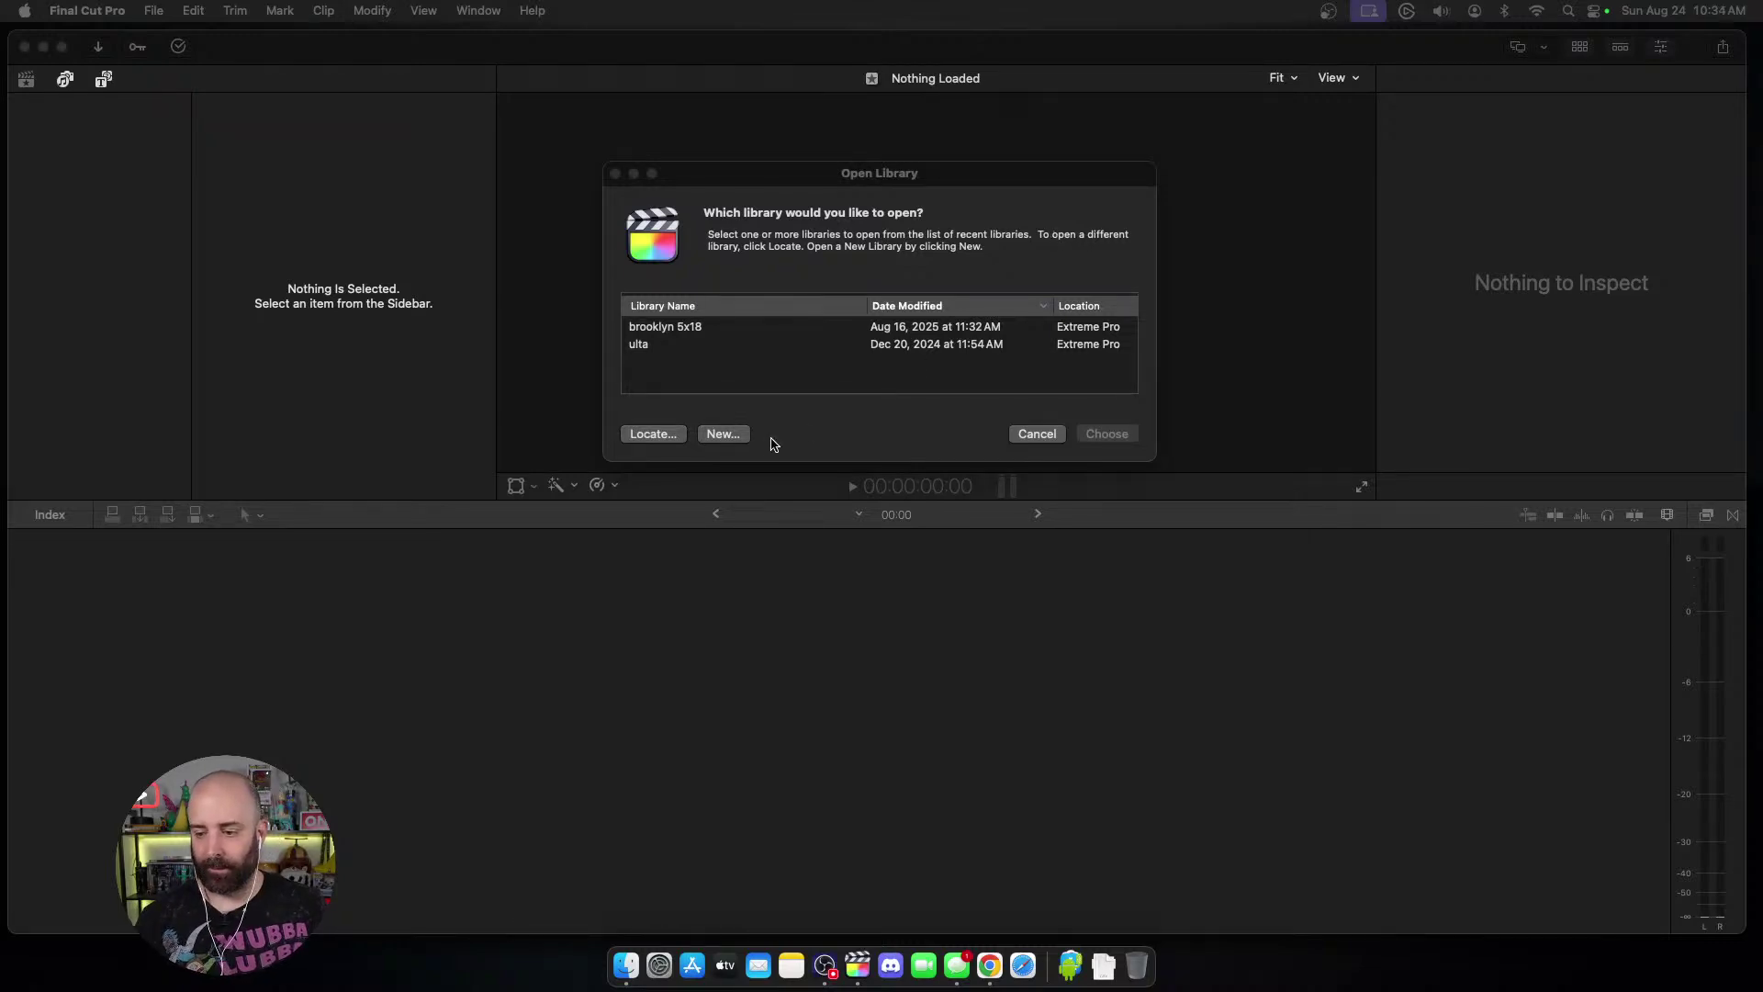
Step: Create a new library named brooklyn 5x19 in the brooklyn 5x19 folder on the Extreme Pro drive
{"action": "left_click", "coordinate": [723, 435]}
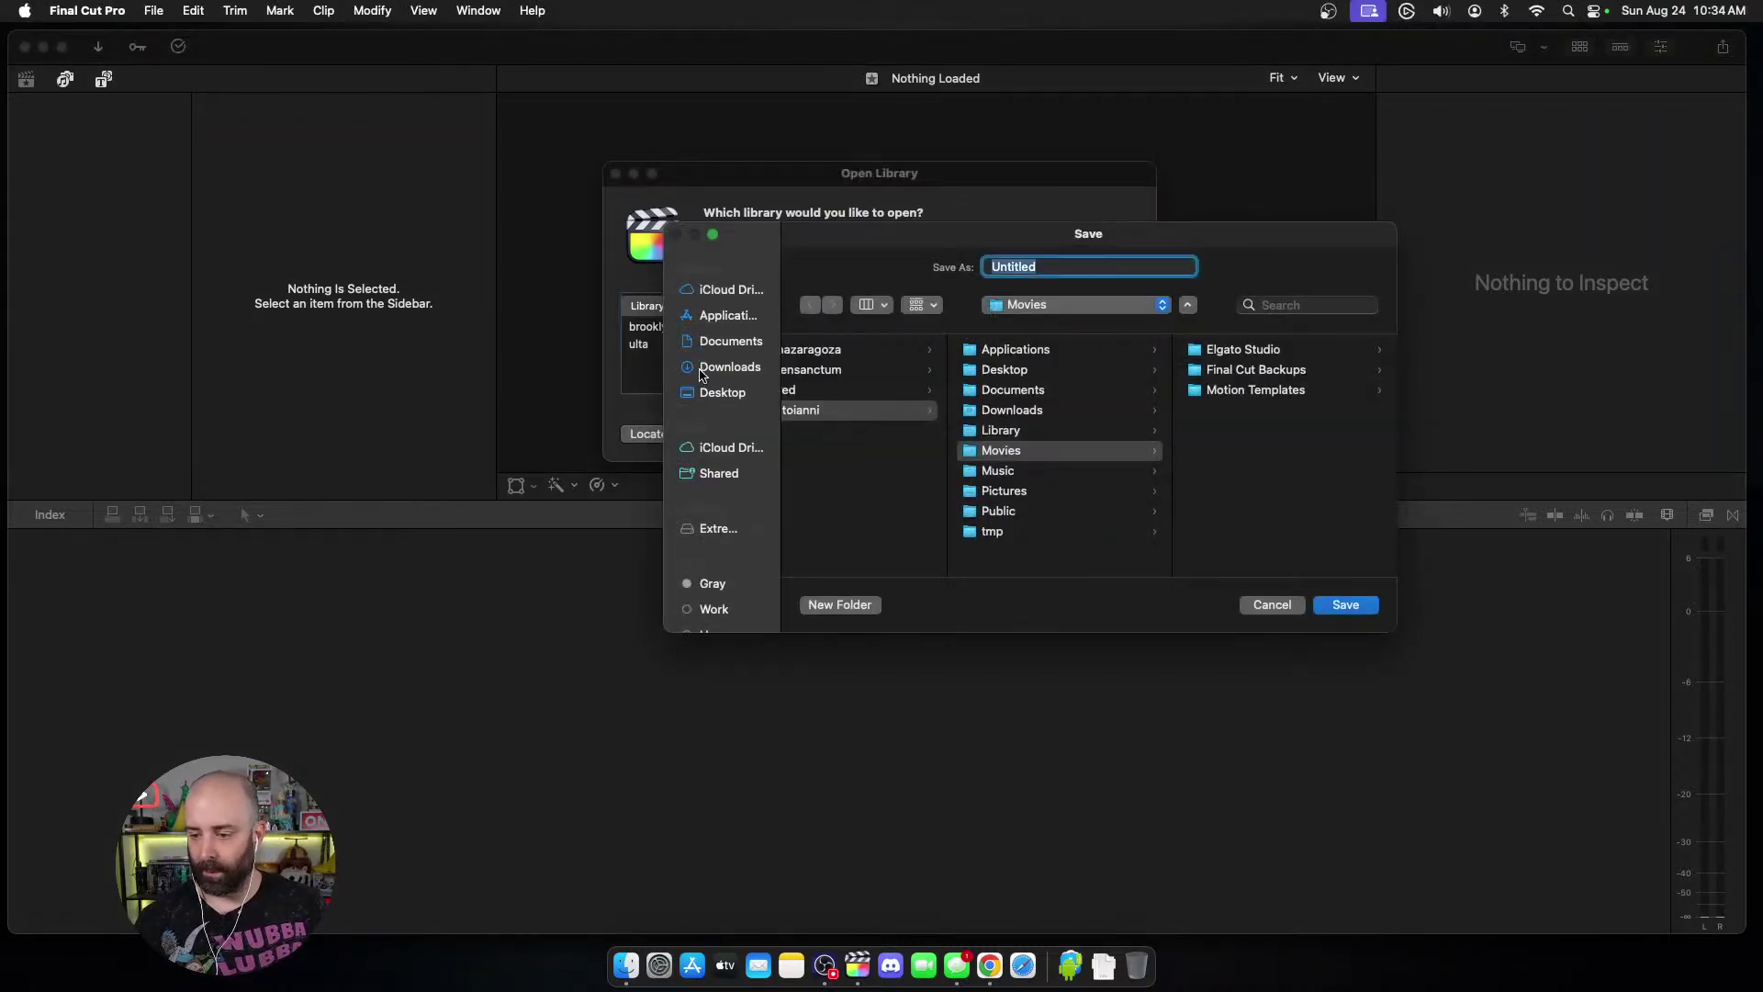
{"action": "left_click", "coordinate": [725, 529]}
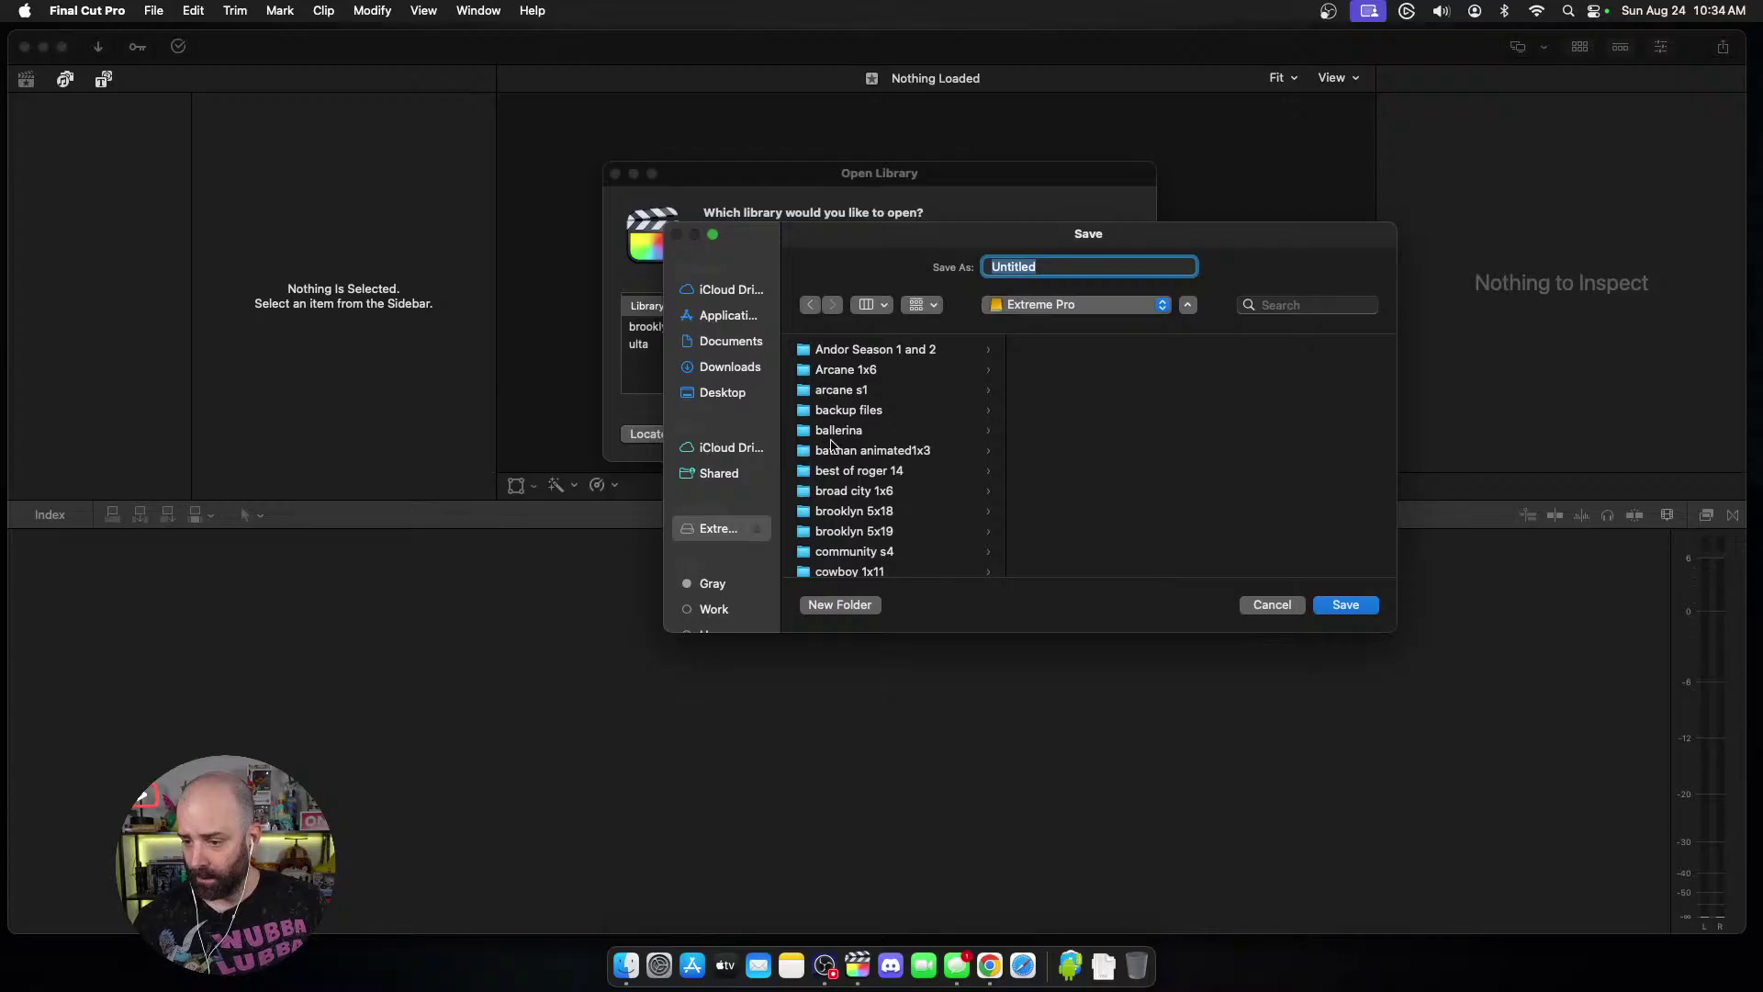
{"action": "left_click", "coordinate": [861, 530]}
{"action": "left_click", "coordinate": [1087, 270]}
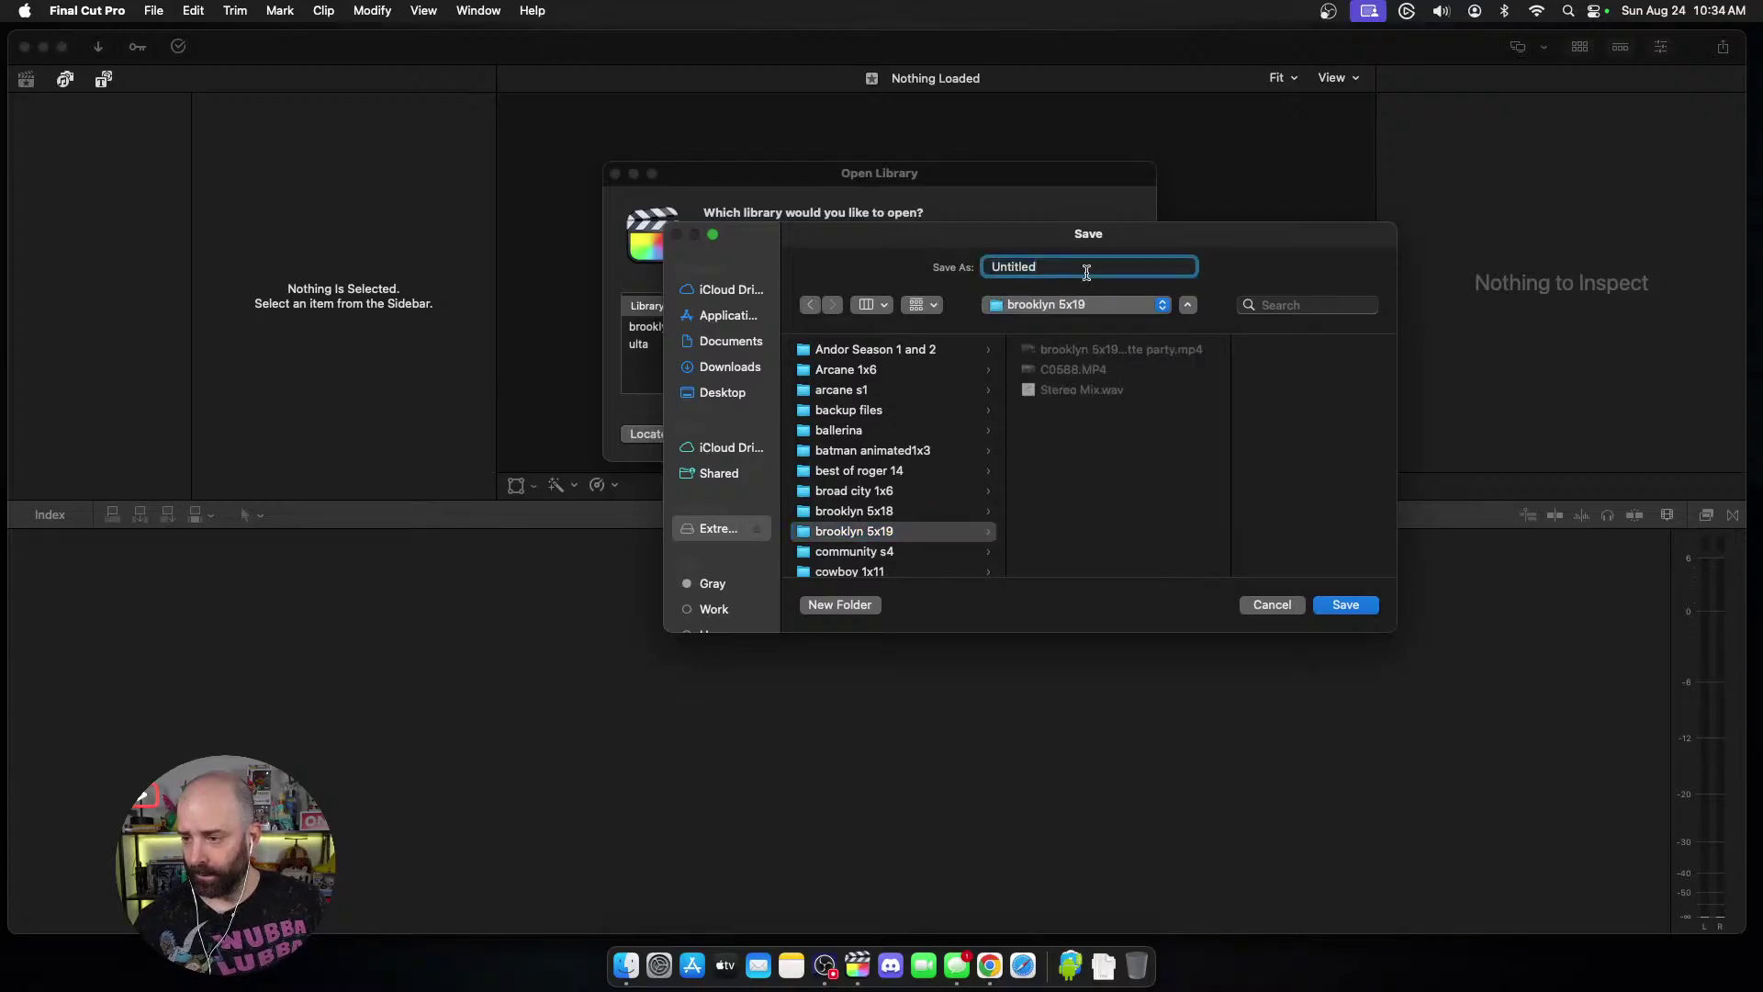
{"action": "type", "text": "brooklyn 5x19"}
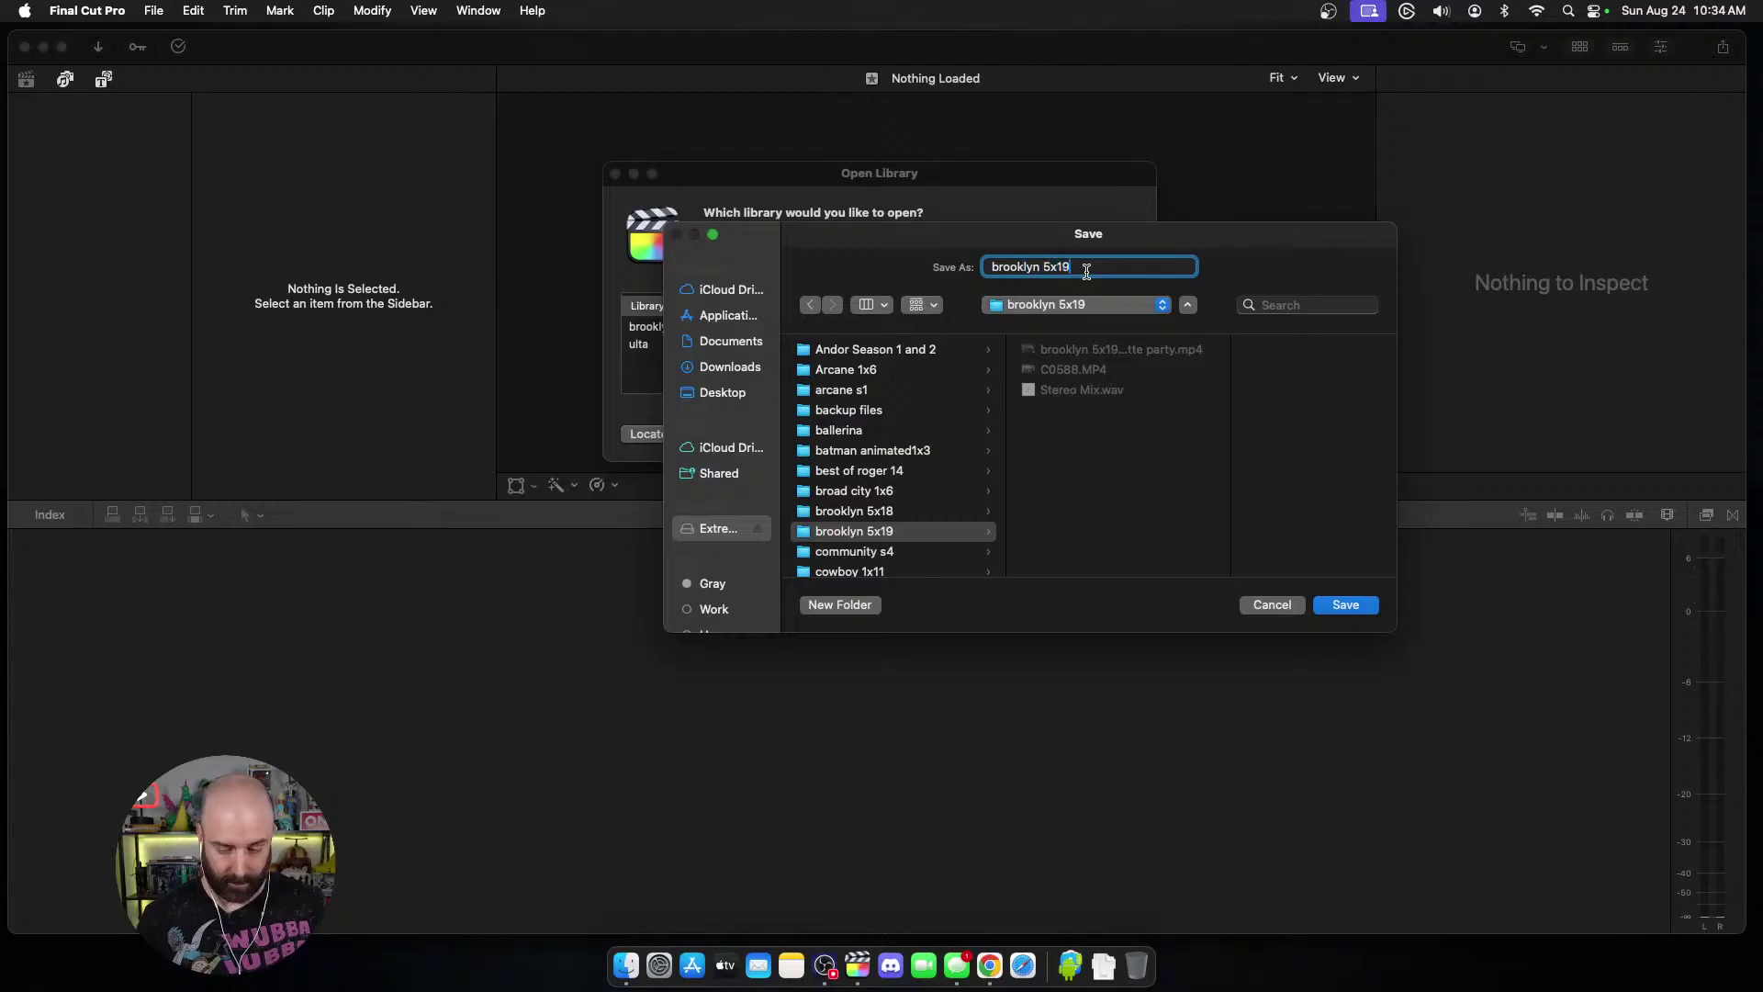
{"action": "key", "text": "Return"}
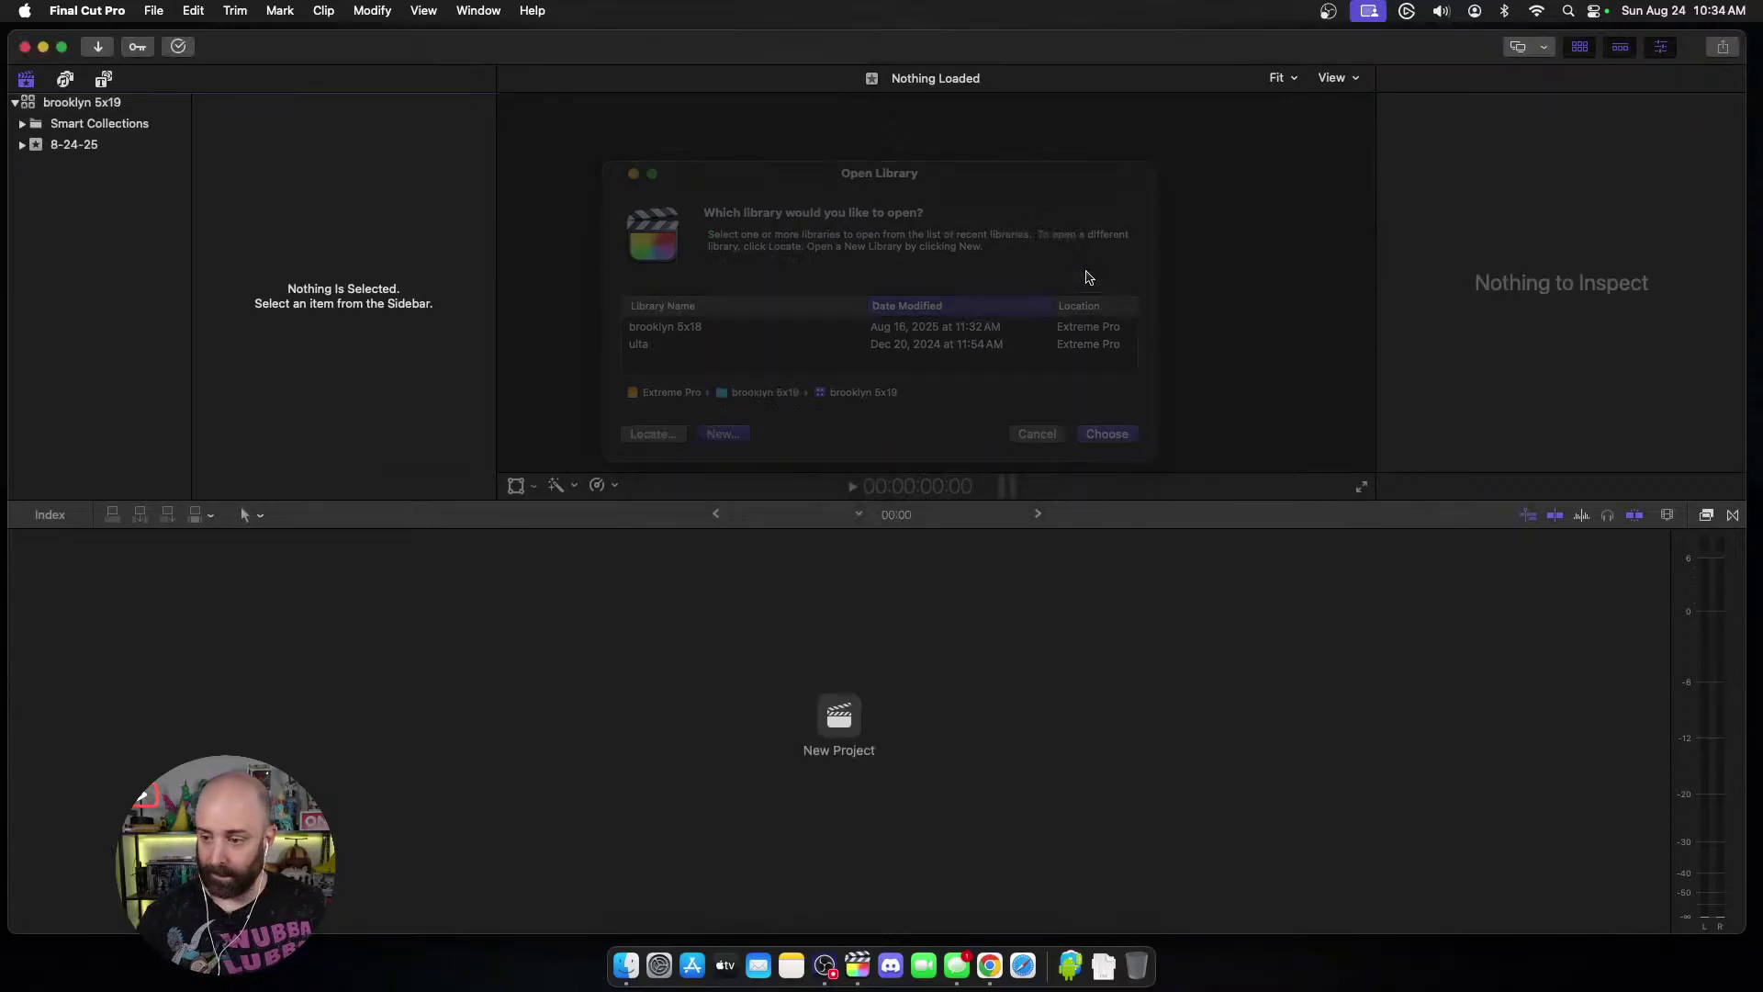
Step: Create a project named brooklyn 5x19 in the 8-24-25 event, keeping the default 4K 29.97p settings
{"action": "left_click", "coordinate": [840, 719]}
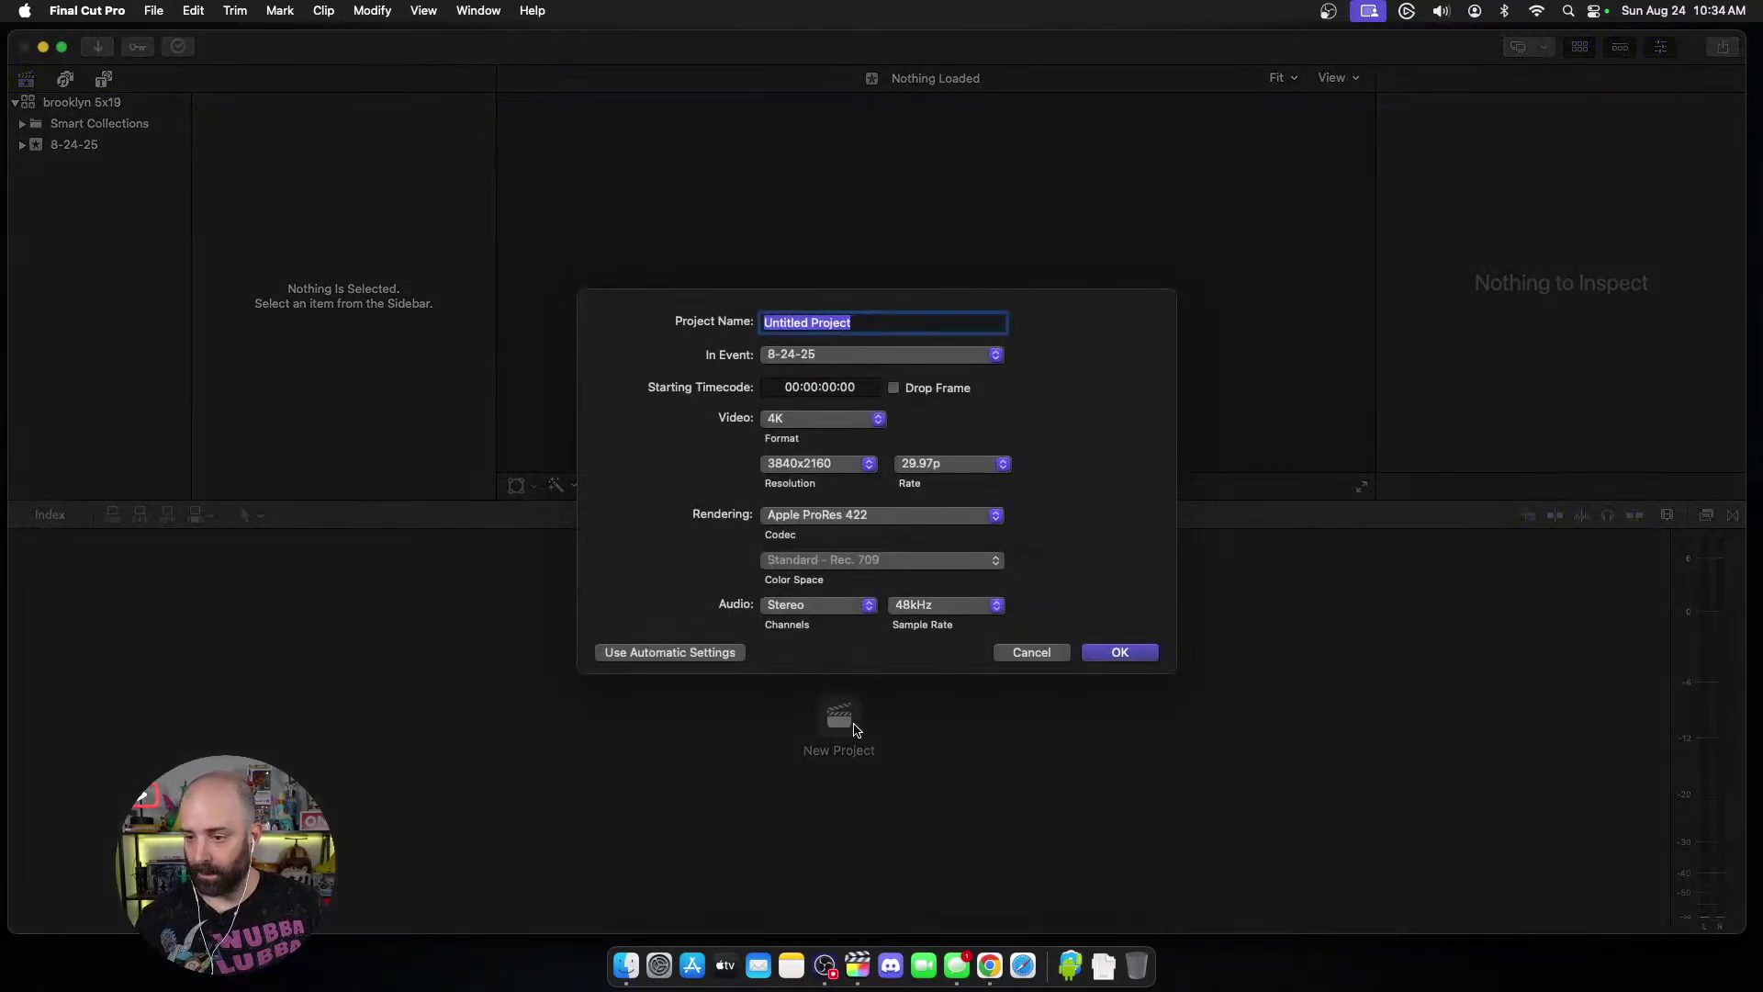
{"action": "type", "text": "brooklyn 5x19"}
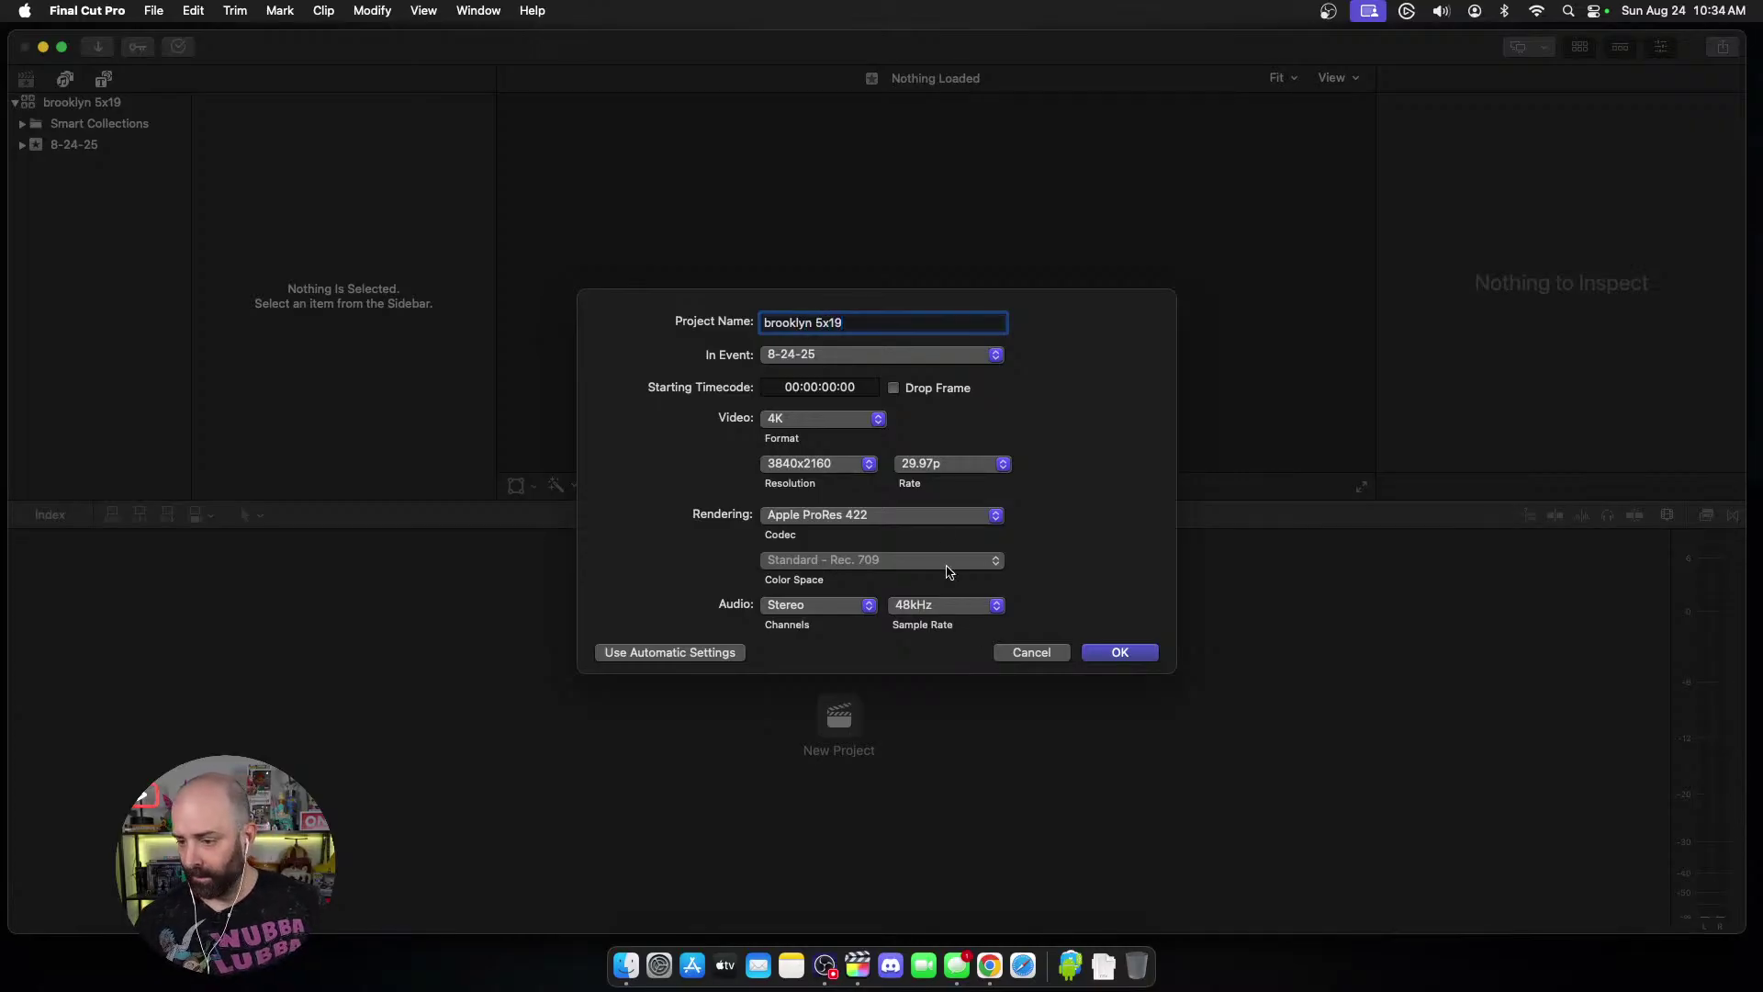
{"action": "left_click", "coordinate": [1119, 652]}
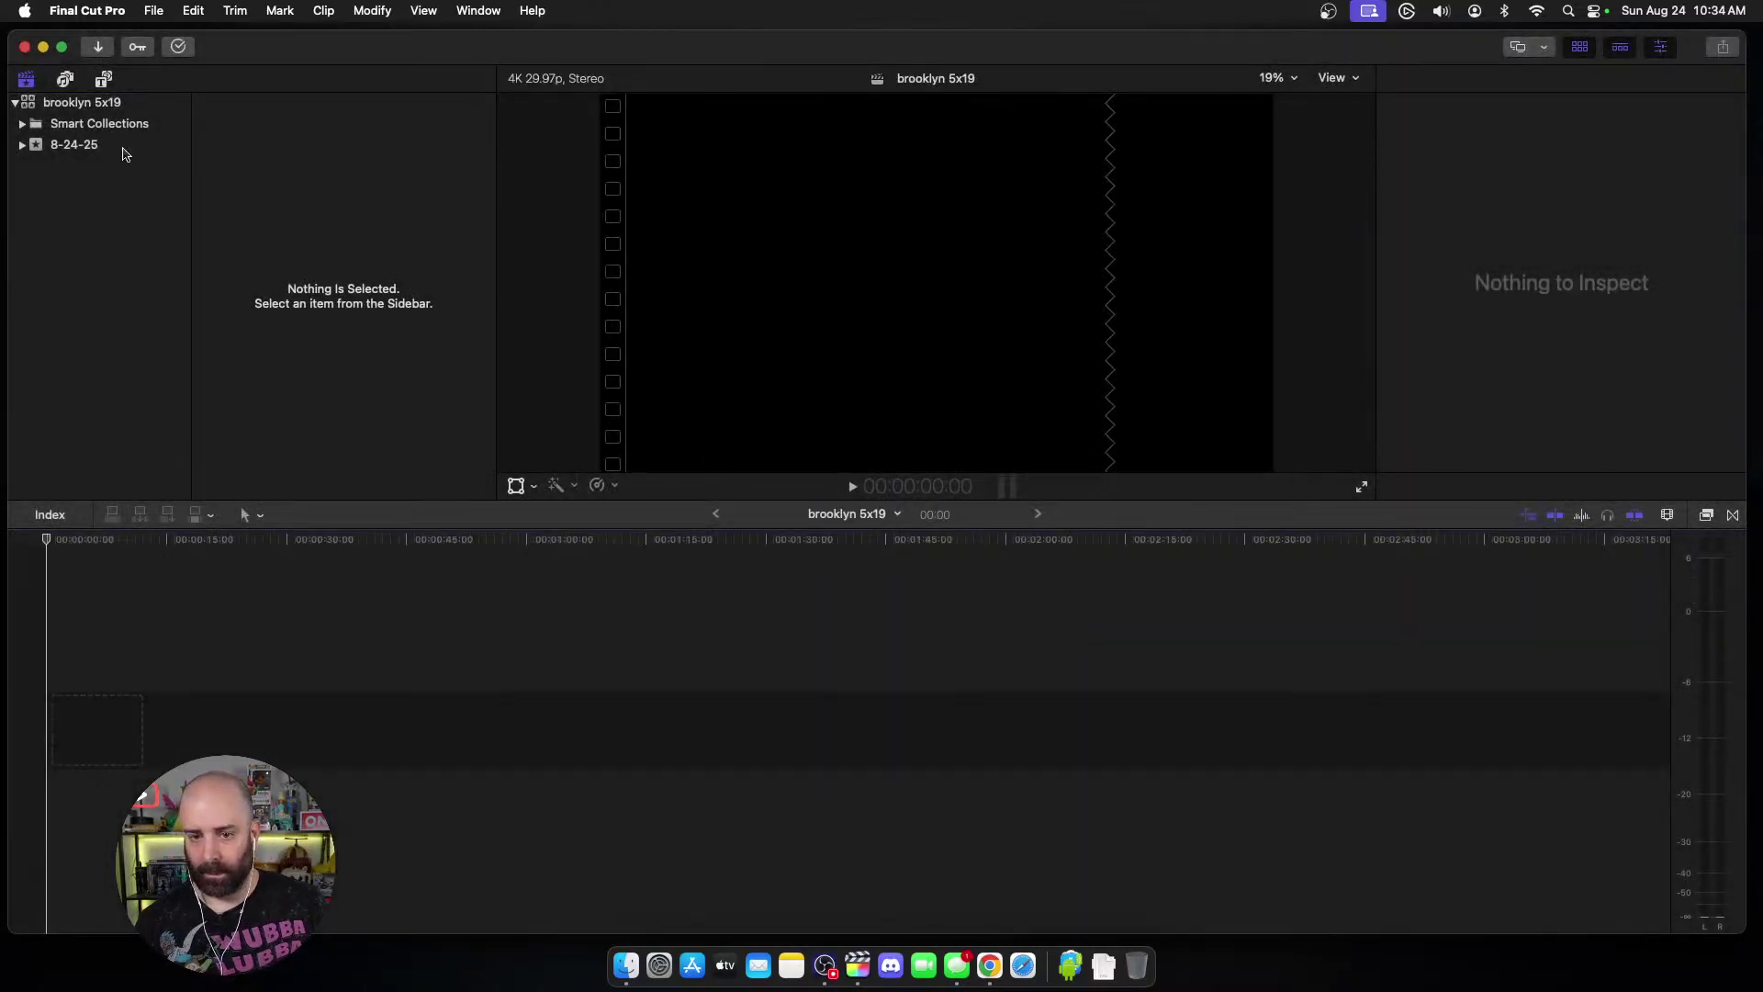
Step: Import the bachelorette party episode video, the C0588 camera clip and the Stereo Mix audio from Finder into the 8-24-25 event
{"action": "left_click", "coordinate": [96, 148]}
{"action": "left_click", "coordinate": [230, 168]}
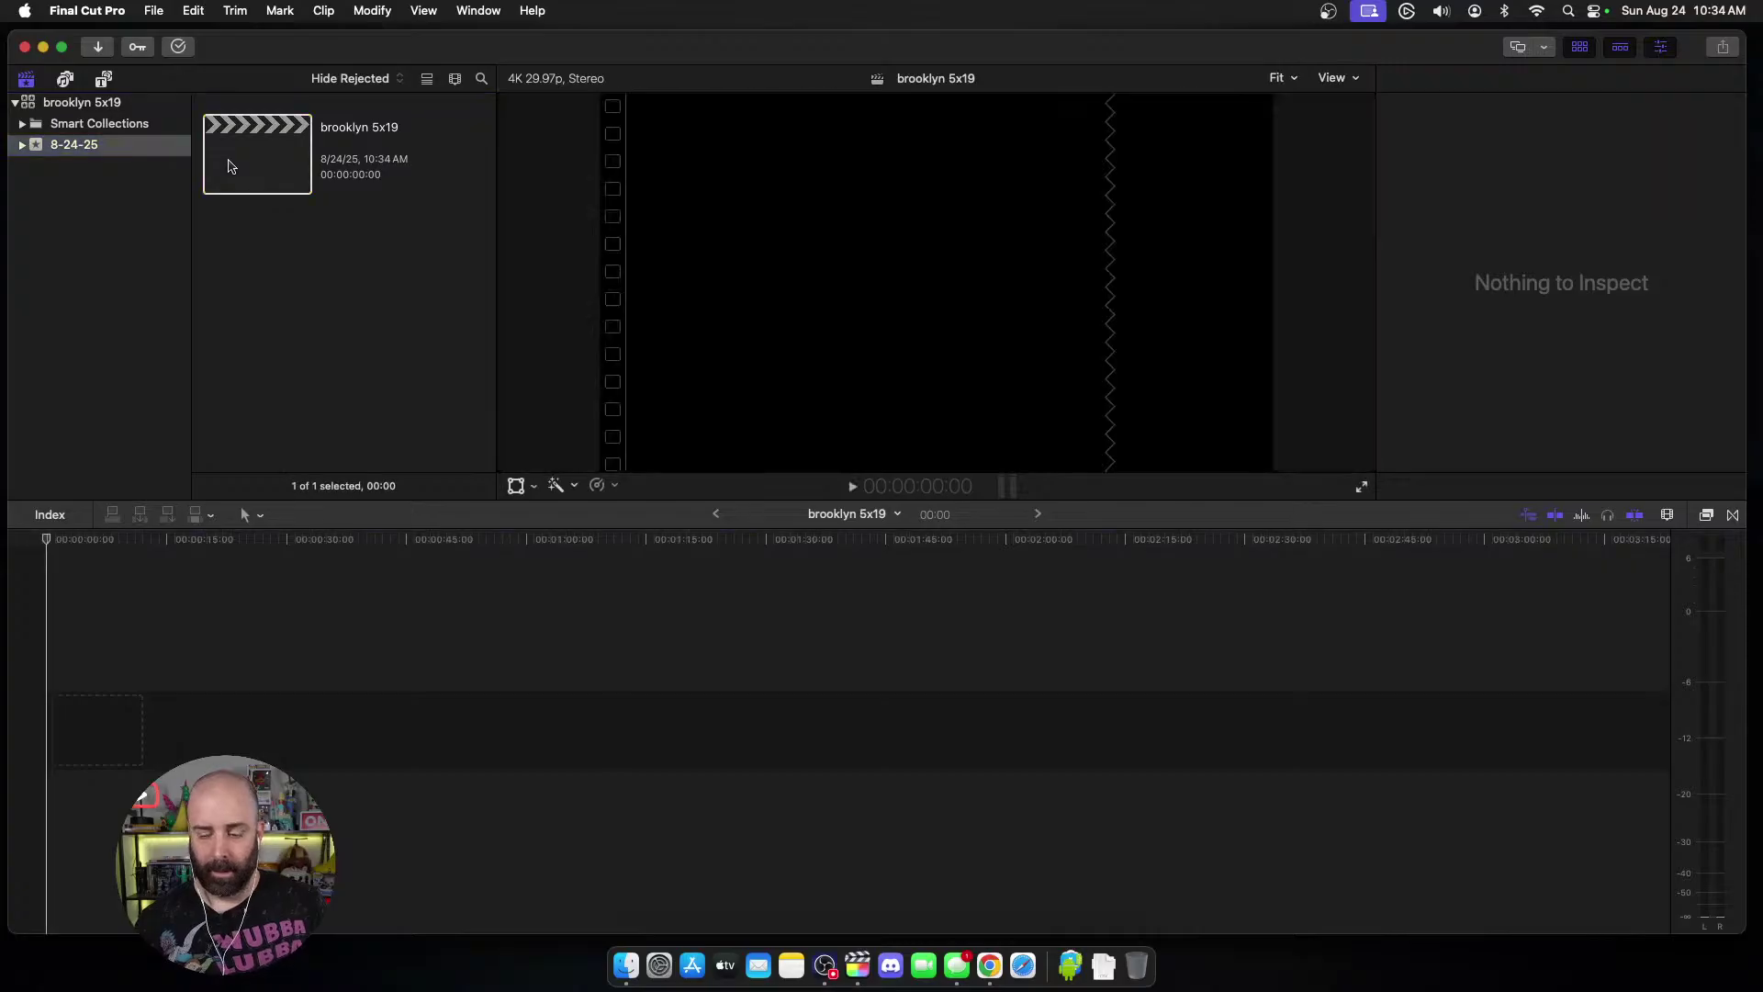
{"action": "key", "text": "super+Tab"}
{"action": "key", "text": "super+Tab"}
{"action": "key", "text": "super+Tab"}
{"action": "key", "text": "super+Tab"}
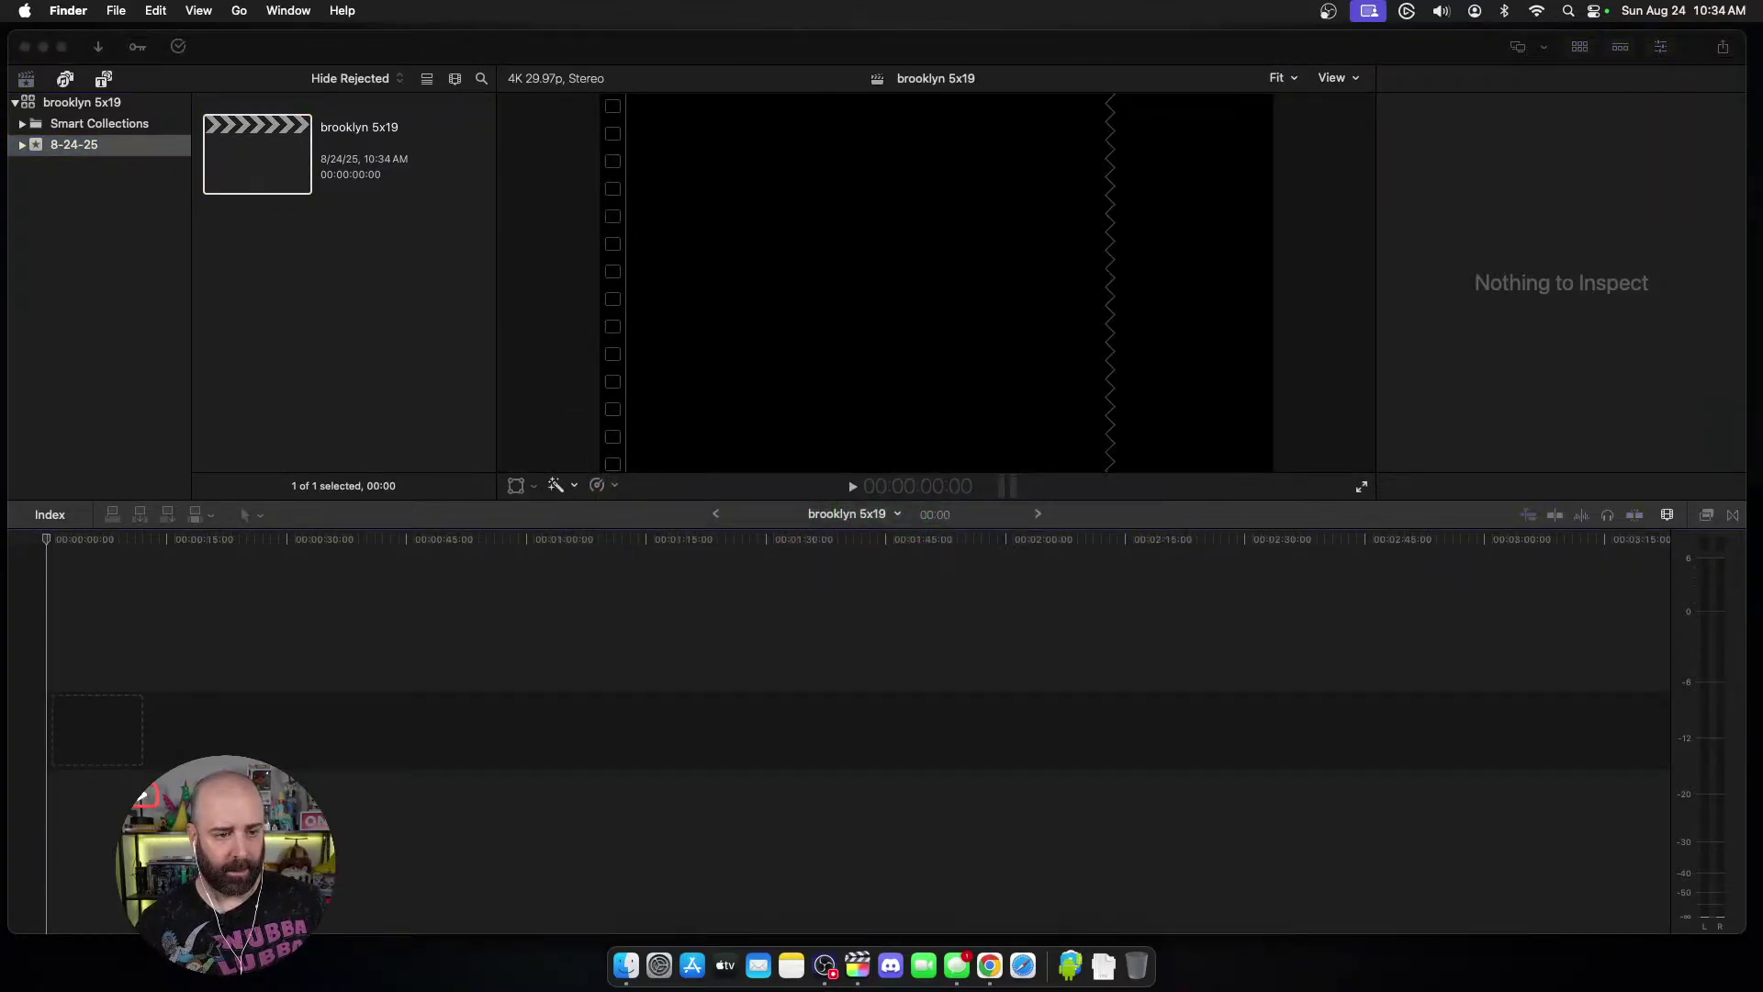
{"action": "left_click_drag", "start_coordinate": [9, 248], "coordinate": [275, 262]}
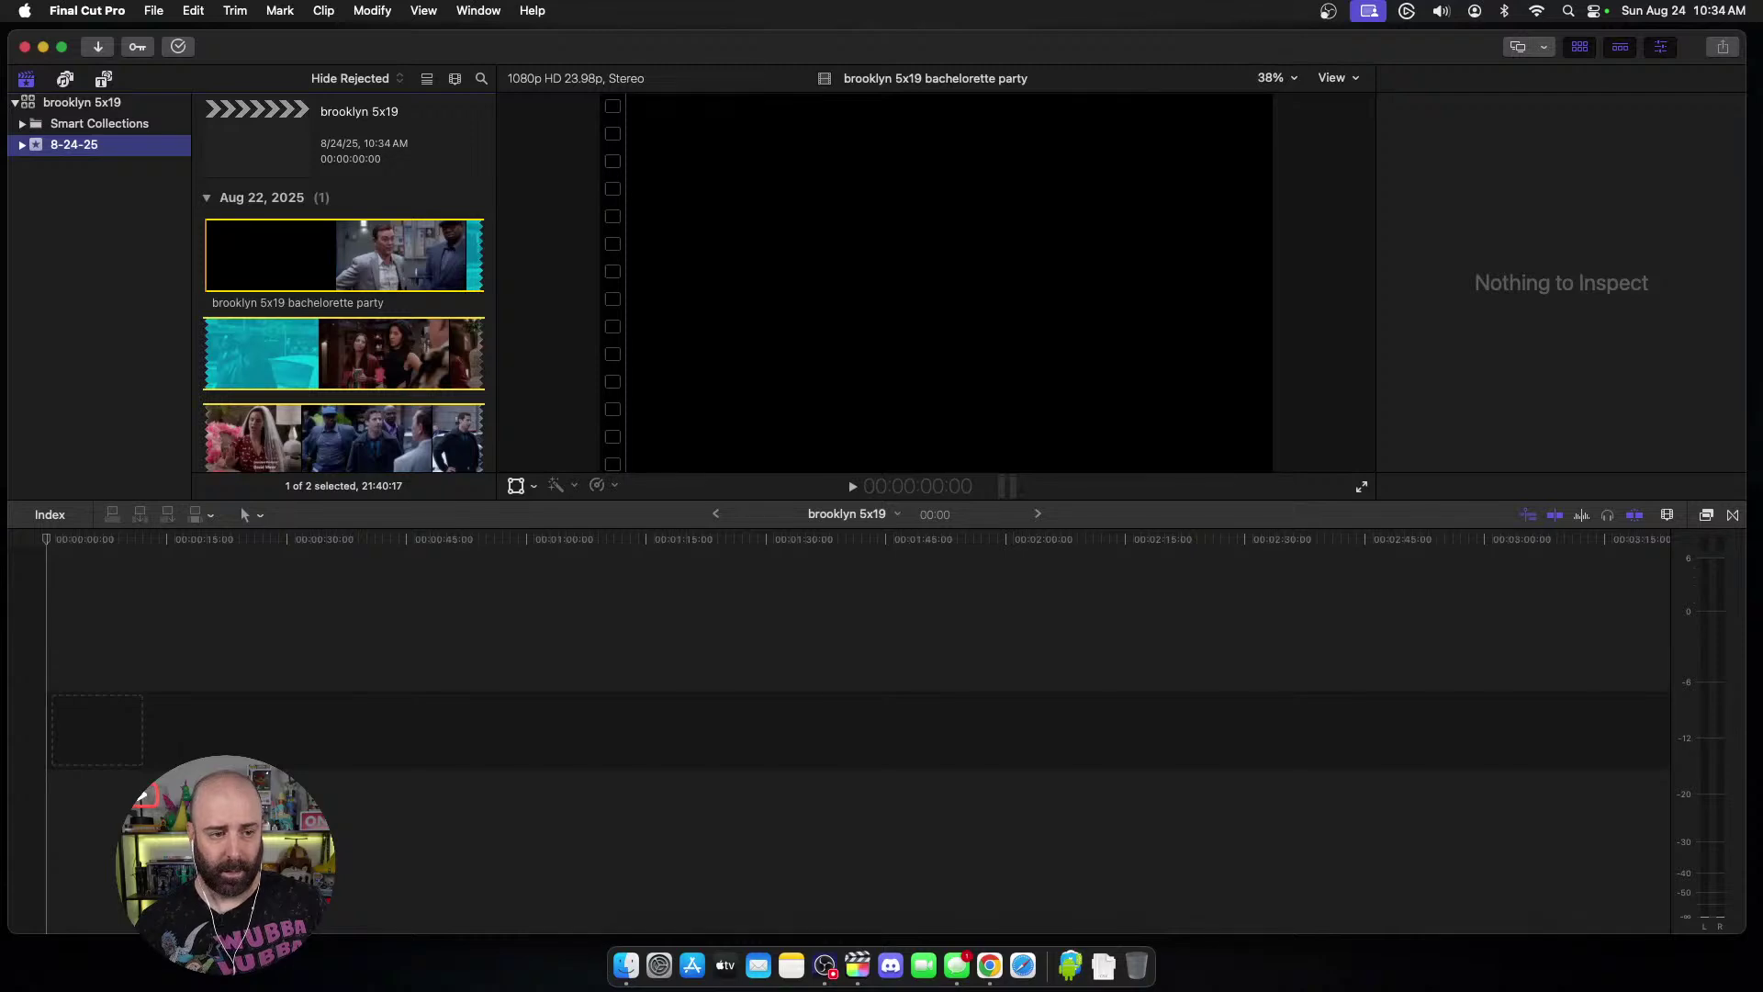
{"action": "left_click_drag", "start_coordinate": [9, 304], "coordinate": [276, 294]}
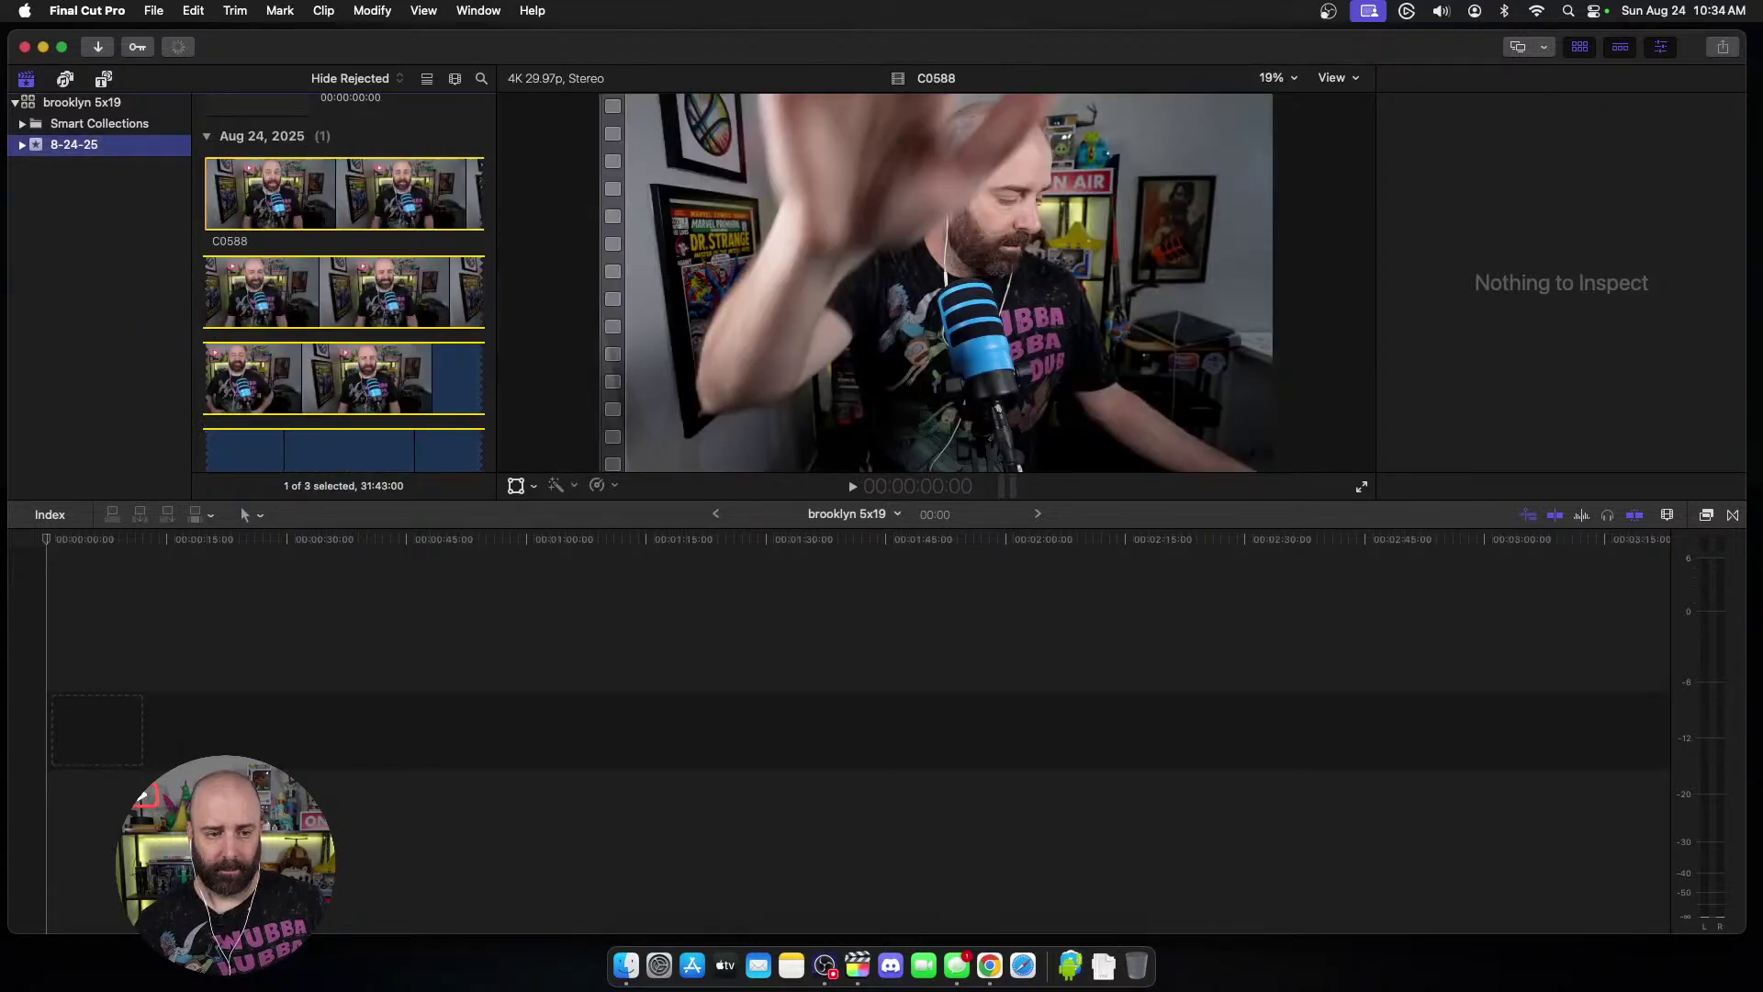
{"action": "left_click_drag", "start_coordinate": [10, 294], "coordinate": [358, 307]}
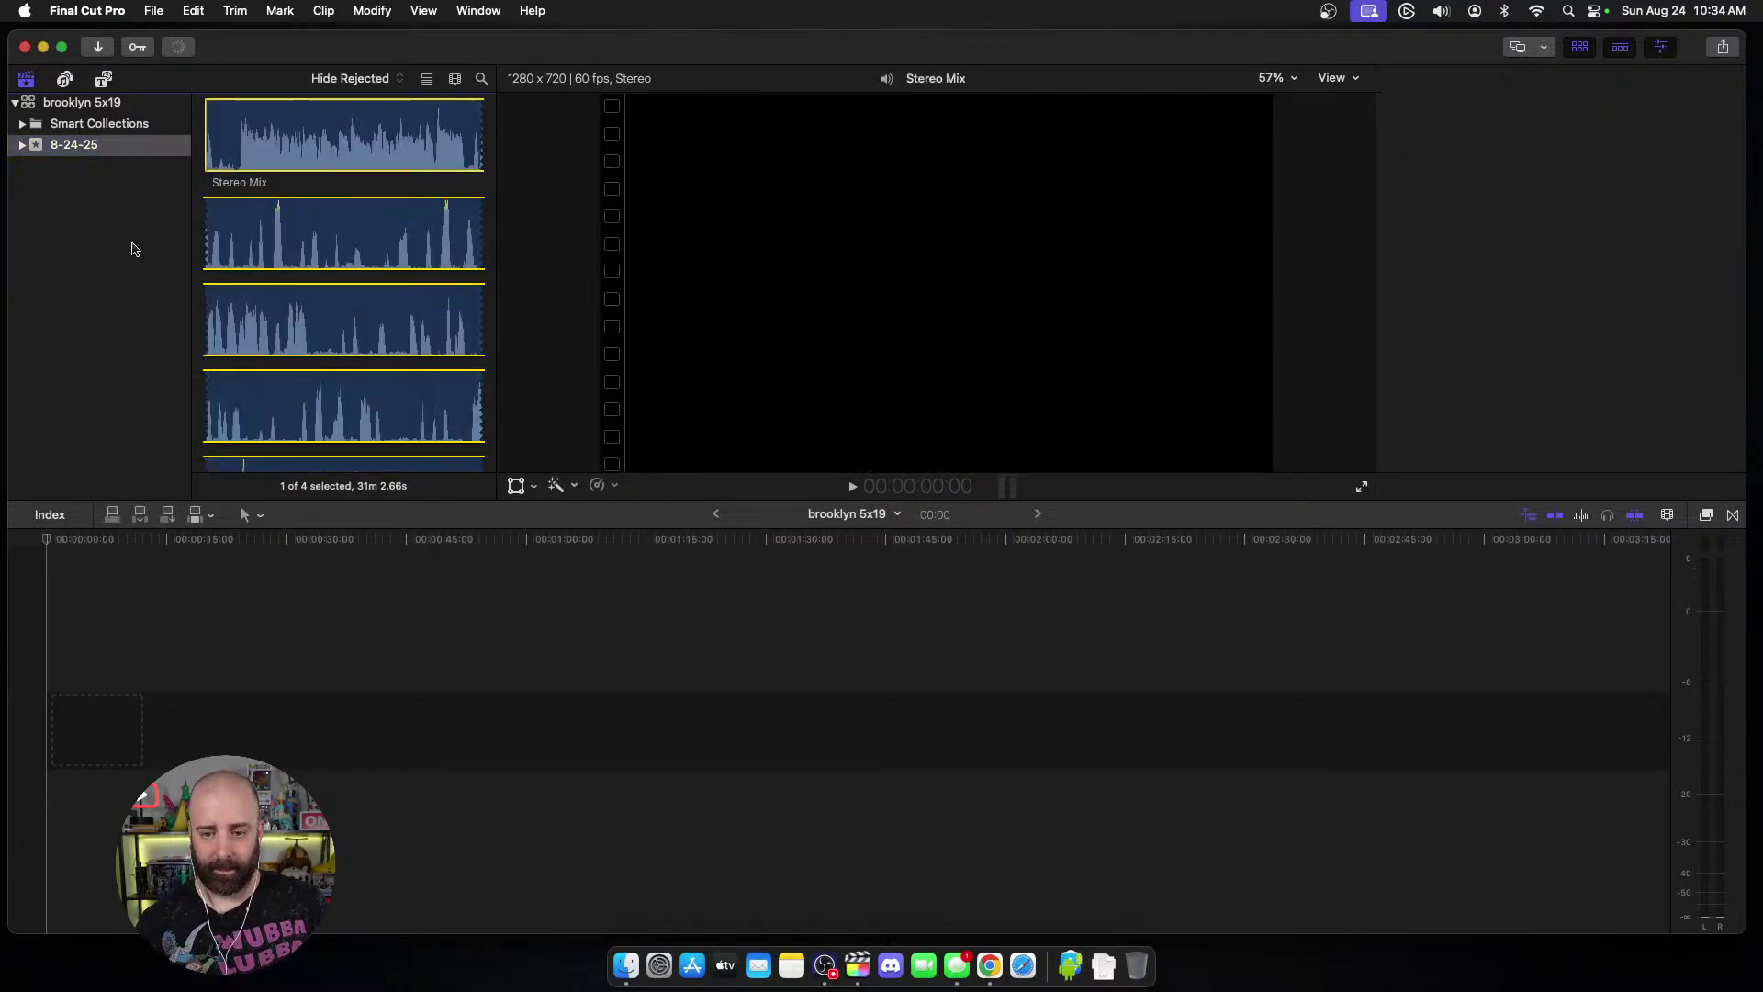
Step: Create a new event named other in the brooklyn 5x19 library
{"action": "right_click", "coordinate": [135, 253]}
{"action": "left_click", "coordinate": [174, 253]}
{"action": "type", "text": "other"}
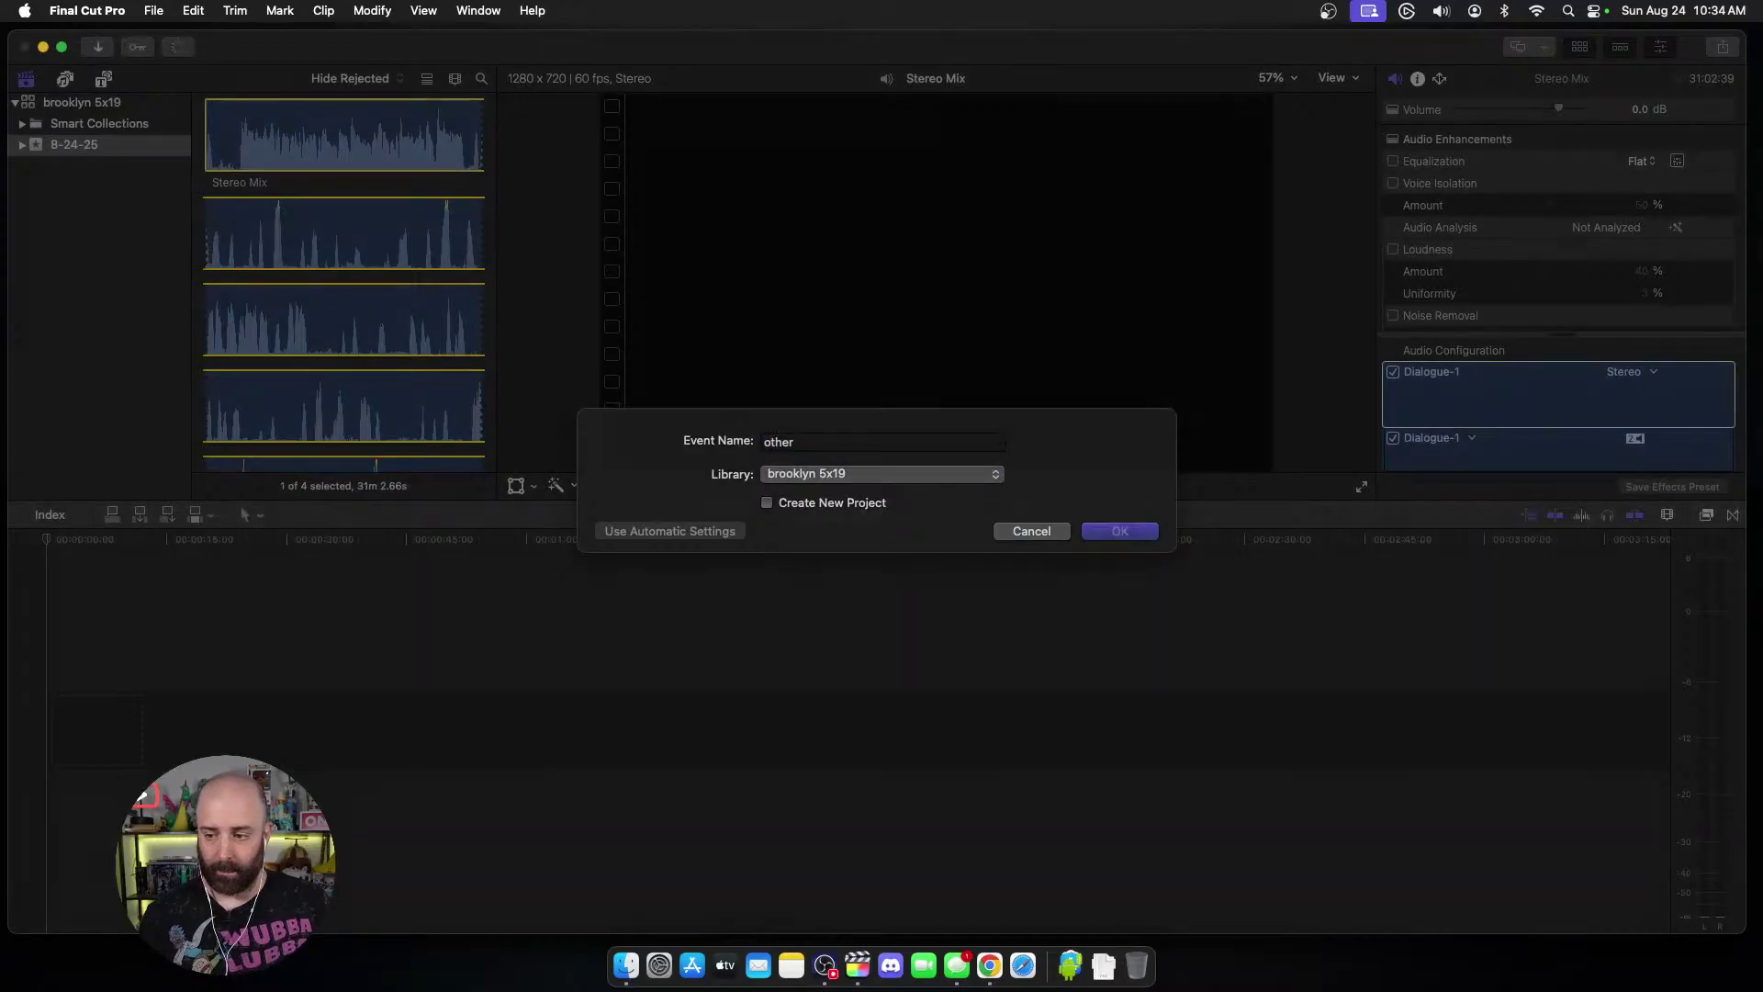
{"action": "key", "text": "Return"}
Step: Import all files in the SS Video Templates folder plus bk99.png from the watermarks folder into the other event
{"action": "left_click", "coordinate": [345, 285]}
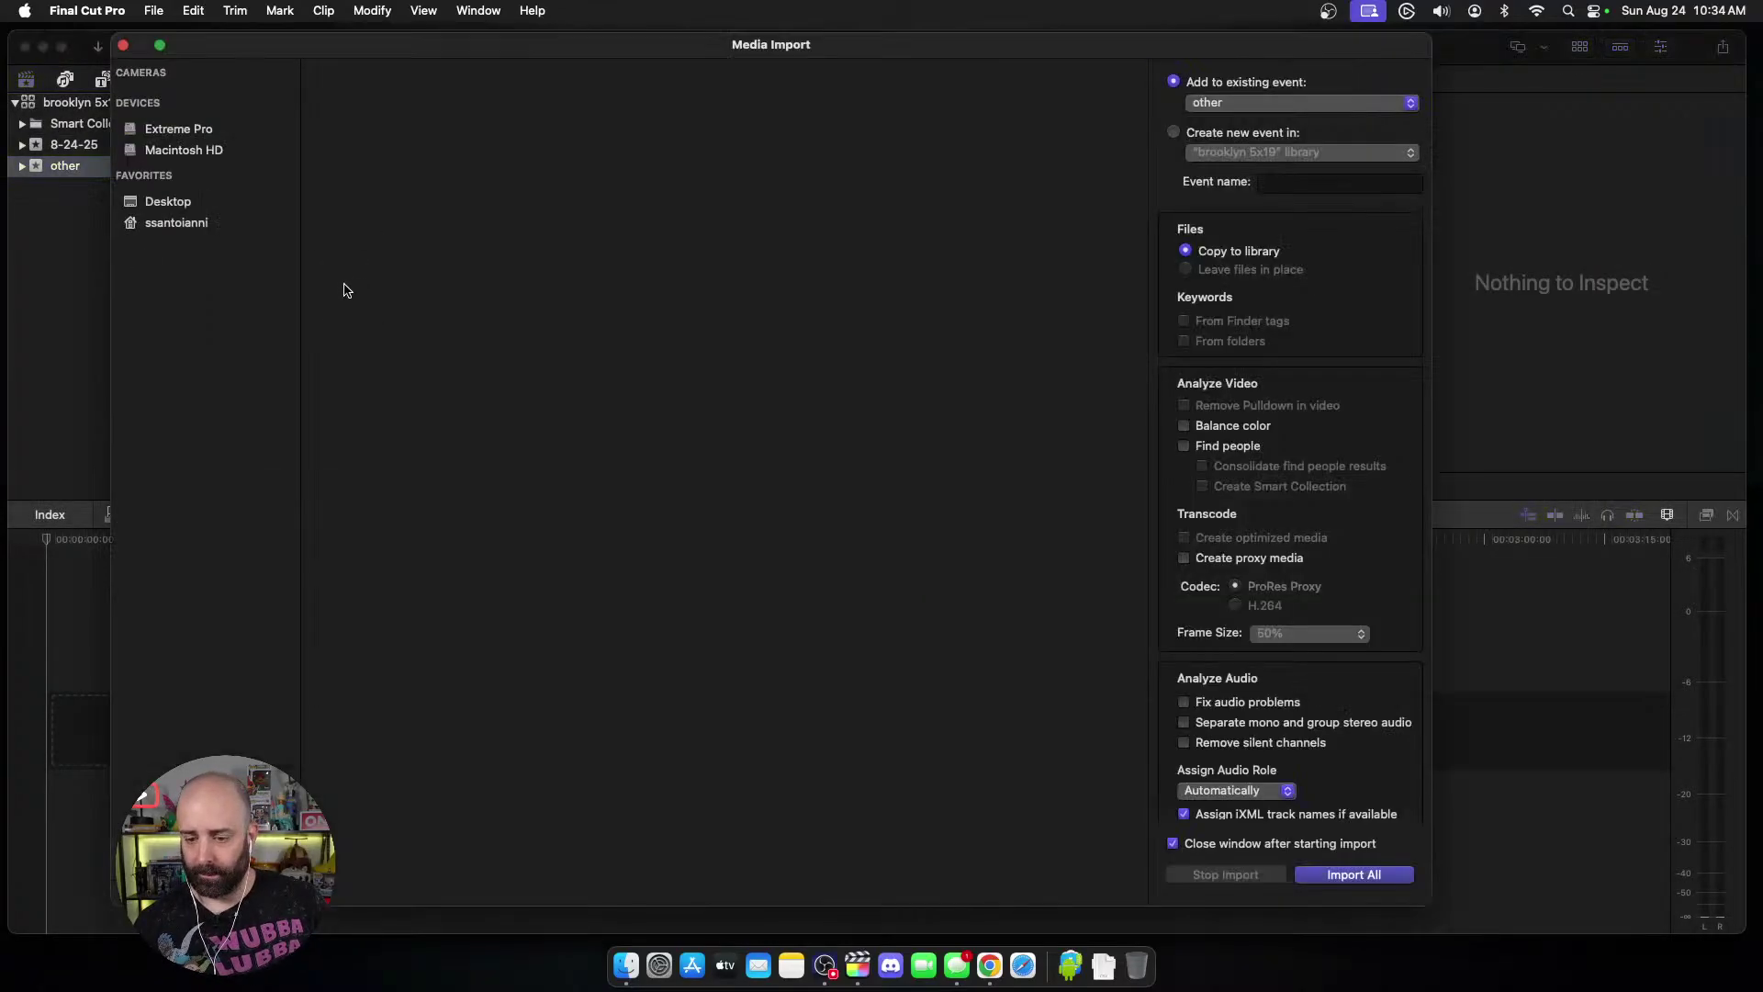
{"action": "scroll", "coordinate": [368, 663], "scroll_direction": "down", "scroll_amount": 10}
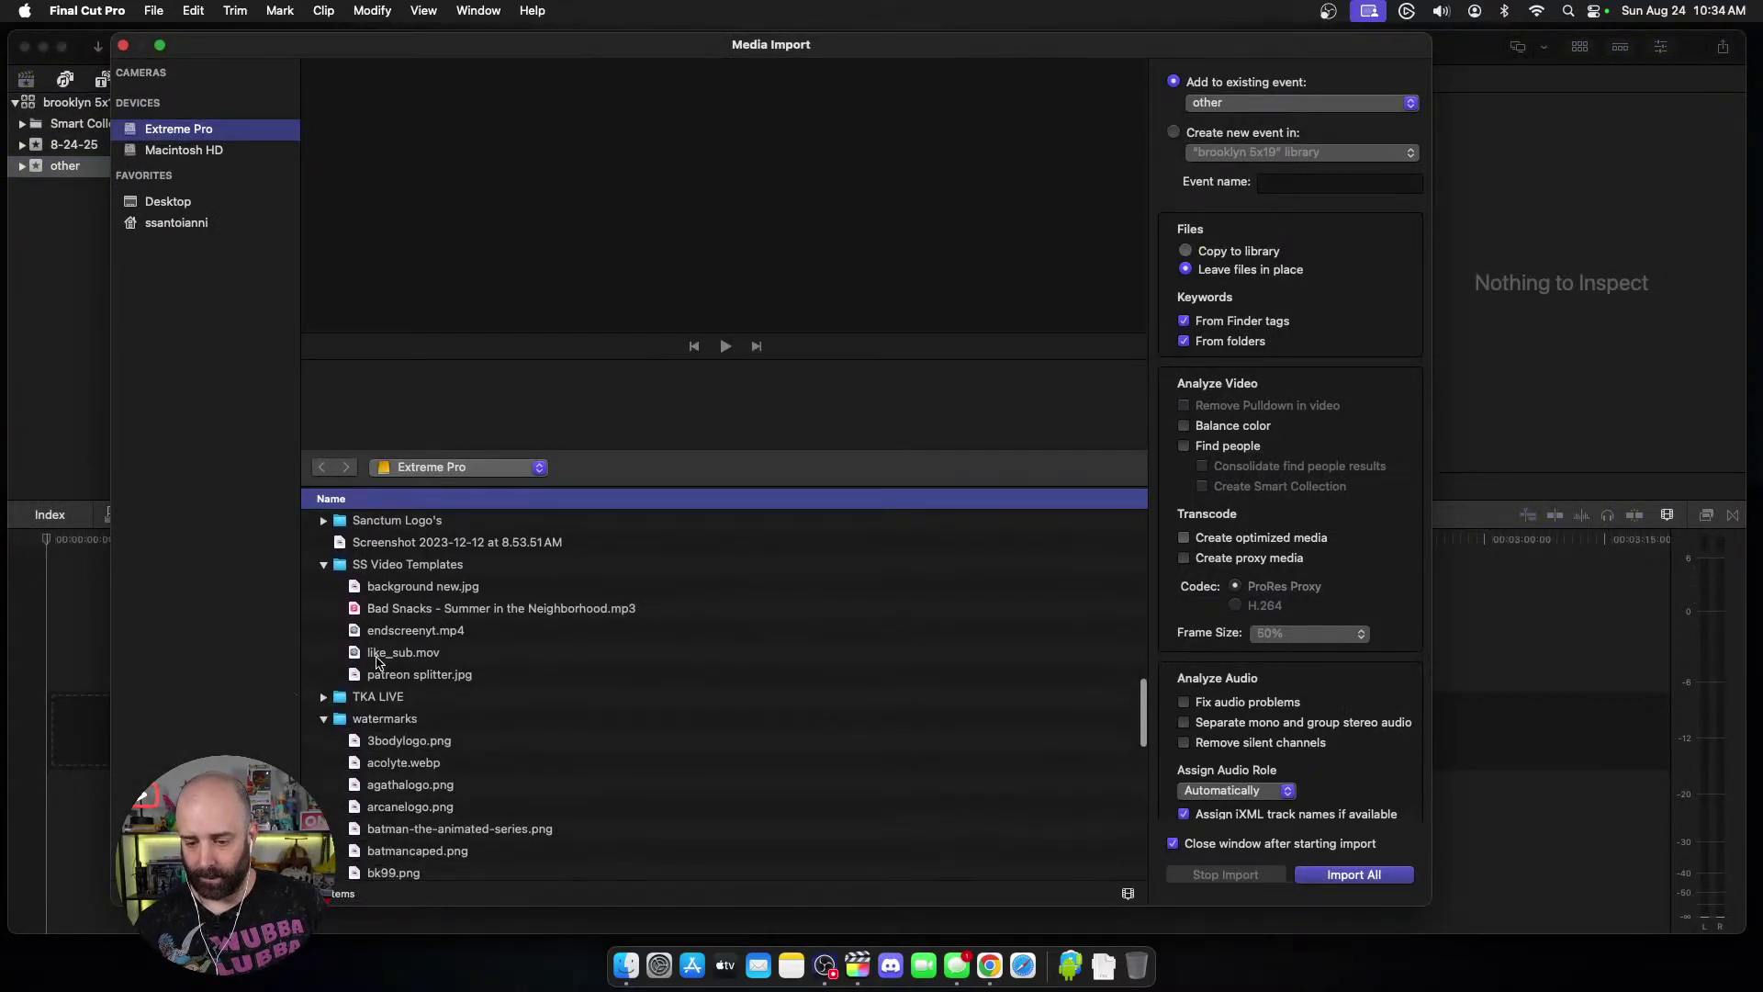
{"action": "left_click", "coordinate": [413, 581]}
{"action": "left_click", "coordinate": [404, 668], "text": "shift"}
{"action": "scroll", "coordinate": [400, 680], "scroll_direction": "down", "scroll_amount": 4}
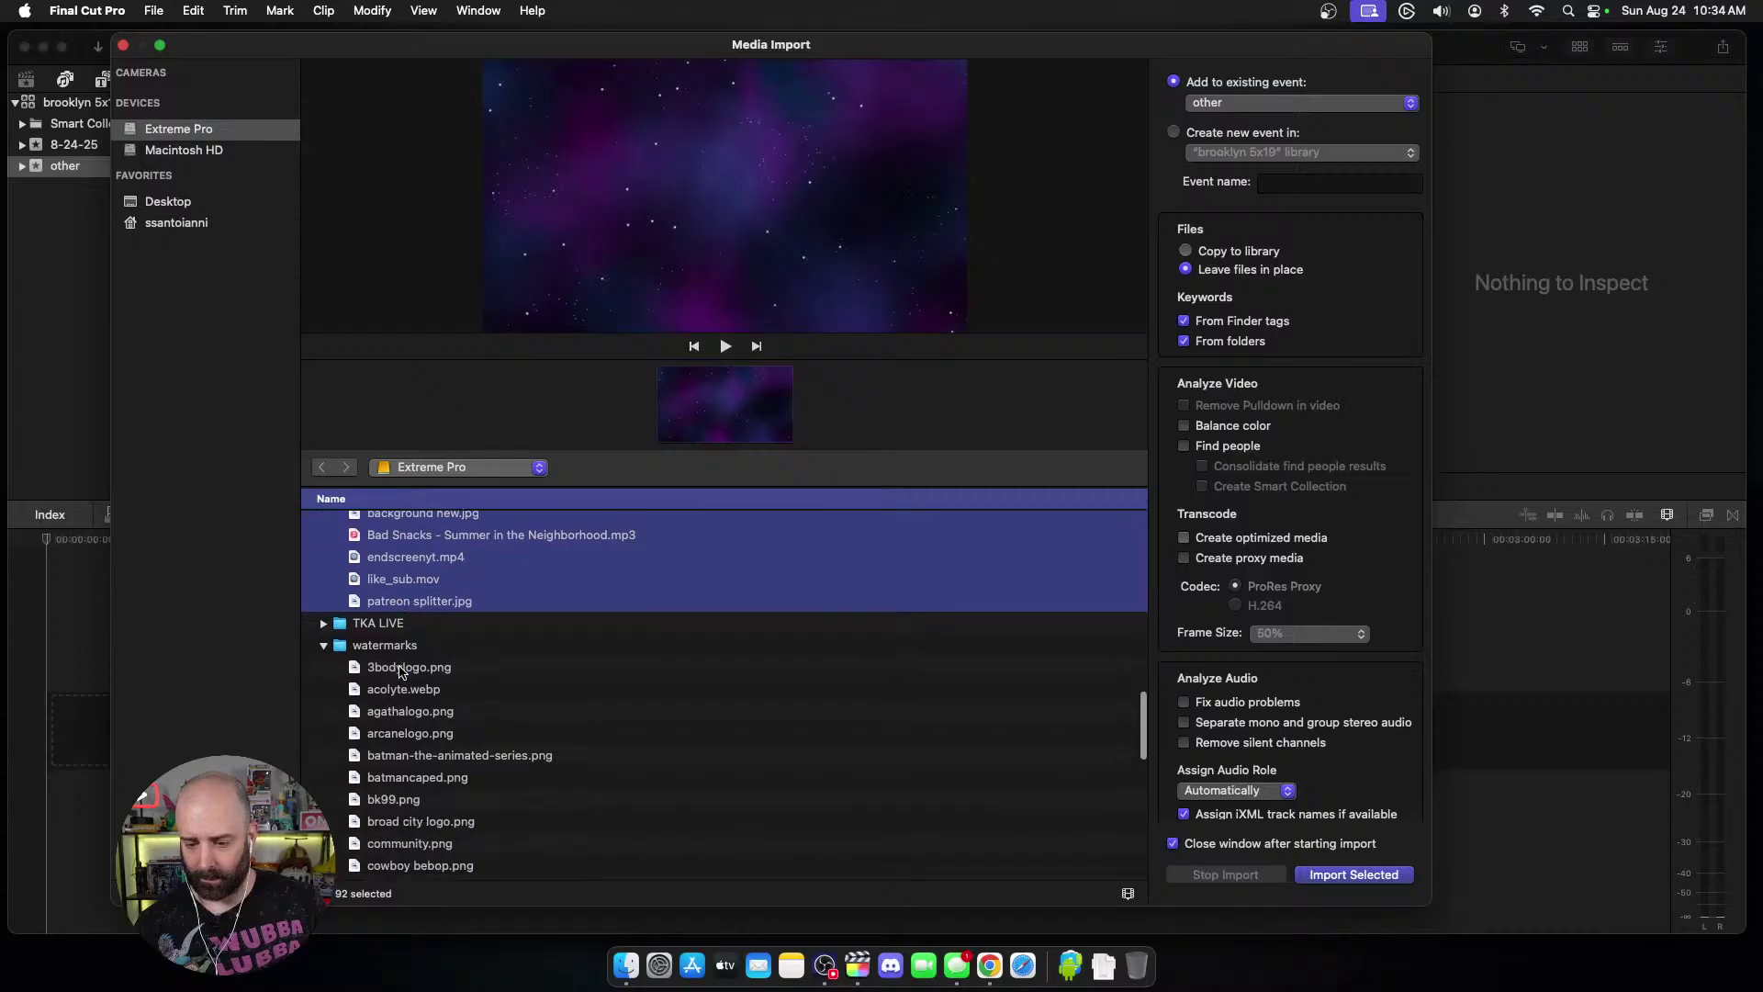
{"action": "left_click", "coordinate": [398, 689]}
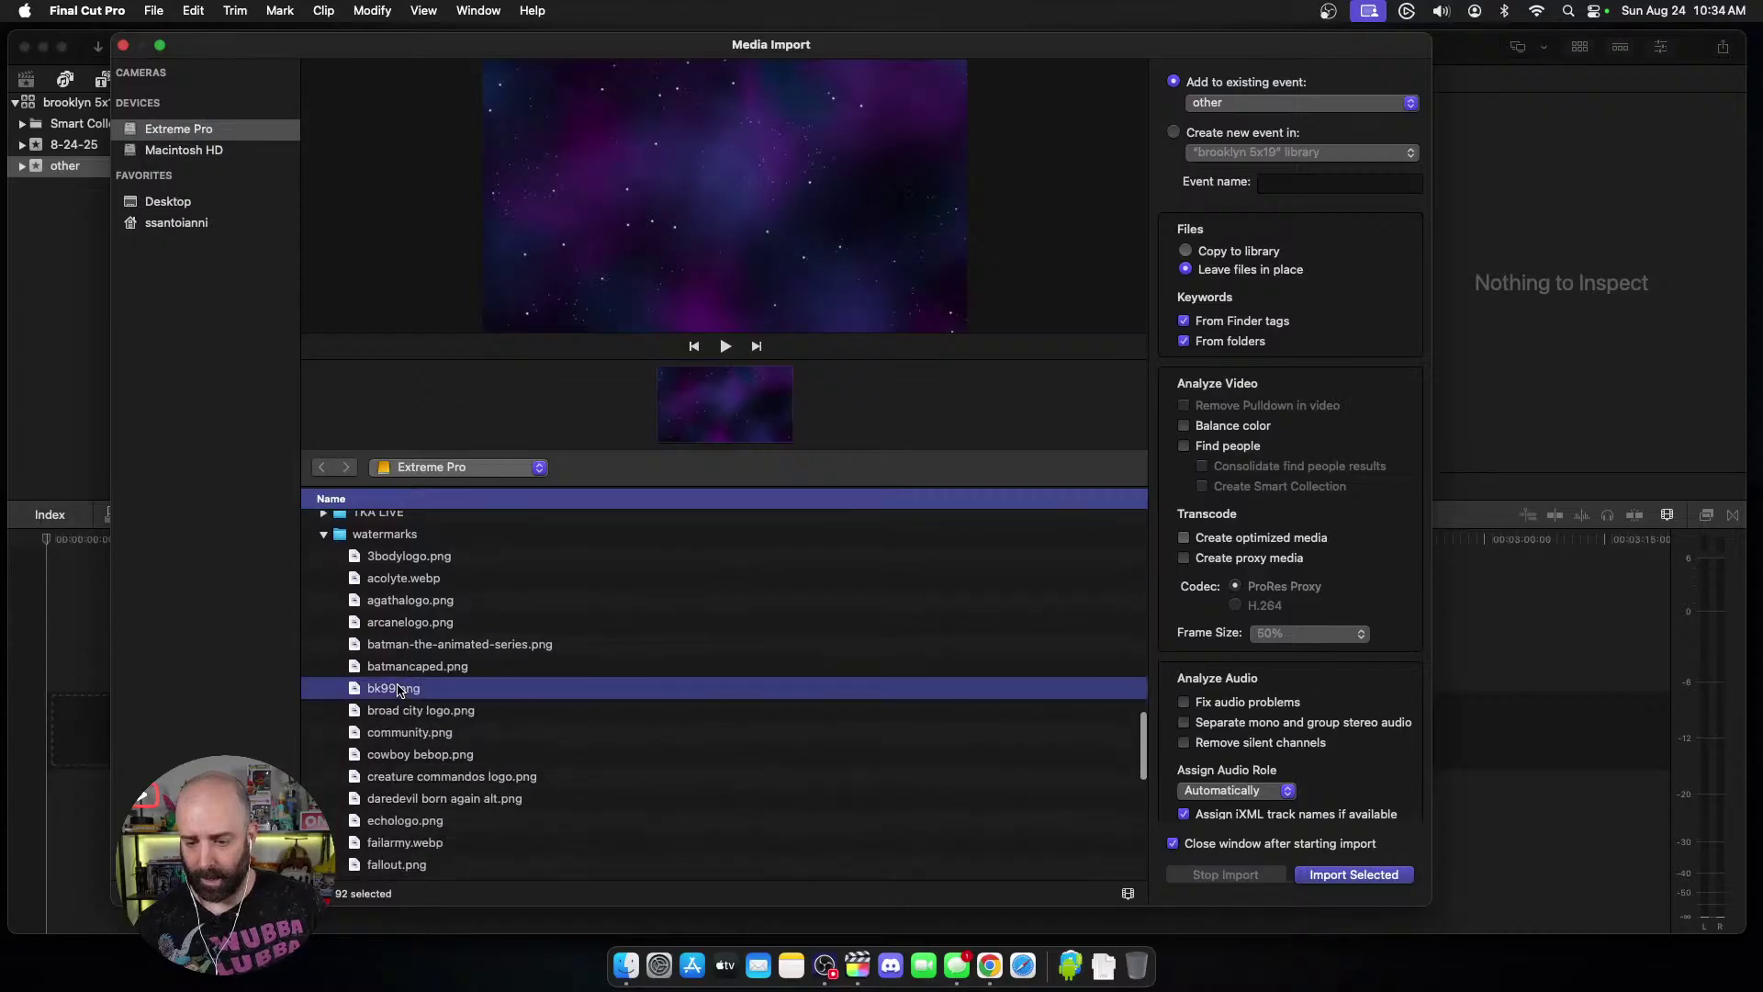
{"action": "left_click", "coordinate": [1341, 882]}
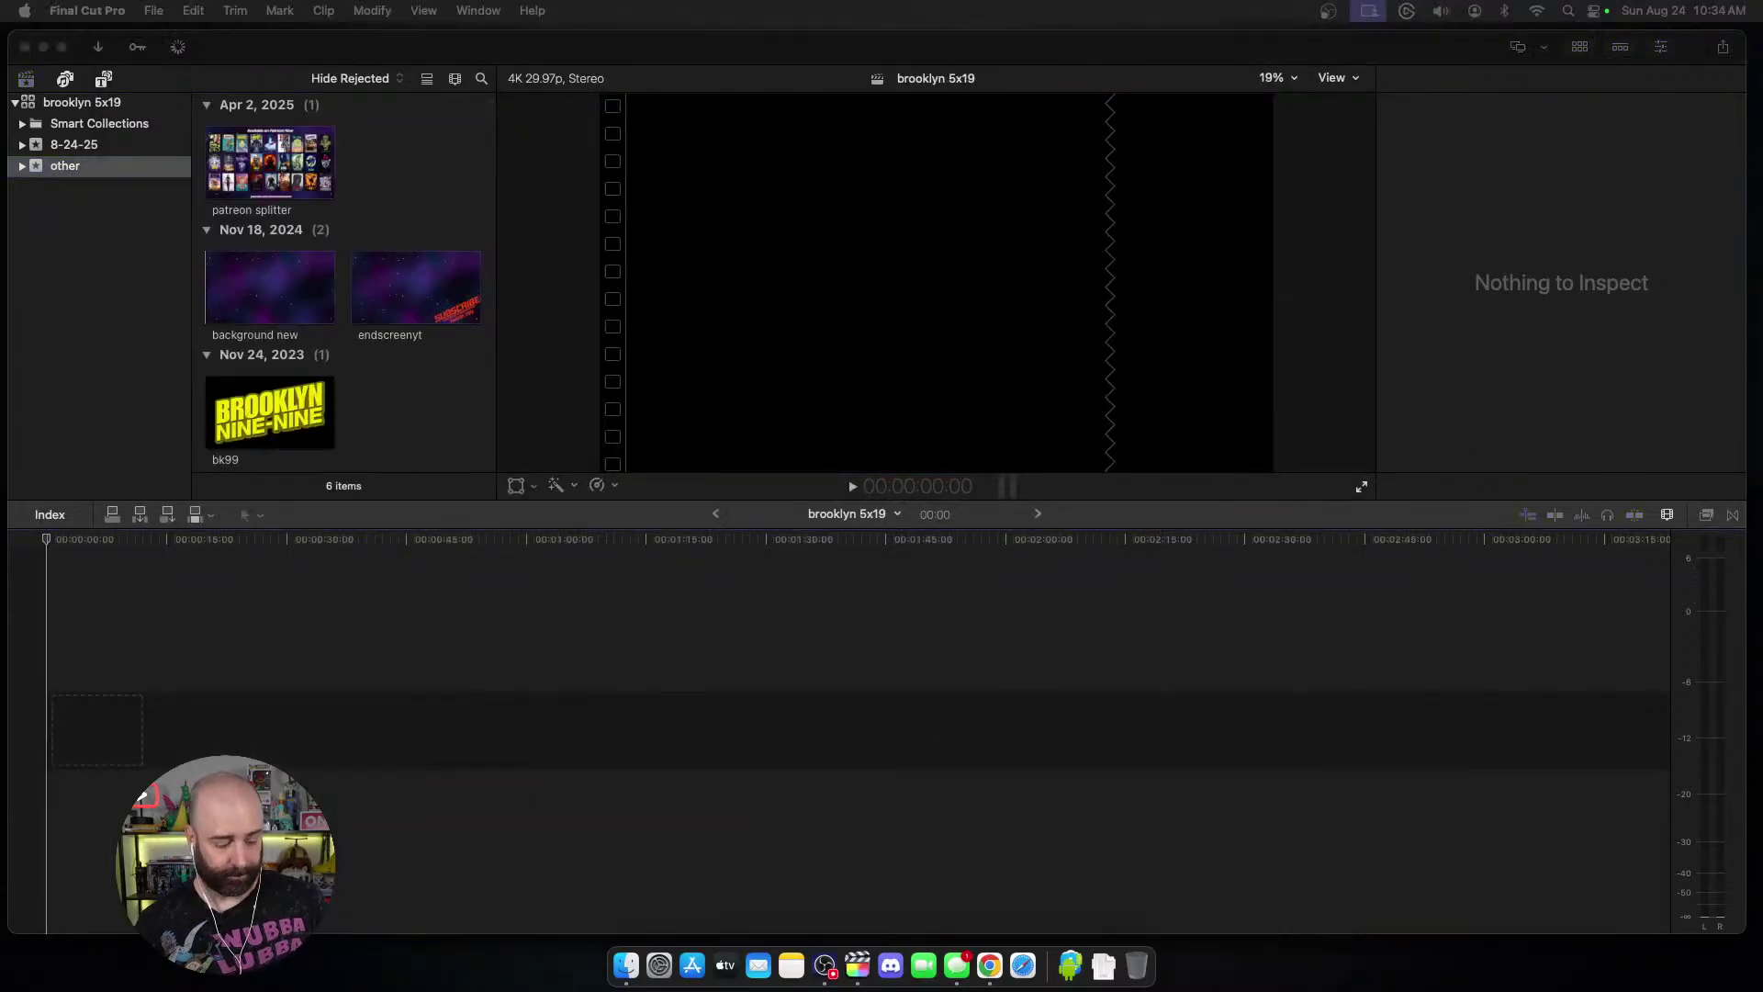
Step: Show the clips of the 8-24-25 event as a list
{"action": "left_click", "coordinate": [73, 158]}
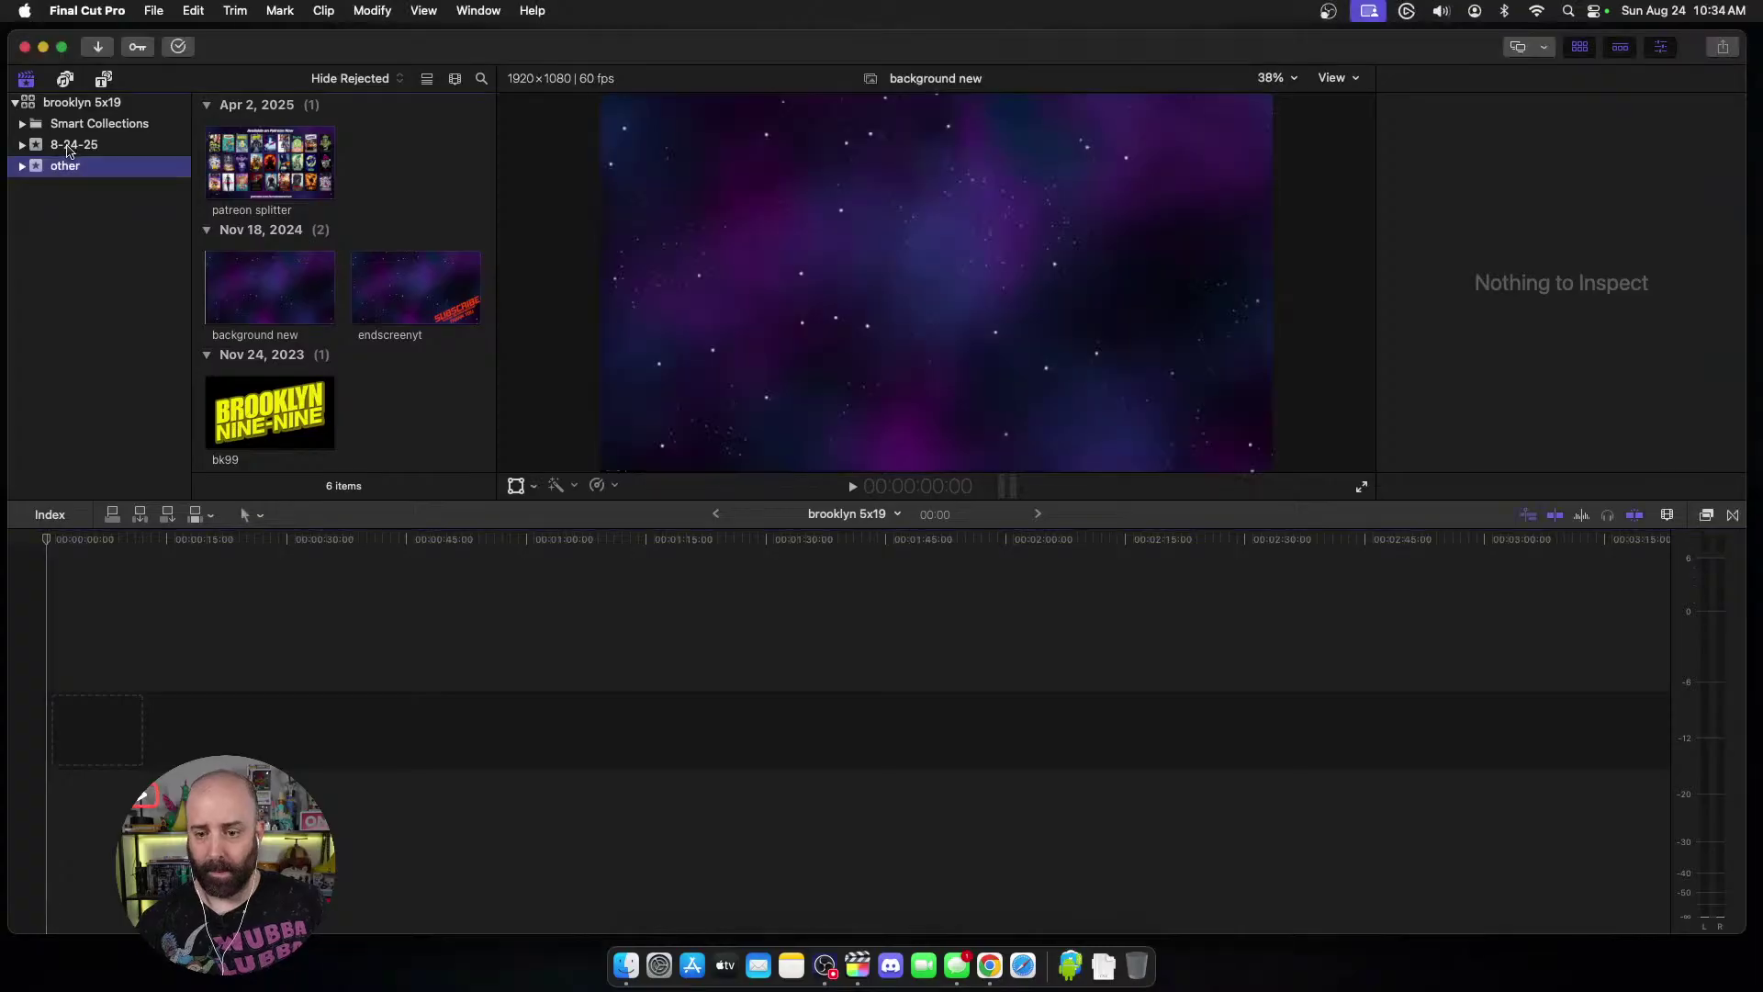
{"action": "left_click", "coordinate": [73, 145]}
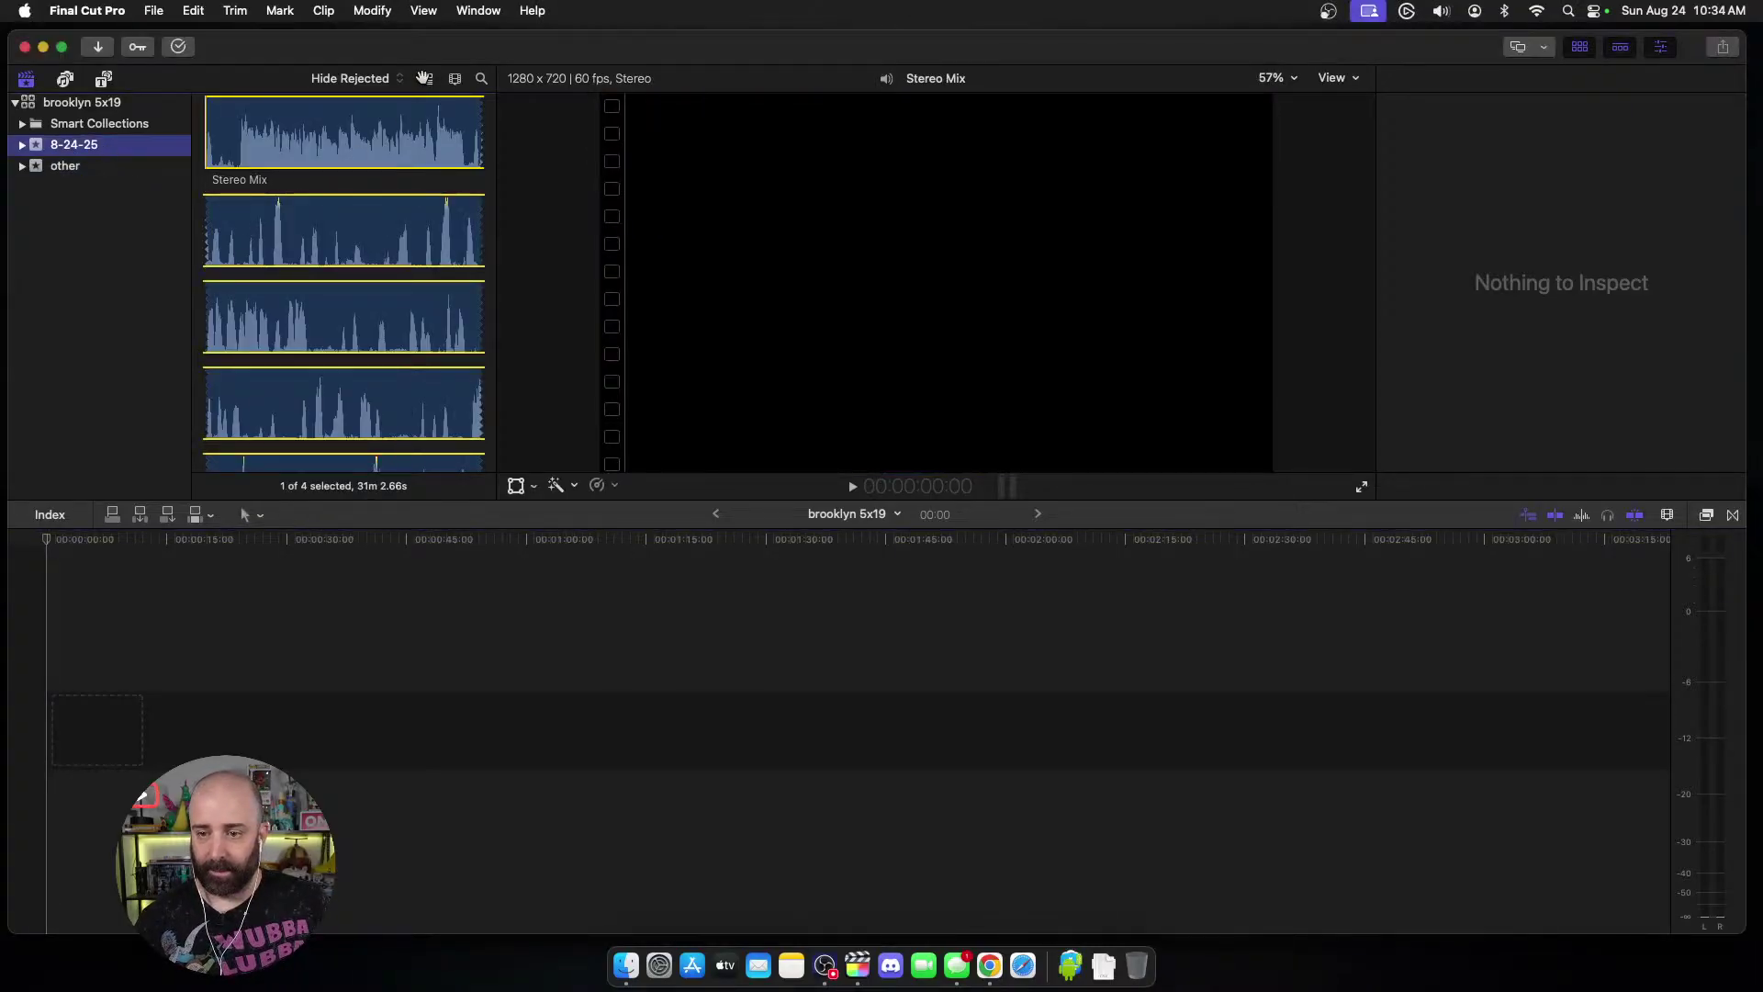
{"action": "left_click", "coordinate": [425, 78]}
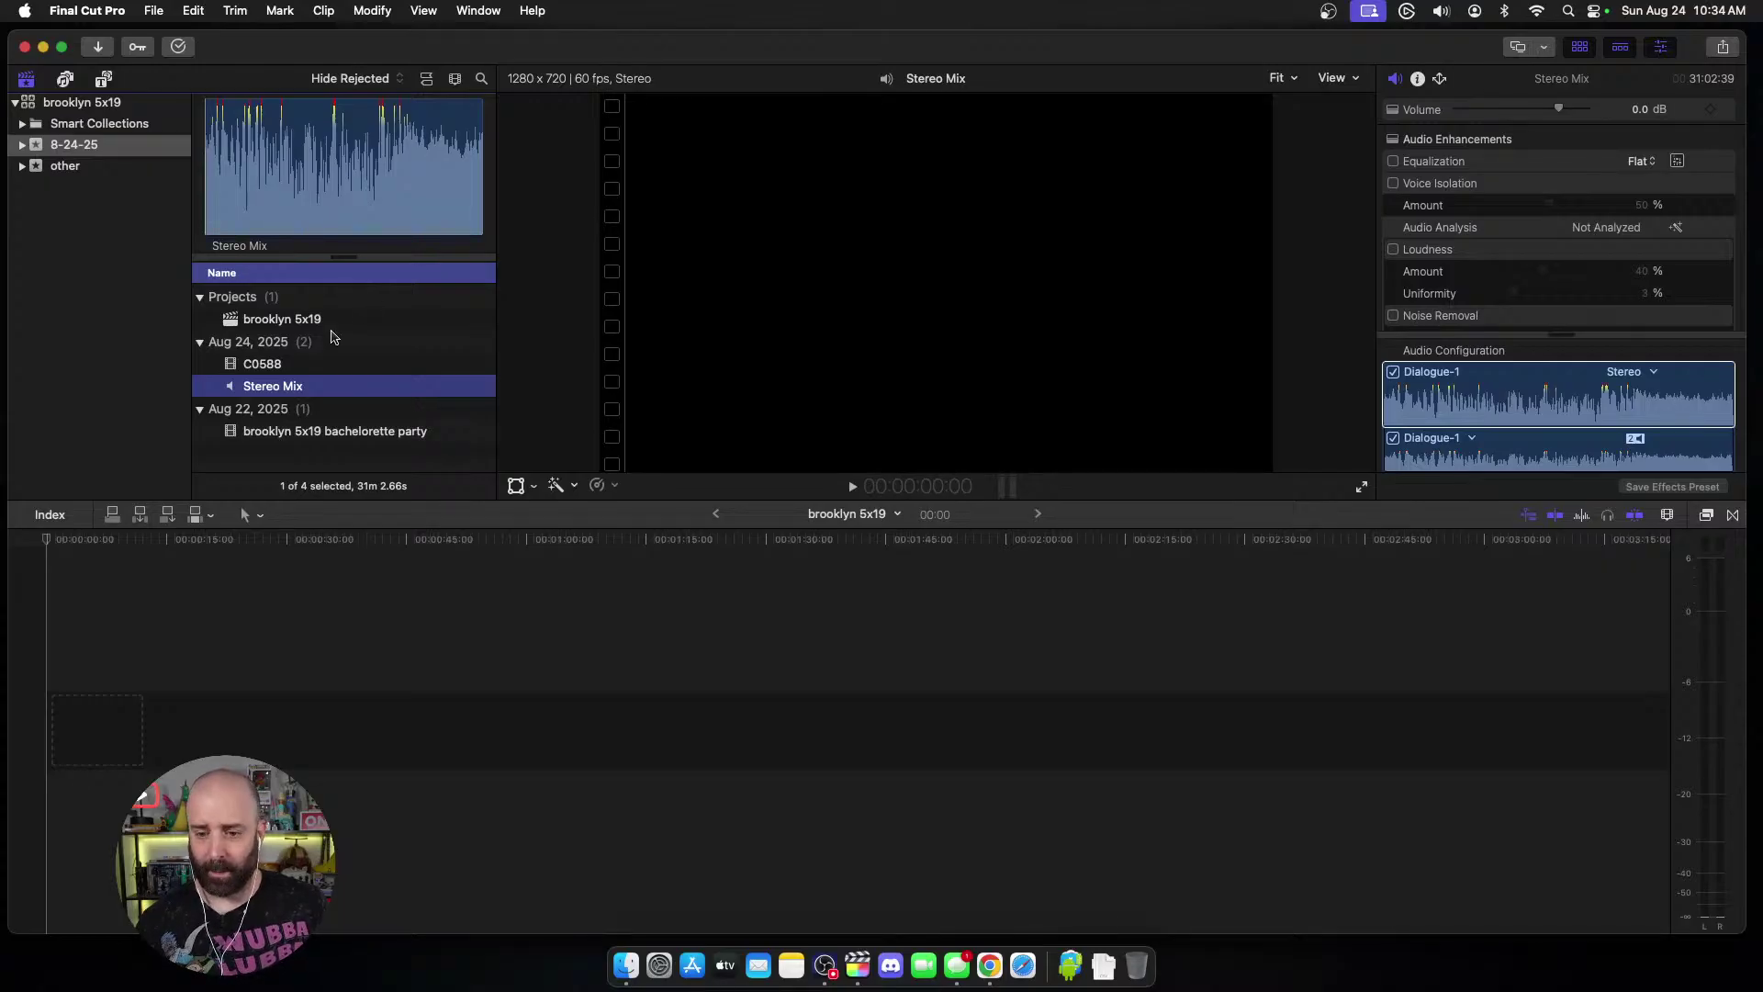
Step: Combine C0588 and Stereo Mix into a multicam clip named main video, synchronized by audio
{"action": "left_click", "coordinate": [300, 368]}
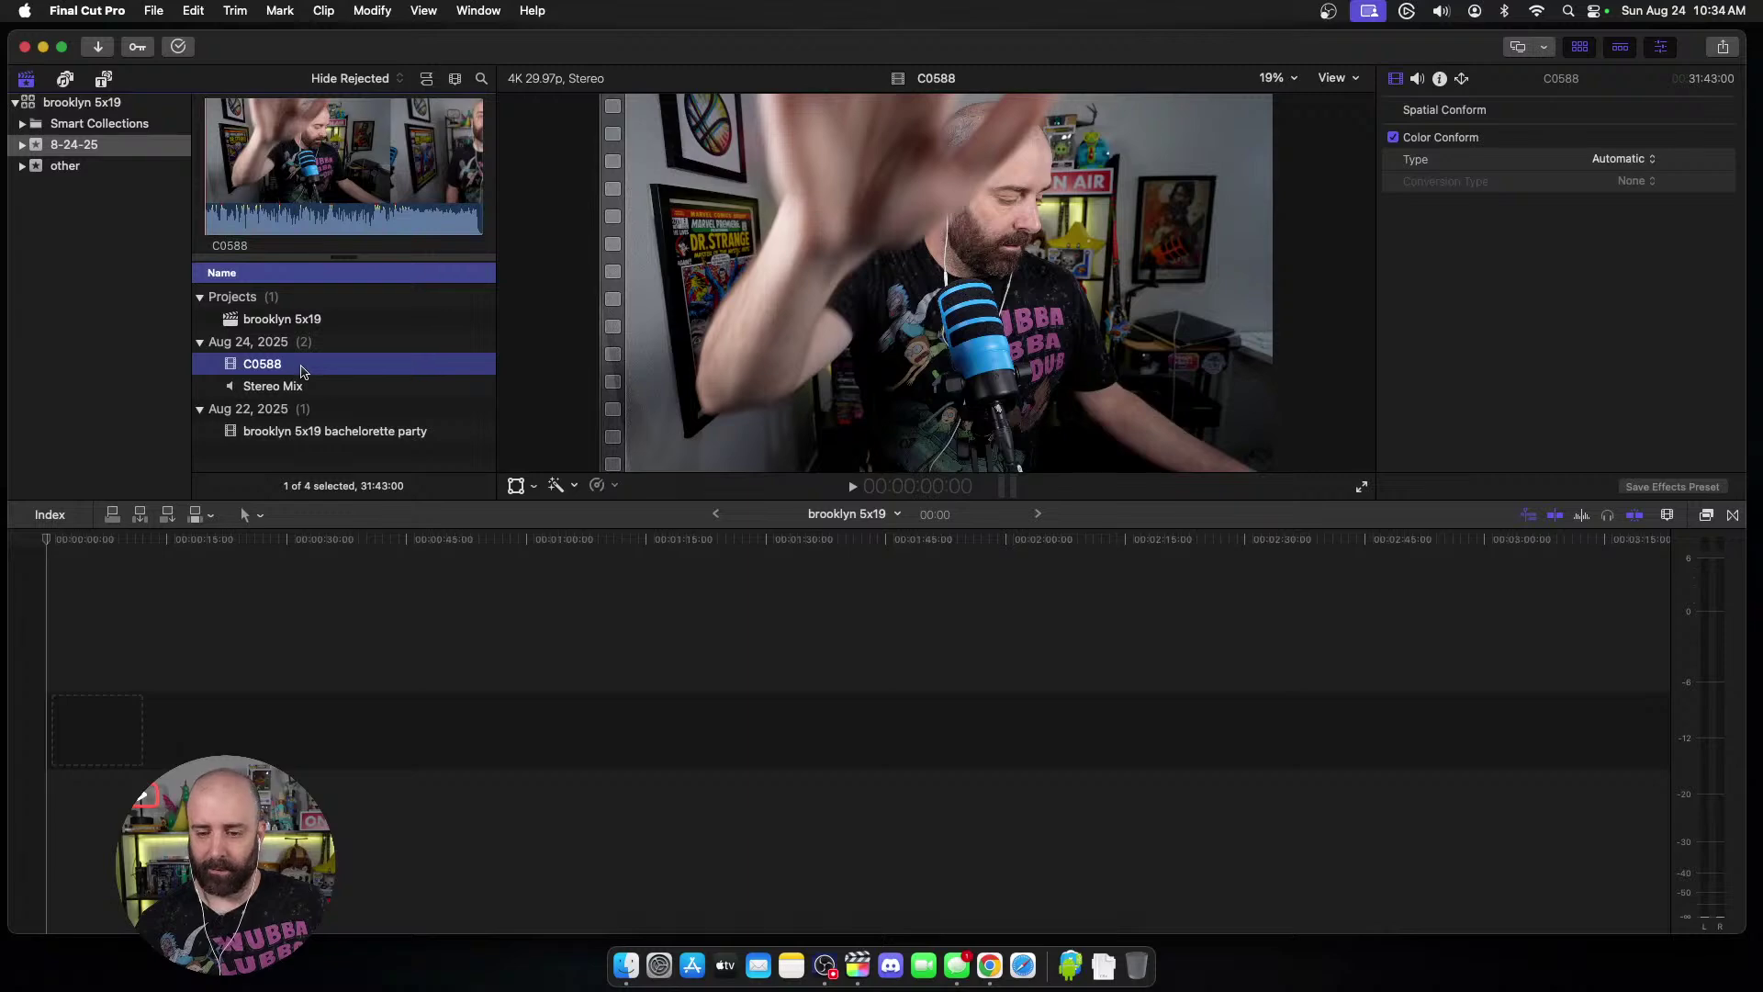
{"action": "left_click", "coordinate": [332, 389], "text": "shift"}
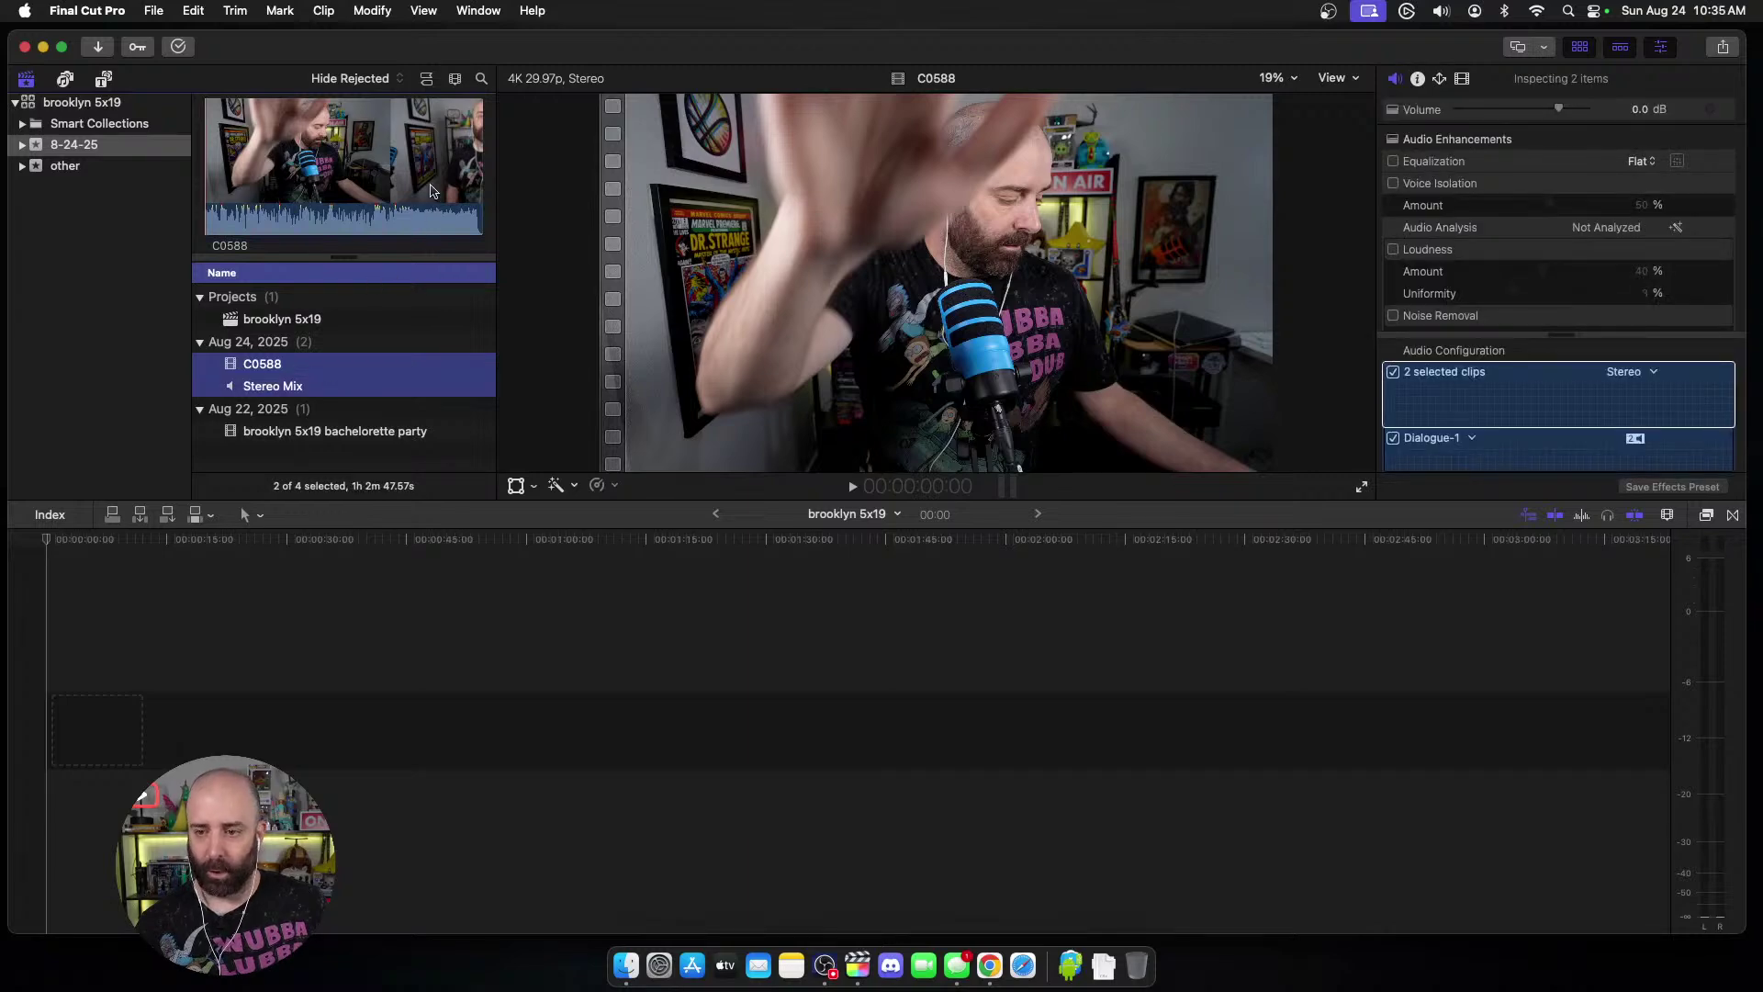
{"action": "right_click", "coordinate": [352, 362]}
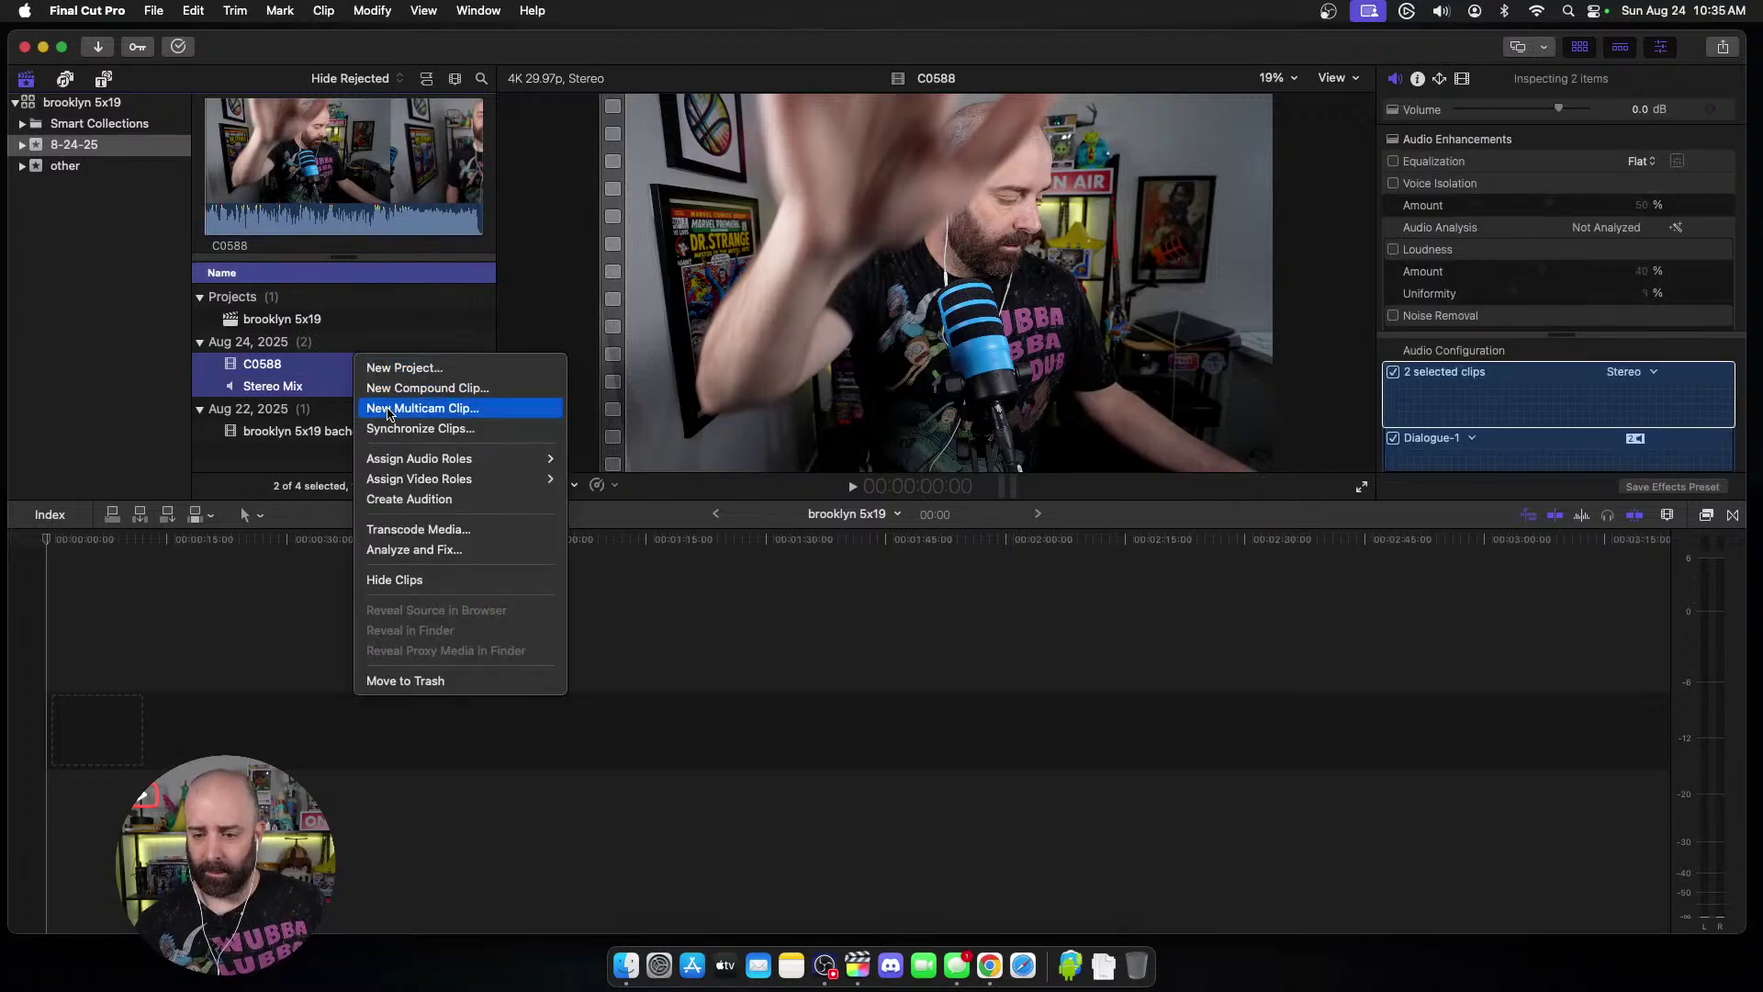
{"action": "left_click", "coordinate": [387, 410]}
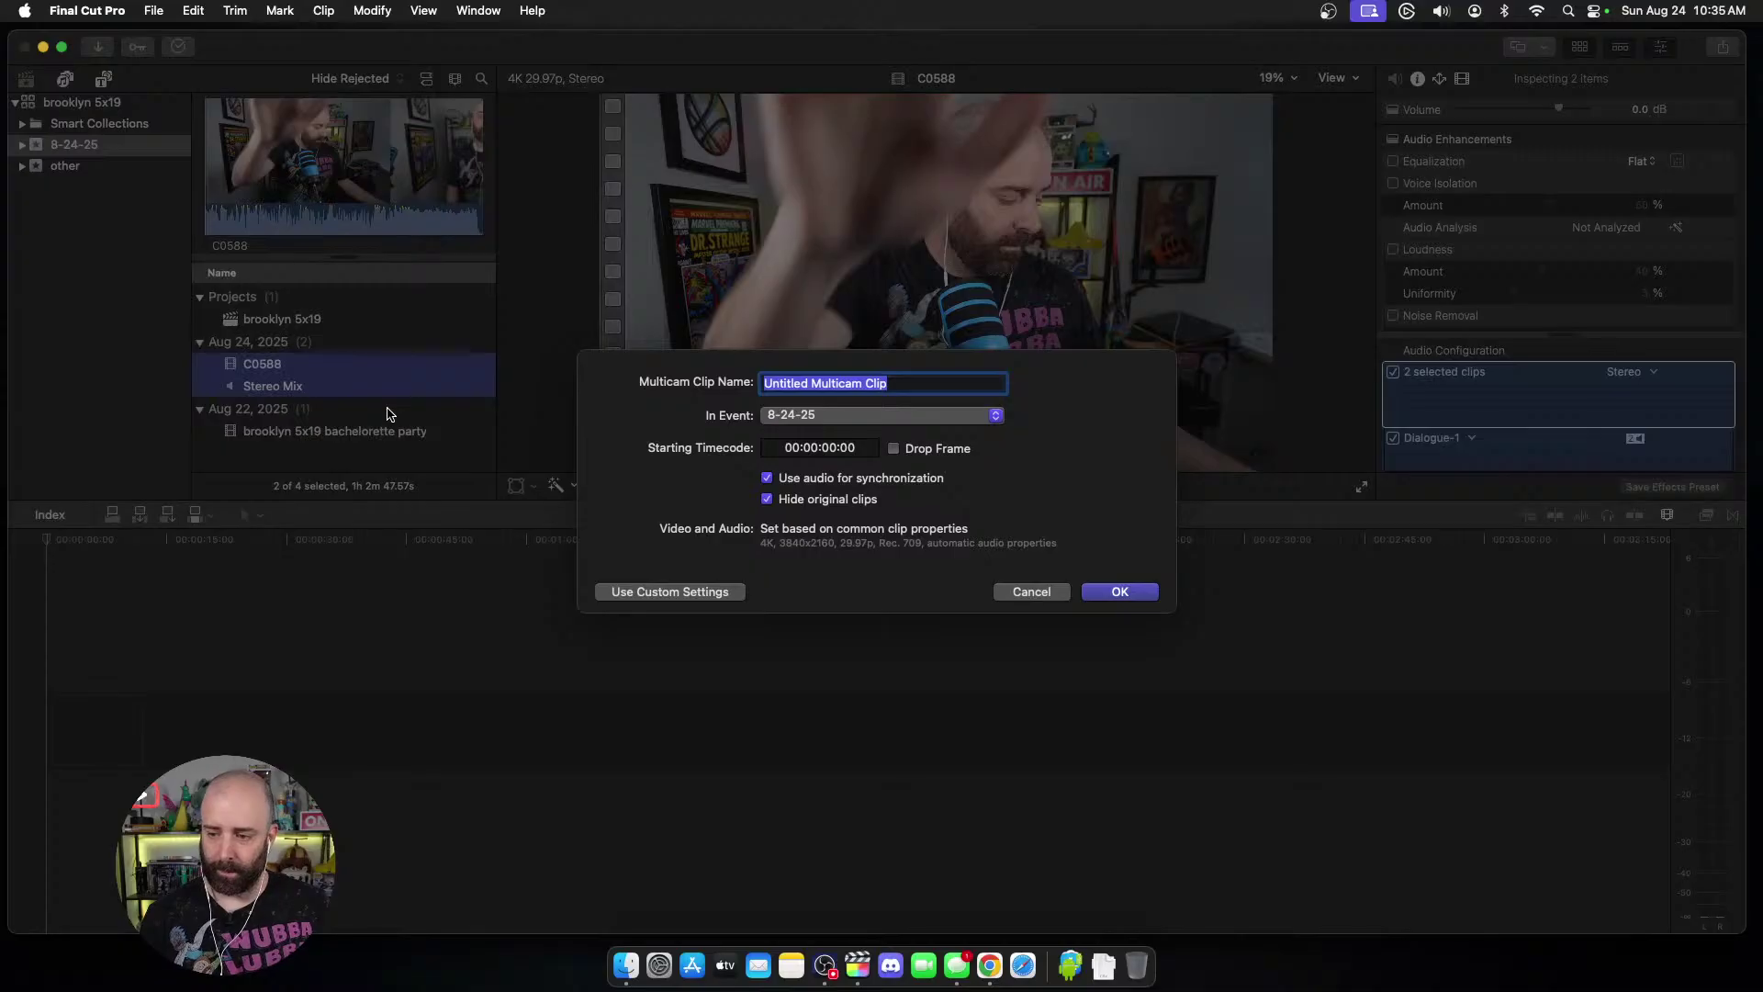
{"action": "type", "text": "main video"}
{"action": "key", "text": "Return"}
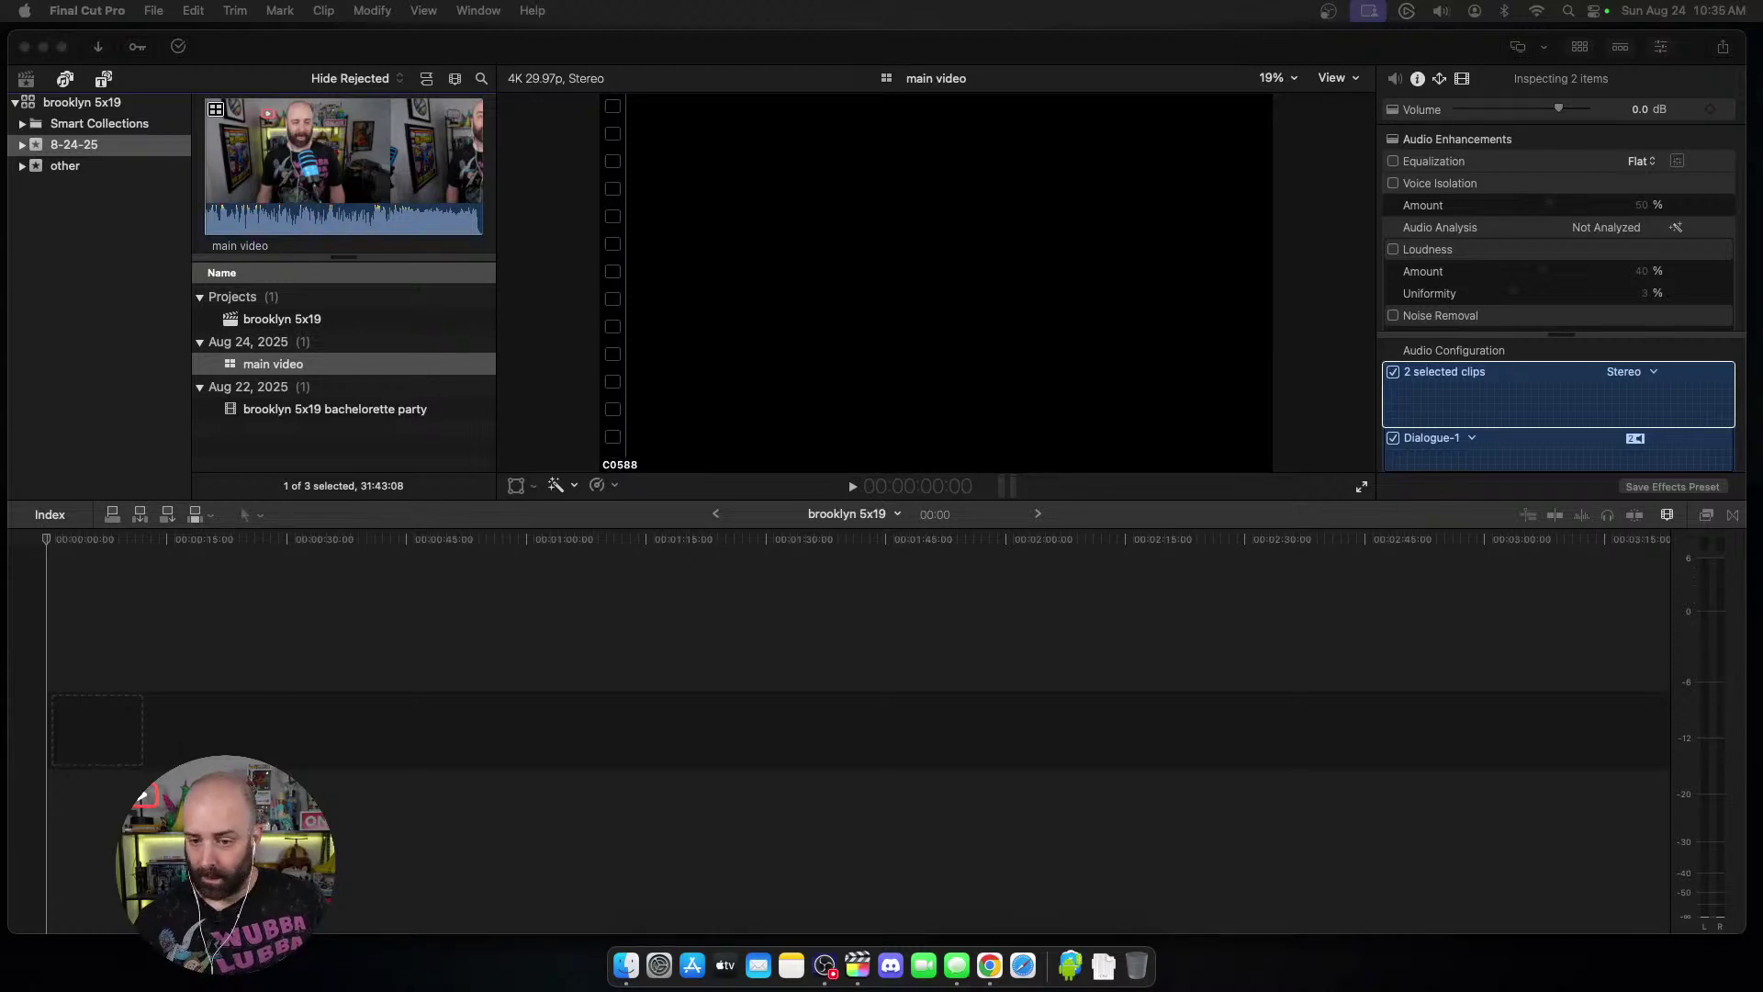
Step: Add the main video multicam clip to the empty timeline and apply the steve's mix -12 audio effect to it
{"action": "left_click_drag", "start_coordinate": [235, 361], "coordinate": [255, 616]}
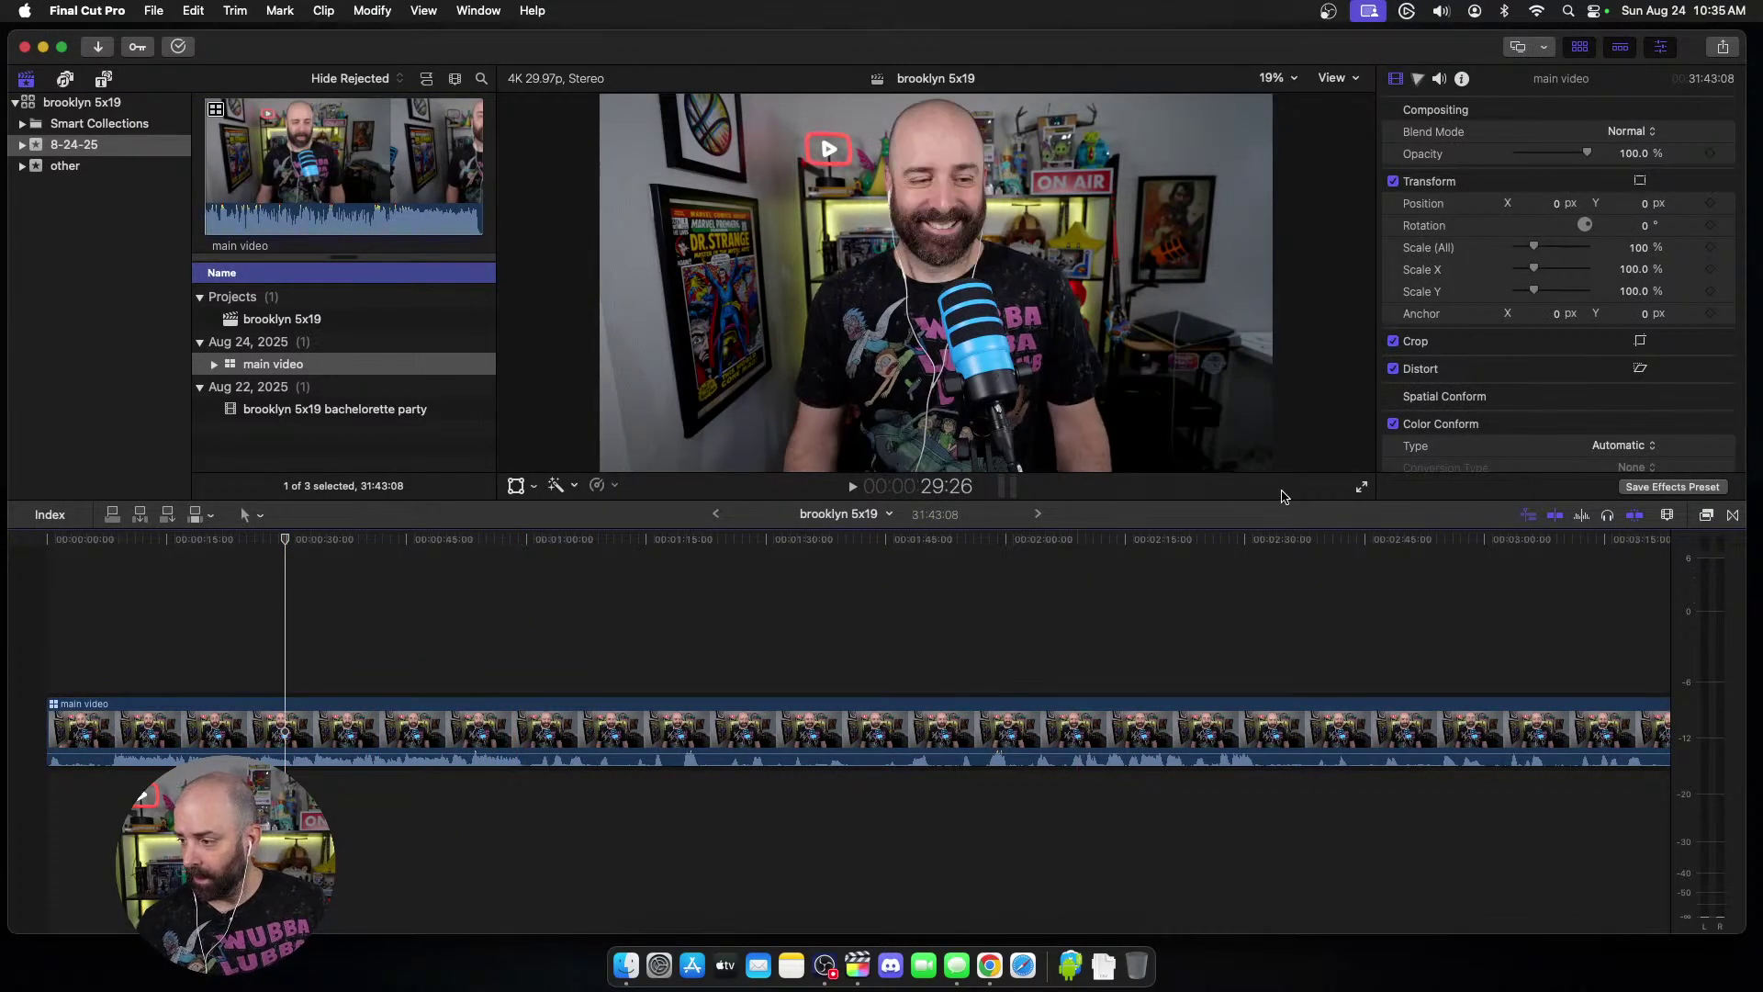
{"action": "left_click", "coordinate": [1708, 517]}
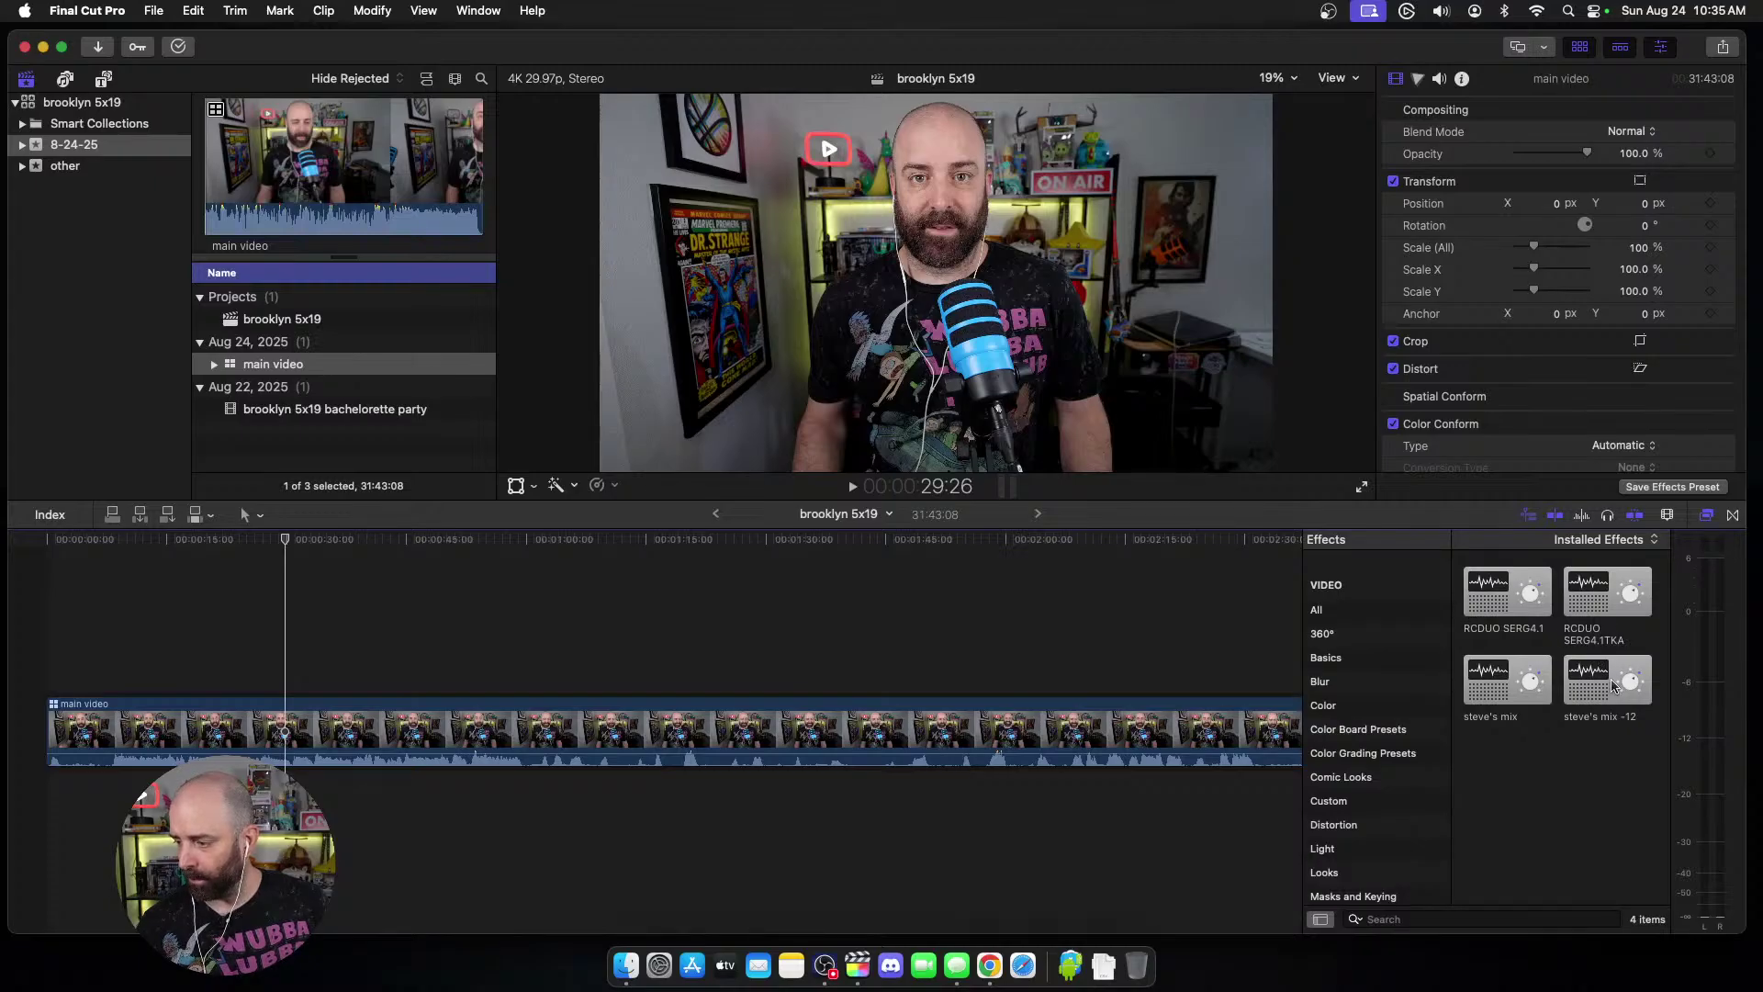
{"action": "left_click_drag", "start_coordinate": [1609, 684], "coordinate": [1159, 742]}
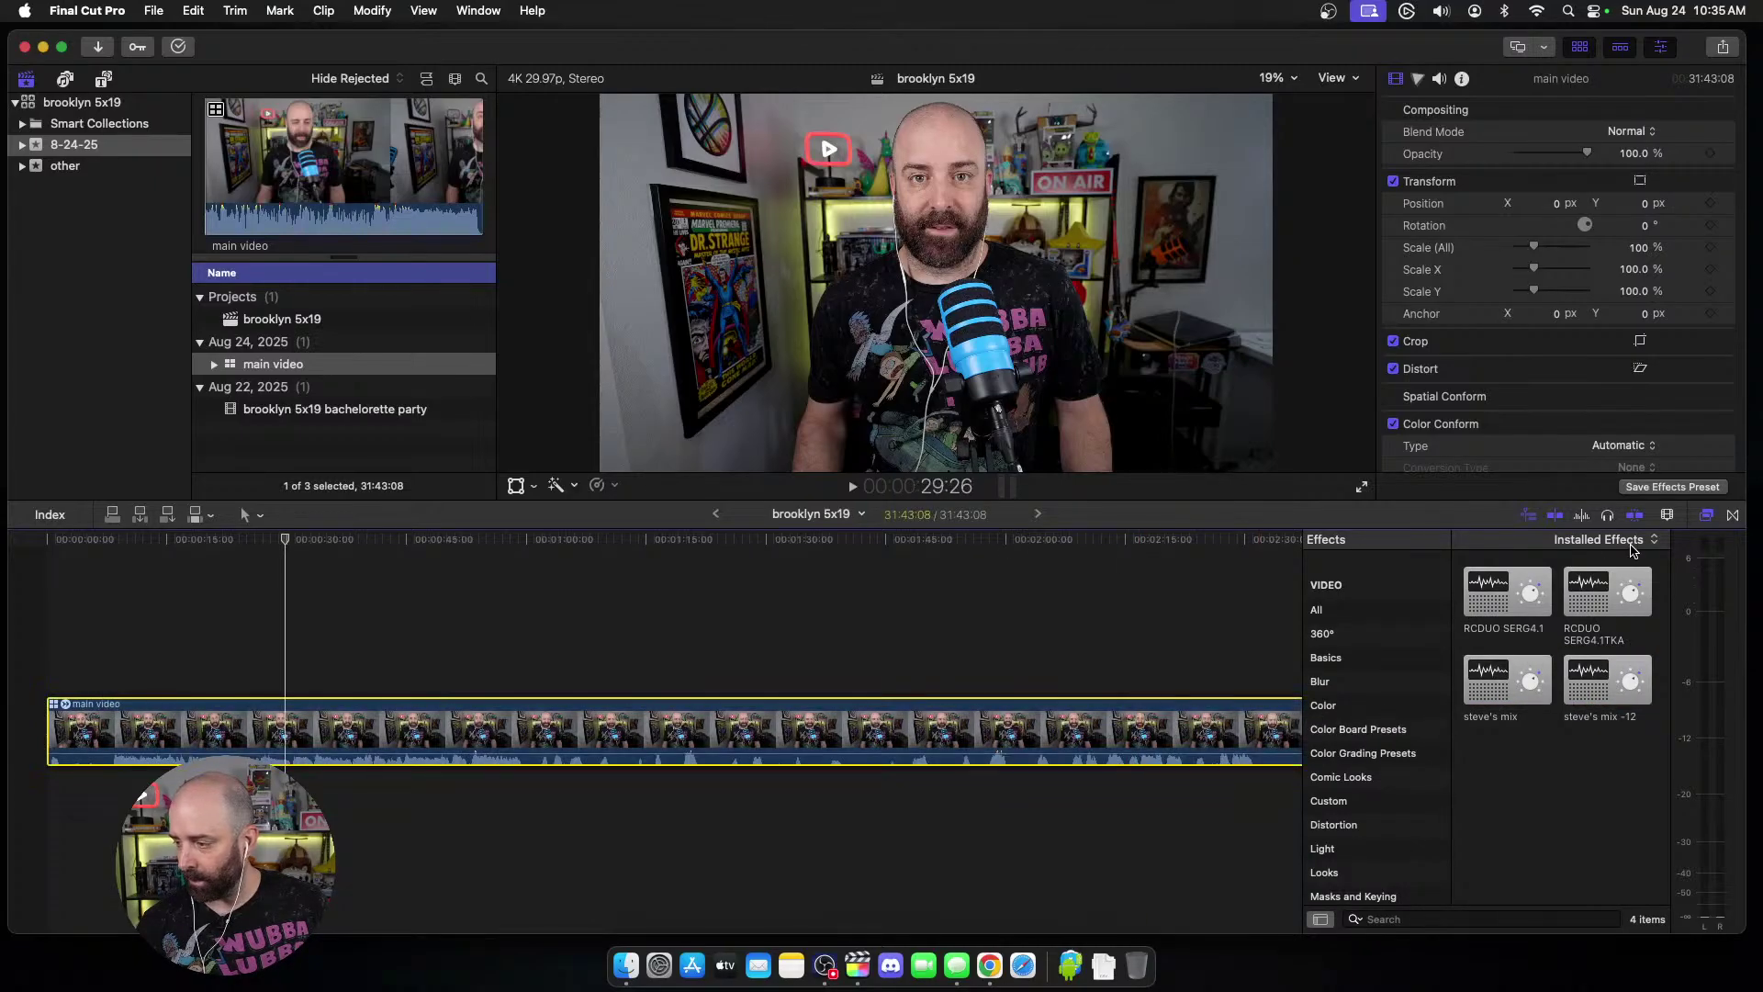
{"action": "left_click", "coordinate": [1708, 517]}
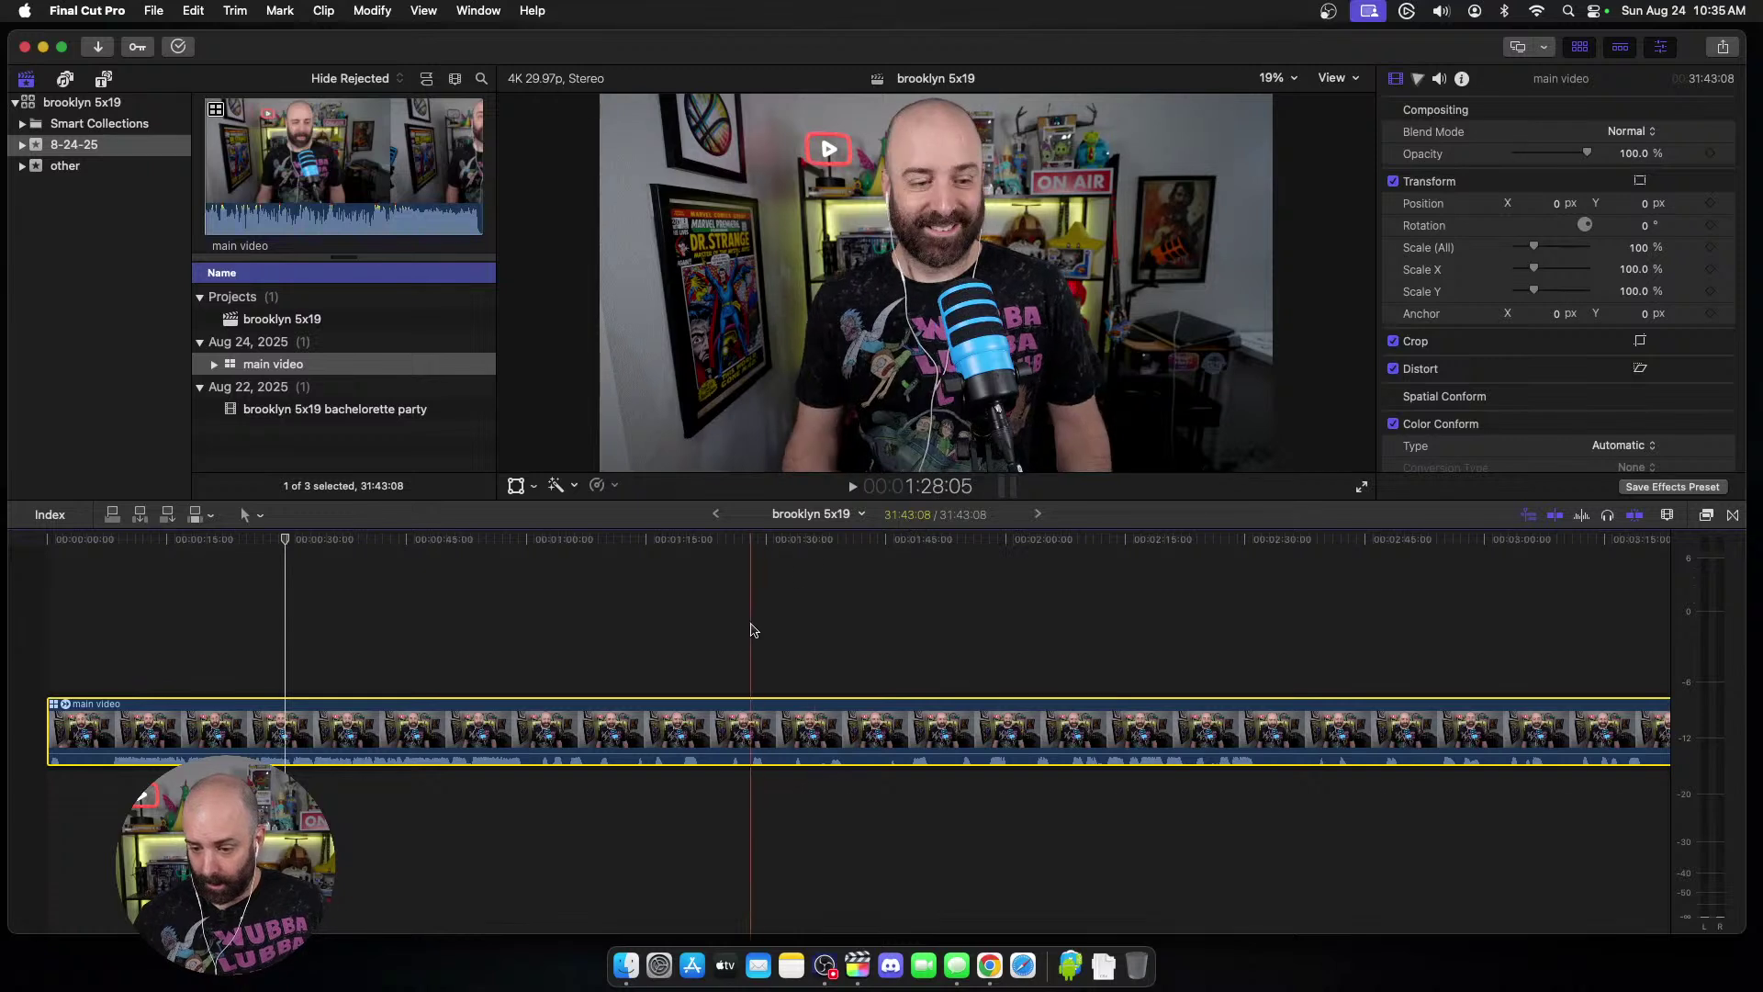
Step: Trim the beginning of the main video clip up to 8:12 and play back the new opening
{"action": "left_click", "coordinate": [751, 628]}
{"action": "left_click", "coordinate": [131, 668]}
{"action": "key", "text": "super+equal"}
{"action": "key", "text": "super+equal"}
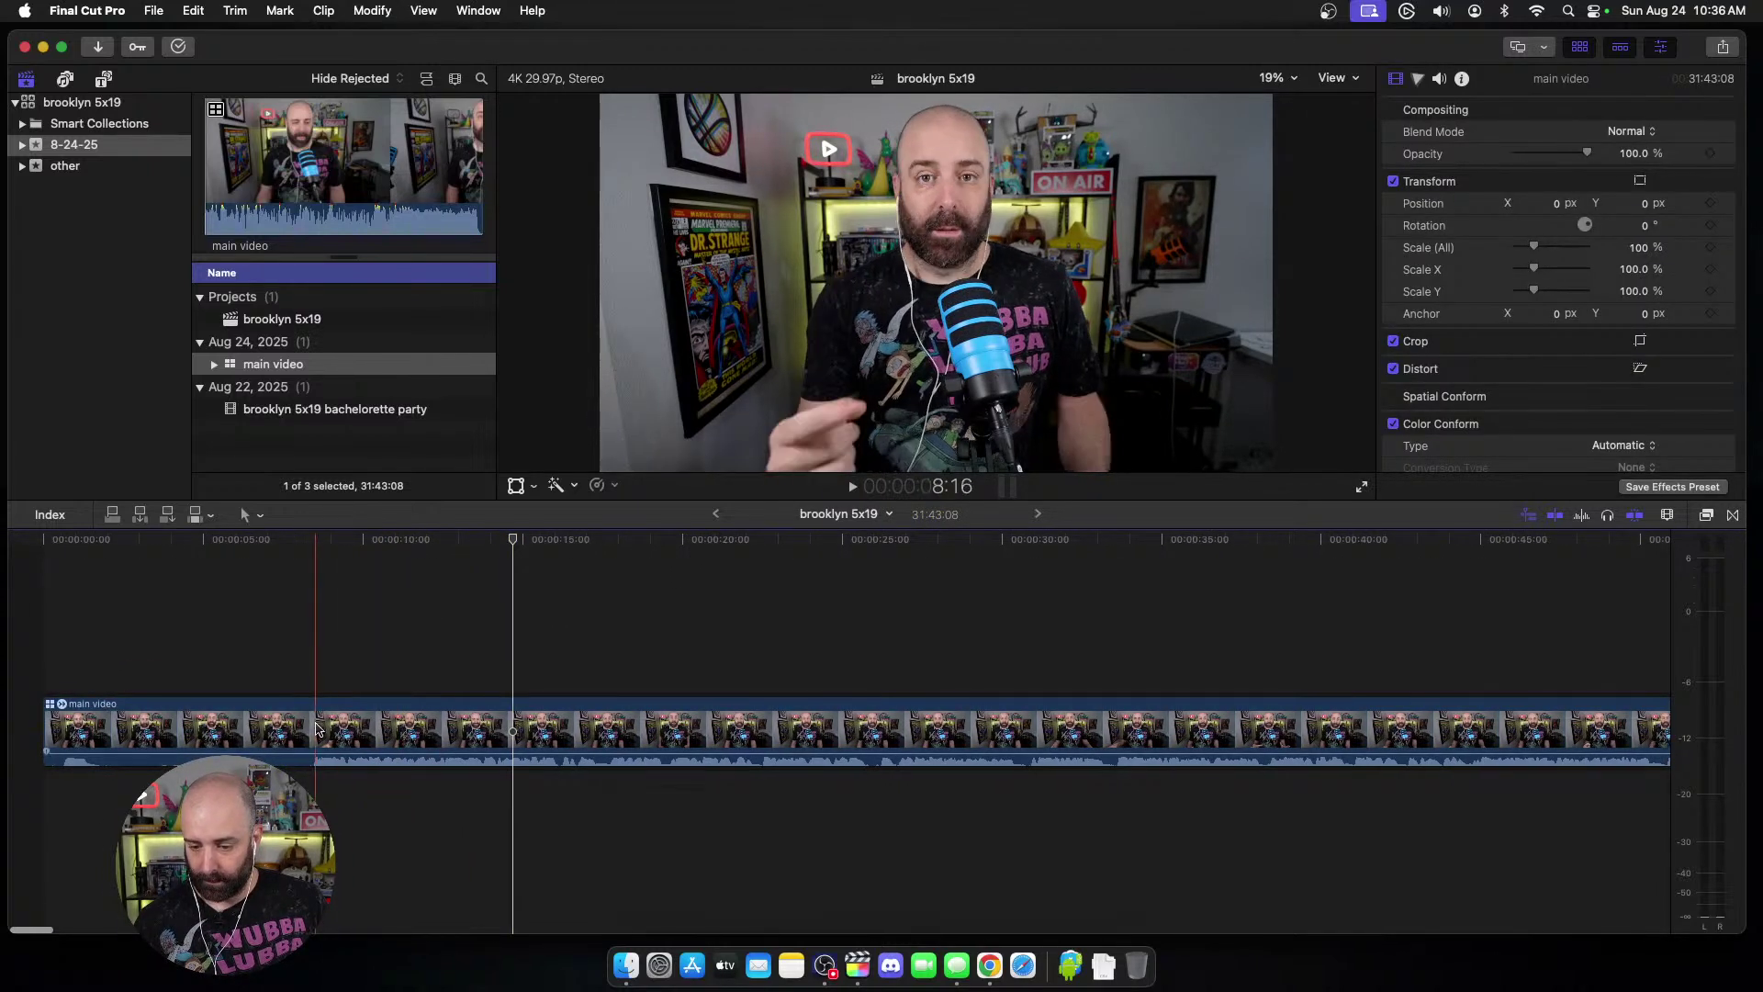
{"action": "left_click", "coordinate": [517, 731]}
{"action": "left_click", "coordinate": [312, 730]}
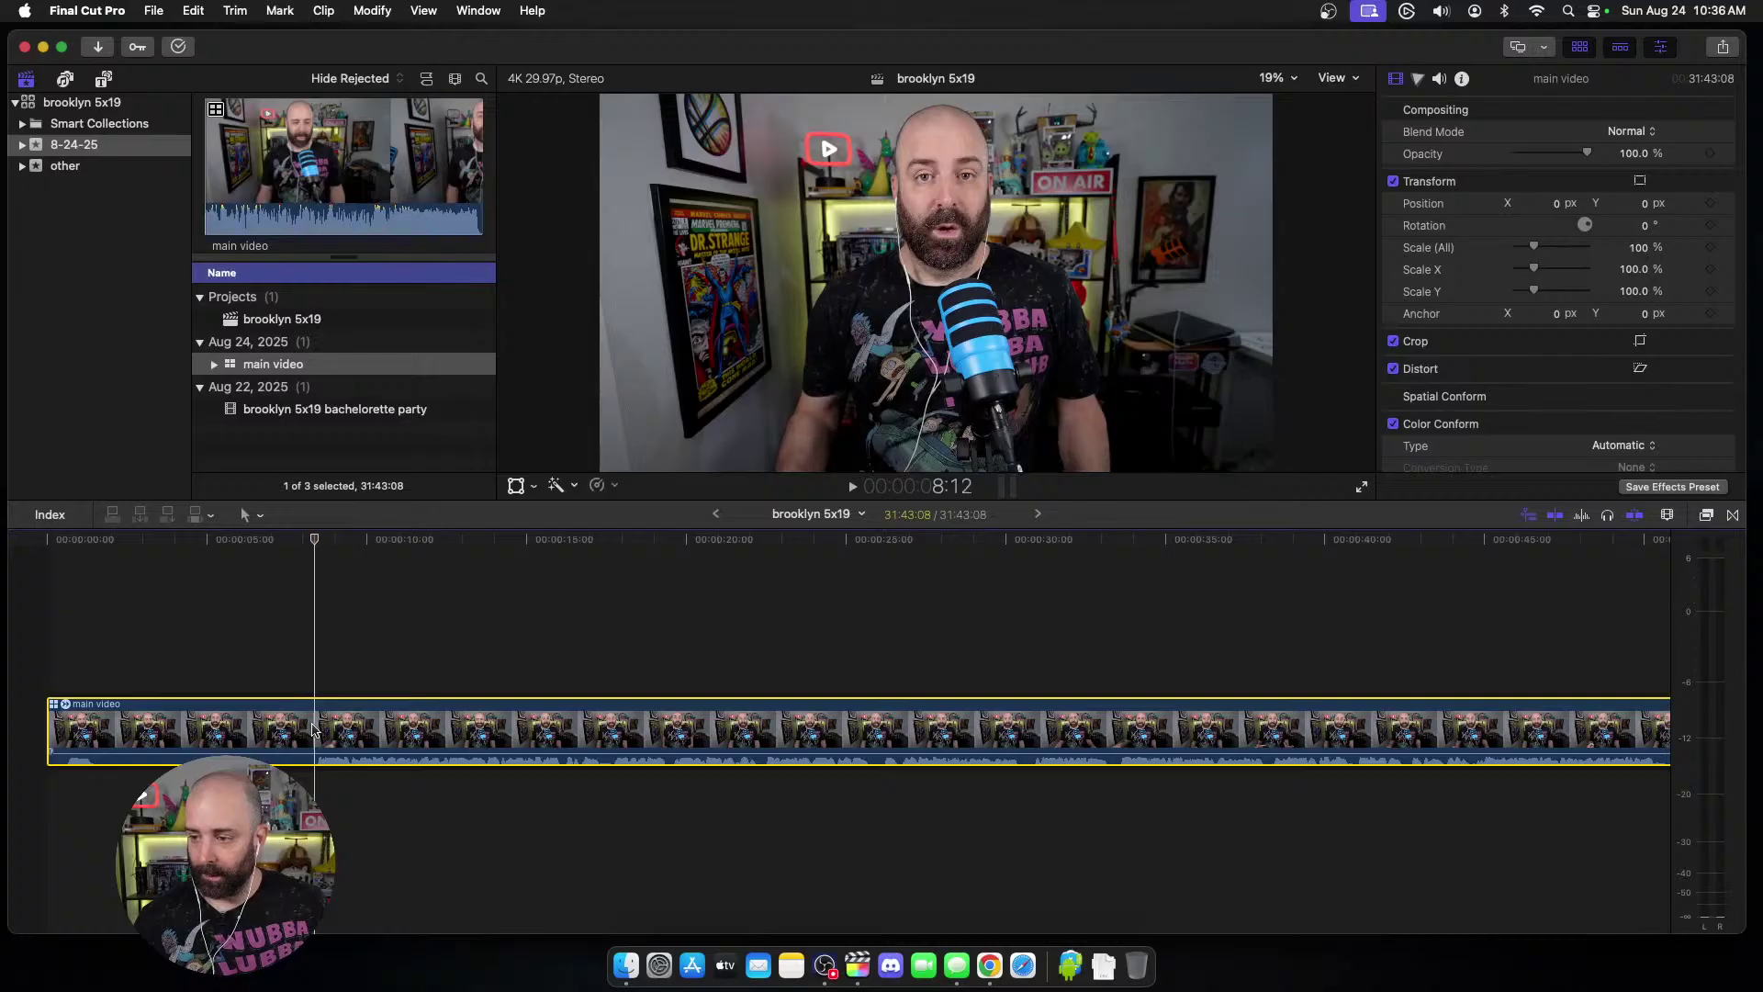
{"action": "key", "text": "alt+bracketleft"}
{"action": "key", "text": "space"}
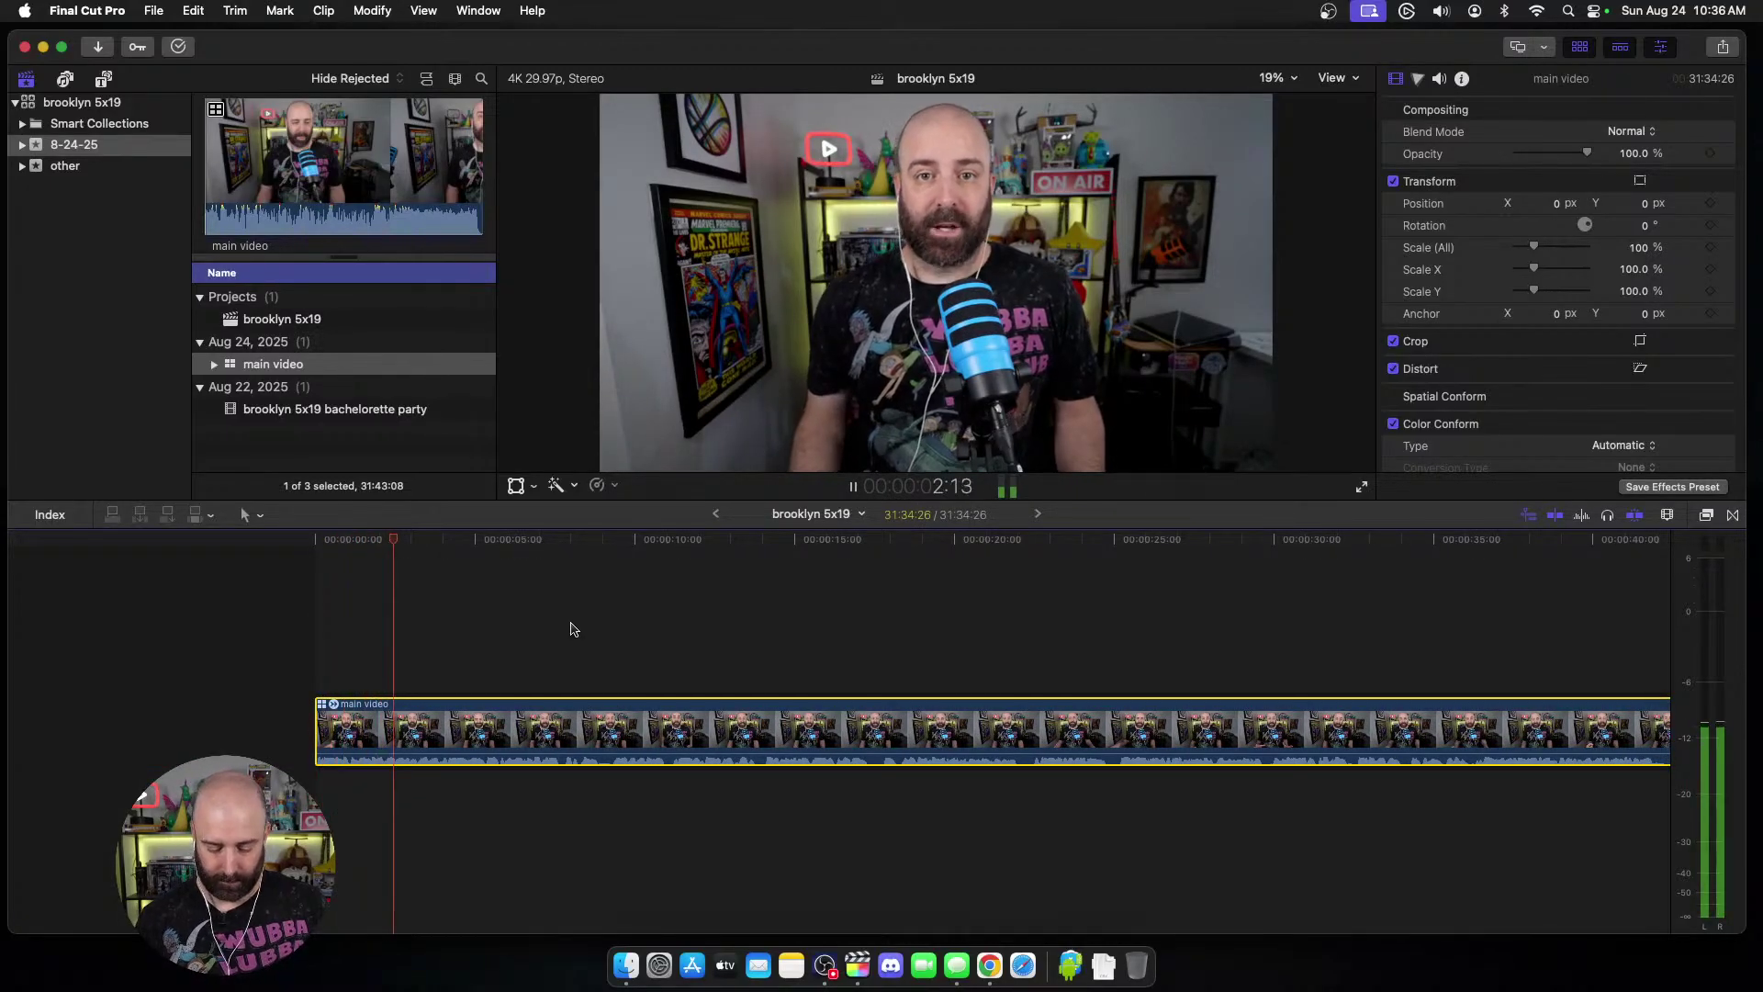
{"action": "key", "text": "space"}
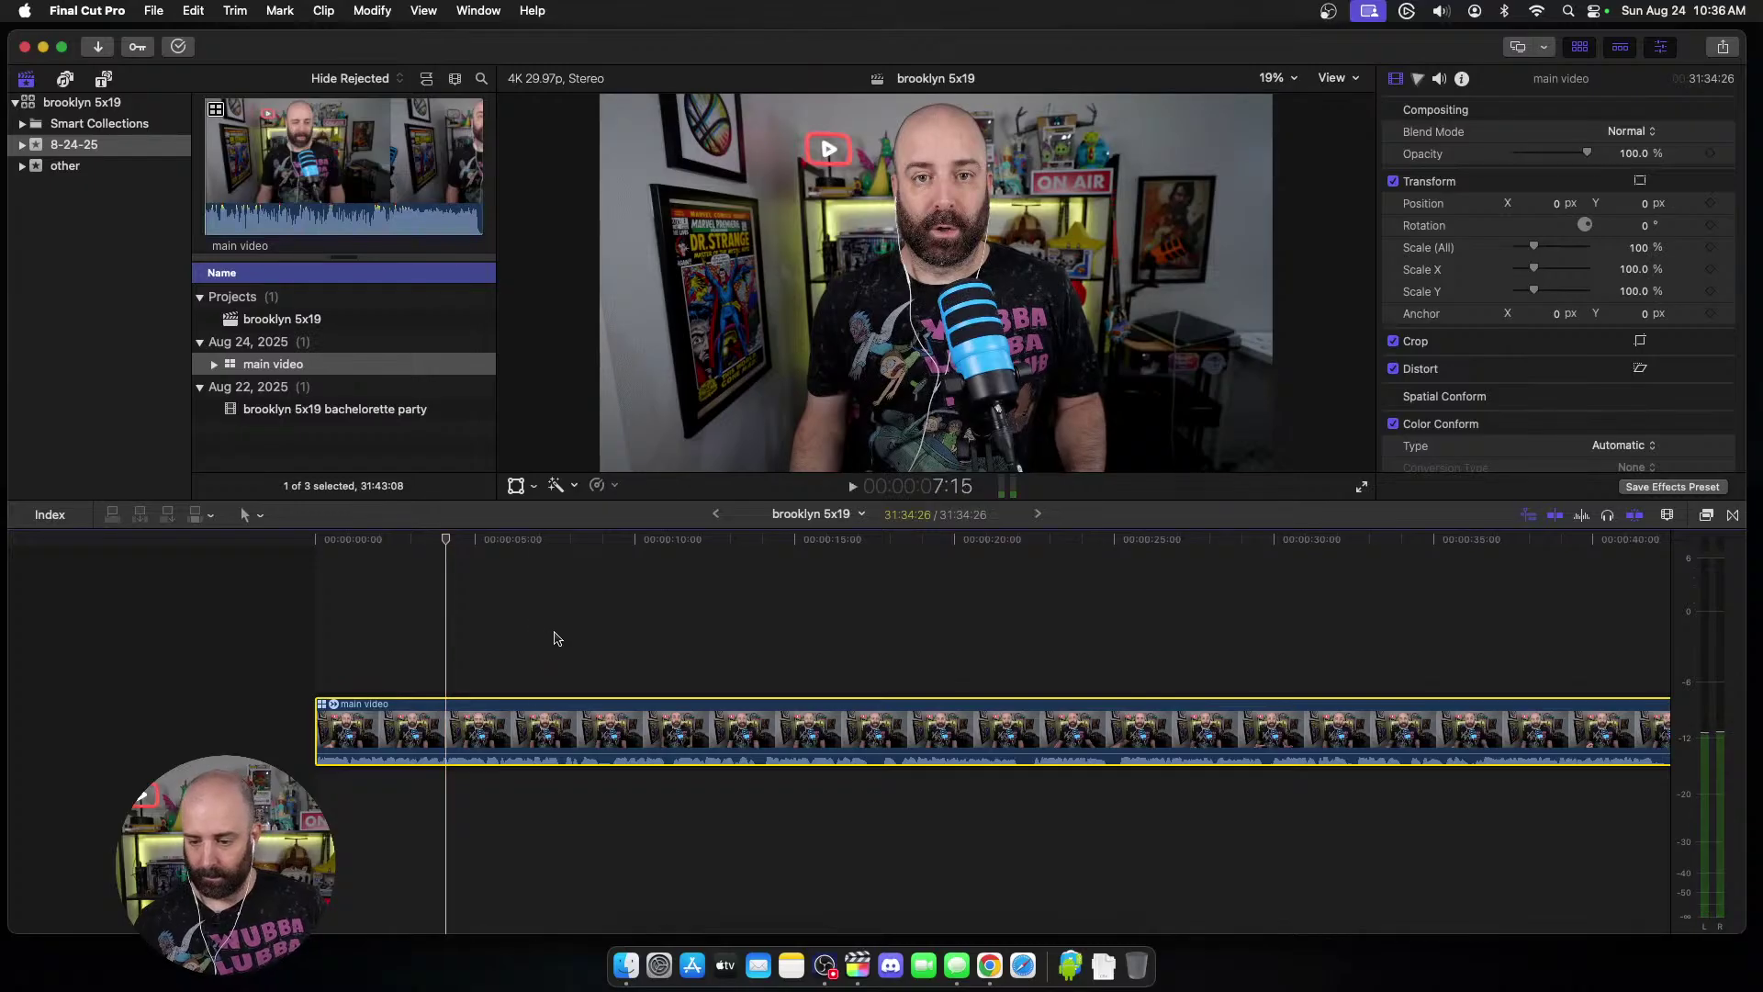
Step: Connect a 4-second bk99 logo clip from the other event above the main video at about the 4-second mark
{"action": "key", "text": "space"}
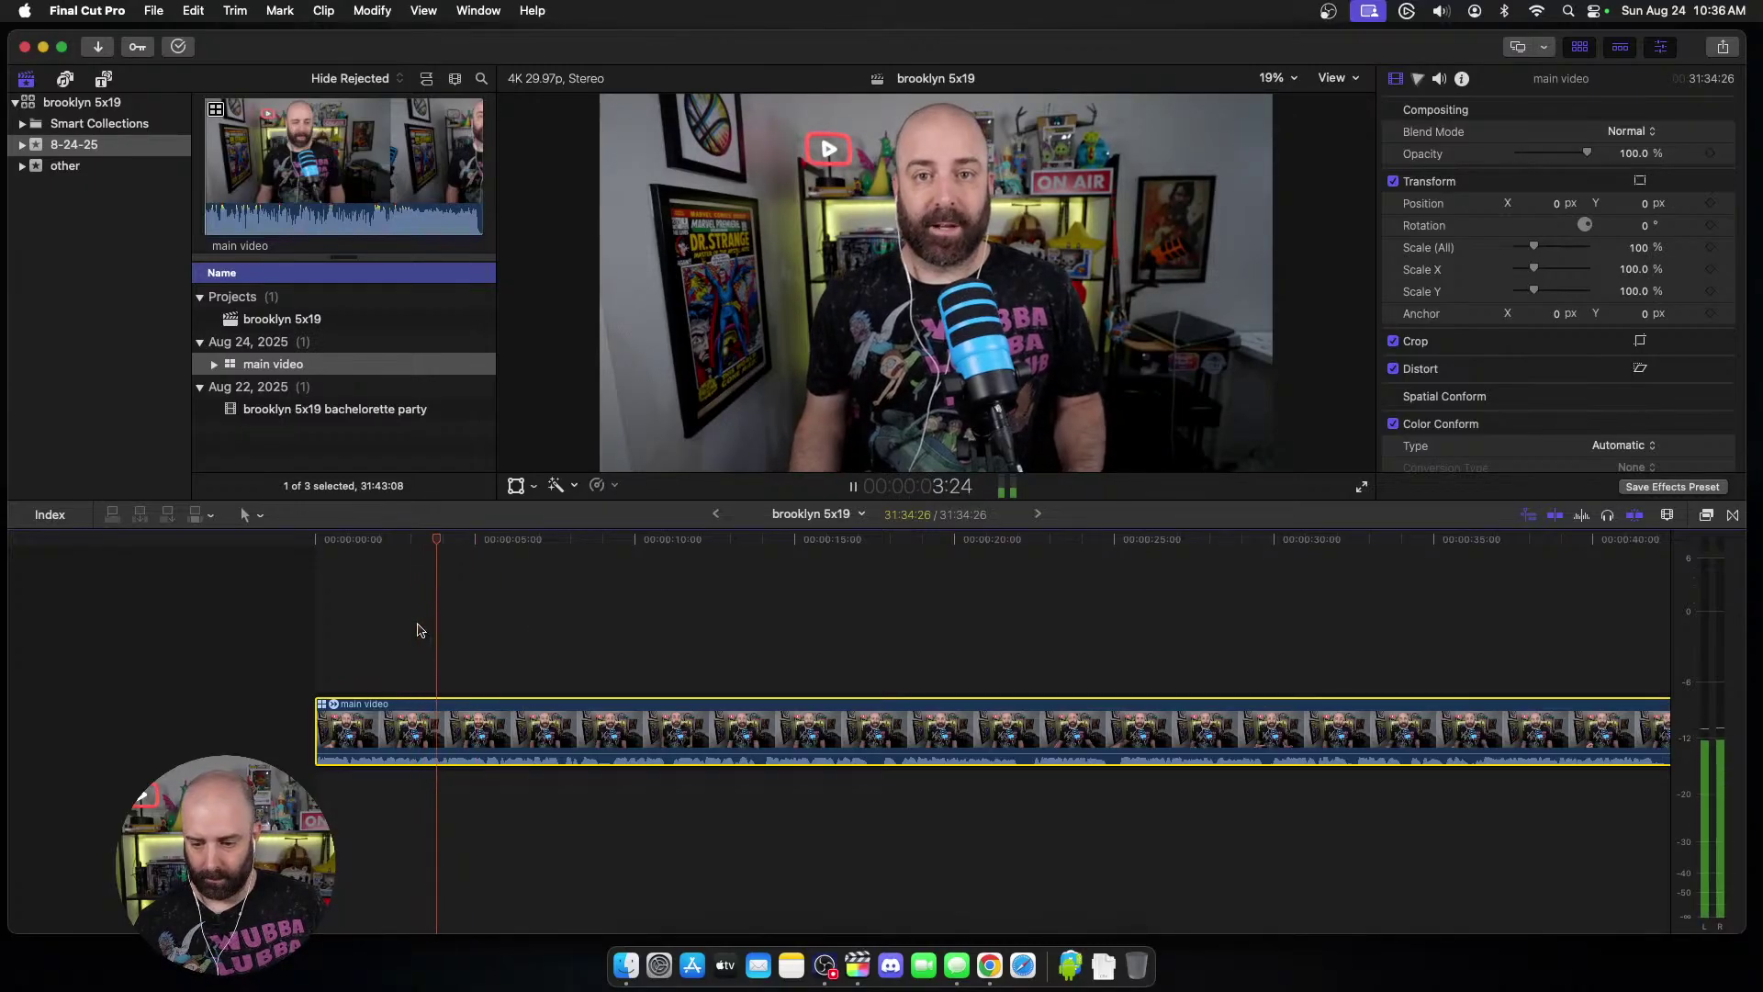
{"action": "key", "text": "space"}
{"action": "left_click", "coordinate": [61, 166]}
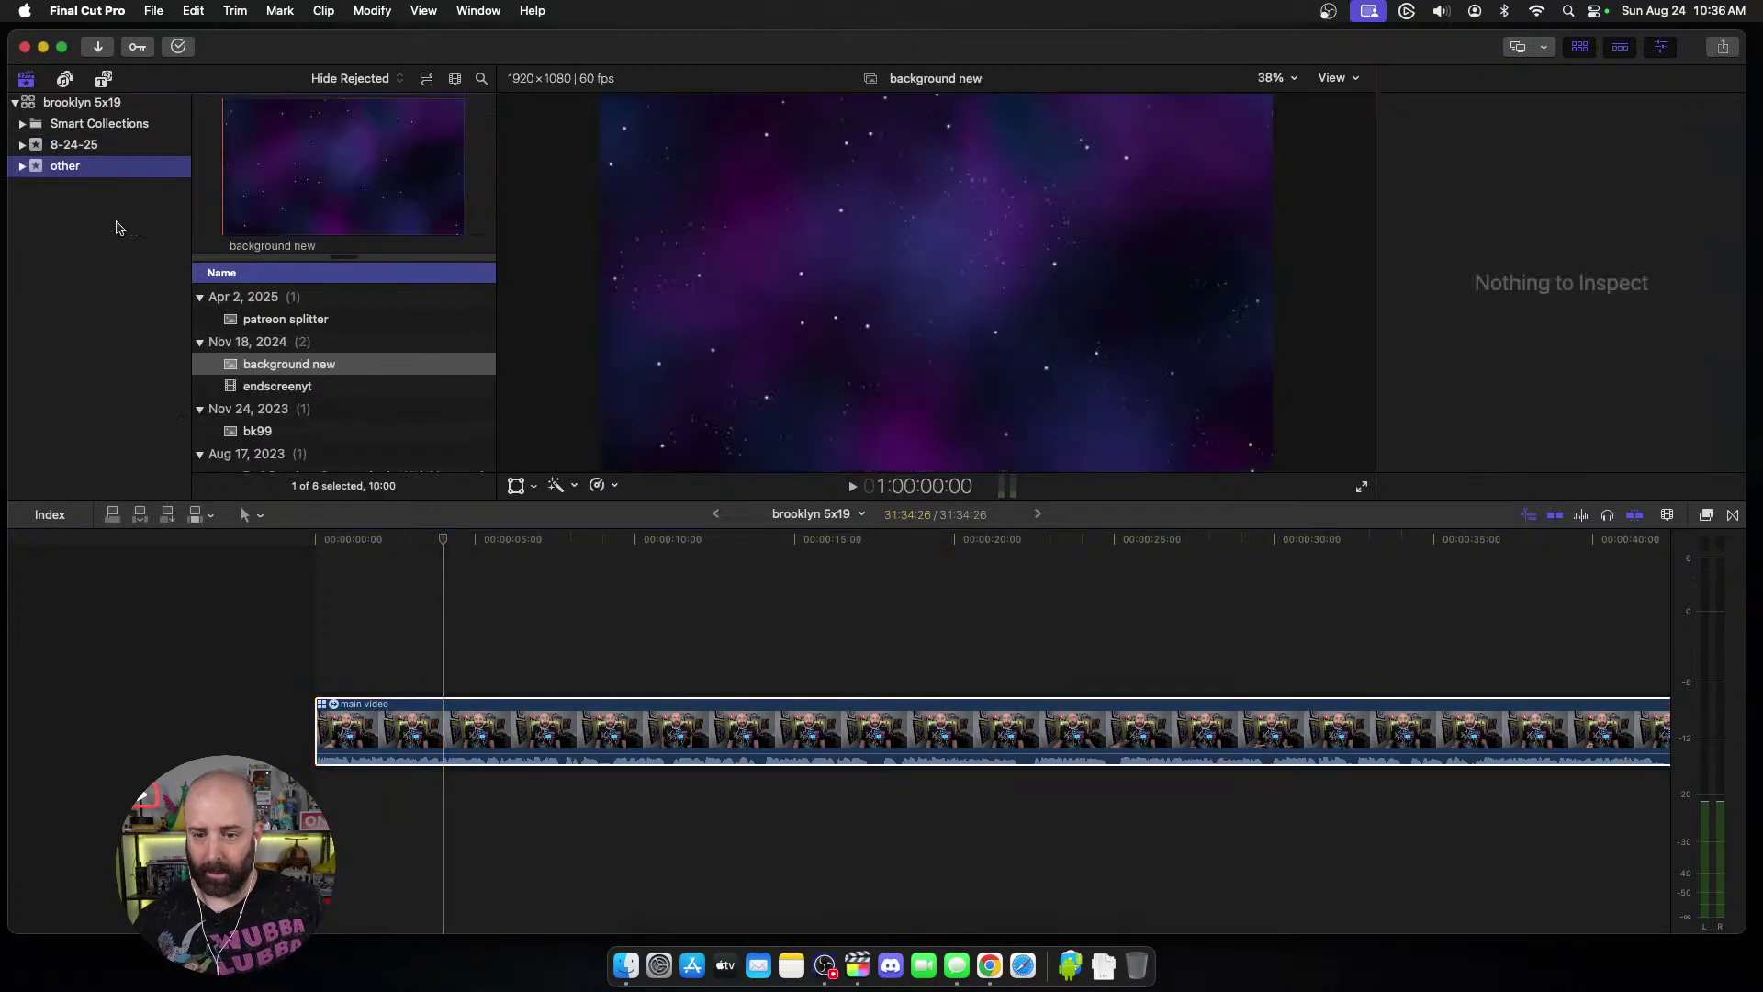
{"action": "left_click", "coordinate": [431, 101]}
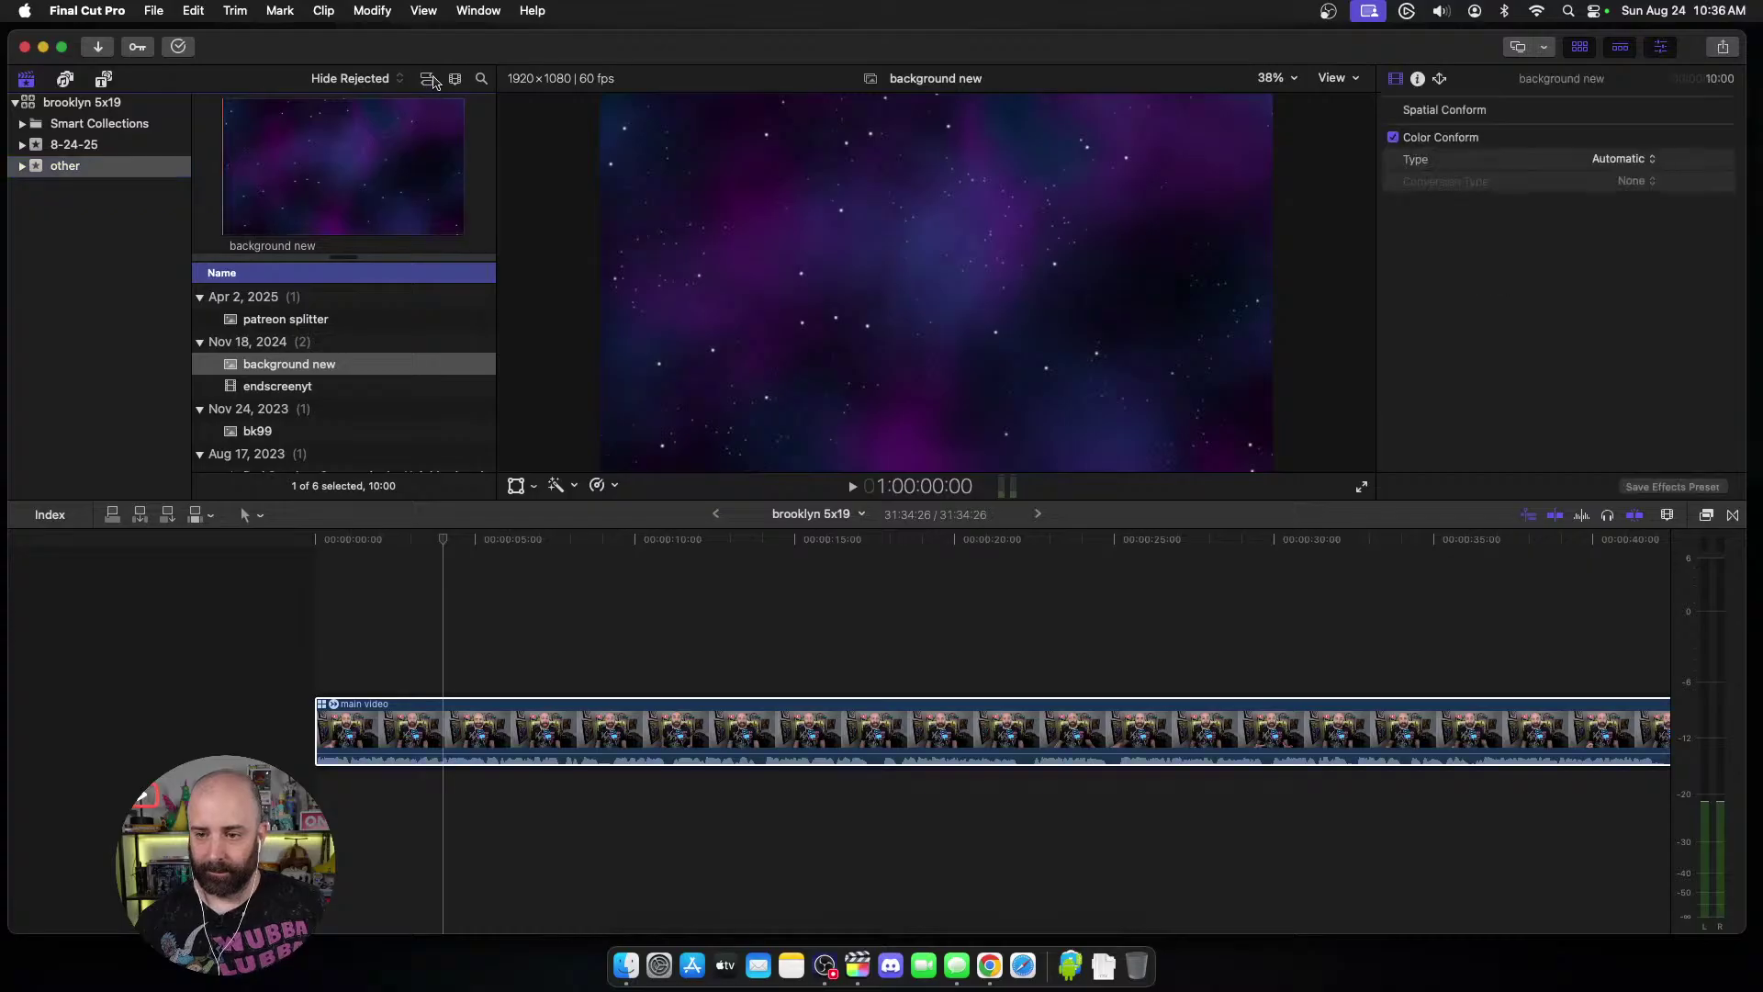
{"action": "left_click", "coordinate": [426, 78]}
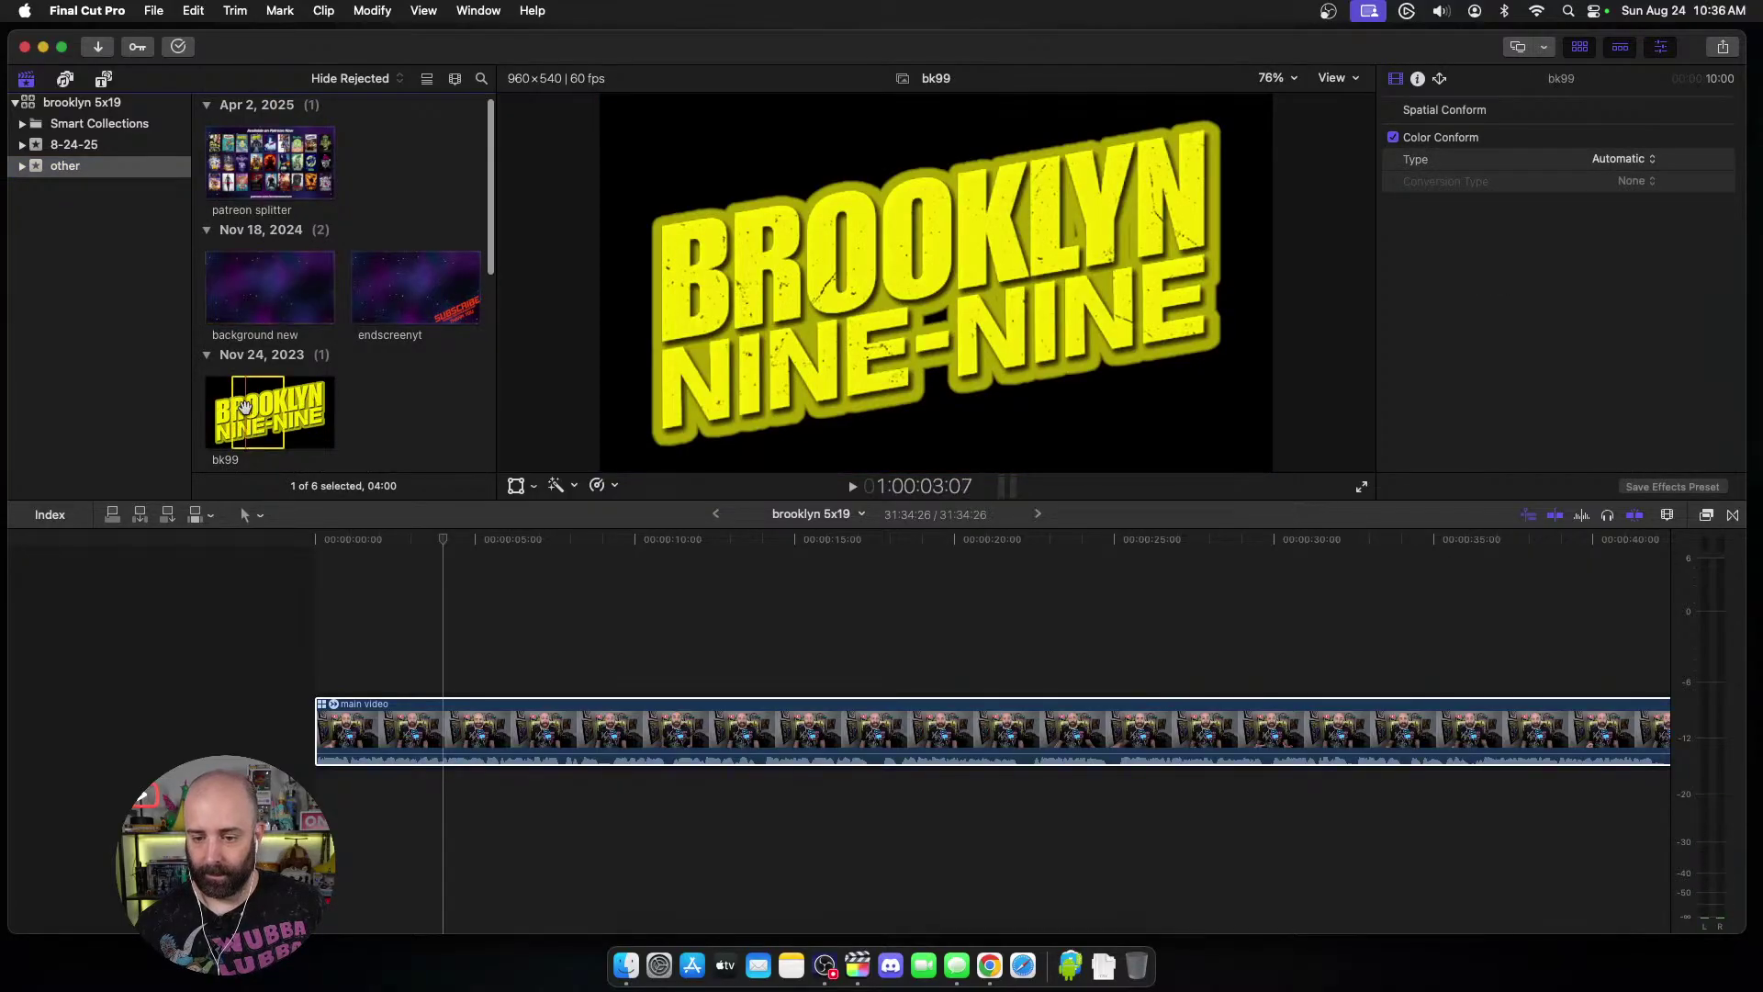
{"action": "left_click_drag", "start_coordinate": [261, 409], "coordinate": [442, 654]}
Step: Try to scale the bk99 logo clip in the timeline to 20%
{"action": "left_click", "coordinate": [507, 652]}
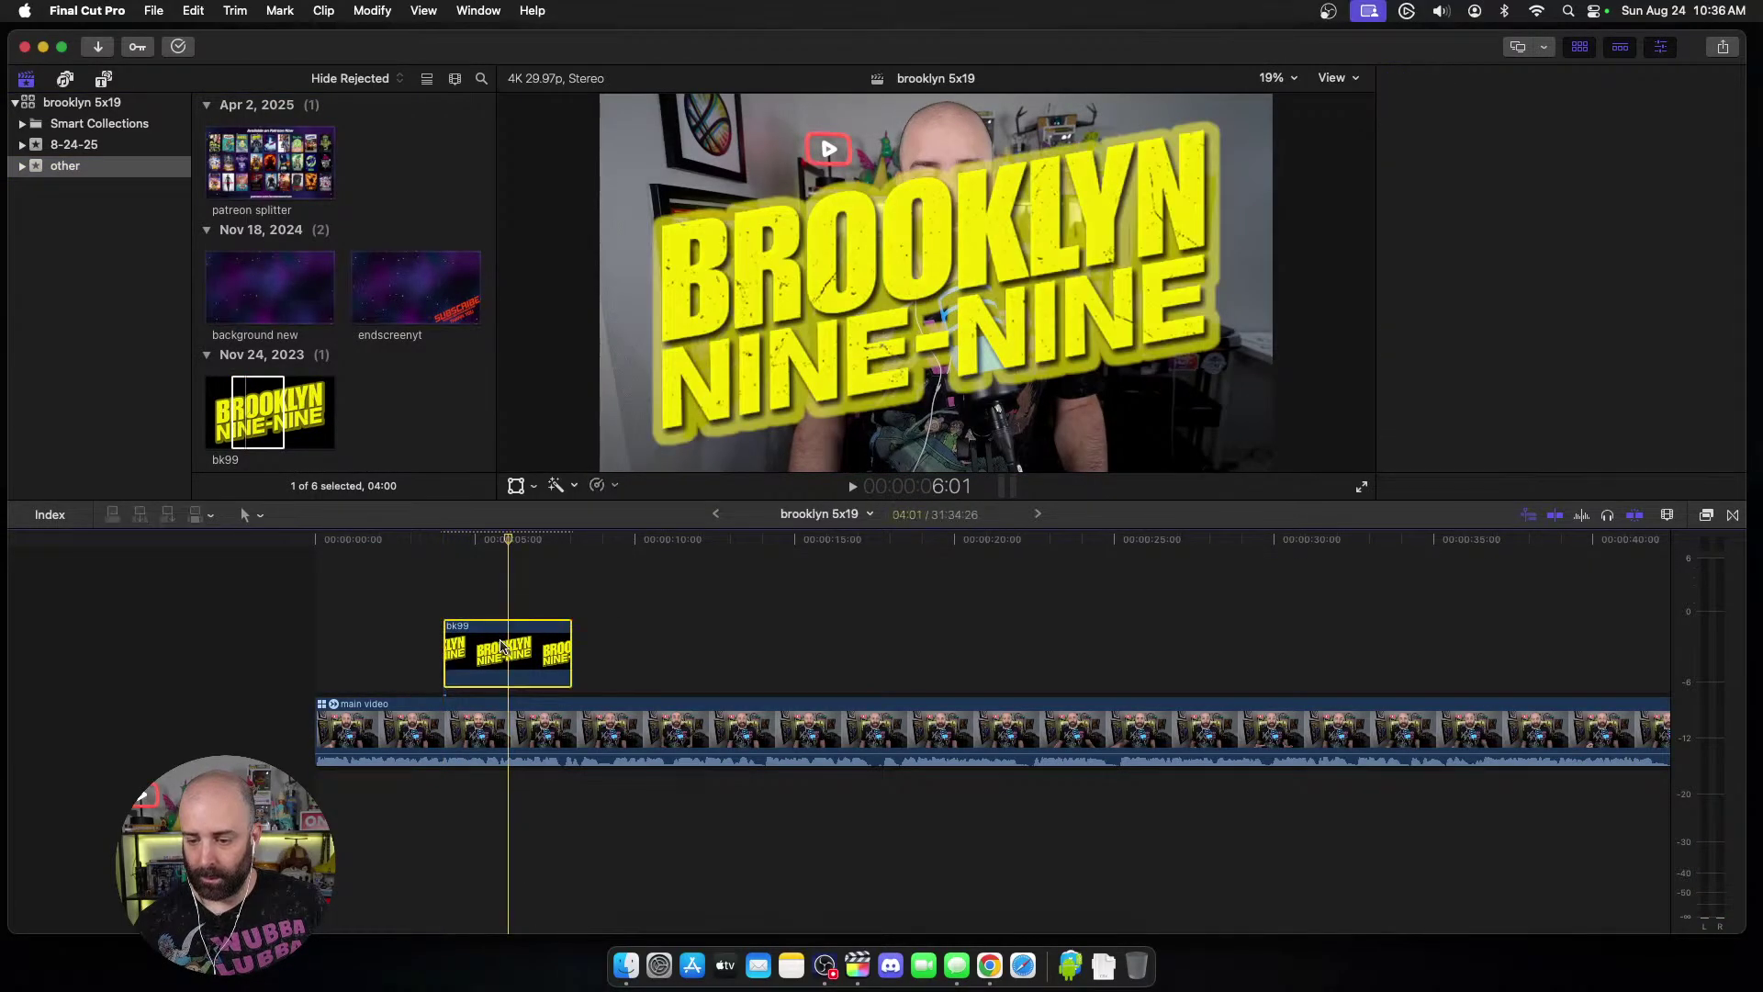
{"action": "left_click", "coordinate": [518, 486]}
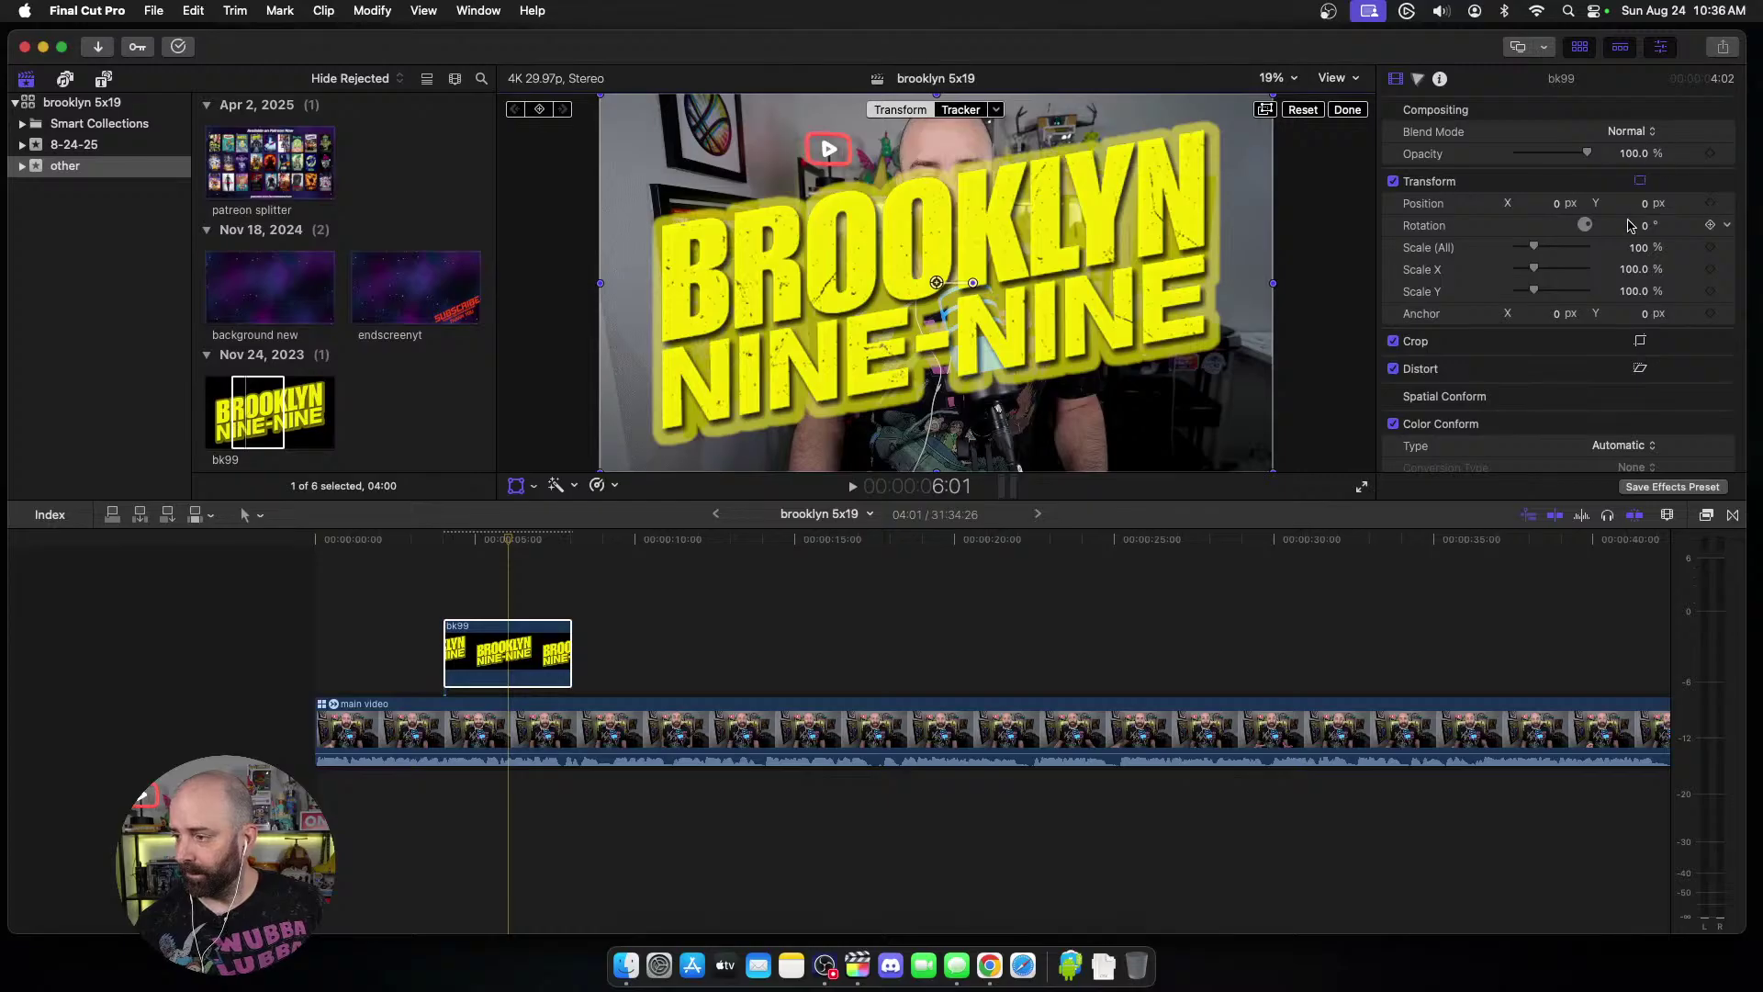
{"action": "left_click", "coordinate": [1635, 248]}
{"action": "type", "text": "20"}
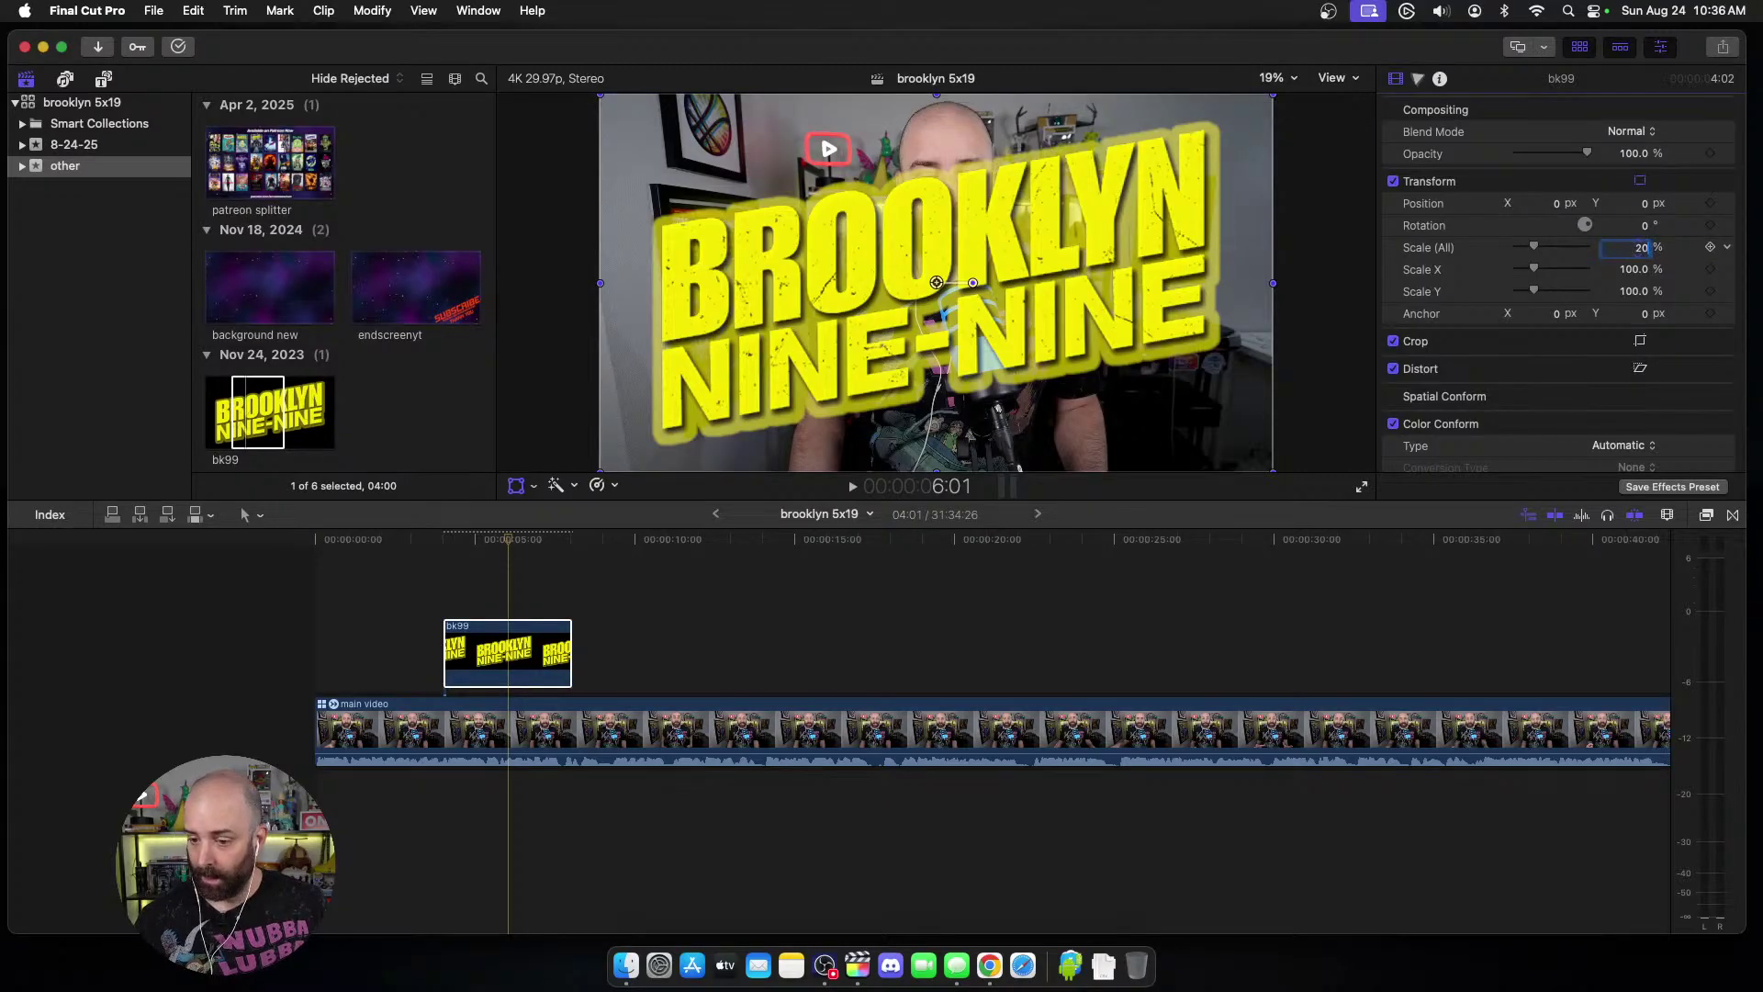
{"action": "key", "text": "Return"}
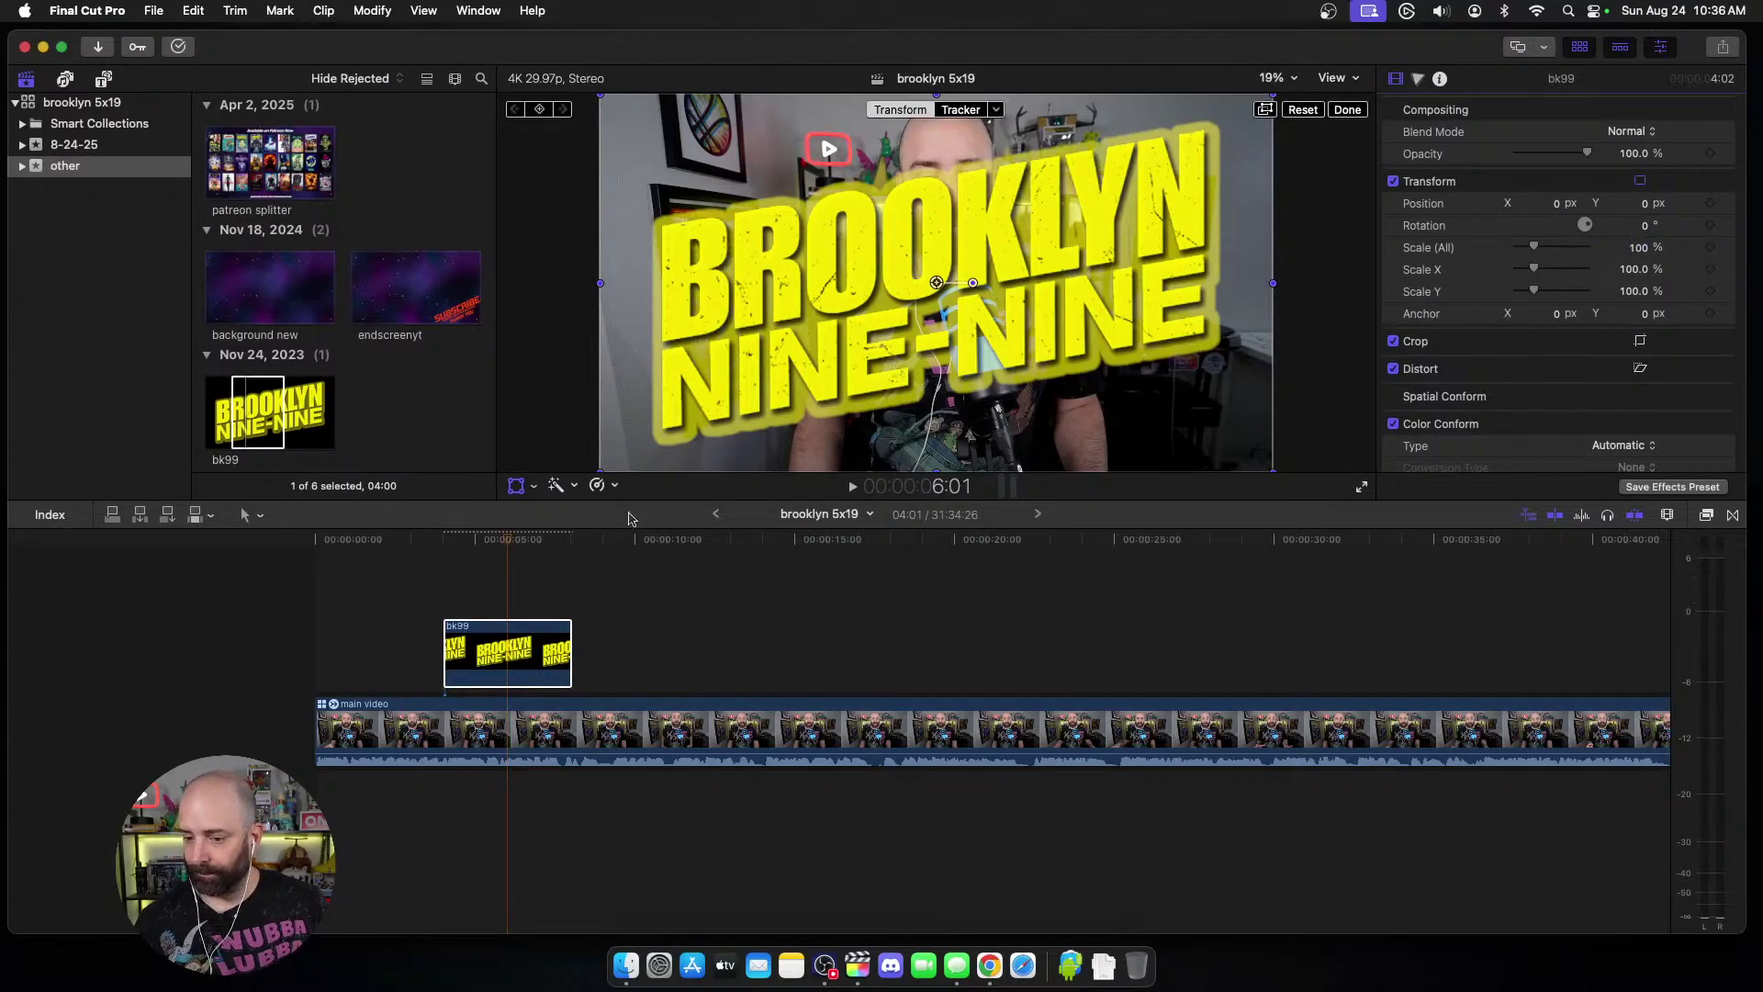
Step: Duplicate the full-size bk99 logo clip and place the copy directly after it above the main video
{"action": "left_click", "coordinate": [524, 663]}
{"action": "key", "text": "cmd+c"}
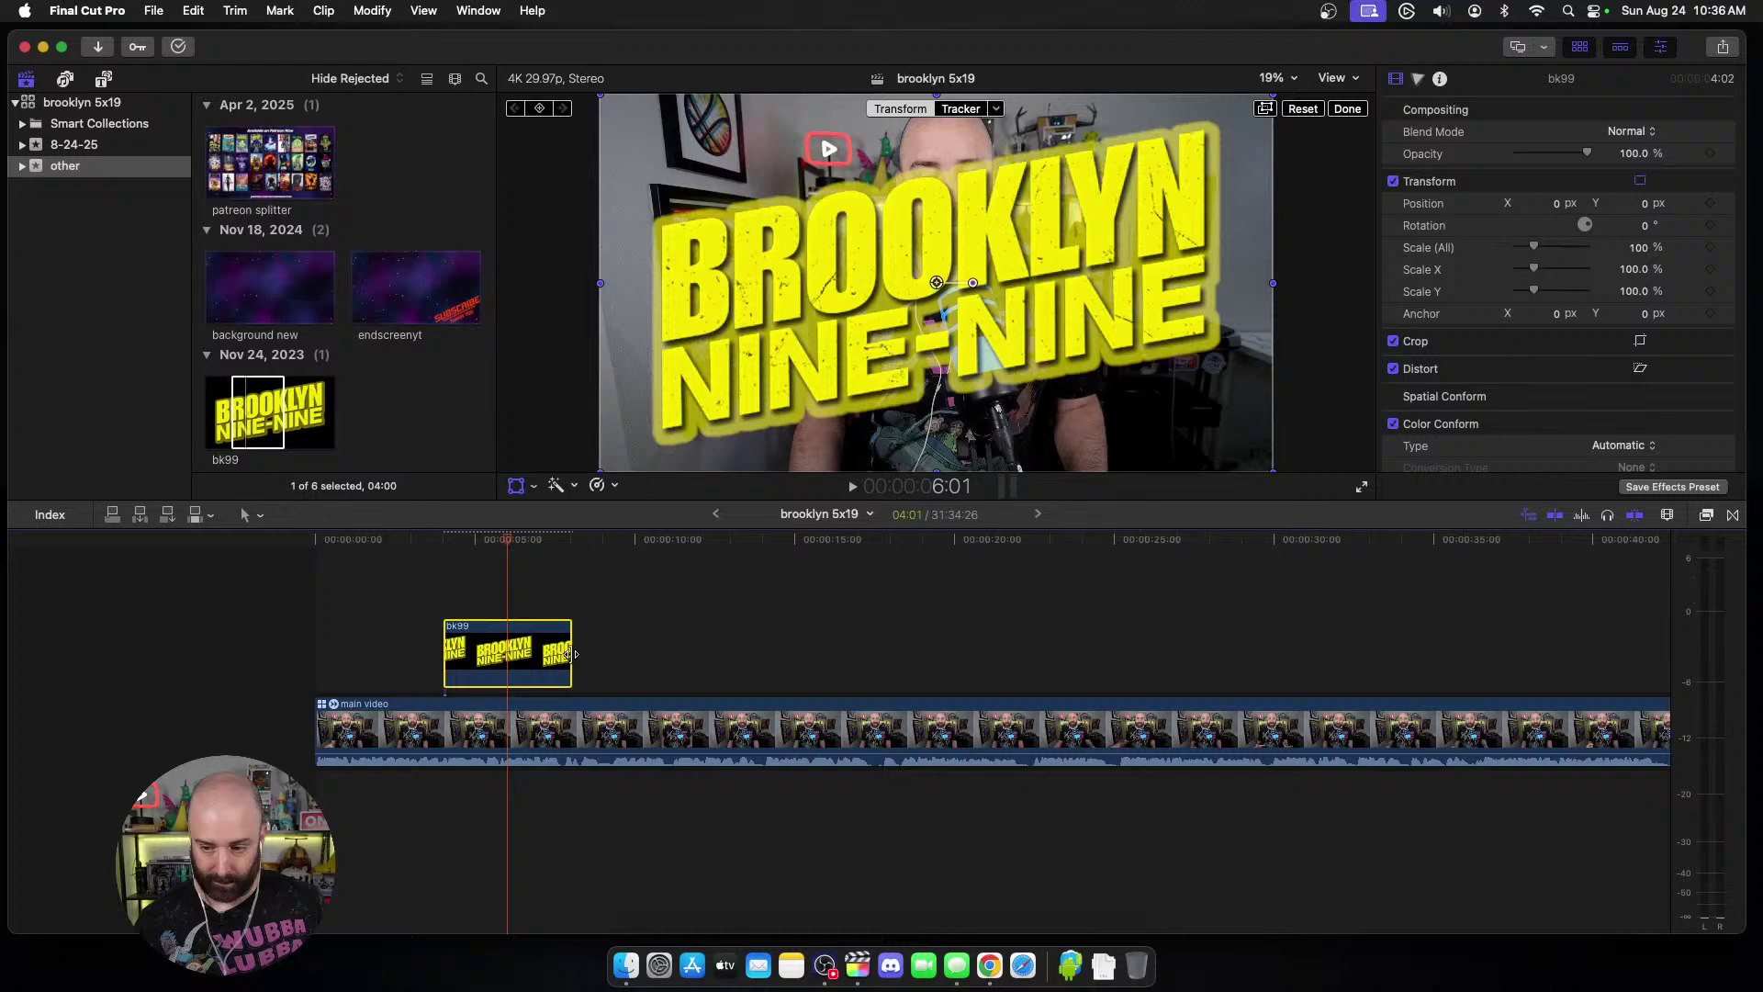
{"action": "left_click", "coordinate": [623, 649]}
{"action": "key", "text": "cmd+v"}
{"action": "left_click_drag", "start_coordinate": [624, 649], "coordinate": [571, 649]}
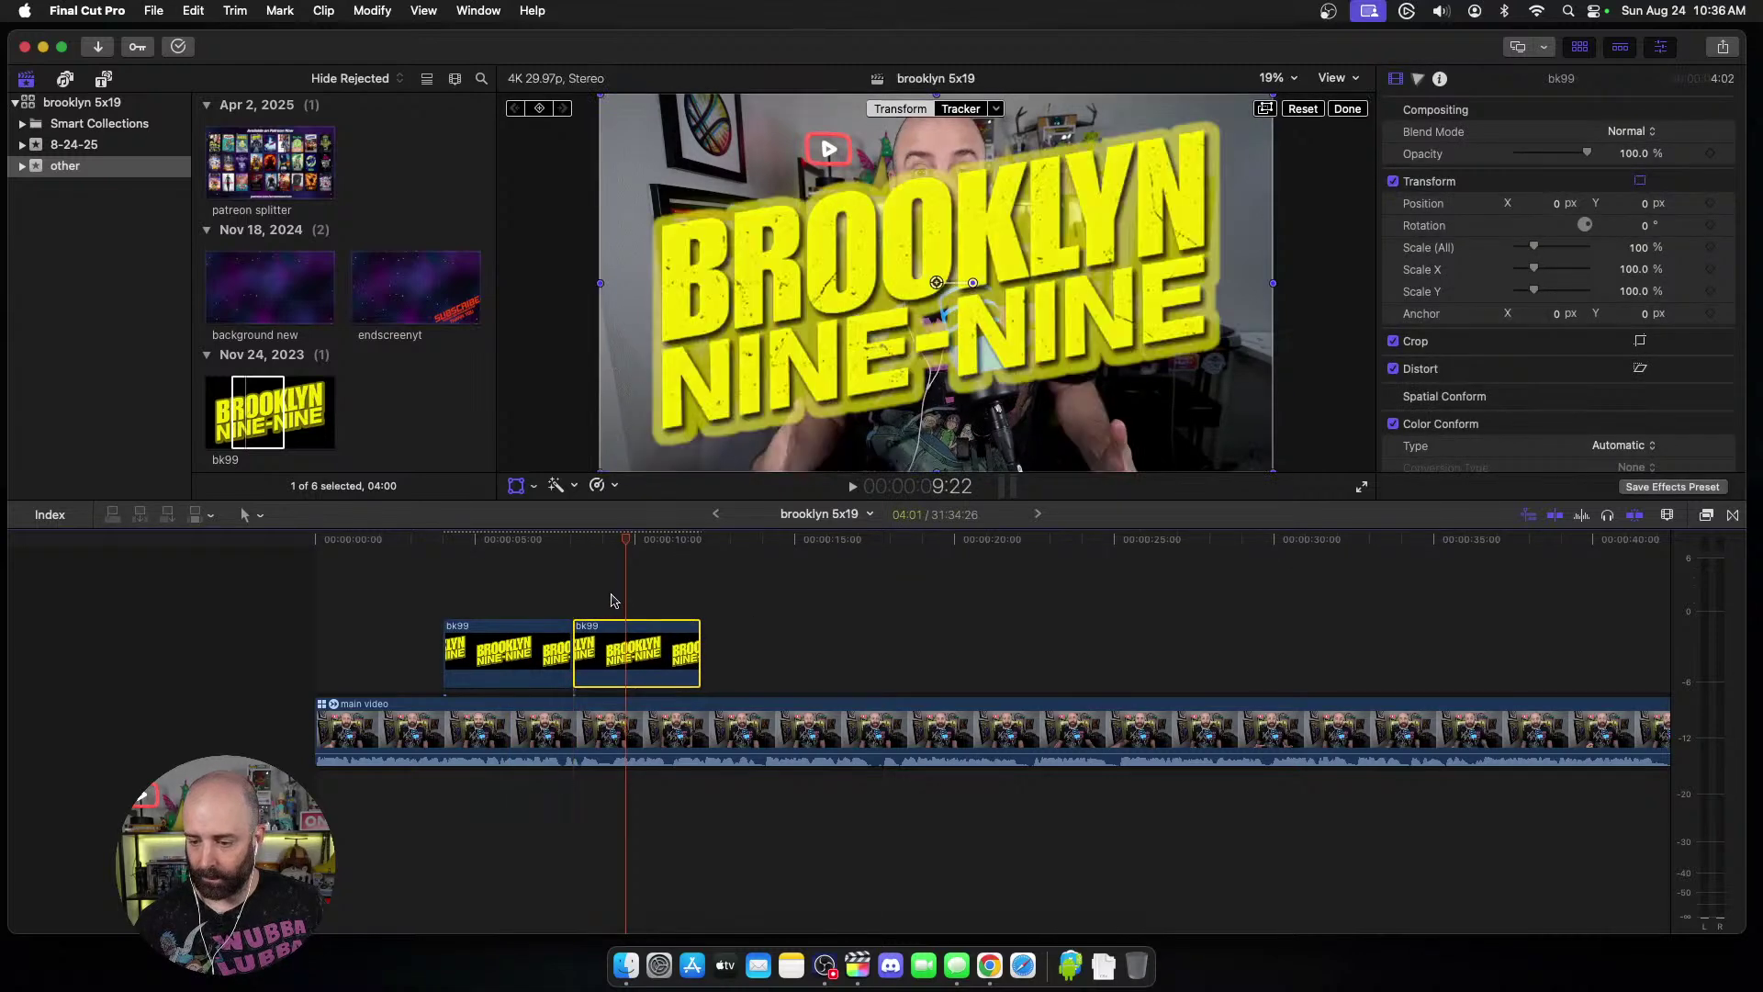
Step: Scale the second bk99 logo clip to 20% and move it into the lower-left corner of the frame
{"action": "key", "text": "cmd+4"}
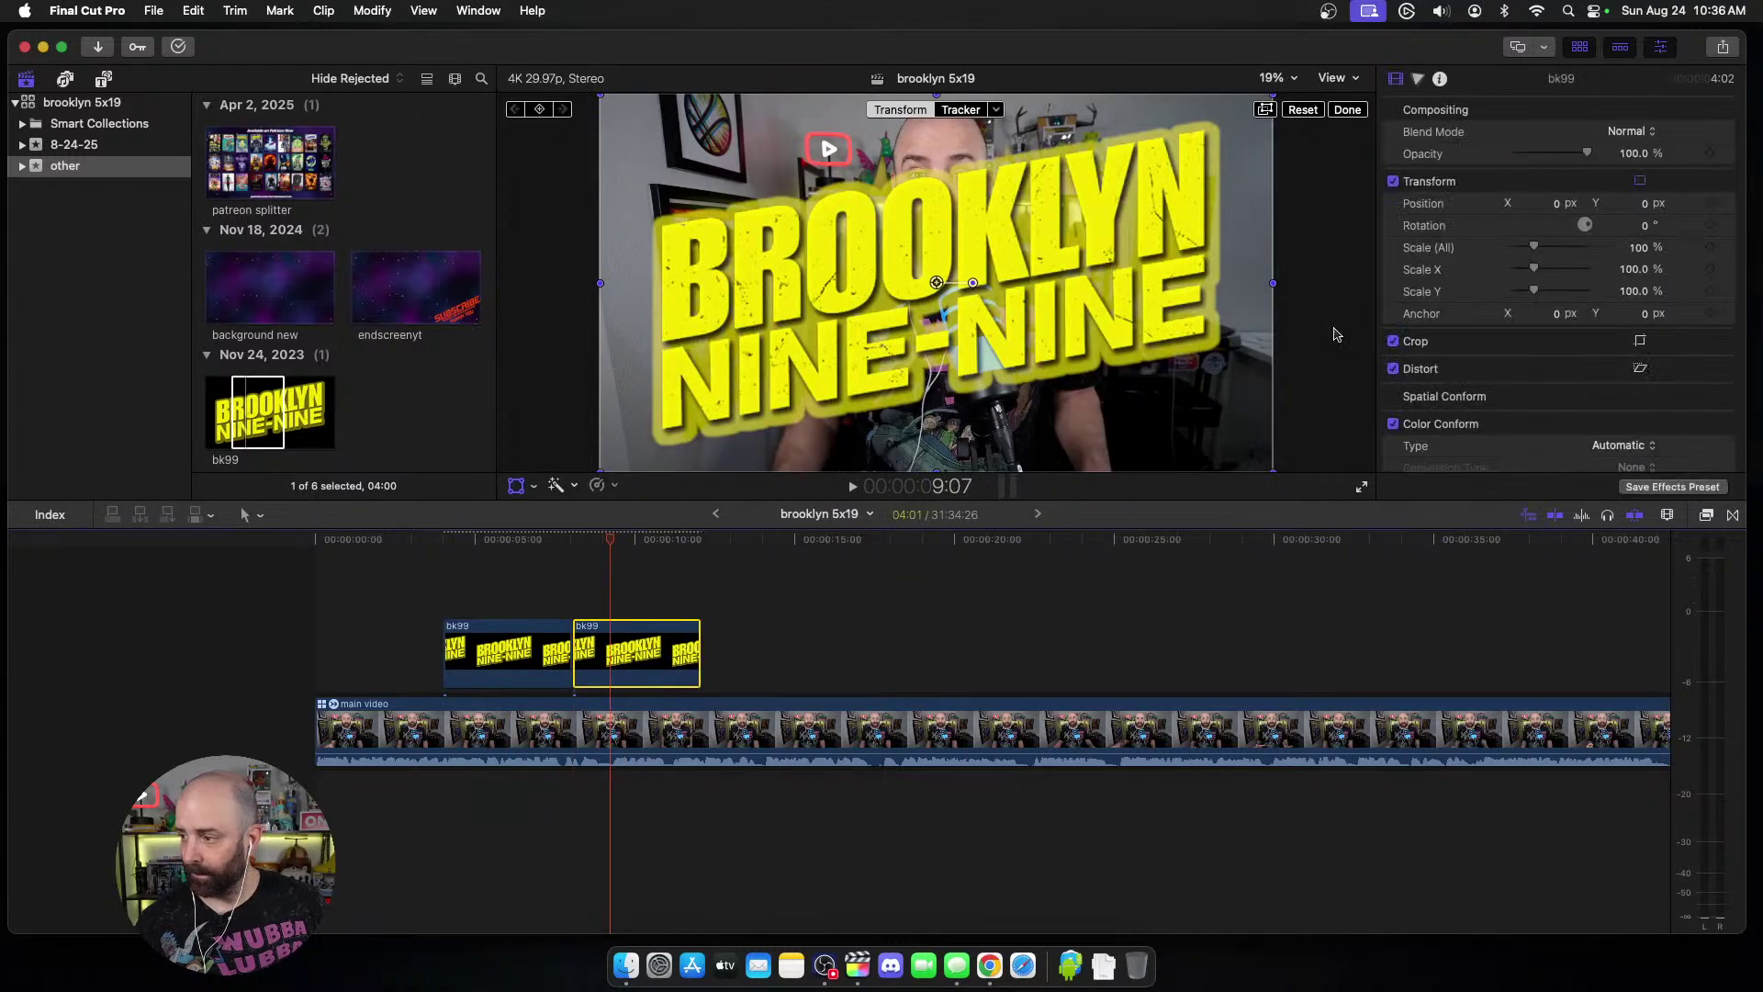
{"action": "left_click", "coordinate": [1640, 249]}
{"action": "type", "text": "20"}
{"action": "key", "text": "Return"}
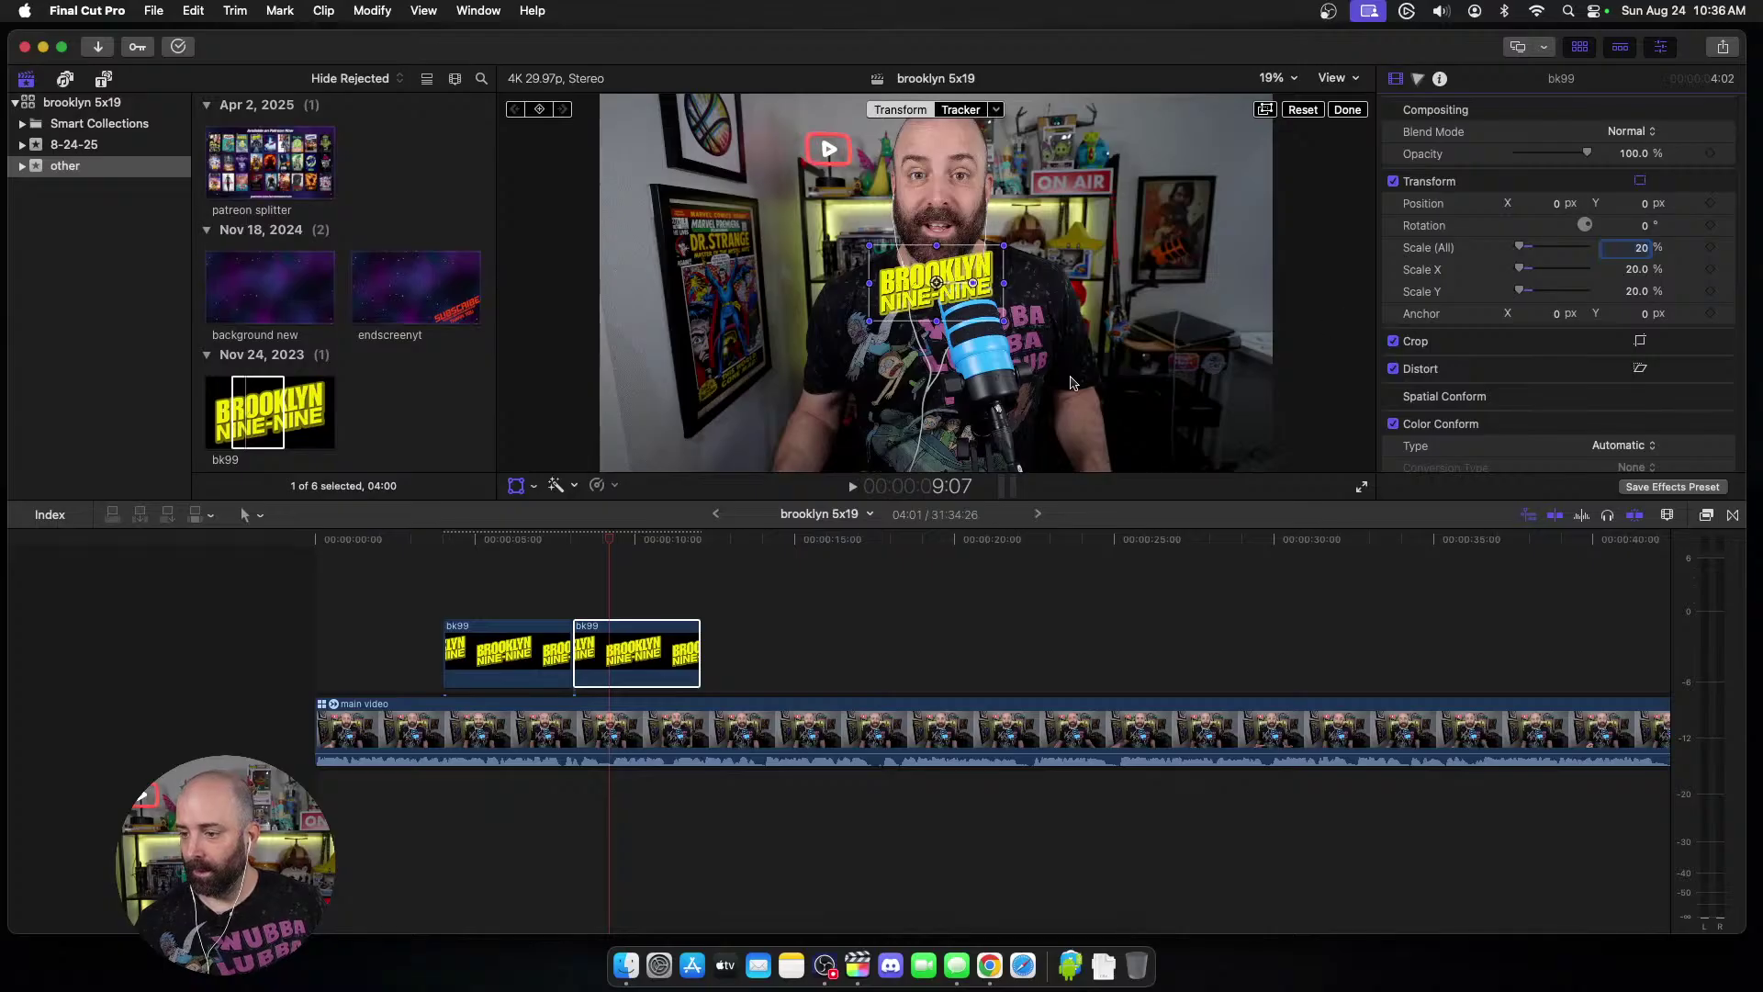
{"action": "left_click_drag", "start_coordinate": [955, 295], "coordinate": [664, 439]}
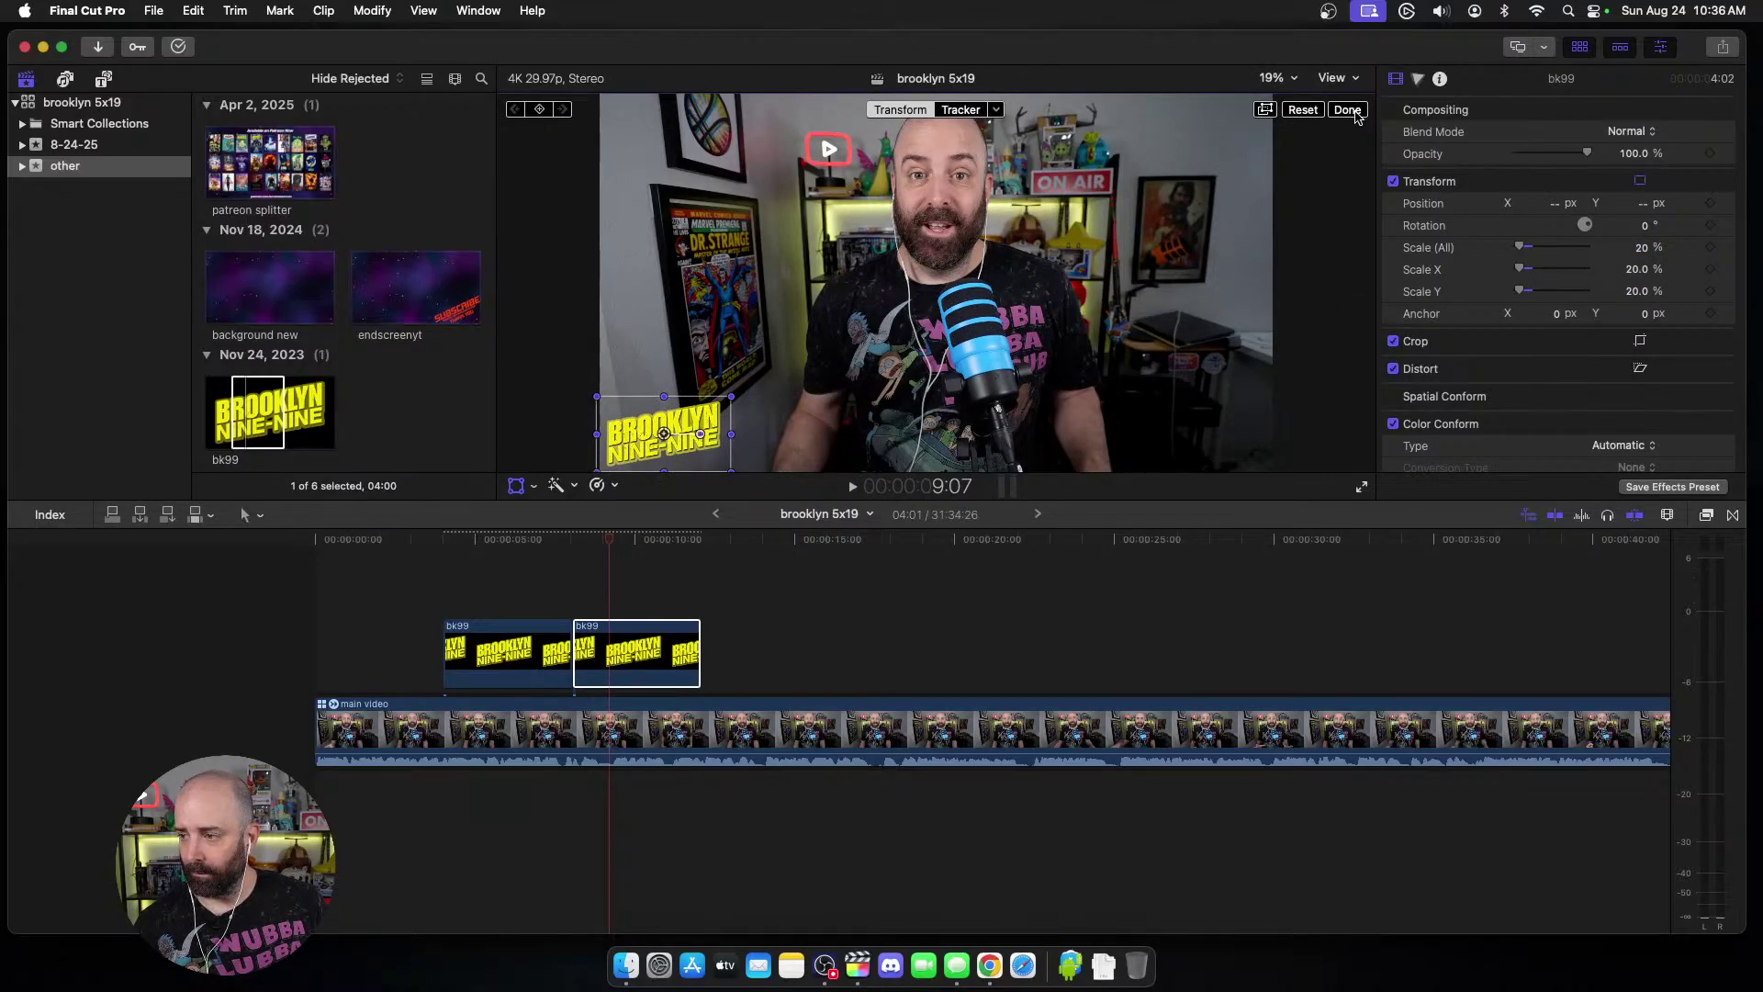
{"action": "left_click", "coordinate": [757, 675]}
Step: Play the main video on to 36:16 and connect a 4-second patreon splitter clip above it there
{"action": "key", "text": "space"}
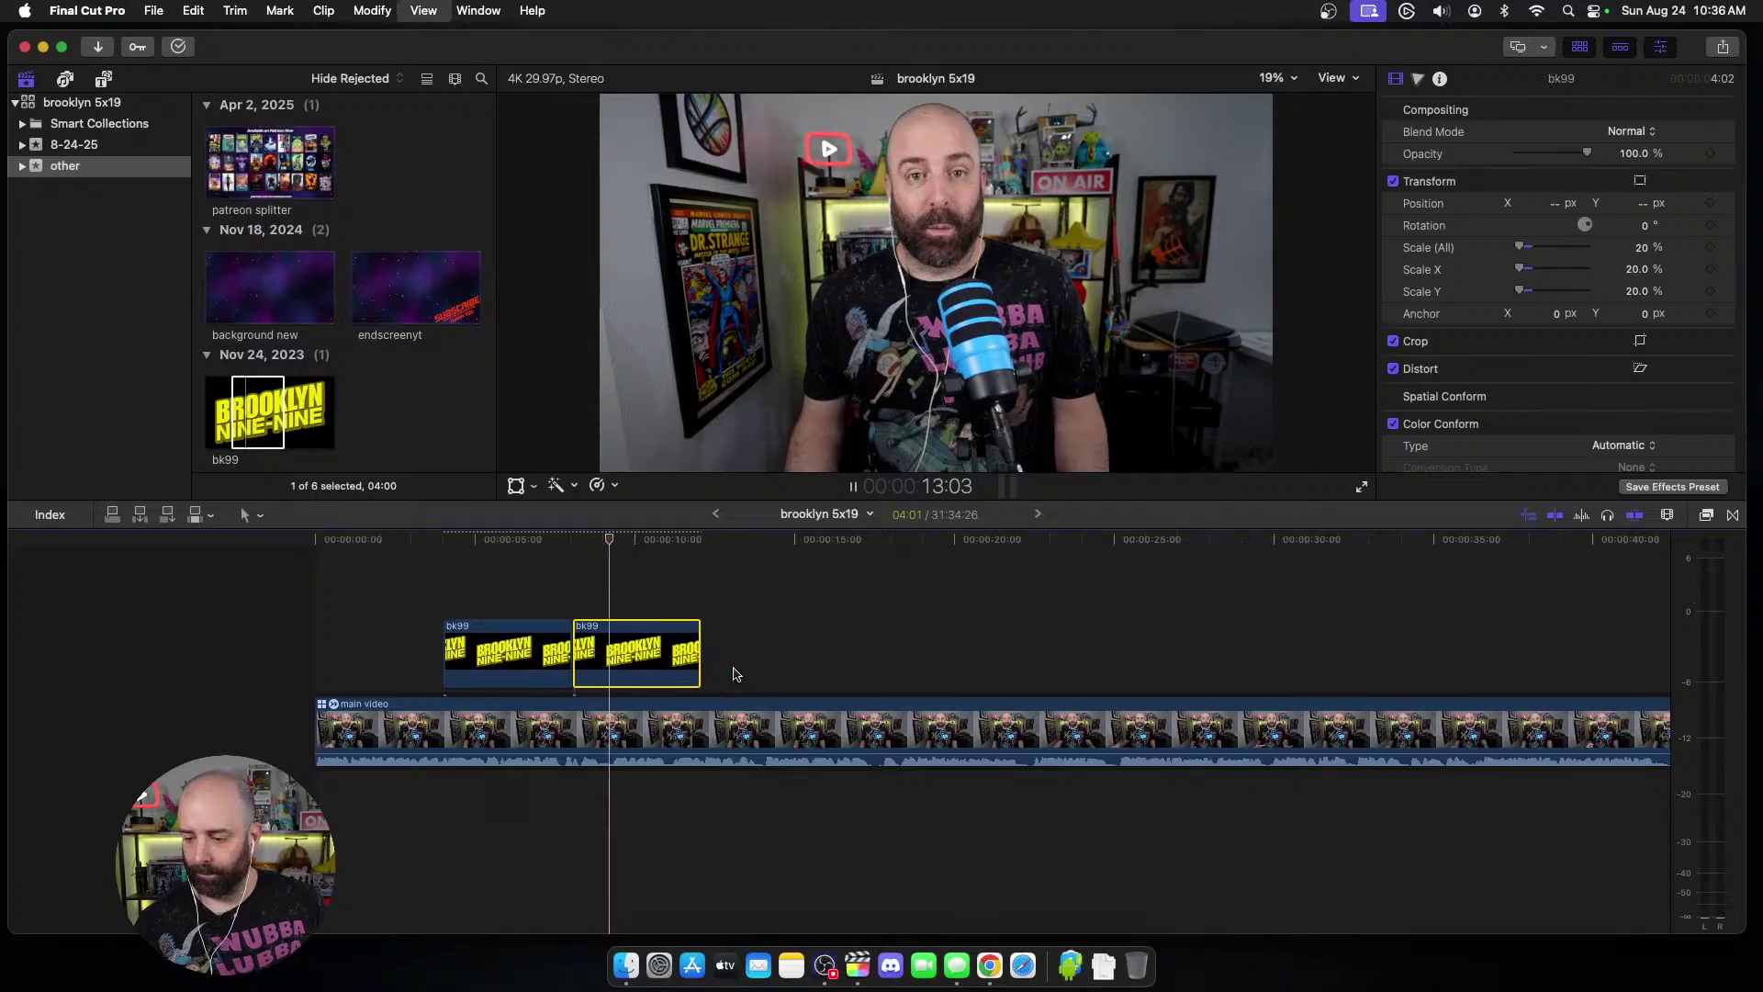
{"action": "key", "text": "space"}
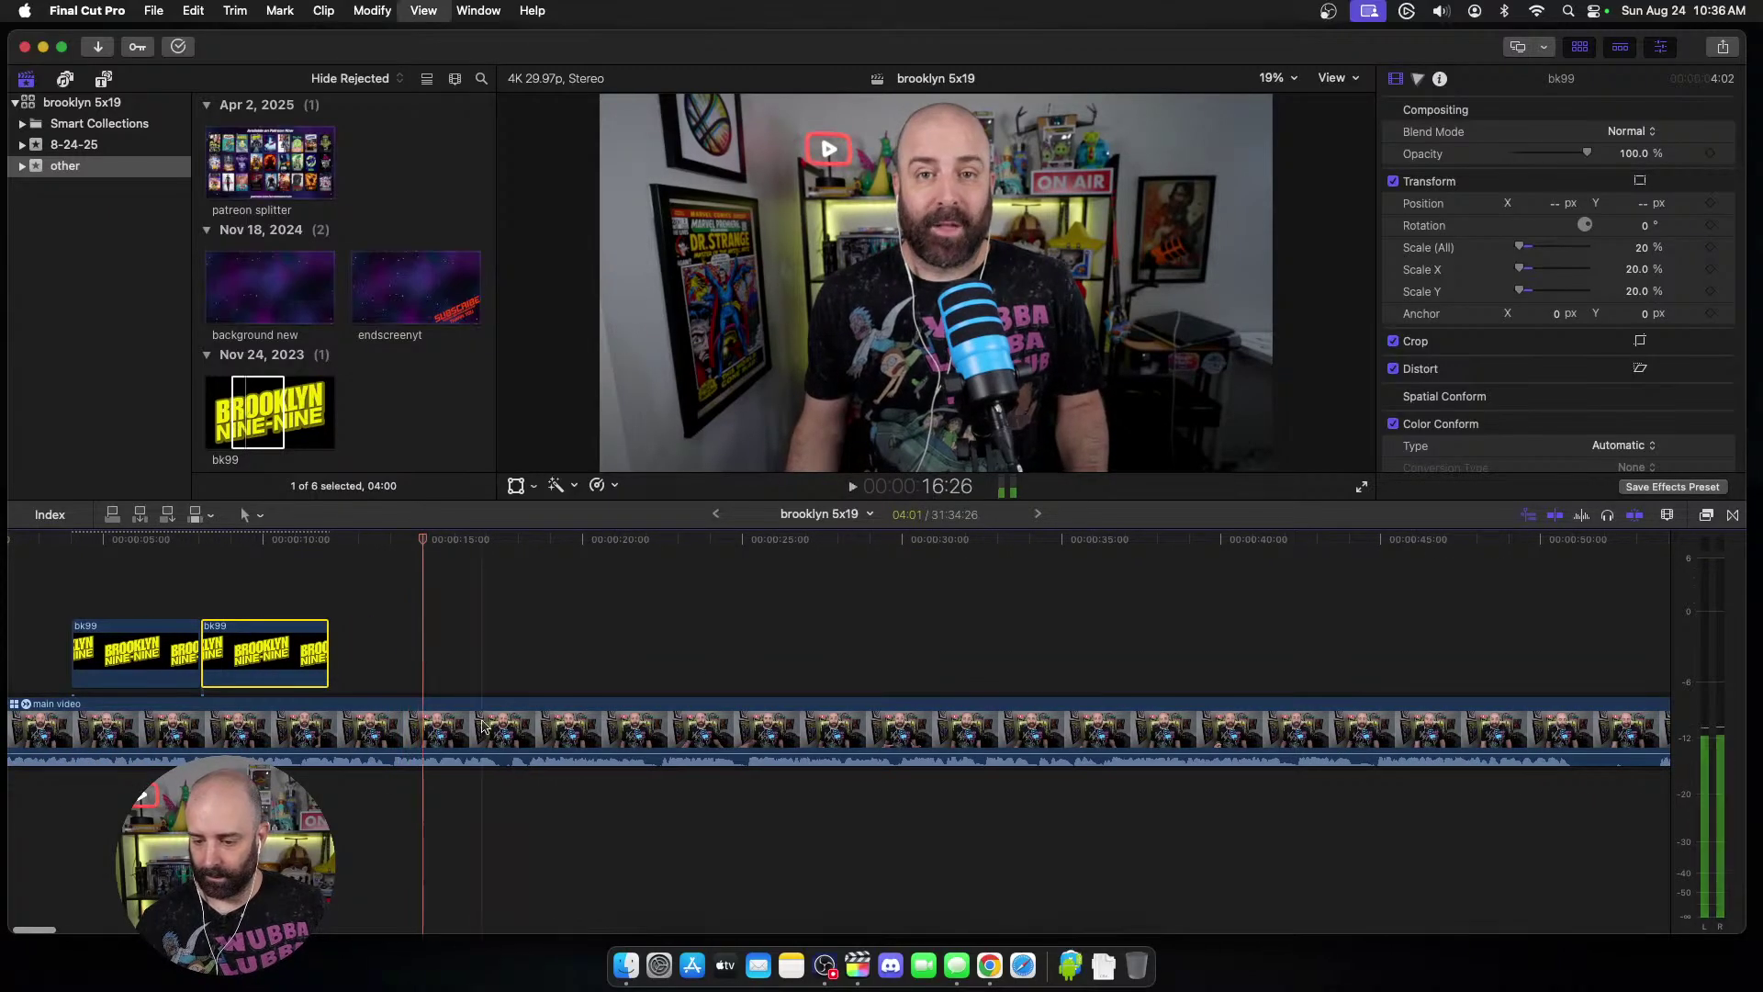
{"action": "key", "text": "space"}
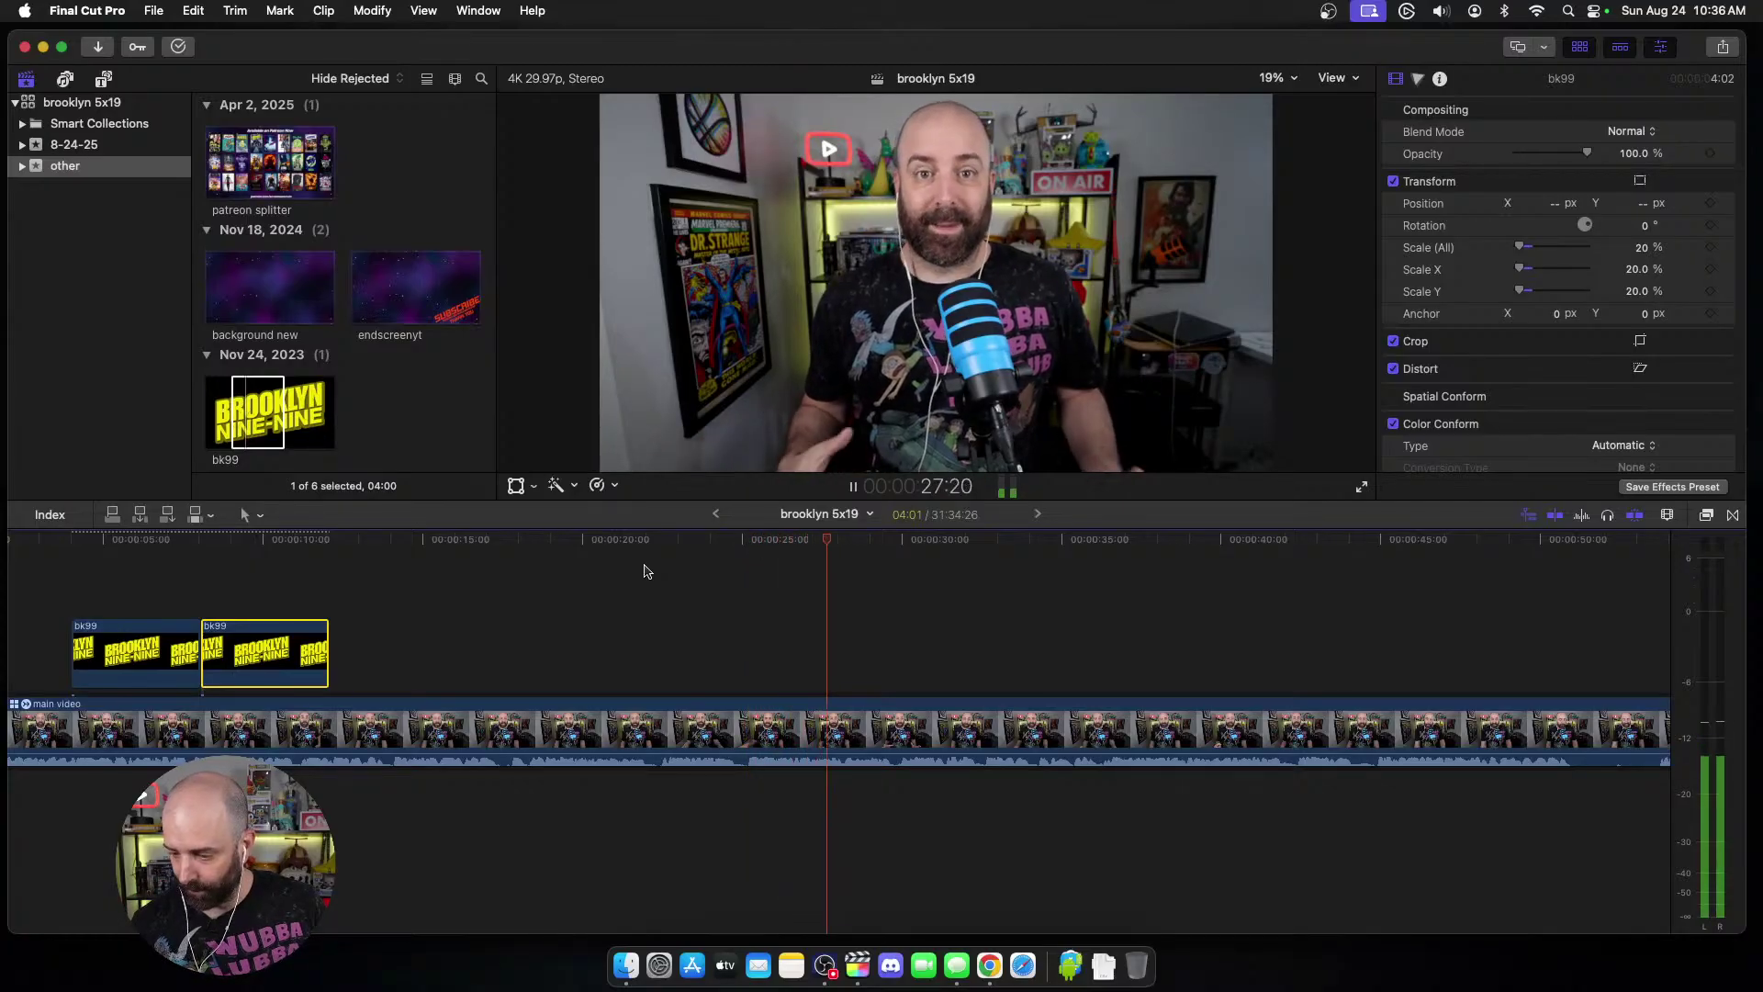
{"action": "scroll", "coordinate": [647, 571], "scroll_direction": "right", "scroll_amount": 10}
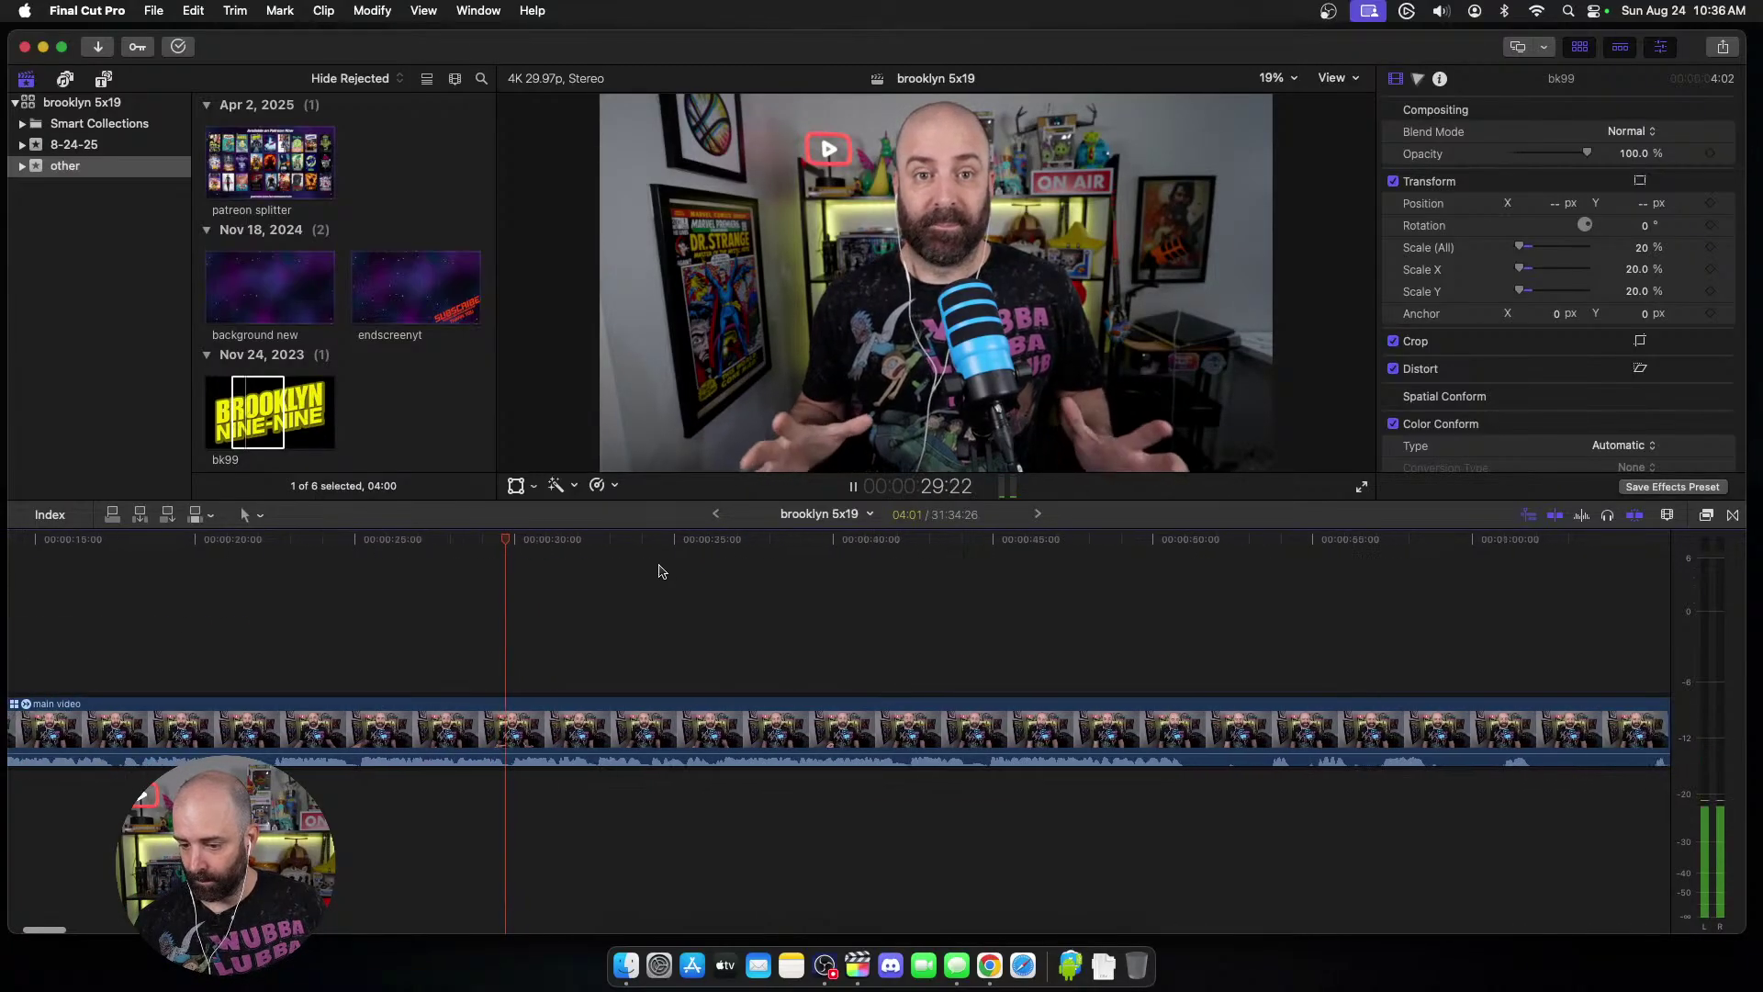
{"action": "scroll", "coordinate": [658, 571], "scroll_direction": "right", "scroll_amount": 5}
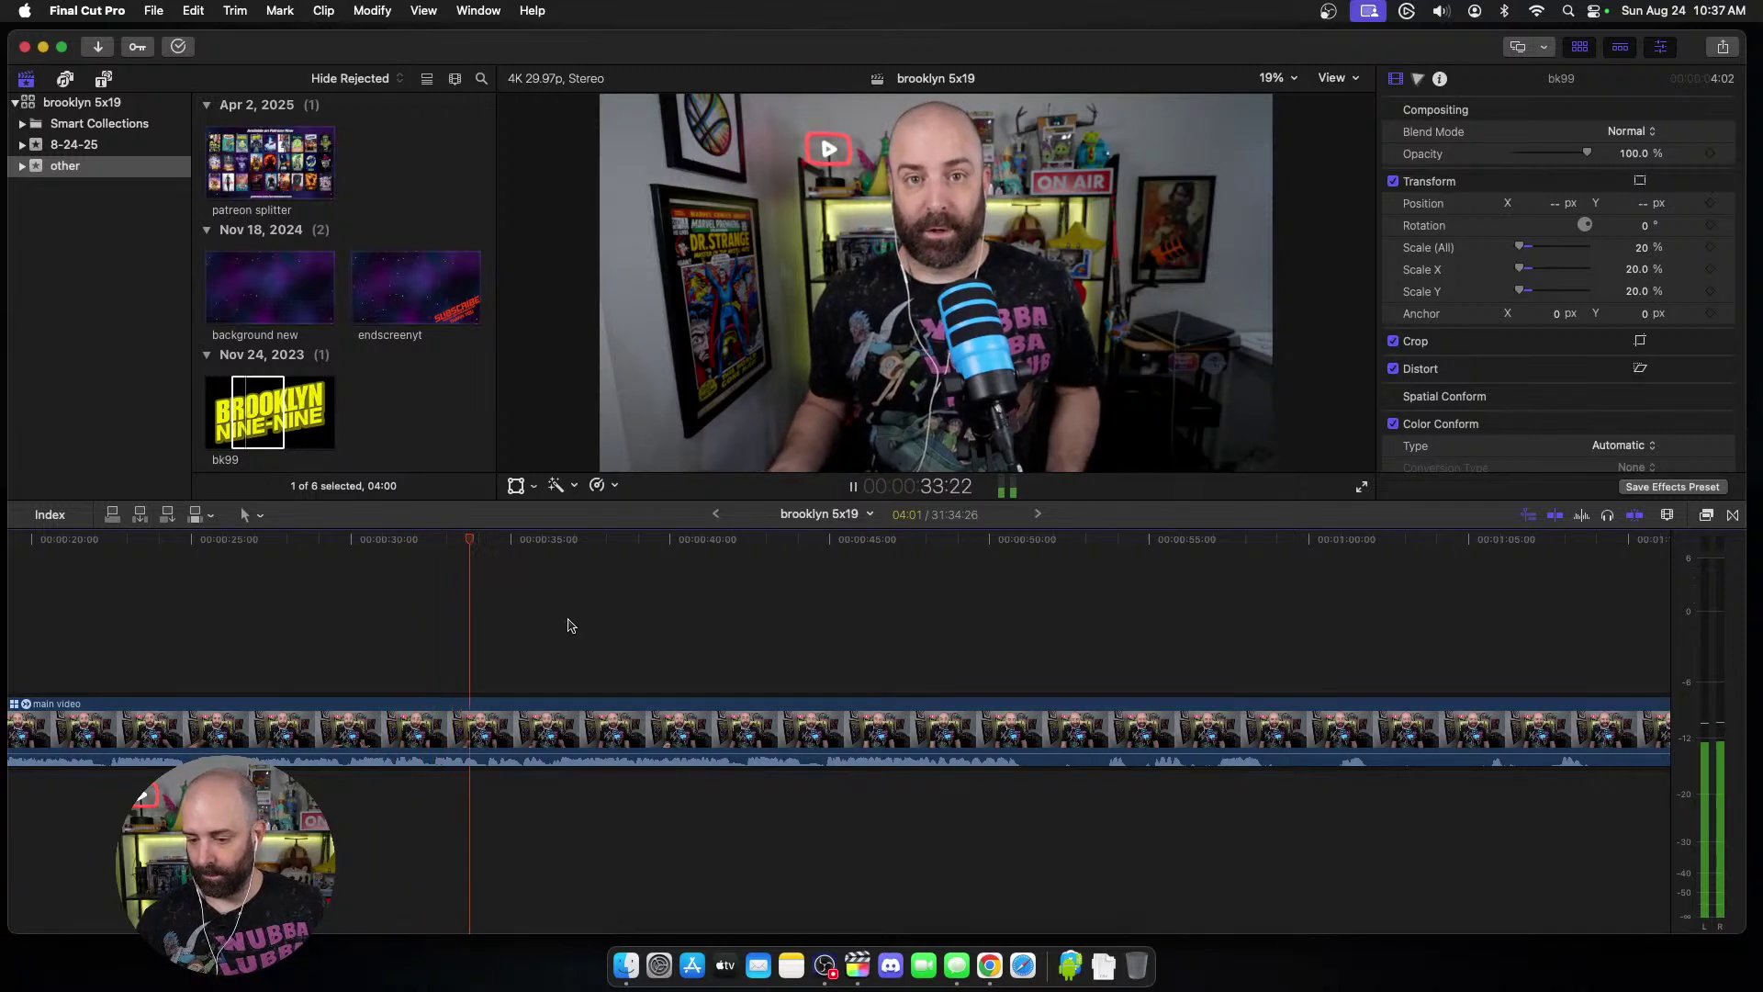
{"action": "key", "text": "space"}
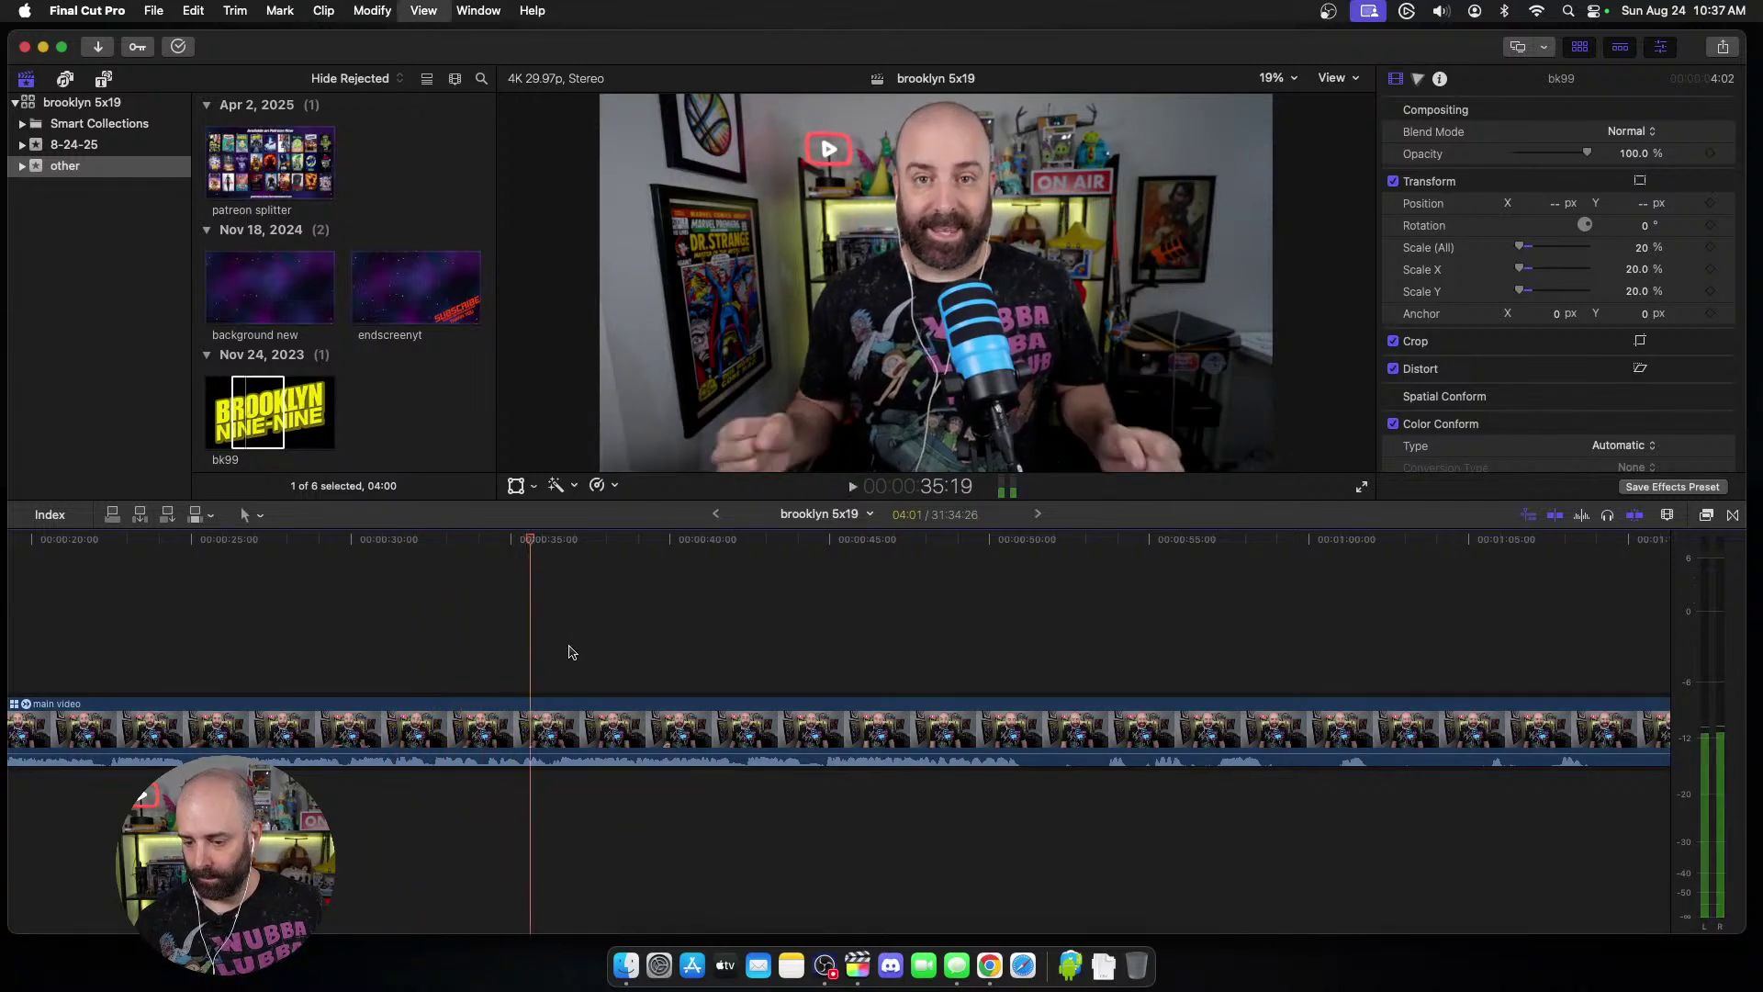
{"action": "key", "text": "space"}
{"action": "key", "text": "space"}
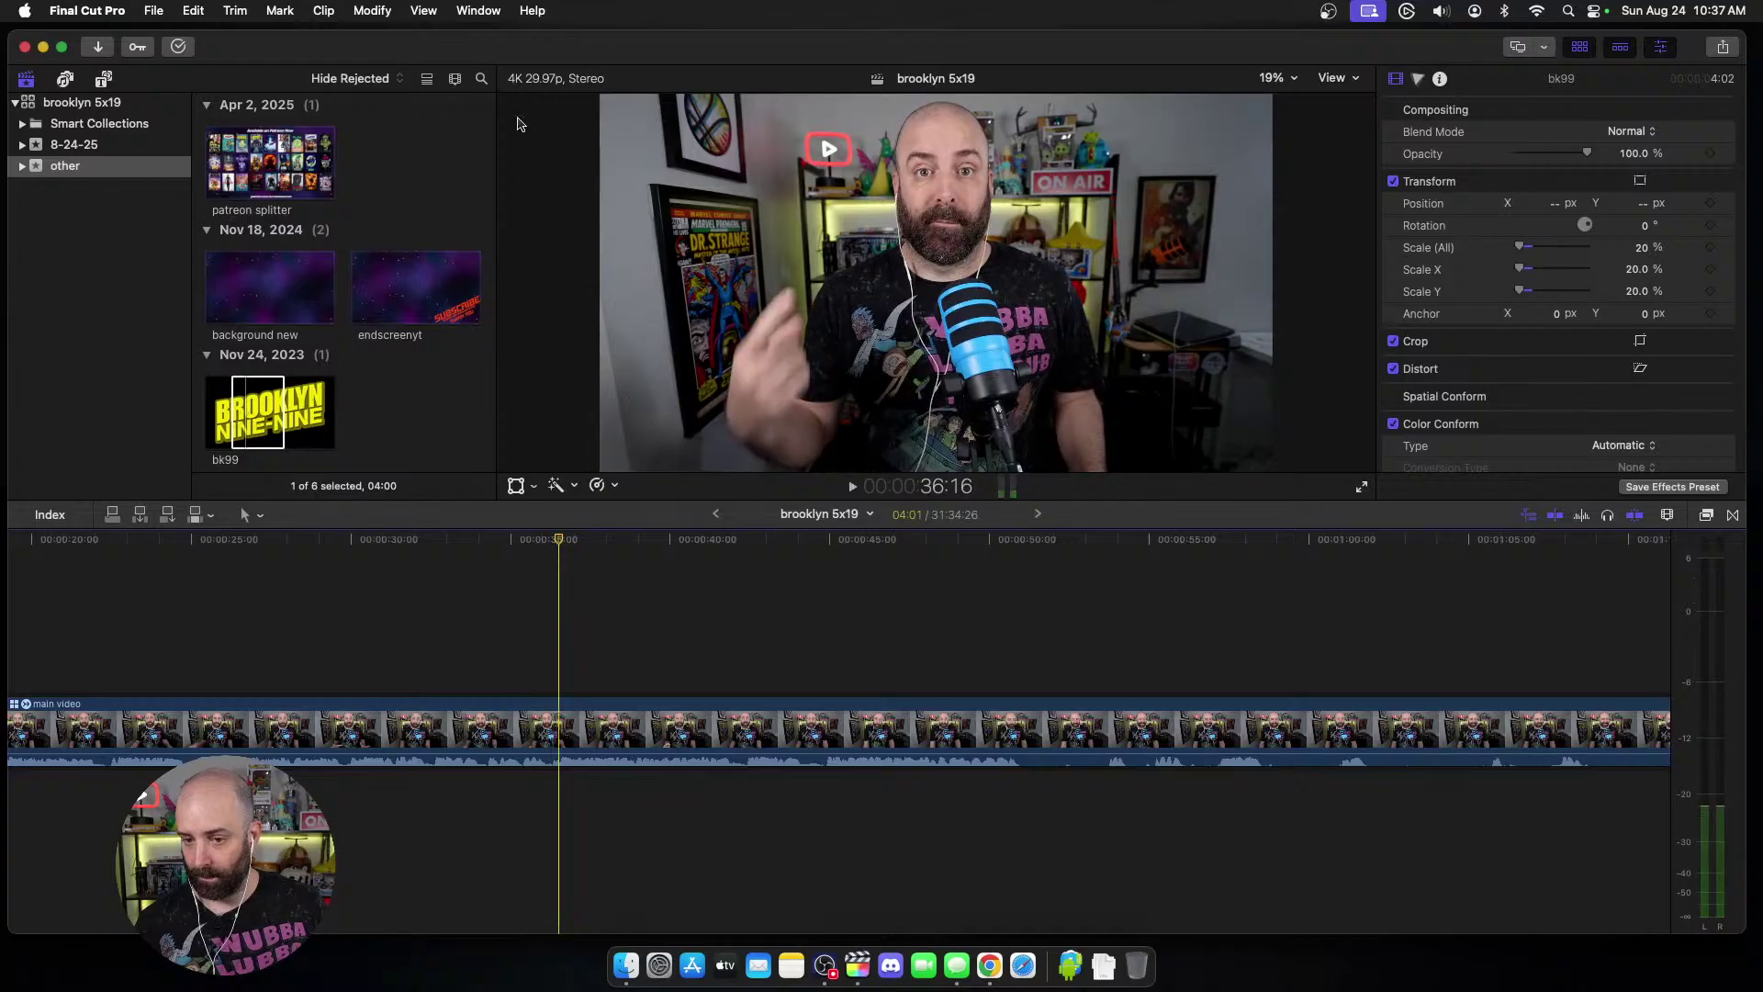
{"action": "left_click_drag", "start_coordinate": [308, 151], "coordinate": [563, 659]}
Step: Connect the brooklyn 5x19 bachelorette party clip from the 8-24-25 event above the main video at about 0:56
{"action": "scroll", "coordinate": [563, 659], "scroll_direction": "right", "scroll_amount": 5}
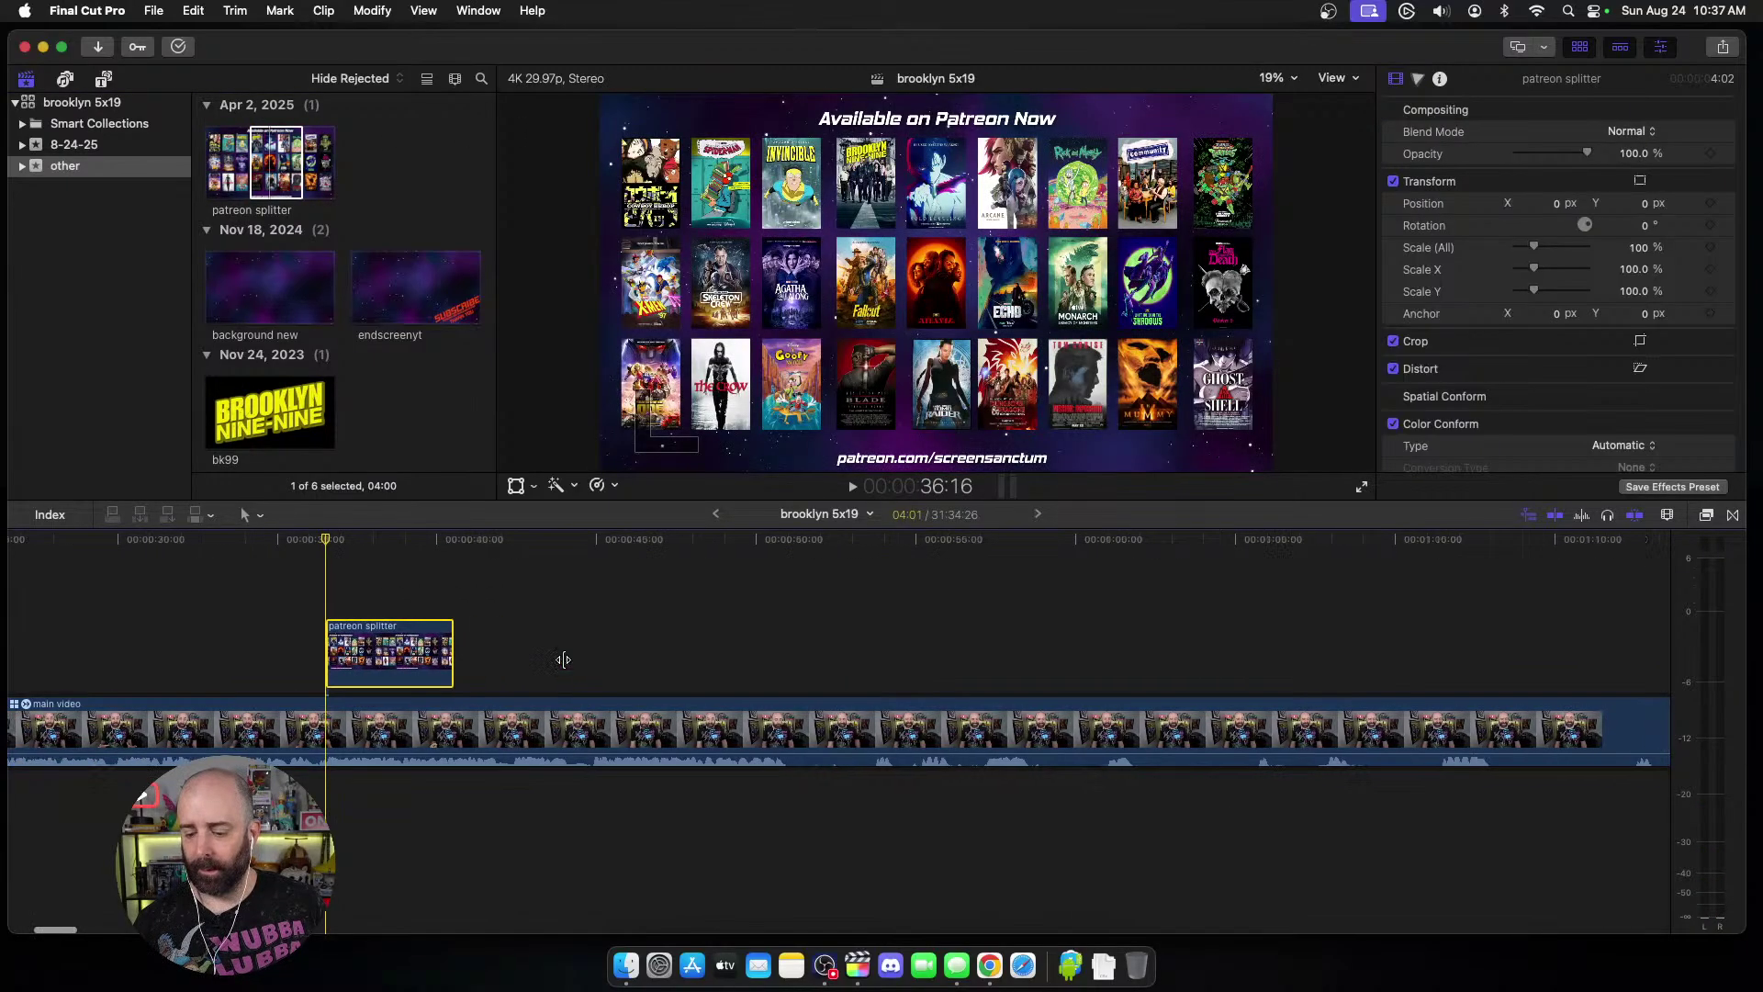
{"action": "key", "text": "super+minus"}
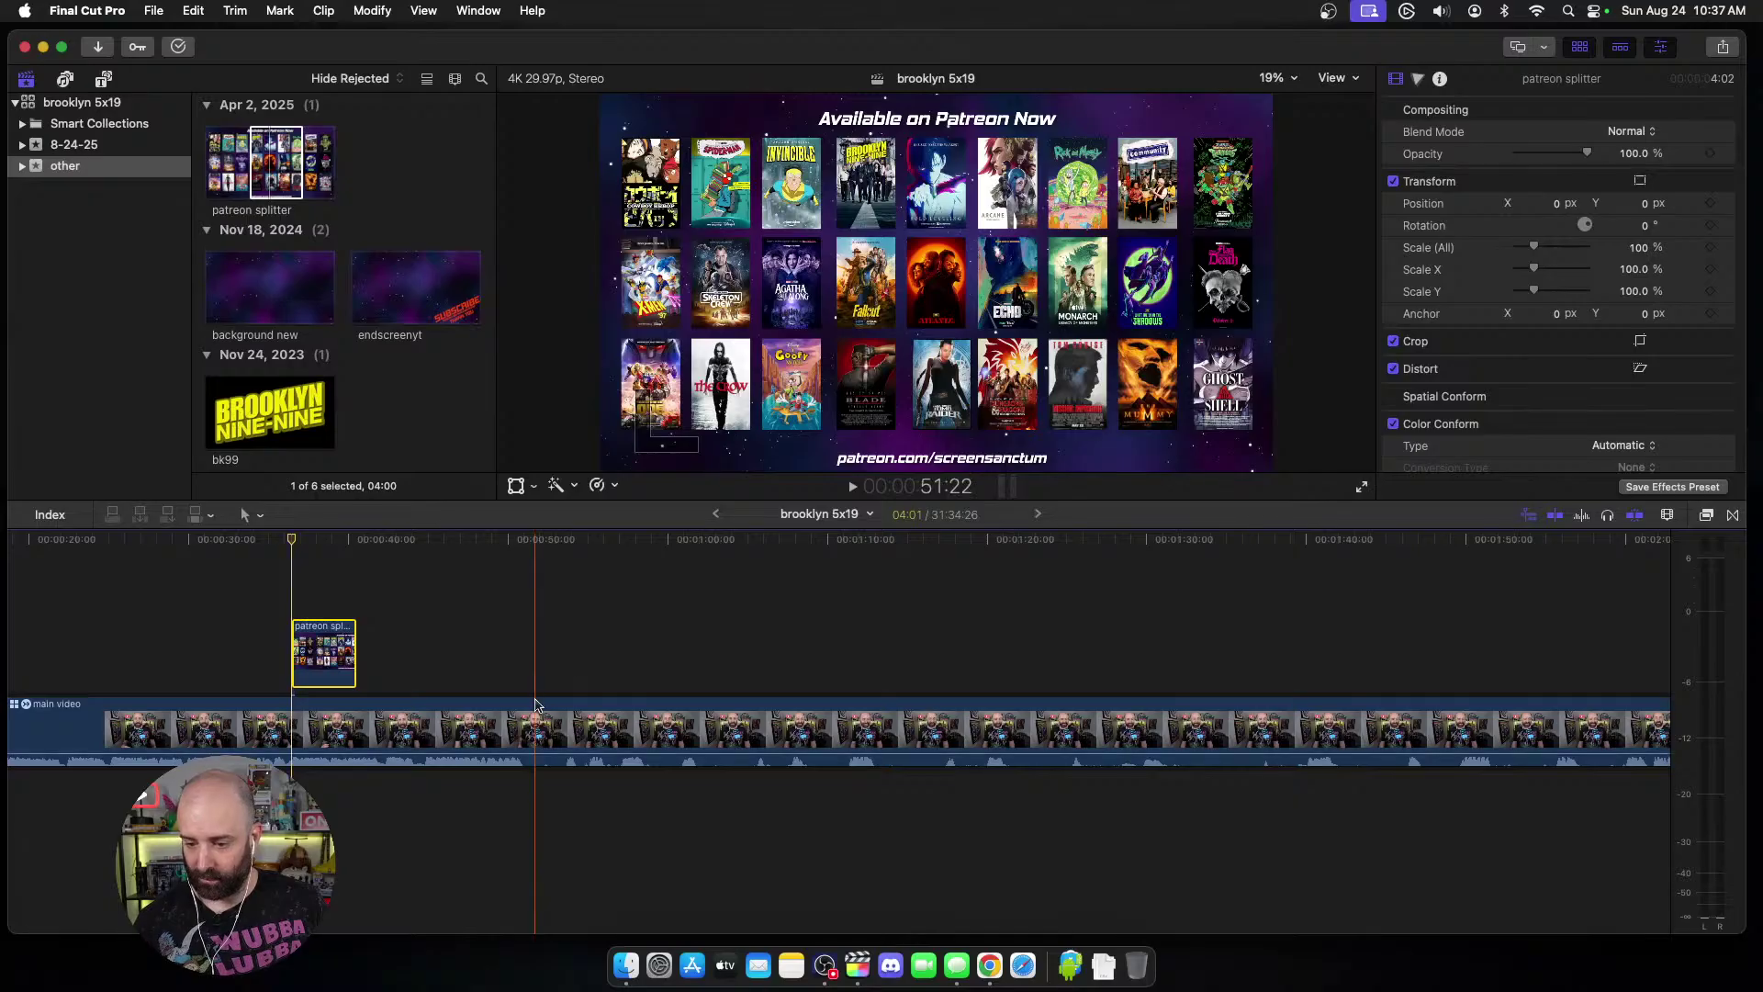
{"action": "left_click", "coordinate": [73, 144]}
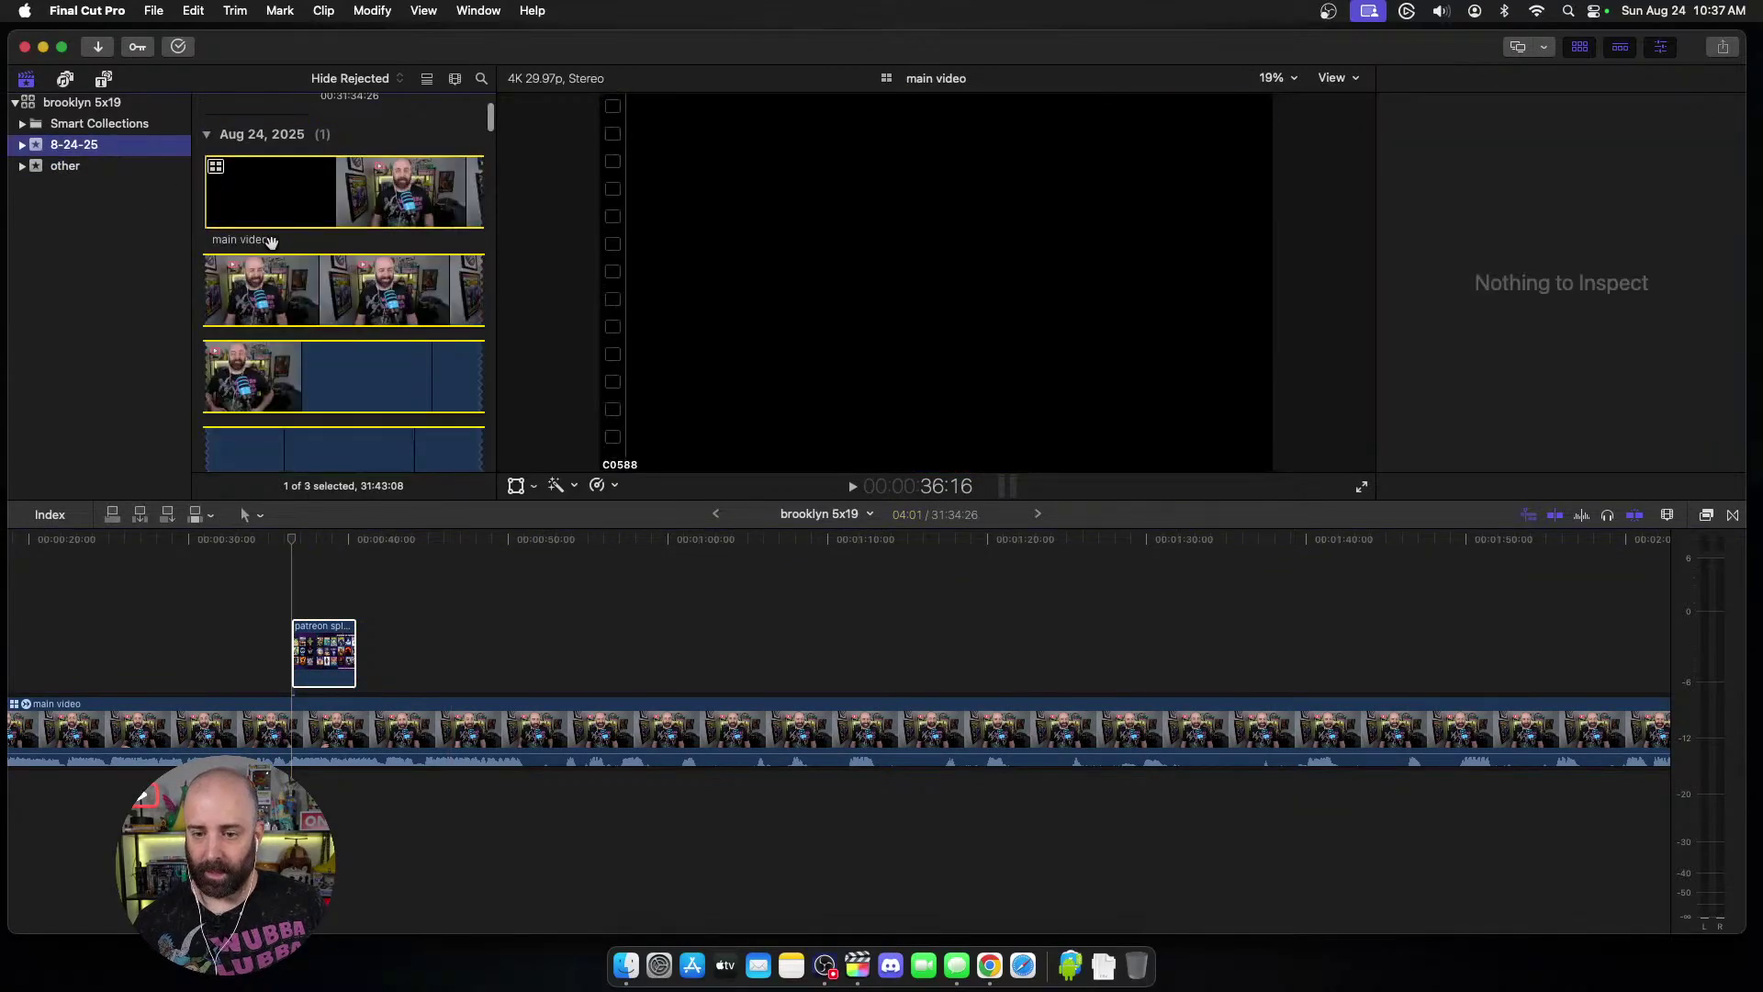
{"action": "scroll", "coordinate": [271, 244], "scroll_direction": "down", "scroll_amount": 5}
{"action": "left_click", "coordinate": [272, 244]}
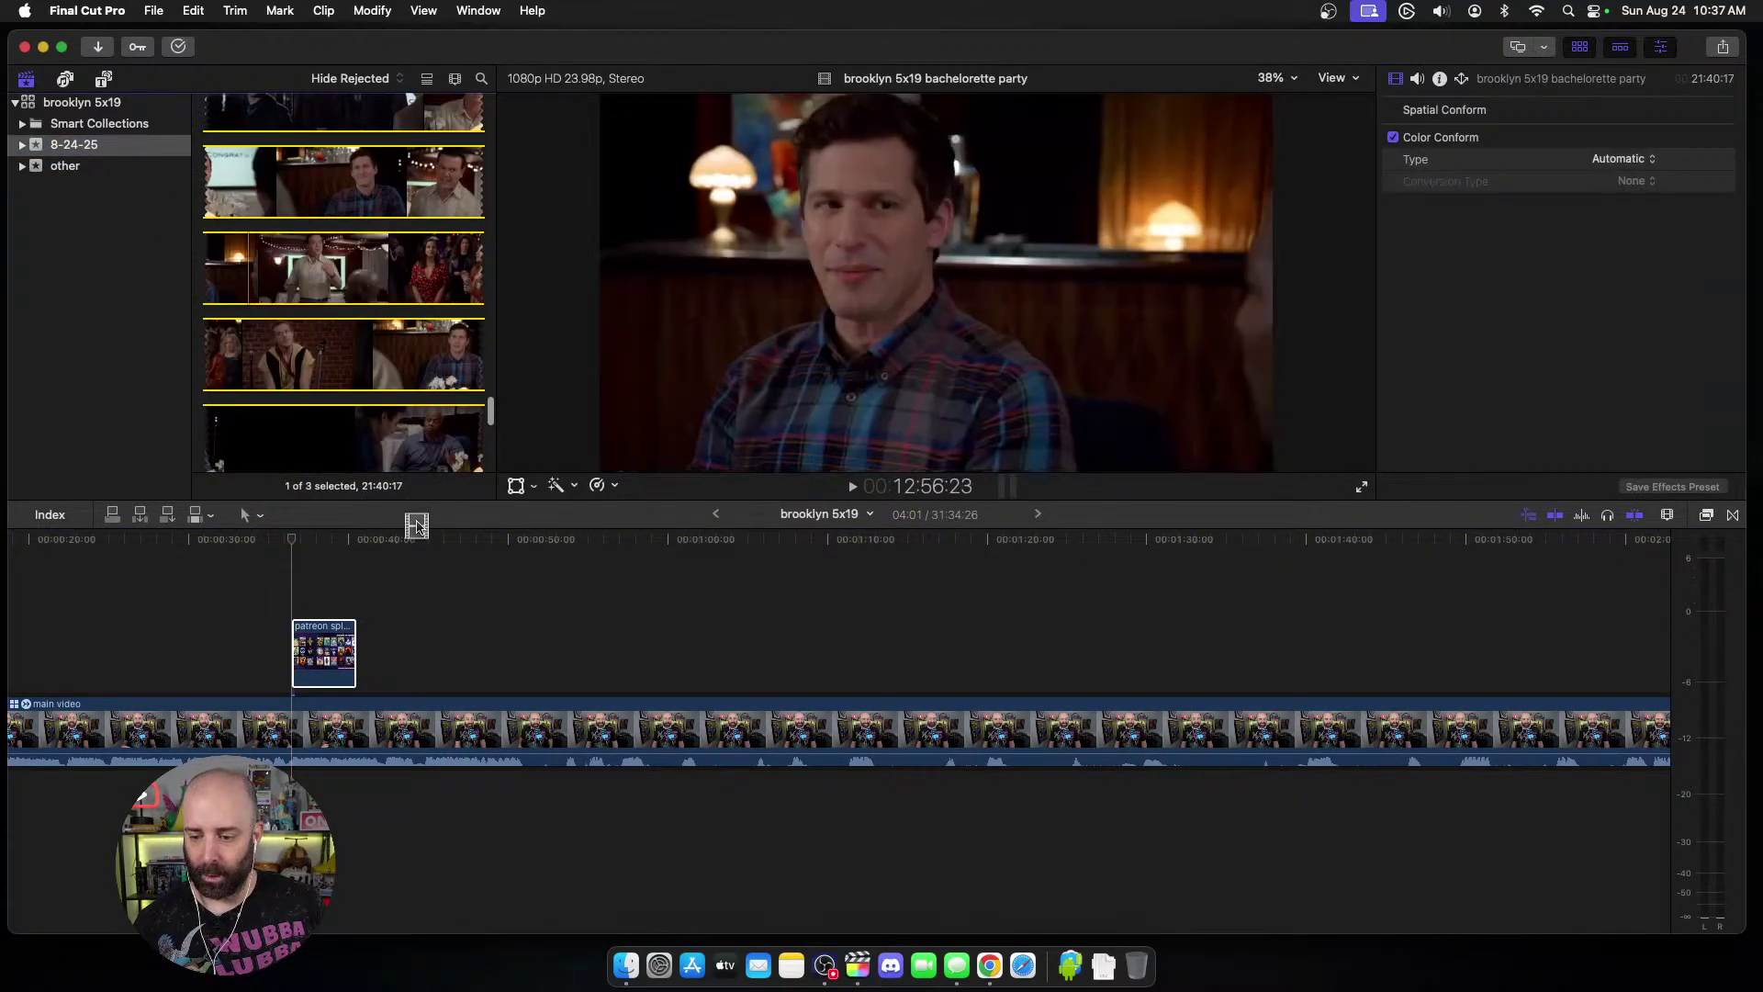
{"action": "left_click_drag", "start_coordinate": [275, 257], "coordinate": [616, 653]}
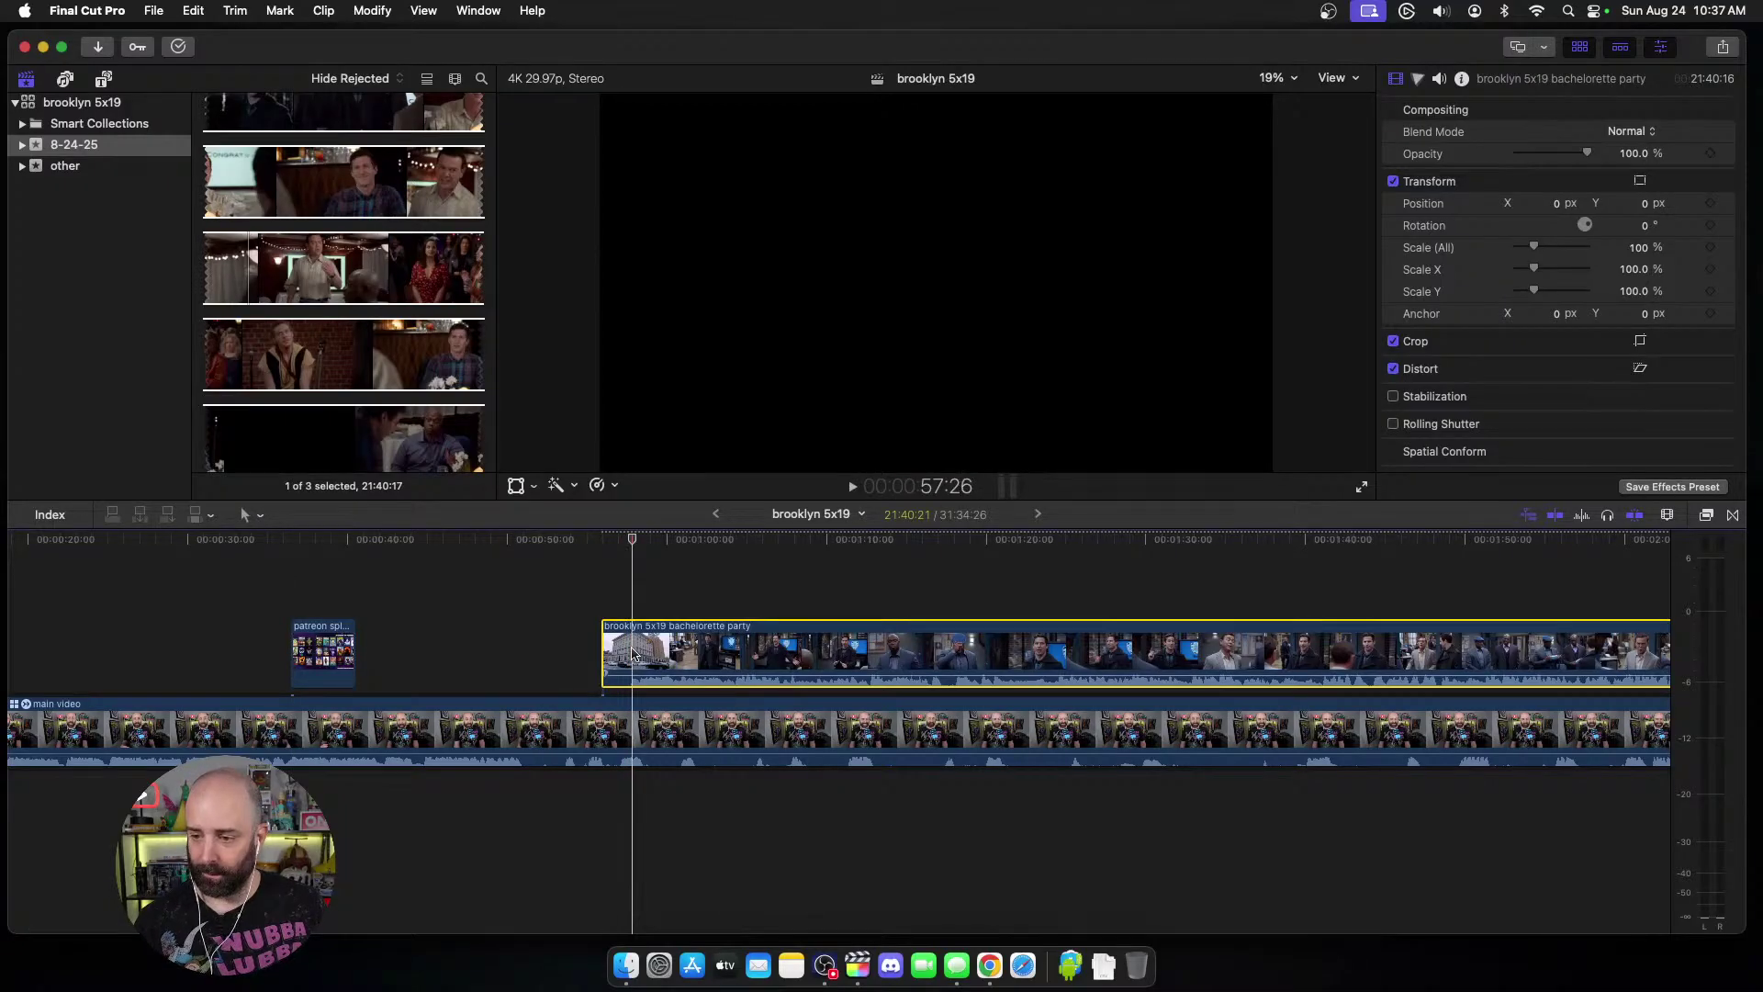
Step: Trim the beginning of the bachelorette party clip up to 57:28 and move the clip to start at about 0:51
{"action": "key", "text": "alt+bracketleft"}
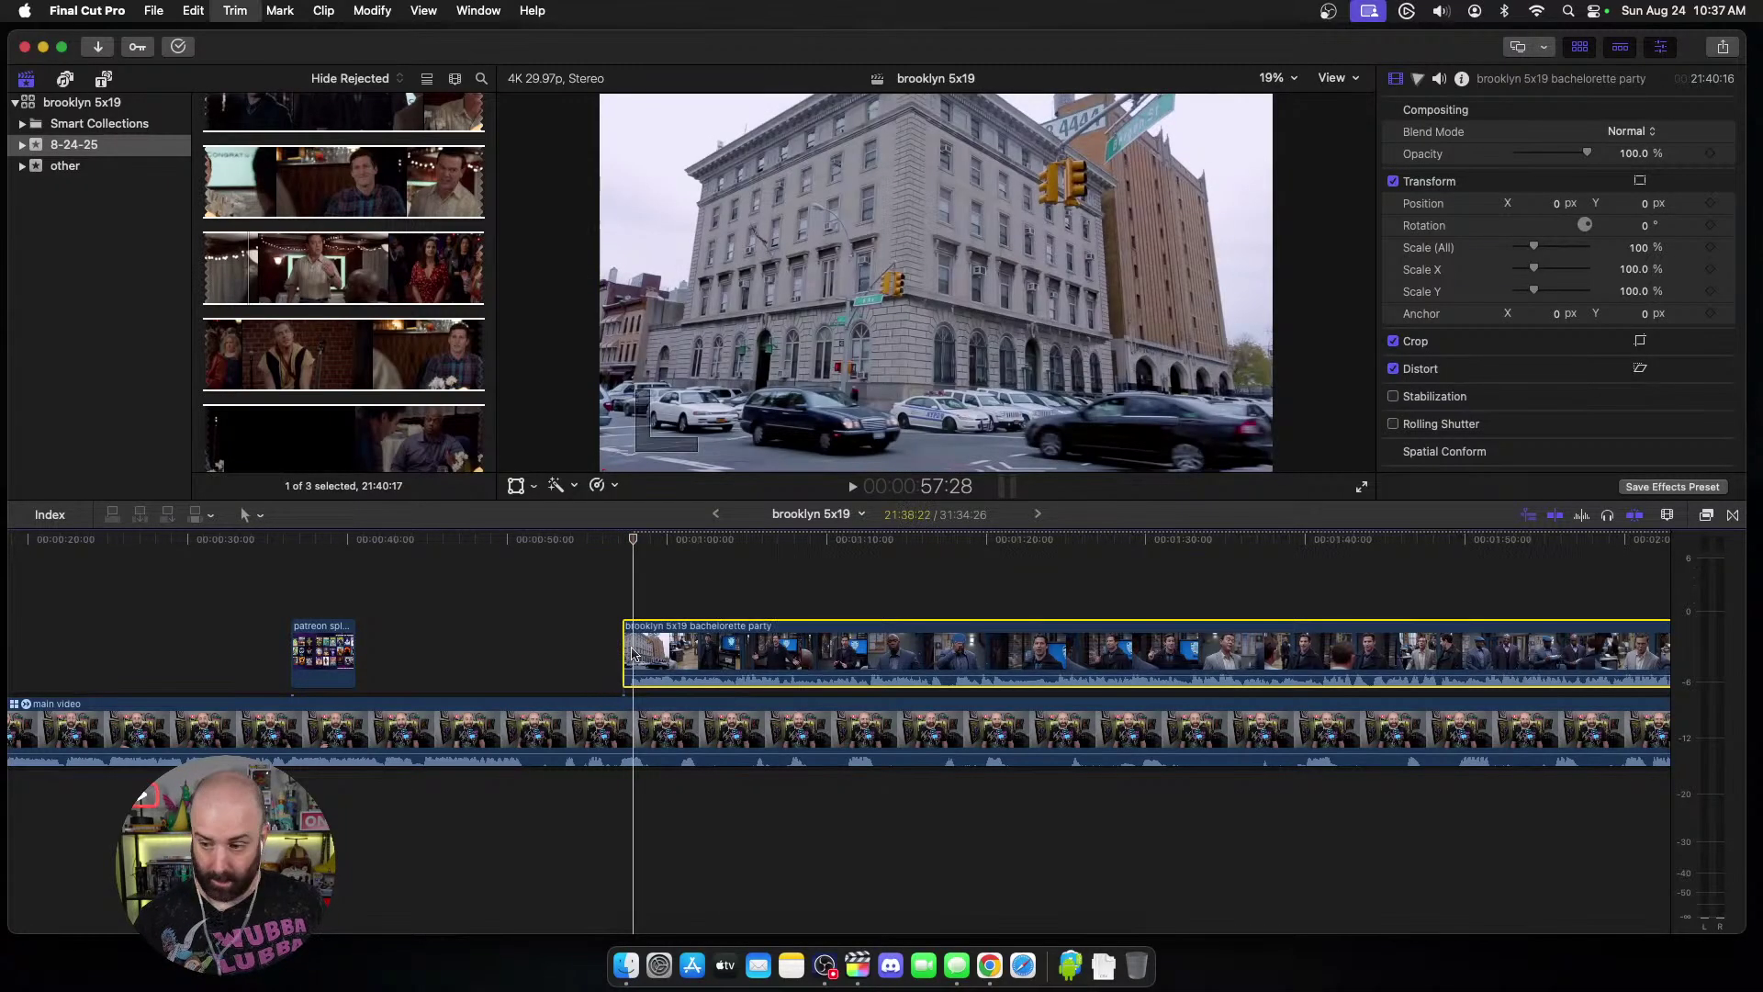
{"action": "key", "text": "space"}
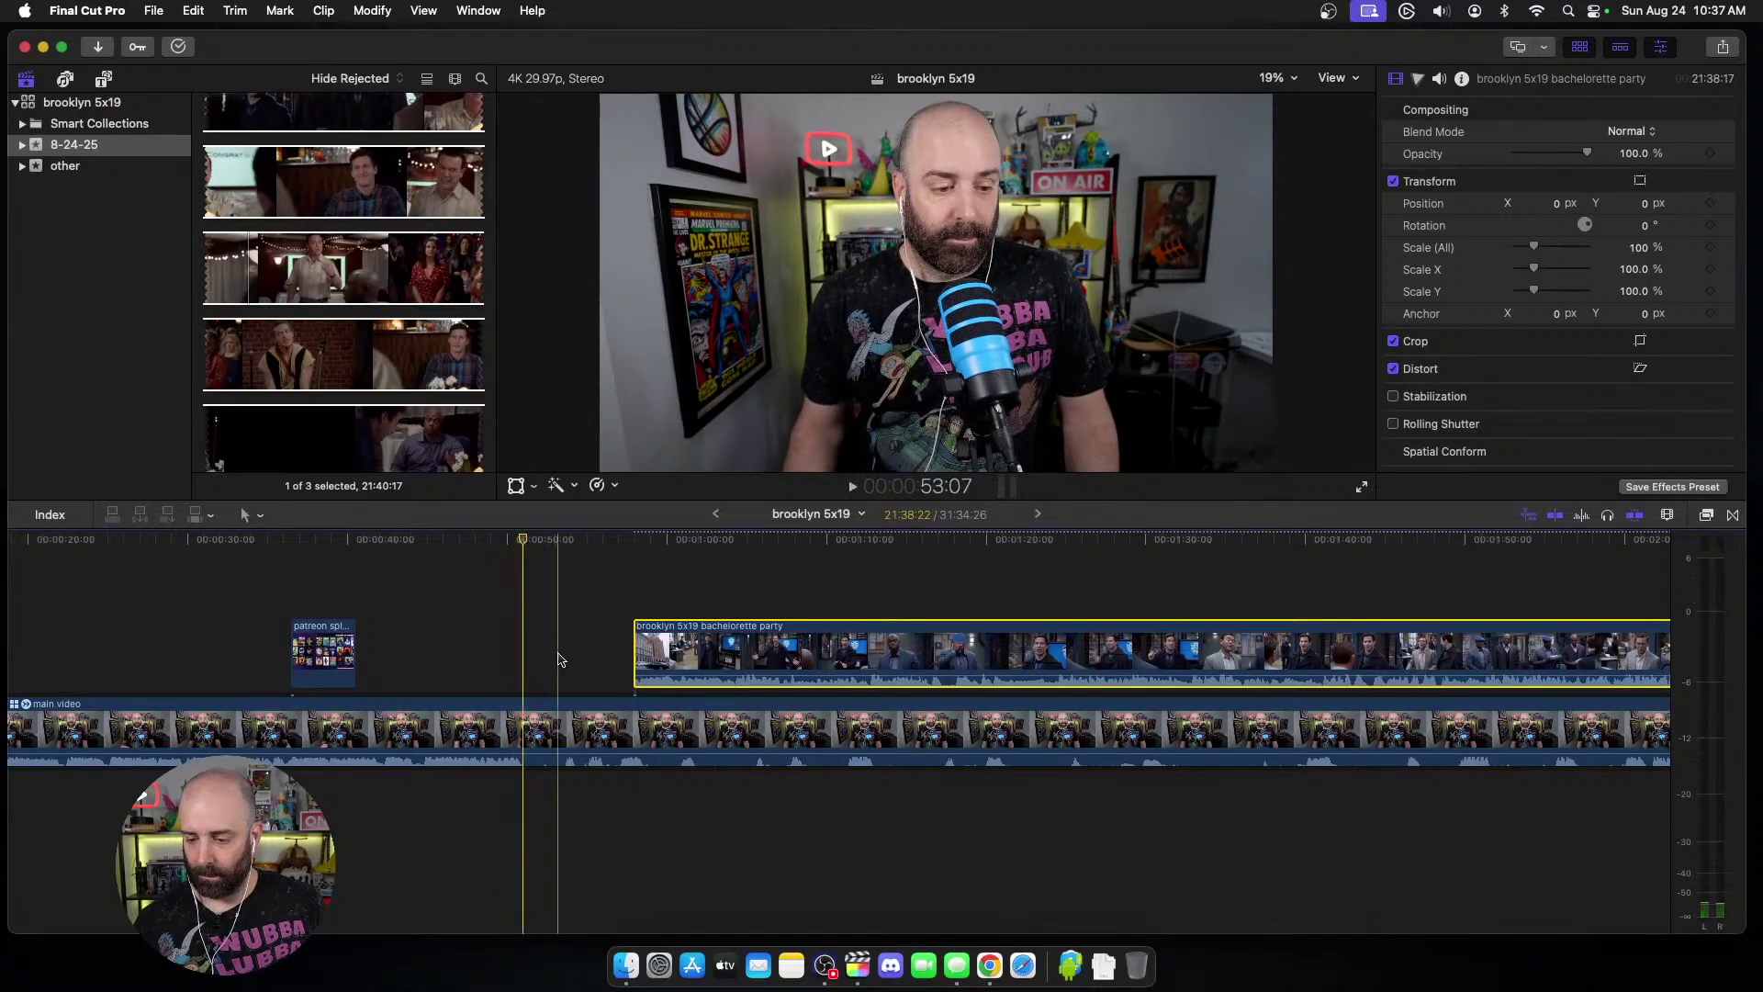
{"action": "left_click_drag", "start_coordinate": [659, 657], "coordinate": [548, 658]}
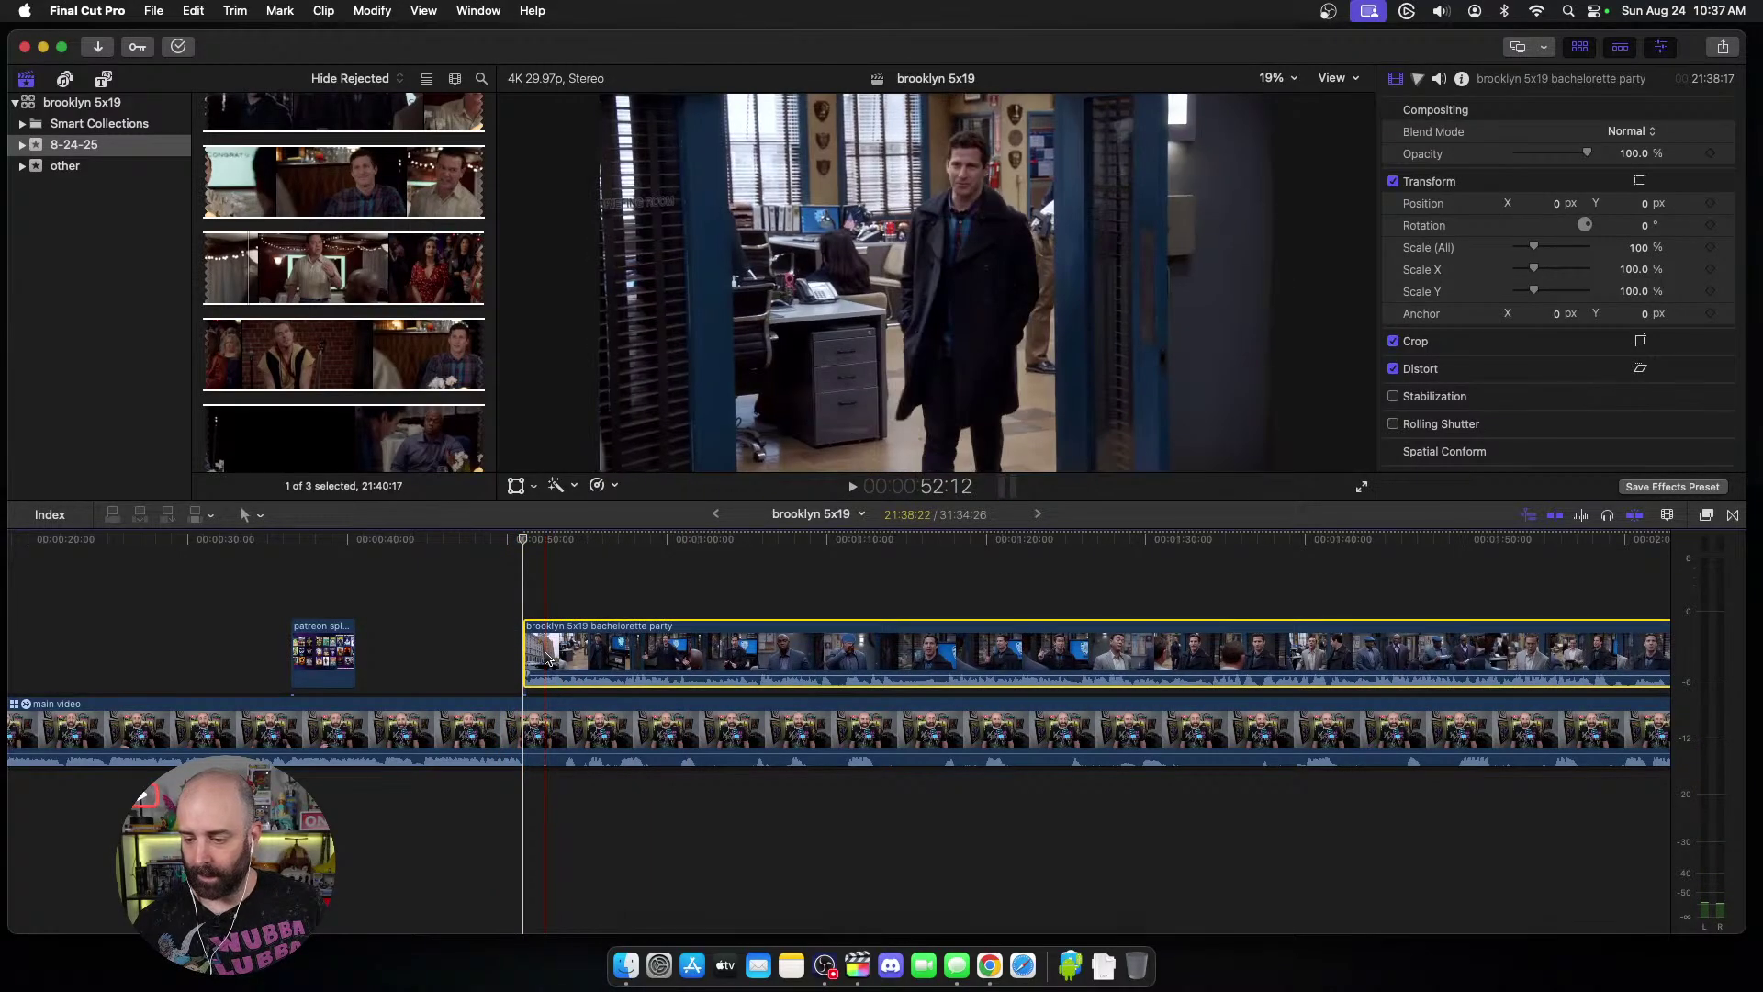
Step: Play part of the bachelorette party clip to check its sound and lower its audio volume
{"action": "scroll", "coordinate": [907, 627], "scroll_direction": "right", "scroll_amount": 1}
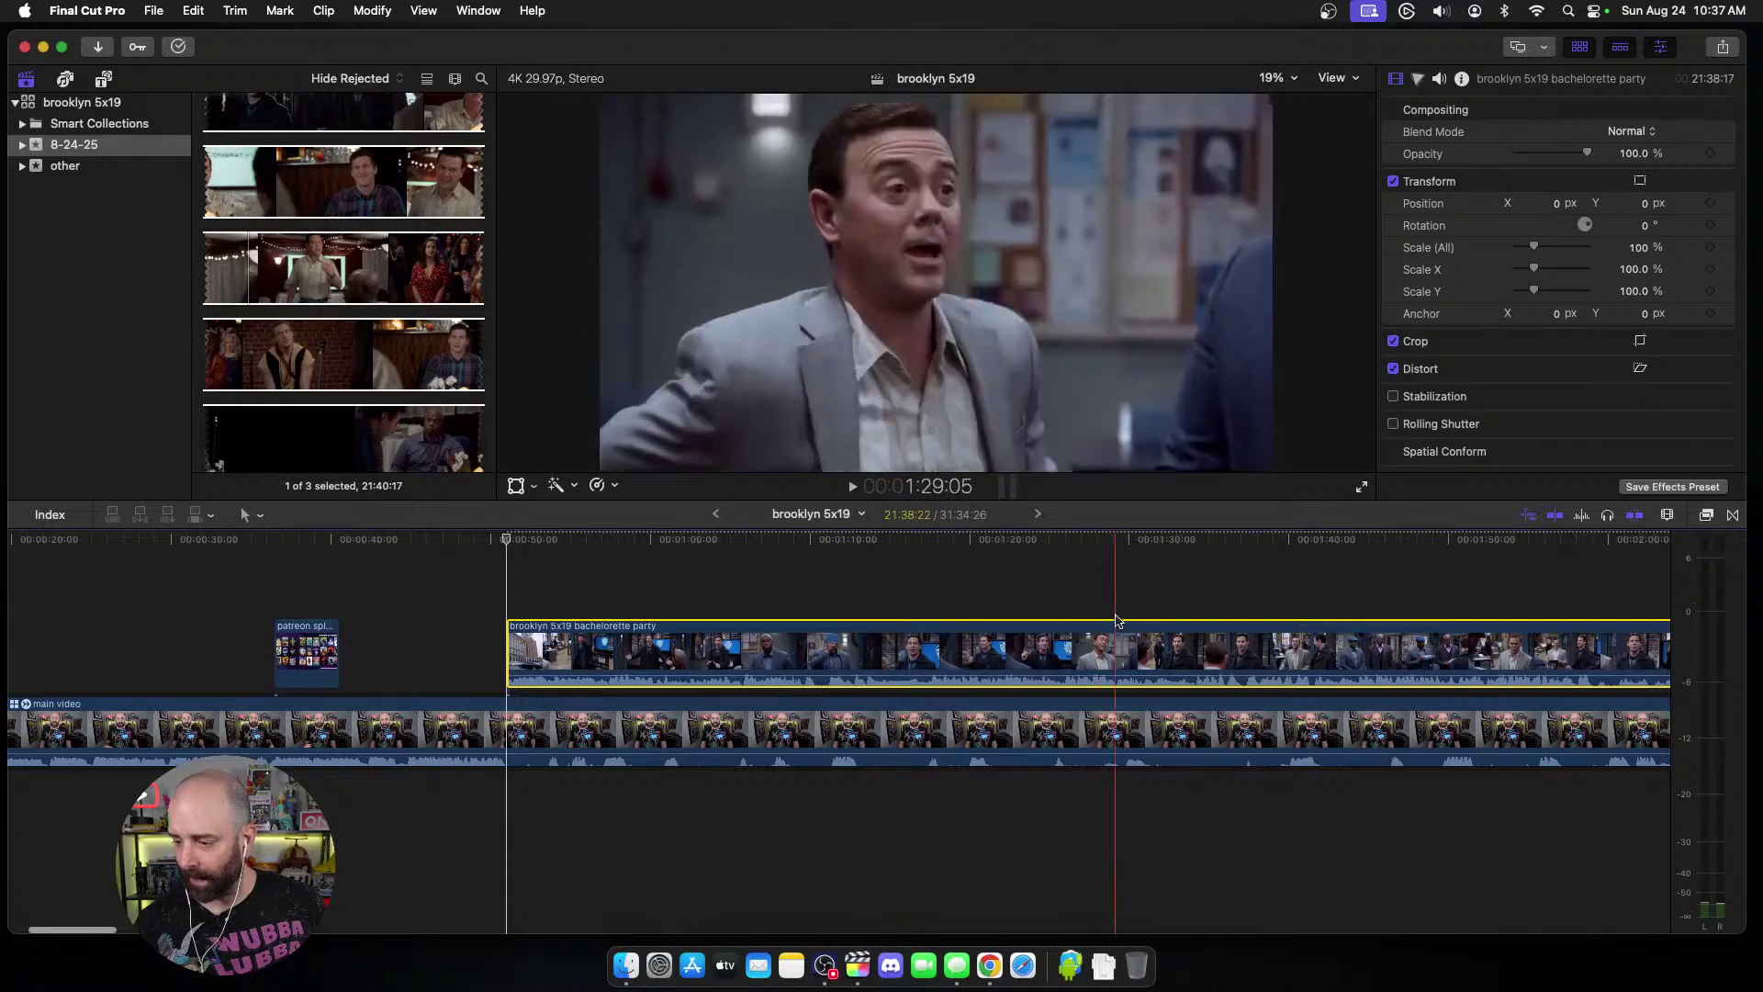
{"action": "key", "text": "space"}
{"action": "scroll", "coordinate": [929, 665], "scroll_direction": "right", "scroll_amount": 1}
{"action": "scroll", "coordinate": [928, 663], "scroll_direction": "right", "scroll_amount": 1}
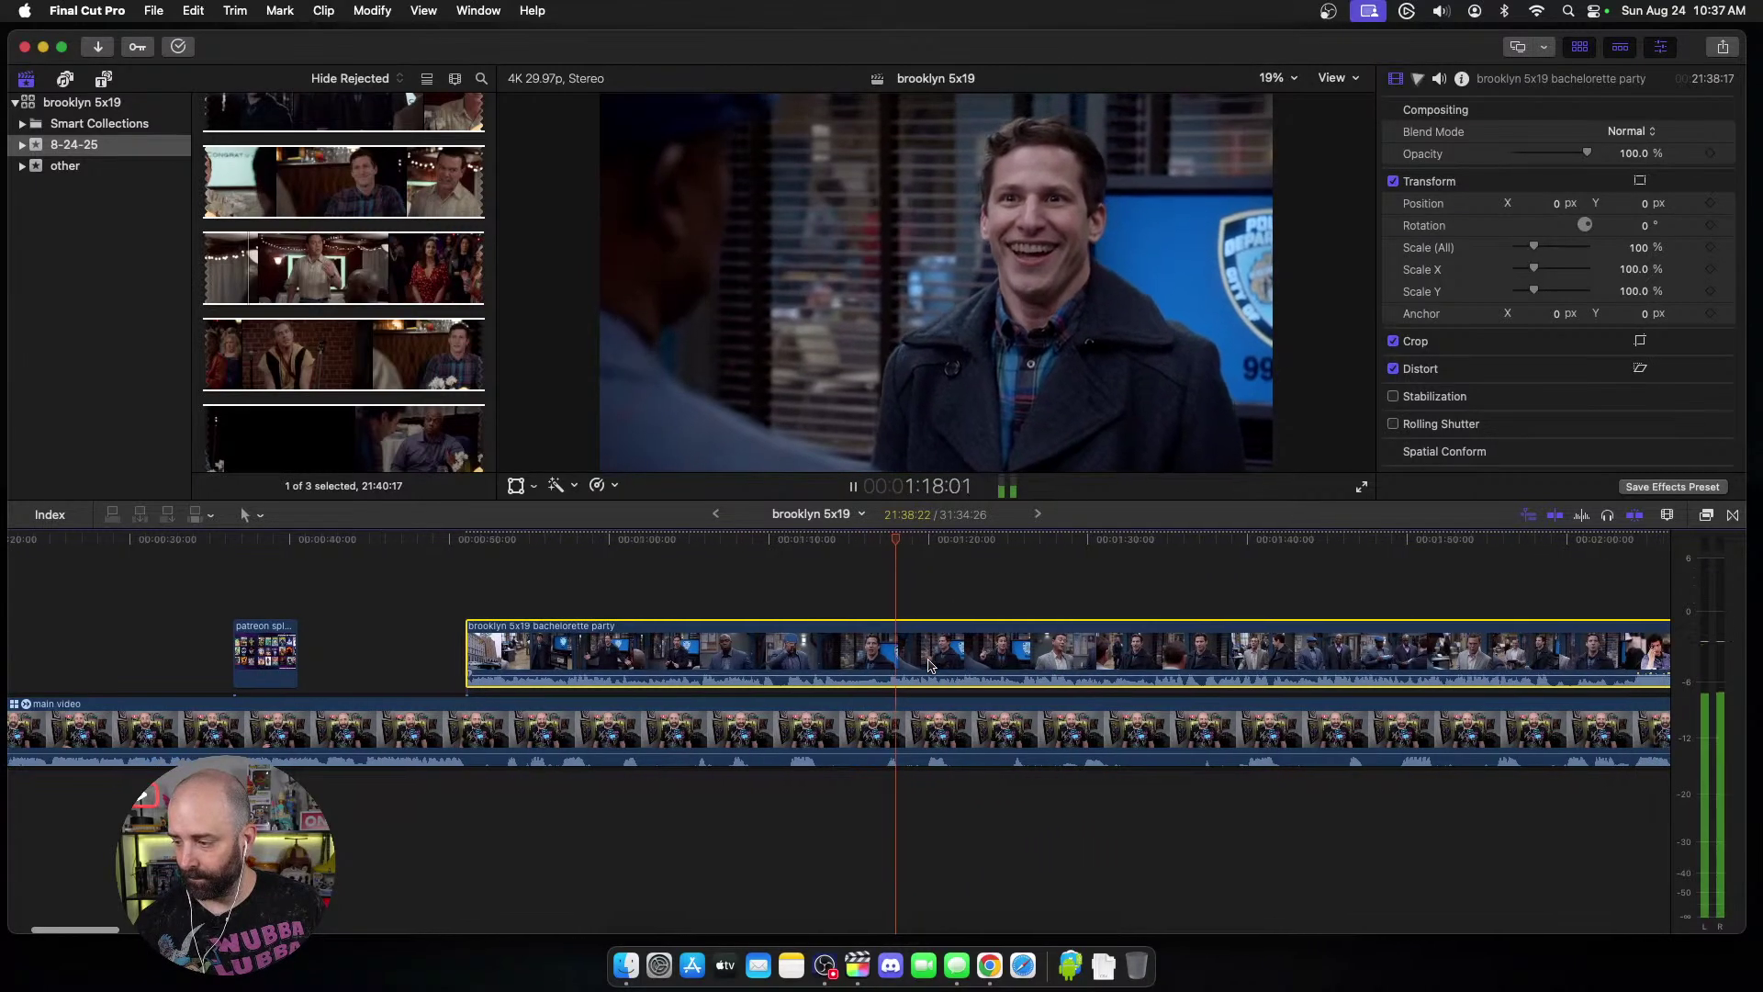
{"action": "key", "text": "space"}
{"action": "left_click_drag", "start_coordinate": [748, 677], "coordinate": [745, 687]}
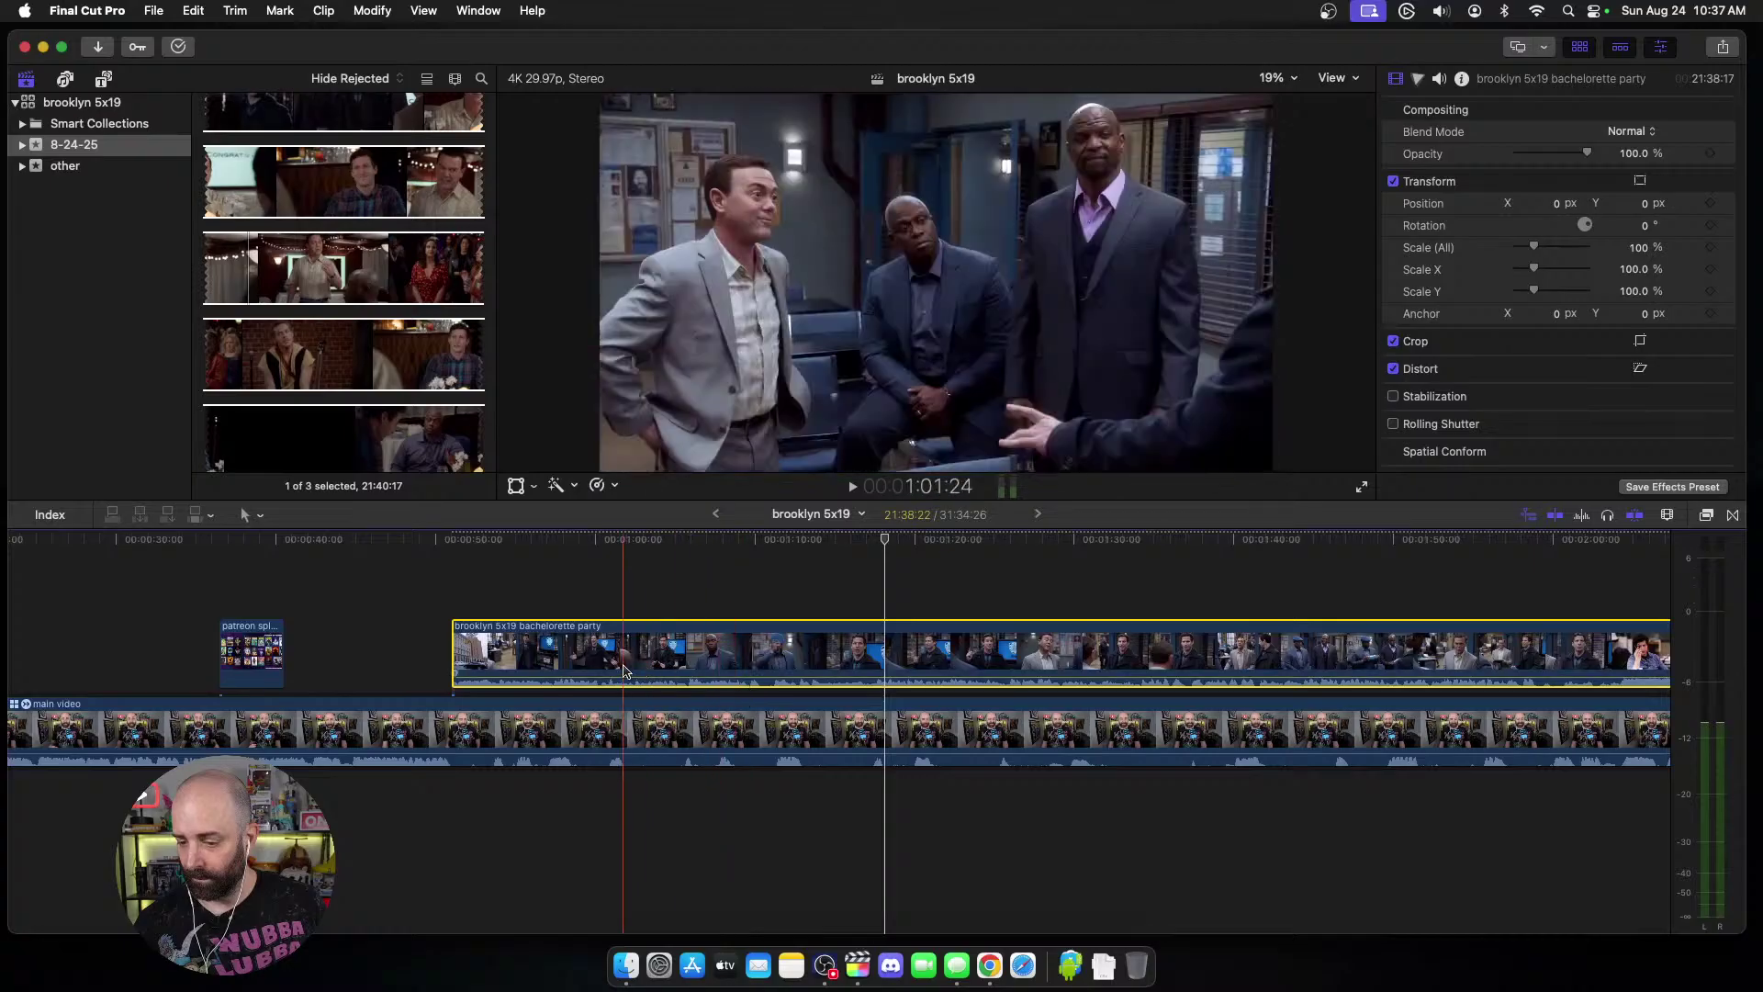
Step: Replay the opening of the bachelorette party clip and fine-tune its audio volume slightly downward
{"action": "key", "text": "space"}
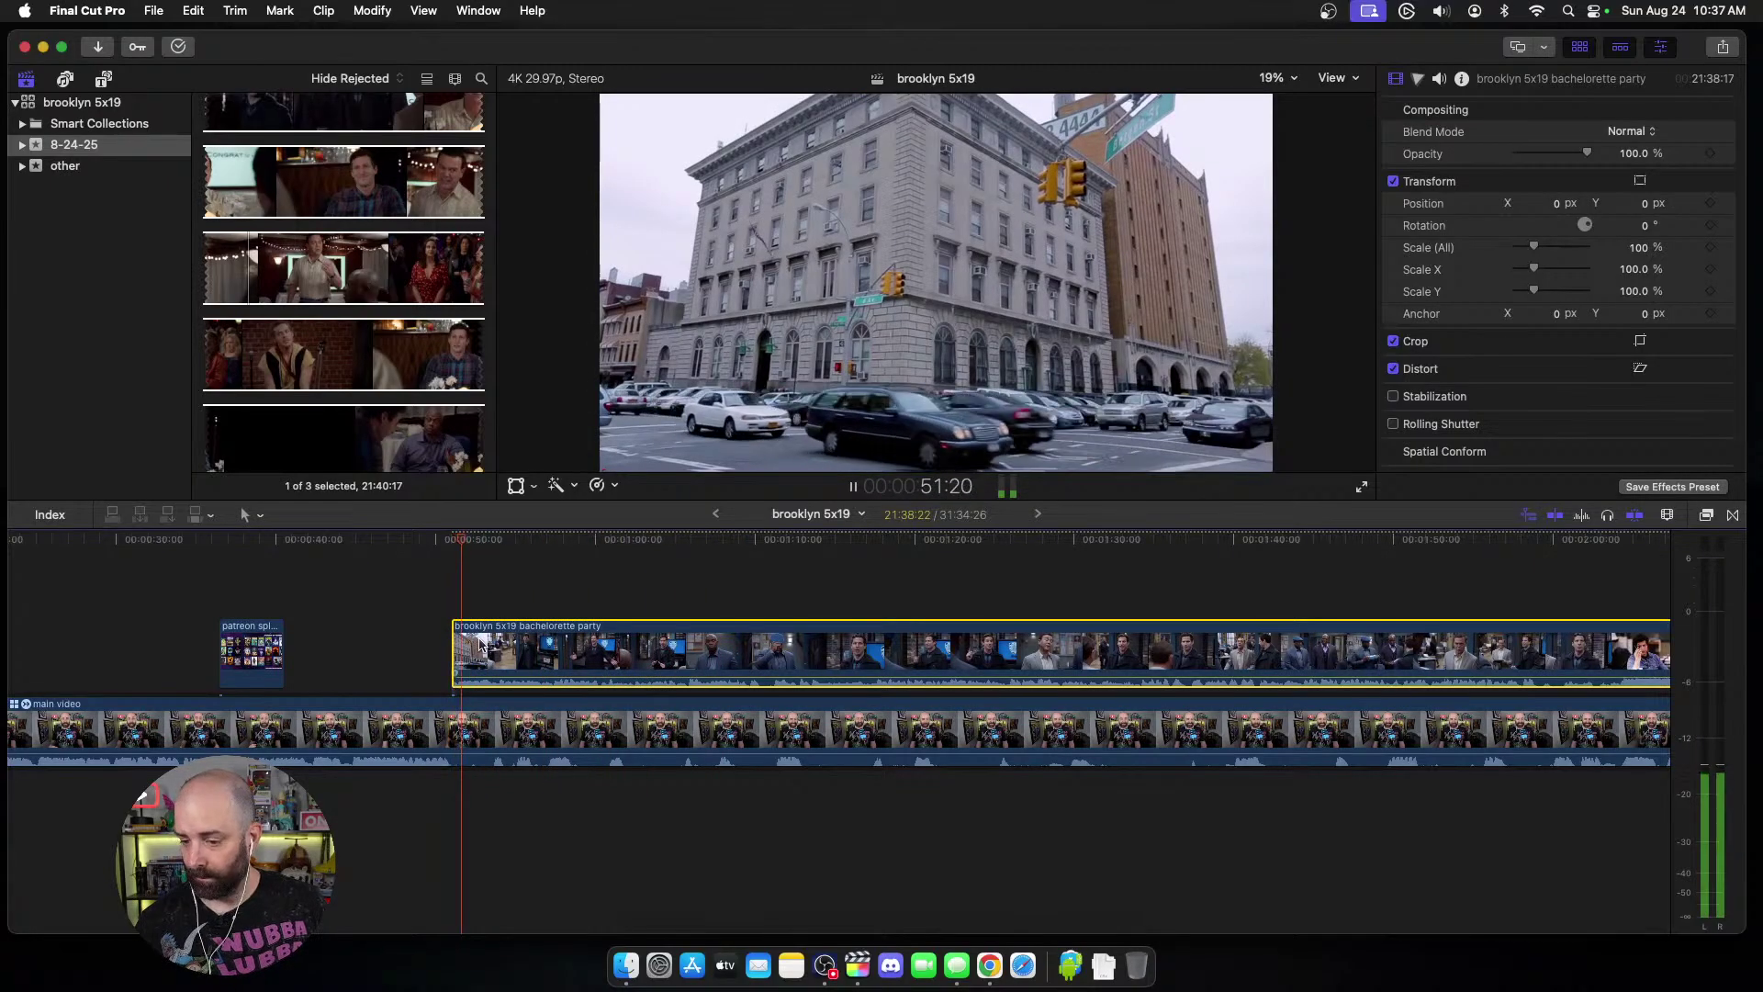
{"action": "left_click", "coordinate": [562, 654]}
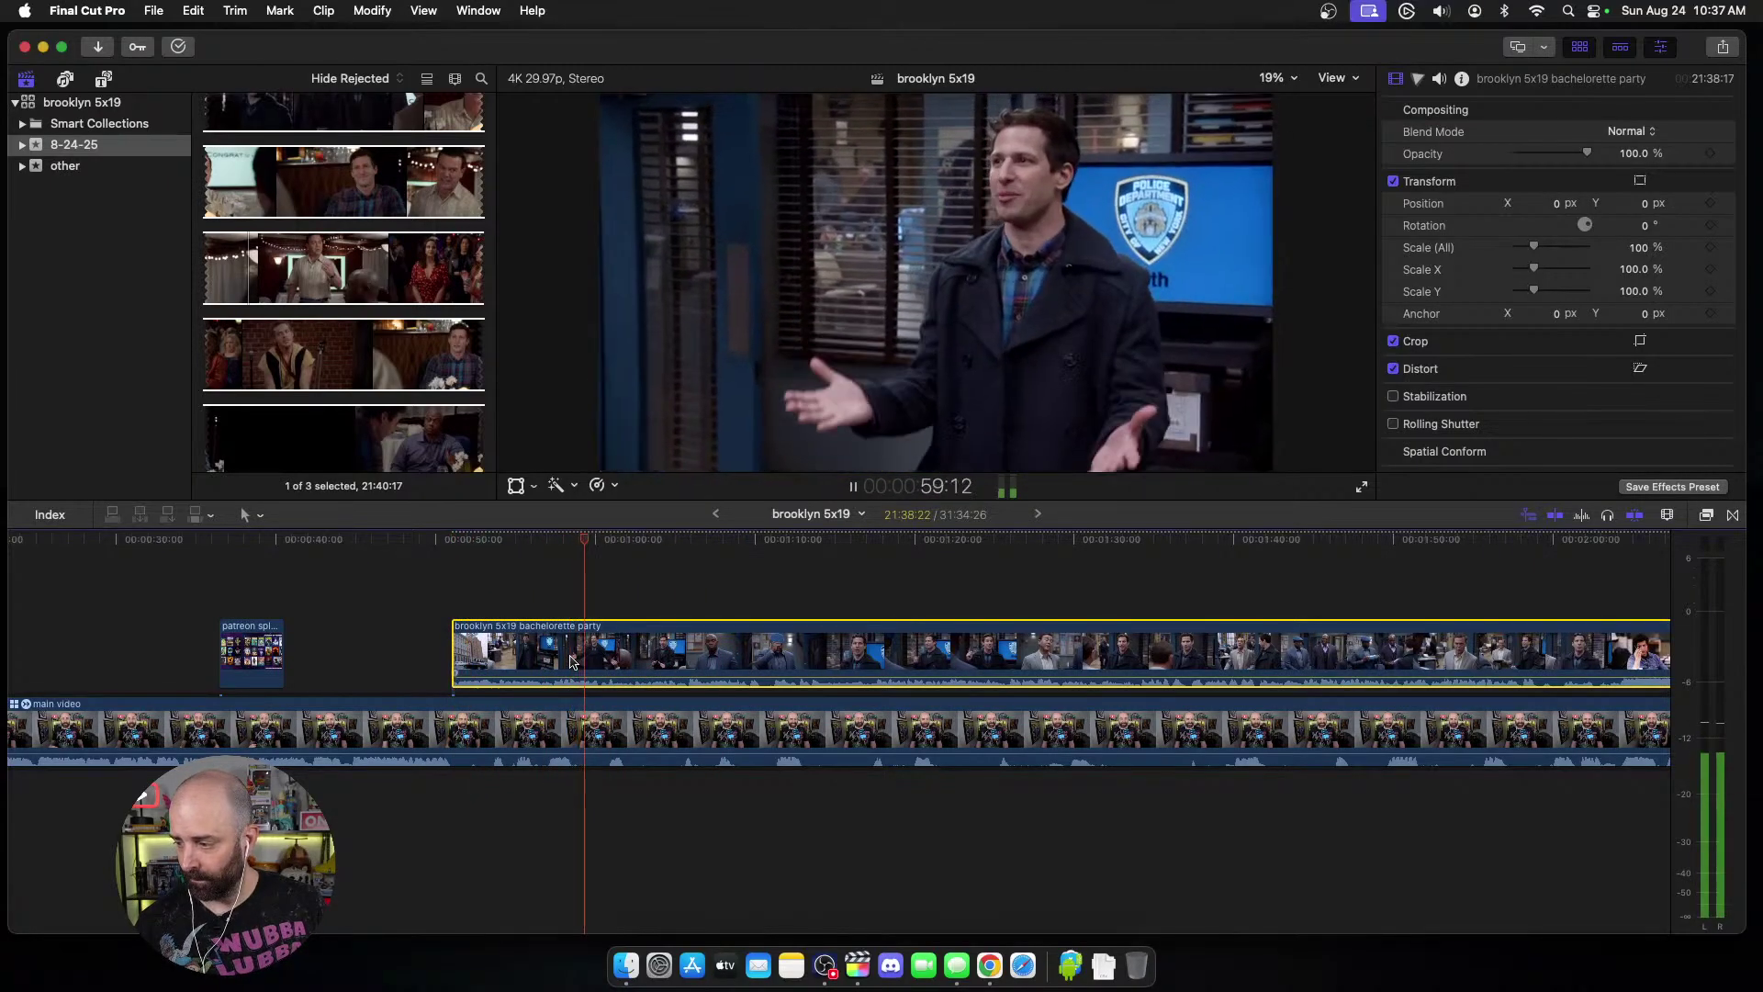
{"action": "key", "text": "space"}
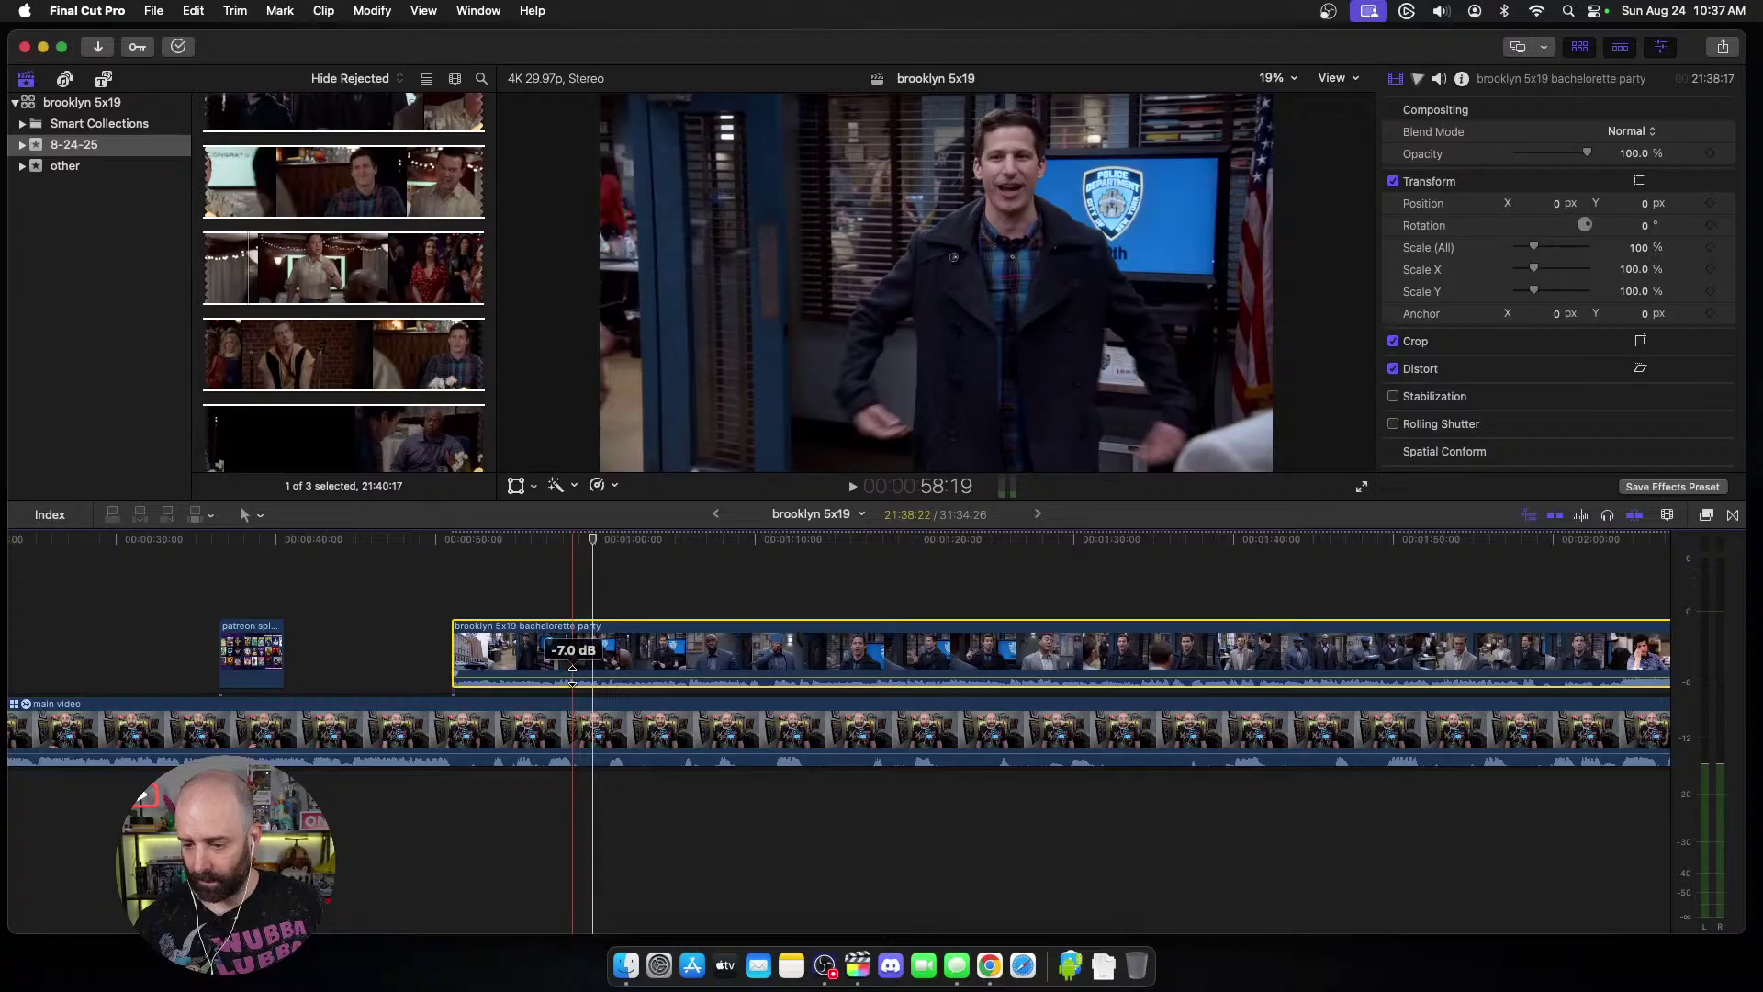
{"action": "left_click_drag", "start_coordinate": [572, 675], "coordinate": [570, 678]}
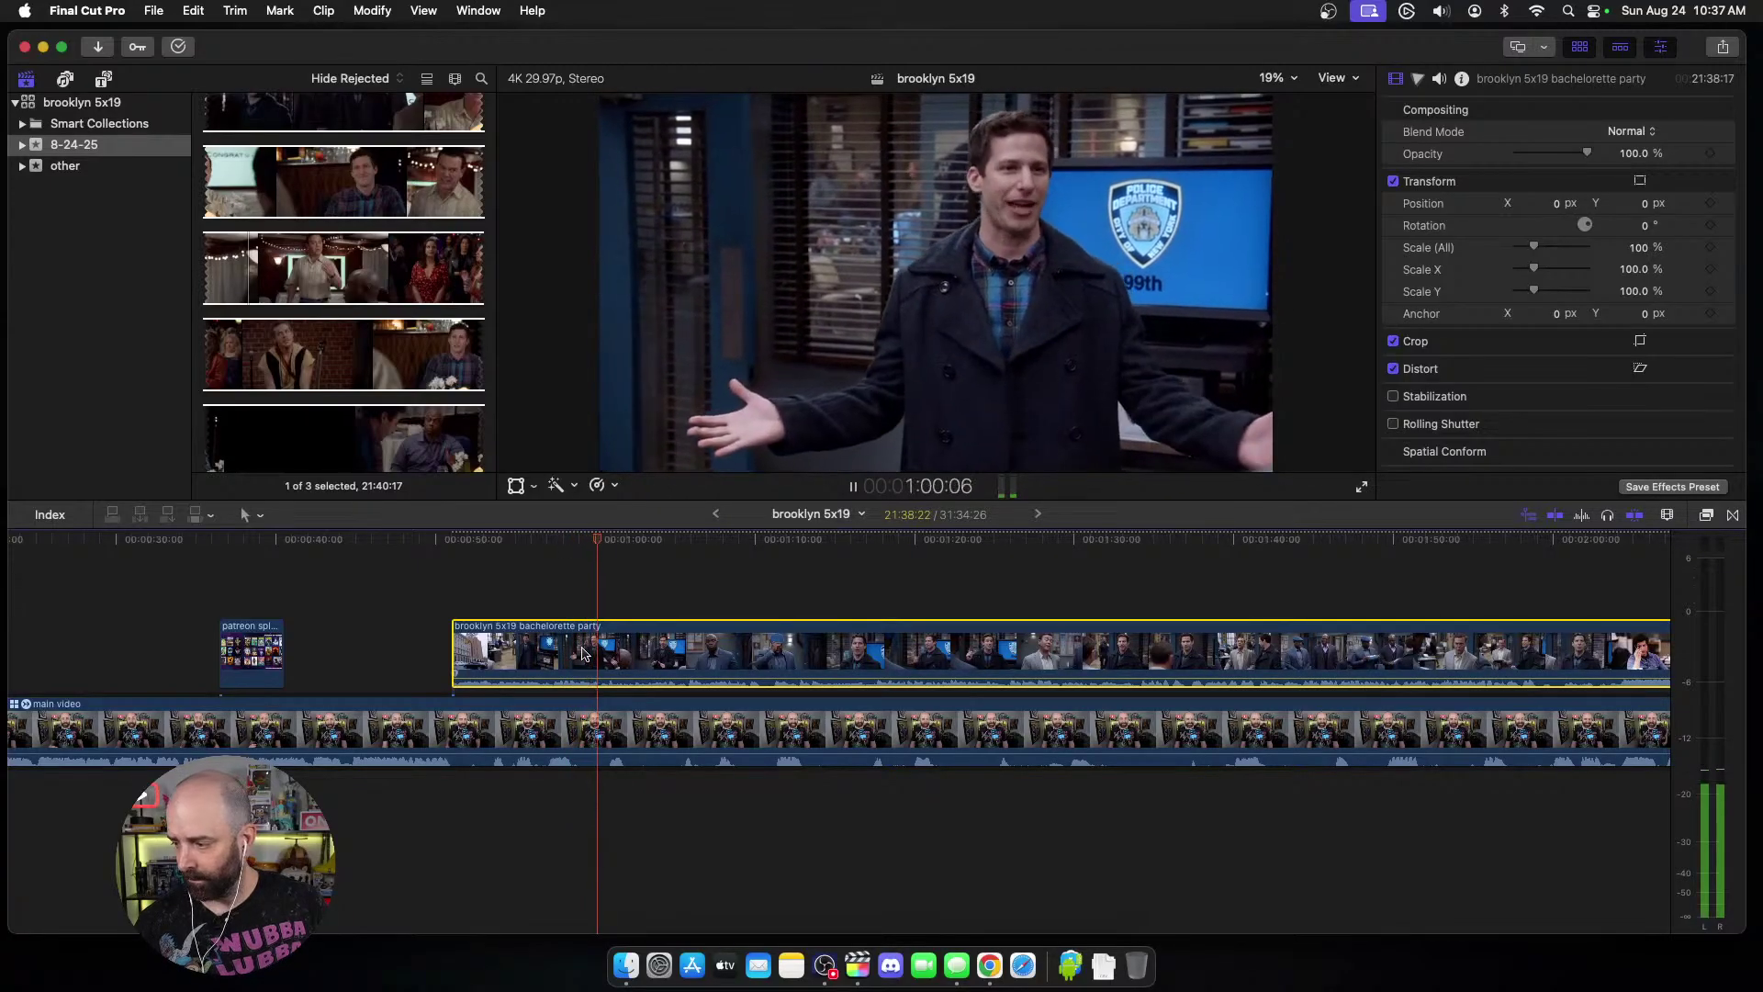
Step: Trim the end of the bachelorette party clip to about 22:21, cutting off the closing production logos
{"action": "left_click", "coordinate": [602, 575]}
{"action": "scroll", "coordinate": [603, 643], "scroll_direction": "right", "scroll_amount": 10}
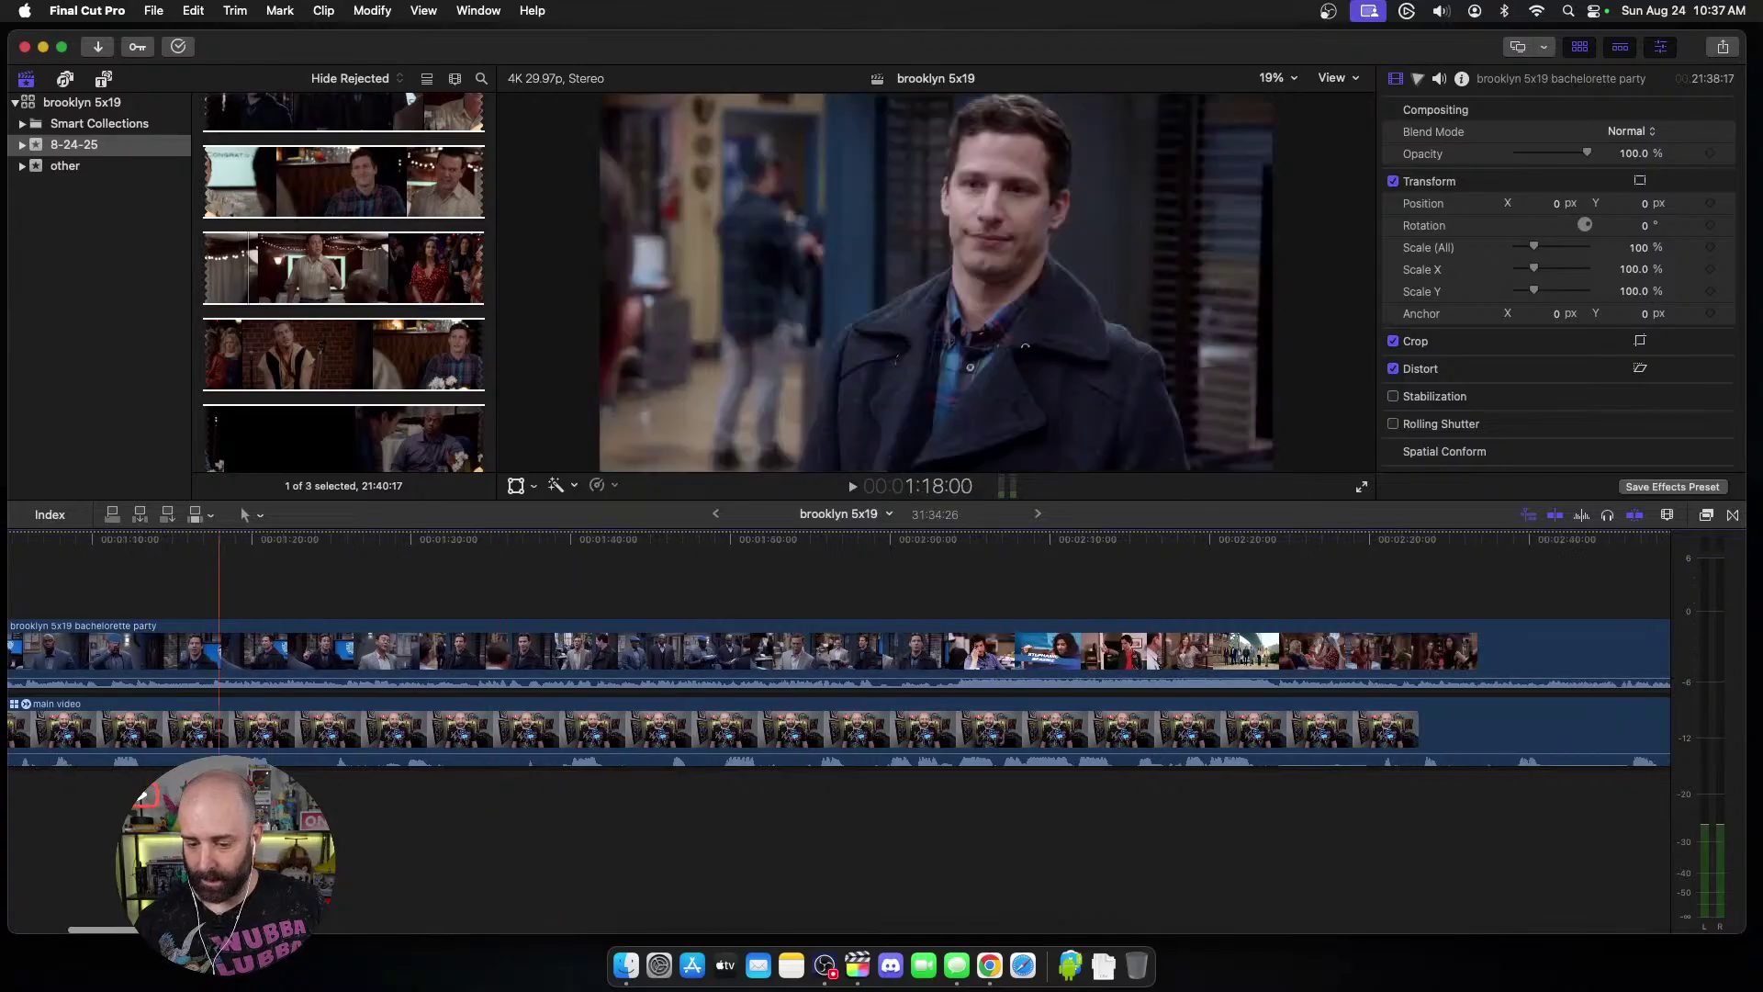
{"action": "left_click_drag", "start_coordinate": [126, 918], "coordinate": [1190, 916]}
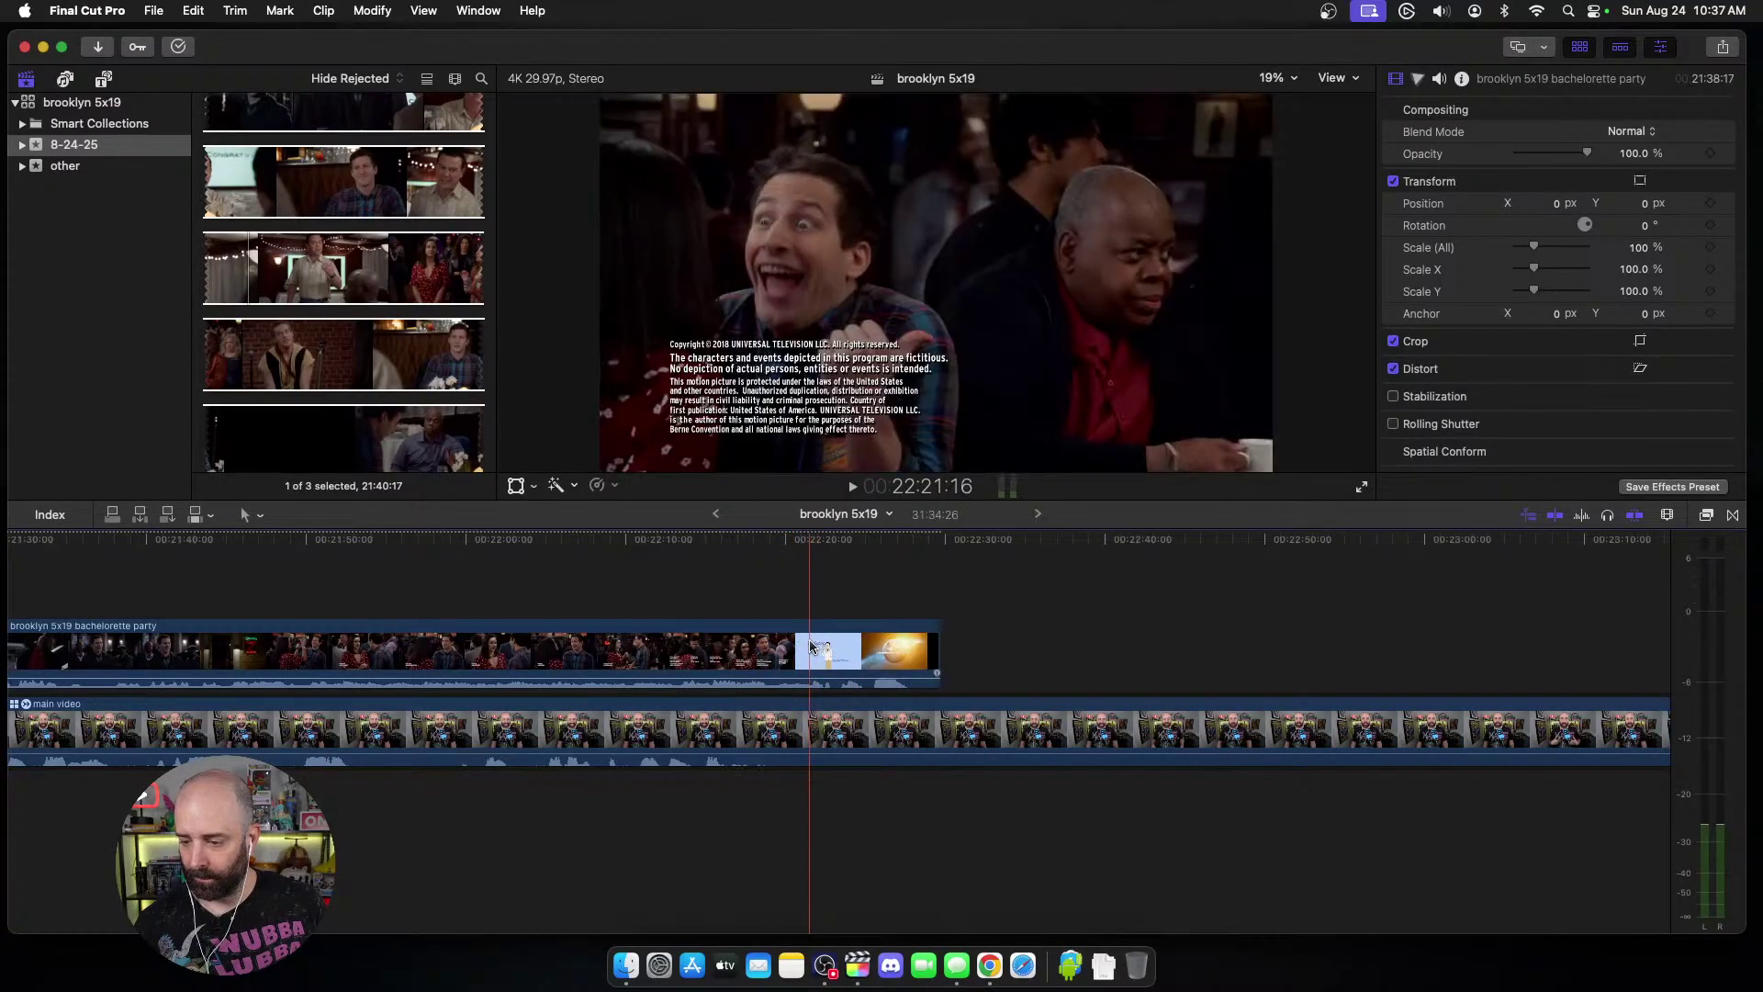
{"action": "left_click", "coordinate": [810, 646]}
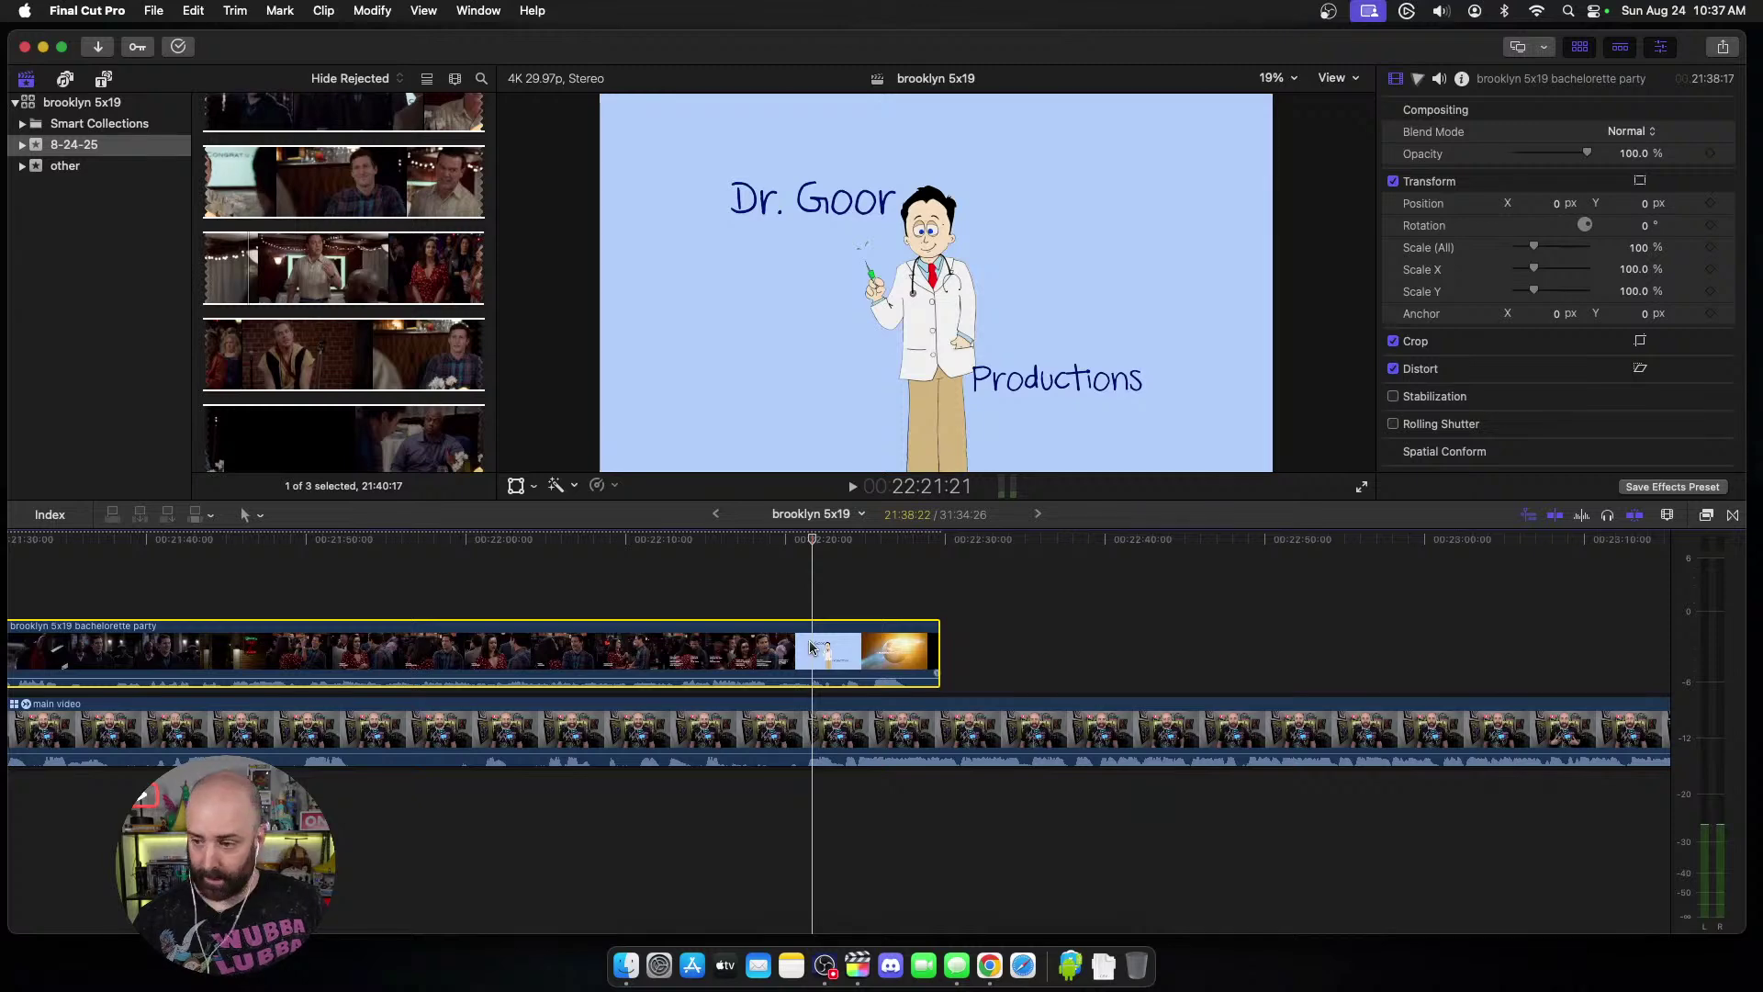
{"action": "key", "text": "alt+bracketright"}
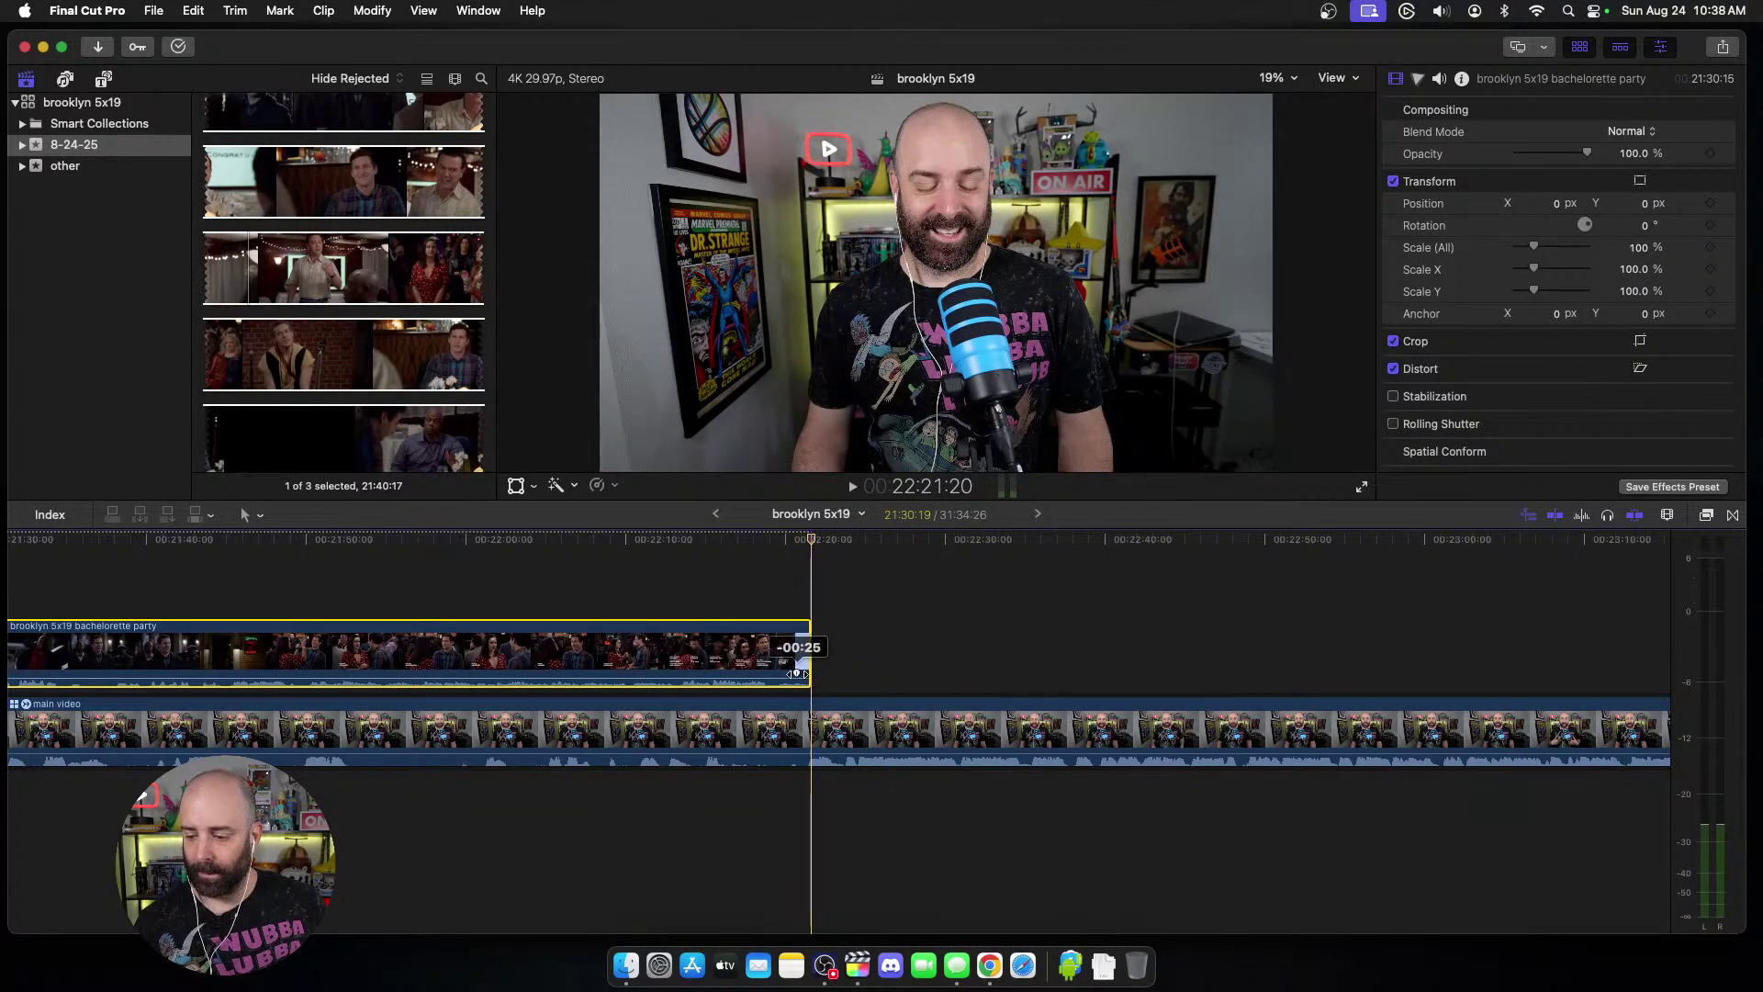
Step: Play and skim the main video from the end of the bachelorette party clip to about 22:53 for pauses to cut
{"action": "key", "text": "space"}
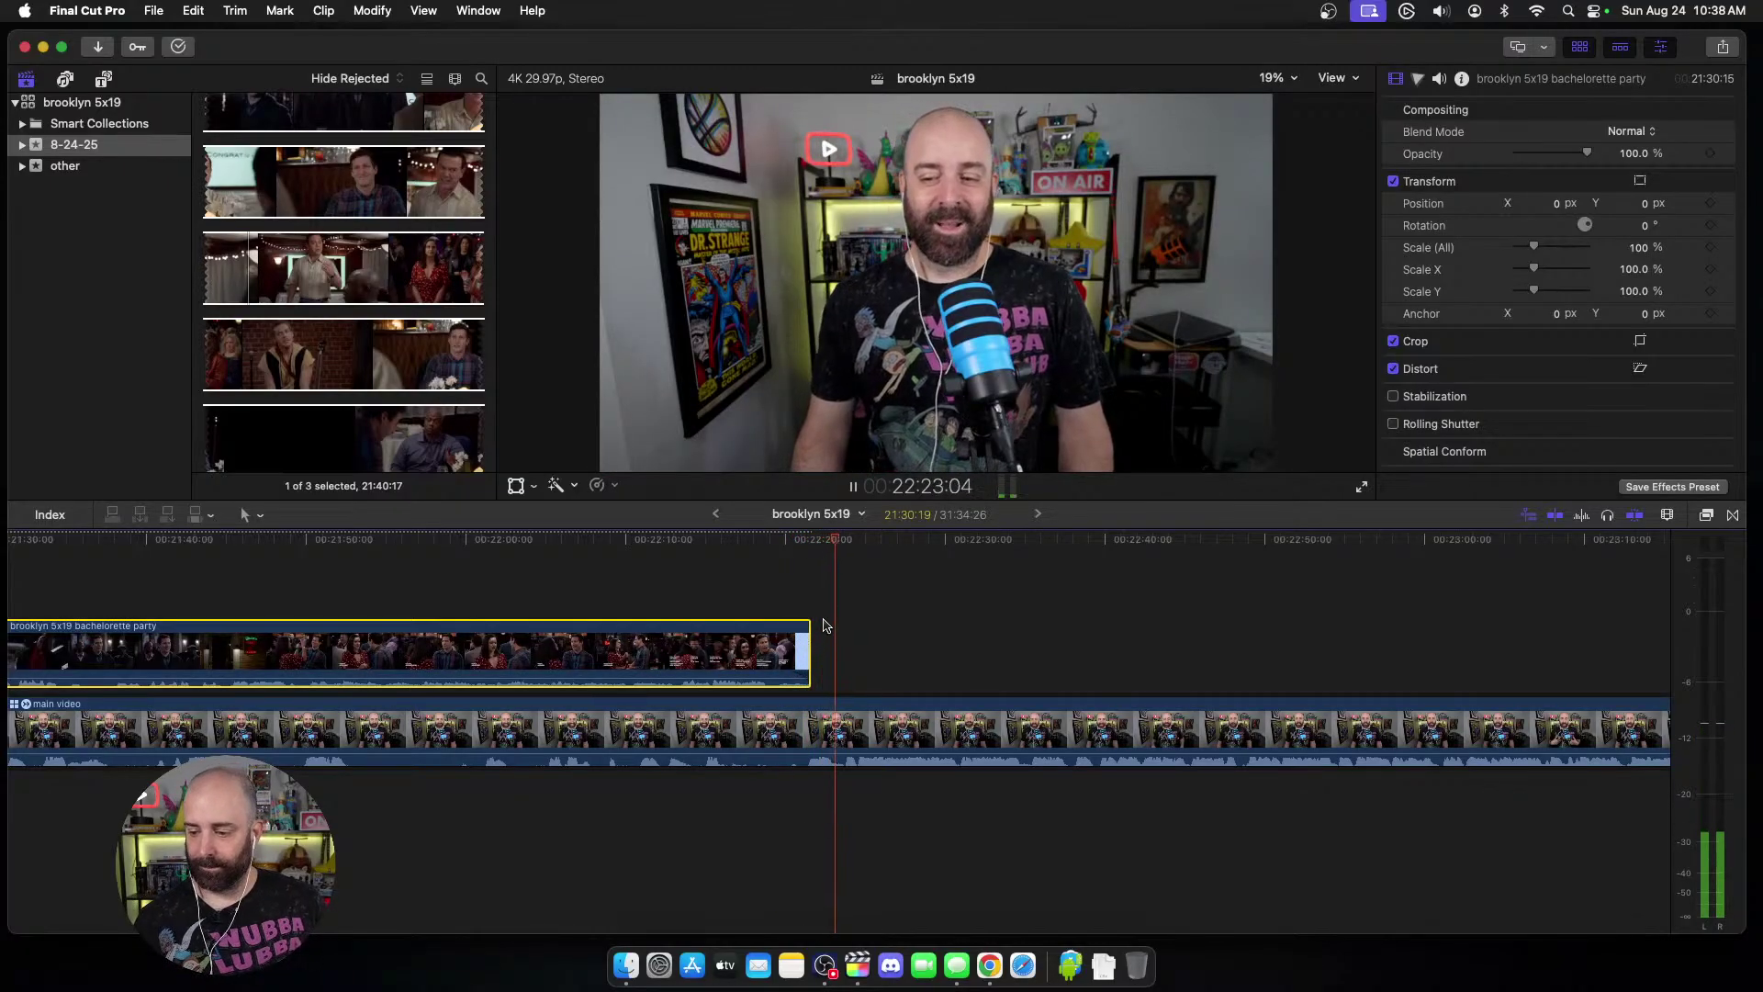
{"action": "key", "text": "space"}
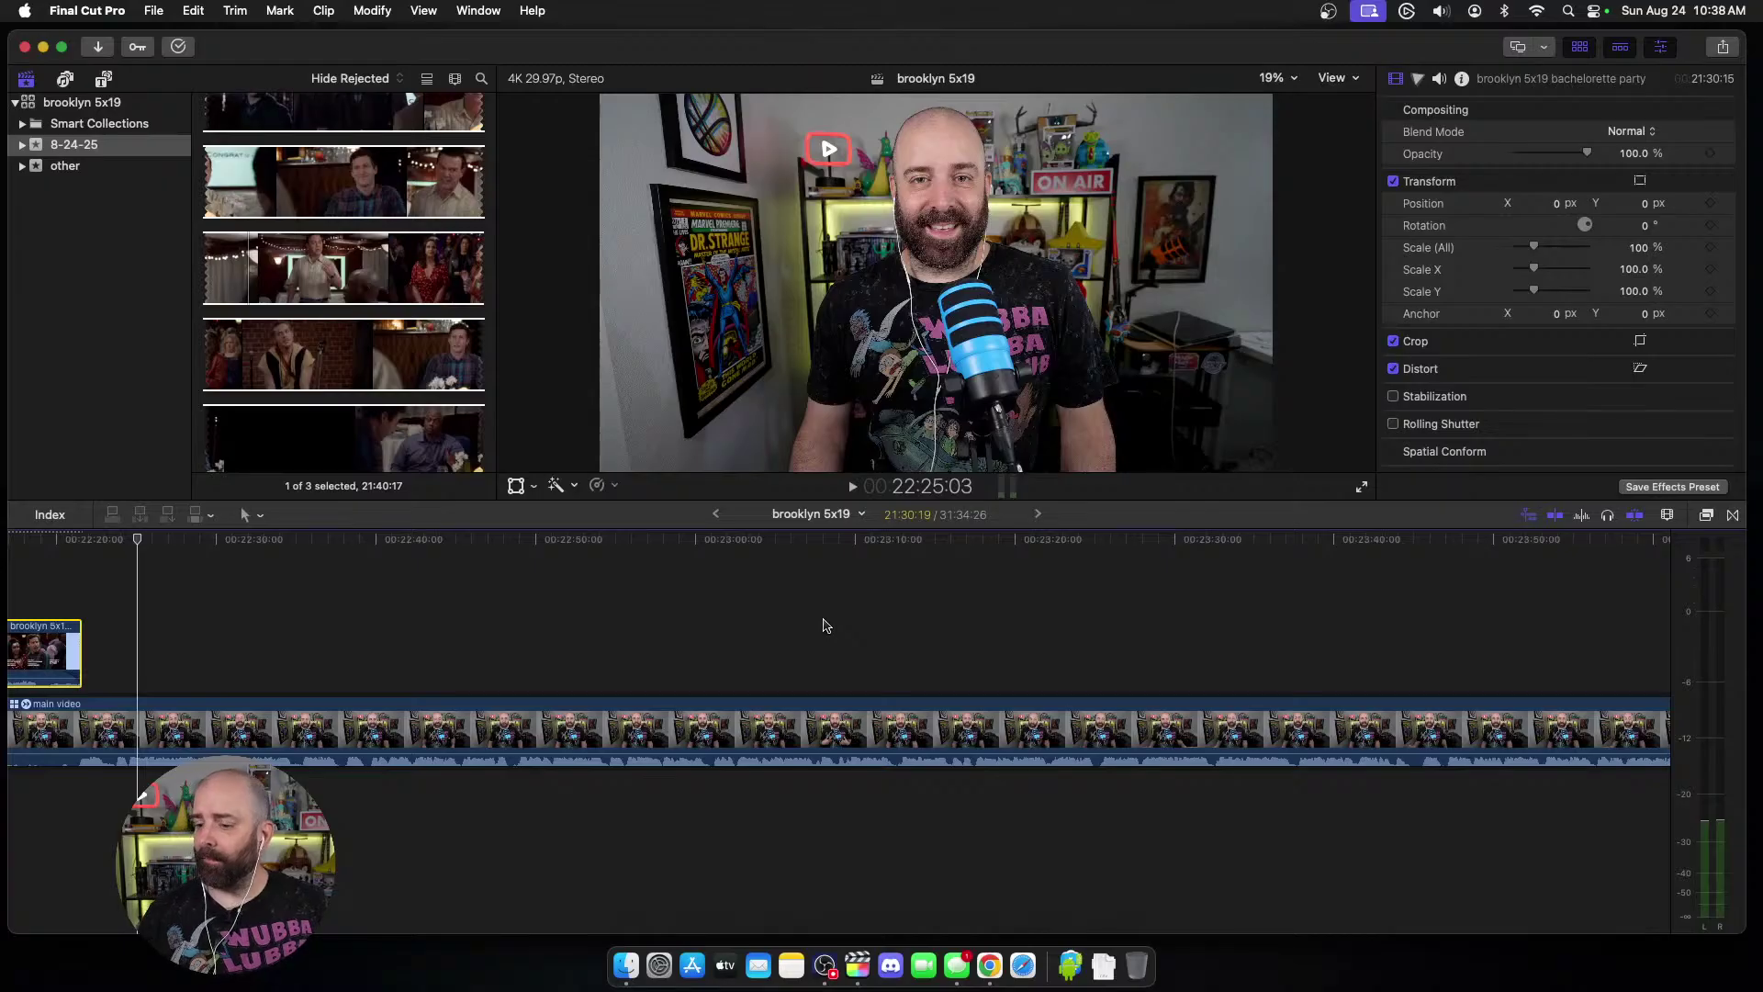
{"action": "scroll", "coordinate": [808, 636], "scroll_direction": "right", "scroll_amount": 5}
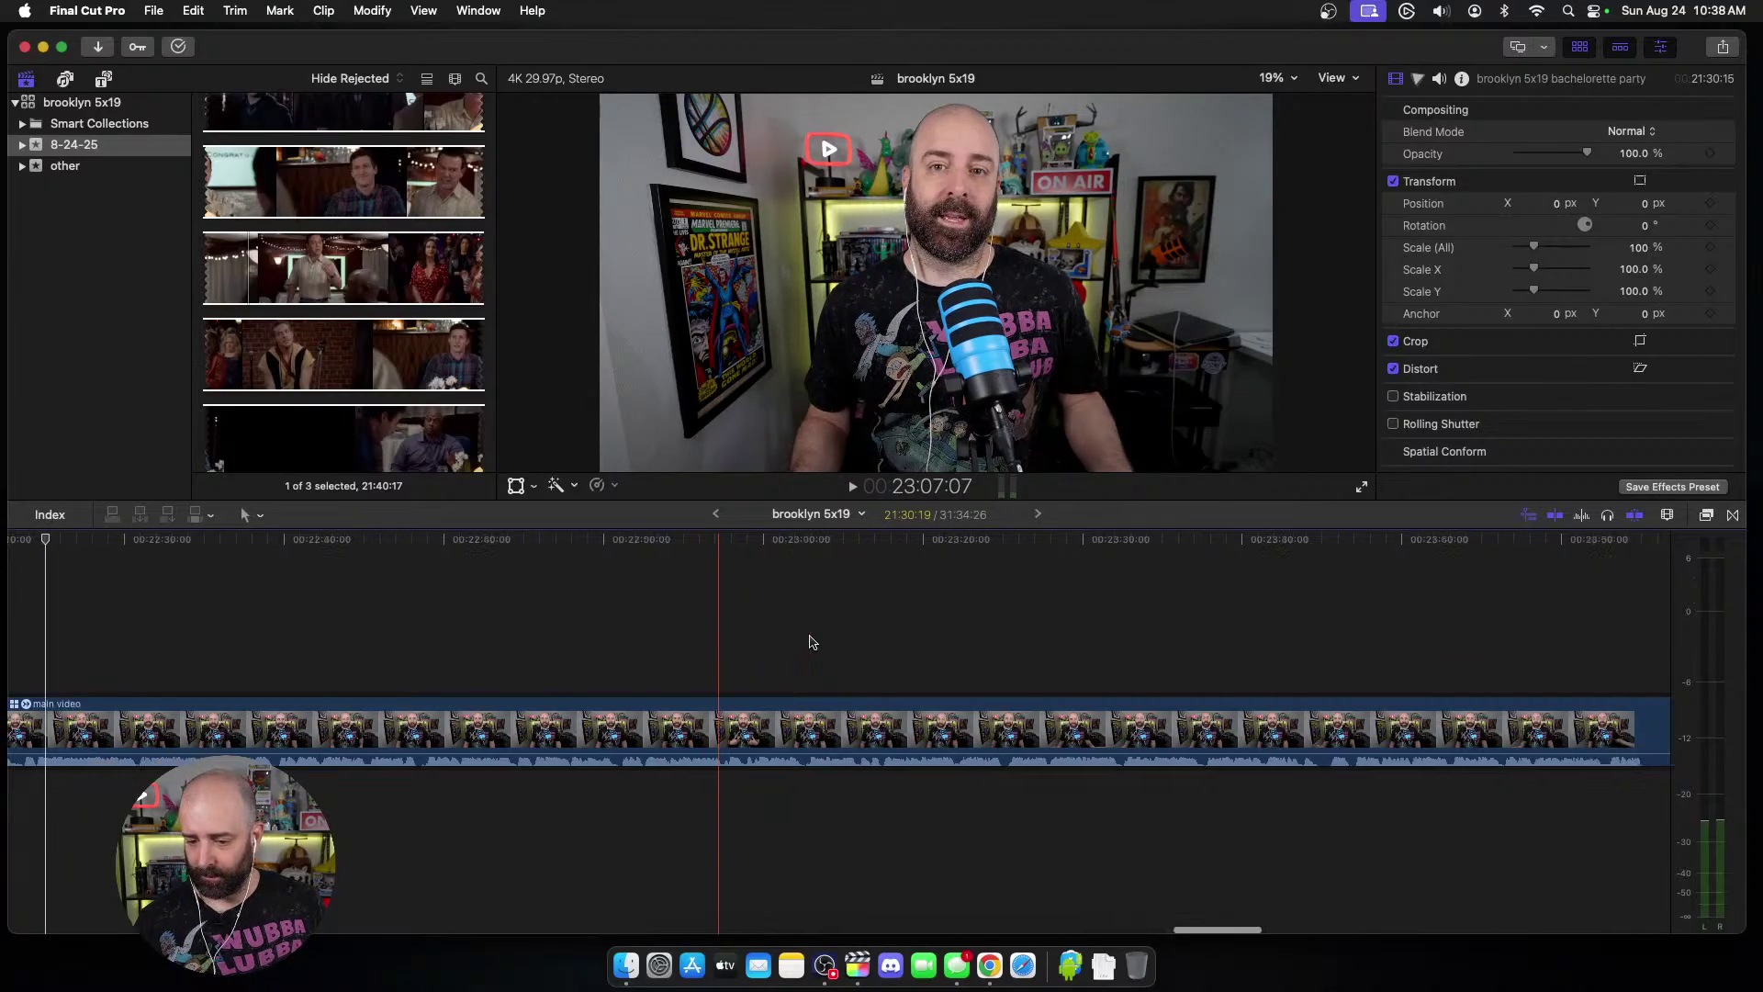
{"action": "left_click", "coordinate": [266, 684]}
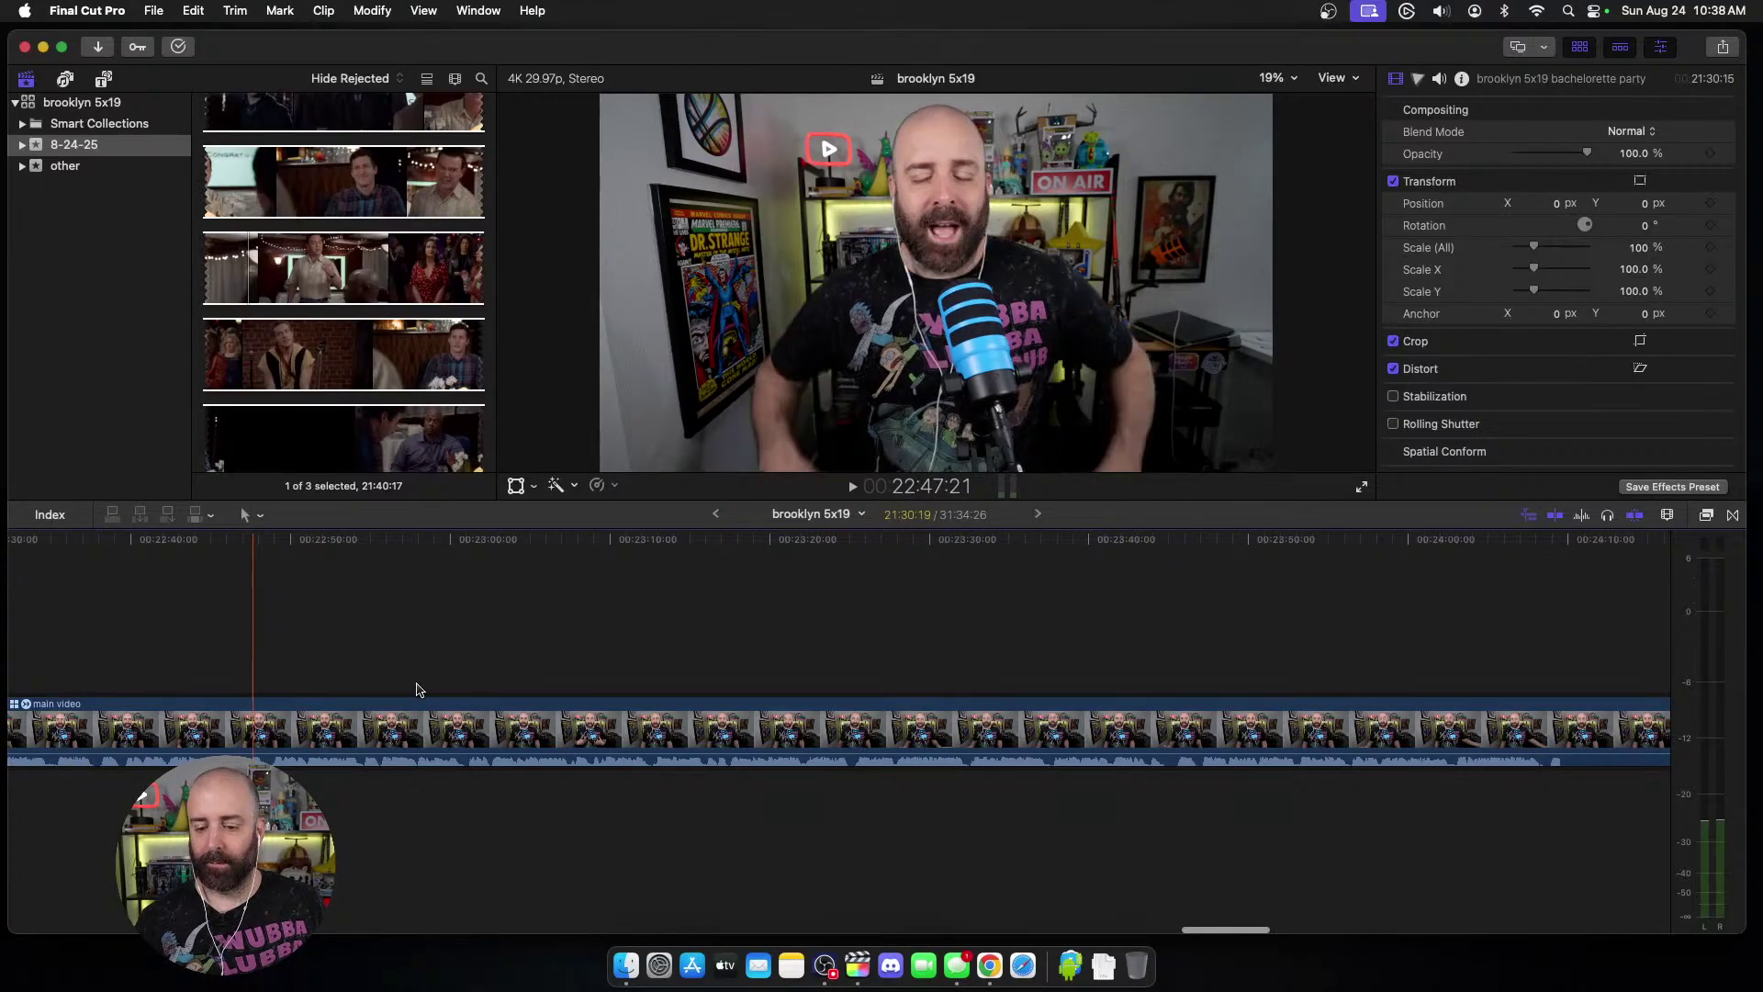
{"action": "key", "text": "space"}
{"action": "scroll", "coordinate": [353, 635], "scroll_direction": "right", "scroll_amount": 3}
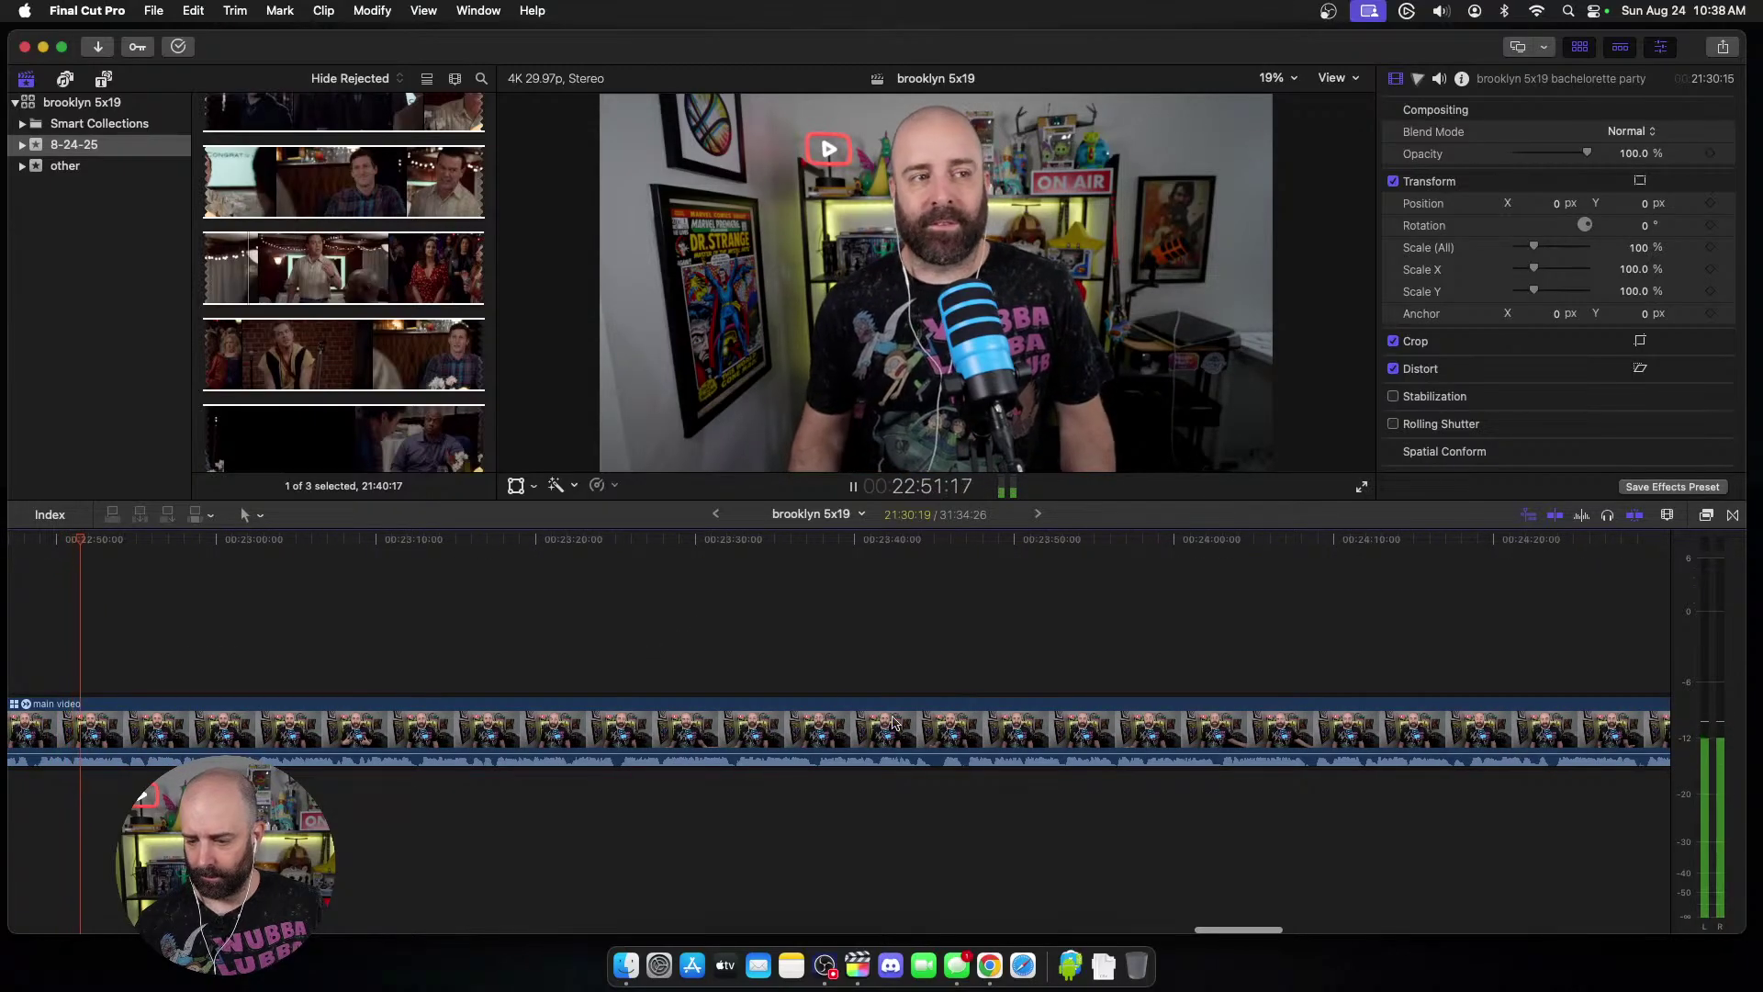
{"action": "scroll", "coordinate": [839, 701], "scroll_direction": "right", "scroll_amount": 3}
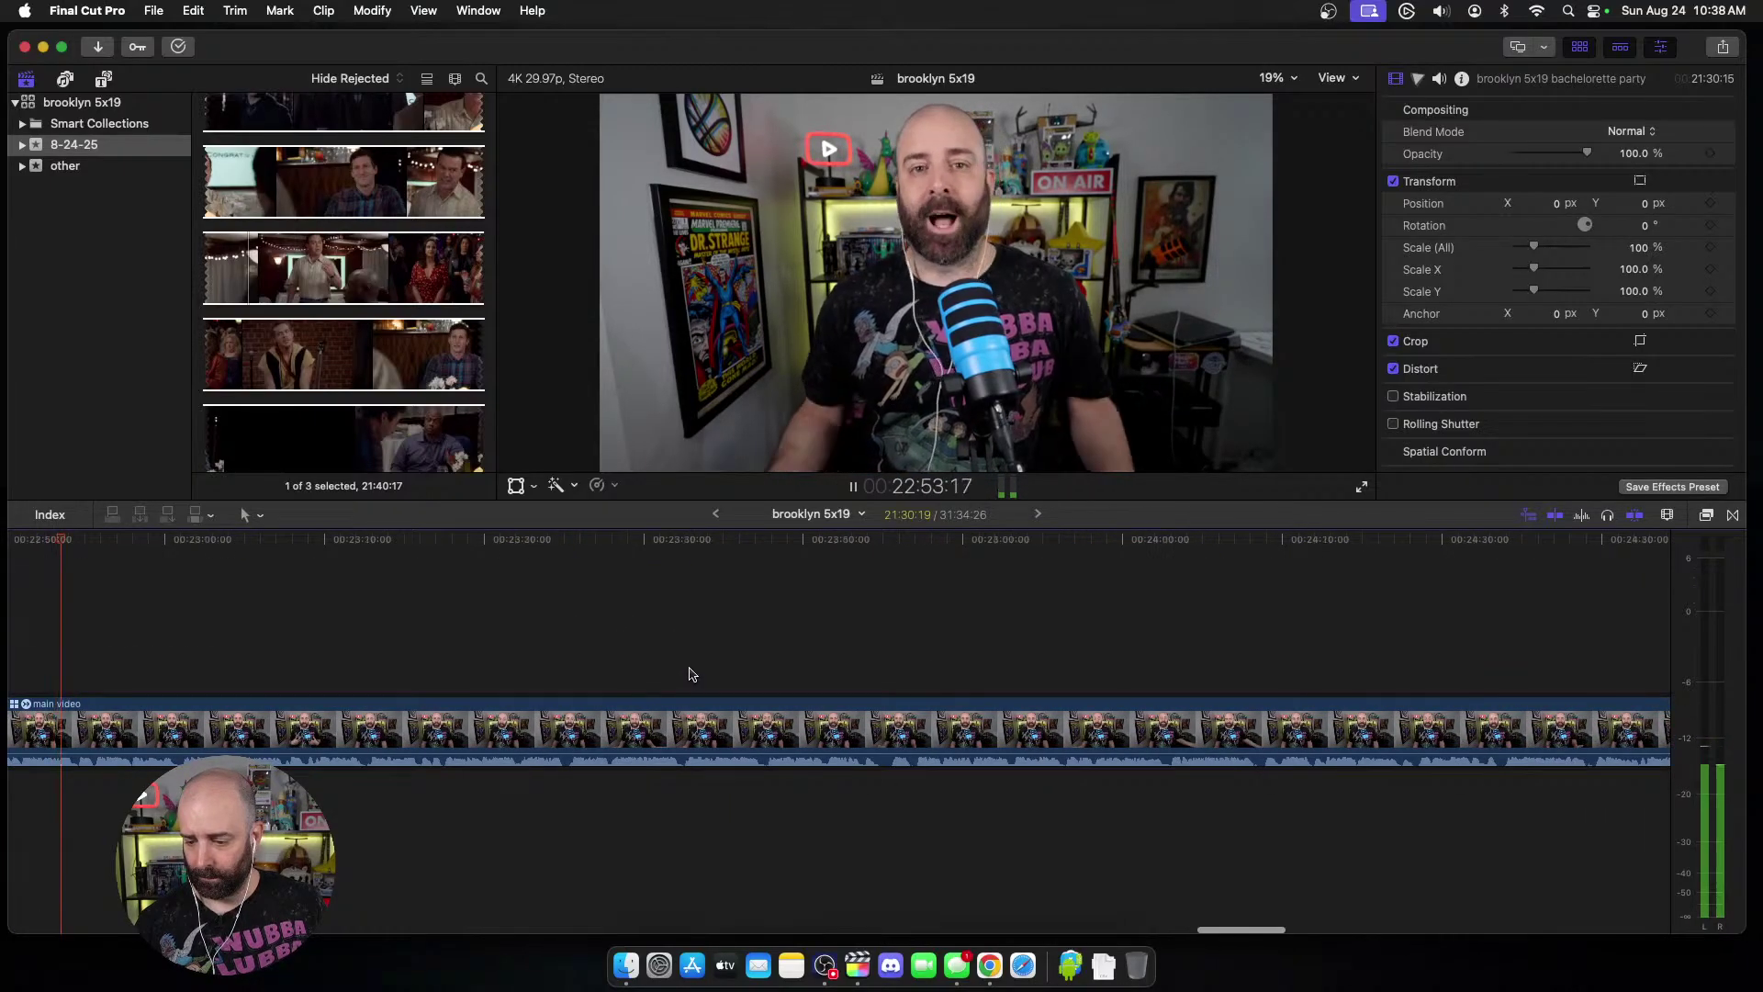
Step: Split the main video at 23:43:19 and trim the start of the following section up to 23:45:14
{"action": "left_click", "coordinate": [831, 690]}
{"action": "scroll", "coordinate": [832, 688], "scroll_direction": "right", "scroll_amount": 6}
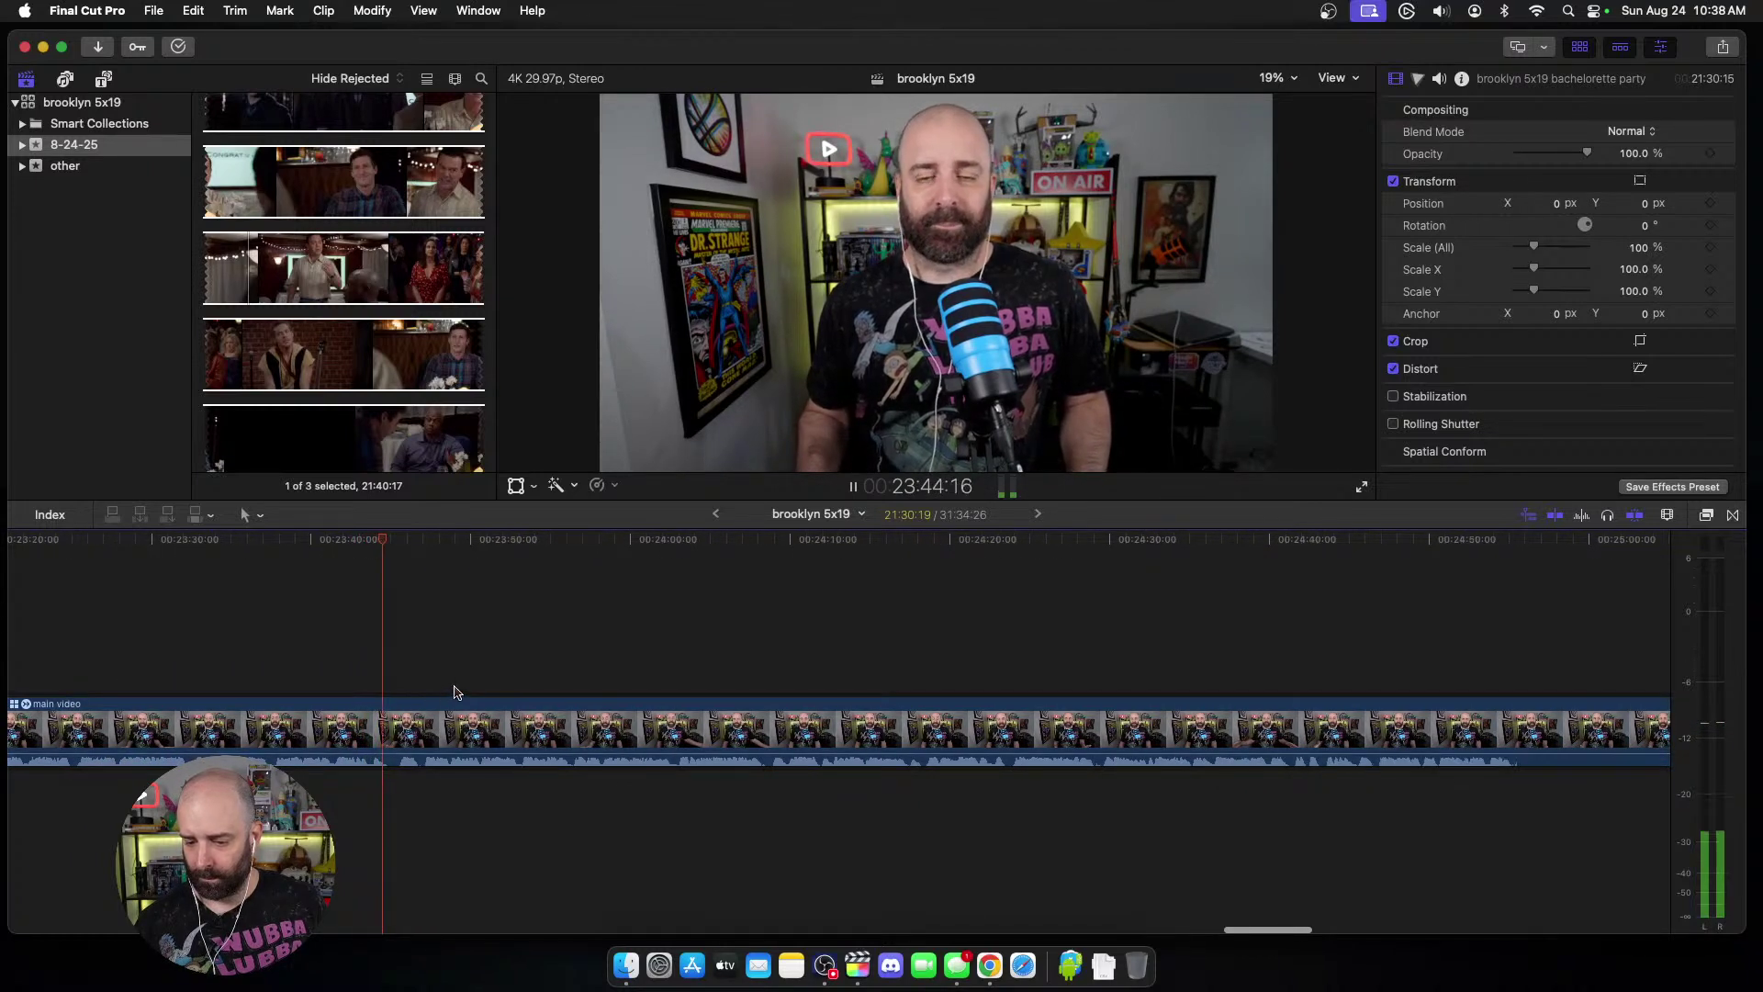
{"action": "key", "text": "space"}
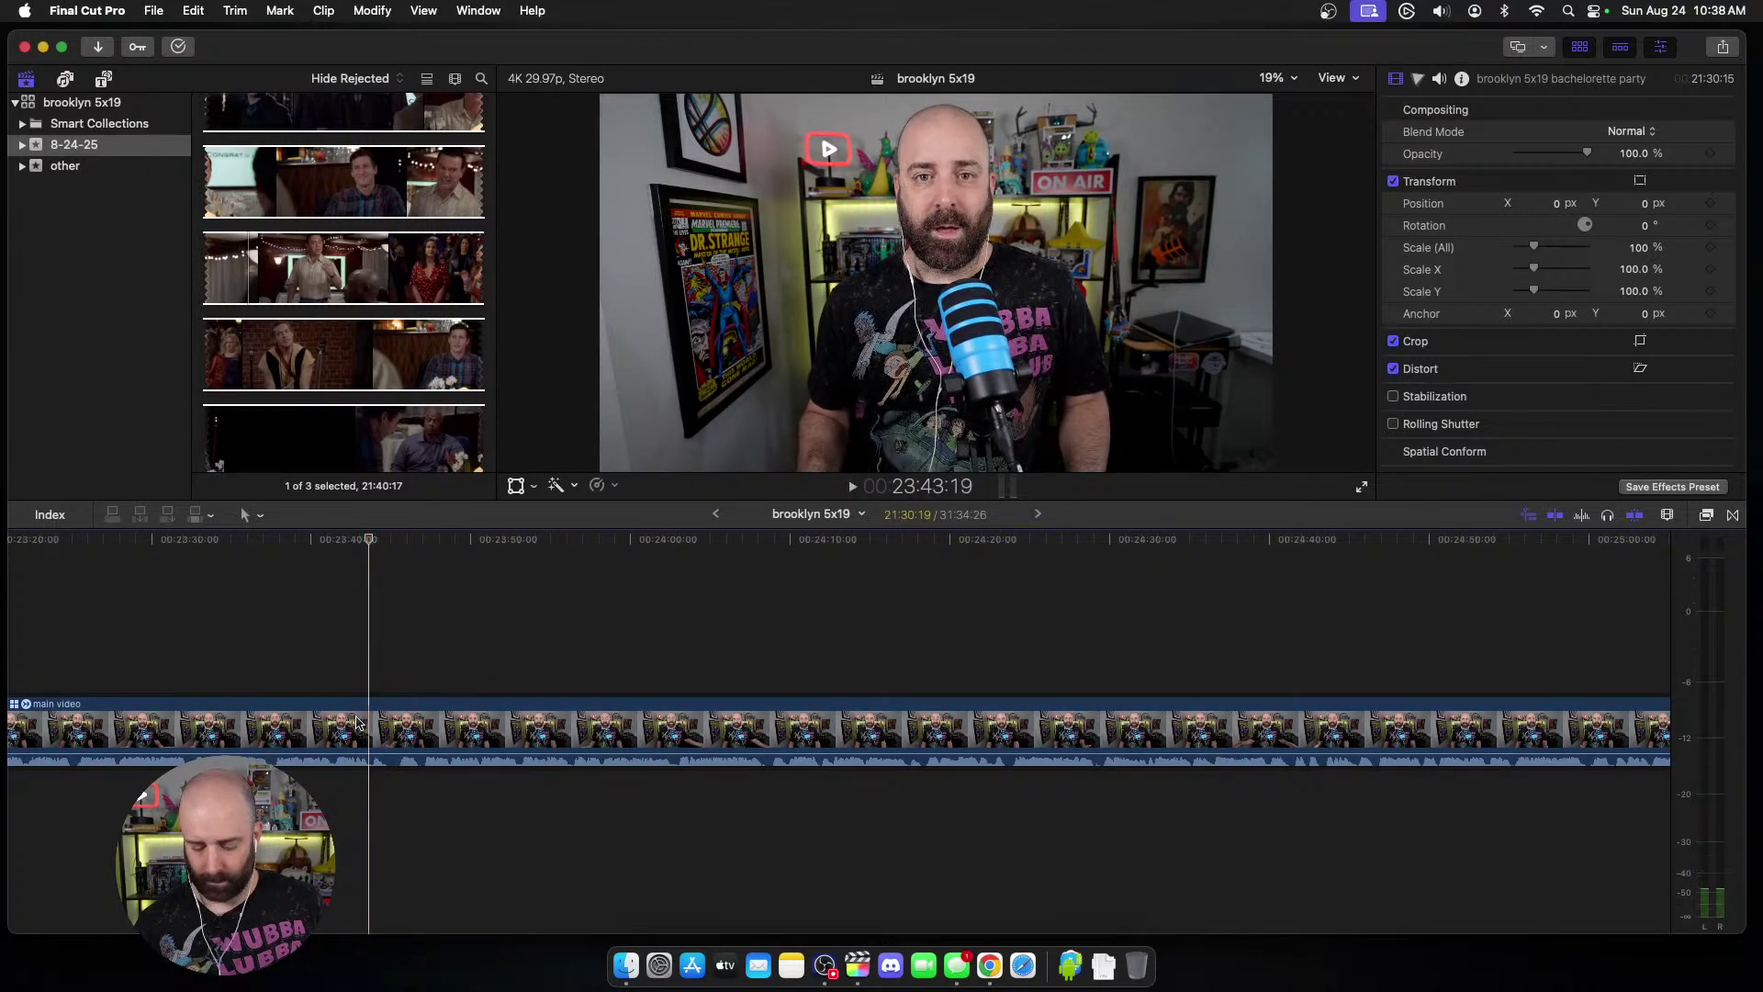
{"action": "left_click", "coordinate": [369, 726]}
{"action": "key", "text": "cmd+b"}
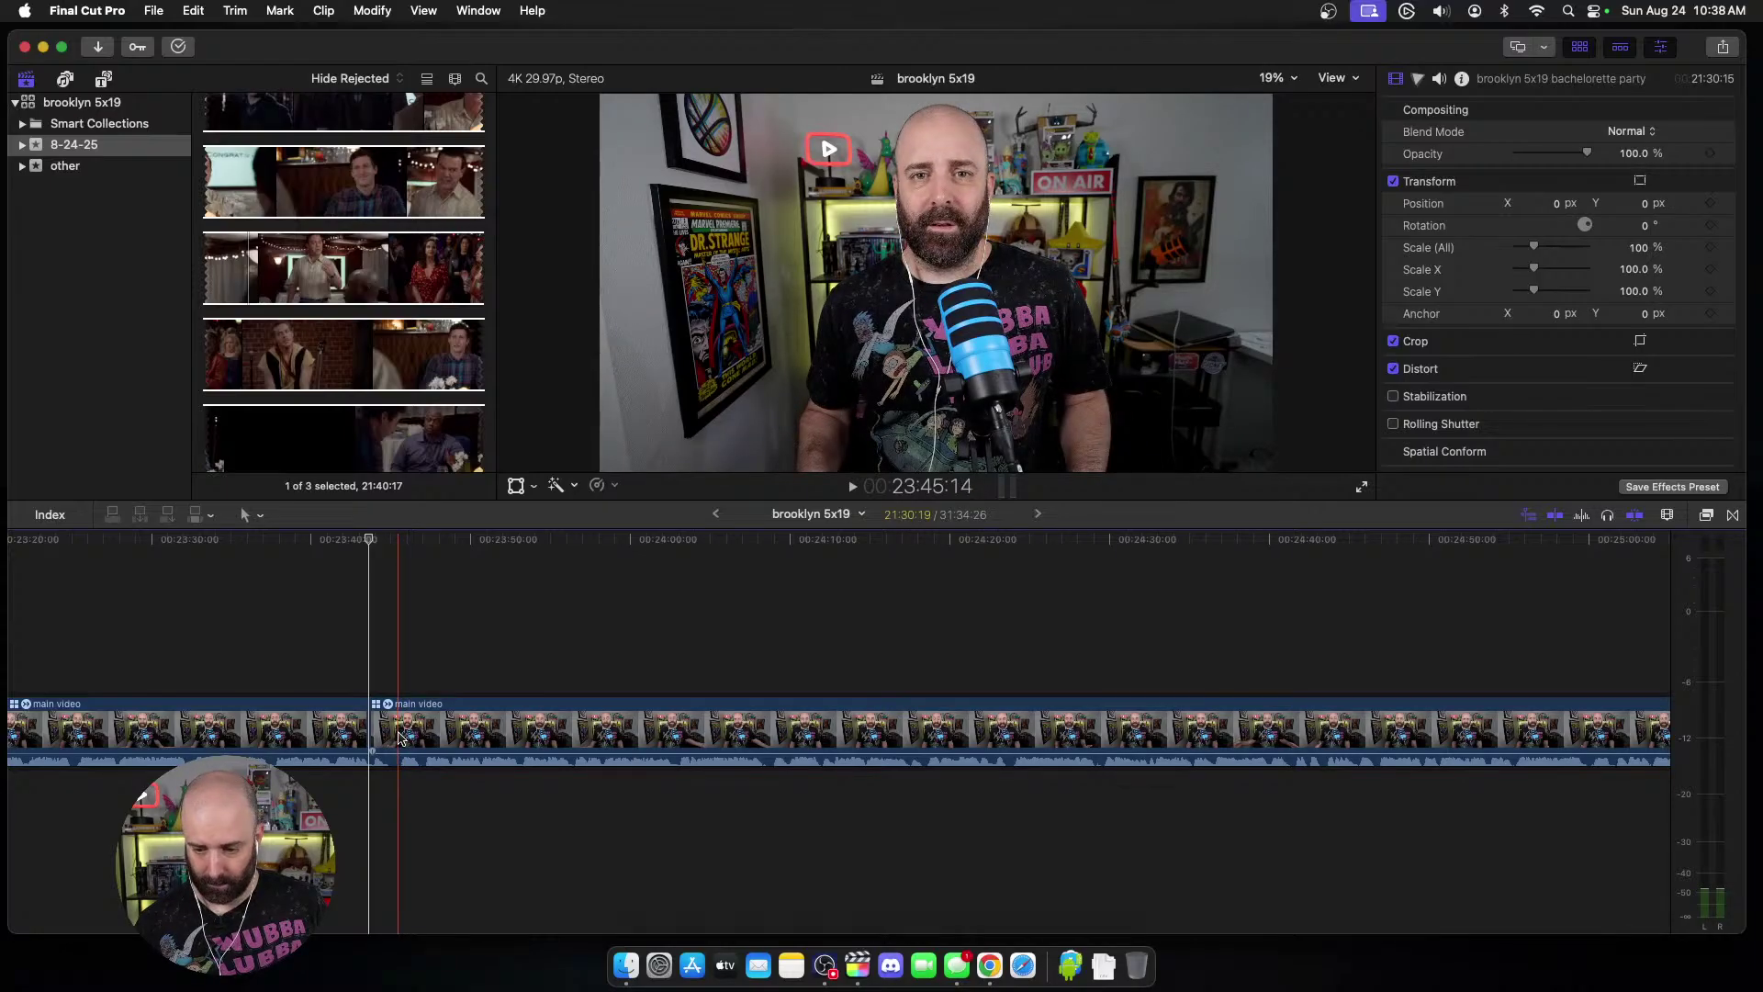
{"action": "key", "text": "alt+bracketleft"}
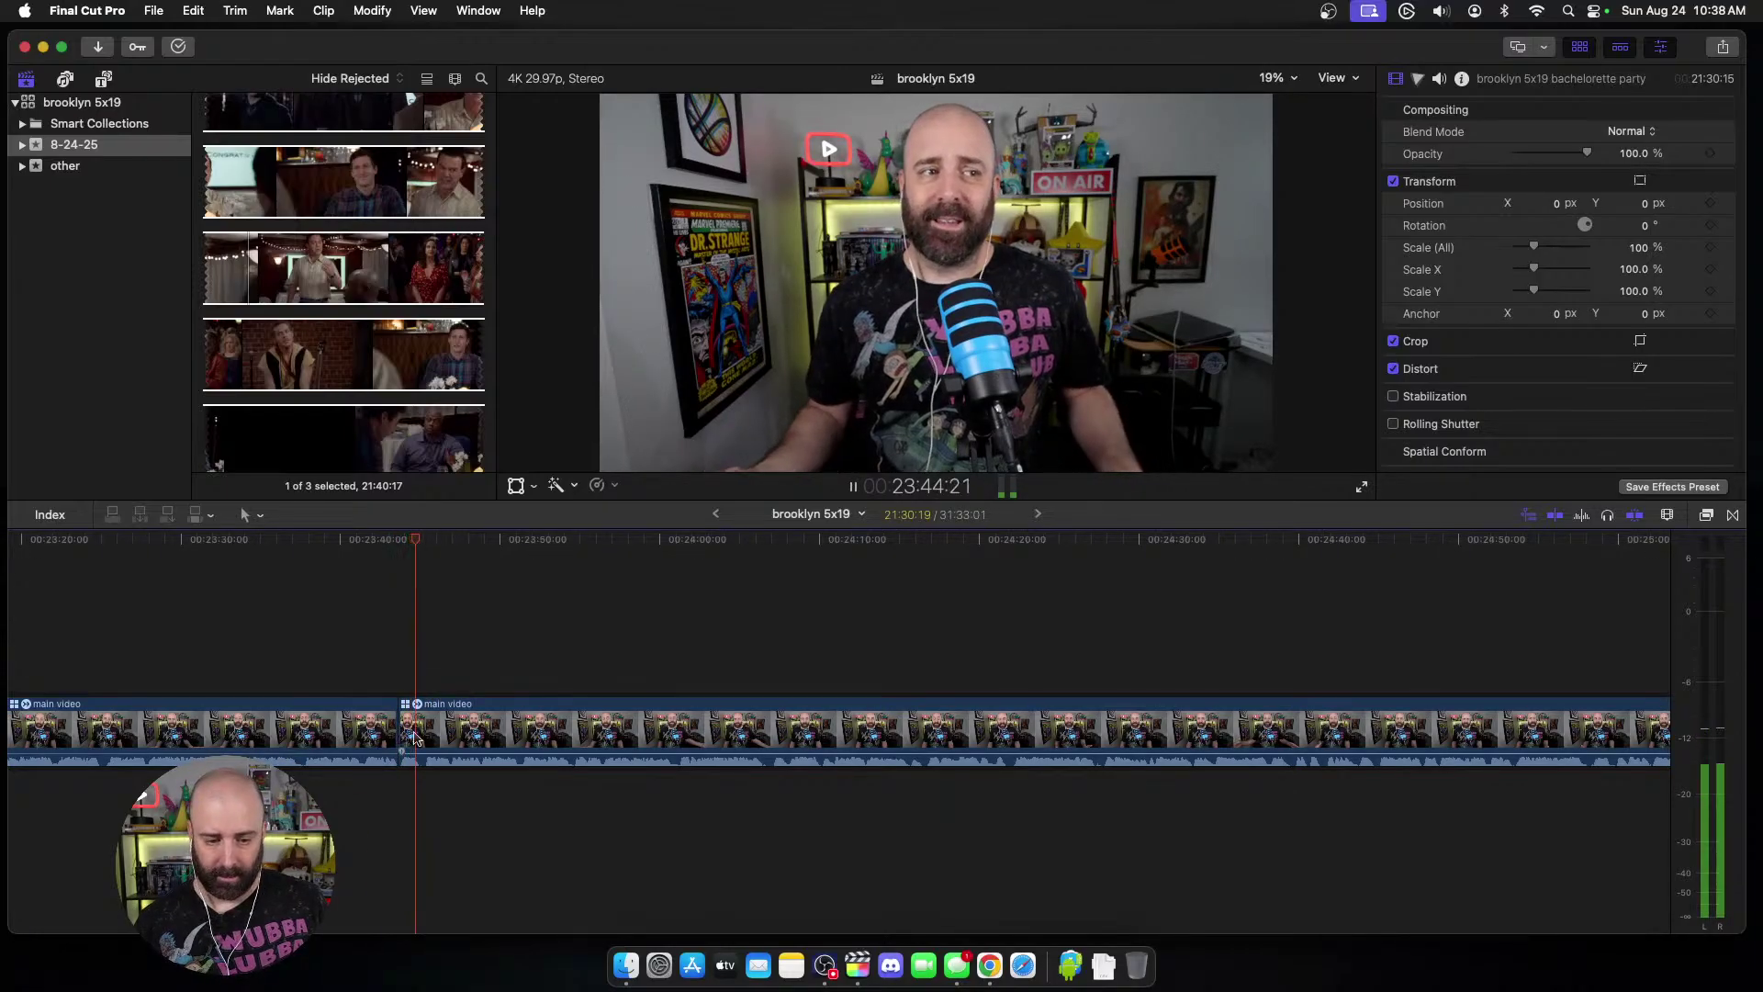
Step: Split the main video at about 24:06 and trim about 1.7 seconds off the start of the following section
{"action": "key", "text": "space"}
{"action": "scroll", "coordinate": [478, 721], "scroll_direction": "right", "scroll_amount": 10}
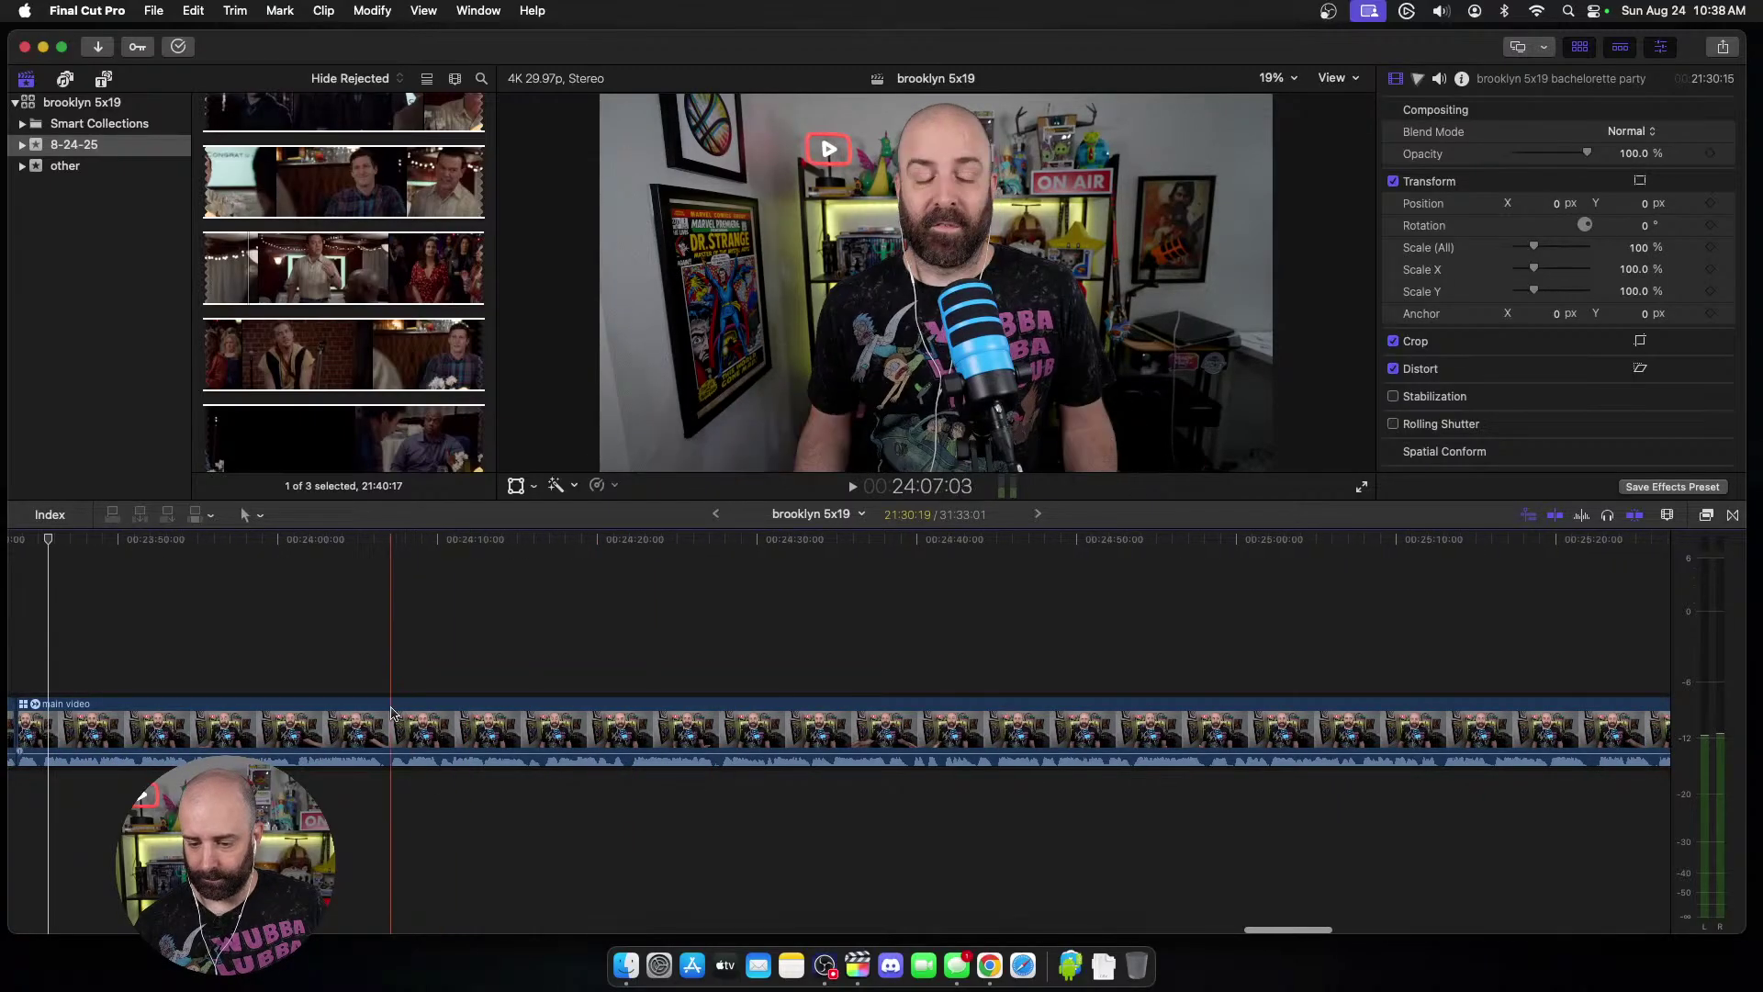
{"action": "key", "text": "space"}
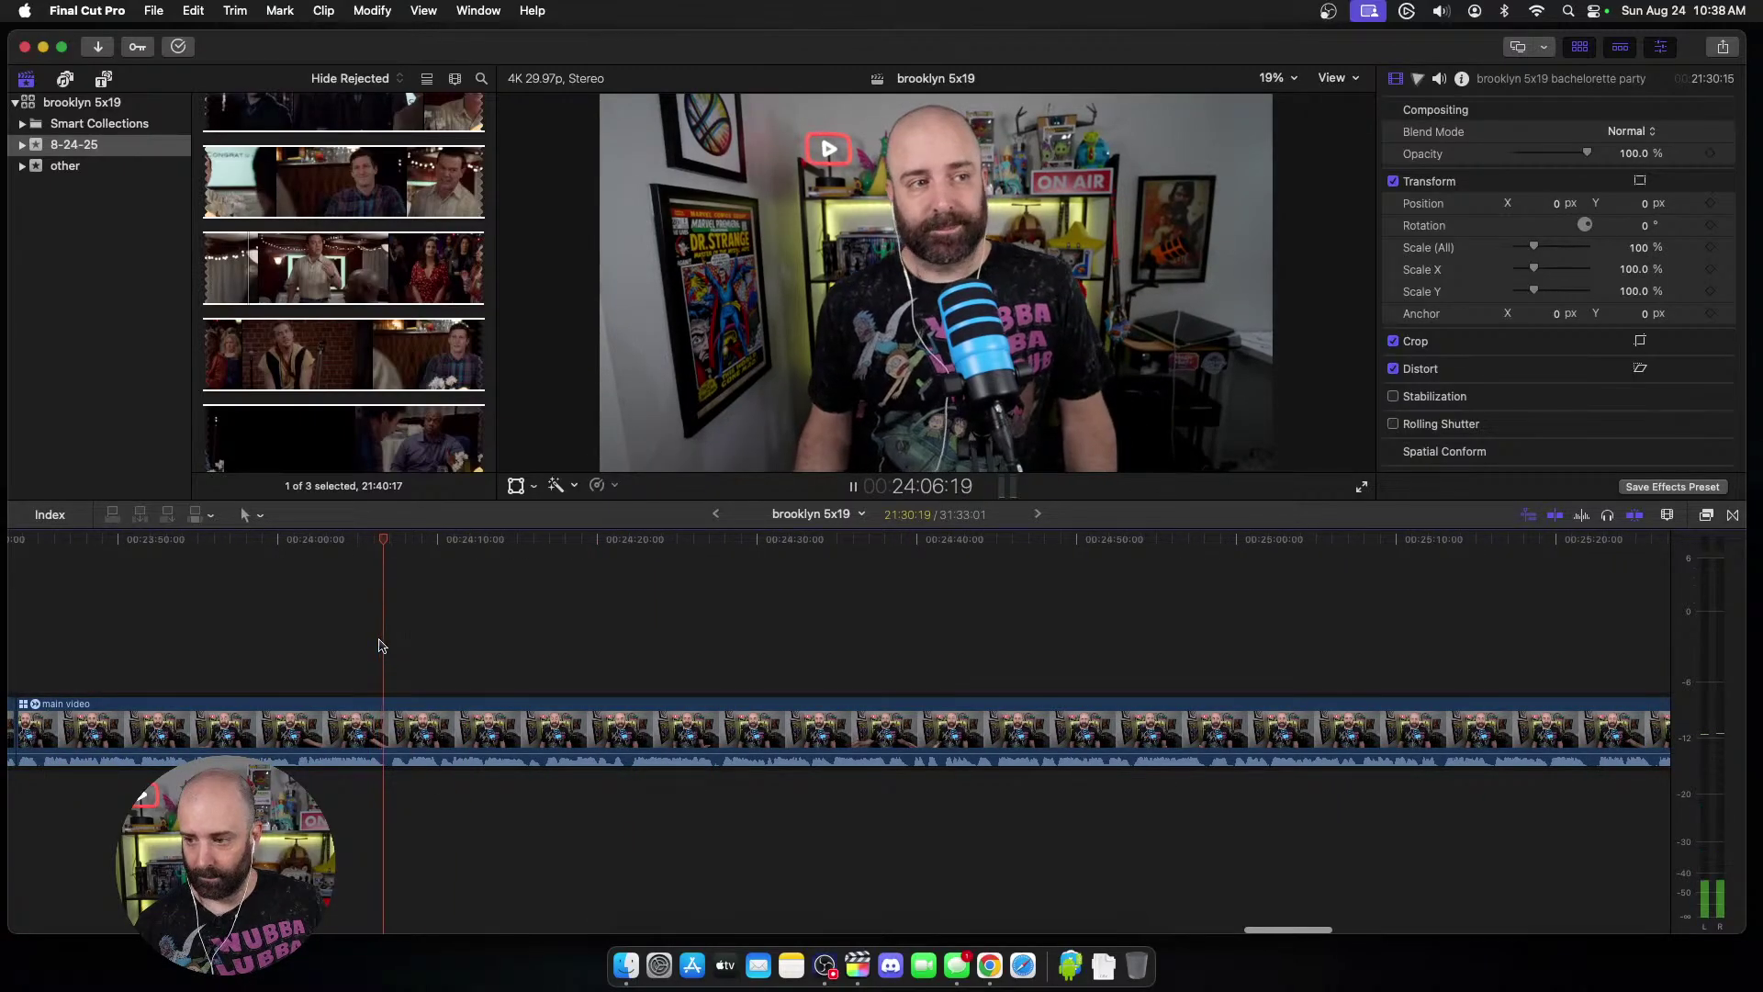
{"action": "scroll", "coordinate": [382, 646], "scroll_direction": "right", "scroll_amount": 3}
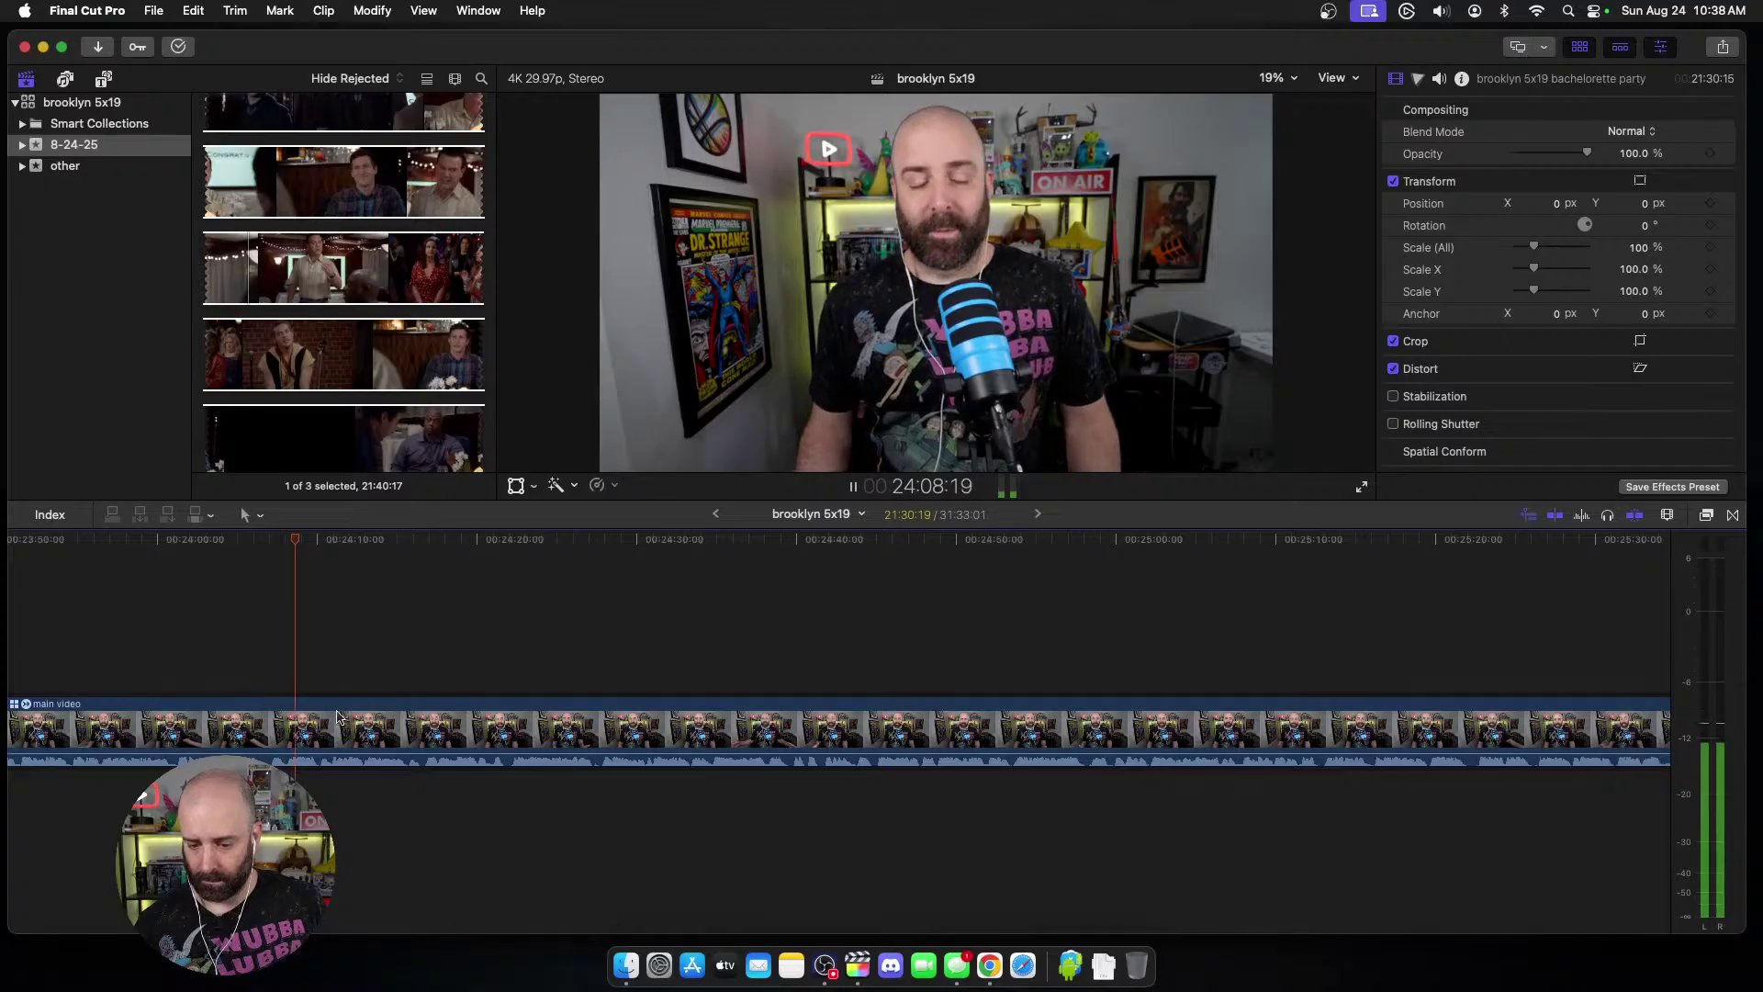
{"action": "key", "text": "space"}
{"action": "key", "text": "space"}
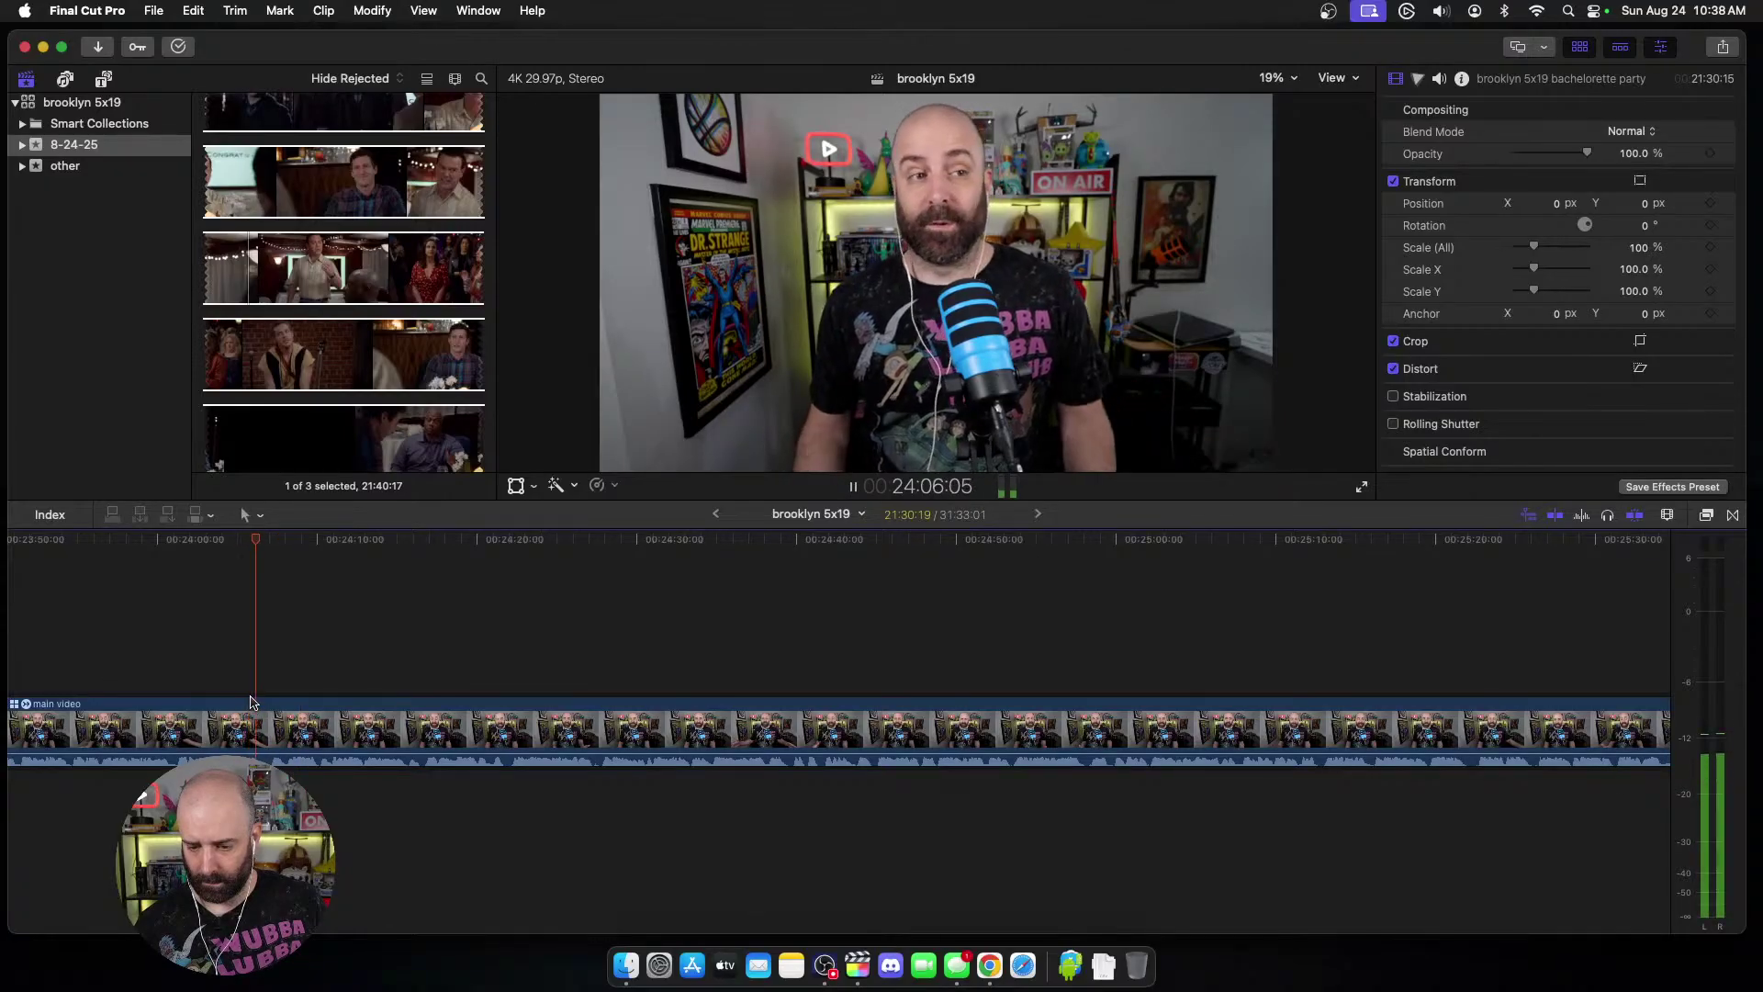
{"action": "key", "text": "super+b"}
{"action": "key", "text": "space"}
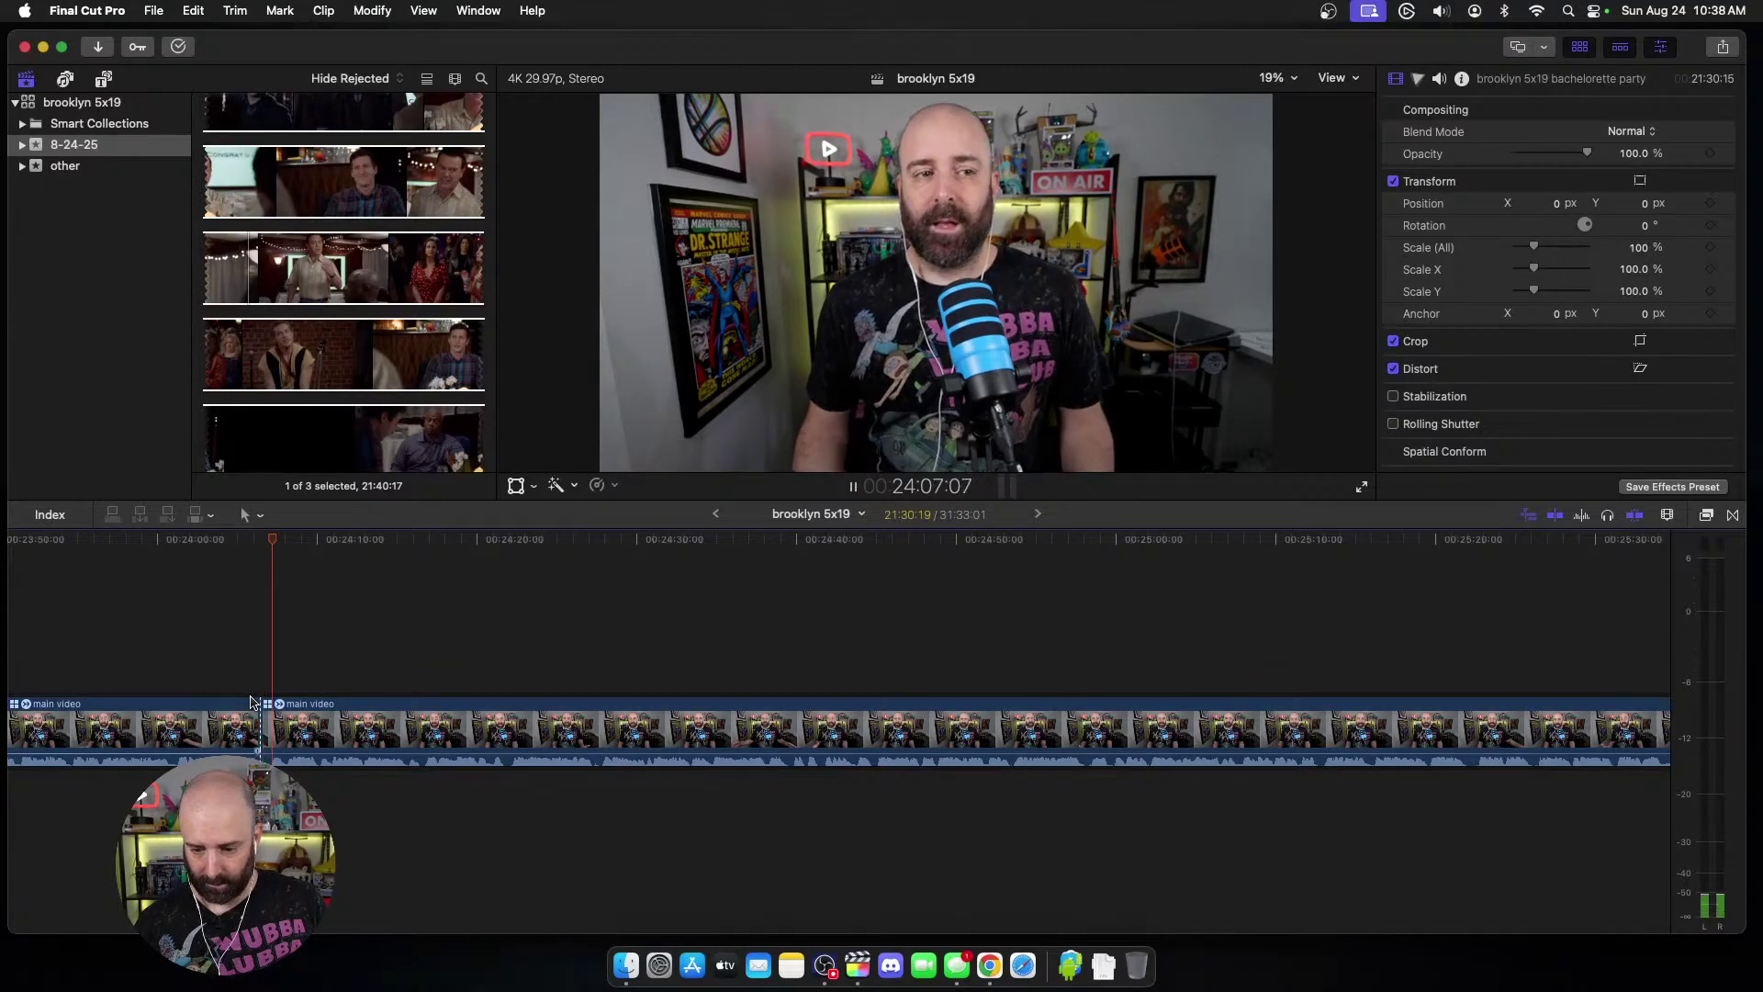
{"action": "key", "text": "alt+bracketleft"}
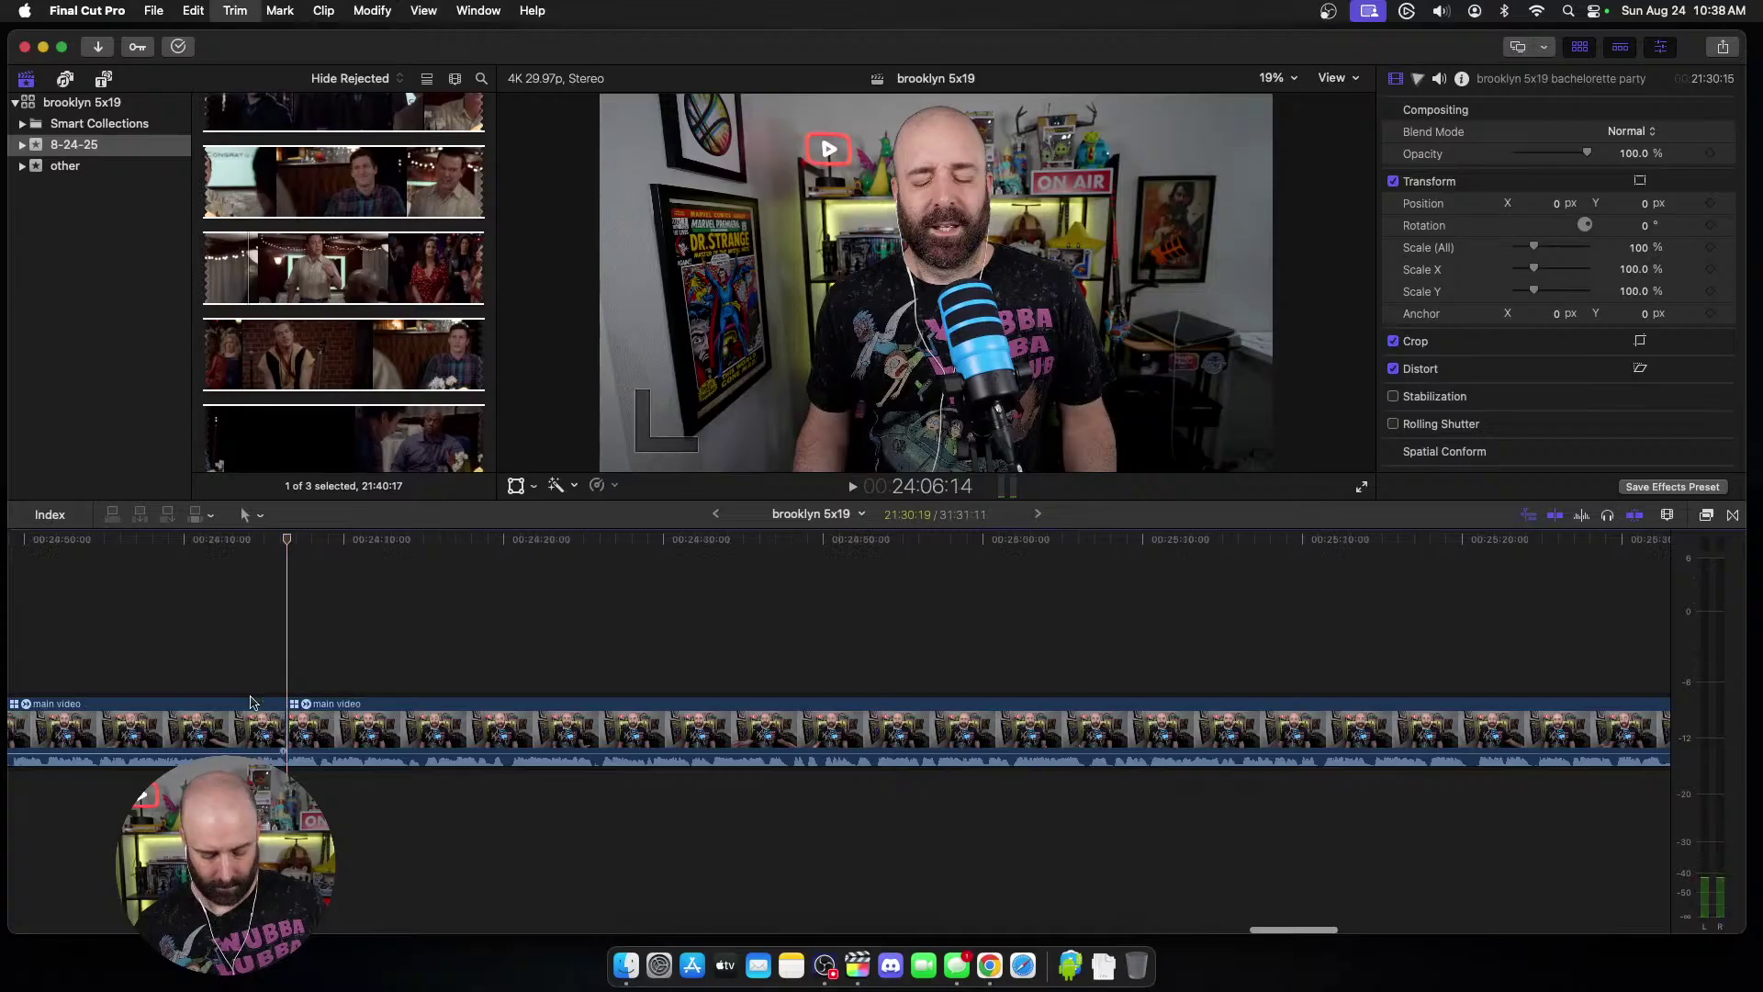
Step: Play the main video across the 24:06 cut and on to about 24:37 to find the next pause
{"action": "key", "text": "space"}
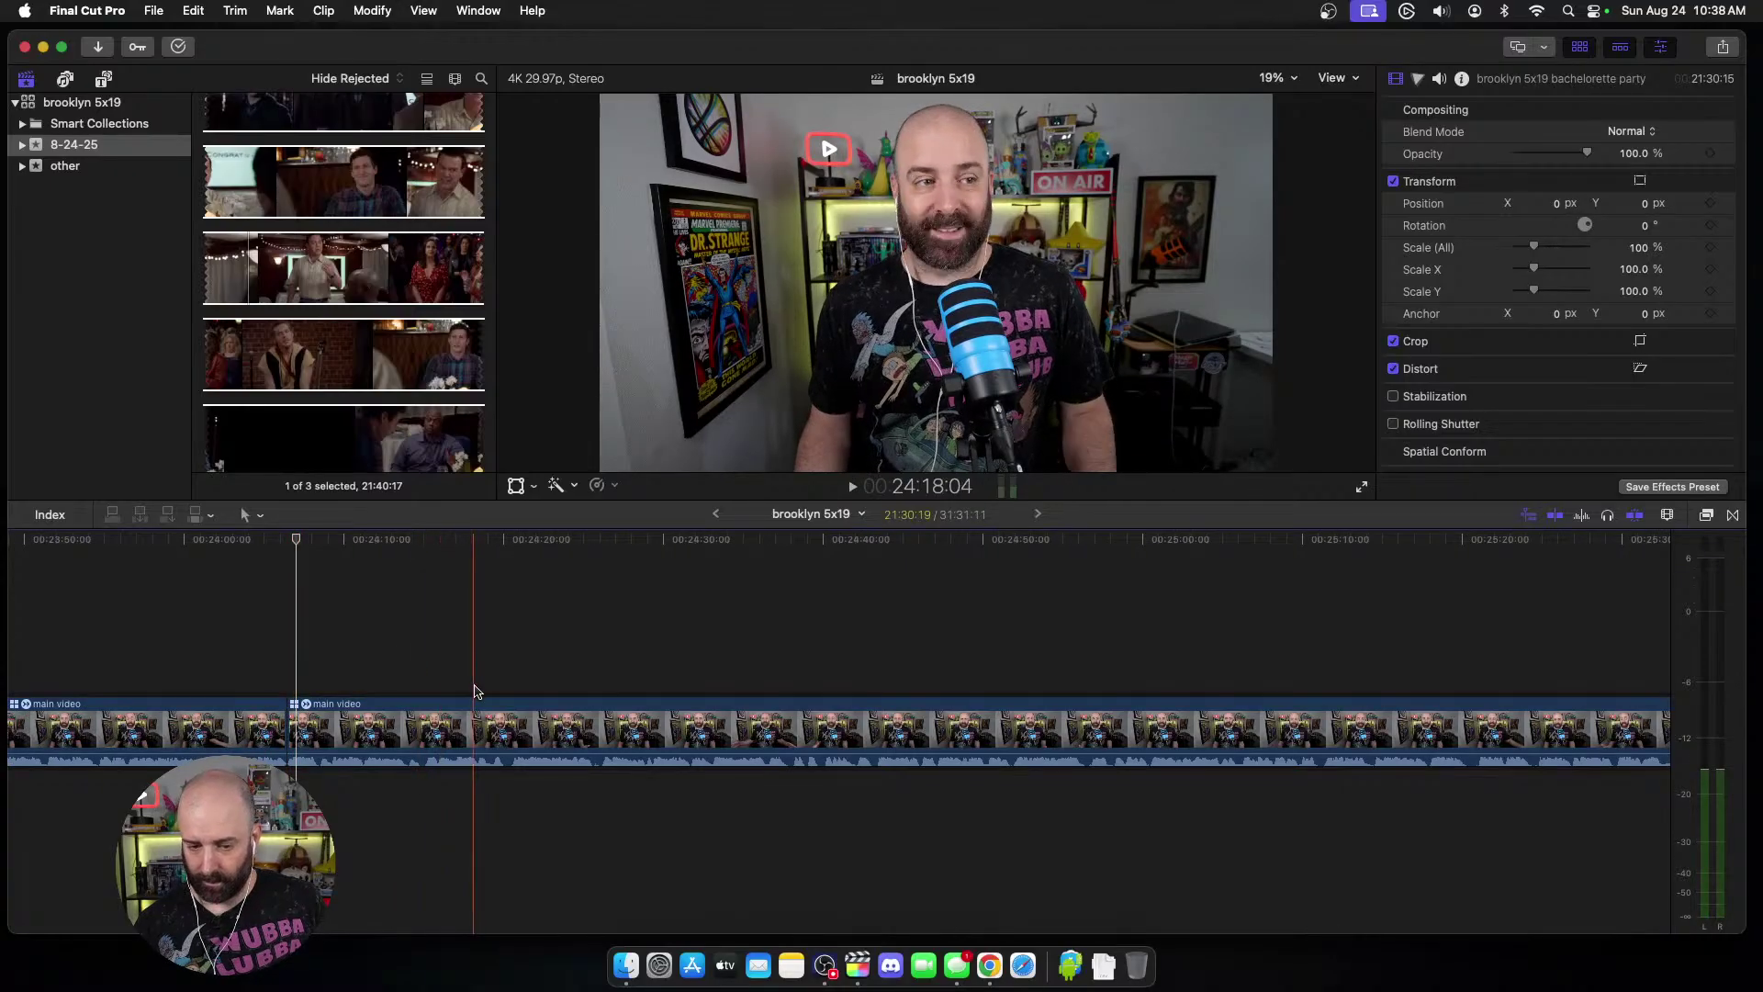
{"action": "key", "text": "space"}
{"action": "scroll", "coordinate": [537, 648], "scroll_direction": "right", "scroll_amount": 10}
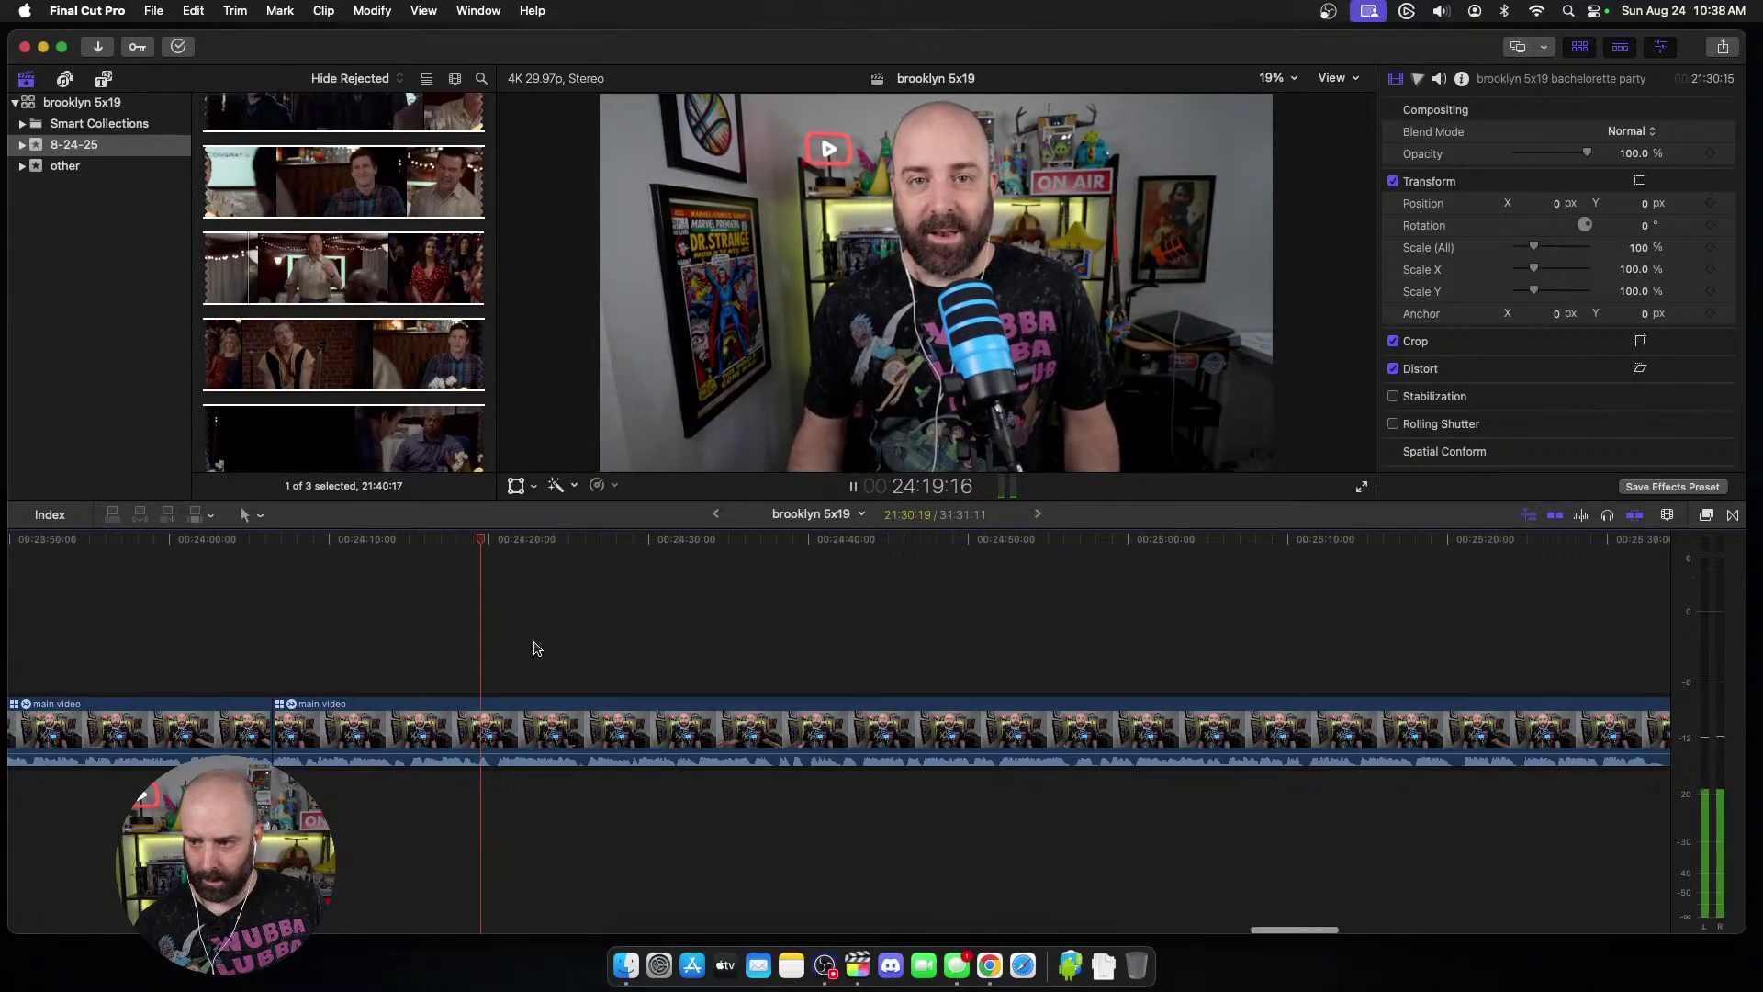
{"action": "key", "text": "space"}
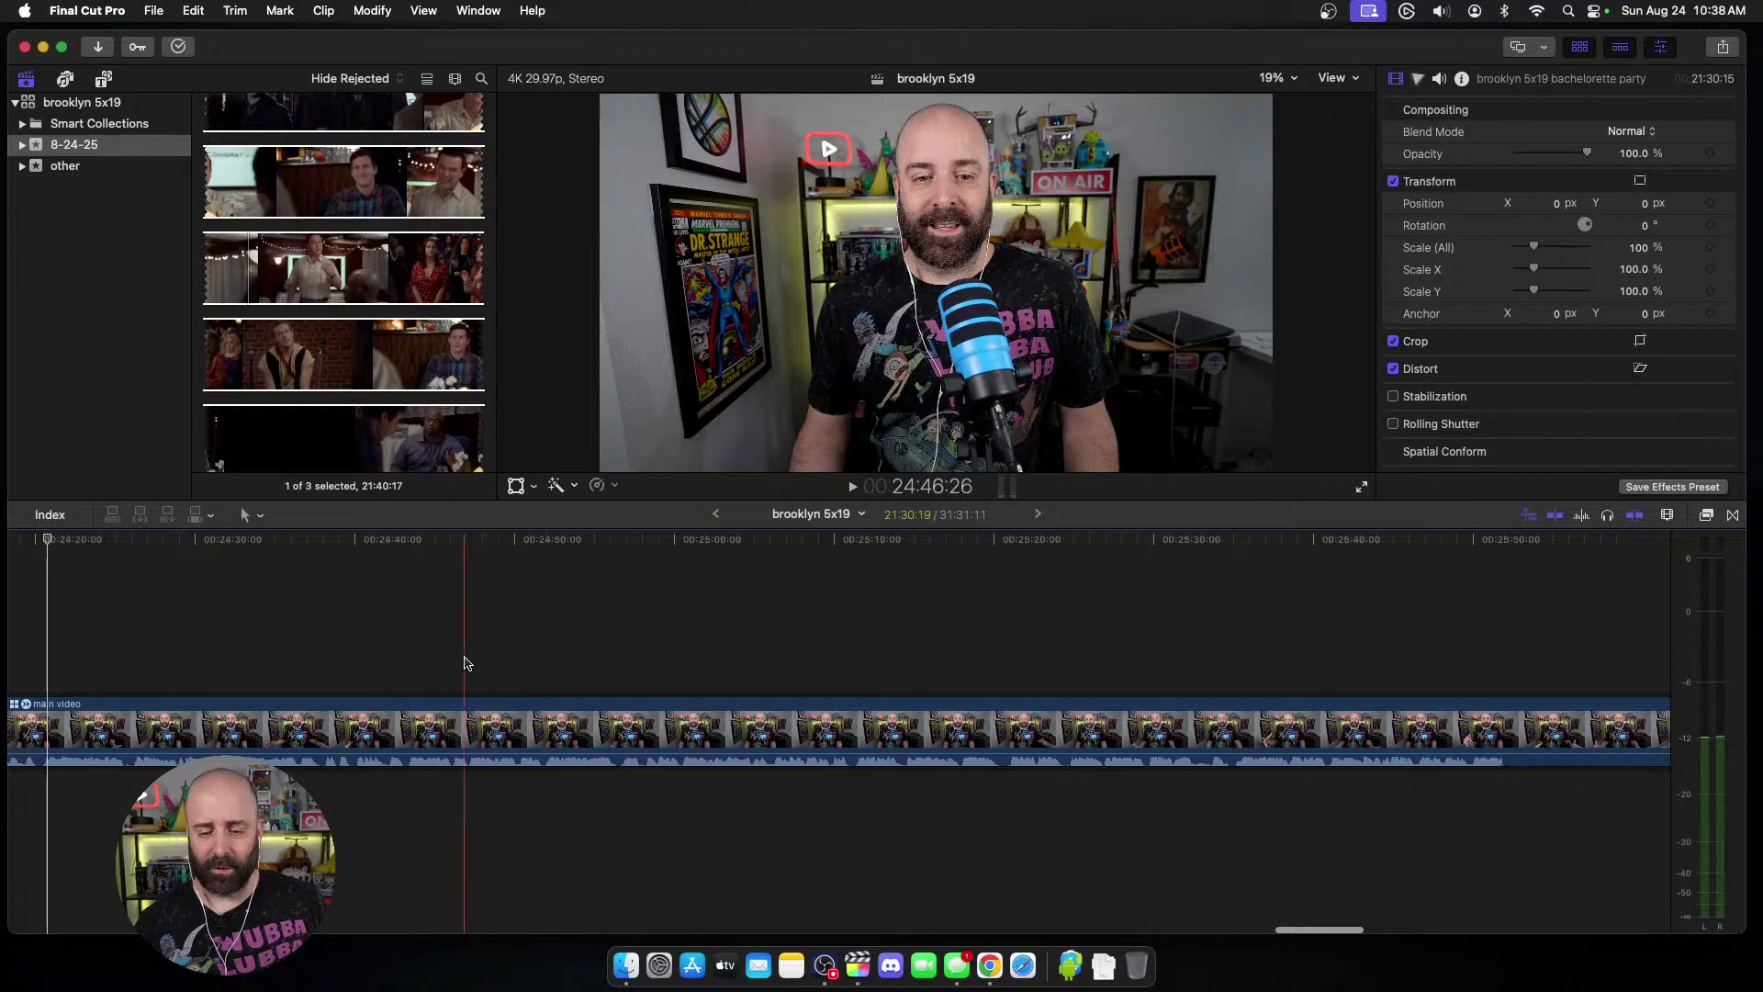
{"action": "key", "text": "space"}
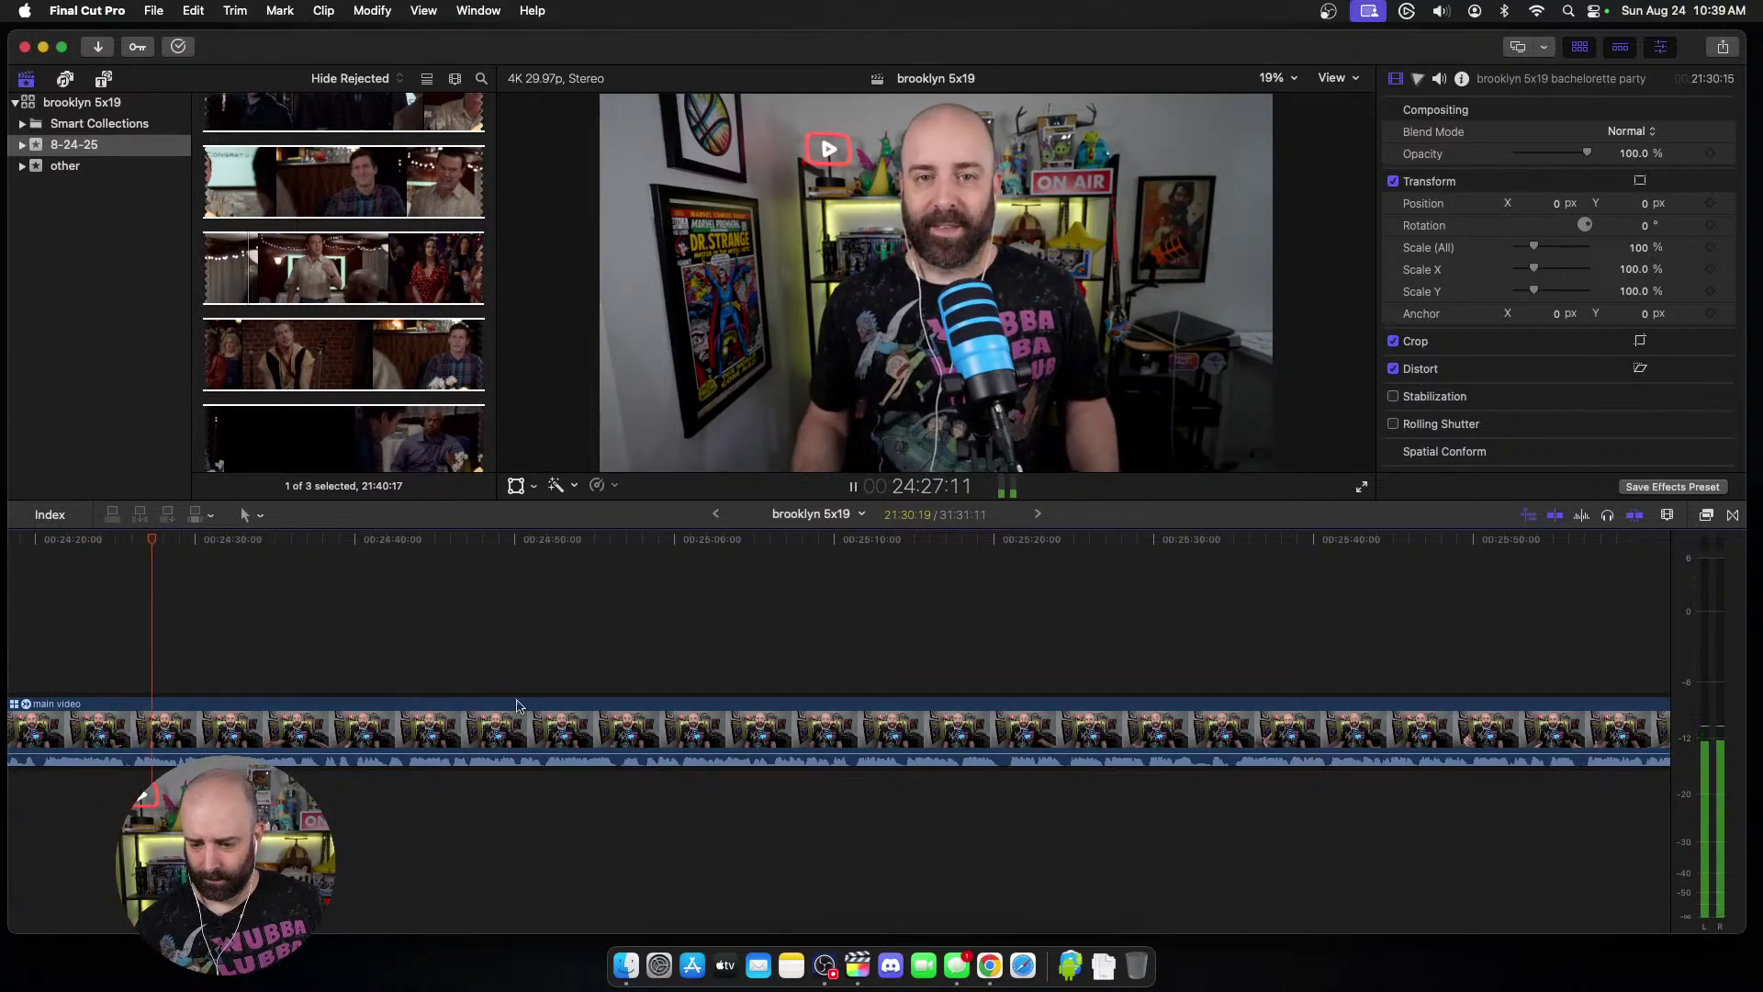
{"action": "key", "text": "l"}
{"action": "key", "text": "l"}
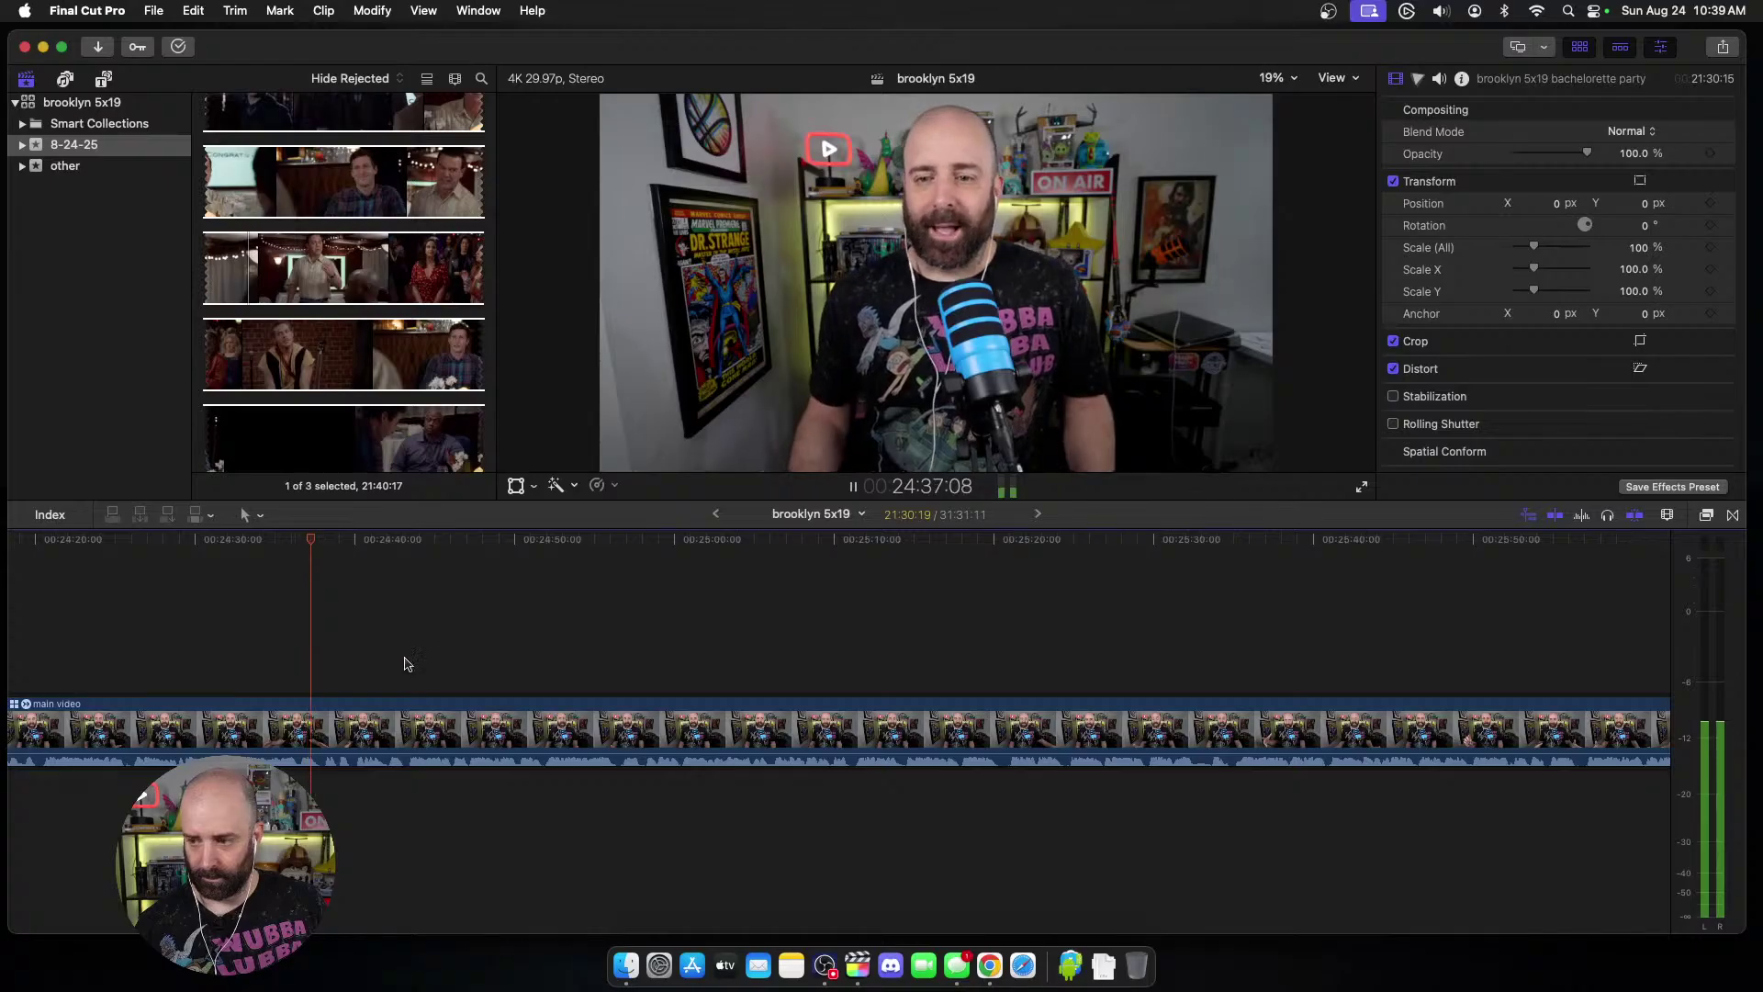
Step: Split the main video at about 24:39 and trim about one second off the start of the following section
{"action": "scroll", "coordinate": [444, 625], "scroll_direction": "right", "scroll_amount": 5}
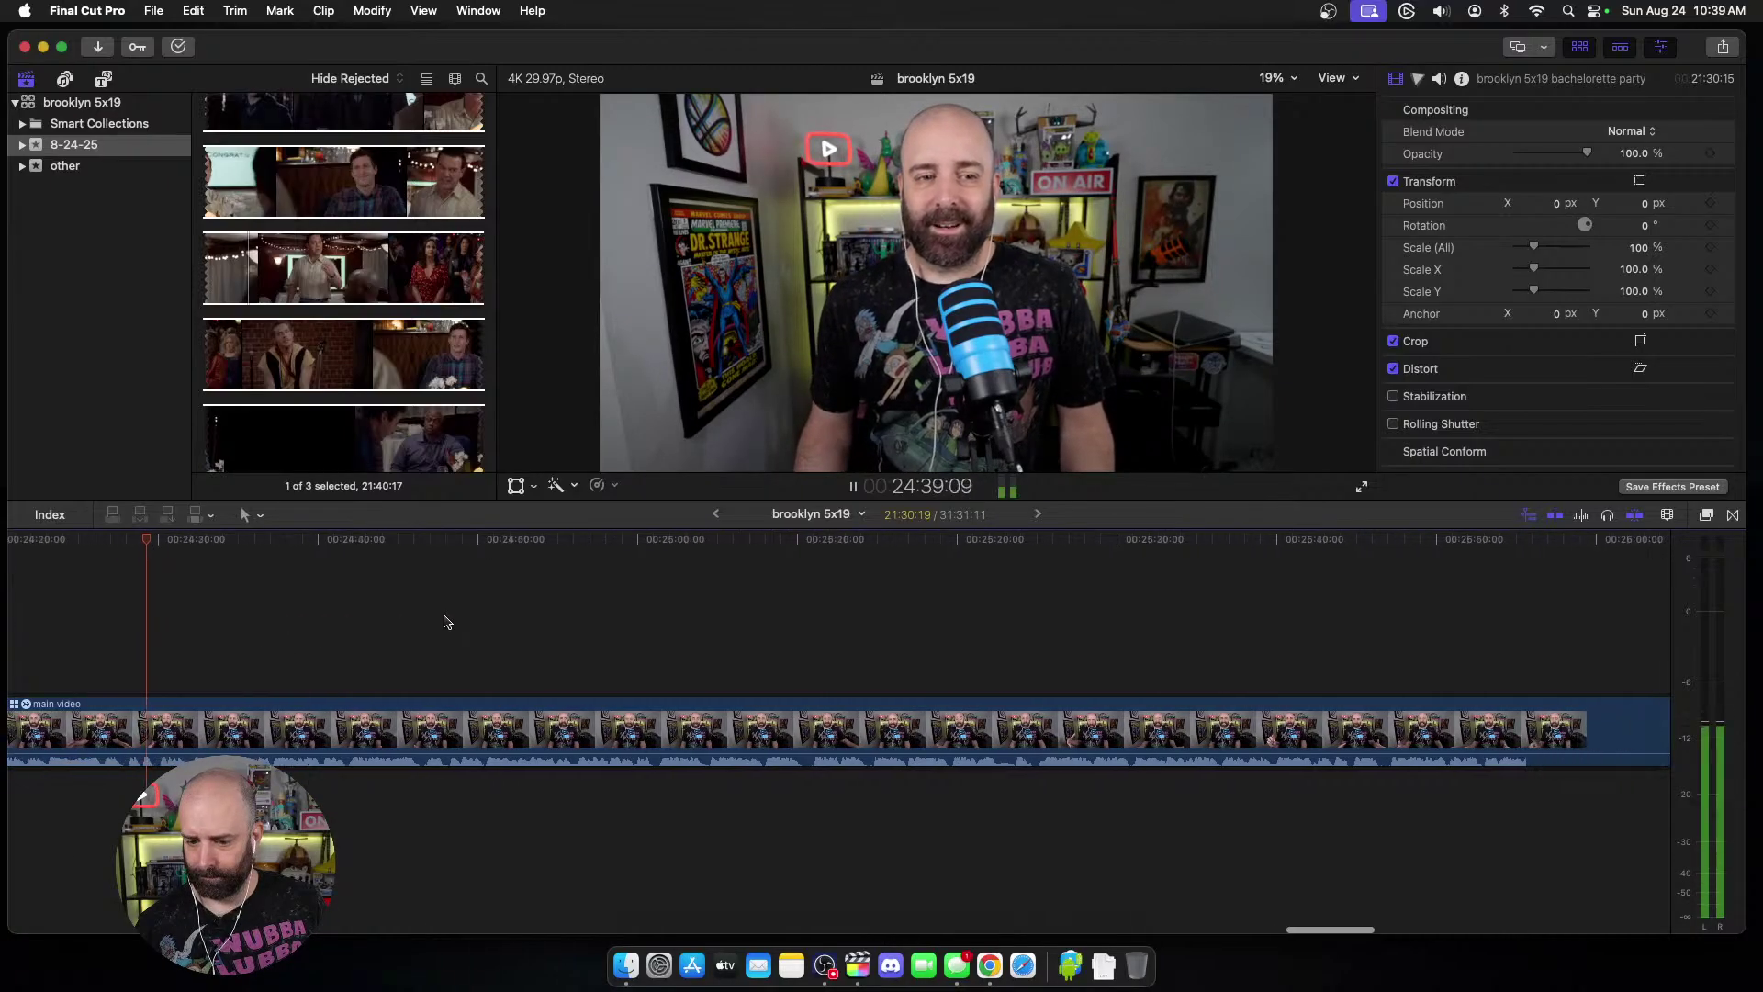
{"action": "scroll", "coordinate": [444, 620], "scroll_direction": "left", "scroll_amount": 5}
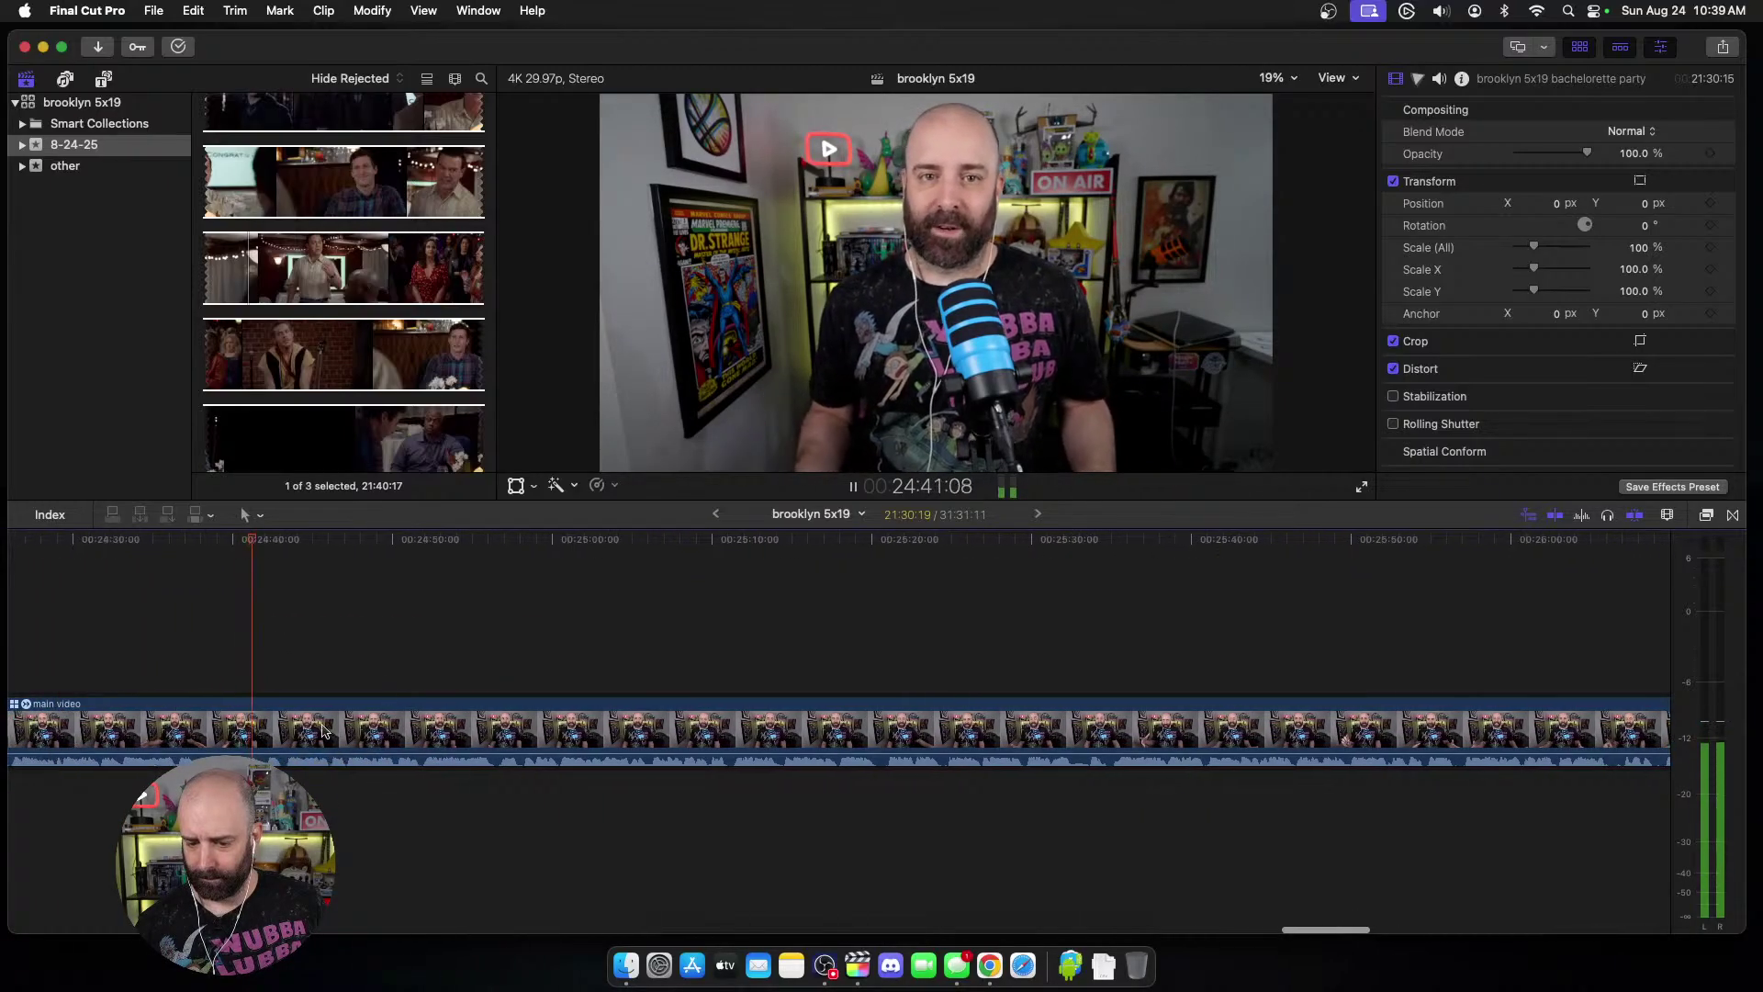
{"action": "key", "text": "space"}
{"action": "key", "text": "space"}
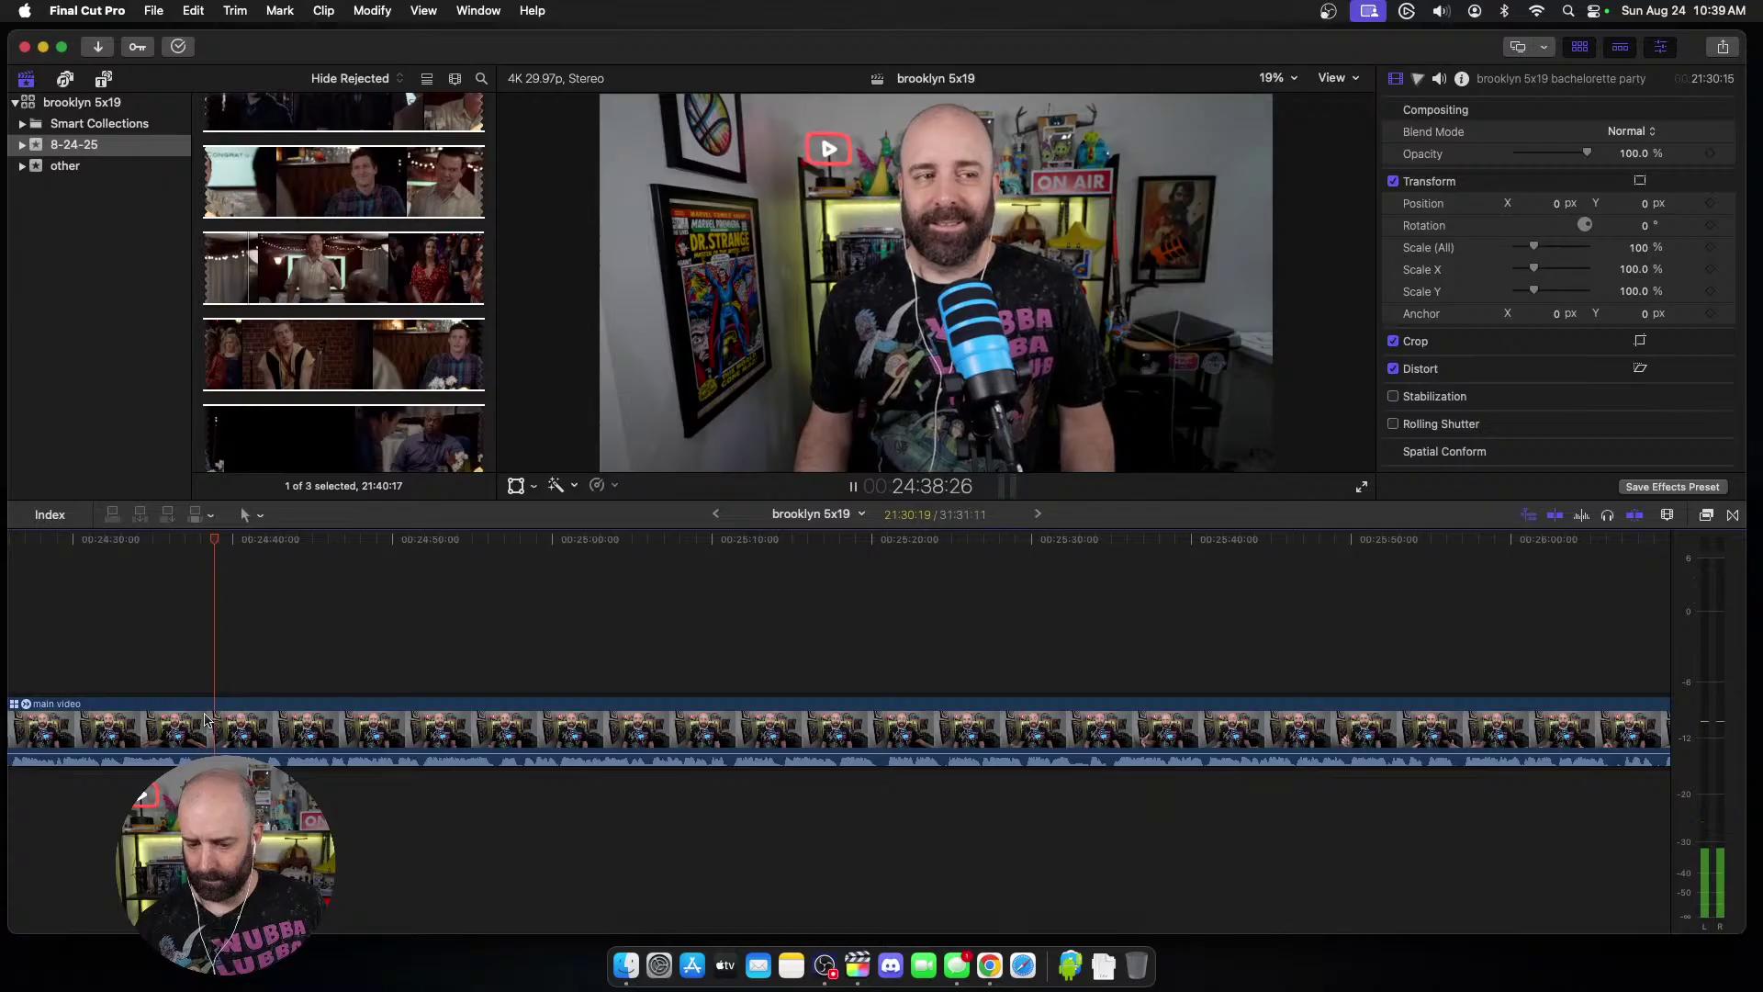
{"action": "key", "text": "super+b"}
{"action": "key", "text": "space"}
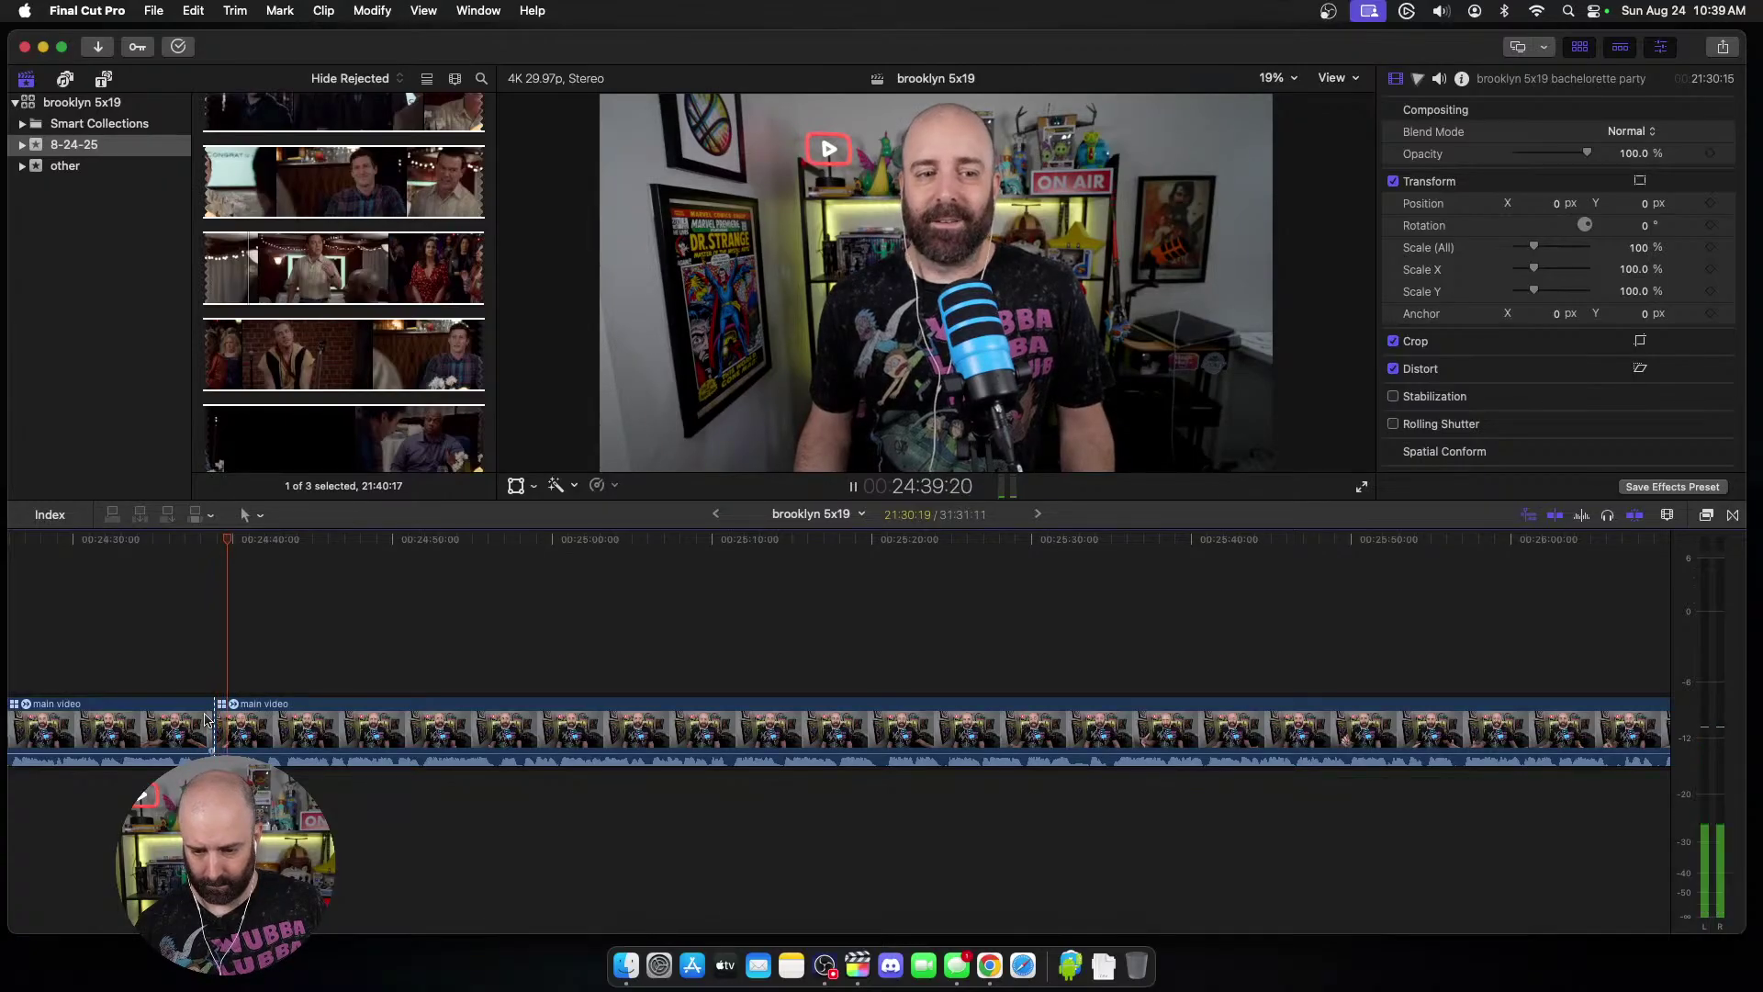
{"action": "key", "text": "alt+bracketleft"}
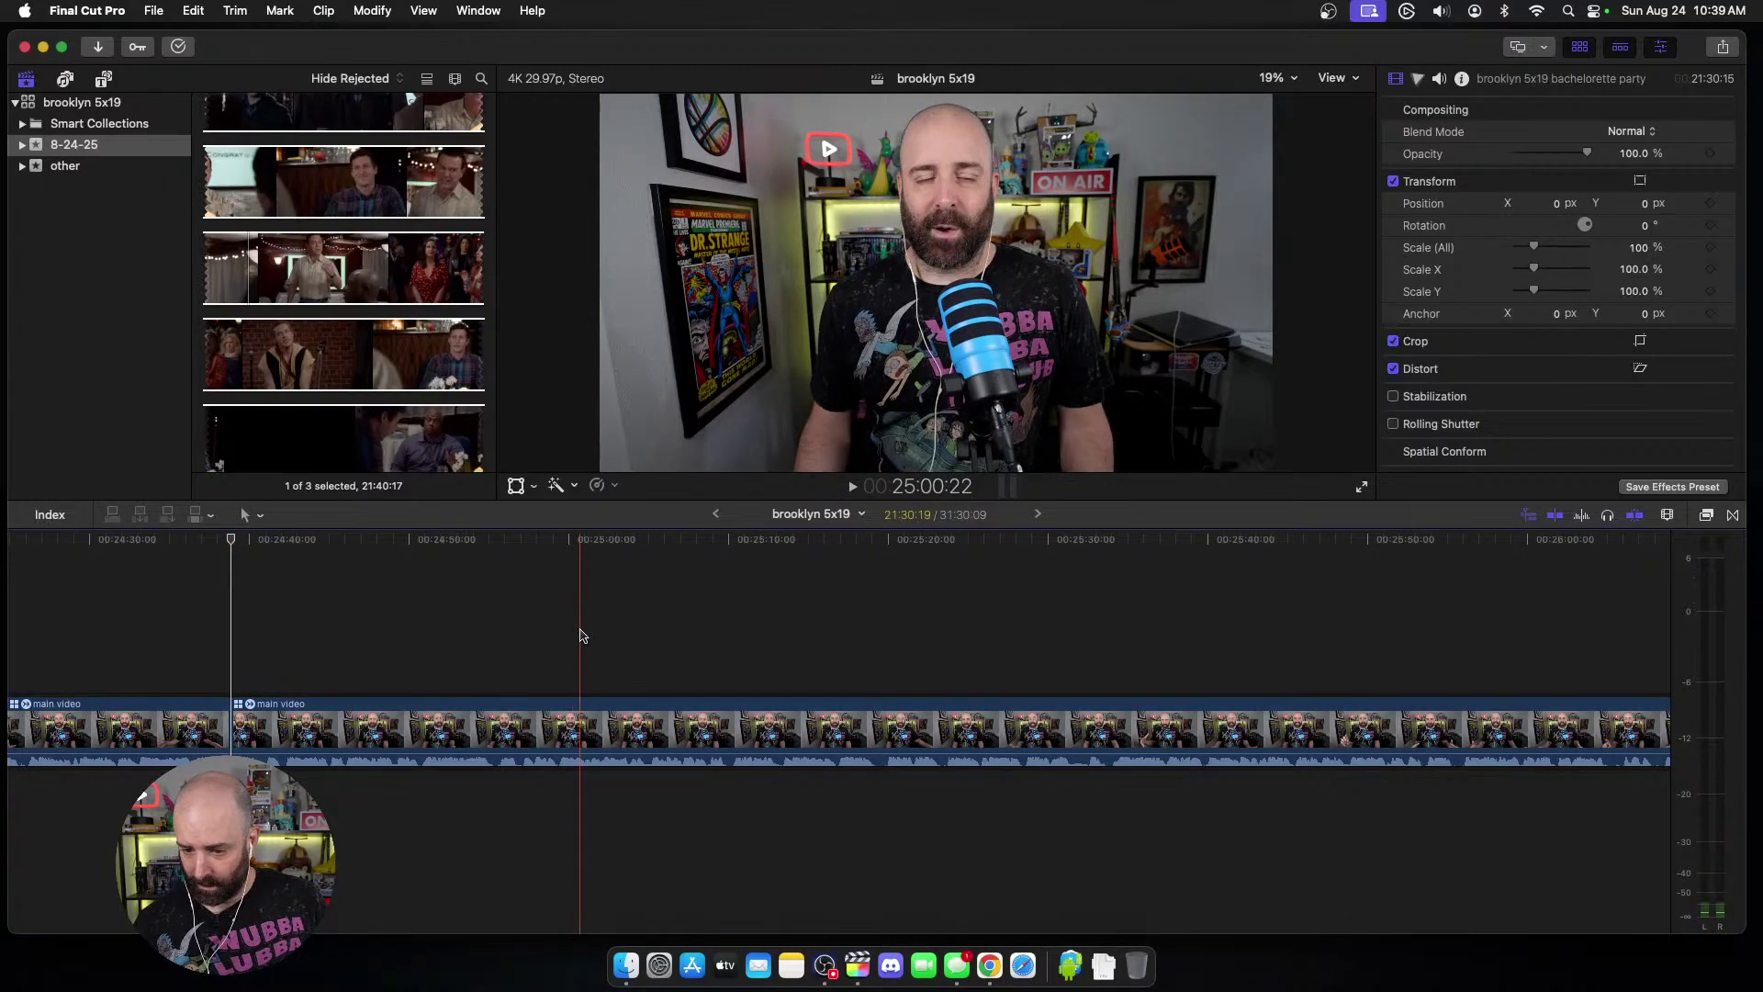
Step: Play through sections of the main video from about 24:54 to about 25:30 to find the next pause
{"action": "scroll", "coordinate": [580, 636], "scroll_direction": "right", "scroll_amount": 5}
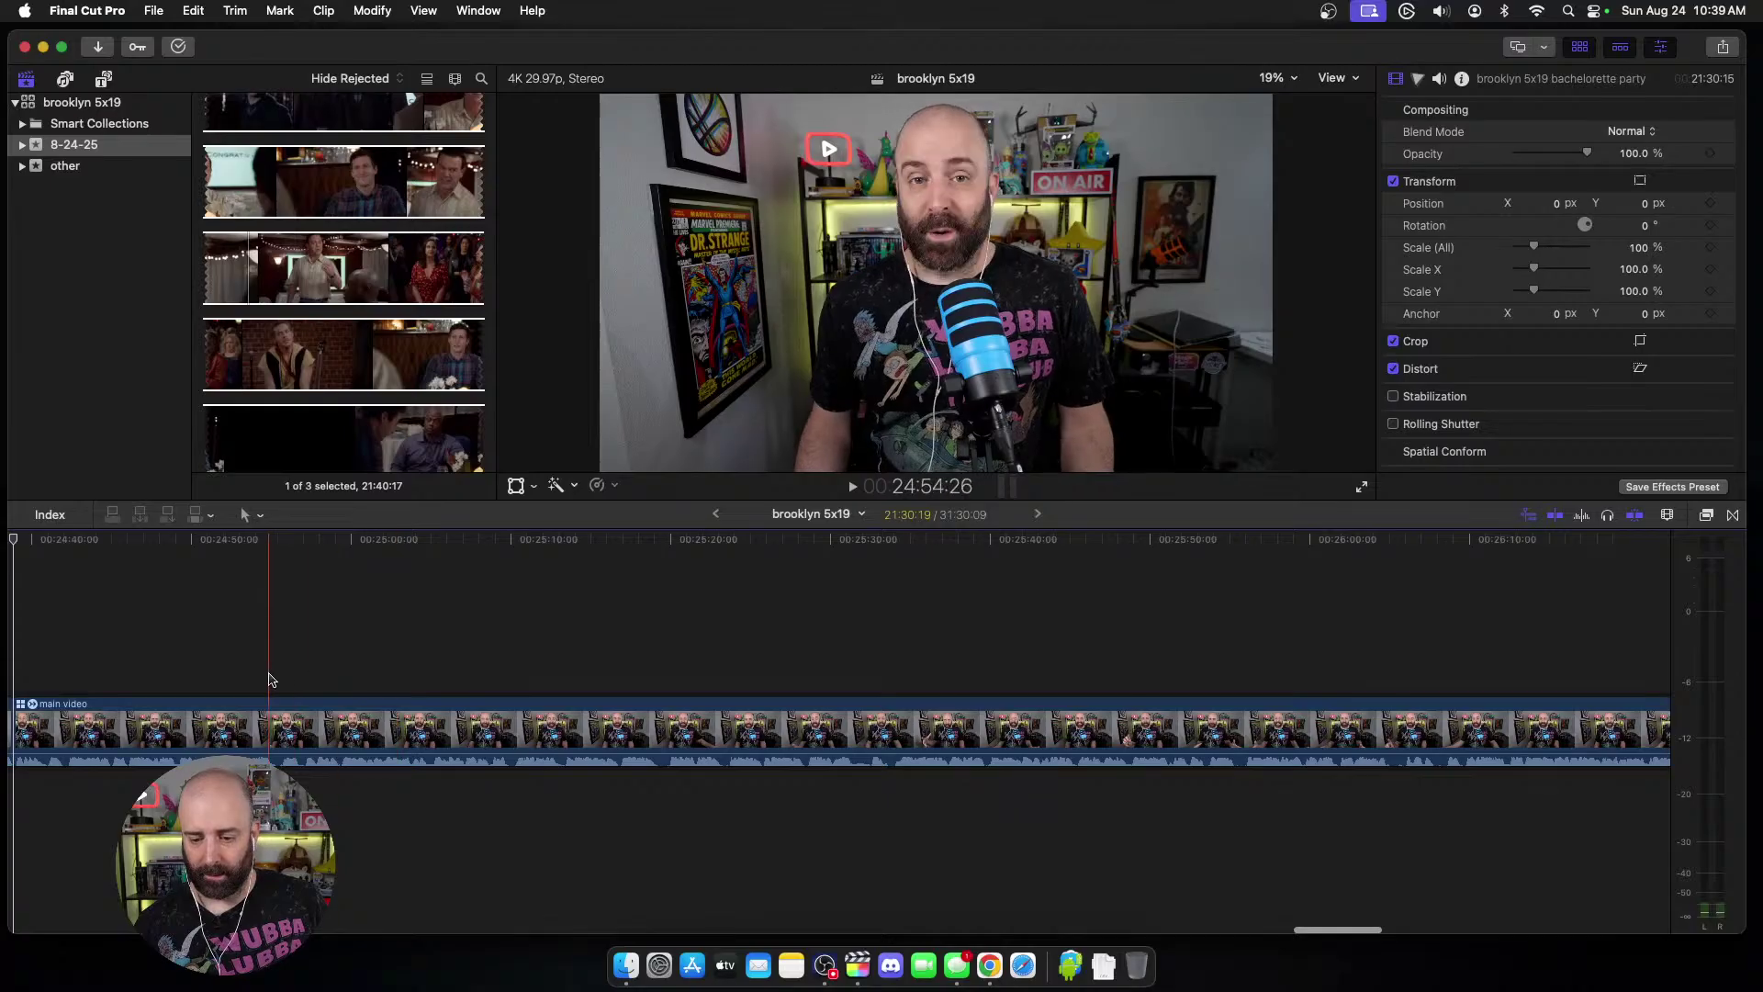
{"action": "key", "text": "space"}
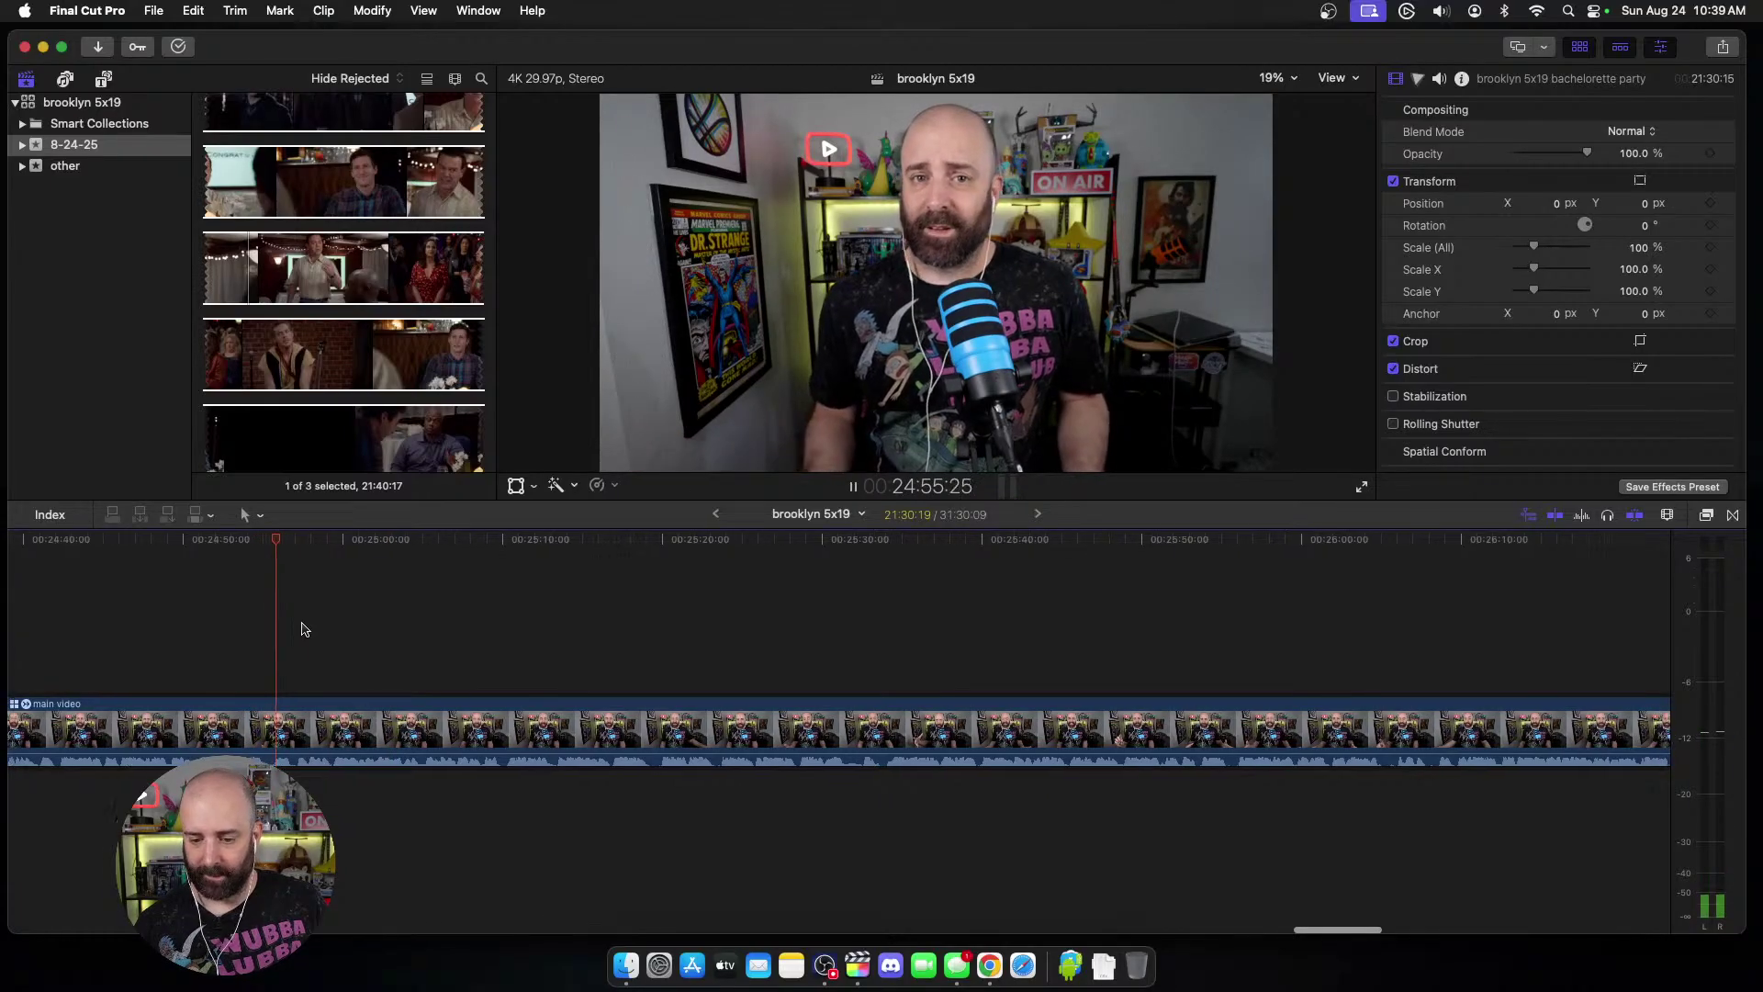
{"action": "scroll", "coordinate": [305, 629], "scroll_direction": "right", "scroll_amount": 4}
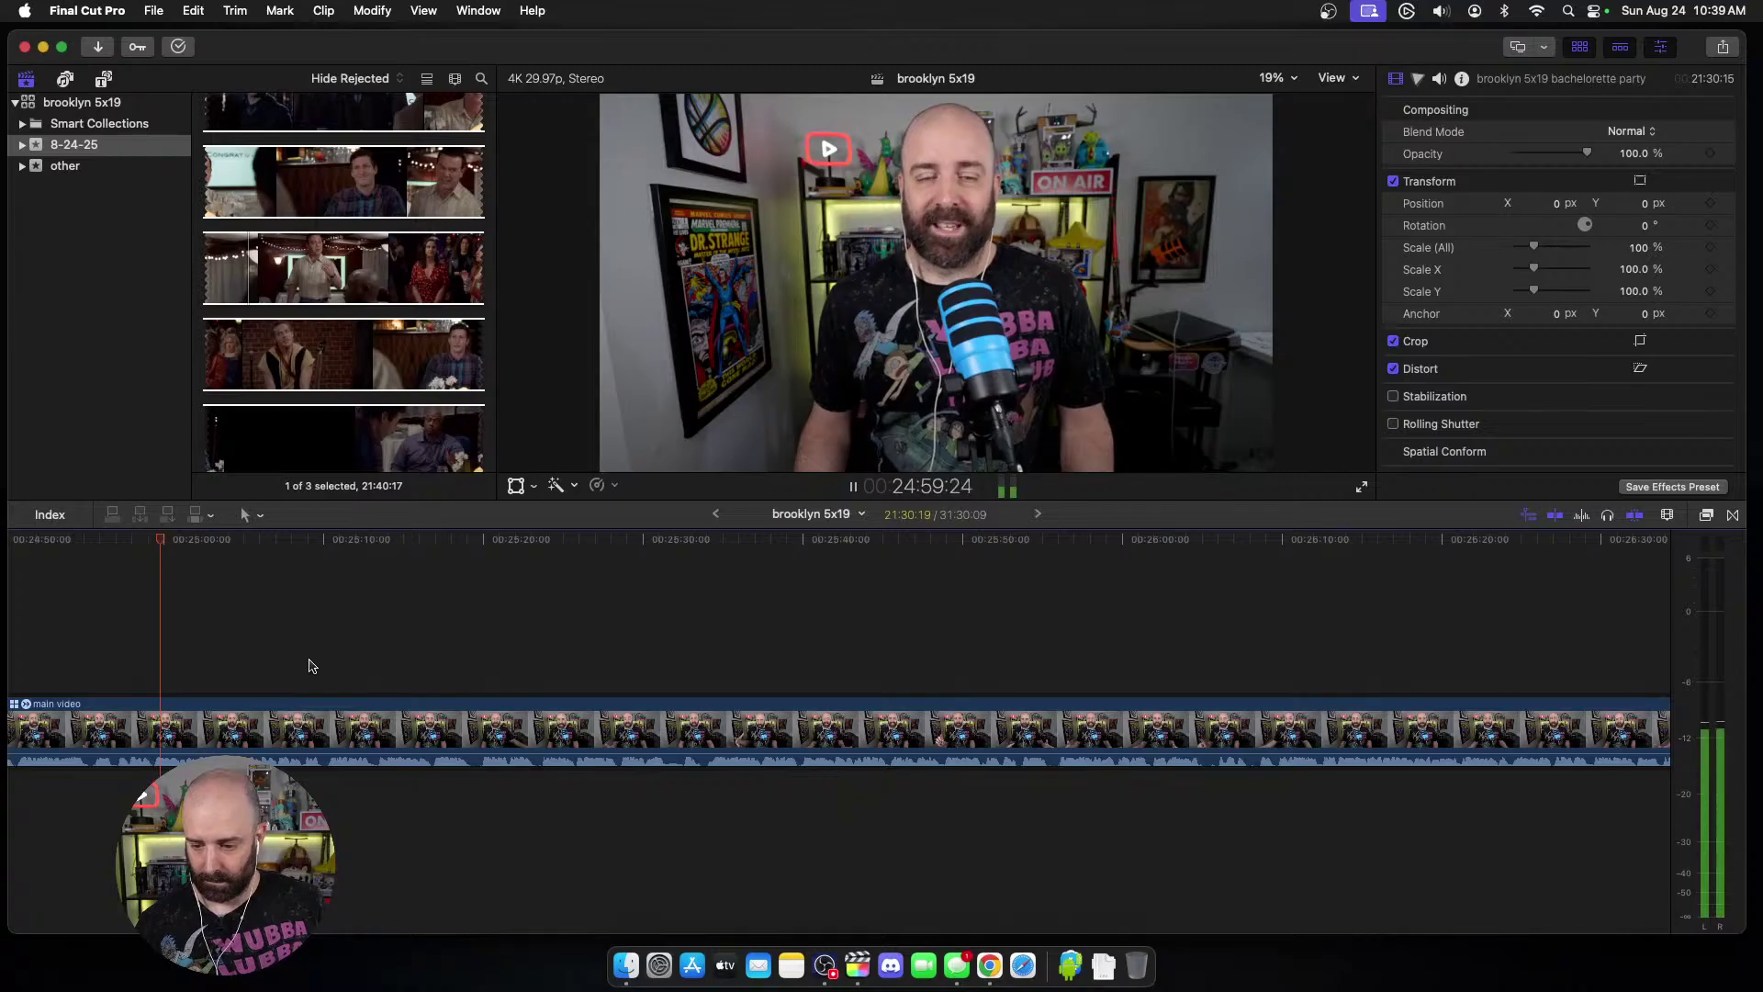
{"action": "scroll", "coordinate": [383, 684], "scroll_direction": "right", "scroll_amount": 1}
{"action": "scroll", "coordinate": [383, 685], "scroll_direction": "right", "scroll_amount": 3}
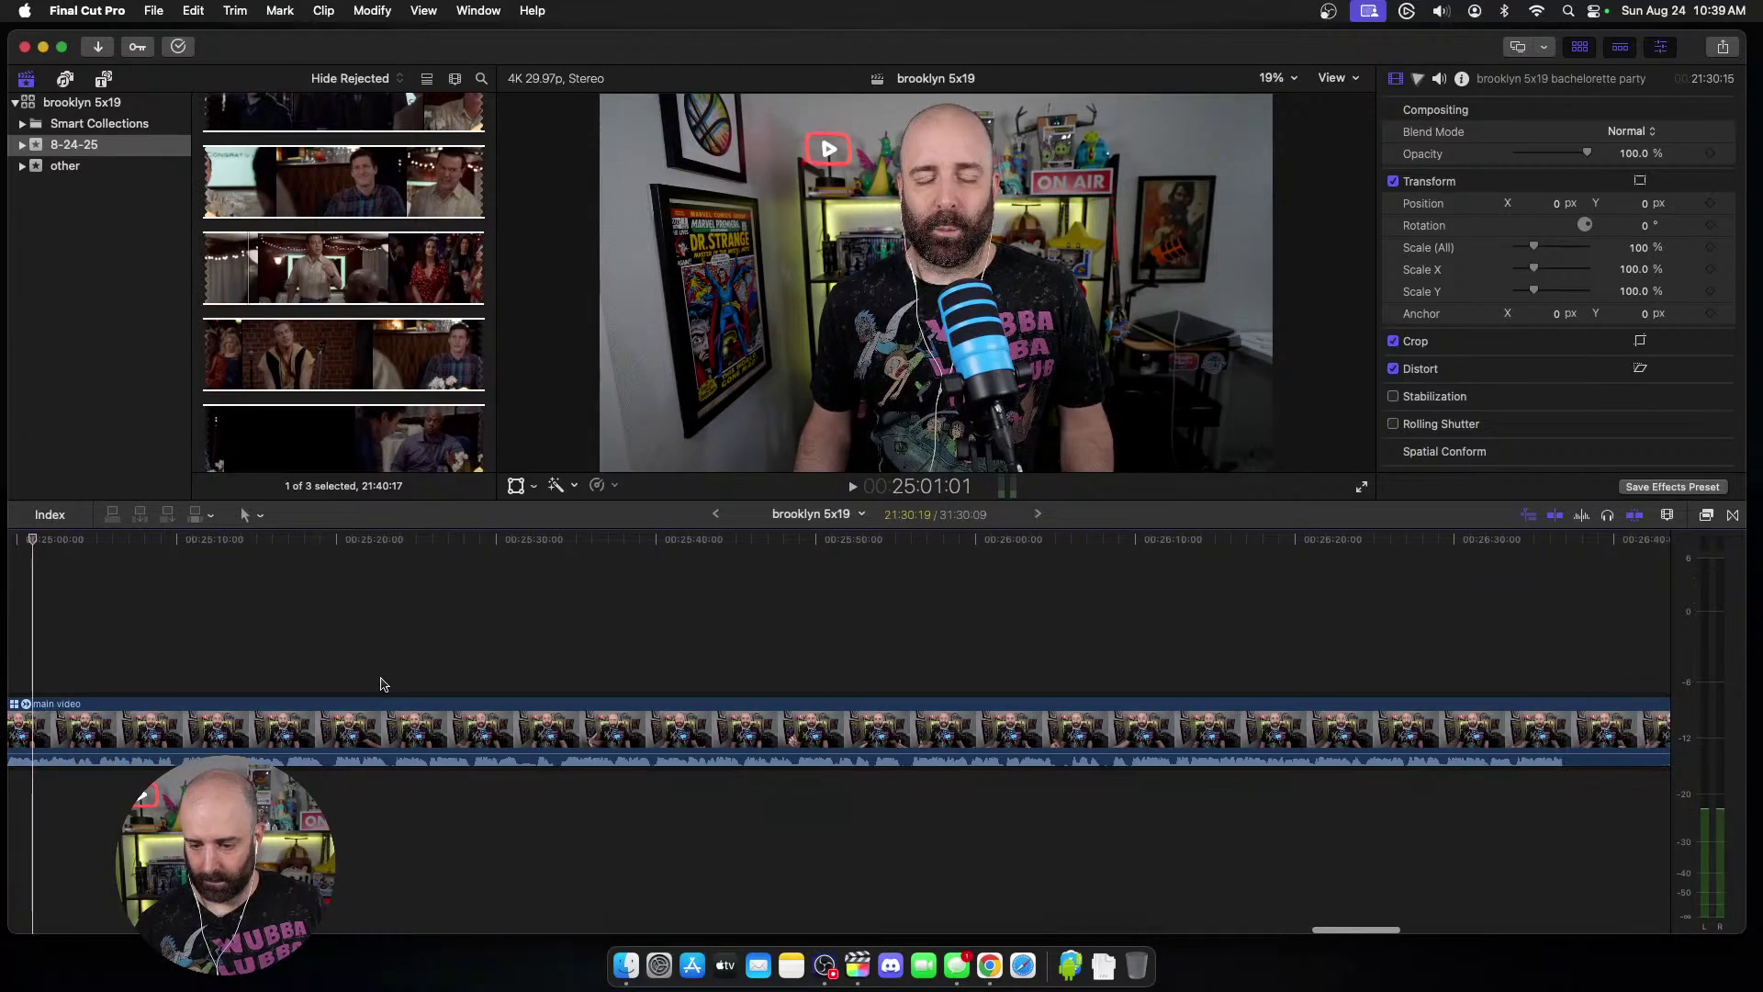
{"action": "key", "text": "space"}
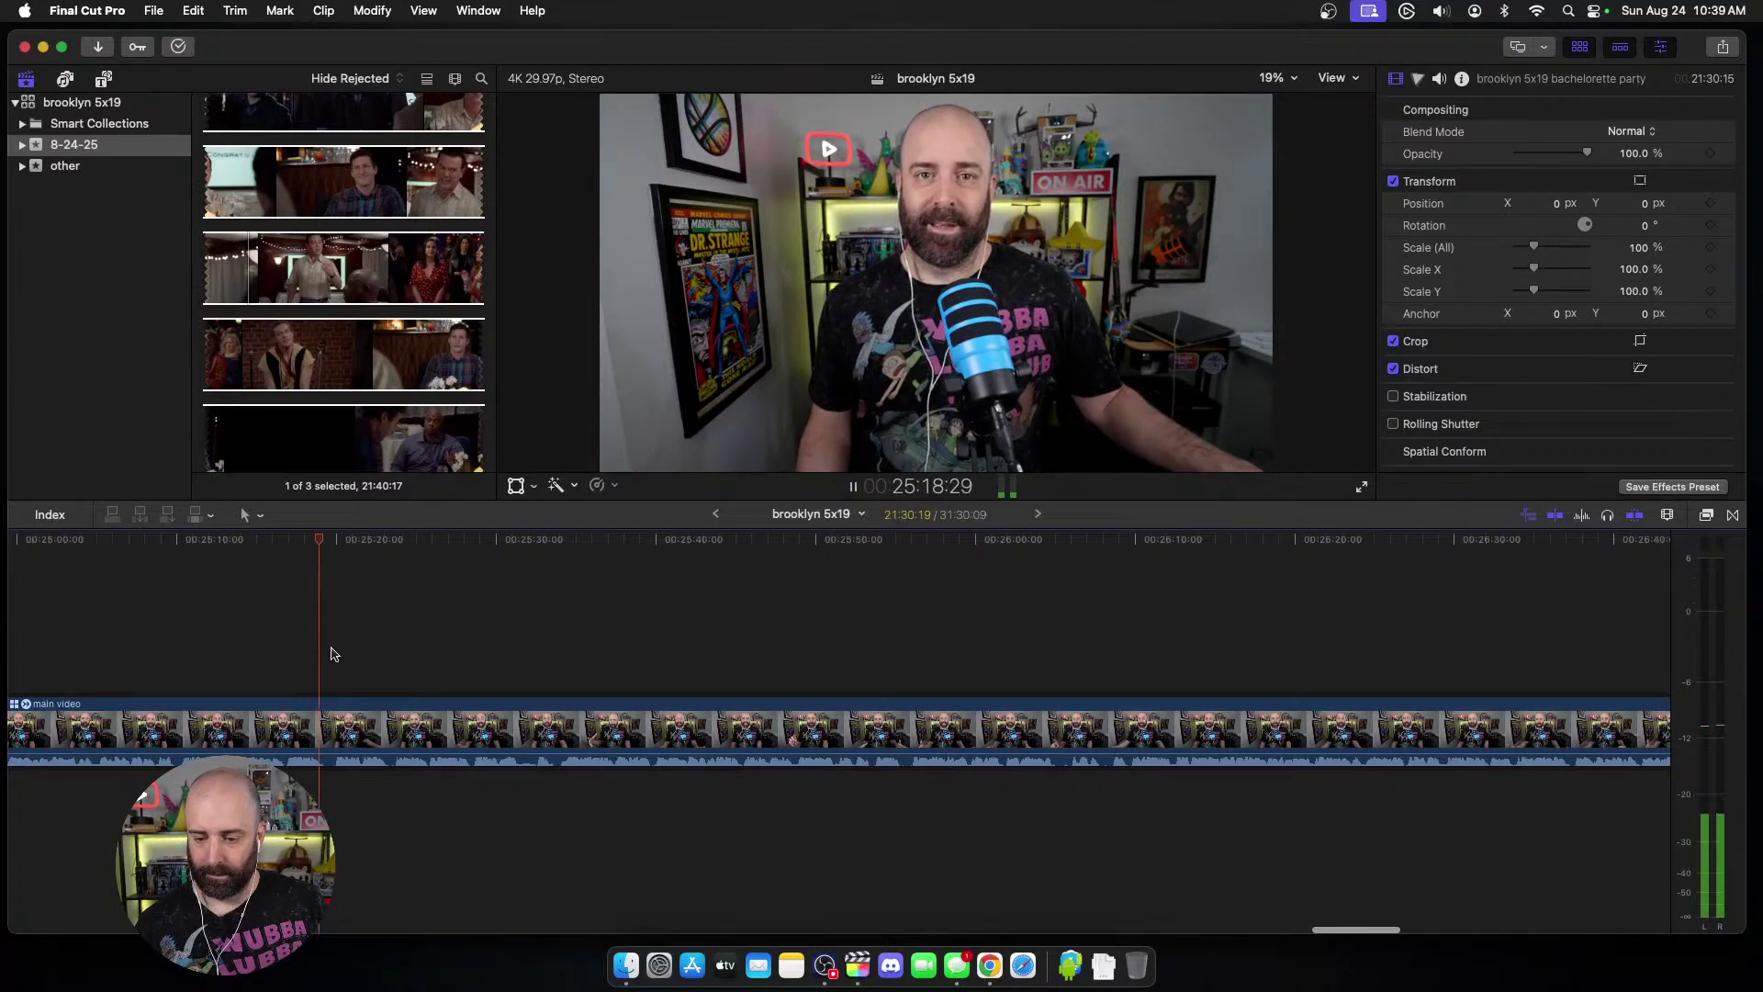
{"action": "scroll", "coordinate": [332, 654], "scroll_direction": "right", "scroll_amount": 8}
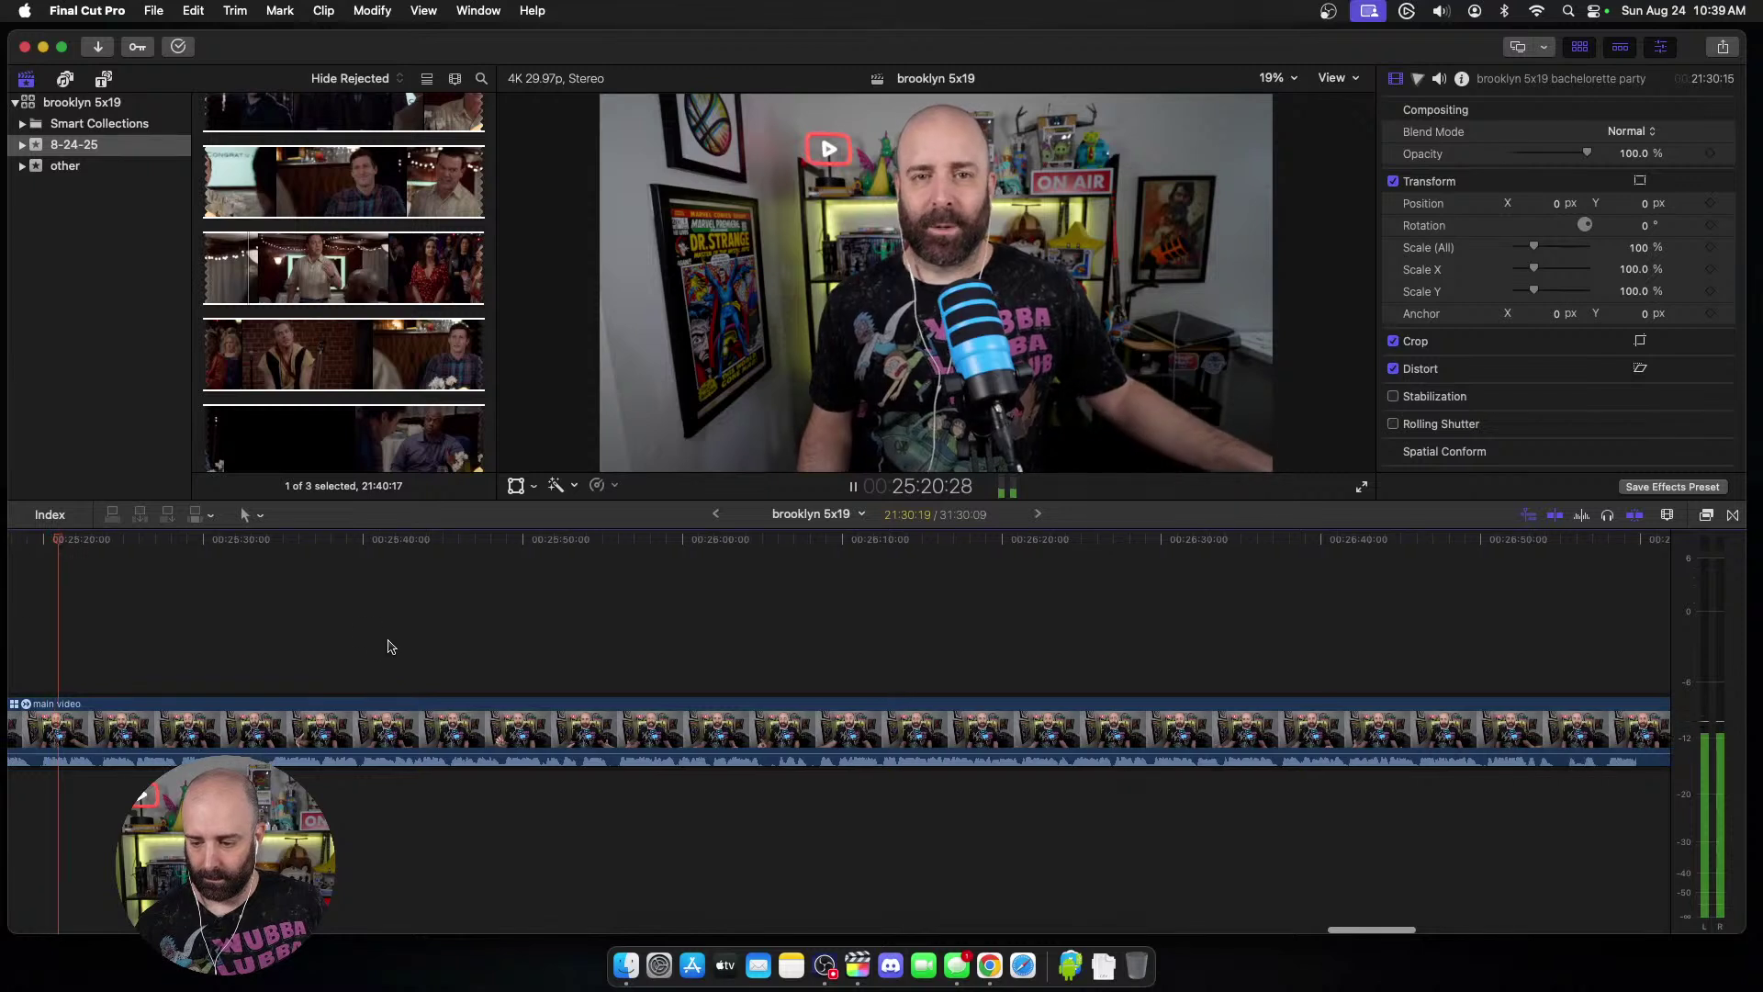
{"action": "key", "text": "space"}
{"action": "key", "text": "space"}
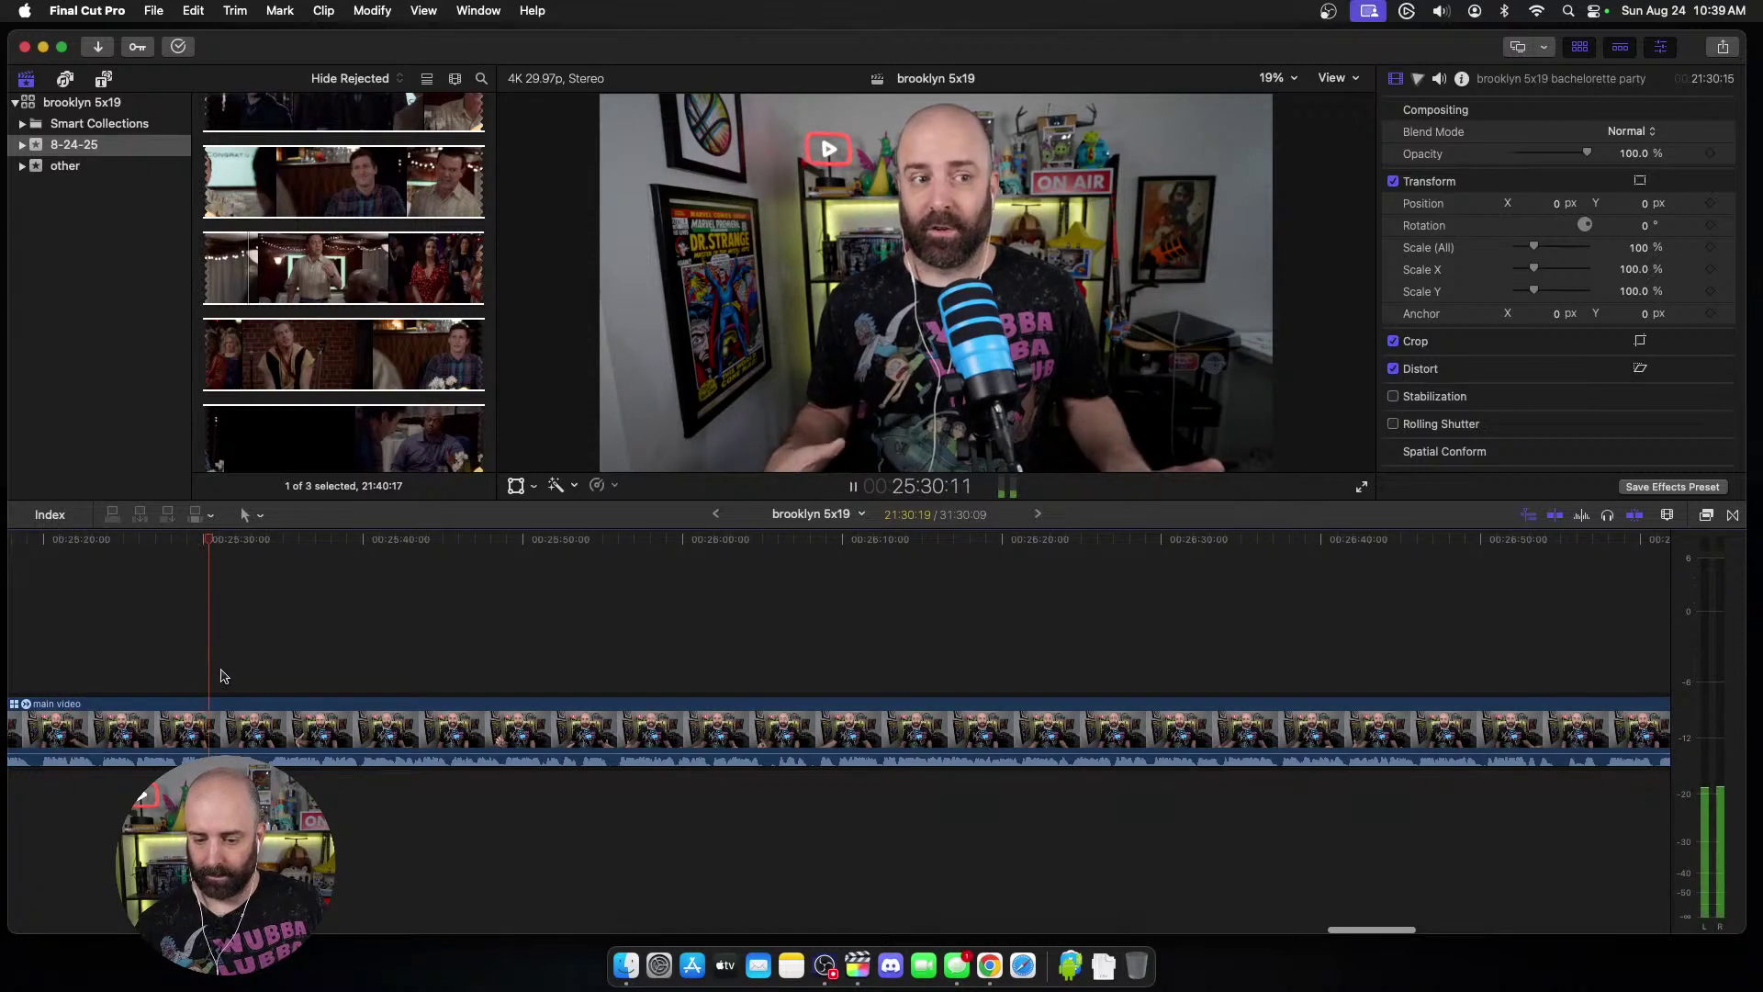
{"action": "key", "text": "super+b"}
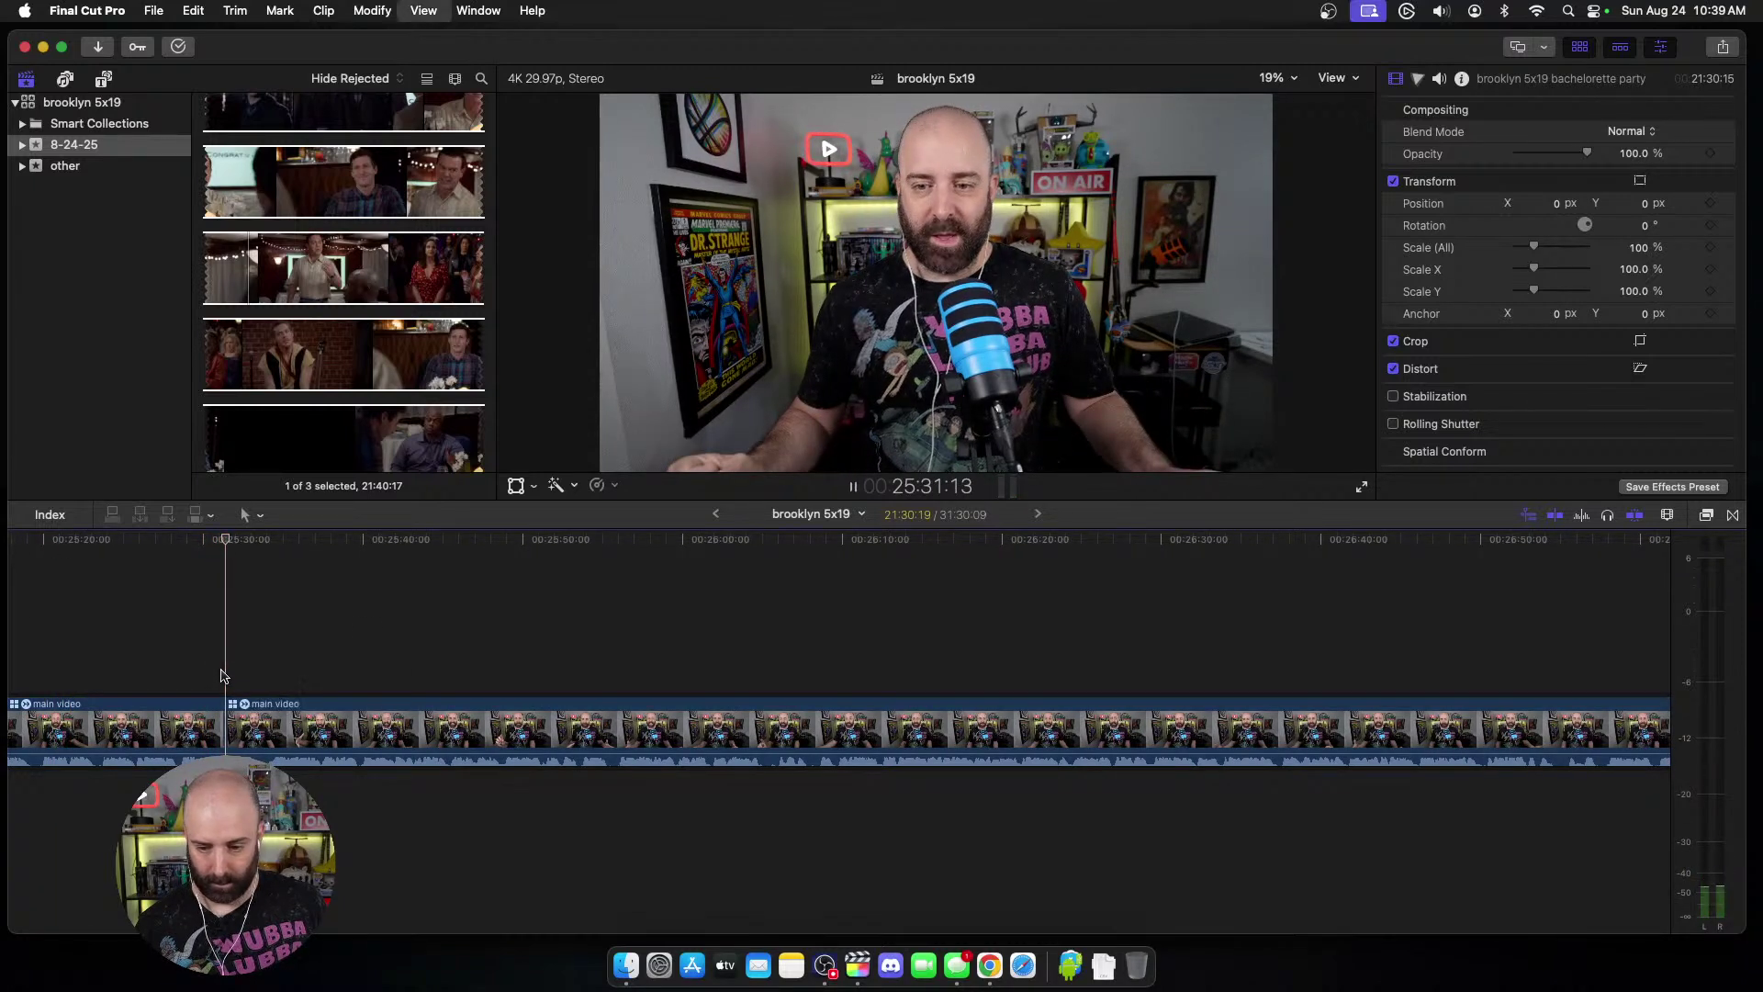
{"action": "key", "text": "space"}
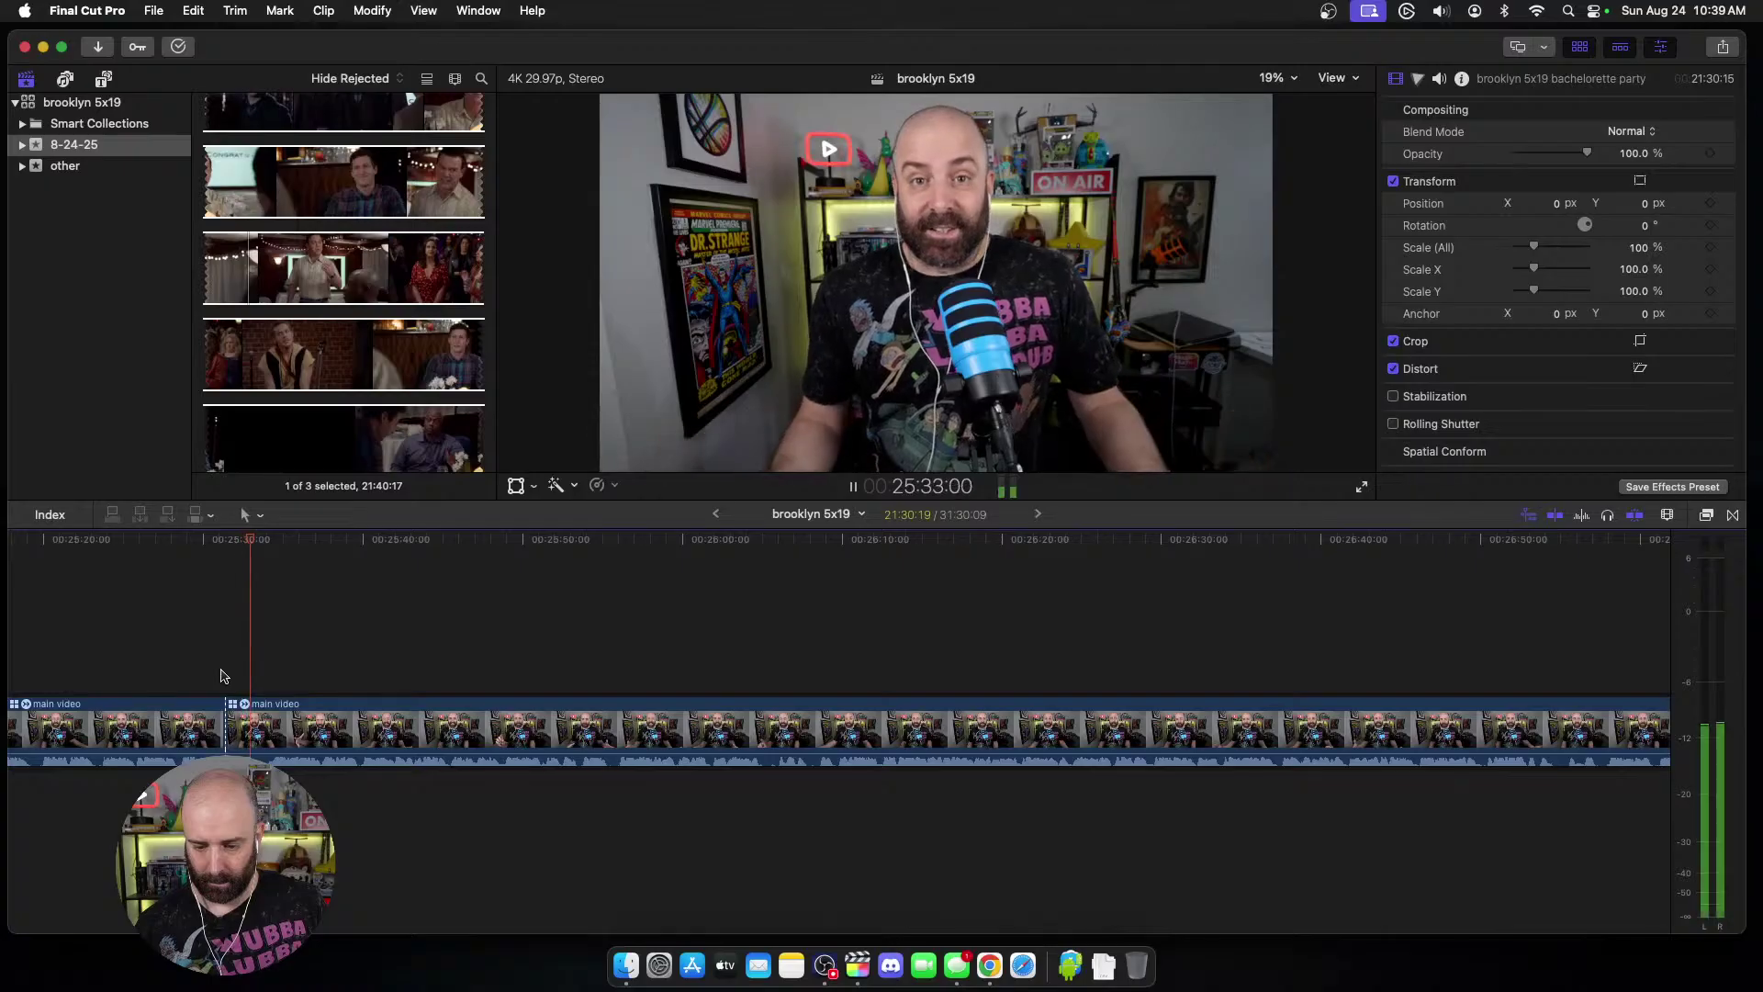
{"action": "key", "text": "super+z"}
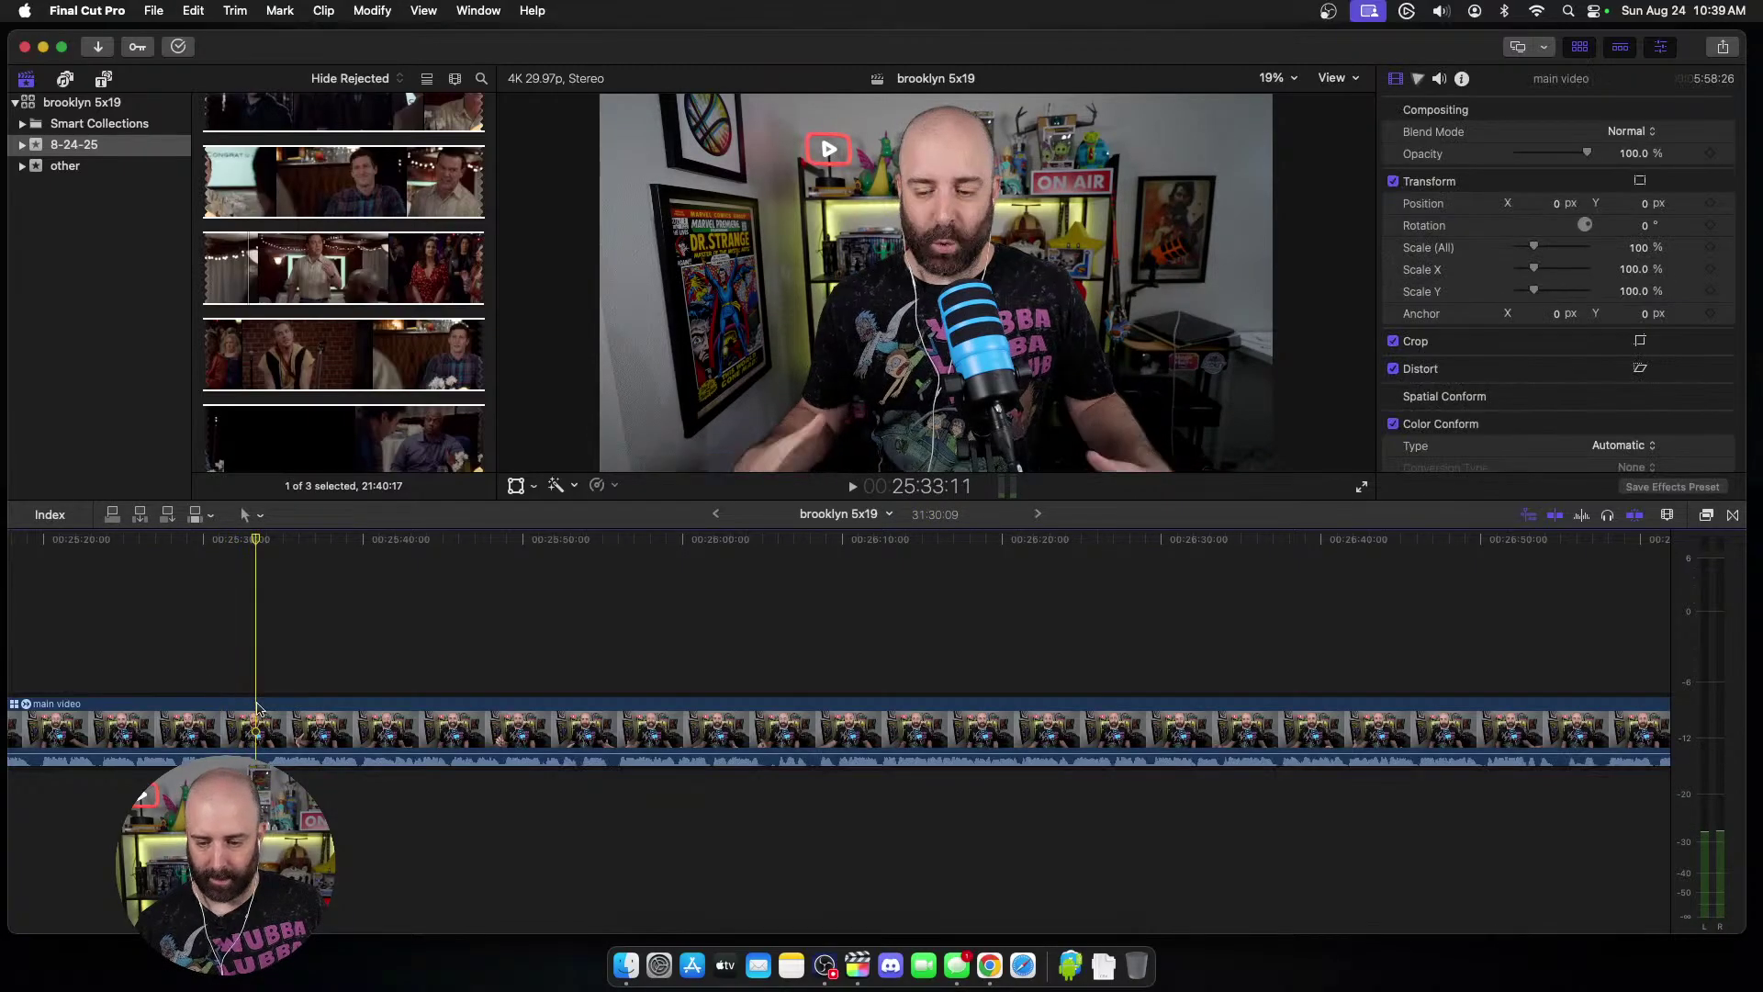
Step: Review the main video from about 25:33 to about 26:56, sampling sections to find the next pause
{"action": "key", "text": "space"}
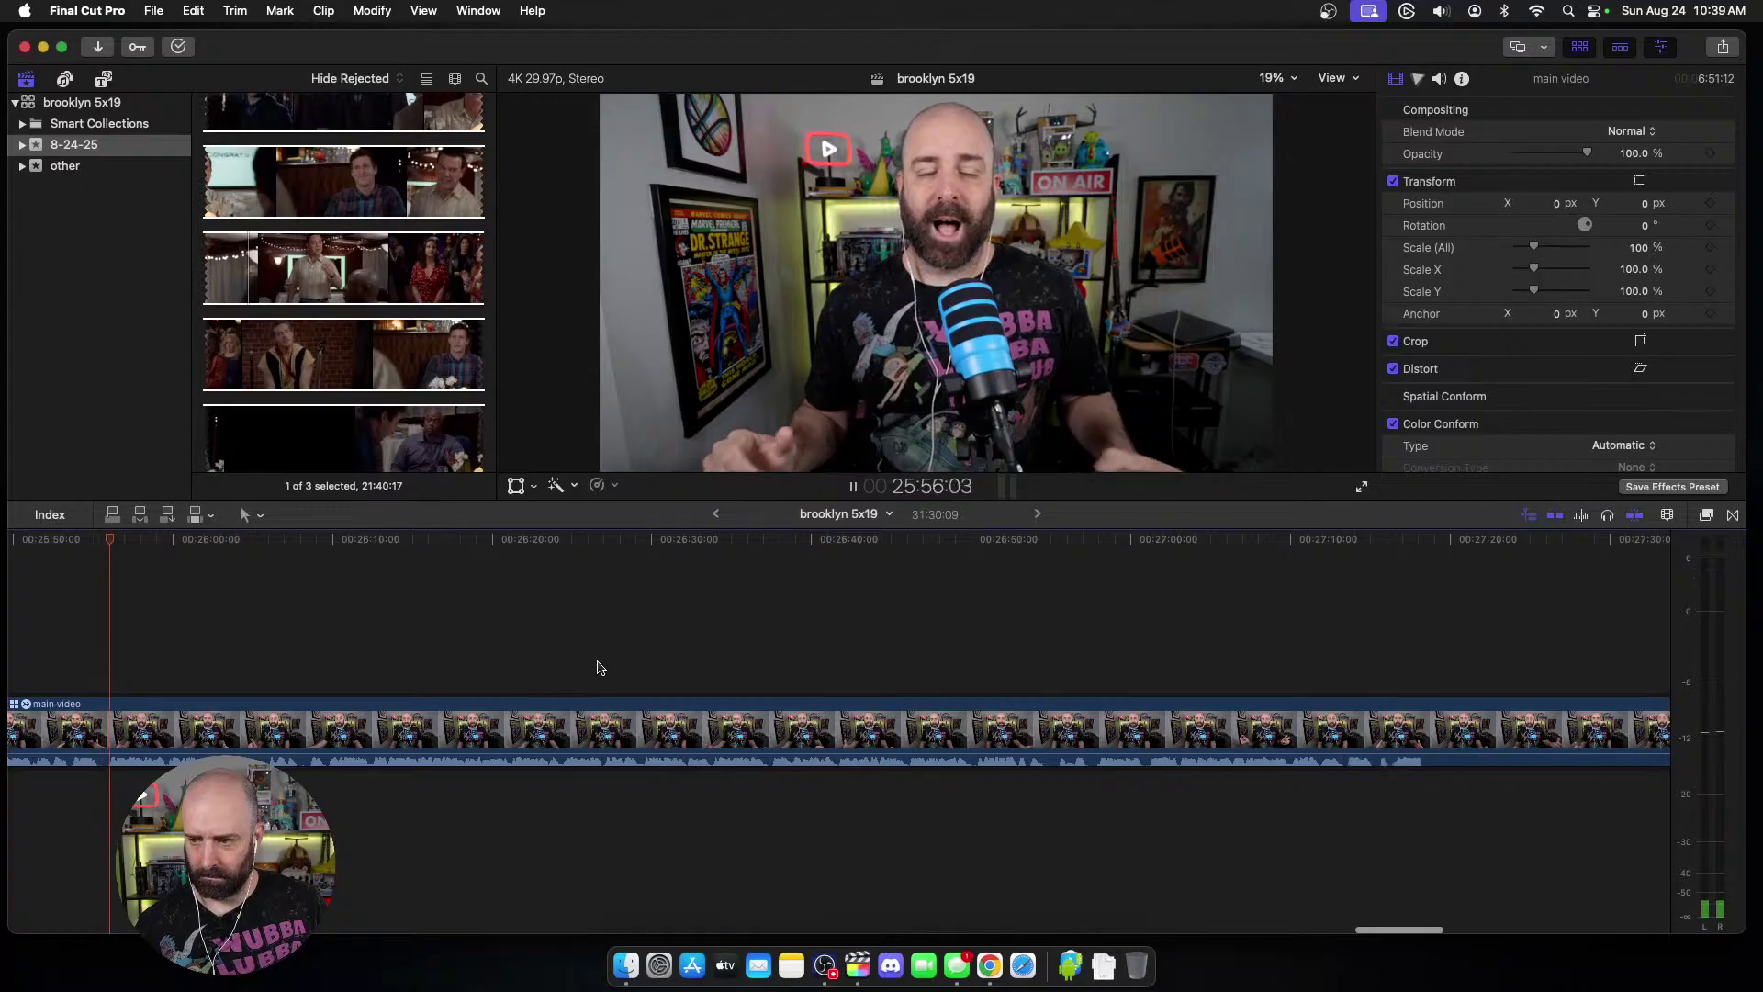
{"action": "left_click", "coordinate": [241, 713]}
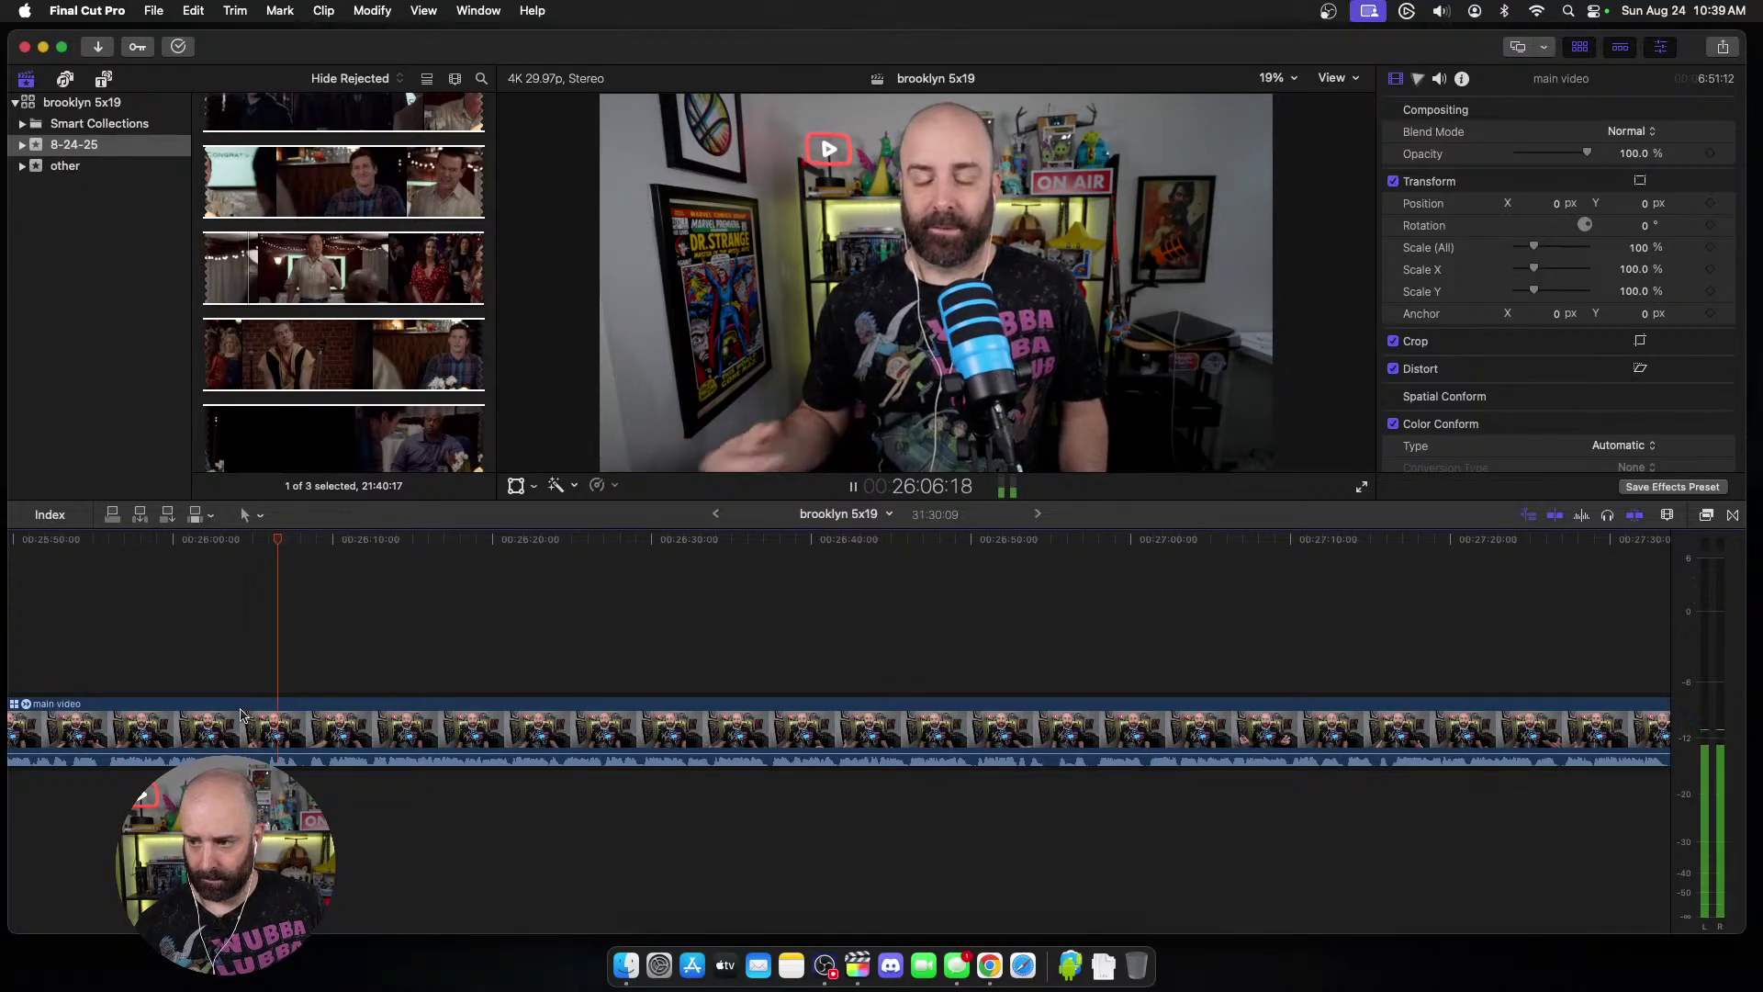
{"action": "scroll", "coordinate": [240, 713], "scroll_direction": "right", "scroll_amount": 5}
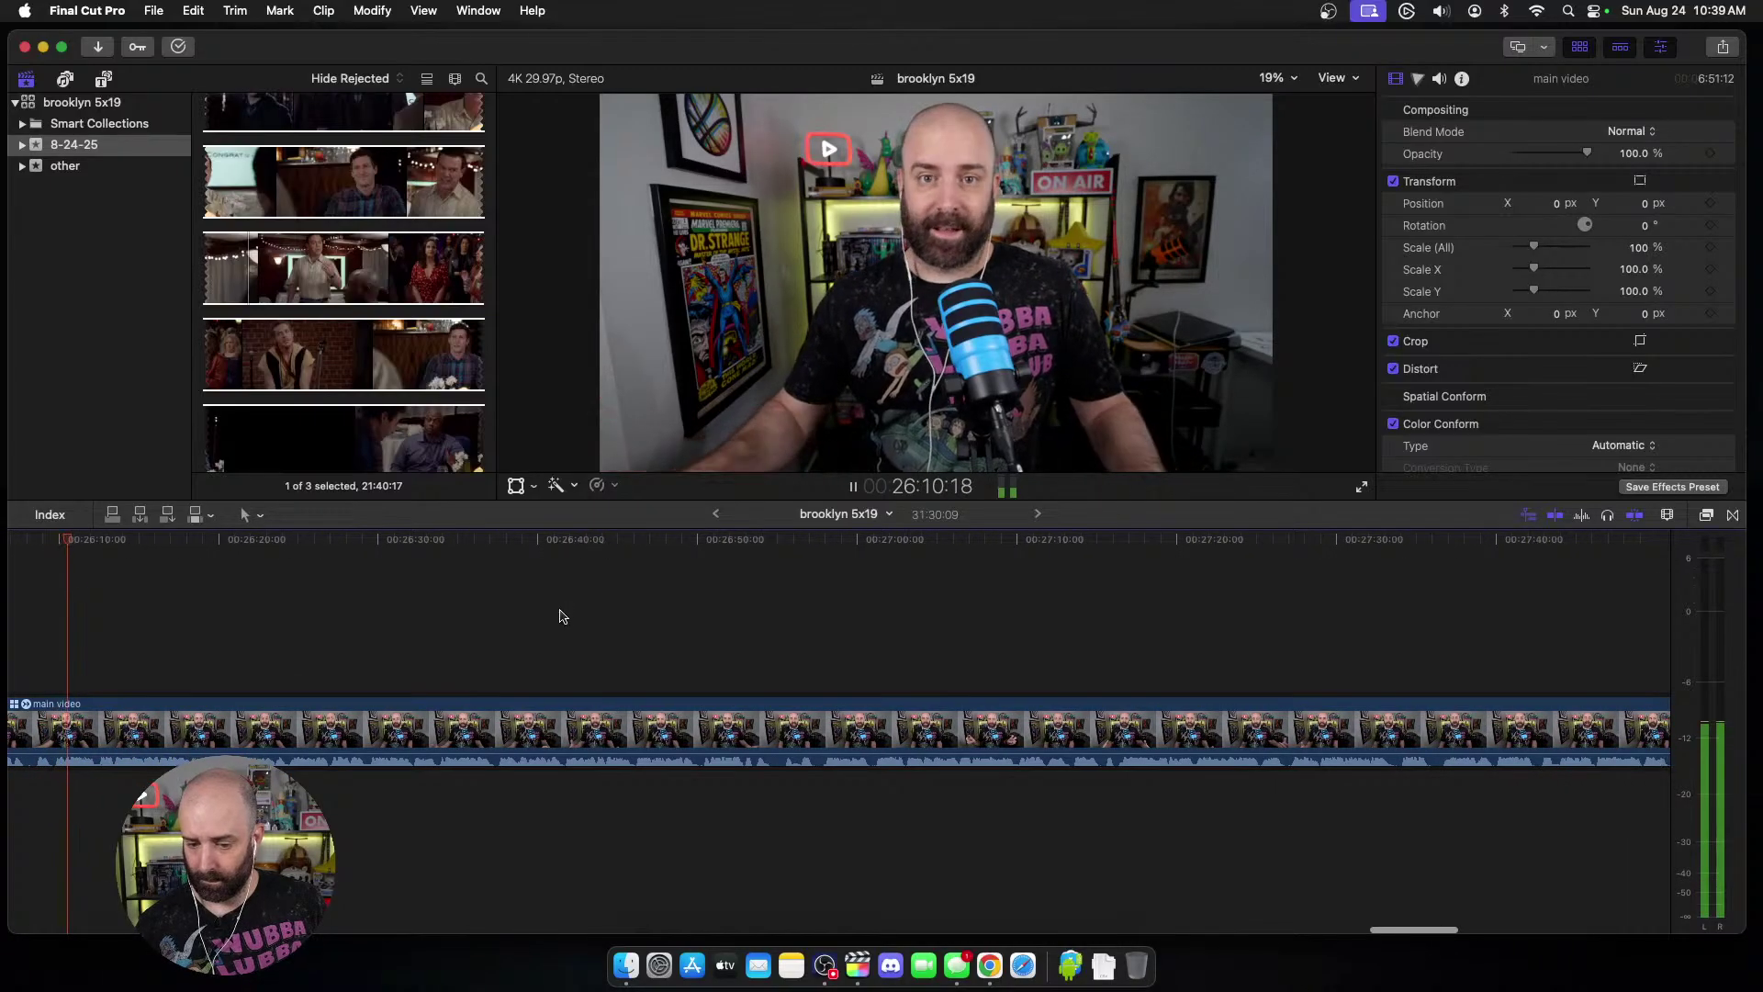
{"action": "key", "text": "space"}
{"action": "scroll", "coordinate": [574, 598], "scroll_direction": "right", "scroll_amount": 3}
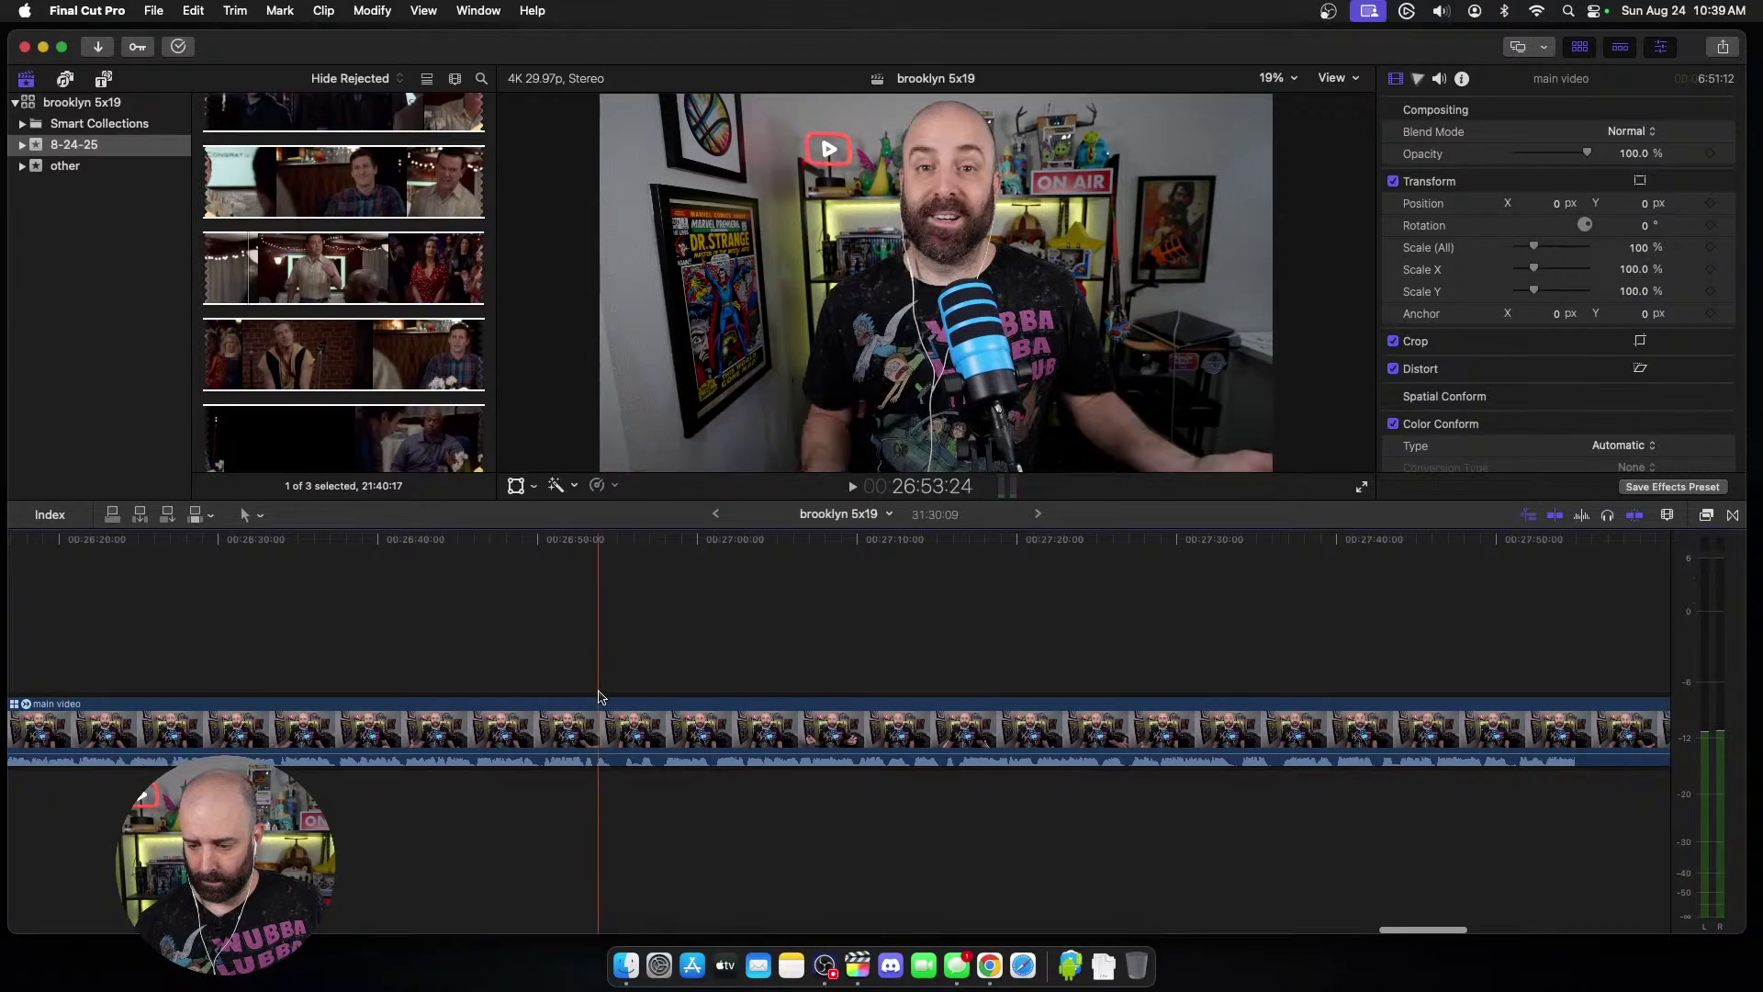
{"action": "left_click", "coordinate": [555, 692]}
{"action": "key", "text": "space"}
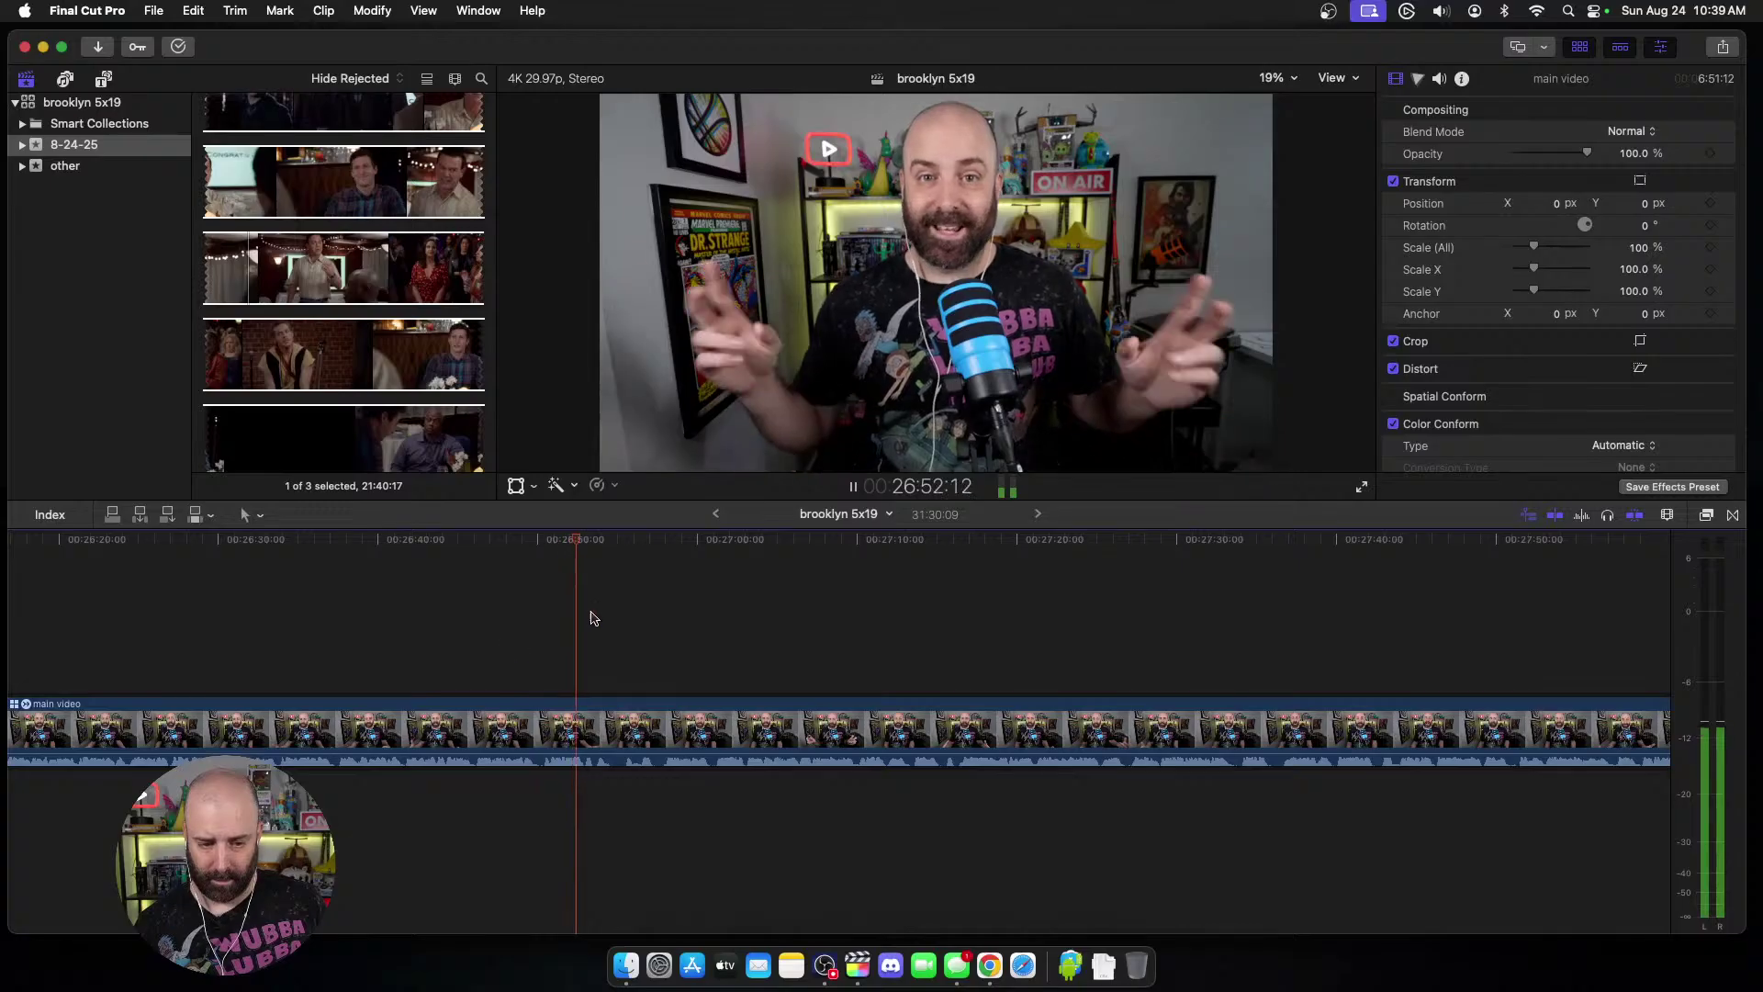
{"action": "scroll", "coordinate": [569, 606], "scroll_direction": "right", "scroll_amount": 3}
{"action": "scroll", "coordinate": [590, 618], "scroll_direction": "right", "scroll_amount": 4}
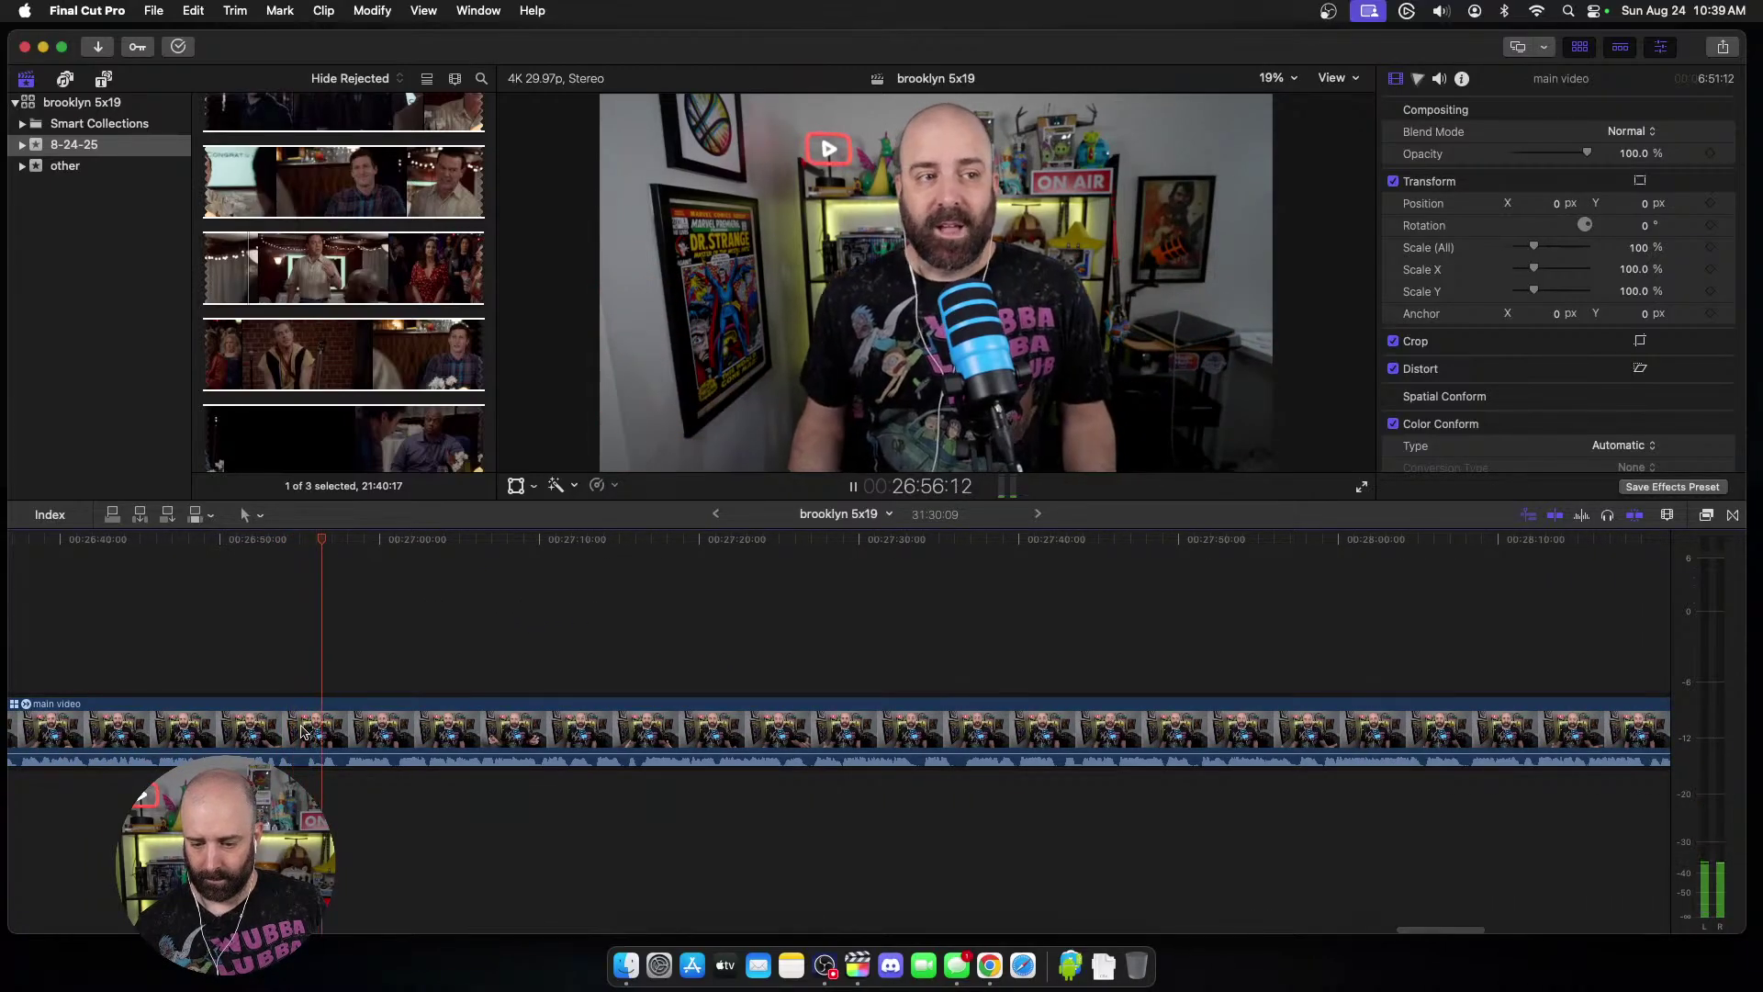
Step: Split the main video at 26:53:17 and trim about 4.4 seconds off the start of the following section
{"action": "left_click", "coordinate": [262, 726]}
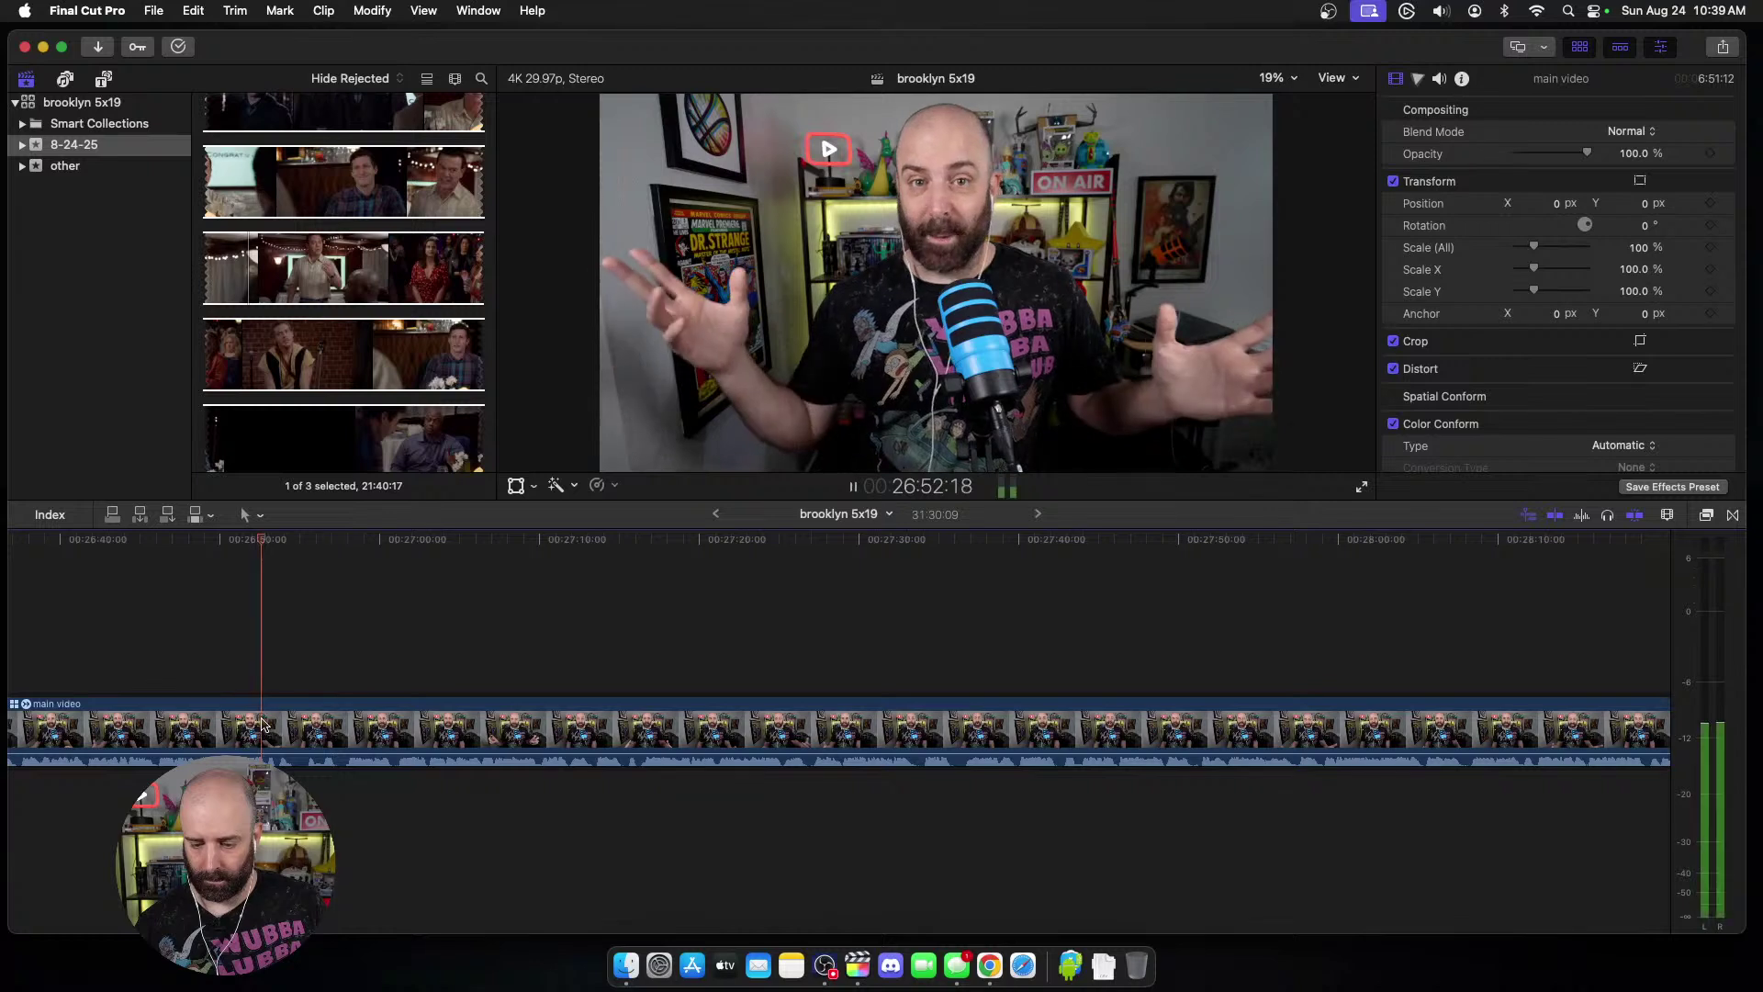
{"action": "key", "text": "space"}
{"action": "key", "text": "super+b"}
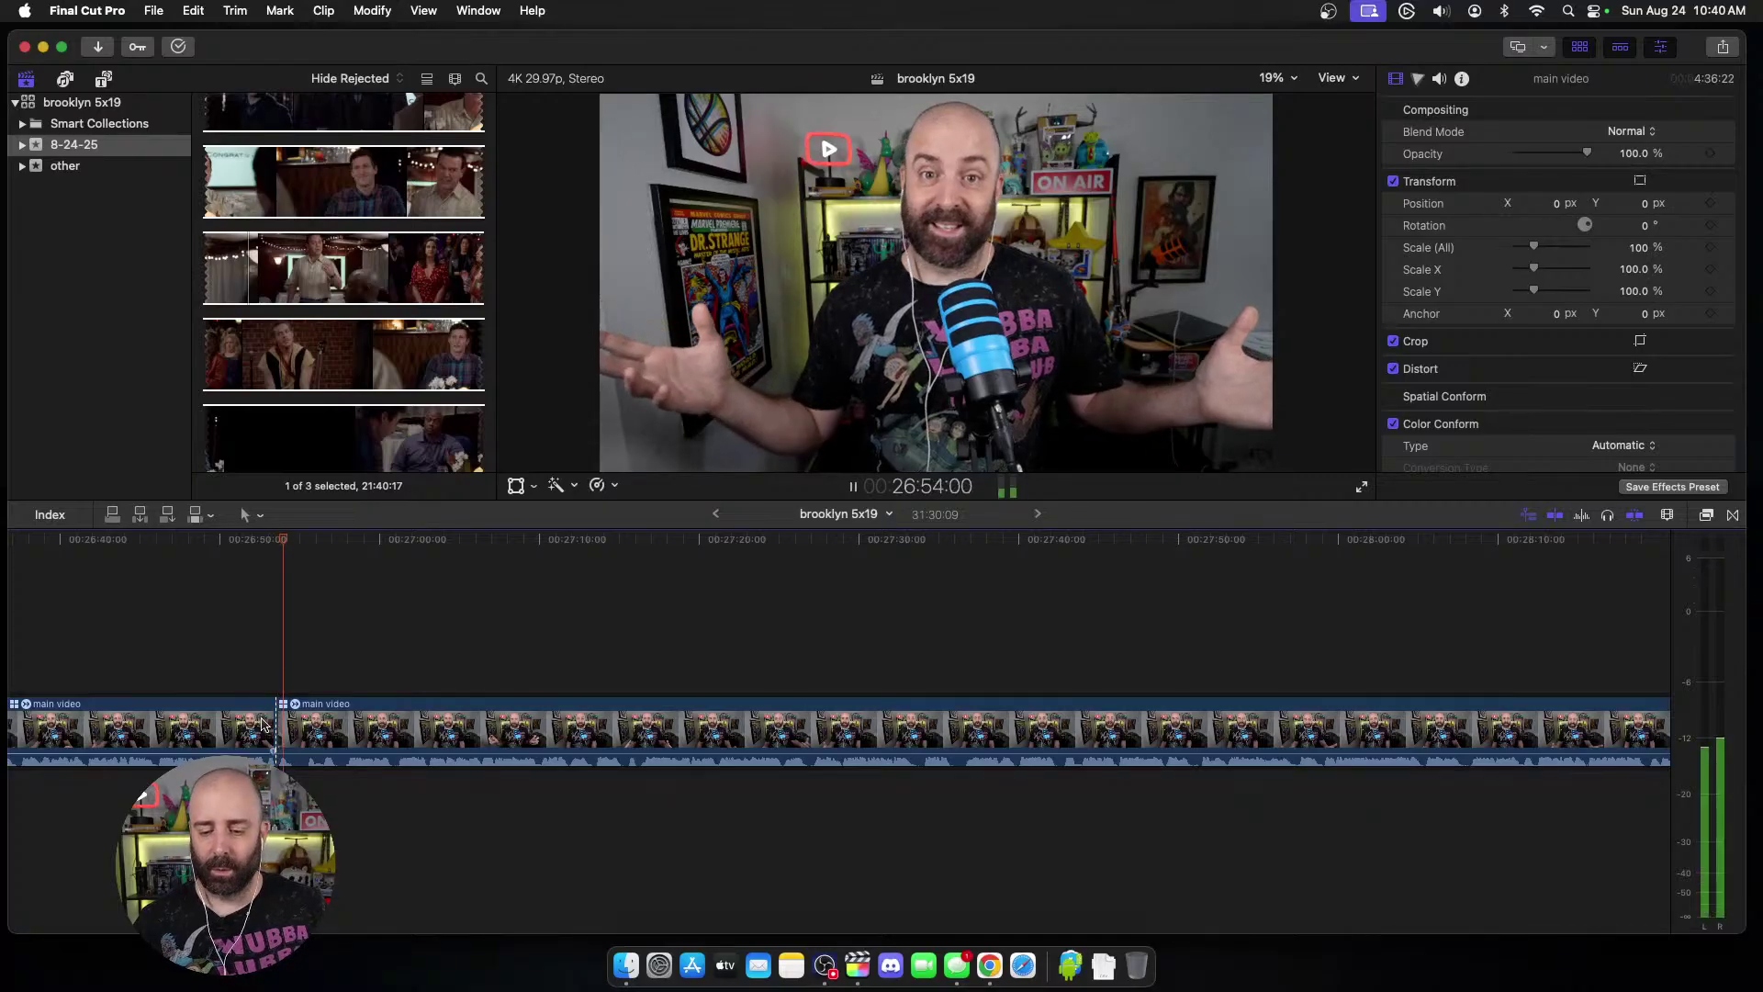
{"action": "key", "text": "space"}
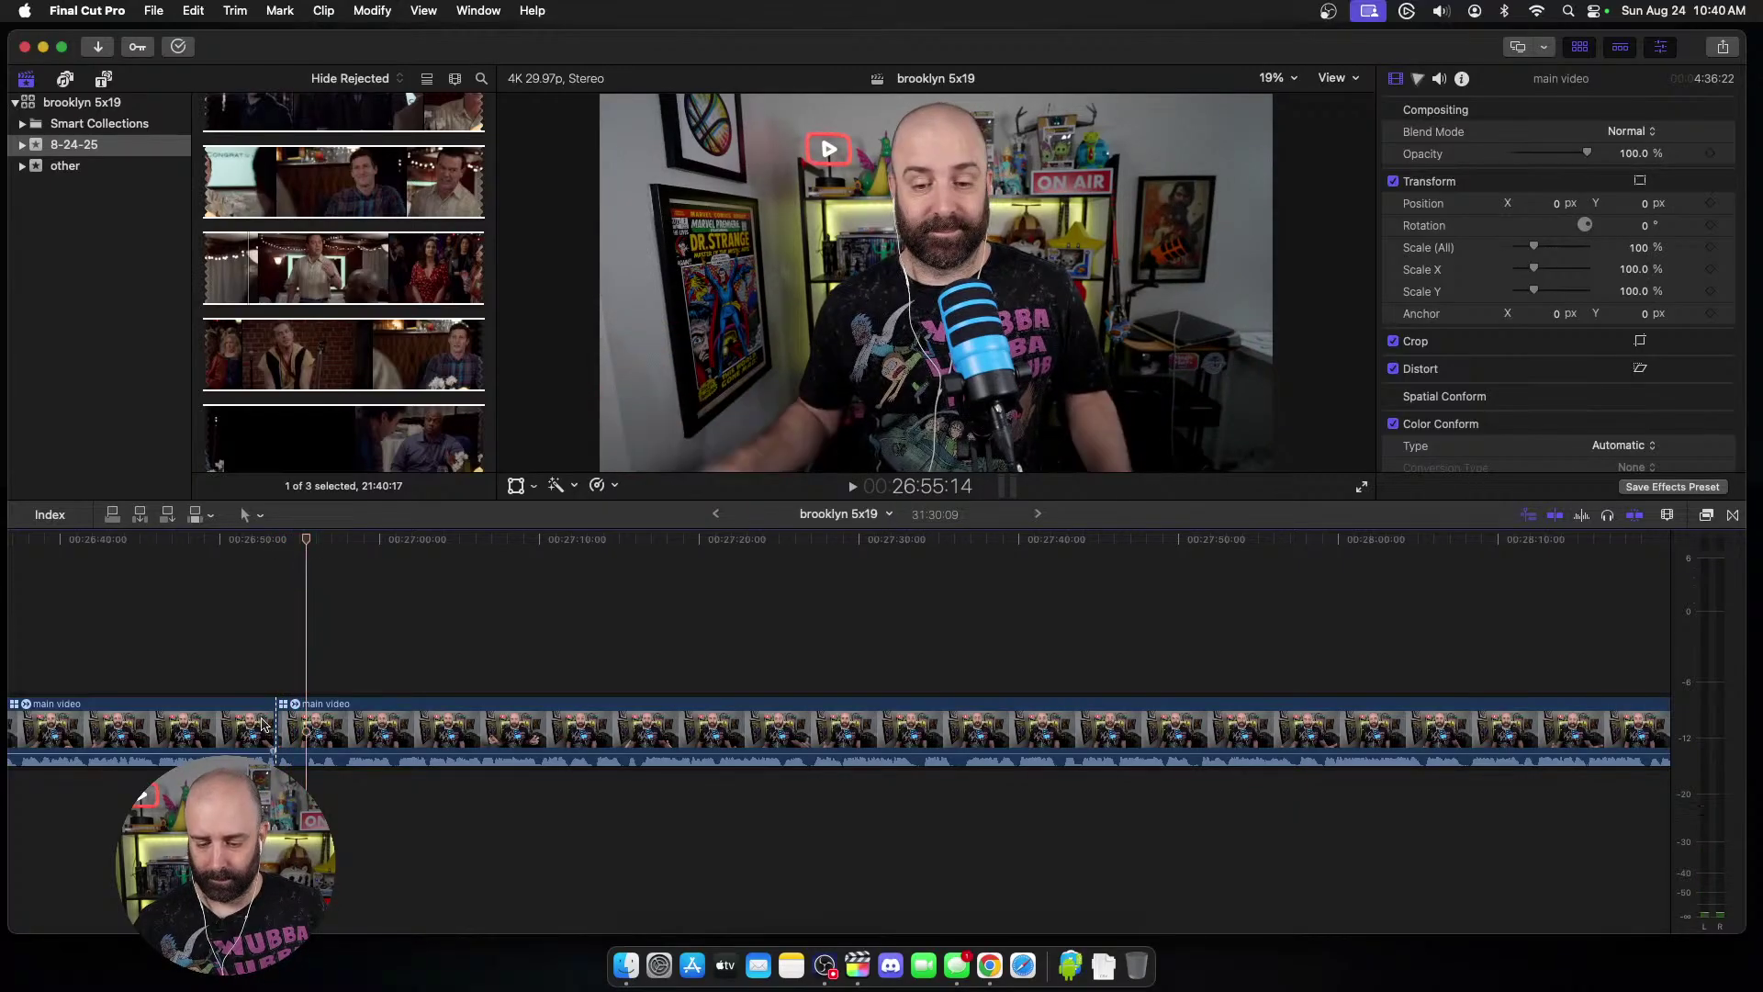
{"action": "key", "text": "space"}
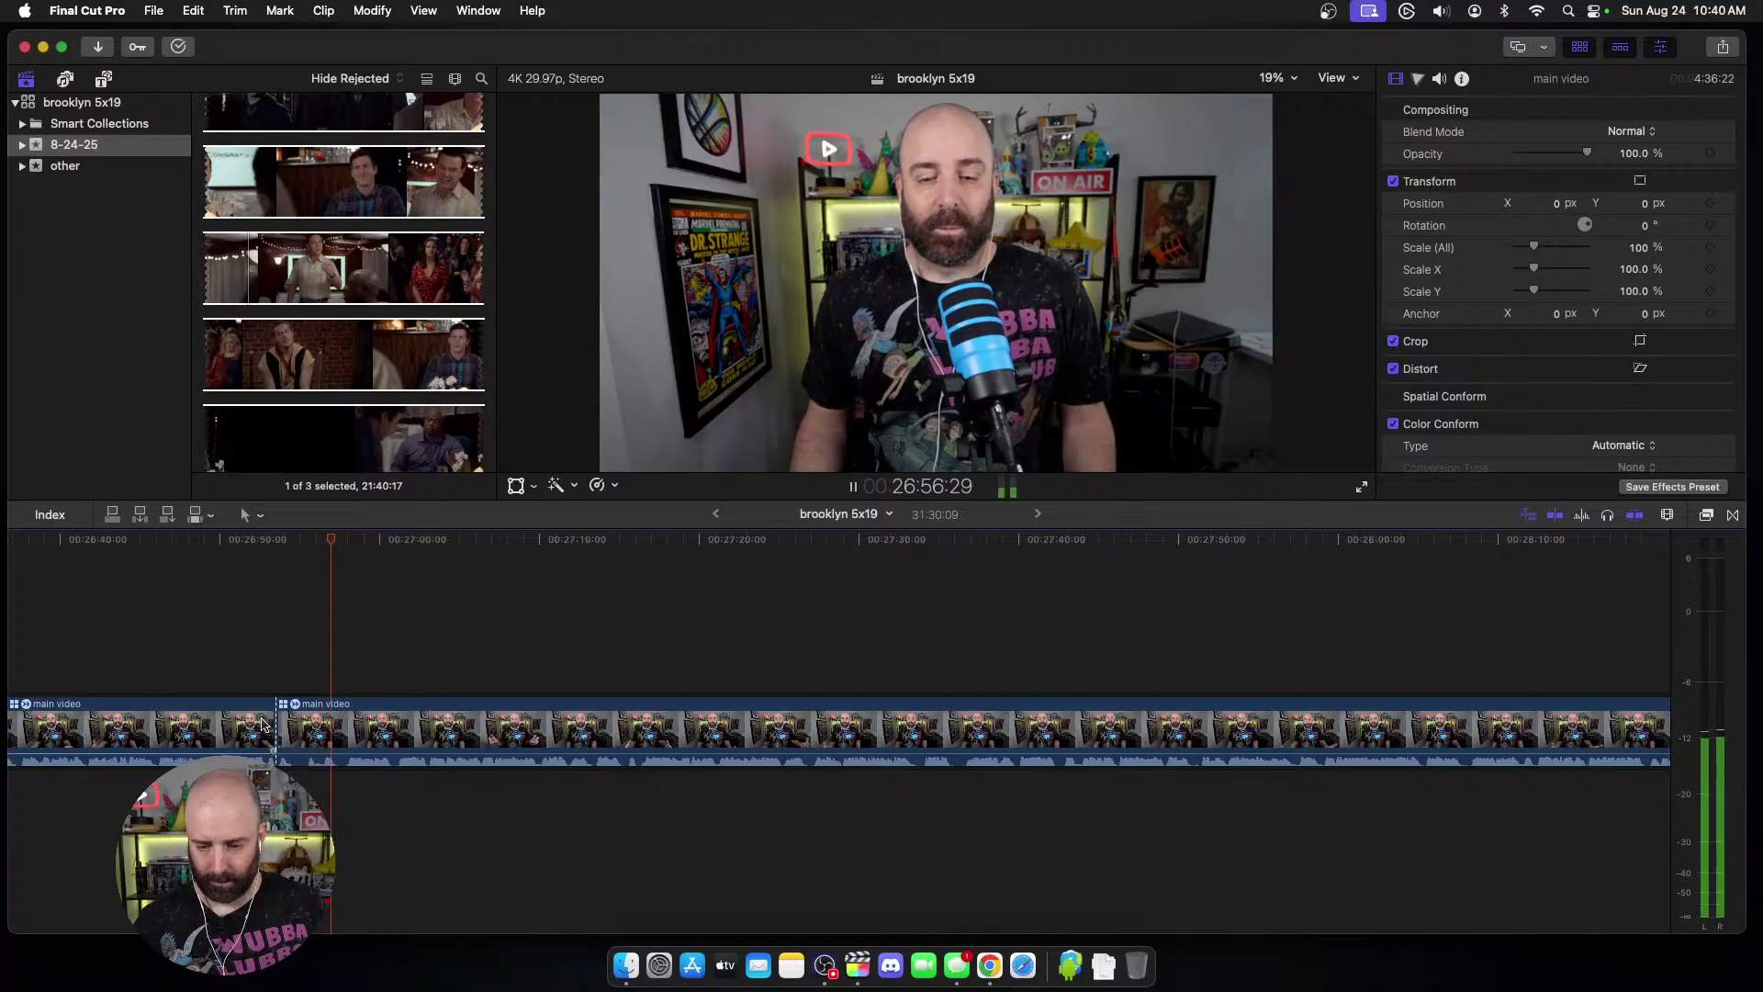
{"action": "key", "text": "alt+bracketleft"}
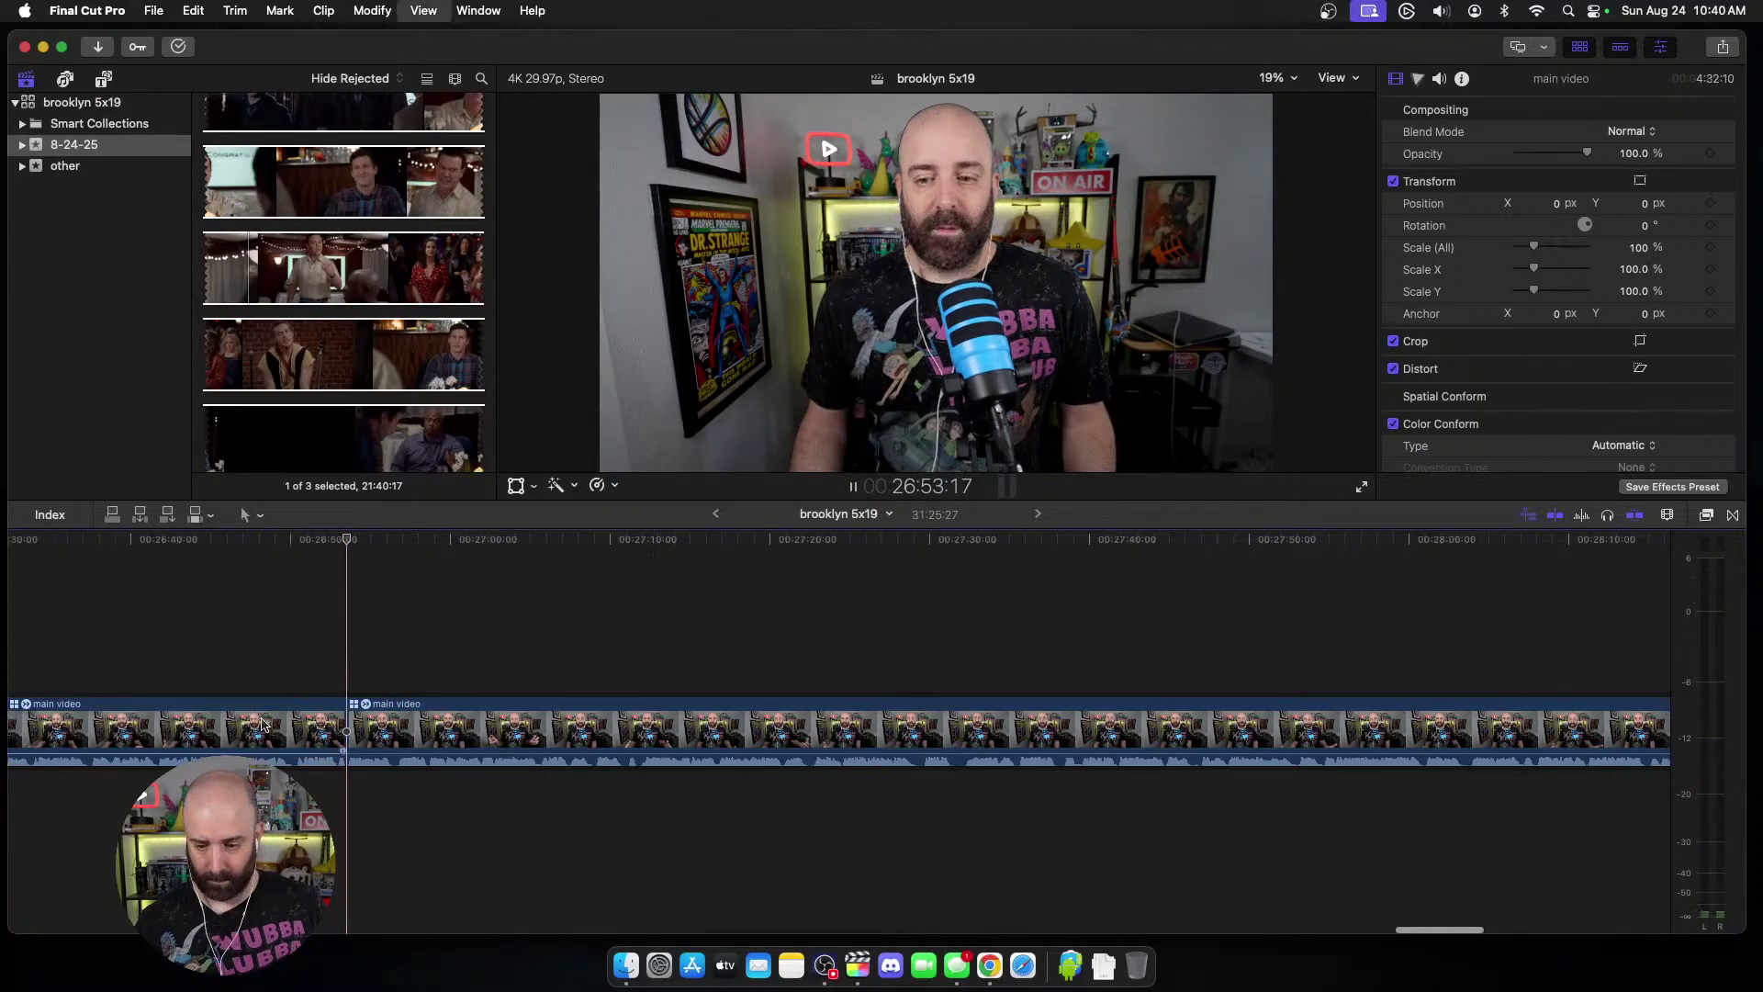
Step: Split the main video at about 27:31 and trim about 0.6 seconds off the start of the following section
{"action": "key", "text": "space"}
{"action": "scroll", "coordinate": [465, 651], "scroll_direction": "right", "scroll_amount": 3}
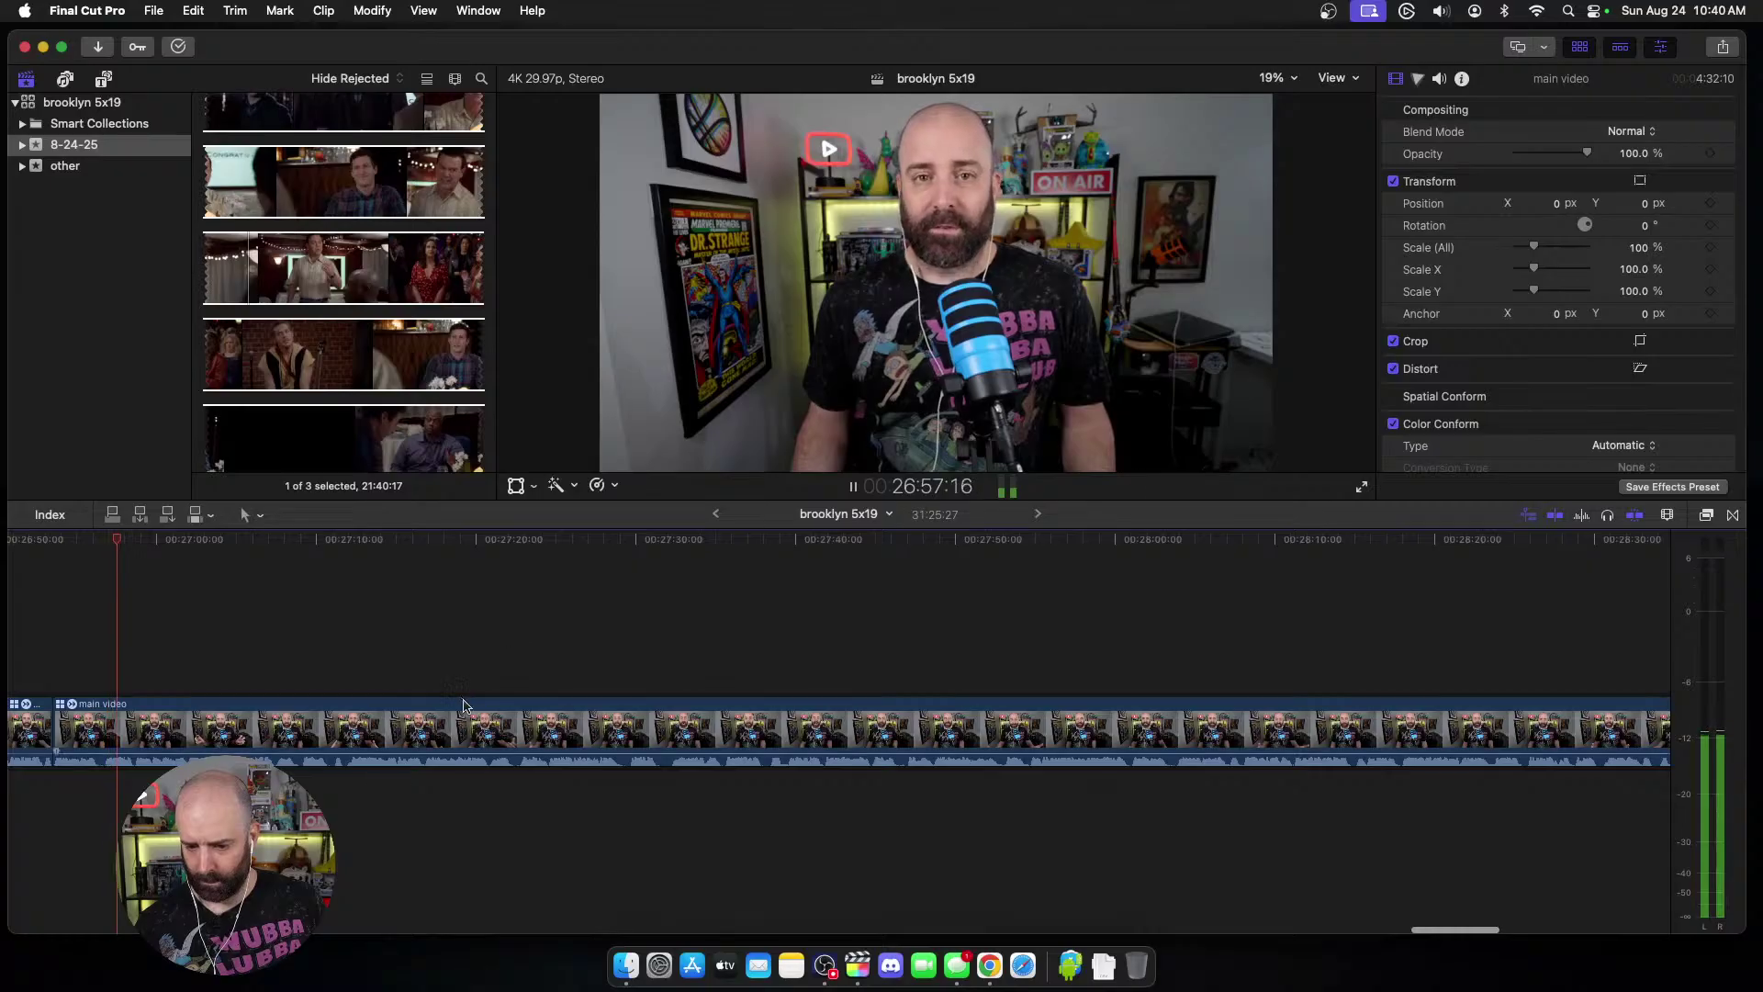
{"action": "key", "text": "space"}
{"action": "key", "text": "space"}
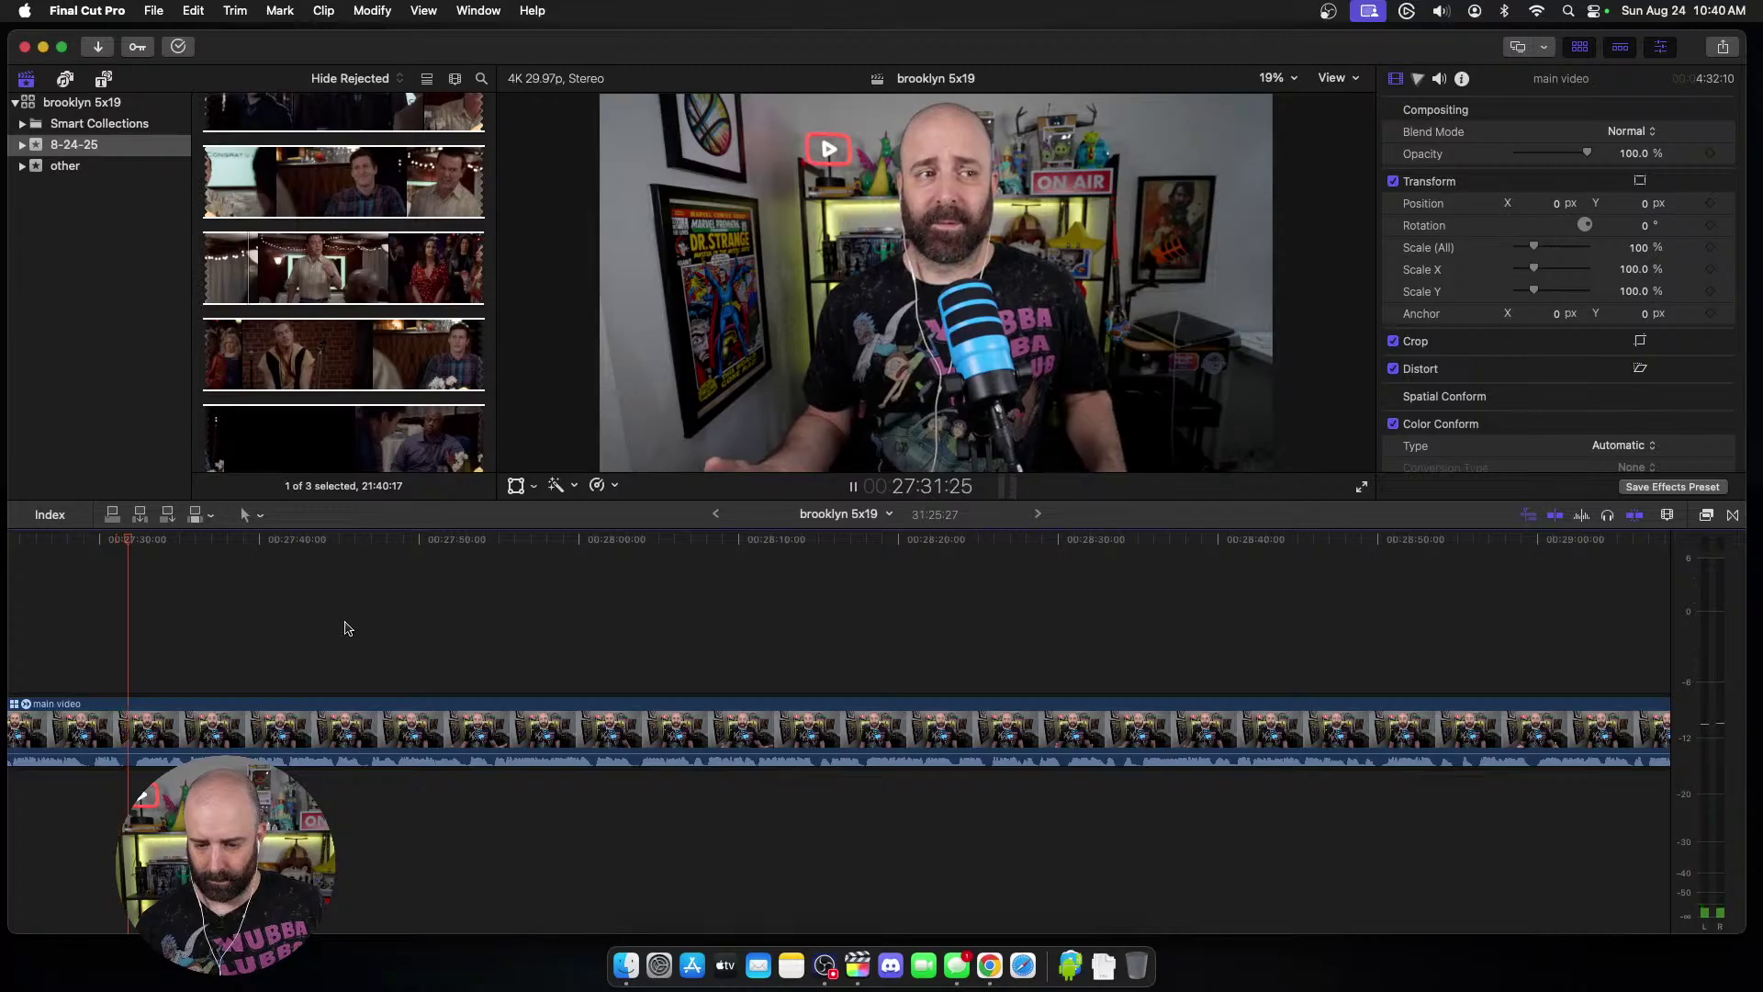
{"action": "key", "text": "space"}
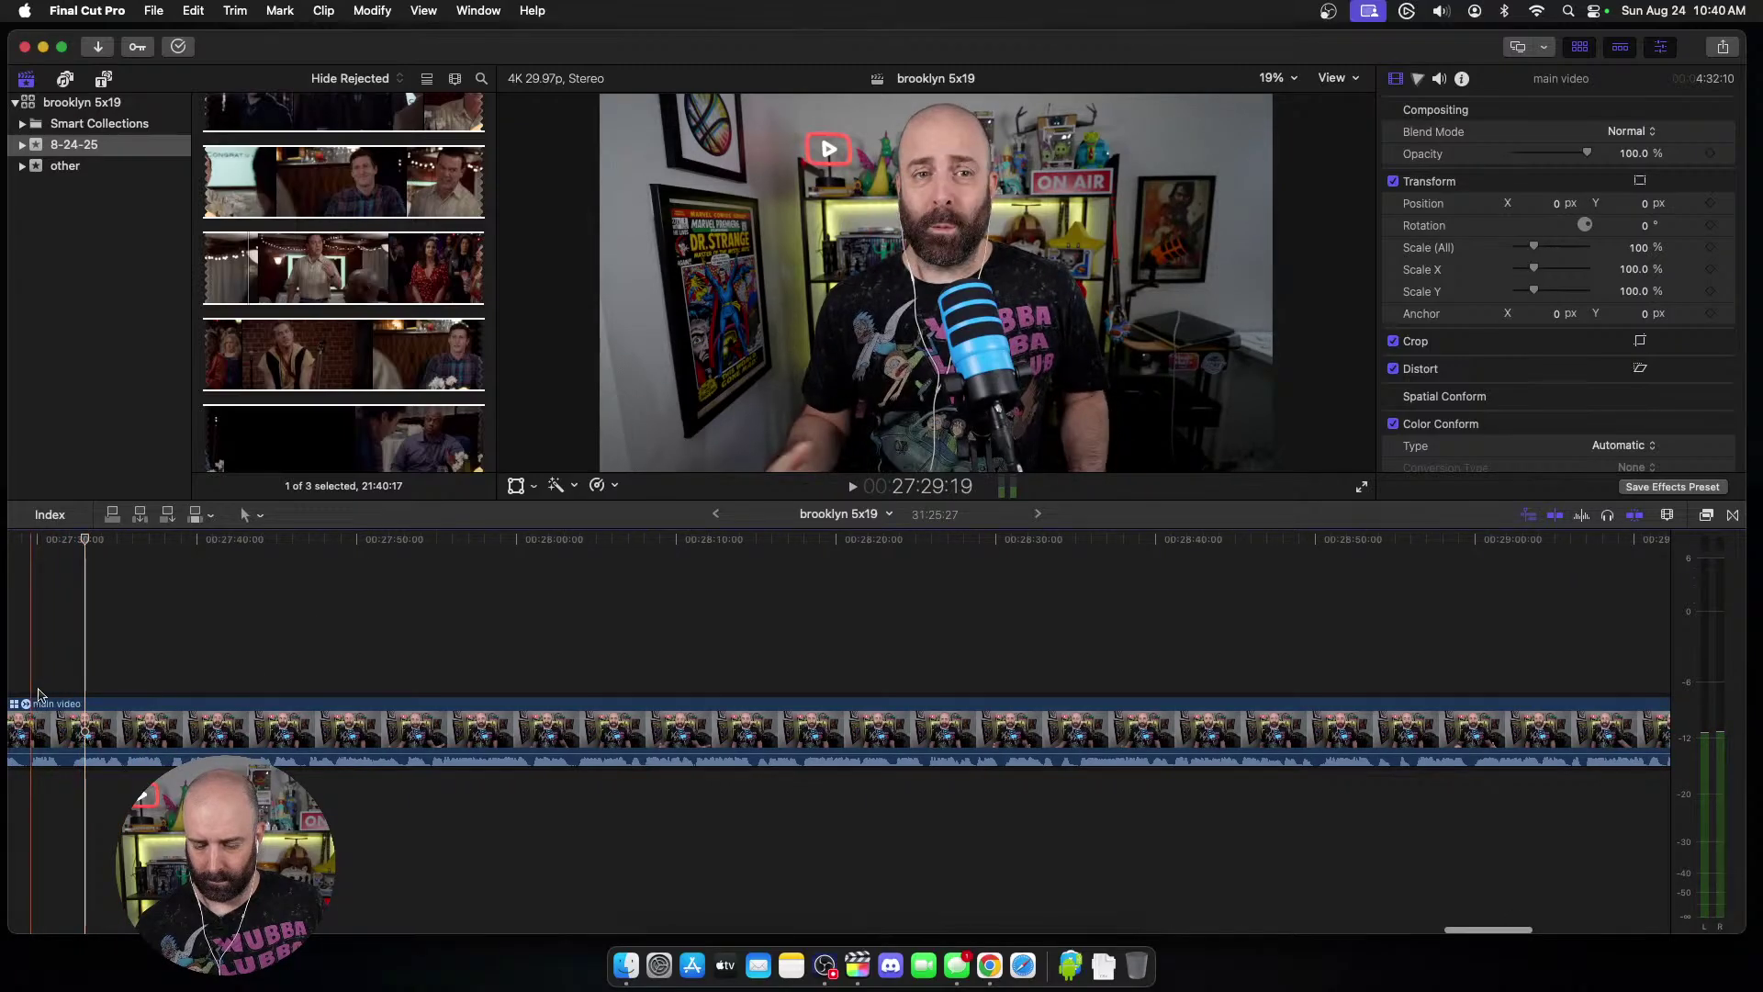
{"action": "key", "text": "space"}
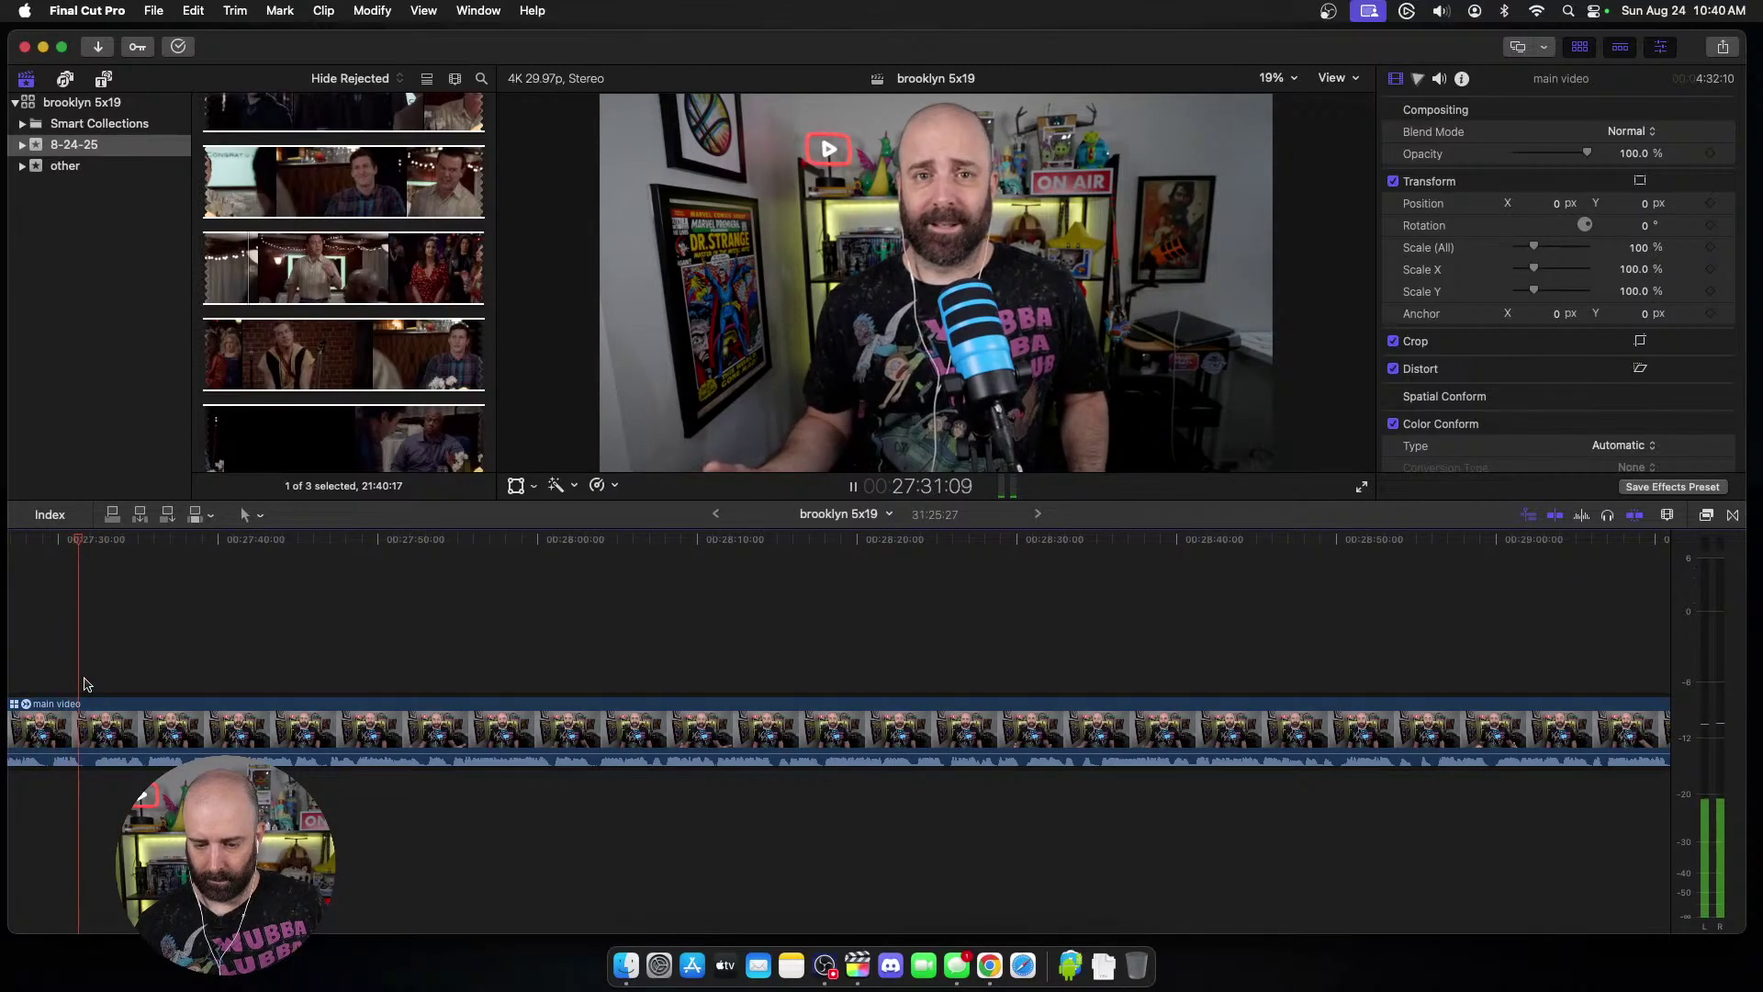
{"action": "key", "text": "space"}
{"action": "key", "text": "space"}
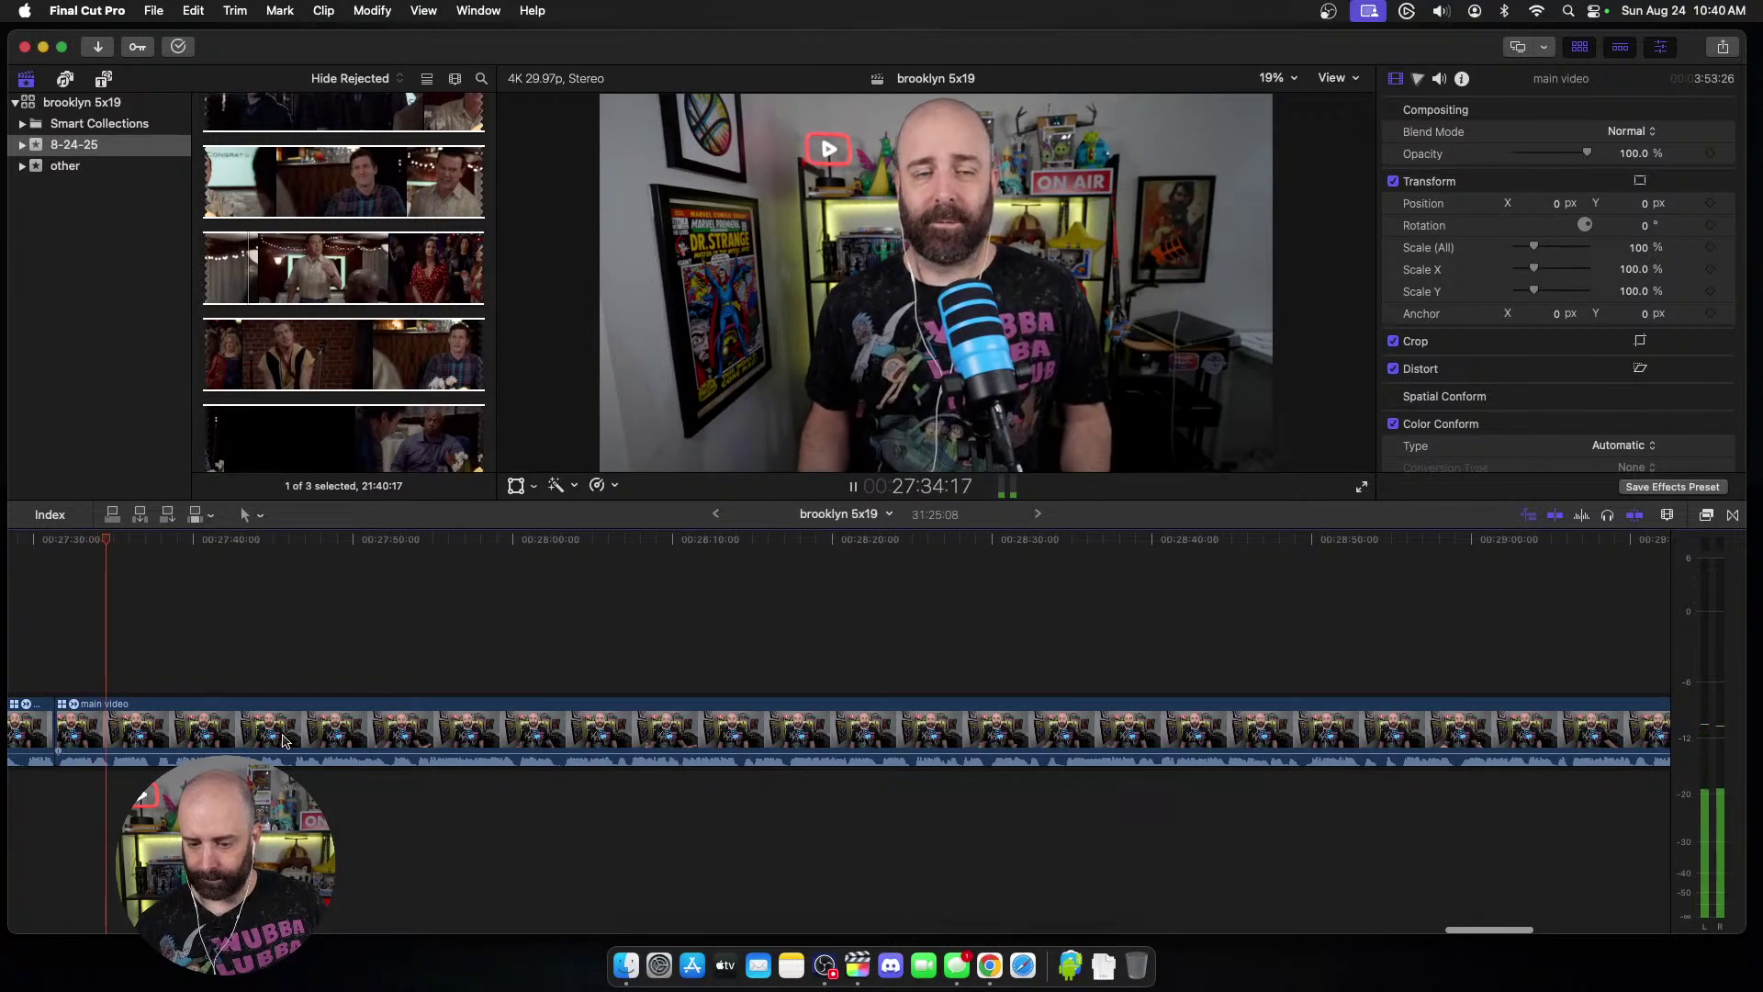
Step: Check the main video between the 27:31 cut and about 28:34 for further pauses
{"action": "key", "text": "space"}
{"action": "left_click", "coordinate": [297, 665]}
{"action": "scroll", "coordinate": [297, 665], "scroll_direction": "right", "scroll_amount": 5}
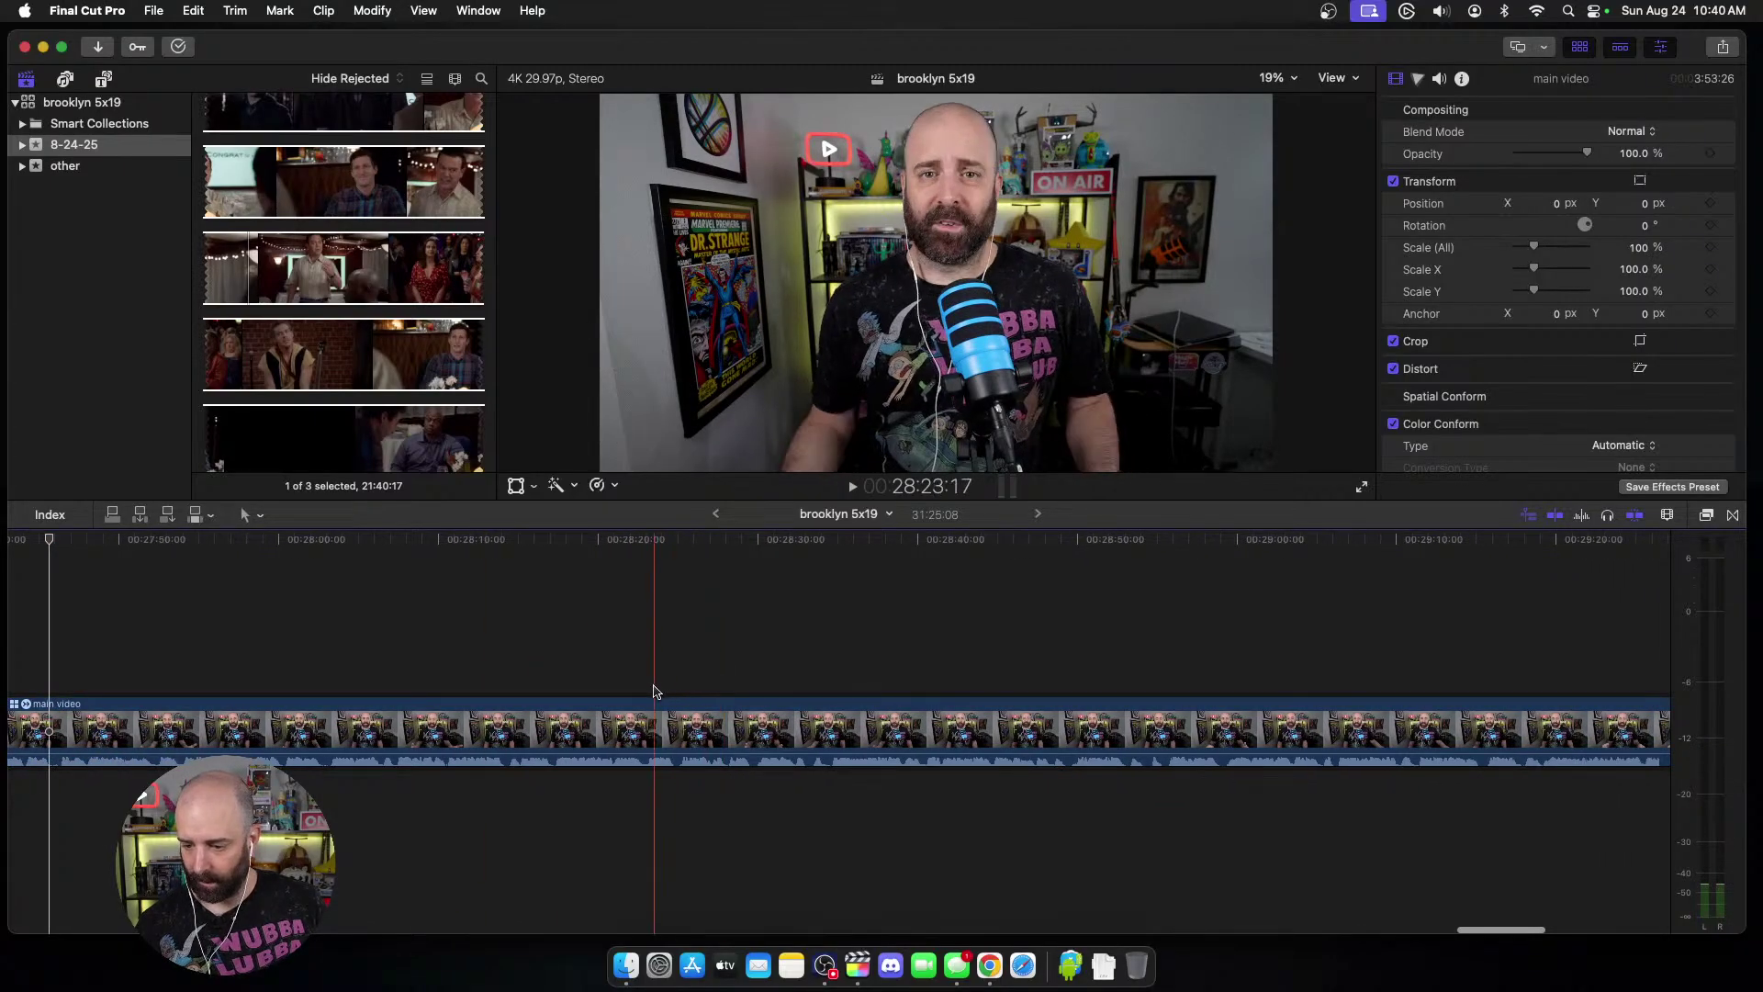
{"action": "key", "text": "space"}
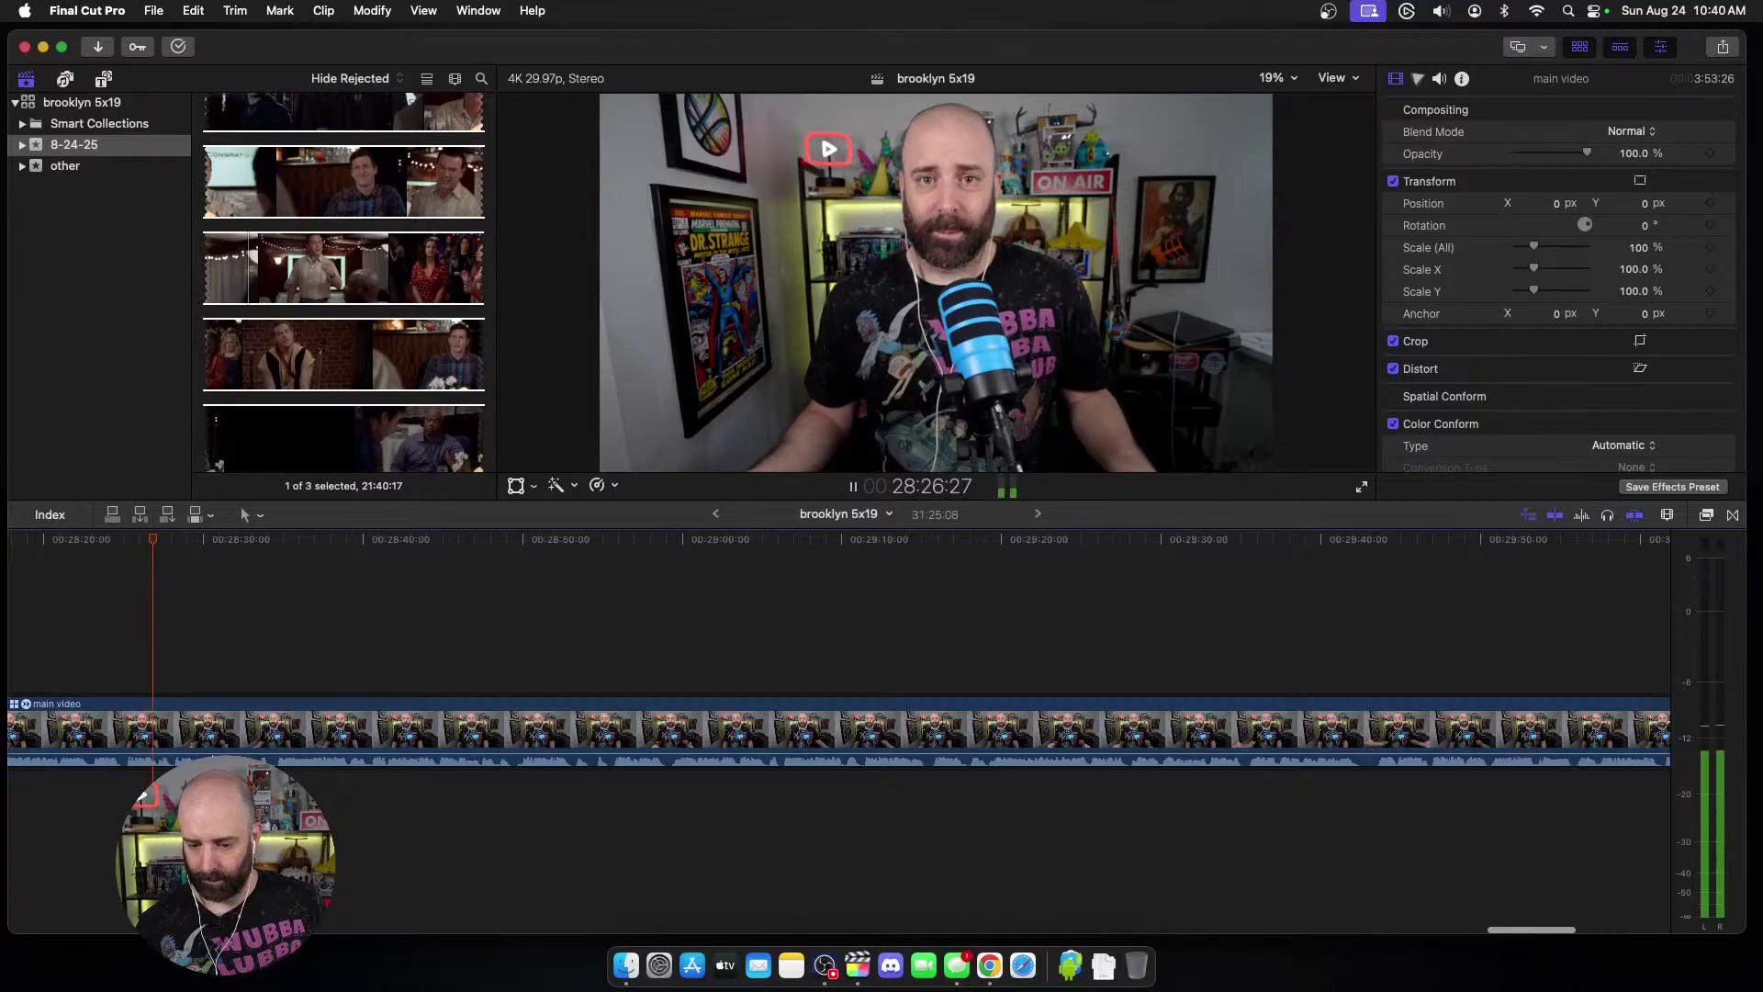
{"action": "key", "text": "space"}
{"action": "key", "text": "space"}
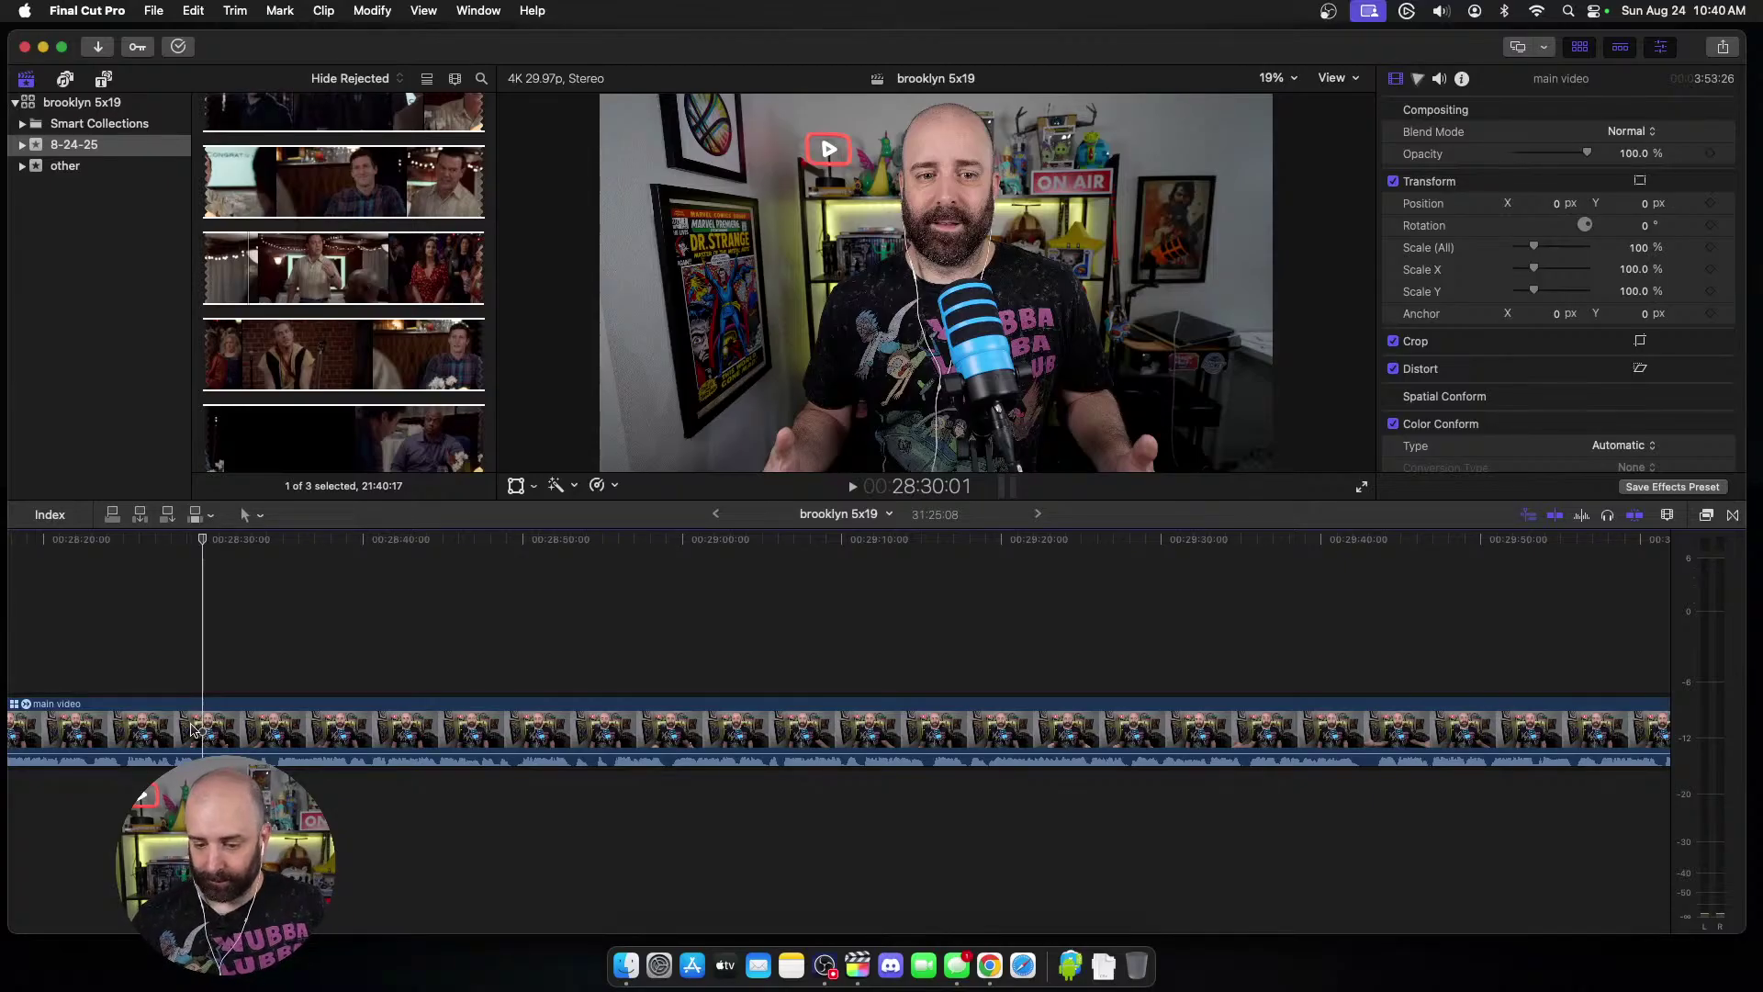
{"action": "left_click", "coordinate": [207, 730]}
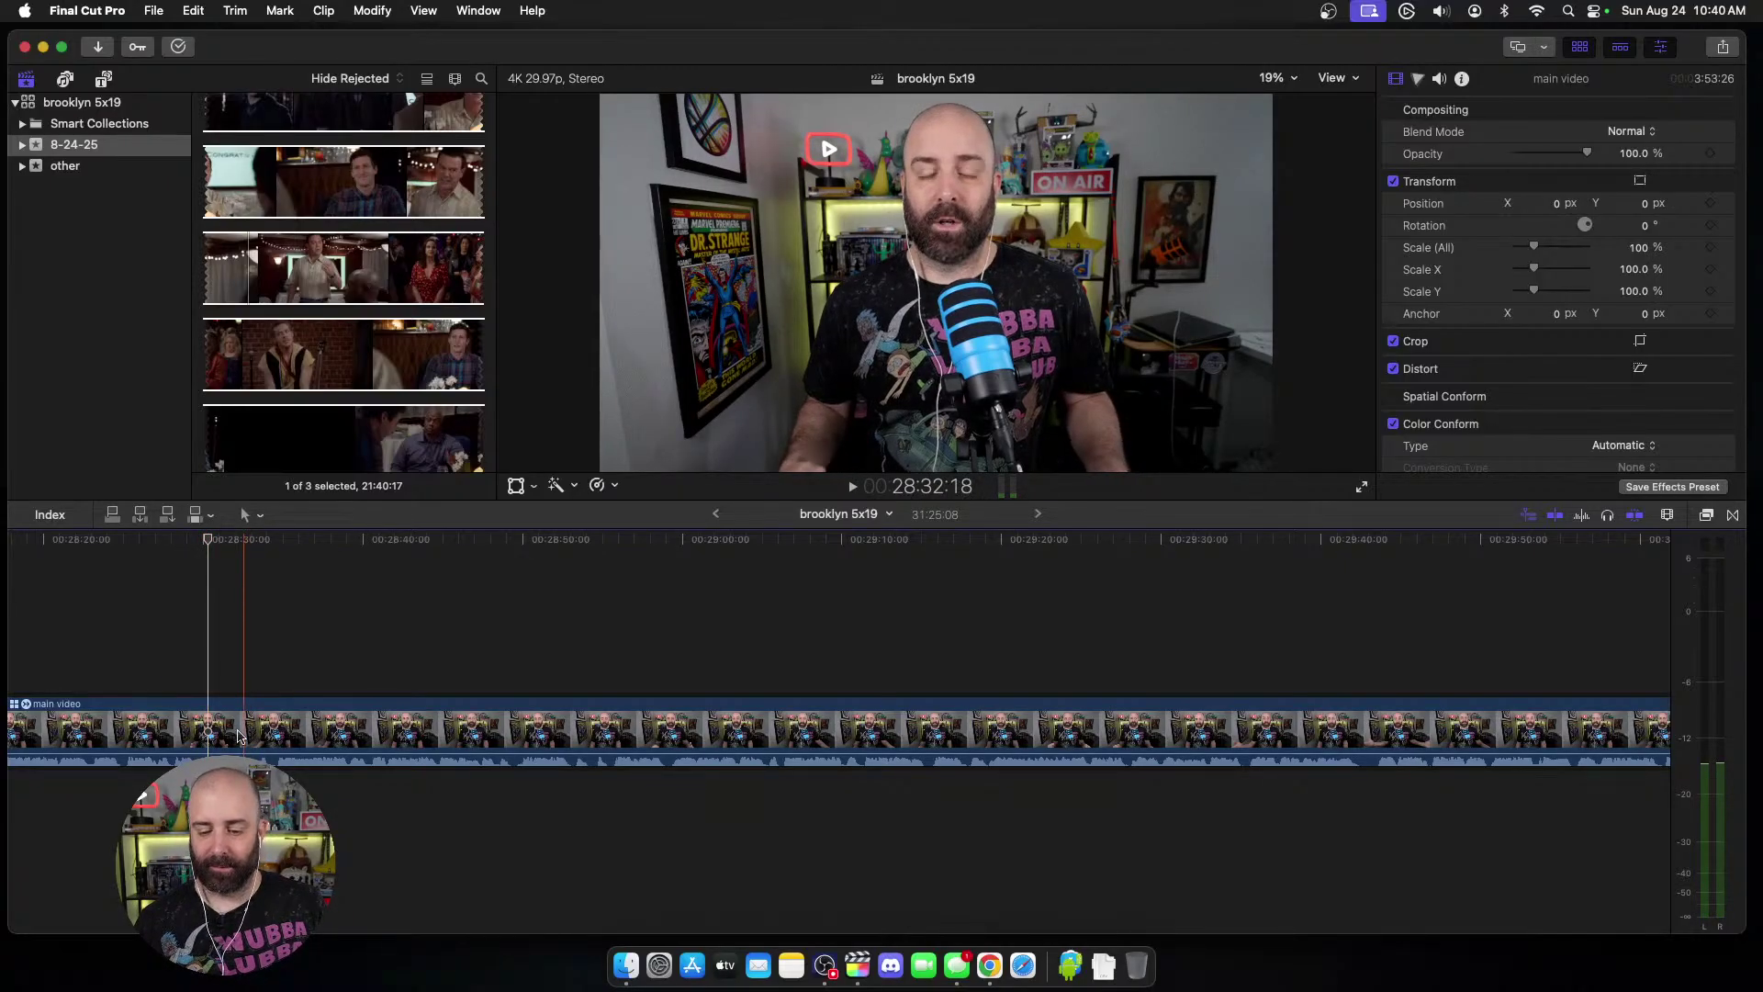
{"action": "key", "text": "space"}
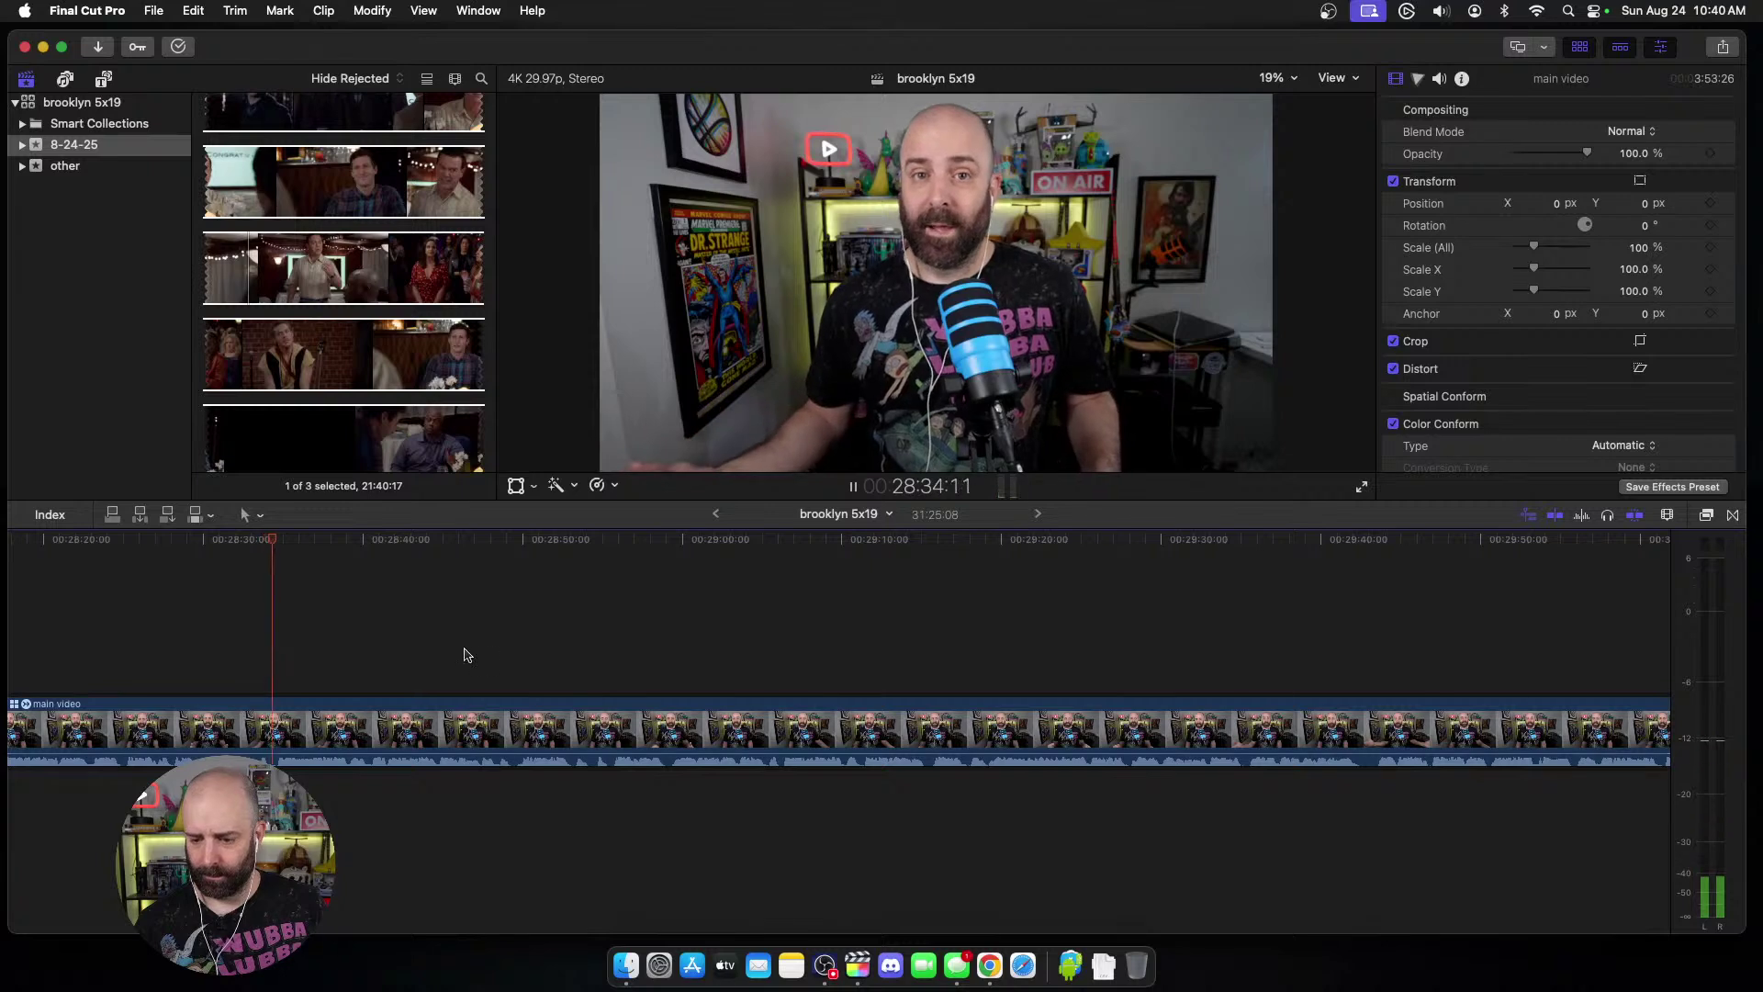
Step: Split the main video at 28:53:02 and trim about 1.5 seconds off the start of the following section
{"action": "scroll", "coordinate": [466, 655], "scroll_direction": "right", "scroll_amount": 5}
{"action": "key", "text": "space"}
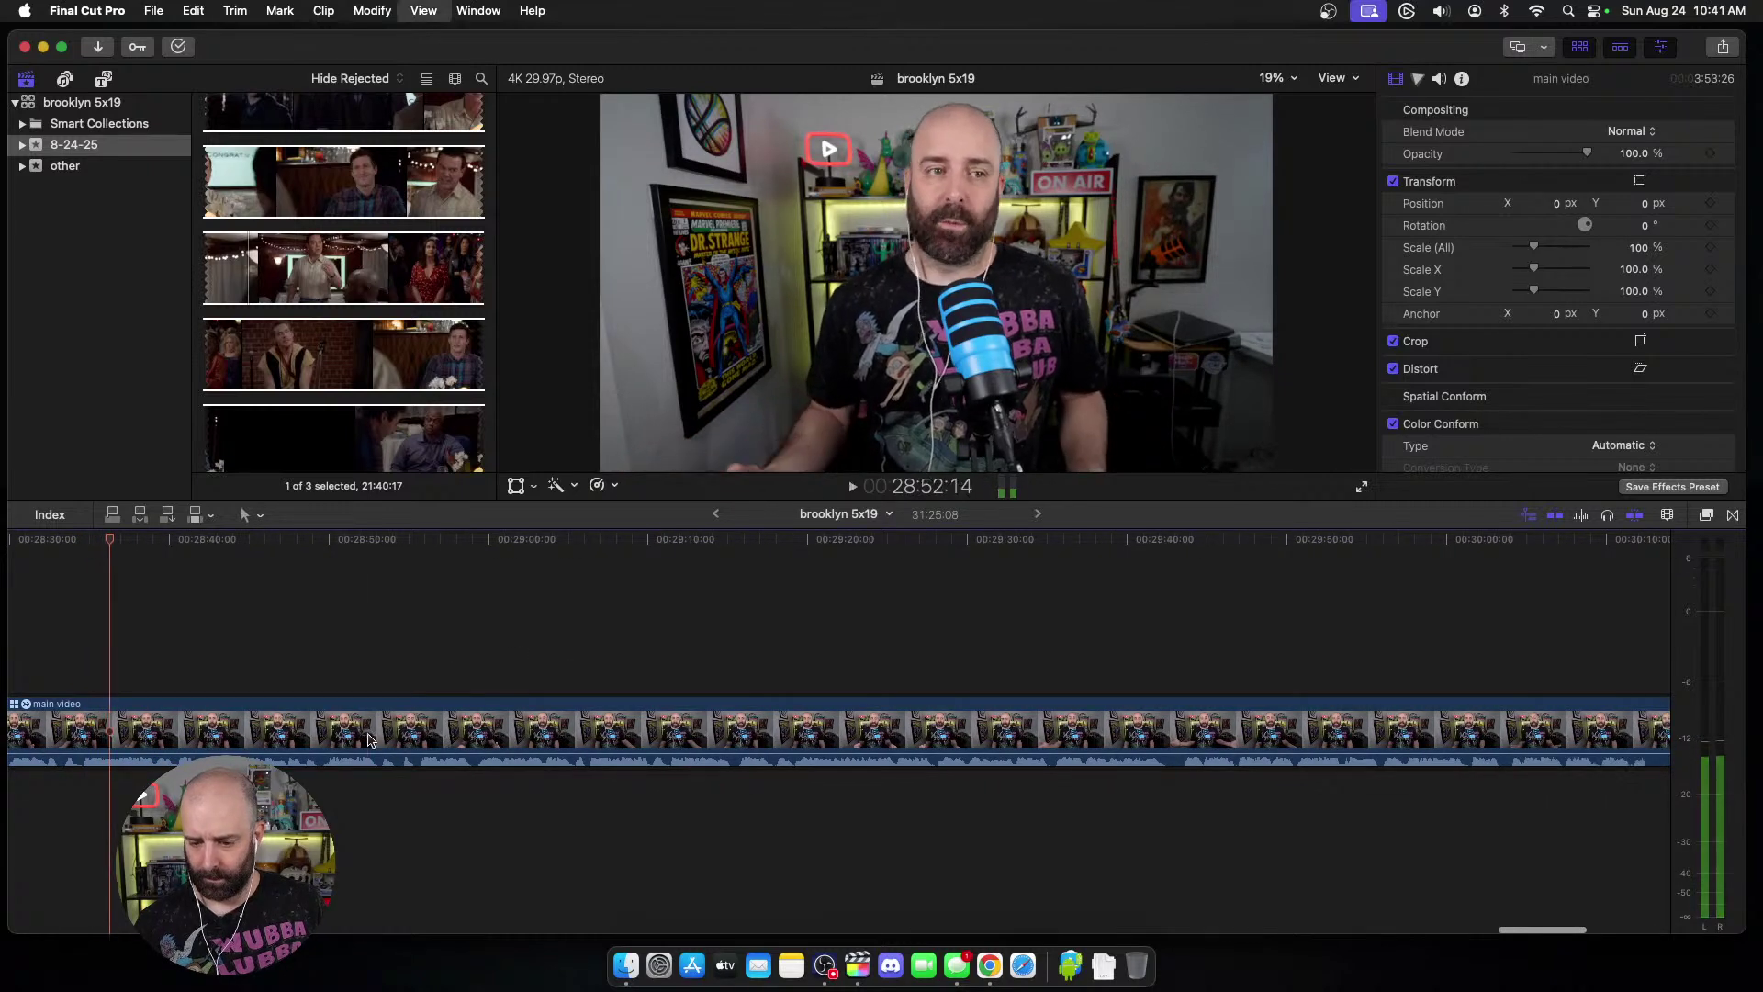
{"action": "left_click", "coordinate": [356, 726]}
{"action": "key", "text": "space"}
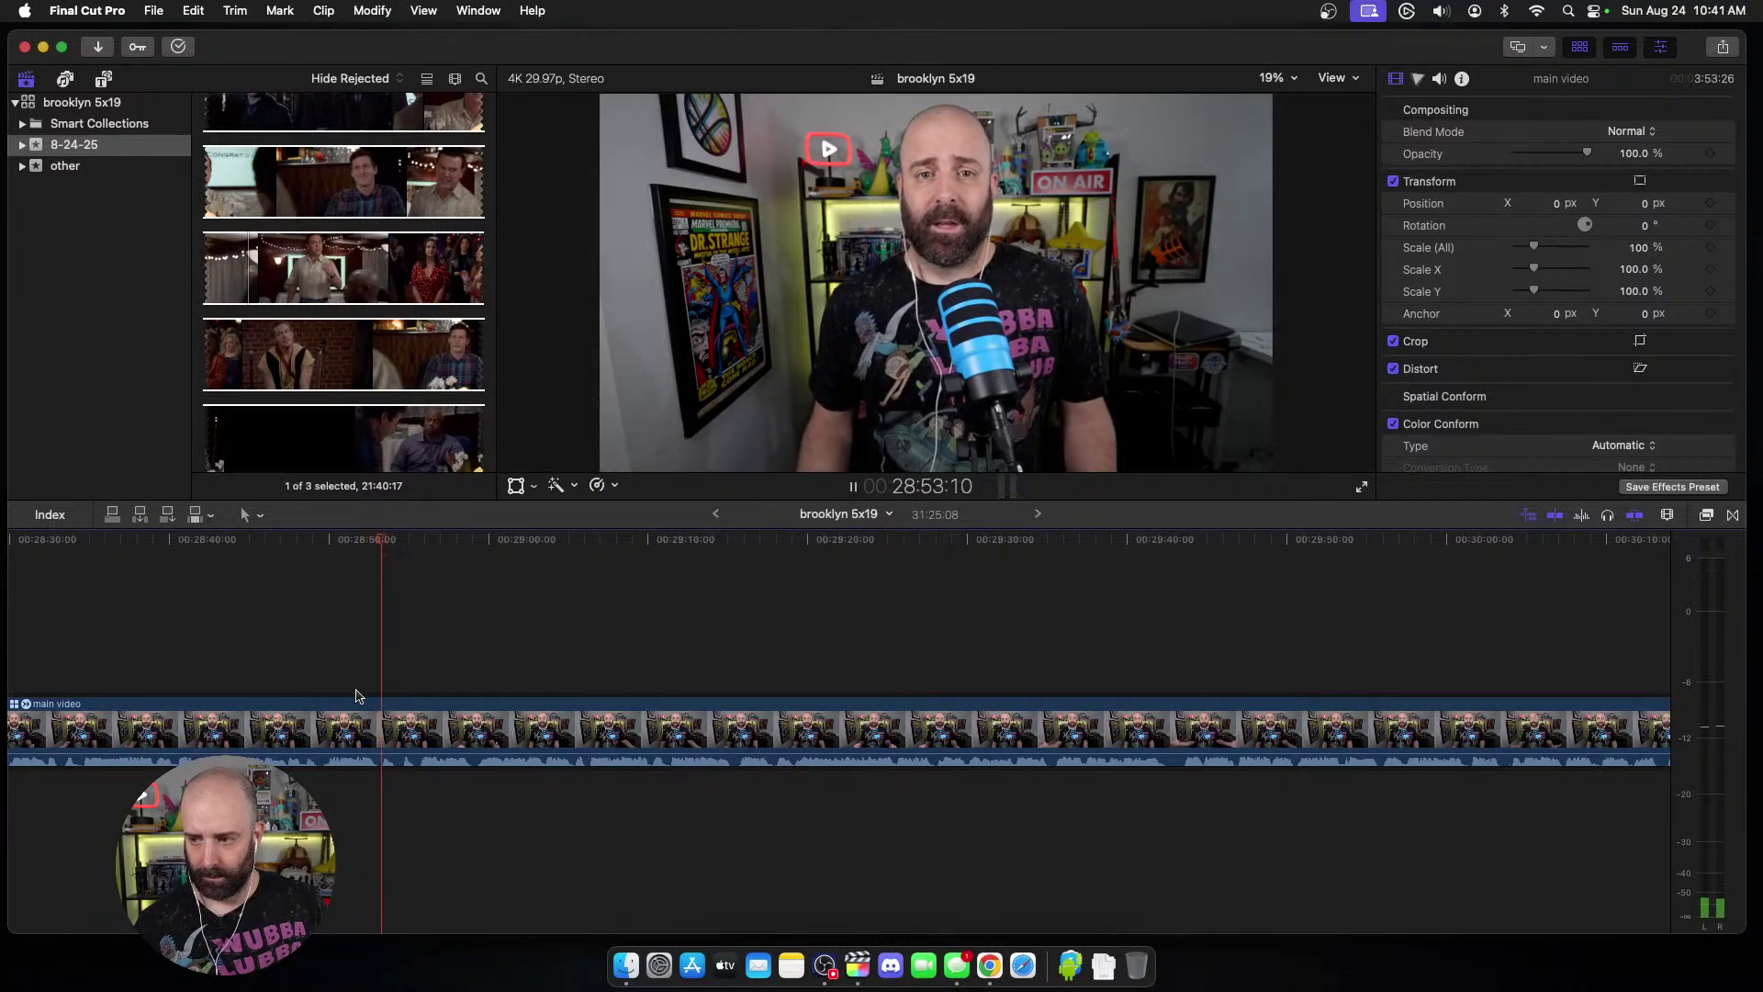
{"action": "scroll", "coordinate": [358, 695], "scroll_direction": "right", "scroll_amount": 3}
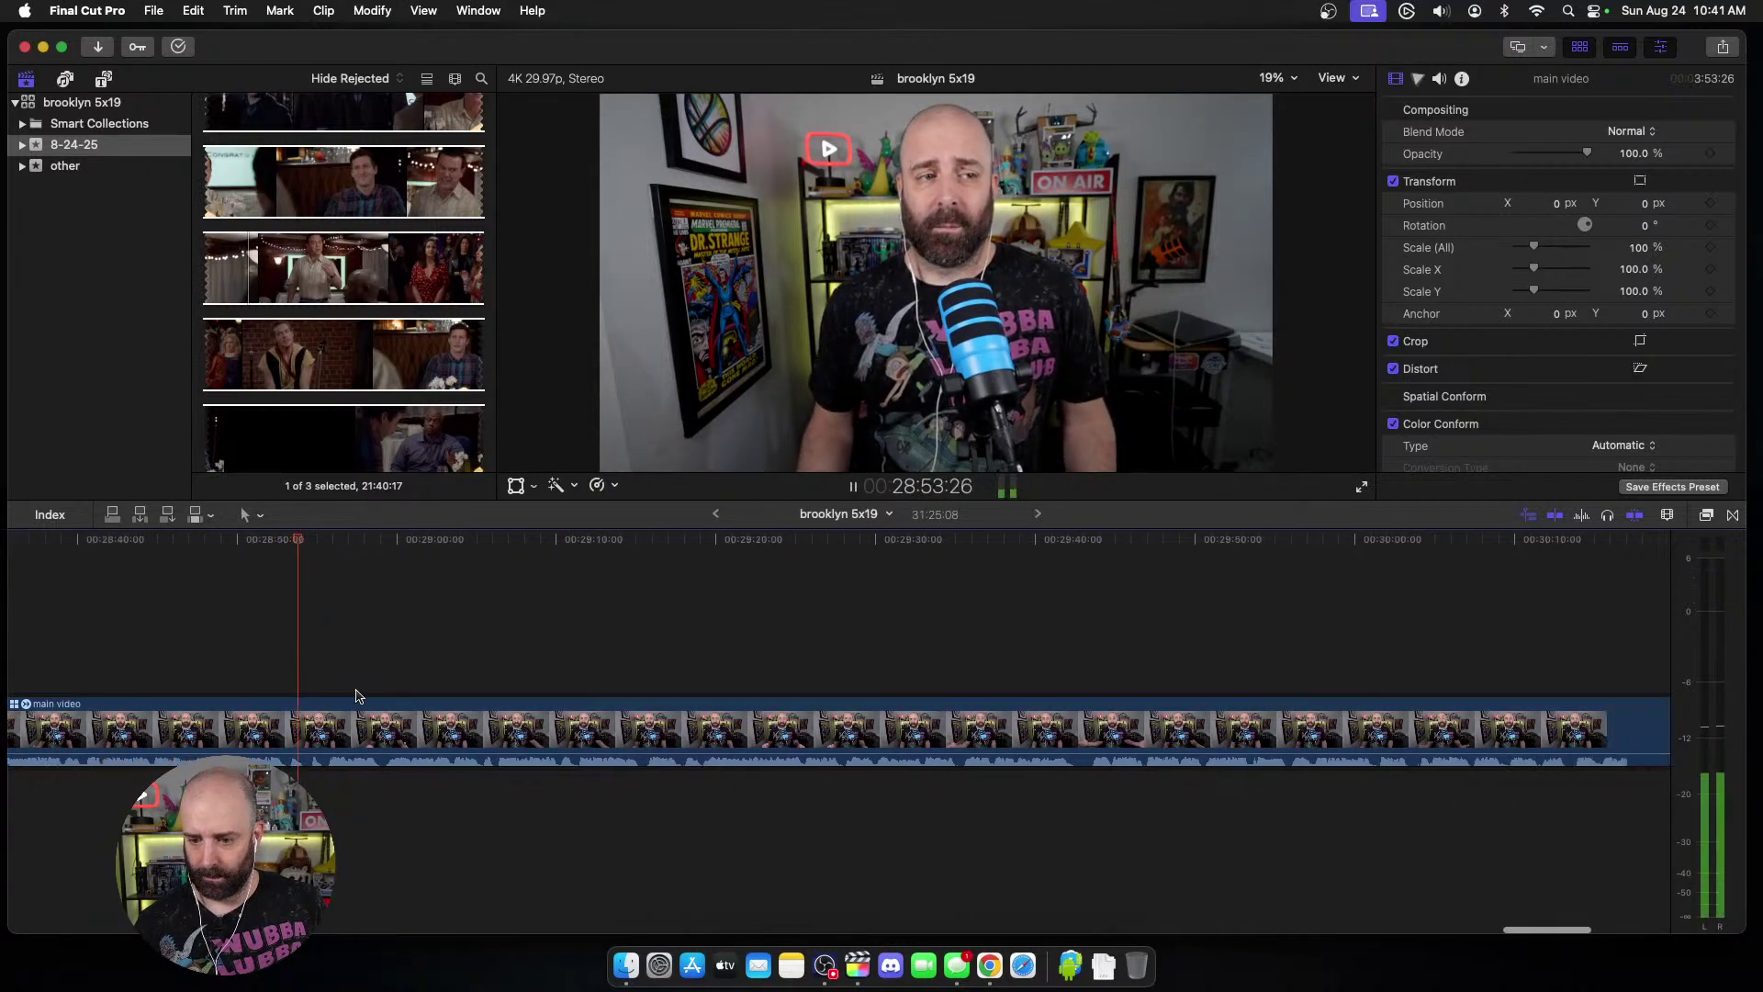
{"action": "key", "text": "space"}
{"action": "left_click", "coordinate": [186, 730]}
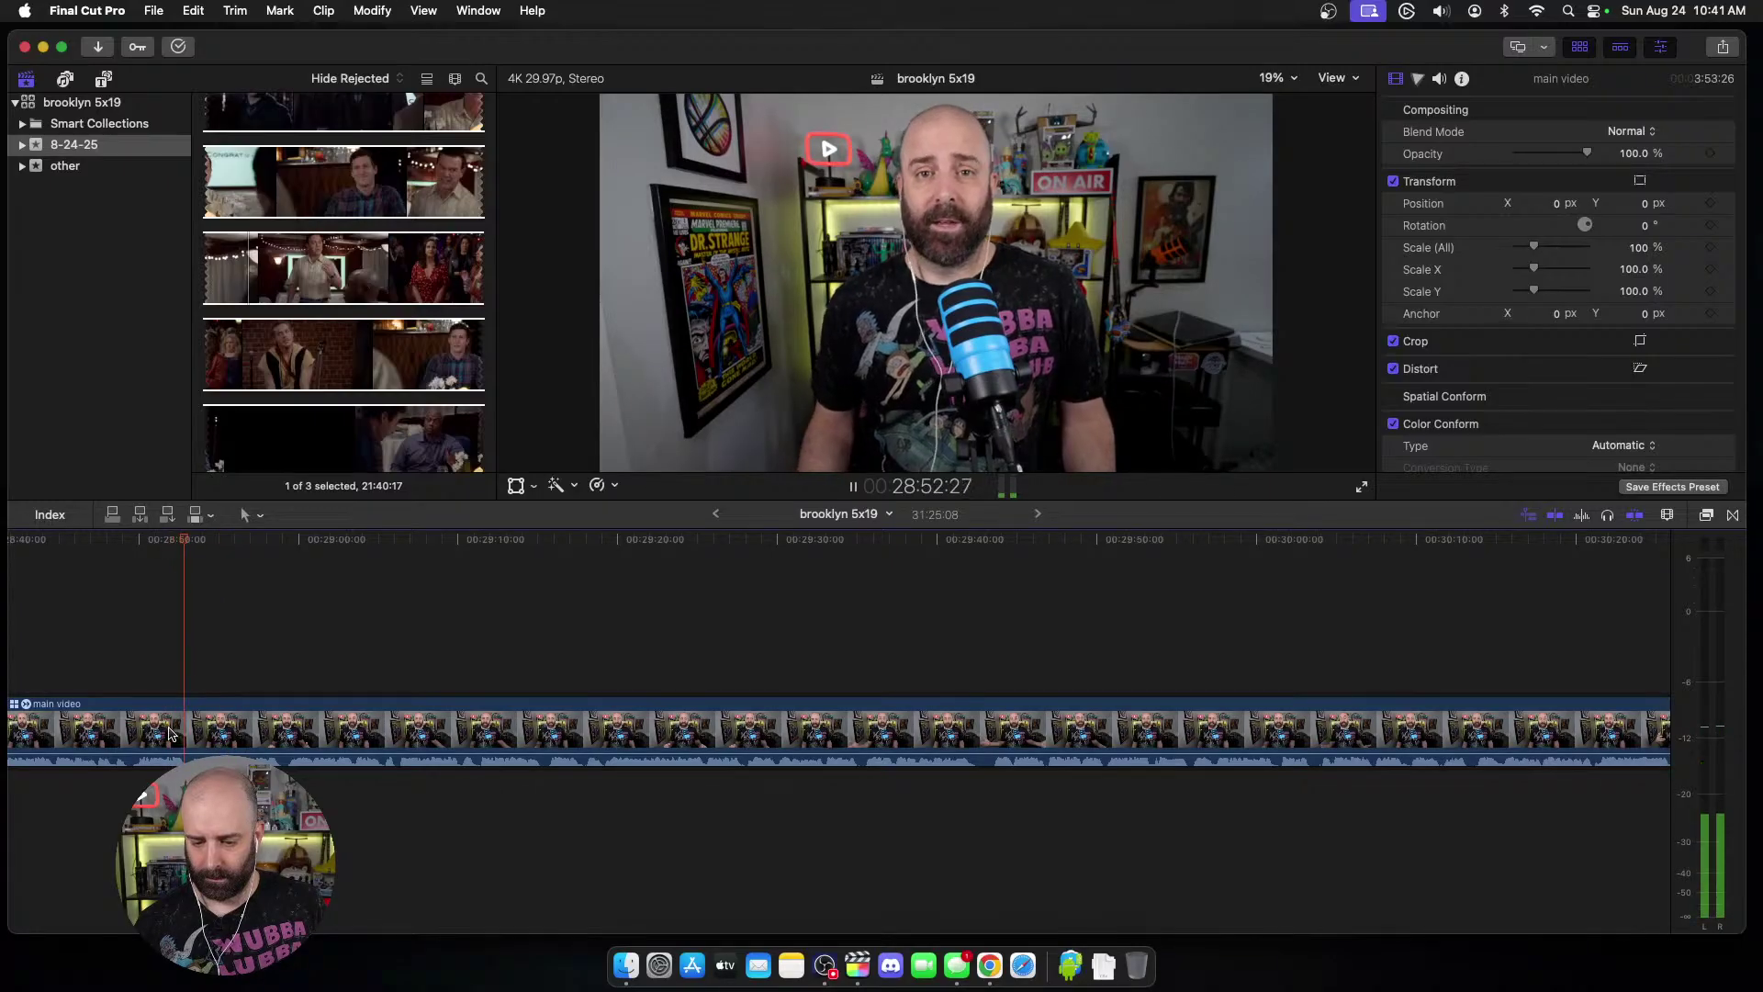
{"action": "key", "text": "space"}
{"action": "key", "text": "cmd+b"}
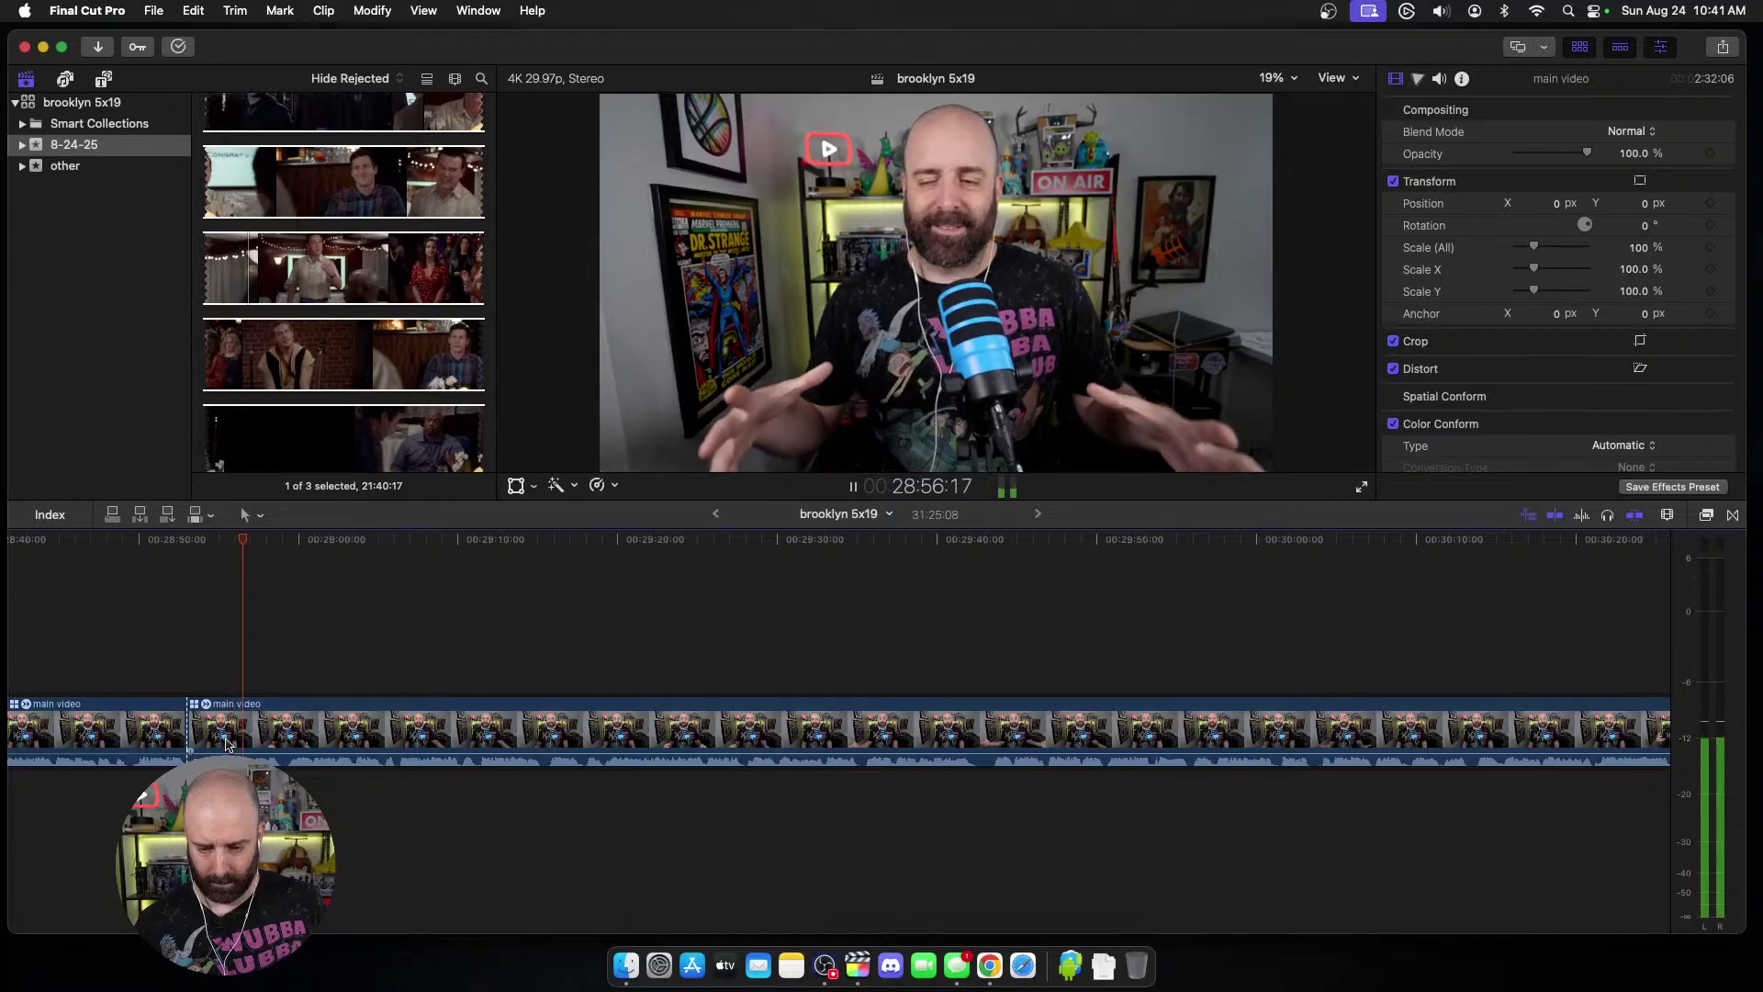
{"action": "key", "text": "space"}
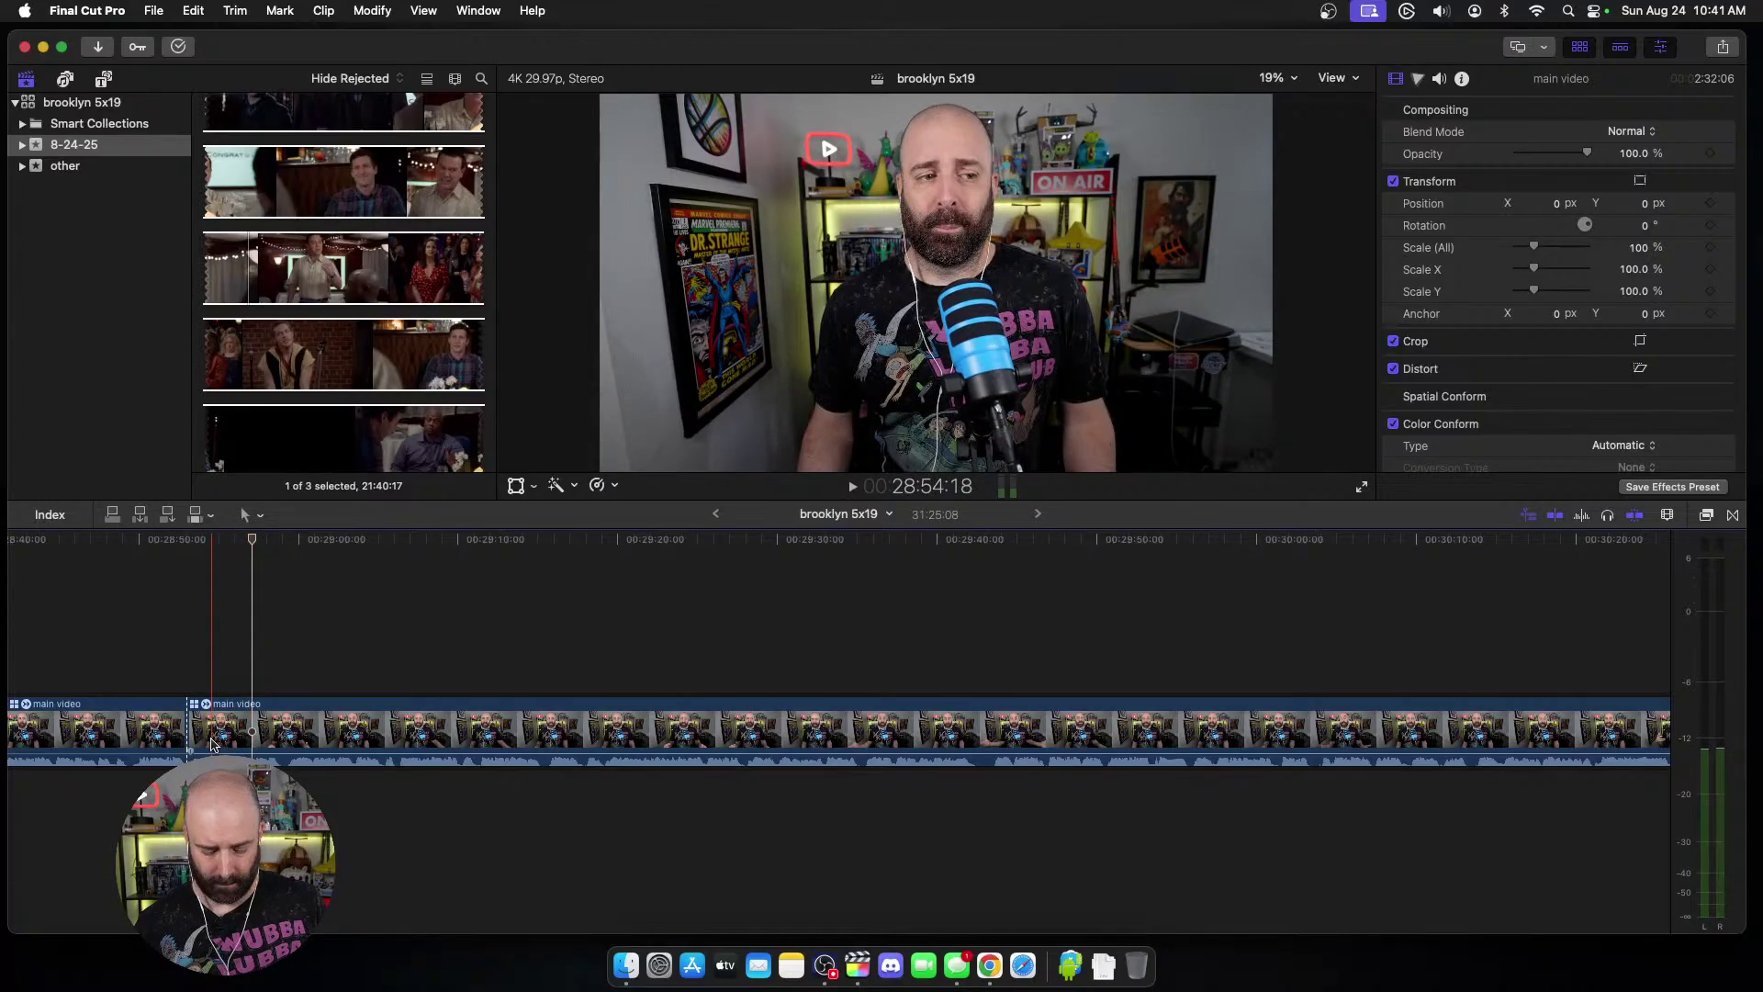
{"action": "left_click", "coordinate": [212, 744]}
{"action": "key", "text": "space"}
Step: Split the main video at 29:40:19 and trim about 1.4 seconds off the start of the following section
{"action": "scroll", "coordinate": [343, 659], "scroll_direction": "right", "scroll_amount": 3}
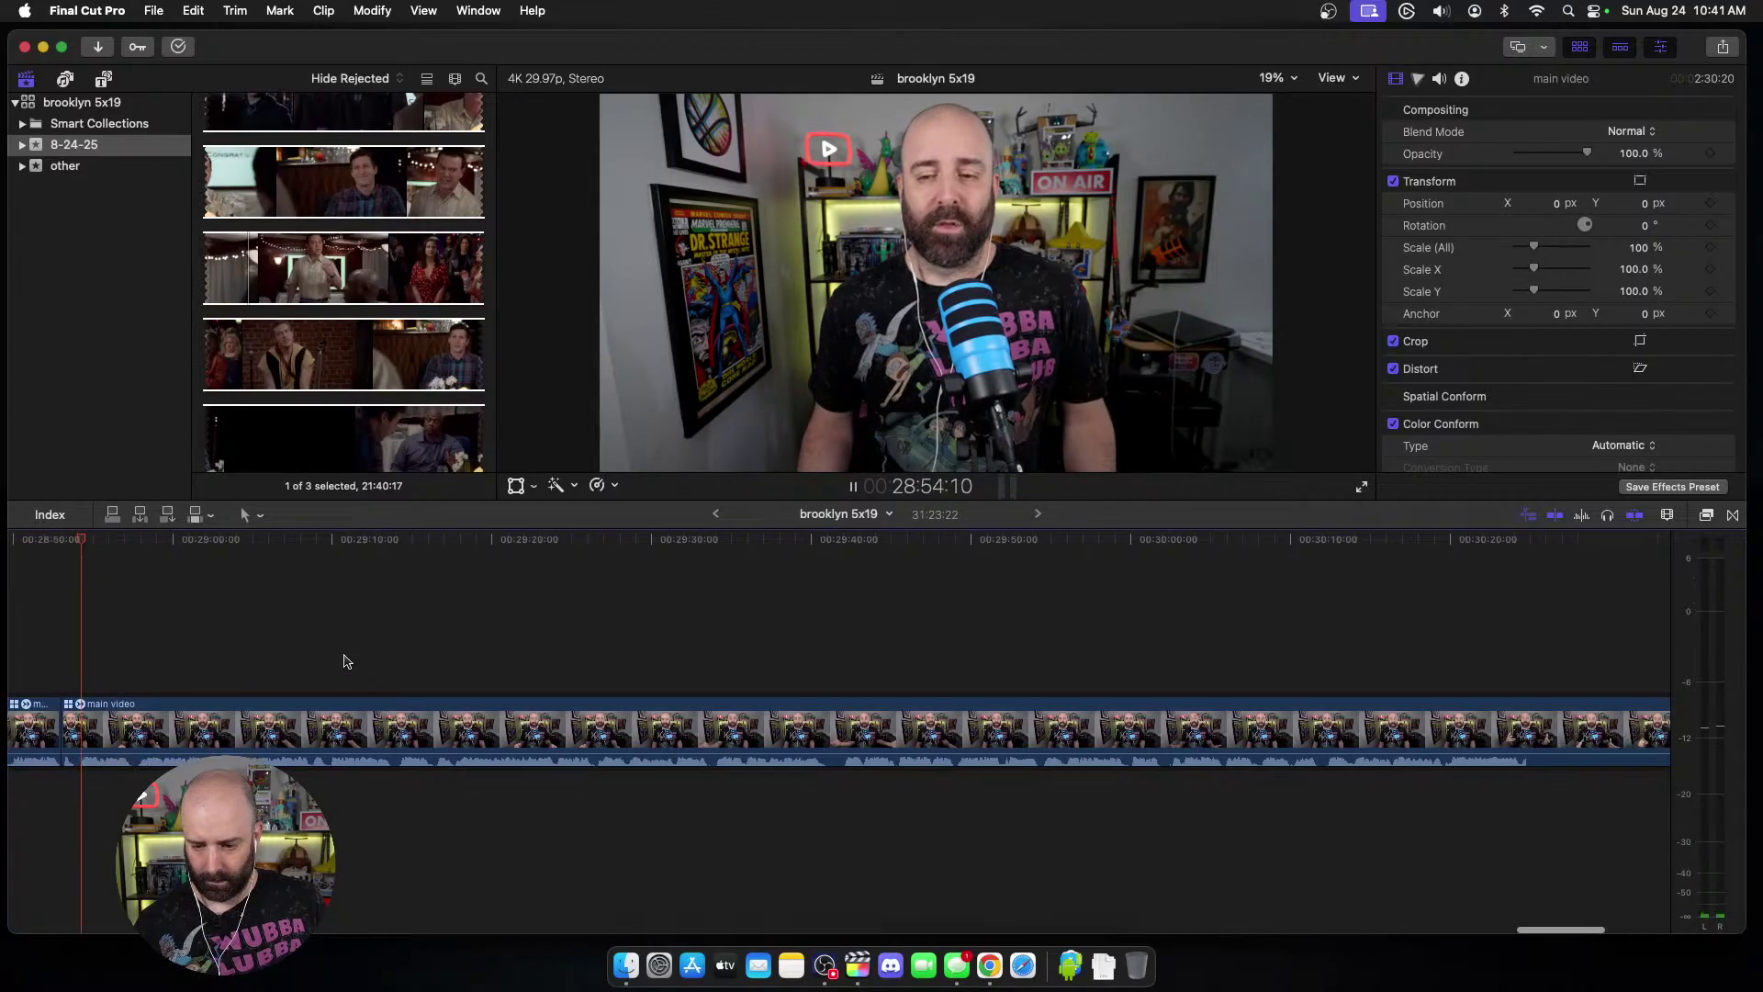
{"action": "scroll", "coordinate": [344, 661], "scroll_direction": "right", "scroll_amount": 5}
{"action": "key", "text": "space"}
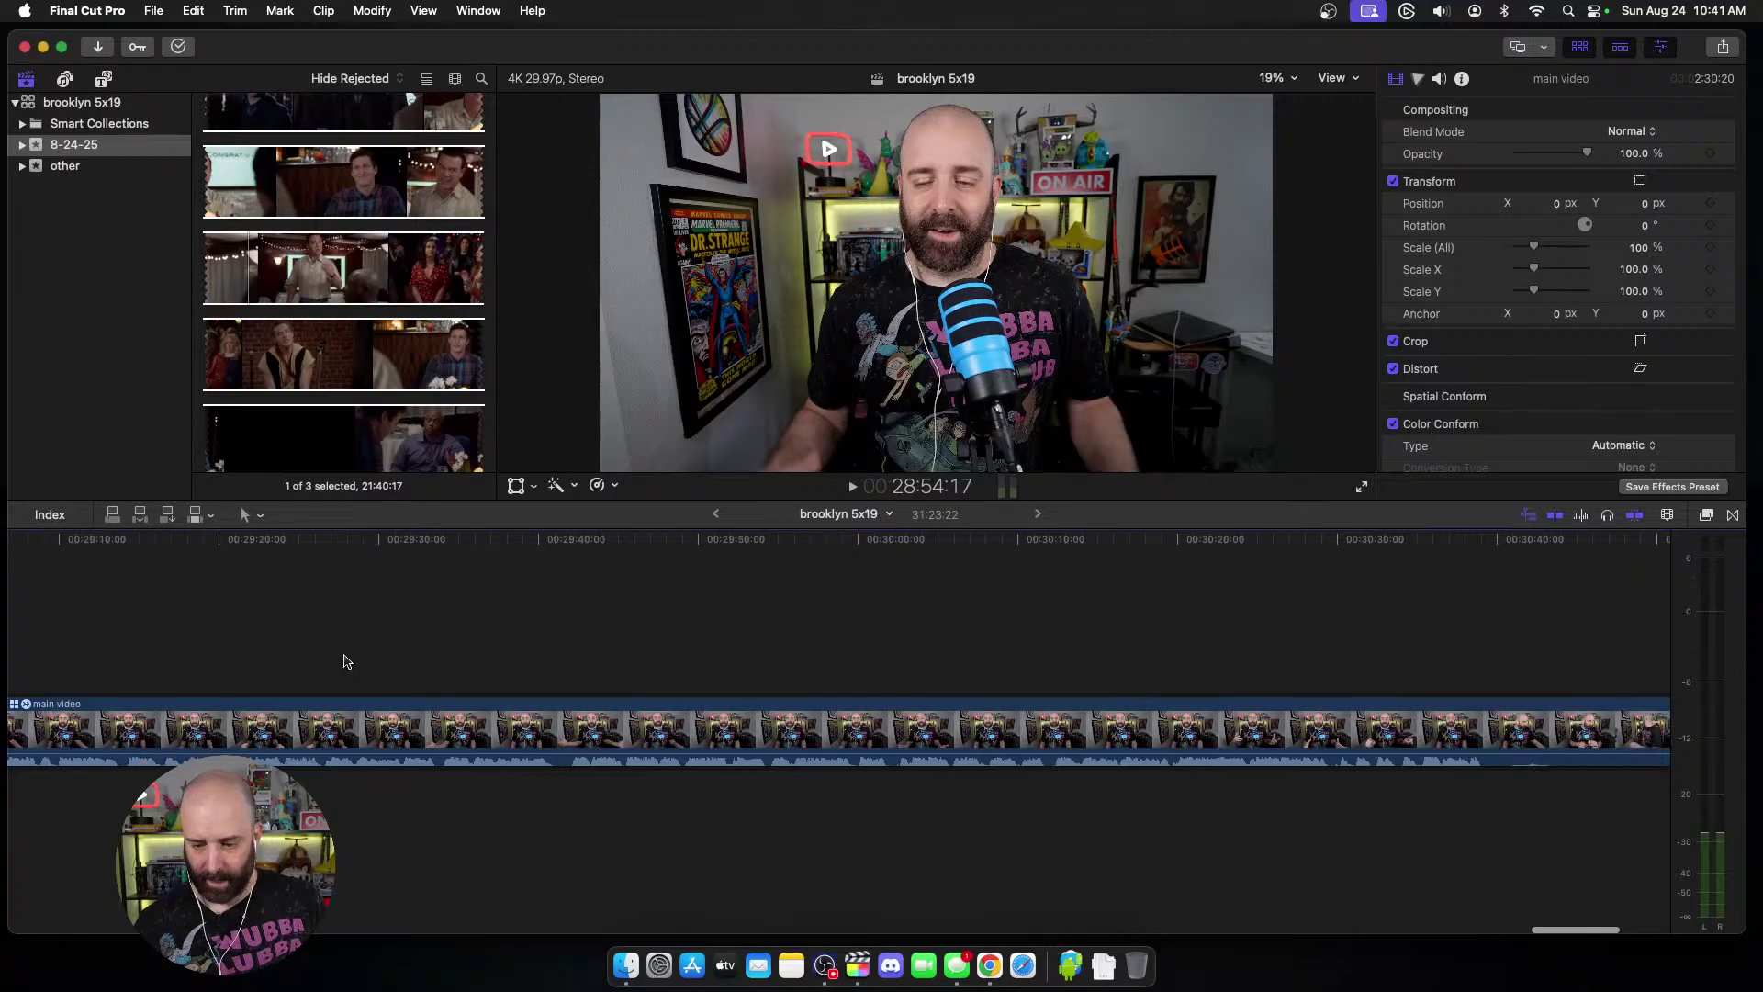
{"action": "left_click", "coordinate": [112, 705]}
{"action": "key", "text": "space"}
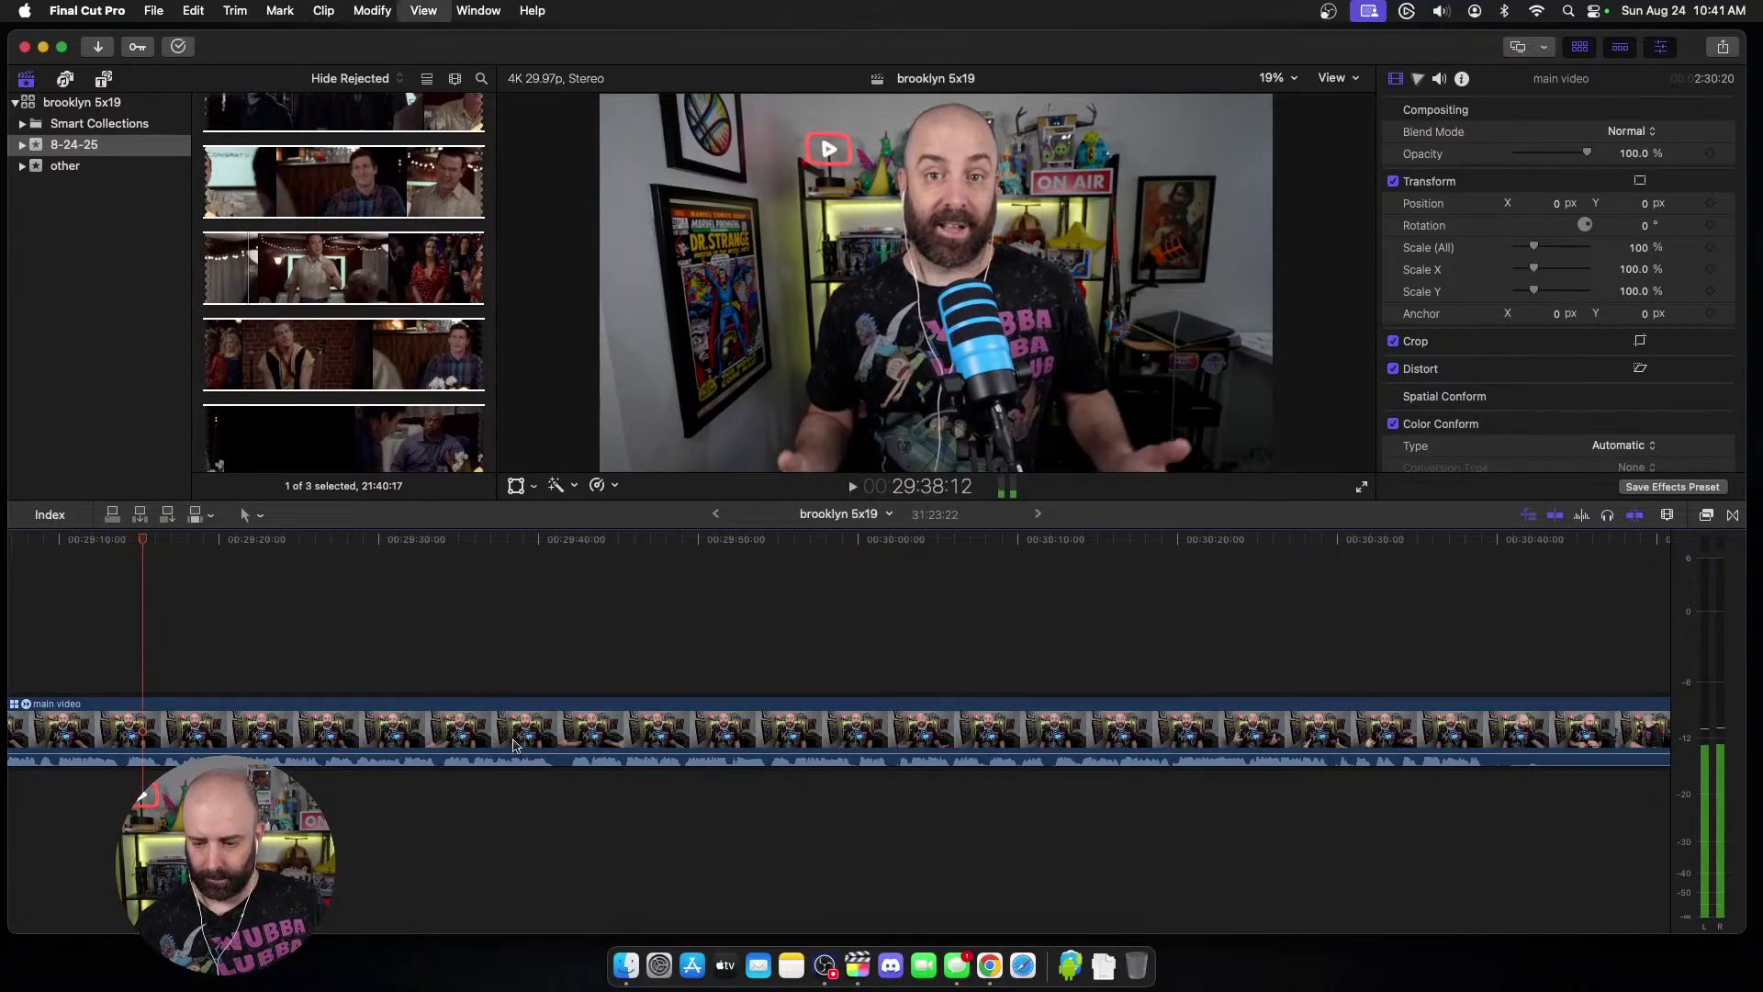
{"action": "key", "text": "space"}
{"action": "scroll", "coordinate": [513, 730], "scroll_direction": "right", "scroll_amount": 3}
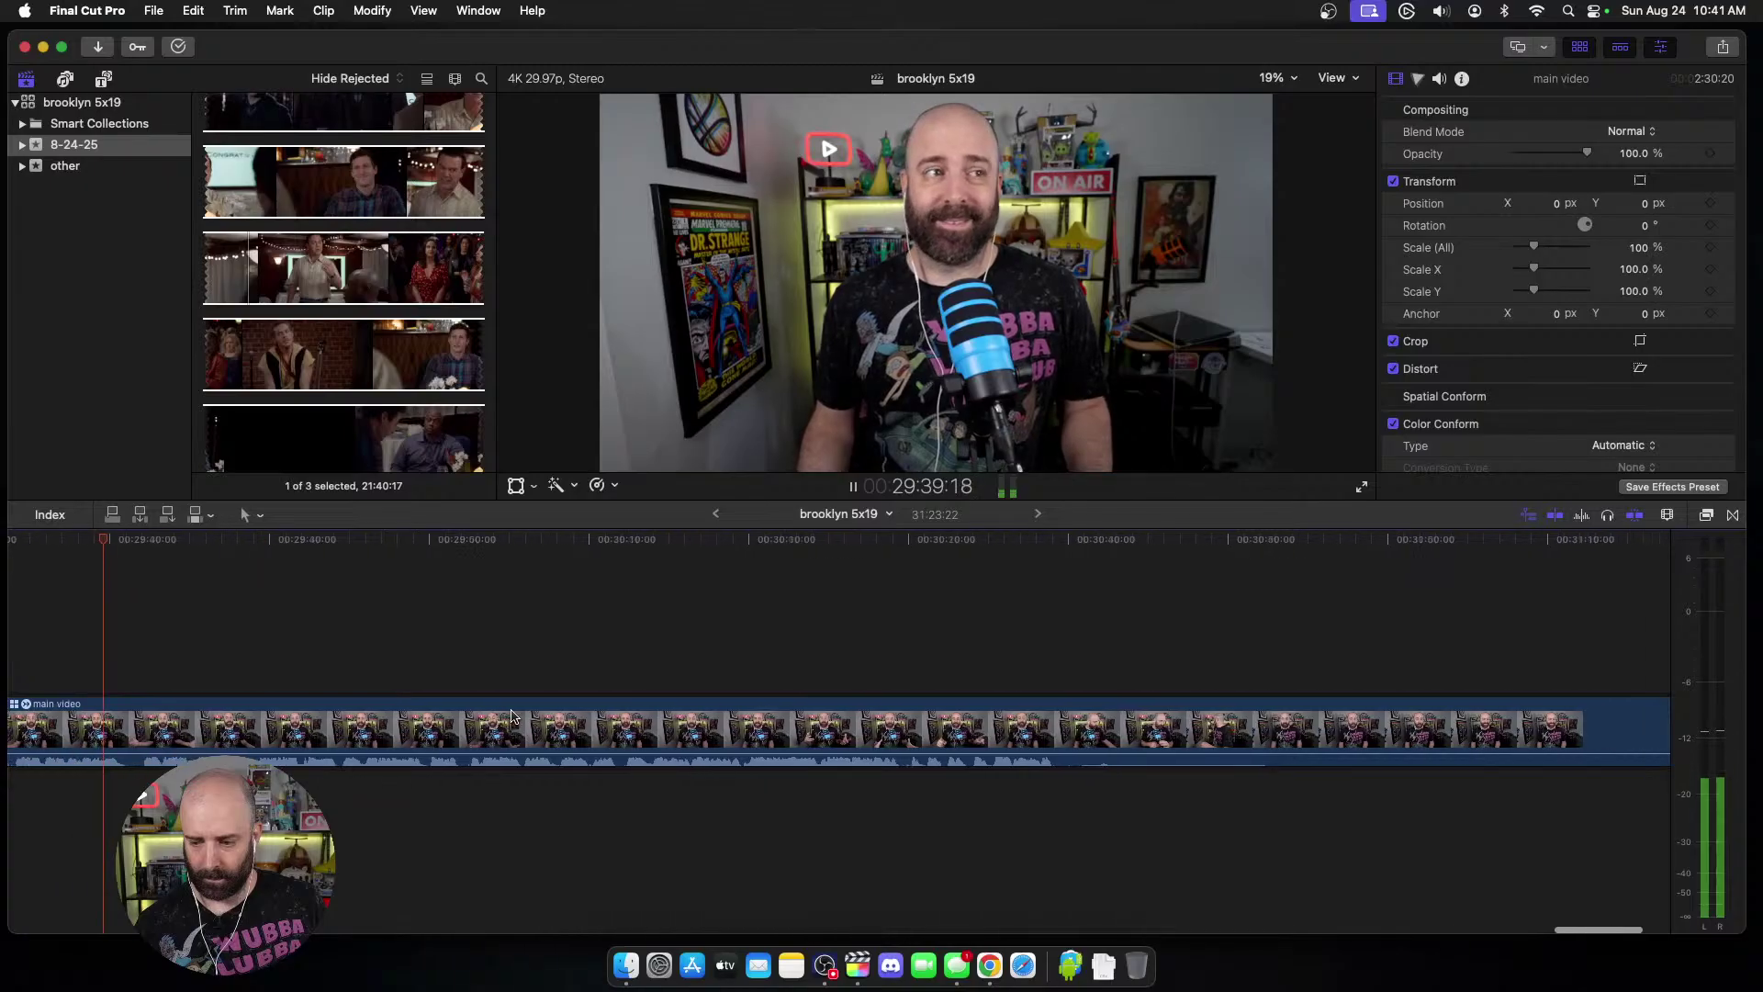
{"action": "left_click", "coordinate": [444, 714]}
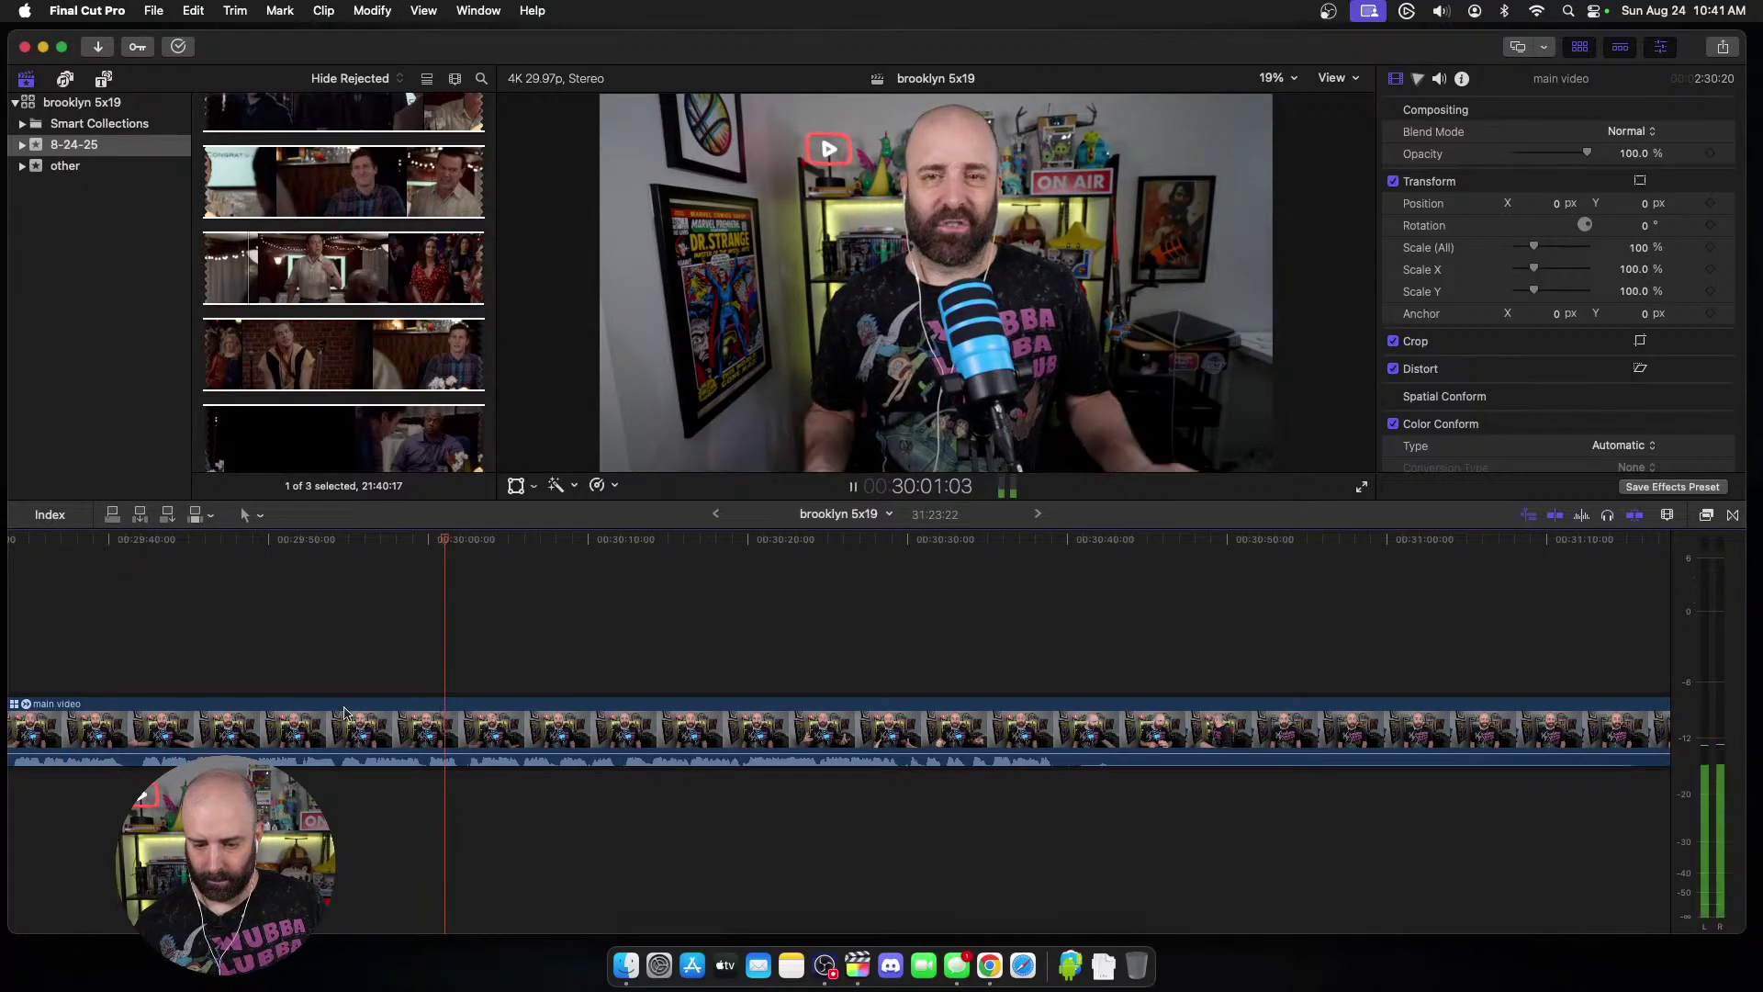
{"action": "key", "text": "space"}
{"action": "left_click", "coordinate": [118, 720]}
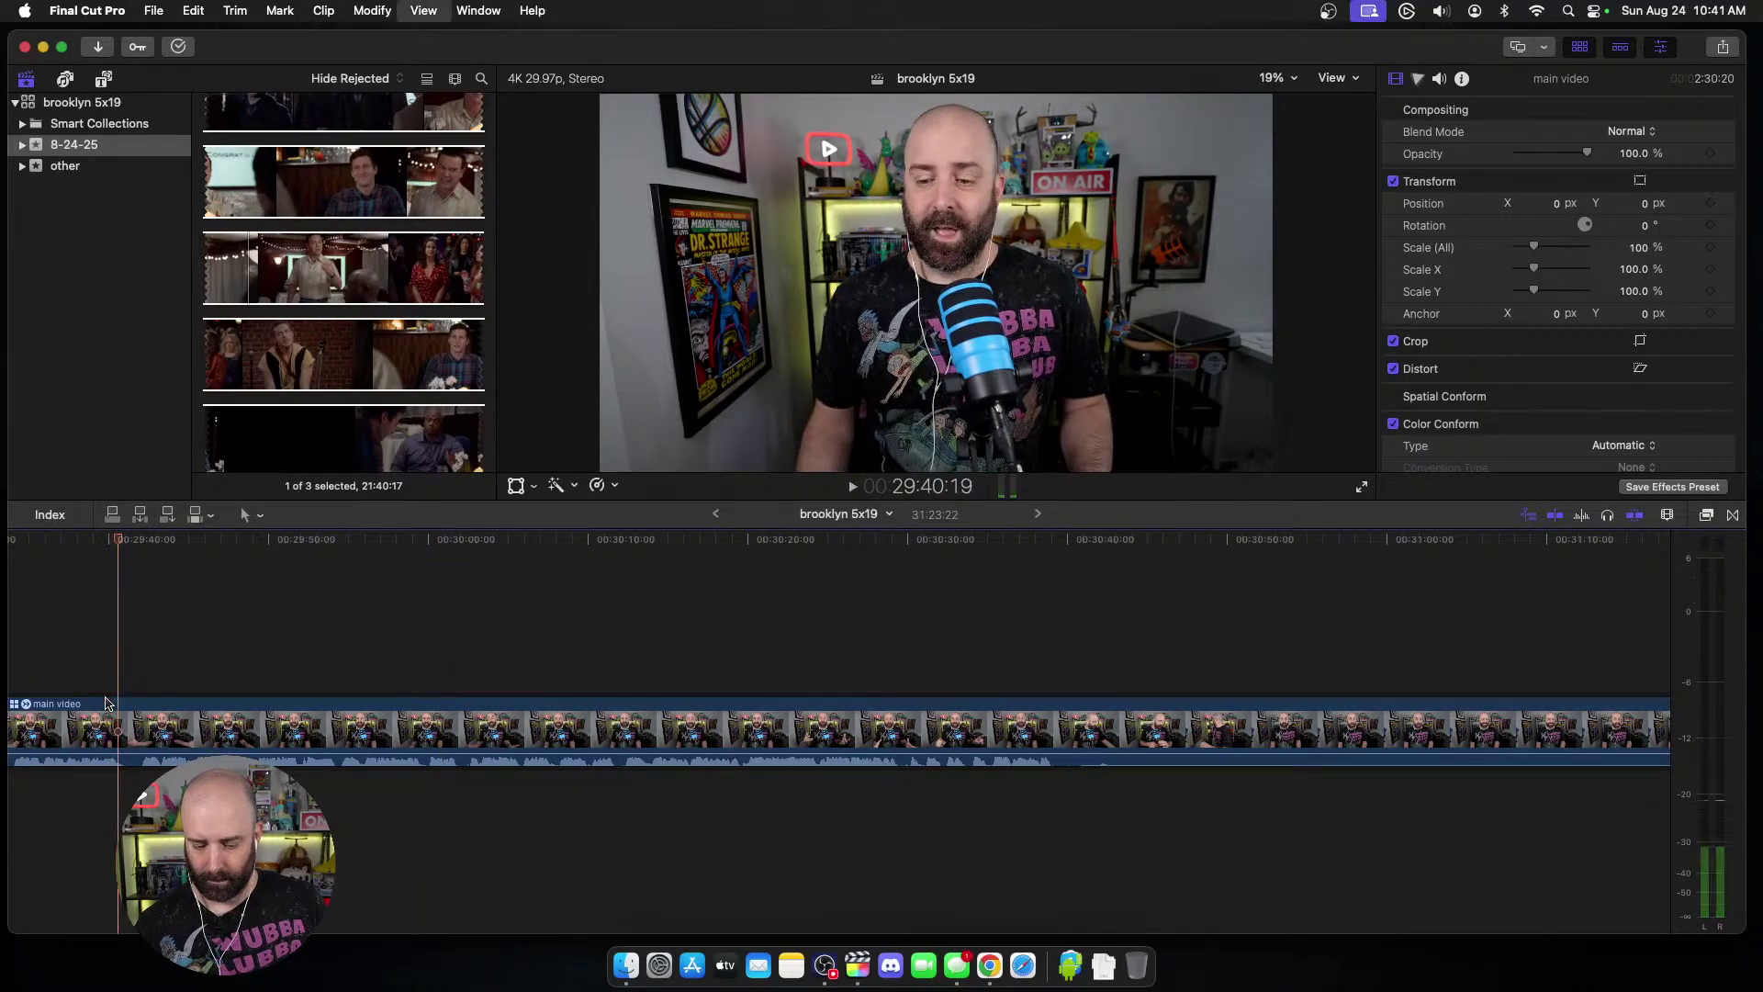
{"action": "key", "text": "super+b"}
{"action": "key", "text": "space"}
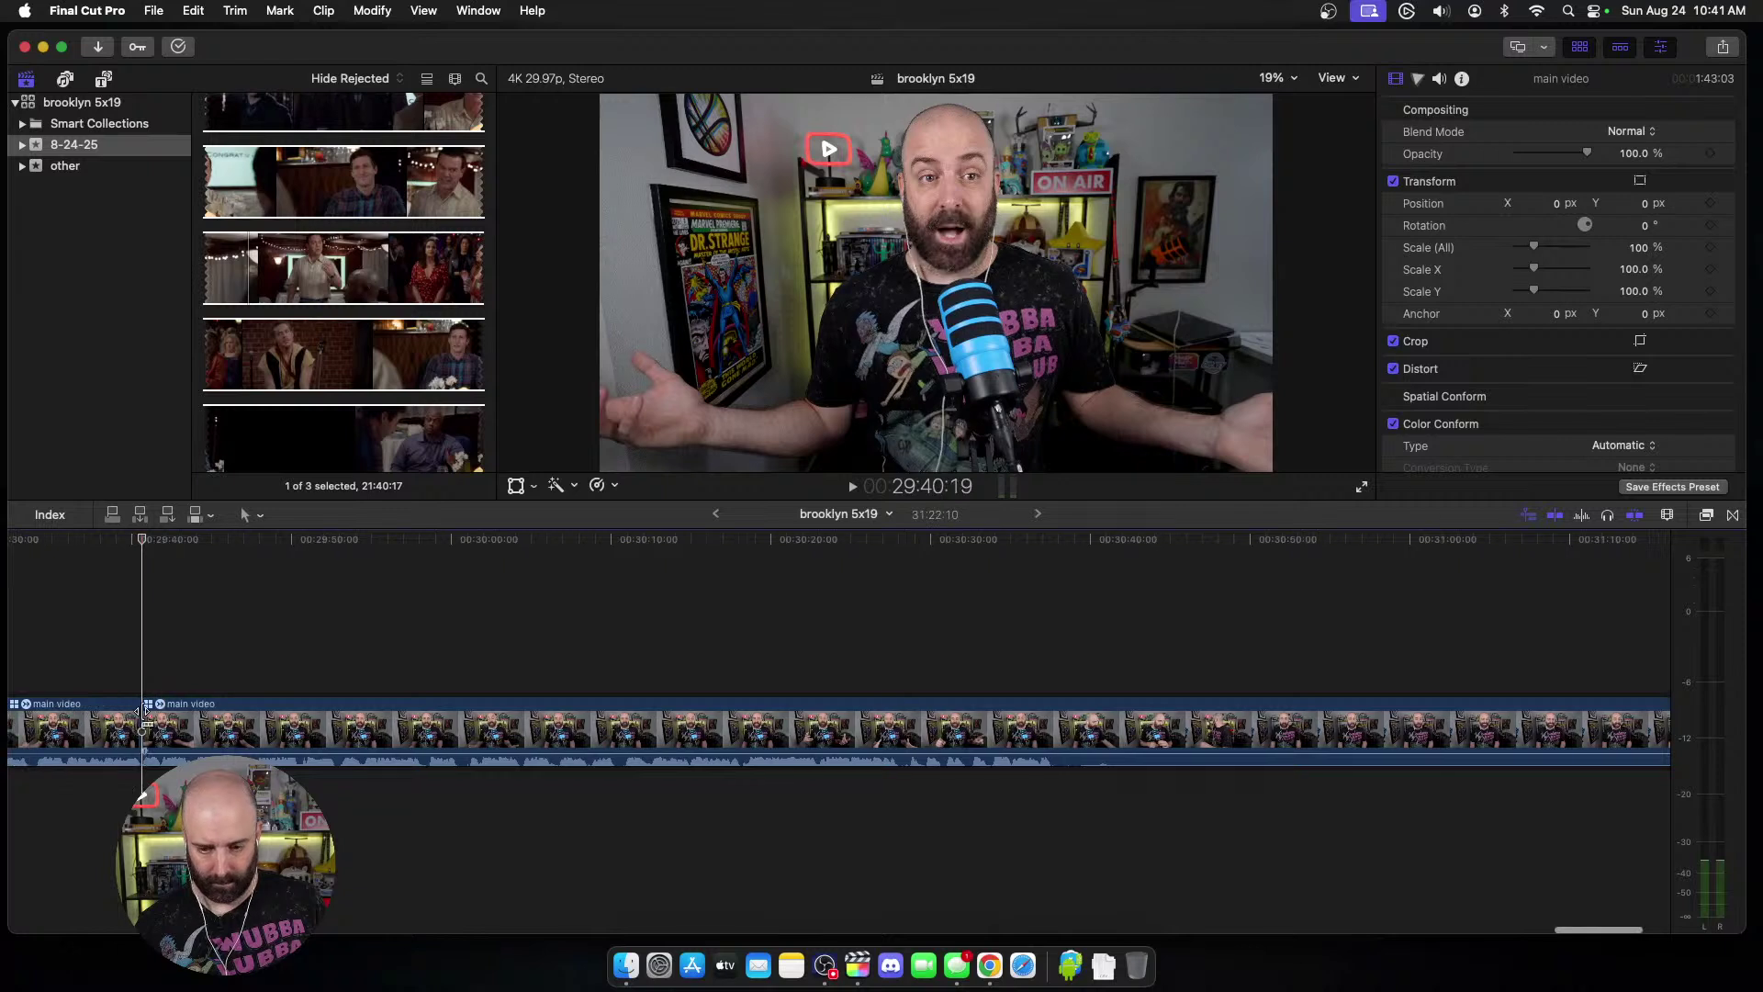
Step: Review the closing commentary and trim the main video's end to 30:37:19, cutting the leftover footage after the sign-off
{"action": "scroll", "coordinate": [519, 633], "scroll_direction": "right", "scroll_amount": 5}
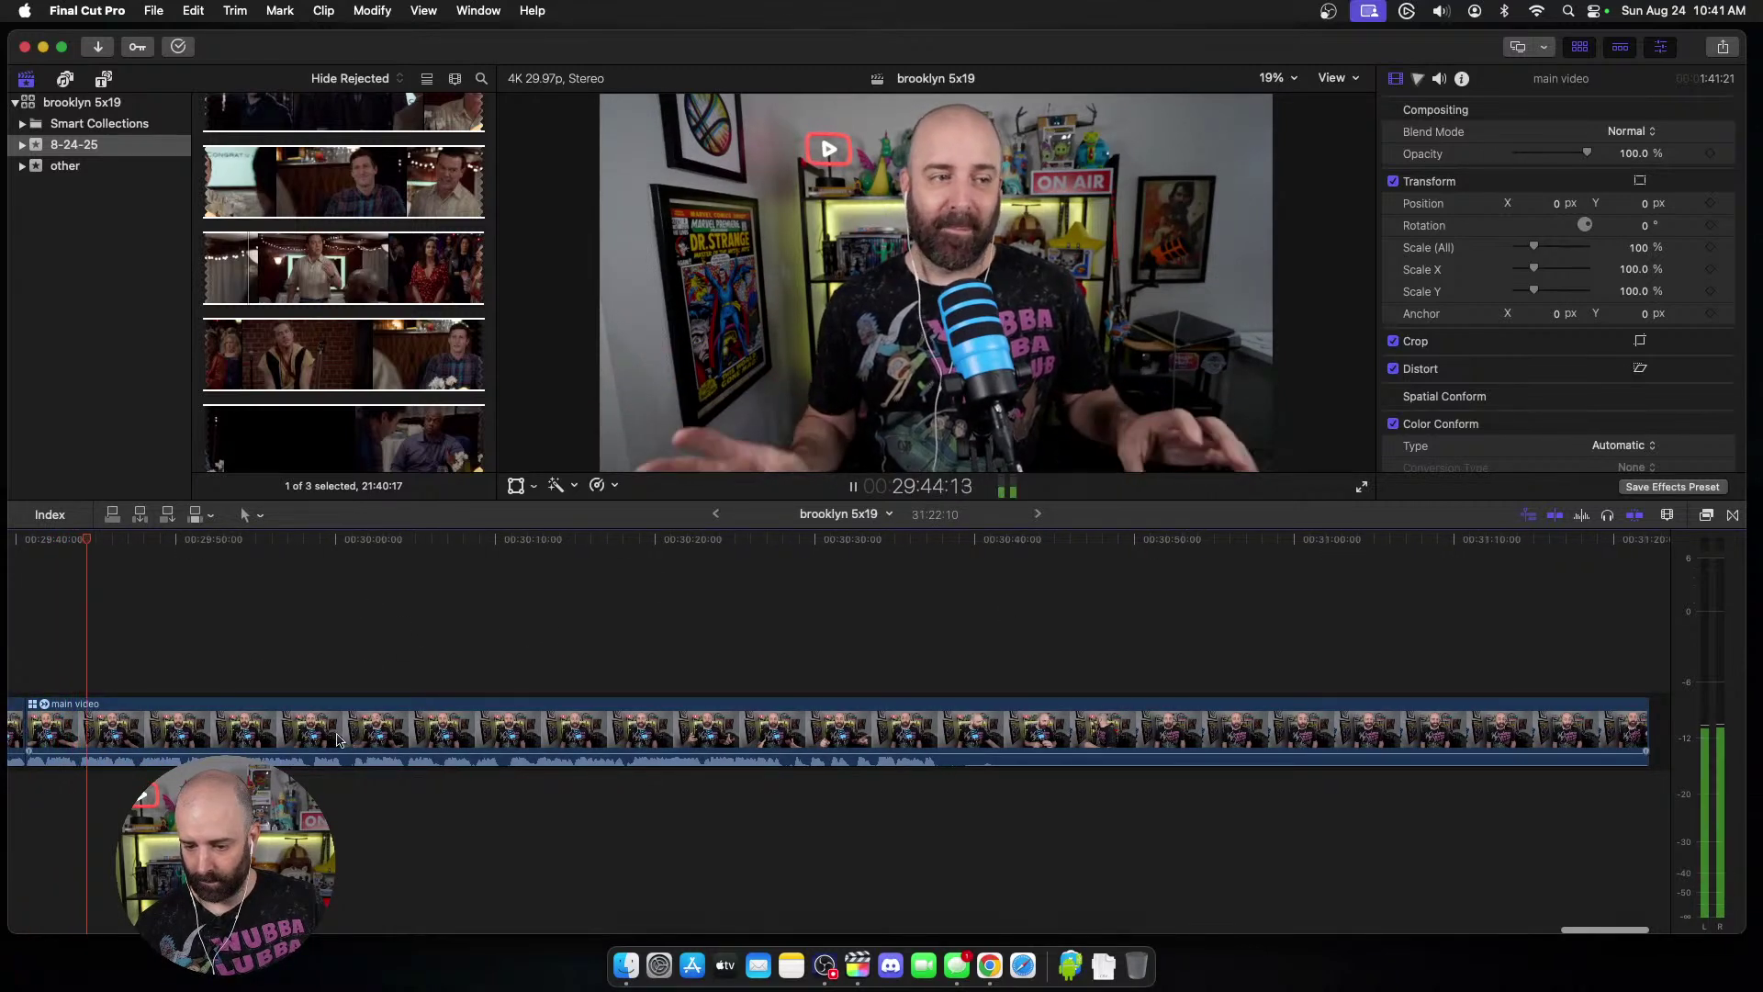
{"action": "left_click", "coordinate": [327, 643]}
{"action": "scroll", "coordinate": [340, 646], "scroll_direction": "right", "scroll_amount": 10}
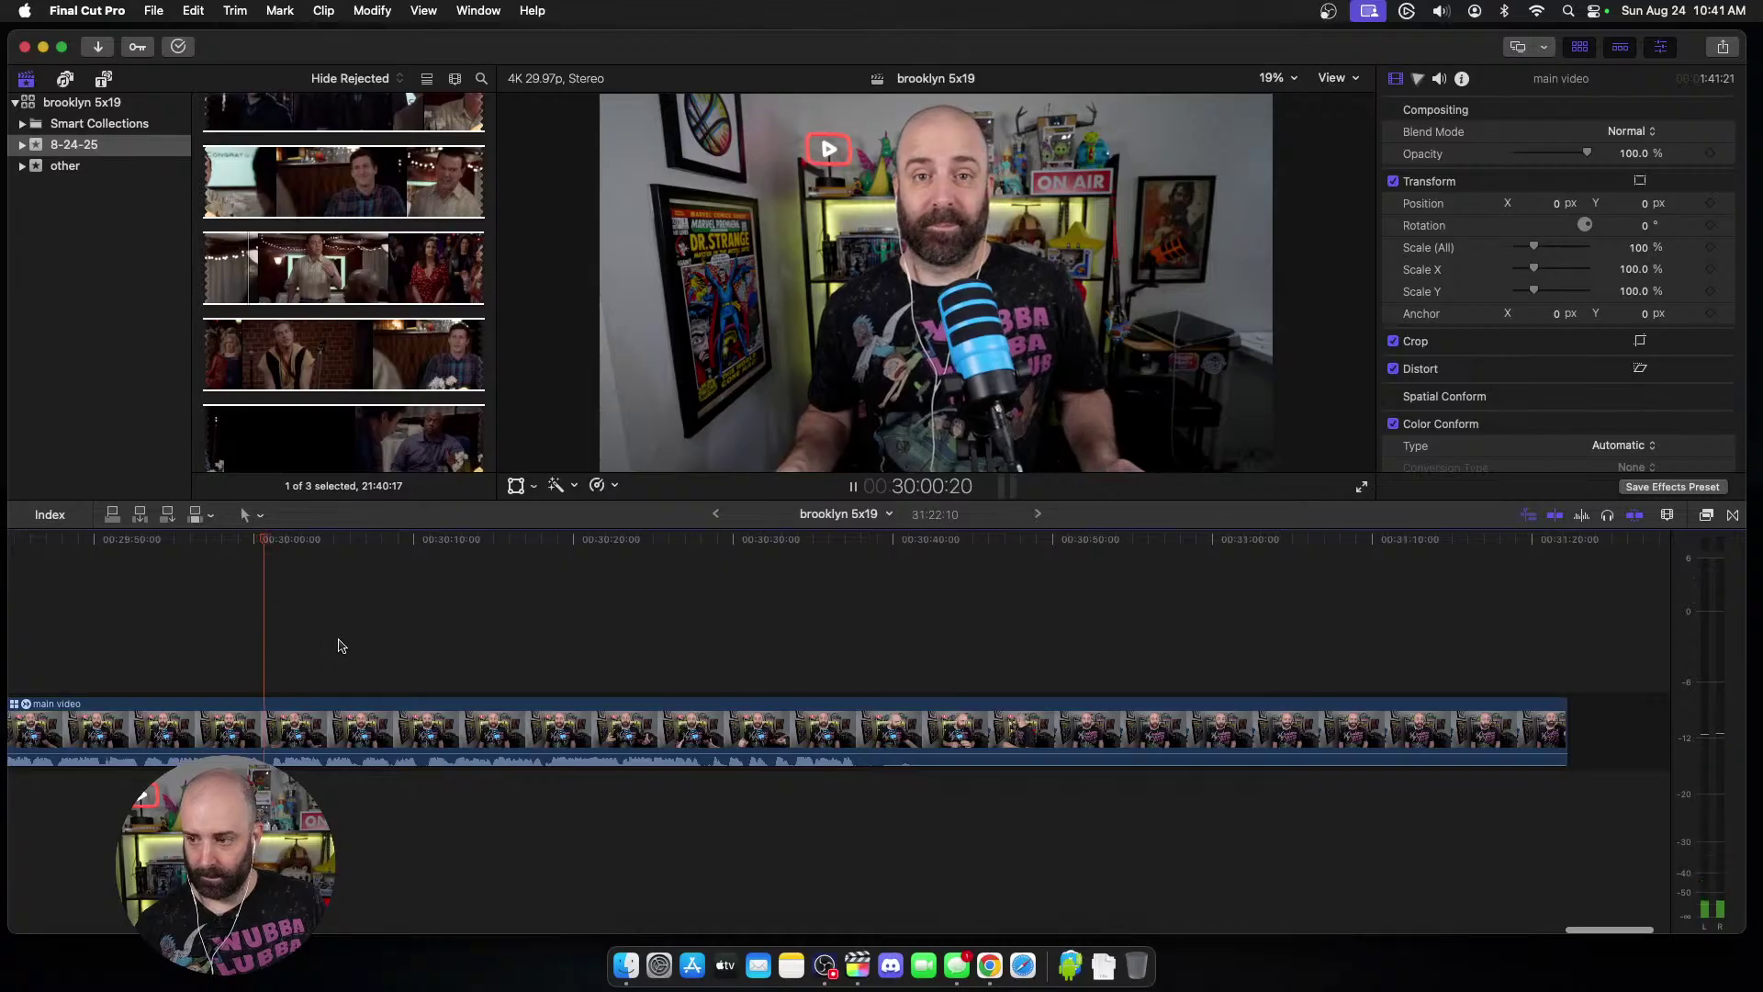
{"action": "scroll", "coordinate": [340, 646], "scroll_direction": "right", "scroll_amount": 2}
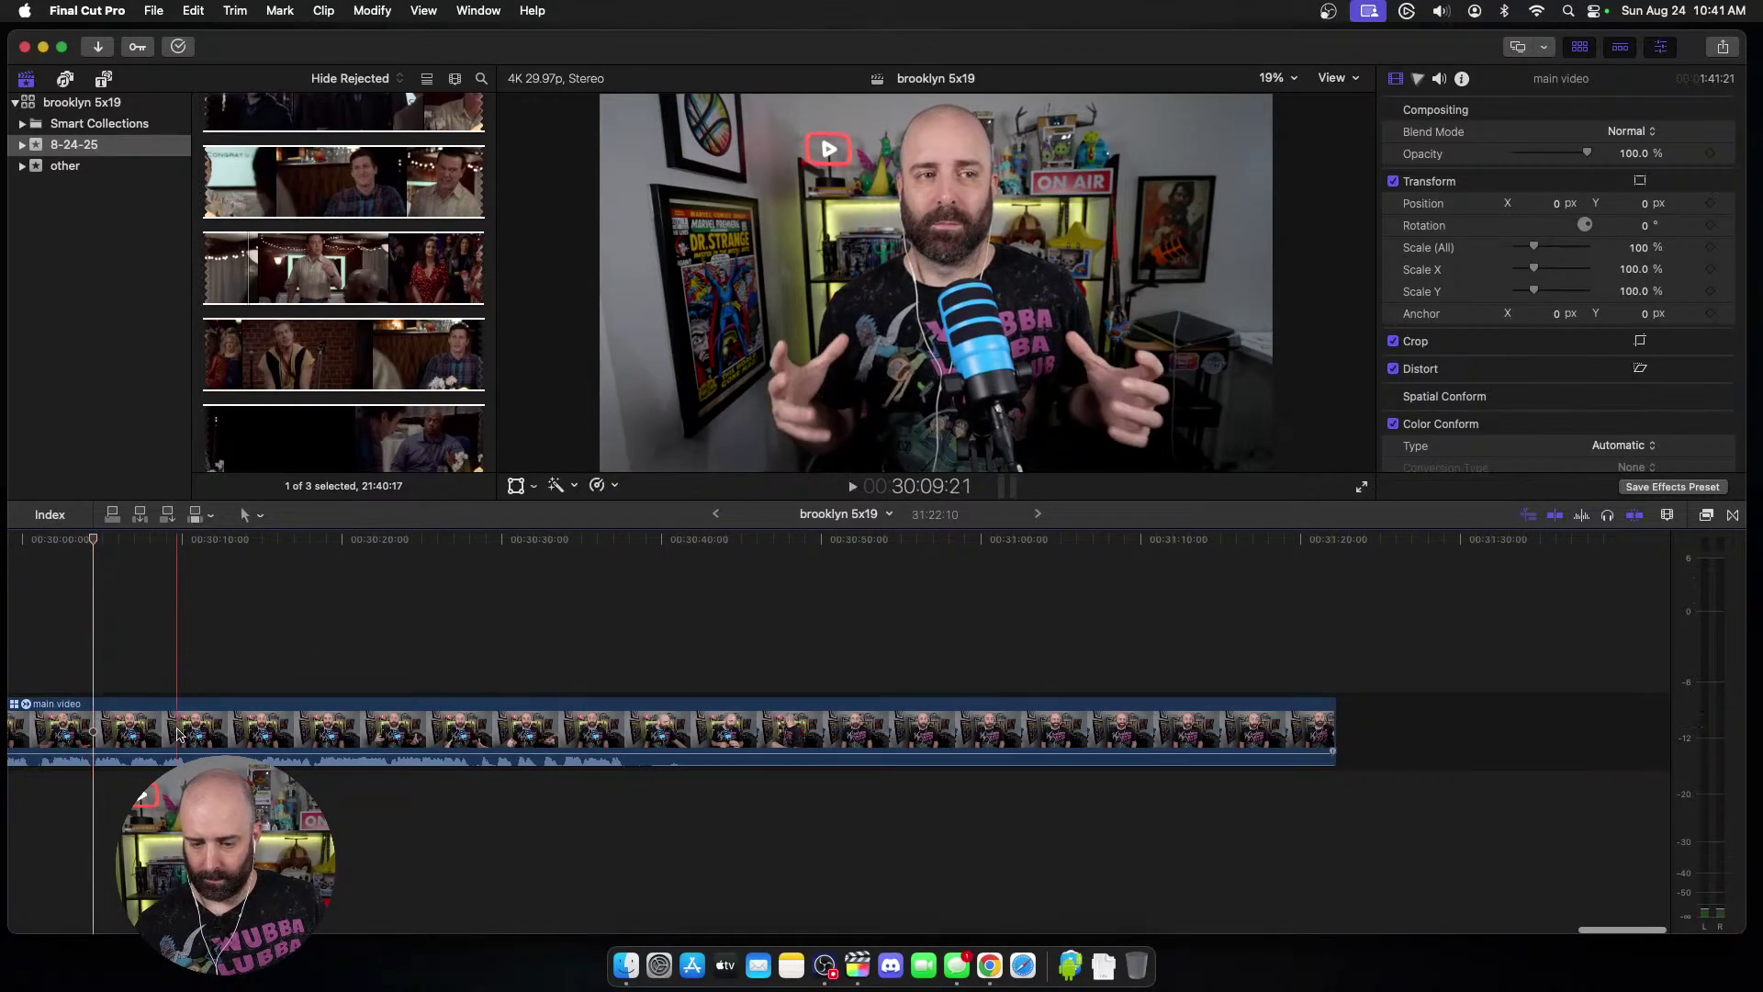
{"action": "left_click", "coordinate": [174, 672]}
{"action": "scroll", "coordinate": [220, 650], "scroll_direction": "right", "scroll_amount": 3}
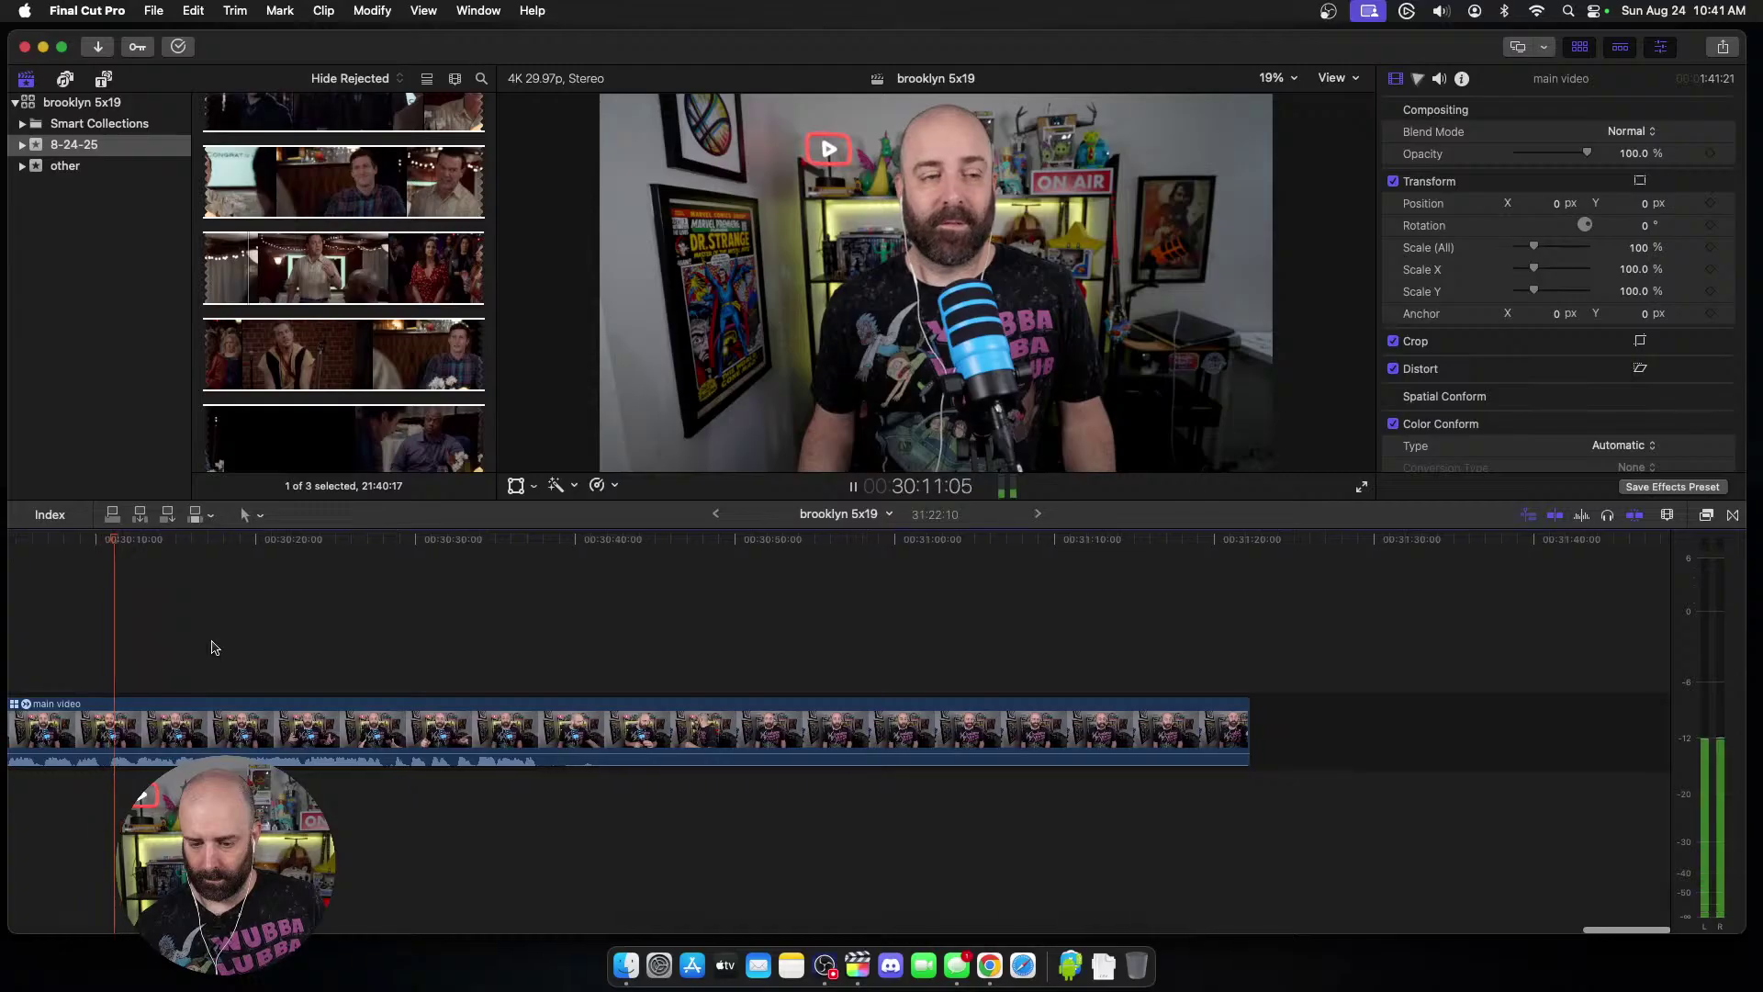
{"action": "left_click", "coordinate": [356, 678]}
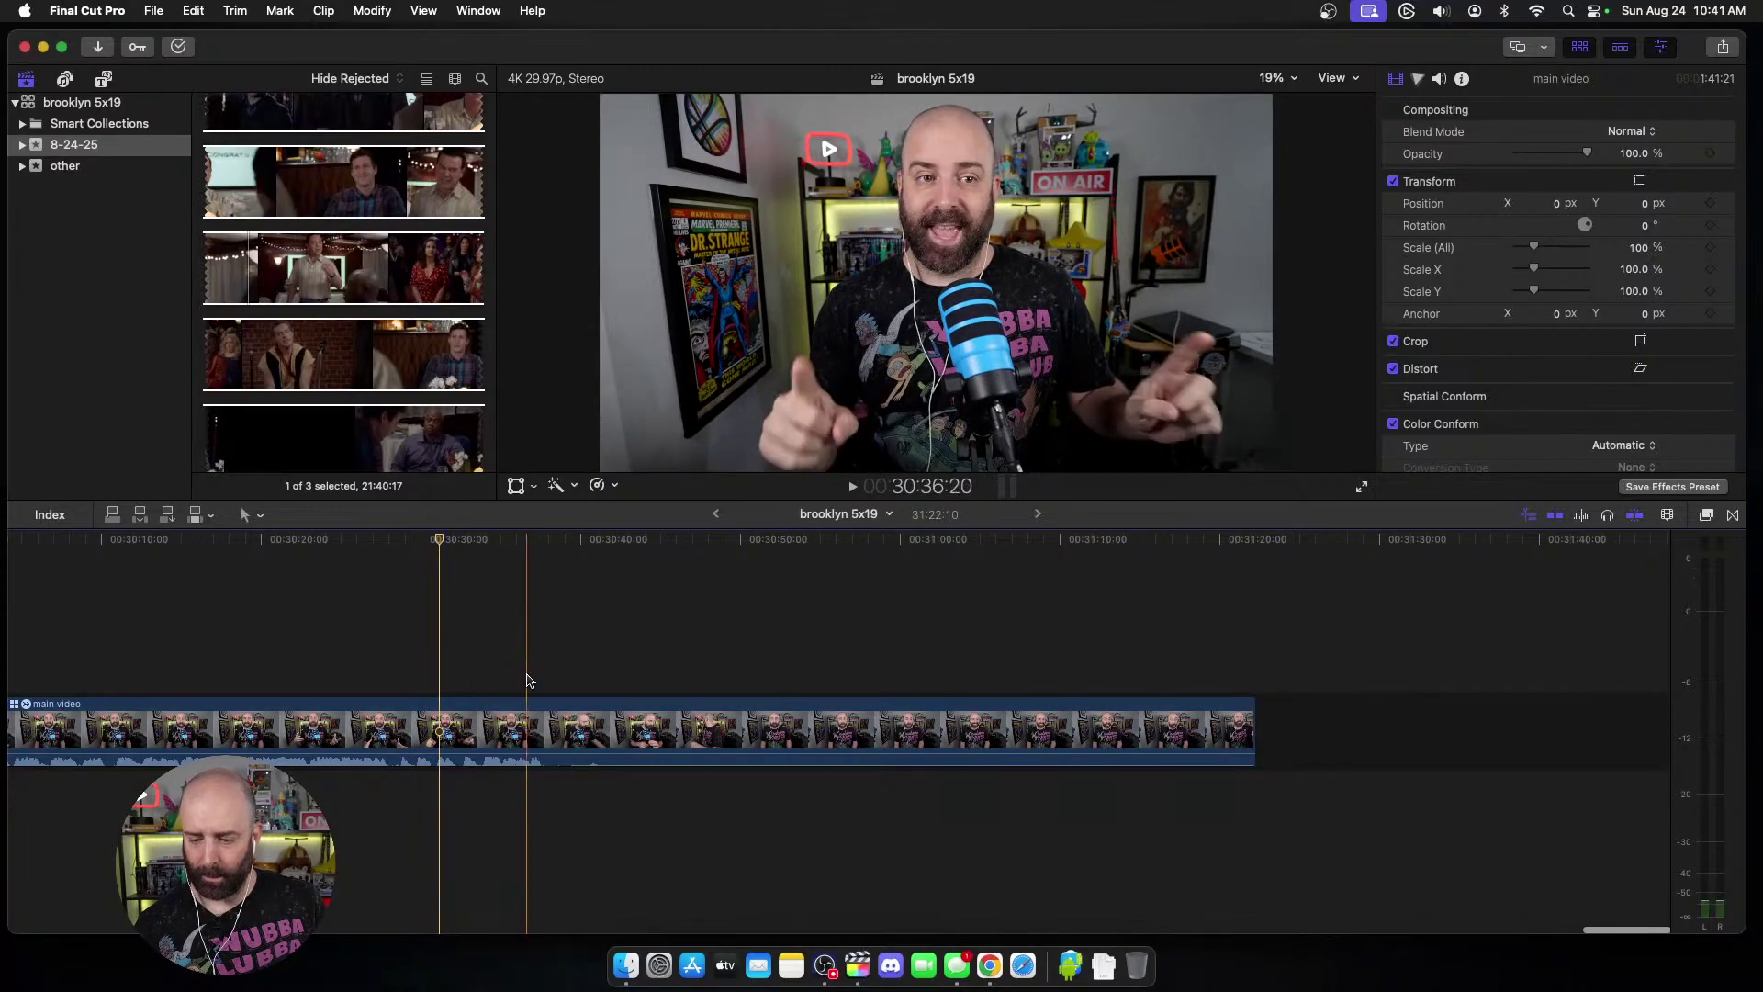
{"action": "key", "text": "space"}
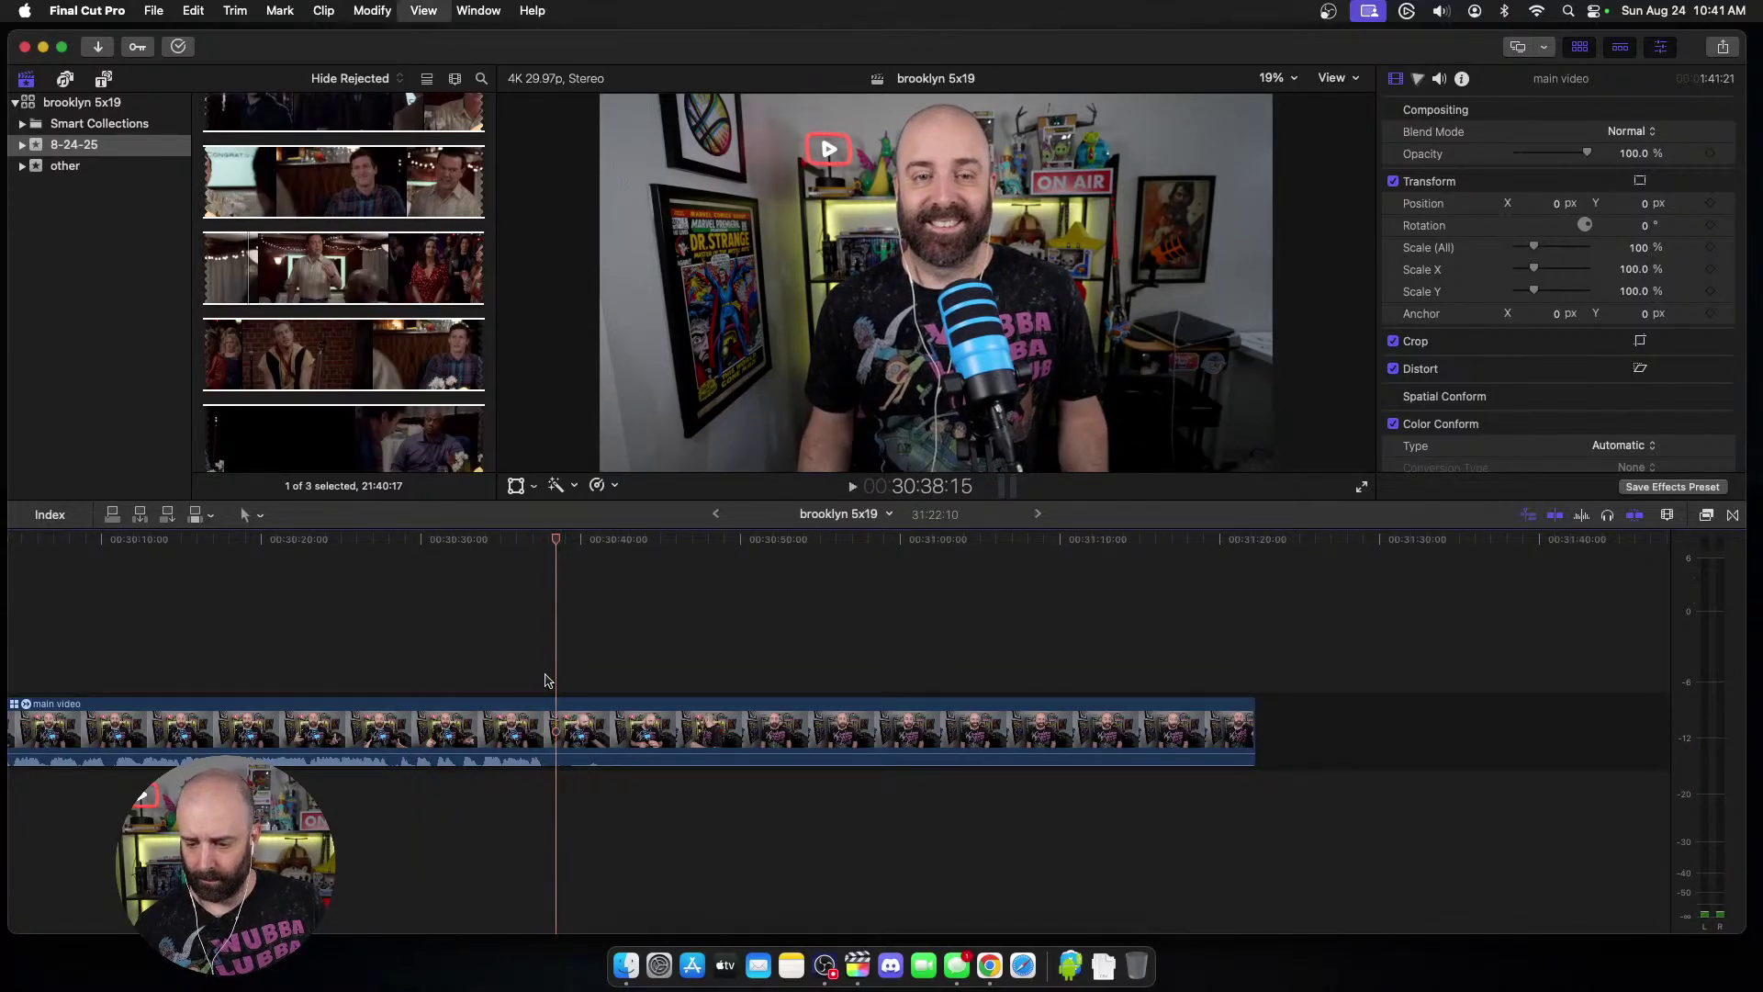
{"action": "key", "text": "space"}
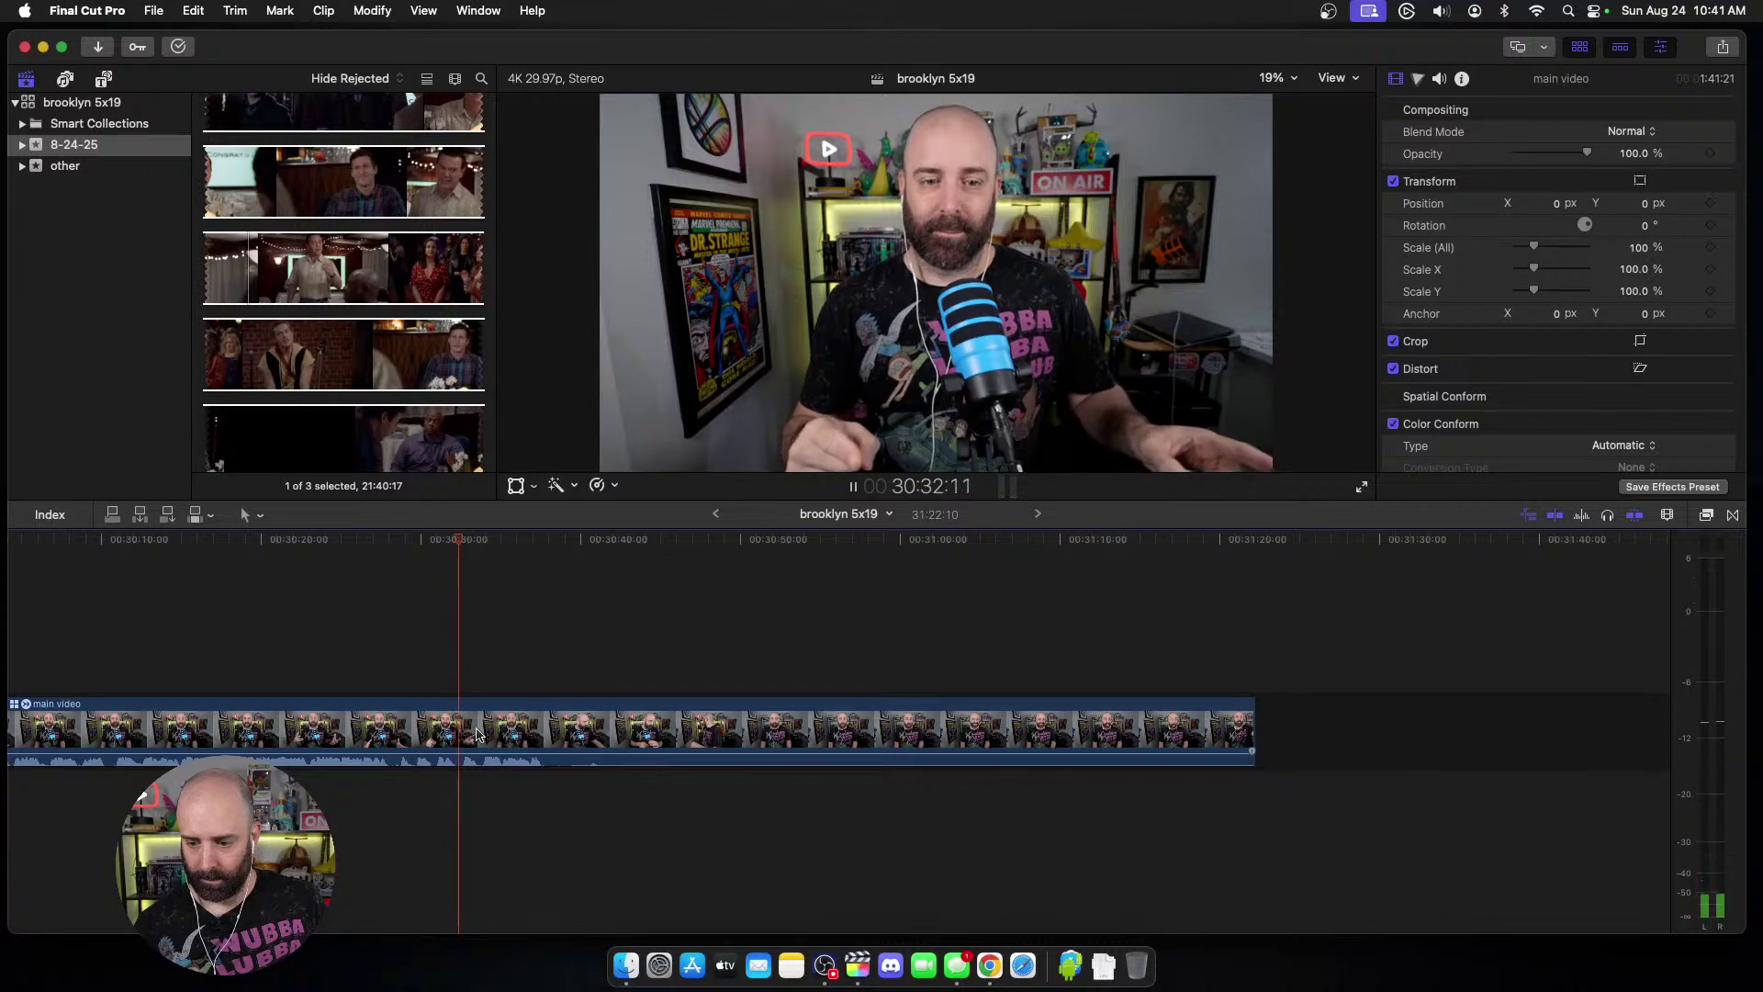
{"action": "key", "text": "space"}
{"action": "key", "text": "space"}
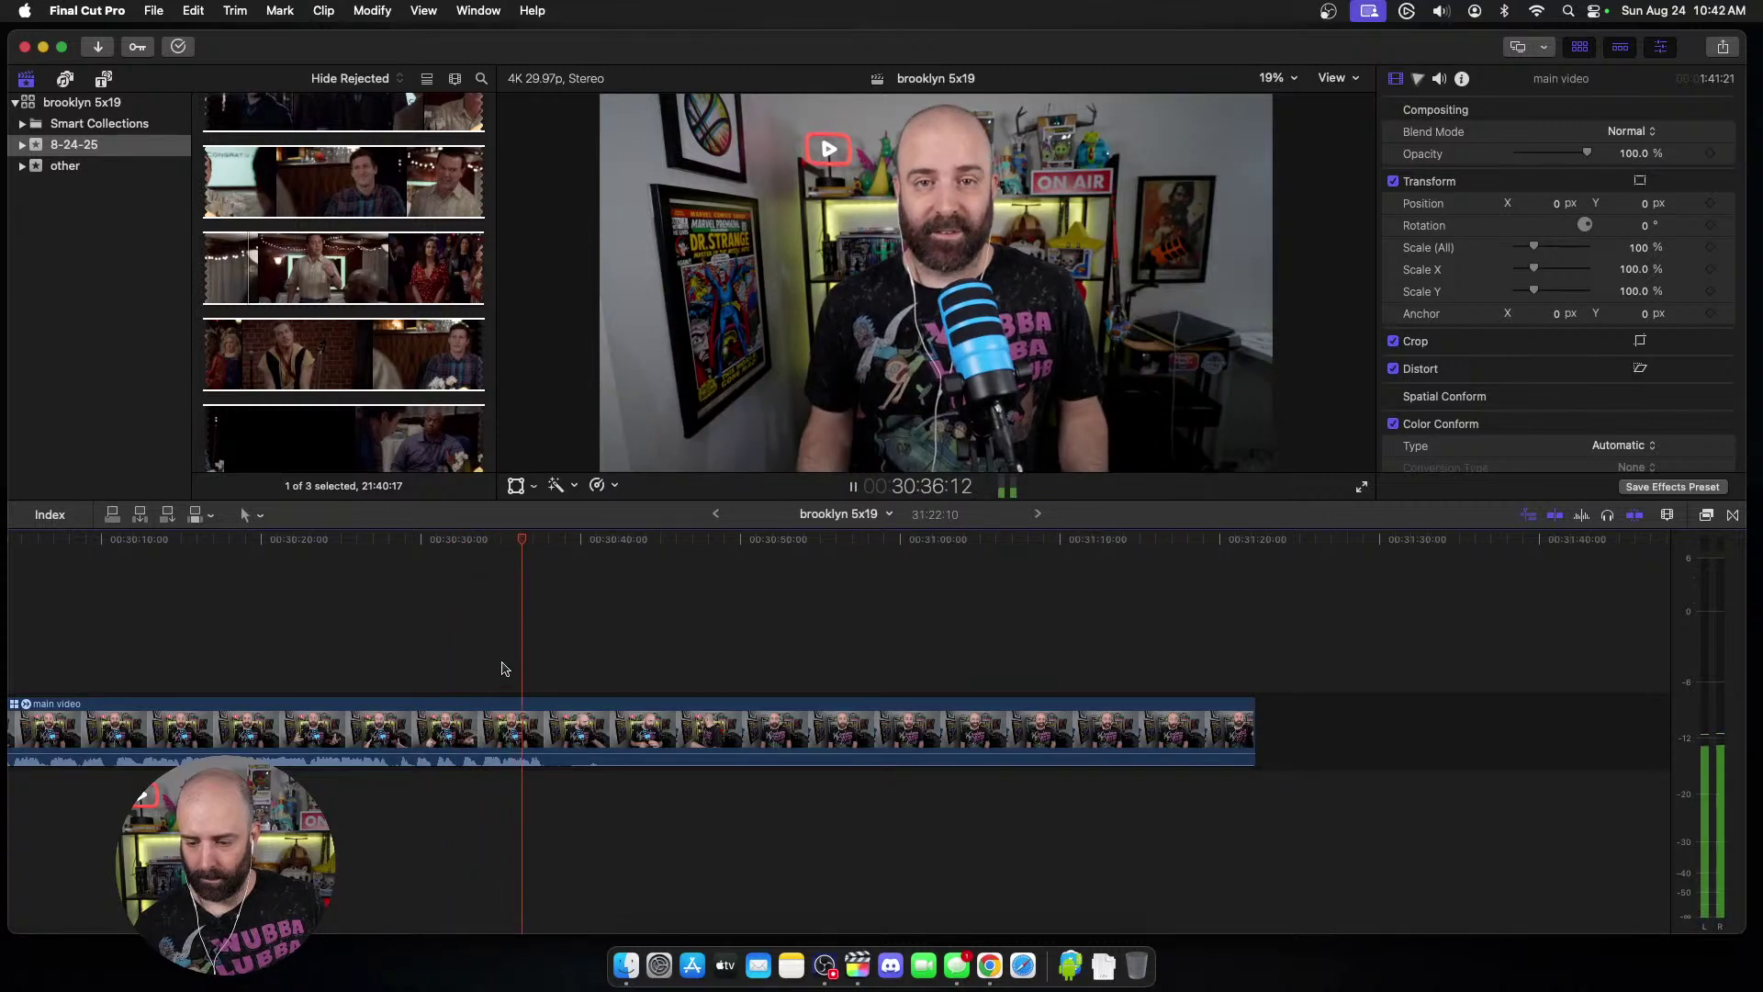
{"action": "key", "text": "alt+]"}
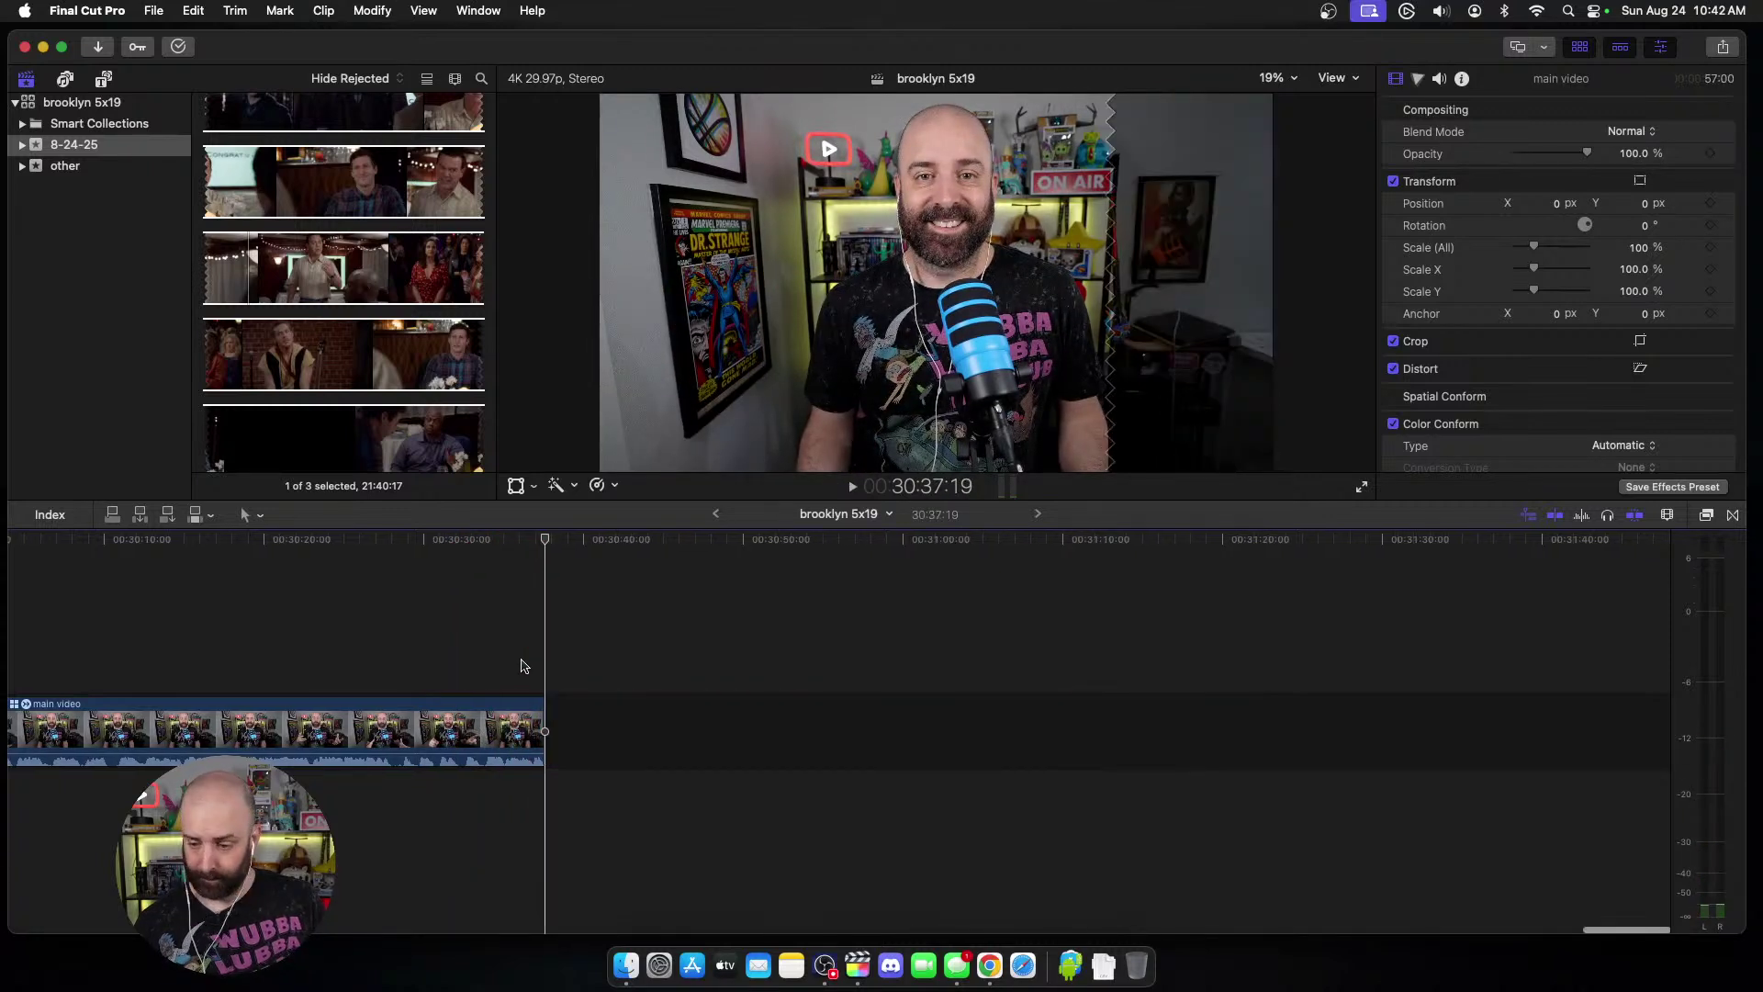
Step: Check the last lines of the commentary and add a Cross Dissolve to the end of the main video
{"action": "key", "text": "space"}
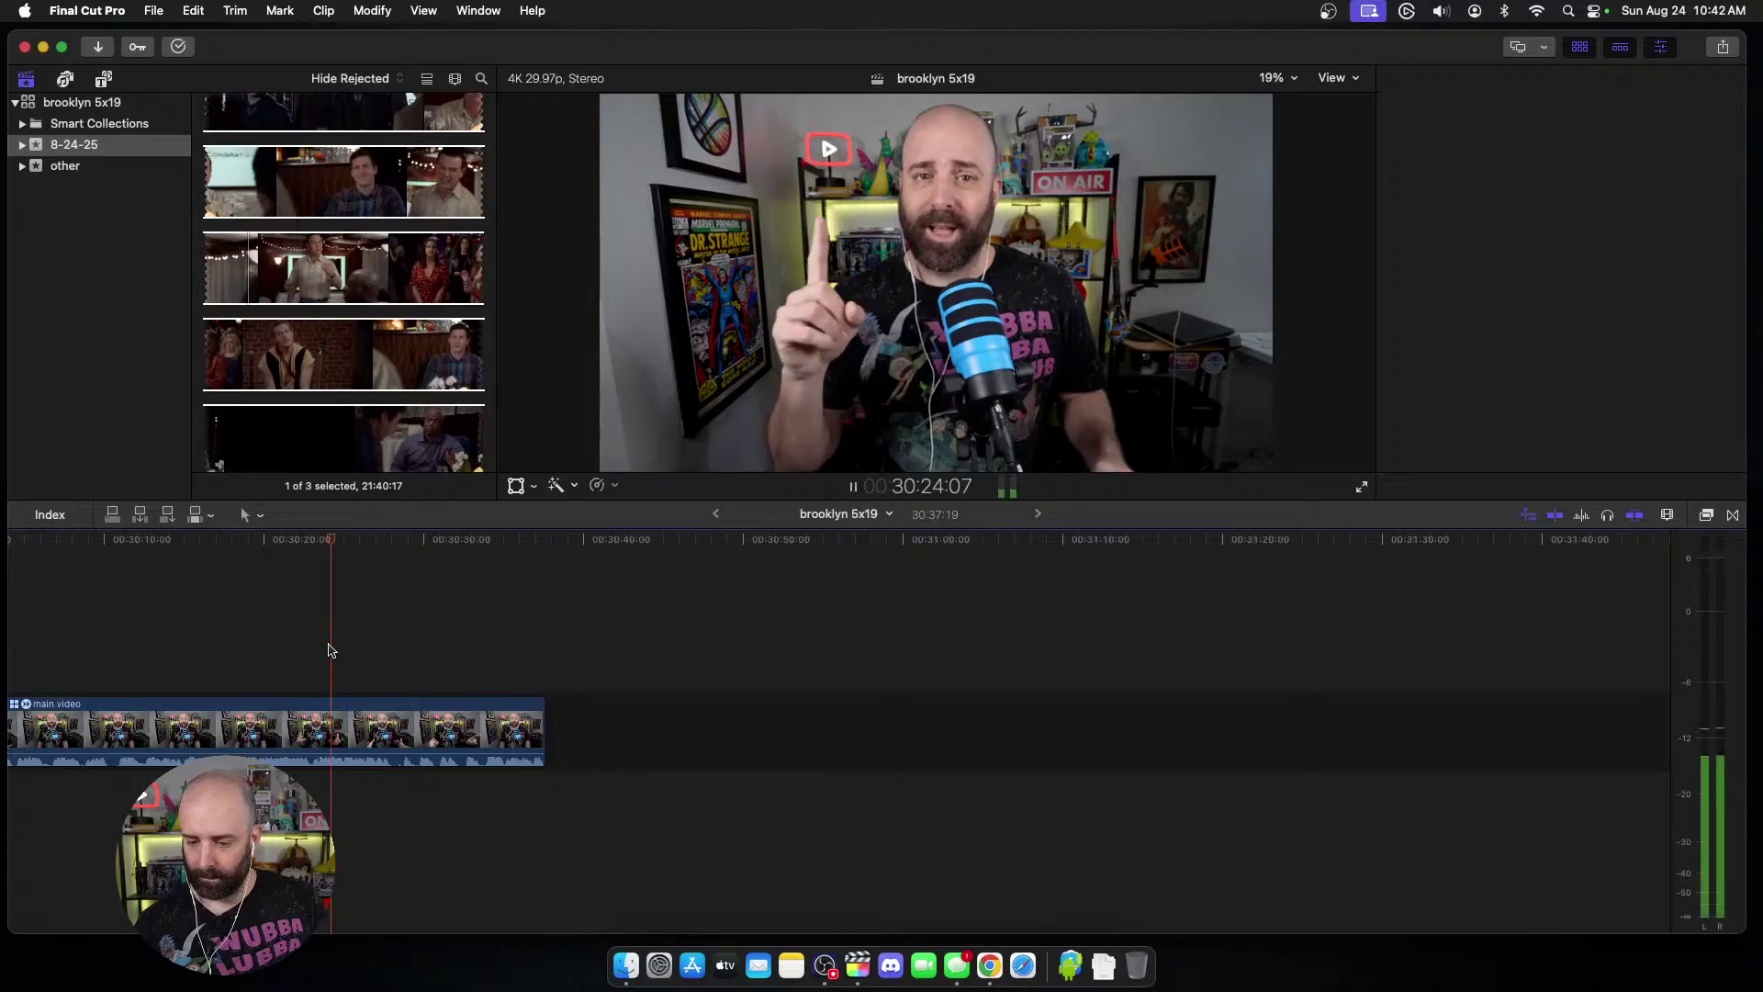
{"action": "key", "text": "space"}
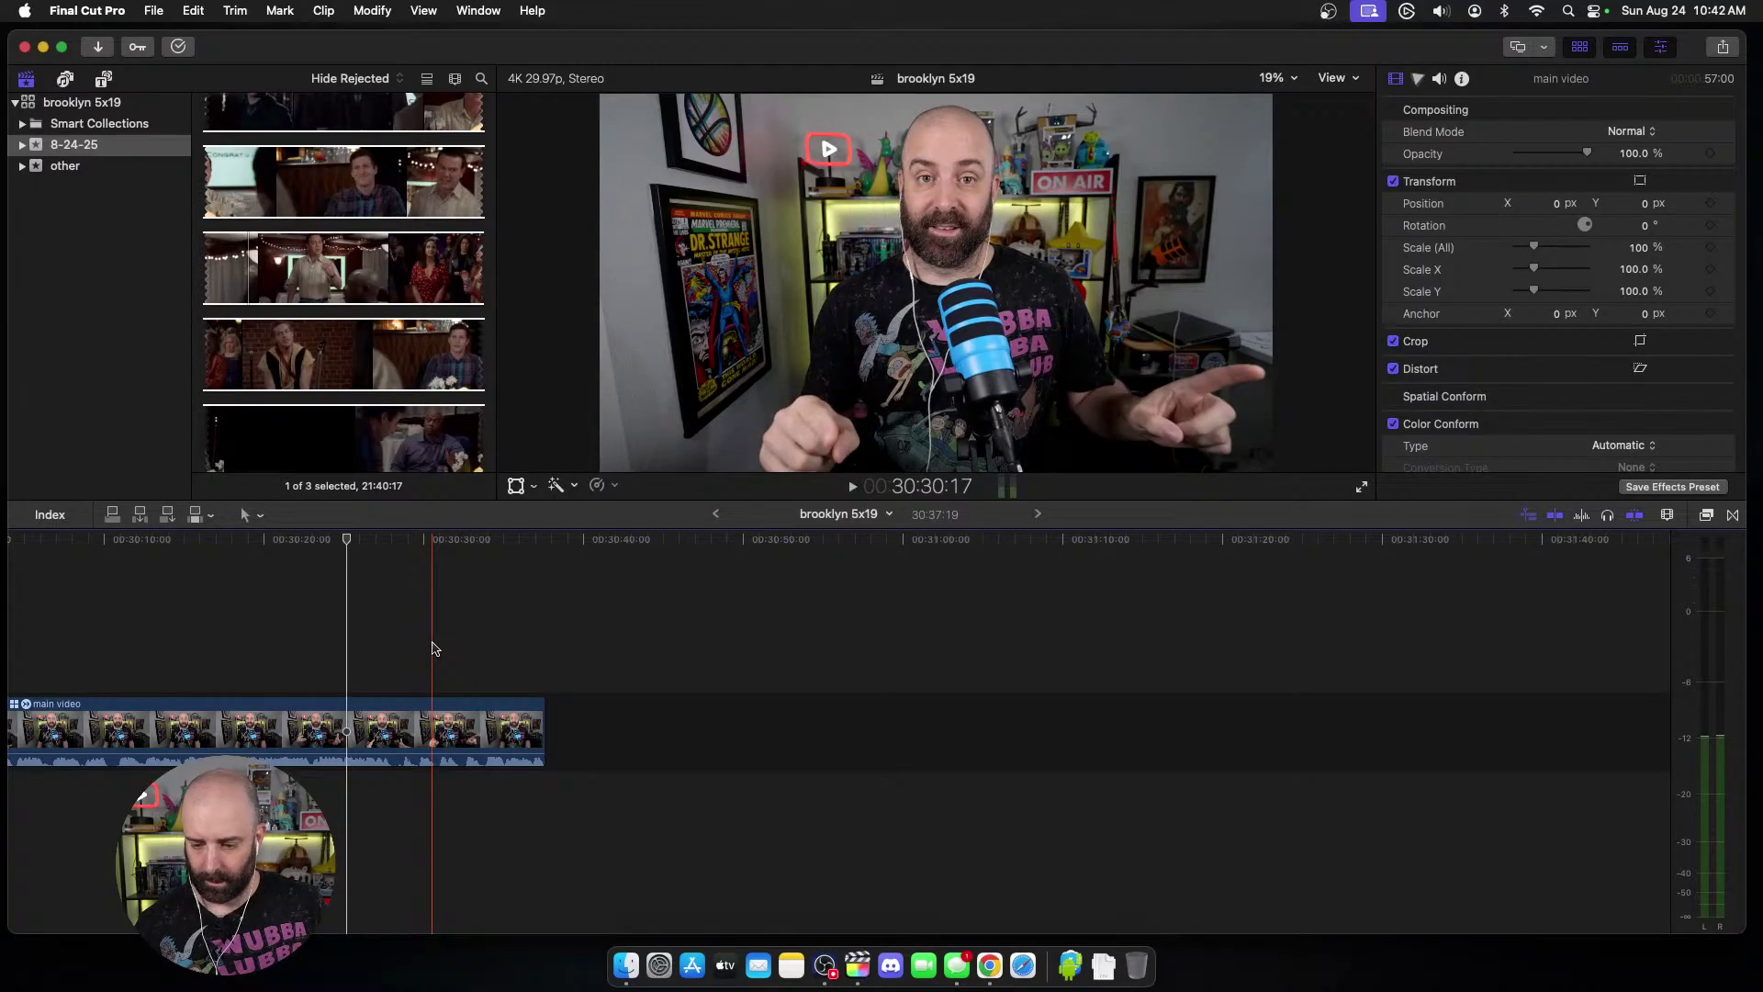
{"action": "key", "text": "space"}
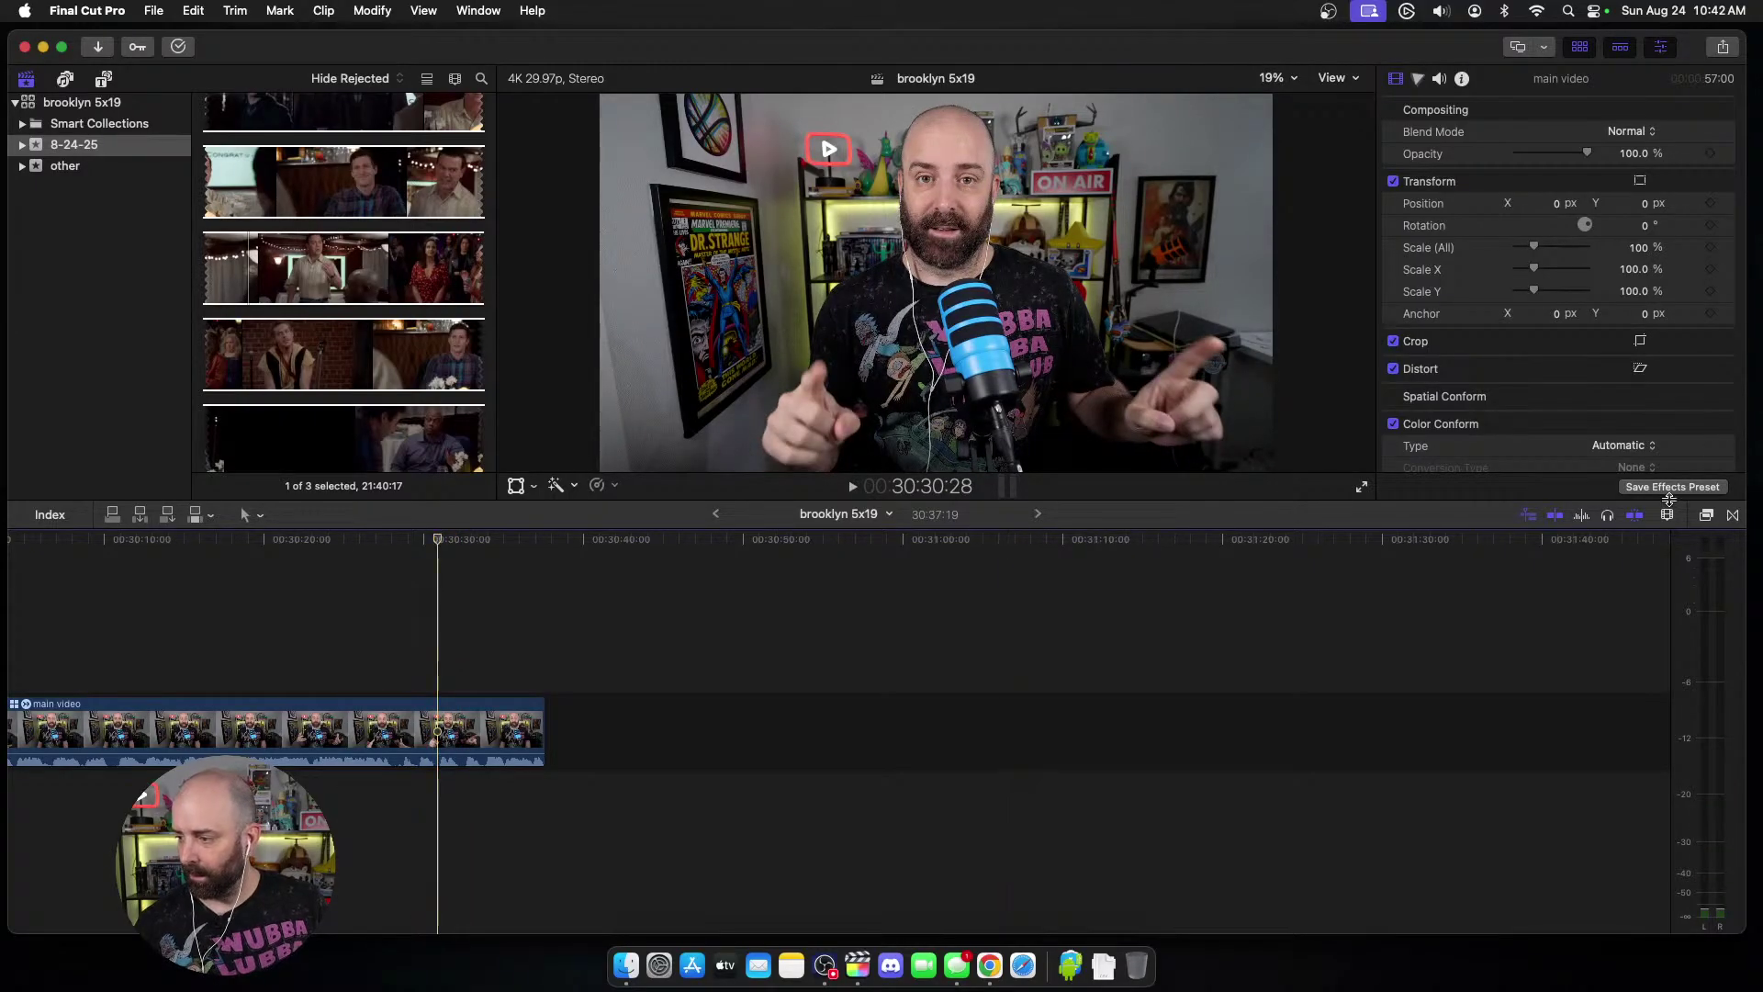
{"action": "left_click", "coordinate": [1732, 515]}
{"action": "left_click_drag", "start_coordinate": [1539, 582], "coordinate": [1163, 718]}
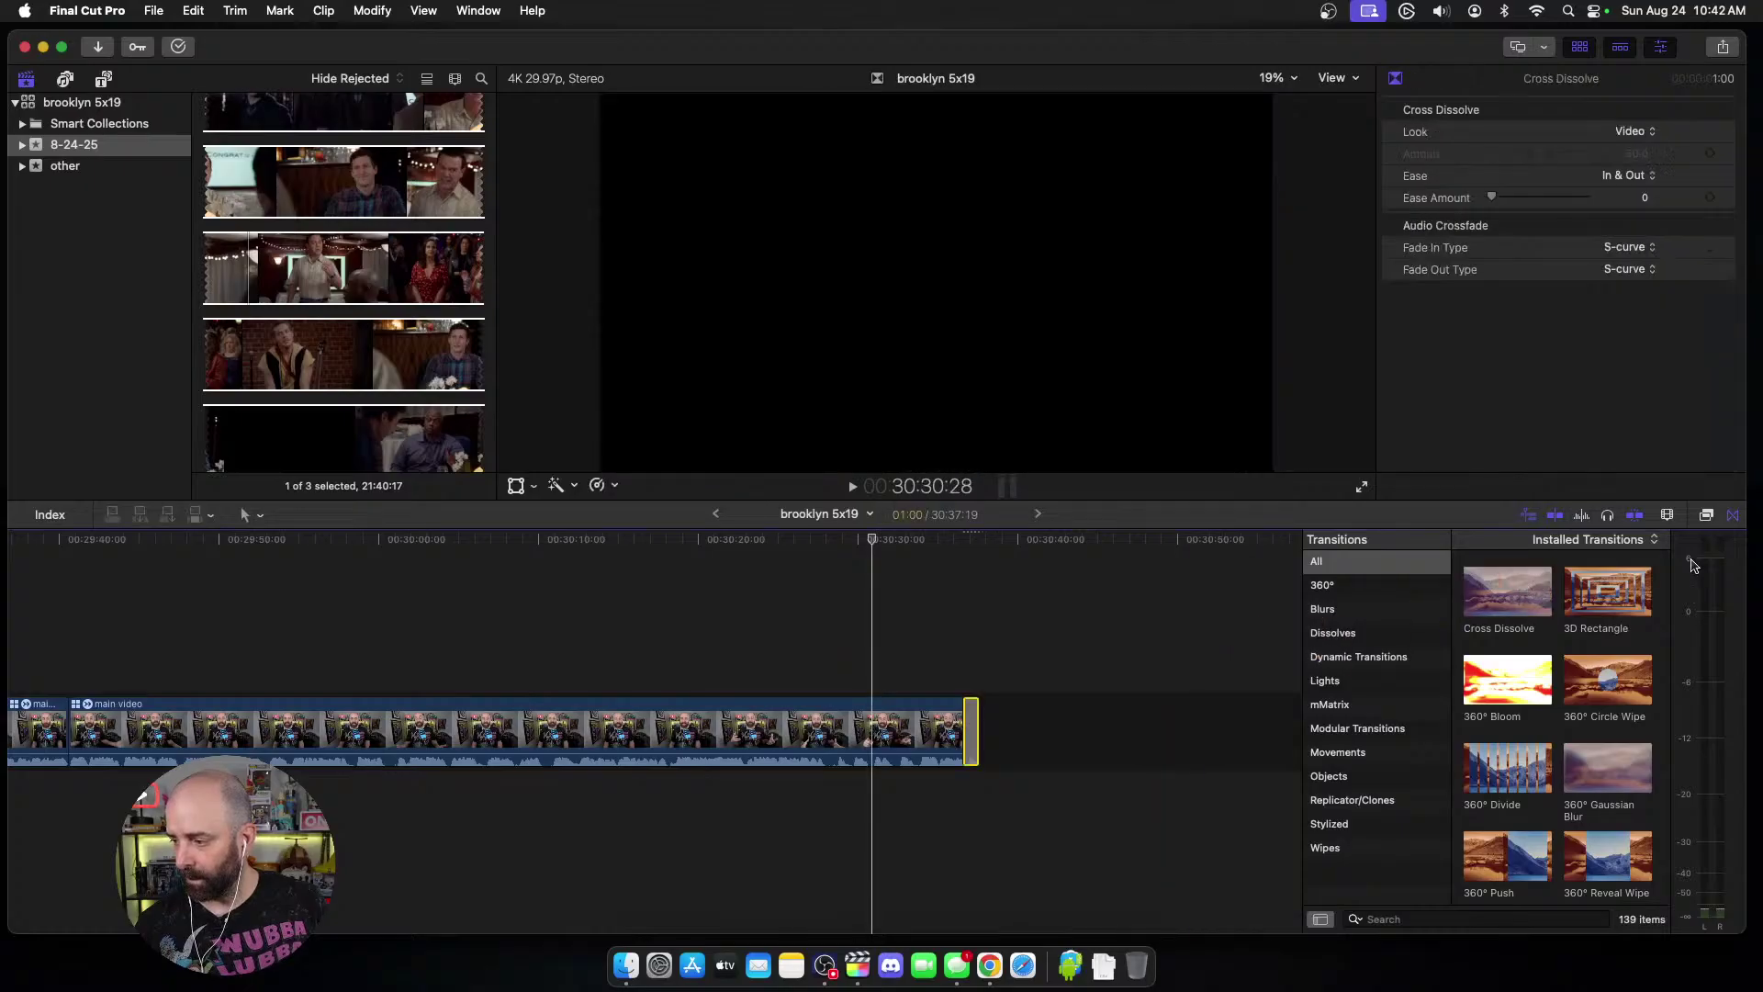
{"action": "left_click", "coordinate": [1733, 515]}
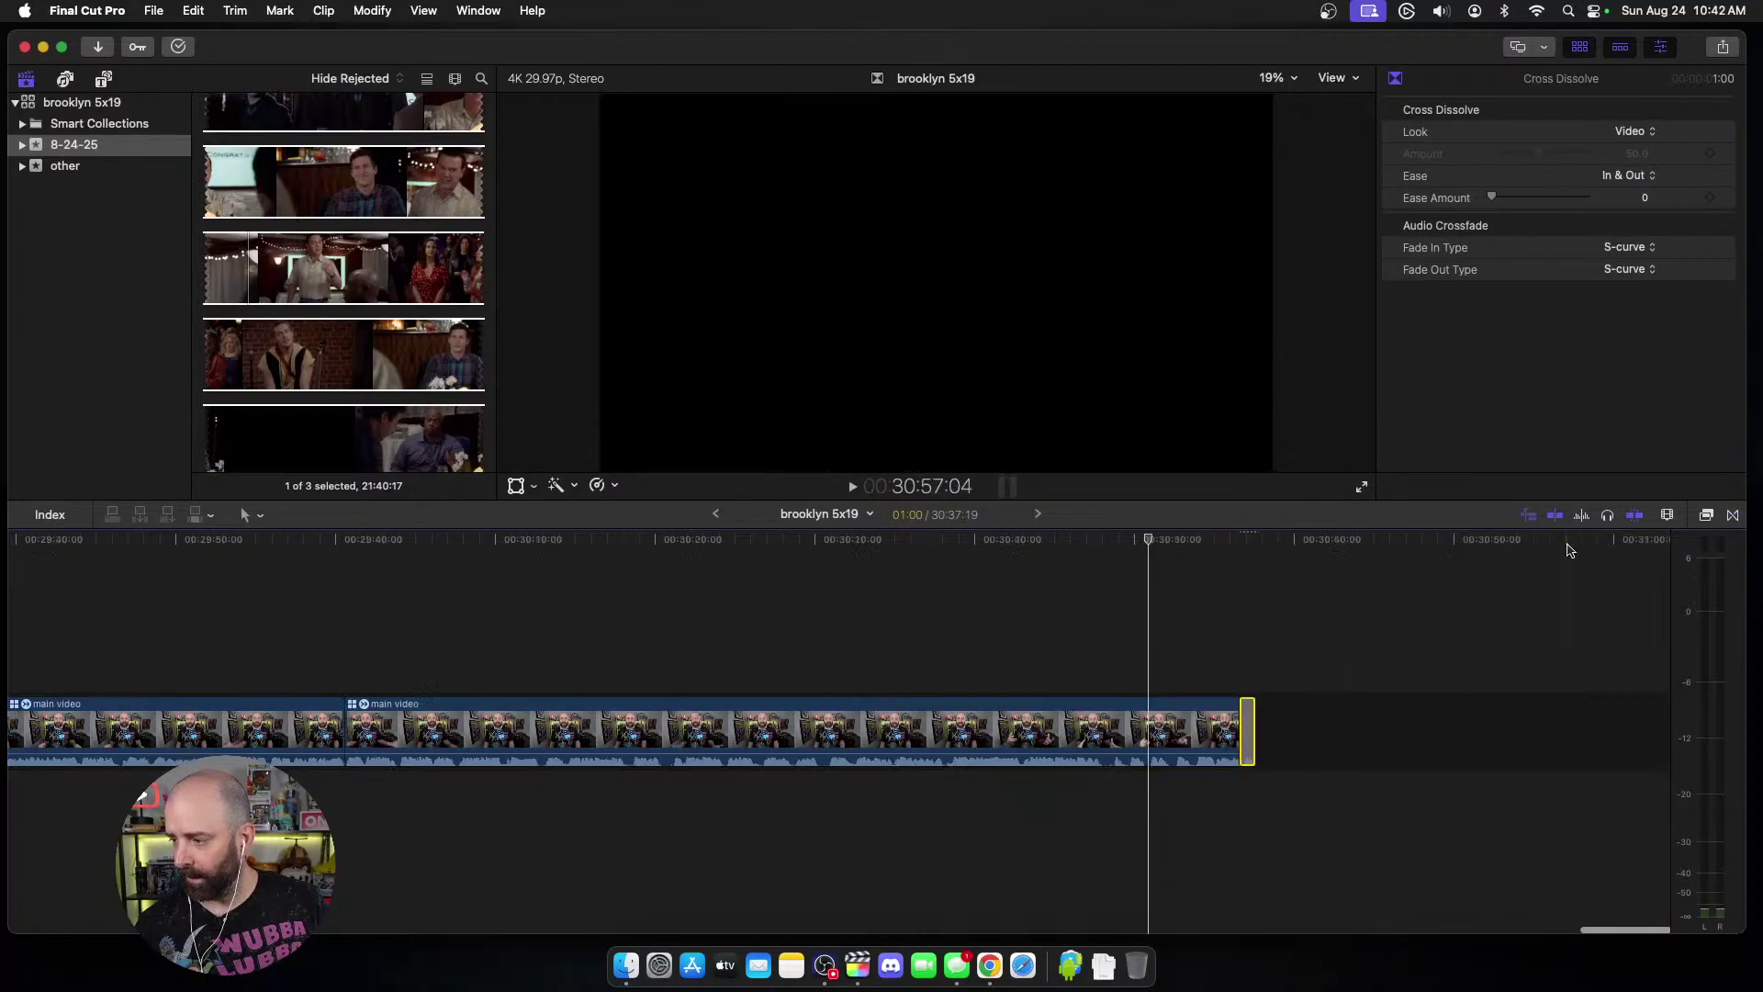
Step: Set the second bk99 logo's duration to 30:25:00 and extend its end to the closing Cross Dissolve
{"action": "left_click", "coordinate": [732, 643]}
{"action": "scroll", "coordinate": [732, 643], "scroll_direction": "left", "scroll_amount": 20}
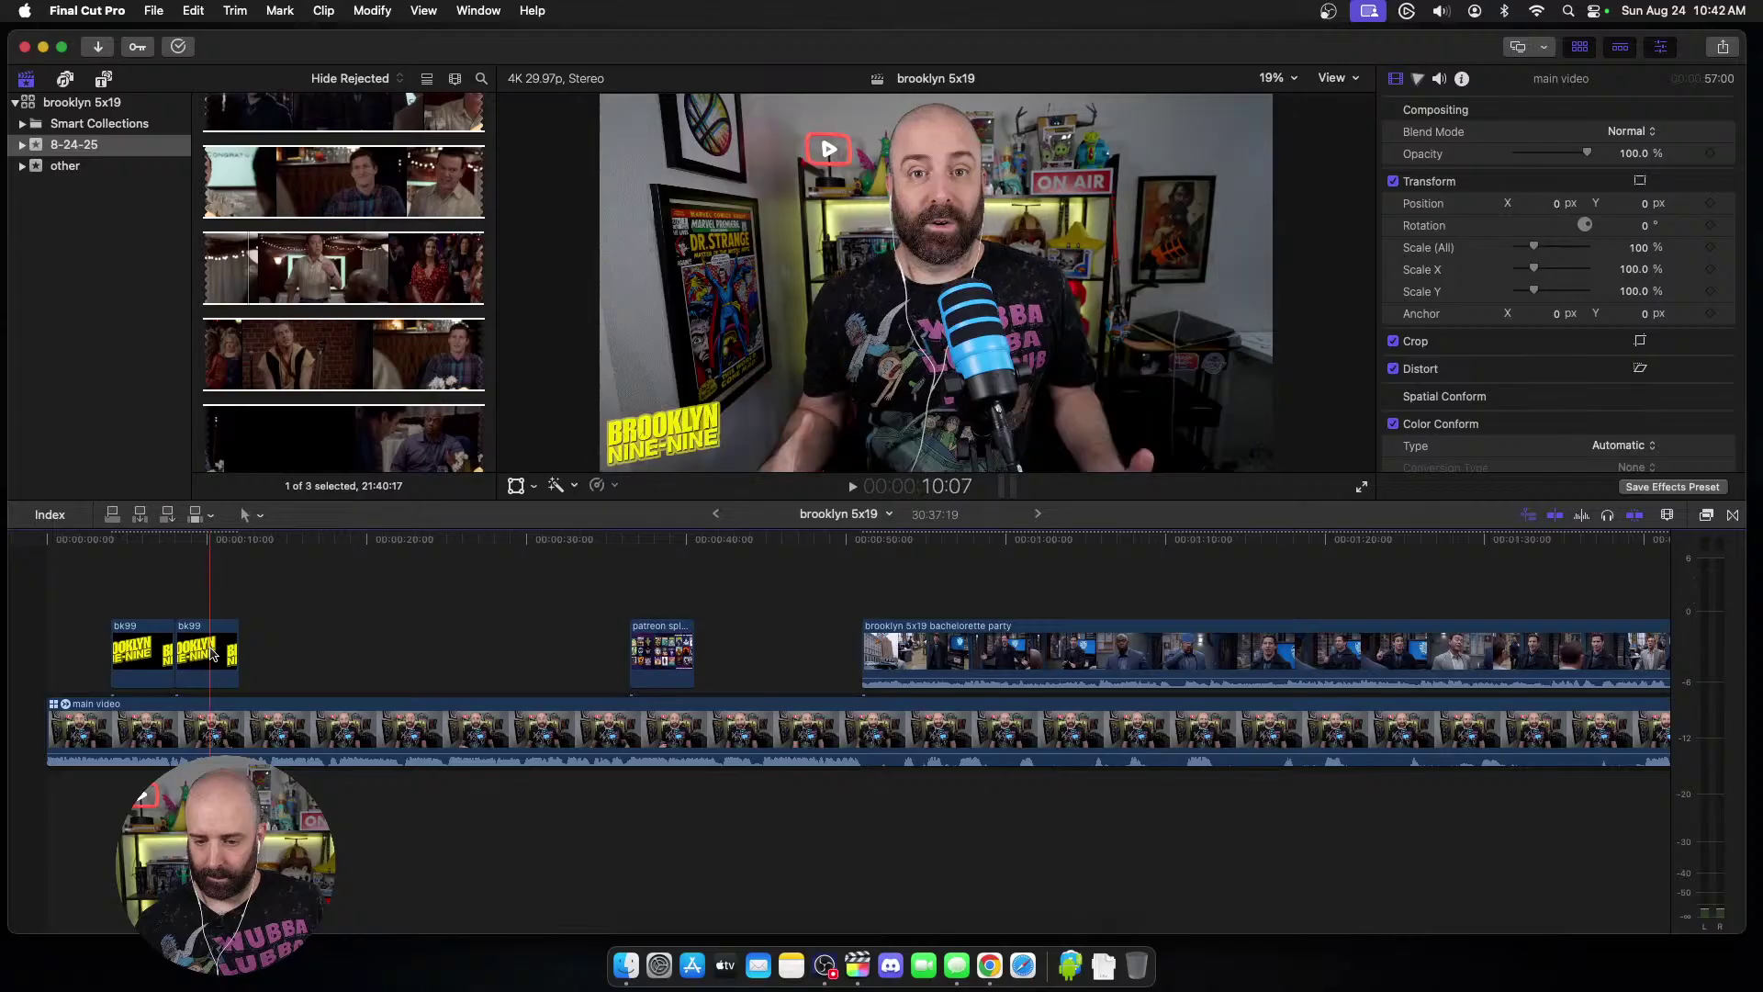
{"action": "left_click", "coordinate": [210, 647]}
{"action": "right_click", "coordinate": [210, 648]}
{"action": "left_click", "coordinate": [308, 572]}
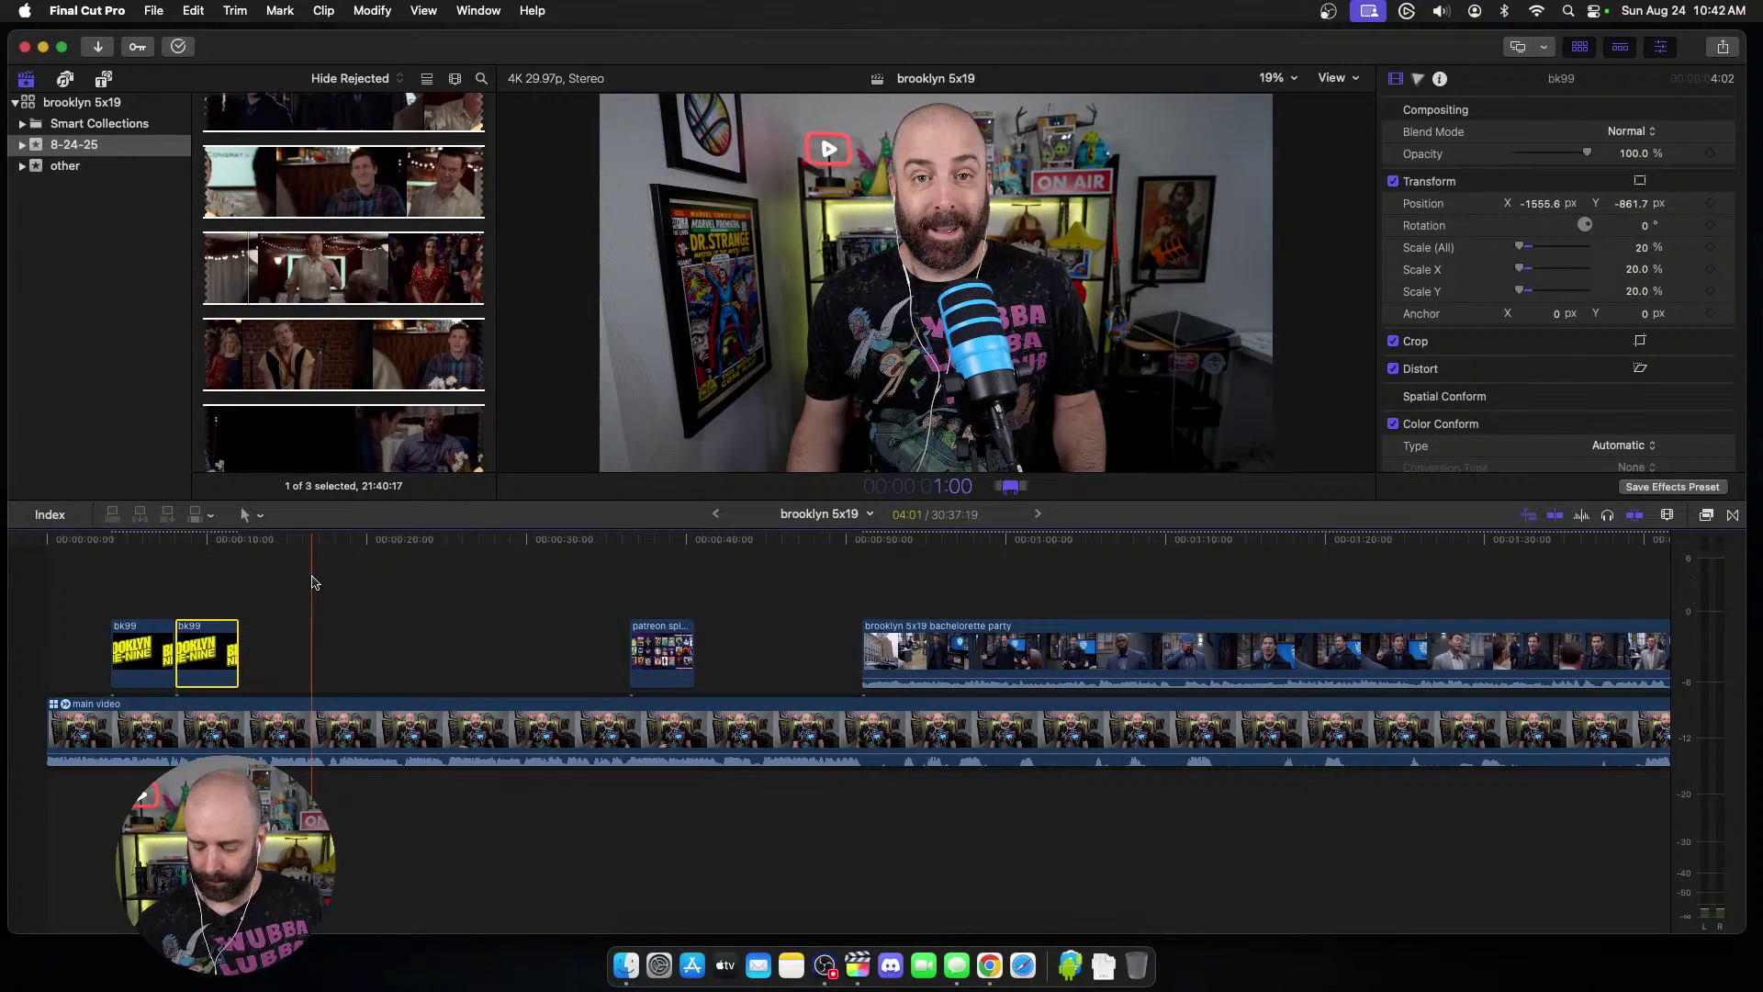
{"action": "type", "text": "30320"}
{"action": "key", "text": "Return"}
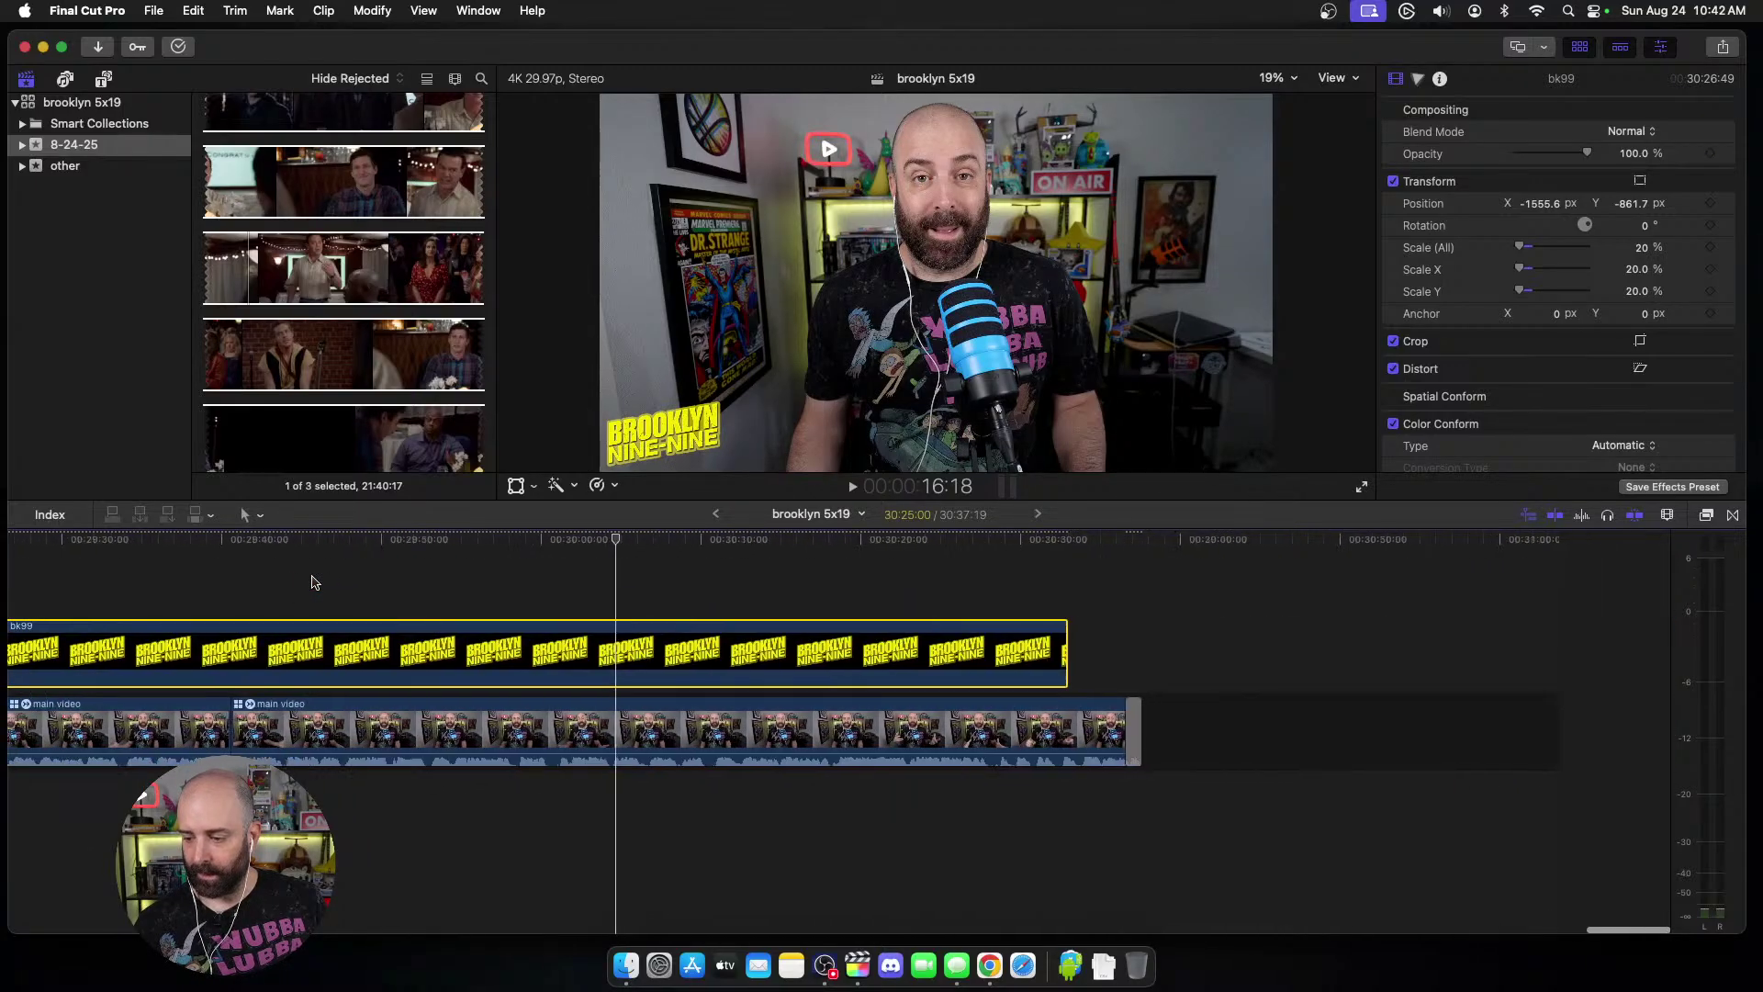
{"action": "left_click_drag", "start_coordinate": [1182, 656], "coordinate": [1237, 654]}
{"action": "scroll", "coordinate": [1115, 632], "scroll_direction": "left", "scroll_amount": 20}
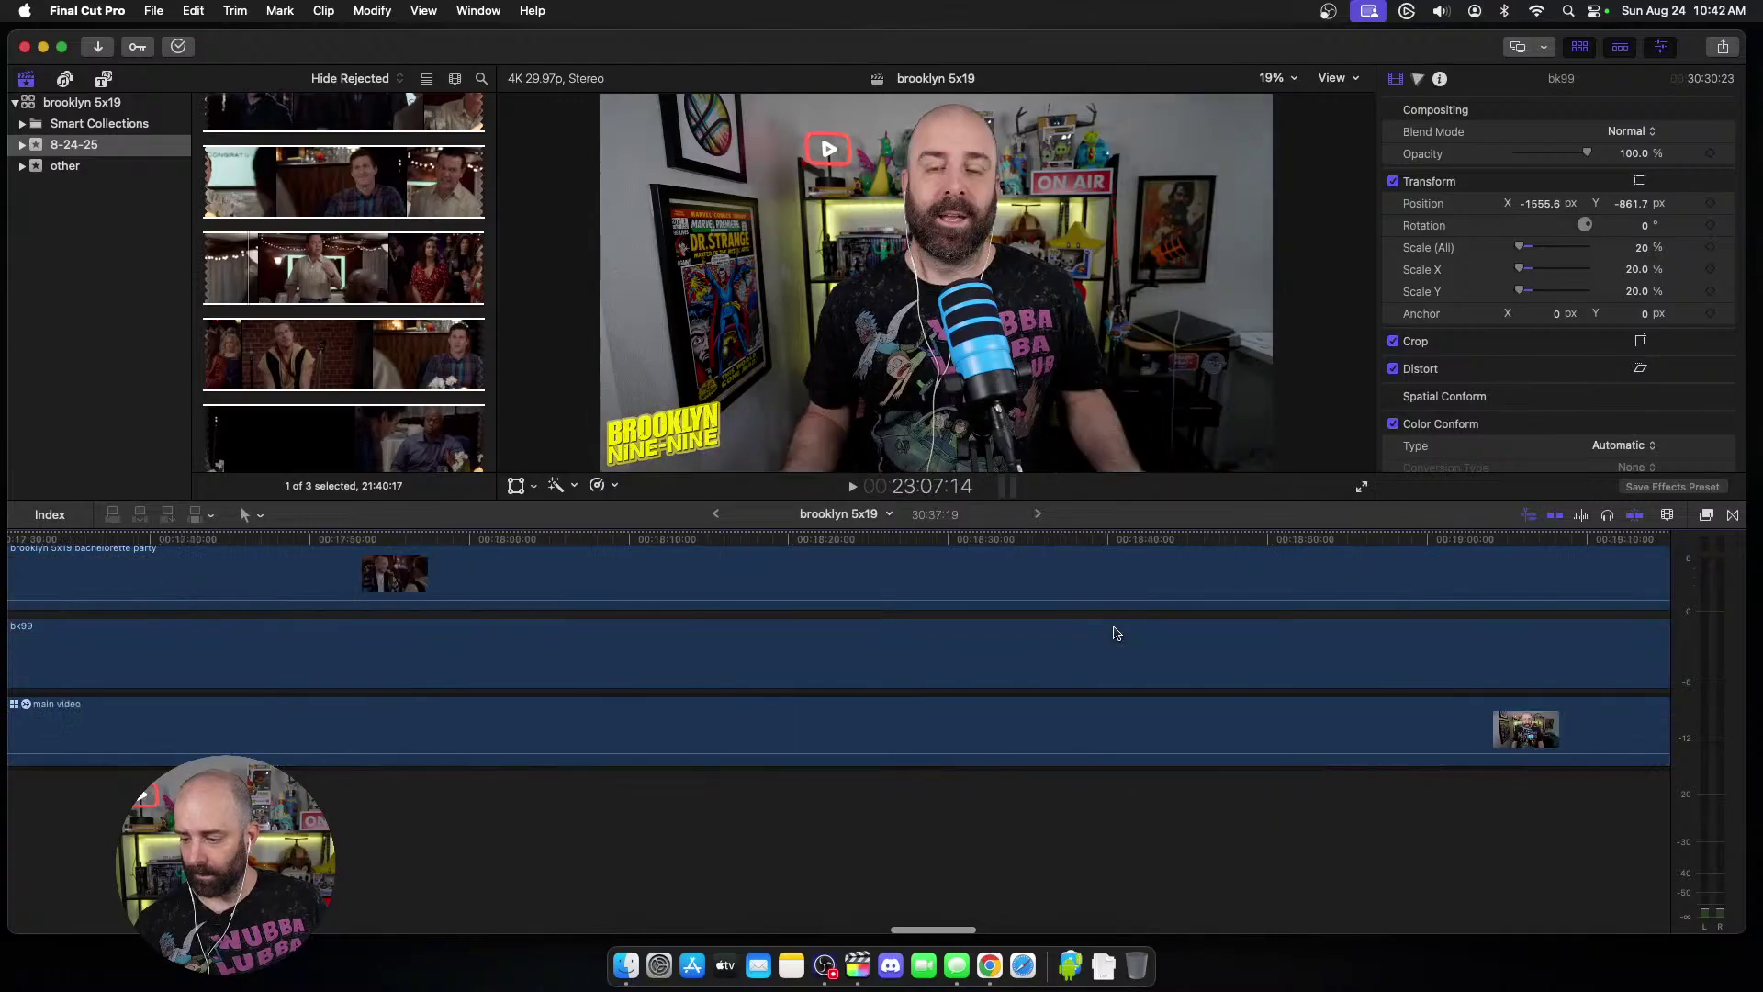
Step: Place Bad Snacks - Summer in the Neighborhood under the intro, ending where the episode footage starts, with its volume at -41.0 dB
{"action": "scroll", "coordinate": [1116, 632], "scroll_direction": "left", "scroll_amount": 10}
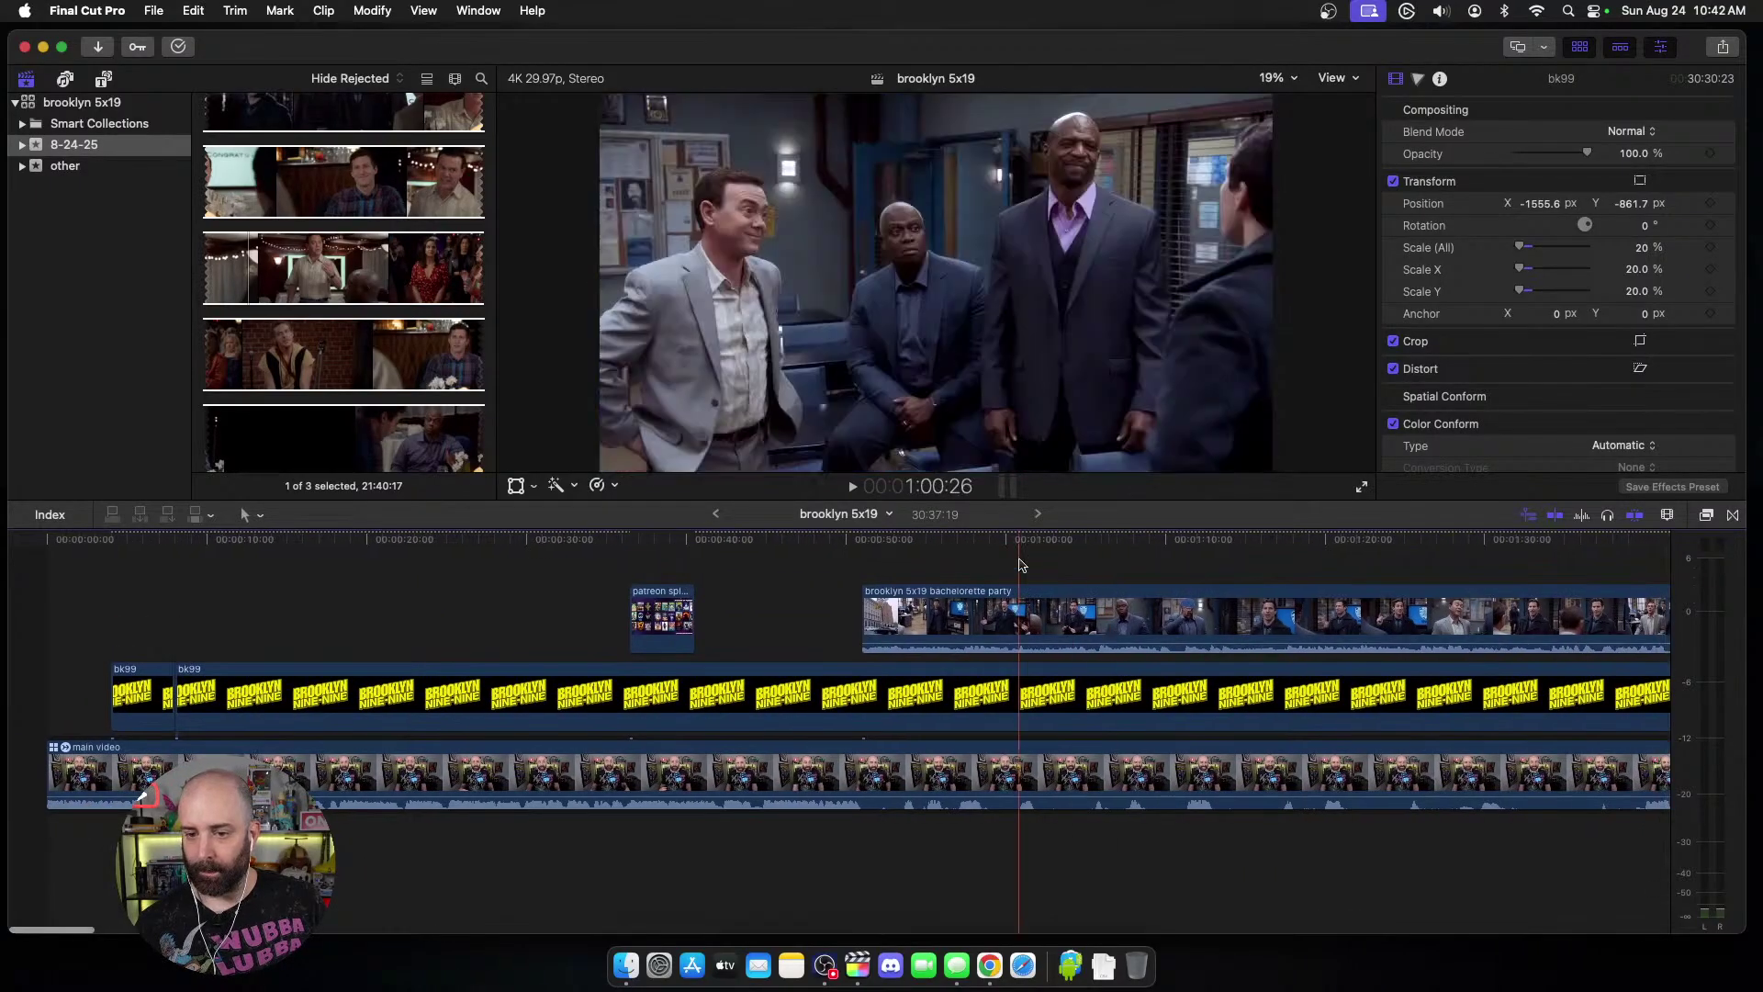
{"action": "left_click", "coordinate": [101, 167]}
{"action": "left_click_drag", "start_coordinate": [292, 211], "coordinate": [33, 861]}
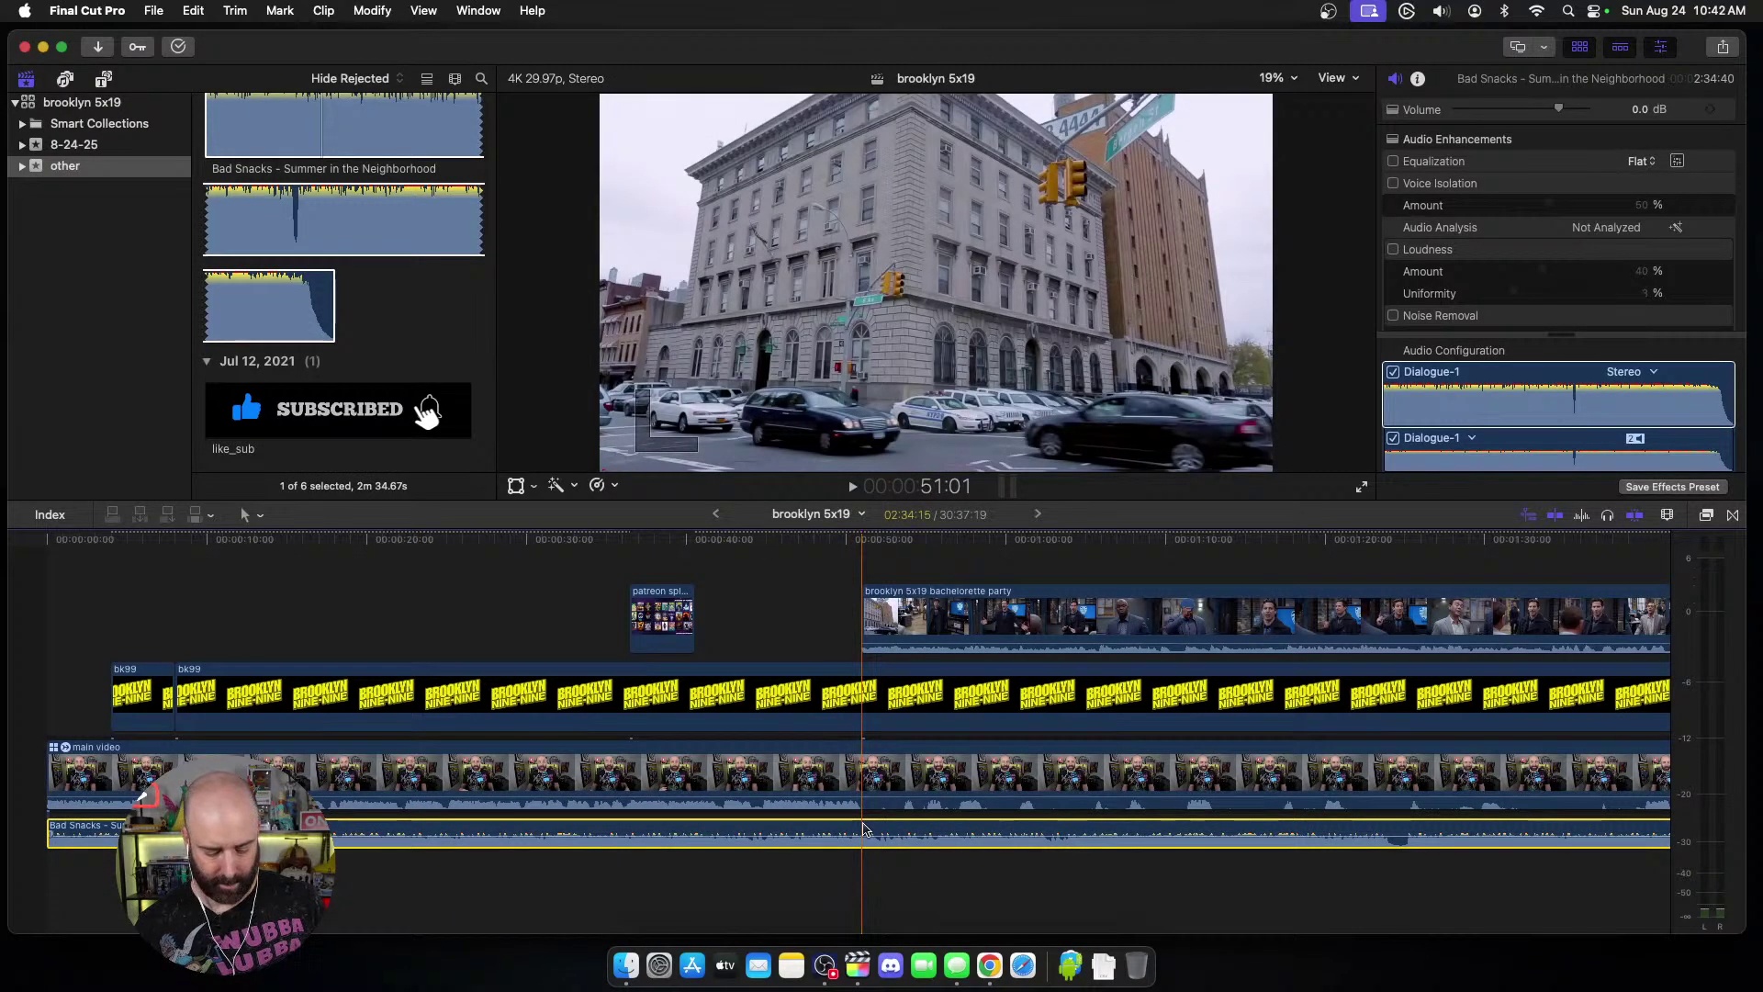
{"action": "key", "text": "alt+bracketright"}
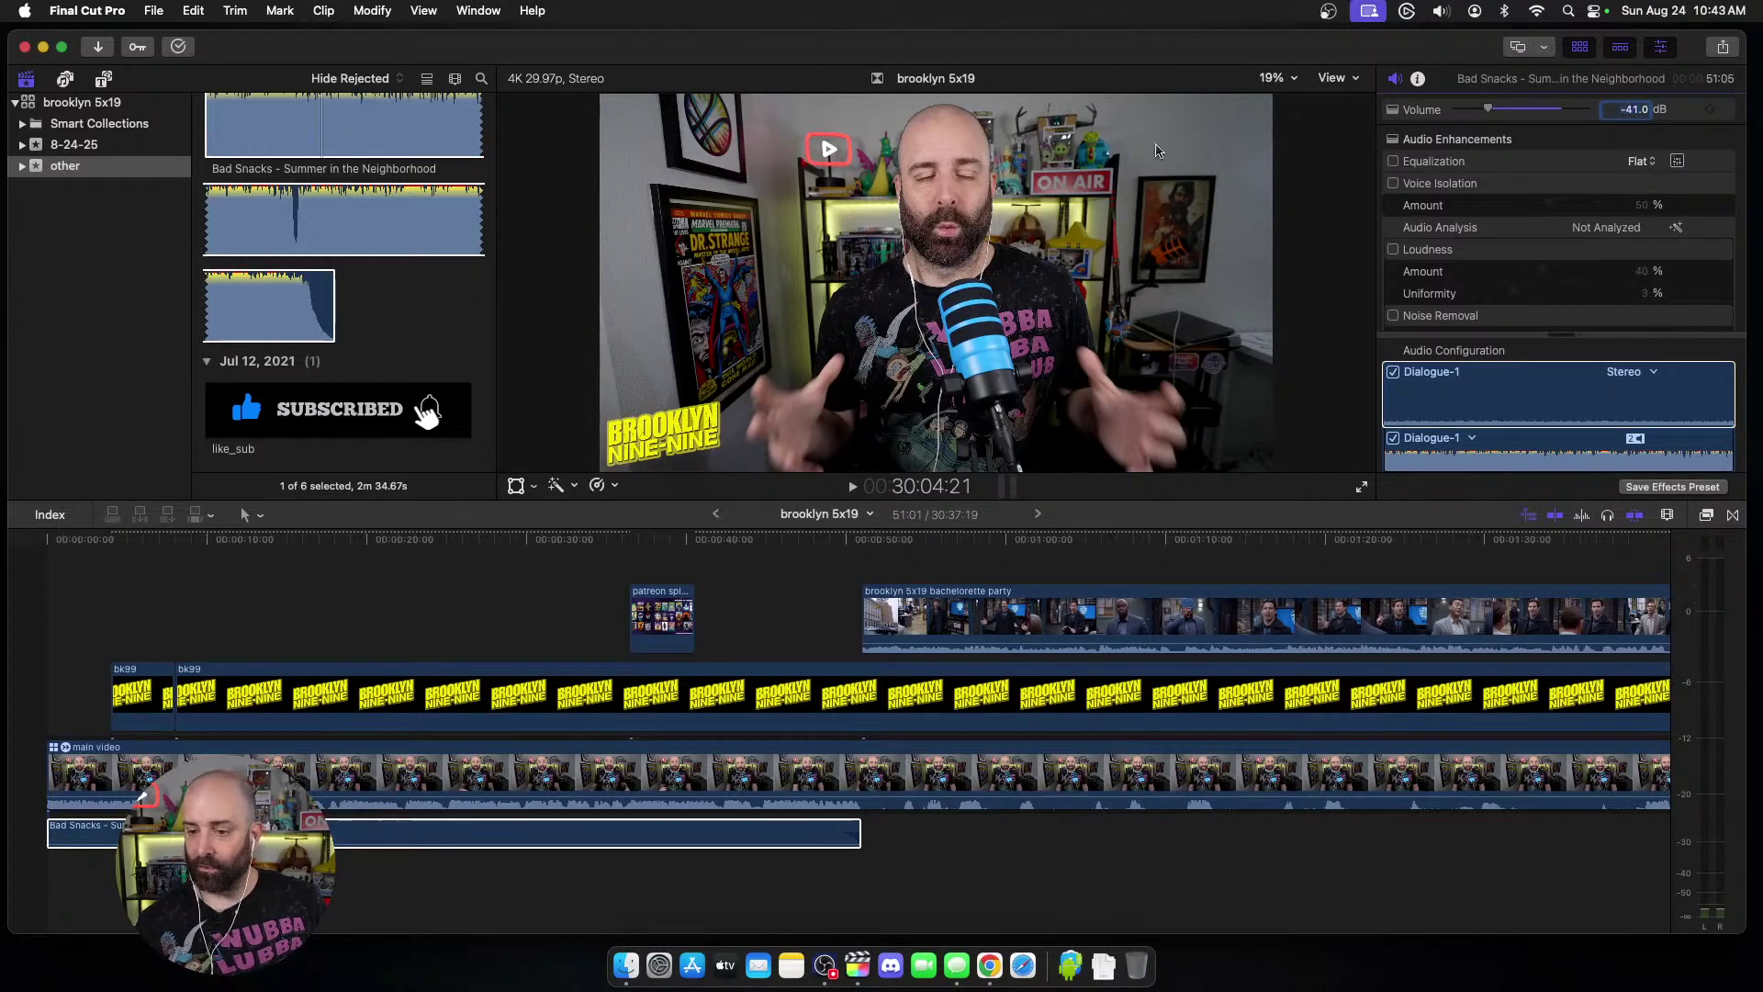
{"action": "left_click", "coordinate": [404, 616]}
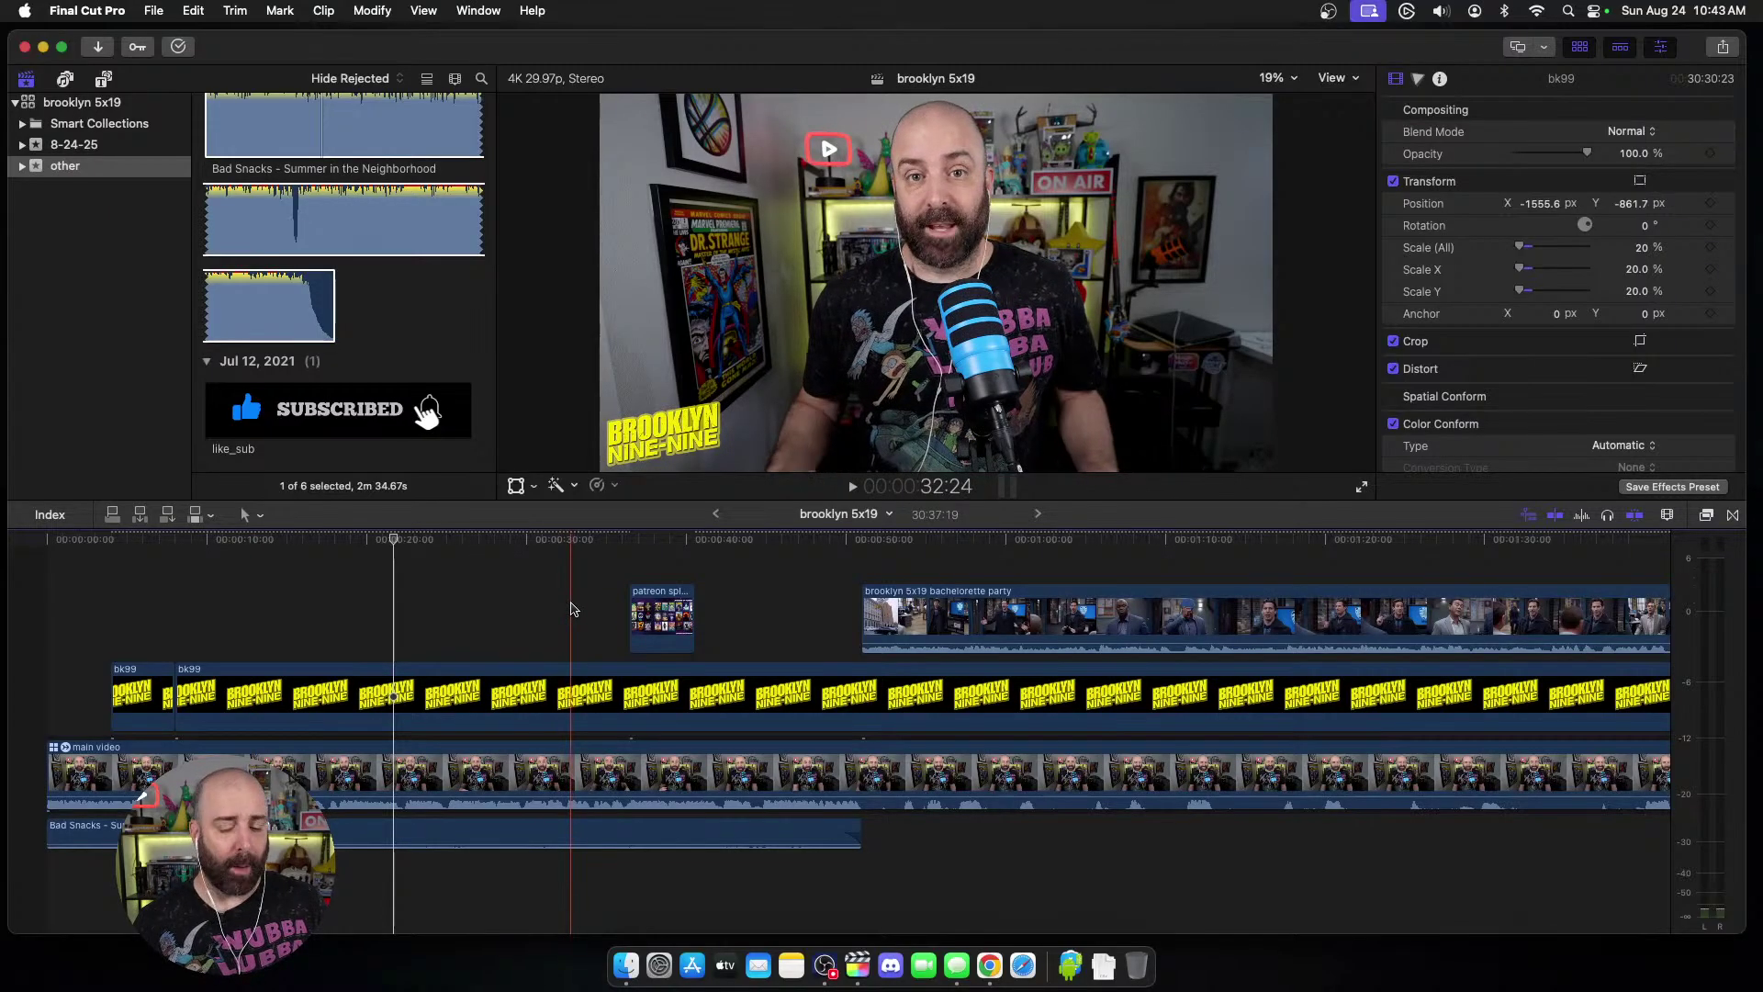
Step: Add a Timecode generator as a connected clip above the bk99 logo, before the patreon clip in the intro
{"action": "scroll", "coordinate": [551, 624], "scroll_direction": "right", "scroll_amount": 5}
{"action": "scroll", "coordinate": [551, 630], "scroll_direction": "right", "scroll_amount": 2}
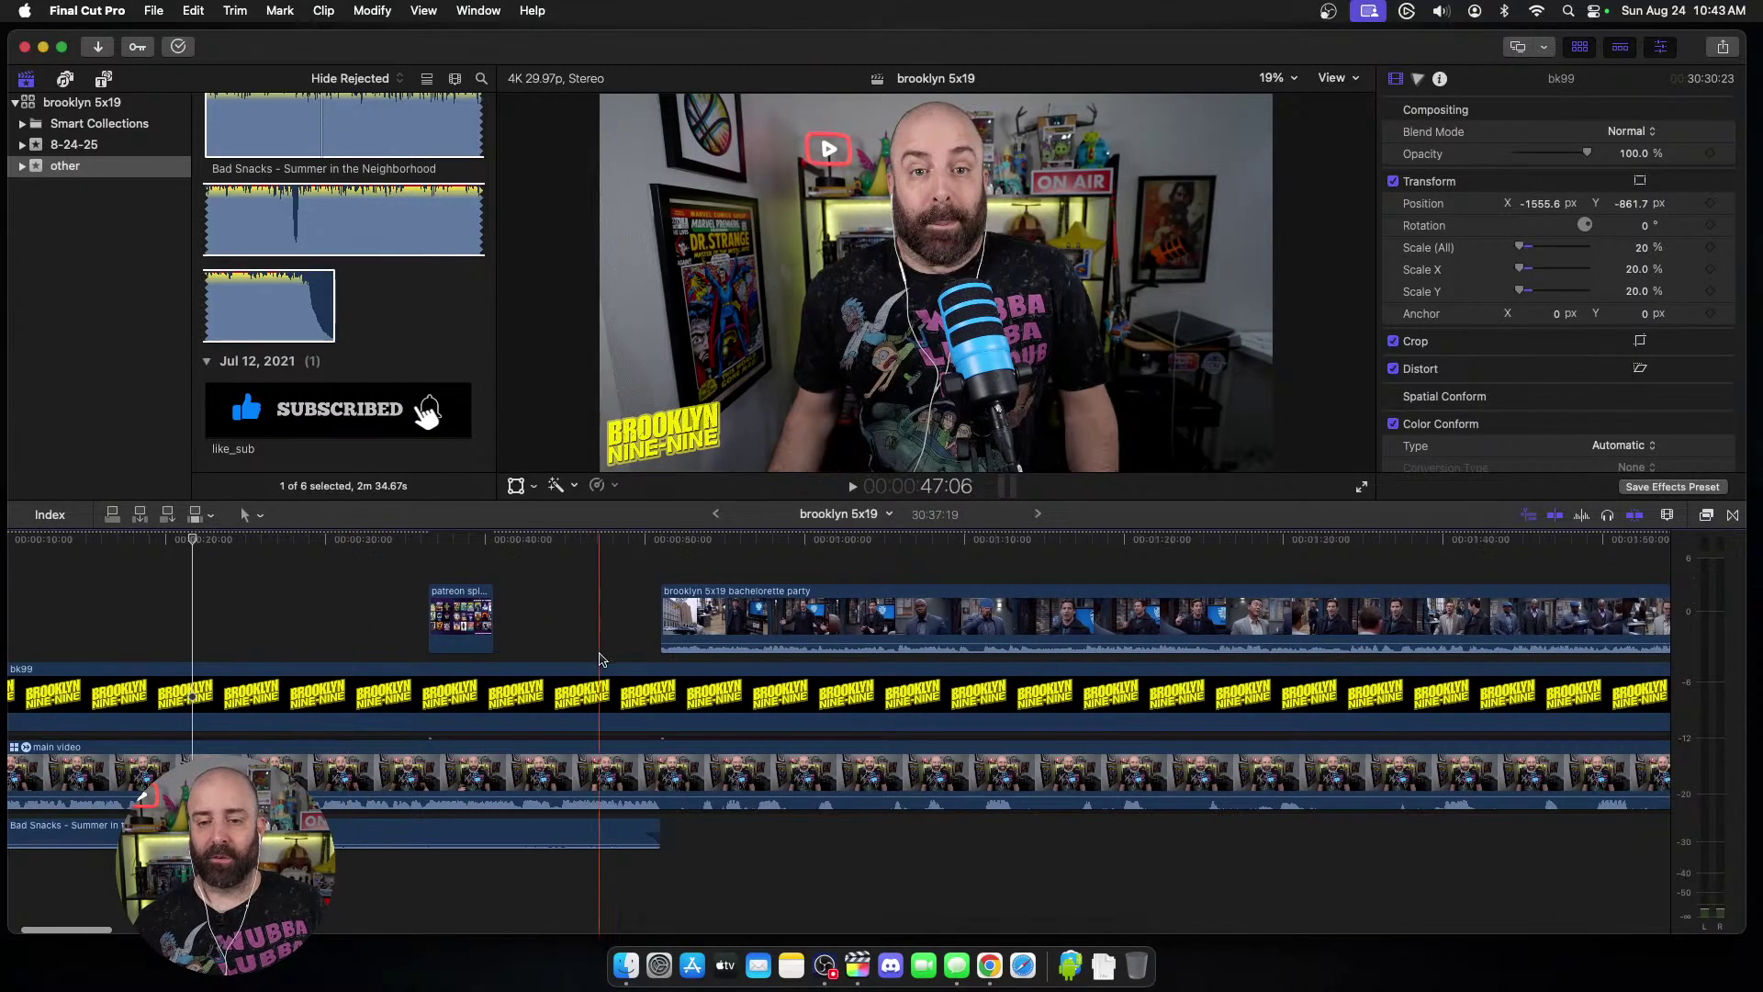
{"action": "left_click", "coordinate": [106, 78]}
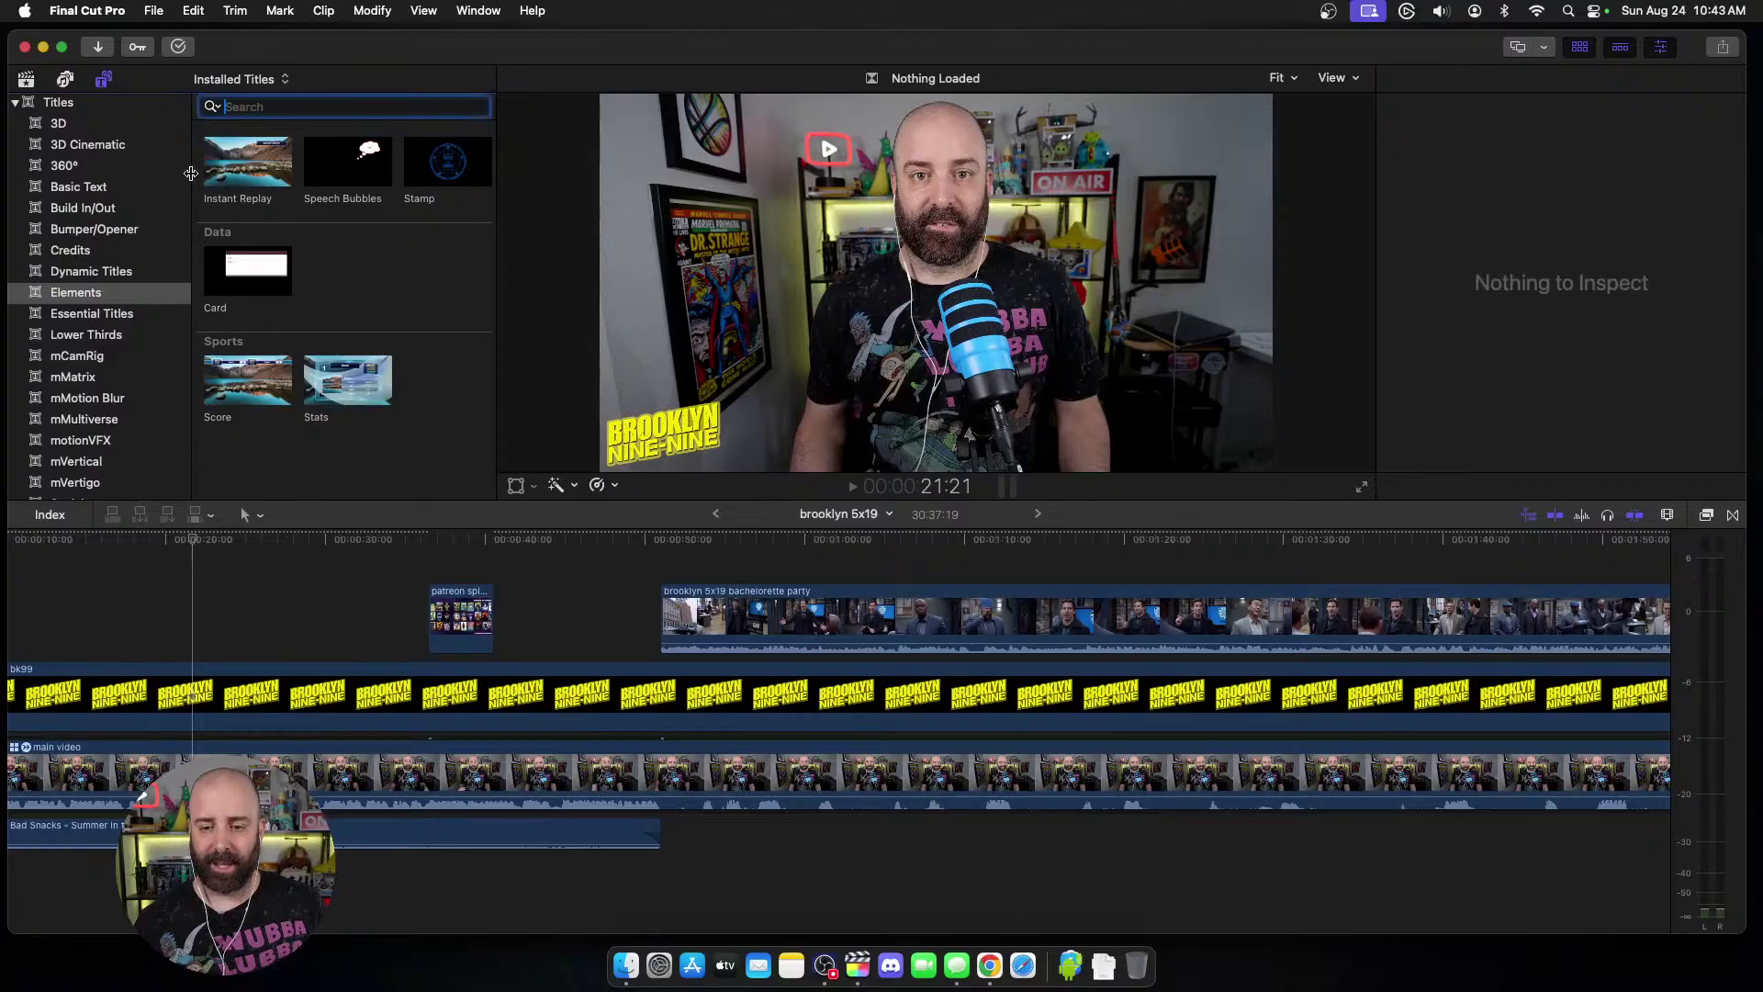
{"action": "left_click", "coordinate": [24, 80]}
{"action": "left_click", "coordinate": [104, 81]}
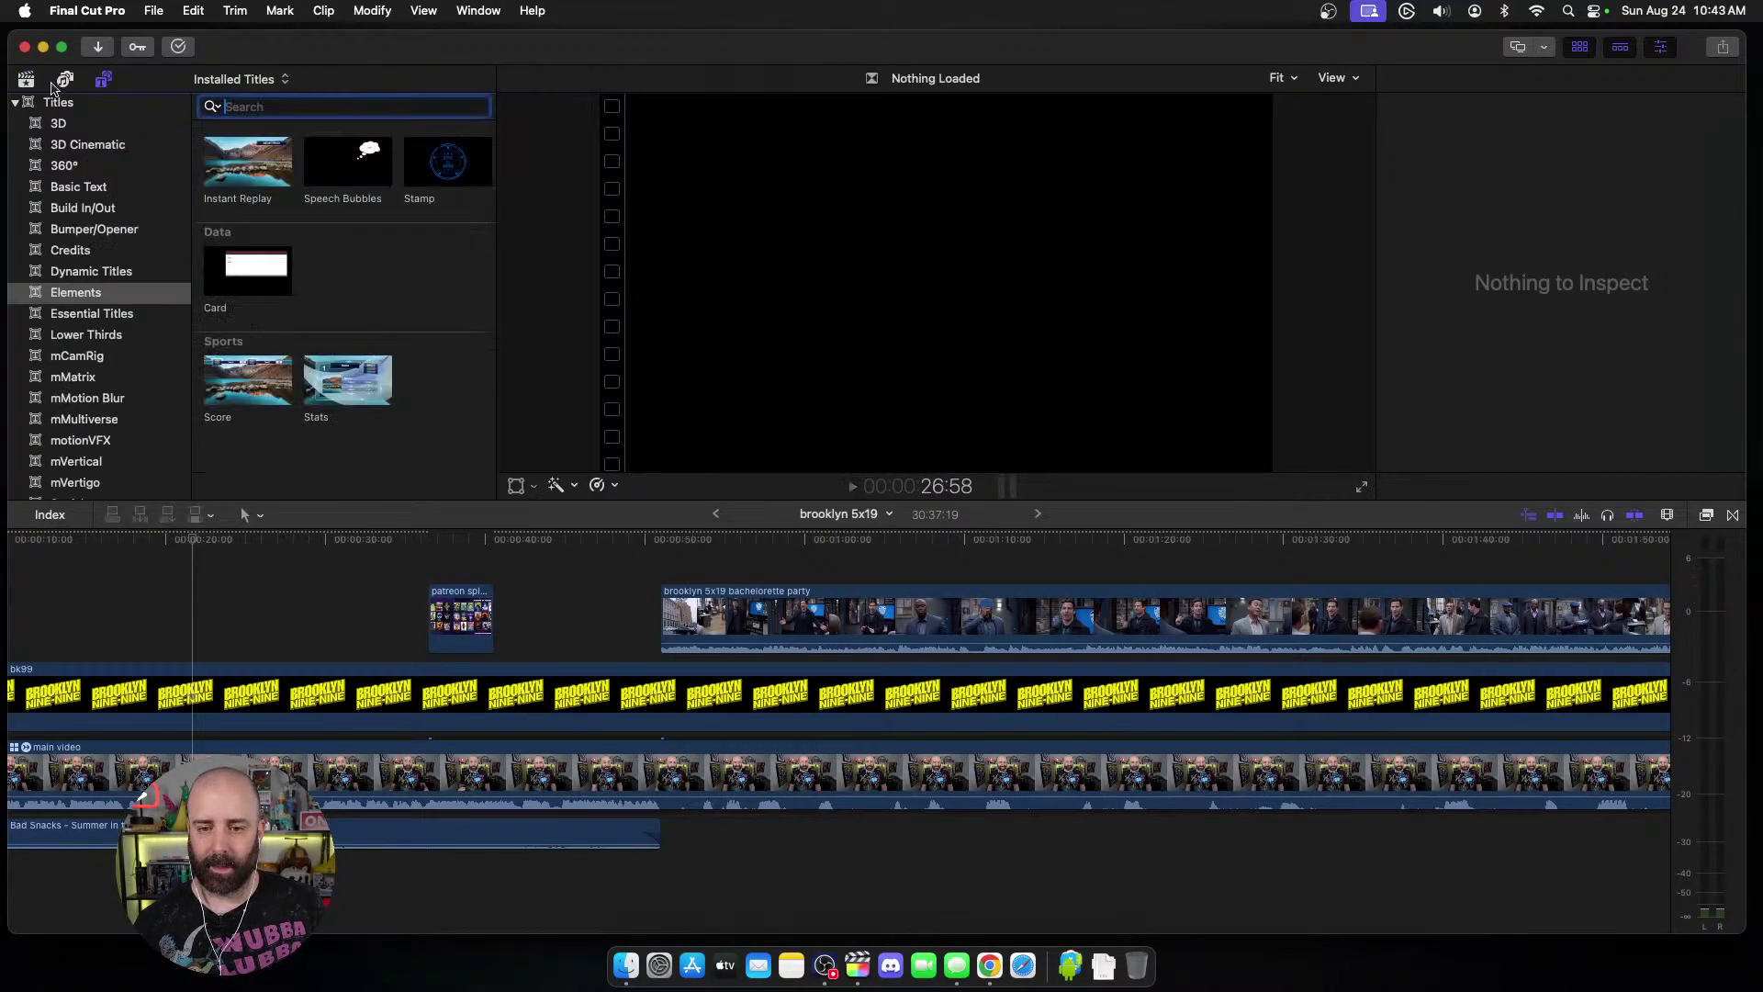
{"action": "scroll", "coordinate": [67, 294], "scroll_direction": "down", "scroll_amount": 5}
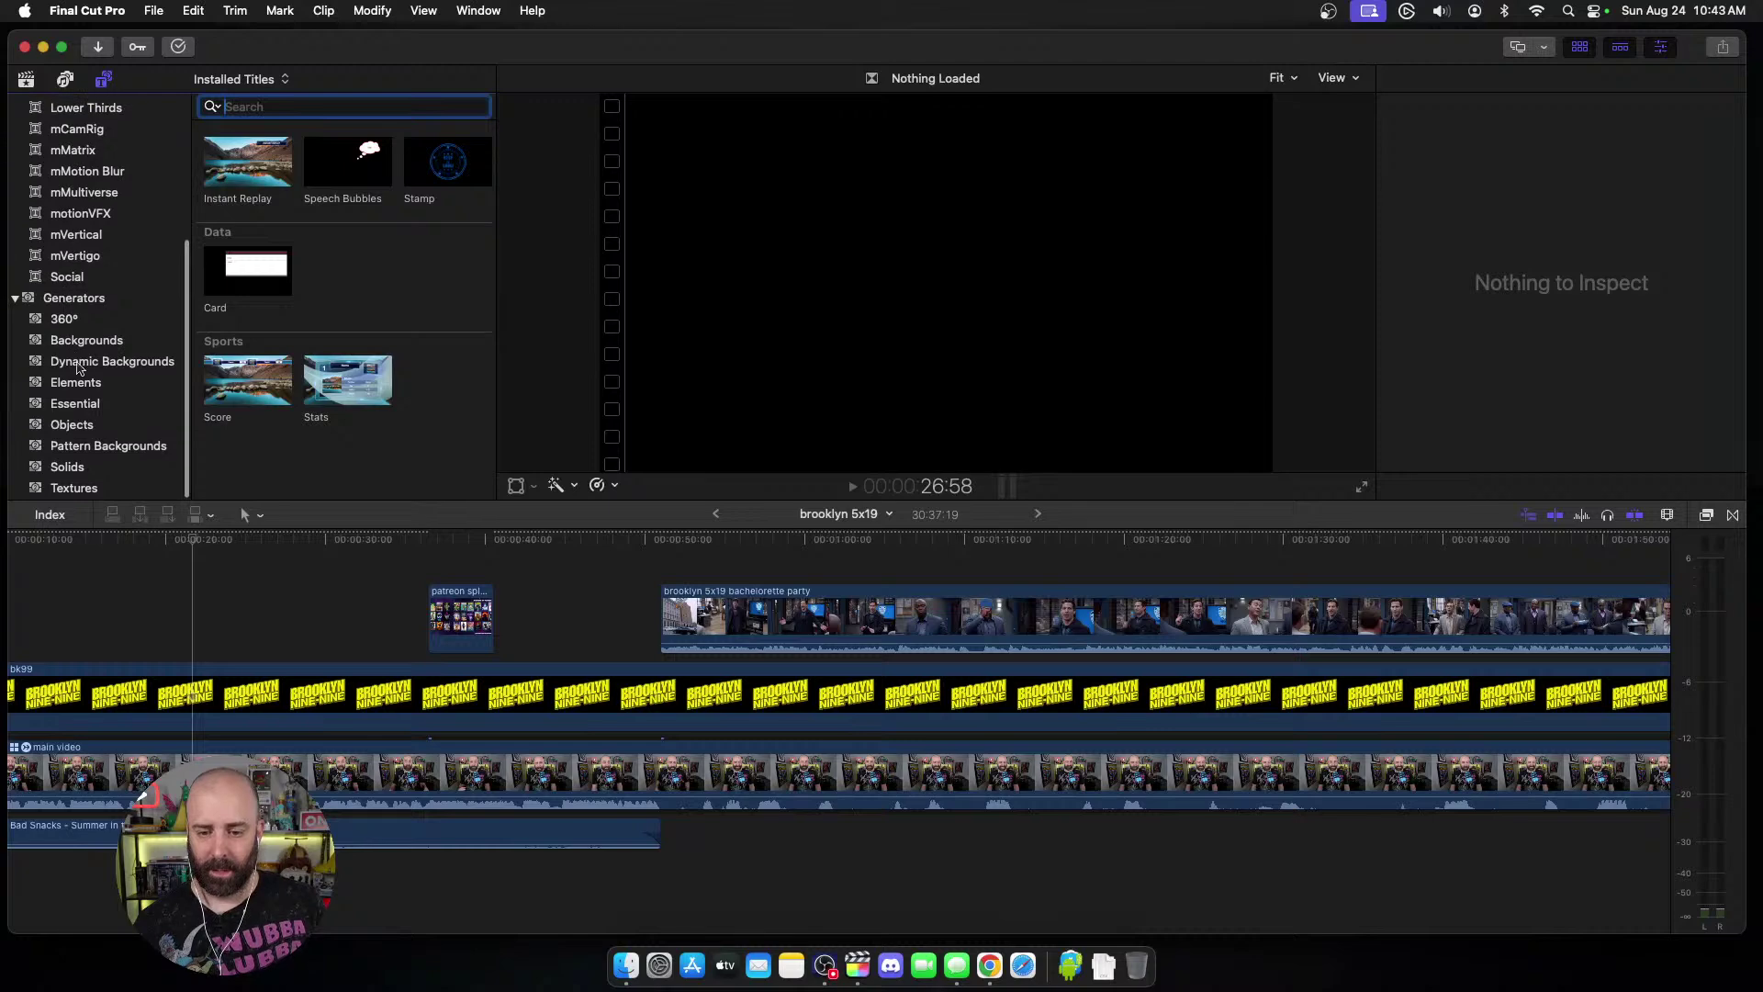
{"action": "left_click", "coordinate": [79, 384]}
{"action": "key", "text": "super+2"}
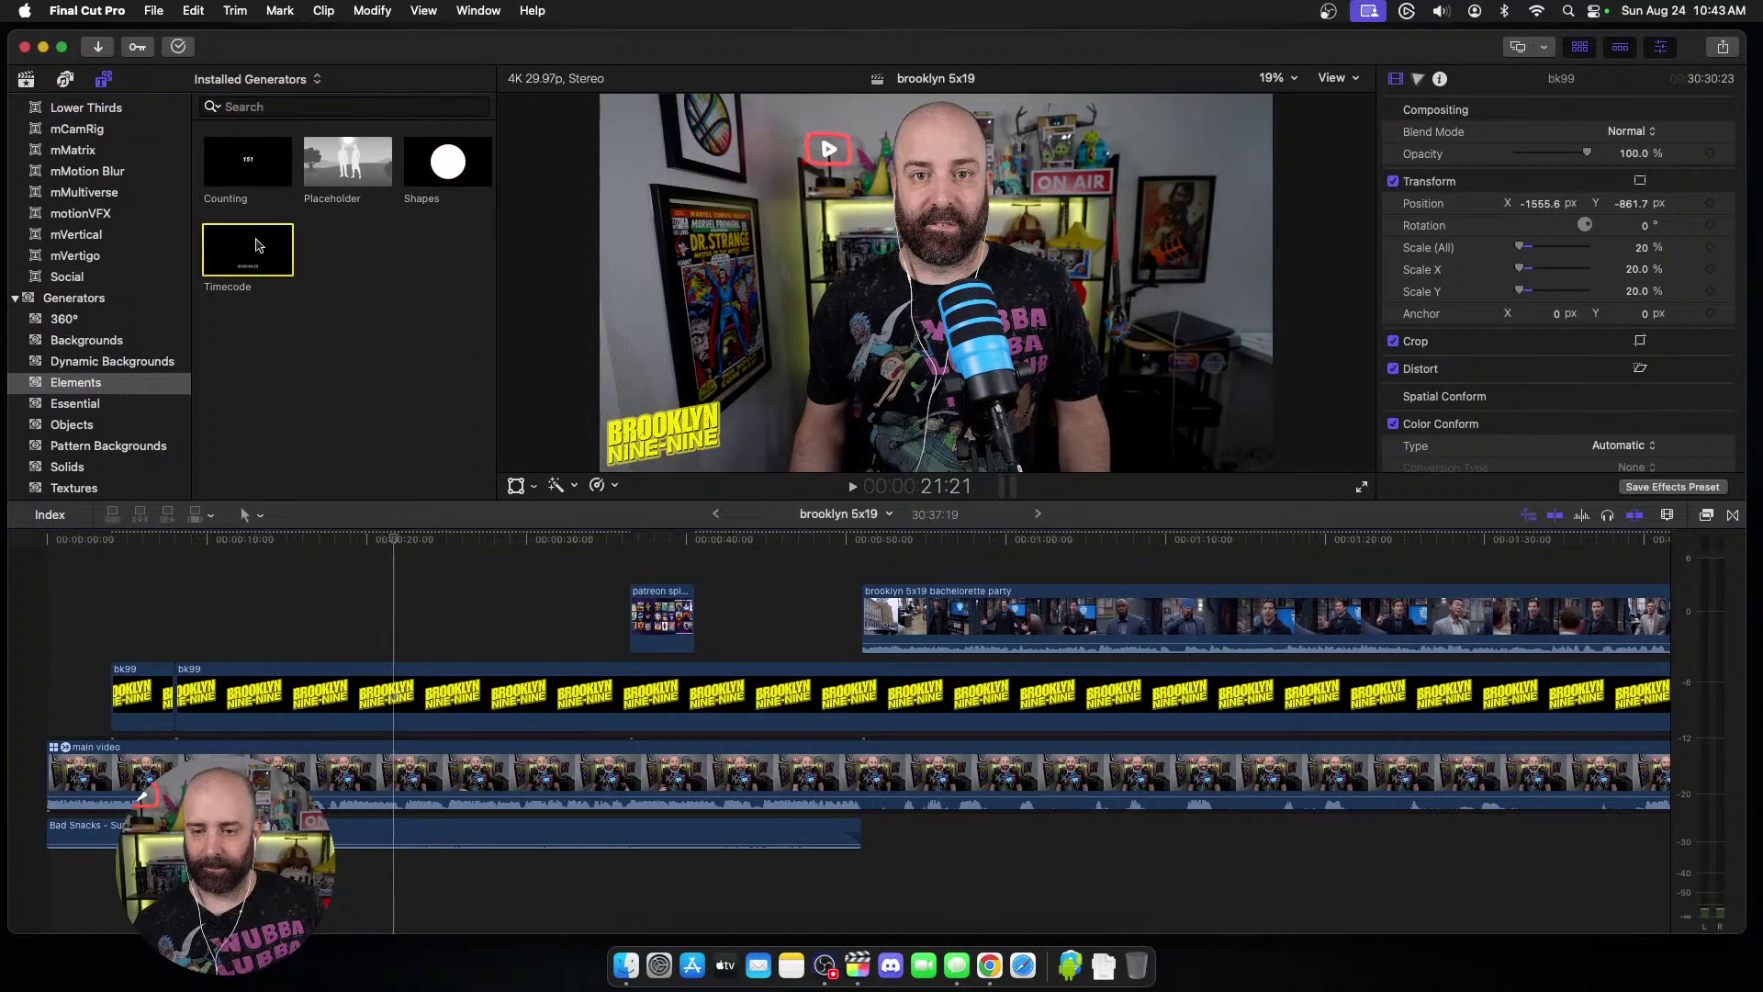
{"action": "left_click_drag", "start_coordinate": [257, 245], "coordinate": [290, 574]}
{"action": "left_click_drag", "start_coordinate": [391, 632], "coordinate": [453, 634]}
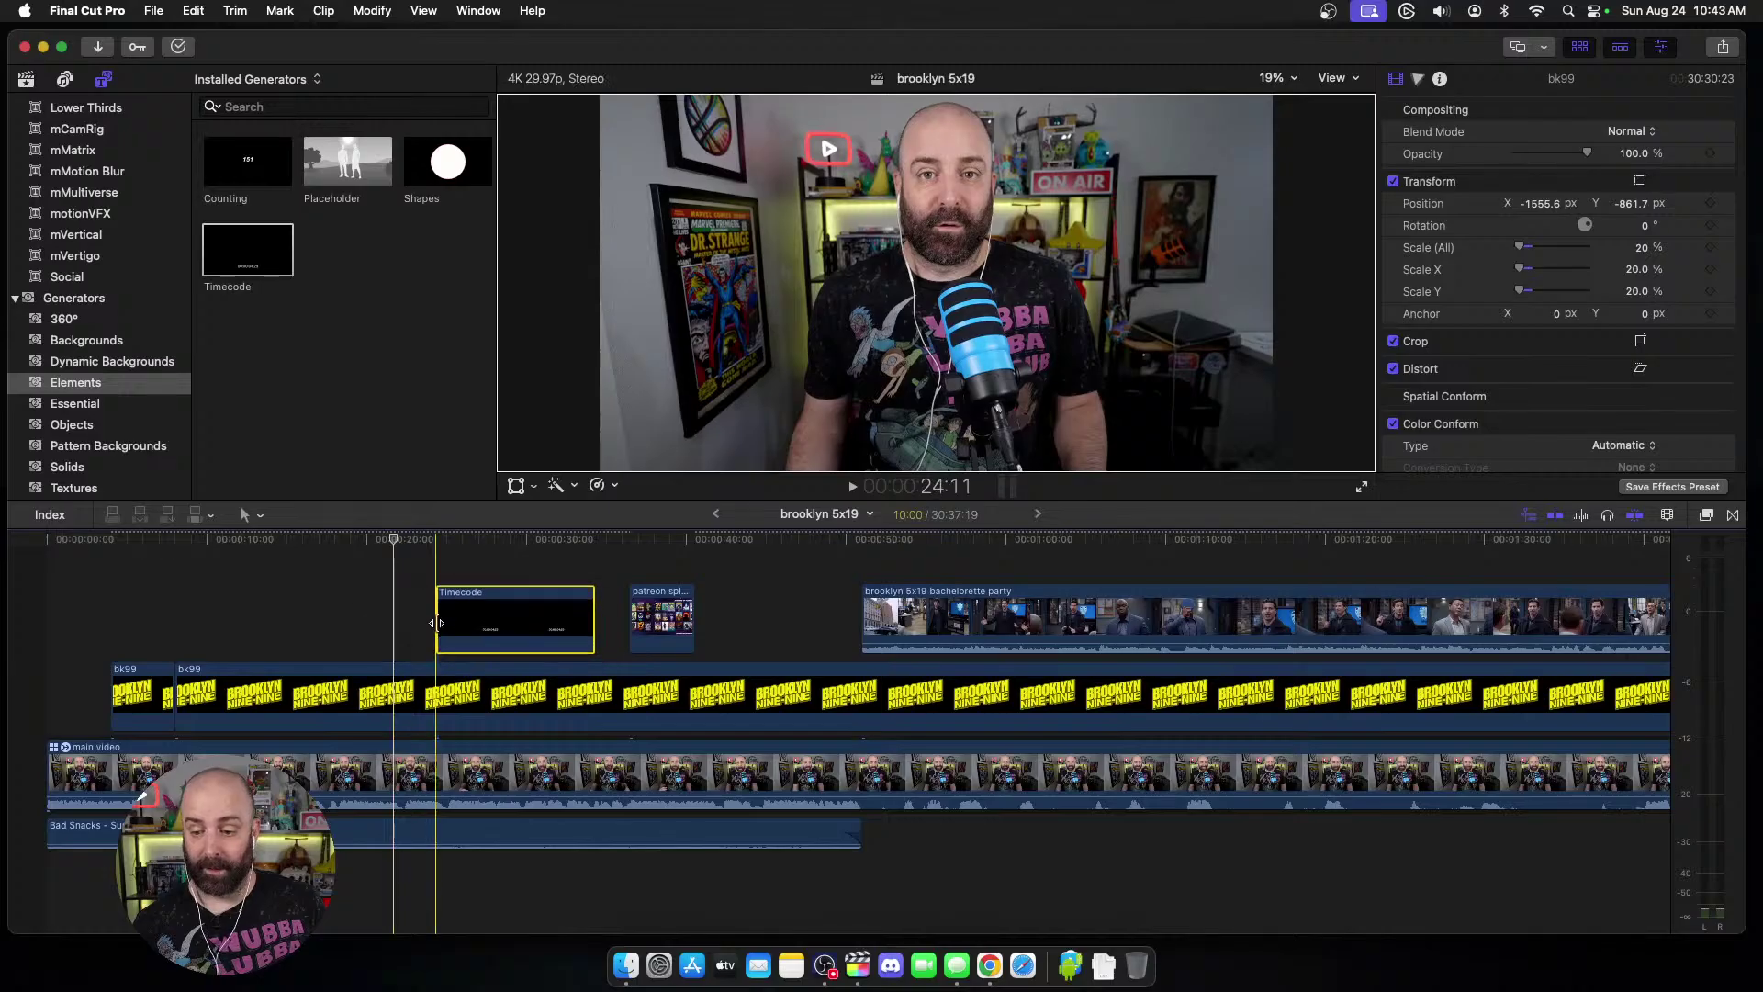
Step: Set the Timecode's duration to 5:00 and move it so it ends where the episode footage starts
{"action": "right_click", "coordinate": [478, 616]}
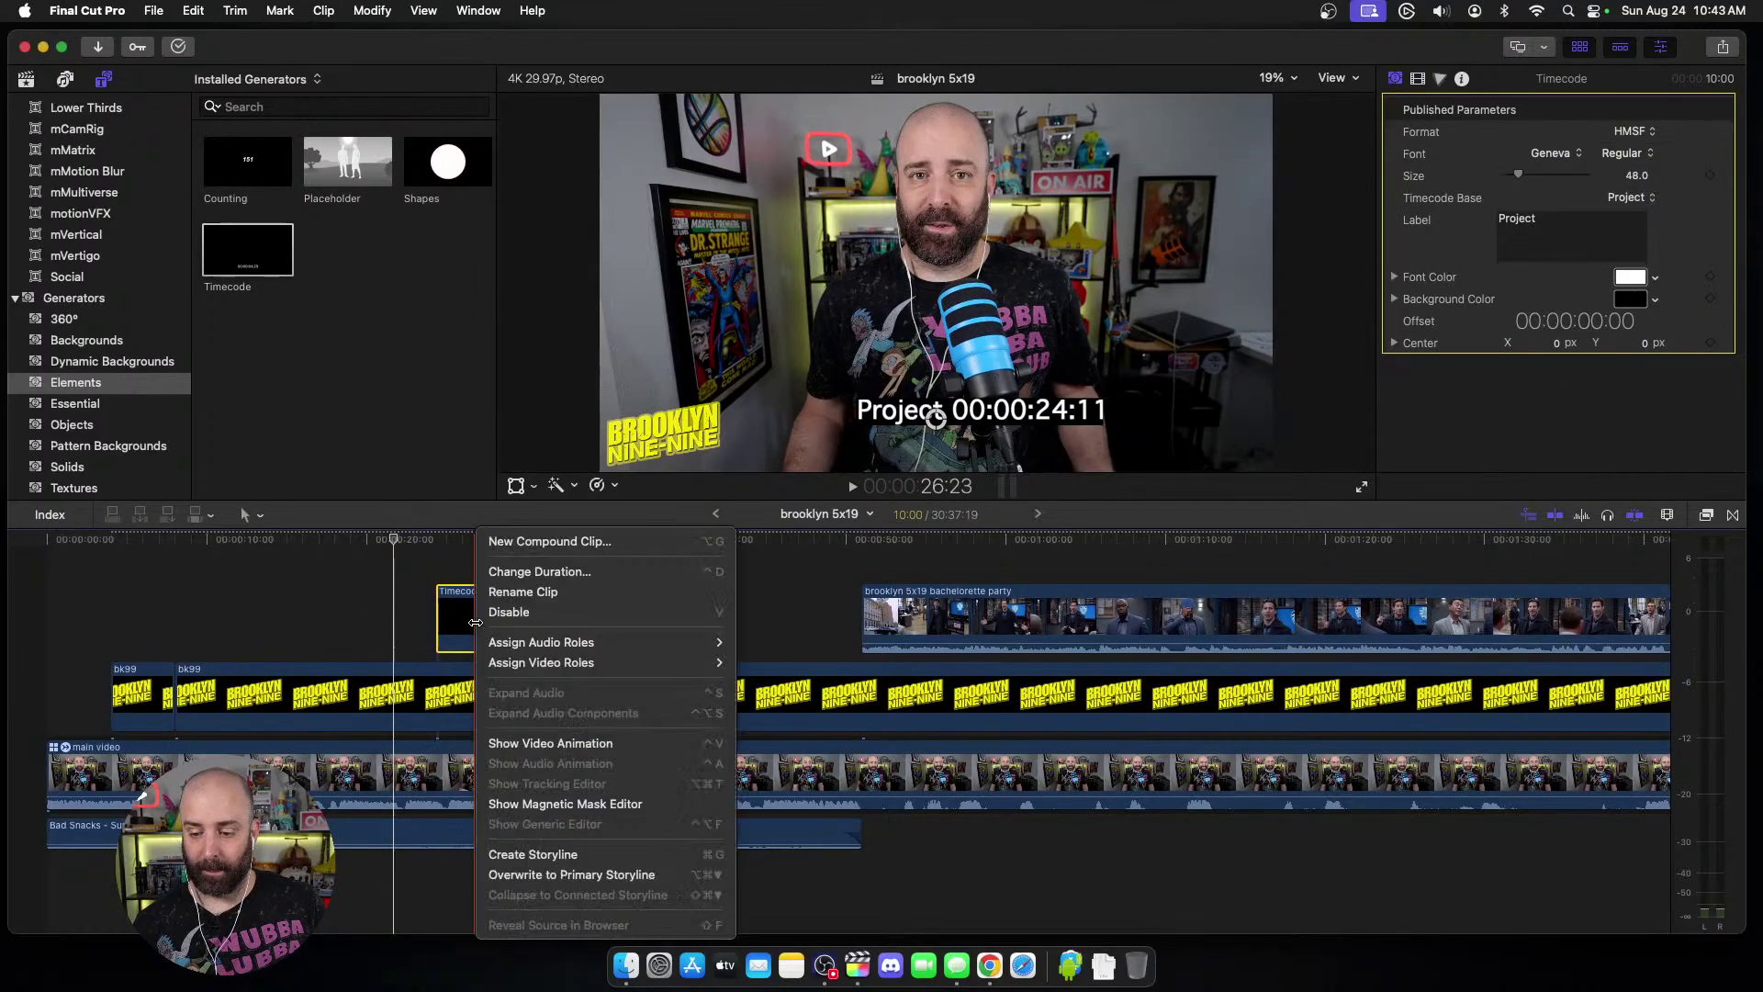
{"action": "left_click", "coordinate": [542, 572]}
{"action": "type", "text": "500"}
{"action": "key", "text": "Return"}
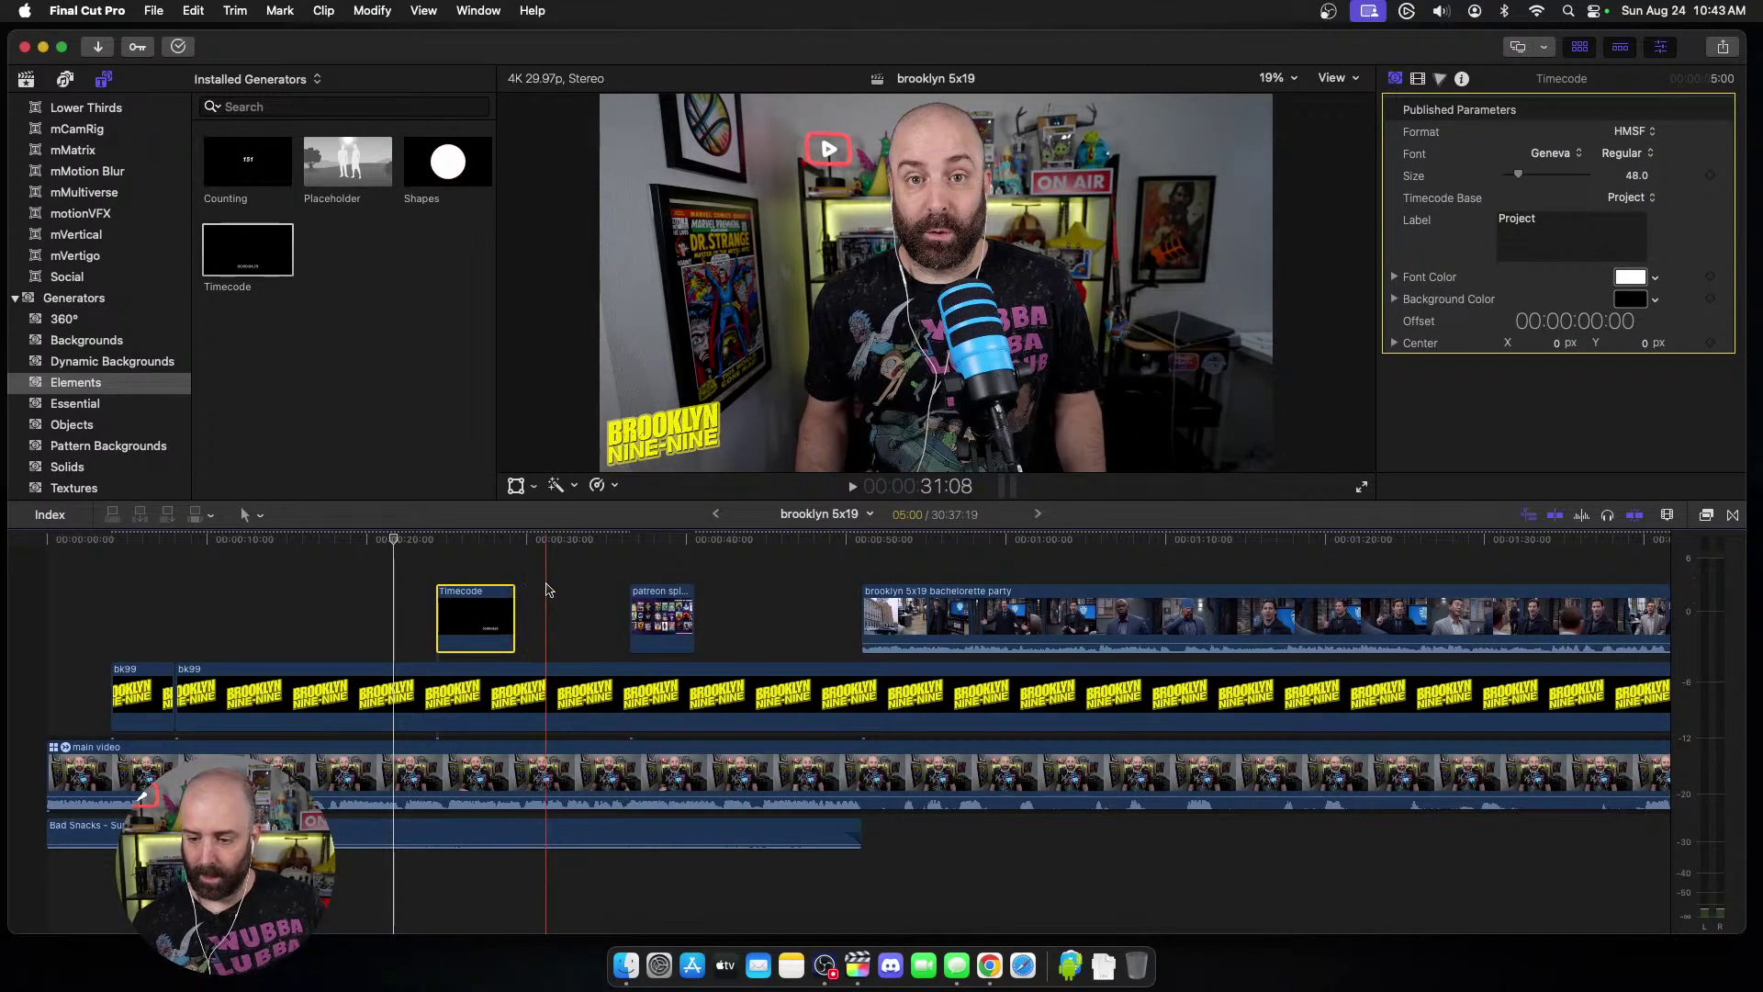
{"action": "left_click_drag", "start_coordinate": [474, 618], "coordinate": [821, 620]}
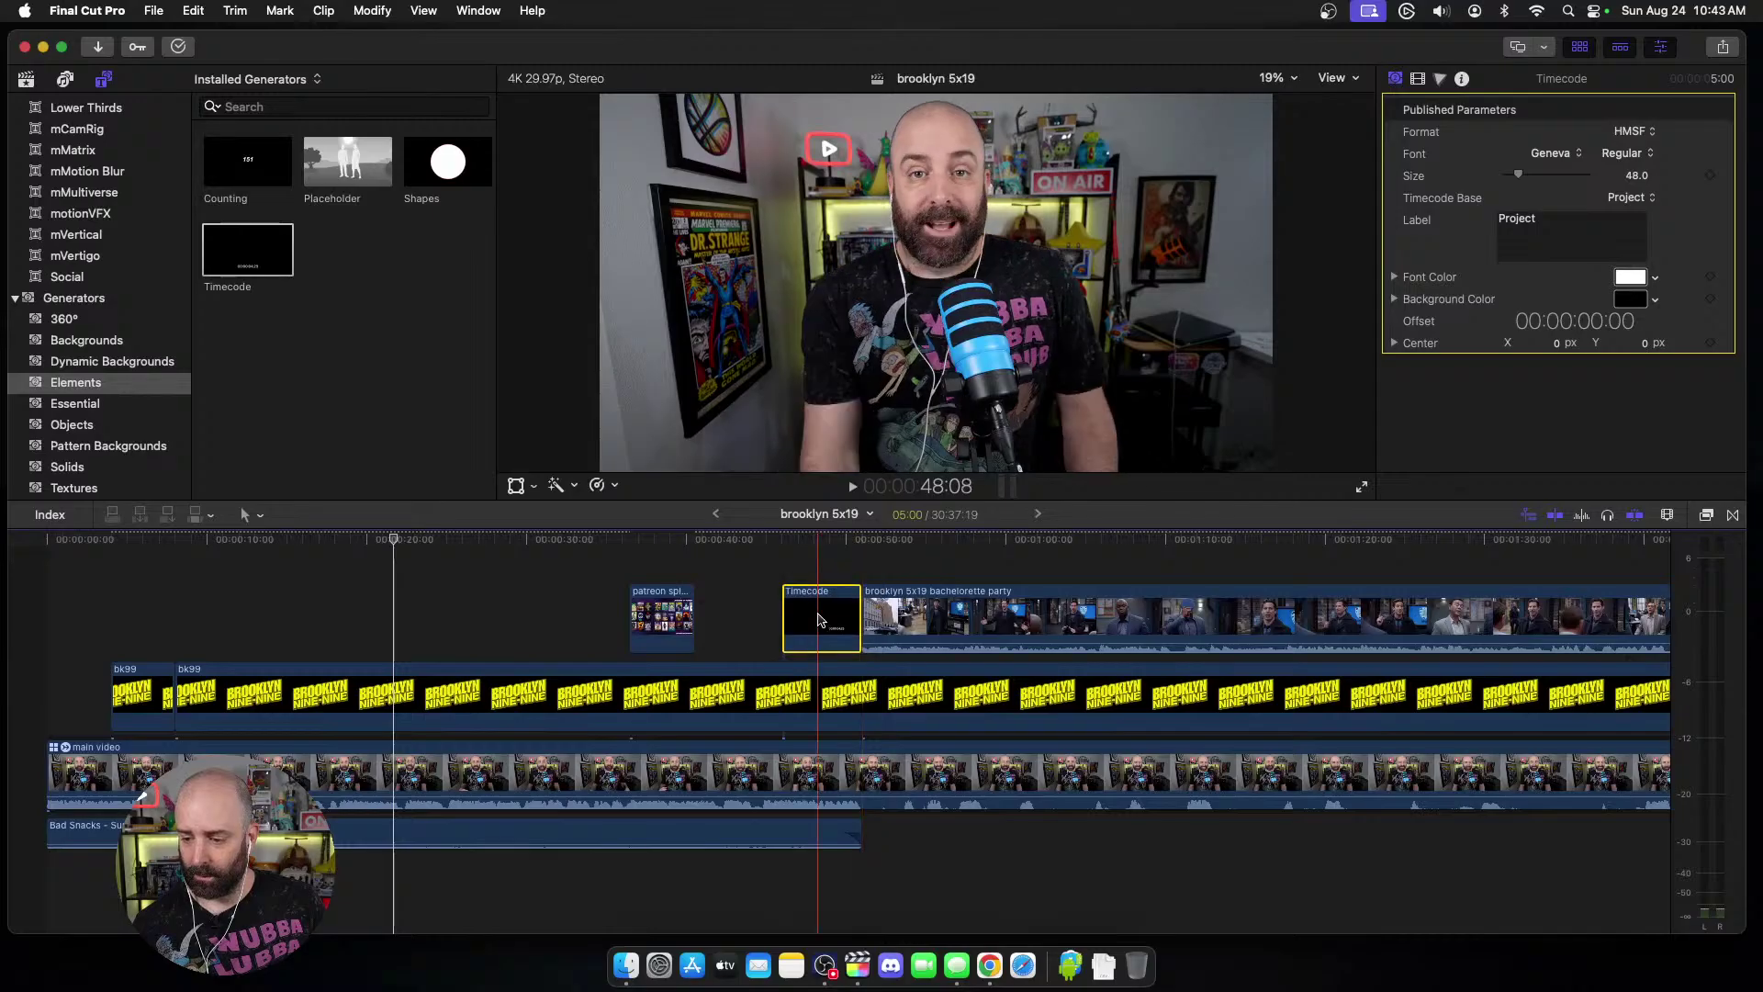
Step: Remove the Project label from the five-second Timecode so only the numbers are displayed
{"action": "scroll", "coordinate": [820, 620], "scroll_direction": "right", "scroll_amount": 5}
{"action": "left_click", "coordinate": [653, 619]}
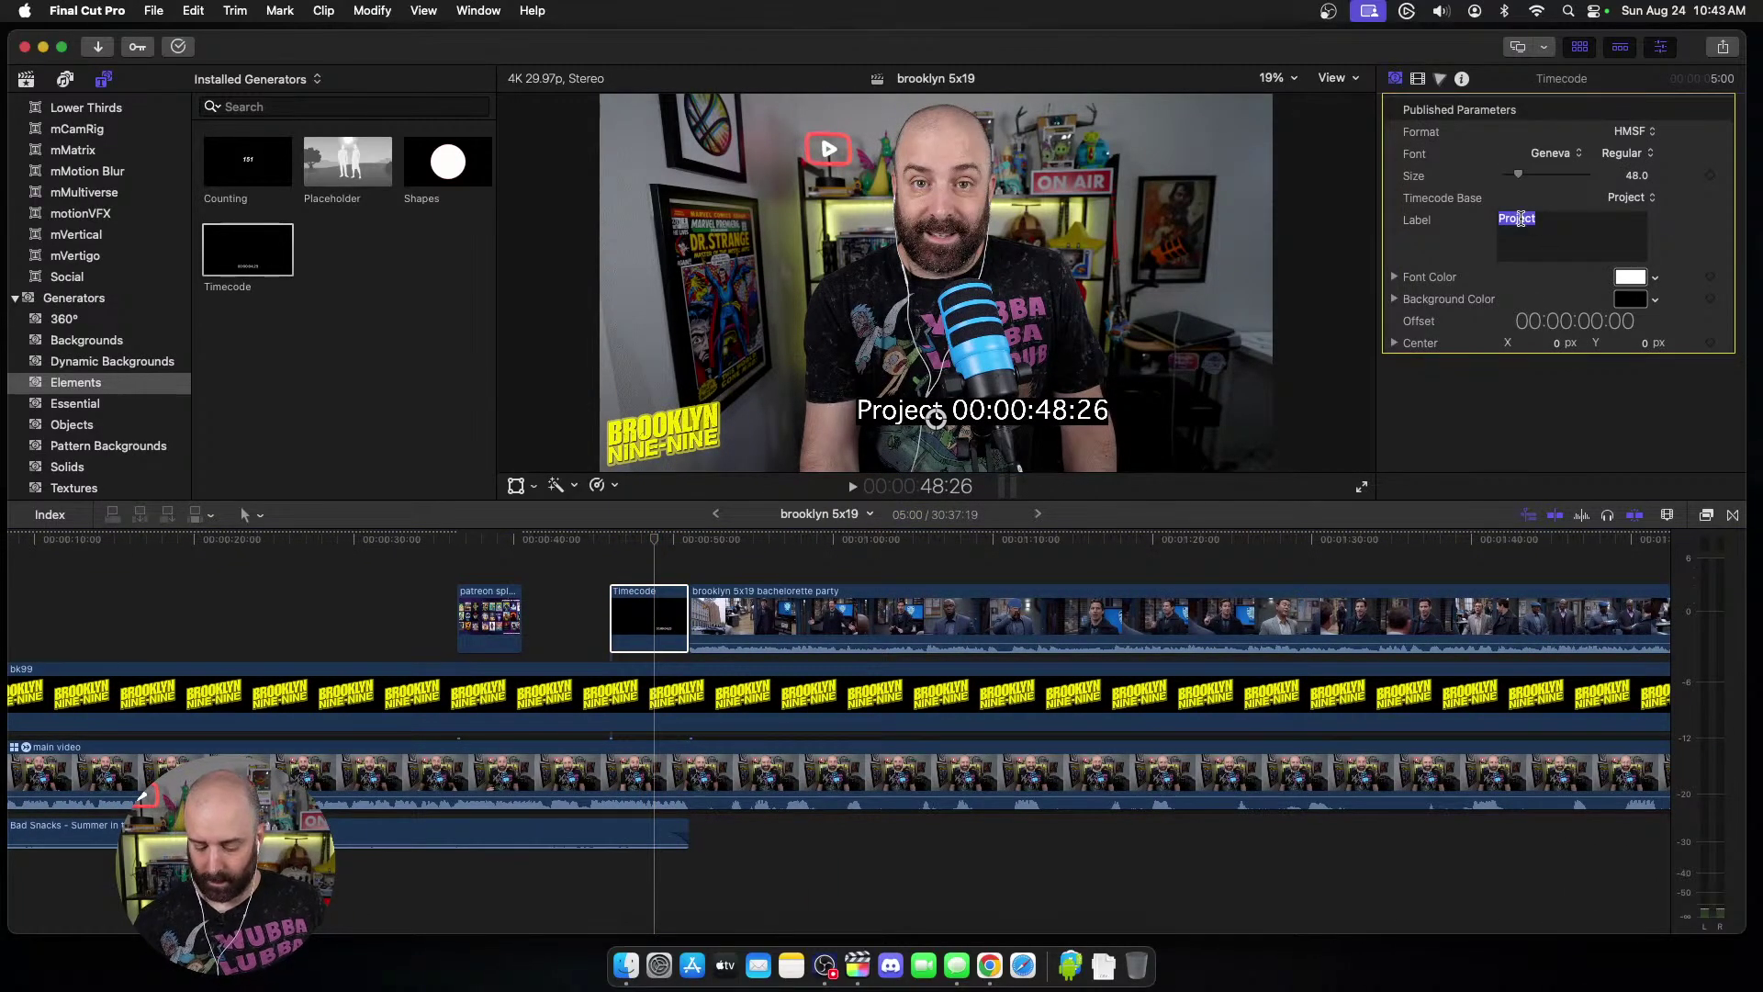
{"action": "key", "text": "BackSpace"}
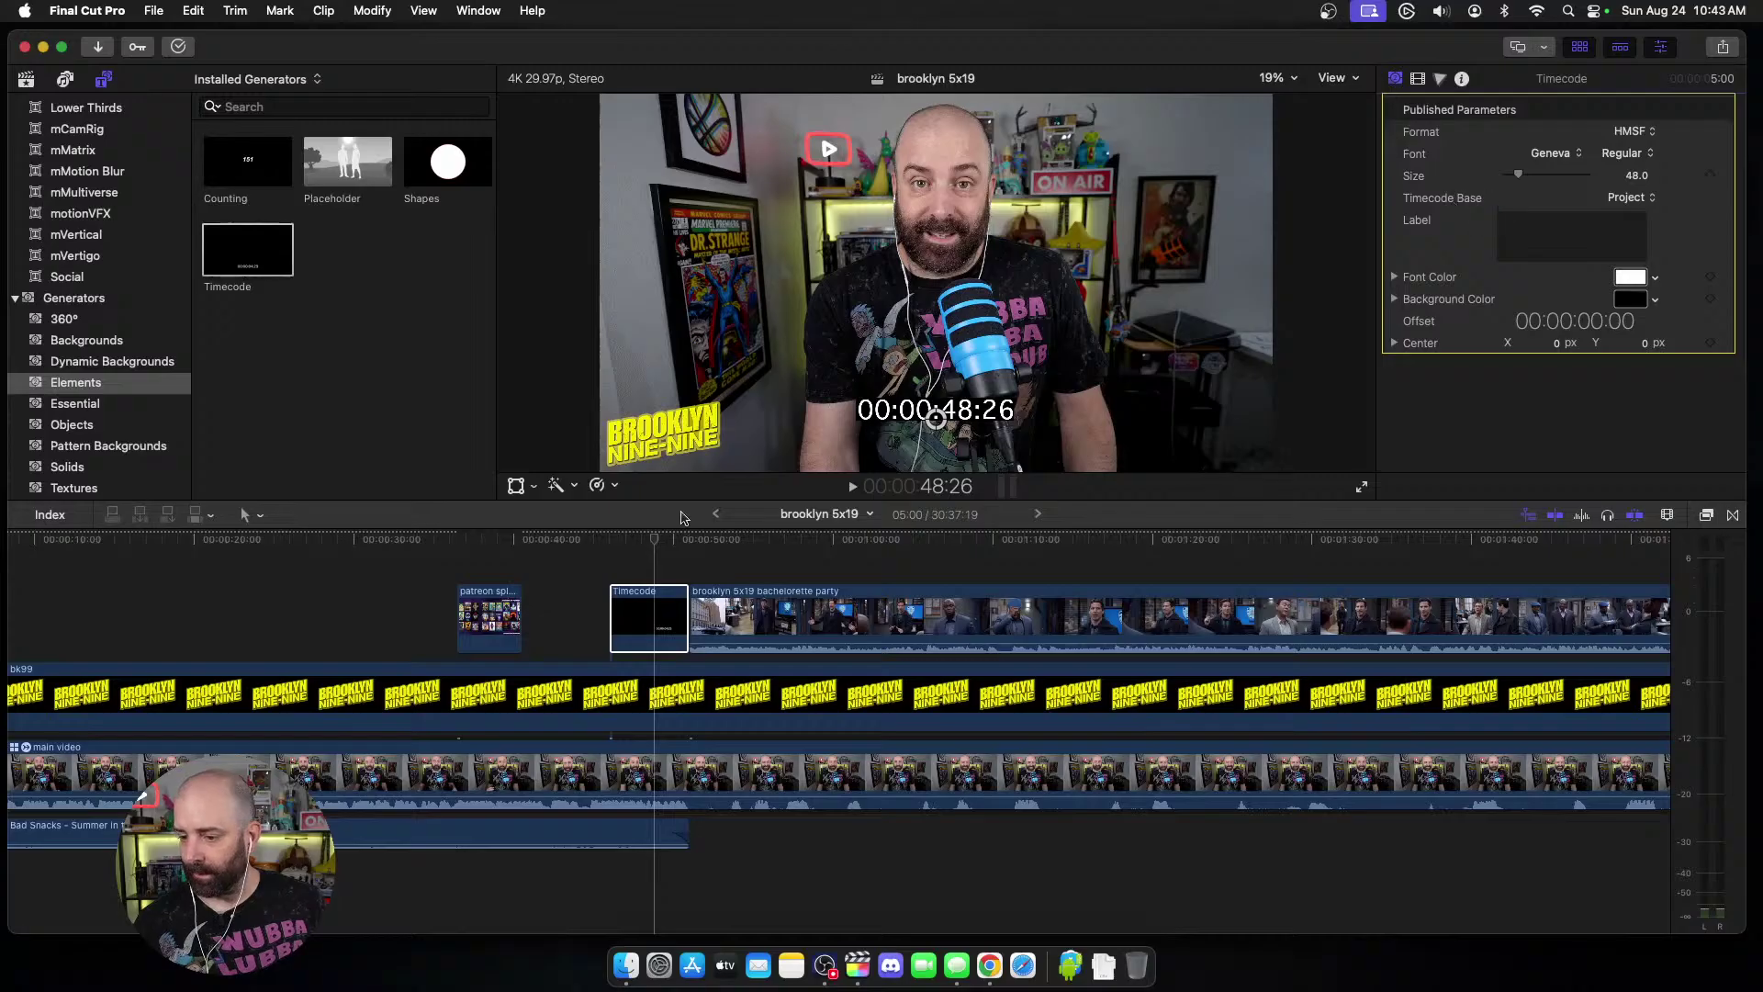
Step: Duplicate the unlabelled Timecode and place the copy above the start of the episode footage
{"action": "left_click", "coordinate": [632, 610]}
{"action": "left_click_drag", "start_coordinate": [650, 596], "coordinate": [727, 562]}
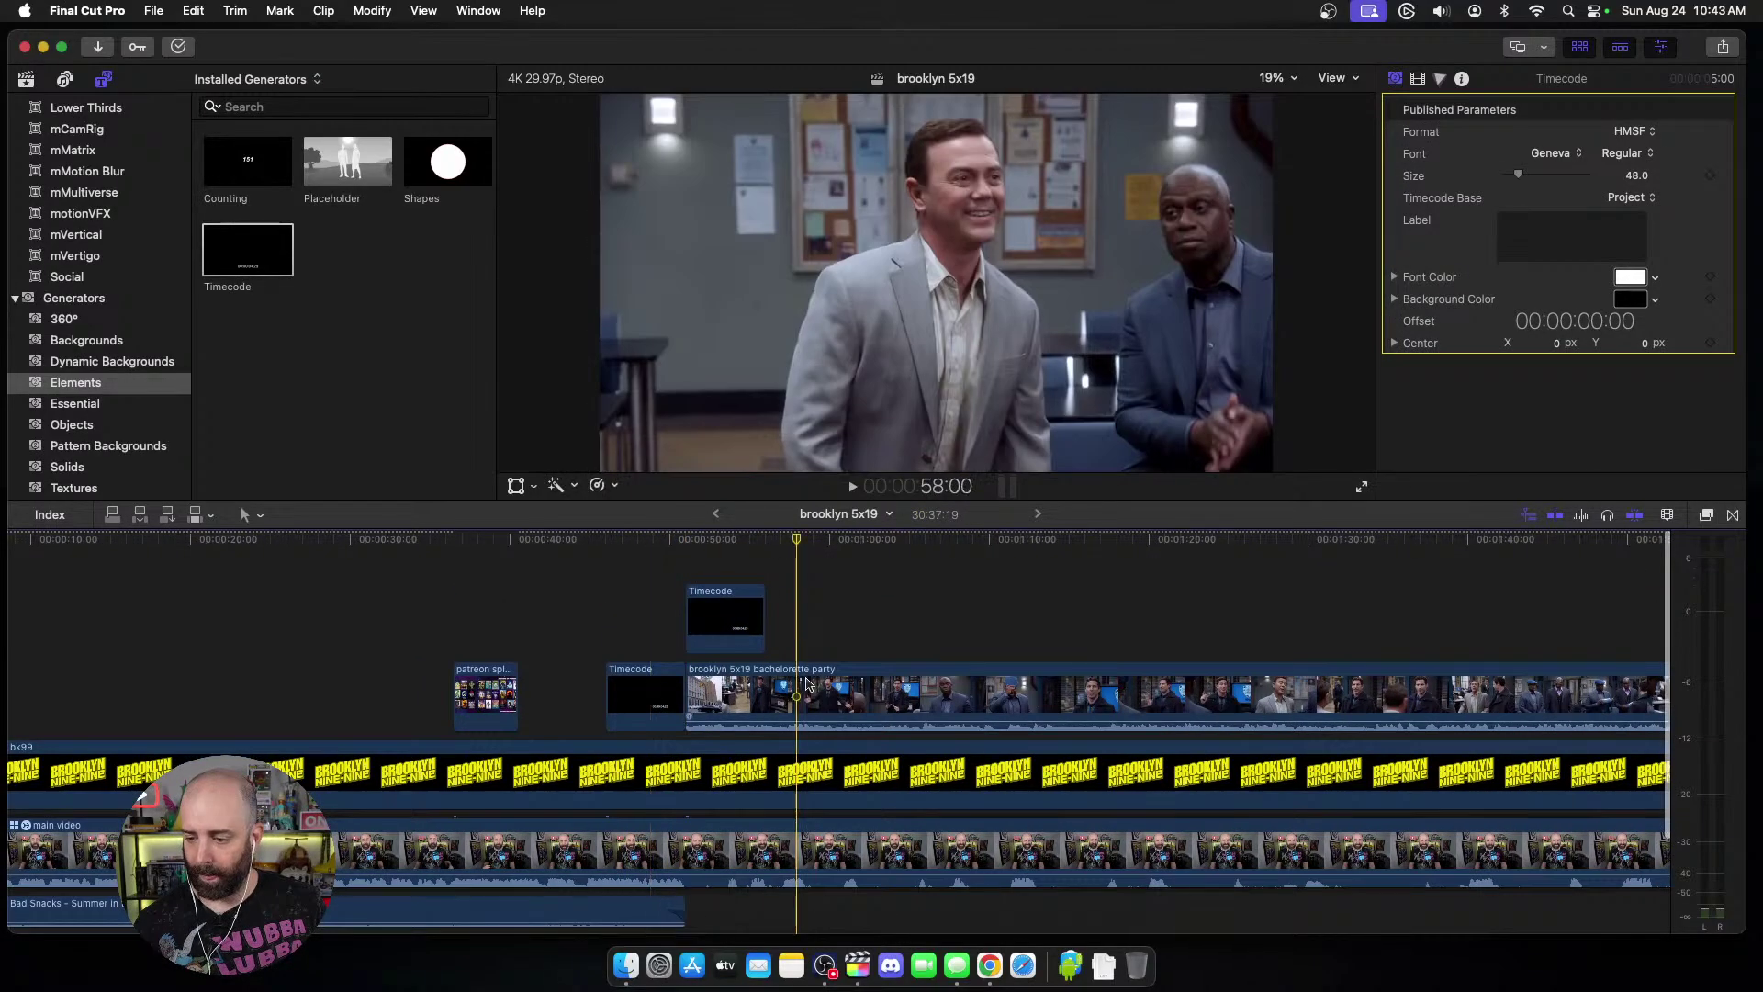
{"action": "left_click", "coordinate": [810, 687]}
{"action": "left_click", "coordinate": [722, 604]}
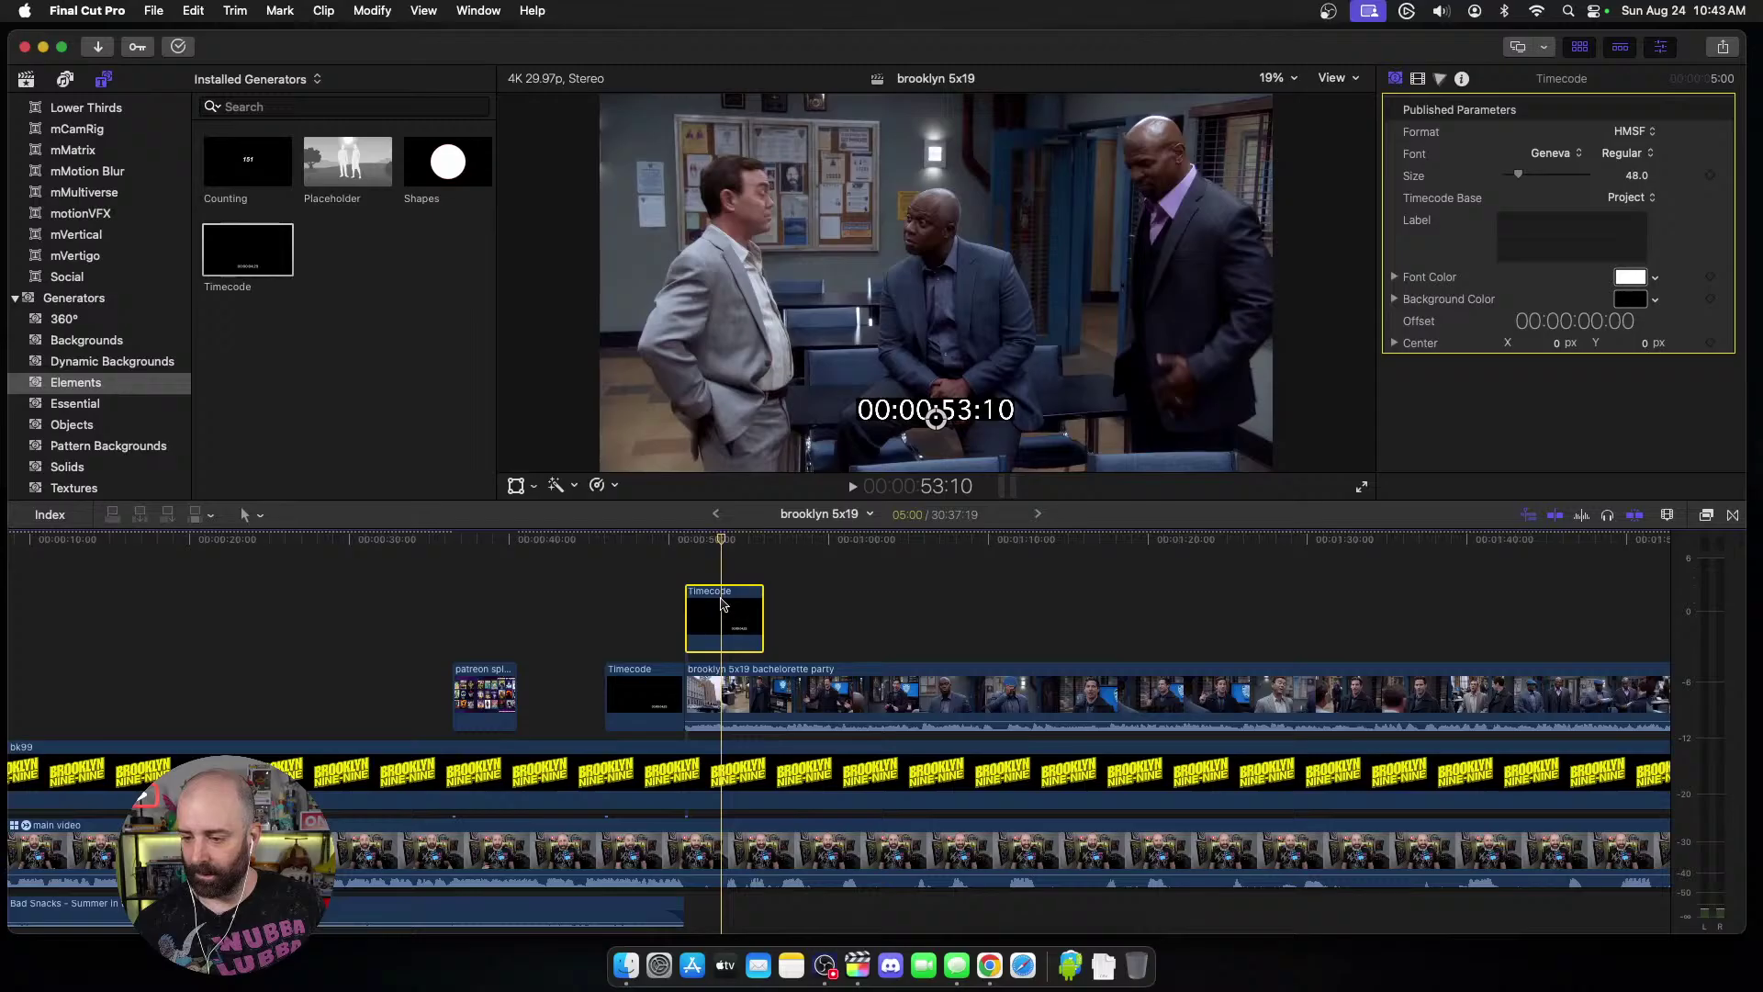
Step: Set the size of the Timecode just before the episode footage to 65
{"action": "left_click", "coordinate": [637, 681]}
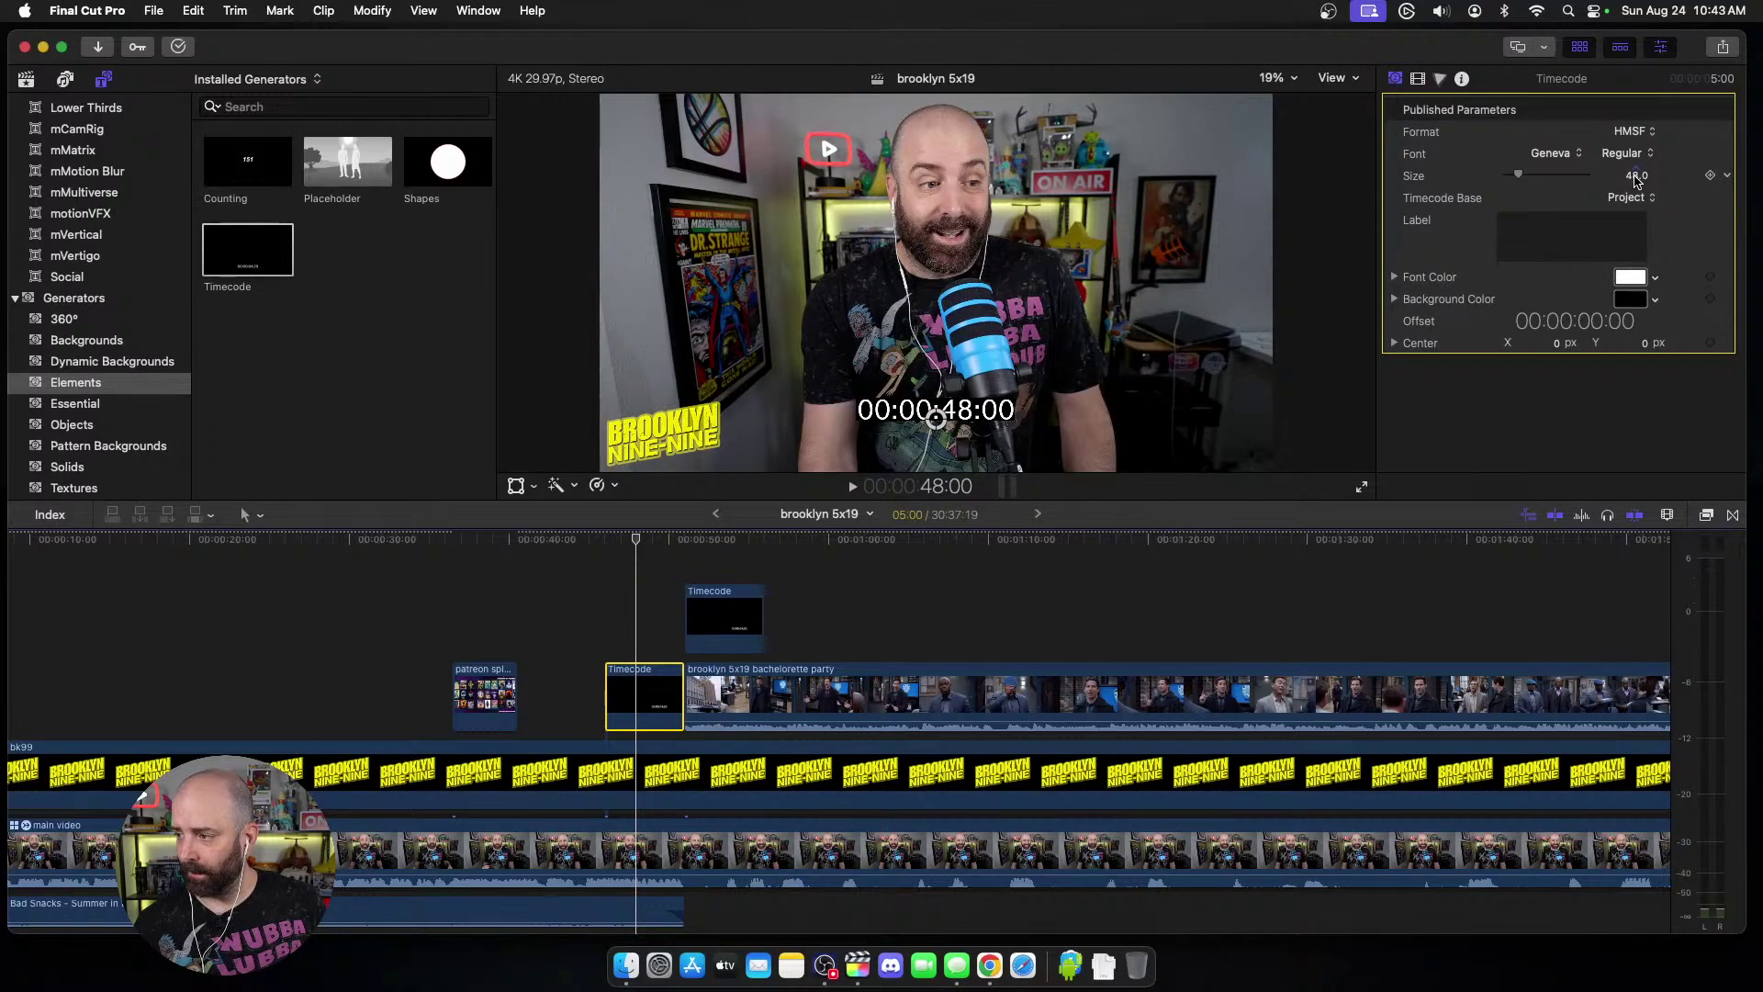
{"action": "type", "text": "65"}
{"action": "key", "text": "Return"}
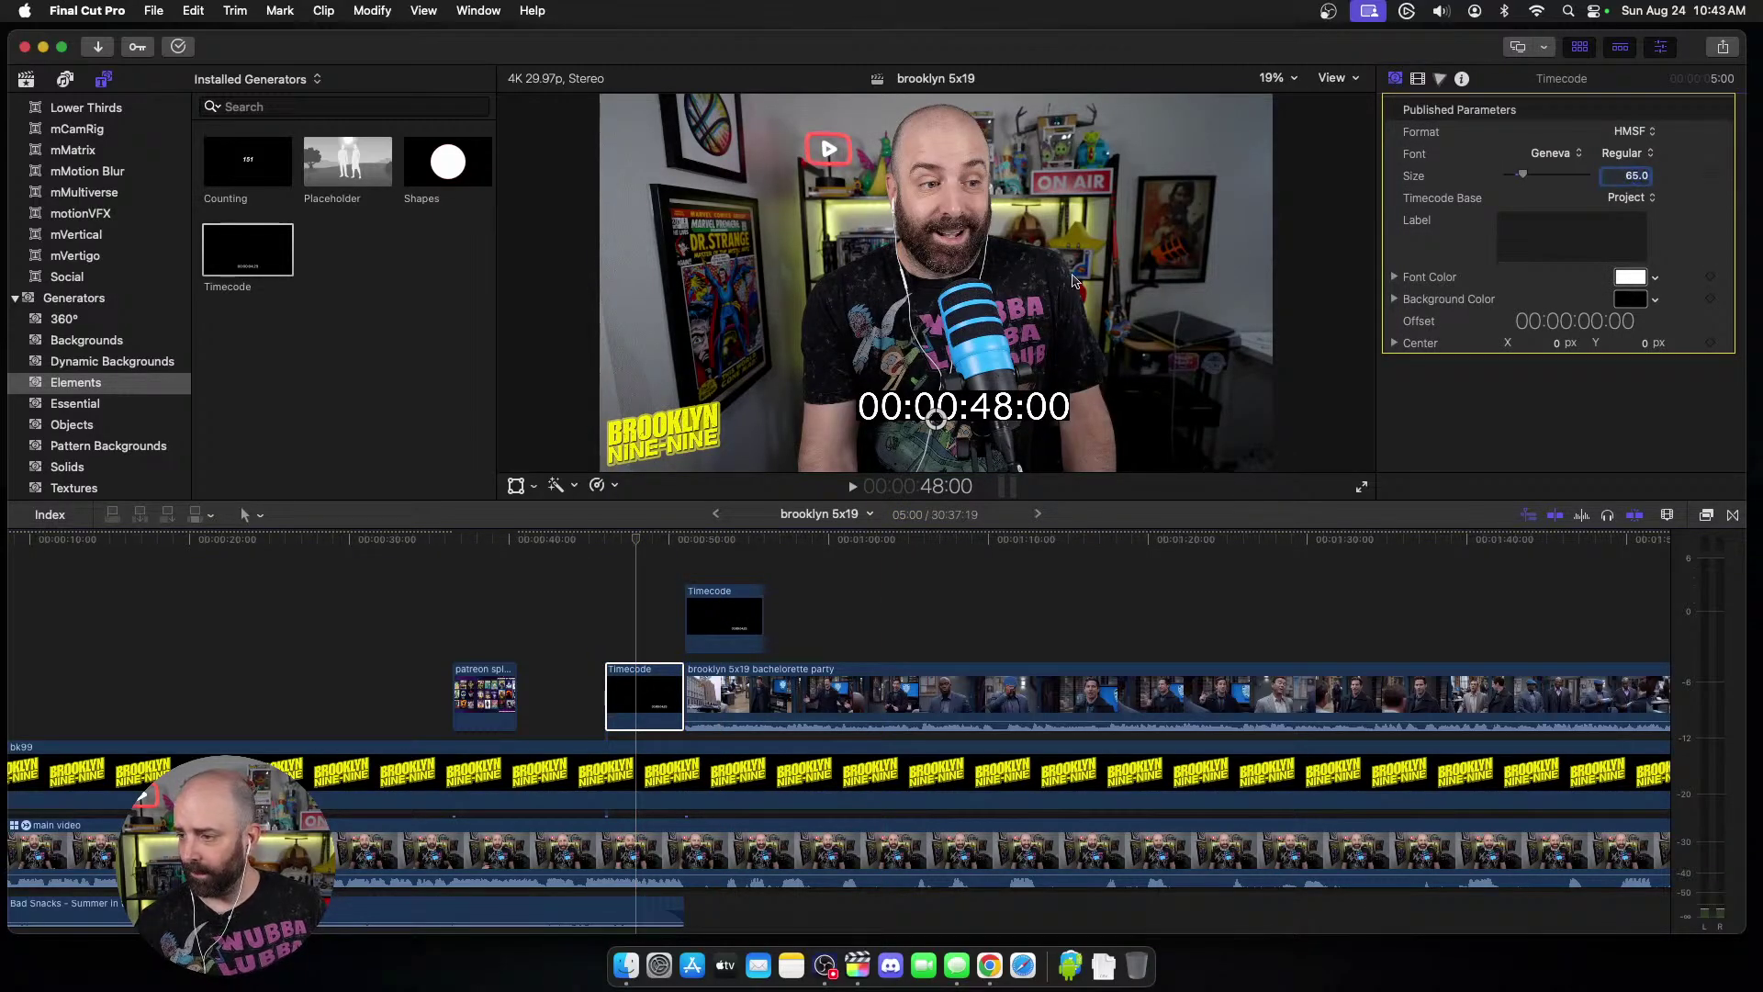
Step: Show the horizon overlay and move that Timecode up to a center of about X -0.22, Y 0.21
{"action": "left_click", "coordinate": [1340, 79]}
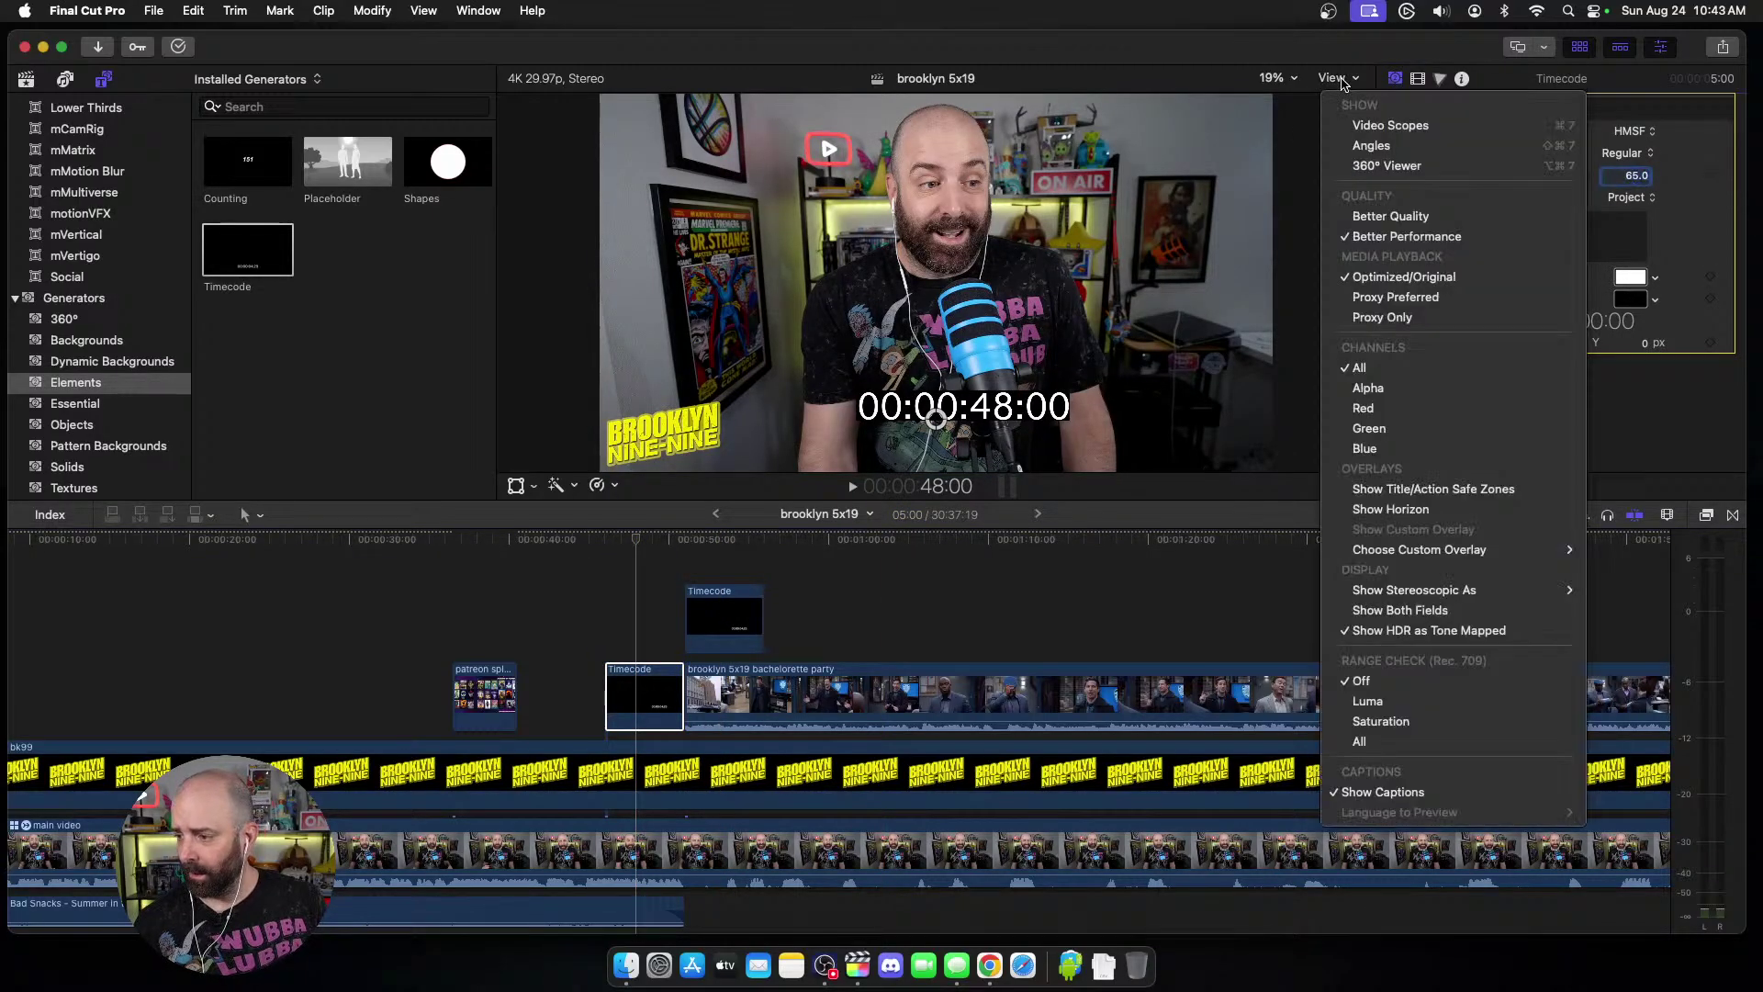
{"action": "left_click", "coordinate": [1377, 504]}
{"action": "left_click_drag", "start_coordinate": [944, 423], "coordinate": [853, 341]}
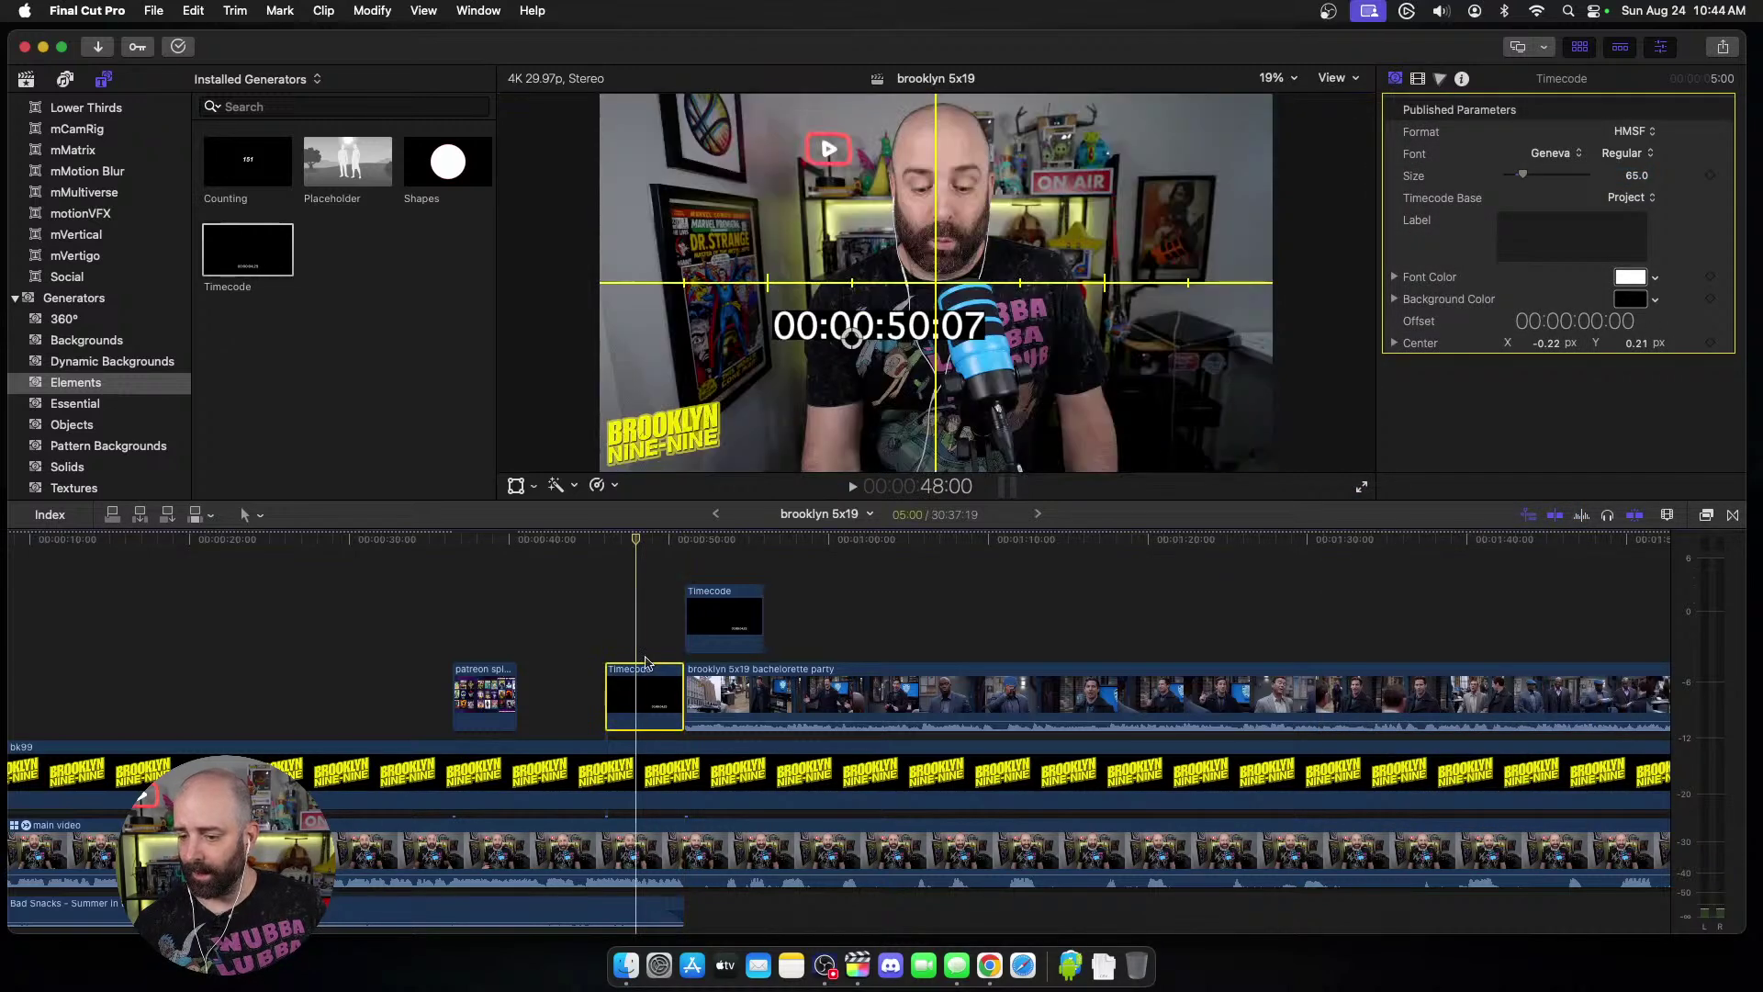
Step: Turn the Timecode before the episode footage into a compound clip named brooklyn 5x19 Clip in event 8-24-25
{"action": "right_click", "coordinate": [654, 695]}
{"action": "left_click", "coordinate": [744, 542]}
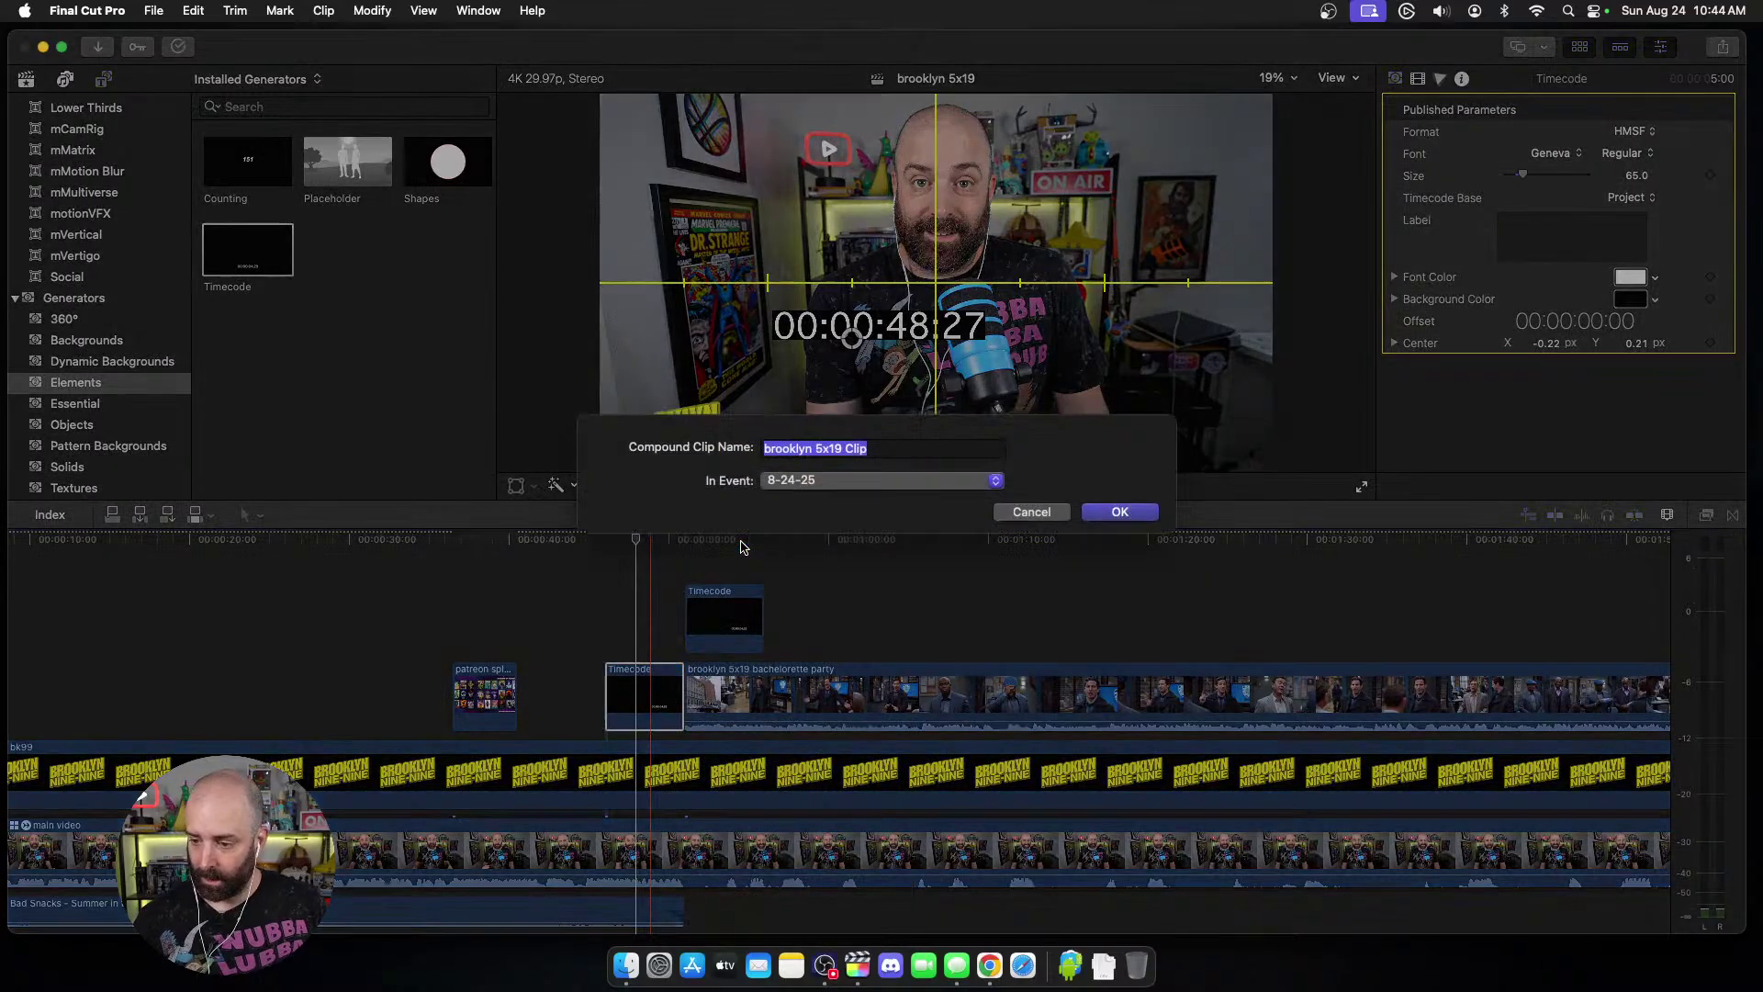
{"action": "key", "text": "Return"}
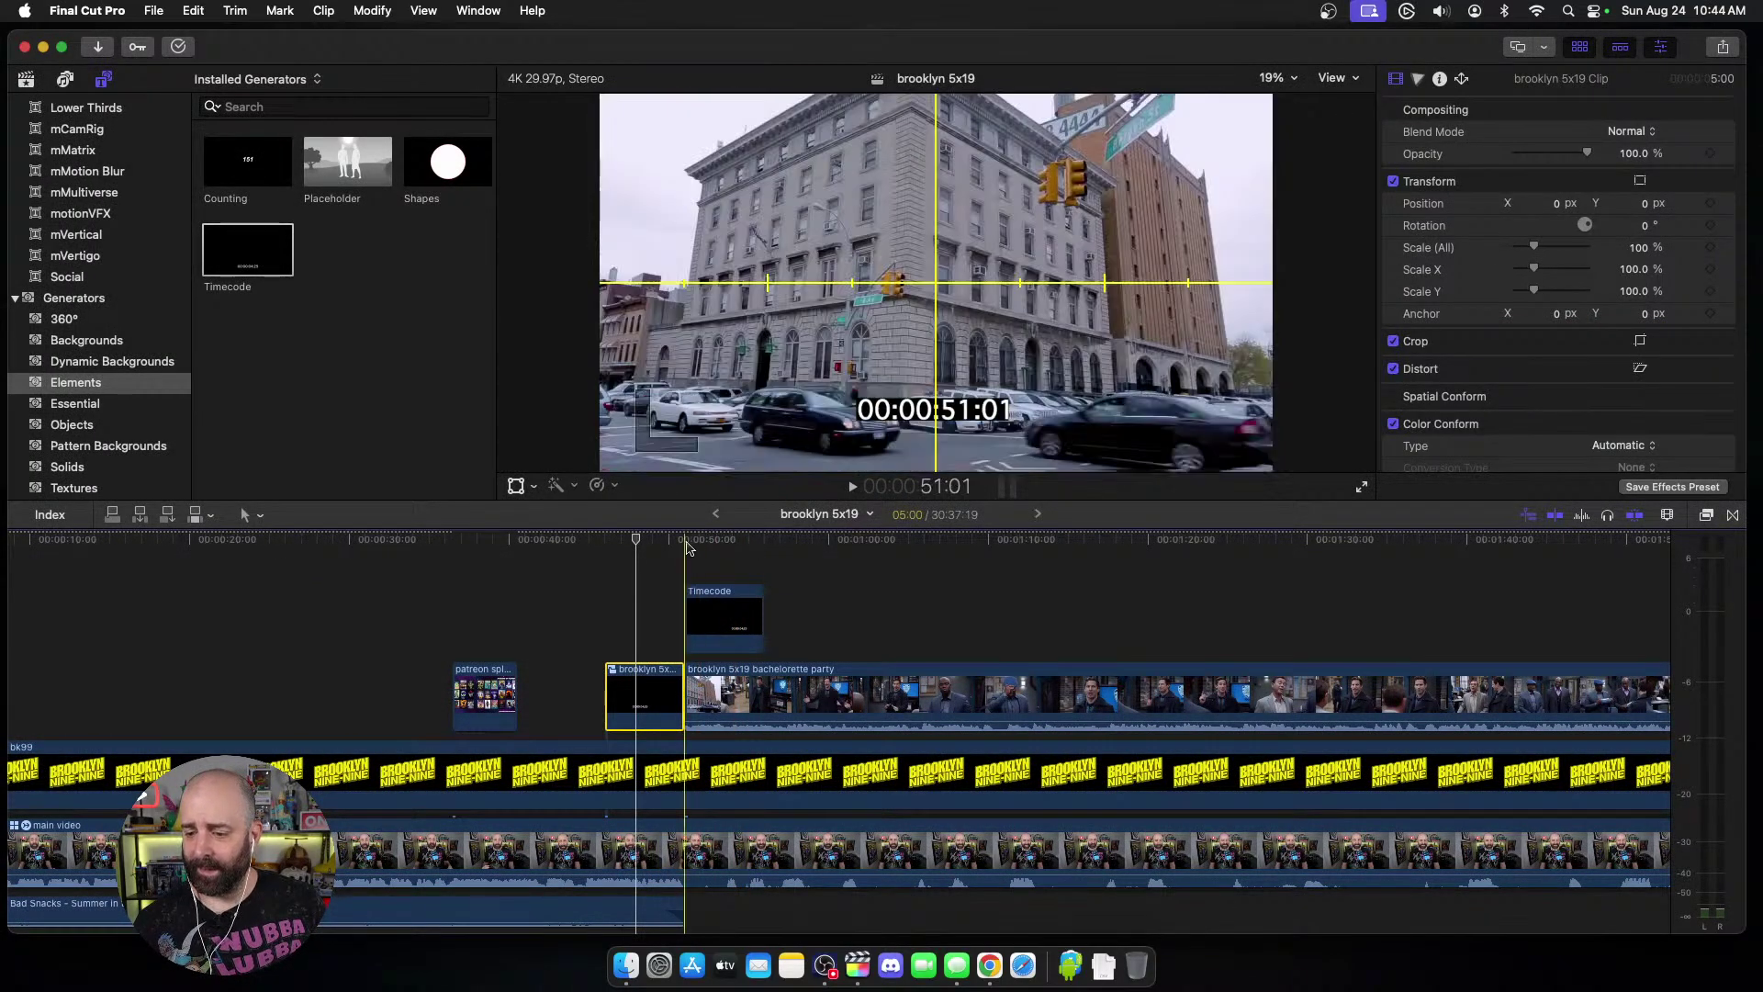
Step: Trim the compound clip's left edge inward to hide the hours and minutes, leaving only seconds and frames
{"action": "left_click", "coordinate": [639, 606]}
{"action": "left_click", "coordinate": [638, 698]}
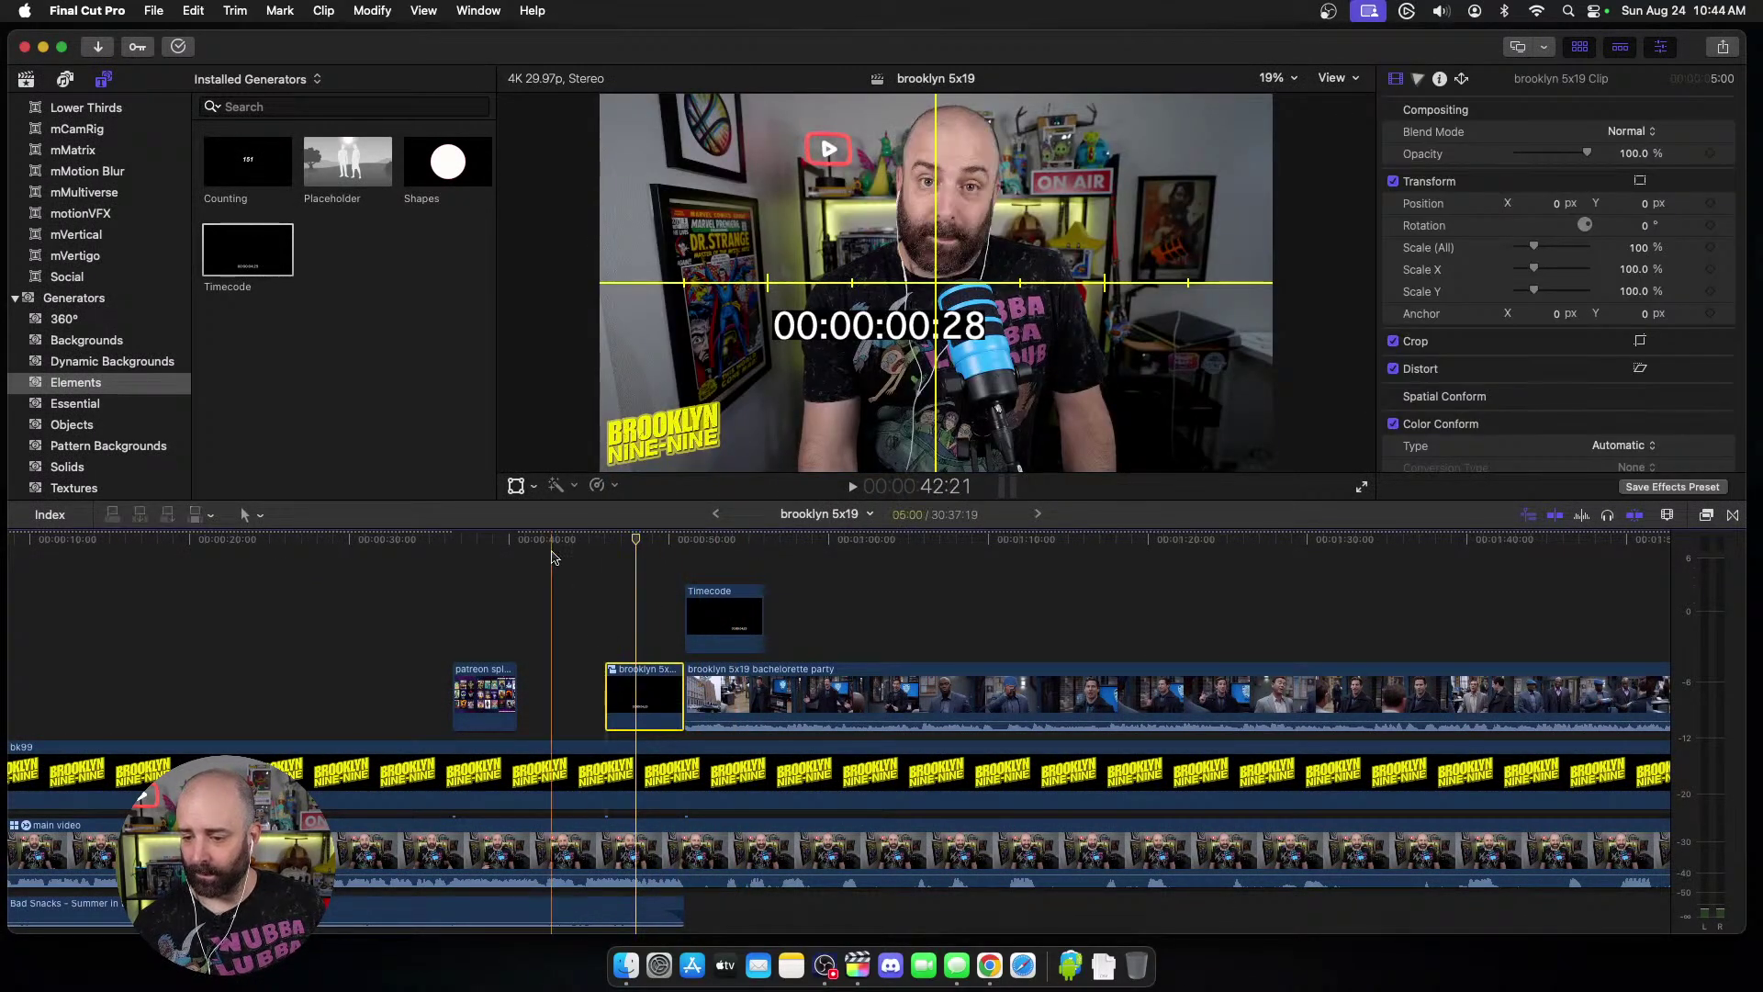
{"action": "left_click", "coordinate": [535, 487]}
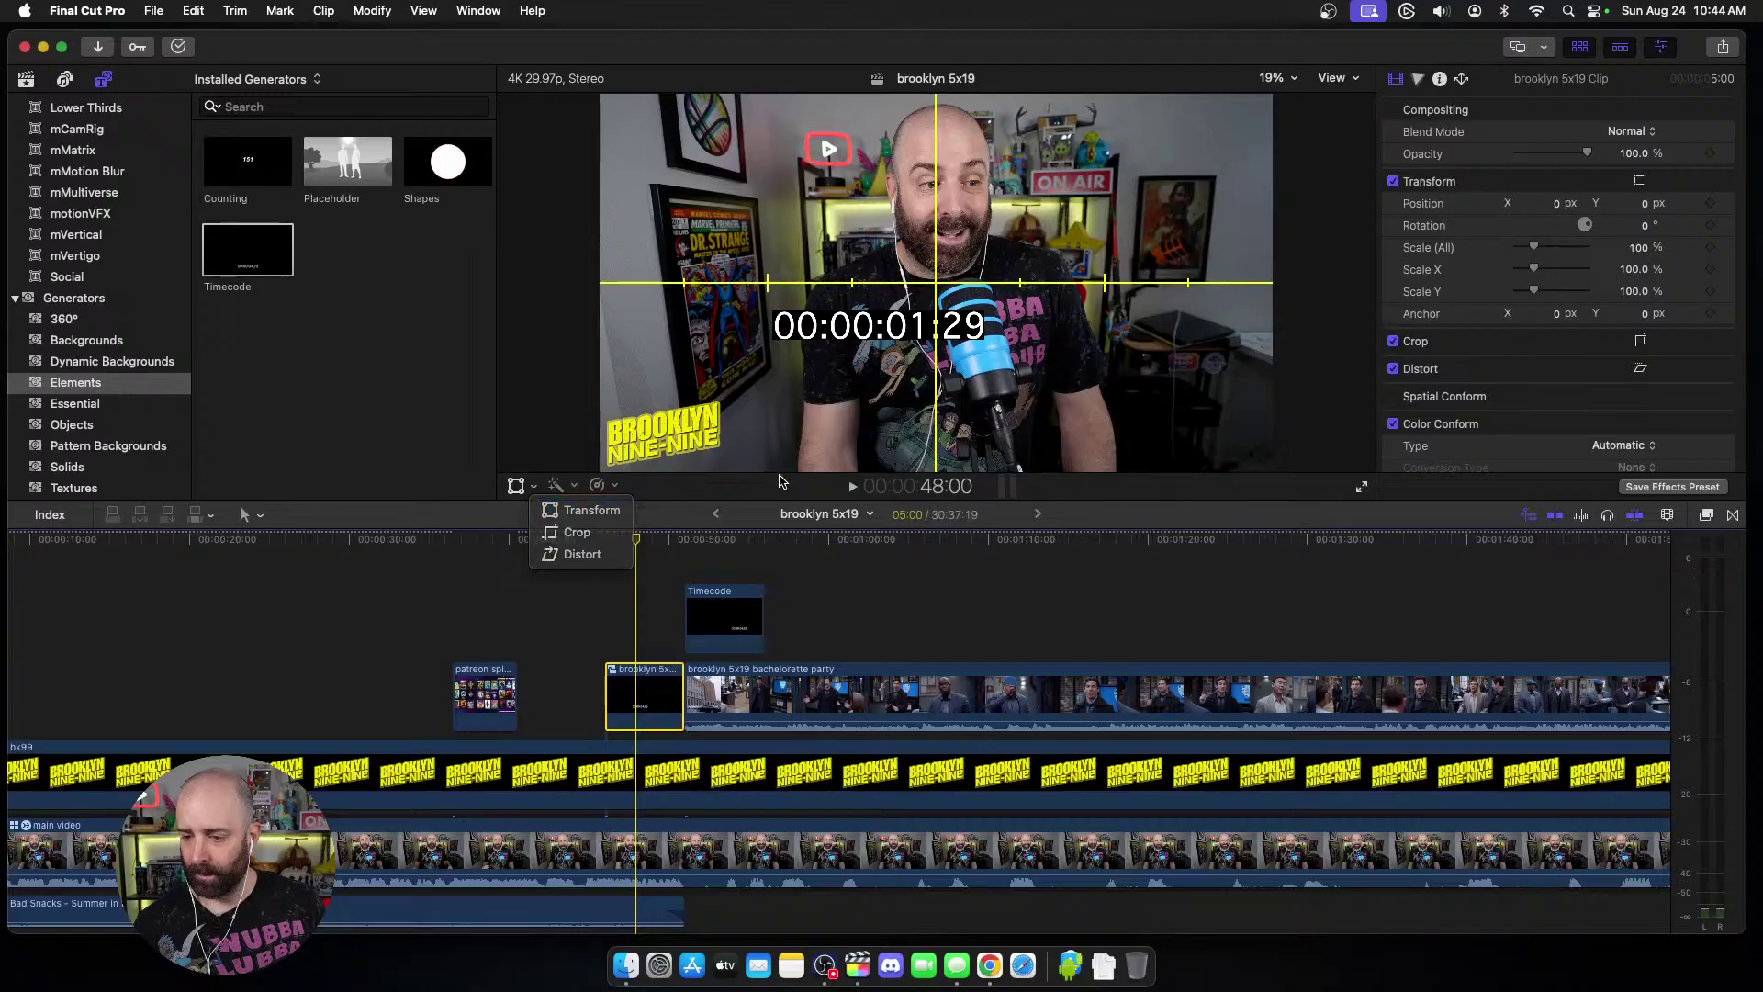
{"action": "left_click", "coordinate": [577, 531]}
{"action": "left_click_drag", "start_coordinate": [603, 291], "coordinate": [782, 278]}
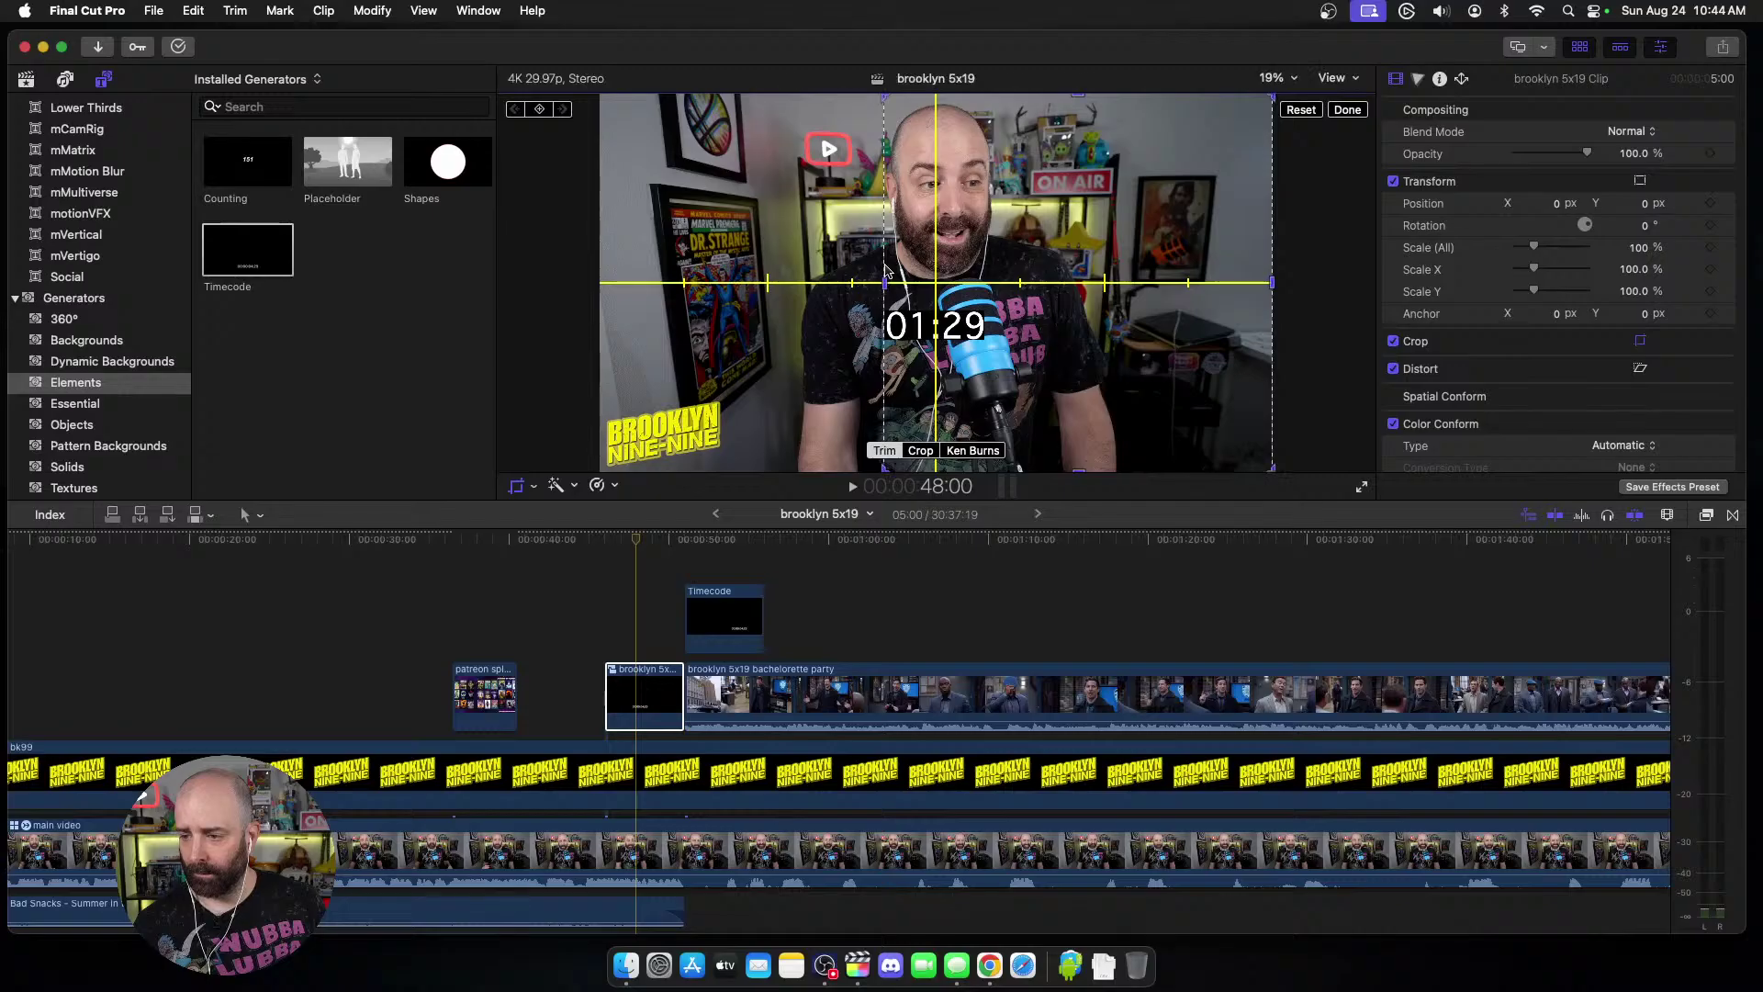
Step: Transform the cropped timer, lowering it to the bottom of the frame at about Y -751.8 px
{"action": "left_click", "coordinate": [535, 487]}
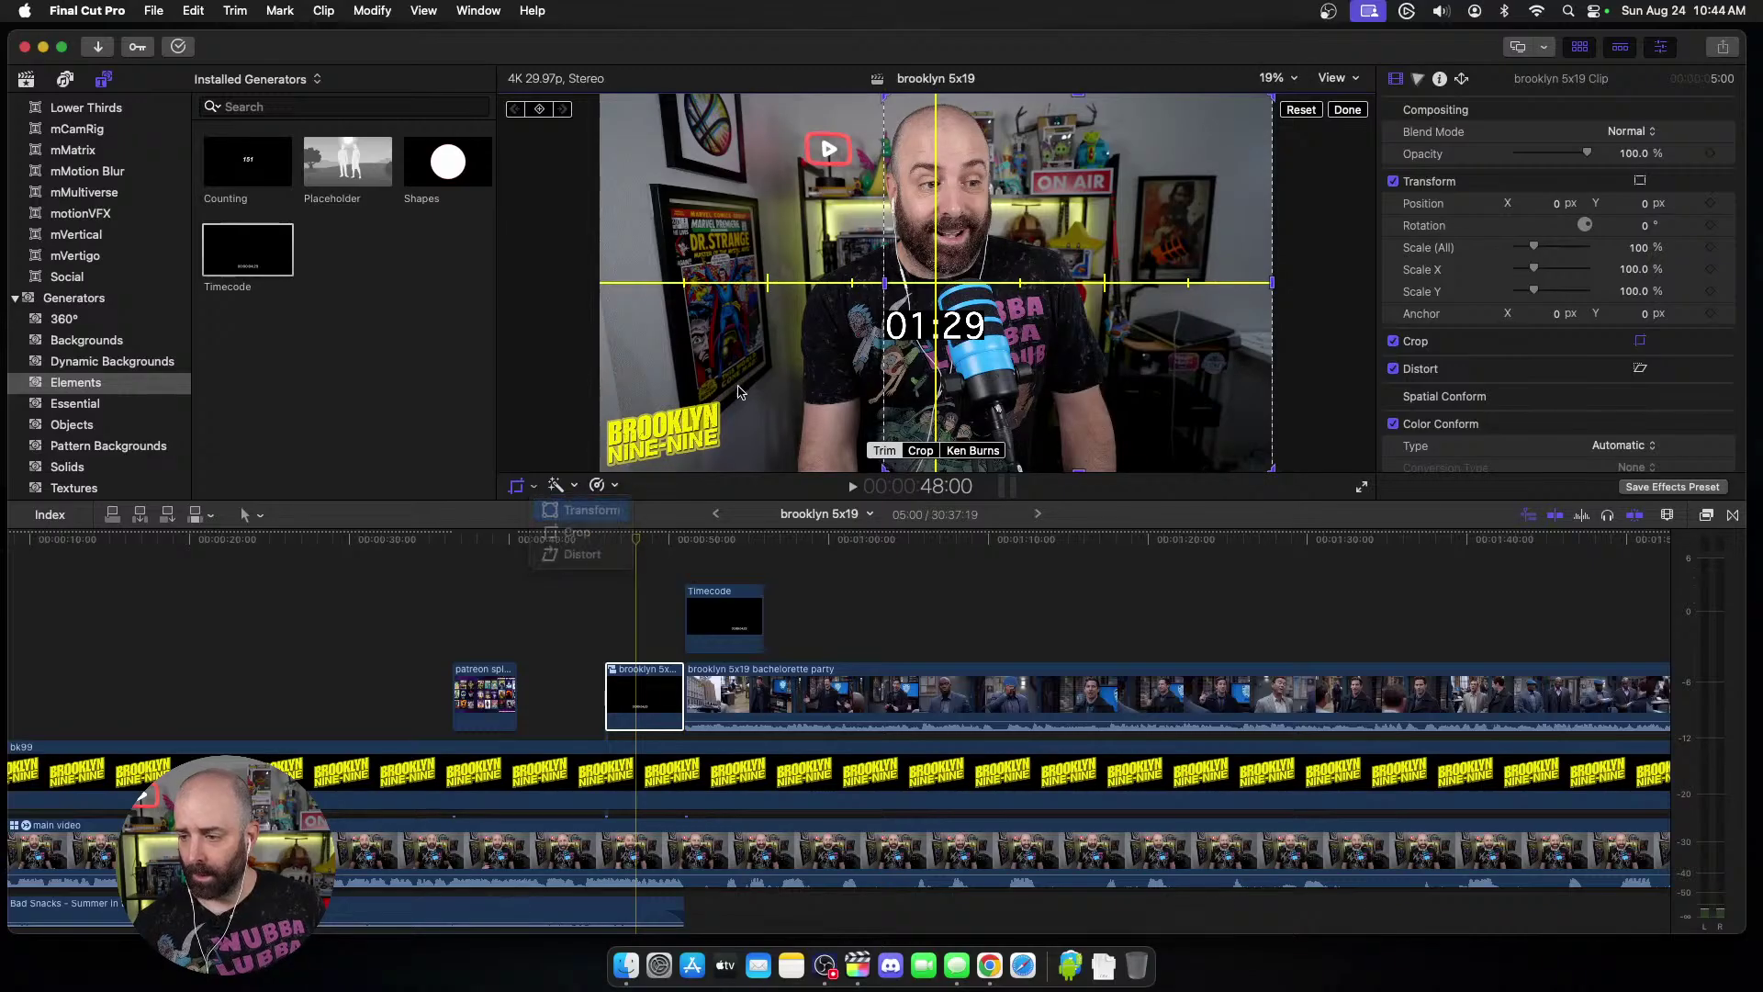
{"action": "left_click", "coordinate": [588, 510]}
{"action": "left_click_drag", "start_coordinate": [943, 292], "coordinate": [938, 415]}
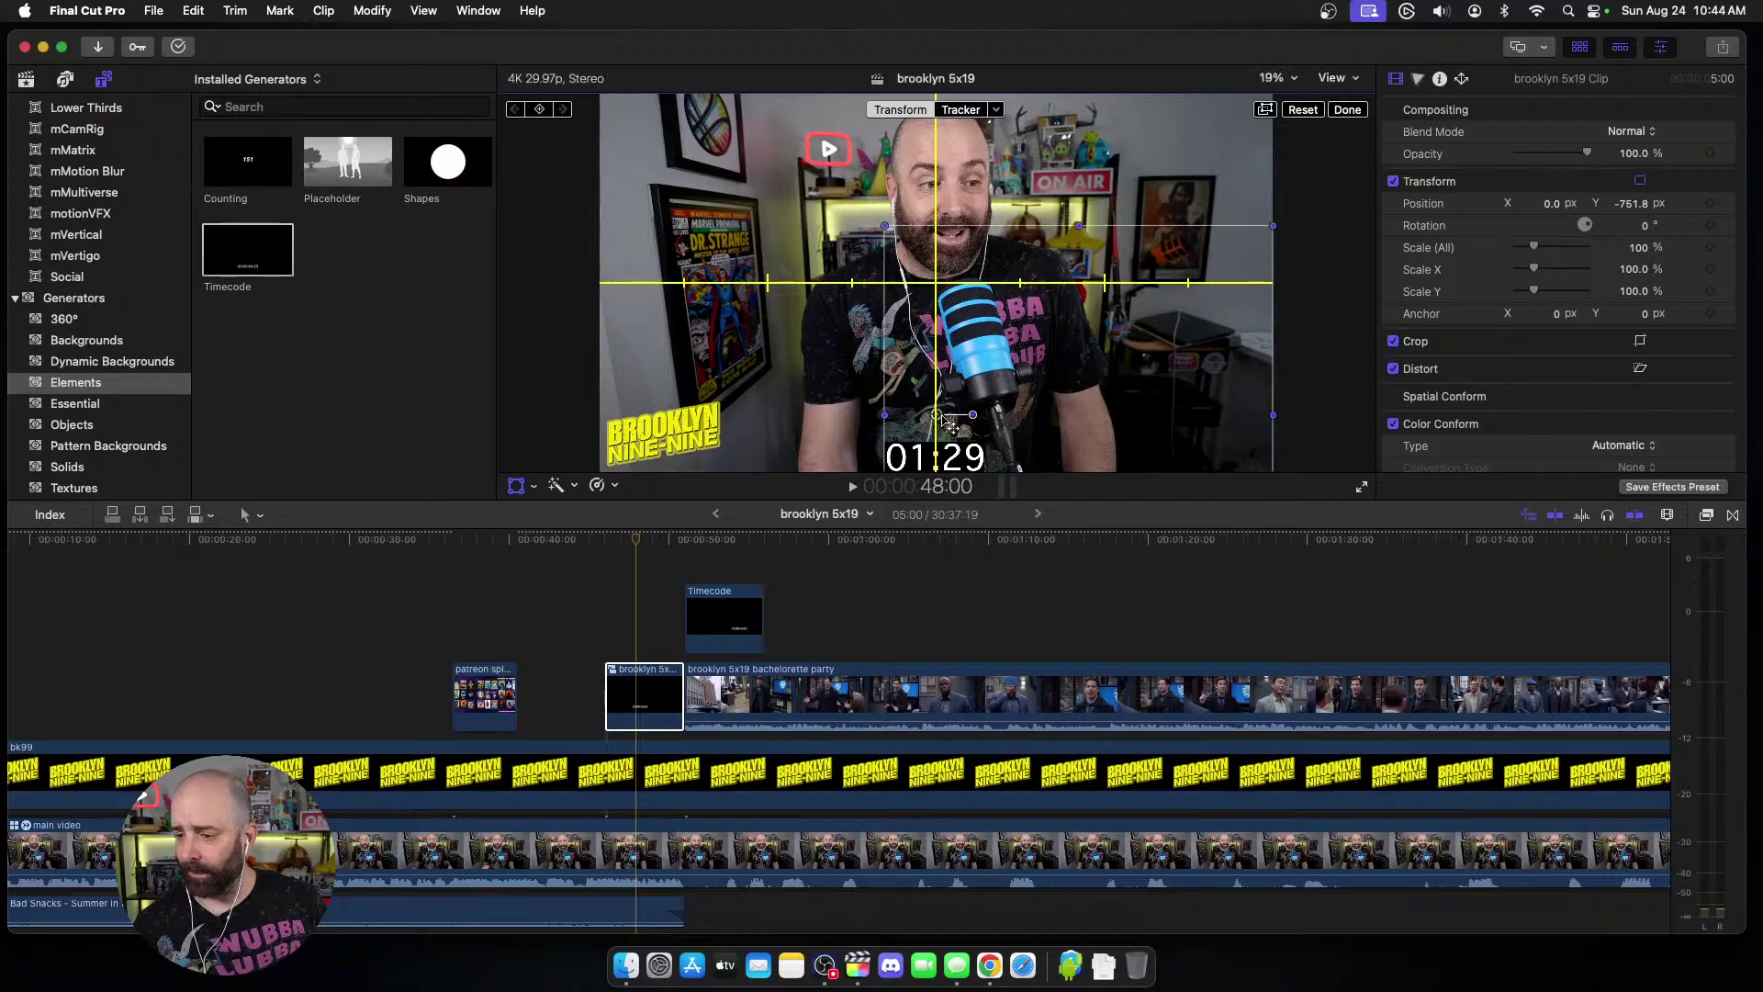
Step: Reverse the timer compound clip so it counts down, and play it from its start to check
{"action": "left_click", "coordinate": [596, 487]}
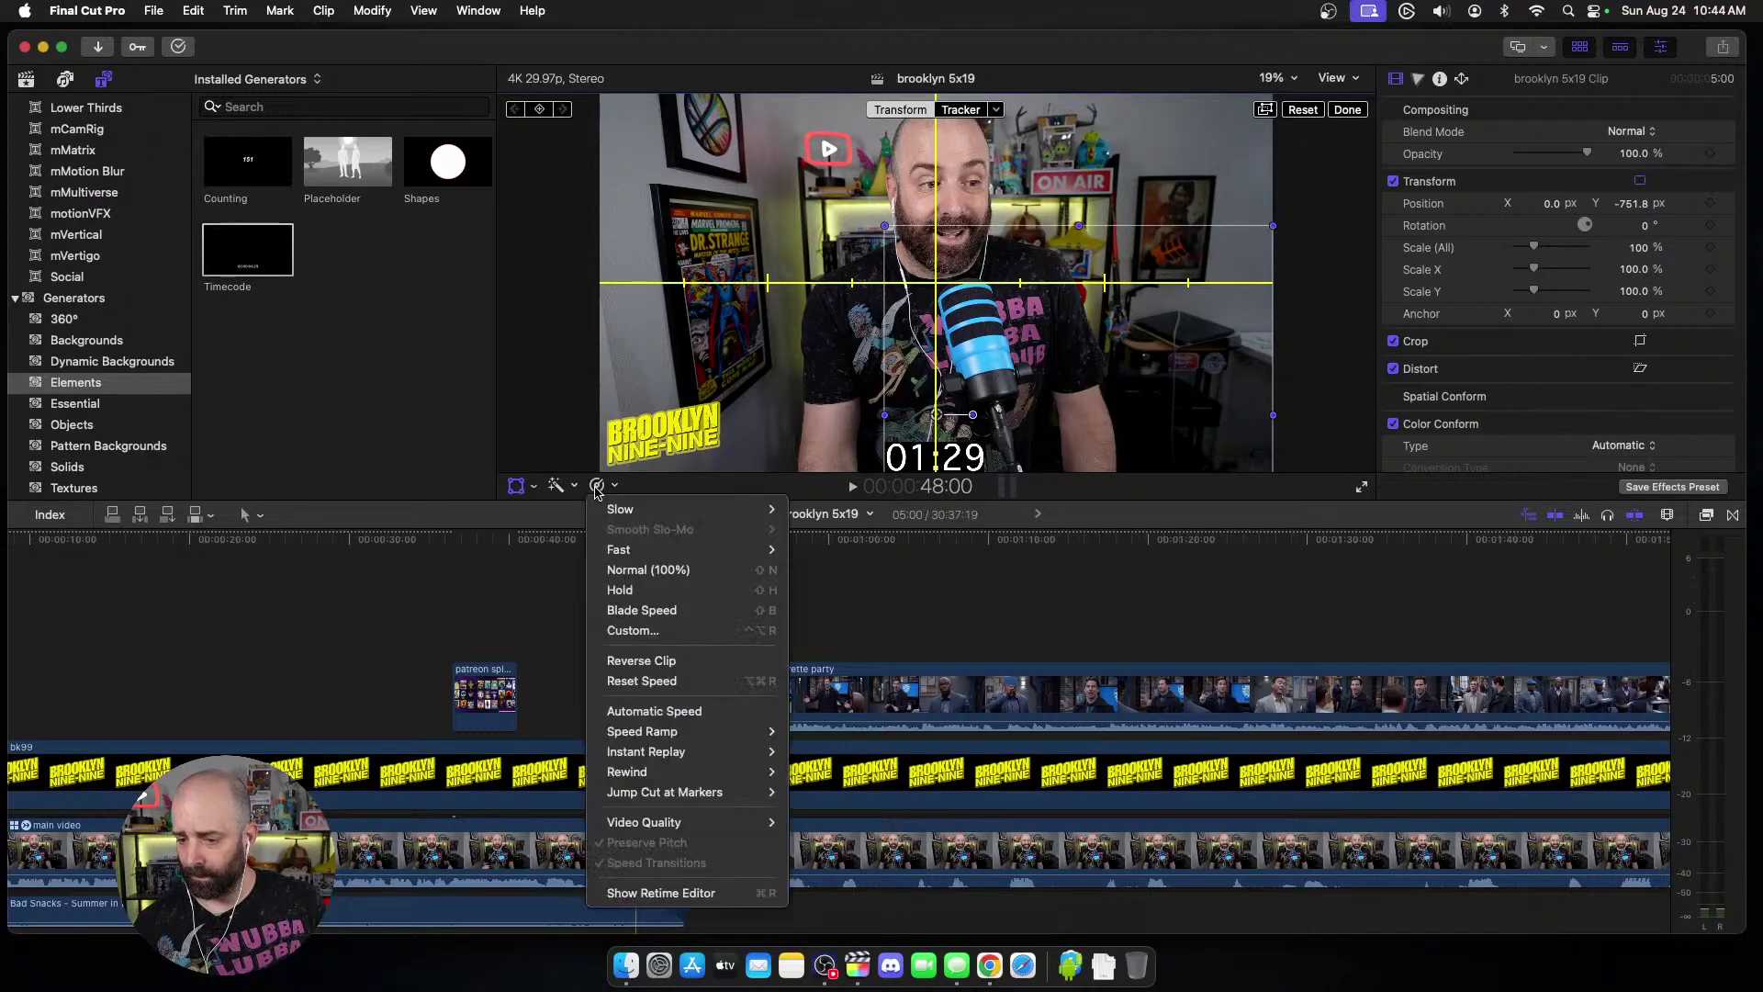
{"action": "left_click", "coordinate": [655, 659]}
{"action": "left_click", "coordinate": [603, 640]}
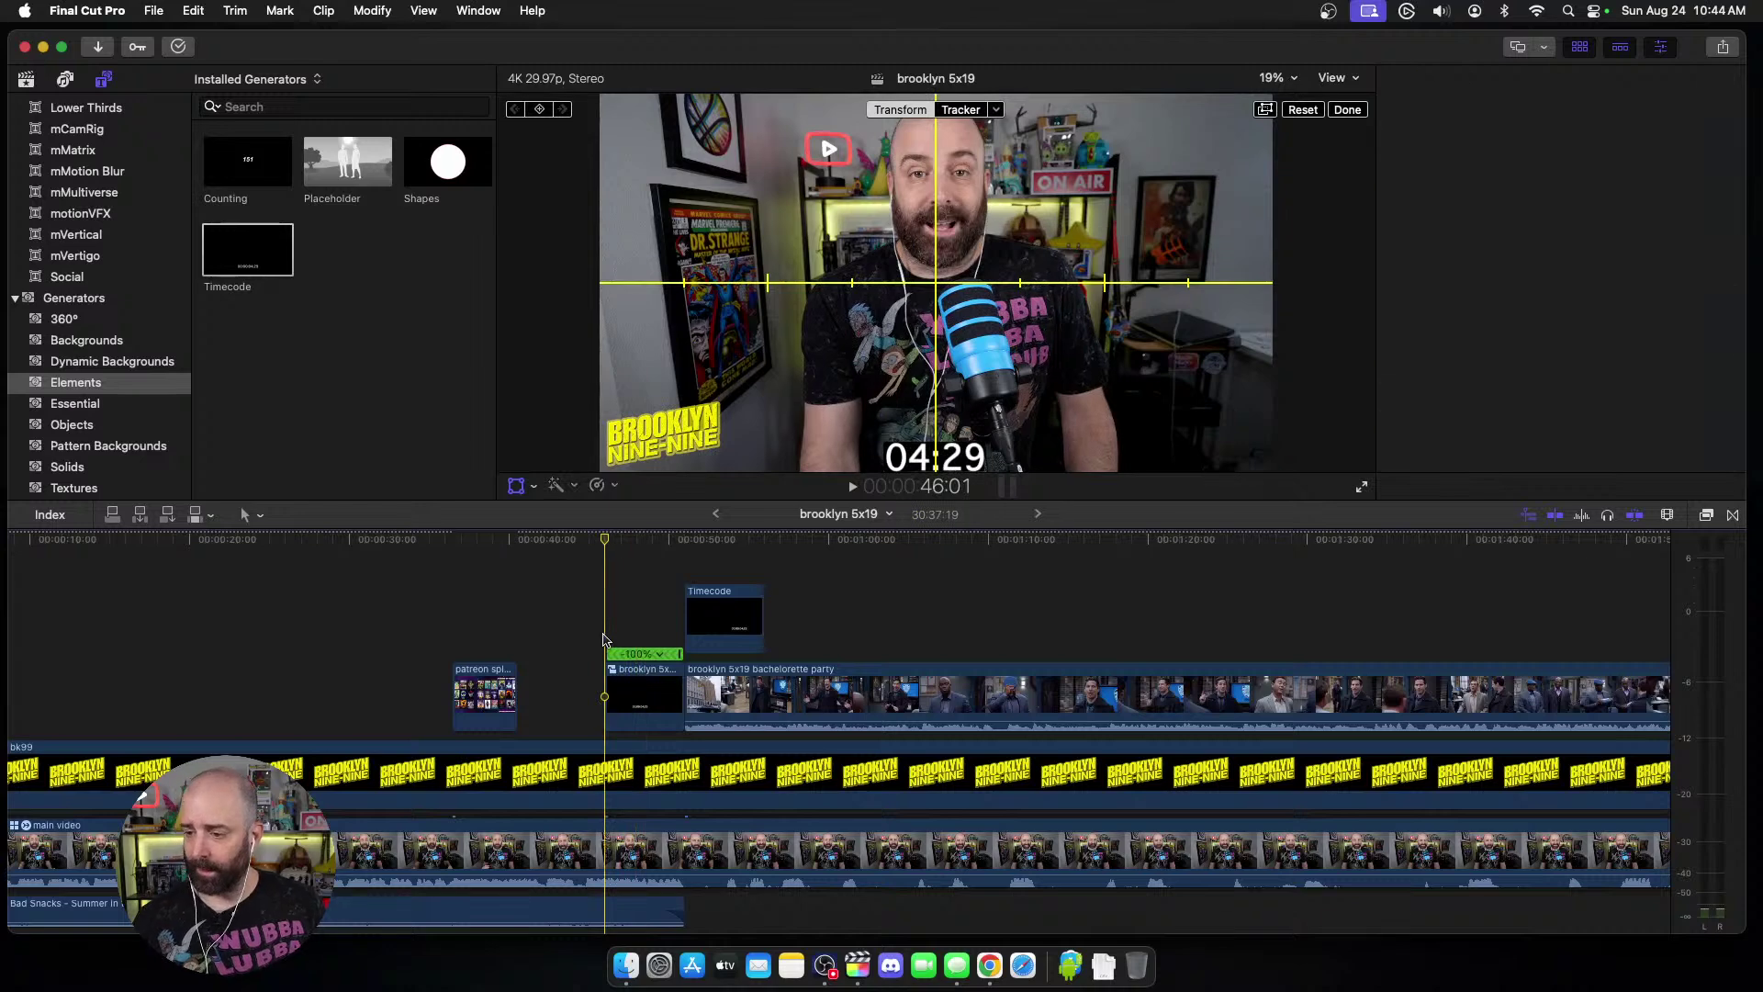
{"action": "key", "text": "space"}
{"action": "key", "text": "space"}
{"action": "key", "text": "shift+t"}
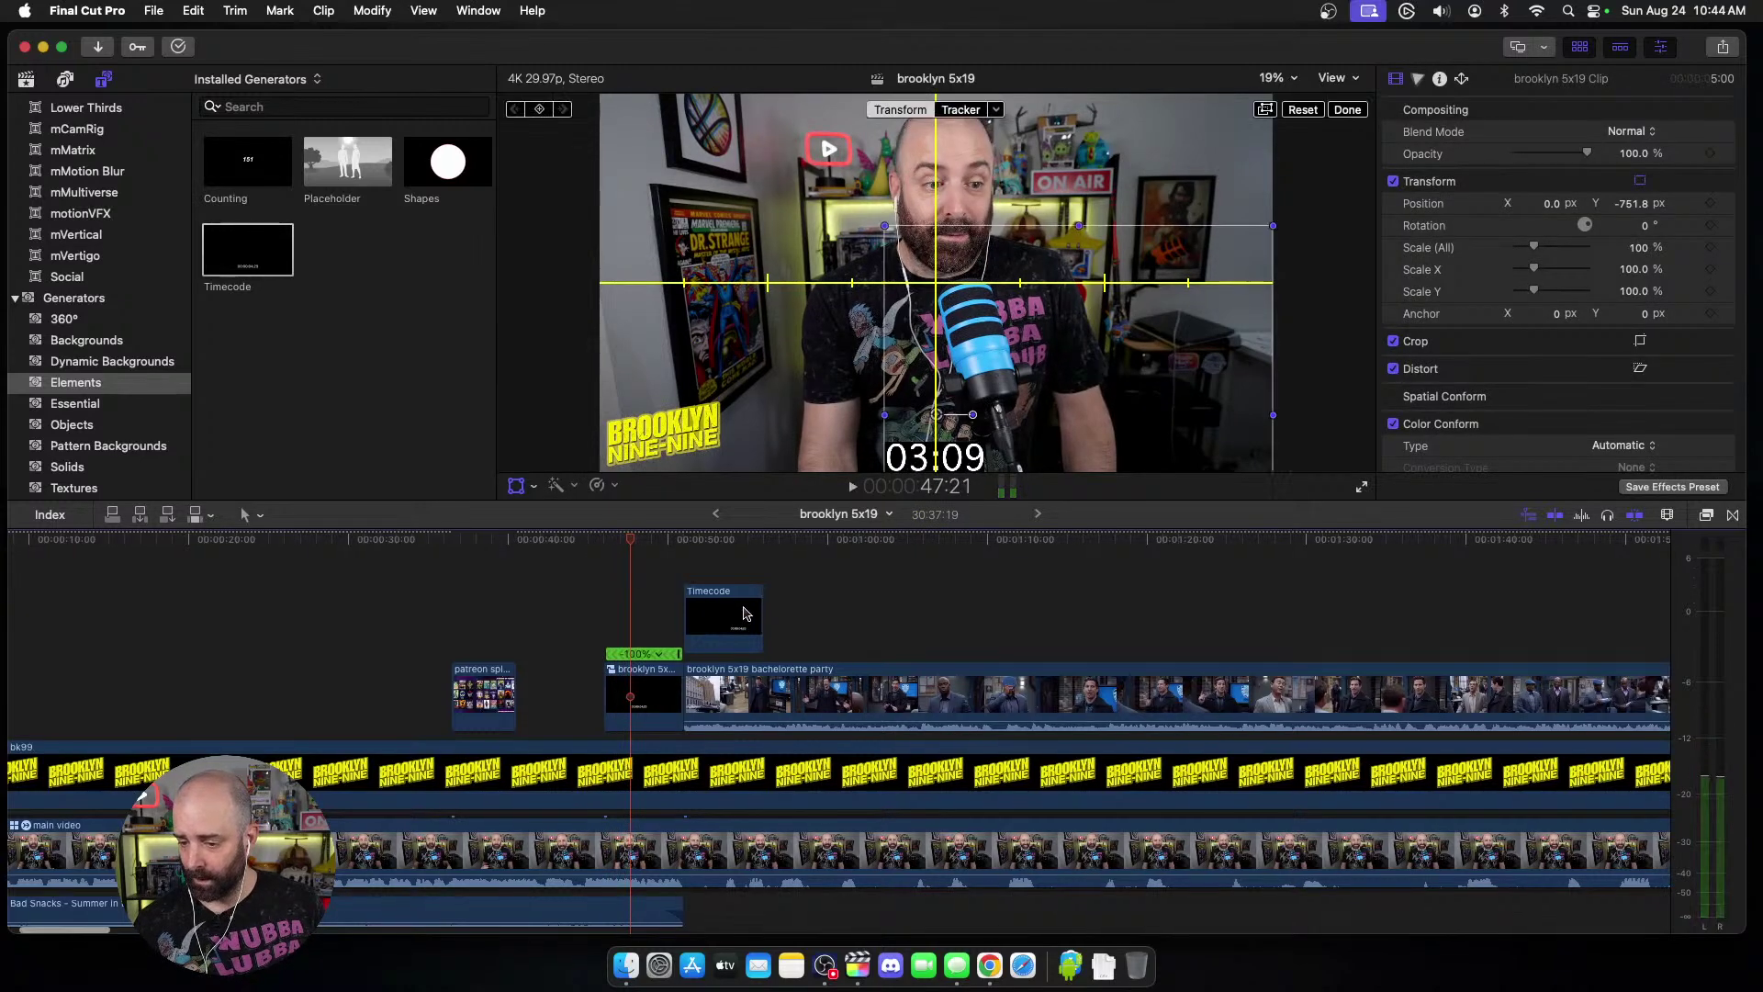
Step: Extend the Timecode above the episode footage to match the footage's length, with a duration of 21:30:19
{"action": "scroll", "coordinate": [588, 659], "scroll_direction": "right", "scroll_amount": 5}
{"action": "left_click", "coordinate": [573, 688]}
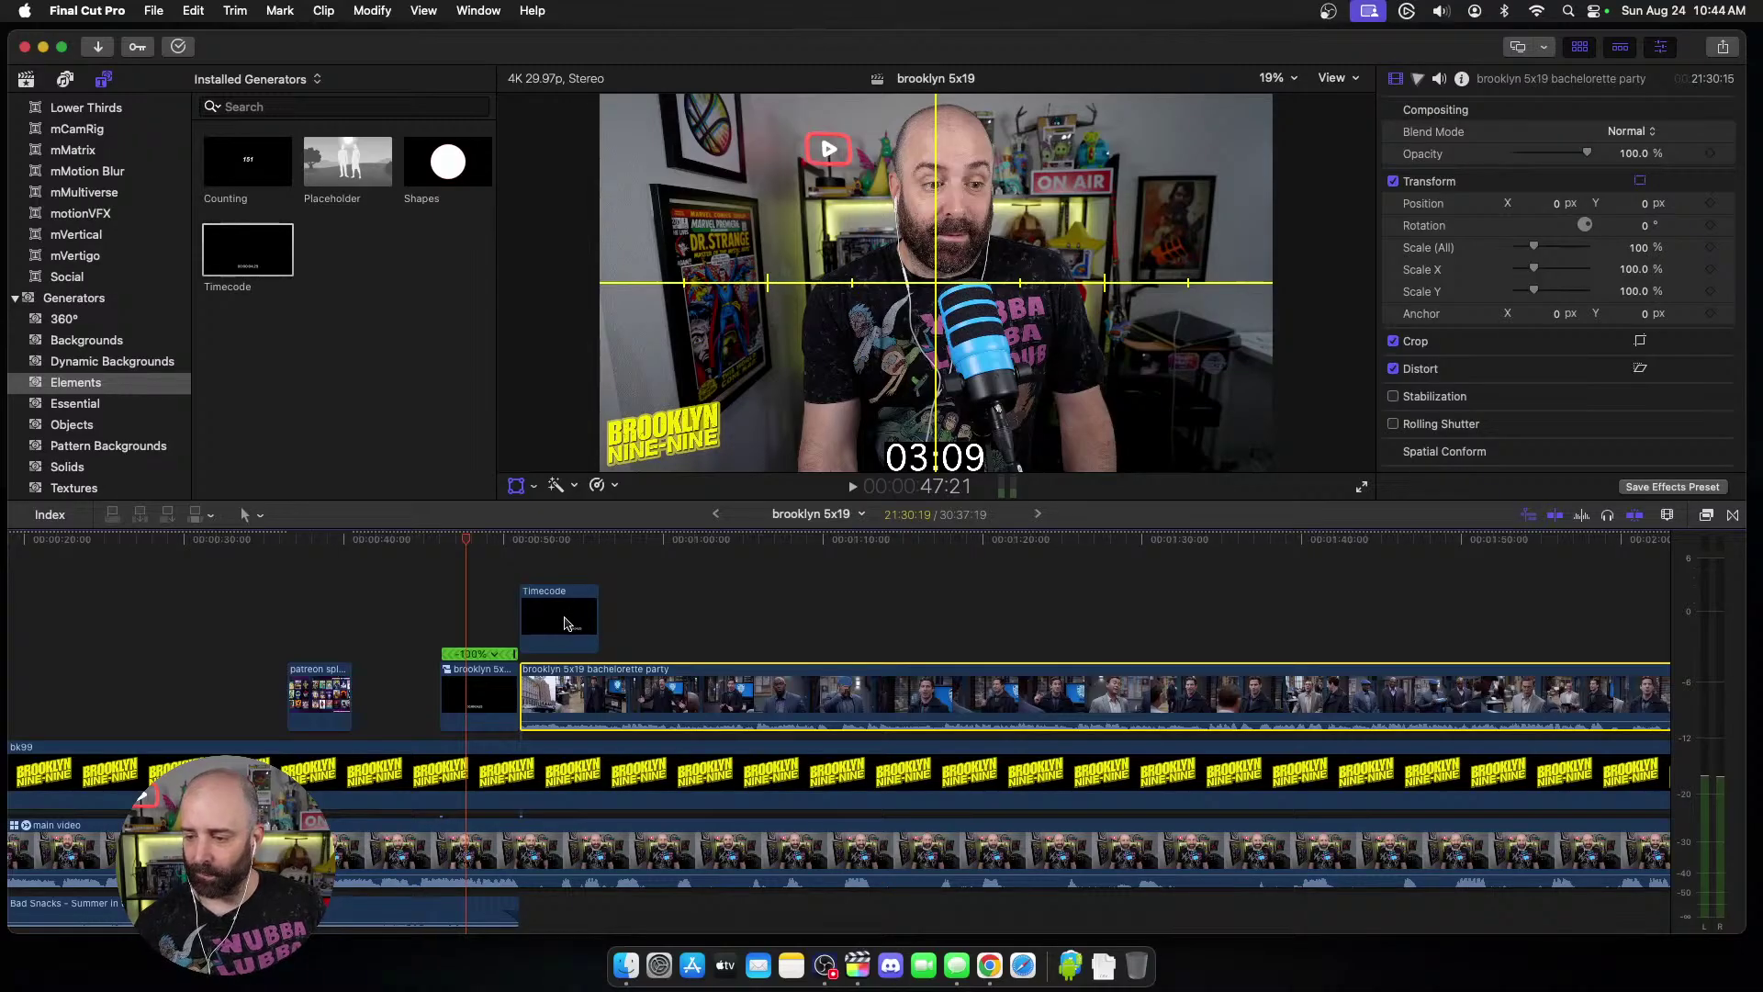
{"action": "left_click", "coordinate": [566, 623]}
{"action": "right_click", "coordinate": [567, 624]}
{"action": "left_click", "coordinate": [615, 578]}
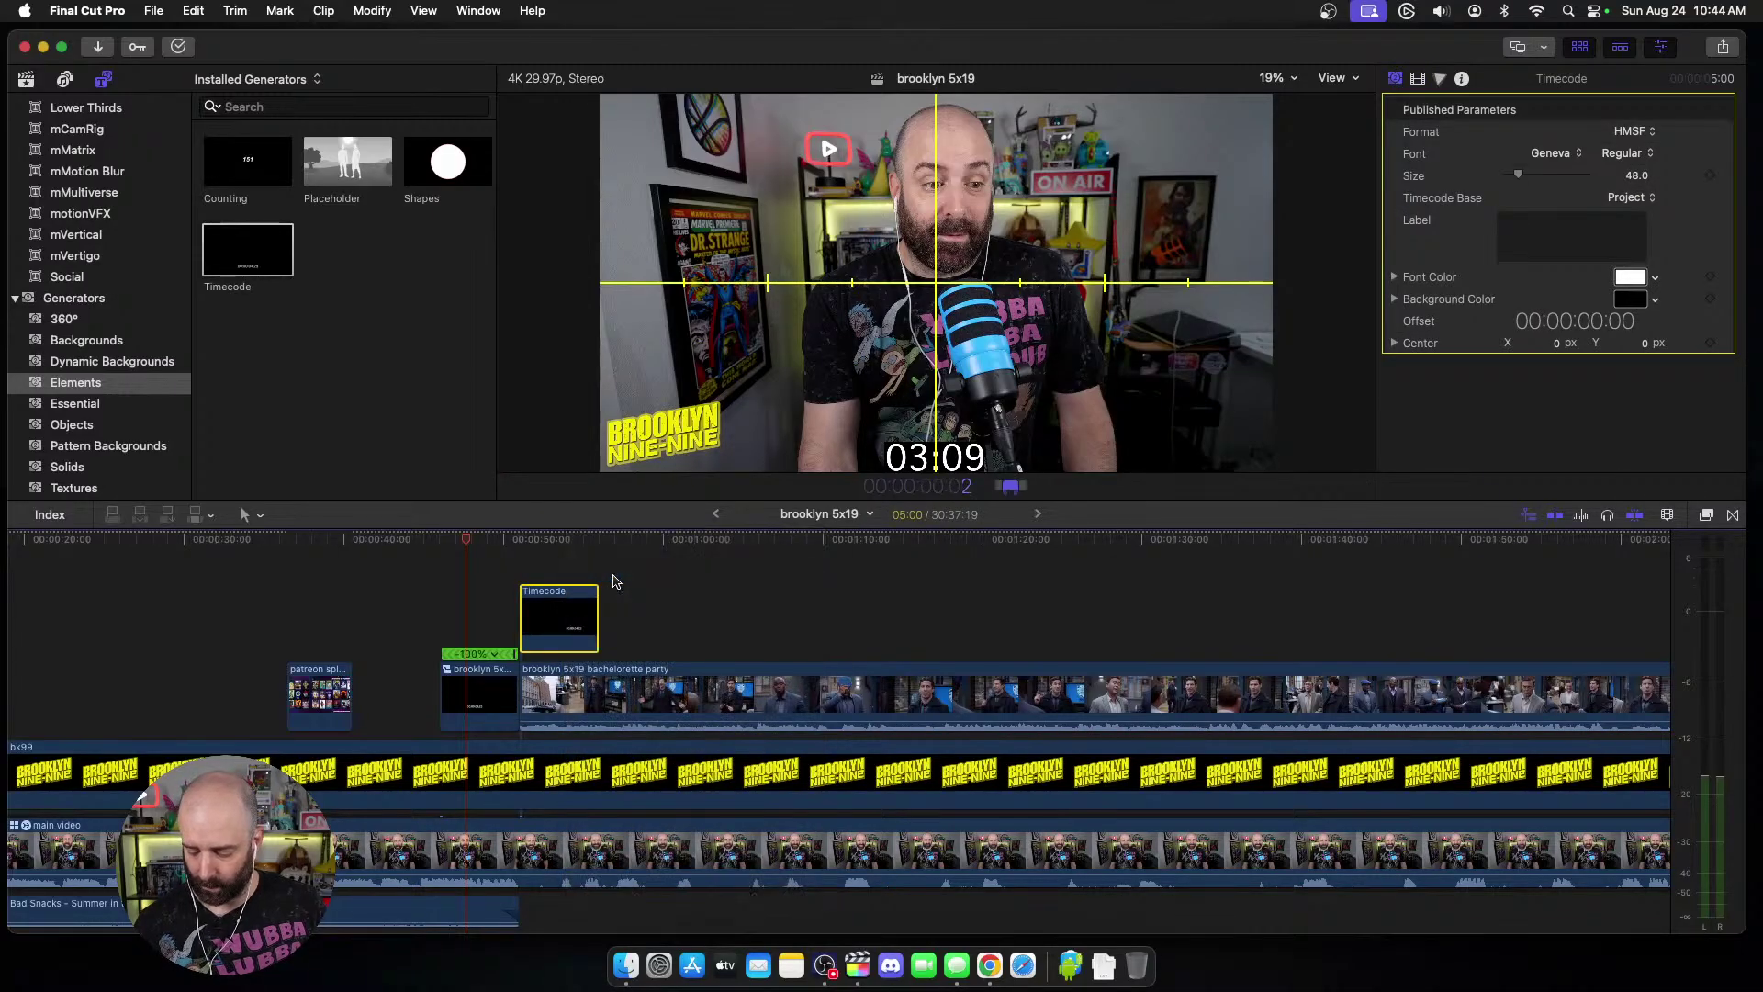
{"action": "type", "text": "220000"}
{"action": "key", "text": "Return"}
{"action": "scroll", "coordinate": [551, 597], "scroll_direction": "right", "scroll_amount": 5}
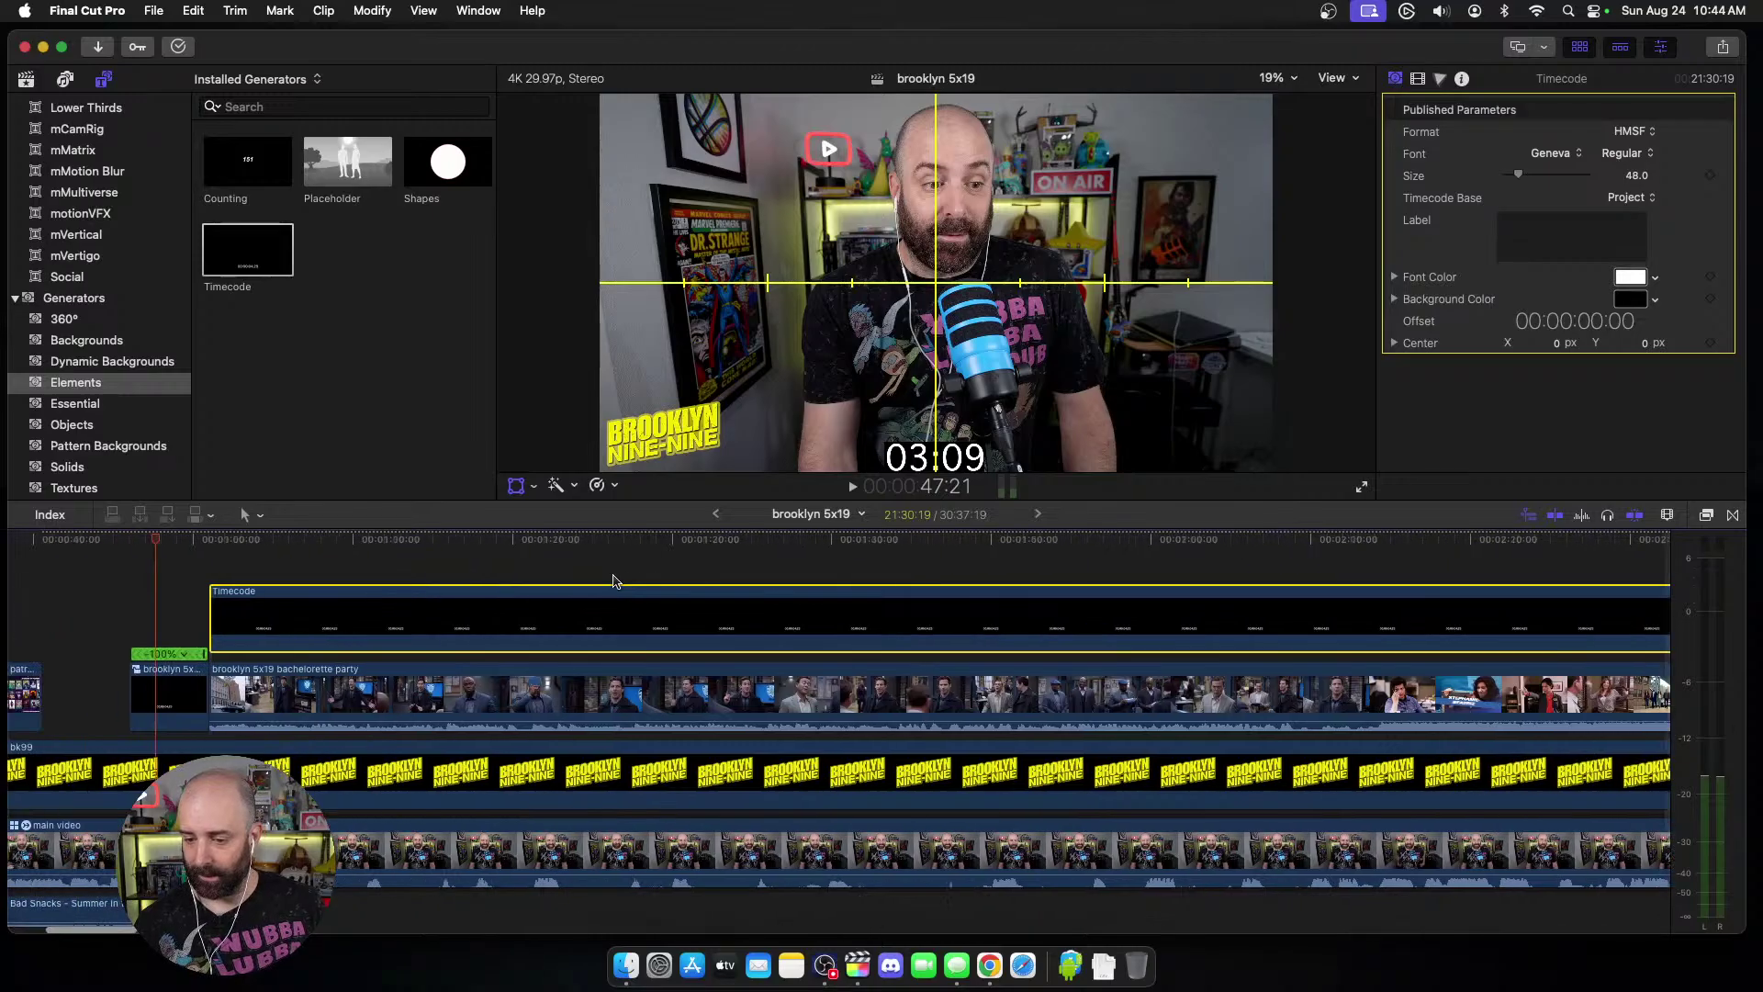
Step: Set the episode Timecode's size to 55 and move it up to a center of about X -0.1, Y 0.21
{"action": "left_click", "coordinate": [483, 598]}
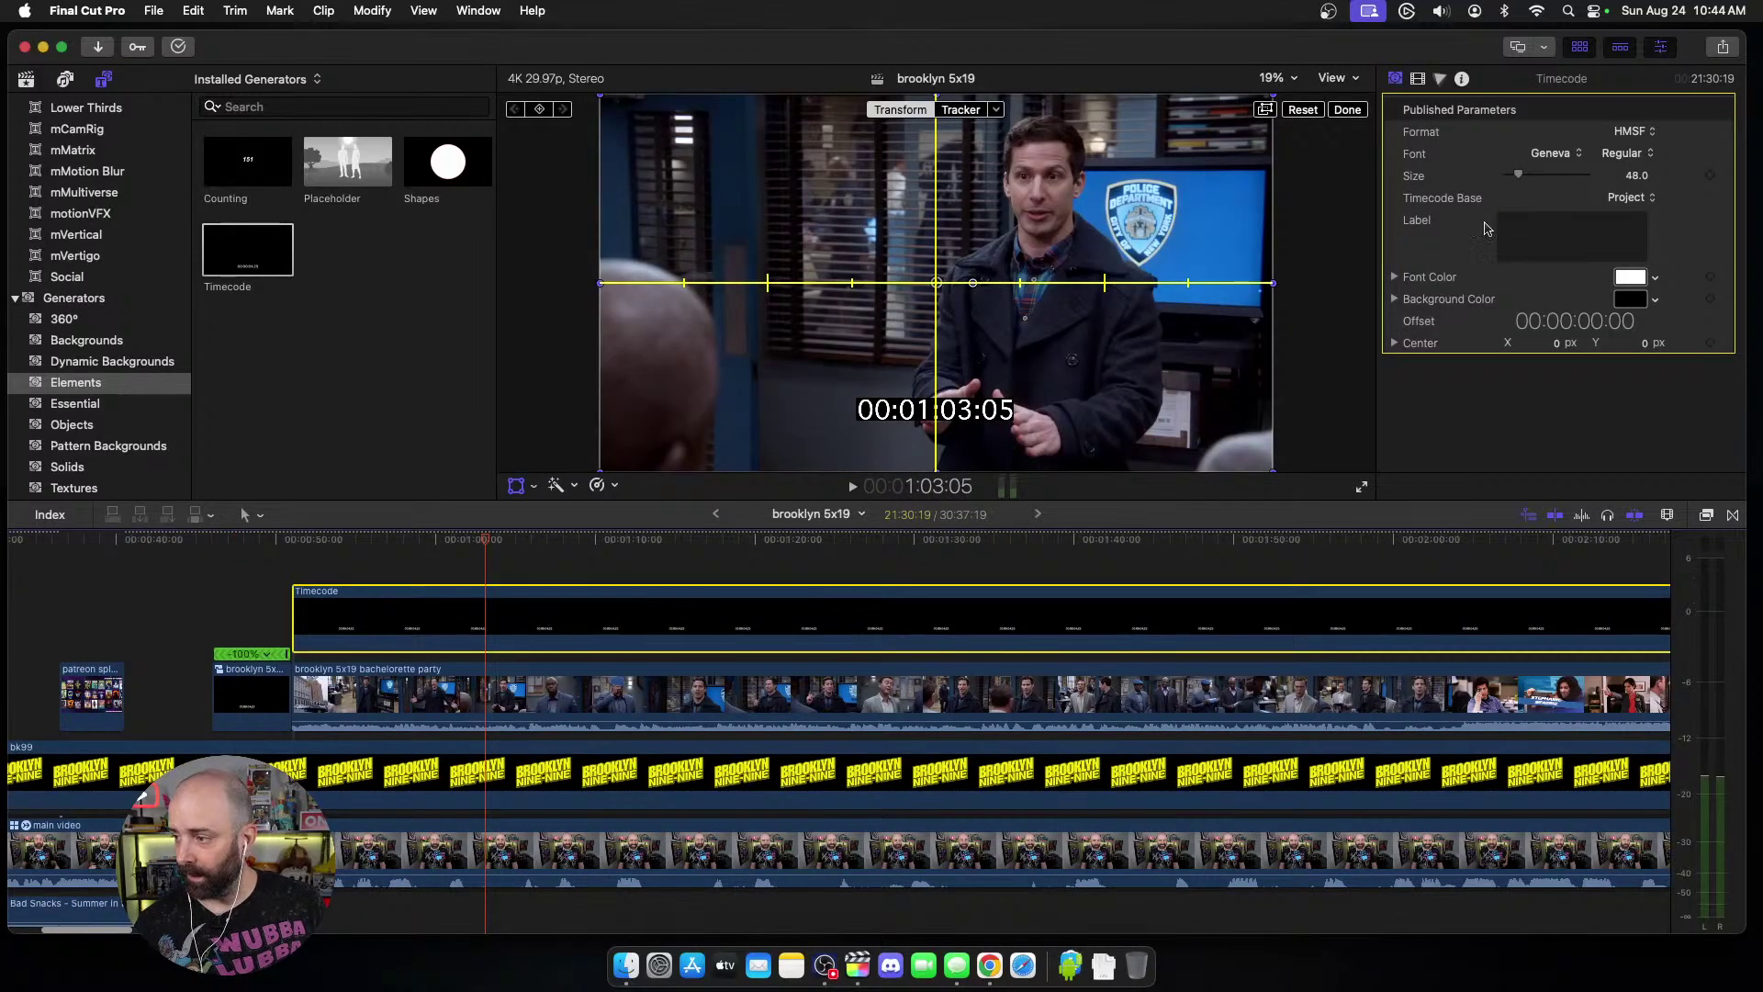
{"action": "left_click", "coordinate": [1631, 176]}
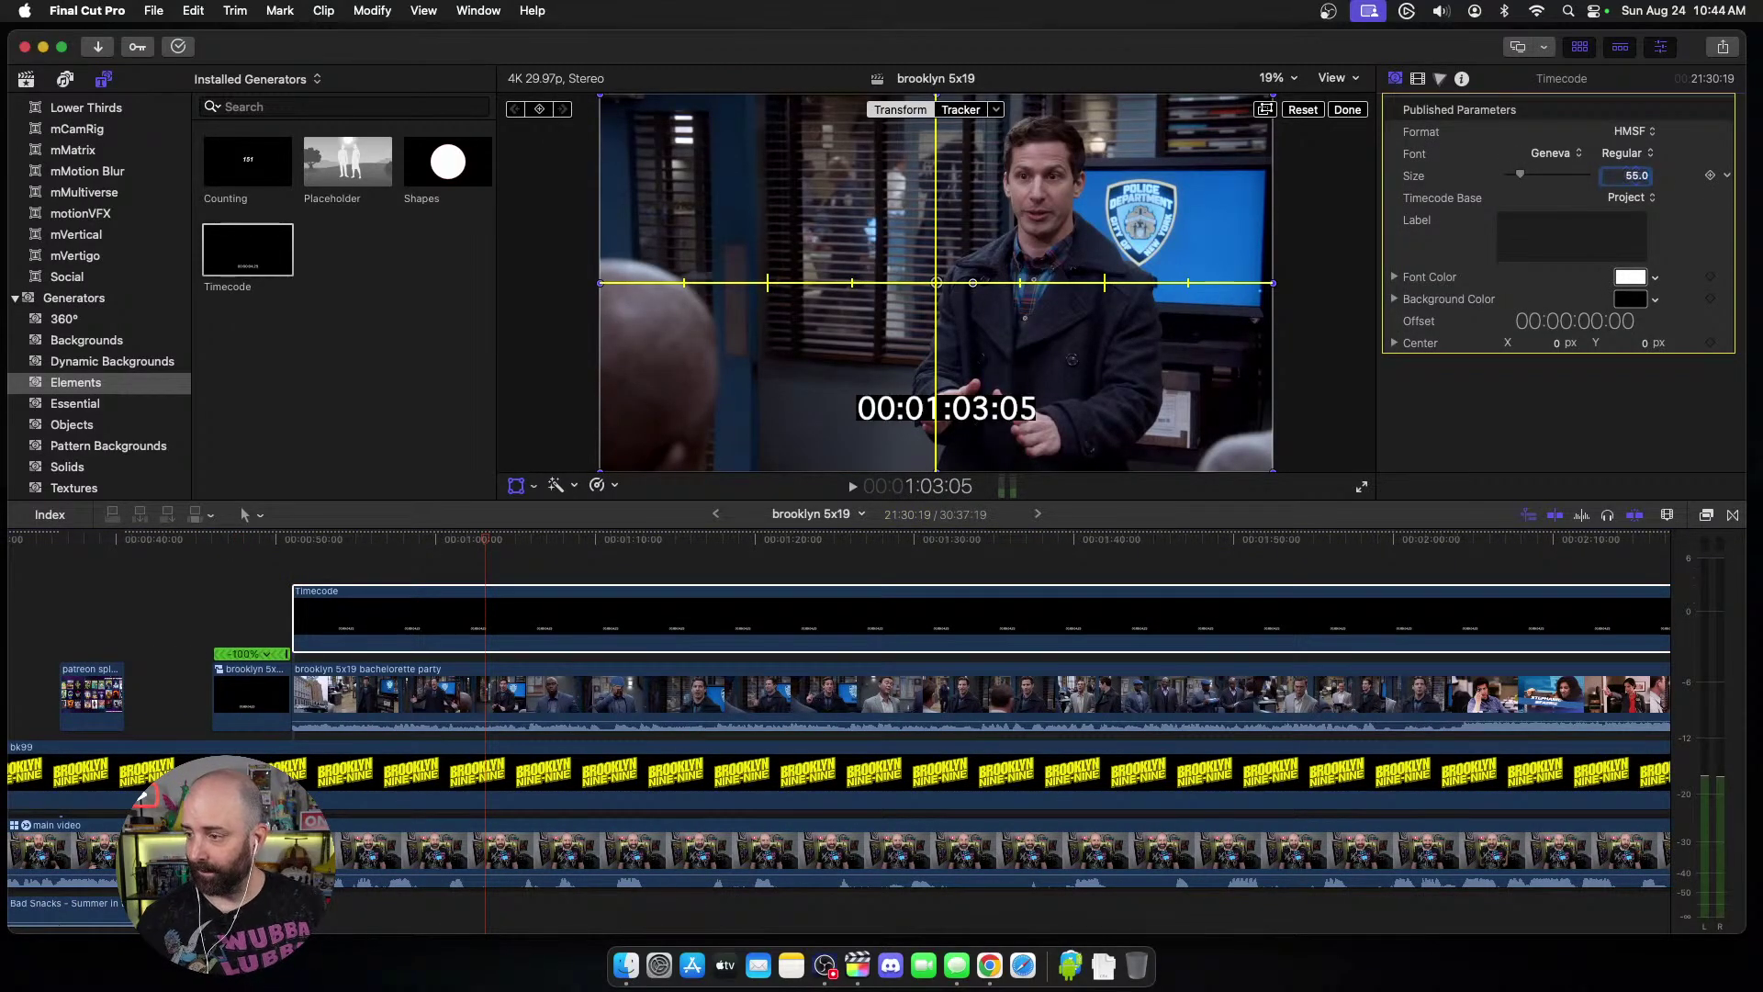
{"action": "left_click", "coordinate": [519, 490]}
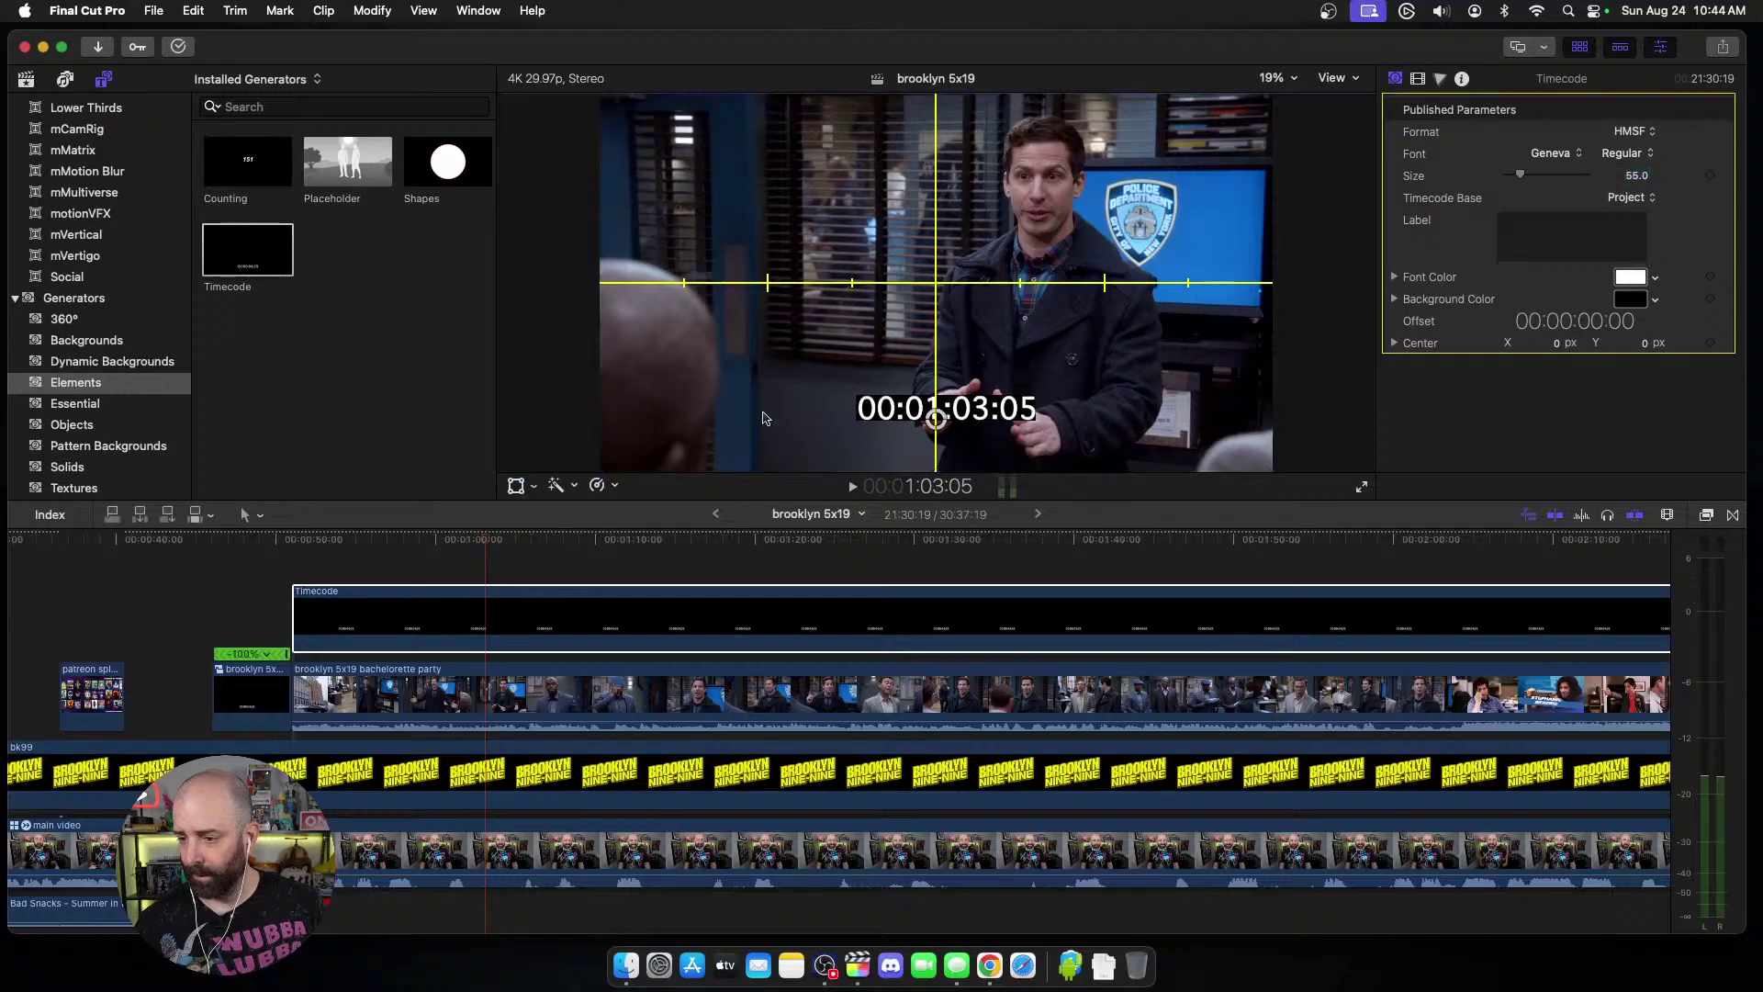
{"action": "left_click_drag", "start_coordinate": [951, 424], "coordinate": [902, 343]}
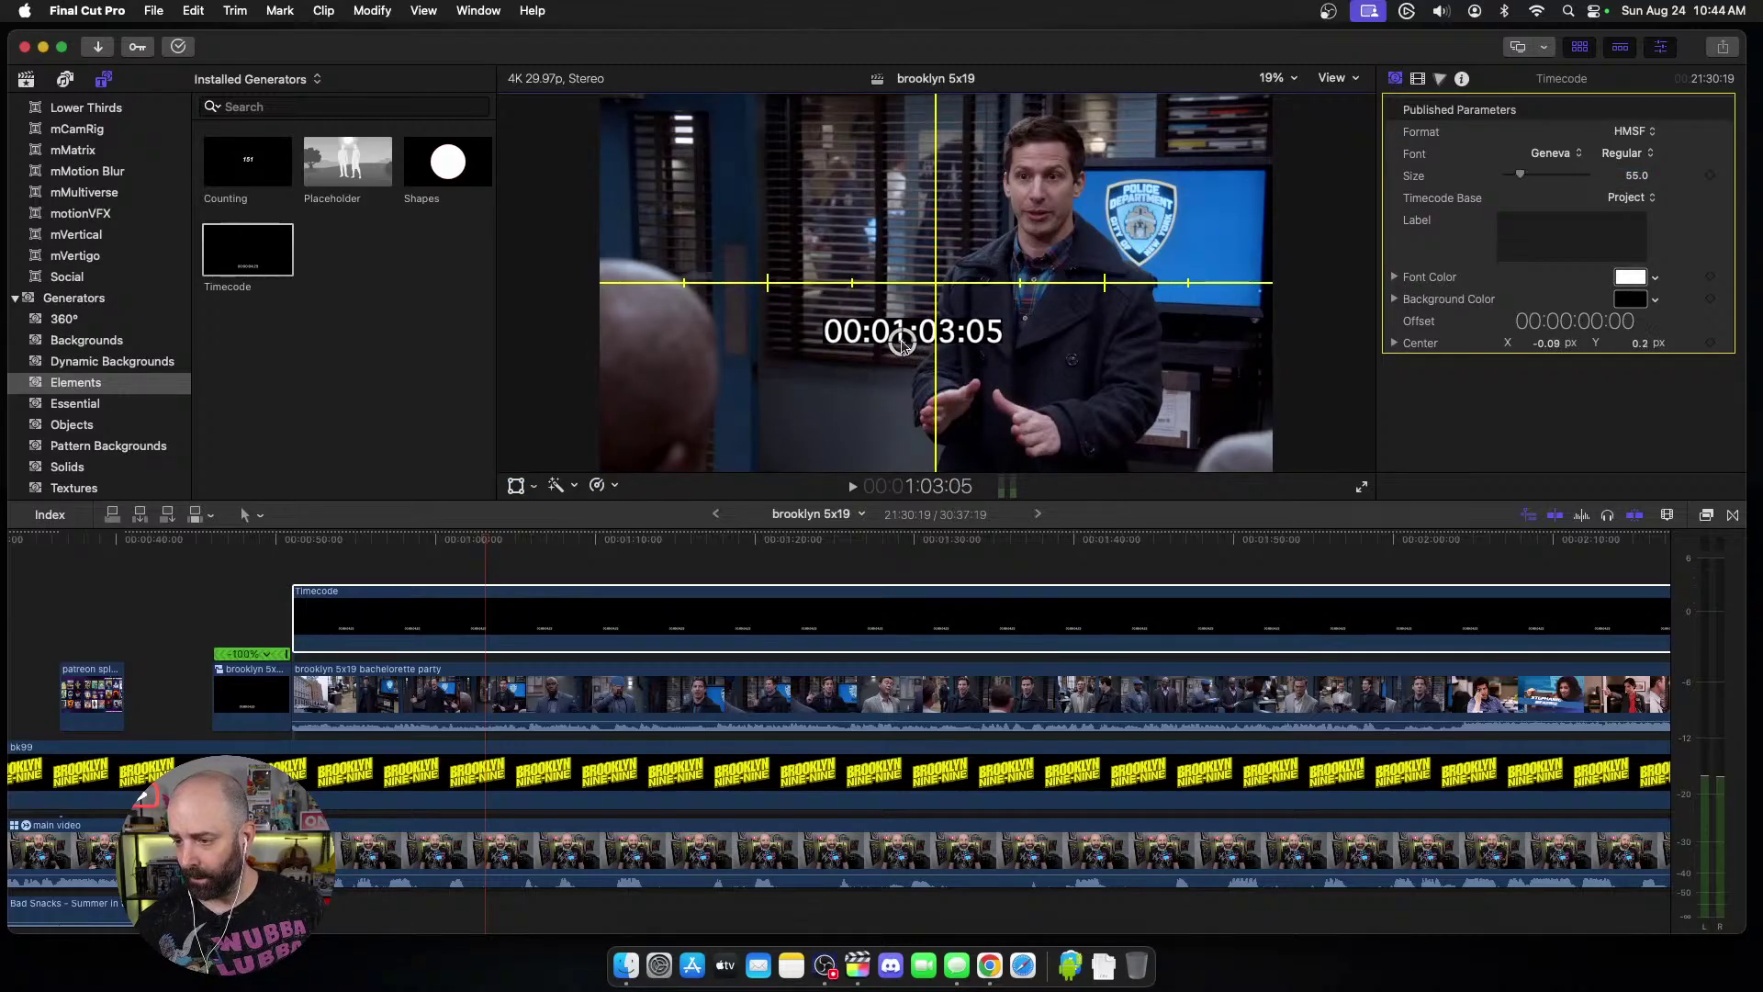
Step: Make the episode Timecode a new compound clip and crop its left side to hide the hour digits
{"action": "right_click", "coordinate": [540, 533]}
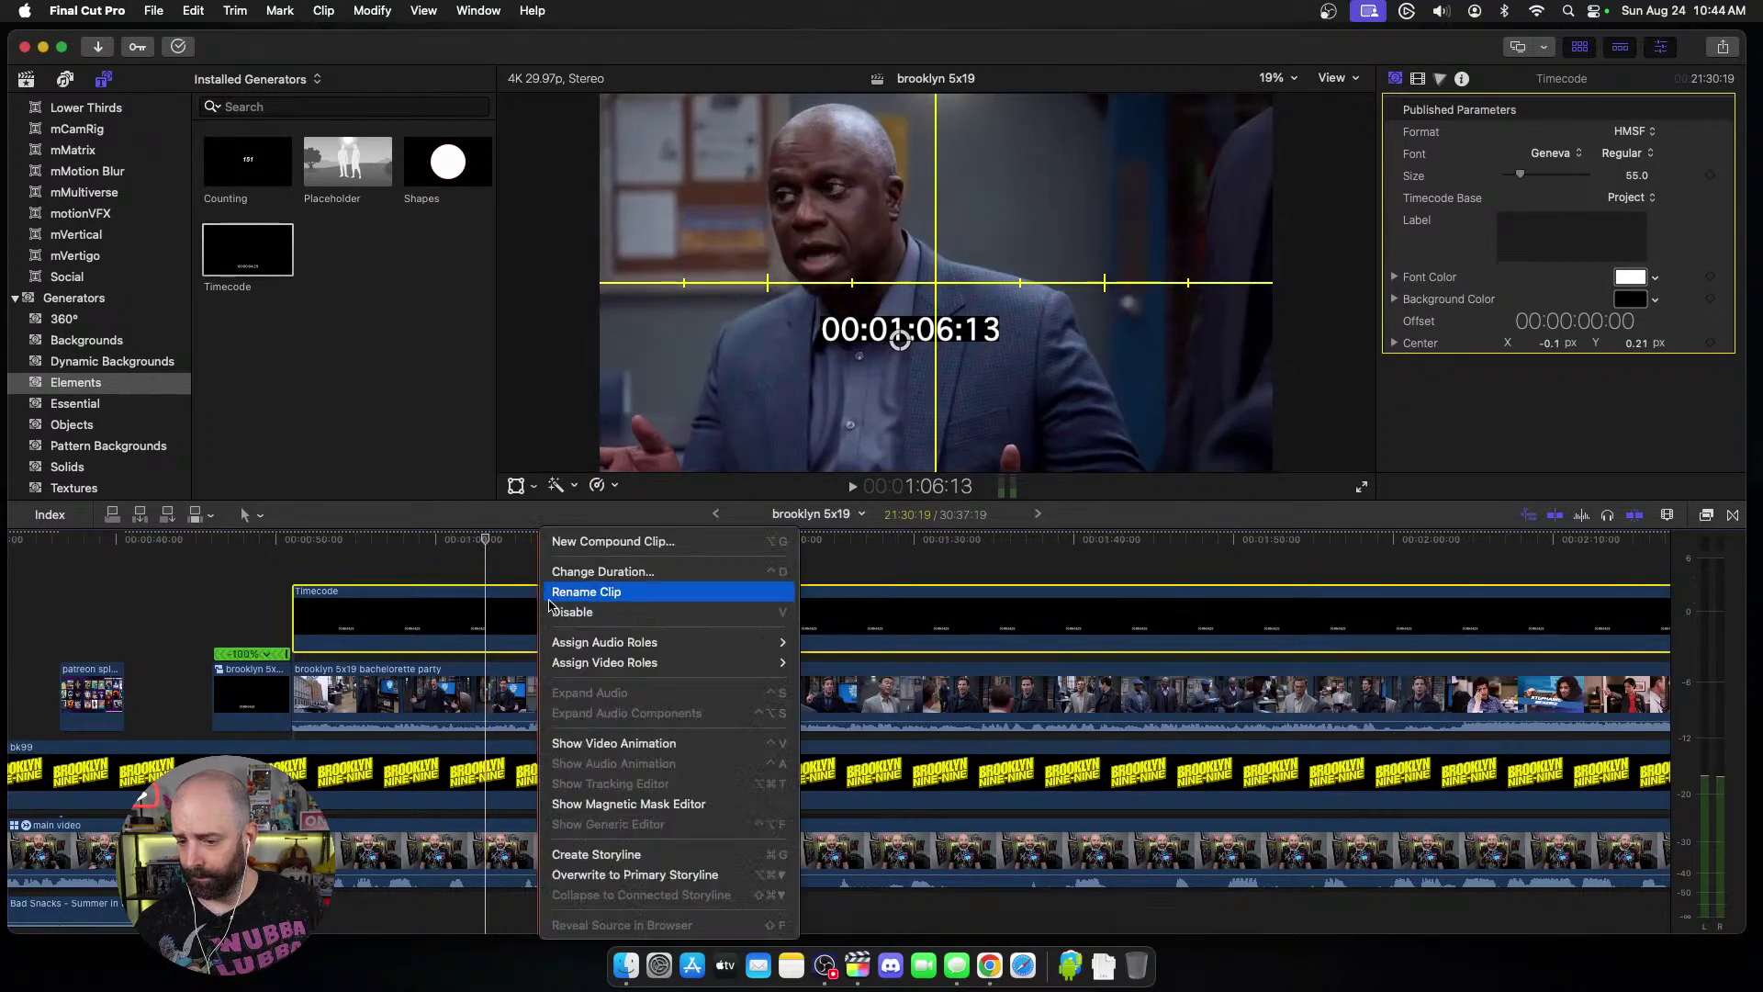
{"action": "left_click", "coordinate": [606, 542]}
{"action": "key", "text": "Return"}
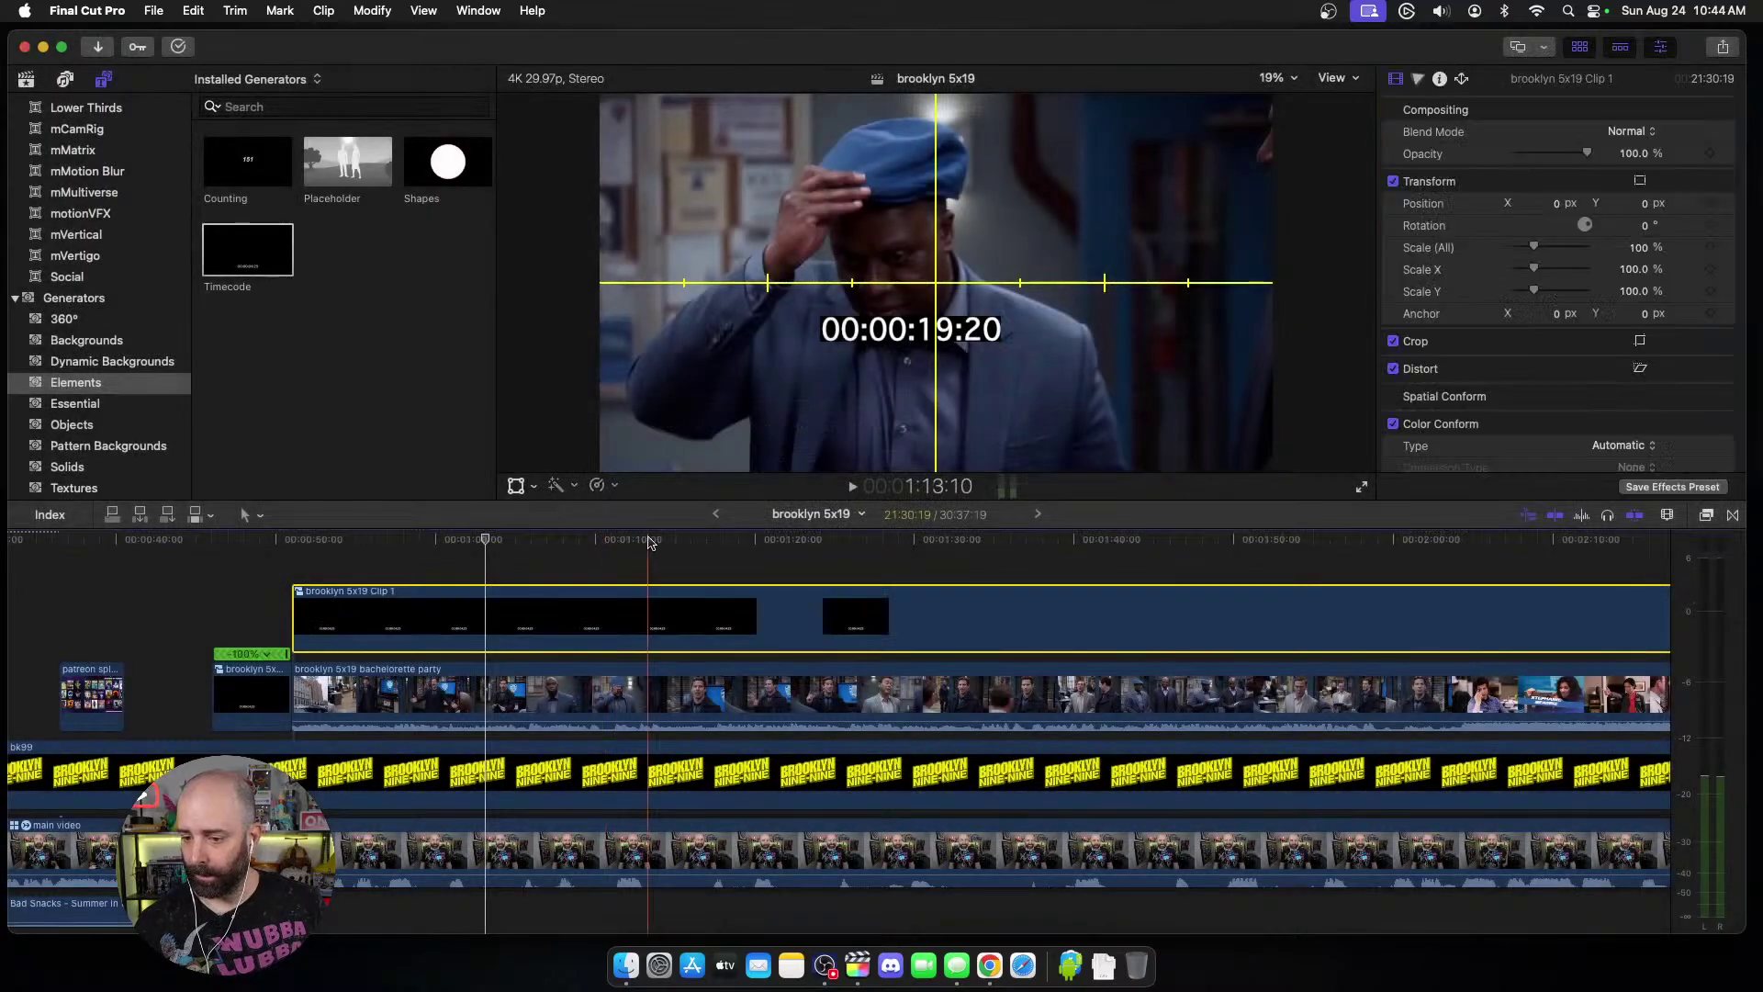
{"action": "left_click", "coordinate": [536, 486]}
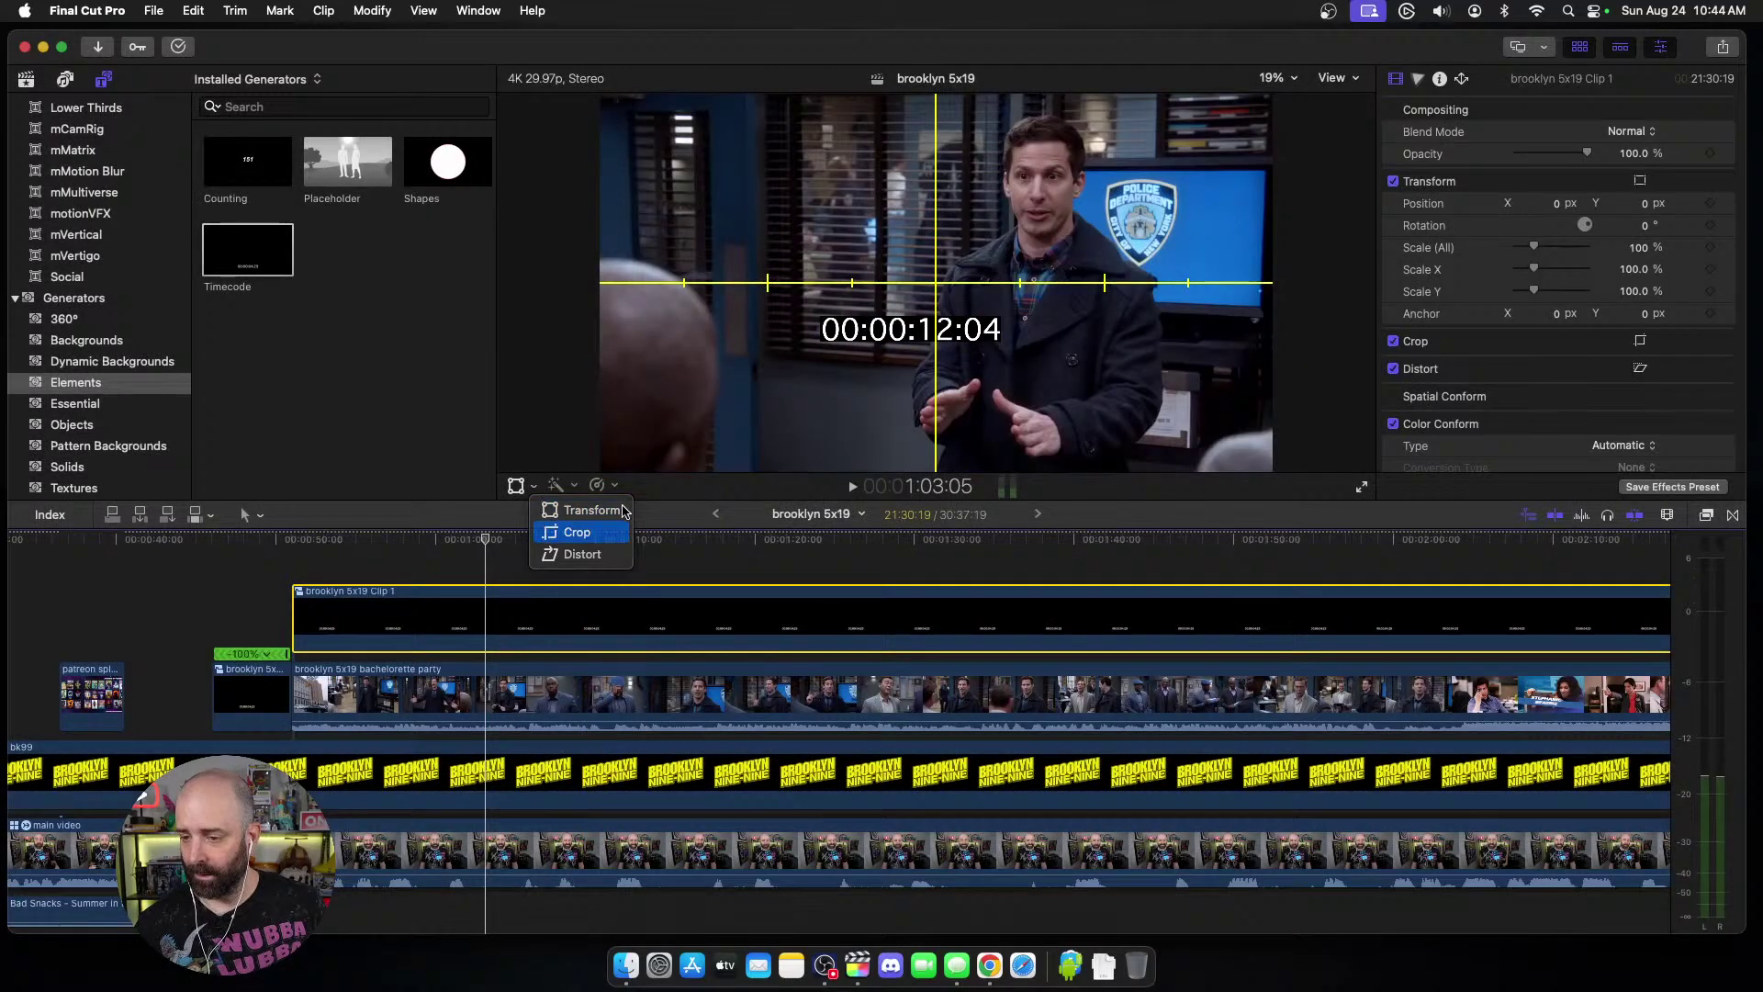
{"action": "left_click", "coordinate": [588, 531]}
{"action": "left_click_drag", "start_coordinate": [601, 287], "coordinate": [937, 412]}
Step: Lower the cropped episode timer to the bottom of the frame at Y -741.8 px and hide the viewer's horizon overlay
{"action": "left_click", "coordinate": [536, 489]}
{"action": "left_click", "coordinate": [583, 507]}
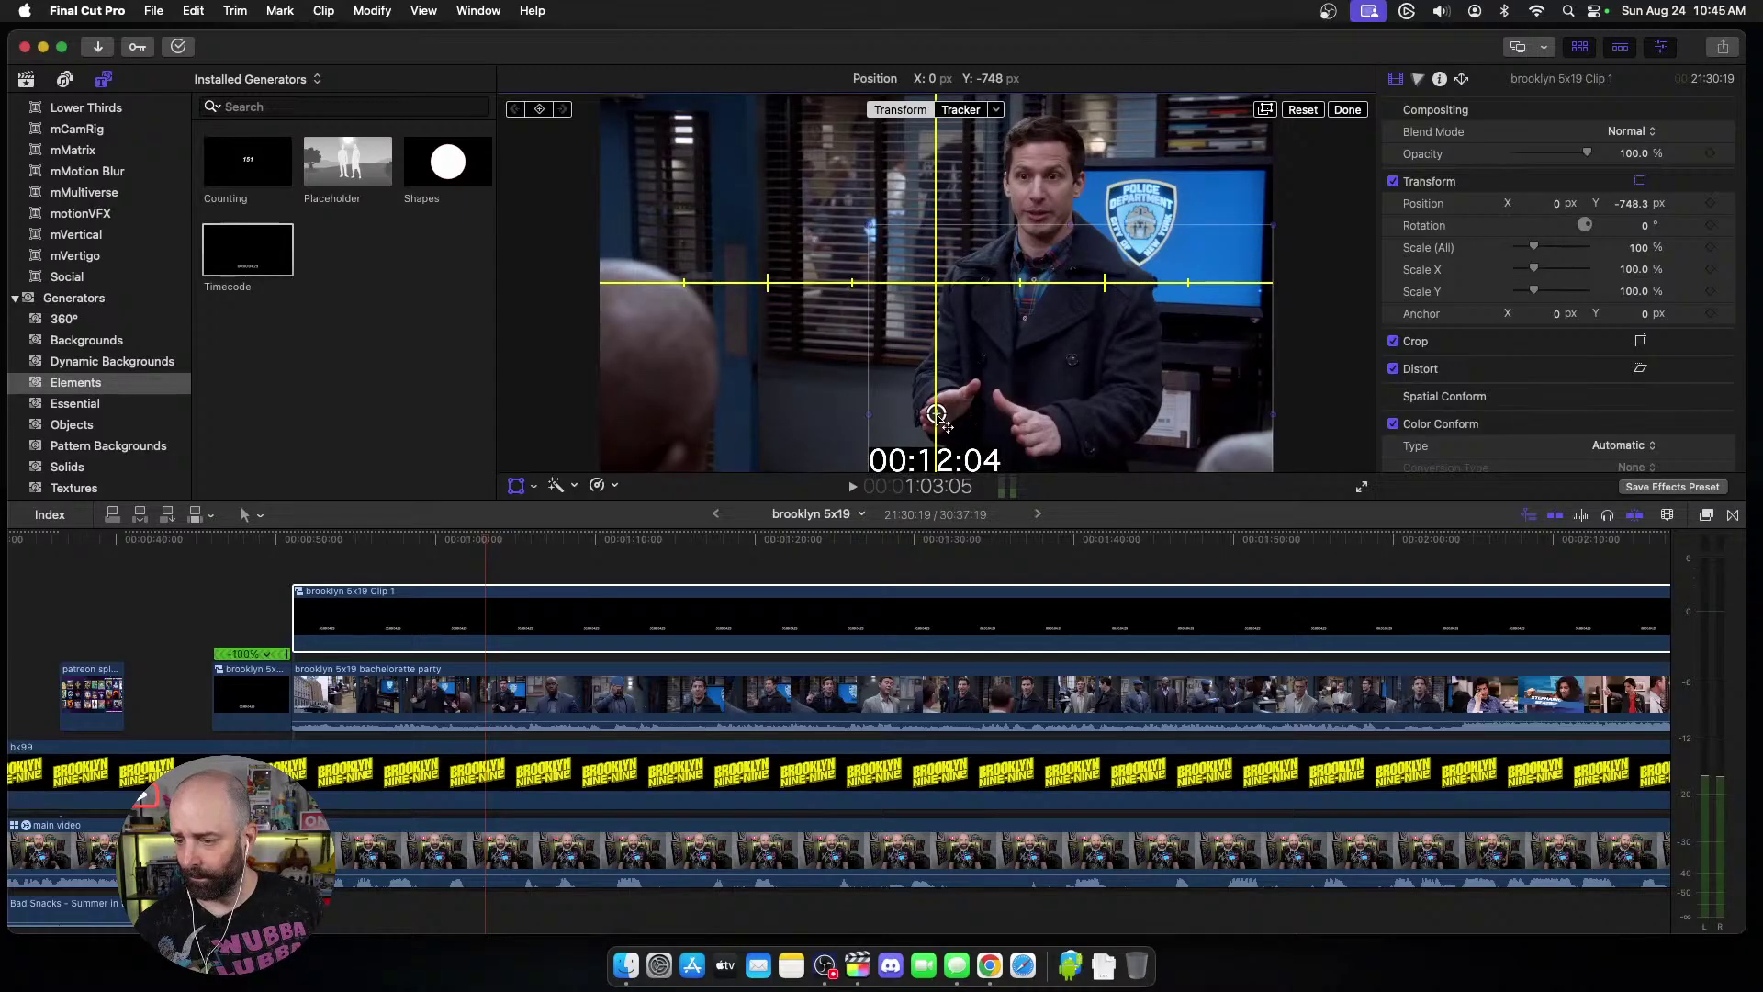
{"action": "left_click_drag", "start_coordinate": [937, 412], "coordinate": [938, 413]}
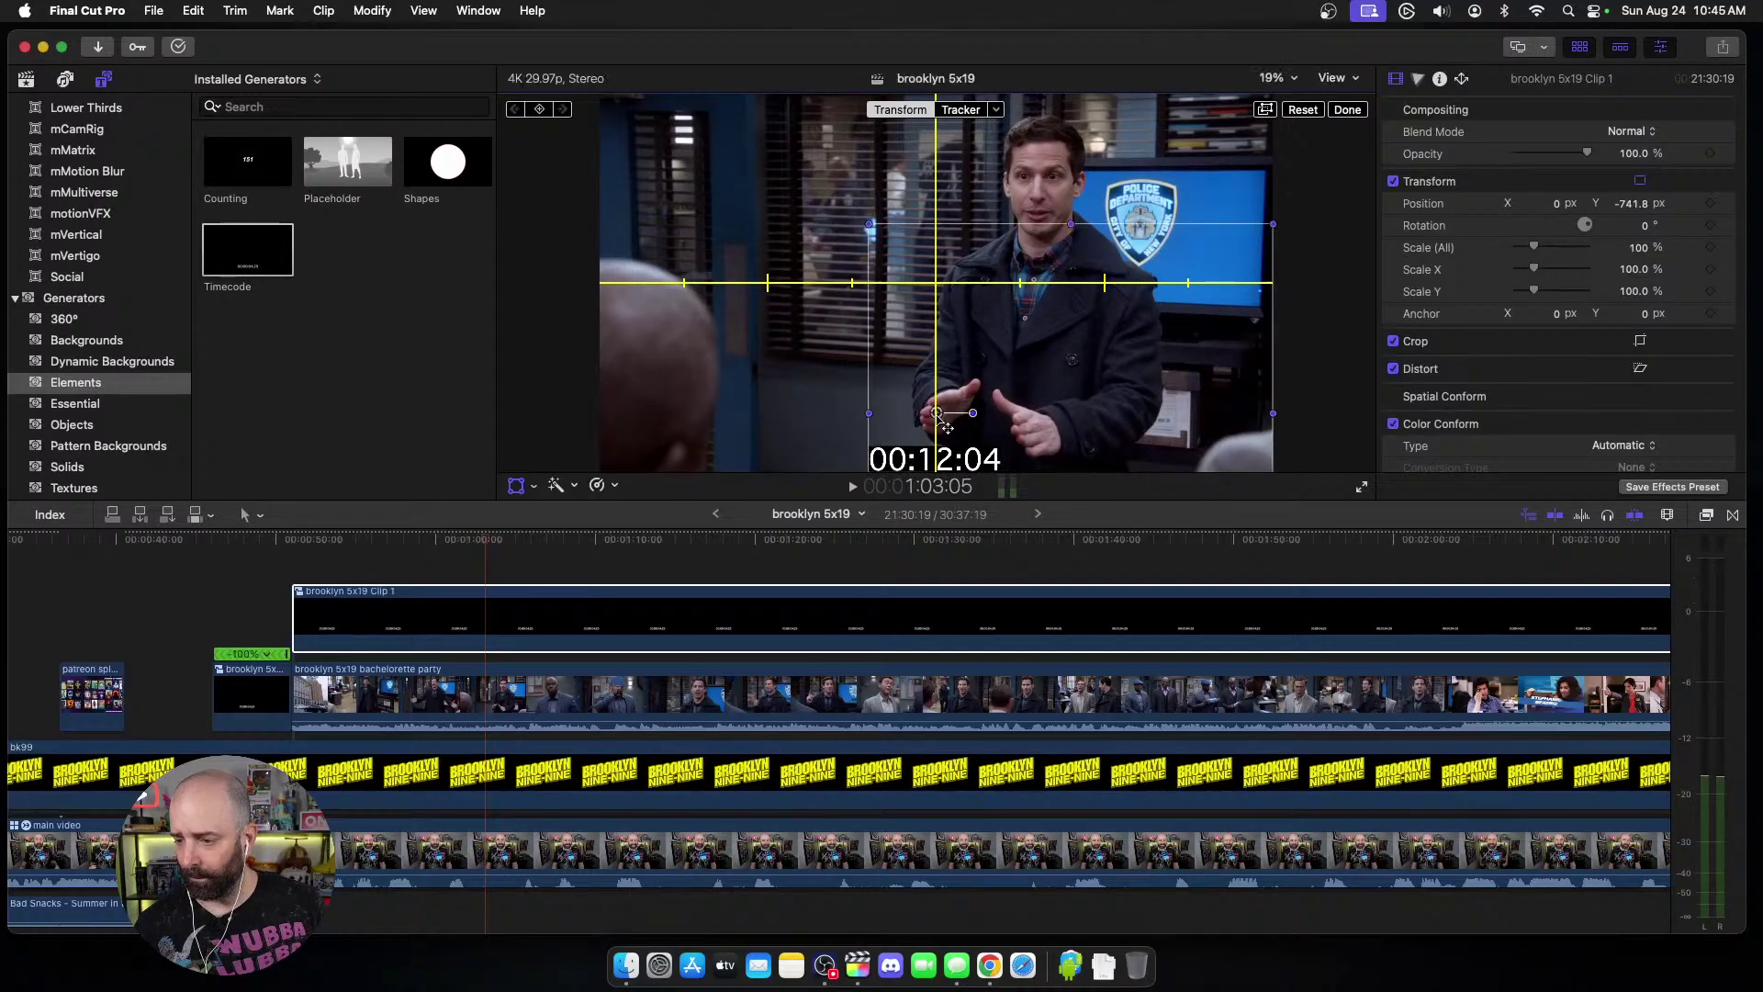
{"action": "left_click", "coordinate": [1339, 112]}
{"action": "left_click", "coordinate": [1339, 79]}
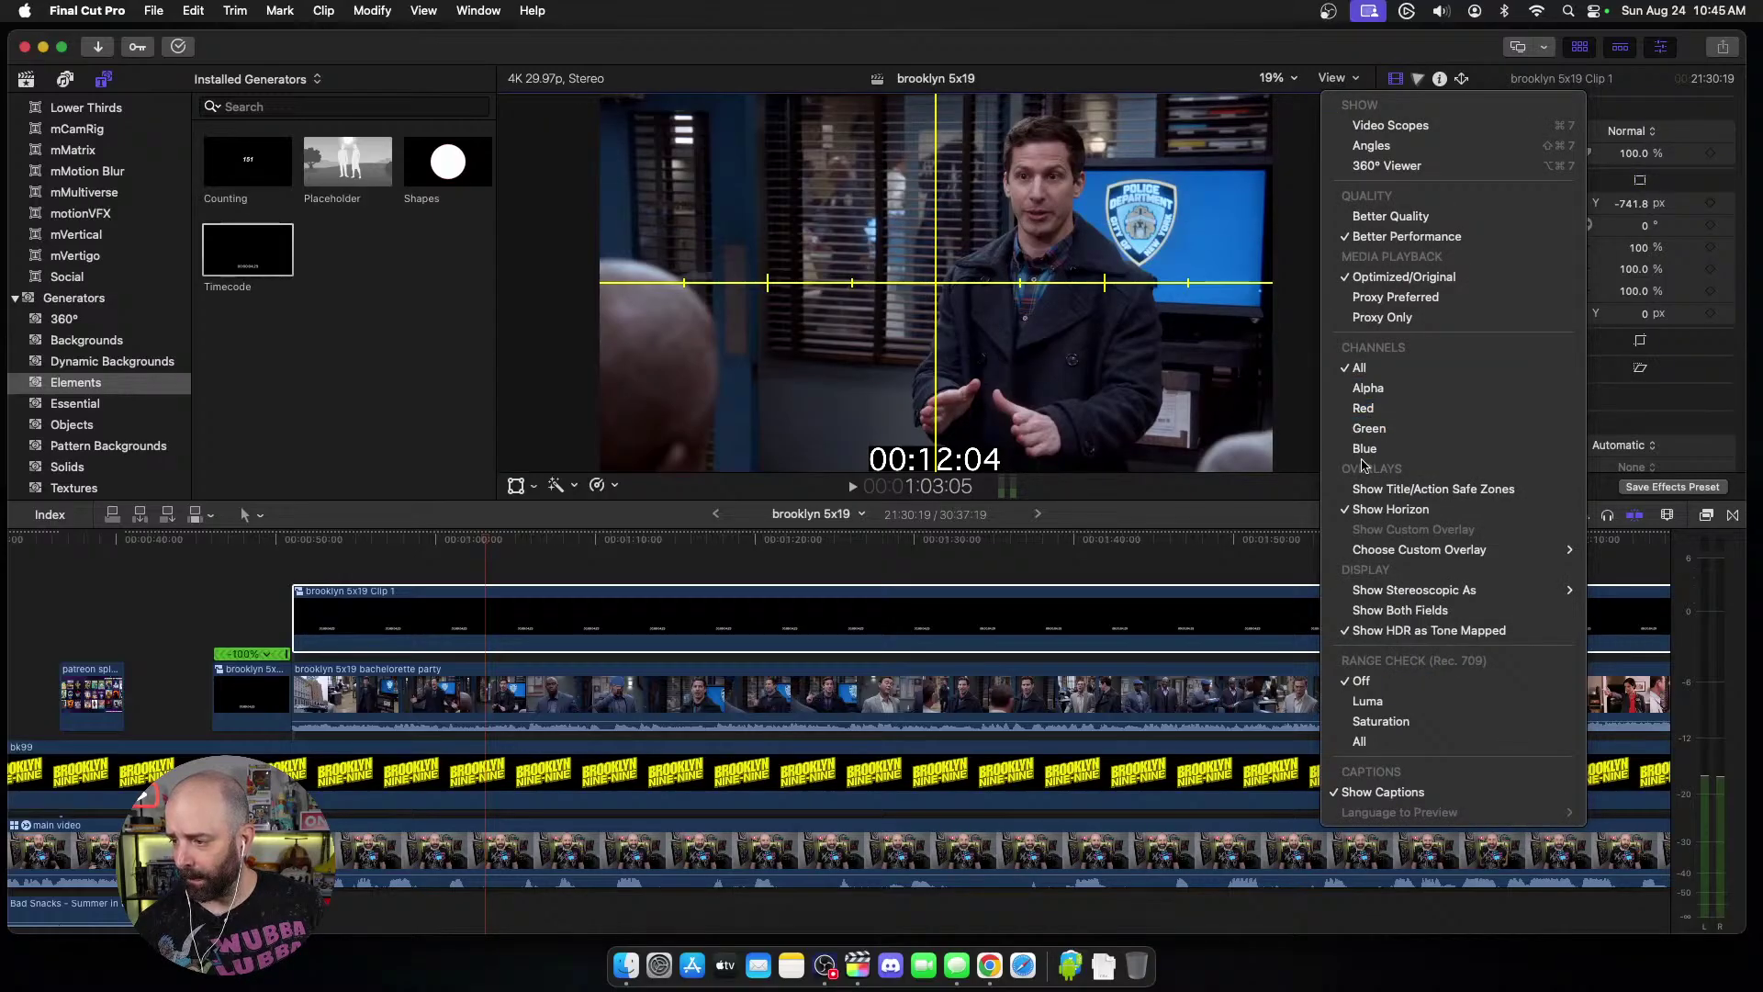
{"action": "left_click", "coordinate": [1391, 509]}
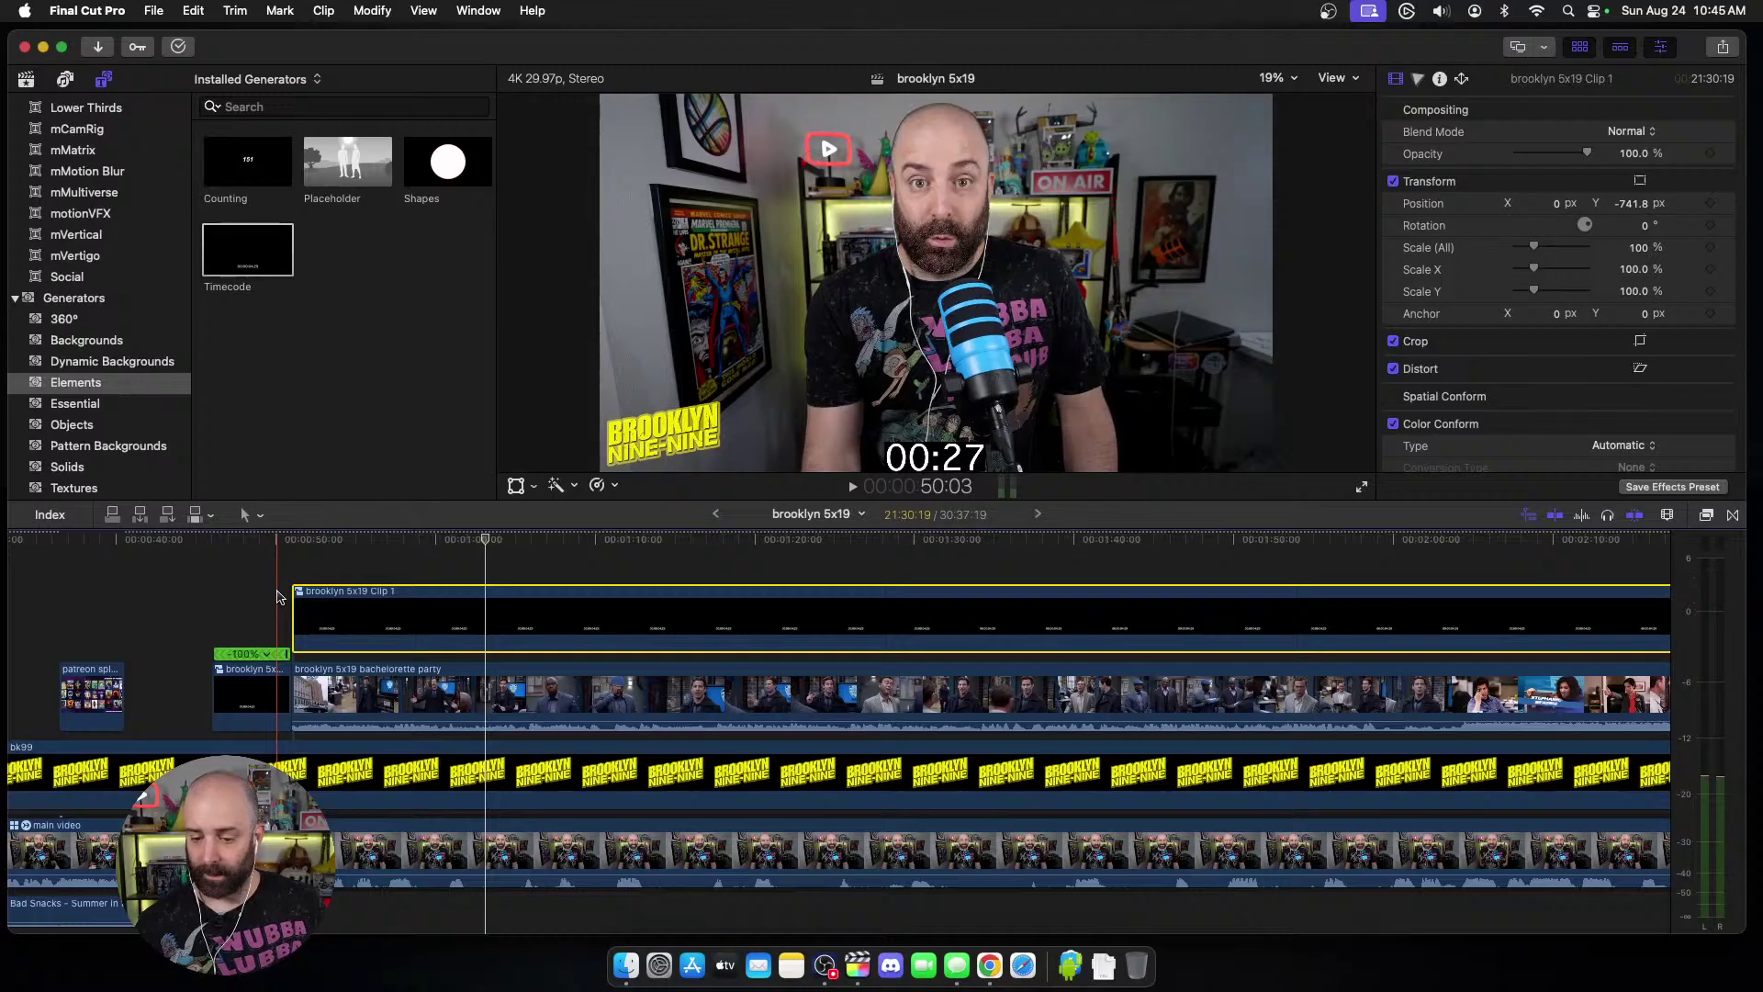
Step: Play from the countdown into the episode to check both timers, and split the episode footage at 59:06
{"action": "left_click", "coordinate": [278, 597]}
{"action": "key", "text": "space"}
{"action": "key", "text": "super+minus"}
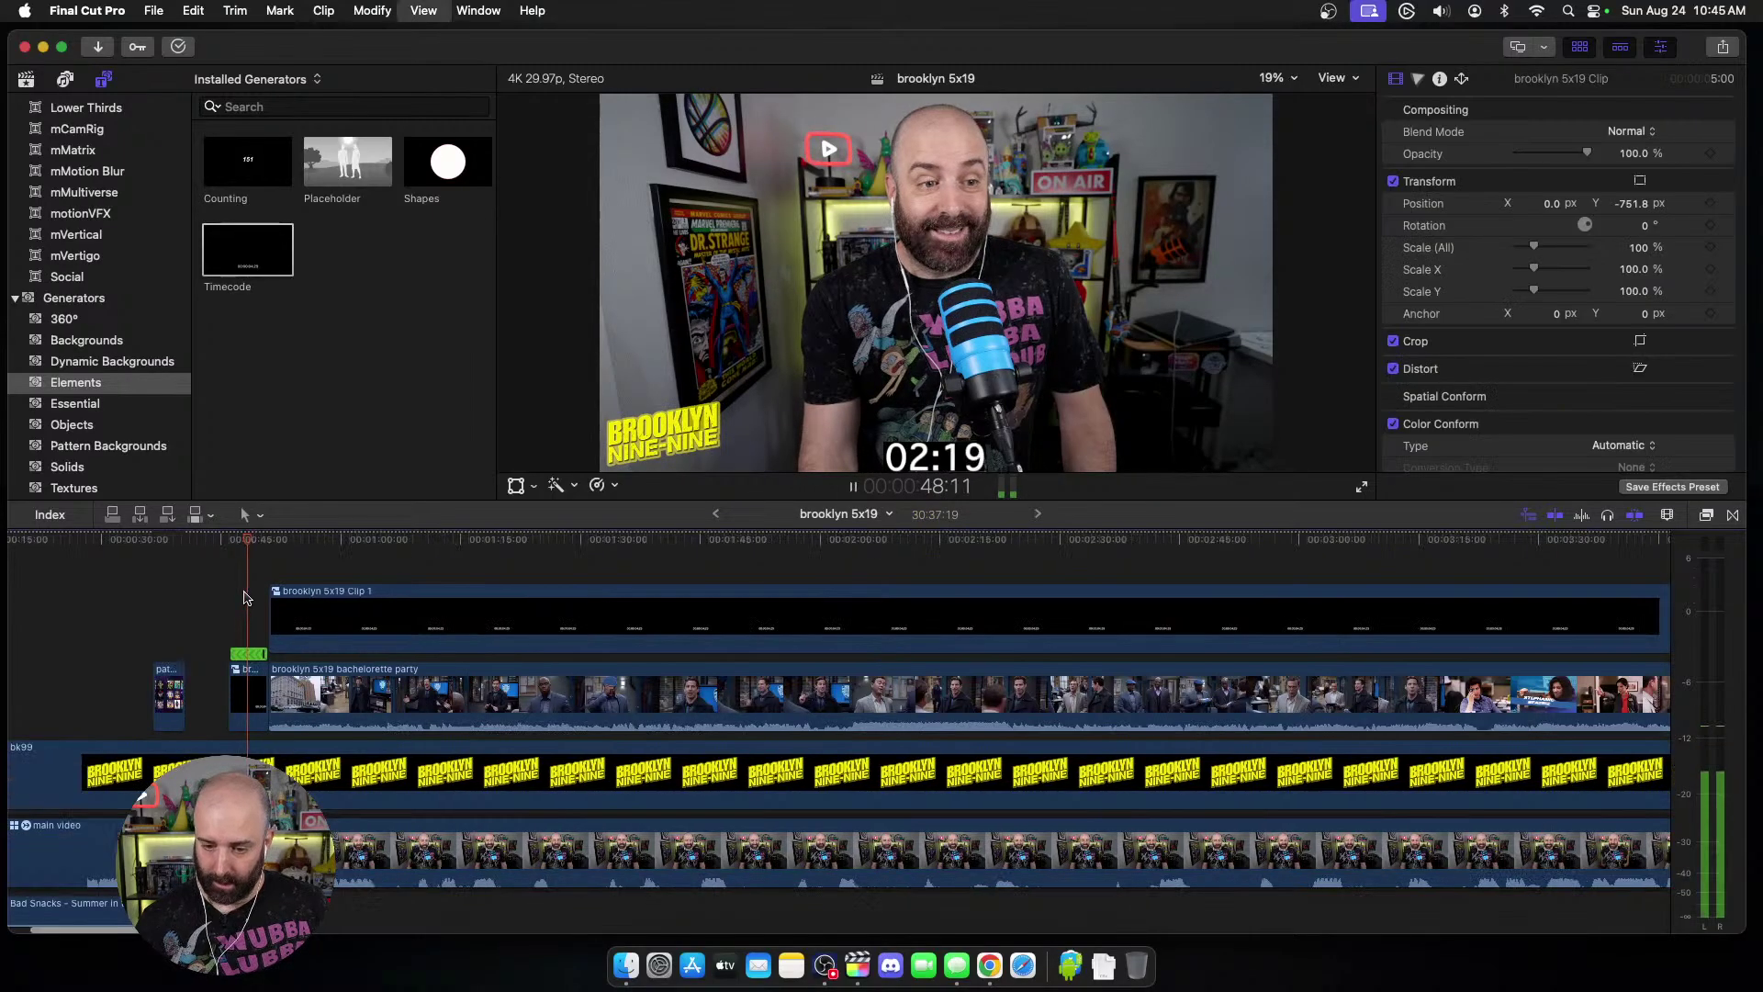
{"action": "key", "text": "super+minus"}
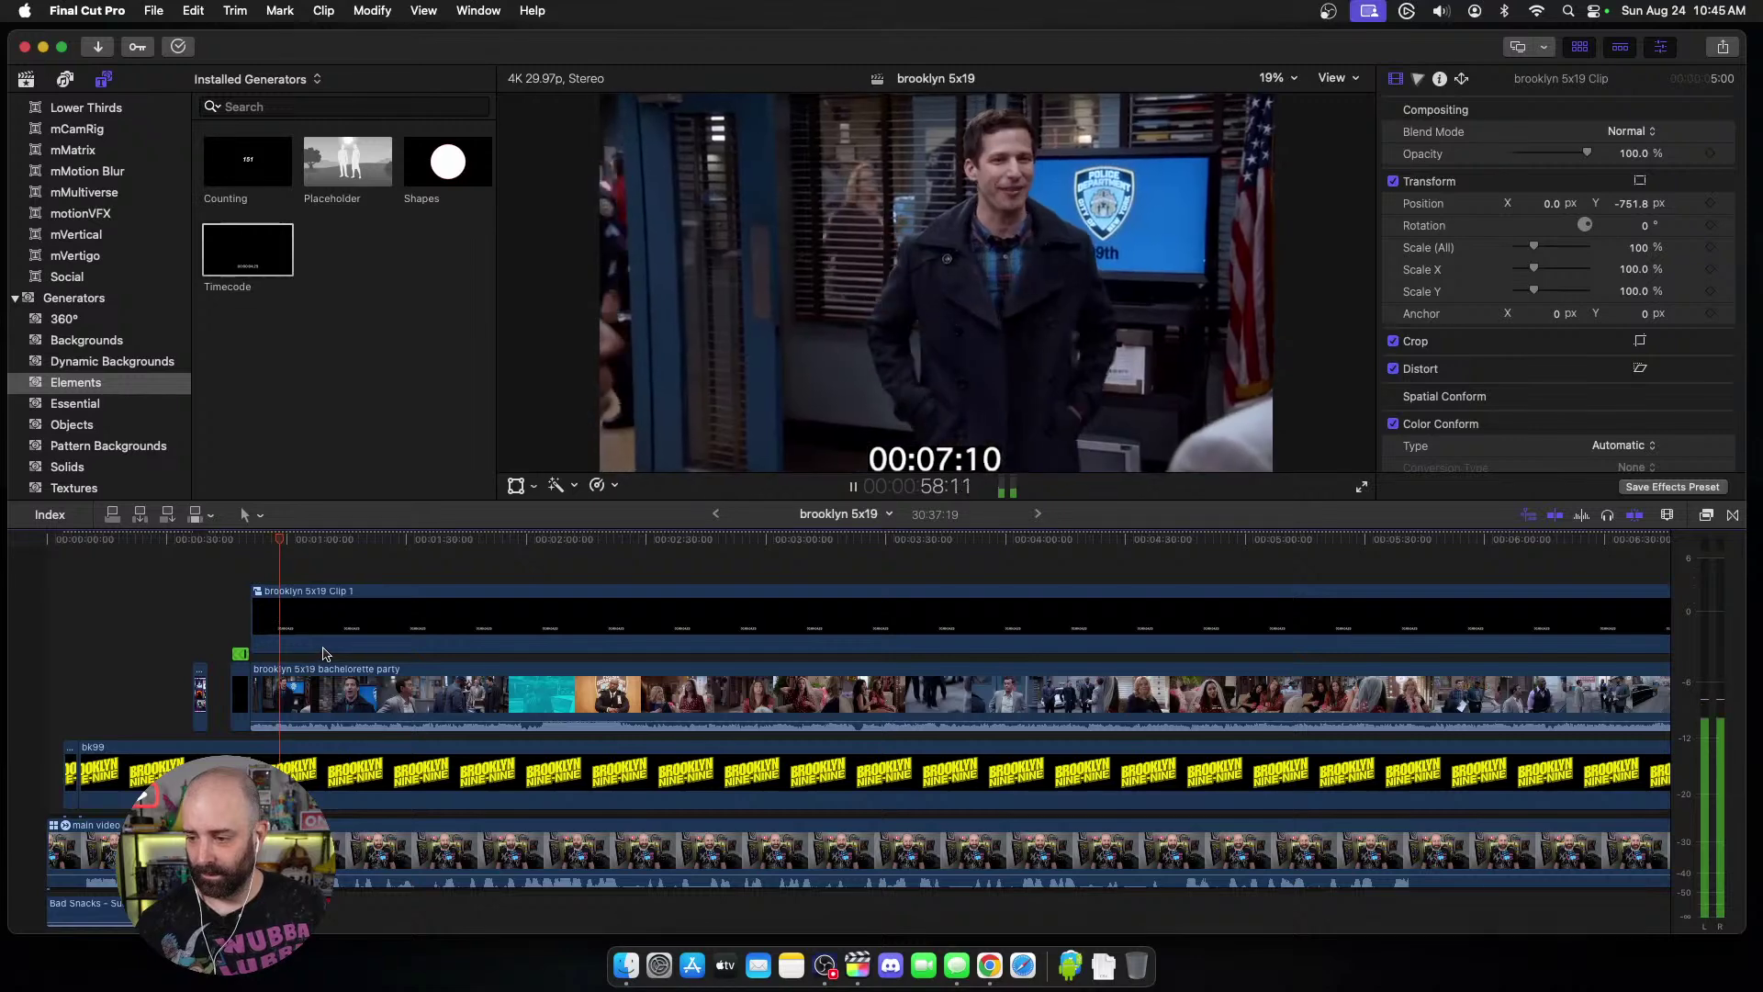
{"action": "key", "text": "space"}
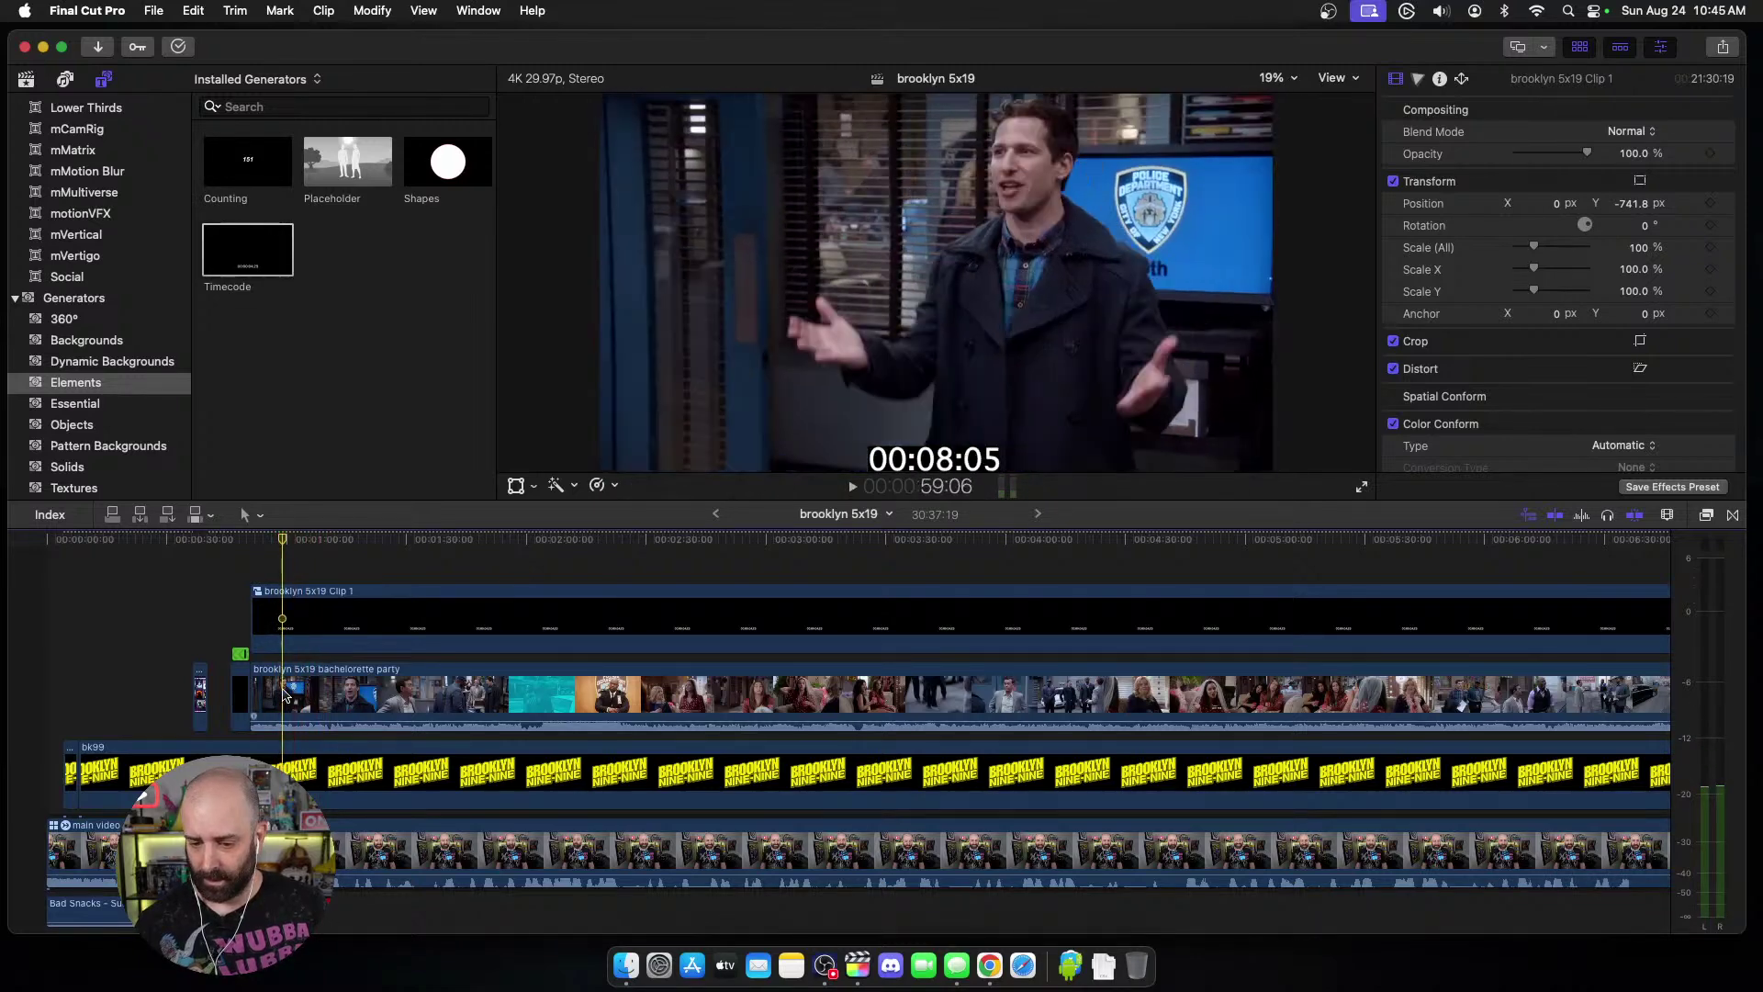
{"action": "left_click", "coordinate": [285, 695]}
Step: Split the episode footage where the timer reads 05:00:00 and again about 8 seconds further on
{"action": "scroll", "coordinate": [281, 690], "scroll_direction": "right", "scroll_amount": 5}
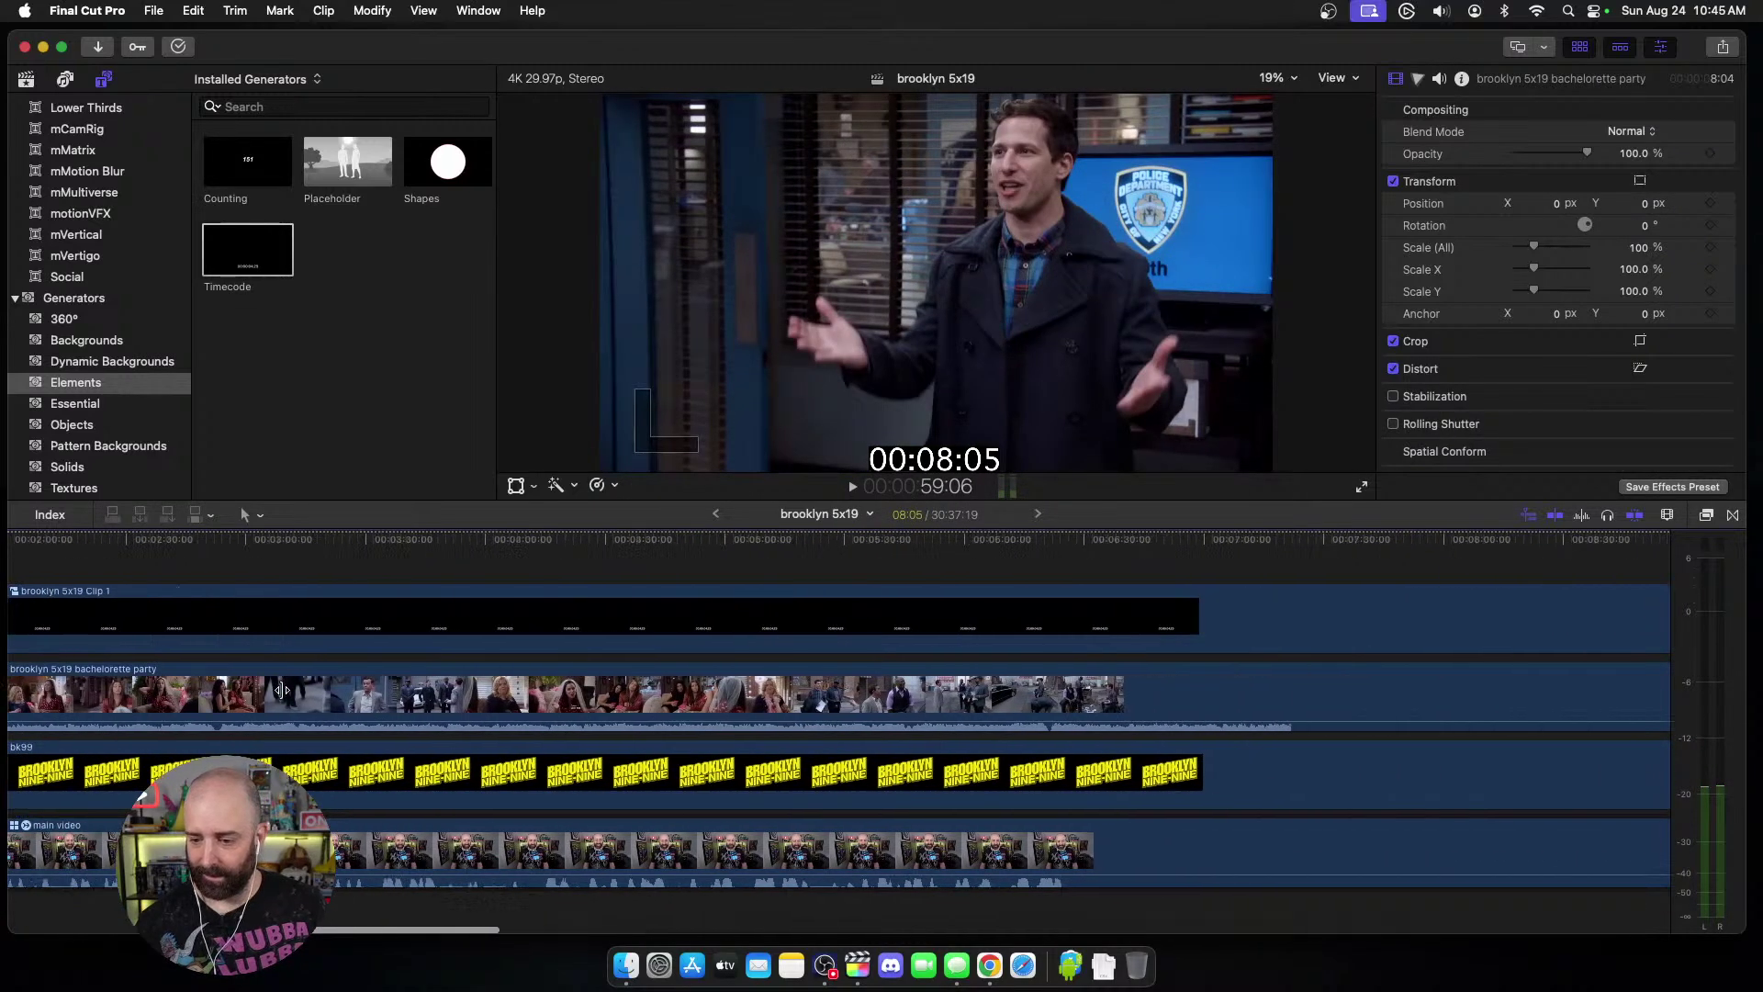
{"action": "scroll", "coordinate": [282, 690], "scroll_direction": "right", "scroll_amount": 5}
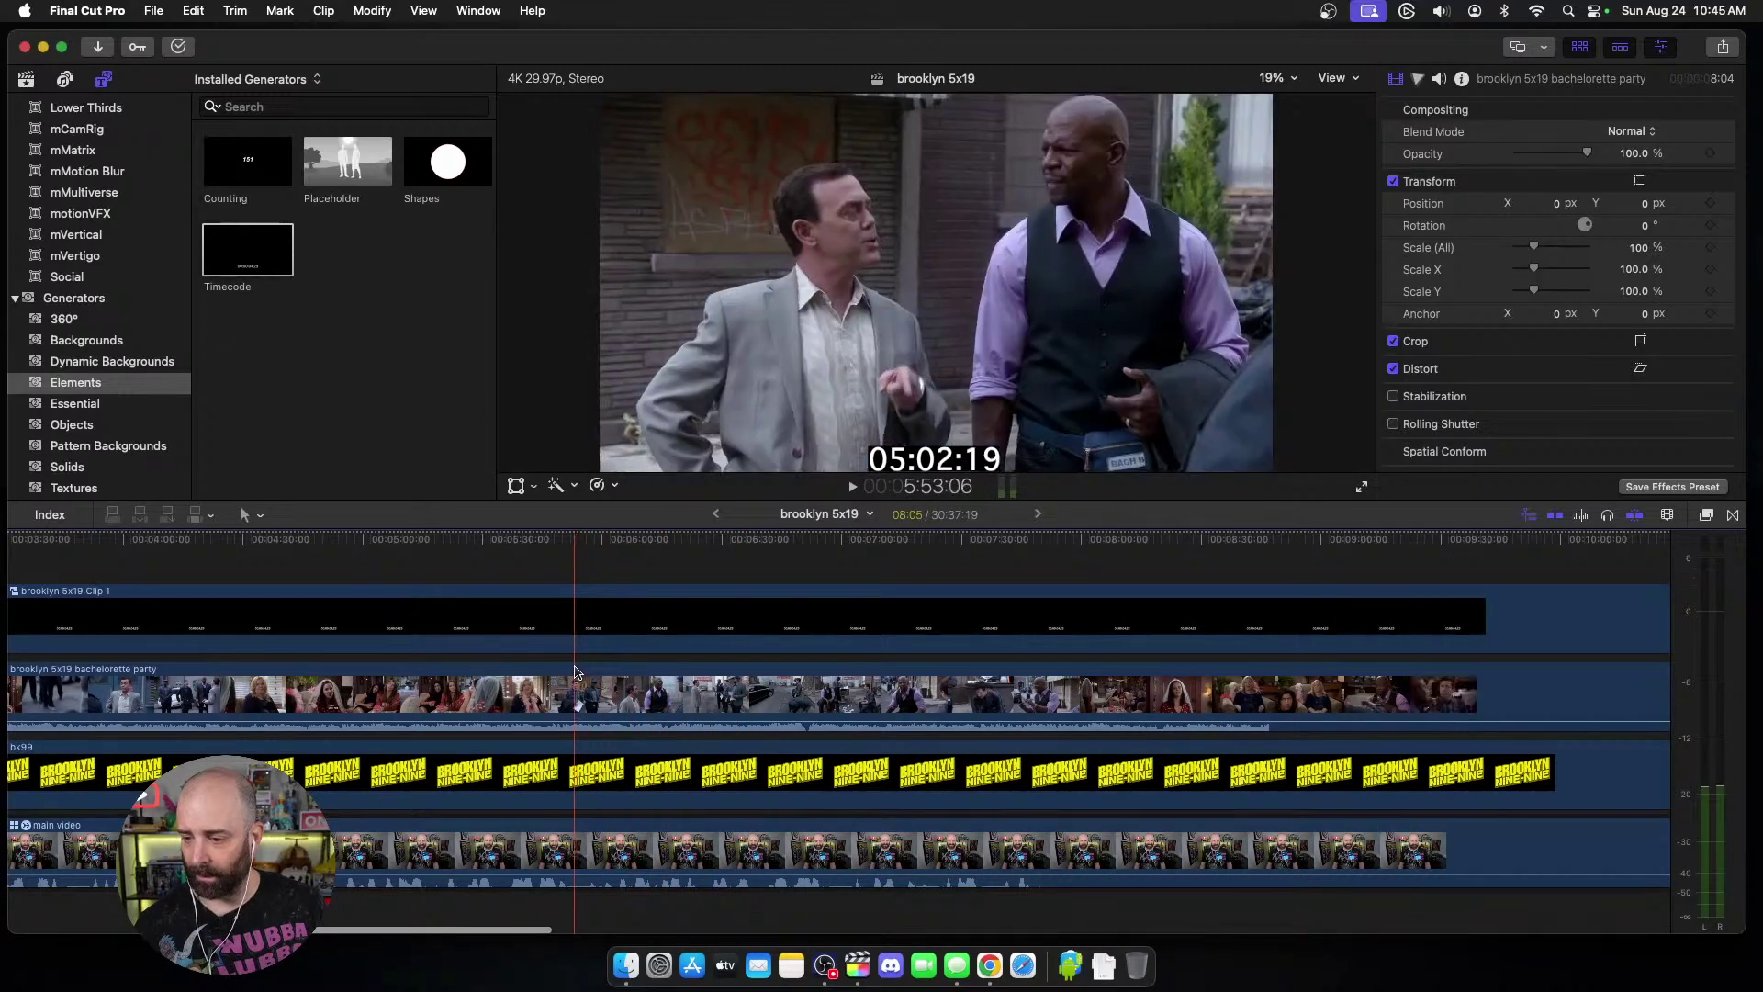
{"action": "left_click", "coordinate": [563, 671]}
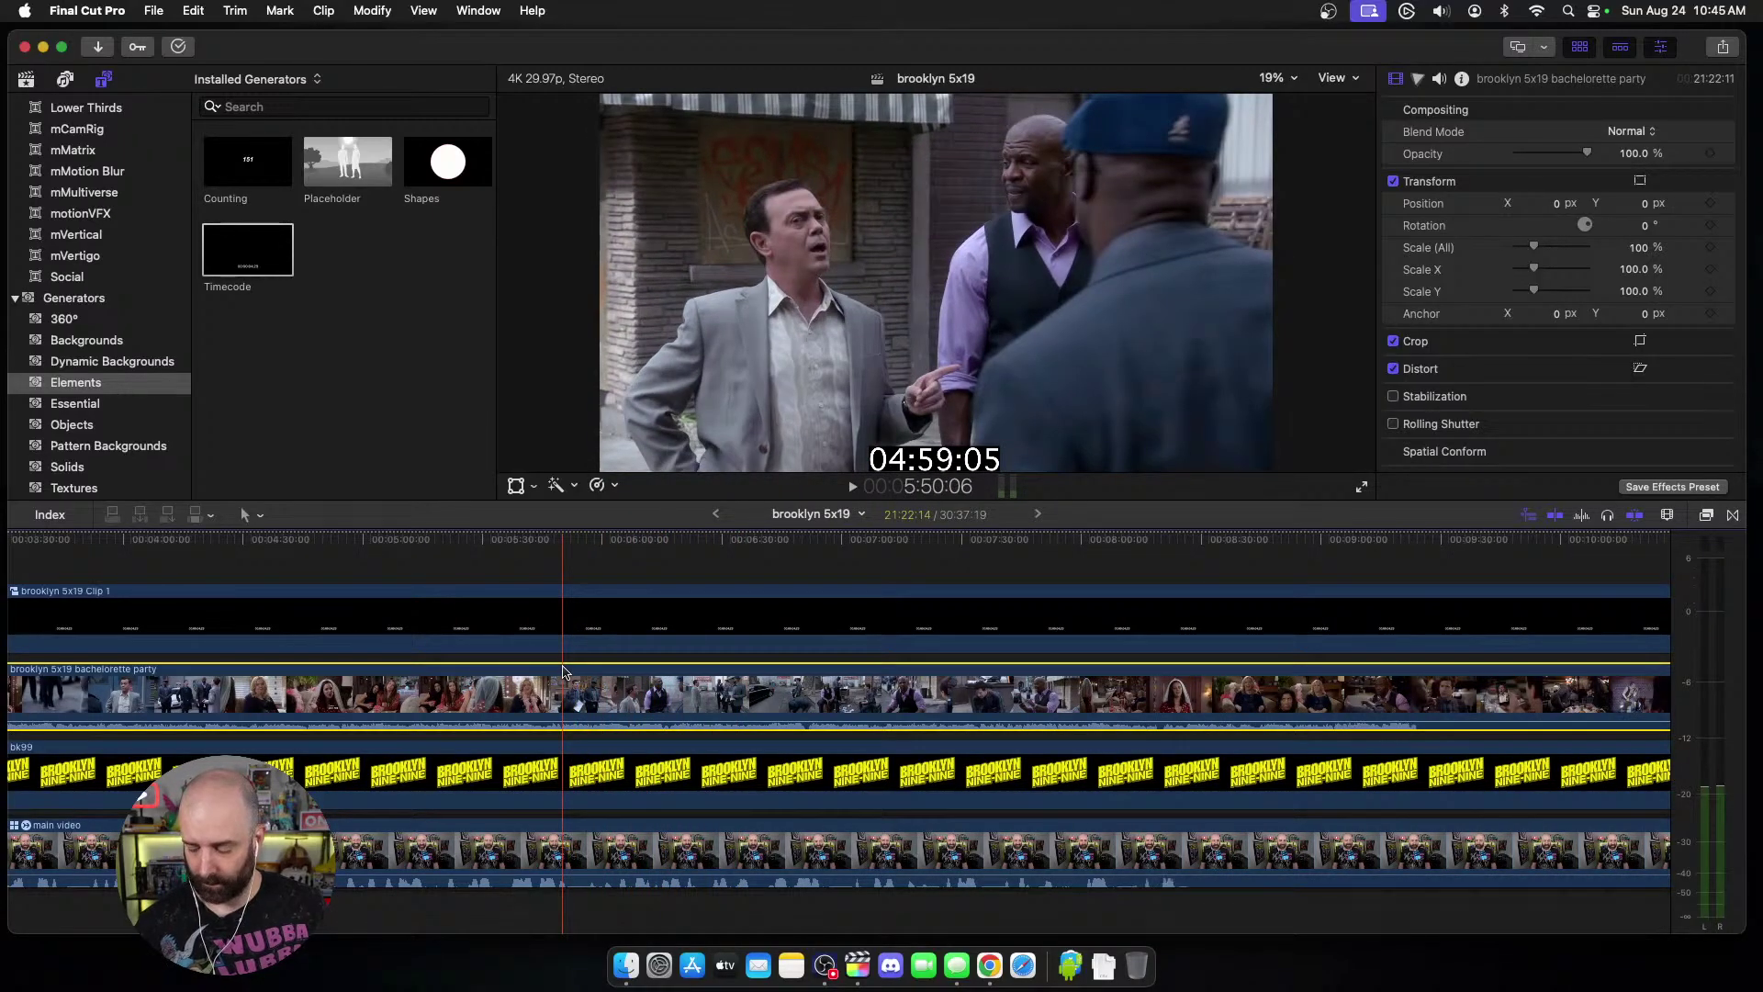
{"action": "key", "text": "space"}
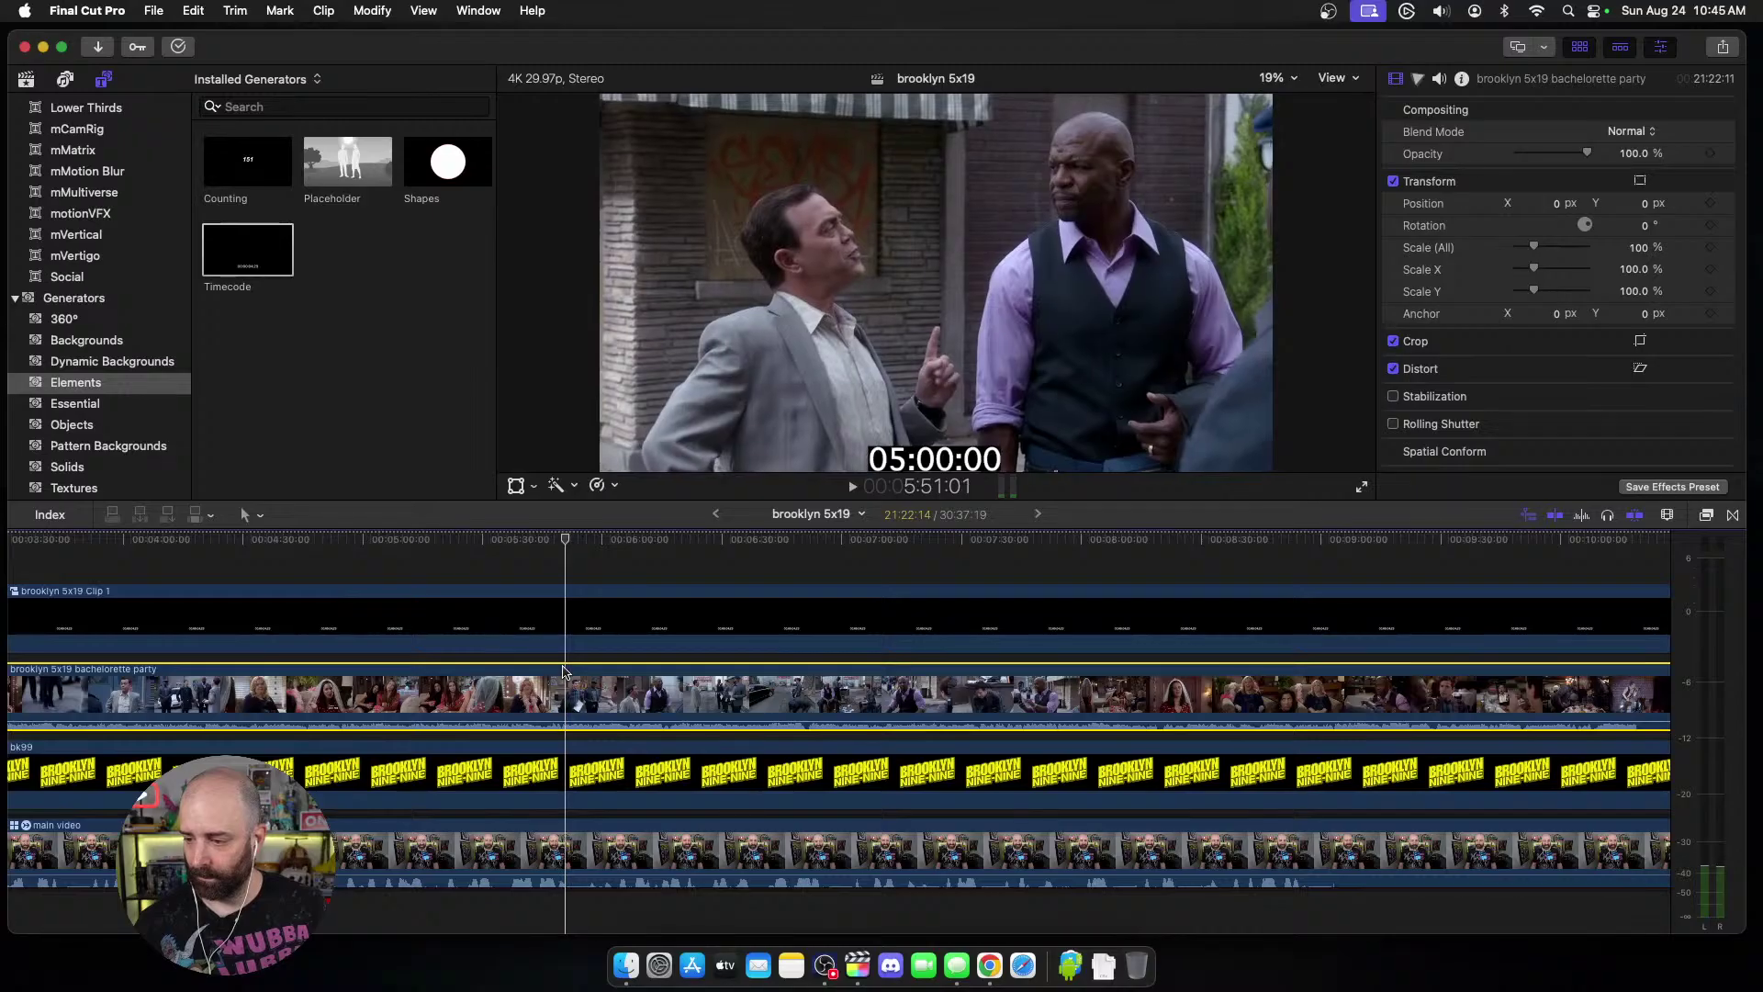
{"action": "key", "text": "super+b"}
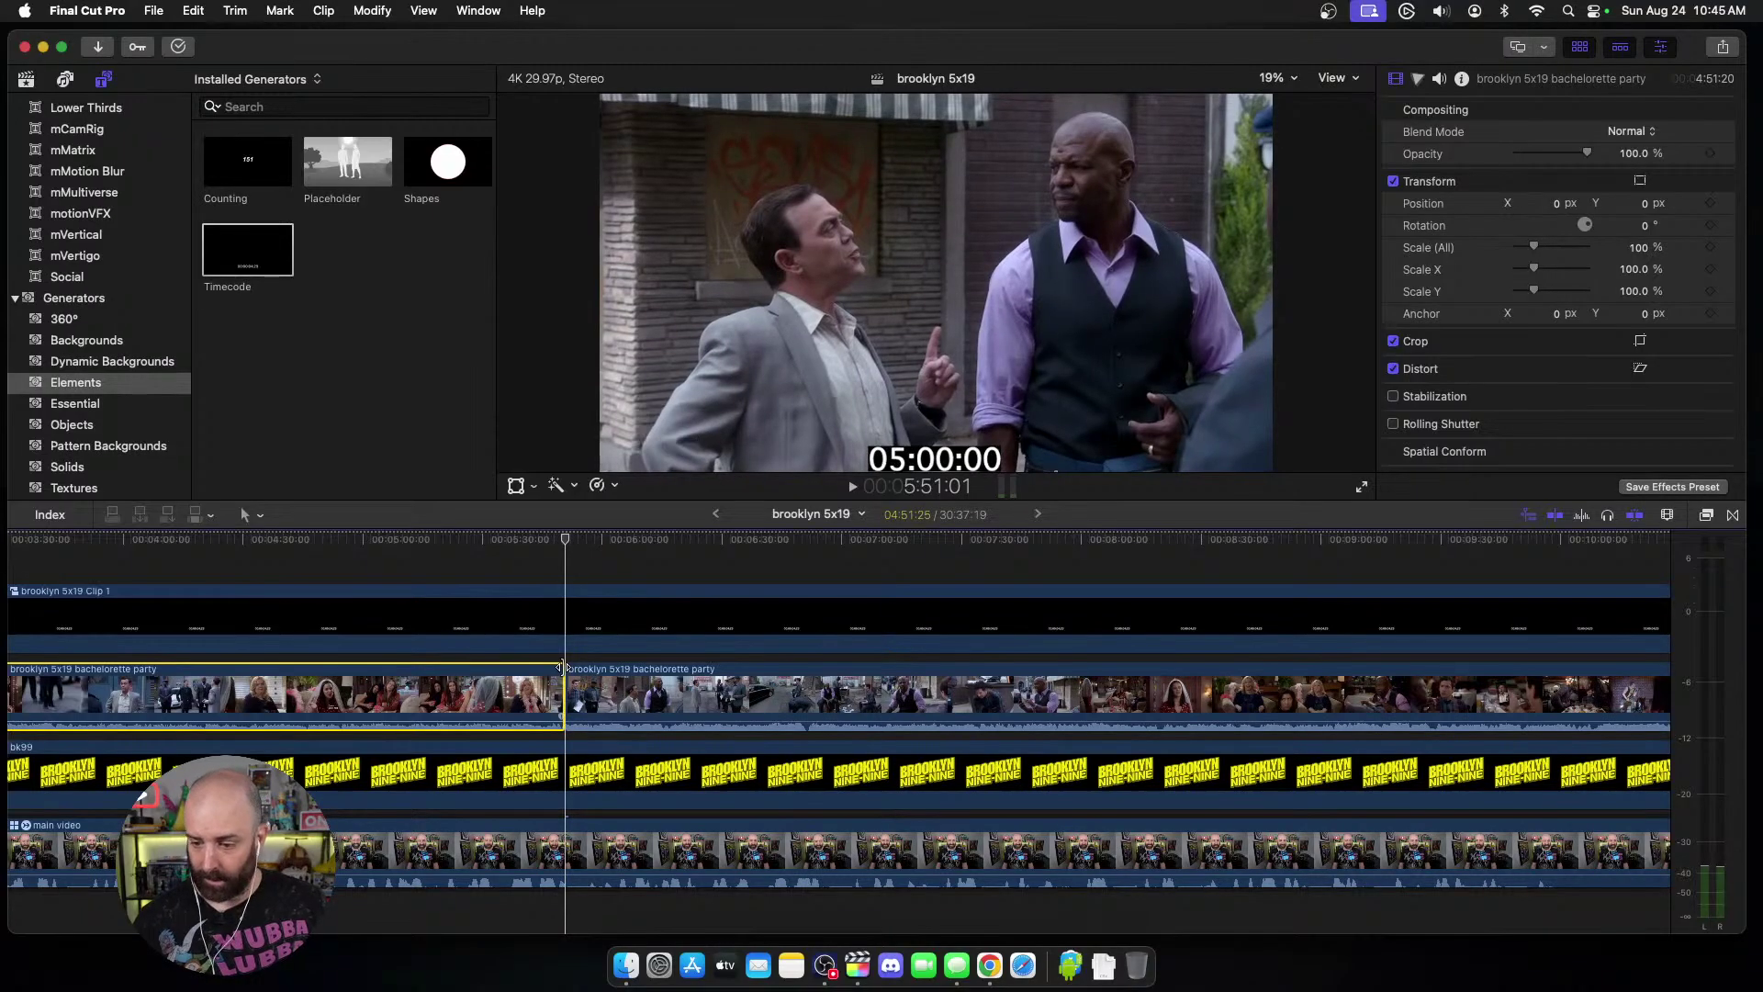
{"action": "scroll", "coordinate": [563, 667], "scroll_direction": "right", "scroll_amount": 5}
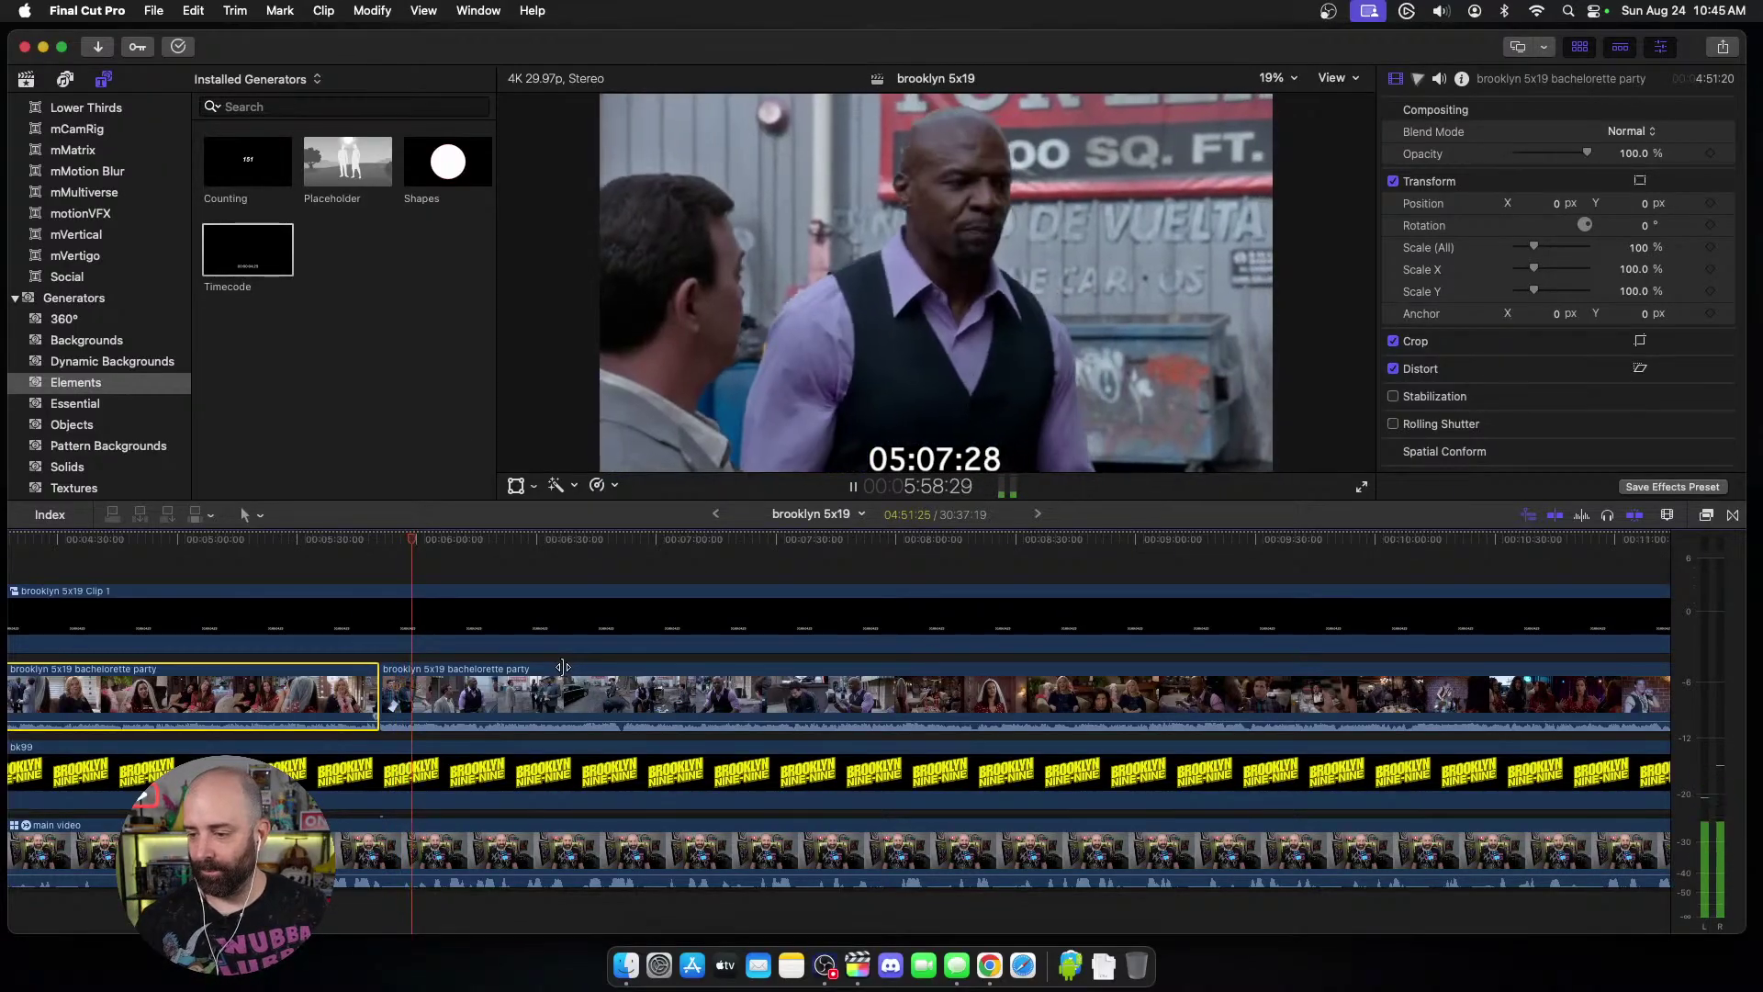
{"action": "key", "text": "space"}
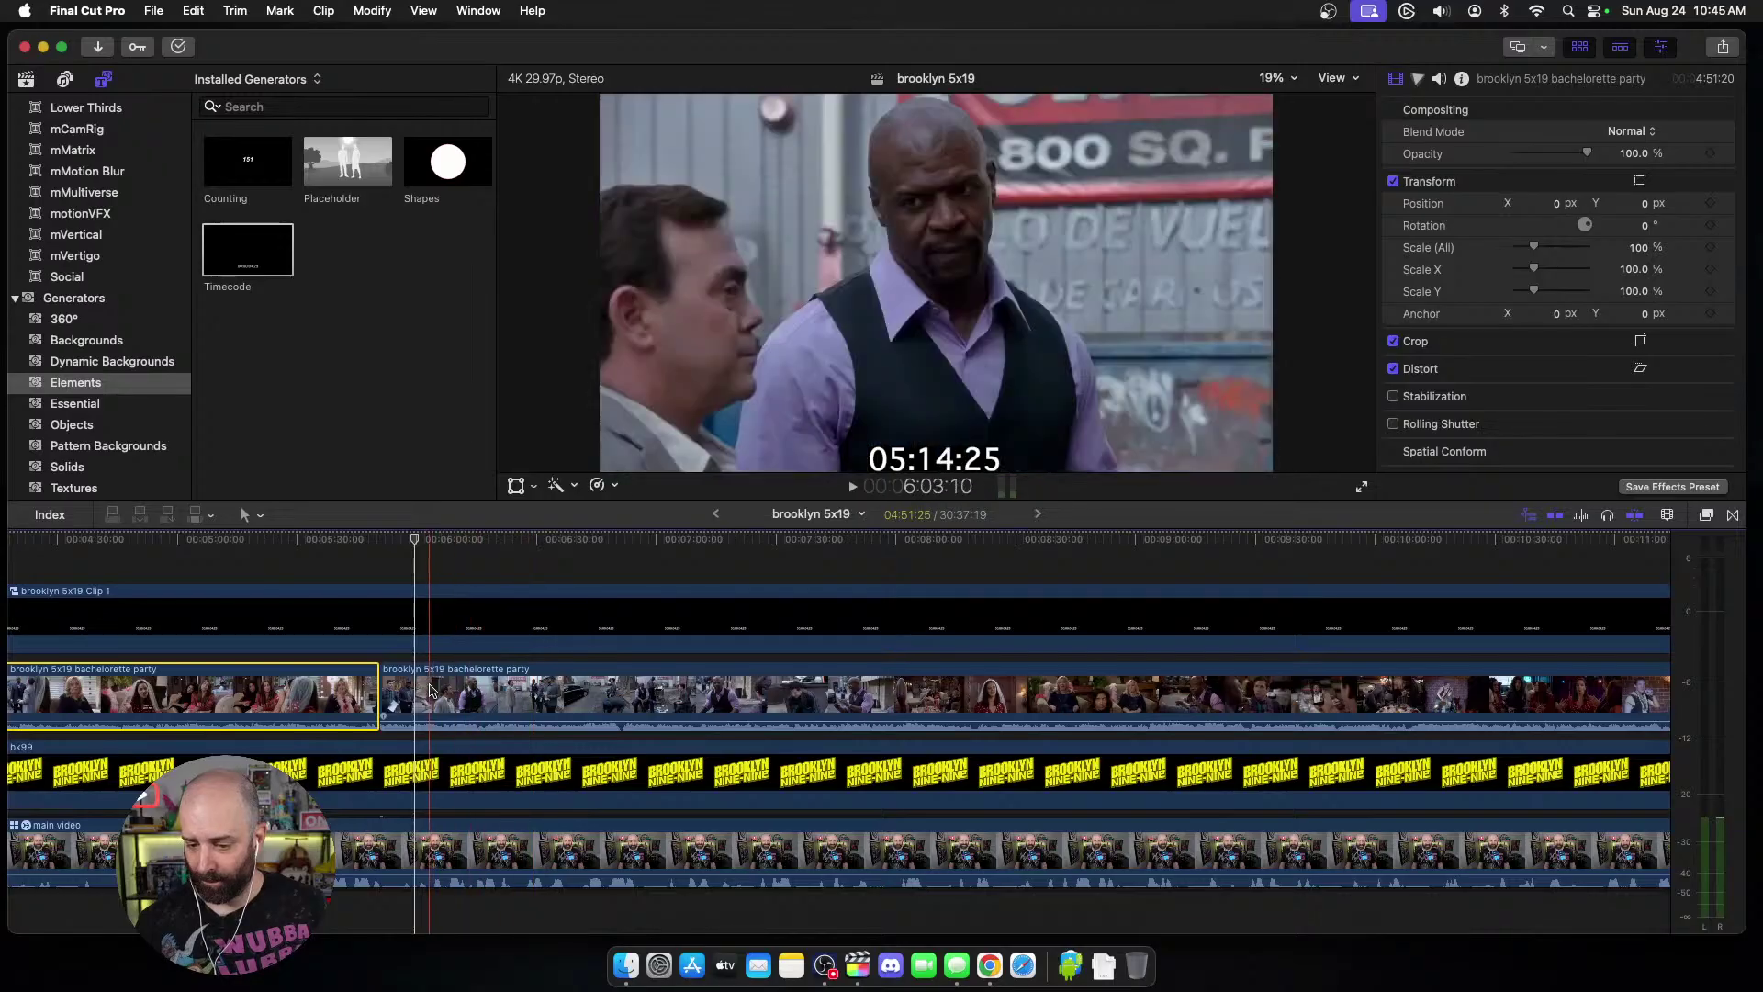
Step: Split the episode footage where the timer reads 10:00:00 and again at 10:07:29
{"action": "scroll", "coordinate": [419, 691], "scroll_direction": "right", "scroll_amount": 12}
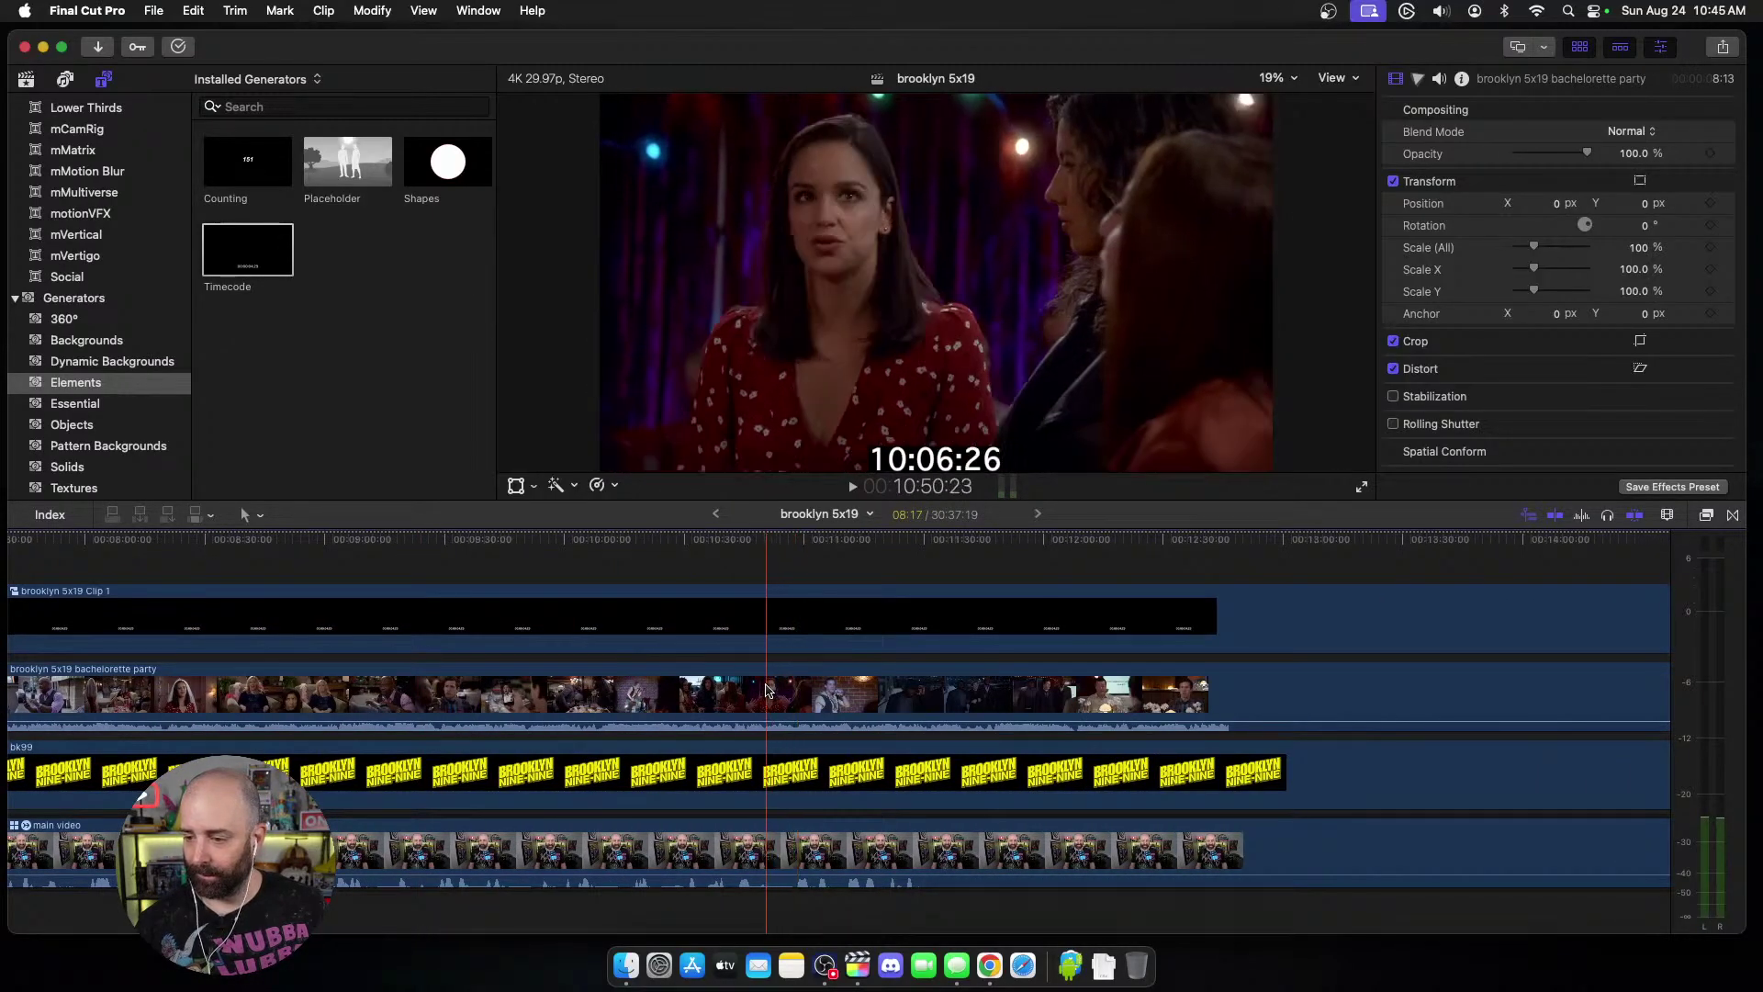
{"action": "left_click", "coordinate": [771, 692]}
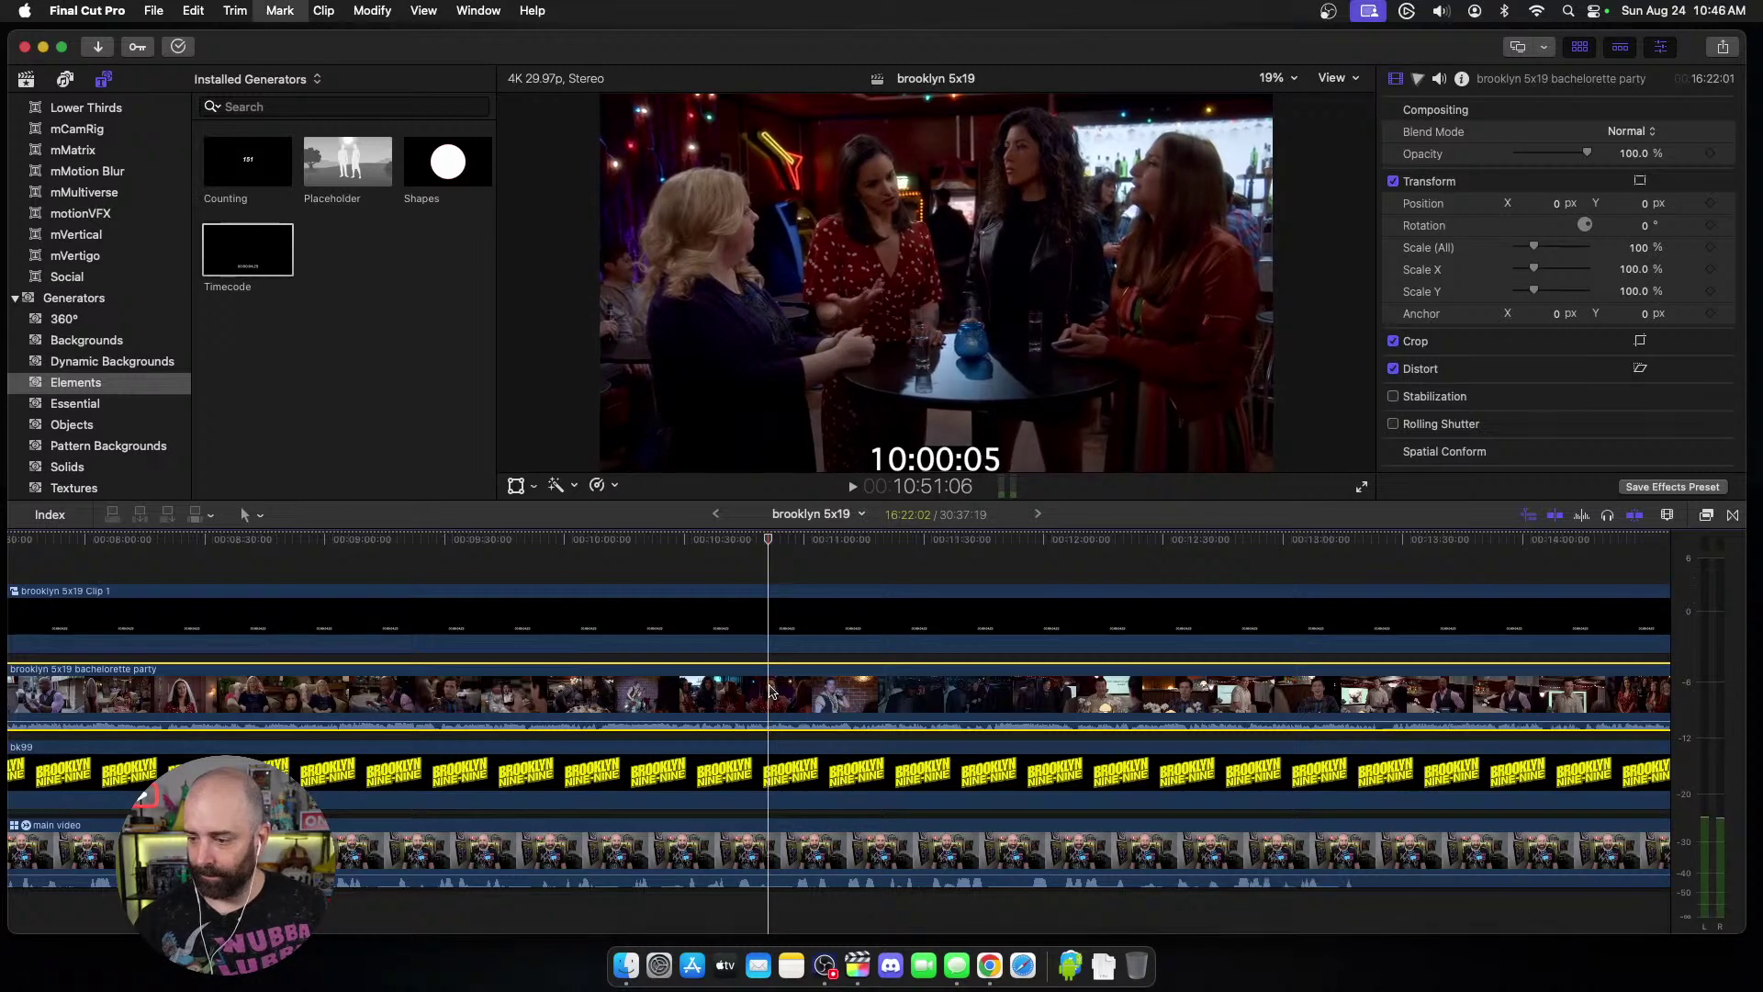
{"action": "key", "text": "super+b"}
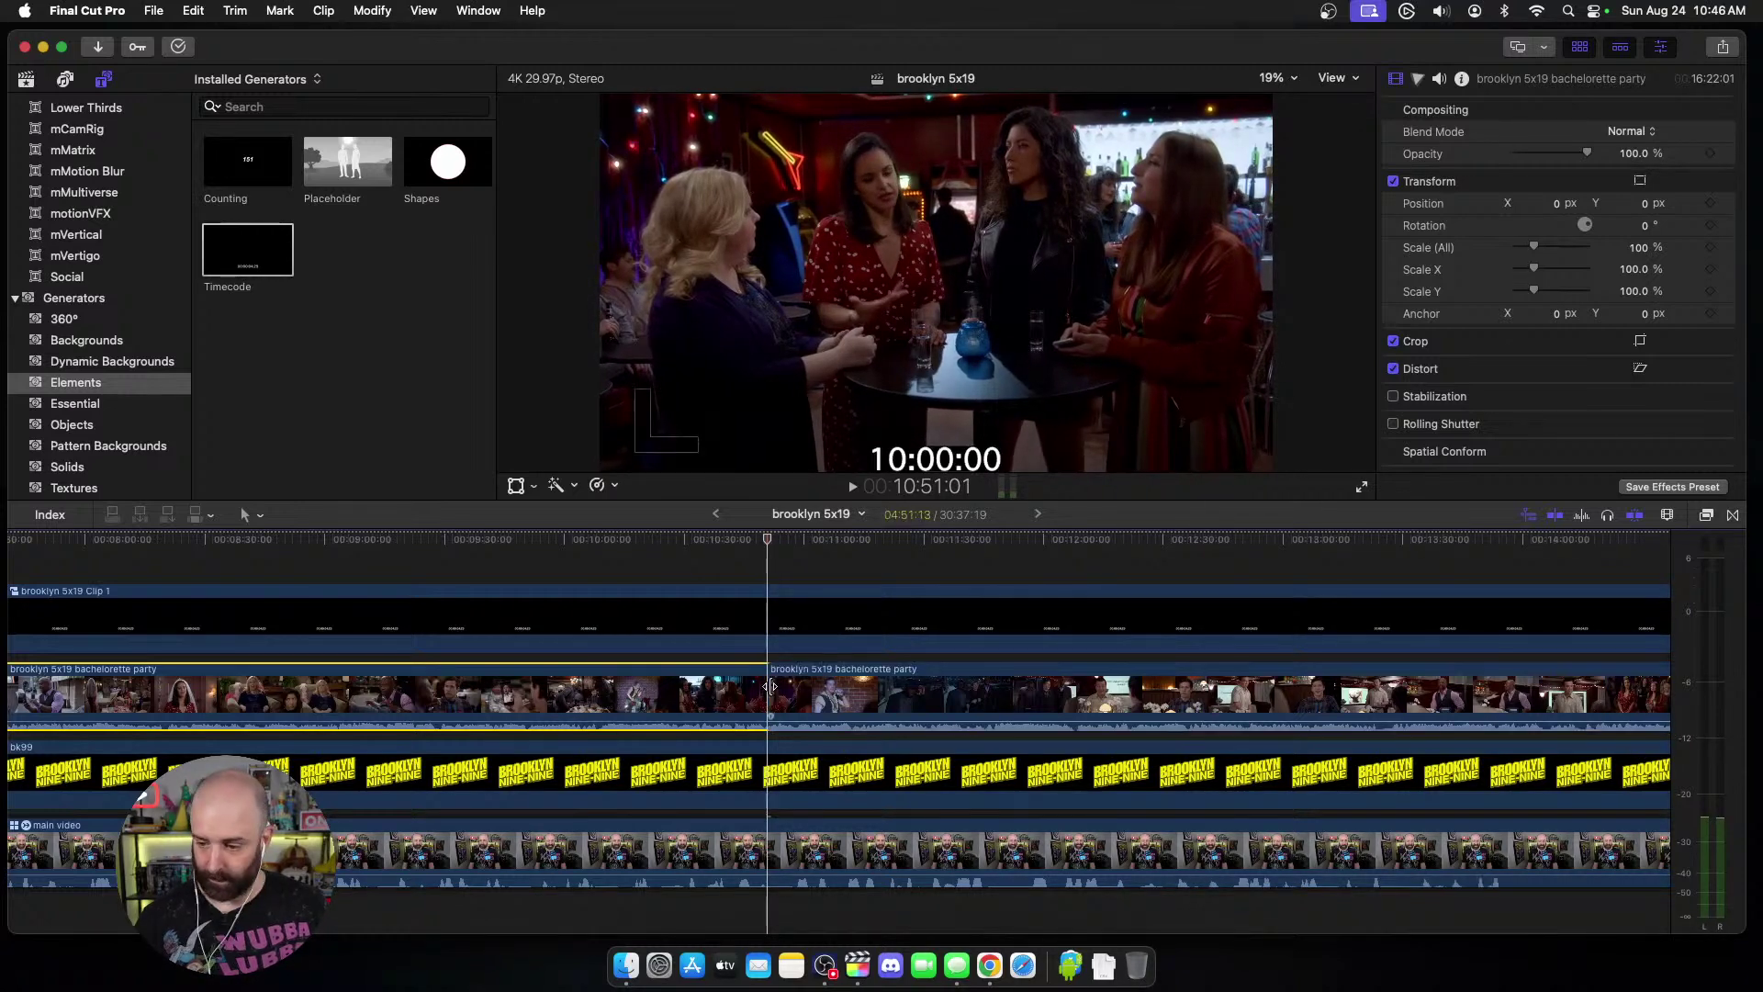
{"action": "scroll", "coordinate": [770, 686], "scroll_direction": "right", "scroll_amount": 5}
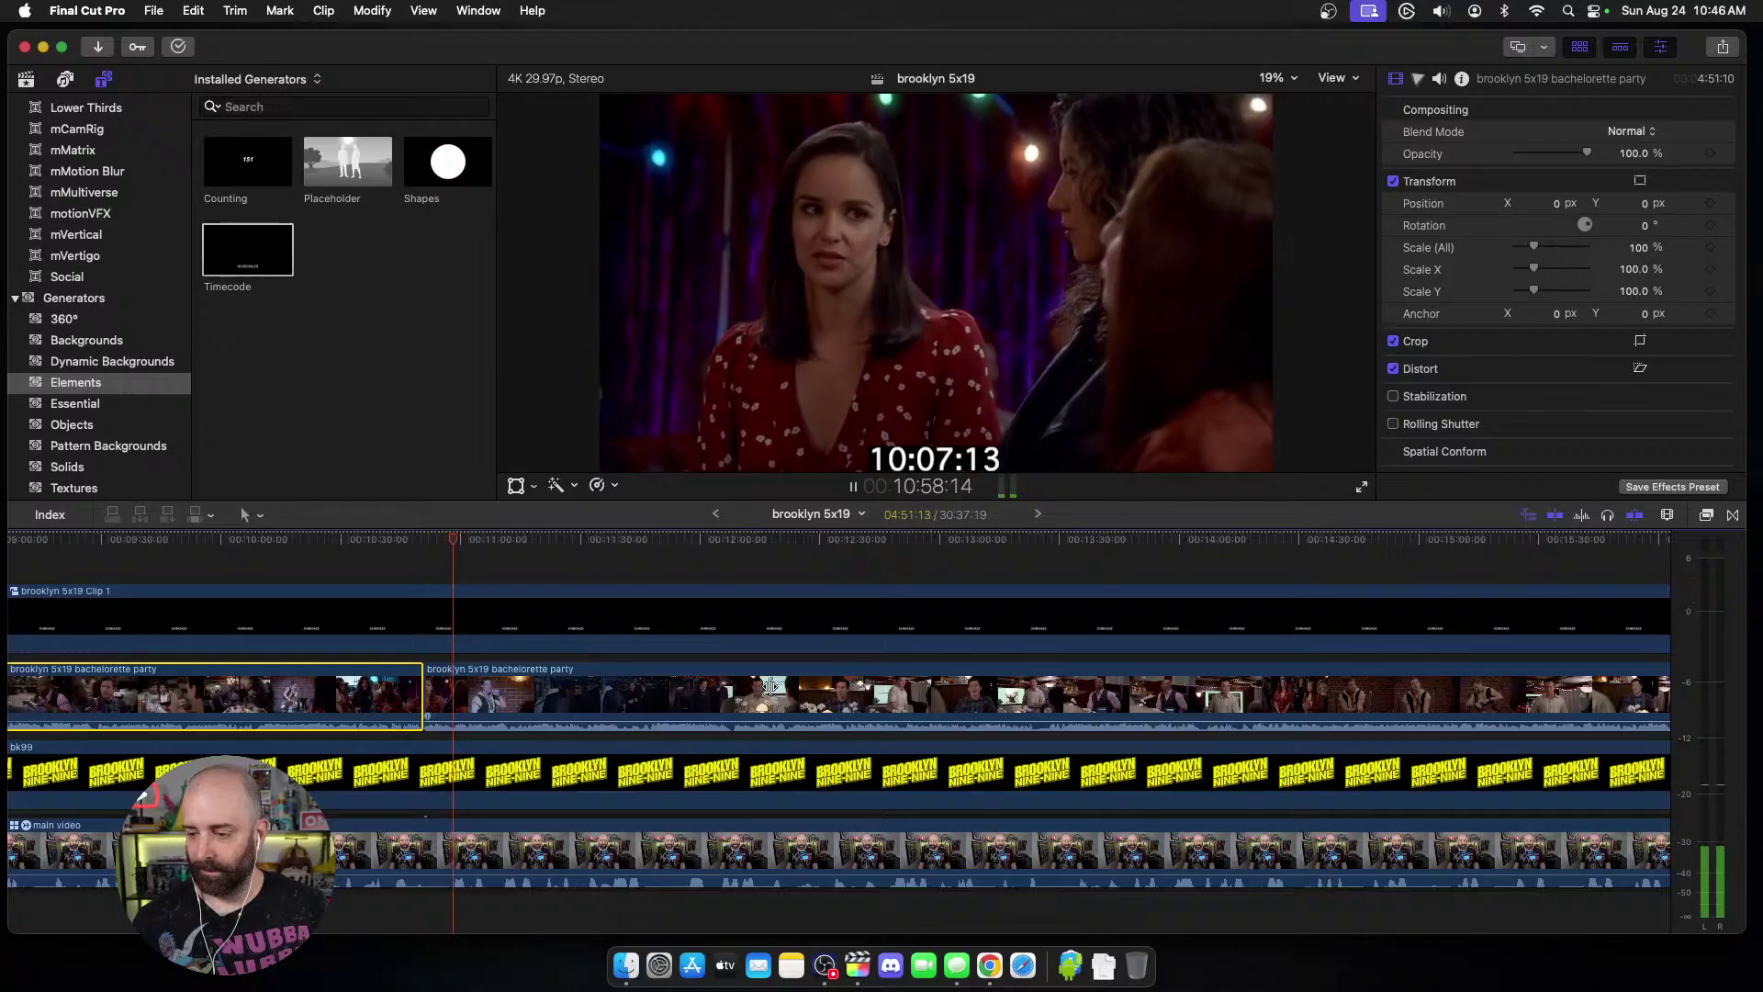
{"action": "key", "text": "space"}
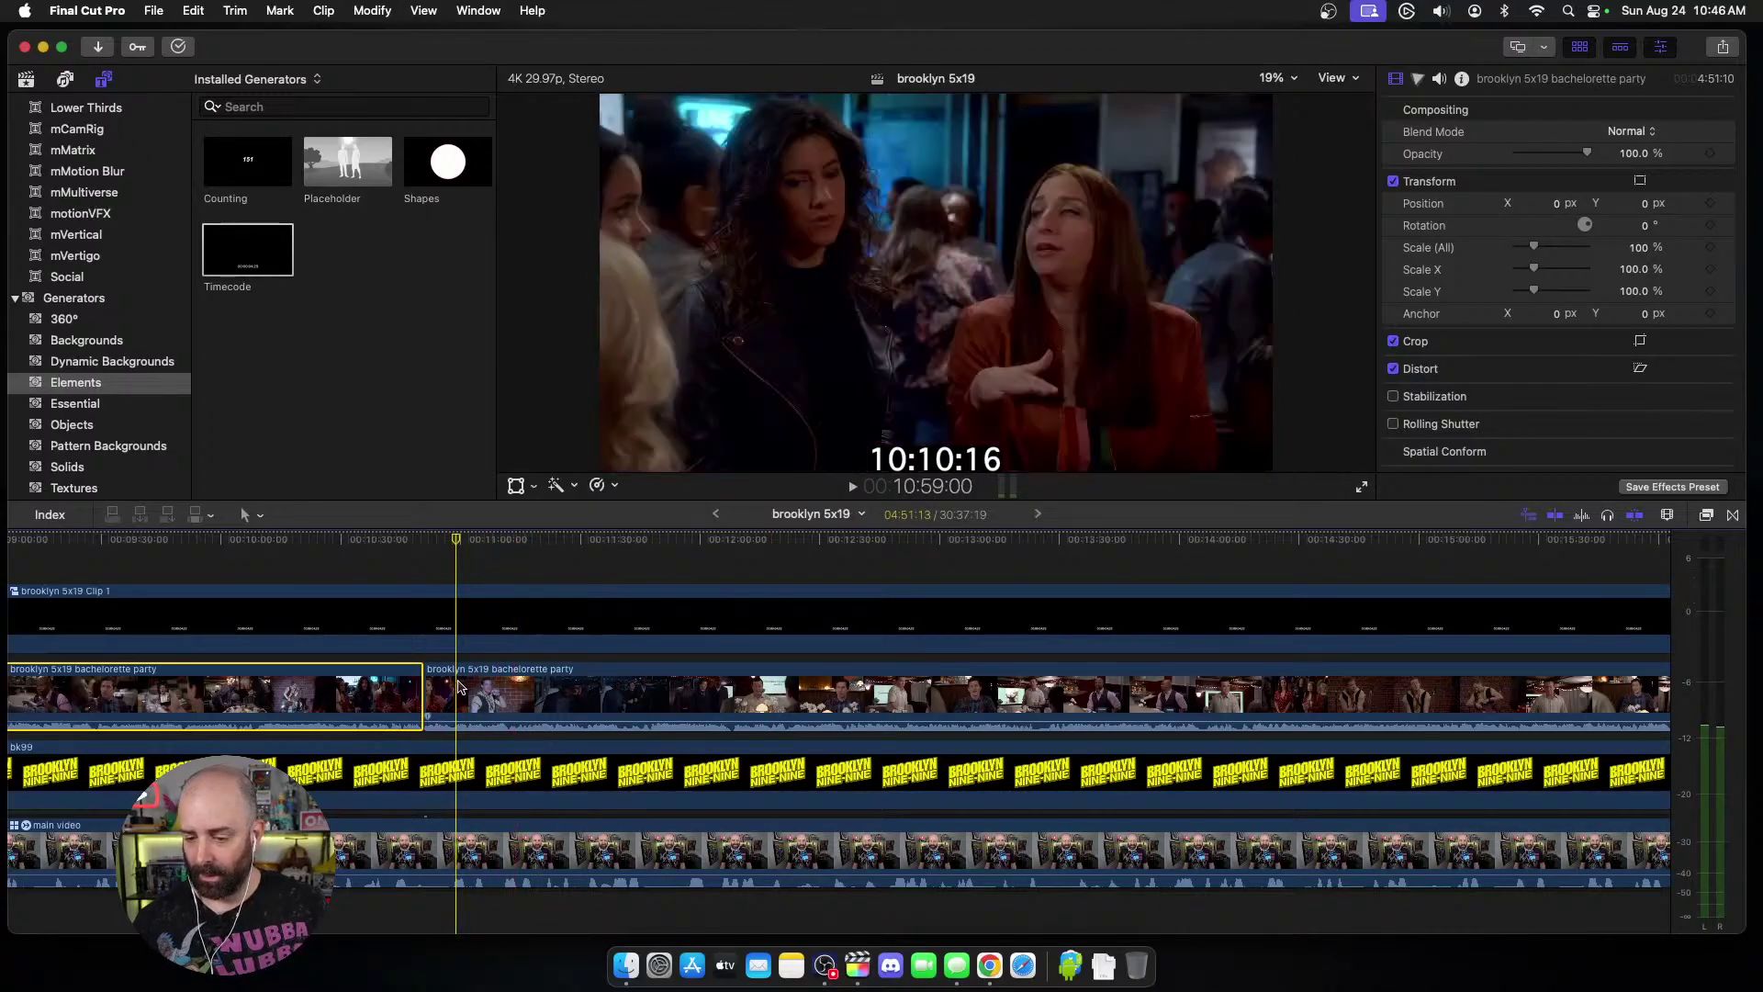
{"action": "left_click", "coordinate": [456, 687]}
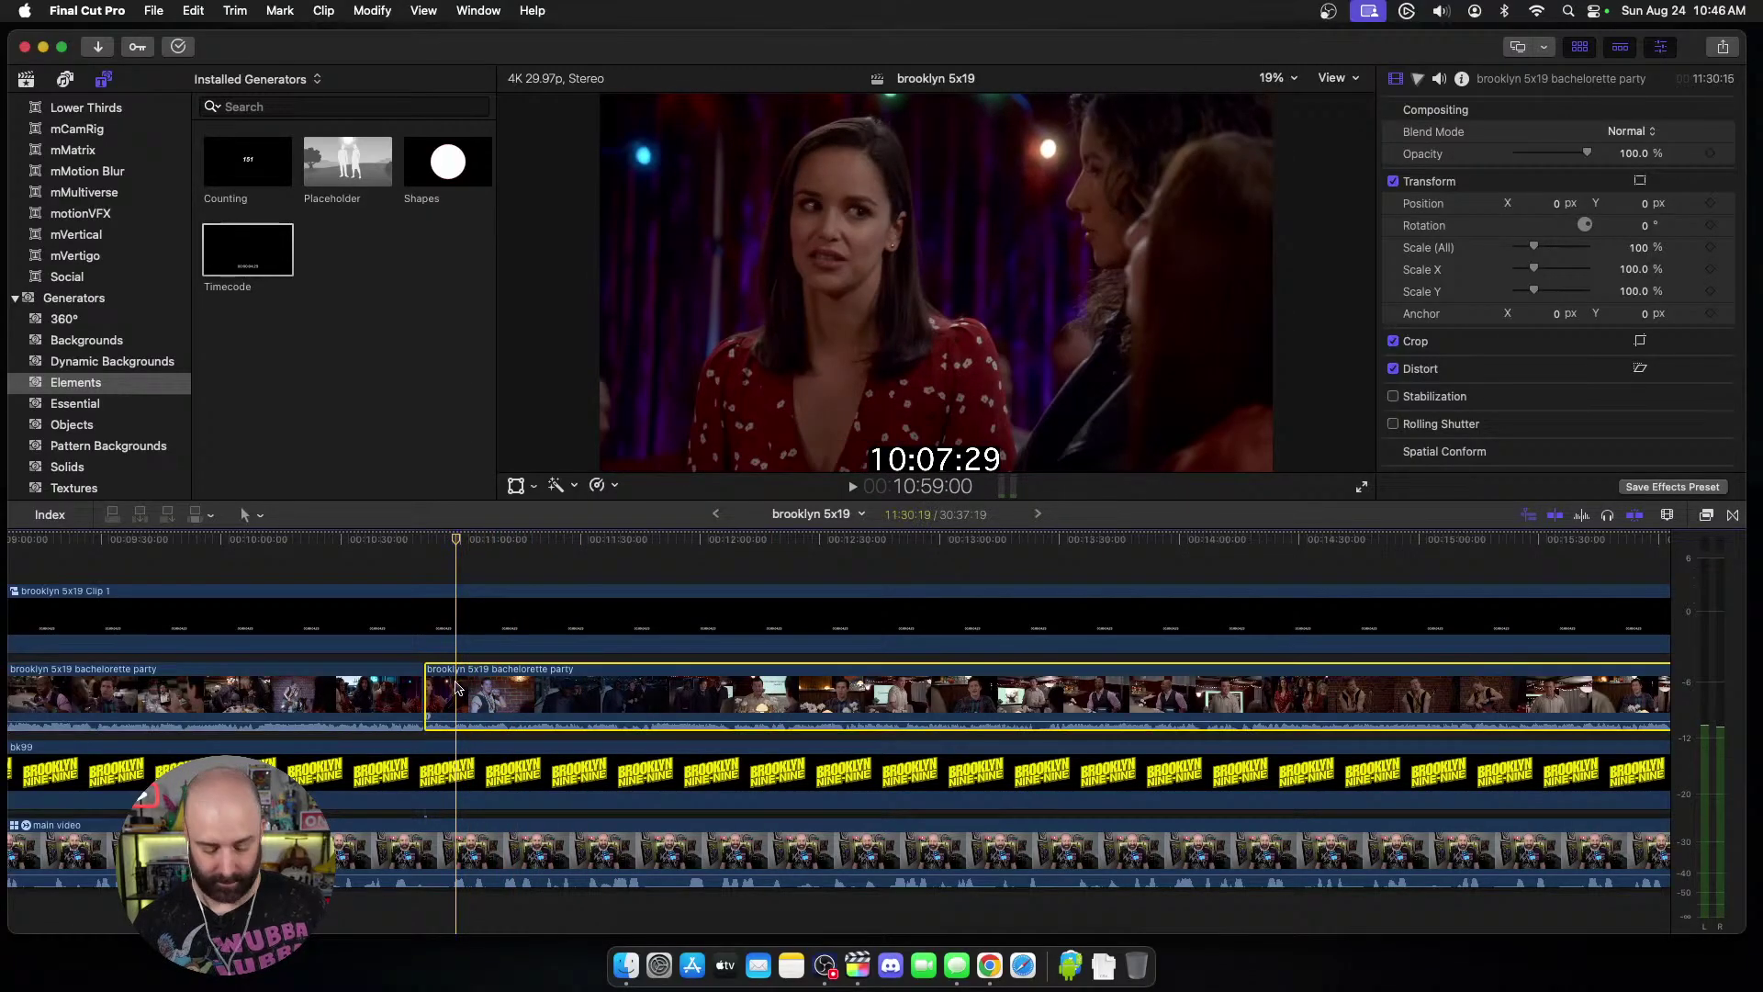
{"action": "key", "text": "super+b"}
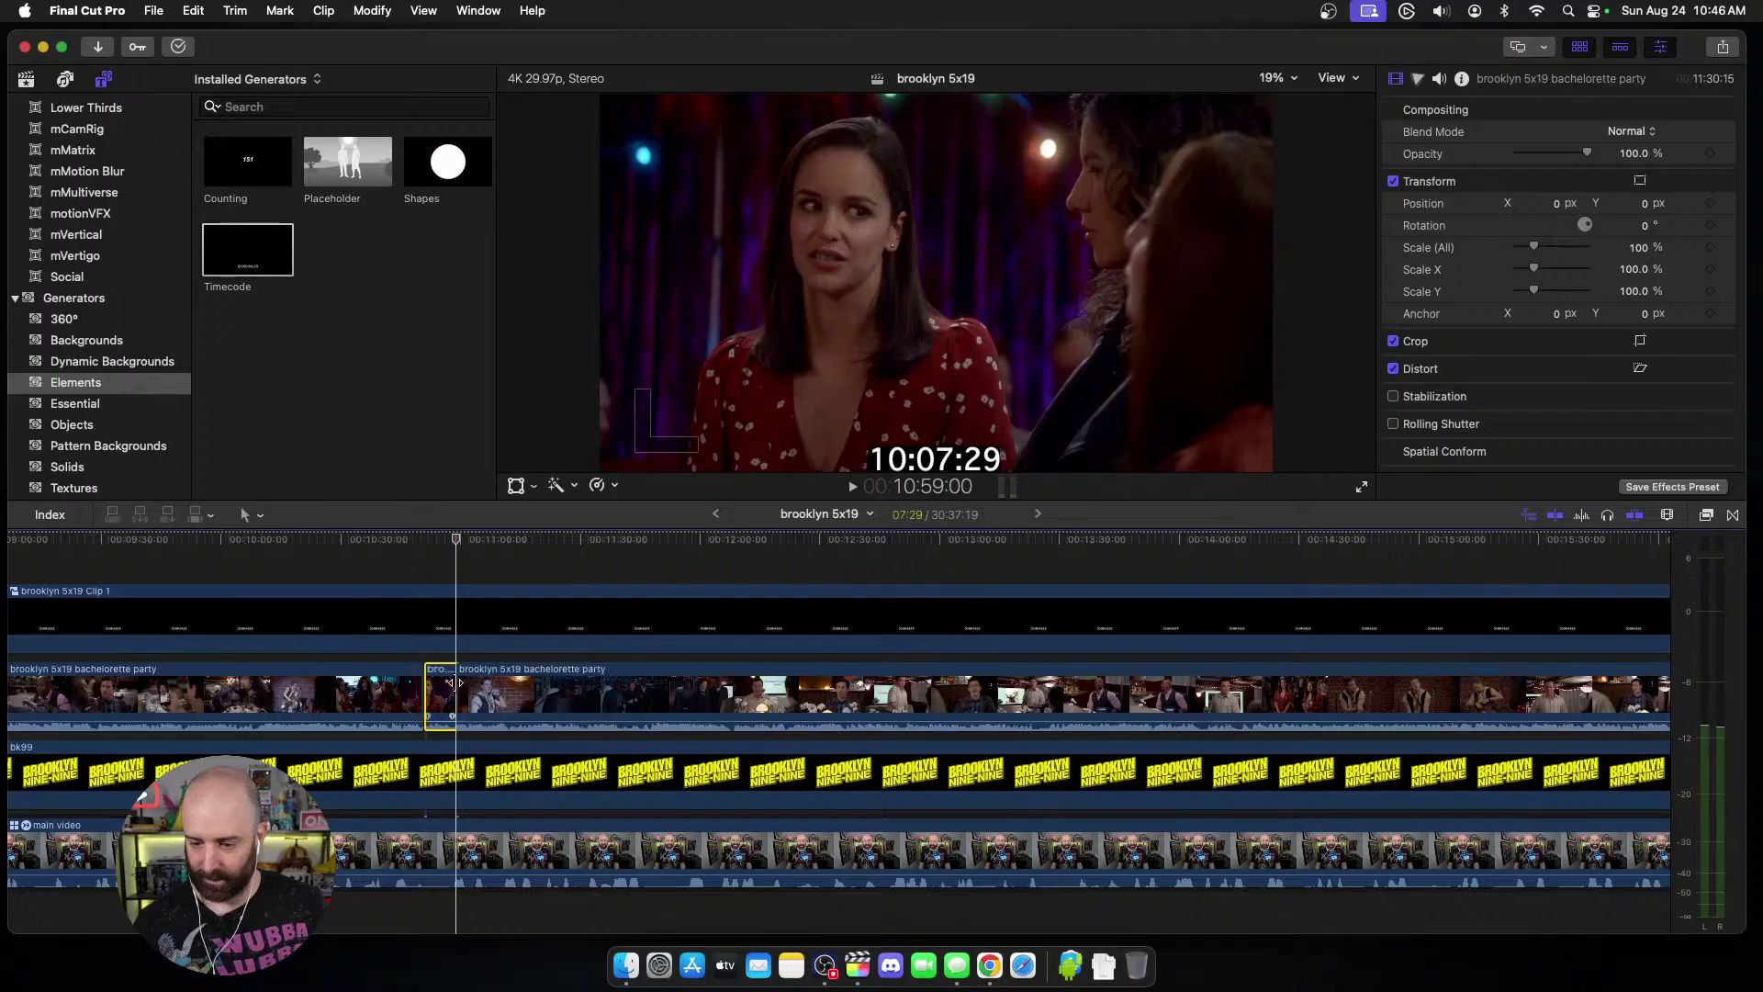
Step: Scale the first short episode segment to 45% and move it straight down to the lower middle of the frame
{"action": "scroll", "coordinate": [457, 683], "scroll_direction": "left", "scroll_amount": 20}
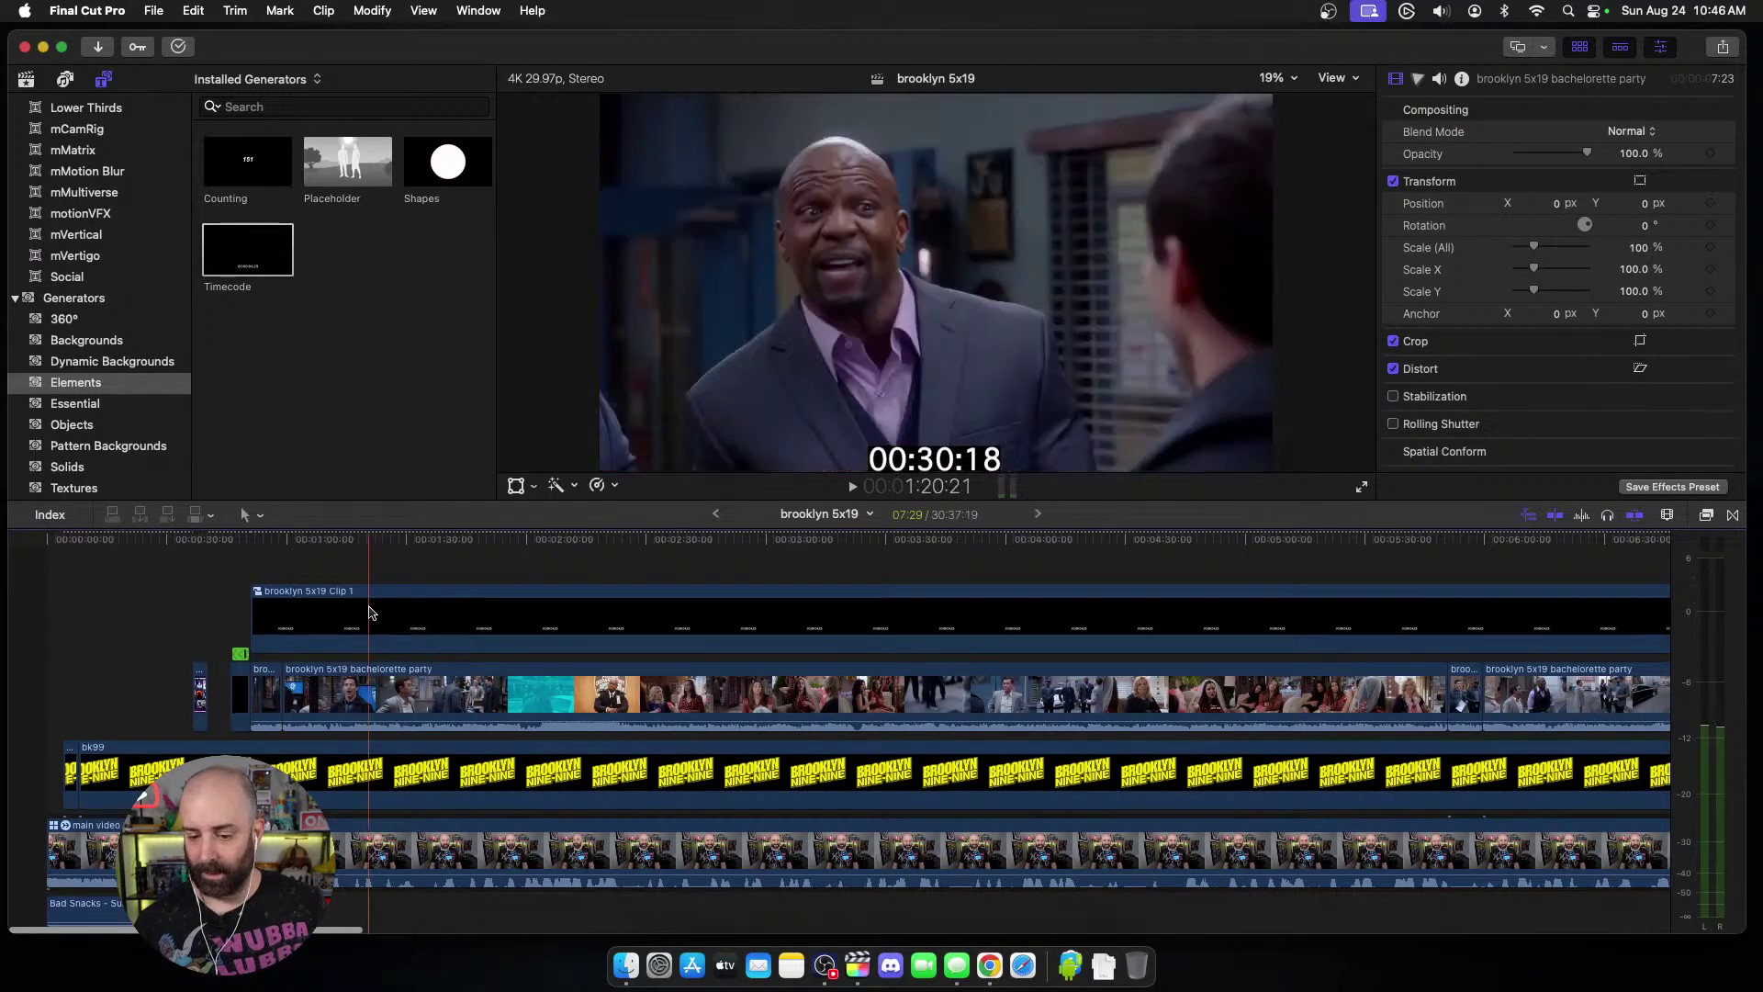
{"action": "left_click", "coordinate": [269, 572]}
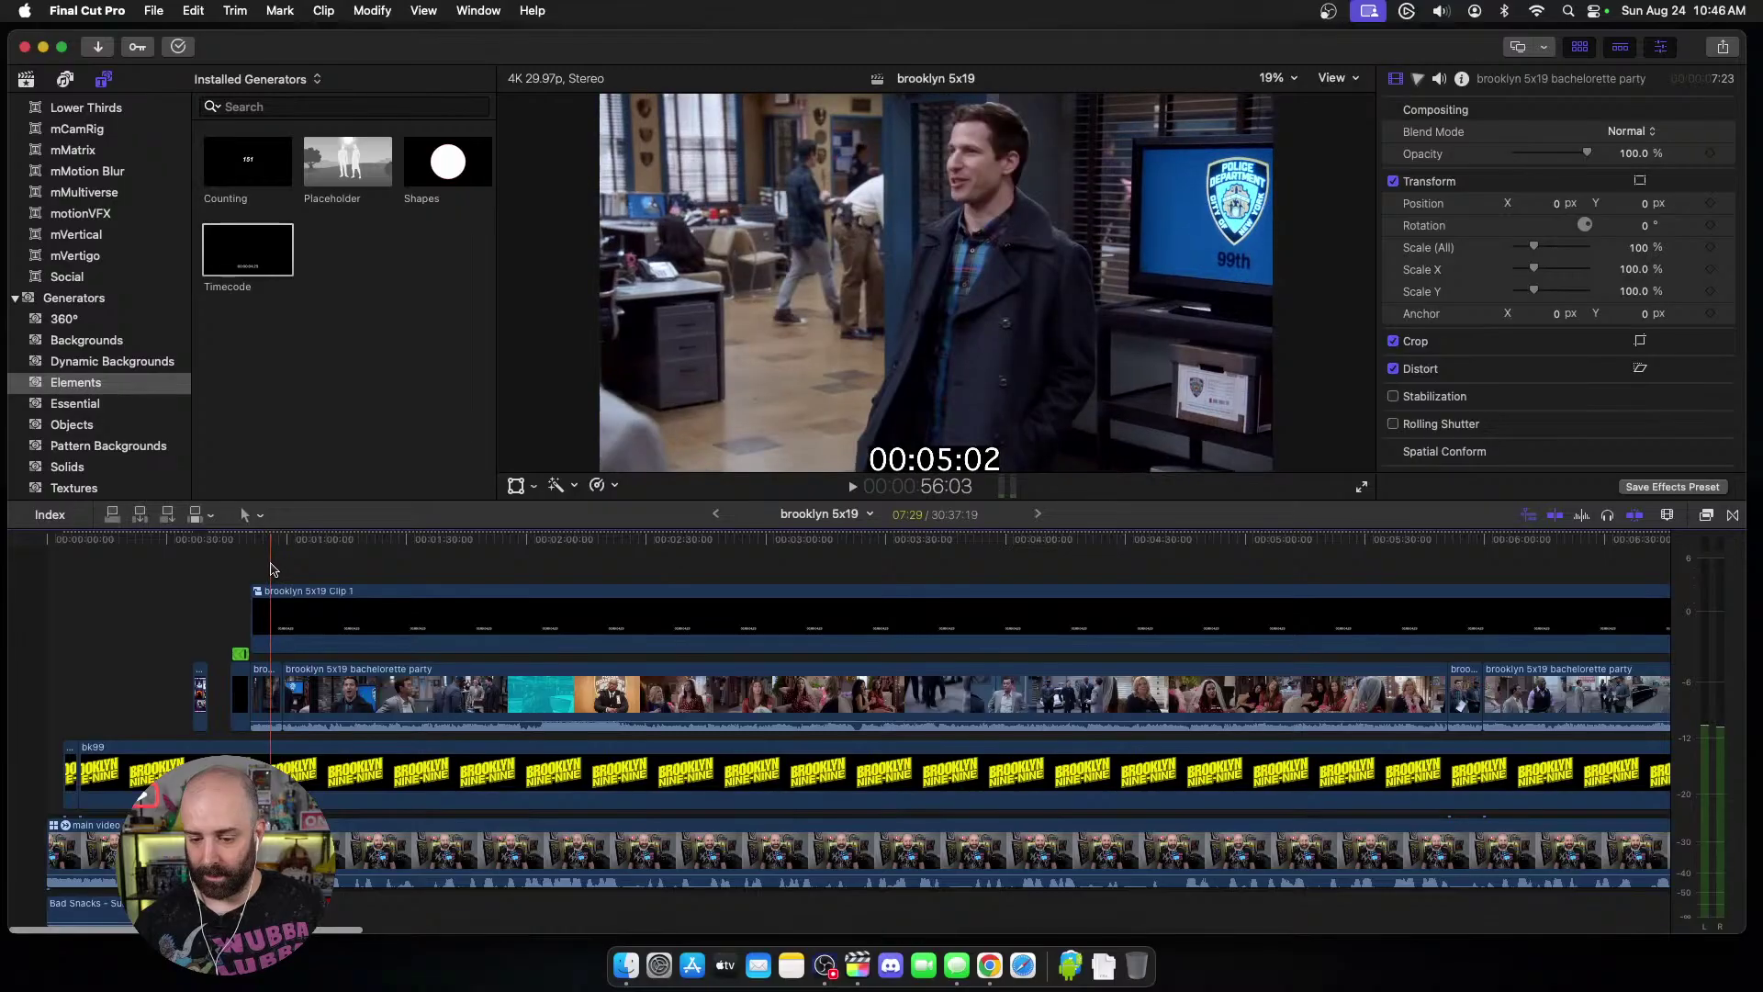
{"action": "key", "text": "c"}
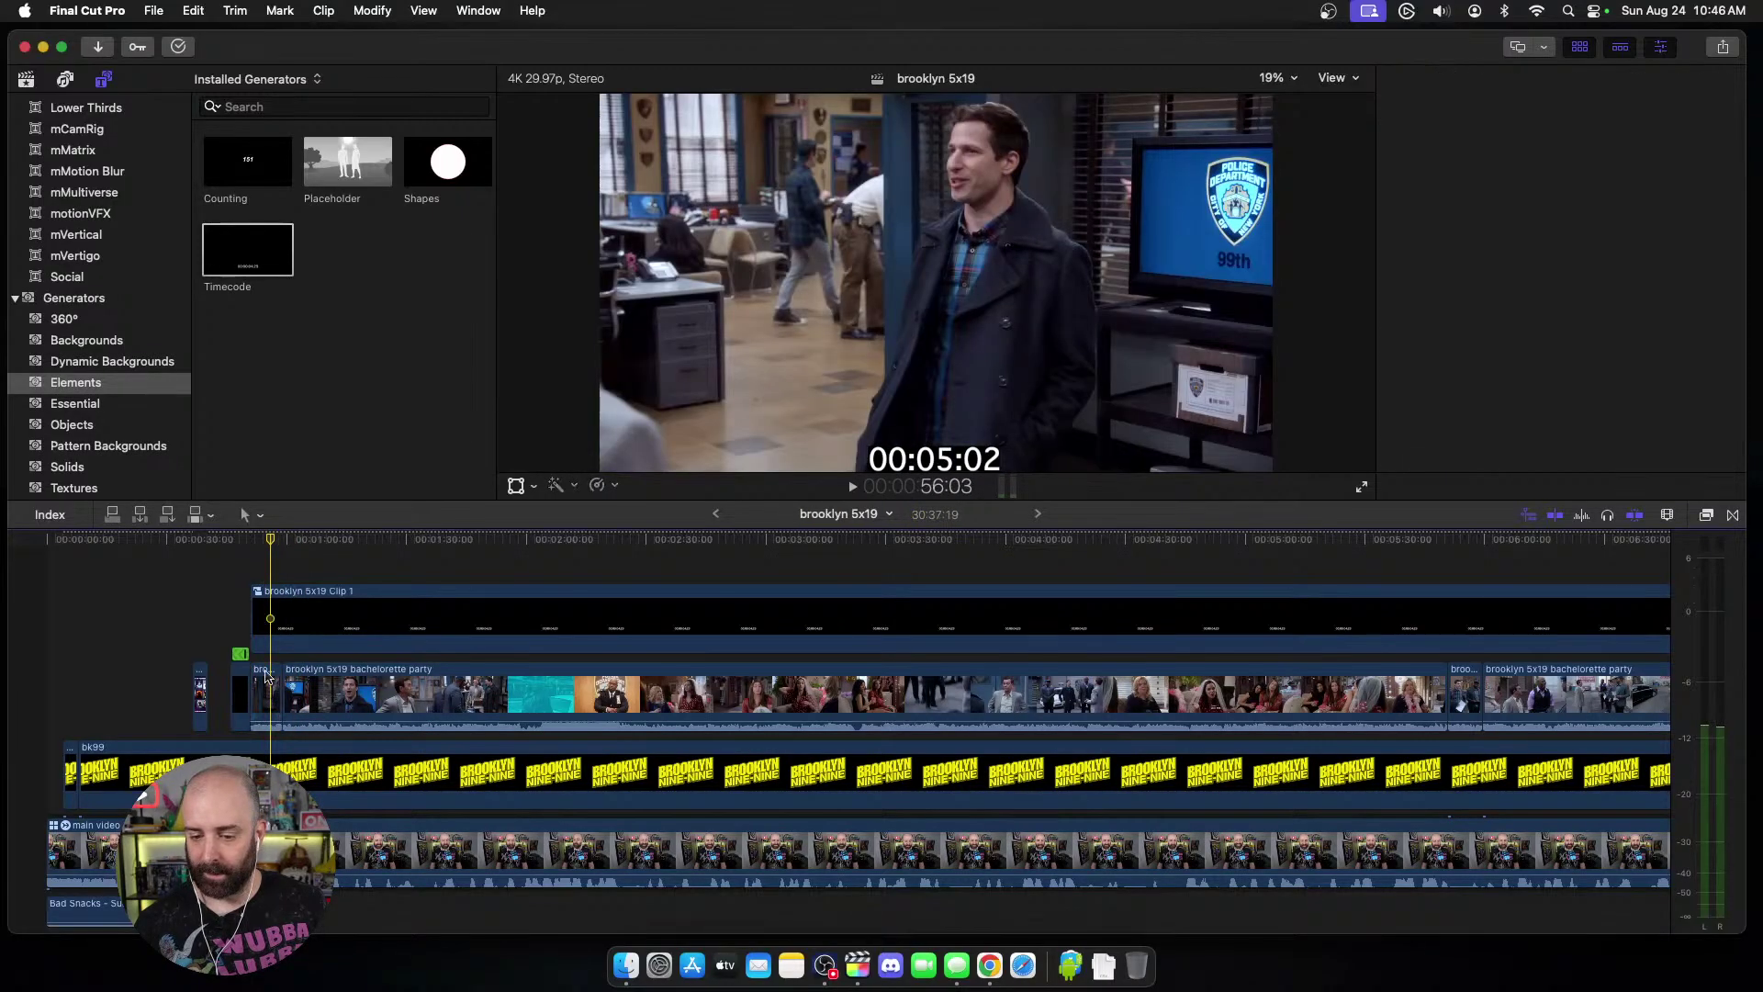
{"action": "left_click", "coordinate": [516, 485]}
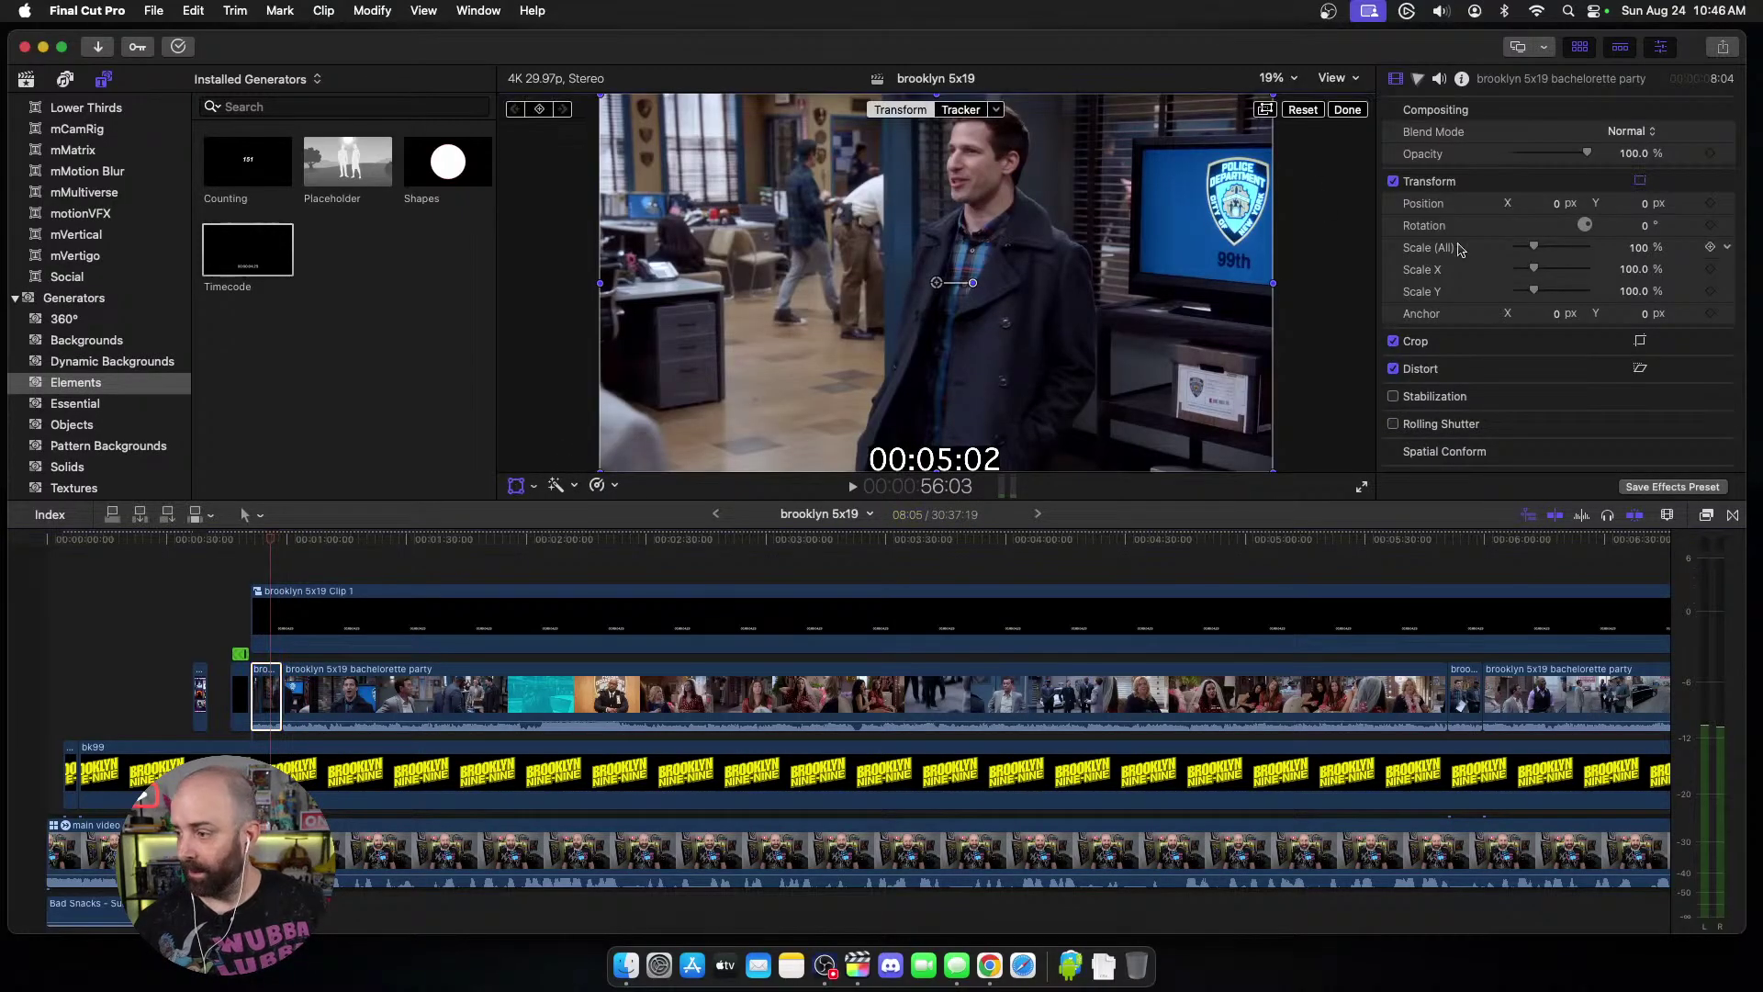
{"action": "left_click", "coordinate": [1629, 248]}
{"action": "type", "text": "45"}
{"action": "key", "text": "Return"}
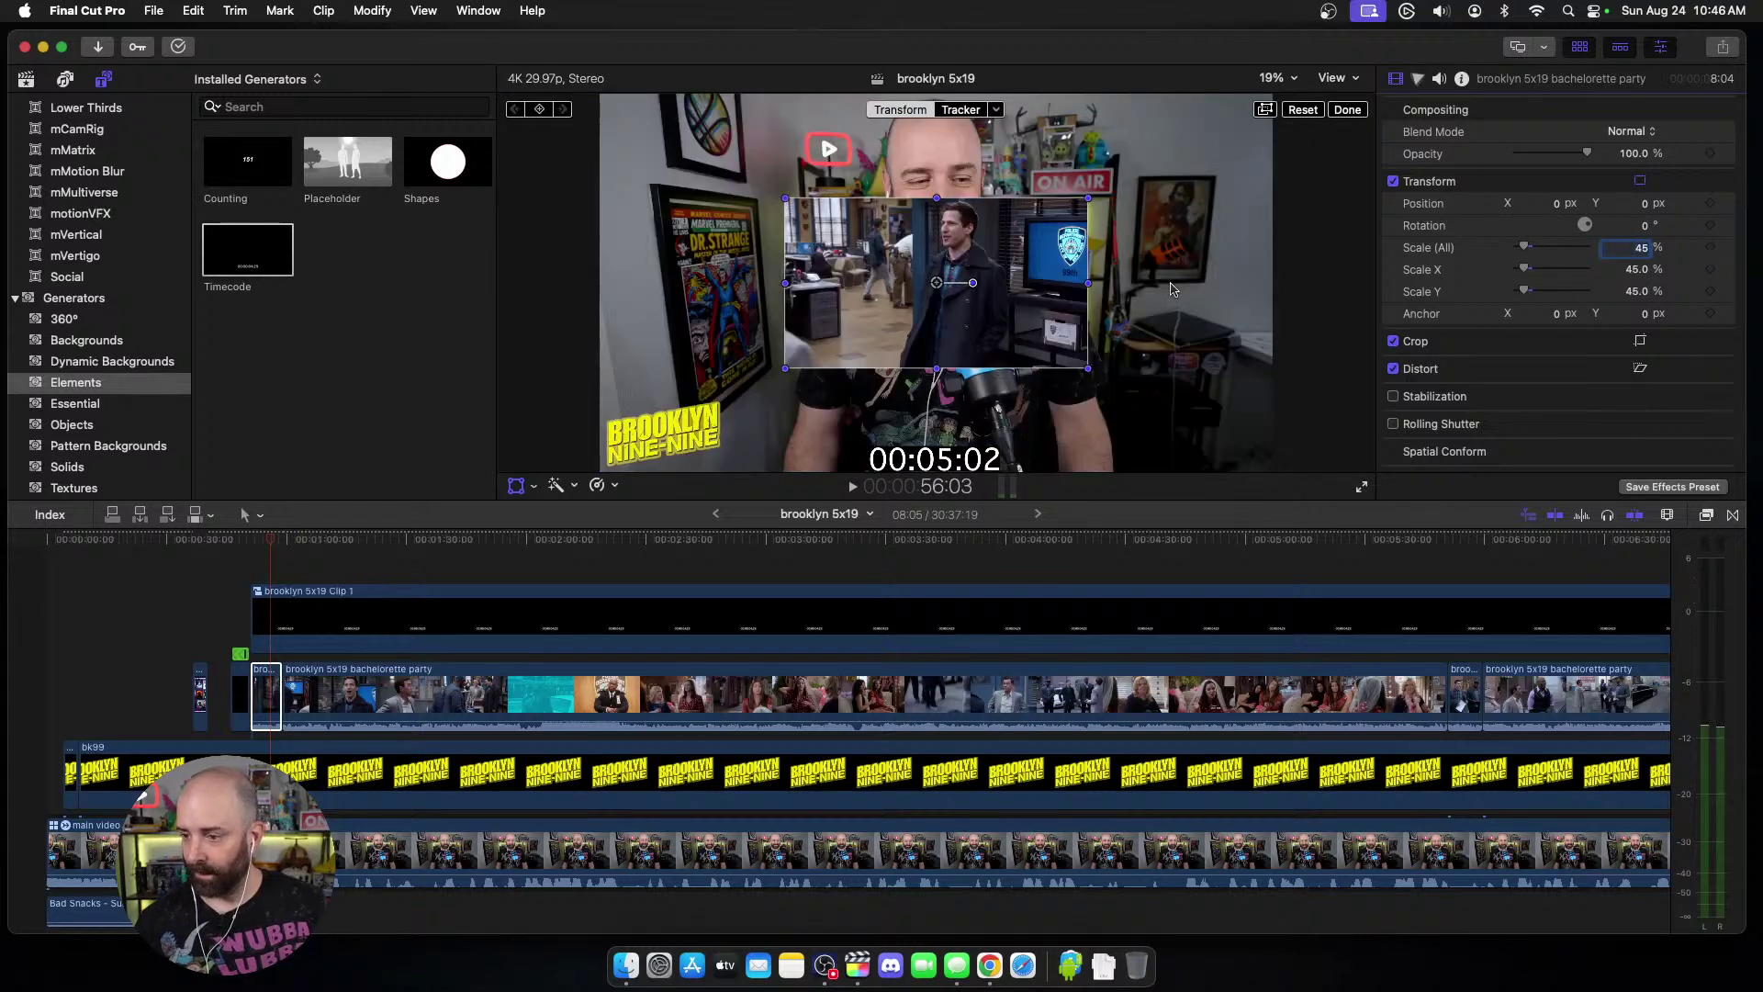
{"action": "left_click_drag", "start_coordinate": [937, 284], "coordinate": [936, 388]}
{"action": "left_click", "coordinate": [1347, 109]}
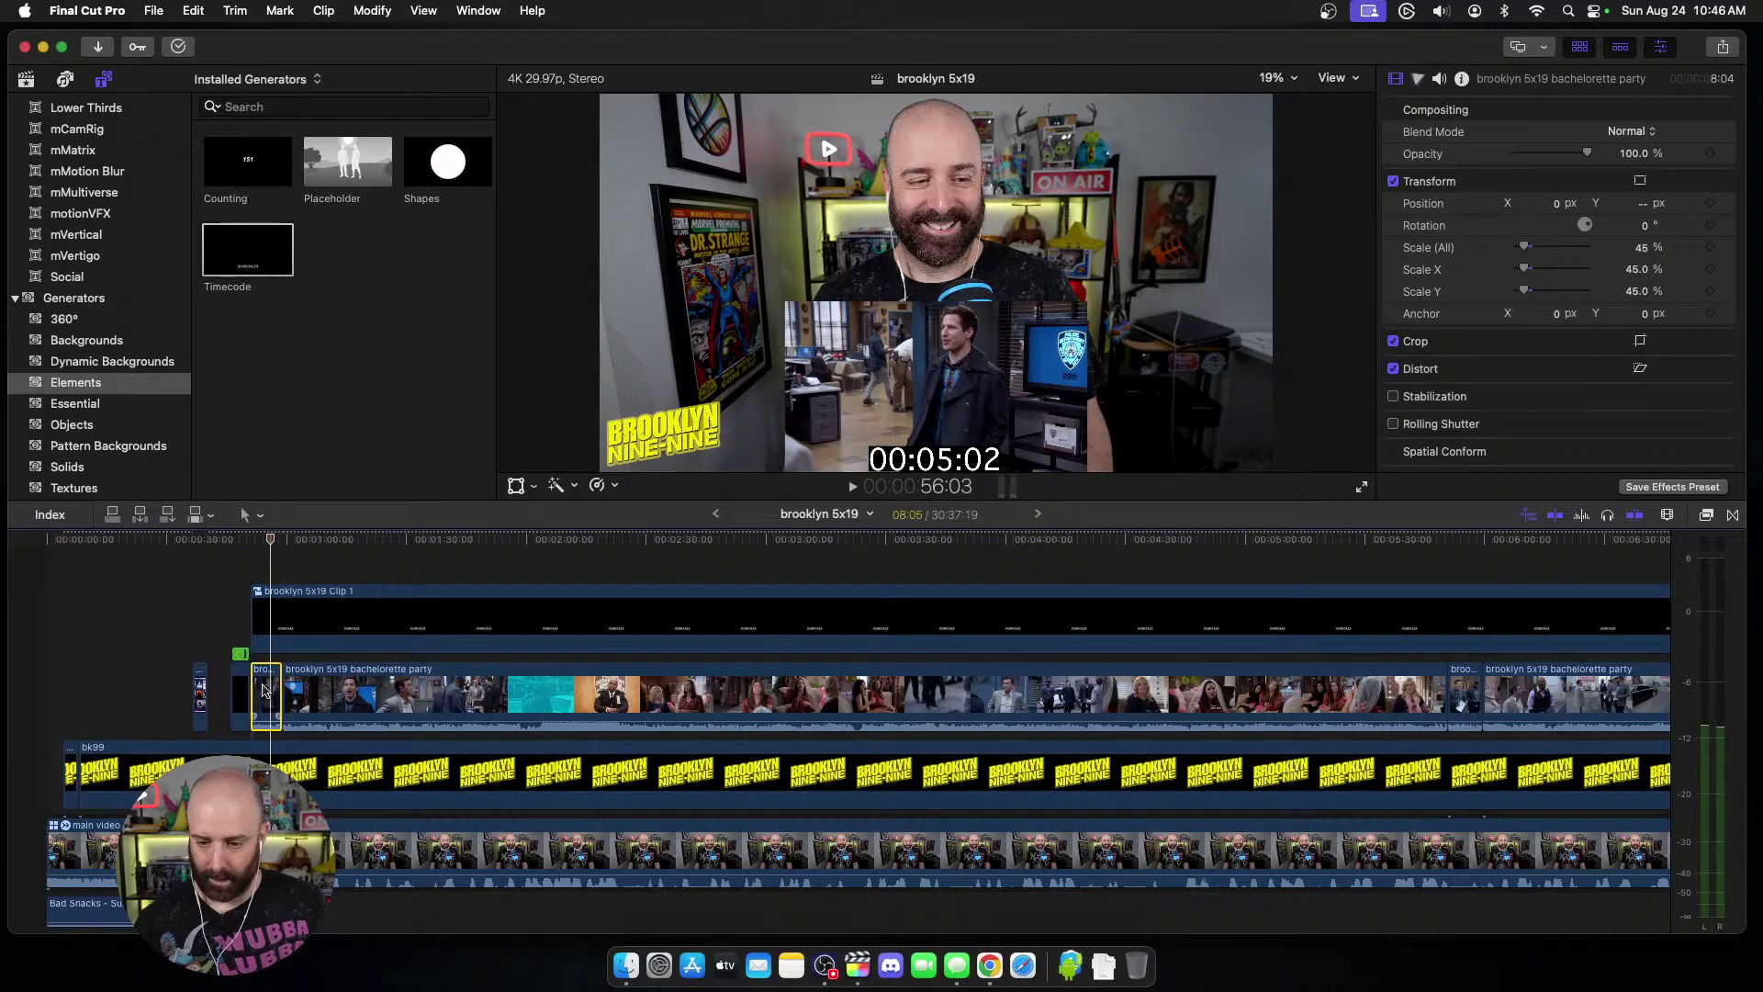
Step: Apply the first short segment's 45% scale and -592.9 px vertical position to all the remaining episode segments
{"action": "left_click", "coordinate": [299, 691]}
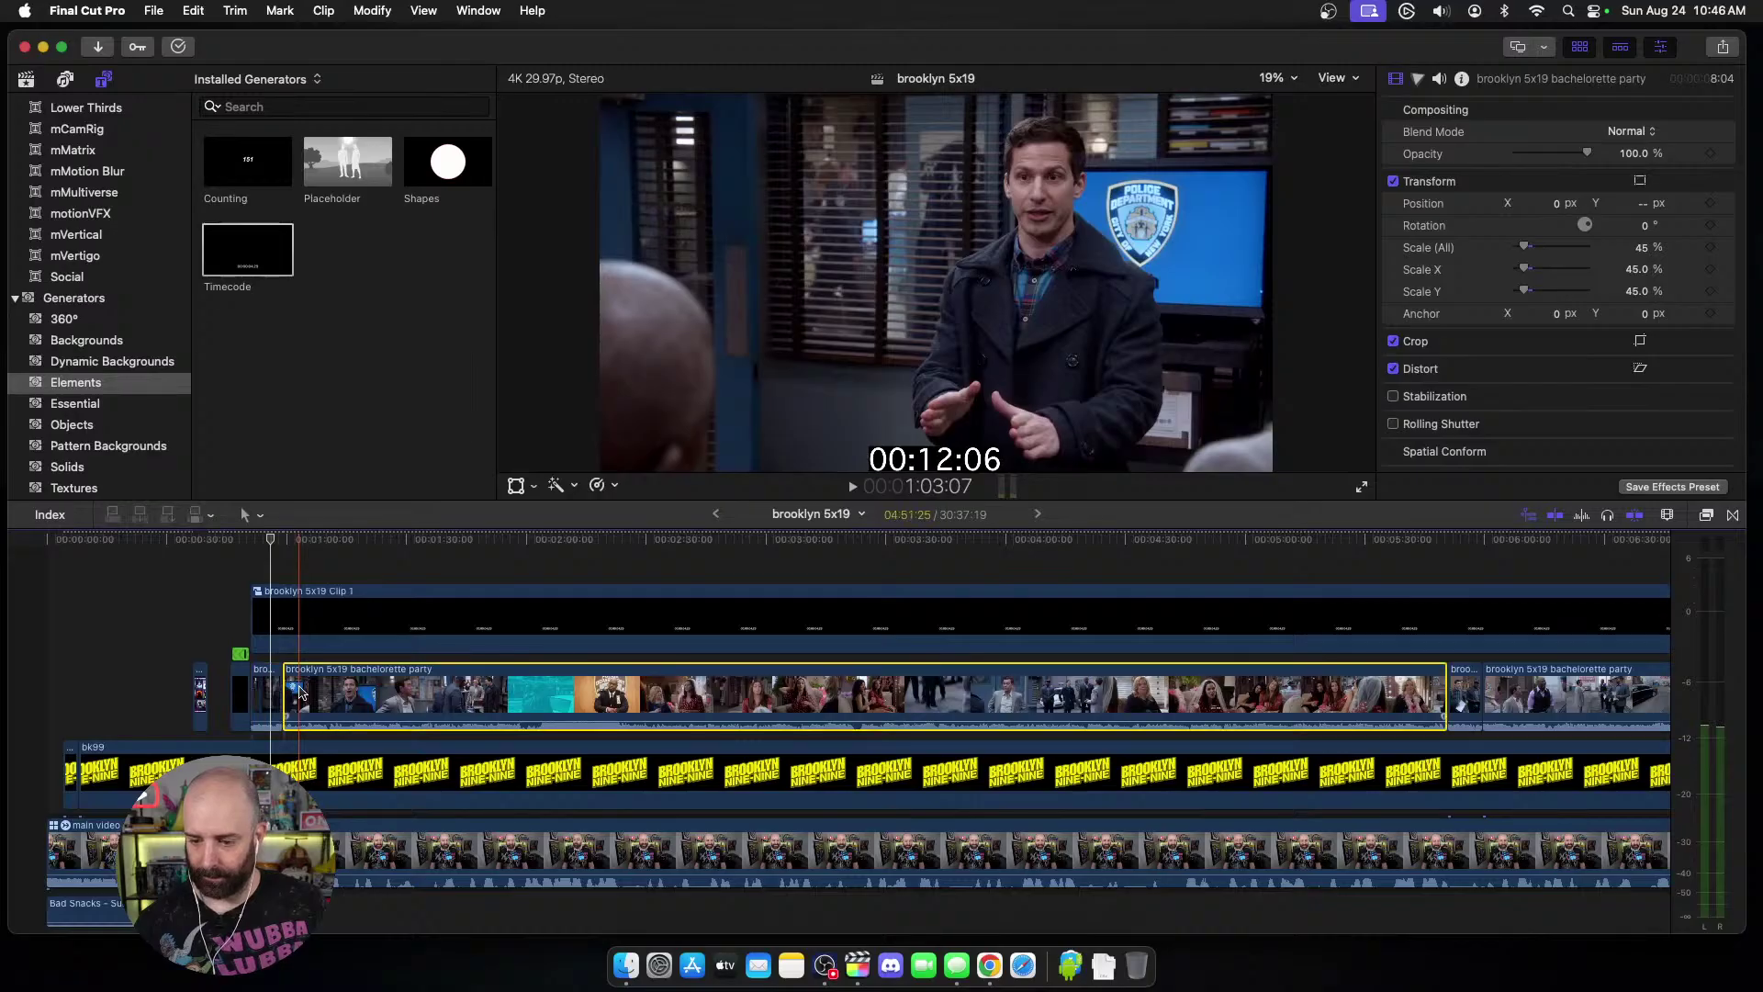
{"action": "scroll", "coordinate": [299, 690], "scroll_direction": "right", "scroll_amount": 5}
{"action": "scroll", "coordinate": [299, 691], "scroll_direction": "right", "scroll_amount": 6}
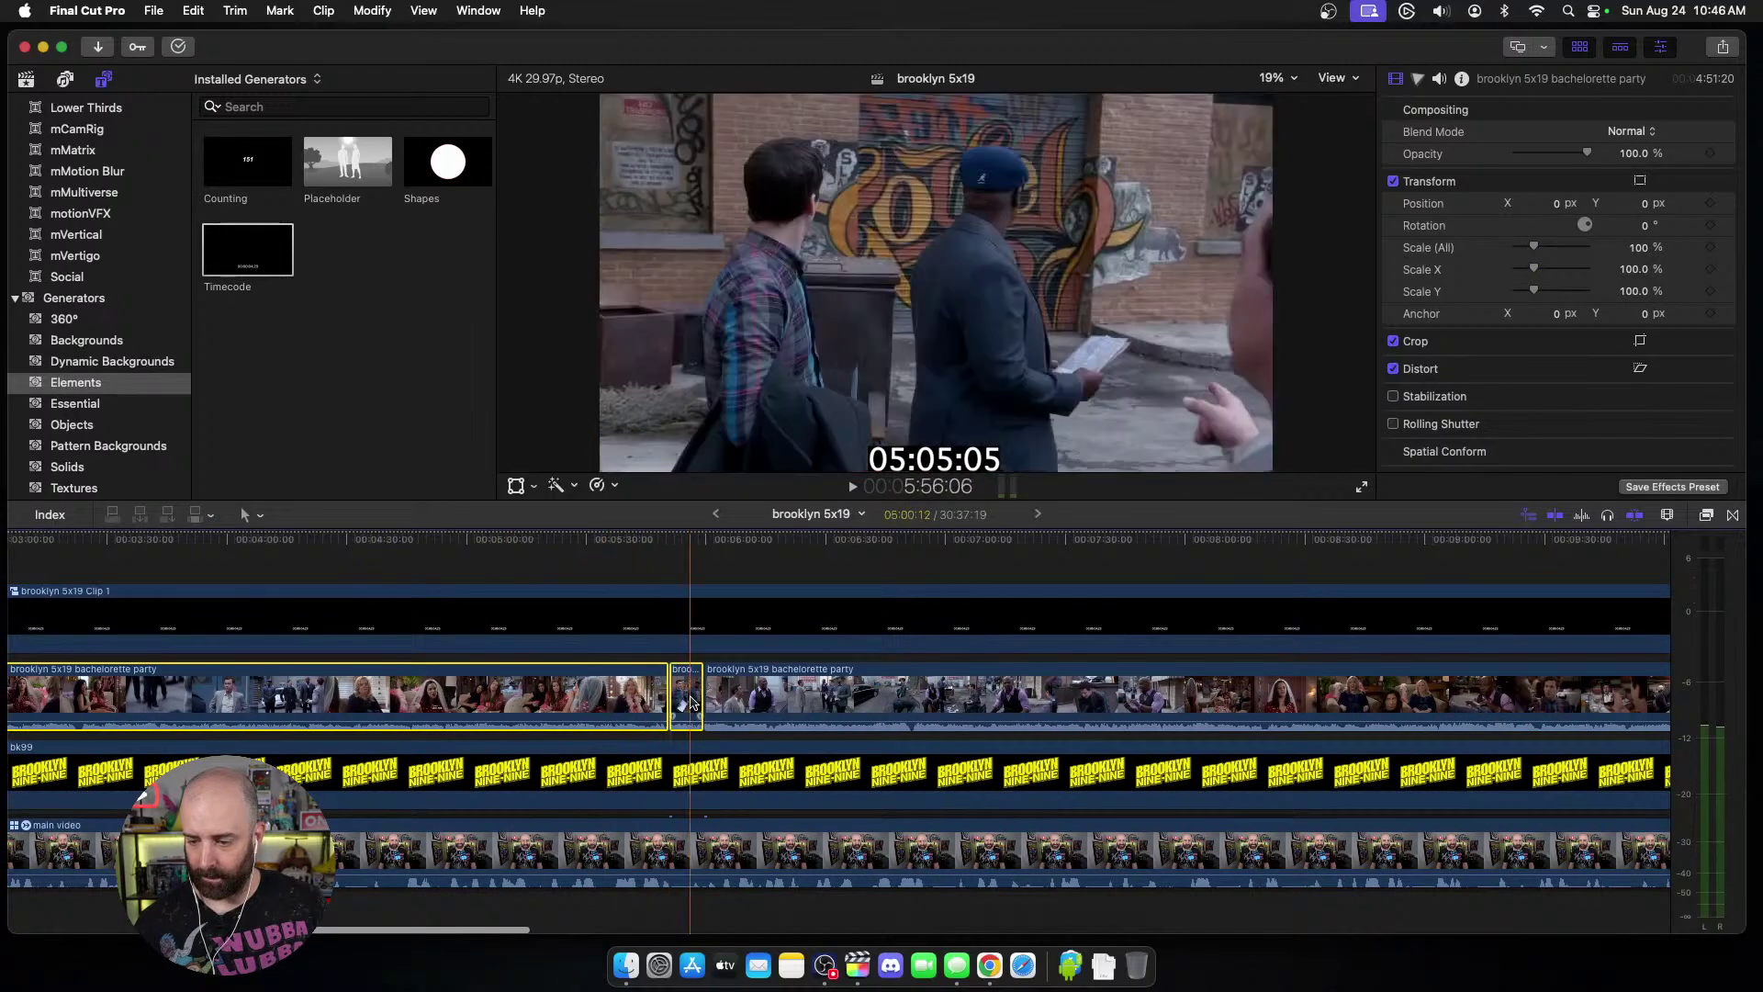
{"action": "left_click", "coordinate": [762, 700], "text": "shift"}
{"action": "scroll", "coordinate": [762, 700], "scroll_direction": "right", "scroll_amount": 10}
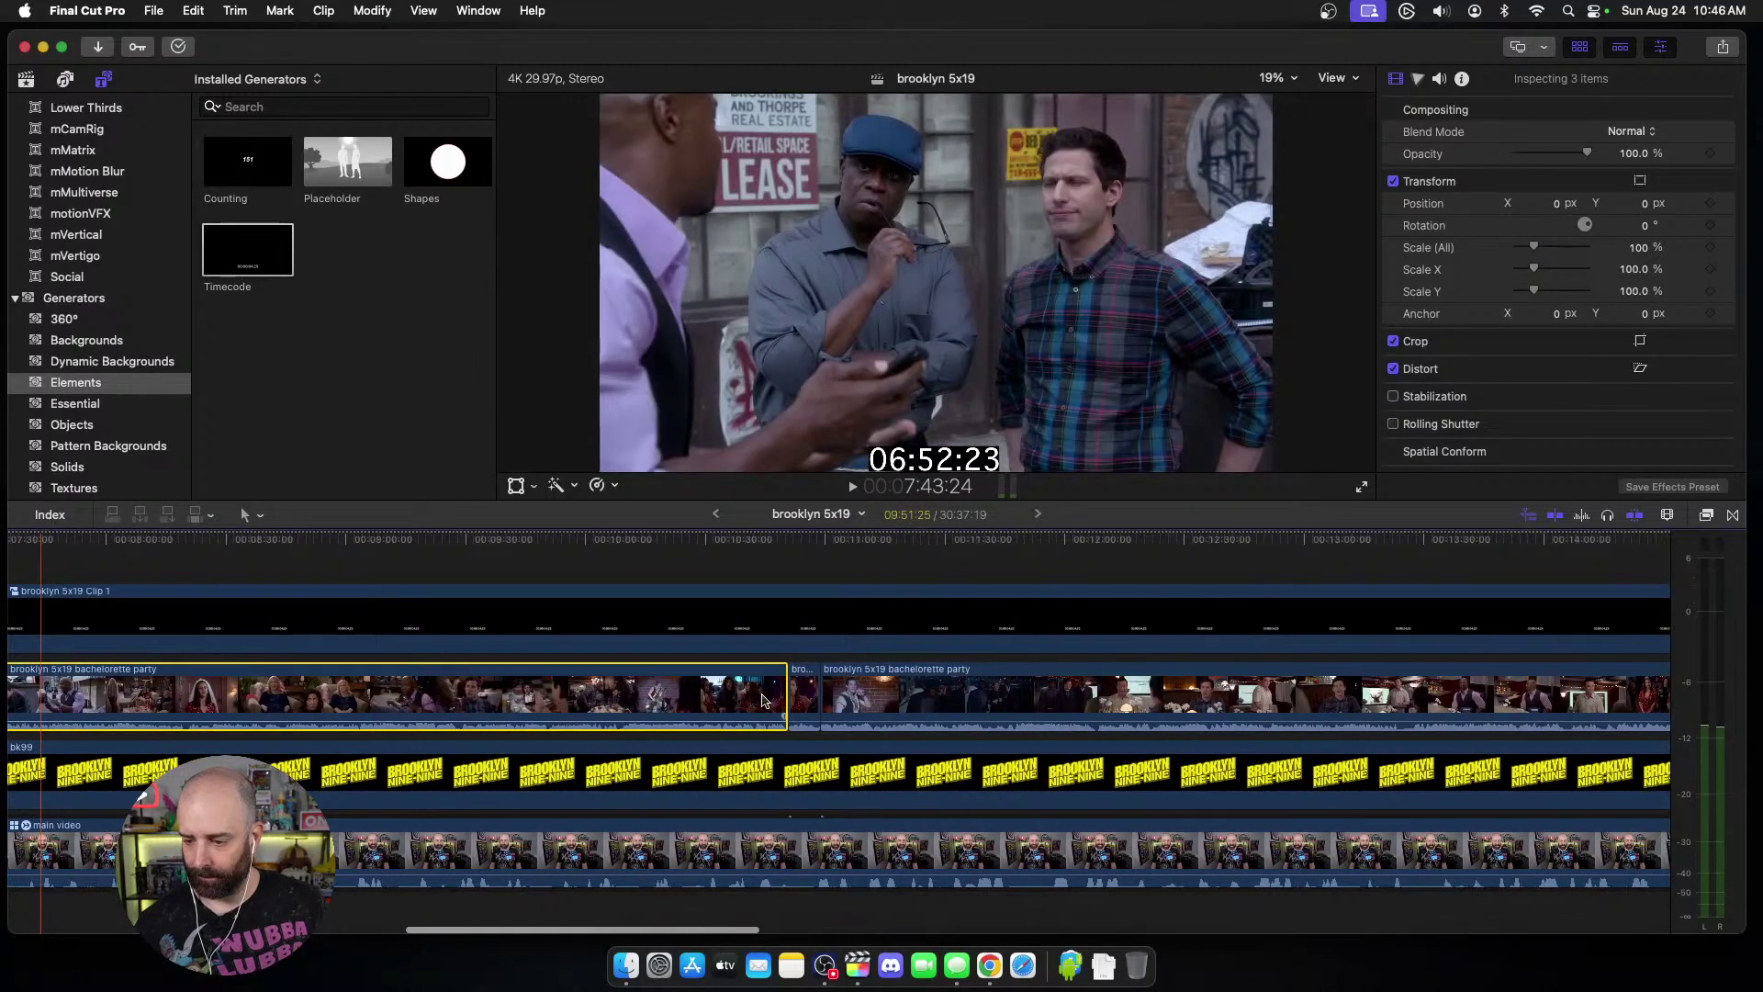
{"action": "left_click", "coordinate": [802, 698], "text": "shift"}
{"action": "scroll", "coordinate": [801, 698], "scroll_direction": "right", "scroll_amount": 12}
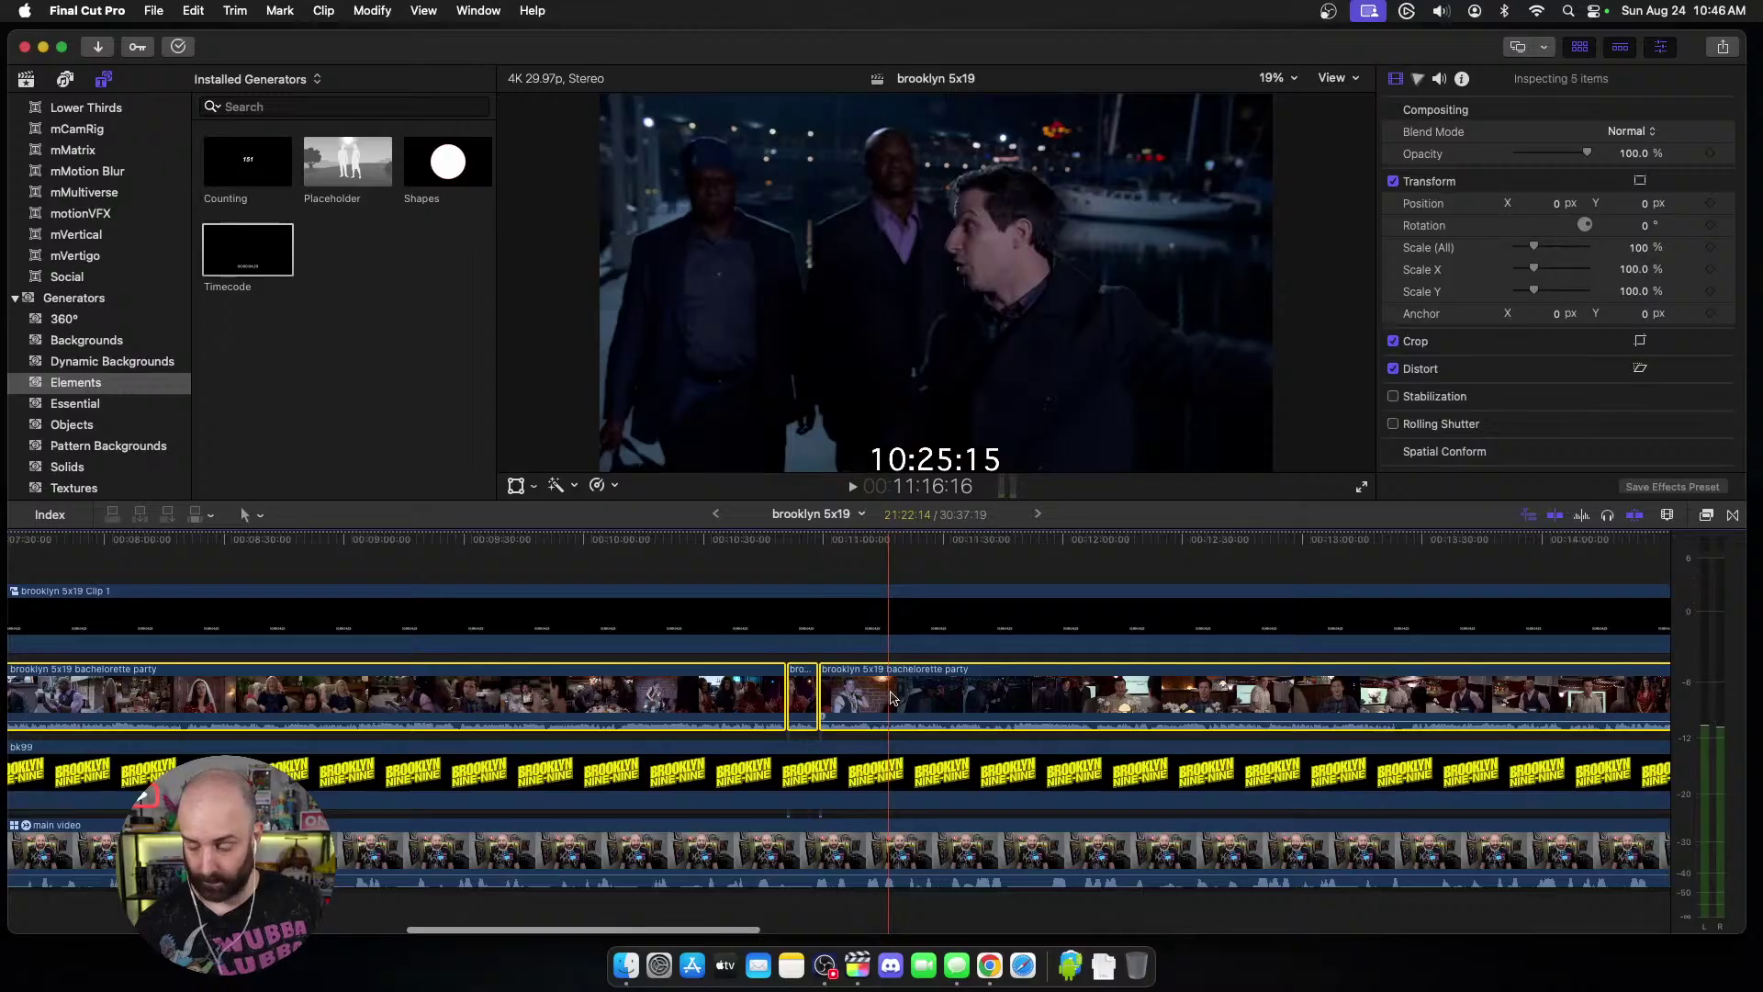
{"action": "left_click", "coordinate": [890, 698], "text": "shift"}
{"action": "scroll", "coordinate": [890, 698], "scroll_direction": "right", "scroll_amount": 10}
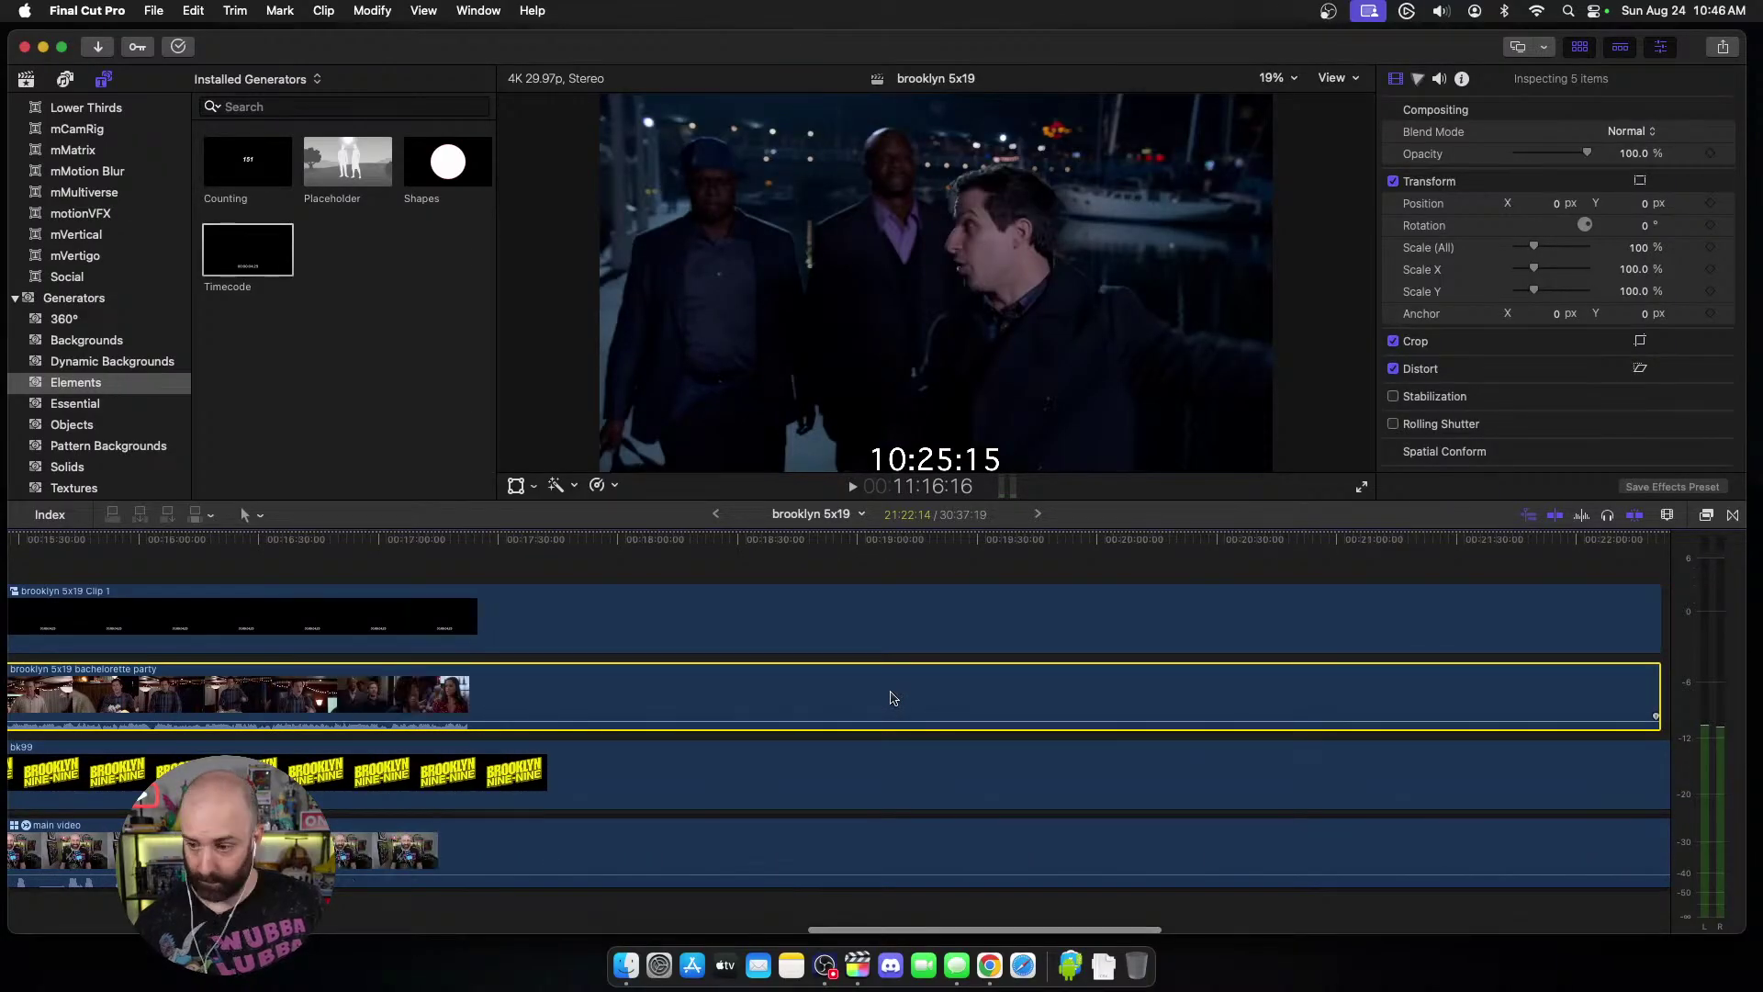
{"action": "scroll", "coordinate": [566, 585], "scroll_direction": "left", "scroll_amount": 20}
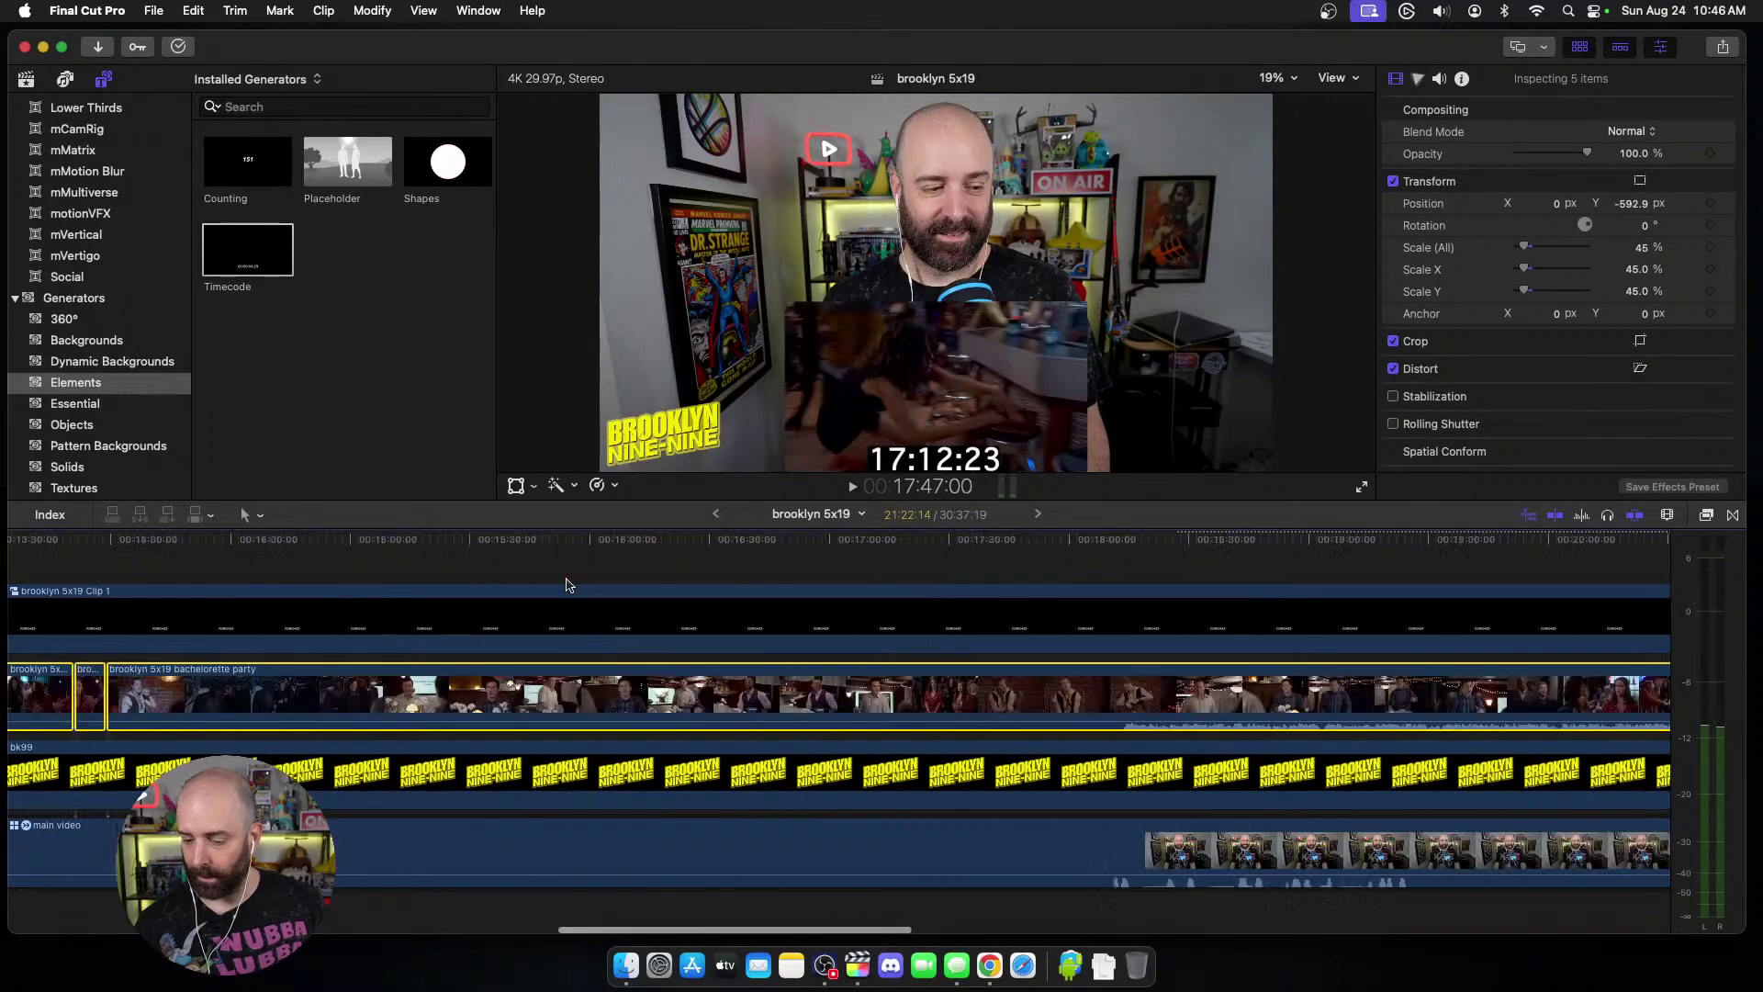
Step: Split the episode footage where the timer reads 15:00:00
{"action": "scroll", "coordinate": [567, 585], "scroll_direction": "right", "scroll_amount": 13}
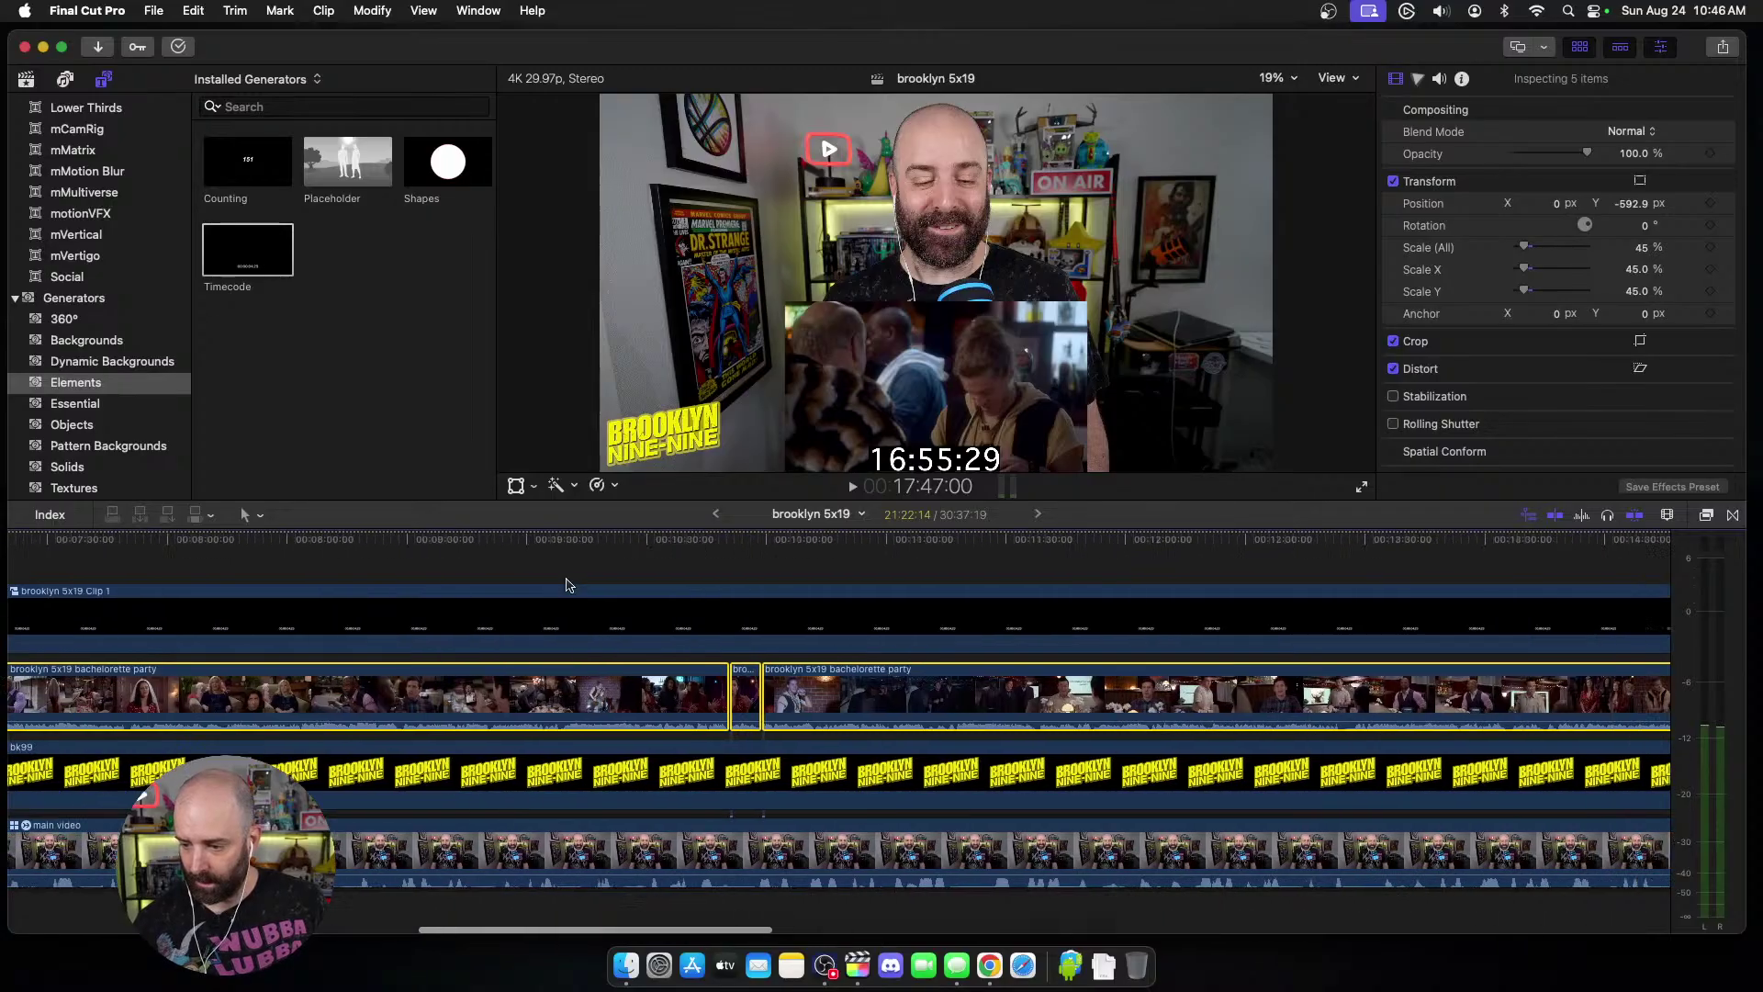
{"action": "scroll", "coordinate": [566, 585], "scroll_direction": "right", "scroll_amount": 2}
{"action": "key", "text": "super+4"}
{"action": "scroll", "coordinate": [574, 576], "scroll_direction": "right", "scroll_amount": 5}
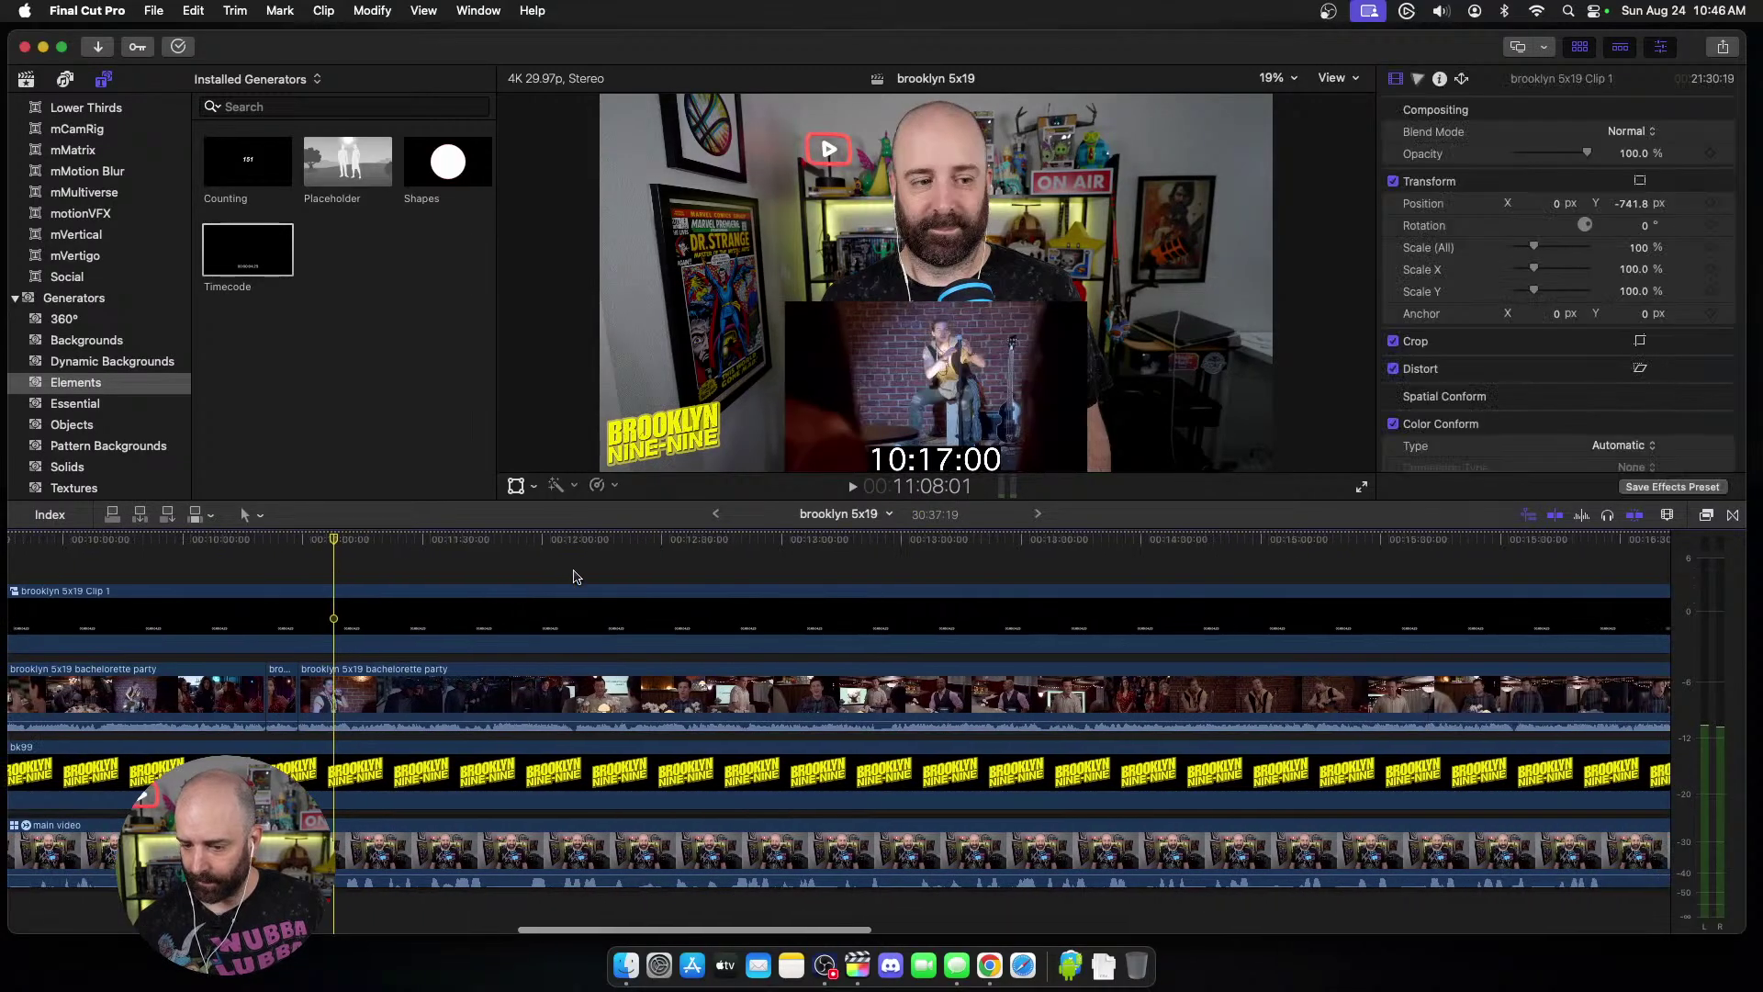
{"action": "scroll", "coordinate": [445, 646], "scroll_direction": "right", "scroll_amount": 5}
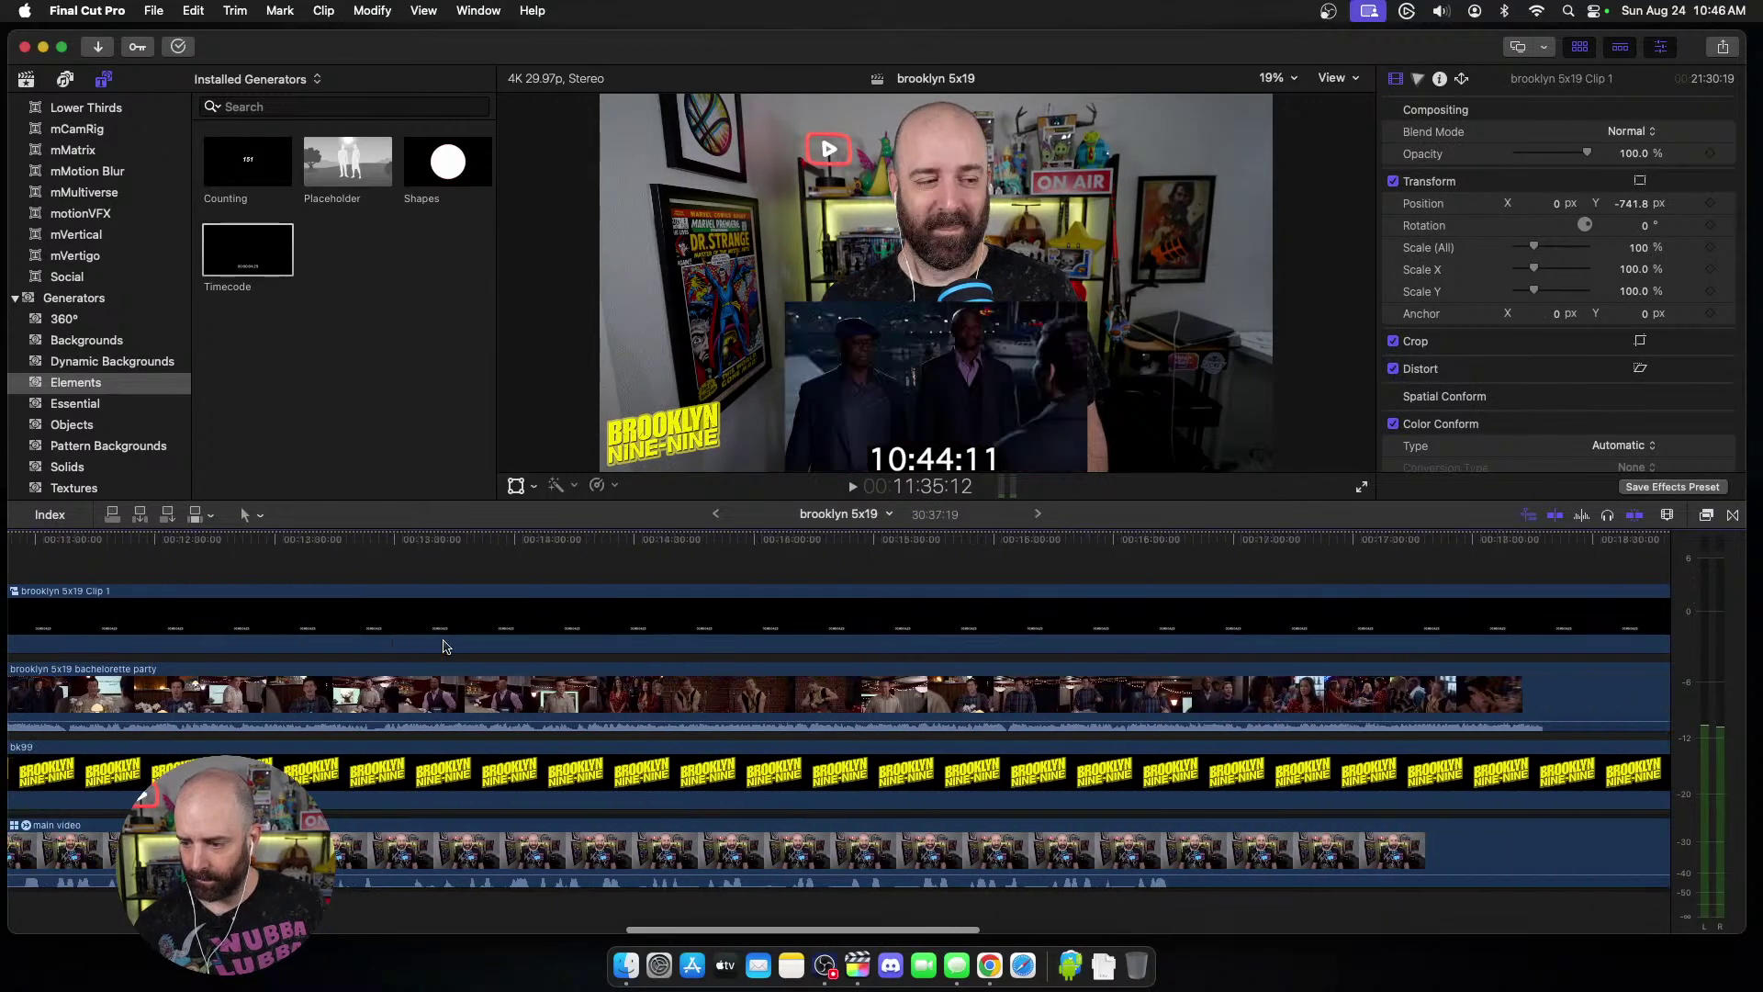
{"action": "scroll", "coordinate": [228, 628], "scroll_direction": "right", "scroll_amount": 15}
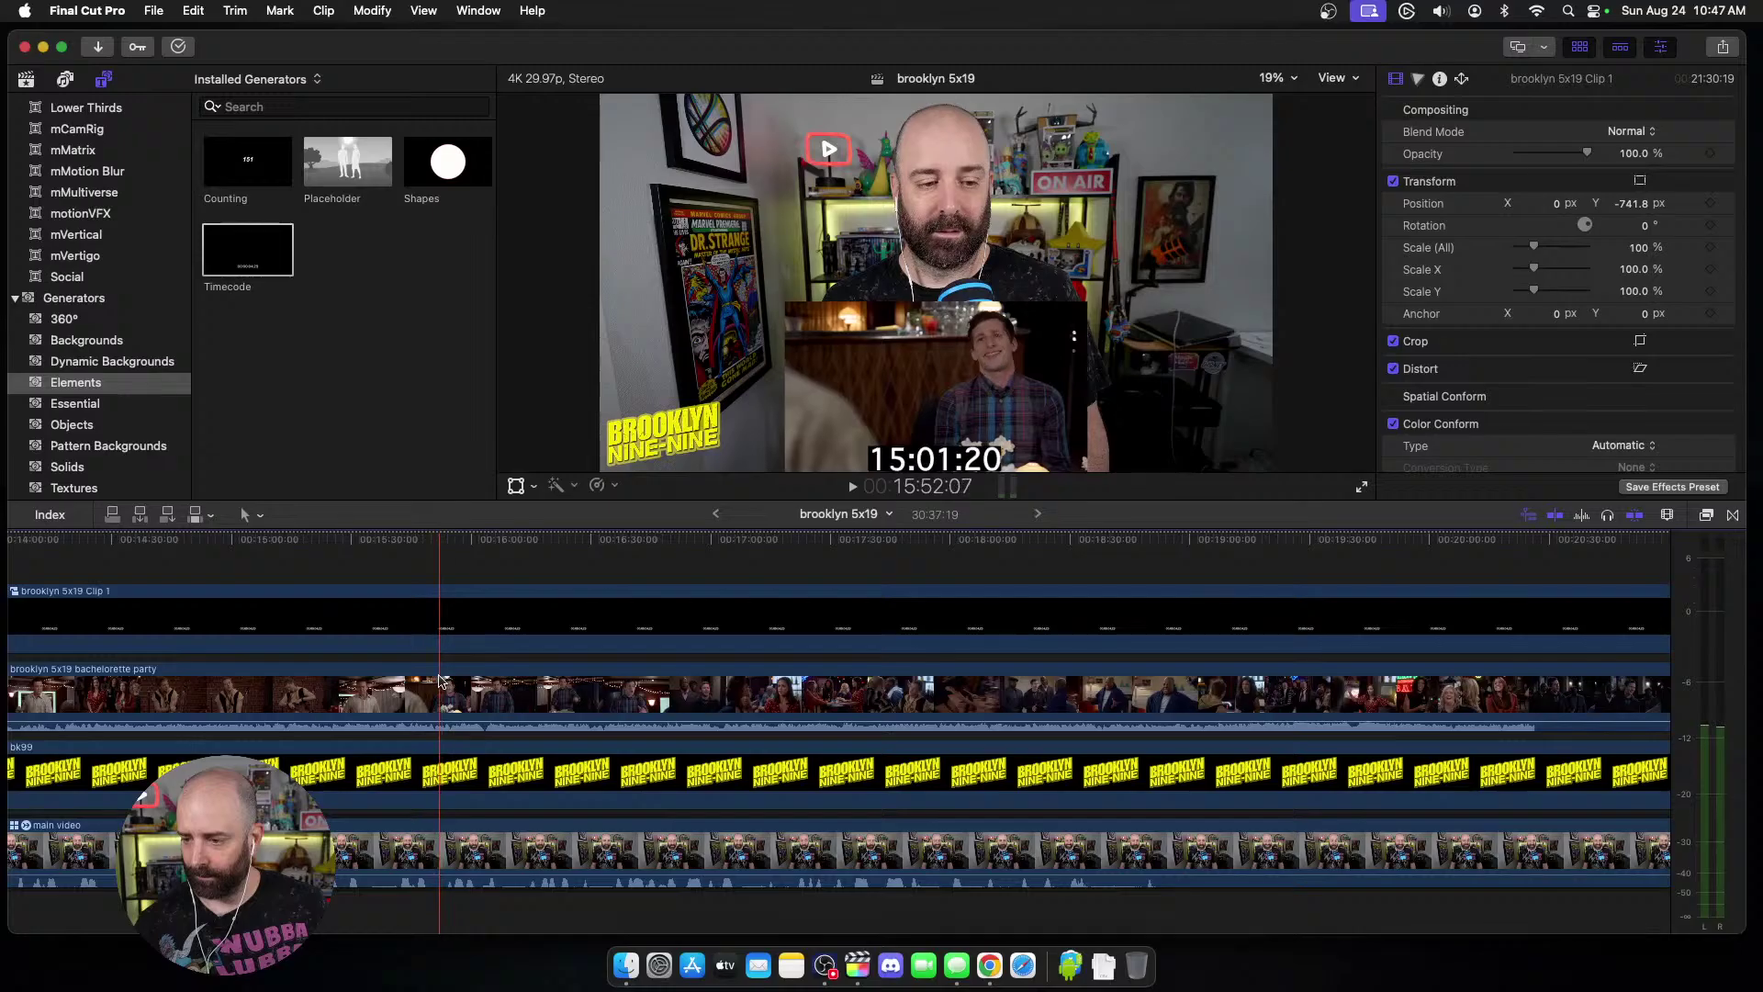
{"action": "left_click", "coordinate": [437, 680]}
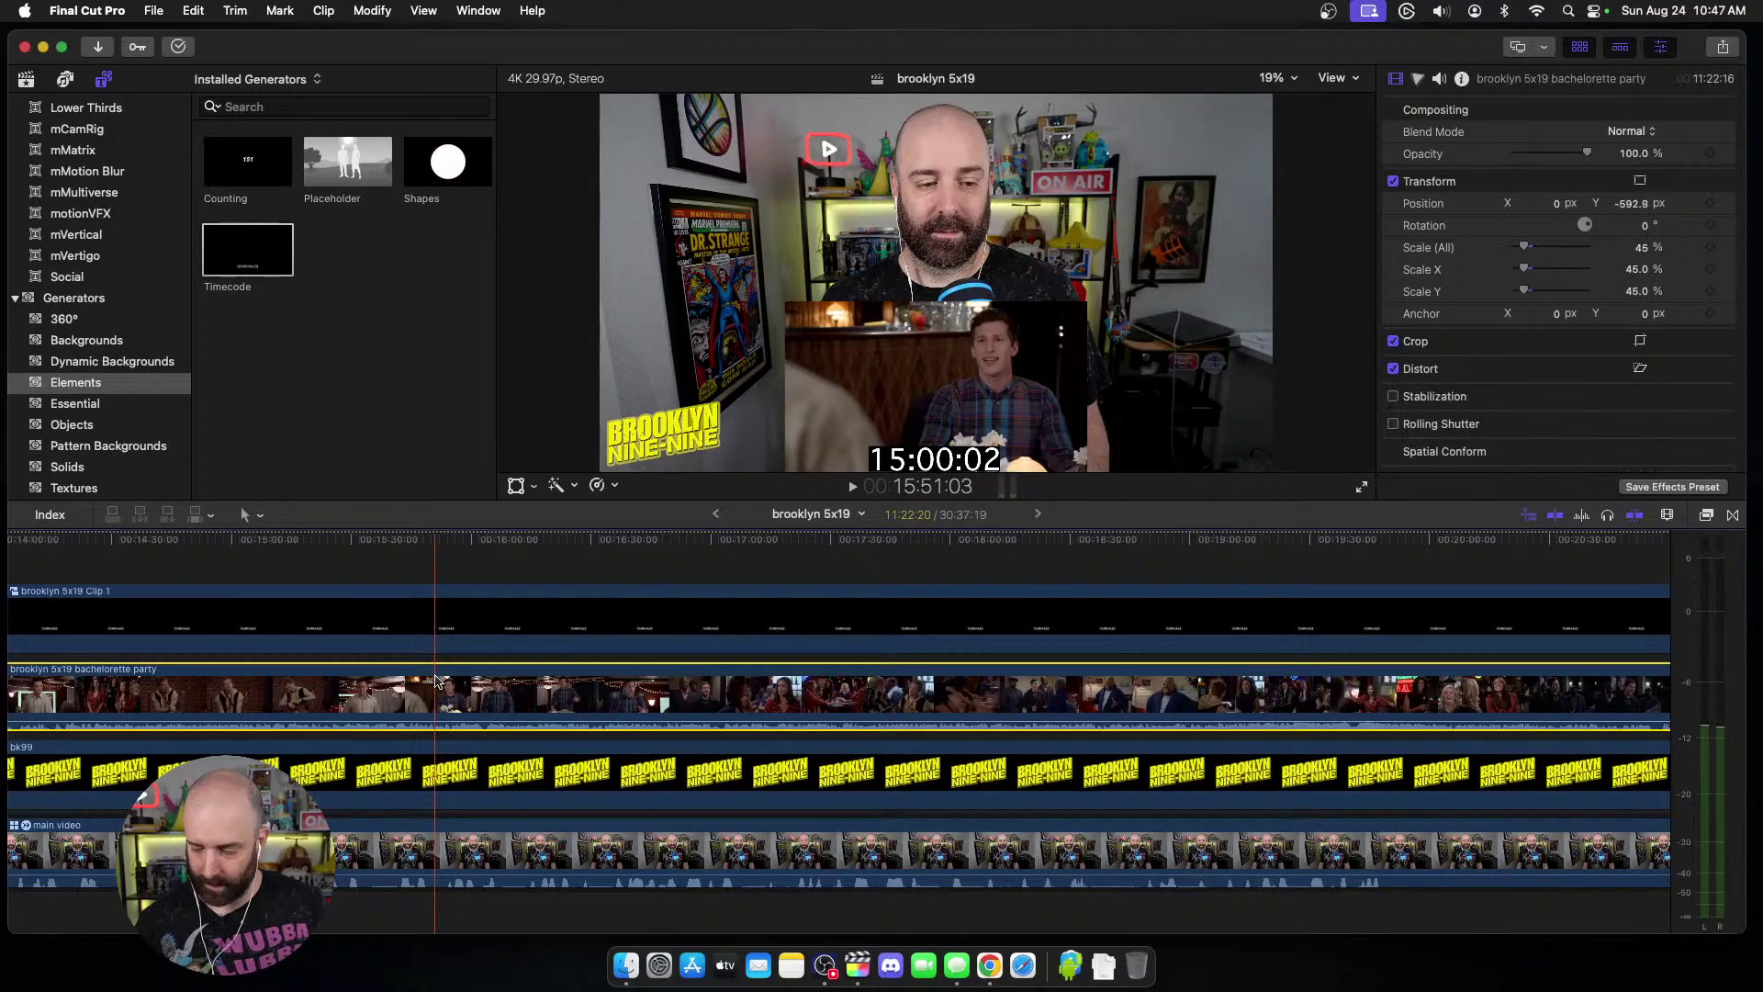
{"action": "key", "text": "Left"}
{"action": "key", "text": "Left"}
{"action": "key", "text": "super+b"}
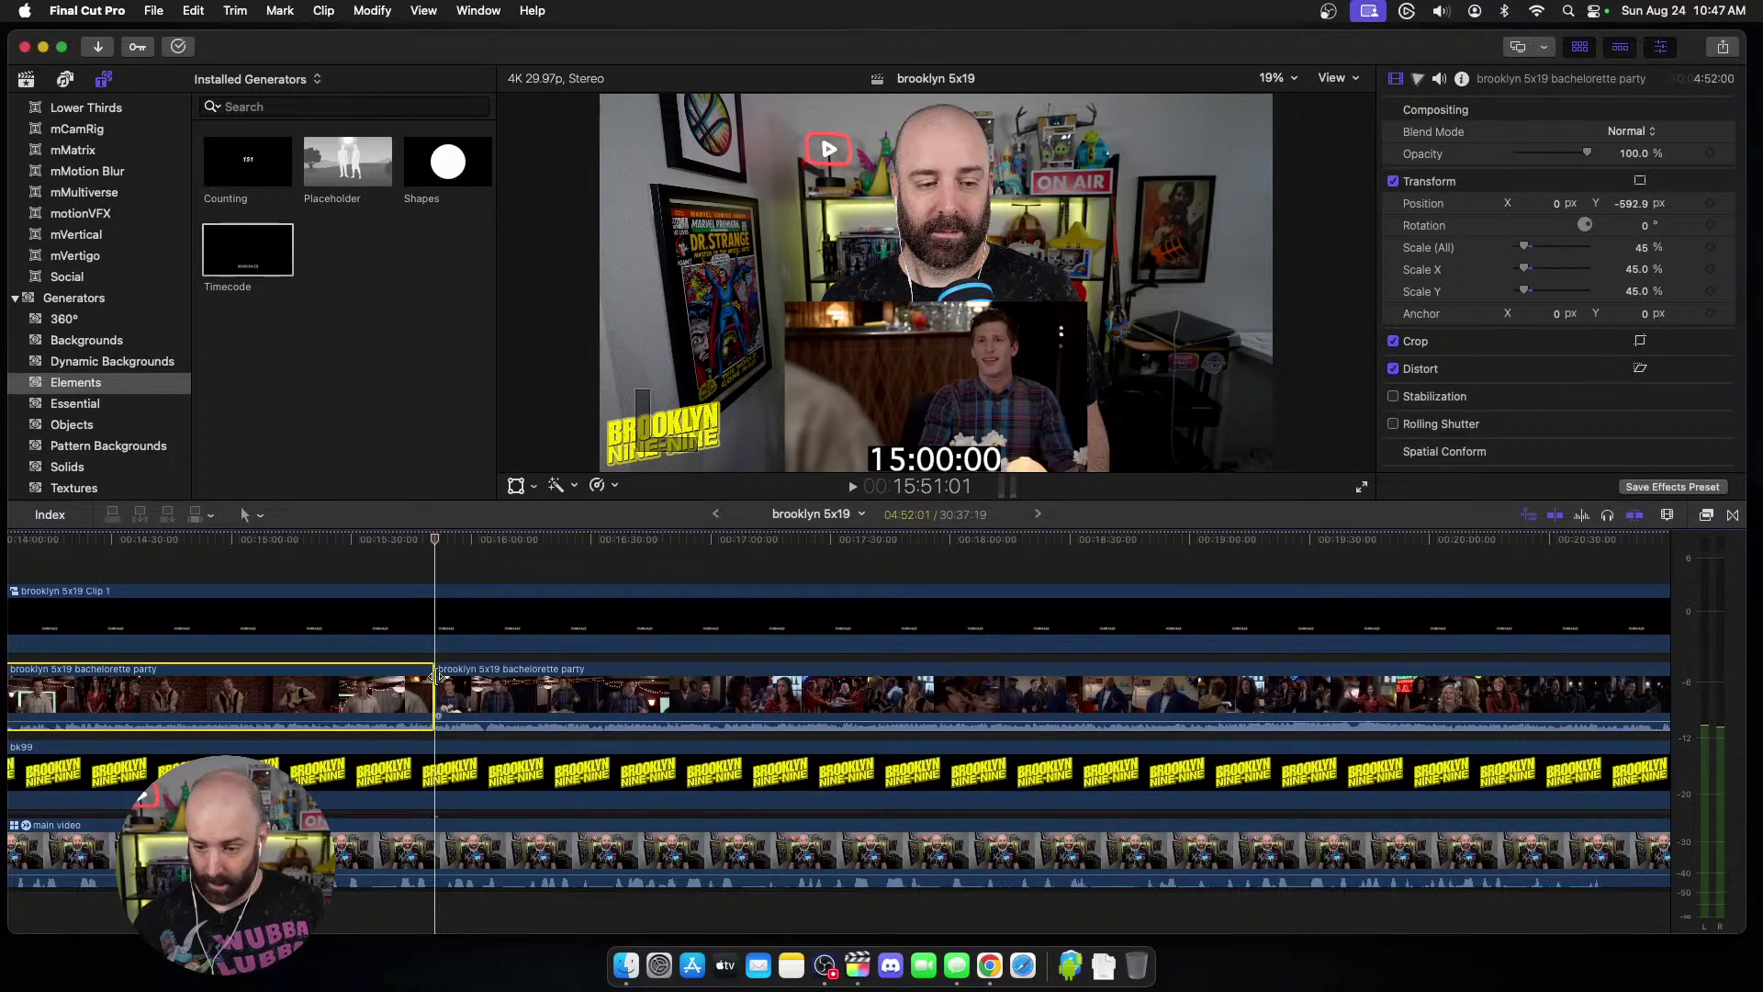
Step: Play about 8 seconds on from the 15-minute cut and split the episode footage at 15:08:02
{"action": "key", "text": "space"}
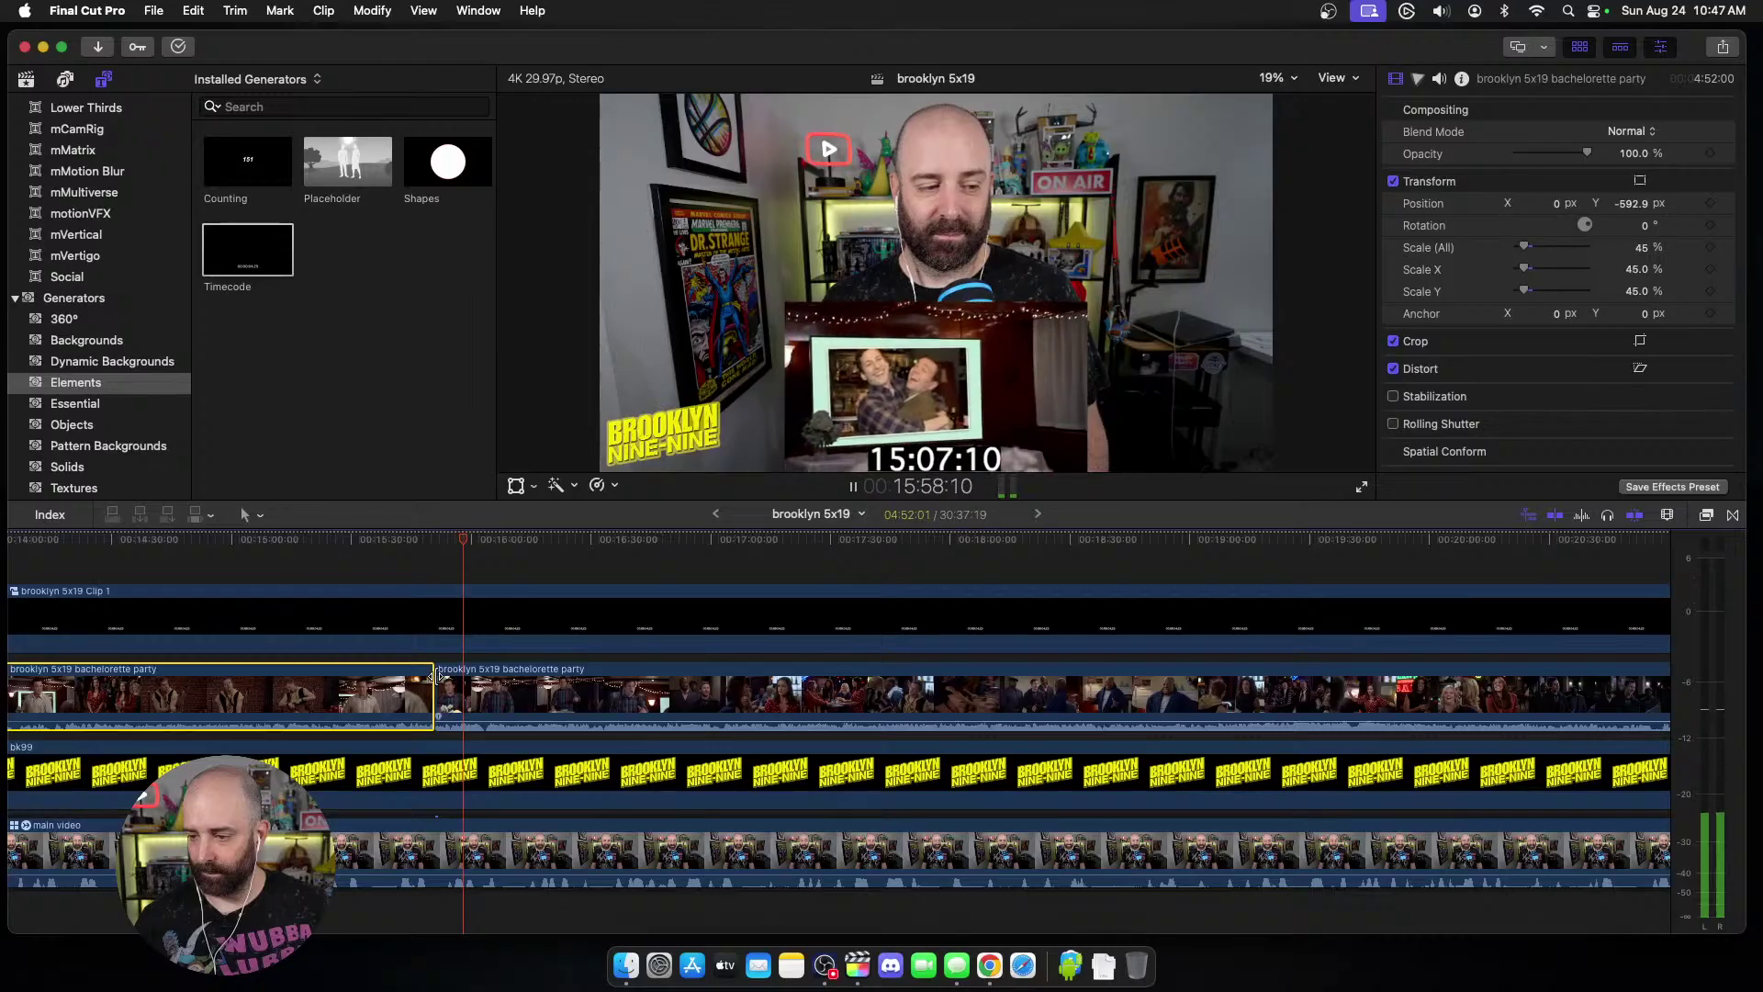
{"action": "key", "text": "space"}
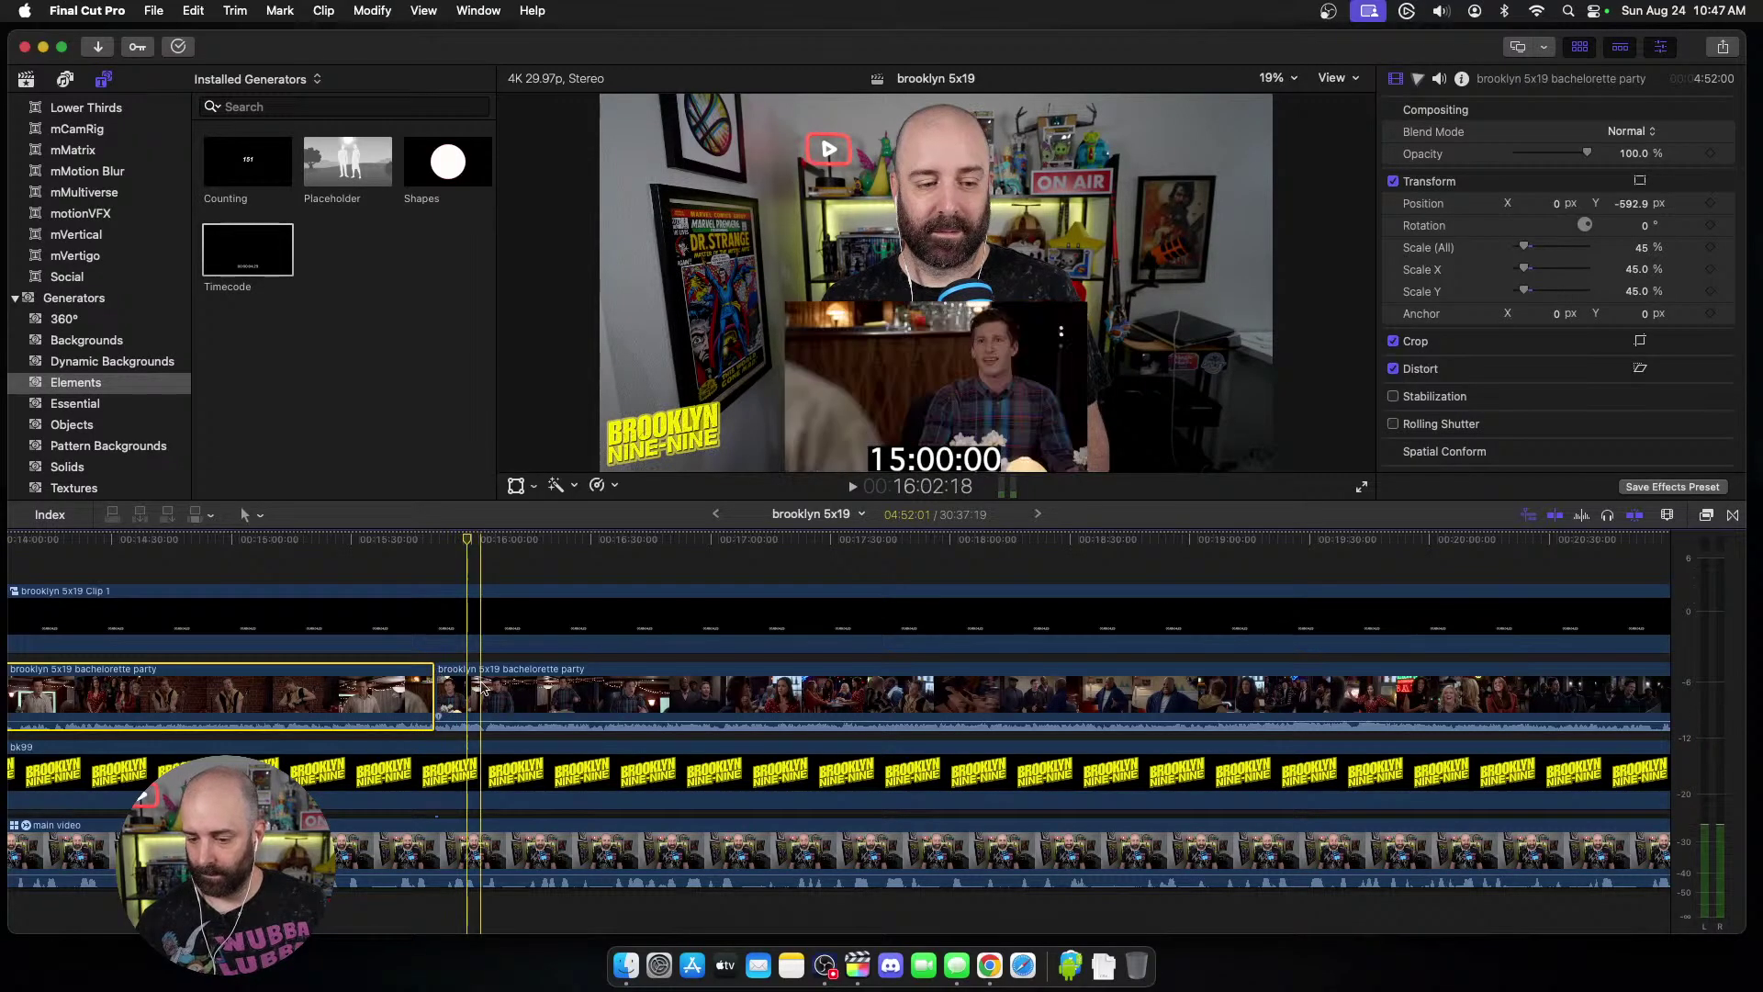
{"action": "left_click", "coordinate": [473, 696]}
{"action": "key", "text": "super+b"}
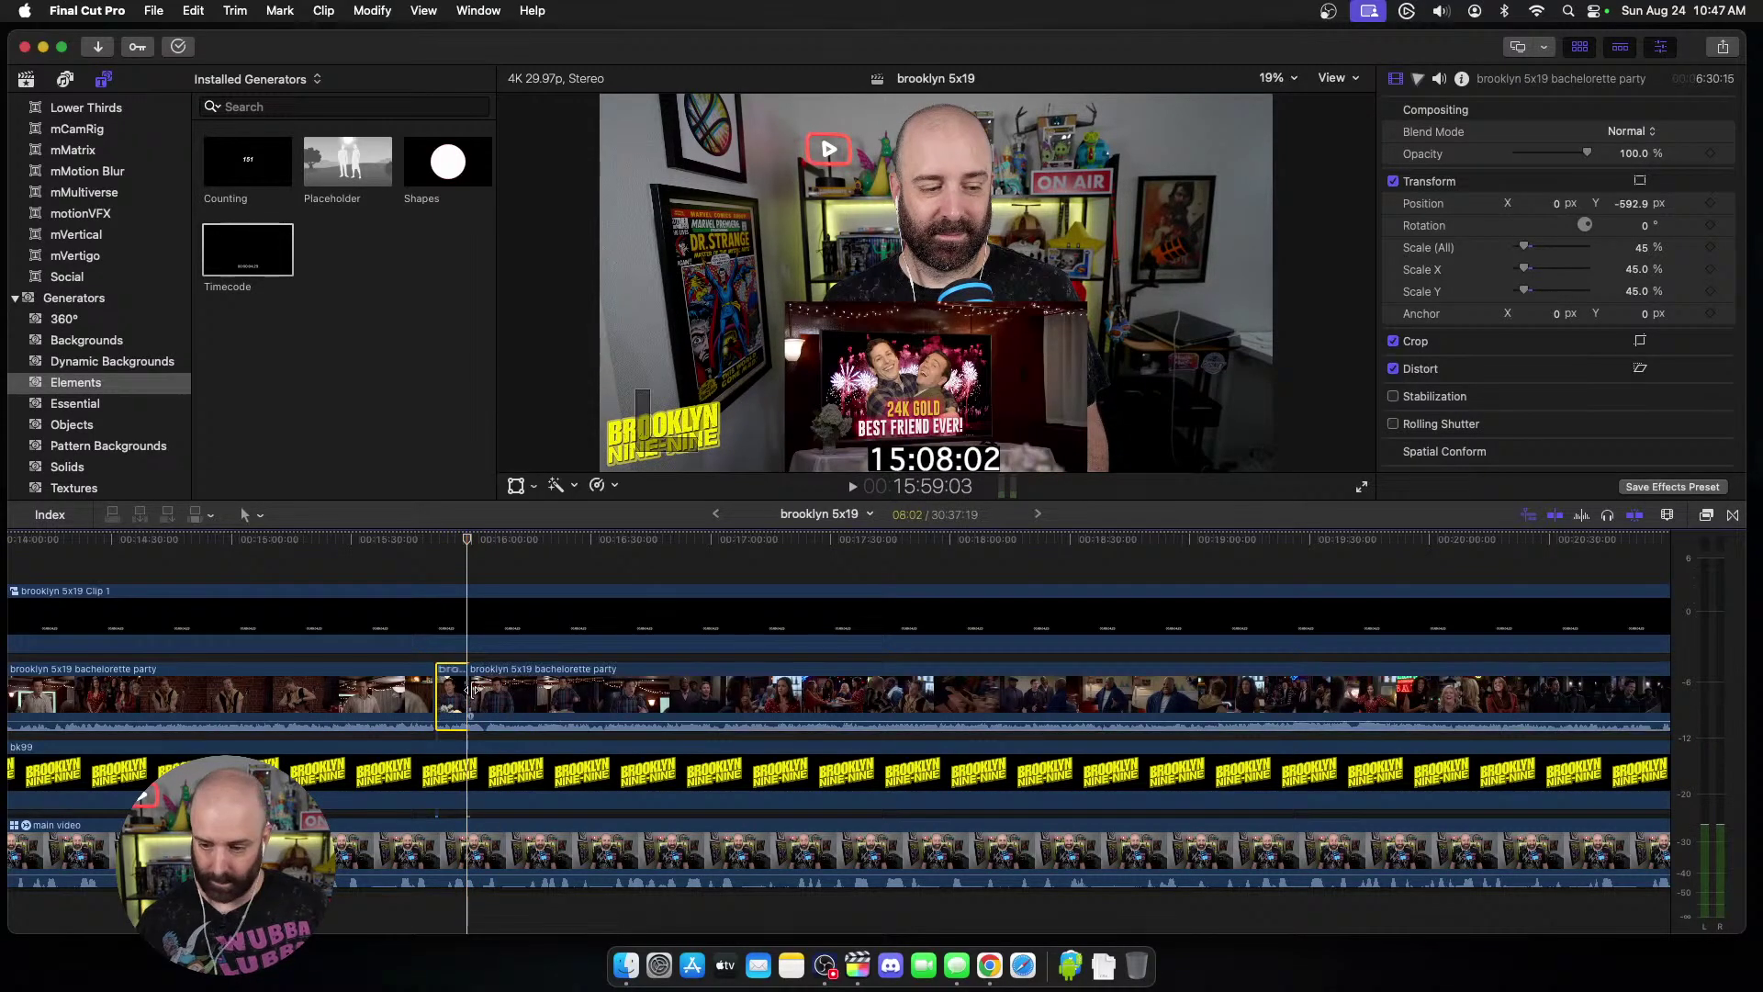
Step: Split the episode footage where the timer reads 20:00:00
{"action": "scroll", "coordinate": [587, 712], "scroll_direction": "right", "scroll_amount": 10}
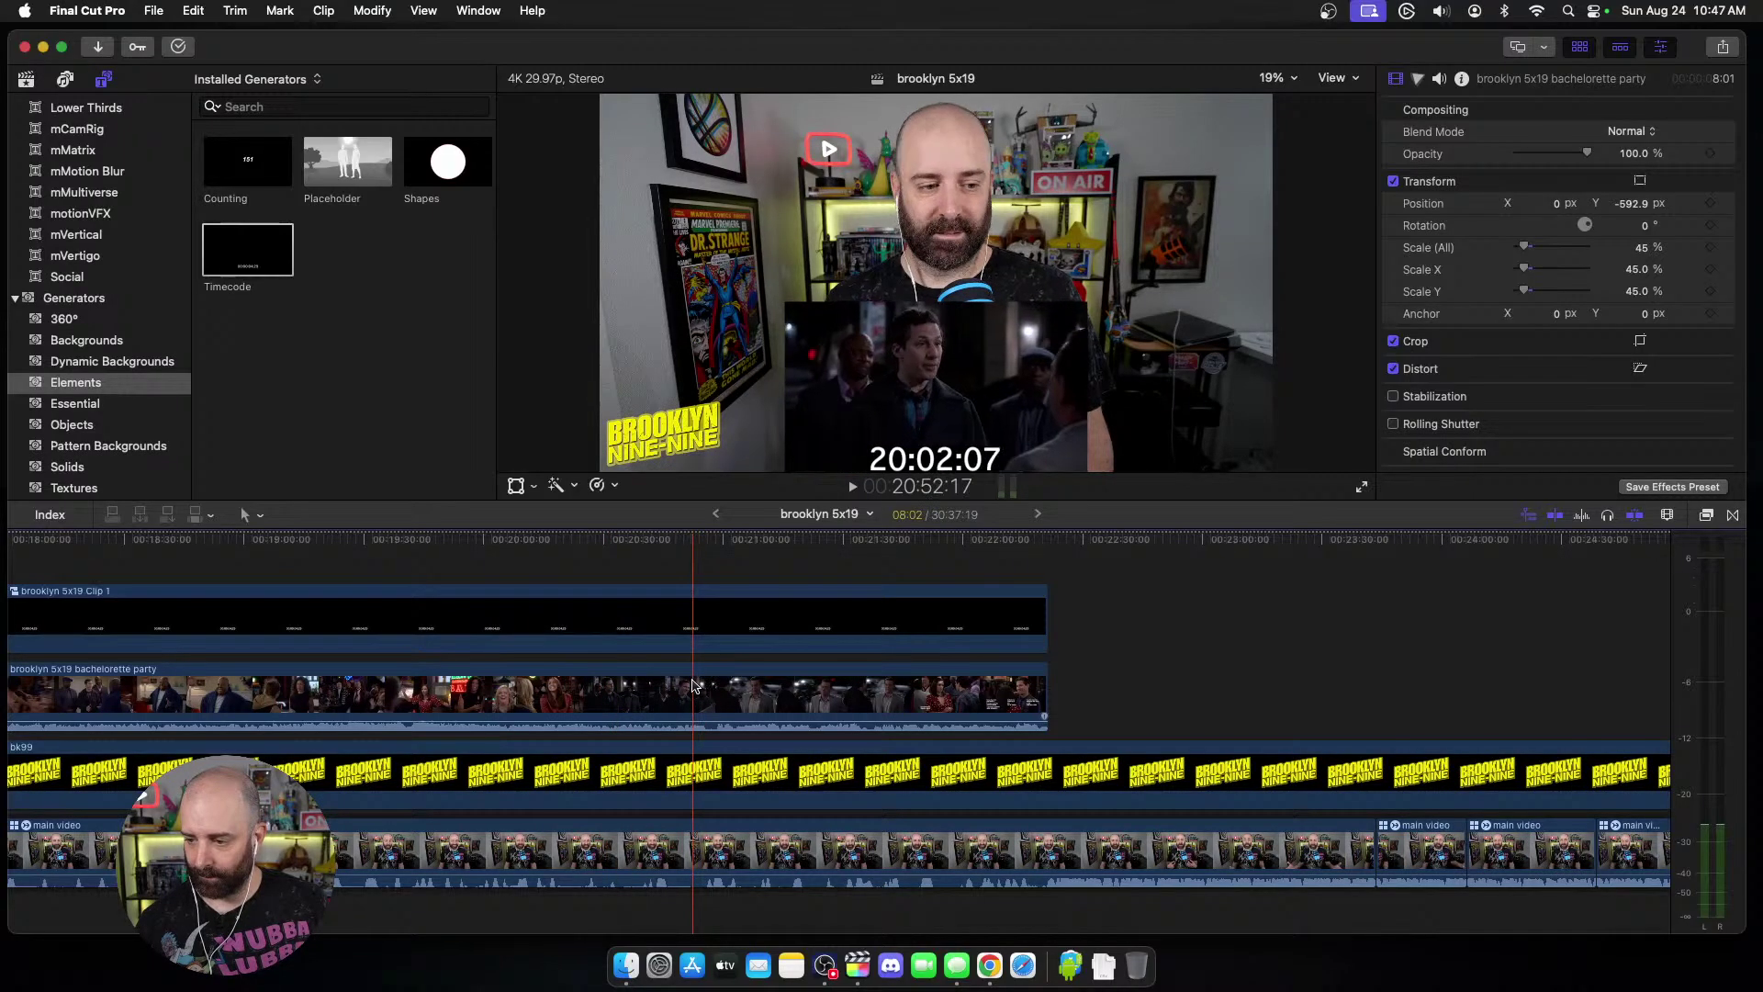
{"action": "left_click", "coordinate": [686, 684]}
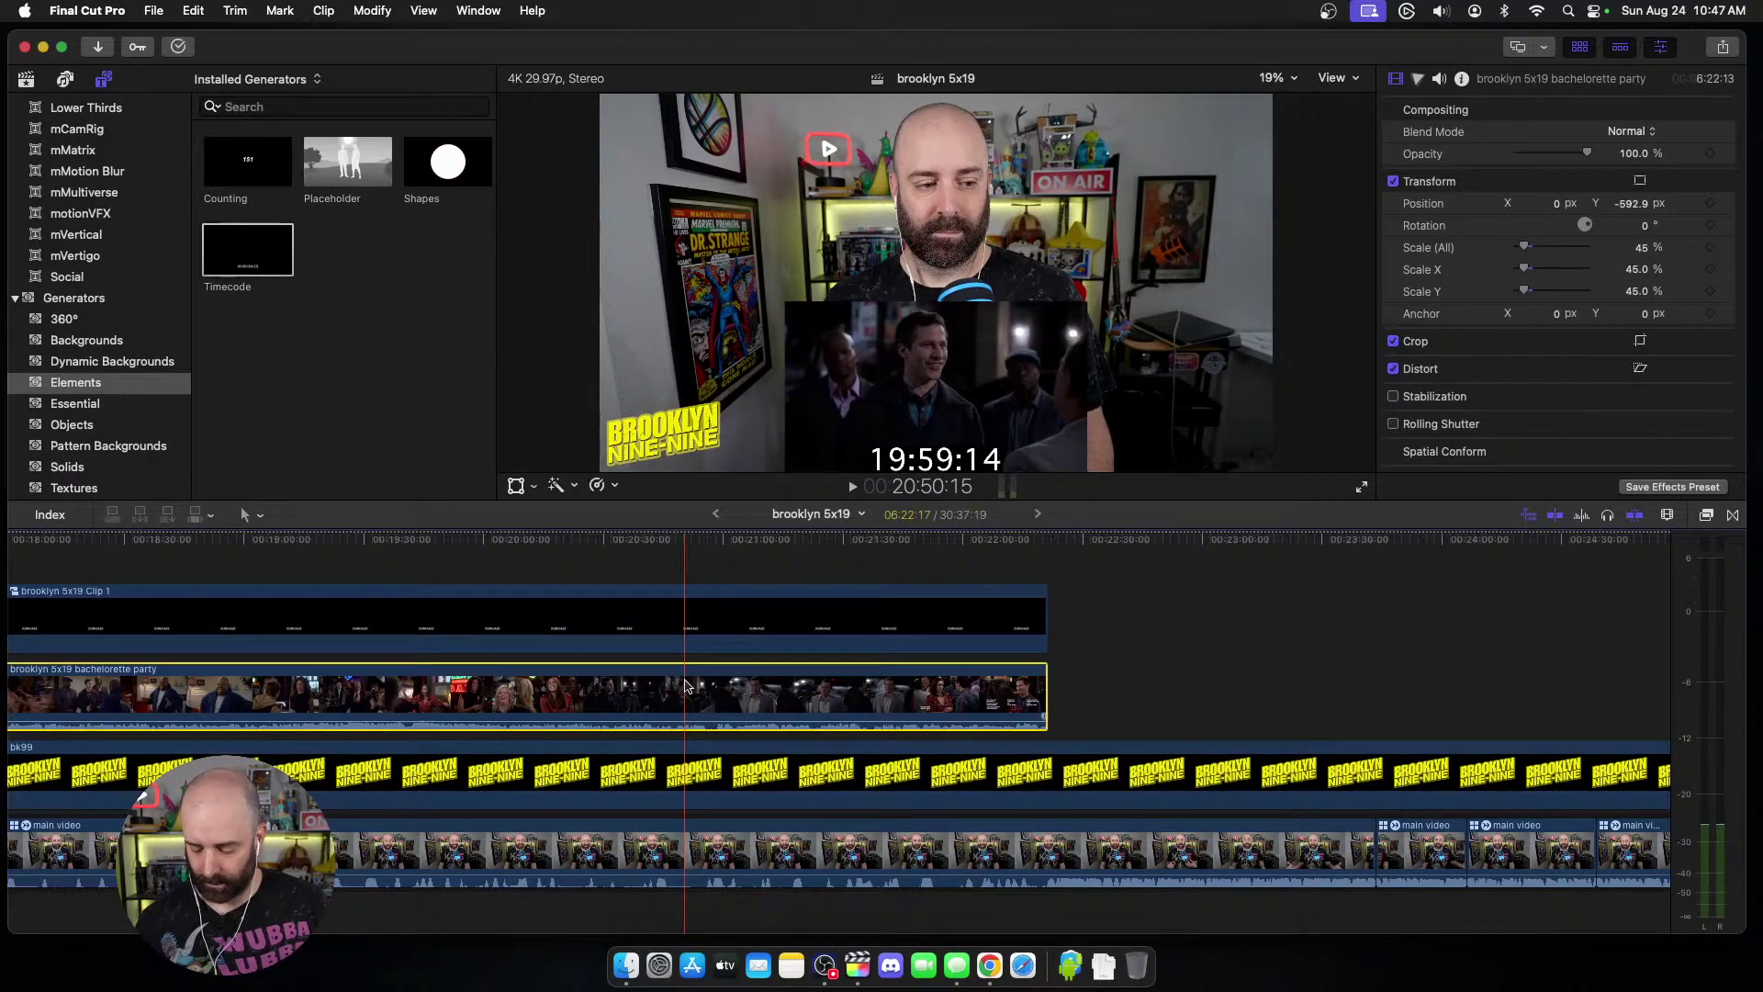
{"action": "key", "text": "Right"}
{"action": "key", "text": "Right"}
{"action": "key", "text": "Right"}
{"action": "key", "text": "Right"}
{"action": "key", "text": "Right"}
{"action": "key", "text": "Right"}
{"action": "key", "text": "Right"}
{"action": "key", "text": "Right"}
{"action": "key", "text": "Right"}
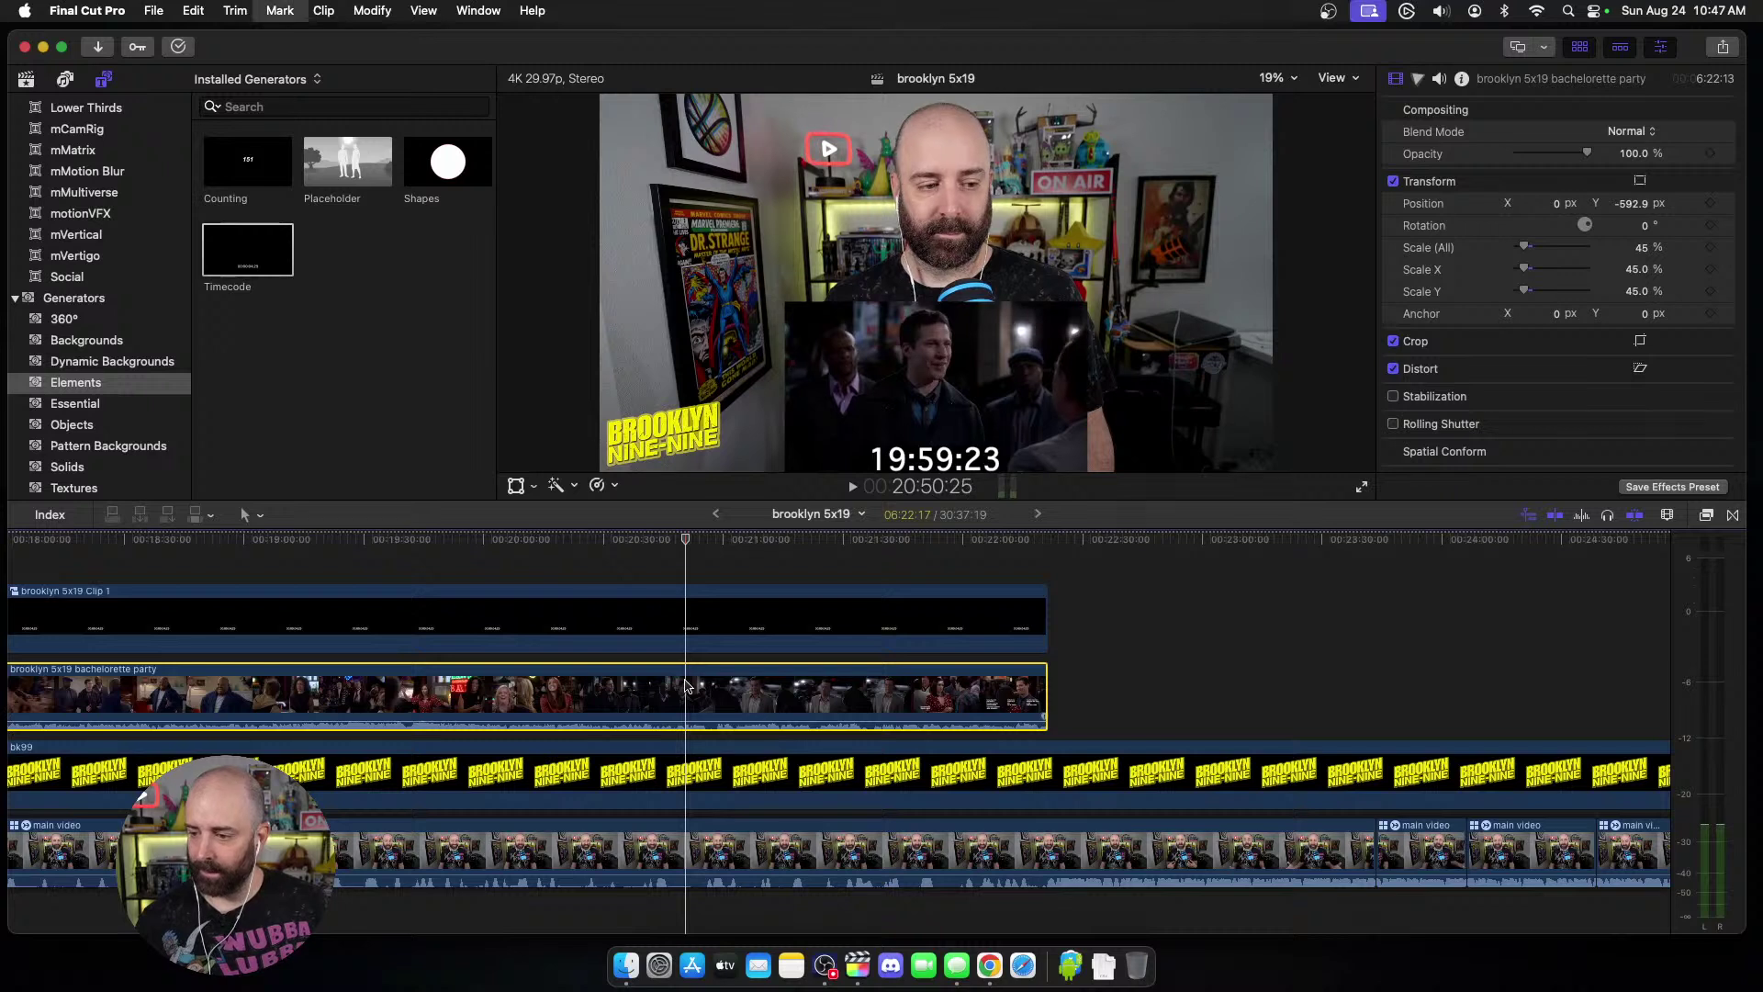
{"action": "key", "text": "Right"}
{"action": "key", "text": "Right"}
{"action": "key", "text": "Right"}
{"action": "key", "text": "Right"}
{"action": "key", "text": "Right"}
{"action": "key", "text": "Right"}
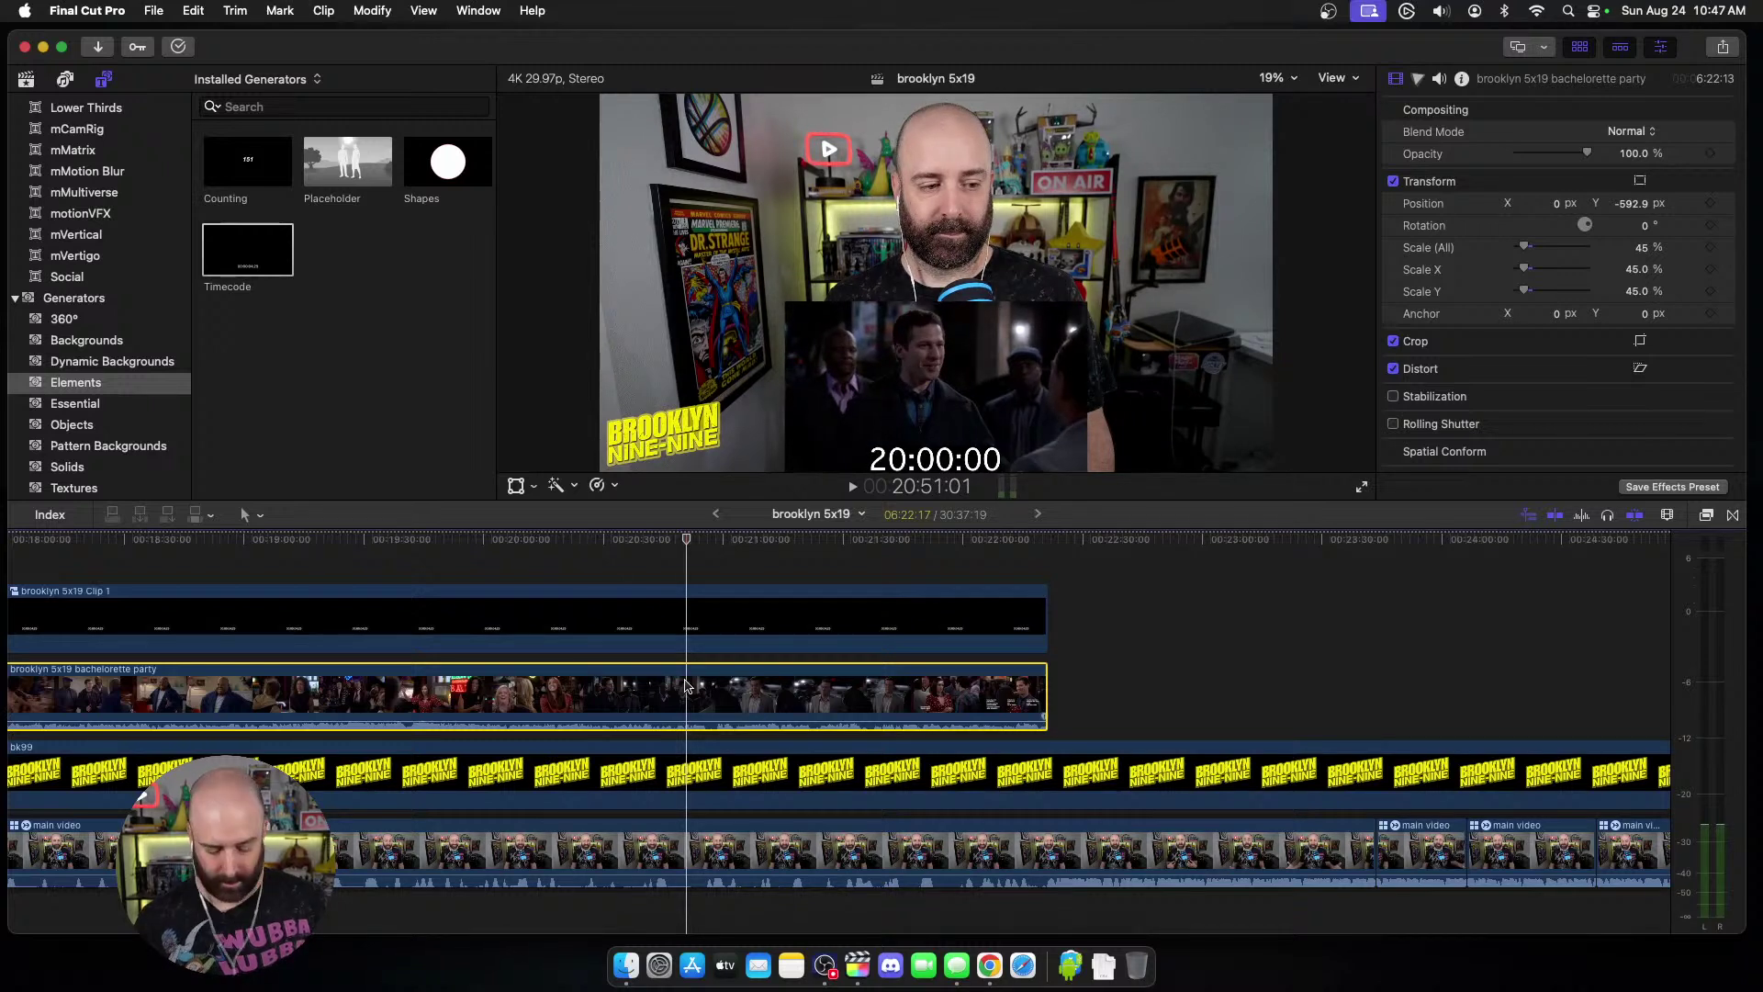
{"action": "key", "text": "super+b"}
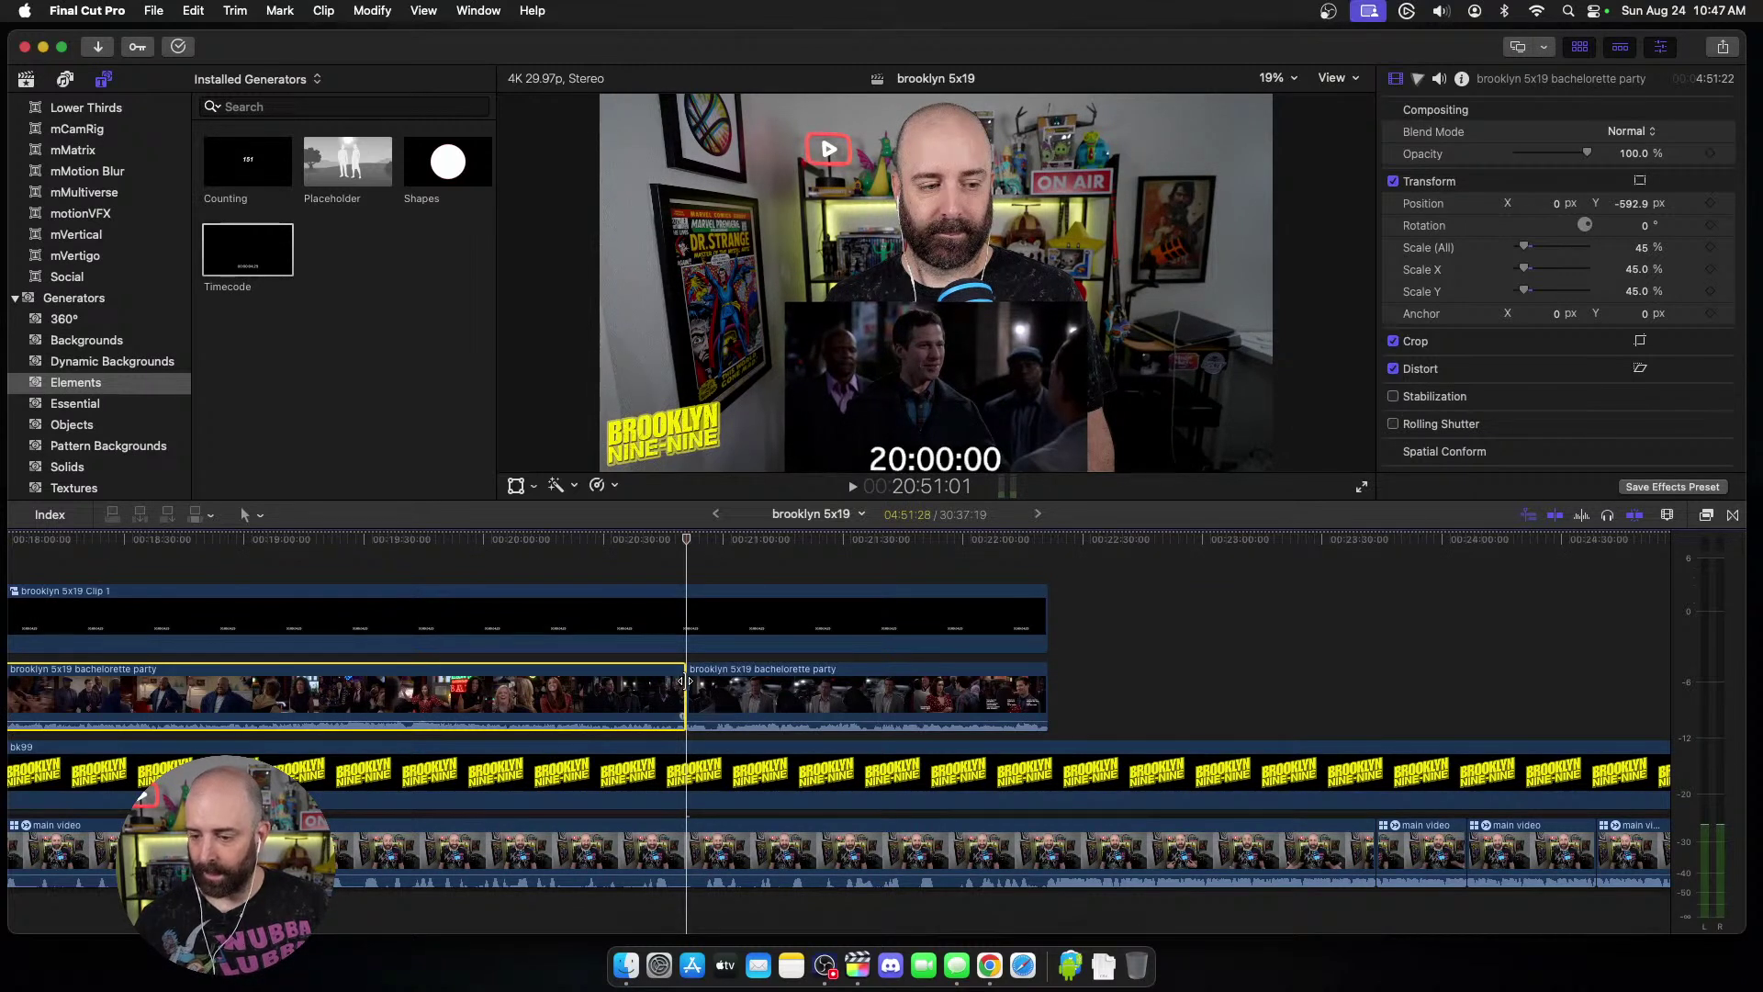
Step: Play about 8 seconds on from the 20-minute cut and split the episode footage at 20:08:01
{"action": "key", "text": "space"}
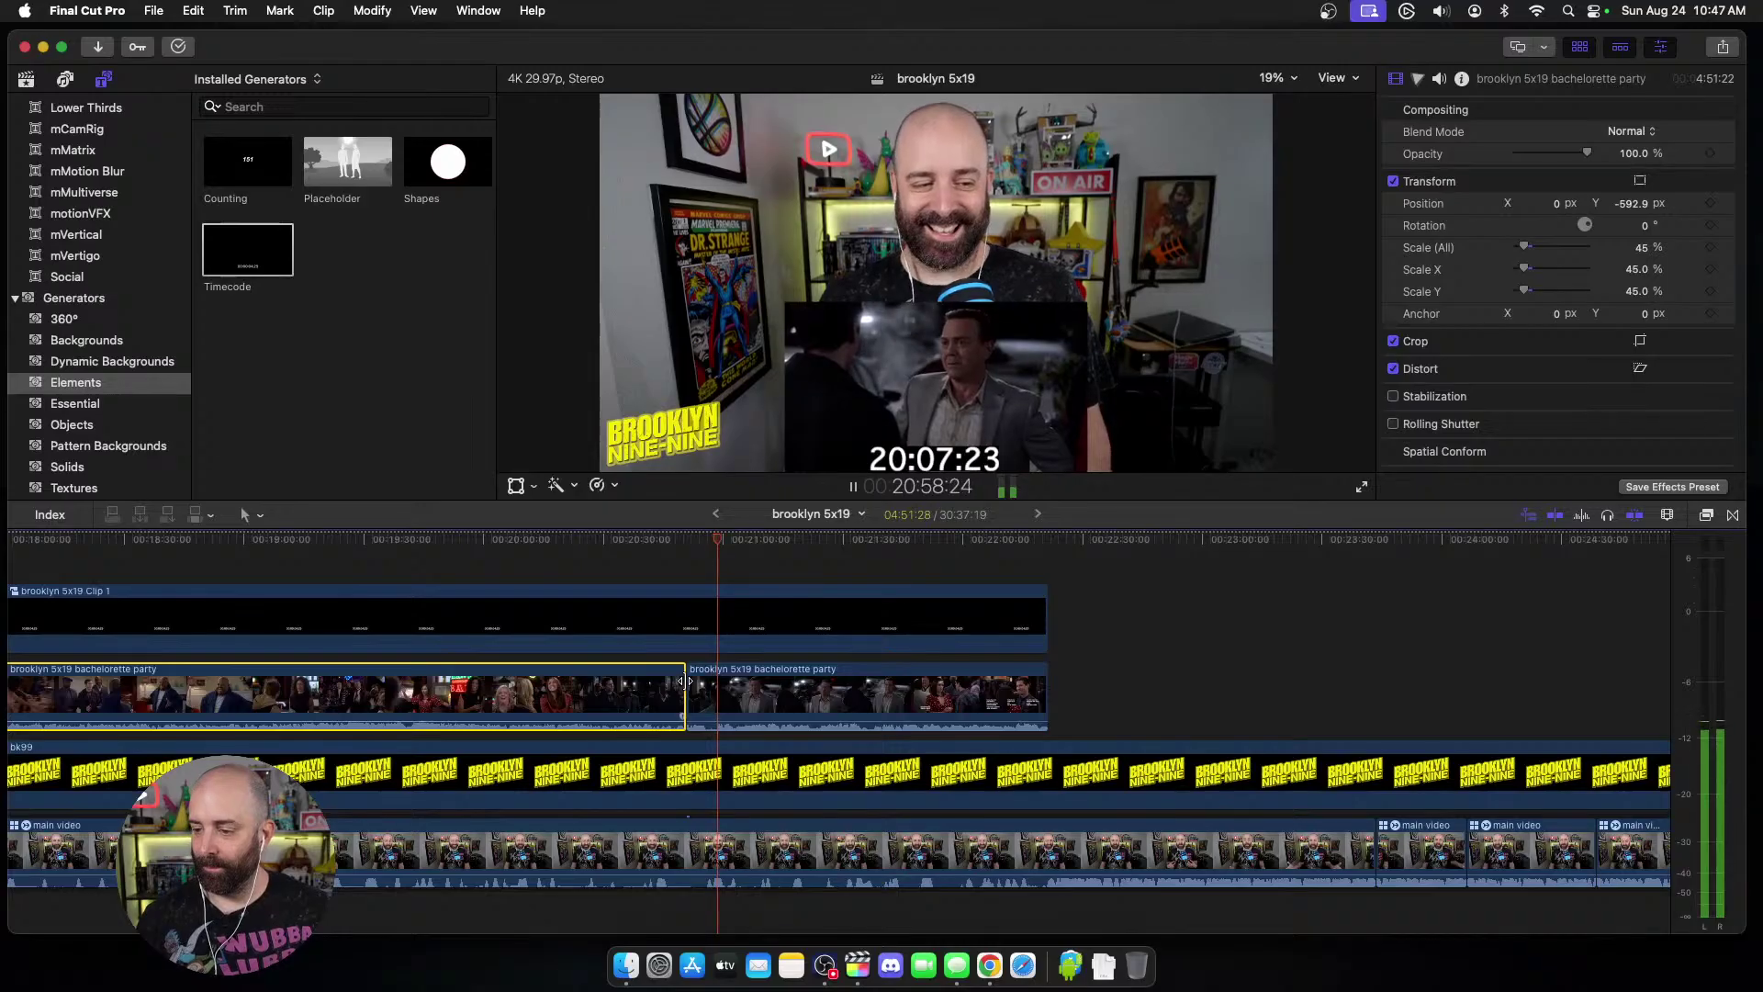
{"action": "key", "text": "space"}
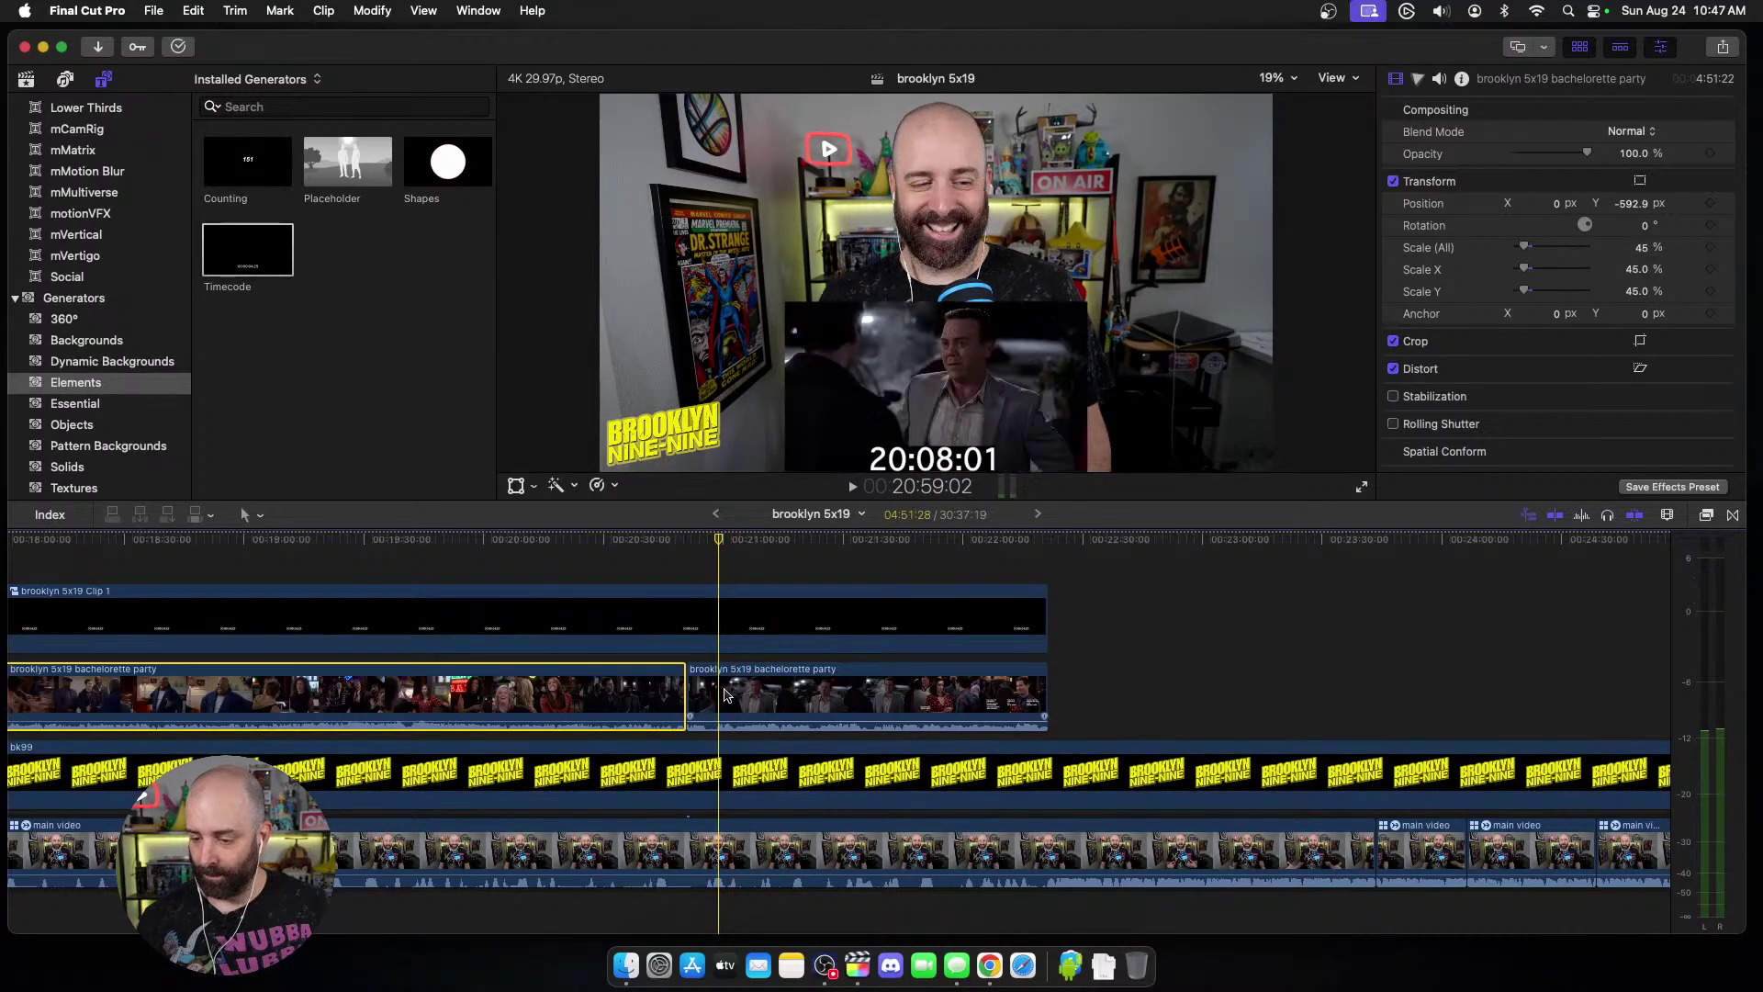
{"action": "left_click", "coordinate": [730, 695]}
{"action": "key", "text": "super+b"}
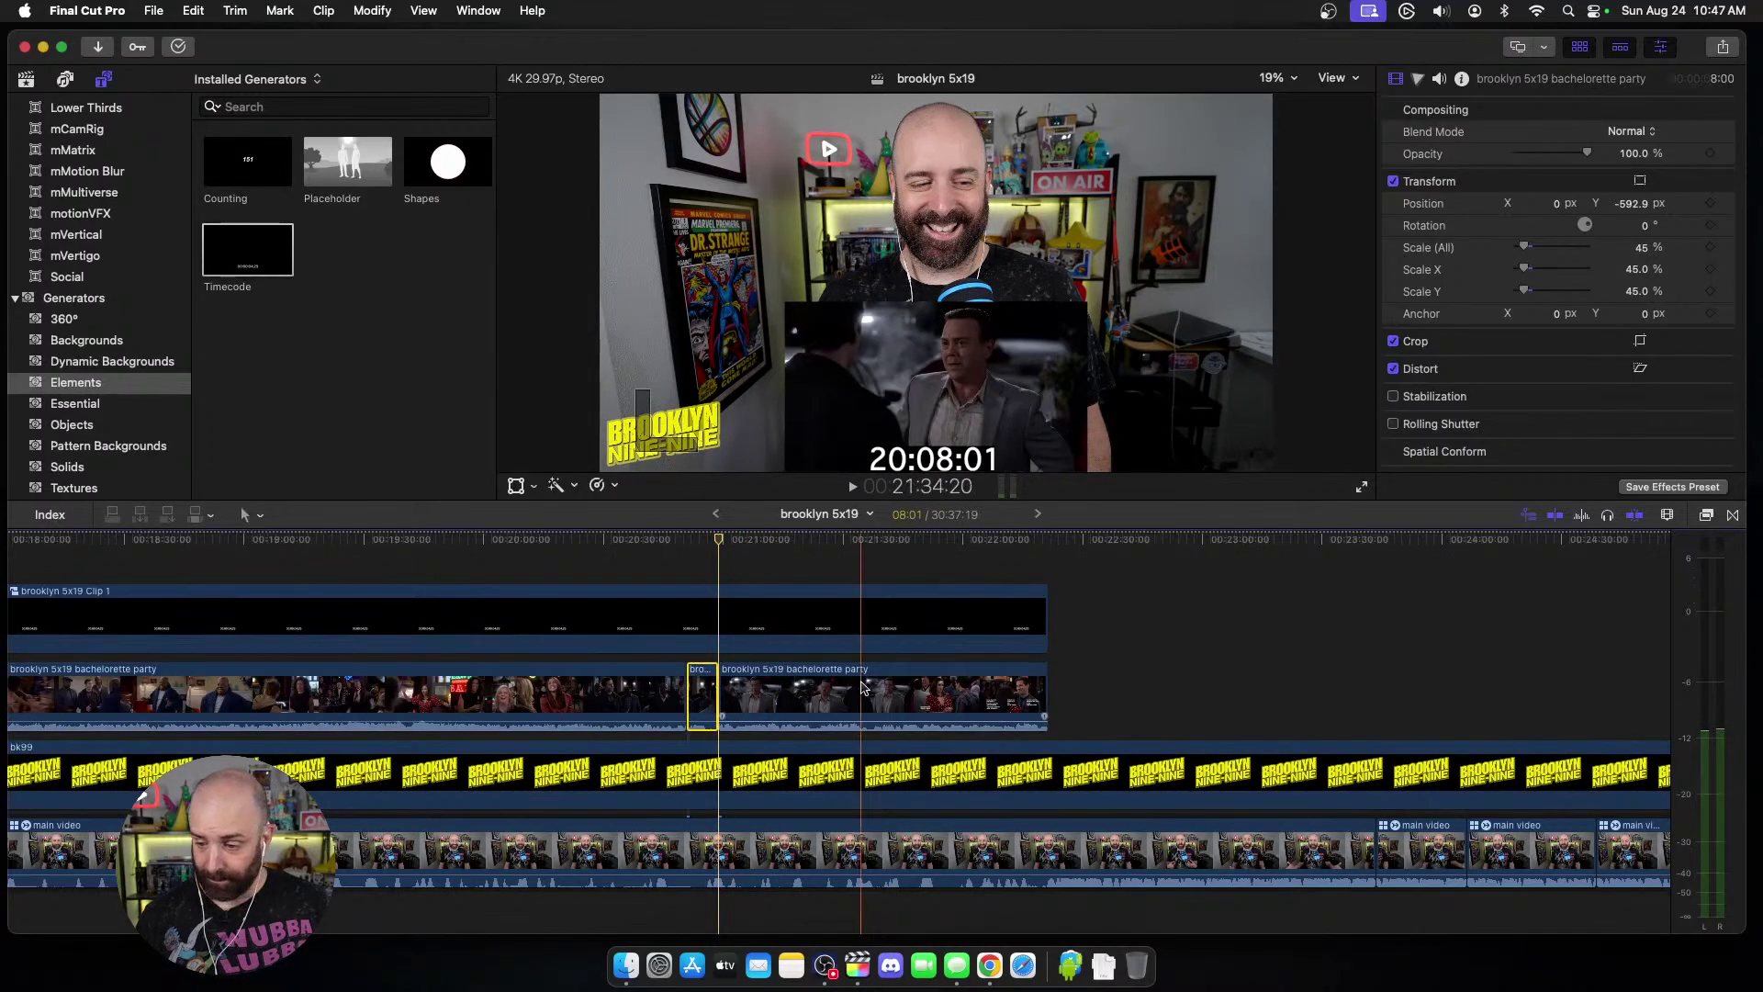
Step: Split the final stretch of episode footage near its end, where the timer reads 21:21:29
{"action": "left_click", "coordinate": [1013, 677]}
{"action": "left_click", "coordinate": [1013, 677]}
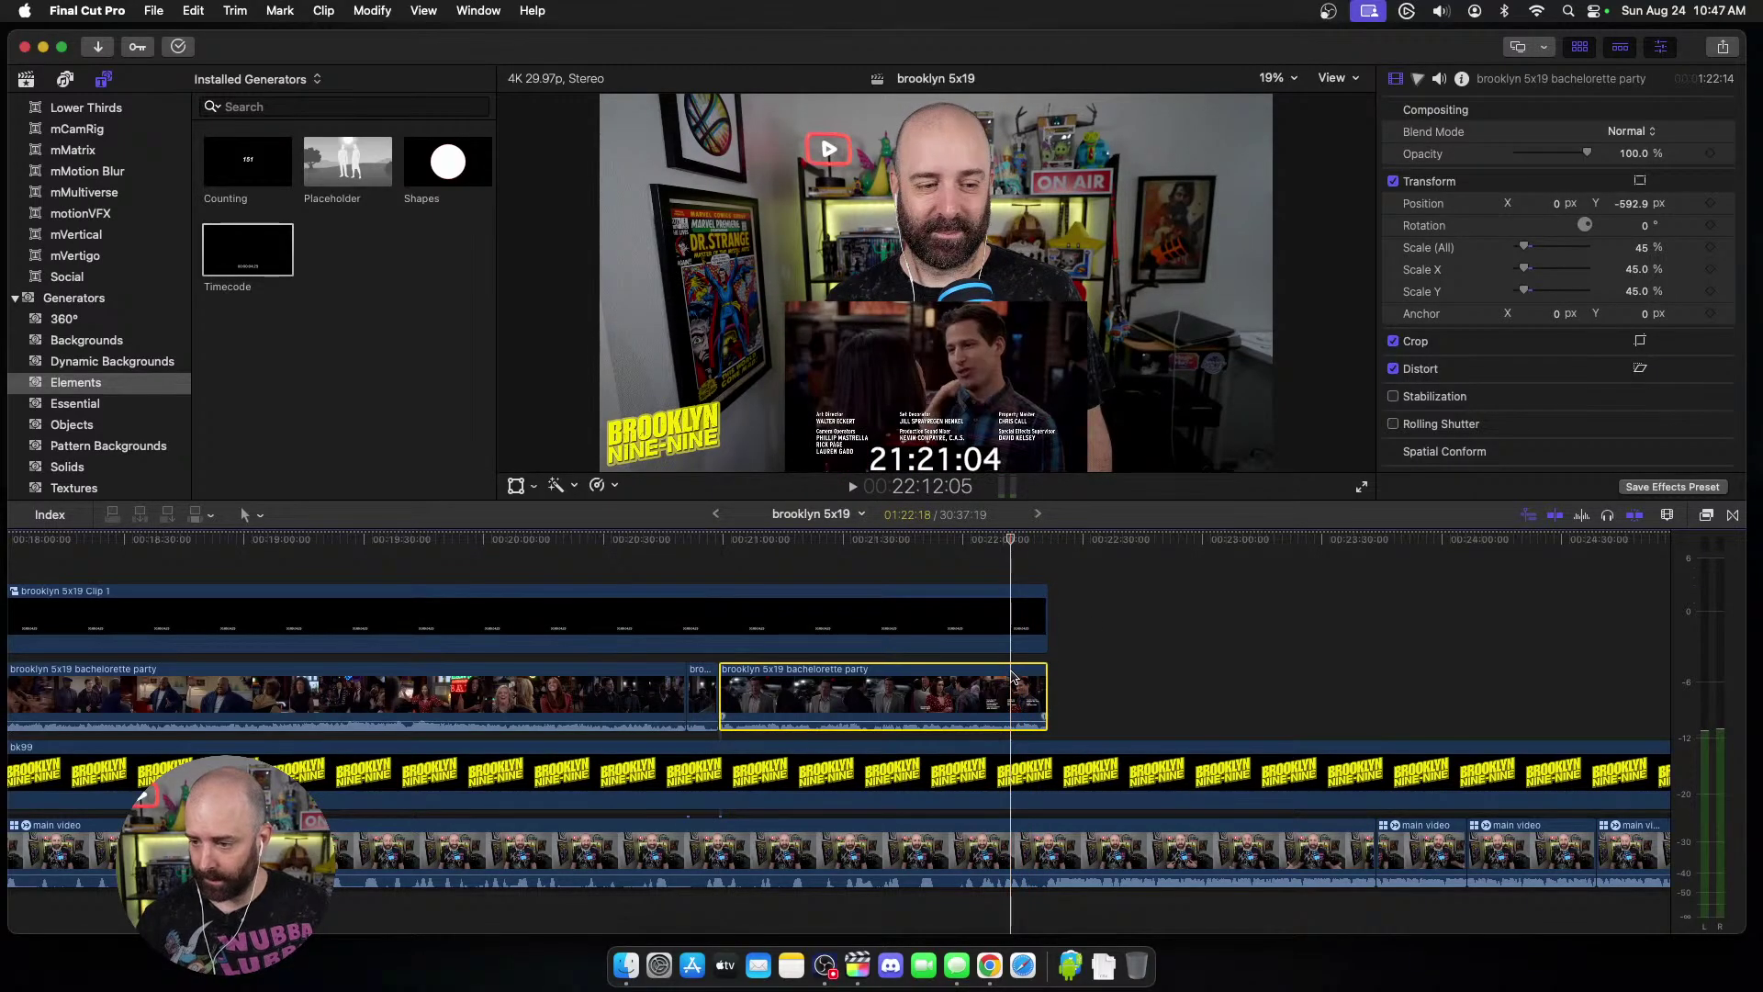
{"action": "scroll", "coordinate": [1013, 677], "scroll_direction": "right", "scroll_amount": 2}
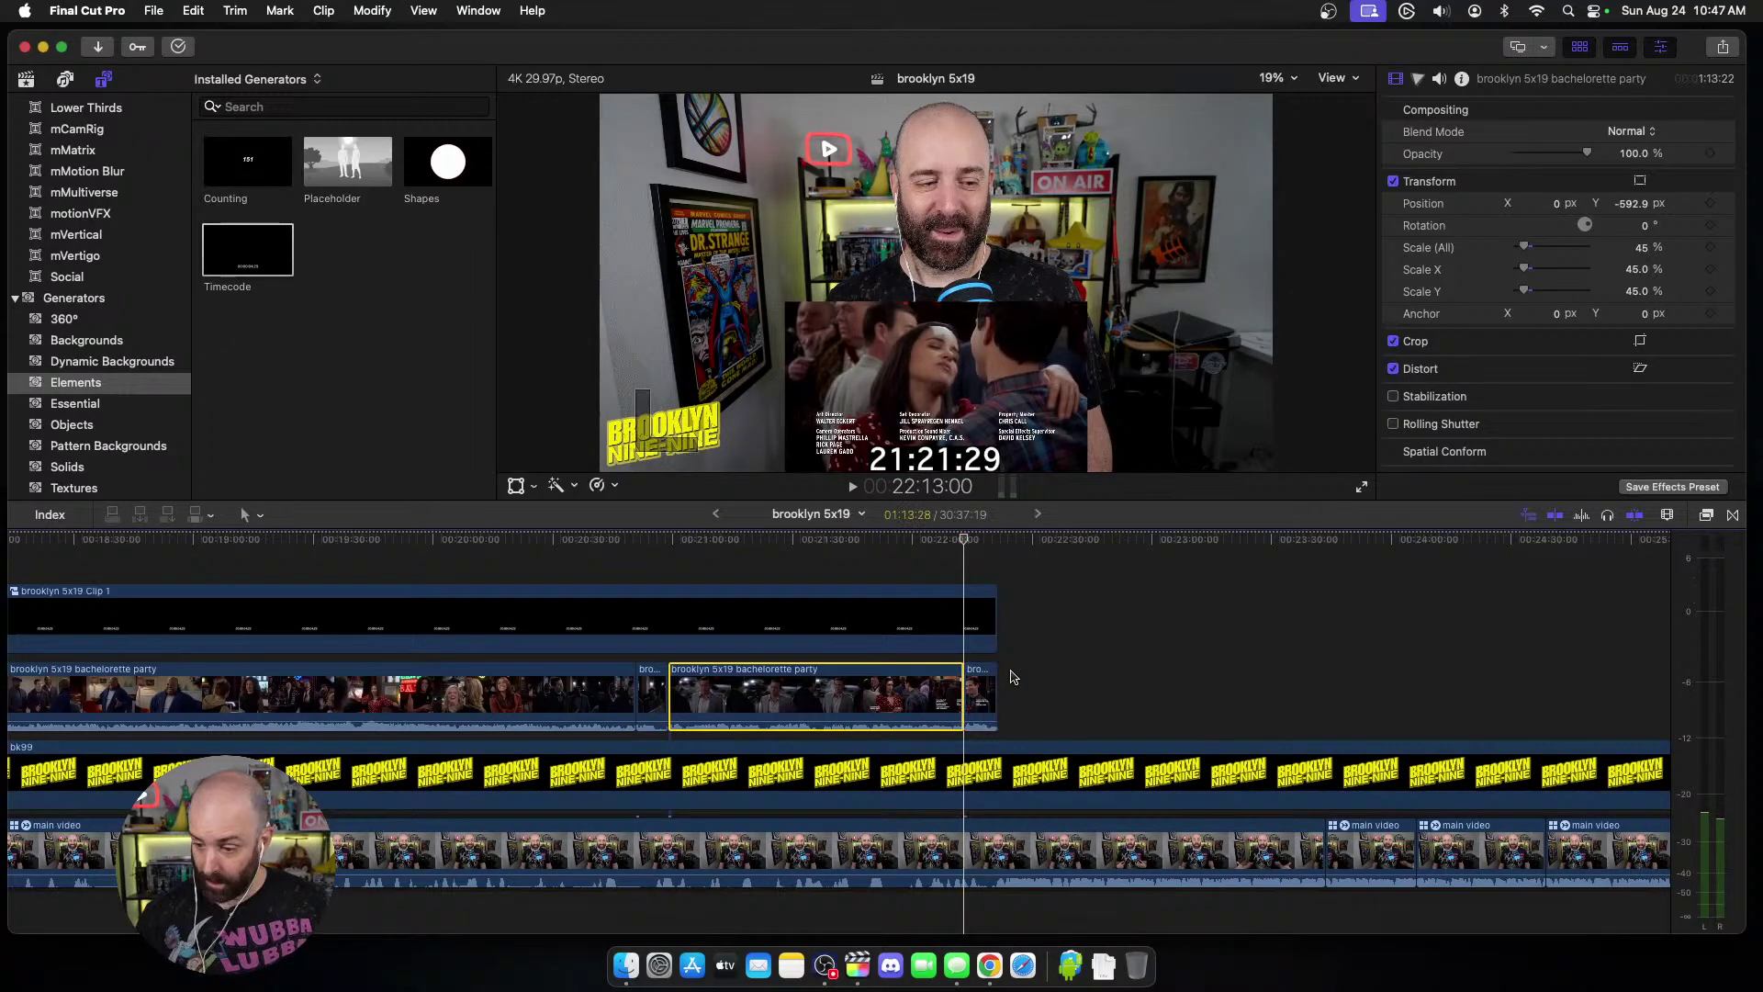
Step: Try a Gaussian blur on the first long episode segment, and undo it
{"action": "scroll", "coordinate": [1013, 677], "scroll_direction": "left", "scroll_amount": 15}
{"action": "left_click", "coordinate": [487, 551]}
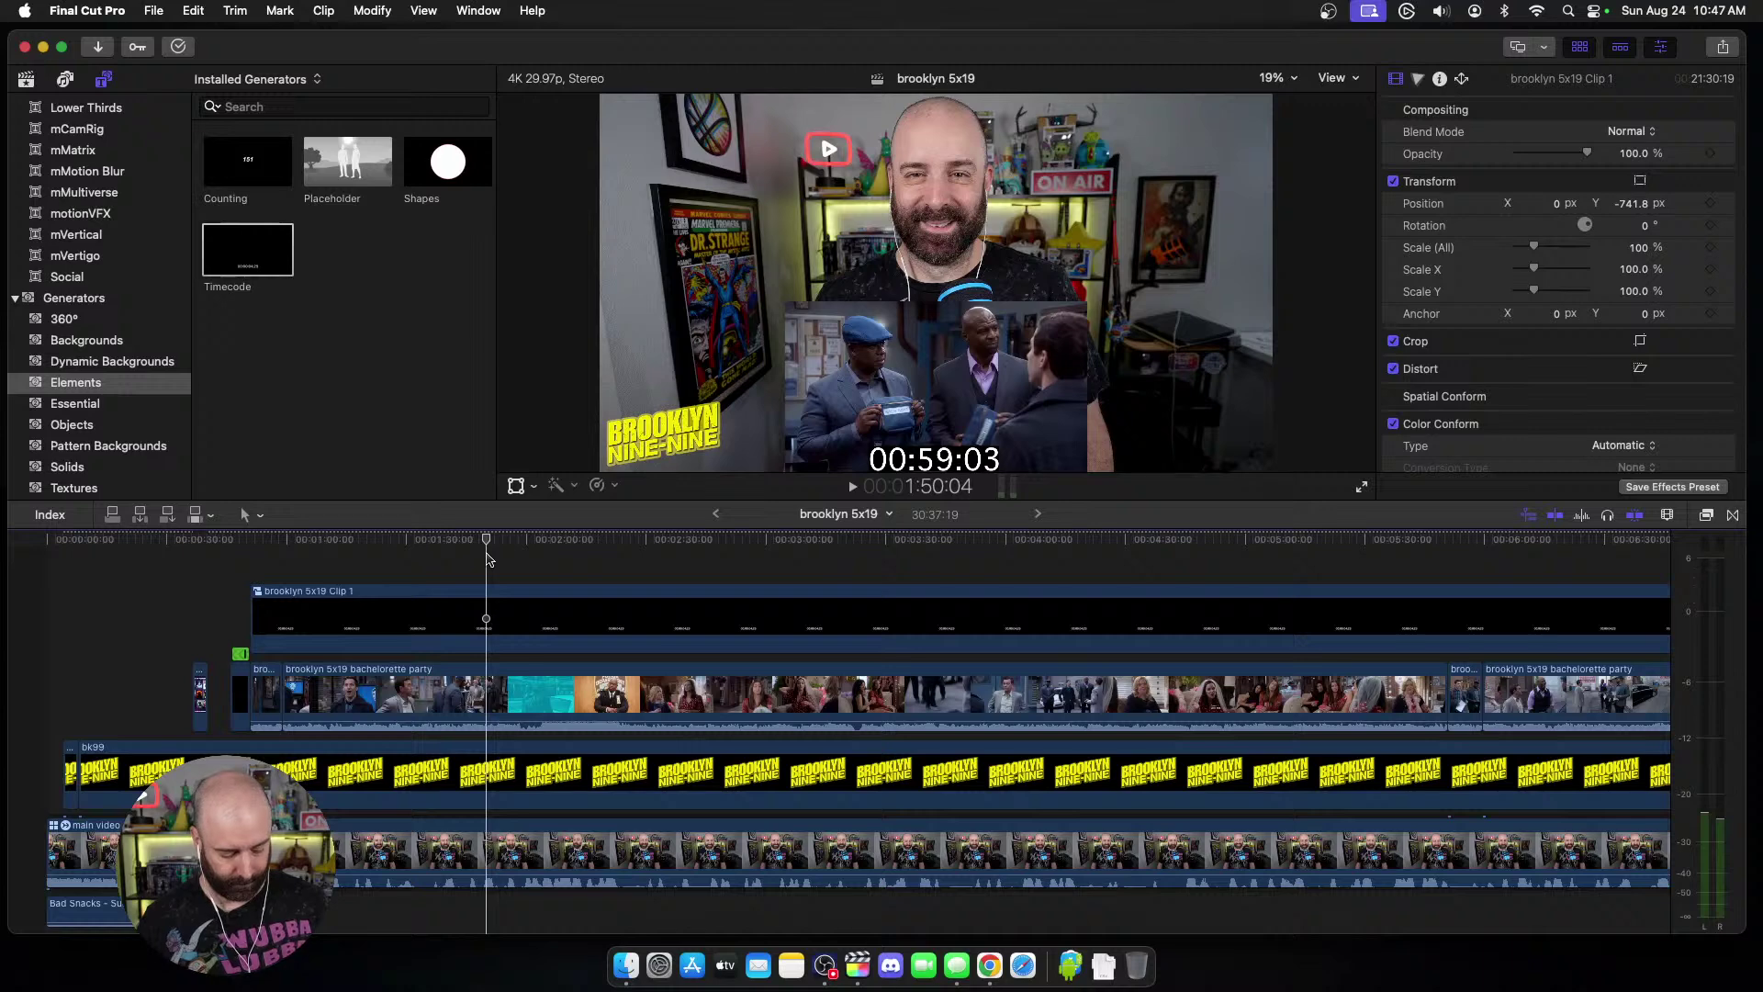
{"action": "key", "text": "shift+z"}
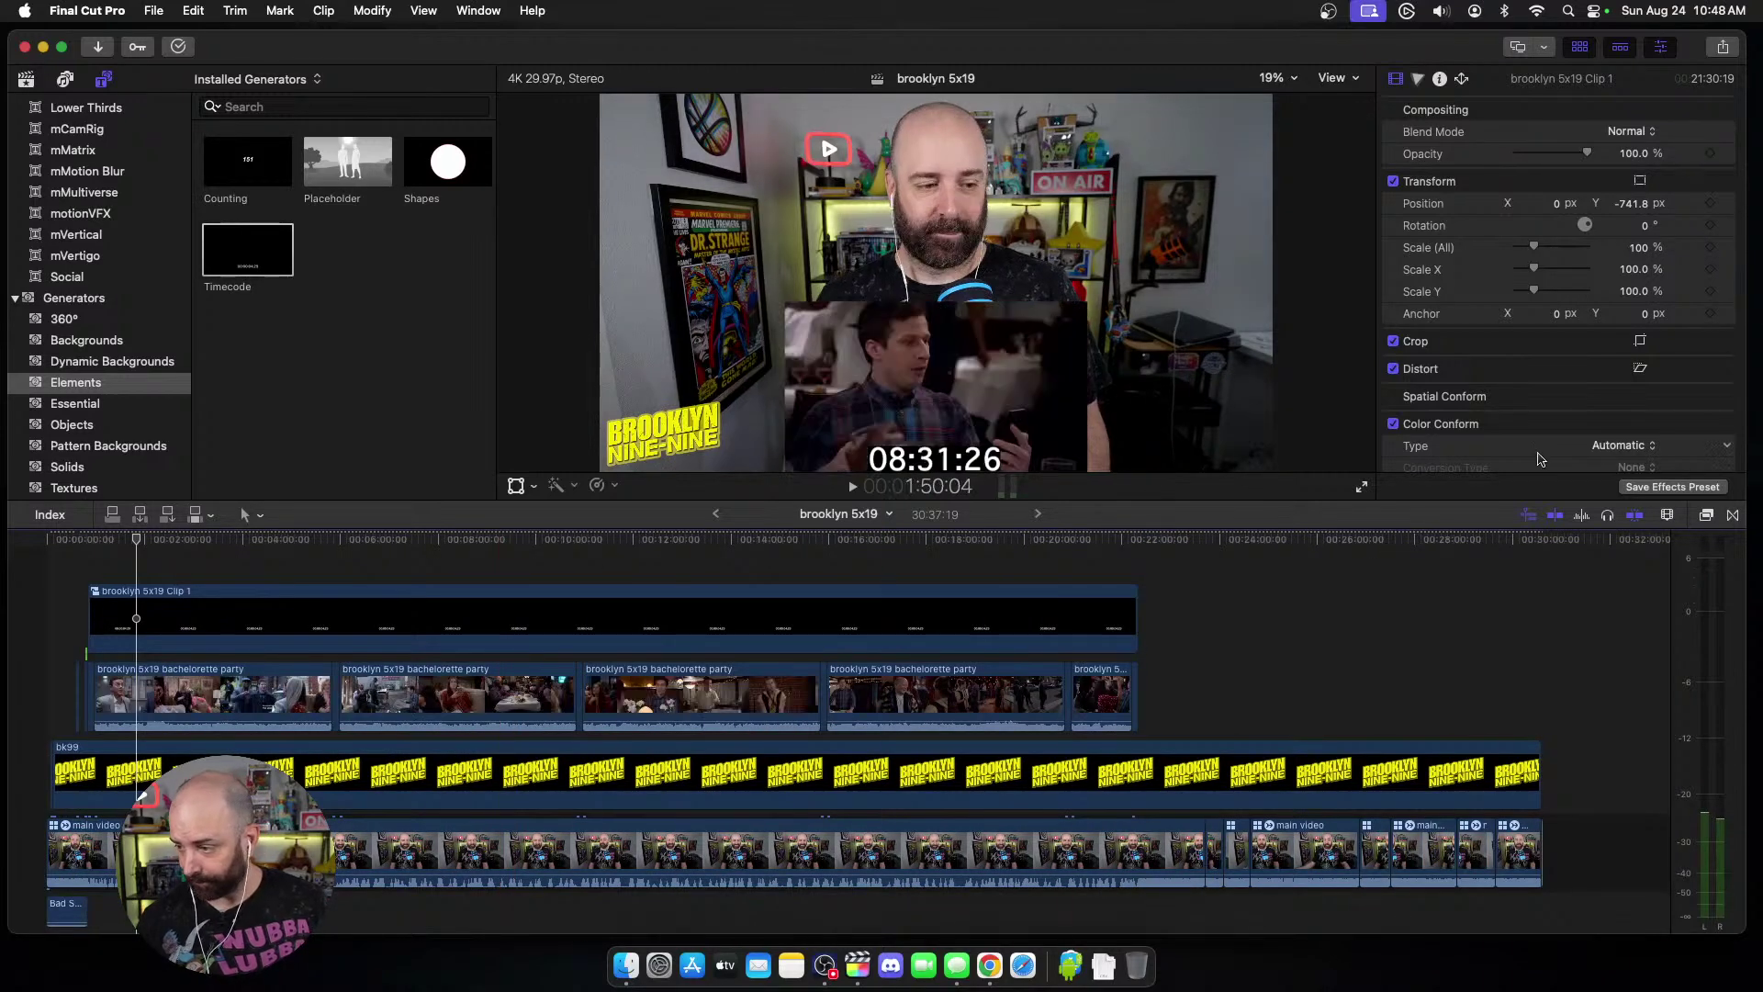
{"action": "left_click", "coordinate": [1706, 516]}
{"action": "left_click", "coordinate": [1350, 703]}
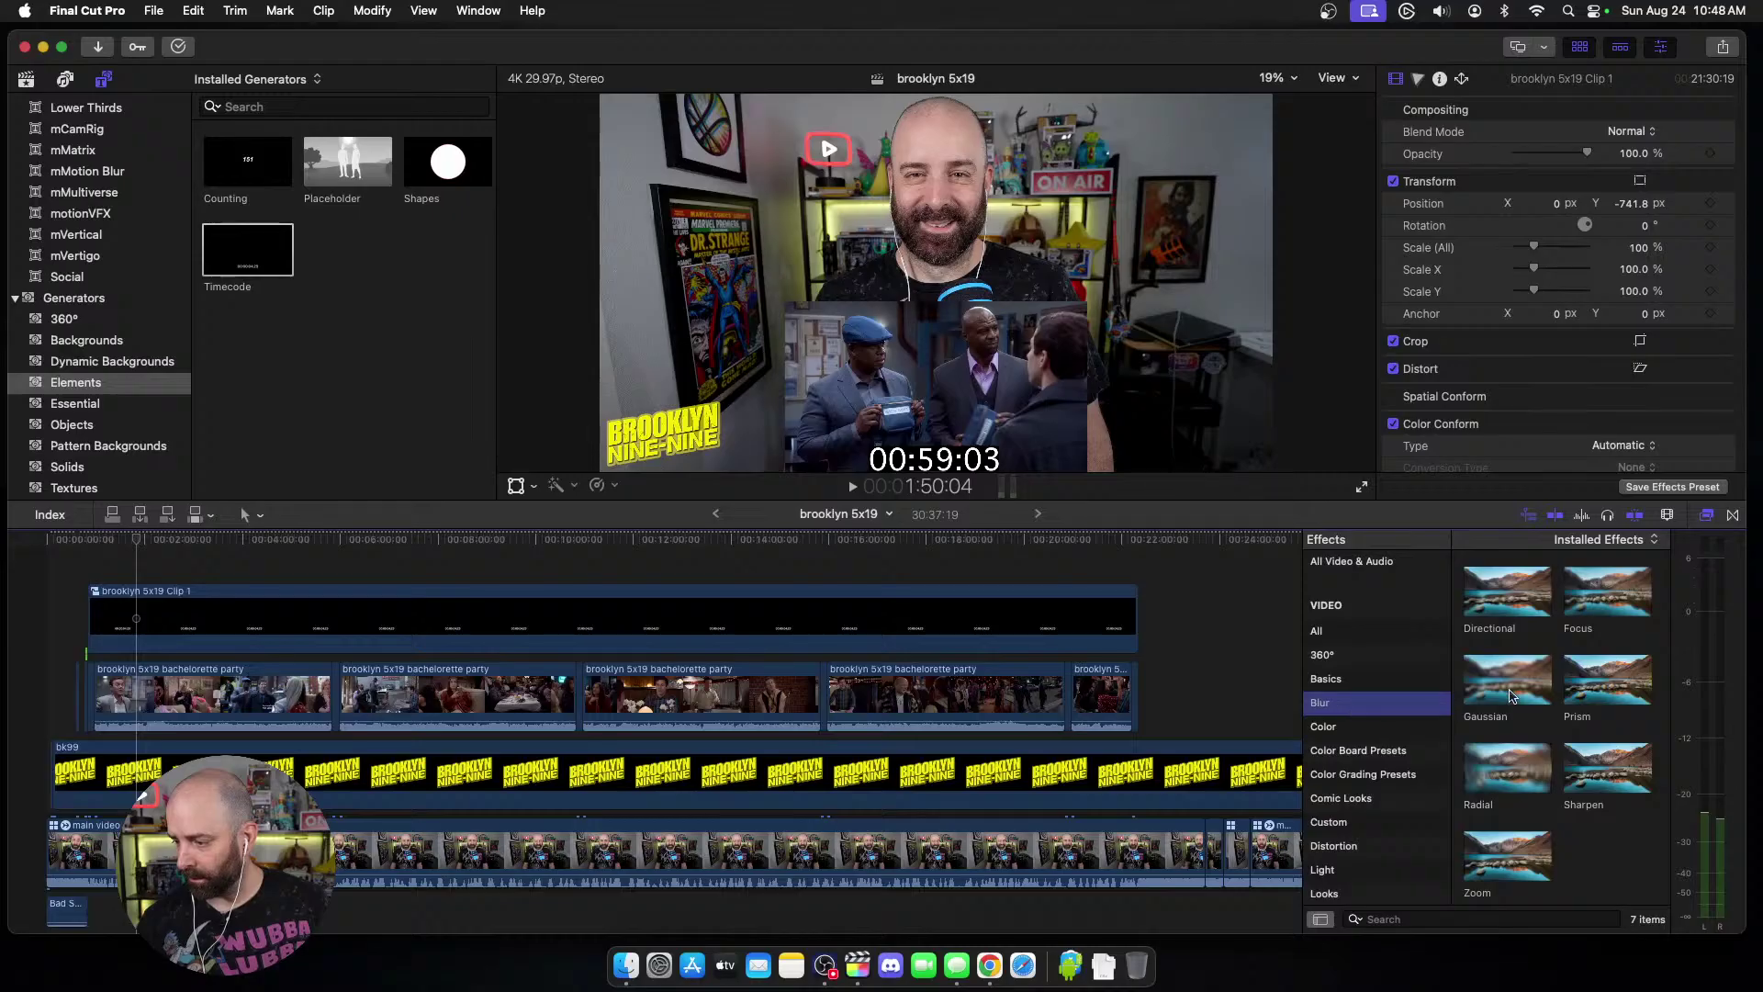
{"action": "left_click_drag", "start_coordinate": [1510, 696], "coordinate": [238, 698]}
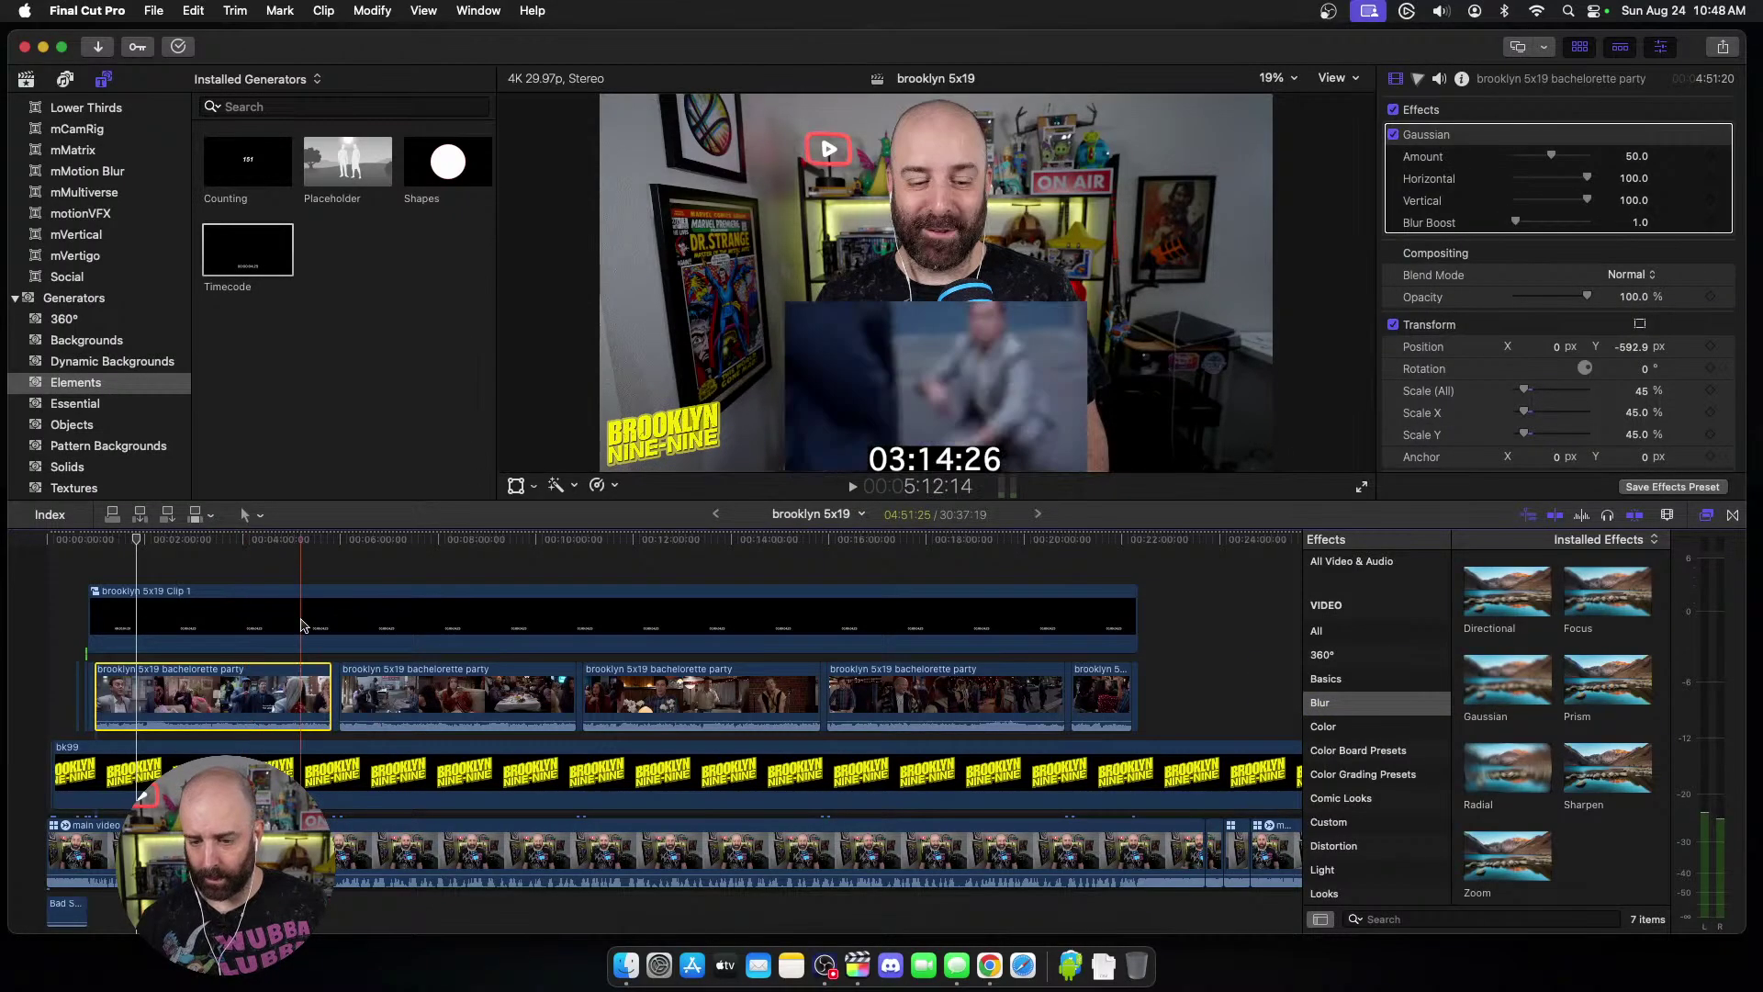
{"action": "key", "text": "super+z"}
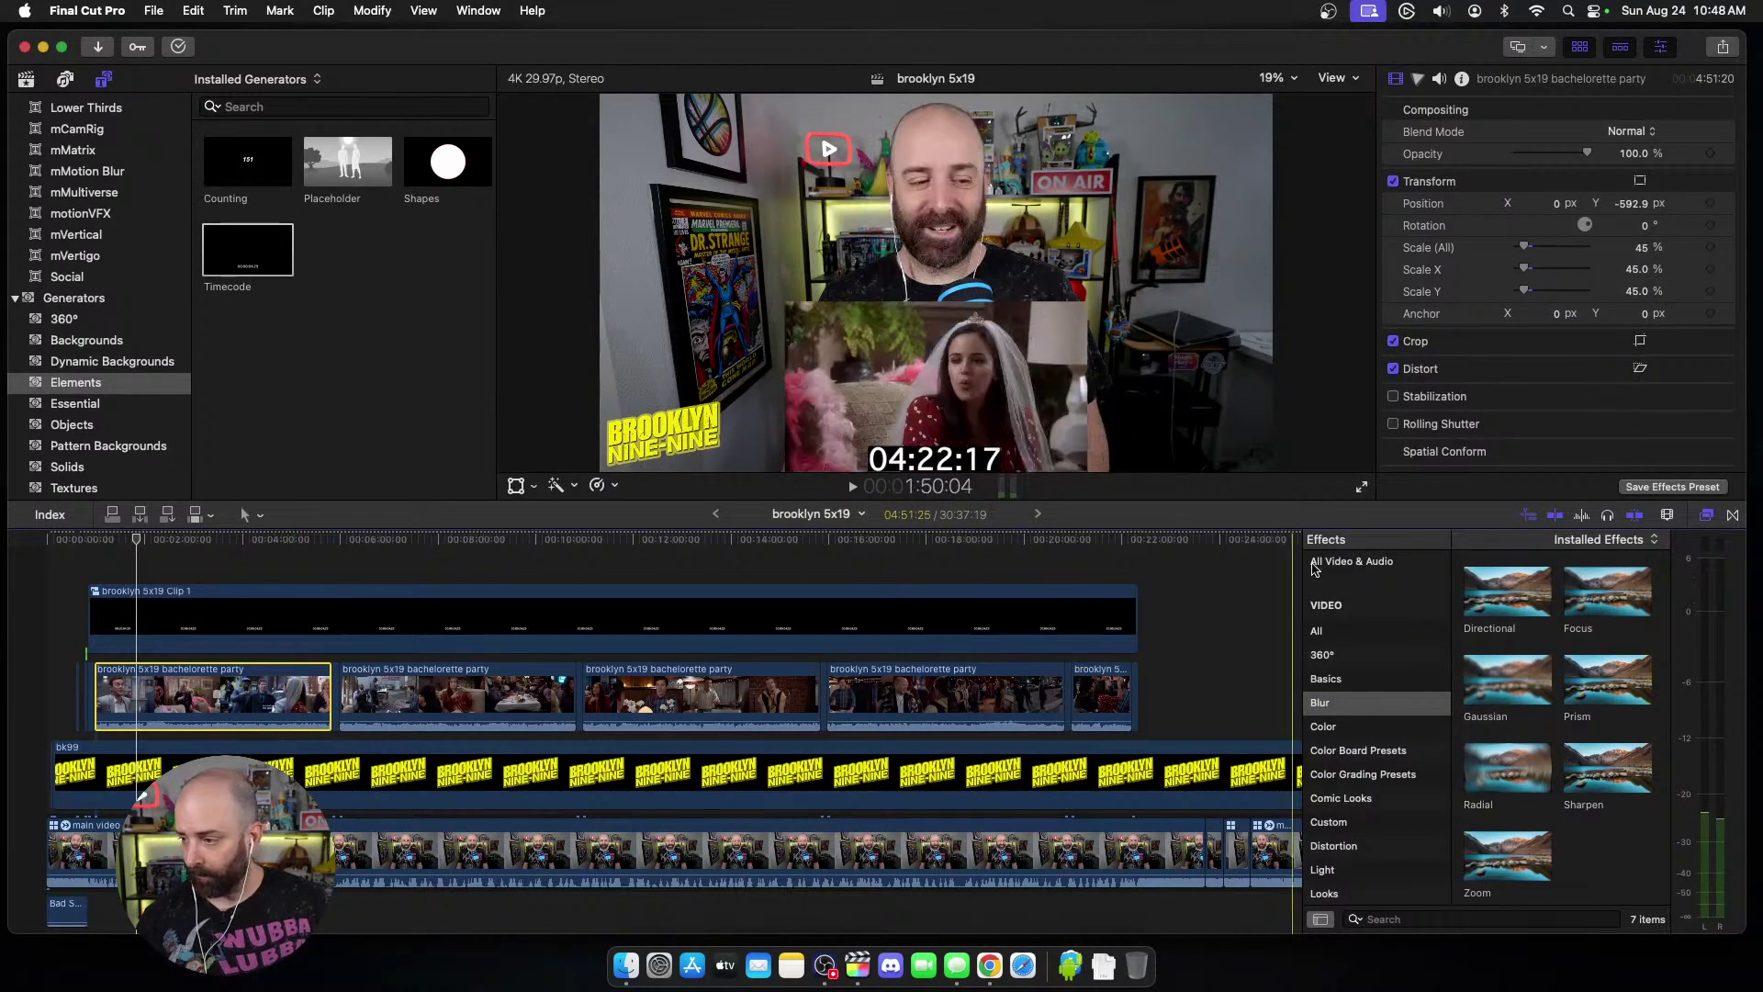
{"action": "key", "text": "super+5"}
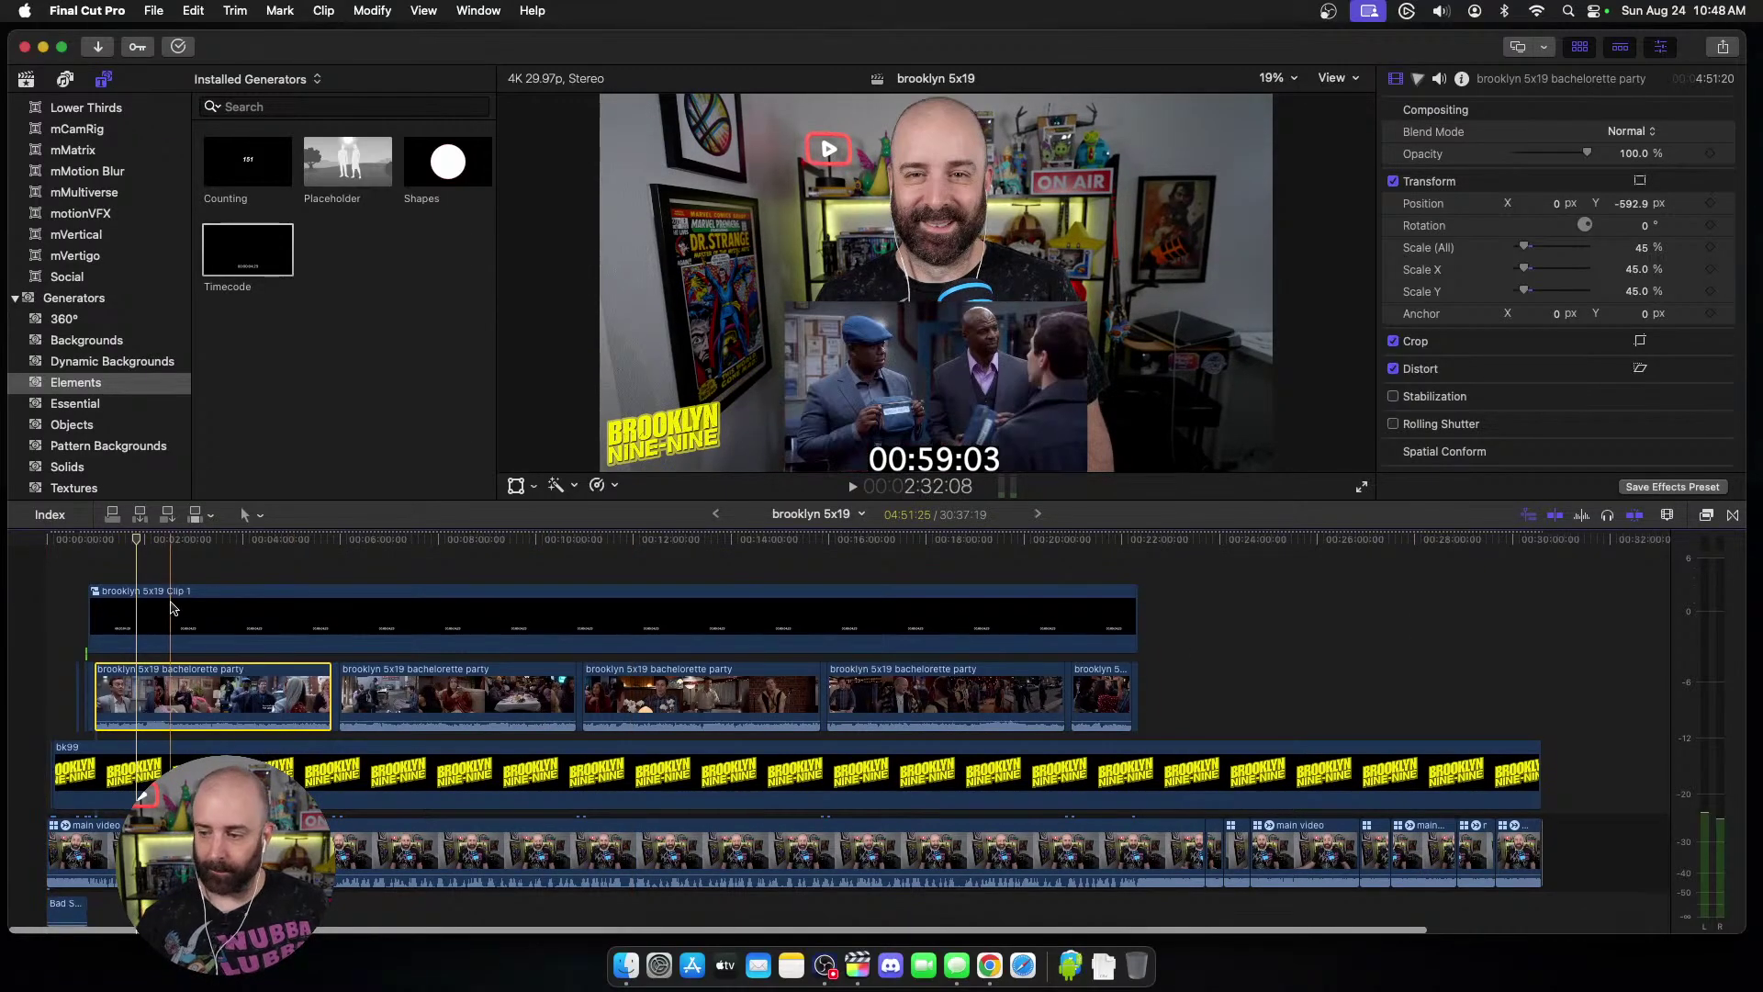
Step: Start an export with the Apple Devices 4K preset and title it "brooklyn 5x19 BLIPS"
{"action": "key", "text": "super+e"}
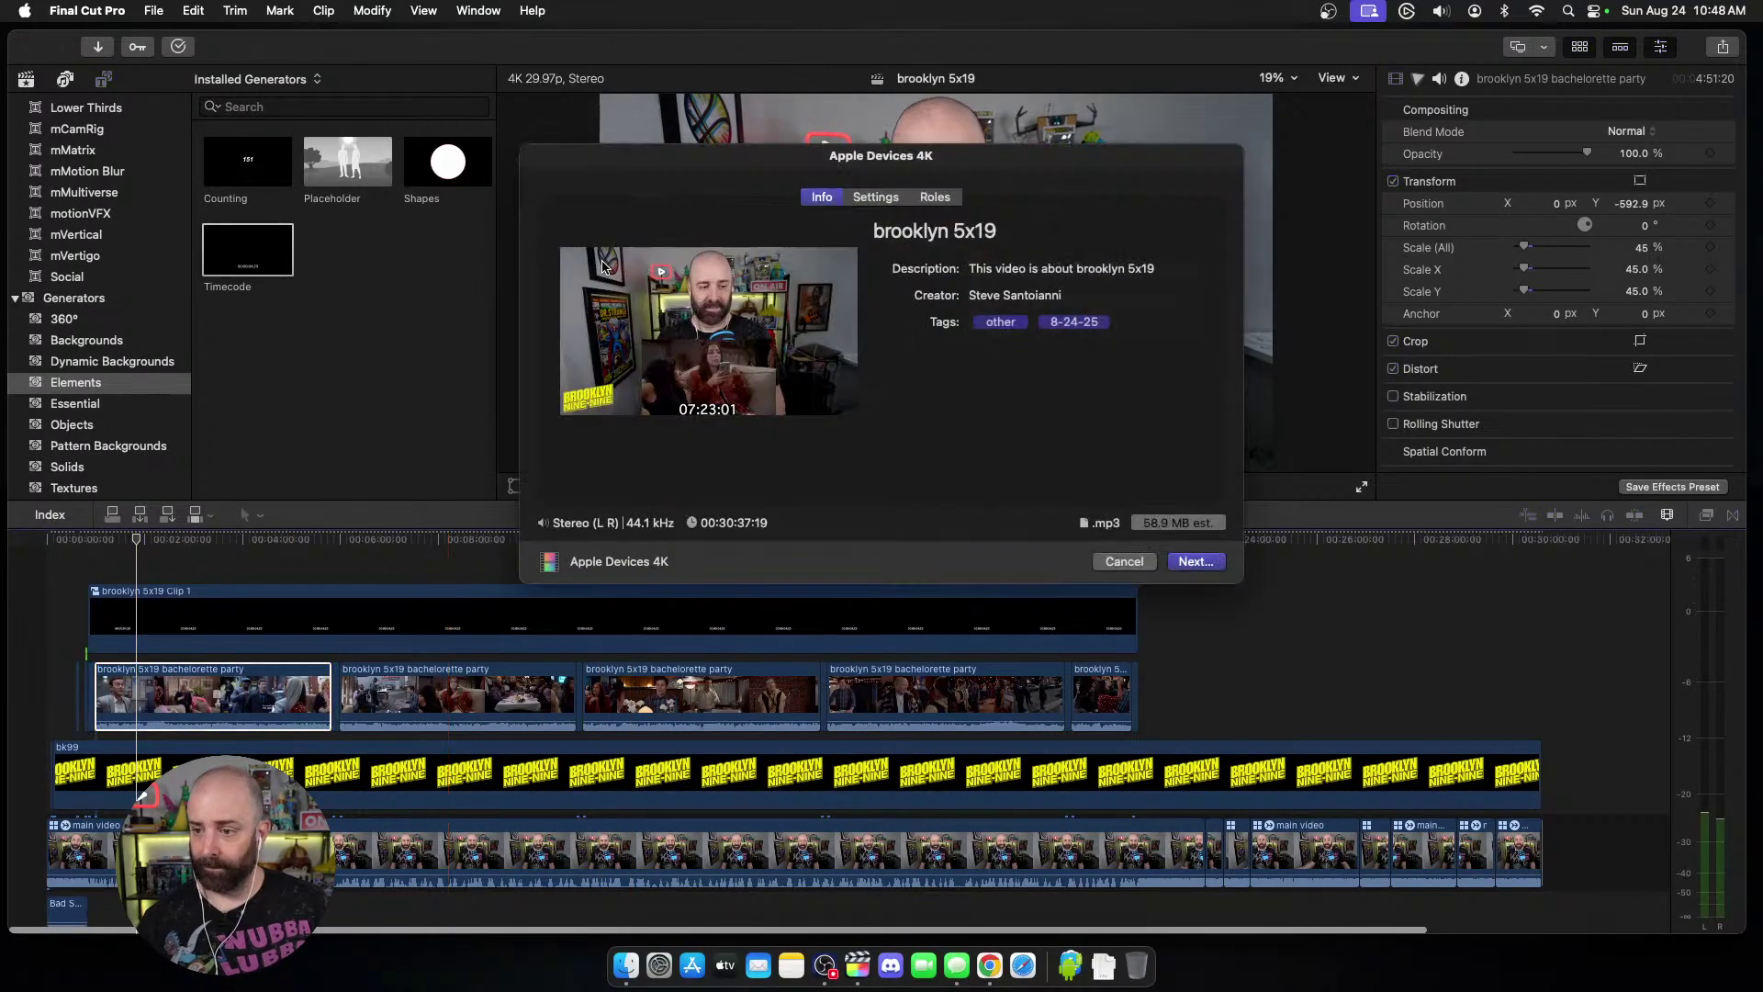
{"action": "left_click", "coordinate": [876, 197]}
{"action": "left_click", "coordinate": [823, 198]}
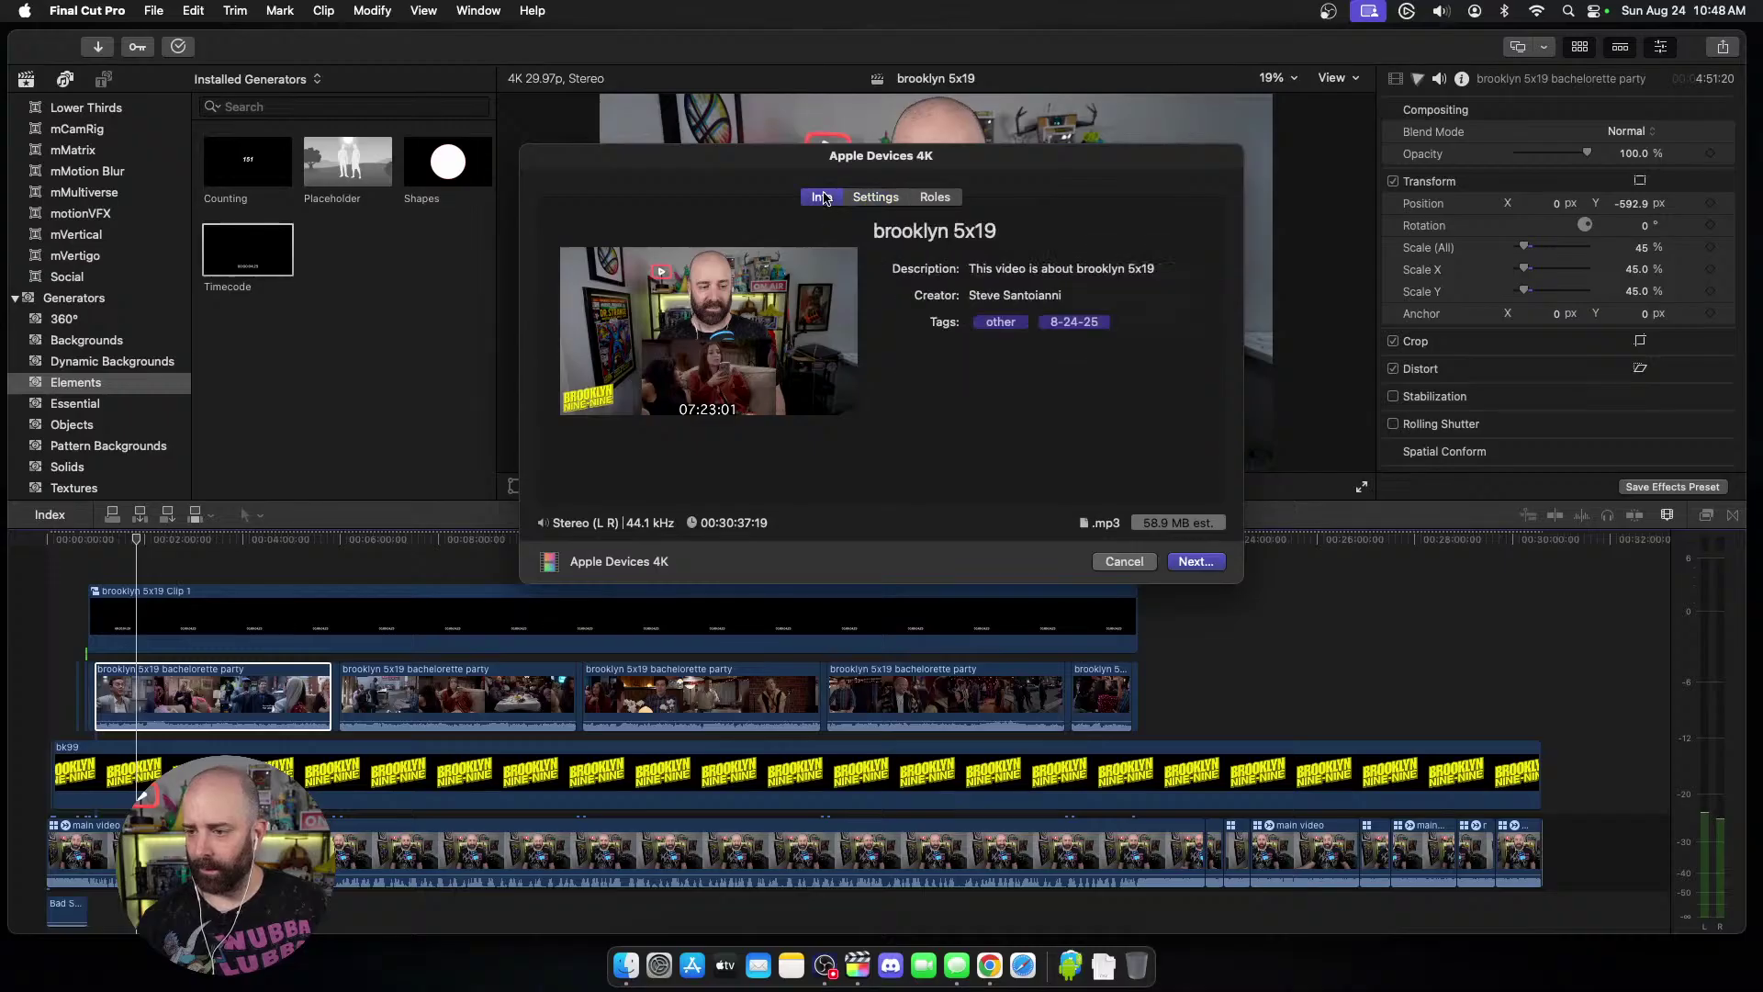
{"action": "left_click", "coordinate": [1029, 229]}
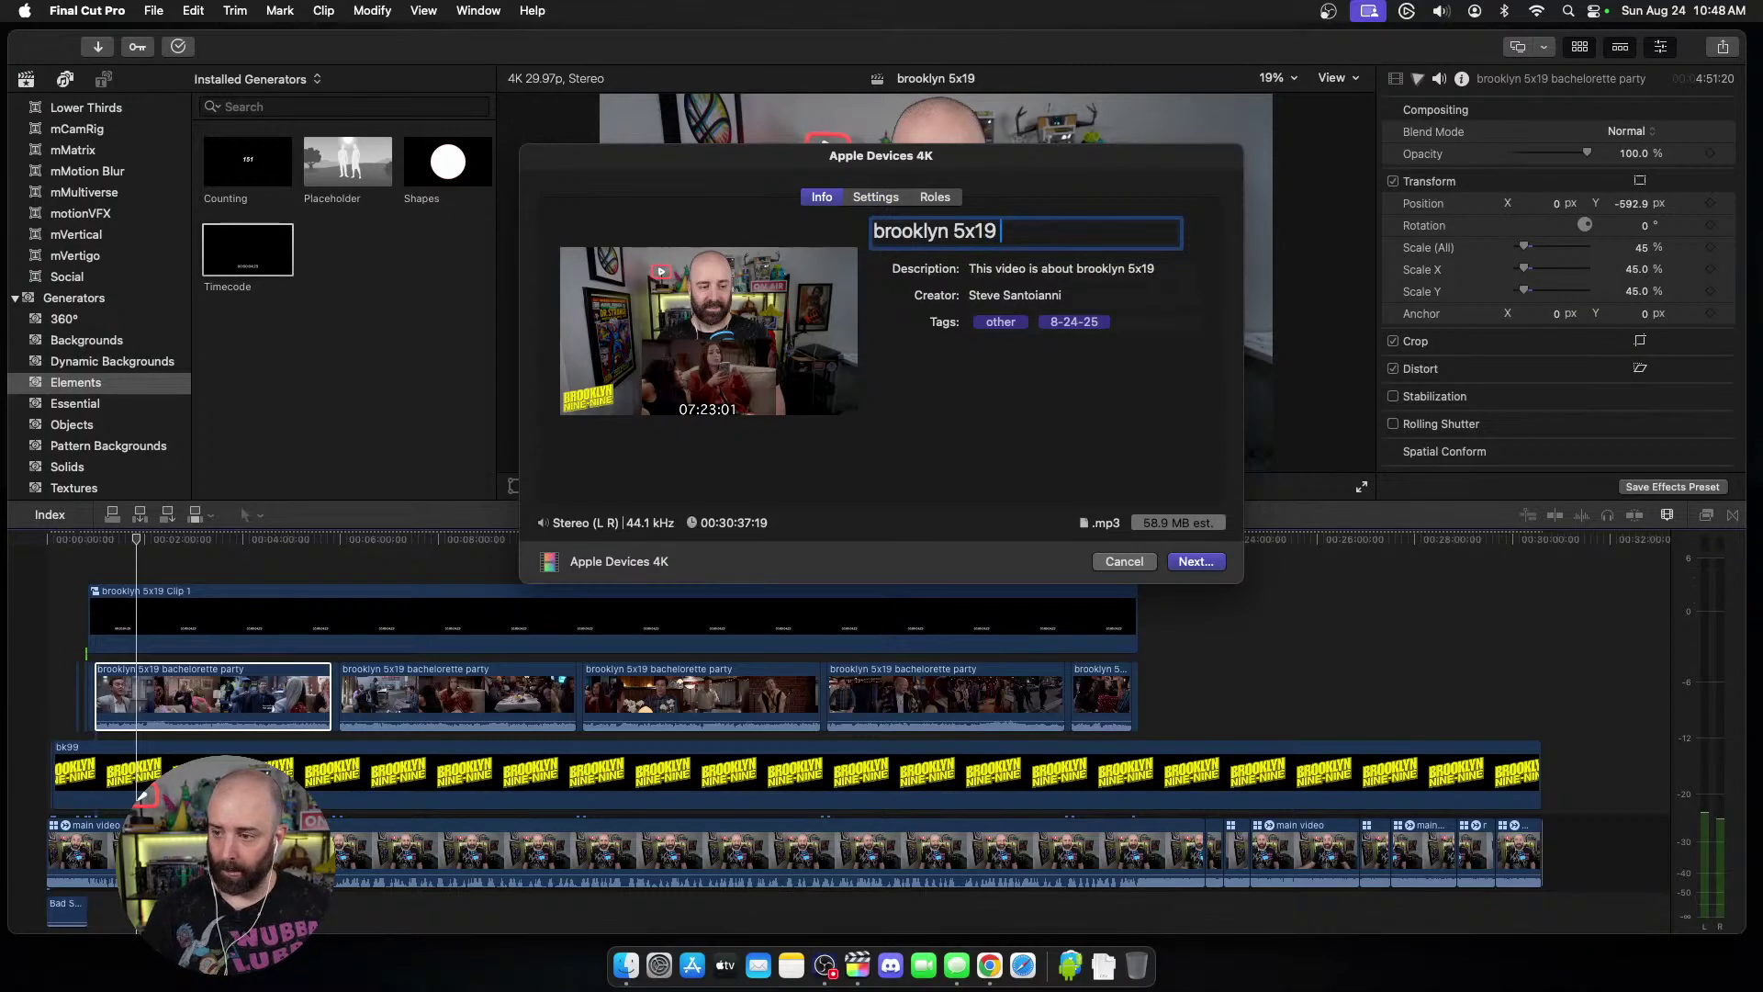
{"action": "type", "text": "BLIPS"}
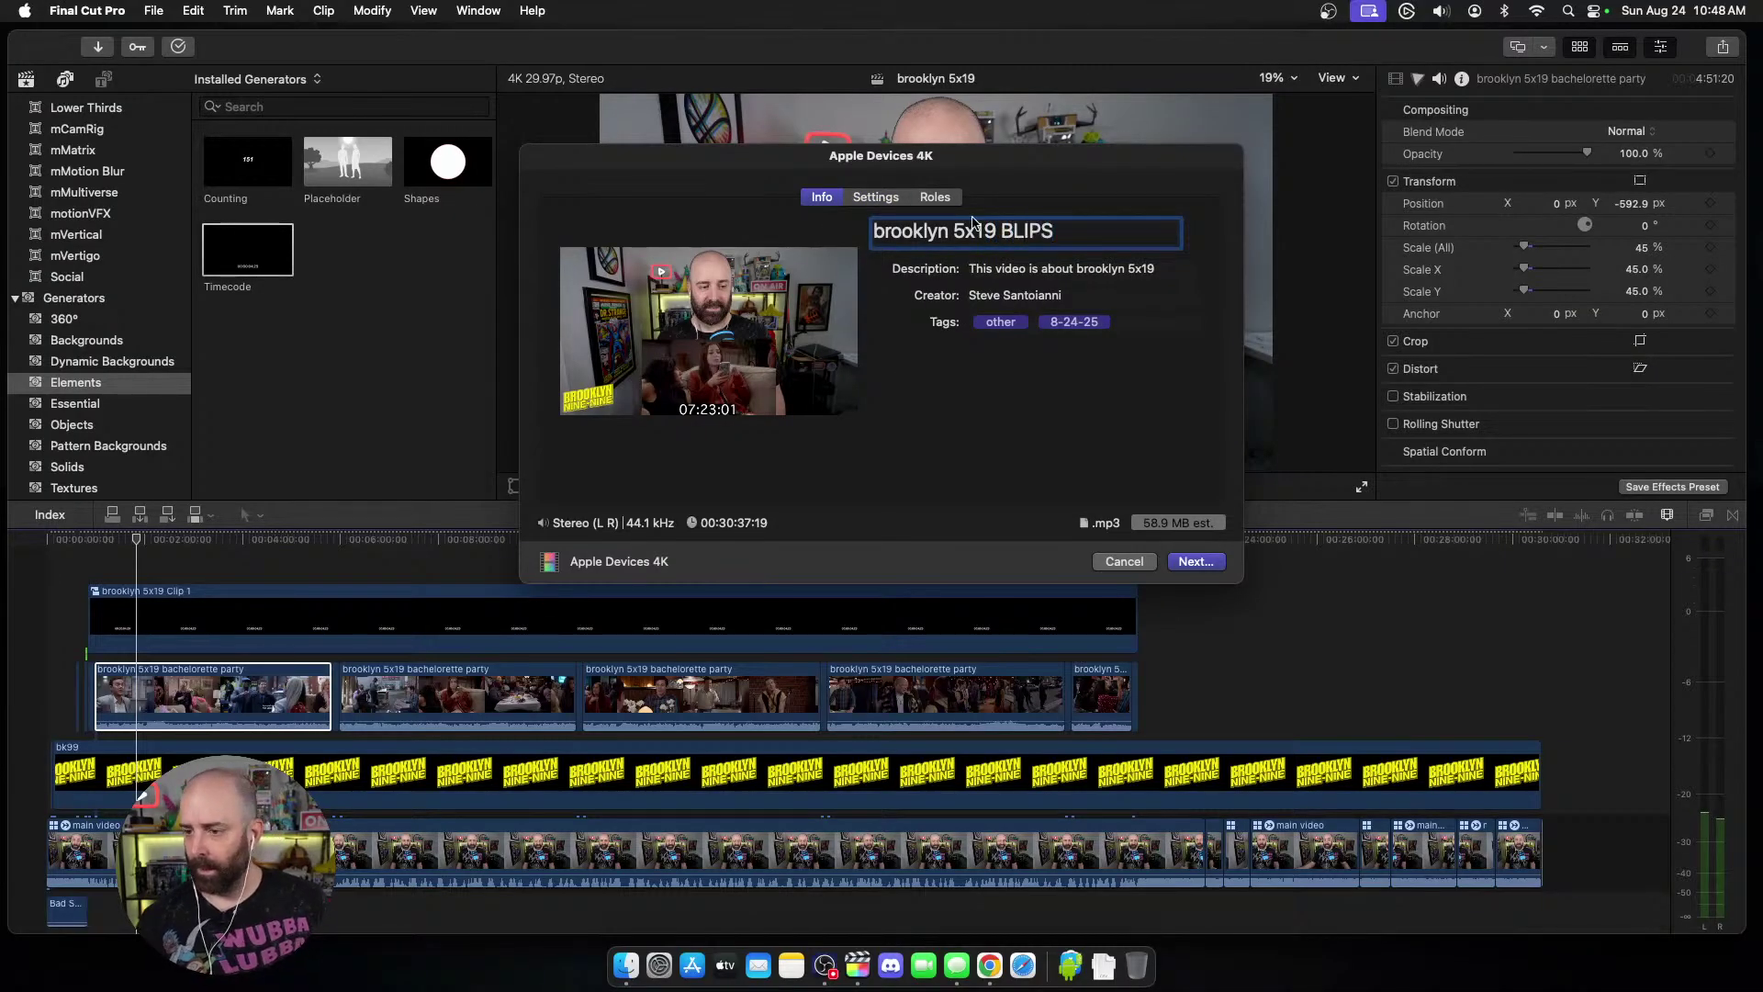
Step: Set the export format to Computer and save the file to the Desktop as "brooklyn 5x19 BLIPS"
{"action": "left_click", "coordinate": [885, 201]}
{"action": "left_click", "coordinate": [836, 202]}
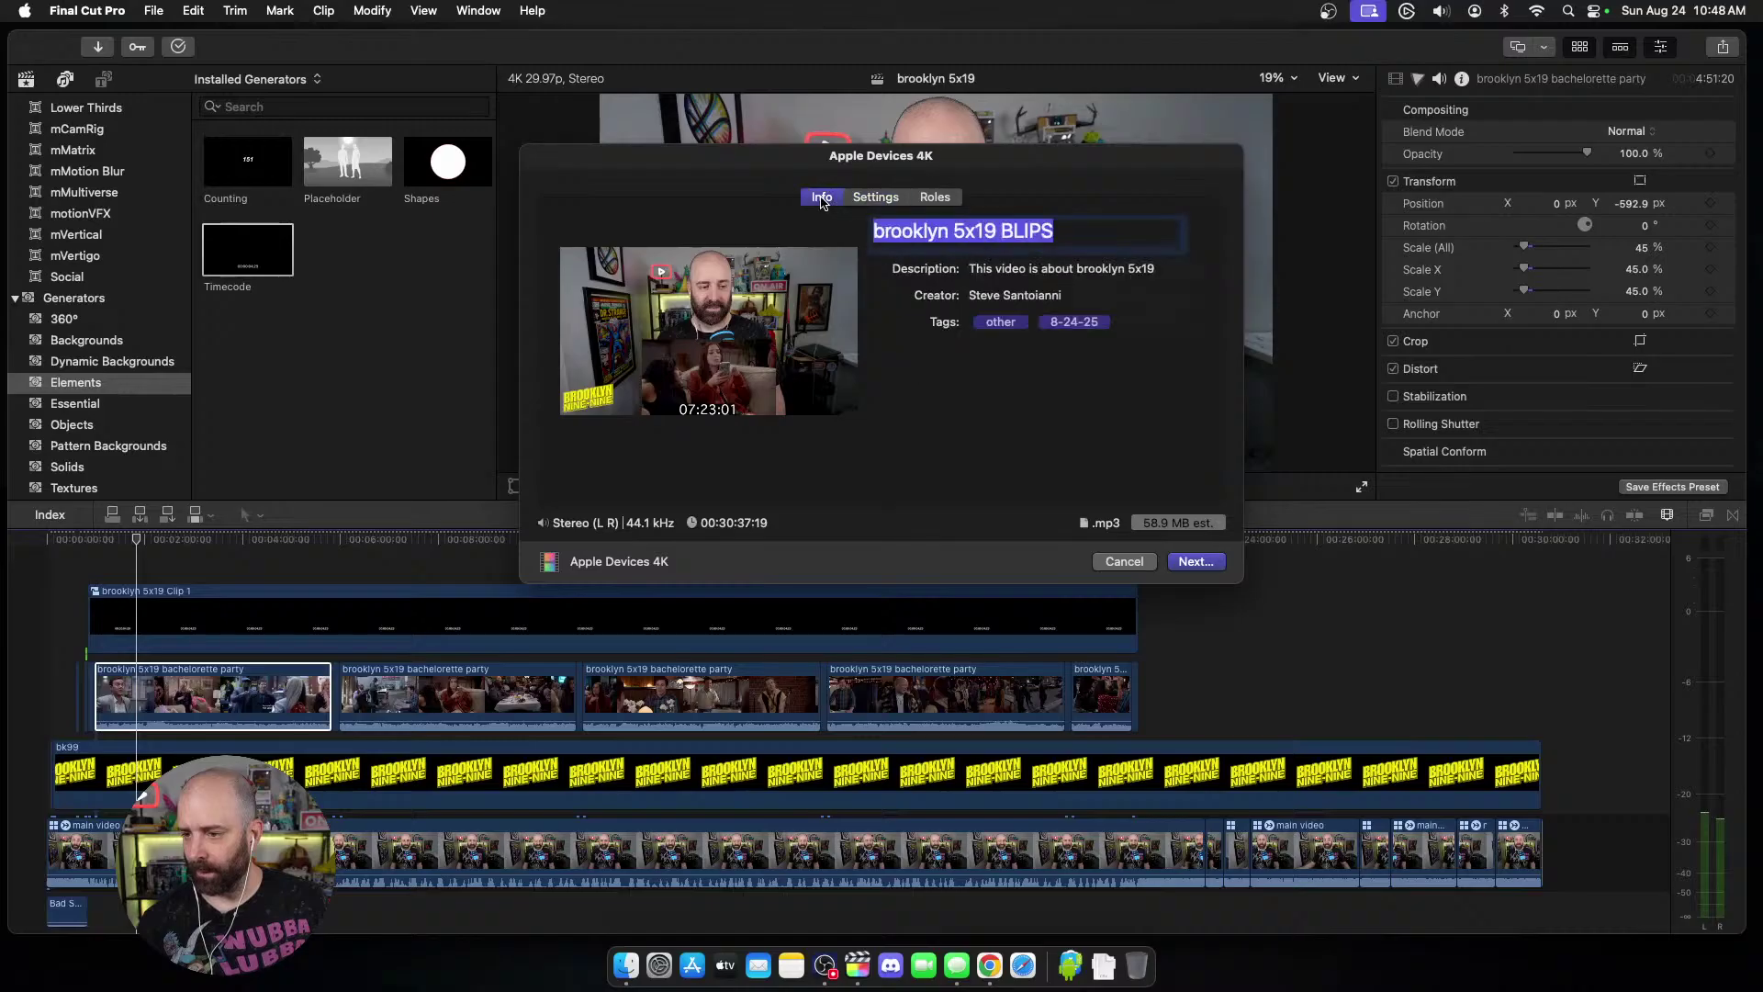
{"action": "left_click", "coordinate": [879, 204]}
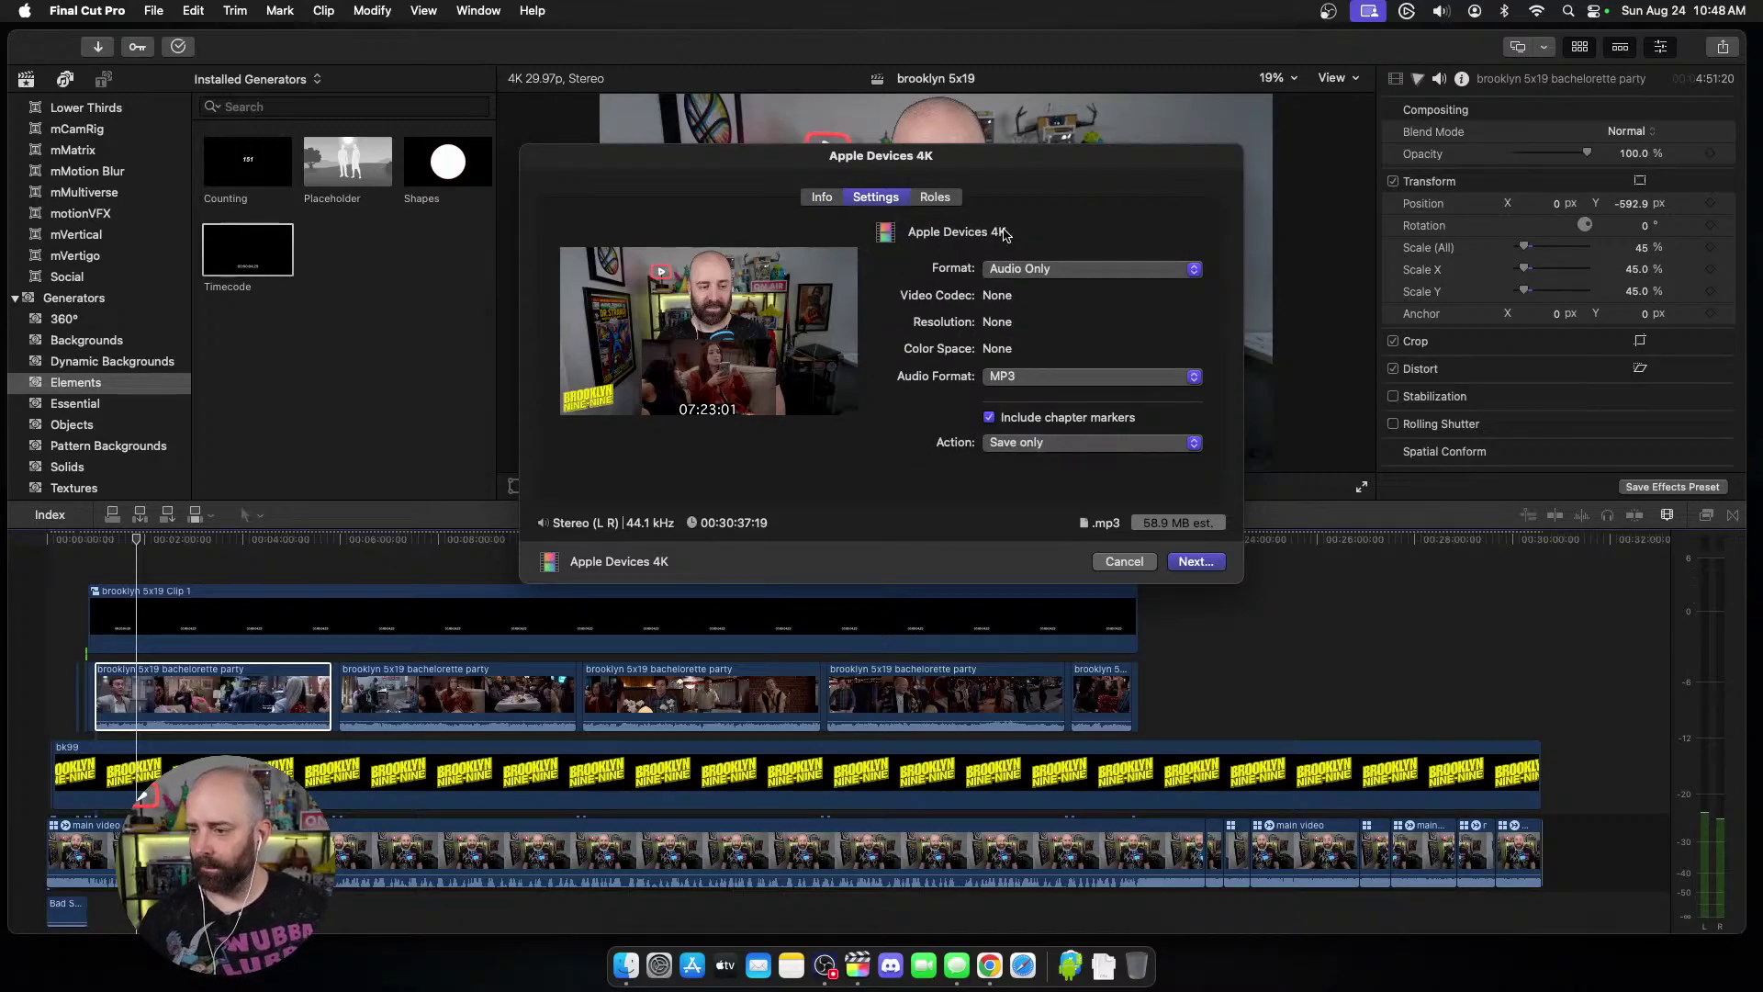
{"action": "left_click", "coordinate": [1034, 270]}
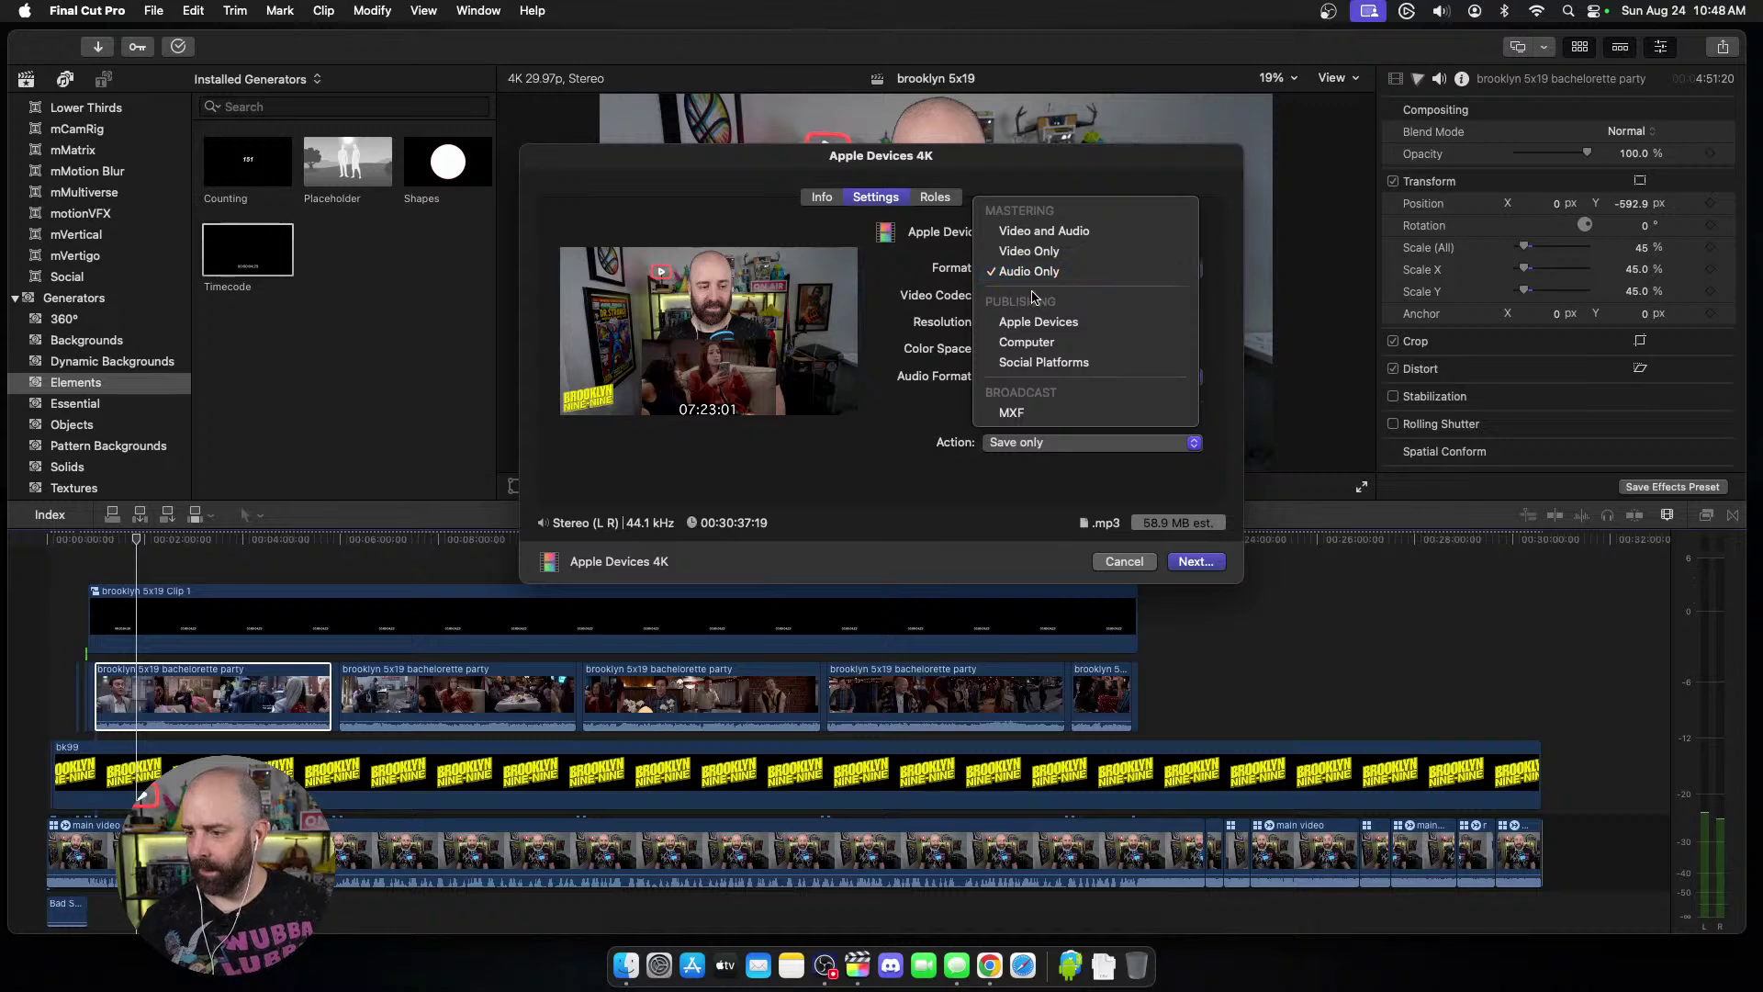
{"action": "left_click", "coordinate": [1027, 342]}
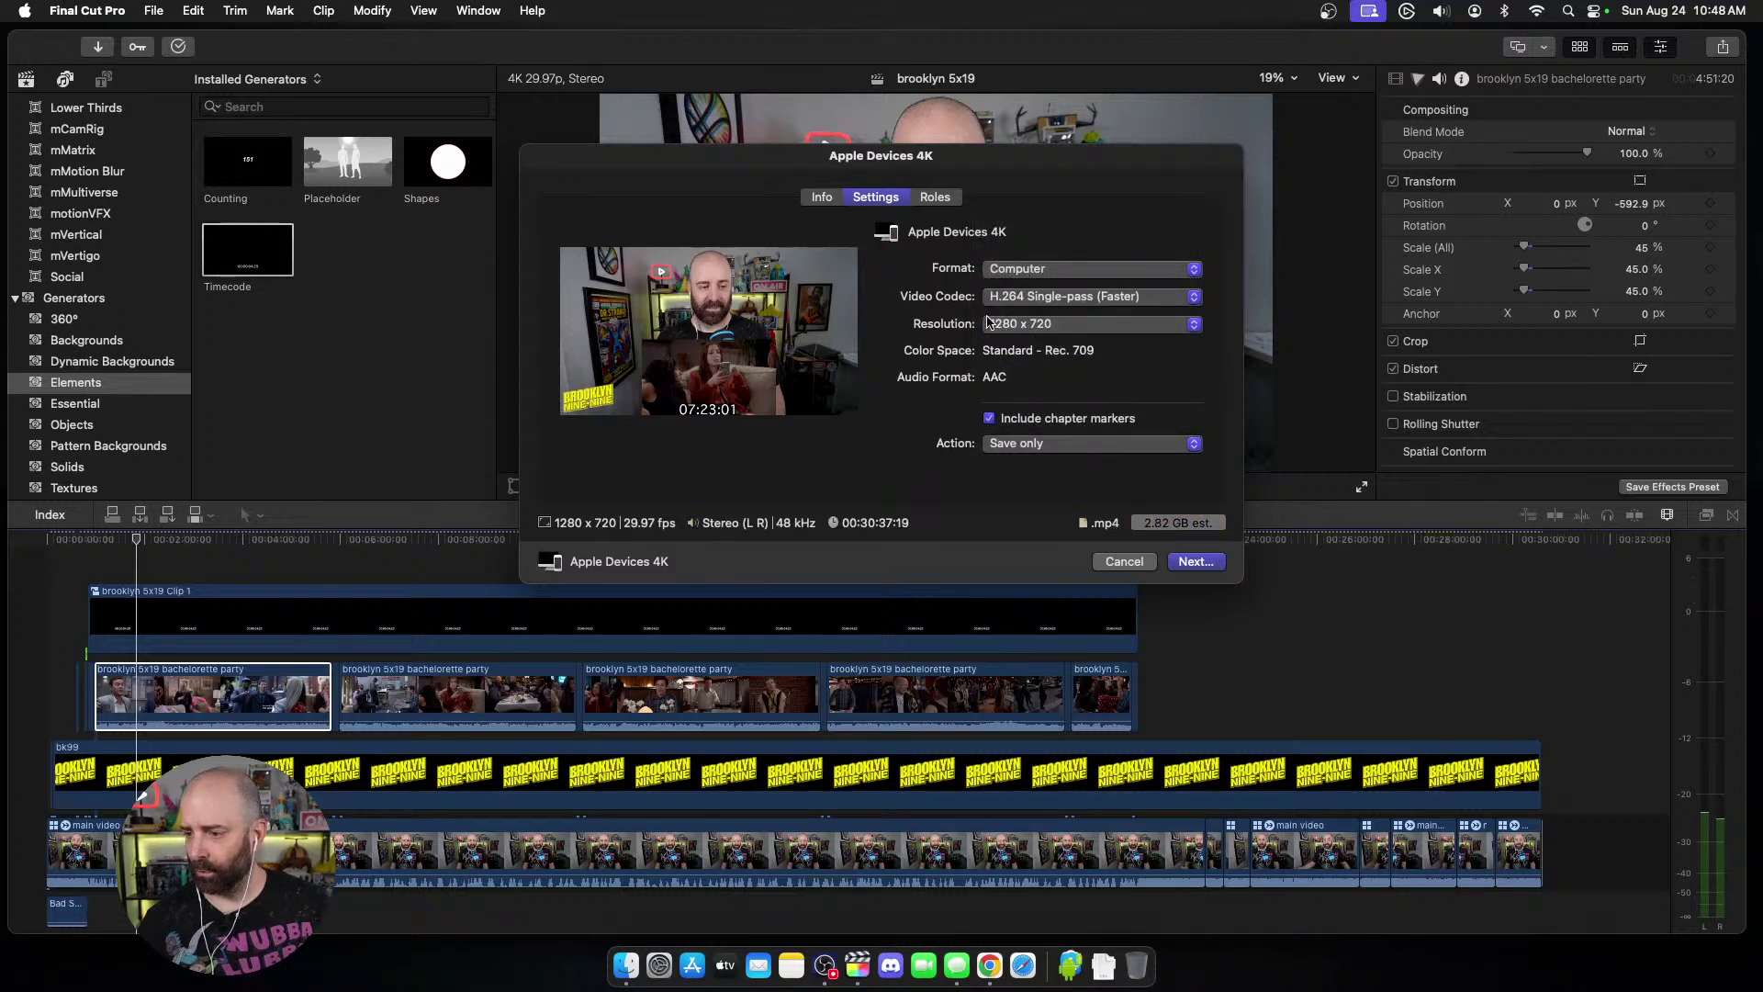
{"action": "left_click", "coordinate": [1191, 563]}
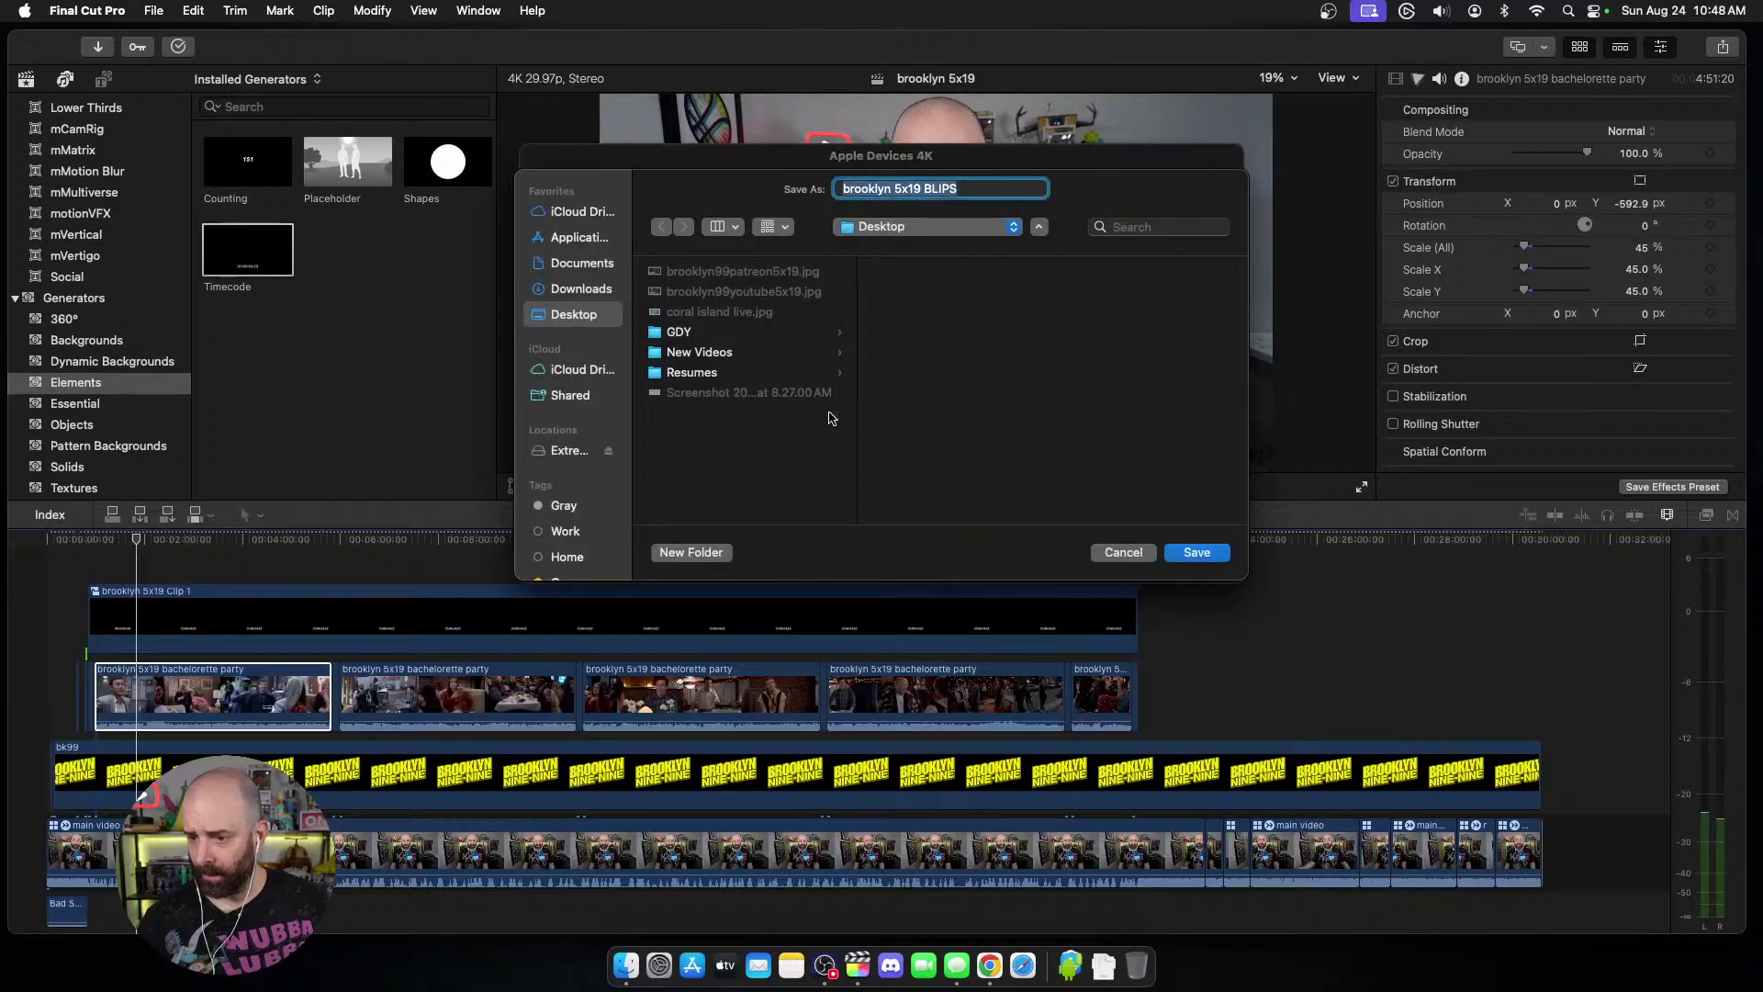
{"action": "left_click", "coordinate": [1184, 553]}
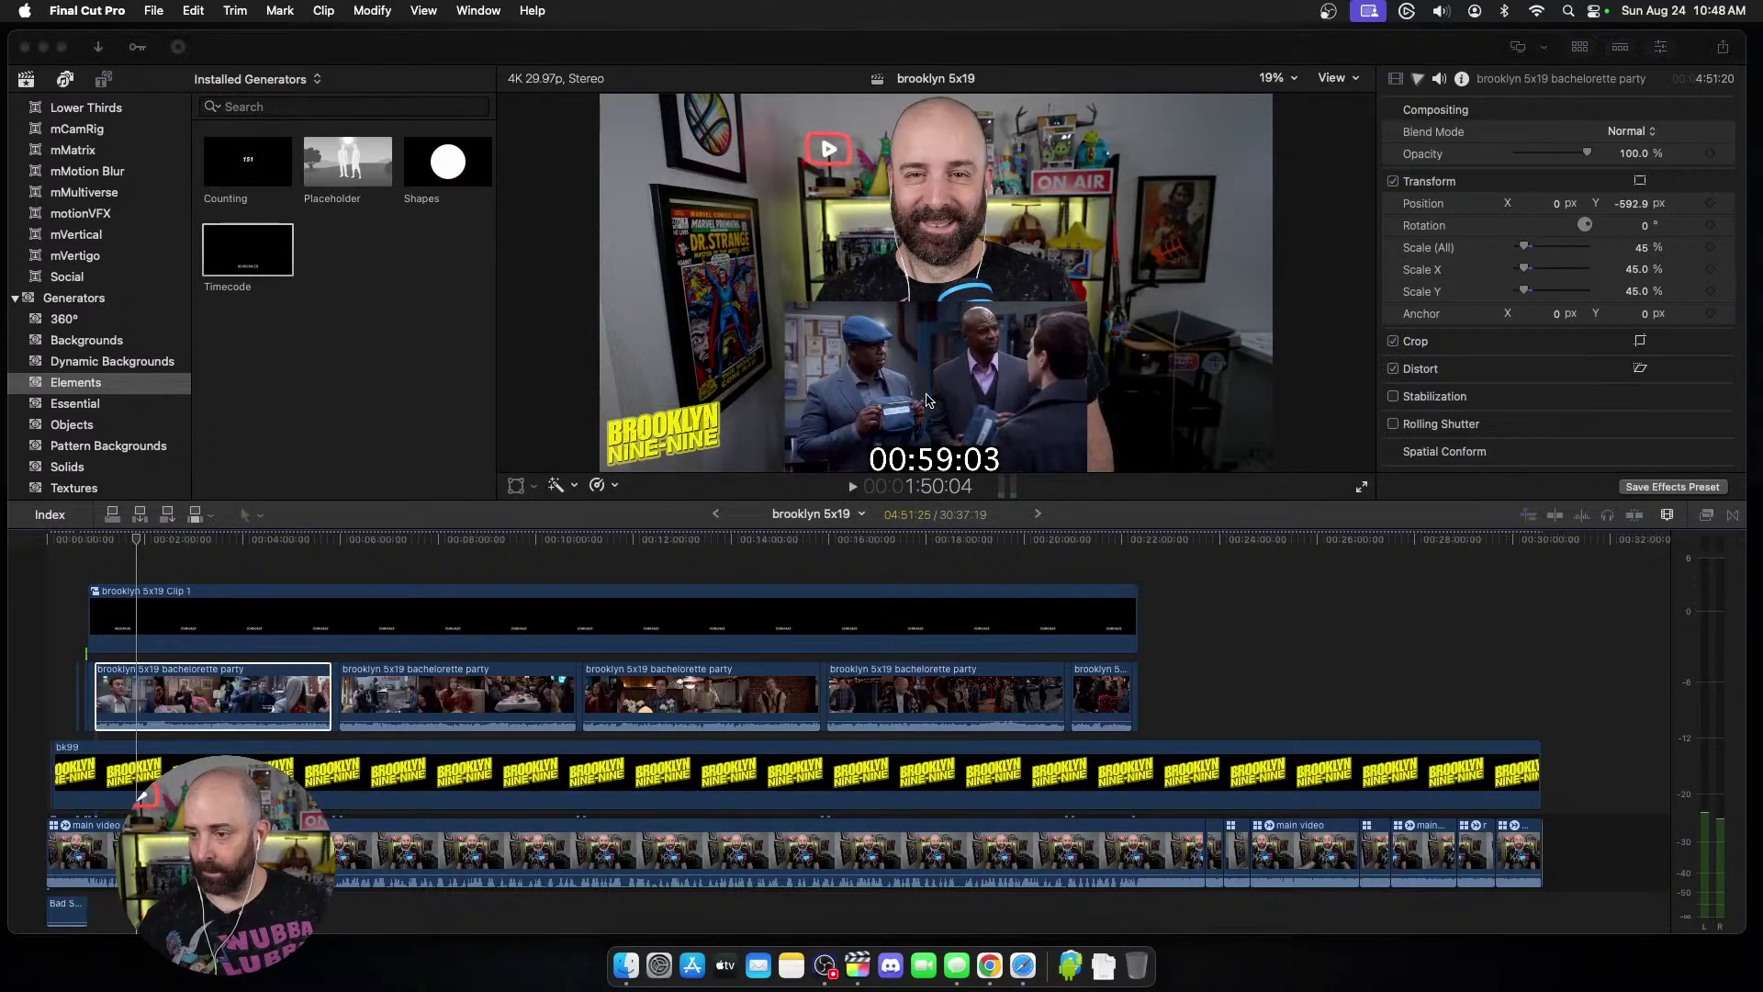
Step: Switch to Chrome, open Google Drive in a new tab and go to Patreon Folders > Blips Videos
{"action": "left_click", "coordinate": [1023, 965]}
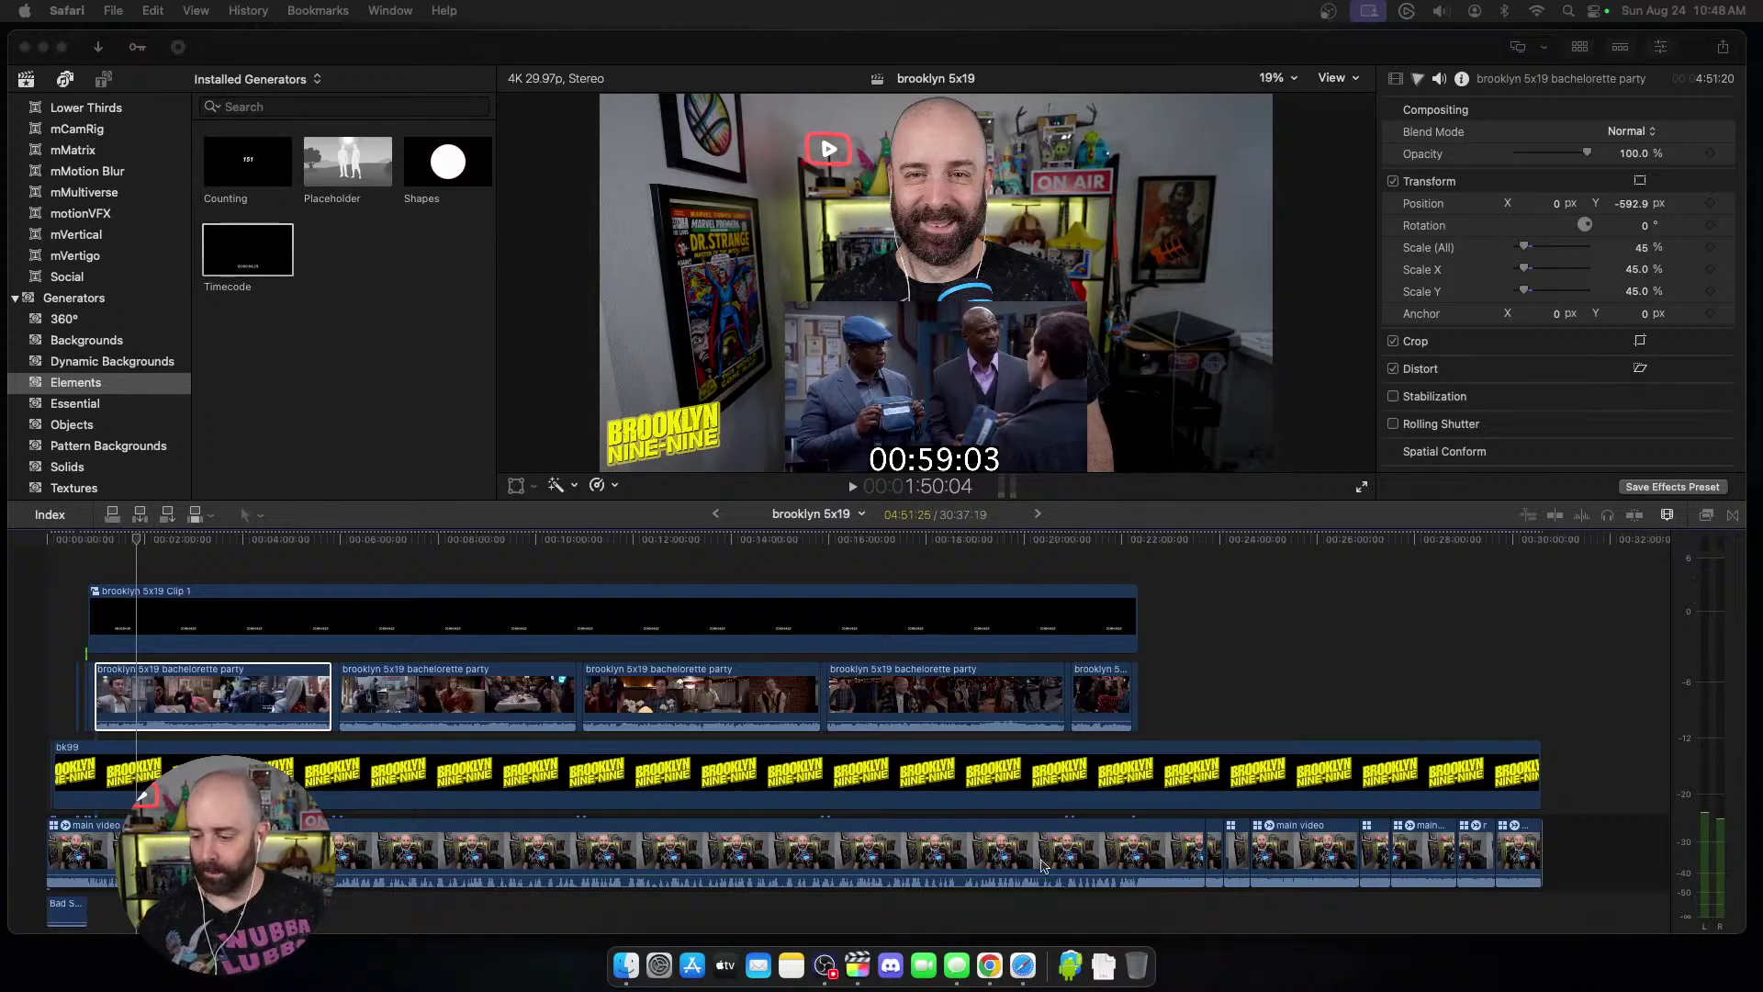
{"action": "left_click", "coordinate": [989, 964]}
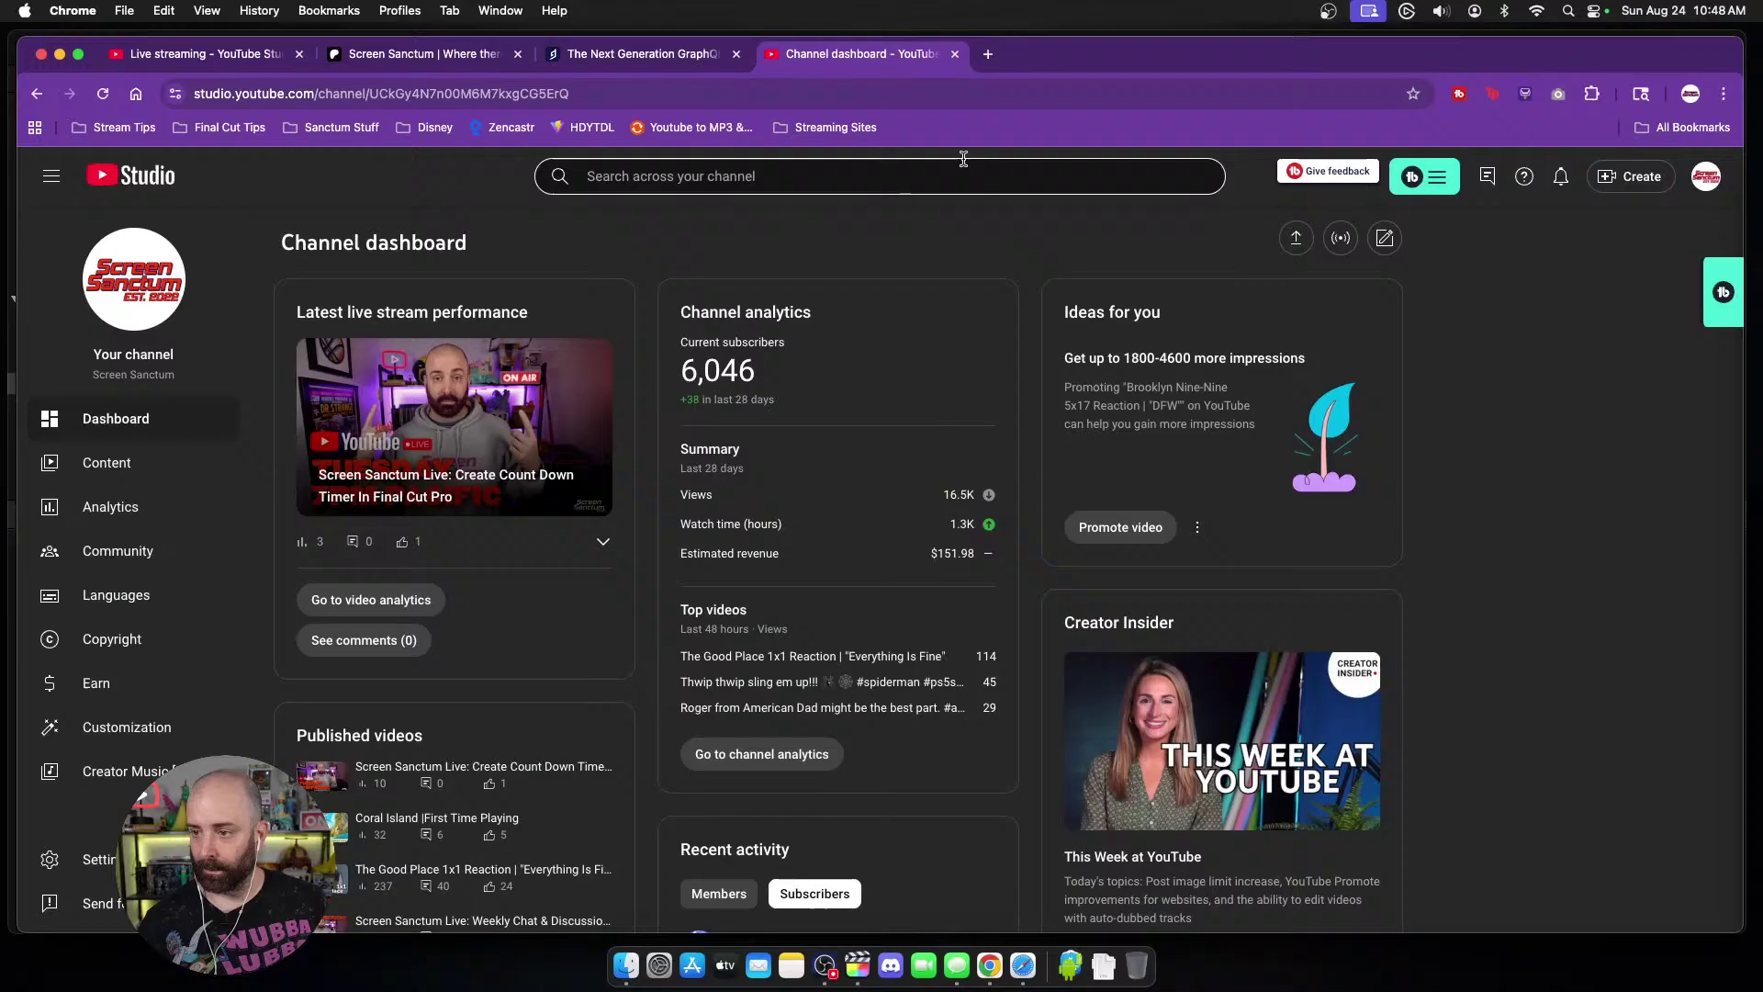
{"action": "left_click", "coordinate": [988, 54]}
{"action": "type", "text": "dr"}
{"action": "key", "text": "Return"}
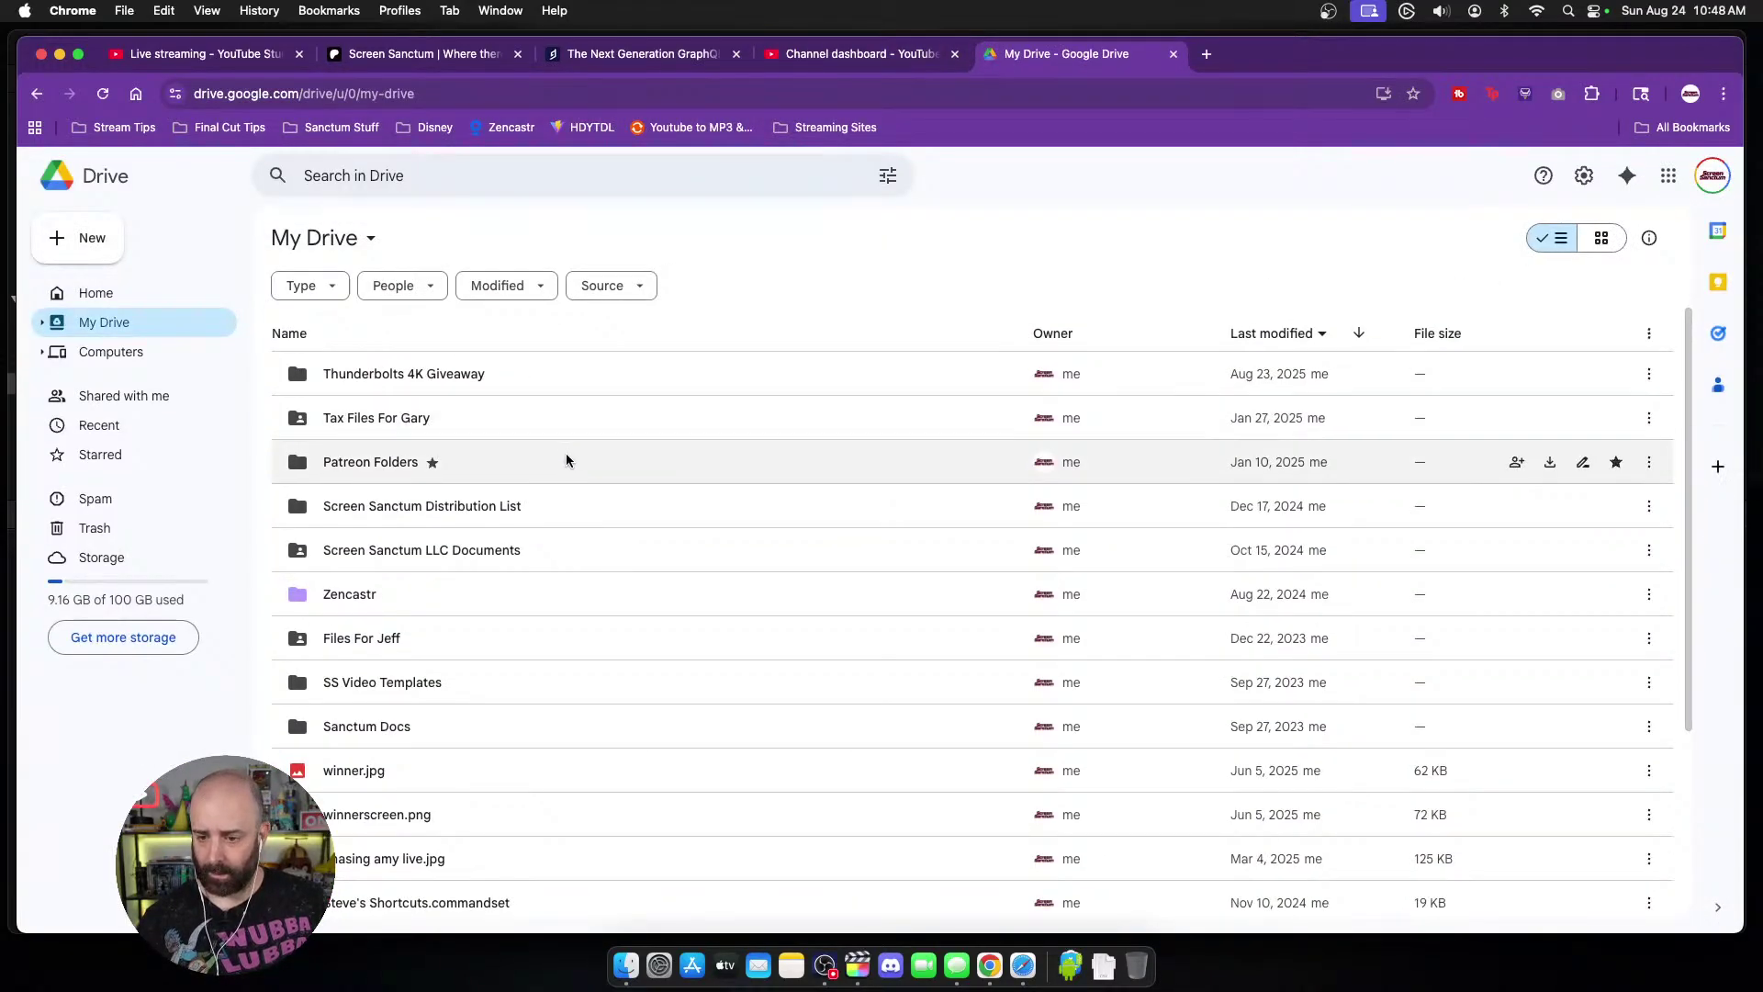
{"action": "double_click", "coordinate": [567, 460]}
{"action": "double_click", "coordinate": [533, 383]}
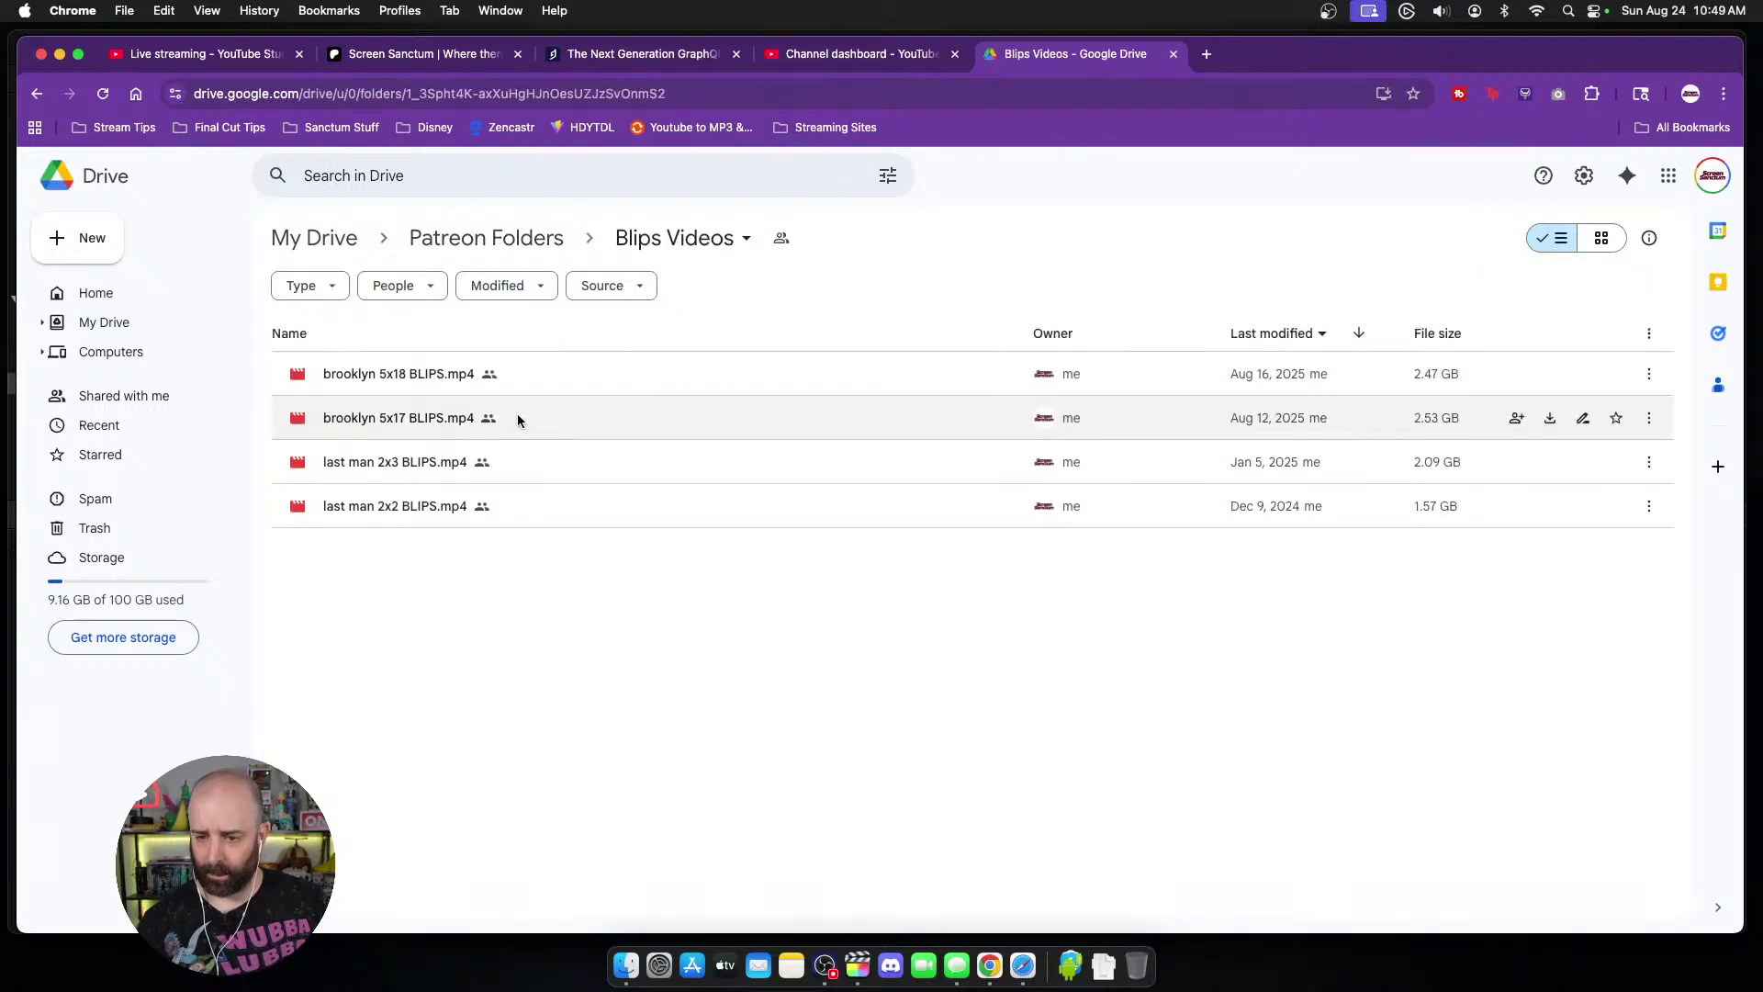
Step: Move brooklyn 5x17 BLIPS.mp4 to the Drive trash and permanently empty the trash
{"action": "left_click", "coordinate": [1650, 418]}
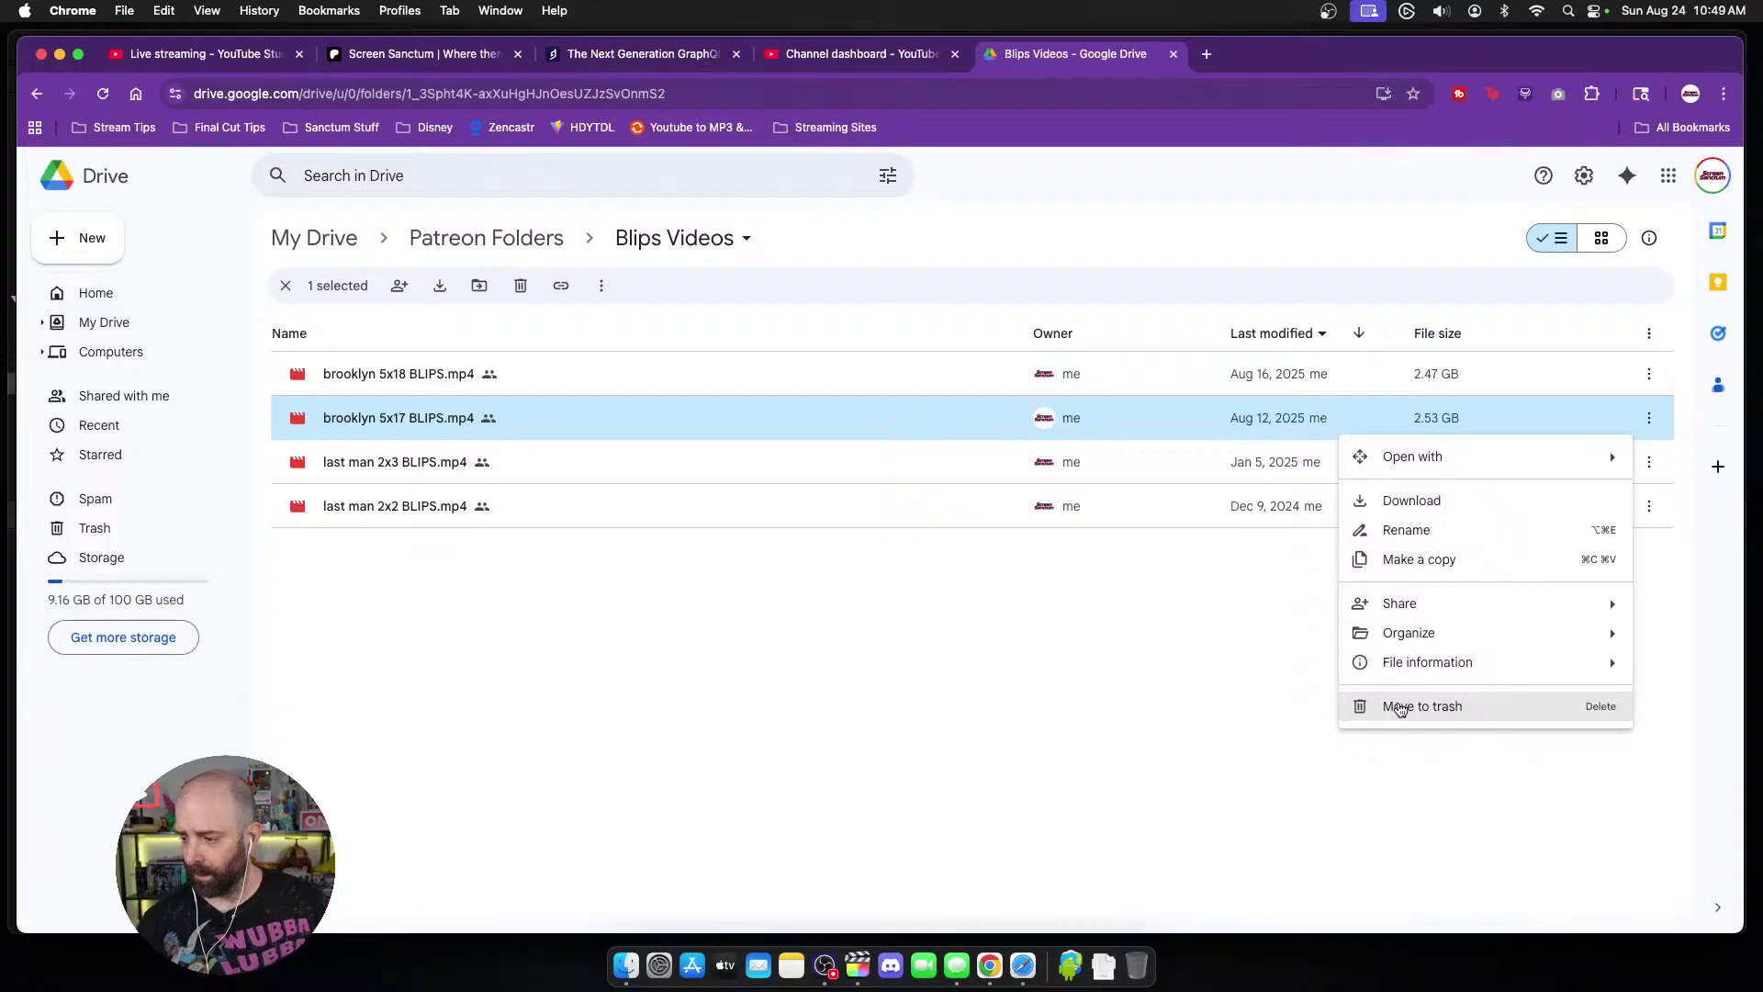
{"action": "left_click", "coordinate": [1399, 706]}
{"action": "left_click", "coordinate": [152, 523]}
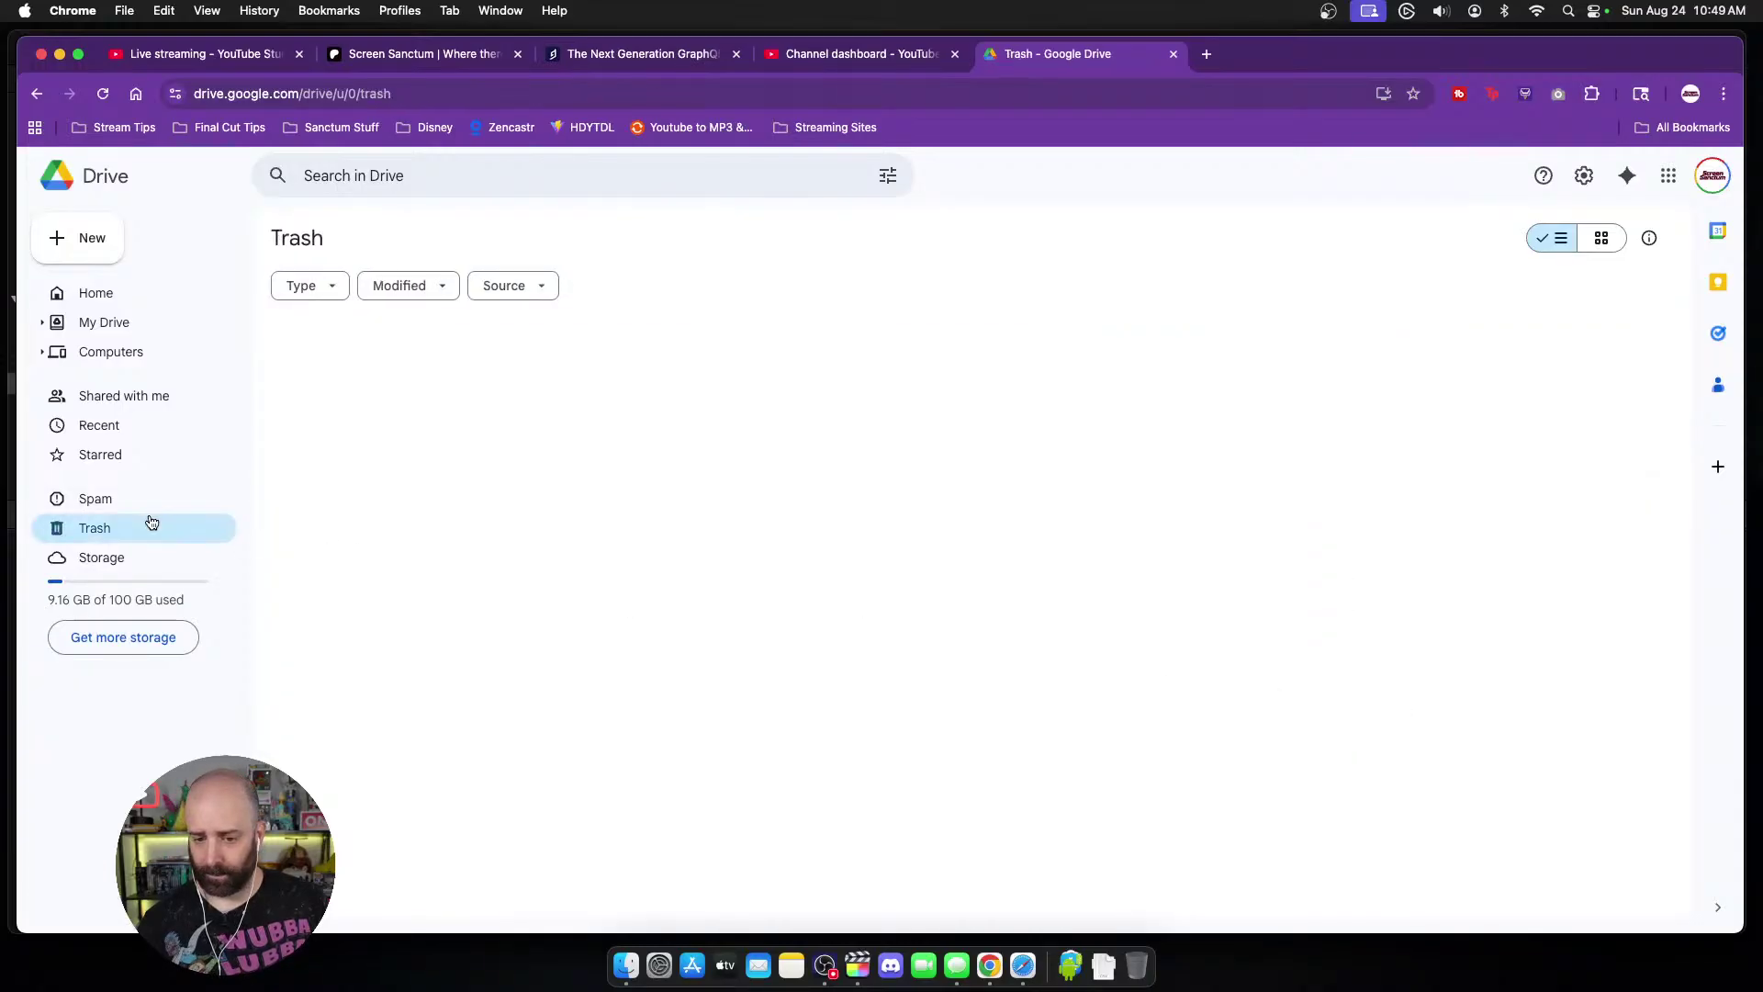
{"action": "left_click", "coordinate": [1615, 334]}
{"action": "left_click", "coordinate": [1024, 584]}
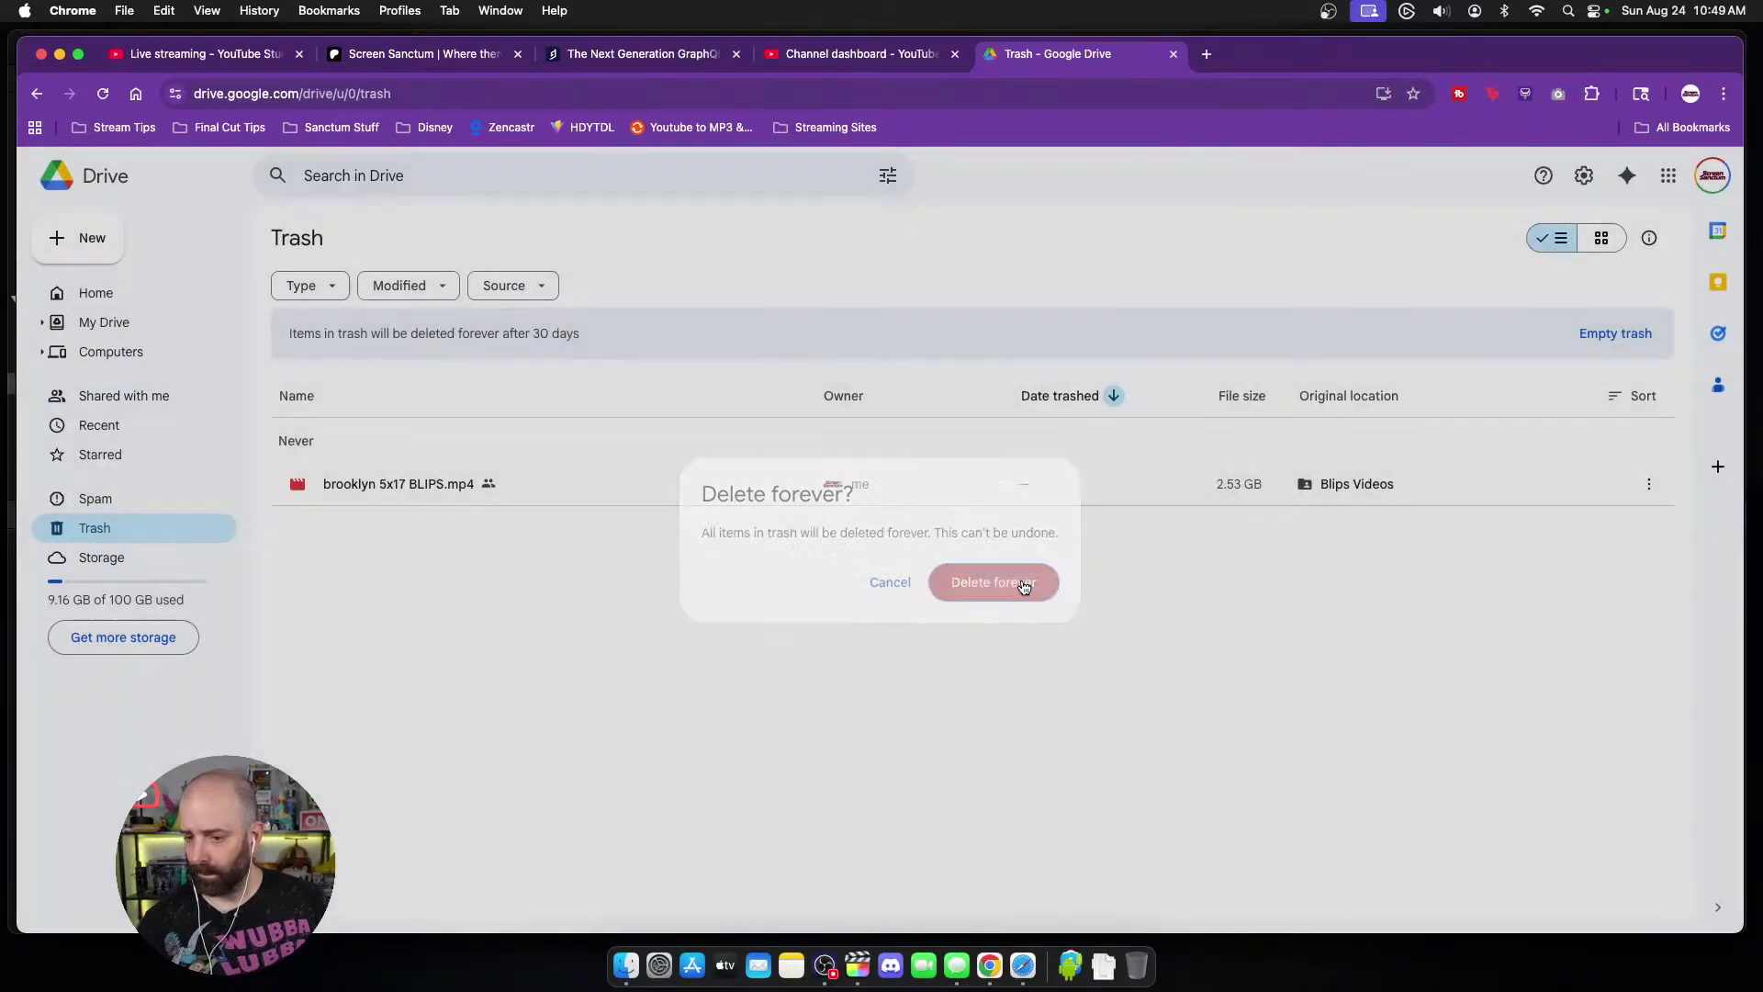
Step: Return to the Blips Videos folder inside Patreon Folders in My Drive
{"action": "left_click", "coordinate": [122, 326]}
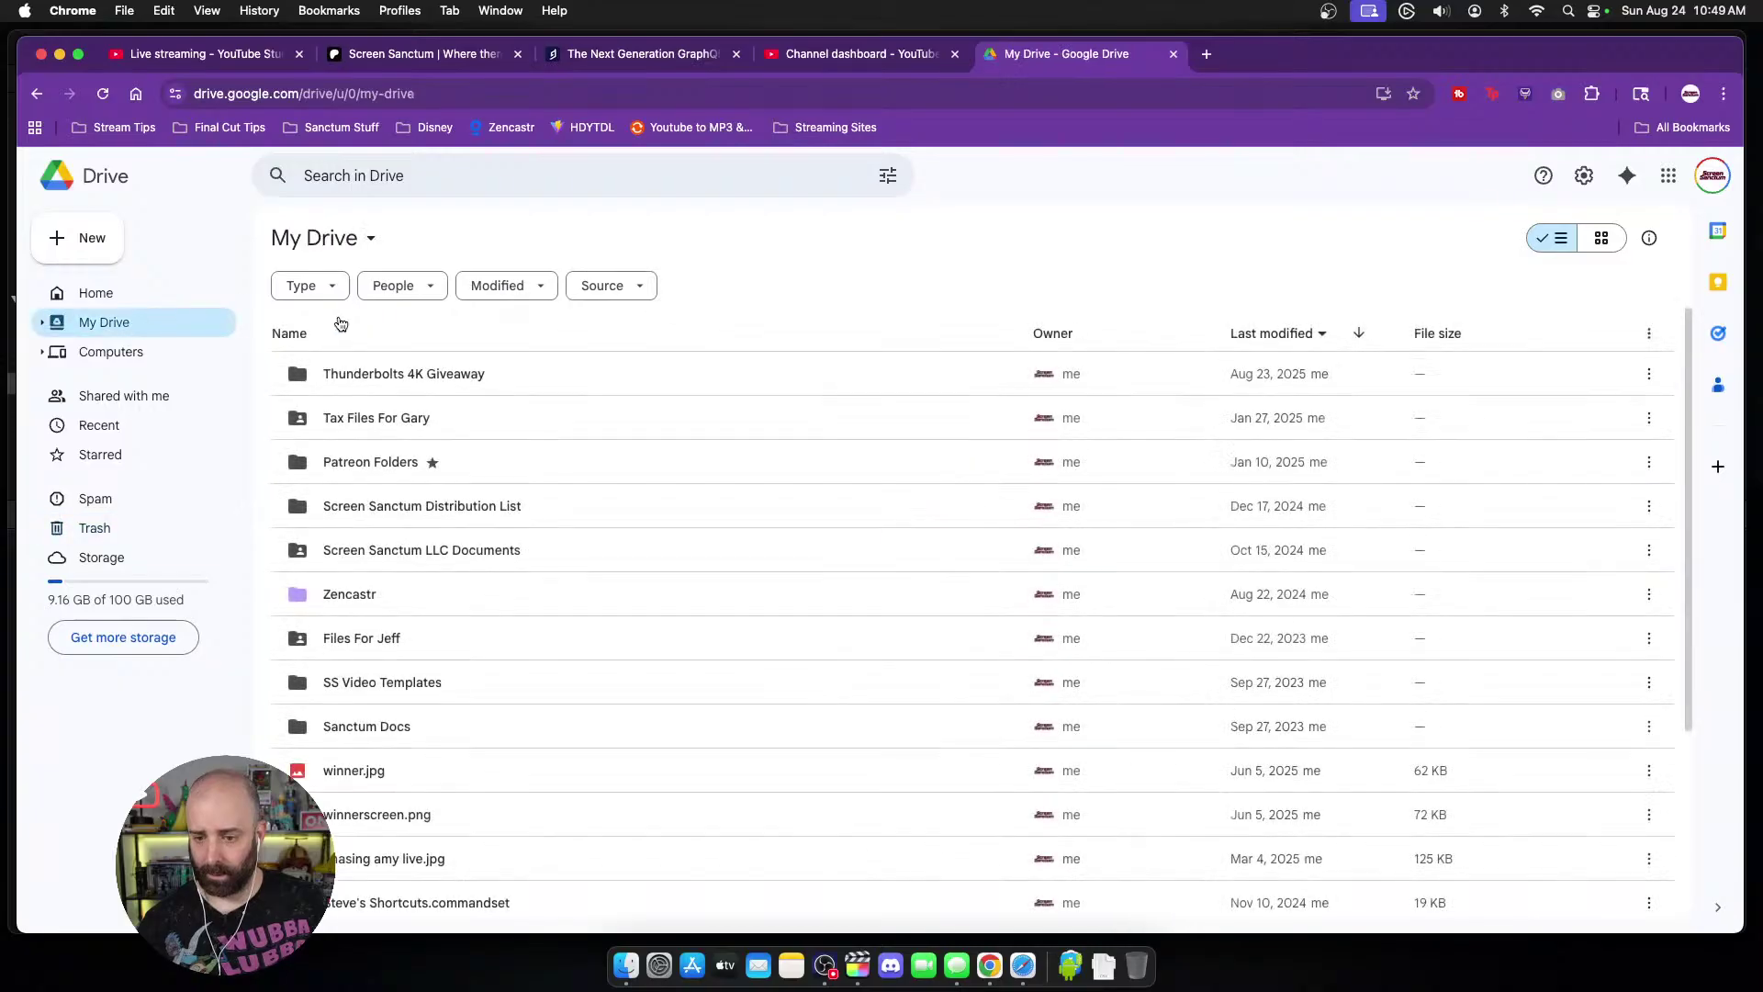
{"action": "double_click", "coordinate": [514, 458]}
{"action": "left_click", "coordinate": [500, 377]}
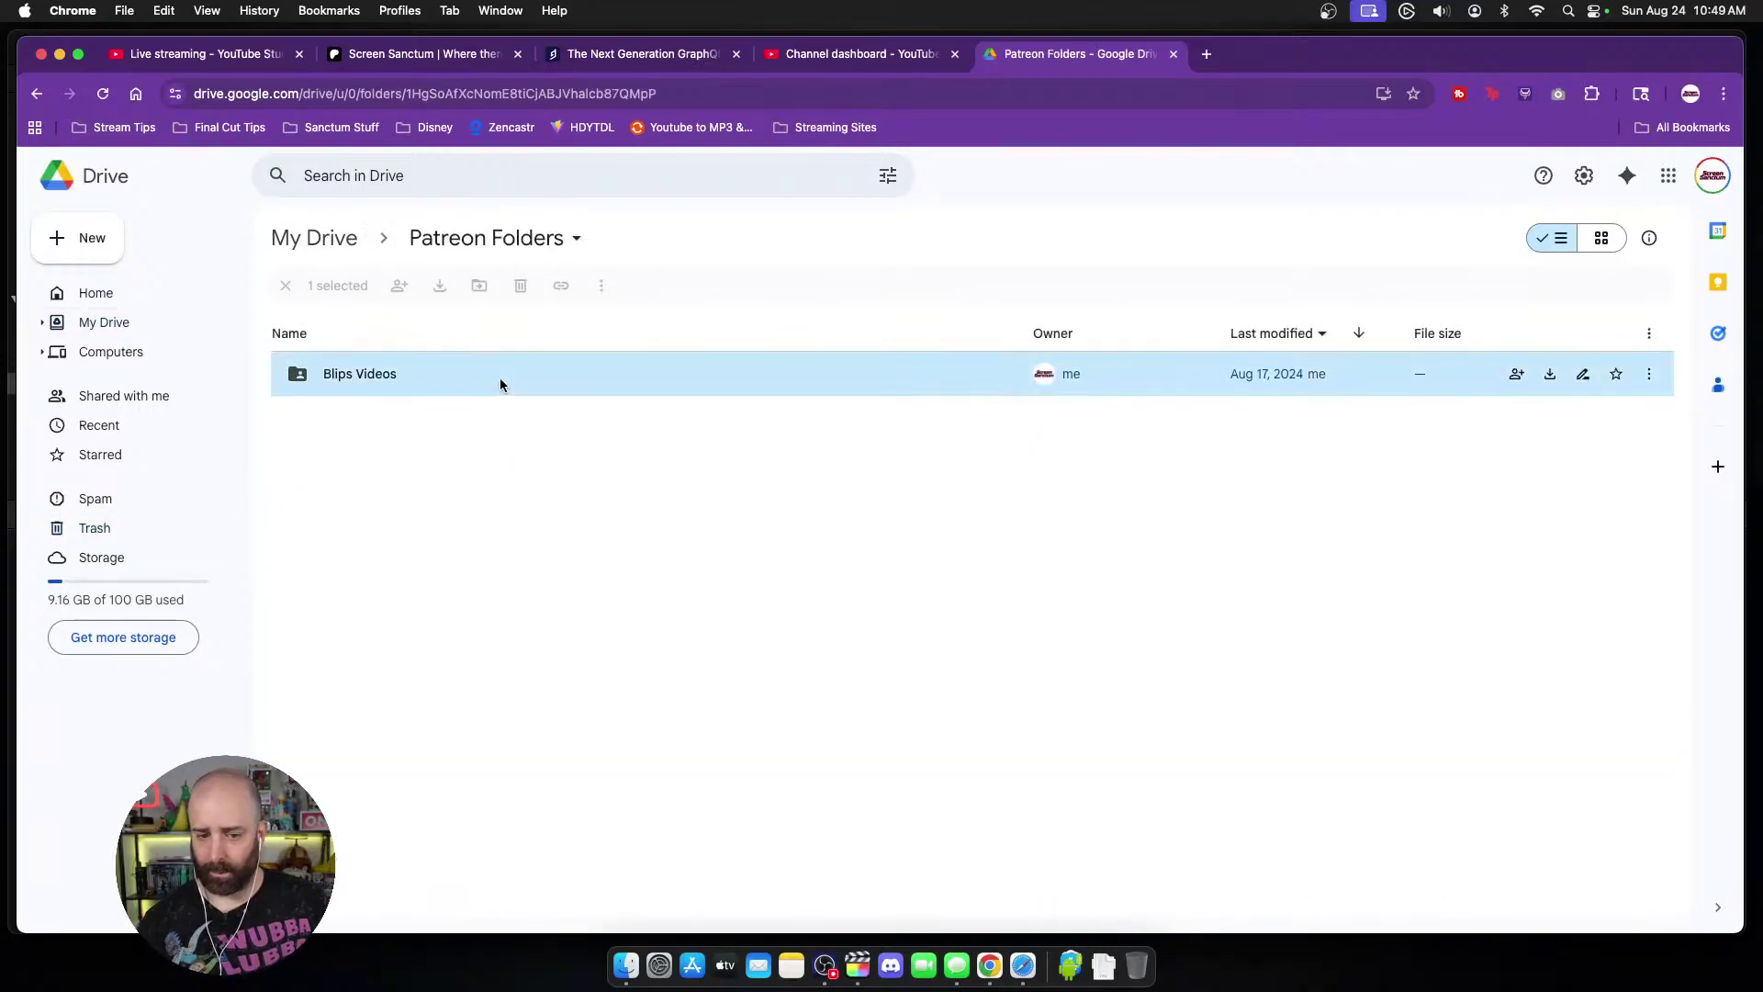
{"action": "double_click", "coordinate": [500, 377]}
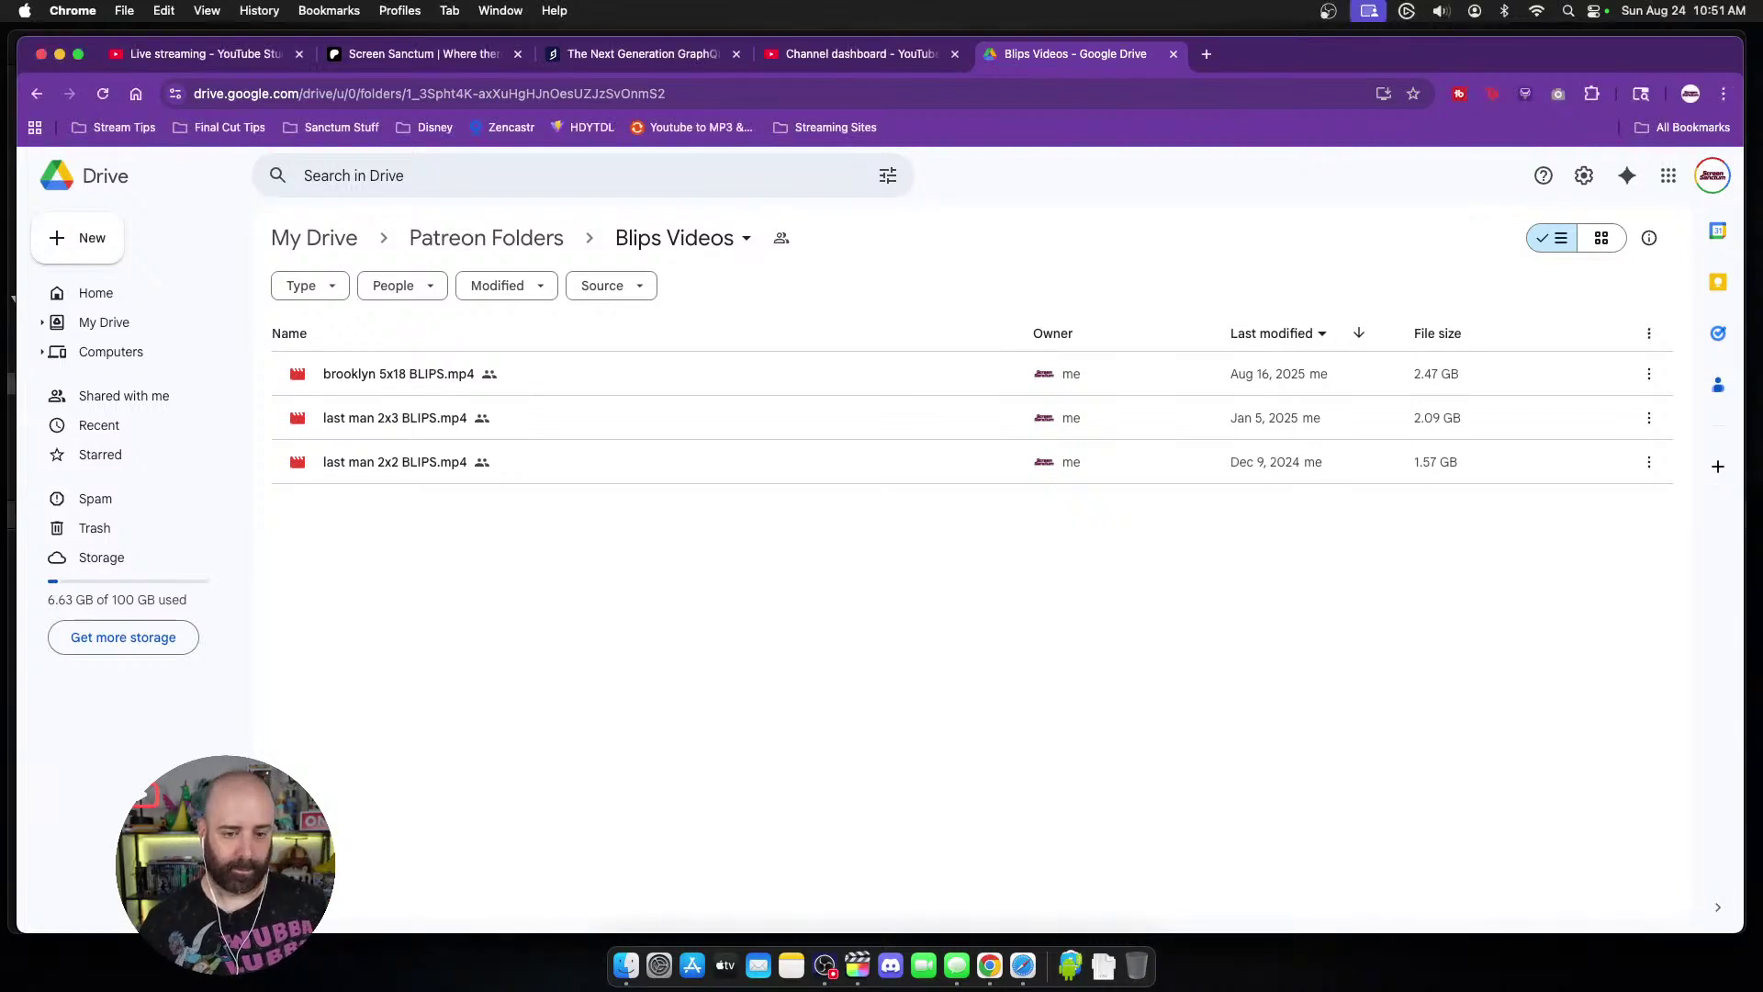
{"action": "key", "text": "super+Tab"}
{"action": "key", "text": "super+Tab"}
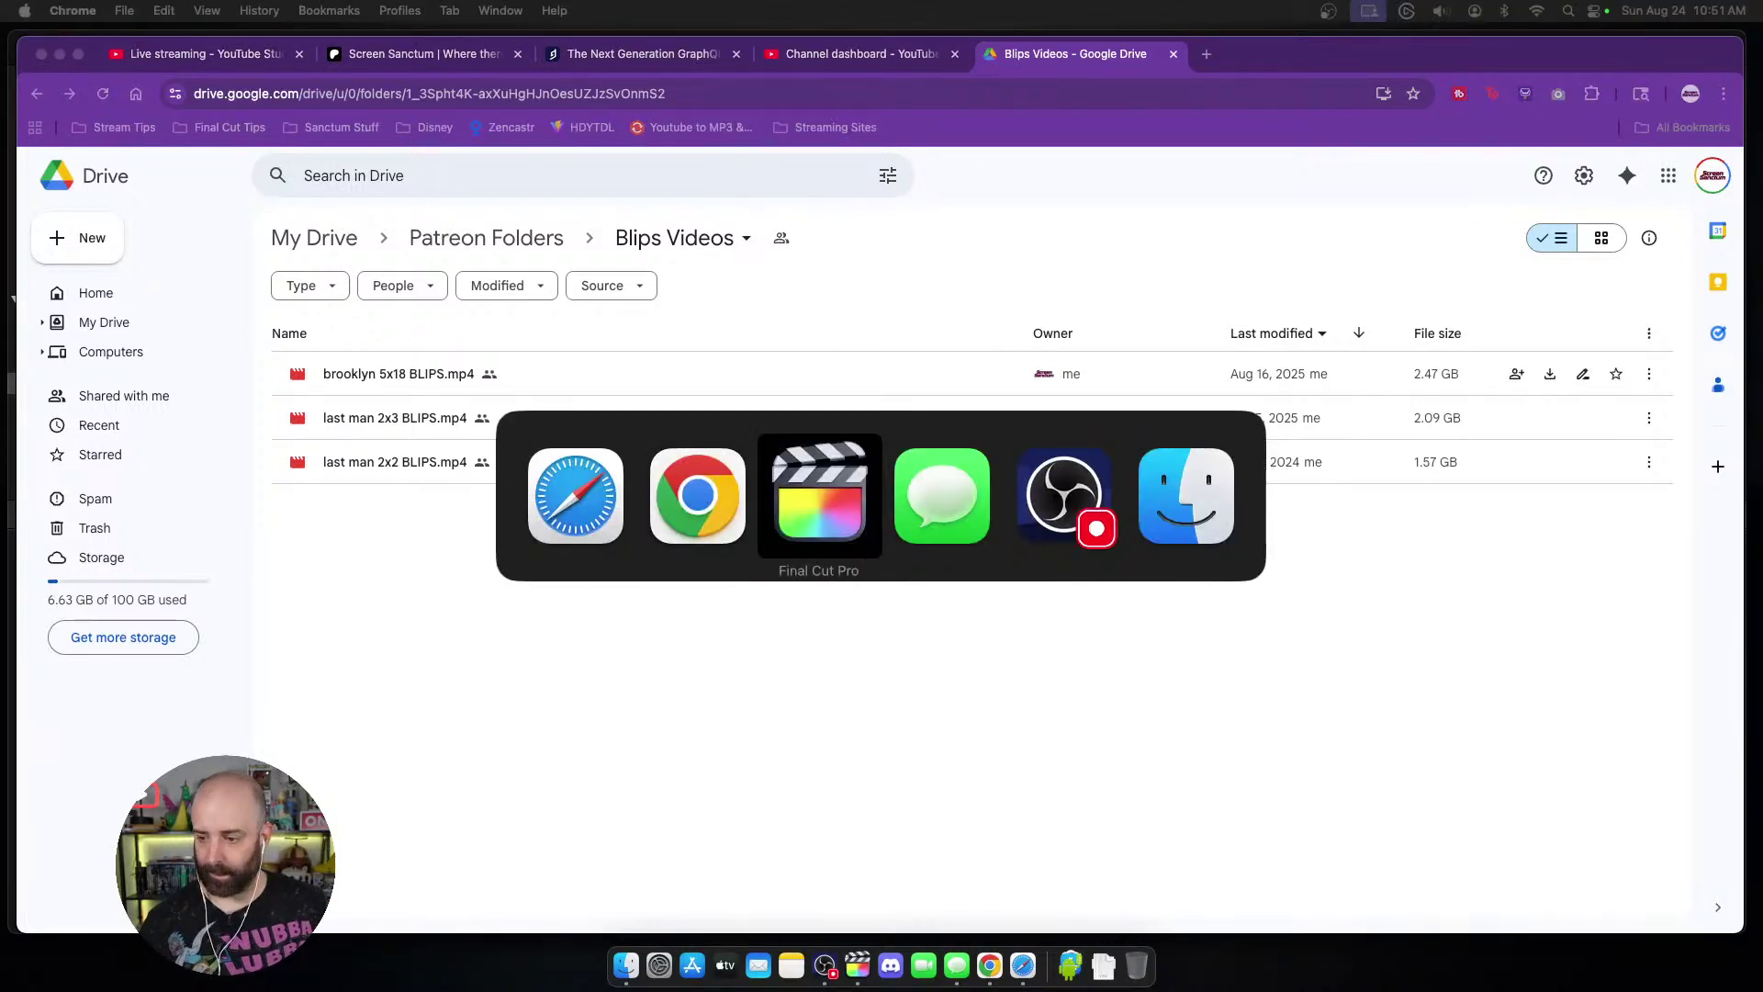
{"action": "key", "text": "super+Tab"}
{"action": "key", "text": "super+Tab"}
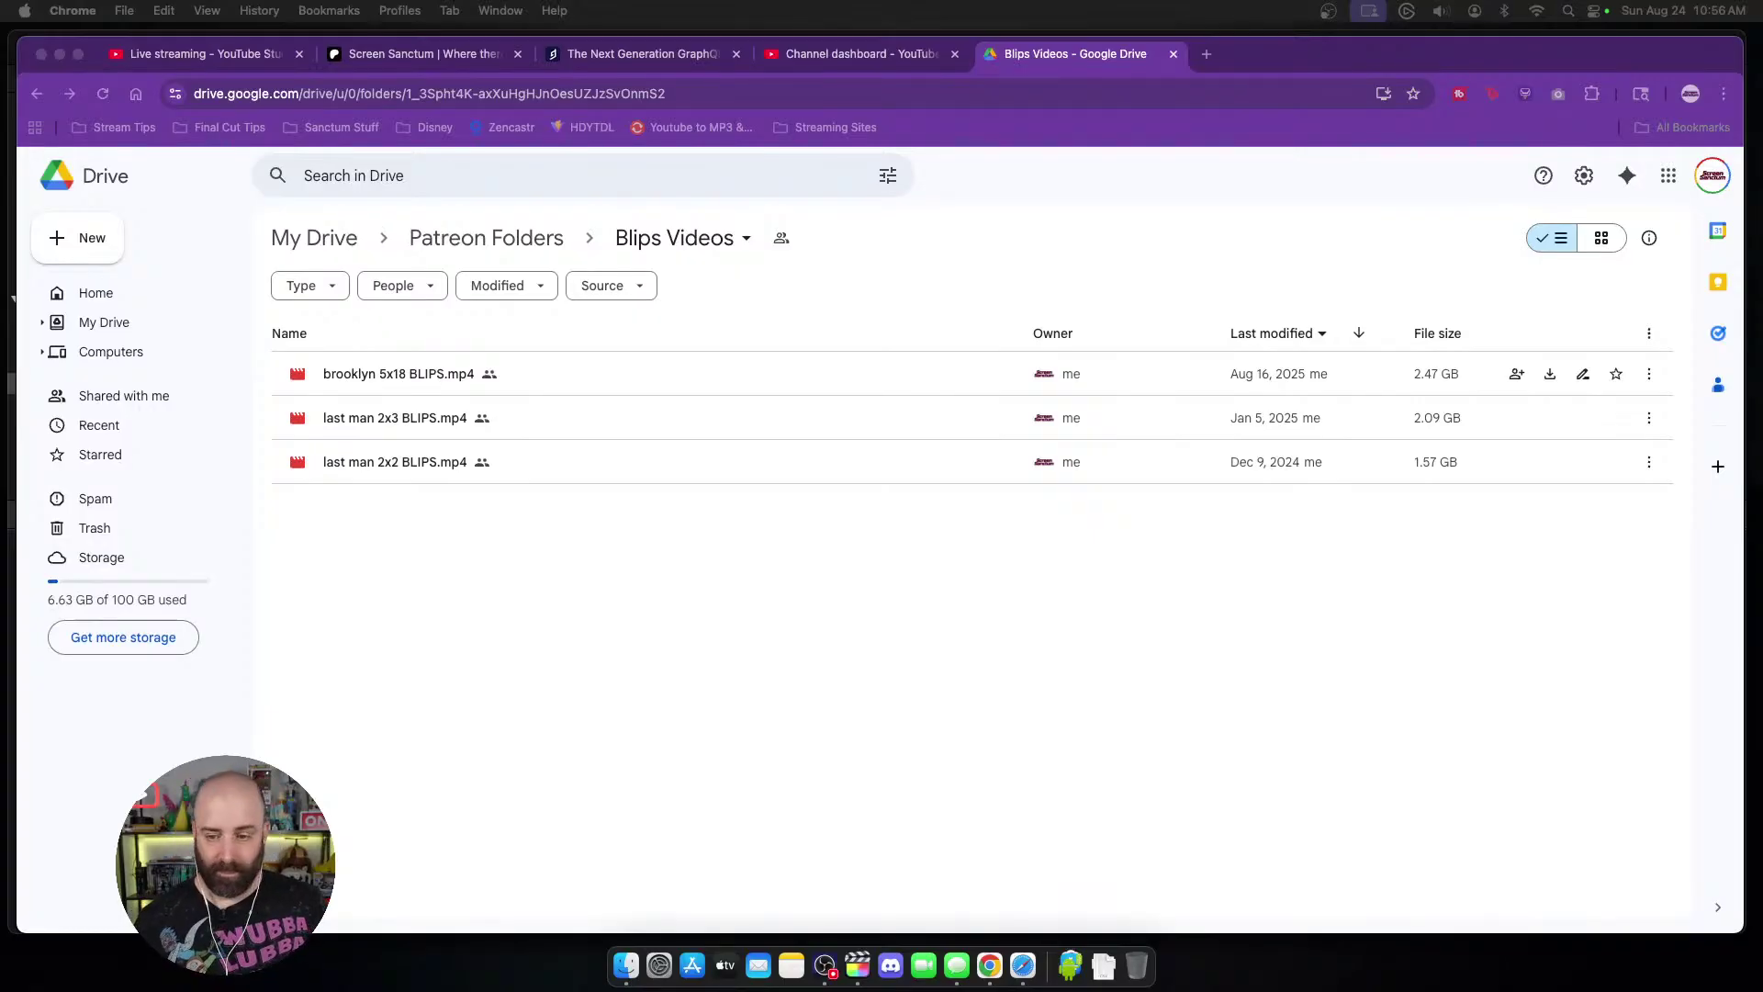
{"action": "left_click", "coordinate": [945, 193]}
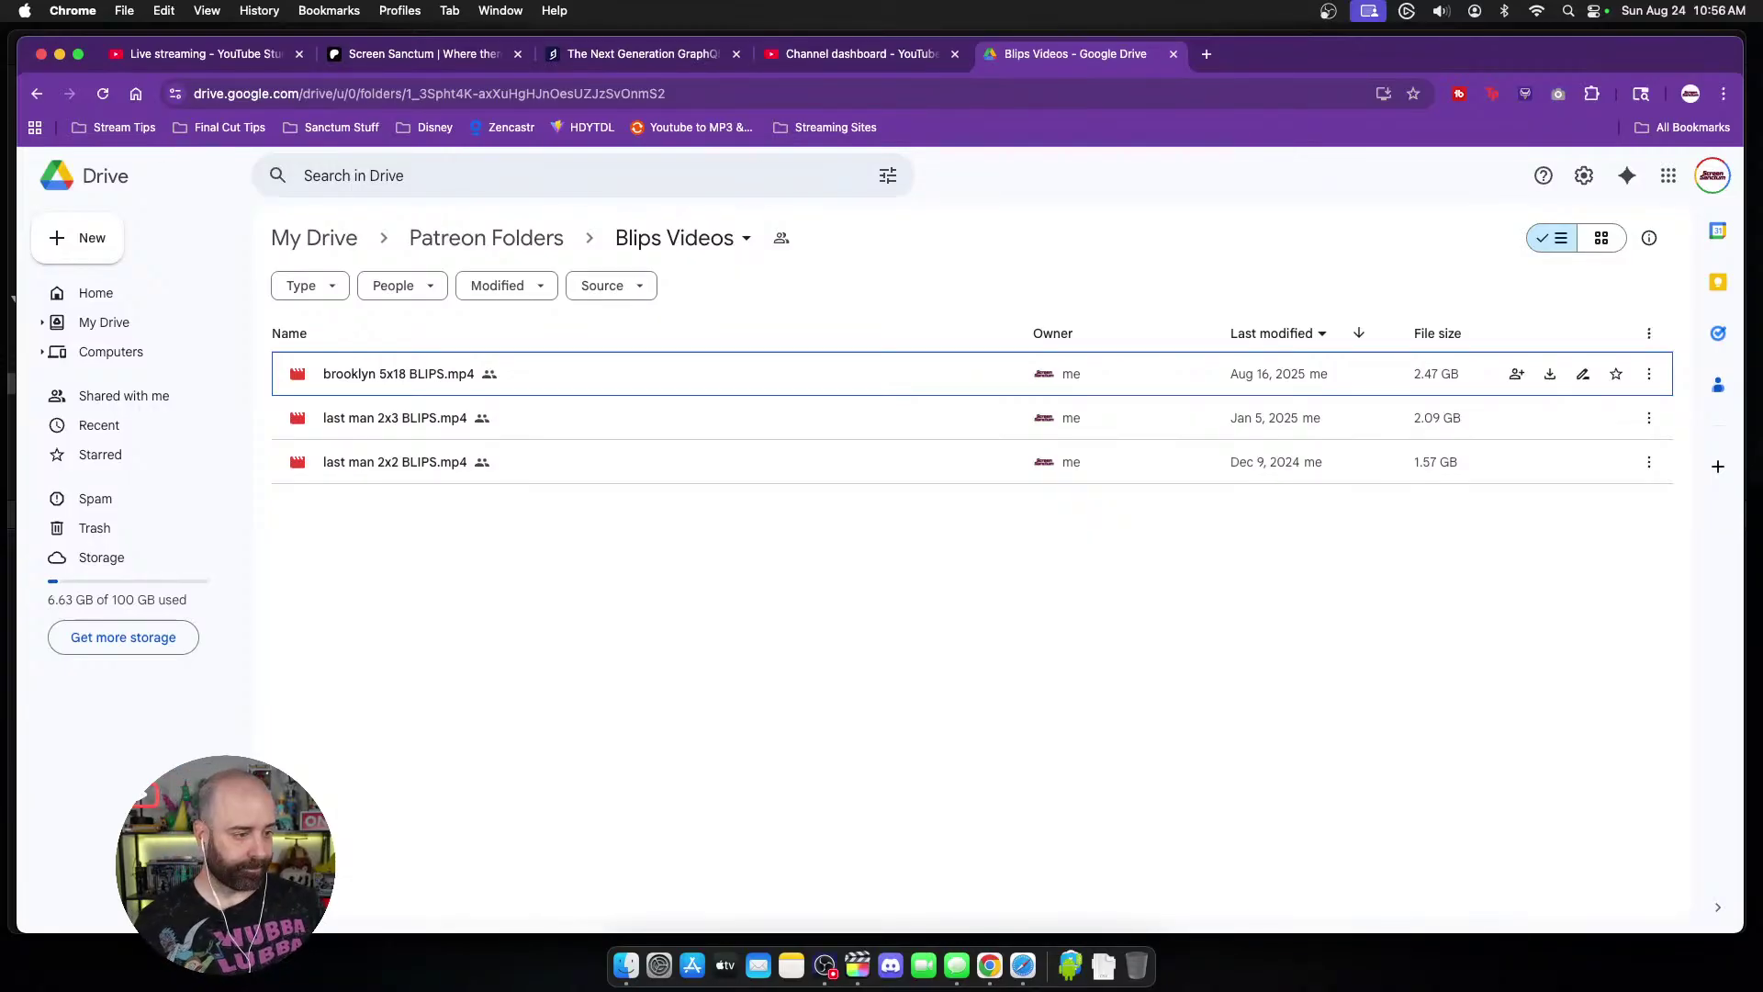
{"action": "key", "text": "super+Tab"}
{"action": "key", "text": "Tab"}
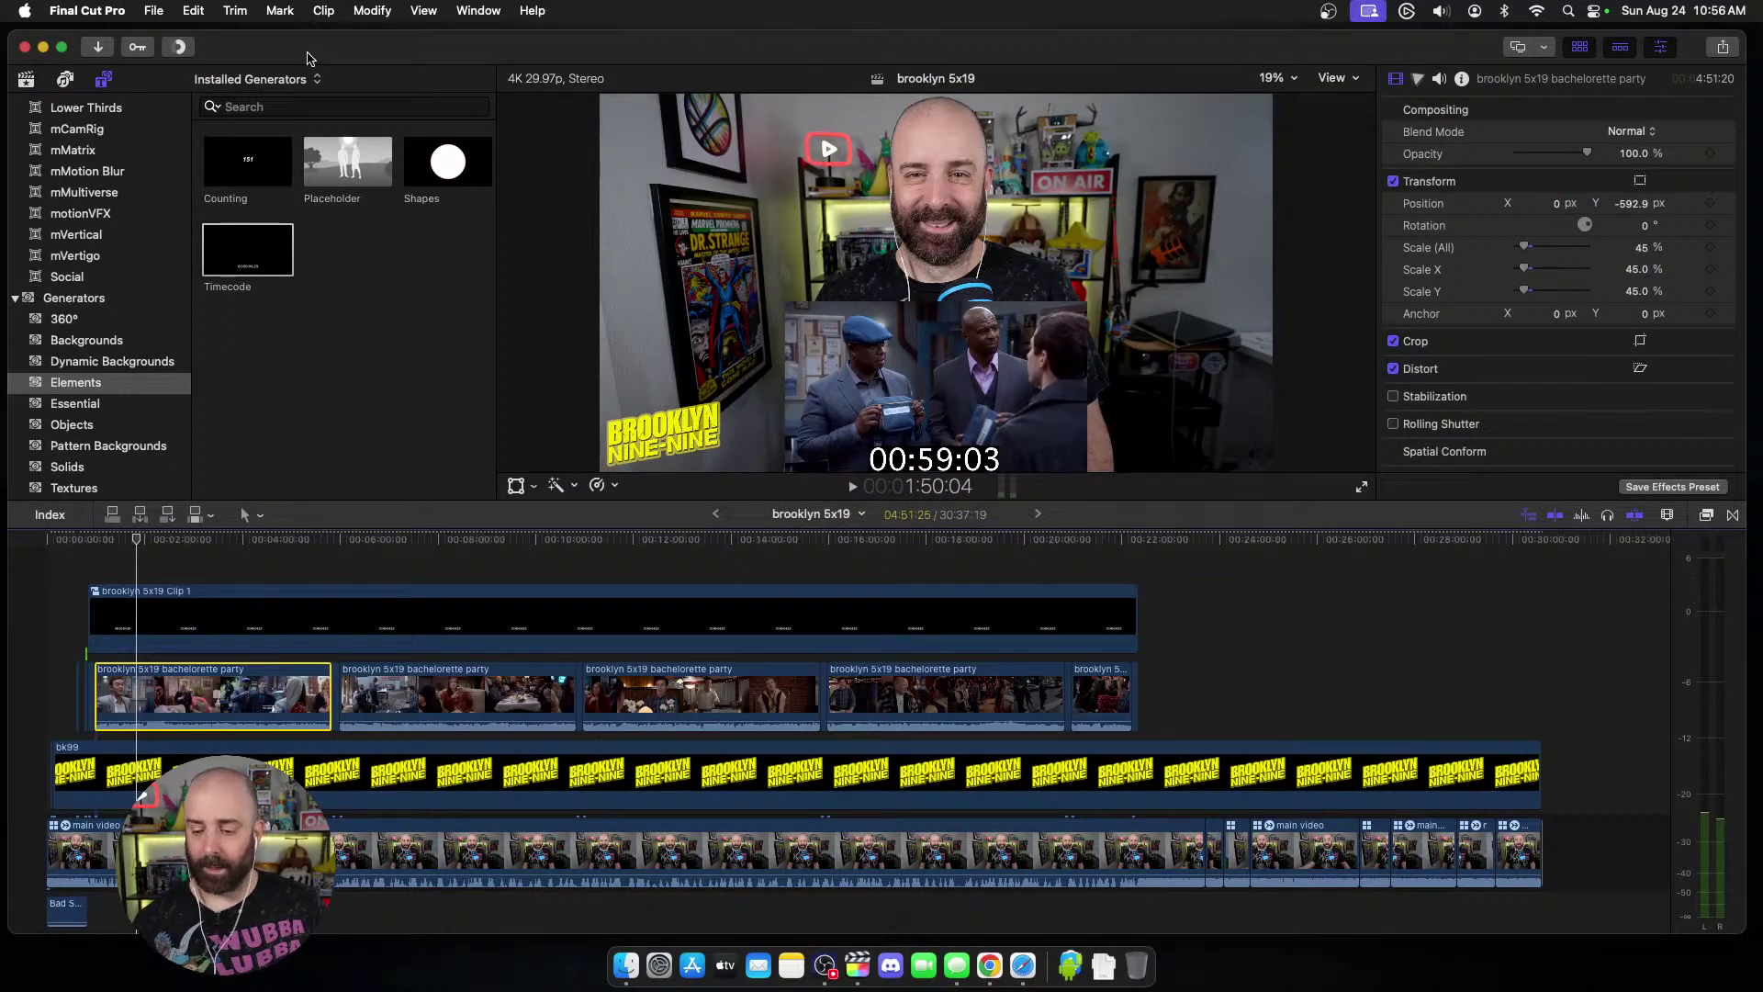
{"action": "key", "text": "super+Tab"}
{"action": "key", "text": "super+Tab"}
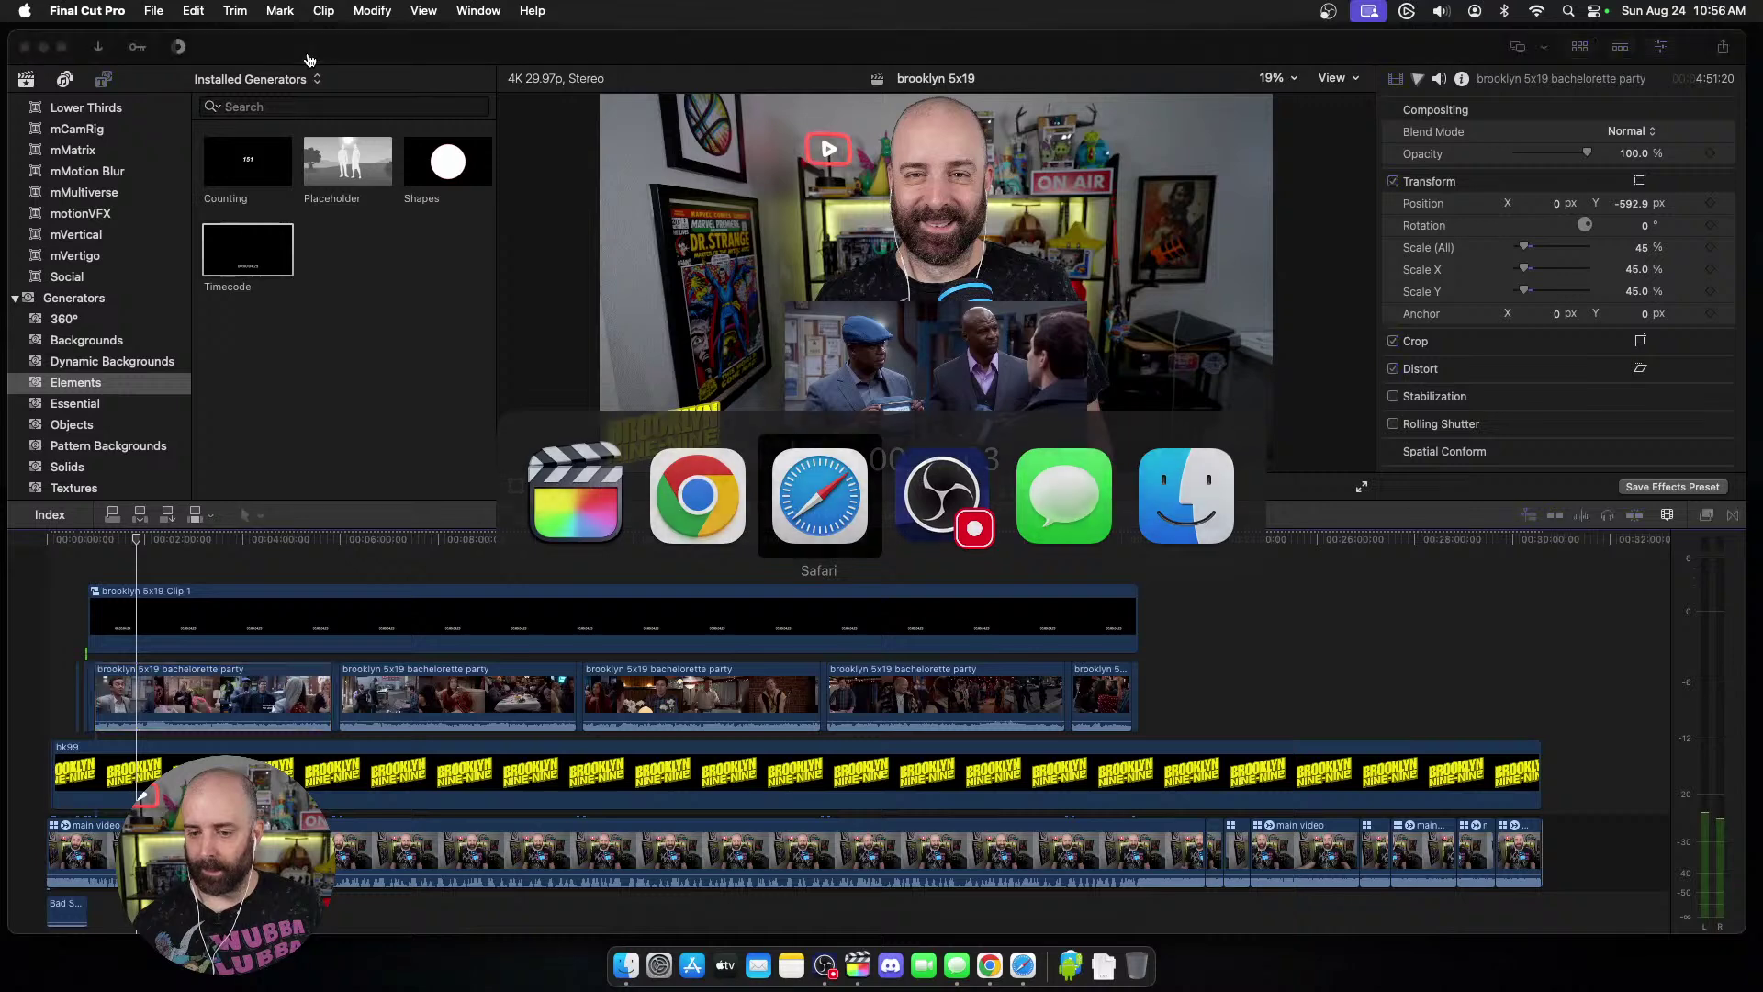
{"action": "key", "text": "super+Tab"}
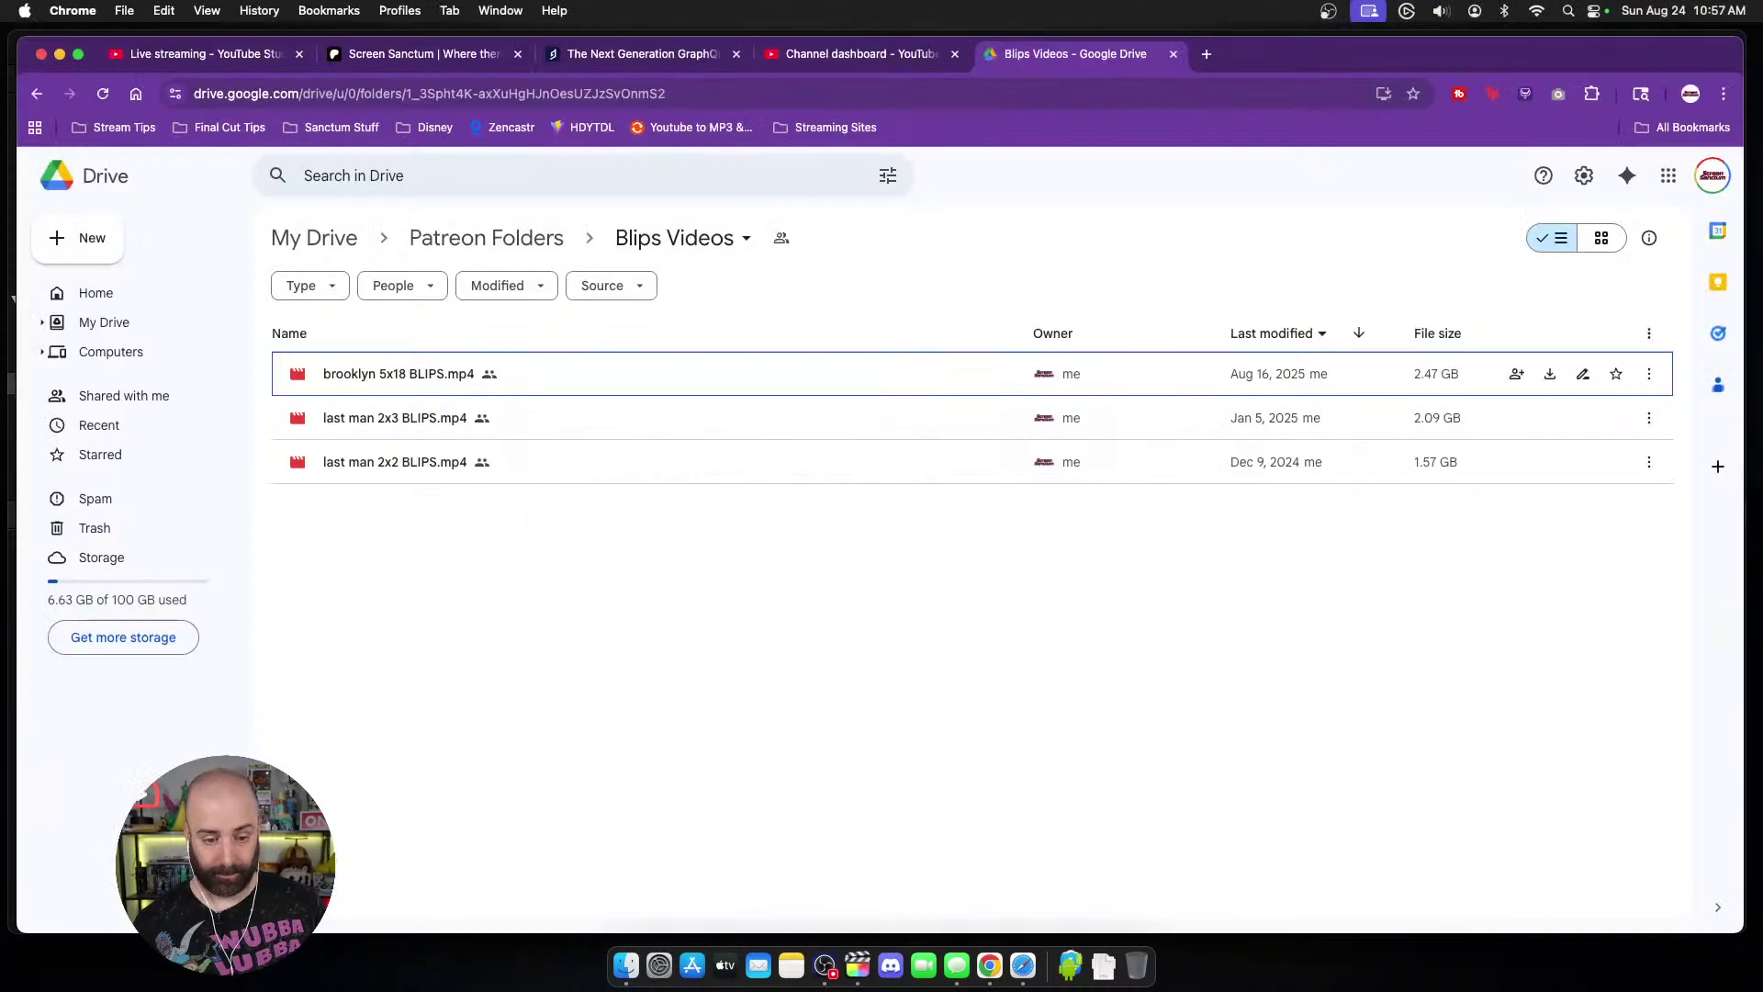
{"action": "key", "text": "super+Tab"}
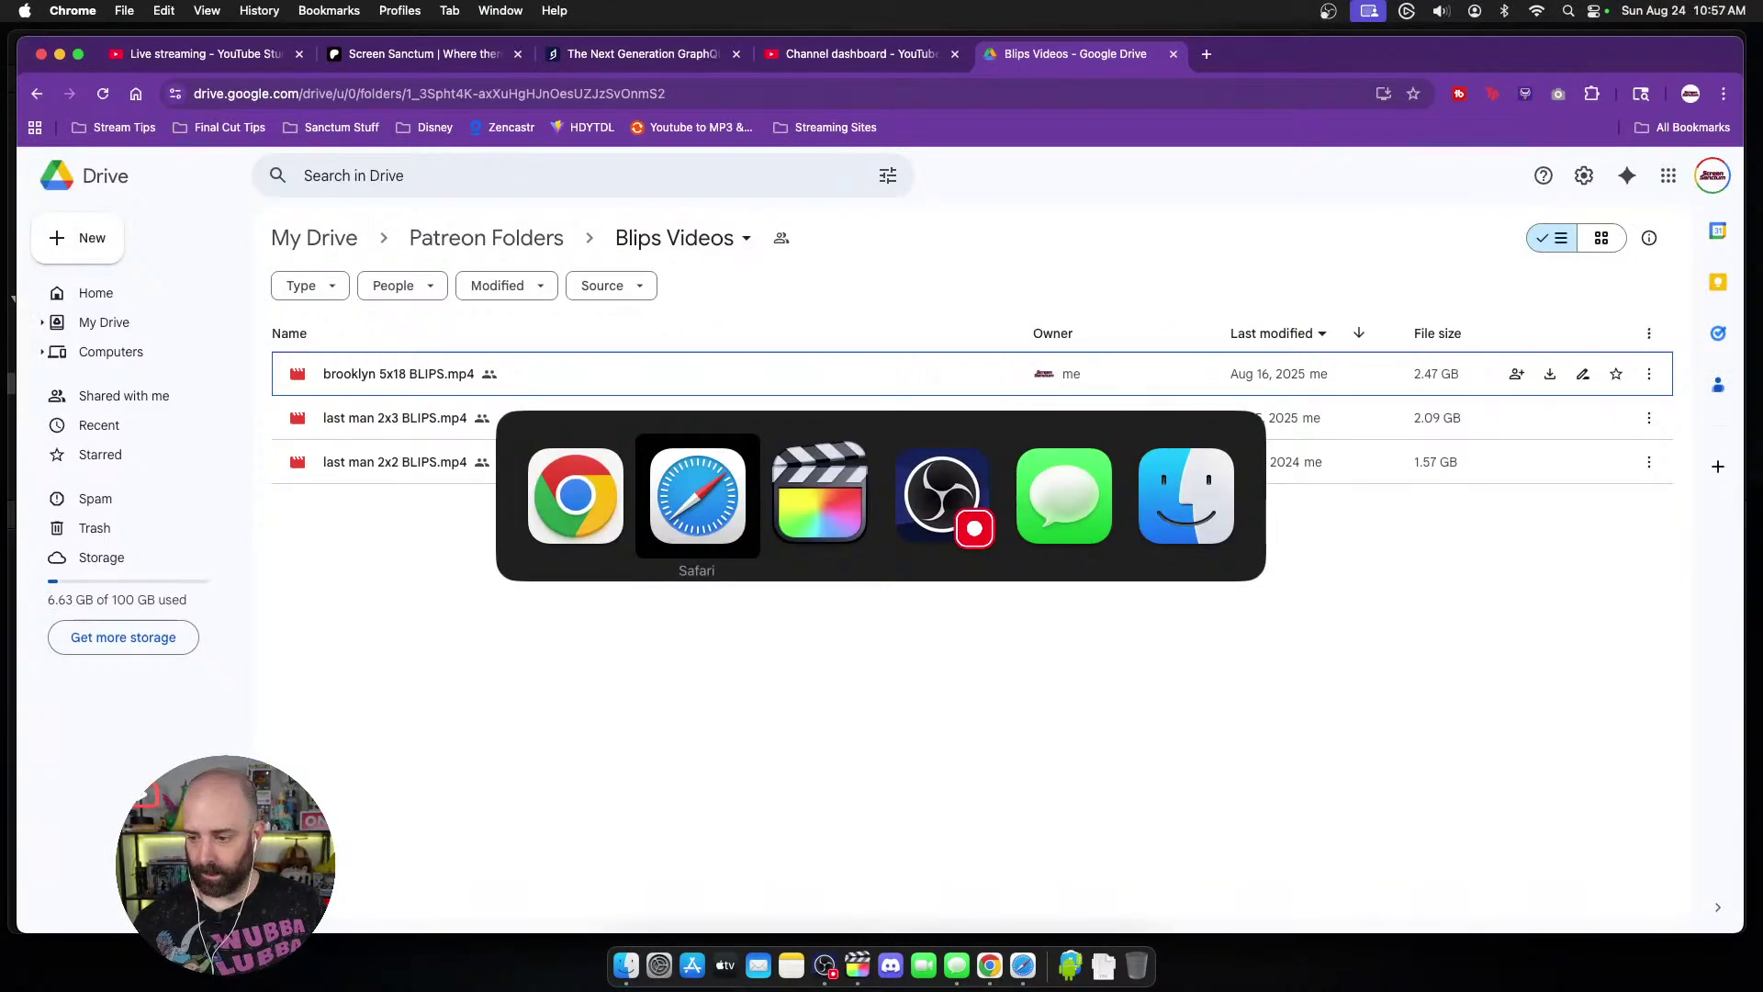
{"action": "key", "text": "super+Tab"}
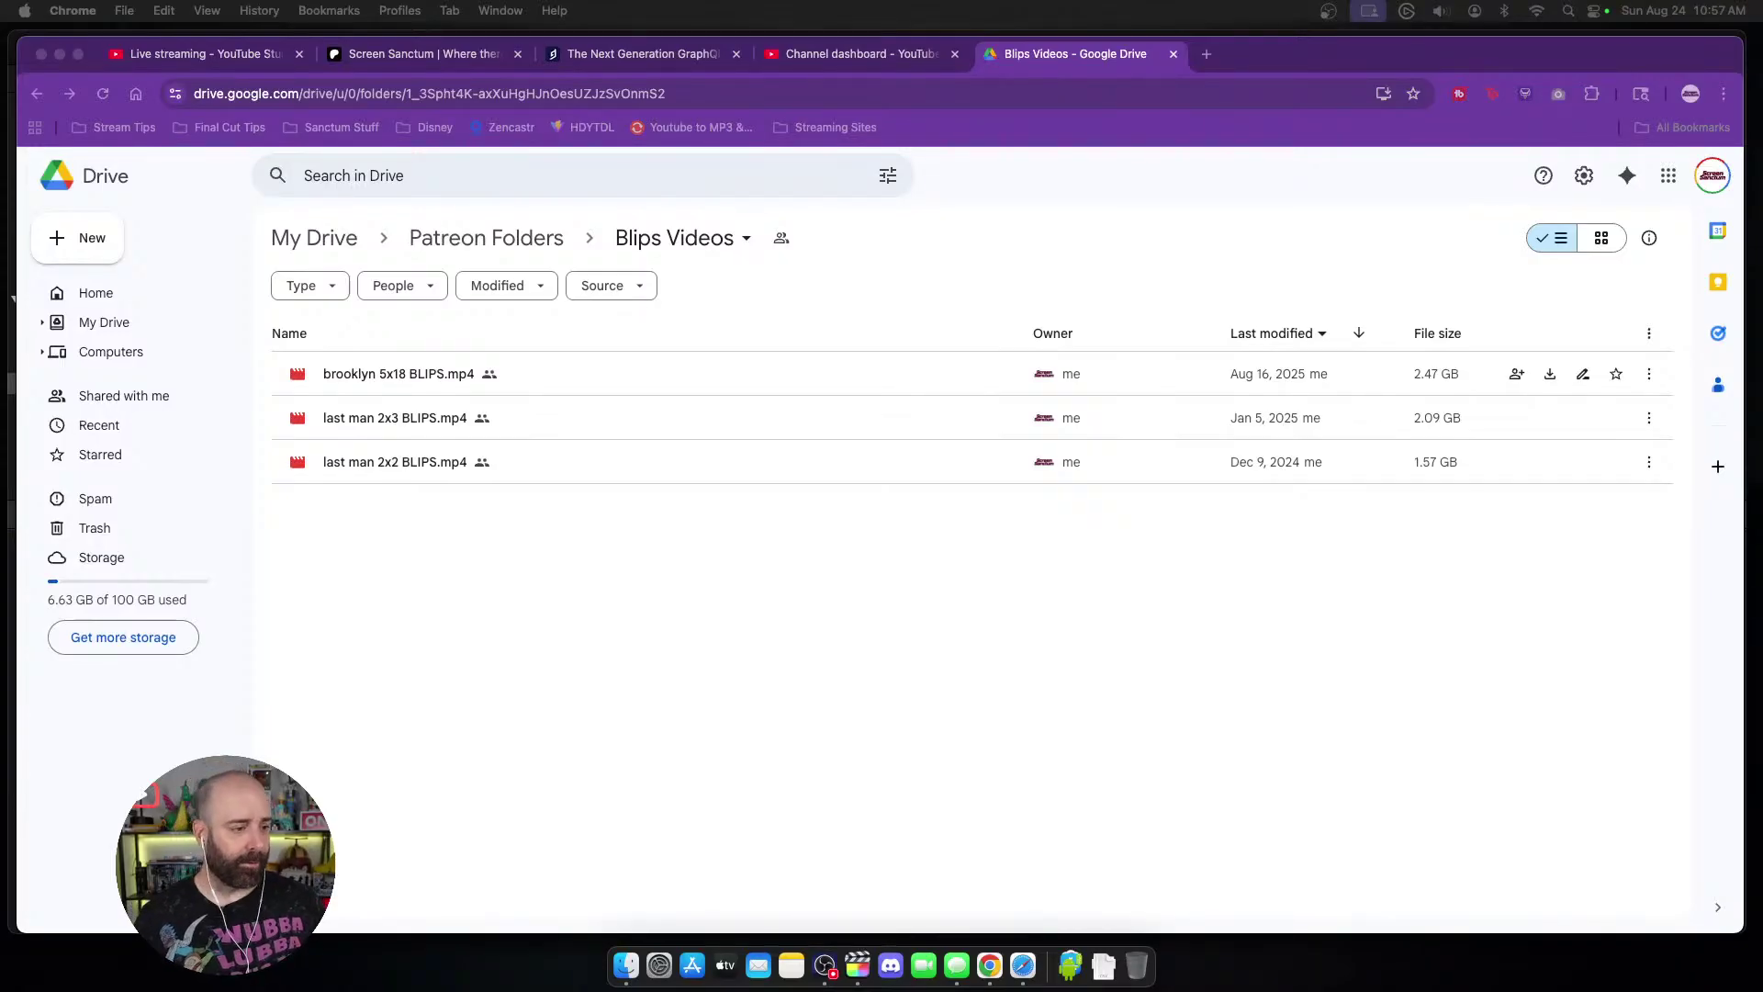
{"action": "key", "text": "super+Tab"}
{"action": "key", "text": "super+Tab"}
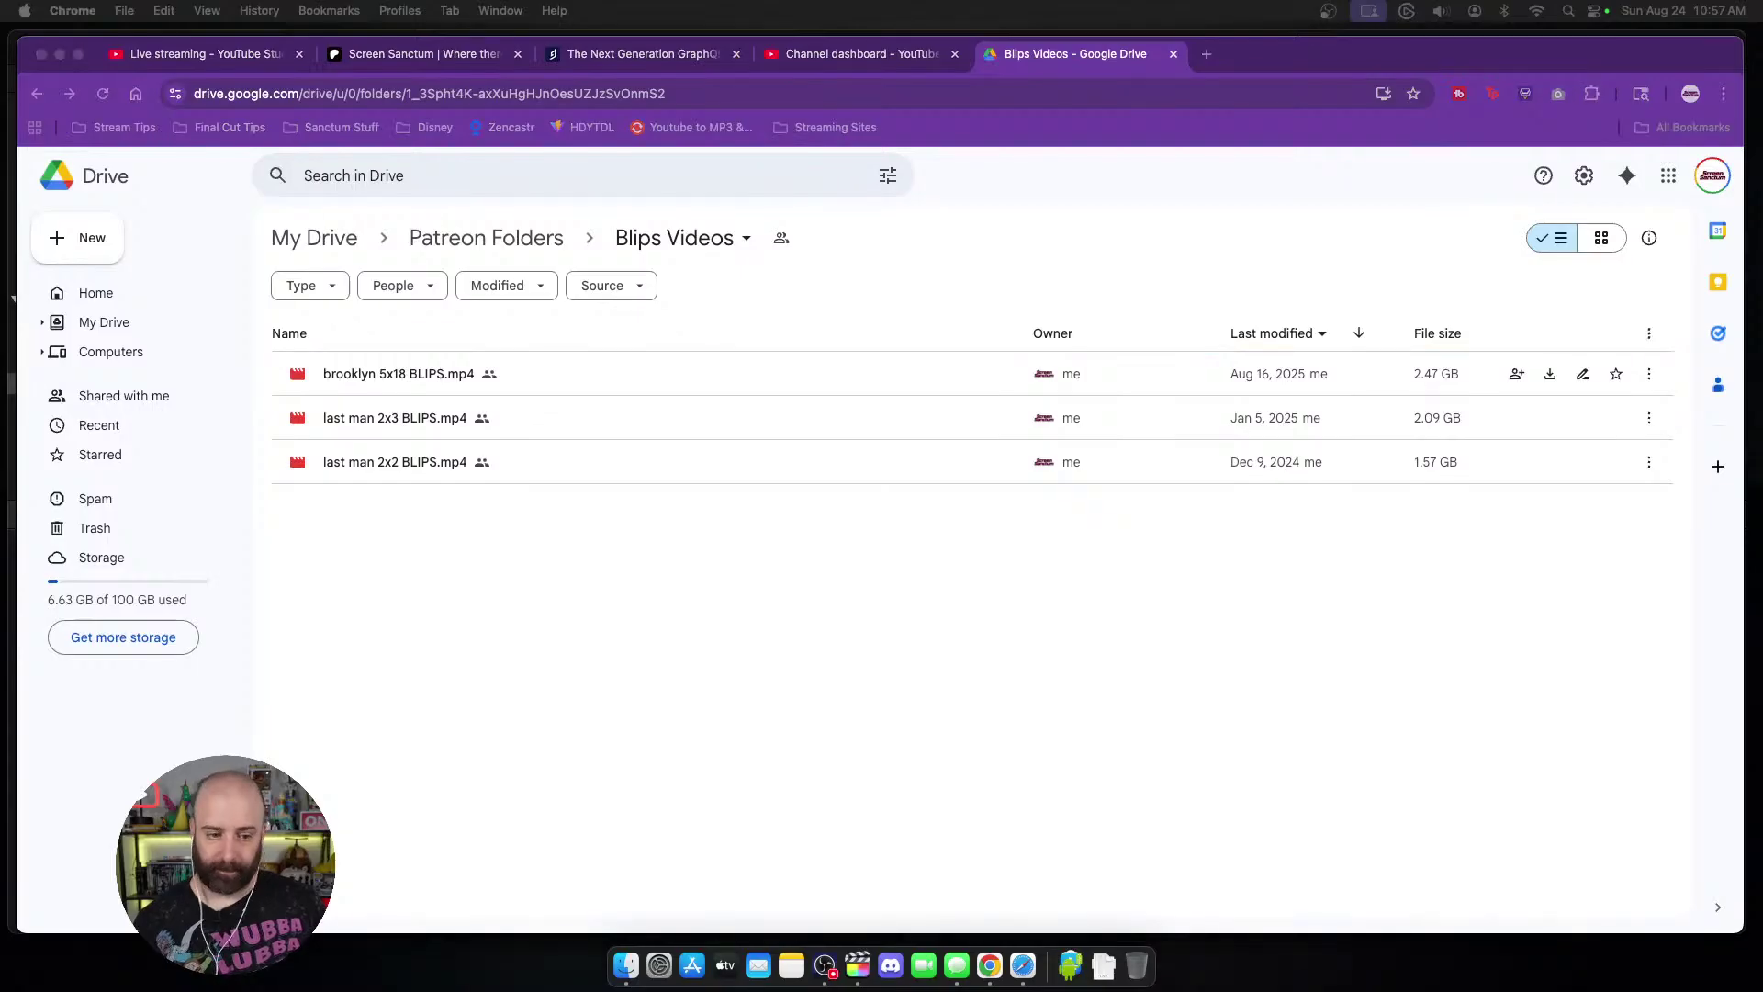
{"action": "key", "text": "super+Tab"}
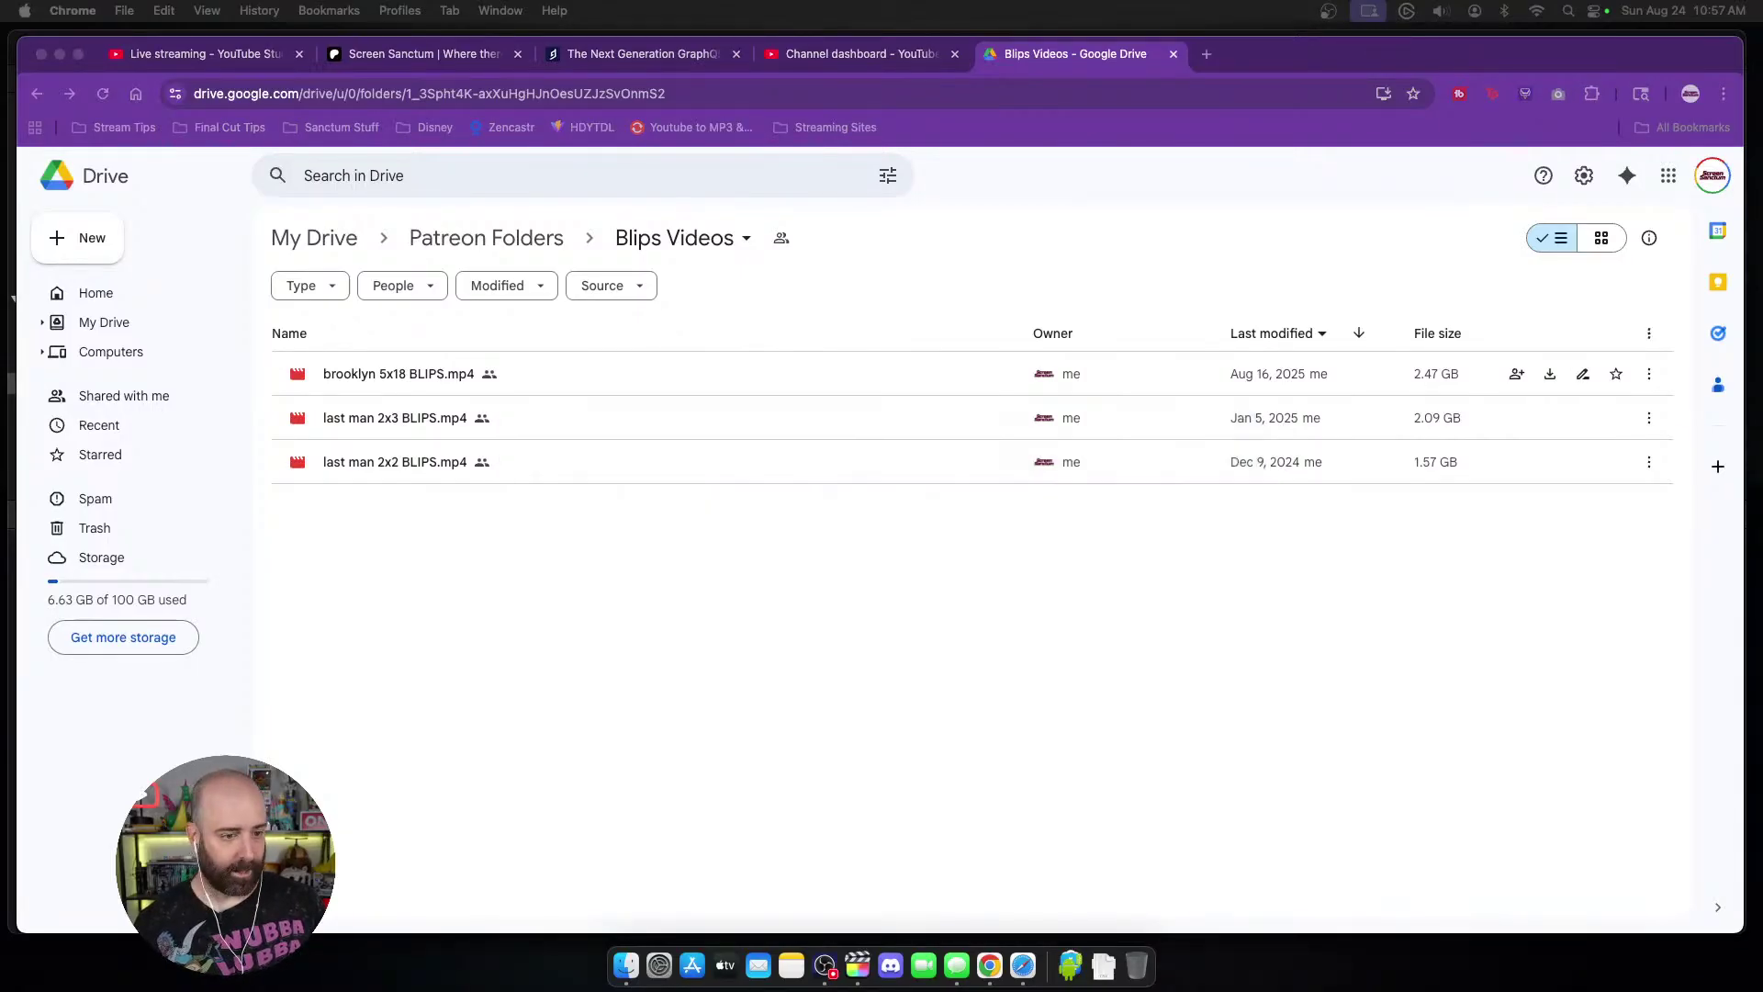
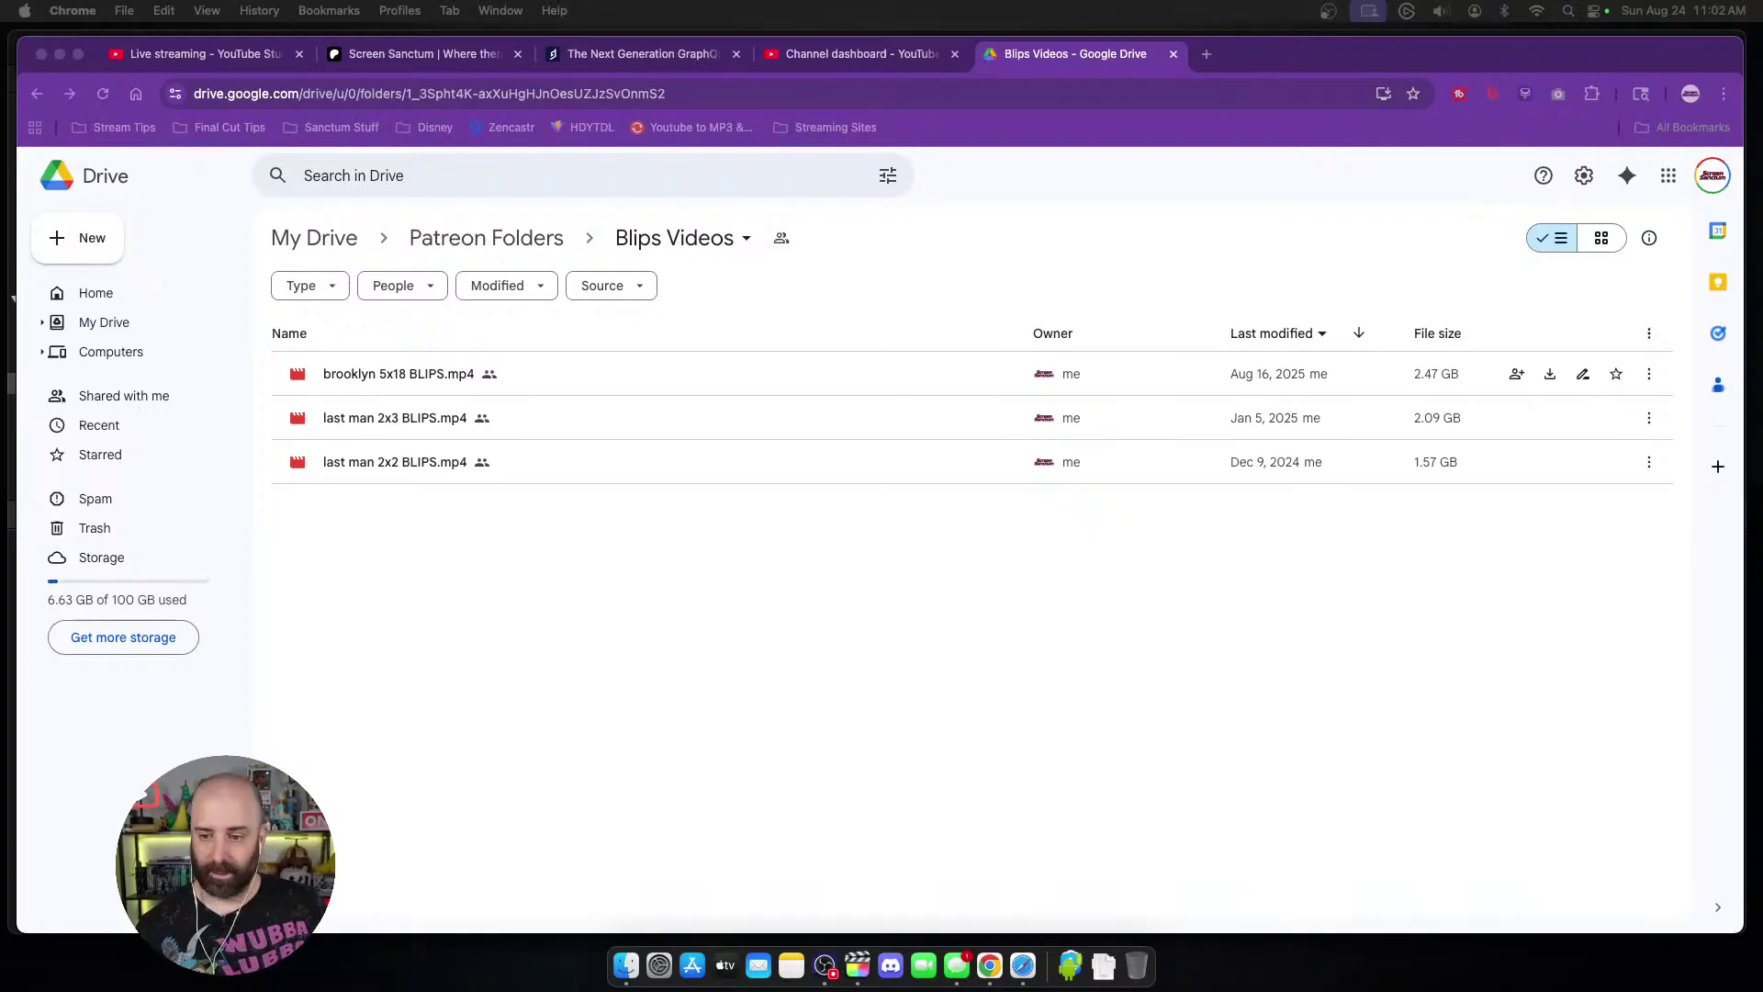
{"action": "left_click", "coordinate": [857, 966]}
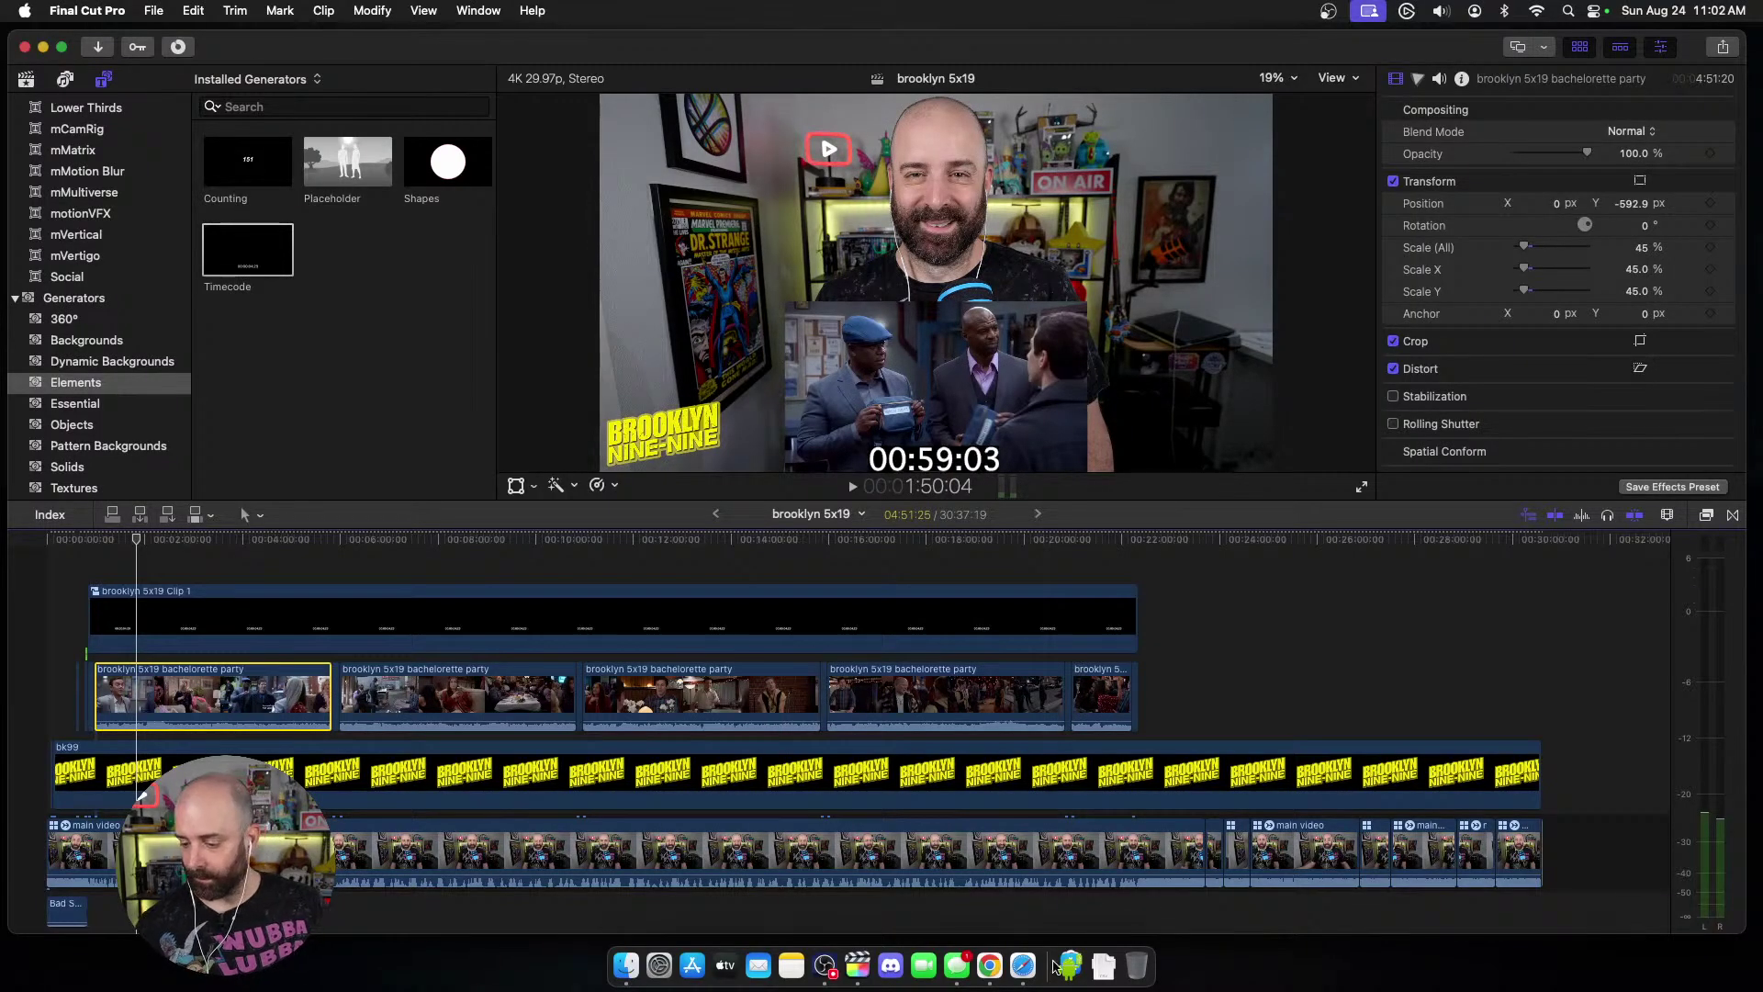
{"action": "left_click", "coordinate": [958, 965]}
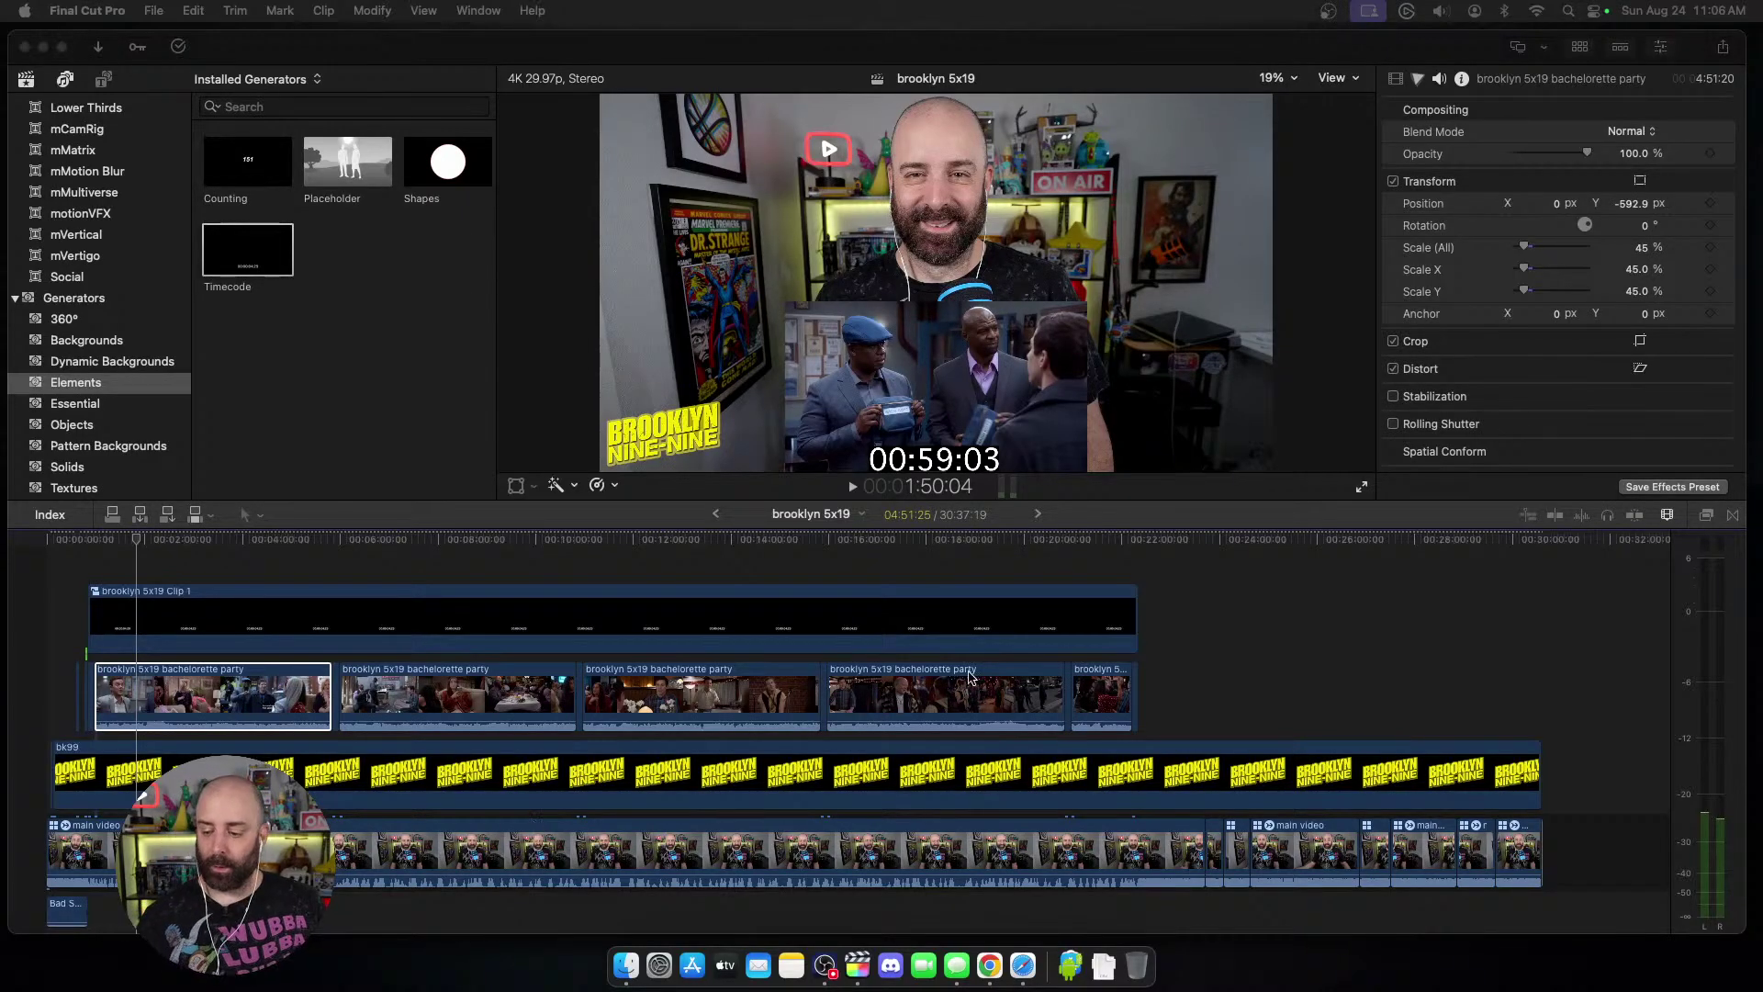
Step: Switch back to Chrome and upload the exported brooklyn 5x19 BLIPS.mp4 to the Blips Videos folder in Google Drive
{"action": "left_click", "coordinate": [595, 56]}
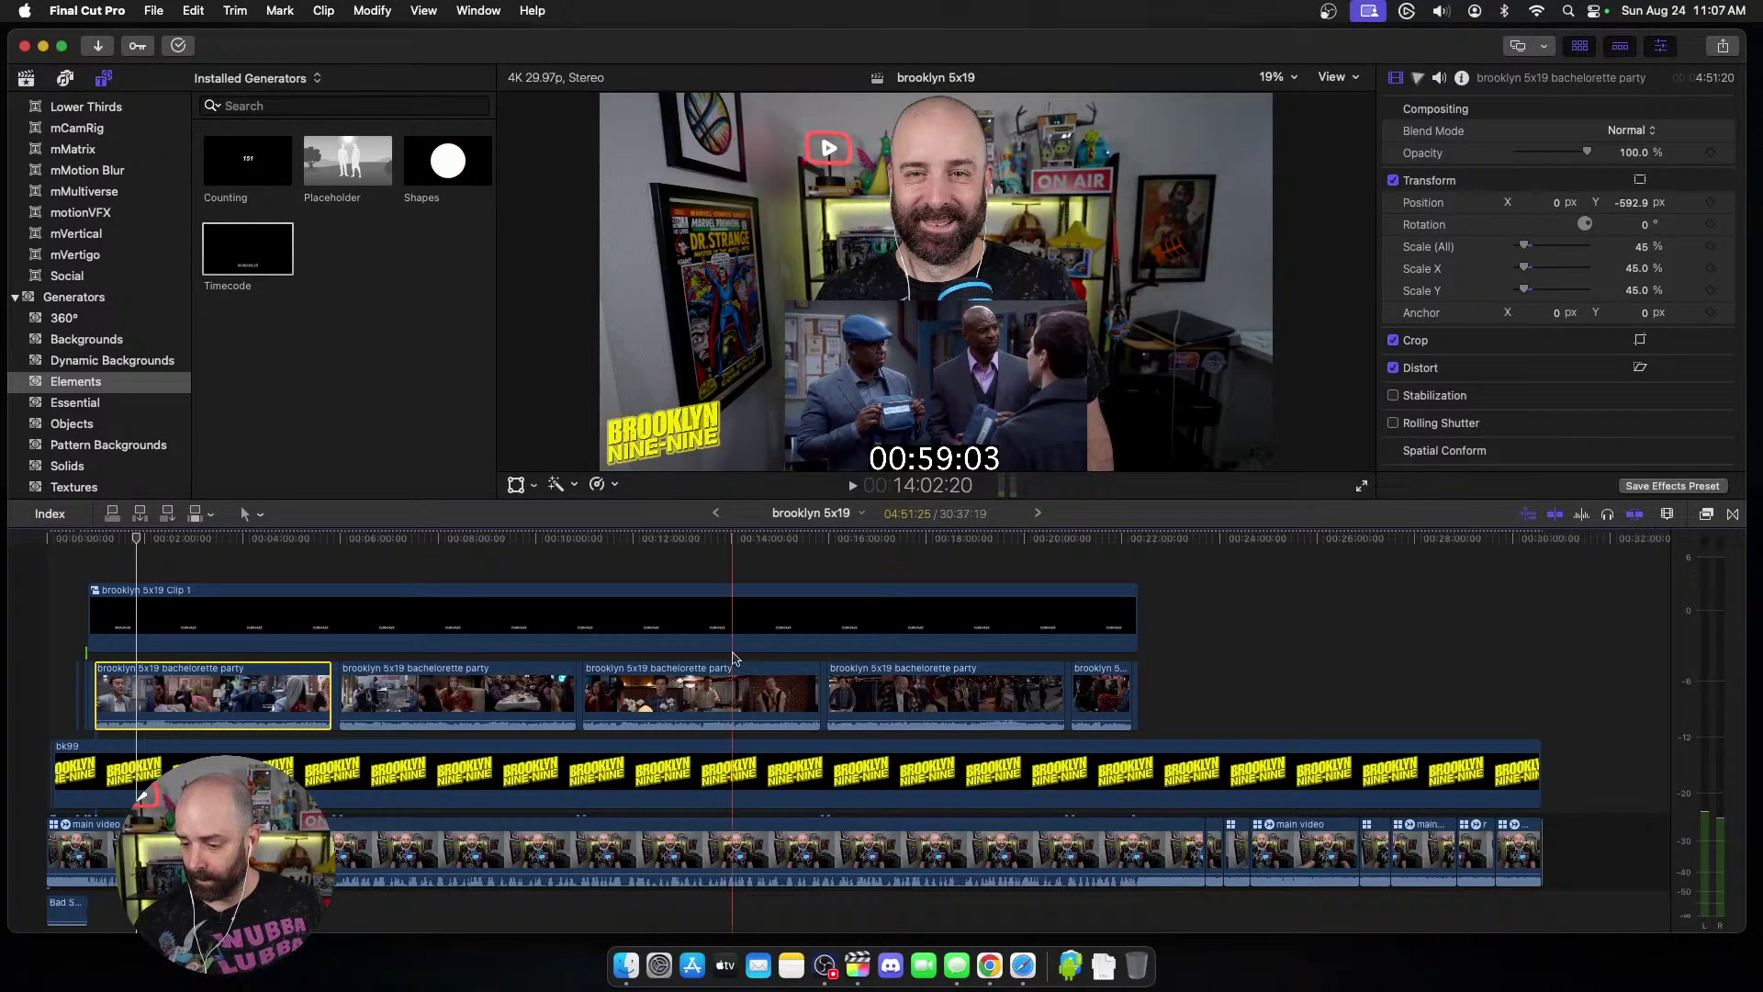
{"action": "left_click", "coordinate": [986, 965]}
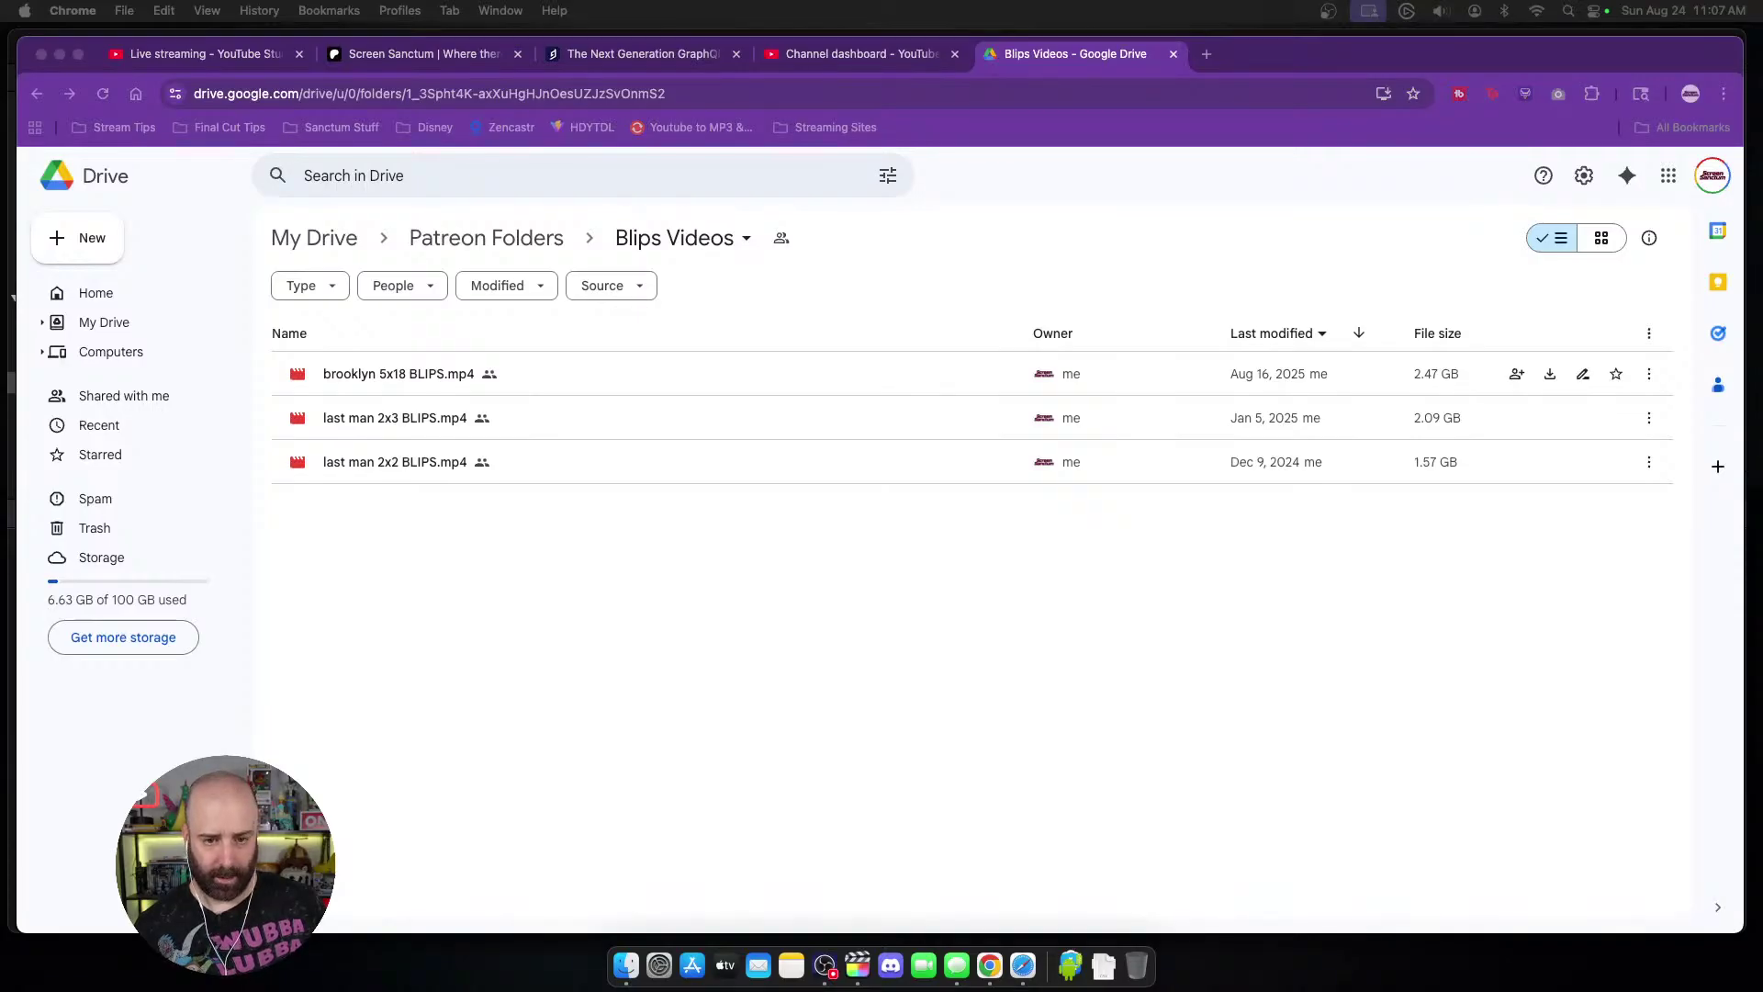
{"action": "left_click_drag", "start_coordinate": [13, 297], "coordinate": [436, 602]}
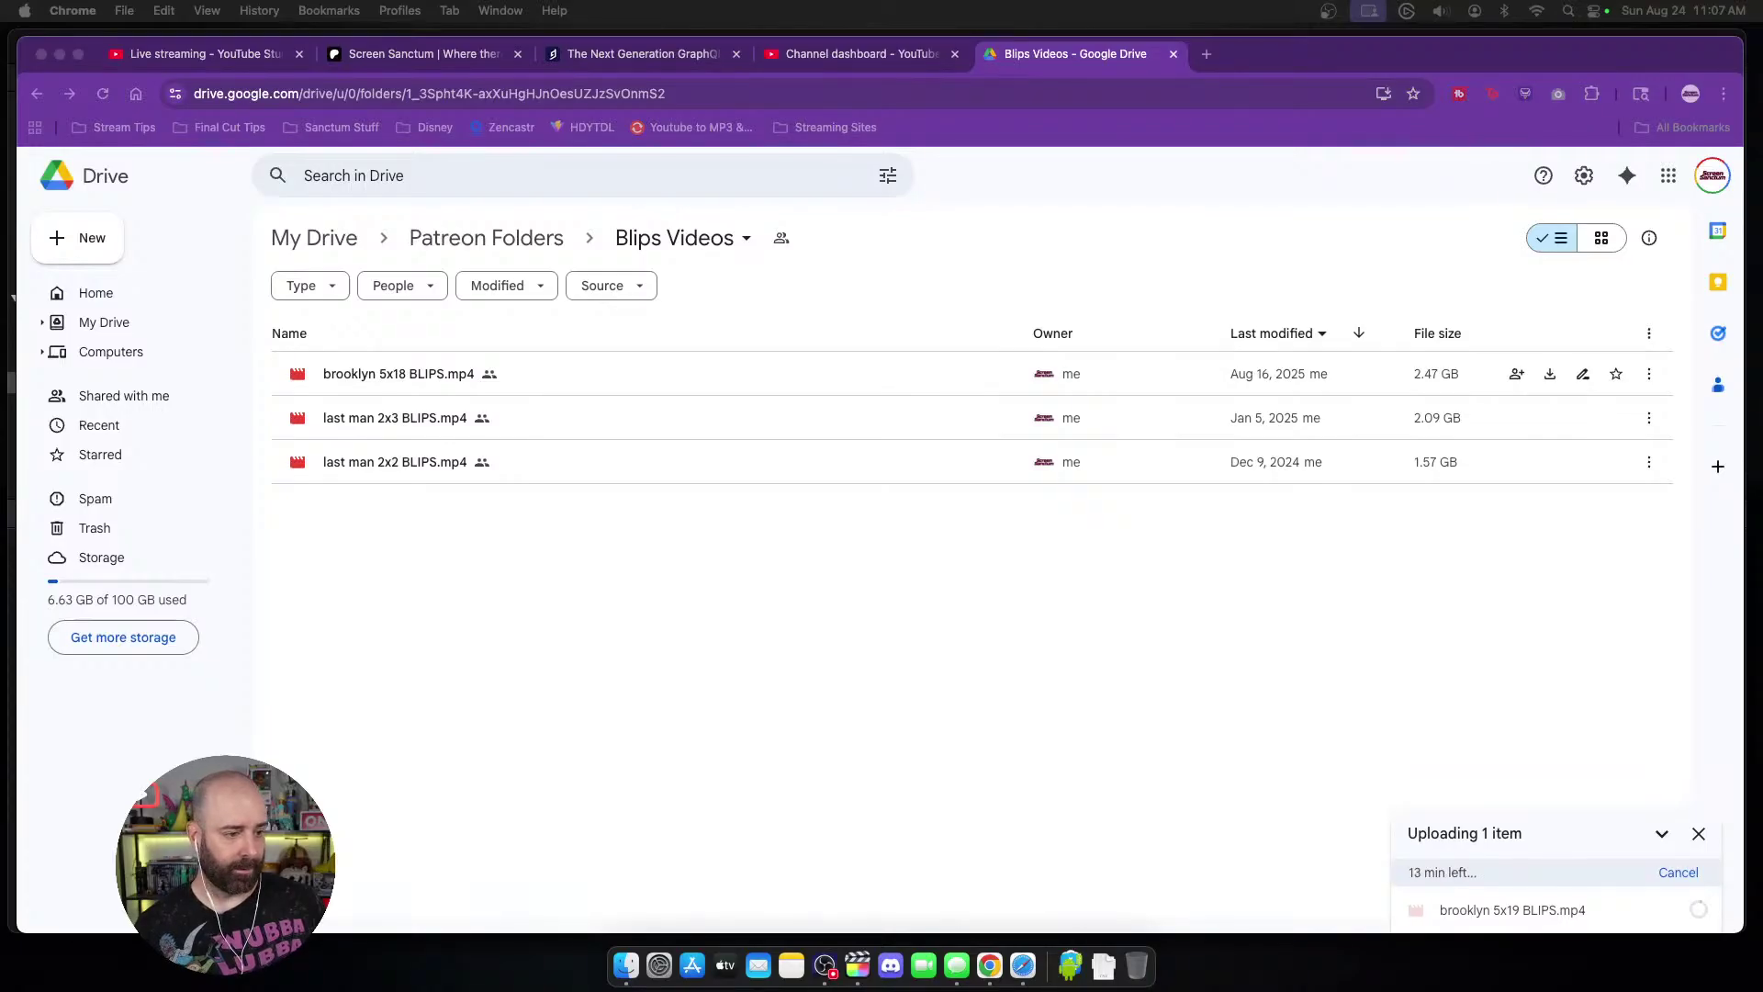
{"action": "left_click", "coordinate": [1019, 981]}
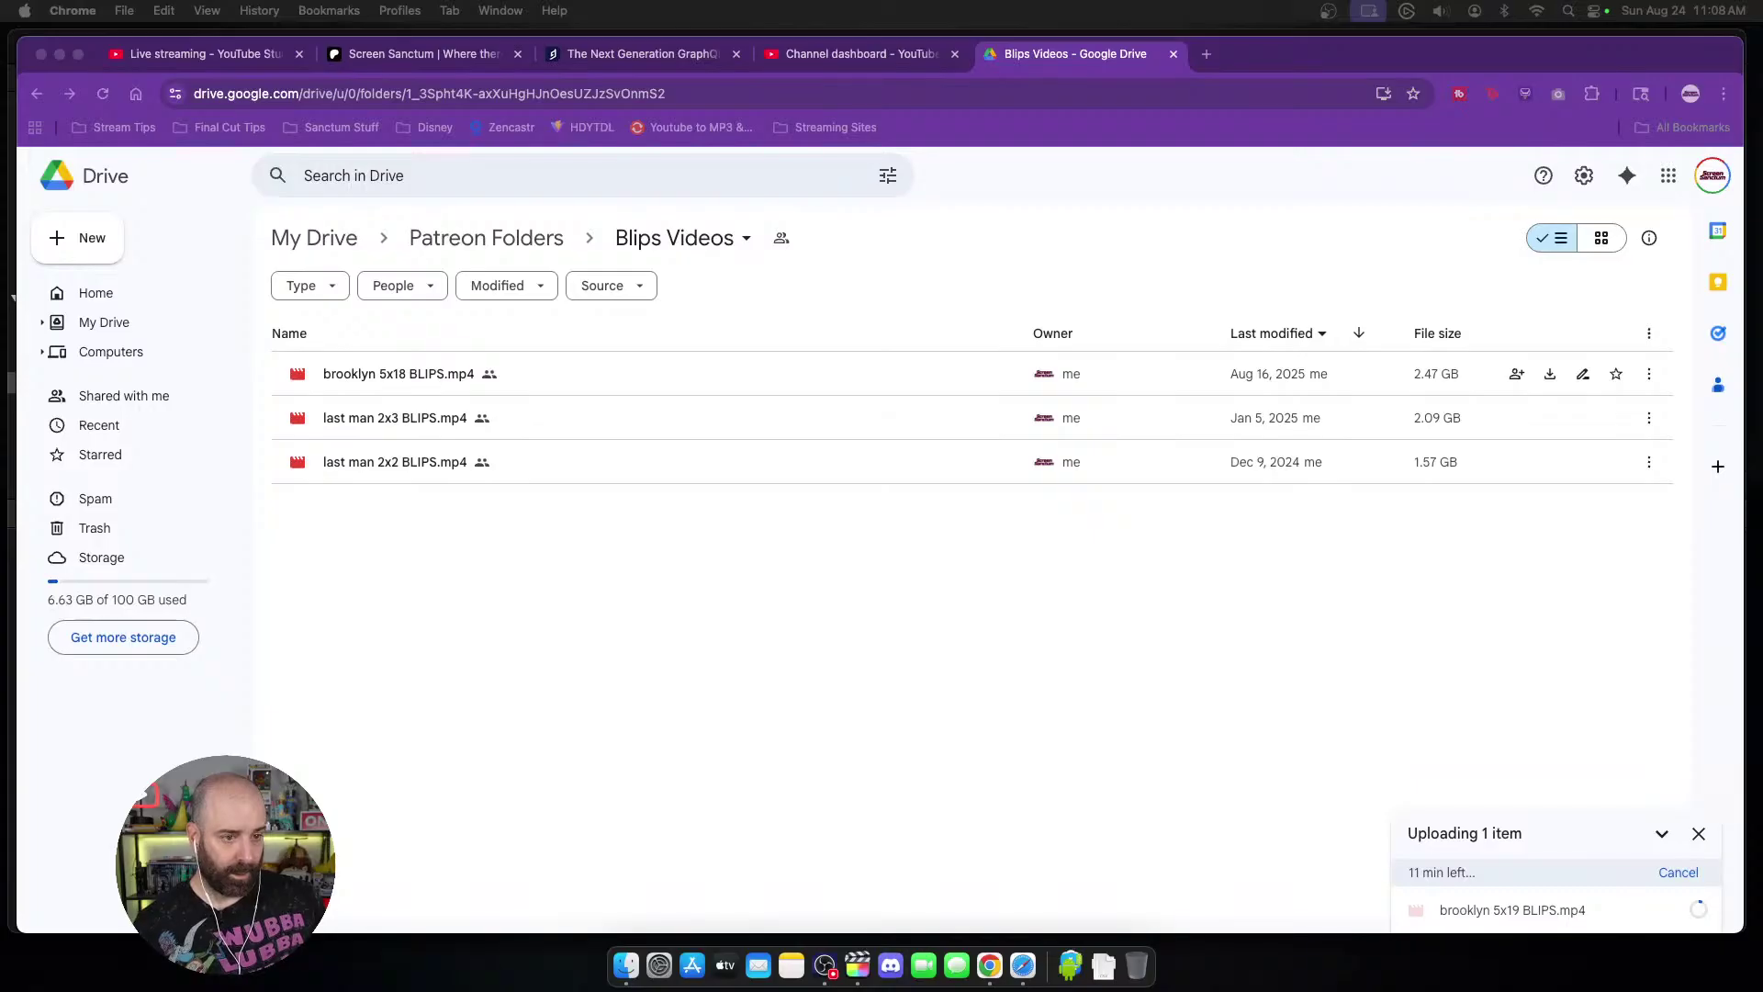
{"action": "key", "text": "super+Tab"}
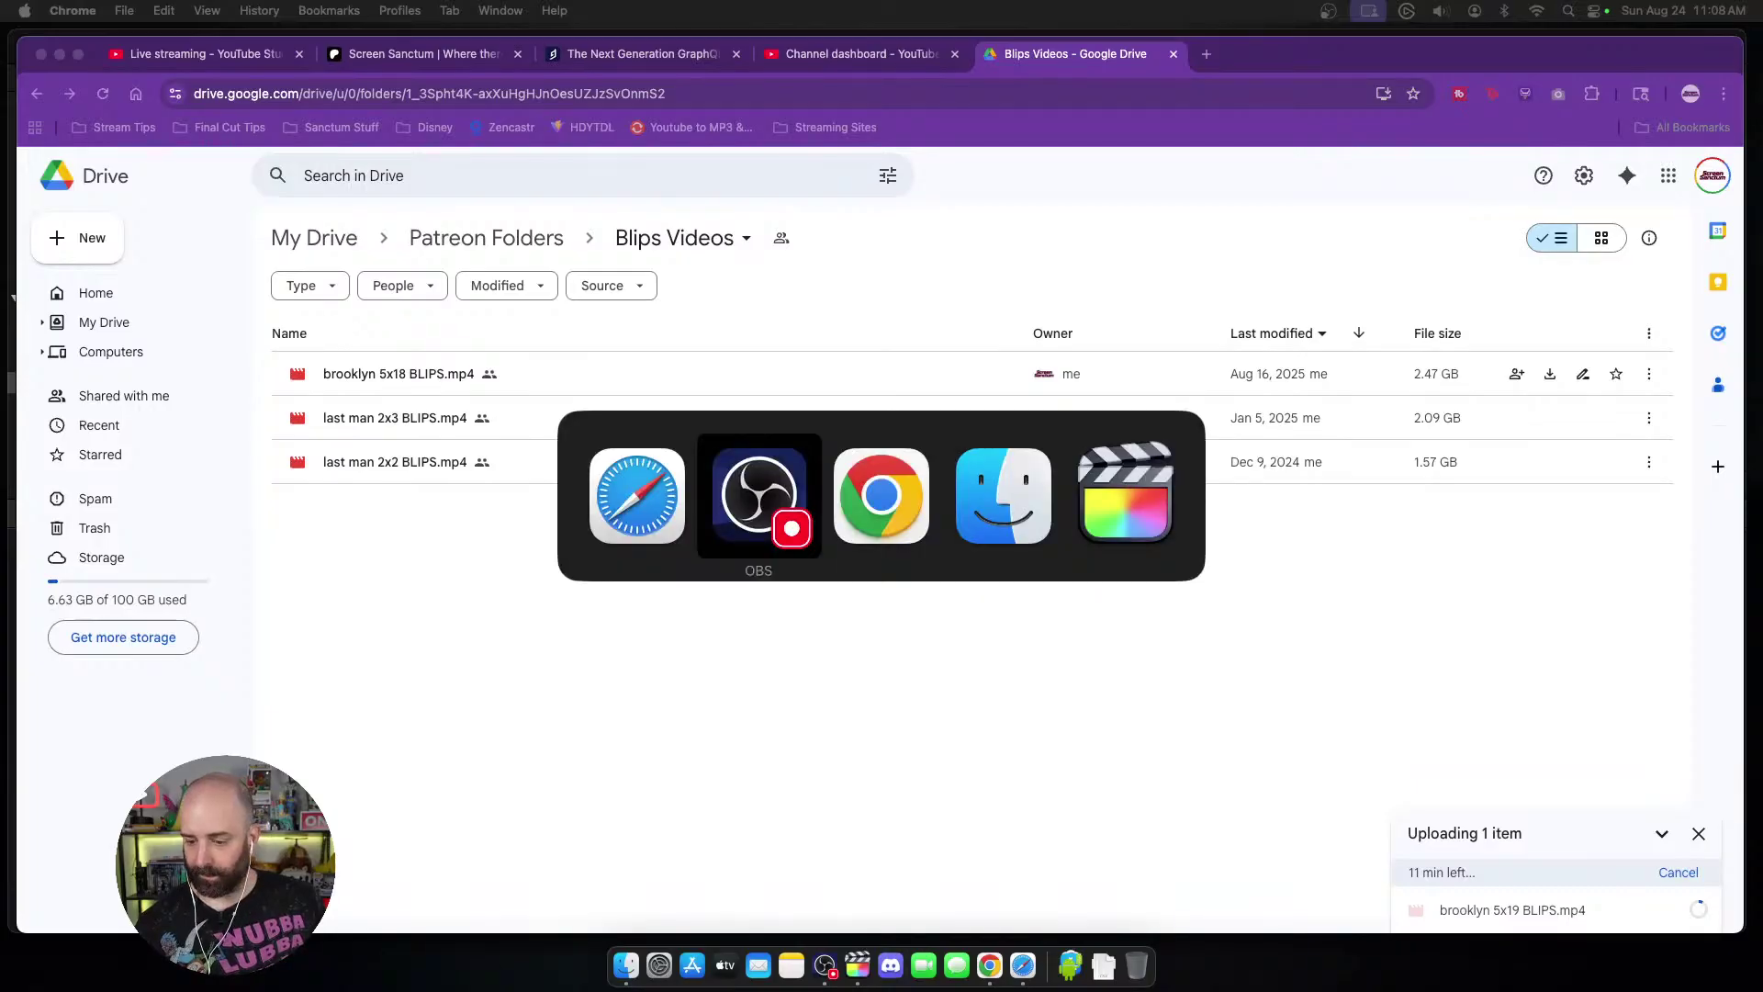
{"action": "key", "text": "Escape"}
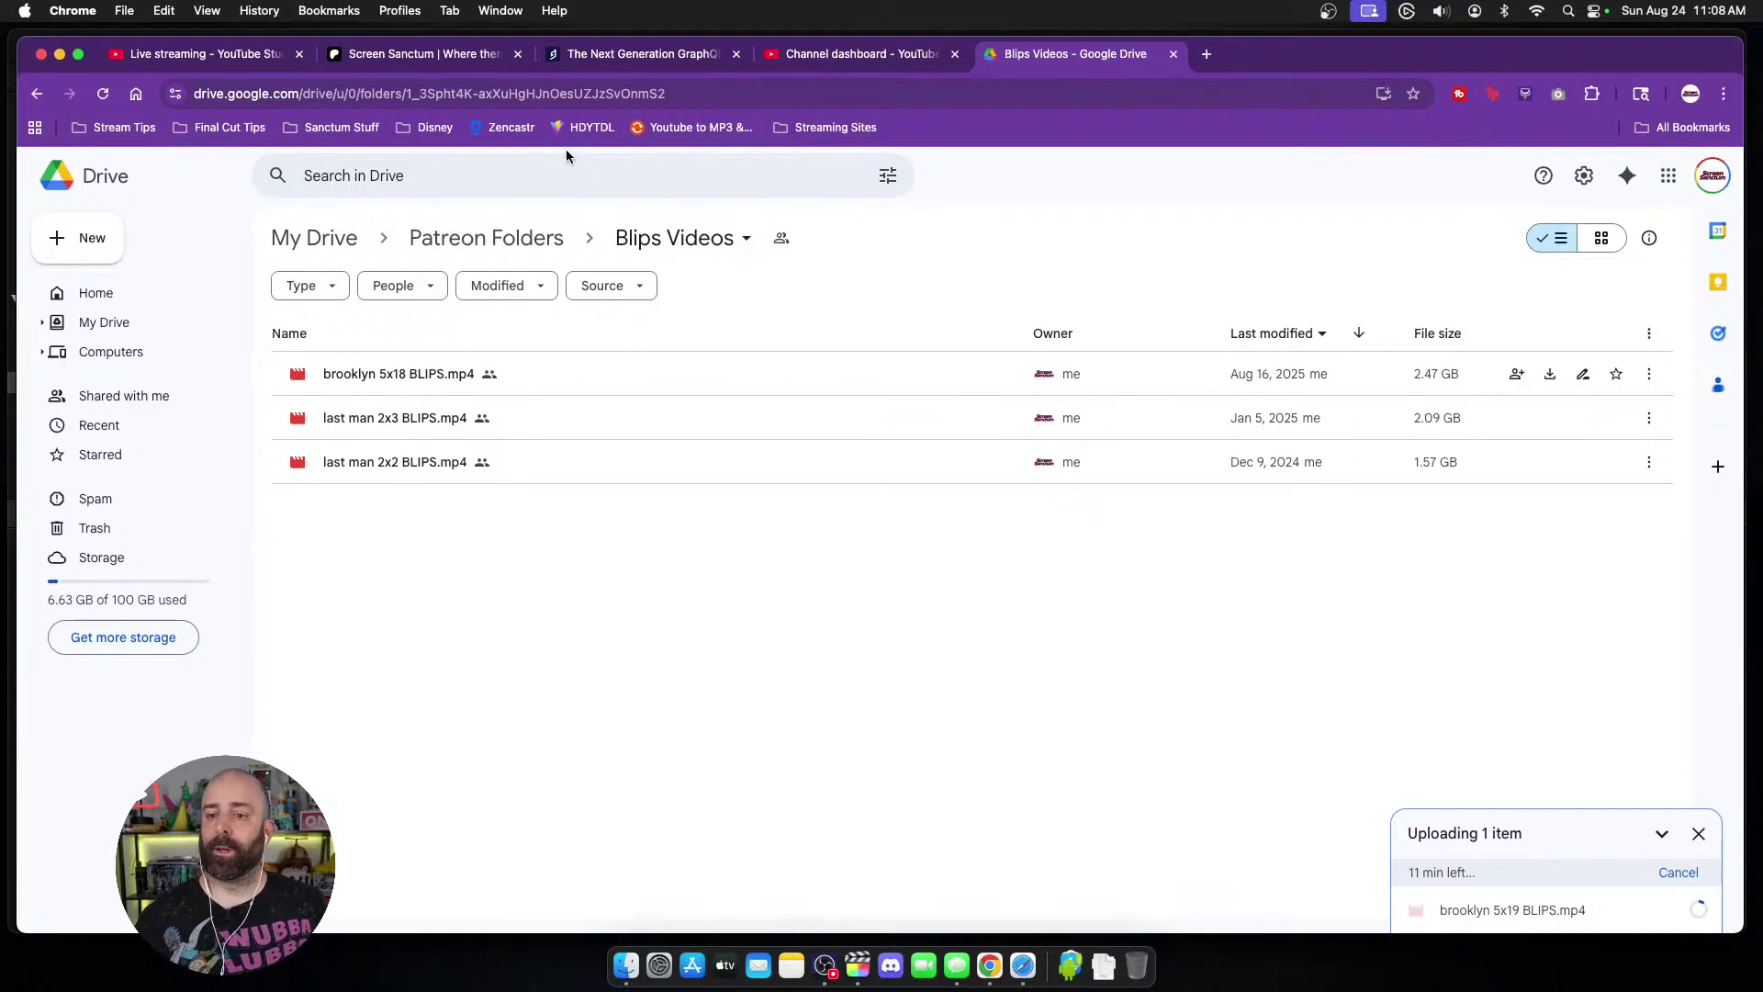
Step: Check the recent notifications on the Screen Sanctum Patreon page
{"action": "left_click", "coordinate": [422, 54]}
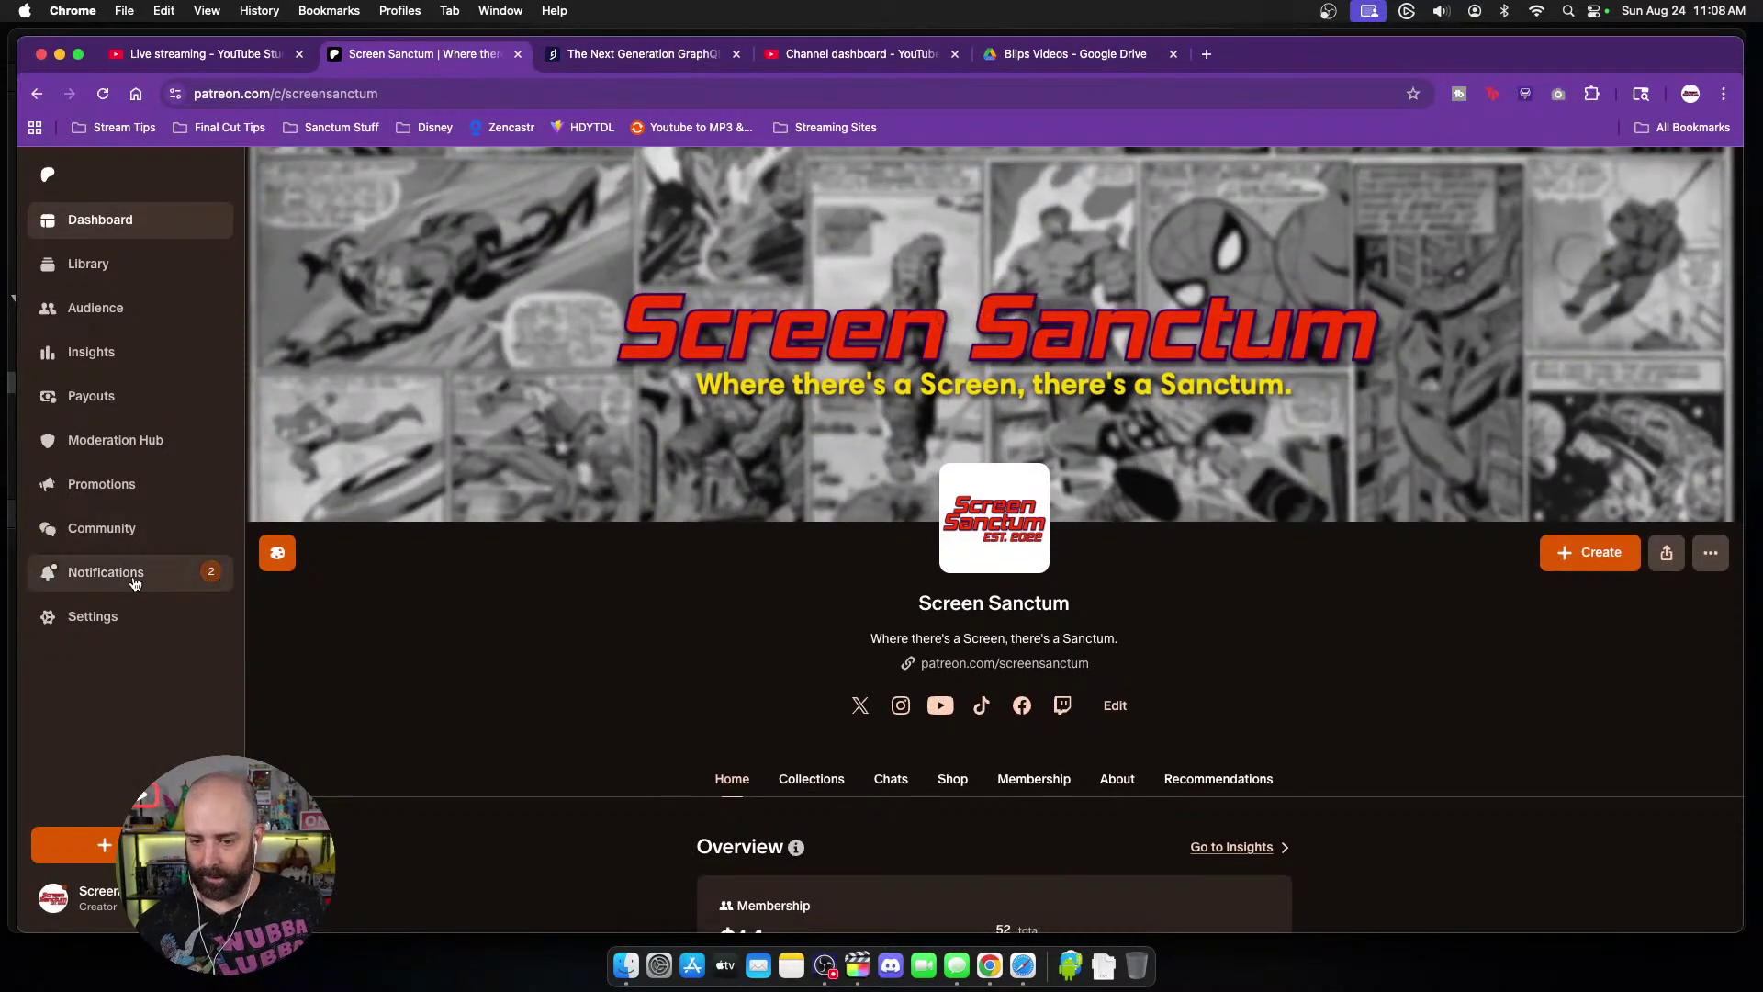
{"action": "left_click", "coordinate": [134, 579]}
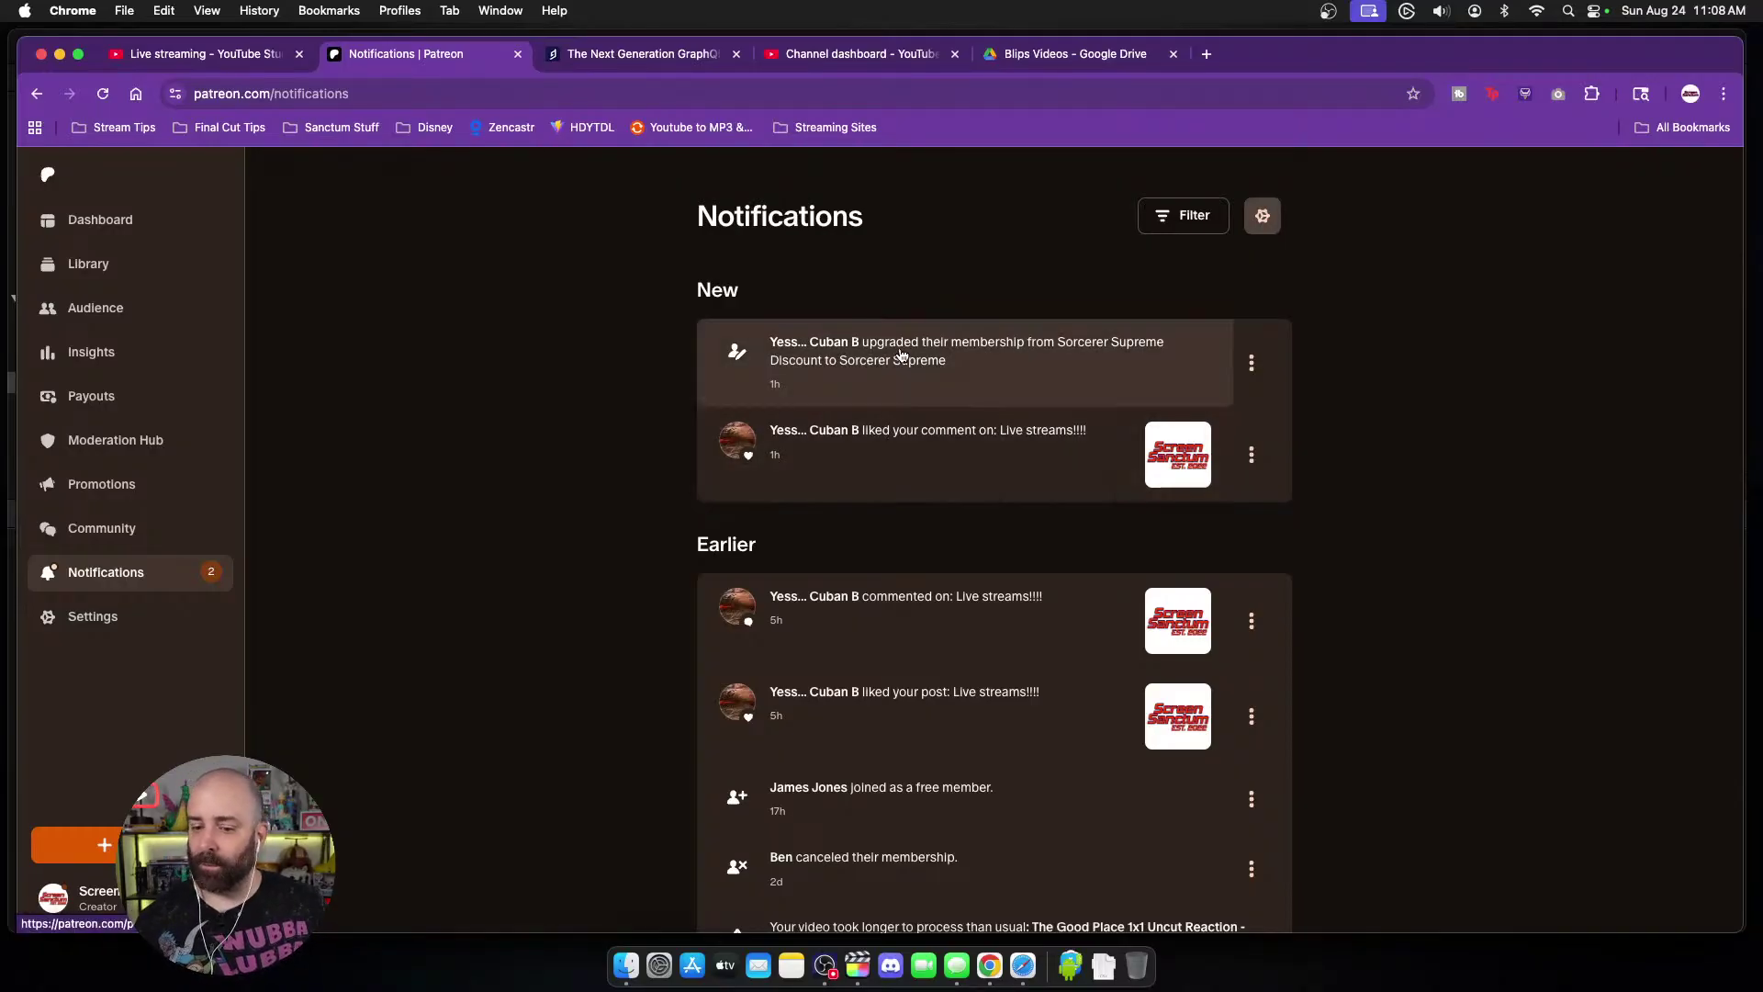
{"action": "scroll", "coordinate": [899, 355], "scroll_direction": "down", "scroll_amount": 1}
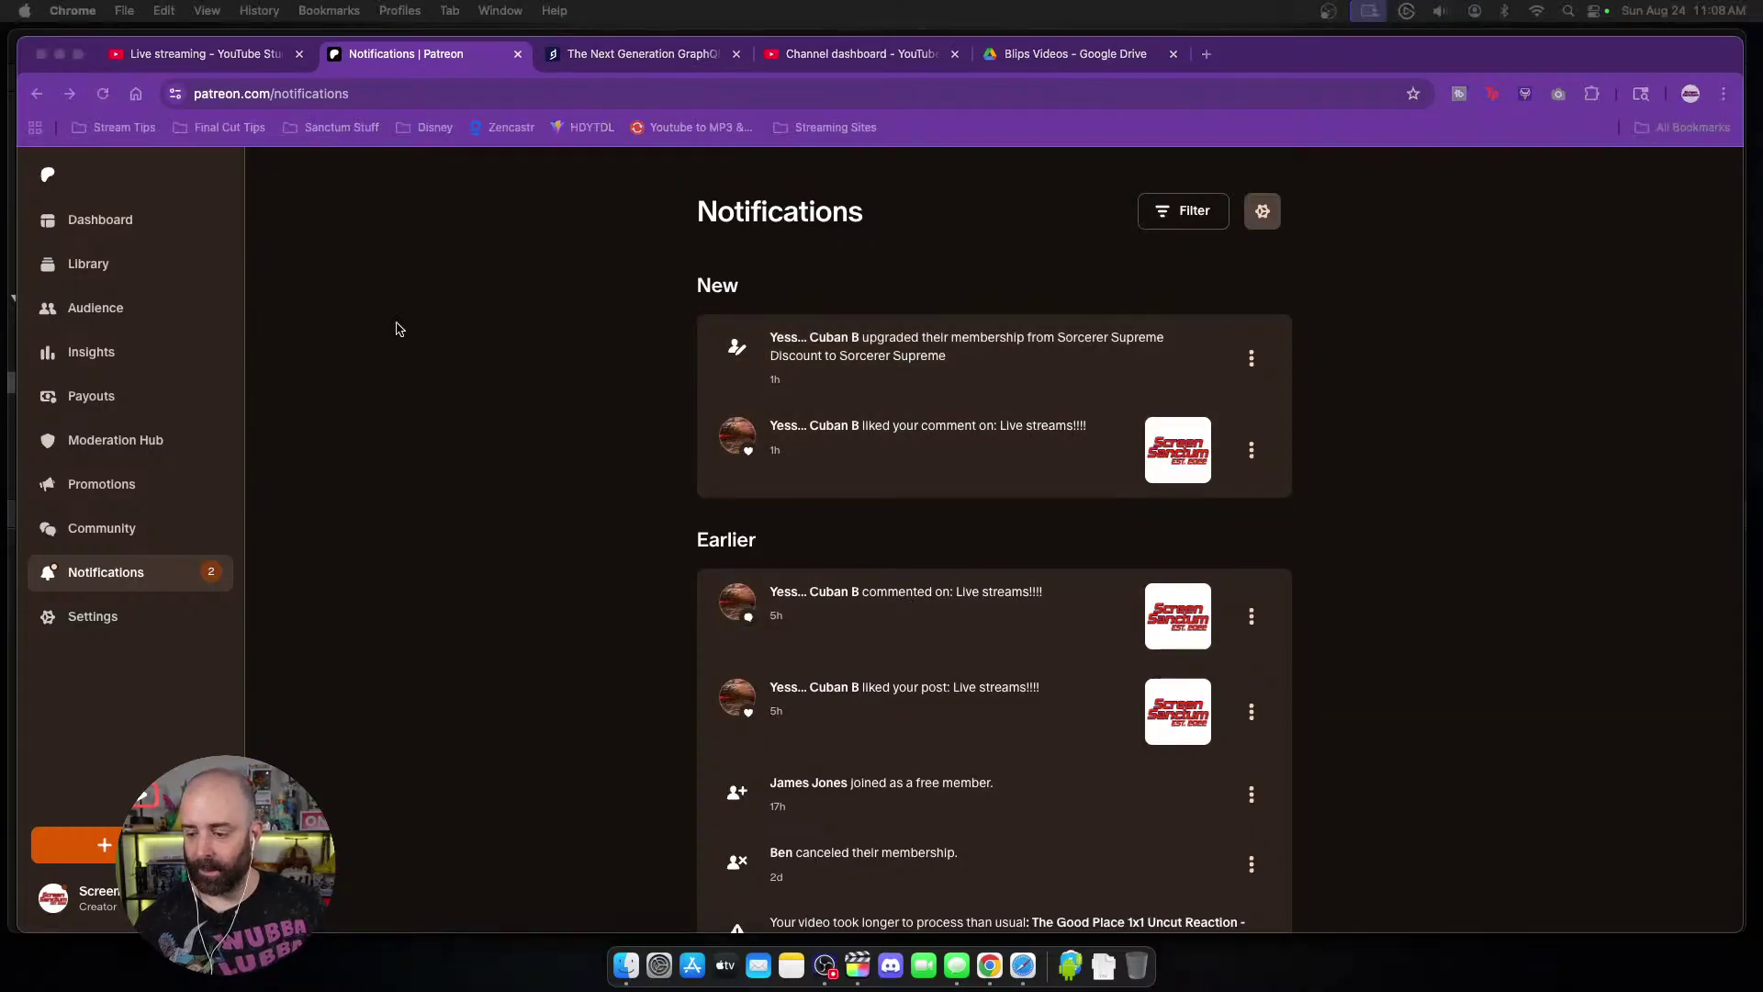
Step: Switch to Final Cut Pro and apply a Gaussian blur with amount 100 to the first bachelorette party episode clip
{"action": "left_click", "coordinate": [868, 978]}
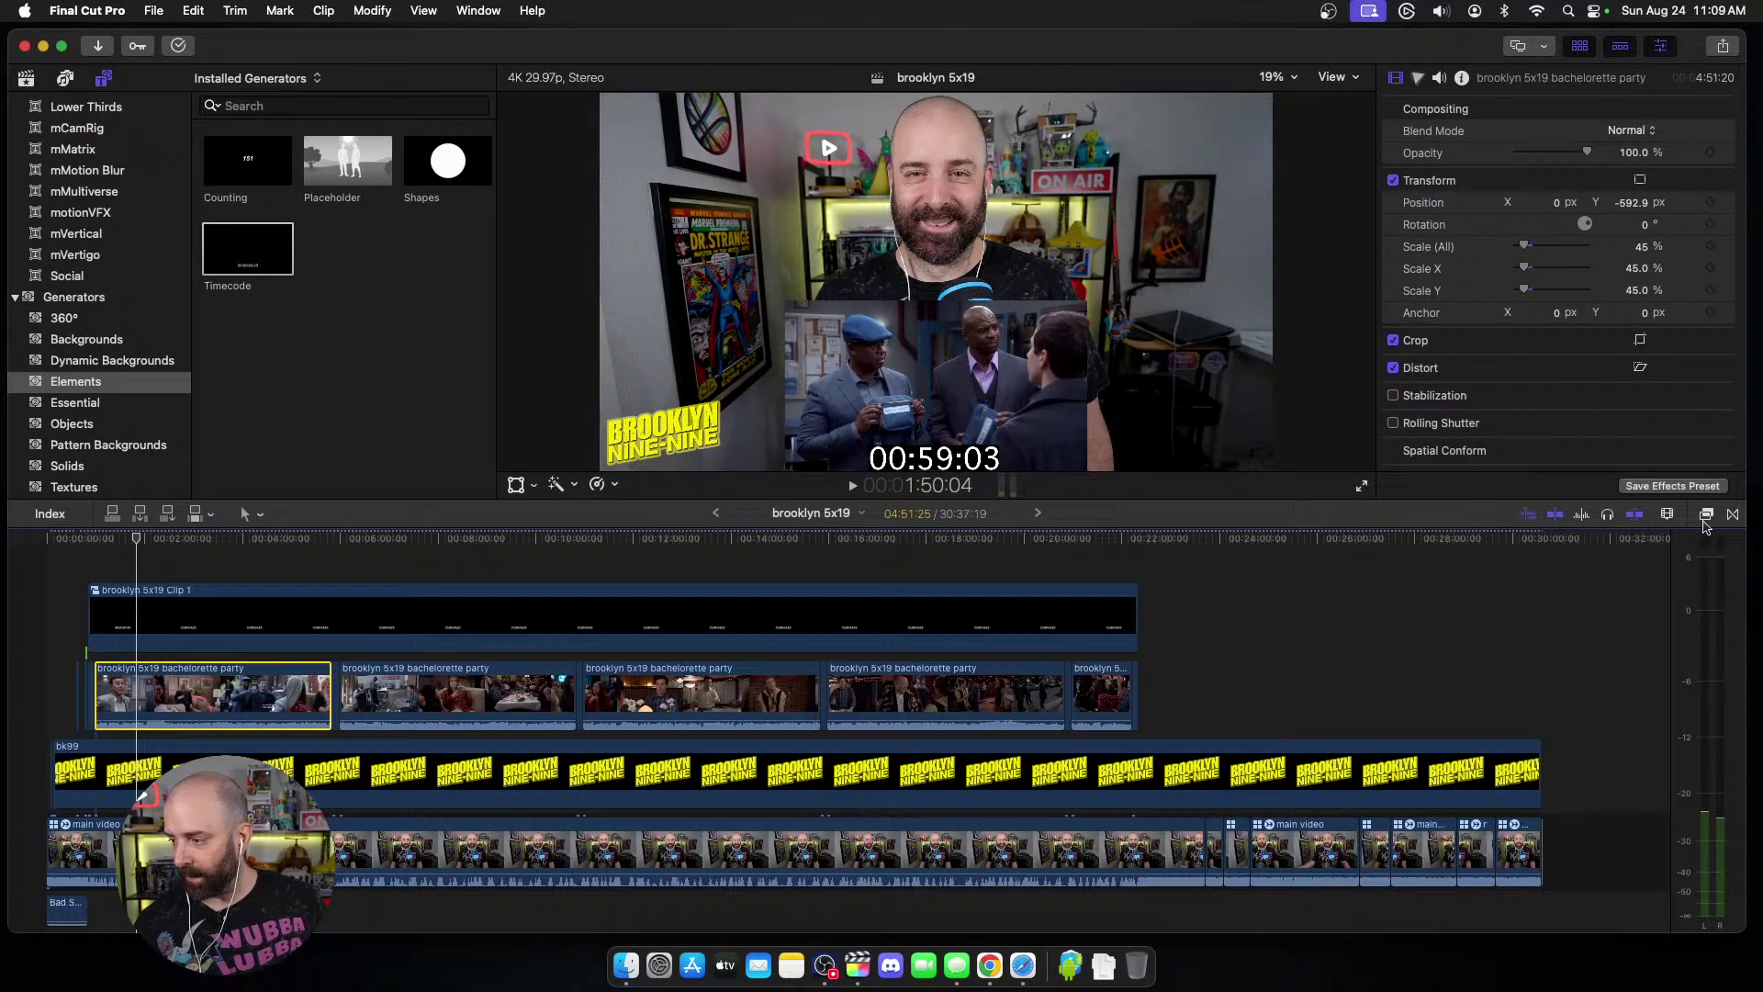
{"action": "left_click", "coordinate": [1707, 514]}
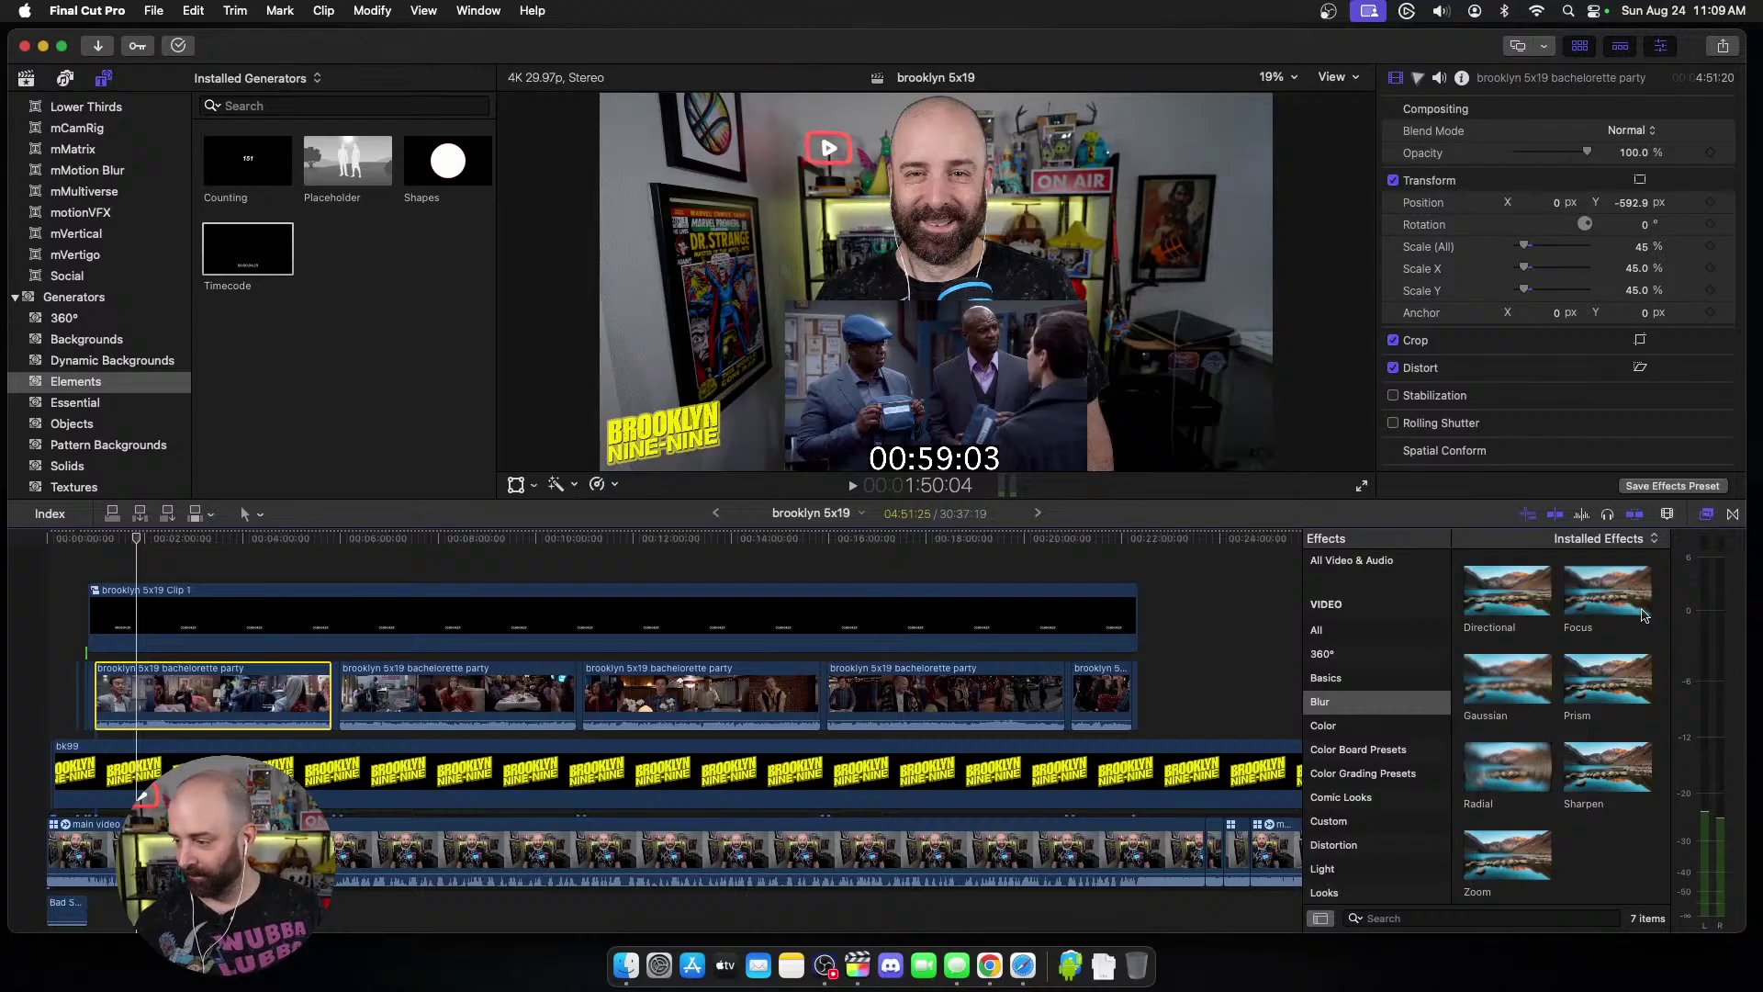
{"action": "left_click_drag", "start_coordinate": [1531, 673], "coordinate": [224, 691]}
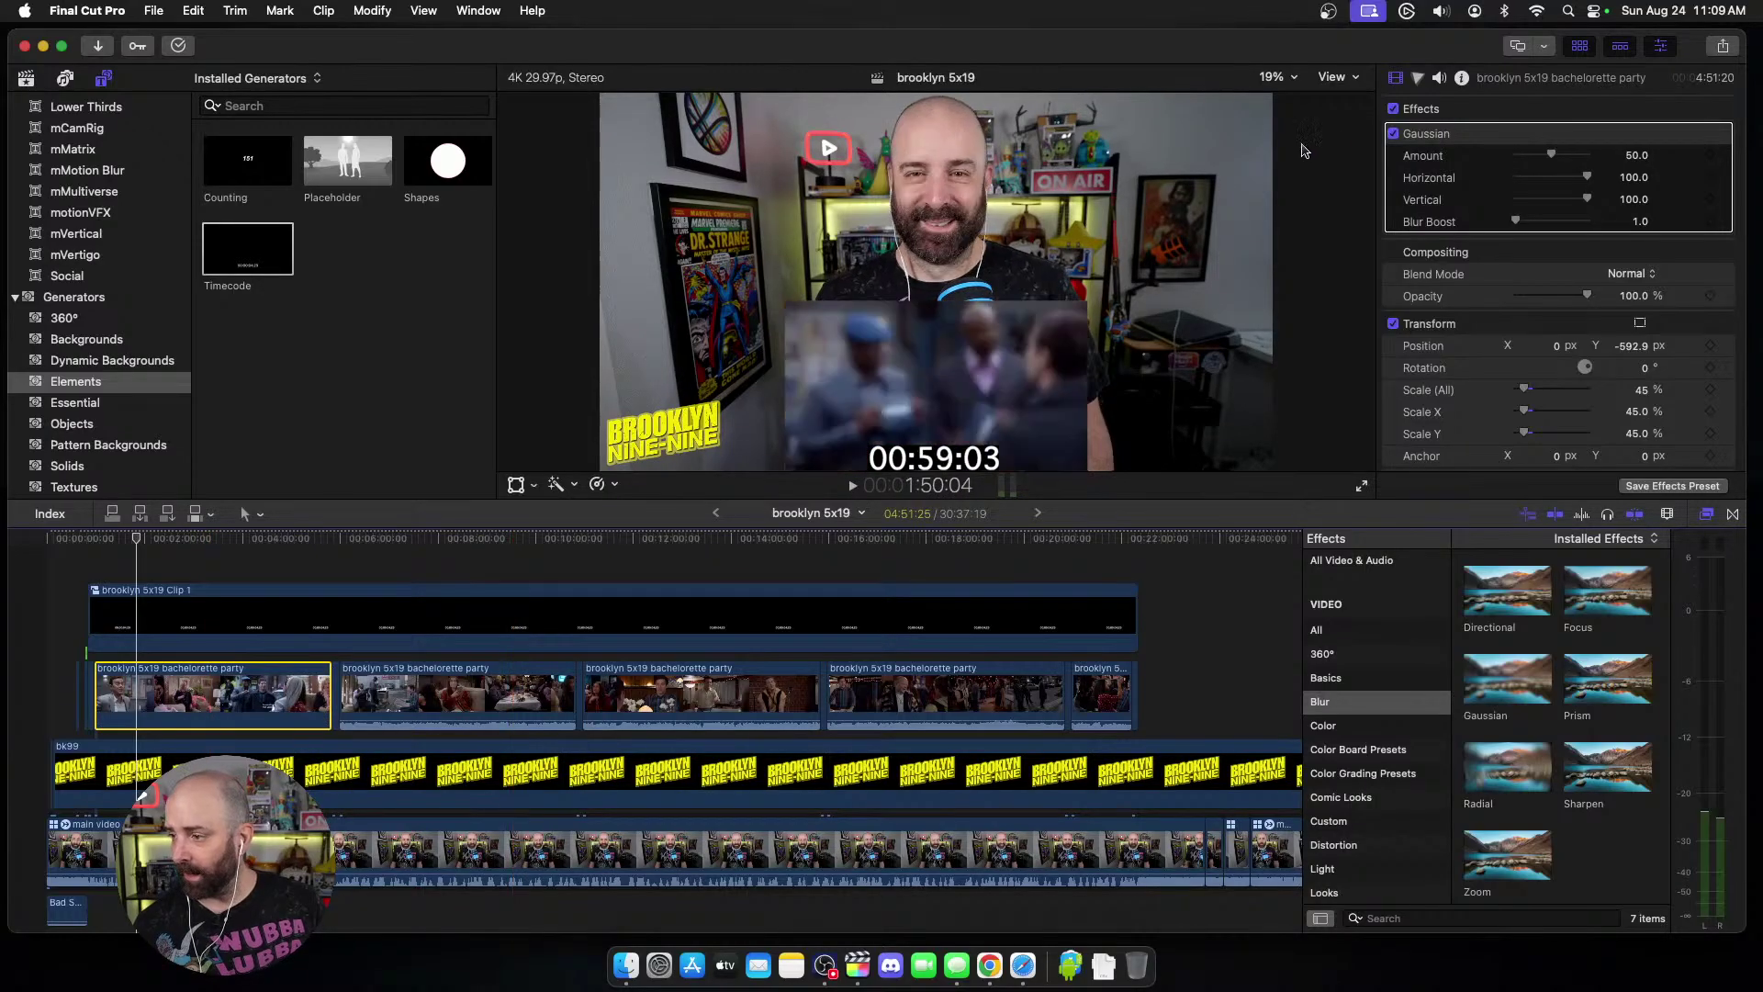
{"action": "left_click", "coordinate": [1629, 155]}
{"action": "type", "text": "100"}
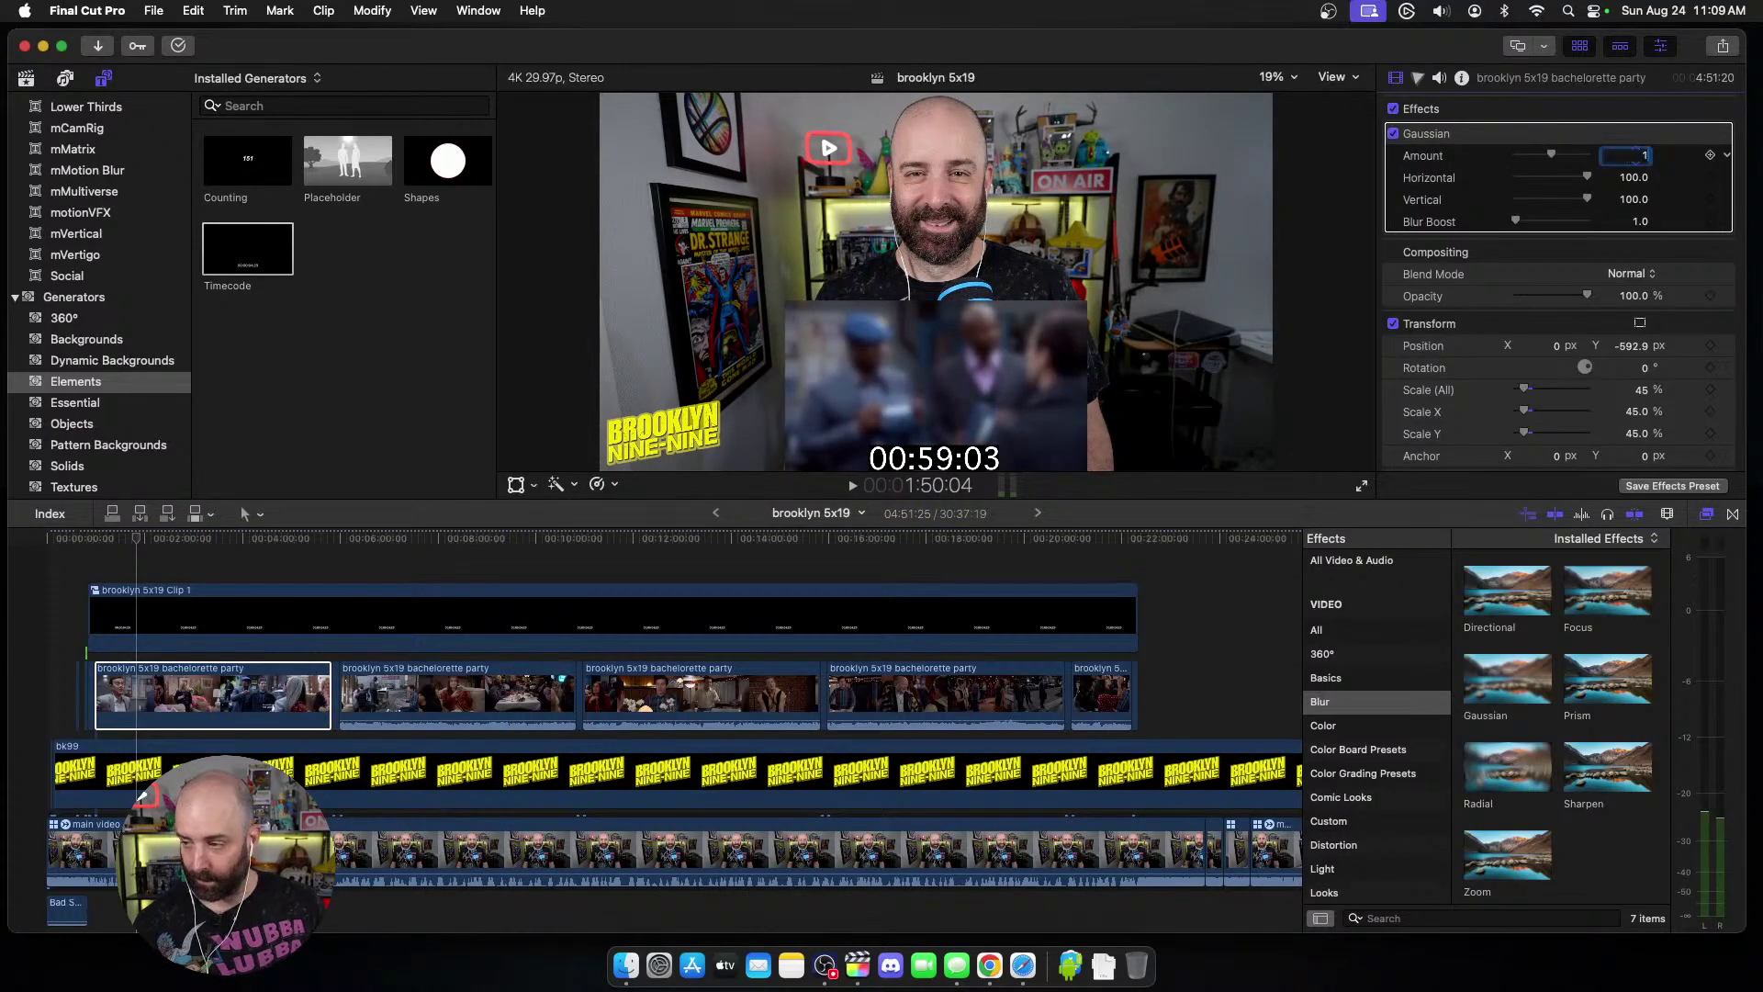
{"action": "key", "text": "Return"}
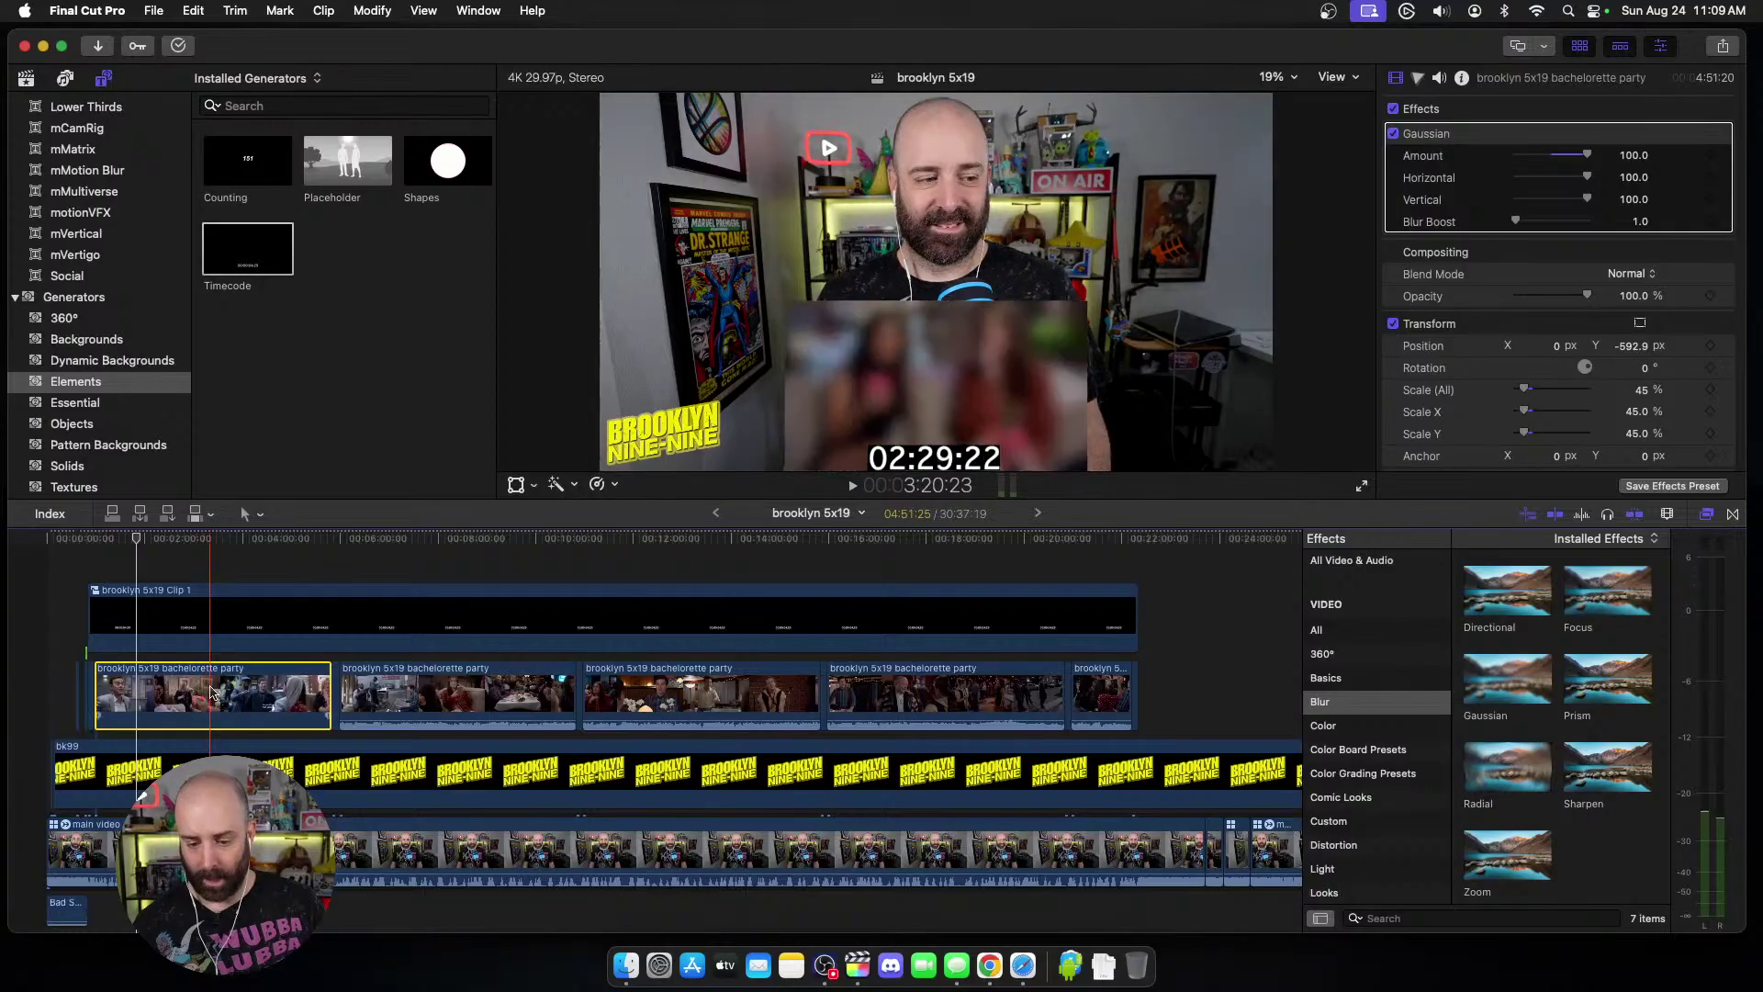
Step: Paste the Gaussian blur onto the other four bachelorette party episode clips and hide the effects browser
{"action": "left_click", "coordinate": [514, 698]}
{"action": "left_click", "coordinate": [695, 702], "text": "shift"}
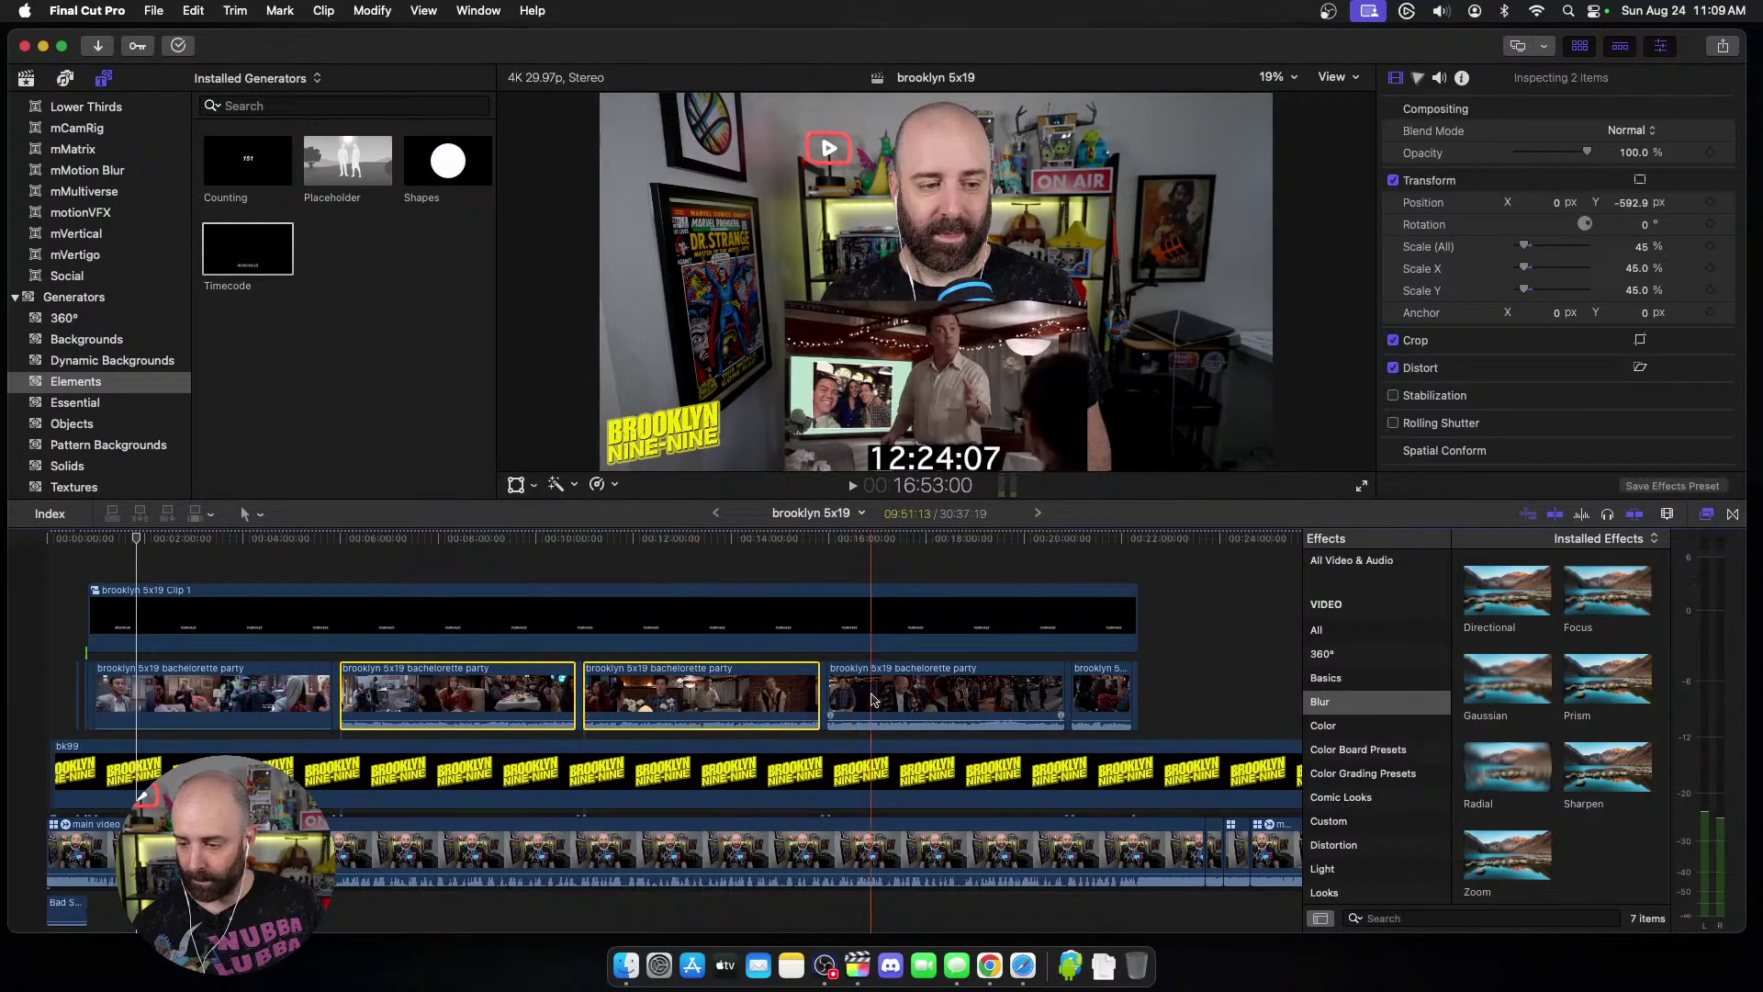
{"action": "left_click", "coordinate": [1098, 701], "text": "shift"}
{"action": "key", "text": "alt+super+v"}
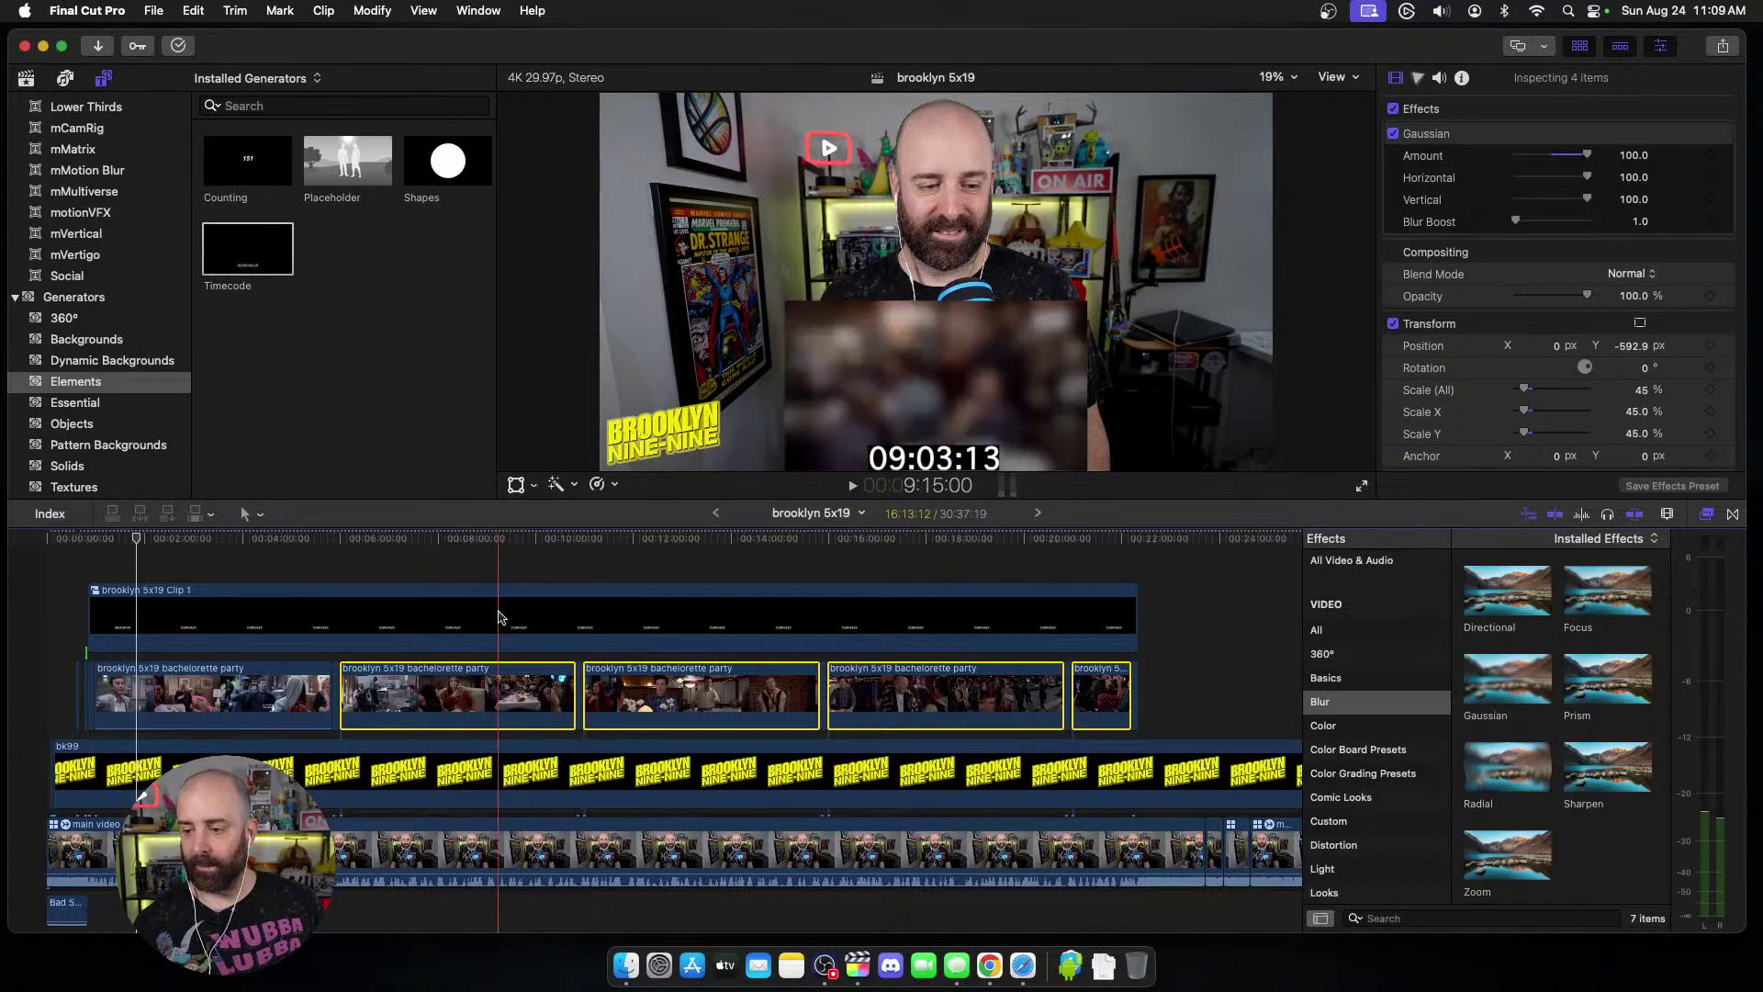
{"action": "left_click", "coordinate": [1708, 515]}
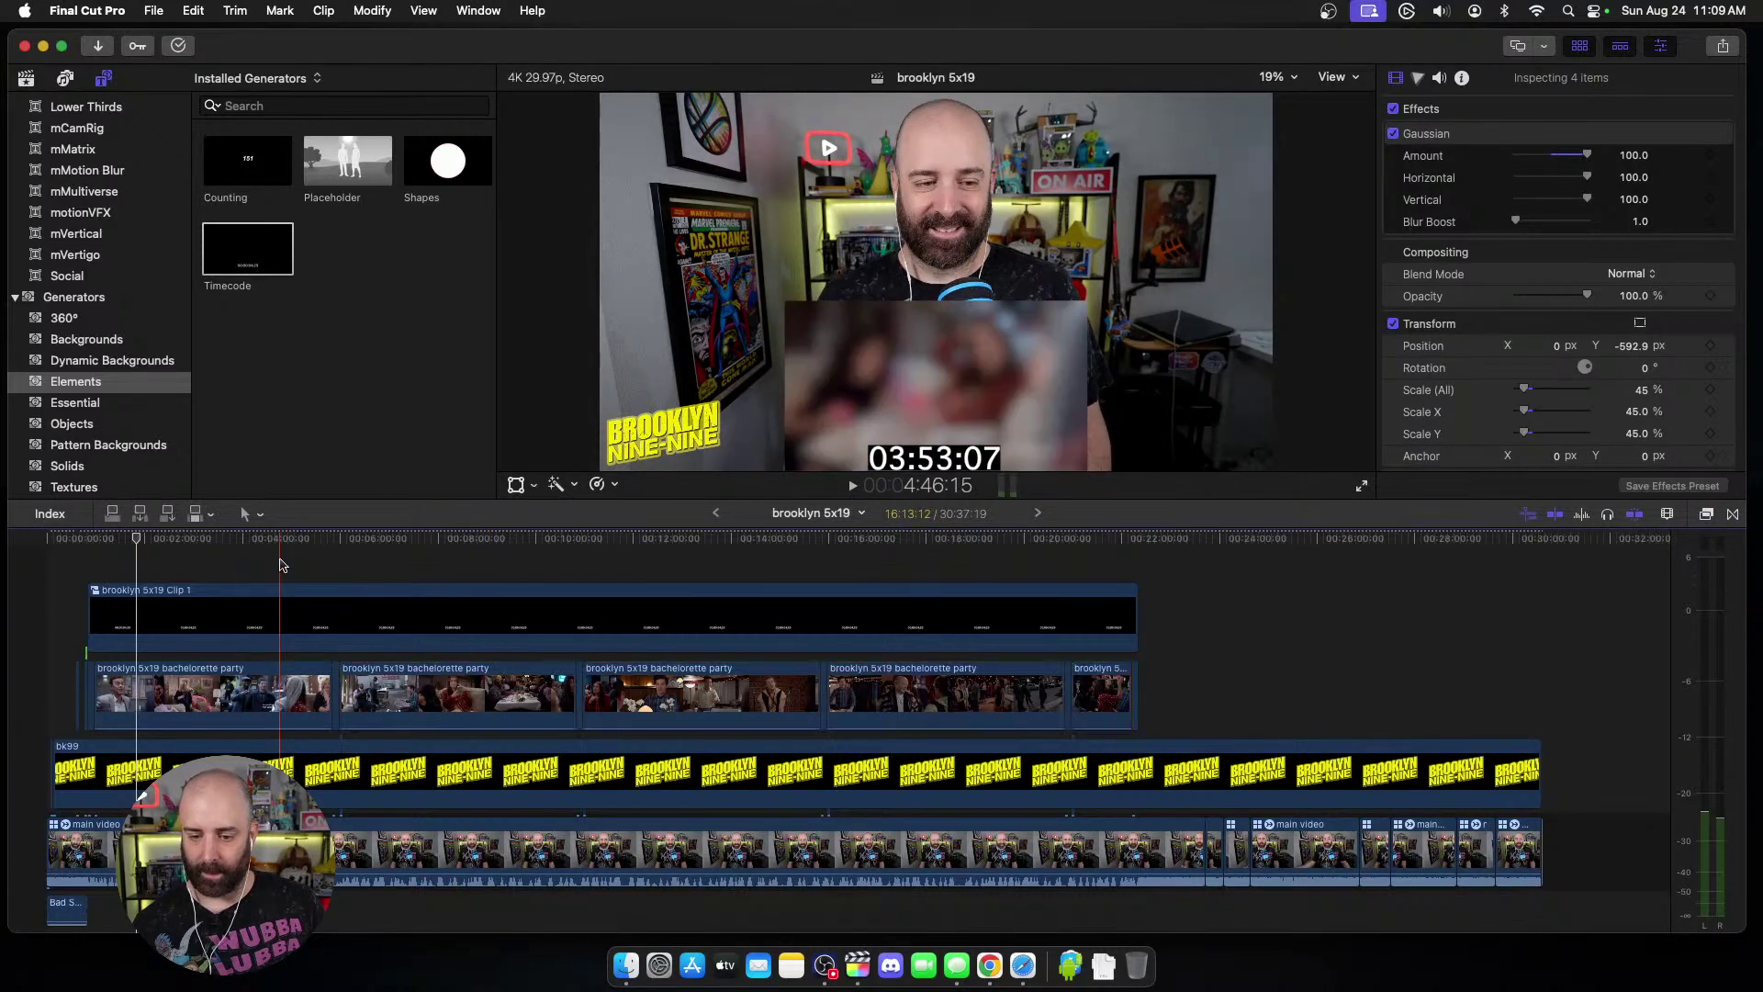
Step: Start an Apple Devices 4K export of the project and title it brooklyn 5x19 PAT
{"action": "left_click", "coordinate": [278, 594]}
{"action": "key", "text": "super+e"}
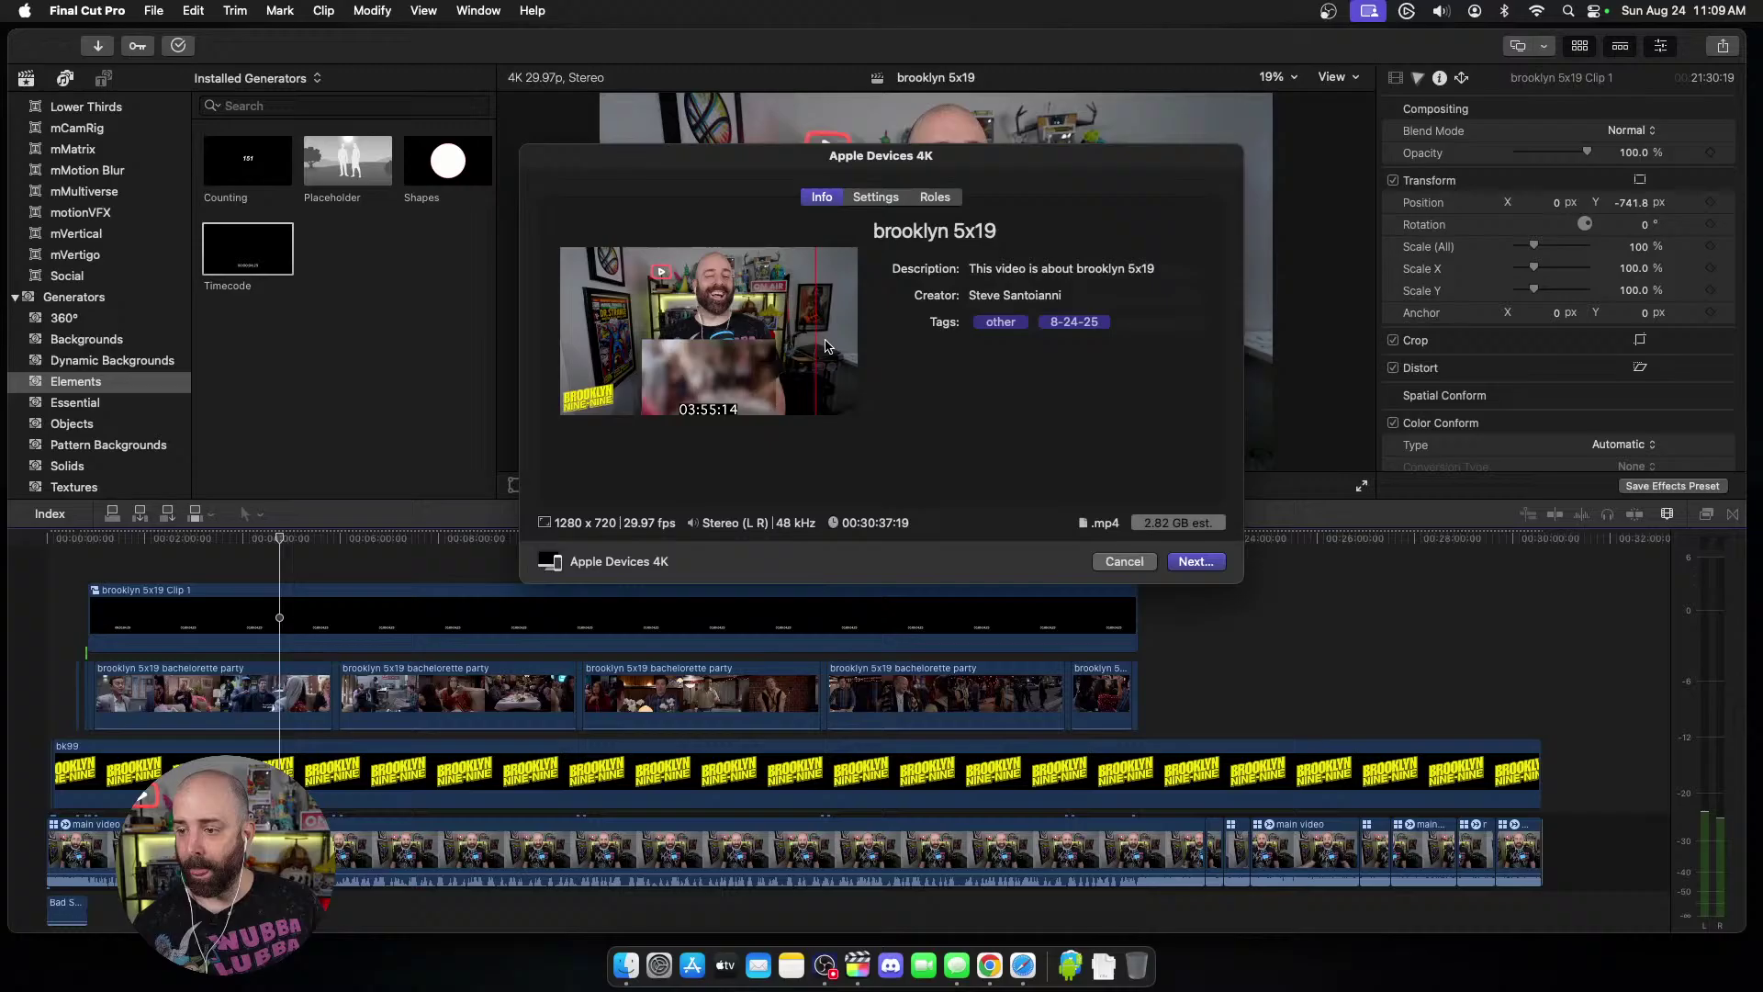
{"action": "left_click", "coordinate": [1033, 225]}
{"action": "type", "text": "pAT"}
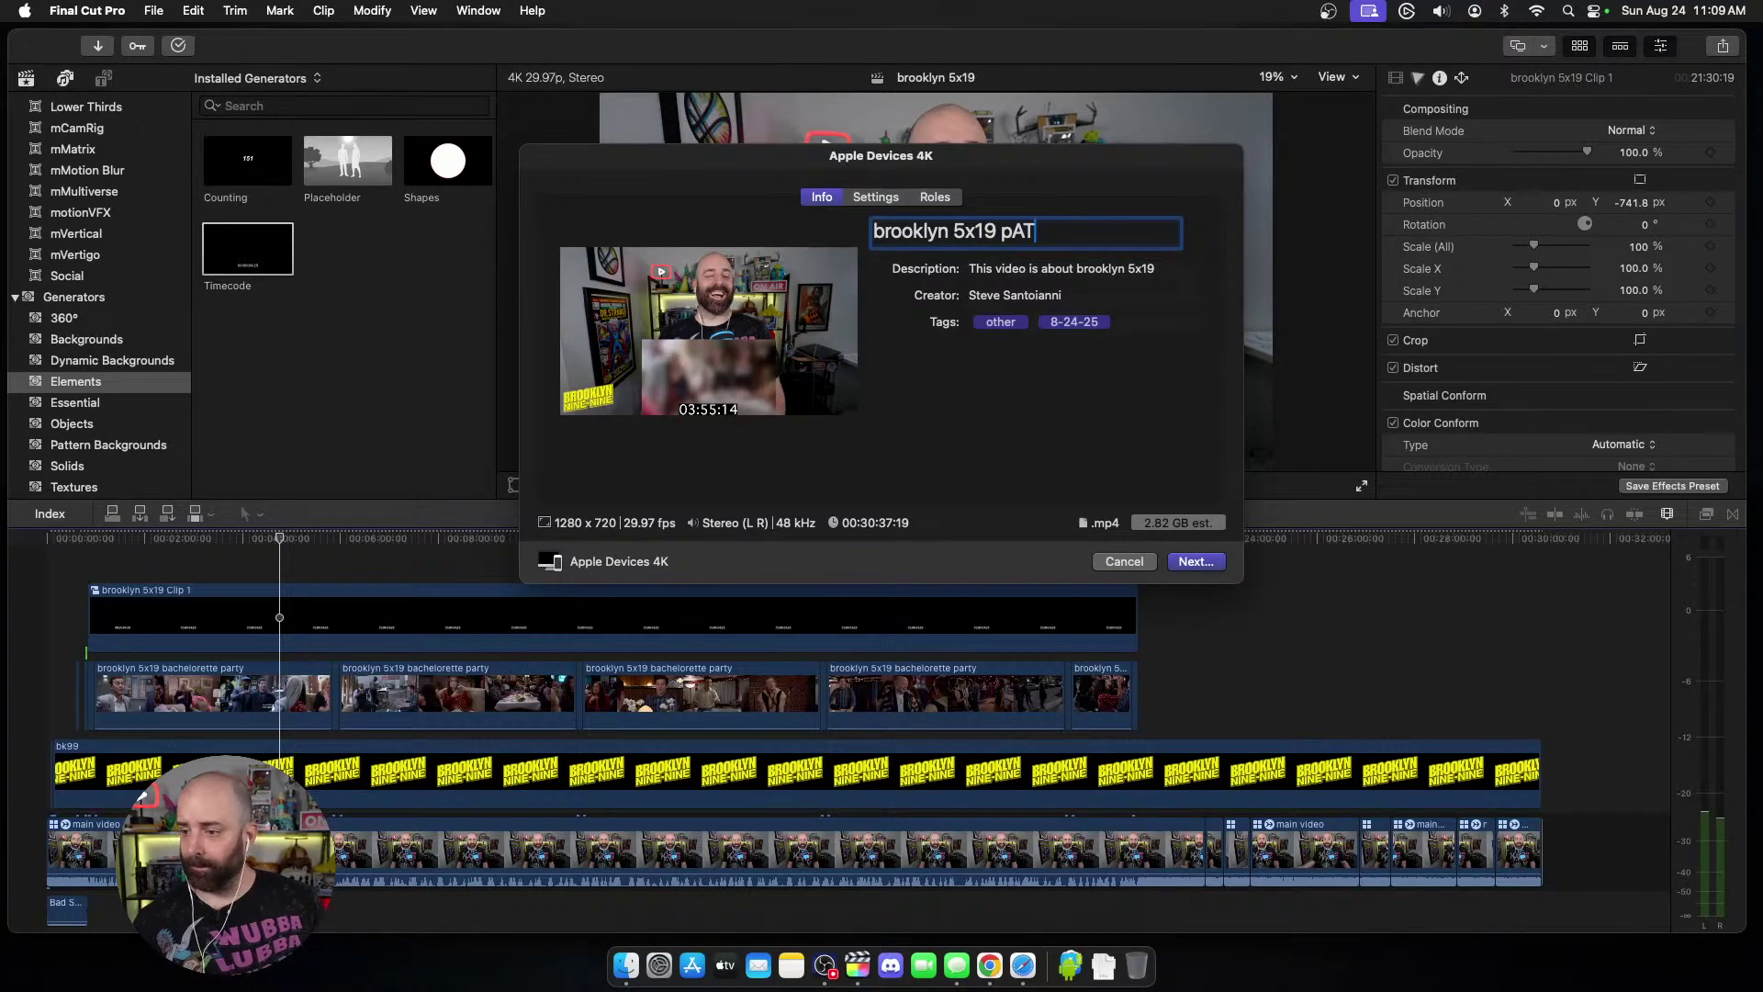
{"action": "key", "text": "BackSpace"}
{"action": "key", "text": "BackSpace"}
{"action": "key", "text": "BackSpace"}
{"action": "type", "text": "PAT"}
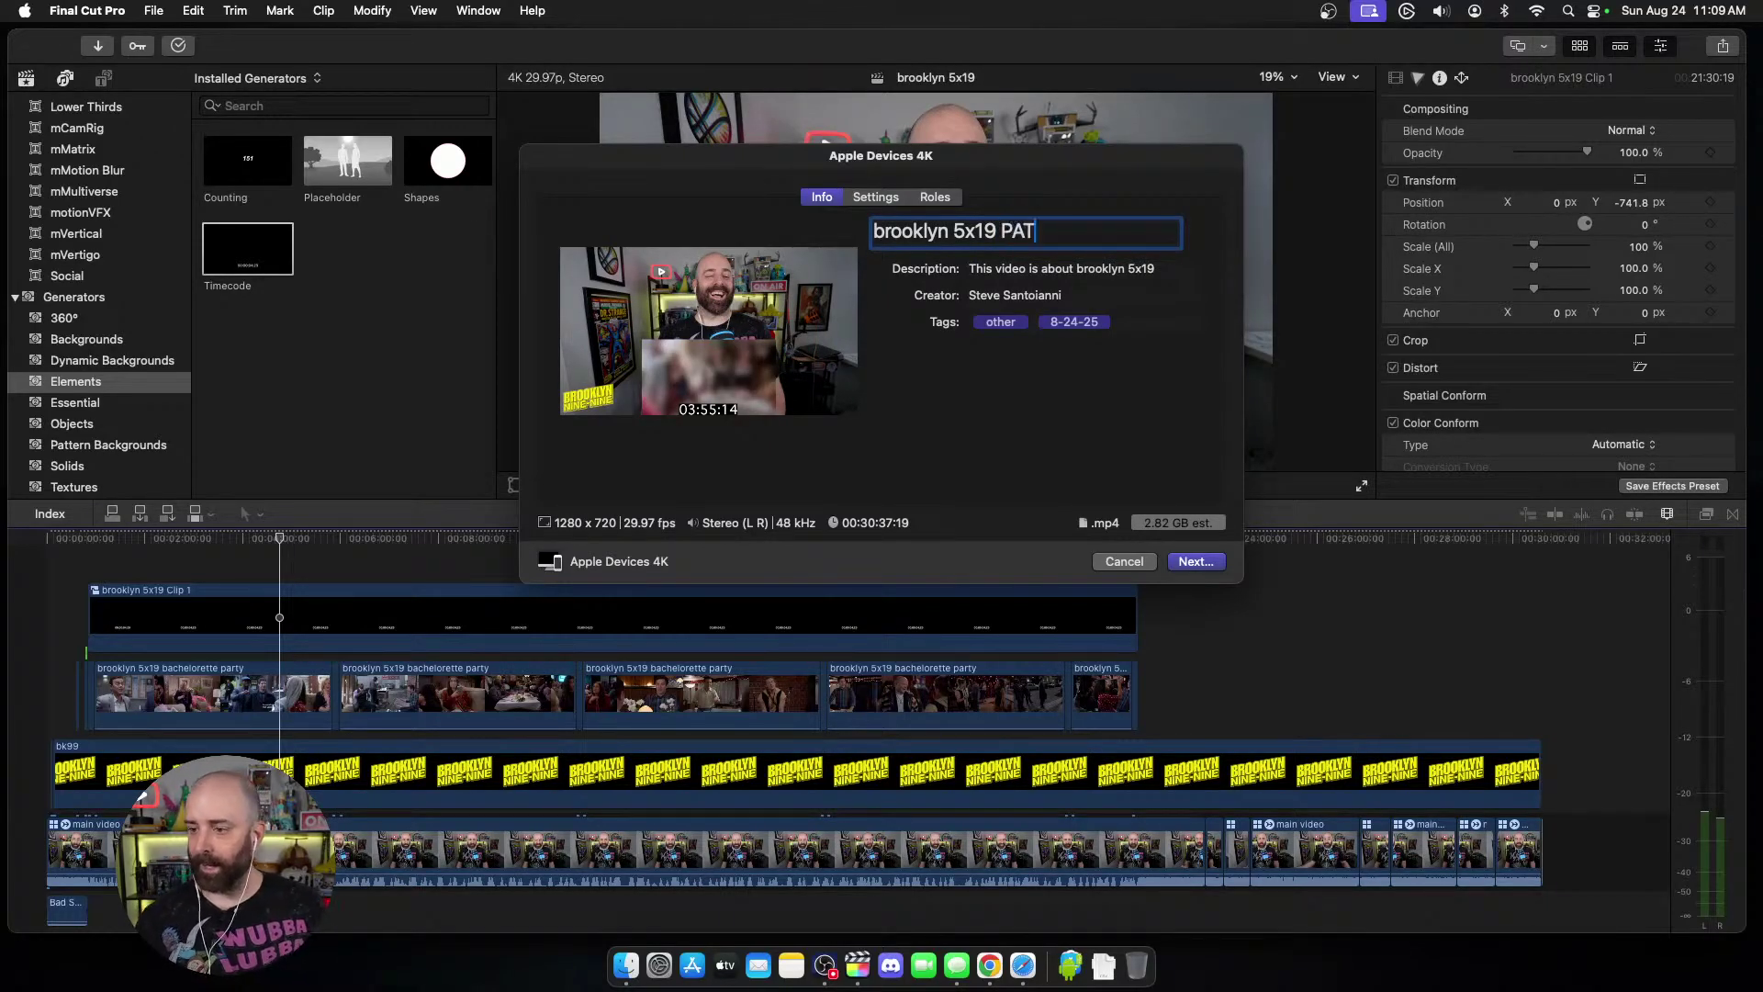
Step: Set the export resolution to 1920 x 1080 and save the file to start the export
{"action": "left_click", "coordinate": [877, 197]}
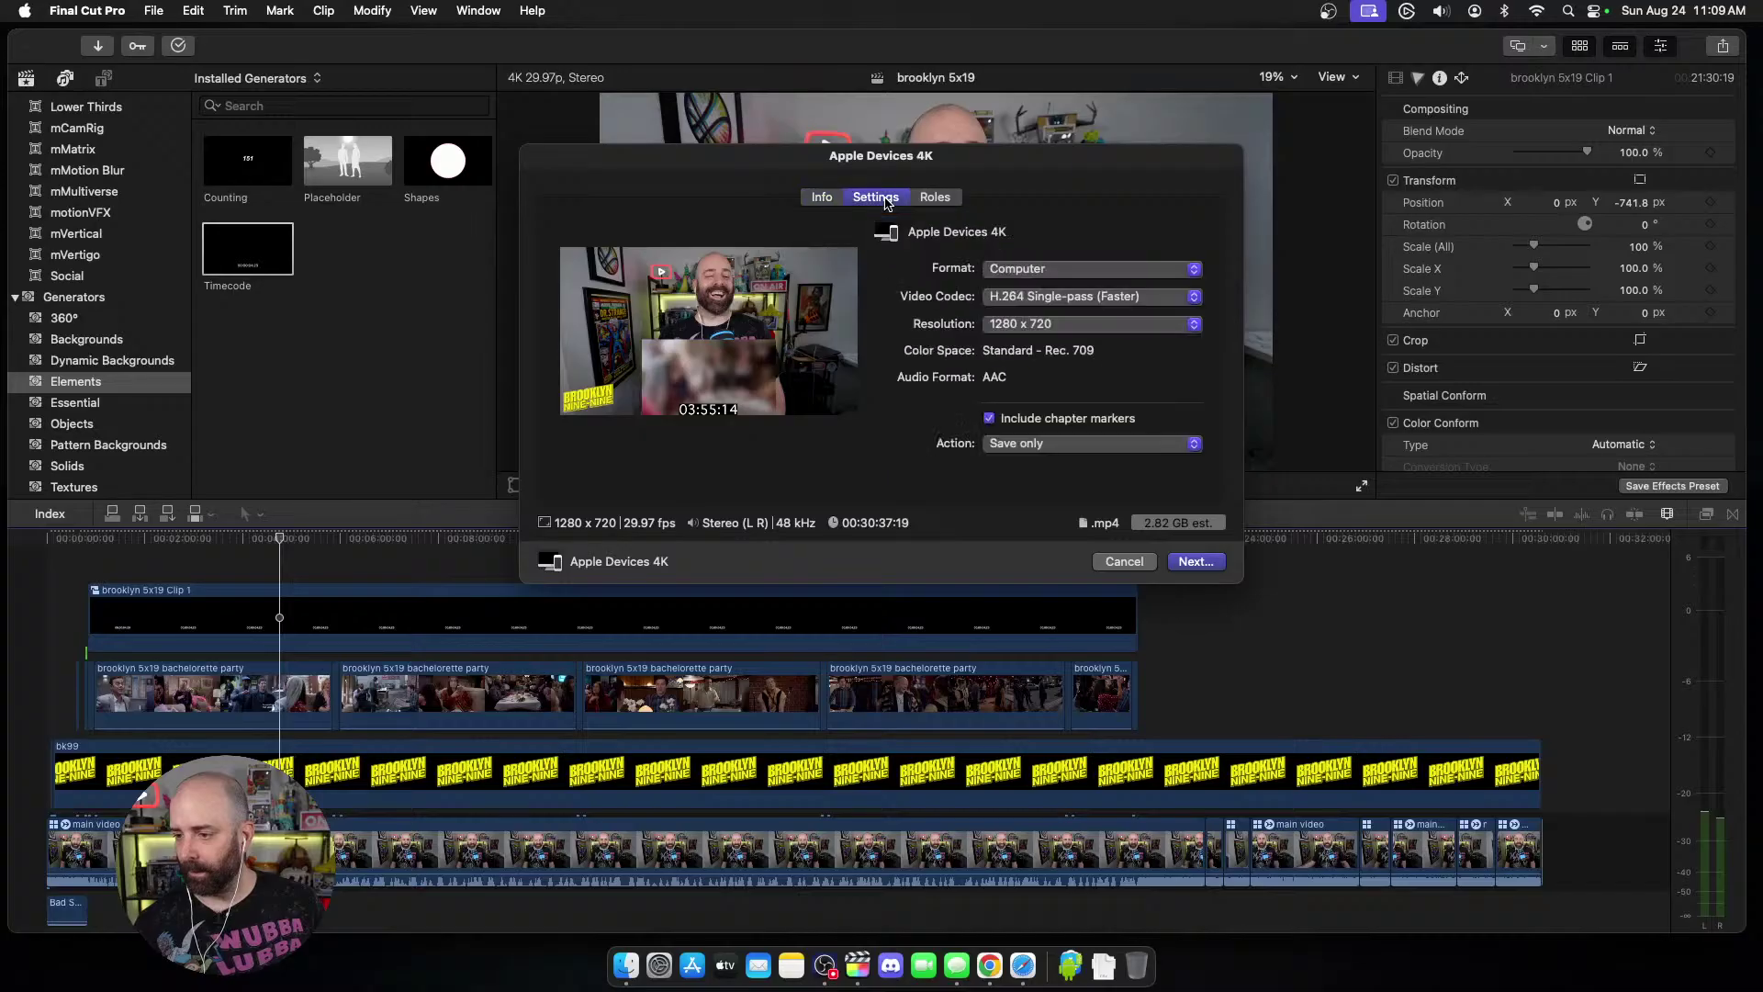
{"action": "left_click", "coordinate": [1027, 325]}
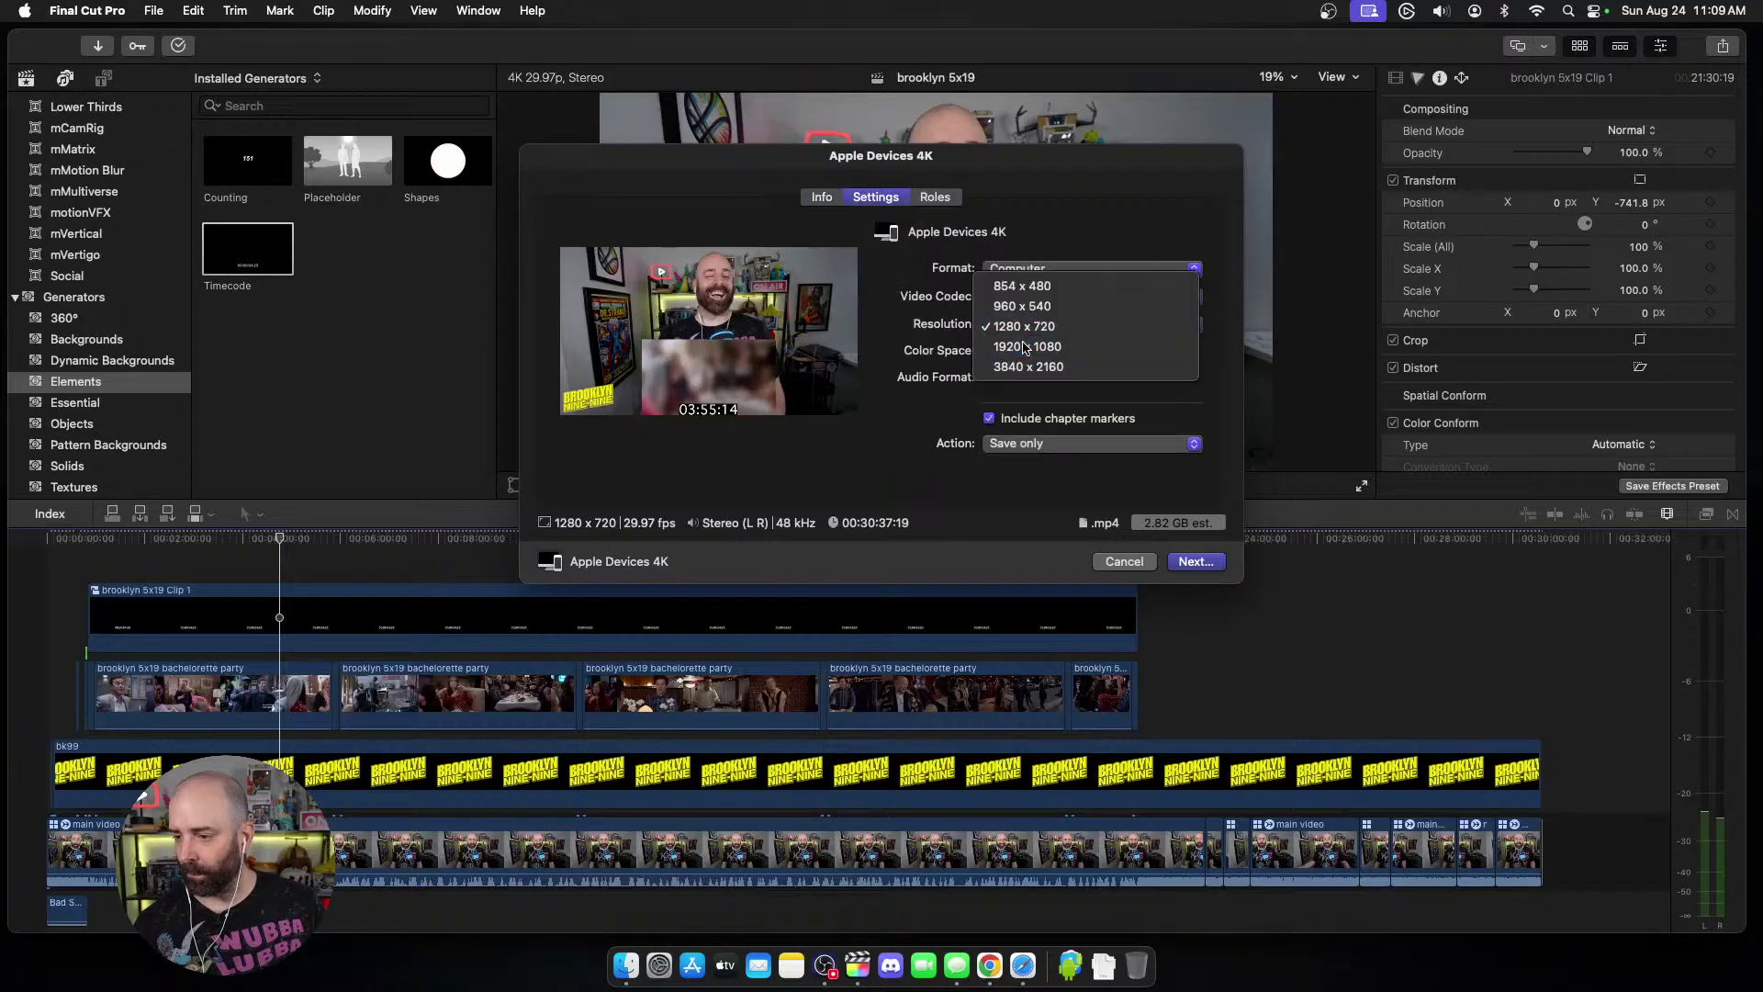
{"action": "left_click", "coordinate": [1014, 343]}
{"action": "left_click", "coordinate": [1196, 563]}
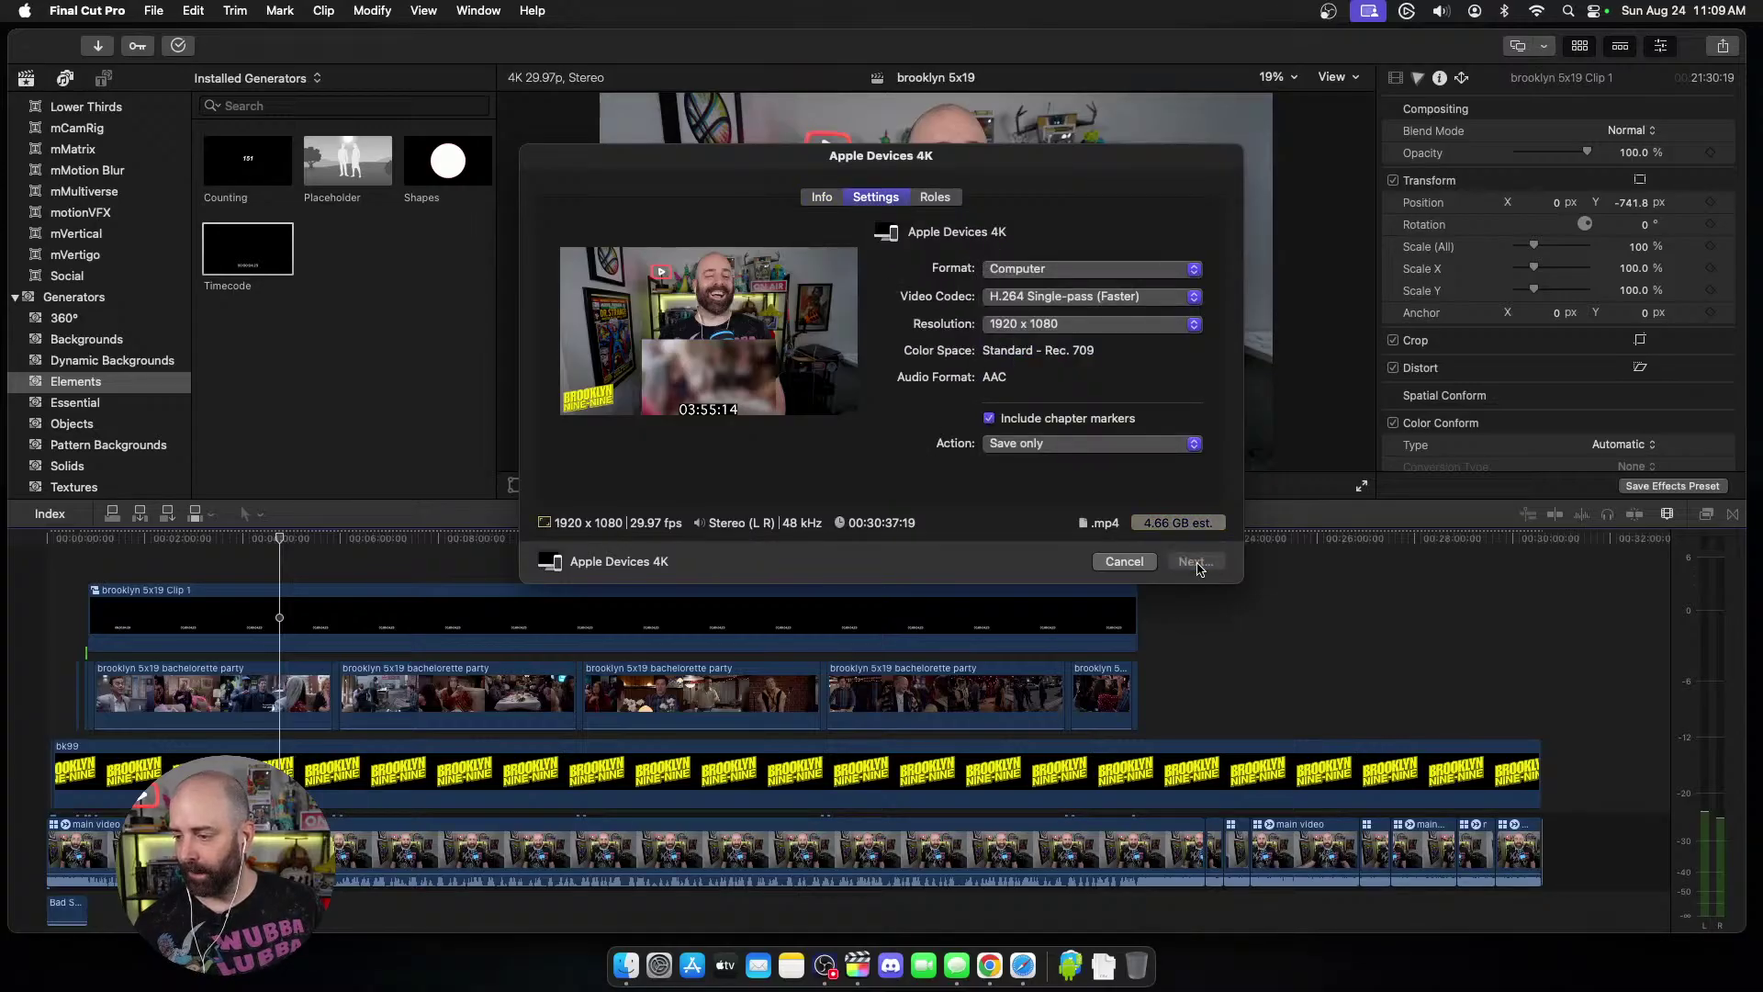
{"action": "left_click", "coordinate": [1197, 552]}
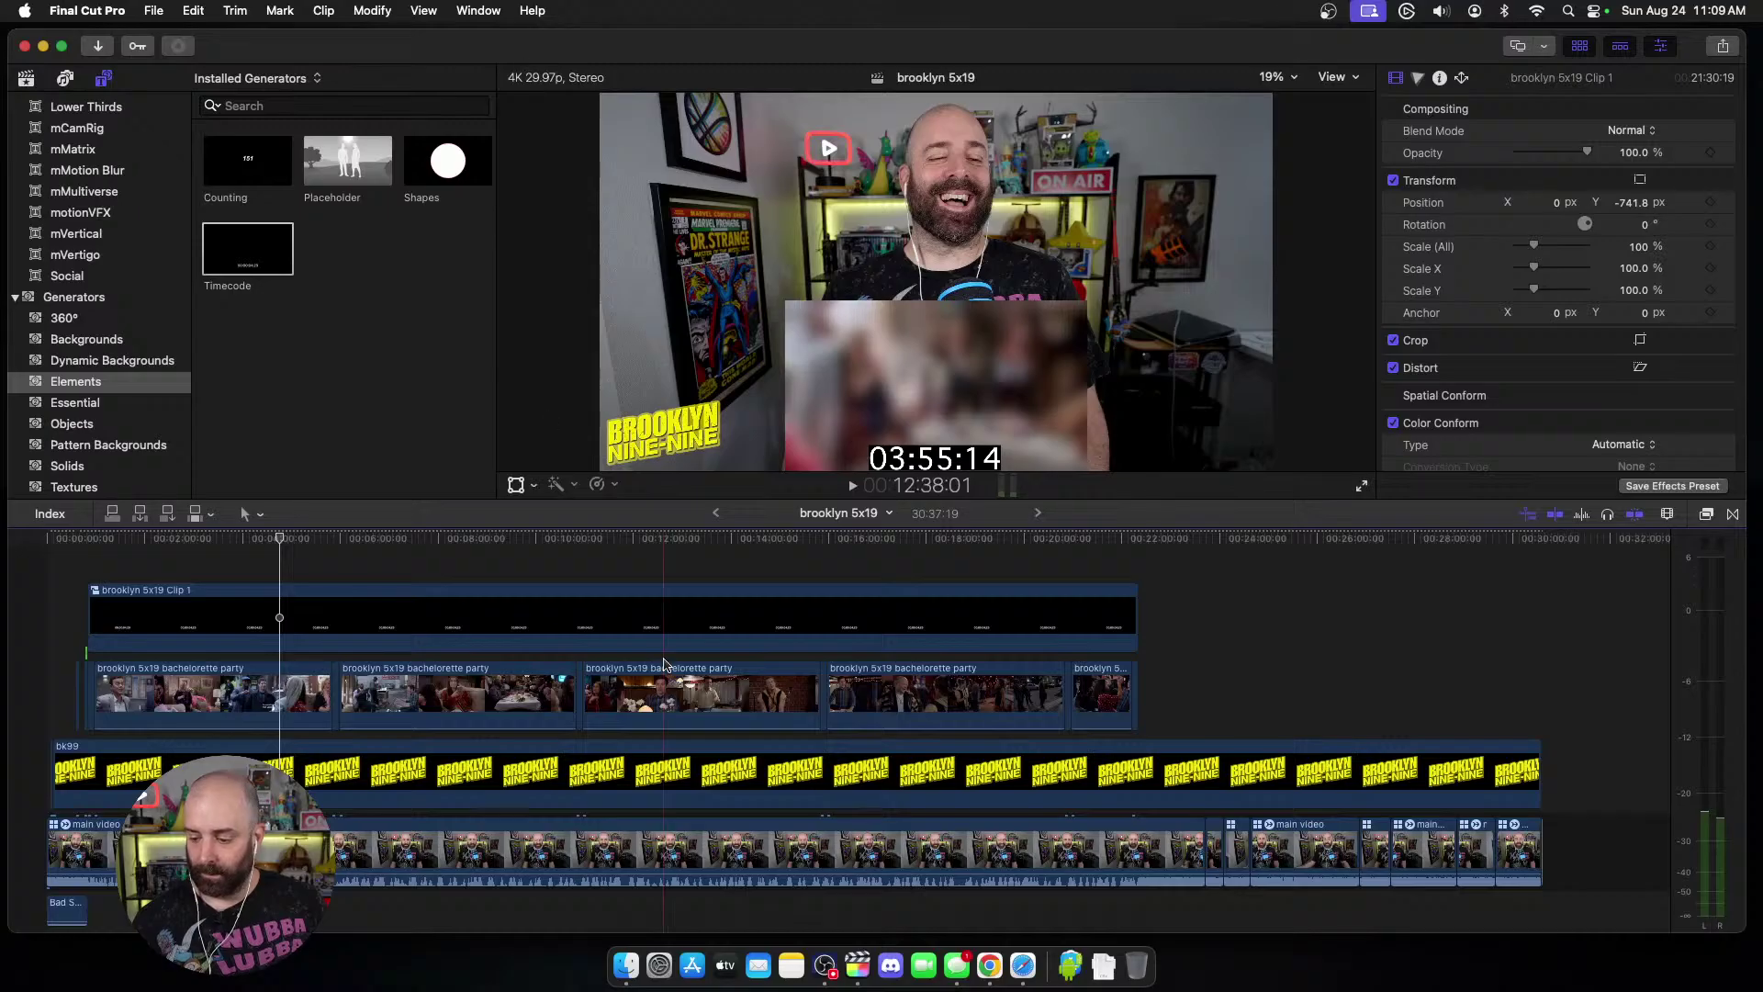
{"action": "left_click", "coordinate": [956, 964]}
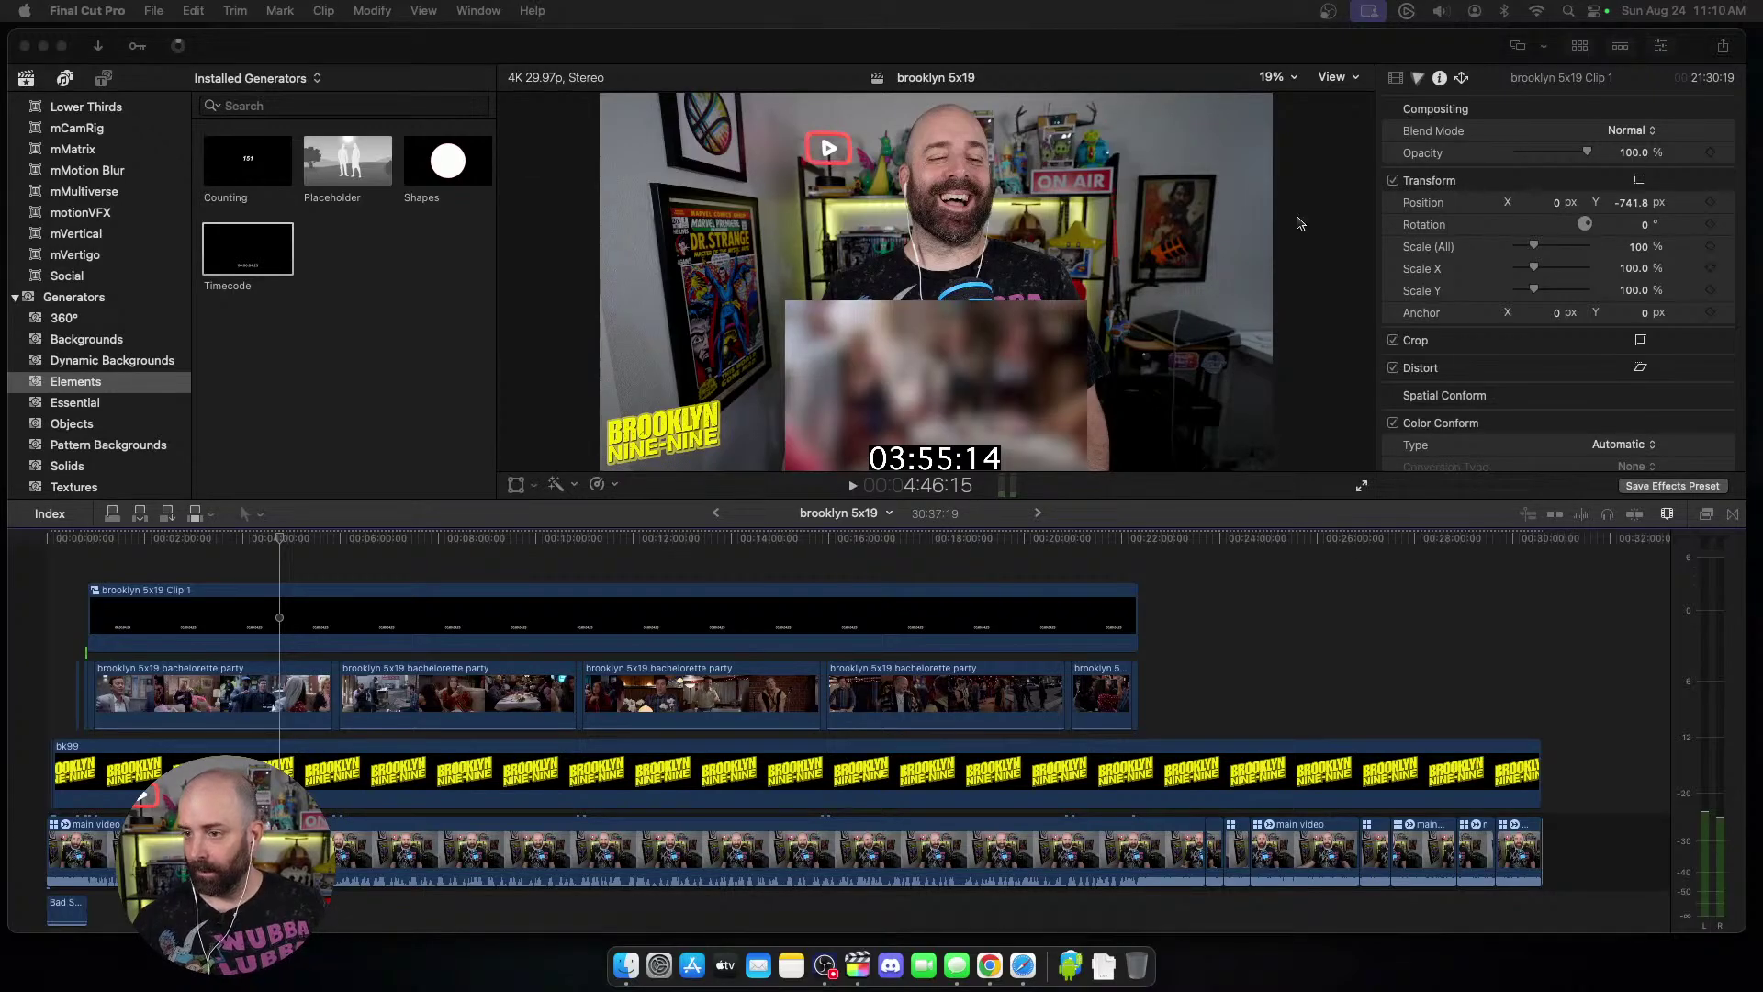
{"action": "left_click", "coordinate": [822, 46]}
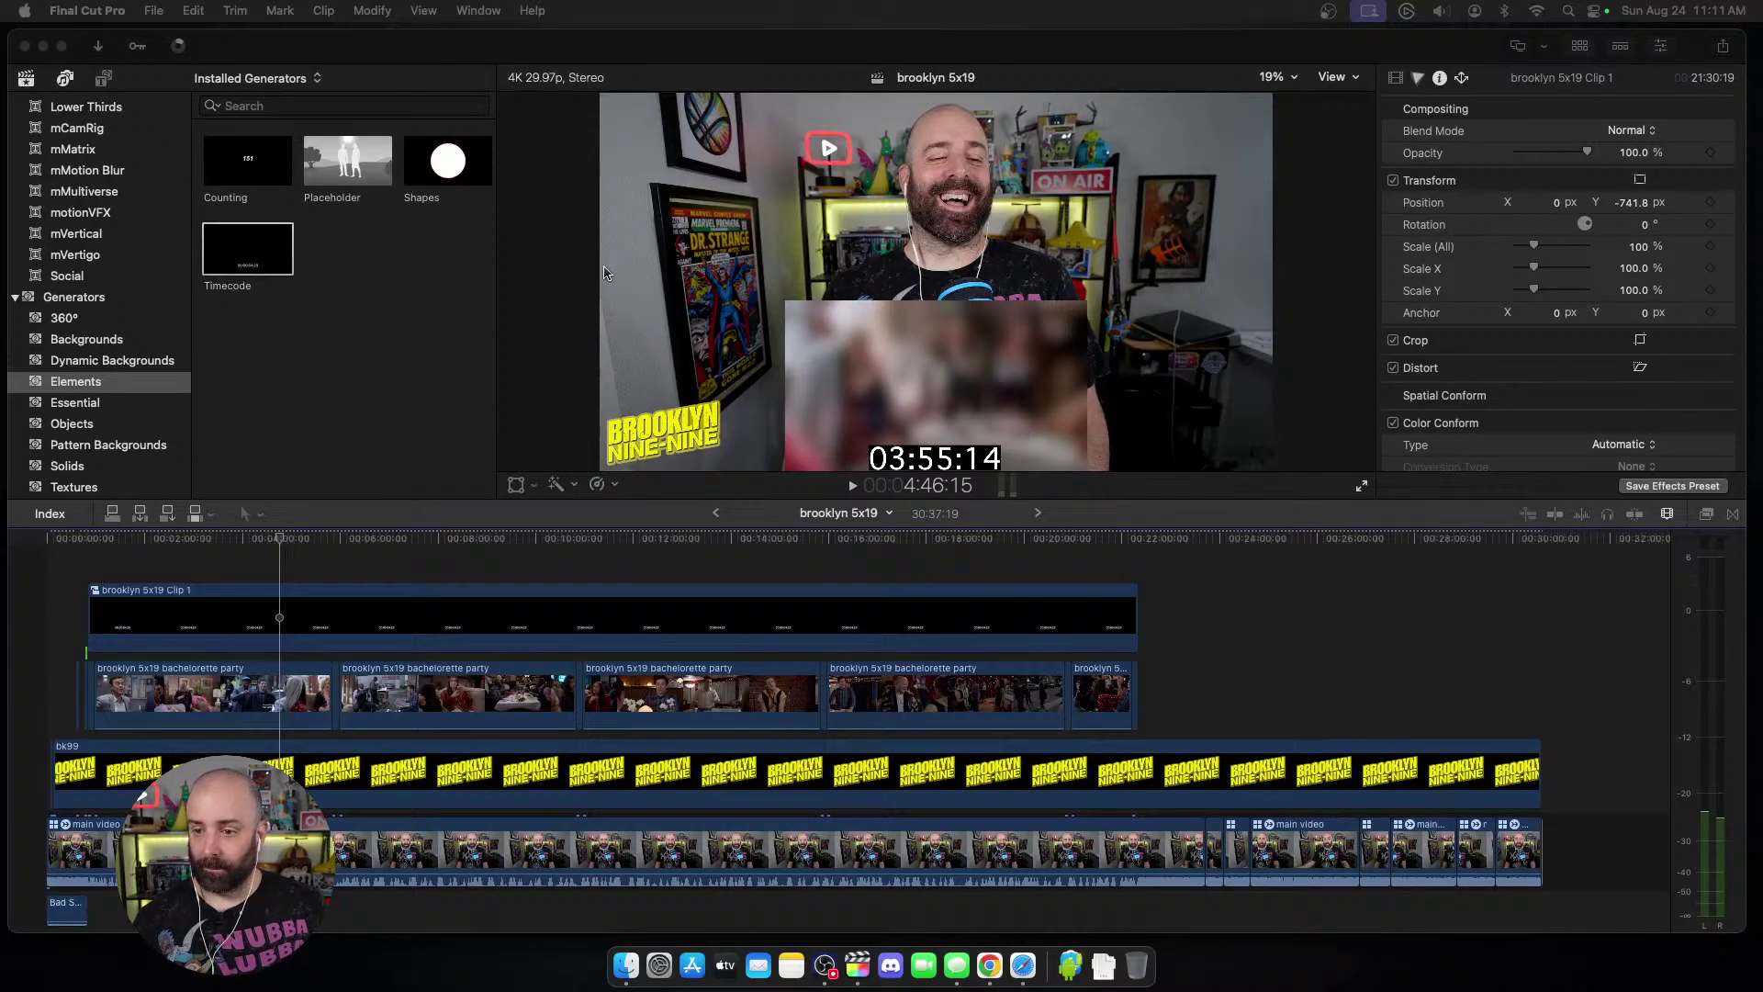
{"action": "left_click", "coordinate": [614, 64]}
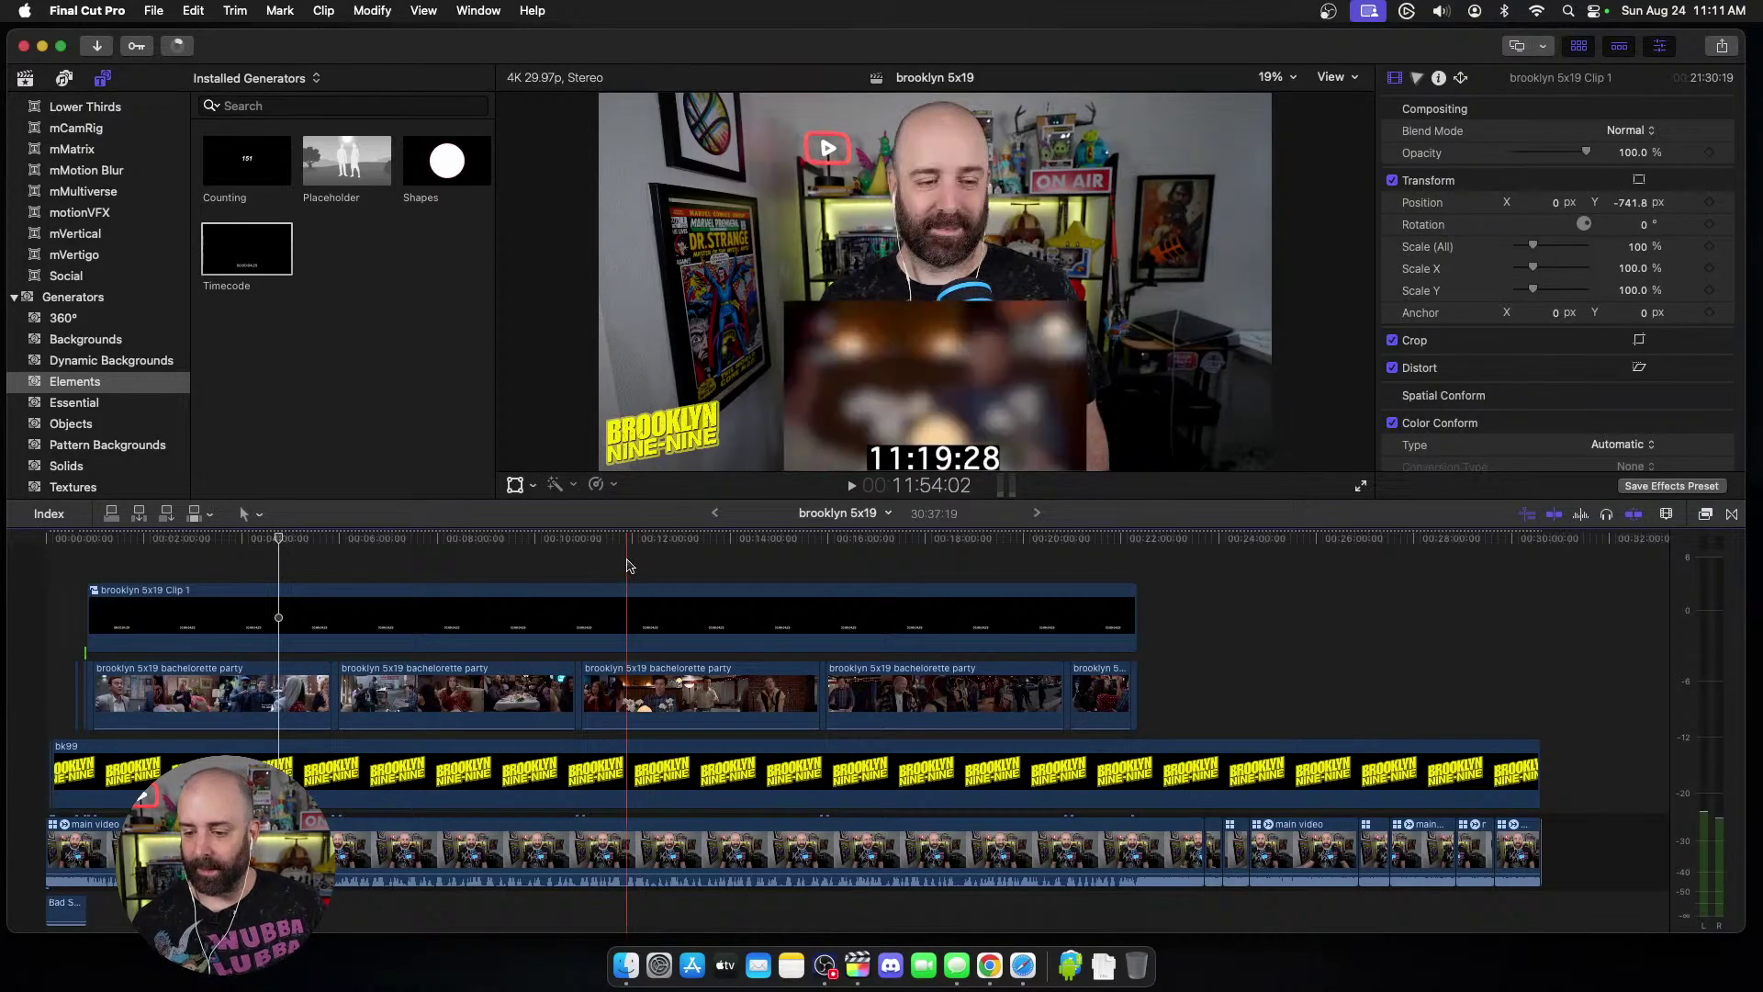
{"action": "left_click", "coordinate": [440, 570]}
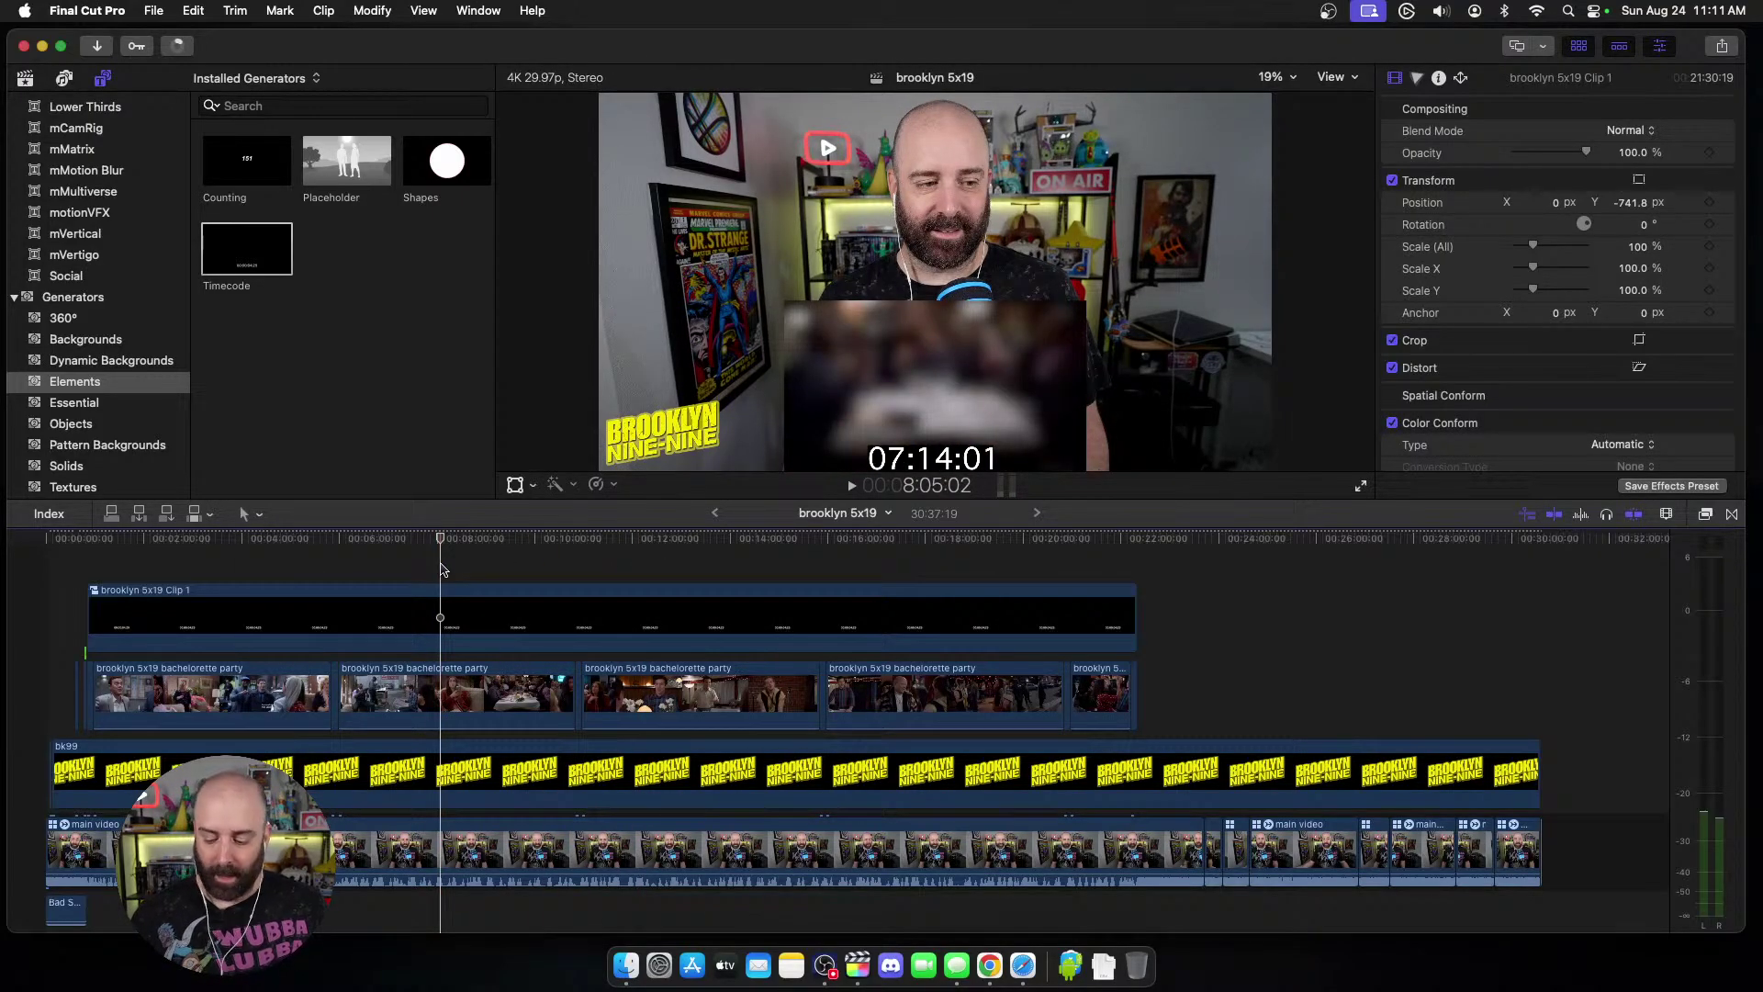
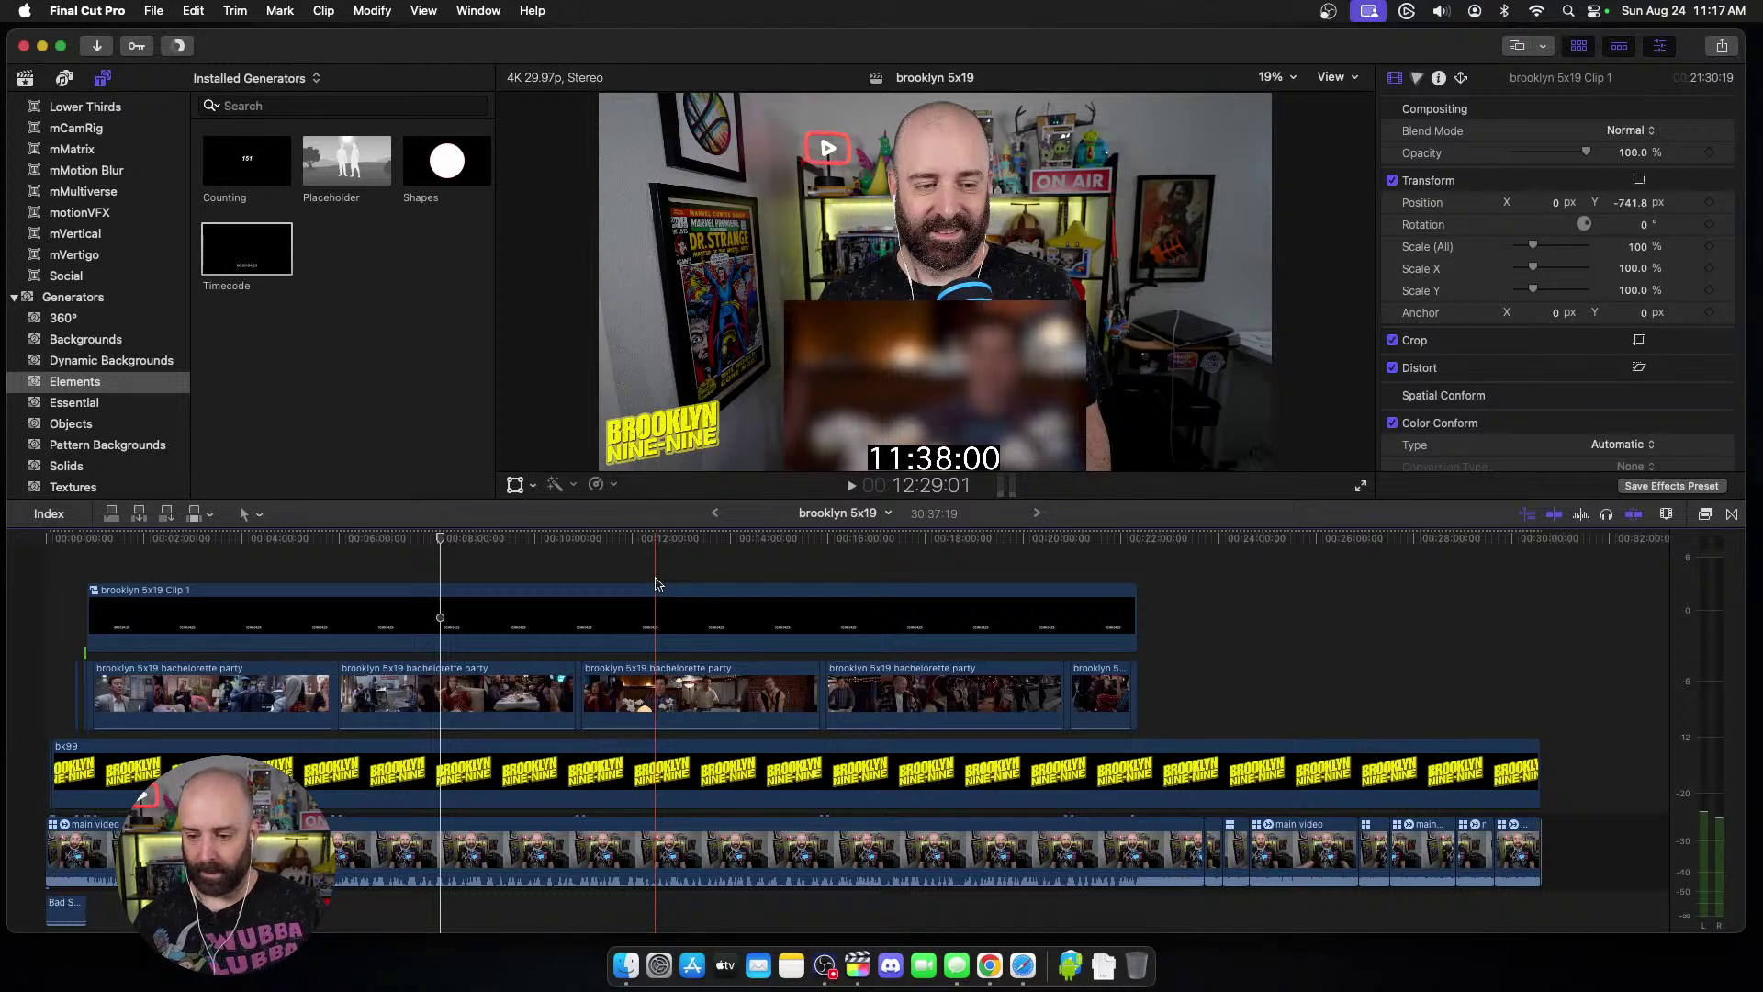
Step: Switch to Chrome and look through the channel's video list in YouTube Studio for the Brooklyn Nine-Nine 5x16 reaction
{"action": "left_click", "coordinate": [987, 962]}
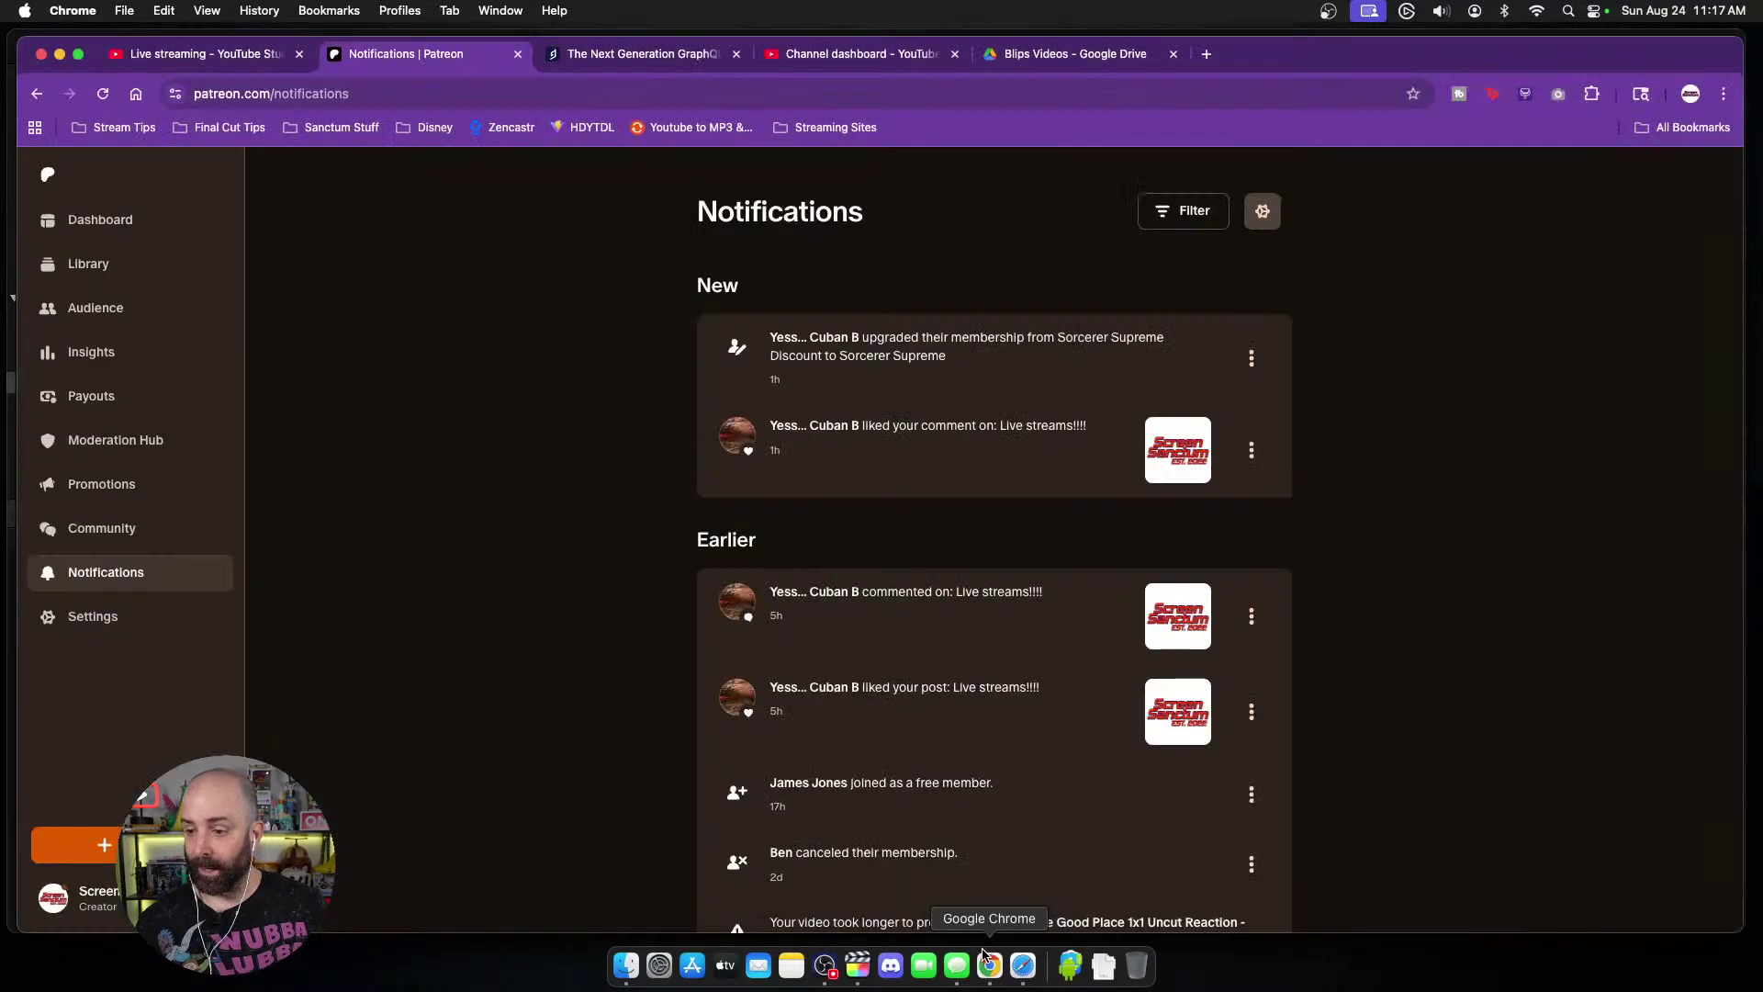
{"action": "left_click", "coordinate": [856, 57]}
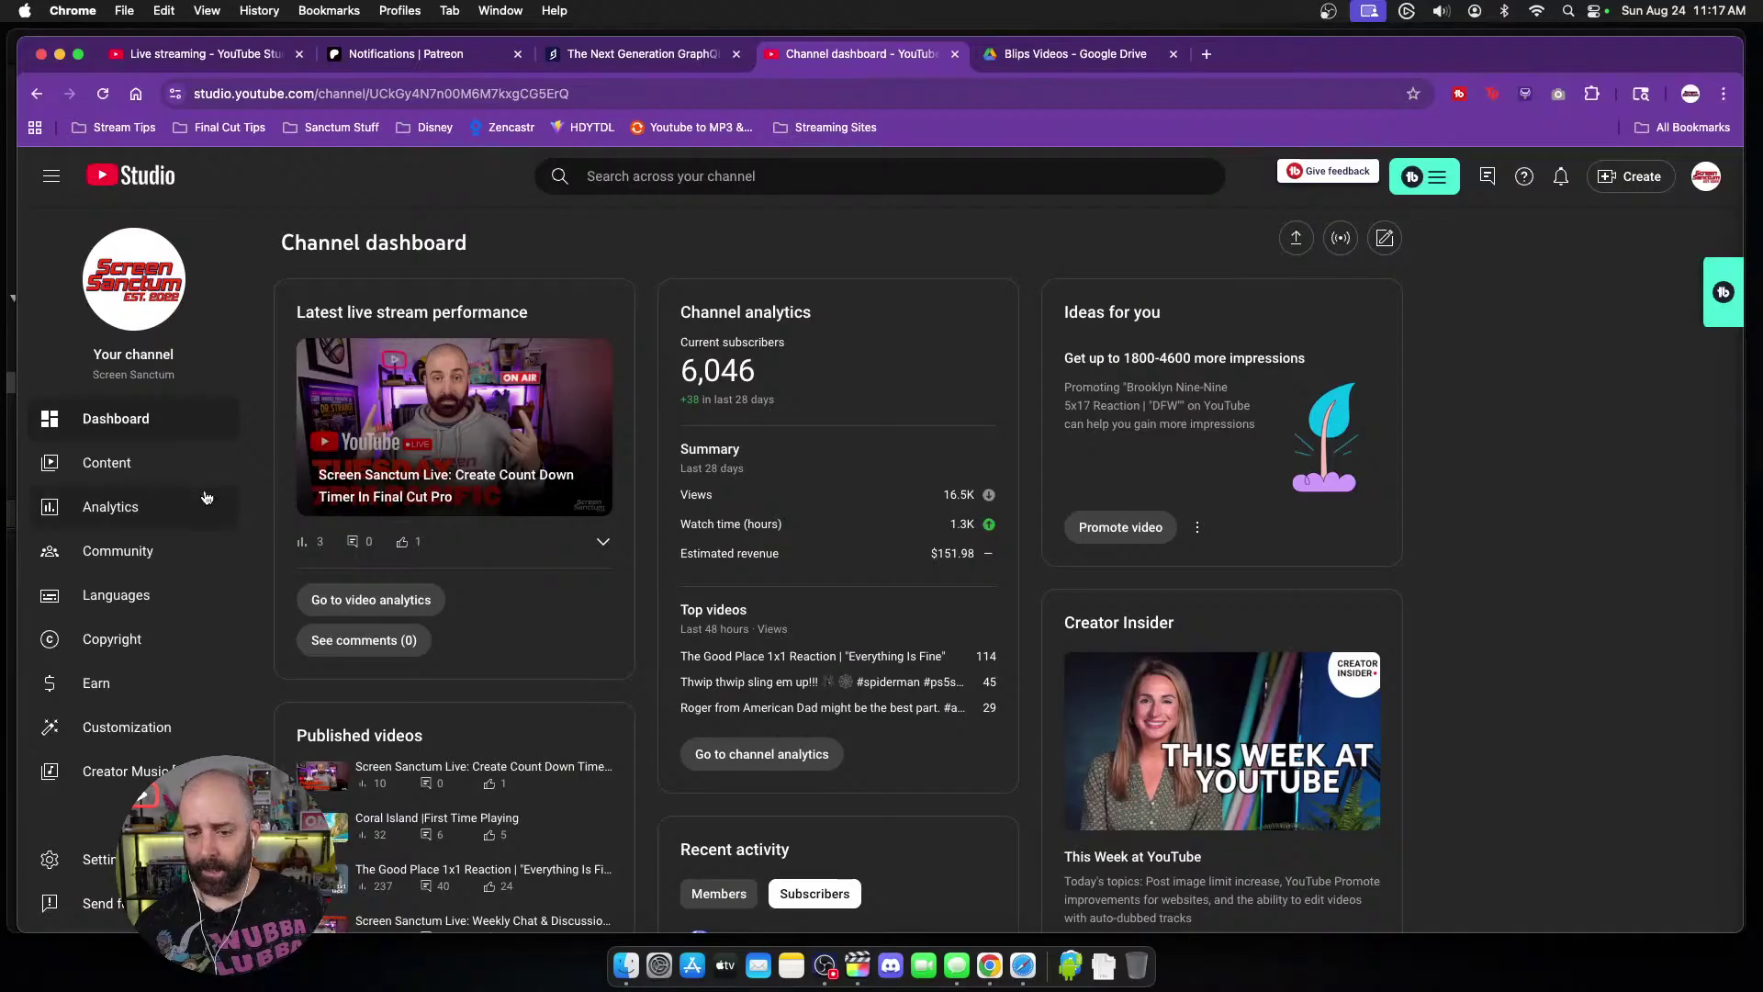
{"action": "left_click", "coordinate": [150, 470]}
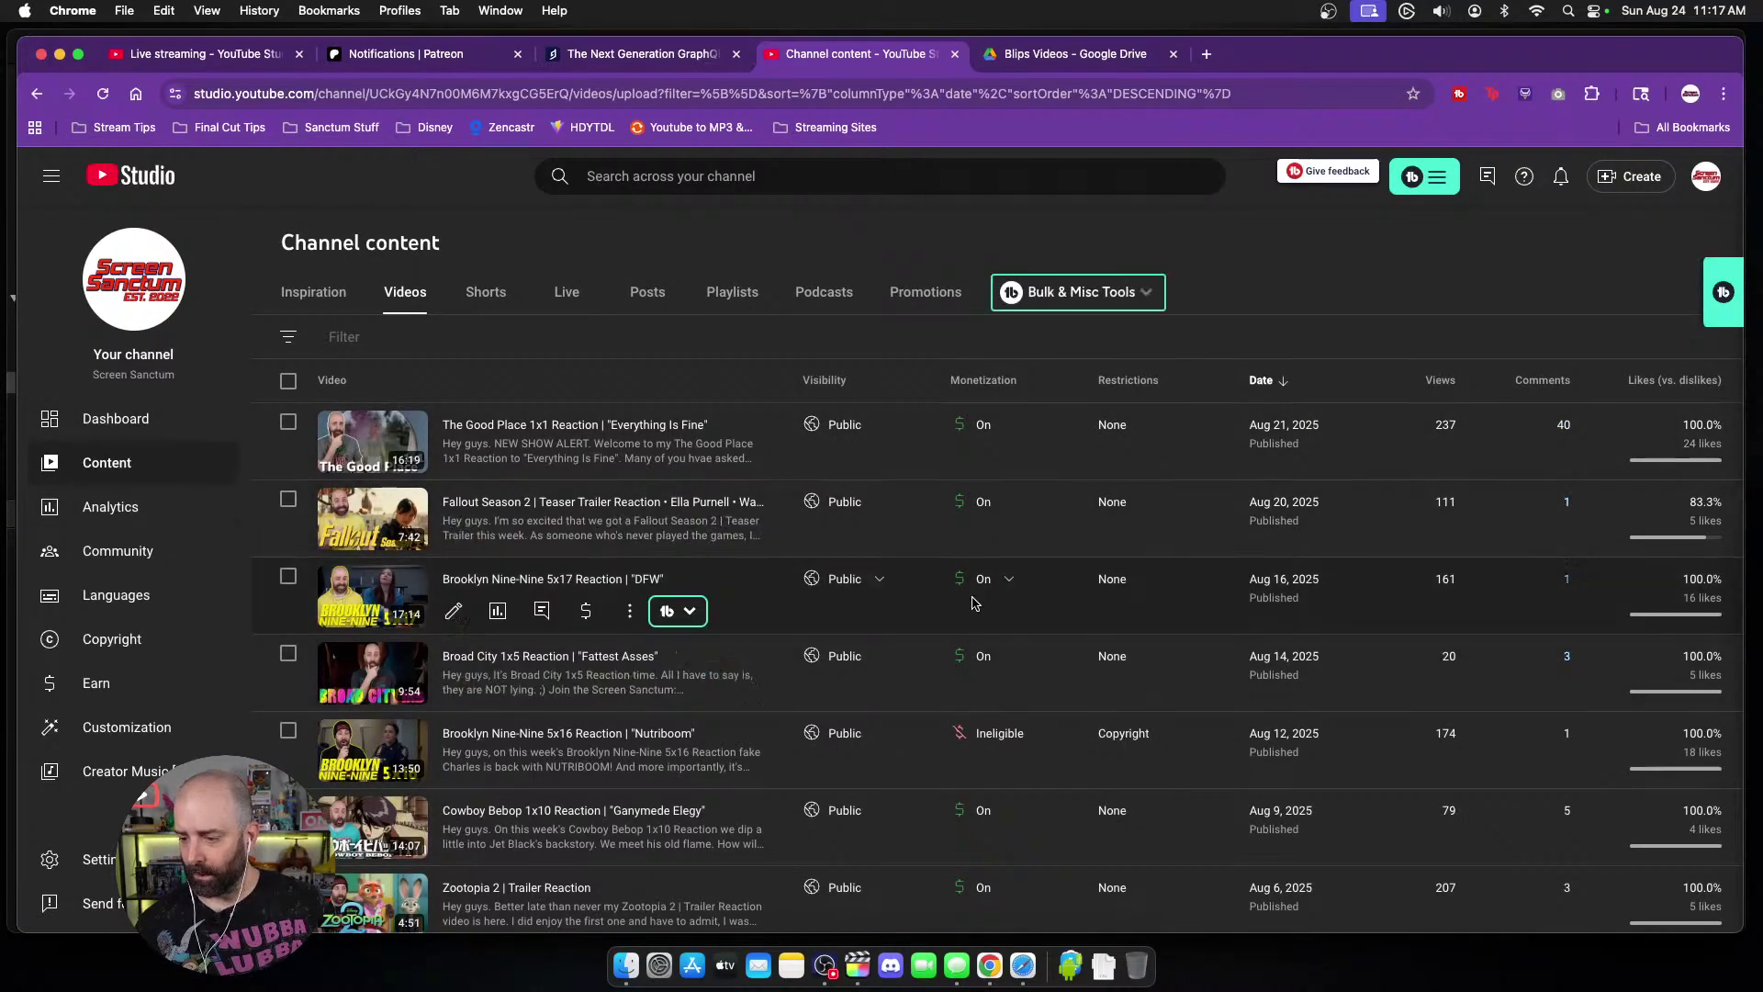
{"action": "scroll", "coordinate": [974, 603], "scroll_direction": "down", "scroll_amount": 5}
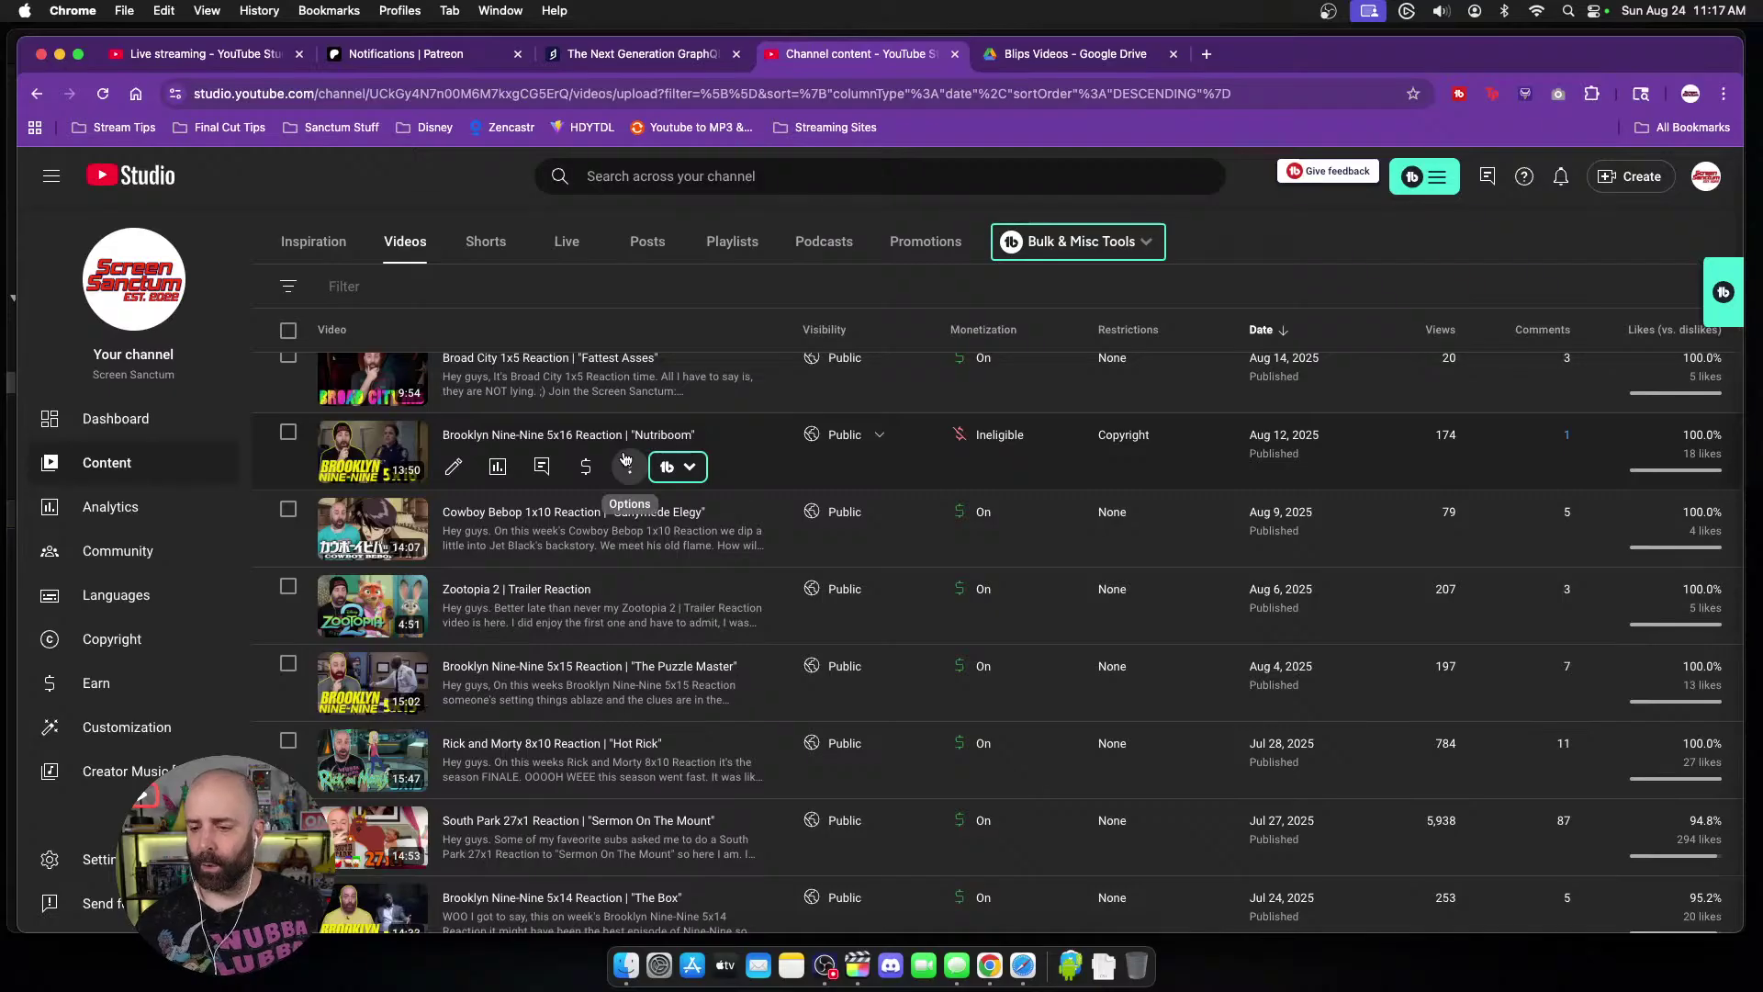
{"action": "scroll", "coordinate": [624, 456], "scroll_direction": "up", "scroll_amount": 5}
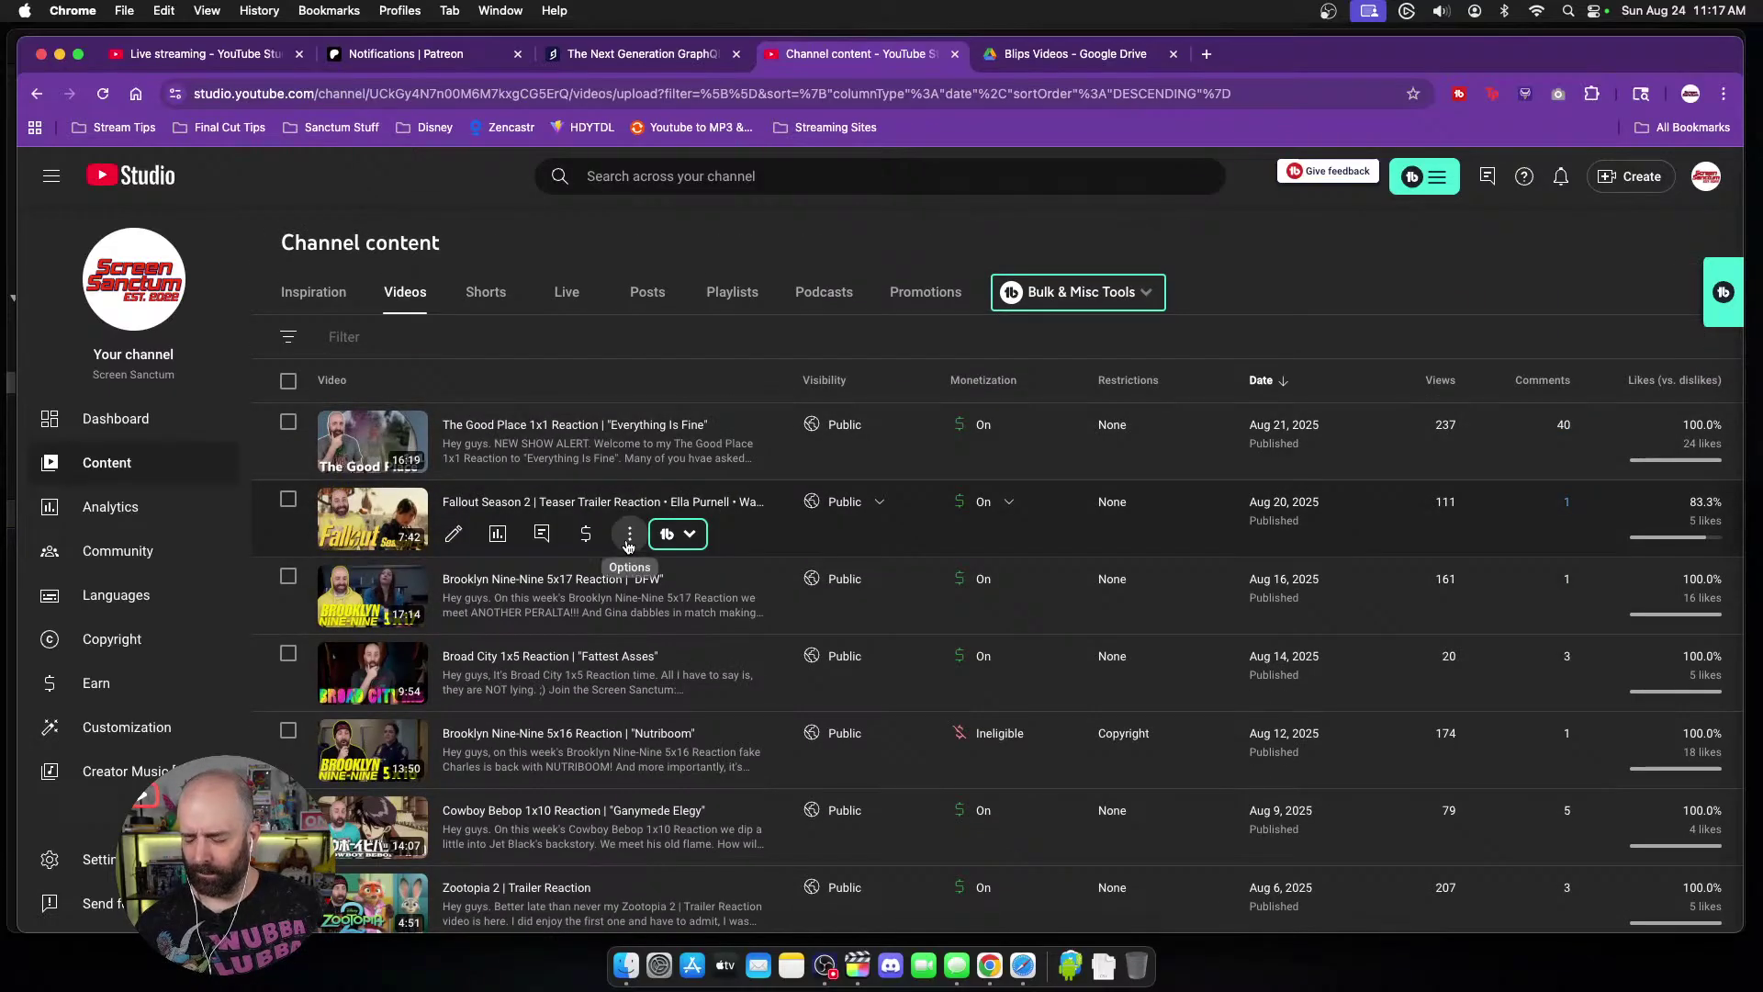
{"action": "scroll", "coordinate": [622, 549], "scroll_direction": "down", "scroll_amount": 1}
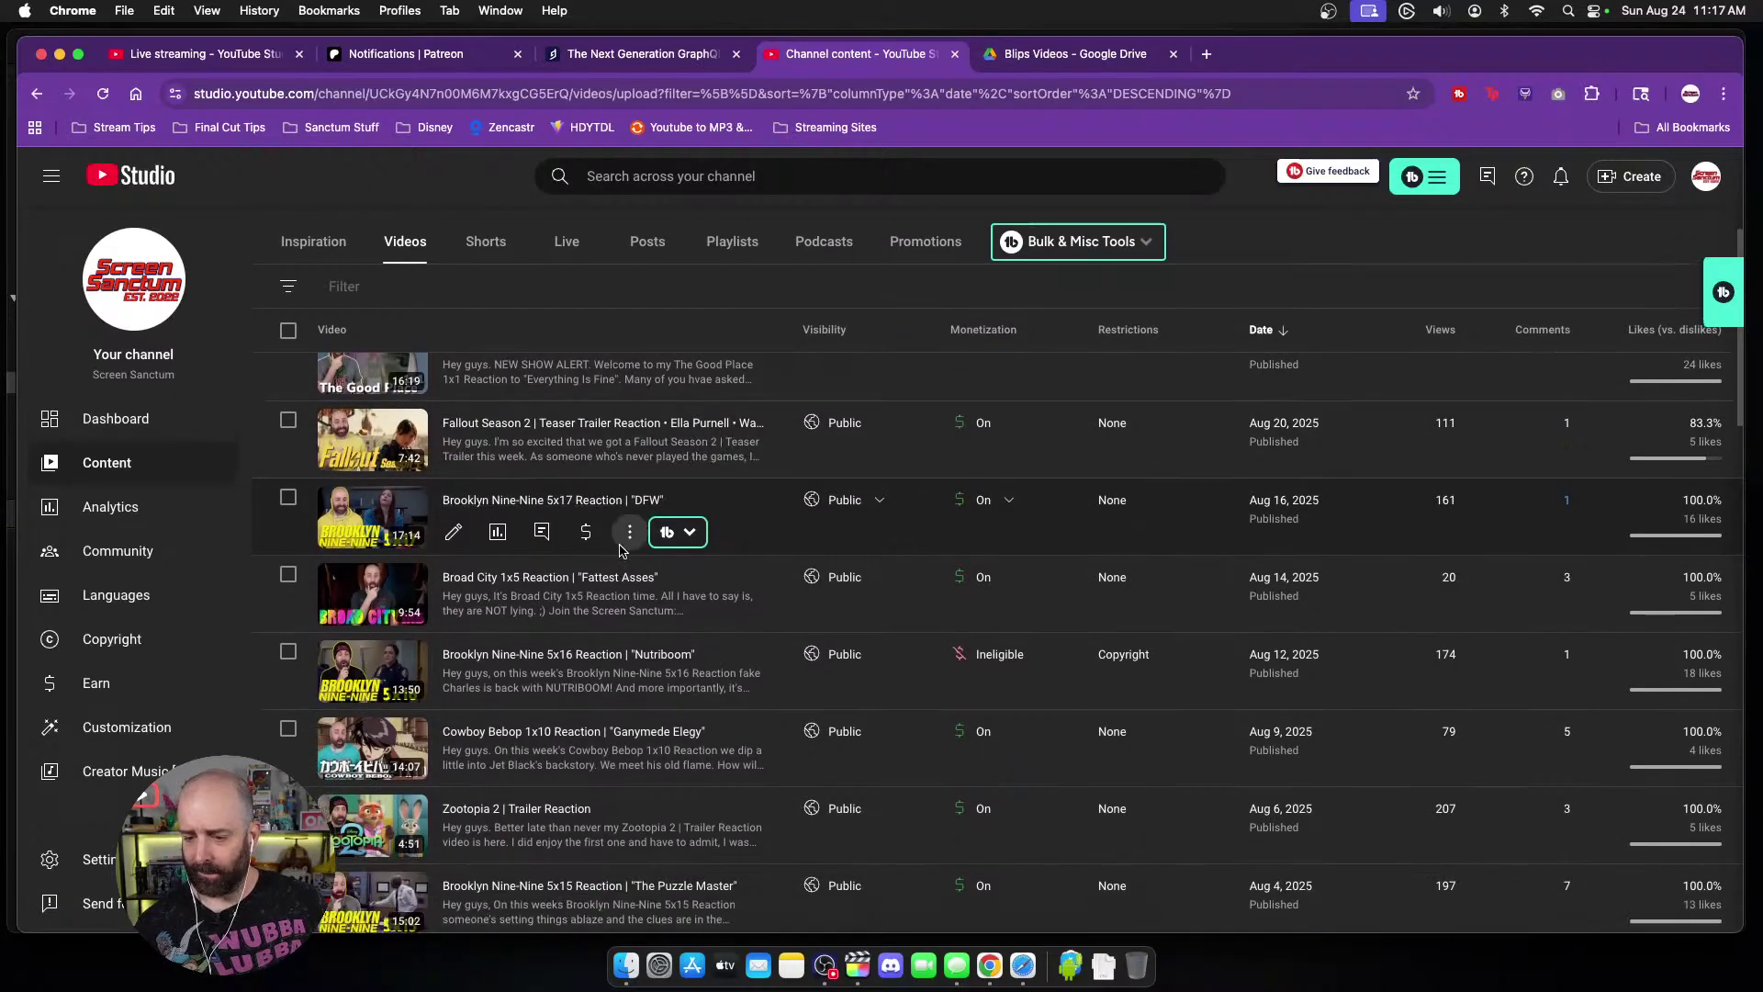
{"action": "scroll", "coordinate": [622, 549], "scroll_direction": "down", "scroll_amount": 2}
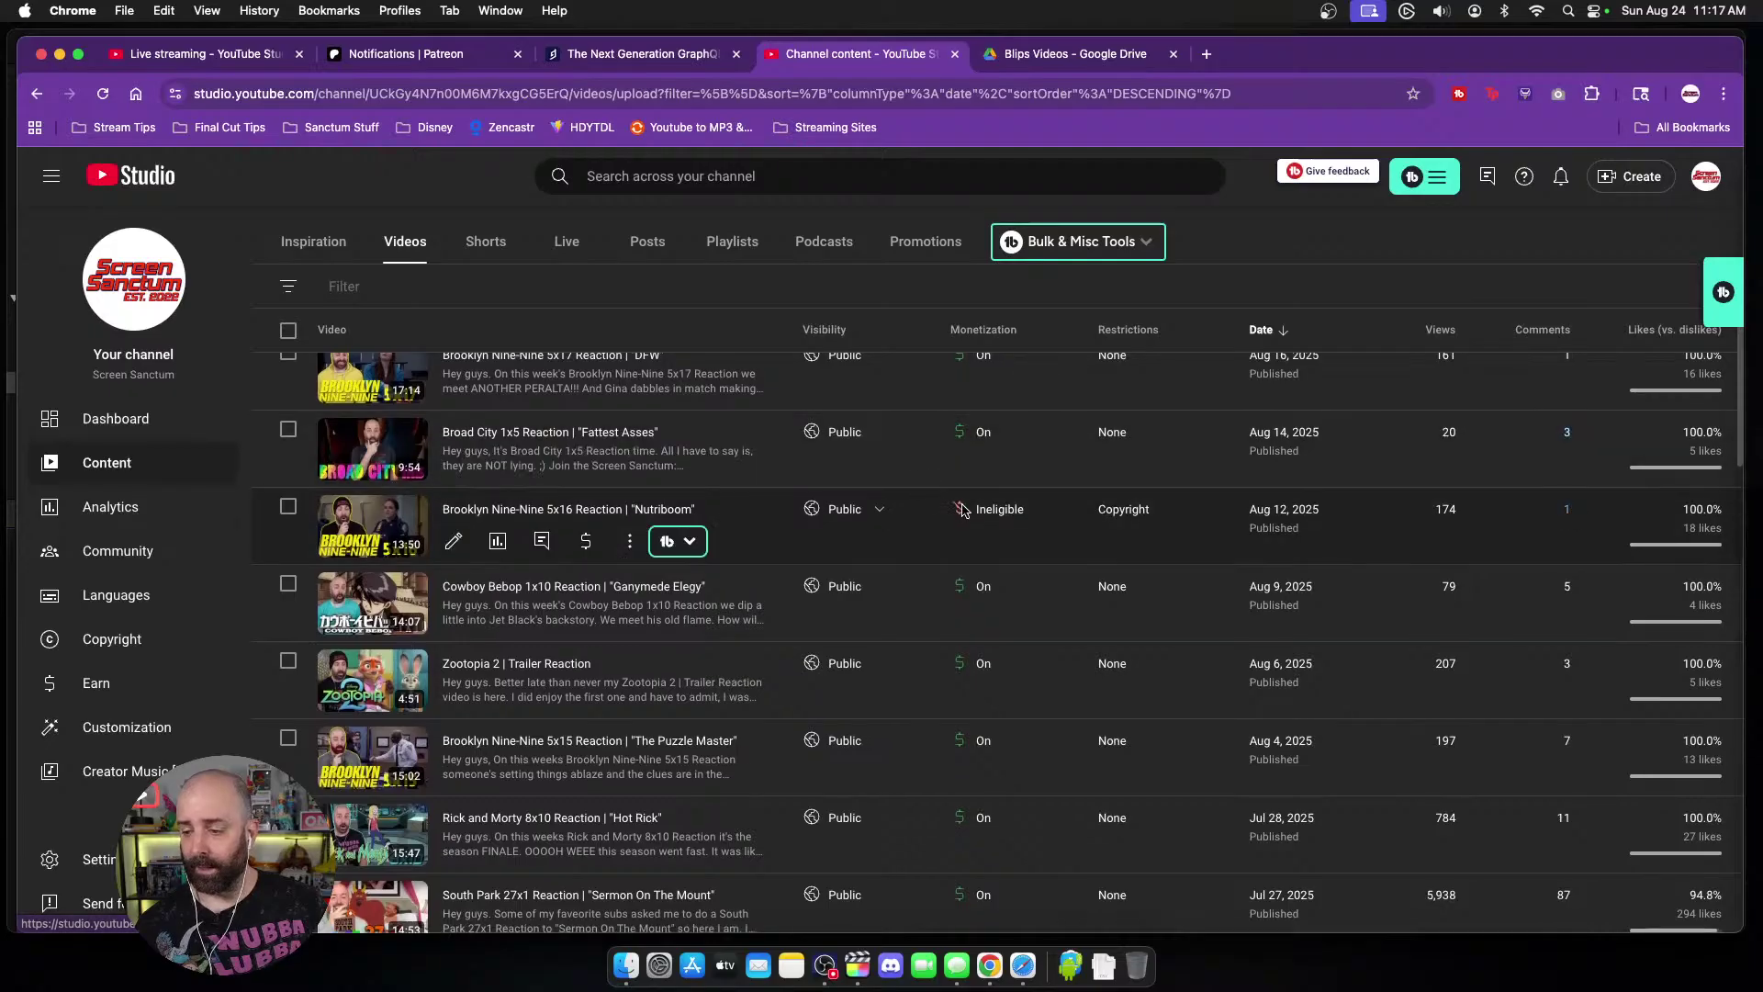
Step: Examine the copyright claim details of the Brooklyn Nine-Nine 5x16 reaction and open the available claim actions
{"action": "mouse_move", "coordinate": [965, 511]}
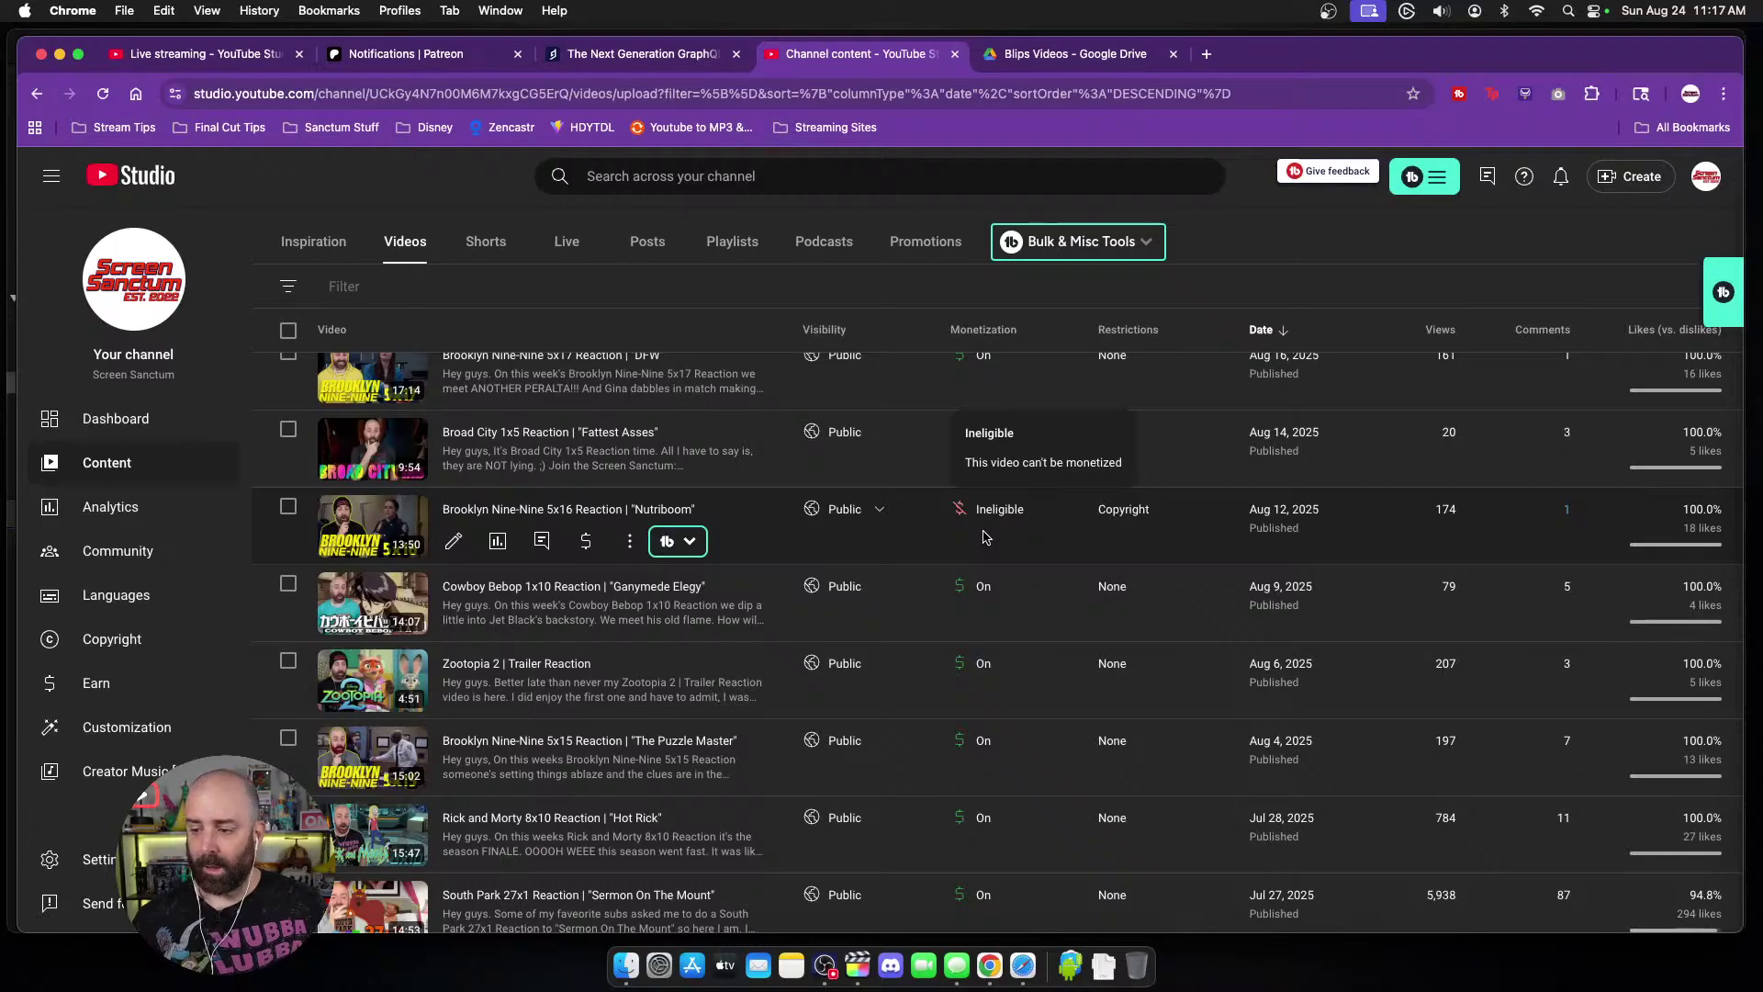
{"action": "mouse_move", "coordinate": [1131, 515]}
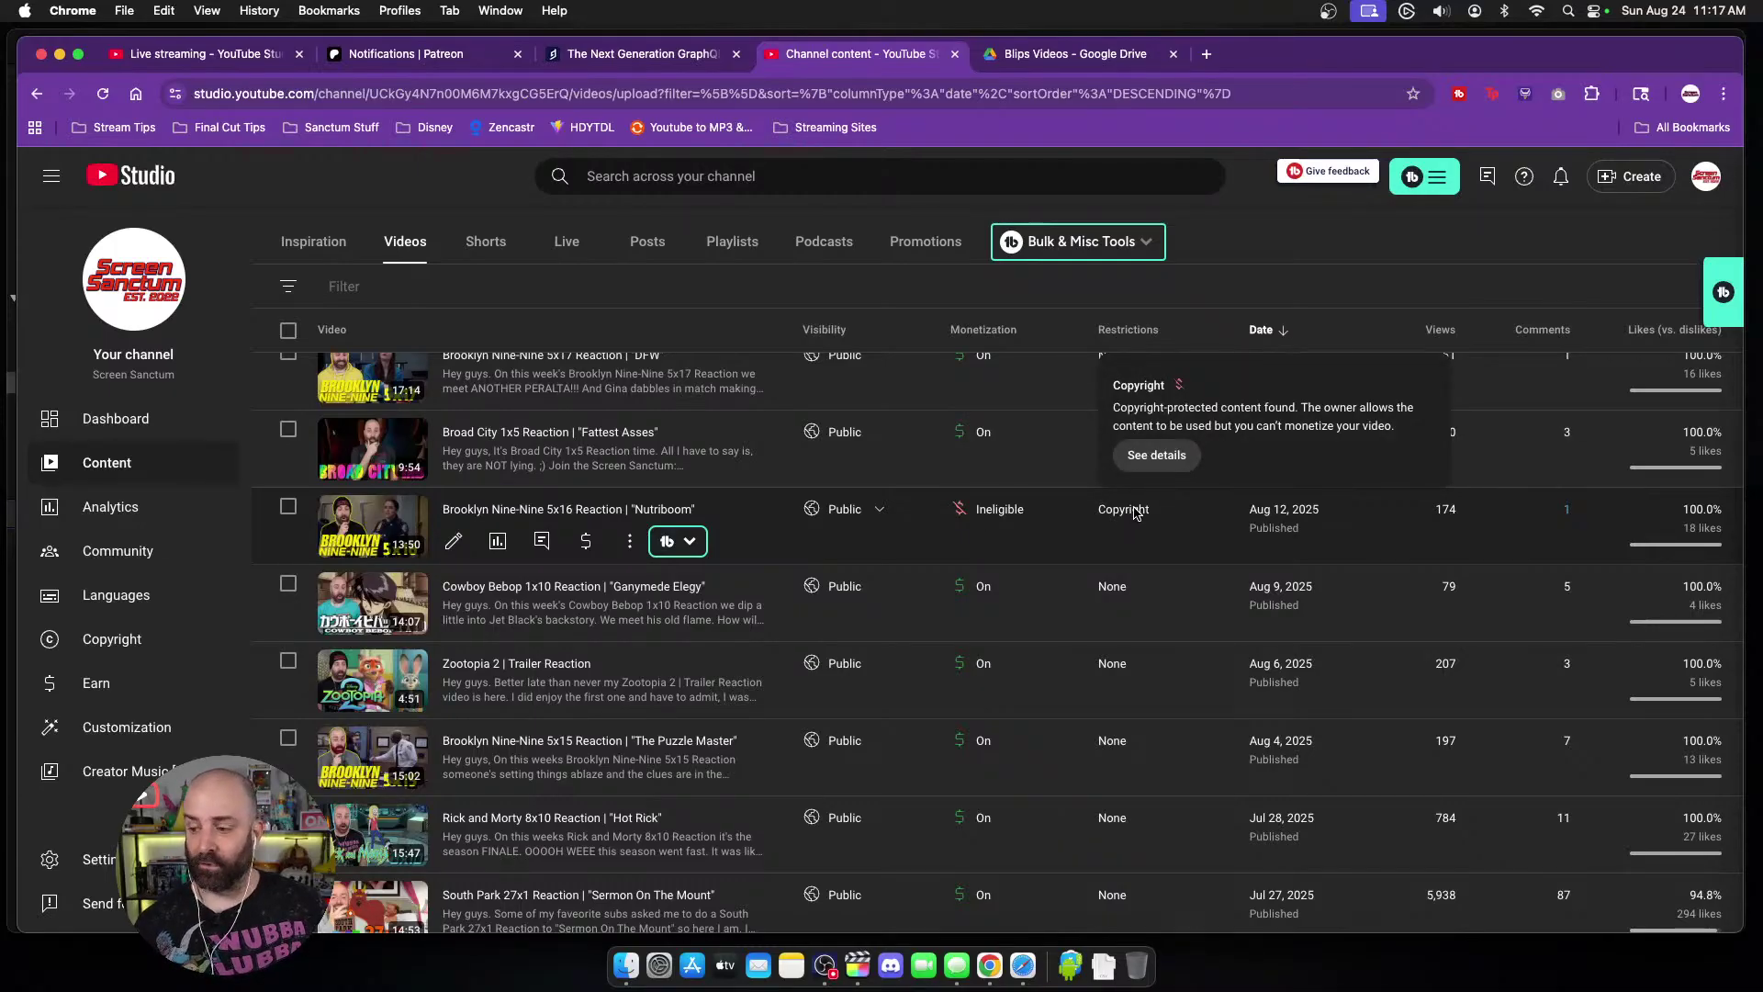
{"action": "left_click", "coordinate": [1150, 458]}
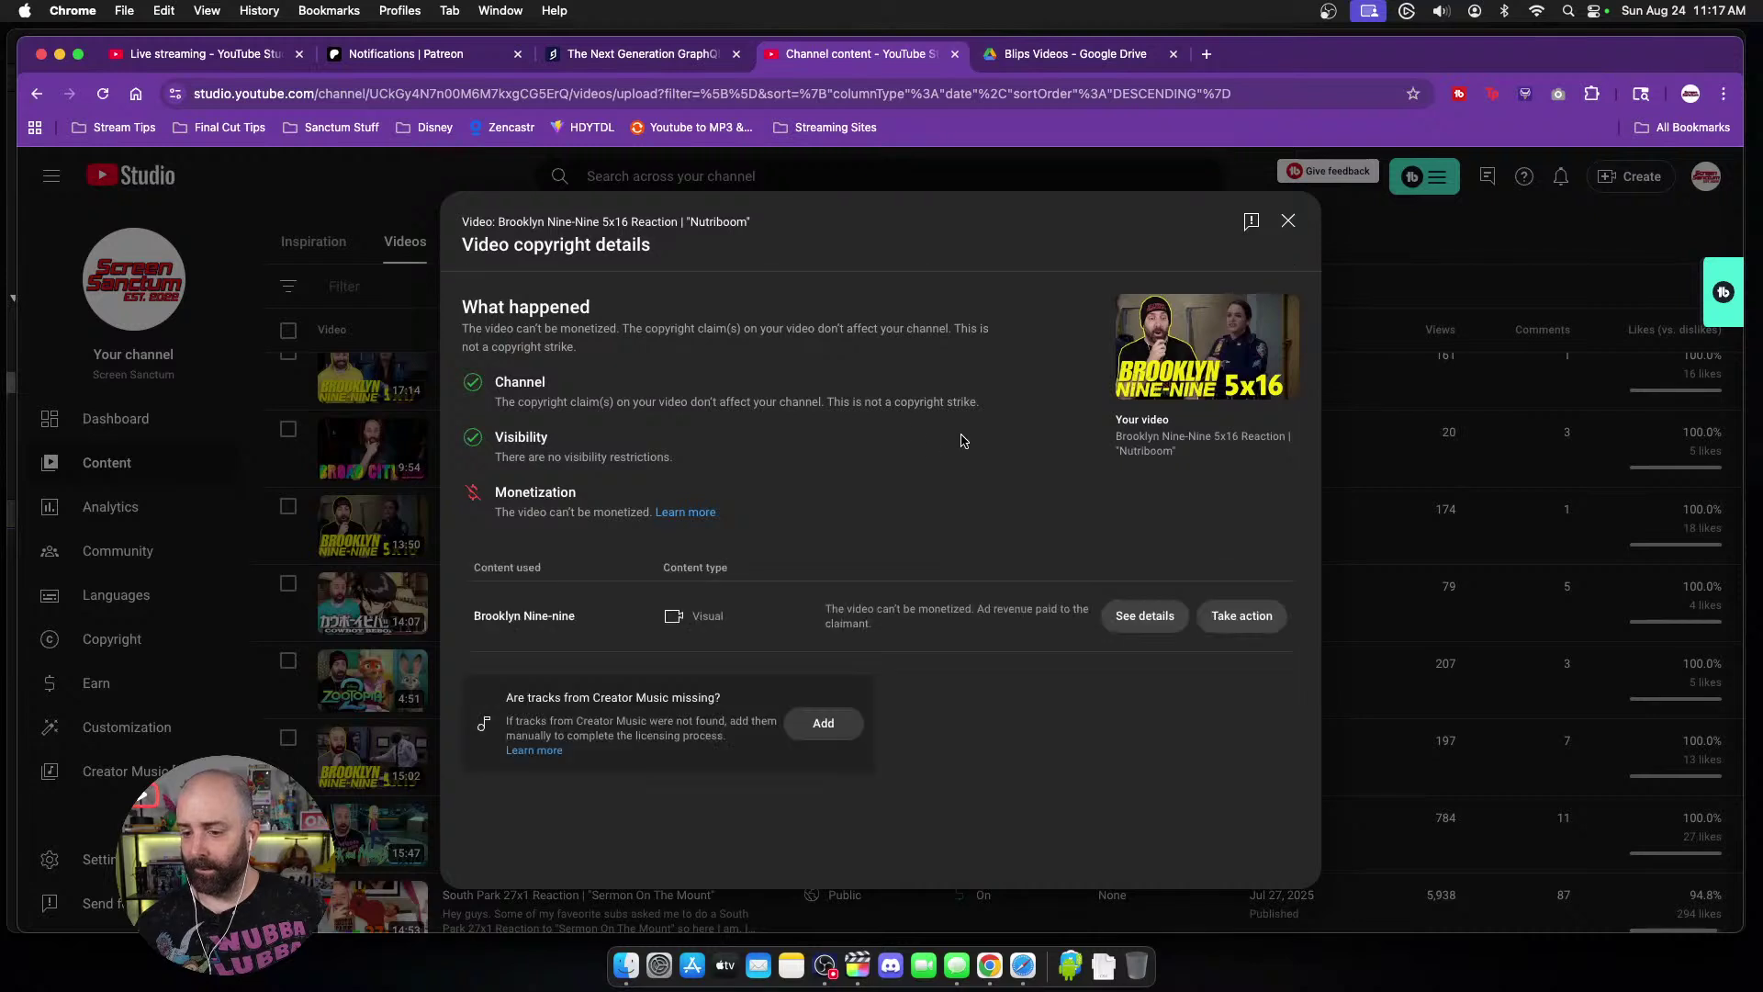
{"action": "left_click", "coordinate": [1152, 617]}
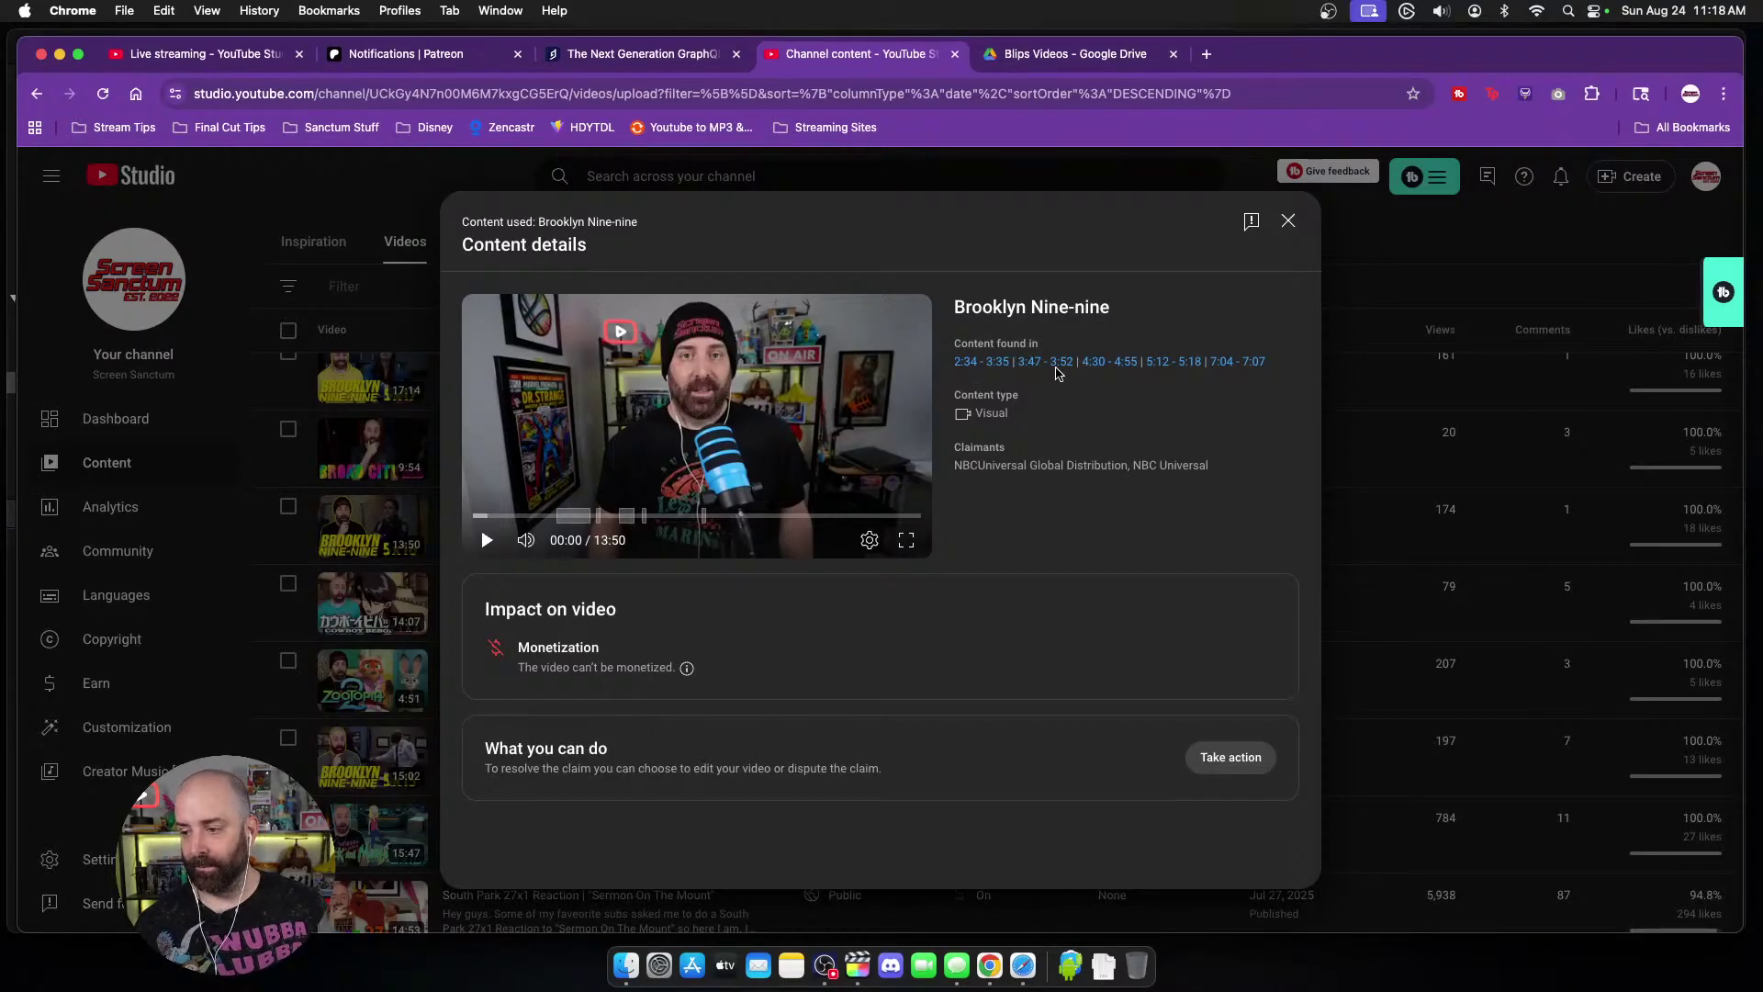
{"action": "left_click", "coordinate": [1222, 759]}
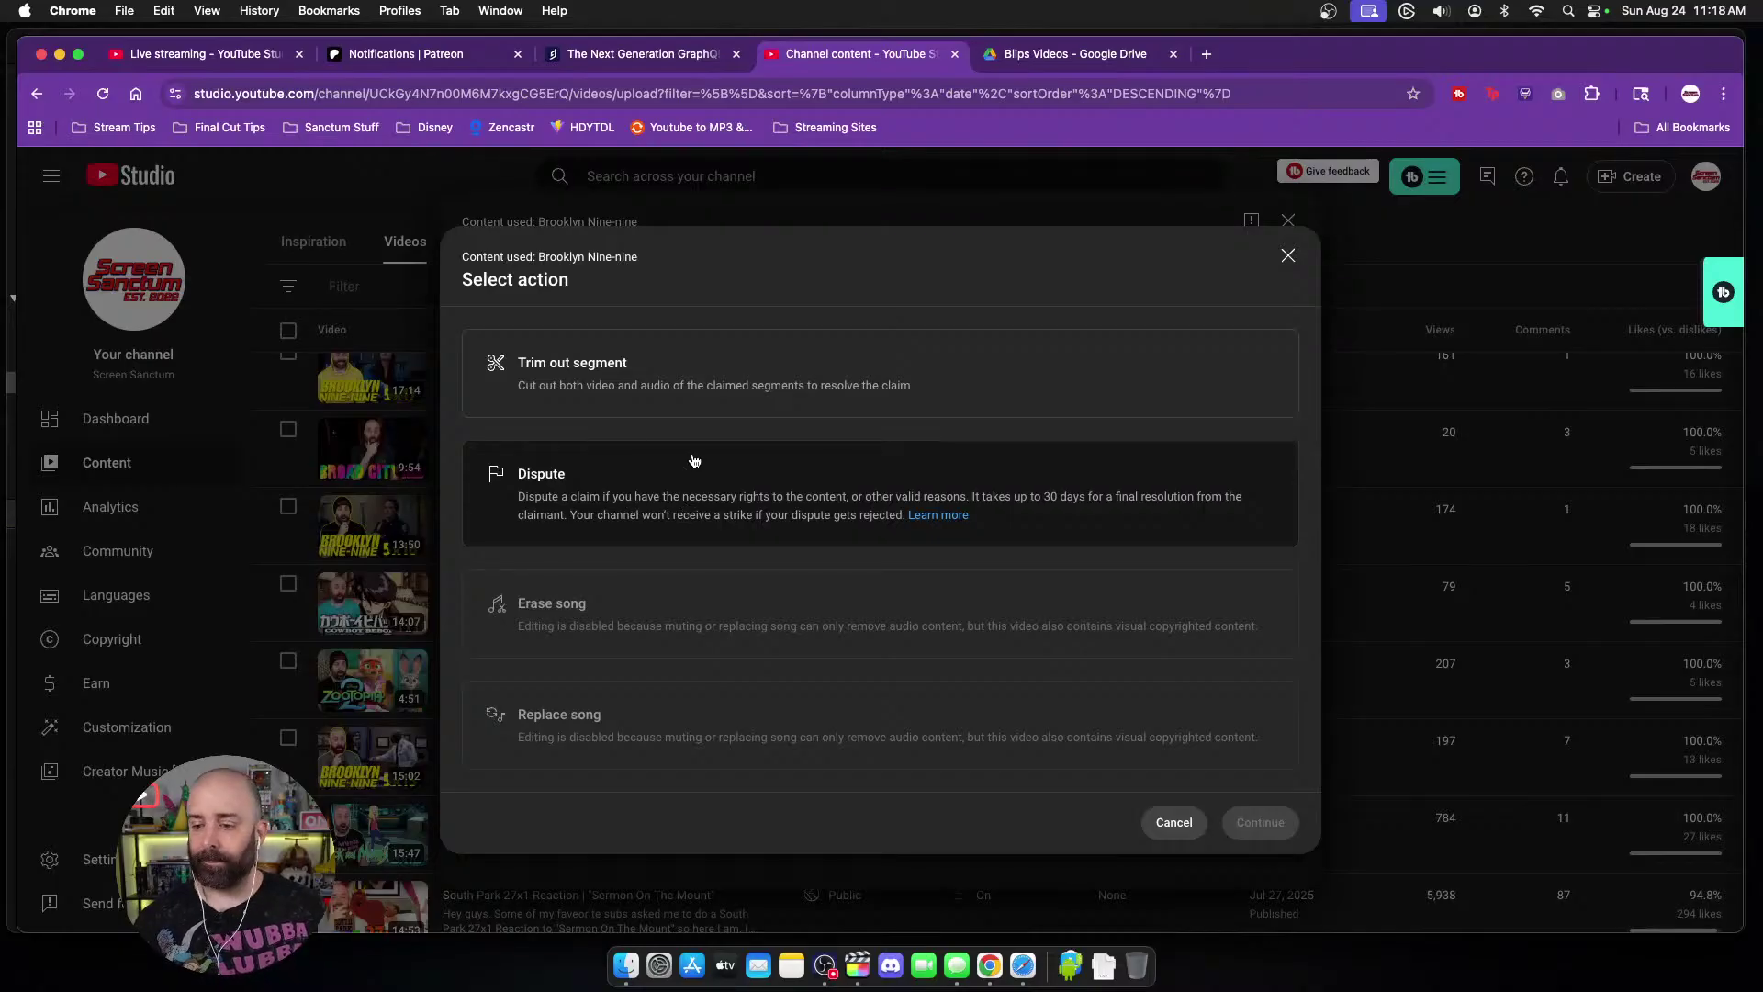
Step: Review the claimed segments offered for trimming out of the Brooklyn Nine-Nine 5x16 reaction, and leave without saving
{"action": "left_click", "coordinate": [718, 376]}
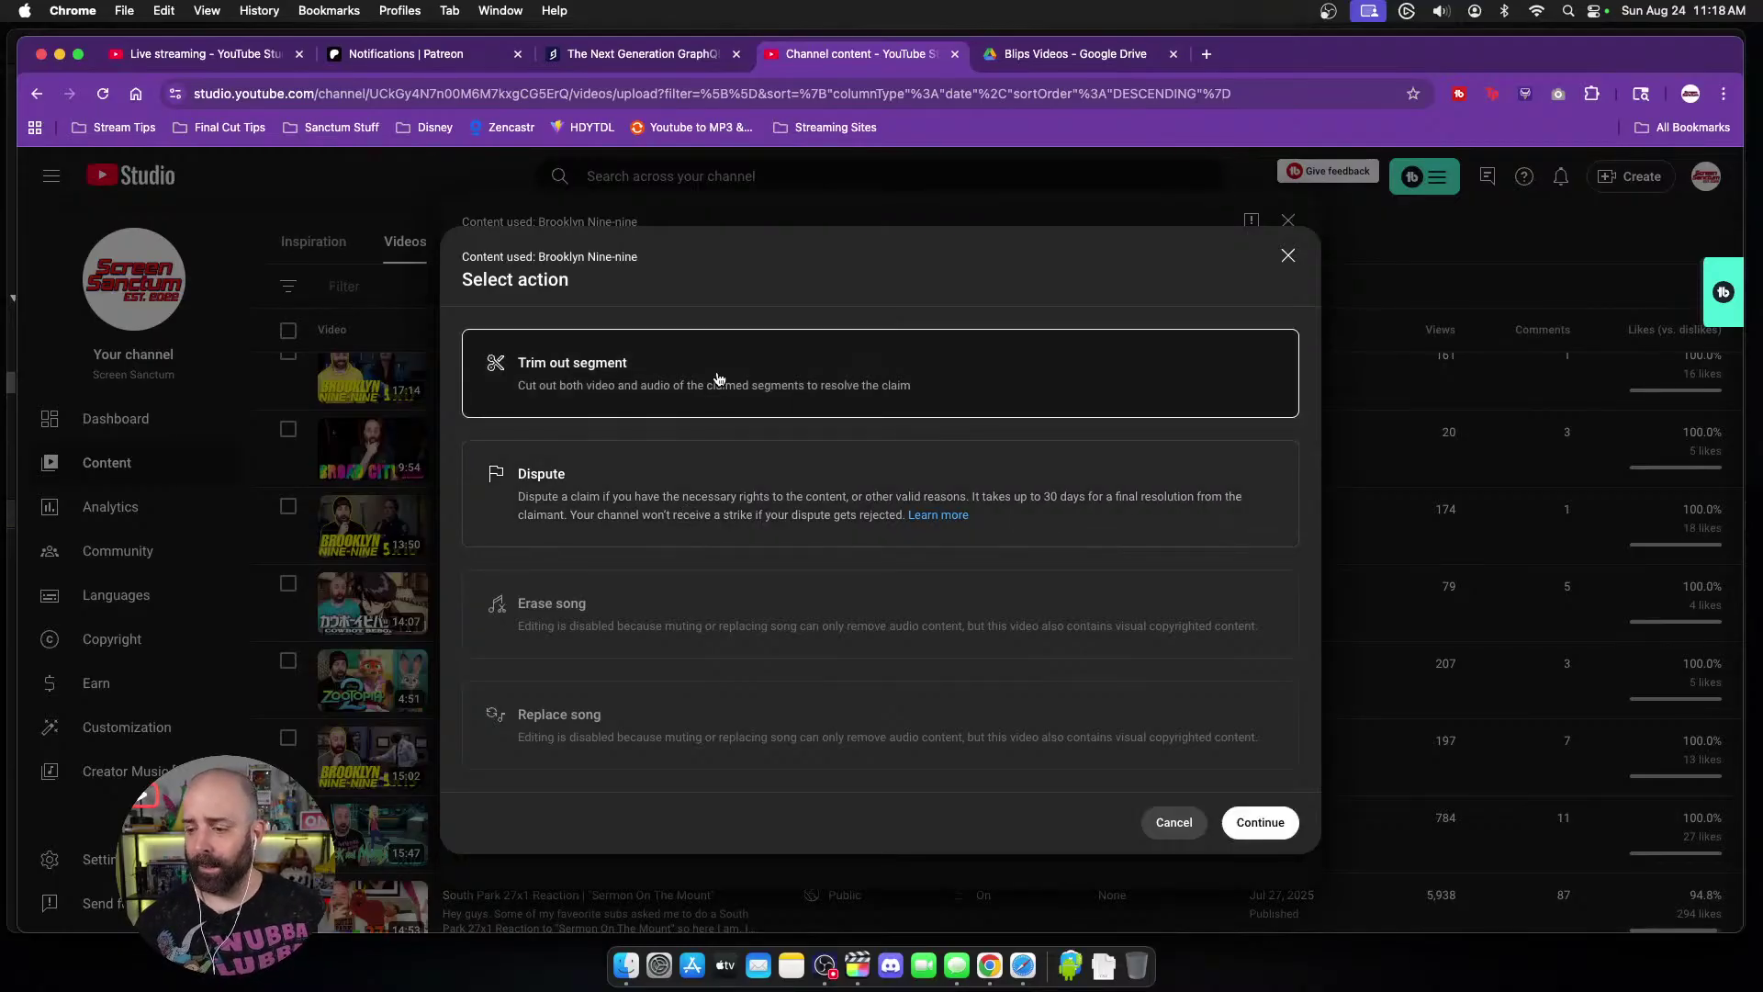
{"action": "left_click", "coordinate": [1235, 816]}
{"action": "scroll", "coordinate": [959, 663], "scroll_direction": "down", "scroll_amount": 2}
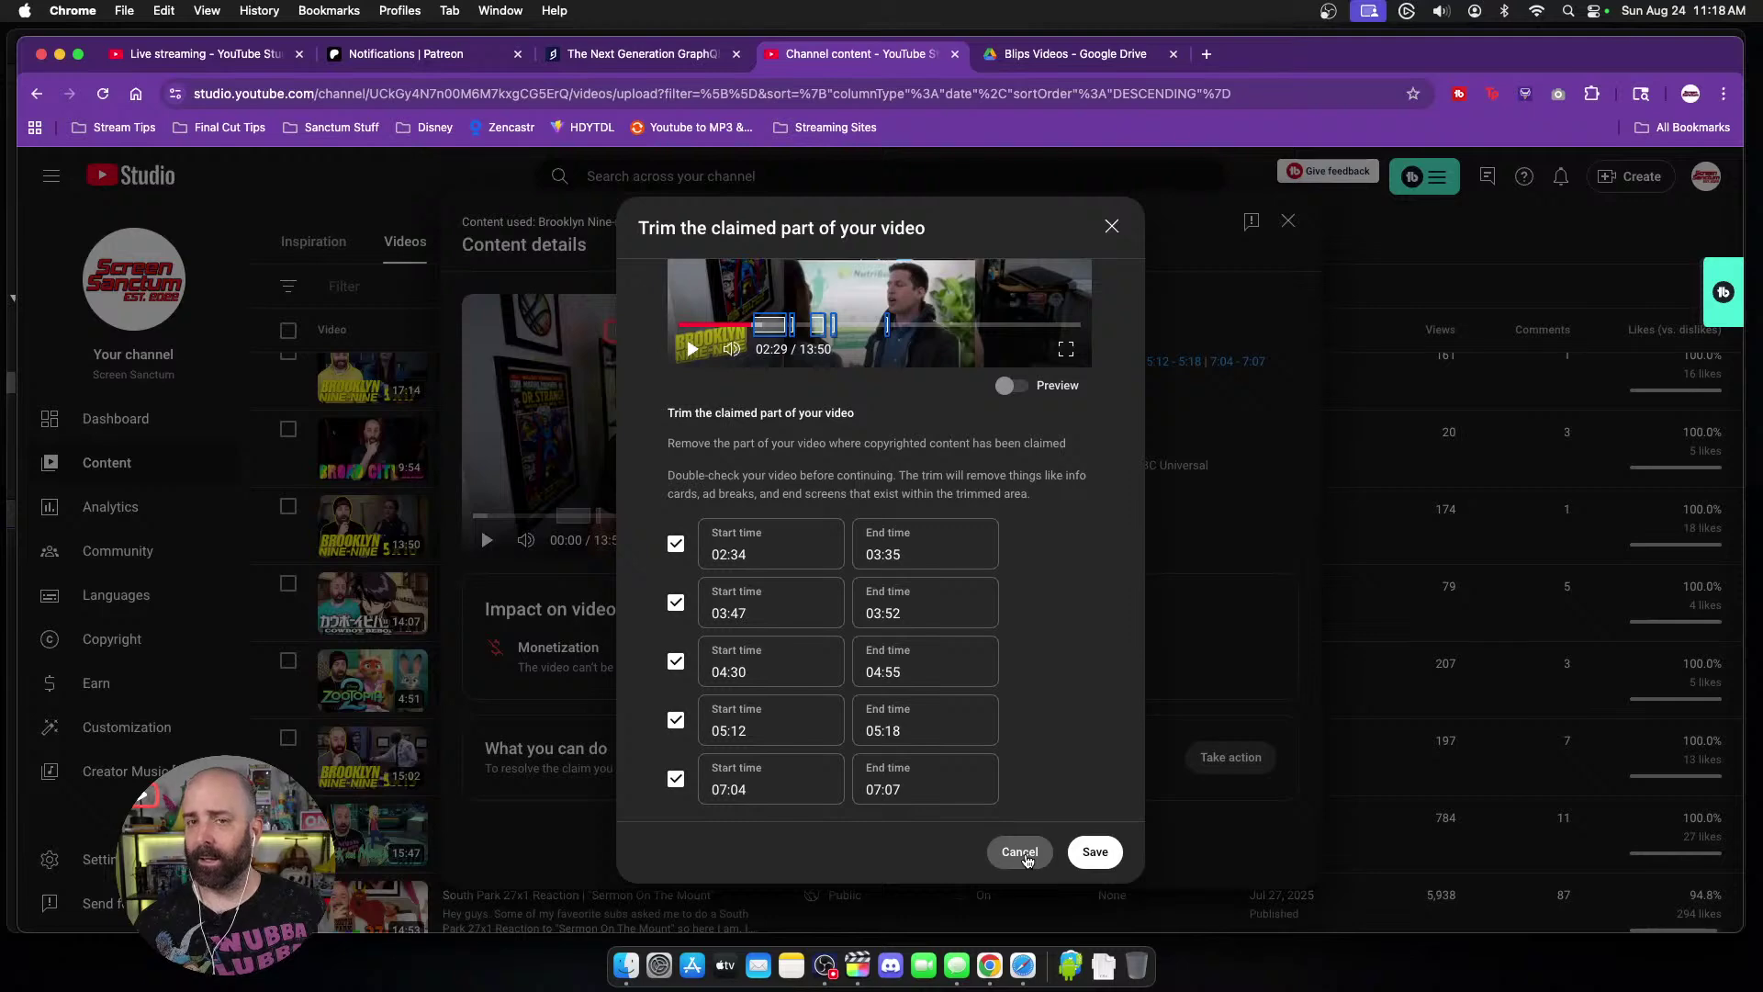
{"action": "left_click", "coordinate": [1020, 852]}
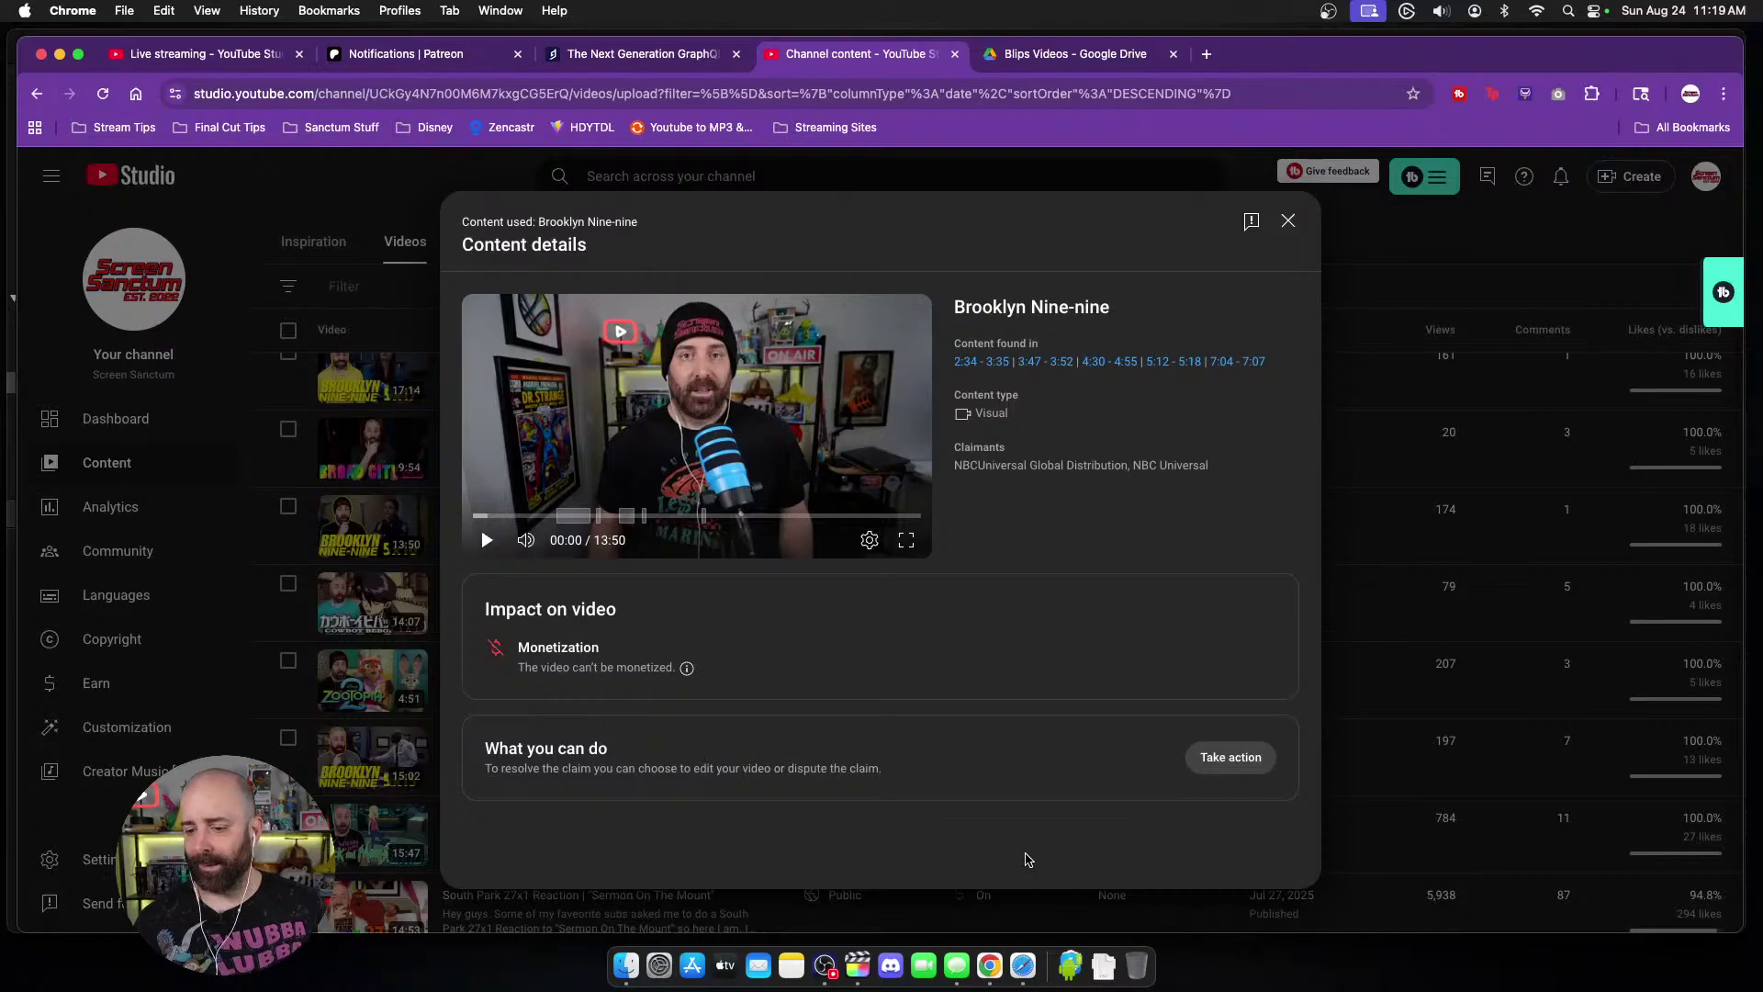
Step: Review the dispute overview for the Brooklyn Nine-Nine claim, and close the dispute and copyright details without submitting anything
{"action": "left_click", "coordinate": [1222, 757]}
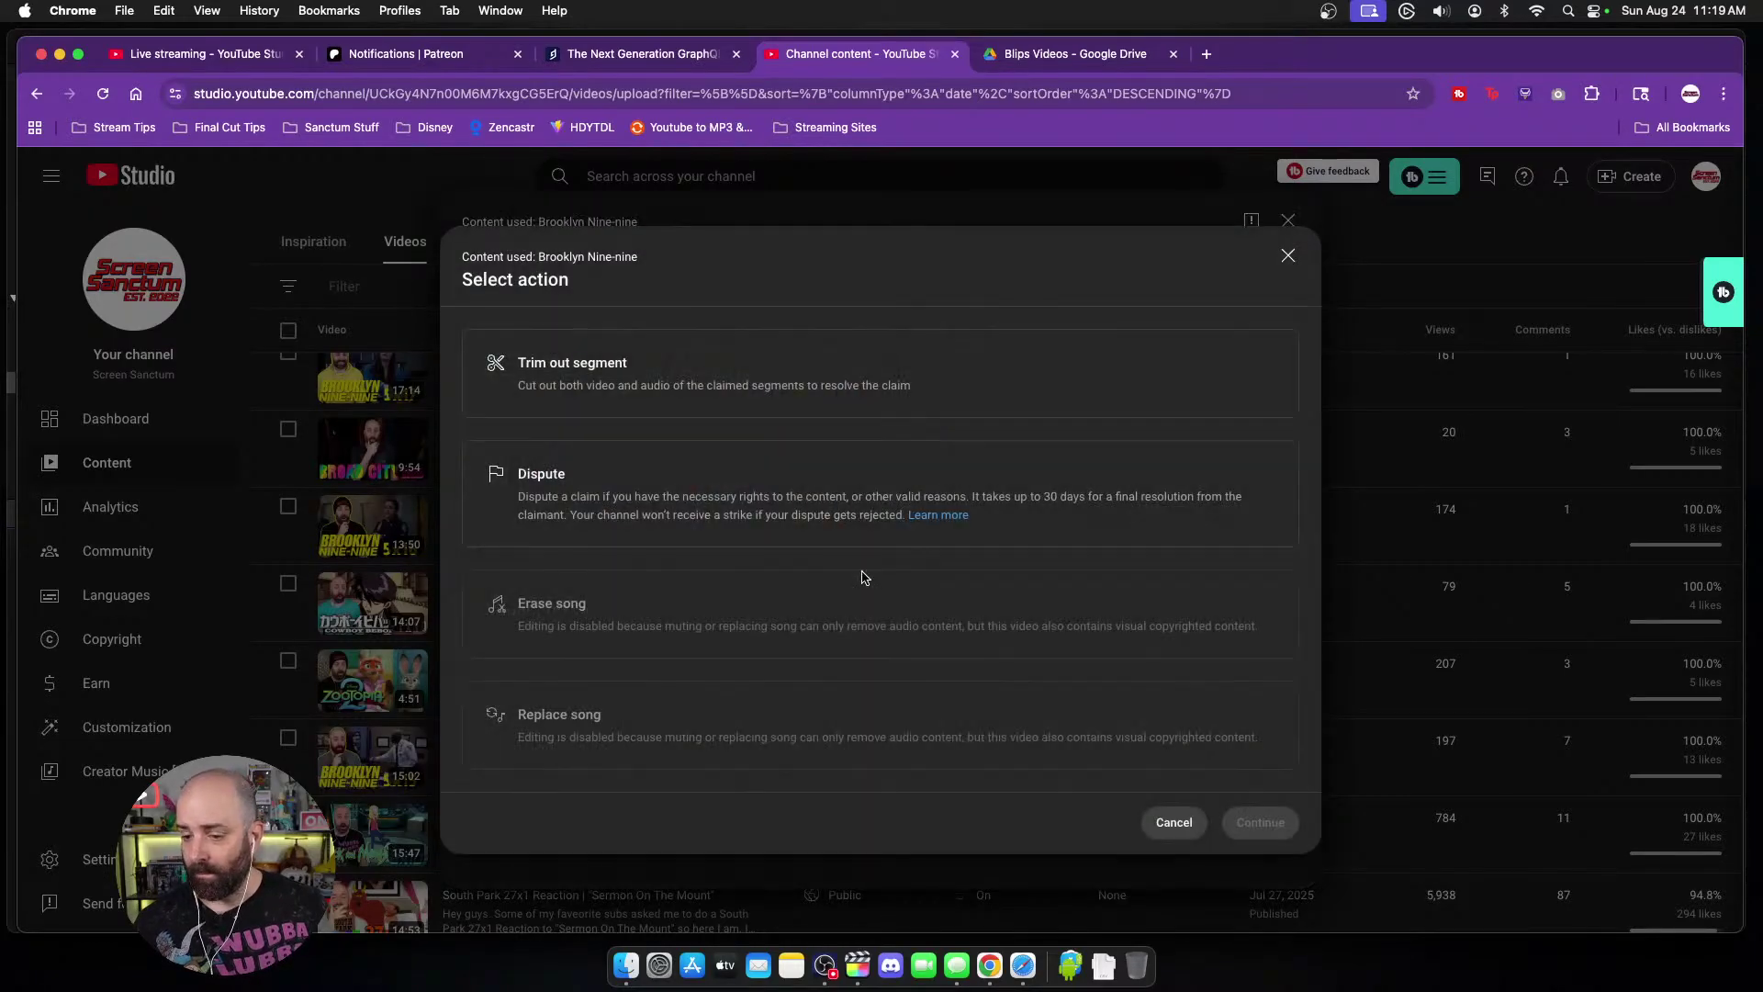
{"action": "left_click", "coordinate": [658, 502]}
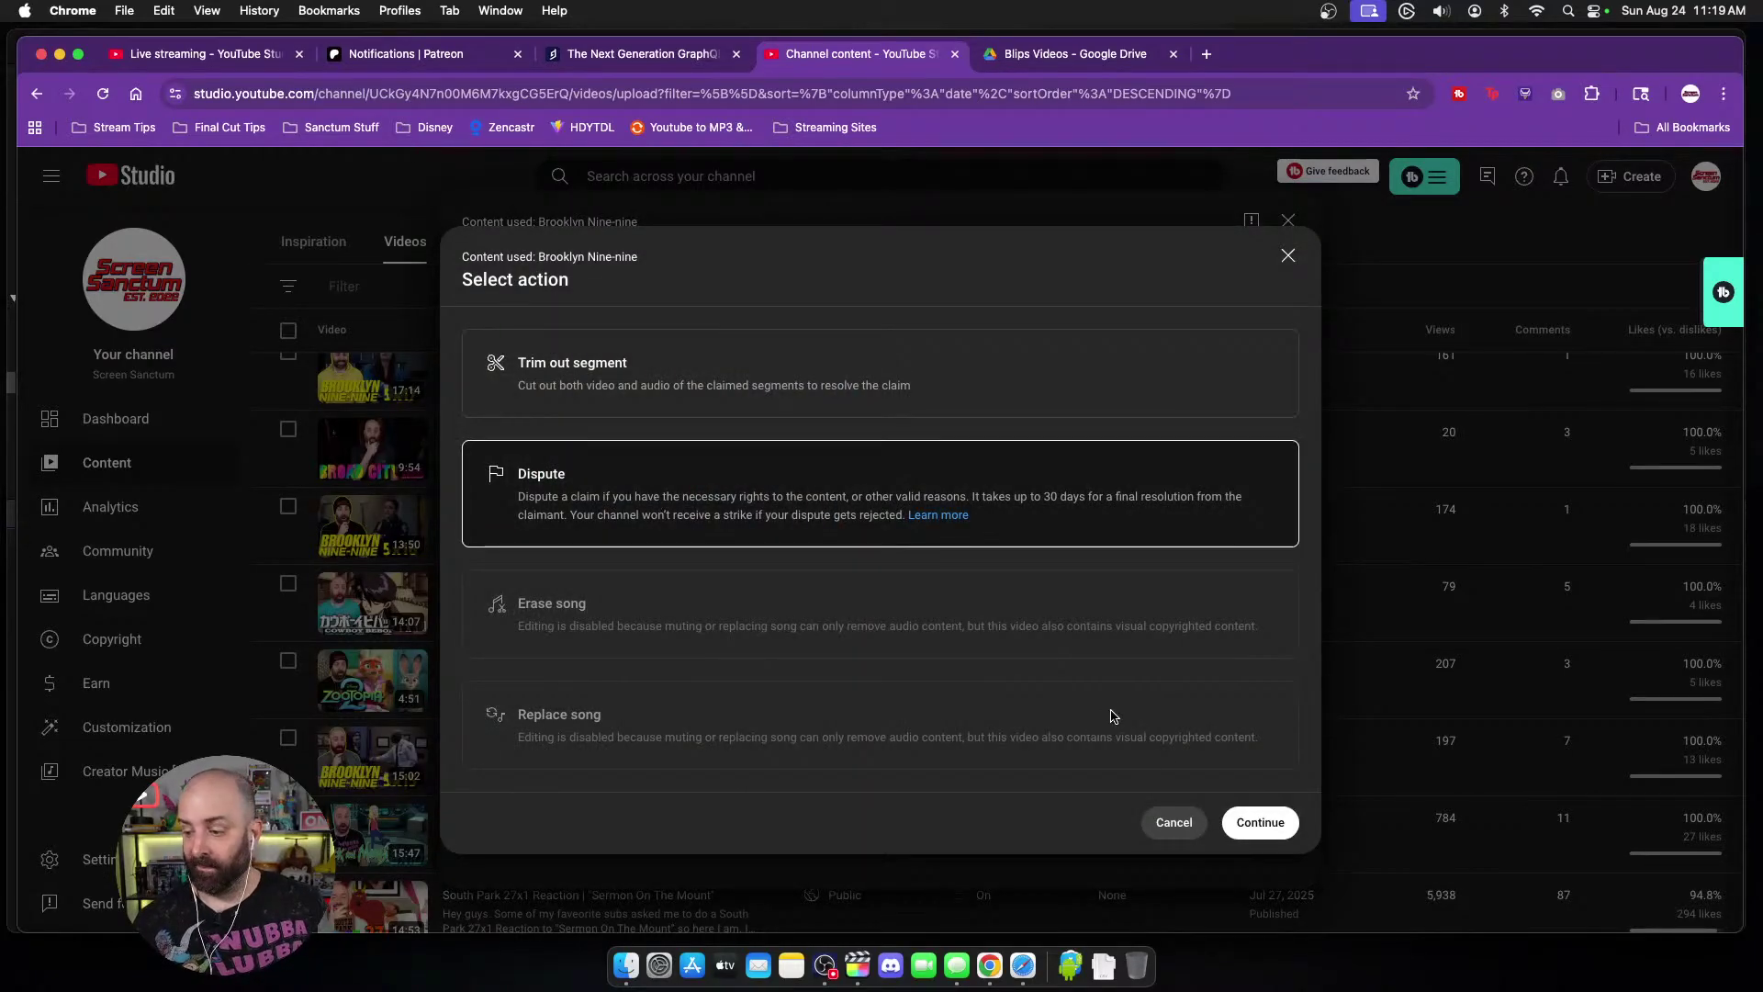
{"action": "left_click", "coordinate": [1254, 822]}
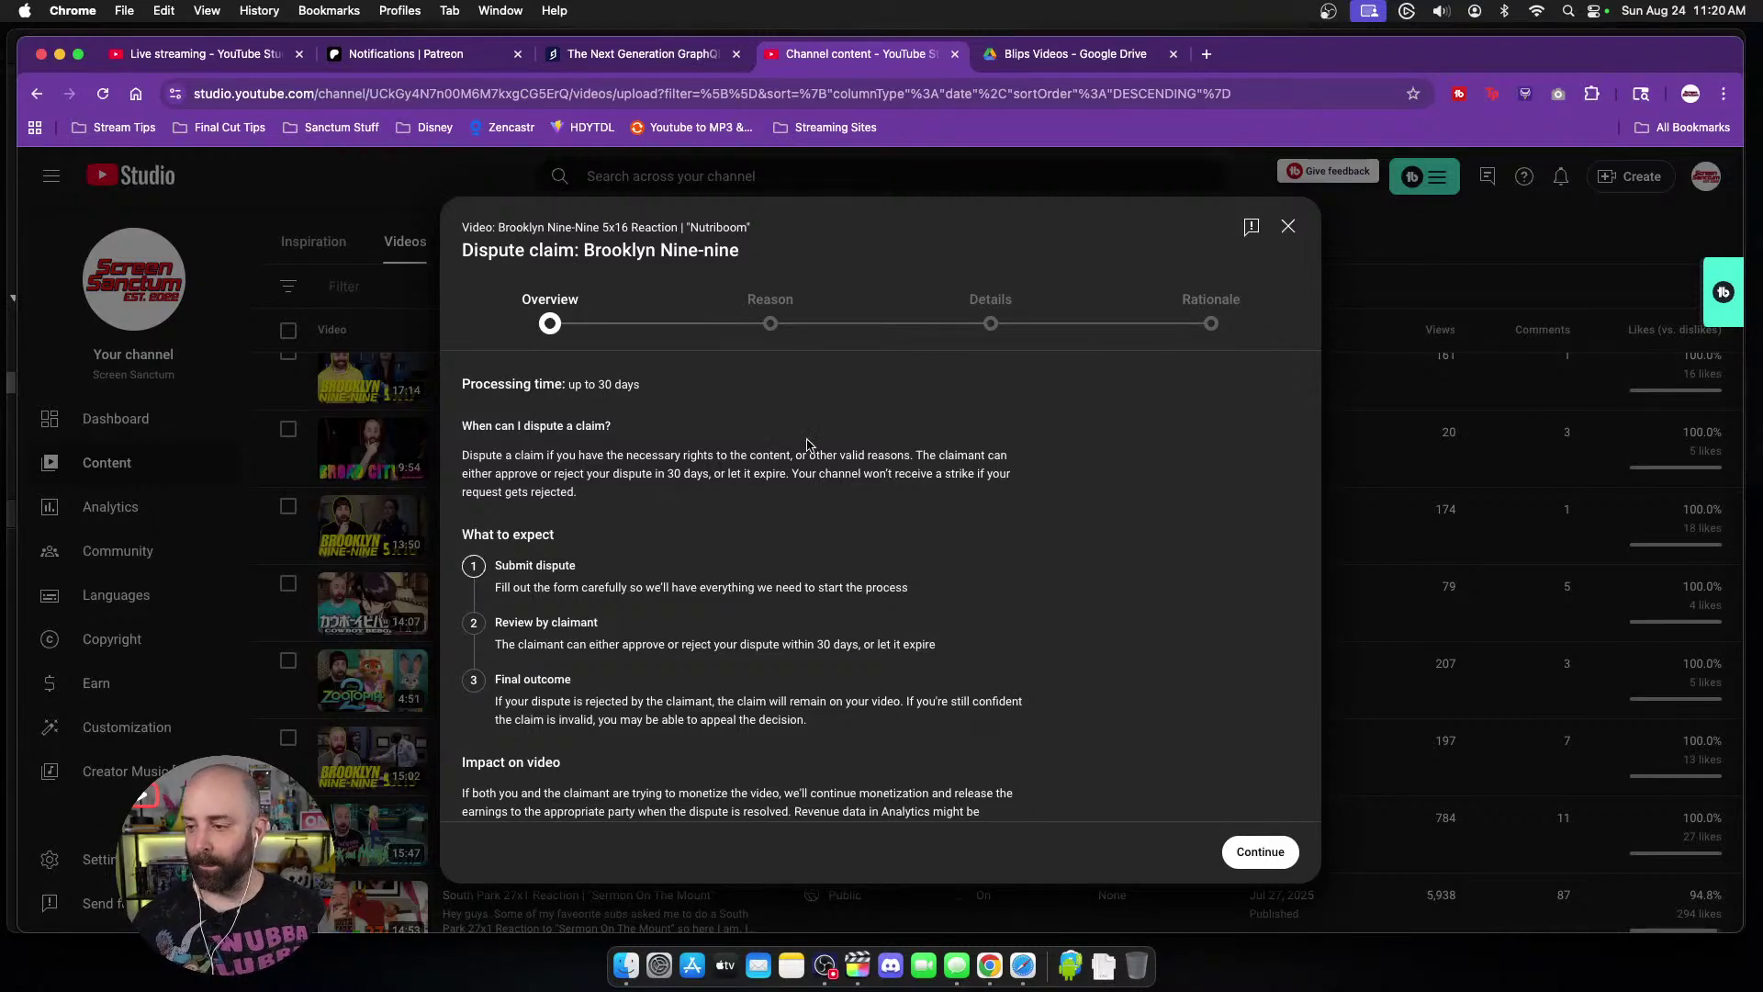
{"action": "left_click", "coordinate": [1289, 226]}
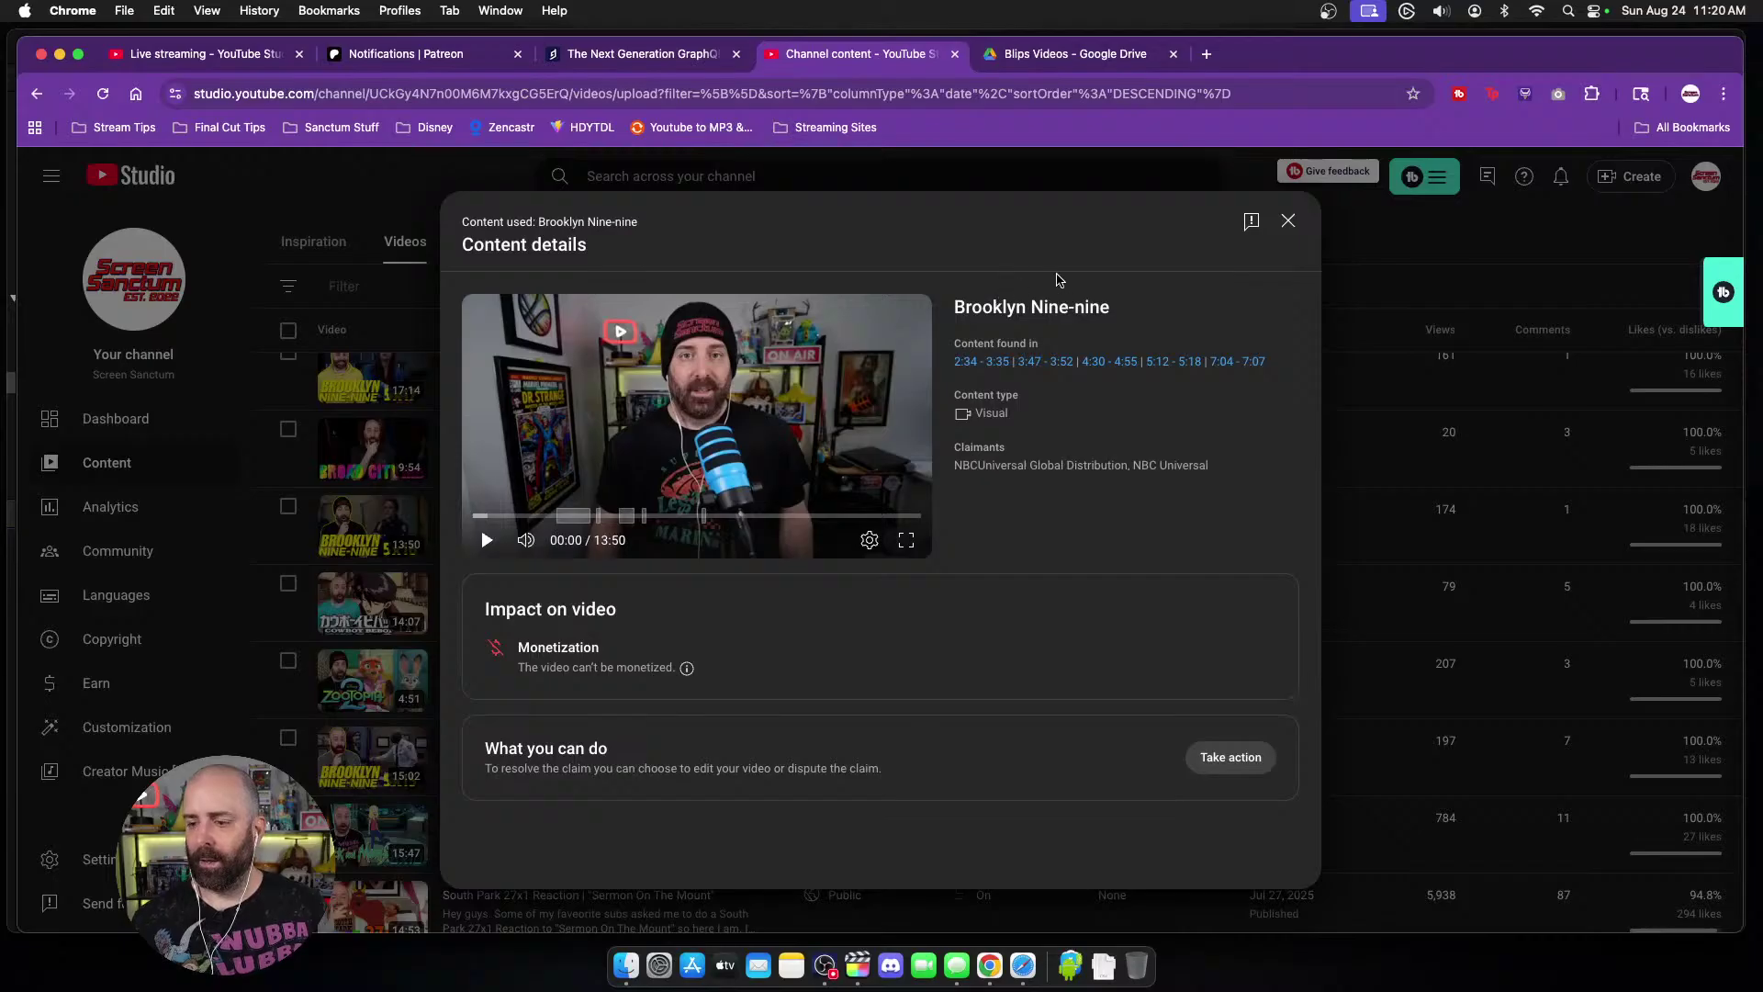
{"action": "left_click", "coordinate": [1302, 226]}
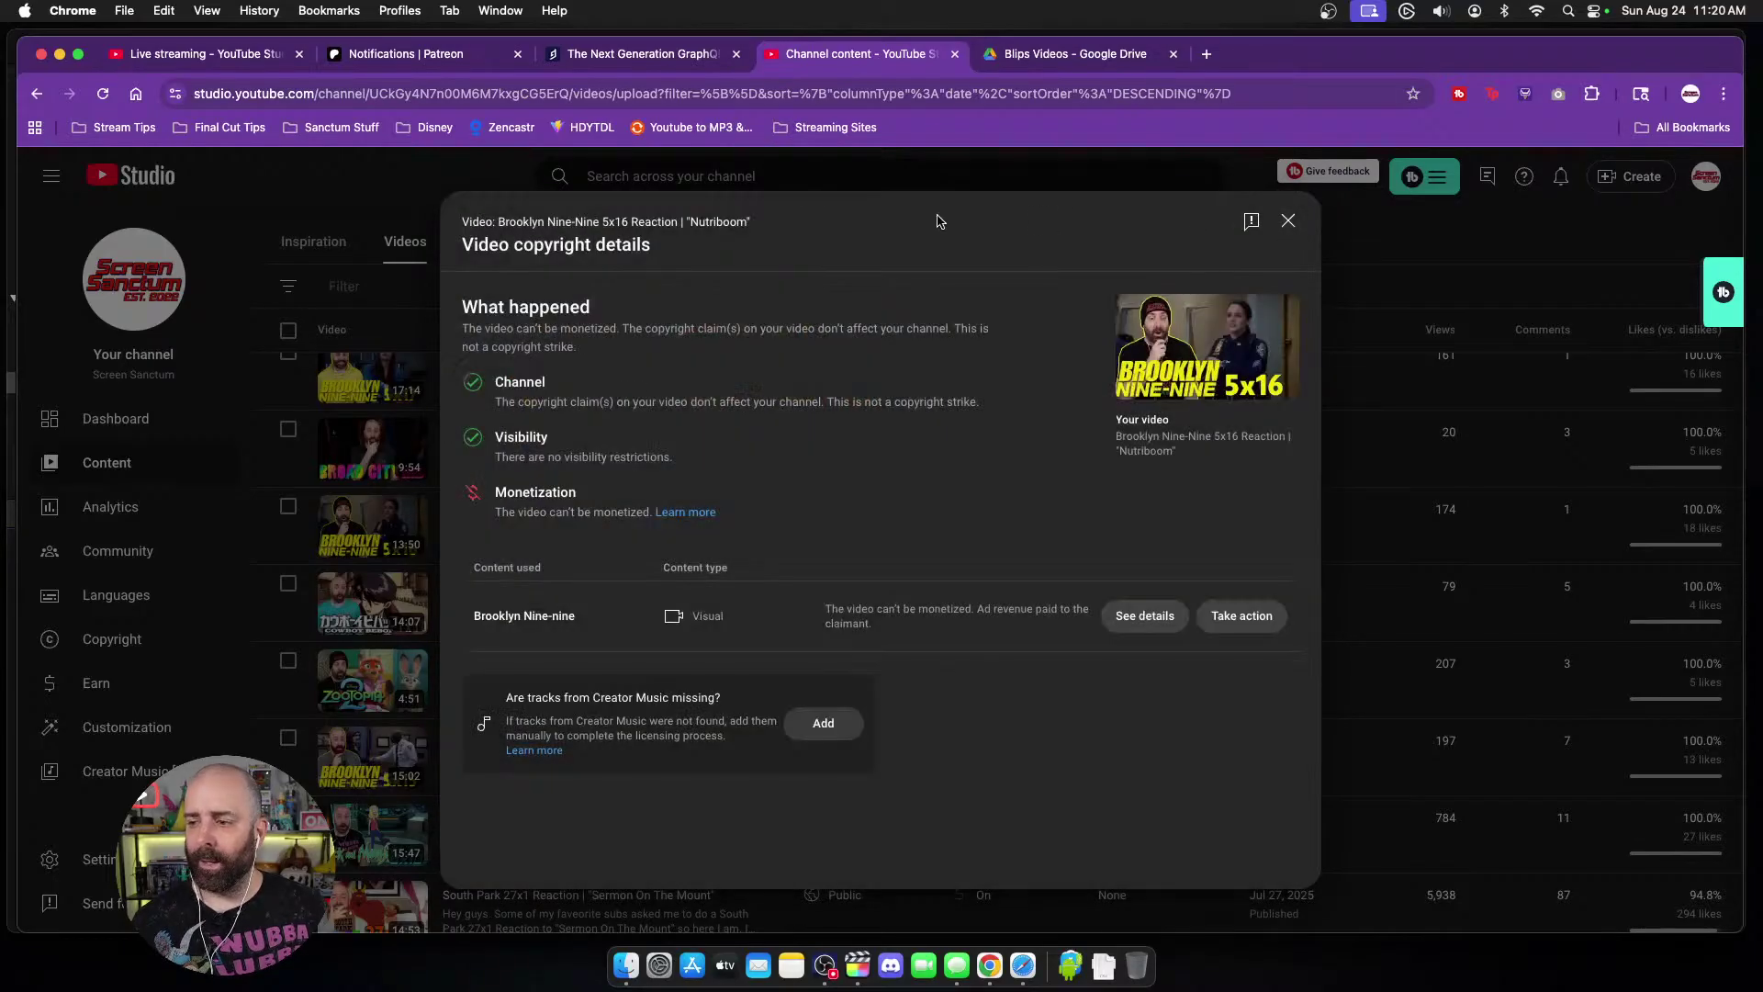
{"action": "left_click", "coordinate": [1293, 225]}
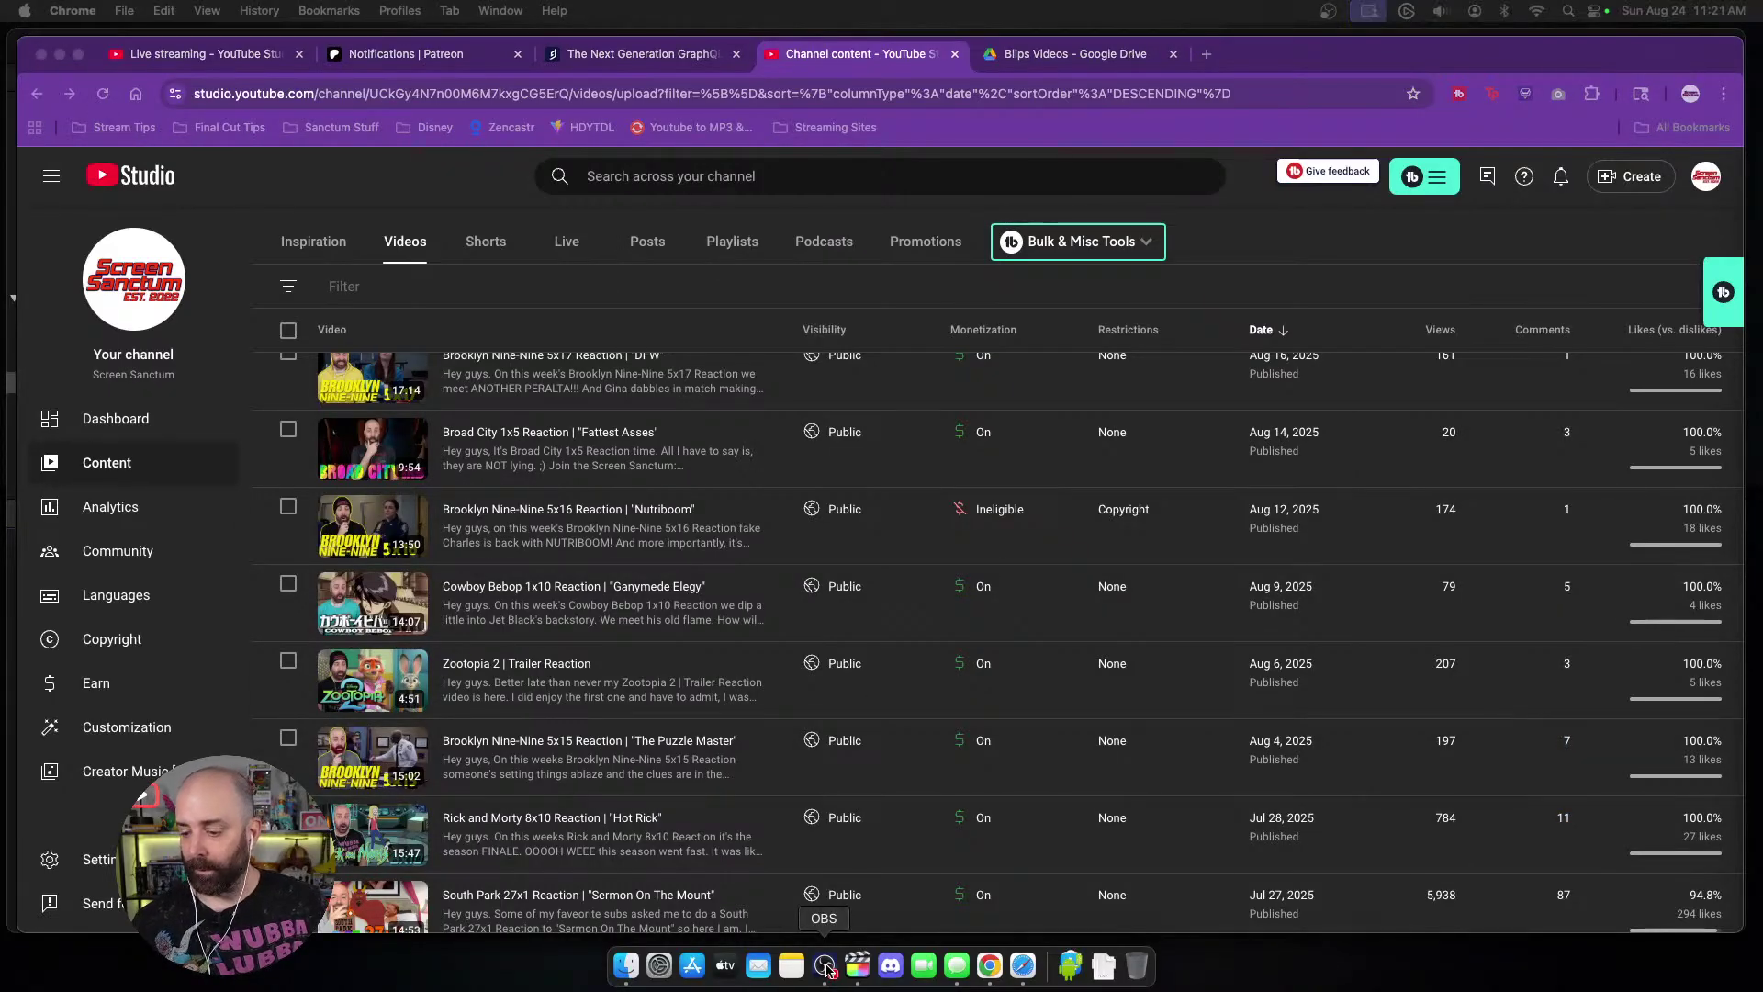
Step: Switch to Final Cut Pro and check the sharing progress in the background tasks
{"action": "left_click", "coordinate": [856, 965]}
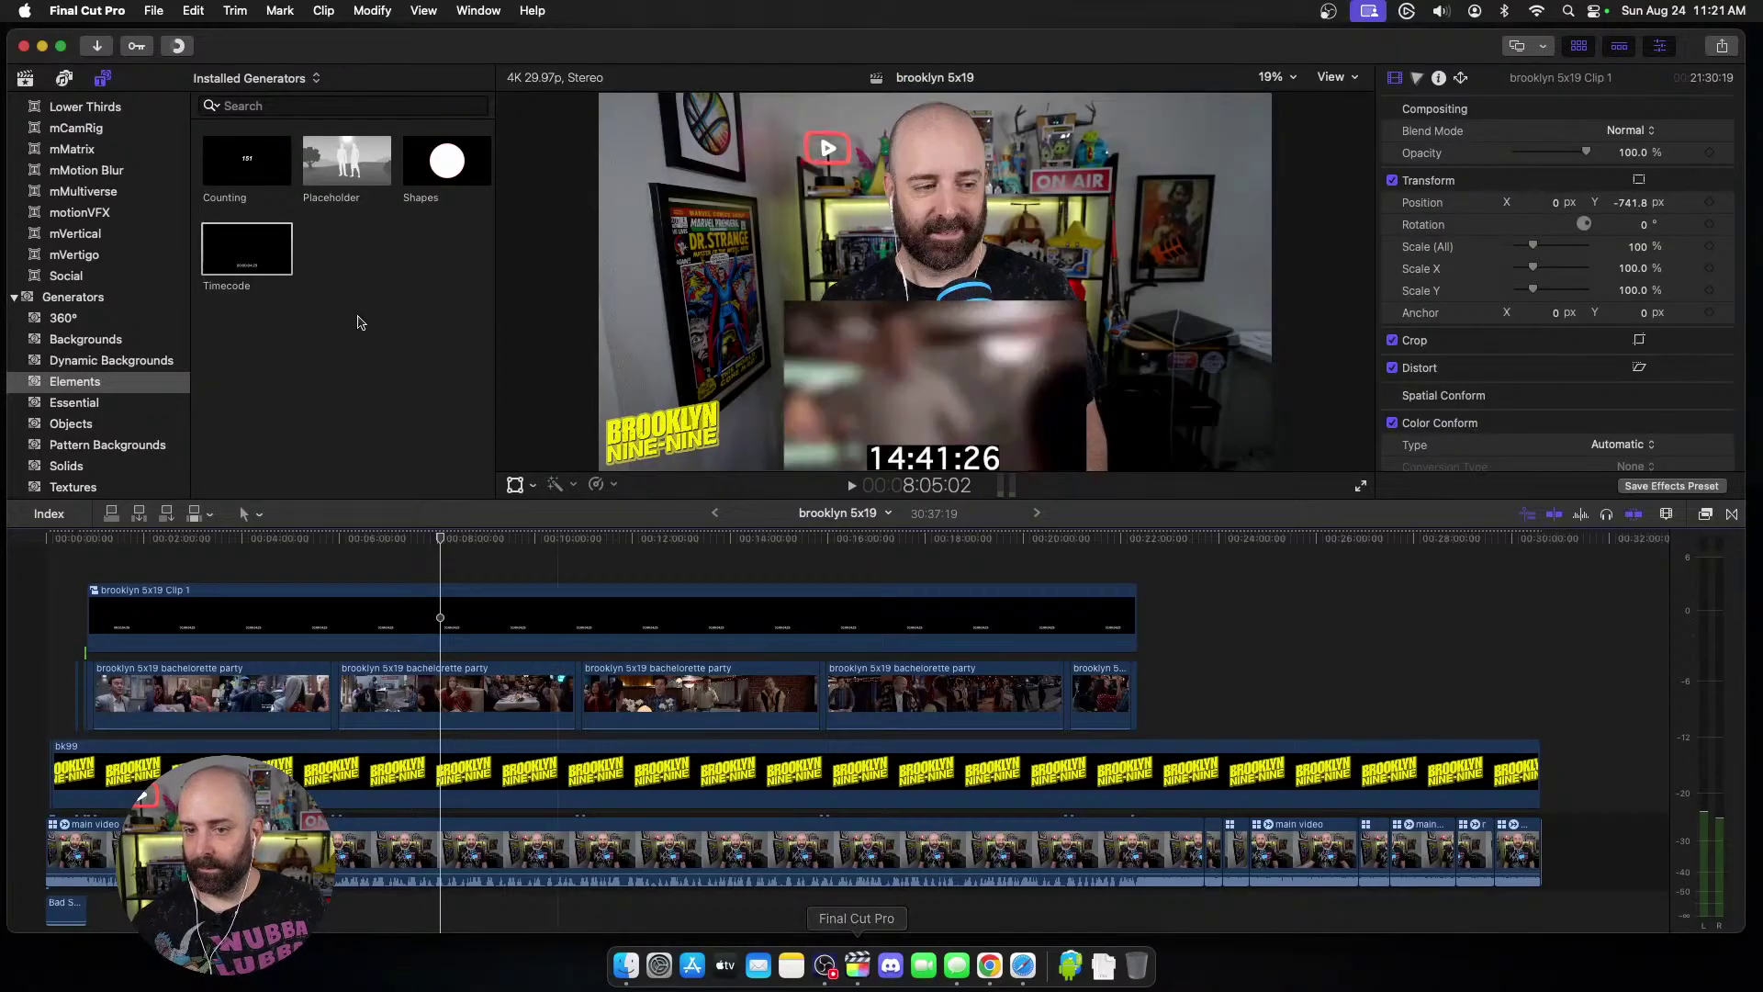
{"action": "left_click", "coordinate": [179, 46]}
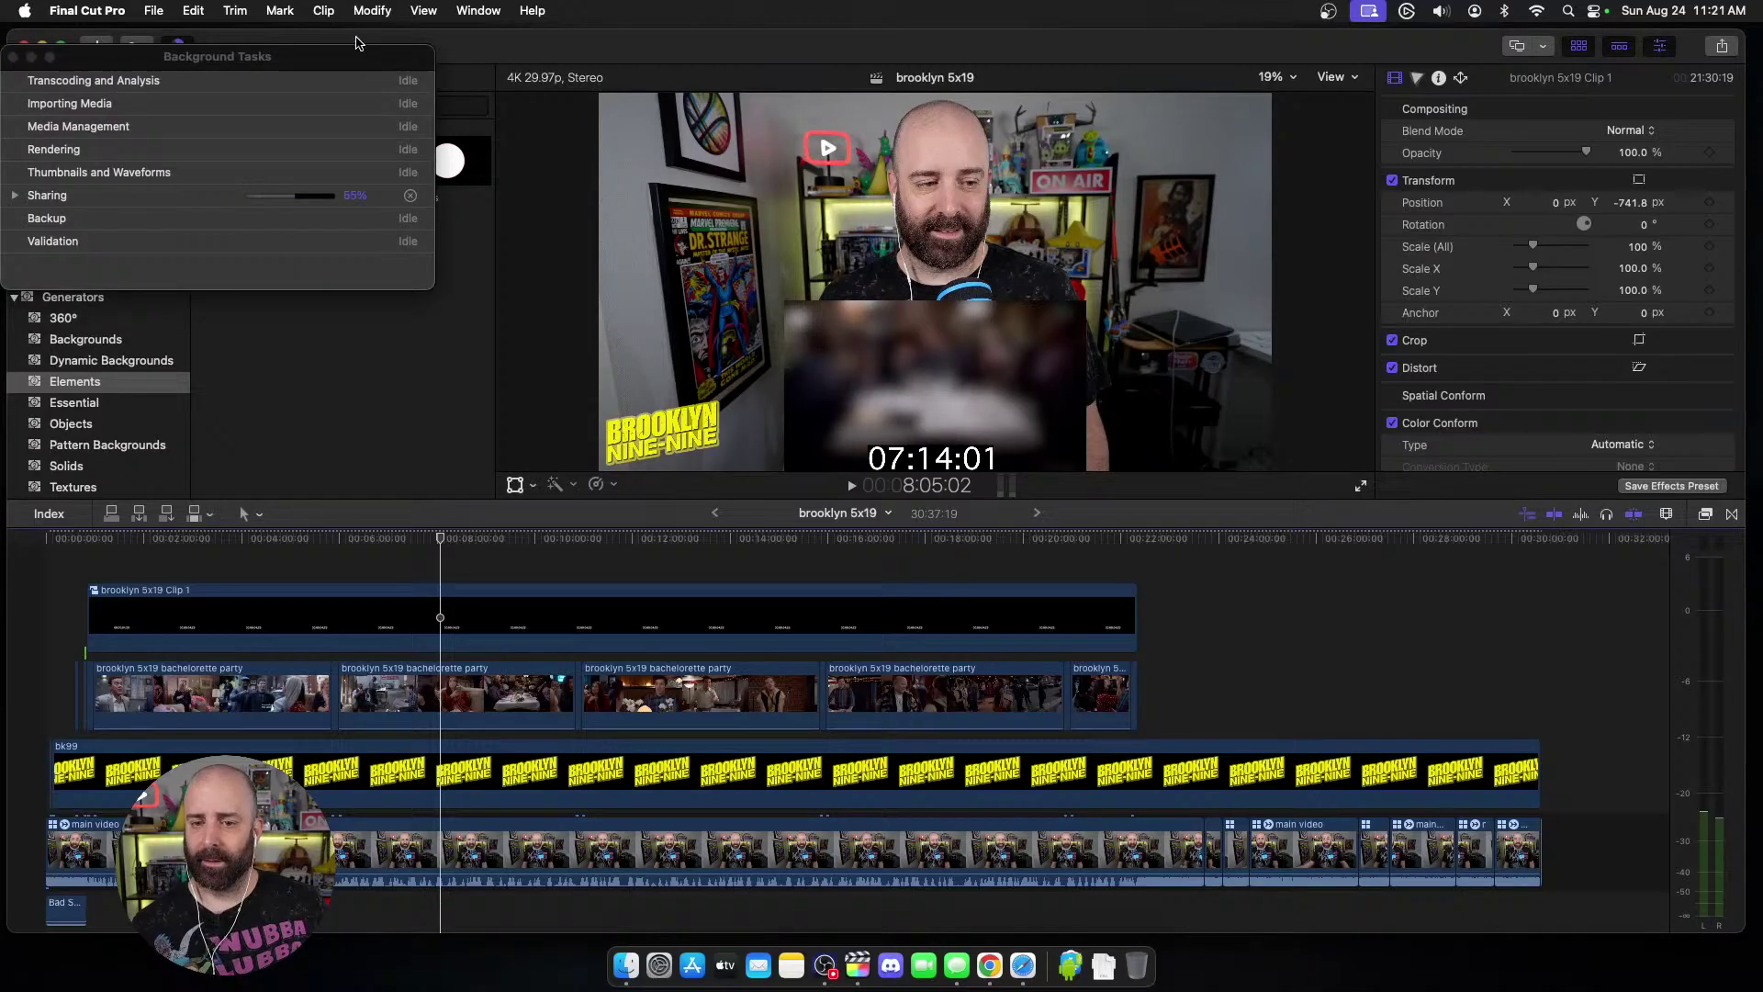
{"action": "left_click", "coordinate": [13, 56]}
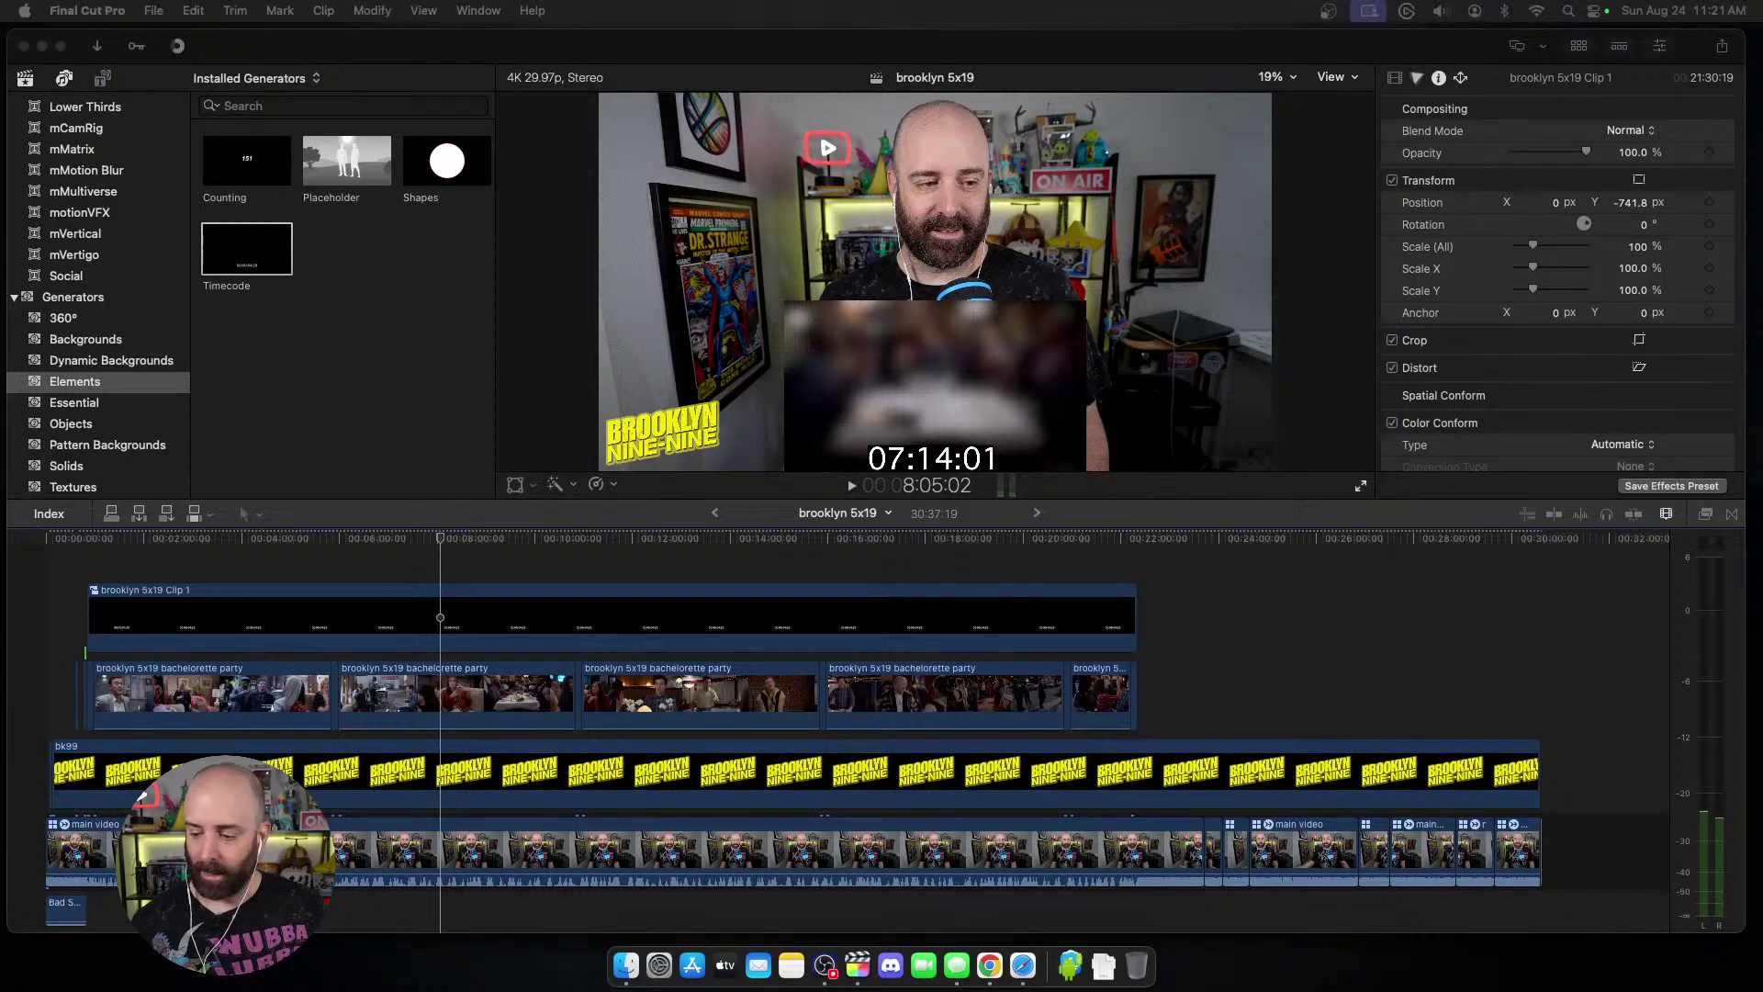
Step: Switch to Chrome, sign in to Hygraph Studio and open the Screen Sanctum project
{"action": "left_click", "coordinate": [990, 966]}
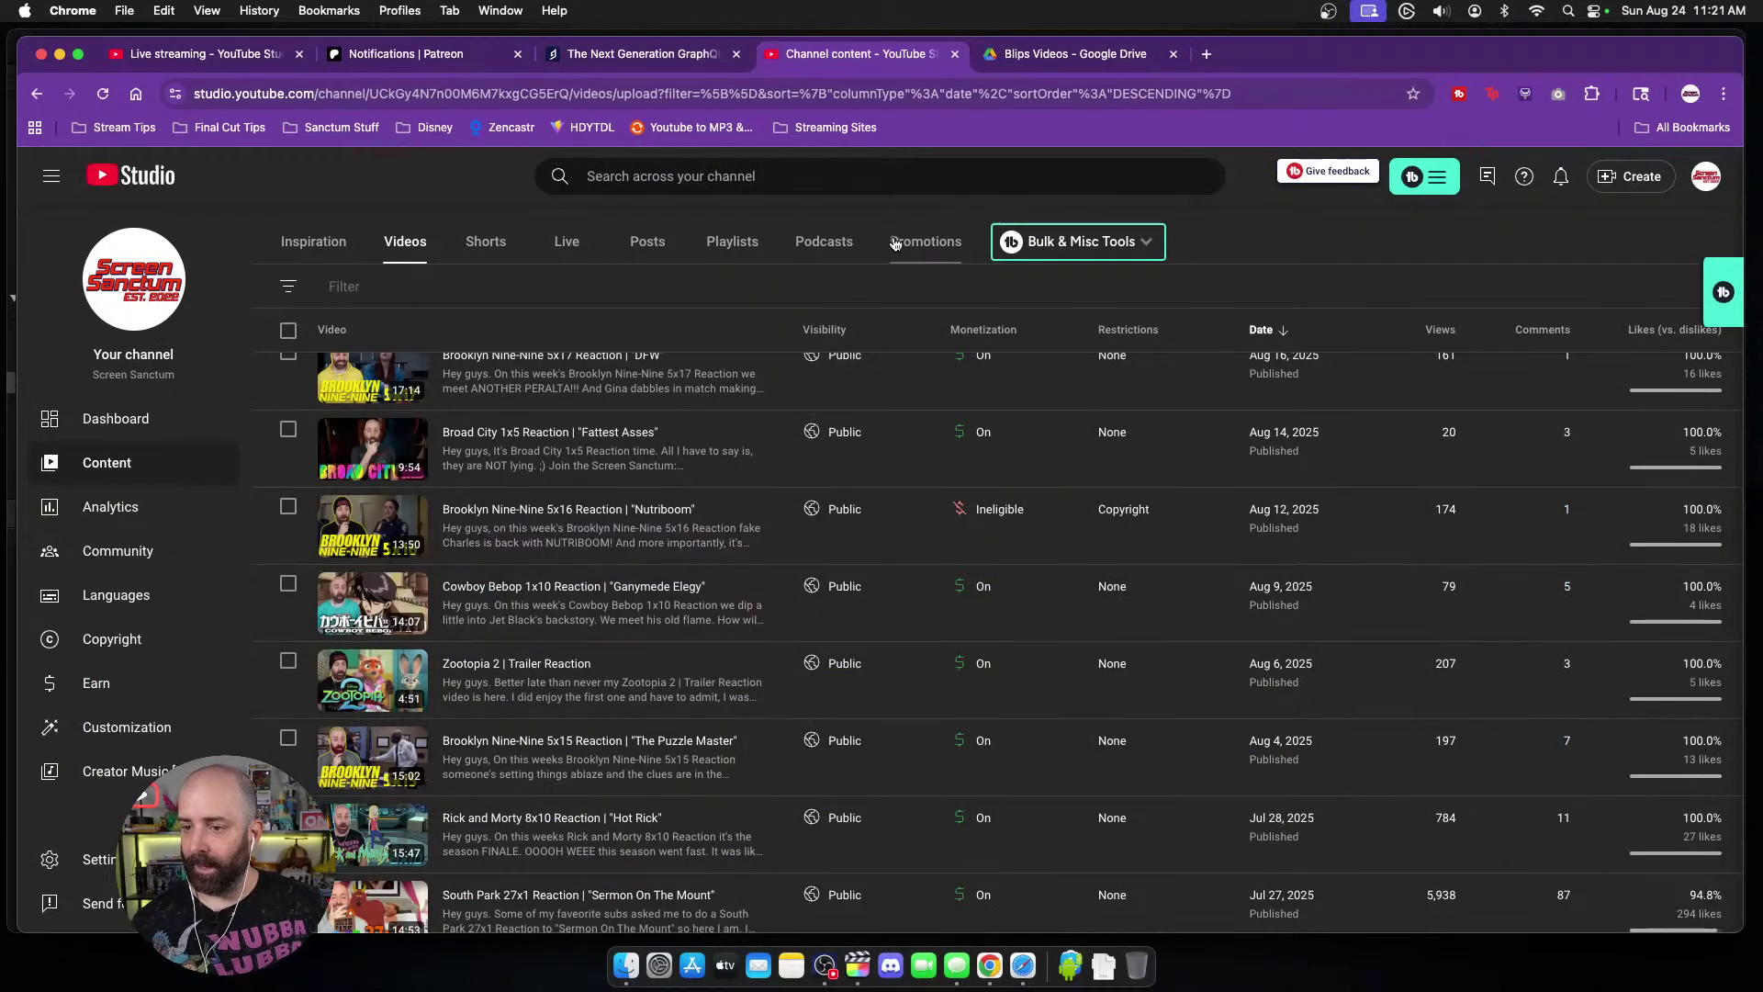
{"action": "left_click", "coordinate": [676, 59]}
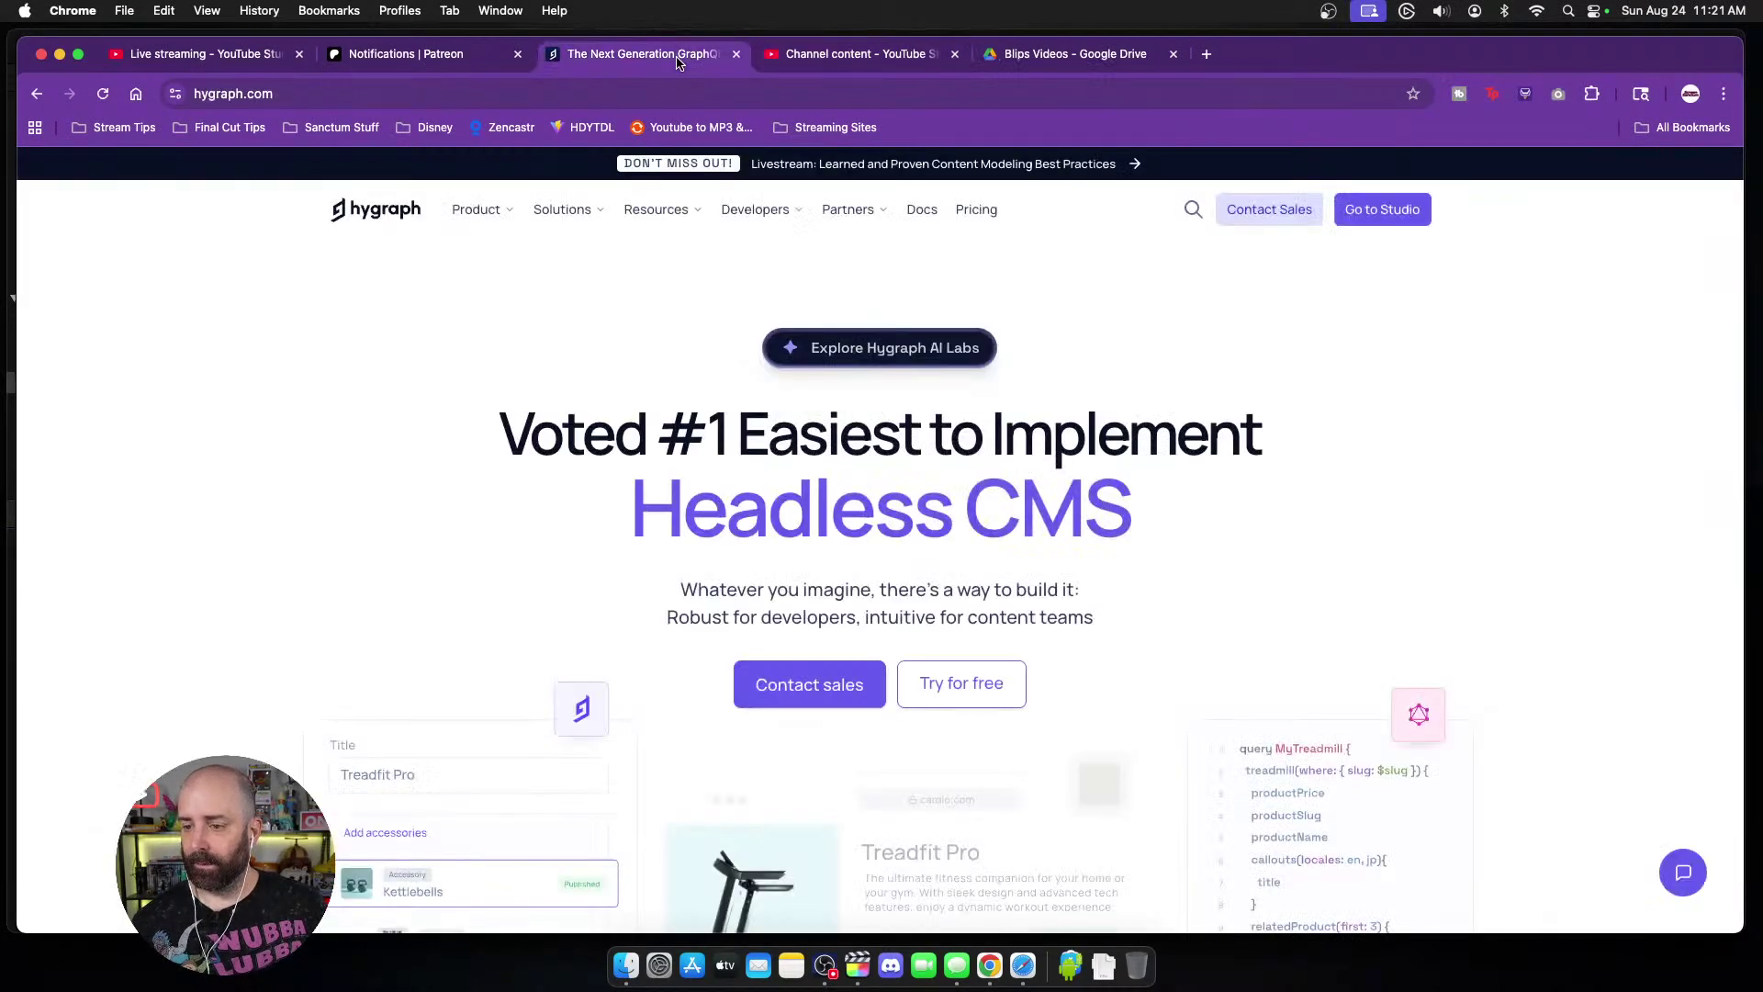
{"action": "left_click", "coordinate": [1374, 215]}
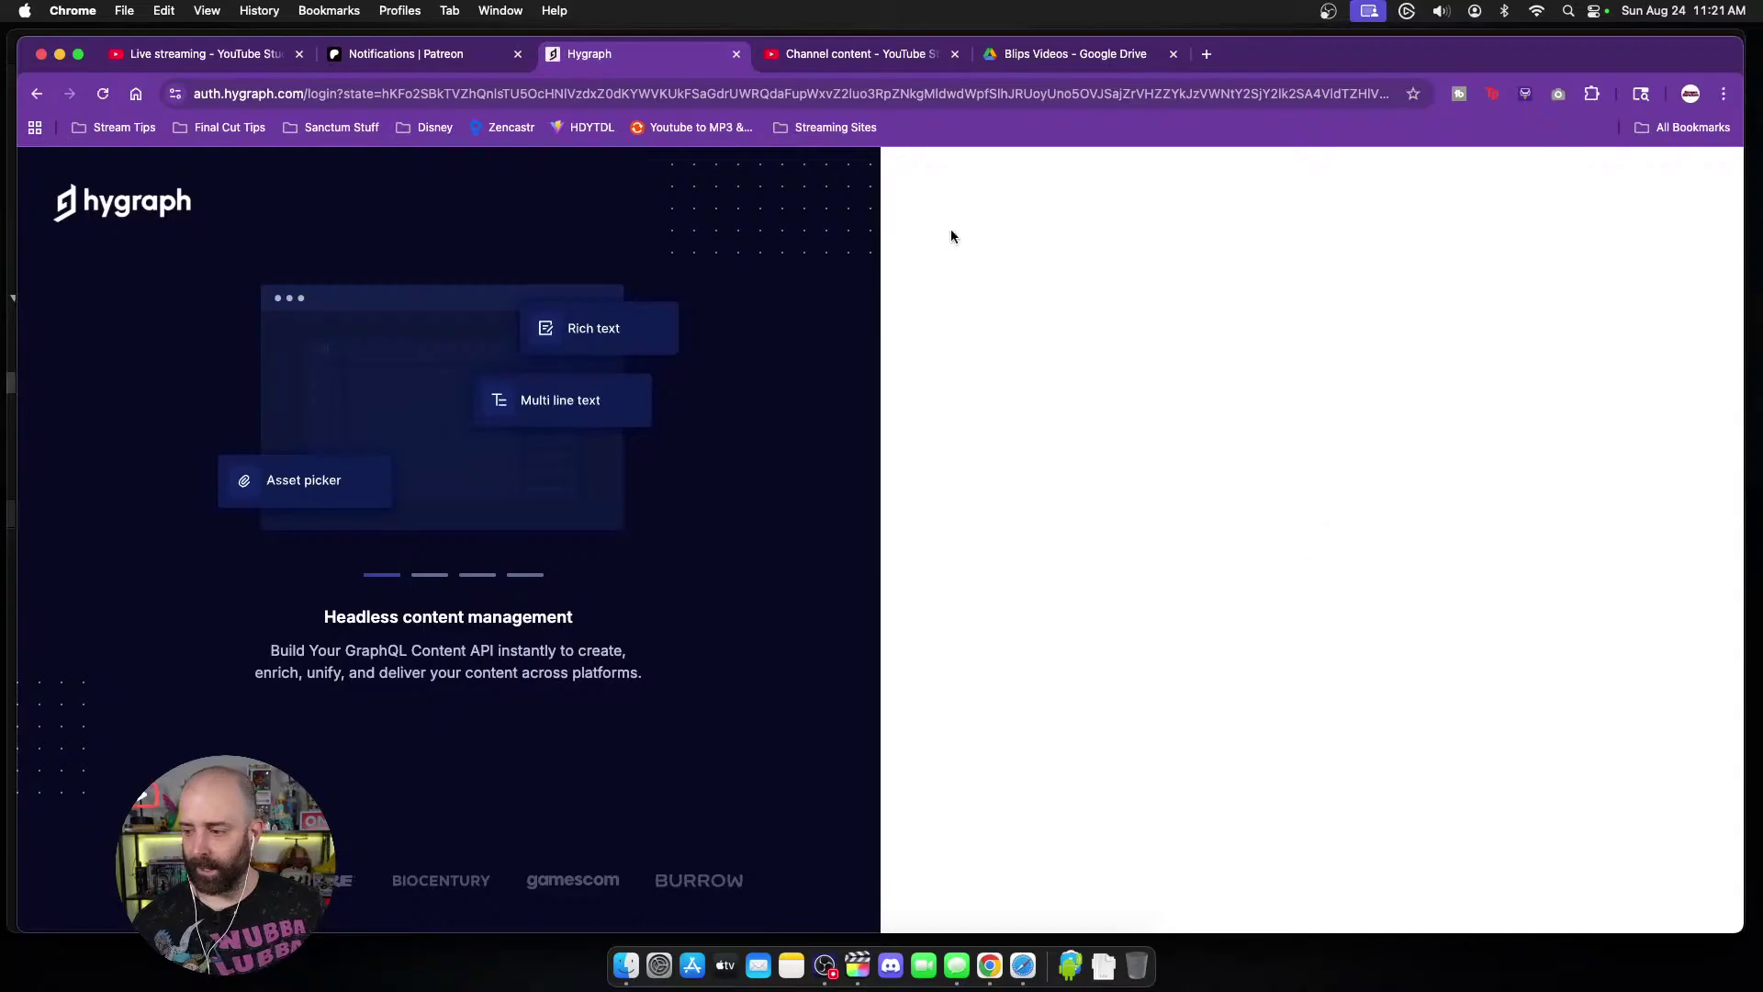
{"action": "left_click", "coordinate": [1294, 740]}
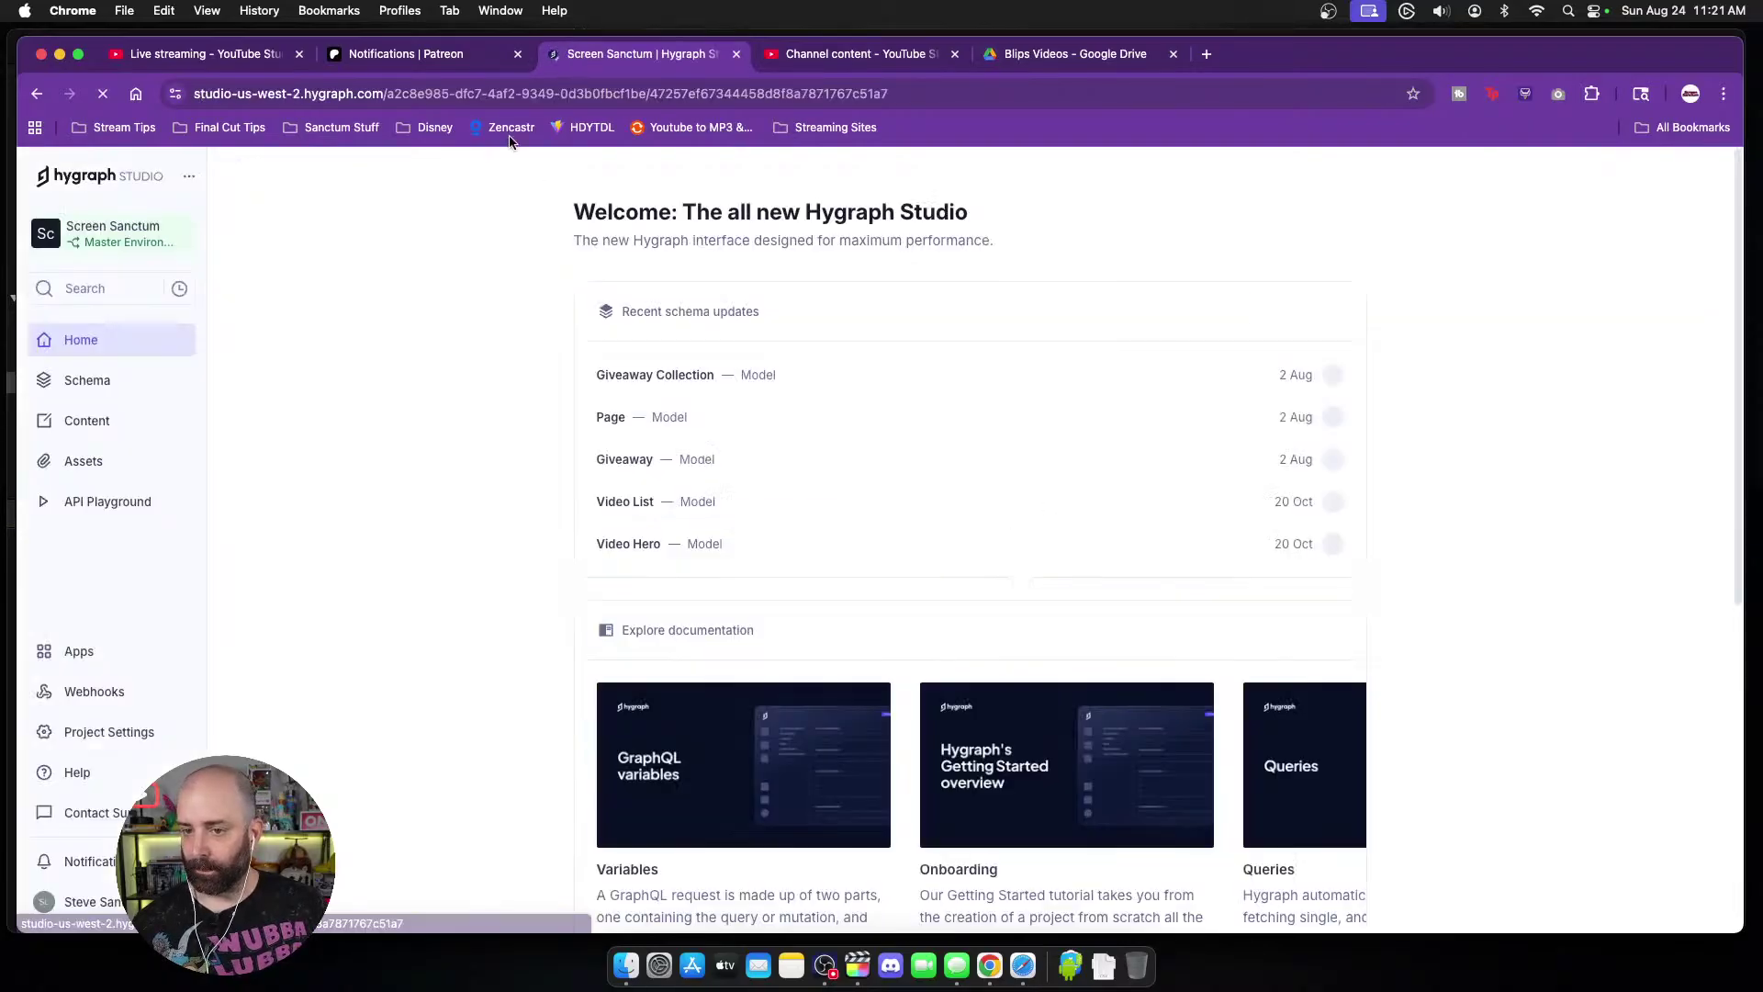
Step: Return to the channel content in YouTube Studio, find the Solo Leveling Reactions playlist and open its video list
{"action": "left_click", "coordinate": [811, 57]}
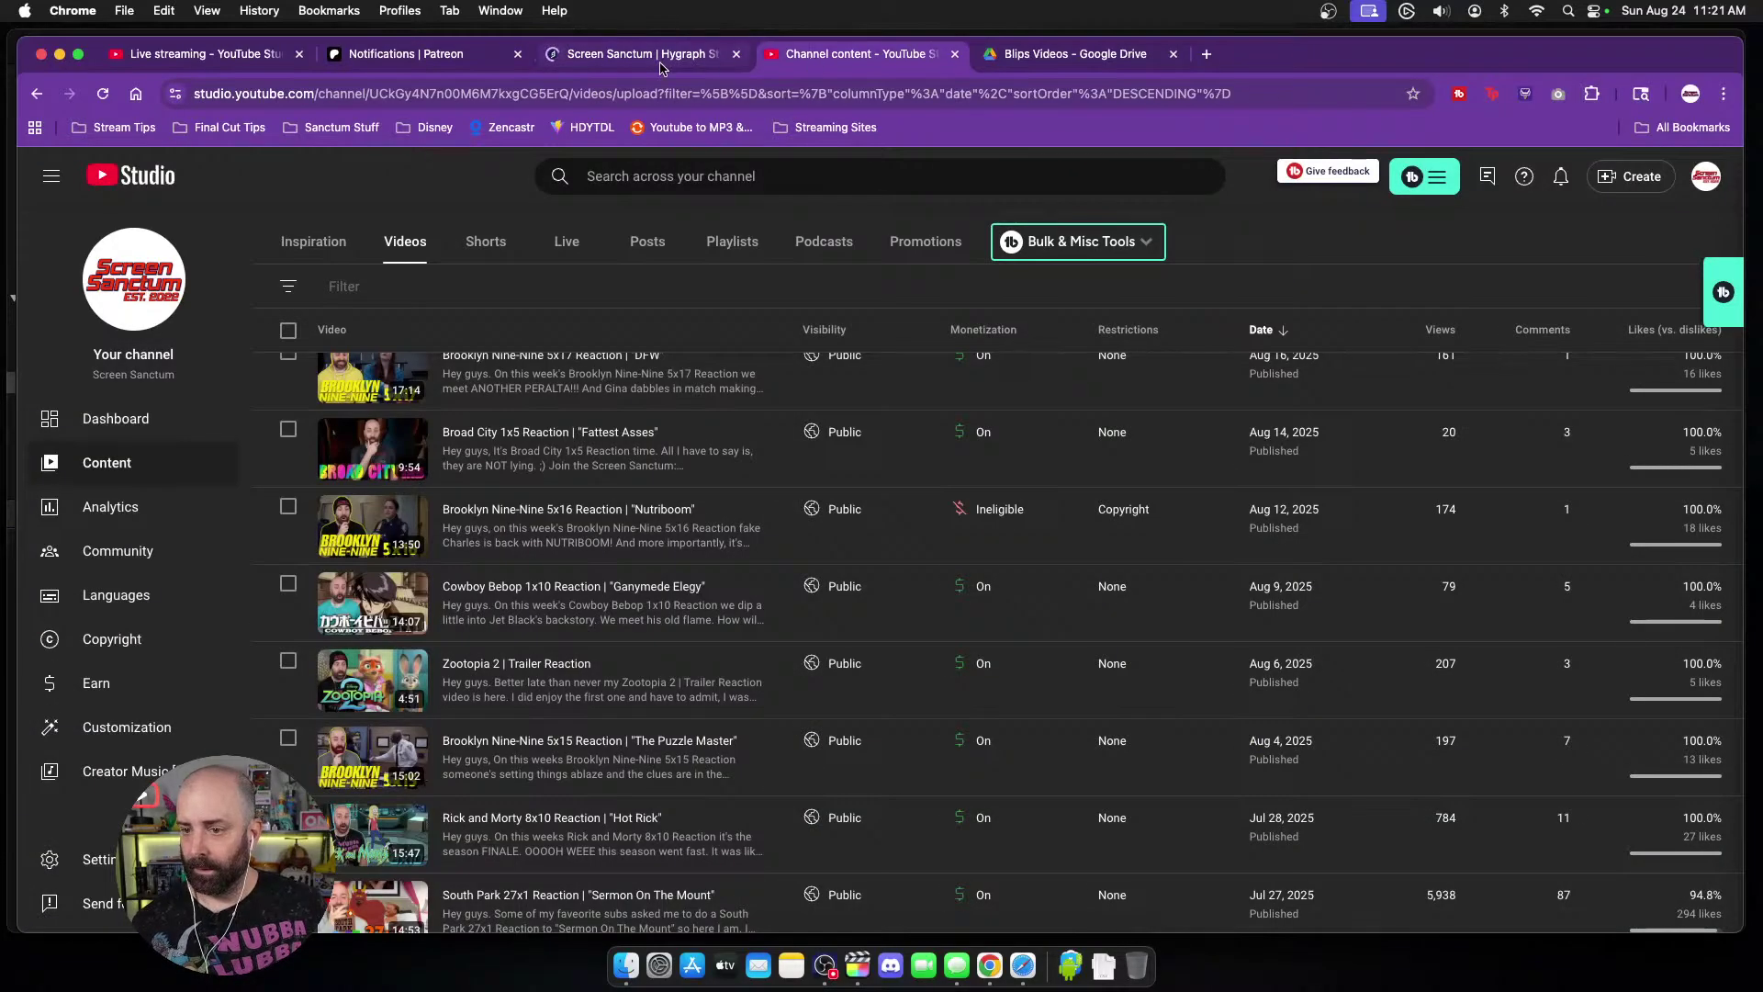
{"action": "scroll", "coordinate": [627, 415], "scroll_direction": "down", "scroll_amount": 3}
{"action": "scroll", "coordinate": [627, 415], "scroll_direction": "down", "scroll_amount": 5}
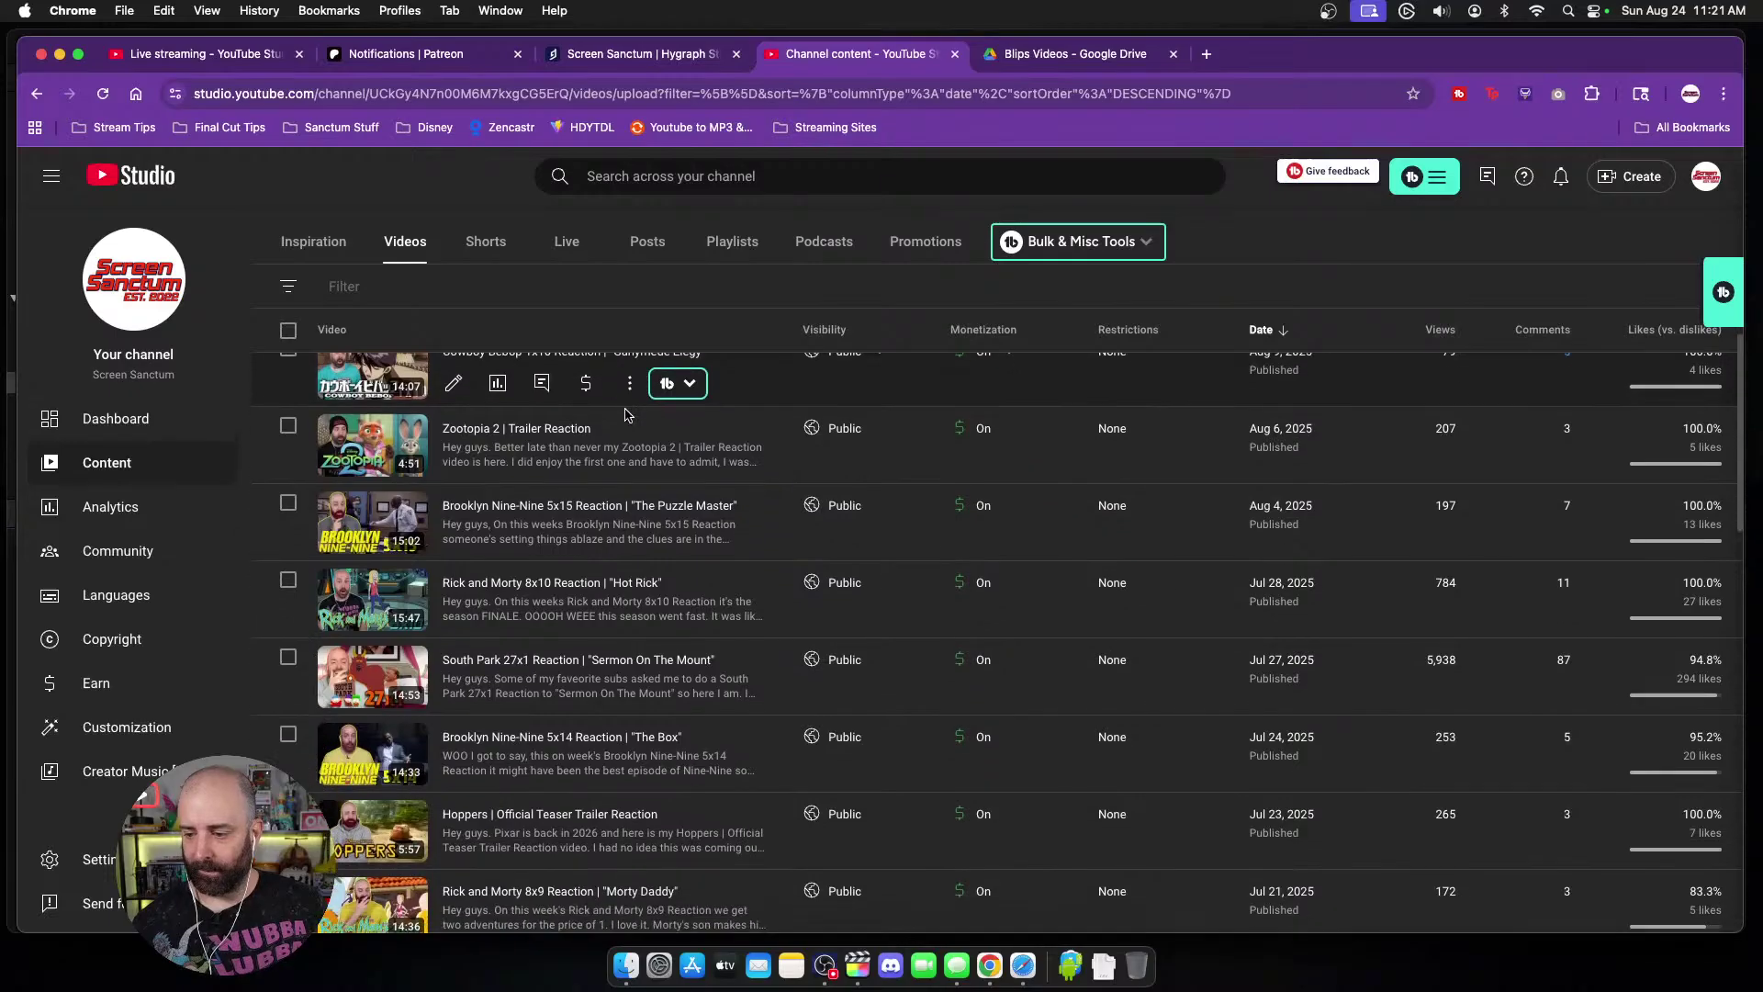
{"action": "scroll", "coordinate": [889, 439], "scroll_direction": "up", "scroll_amount": 10}
{"action": "scroll", "coordinate": [889, 439], "scroll_direction": "up", "scroll_amount": 1}
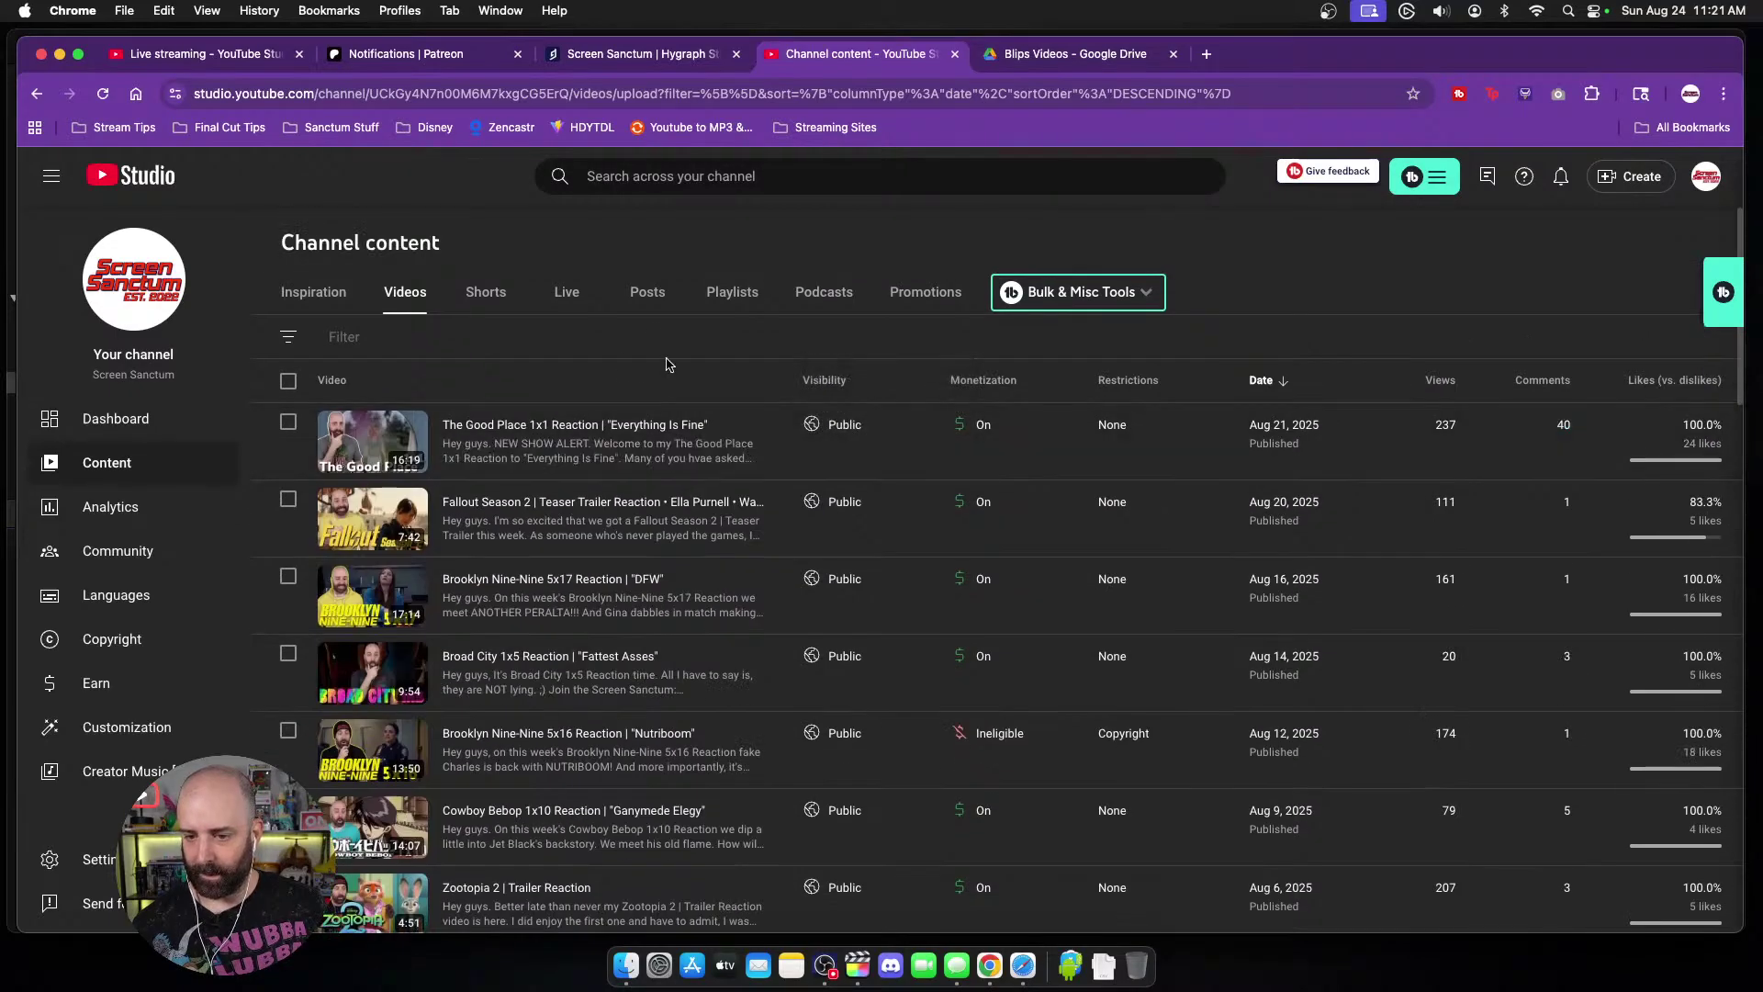
{"action": "left_click", "coordinate": [721, 303]}
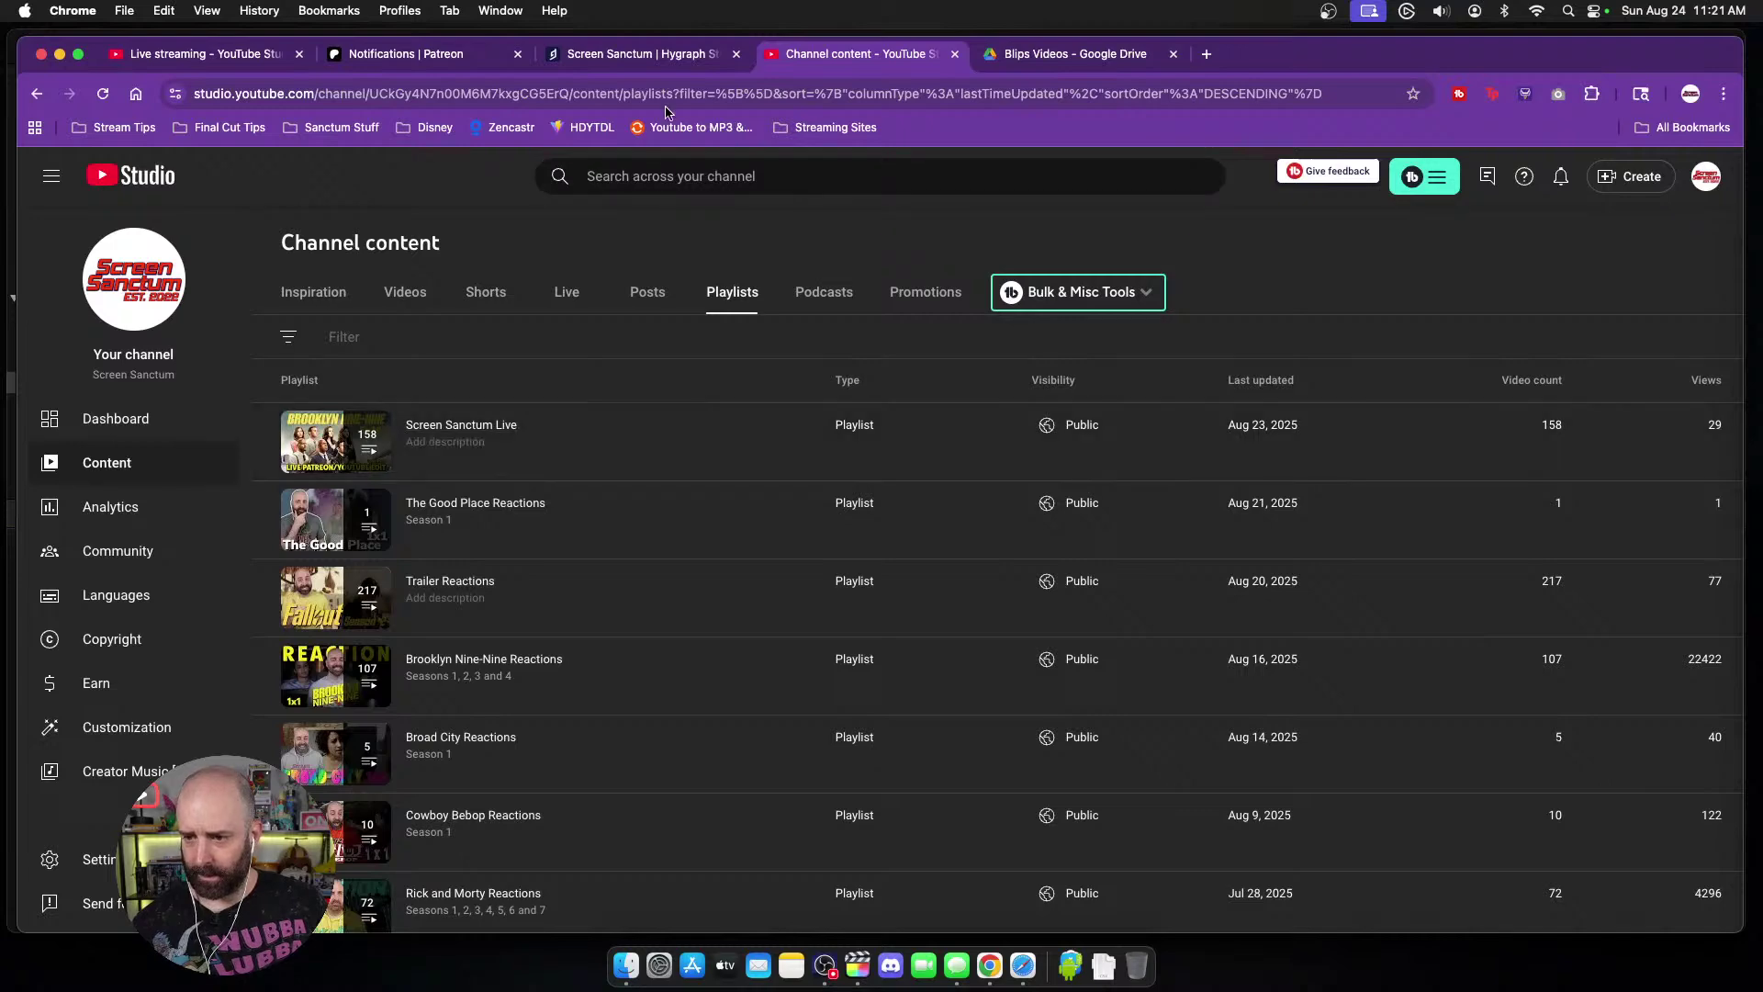
{"action": "scroll", "coordinate": [662, 460], "scroll_direction": "down", "scroll_amount": 4}
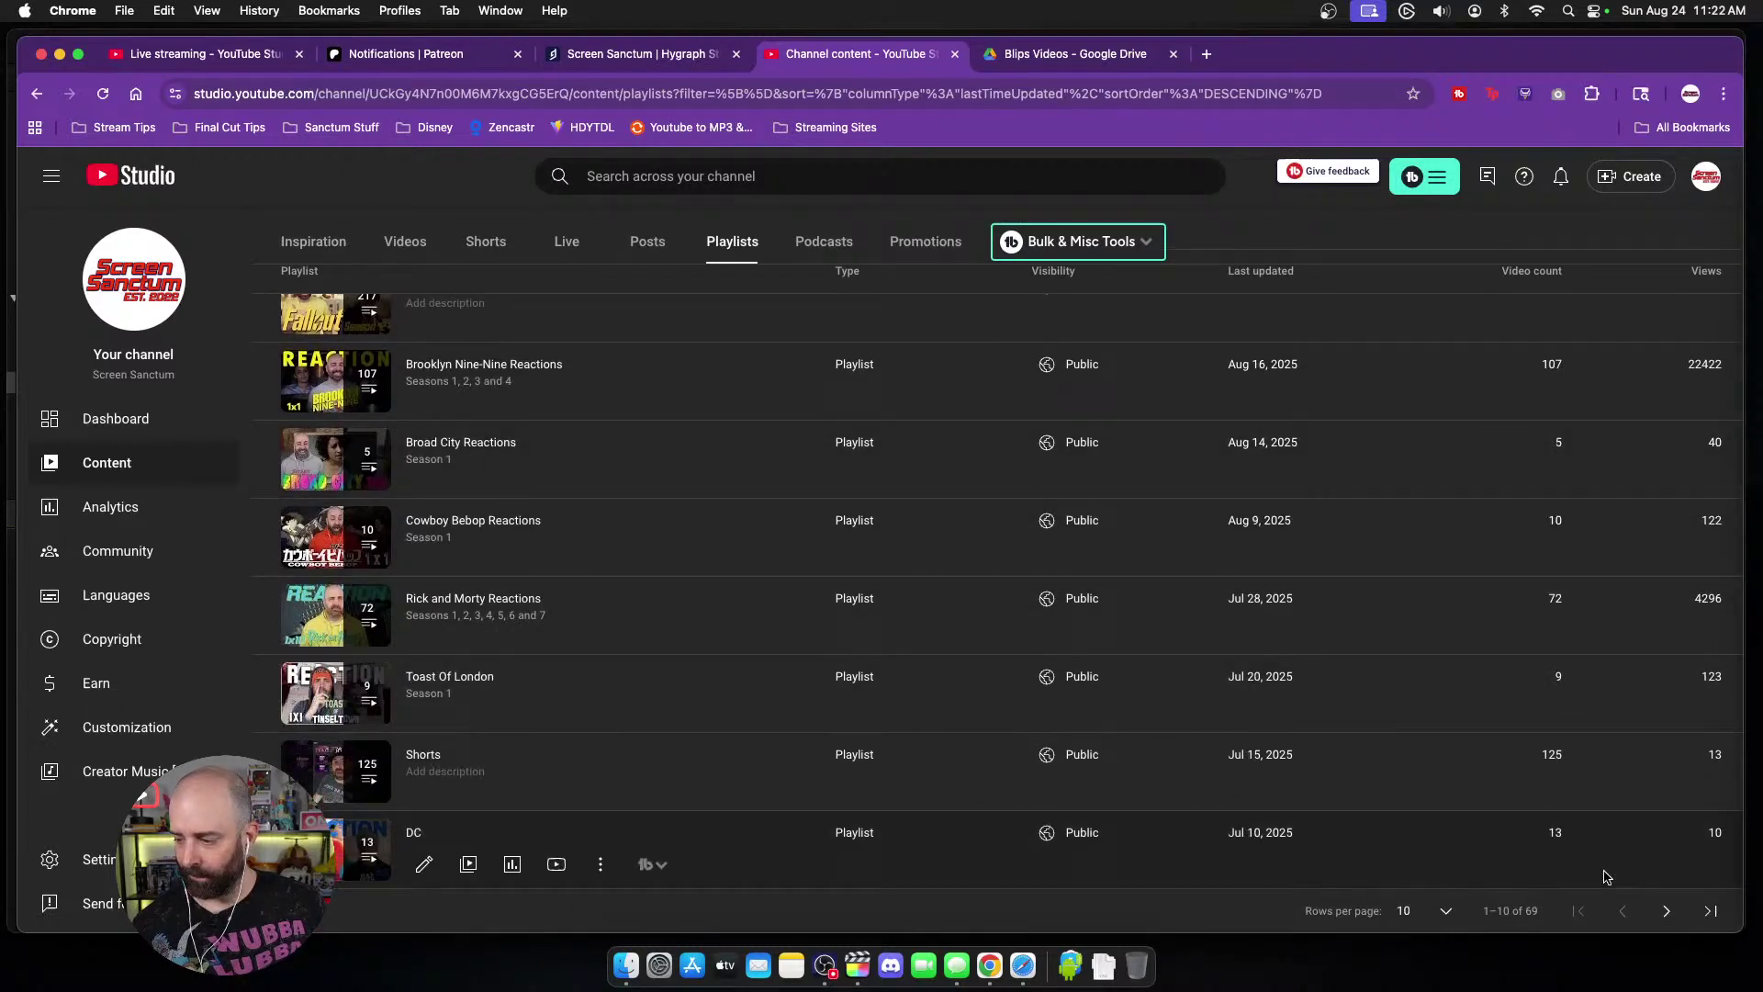
{"action": "left_click", "coordinate": [1667, 910]}
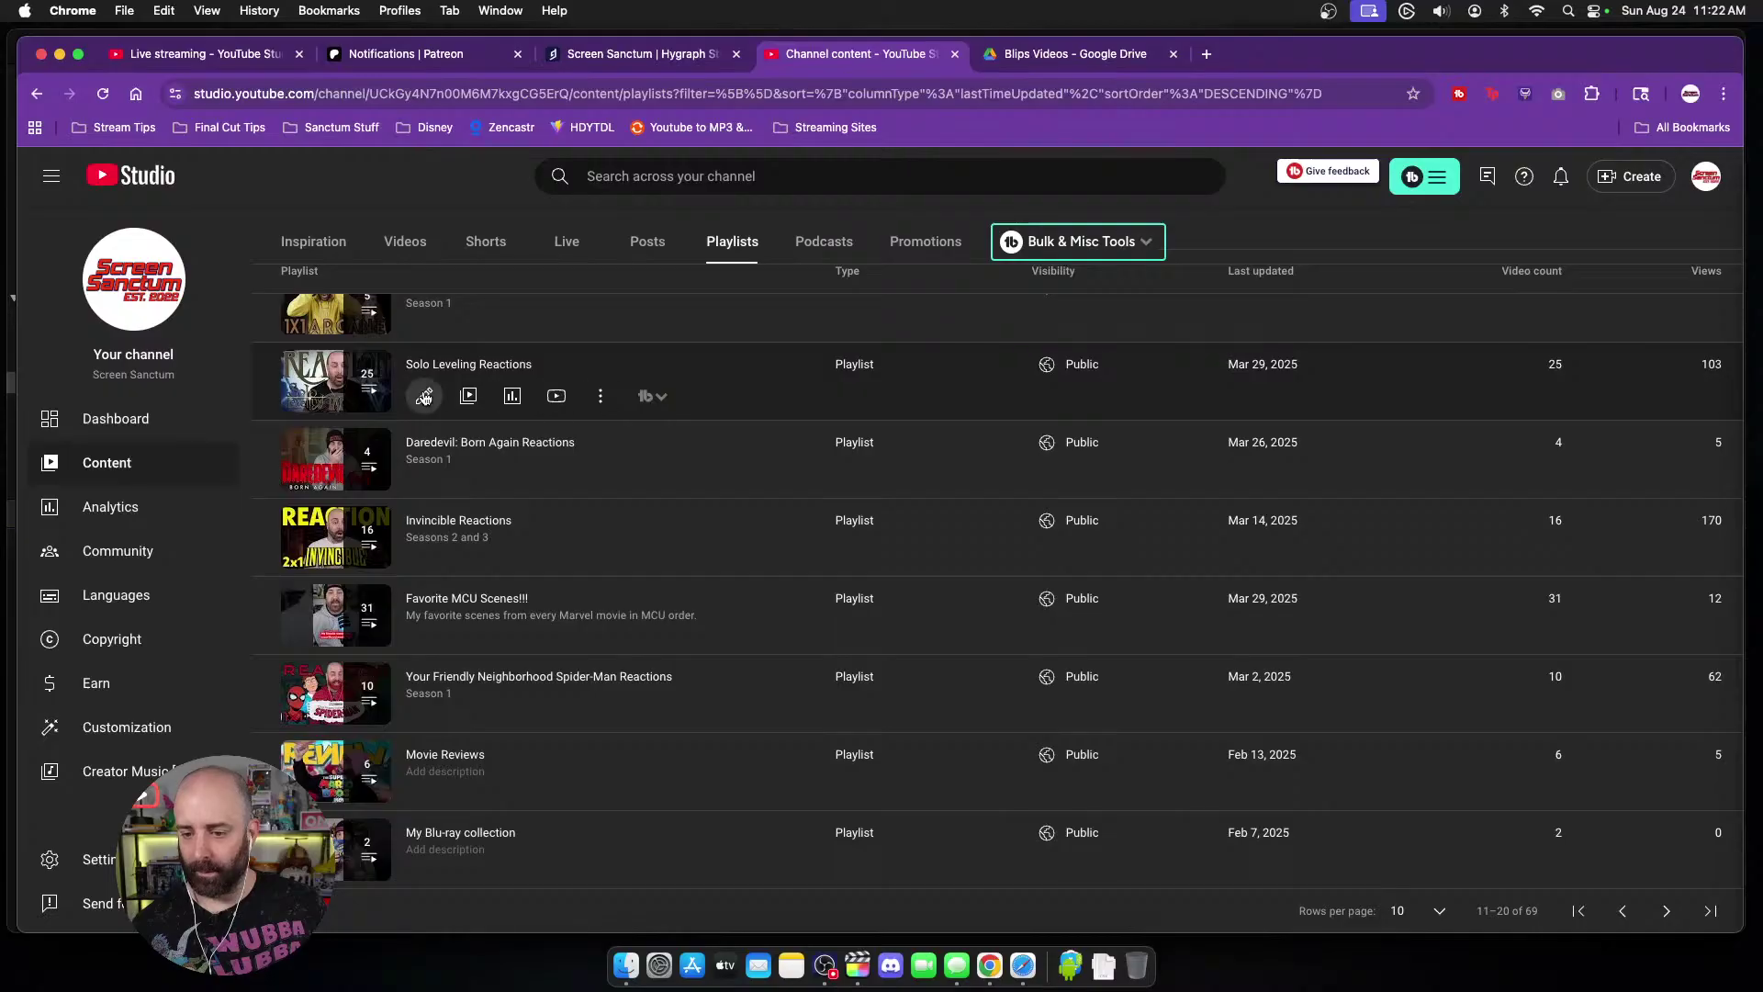
{"action": "left_click", "coordinate": [472, 401]}
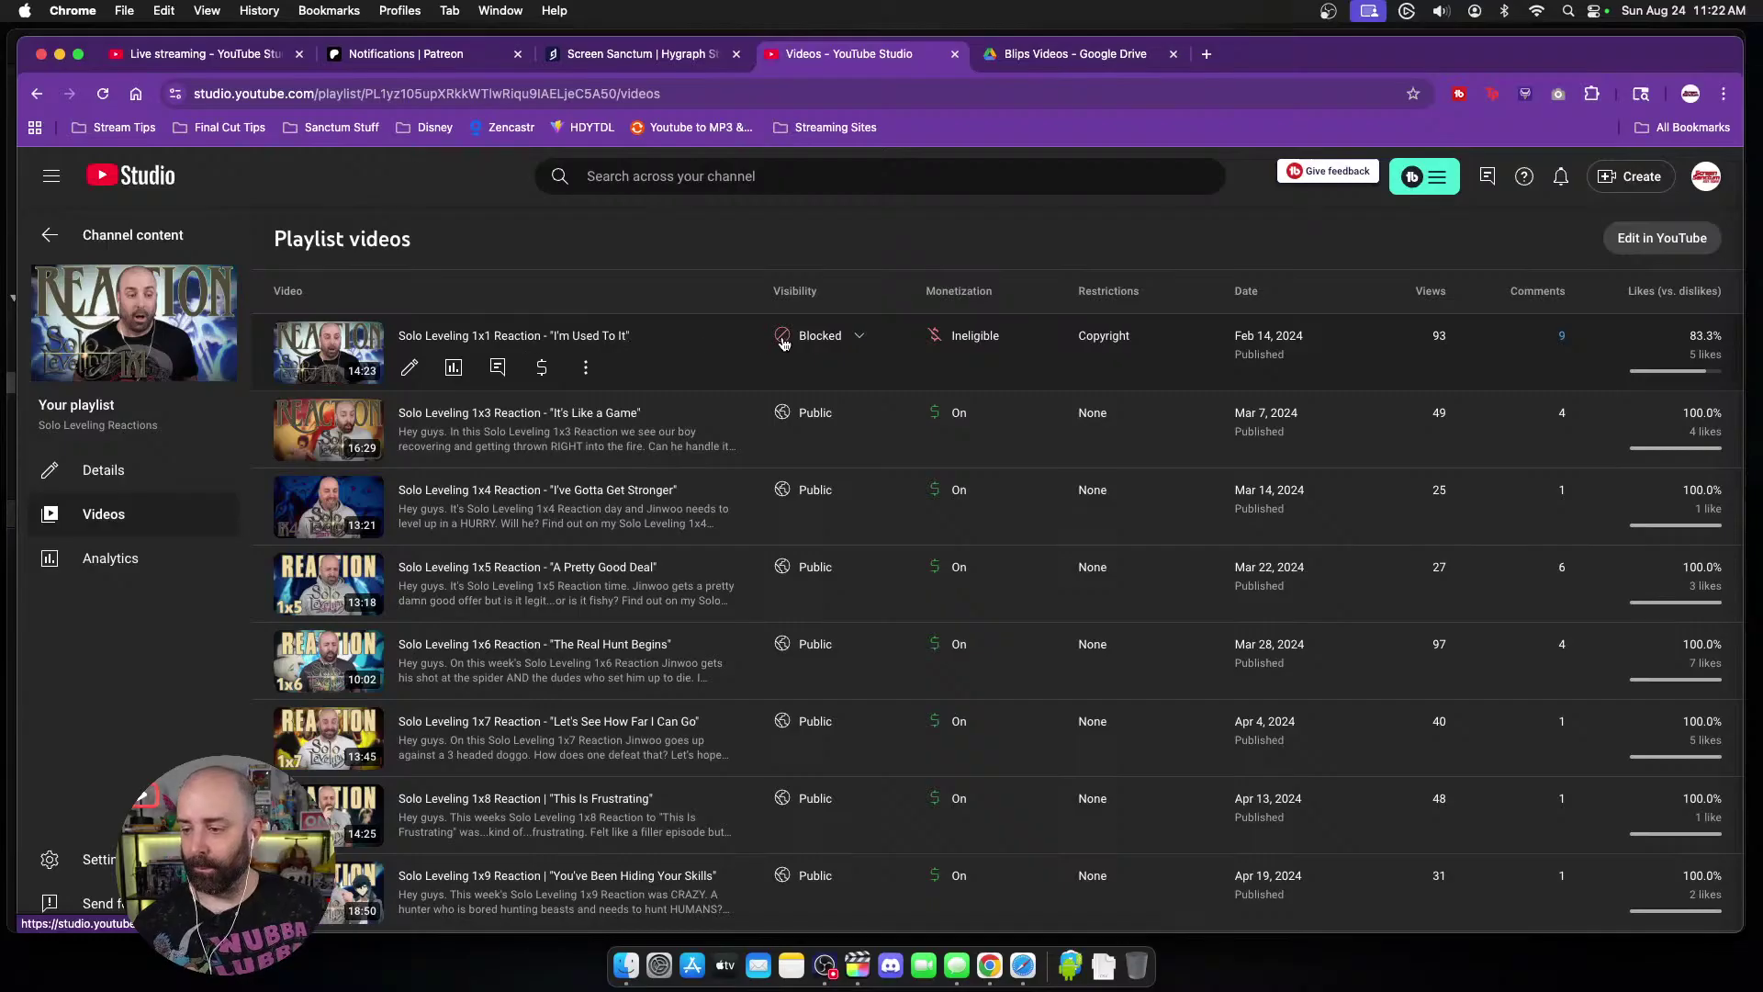
Step: Examine the visibility and copyright restrictions of the Solo Leveling reactions, especially episodes 1x1, 2x11 and 2x12
{"action": "mouse_move", "coordinate": [1081, 349]}
{"action": "scroll", "coordinate": [1081, 349], "scroll_direction": "down", "scroll_amount": 1}
{"action": "scroll", "coordinate": [1072, 445], "scroll_direction": "down", "scroll_amount": 20}
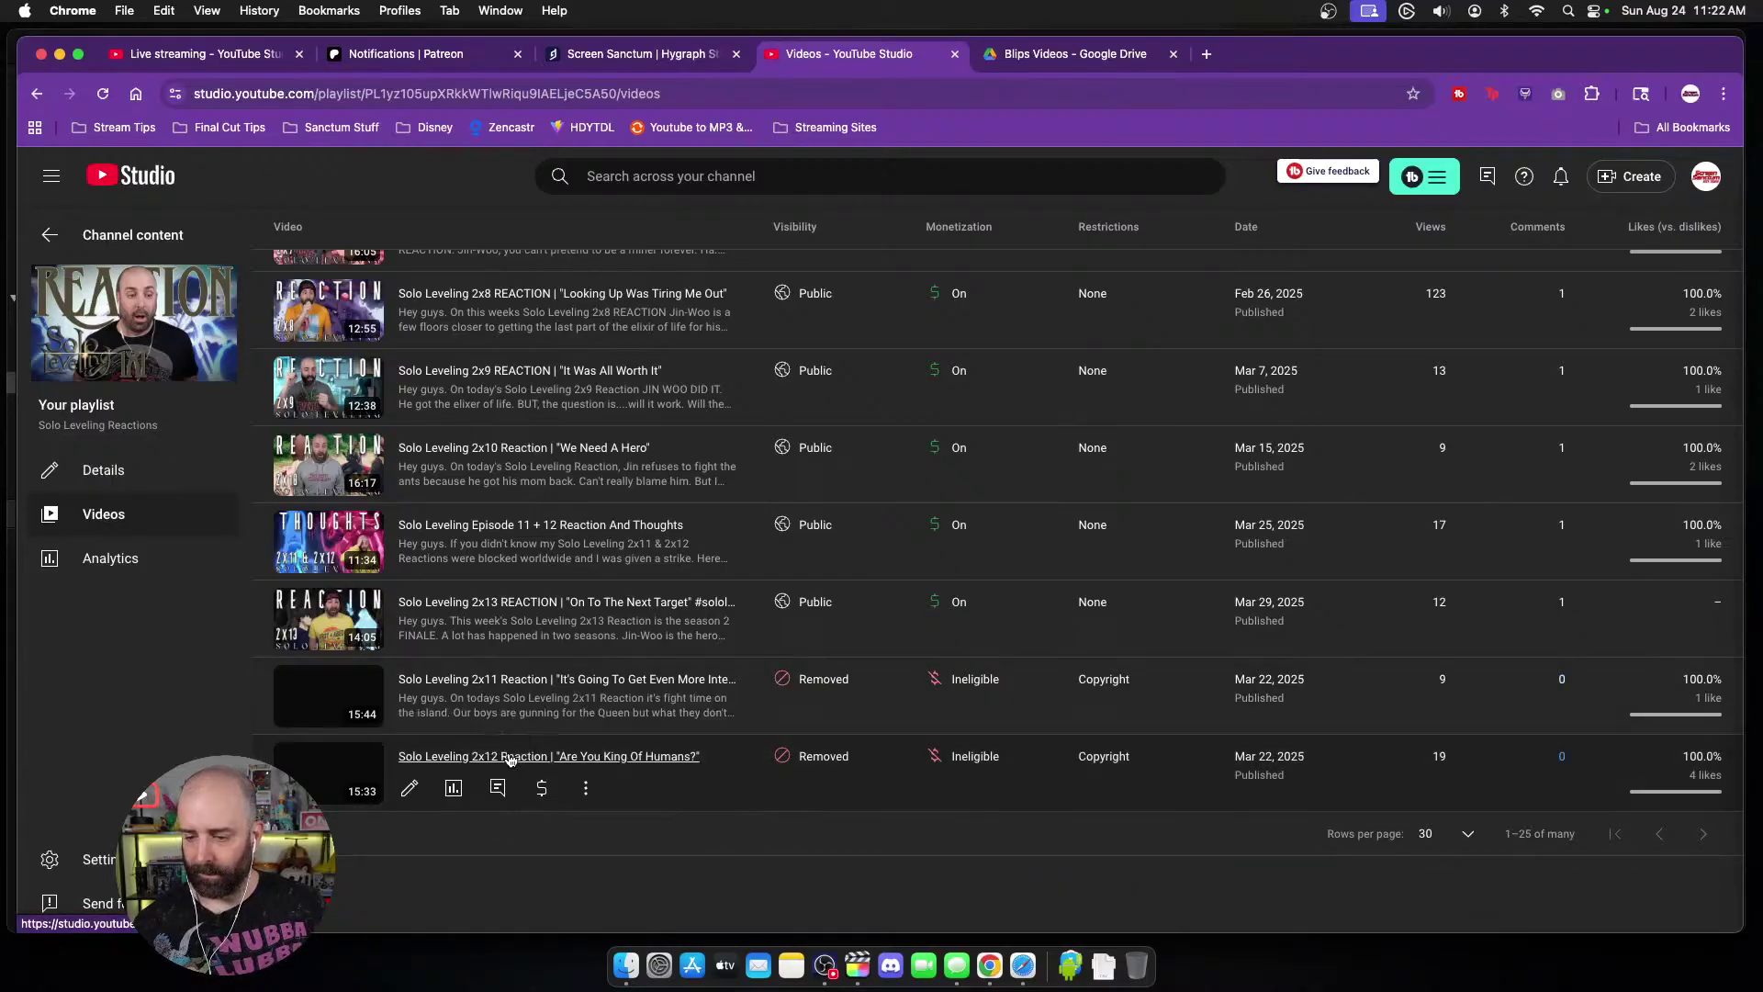
{"action": "mouse_move", "coordinate": [845, 708]}
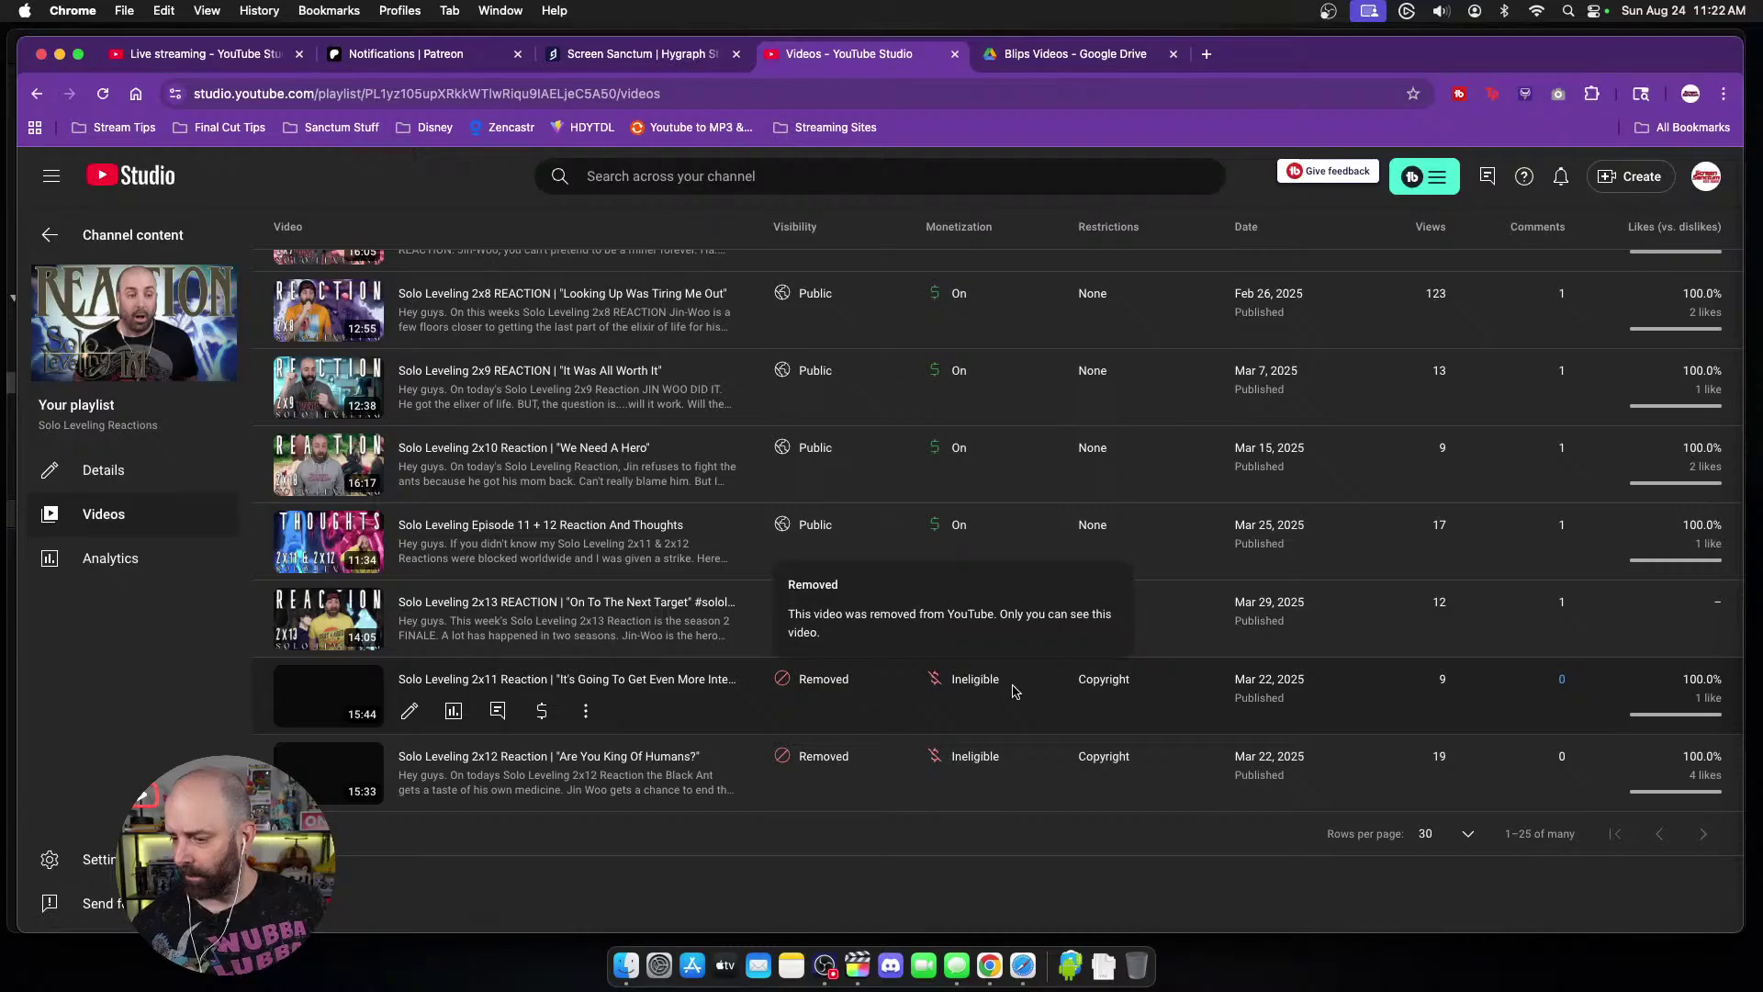
{"action": "mouse_move", "coordinate": [799, 751]}
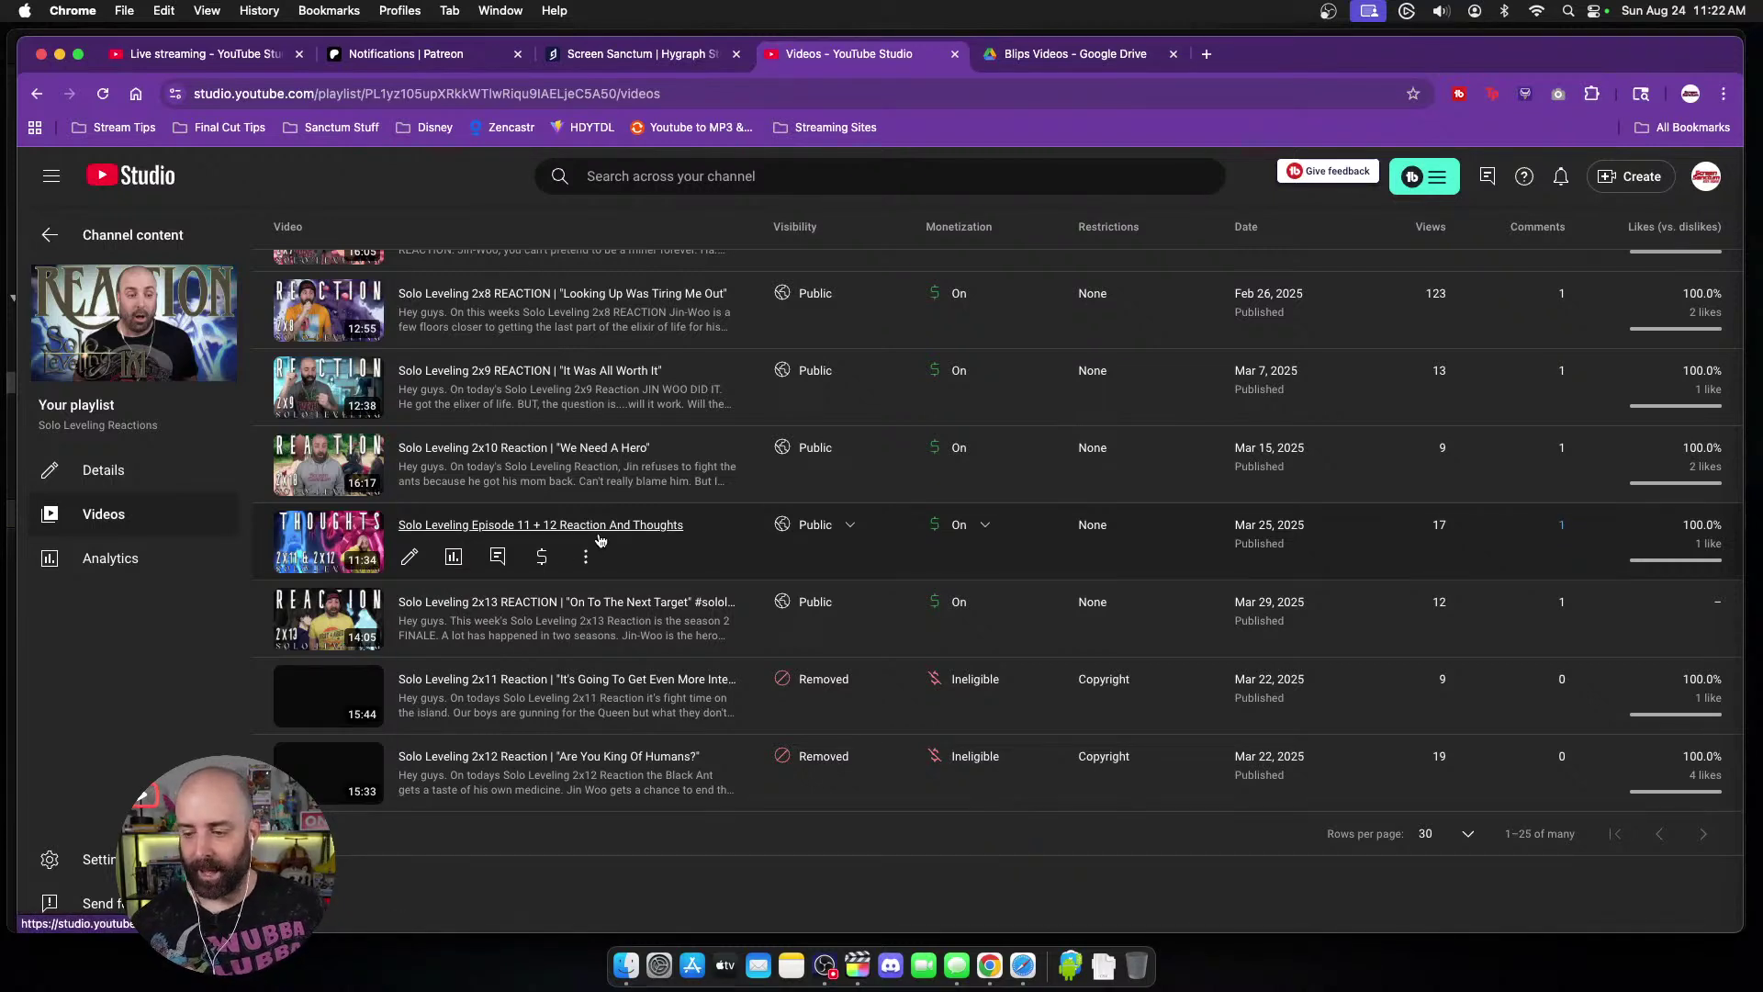
Step: Open the copyright details of the Solo Leveling 1x1 reaction and choose to trim out the claimed segments
{"action": "scroll", "coordinate": [1007, 556], "scroll_direction": "up", "scroll_amount": 15}
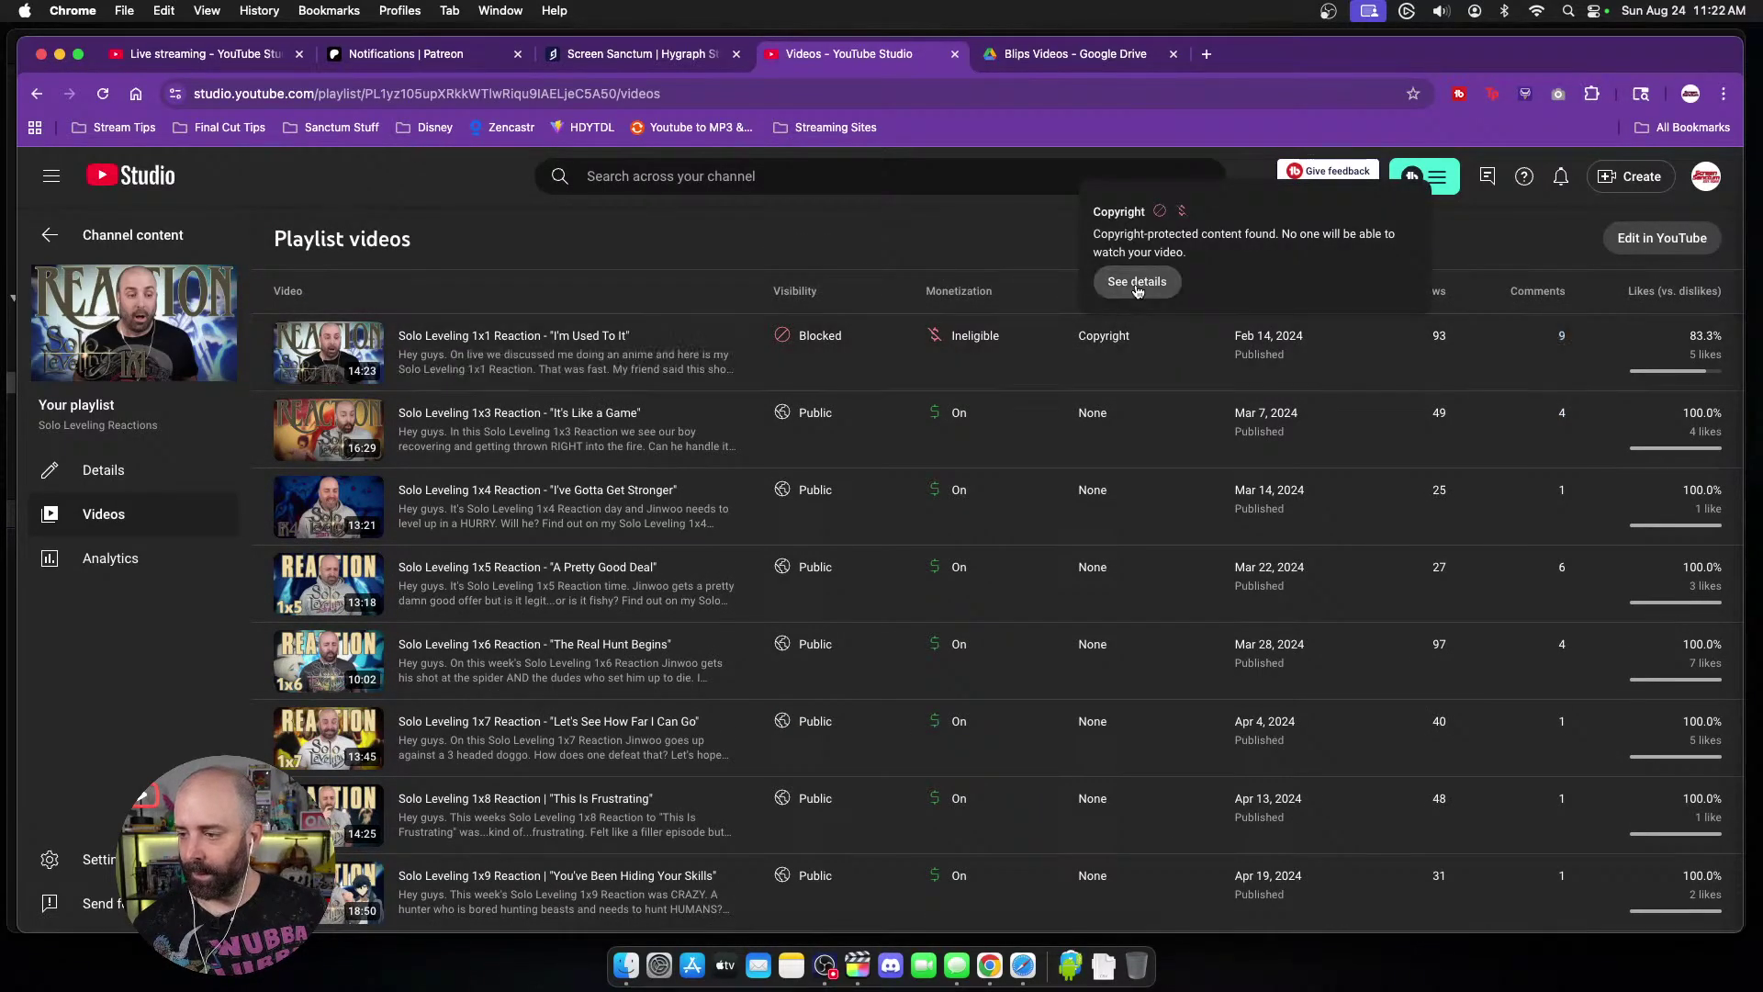
{"action": "left_click", "coordinate": [1137, 291]}
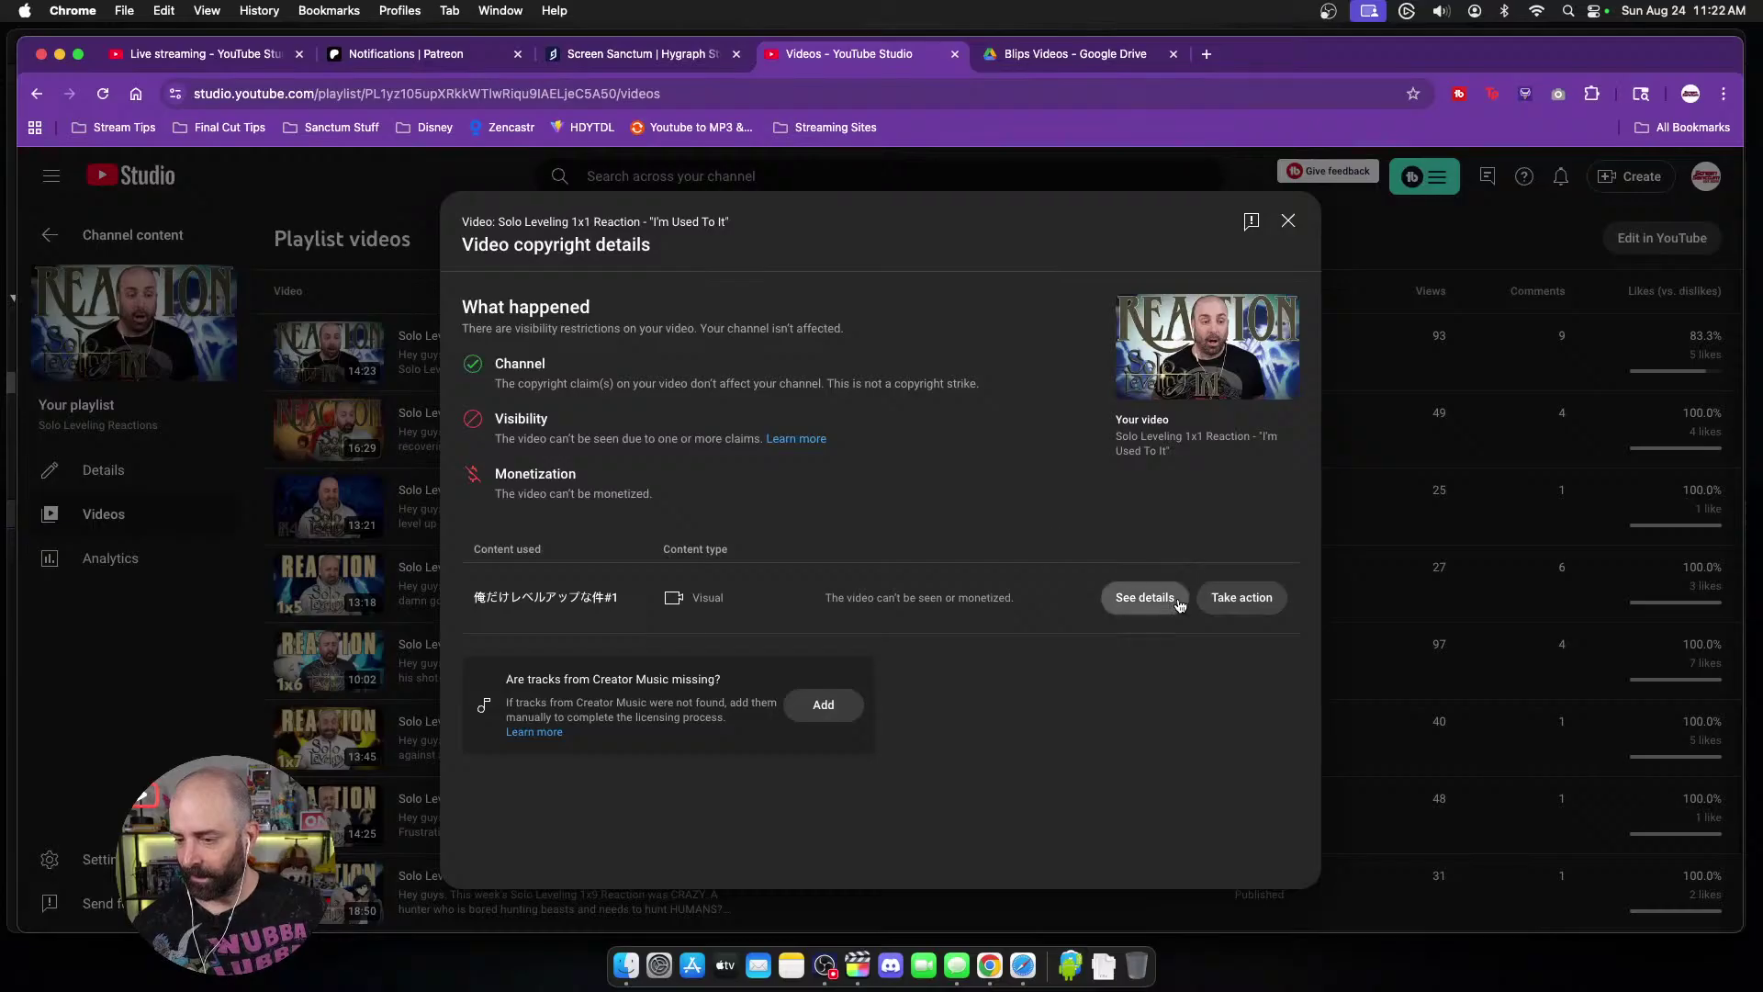
{"action": "left_click", "coordinate": [1240, 598]}
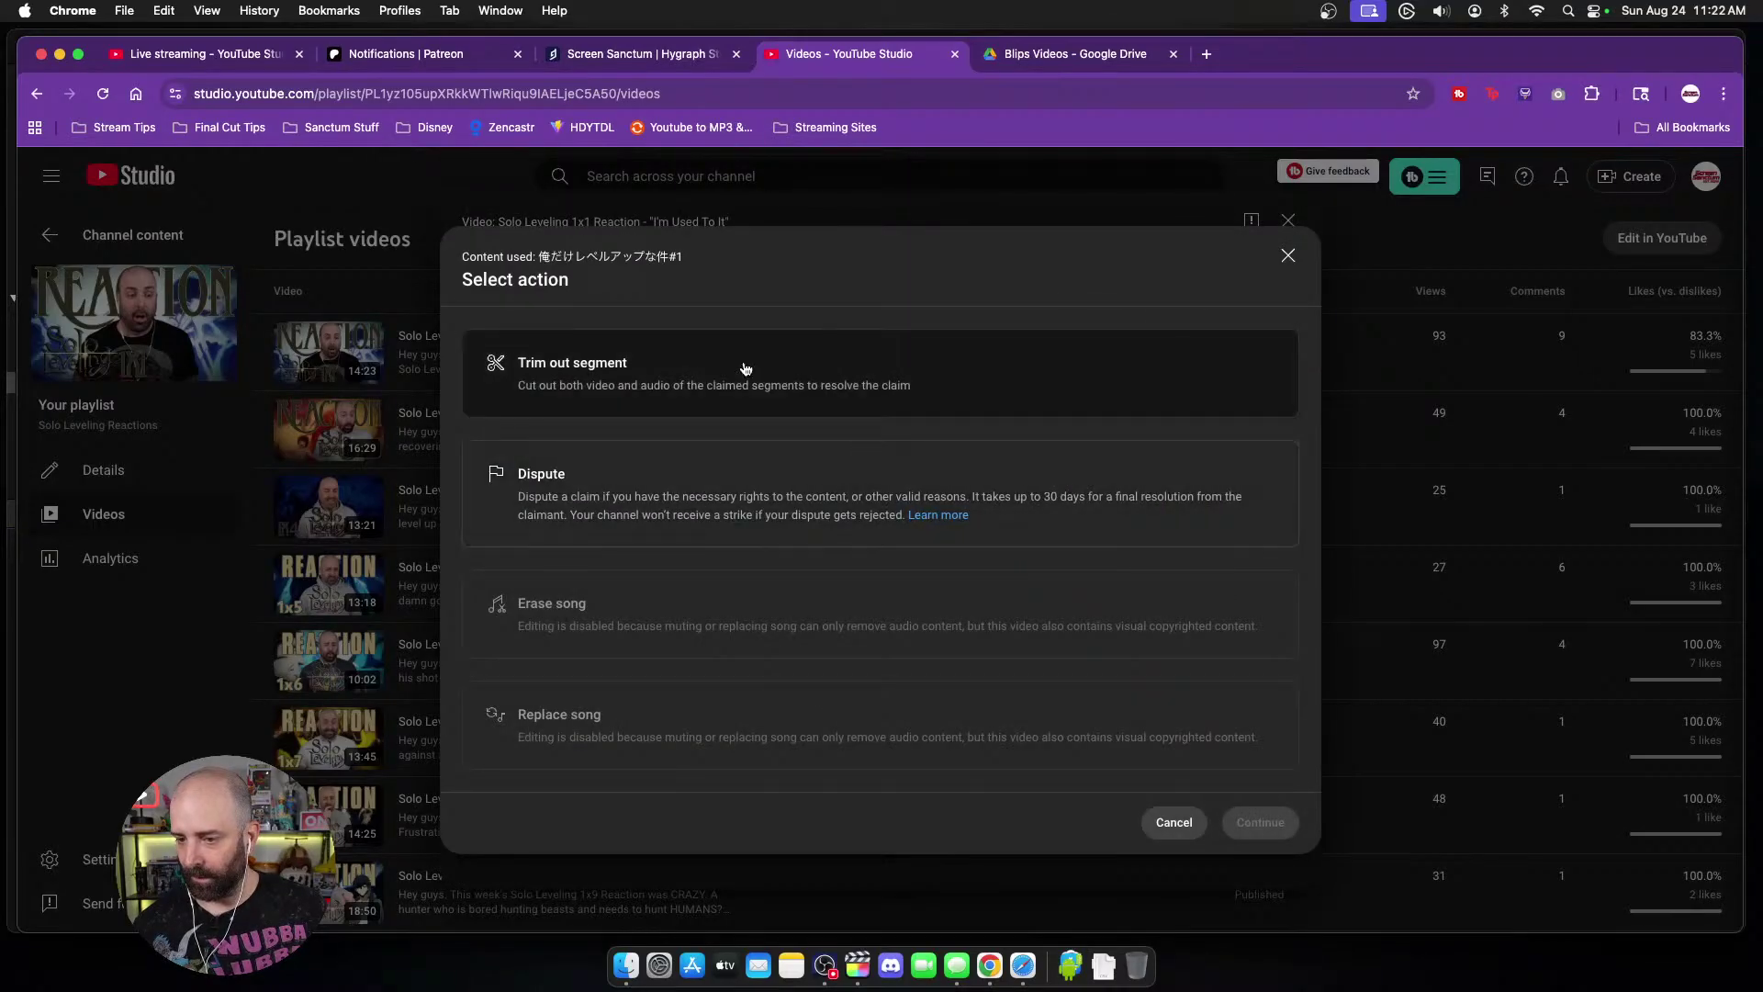
{"action": "left_click", "coordinate": [746, 368]}
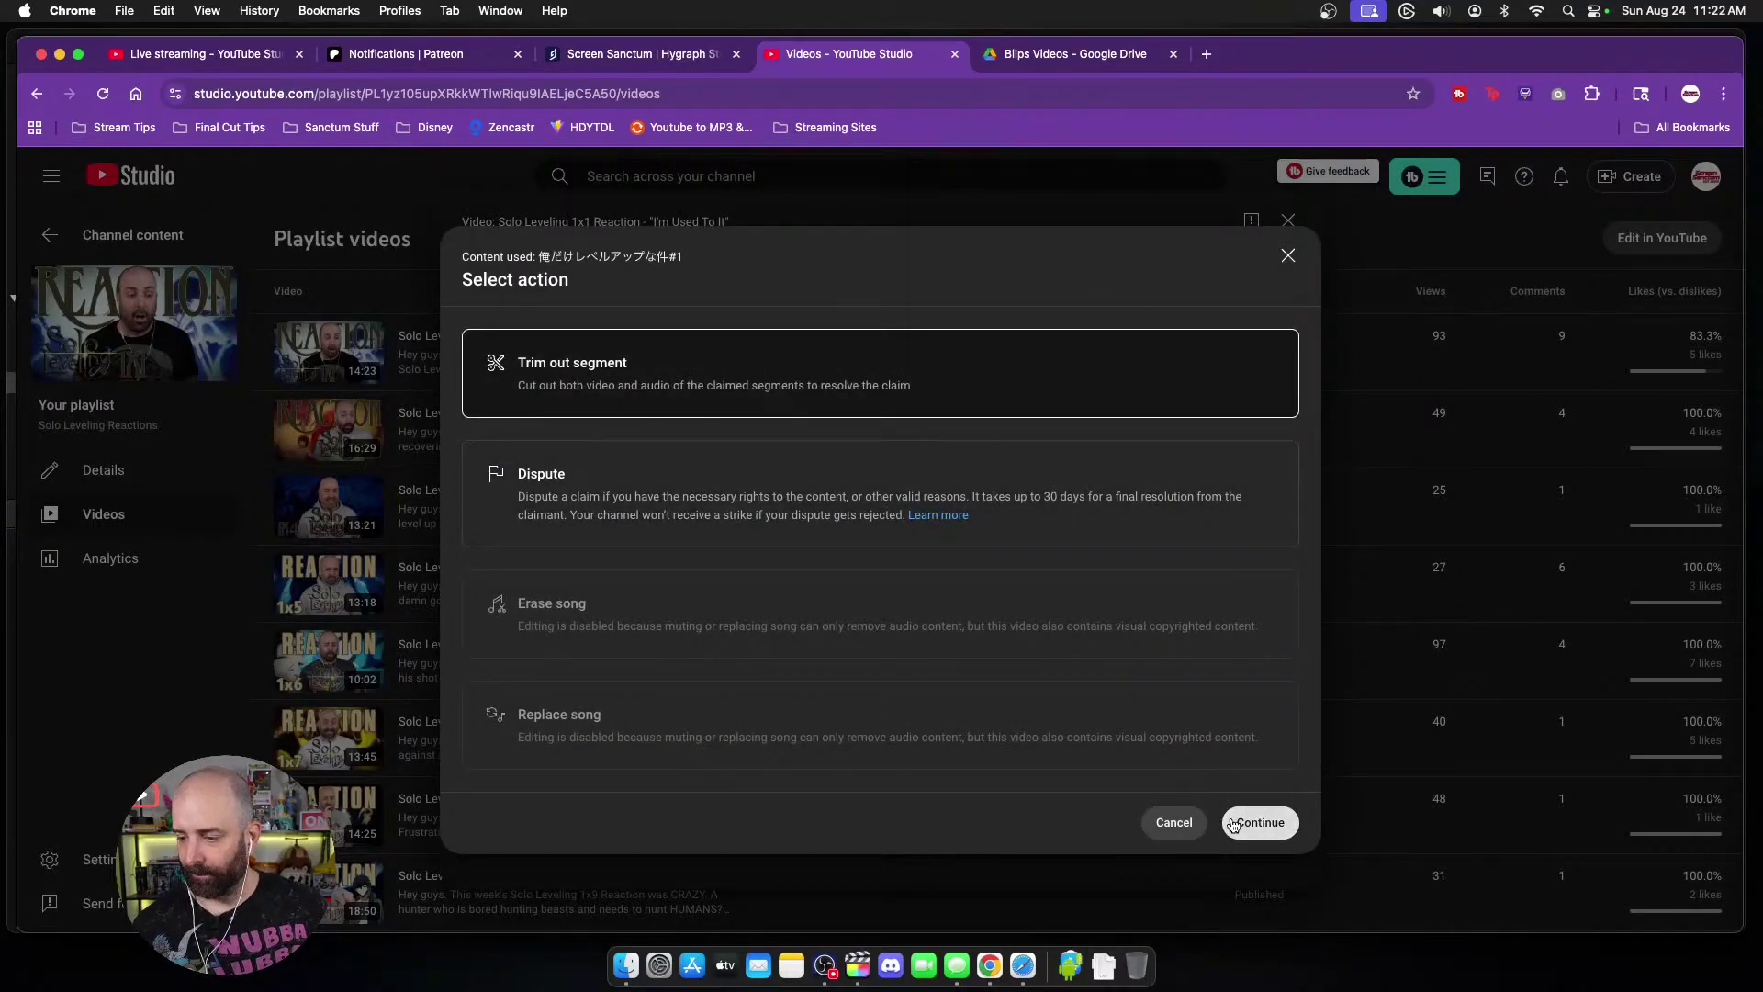
{"action": "left_click", "coordinate": [1261, 822]}
Step: Review the four claimed segments selected for trimming, save the trim, and acknowledge and confirm the permanent changes
{"action": "scroll", "coordinate": [1001, 588], "scroll_direction": "down", "scroll_amount": 2}
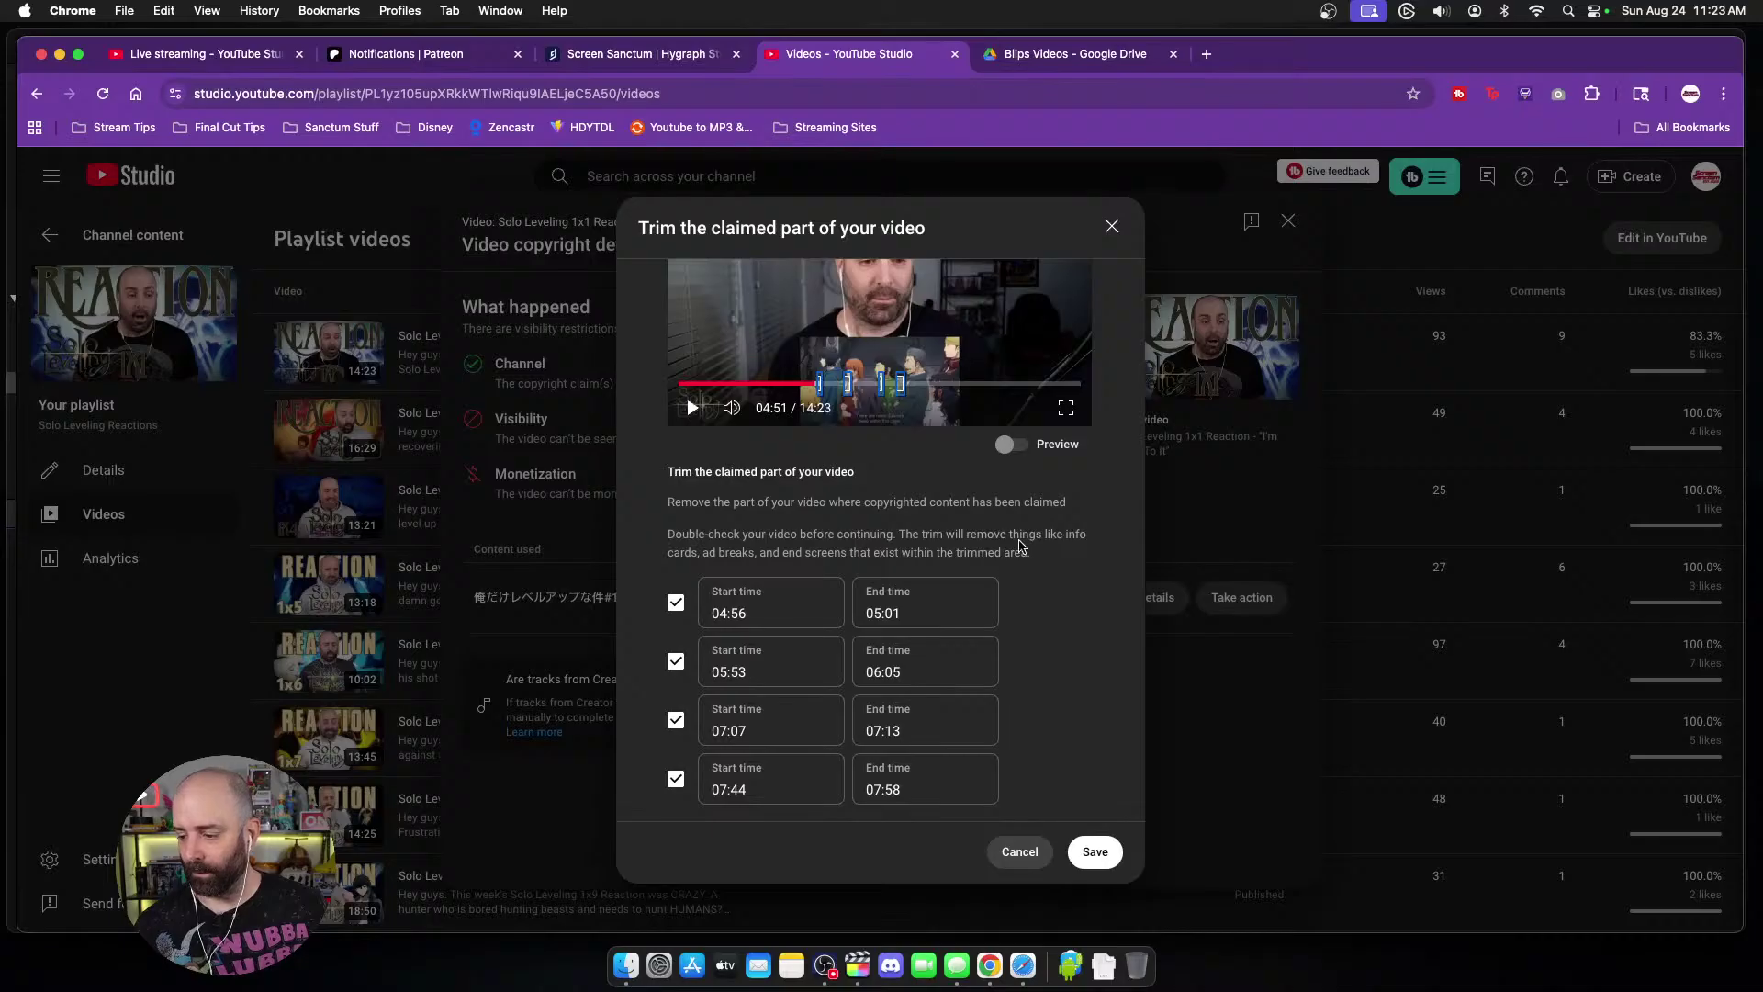
{"action": "scroll", "coordinate": [989, 670], "scroll_direction": "up", "scroll_amount": 2}
{"action": "scroll", "coordinate": [989, 669], "scroll_direction": "down", "scroll_amount": 2}
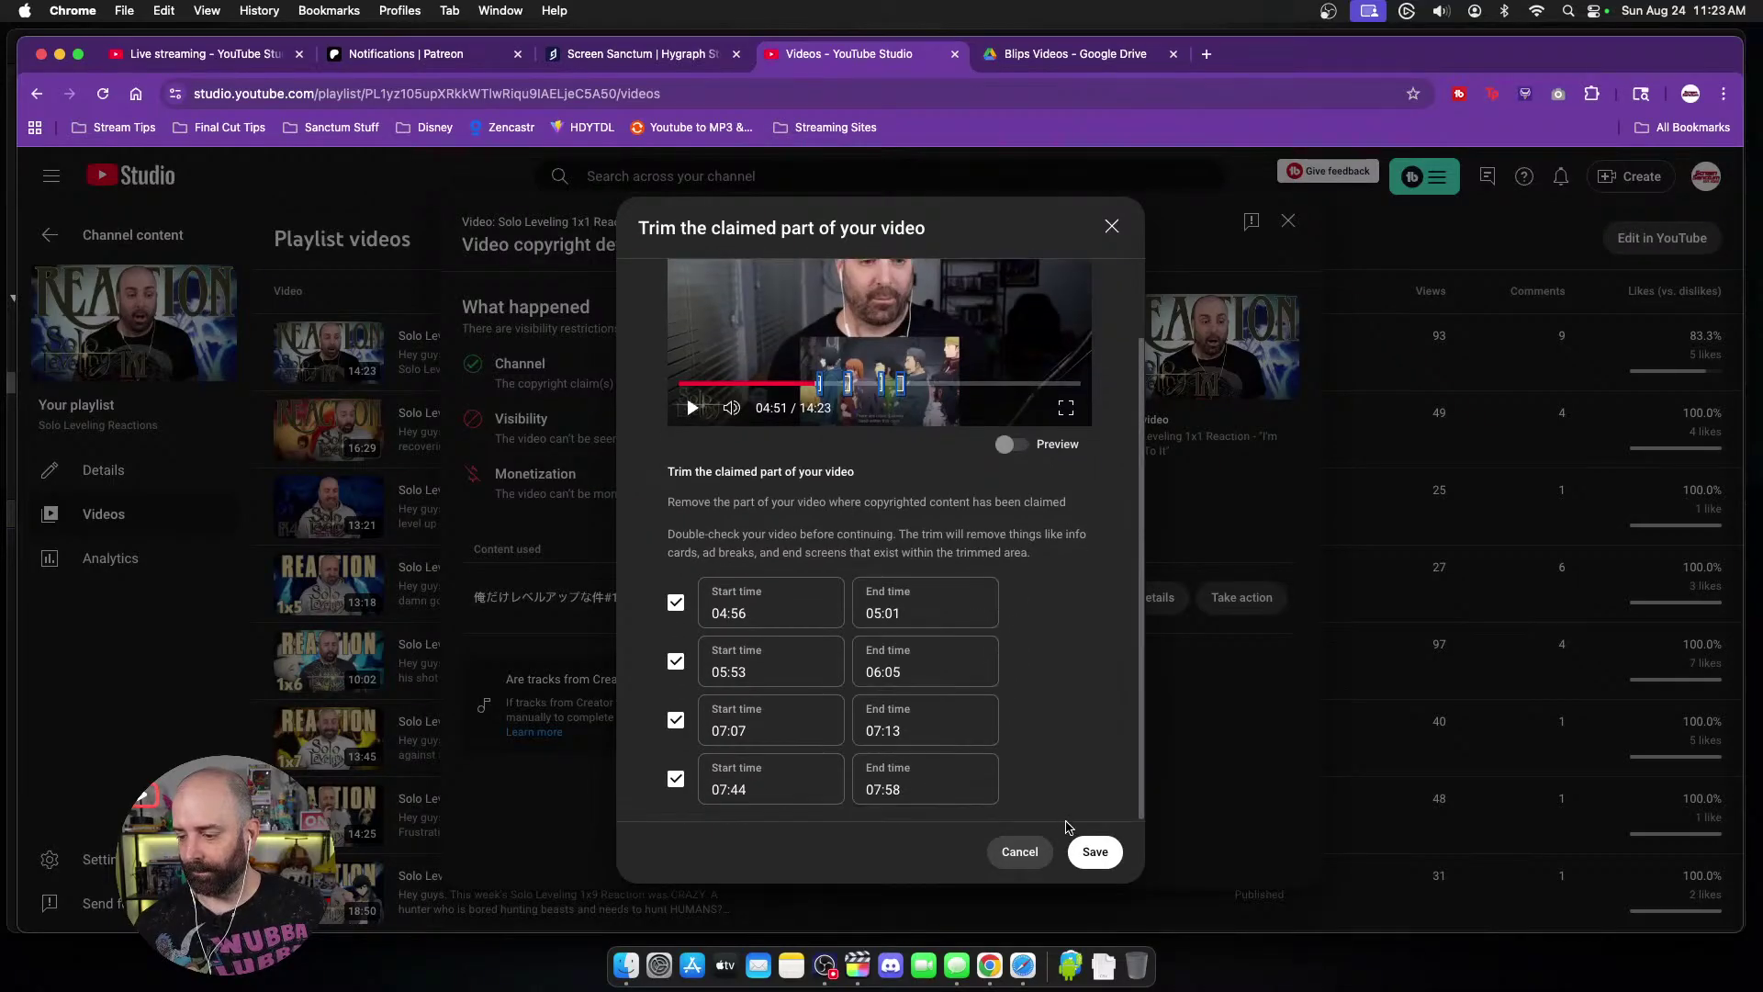
{"action": "left_click", "coordinate": [1081, 854]}
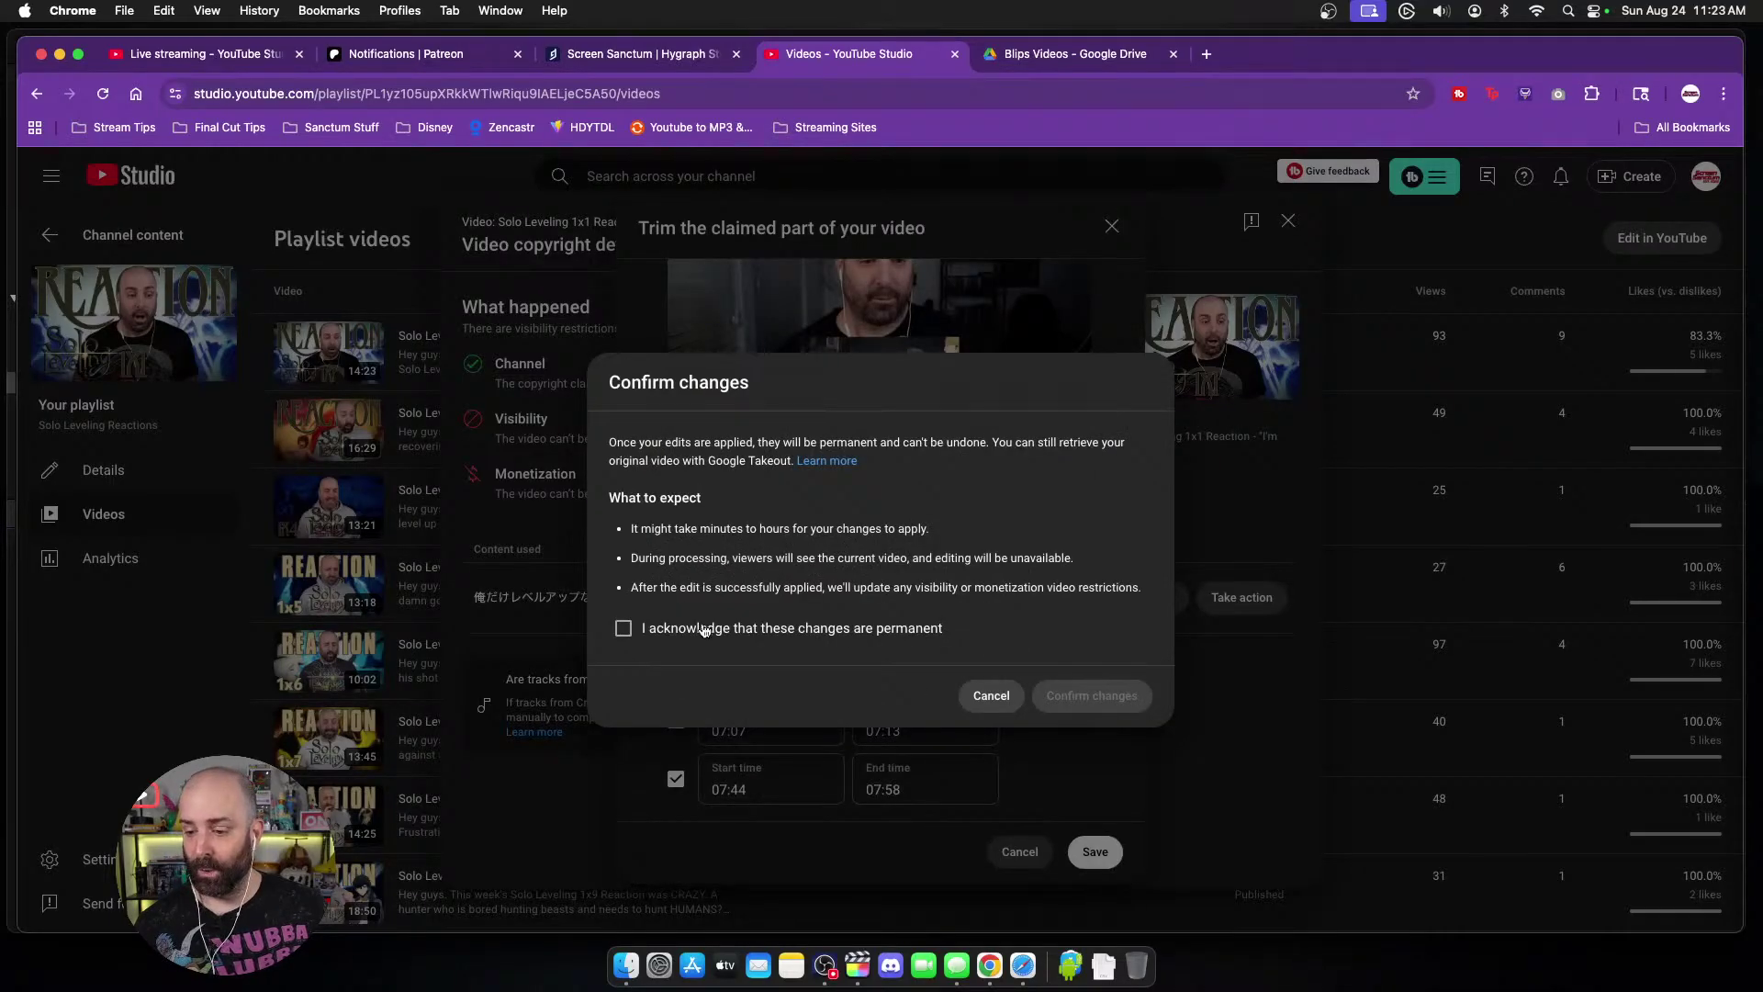
{"action": "left_click", "coordinate": [624, 628]}
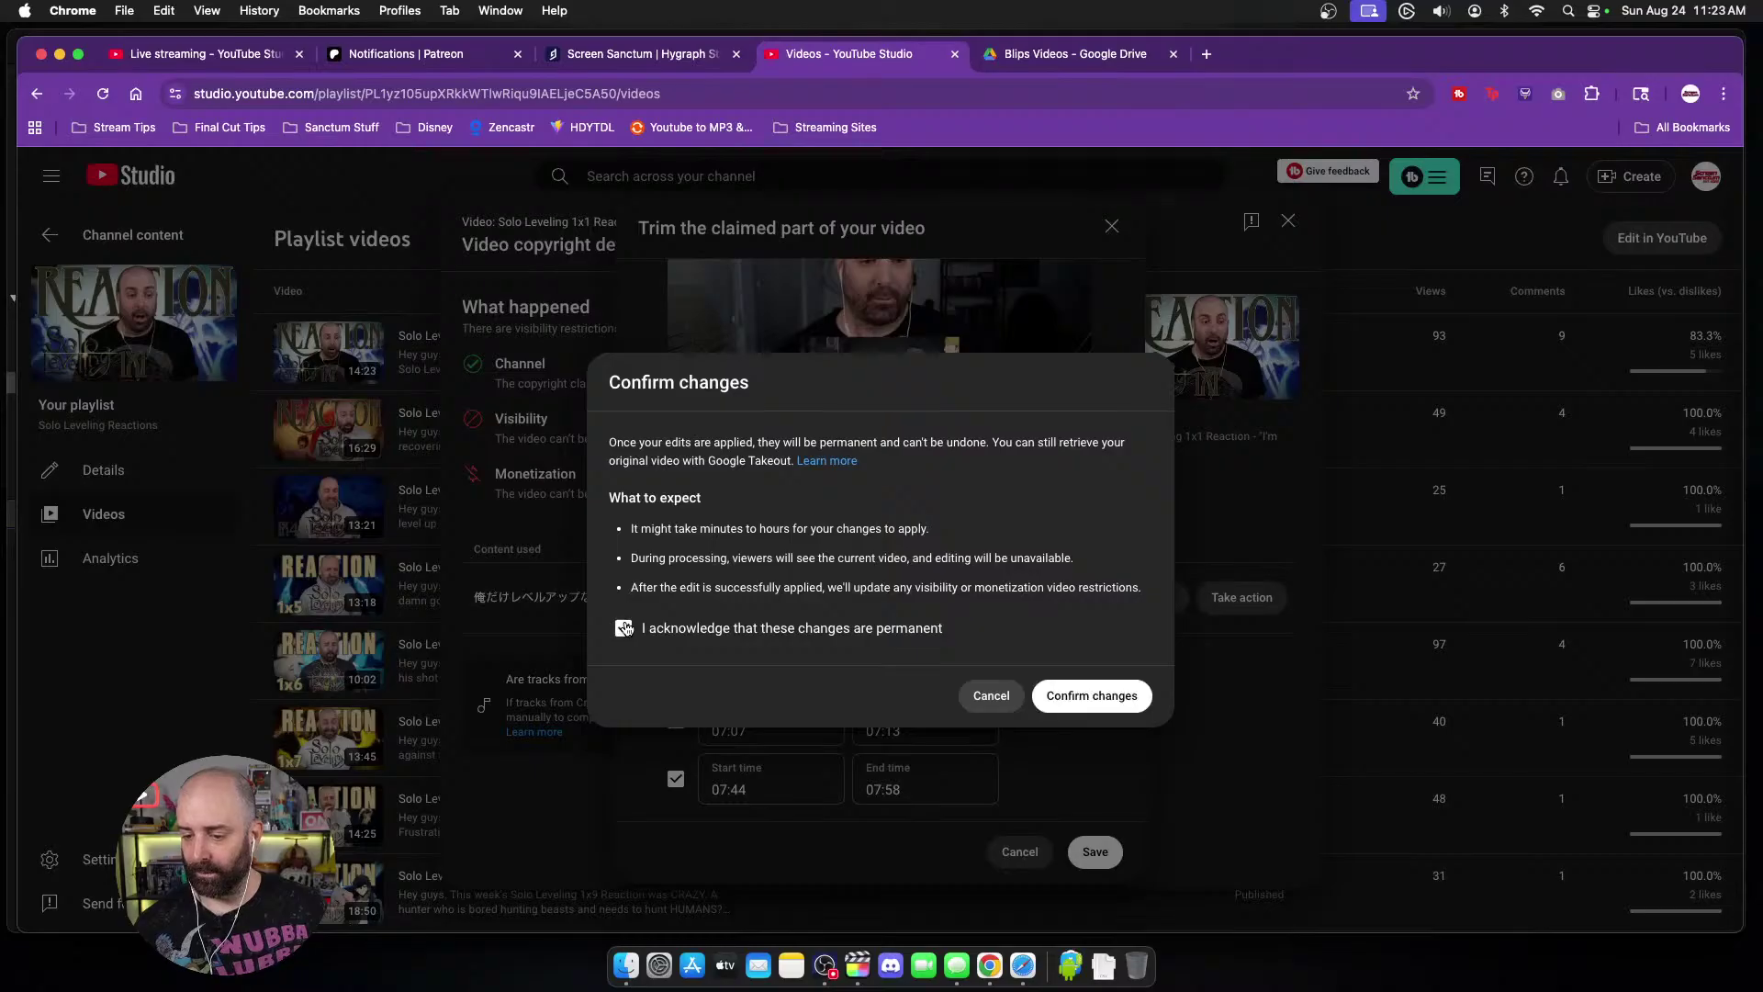
{"action": "left_click", "coordinate": [1085, 696]}
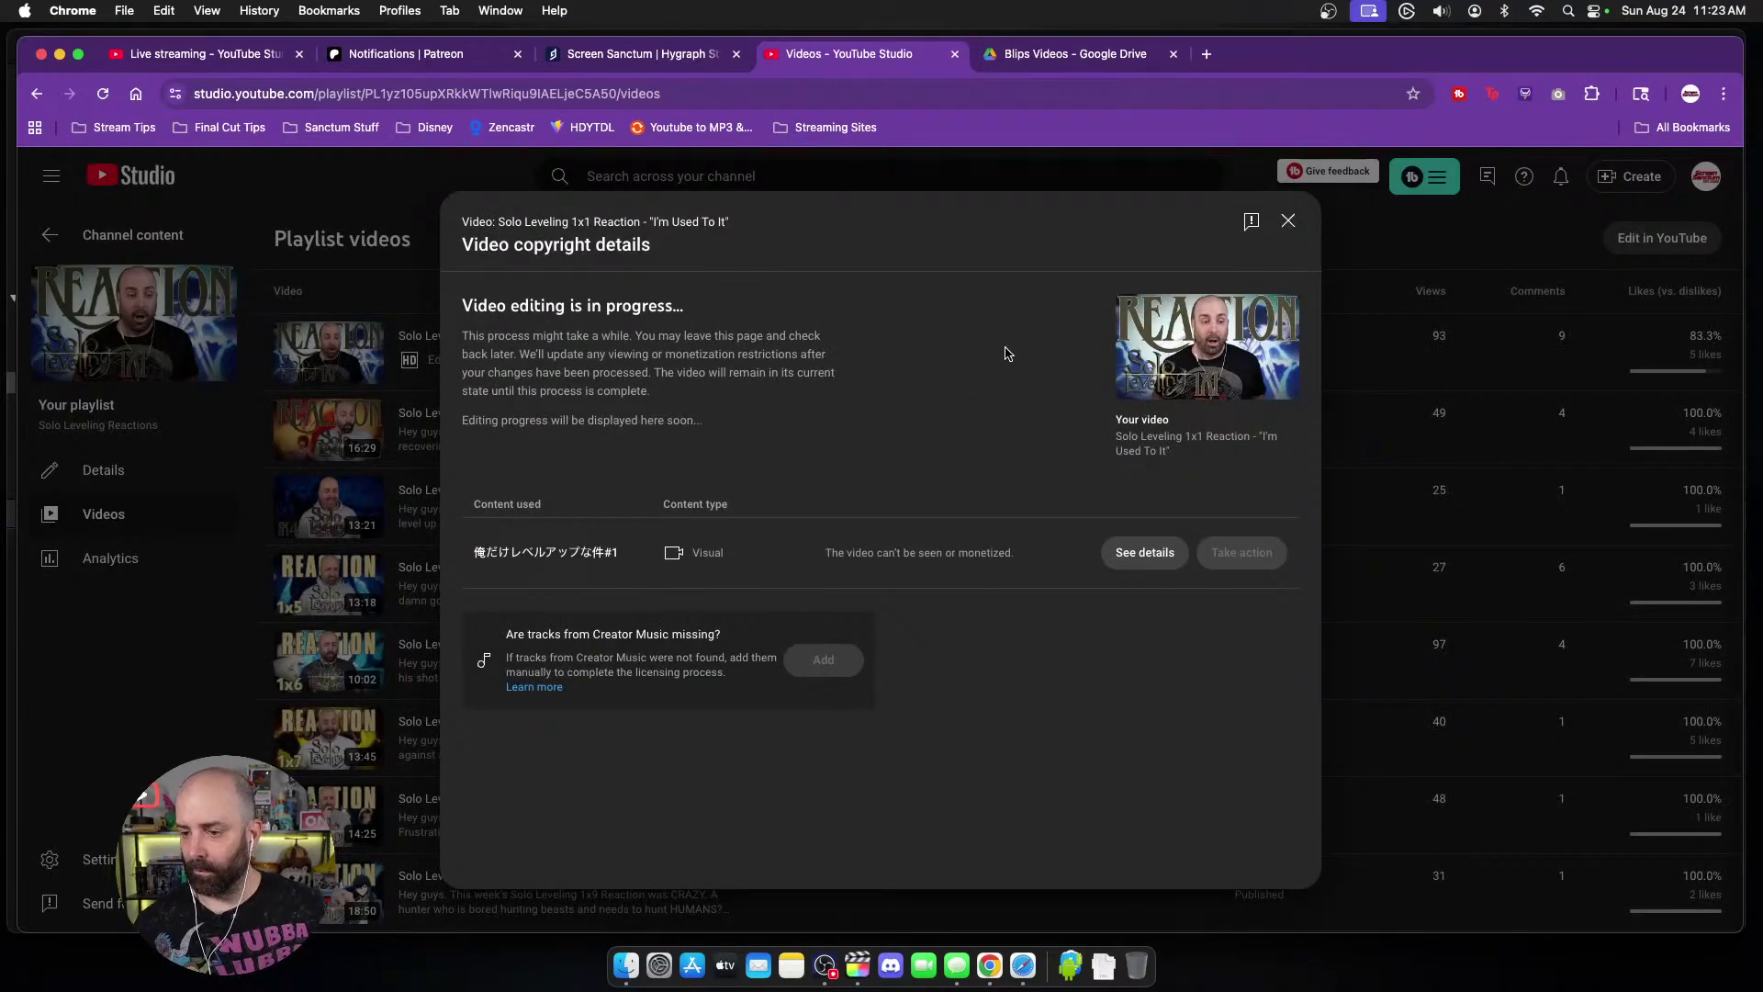
Step: Close the Solo Leveling 1x1 copyright details and open the takedown details of the removed Solo Leveling 2x11 reaction
{"action": "left_click", "coordinate": [1286, 223]}
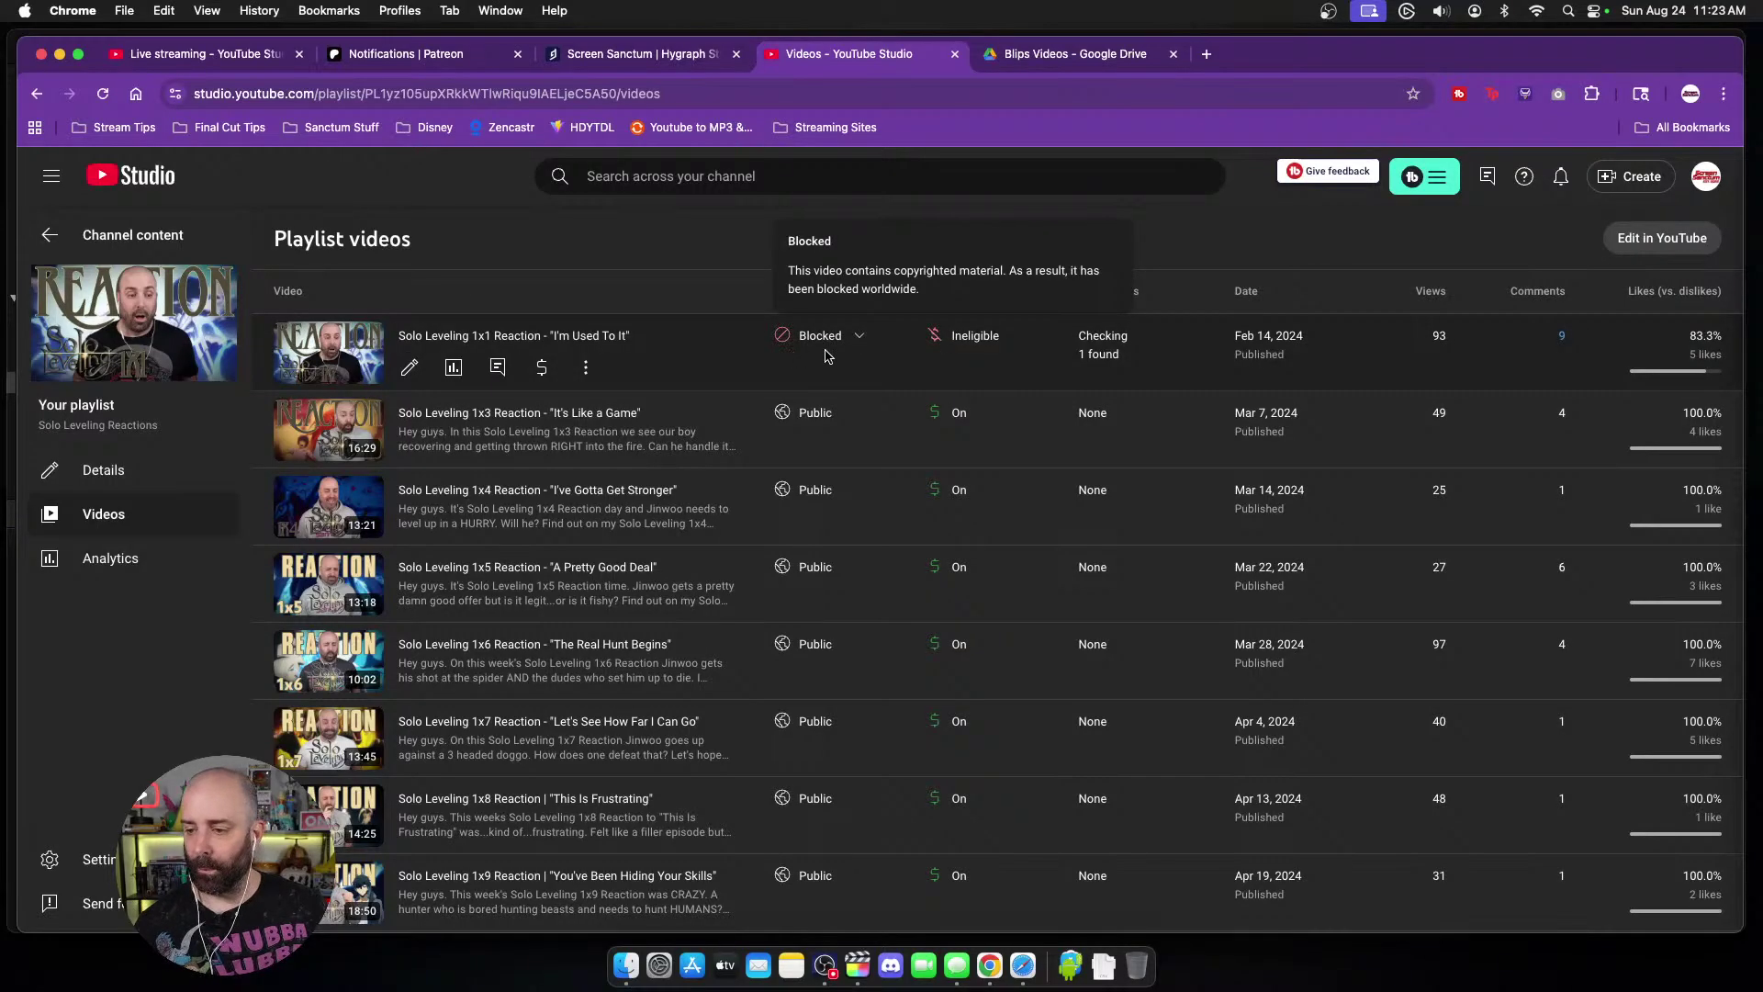
{"action": "scroll", "coordinate": [762, 435], "scroll_direction": "down", "scroll_amount": 5}
{"action": "scroll", "coordinate": [762, 436], "scroll_direction": "down", "scroll_amount": 10}
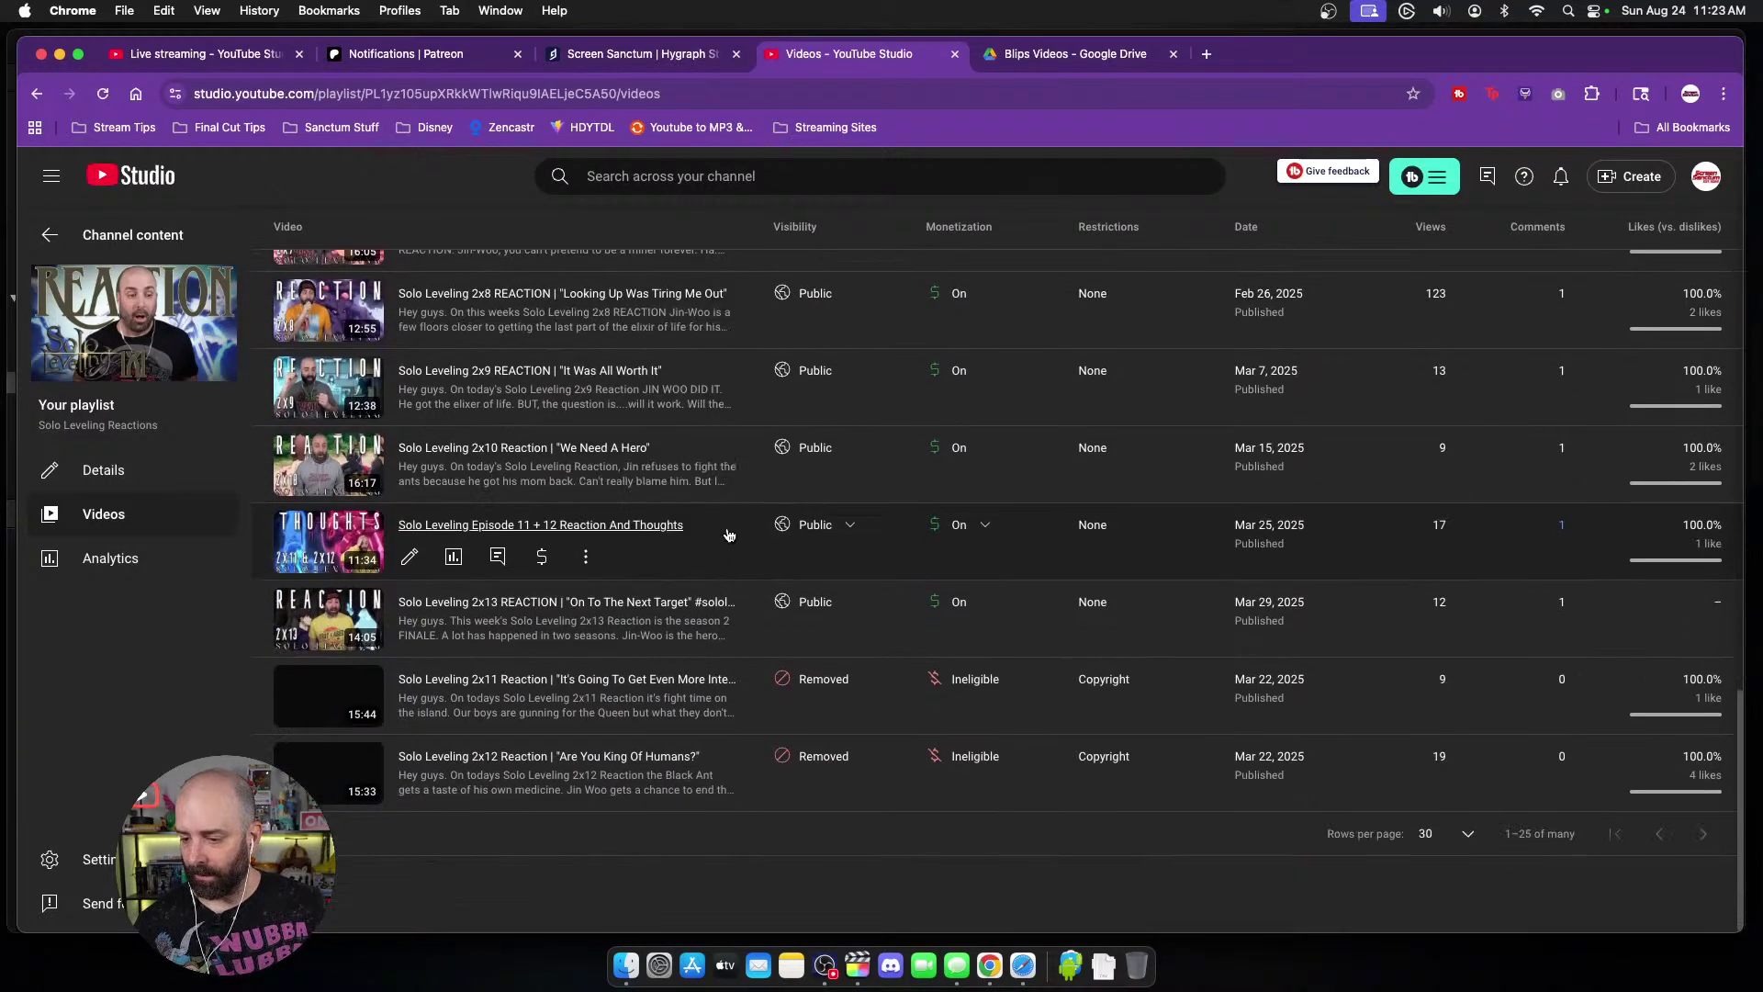
{"action": "mouse_move", "coordinate": [820, 691]}
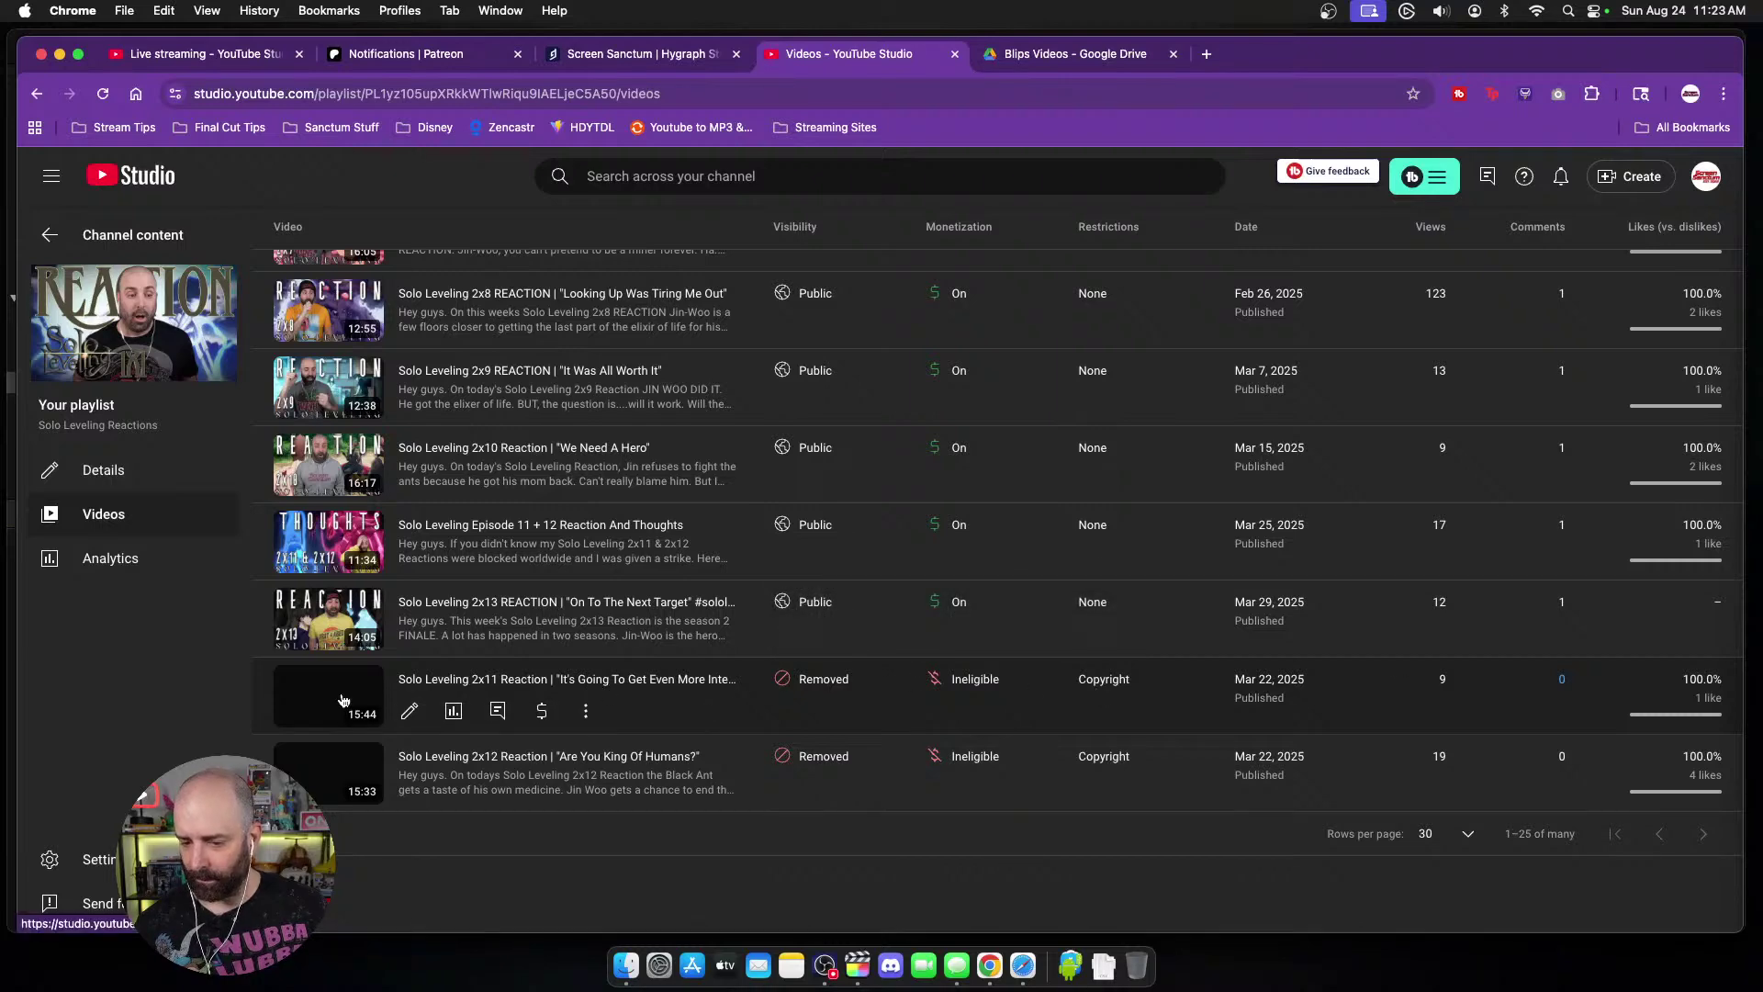
{"action": "mouse_move", "coordinate": [1100, 681]}
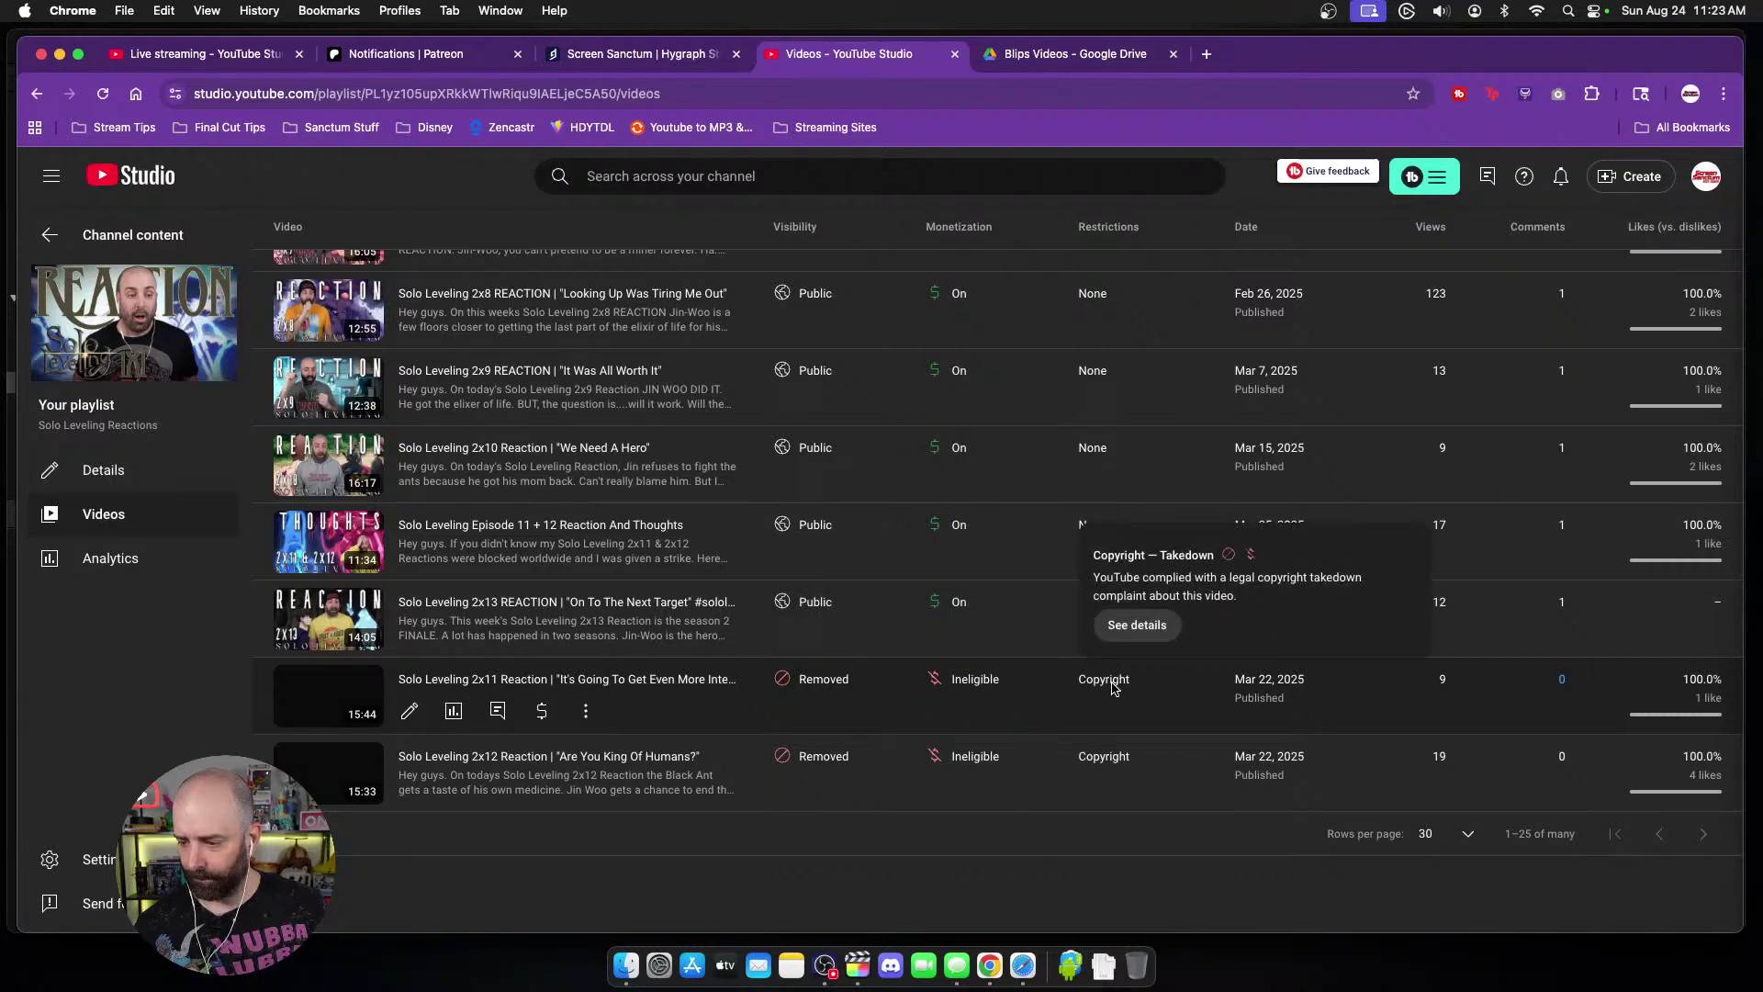
{"action": "left_click", "coordinate": [1136, 625]}
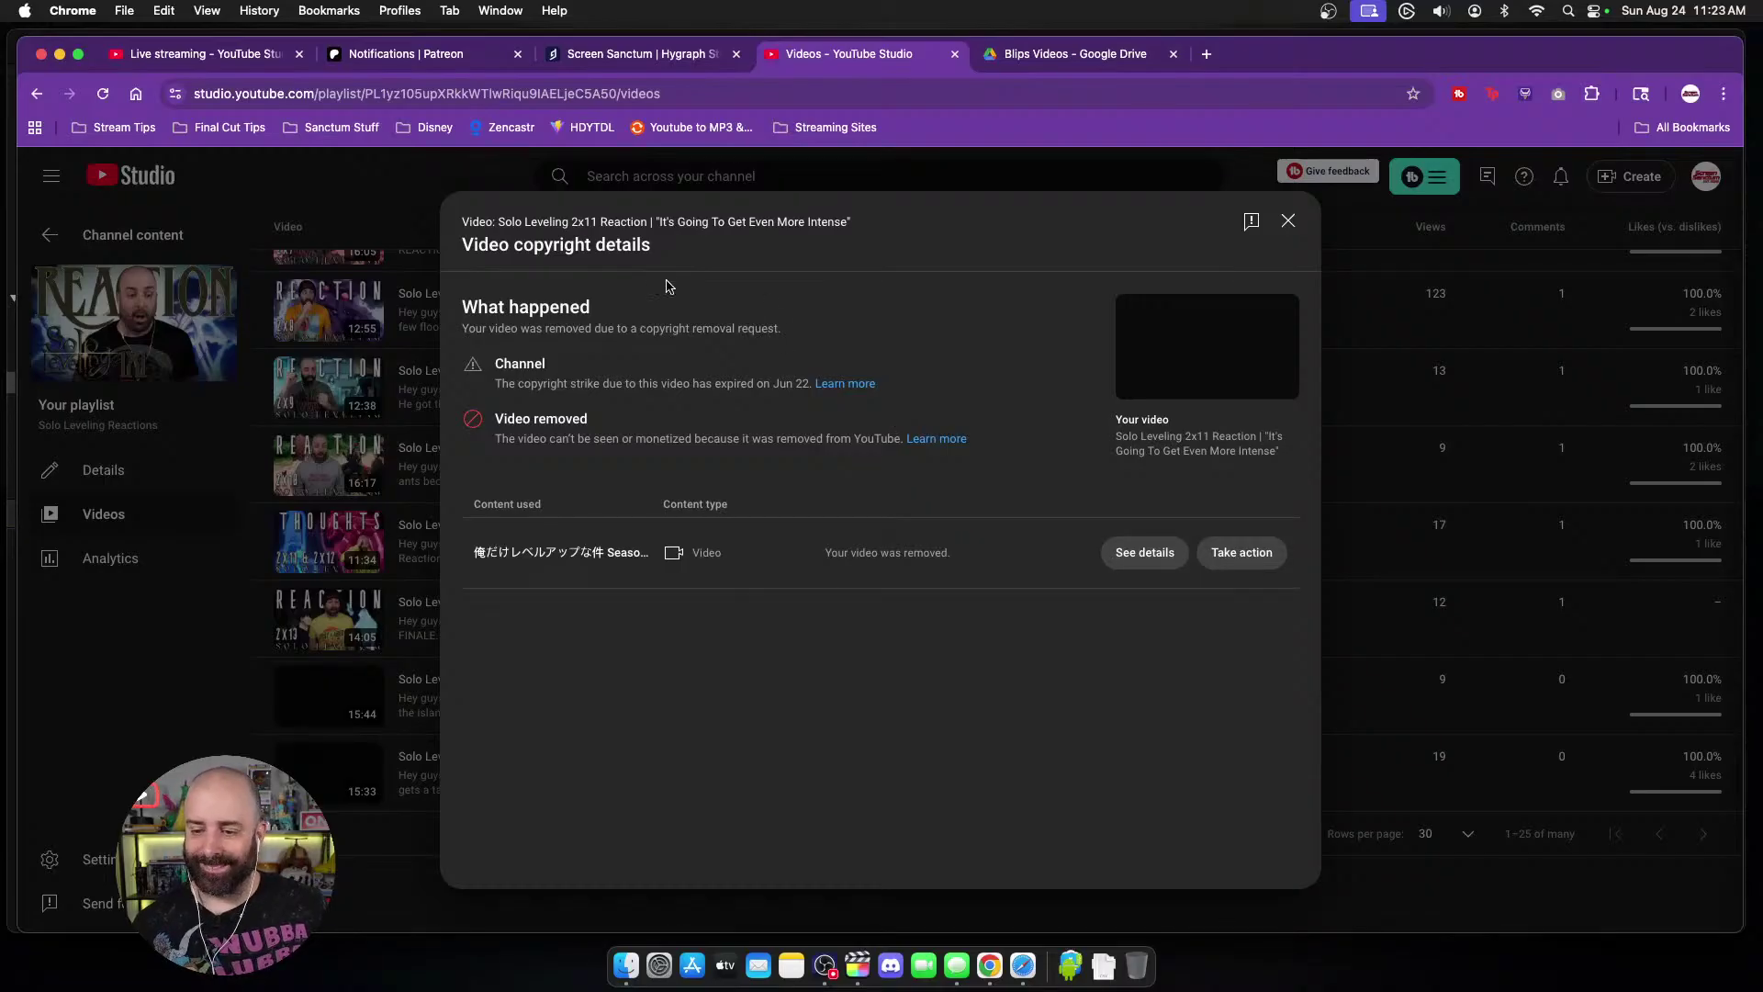
Step: Review the available actions for the Solo Leveling 2x11 takedown, cancel without choosing one, and return to the channel dashboard
{"action": "left_click", "coordinate": [1236, 555]}
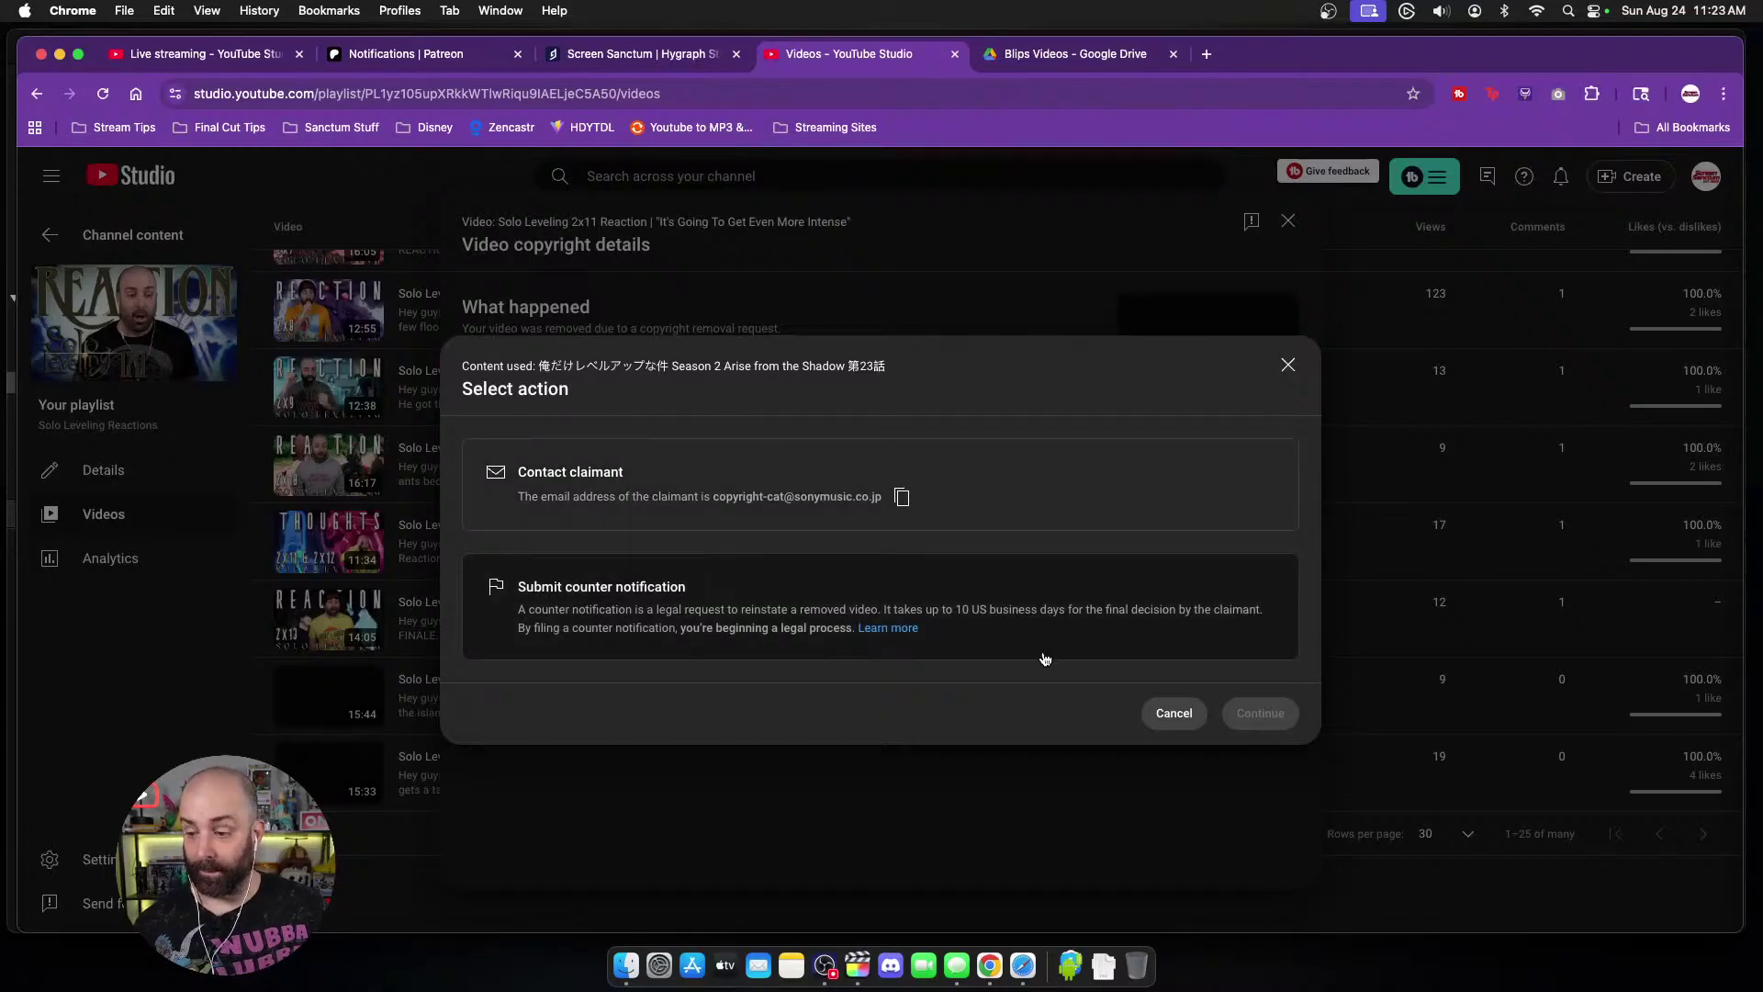
{"action": "left_click", "coordinate": [1168, 714]}
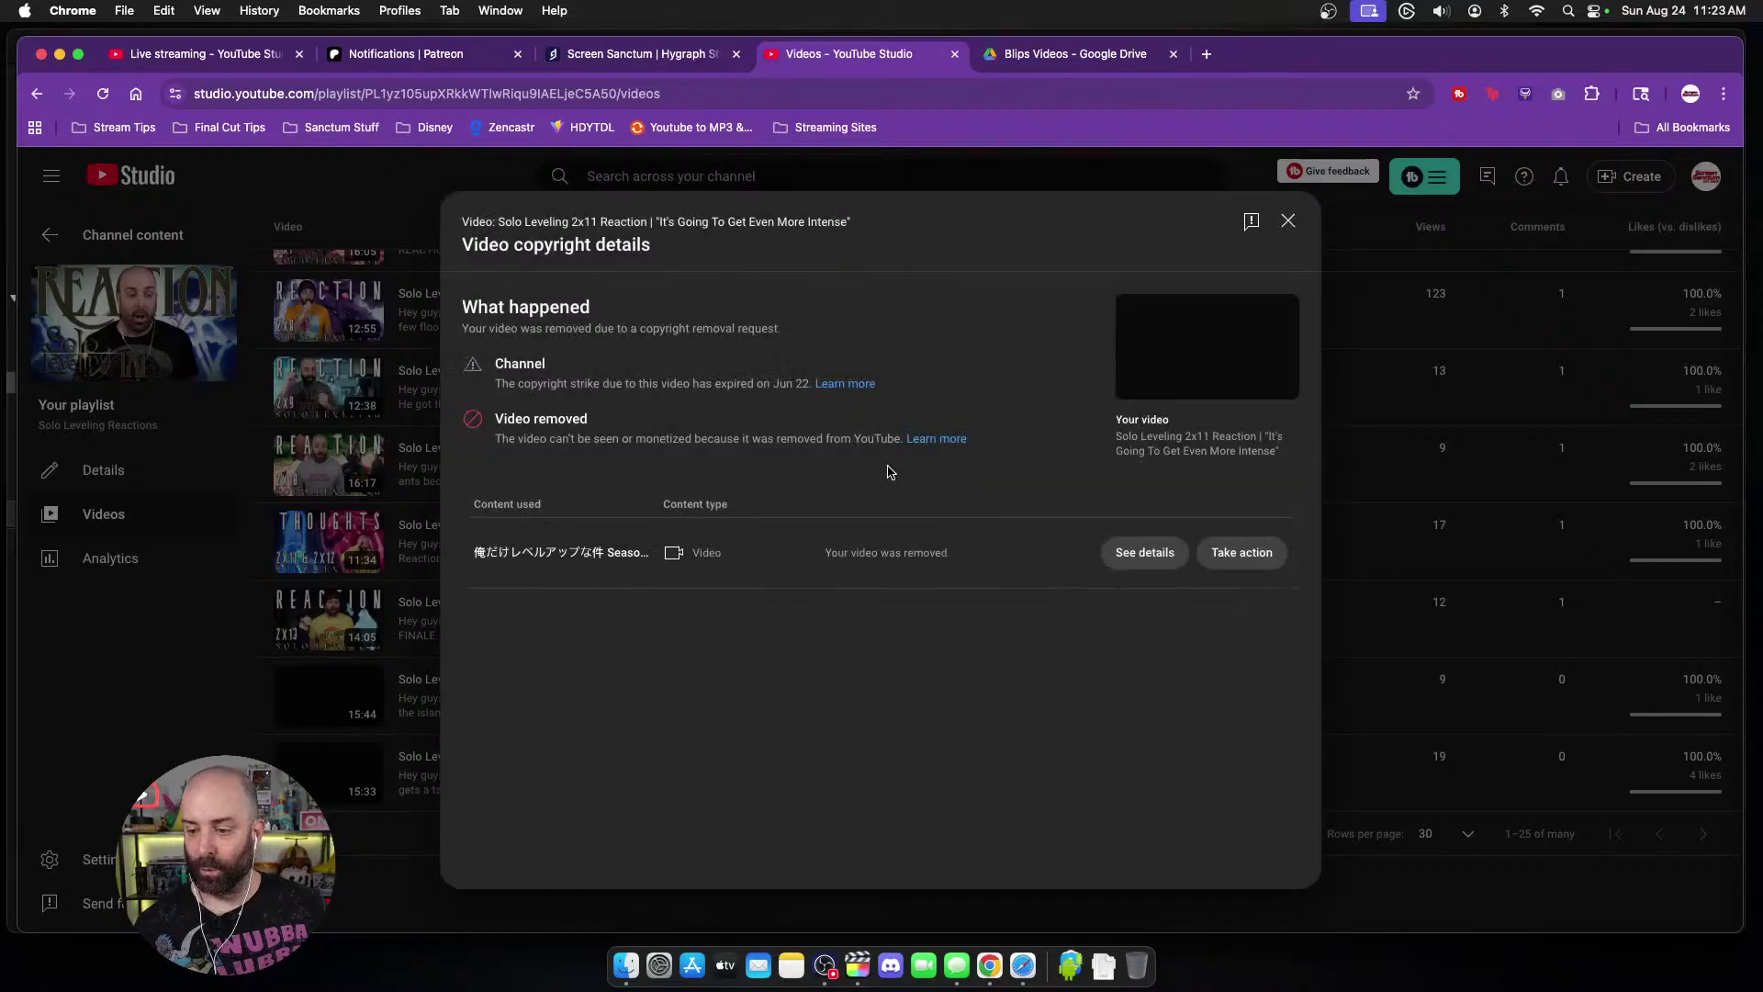
{"action": "left_click", "coordinate": [1289, 220]}
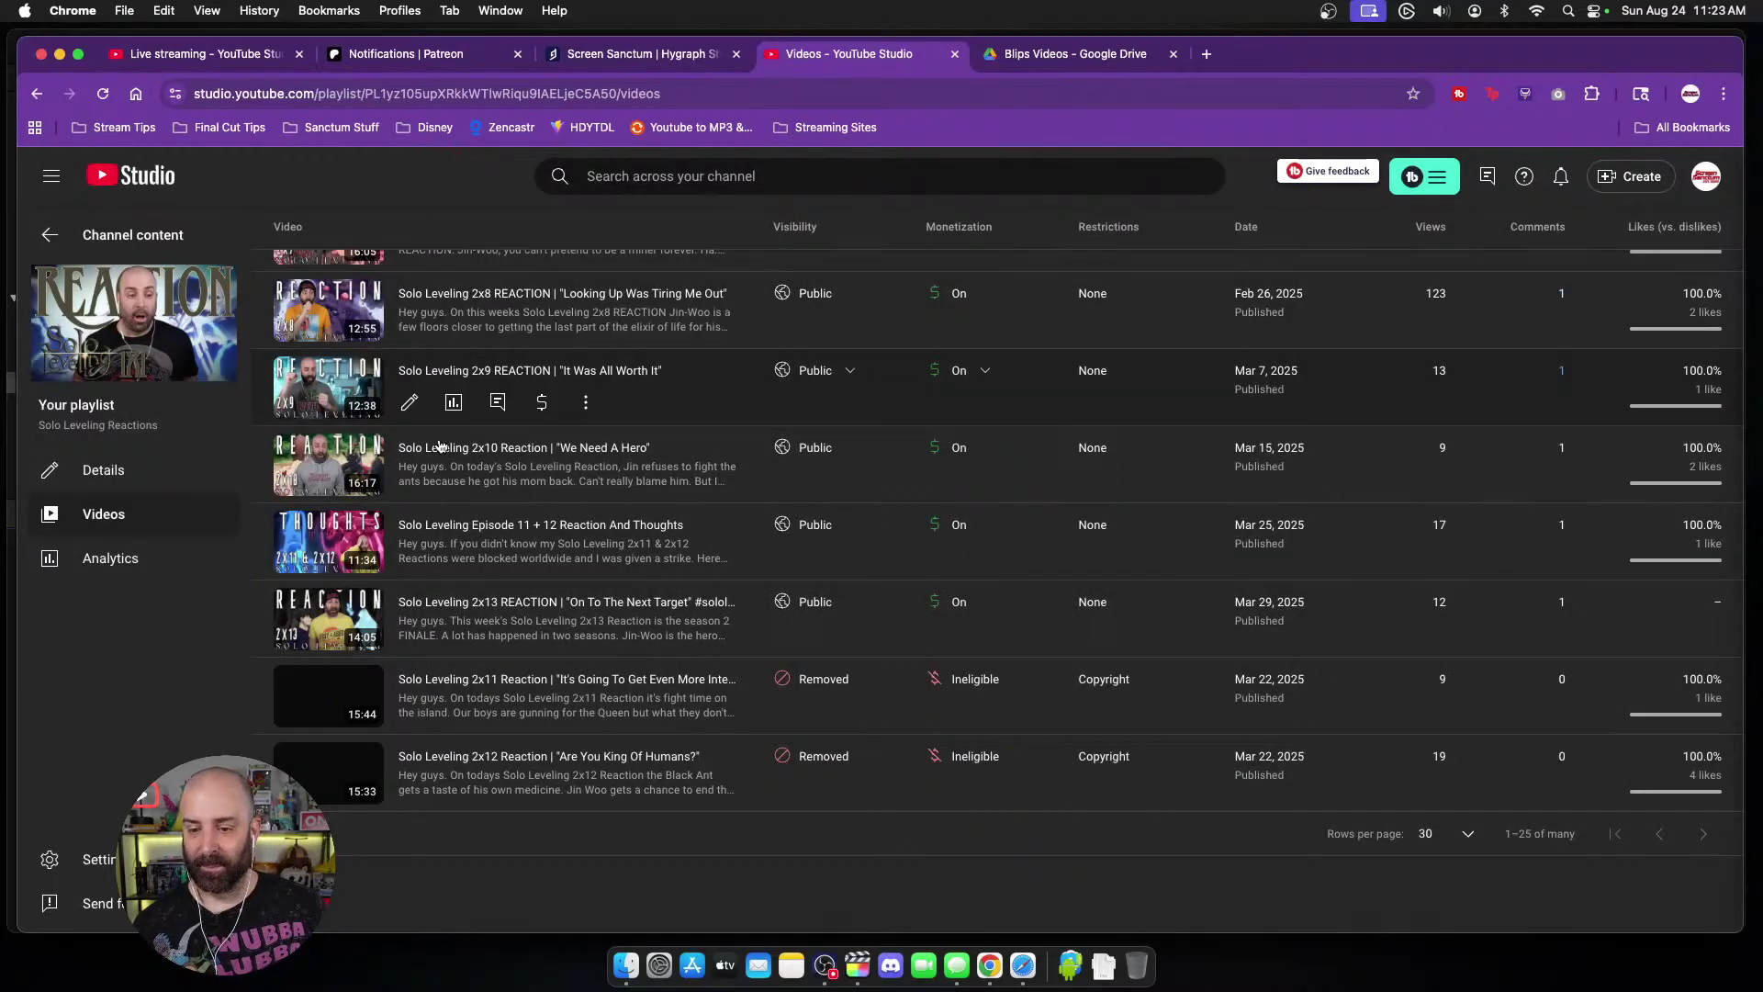
{"action": "scroll", "coordinate": [479, 461], "scroll_direction": "up", "scroll_amount": 2}
{"action": "left_click", "coordinate": [138, 176]}
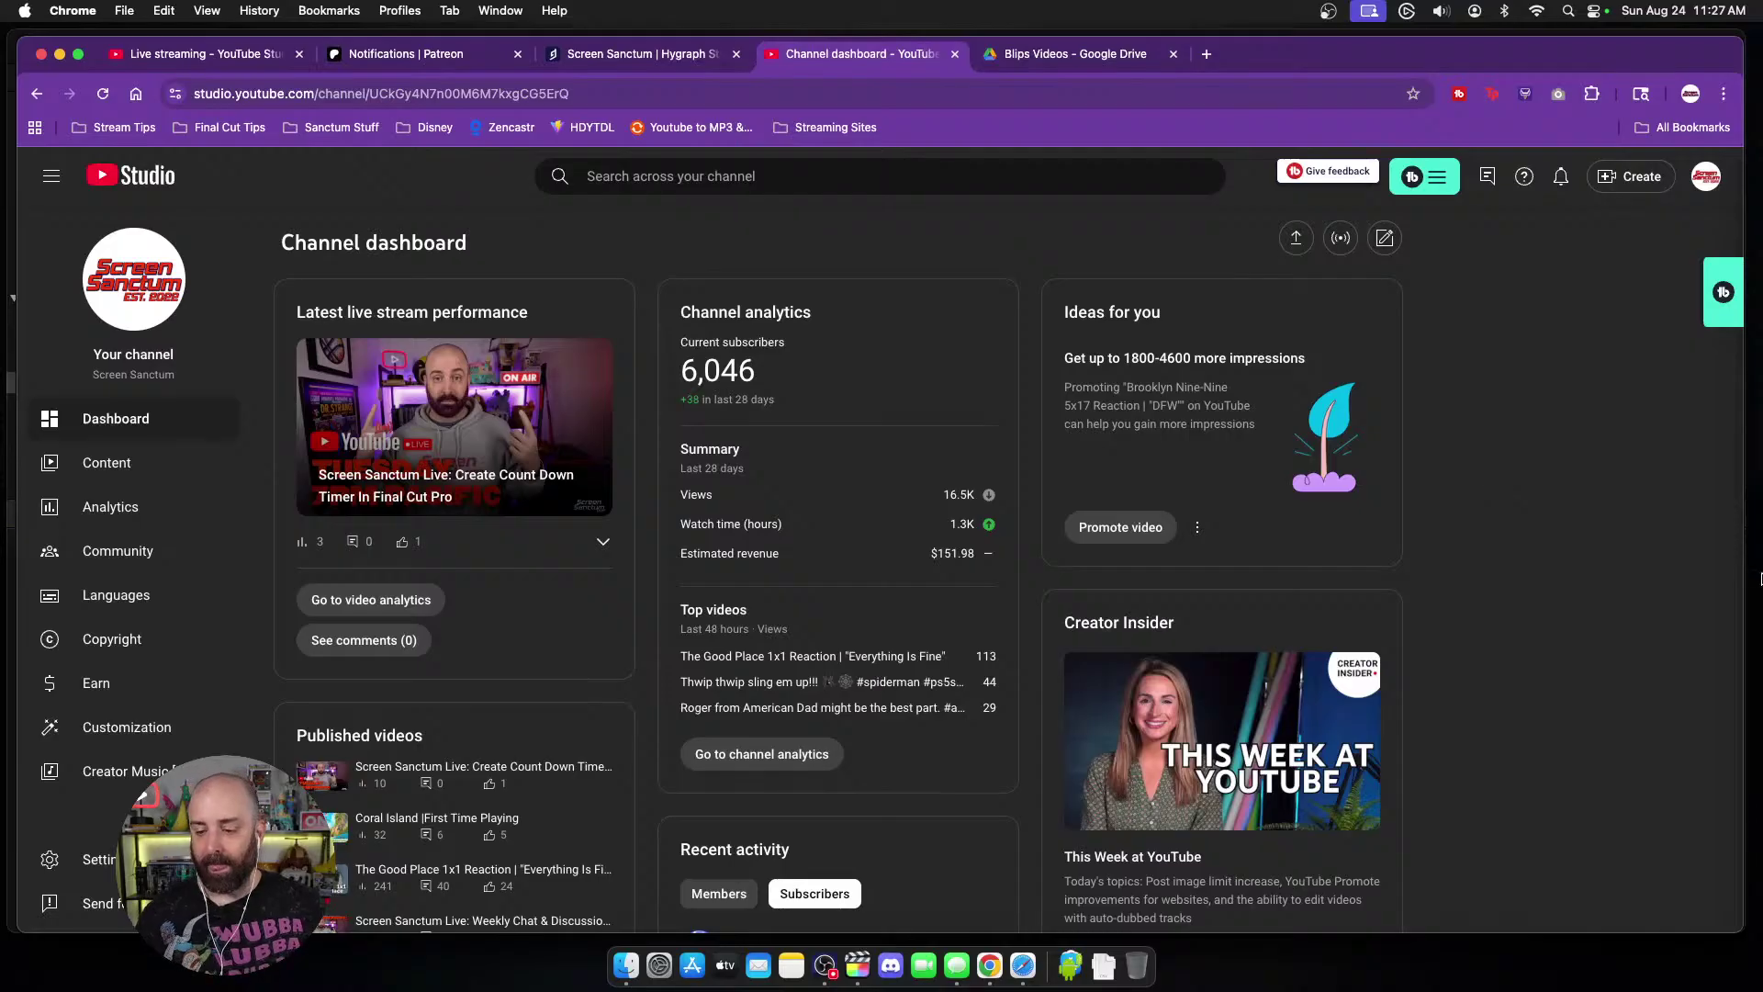
{"action": "left_click", "coordinate": [119, 553]}
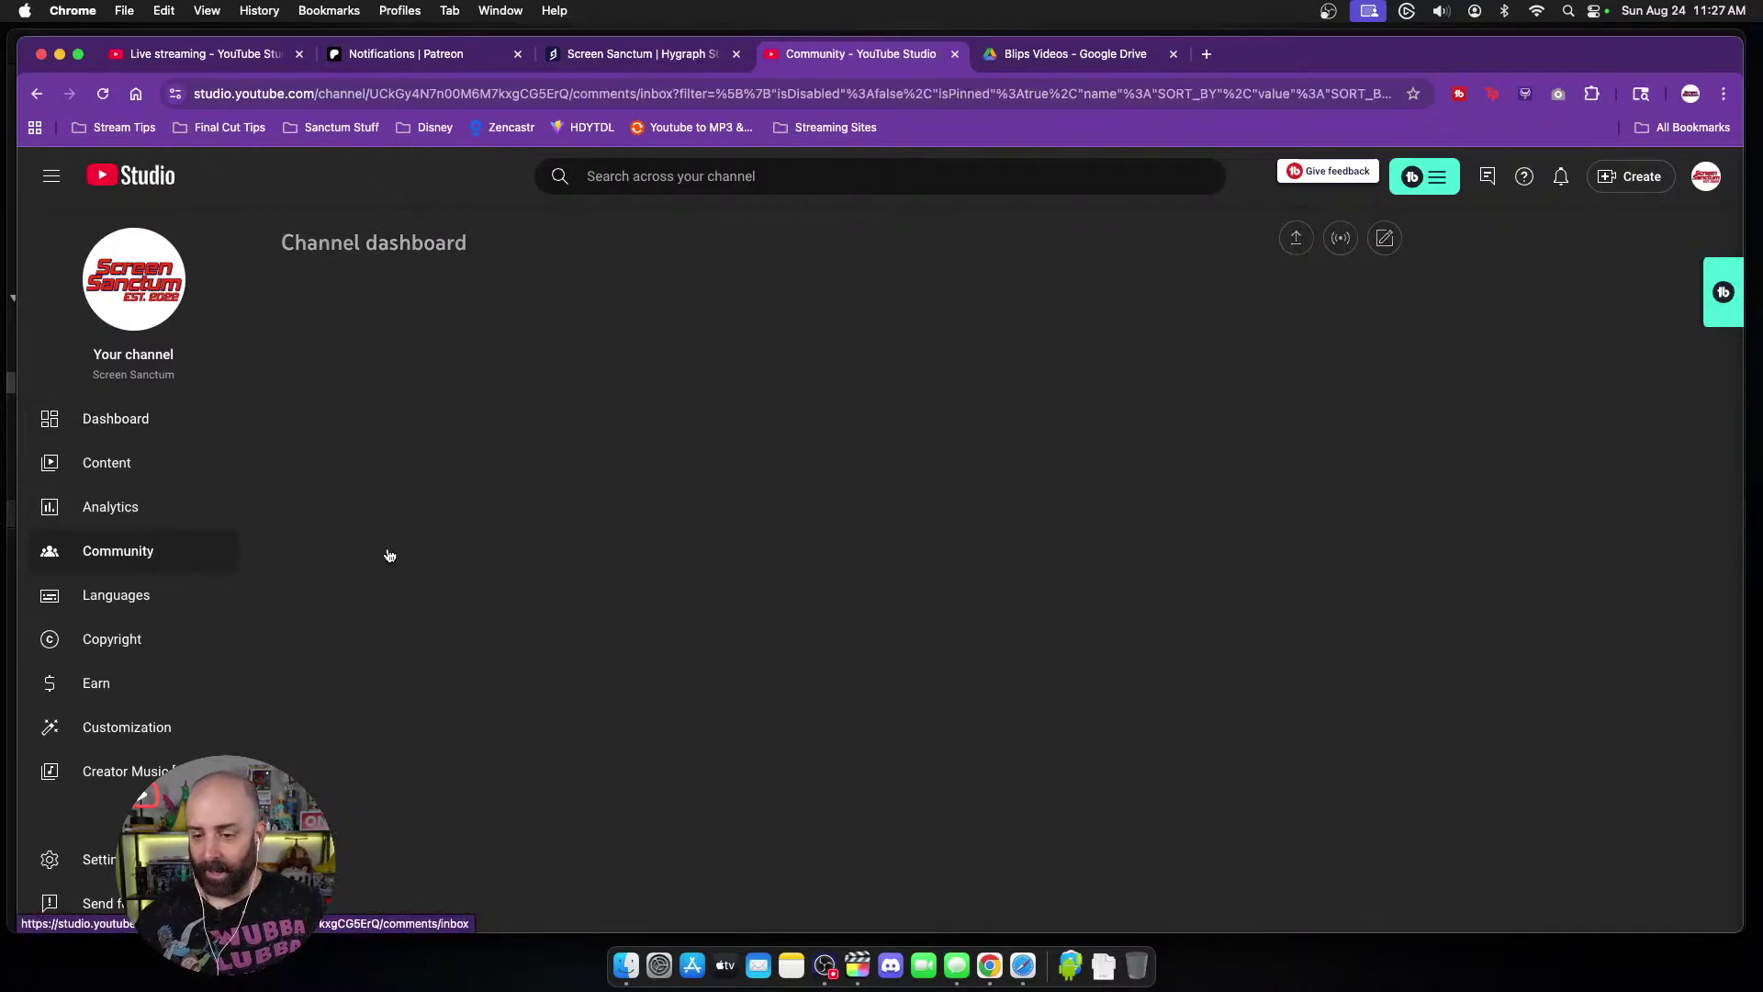
{"action": "left_click", "coordinate": [138, 420]}
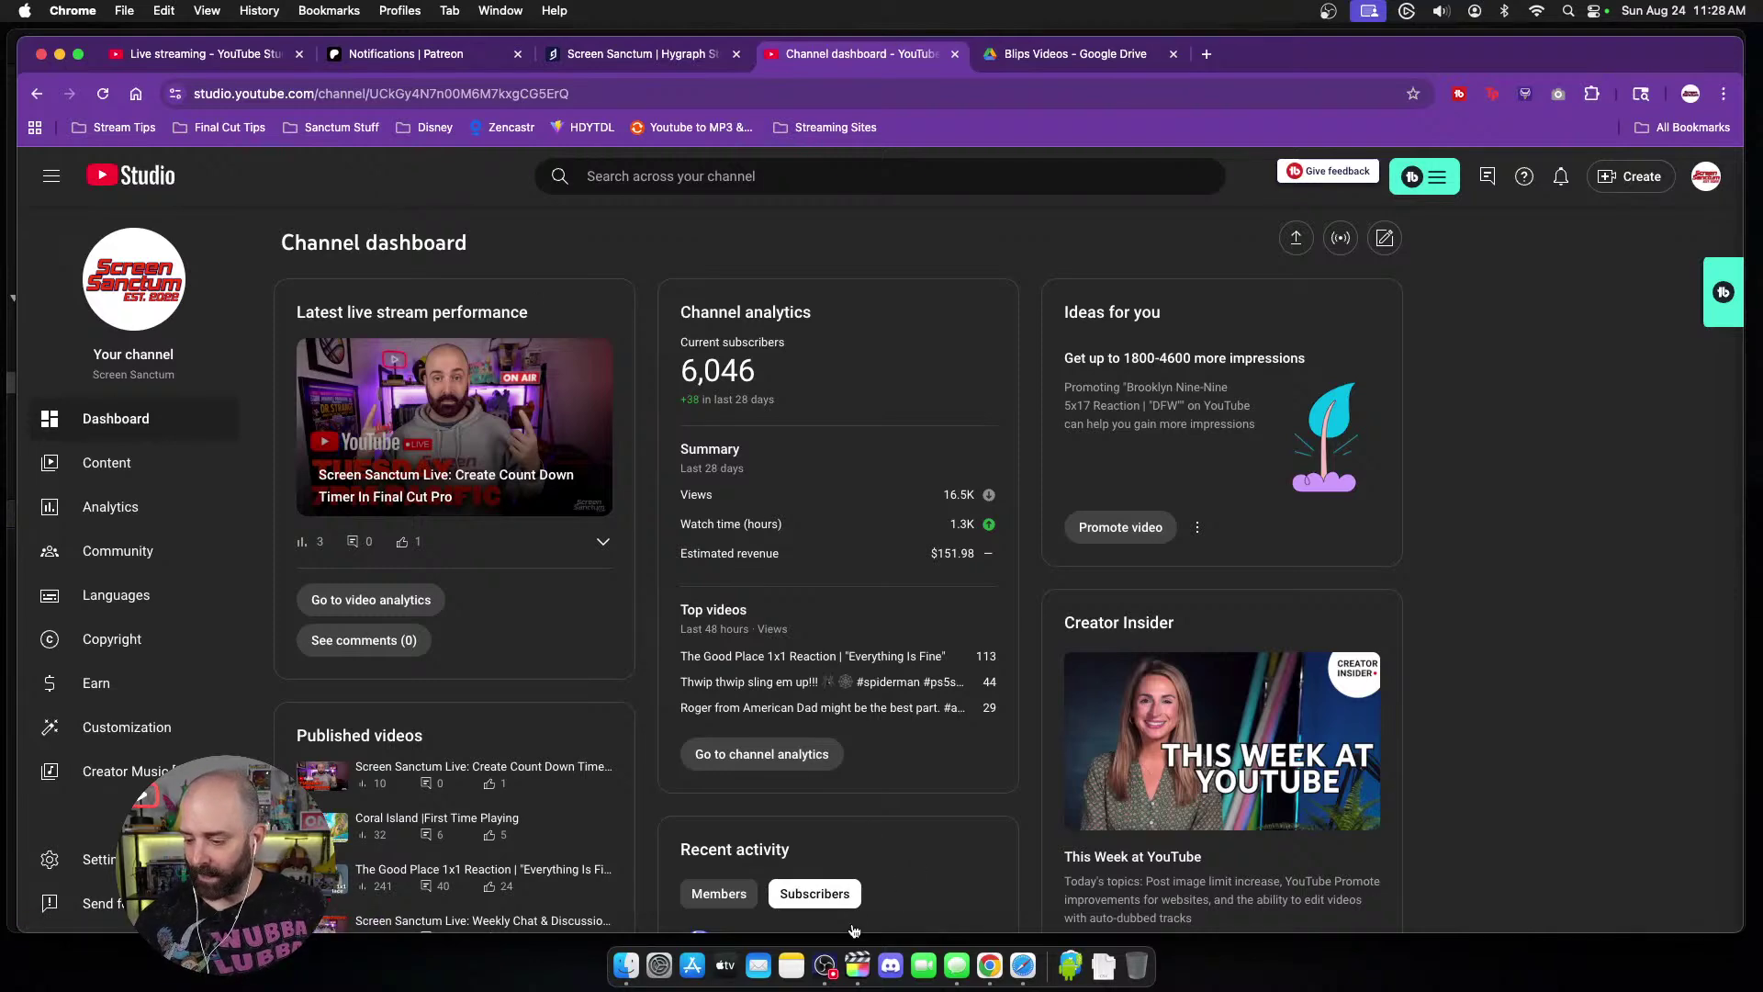
{"action": "left_click", "coordinate": [858, 964]}
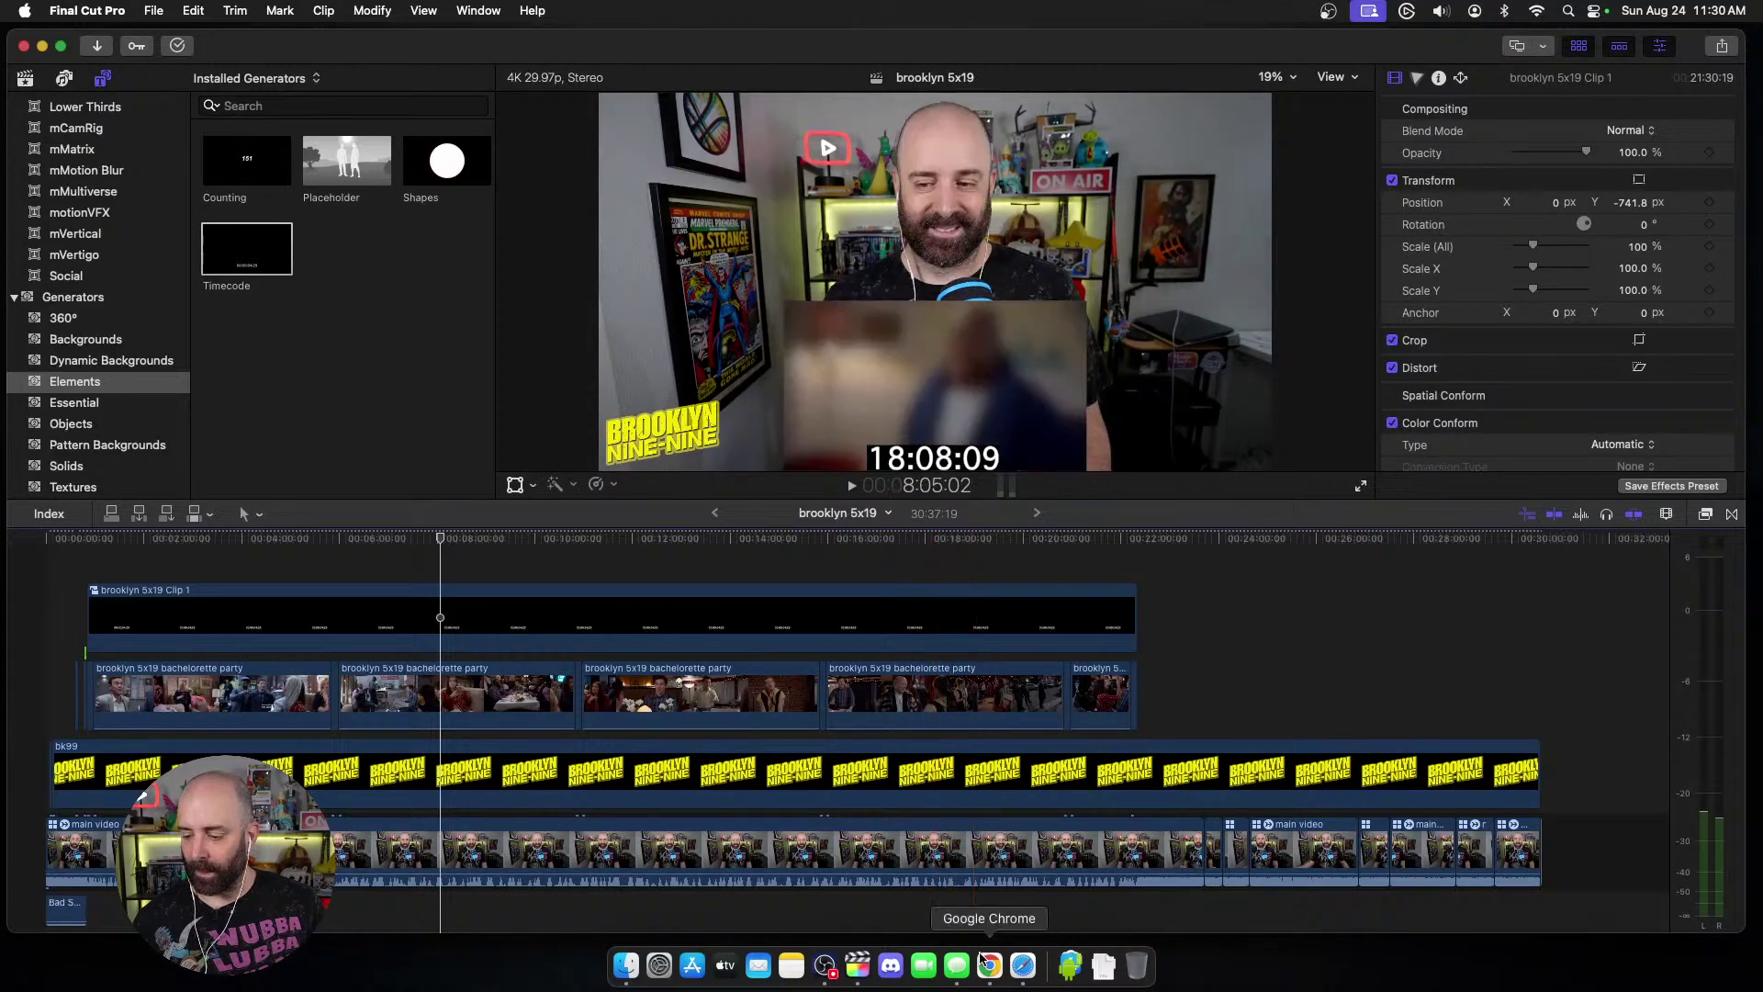
{"action": "left_click", "coordinate": [989, 966]}
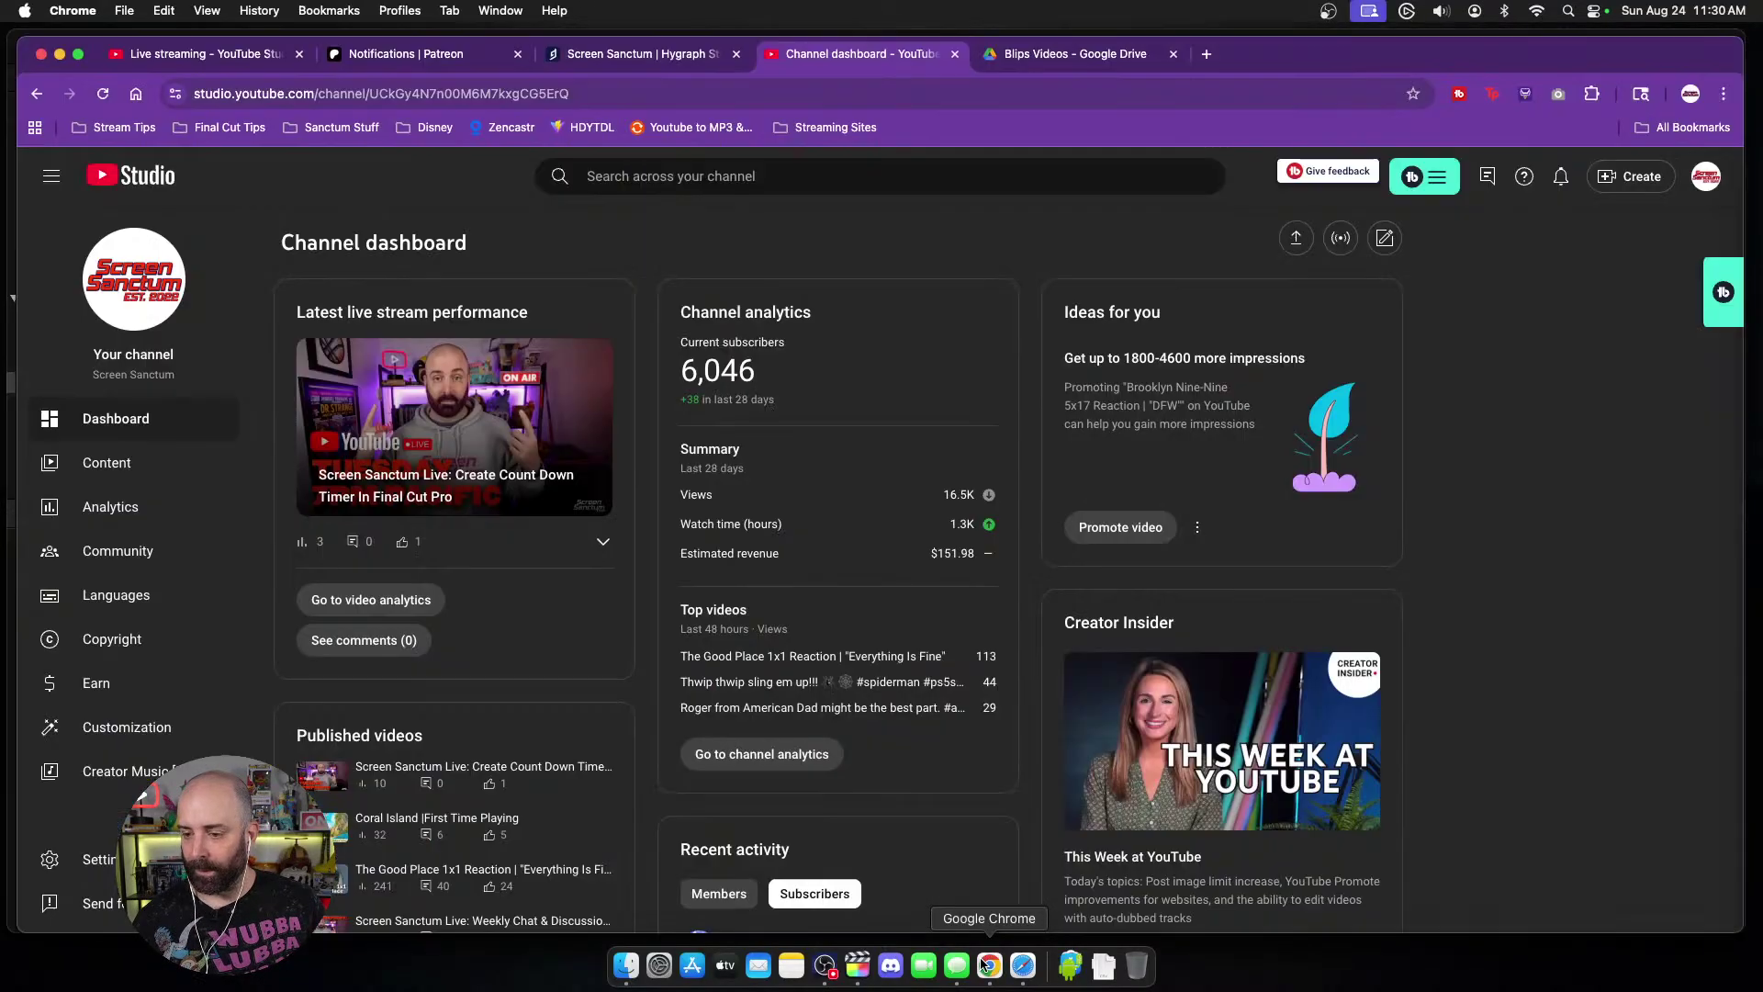
Step: Move the Patreon tab to the end of the open browser tabs and create a new Patreon post
{"action": "left_click", "coordinate": [682, 57]}
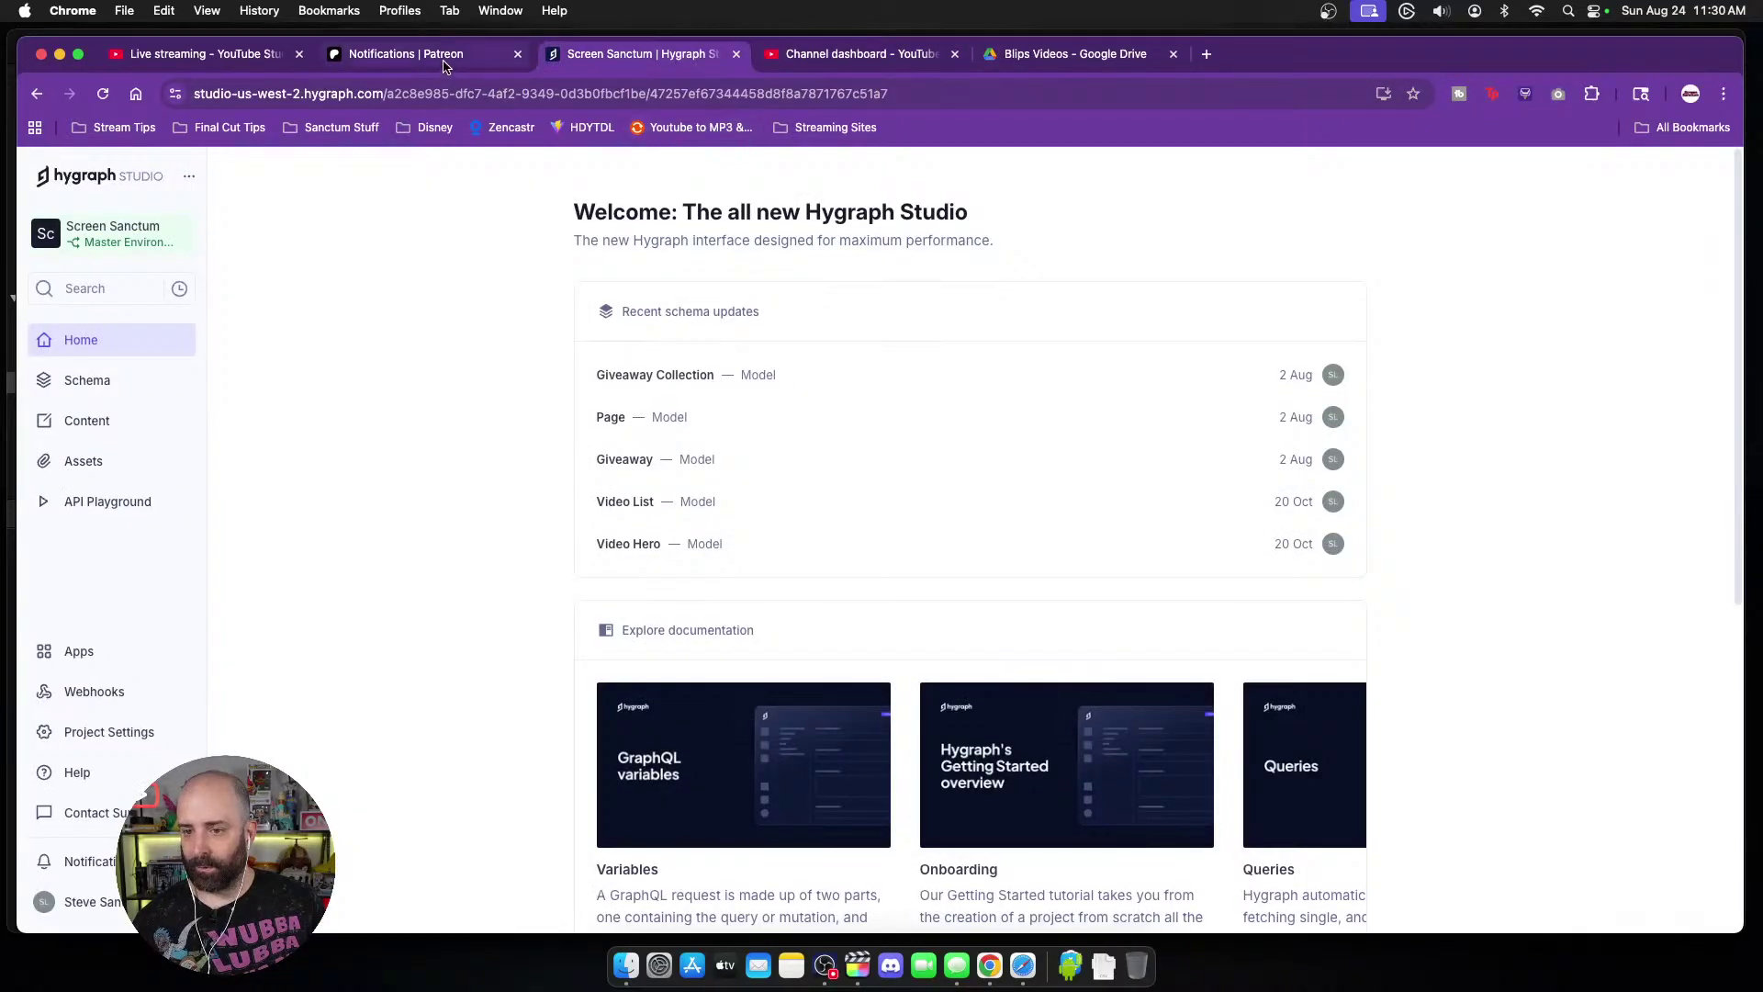
{"action": "left_click_drag", "start_coordinate": [431, 57], "coordinate": [990, 71]}
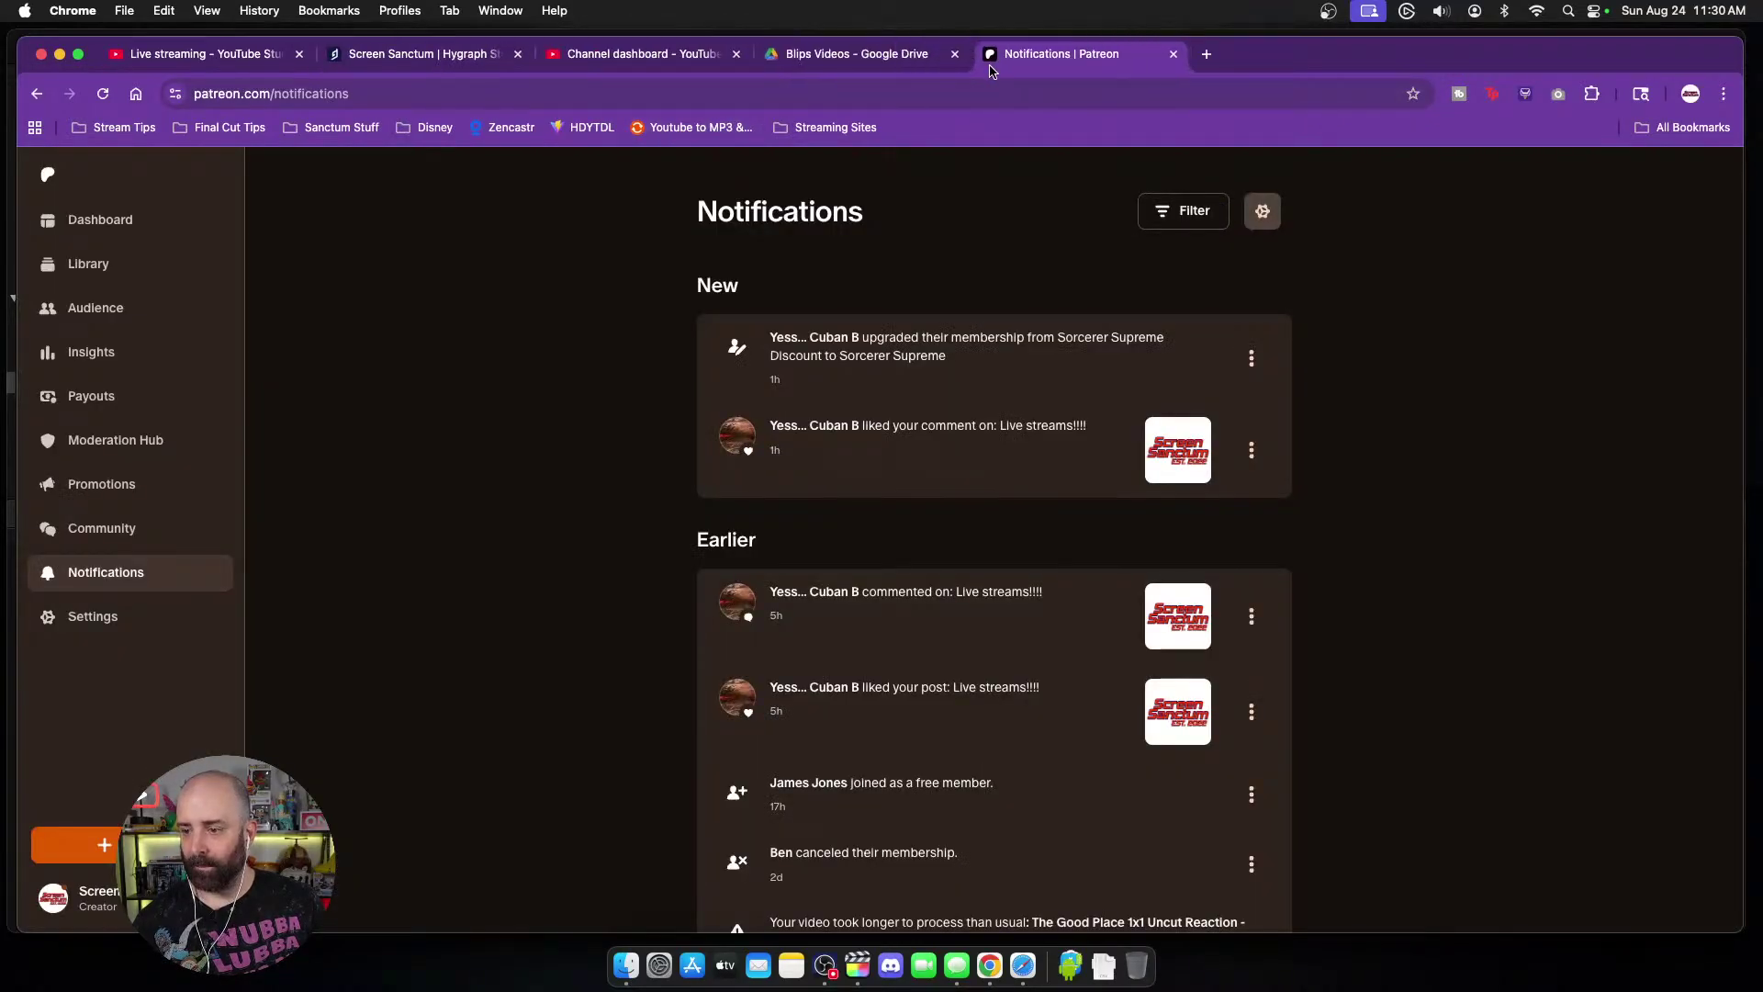
{"action": "left_click", "coordinate": [103, 845]}
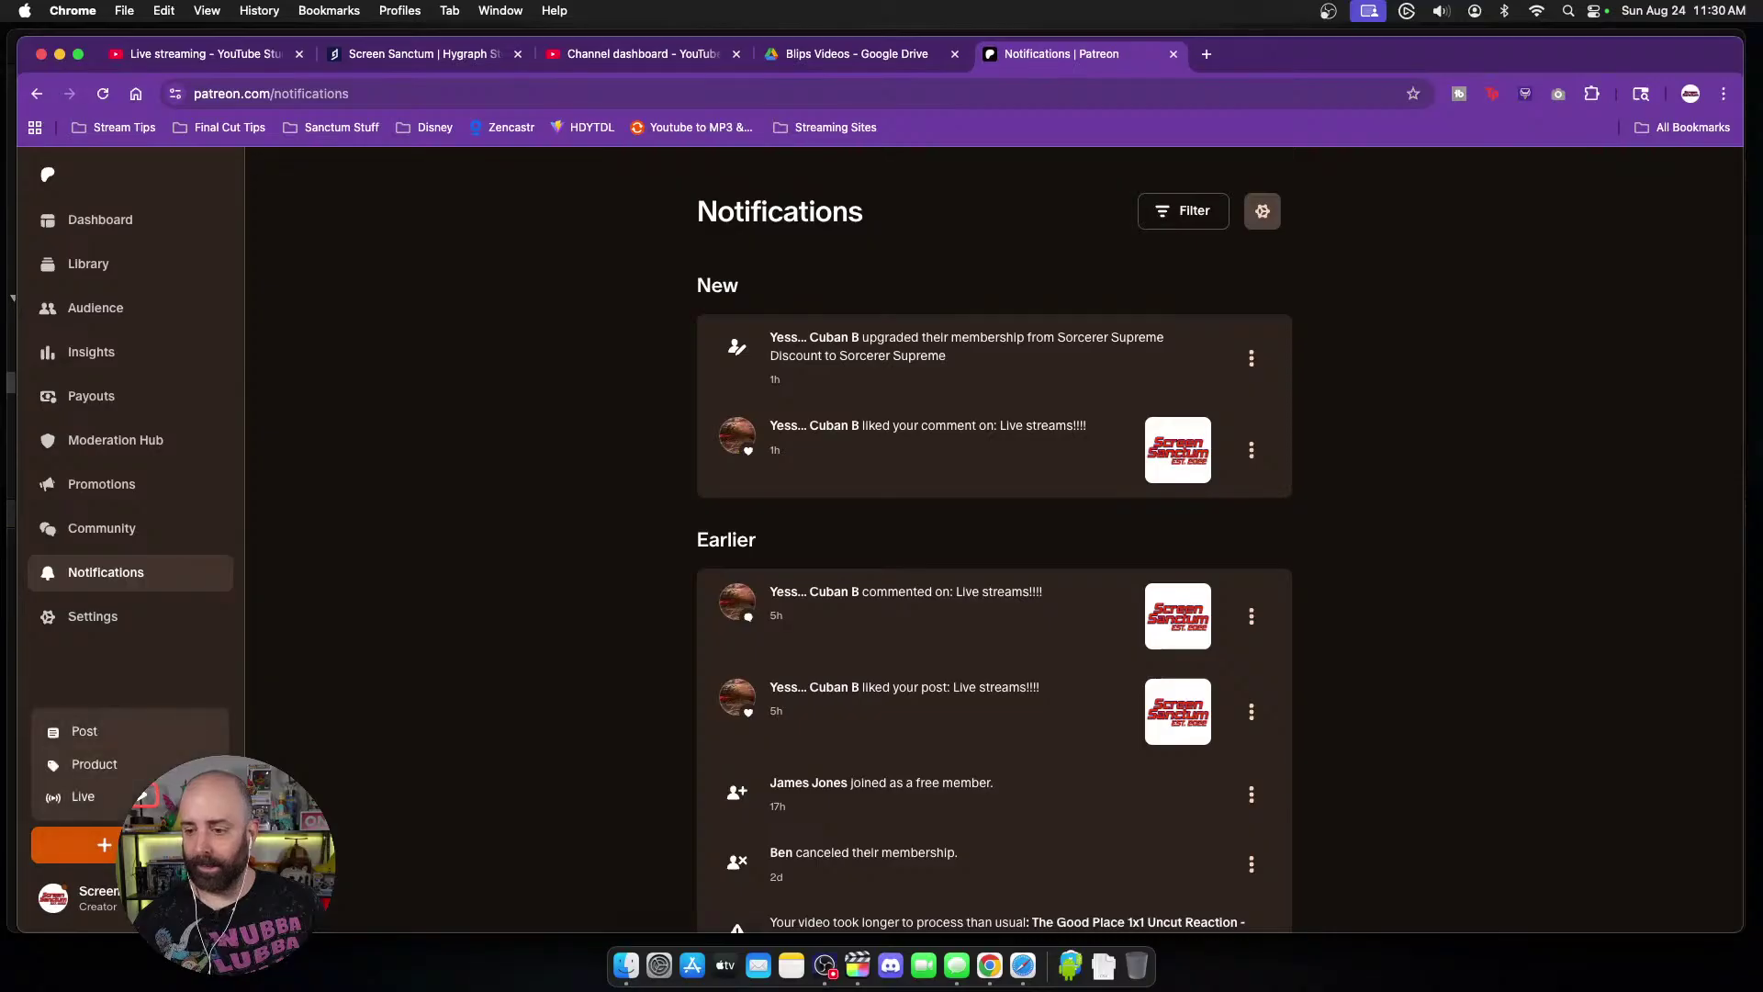
{"action": "left_click", "coordinate": [135, 729]}
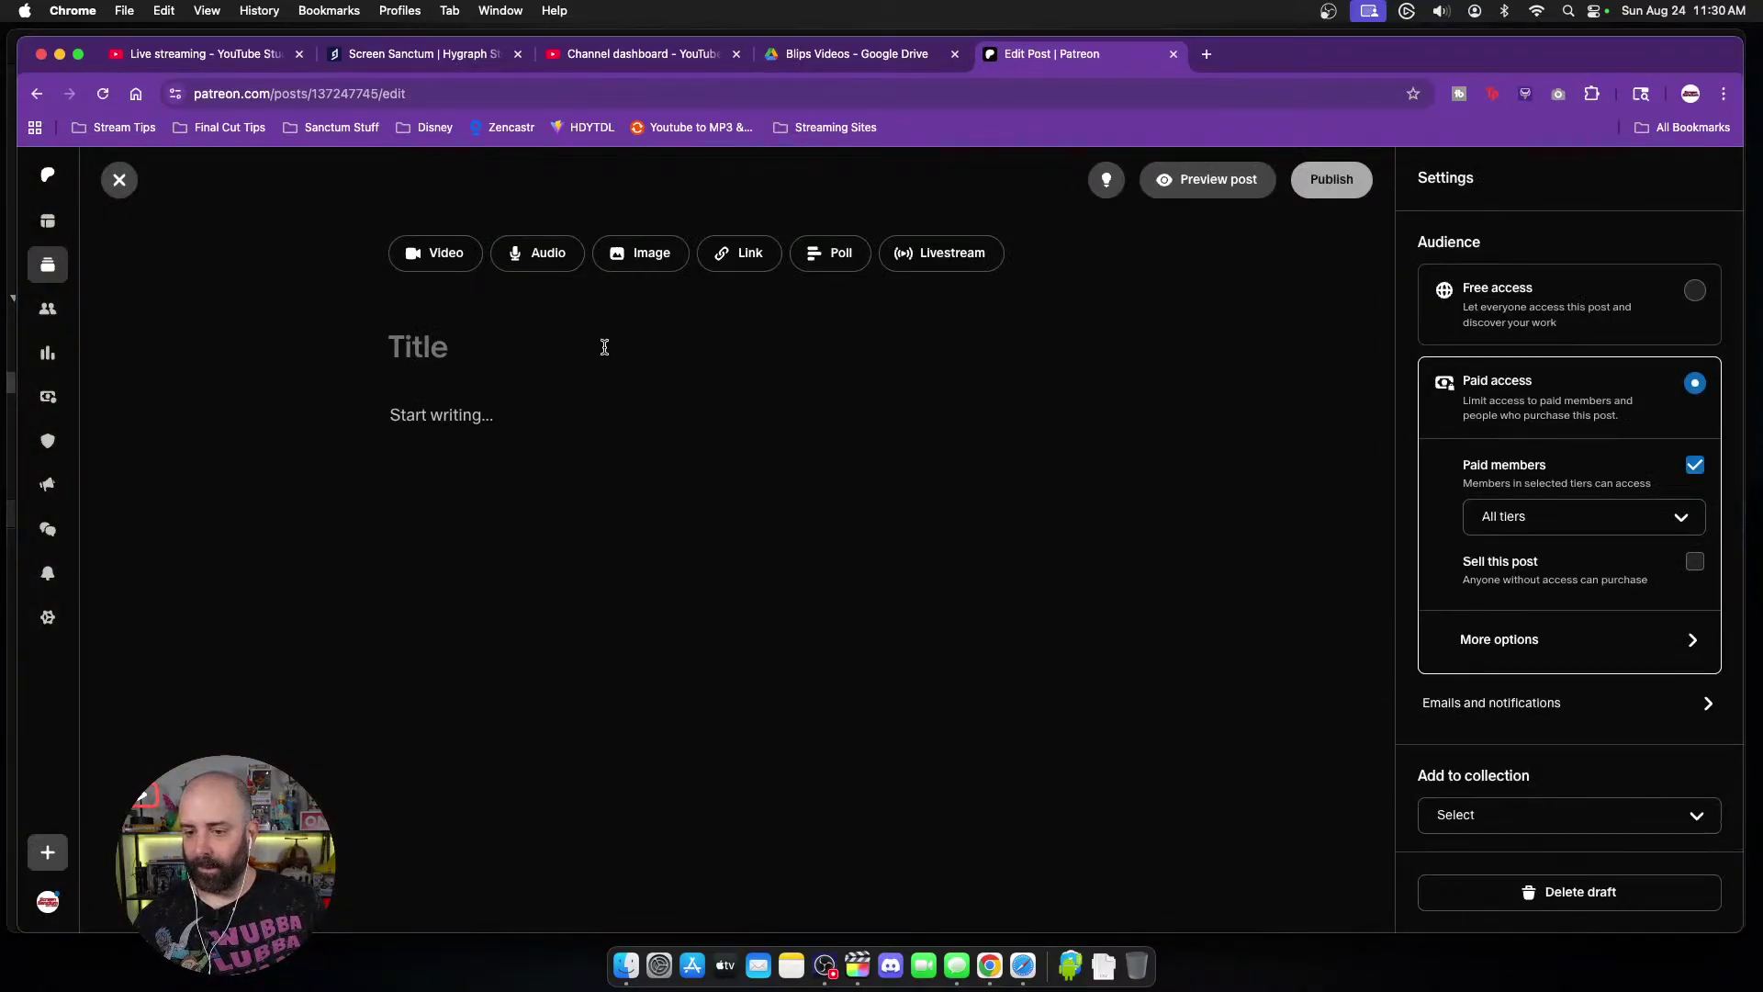
Step: Title the post Brooklyn Nine-Nine 5x19 Uncut Reaction - "Bachelor/ette Party"
{"action": "left_click", "coordinate": [499, 350]}
{"action": "type", "text": "Brooklyn N"}
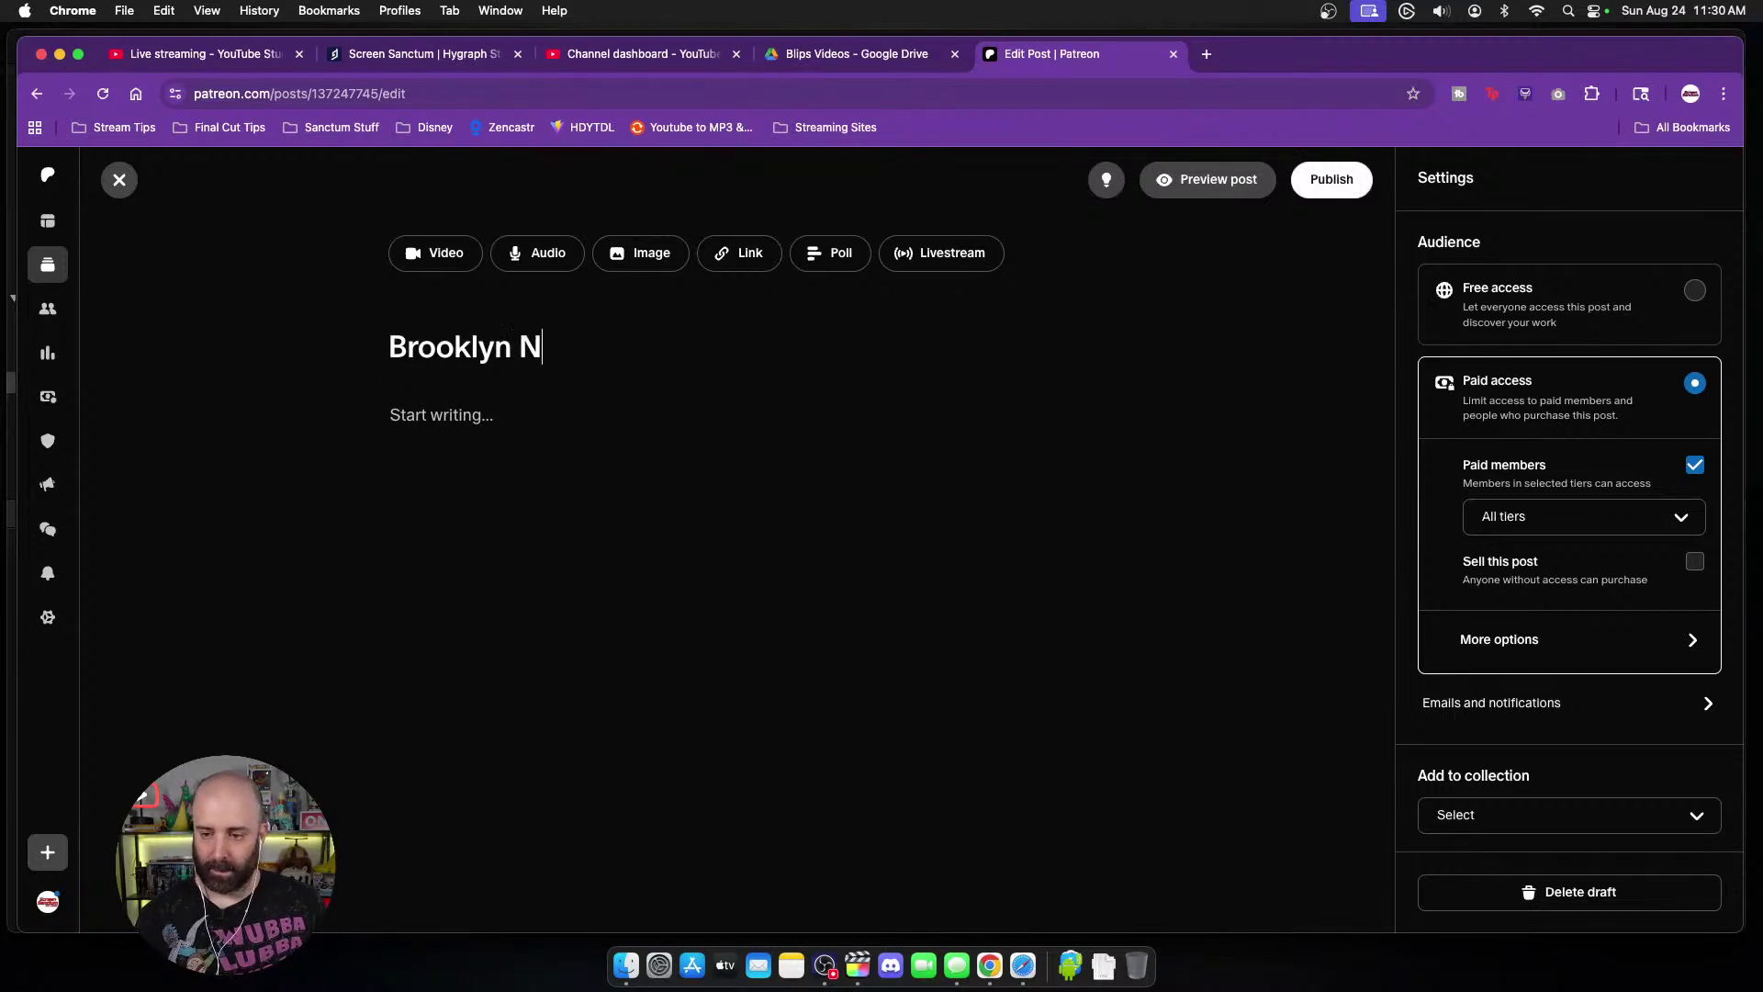
{"action": "type", "text": "ine-Nine "}
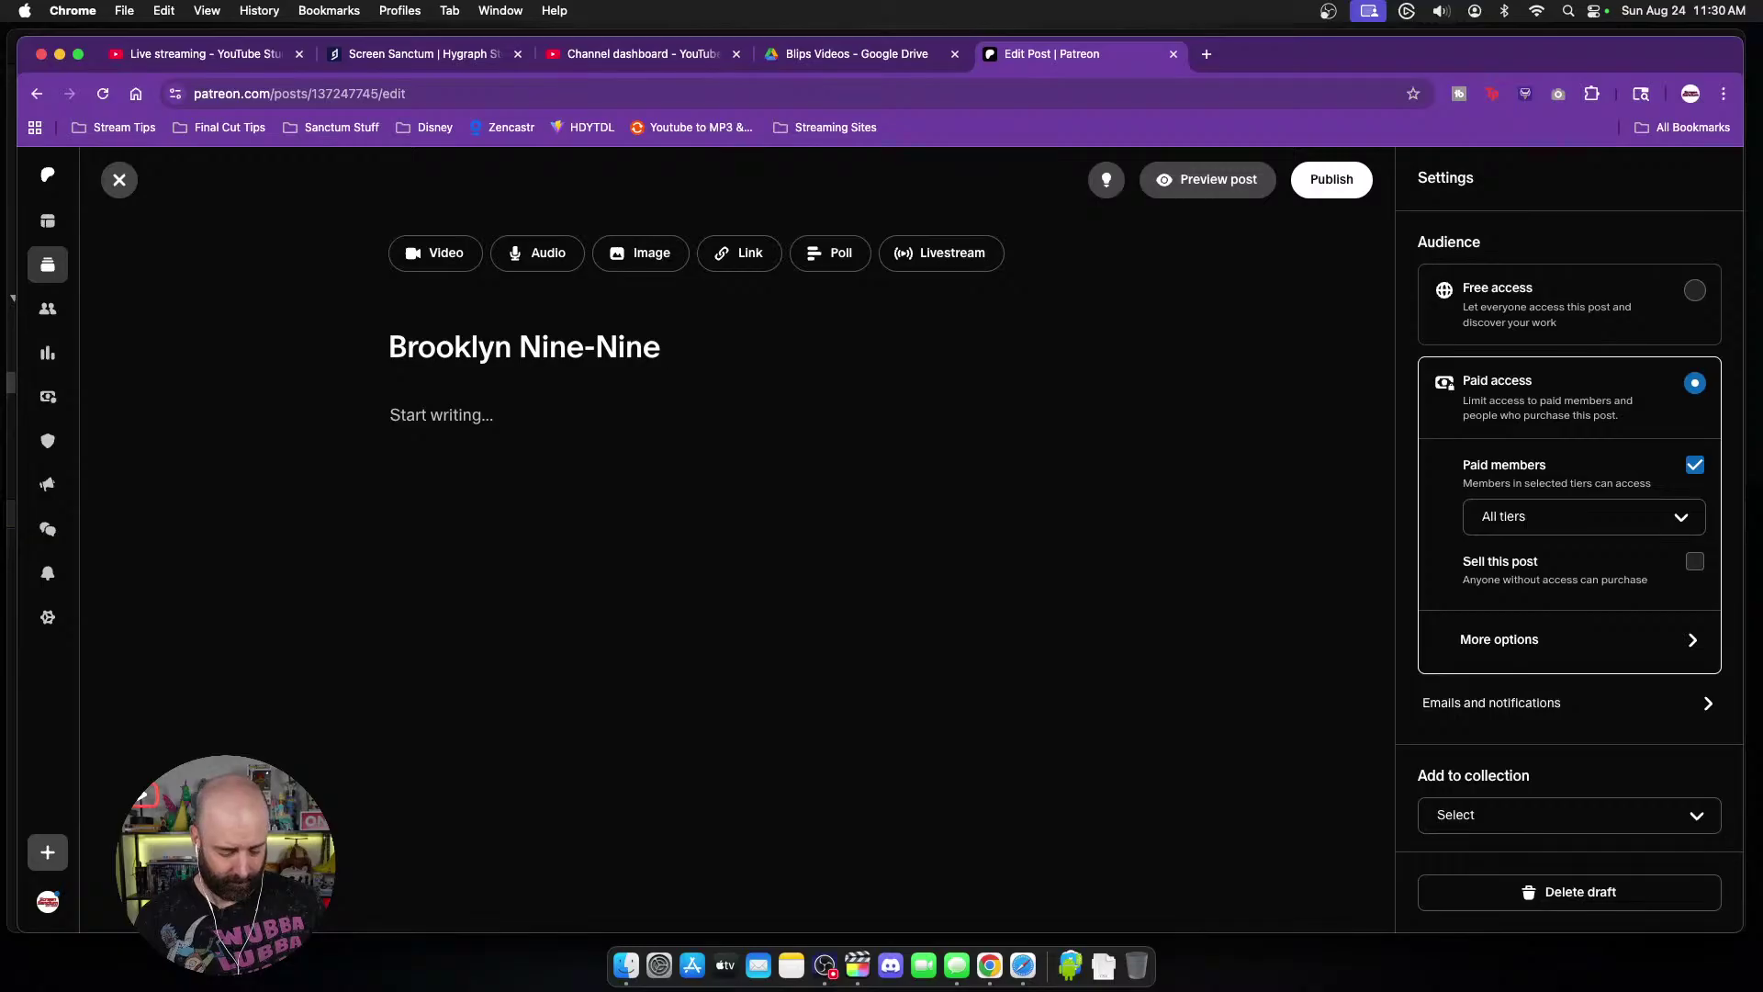
{"action": "type", "text": "5x19 Uncut"}
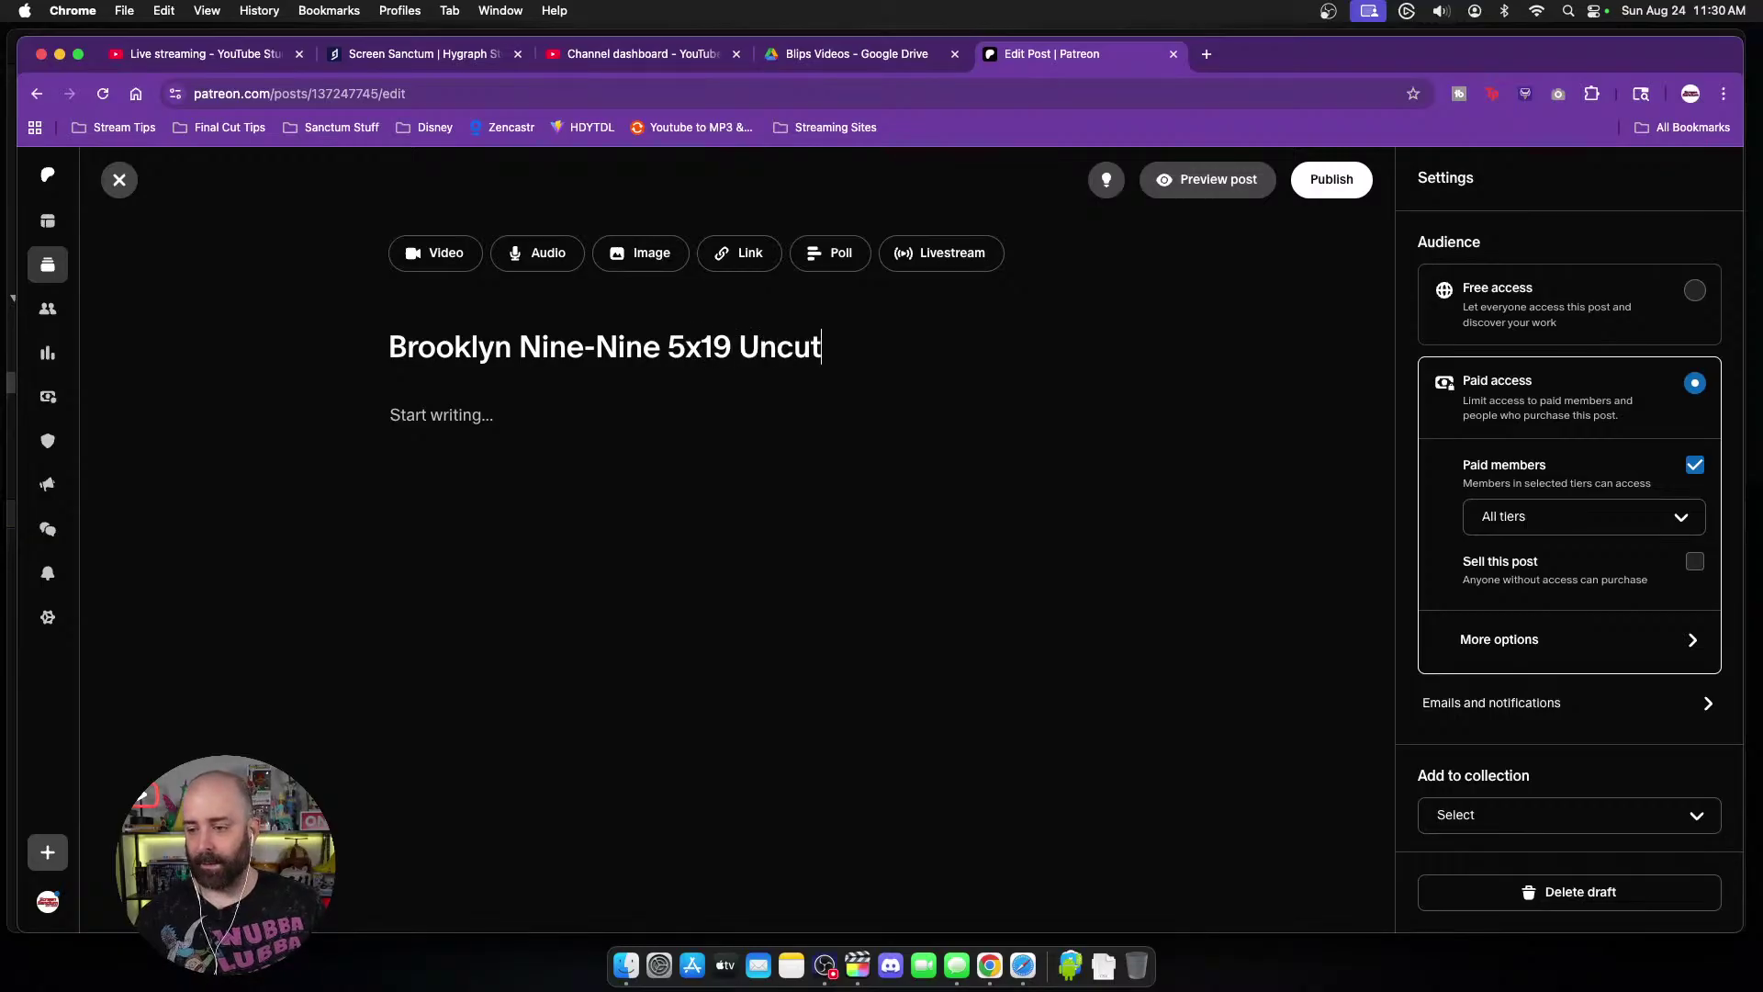
{"action": "type", "text": " Reaction"}
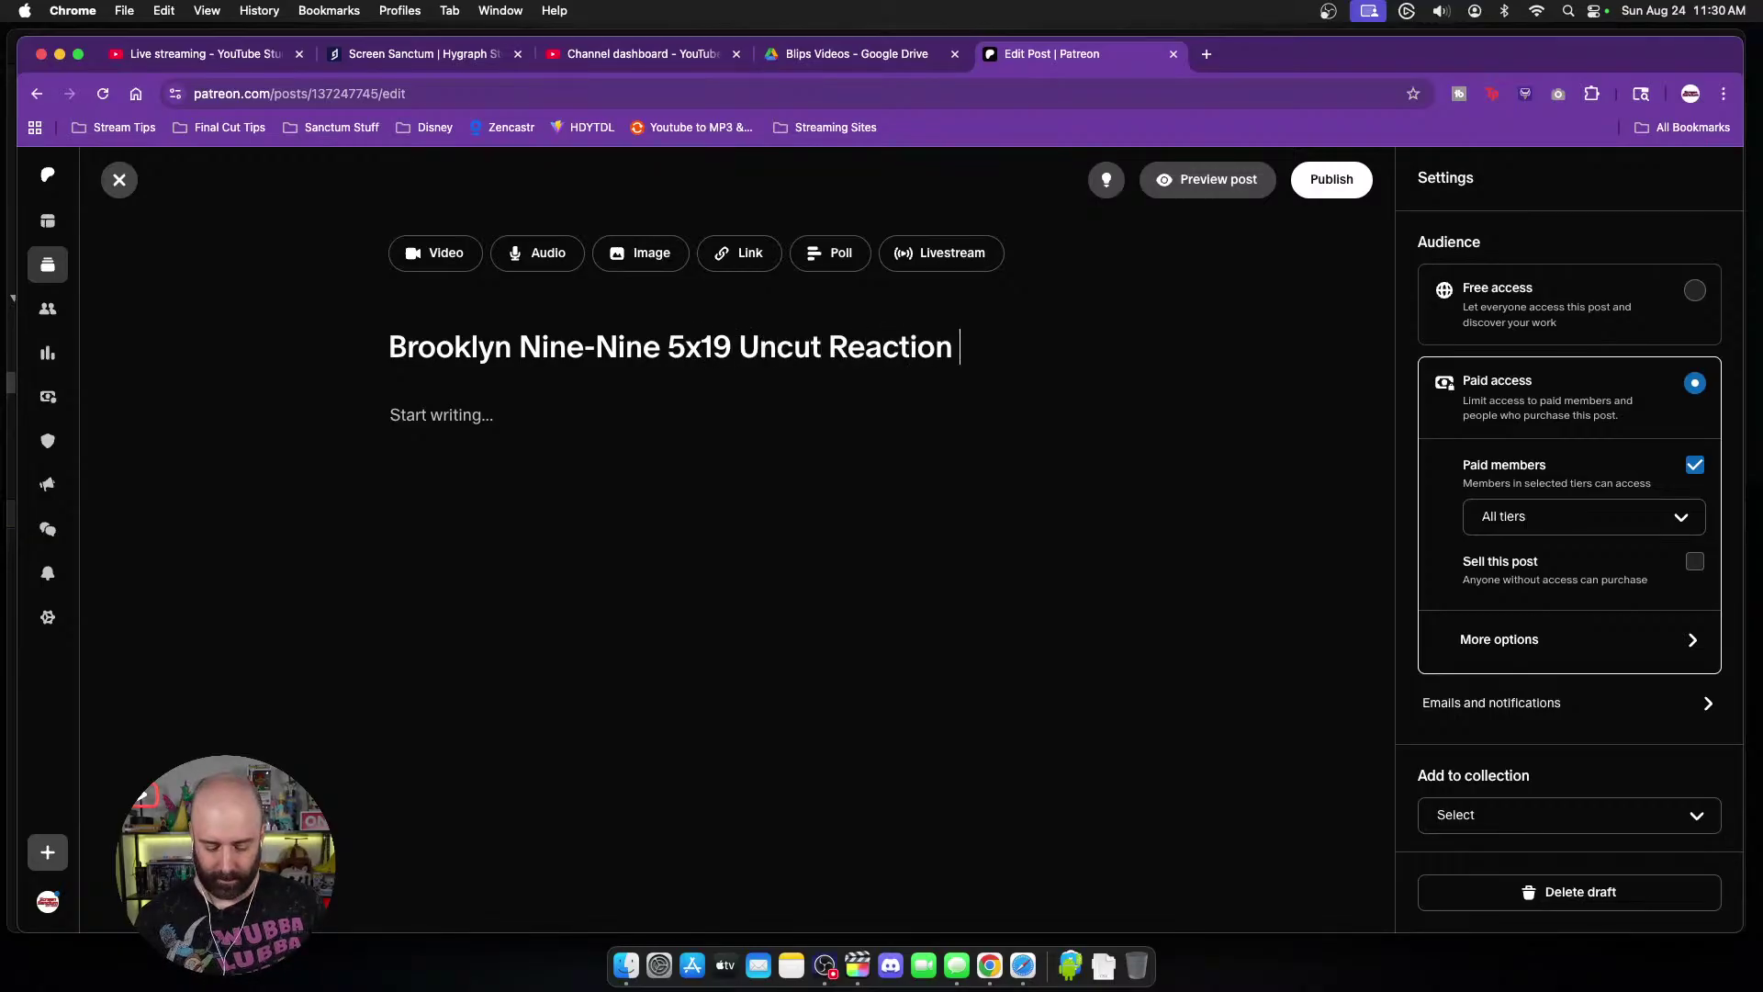
{"action": "type", "text": " - \""}
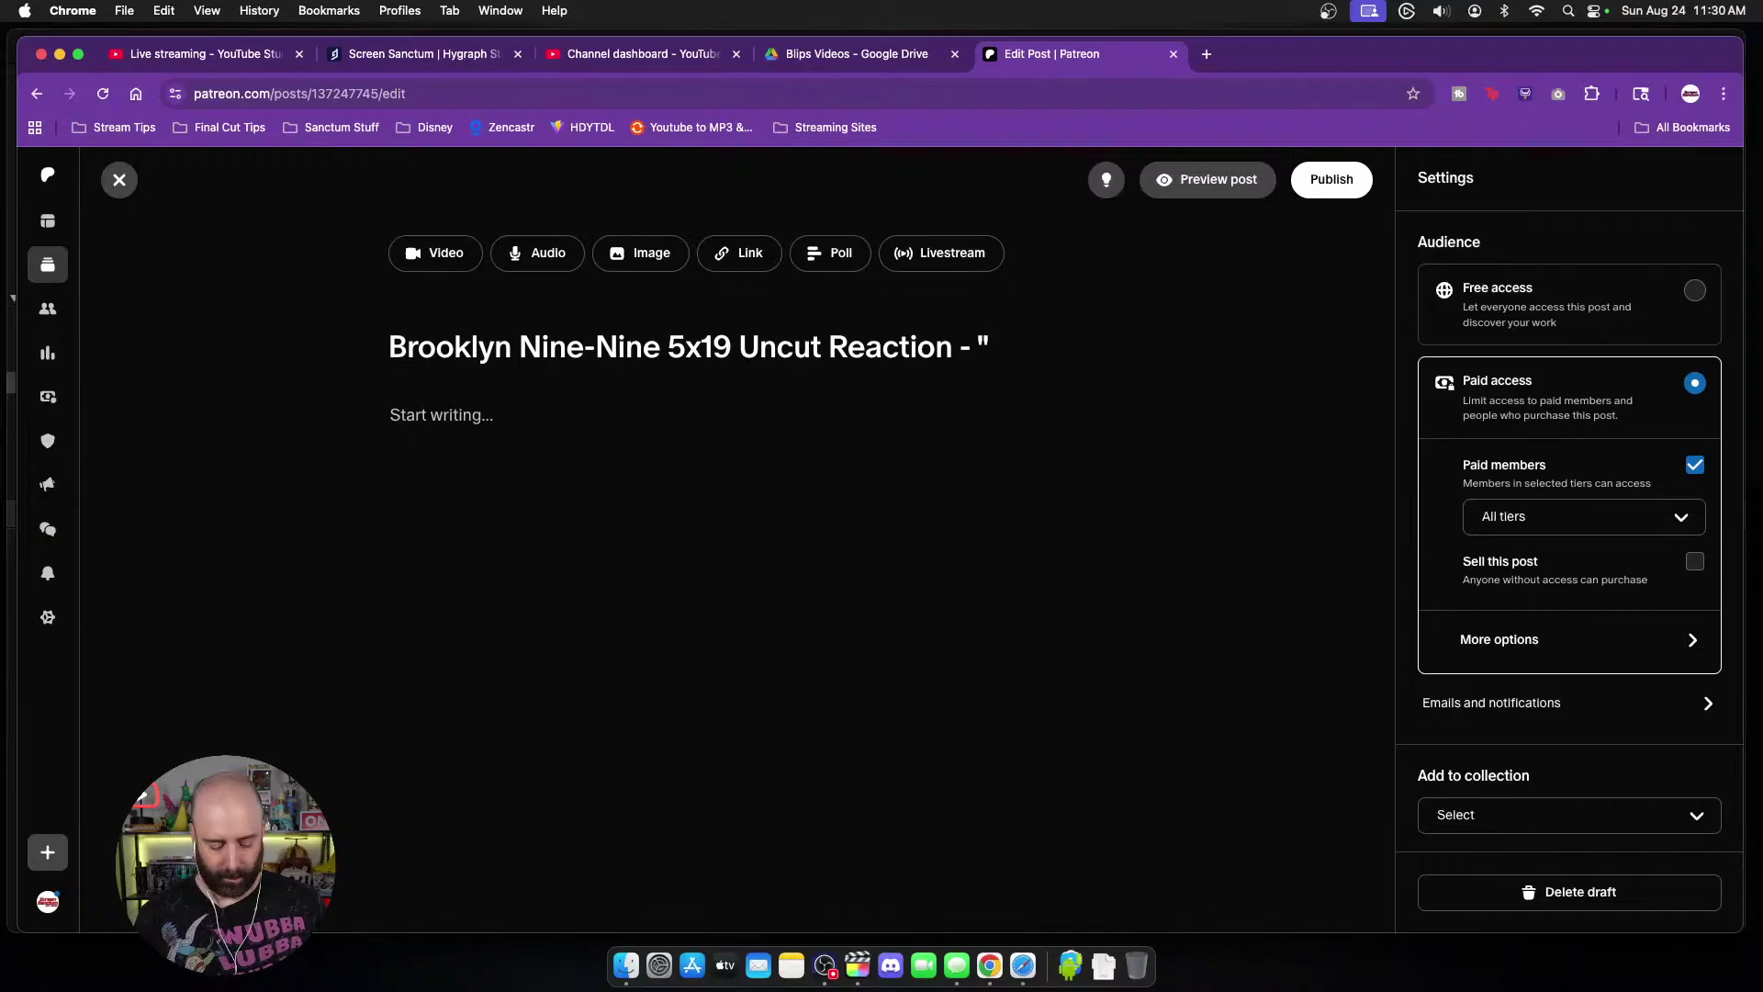
{"action": "type", "text": "Bachelor"}
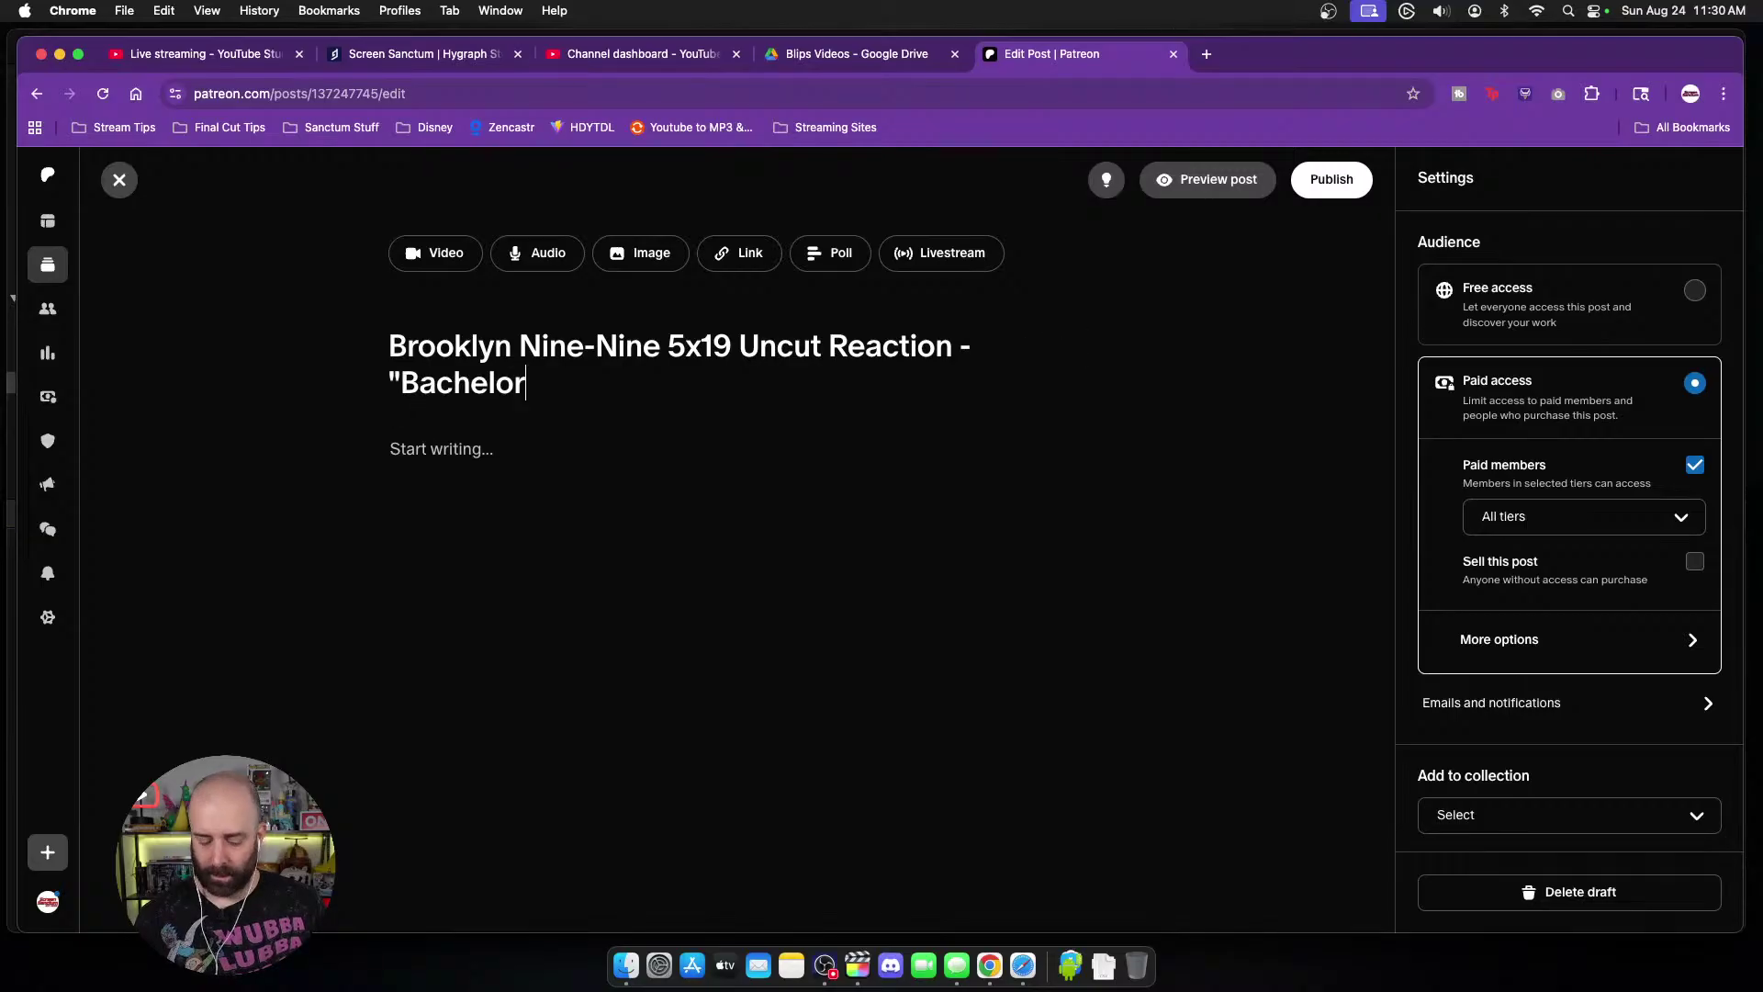
{"action": "type", "text": "/ette"}
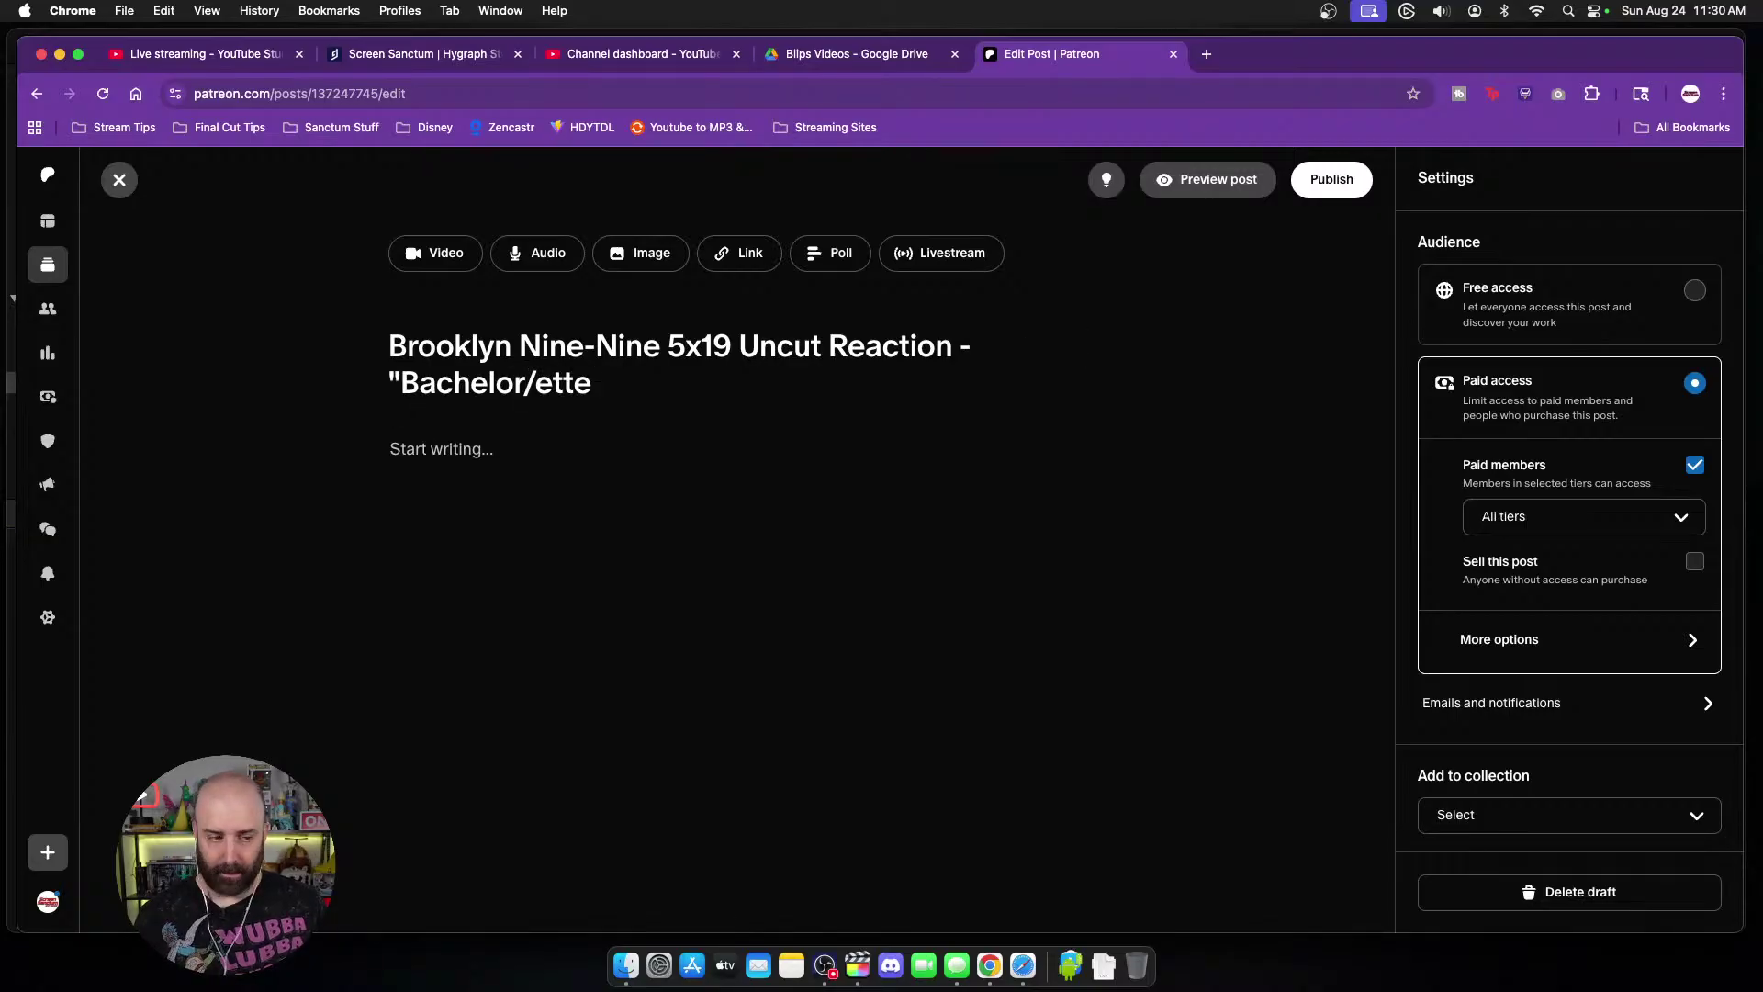
{"action": "type", "text": " Party\""}
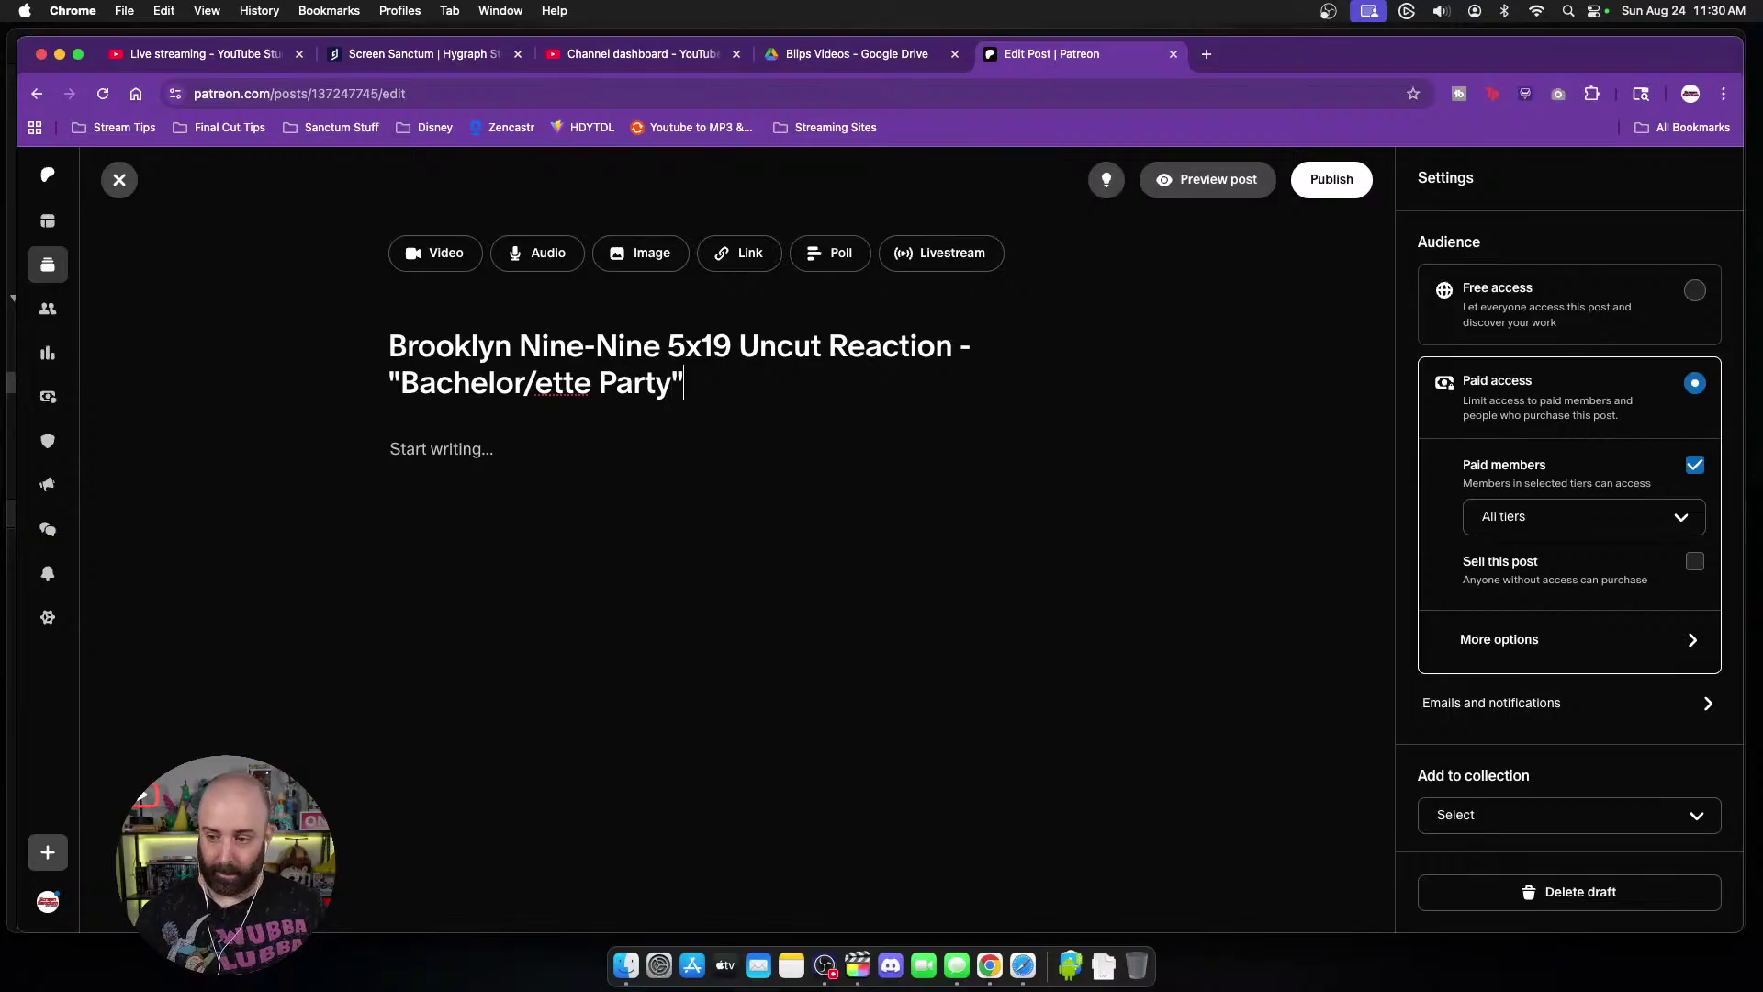
Step: Search the web for "brooklyn nine nine season 5" in a new window, check episode 19's title, and return to the post draft
{"action": "key", "text": "super+n"}
{"action": "type", "text": "brooklyn nine nine season 5"}
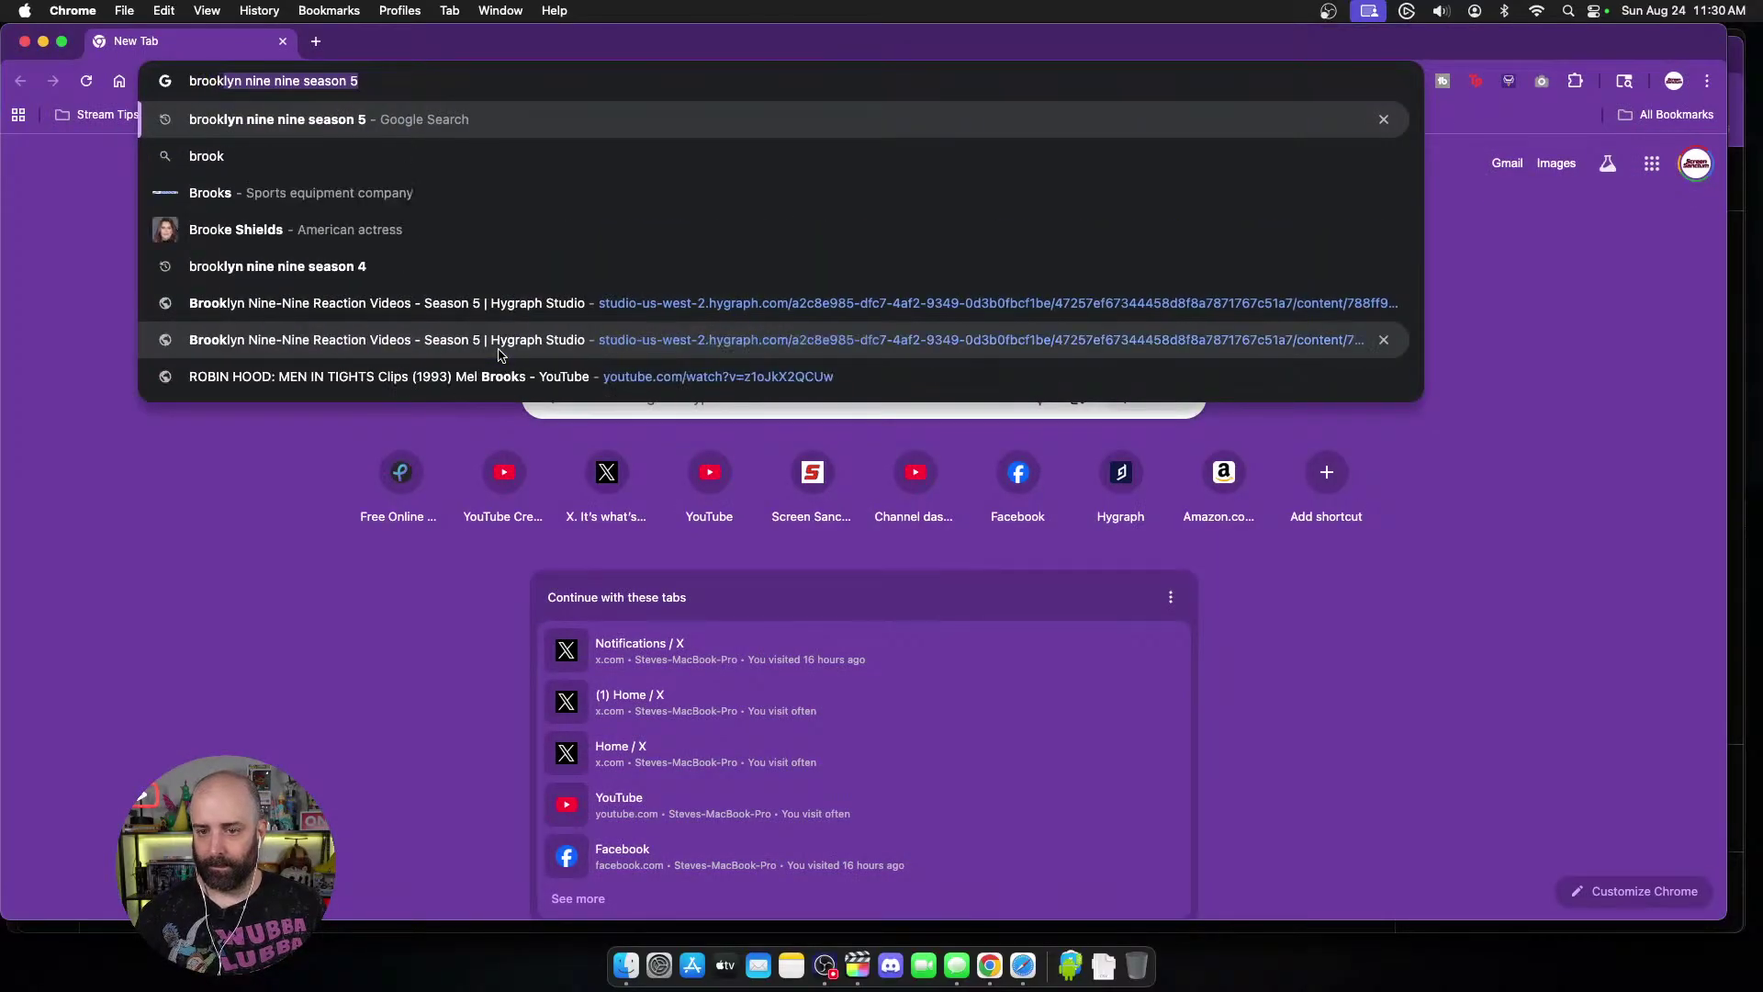
{"action": "key", "text": "Return"}
{"action": "scroll", "coordinate": [608, 447], "scroll_direction": "down", "scroll_amount": 8}
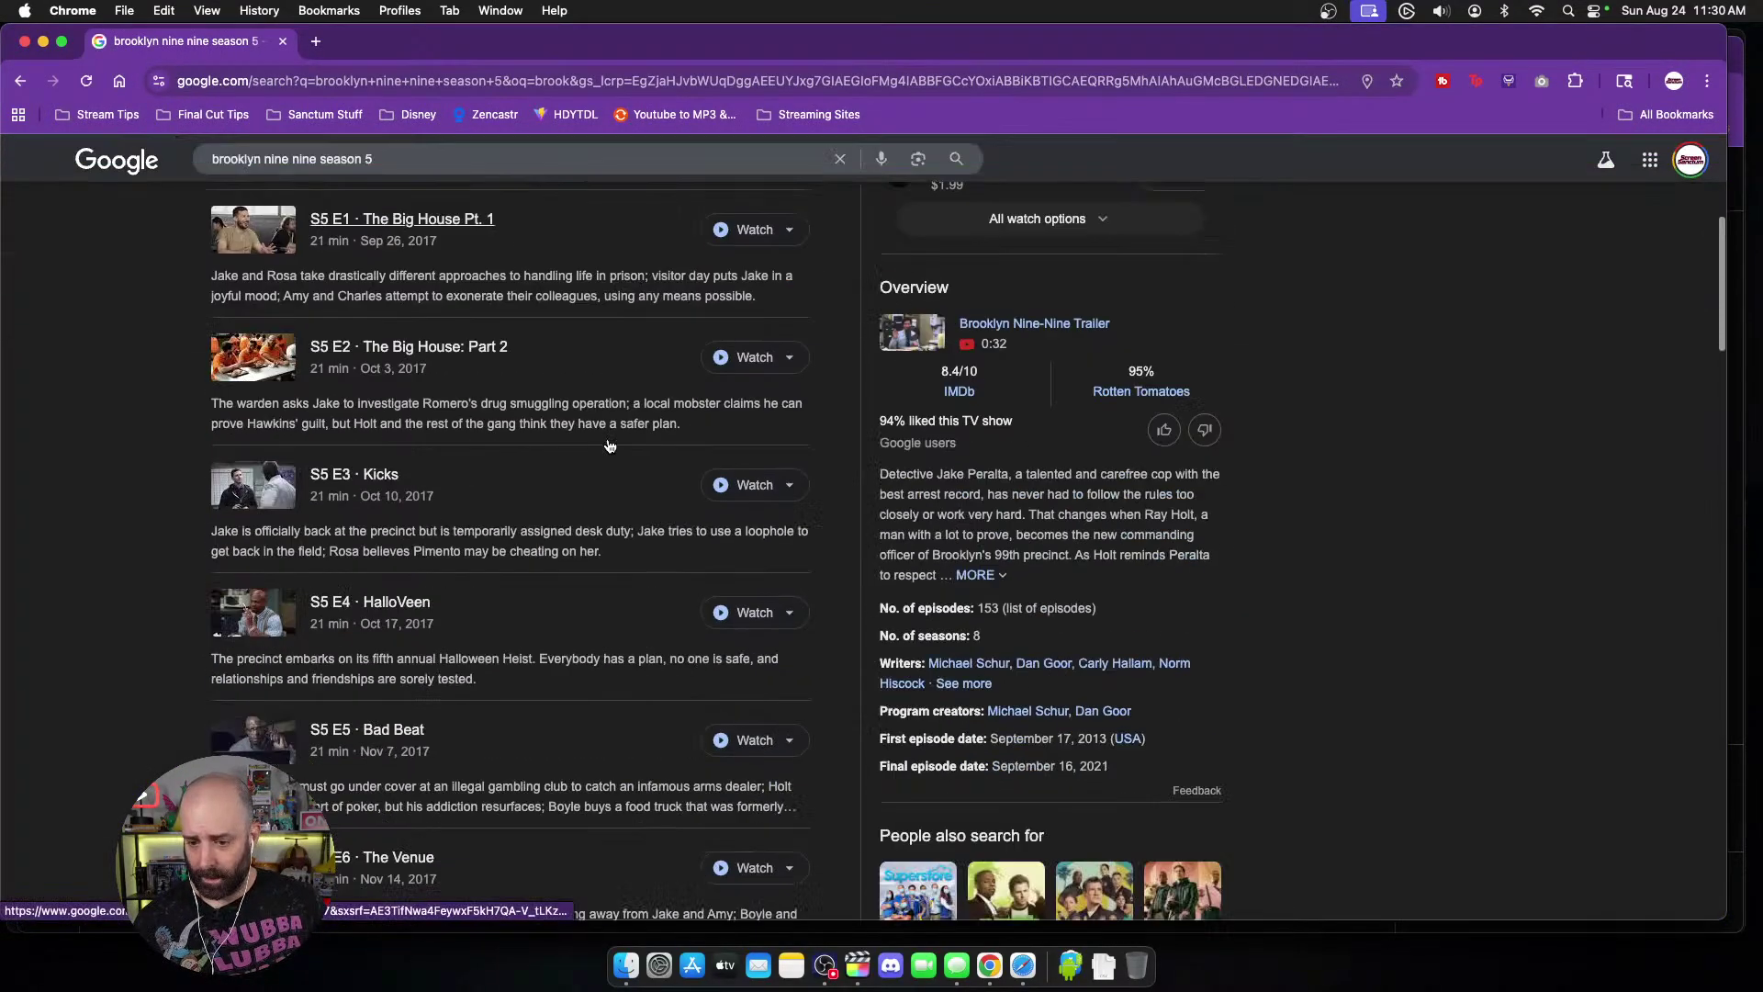
{"action": "scroll", "coordinate": [602, 448], "scroll_direction": "down", "scroll_amount": 5}
{"action": "left_click", "coordinate": [553, 524]}
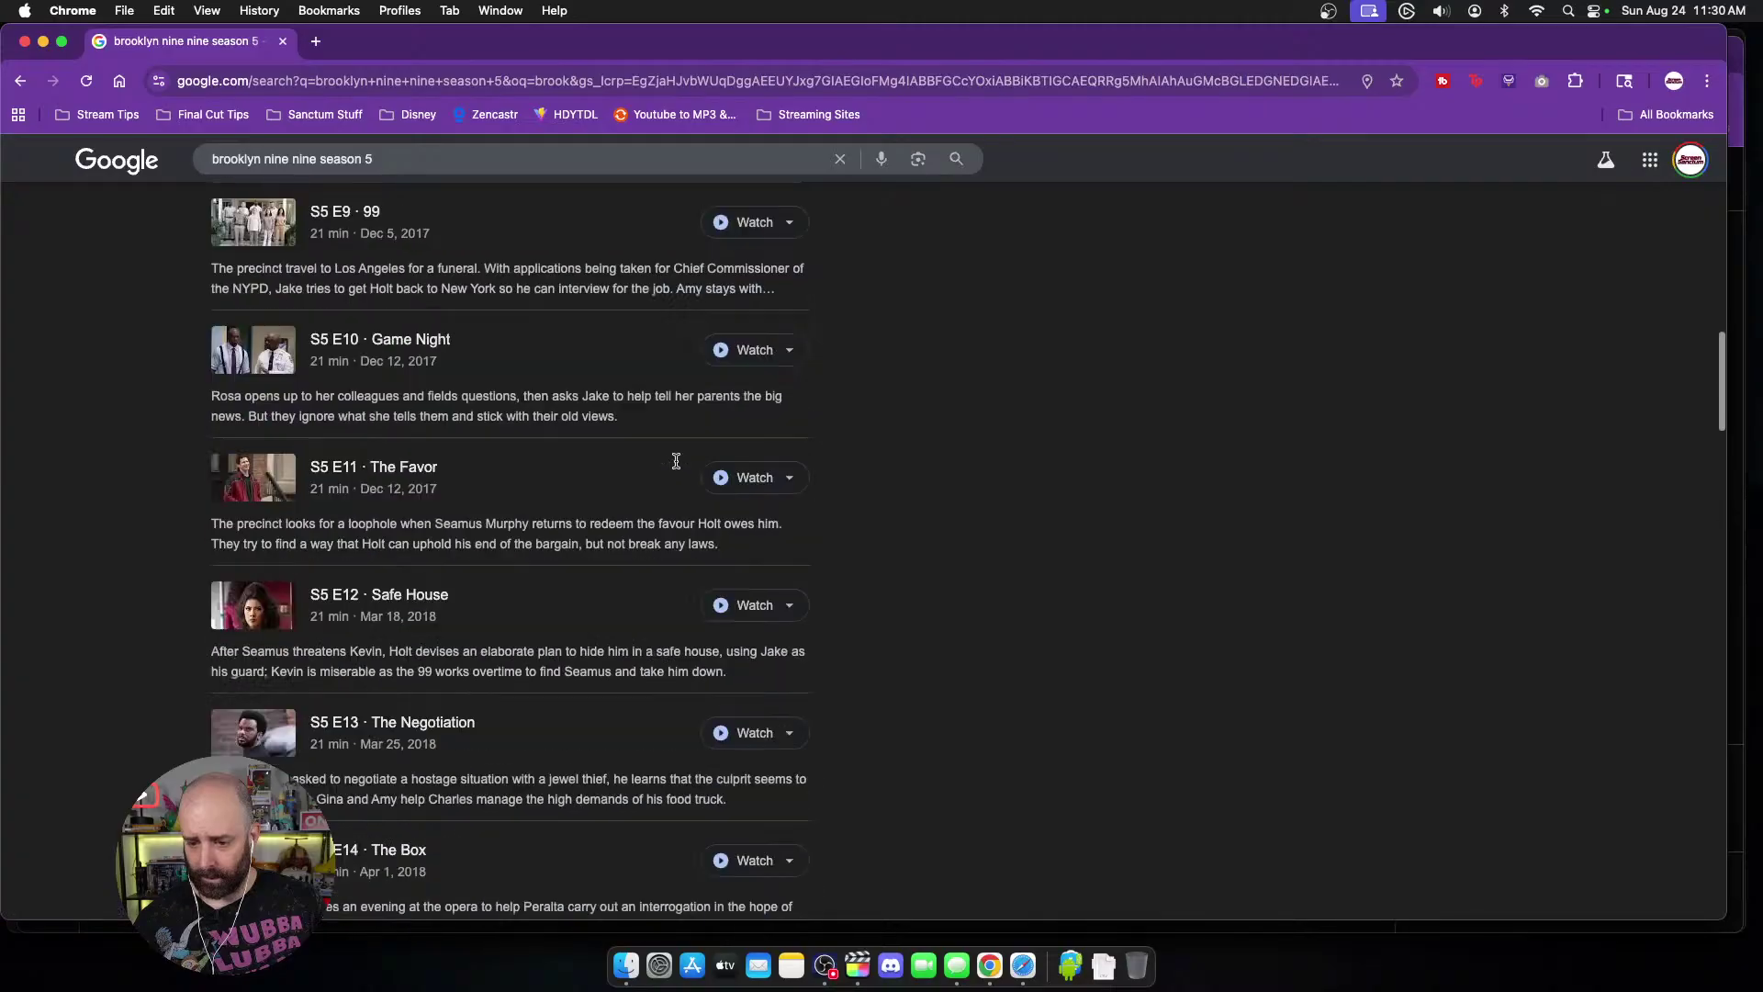
{"action": "scroll", "coordinate": [677, 466], "scroll_direction": "down", "scroll_amount": 4}
{"action": "scroll", "coordinate": [677, 466], "scroll_direction": "down", "scroll_amount": 4}
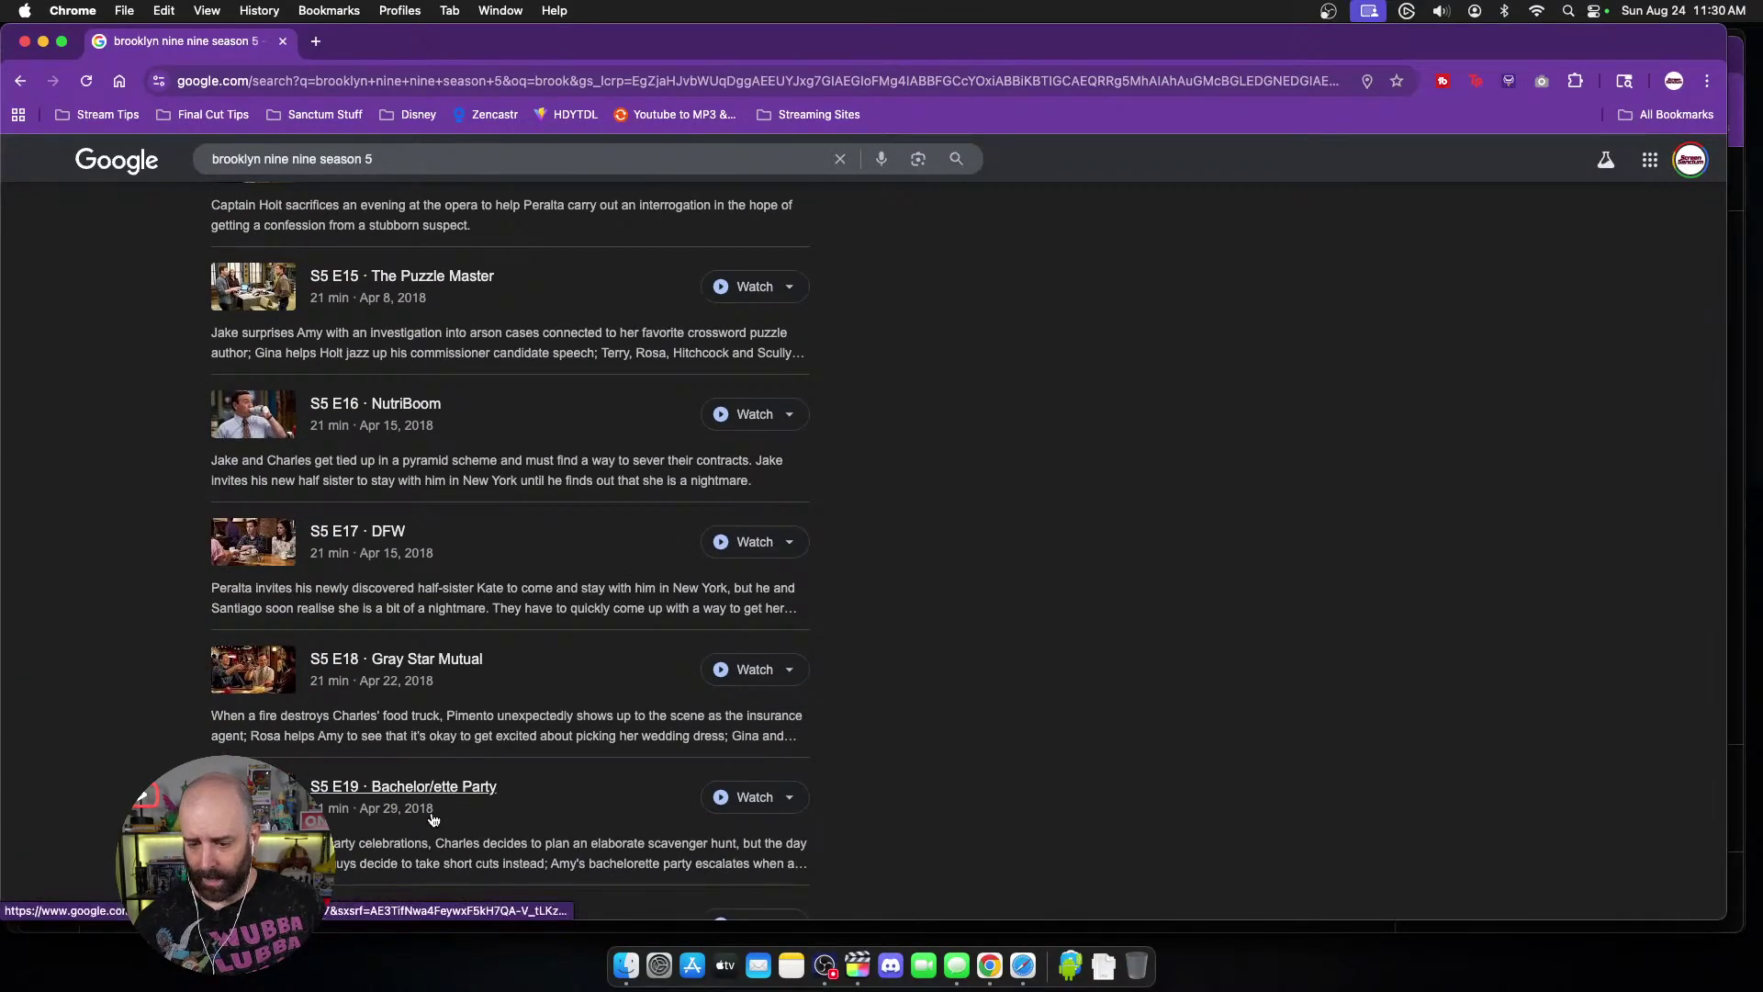
{"action": "key", "text": "super+grave"}
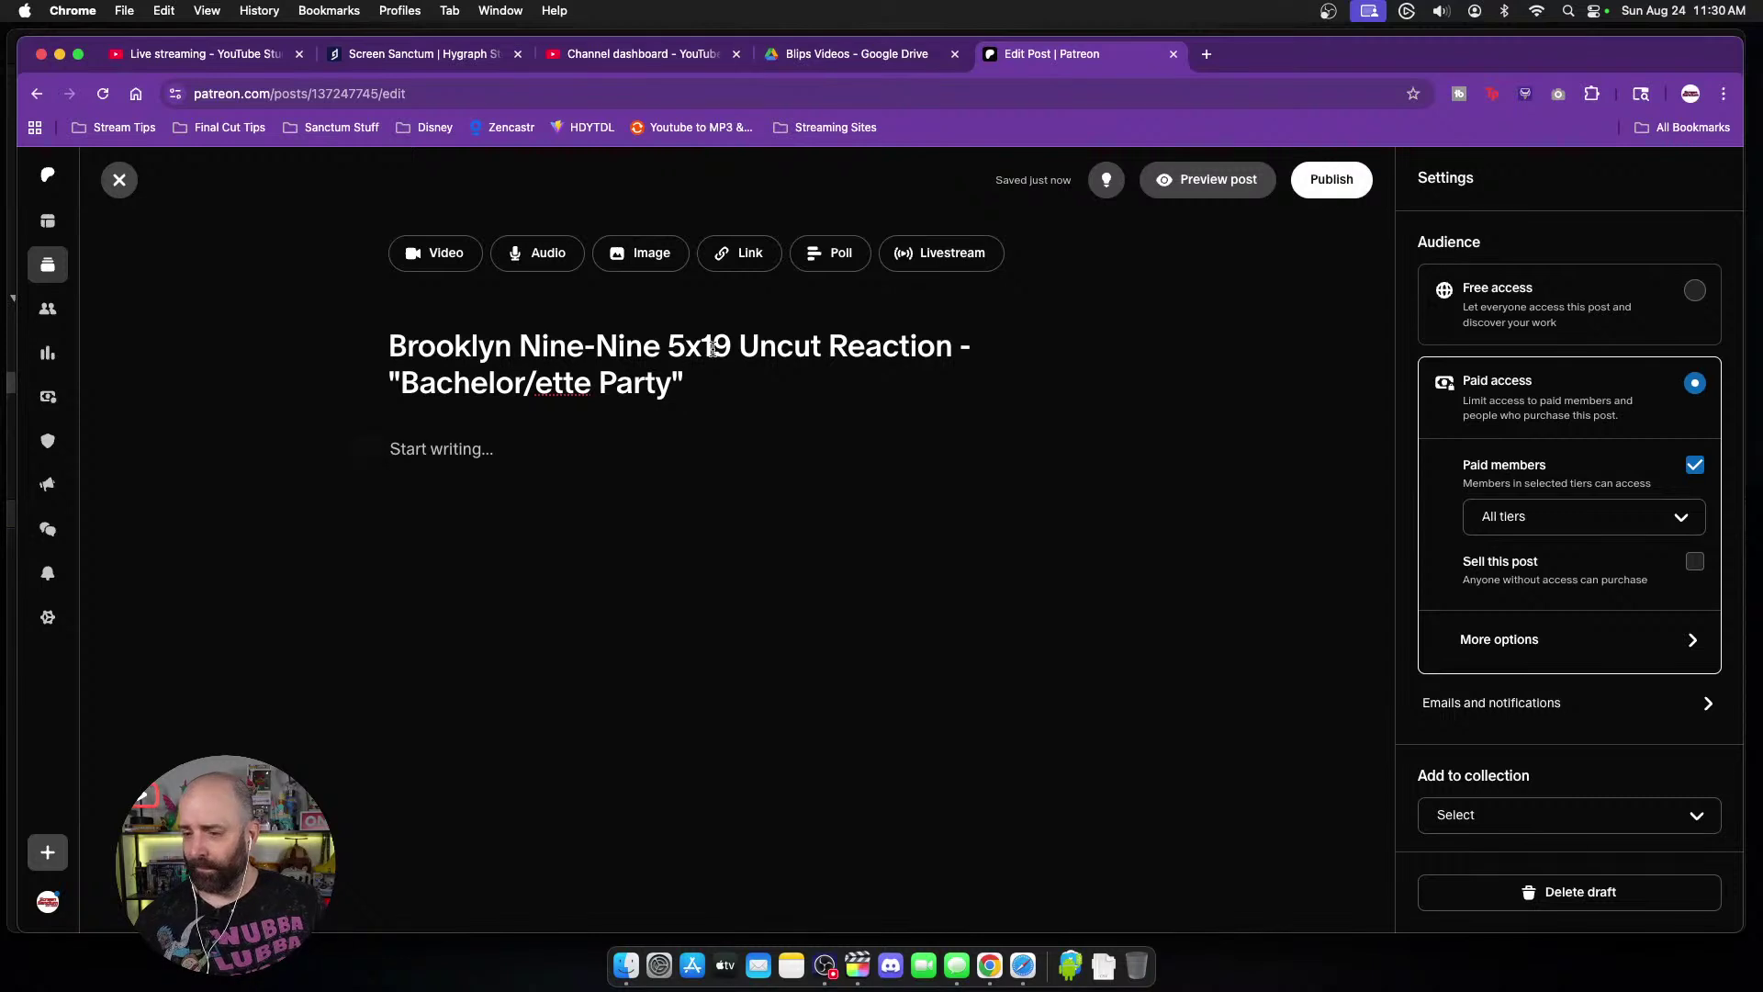
Step: Add a video upload area to the post and write "Scully and Hitchcock to the rescue." as the body text
{"action": "left_click", "coordinate": [508, 451]}
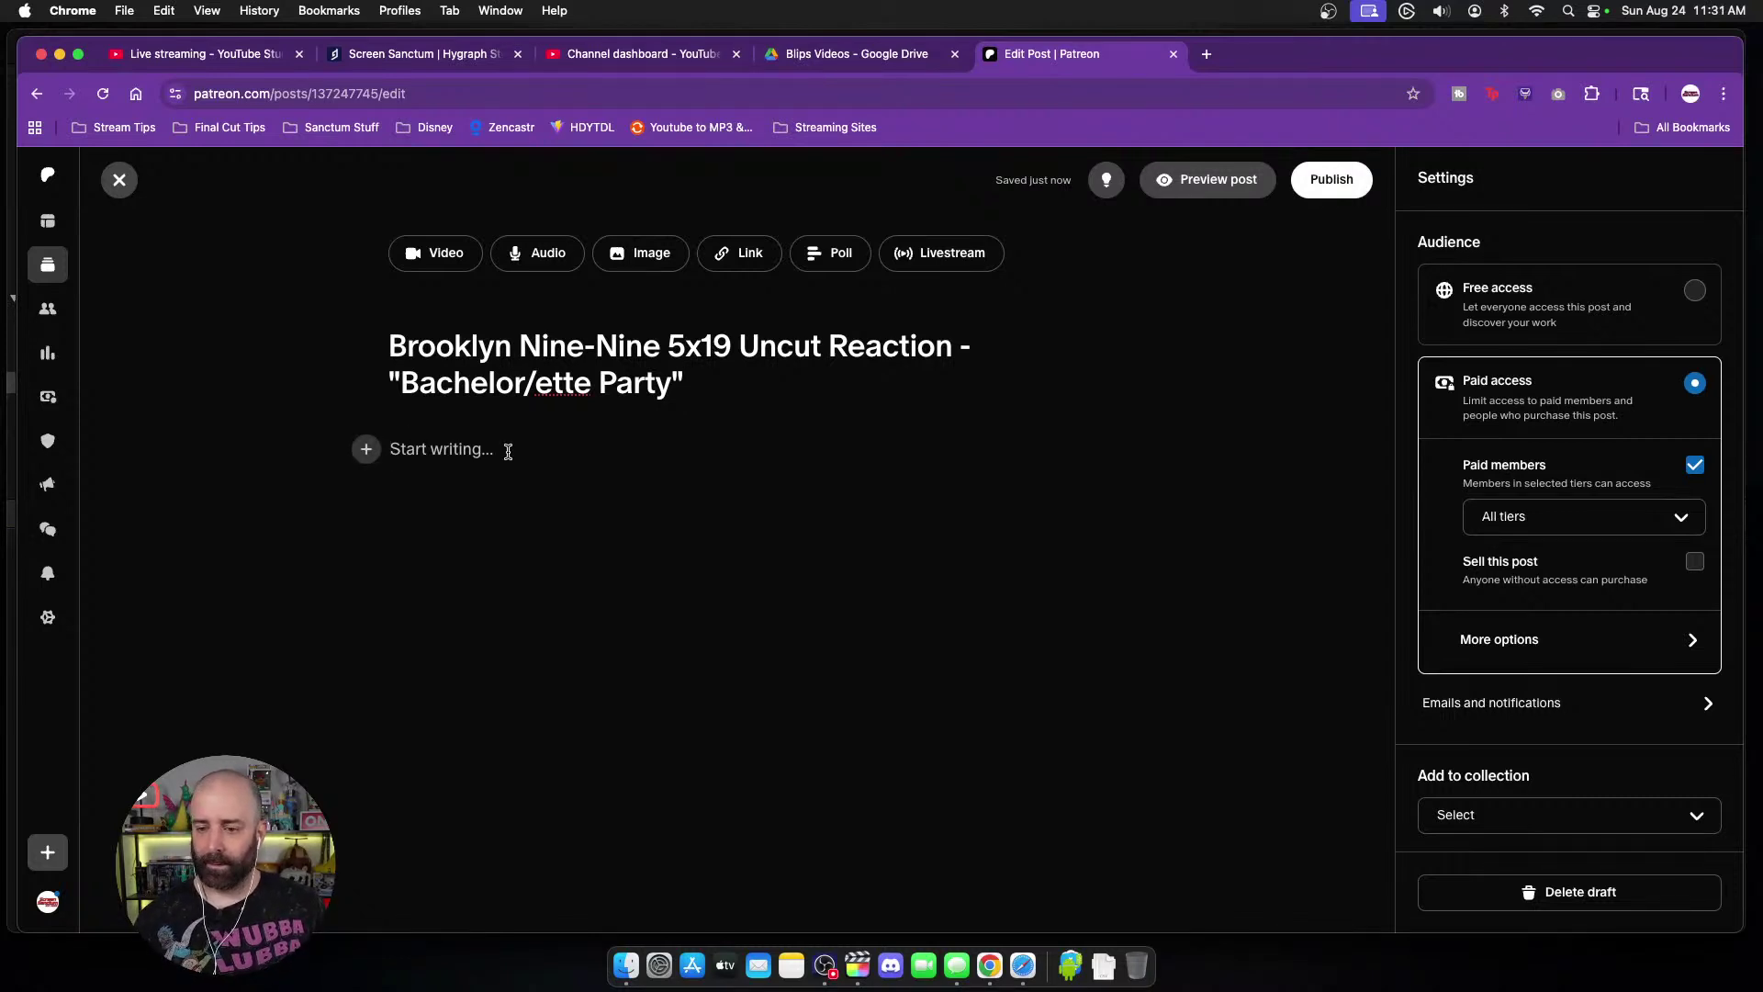
{"action": "left_click", "coordinate": [450, 257]}
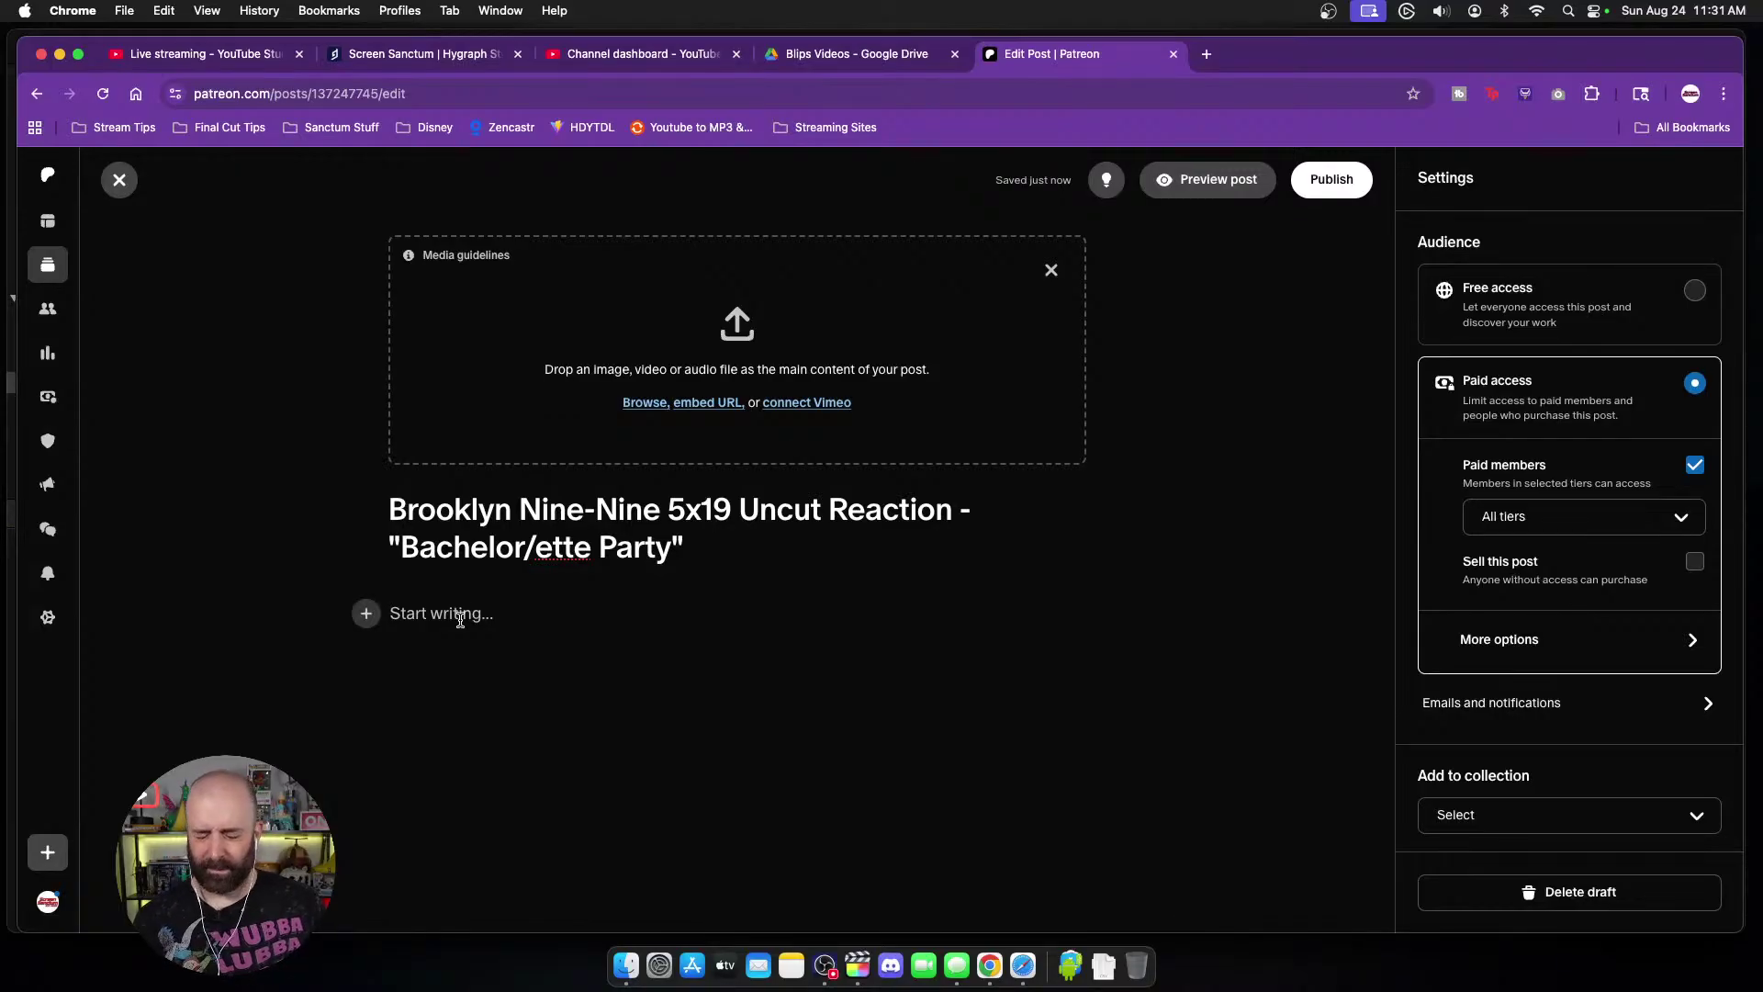
{"action": "left_click", "coordinate": [460, 620]}
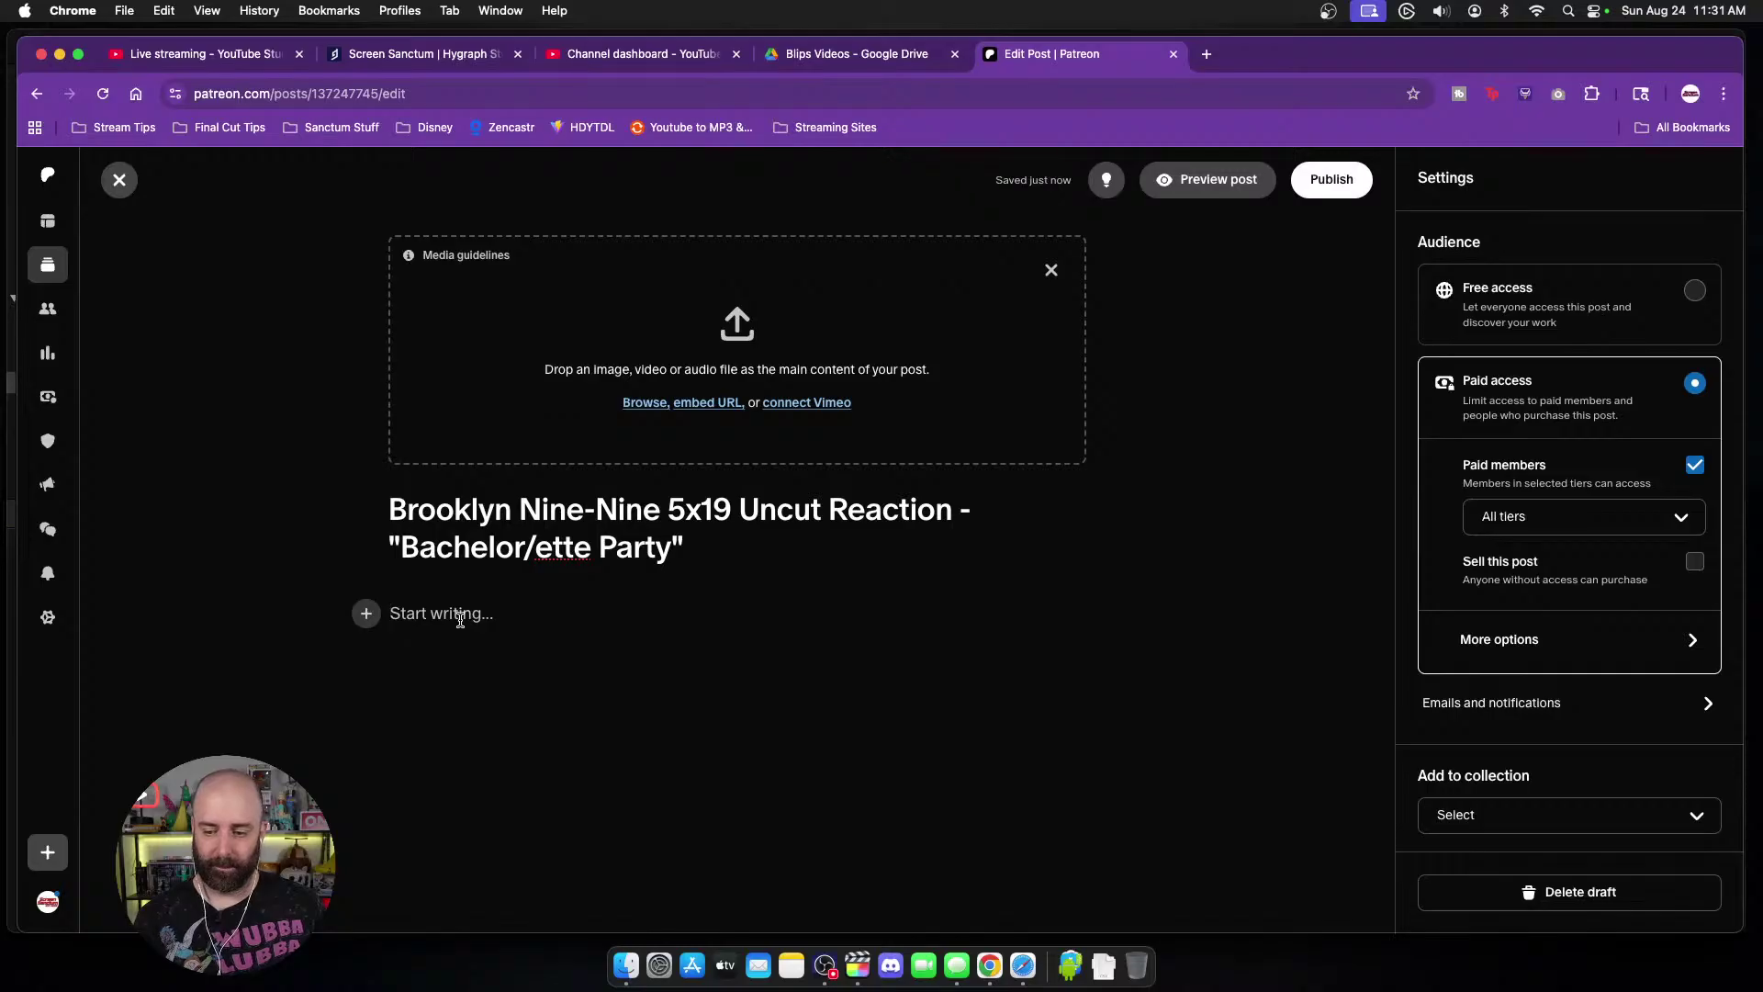
{"action": "type", "text": "Scully and"}
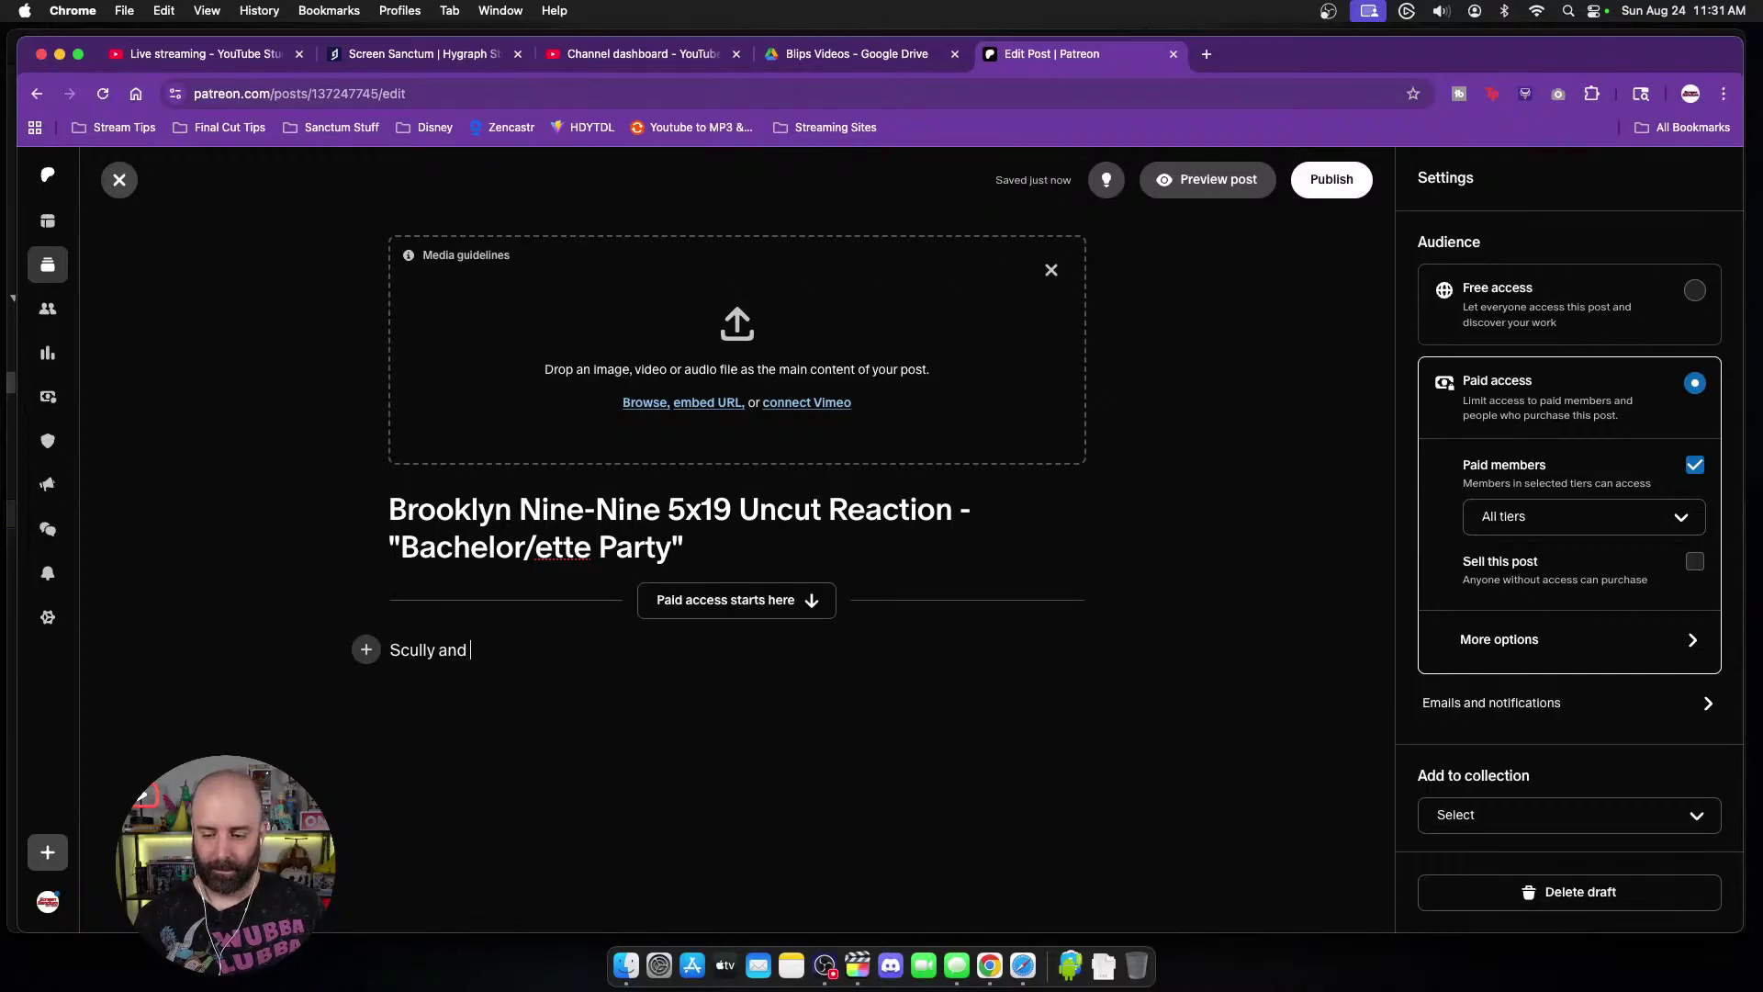
{"action": "type", "text": " Hitchcock to the re"}
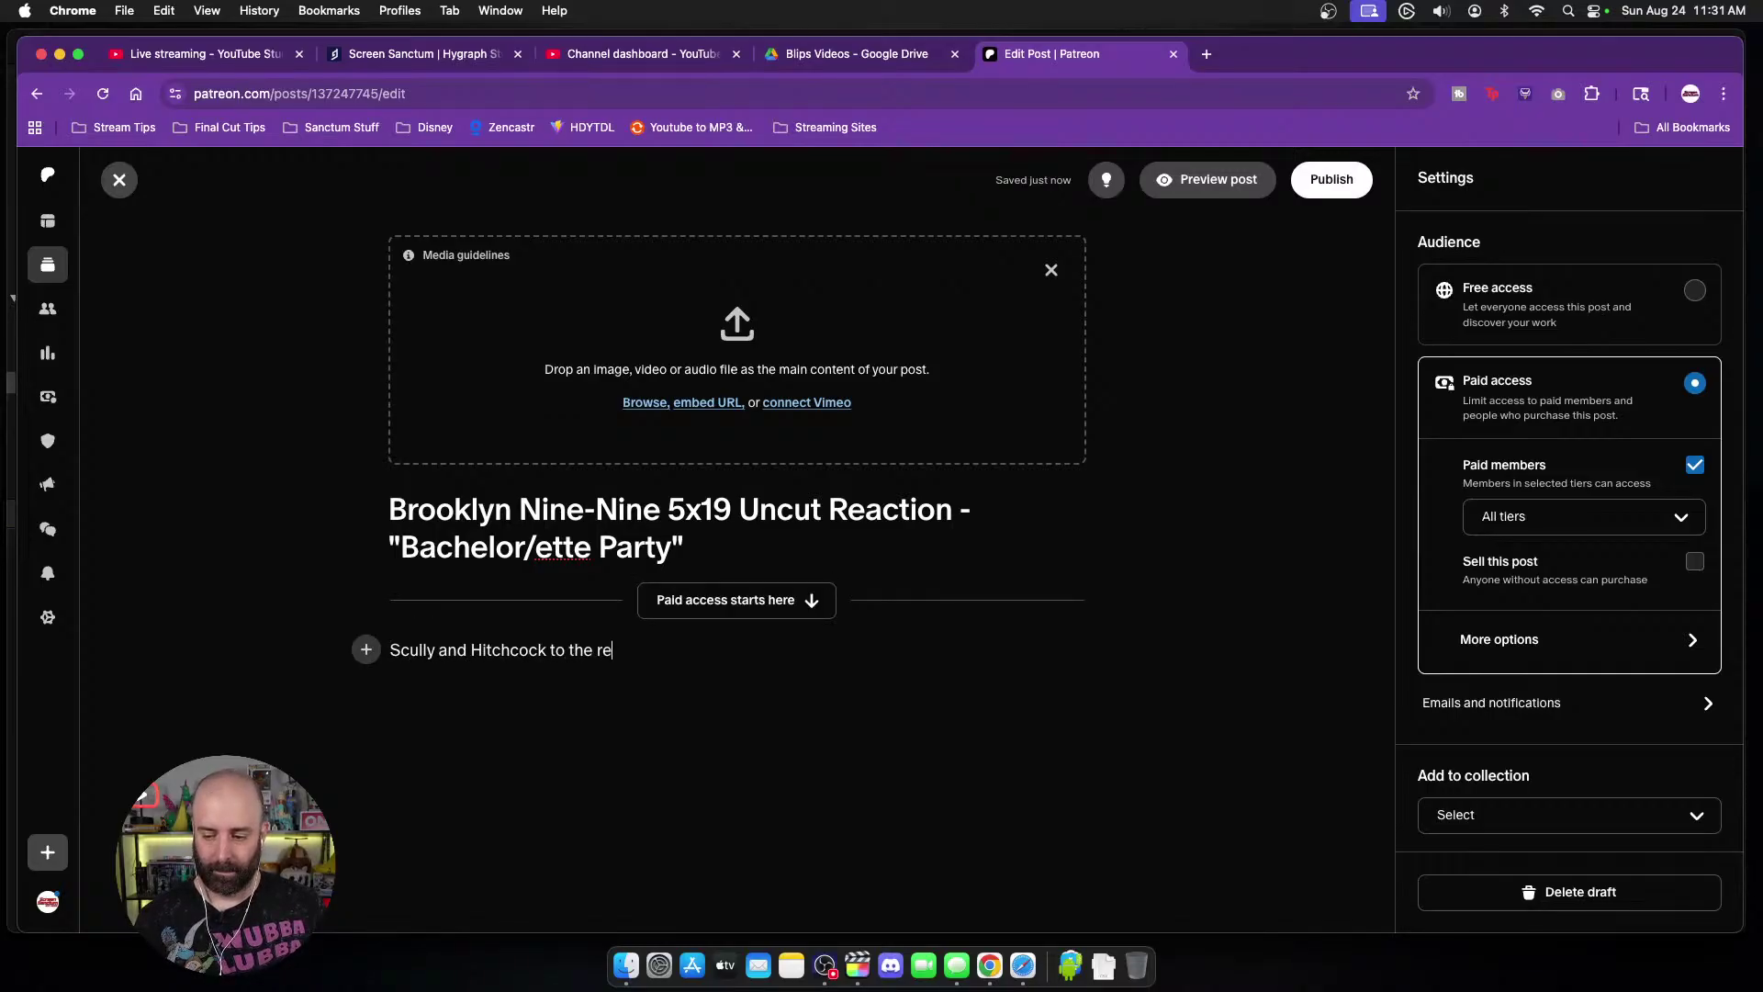
{"action": "type", "text": "scue."}
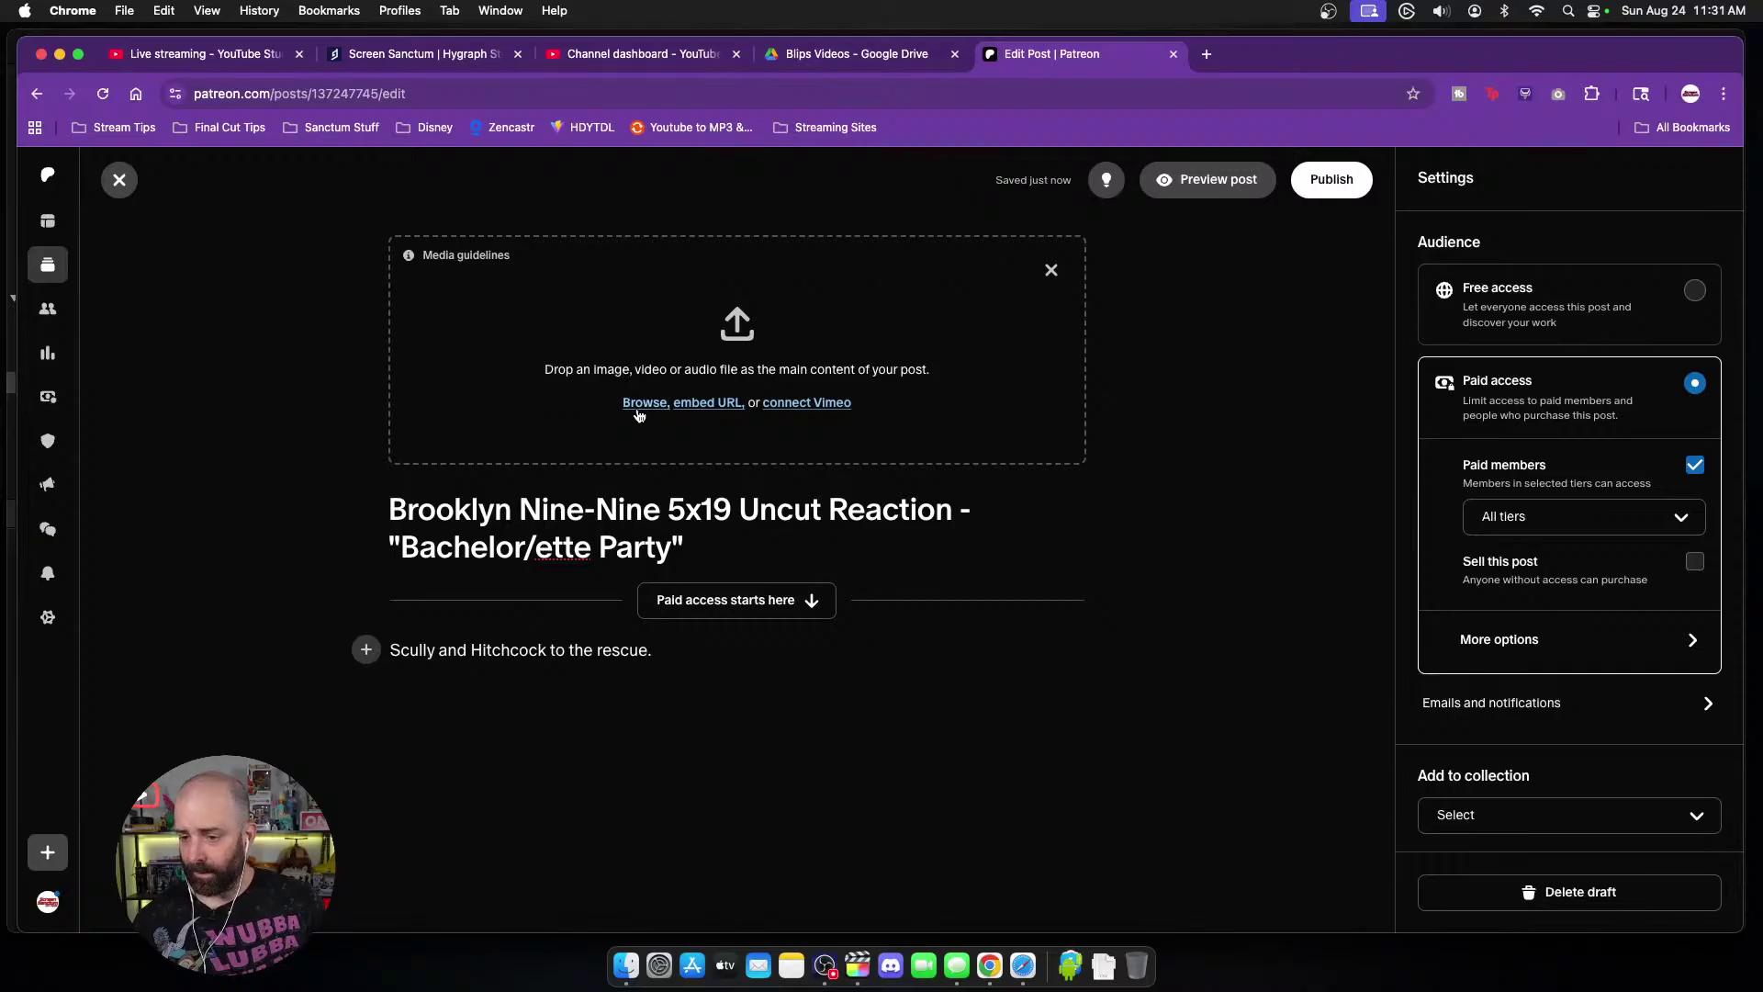
Step: Upload brooklyn 5x19 PAT.mp4 from the Desktop as the post's video, and close the Blips Videos page in Google Drive
{"action": "left_click", "coordinate": [640, 410]}
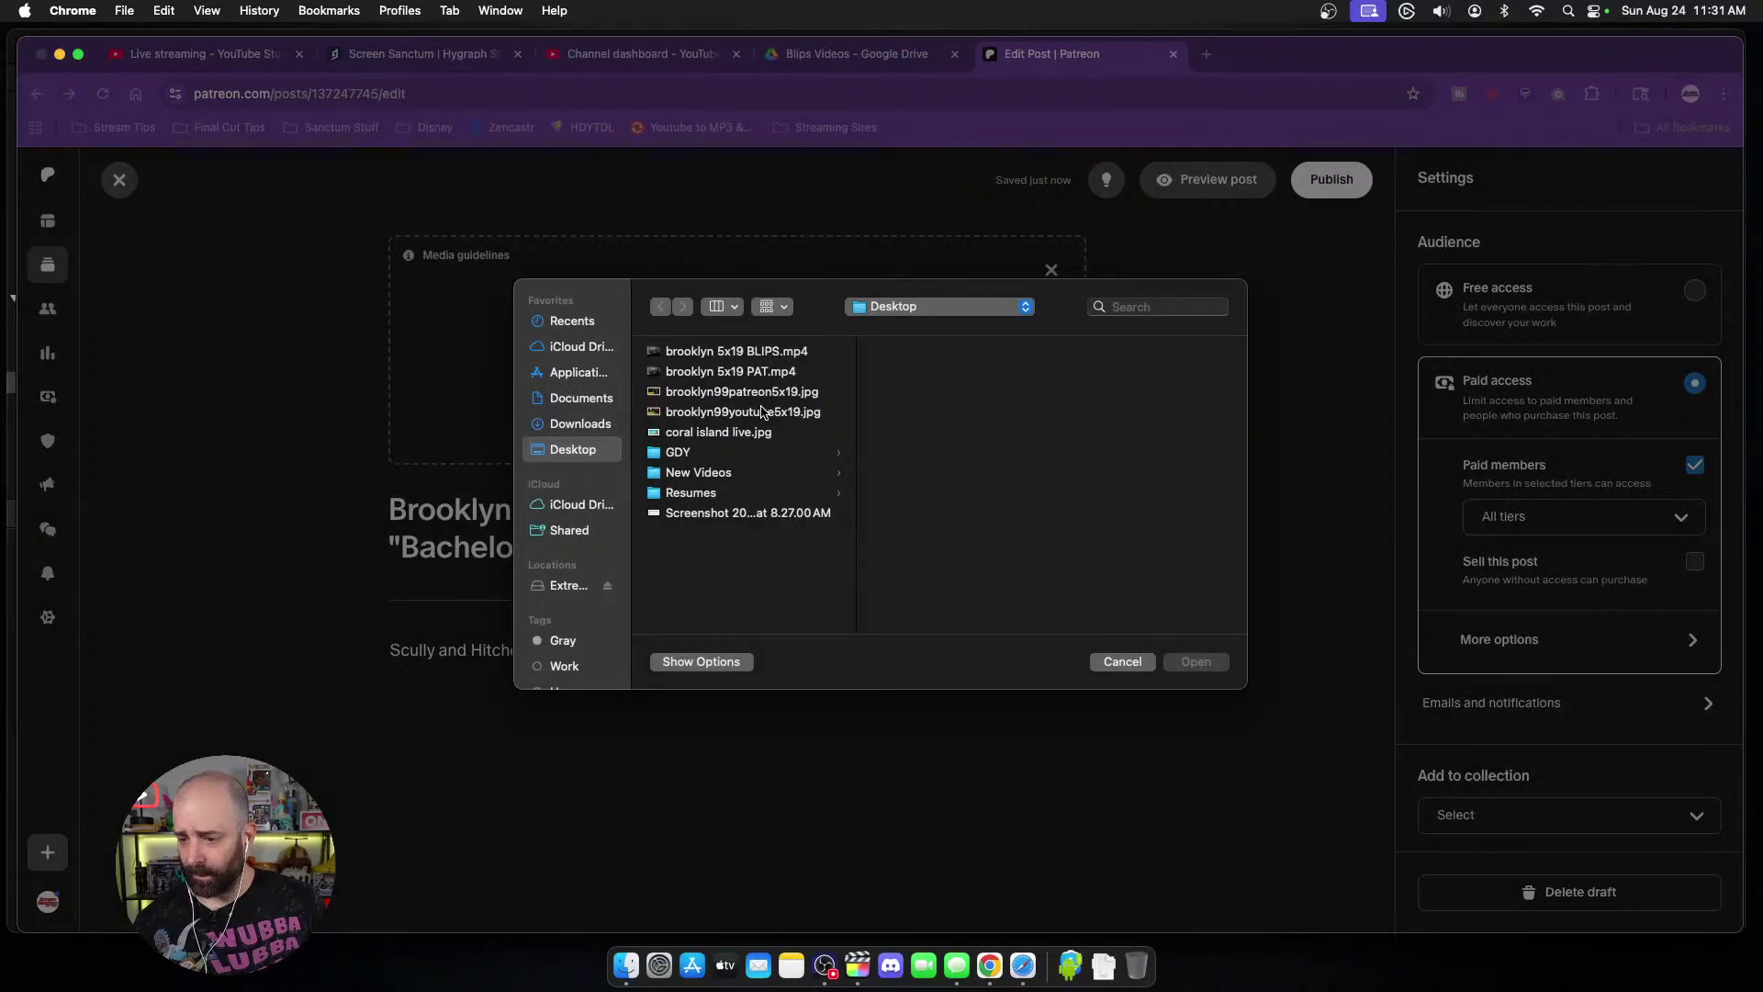
{"action": "left_click", "coordinate": [740, 371]}
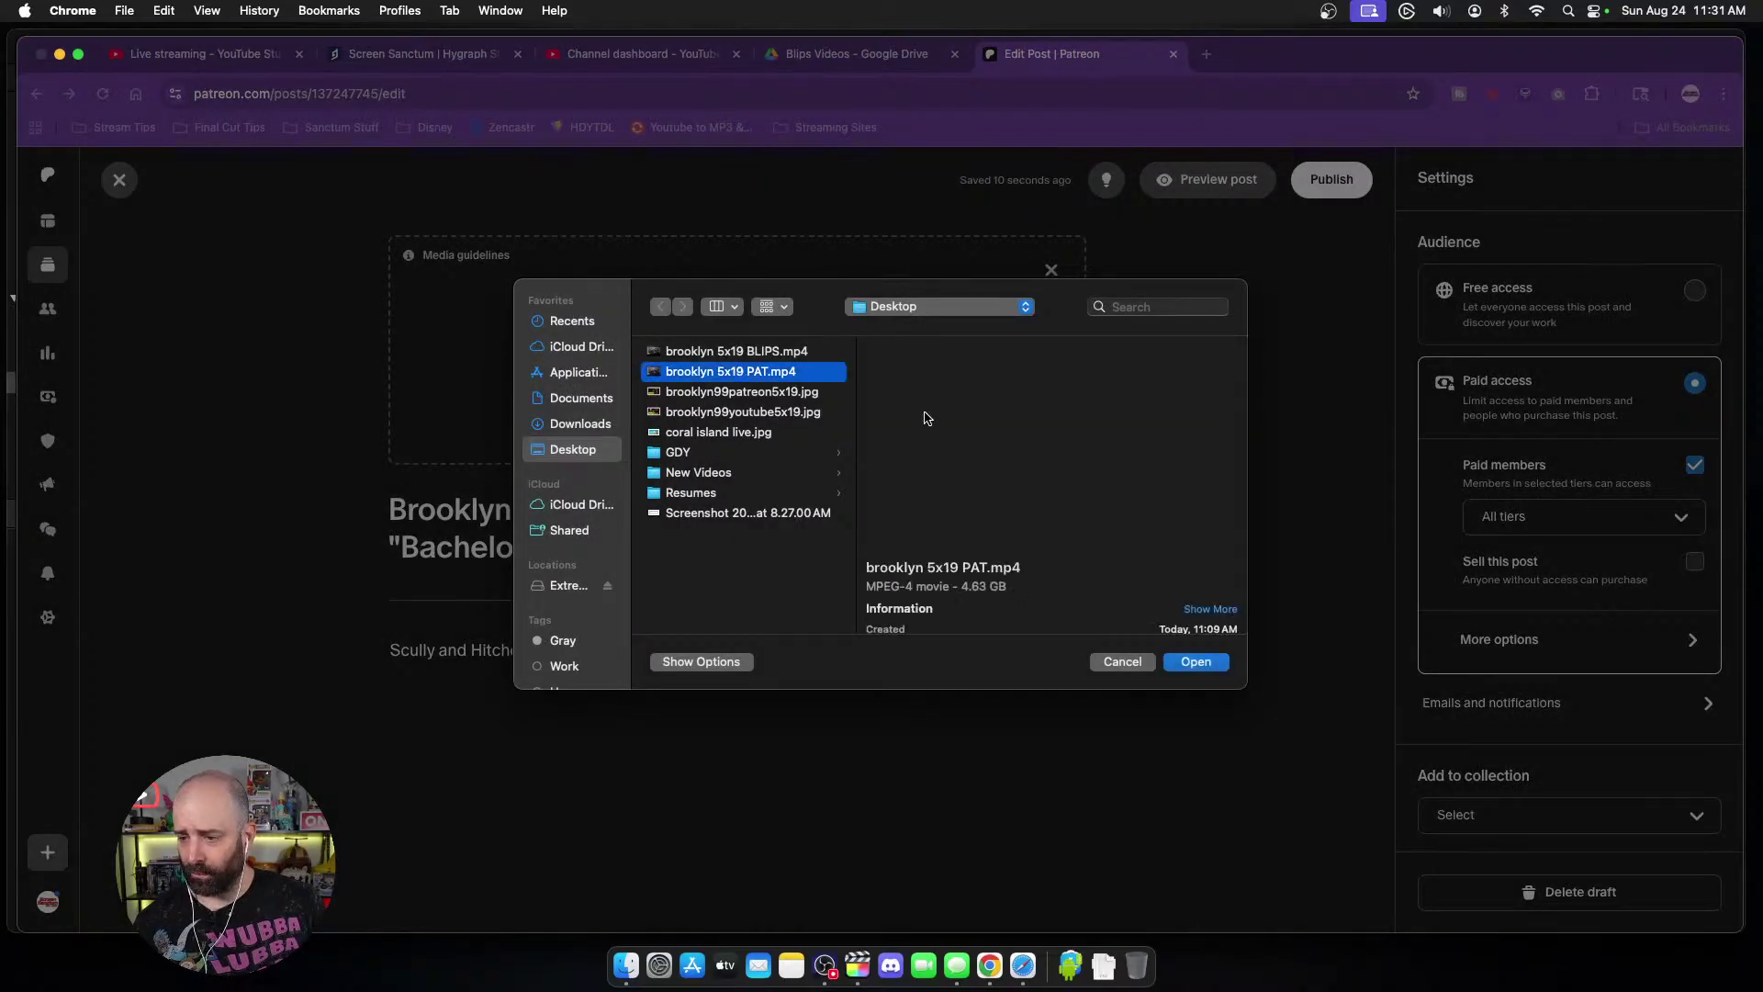
{"action": "left_click", "coordinate": [1166, 658]}
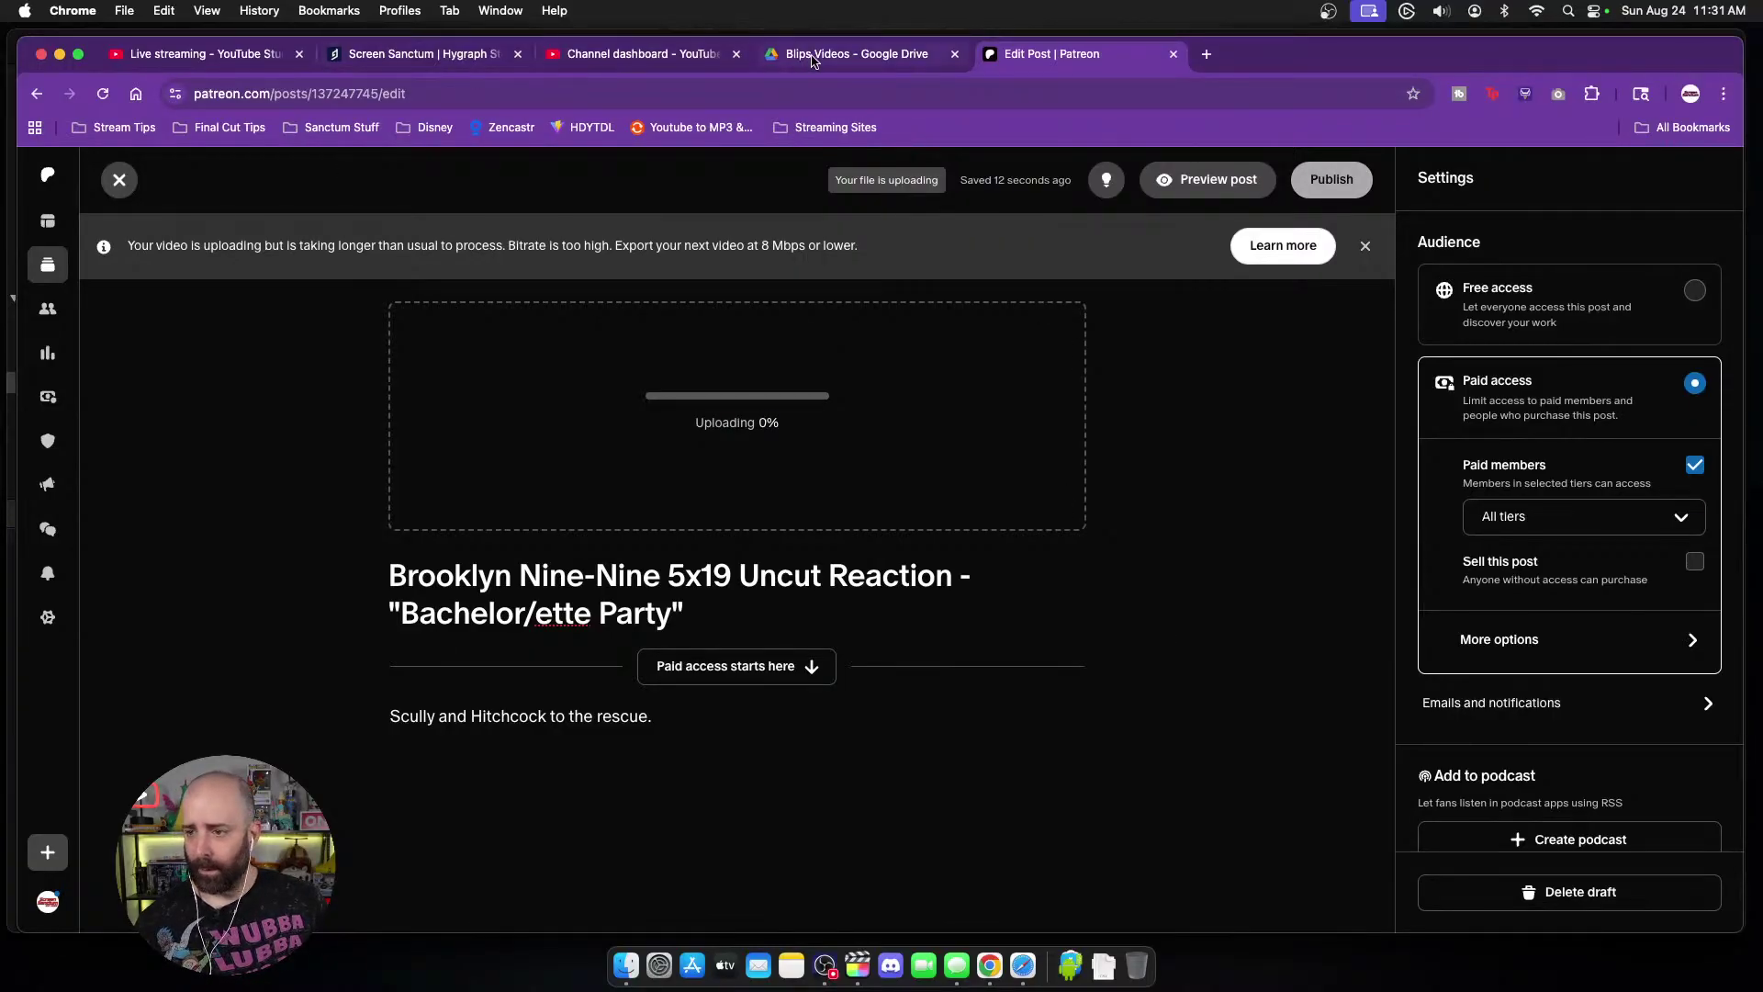
{"action": "left_click", "coordinate": [909, 55]}
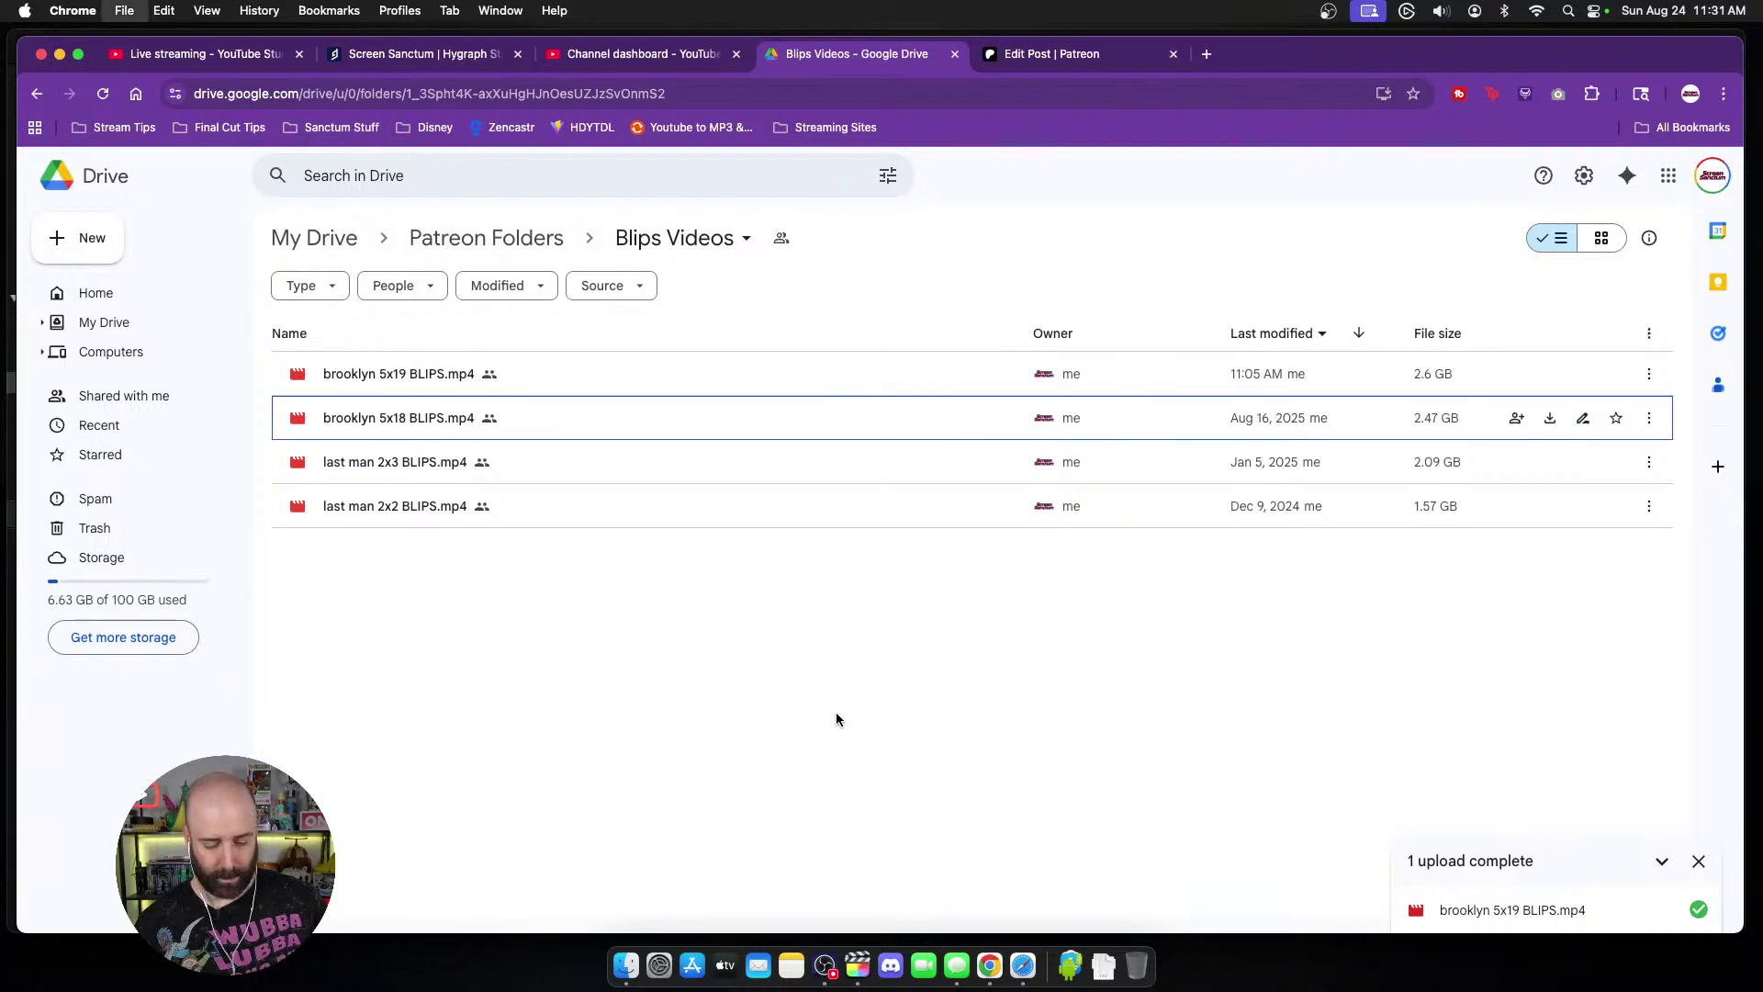
{"action": "key", "text": "super+w"}
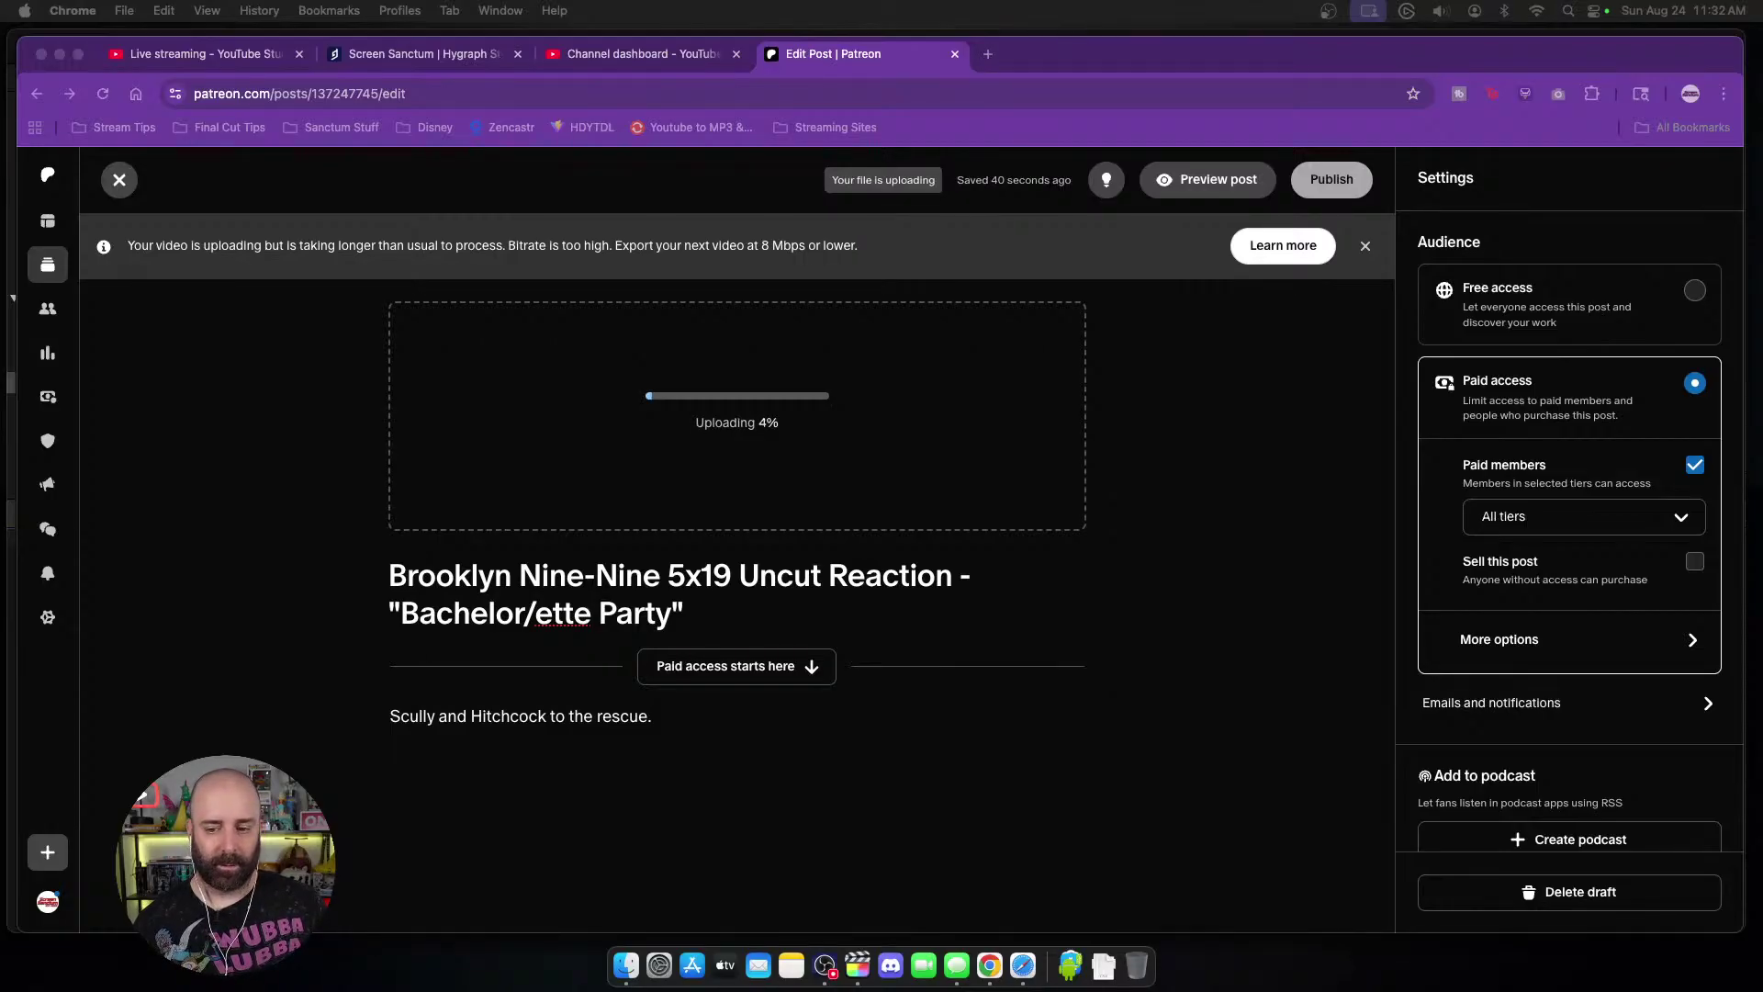
Step: Switch to Final Cut Pro and undo the recent timeline edits back to before the bachelorette party clip was cut and scaled
{"action": "left_click", "coordinate": [858, 964]}
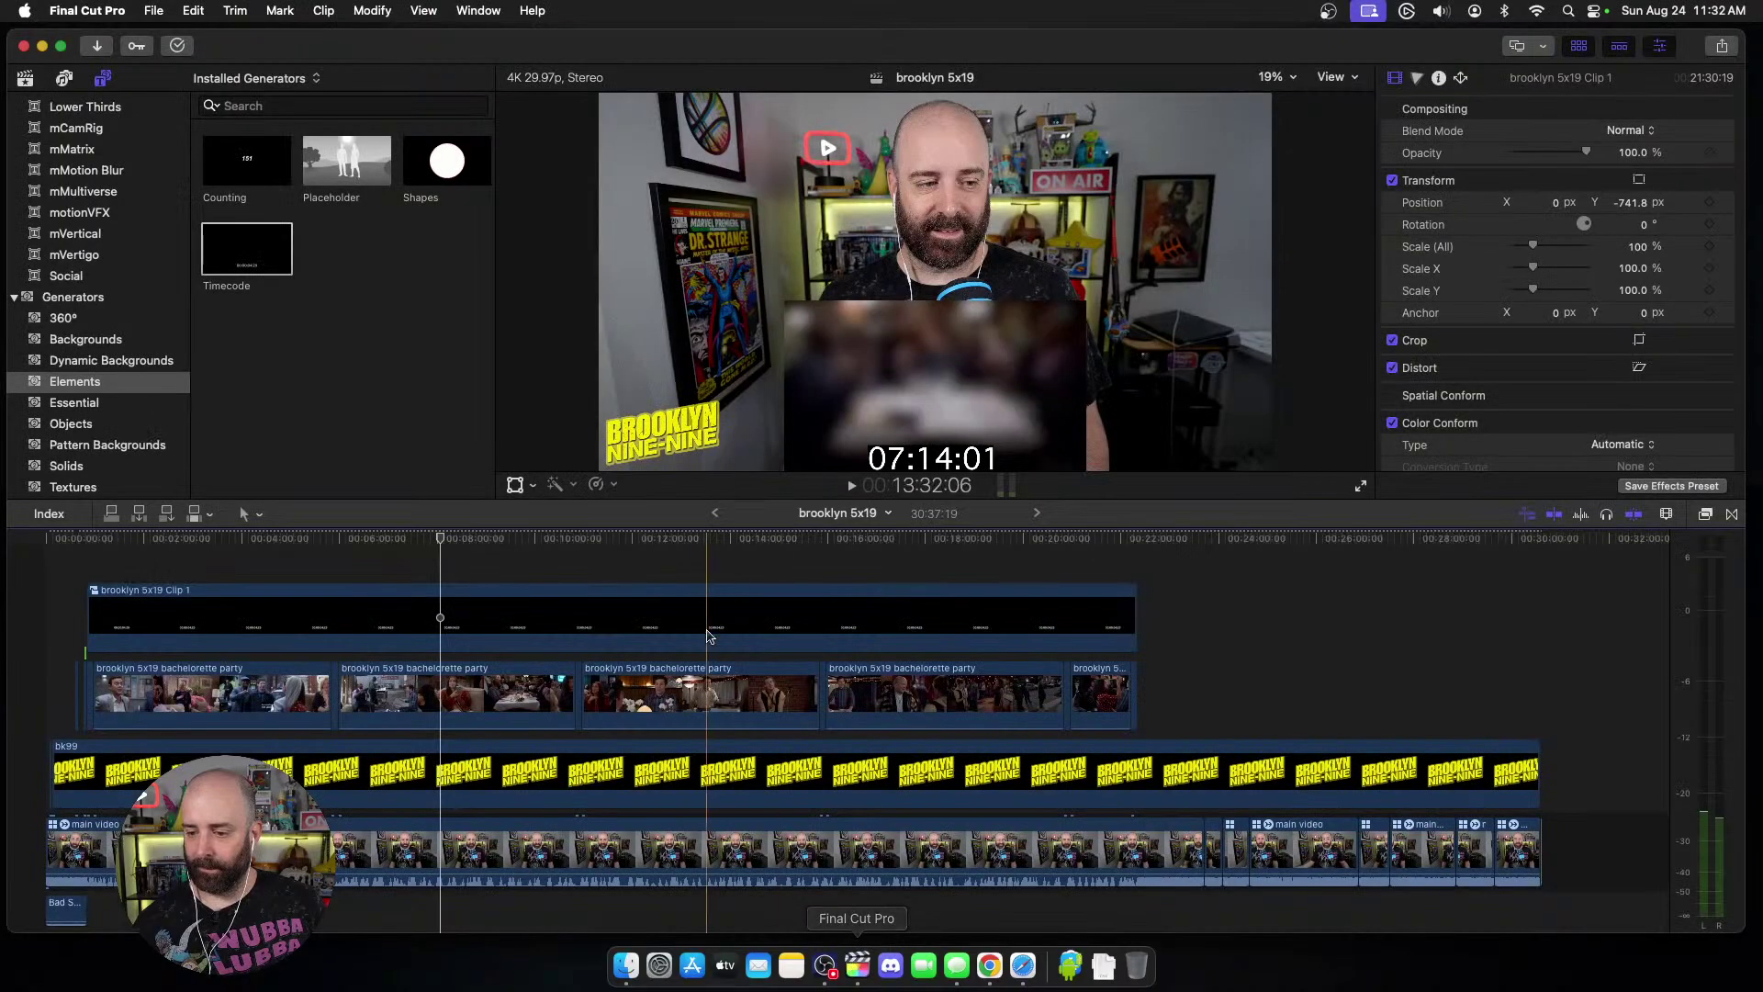
{"action": "left_click", "coordinate": [655, 609]}
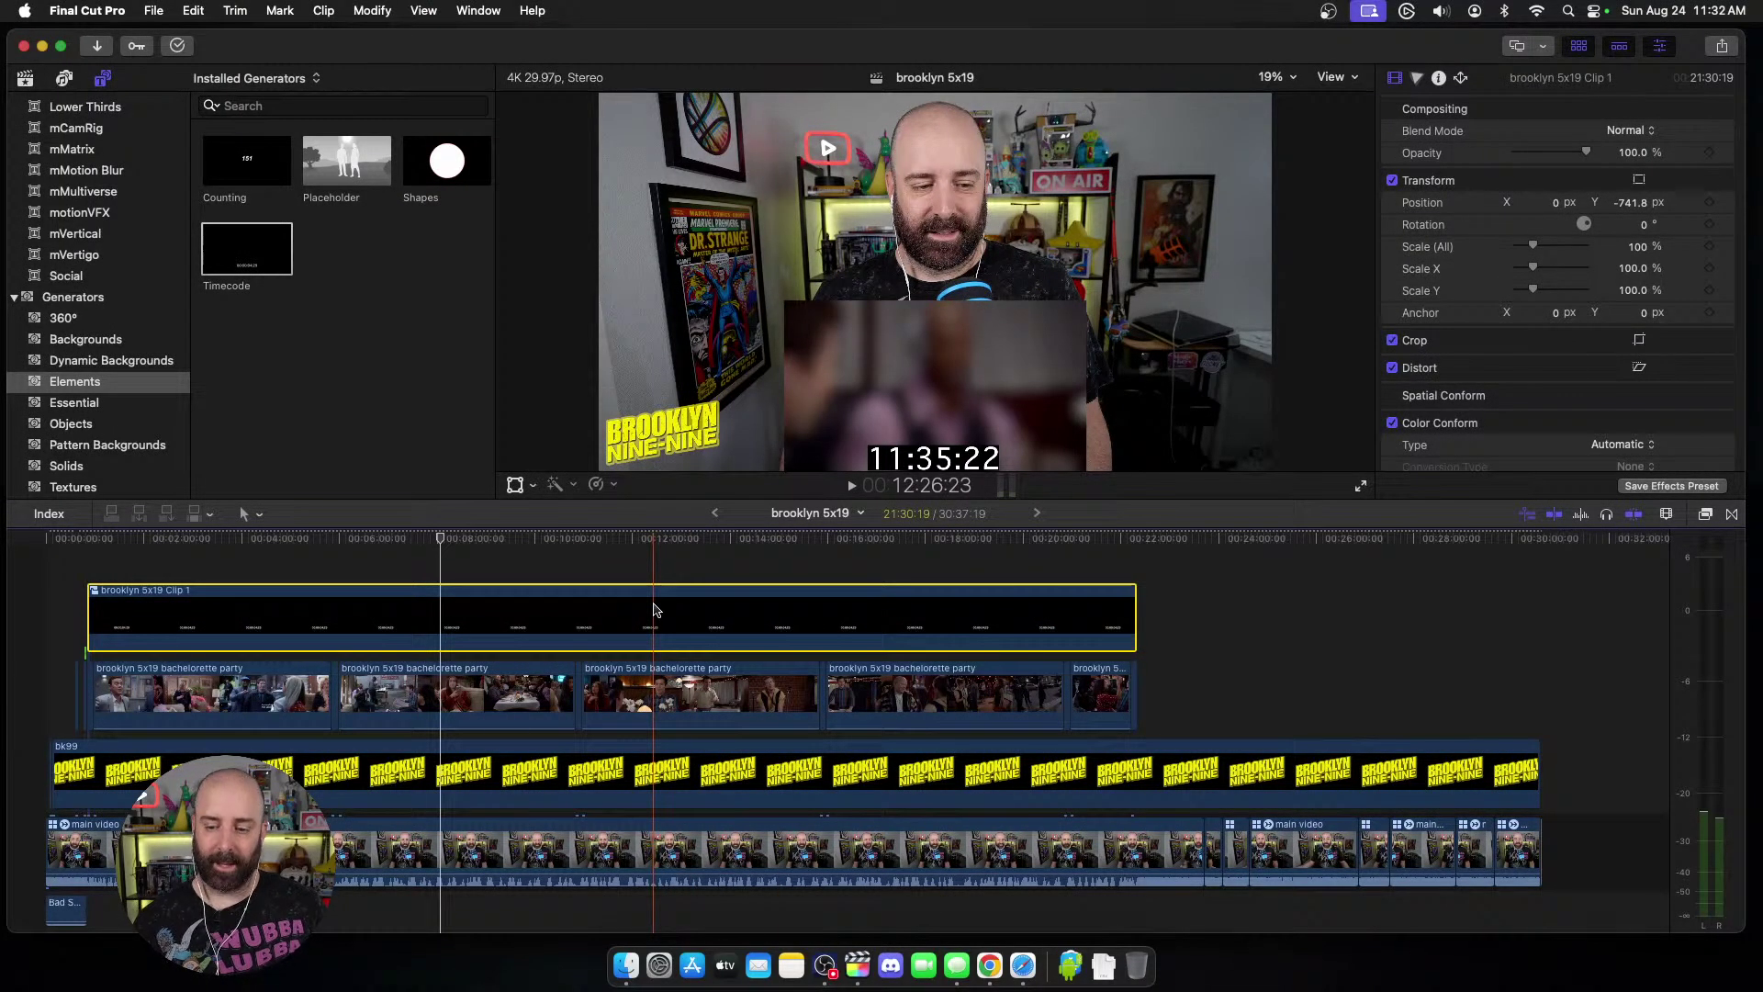
{"action": "key", "text": "super+z"}
{"action": "key", "text": "super+z"}
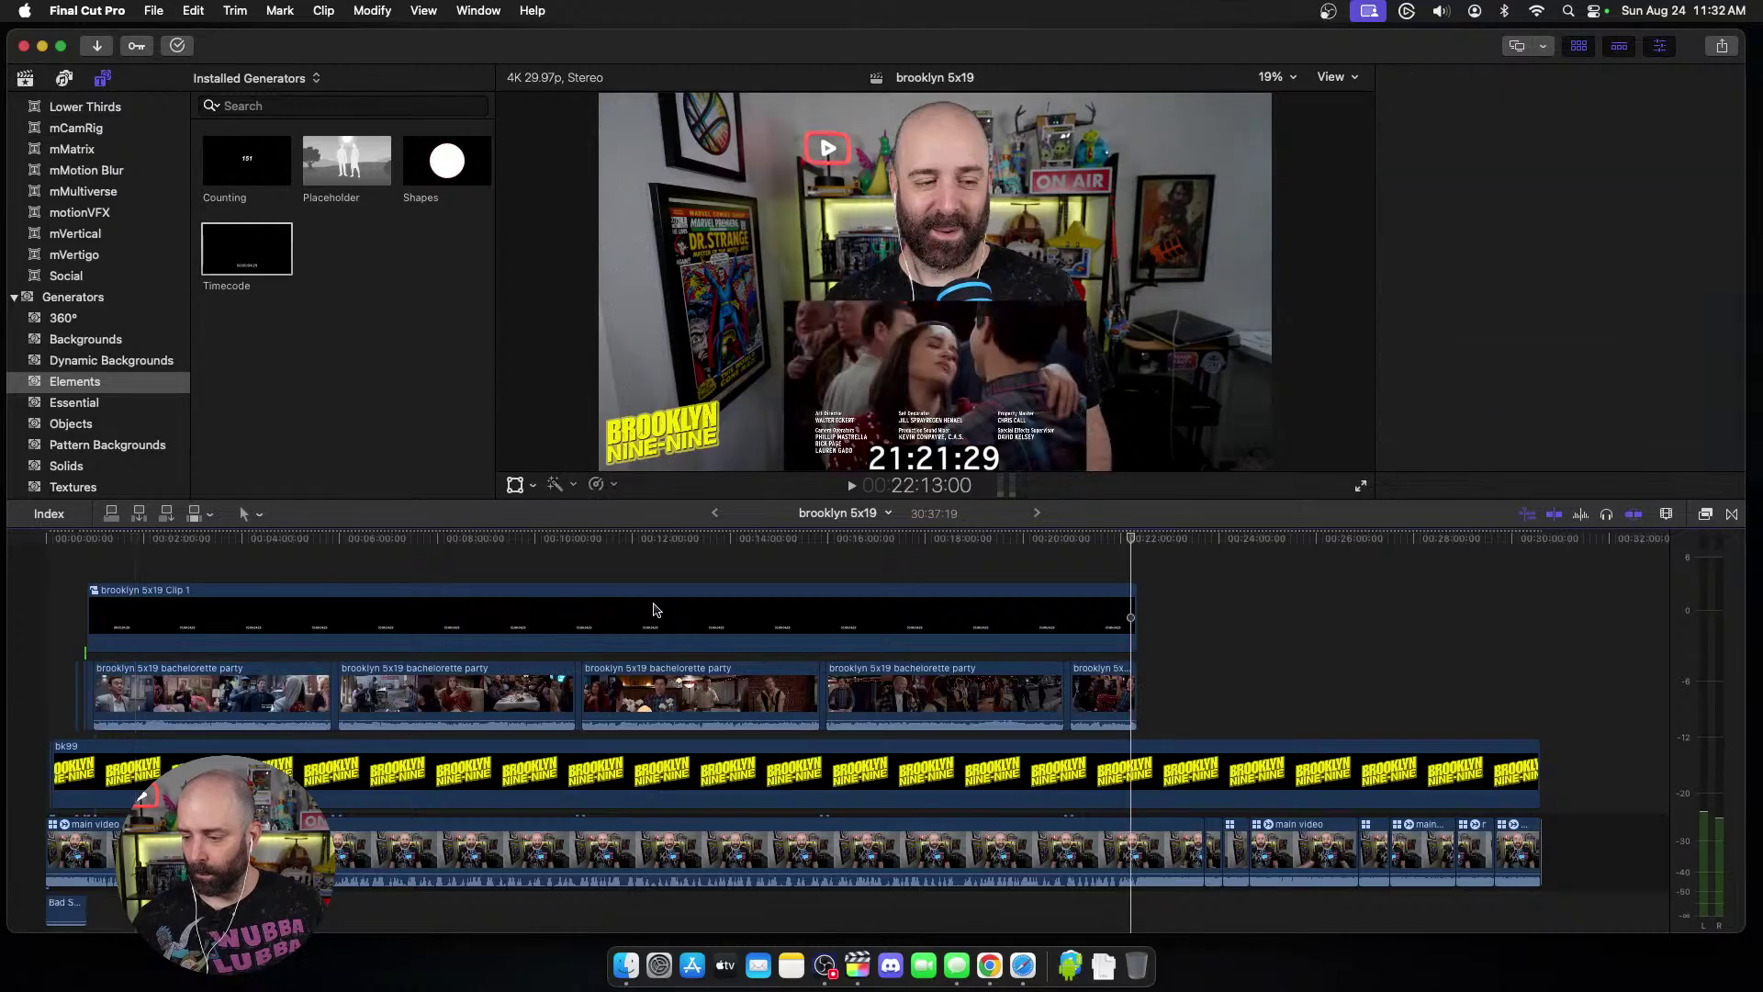
{"action": "key", "text": "super+z"}
{"action": "key", "text": "super+z"}
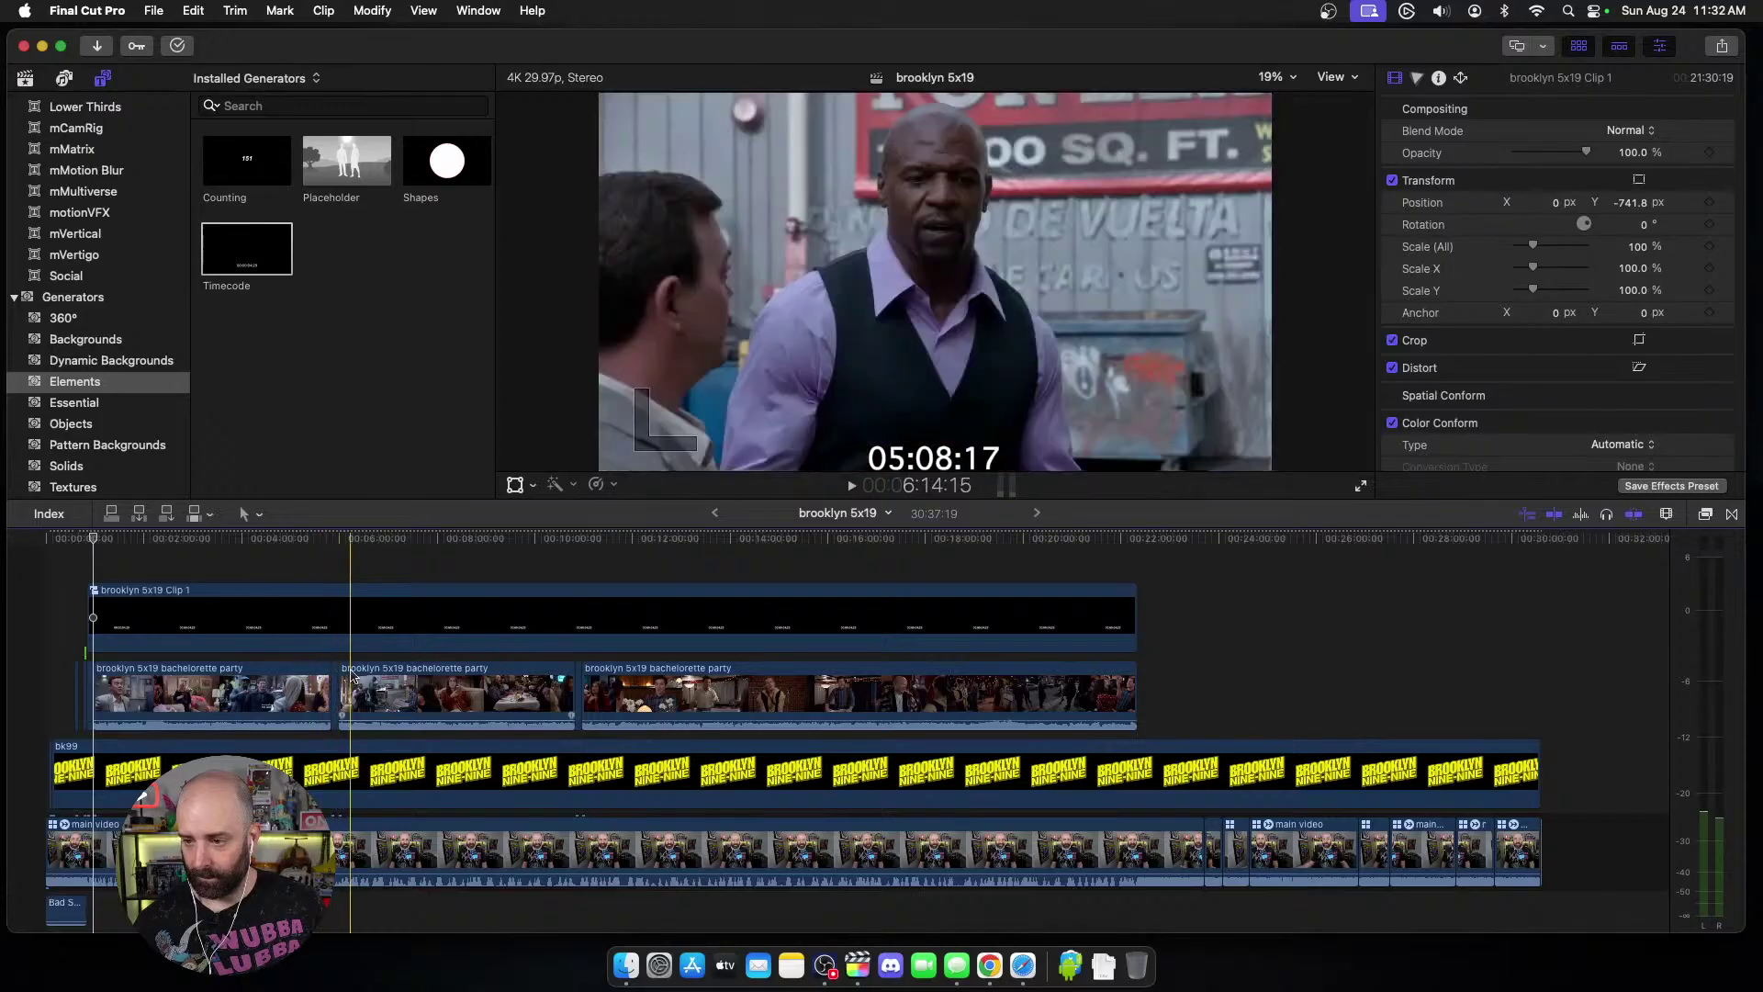
{"action": "left_click", "coordinate": [192, 10]}
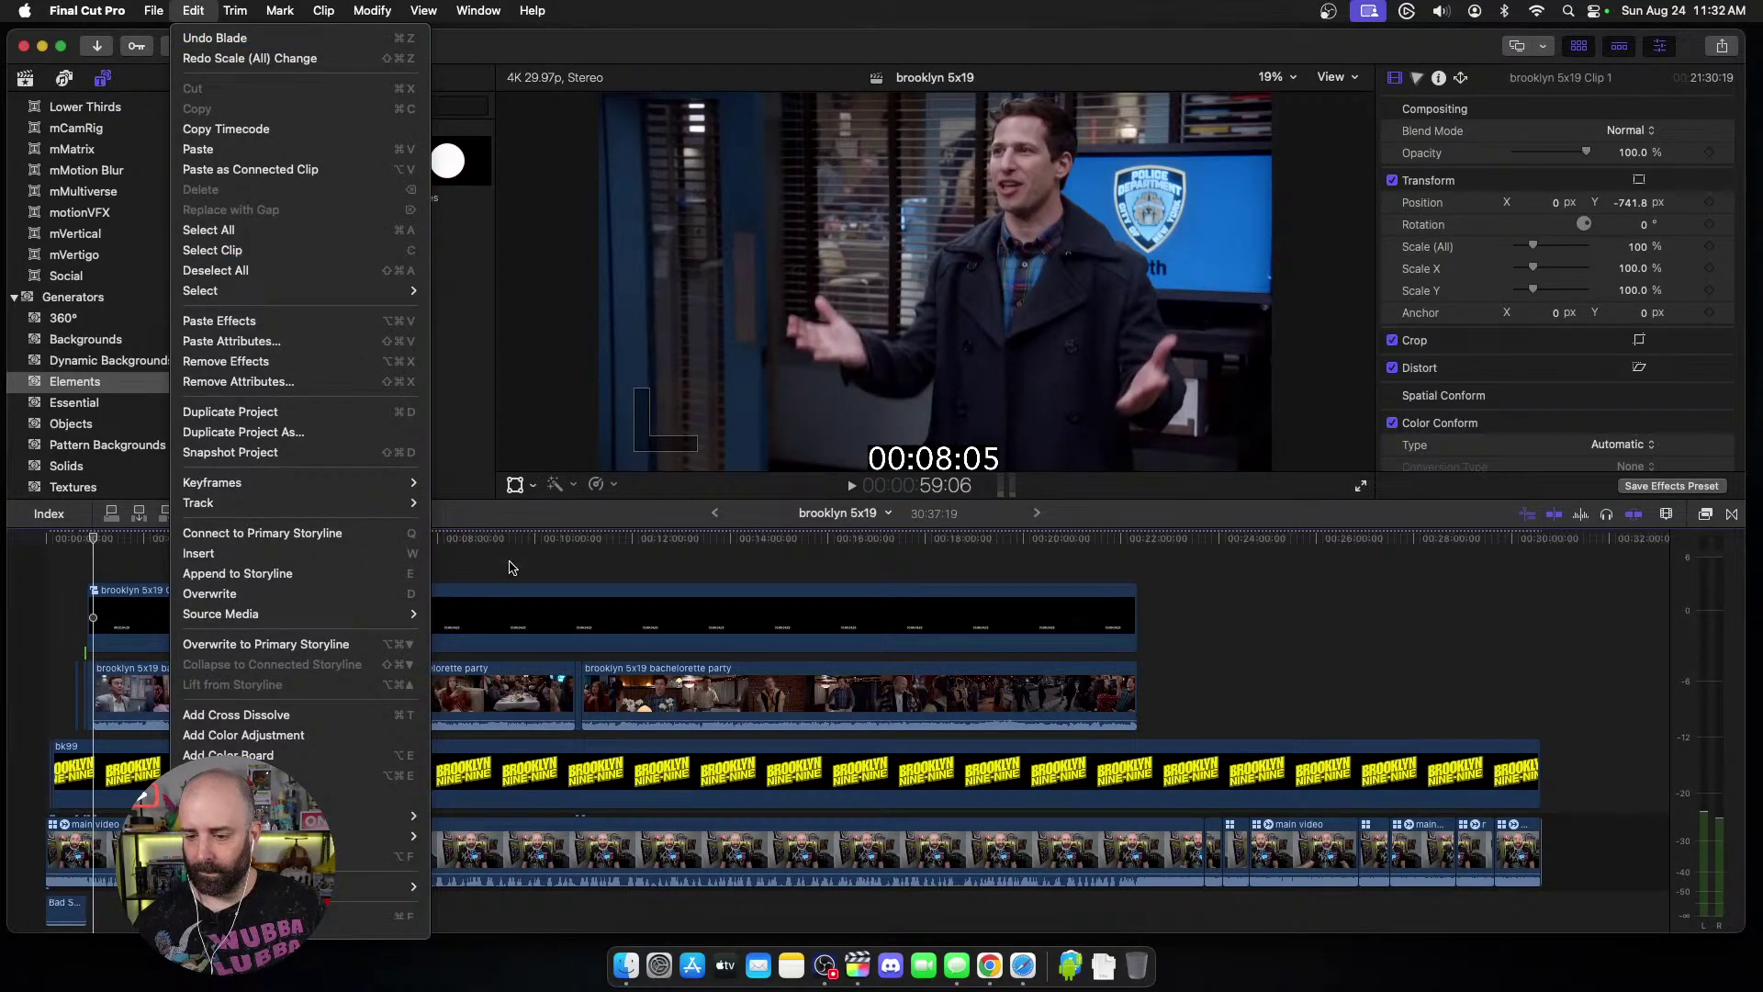
{"action": "left_click", "coordinate": [432, 659]}
{"action": "key", "text": "super+z"}
{"action": "key", "text": "super+z"}
{"action": "key", "text": "super+z"}
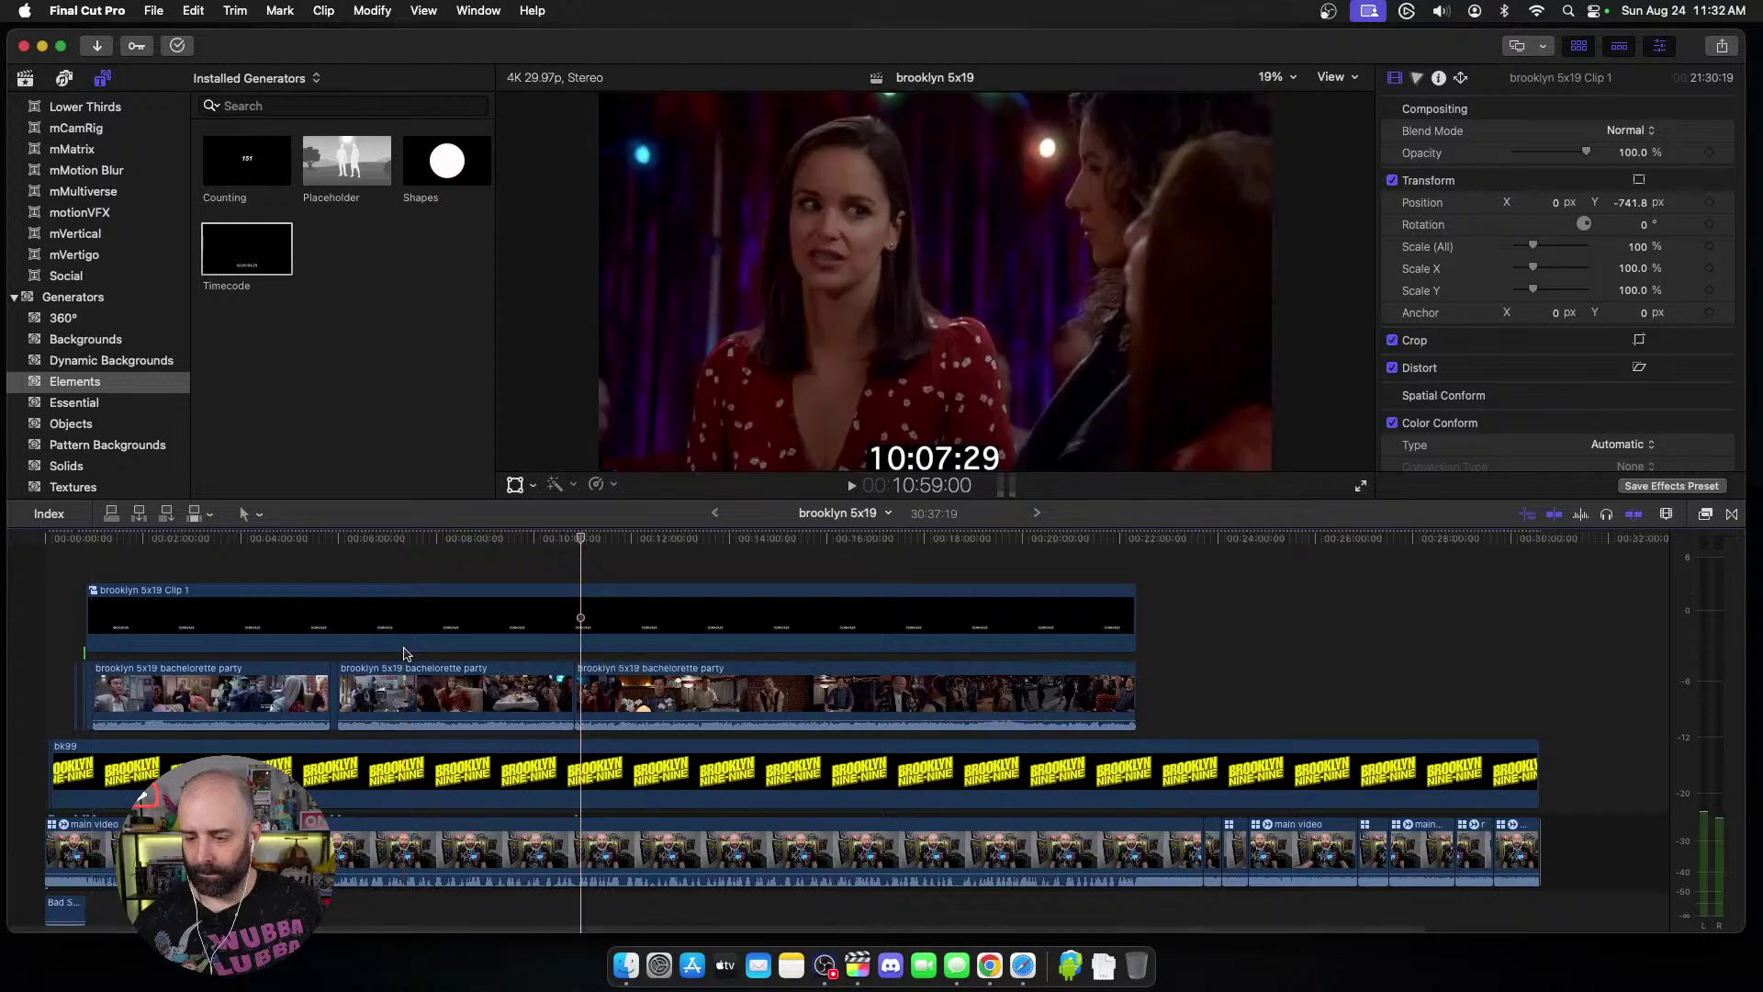
{"action": "key", "text": "super+z"}
{"action": "key", "text": "super+z"}
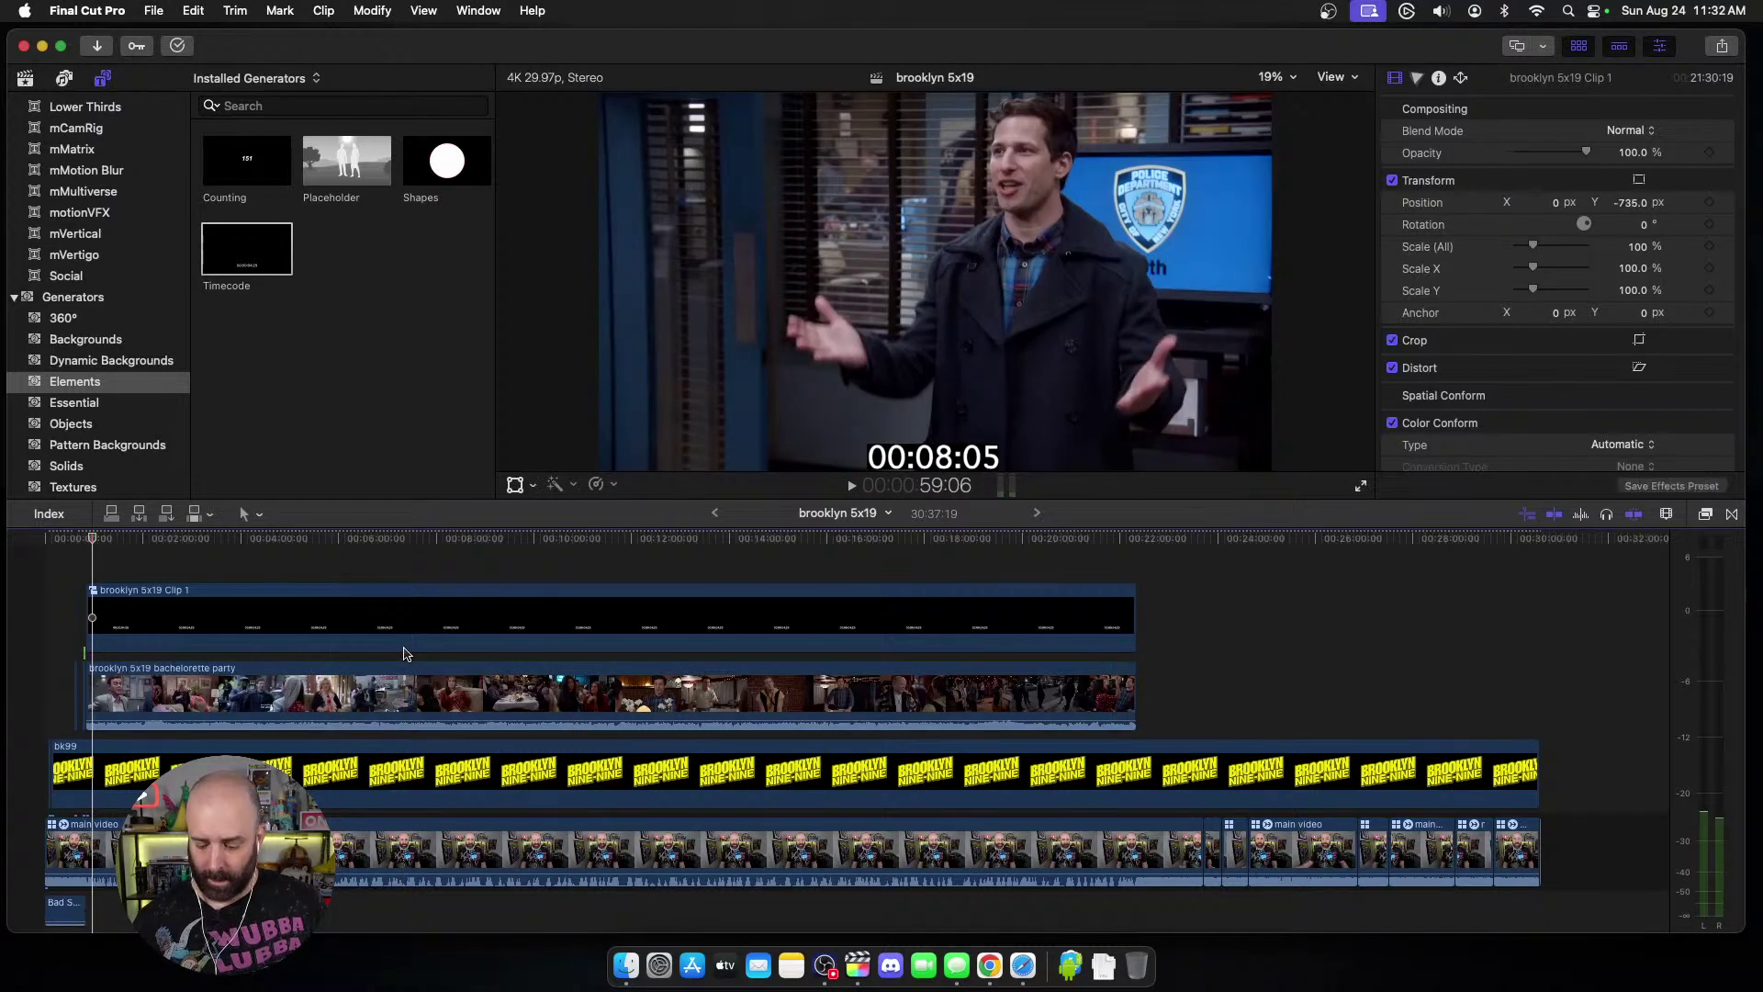
Step: Delete the timecode compound clip above the bachelorette party footage and the short reversed clip just before that footage
{"action": "key", "text": "super+equal"}
{"action": "key", "text": "super+equal"}
{"action": "key", "text": "super+equal"}
{"action": "key", "text": "super+equal"}
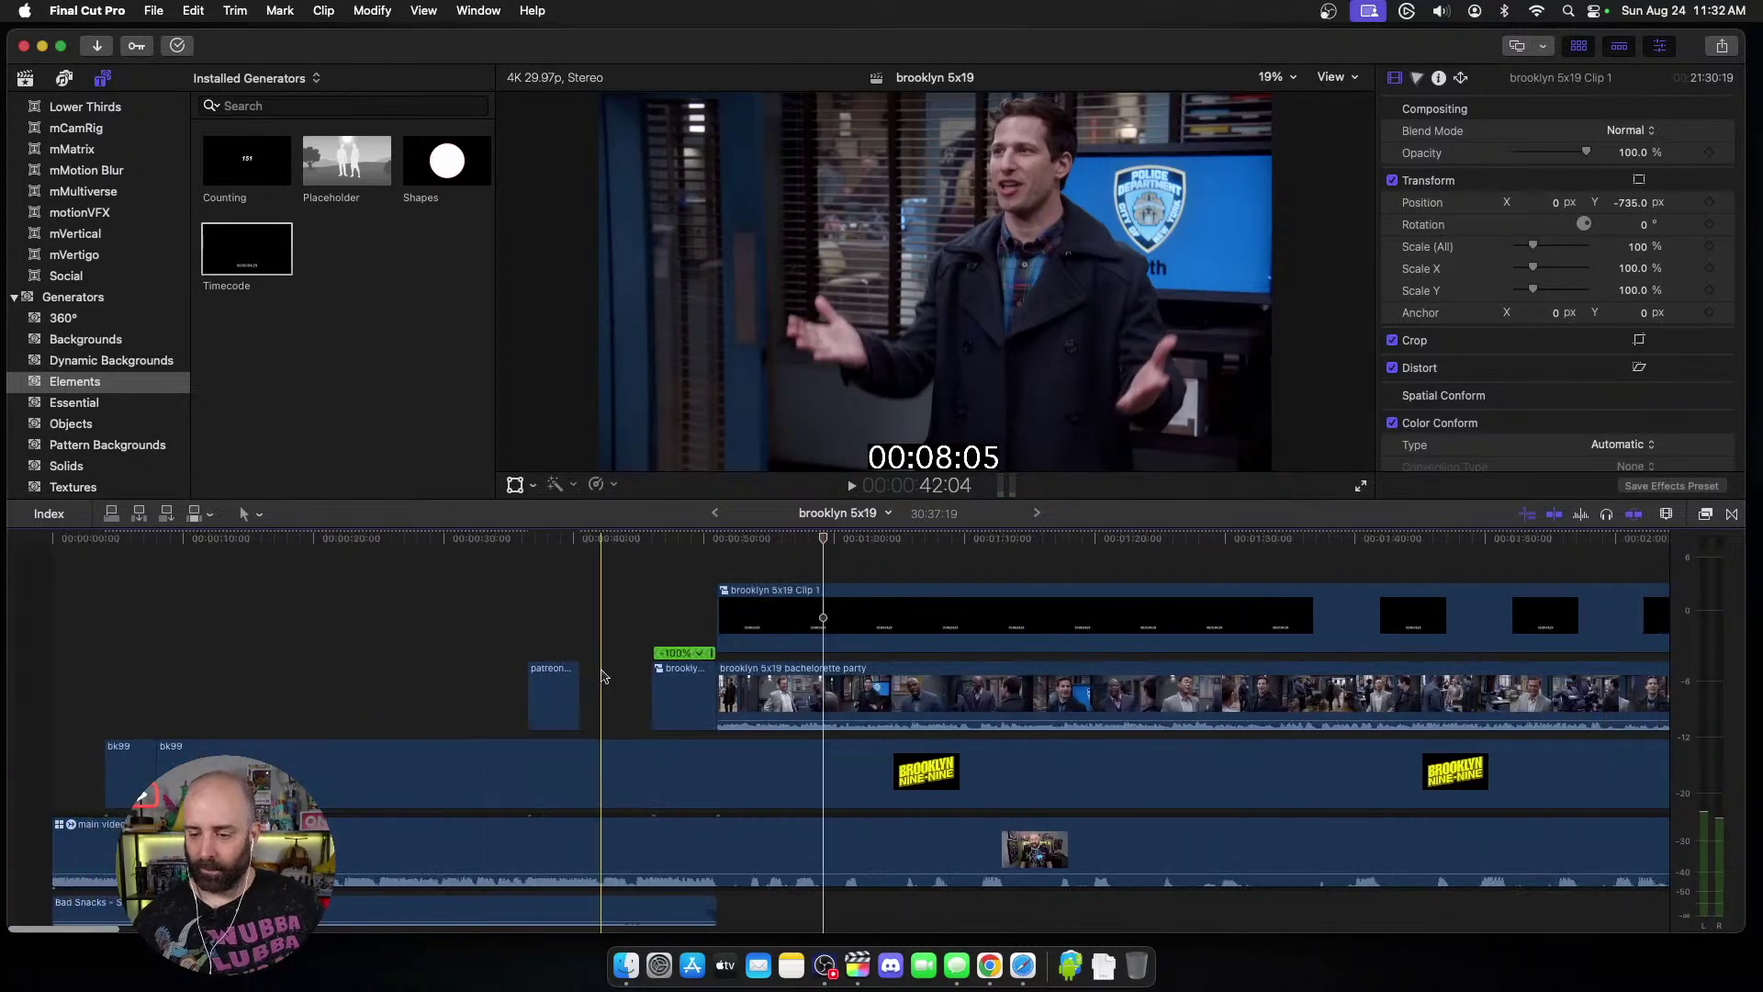
{"action": "left_click", "coordinate": [877, 625]}
{"action": "key", "text": "Delete"}
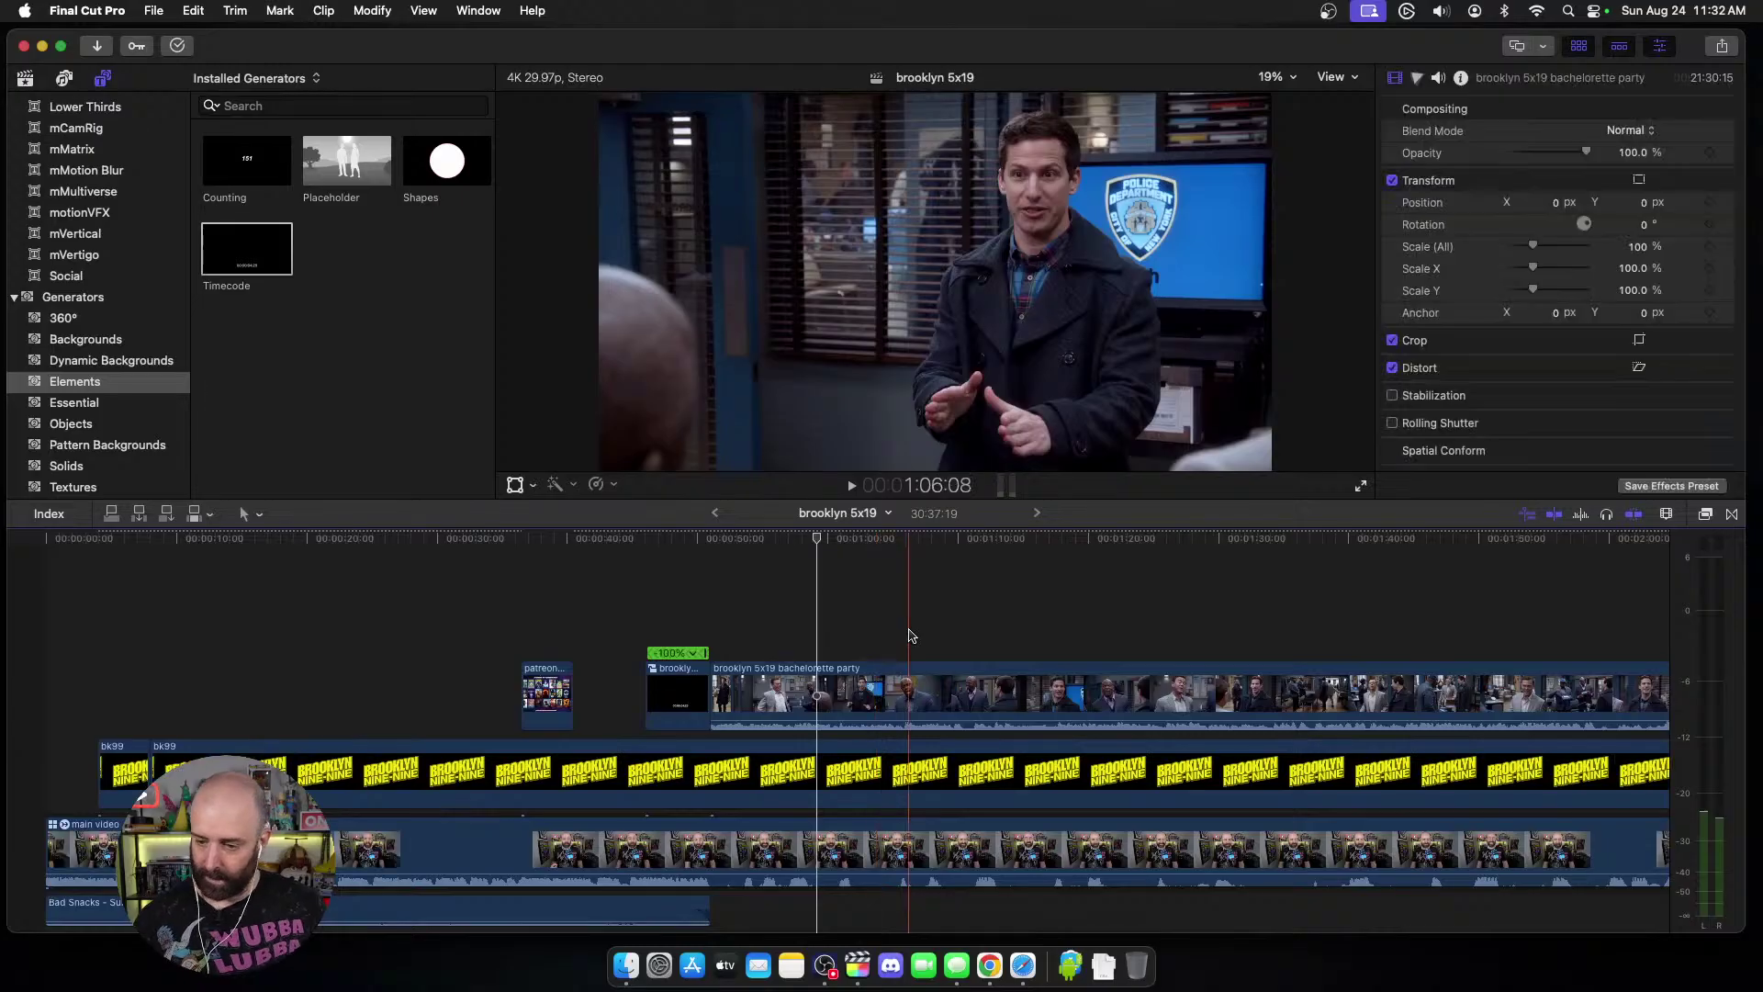
{"action": "left_click", "coordinate": [691, 698]}
{"action": "key", "text": "Delete"}
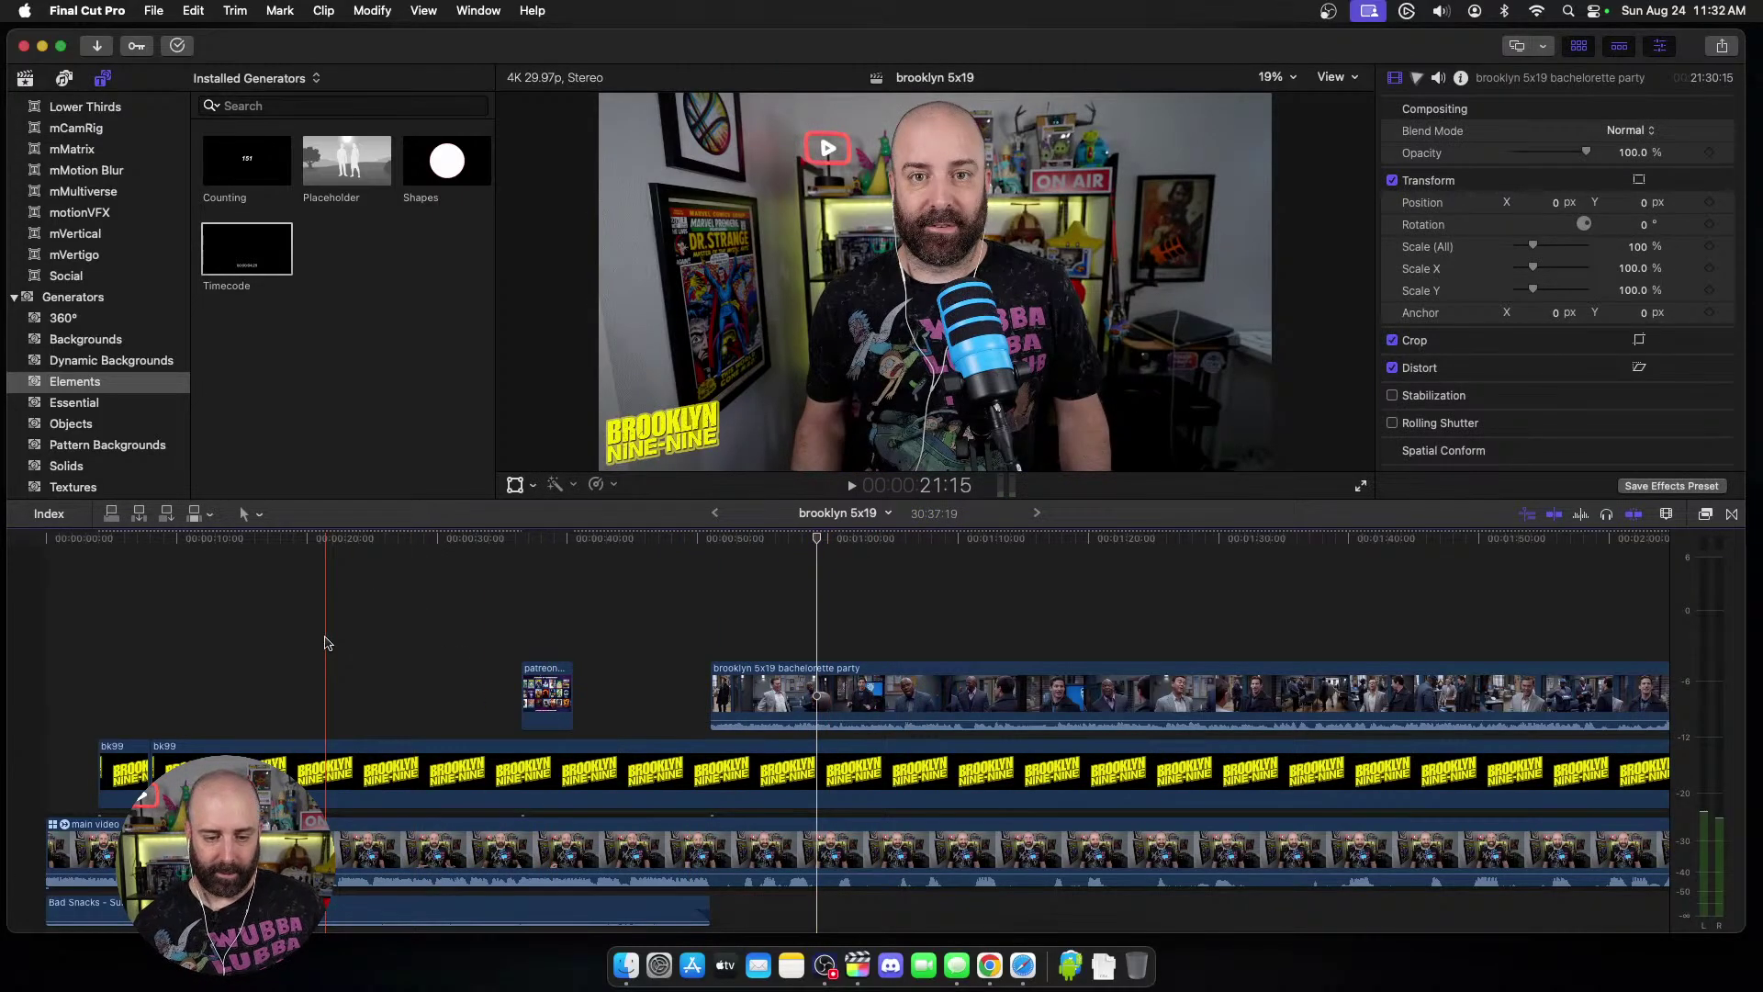
Step: Set the duration of the second, long bk99 logo clip to 5:00
{"action": "right_click", "coordinate": [321, 771]}
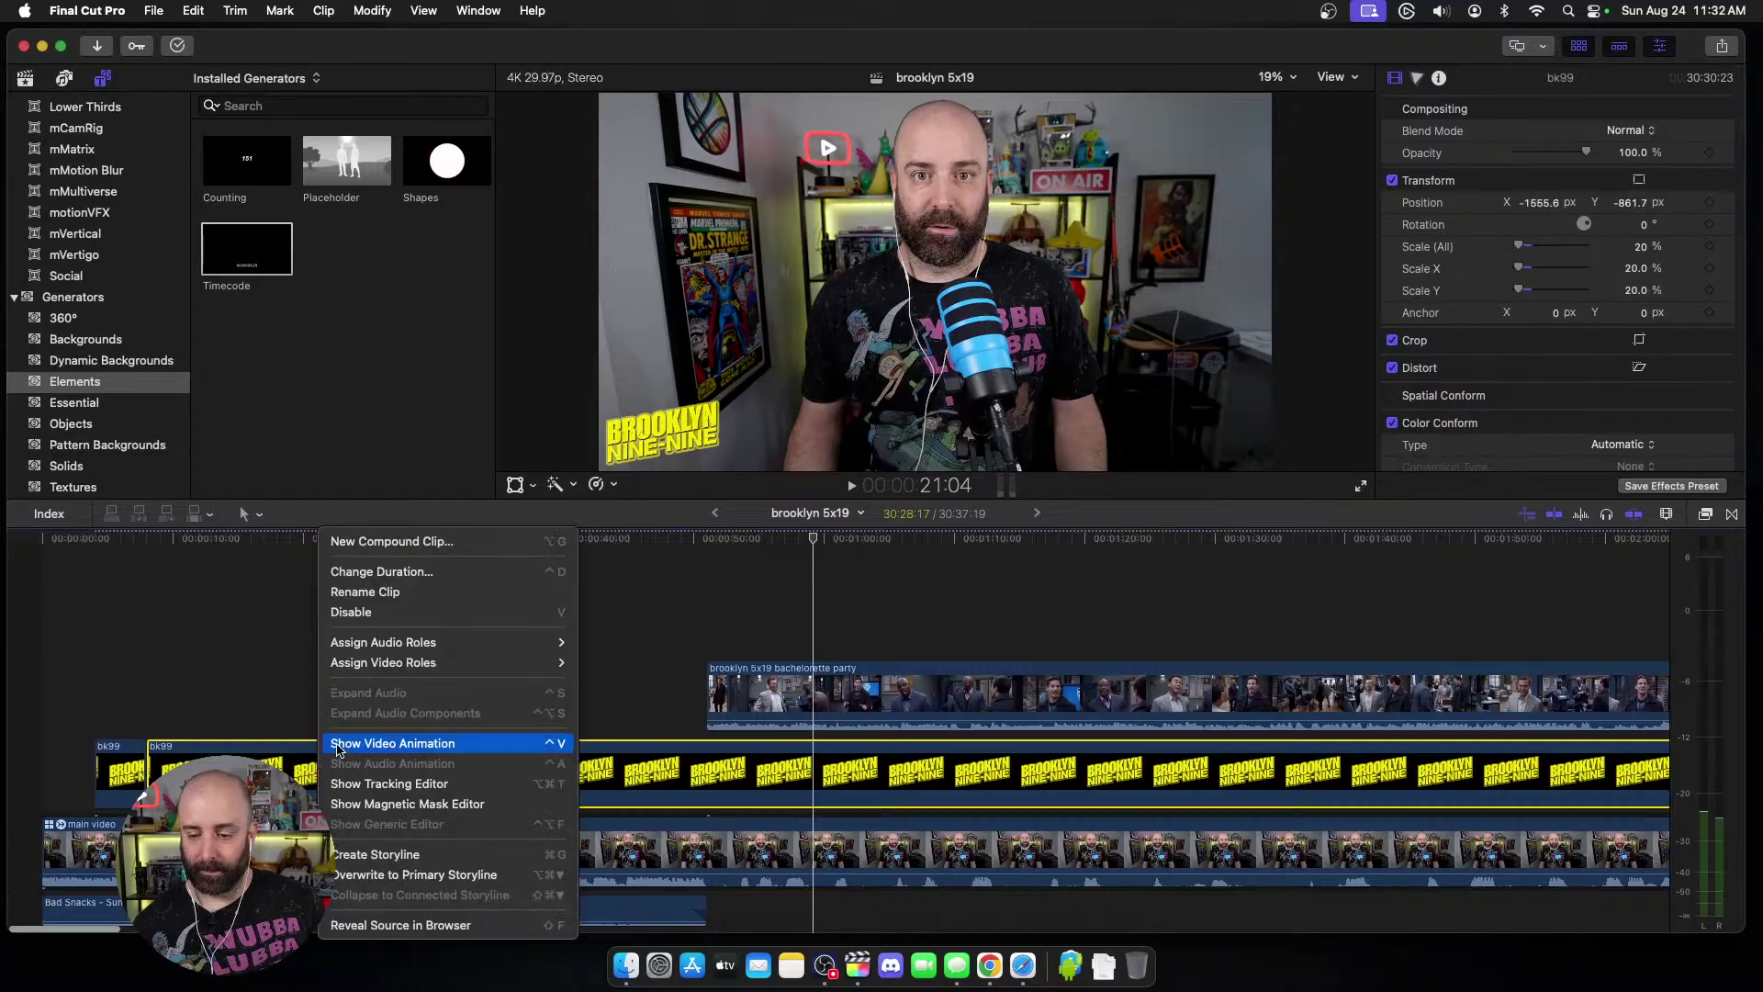
{"action": "left_click", "coordinate": [381, 571]}
{"action": "type", "text": "500"}
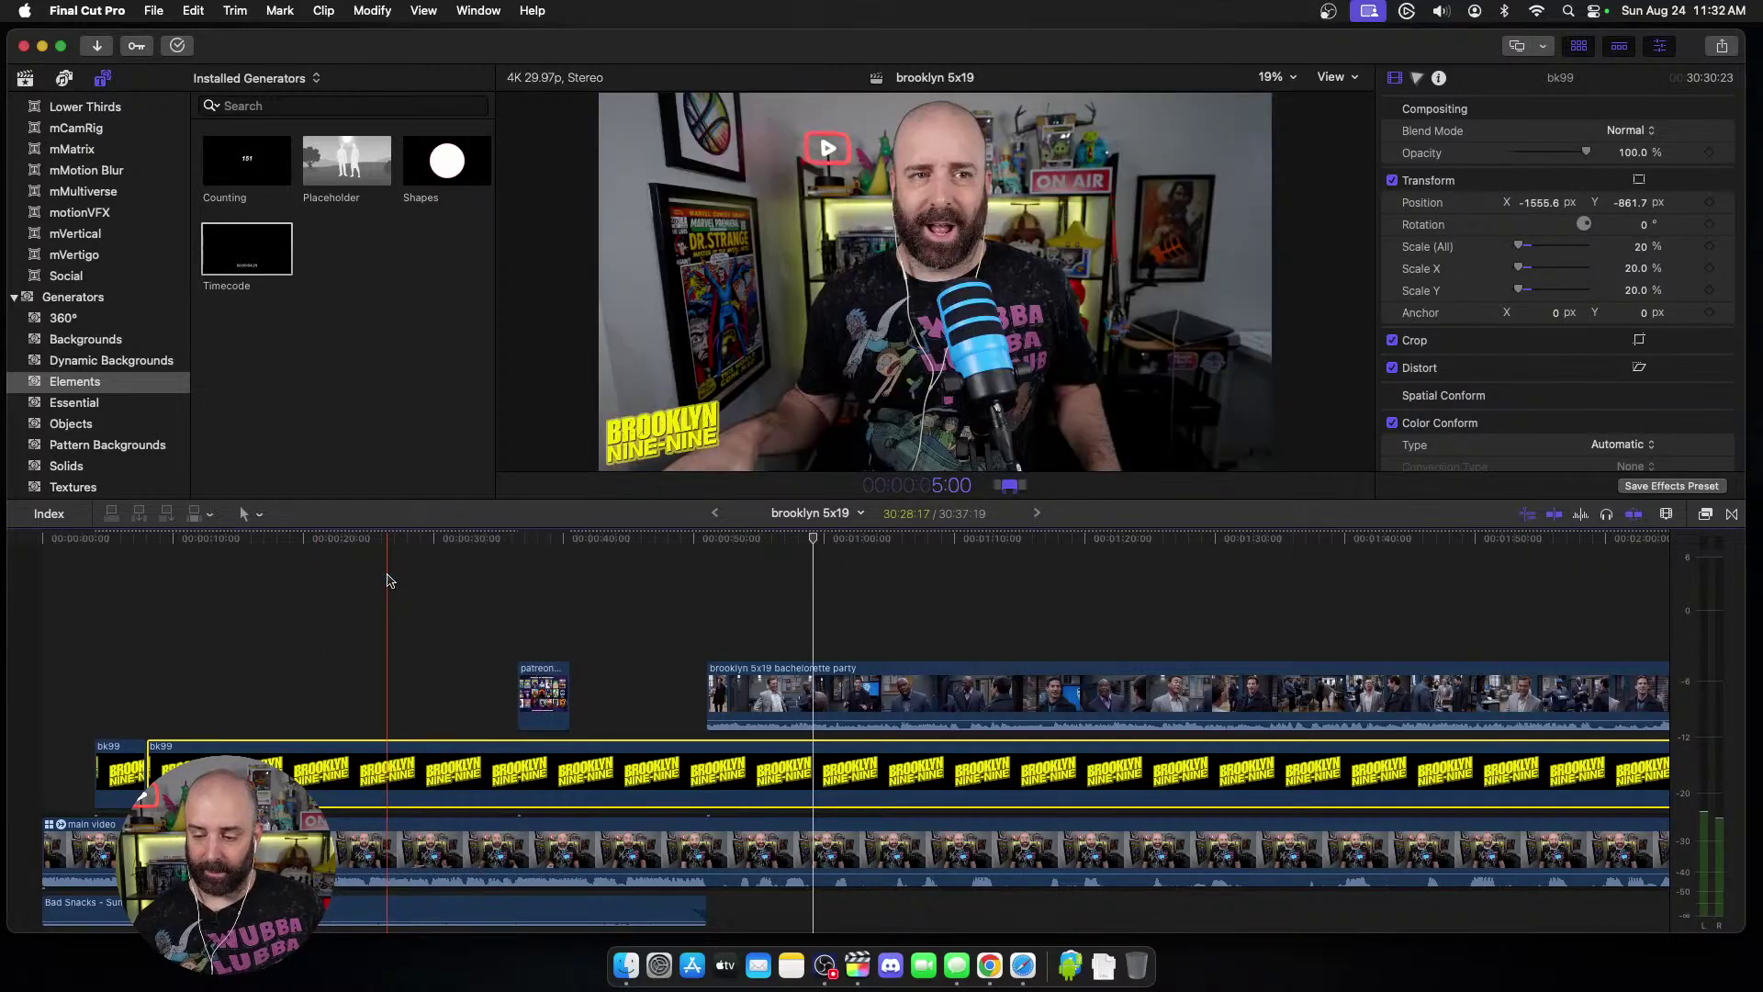
{"action": "key", "text": "Return"}
Step: Delete the Cross Dissolve transition at the very end of the main video
{"action": "scroll", "coordinate": [656, 588], "scroll_direction": "down", "scroll_amount": 3}
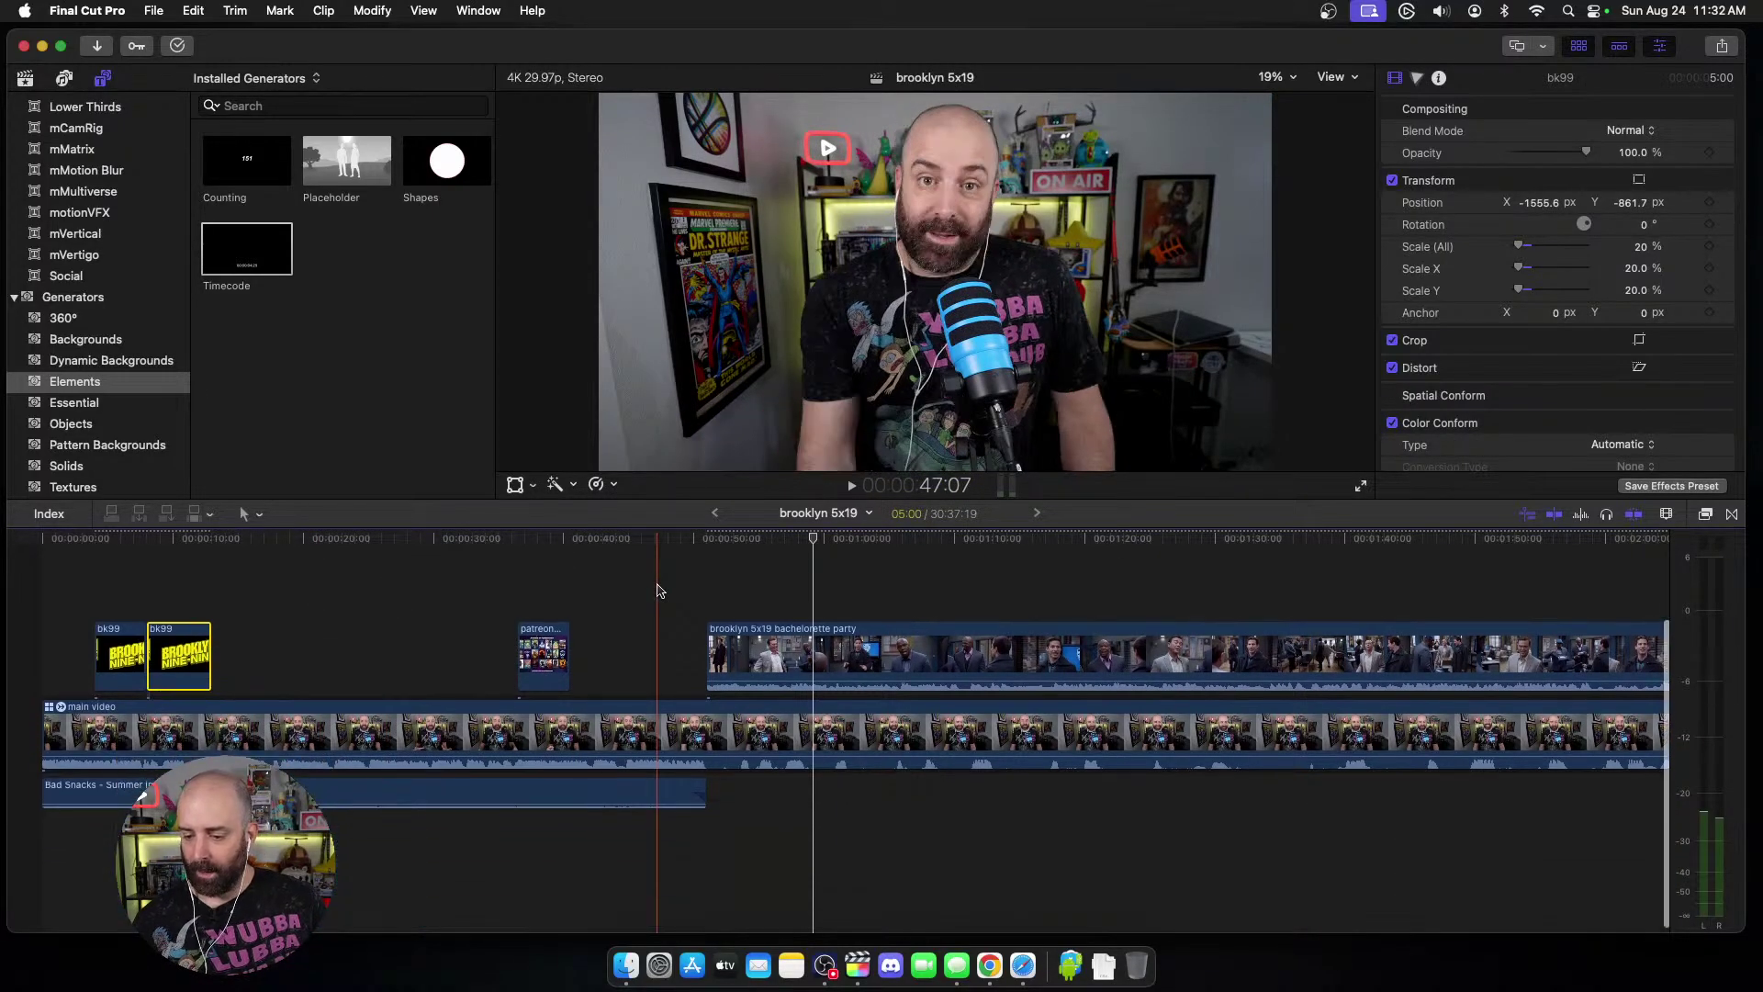
{"action": "scroll", "coordinate": [659, 590], "scroll_direction": "right", "scroll_amount": 10}
{"action": "scroll", "coordinate": [659, 590], "scroll_direction": "right", "scroll_amount": 15}
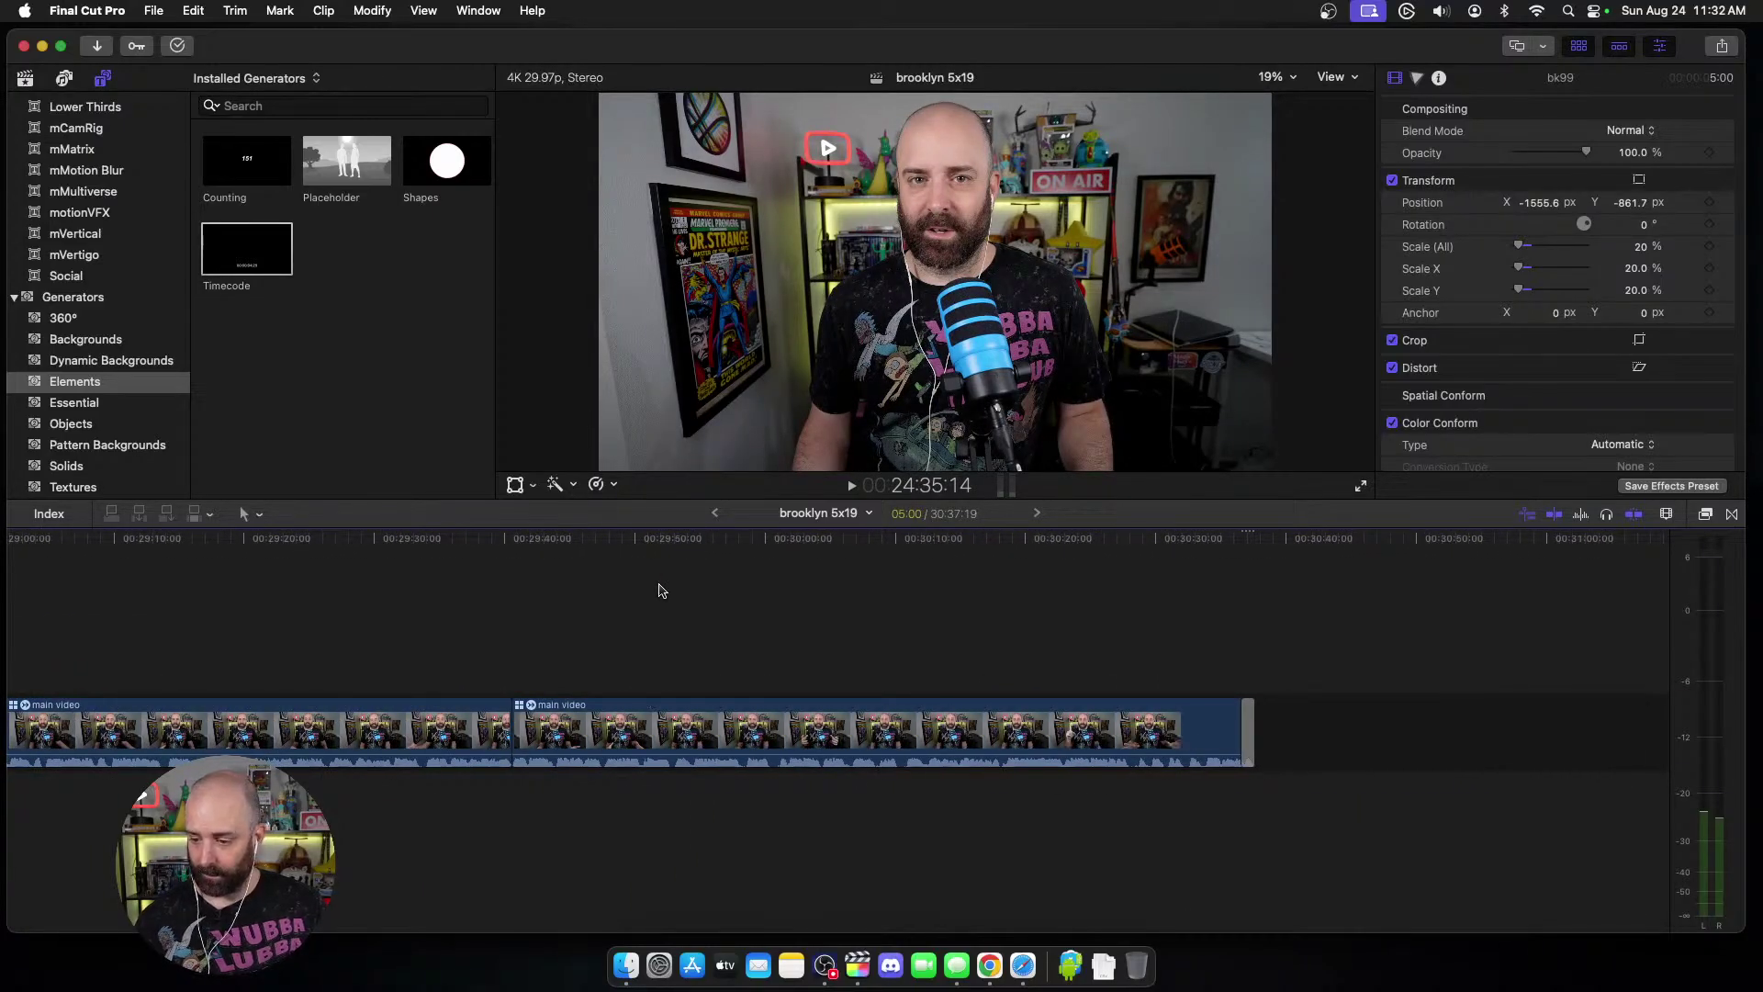
{"action": "left_click", "coordinate": [1247, 738]}
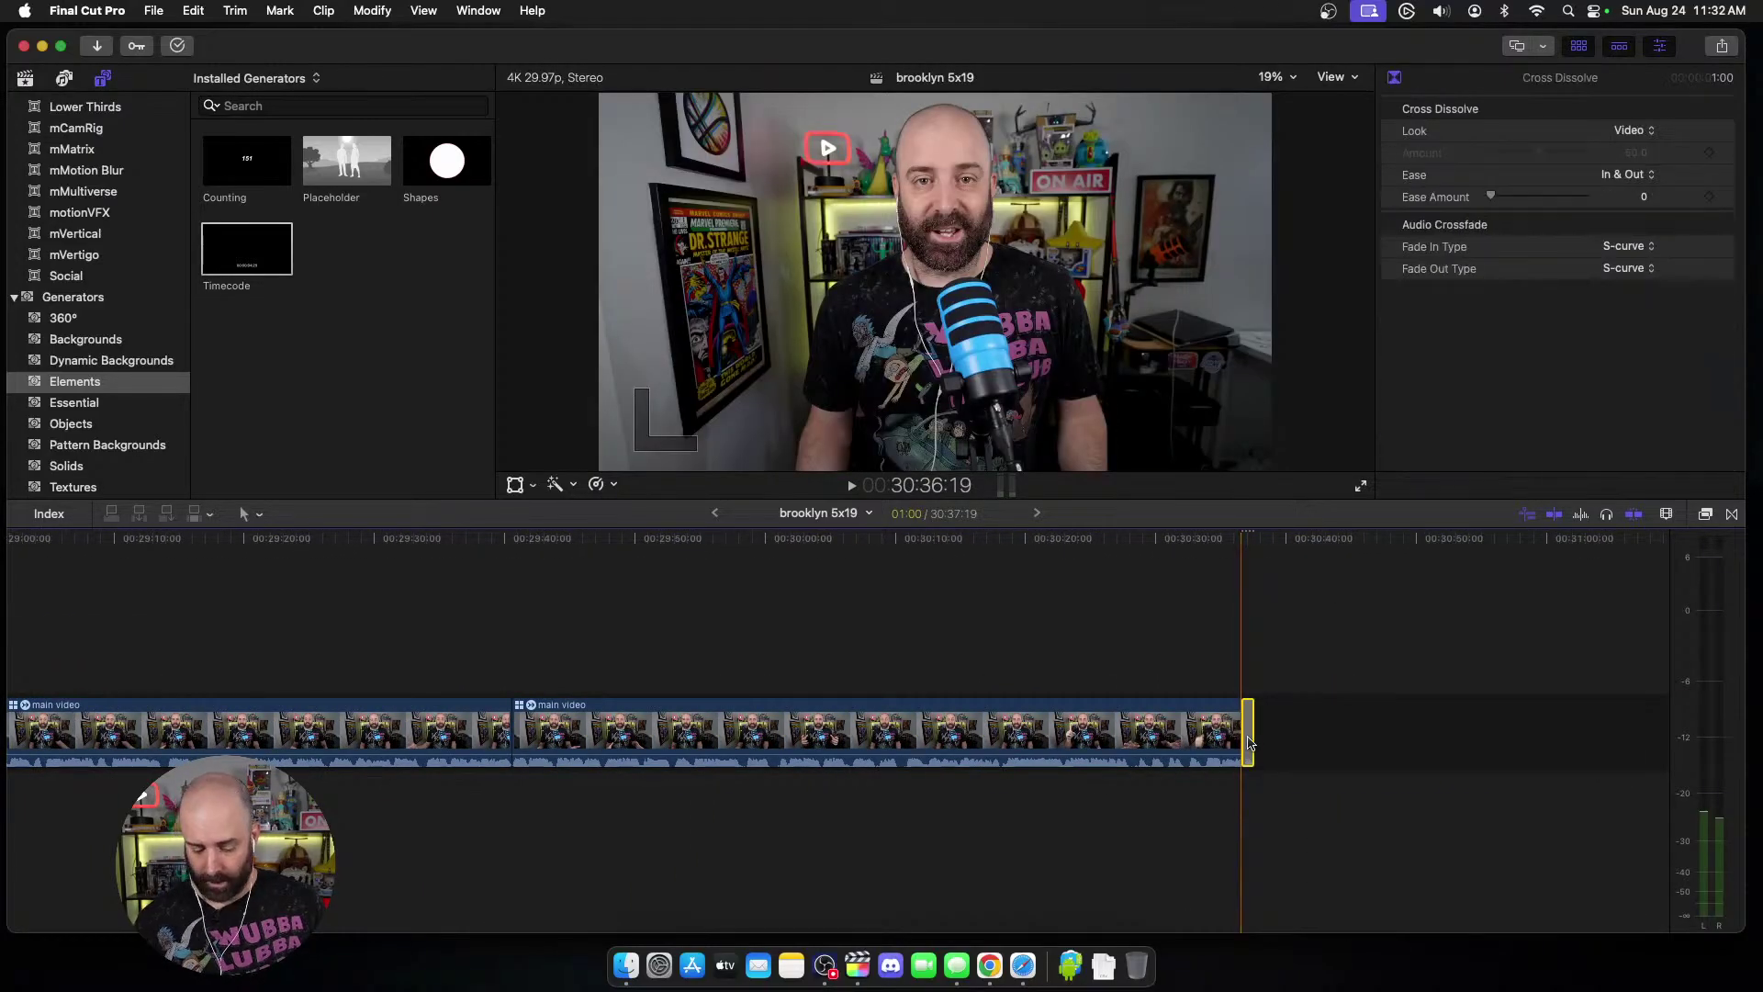
{"action": "key", "text": "Delete"}
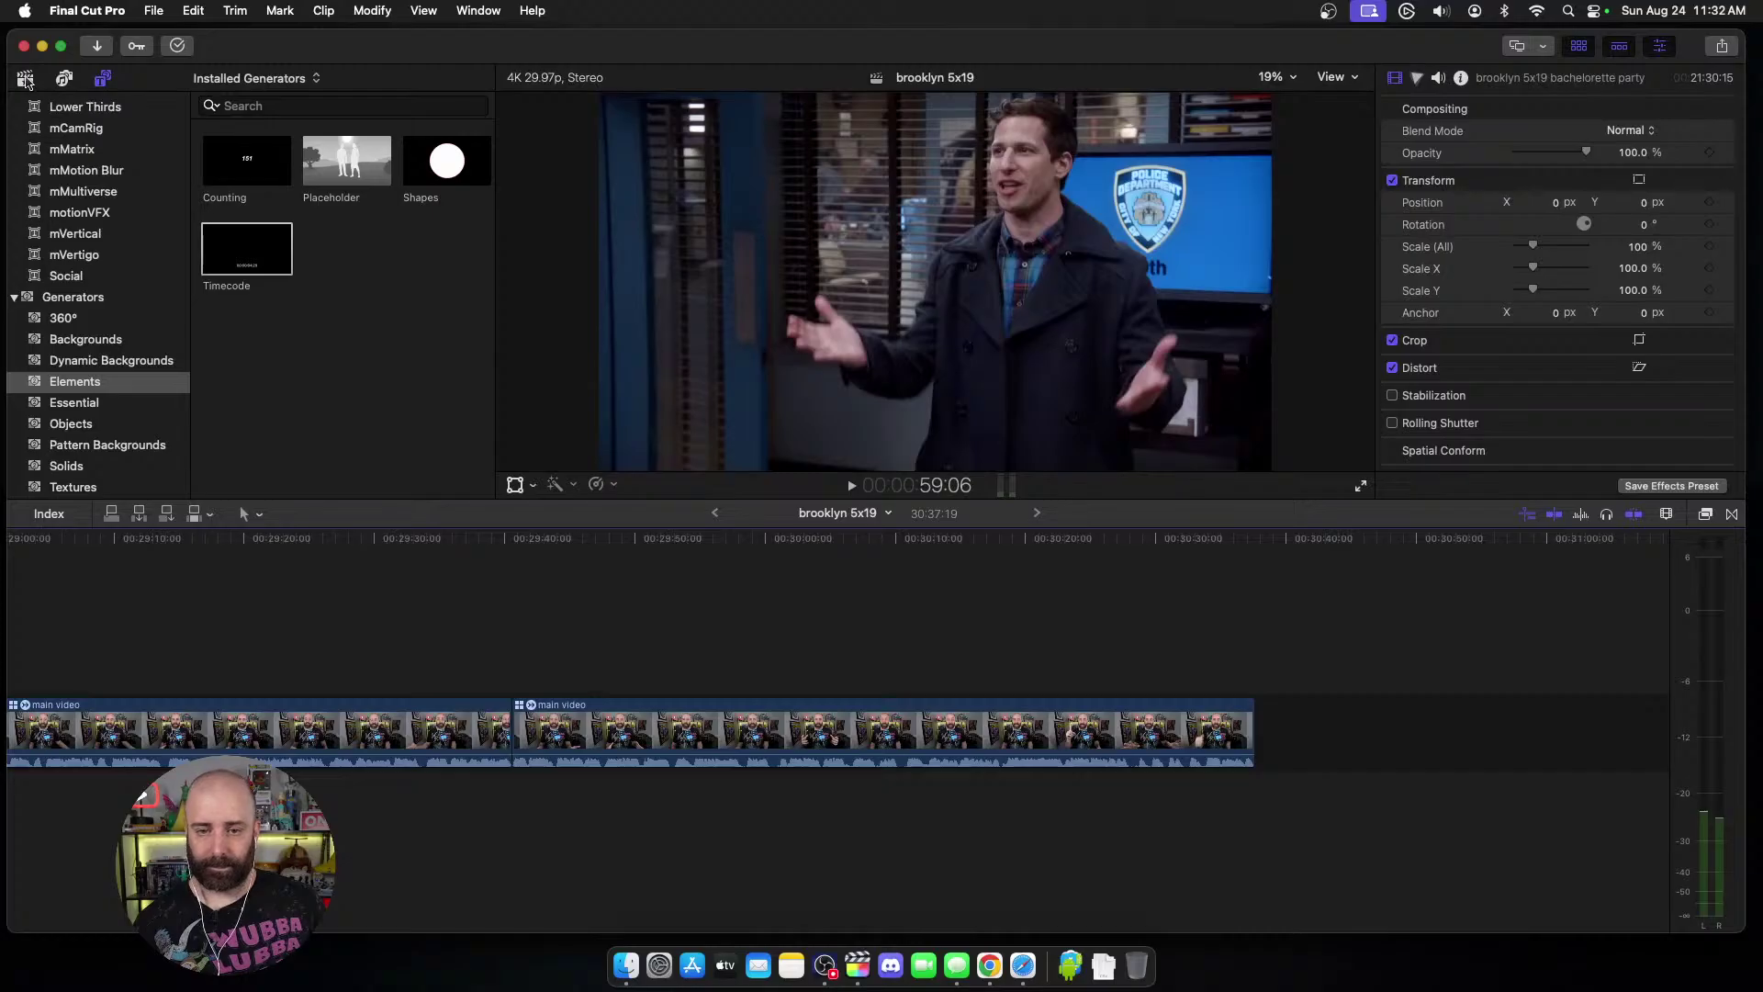
Step: Append the endscreenyt clip from the other event after the end of the main video
{"action": "left_click", "coordinate": [26, 79]}
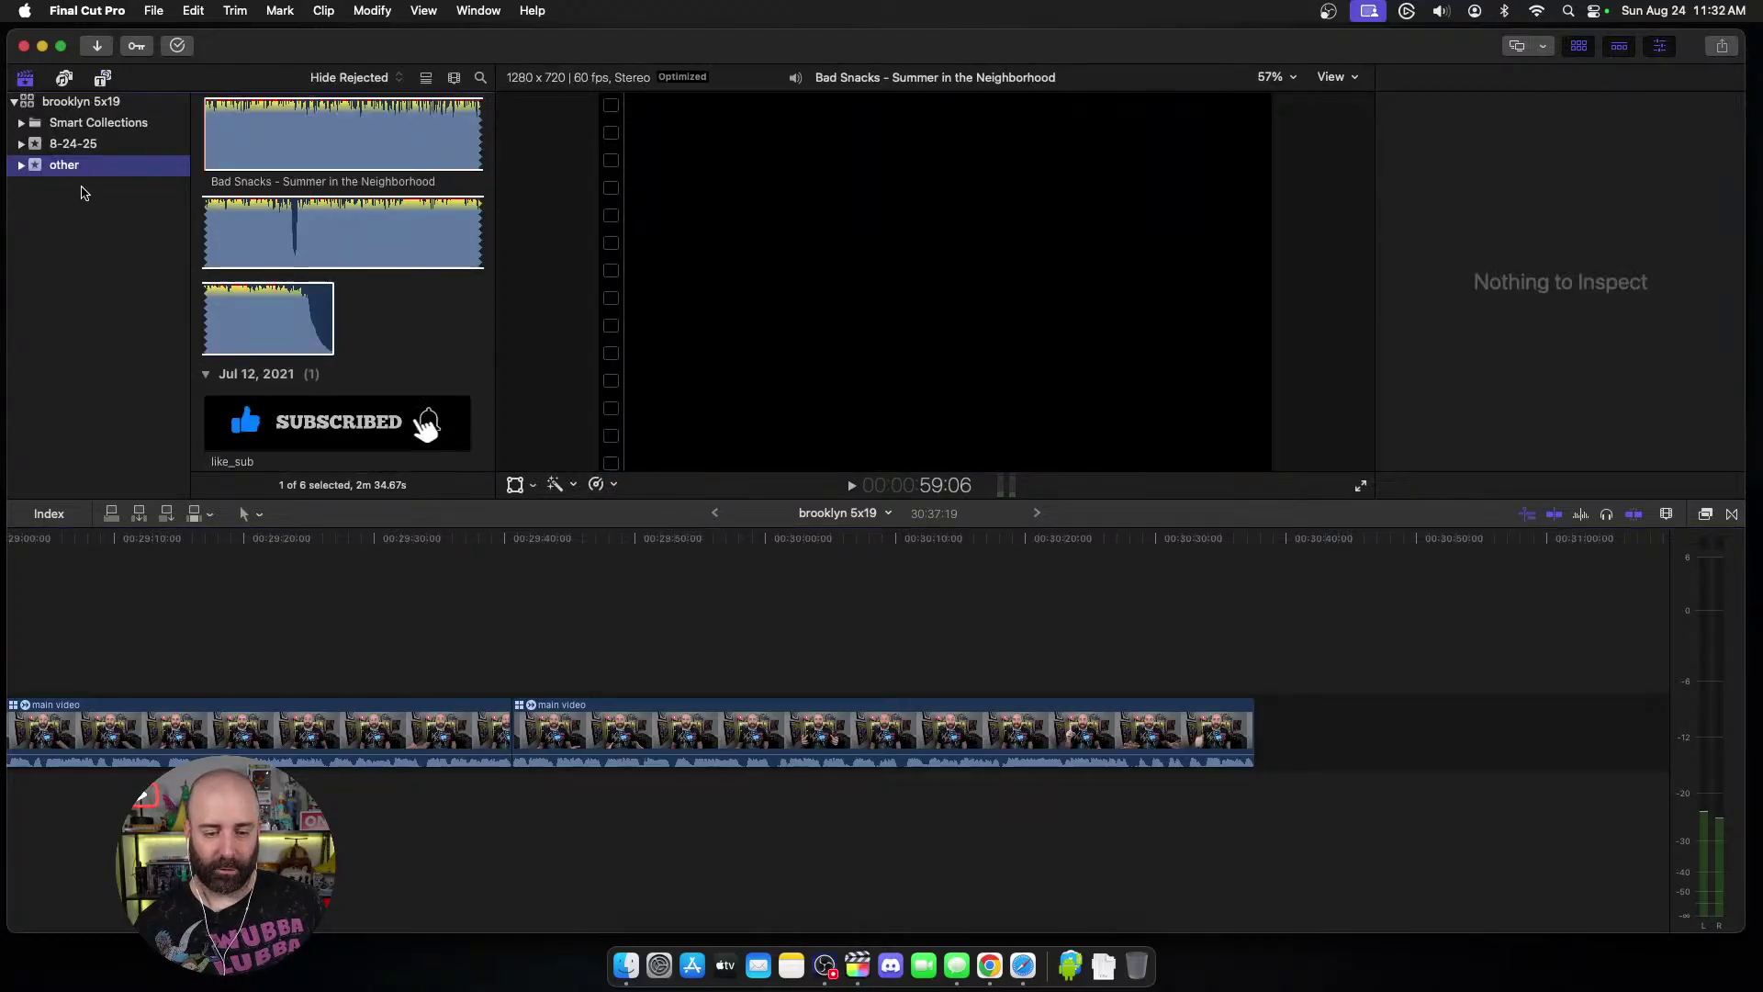
{"action": "scroll", "coordinate": [418, 409], "scroll_direction": "down", "scroll_amount": 10}
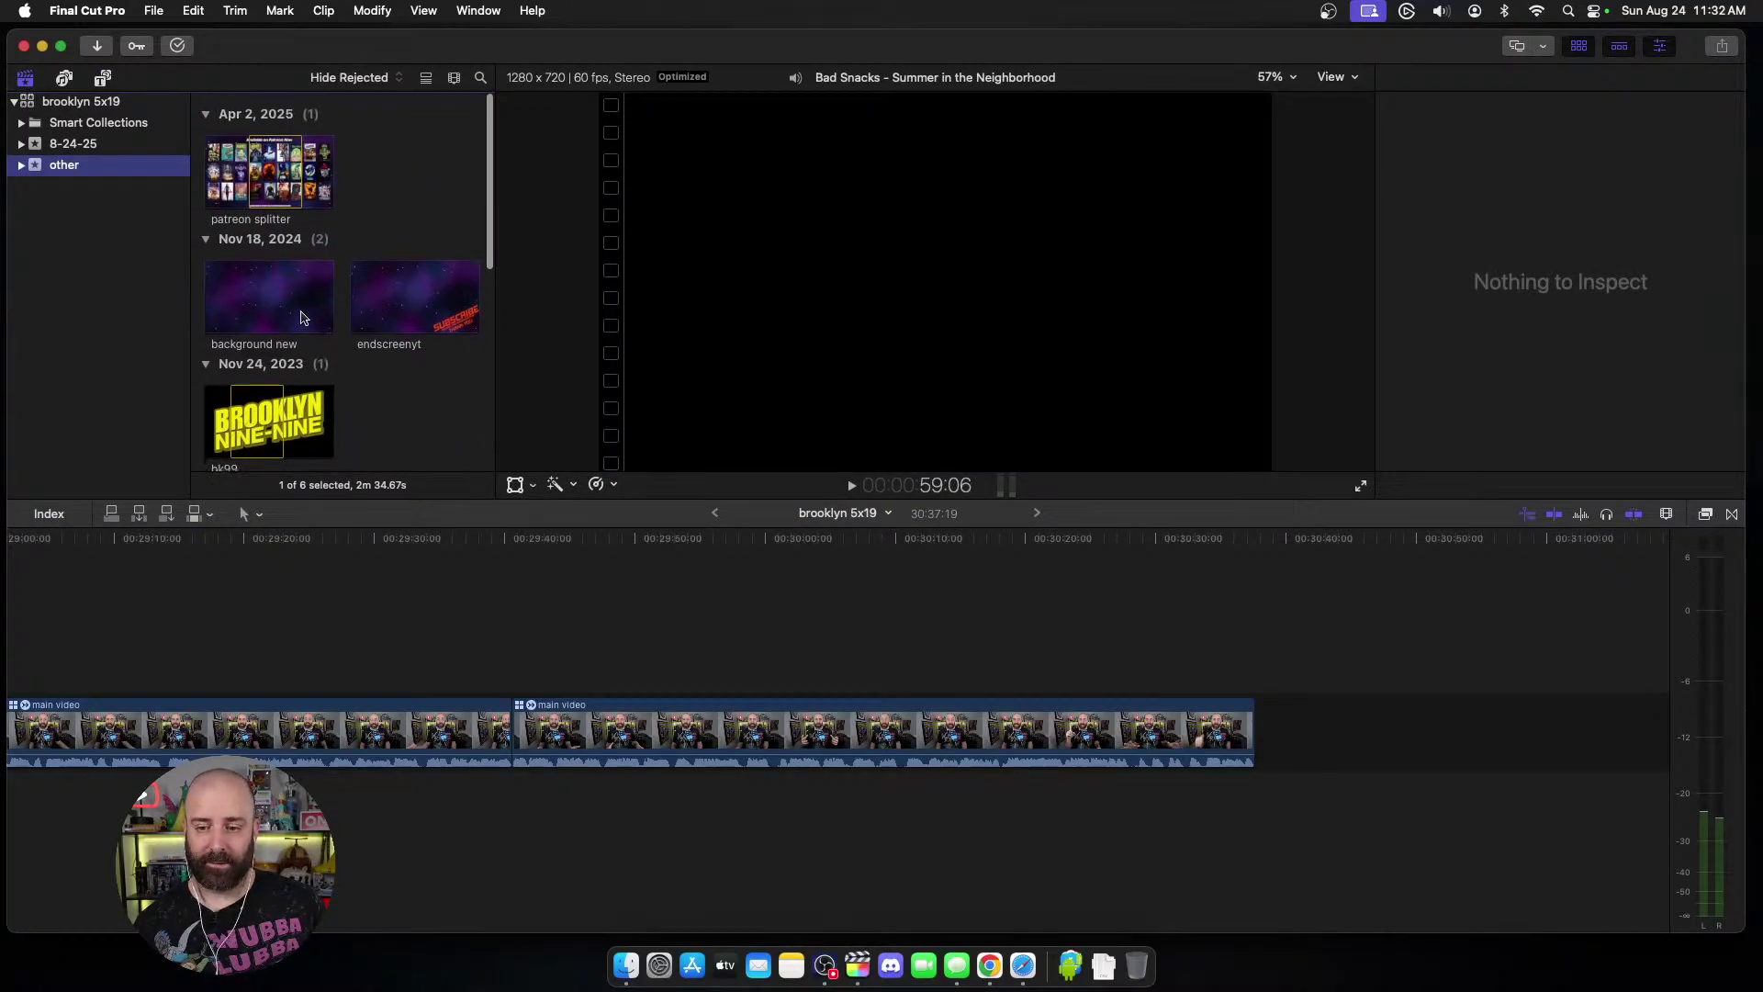
{"action": "left_click", "coordinate": [372, 297]}
{"action": "left_click_drag", "start_coordinate": [386, 296], "coordinate": [1304, 735]}
Step: Connect the like_sub clip above the last five seconds of the main video, ending where the endscreenyt clip begins
{"action": "scroll", "coordinate": [409, 390], "scroll_direction": "down", "scroll_amount": 6}
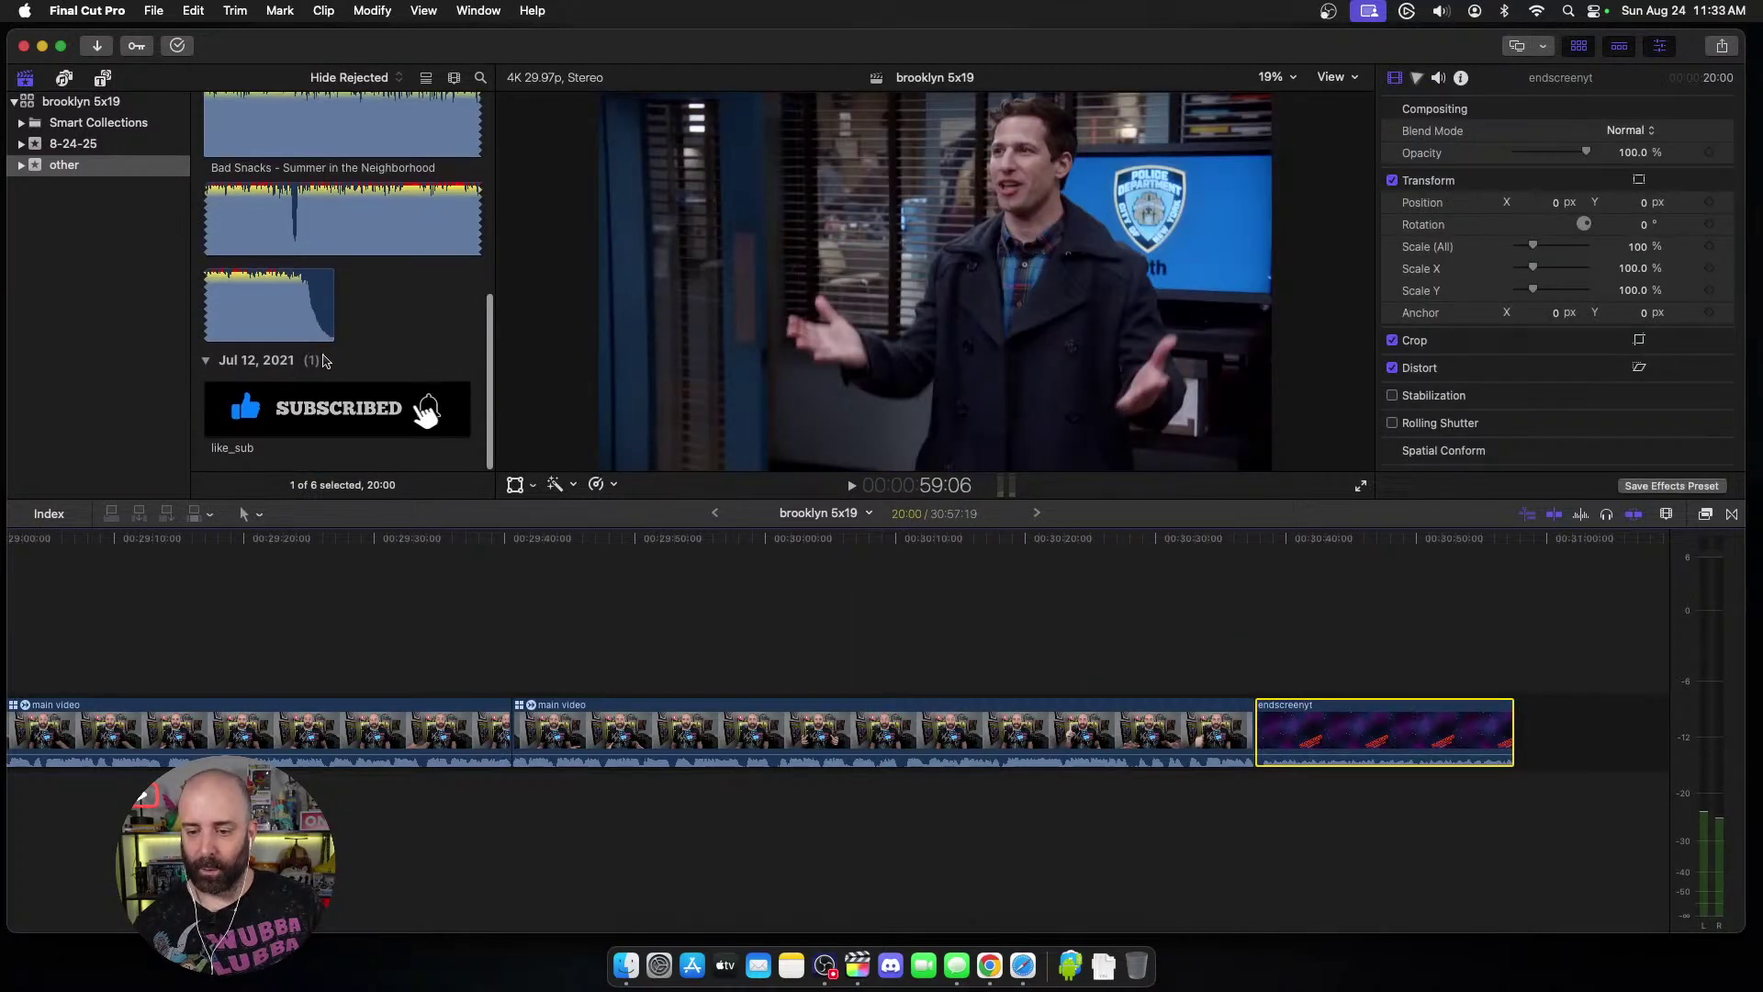
{"action": "left_click", "coordinate": [306, 410]}
{"action": "left_click_drag", "start_coordinate": [306, 410], "coordinate": [1193, 658]}
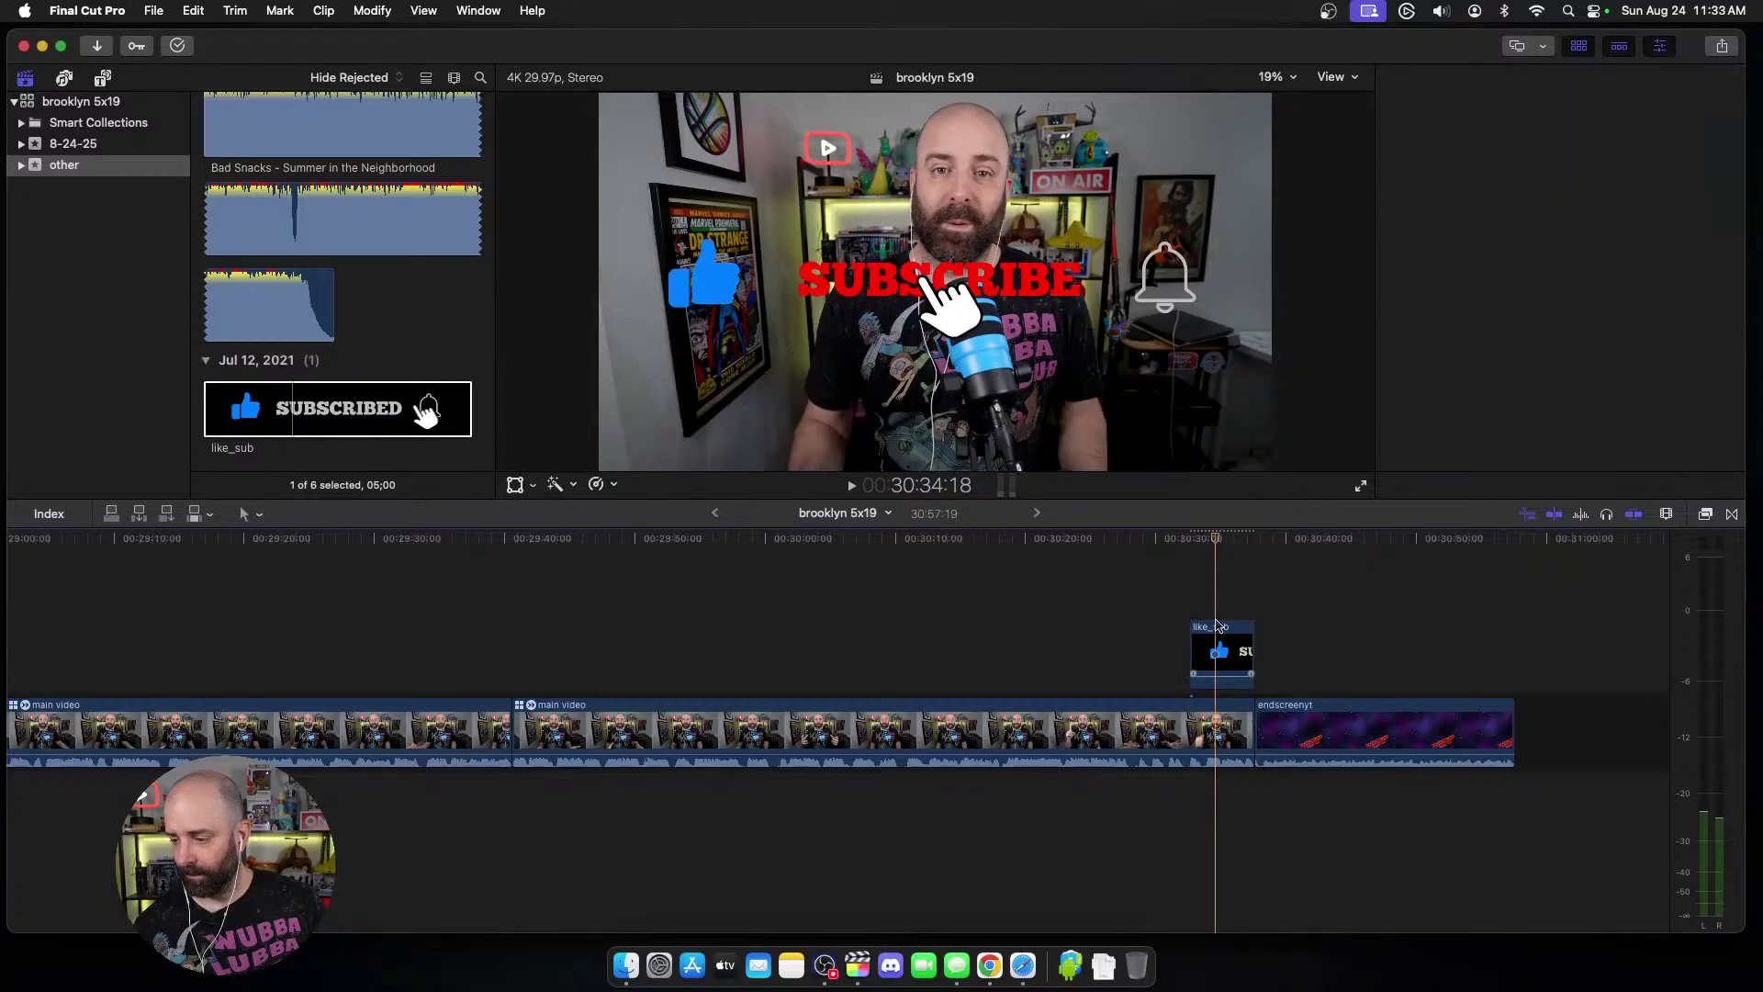
Step: Scale the like_sub overlay to 55% and move it straight down to the lower centre of the frame, about Y -854 px
{"action": "left_click", "coordinate": [1215, 653]}
{"action": "left_click", "coordinate": [515, 484]}
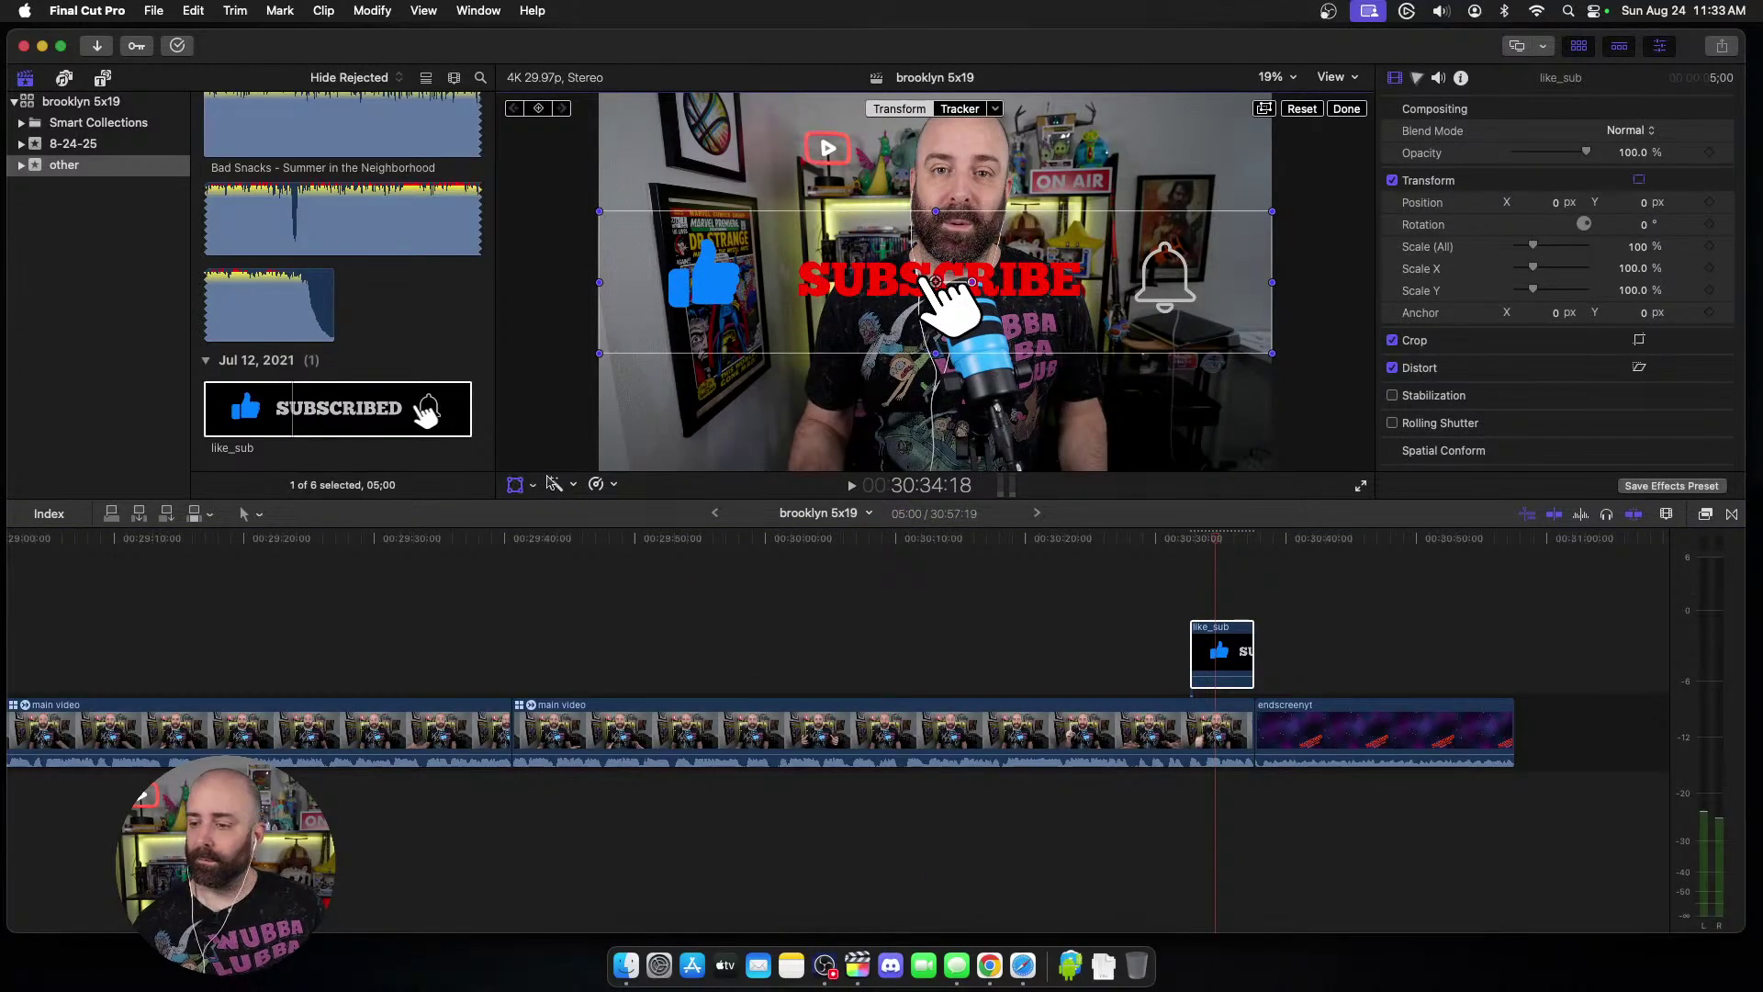
{"action": "left_click", "coordinate": [1634, 245]}
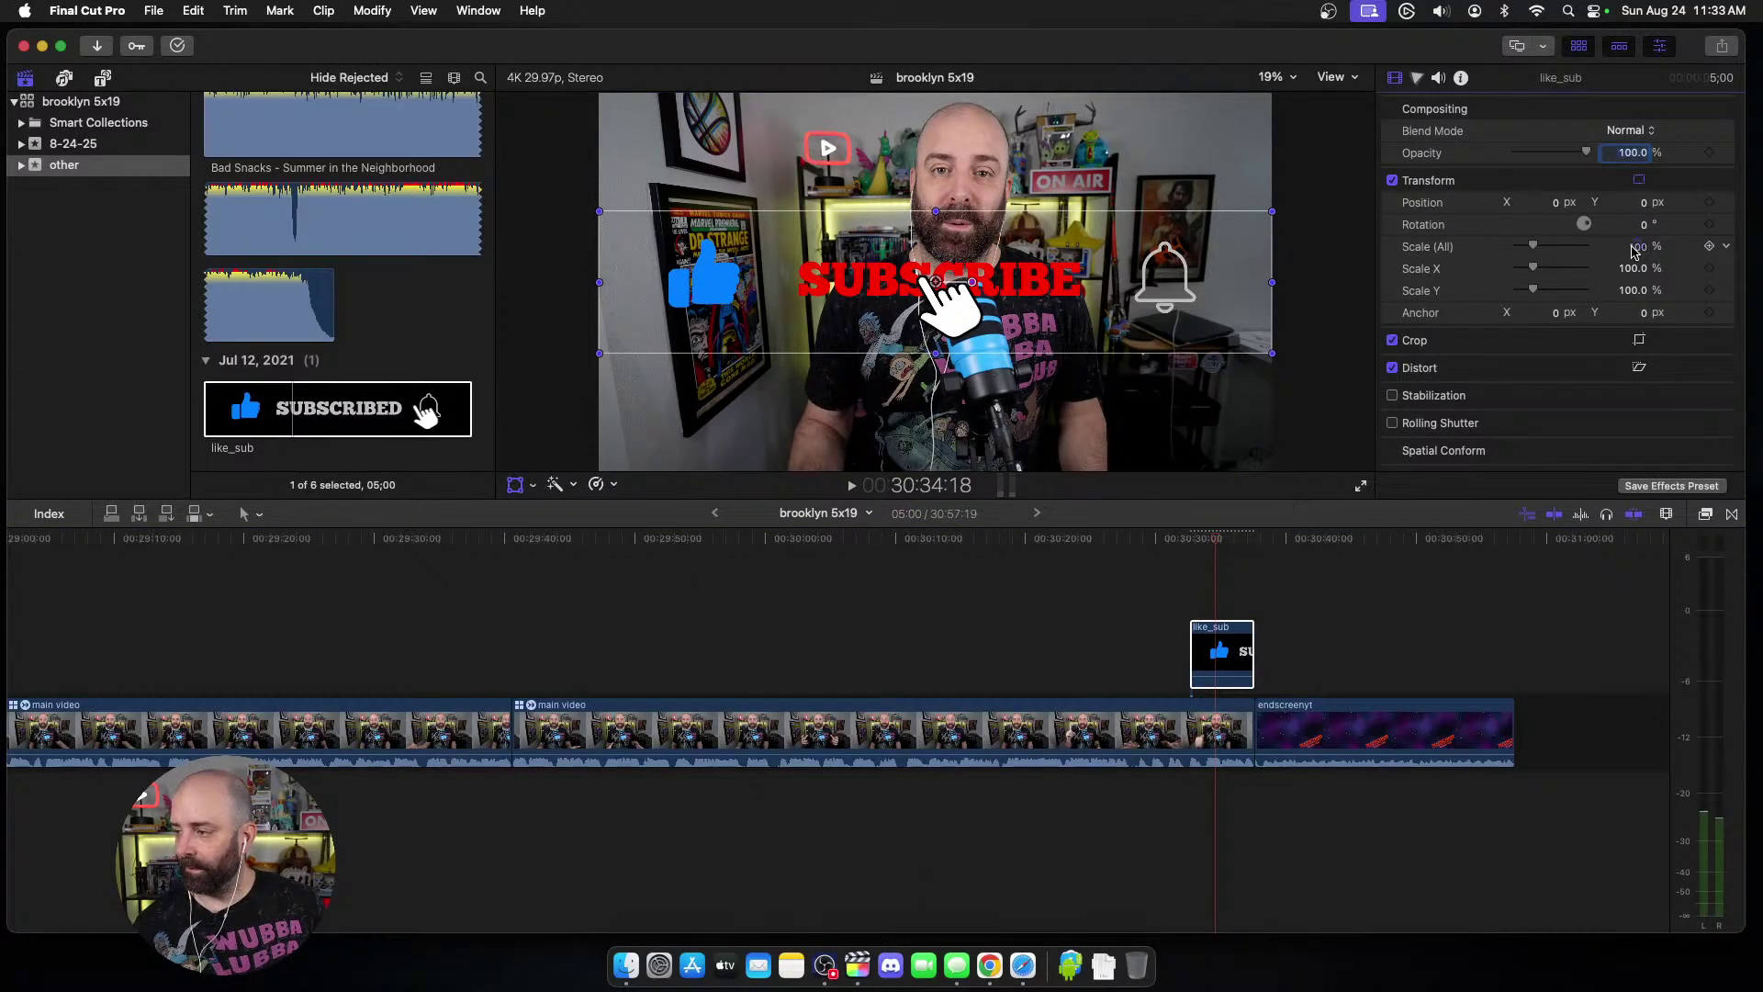
{"action": "left_click", "coordinate": [1635, 248]}
{"action": "type", "text": "55"}
{"action": "key", "text": "Return"}
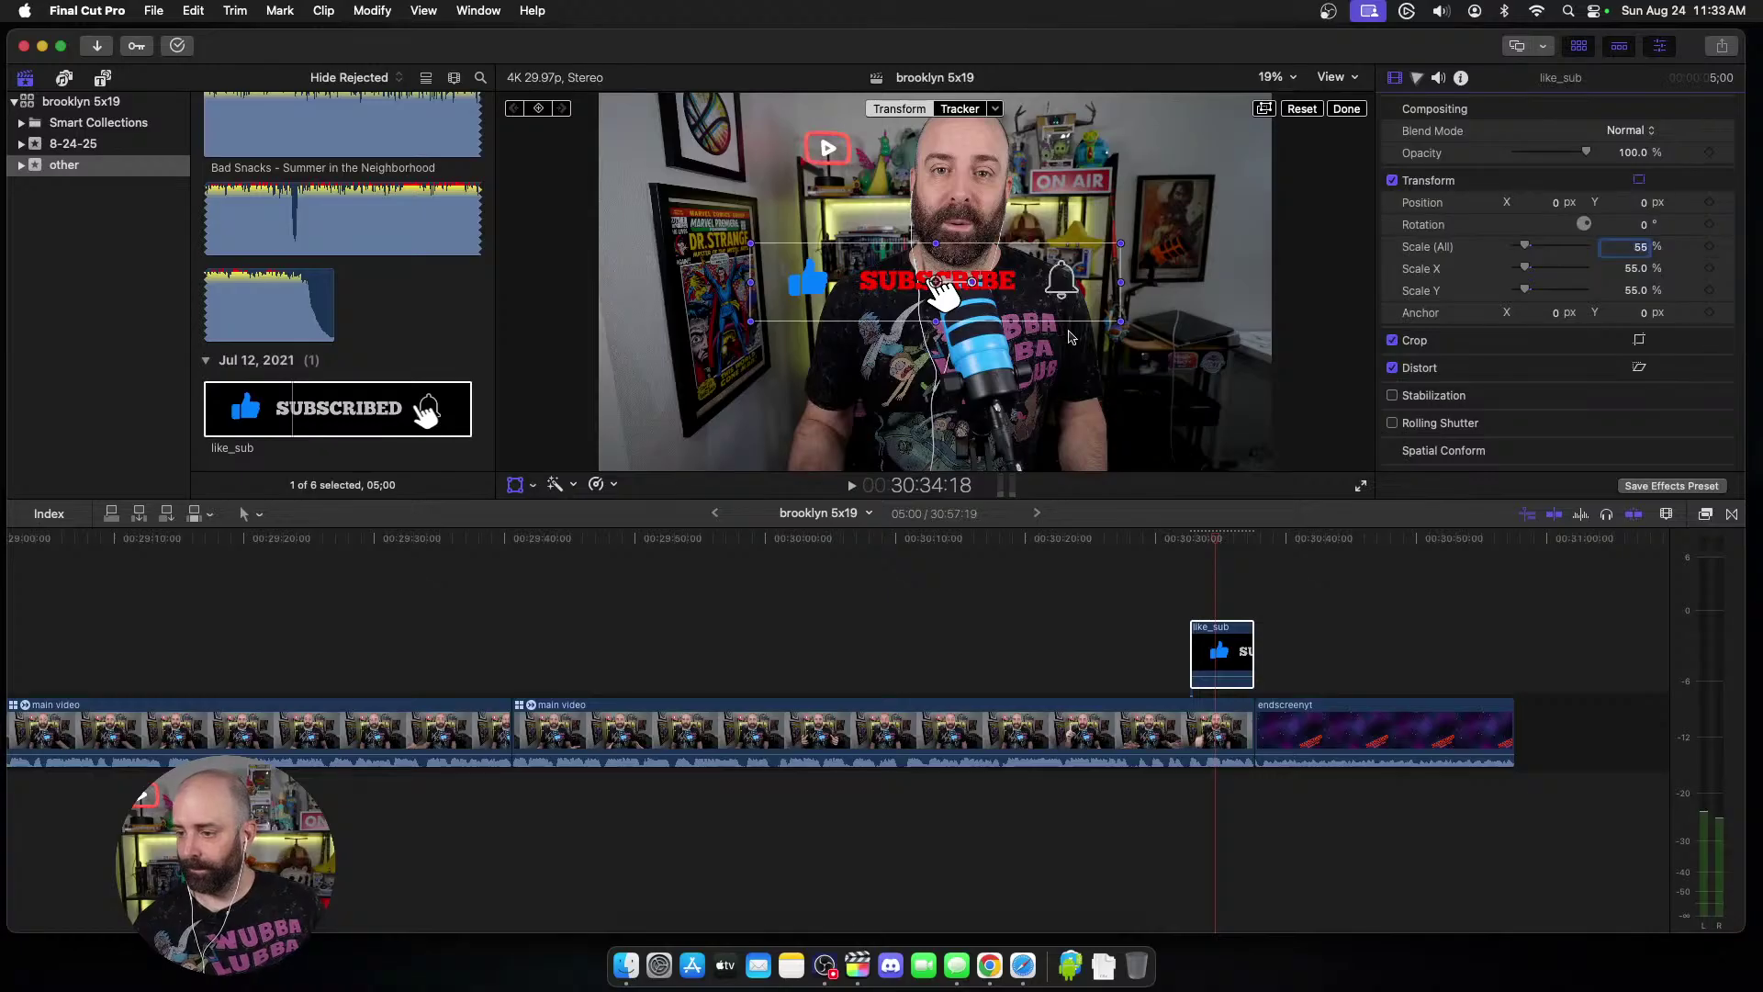
{"action": "left_click_drag", "start_coordinate": [944, 295], "coordinate": [937, 437]}
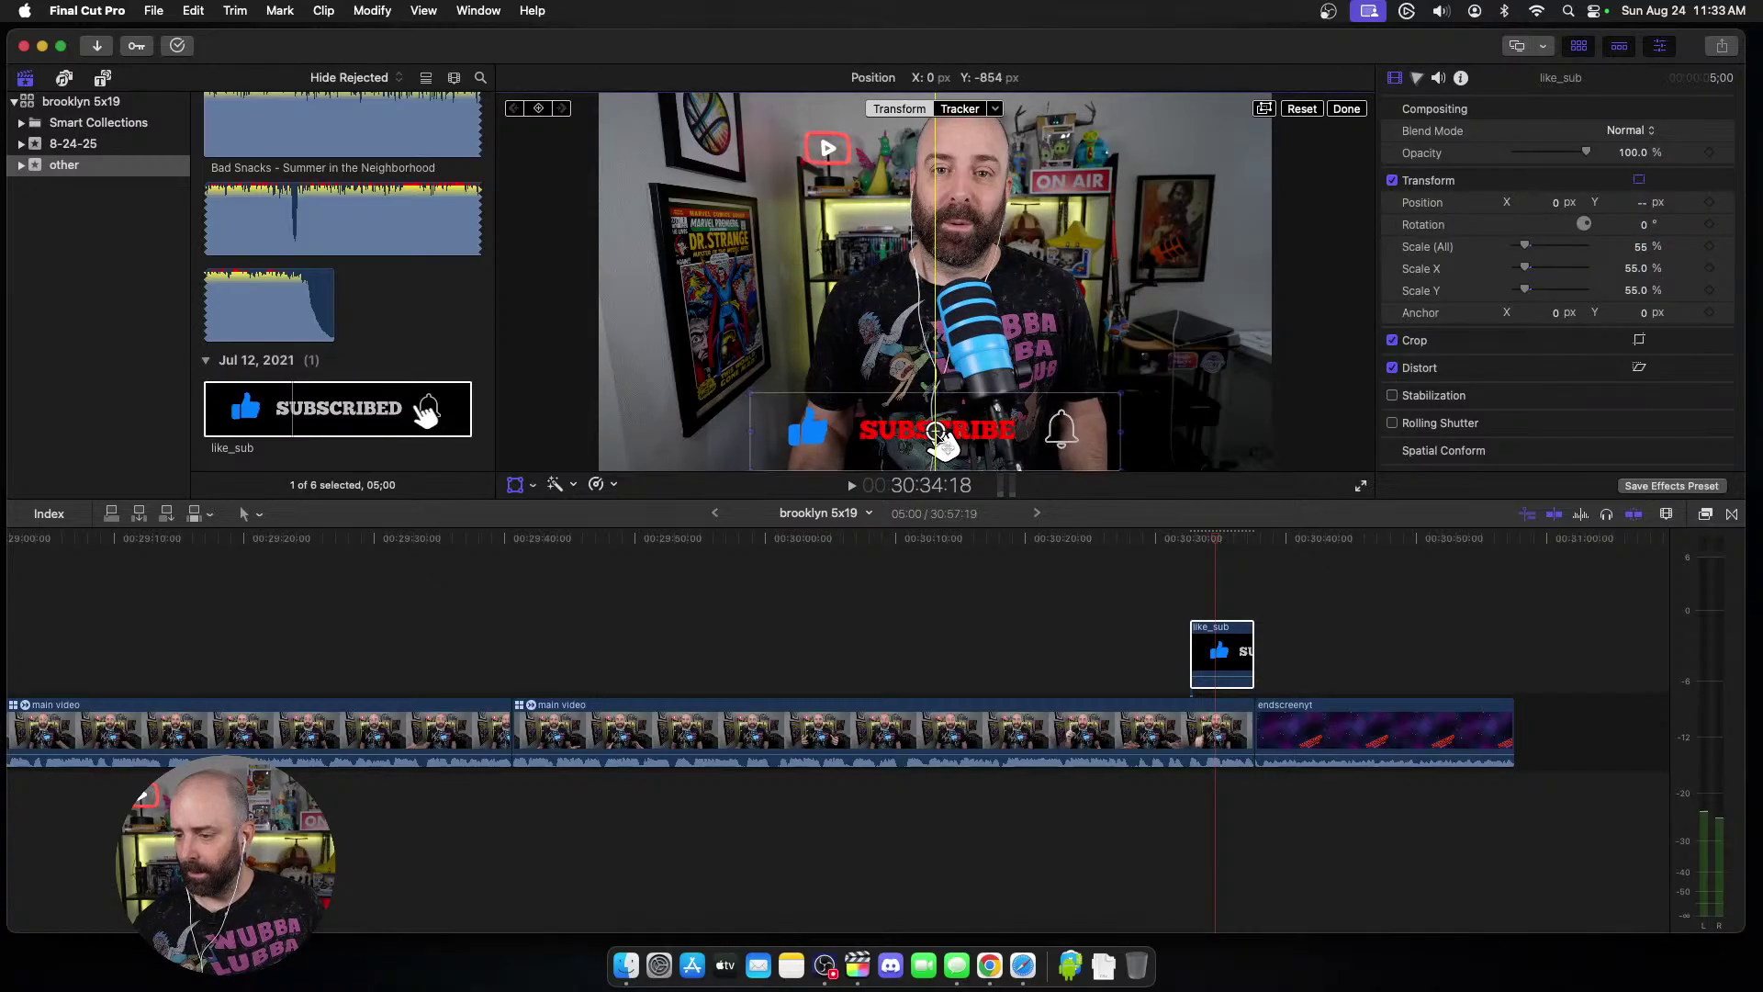
{"action": "left_click", "coordinate": [1346, 108]}
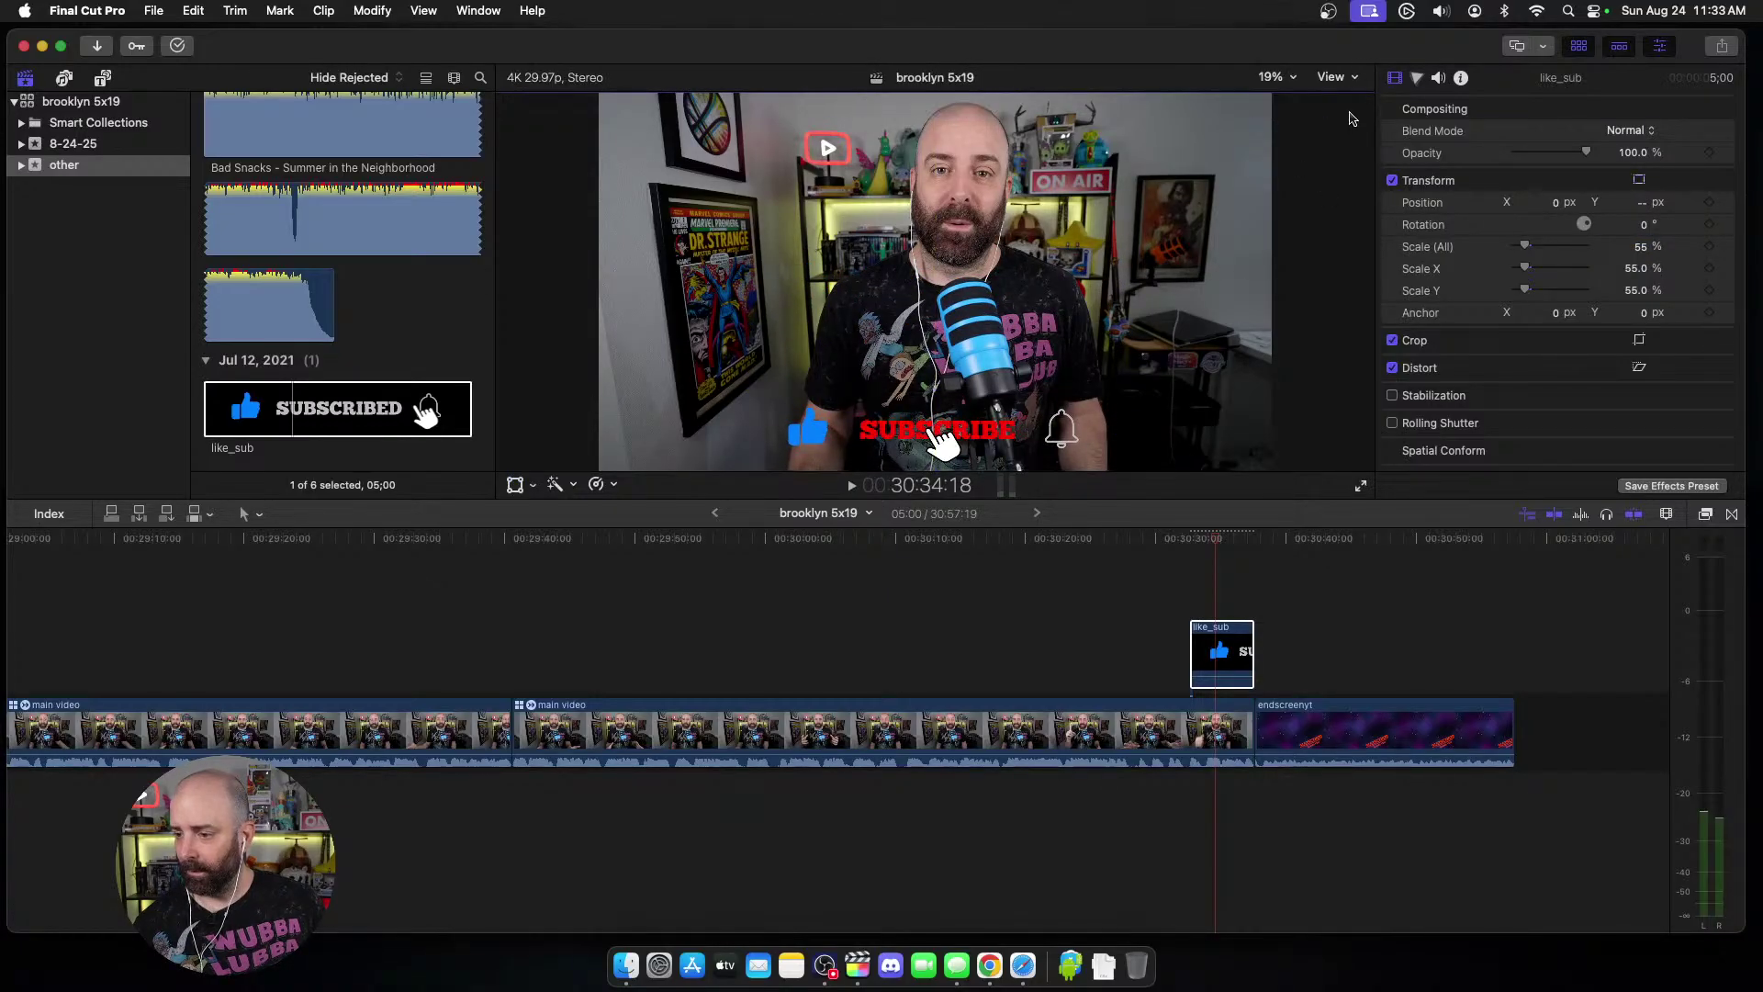
Step: Place a copy of the scaled like_sub overlay directly before the patreon splitter clip and reposition it to about Y -859 px
{"action": "key", "text": "super+z"}
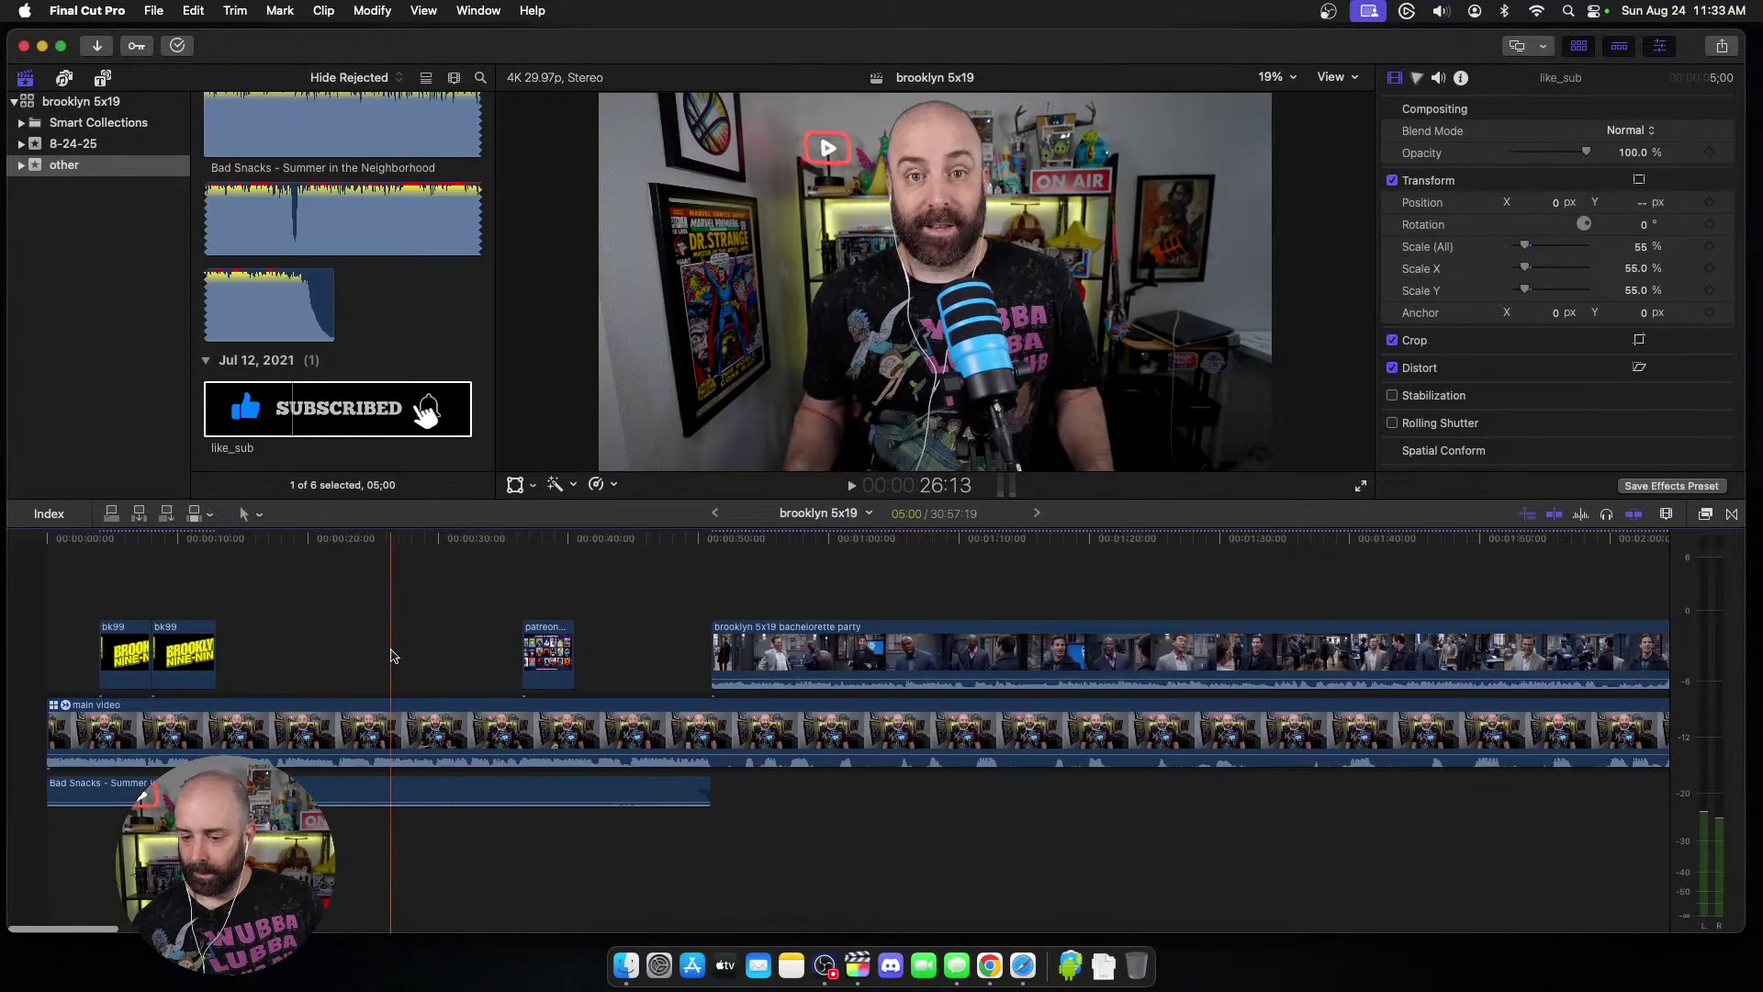
{"action": "left_click_drag", "start_coordinate": [392, 649], "coordinate": [490, 601]}
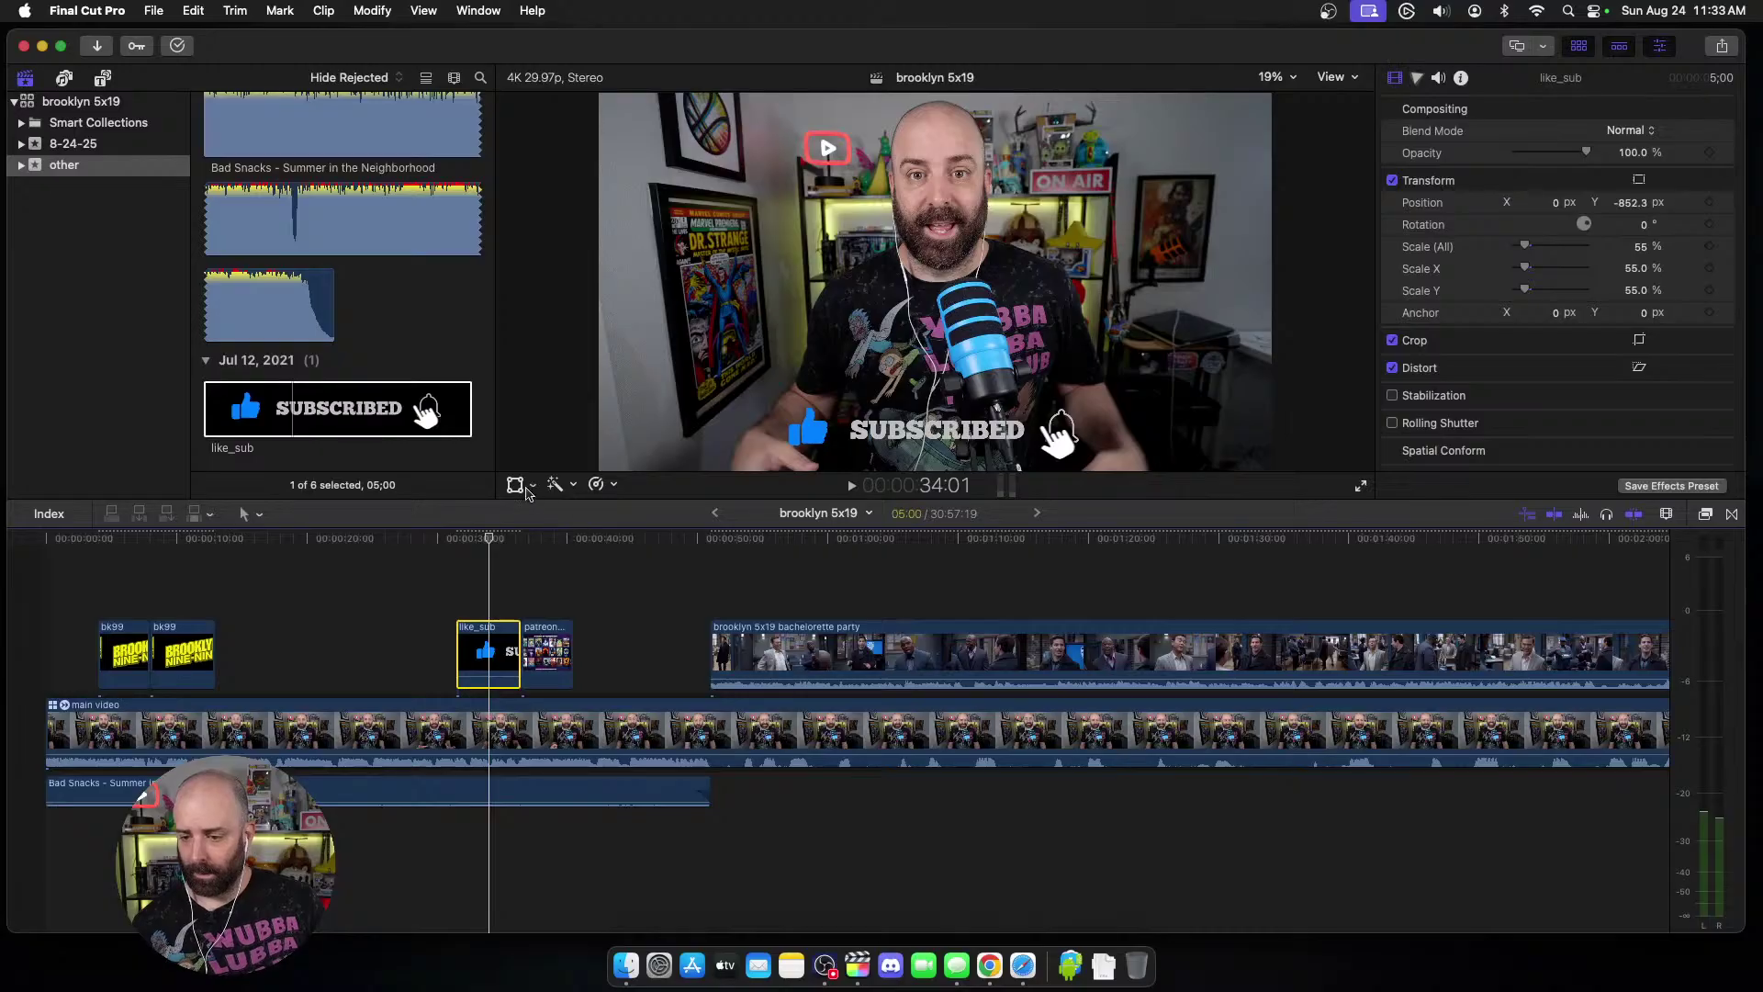
{"action": "left_click", "coordinate": [517, 486]}
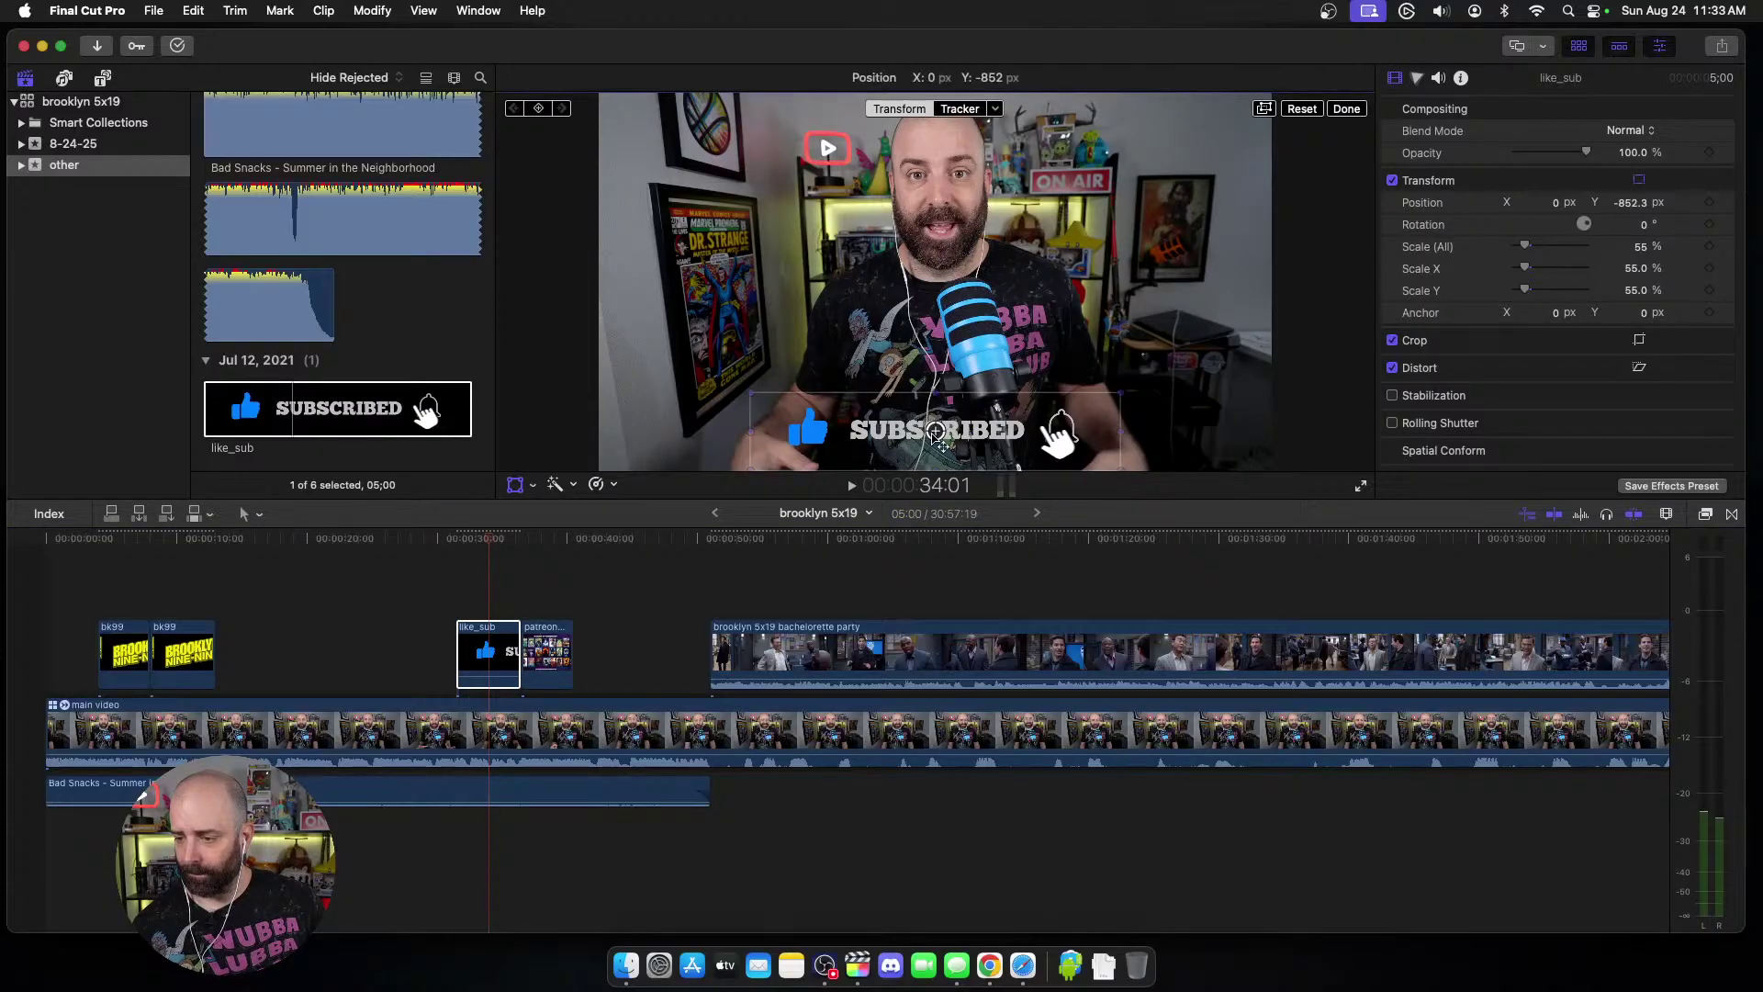
{"action": "left_click_drag", "start_coordinate": [935, 433], "coordinate": [935, 433]}
{"action": "left_click", "coordinate": [1346, 109]}
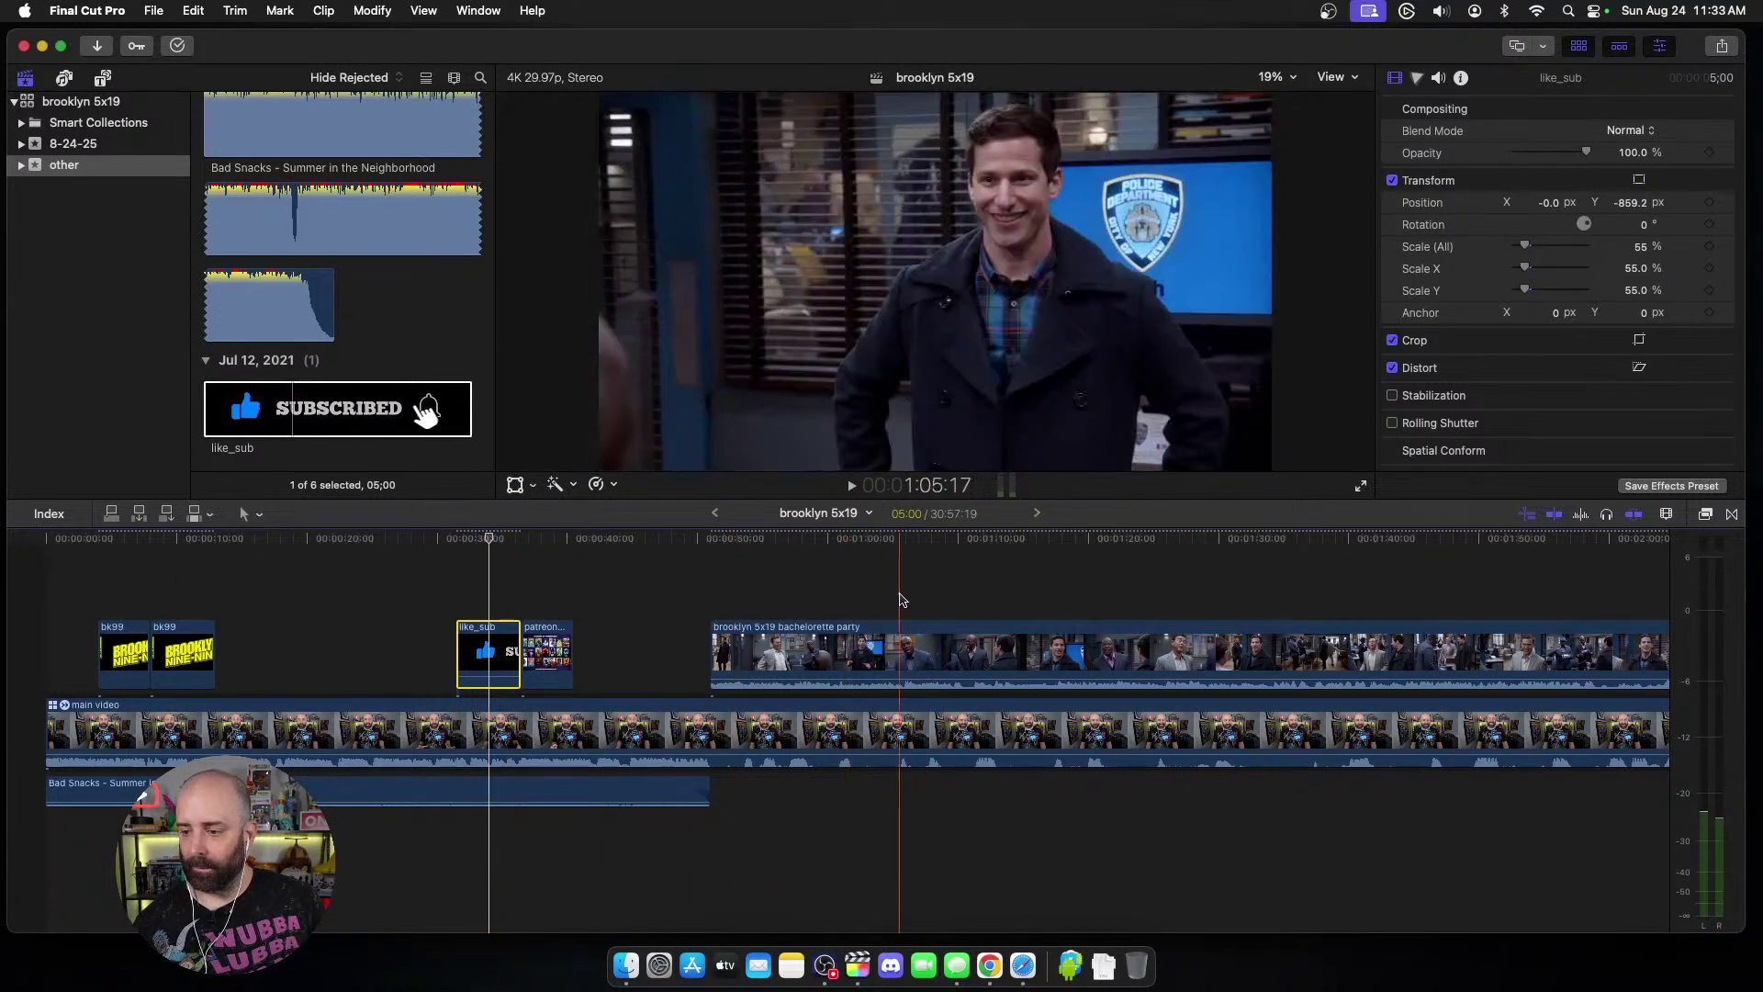
Step: Scale the brooklyn 5x19 bachelorette party clip to 45% and move it straight down to the bottom centre of the frame
{"action": "scroll", "coordinate": [949, 585], "scroll_direction": "right", "scroll_amount": 5}
{"action": "left_click", "coordinate": [590, 654]}
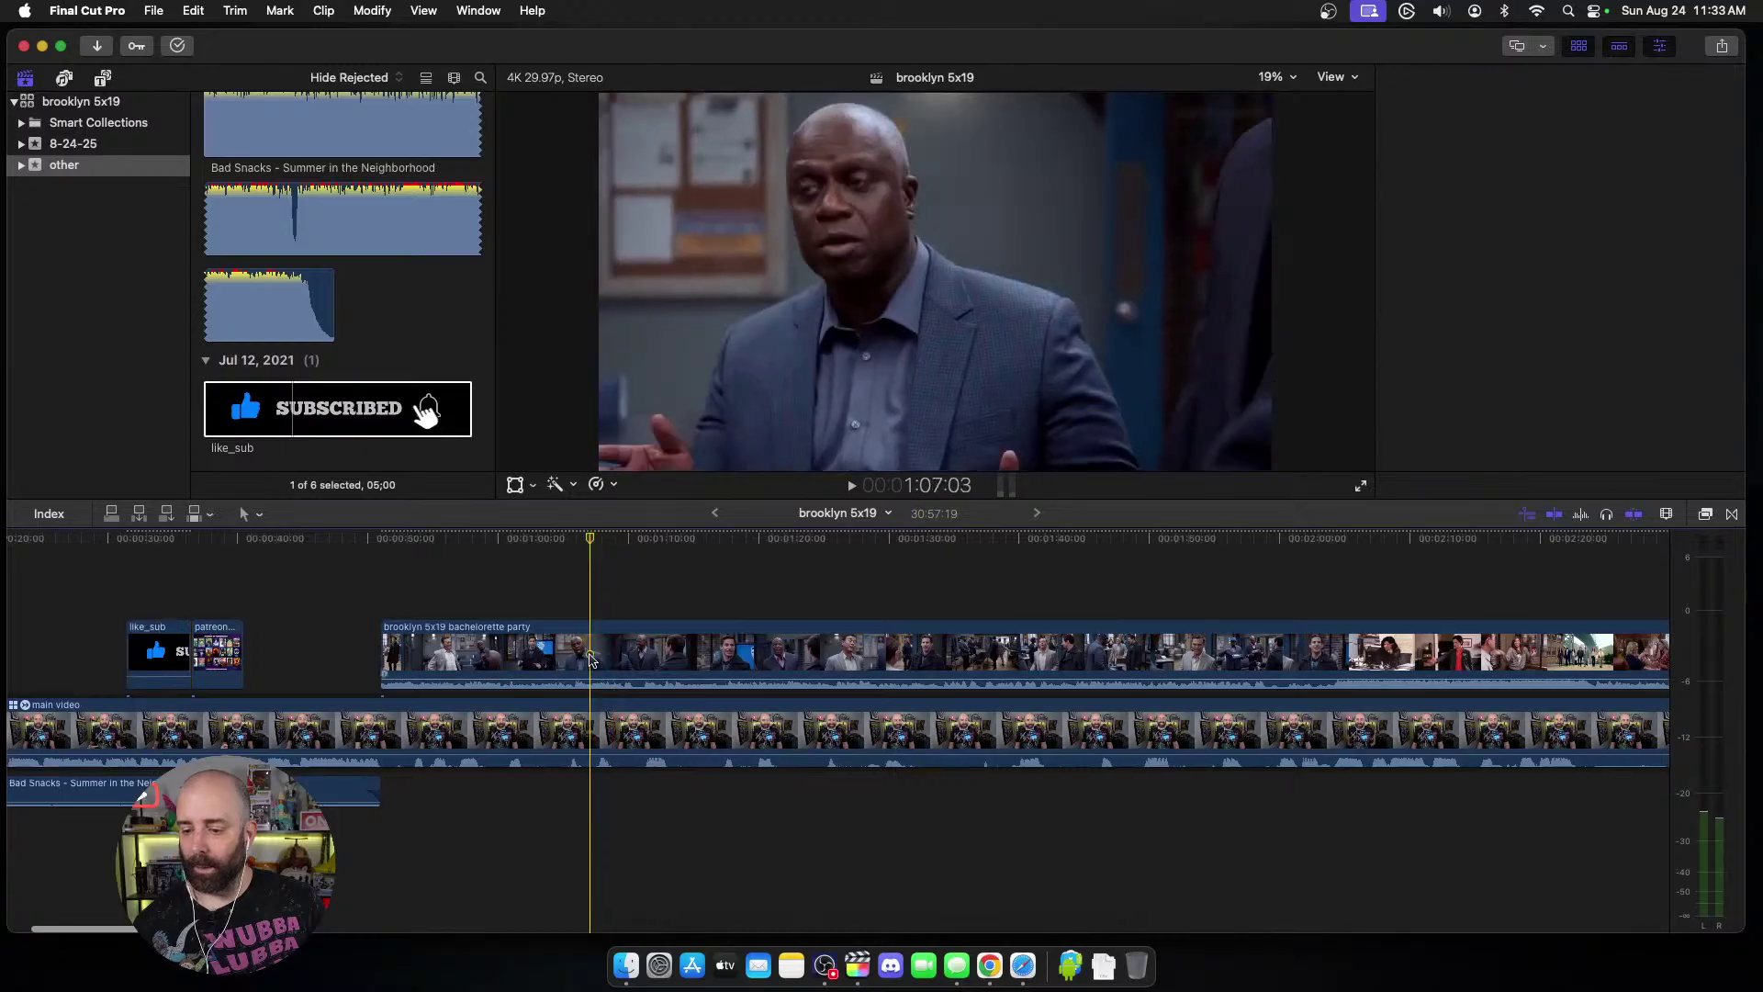
{"action": "left_click", "coordinate": [519, 485]}
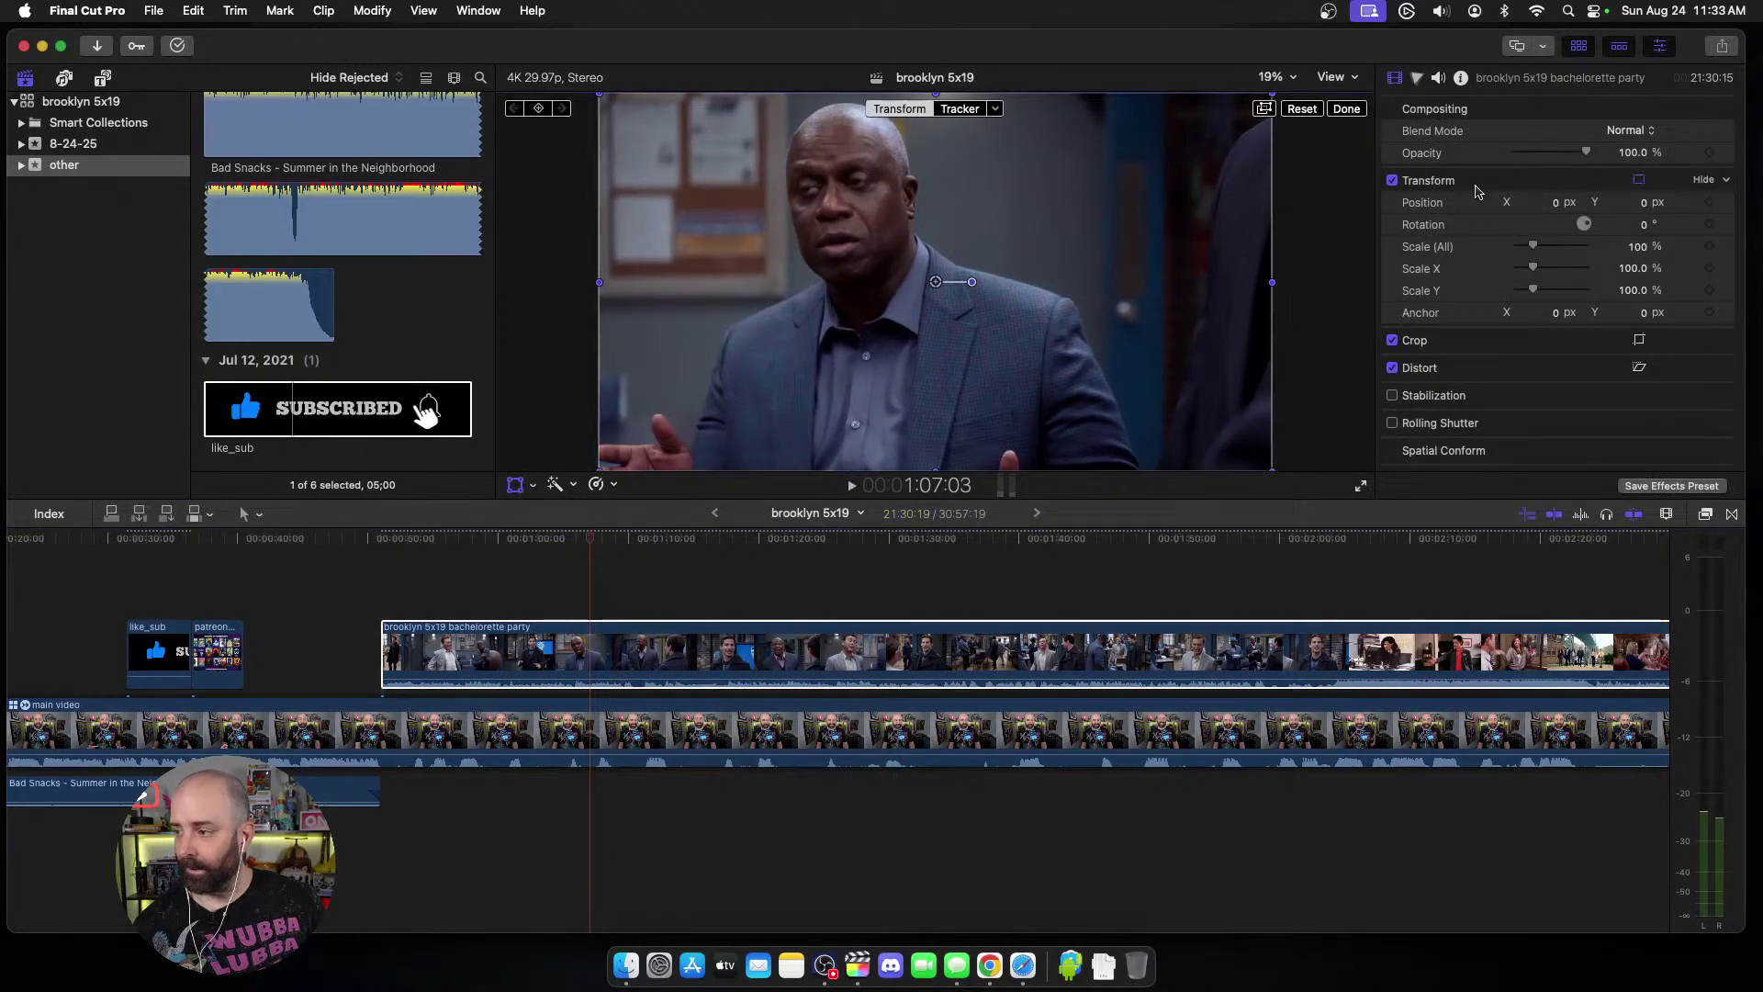
{"action": "left_click", "coordinate": [1629, 248]}
{"action": "key", "text": "Return"}
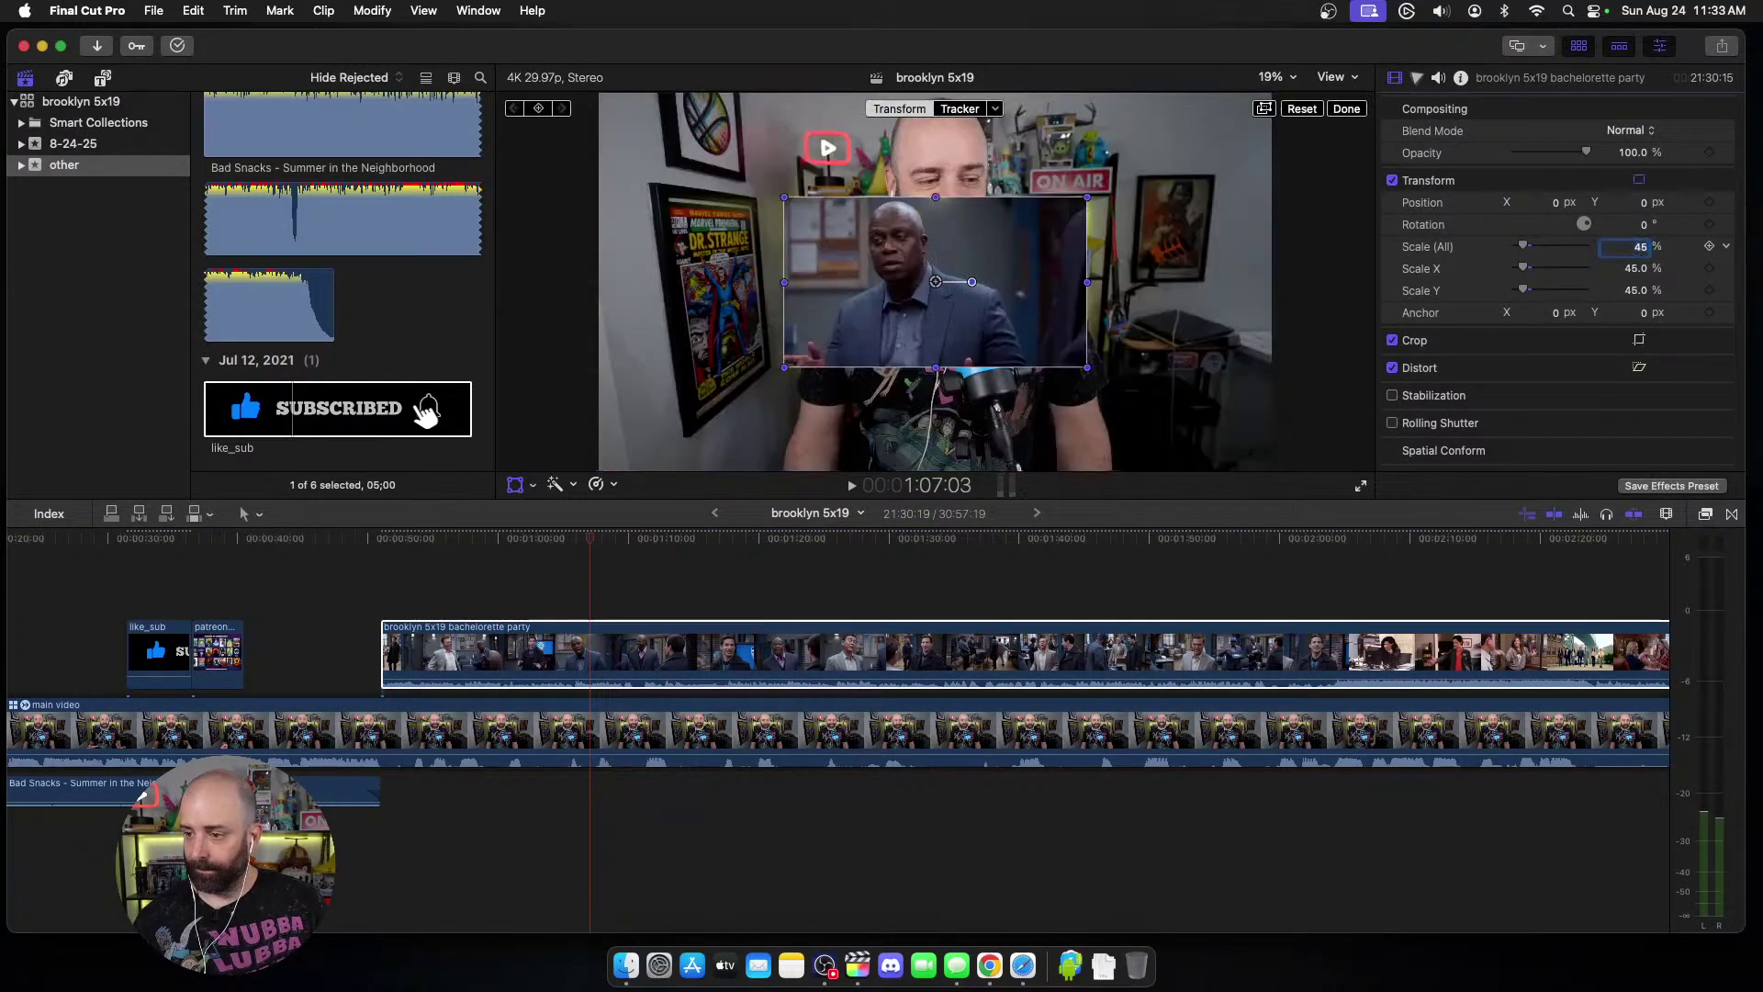
{"action": "left_click_drag", "start_coordinate": [939, 287], "coordinate": [936, 386]}
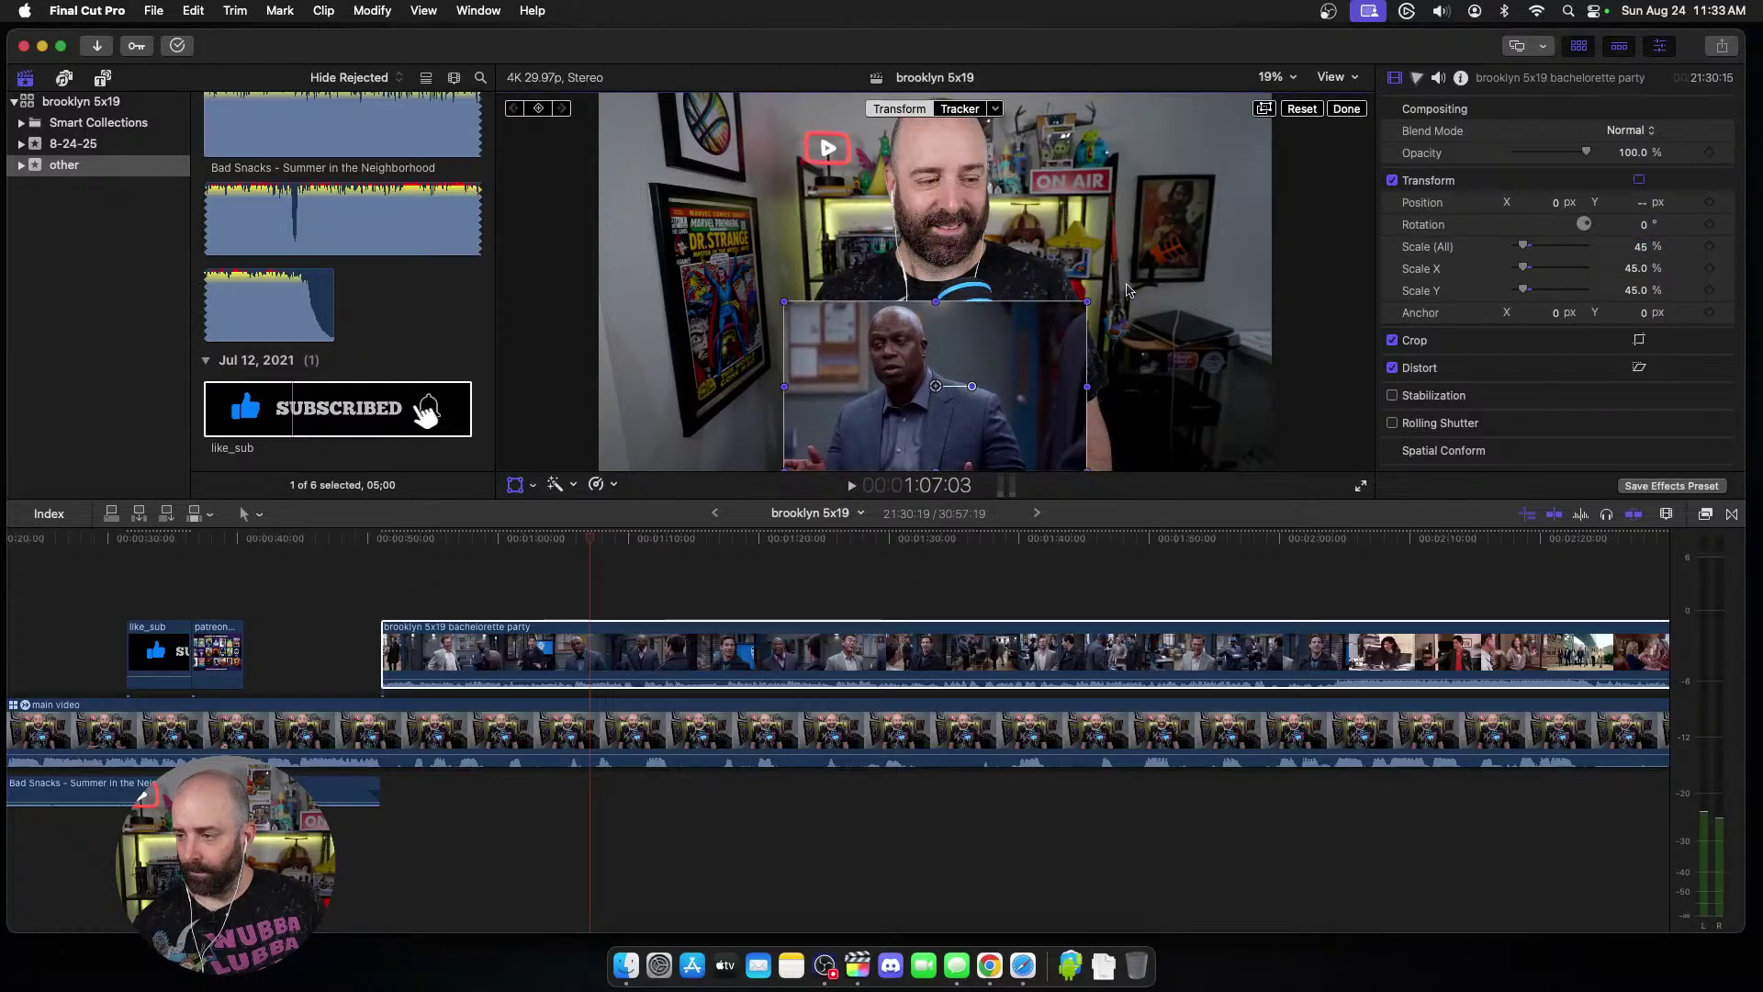
{"action": "left_click", "coordinate": [1348, 111]}
Step: Close the brooklyn 5x19 library
{"action": "scroll", "coordinate": [367, 587], "scroll_direction": "left", "scroll_amount": 5}
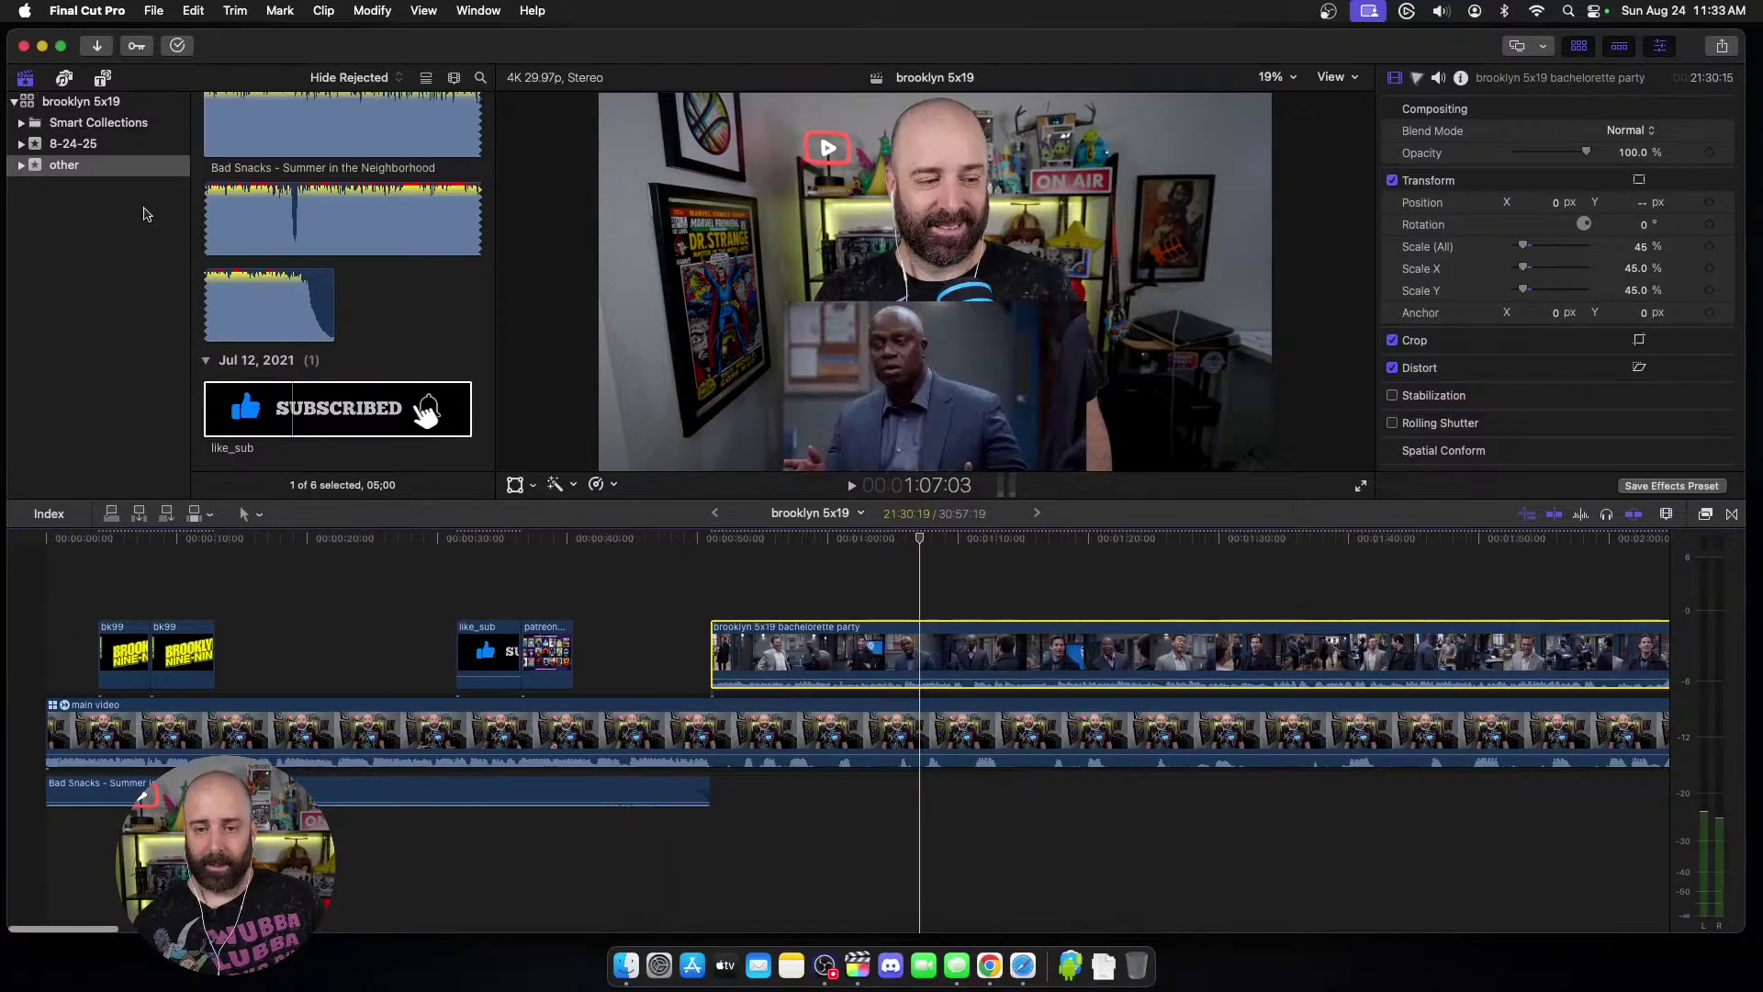
{"action": "left_click", "coordinate": [107, 102]}
{"action": "right_click", "coordinate": [108, 102]}
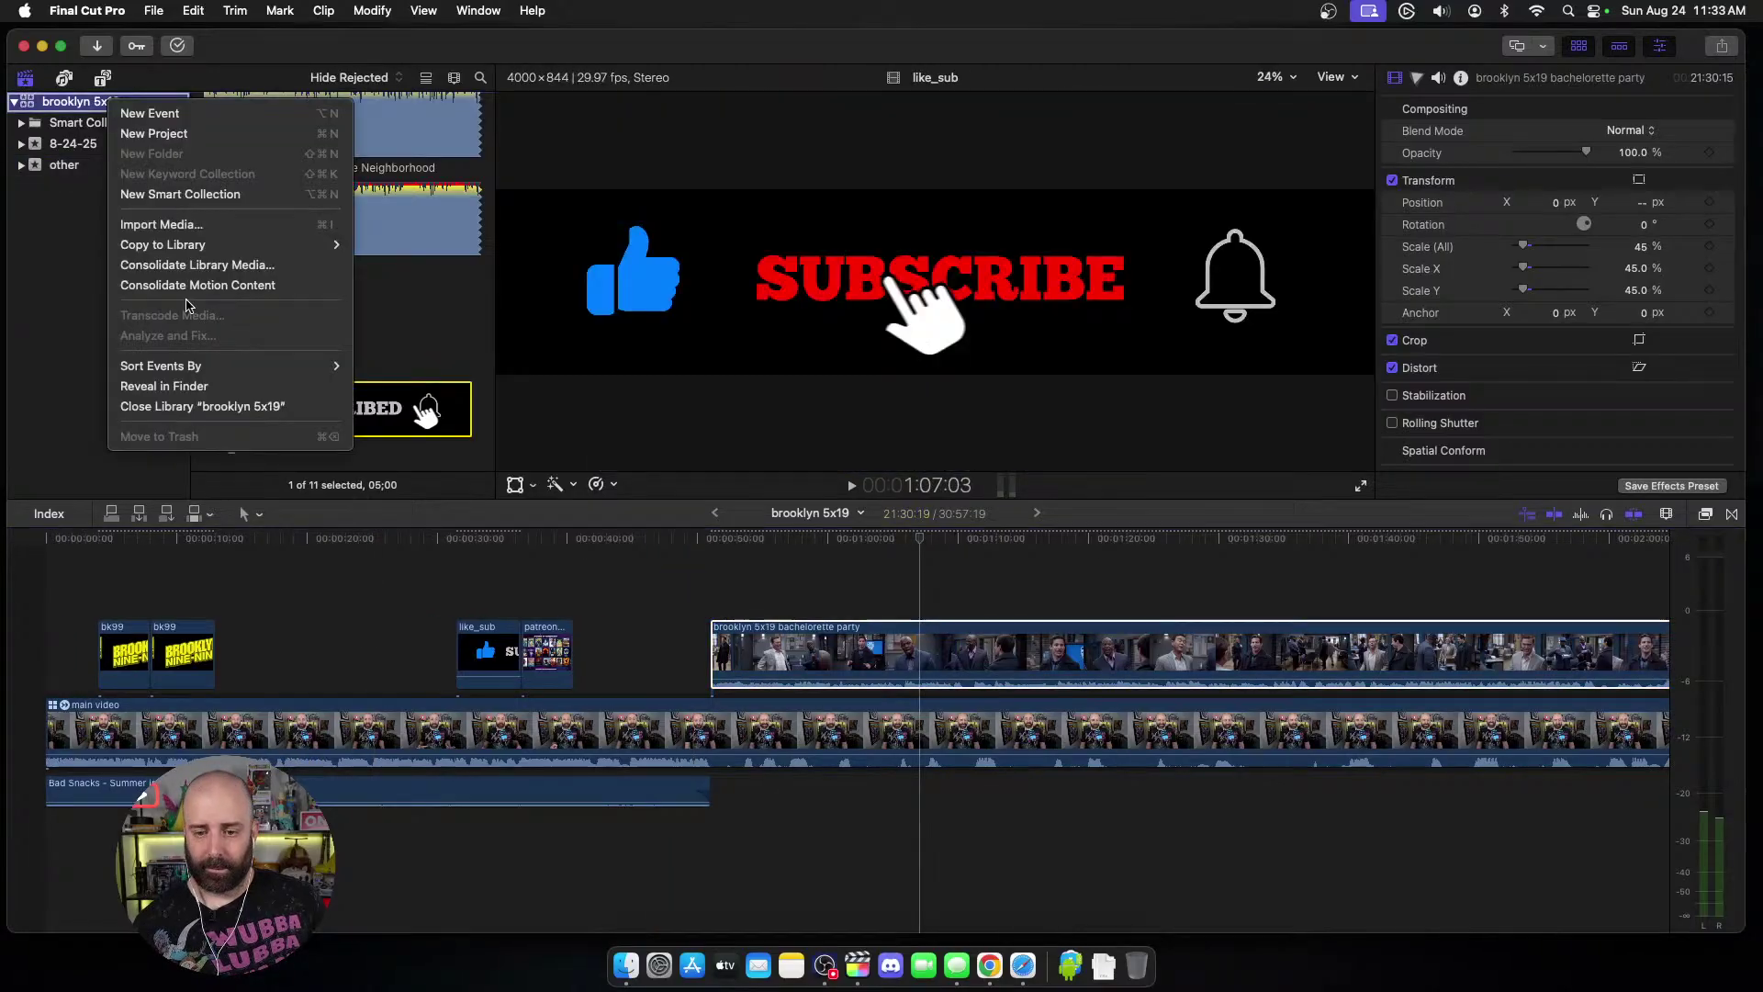
{"action": "left_click", "coordinate": [191, 419]}
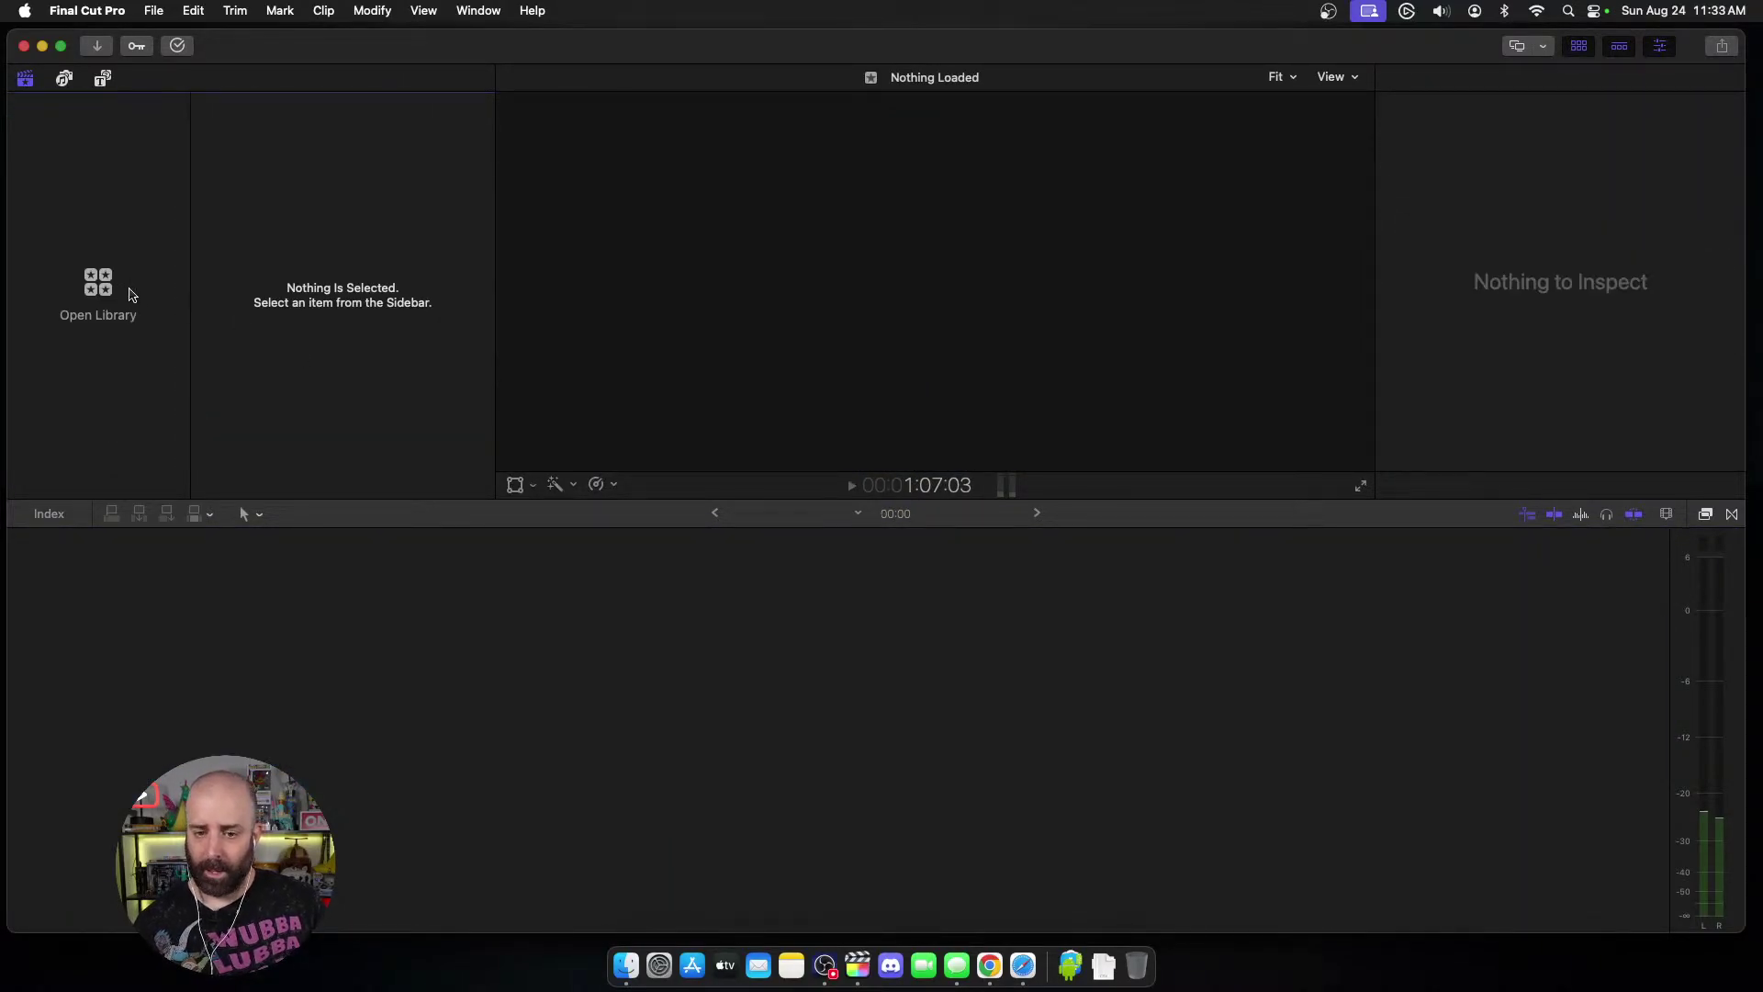
Step: Open the brooklyn 5x18 library and load the brooklyn 5x18 project from its 8-16-25 event
{"action": "left_click", "coordinate": [101, 286]}
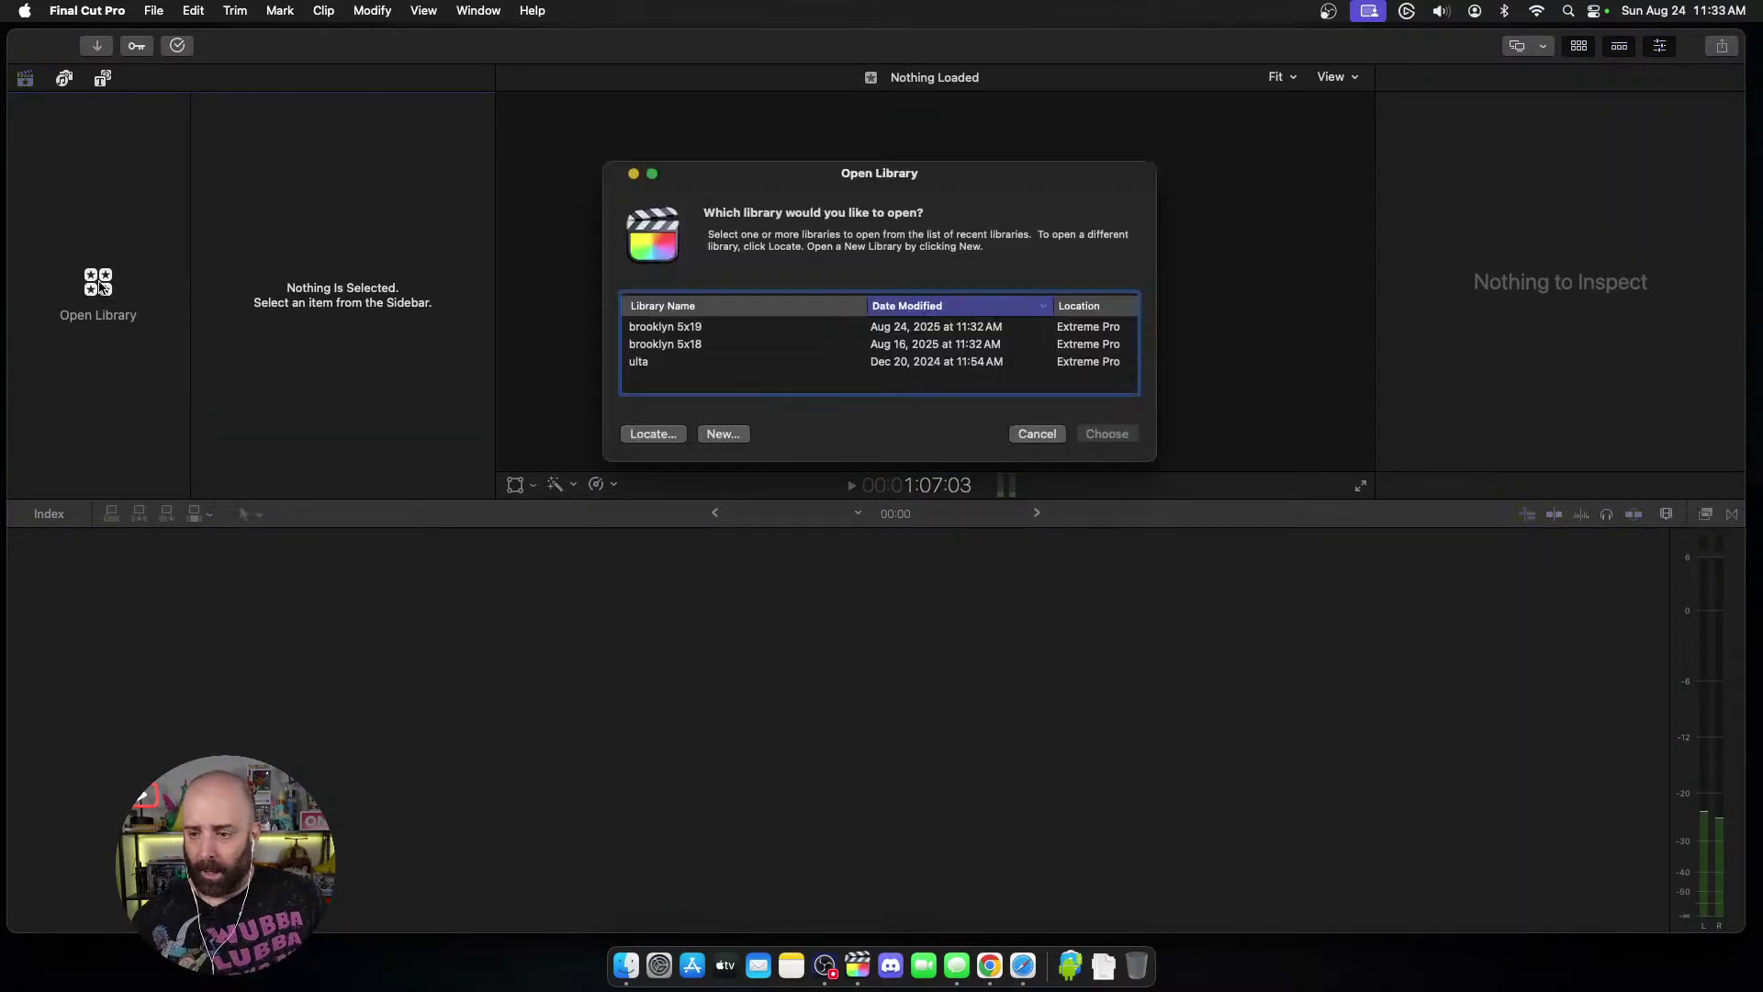
{"action": "double_click", "coordinate": [705, 346]}
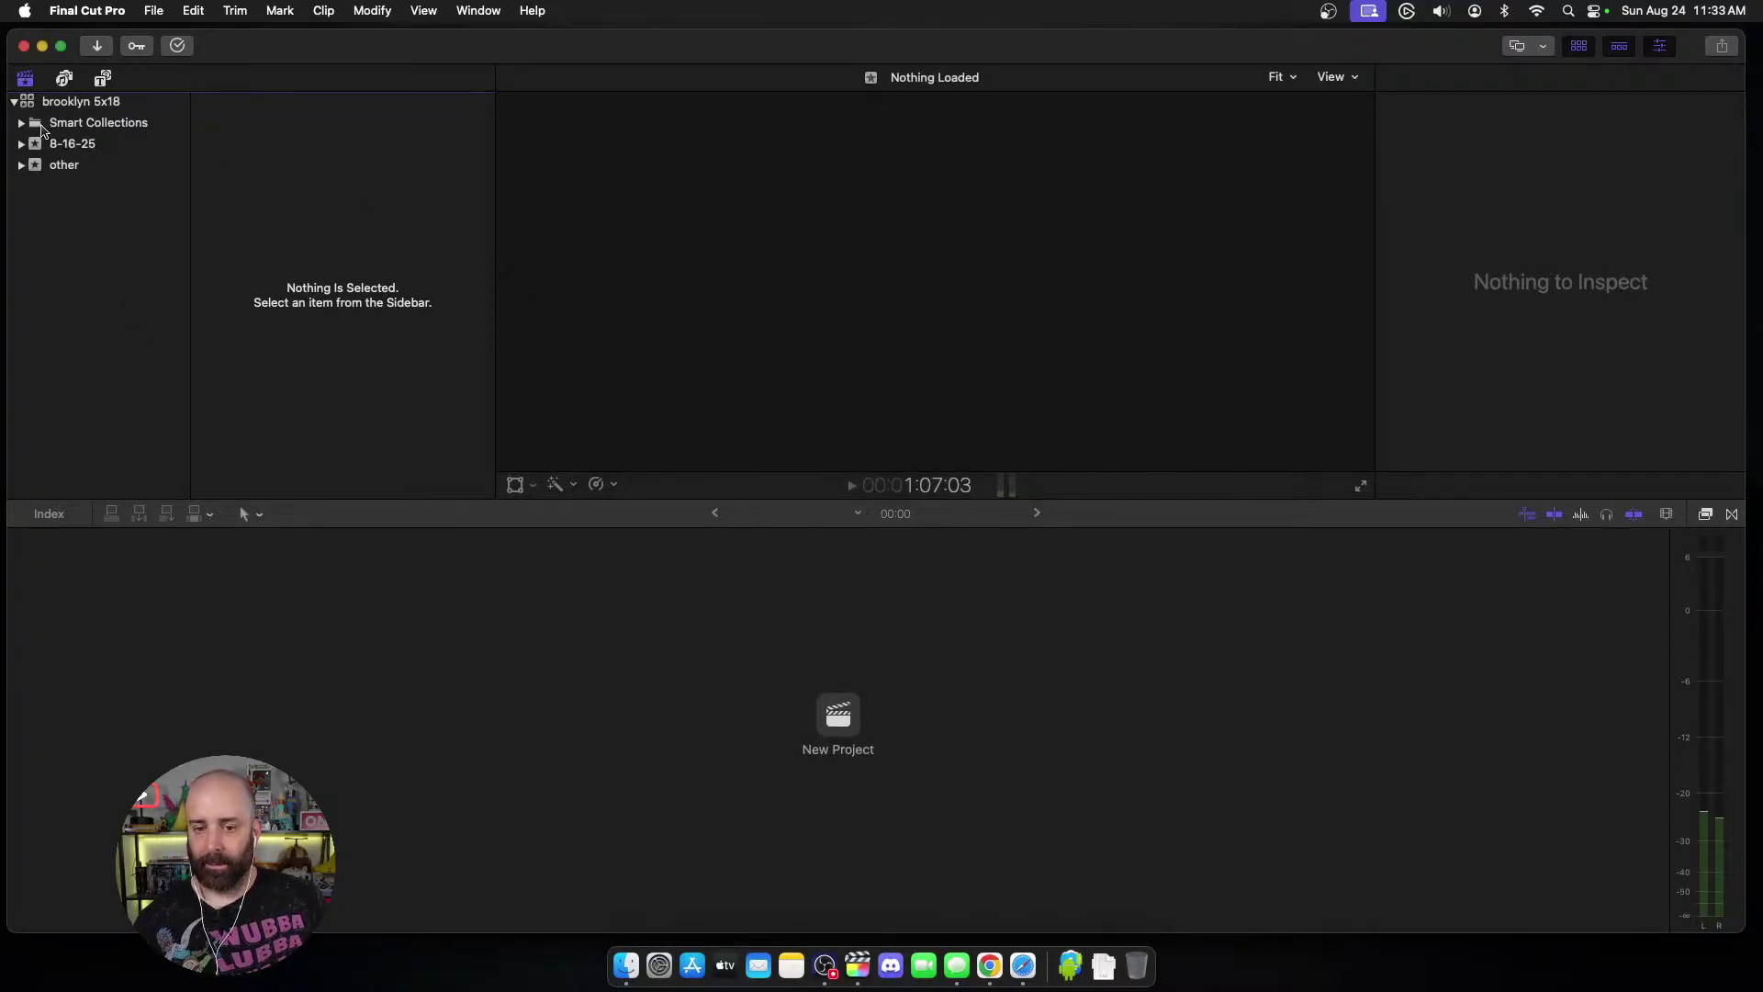
{"action": "left_click", "coordinate": [72, 143]}
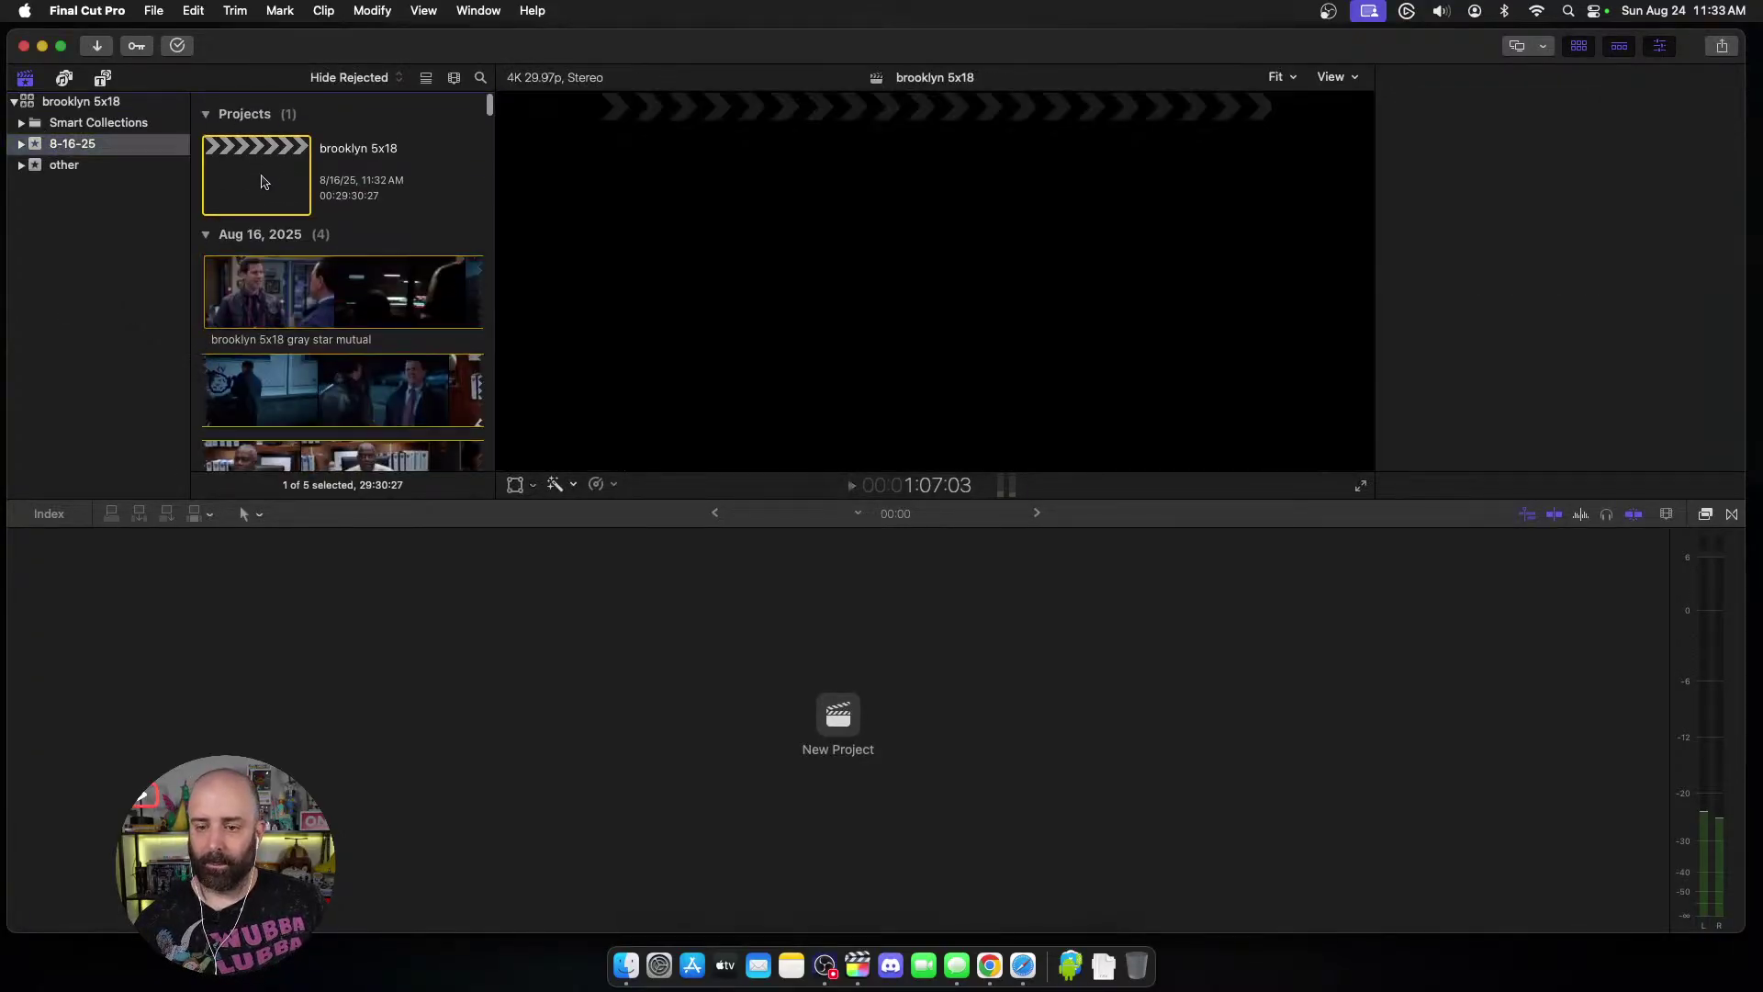
{"action": "double_click", "coordinate": [261, 181]}
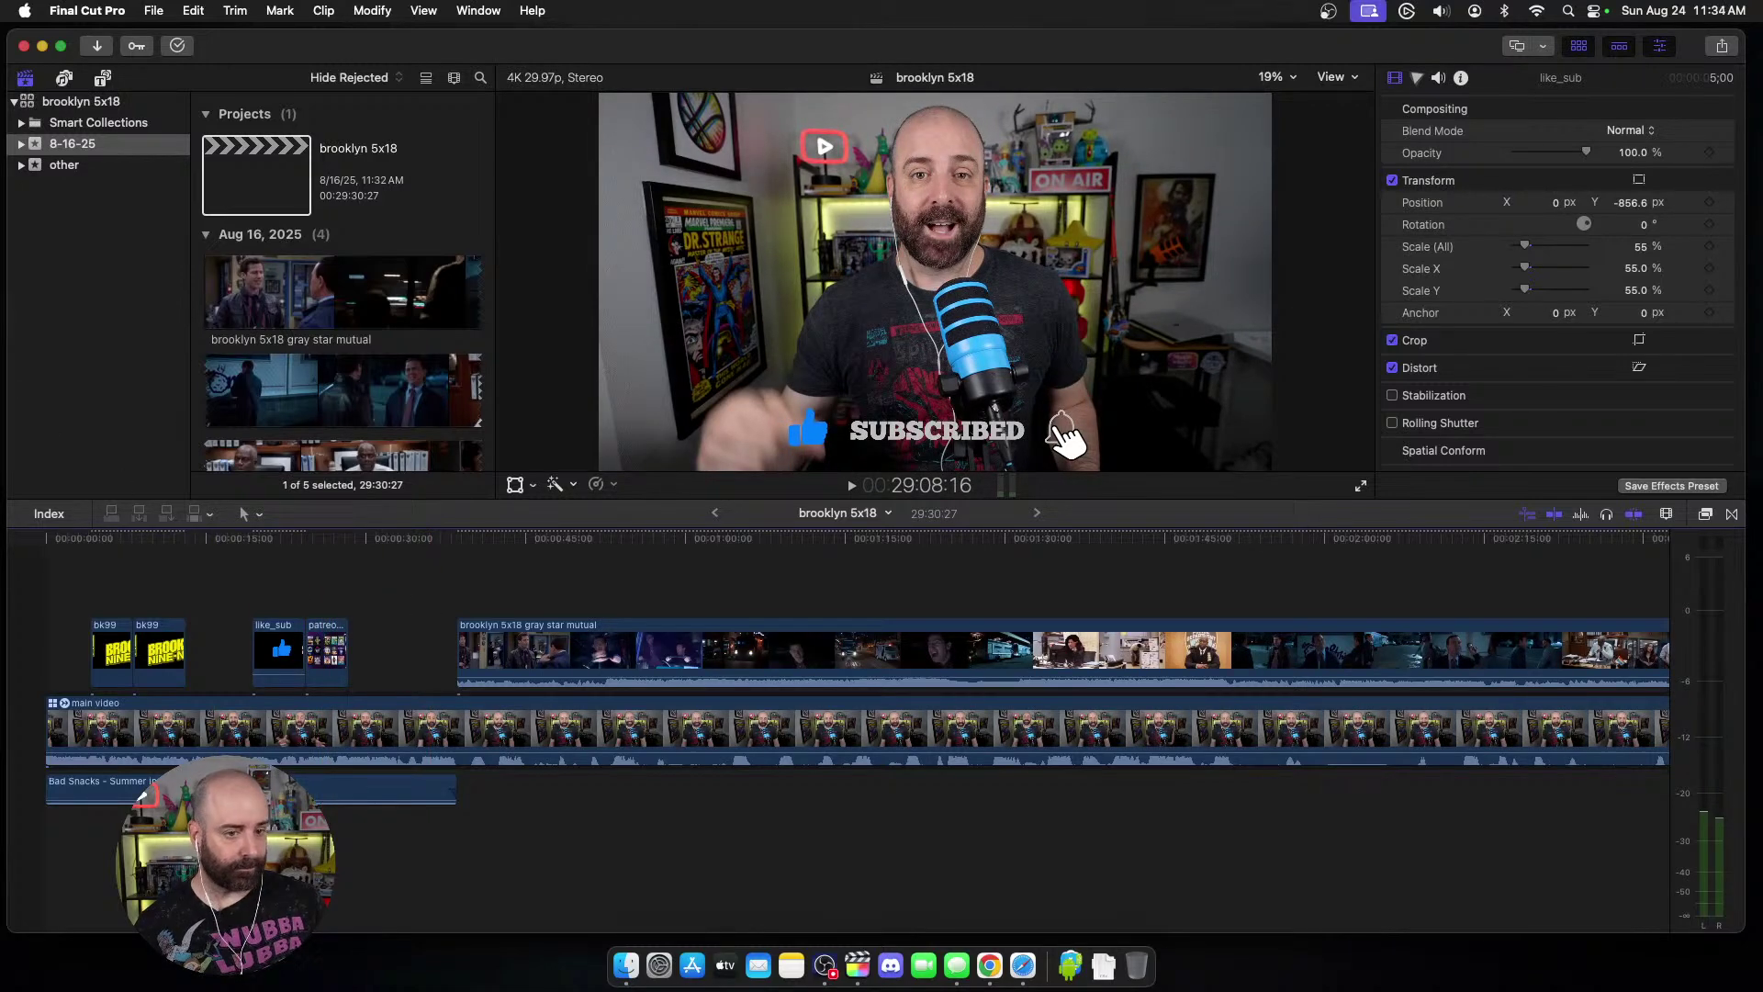
Step: Switch to Chrome and check the Patreon post's upload progress, the YouTube channel dashboard and the live stream page
{"action": "left_click", "coordinate": [1022, 965]}
{"action": "key", "text": "cmd+q"}
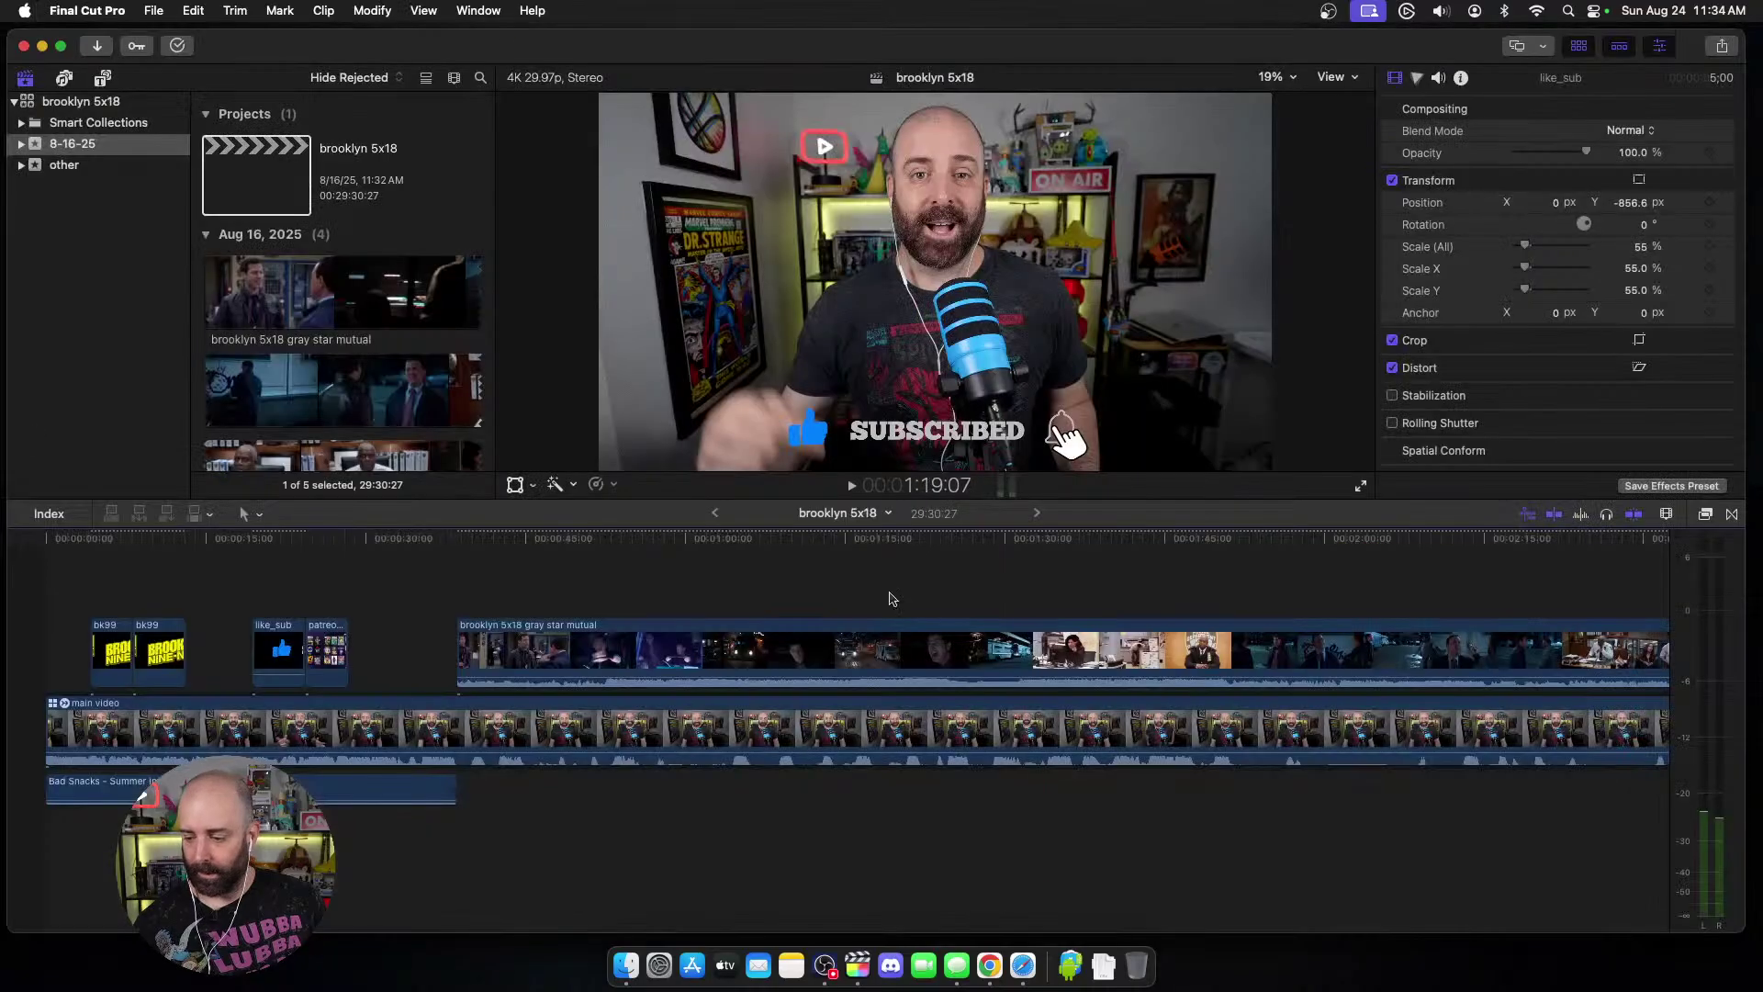
{"action": "left_click", "coordinate": [989, 965]}
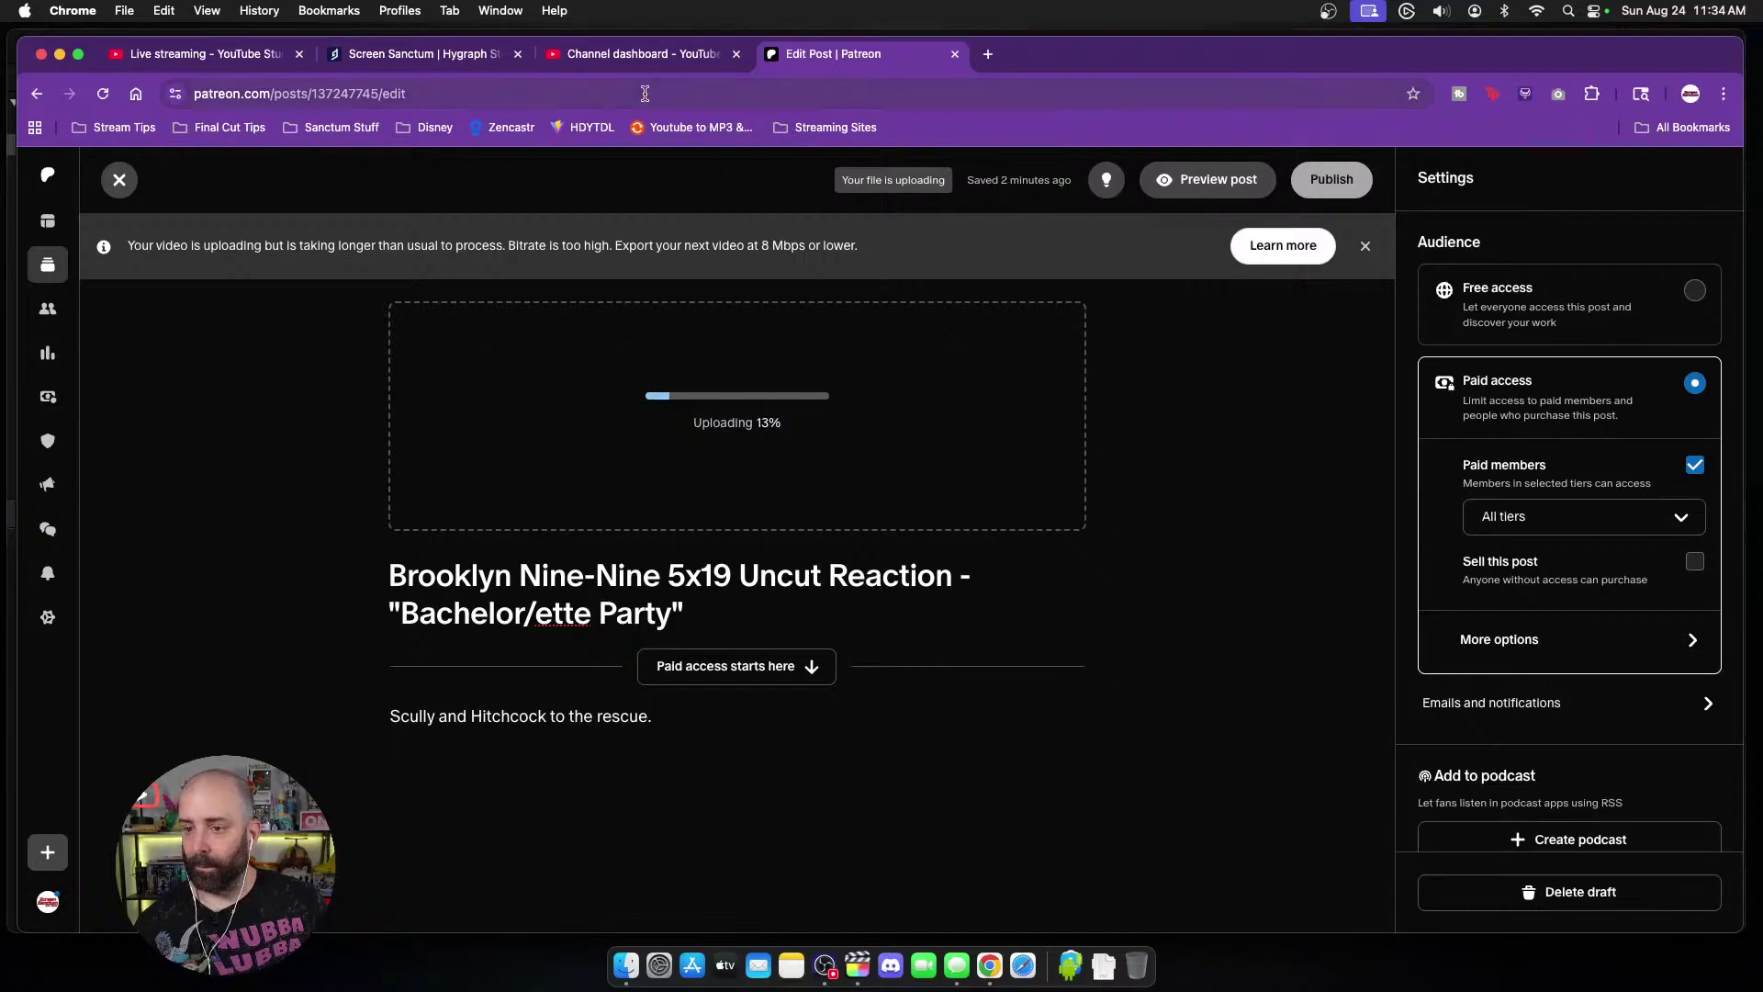
{"action": "left_click", "coordinate": [647, 57]}
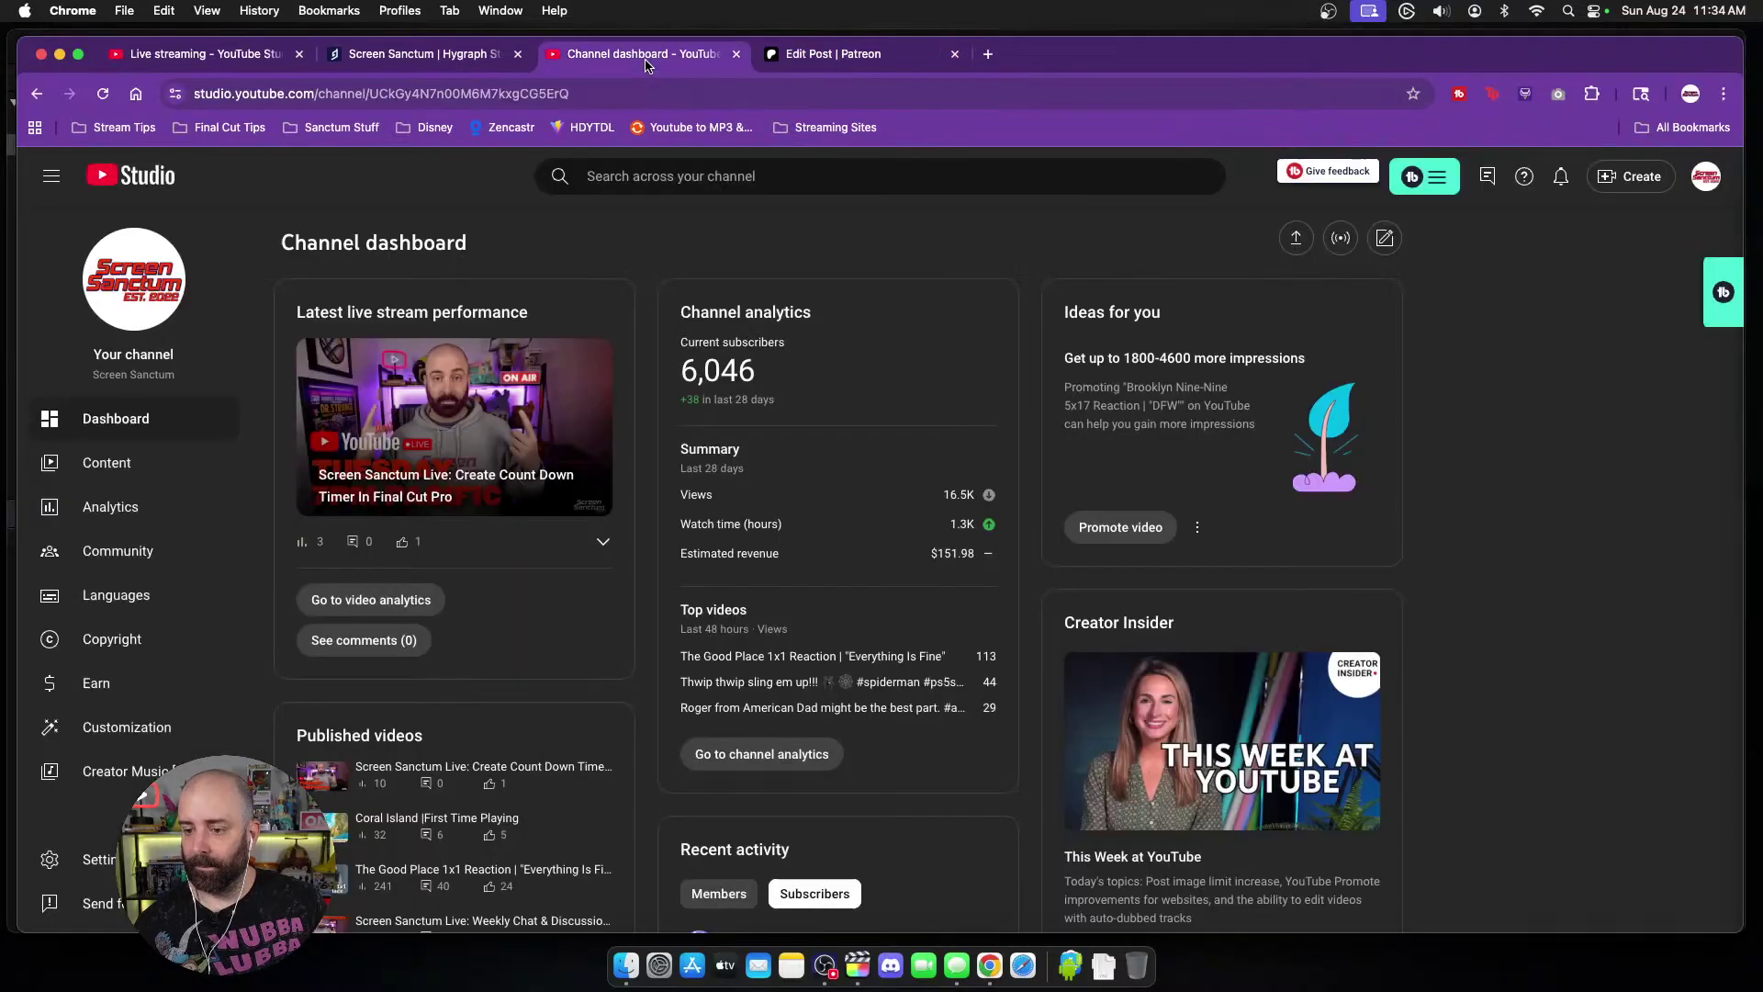
{"action": "left_click", "coordinate": [417, 57]}
{"action": "left_click", "coordinate": [255, 58]}
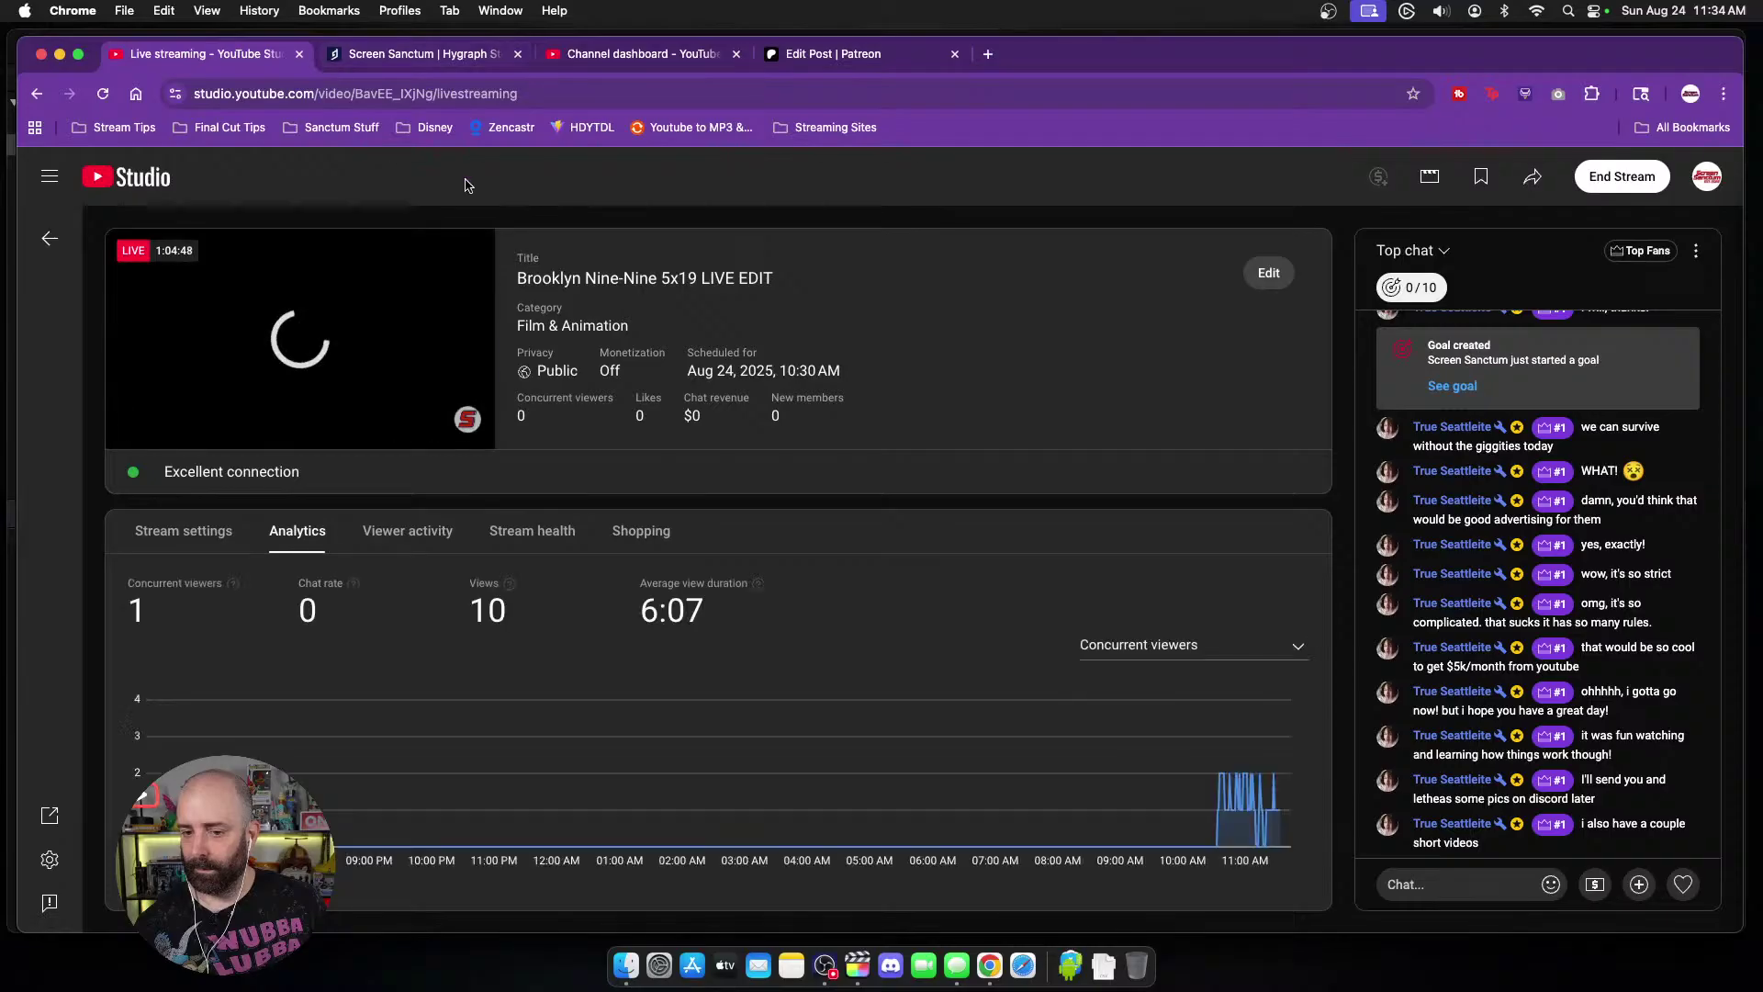
{"action": "left_click", "coordinate": [854, 55]}
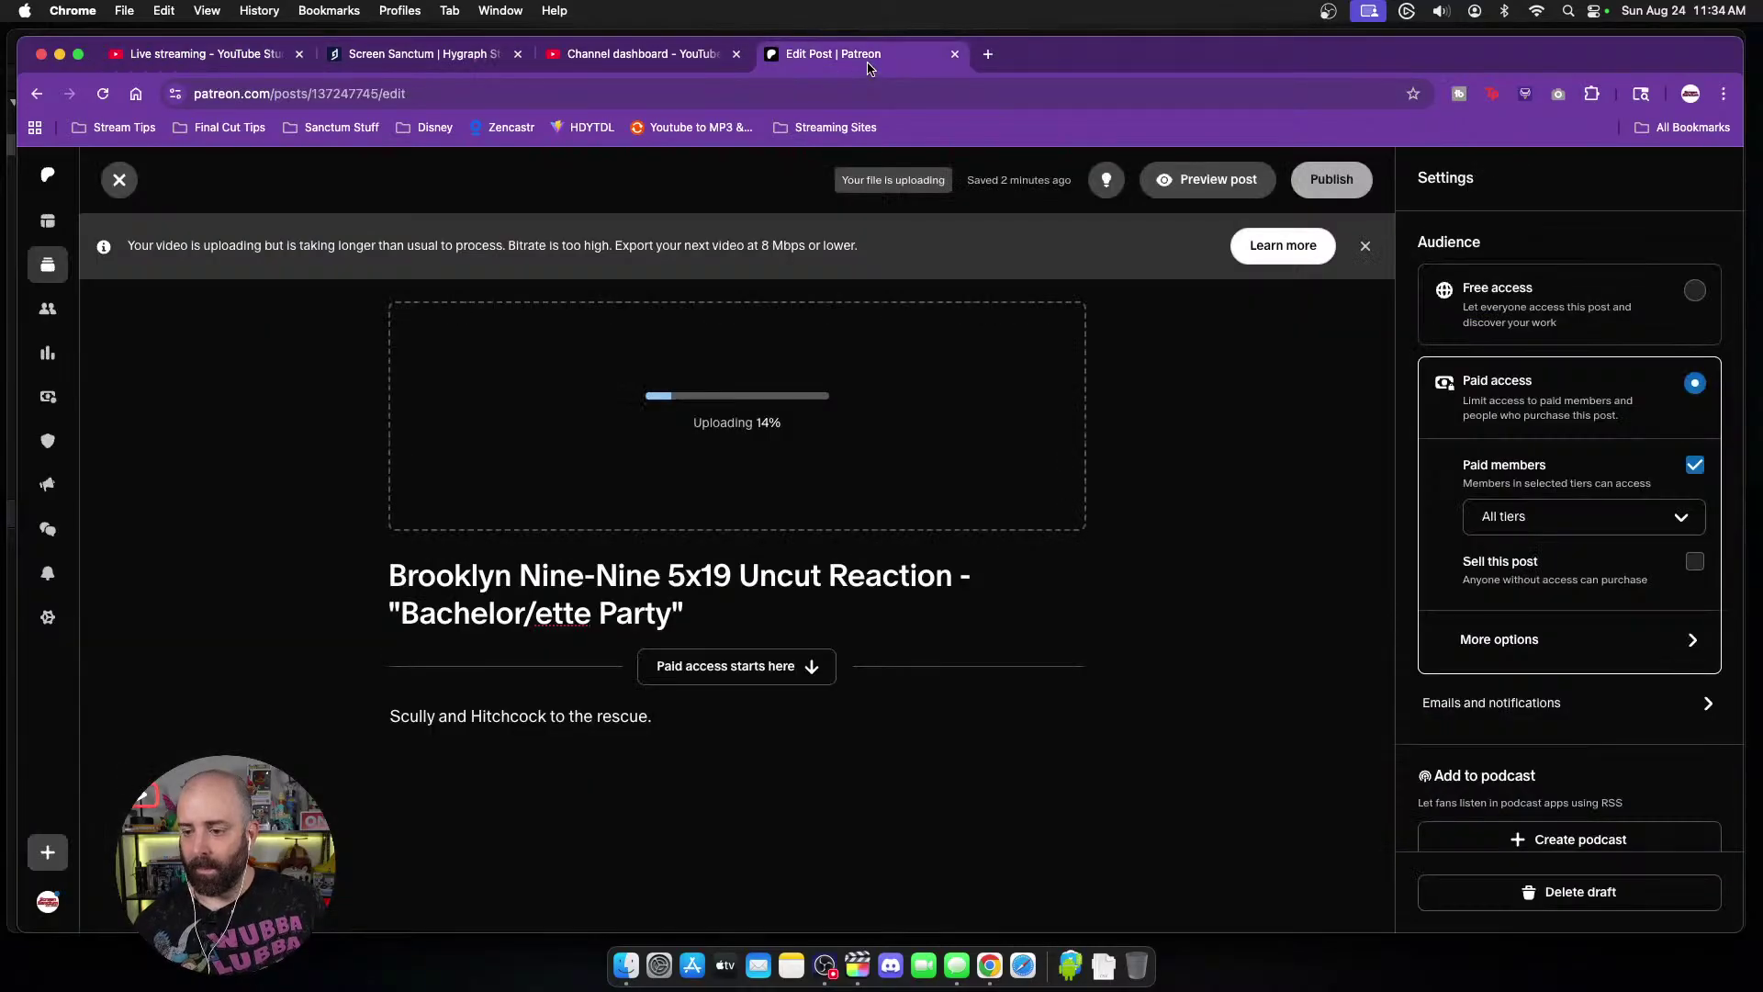
Step: Switch to Final Cut Pro and play the brooklyn 5x18 timeline from about 37 seconds, just before the episode footage begins
{"action": "key", "text": "super+Tab"}
{"action": "left_click", "coordinate": [565, 647]}
{"action": "key", "text": "space"}
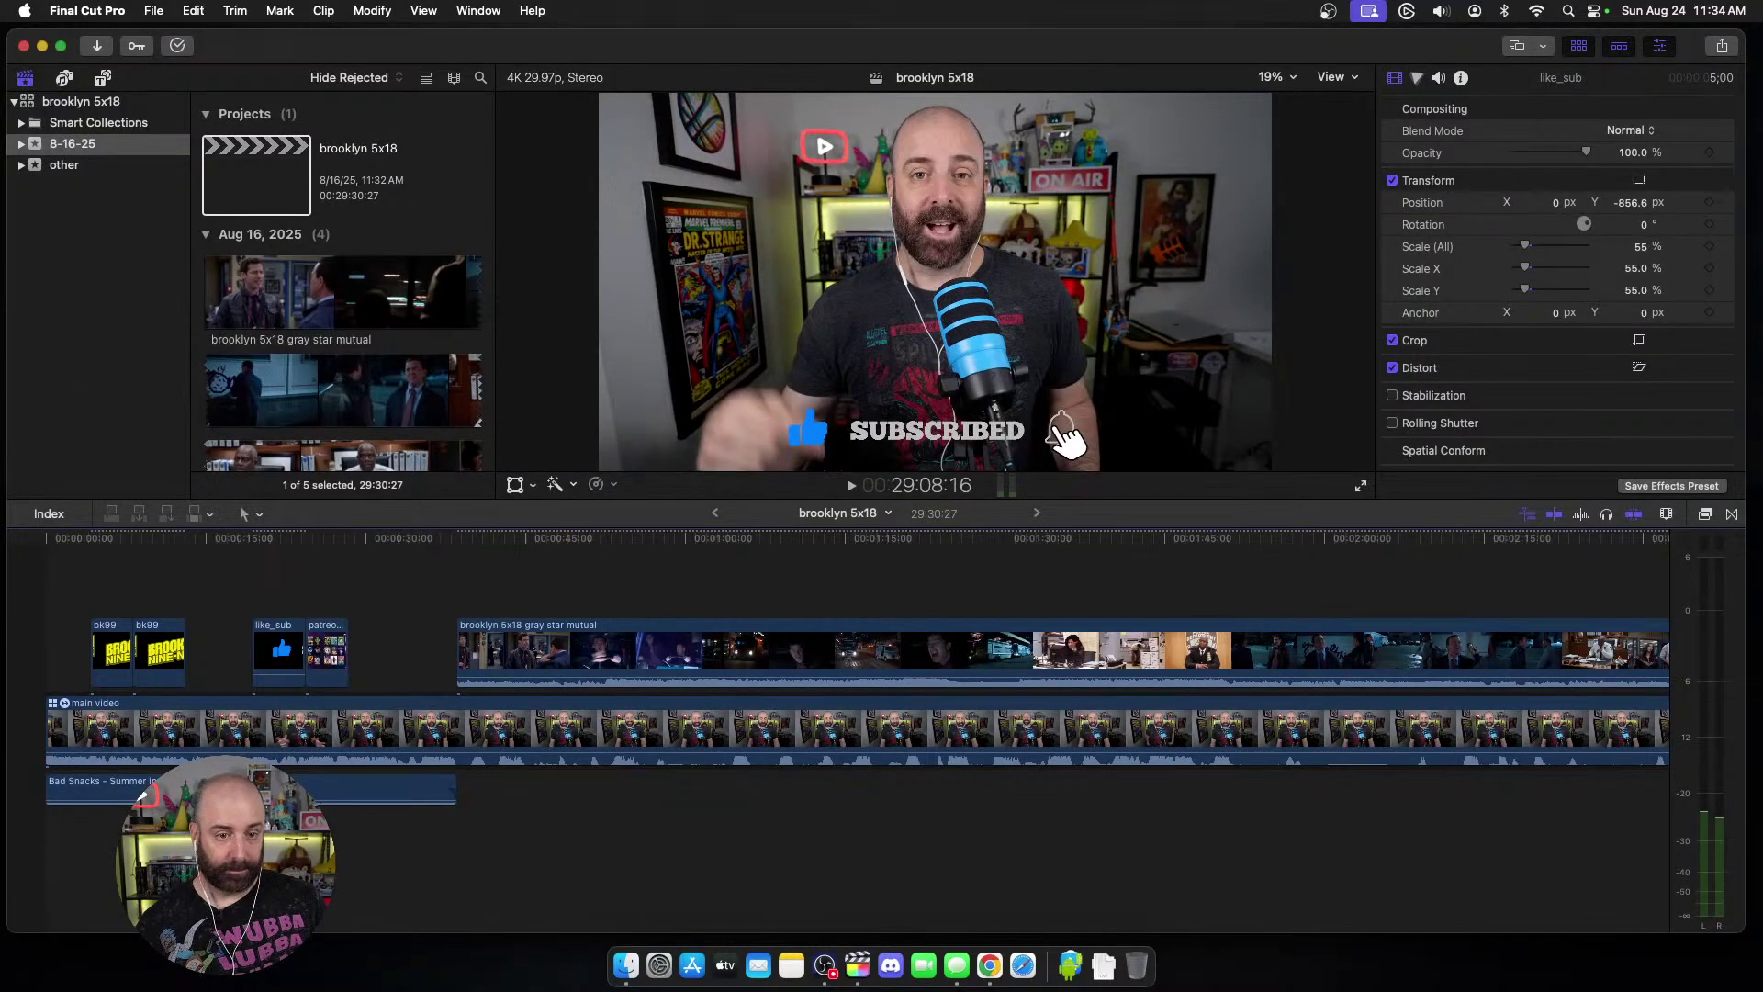
{"action": "key", "text": "super+Tab"}
{"action": "key", "text": "super+Tab"}
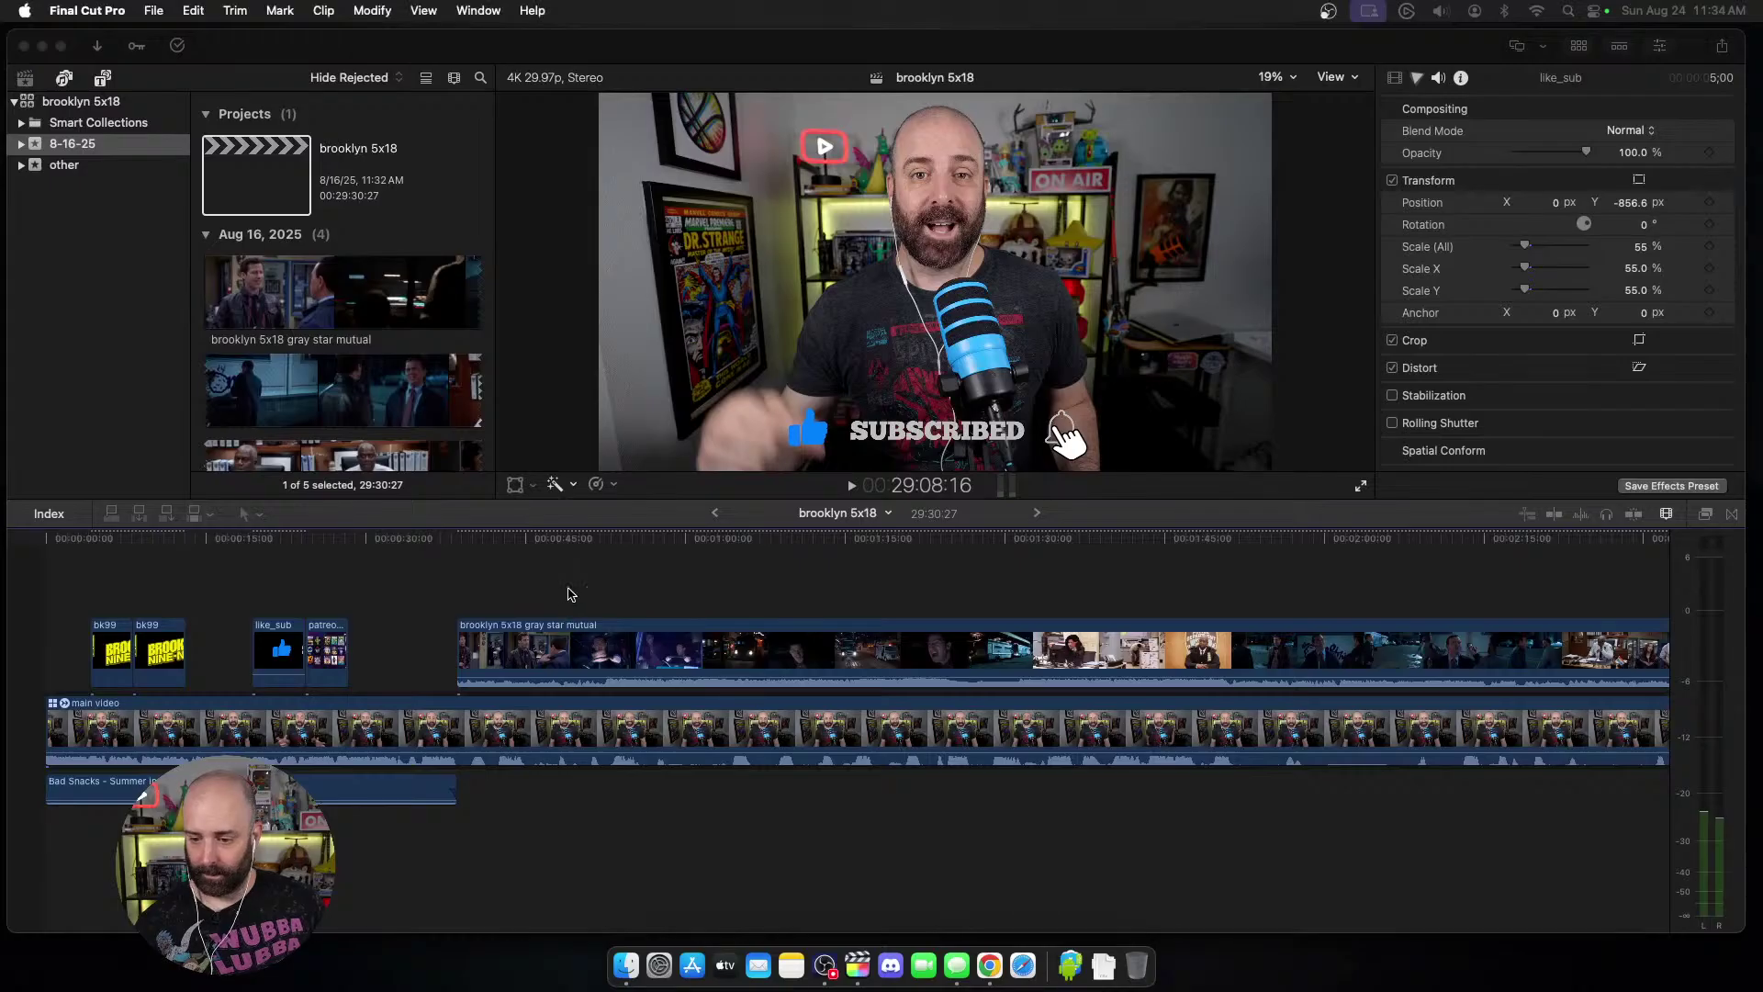
{"action": "scroll", "coordinate": [569, 615], "scroll_direction": "right", "scroll_amount": 3}
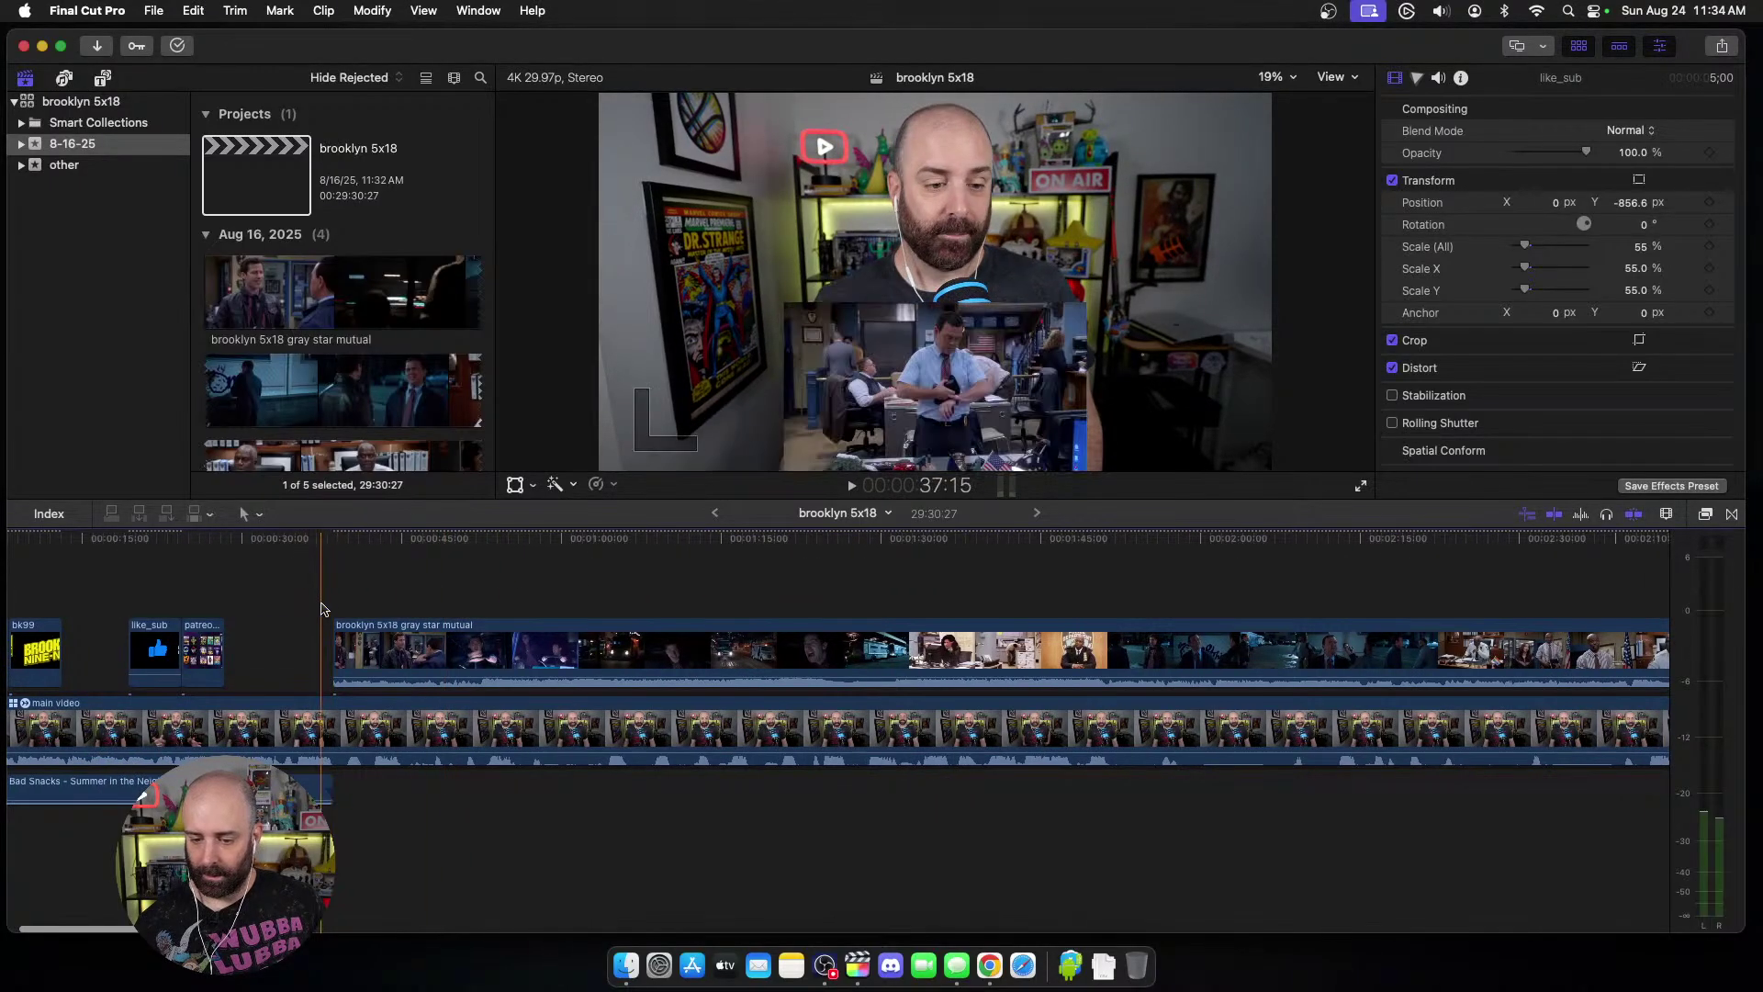
{"action": "key", "text": "space"}
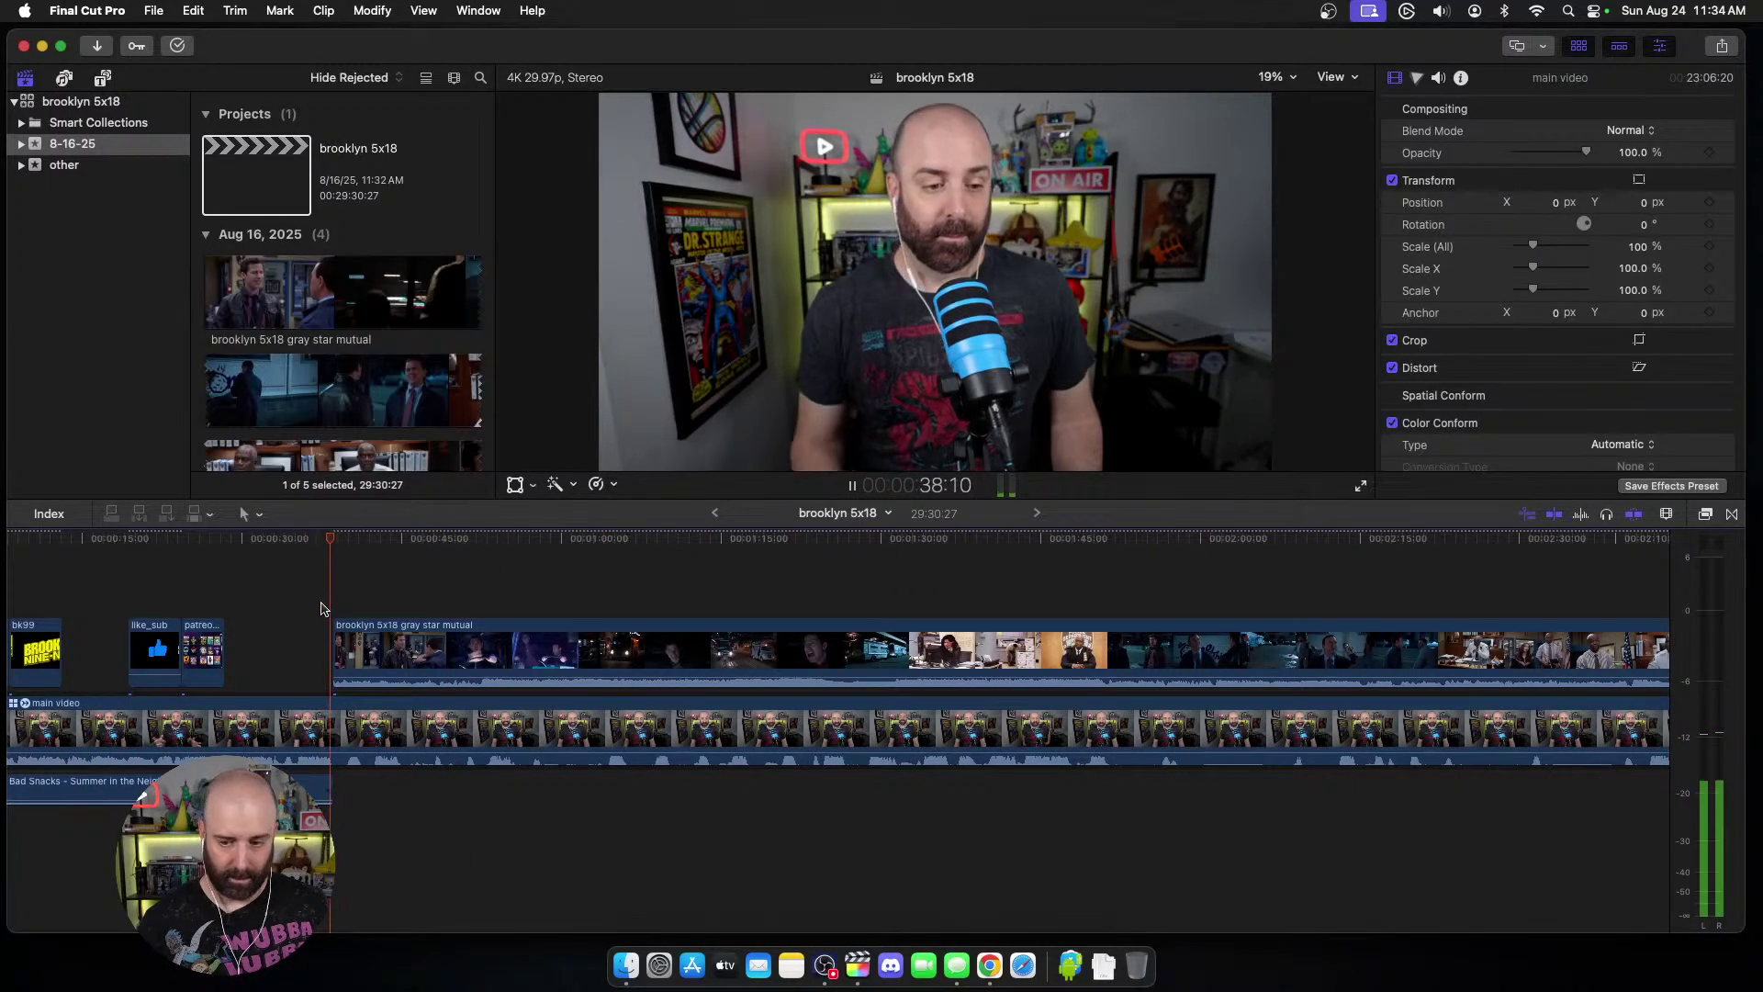
{"action": "key", "text": "s"}
Step: Split the gray star mutual clip at about 43 seconds and the main video at about 45 seconds, removing the episode footage in between
{"action": "left_click", "coordinate": [382, 661]}
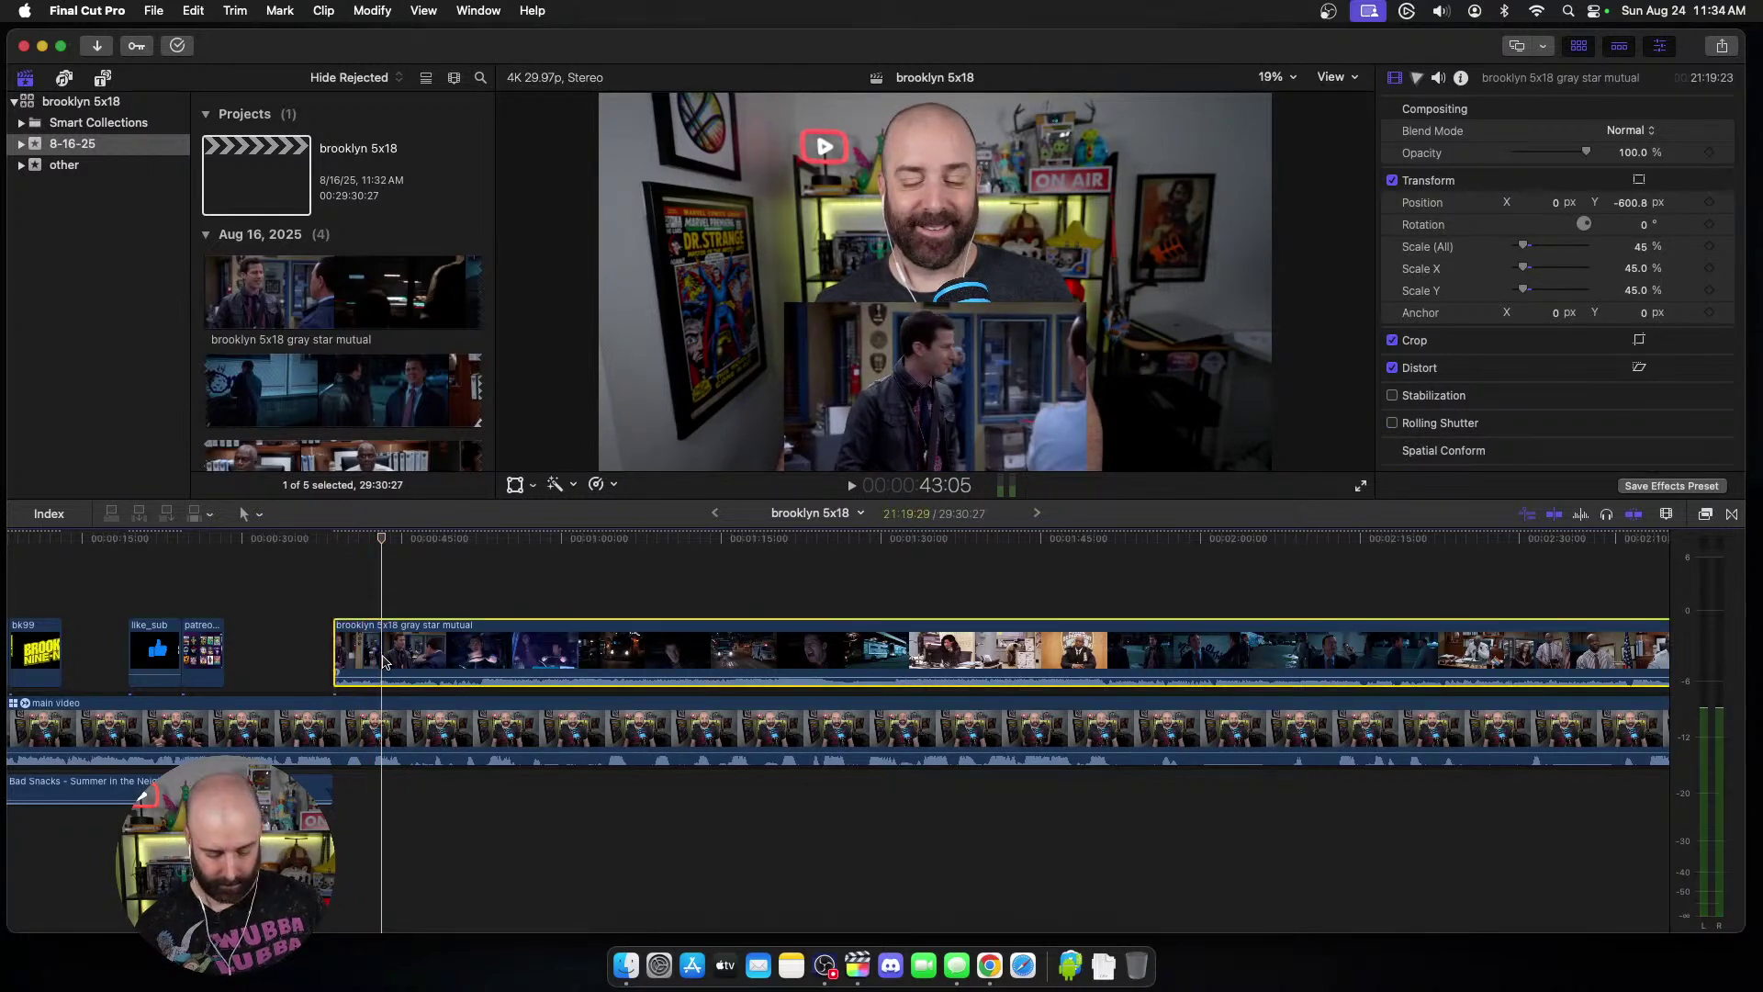
{"action": "key", "text": "space"}
{"action": "key", "text": "super+b"}
{"action": "left_click", "coordinate": [404, 734]}
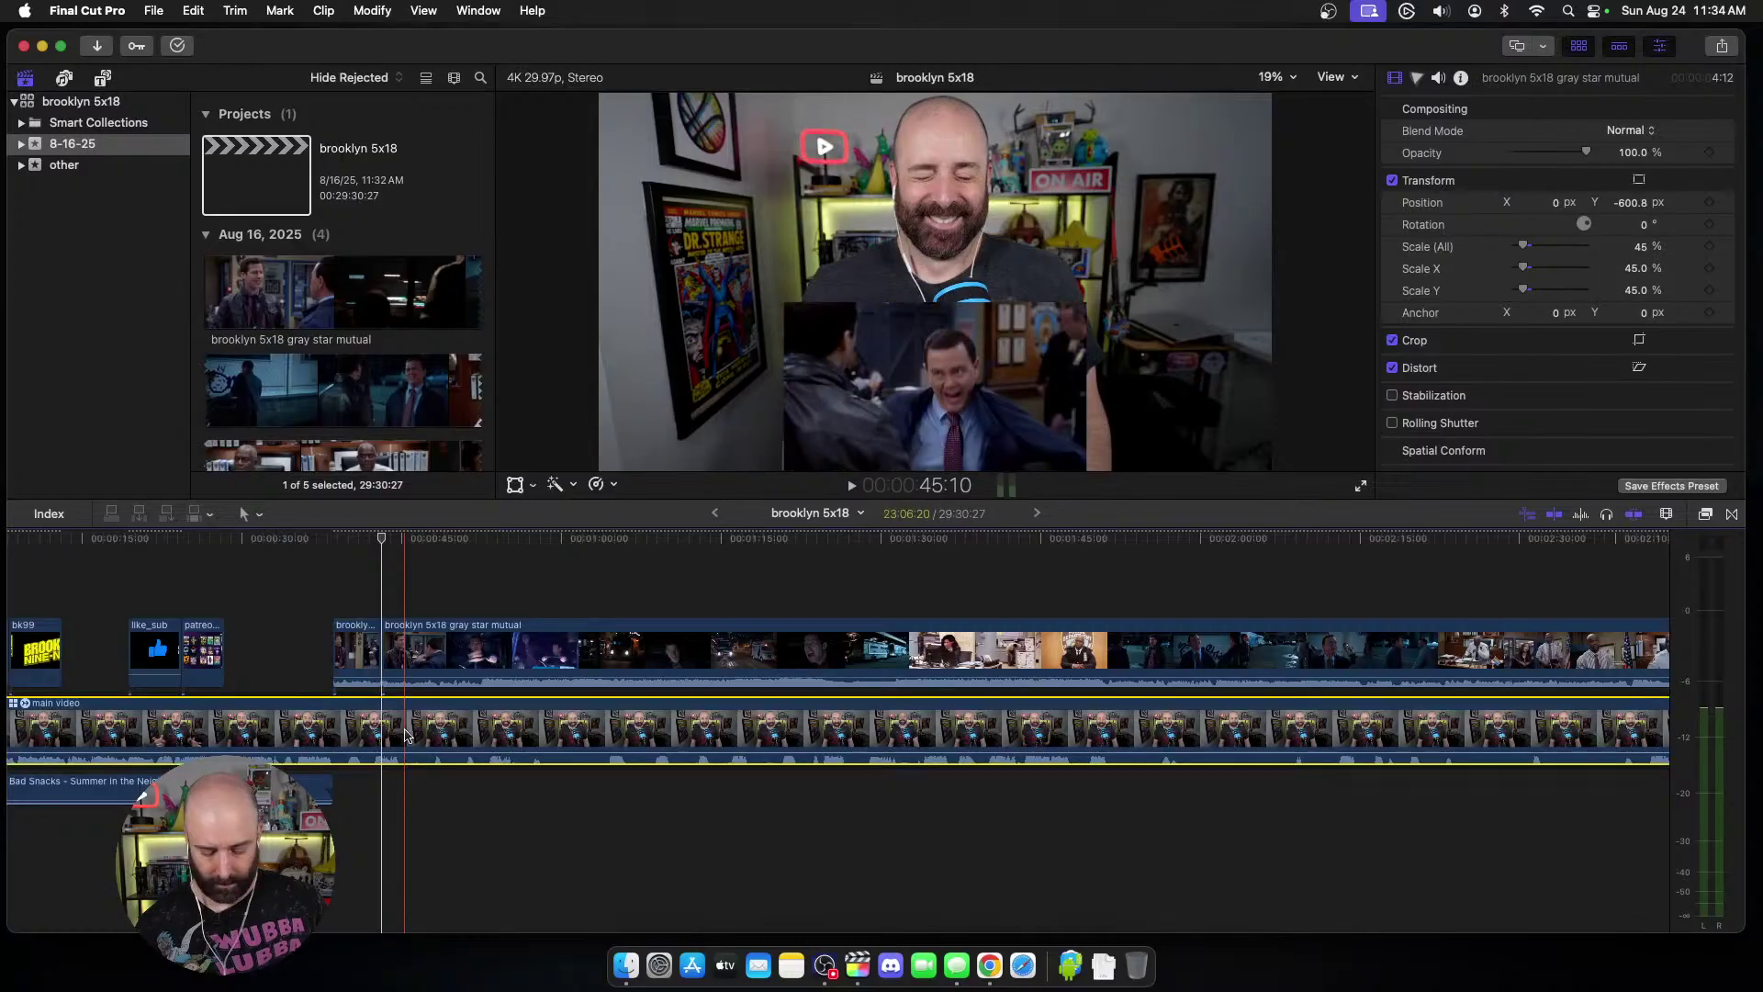
{"action": "key", "text": "super+b"}
{"action": "left_click", "coordinate": [413, 661]}
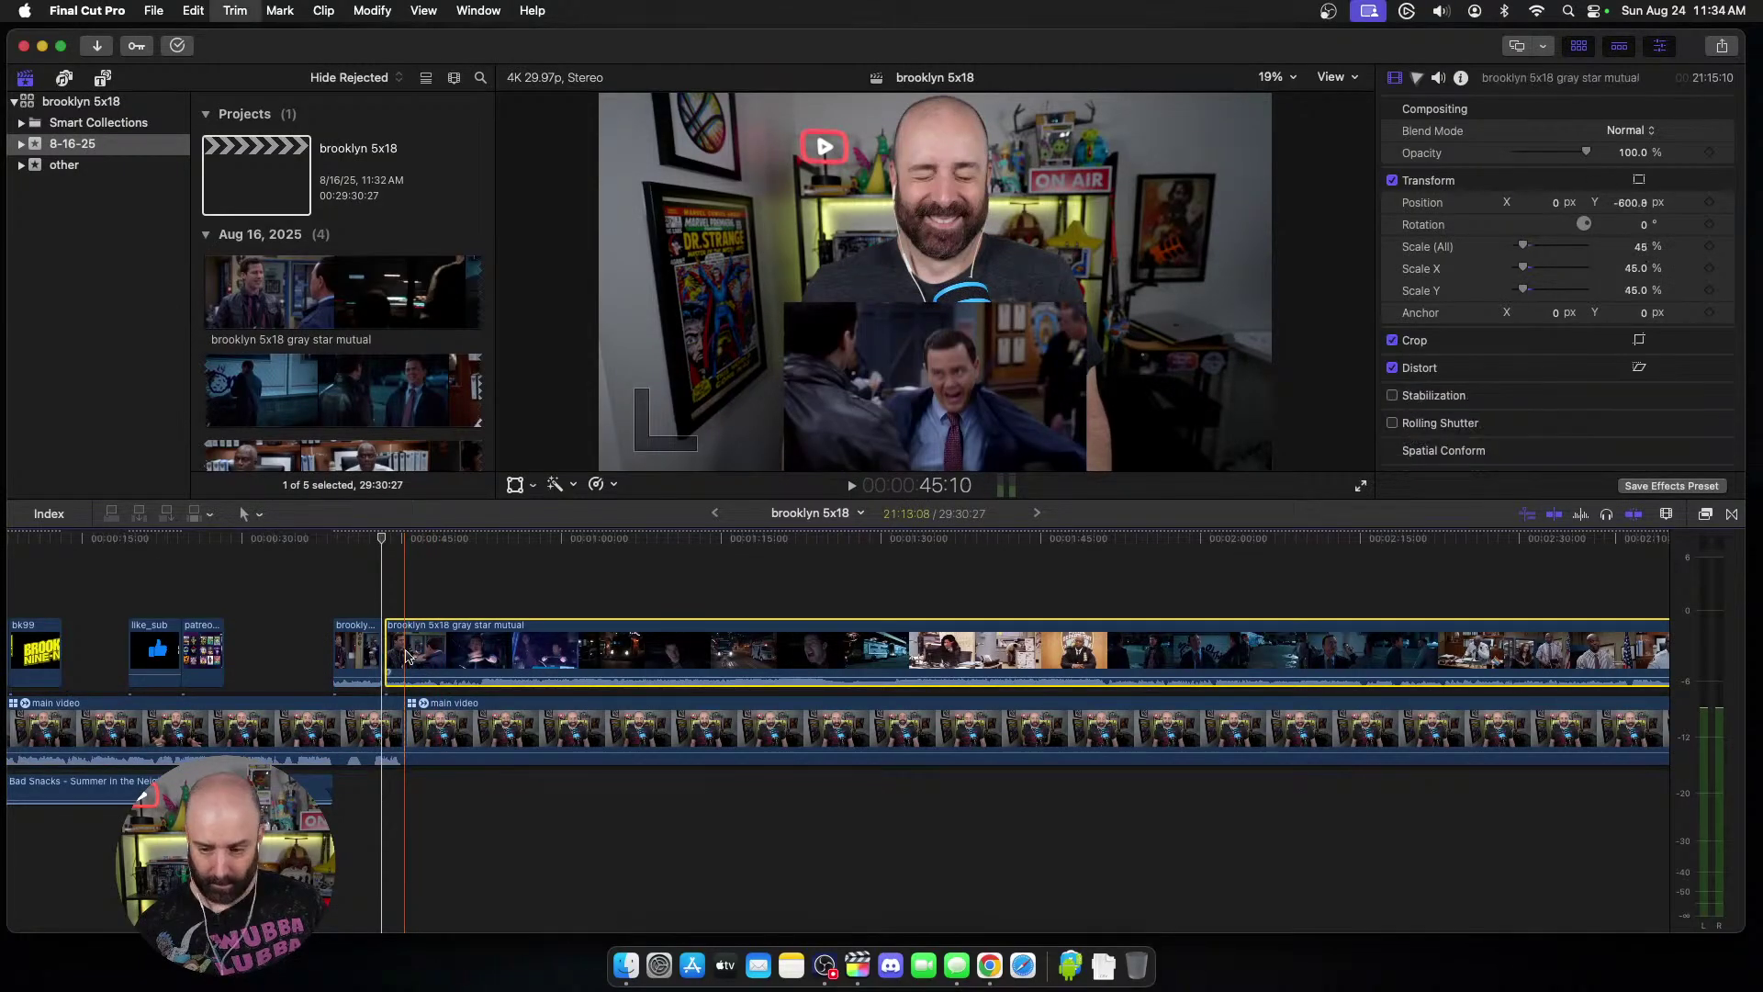
{"action": "key", "text": "super+b"}
{"action": "key", "text": "Delete"}
Step: Trim the starts of the remaining episode clip and main video to about 48:24, then play across the new edit point
{"action": "left_click", "coordinate": [416, 657]}
{"action": "left_click", "coordinate": [418, 604]}
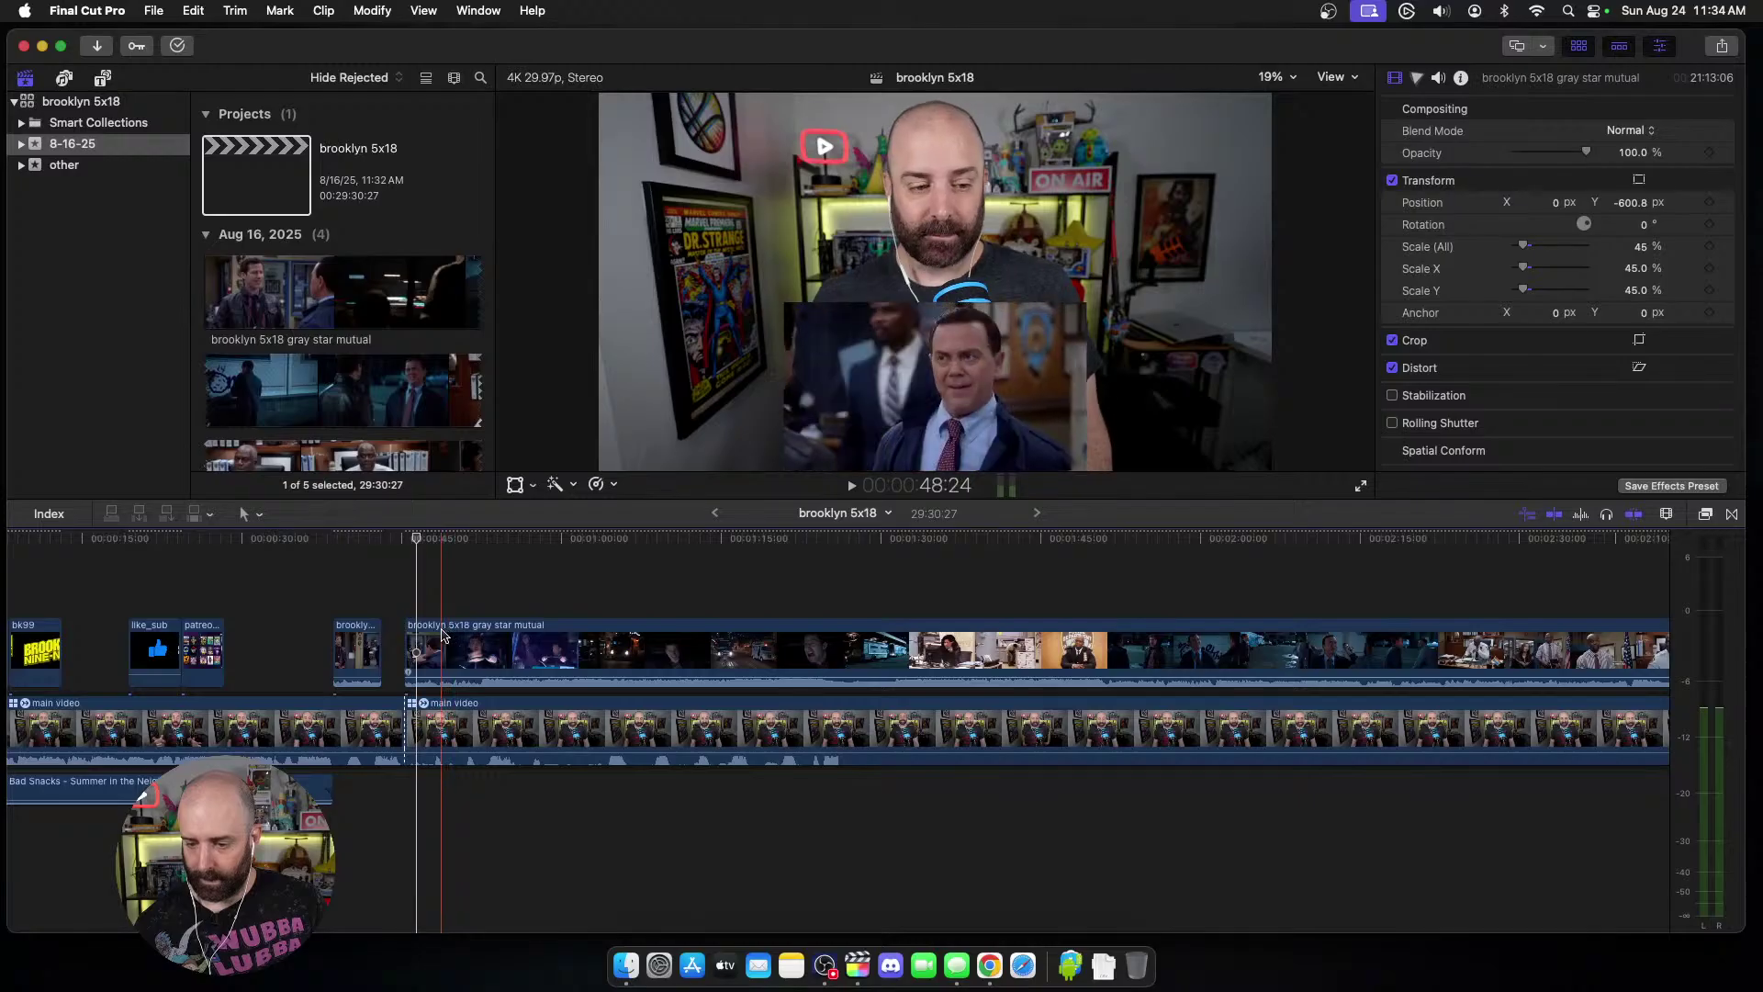
{"action": "key", "text": "space"}
{"action": "key", "text": "space"}
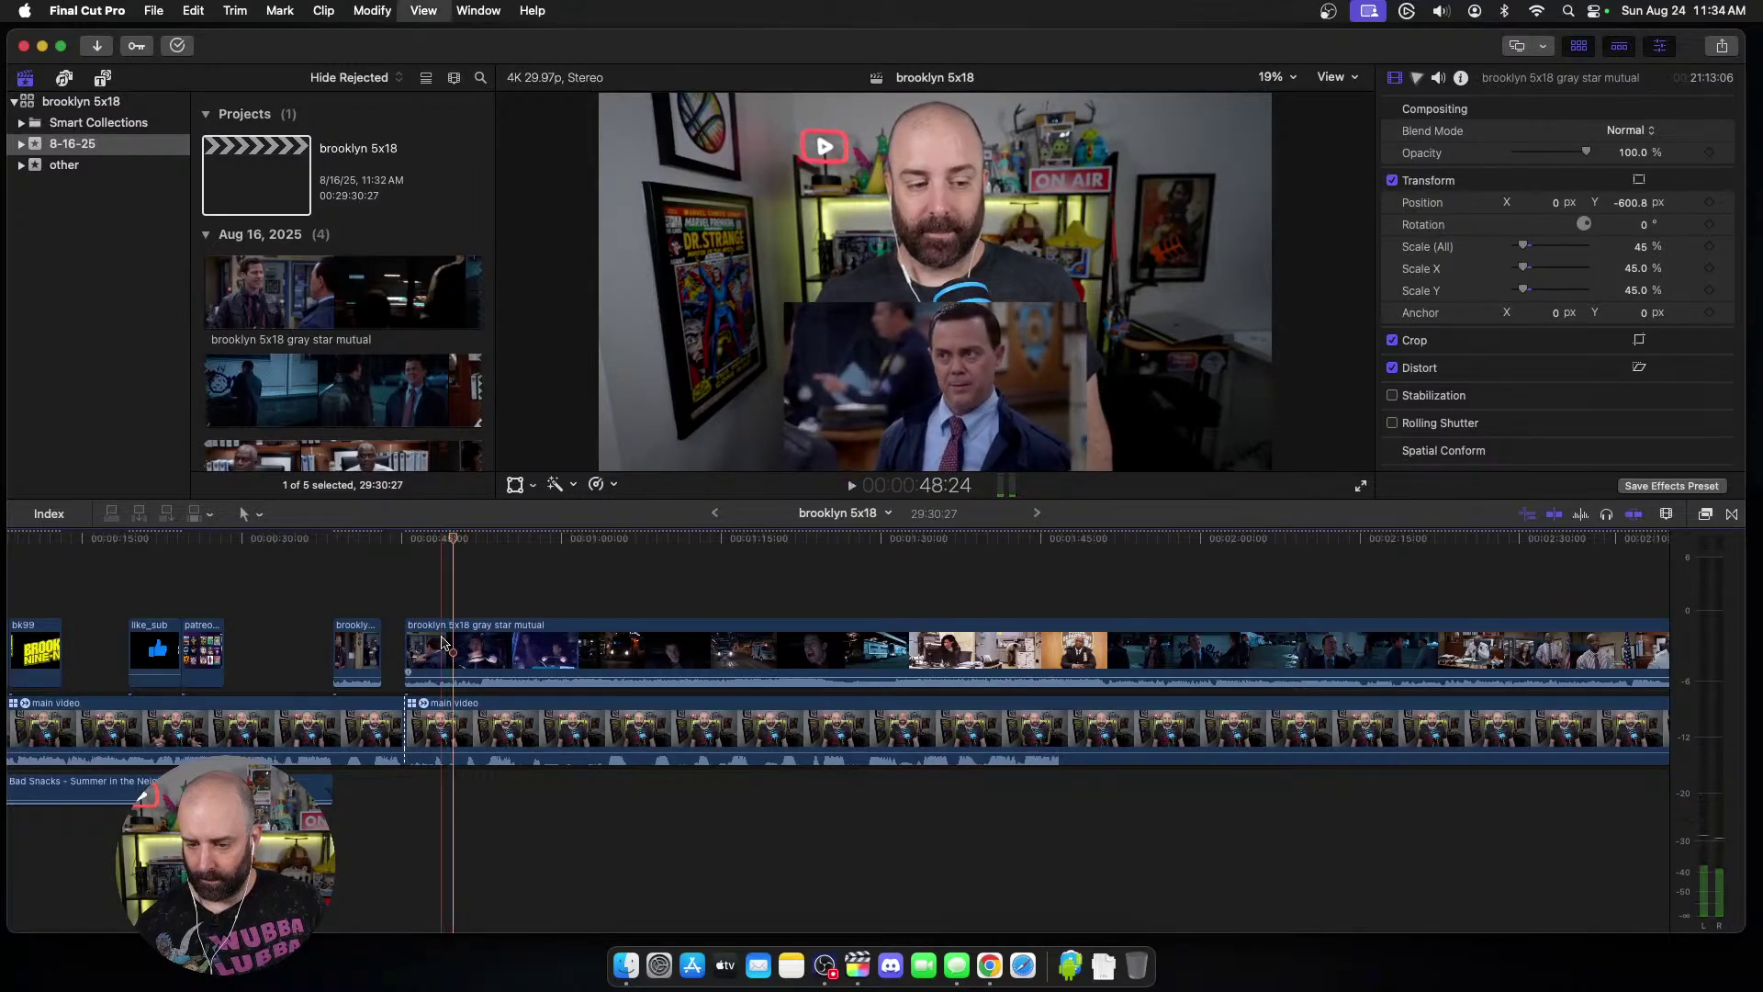
{"action": "key", "text": "alt+bracketleft"}
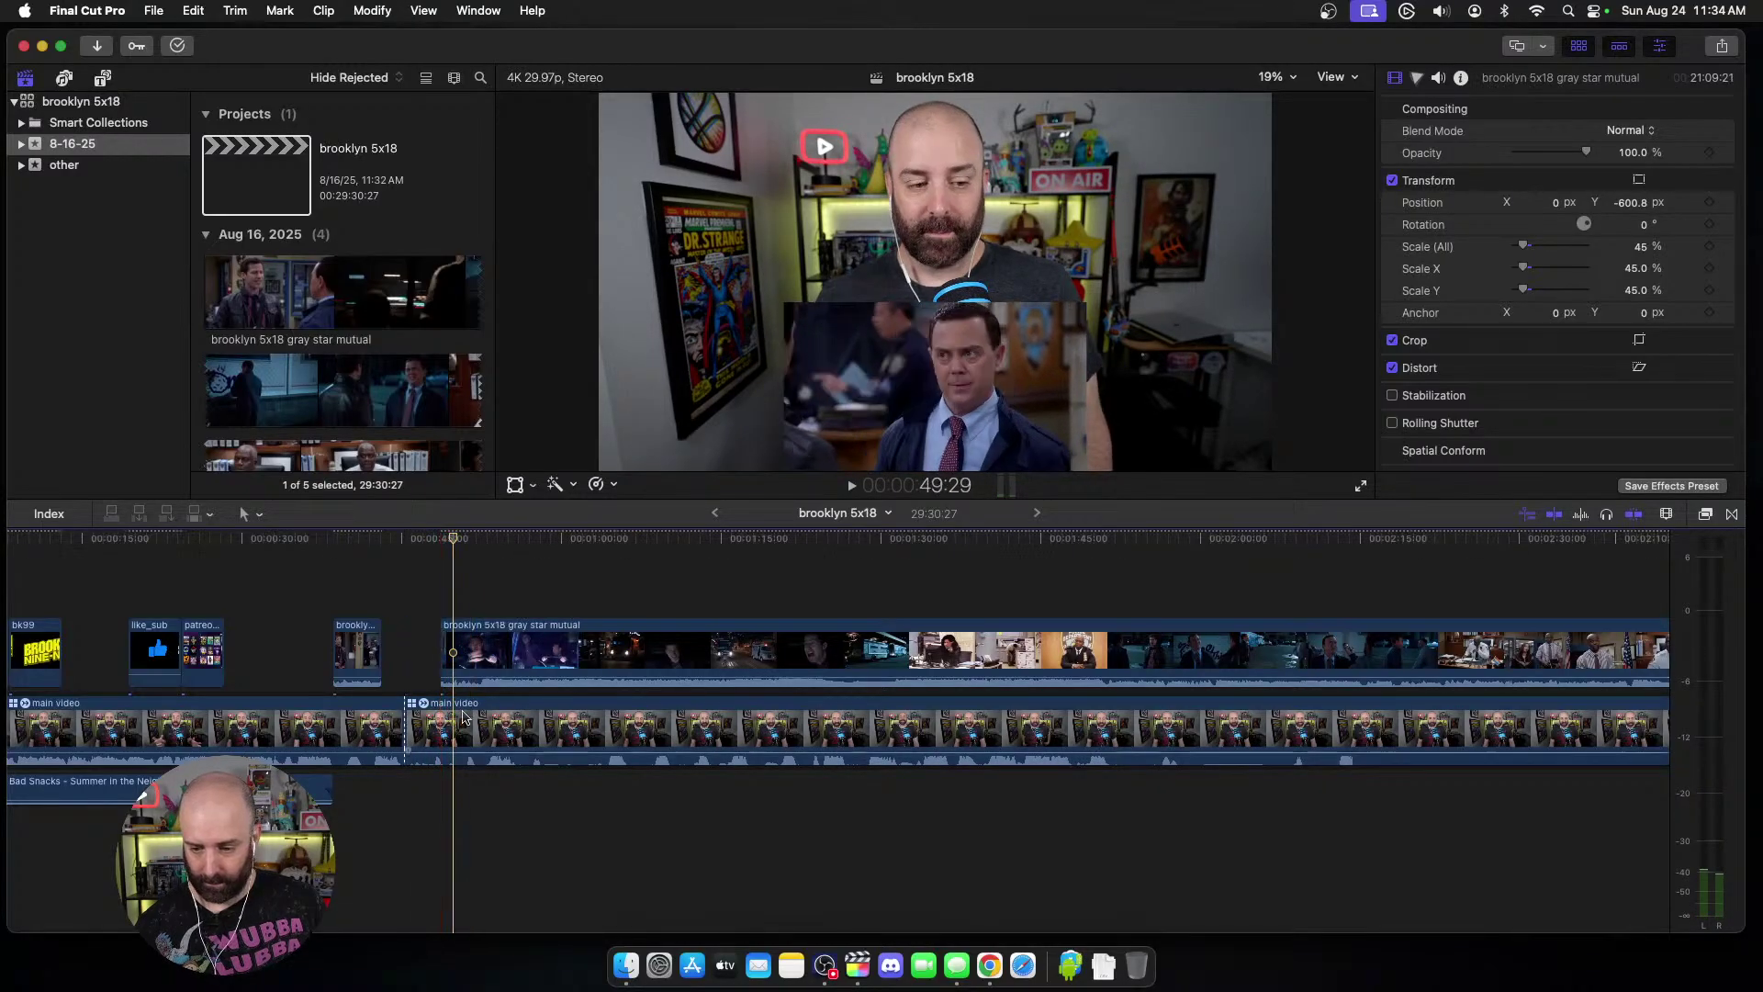
{"action": "left_click", "coordinate": [442, 721]}
{"action": "key", "text": "space"}
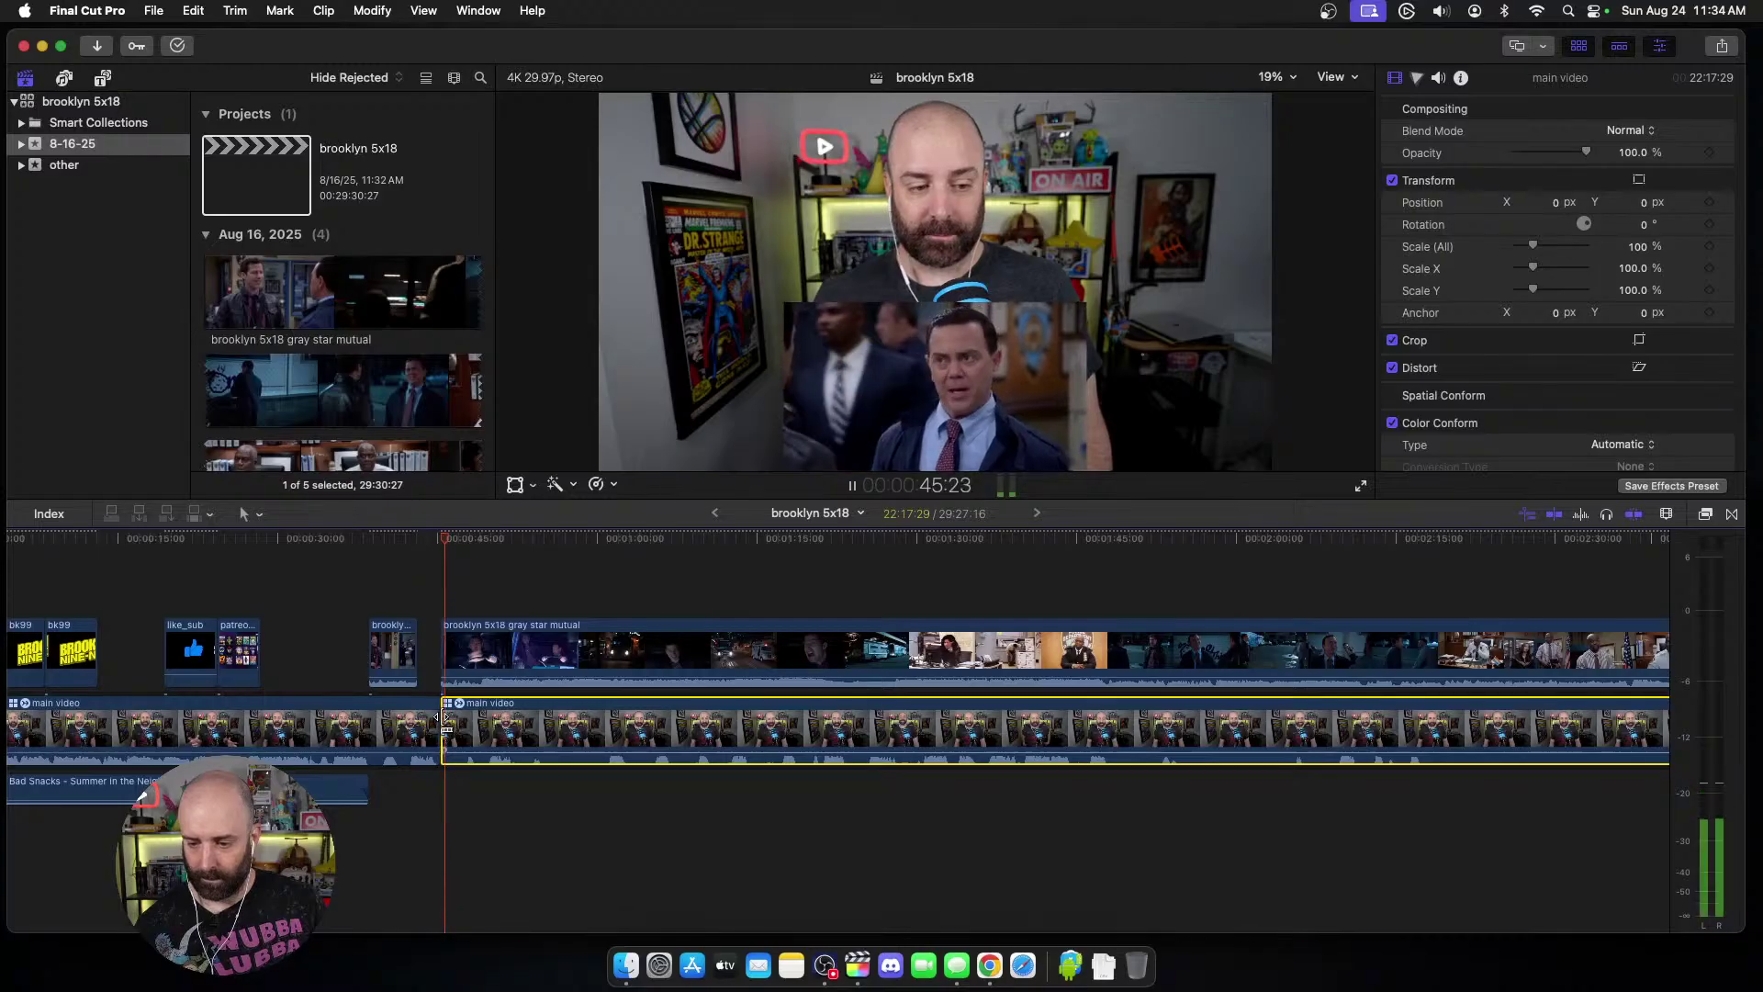
{"action": "key", "text": "super+z"}
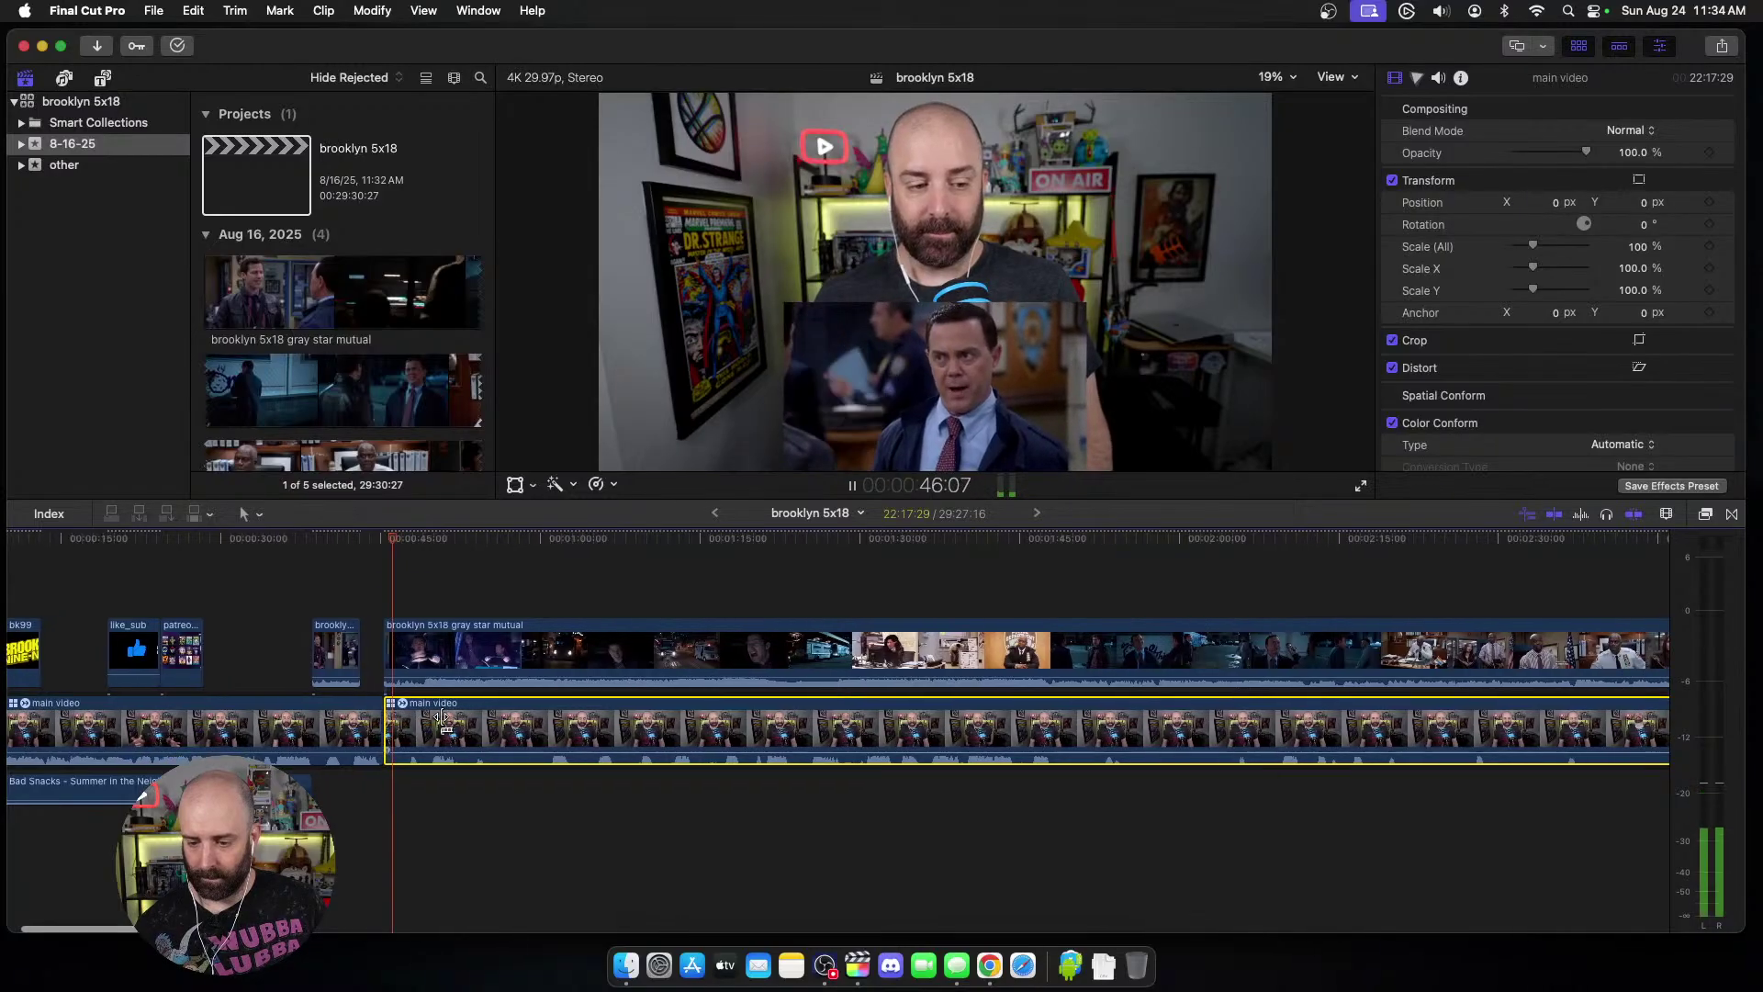
{"action": "key", "text": "space"}
Step: Split the episode clip at about 49:08 and the main video at about 52:12, trimming the later episode clip's start to match
{"action": "left_click", "coordinate": [424, 659]}
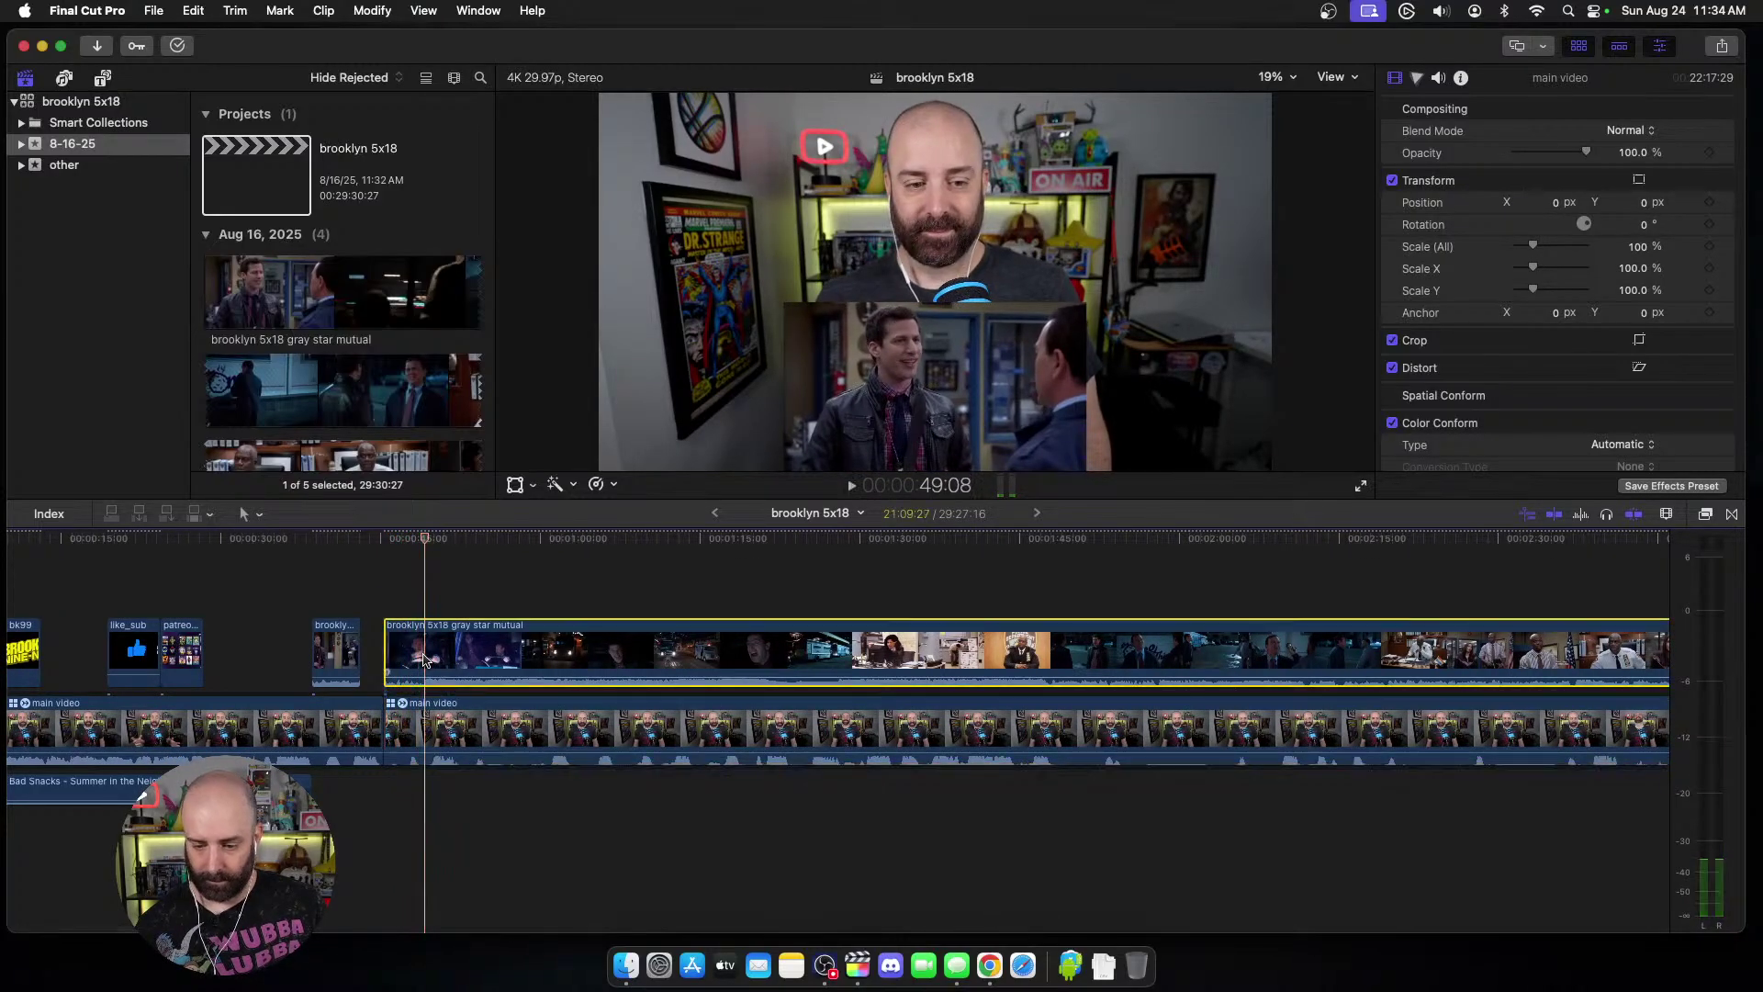
{"action": "key", "text": "super+b"}
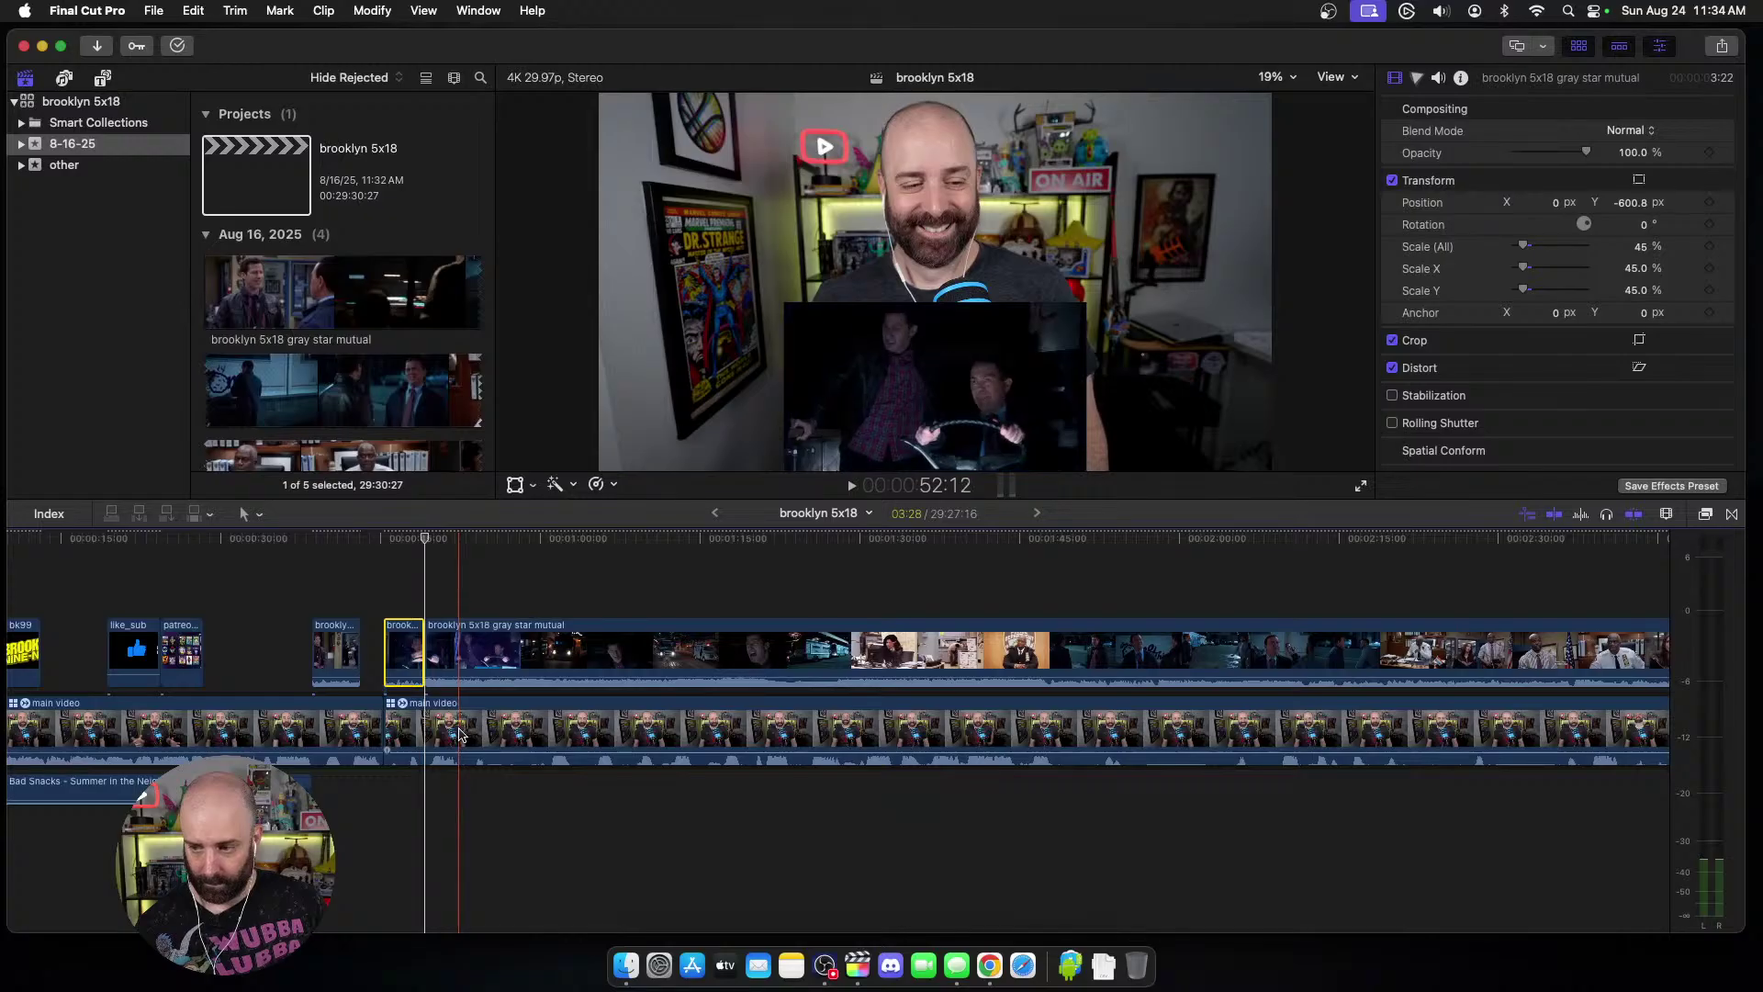
{"action": "left_click", "coordinate": [459, 735]}
{"action": "key", "text": "super+b"}
{"action": "left_click_drag", "start_coordinate": [424, 659], "coordinate": [458, 661]}
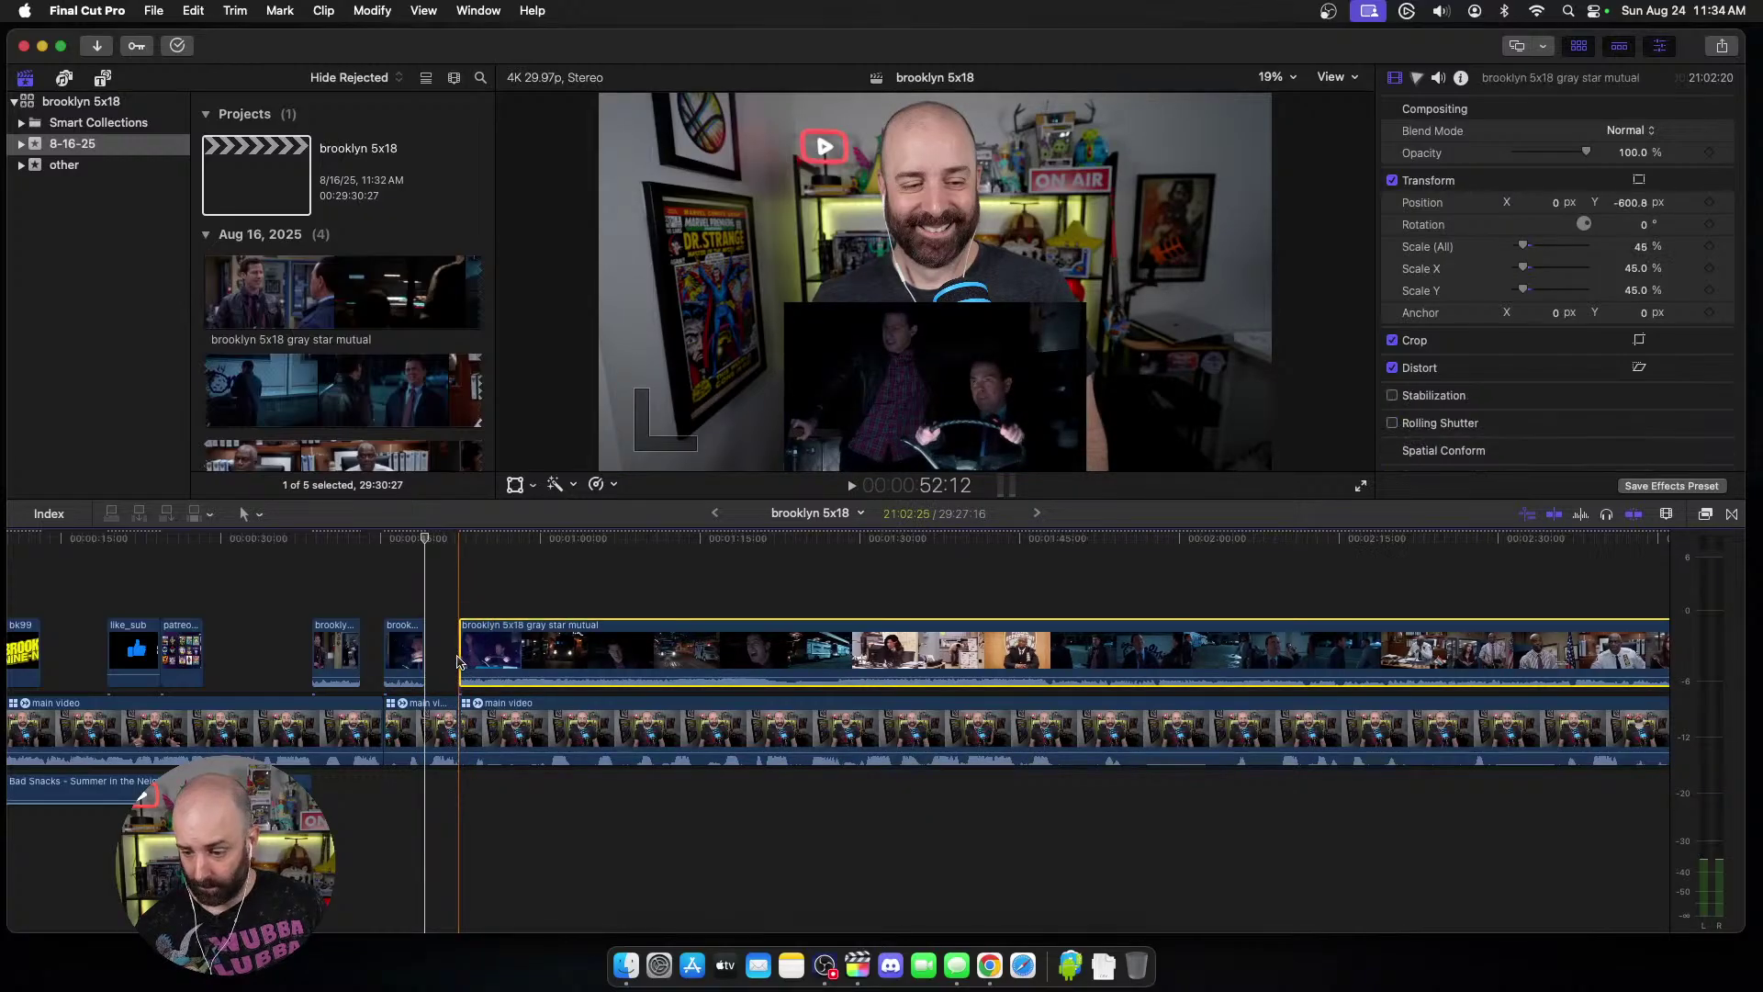
Step: Trim the starts of the last episode clip and main video segment to about 1:03:11, cutting out the footage before it
{"action": "left_click", "coordinate": [481, 659], "text": "super"}
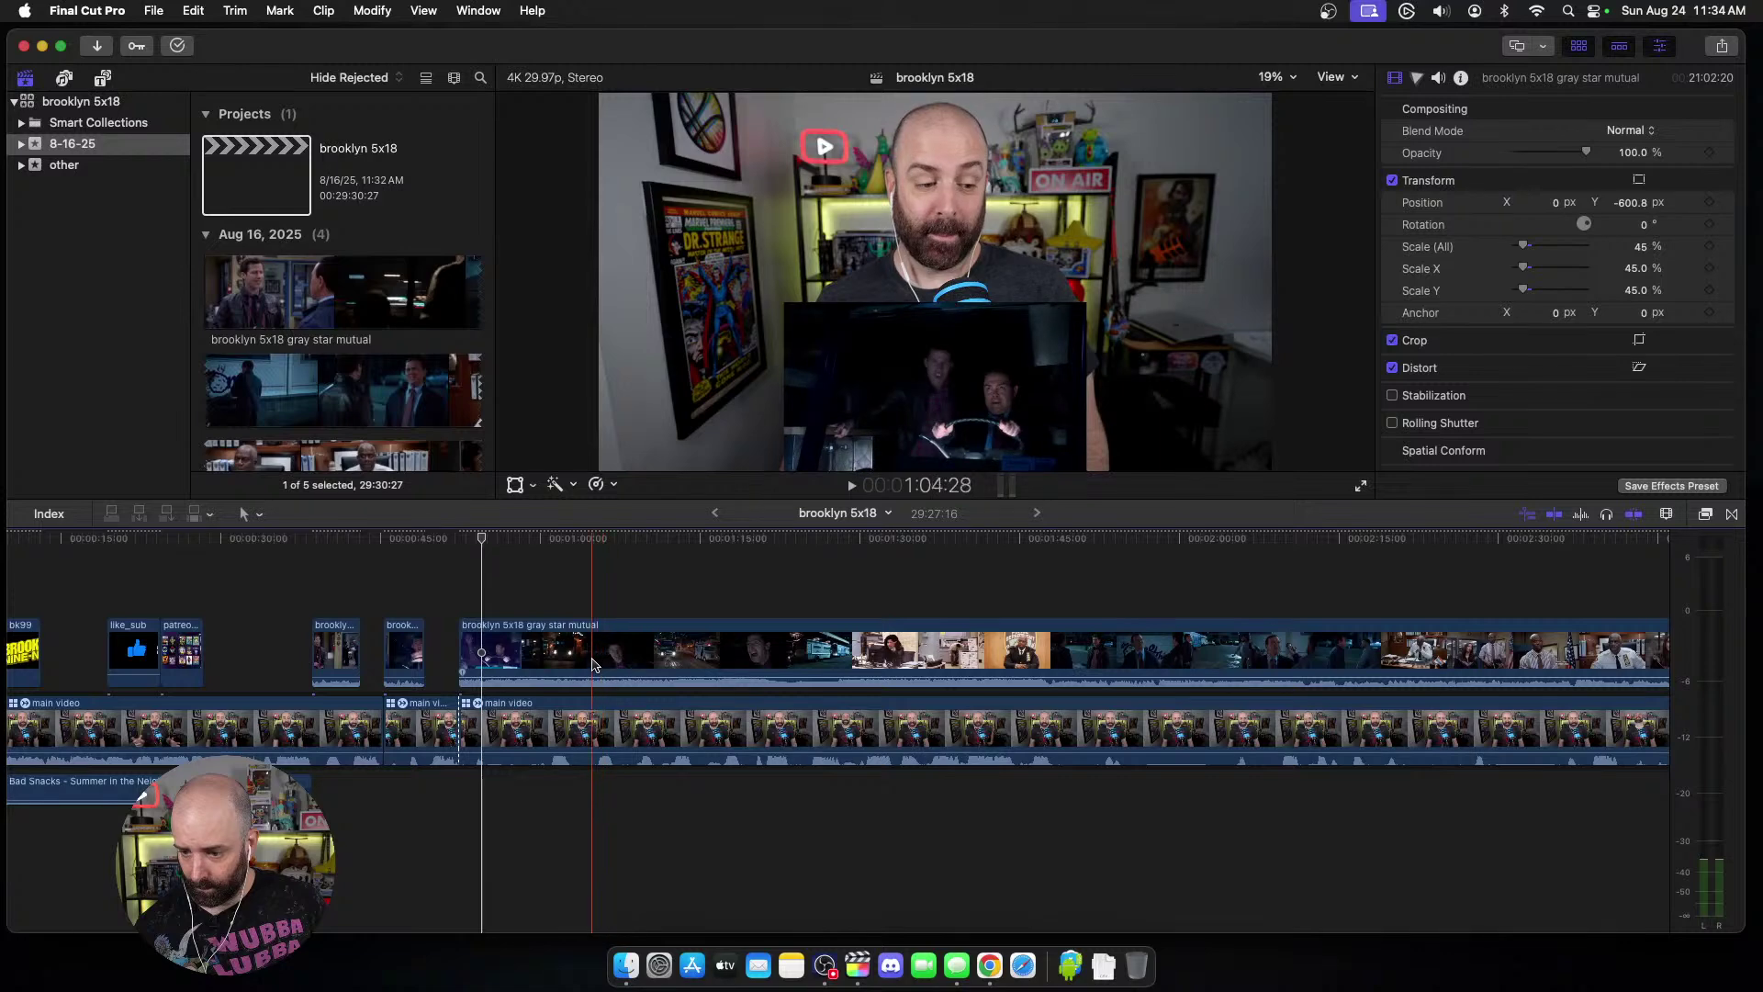
{"action": "scroll", "coordinate": [580, 661], "scroll_direction": "right", "scroll_amount": 5}
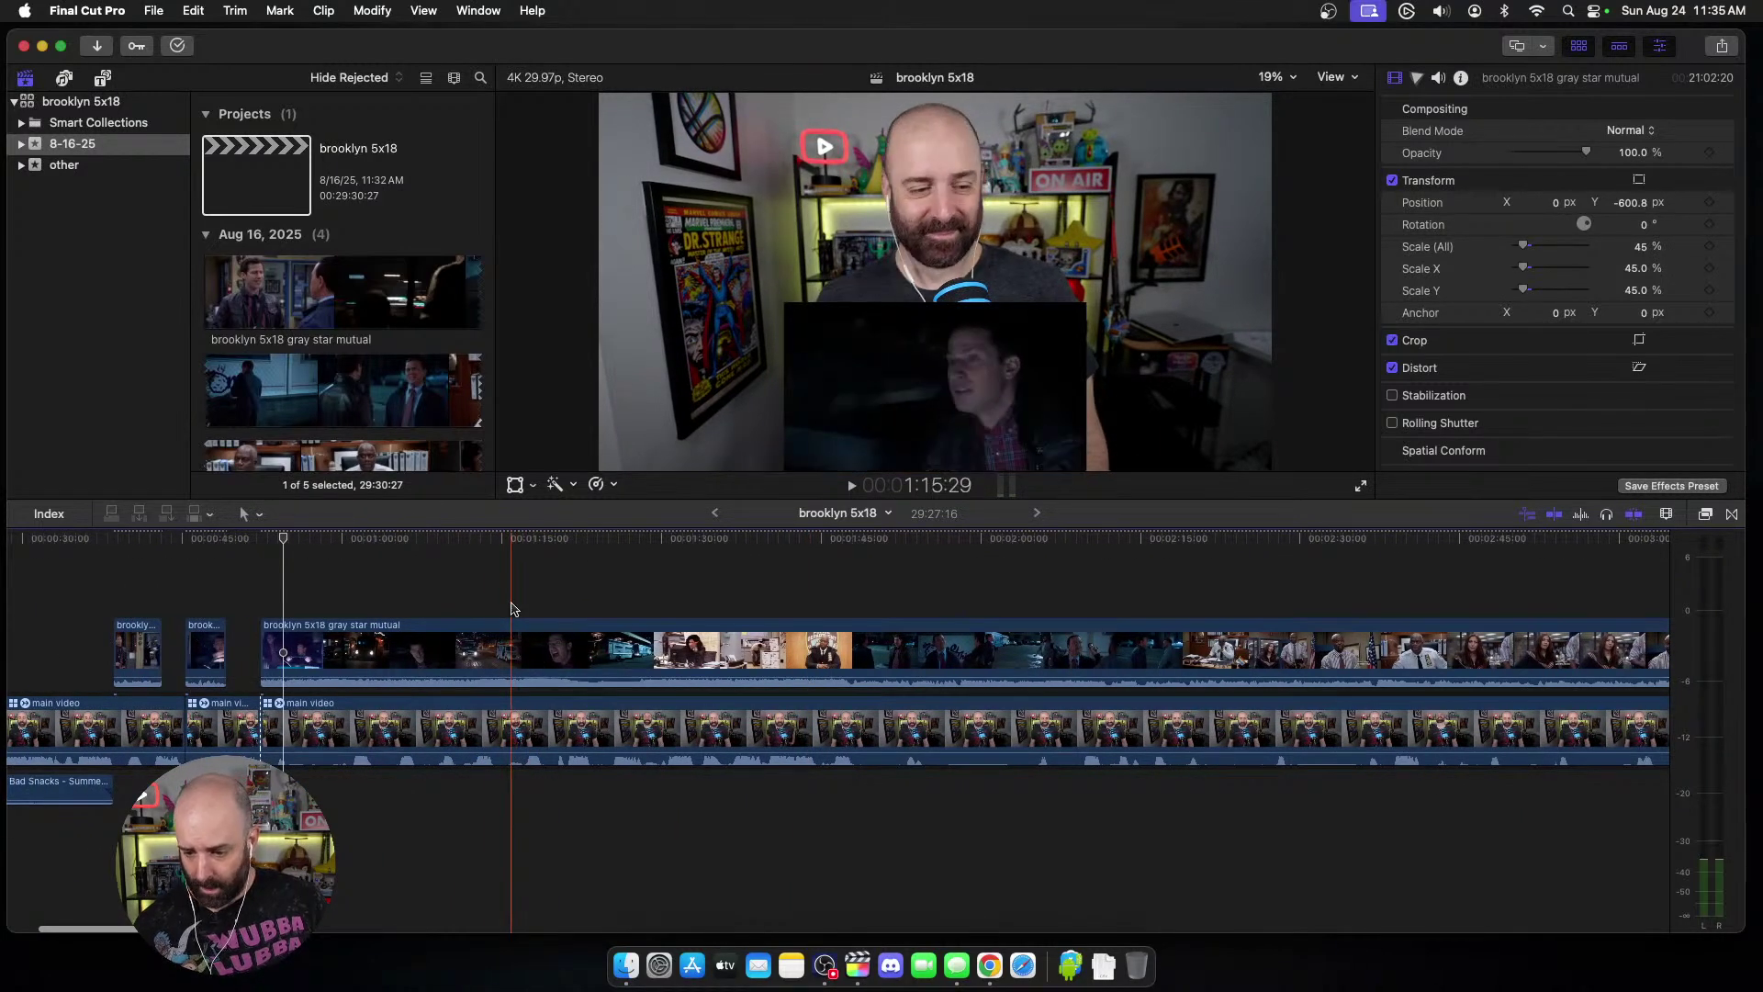
{"action": "left_click", "coordinate": [377, 652]}
{"action": "key", "text": "alt+bracketleft"}
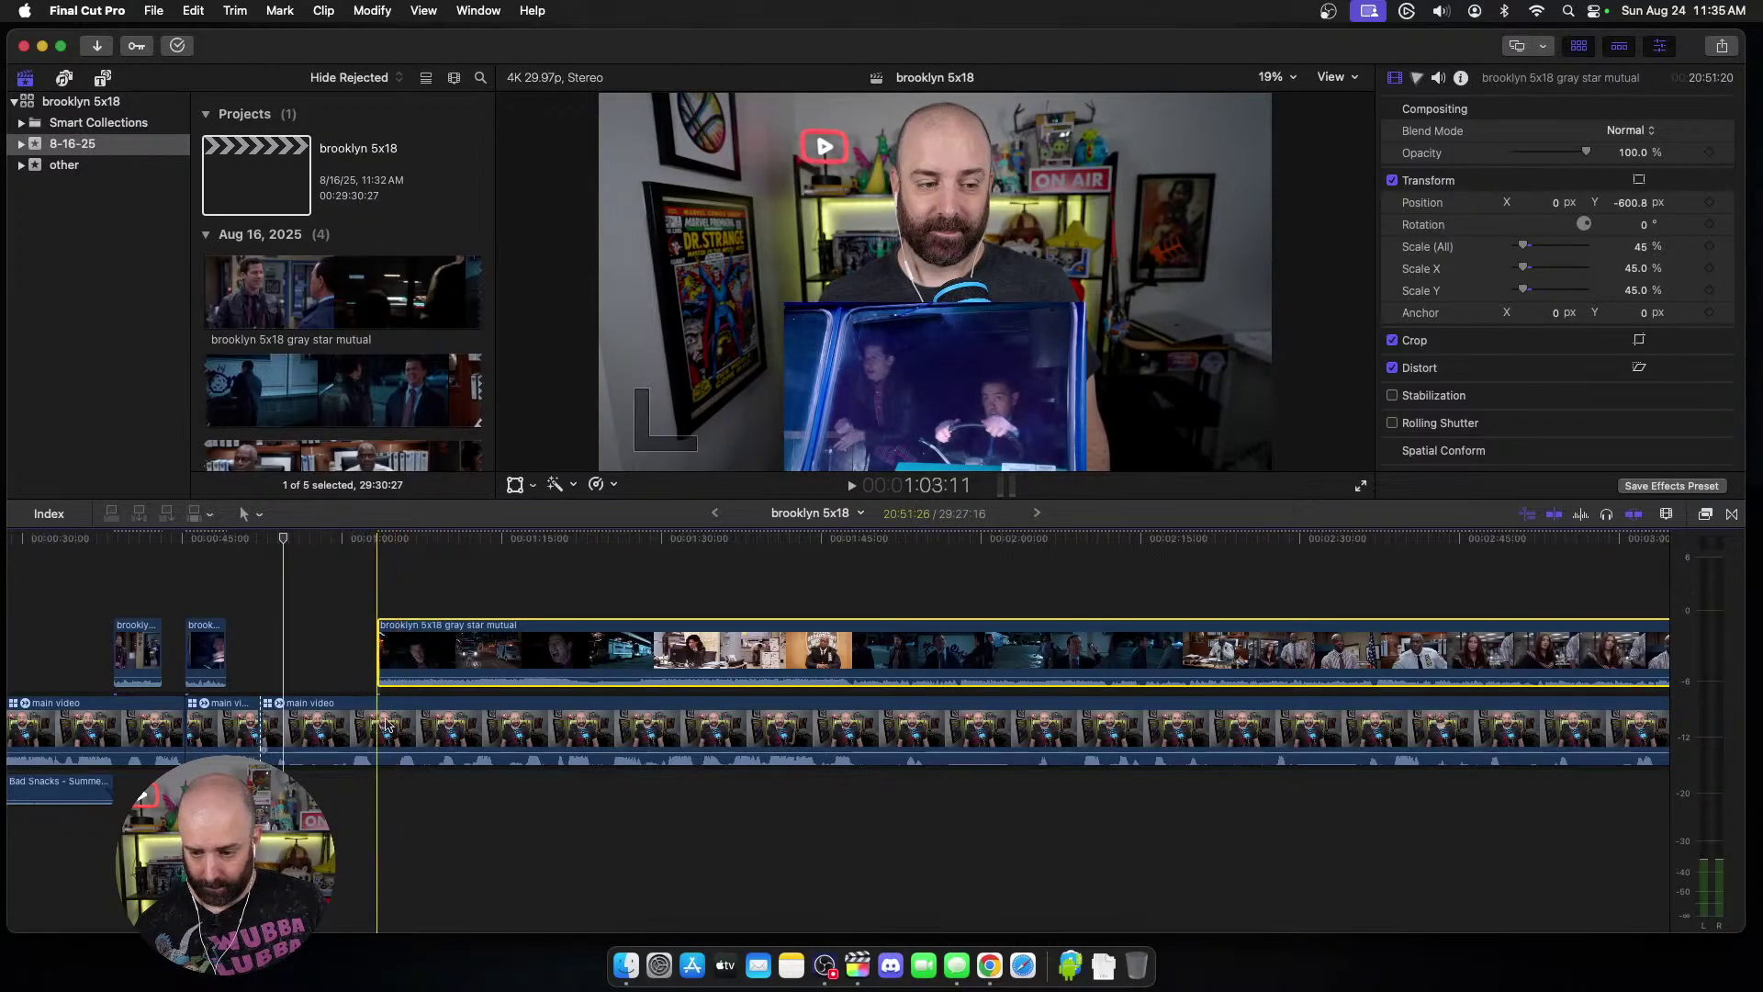
{"action": "left_click", "coordinate": [371, 726]}
{"action": "key", "text": "alt+bracketleft"}
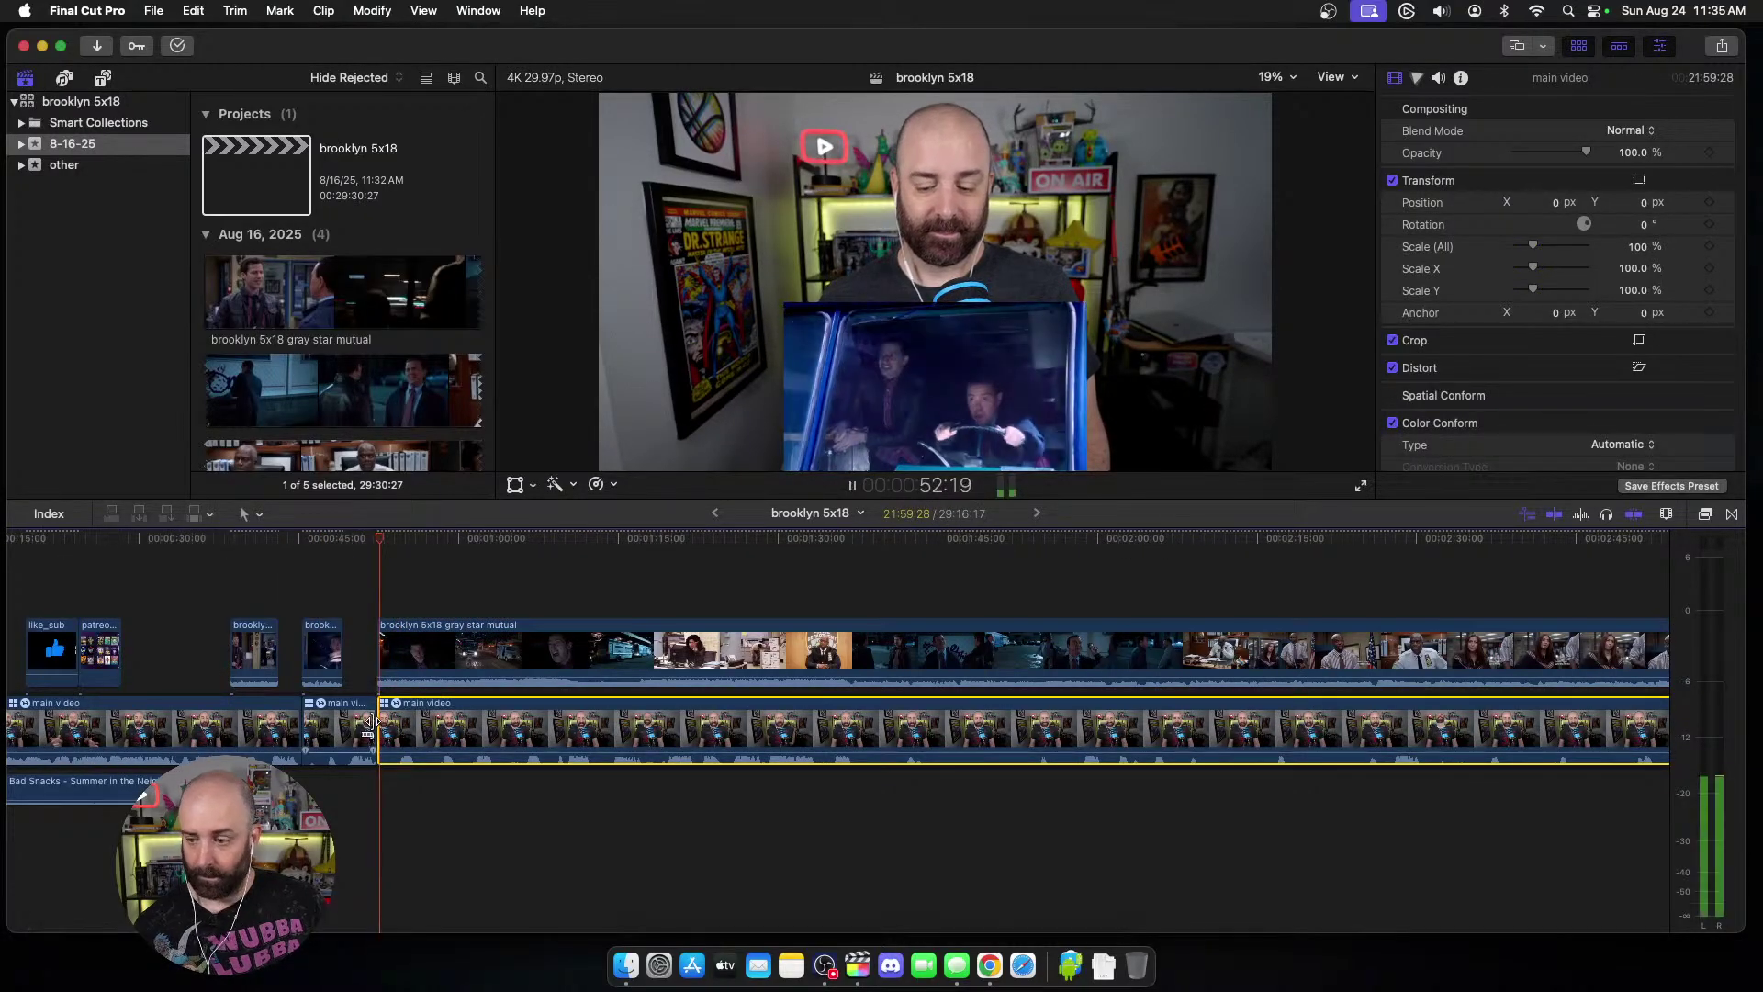
Step: Split the episode clip about four seconds after the new edit point and trim the later part's start to about 58:08
{"action": "key", "text": "space"}
{"action": "scroll", "coordinate": [385, 670], "scroll_direction": "right", "scroll_amount": 1}
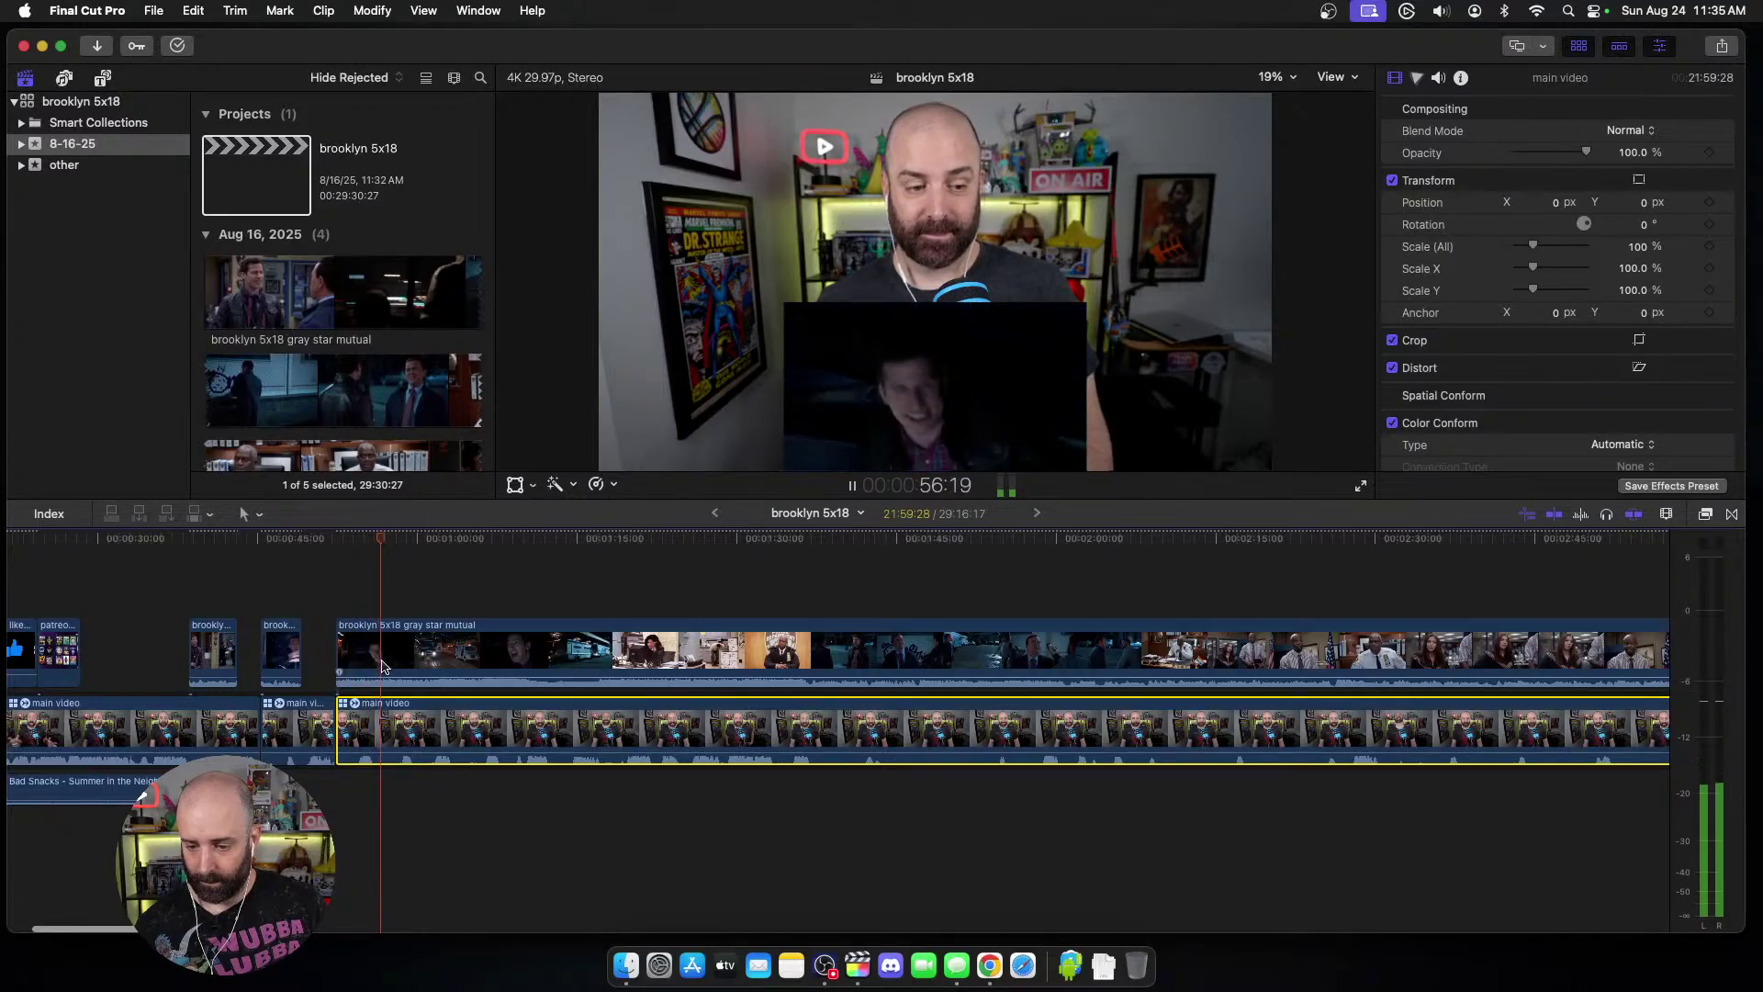
{"action": "left_click", "coordinate": [384, 666]}
{"action": "key", "text": "cmd+b"}
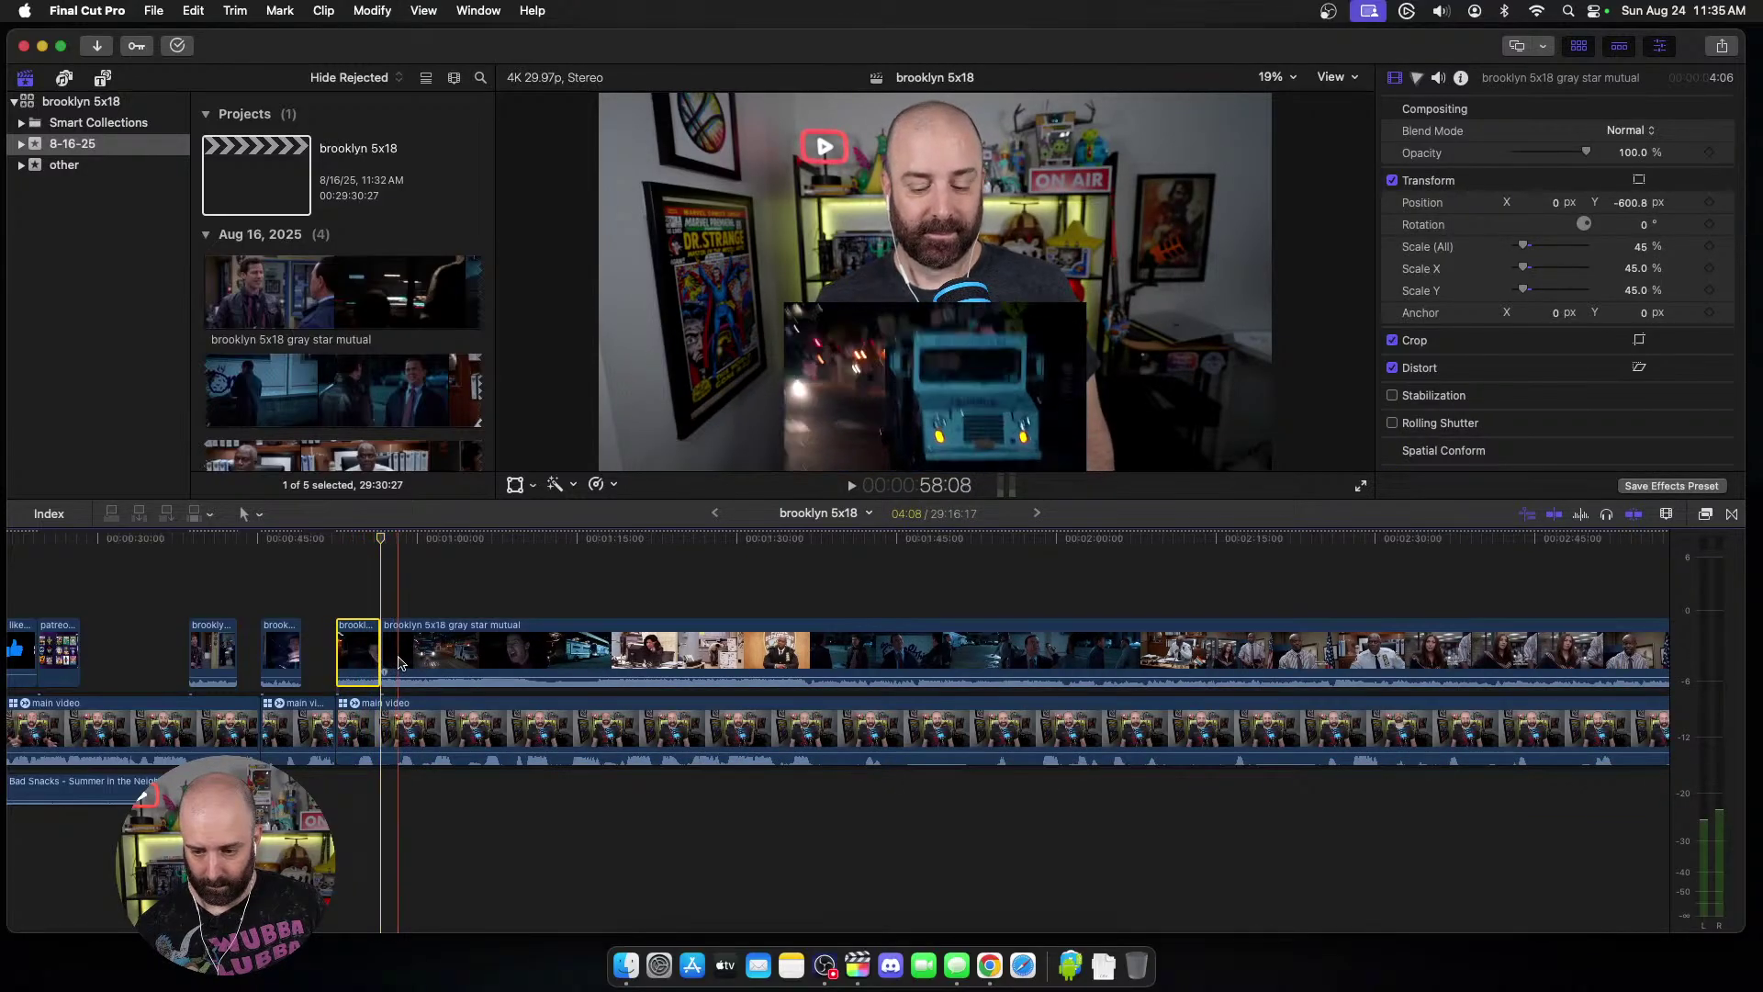
{"action": "left_click_drag", "start_coordinate": [384, 661], "coordinate": [402, 658]}
Step: Split the episode clip at about 1:02 and the main video at about 1:04, trimming the later episode clip's start to match
{"action": "key", "text": "space"}
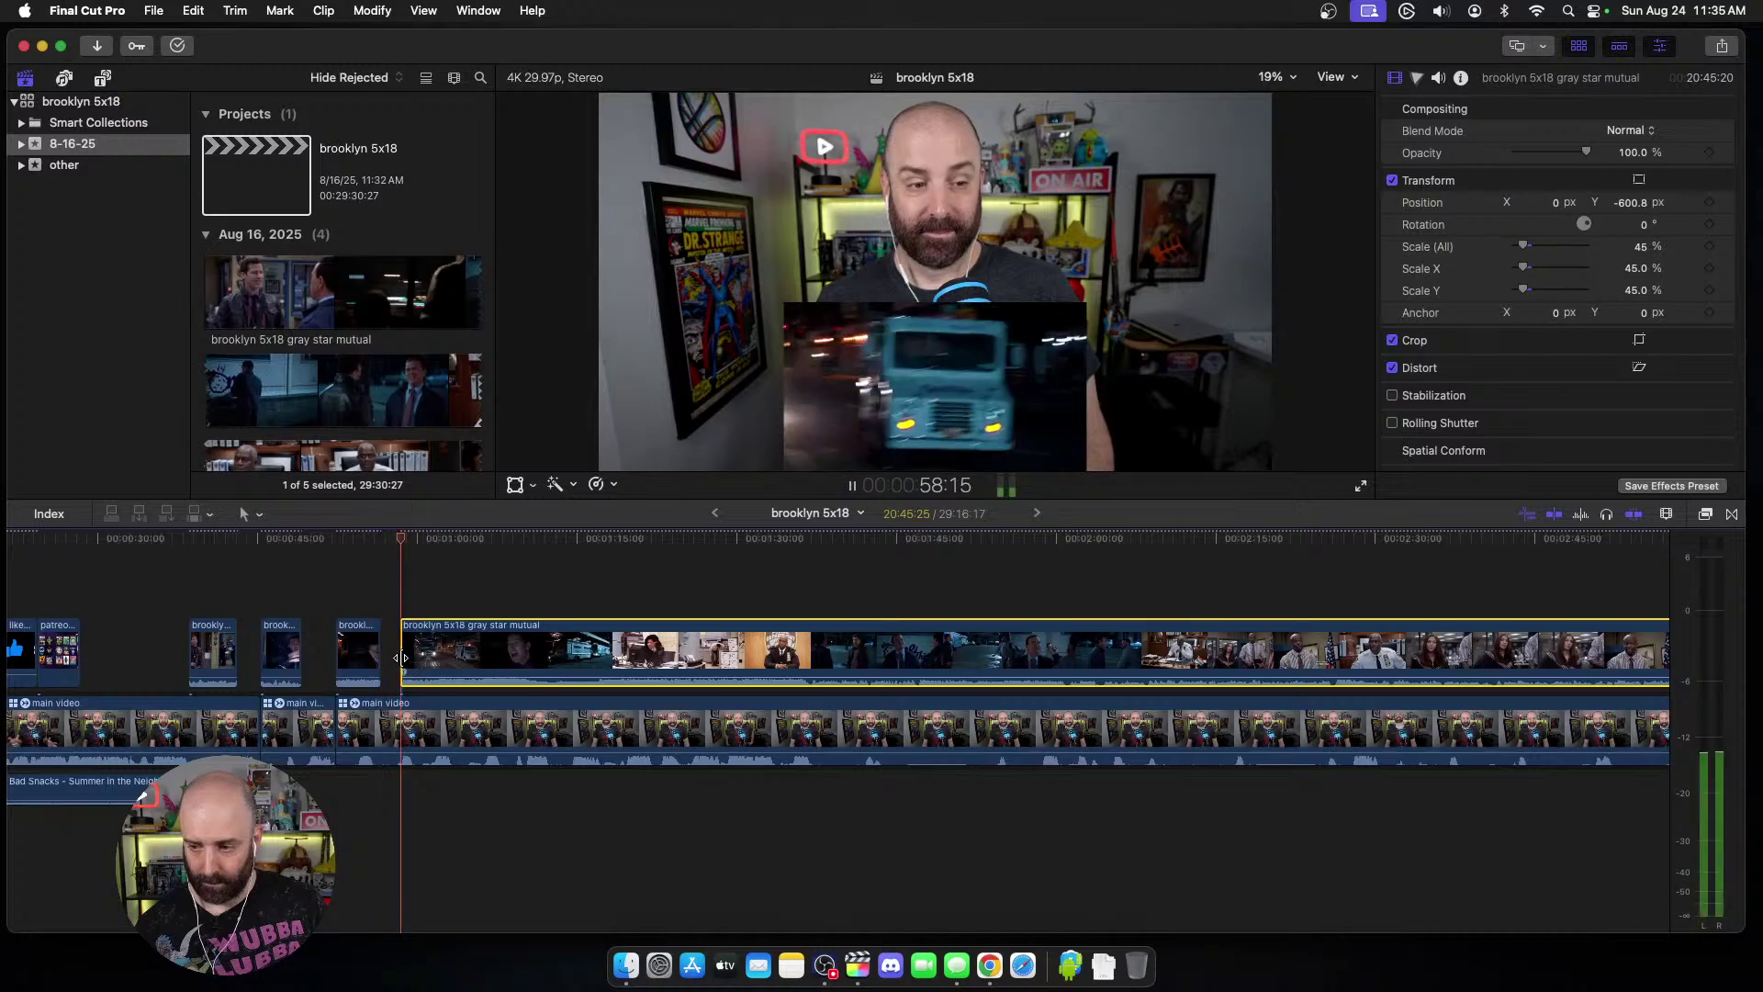
{"action": "scroll", "coordinate": [418, 659], "scroll_direction": "right", "scroll_amount": 2}
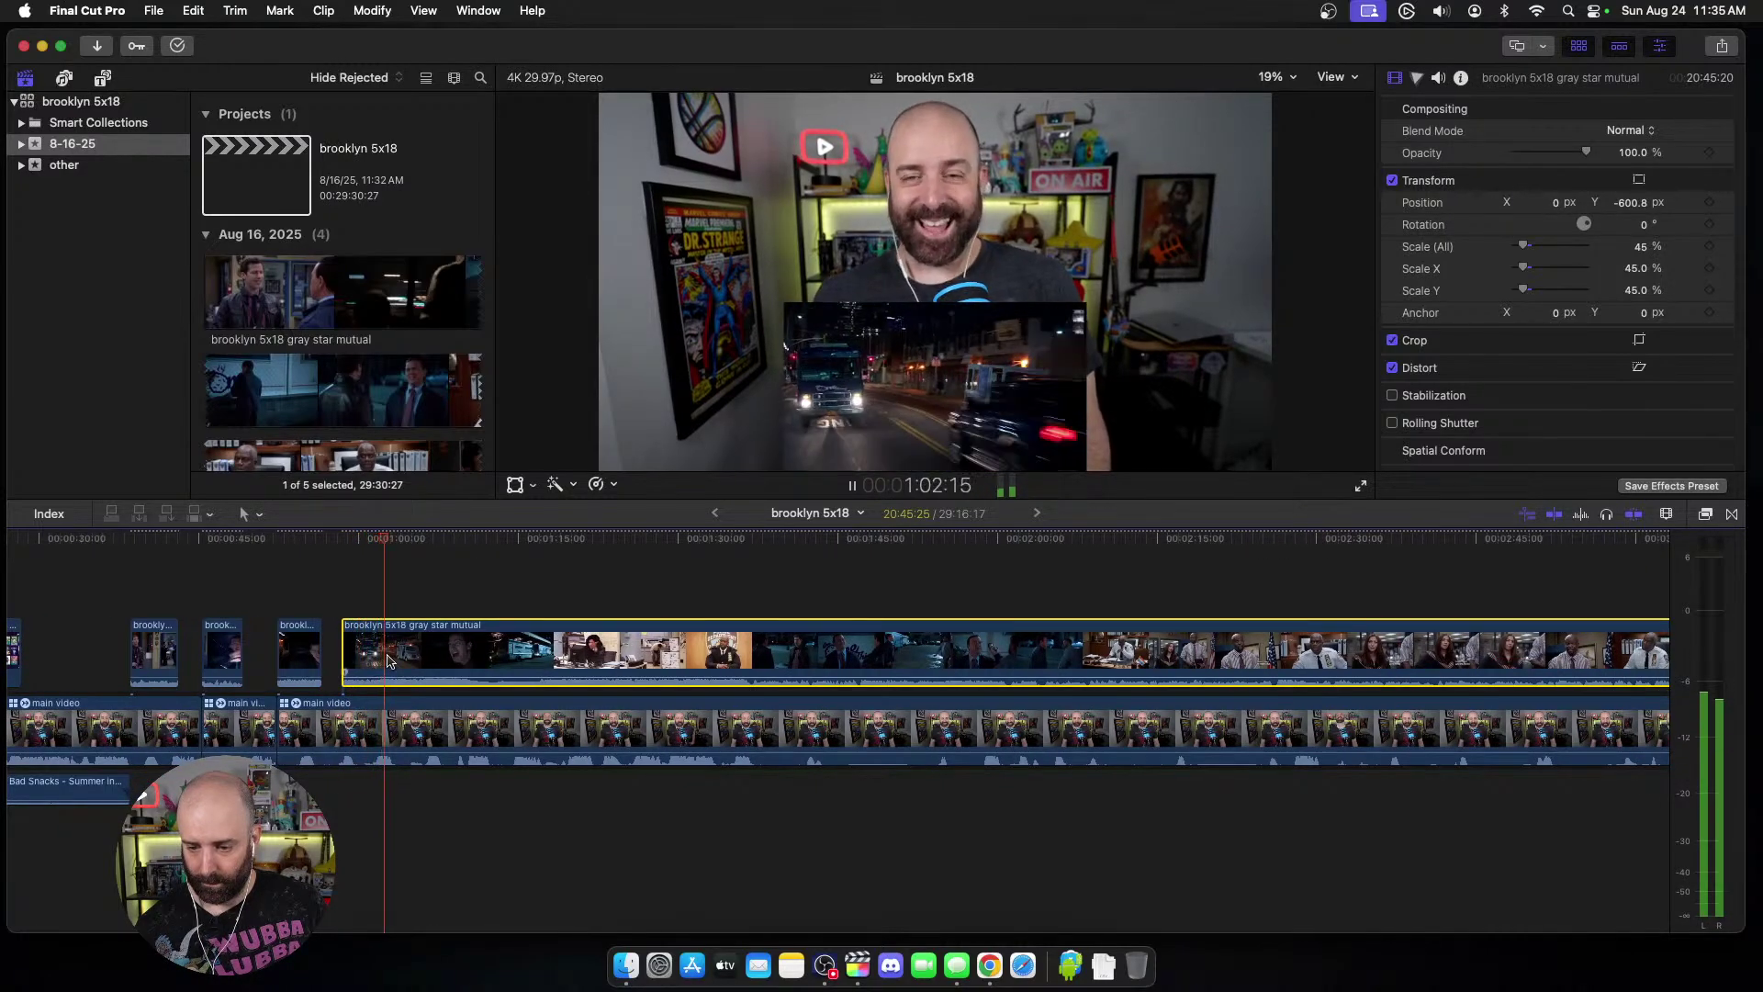
{"action": "key", "text": "space"}
{"action": "key", "text": "cmd+b"}
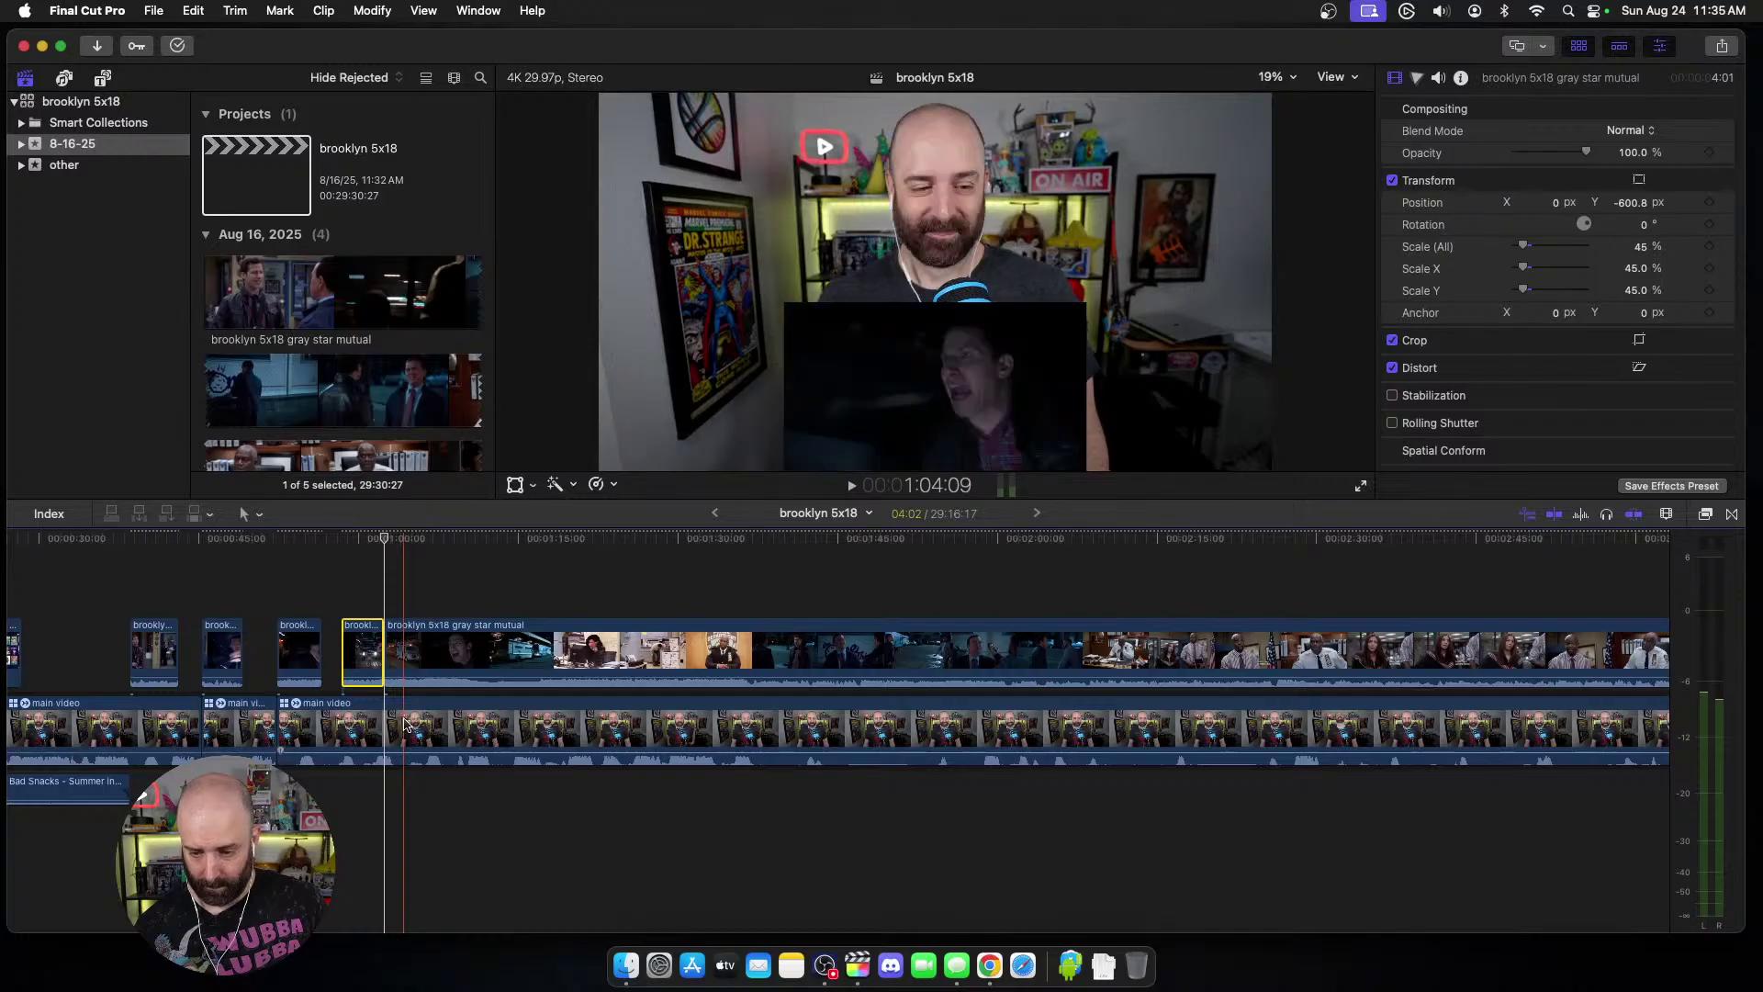
{"action": "left_click", "coordinate": [407, 722]}
{"action": "key", "text": "cmd+b"}
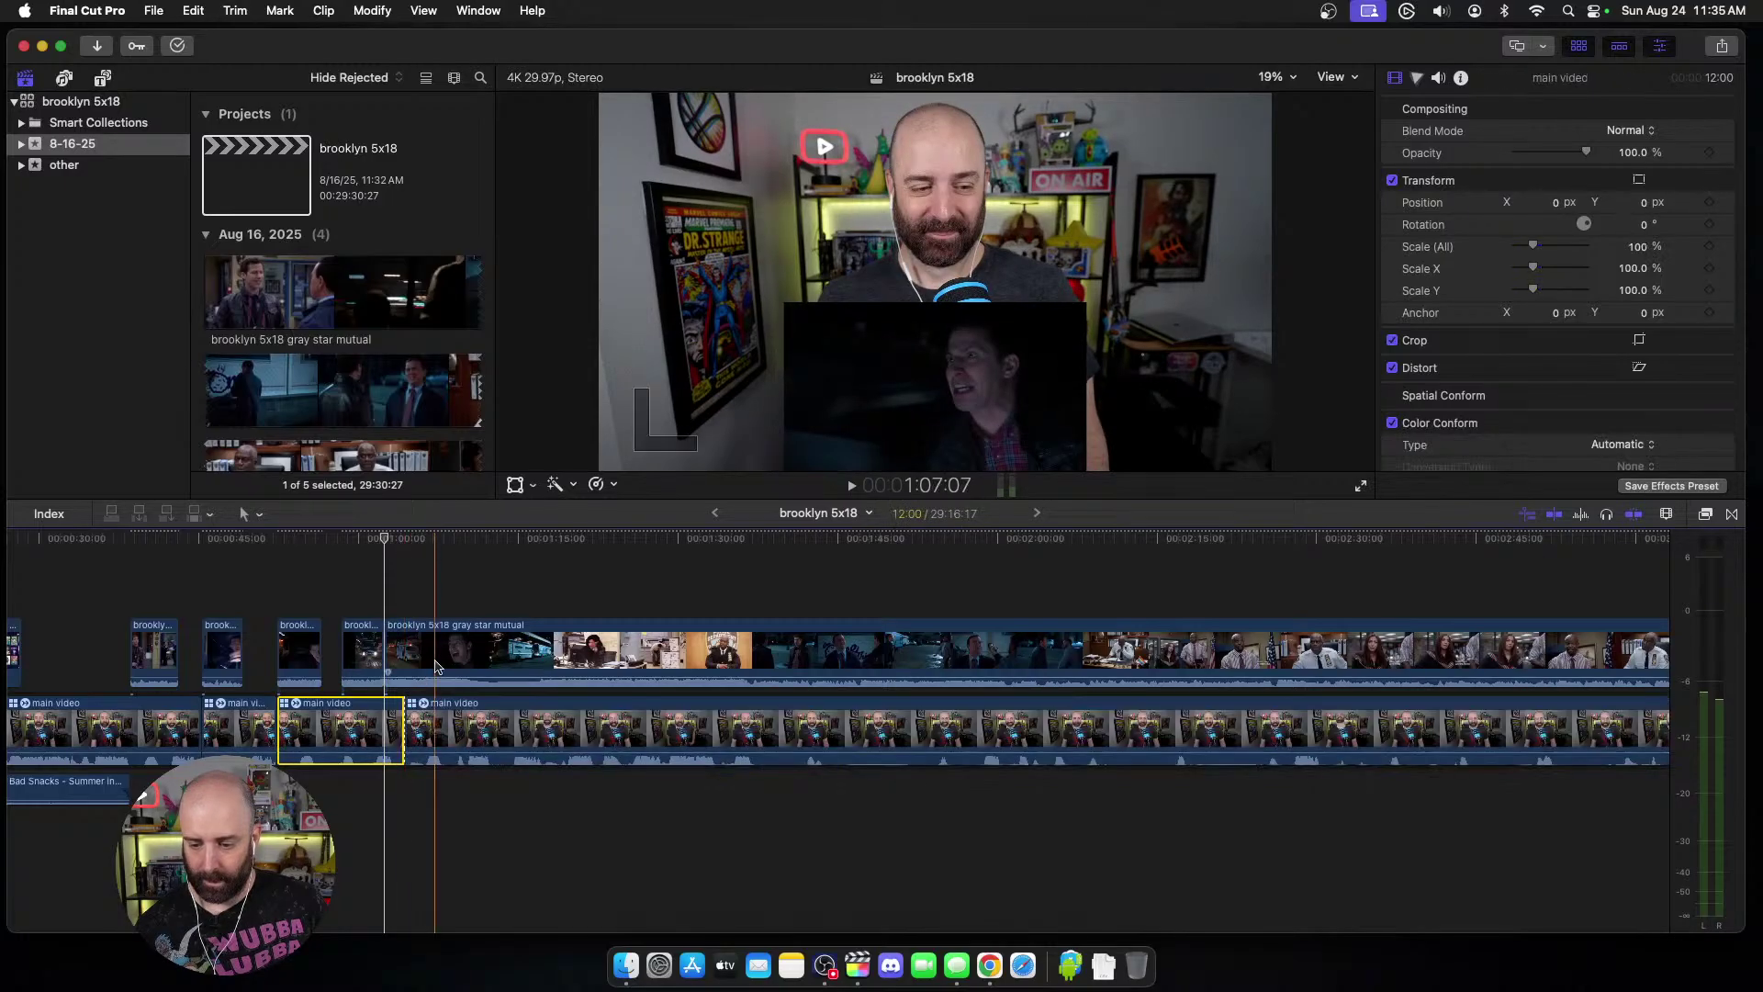
{"action": "left_click", "coordinate": [407, 652]}
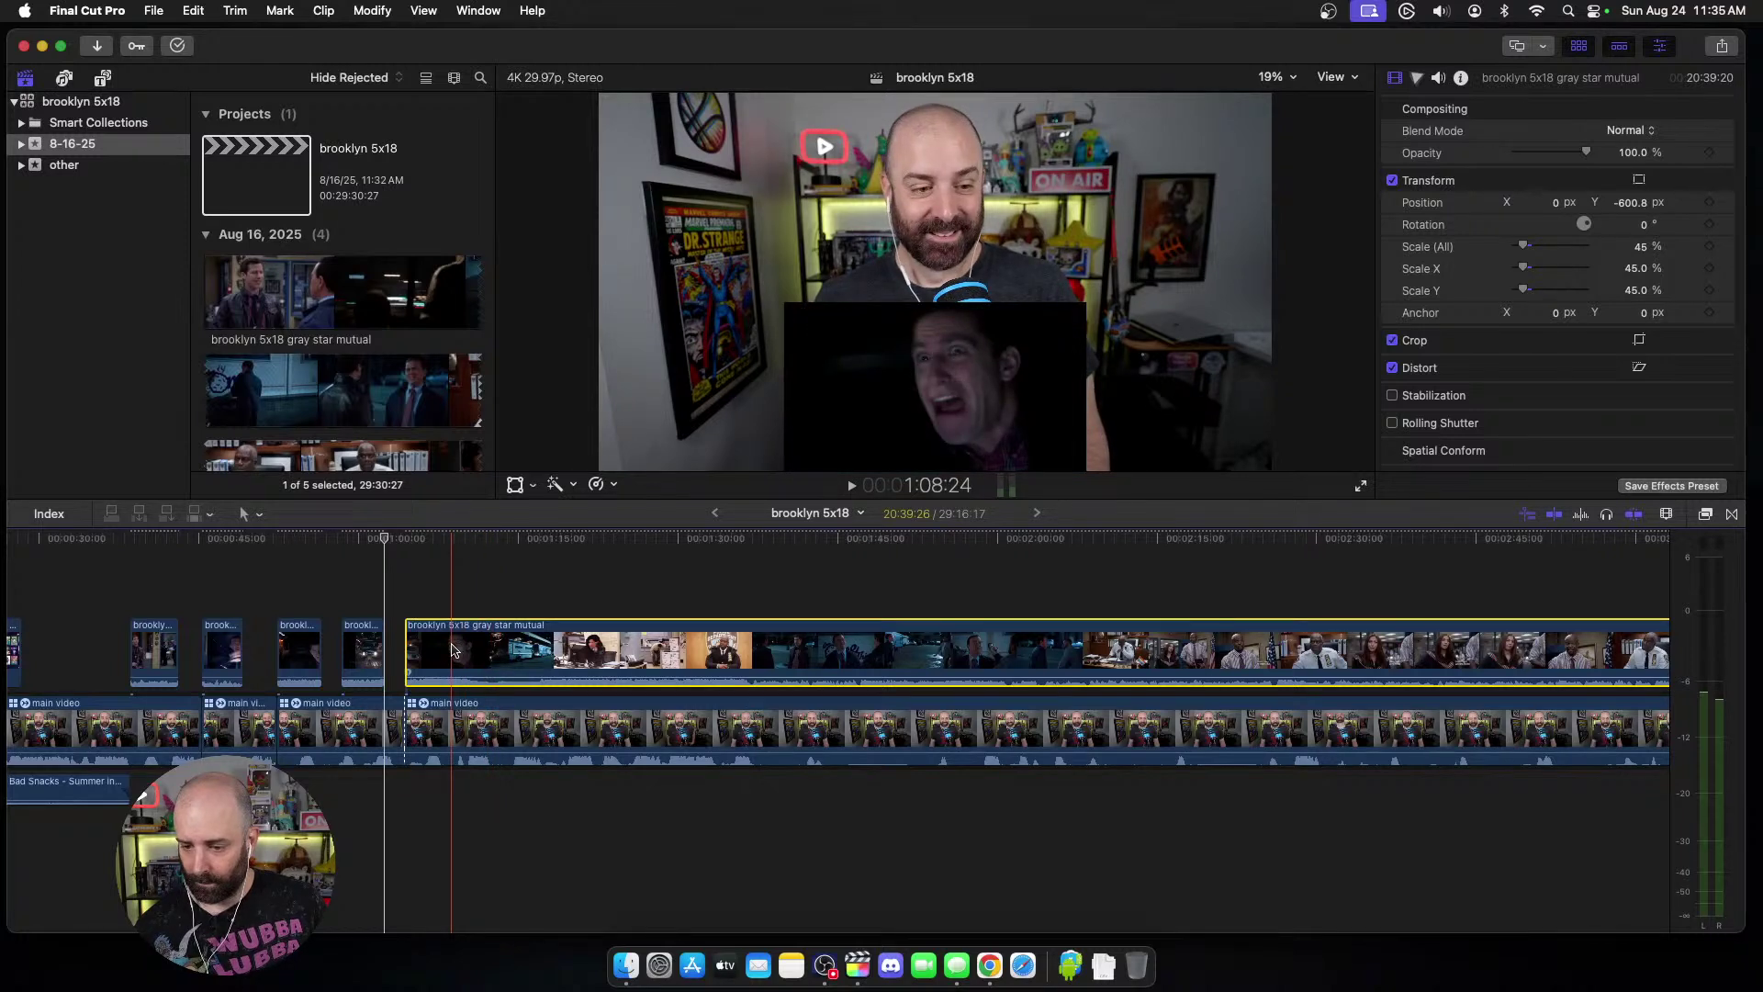
Step: Trim the starts of the last episode clip and main video segment to about 1:08:24 and play the join
{"action": "scroll", "coordinate": [450, 688], "scroll_direction": "left", "scroll_amount": 2}
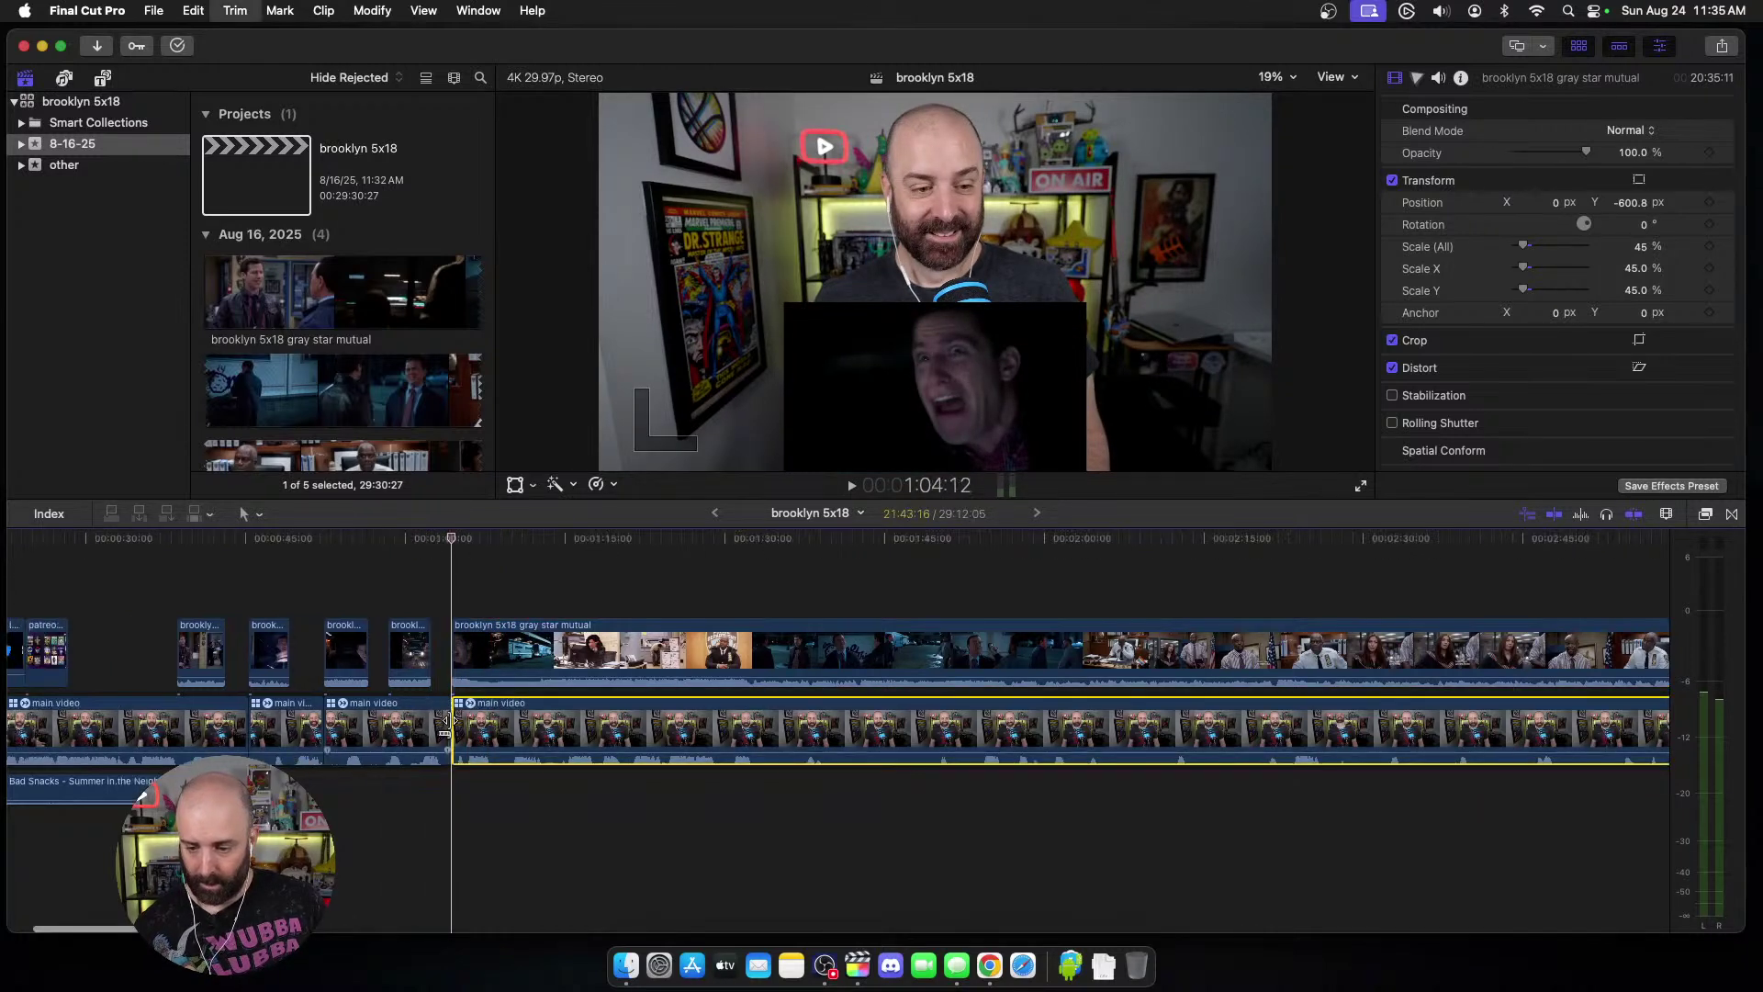
{"action": "left_click", "coordinate": [455, 721]}
{"action": "key", "text": "space"}
Step: Split the episode clip at about 1:08 and the main video at about 1:10, trimming the later episode clip's start to match
{"action": "scroll", "coordinate": [444, 721], "scroll_direction": "right", "scroll_amount": 5}
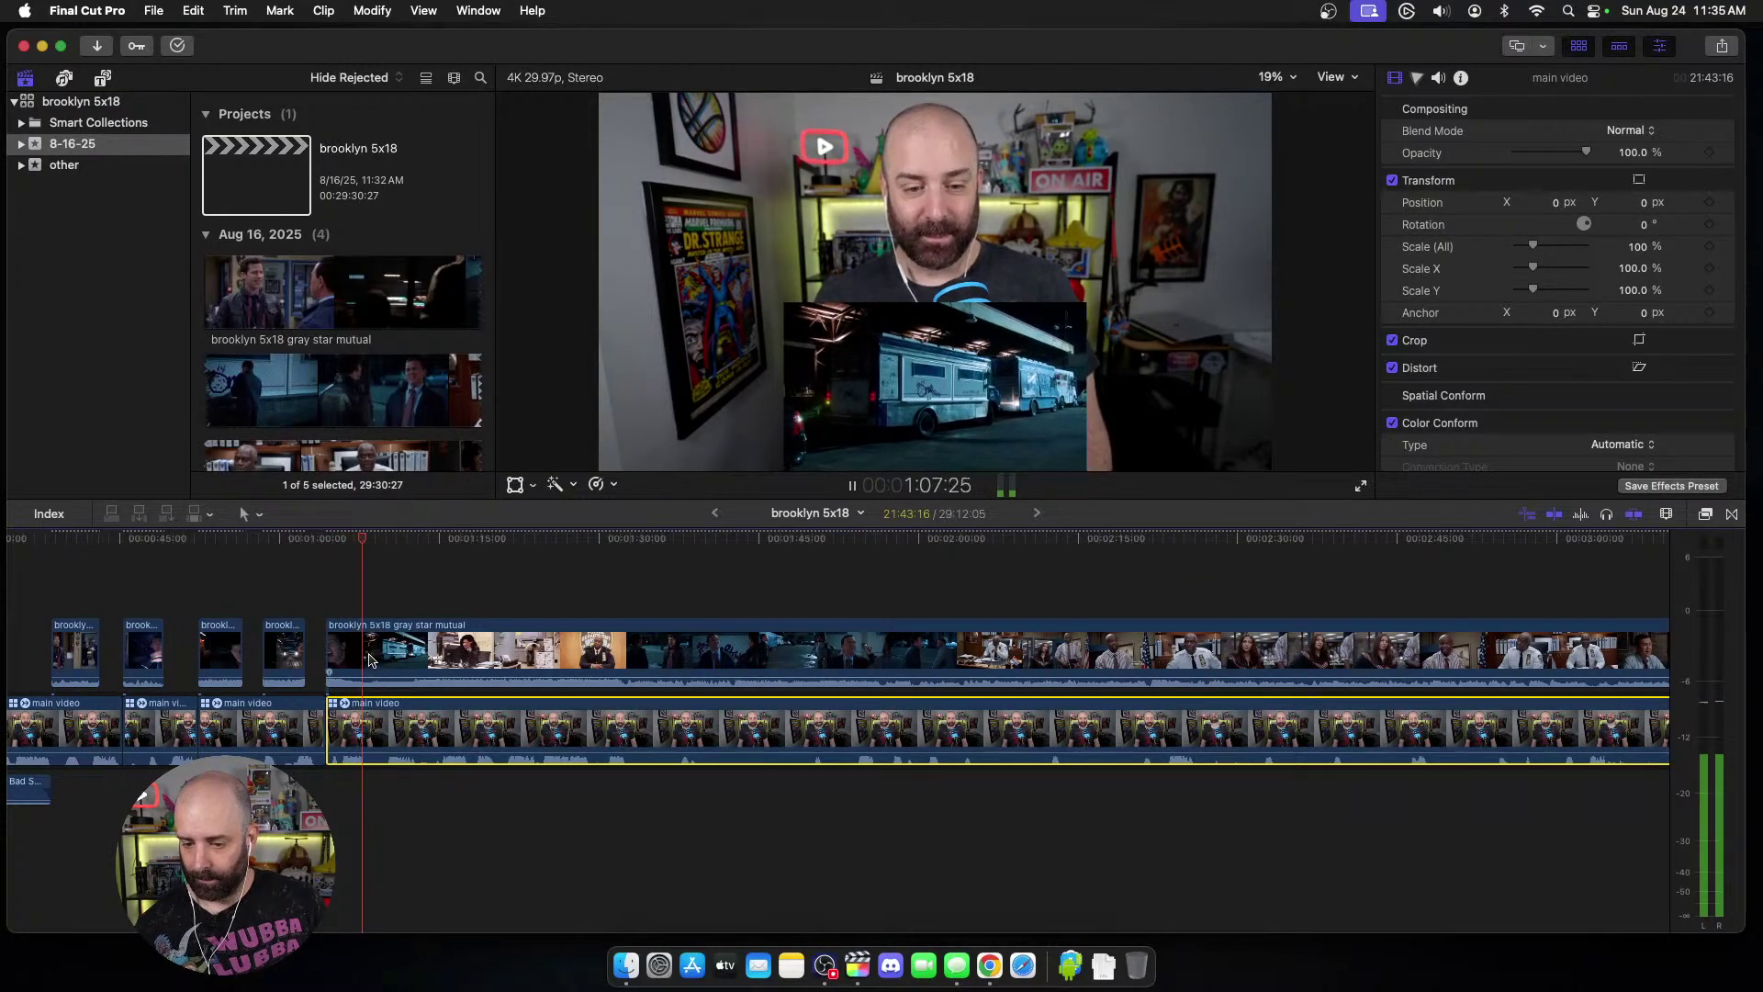
{"action": "key", "text": "space"}
{"action": "key", "text": "cmd+b"}
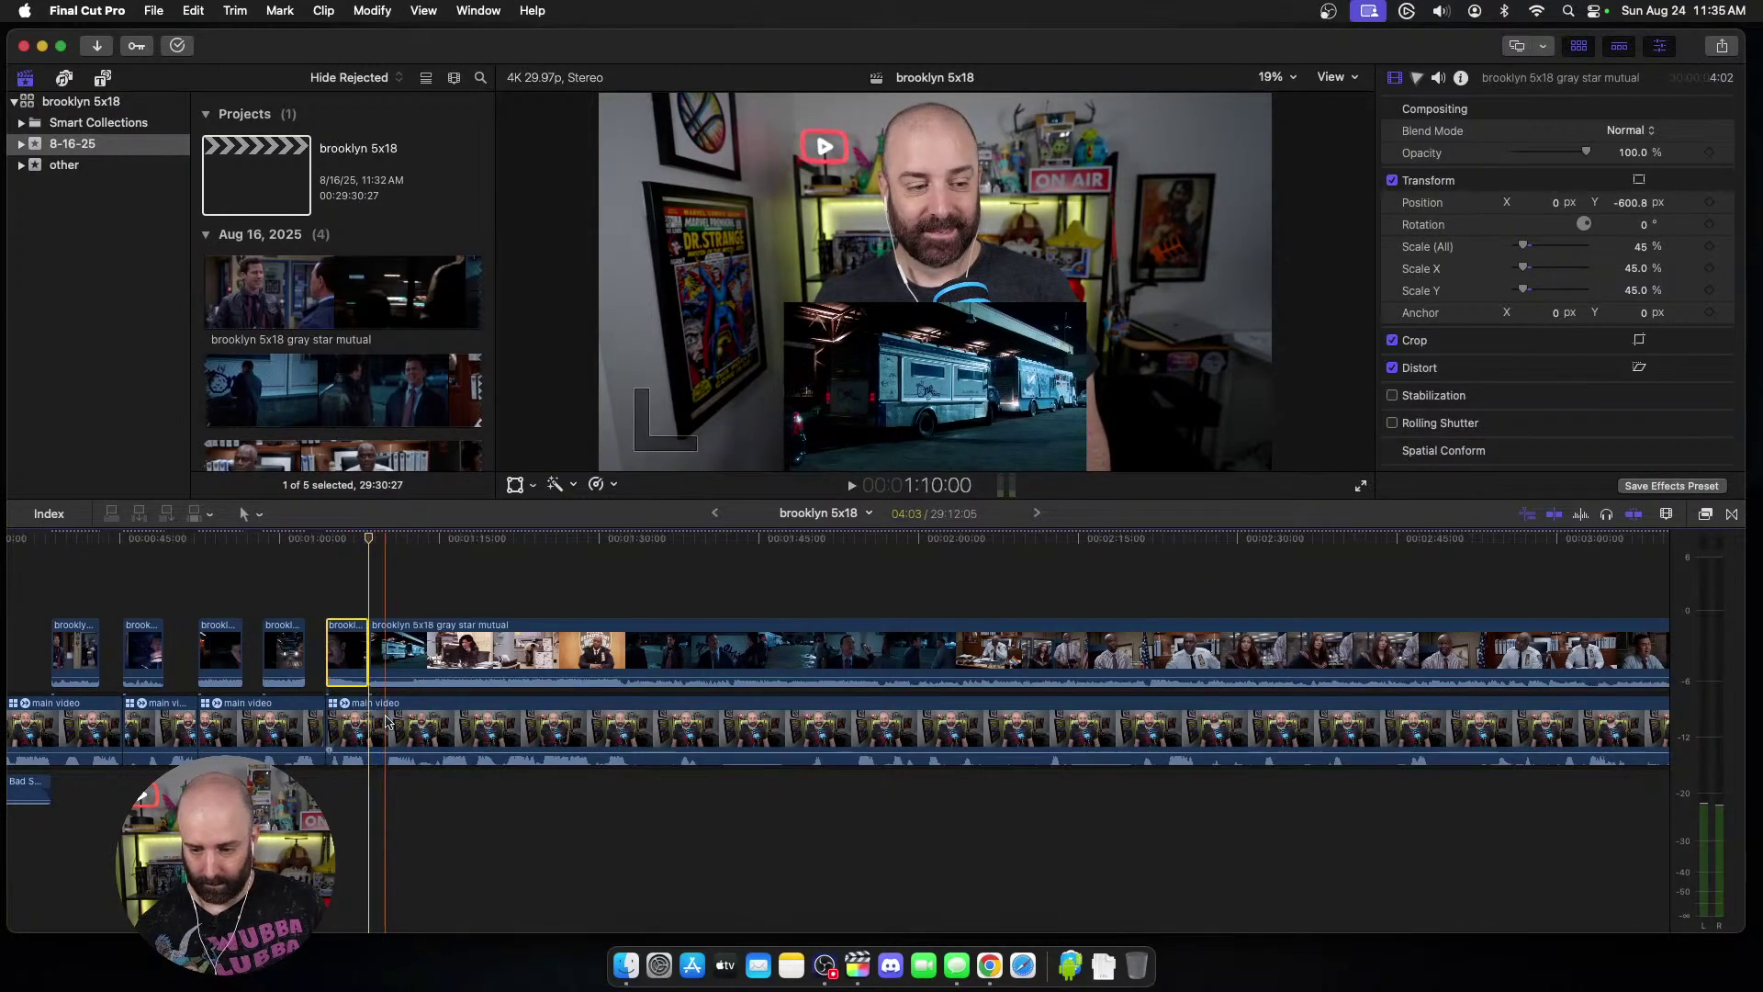
{"action": "key", "text": "cmd+b"}
{"action": "left_click_drag", "start_coordinate": [372, 655], "coordinate": [390, 655]}
Step: Split the episode clip at about 1:12:18 and the main video at about 1:14, trimming the later episode clip's start to match
{"action": "key", "text": "space"}
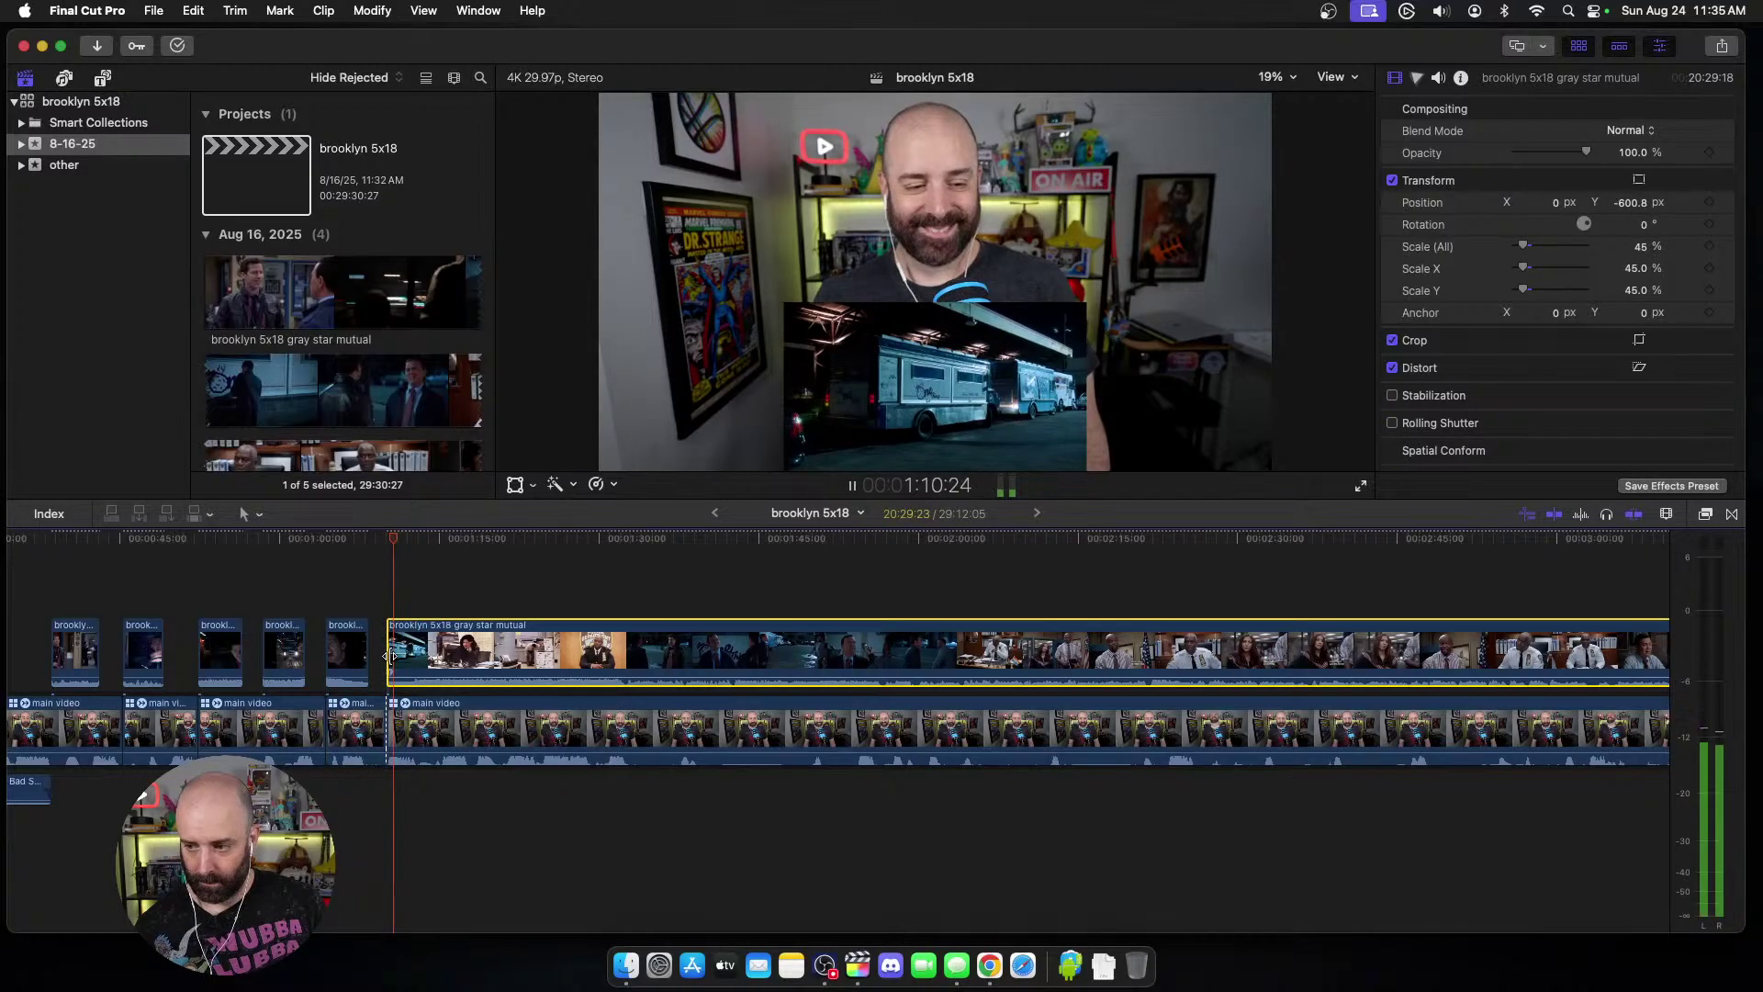
{"action": "key", "text": "space"}
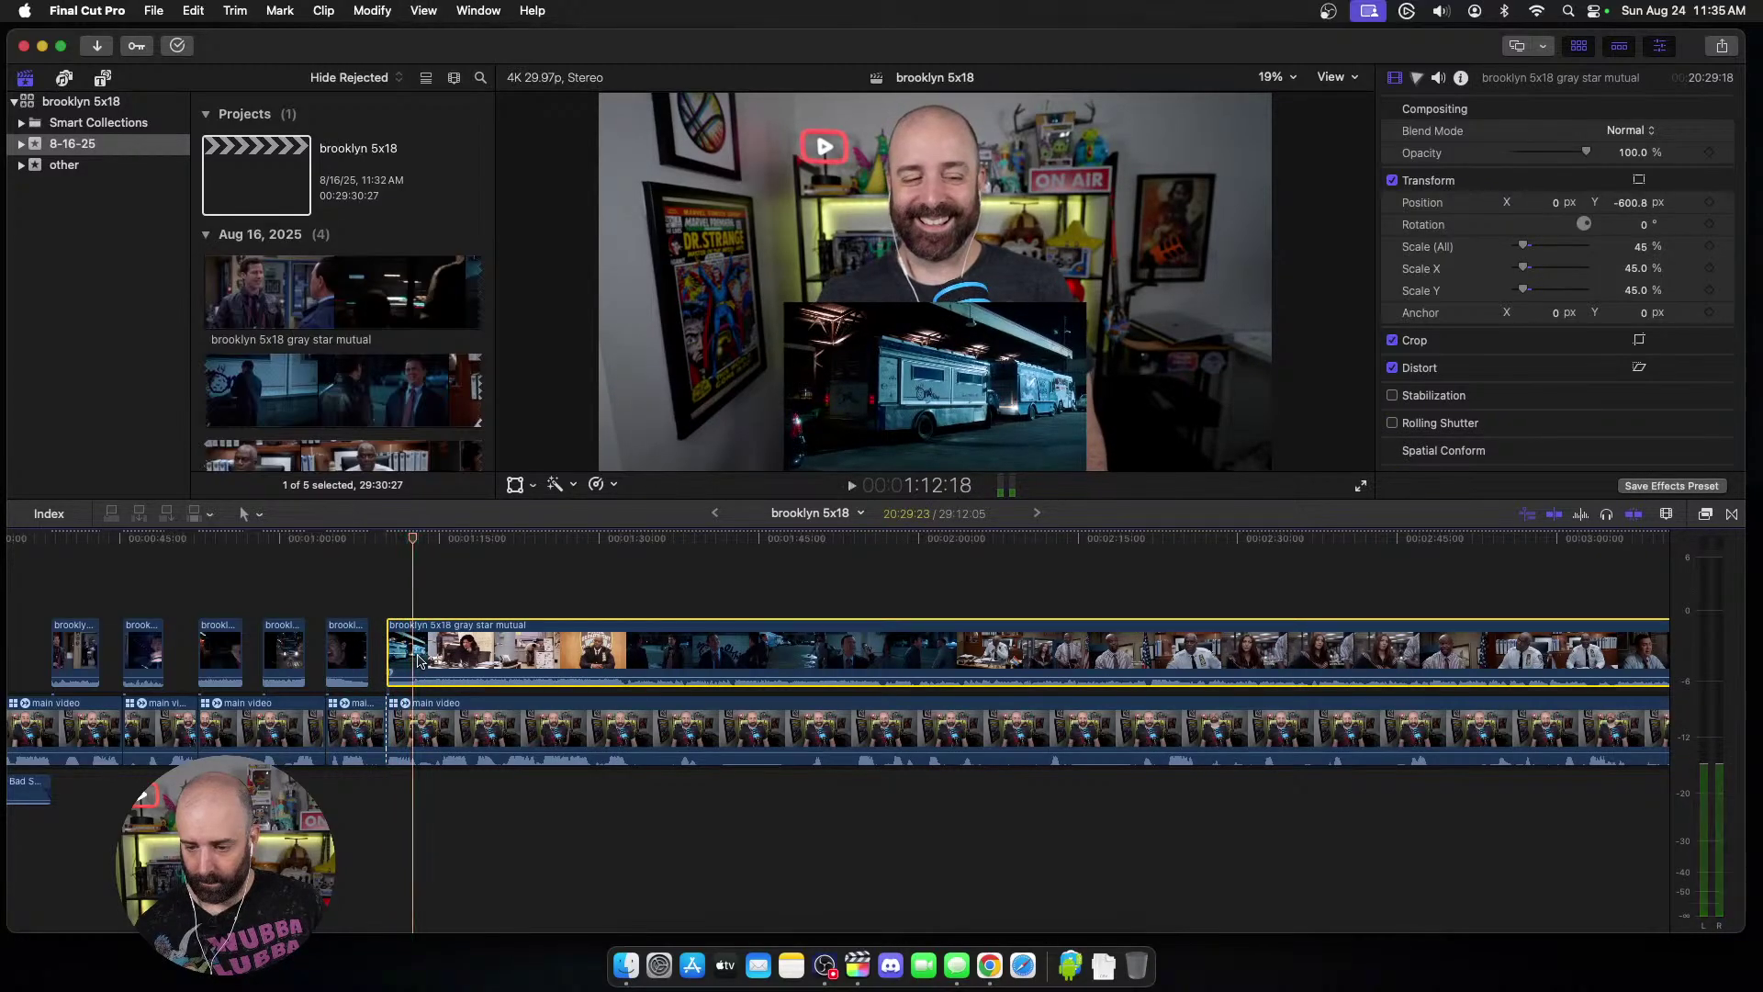
{"action": "key", "text": "super+b"}
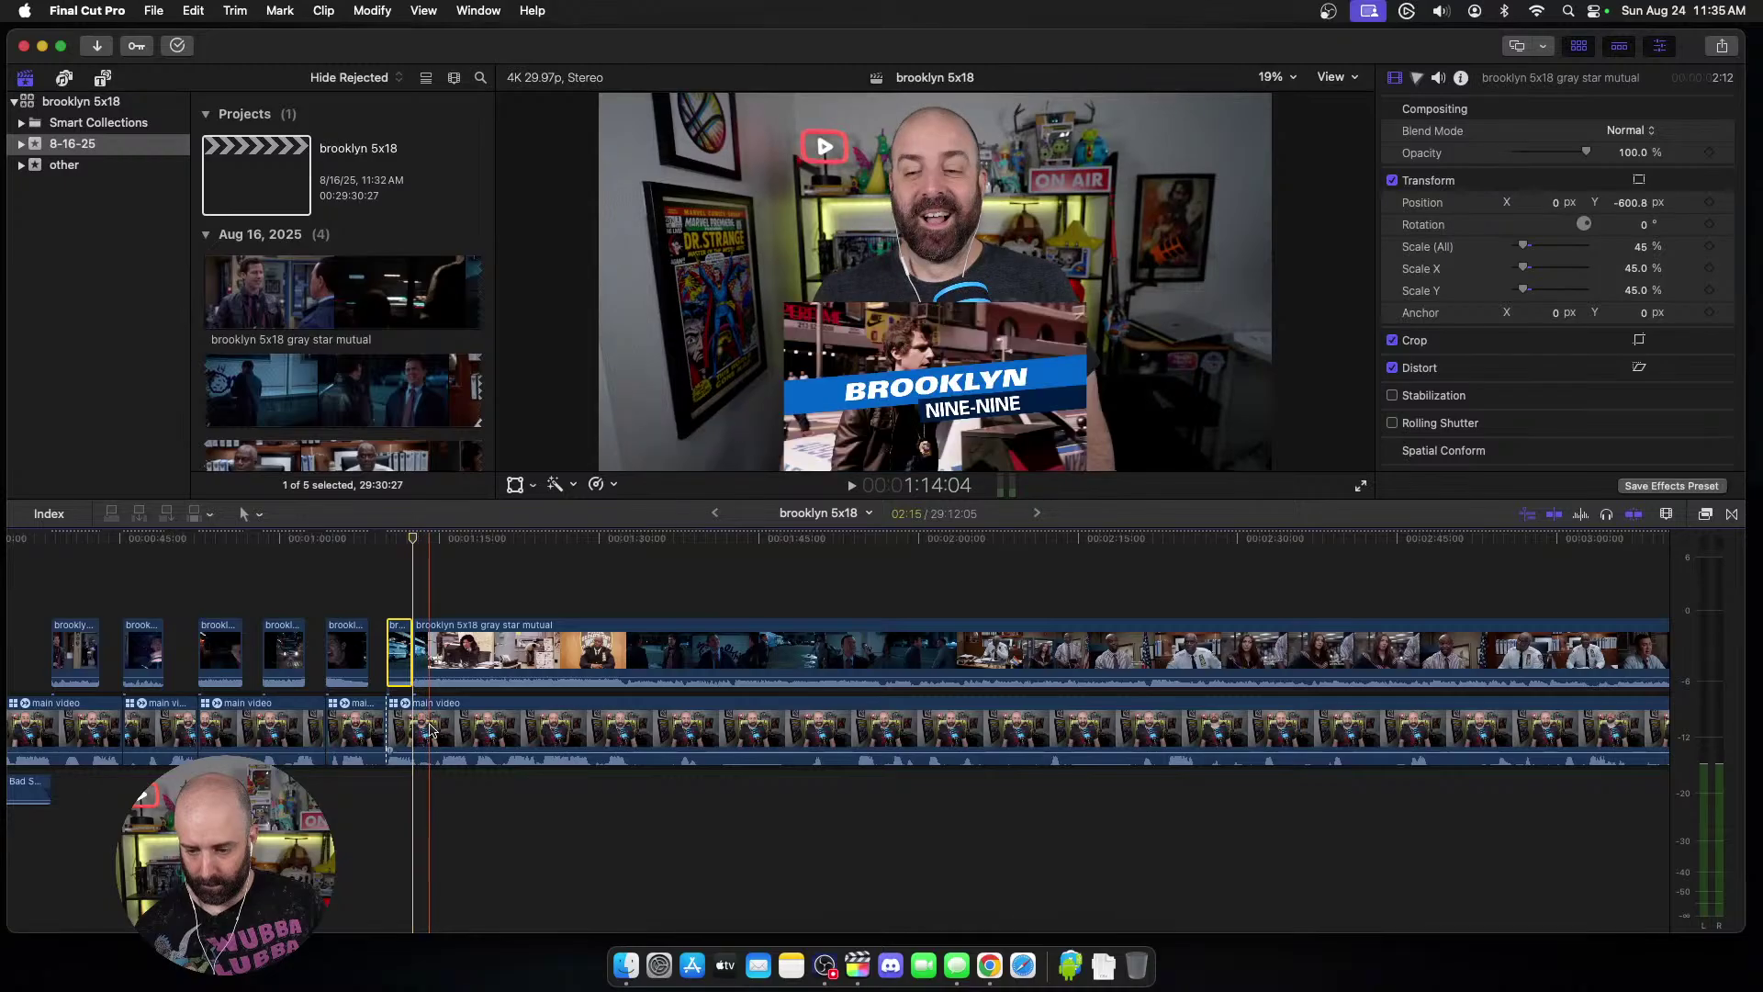
{"action": "left_click", "coordinate": [429, 727]}
{"action": "key", "text": "super+b"}
{"action": "left_click", "coordinate": [434, 655]}
{"action": "left_click_drag", "start_coordinate": [434, 655], "coordinate": [431, 655]}
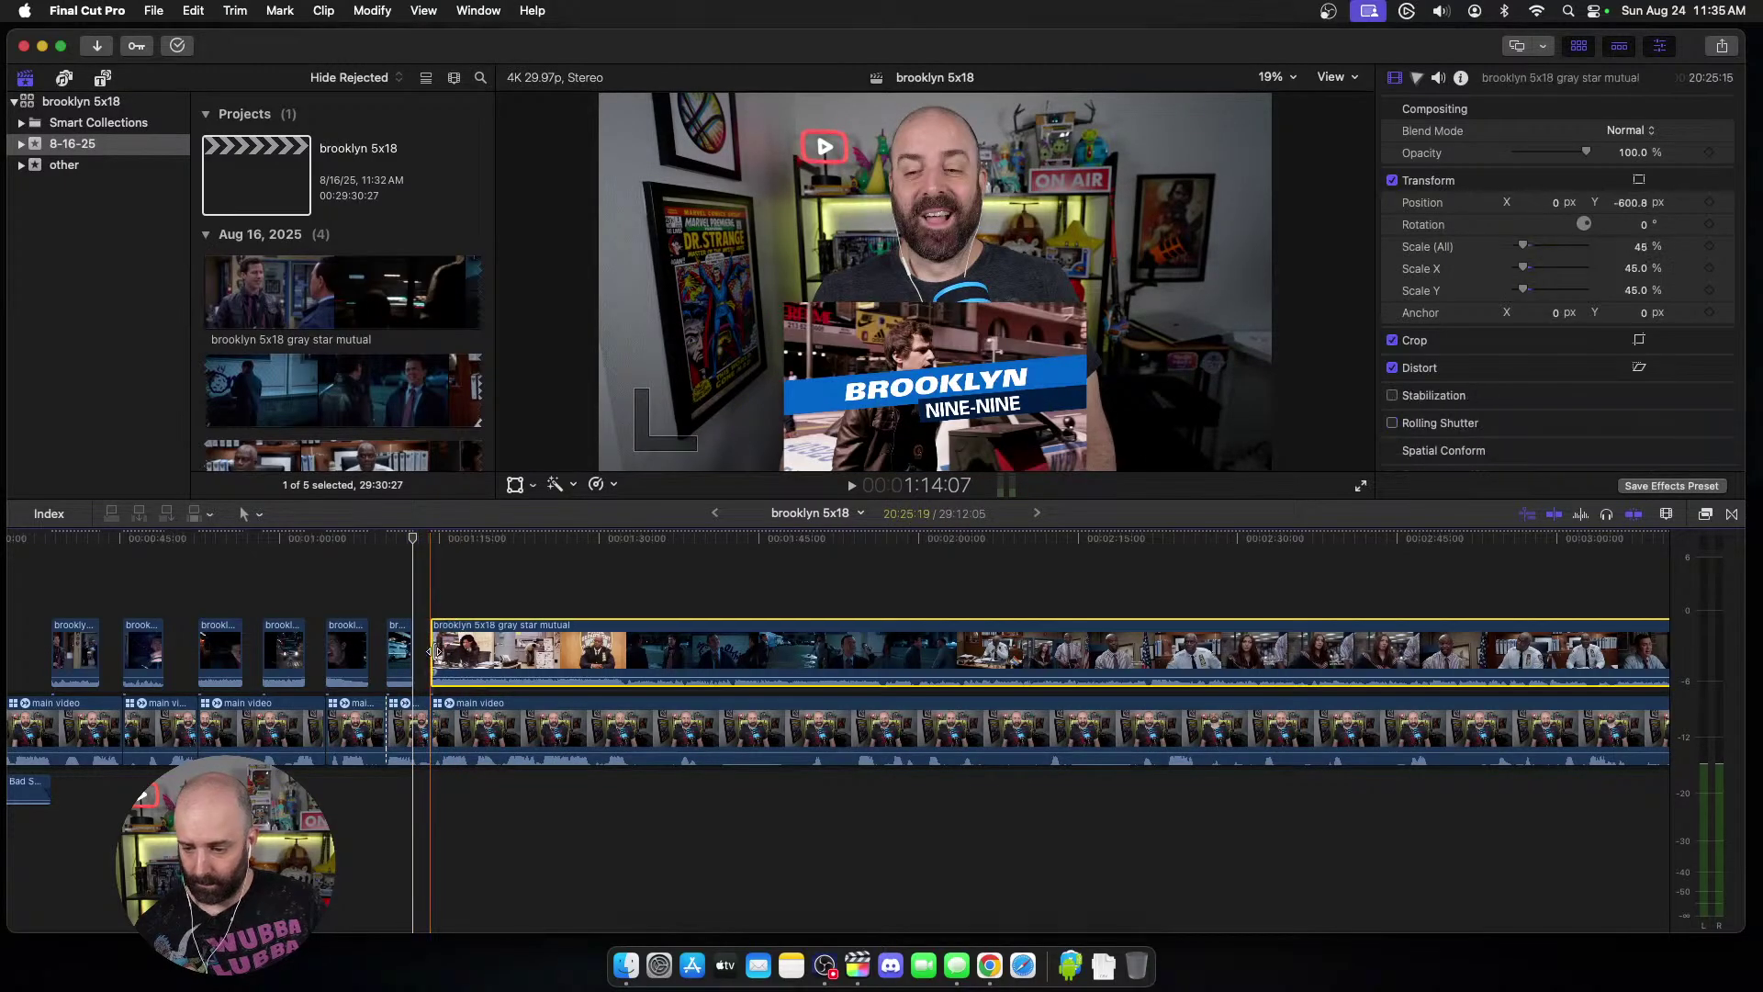
Step: Trim the starts of the last episode clip and main video segment to about 1:35:13 and play the join
{"action": "scroll", "coordinate": [597, 652], "scroll_direction": "right", "scroll_amount": 10}
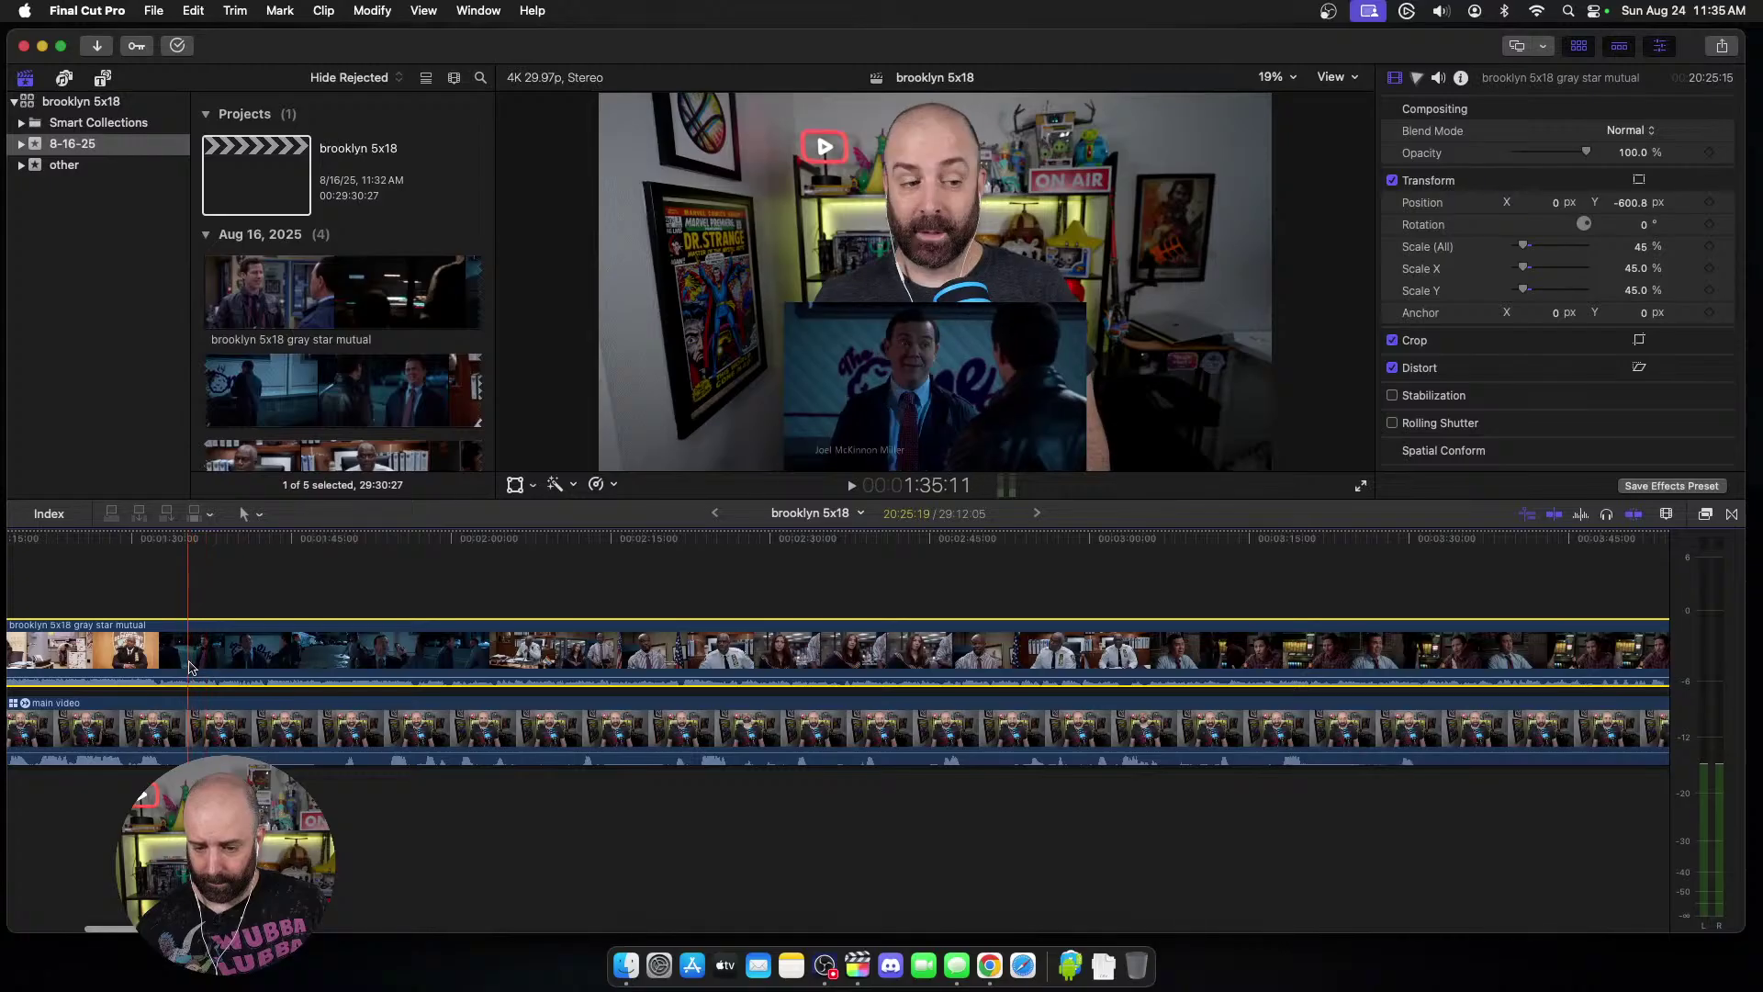
{"action": "key", "text": "space"}
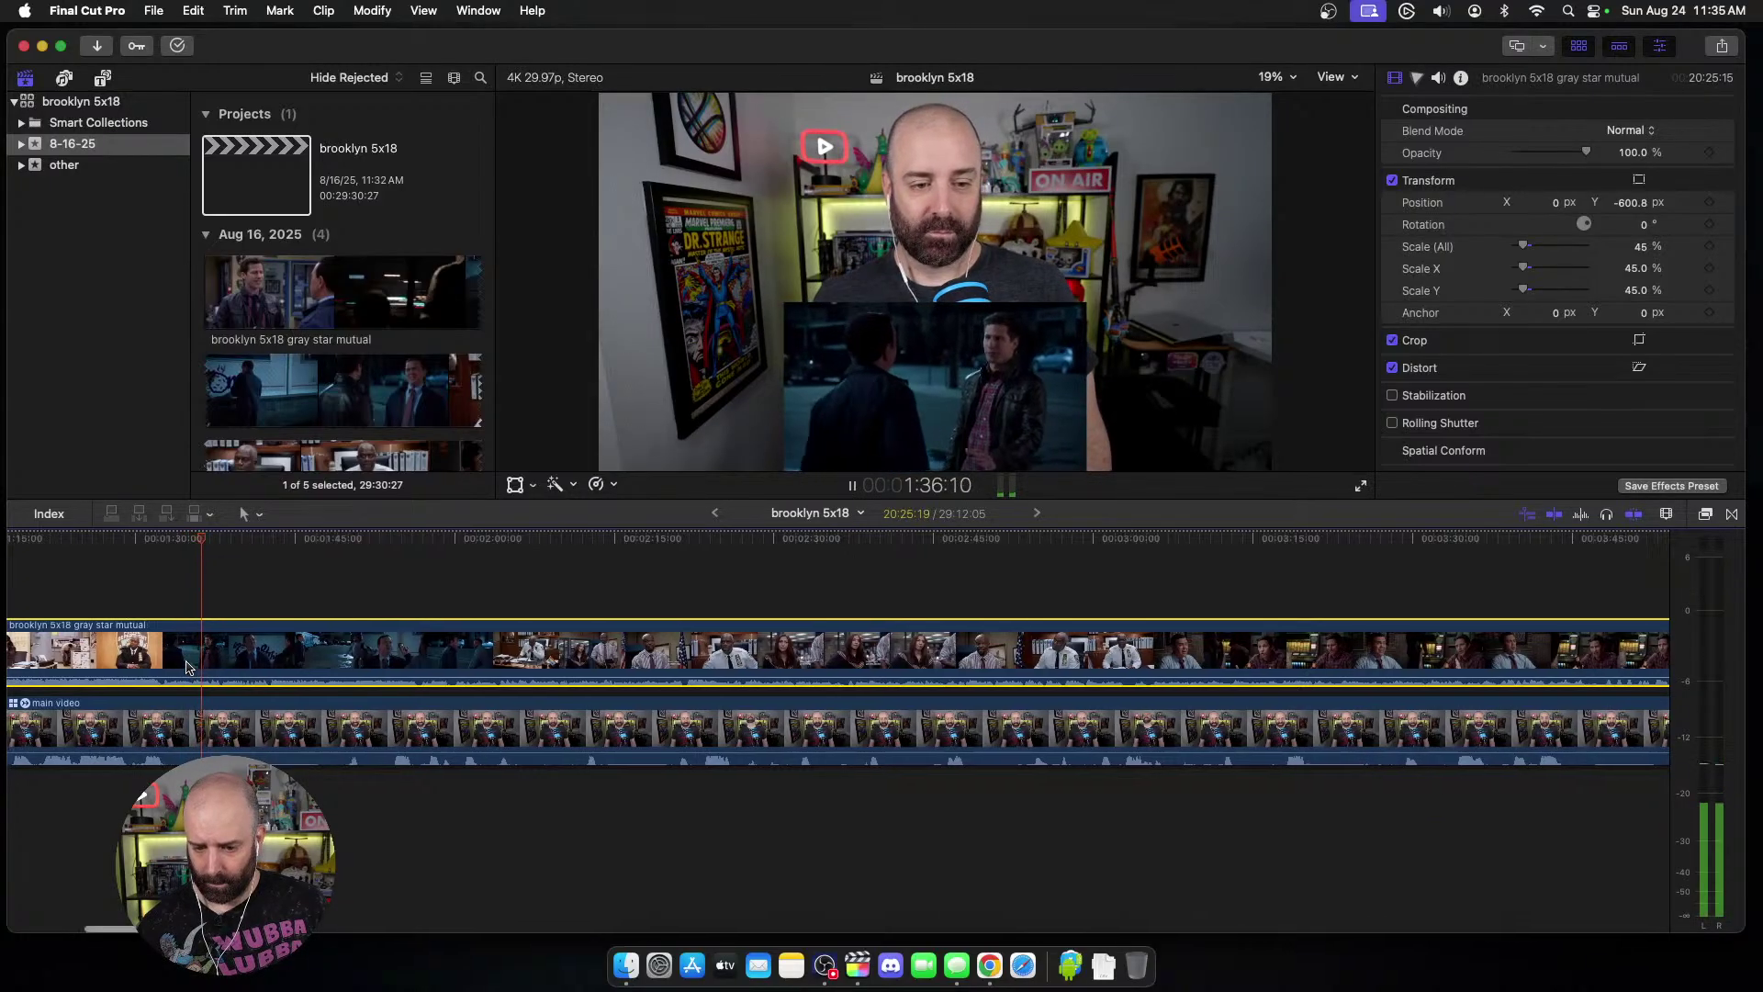
{"action": "key", "text": "space"}
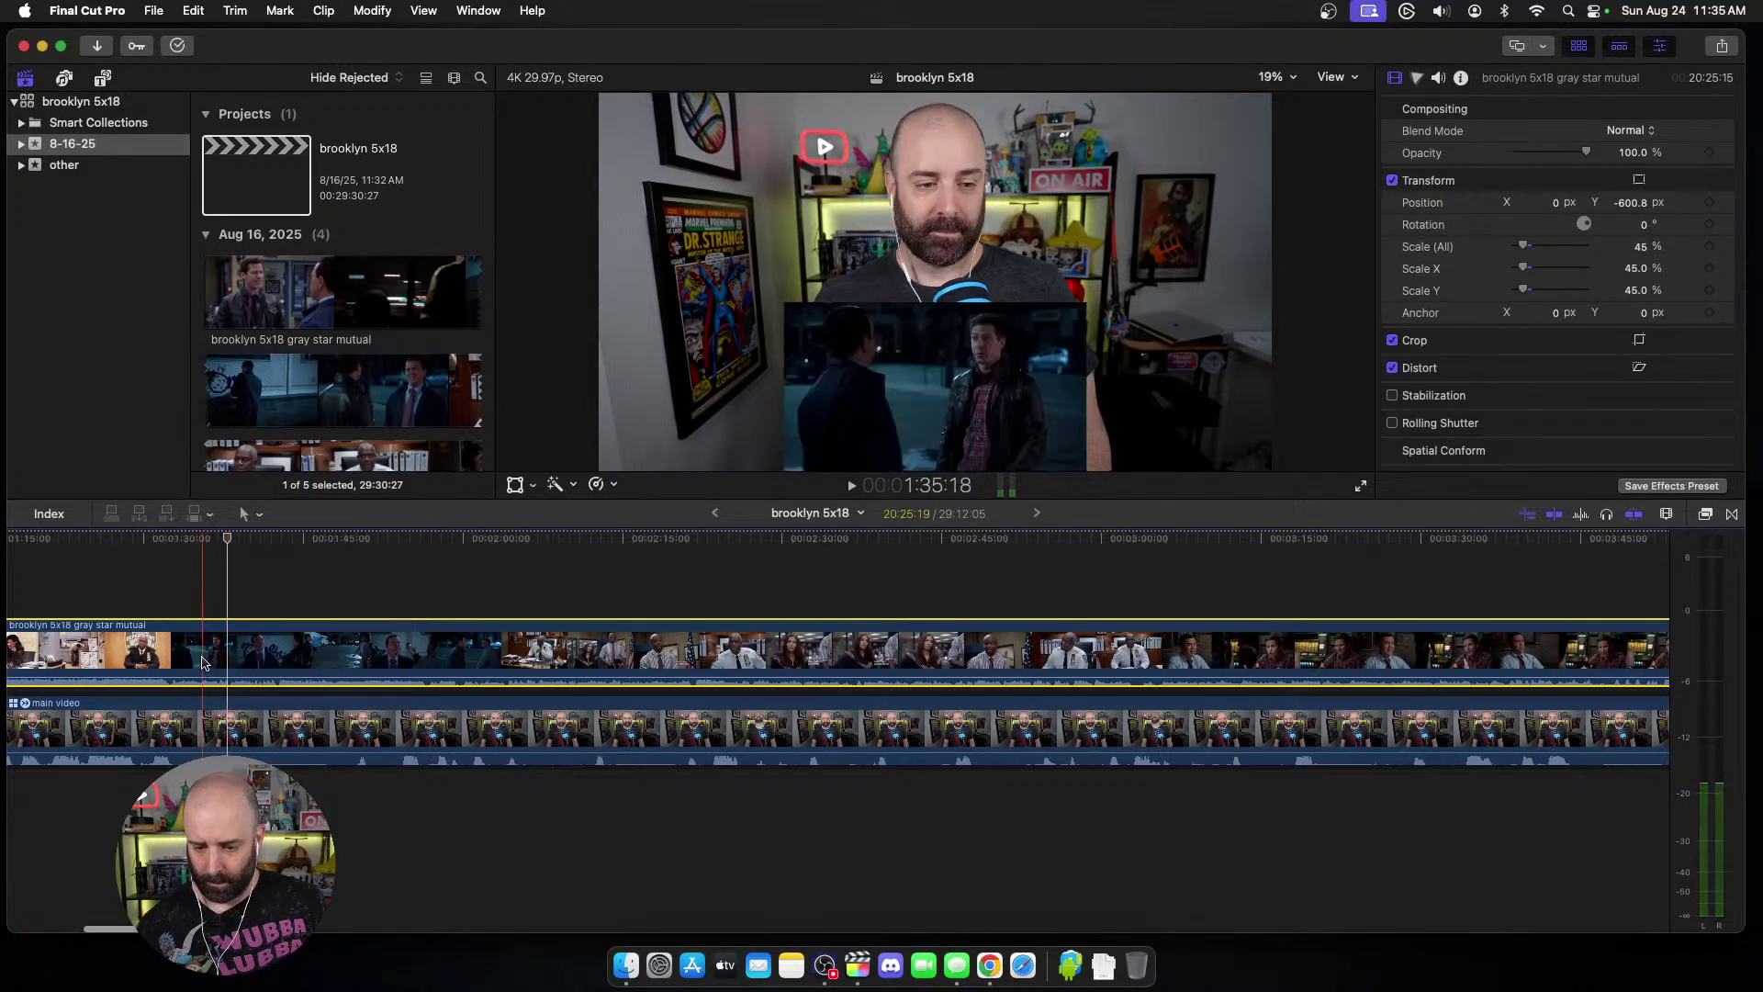
{"action": "left_click", "coordinate": [194, 723]}
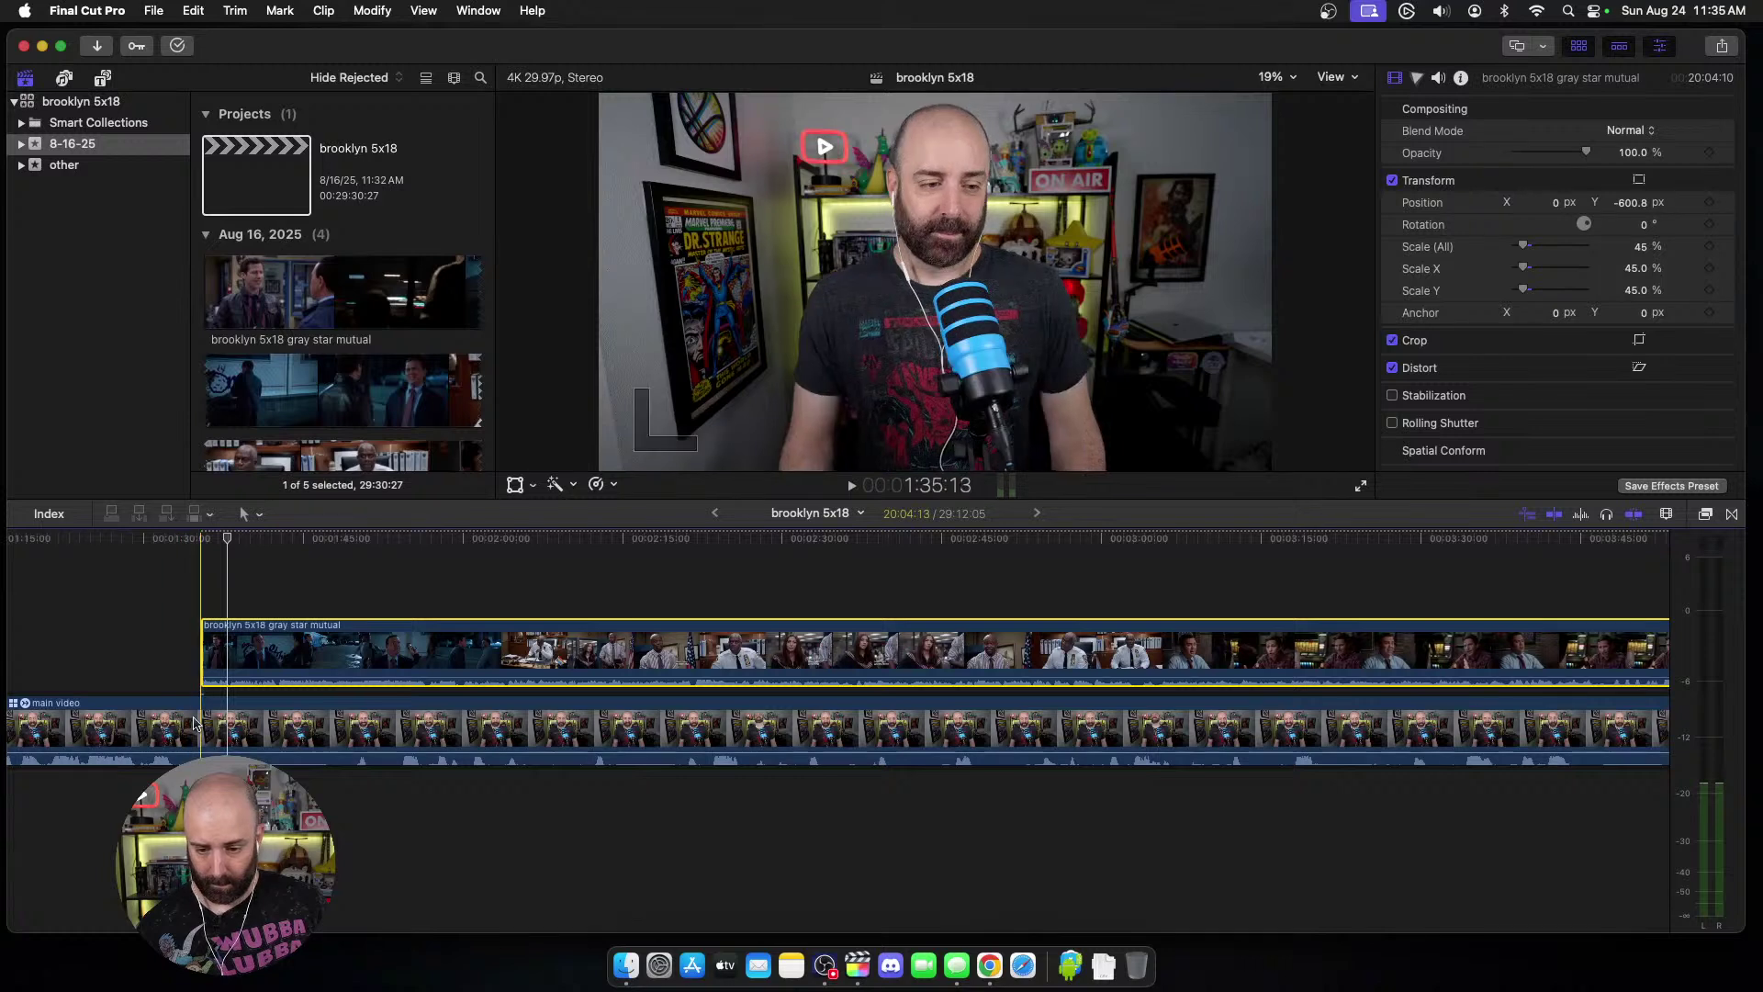
{"action": "key", "text": "alt+bracketleft"}
{"action": "key", "text": "space"}
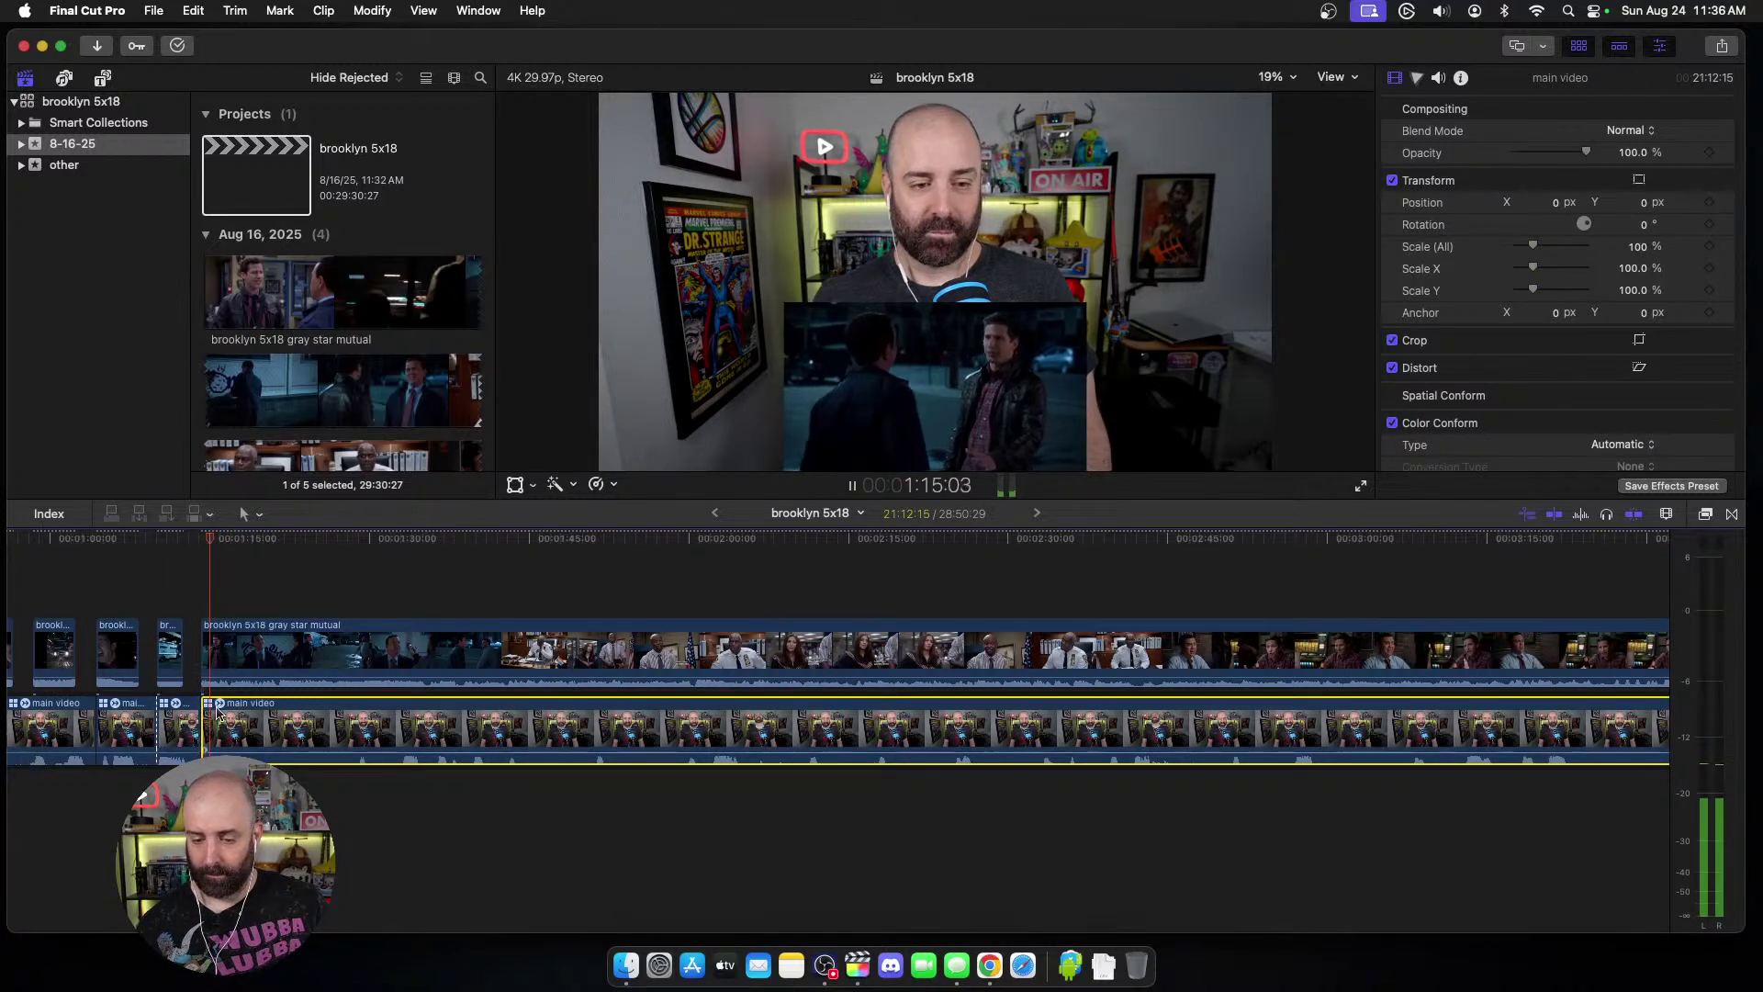
Step: Split the episode clip at about 1:20 and the main video at about 1:21:19, trimming the later episode clip's start to match
{"action": "scroll", "coordinate": [219, 712], "scroll_direction": "left", "scroll_amount": 3}
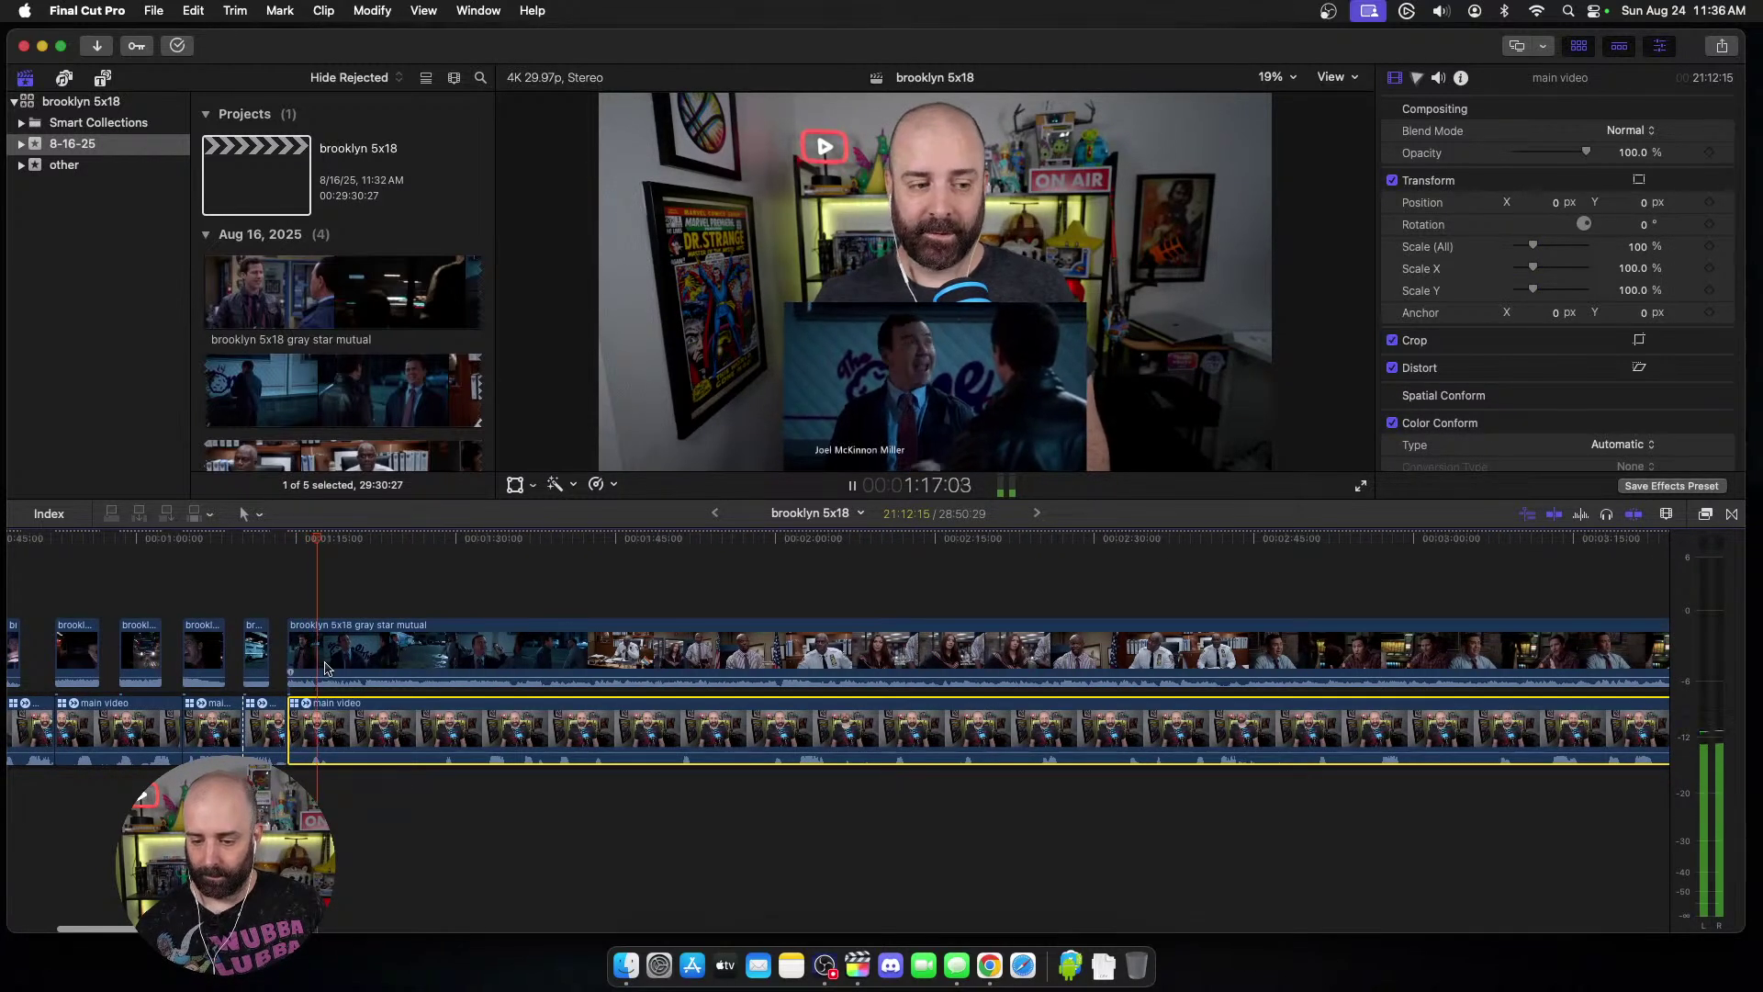
{"action": "scroll", "coordinate": [325, 668], "scroll_direction": "right", "scroll_amount": 2}
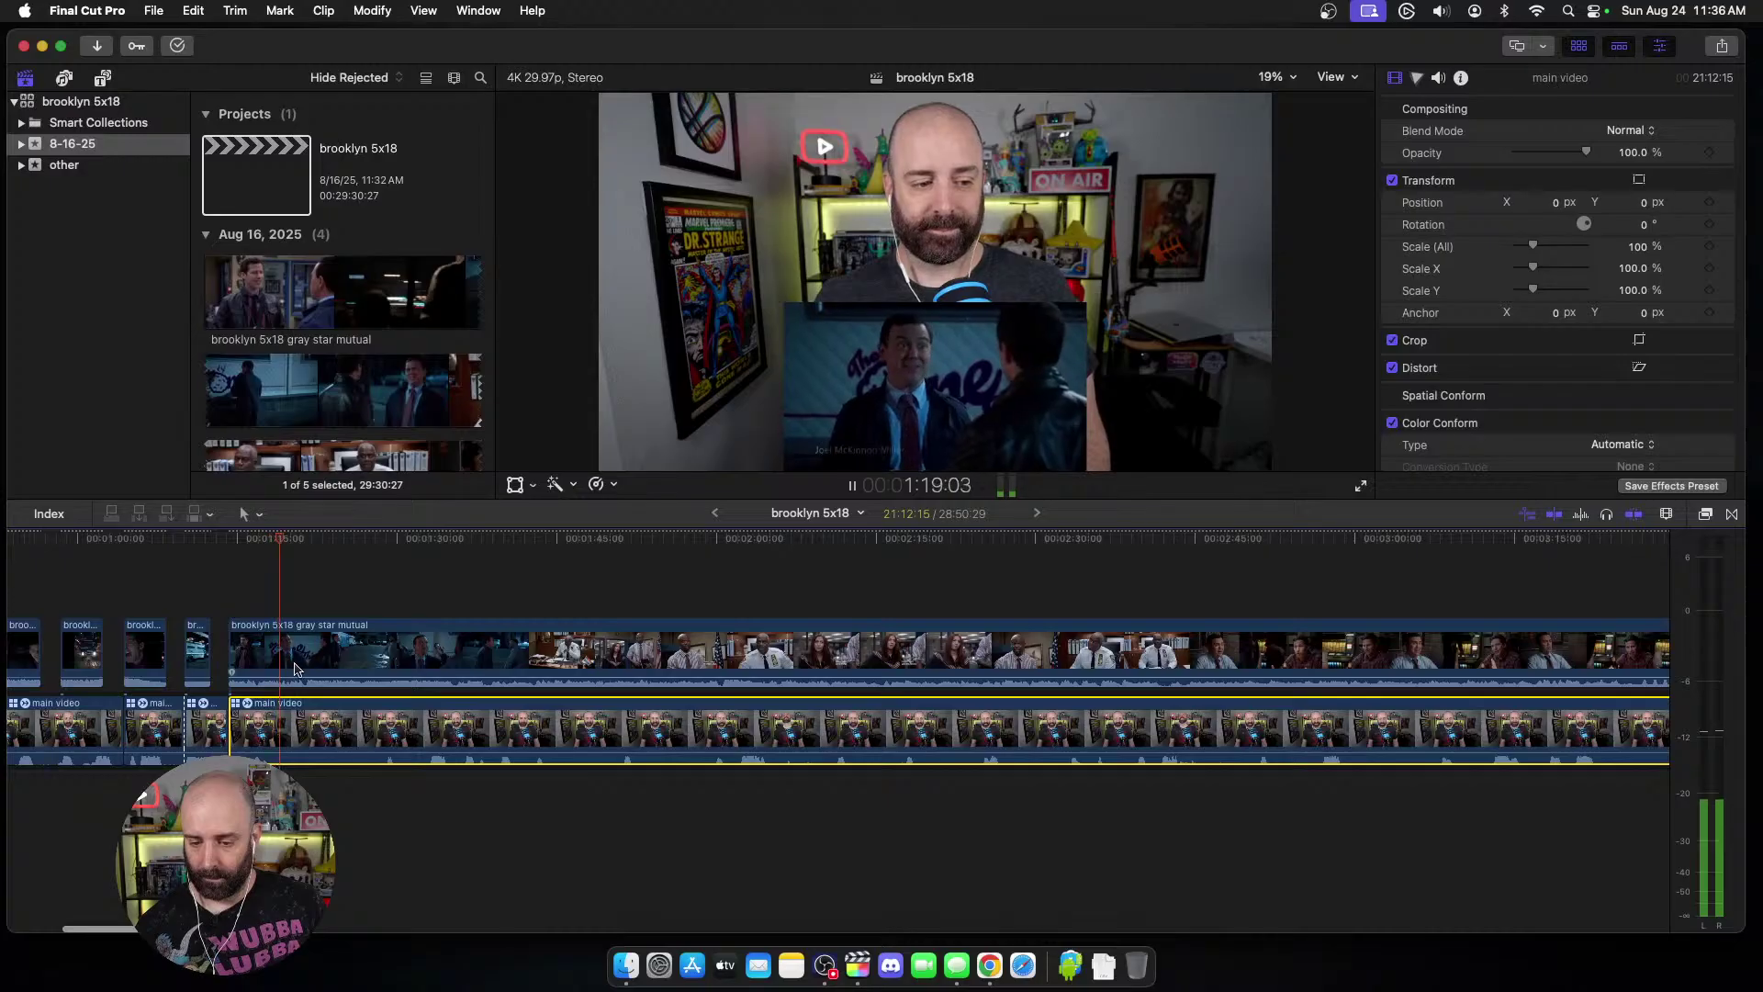
{"action": "left_click", "coordinate": [292, 668]}
{"action": "key", "text": "cmd+b"}
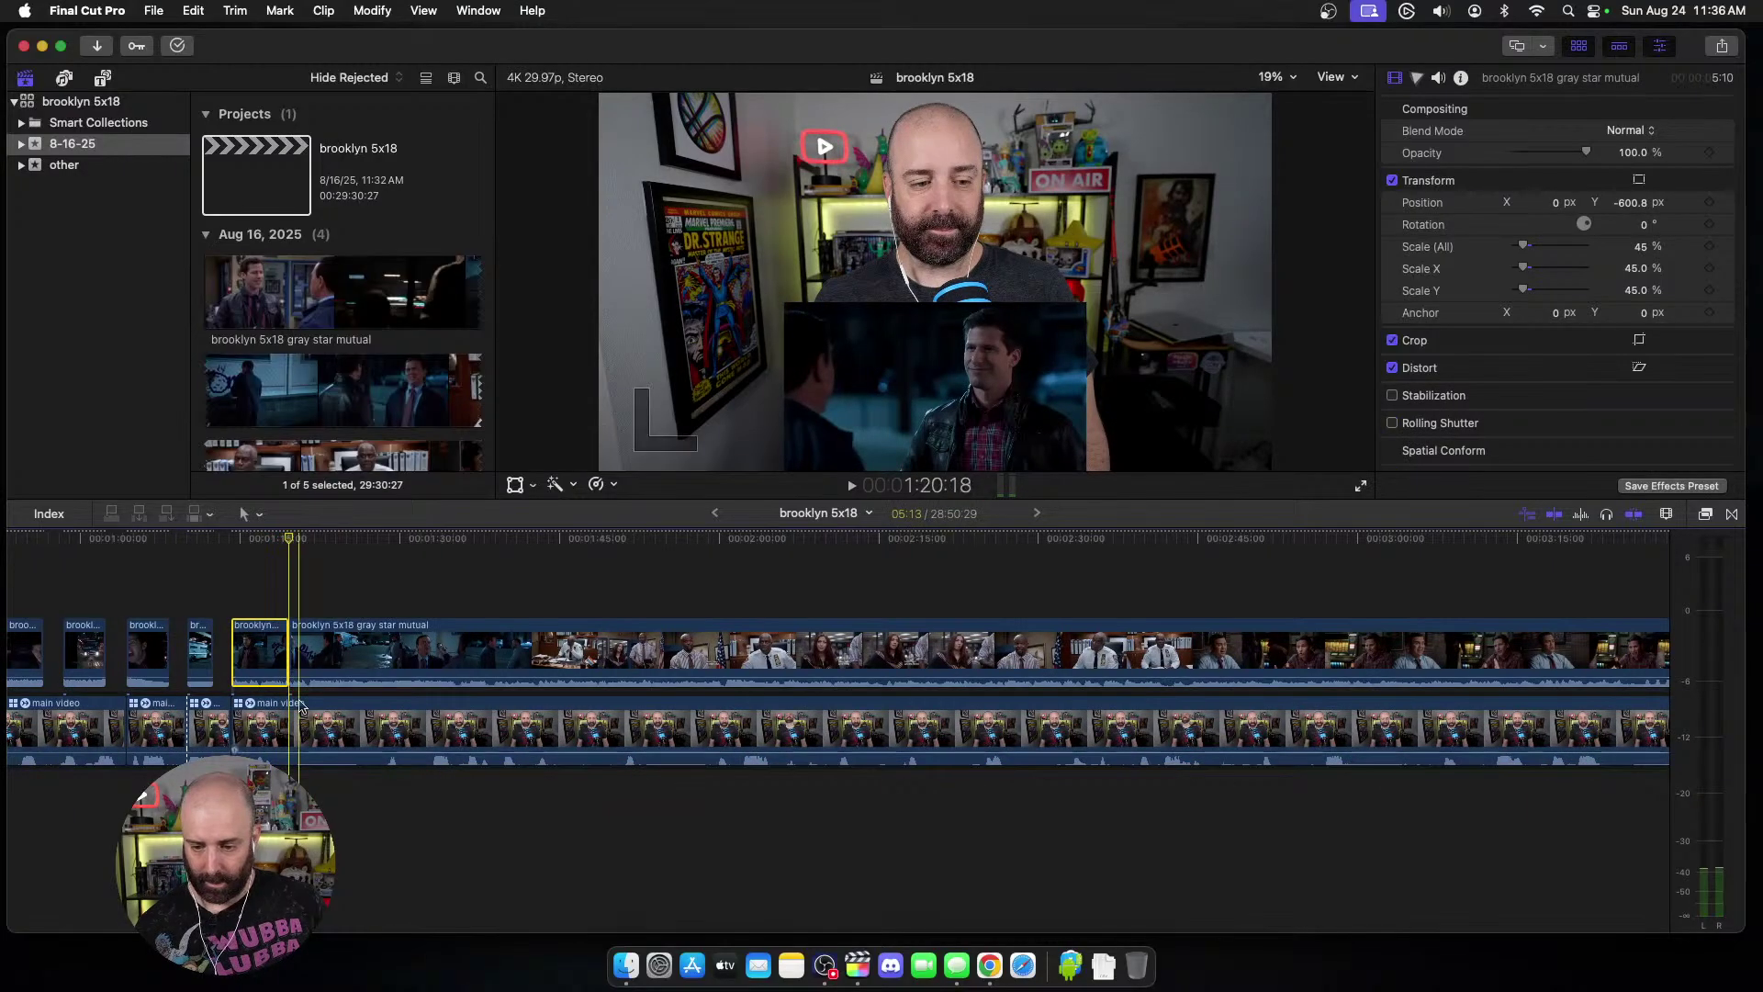
{"action": "key", "text": "space"}
{"action": "key", "text": "super+shift+b"}
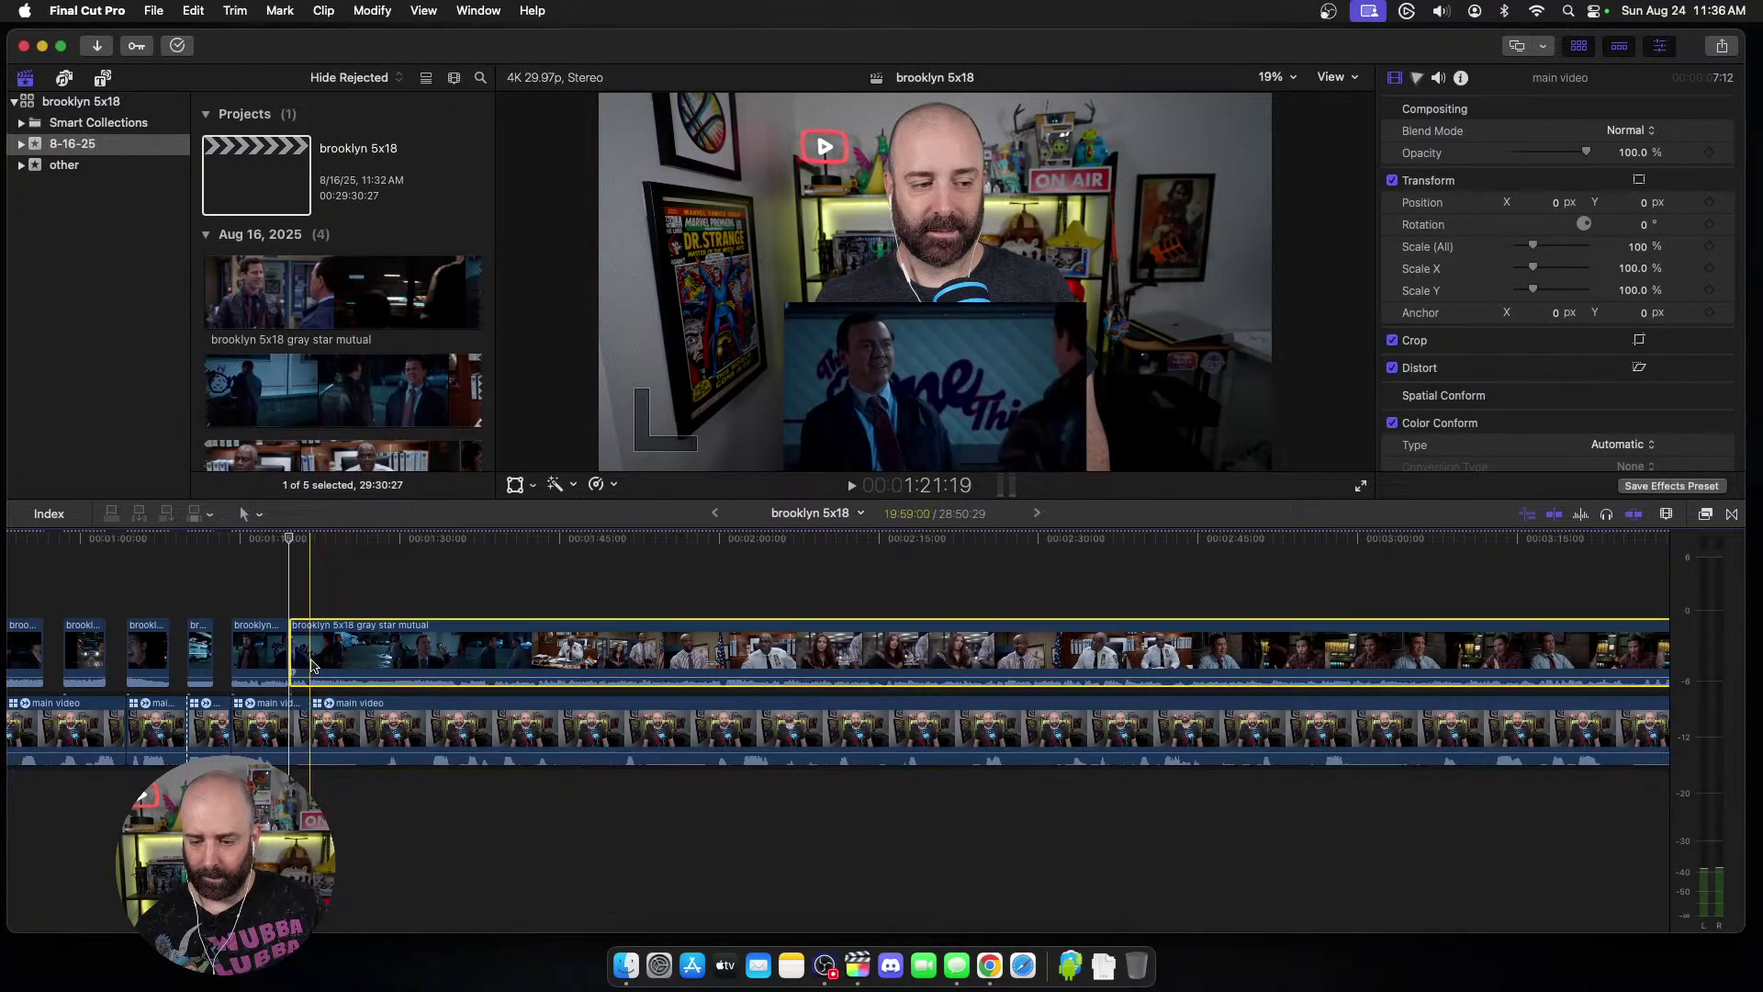
{"action": "left_click", "coordinate": [312, 660]}
Step: Trim the starts of the last episode clip and main video segment to about 1:31 and play the join
{"action": "key", "text": "space"}
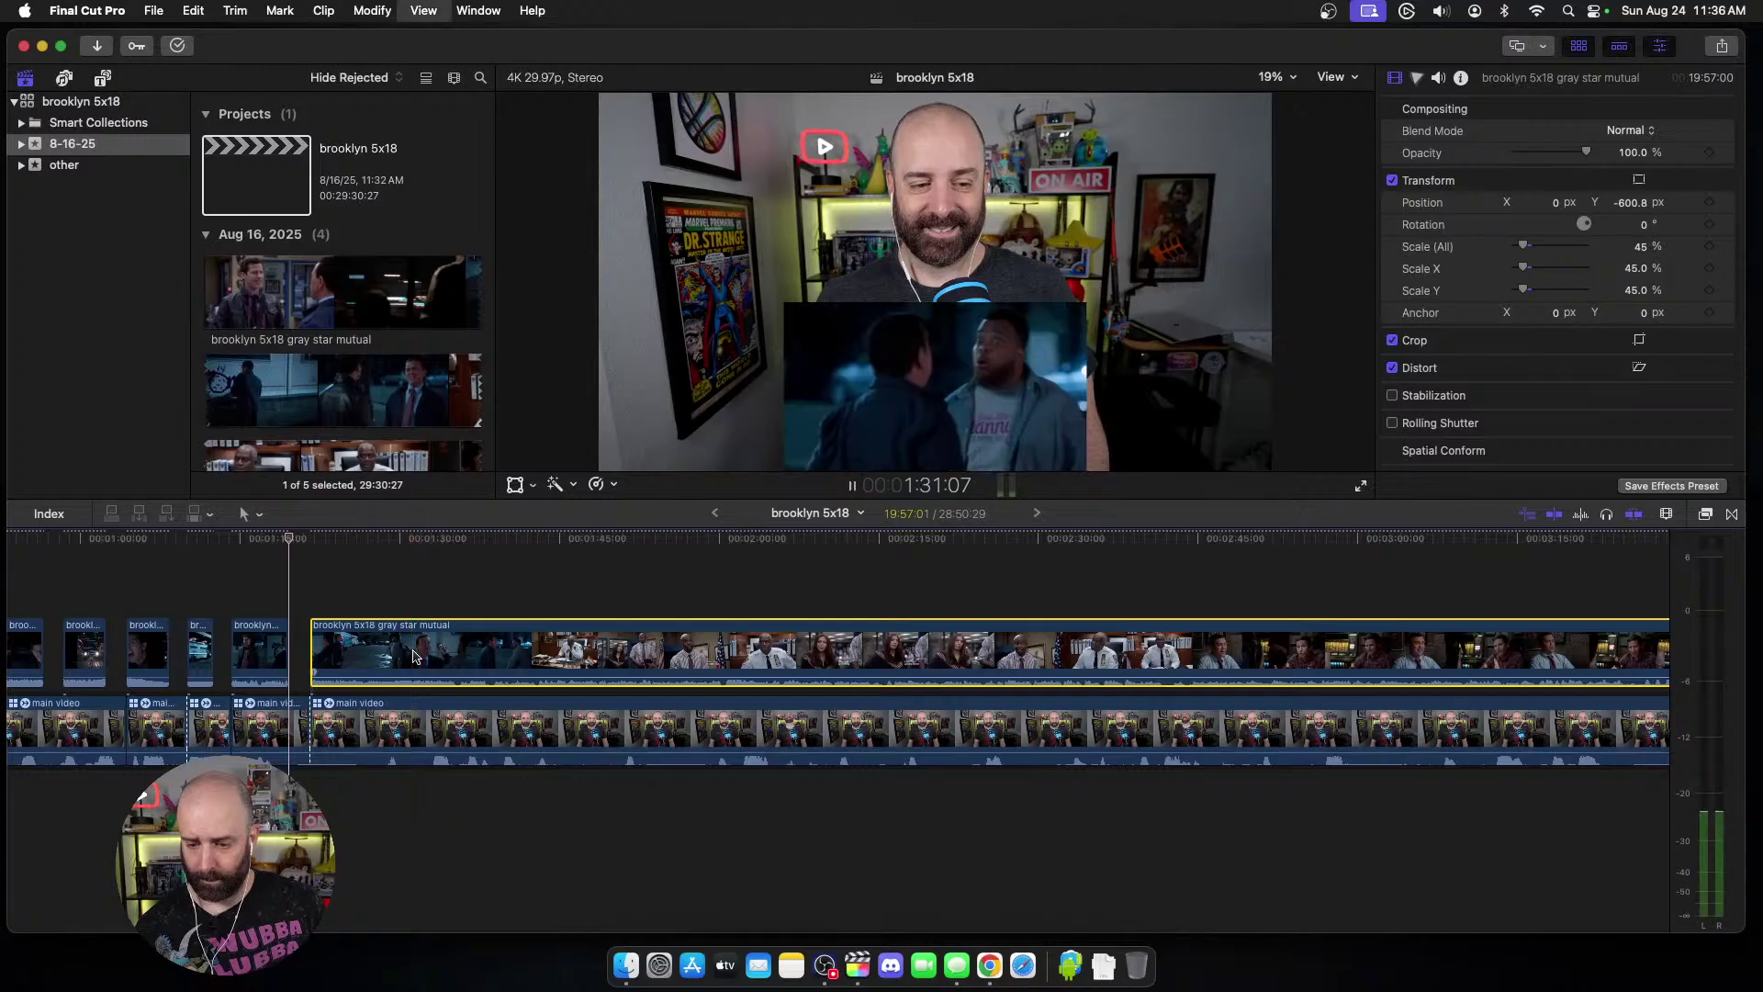
{"action": "key", "text": "space"}
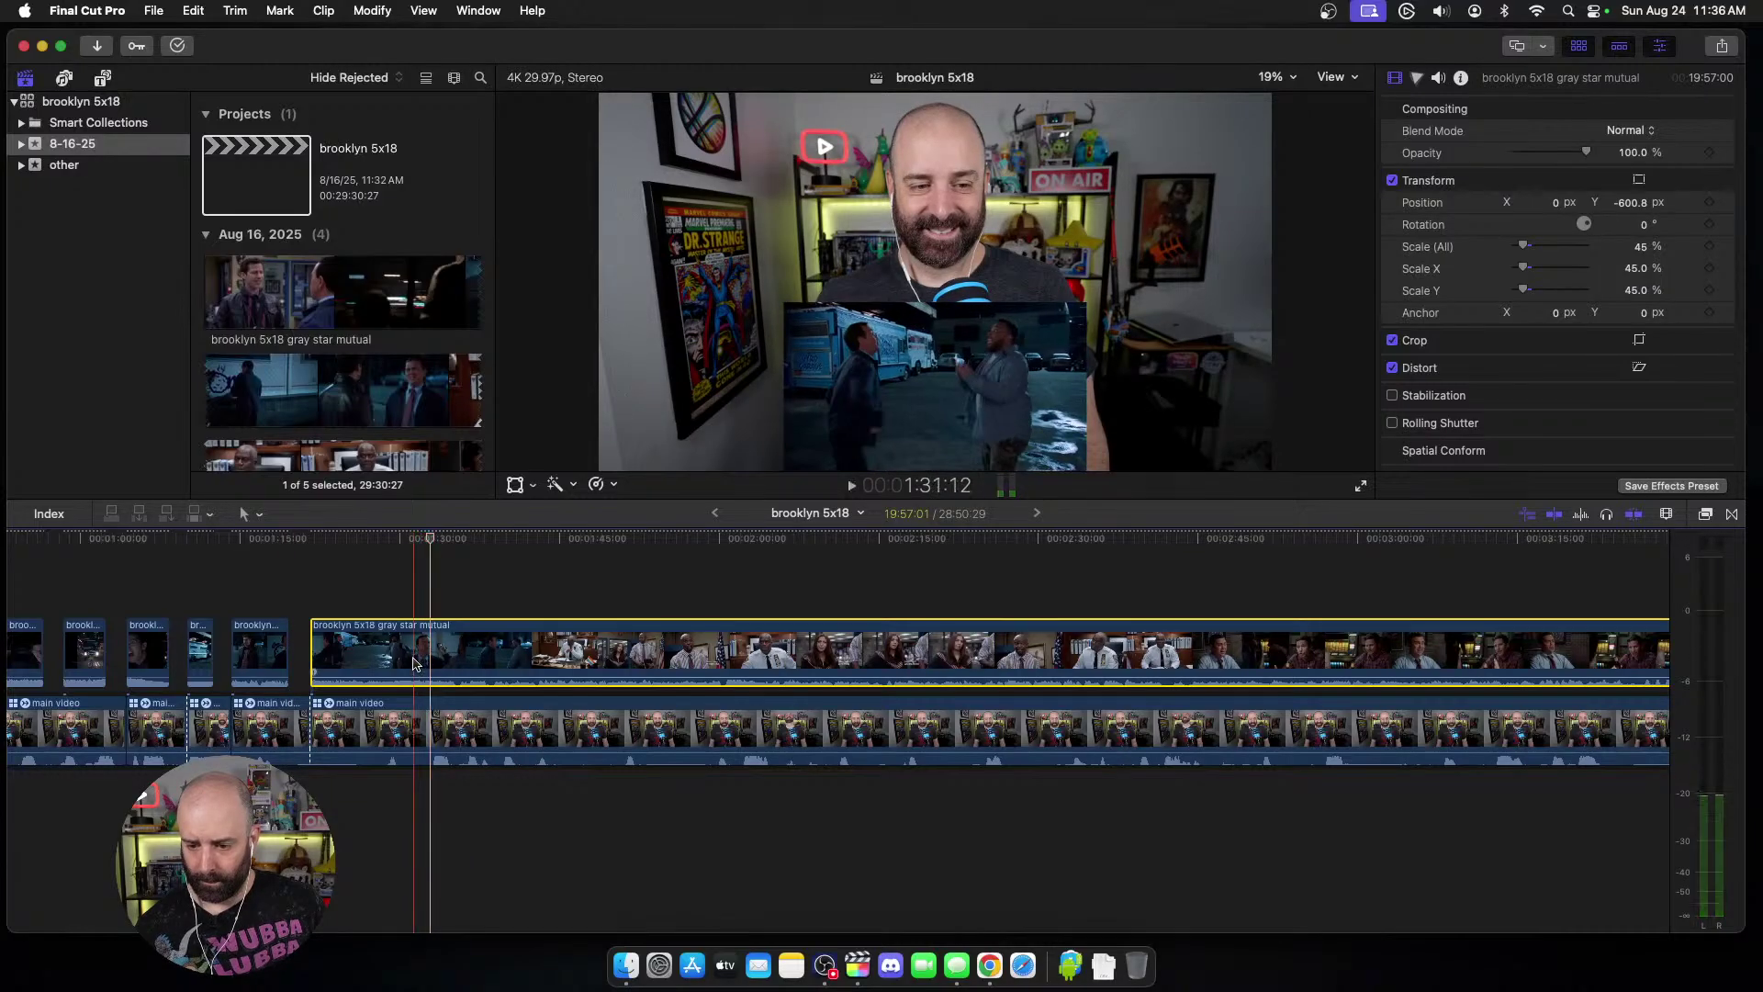
{"action": "key", "text": "alt+bracketleft"}
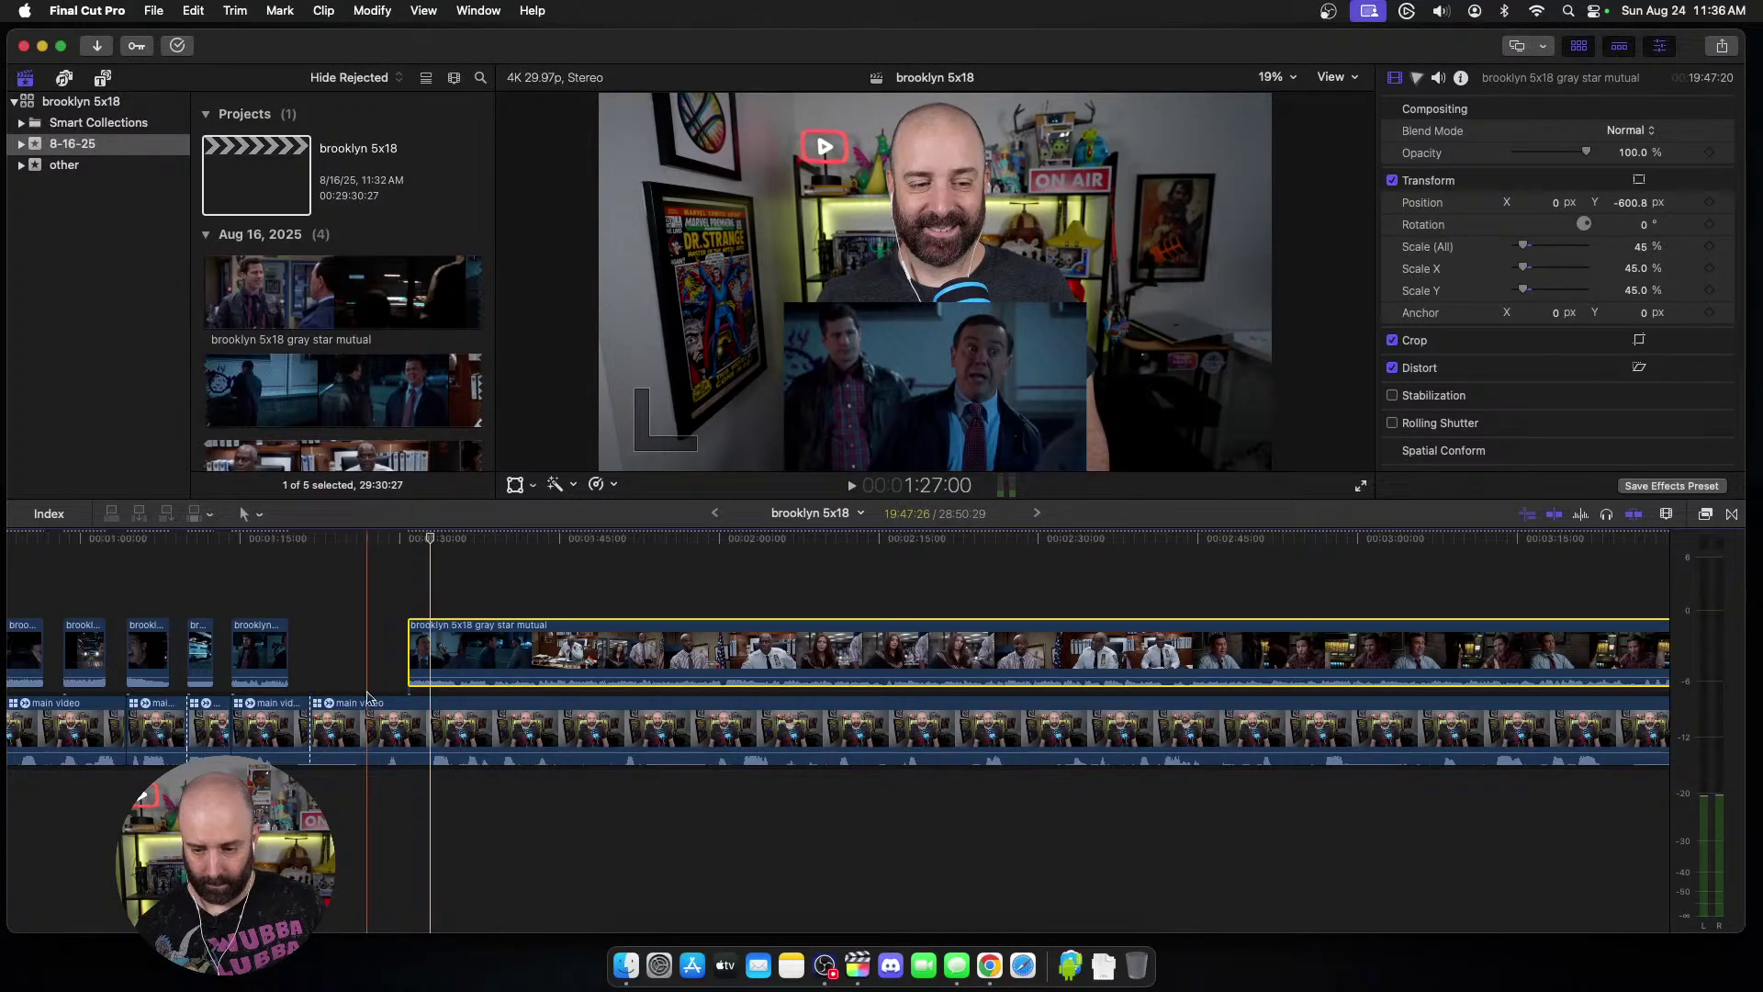
{"action": "left_click", "coordinate": [413, 717]}
{"action": "key", "text": "alt+bracketleft"}
{"action": "key", "text": "space"}
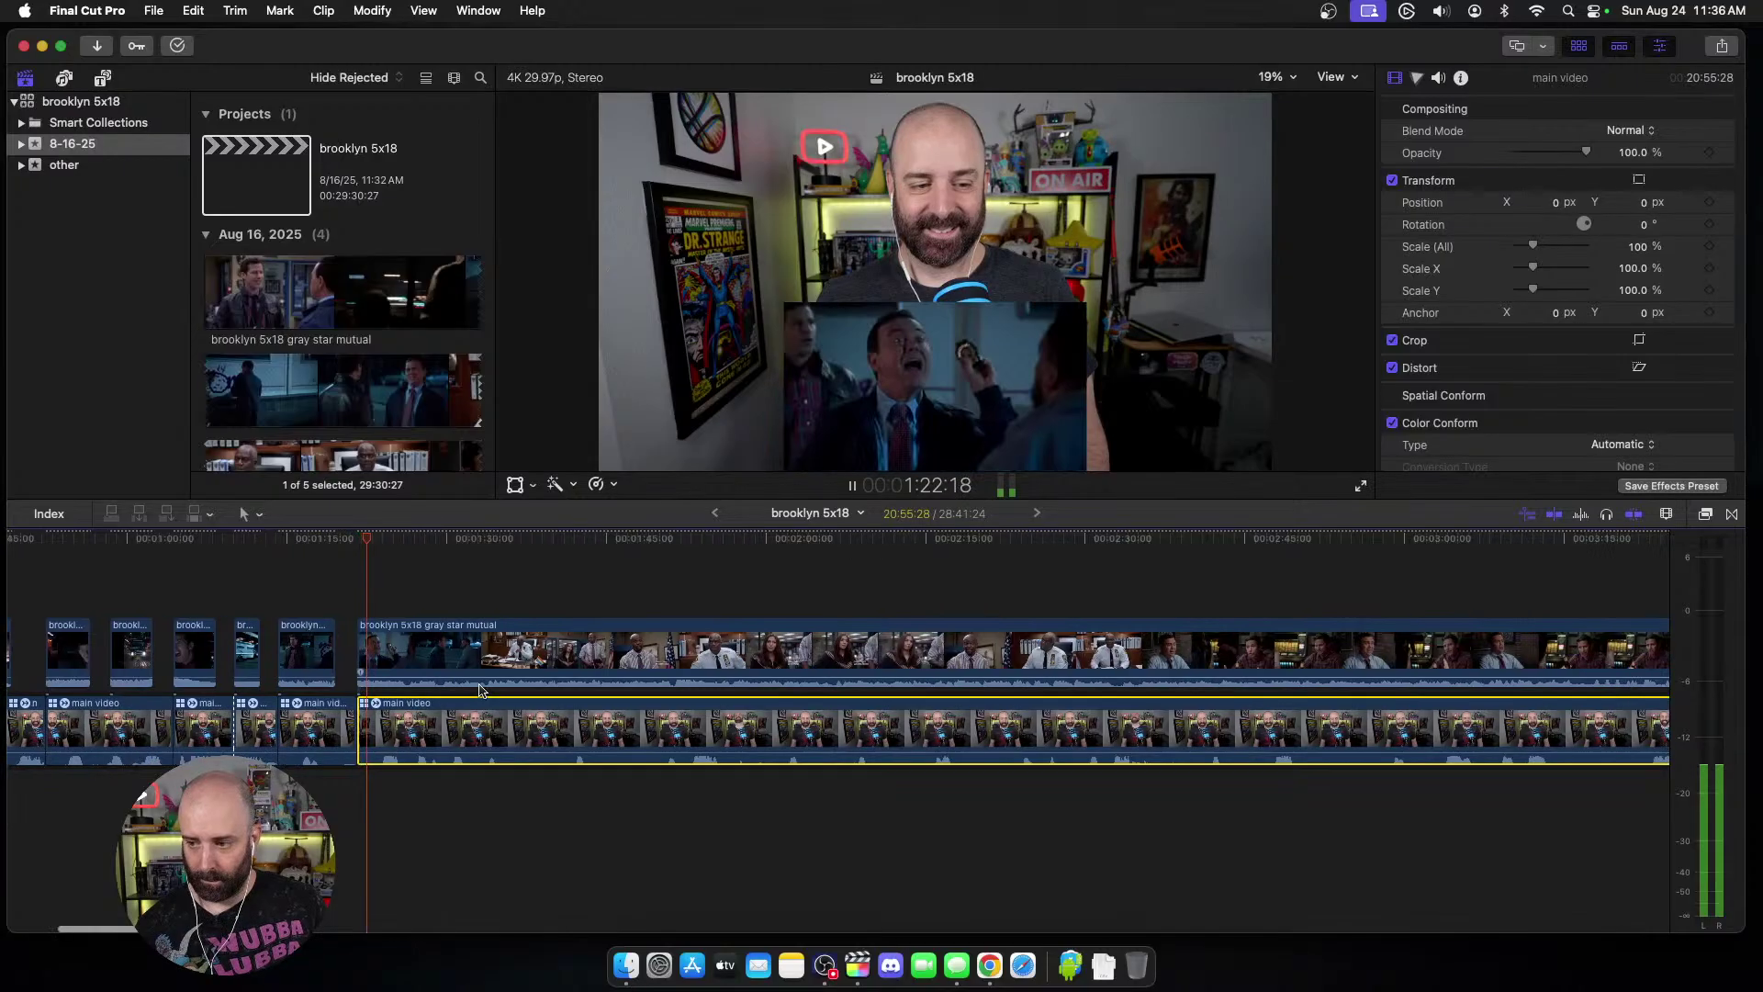
Step: Split the episode clip at about 1:26 and trim the later episode clip's start to about 1:27:15, leaving the main video whole
{"action": "scroll", "coordinate": [476, 705], "scroll_direction": "right", "scroll_amount": 2}
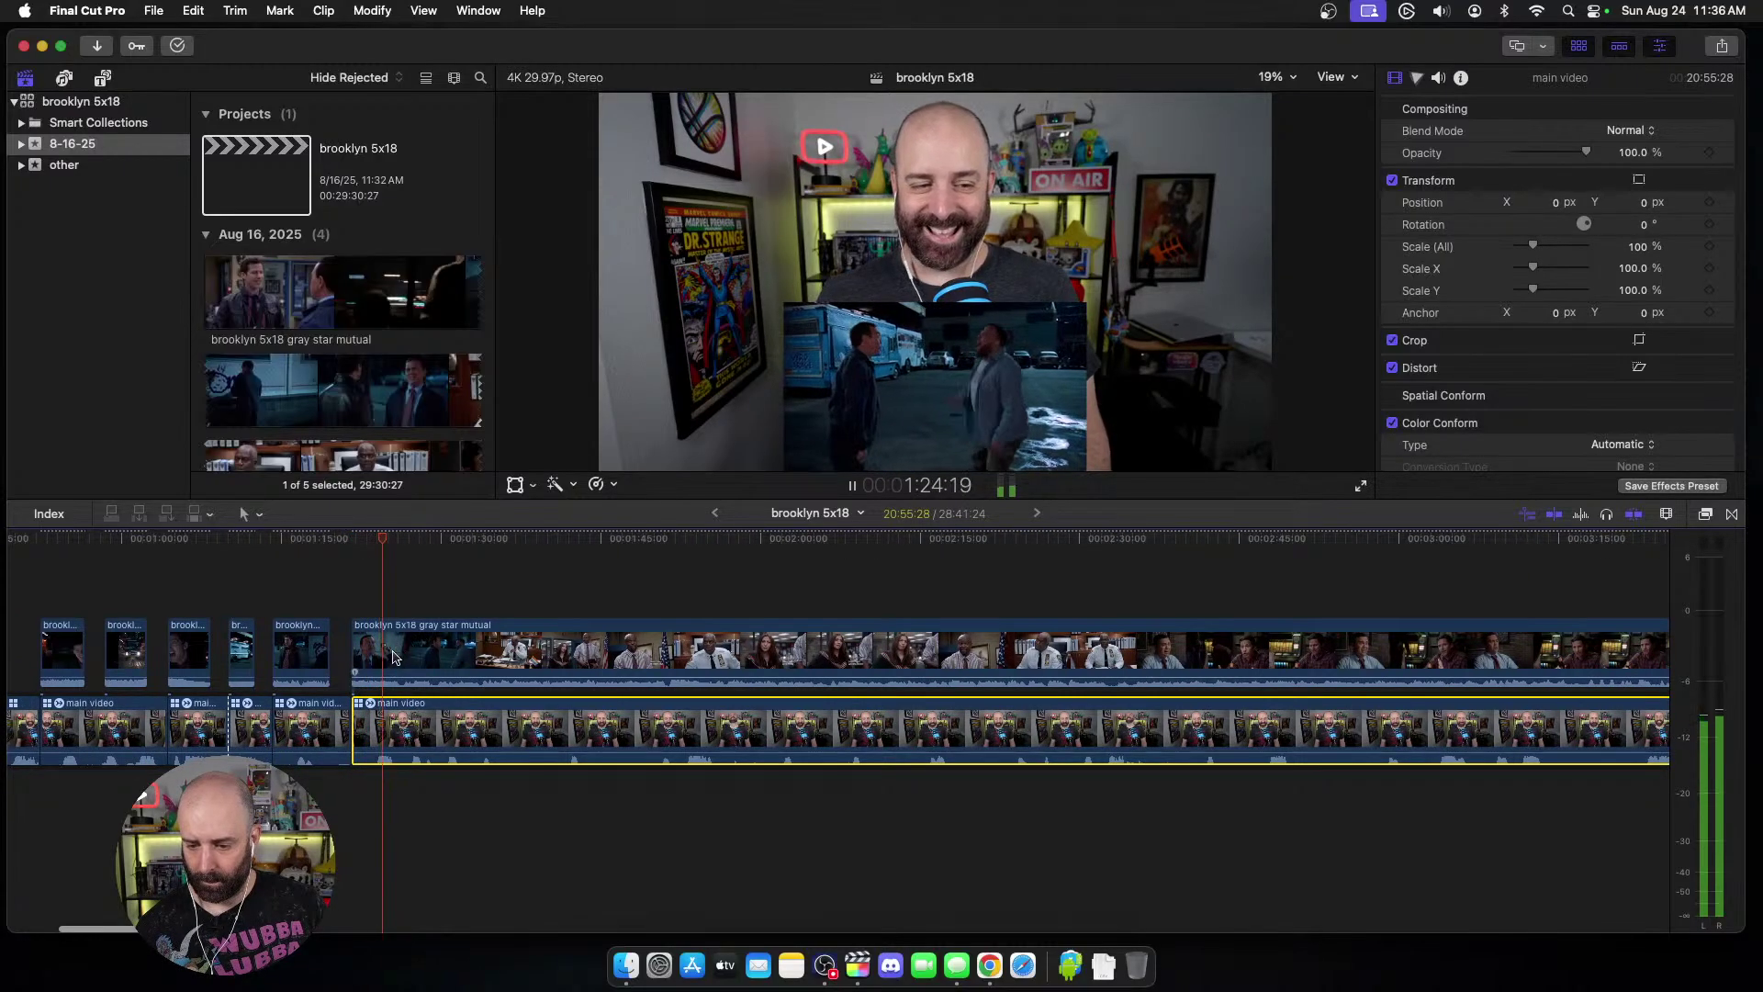
{"action": "key", "text": "space"}
{"action": "key", "text": "cmd+b"}
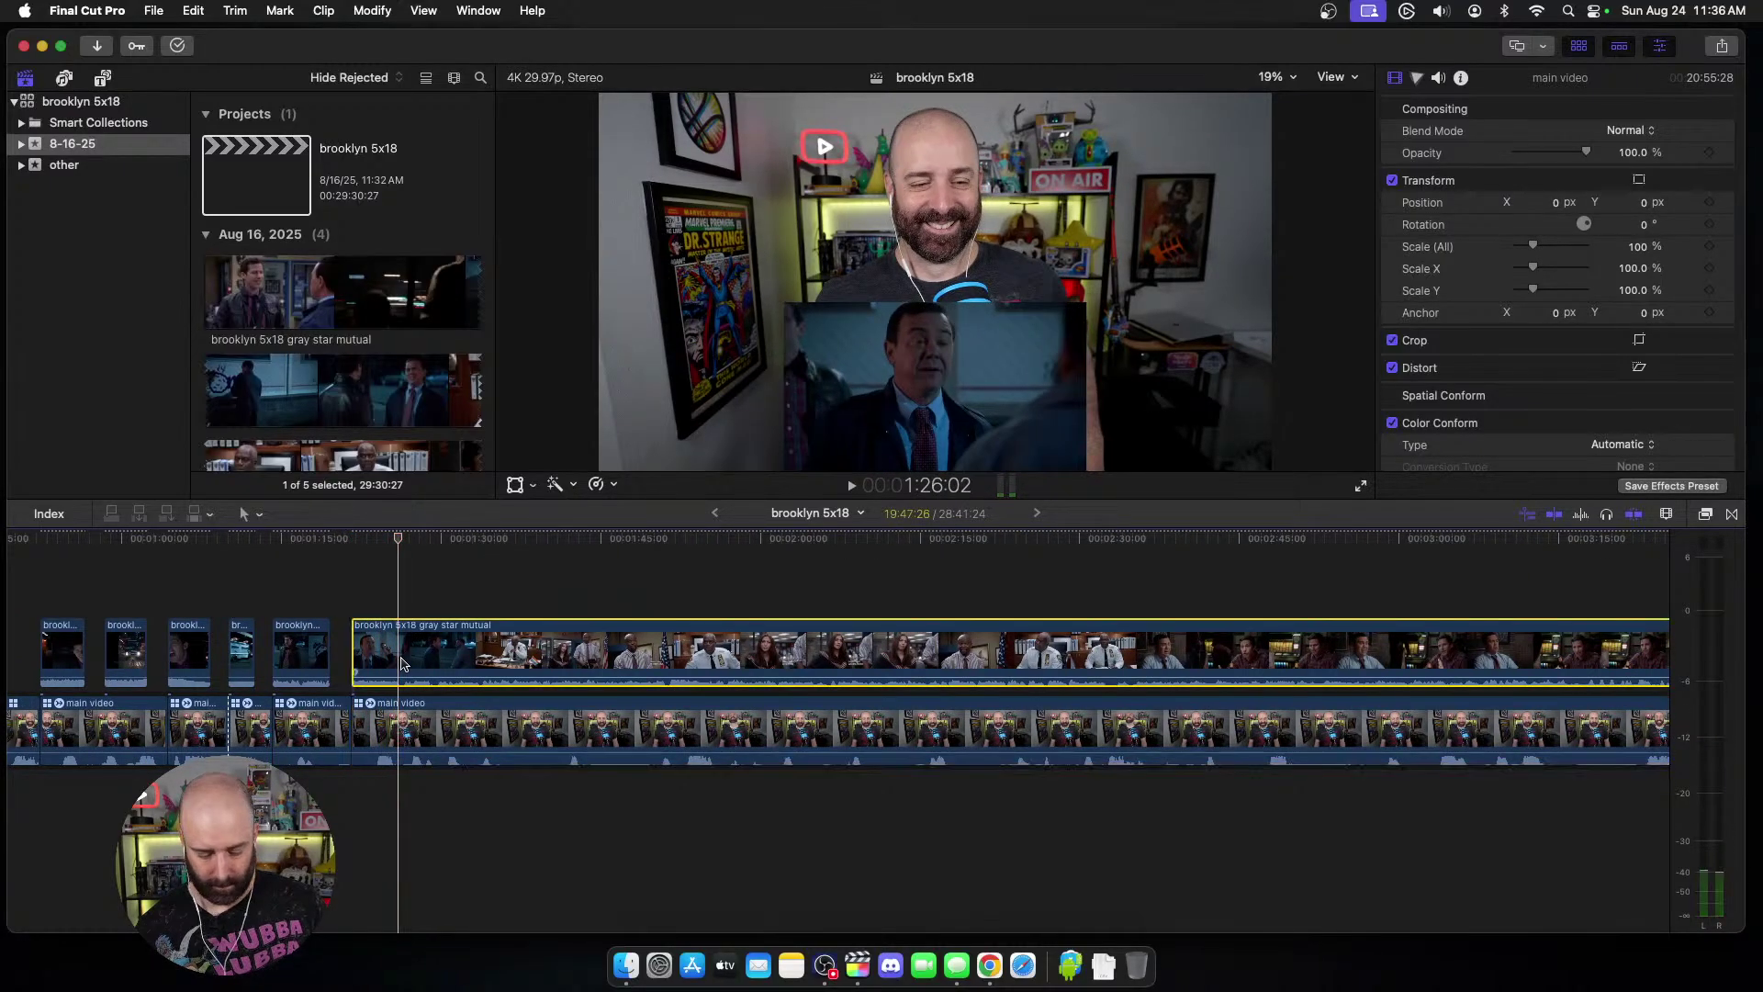
{"action": "left_click", "coordinate": [394, 661]}
{"action": "left_click_drag", "start_coordinate": [401, 660], "coordinate": [415, 658]}
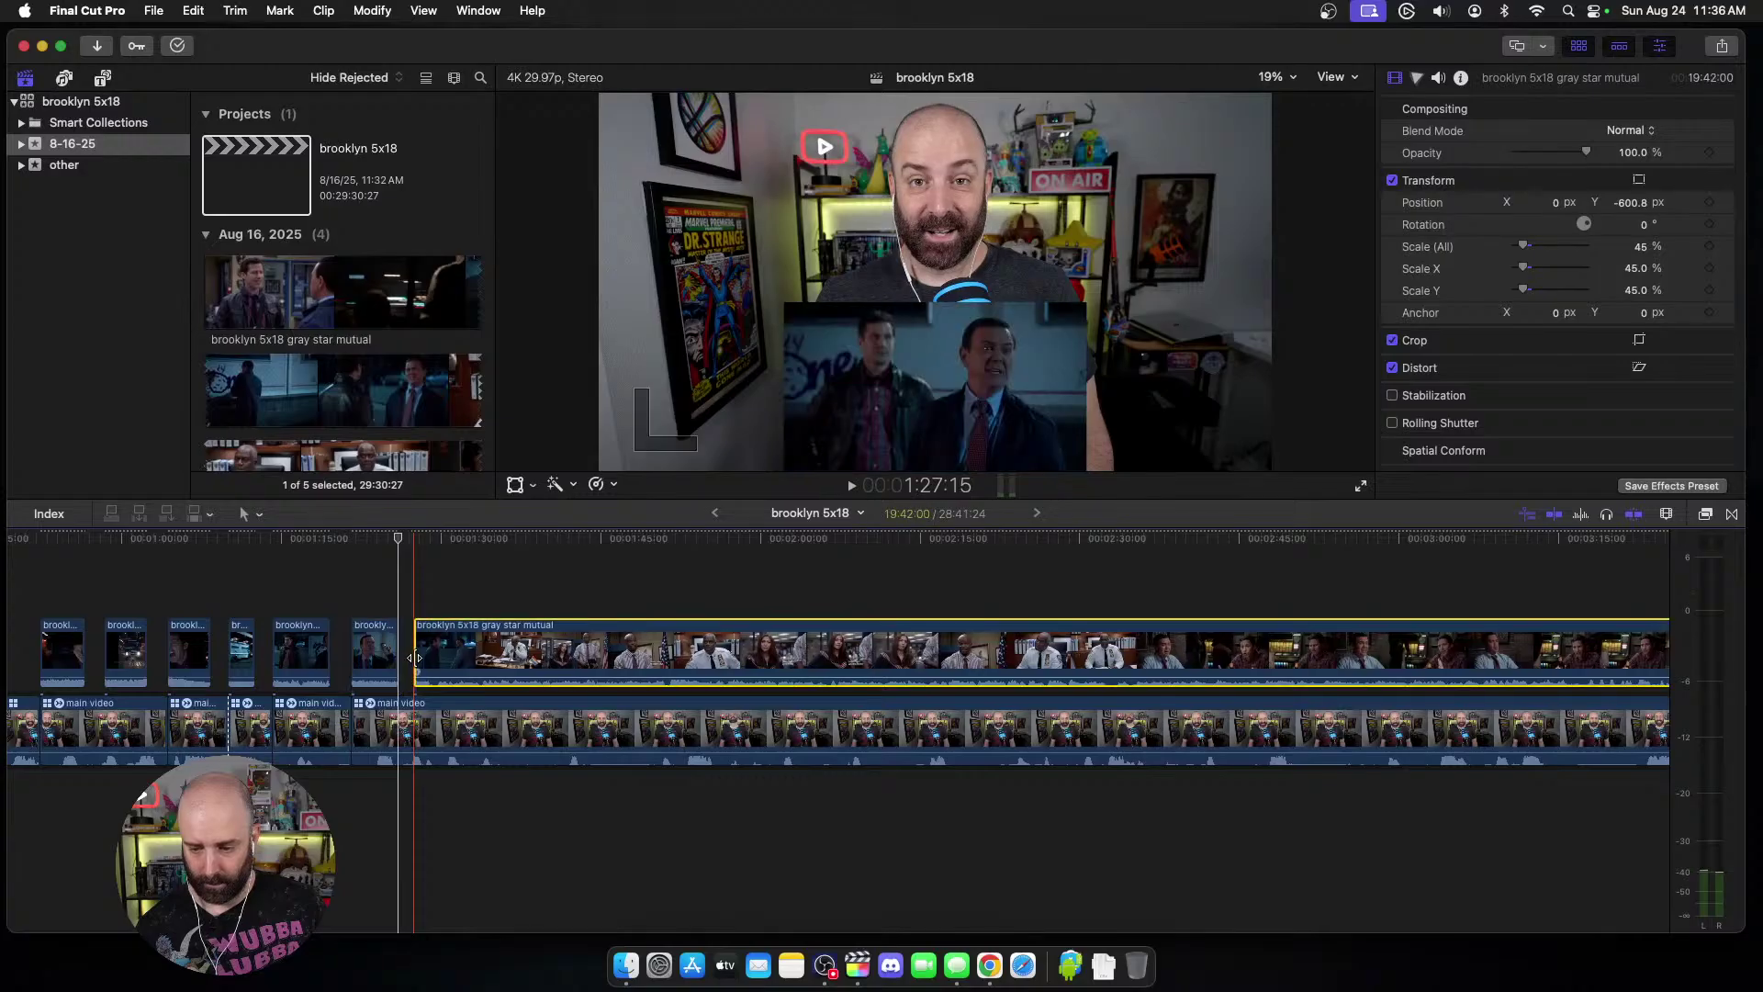
Step: Split the episode clip at about 1:33 and the main video at about 1:35:13, trimming the later episode clip's start to match
{"action": "key", "text": "space"}
{"action": "scroll", "coordinate": [395, 666], "scroll_direction": "right", "scroll_amount": 3}
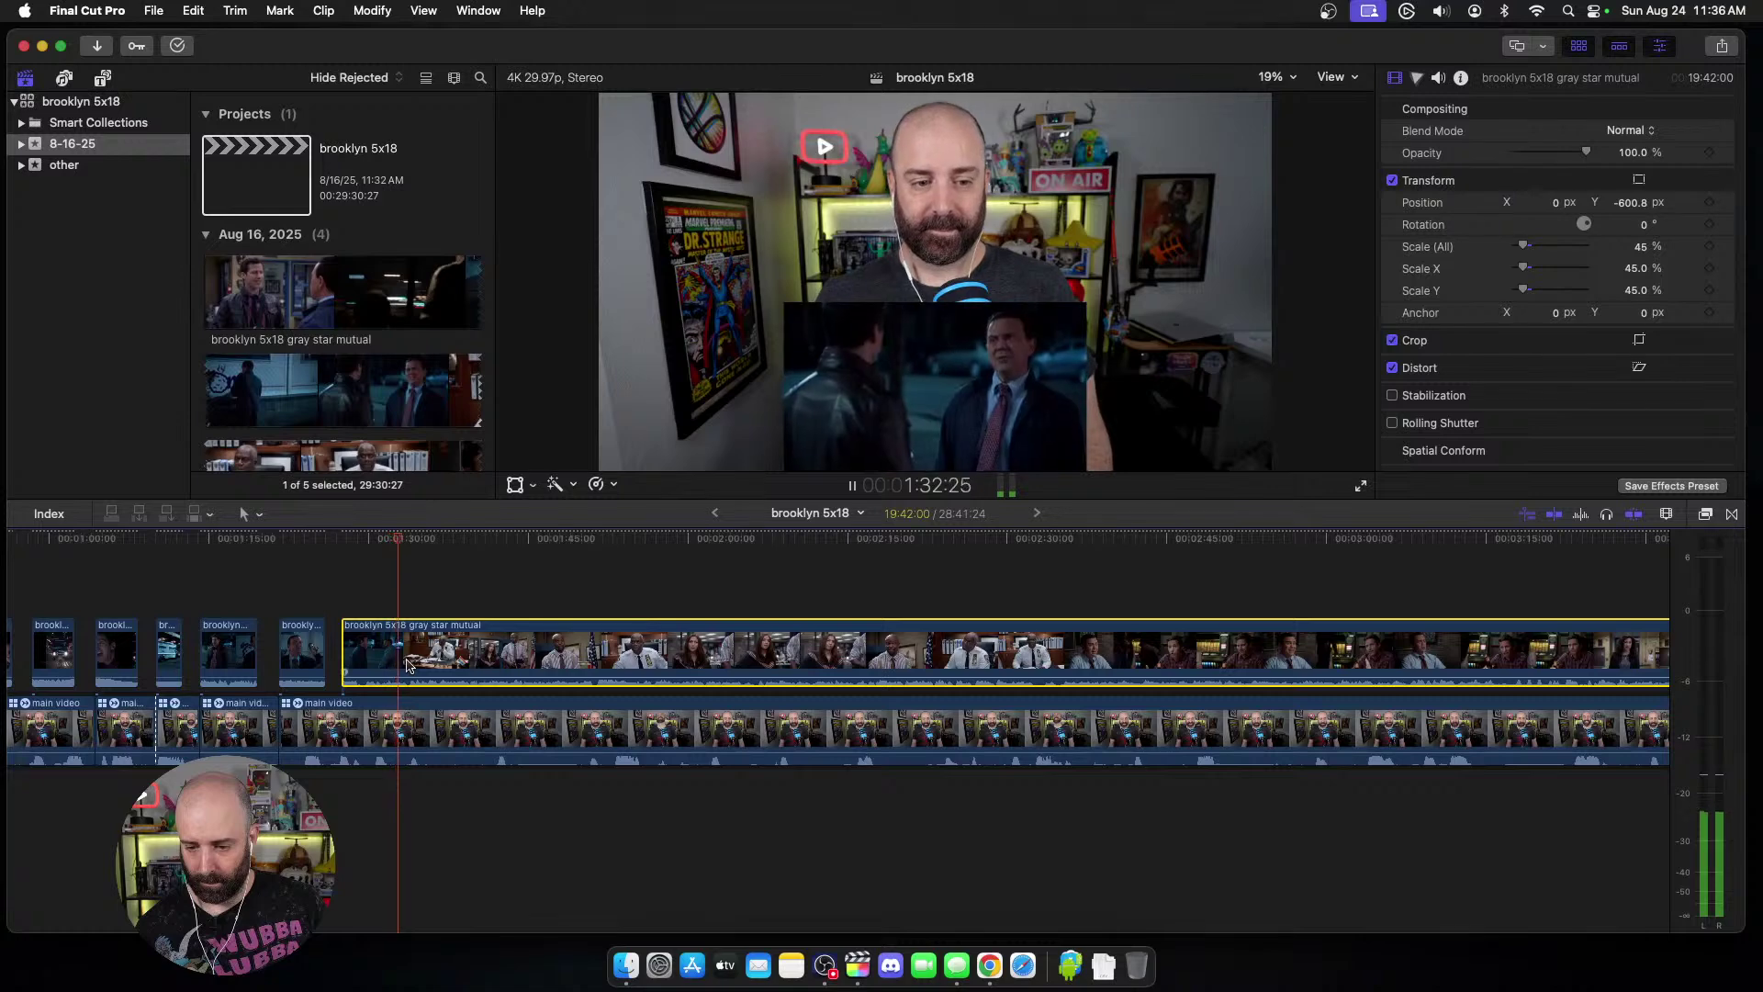
{"action": "key", "text": "space"}
{"action": "key", "text": "super+b"}
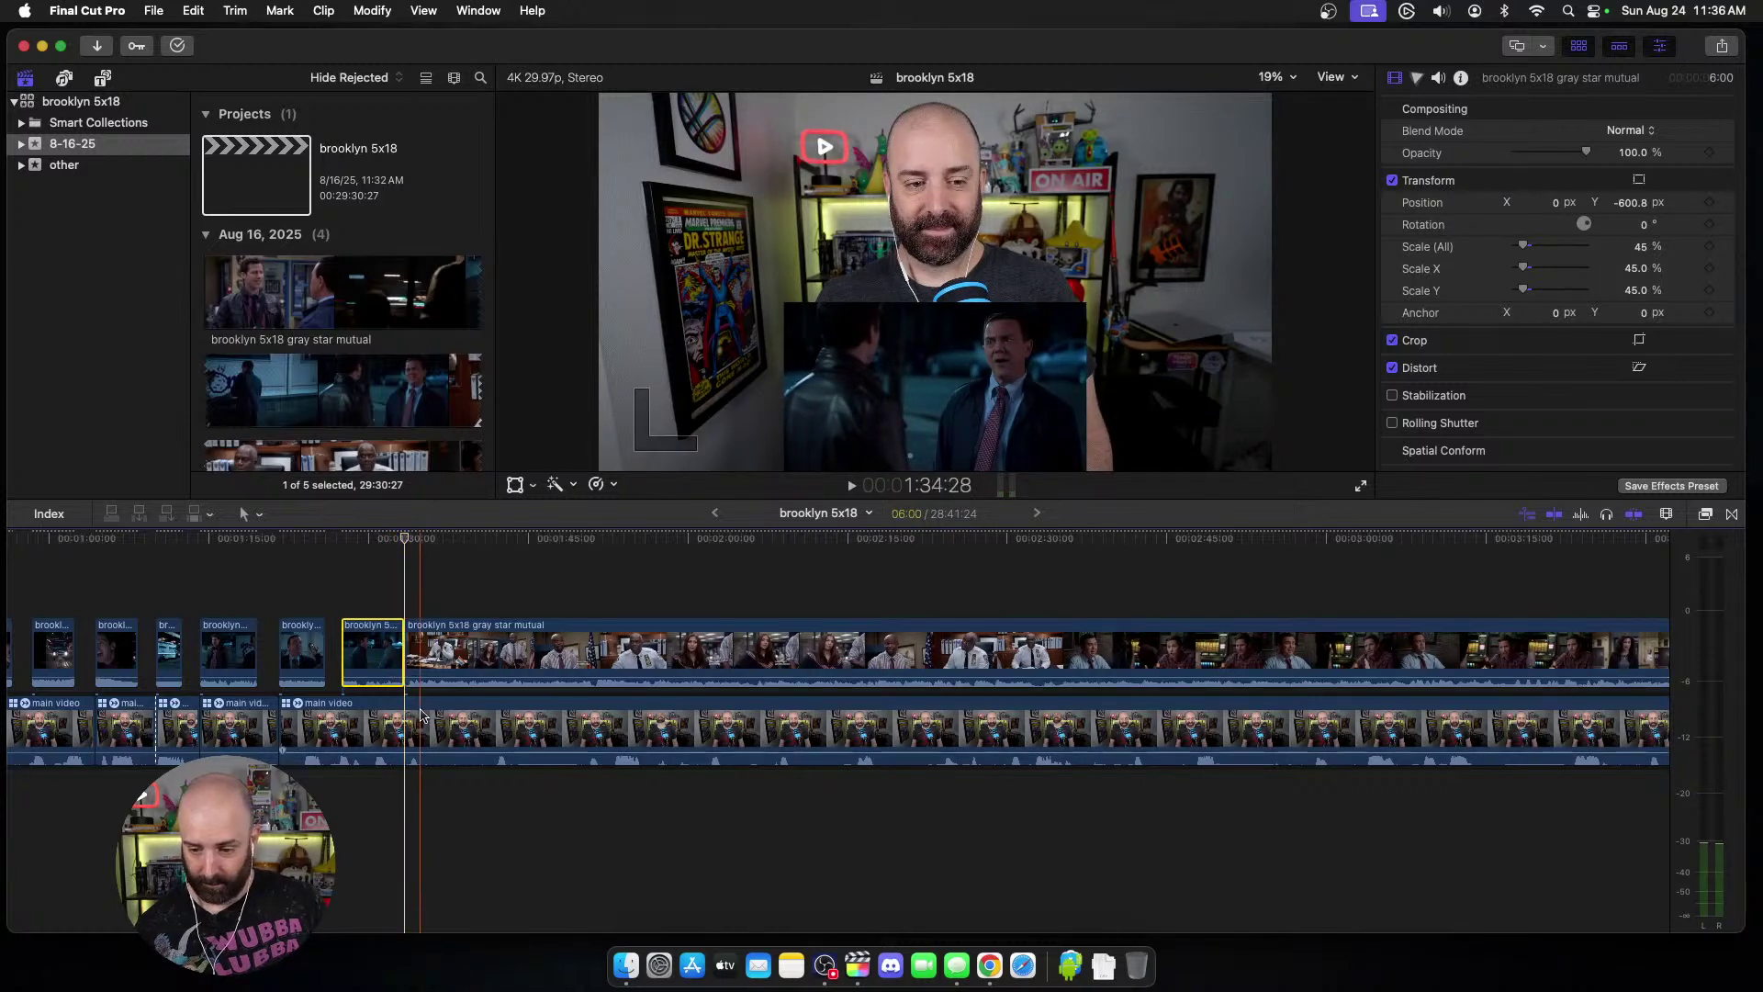
{"action": "left_click", "coordinate": [425, 716]}
{"action": "key", "text": "super+b"}
{"action": "left_click", "coordinate": [431, 658]}
{"action": "key", "text": "alt+bracketleft"}
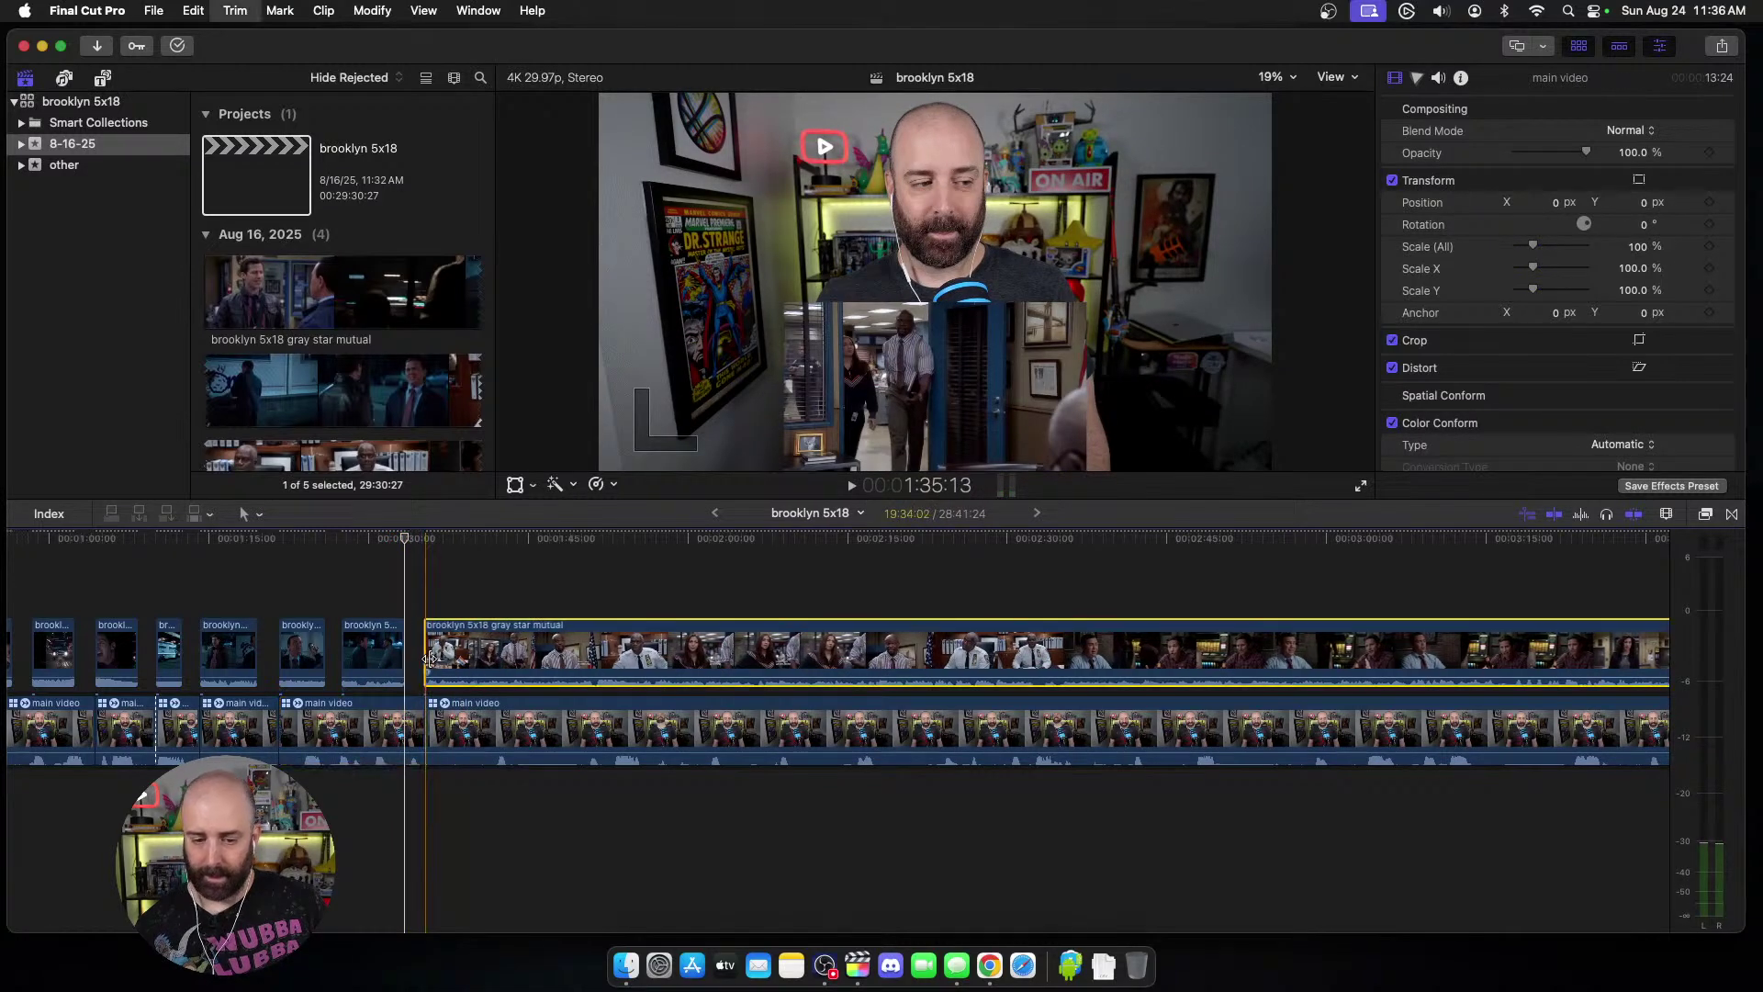
Step: Trim the starts of the last episode clip and main video segment to about 1:49:07 and play the join
{"action": "scroll", "coordinate": [430, 658], "scroll_direction": "right", "scroll_amount": 5}
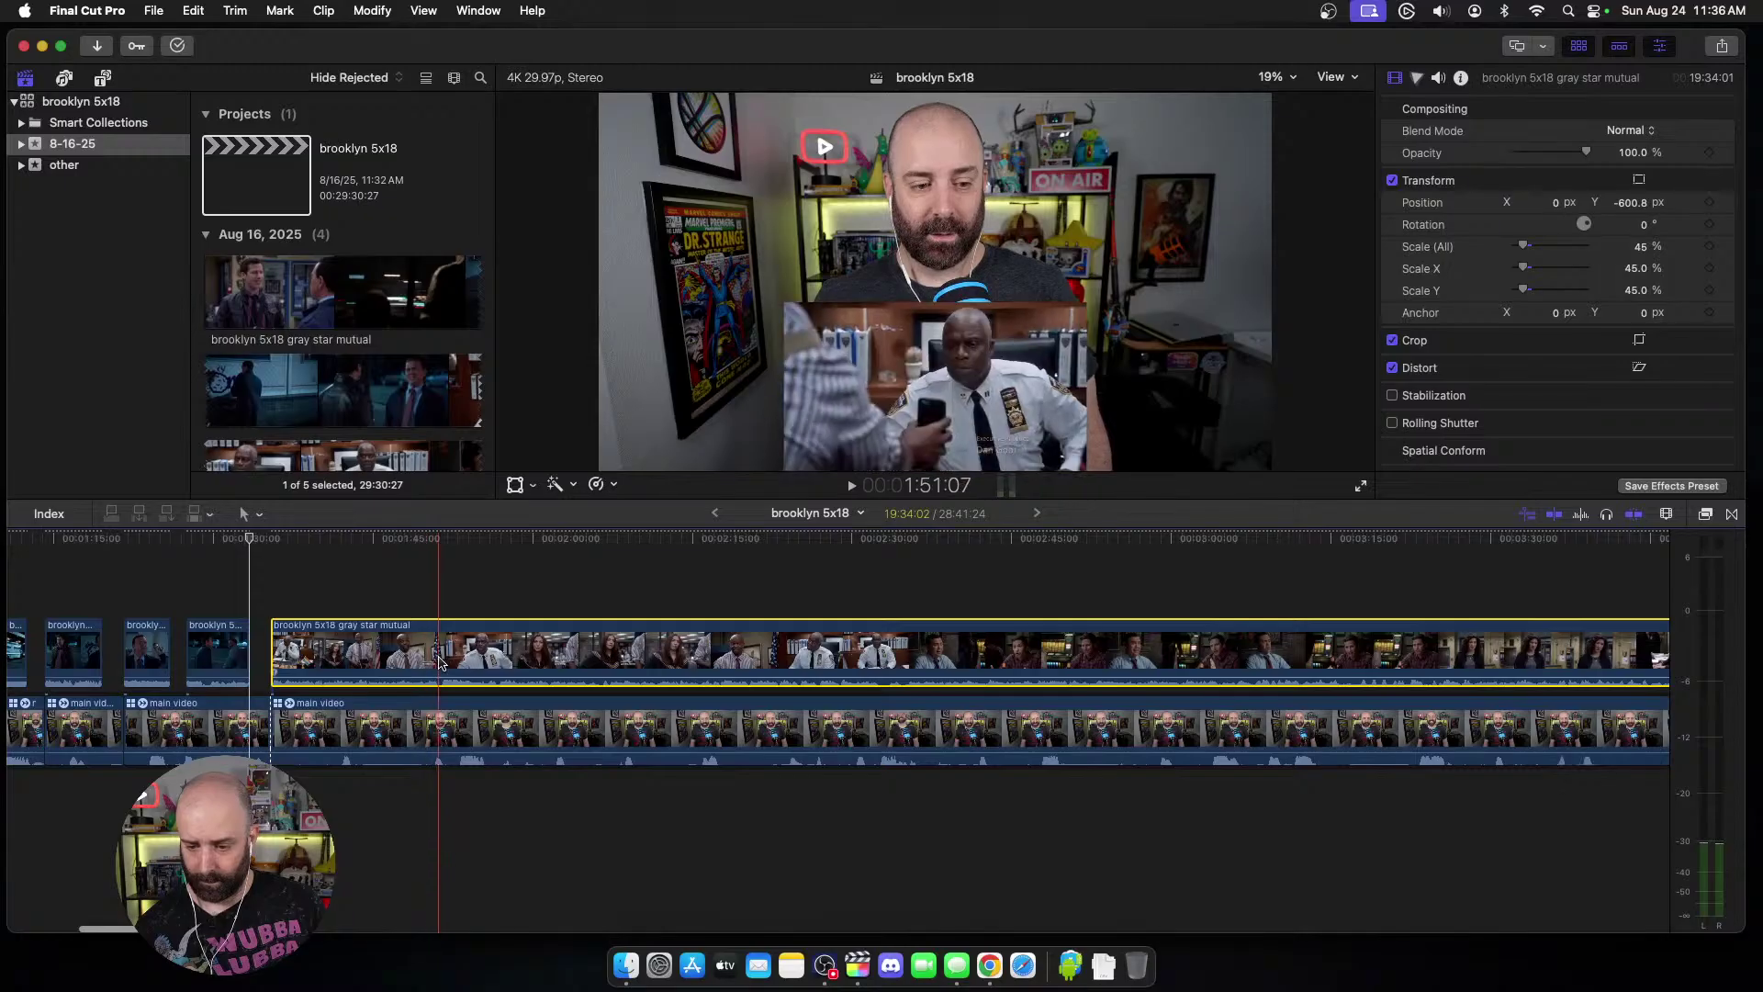
{"action": "key", "text": "space"}
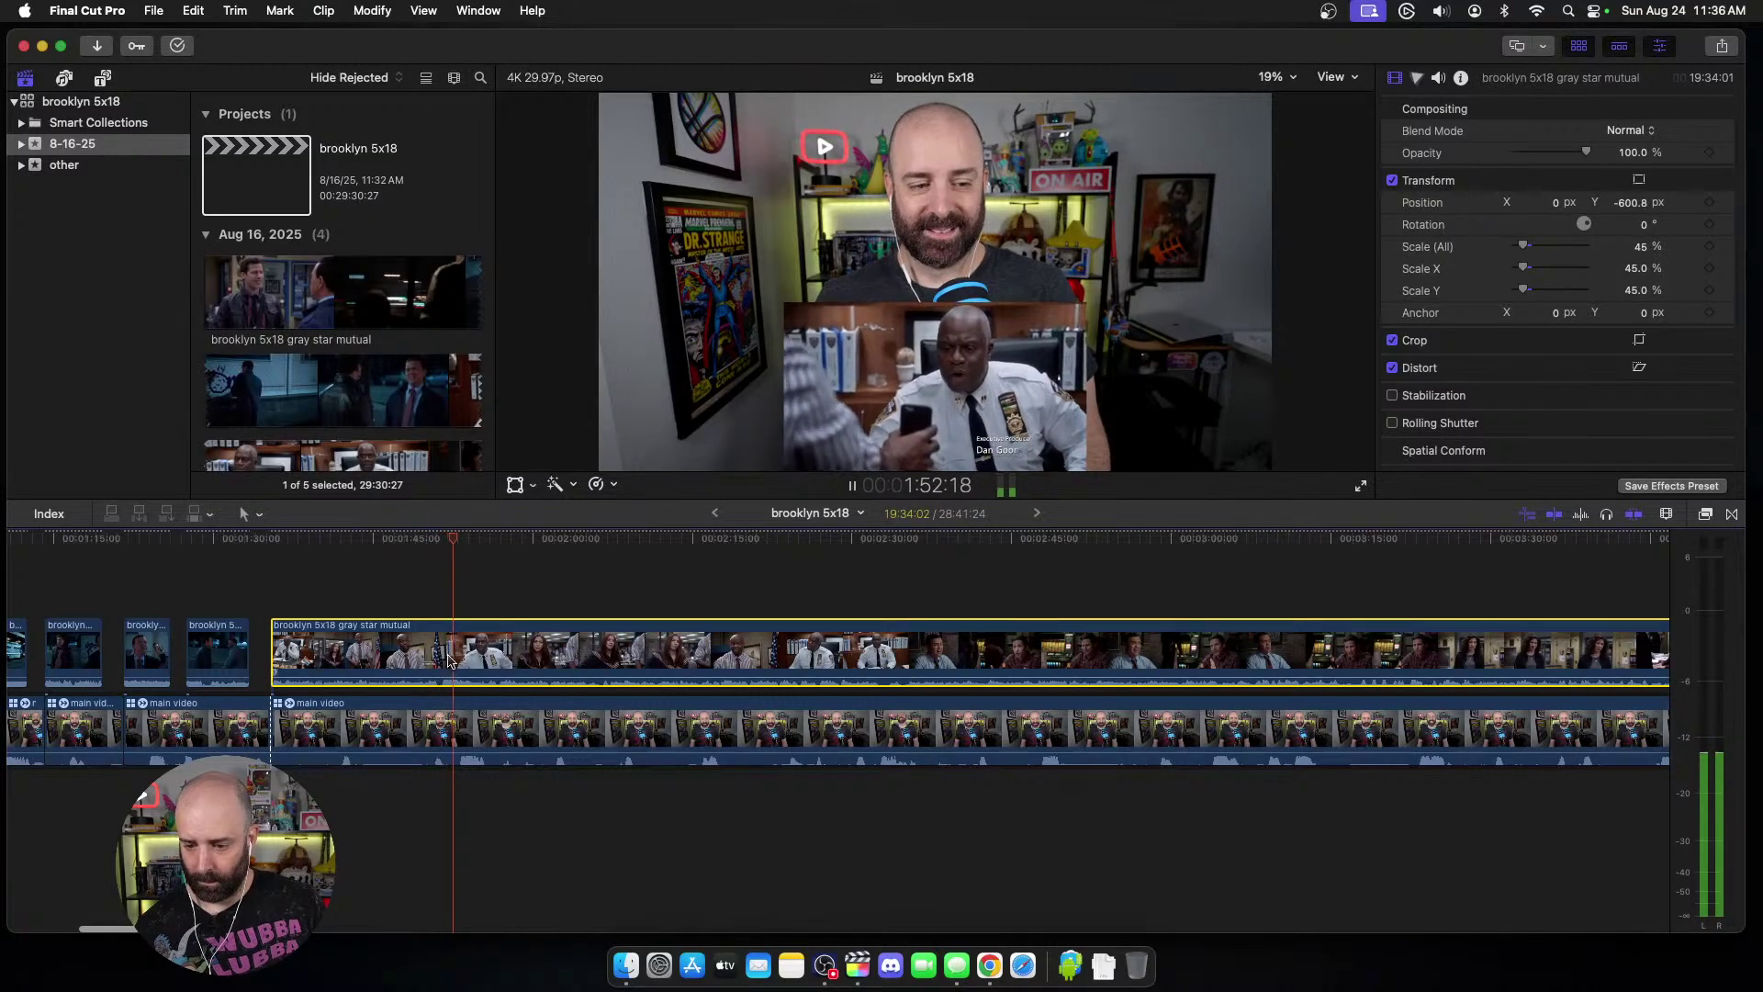
{"action": "key", "text": "space"}
{"action": "key", "text": "space"}
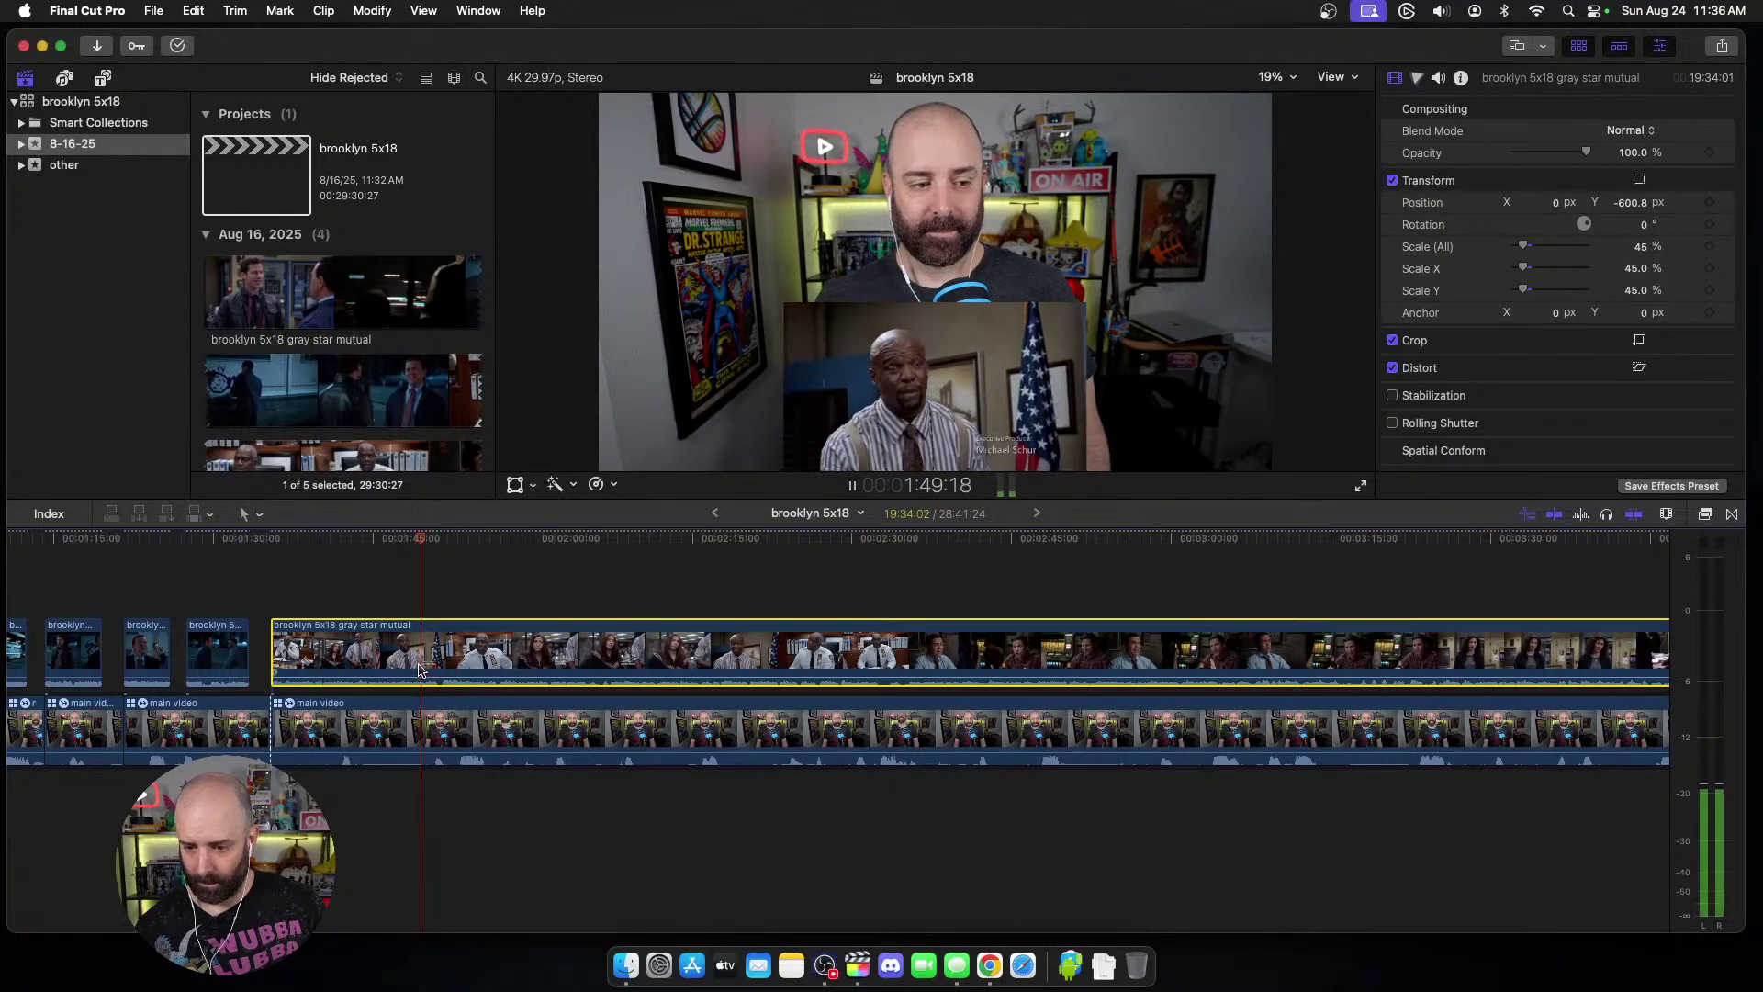
{"action": "key", "text": "space"}
{"action": "key", "text": "alt+bracketleft"}
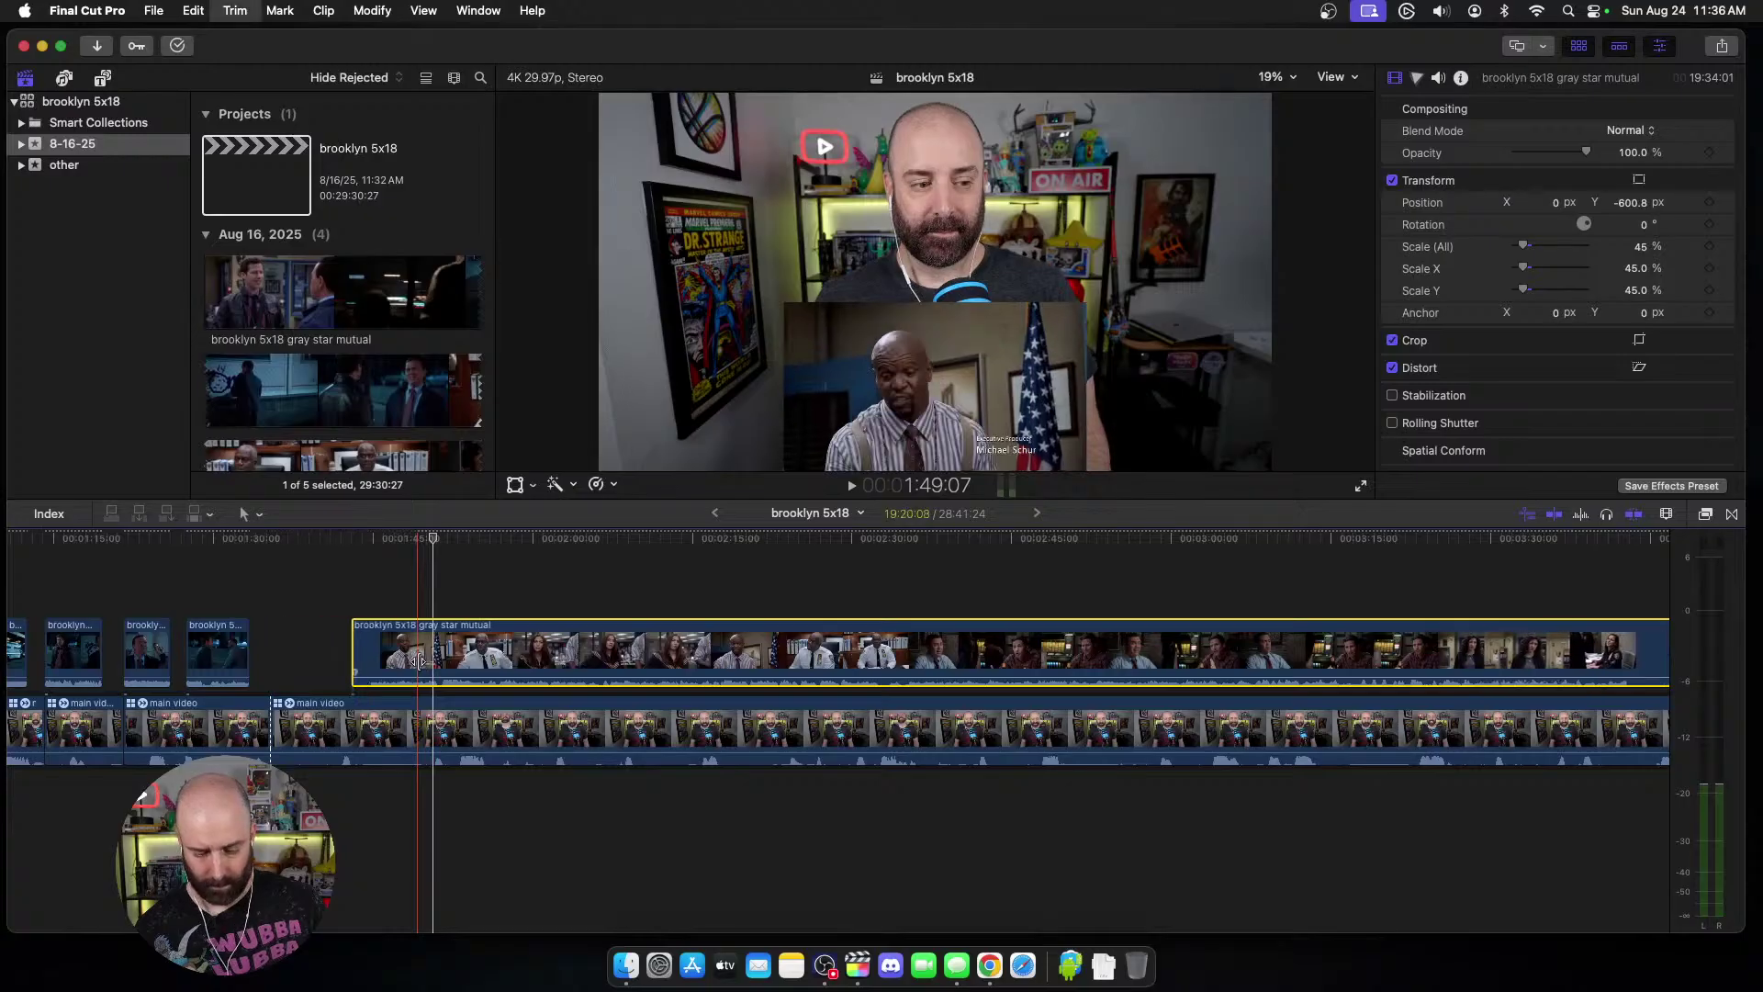
{"action": "left_click", "coordinate": [419, 723]}
{"action": "key", "text": "alt+bracketleft"}
{"action": "key", "text": "space"}
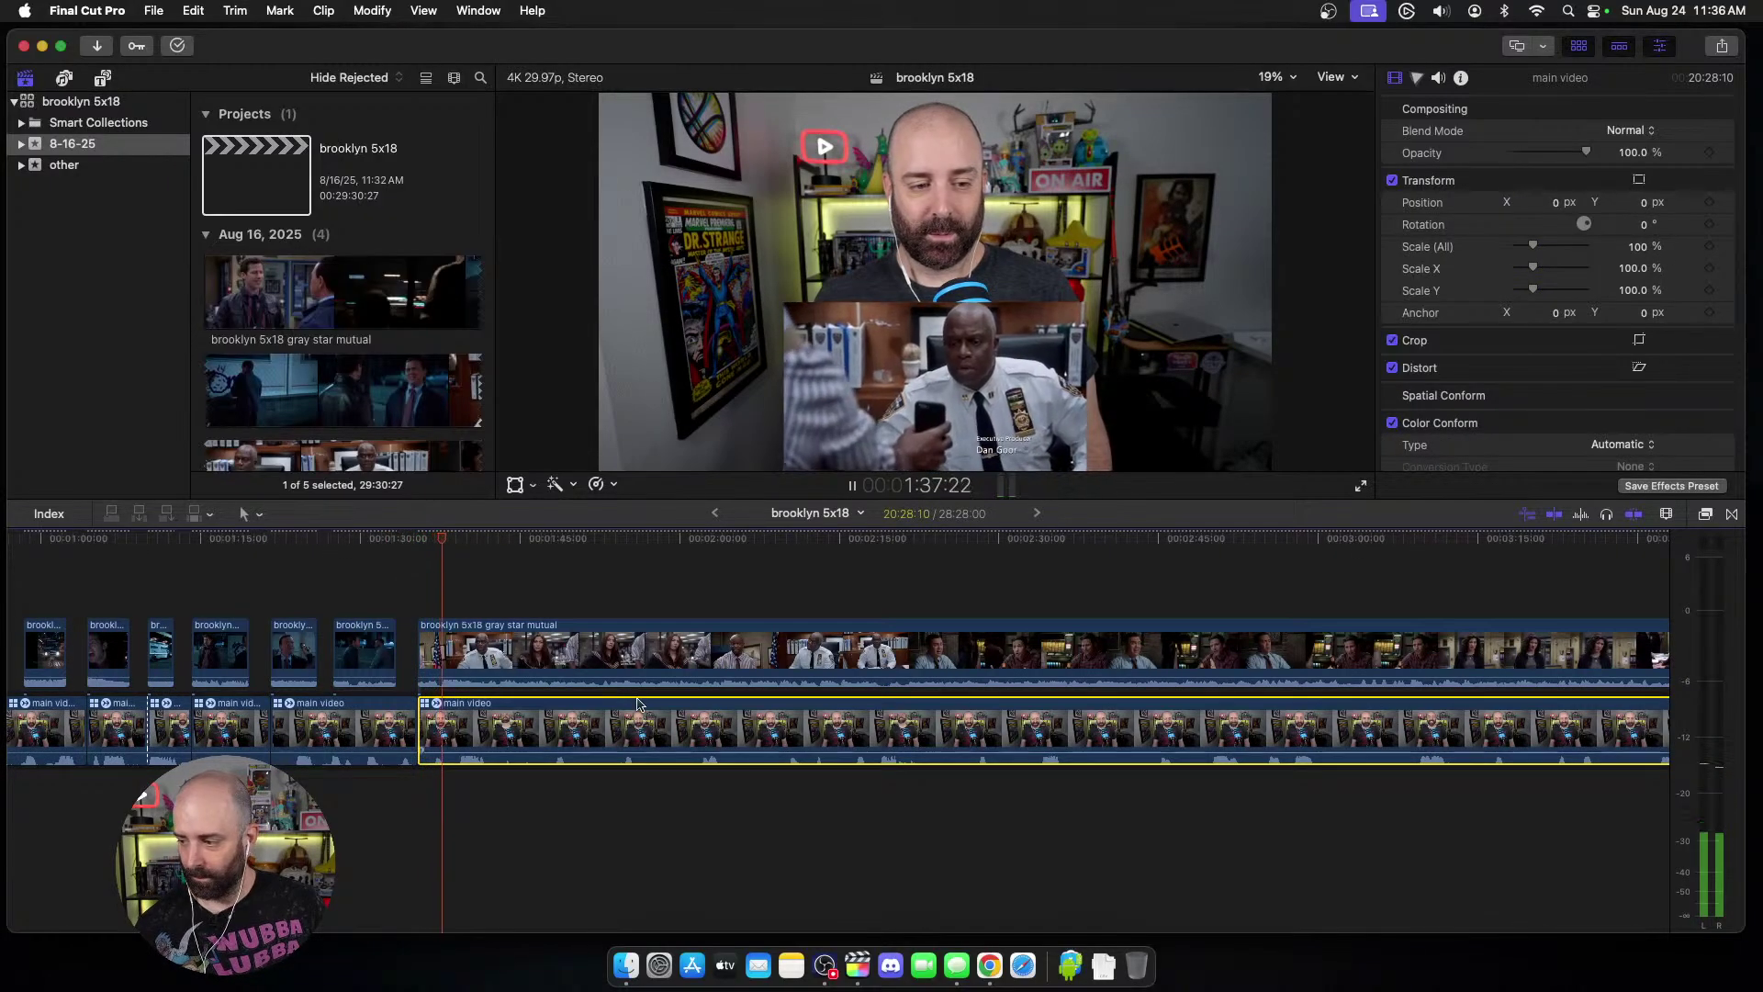
Step: Split the episode clip at about 1:40:23 and trim the later episode clip's start to about 1:42, leaving the main video whole
{"action": "scroll", "coordinate": [630, 695], "scroll_direction": "right", "scroll_amount": 2}
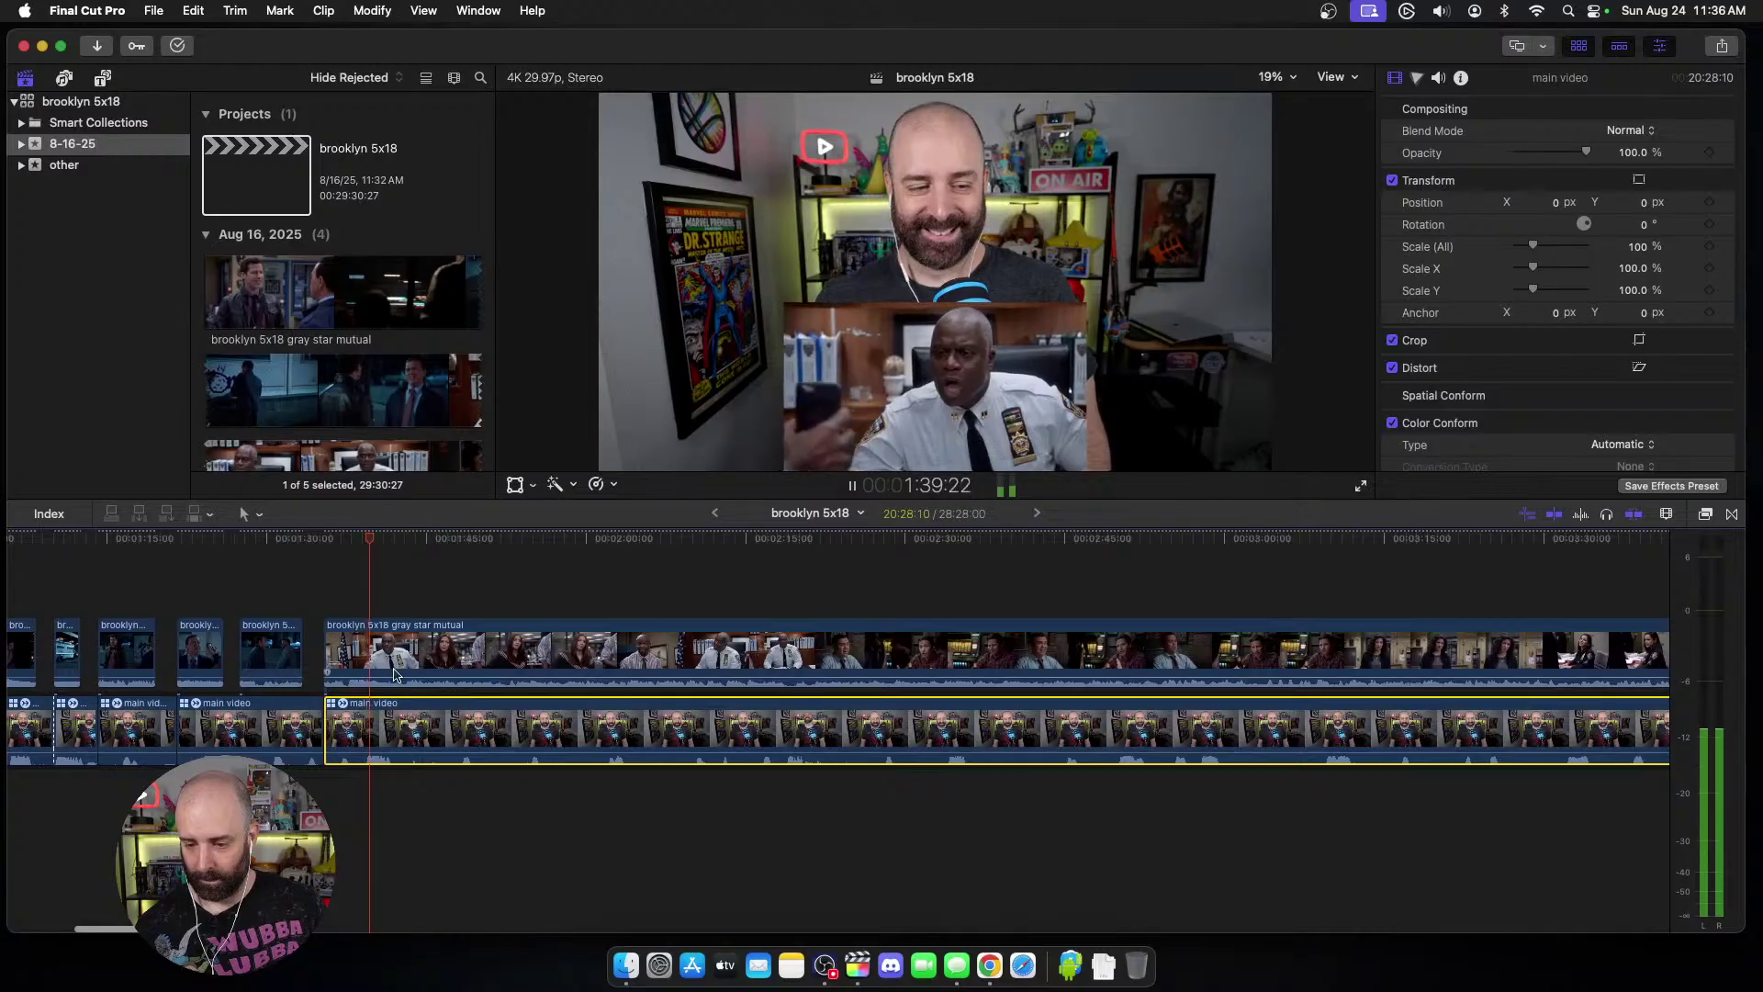
{"action": "left_click", "coordinate": [386, 665]}
{"action": "key", "text": "space"}
{"action": "key", "text": "super+b"}
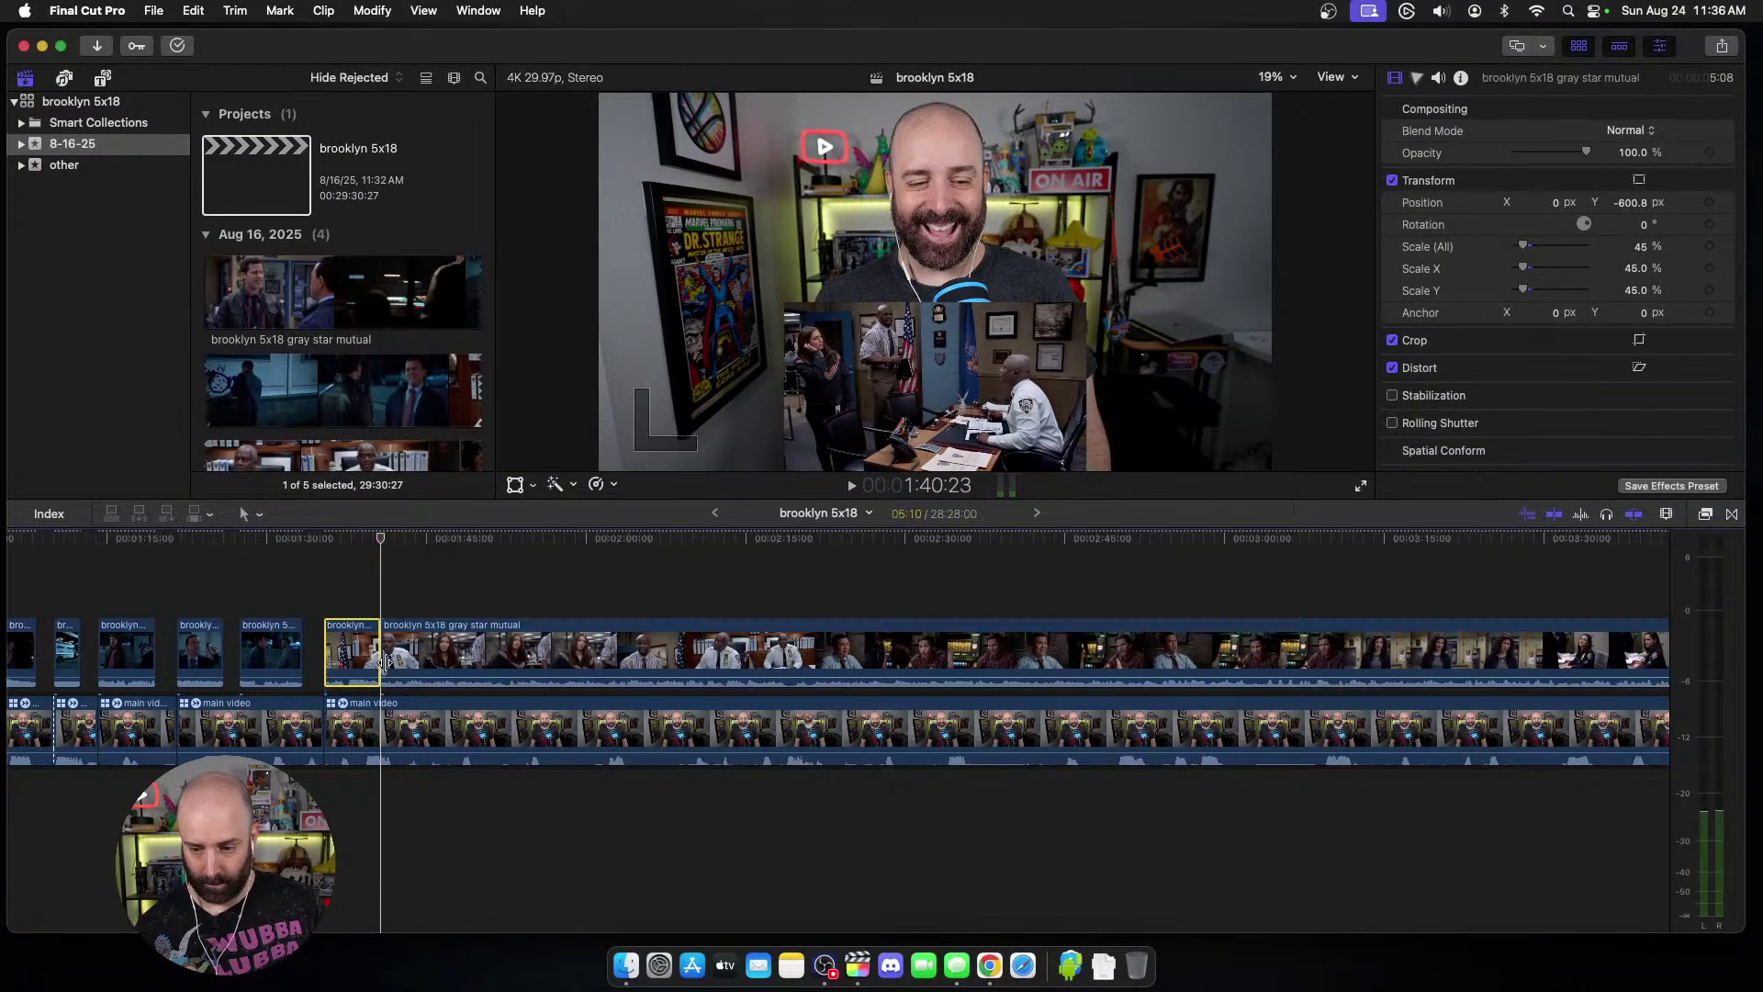
{"action": "left_click", "coordinate": [395, 665]}
{"action": "key", "text": "alt+bracketleft"}
Step: Split the episode clip at about 1:49:10 and the main video at about 1:51:07, trimming the later episode clip's start to match
{"action": "key", "text": "space"}
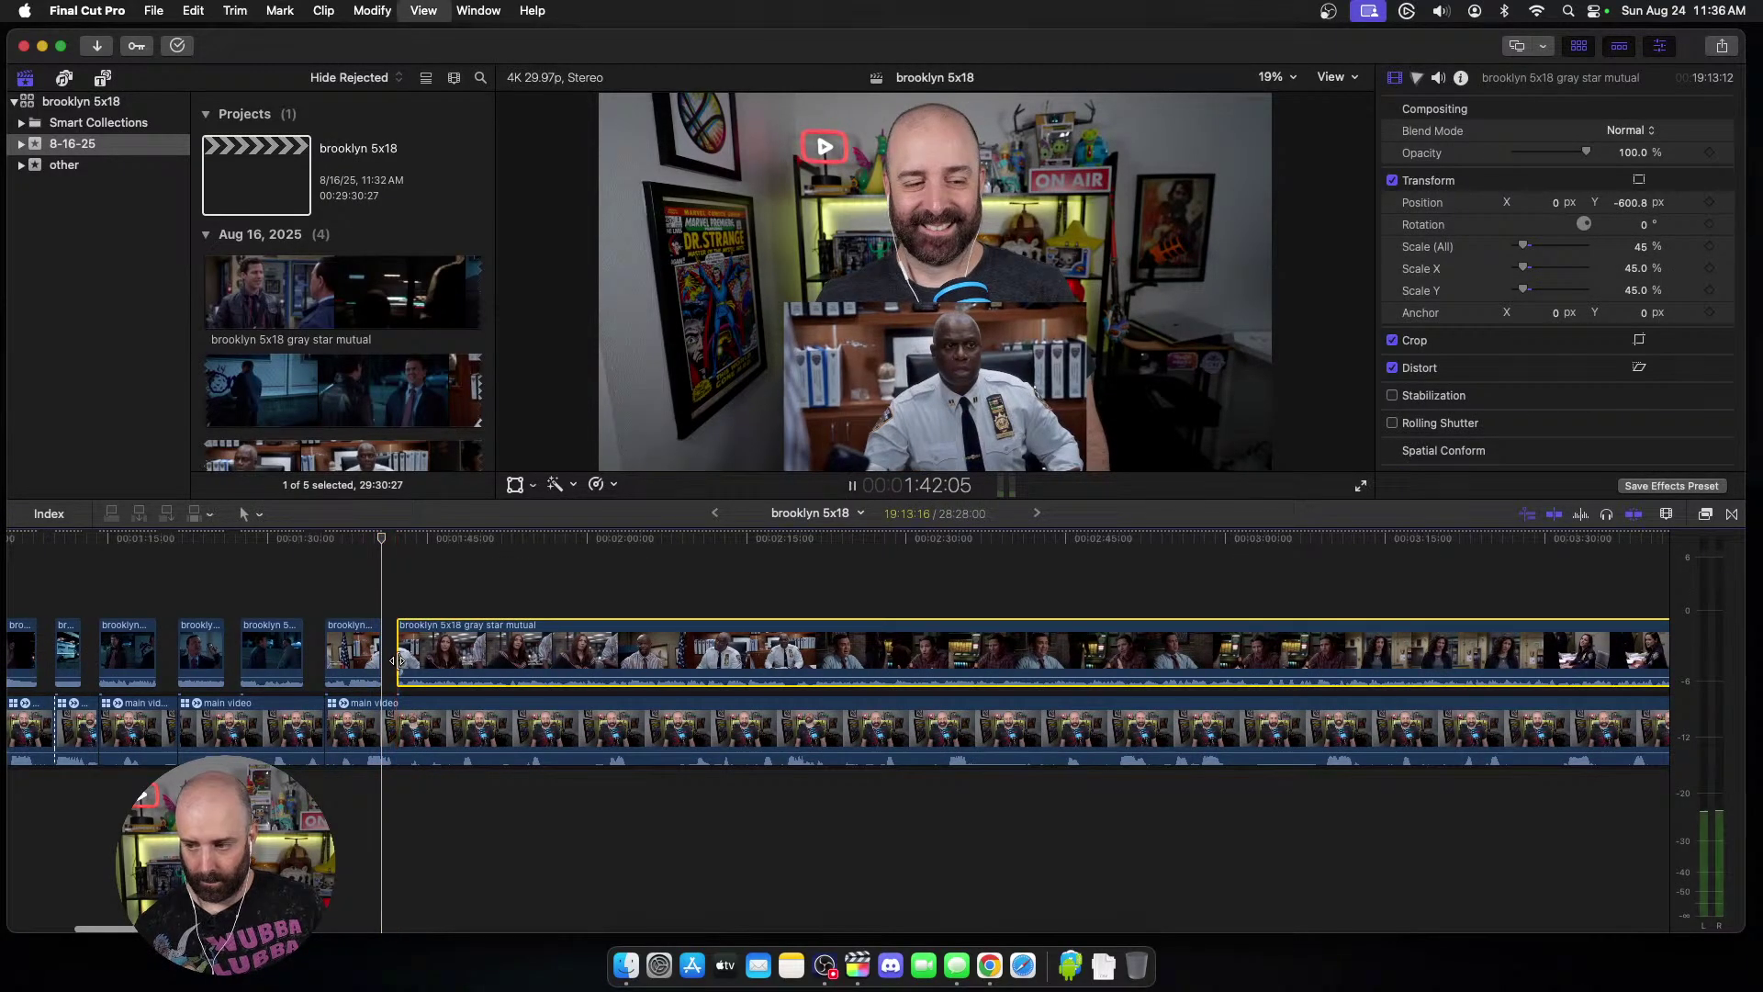
{"action": "scroll", "coordinate": [398, 660], "scroll_direction": "right", "scroll_amount": 3}
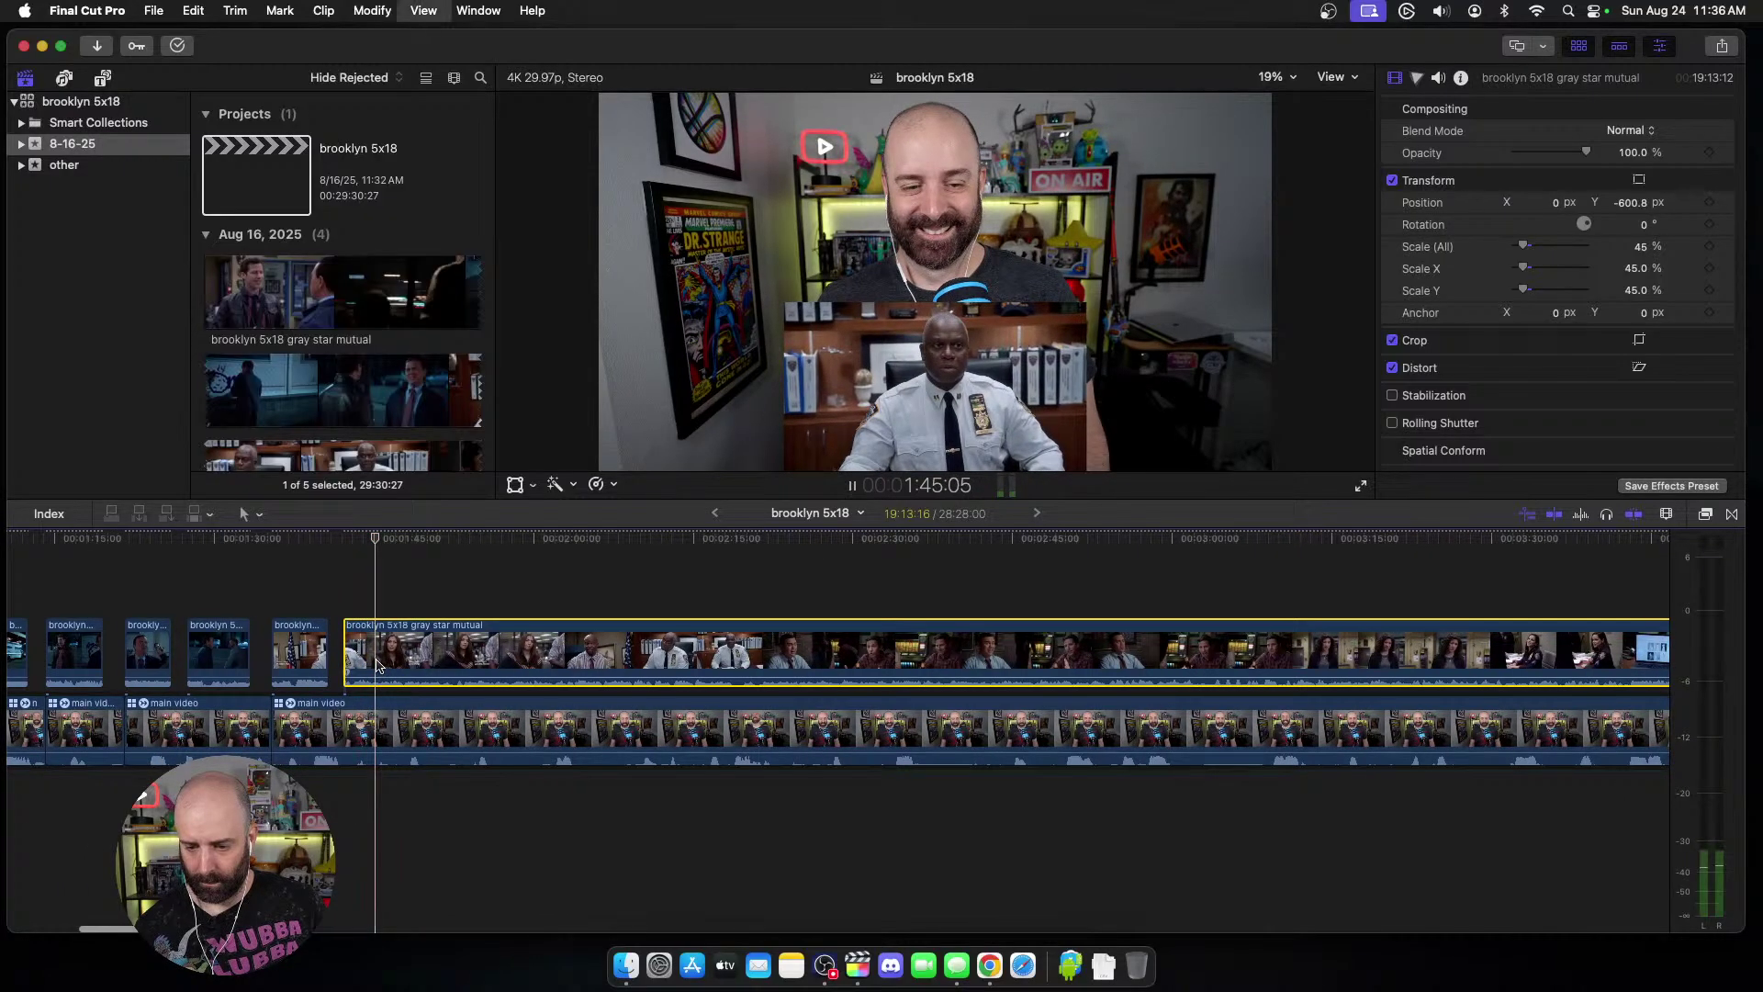
{"action": "scroll", "coordinate": [377, 664], "scroll_direction": "right", "scroll_amount": 3}
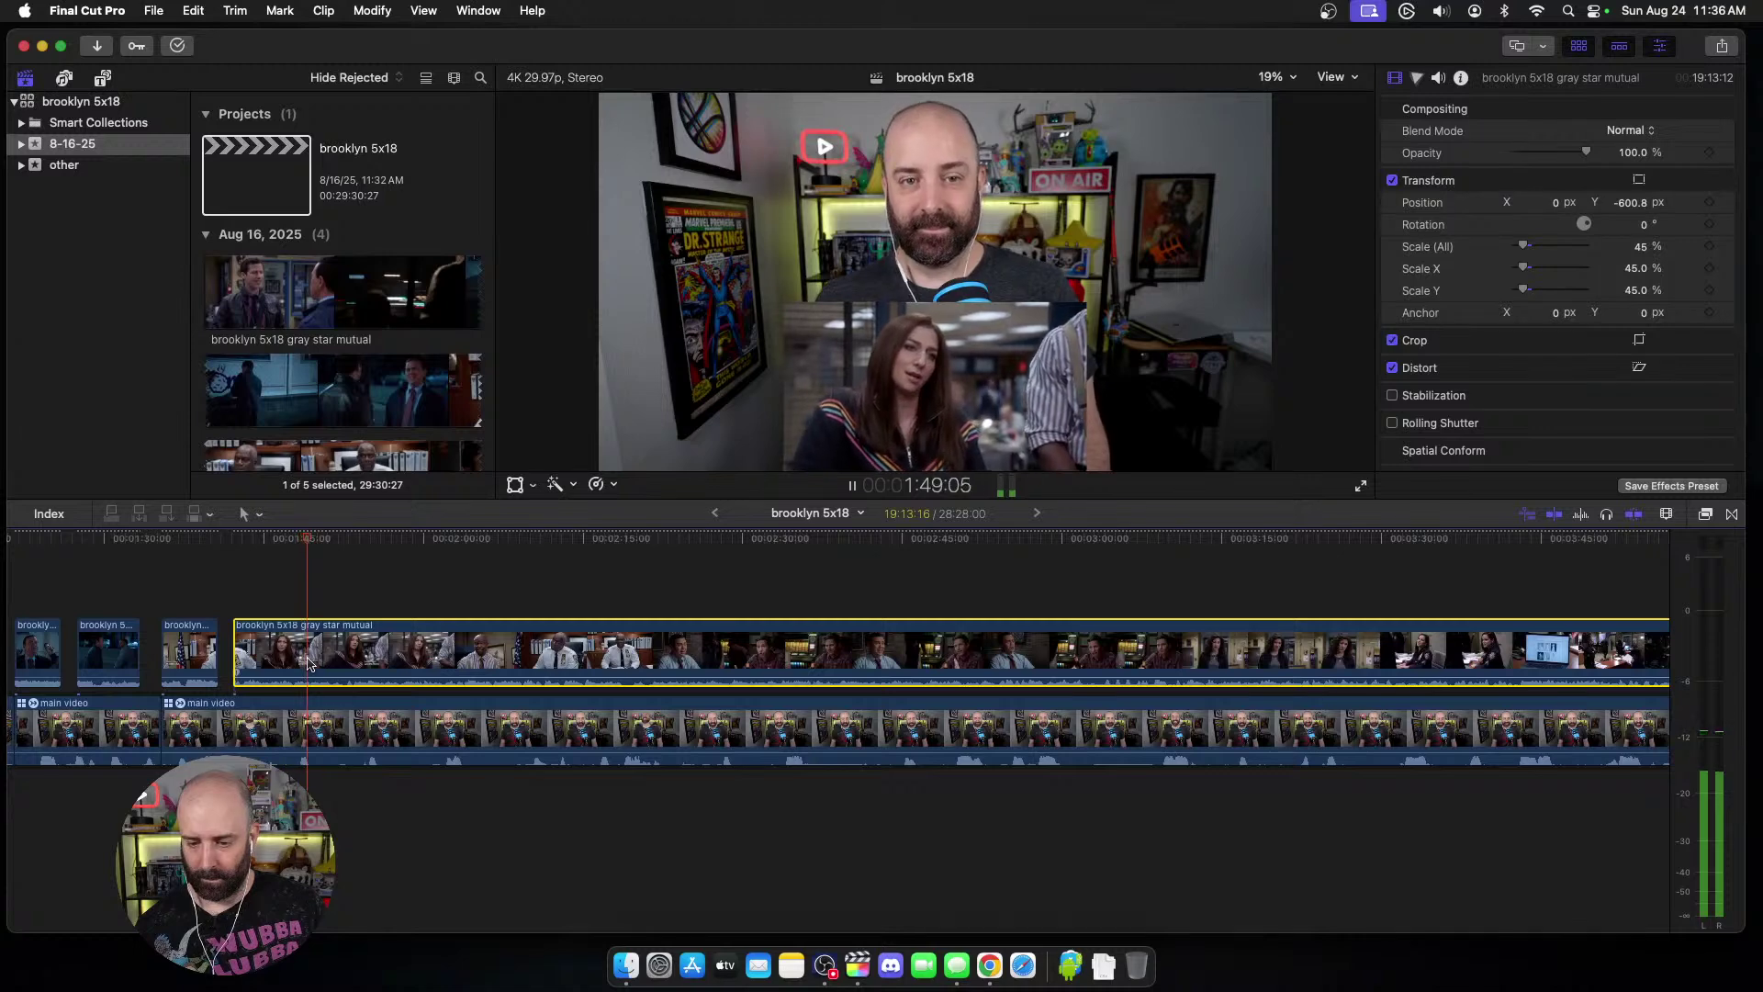
{"action": "key", "text": "space"}
{"action": "key", "text": "super+b"}
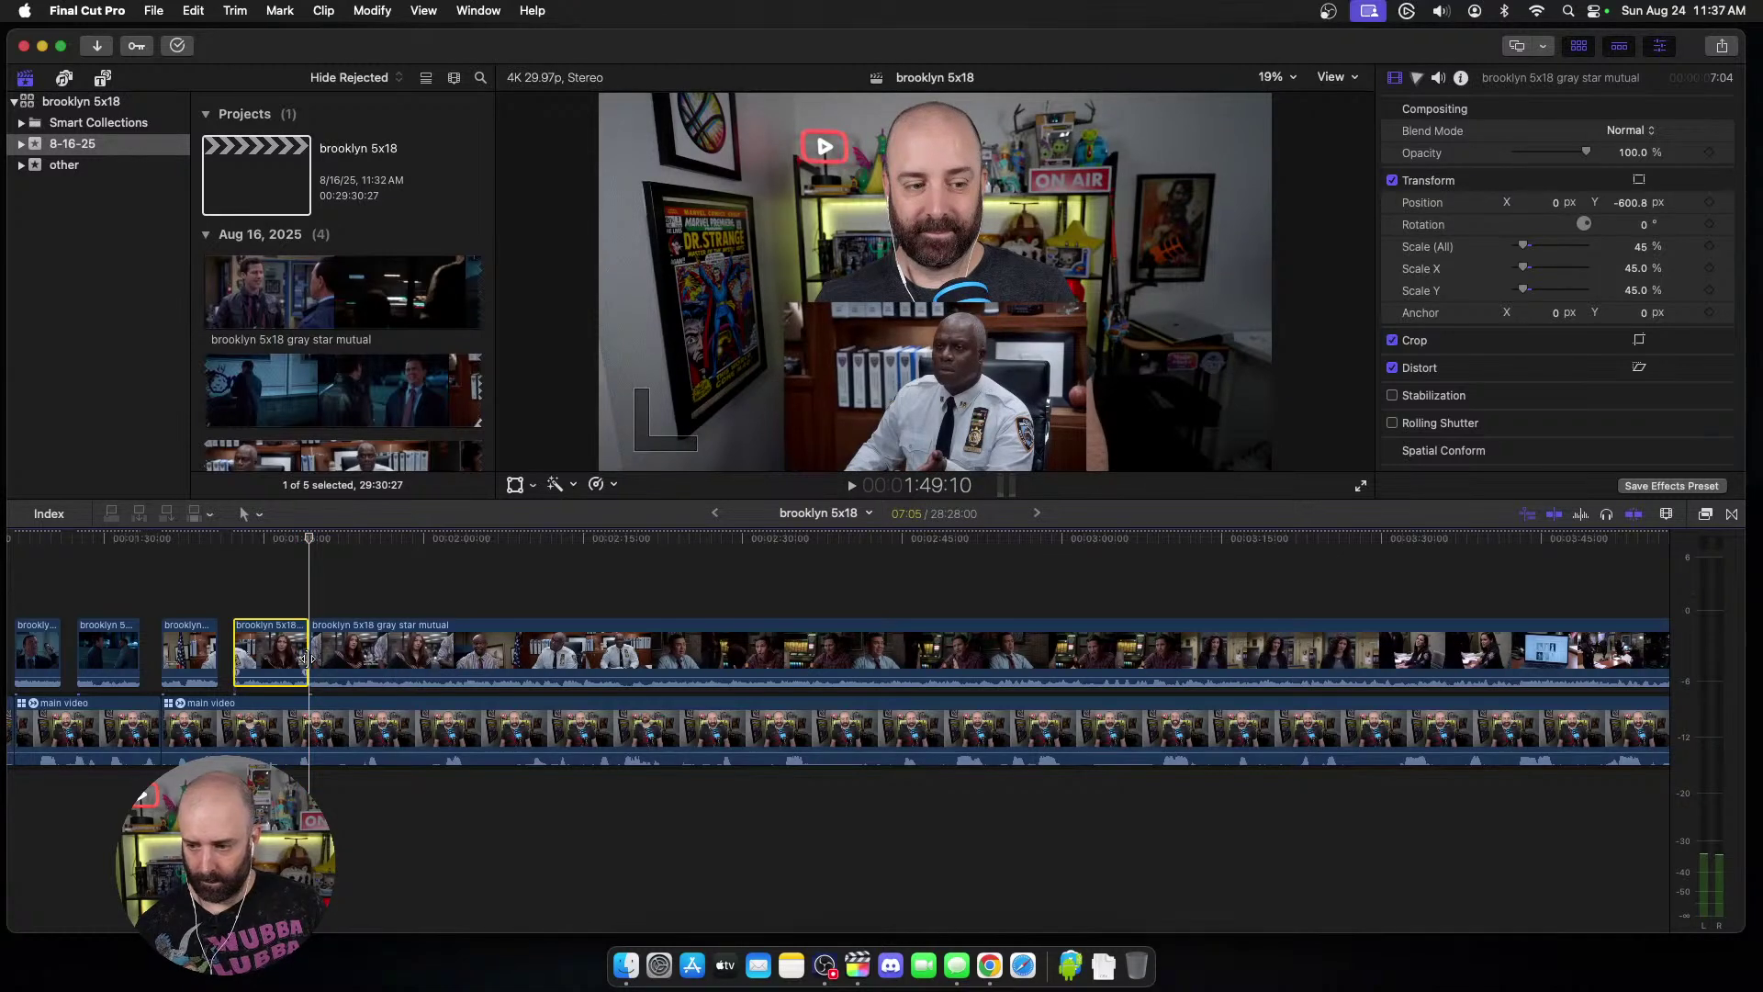
{"action": "left_click", "coordinate": [327, 730]}
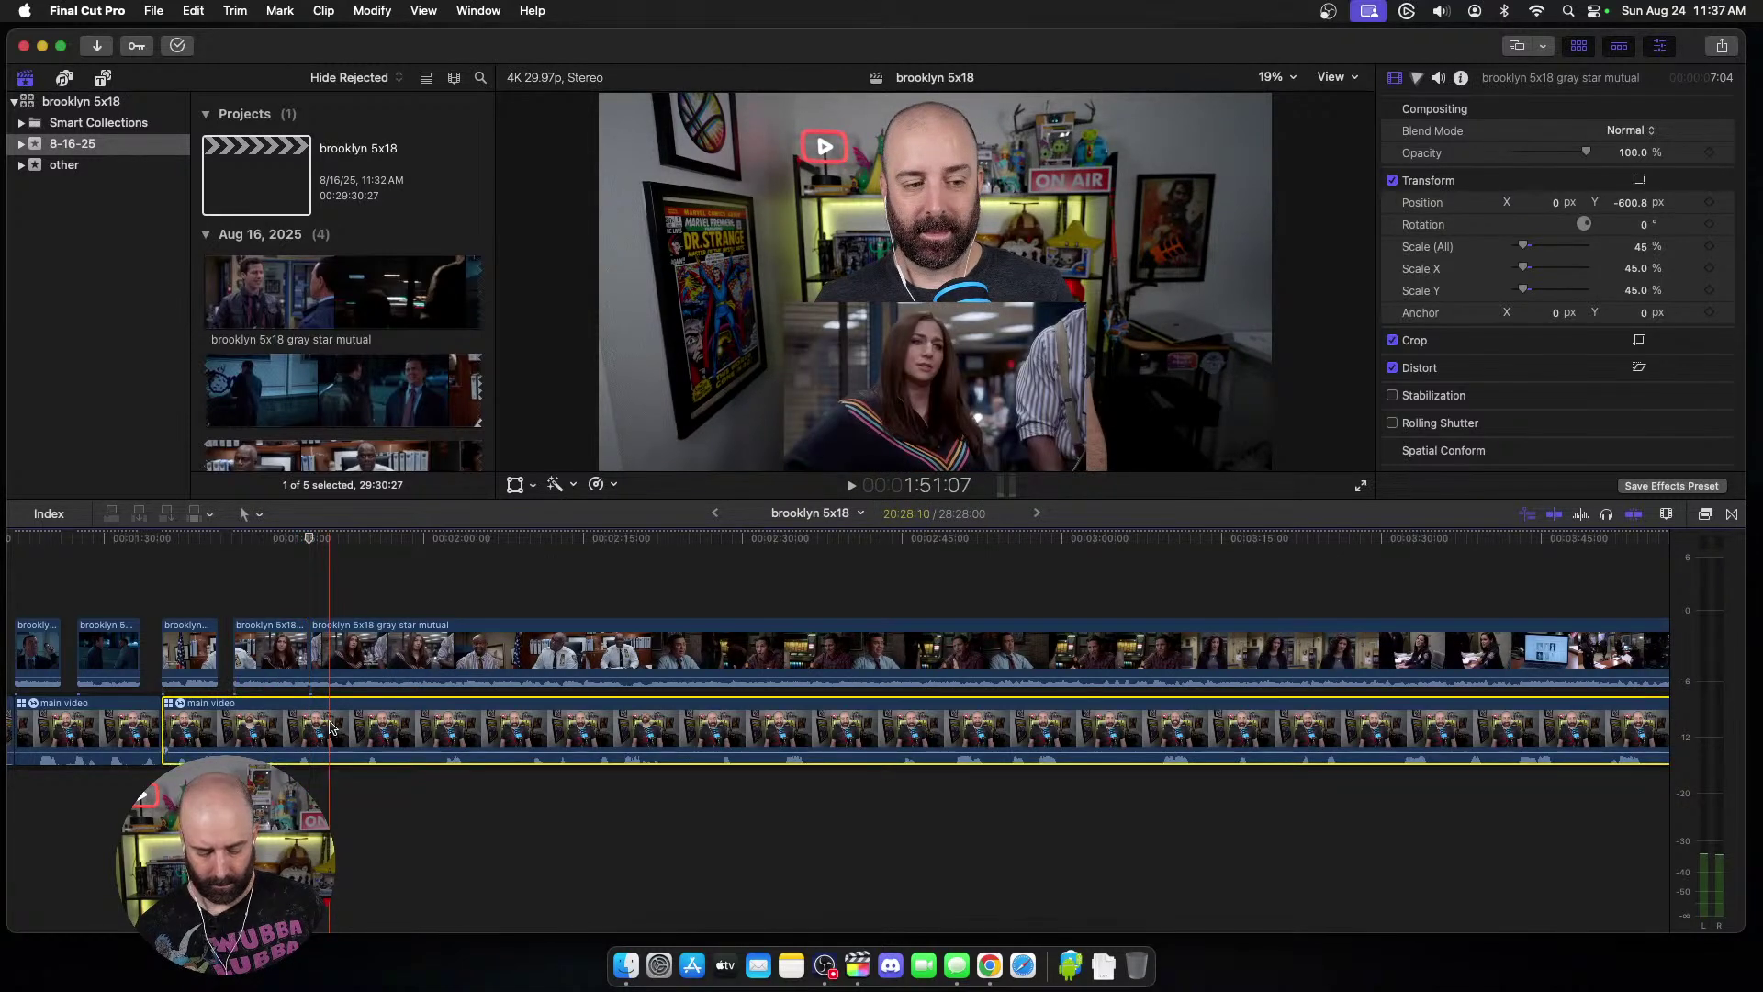
{"action": "key", "text": "super+b"}
{"action": "left_click_drag", "start_coordinate": [406, 649], "coordinate": [425, 649]}
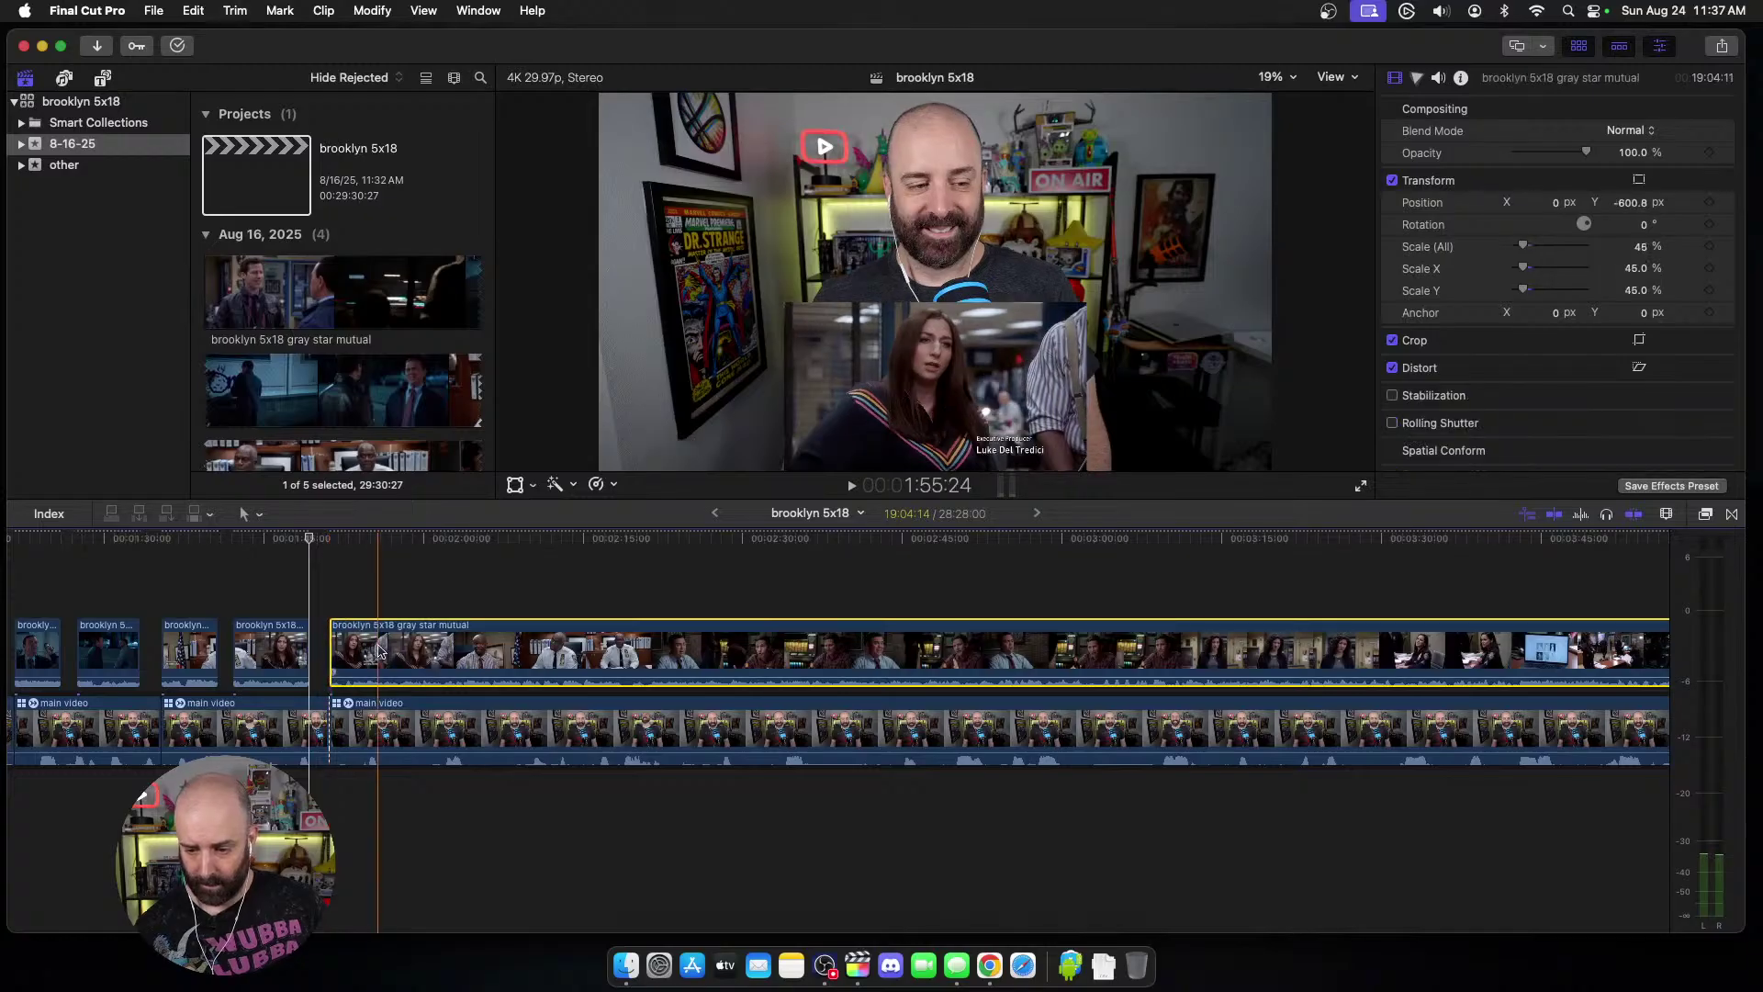
Step: Trim the starts of the last episode clip and main video segment to about 2:06:27 and play the join
{"action": "key", "text": "space"}
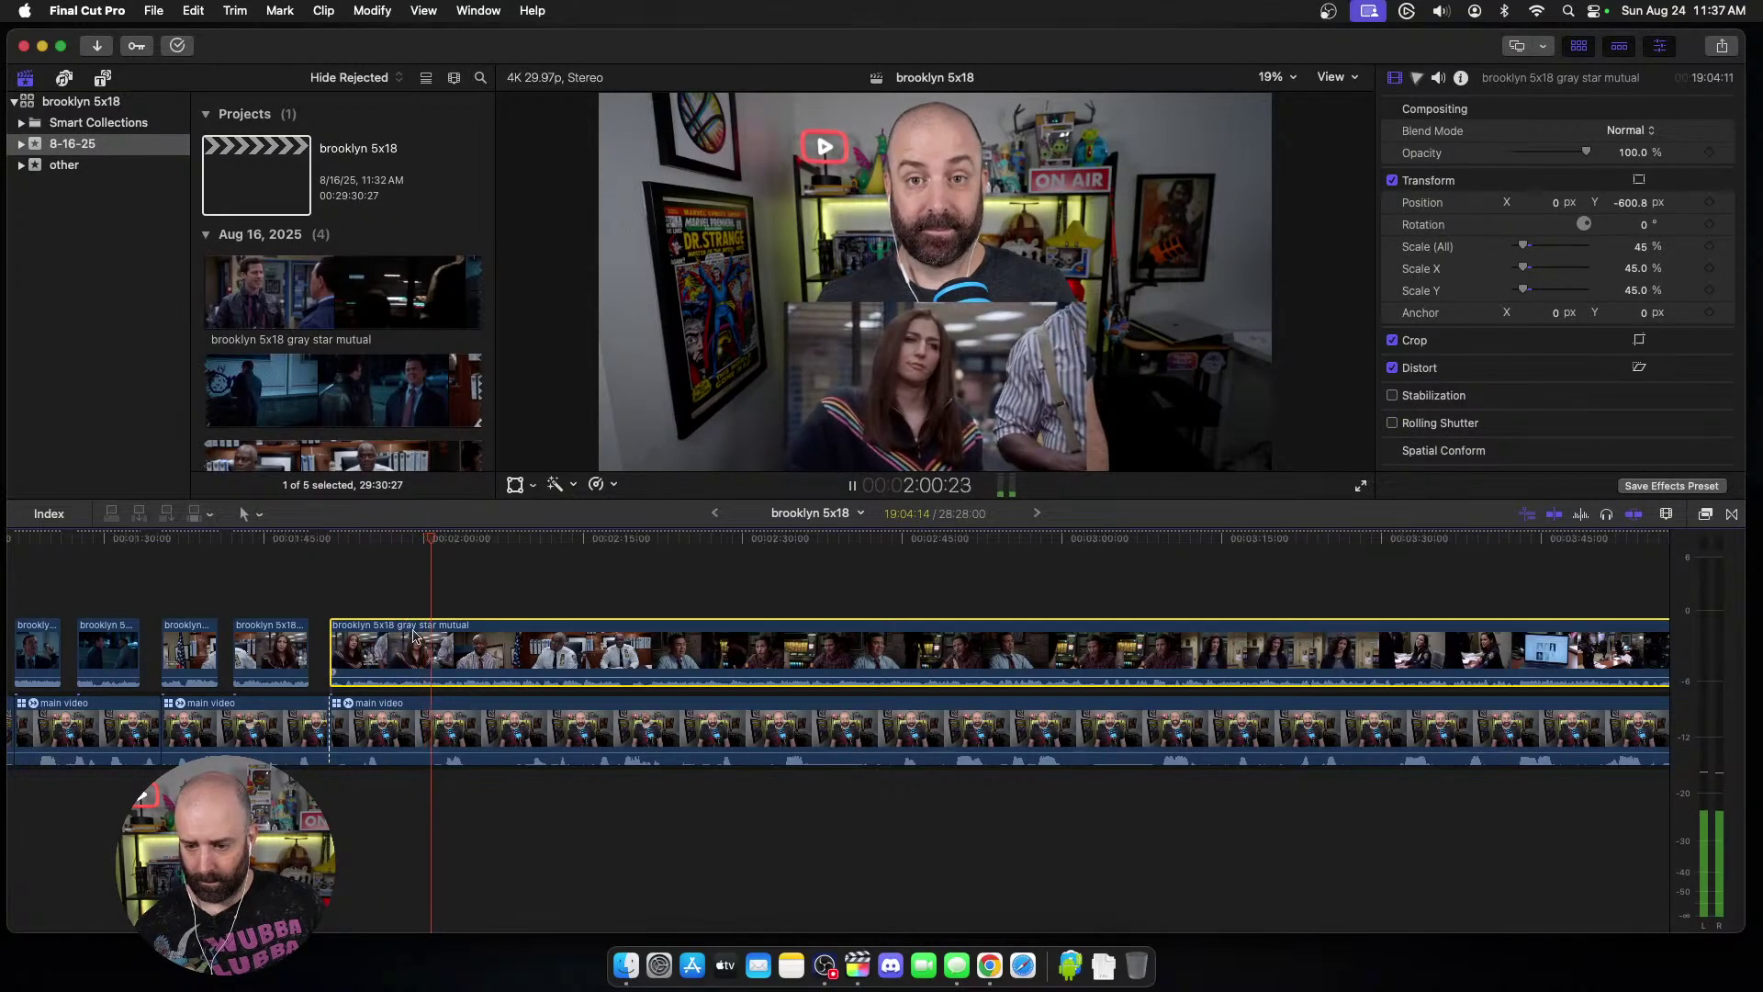
{"action": "left_click", "coordinate": [406, 672]}
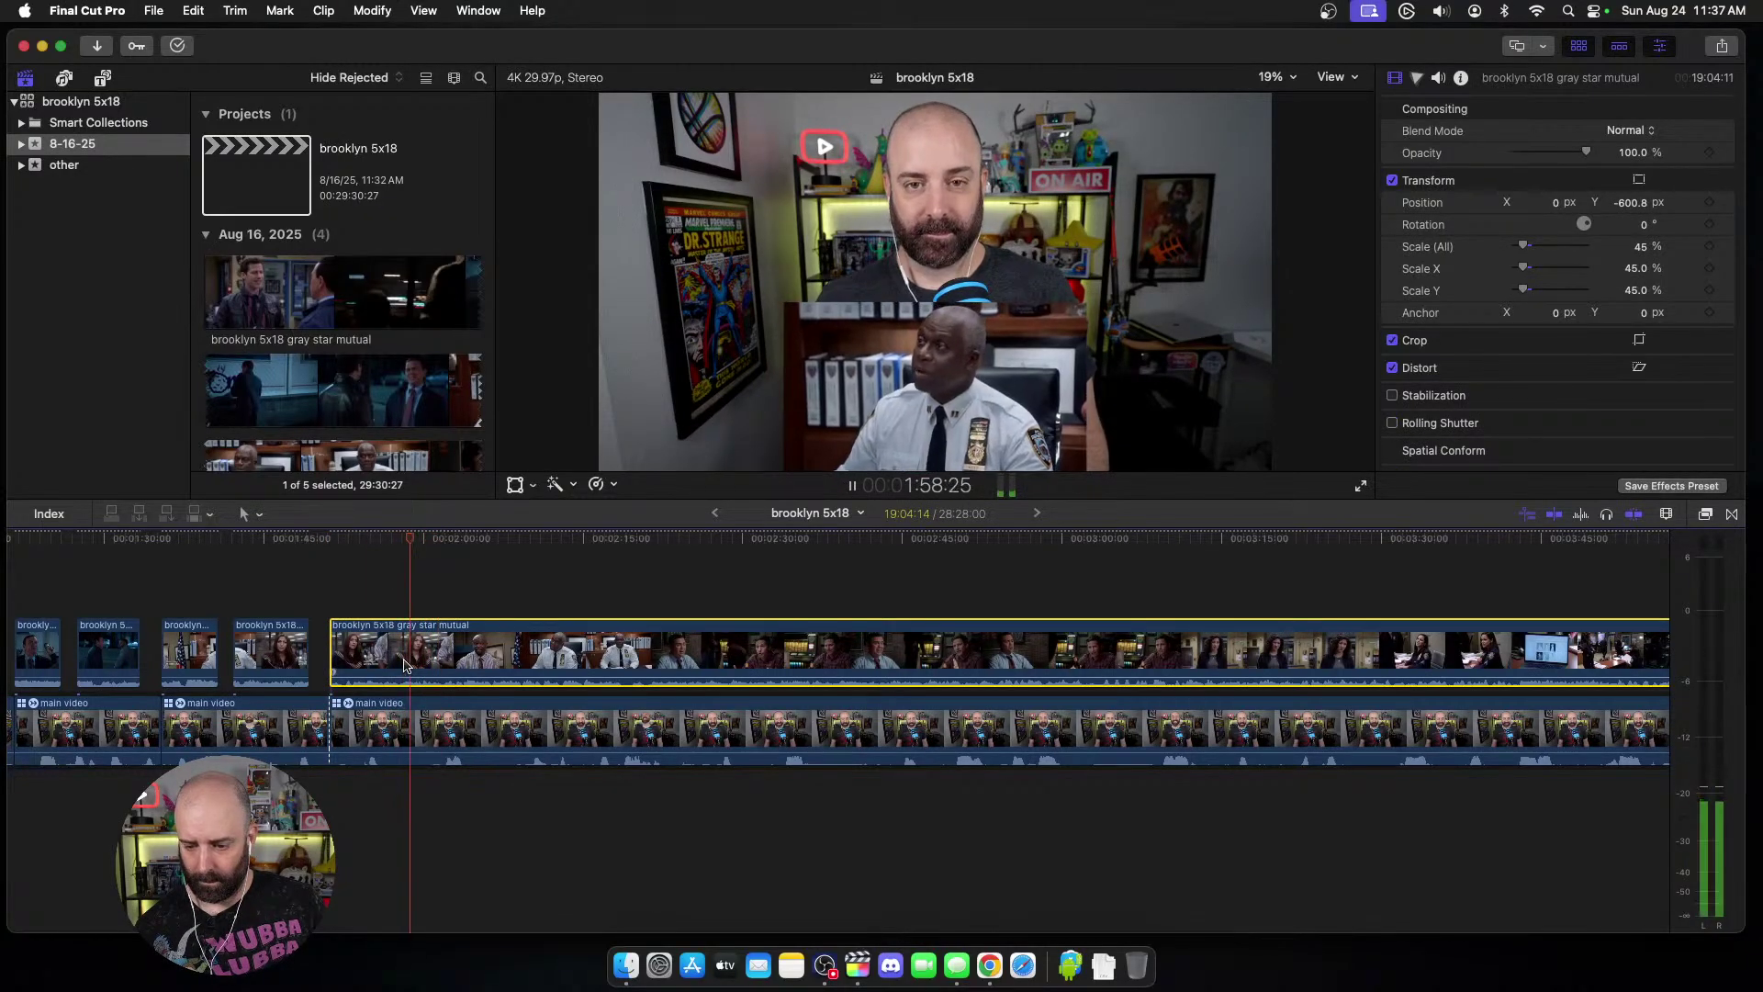
{"action": "key", "text": "space"}
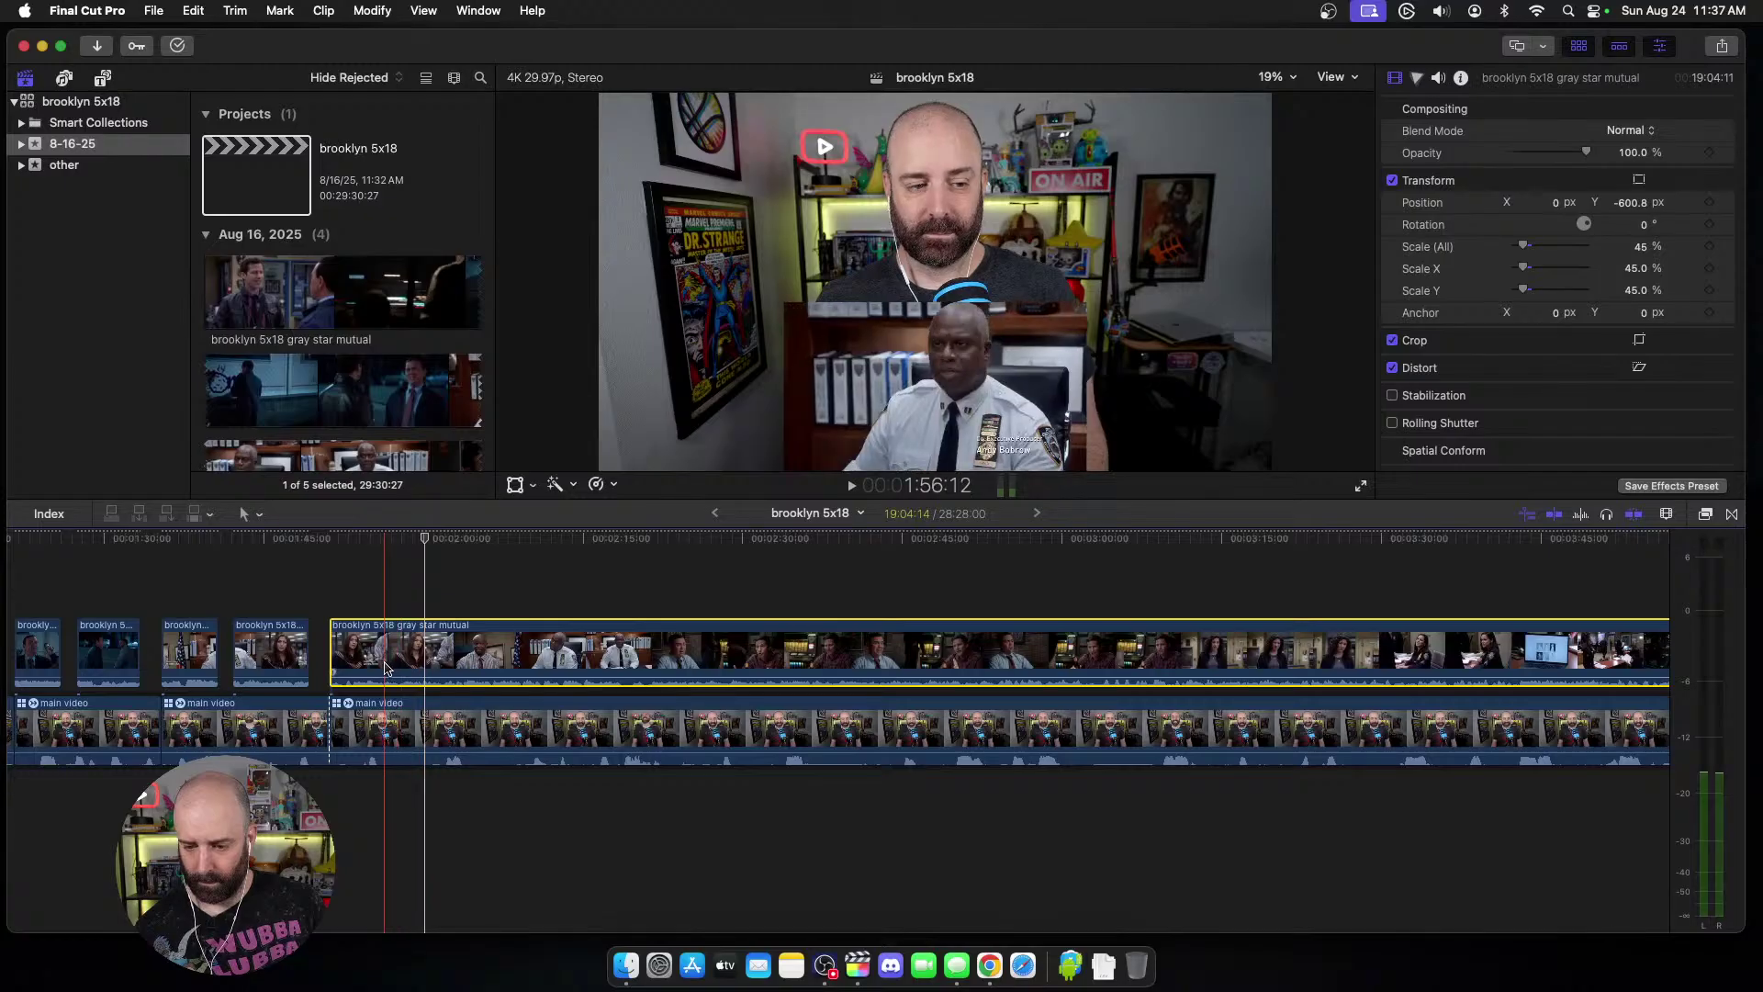
{"action": "key", "text": "space"}
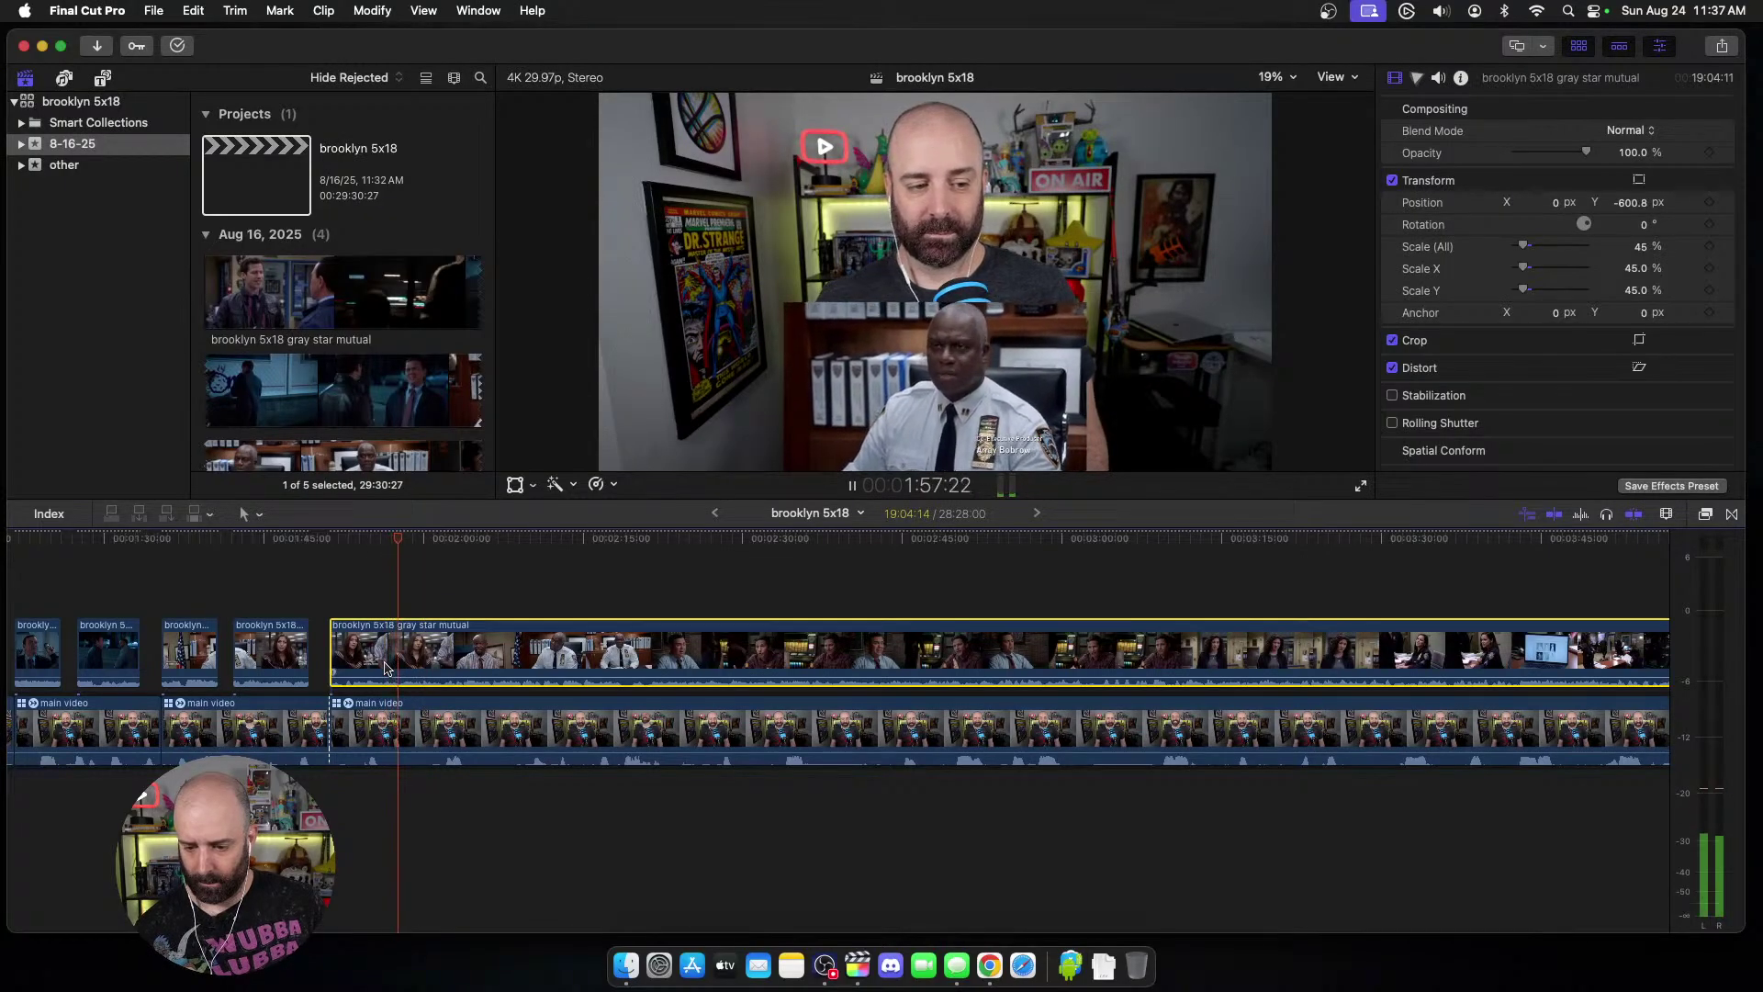
{"action": "key", "text": "space"}
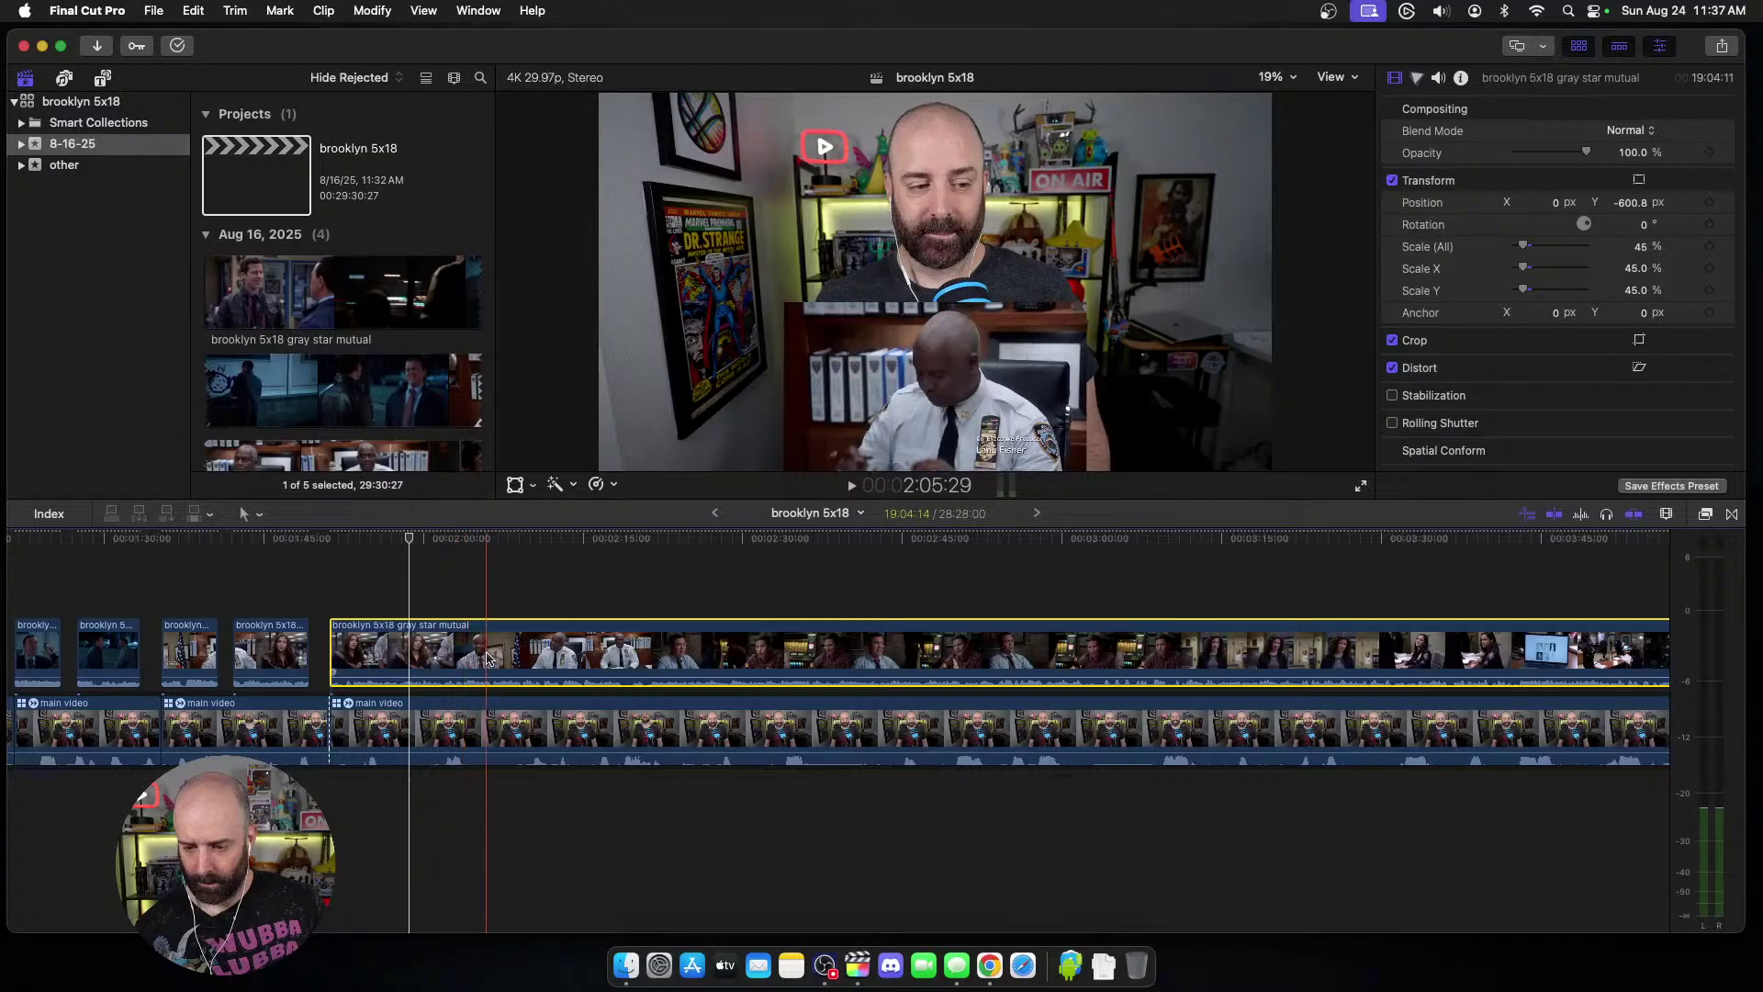
{"action": "key", "text": "space"}
{"action": "key", "text": "space"}
{"action": "scroll", "coordinate": [441, 662], "scroll_direction": "right", "scroll_amount": 5}
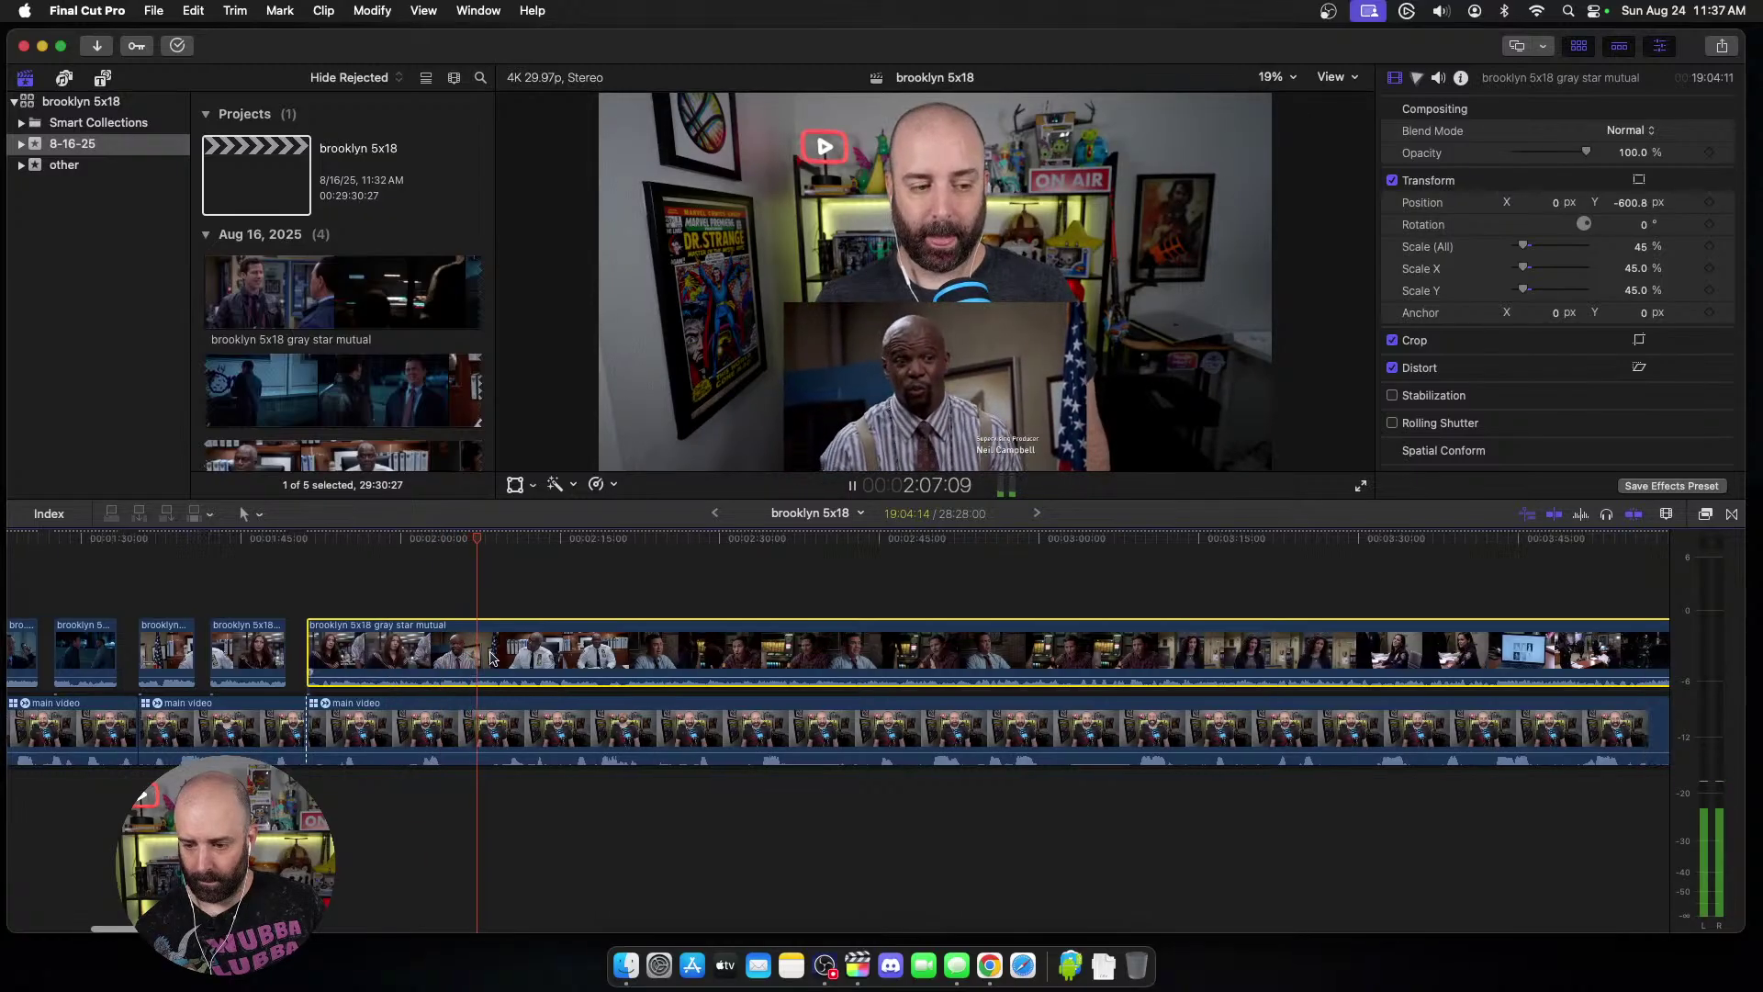
{"action": "key", "text": "j"}
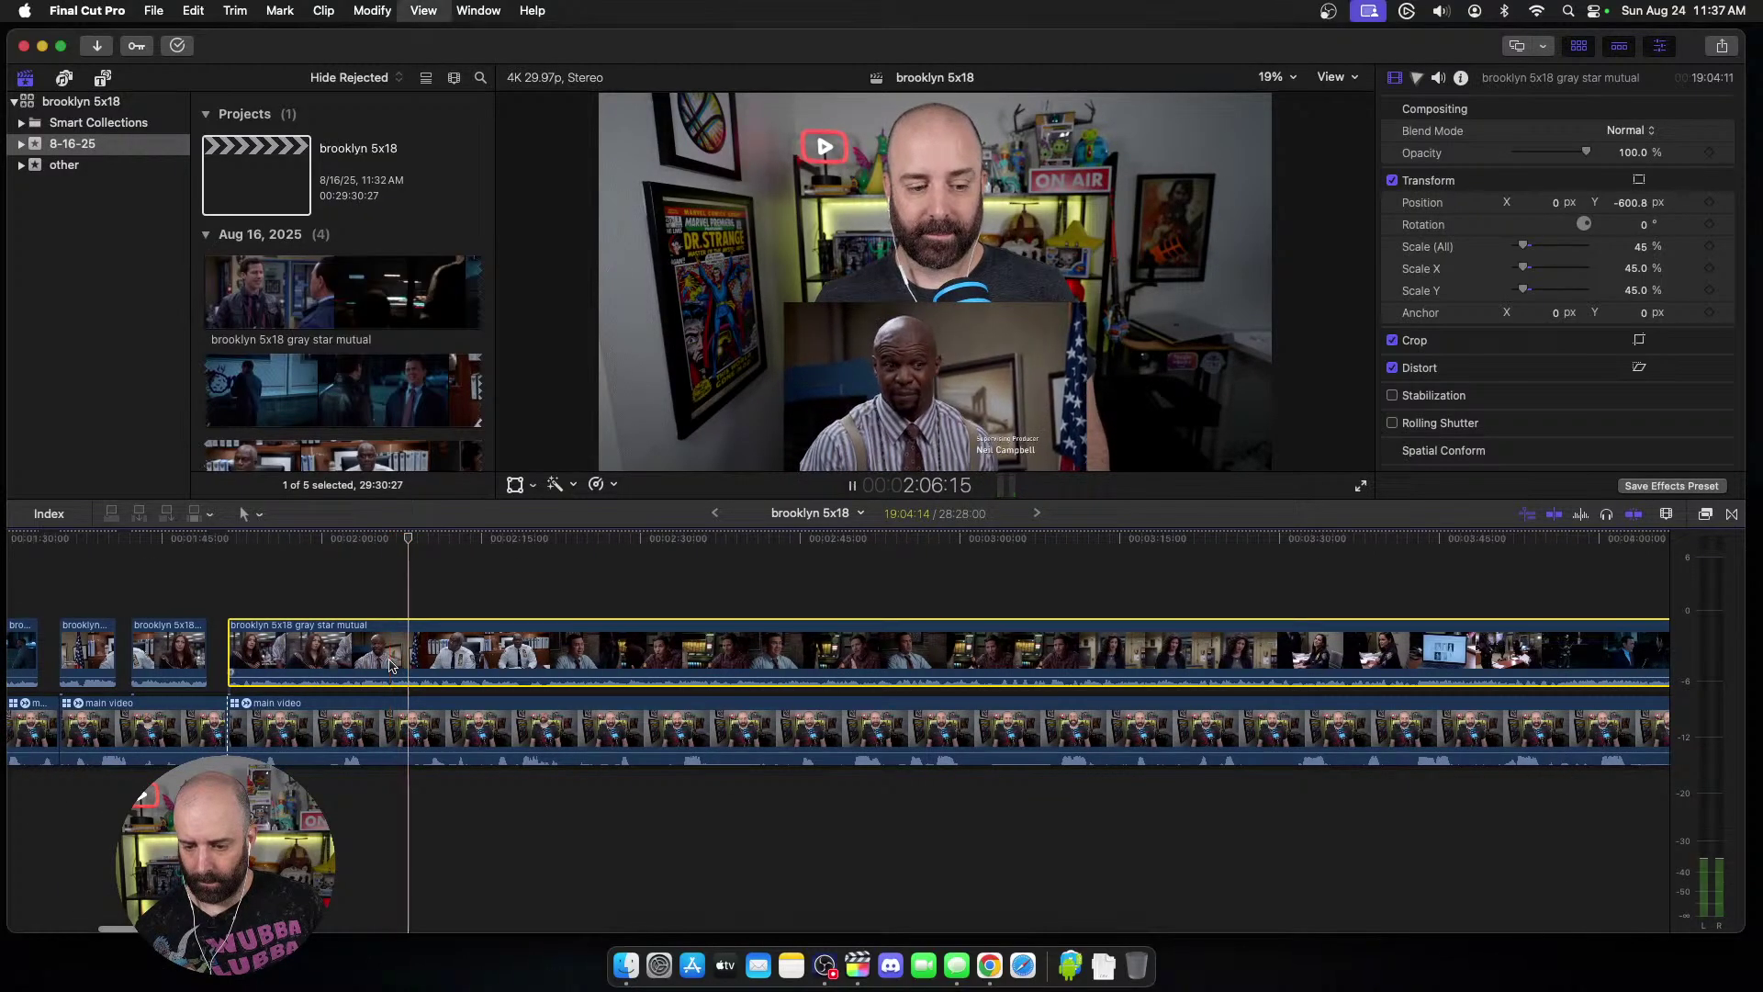
{"action": "key", "text": "k"}
{"action": "key", "text": "alt+bracketleft"}
{"action": "left_click", "coordinate": [415, 736]}
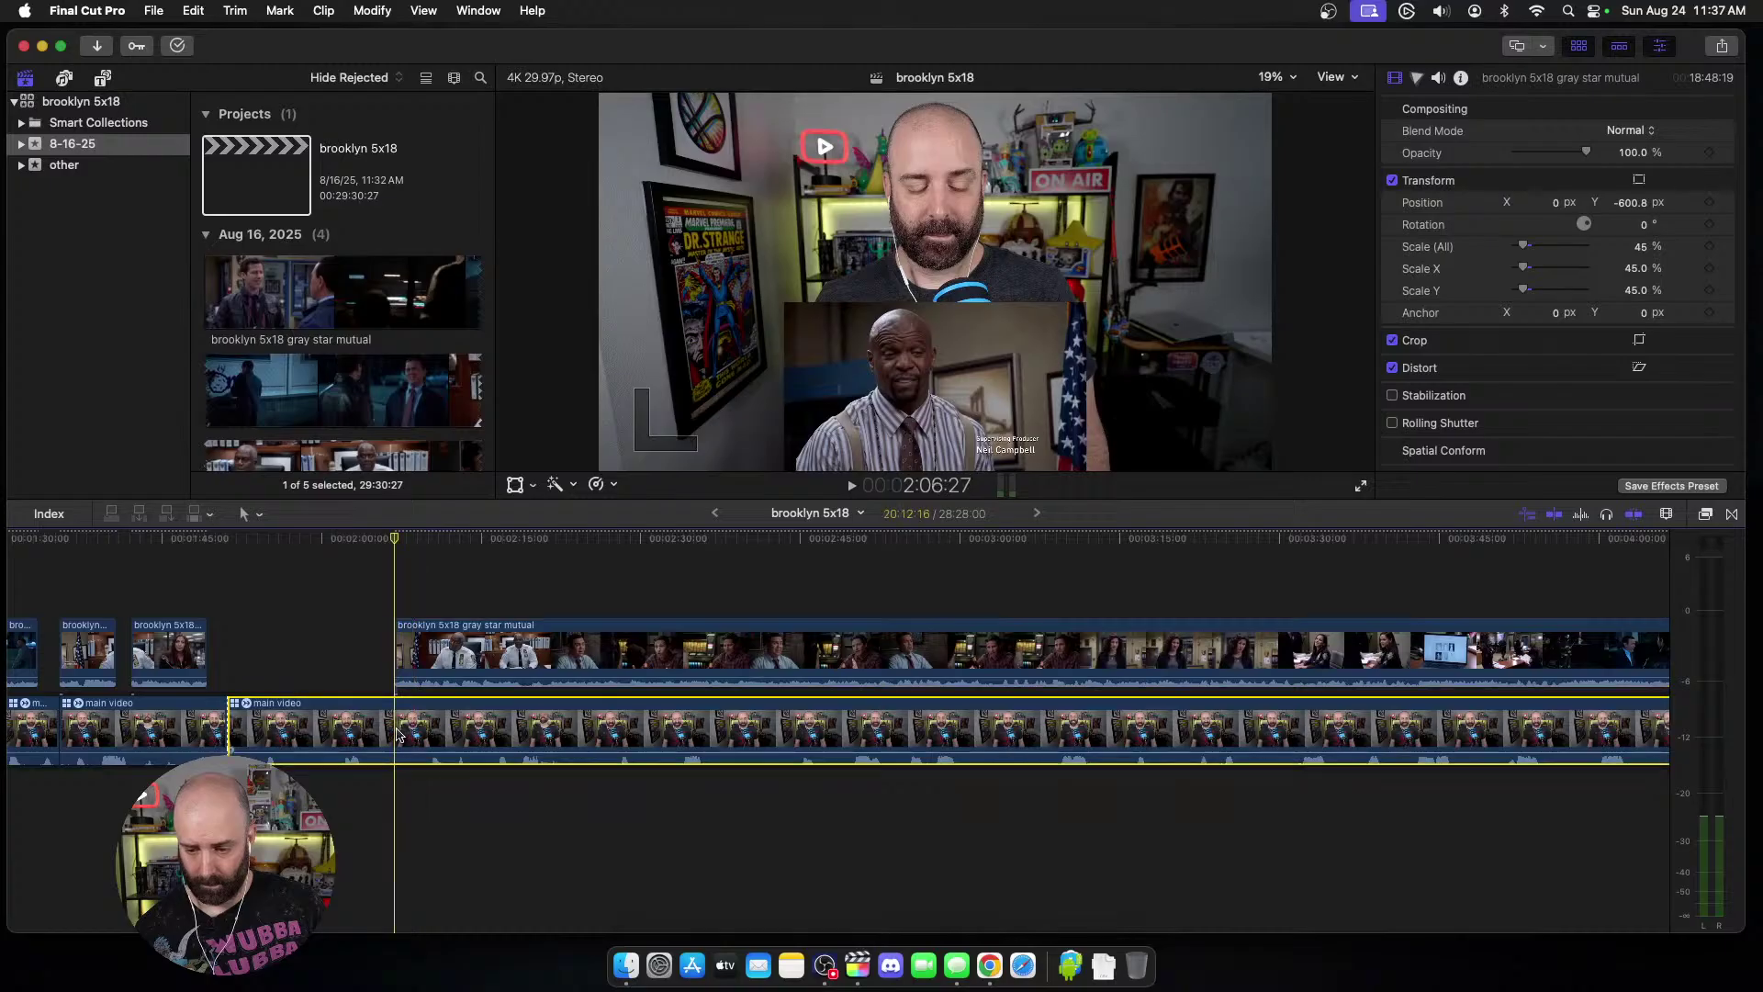
{"action": "key", "text": "alt+bracketleft"}
{"action": "key", "text": "space"}
Step: Split the episode clip at about 1:55:21 and trim the later episode clip's start to about 1:57:17, leaving the main video whole
{"action": "scroll", "coordinate": [395, 732], "scroll_direction": "right", "scroll_amount": 4}
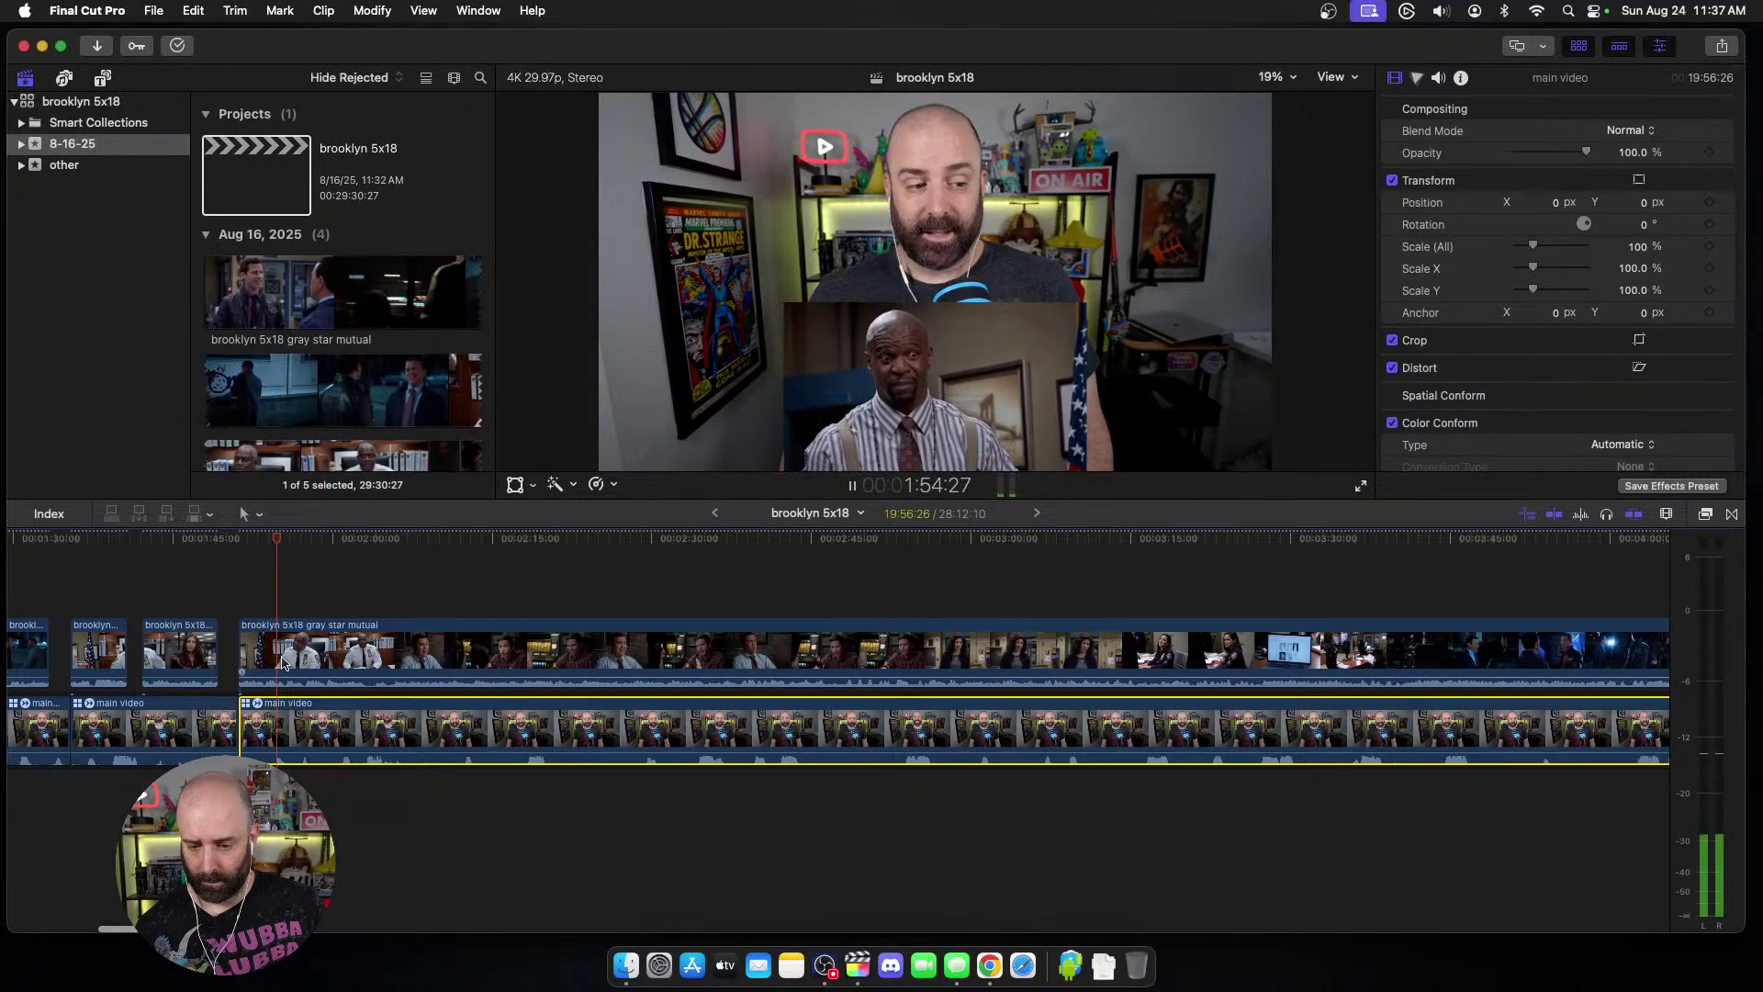
{"action": "key", "text": "space"}
{"action": "left_click", "coordinate": [284, 662]}
{"action": "key", "text": "cmd+b"}
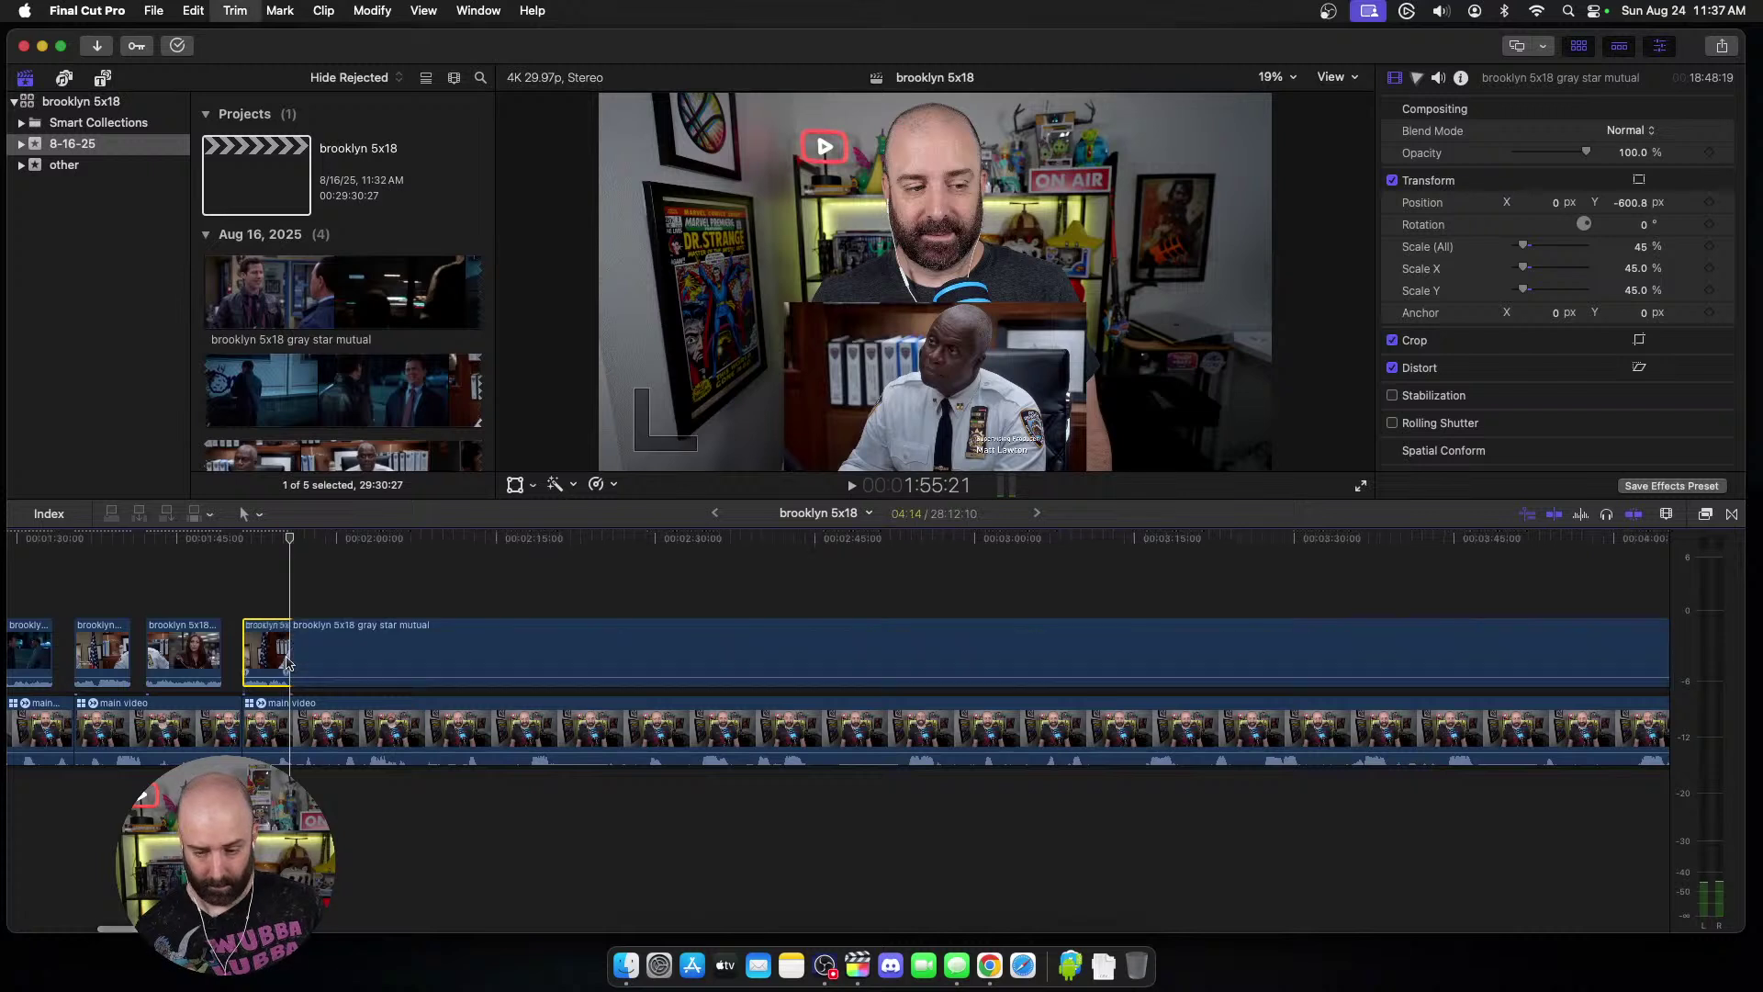
{"action": "key", "text": "space"}
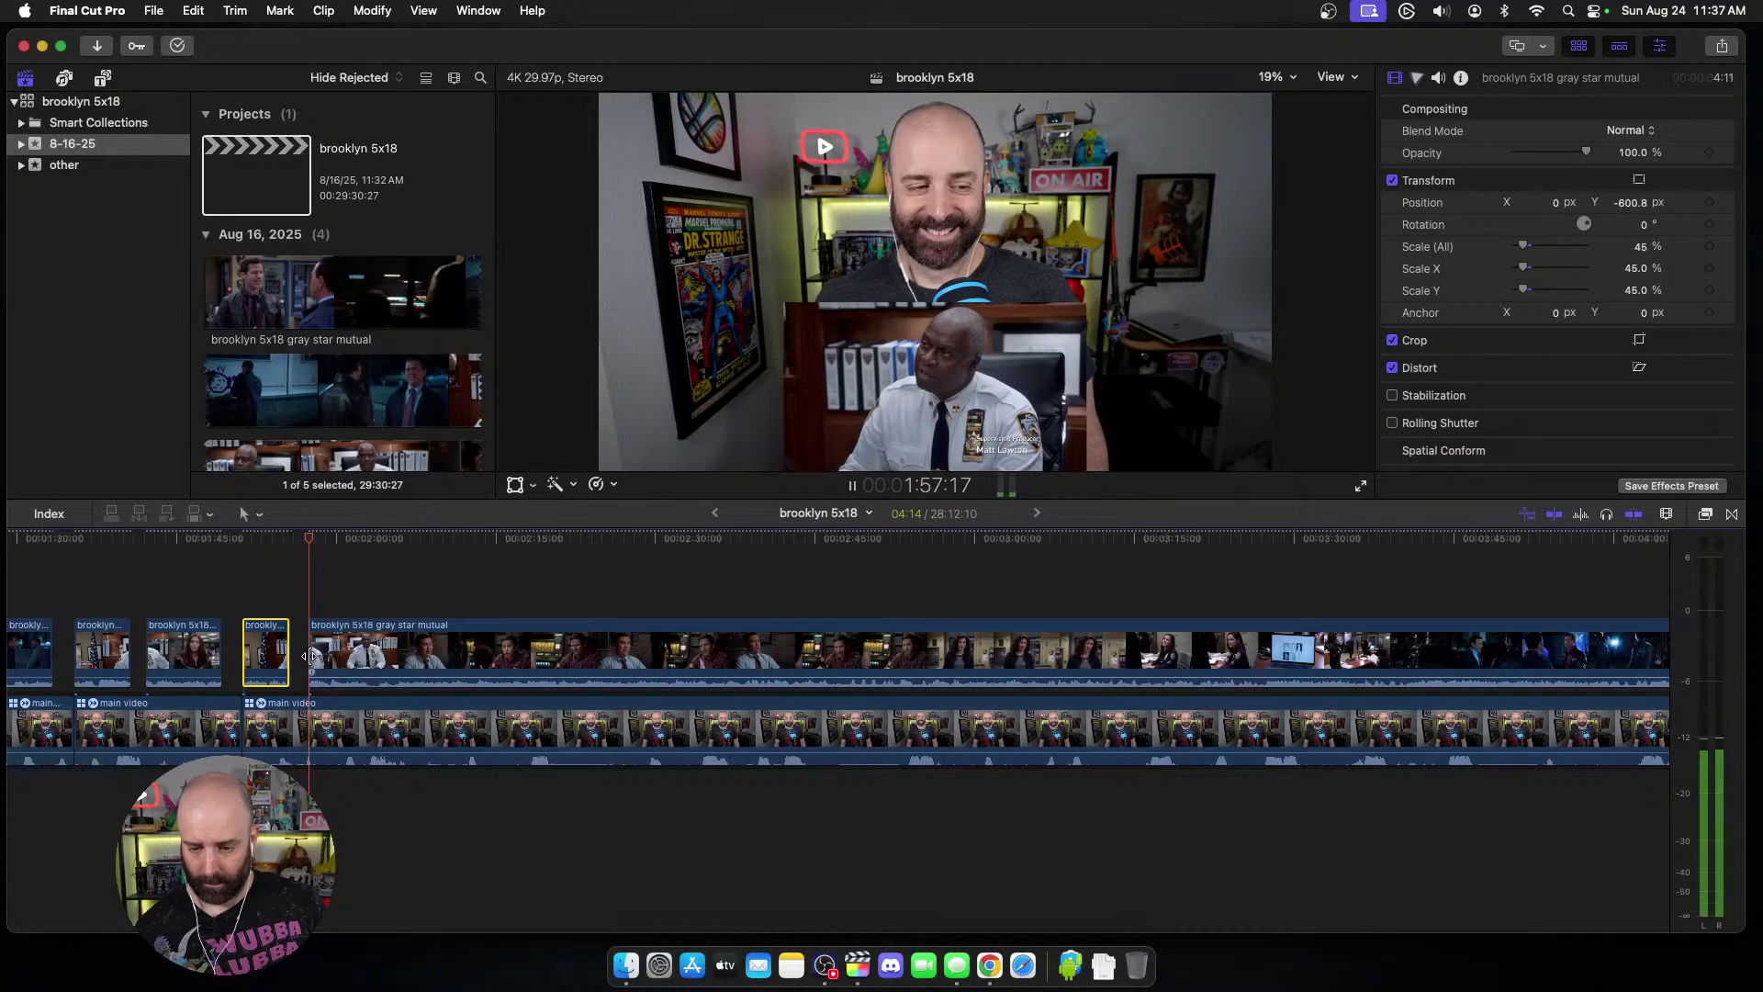
Step: Split the episode clip at about 2:03:02 and trim the later episode clip's start to about 2:03:29
{"action": "scroll", "coordinate": [311, 655], "scroll_direction": "right", "scroll_amount": 2}
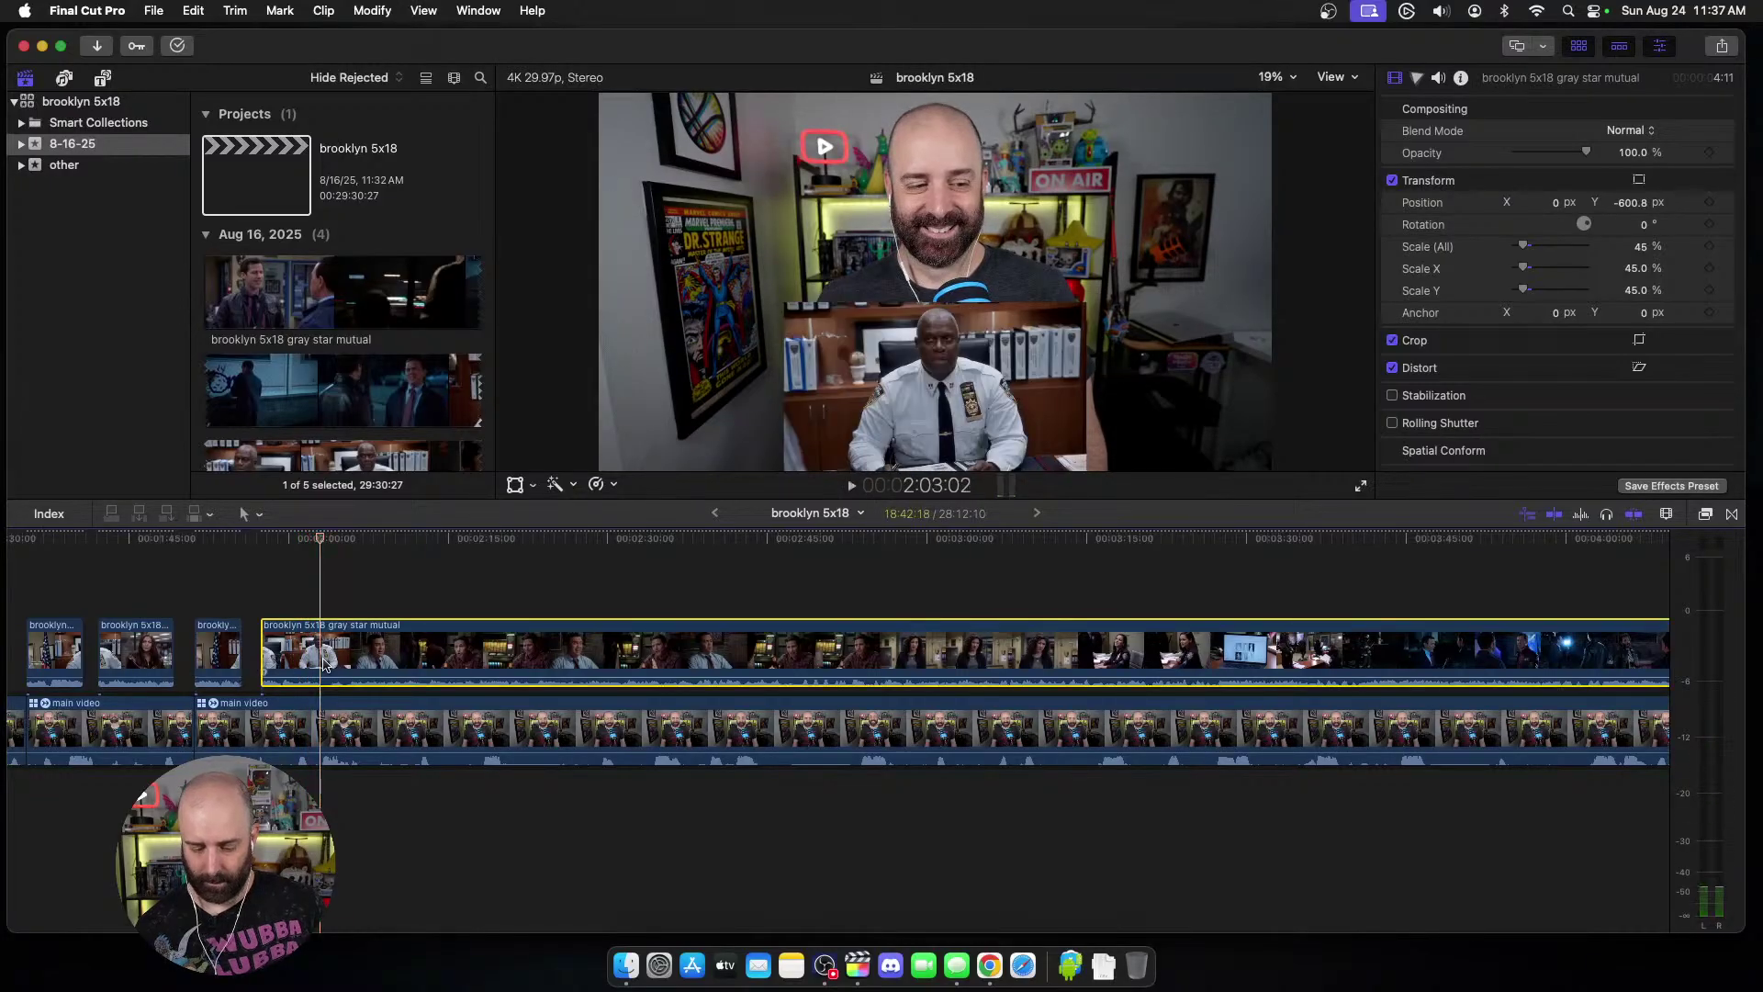
{"action": "key", "text": "space"}
{"action": "key", "text": "super+b"}
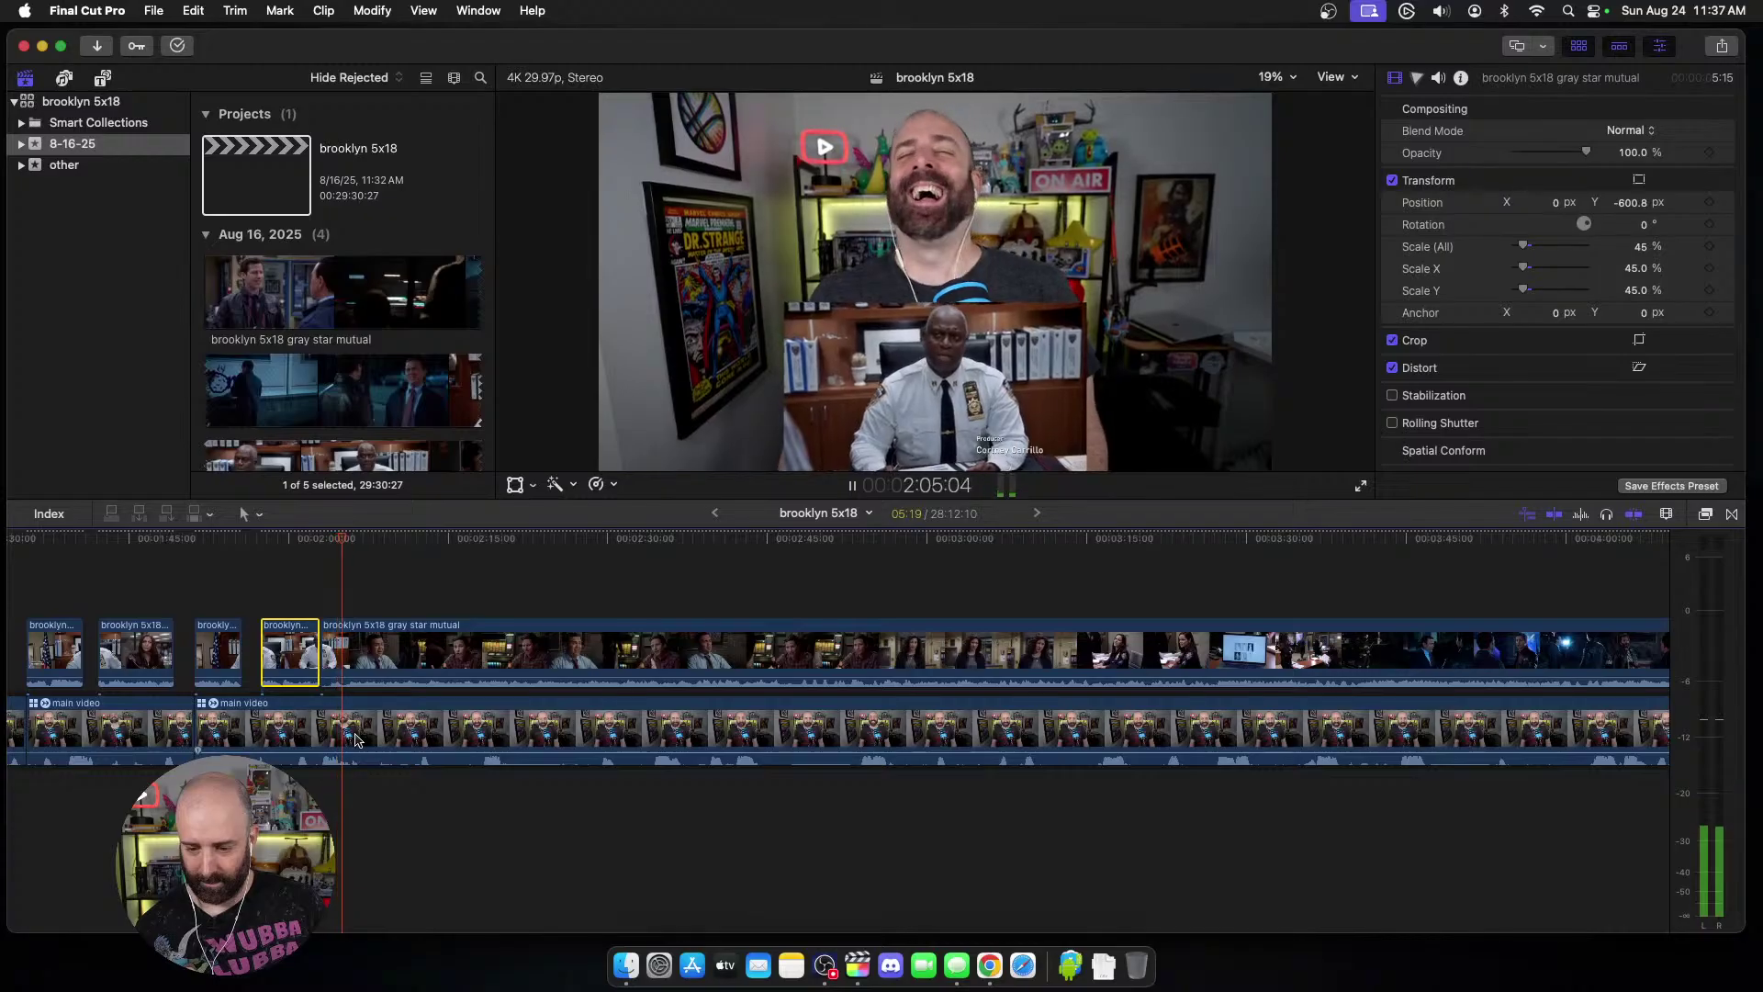
{"action": "key", "text": "space"}
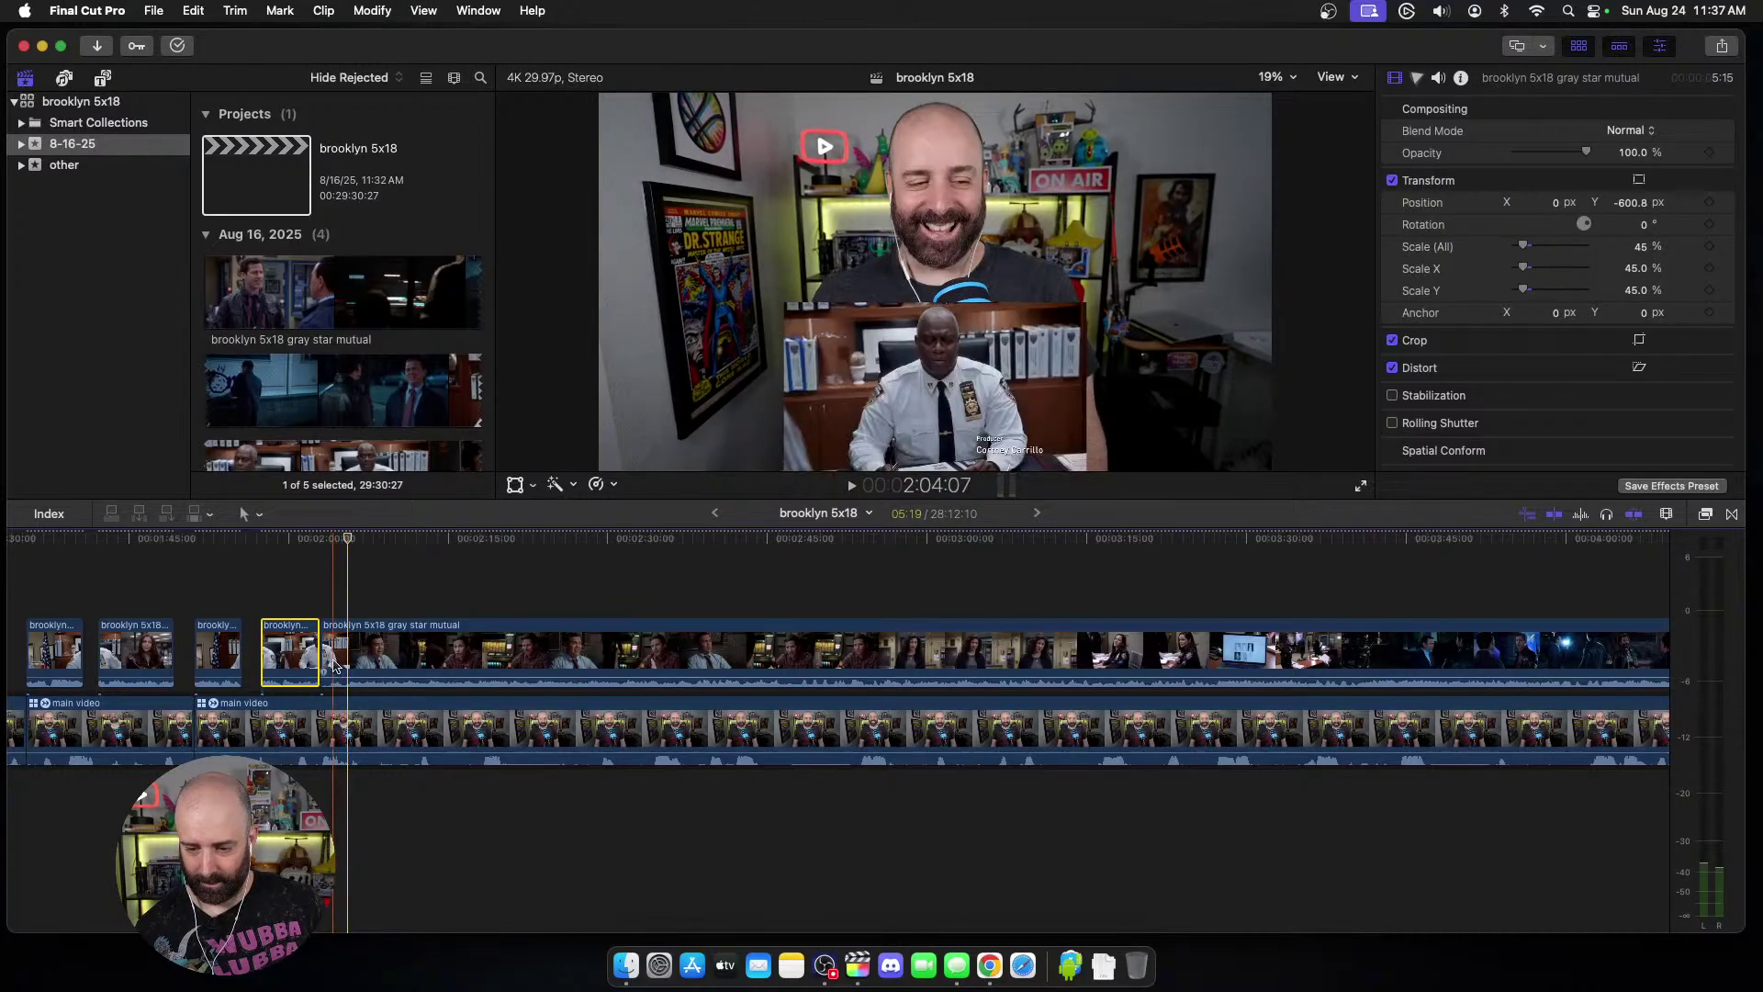
{"action": "key", "text": "space"}
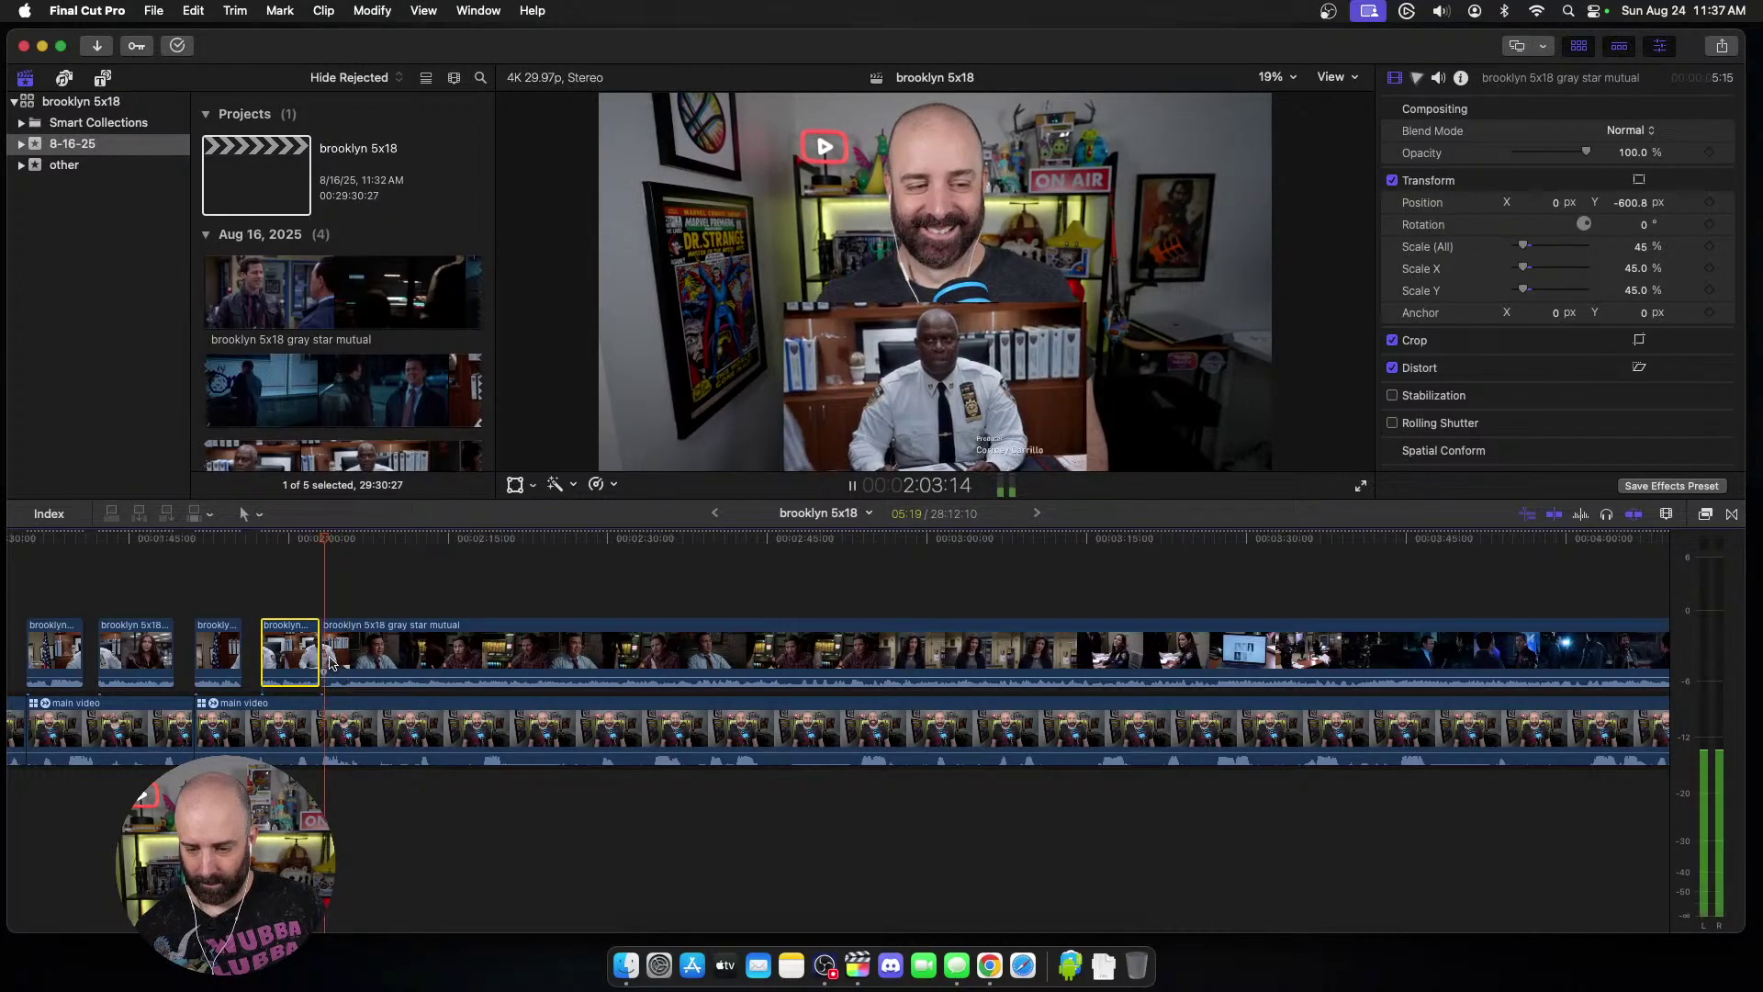
{"action": "key", "text": "space"}
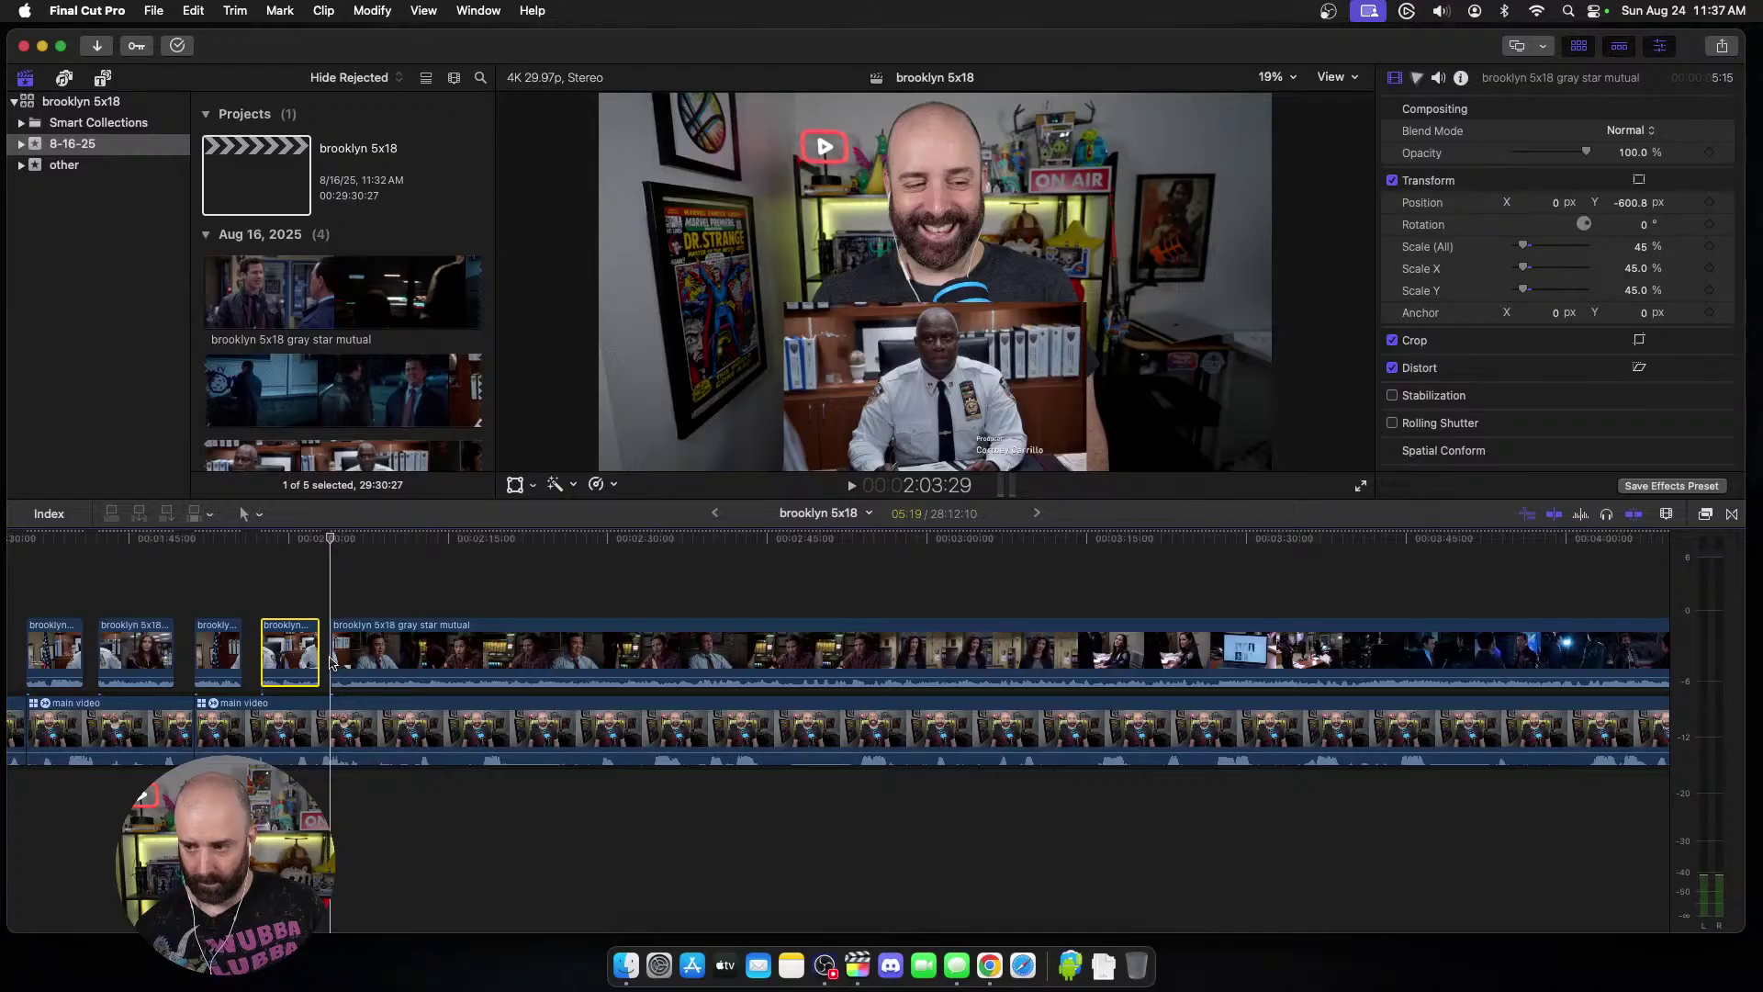
{"action": "key", "text": "space"}
{"action": "key", "text": "space"}
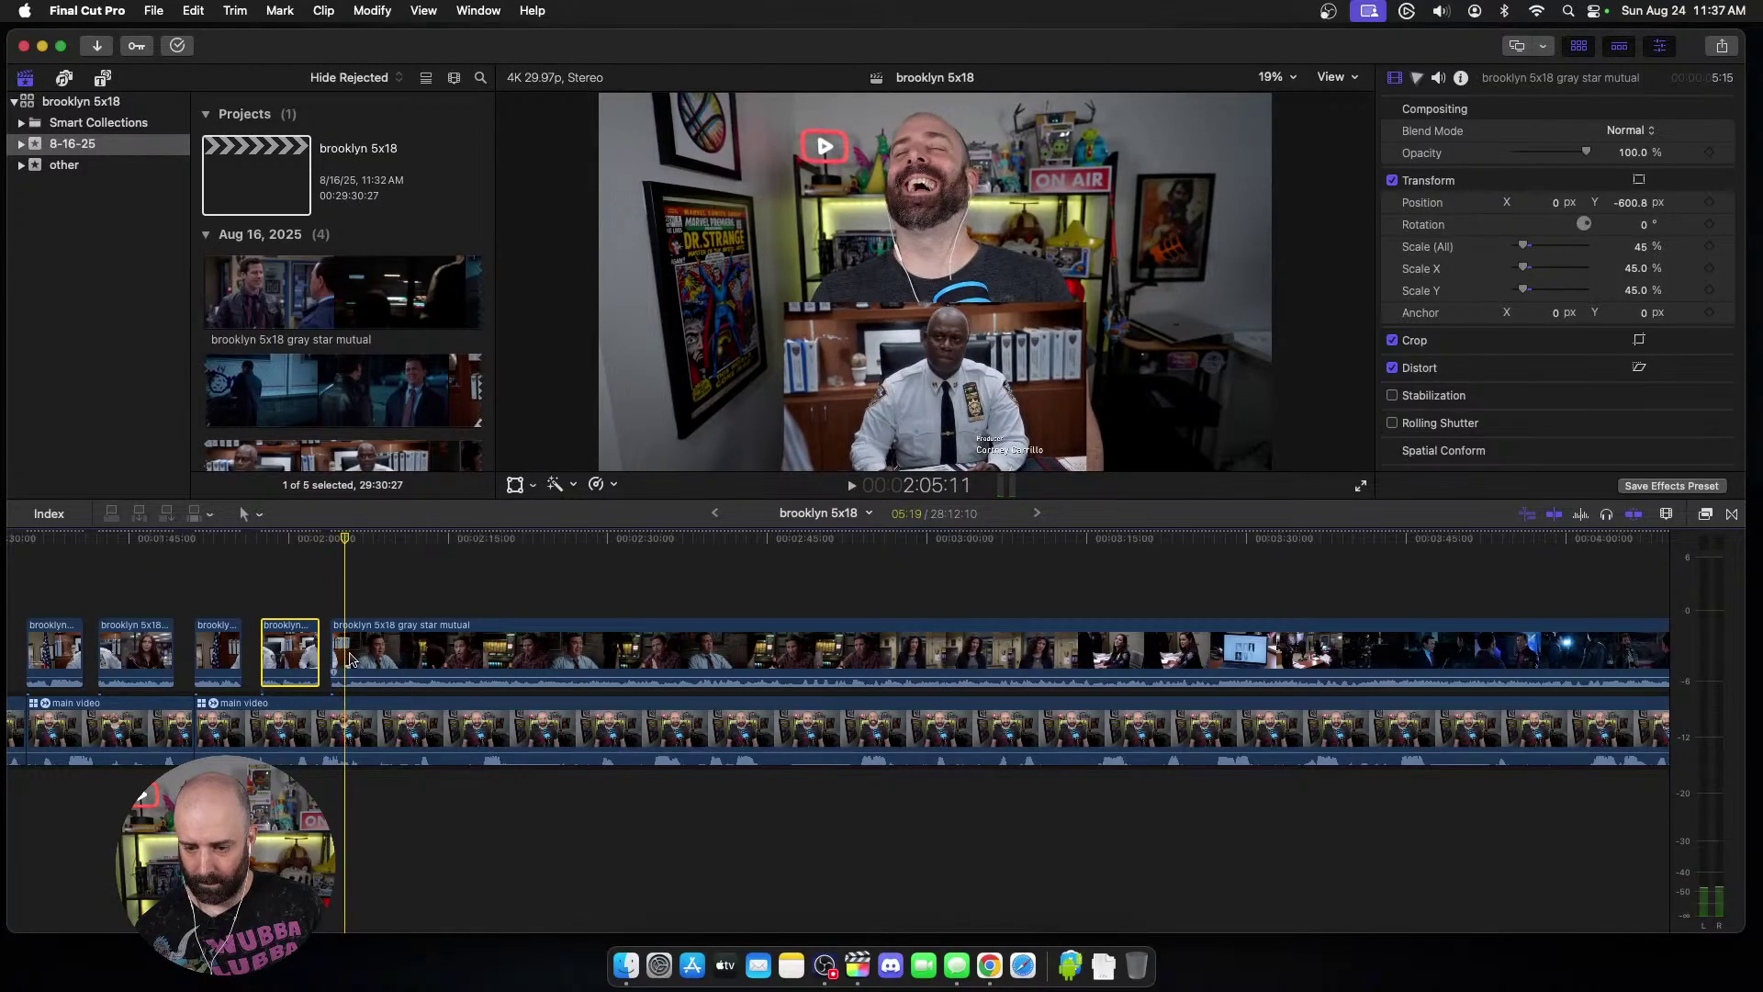
Step: Split the episode clip at about 2:05:11 and the main video at about 2:07, trimming the later episode clip's start to match
{"action": "left_click", "coordinate": [360, 654]}
{"action": "left_click", "coordinate": [348, 654]}
{"action": "left_click", "coordinate": [361, 730]}
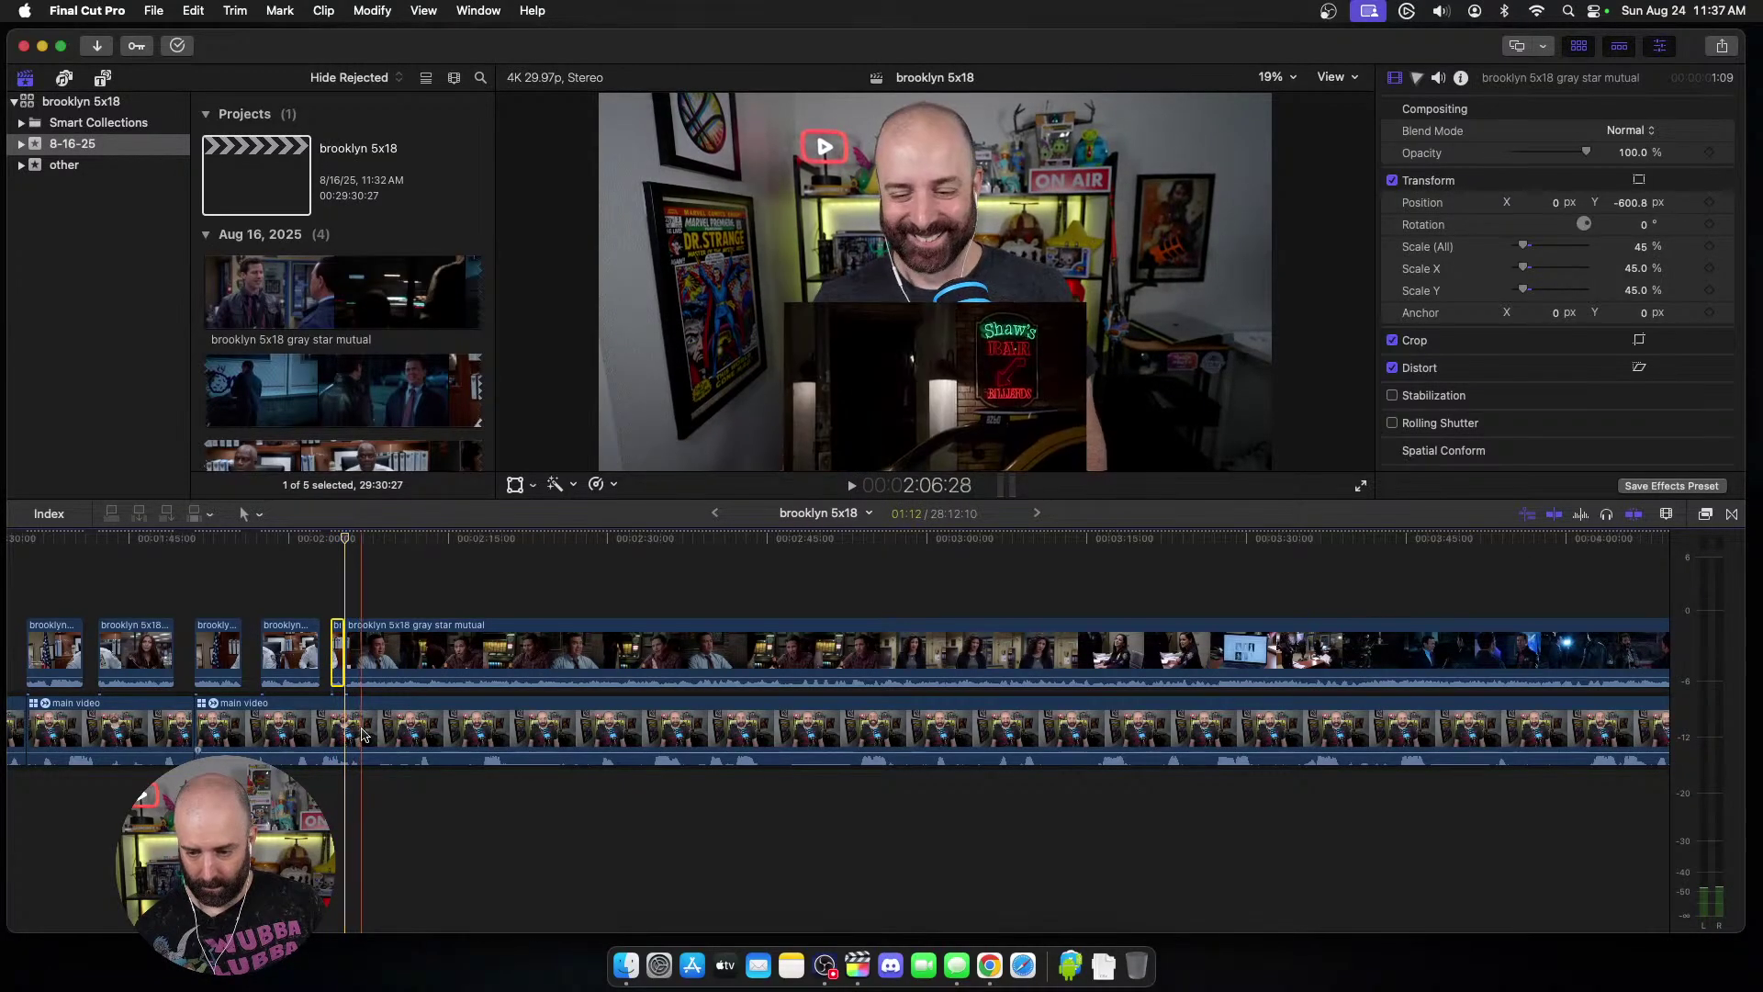
{"action": "key", "text": "cmd+b"}
{"action": "left_click", "coordinate": [370, 651]}
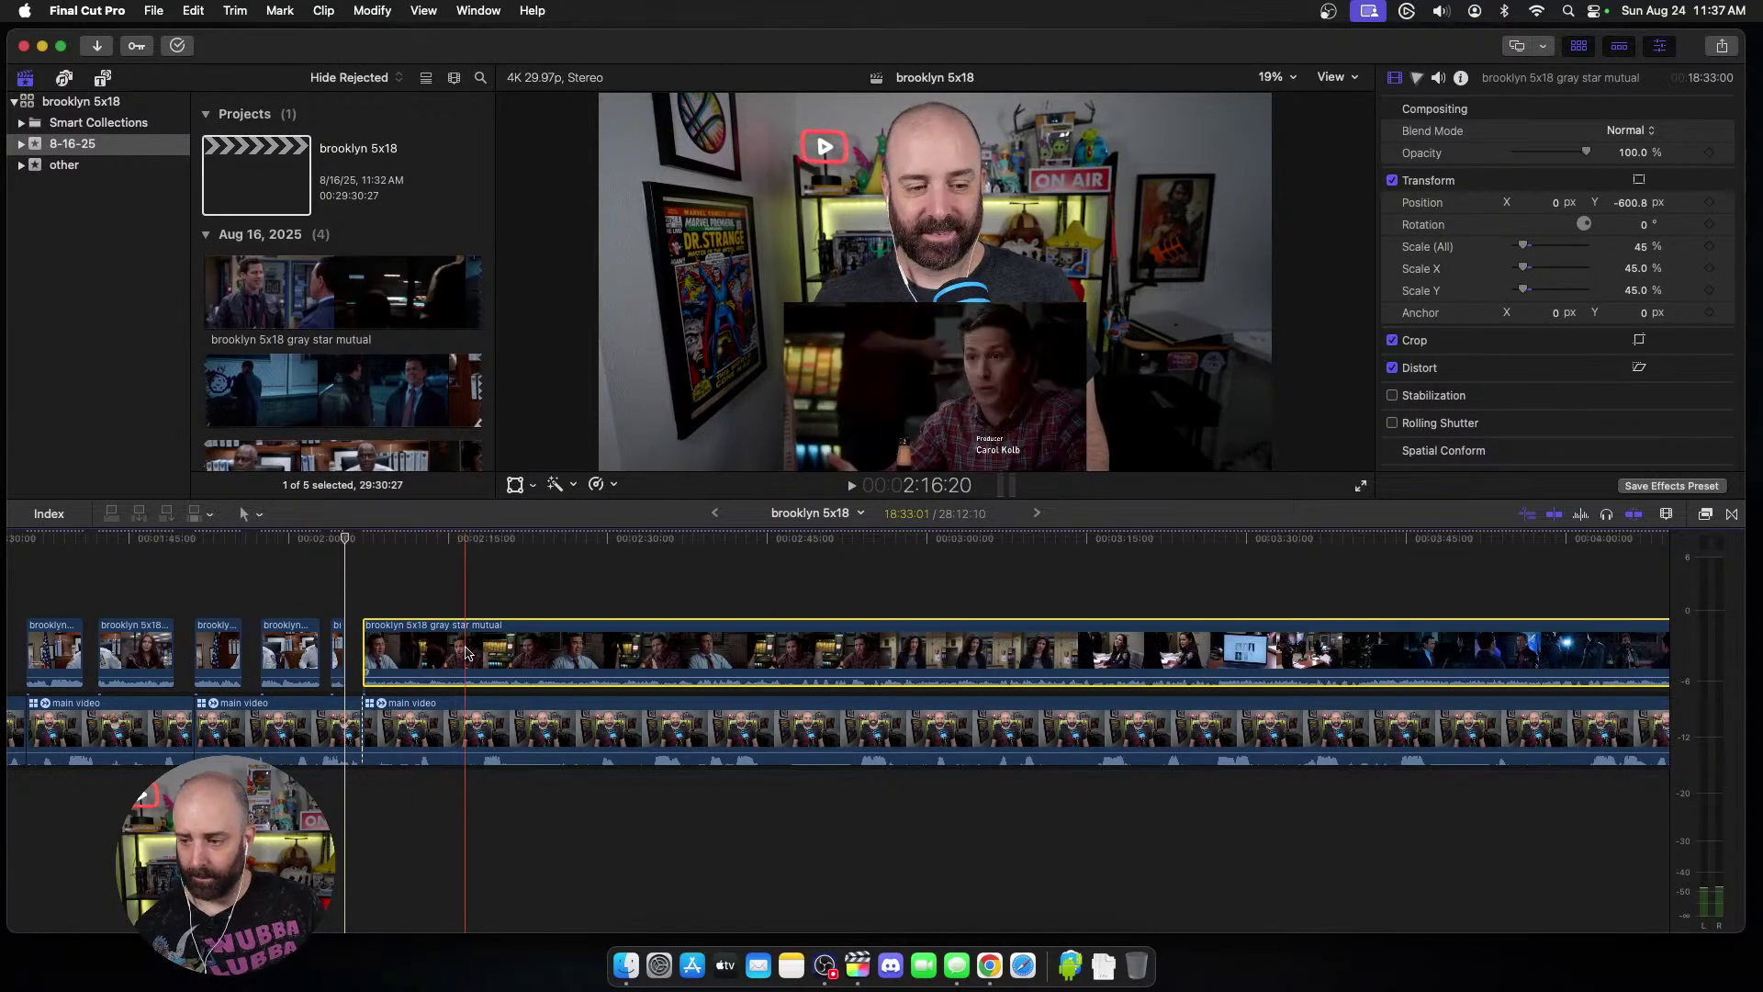
Step: Trim the starts of the last episode clip and main video segment to about 2:13:15 and play the join
{"action": "key", "text": "space"}
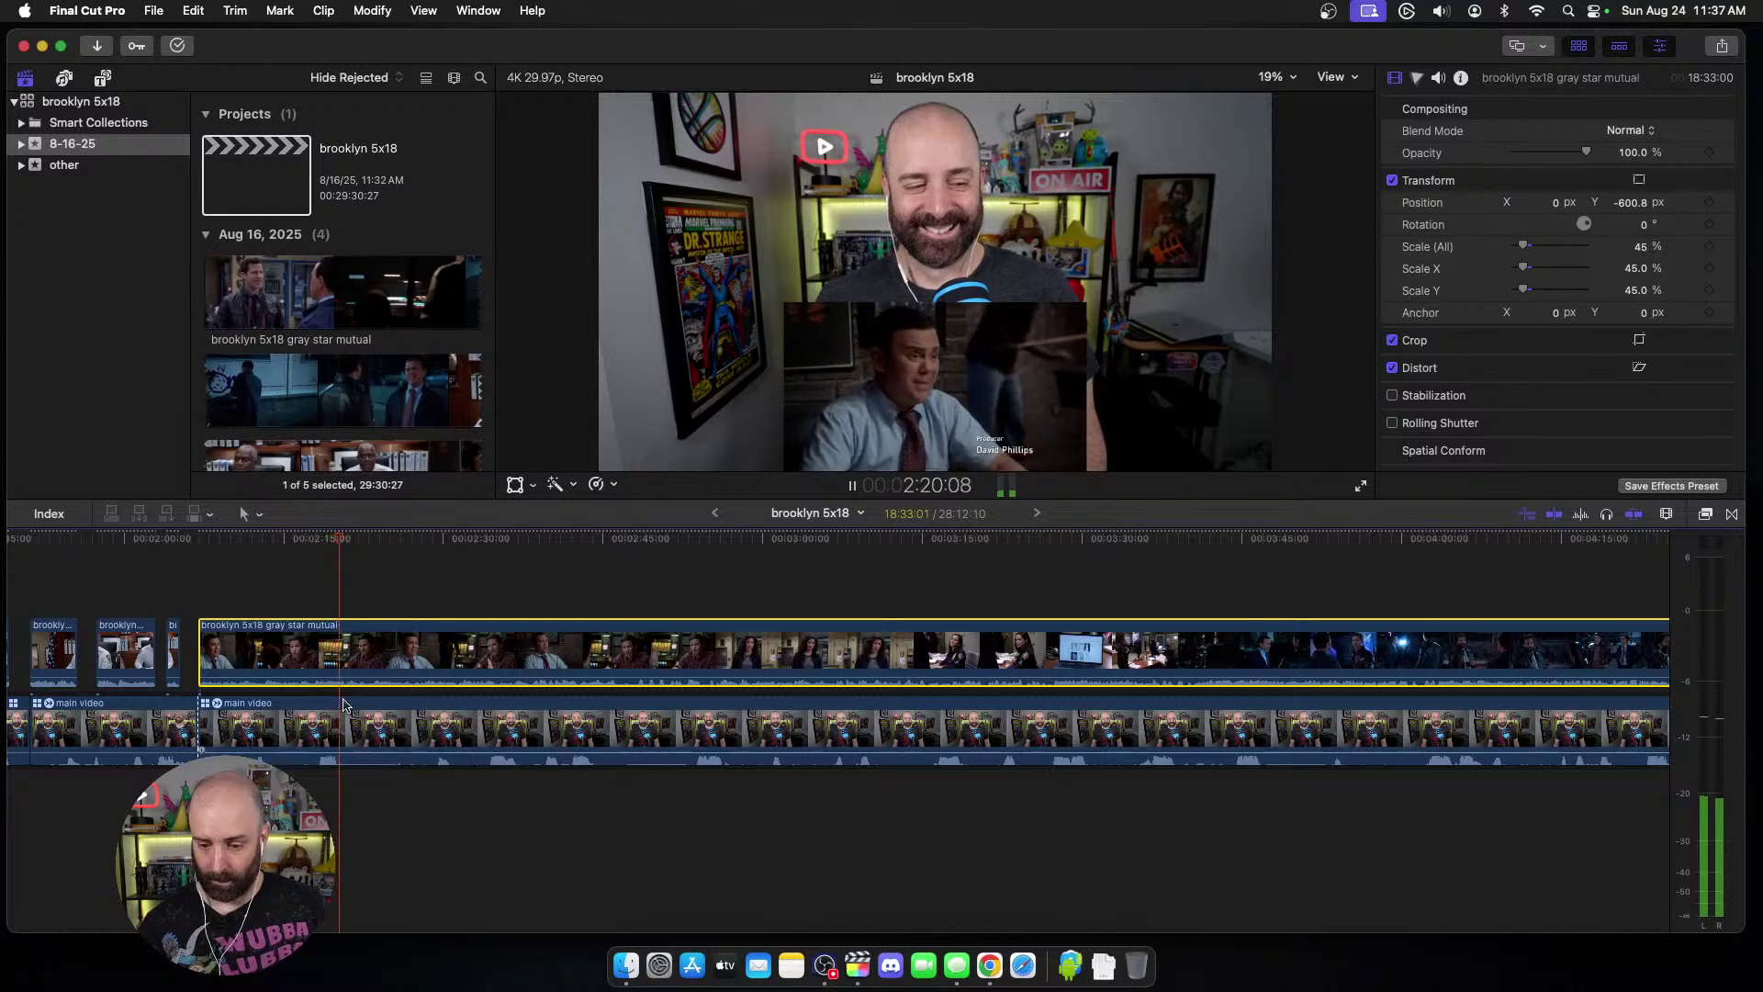
{"action": "key", "text": "space"}
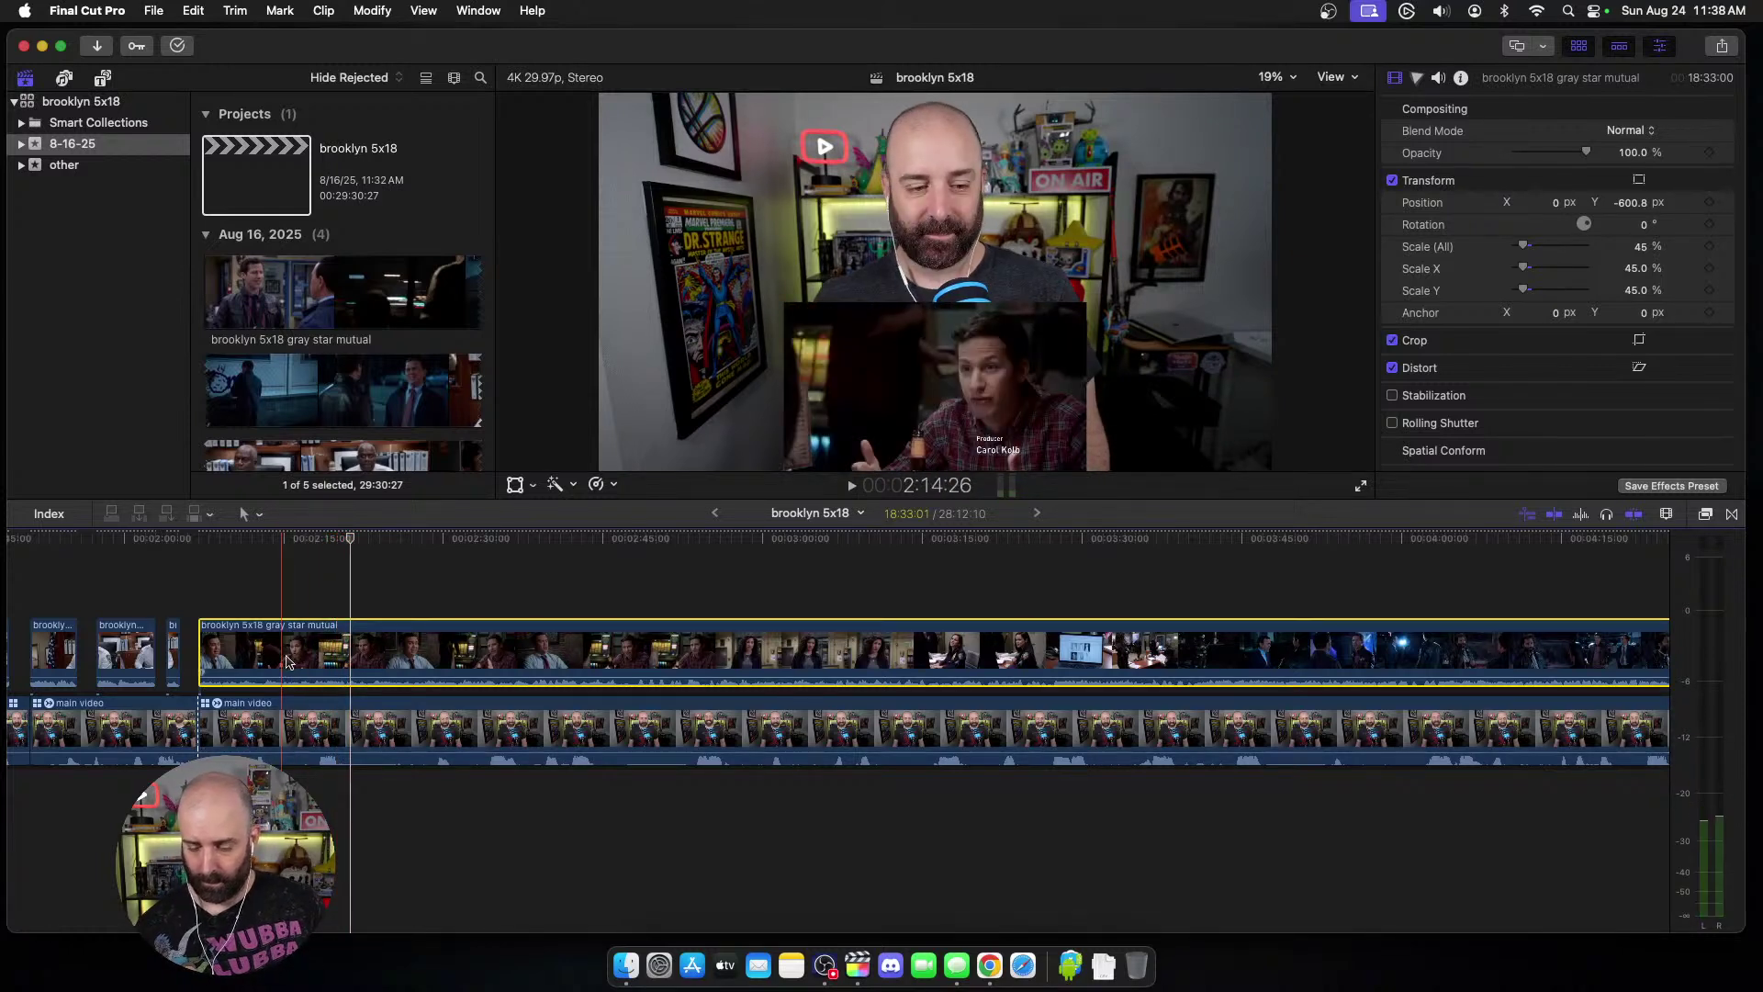
{"action": "key", "text": "space"}
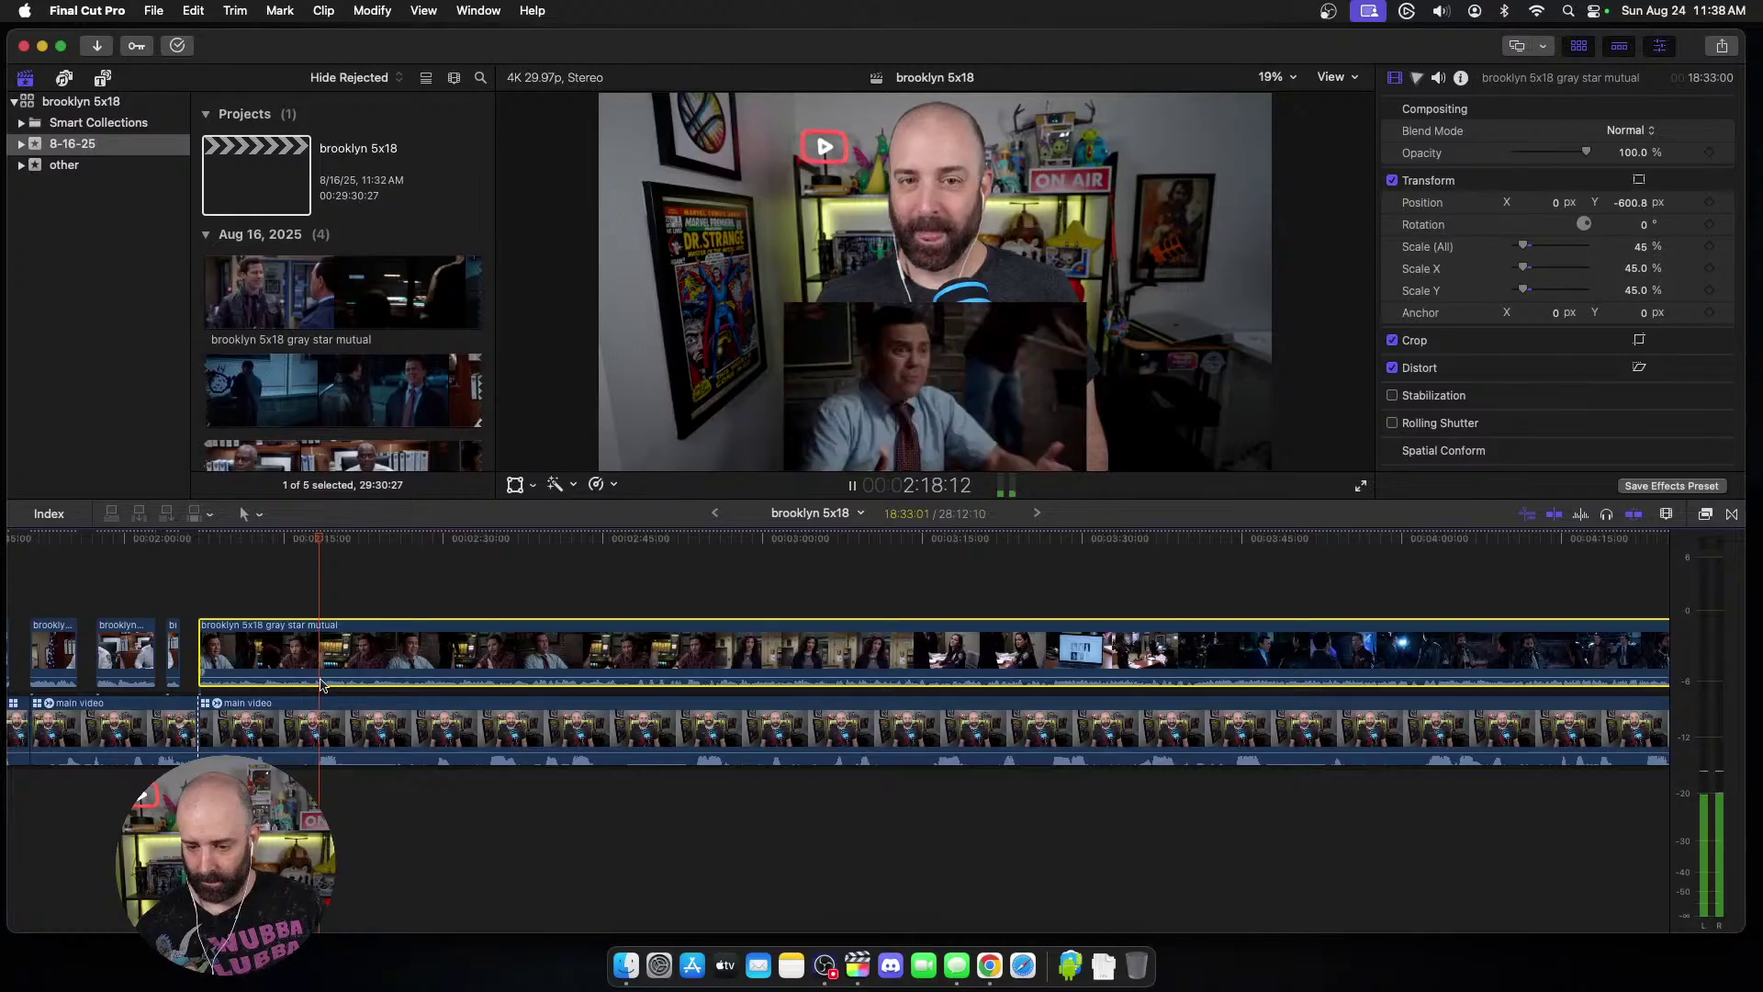
{"action": "key", "text": "space"}
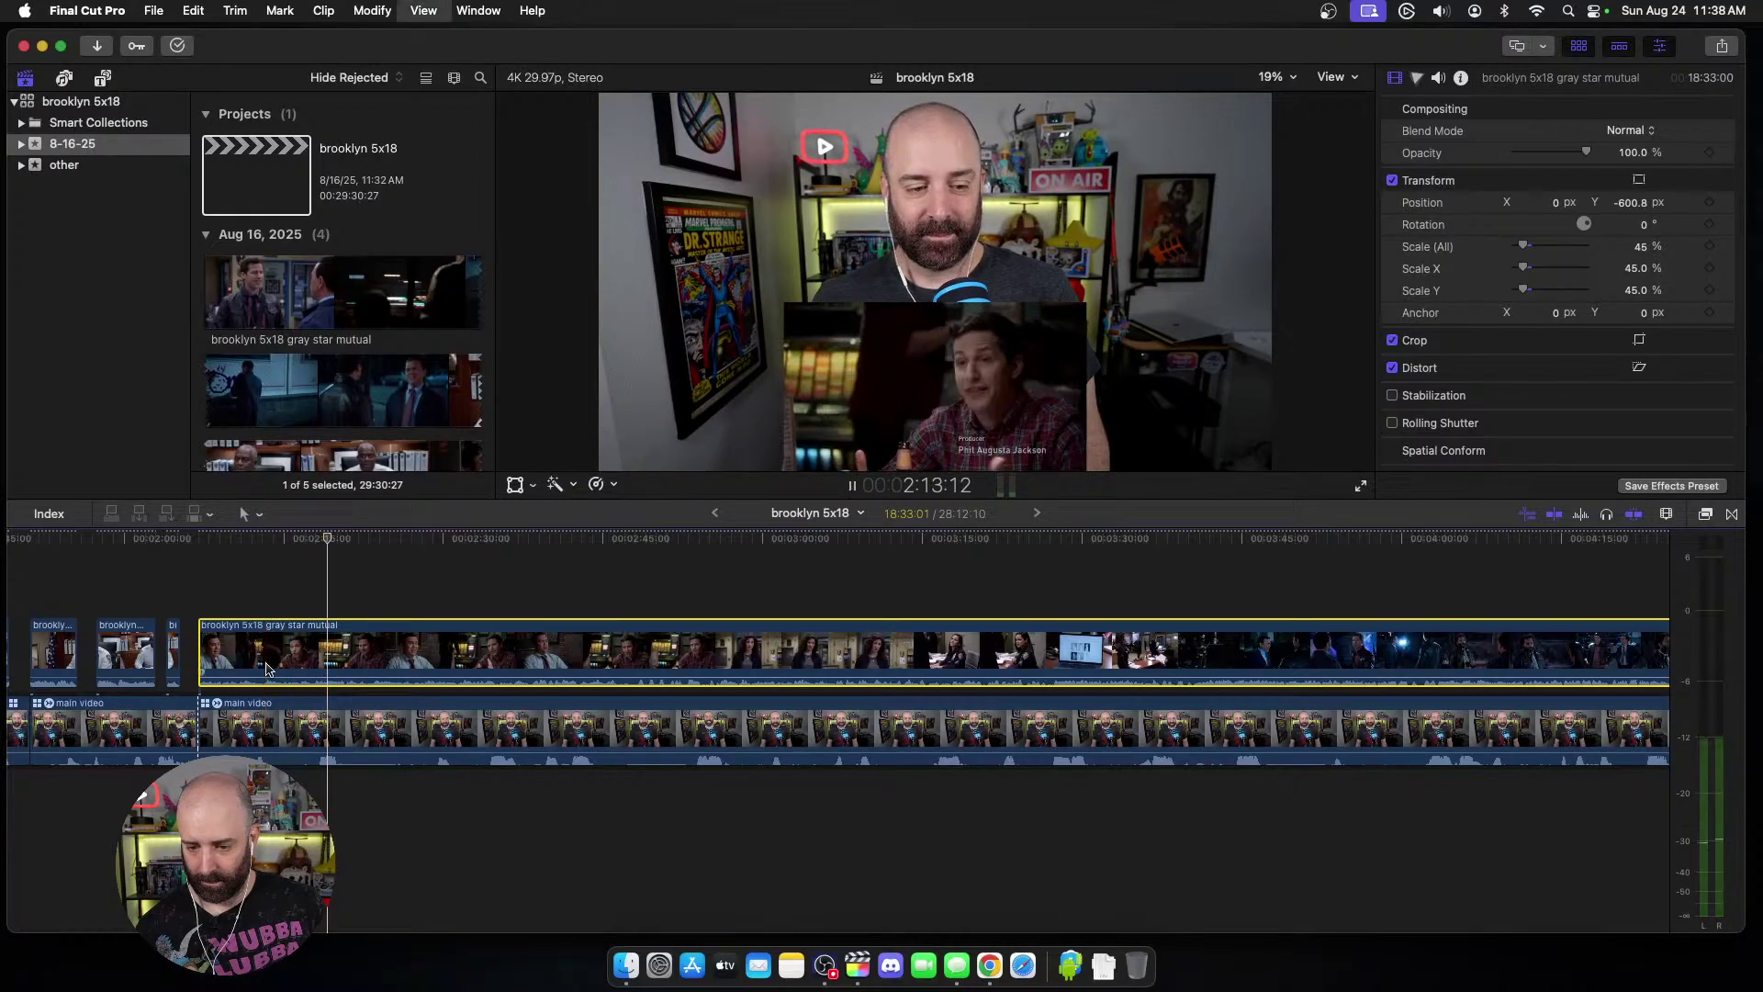
{"action": "key", "text": "space"}
{"action": "key", "text": "space"}
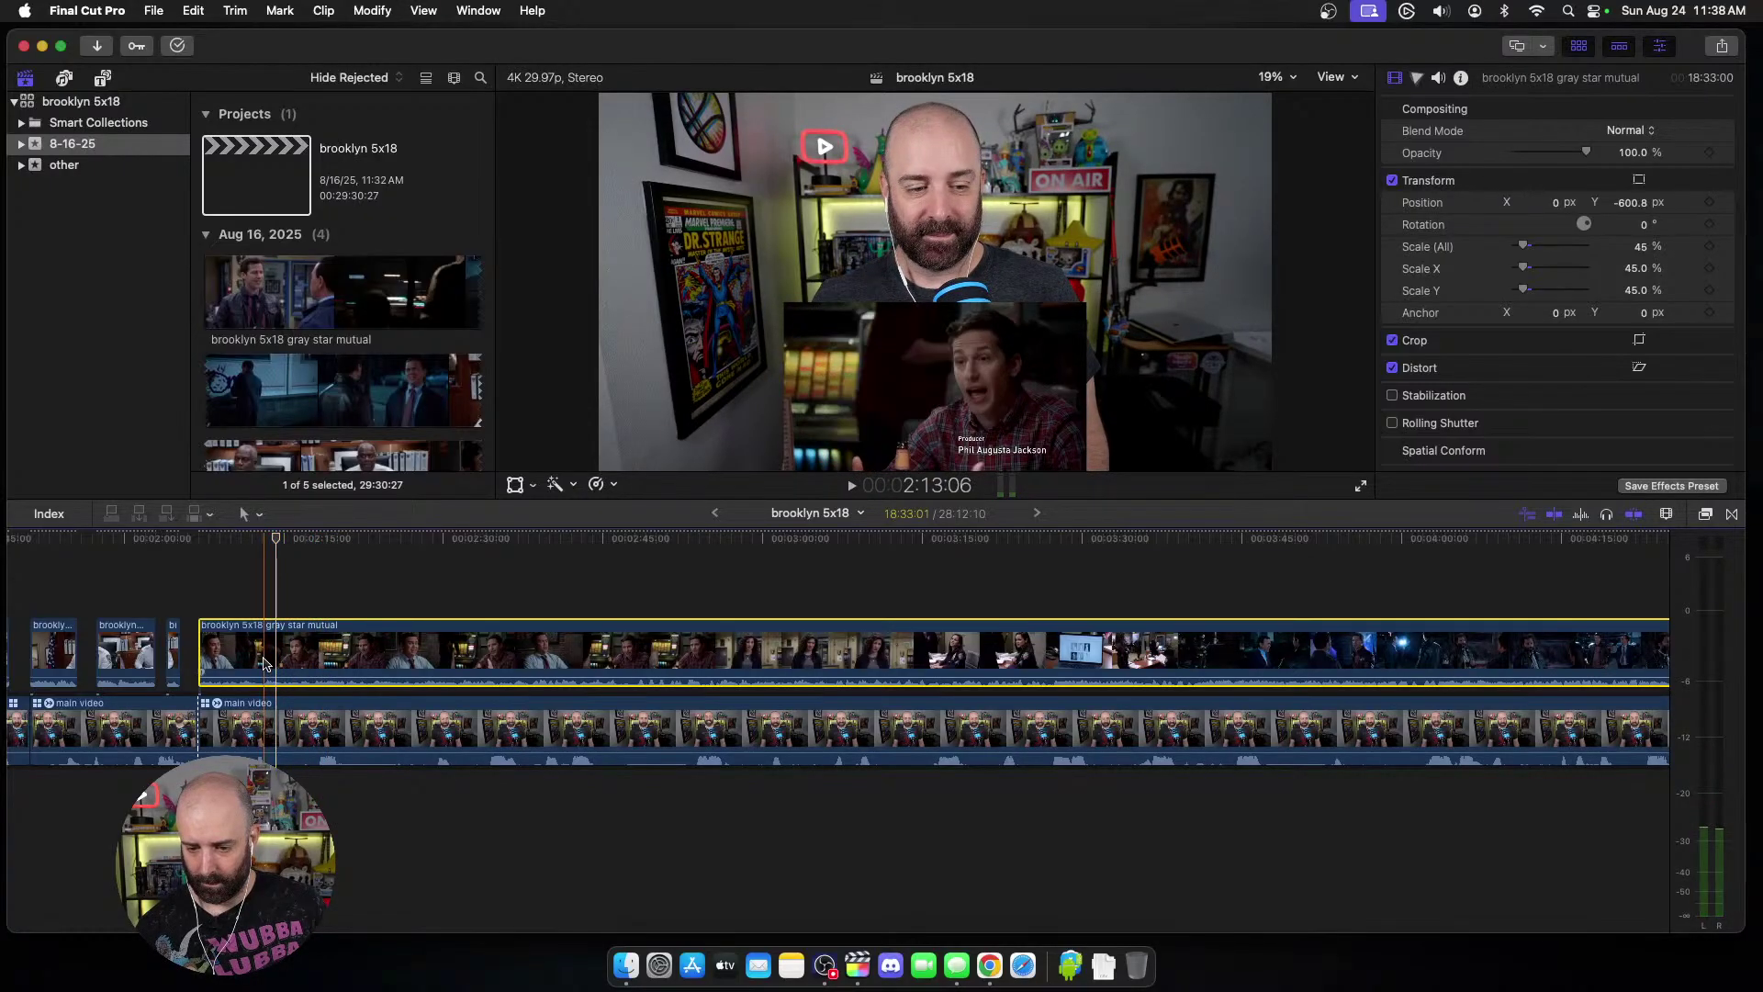
{"action": "key", "text": "space"}
{"action": "key", "text": "space"}
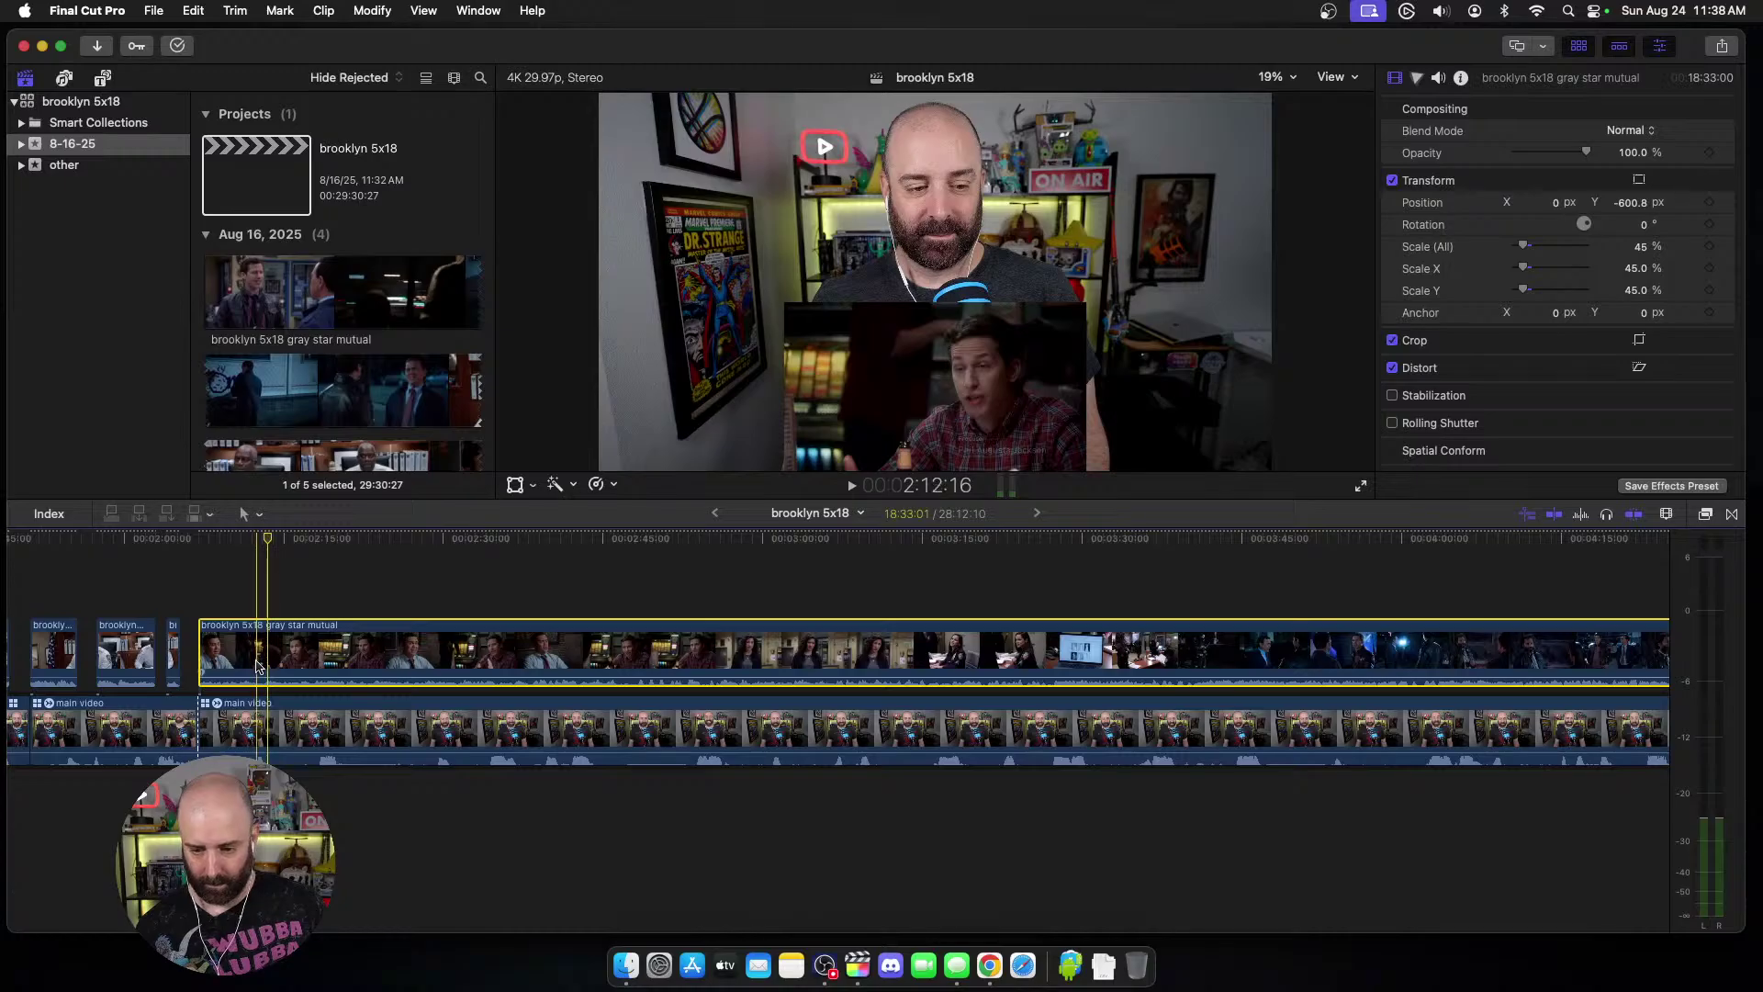
{"action": "key", "text": "space"}
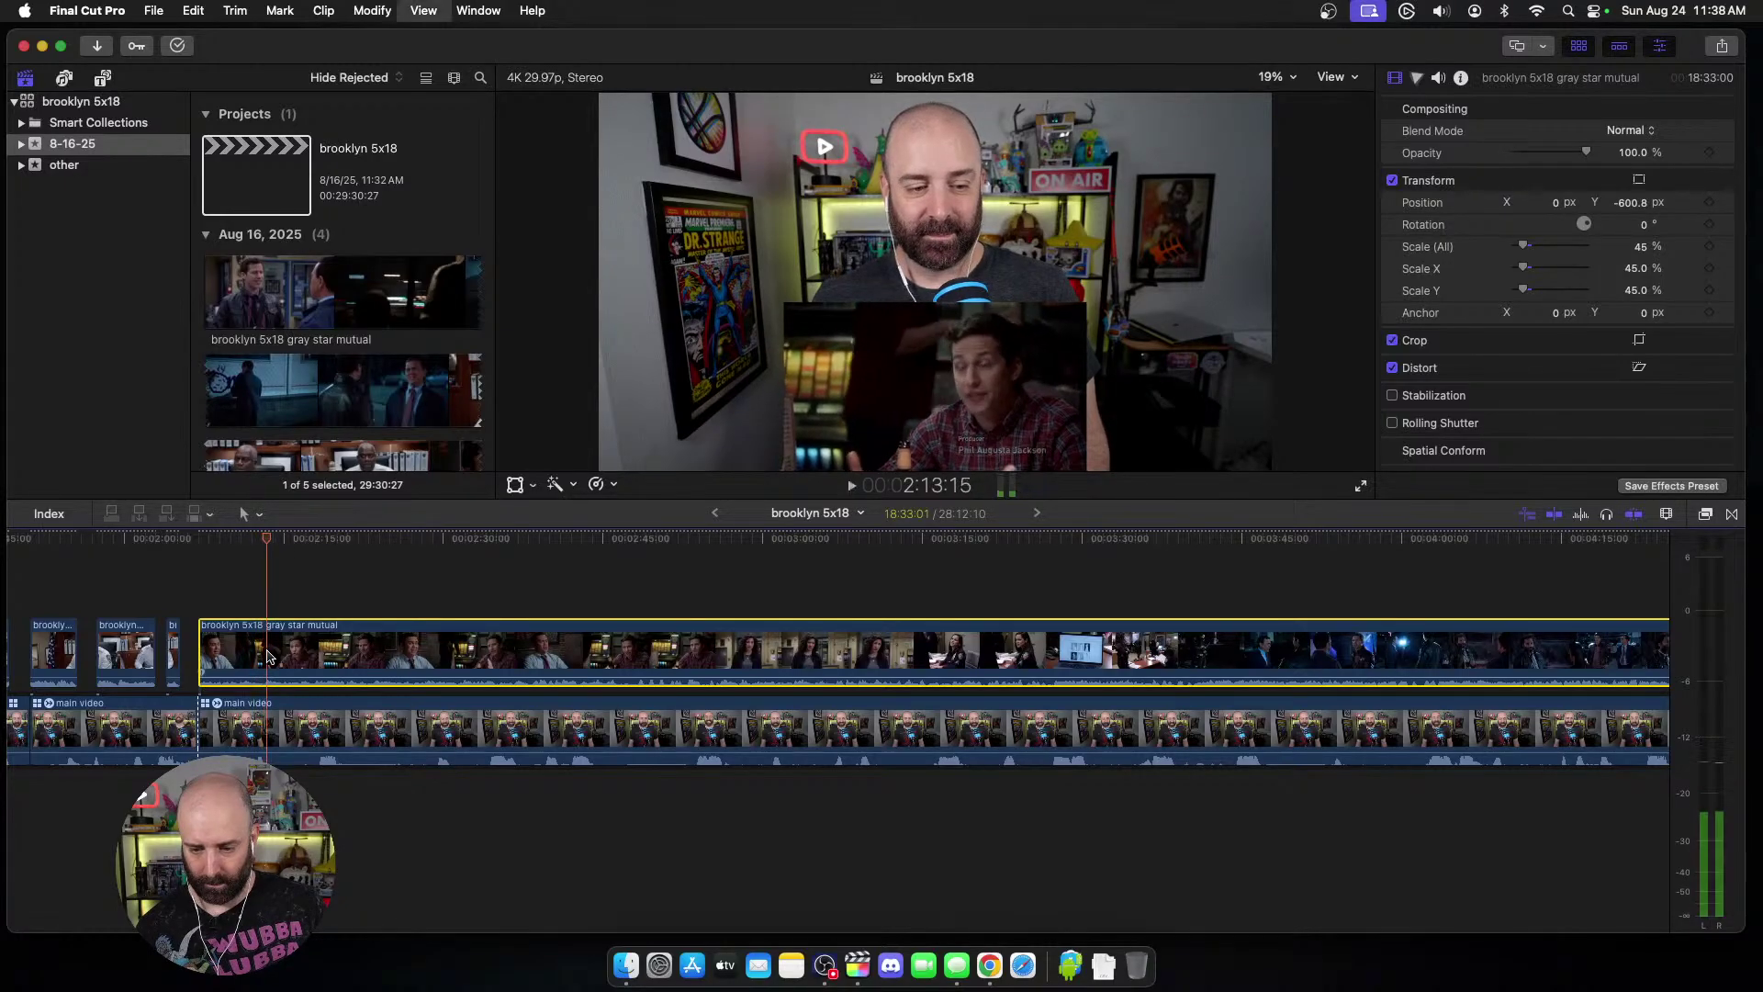
{"action": "key", "text": "alt+bracketleft"}
{"action": "left_click", "coordinate": [269, 728]}
{"action": "key", "text": "alt+bracketleft"}
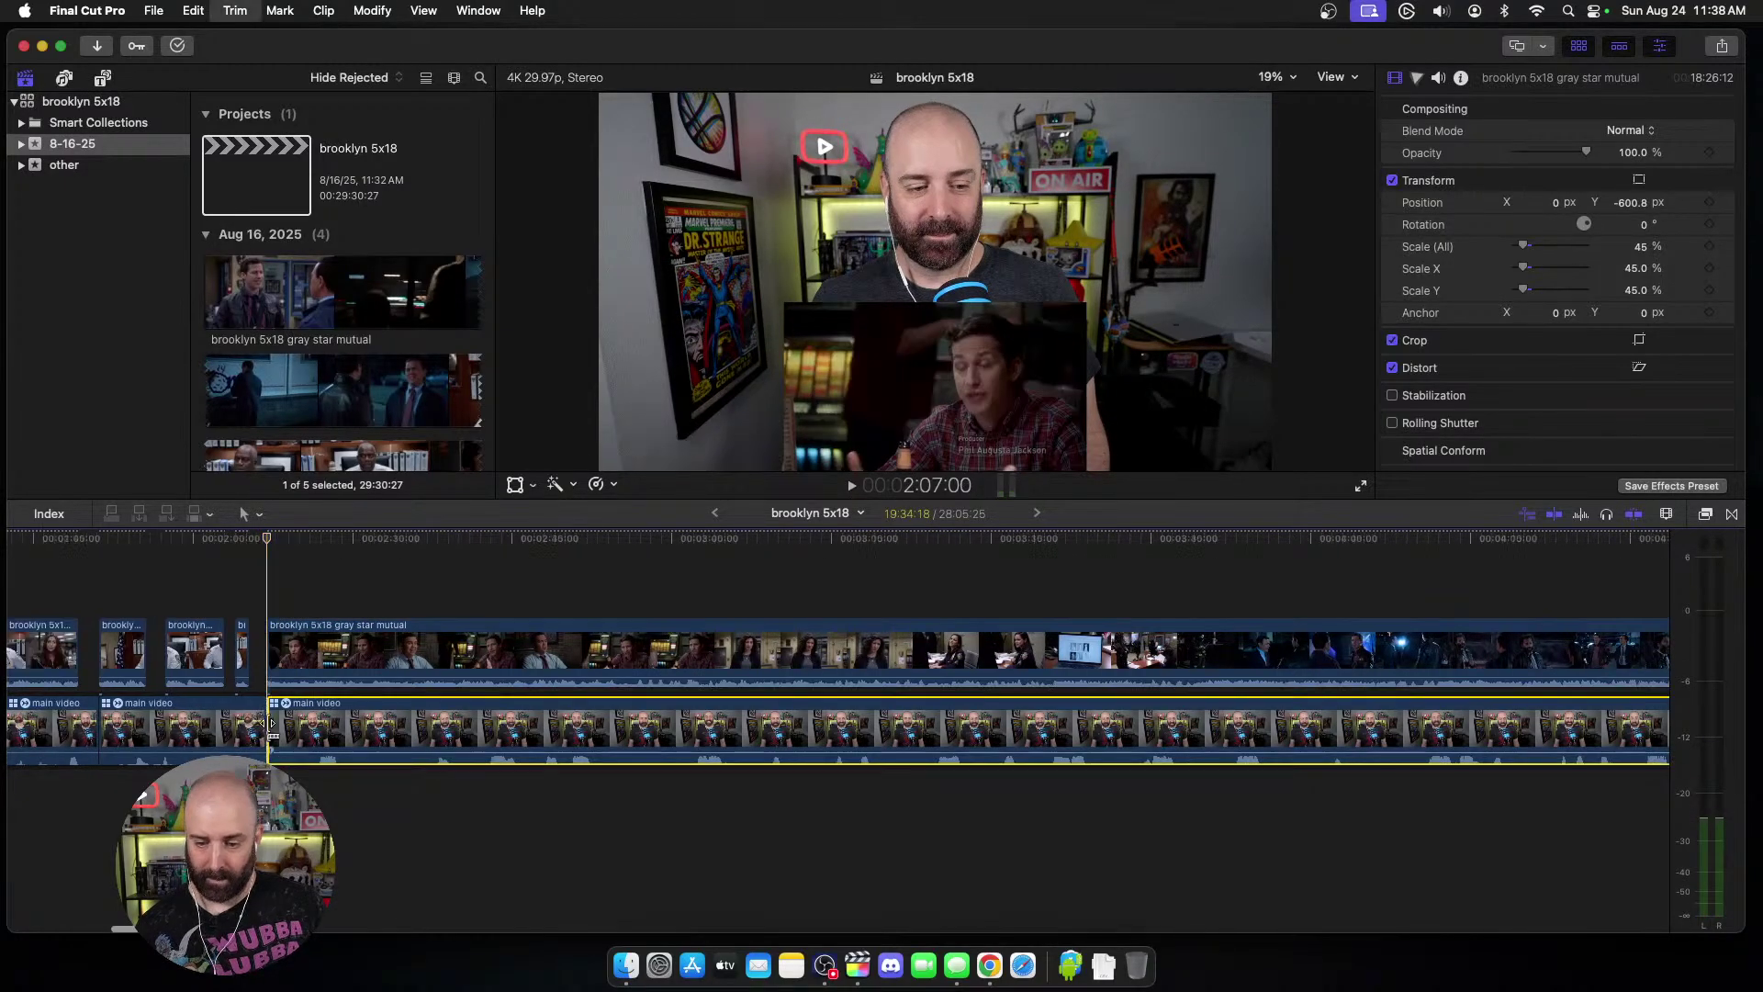
{"action": "key", "text": "space"}
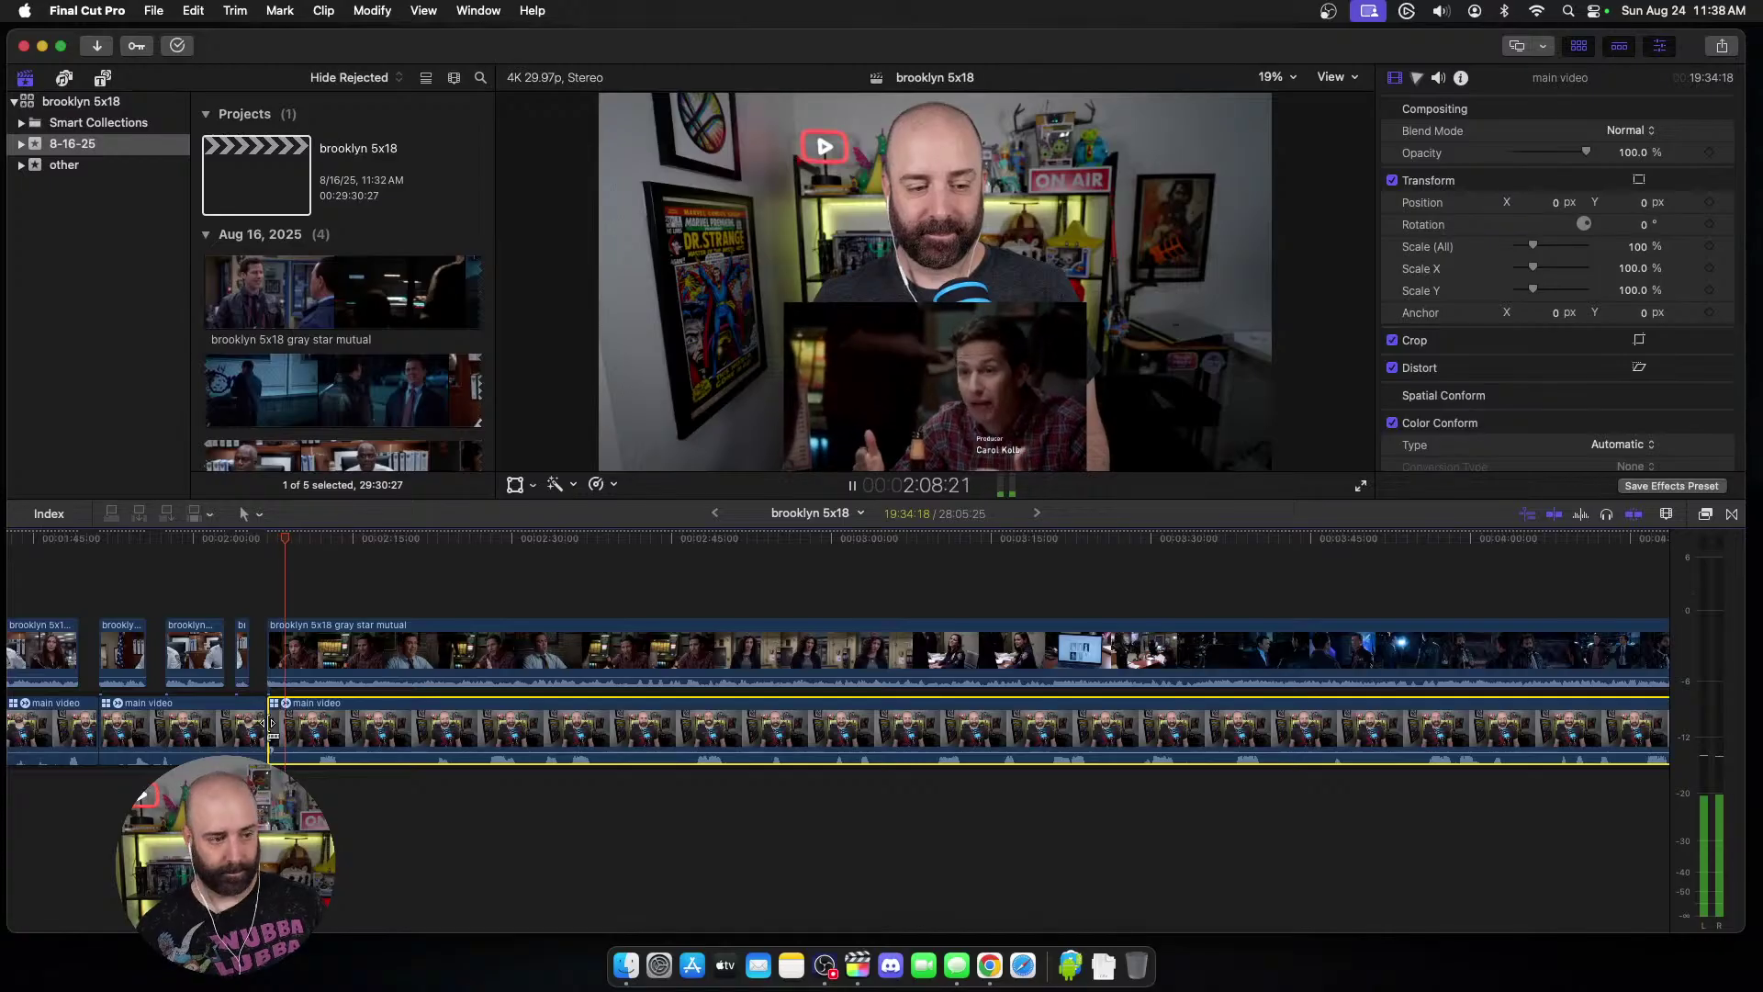
Step: Split the episode clip at about 2:11:22 and the main video at about 2:13:25, trimming the later episode clip's start to match
{"action": "left_click", "coordinate": [326, 663]}
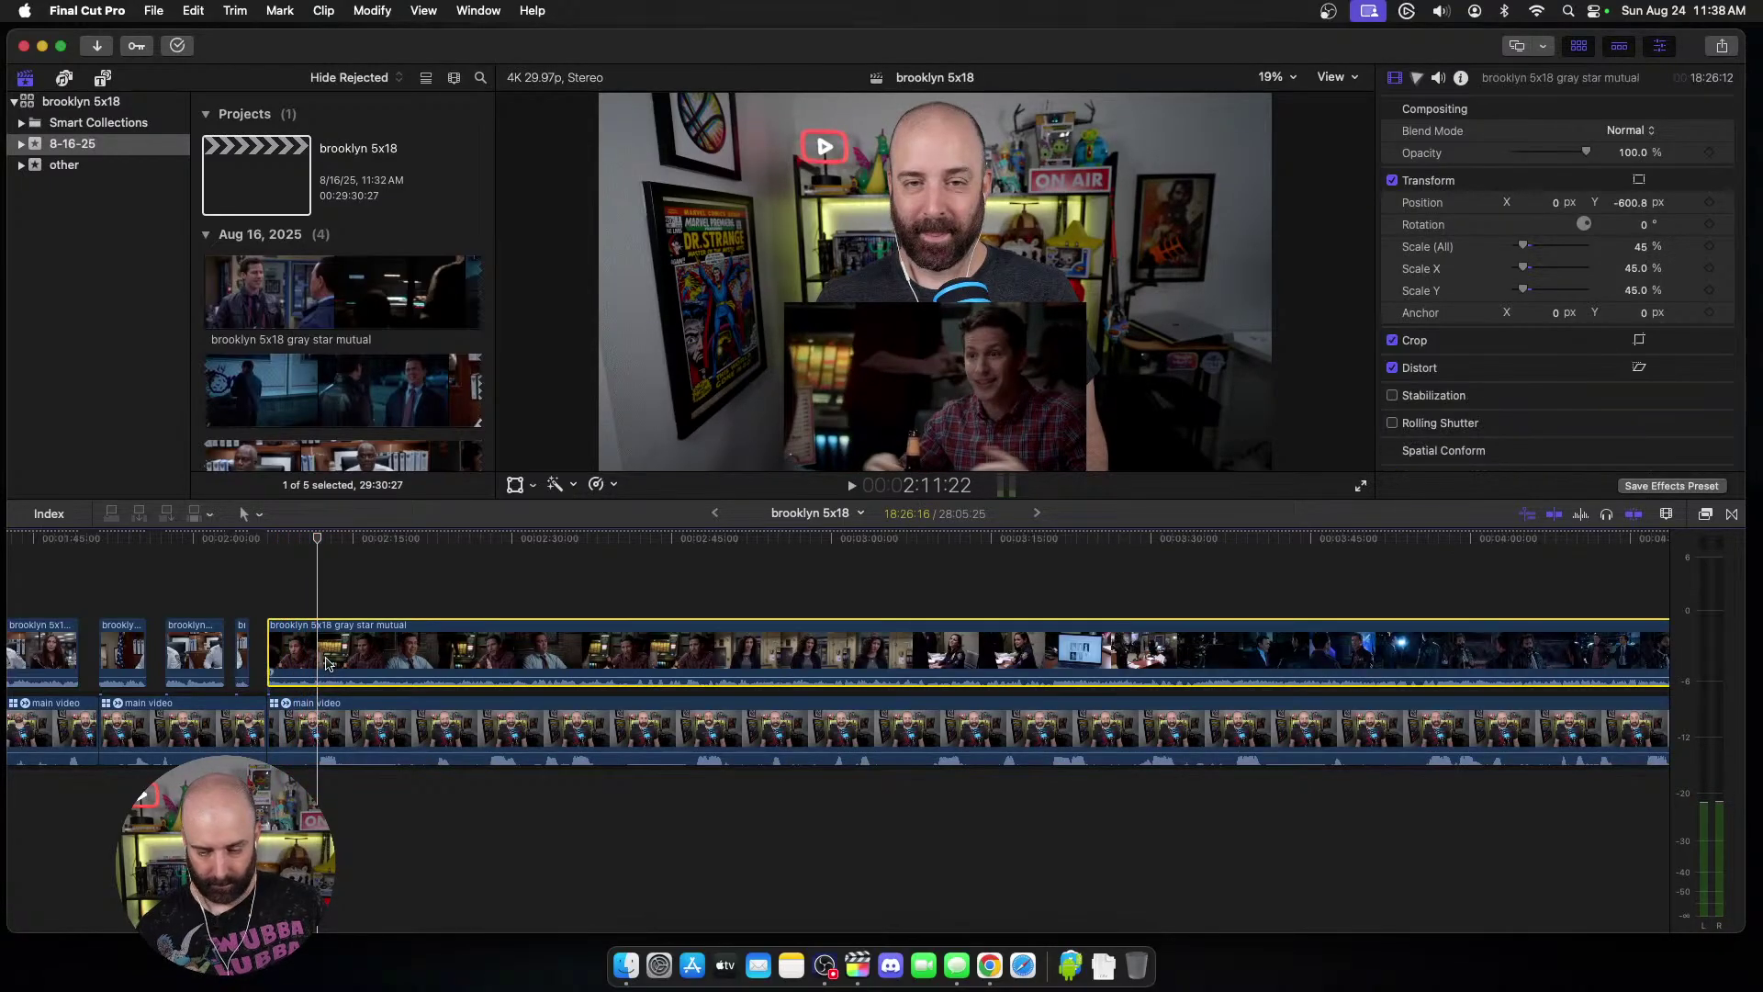
{"action": "key", "text": "cmd+b"}
{"action": "left_click", "coordinate": [341, 721]}
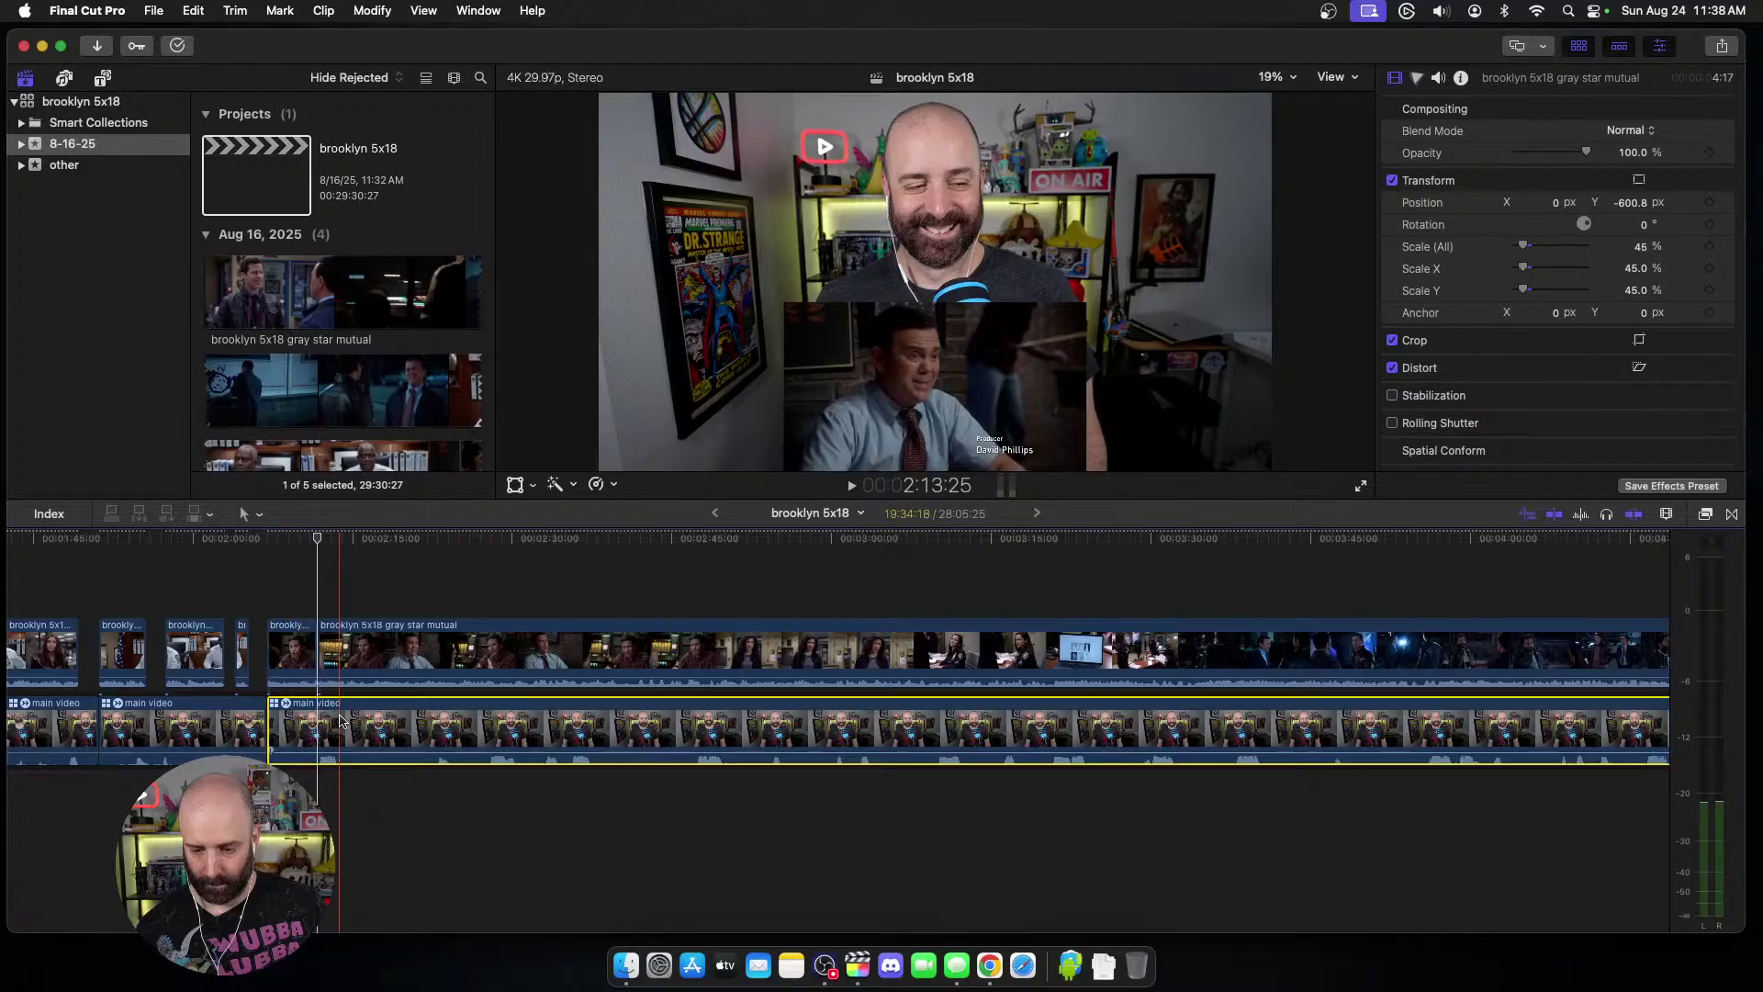
{"action": "key", "text": "cmd+b"}
{"action": "left_click", "coordinate": [341, 650]}
{"action": "key", "text": "alt+bracketleft"}
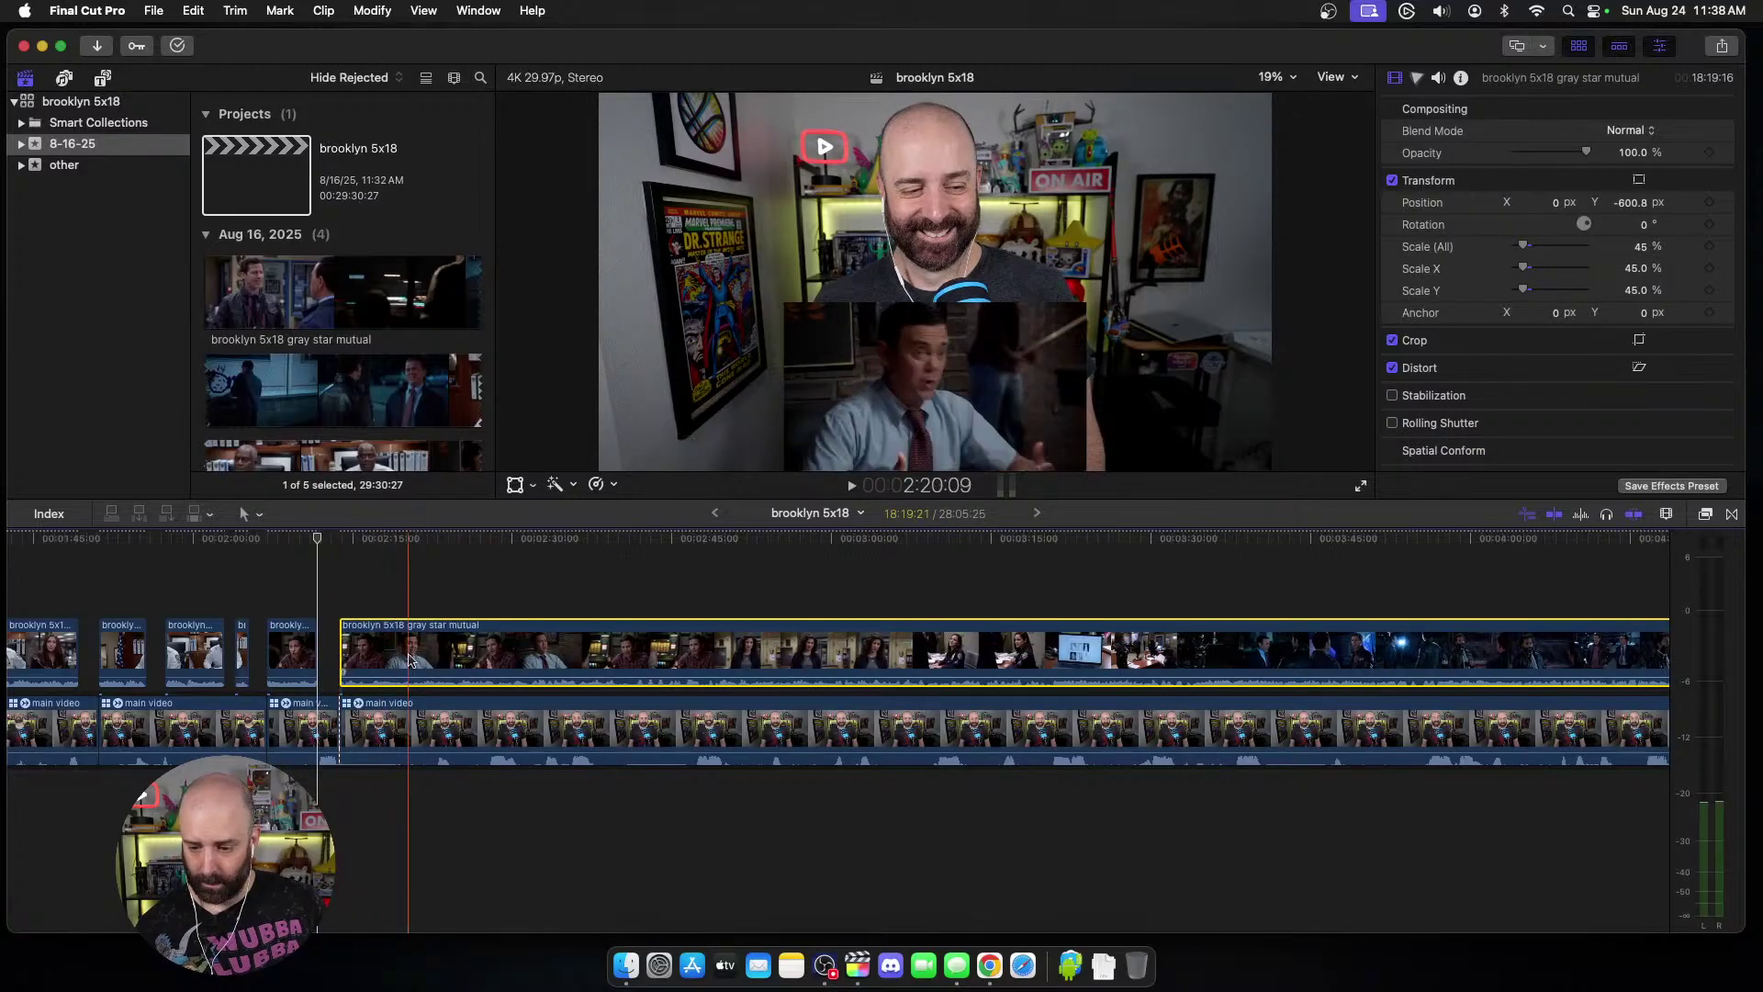
Step: Trim the starts of the last episode clip and main video segment to about 2:25 and play the join
{"action": "scroll", "coordinate": [368, 654], "scroll_direction": "right", "scroll_amount": 5}
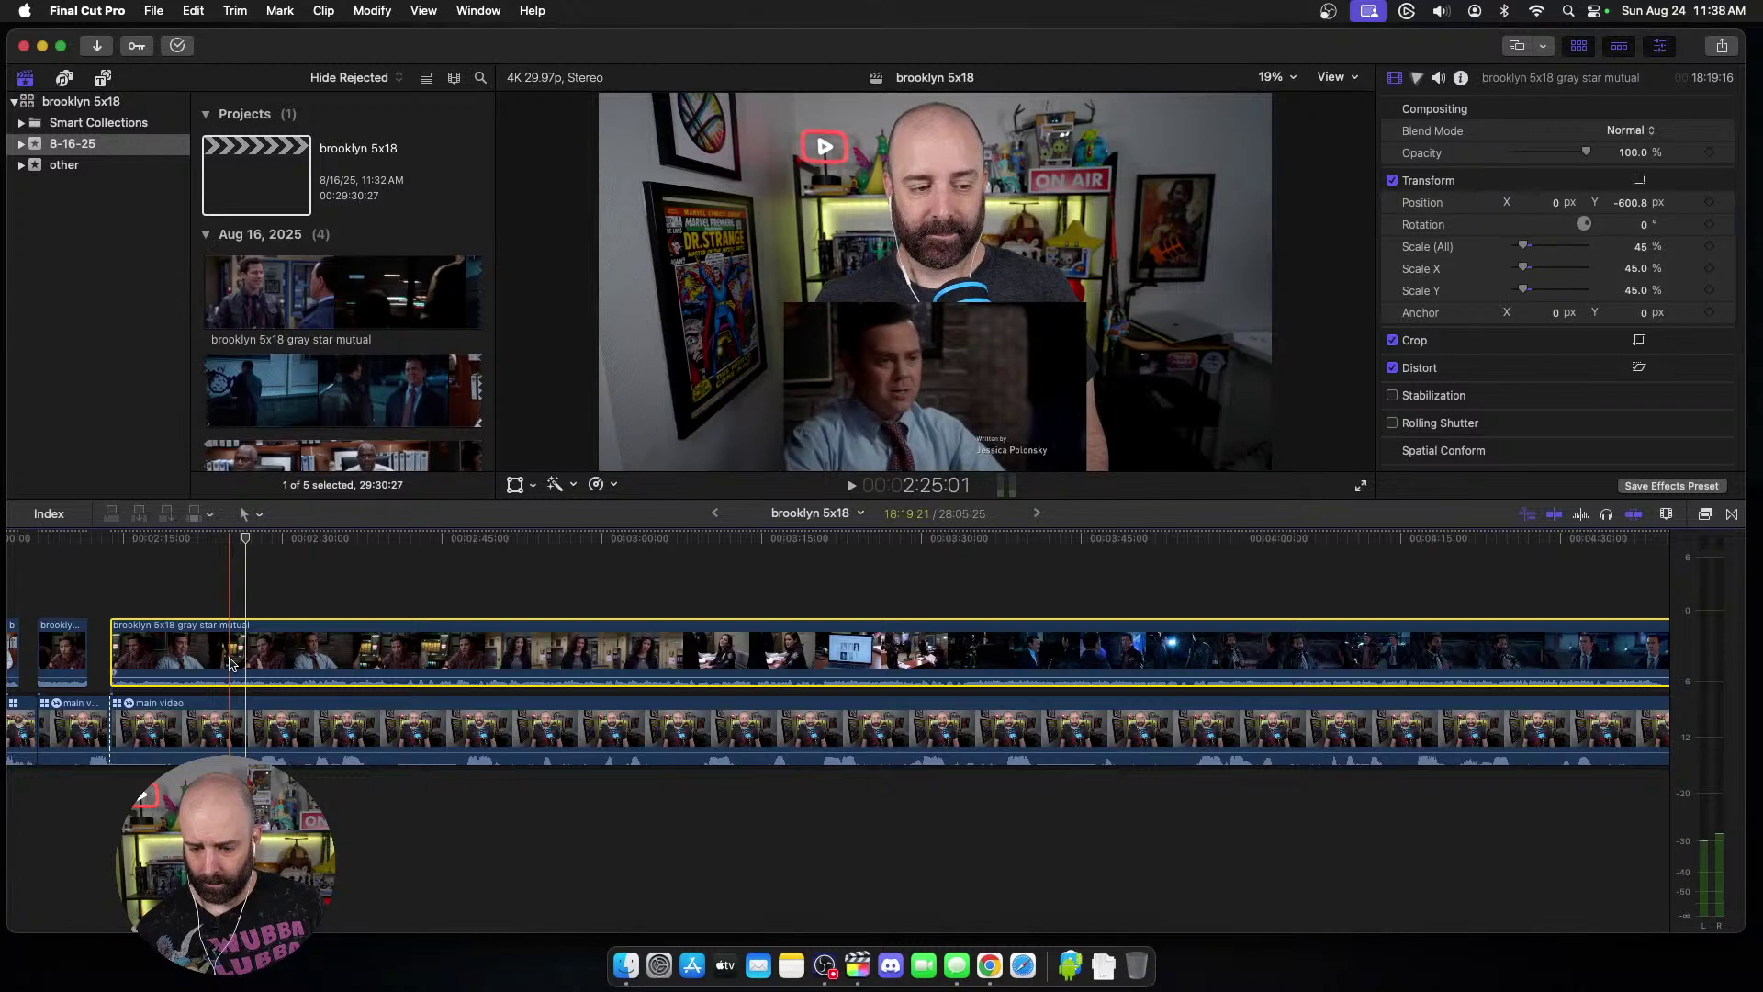
{"action": "left_click", "coordinate": [231, 732]}
{"action": "key", "text": "alt+bracketleft"}
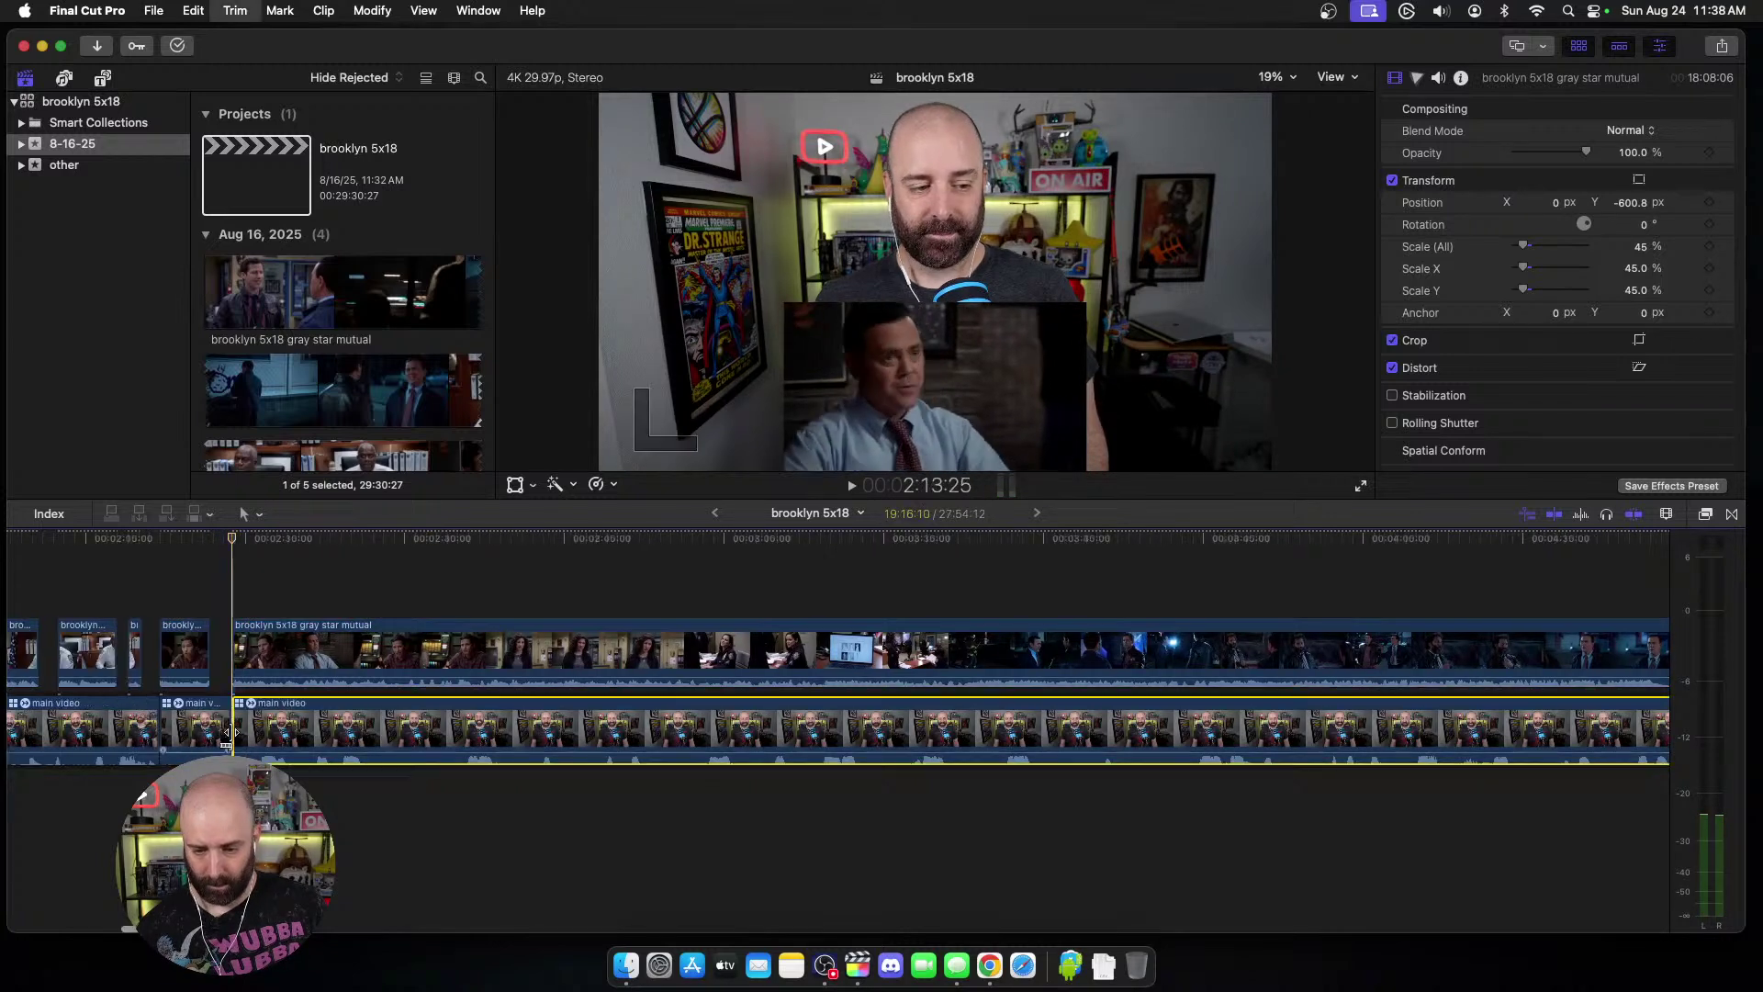
{"action": "key", "text": "space"}
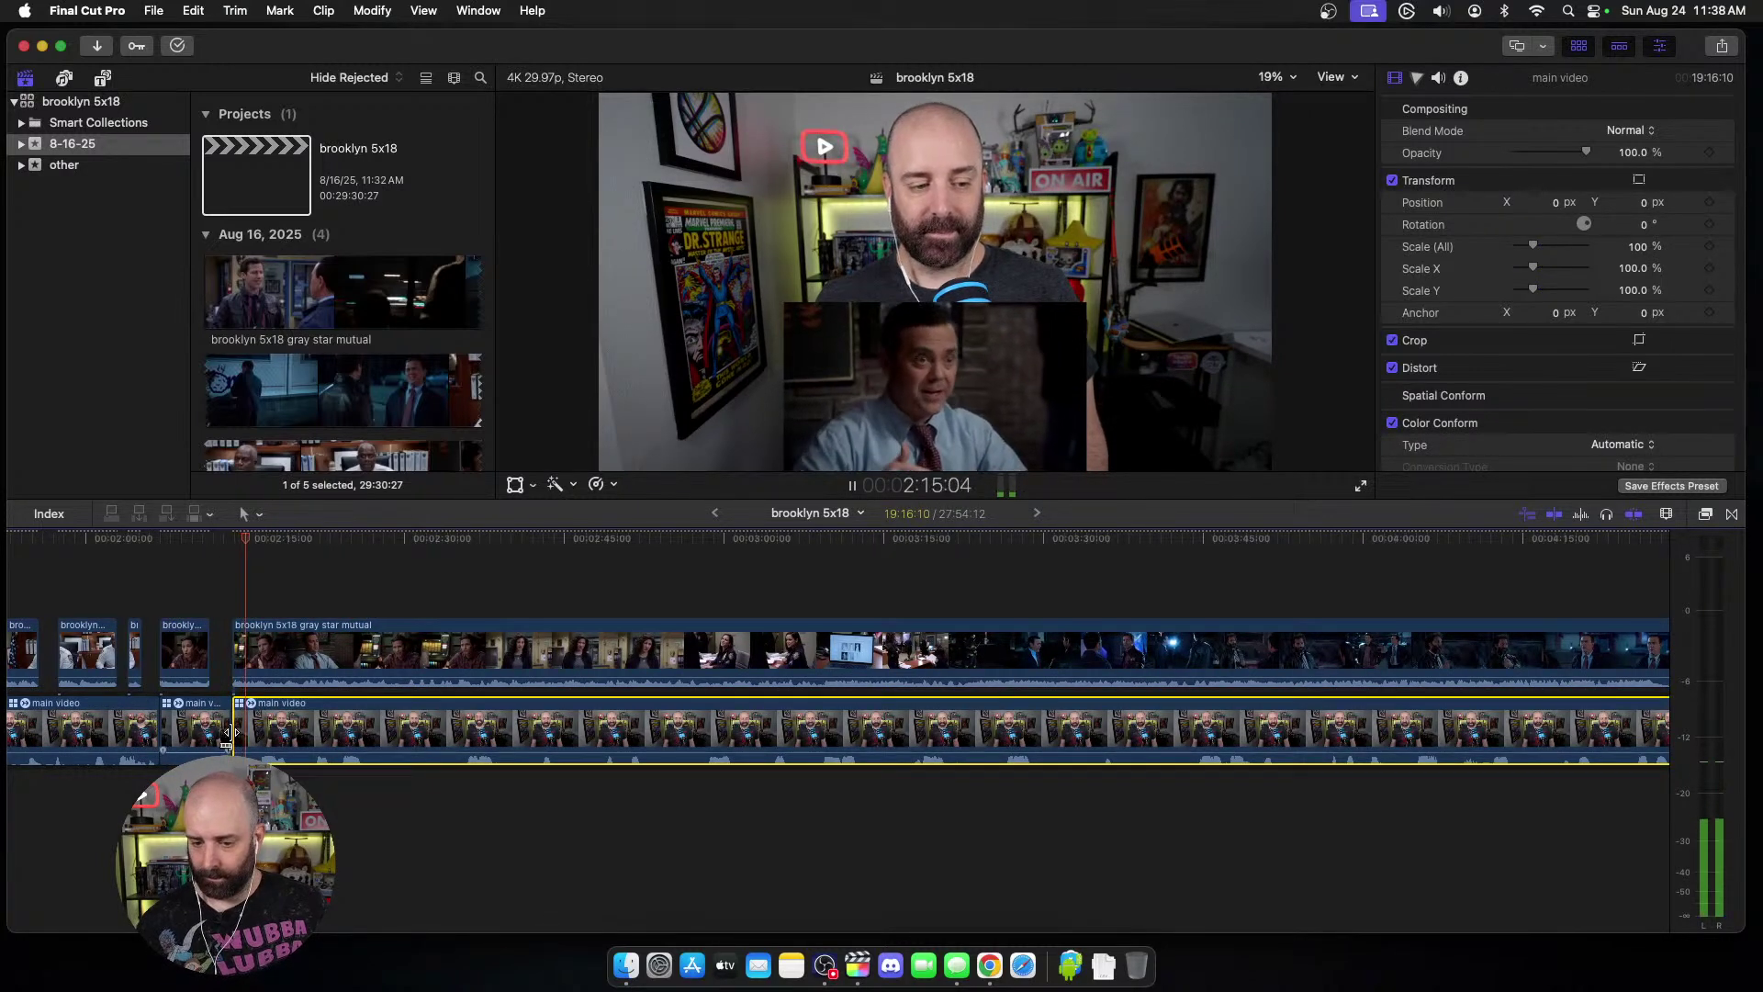
Step: Split the episode clip at about 2:18:19, trim the later part's start to about 2:20:06, and play on from the gap
{"action": "left_click", "coordinate": [288, 668]}
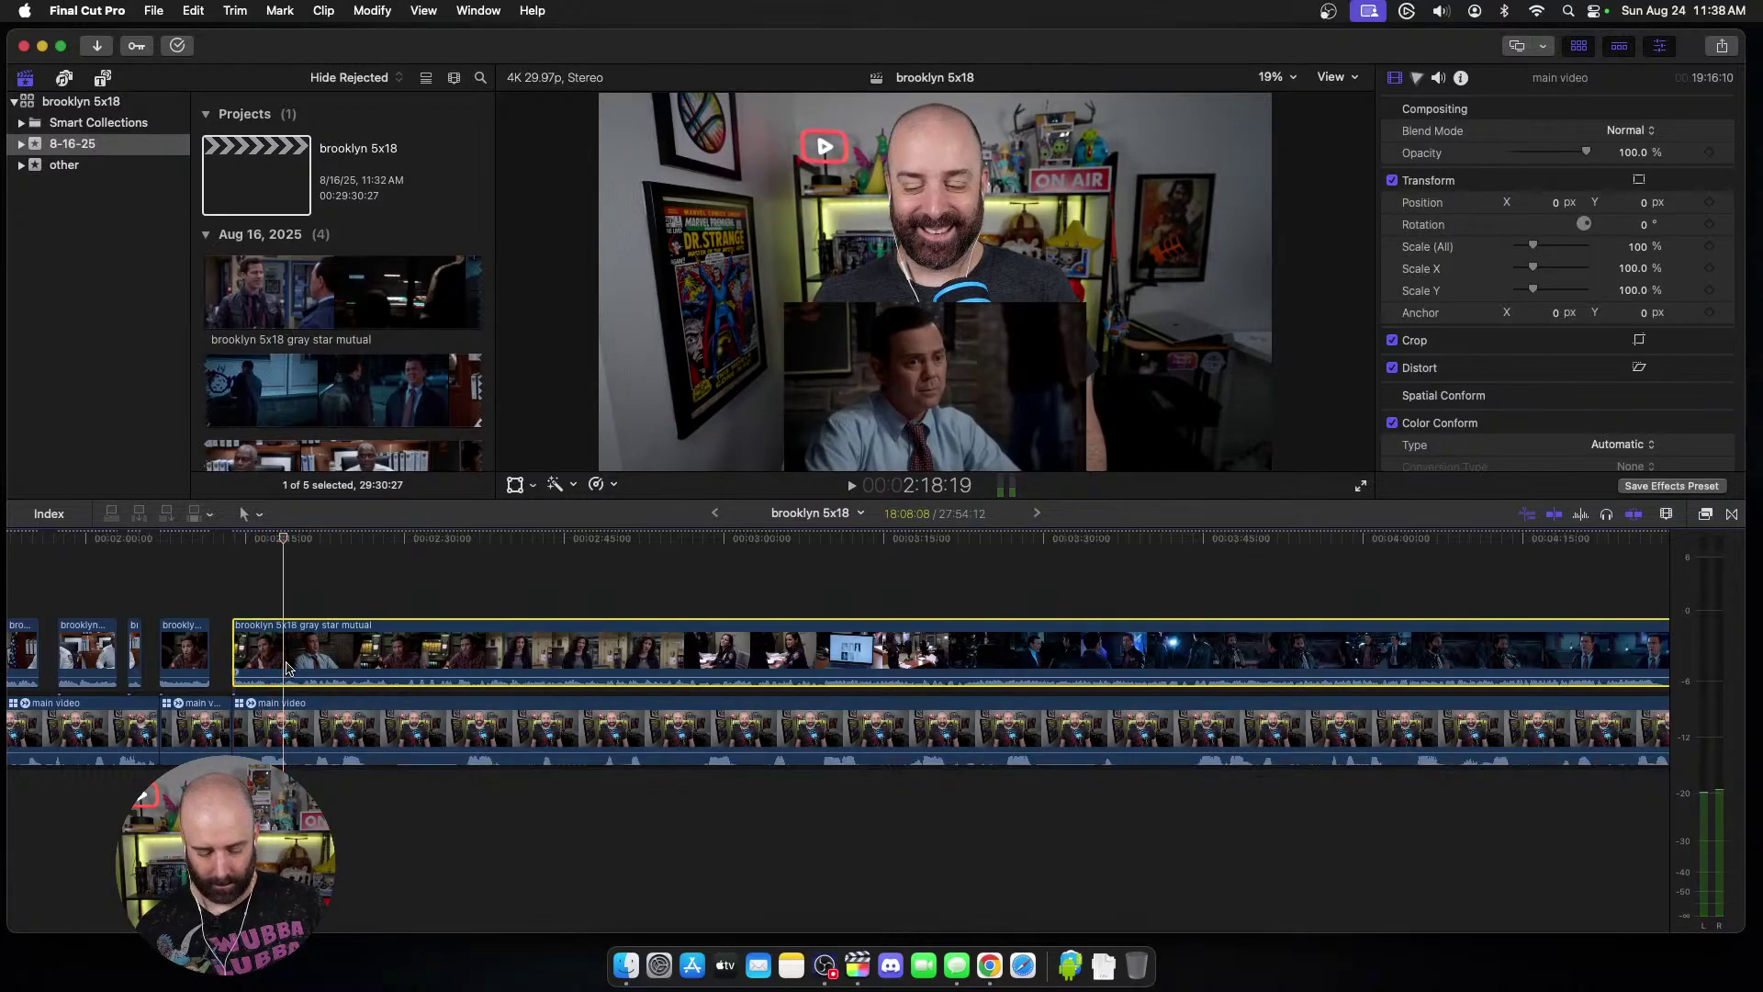
{"action": "key", "text": "super+b"}
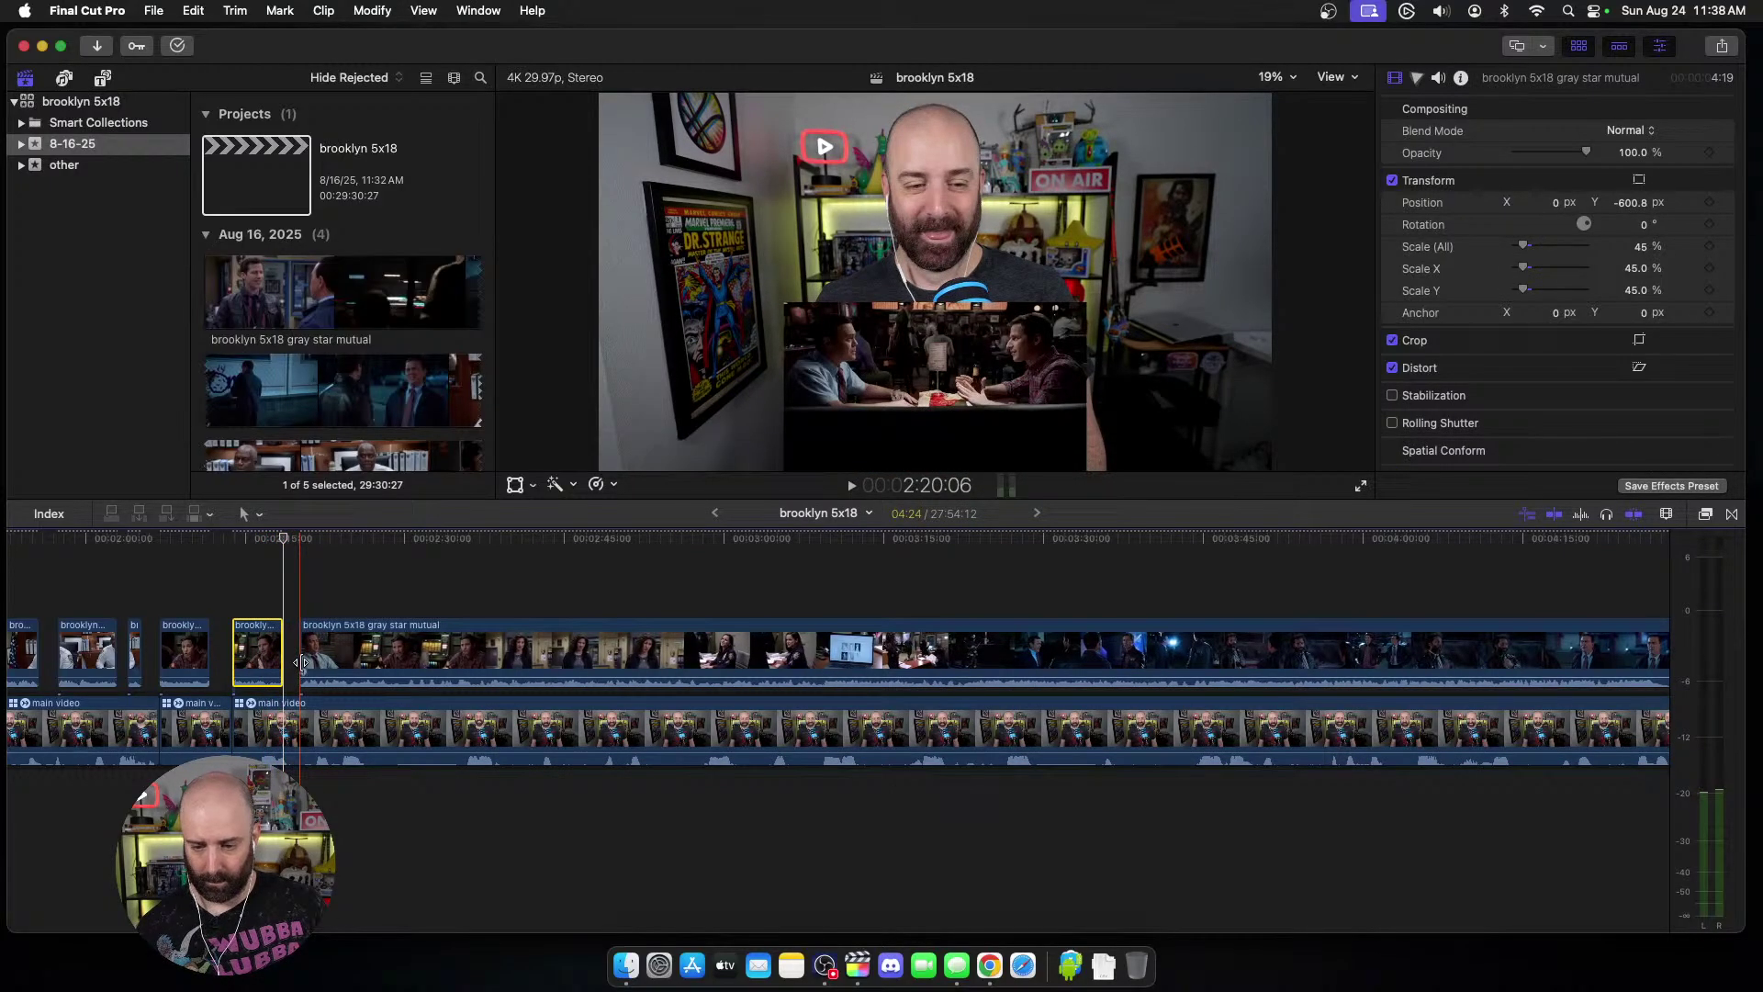
{"action": "key", "text": "space"}
{"action": "scroll", "coordinate": [354, 667], "scroll_direction": "right", "scroll_amount": 2}
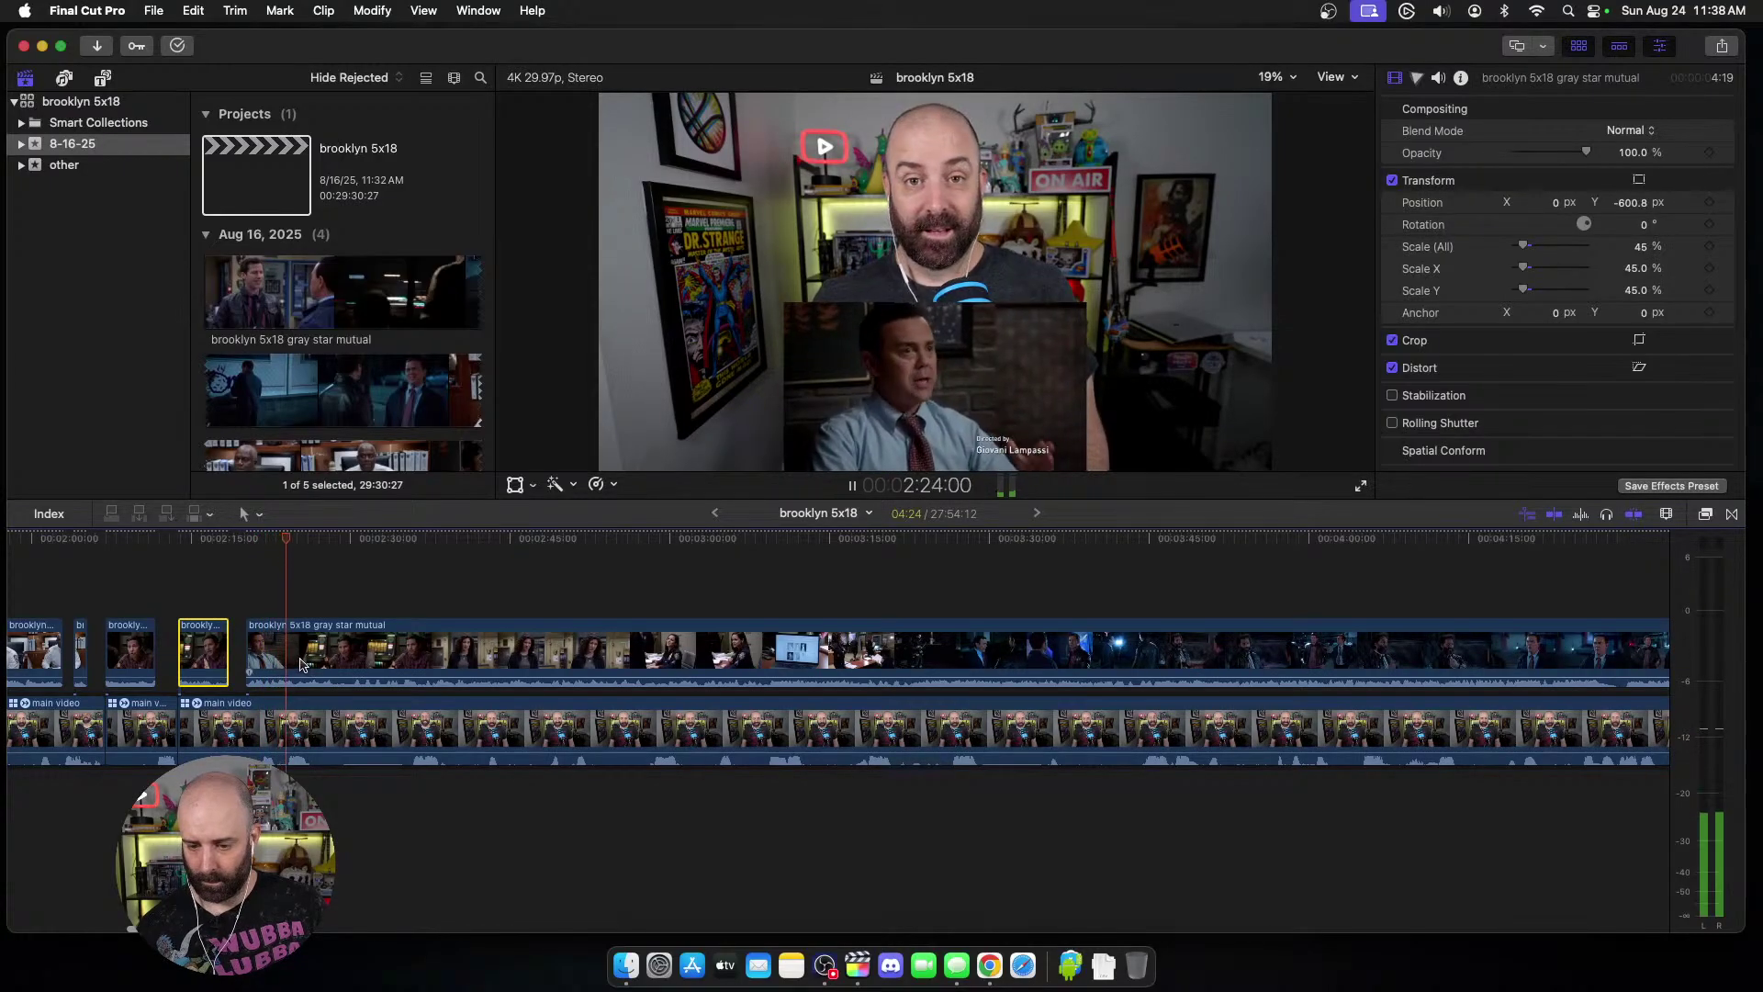
Step: Split the episode clip at about 2:25:12 and the main video at about 2:27, trimming the later episode clip's start to match
{"action": "key", "text": "space"}
{"action": "left_click", "coordinate": [308, 666]}
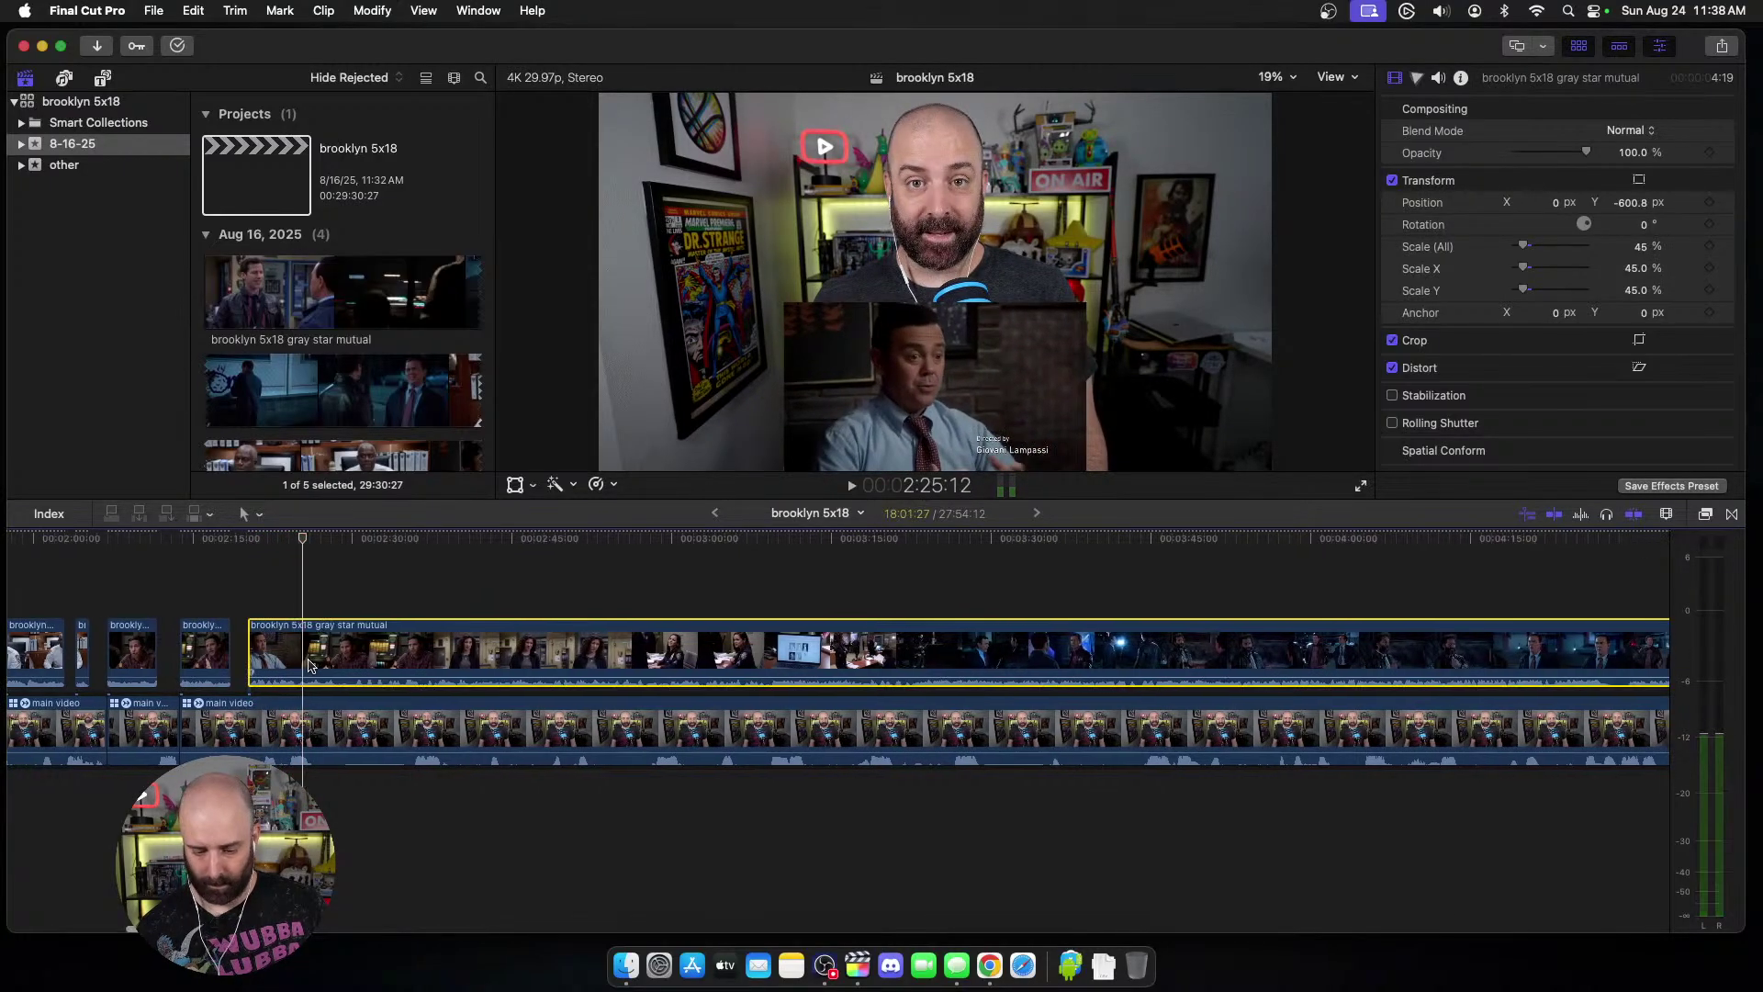
{"action": "key", "text": "super+b"}
{"action": "key", "text": "super+b"}
{"action": "left_click", "coordinate": [330, 726]}
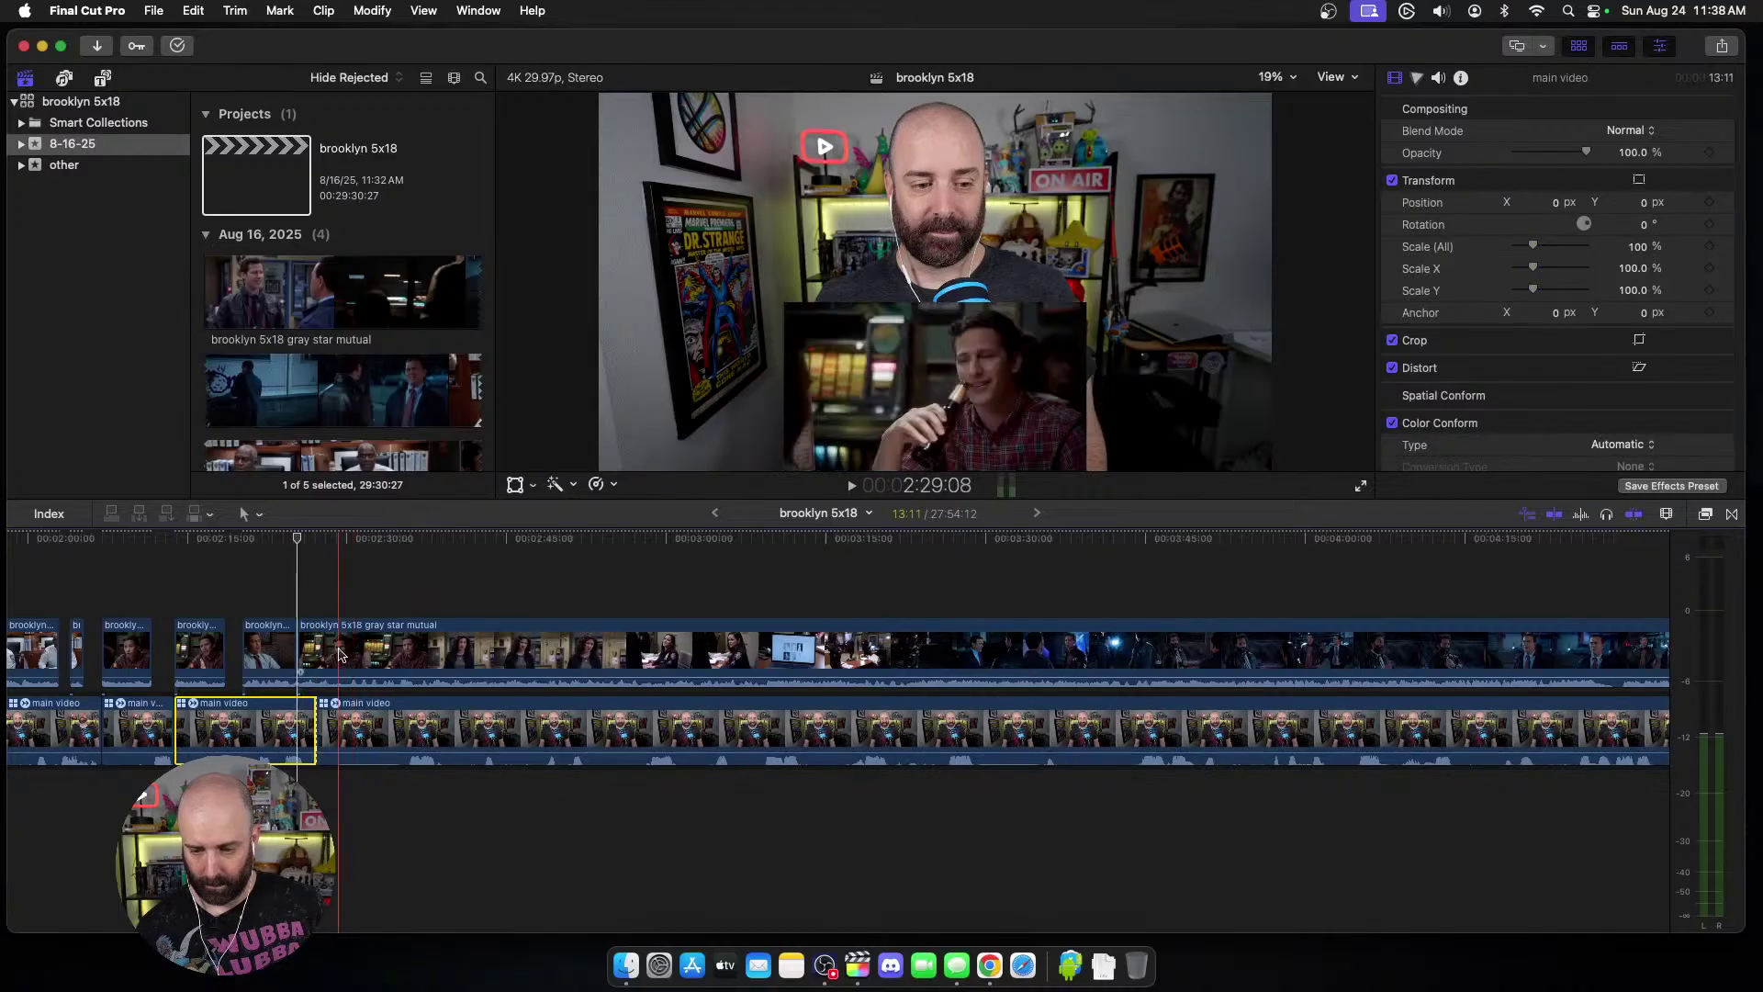
{"action": "left_click", "coordinate": [315, 654]}
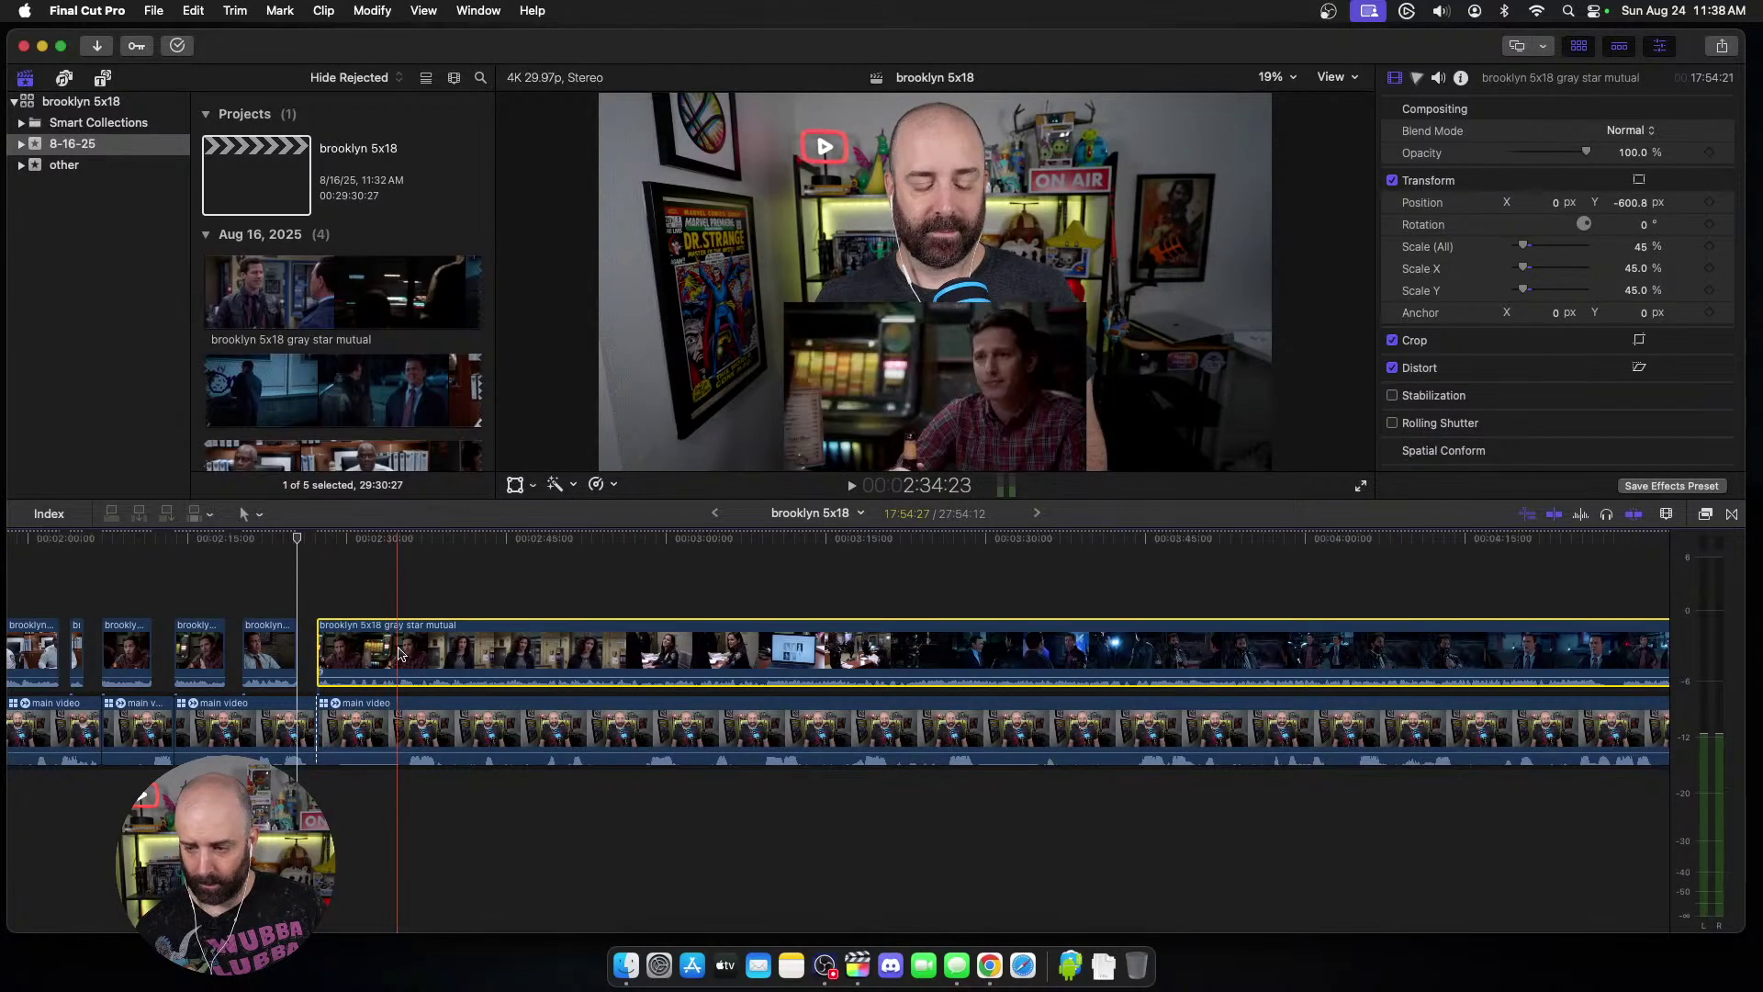
Step: Trim the starts of the last episode clip and main video segment to about 2:33:01 and play the join
{"action": "key", "text": "space"}
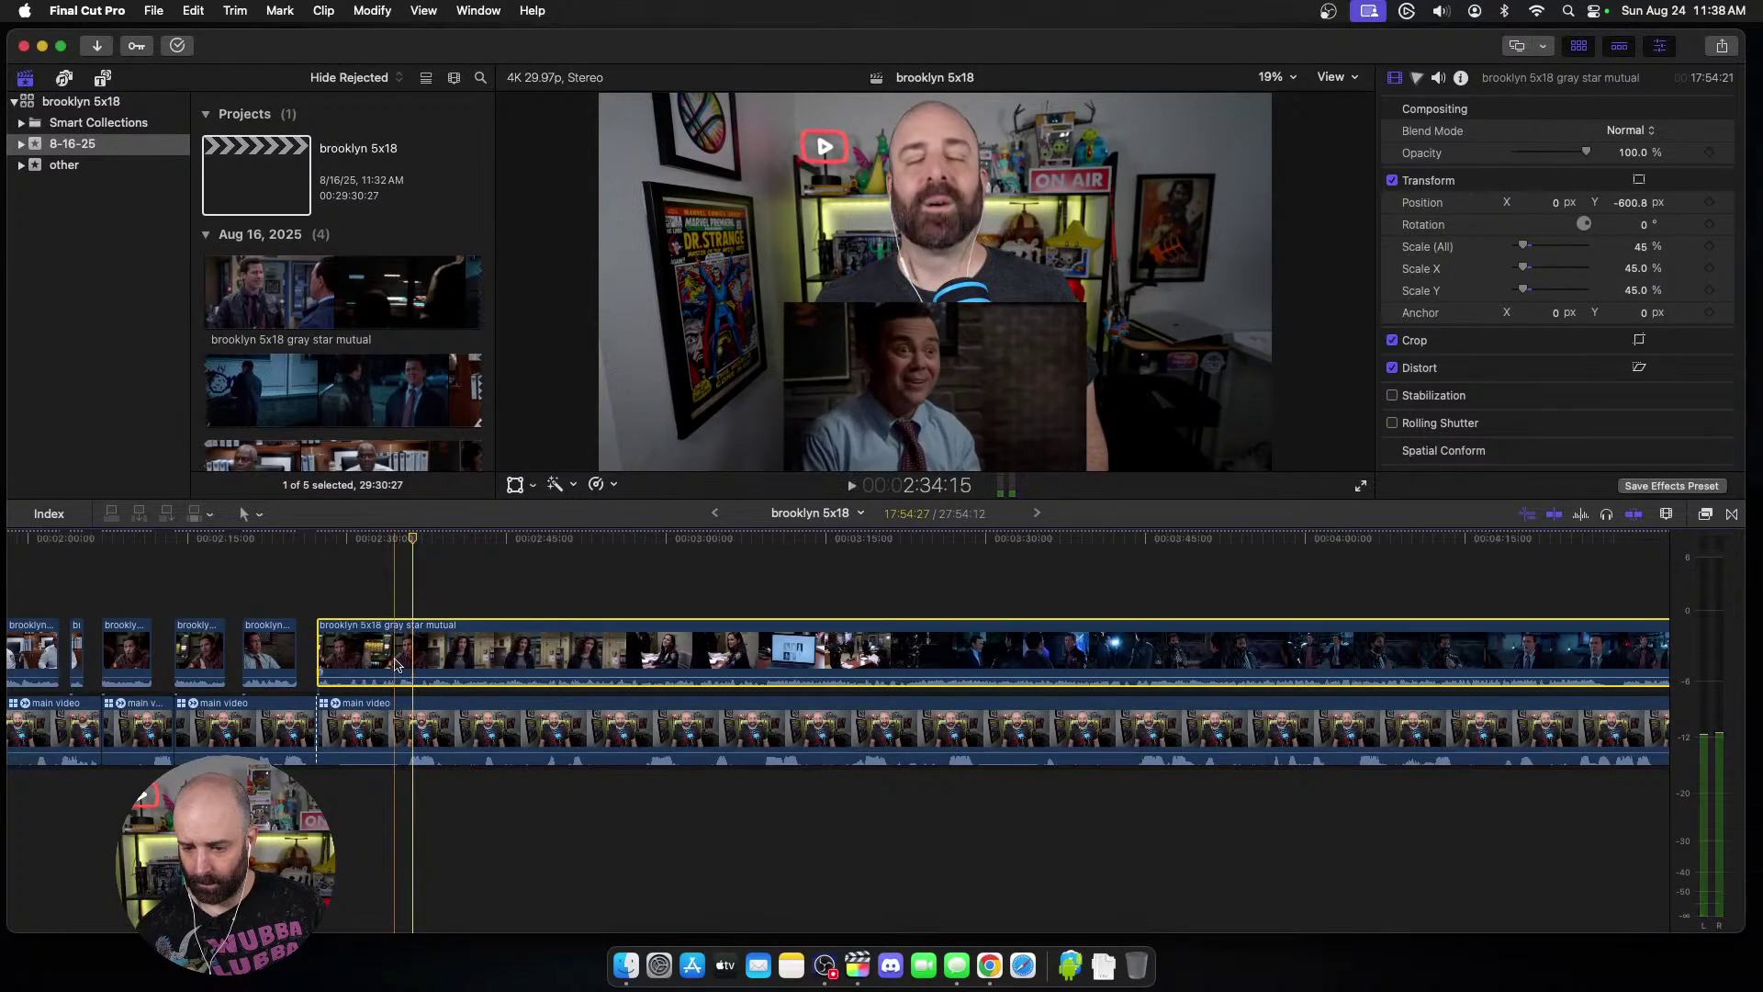
{"action": "key", "text": "space"}
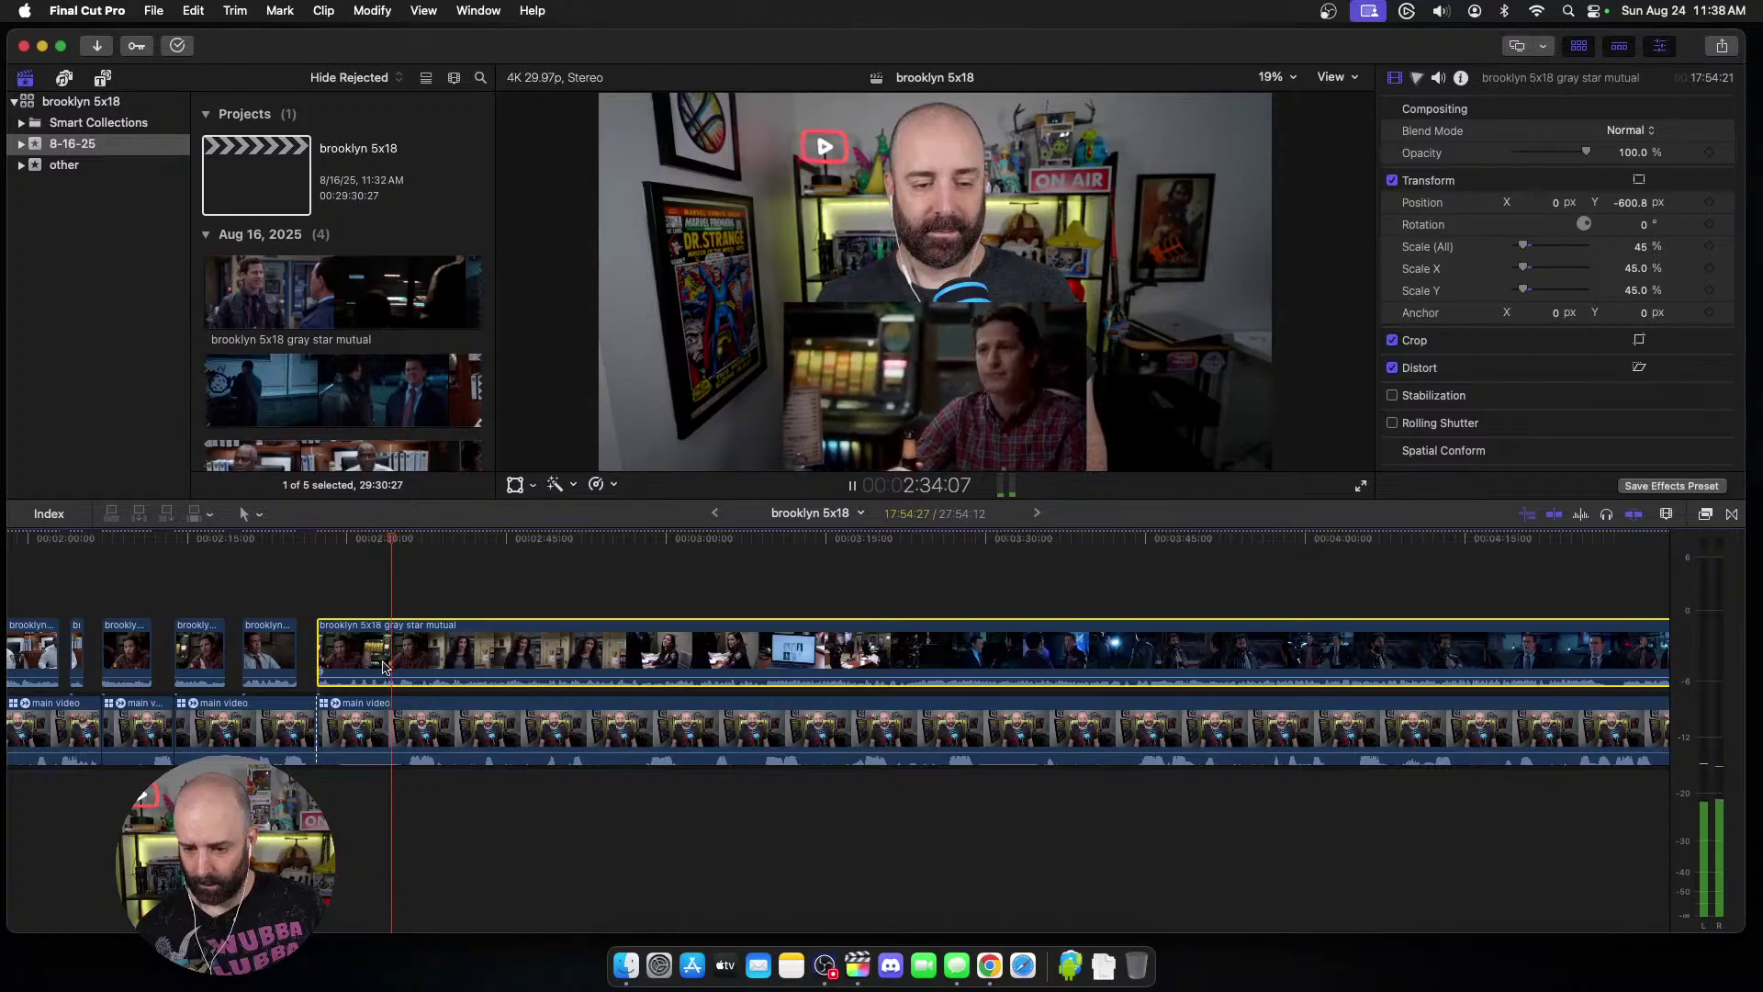
{"action": "key", "text": "super+z"}
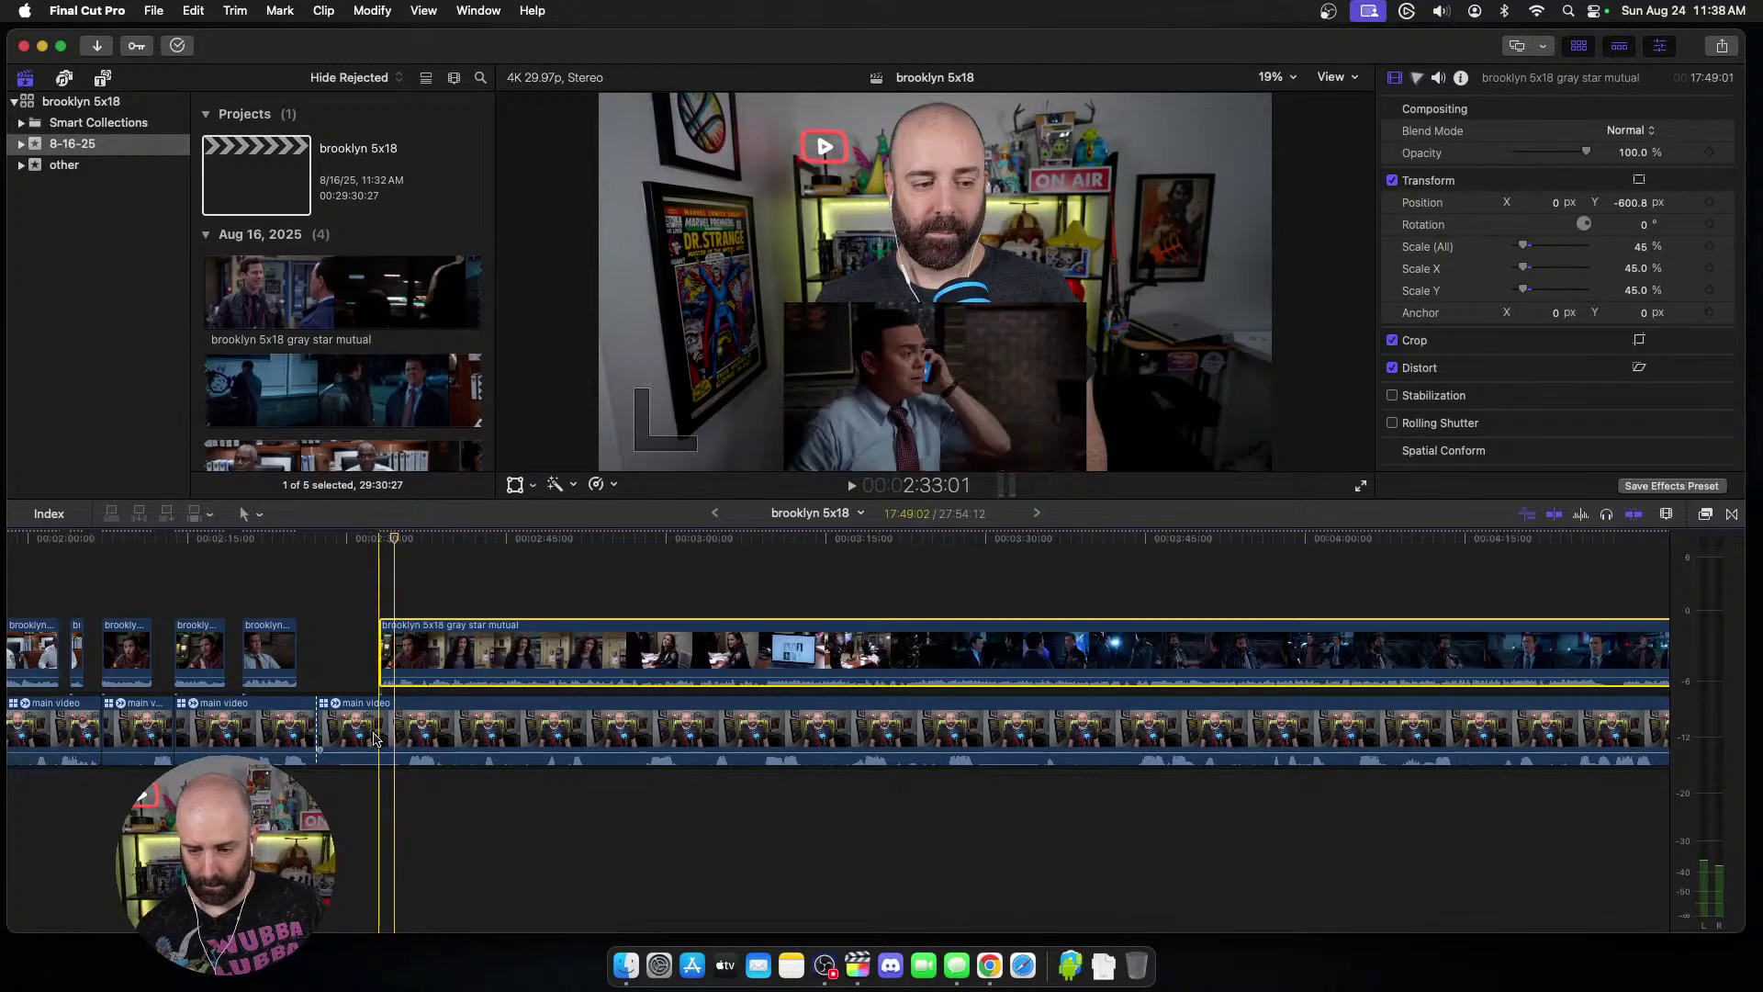
{"action": "left_click", "coordinate": [372, 735]}
{"action": "key", "text": "space"}
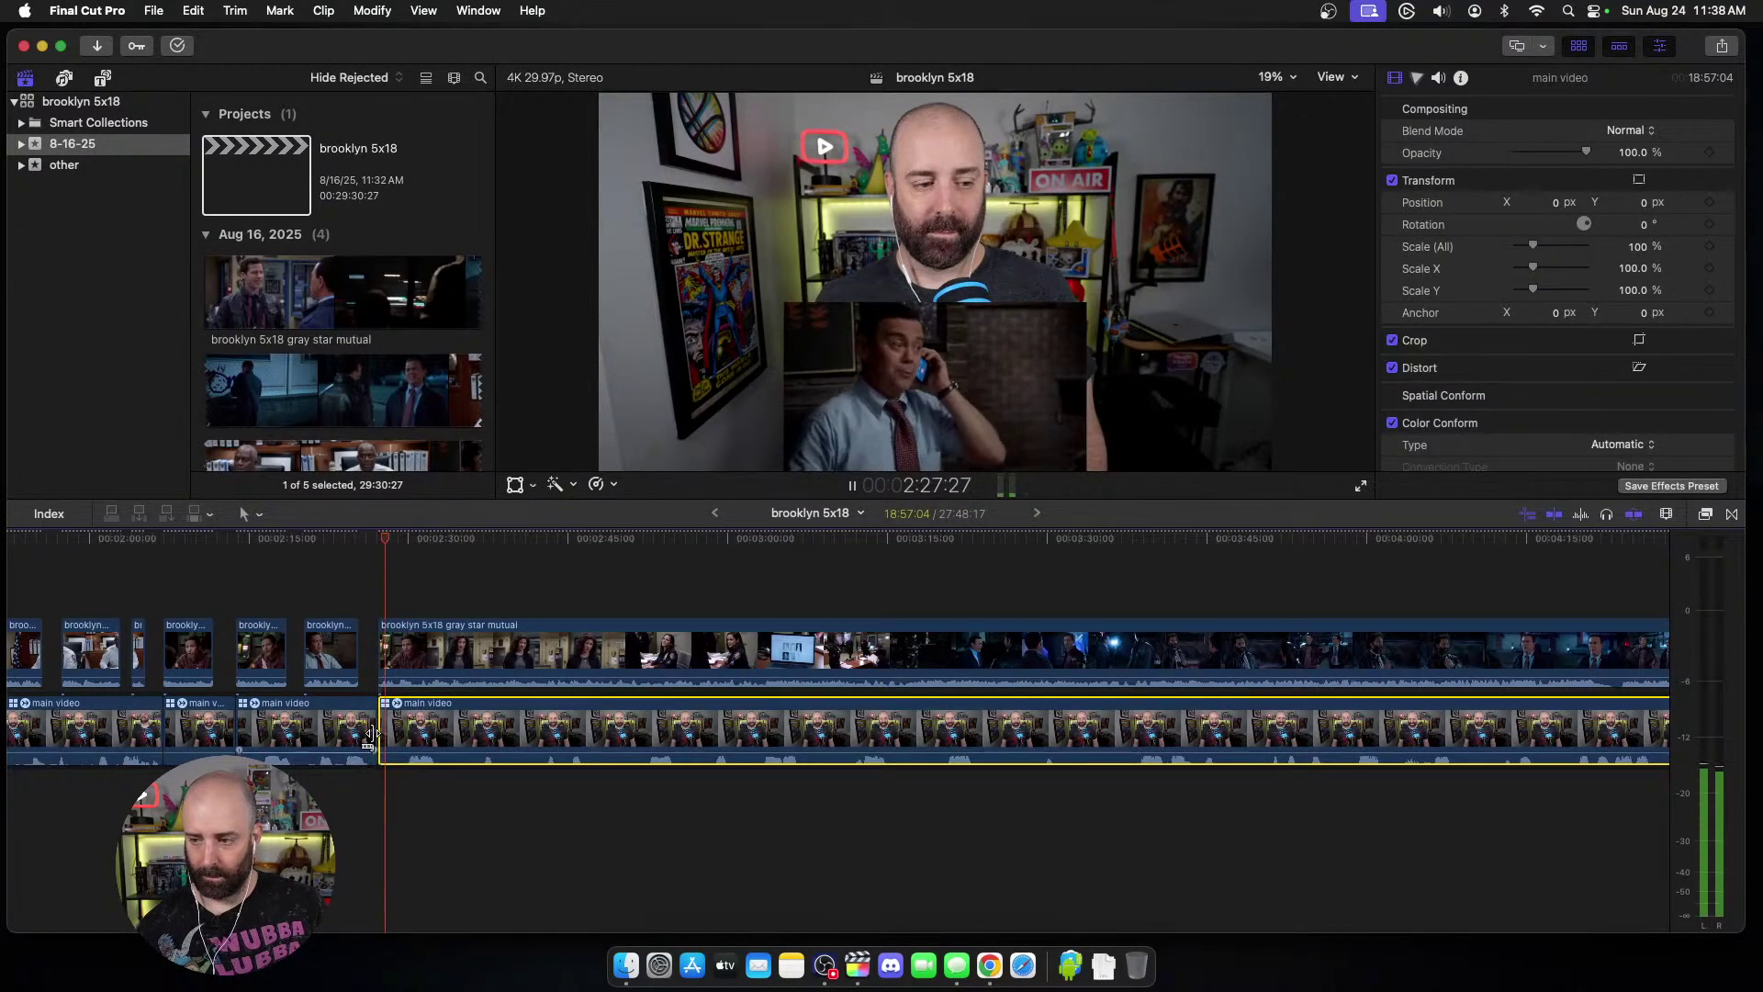
Step: Split the episode clip at about 2:32 and the main video at about 2:33:27, trimming the later episode clip's start to match
{"action": "scroll", "coordinate": [441, 650], "scroll_direction": "right", "scroll_amount": 2}
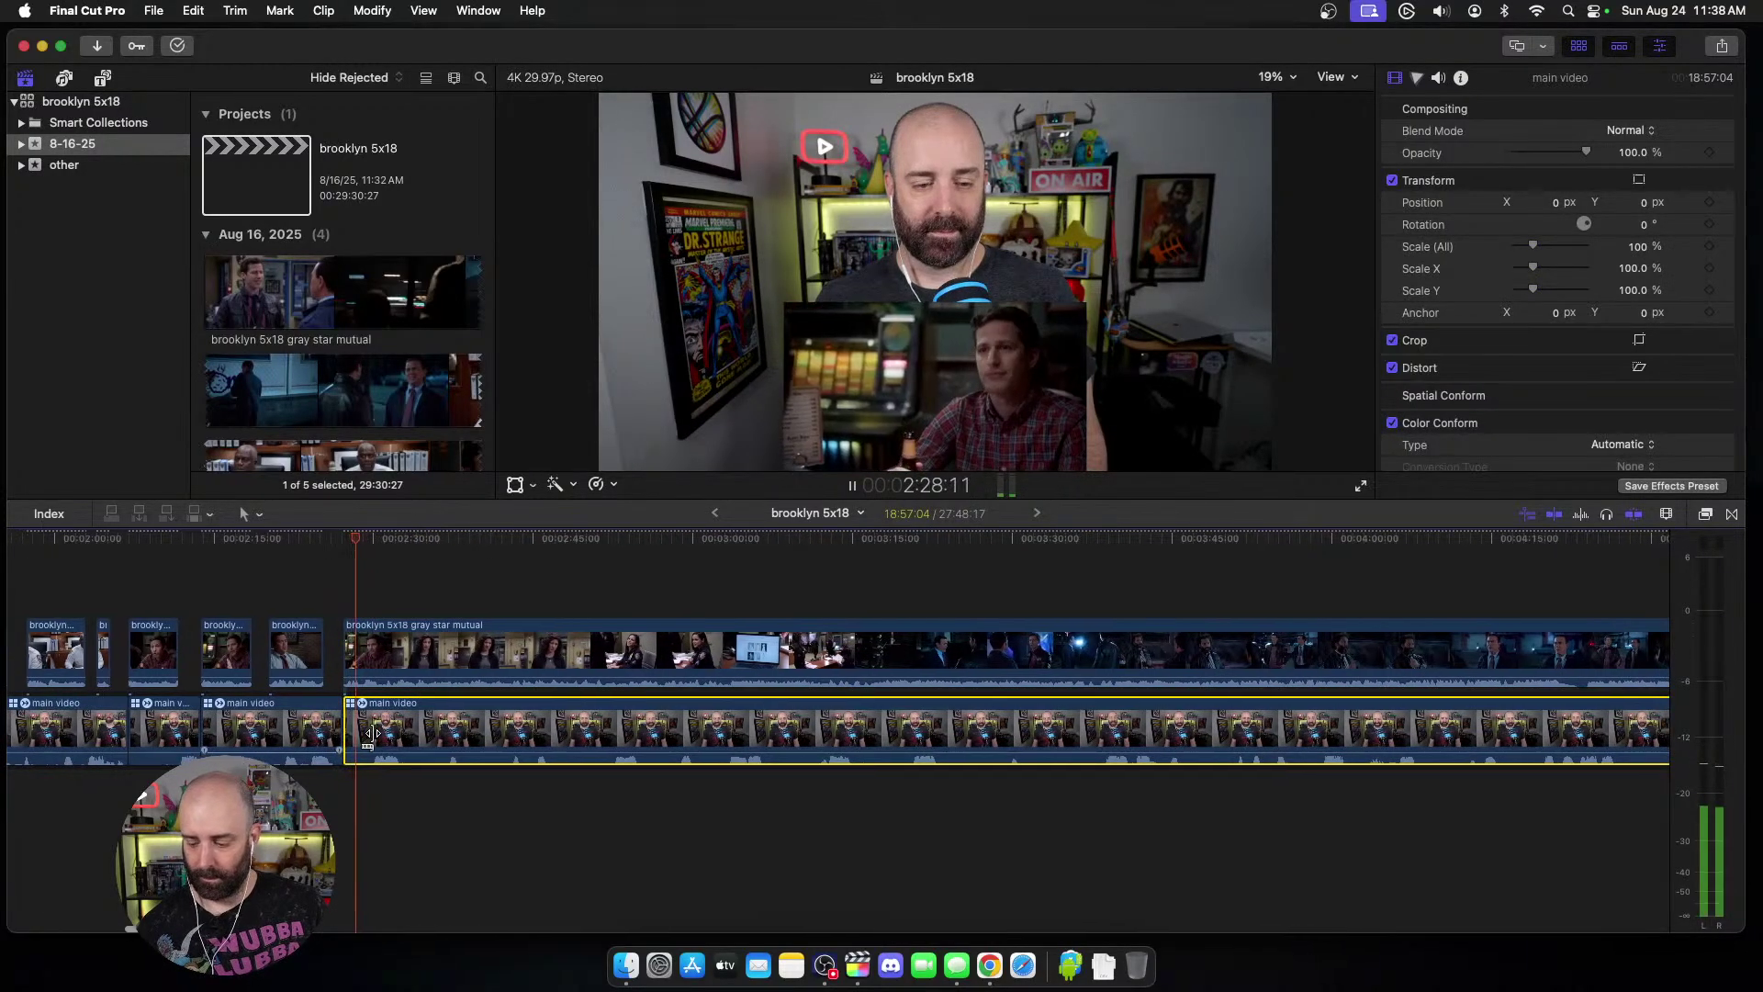
{"action": "key", "text": "space"}
{"action": "left_click", "coordinate": [396, 657]}
{"action": "key", "text": "cmd+b"}
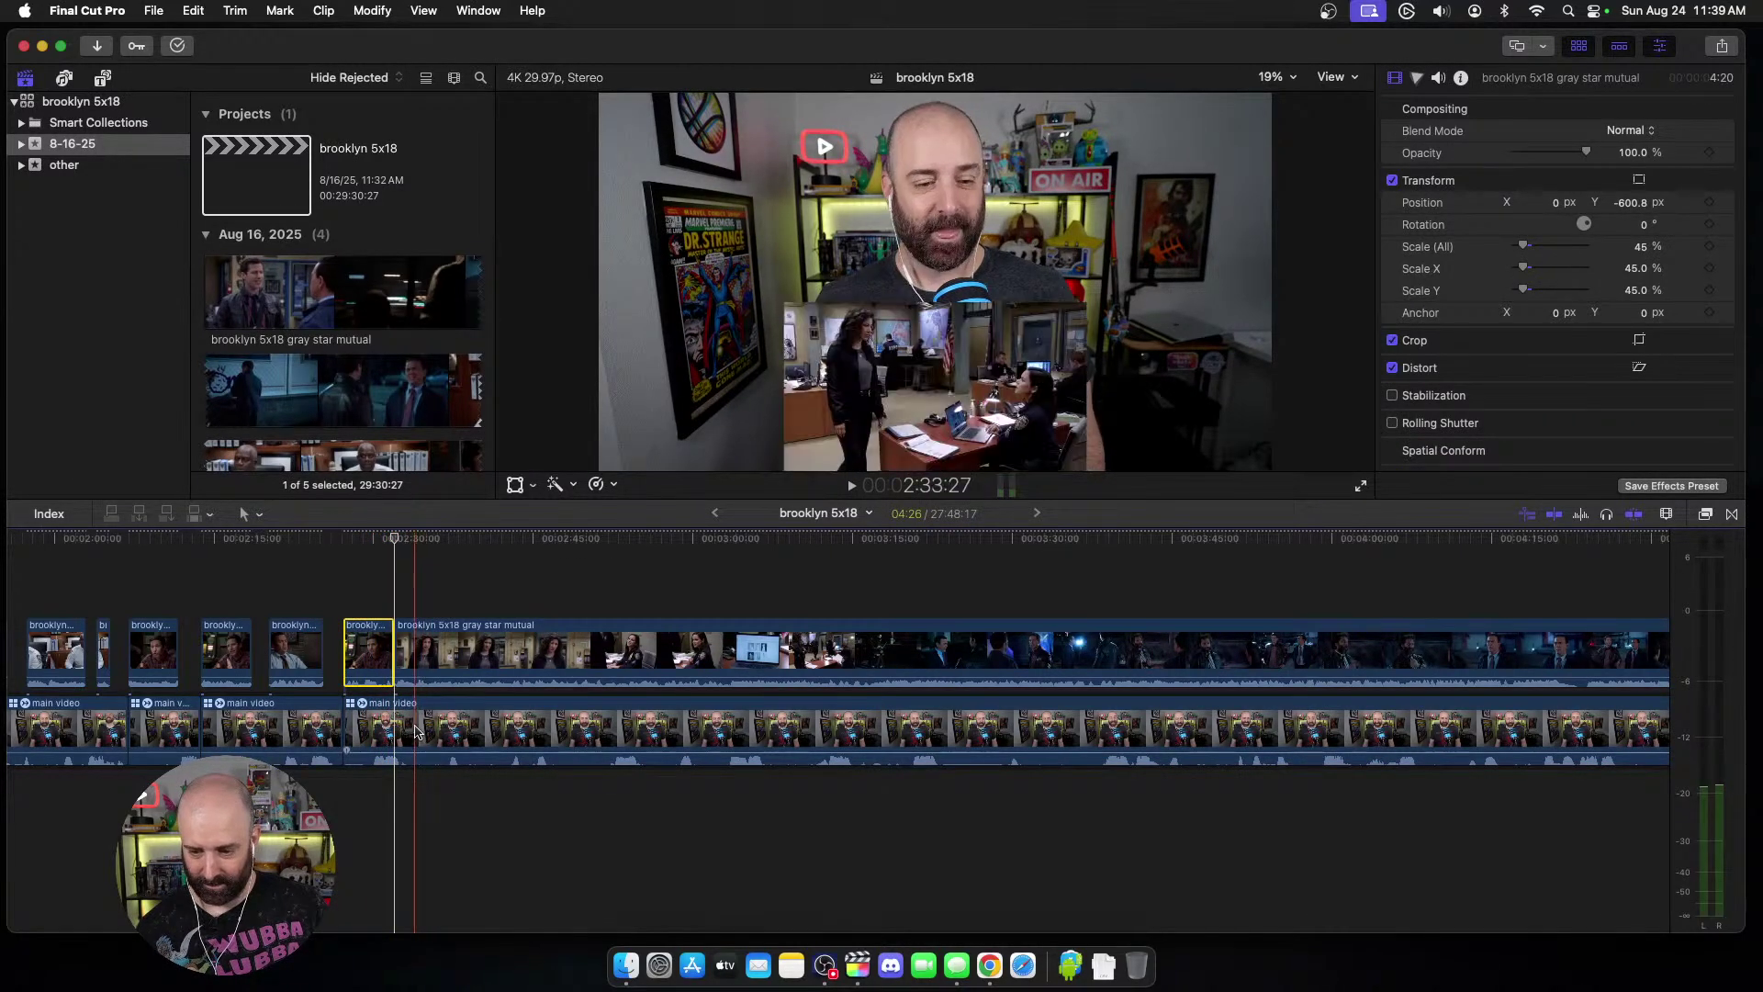
{"action": "left_click", "coordinate": [415, 732]}
{"action": "key", "text": "cmd+b"}
{"action": "left_click", "coordinate": [411, 658]}
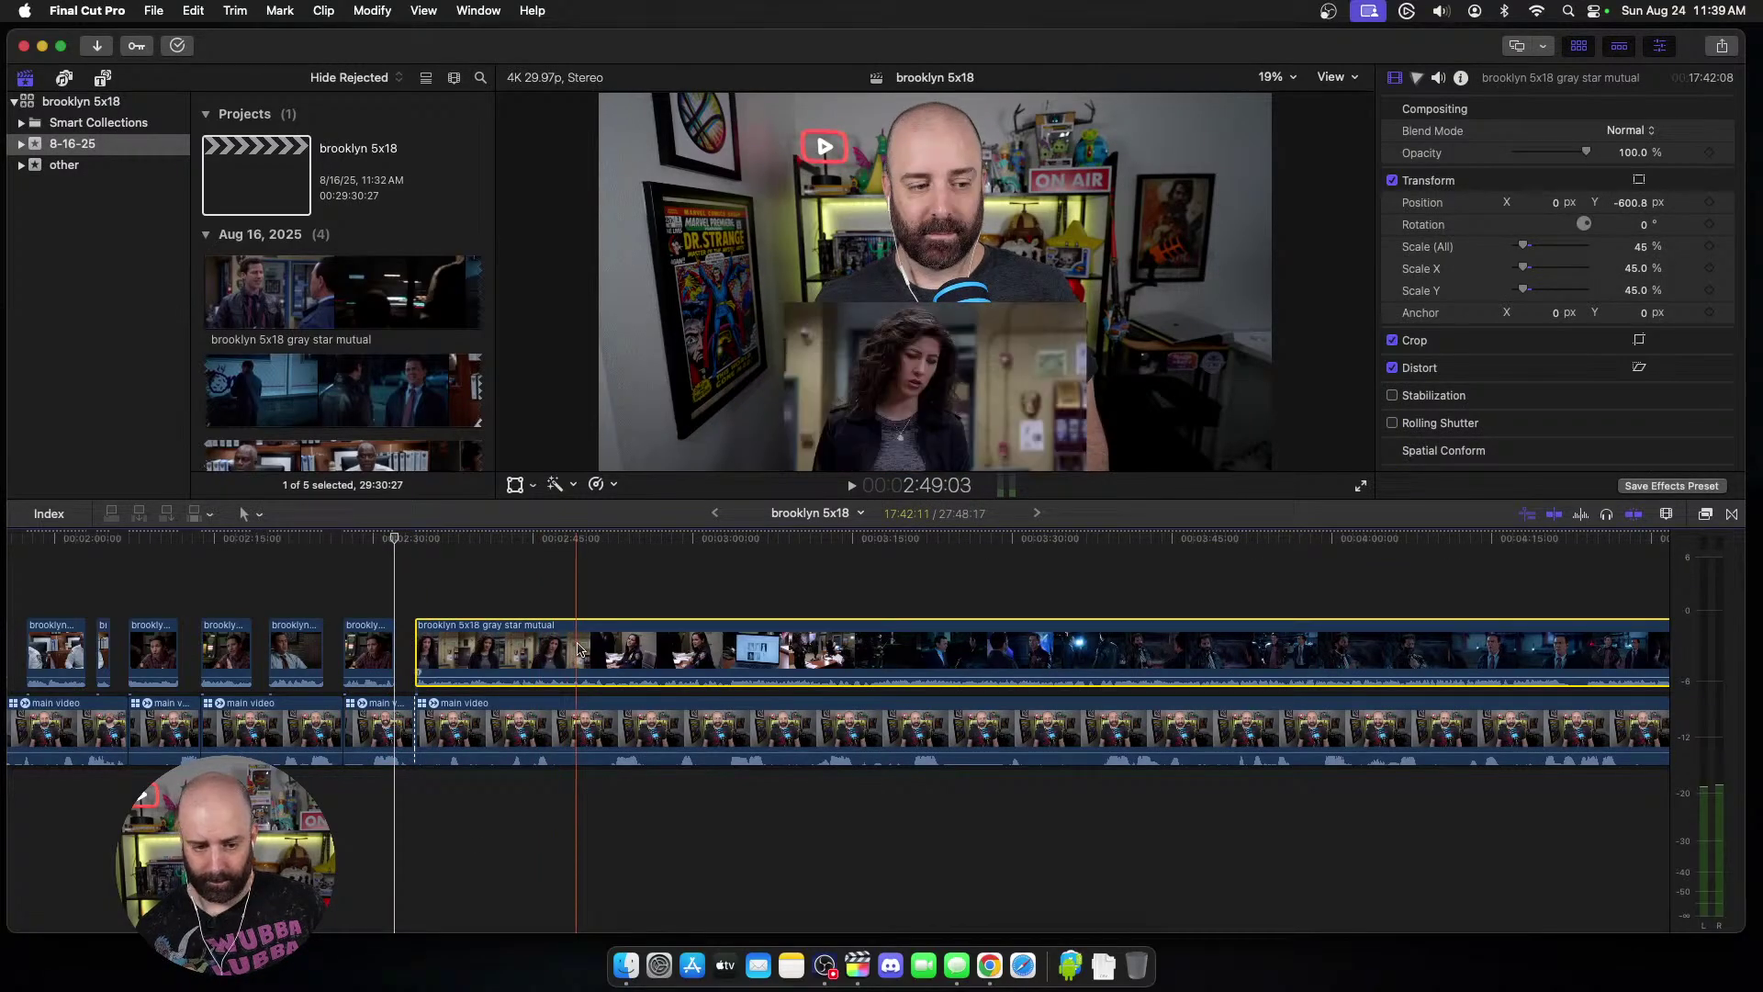
Step: Trim the starts of the last episode clip and main video segment to about 2:49:15 and play the join
{"action": "key", "text": "space"}
{"action": "scroll", "coordinate": [533, 650], "scroll_direction": "right", "scroll_amount": 5}
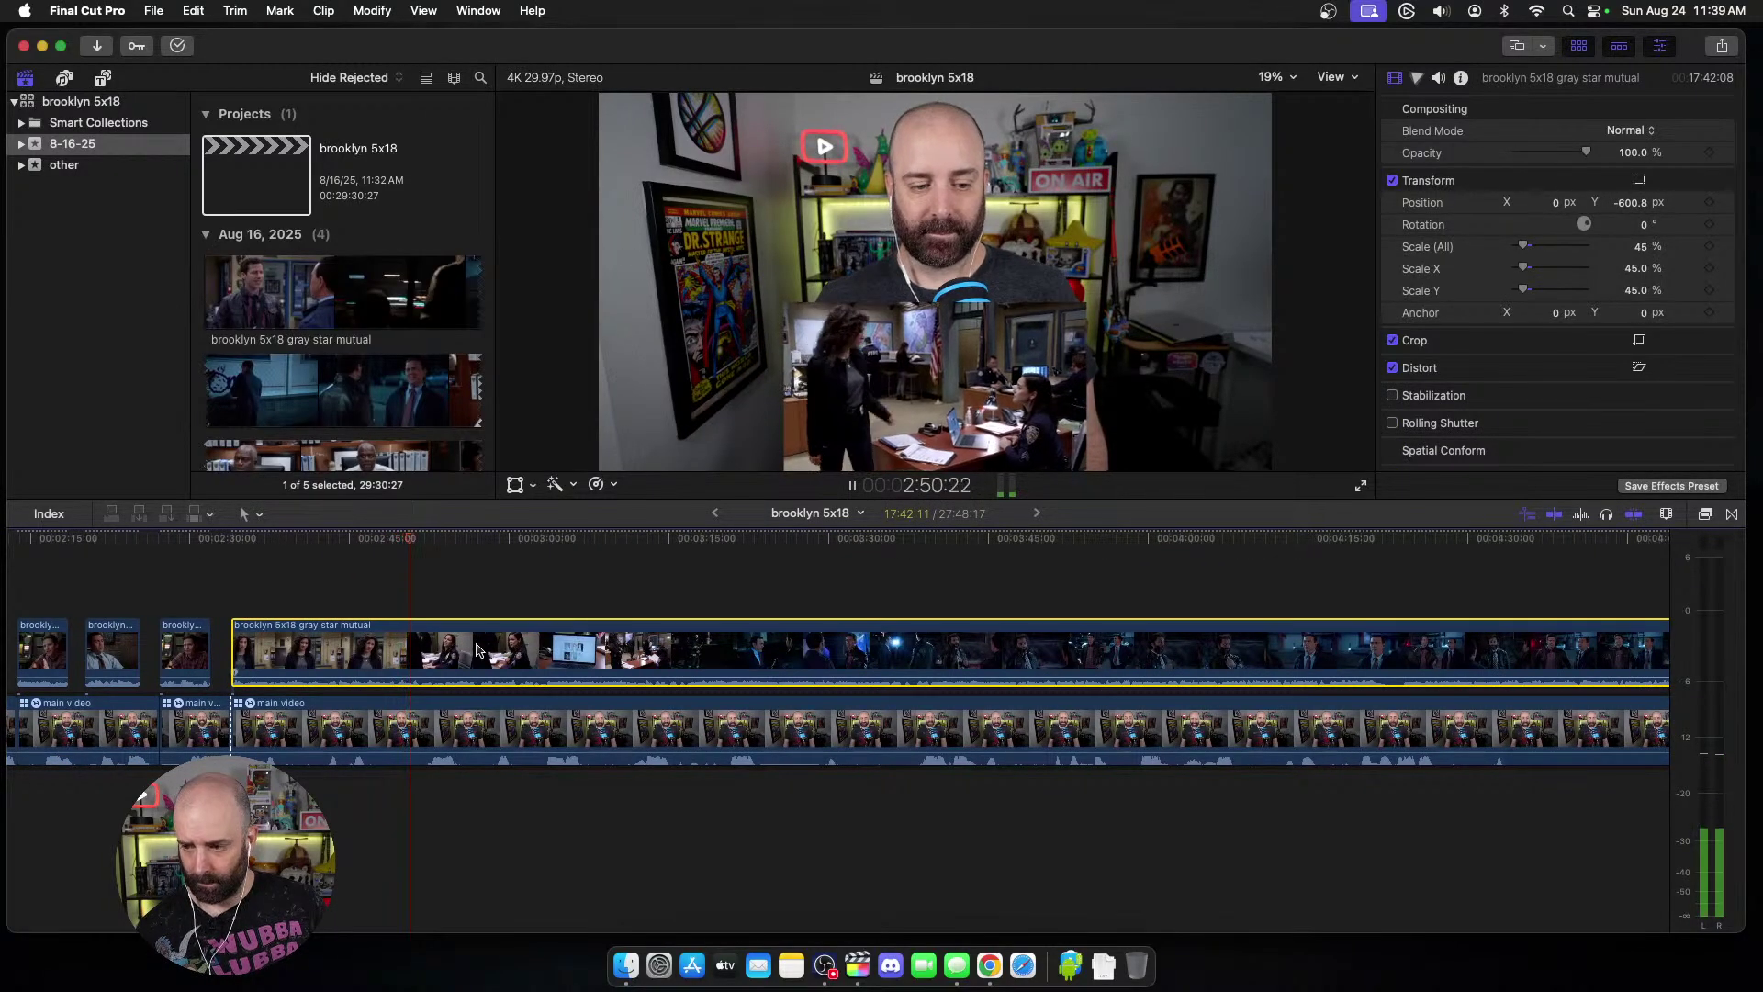
{"action": "key", "text": "space"}
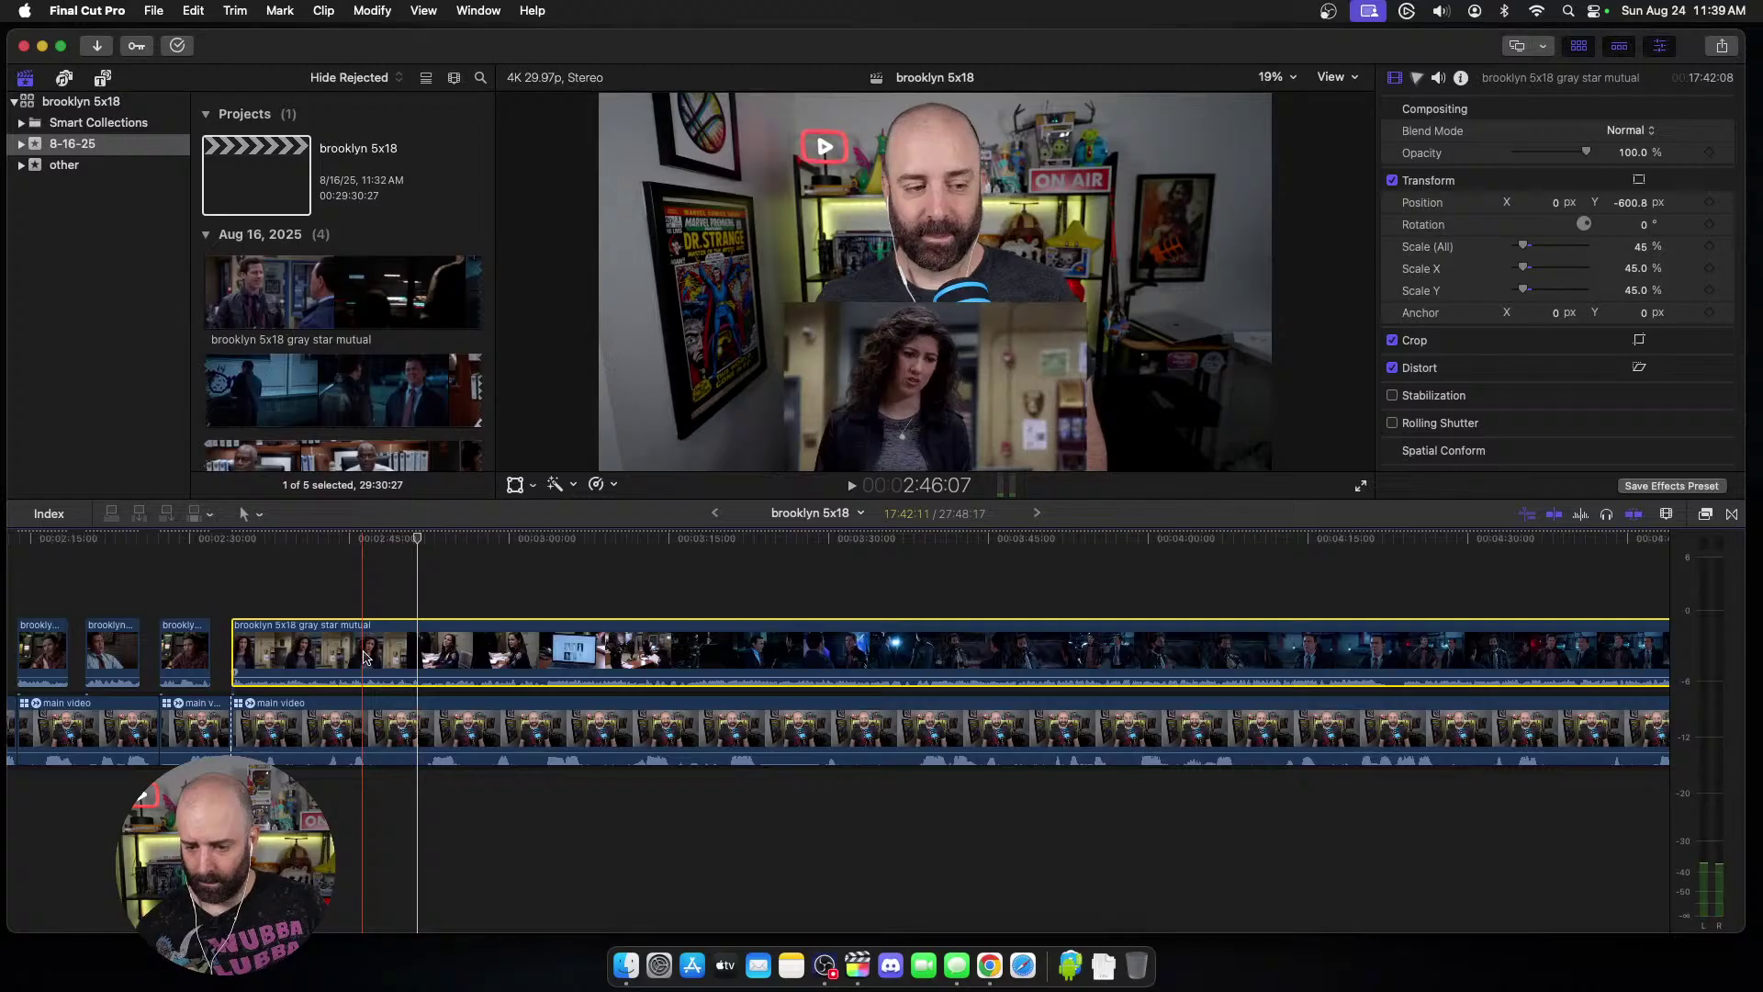
{"action": "key", "text": "space"}
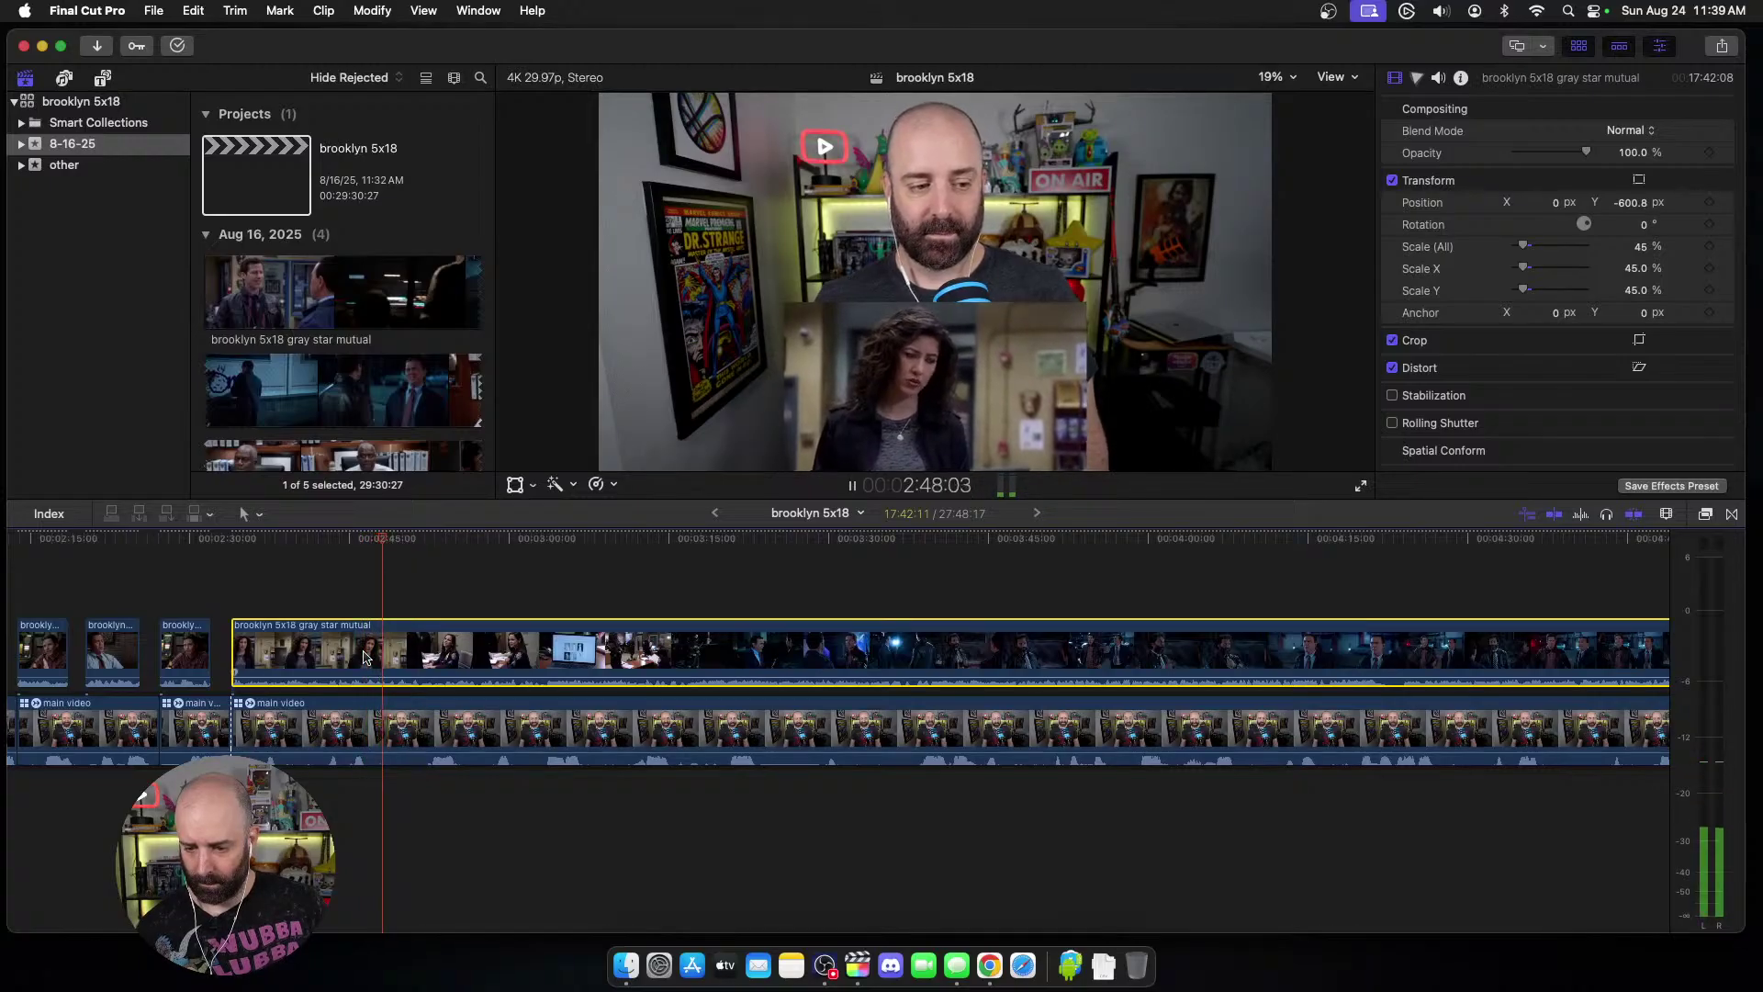
{"action": "key", "text": "space"}
{"action": "key", "text": "alt+bracketleft"}
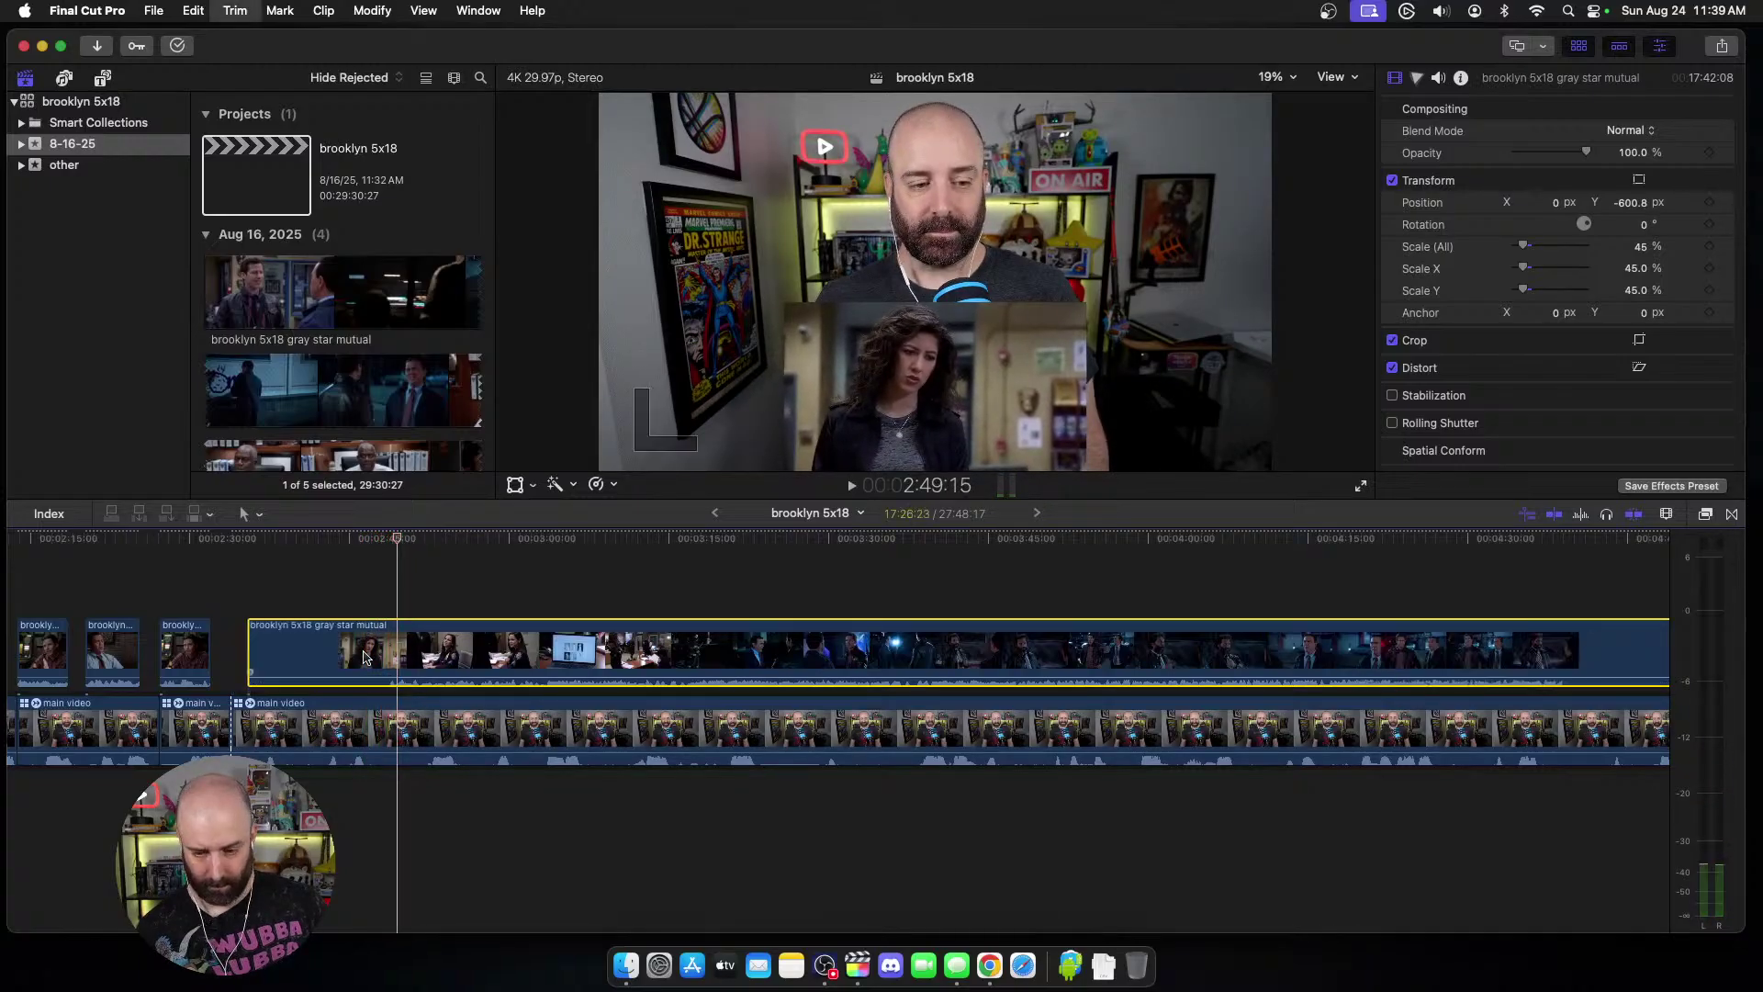
{"action": "left_click", "coordinate": [423, 720]}
{"action": "key", "text": "alt+bracketleft"}
{"action": "key", "text": "space"}
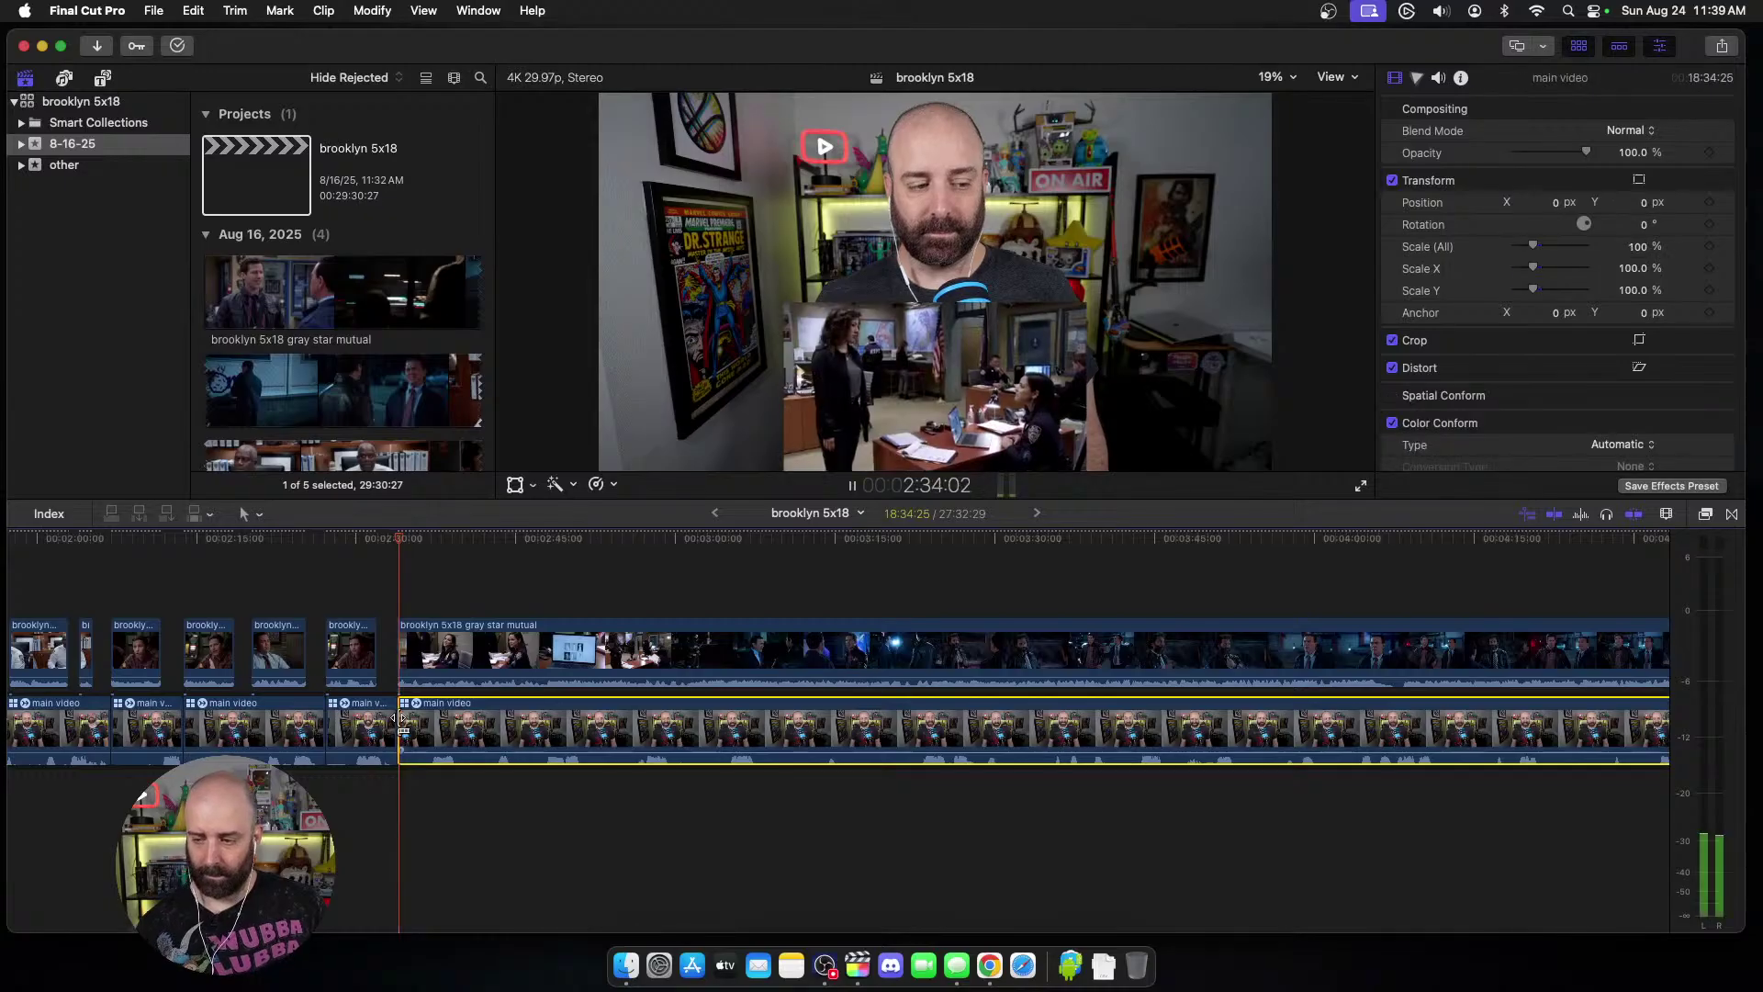
Step: Split the episode clip at about 2:38 and the main video at about 2:40:11, trimming the later episode clip's start to match
{"action": "scroll", "coordinate": [394, 707], "scroll_direction": "right", "scroll_amount": 3}
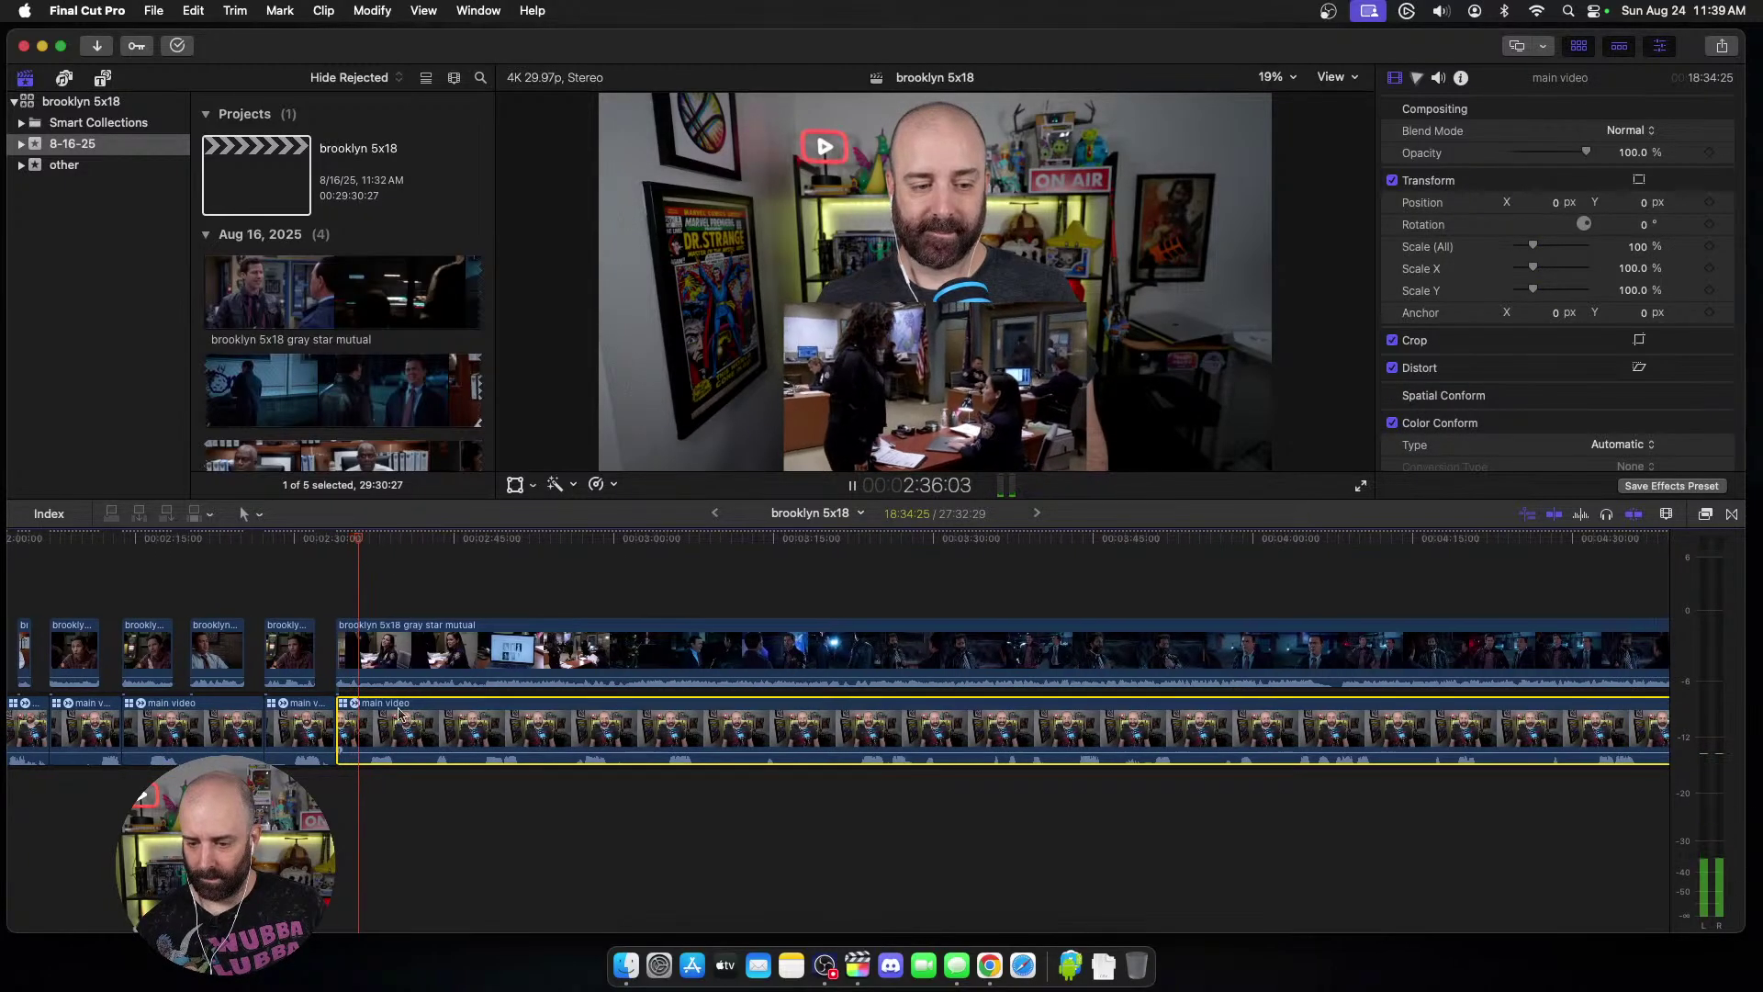
{"action": "key", "text": "space"}
{"action": "left_click", "coordinate": [390, 659]}
{"action": "key", "text": "cmd+b"}
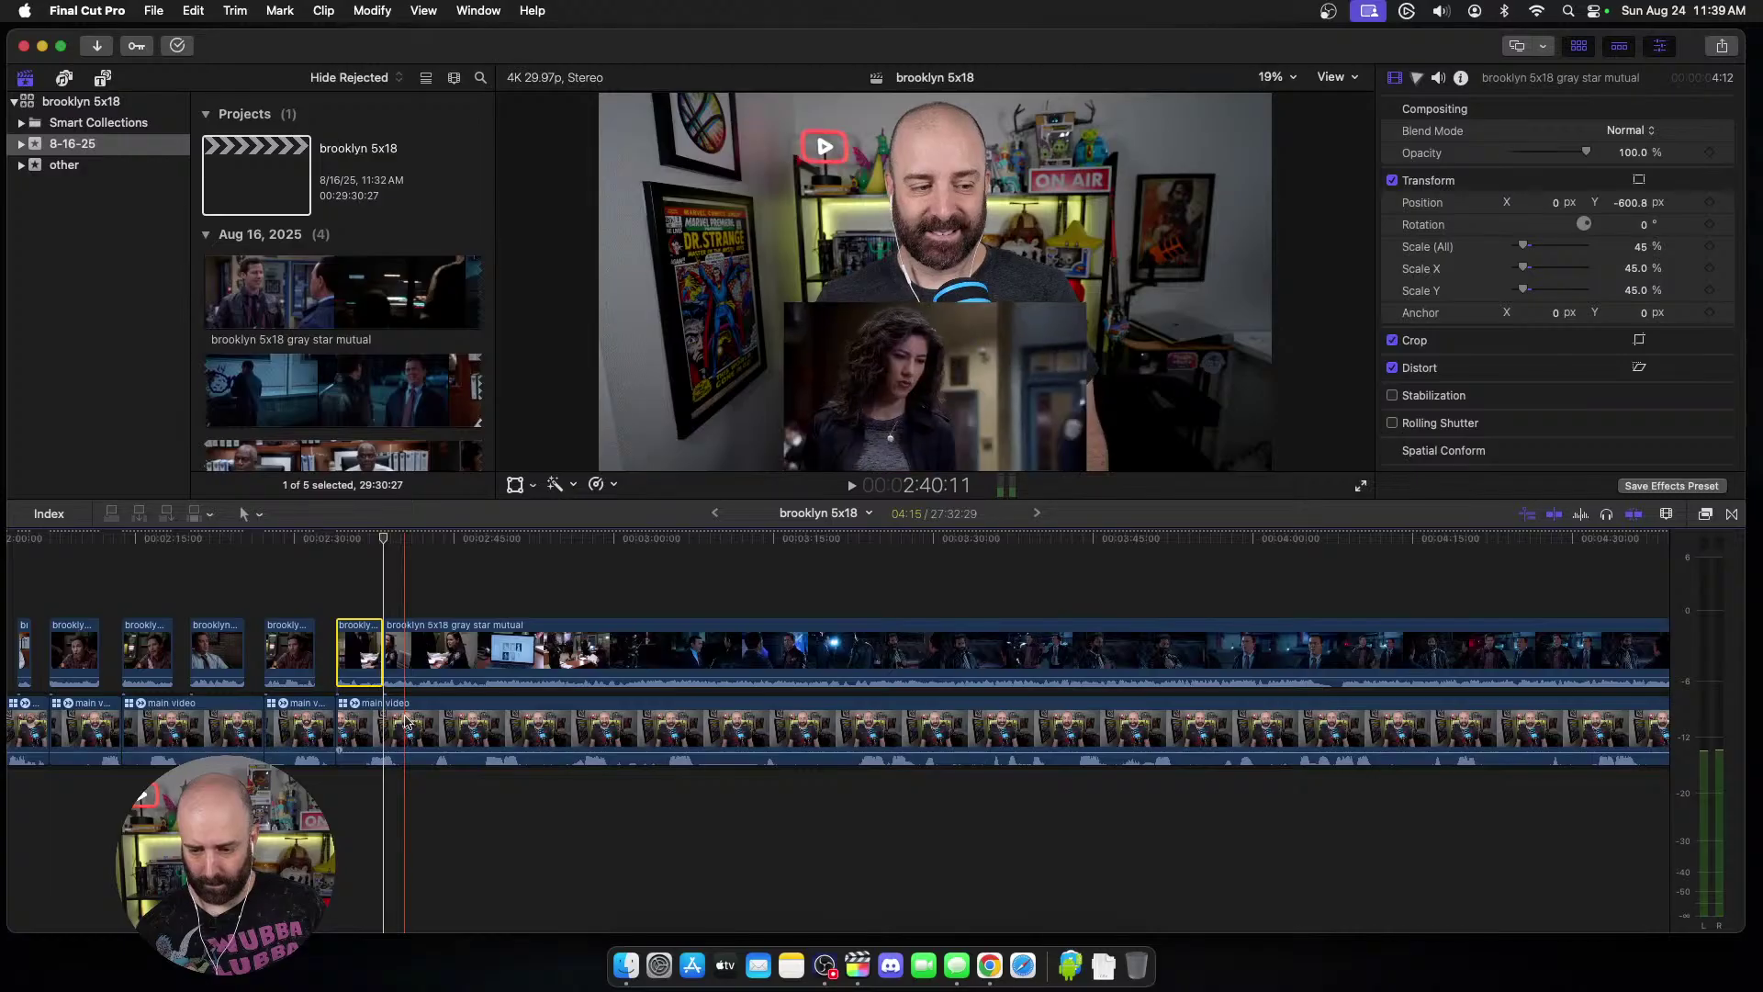
{"action": "left_click", "coordinate": [405, 721]}
{"action": "key", "text": "cmd+b"}
{"action": "left_click_drag", "start_coordinate": [385, 655], "coordinate": [408, 657]}
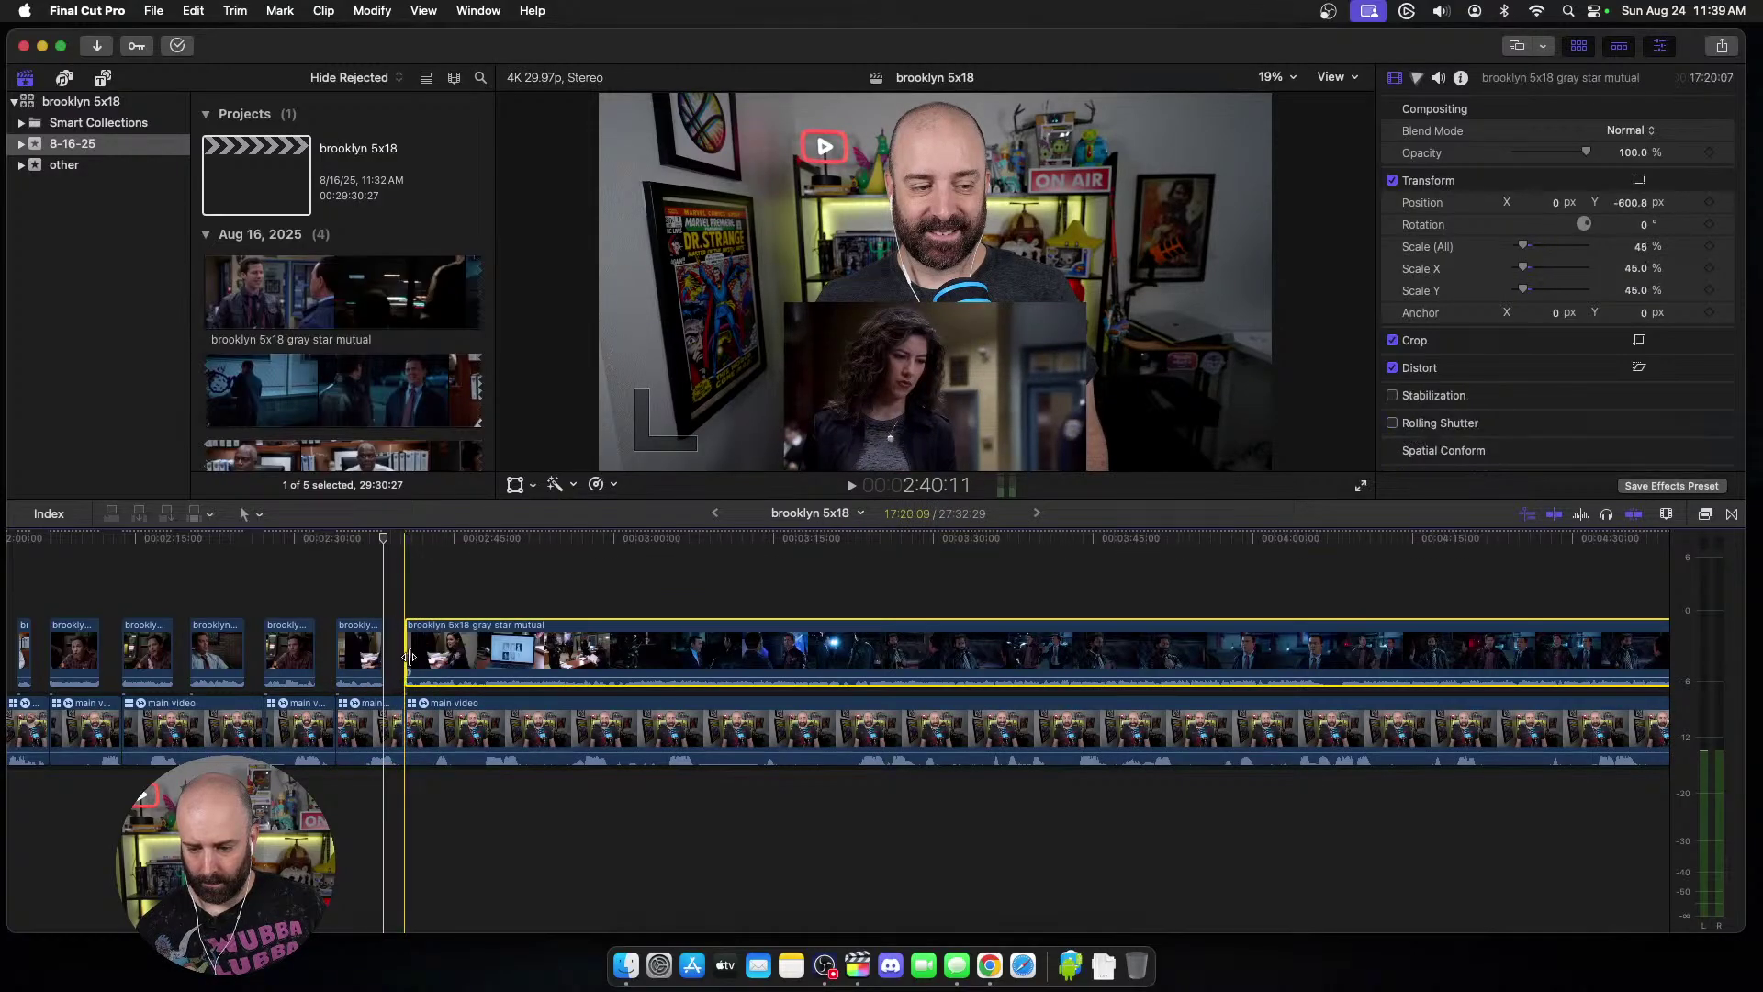
Step: Split the episode clip at about 2:45:14, trim the later part's start to about 2:47:06, and play on from the gap
{"action": "key", "text": "space"}
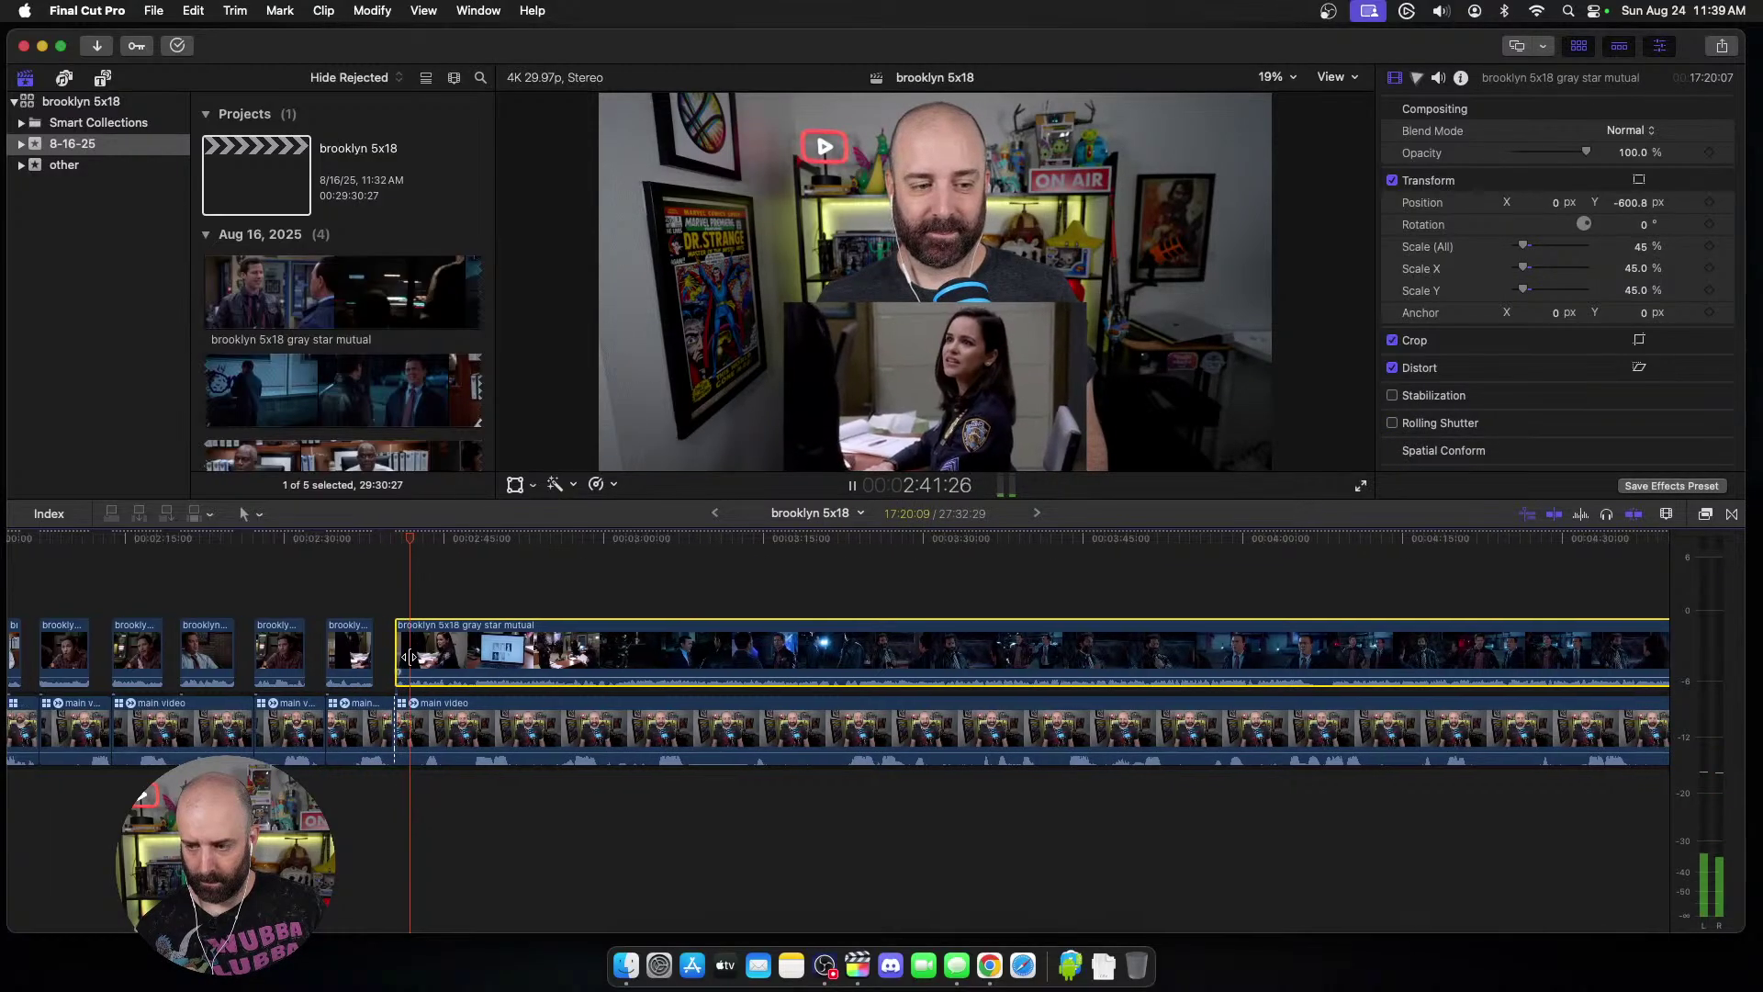
{"action": "scroll", "coordinate": [414, 661], "scroll_direction": "right", "scroll_amount": 3}
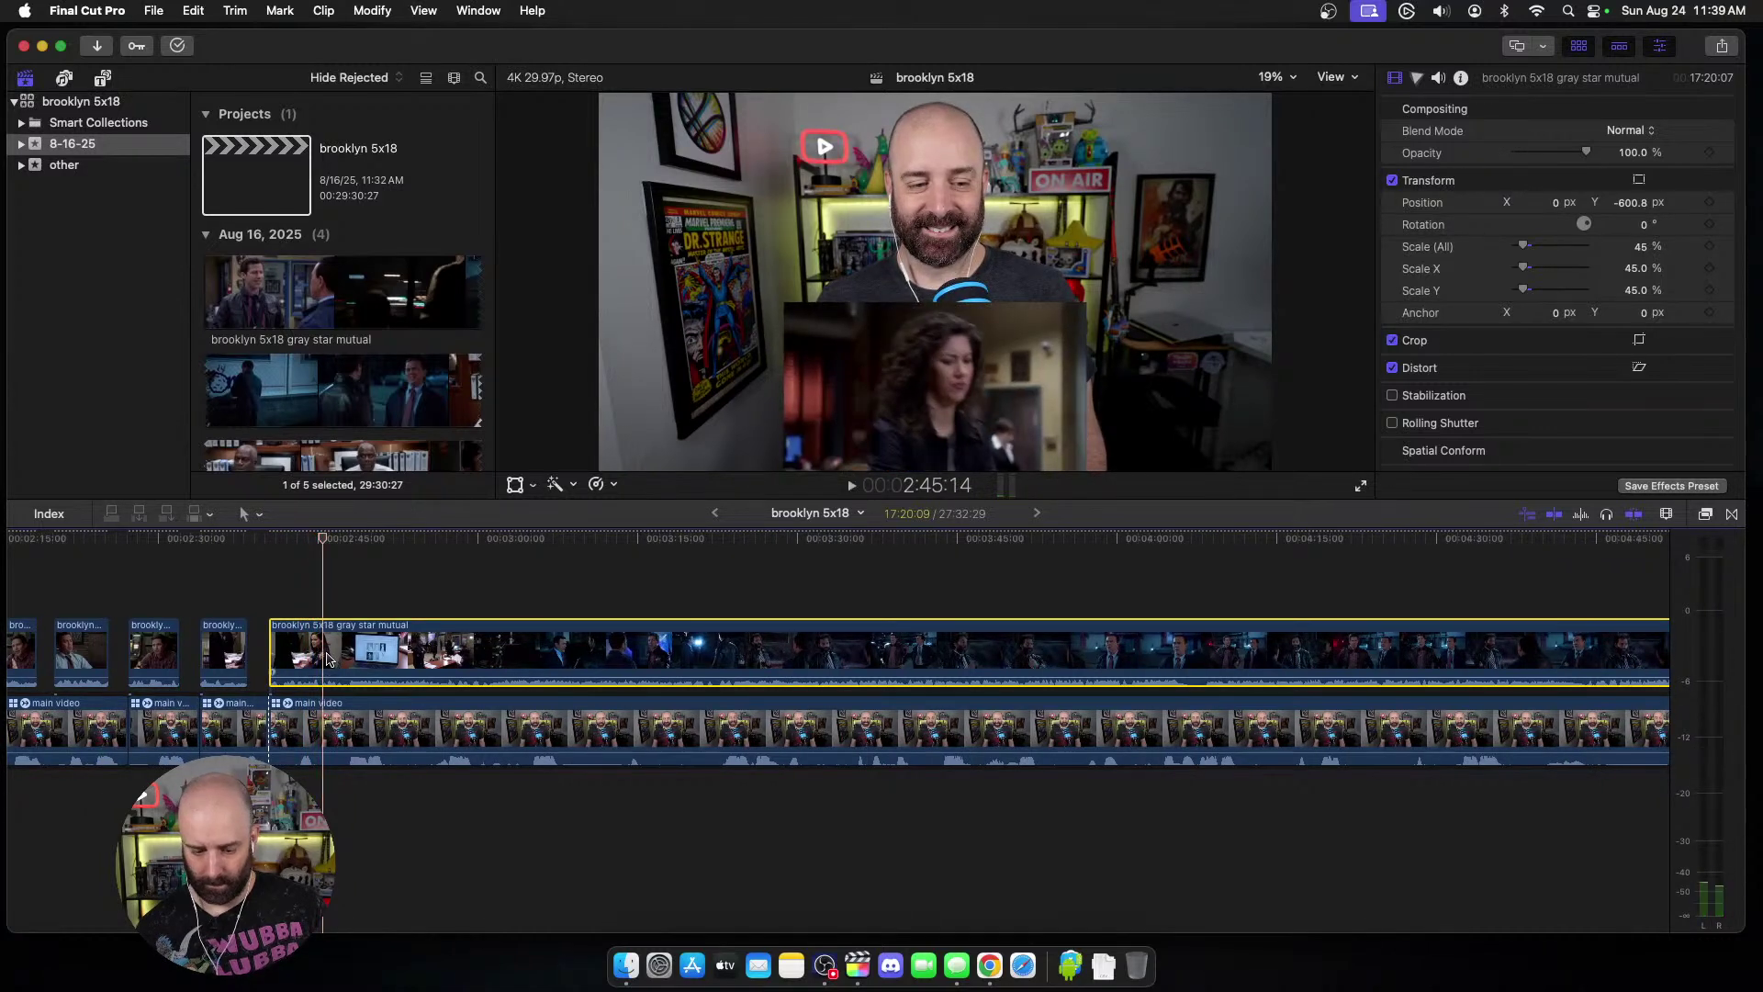
{"action": "key", "text": "super+b"}
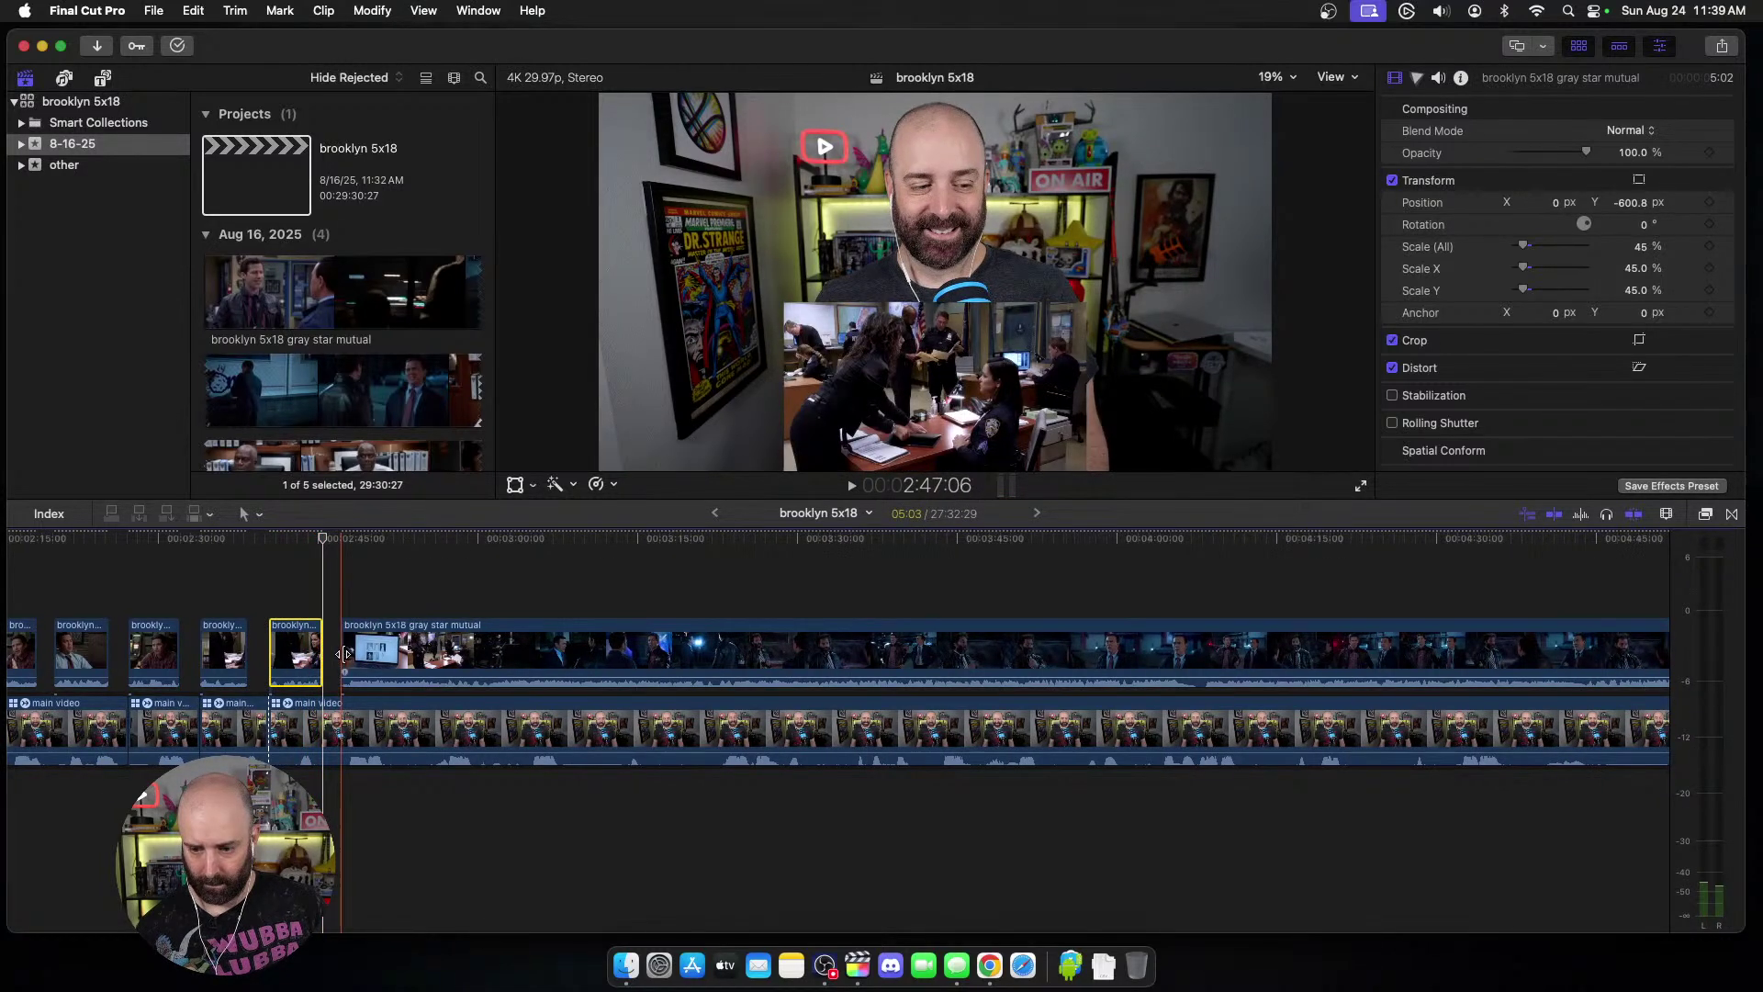
{"action": "scroll", "coordinate": [342, 657], "scroll_direction": "right", "scroll_amount": 2}
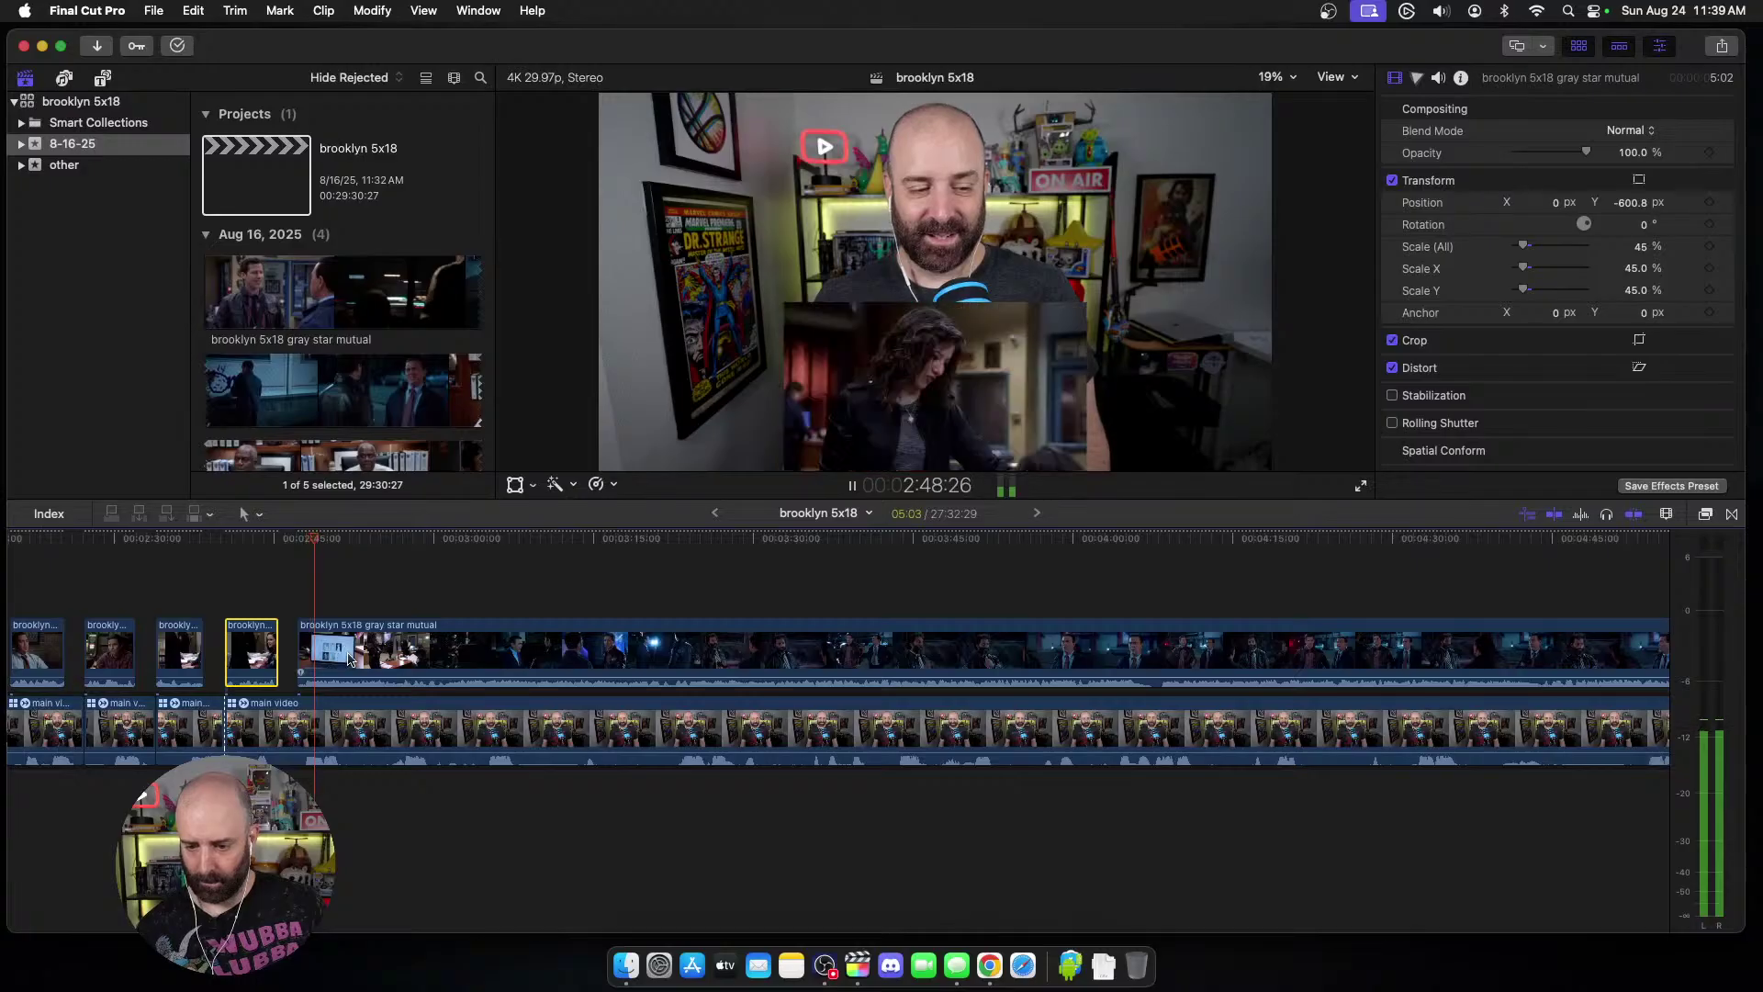
Step: Split the episode clip at about 2:52:03 and the main video at about 2:54:05, trimming the later episode clip's start to match
{"action": "scroll", "coordinate": [350, 658], "scroll_direction": "right", "scroll_amount": 3}
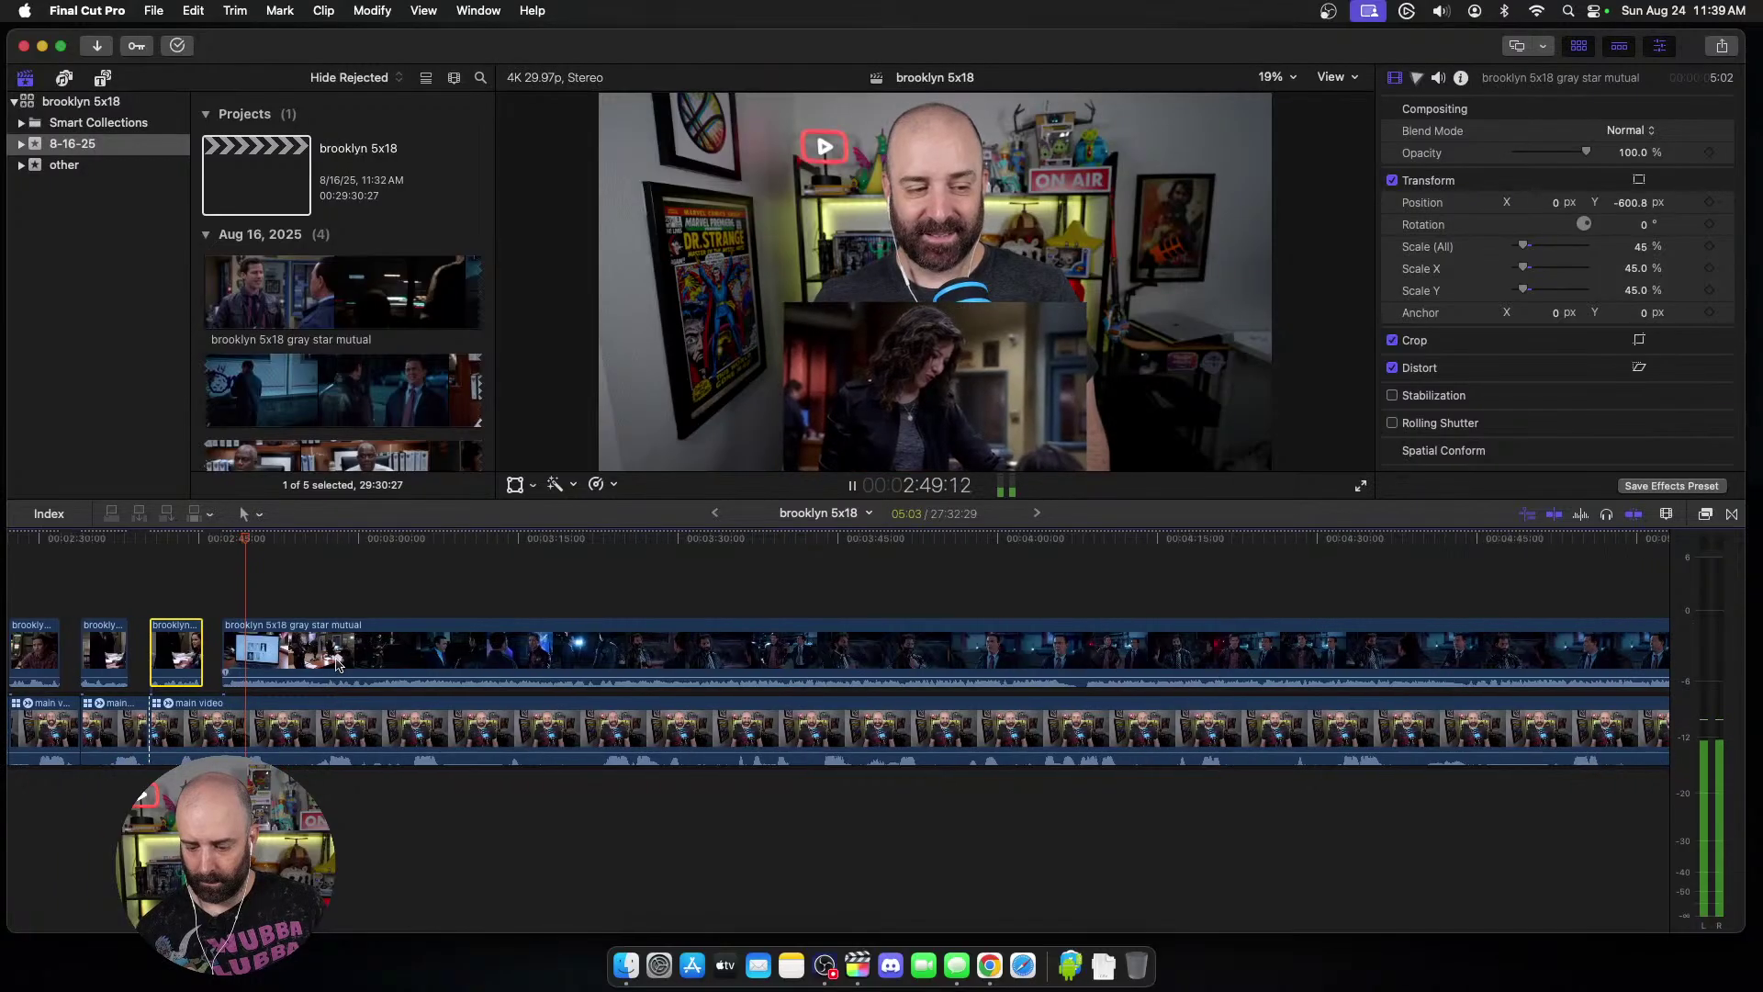
{"action": "left_click", "coordinate": [282, 663]}
{"action": "key", "text": "super+b"}
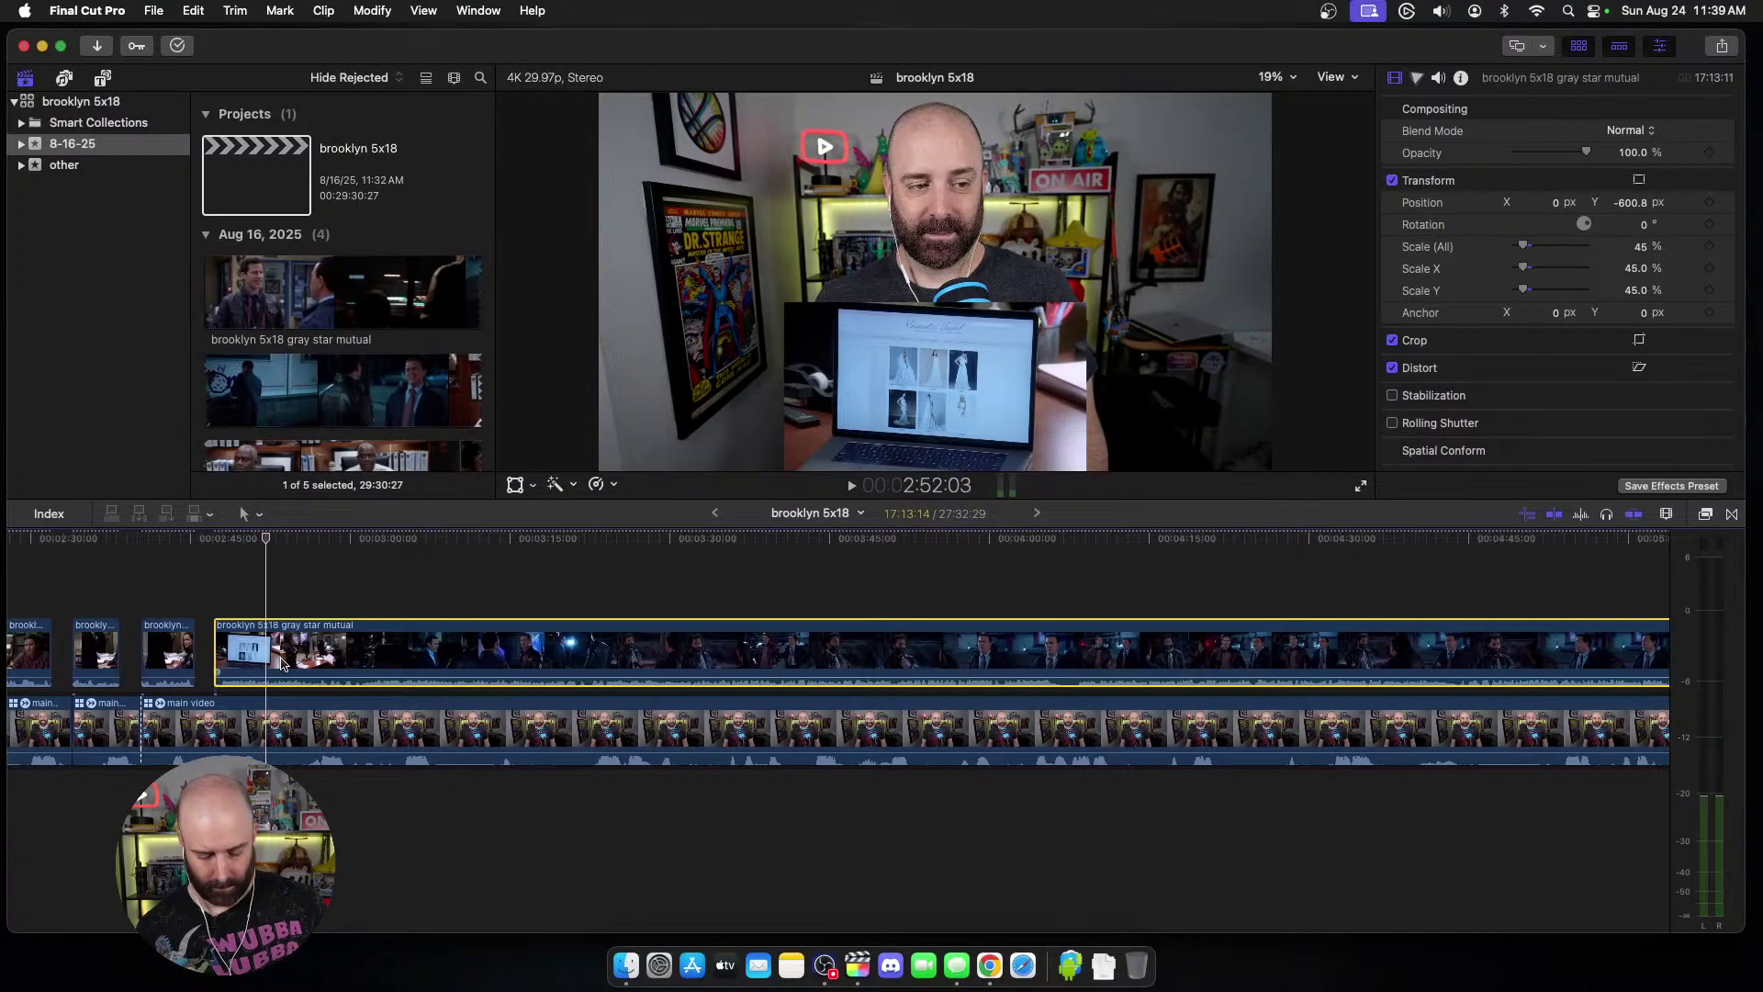
{"action": "left_click", "coordinate": [290, 719]}
{"action": "key", "text": "super+b"}
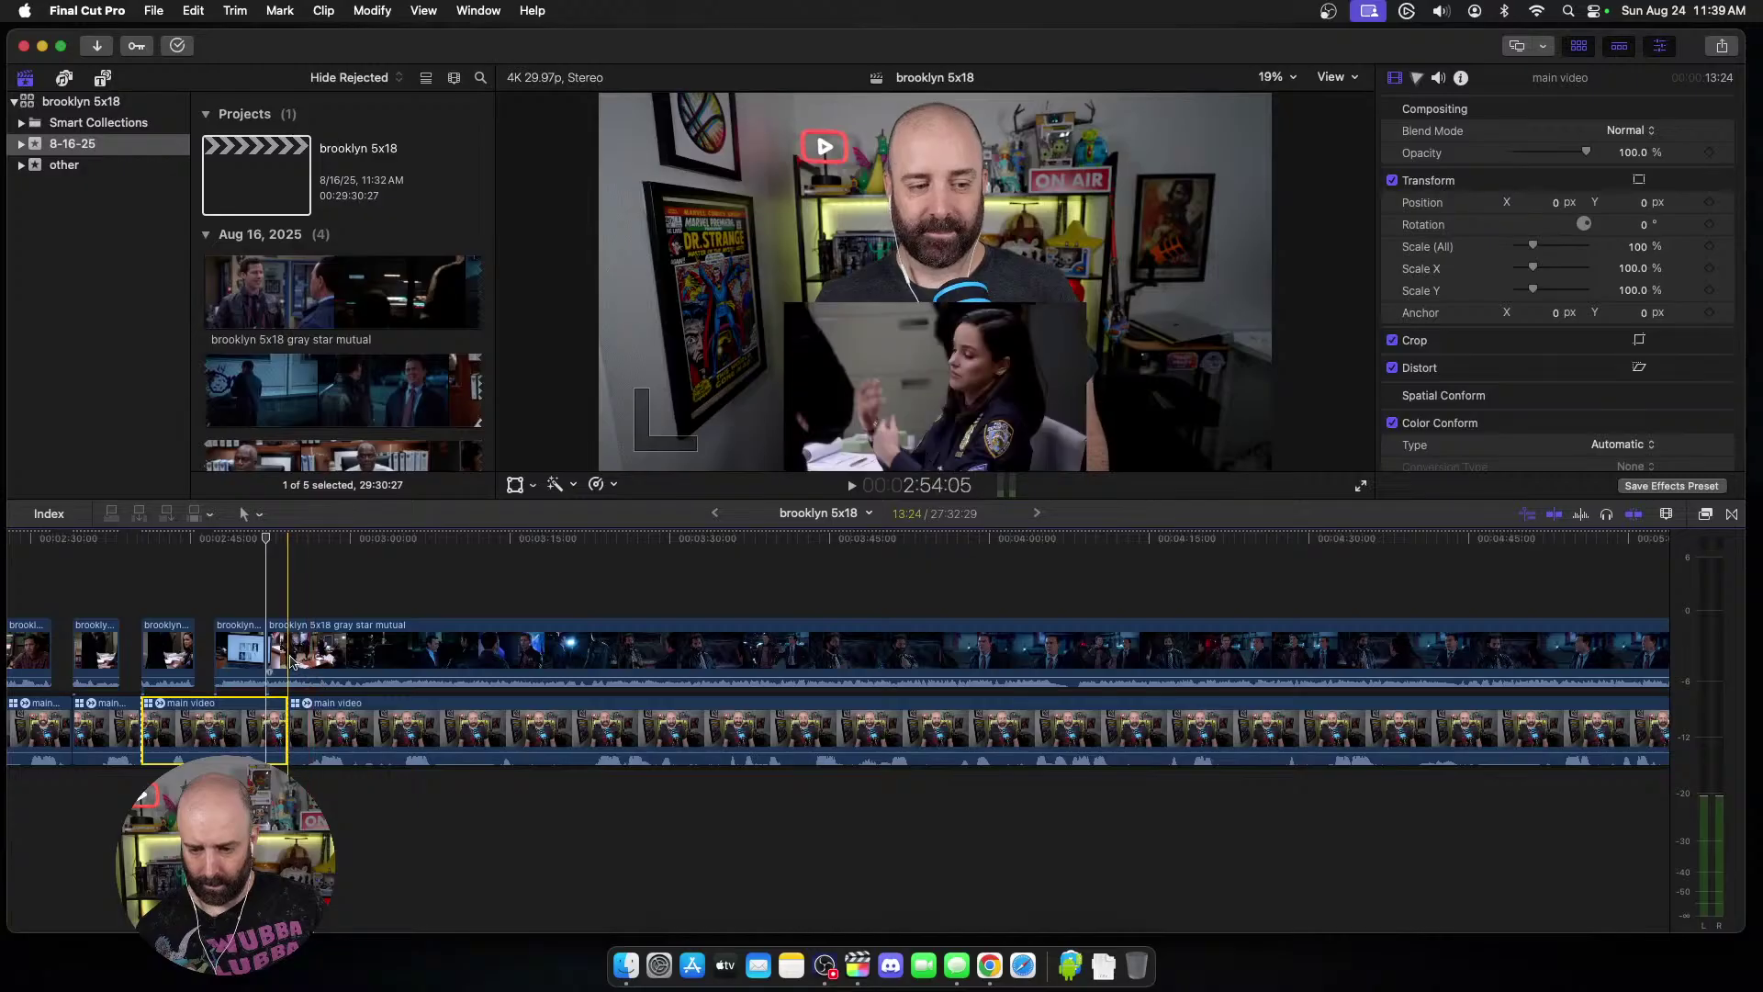
{"action": "left_click", "coordinate": [353, 654]}
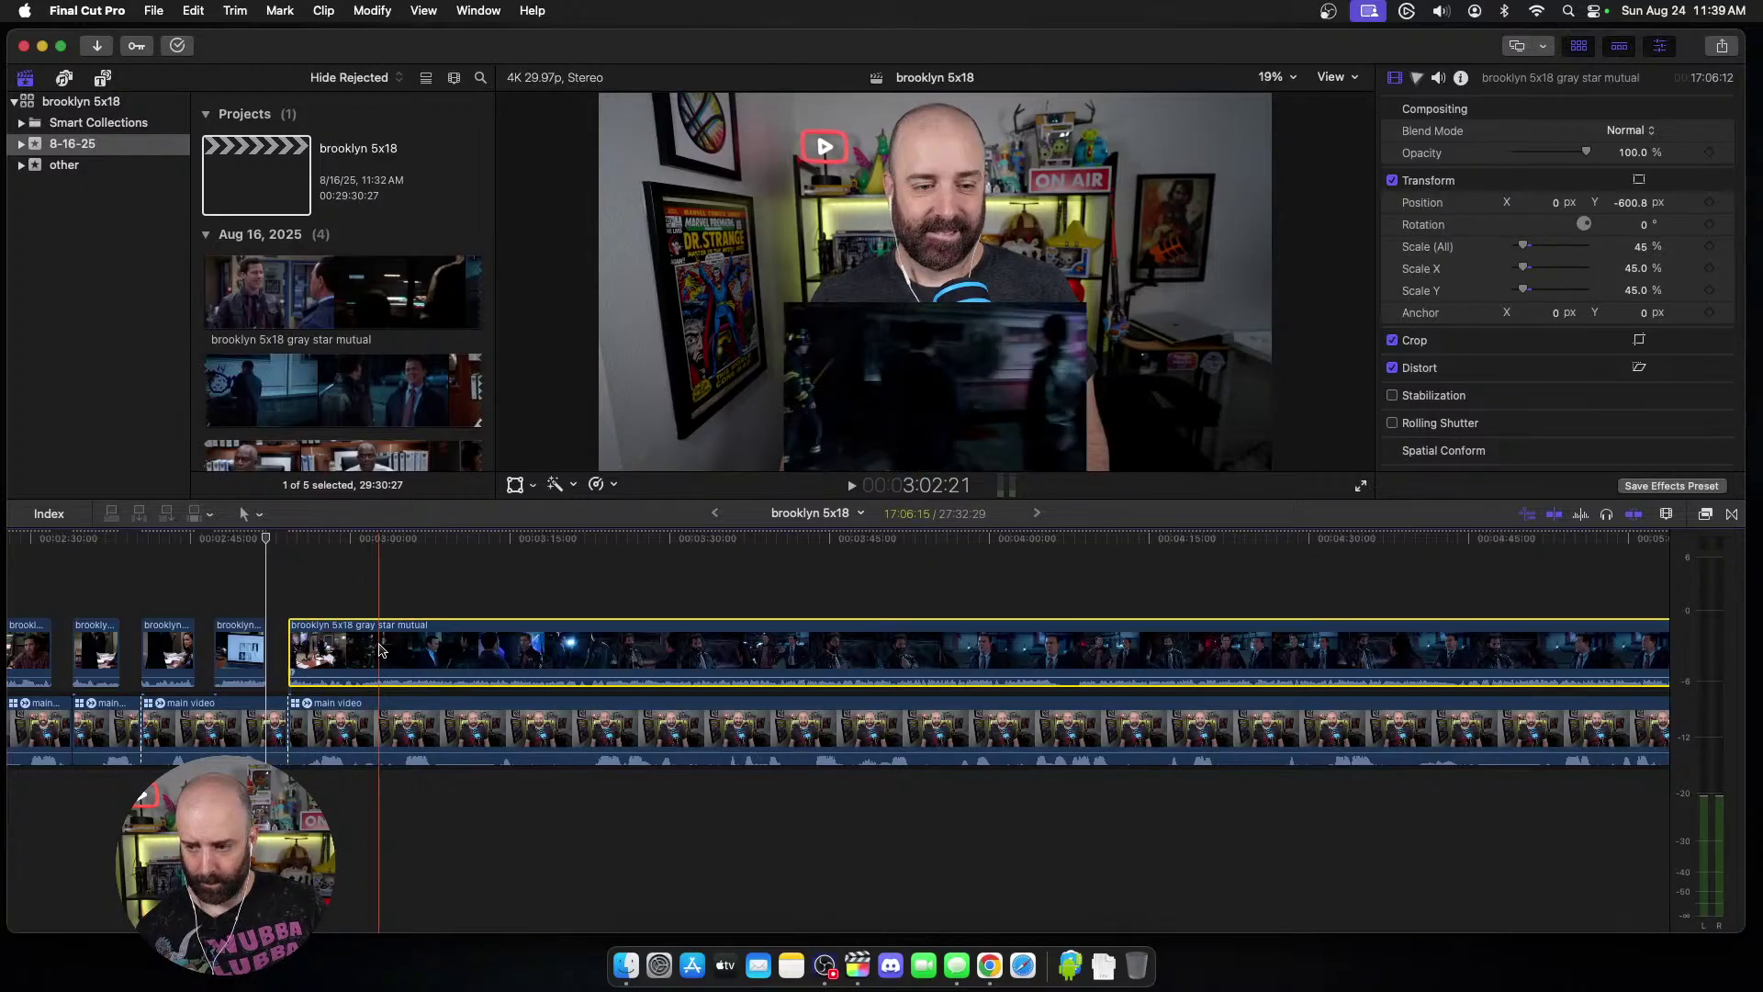
Step: Trim the starts of the last episode clip and main video segment to about 3:03 and play the join
{"action": "key", "text": "space"}
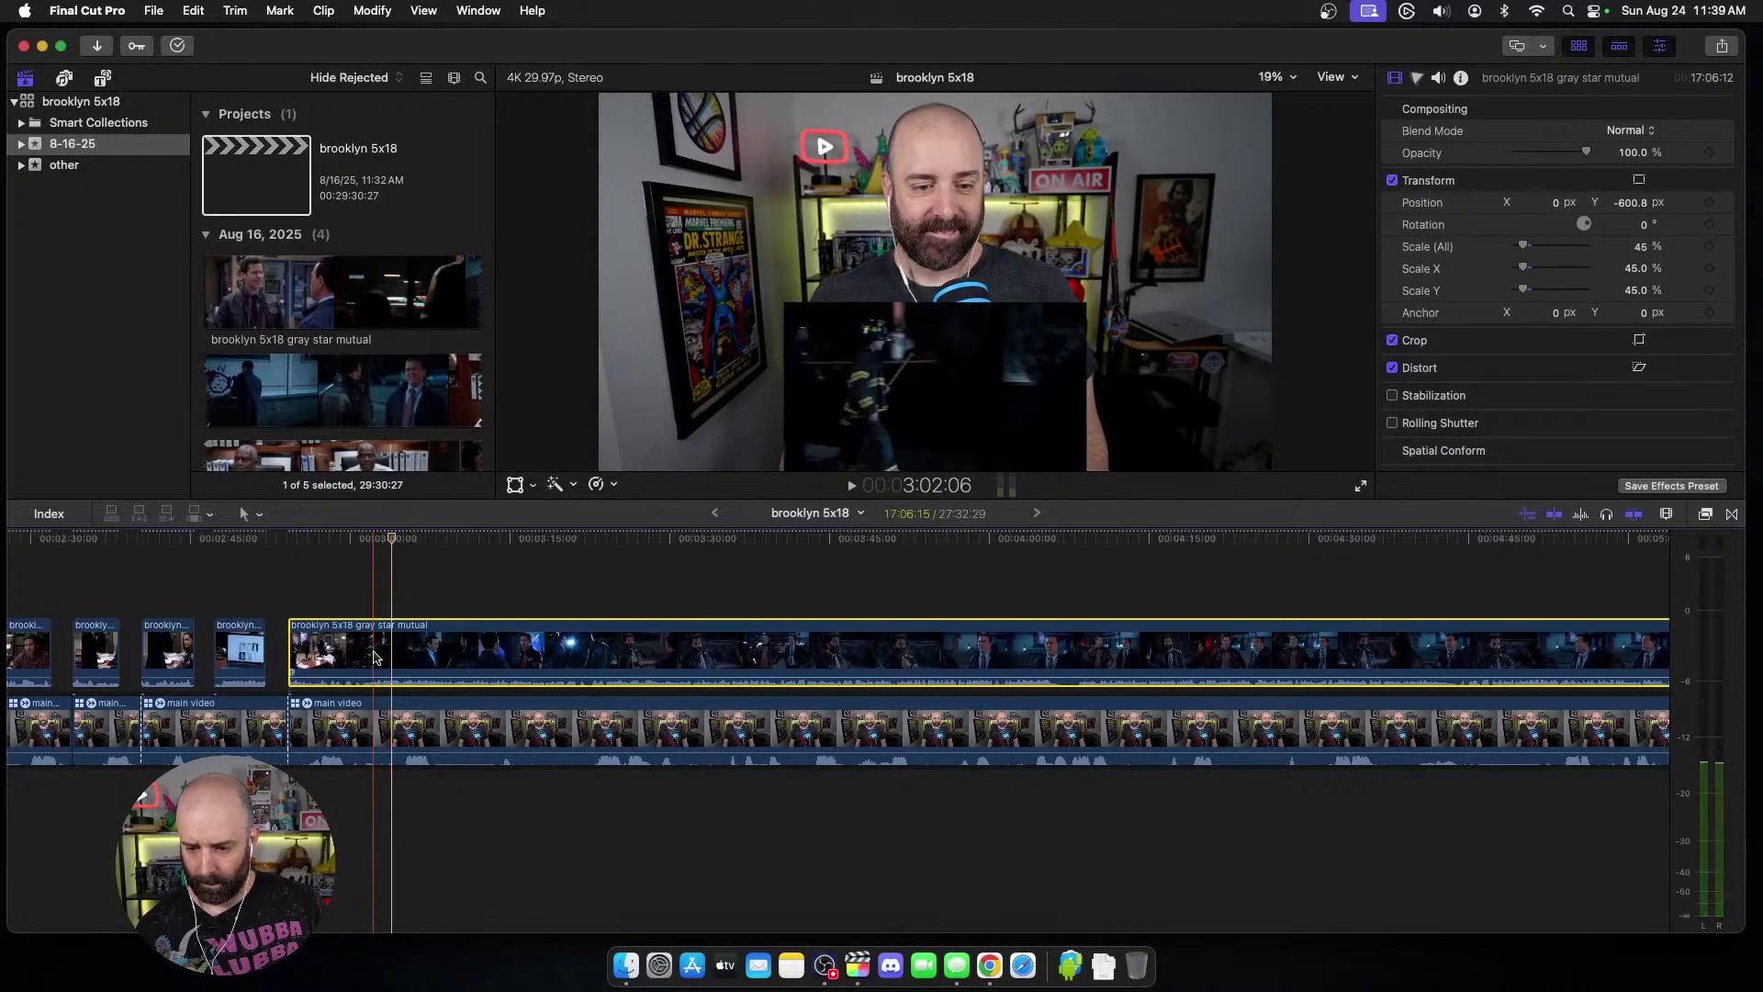
{"action": "key", "text": "alt+bracketleft"}
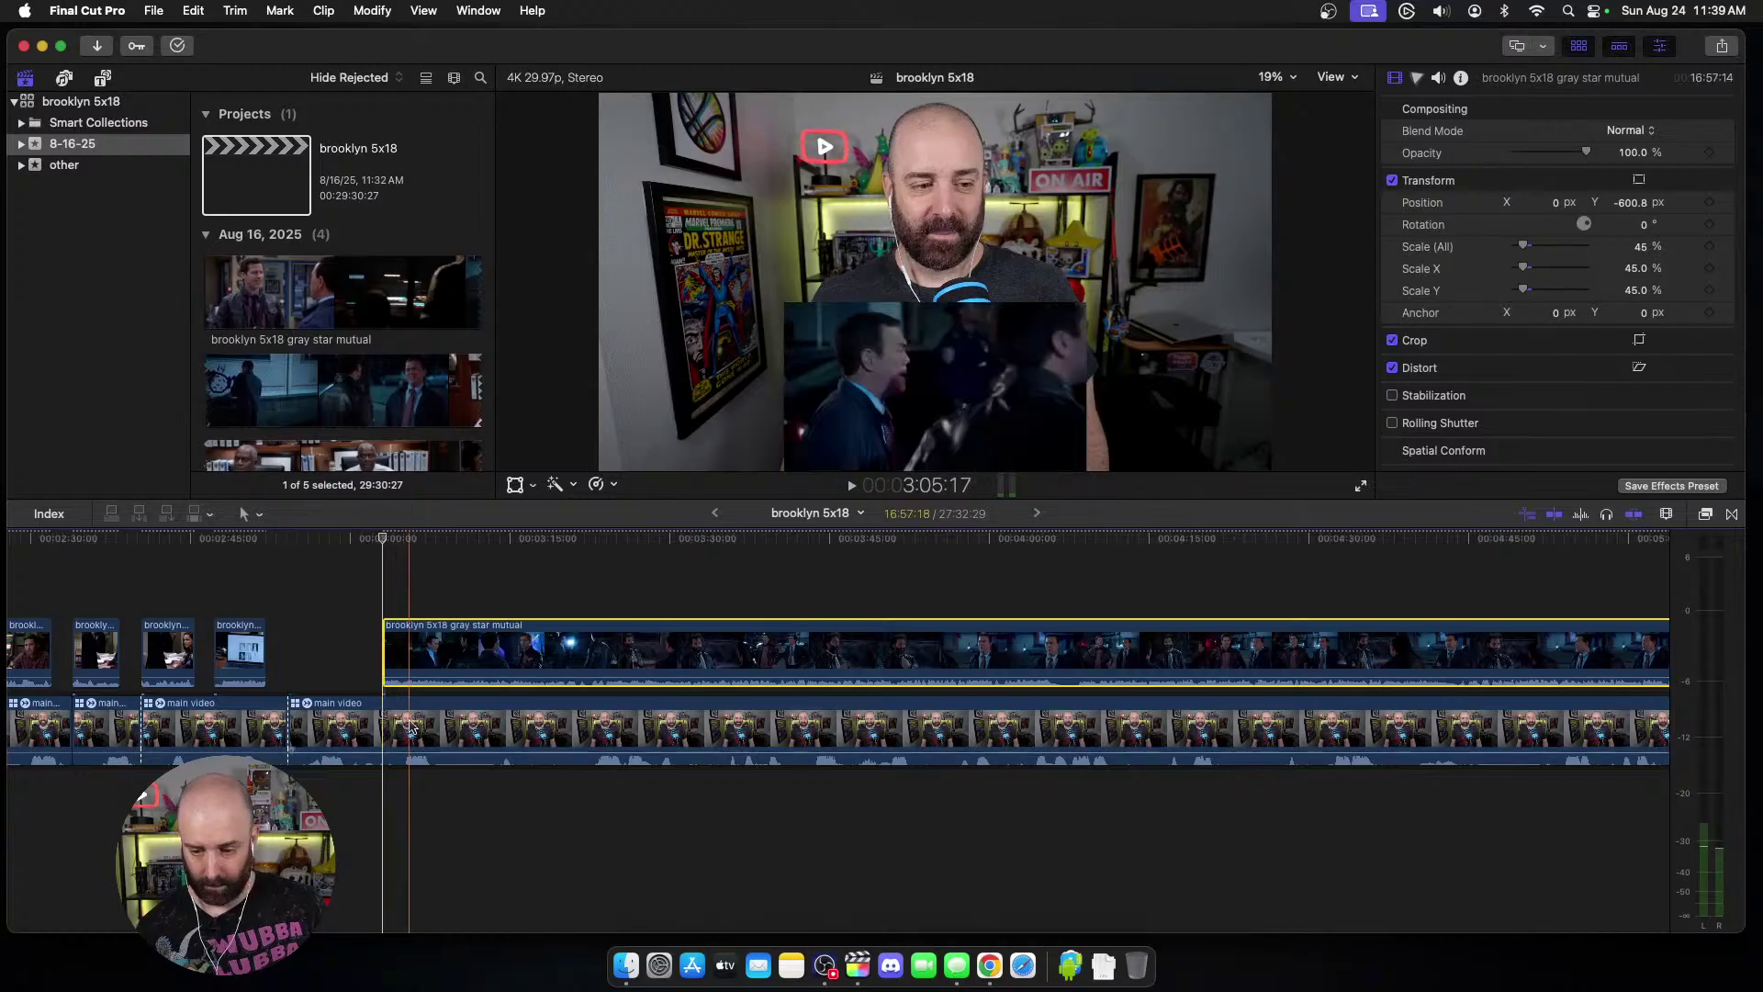
{"action": "left_click", "coordinate": [382, 727]}
{"action": "key", "text": "alt+bracketleft"}
{"action": "key", "text": "space"}
{"action": "scroll", "coordinate": [379, 726], "scroll_direction": "right", "scroll_amount": 2}
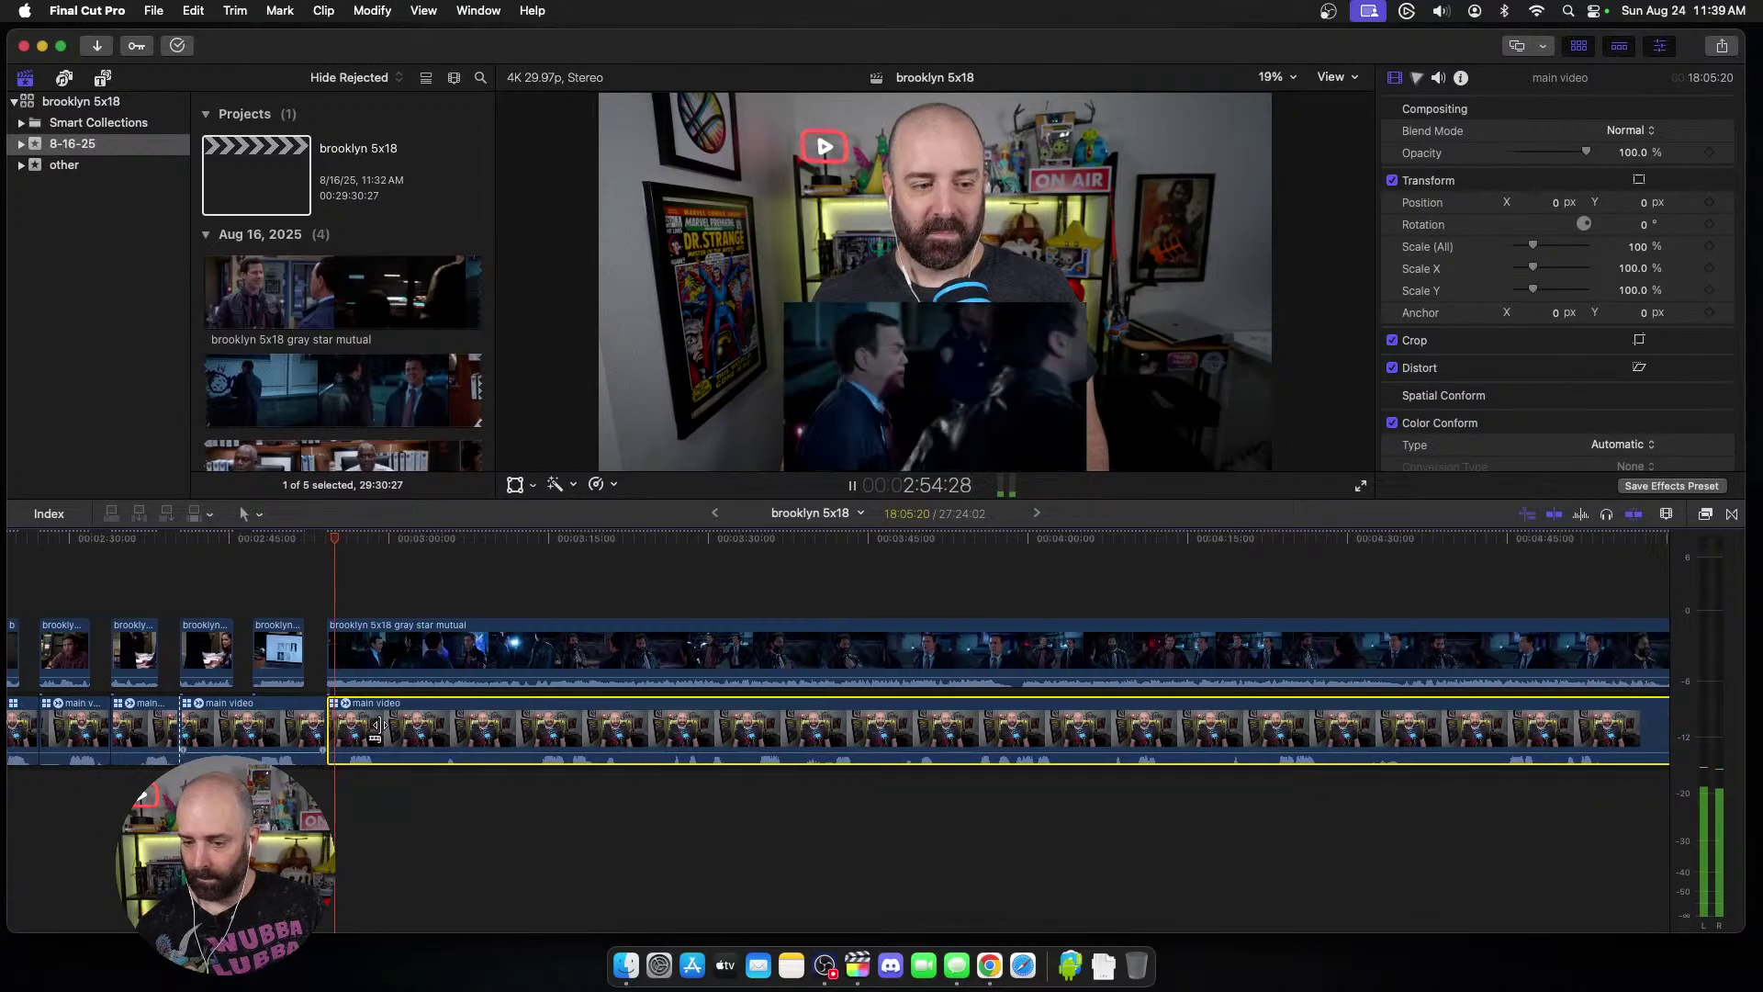
Step: Split the episode clip at about 2:59:25 and the main video at about 3:01:25, trimming the later episode clip's start to match
{"action": "scroll", "coordinate": [378, 726], "scroll_direction": "right", "scroll_amount": 1}
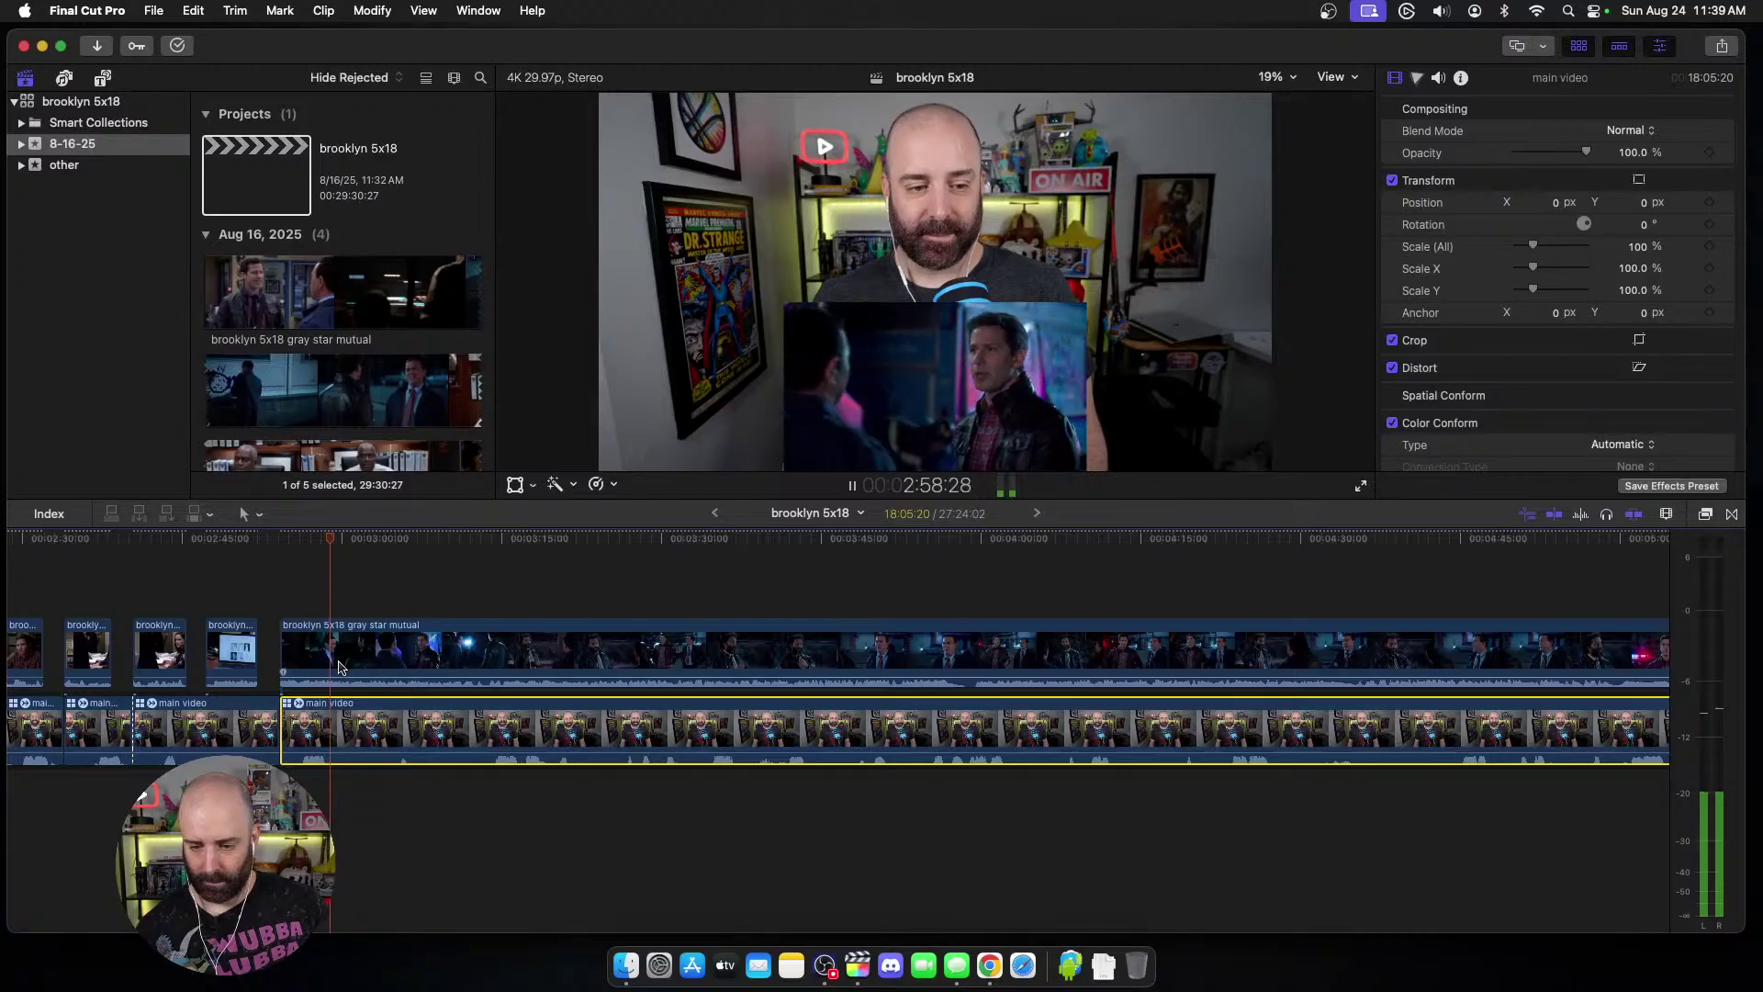
{"action": "key", "text": "space"}
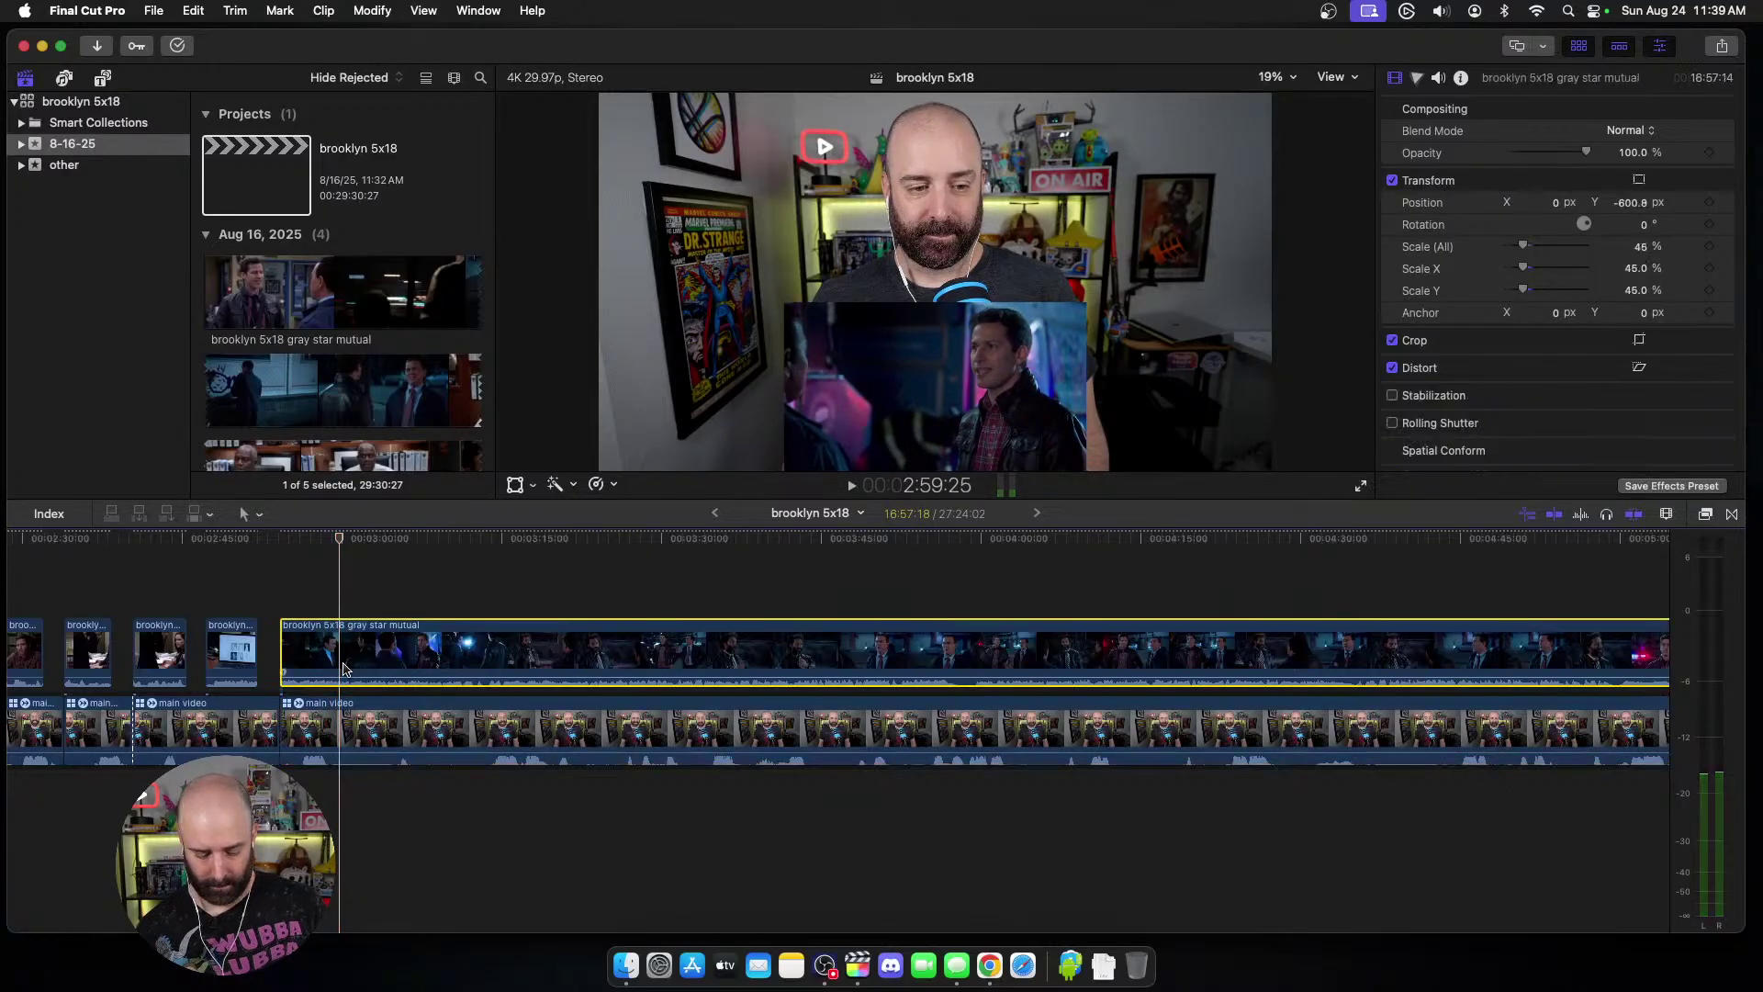
{"action": "left_click", "coordinate": [345, 665]}
{"action": "key", "text": "cmd+b"}
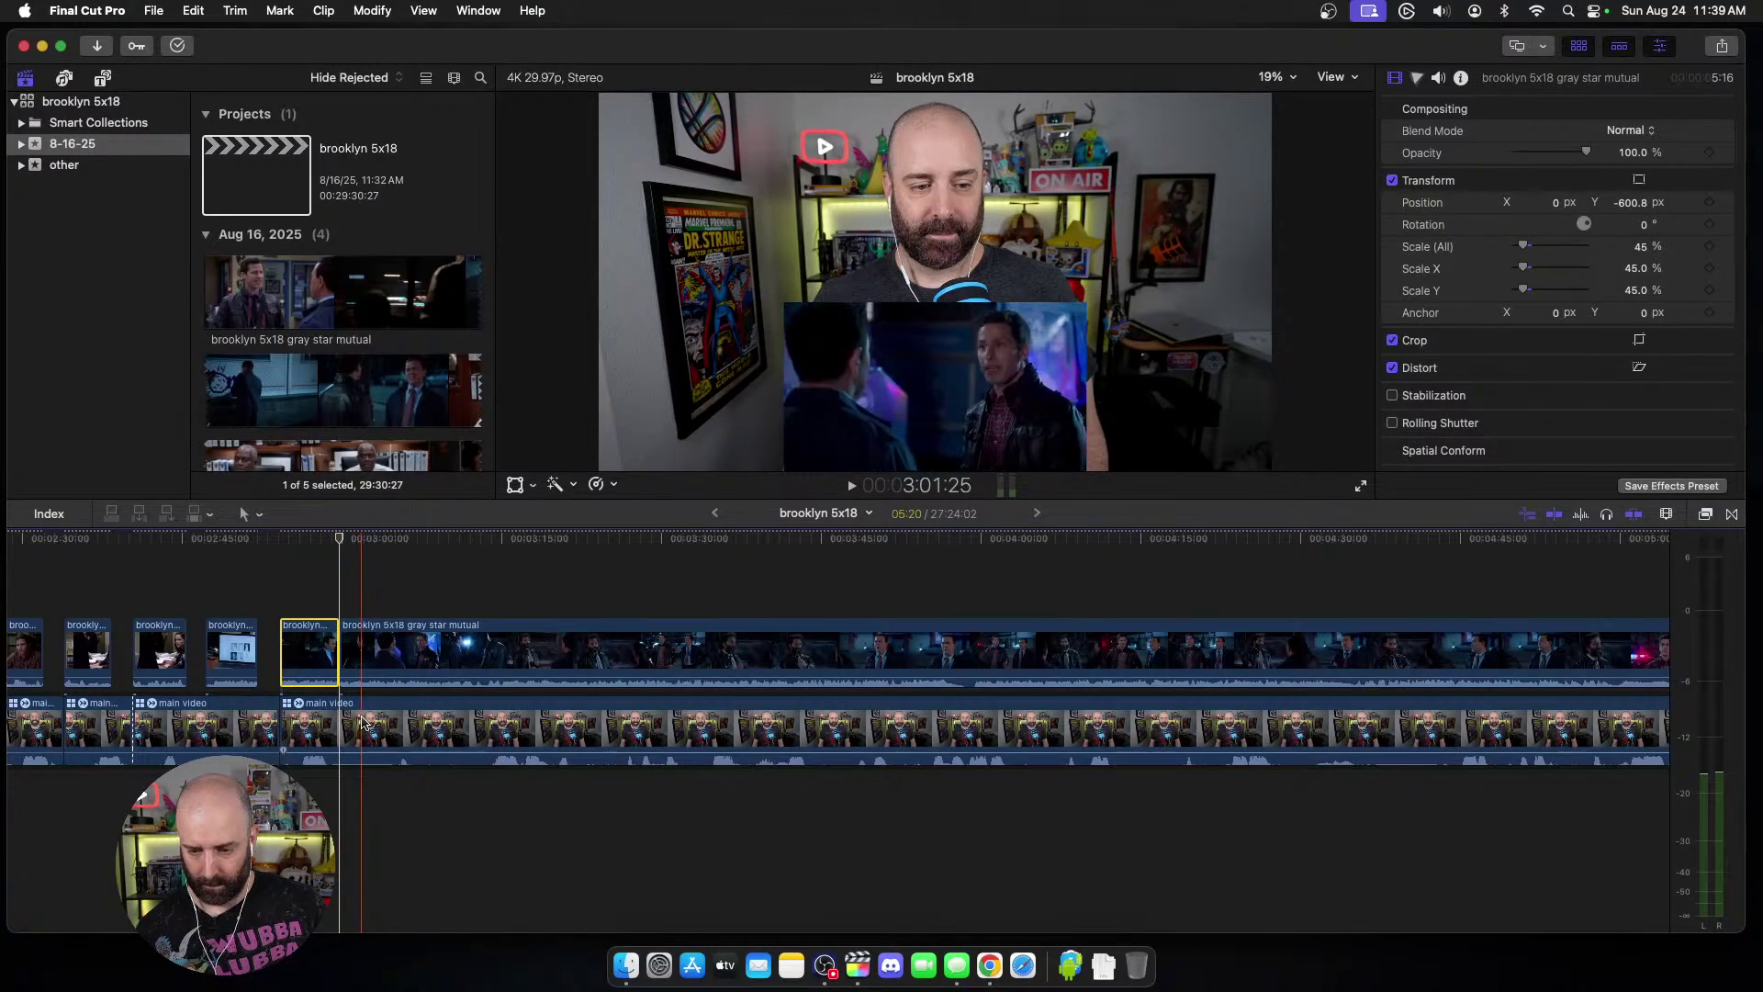
{"action": "left_click", "coordinate": [362, 723]}
{"action": "key", "text": "super+b"}
{"action": "left_click", "coordinate": [364, 662]}
{"action": "key", "text": "alt+["}
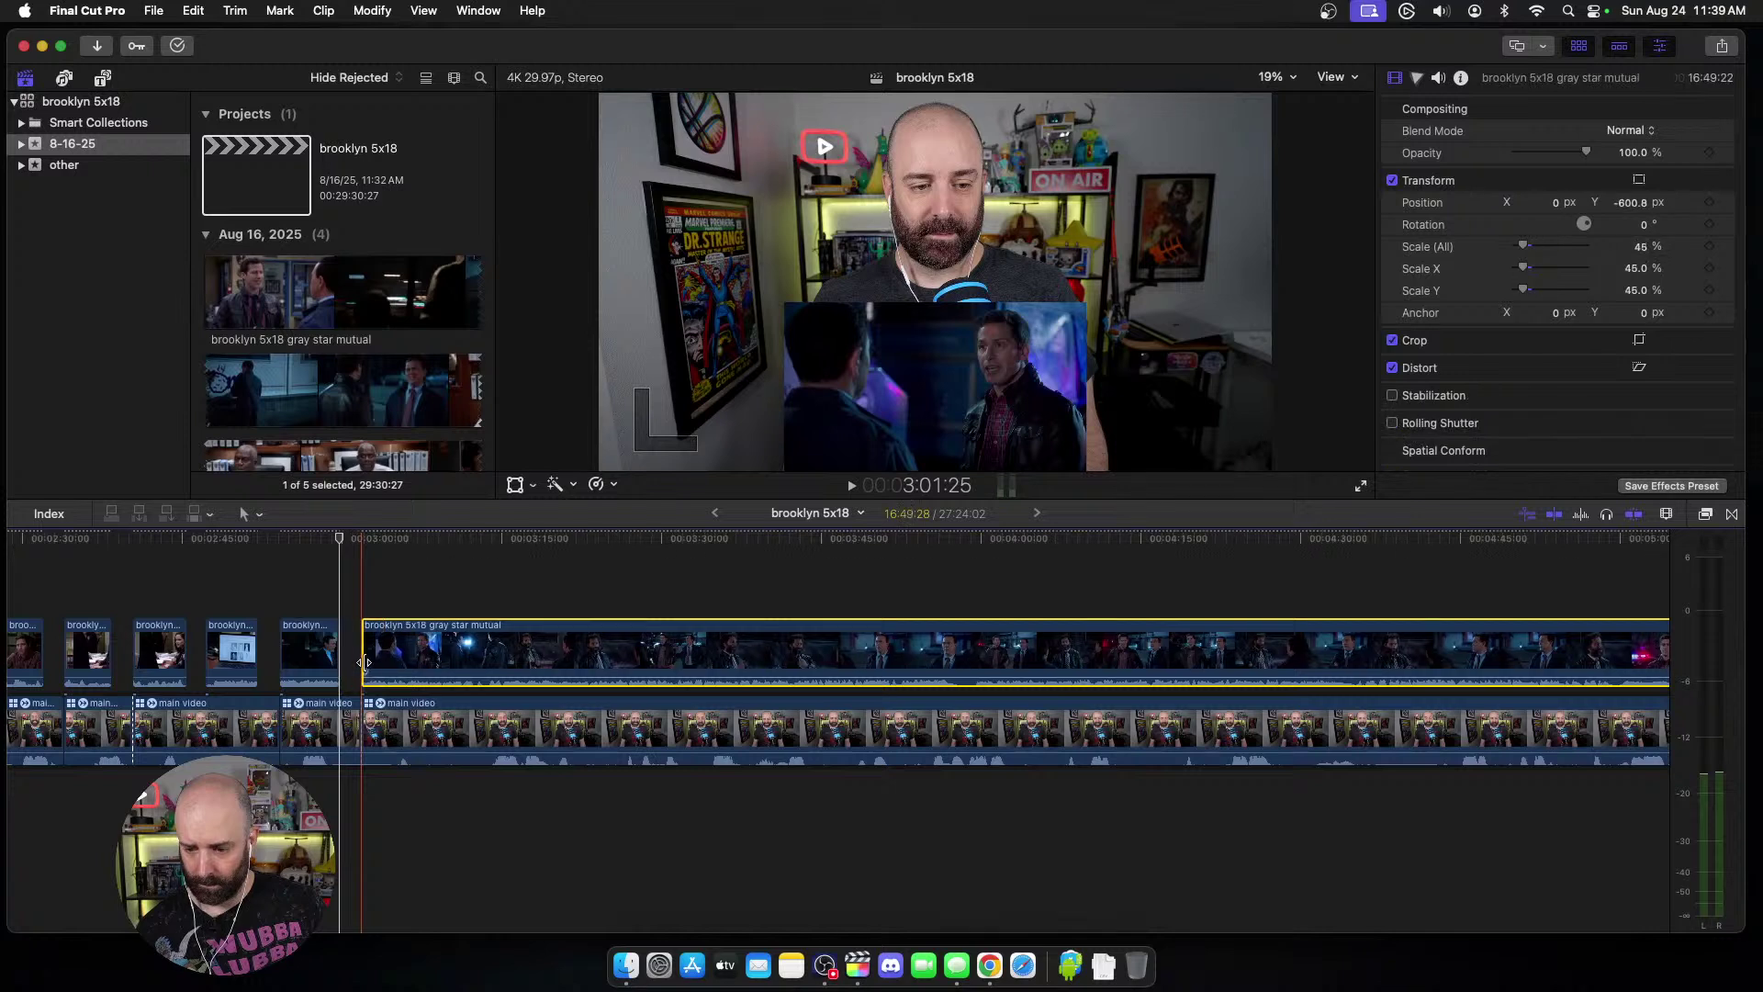
Step: Trim the starts of the last episode clip and main video segment to about 3:11:12 and play the join
{"action": "key", "text": "space"}
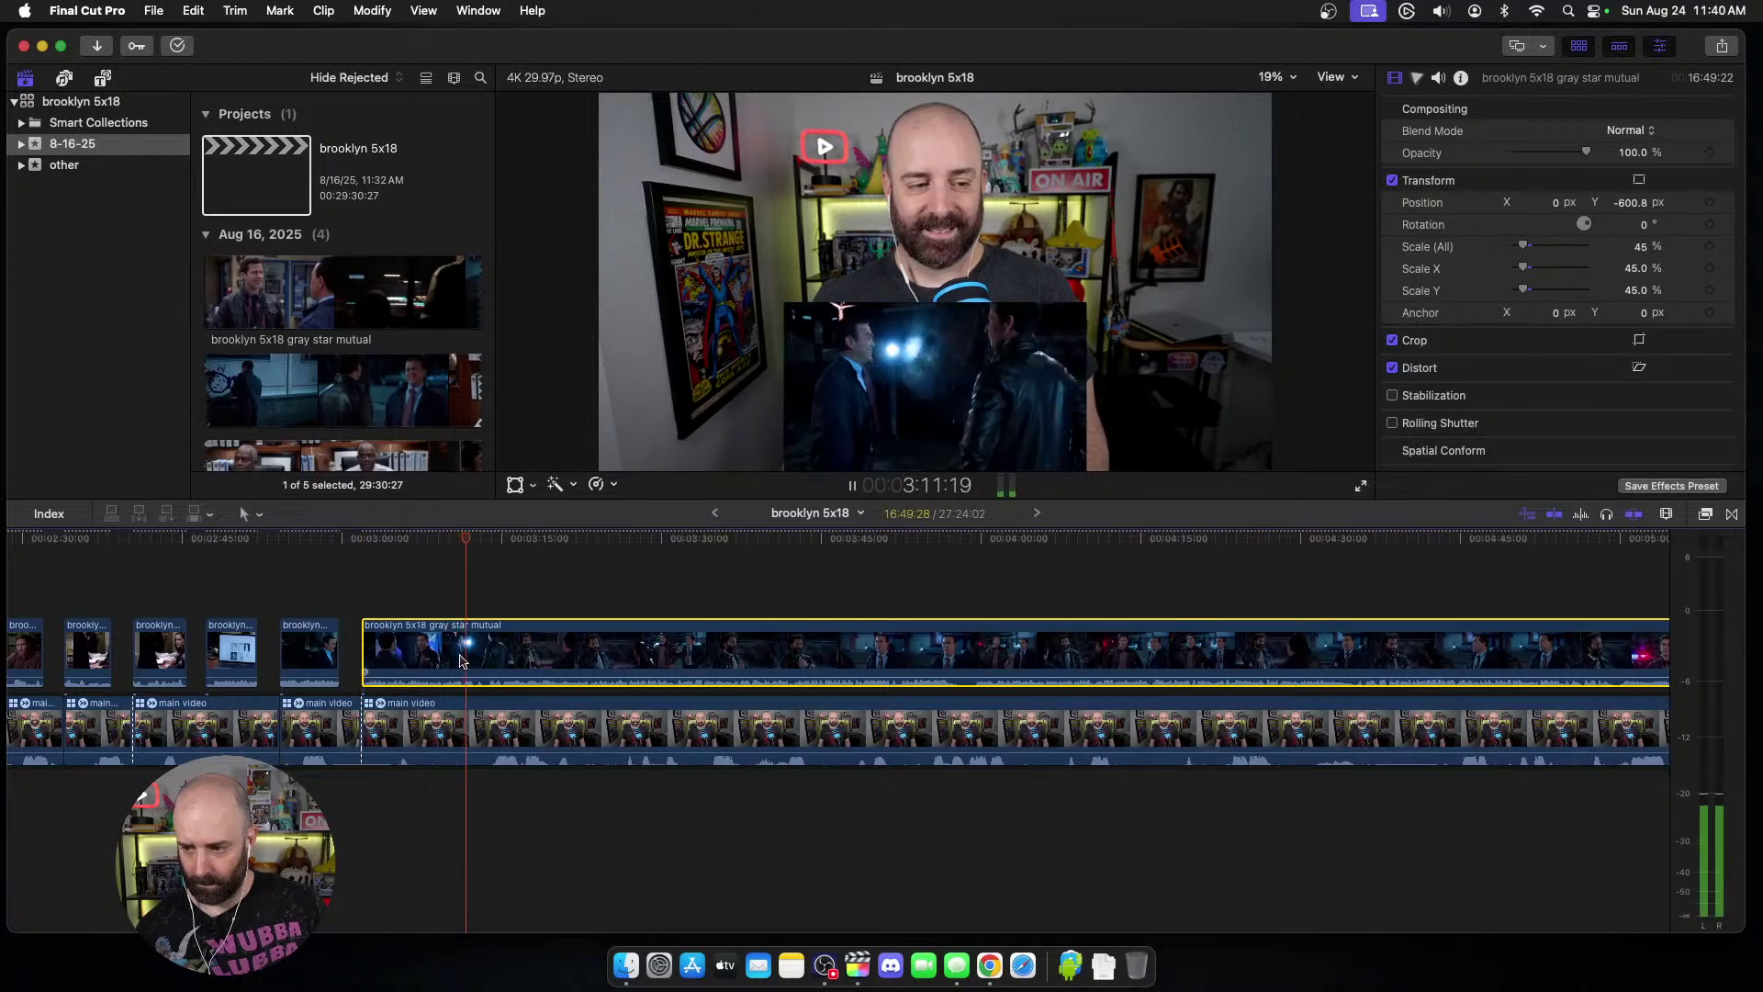
{"action": "key", "text": "space"}
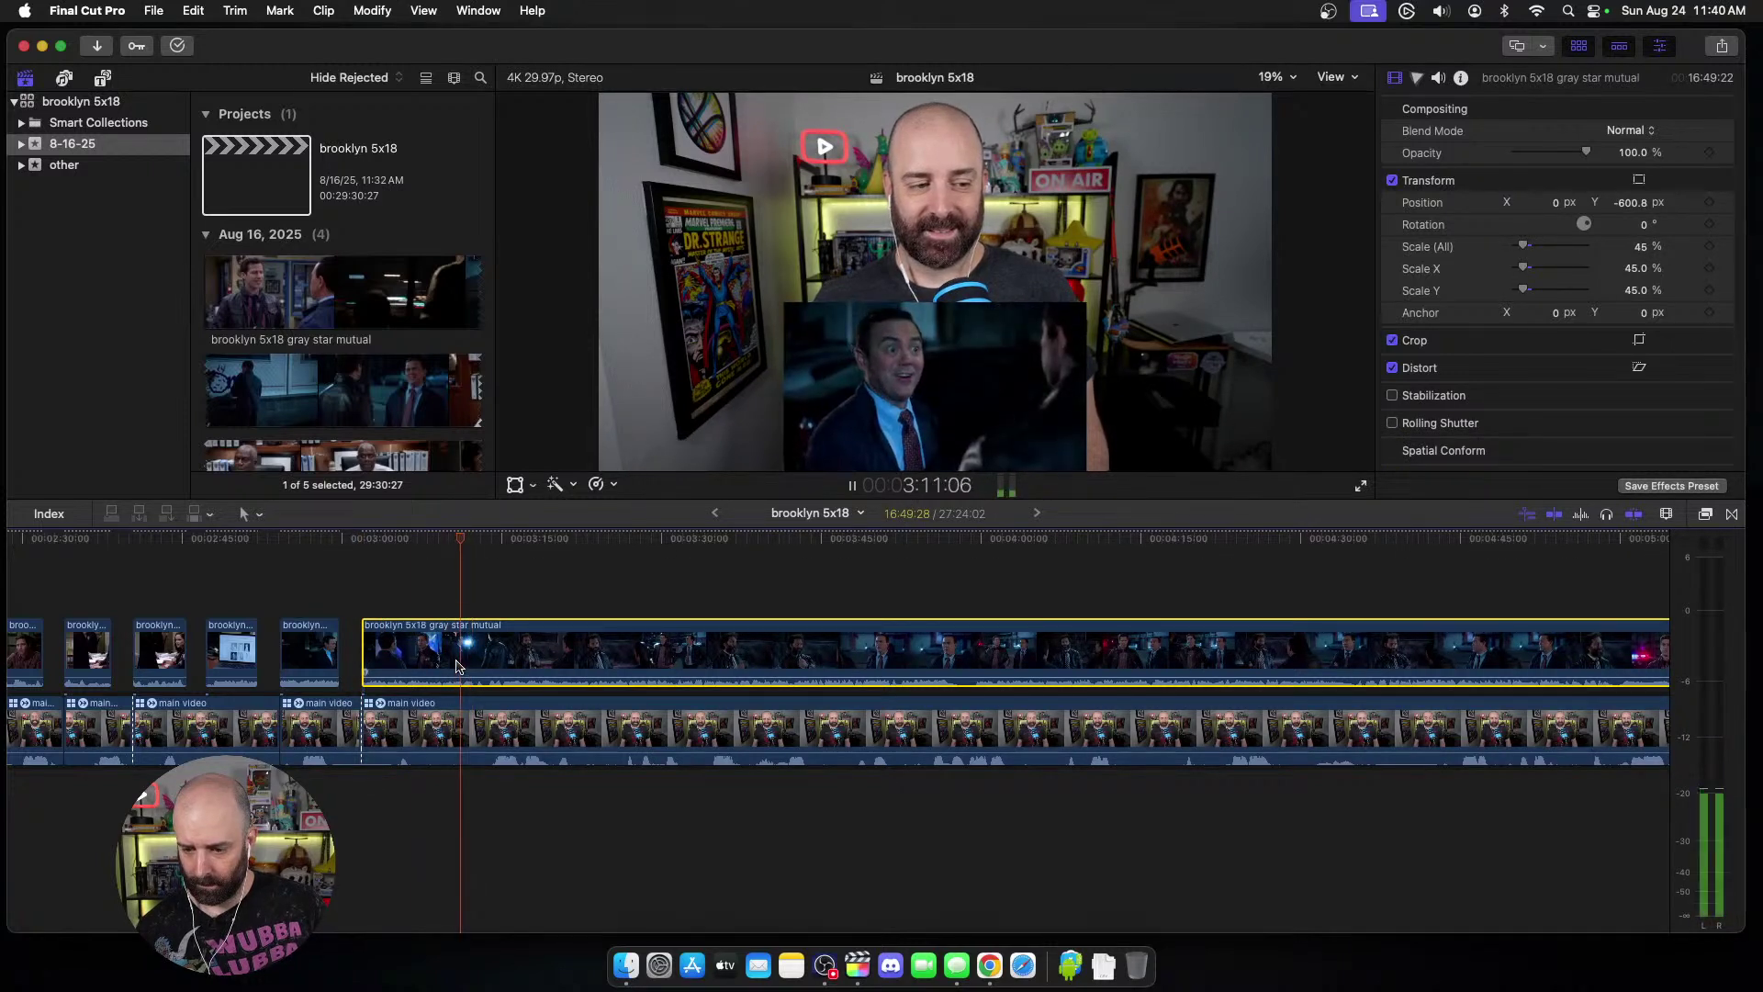
{"action": "key", "text": "space"}
{"action": "key", "text": "alt+bracketleft"}
{"action": "left_click", "coordinate": [470, 735]}
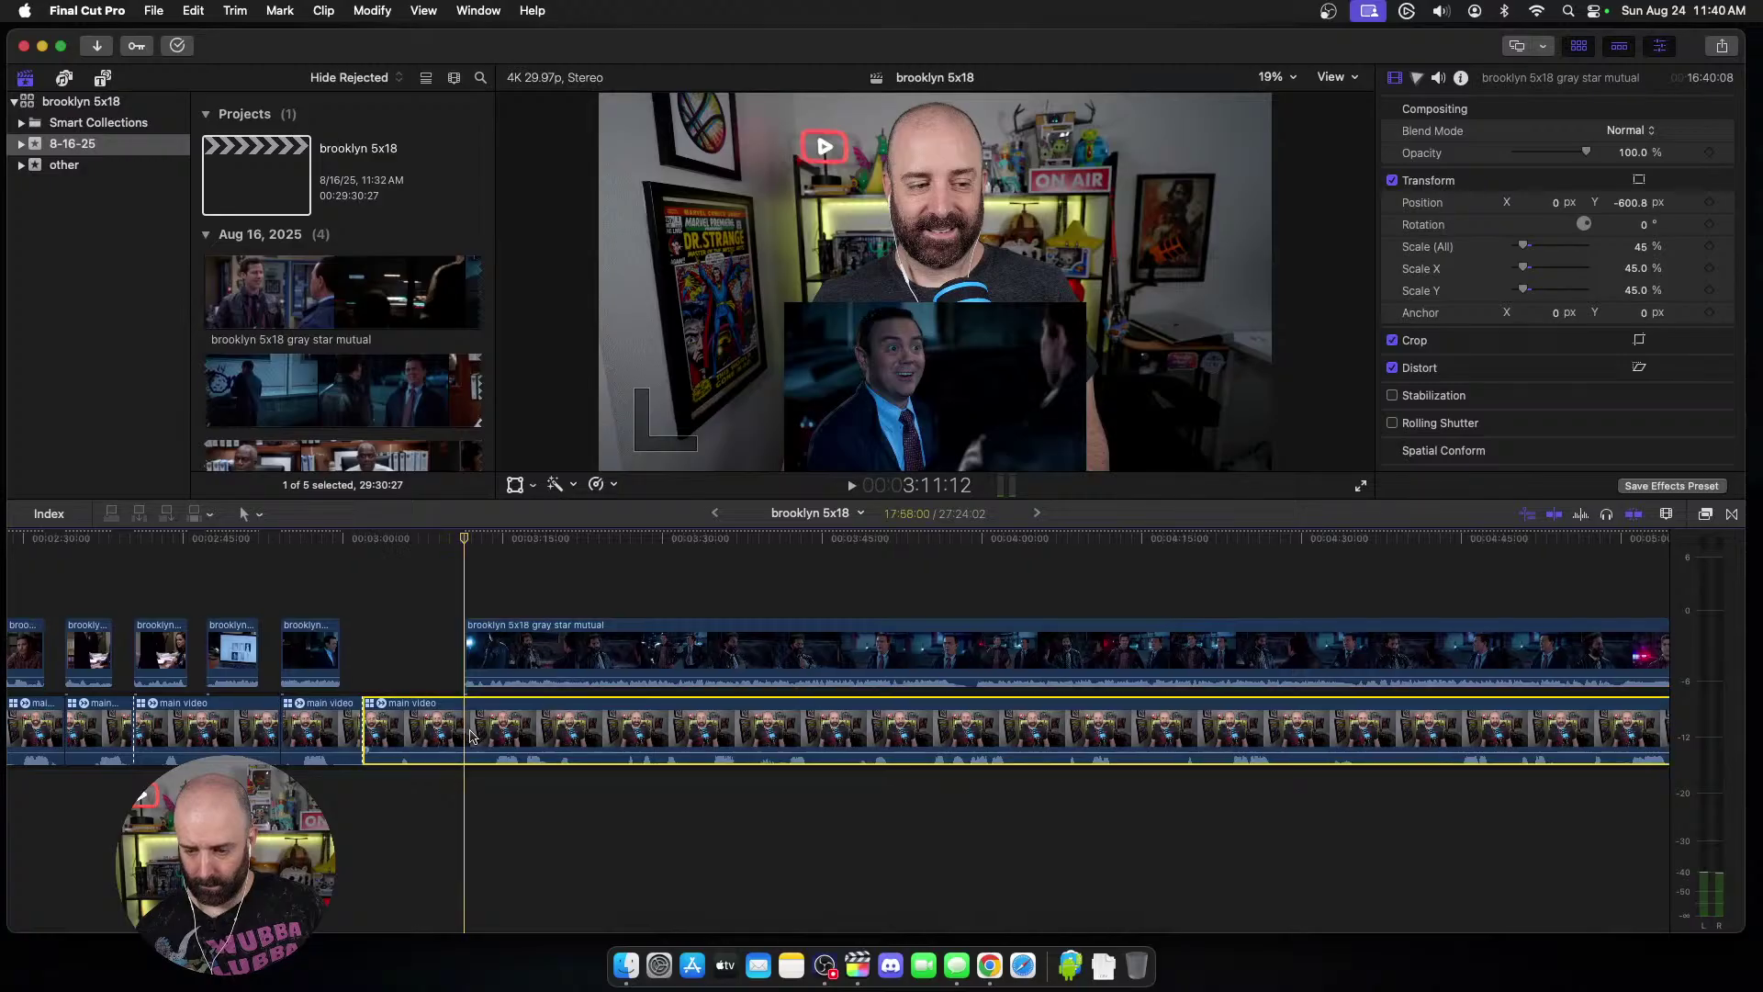
{"action": "key", "text": "alt+bracketleft"}
{"action": "key", "text": "space"}
{"action": "scroll", "coordinate": [470, 735], "scroll_direction": "right", "scroll_amount": 2}
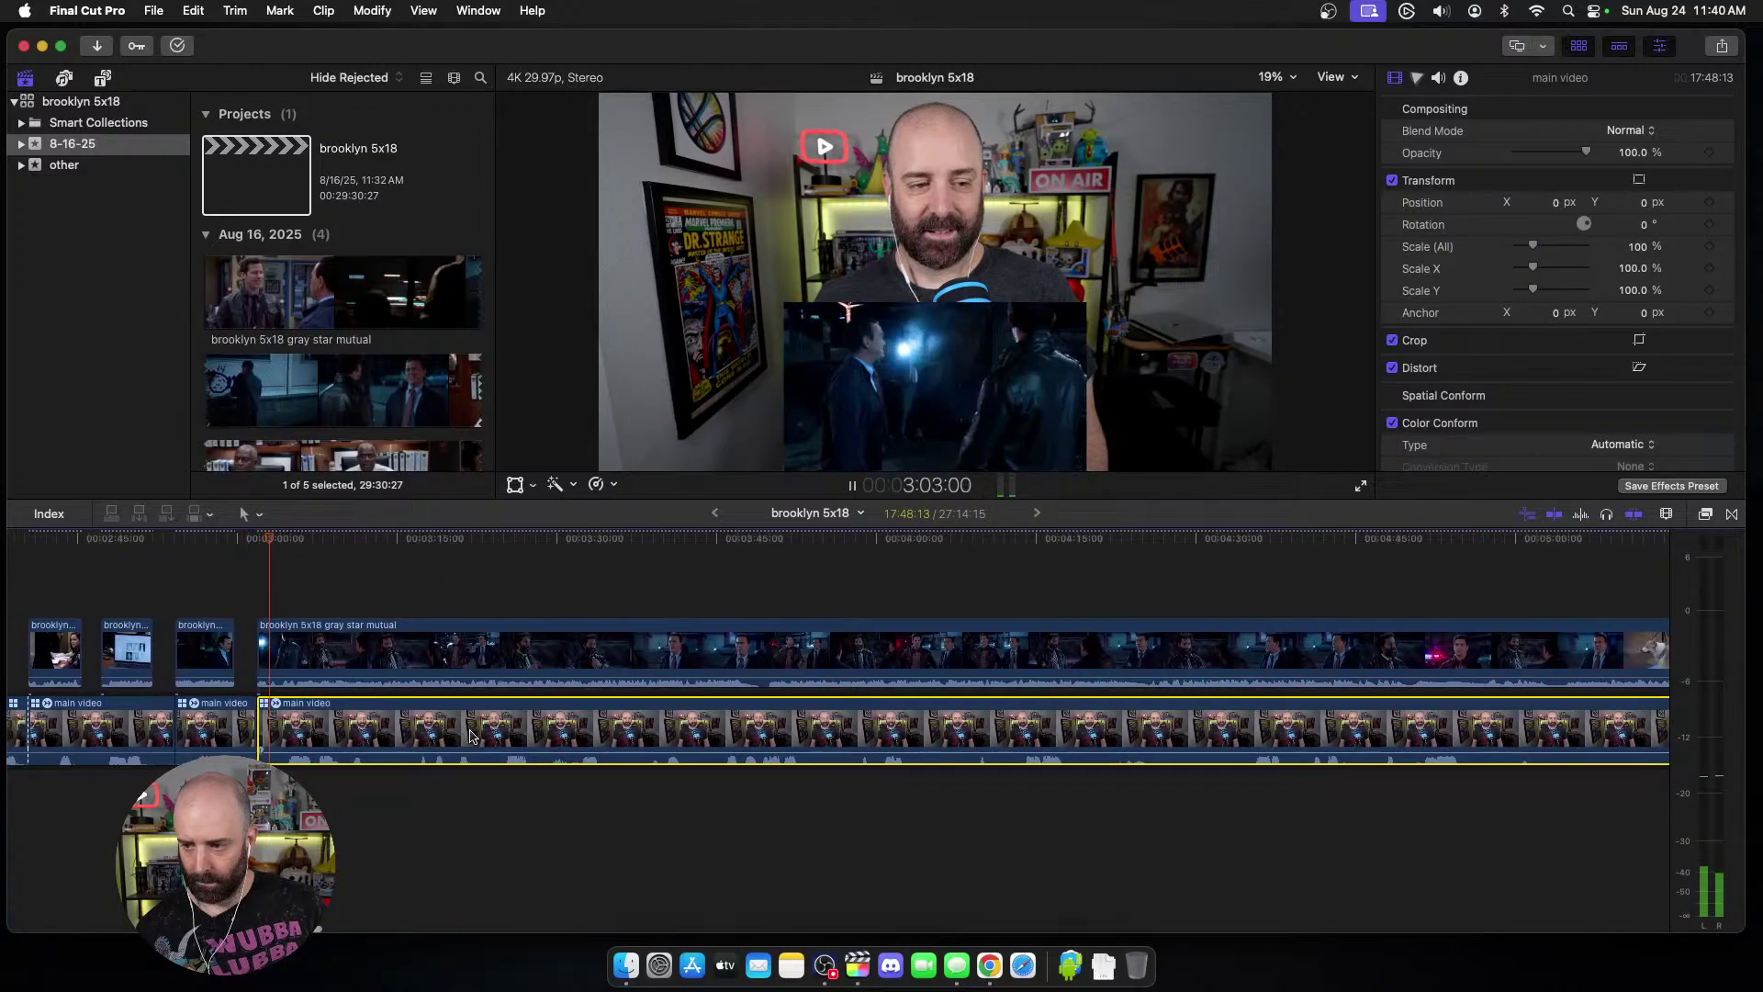
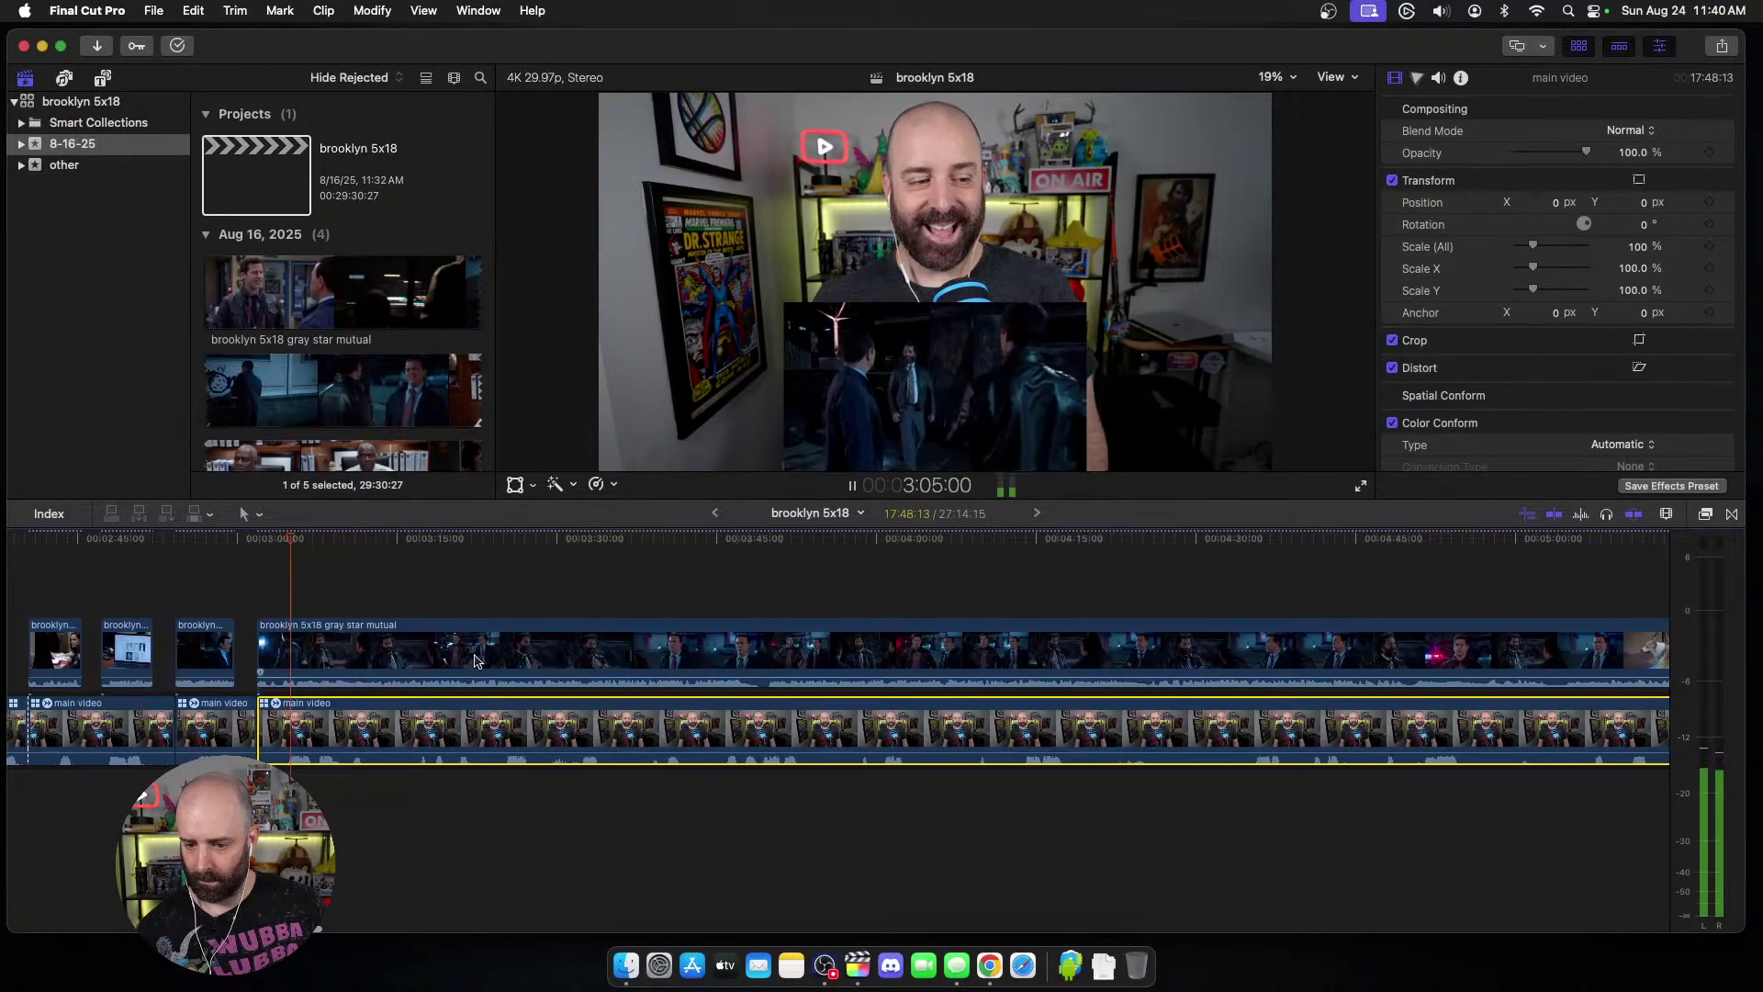
Step: Split the episode clip at about 3:07, trim the later part's start to about 3:09:13, and play on from there
{"action": "key", "text": "space"}
{"action": "left_click", "coordinate": [323, 663]}
{"action": "key", "text": "cmd+b"}
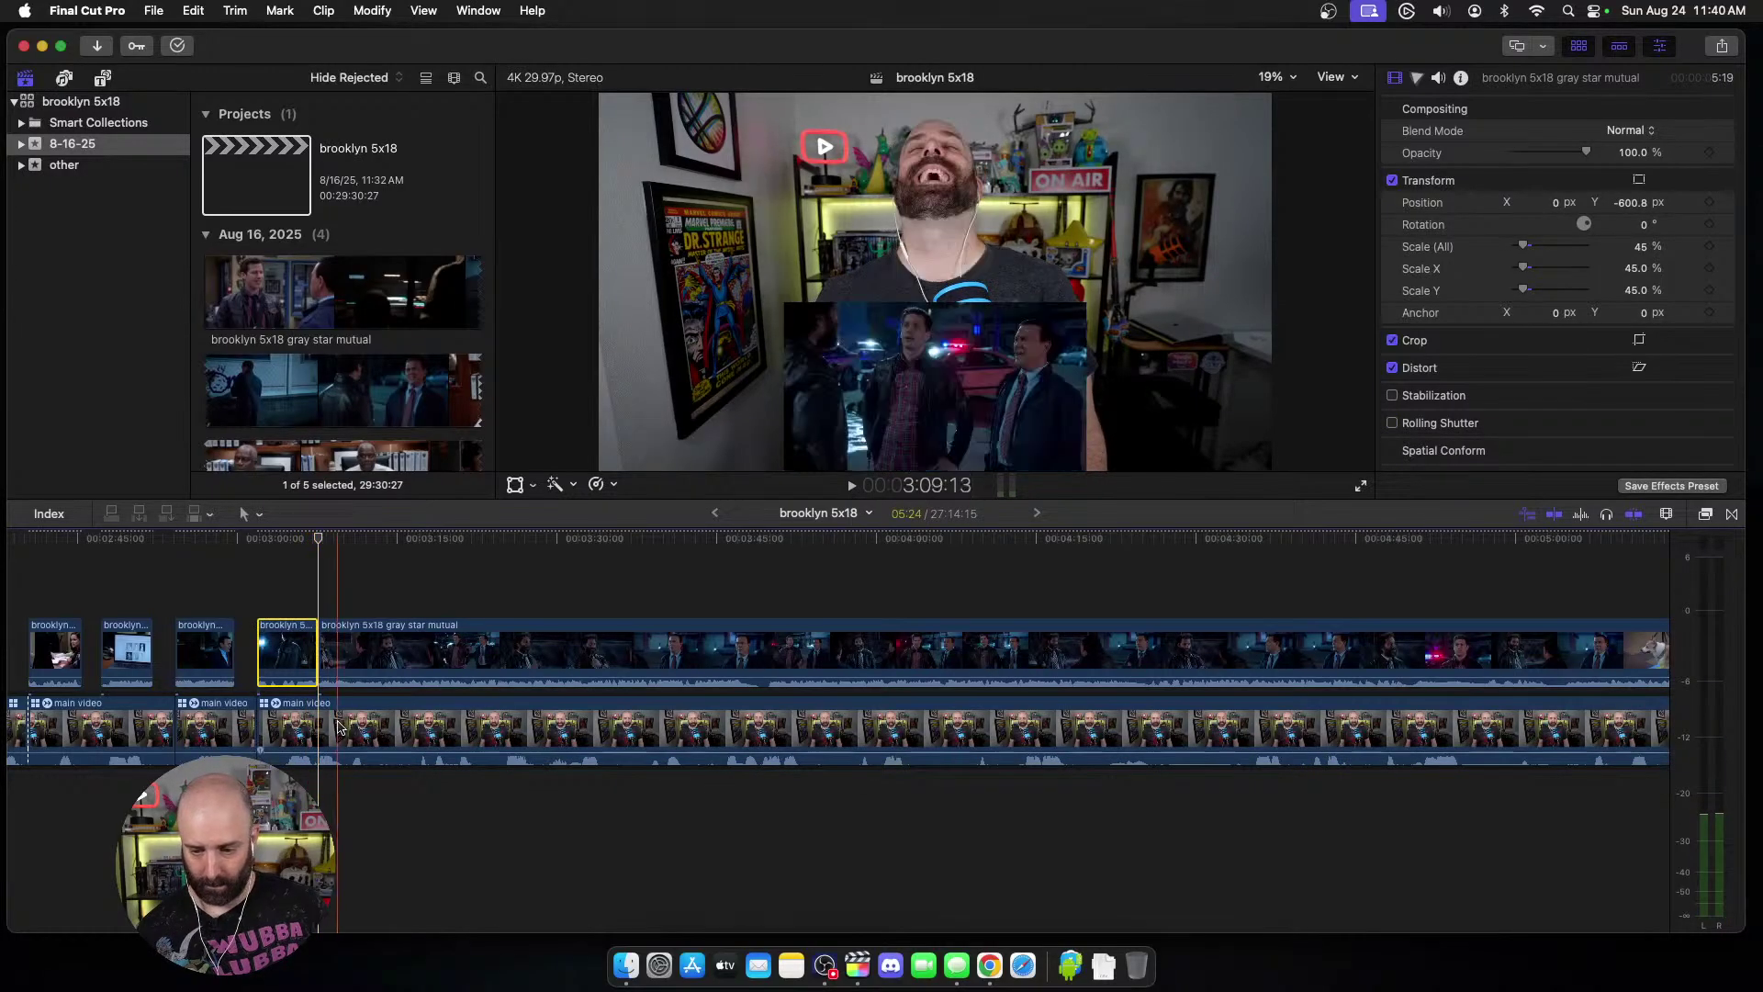
{"action": "left_click", "coordinate": [337, 665]}
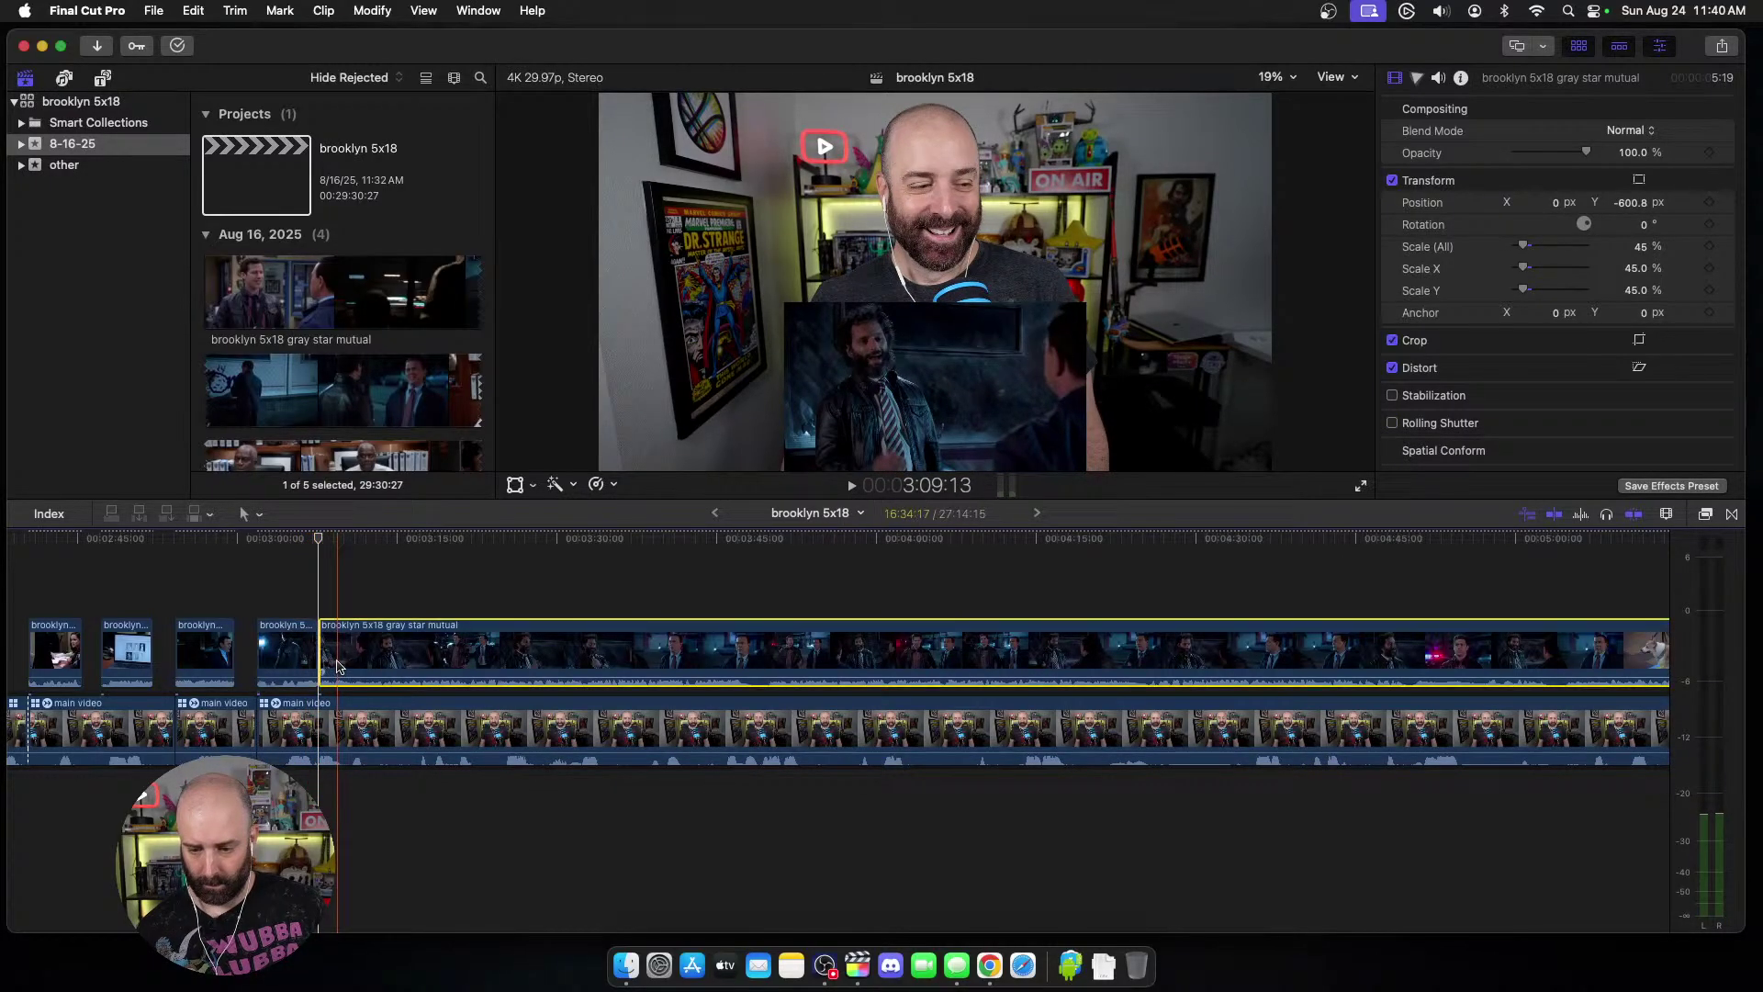
{"action": "key", "text": "space"}
Step: Split the episode clip at about 3:13 and the main video at about 3:15:19, trimming the later episode clip's start to match
{"action": "scroll", "coordinate": [337, 665], "scroll_direction": "right", "scroll_amount": 1}
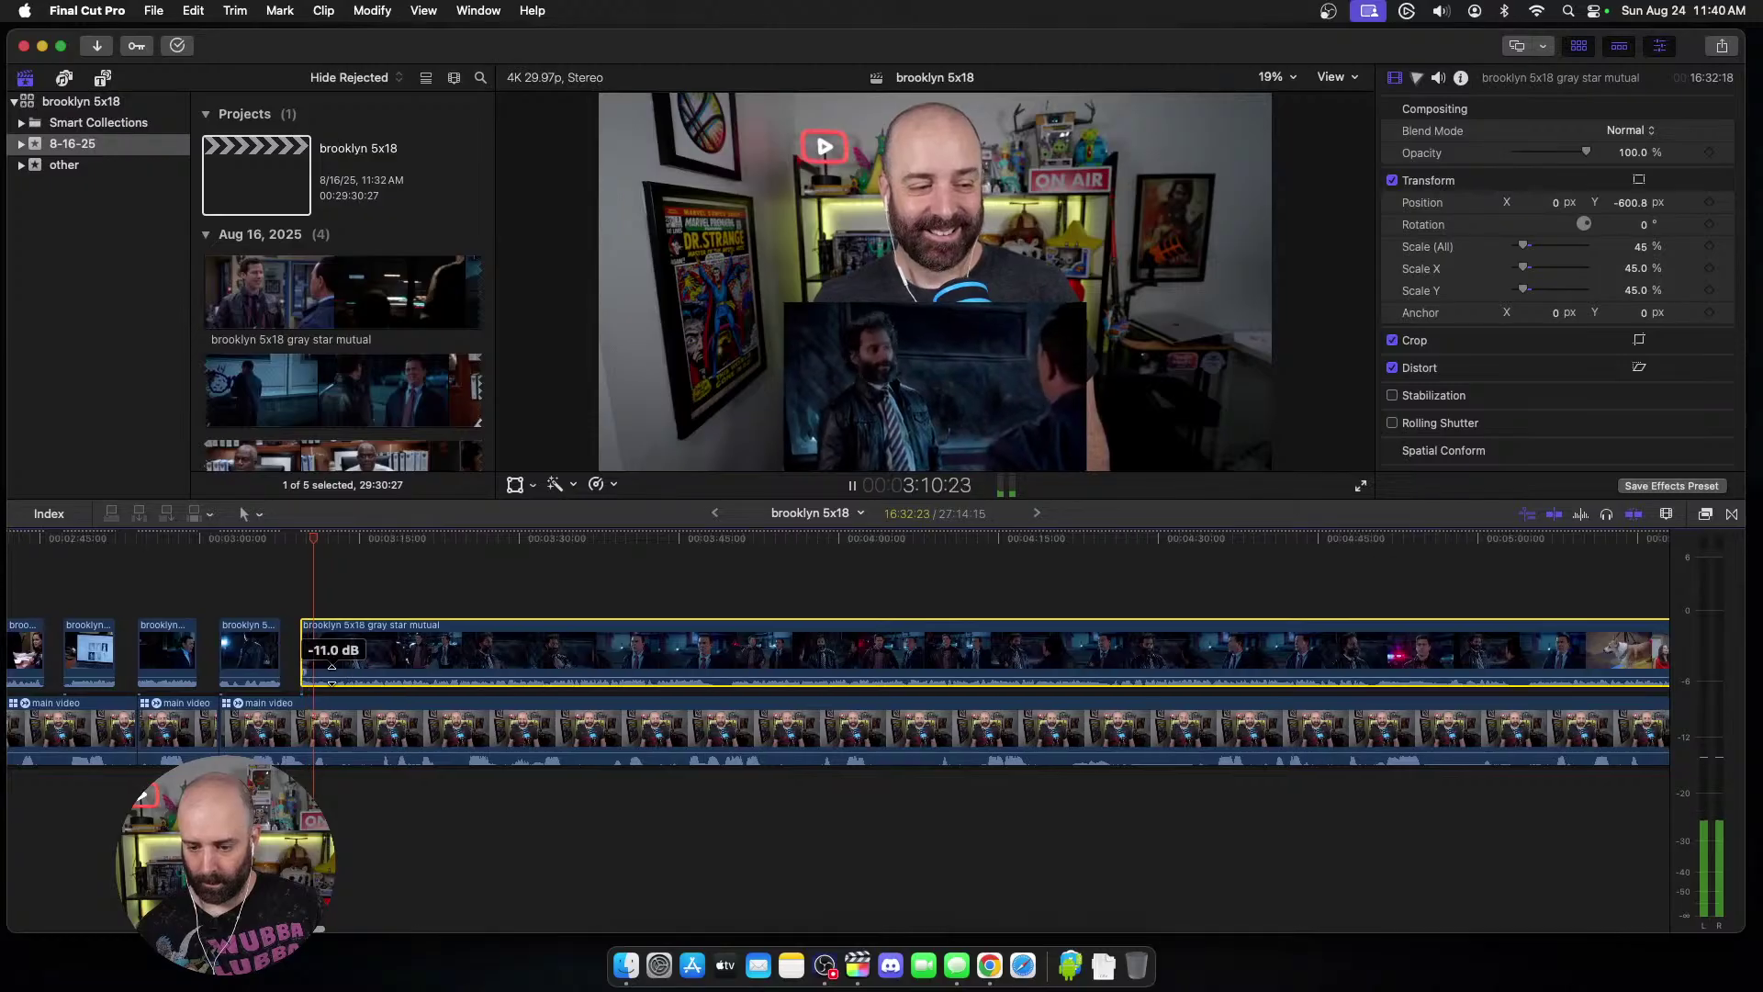
{"action": "scroll", "coordinate": [317, 663], "scroll_direction": "right", "scroll_amount": 2}
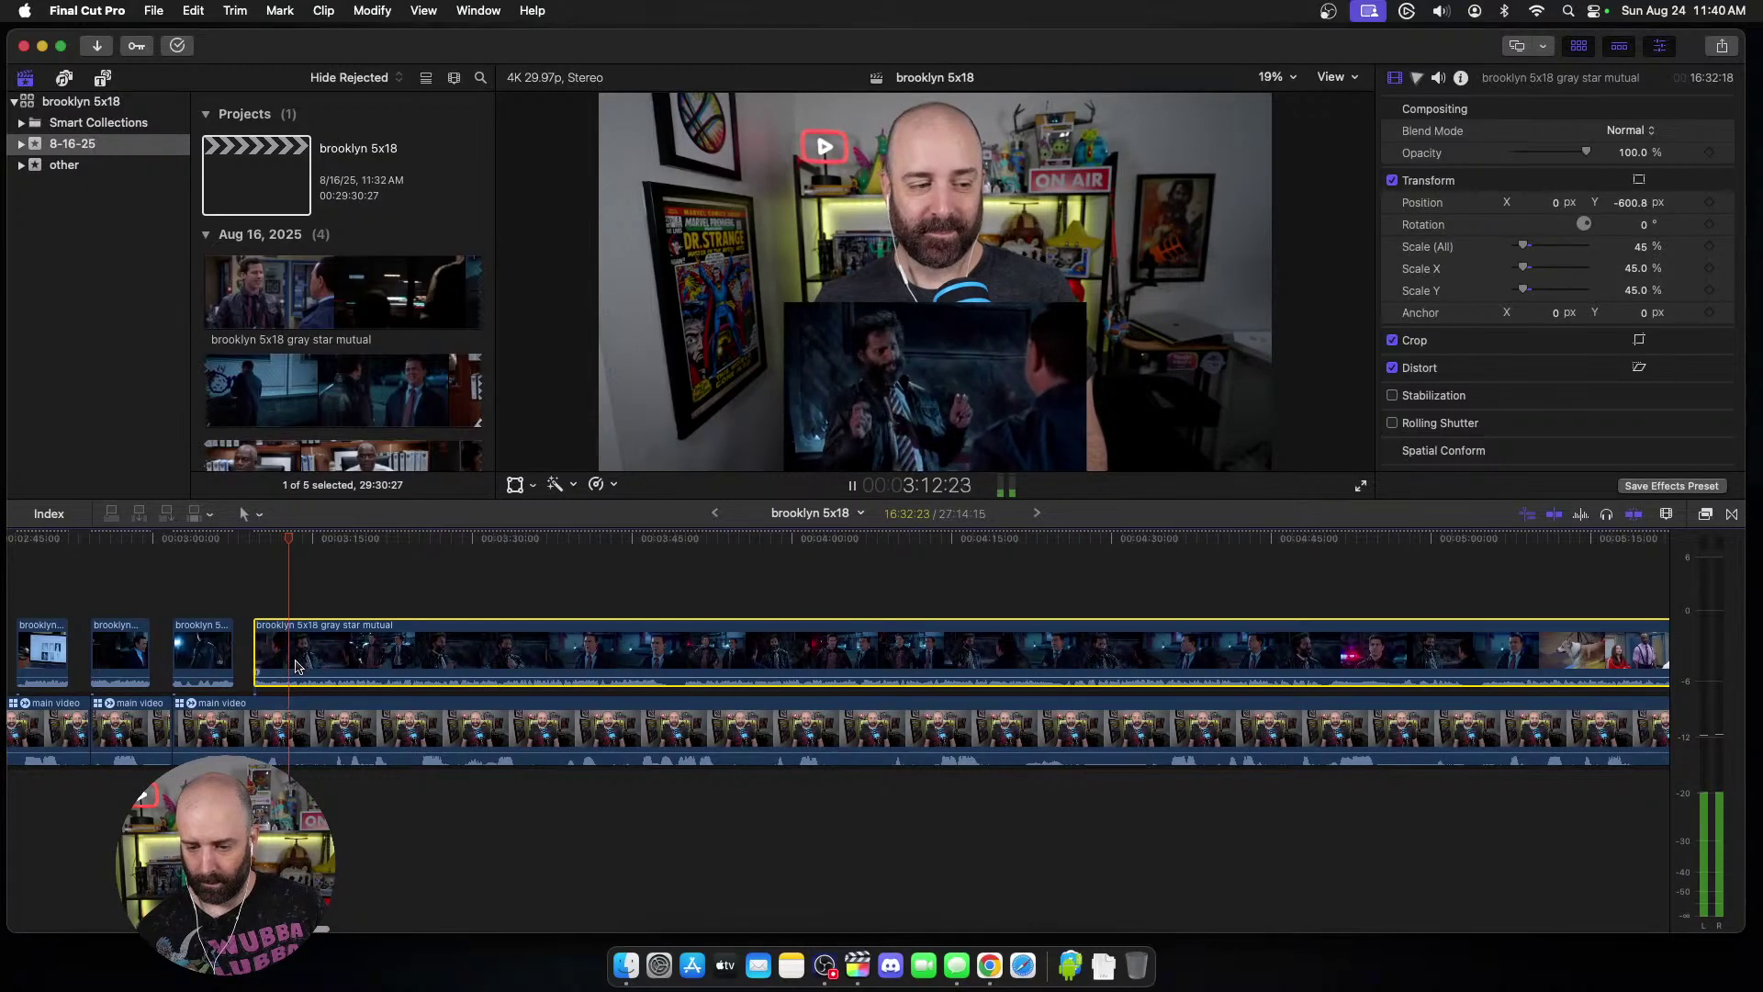
{"action": "key", "text": "space"}
{"action": "key", "text": "super+b"}
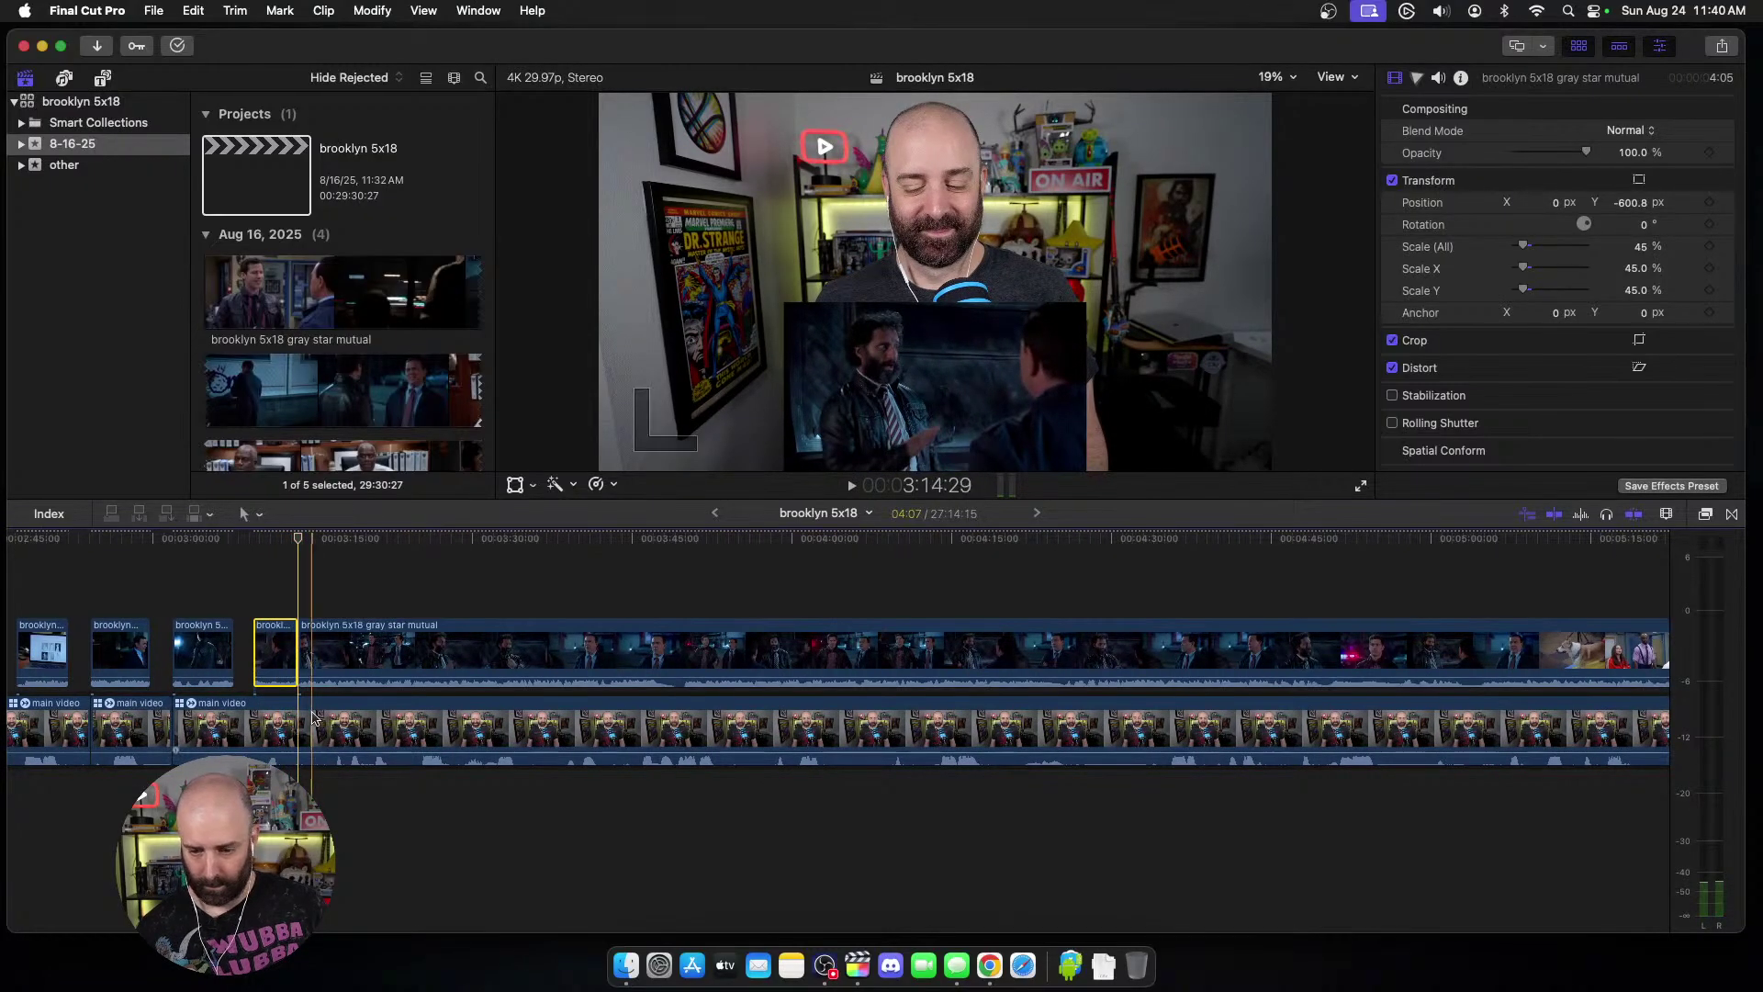
{"action": "key", "text": "super+b"}
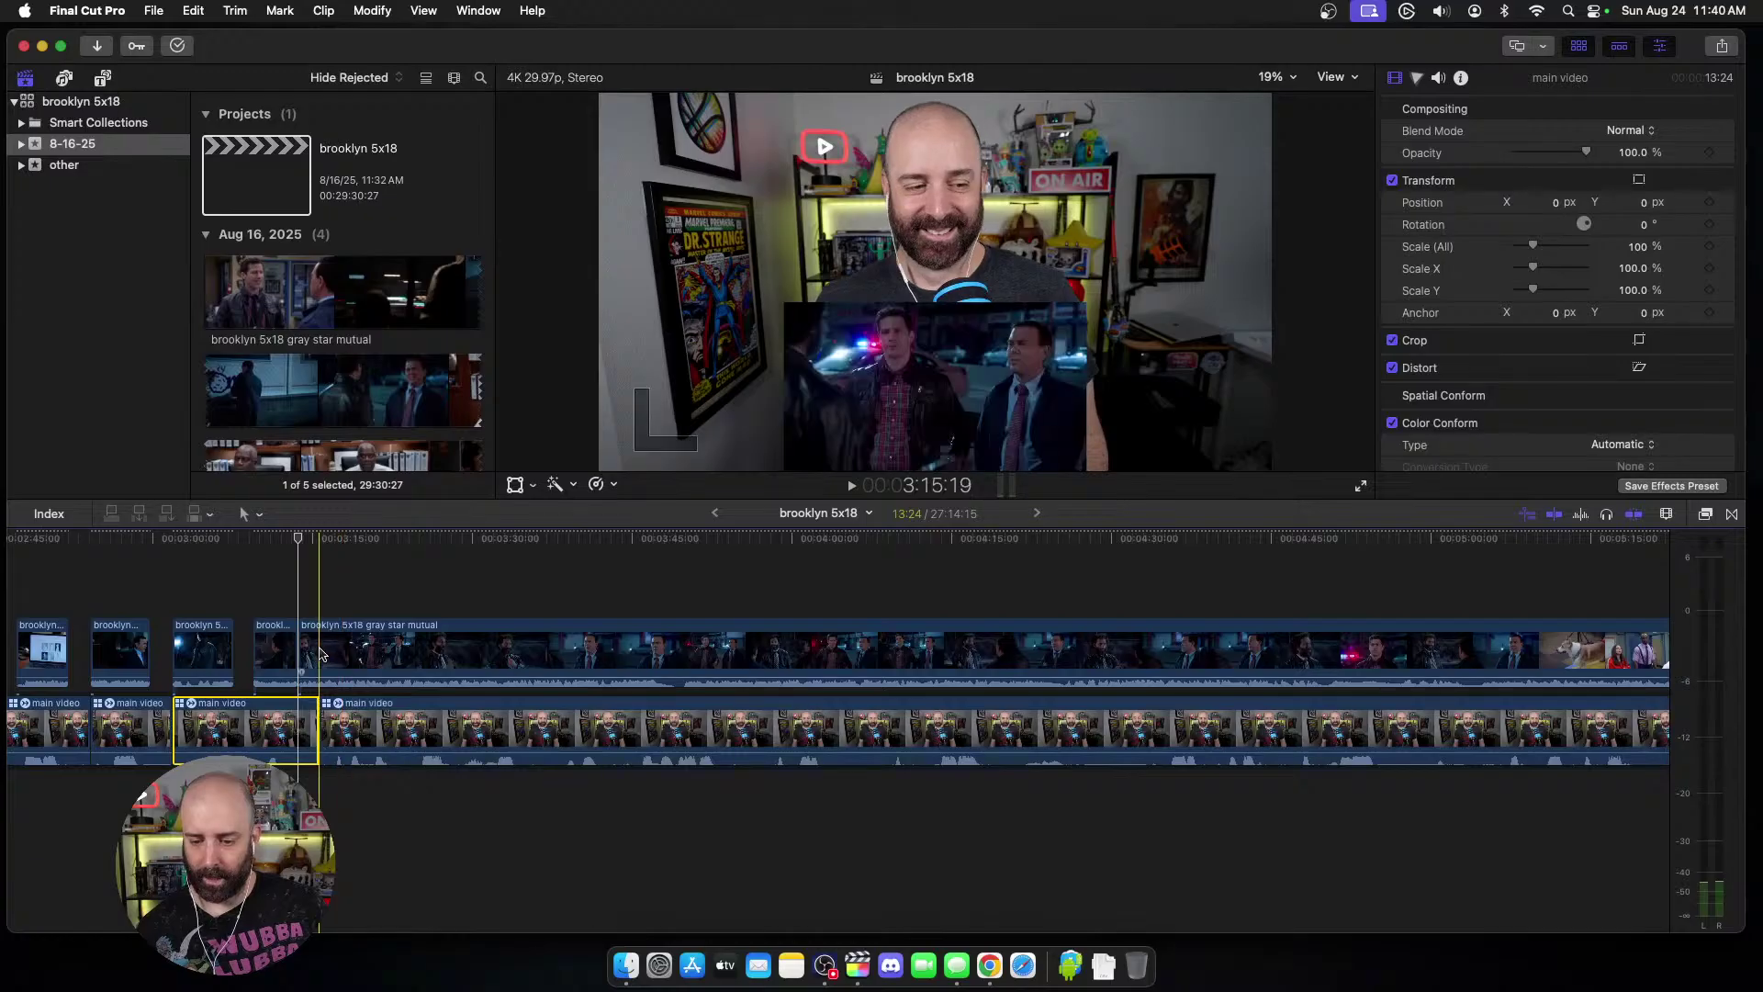
{"action": "left_click_drag", "start_coordinate": [345, 655], "coordinate": [367, 656]}
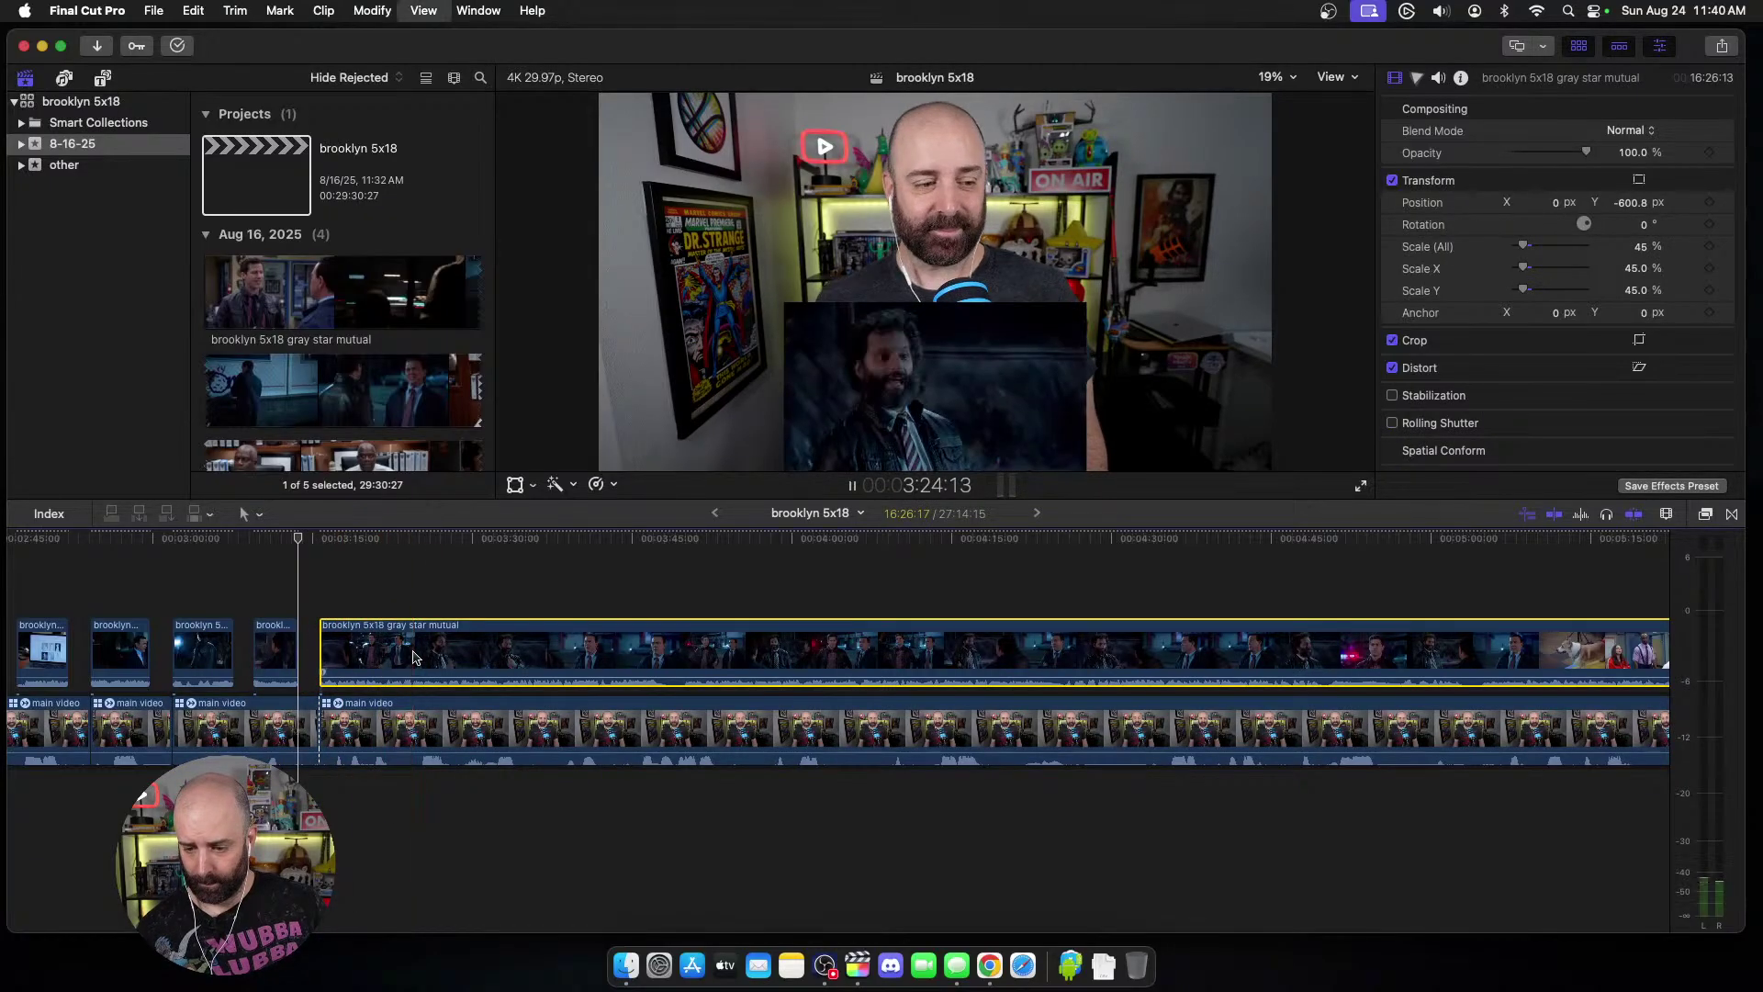
Step: Trim the starts of the last episode clip and main video segment to about 3:23:15 and play the join
{"action": "key", "text": "space"}
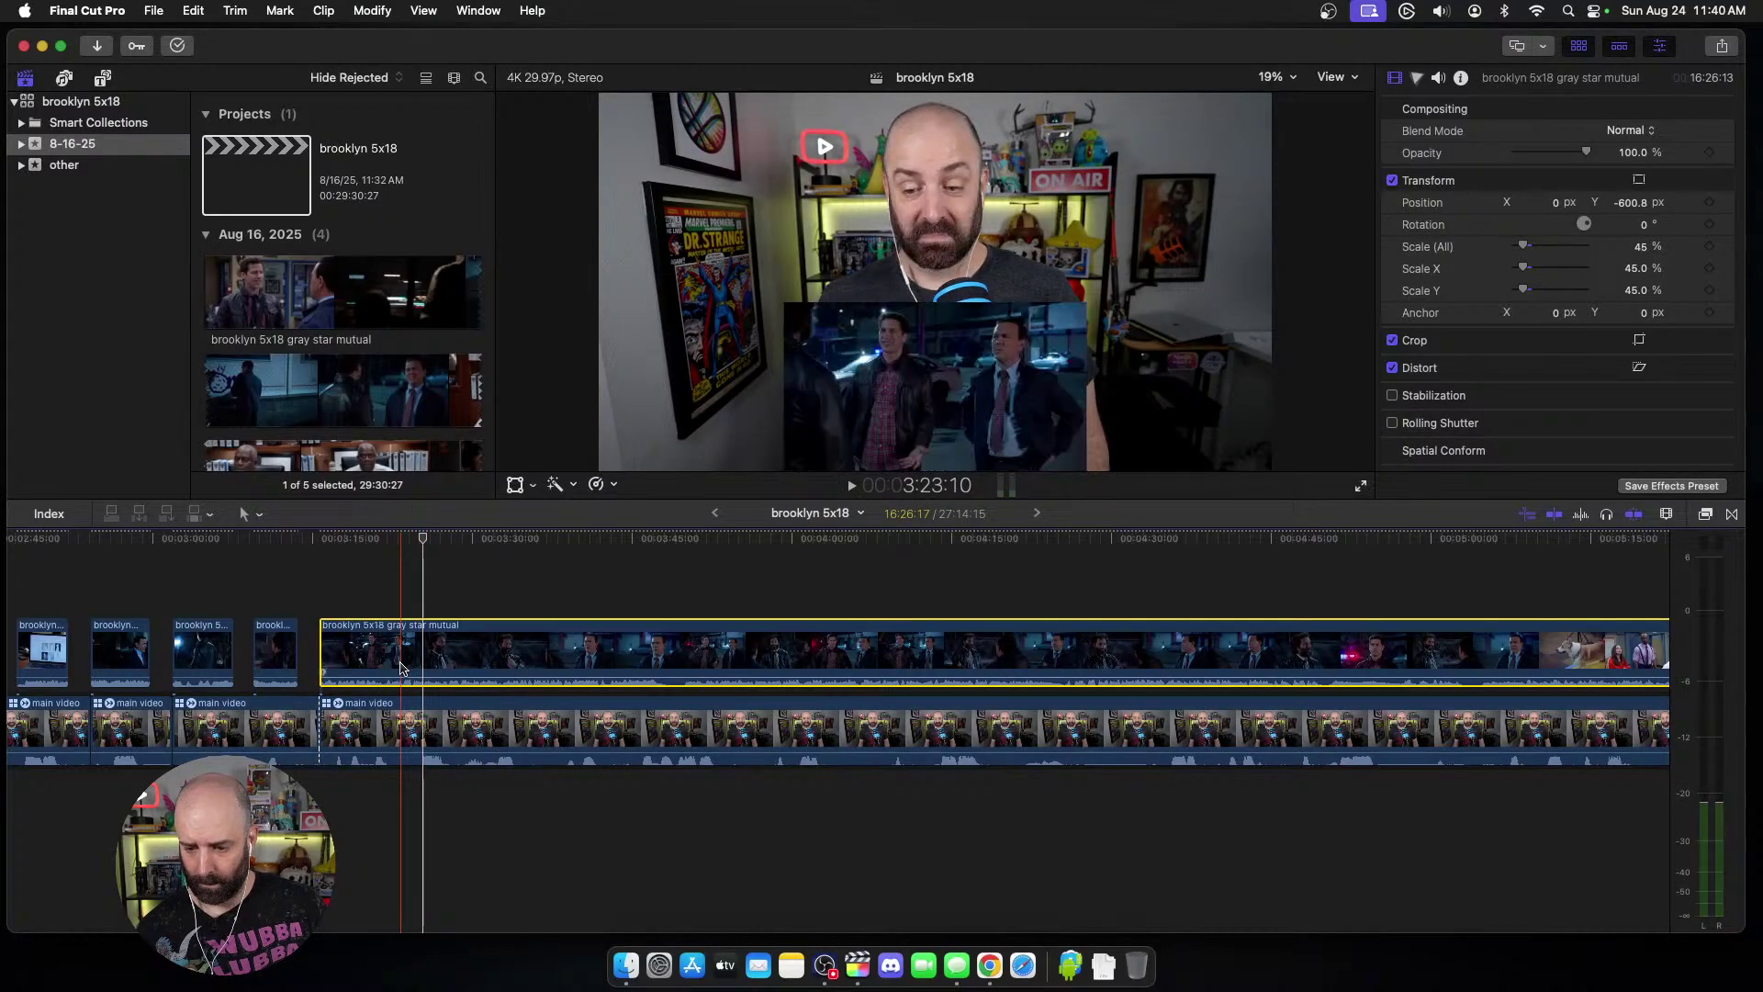
{"action": "key", "text": "space"}
{"action": "key", "text": "space"}
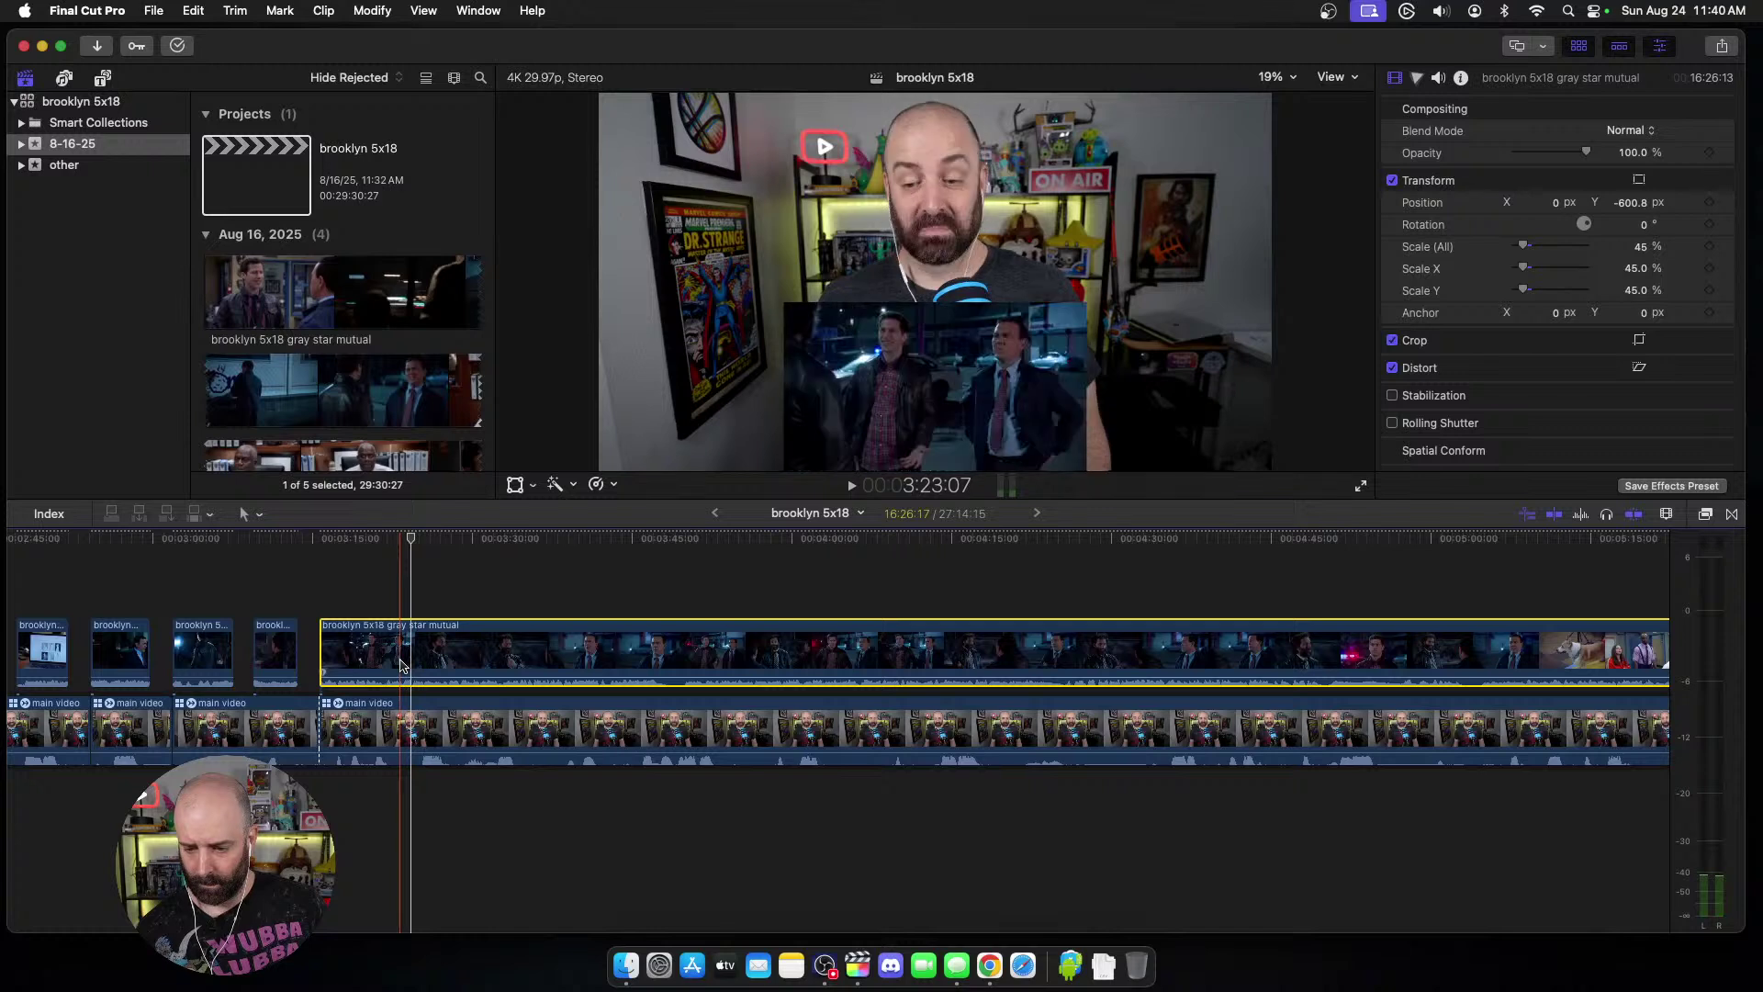
{"action": "left_click", "coordinate": [401, 726]}
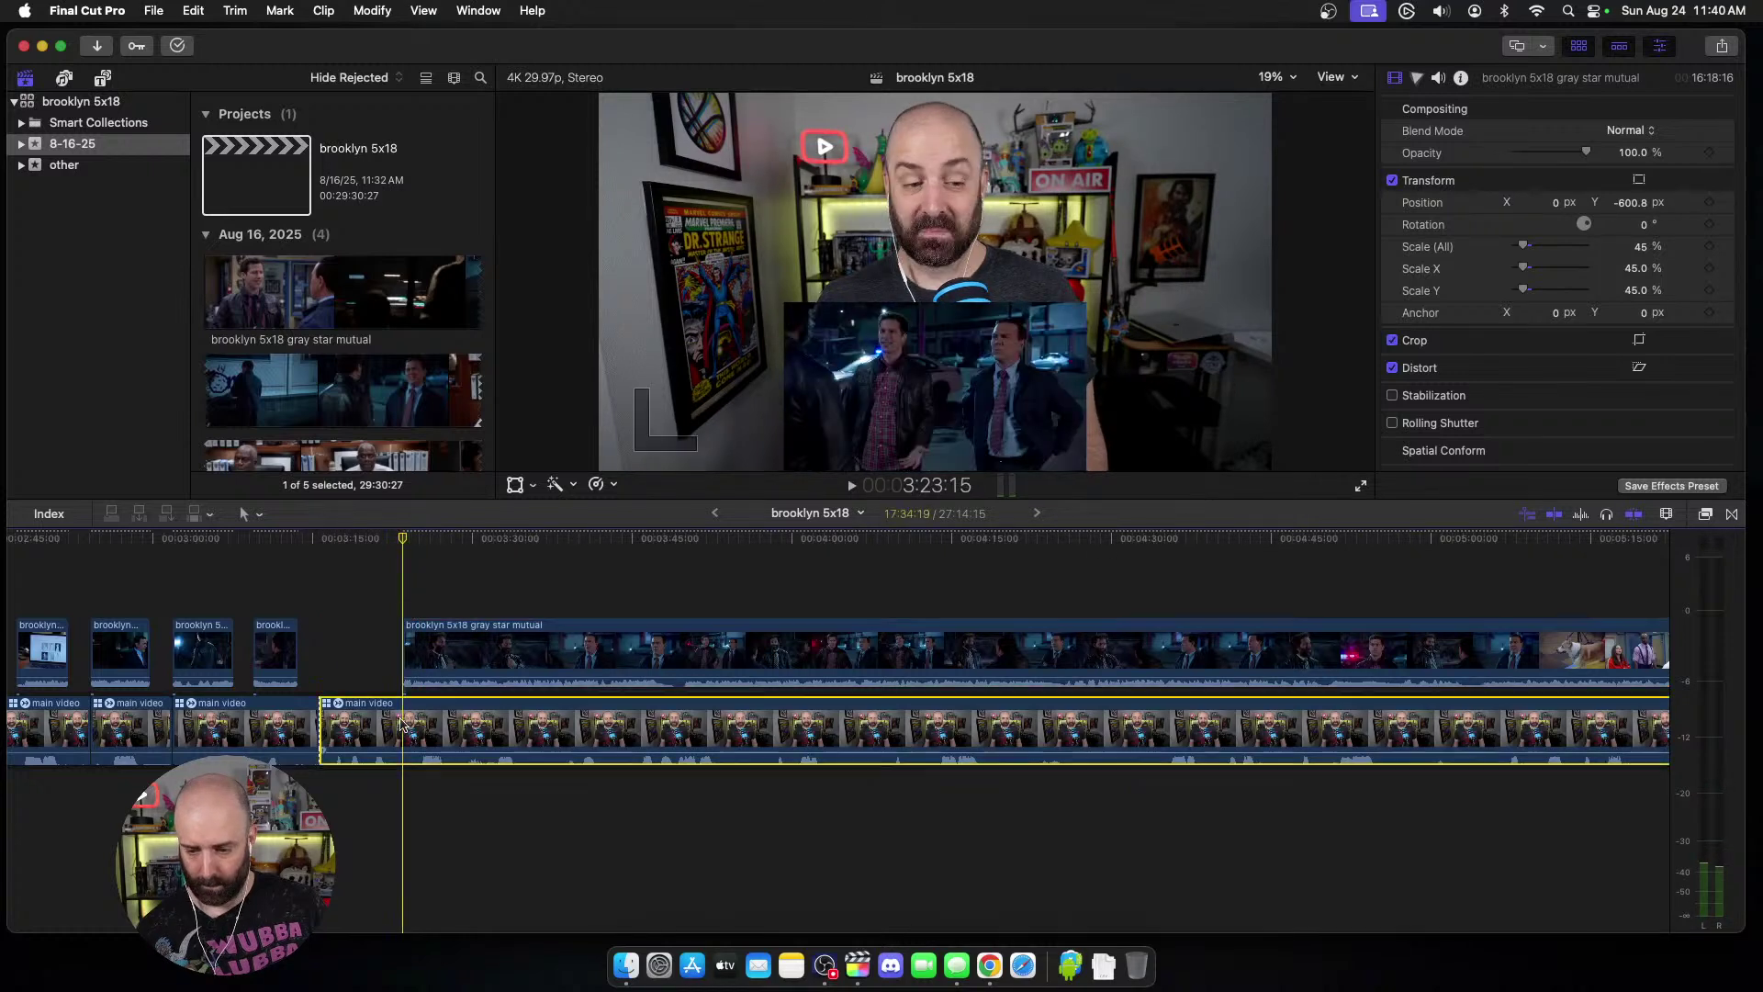
{"action": "key", "text": "alt+bracketleft"}
{"action": "key", "text": "space"}
{"action": "scroll", "coordinate": [368, 707], "scroll_direction": "right", "scroll_amount": 5}
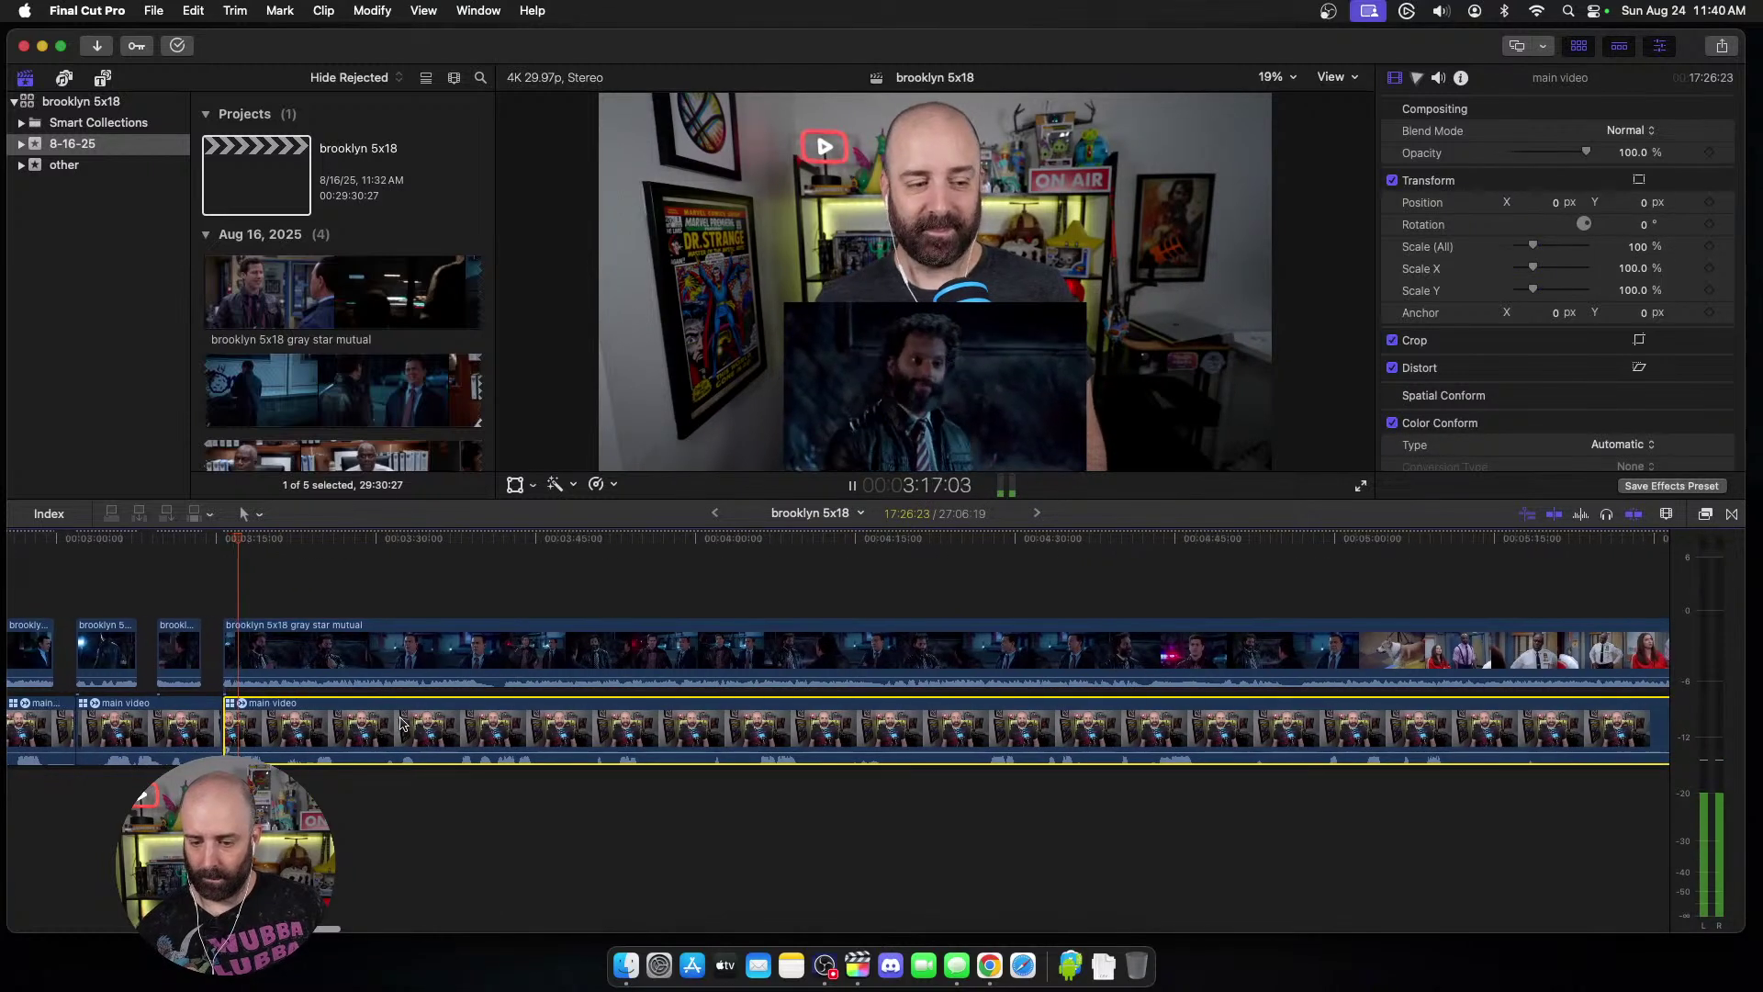
Step: Split the episode clip at about 3:20 and the main video at about 3:21:23, trimming the later episode clip's start to match
{"action": "key", "text": "space"}
{"action": "left_click", "coordinate": [271, 665]}
{"action": "key", "text": "super+b"}
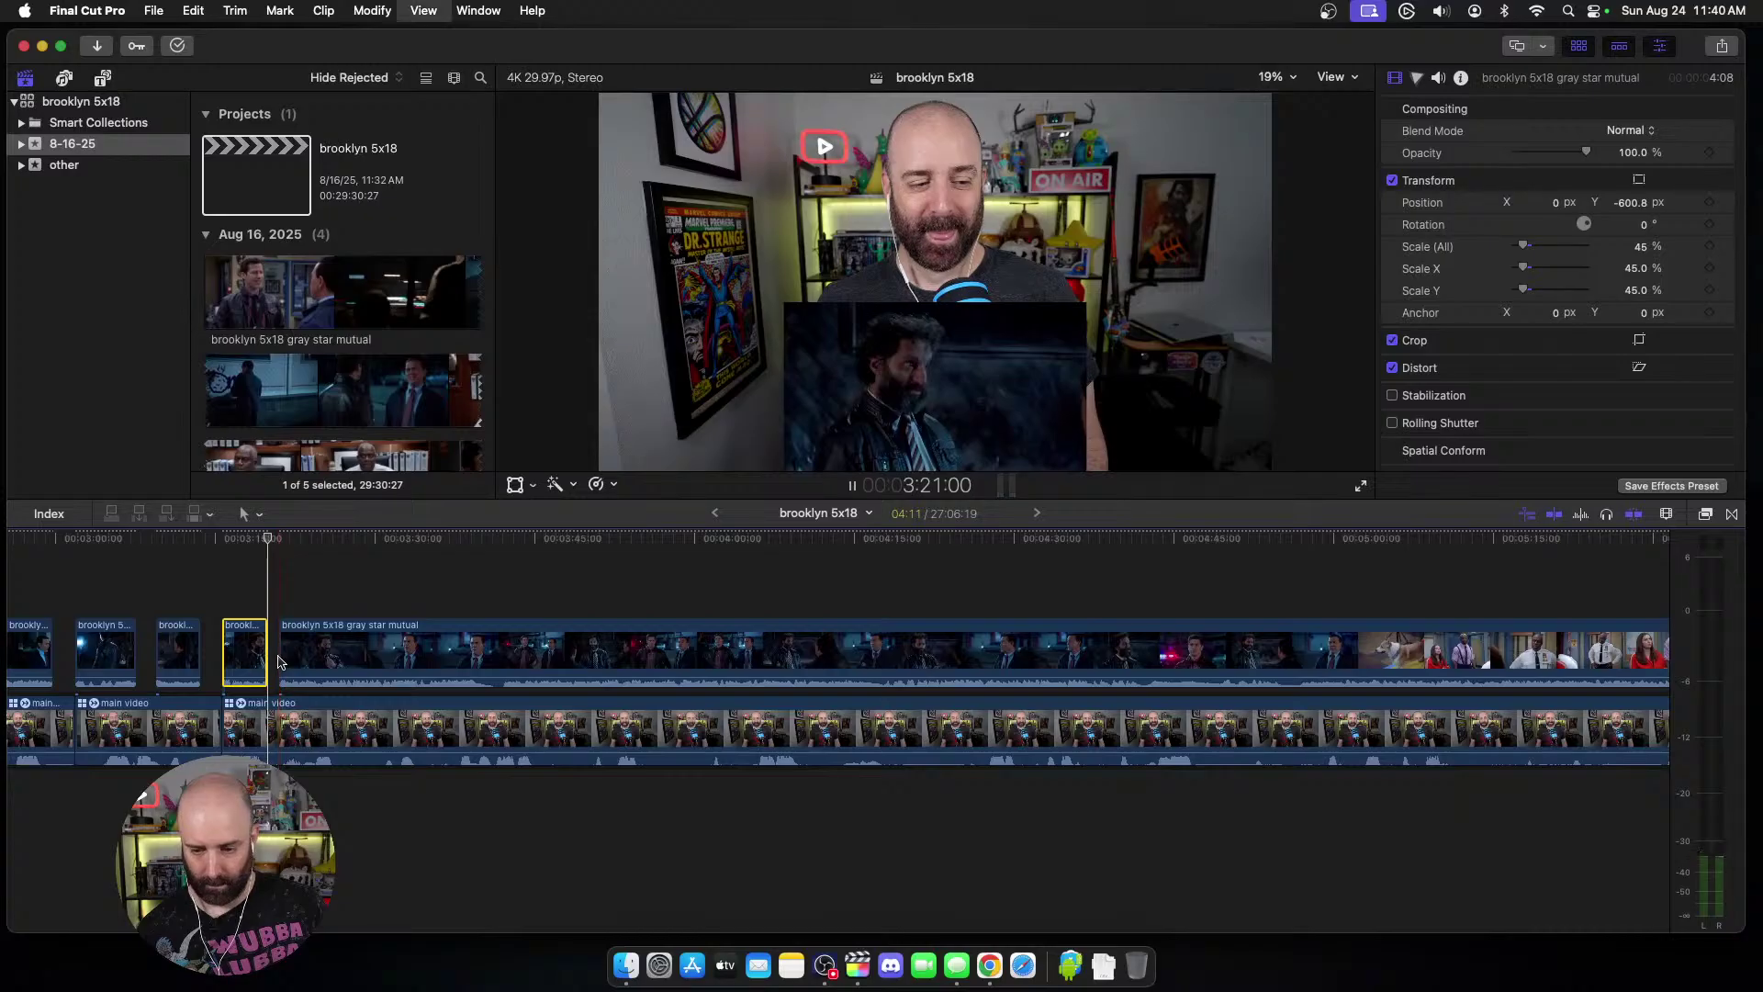
{"action": "key", "text": "space"}
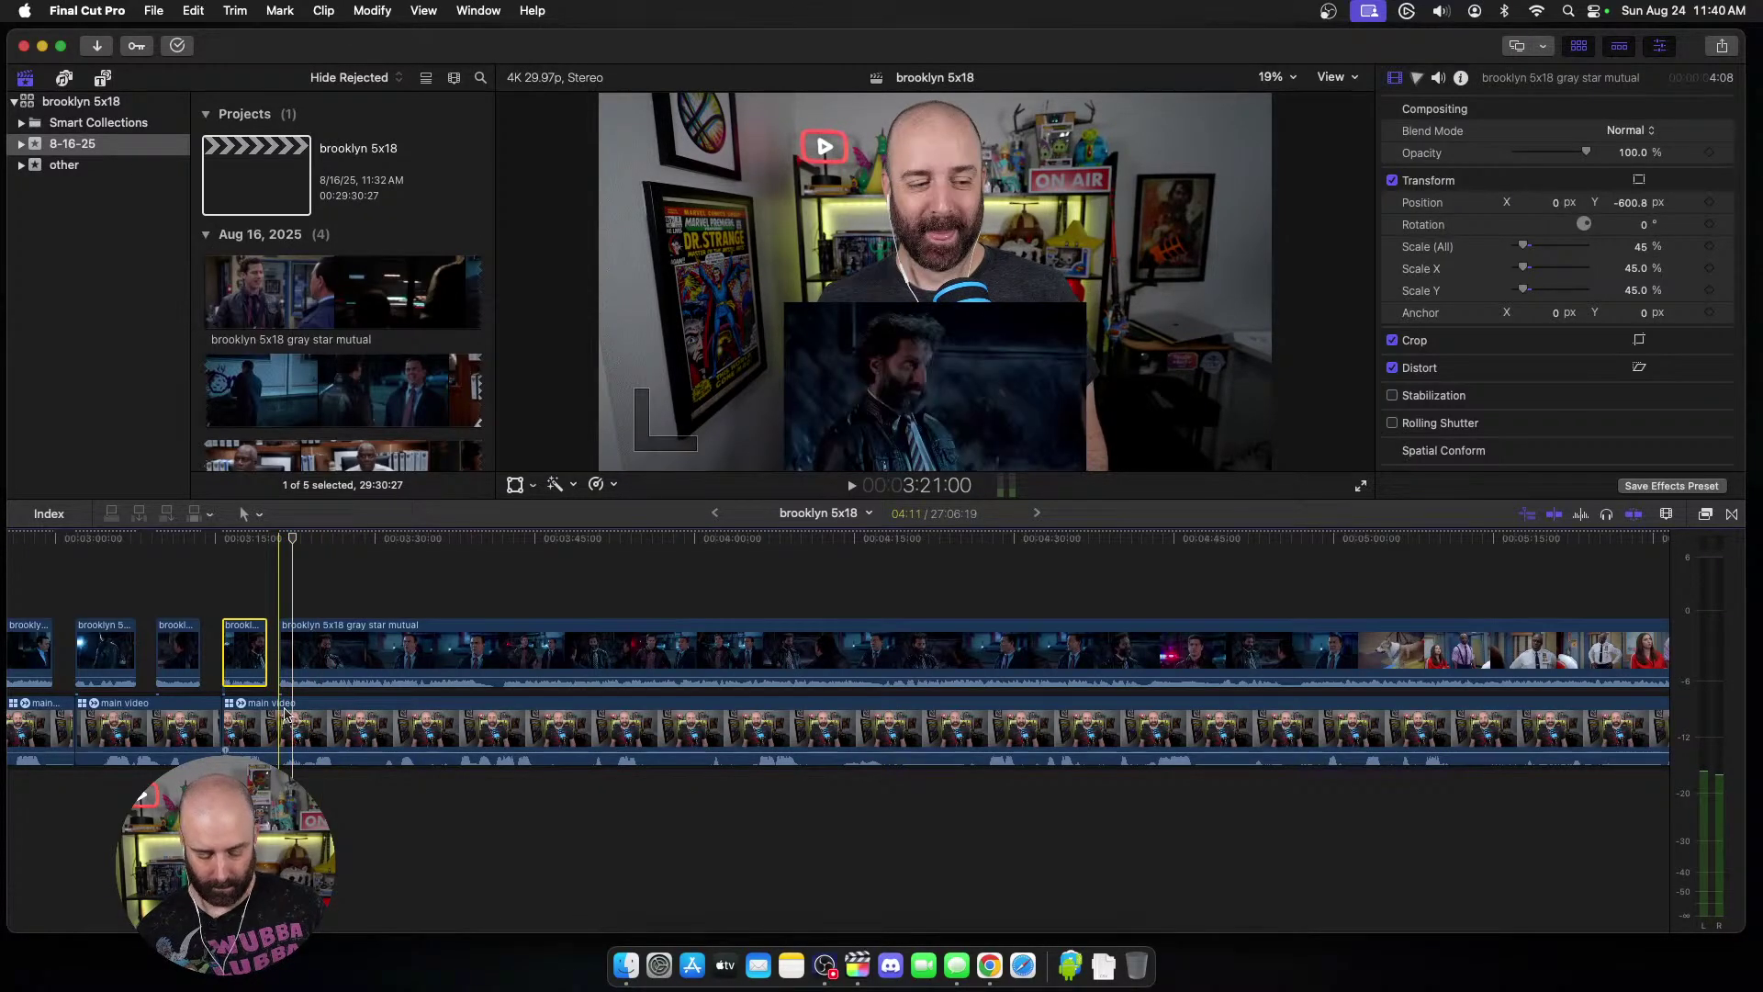
{"action": "key", "text": "Up"}
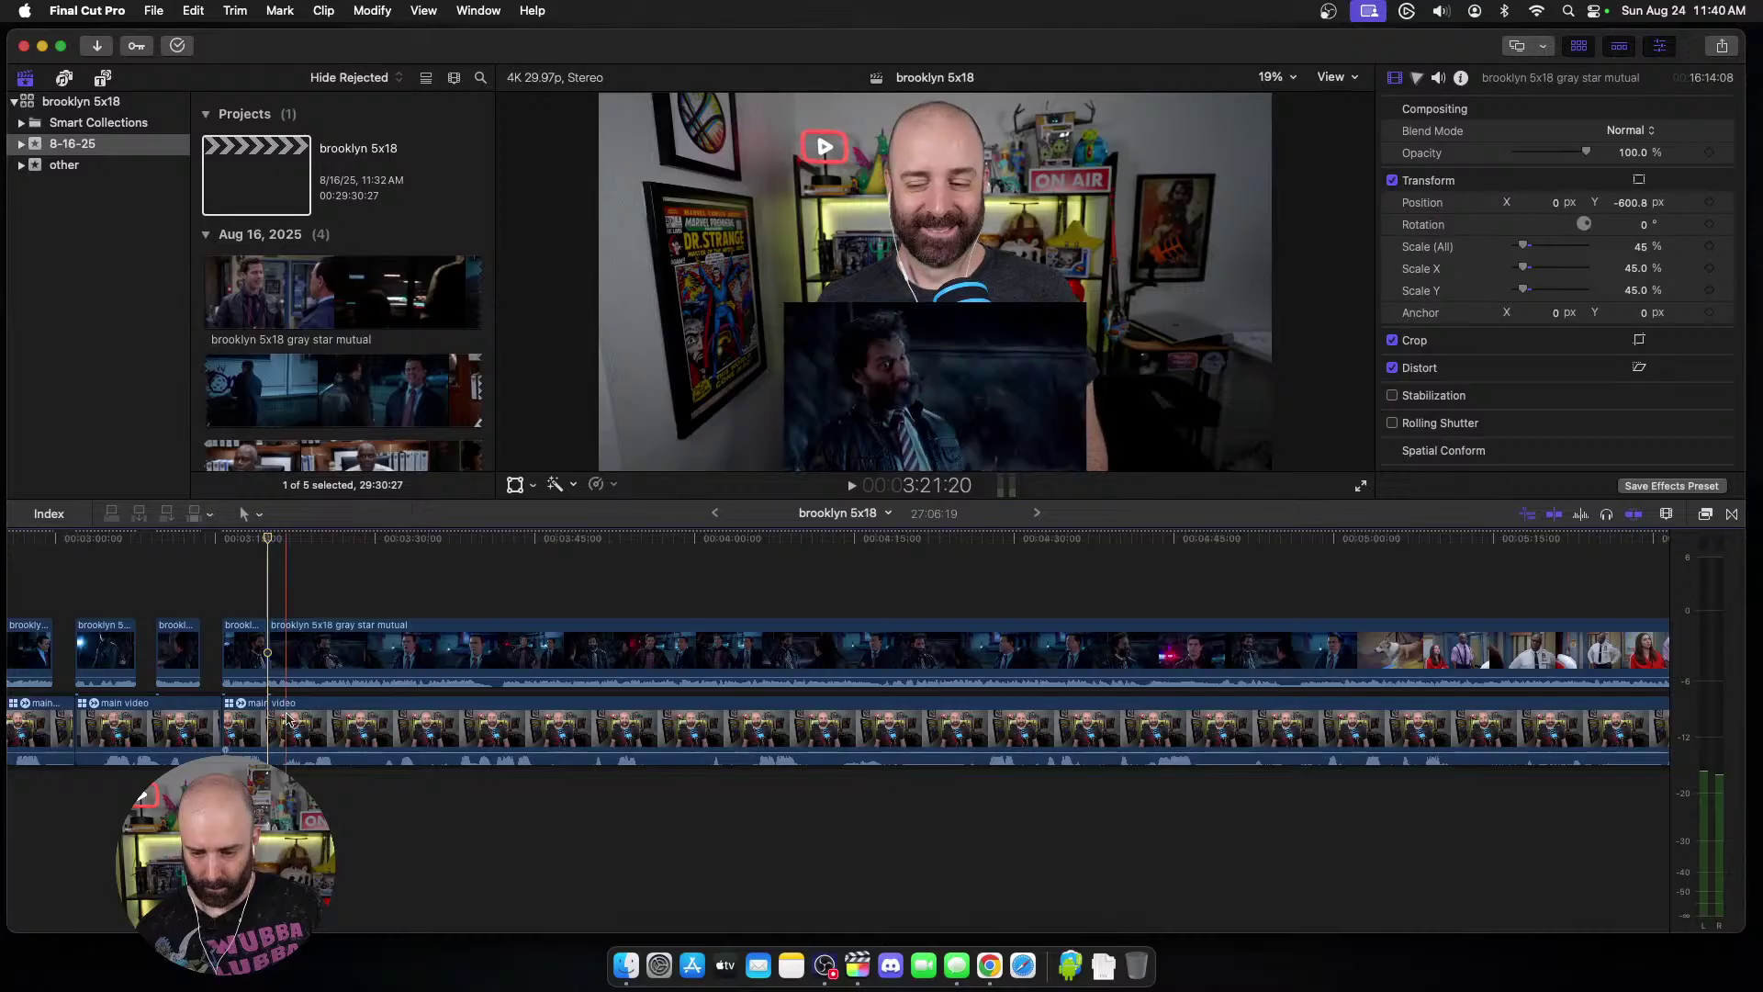
{"action": "left_click", "coordinate": [287, 718]}
{"action": "key", "text": "cmd+b"}
{"action": "left_click", "coordinate": [294, 666]}
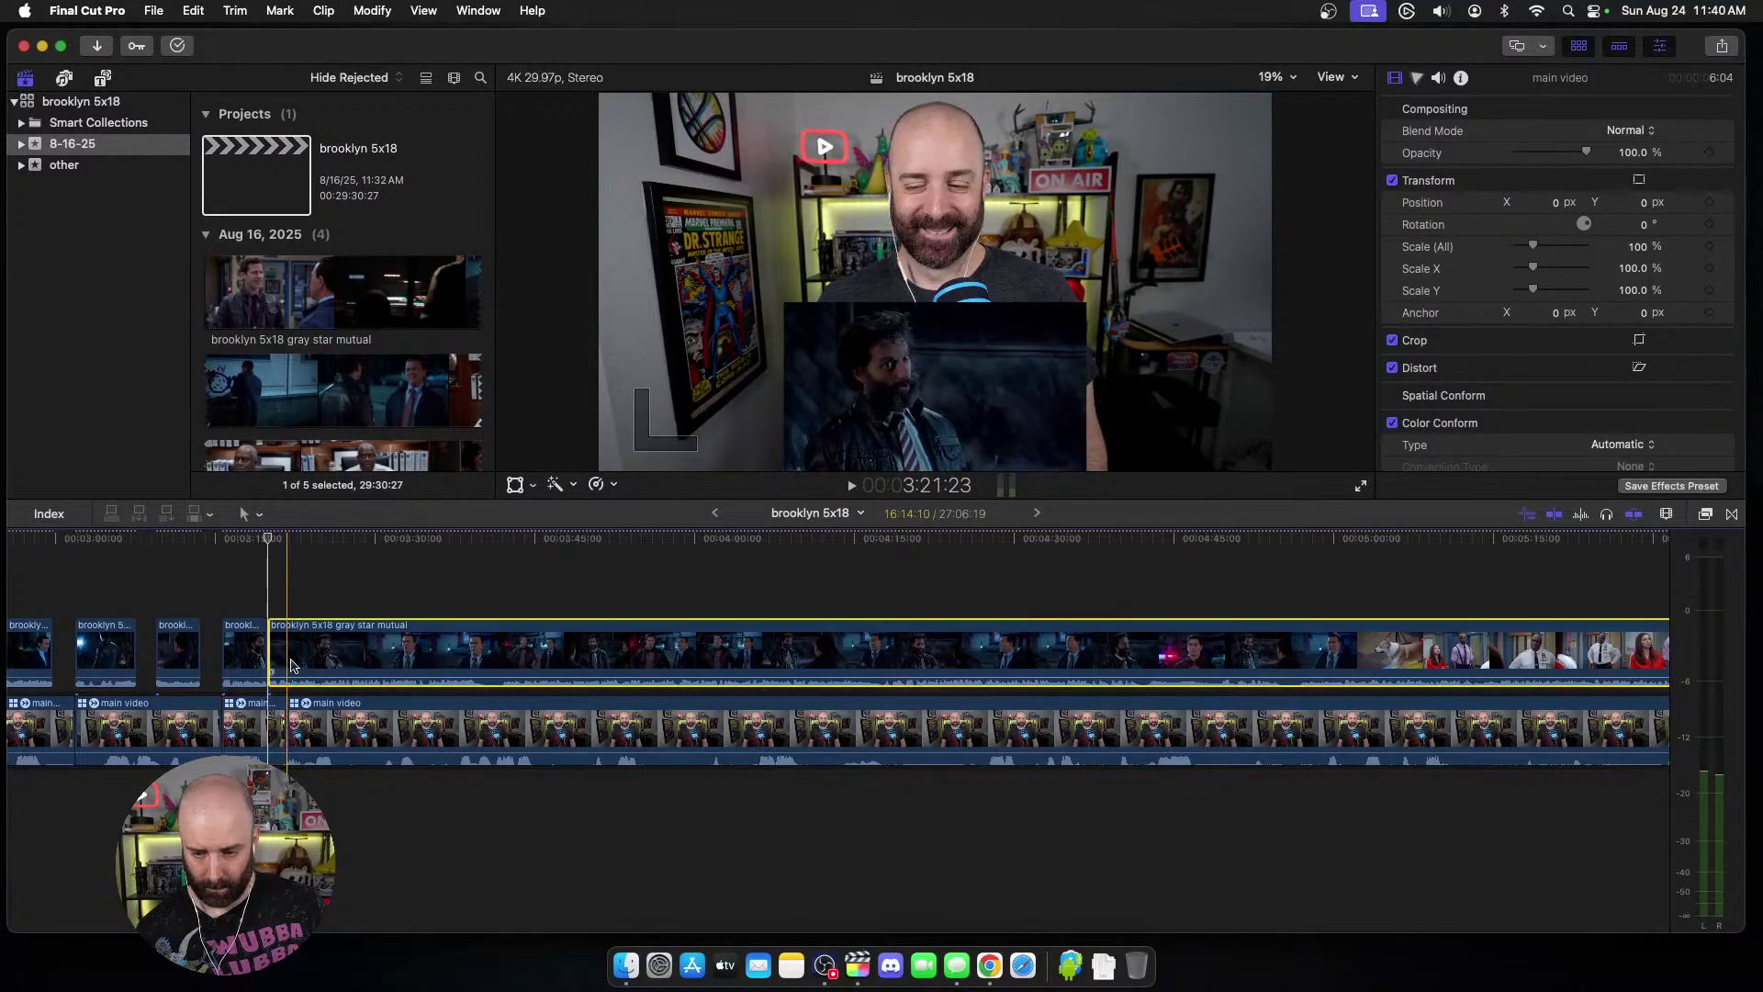
{"action": "key", "text": "alt+bracketleft"}
Step: Trim the starts of the last episode clip and main video segment to about 3:35:02 and play the join
{"action": "key", "text": "space"}
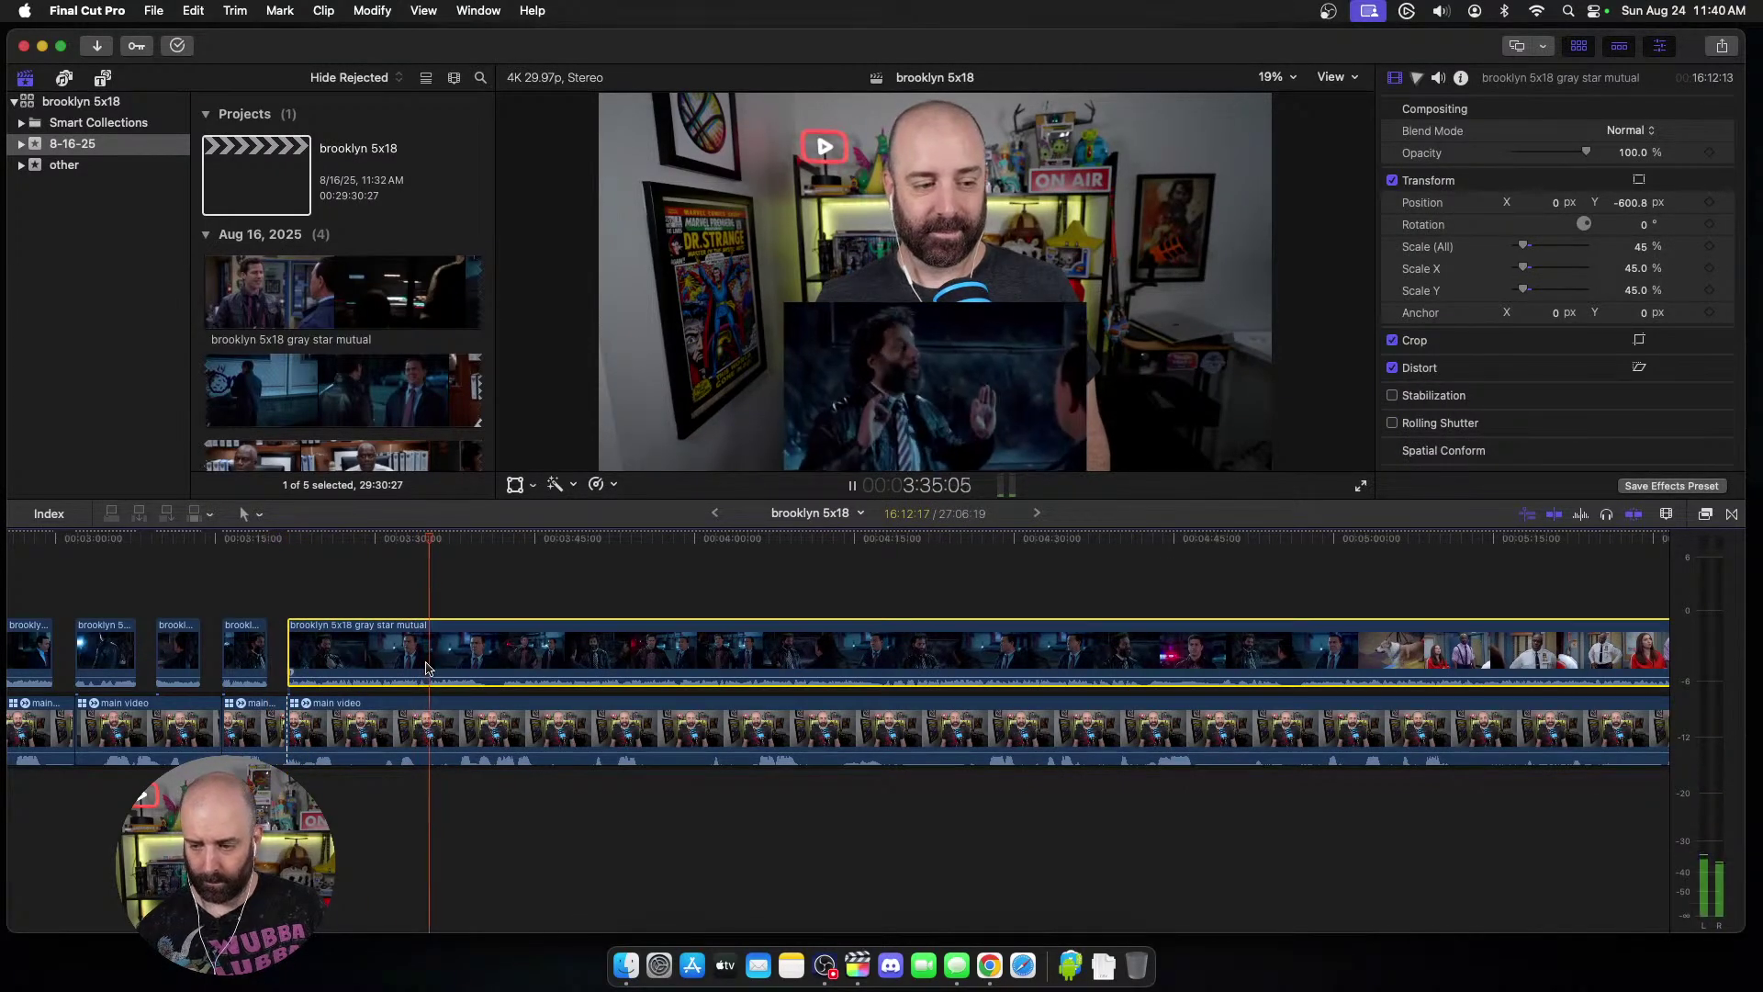
{"action": "key", "text": "space"}
{"action": "left_click", "coordinate": [426, 663]}
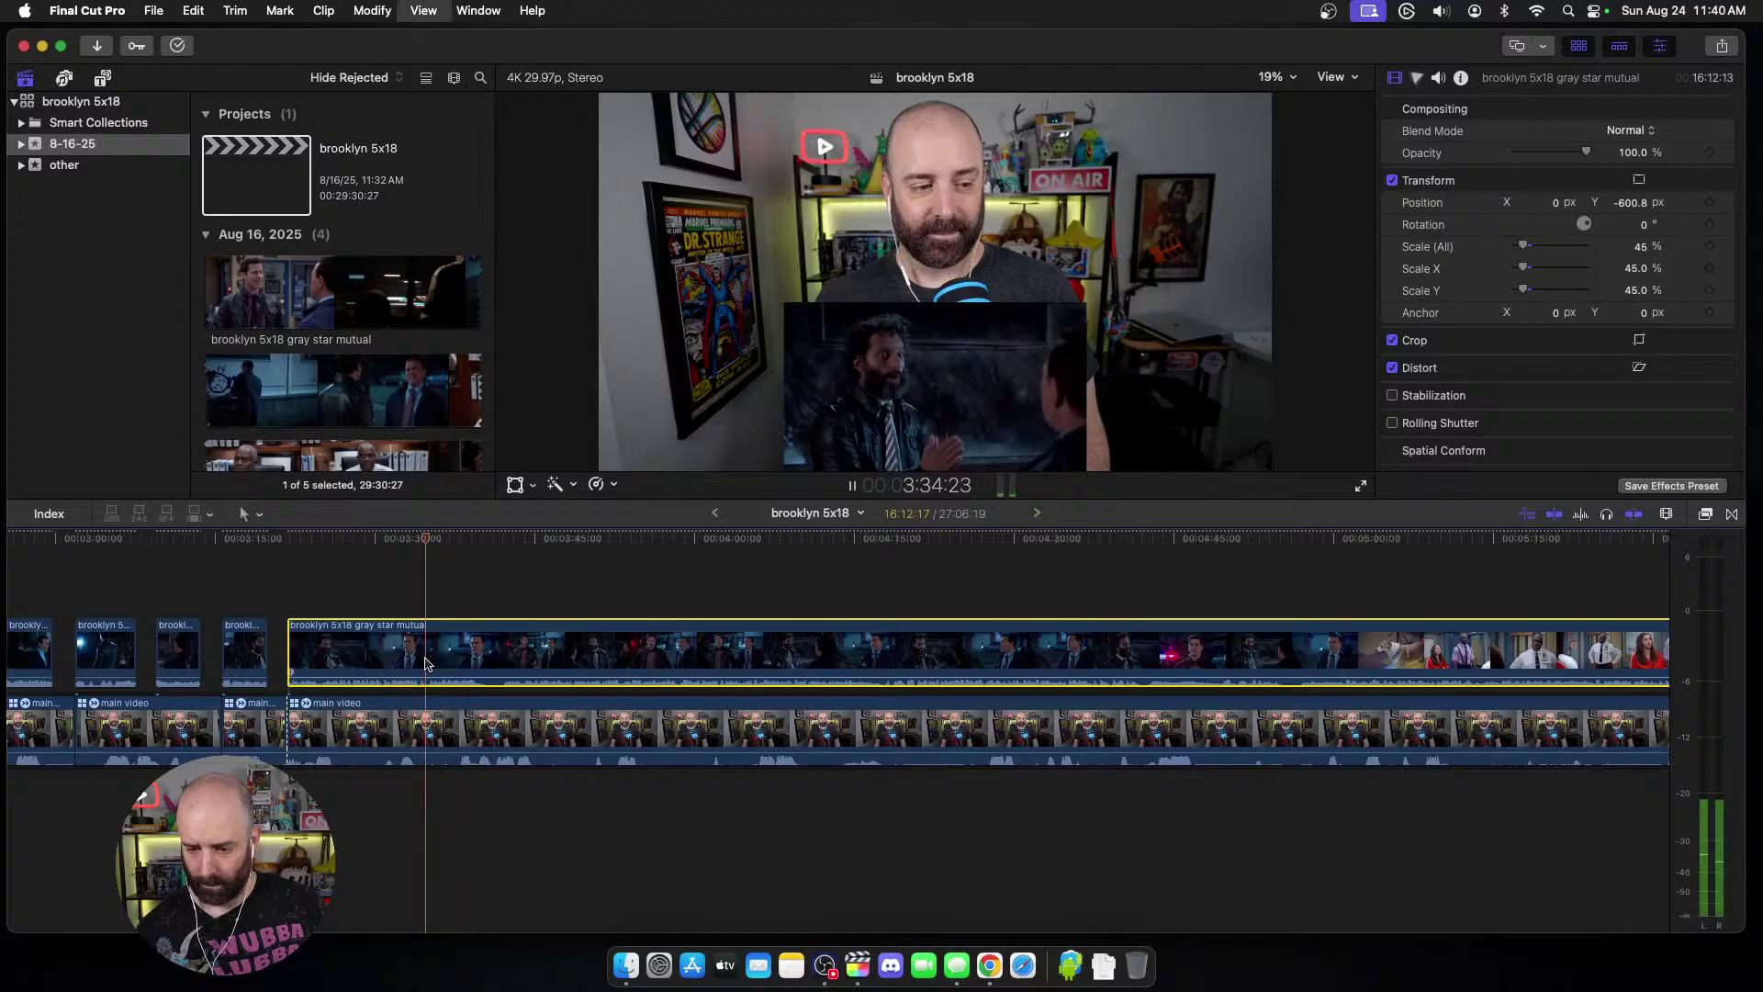
{"action": "key", "text": "space"}
{"action": "key", "text": "alt+bracketleft"}
{"action": "left_click", "coordinate": [427, 735]}
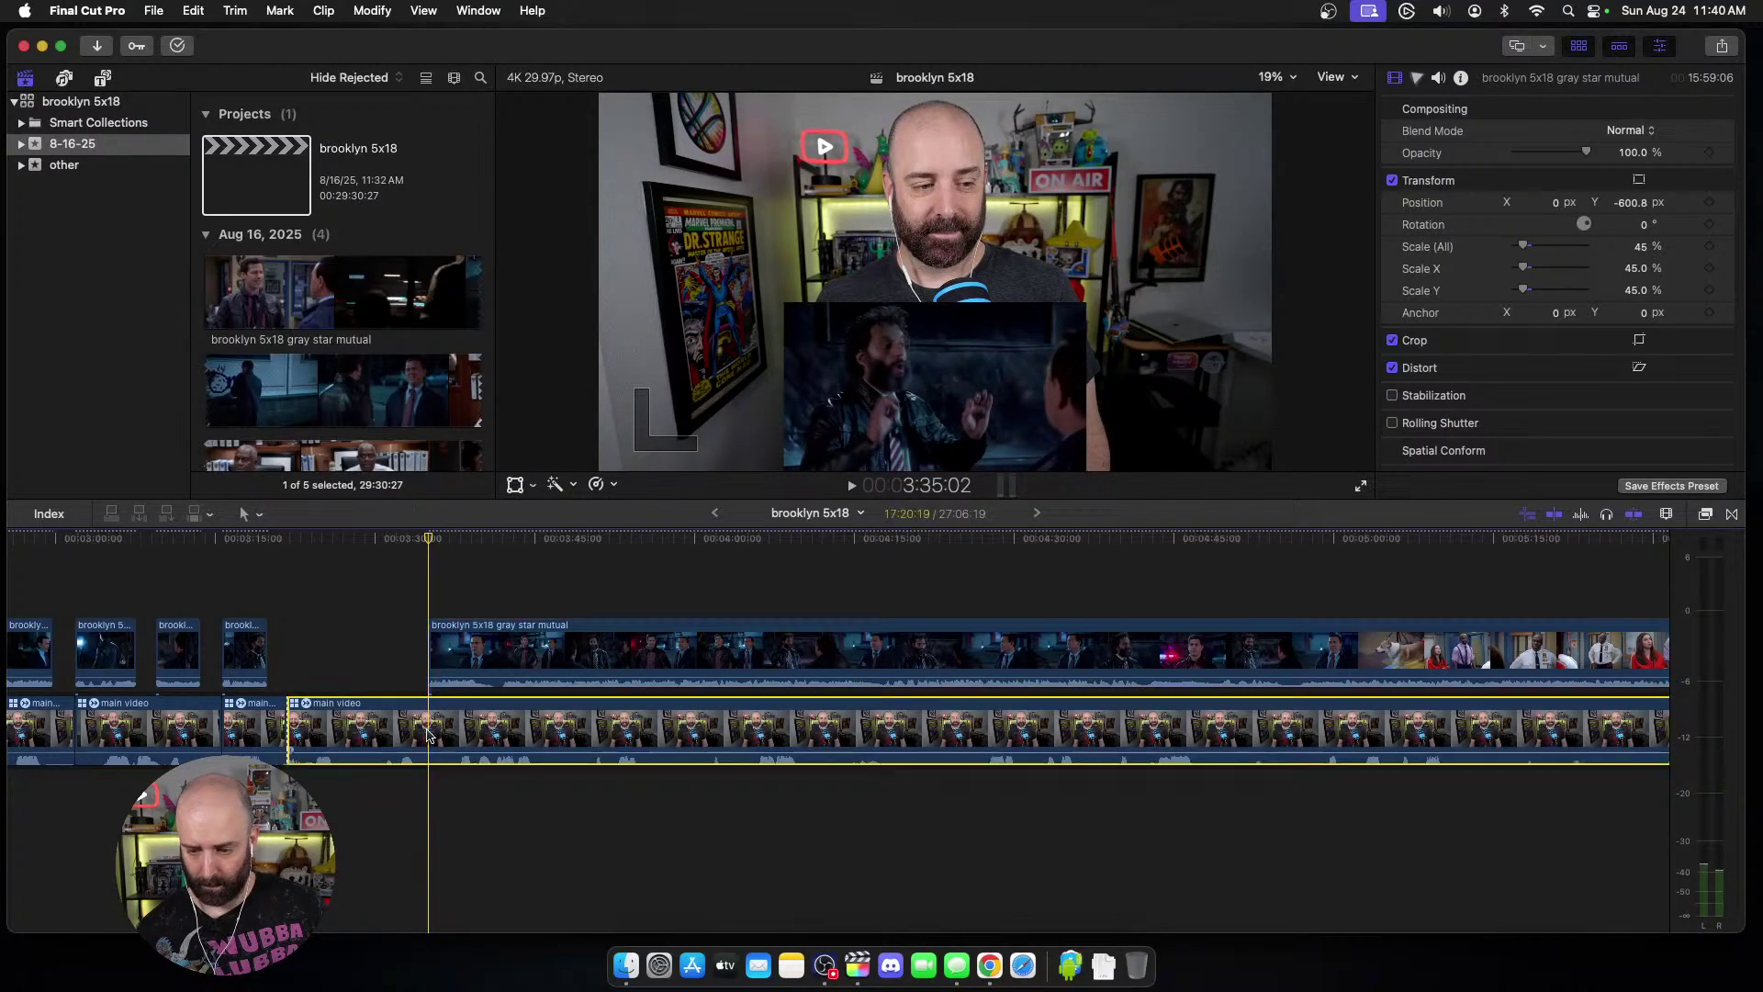
{"action": "key", "text": "alt+bracketleft"}
{"action": "key", "text": "space"}
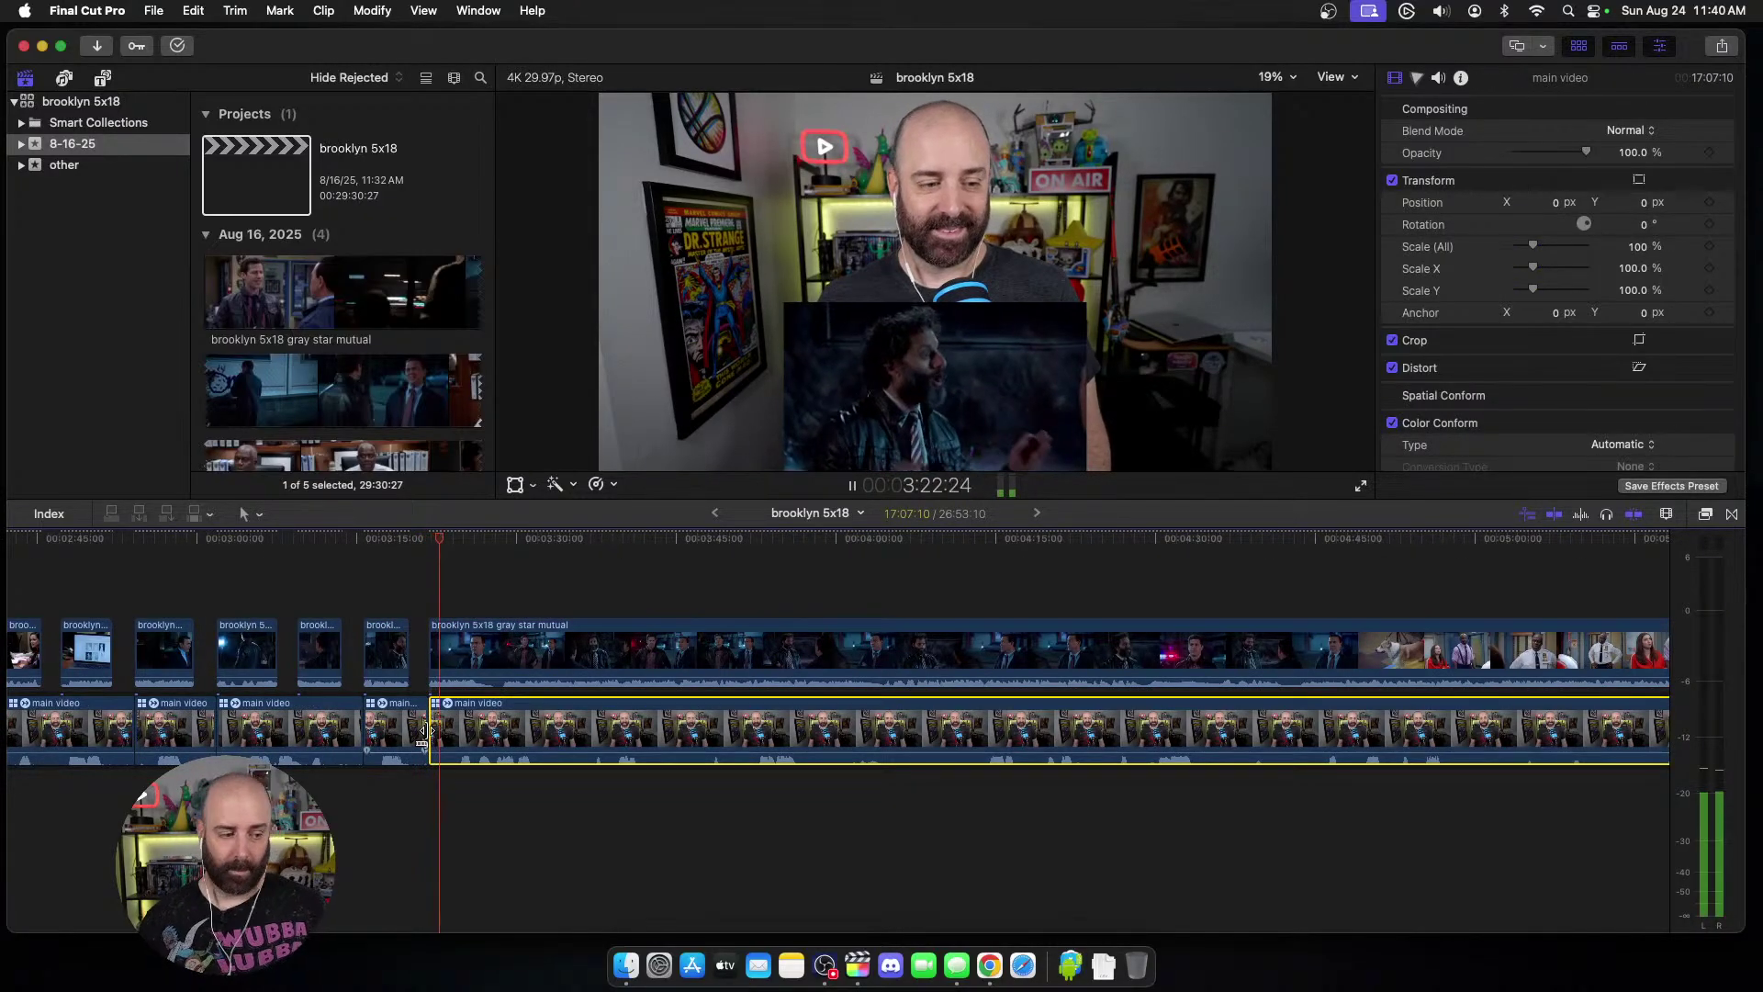
Step: Split the episode clip at about 3:26:21 and trim the later part's start to about 3:29:00, just past the black frames
{"action": "key", "text": "space"}
{"action": "left_click", "coordinate": [485, 668]}
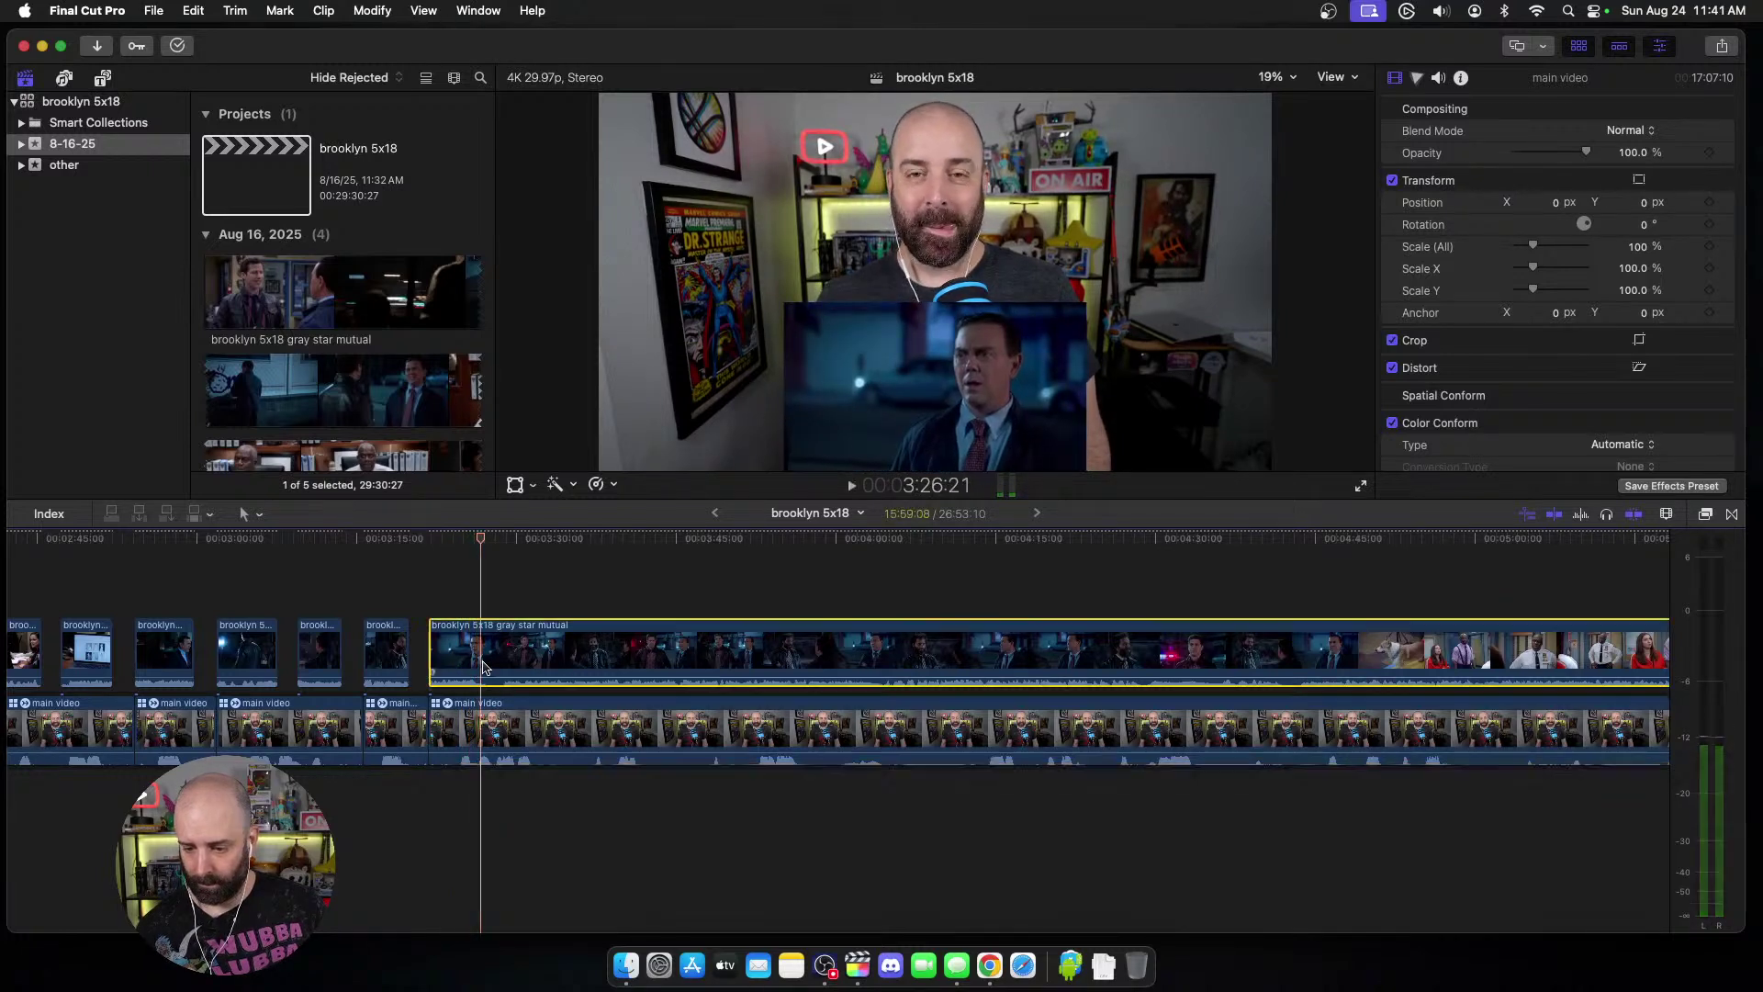
{"action": "key", "text": "super+b"}
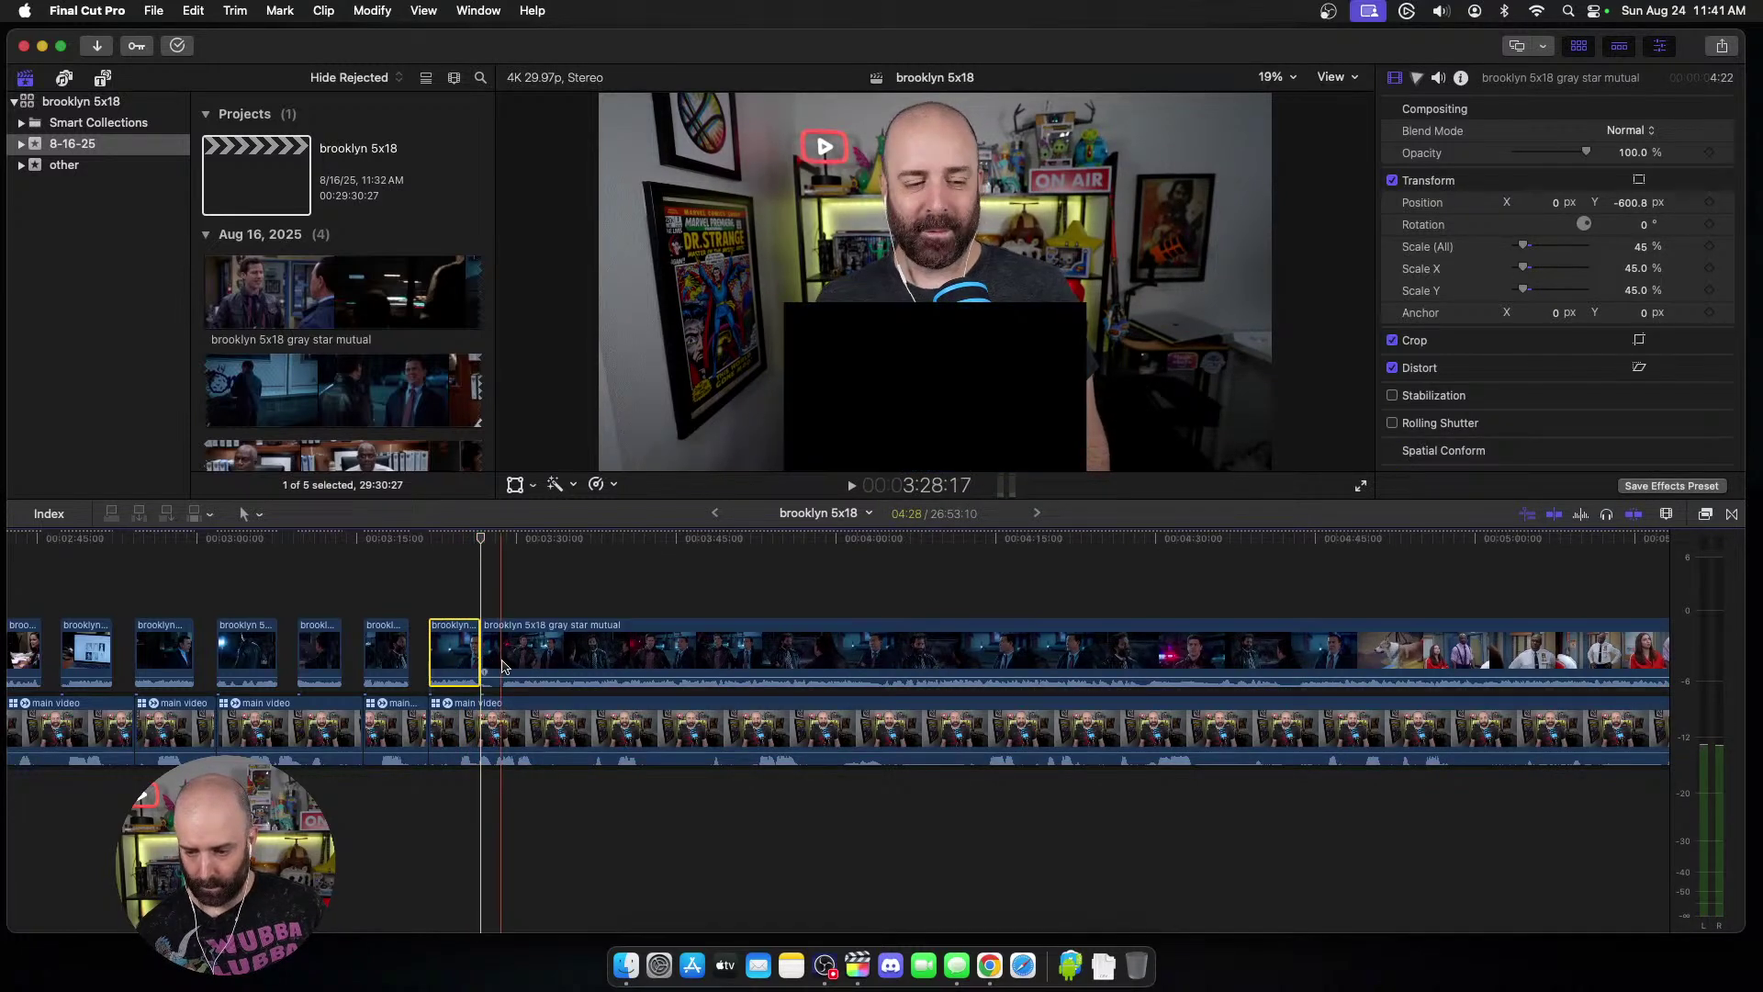
{"action": "left_click", "coordinate": [503, 667]}
{"action": "key", "text": "Right"}
{"action": "key", "text": "Right"}
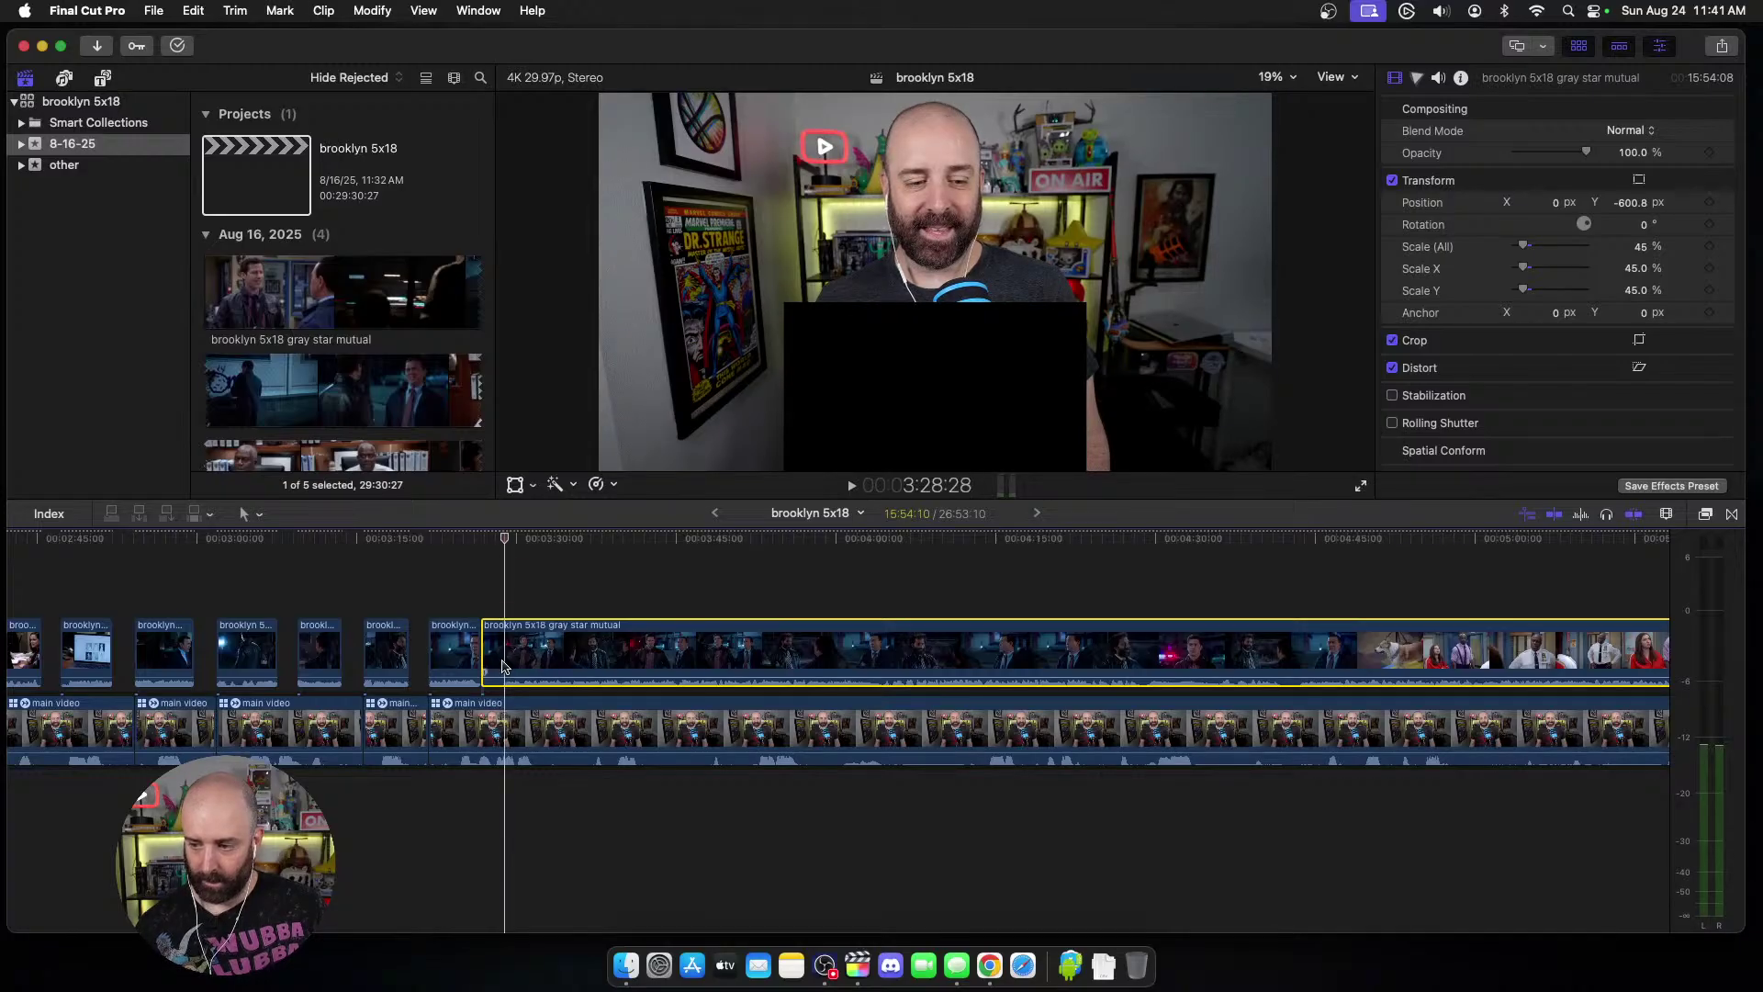
{"action": "key", "text": "Right"}
{"action": "key", "text": "Right"}
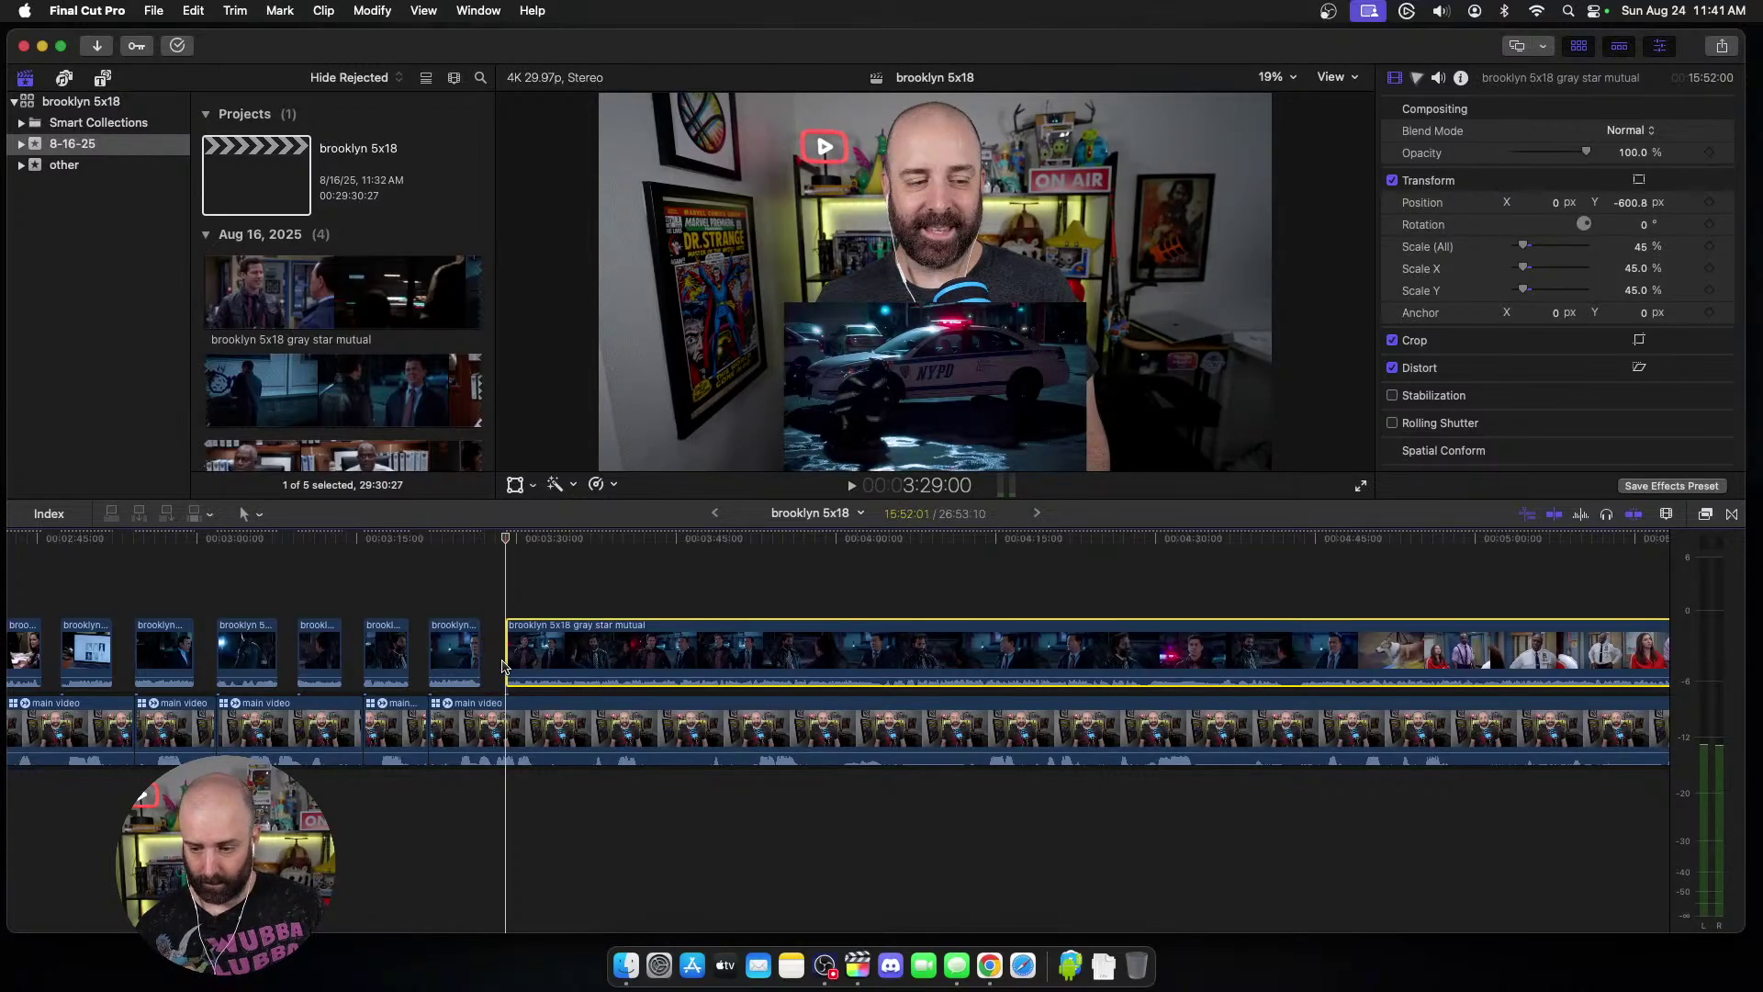
Step: Split the episode clip at about 3:33:25 and the main video at about 3:35:22, trimming the later episode clip's start to match
{"action": "key", "text": "space"}
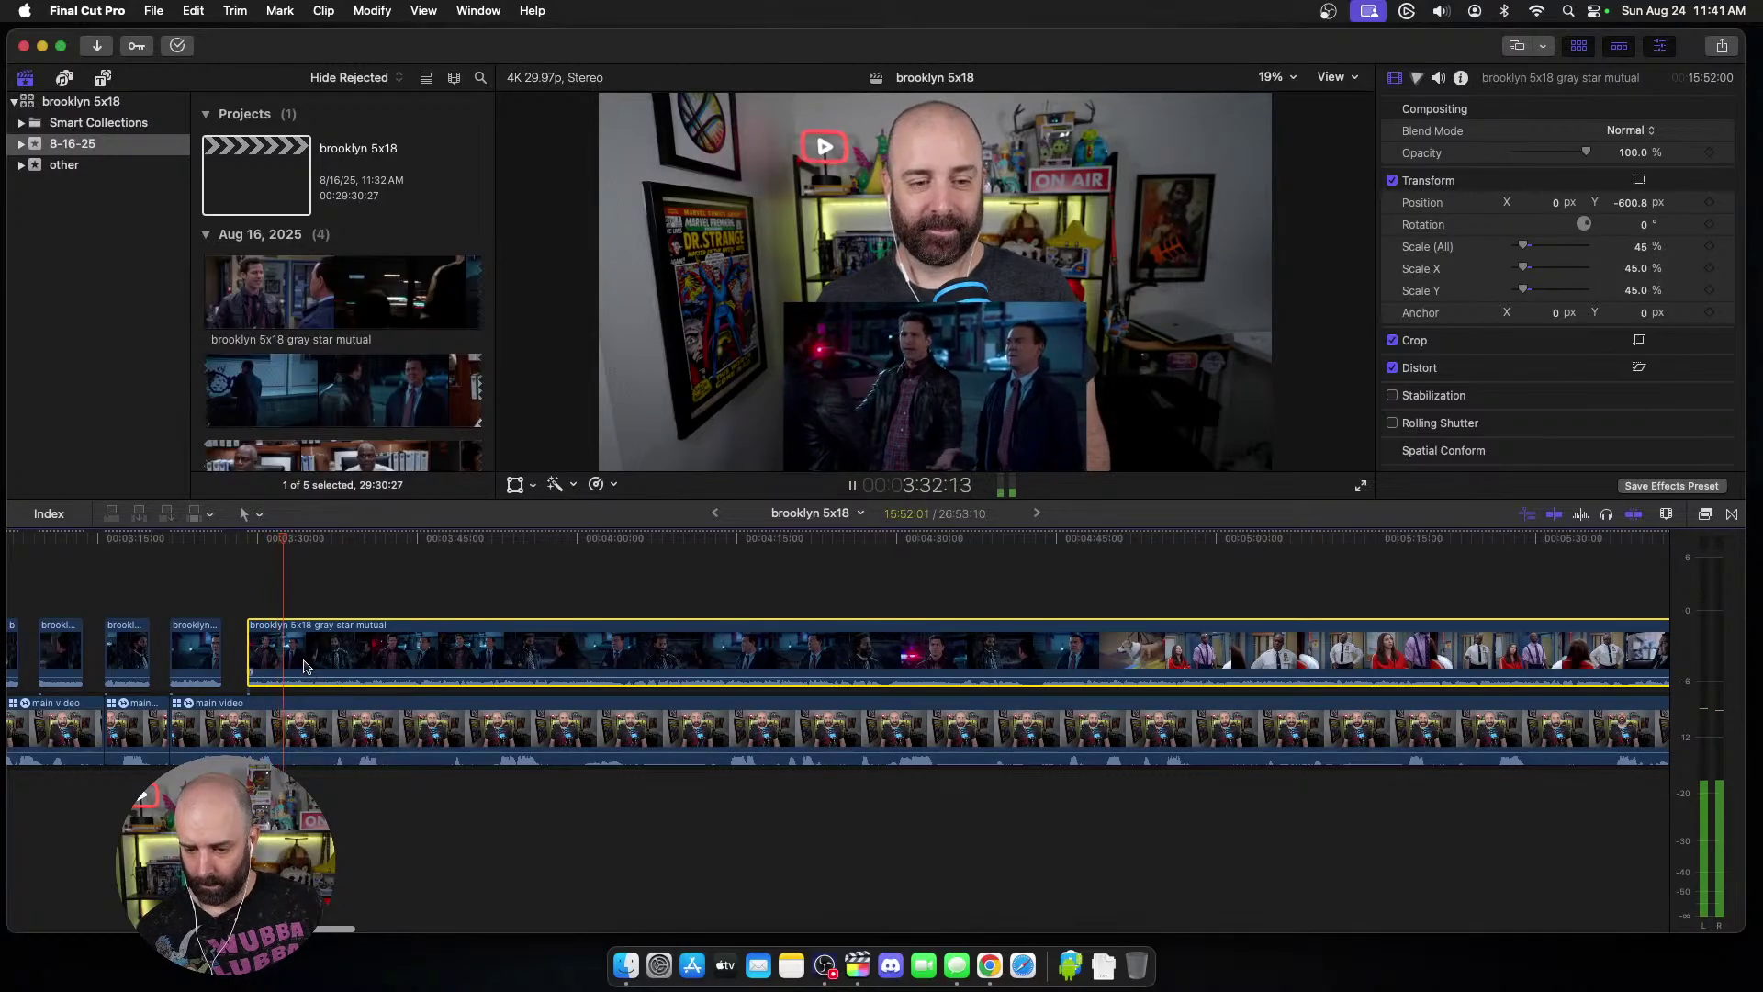
{"action": "key", "text": "space"}
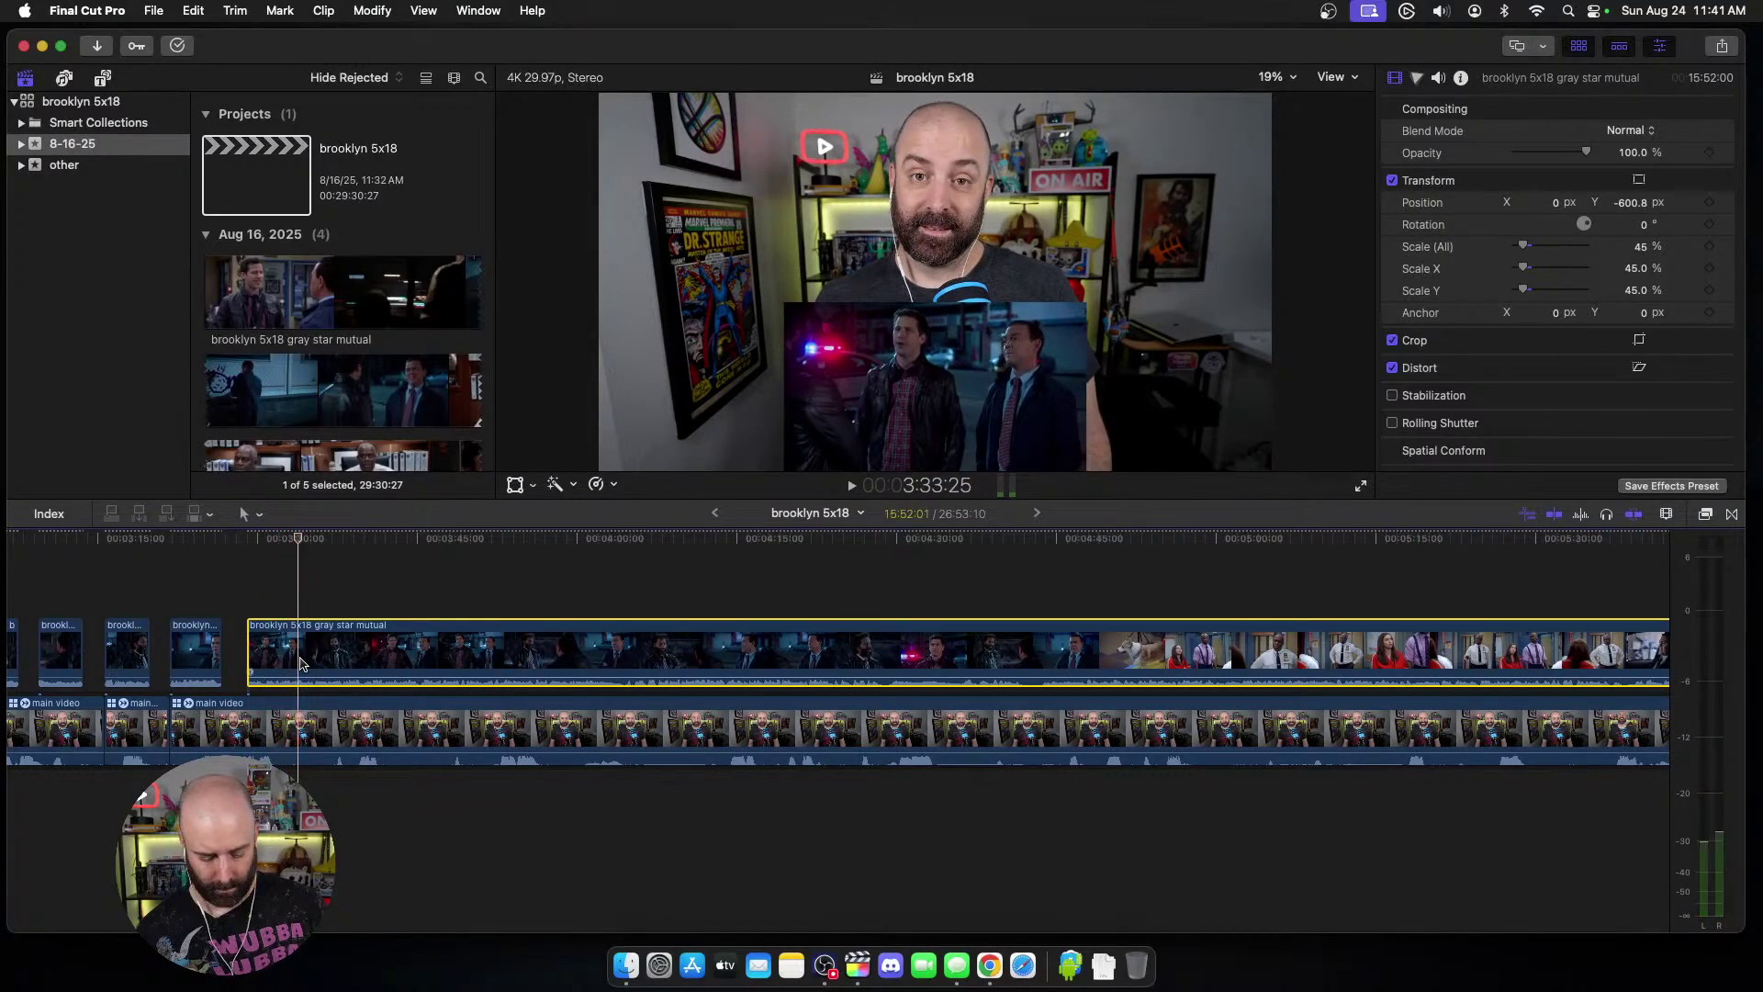
{"action": "key", "text": "cmd+b"}
{"action": "left_click", "coordinate": [309, 724]}
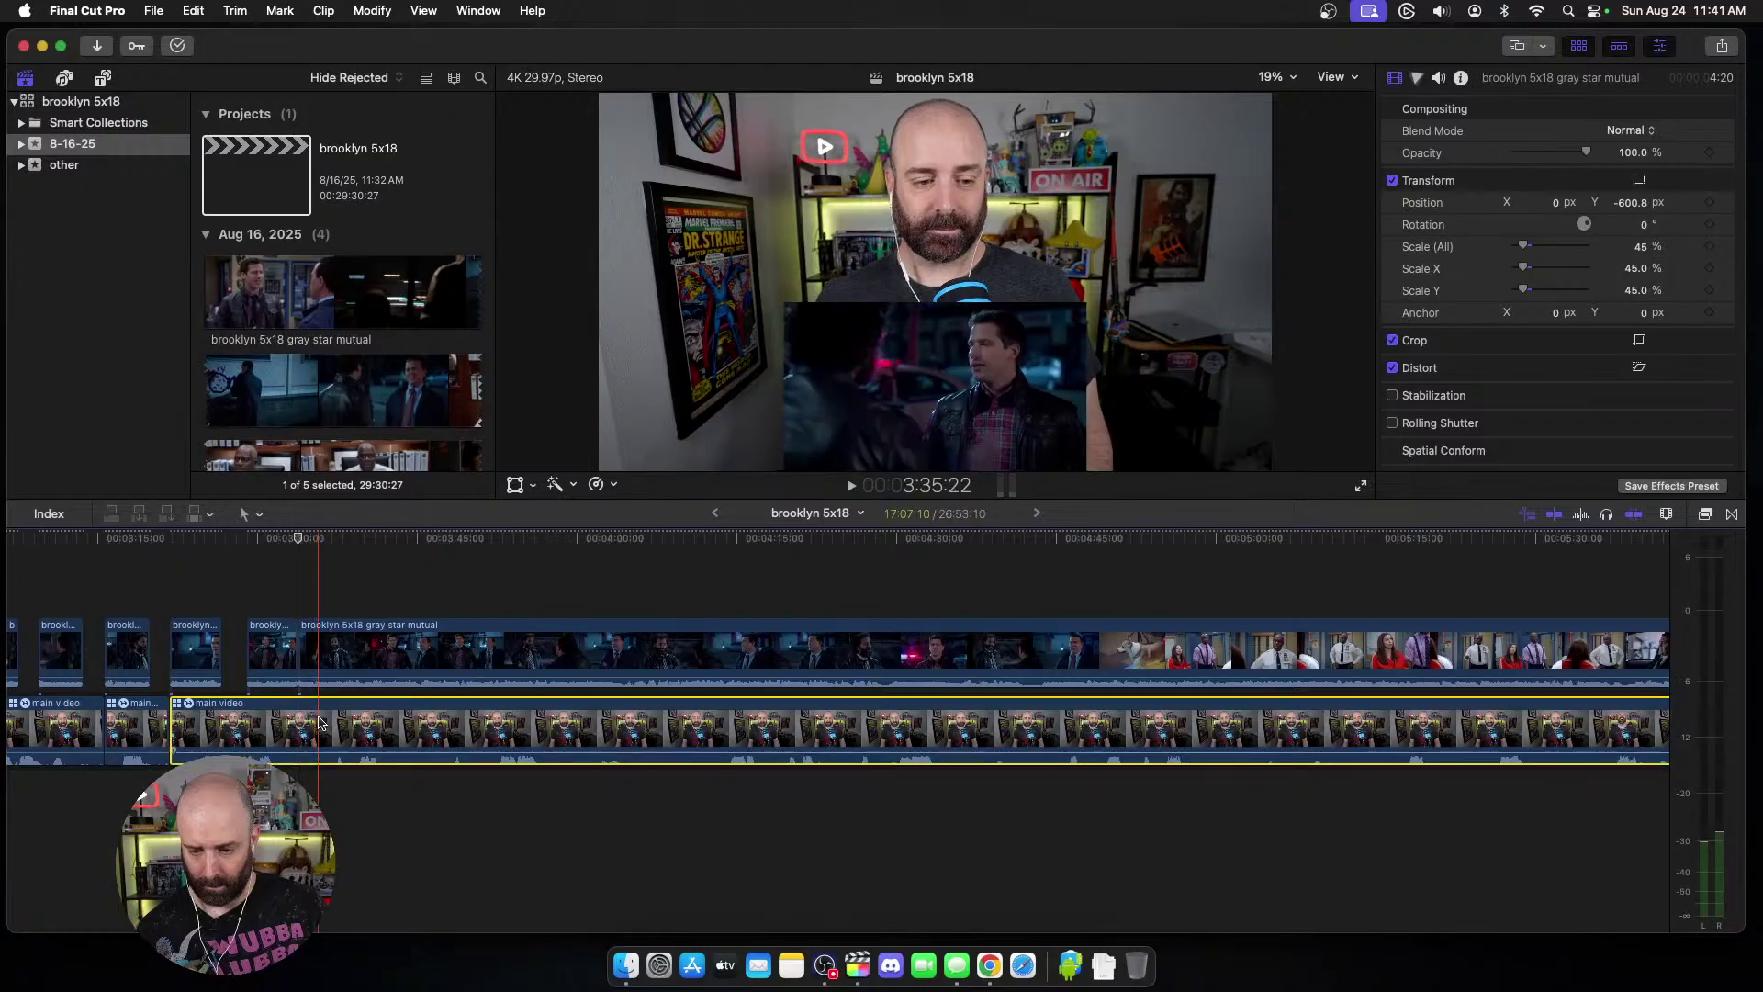
{"action": "key", "text": "cmd+b"}
{"action": "left_click", "coordinate": [315, 655]}
{"action": "key", "text": "alt+bracketleft"}
Step: Split the episode clip at about 3:40 and the main video at about 3:41:28, trimming the later episode clip's start to match
{"action": "key", "text": "space"}
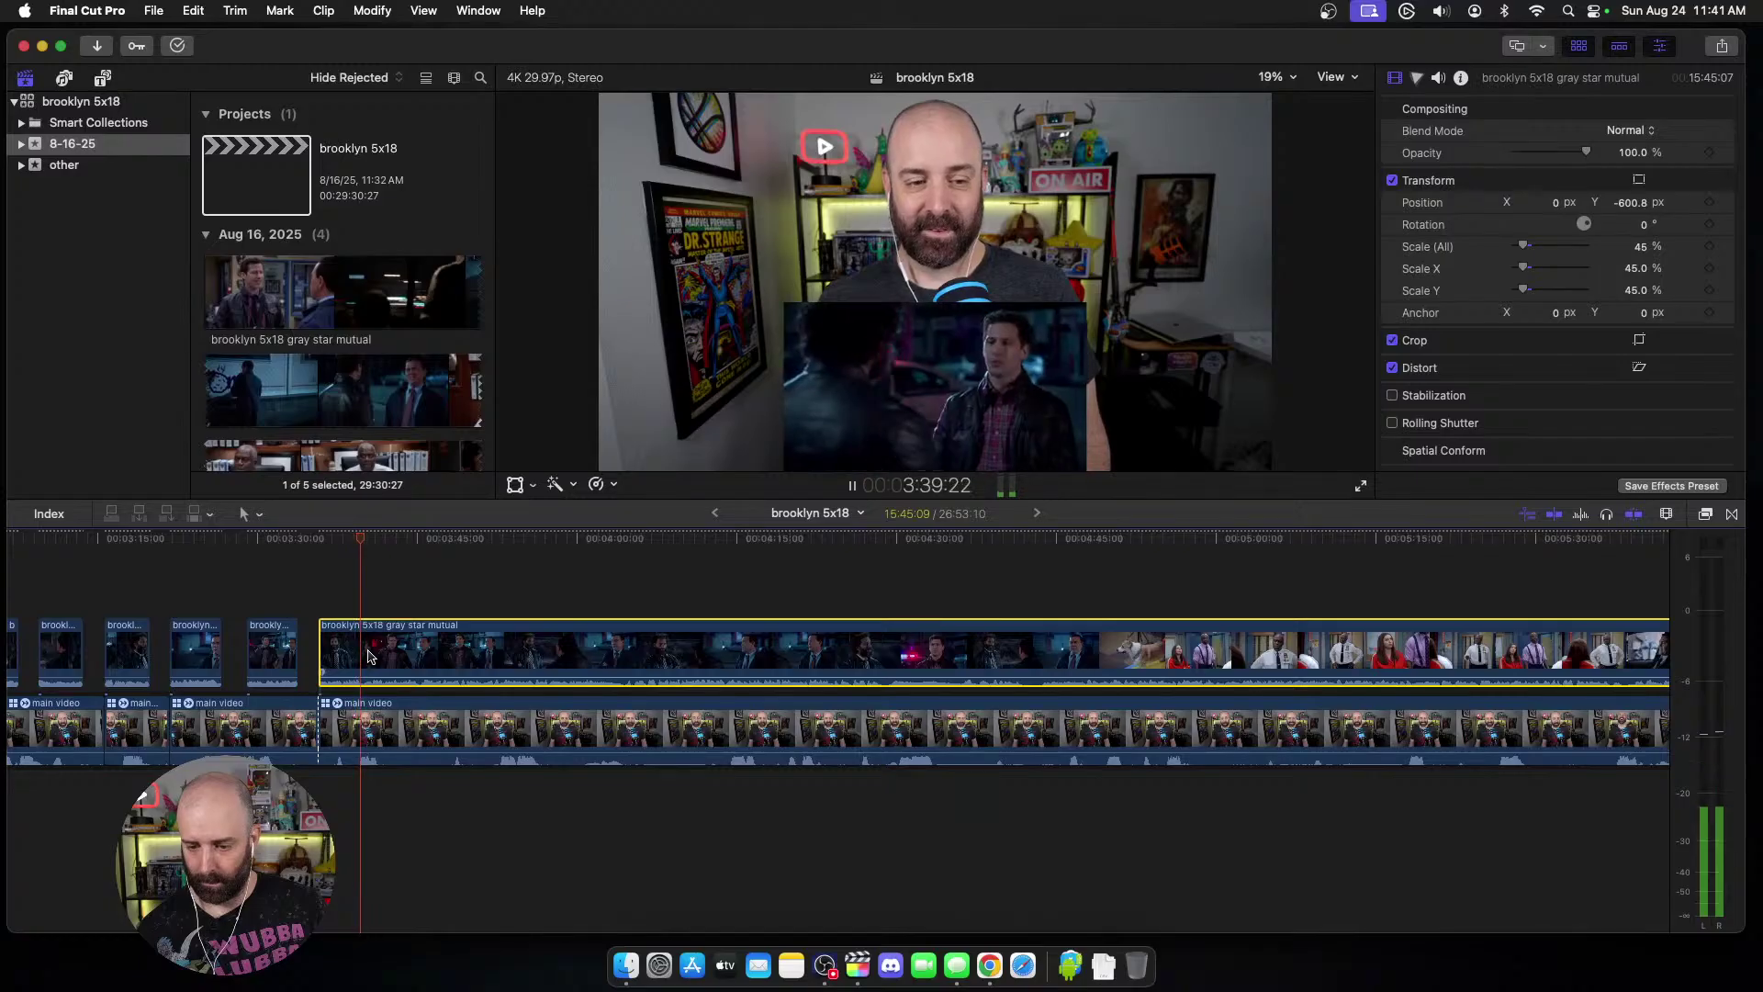
{"action": "key", "text": "space"}
{"action": "key", "text": "super+b"}
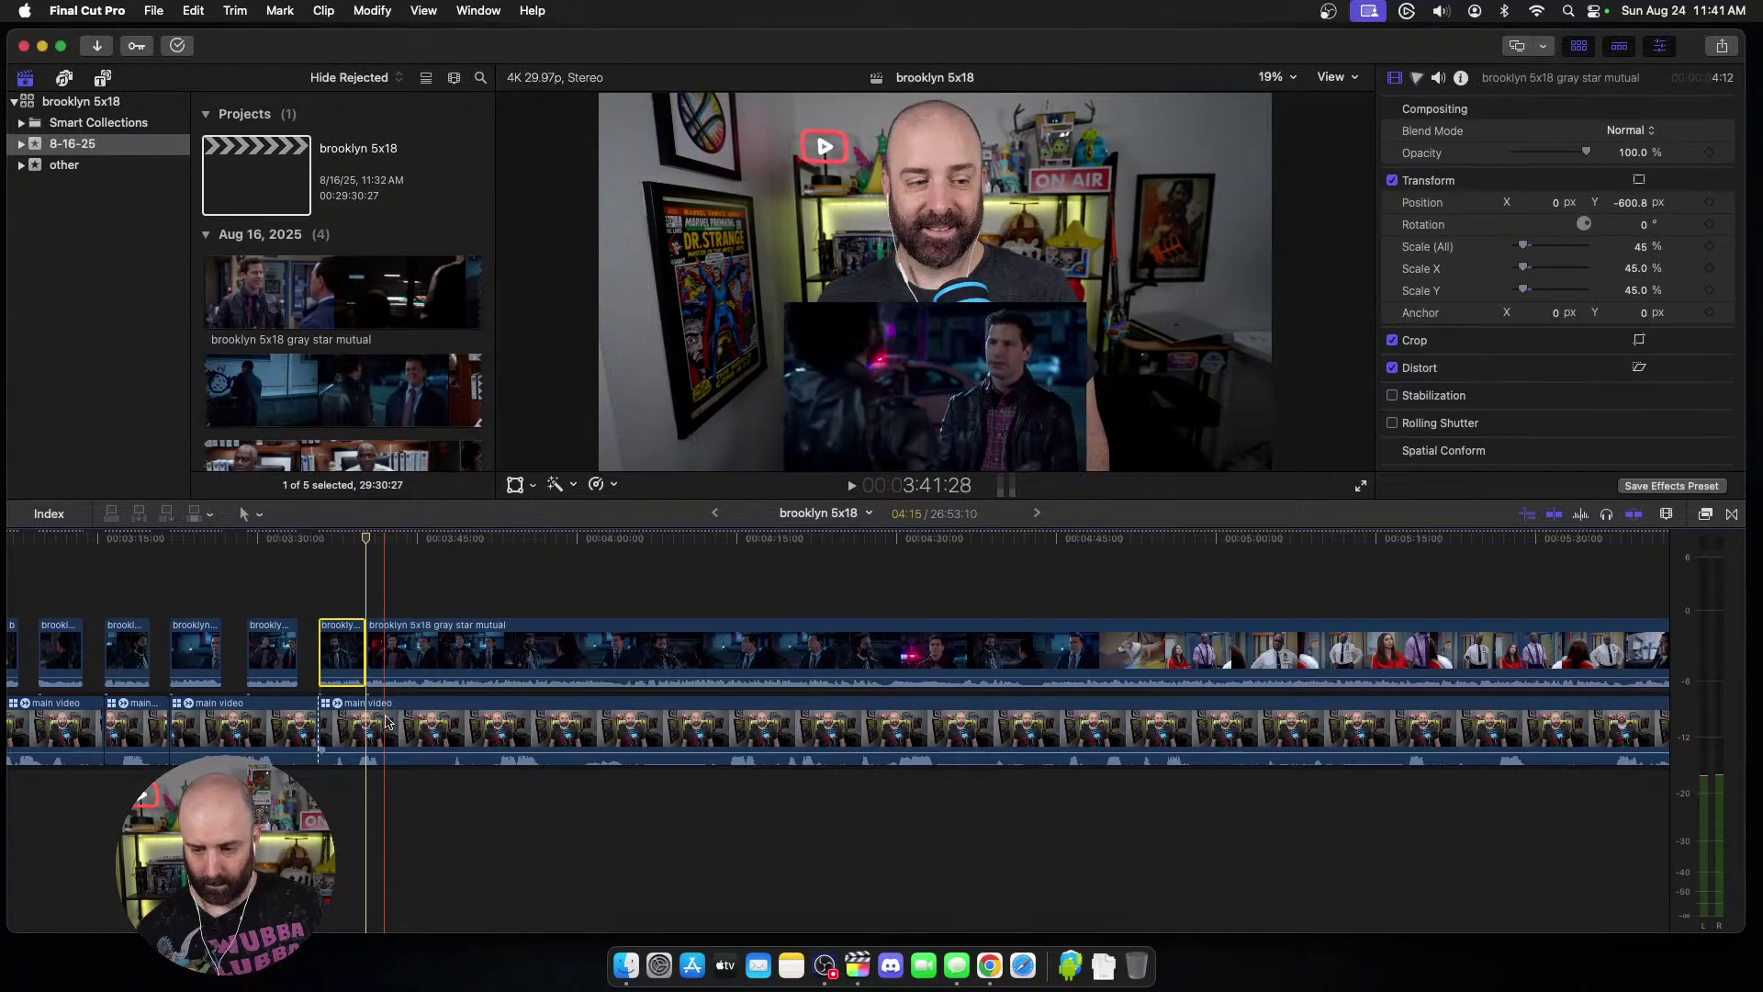
{"action": "key", "text": "super+b"}
{"action": "key", "text": "alt+bracketleft"}
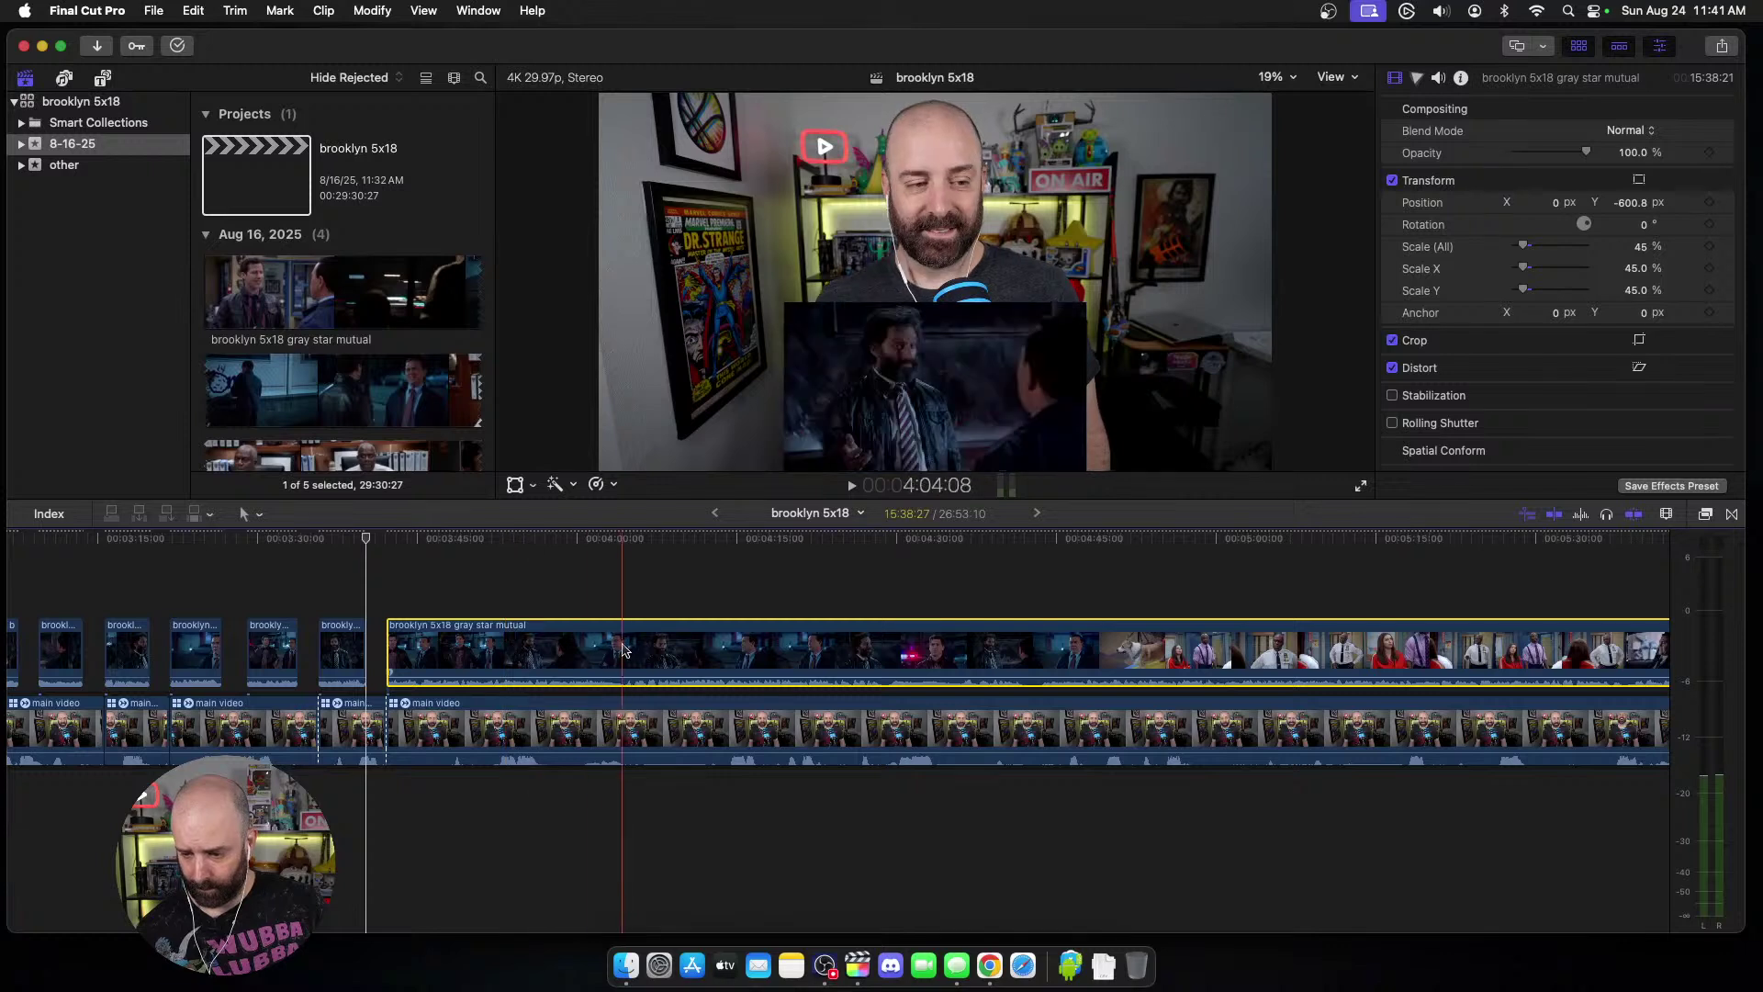
Step: Find the next line to keep and trim the starts of the last episode clip and main video segment to about 4:08:17
{"action": "key", "text": "space"}
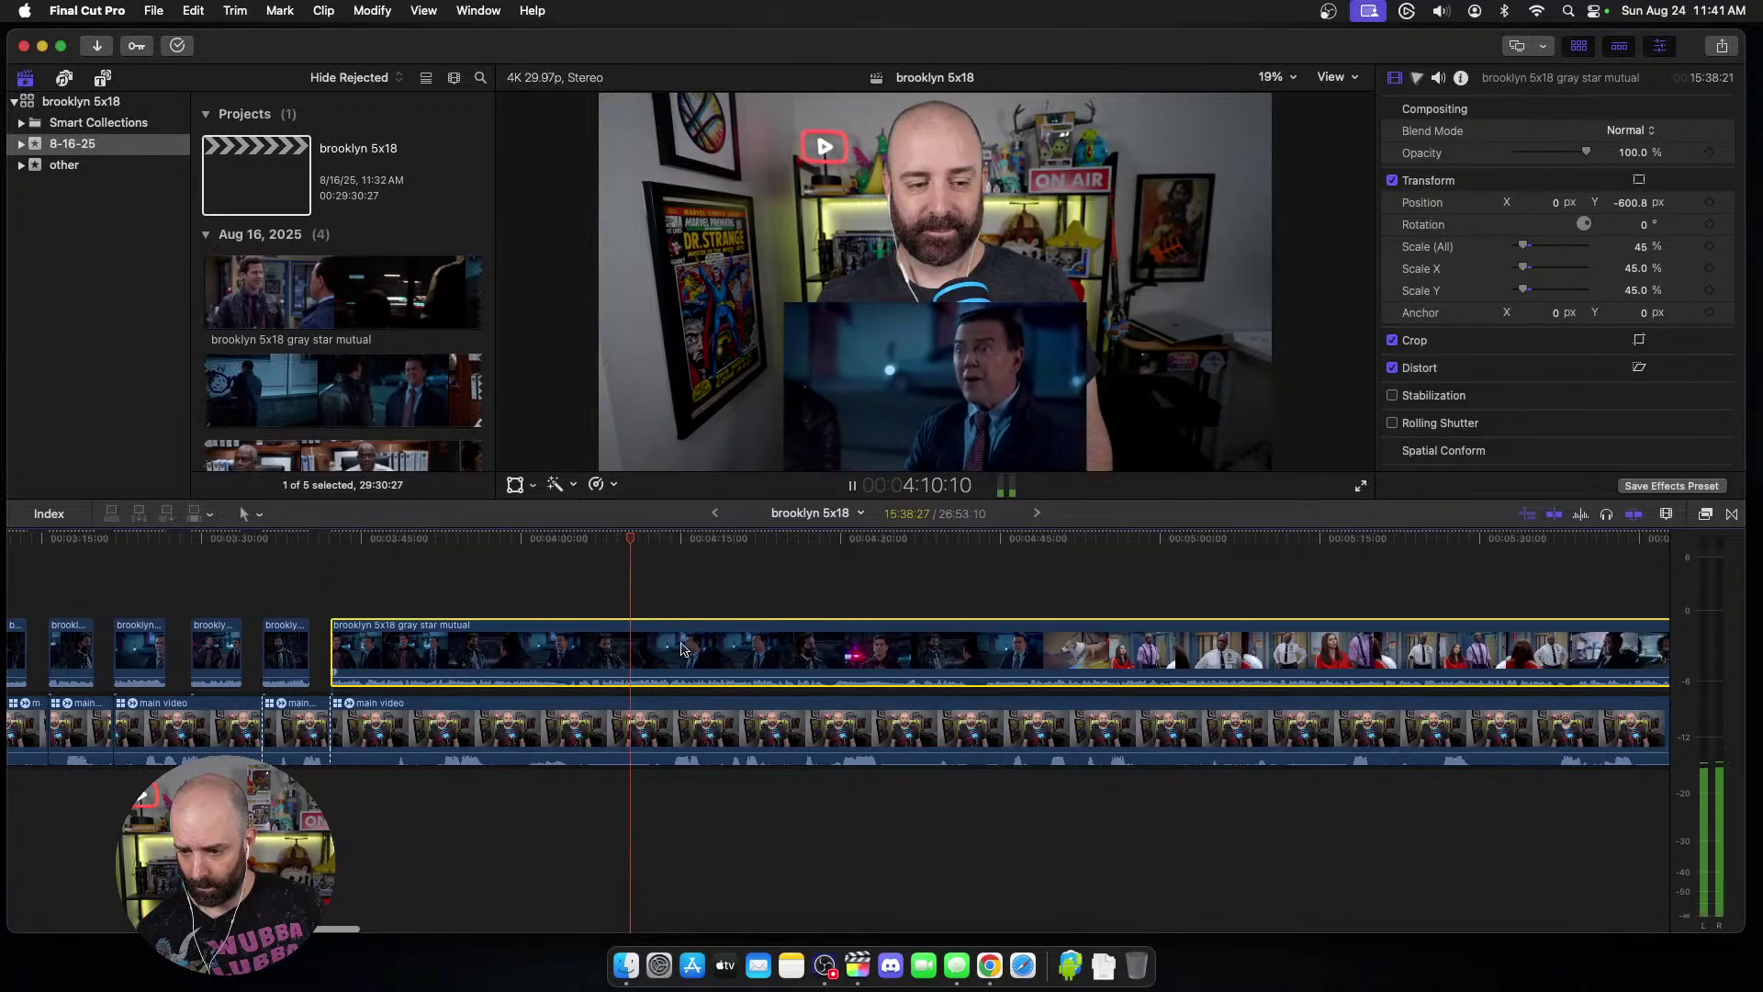
{"action": "key", "text": "space"}
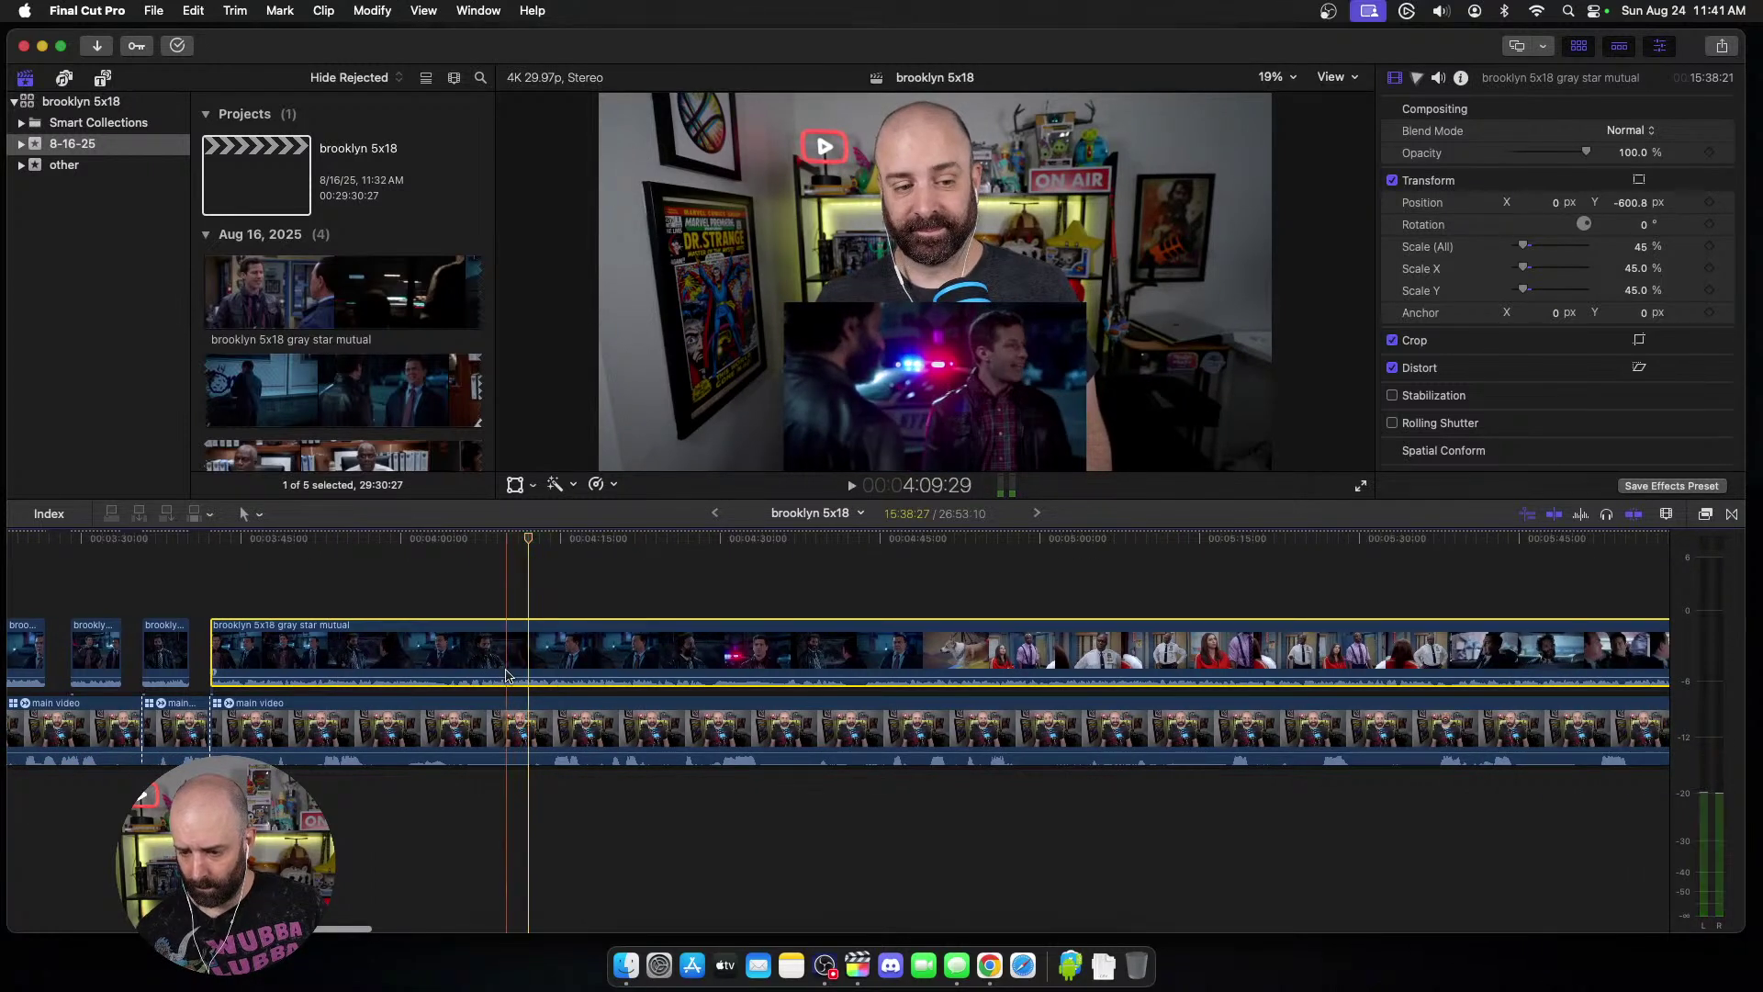
{"action": "key", "text": "space"}
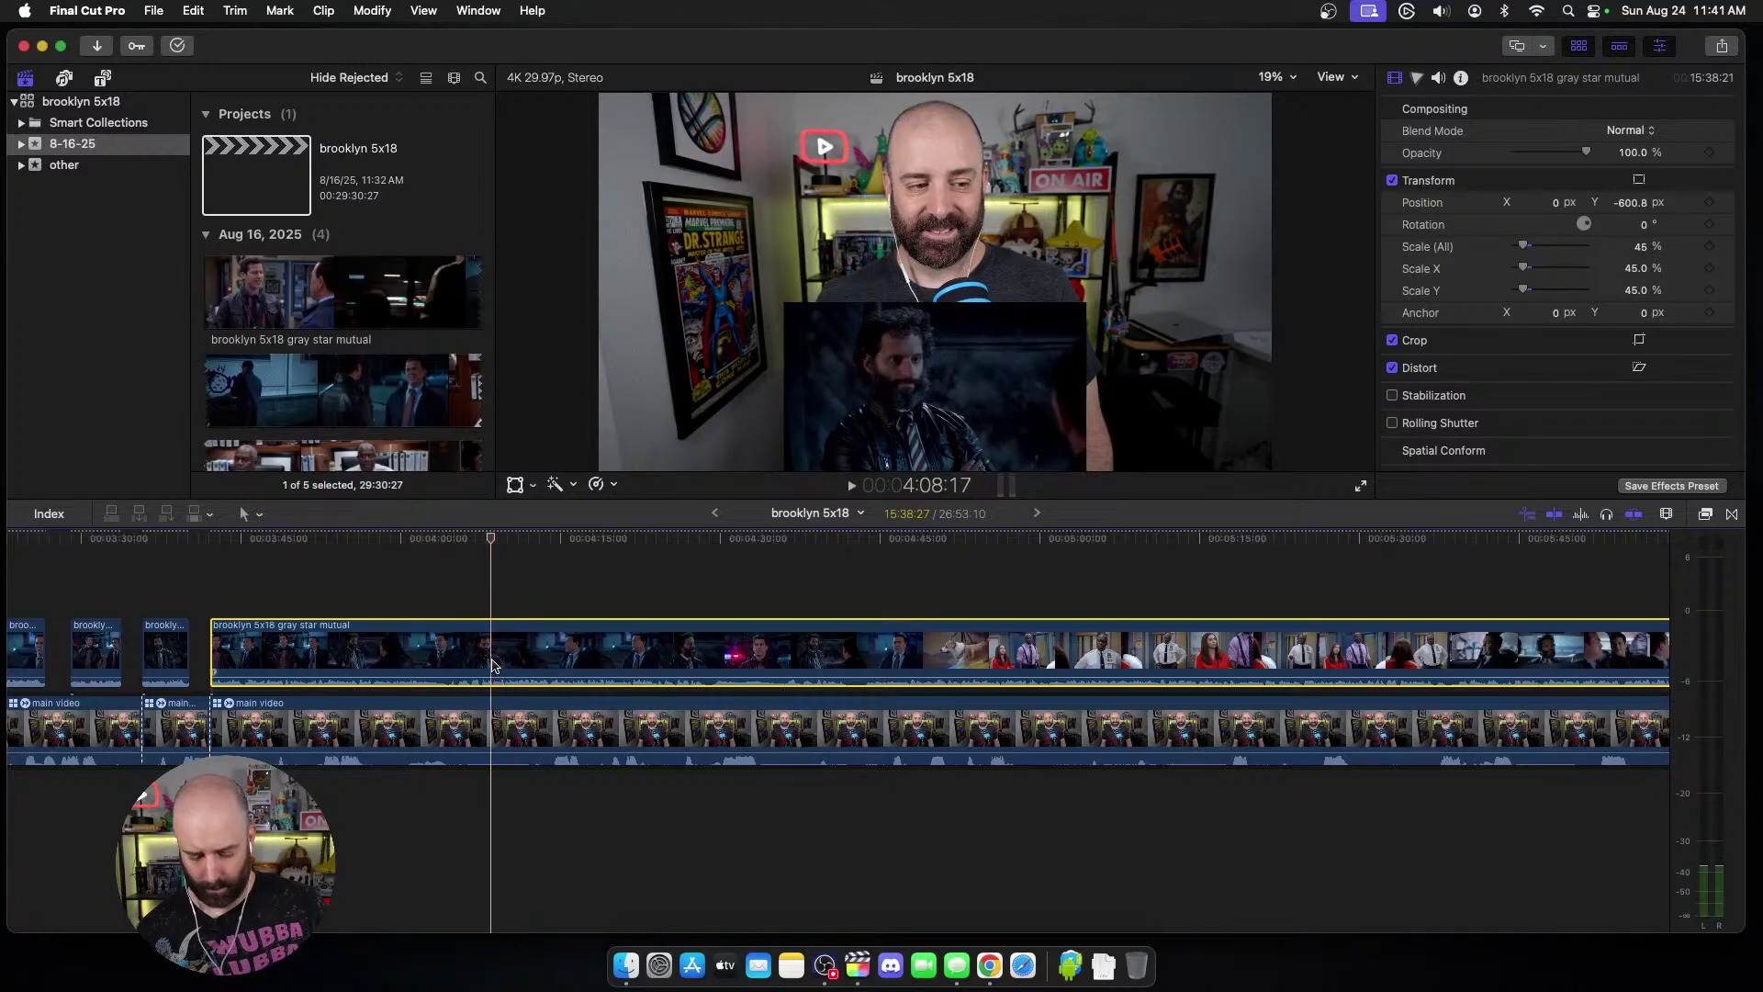
{"action": "left_click", "coordinate": [496, 732]}
{"action": "key", "text": "alt+bracketleft"}
Step: Split the episode clip at about 3:47:16 and the main video at about 3:50:15, trimming the later episode clip's start to match
{"action": "key", "text": "space"}
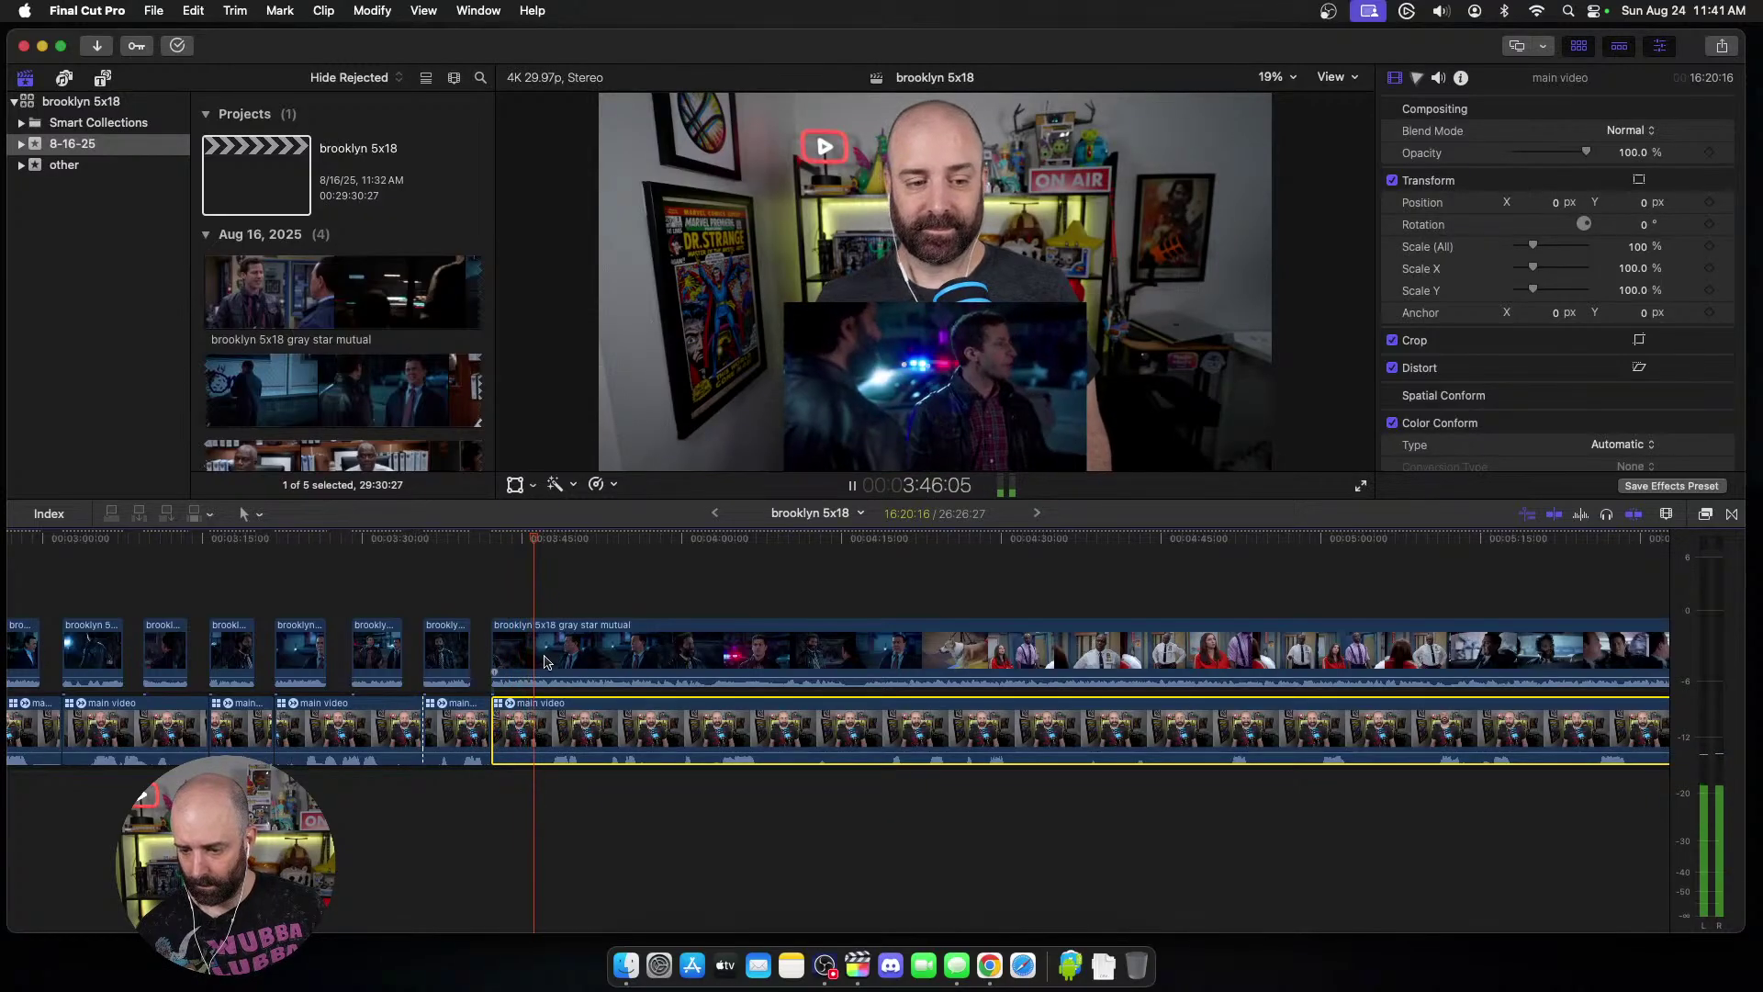
{"action": "key", "text": "space"}
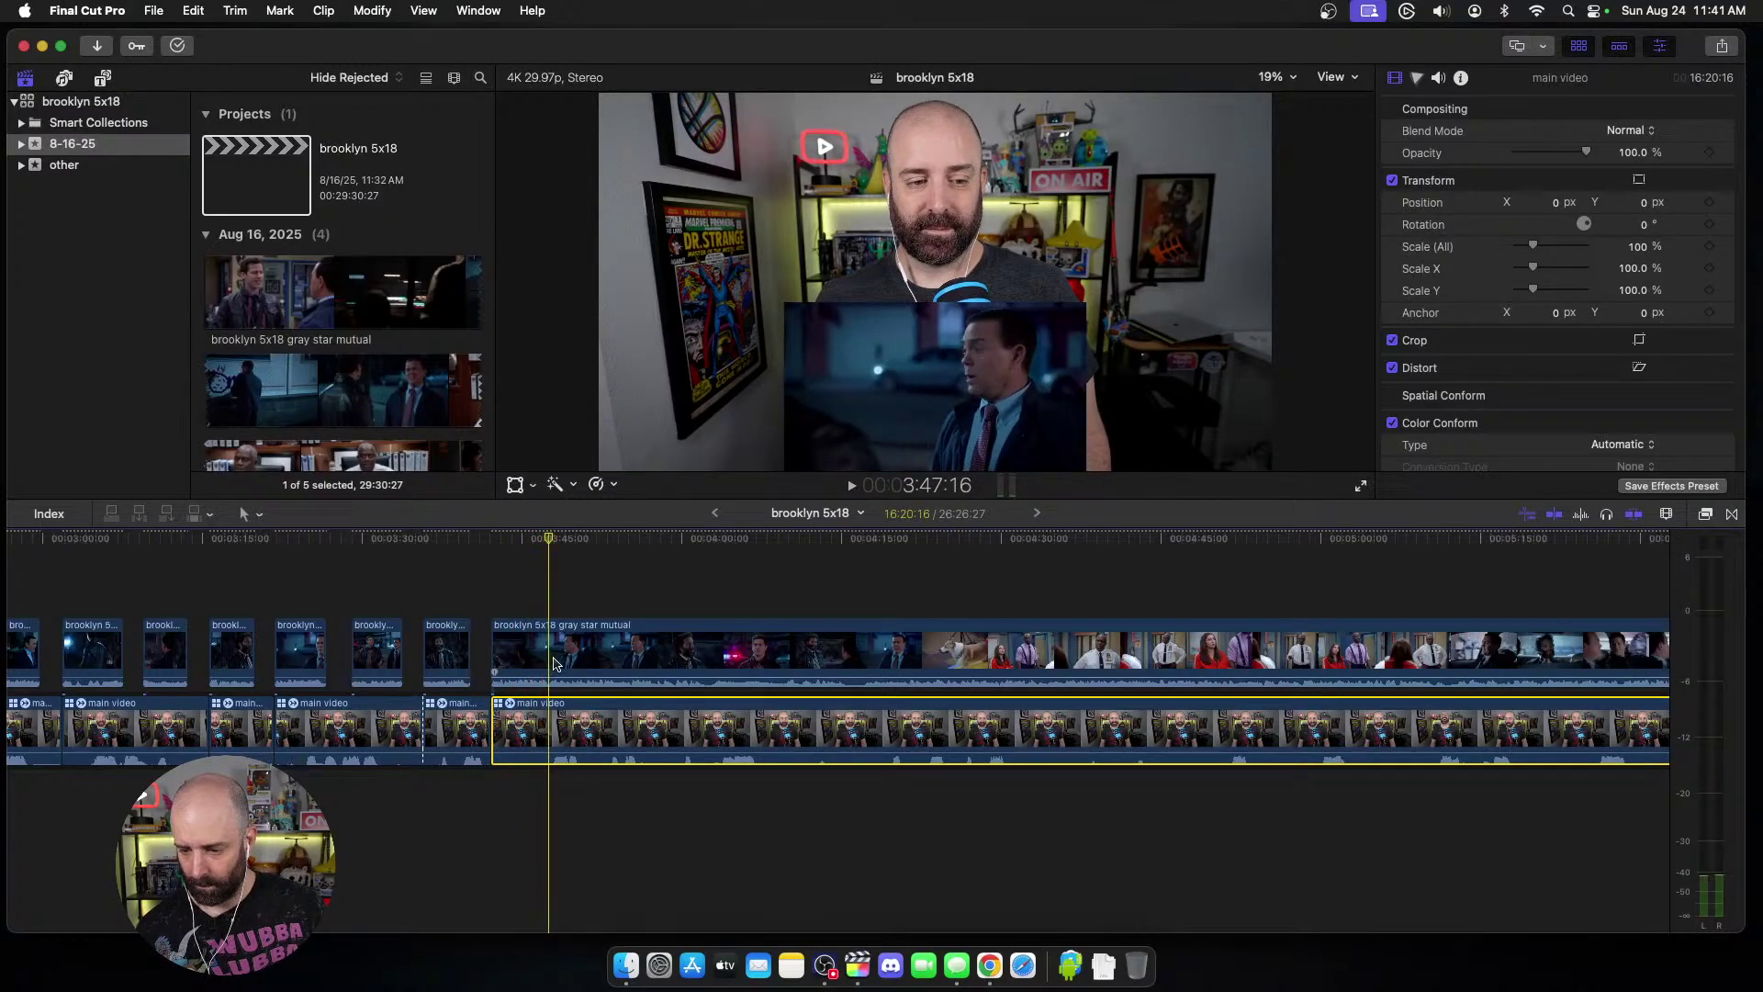
{"action": "left_click", "coordinate": [553, 661]}
{"action": "key", "text": "super+b"}
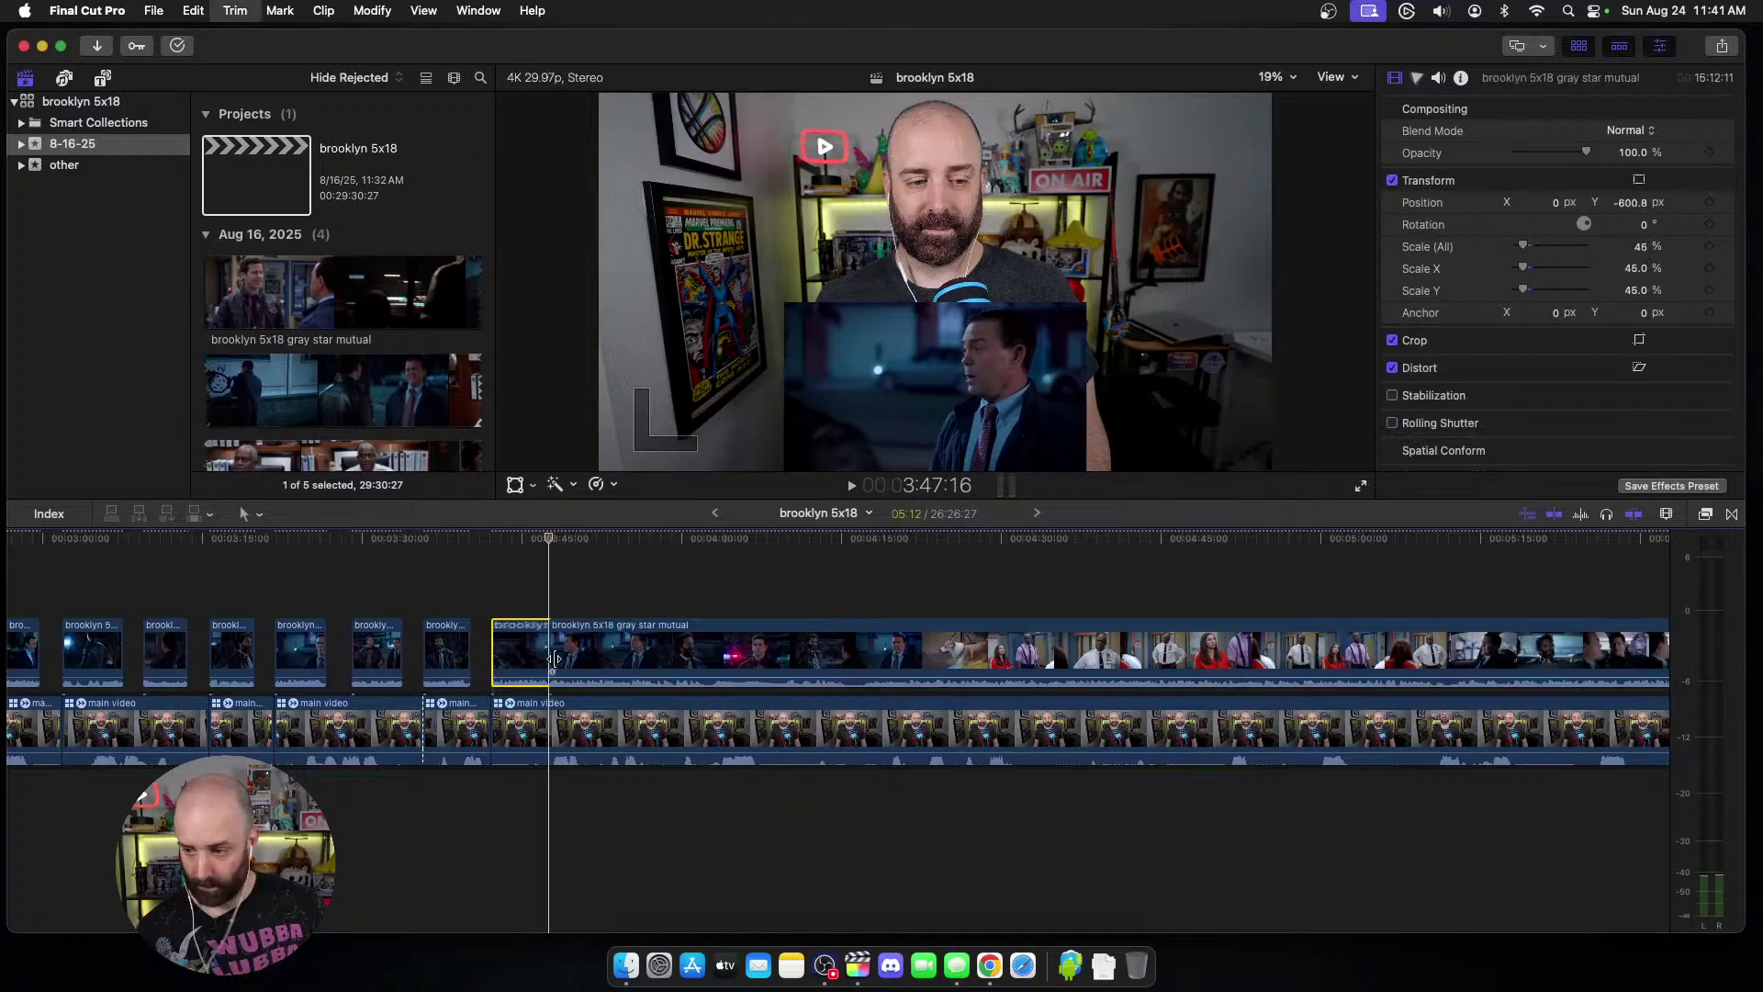
{"action": "left_click", "coordinate": [582, 730]}
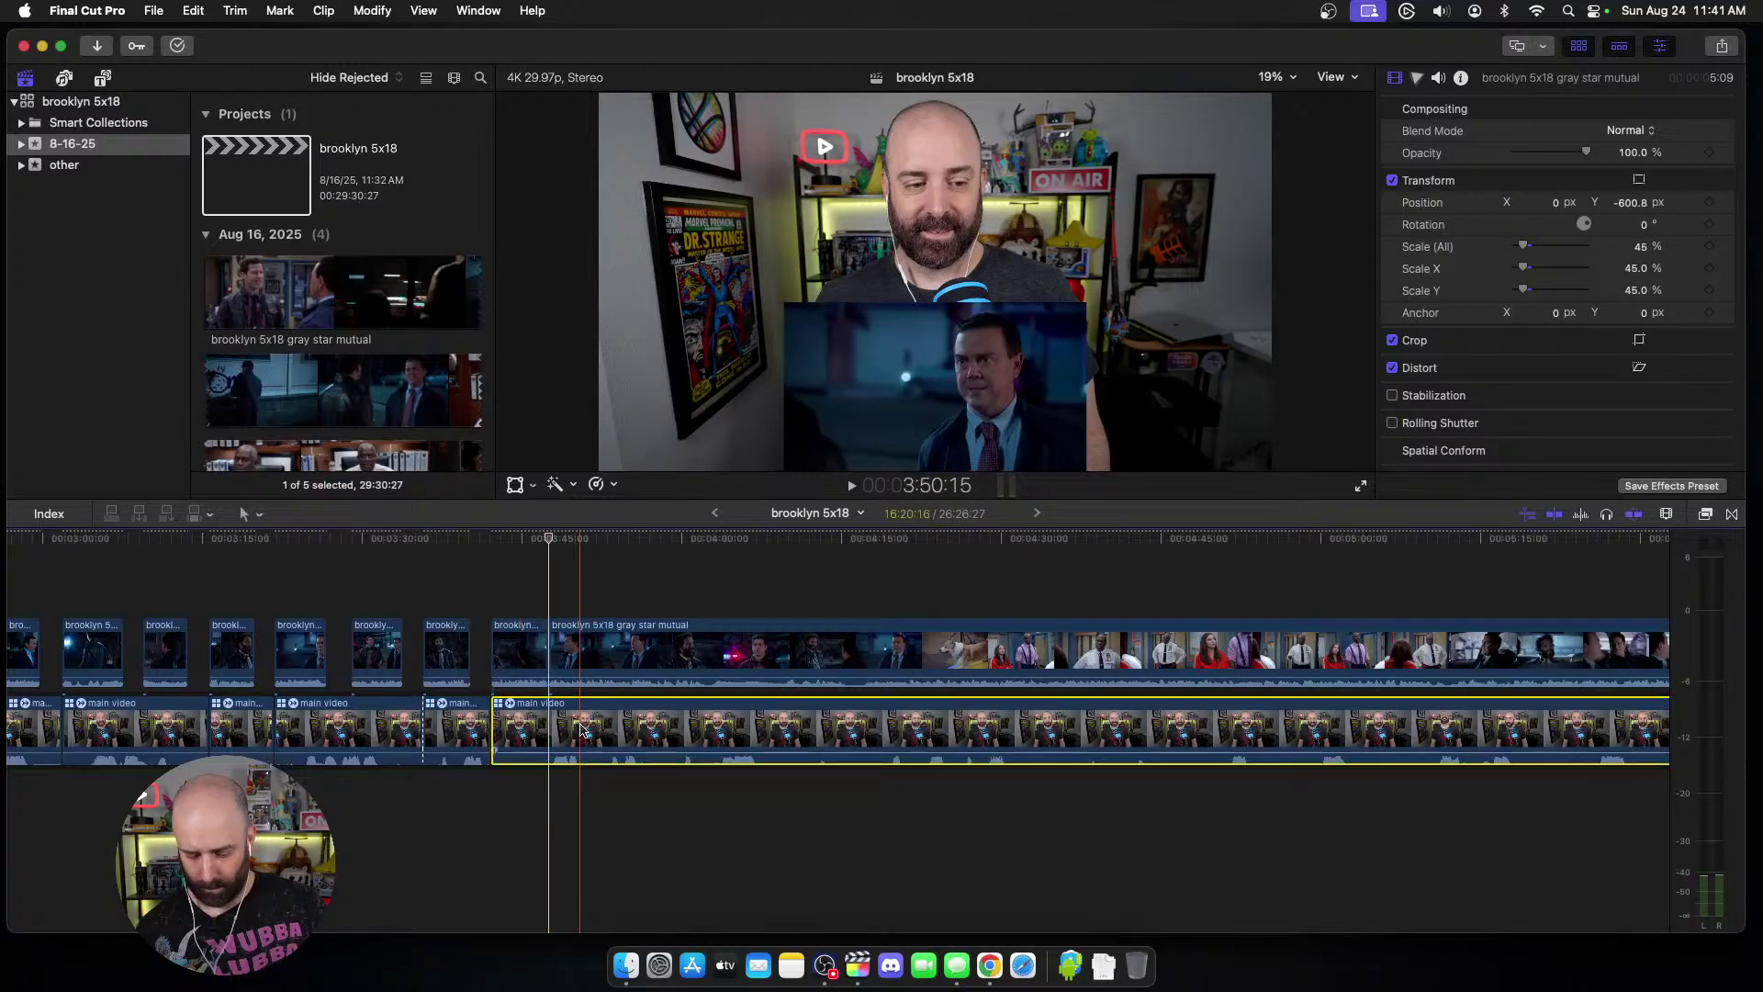
{"action": "key", "text": "super+b"}
{"action": "left_click", "coordinate": [584, 659]}
{"action": "key", "text": "alt+["}
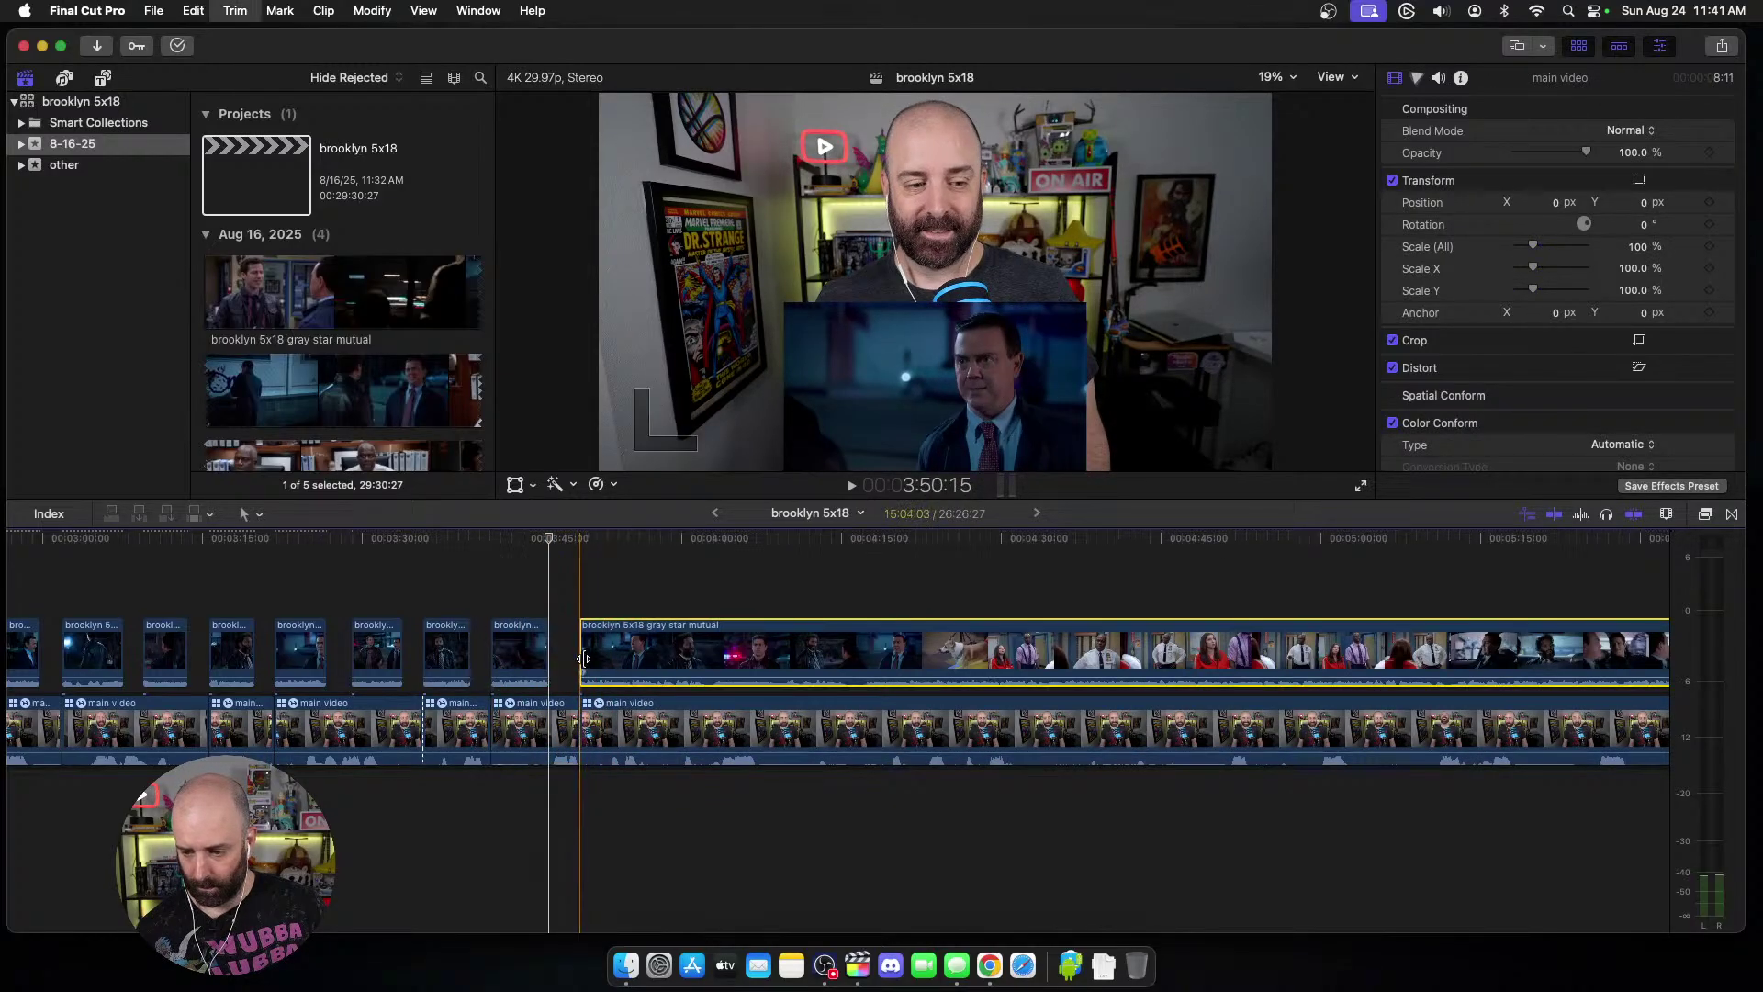
Step: Split the episode clip at about 3:55:06 and the main video at about 3:57:06, trimming the later episode clip's start to match
{"action": "key", "text": "space"}
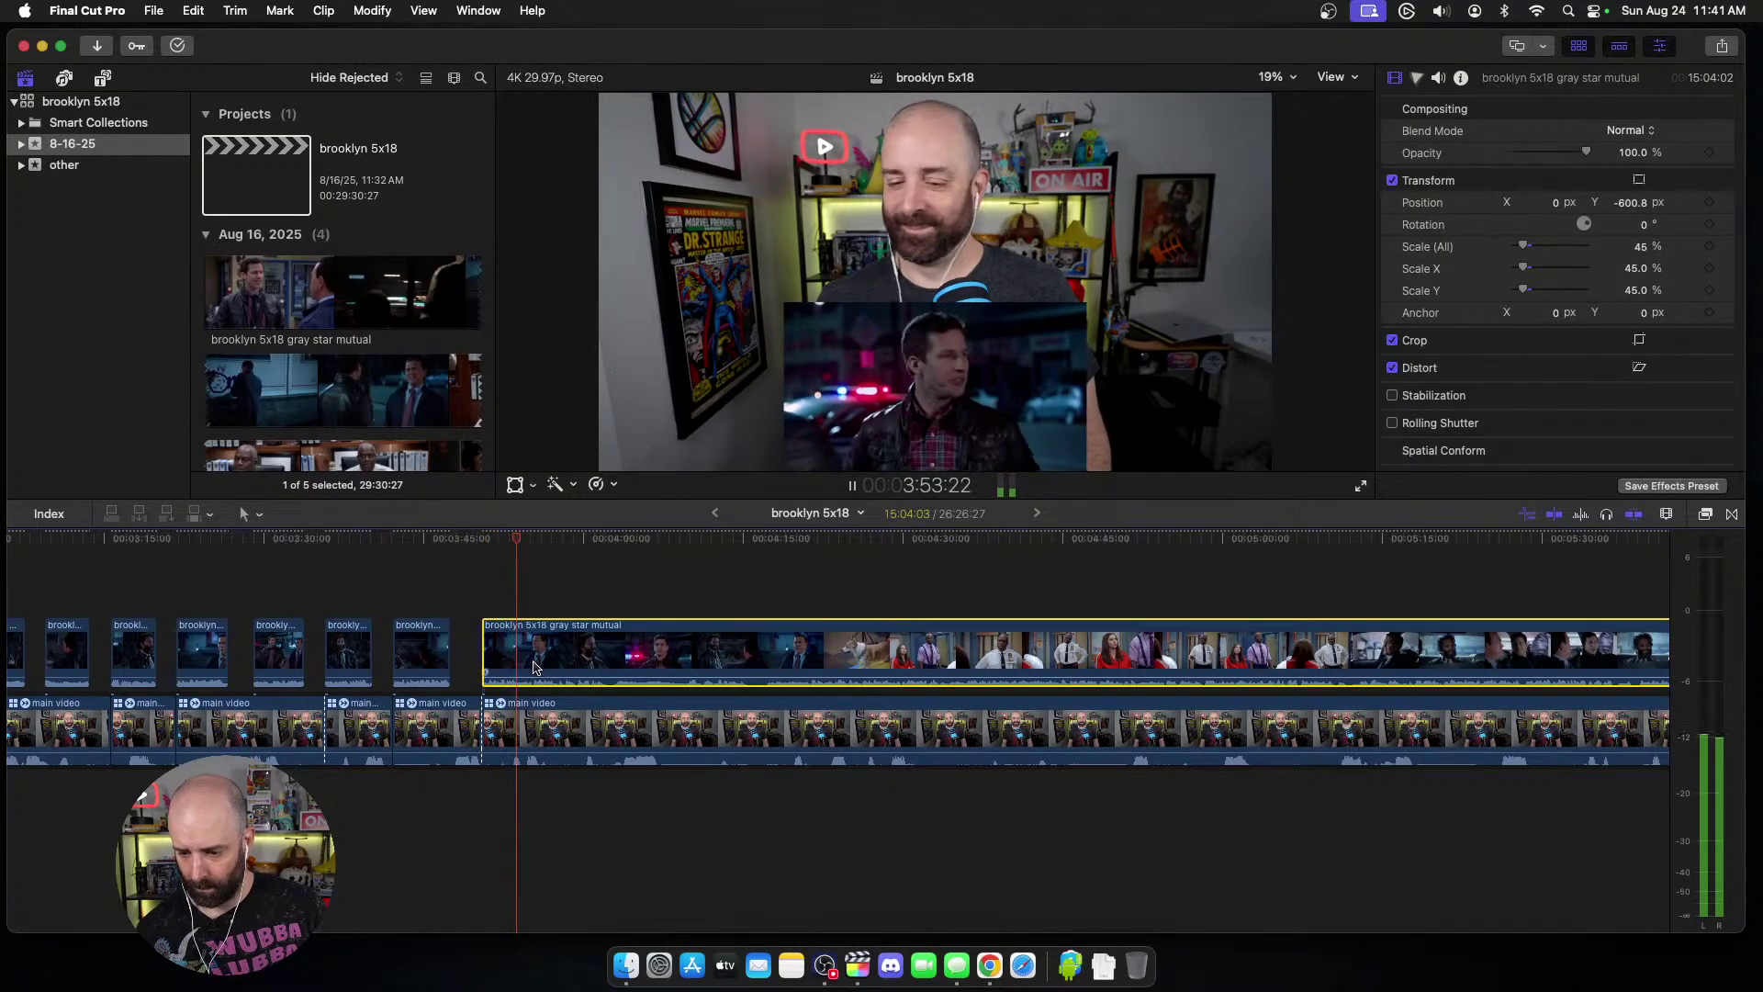
{"action": "key", "text": "space"}
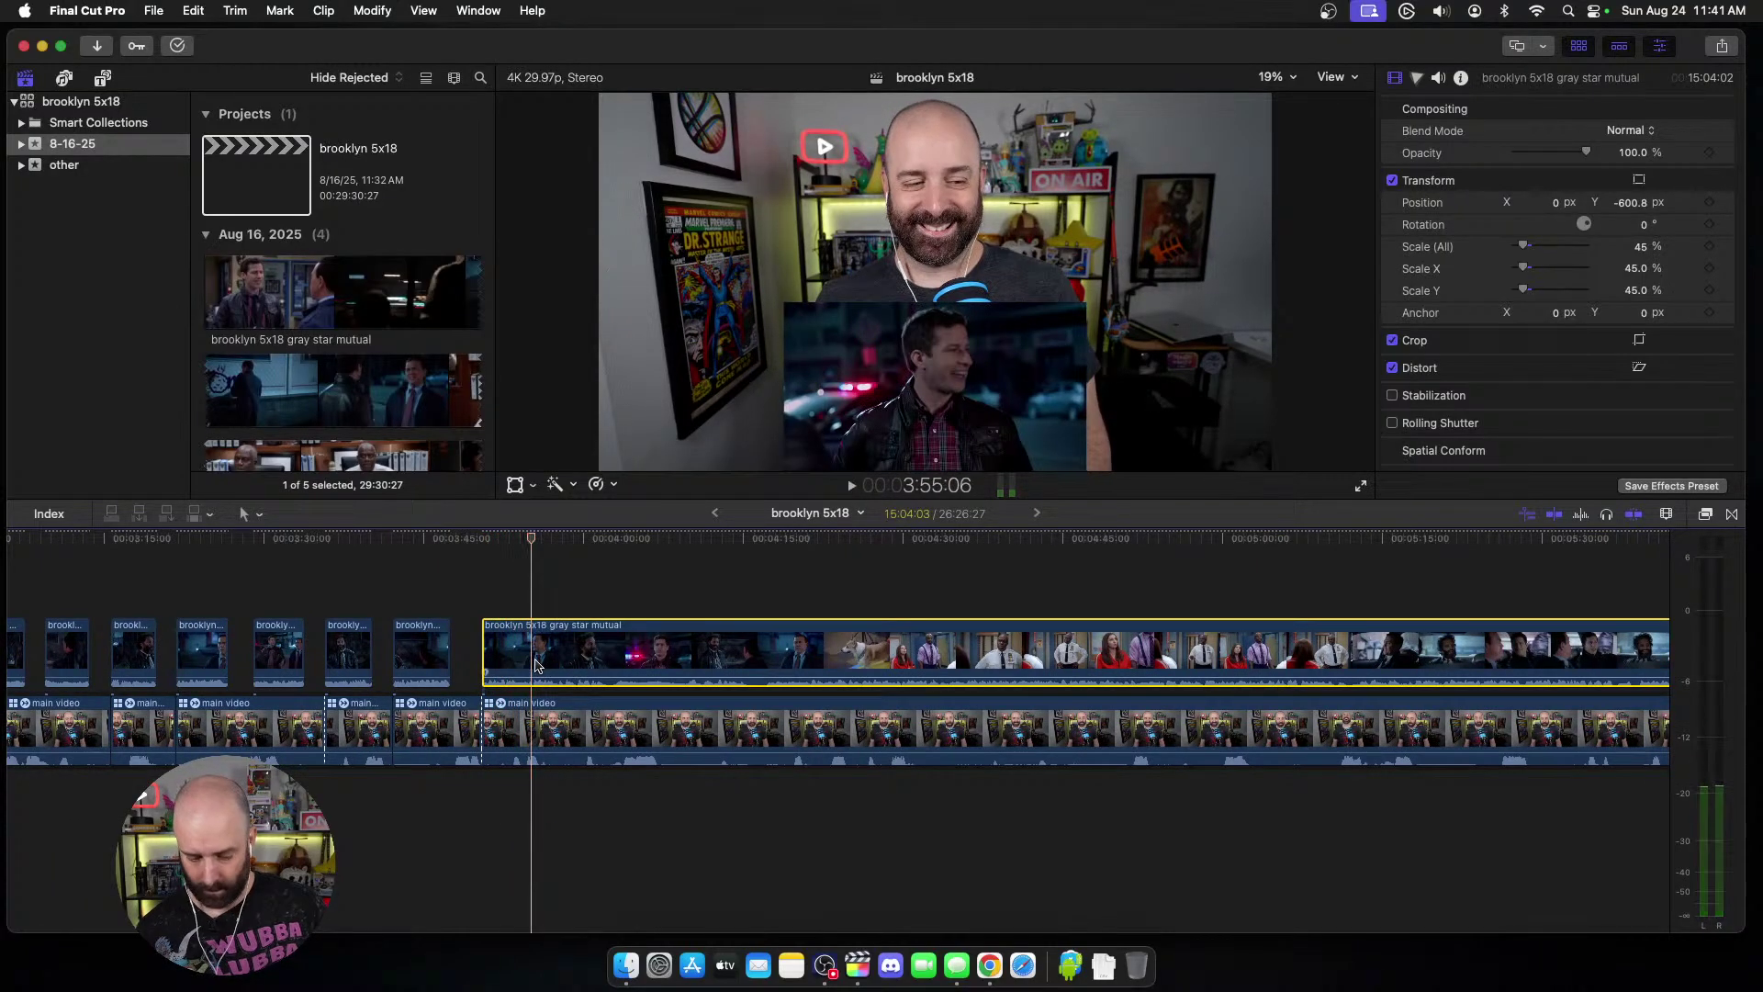
{"action": "key", "text": "super+b"}
{"action": "left_click", "coordinate": [537, 727]}
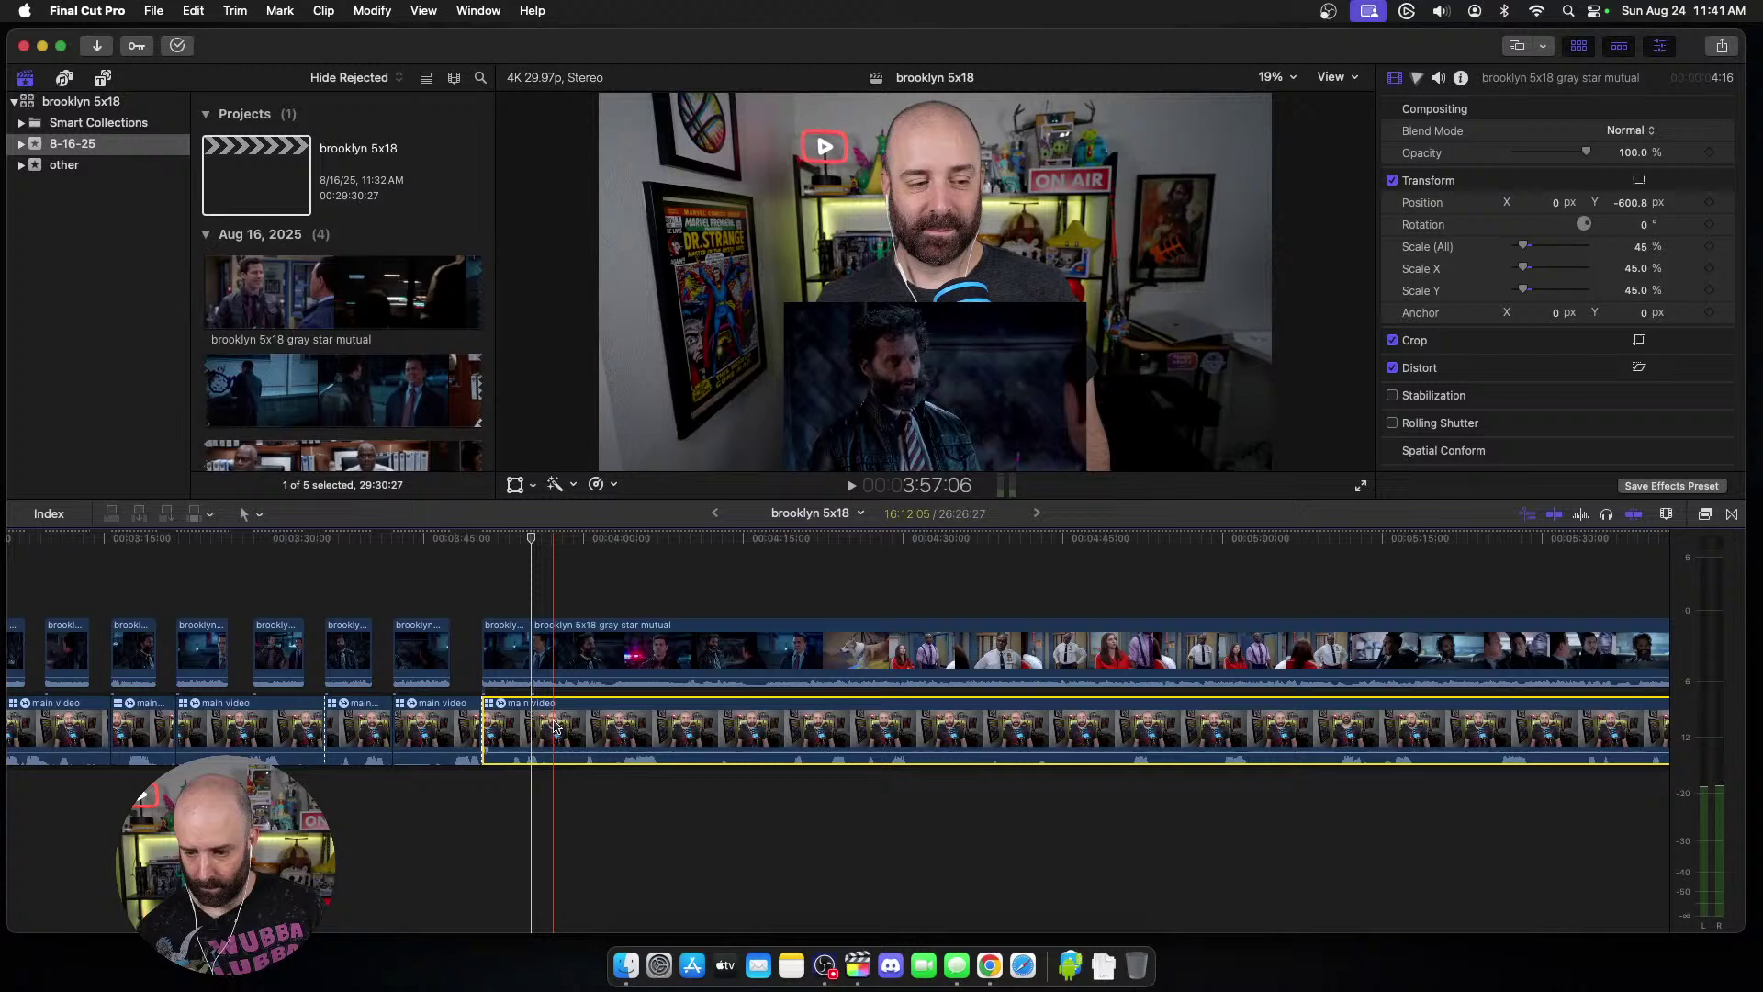
{"action": "key", "text": "super+b"}
{"action": "left_click", "coordinate": [559, 662]}
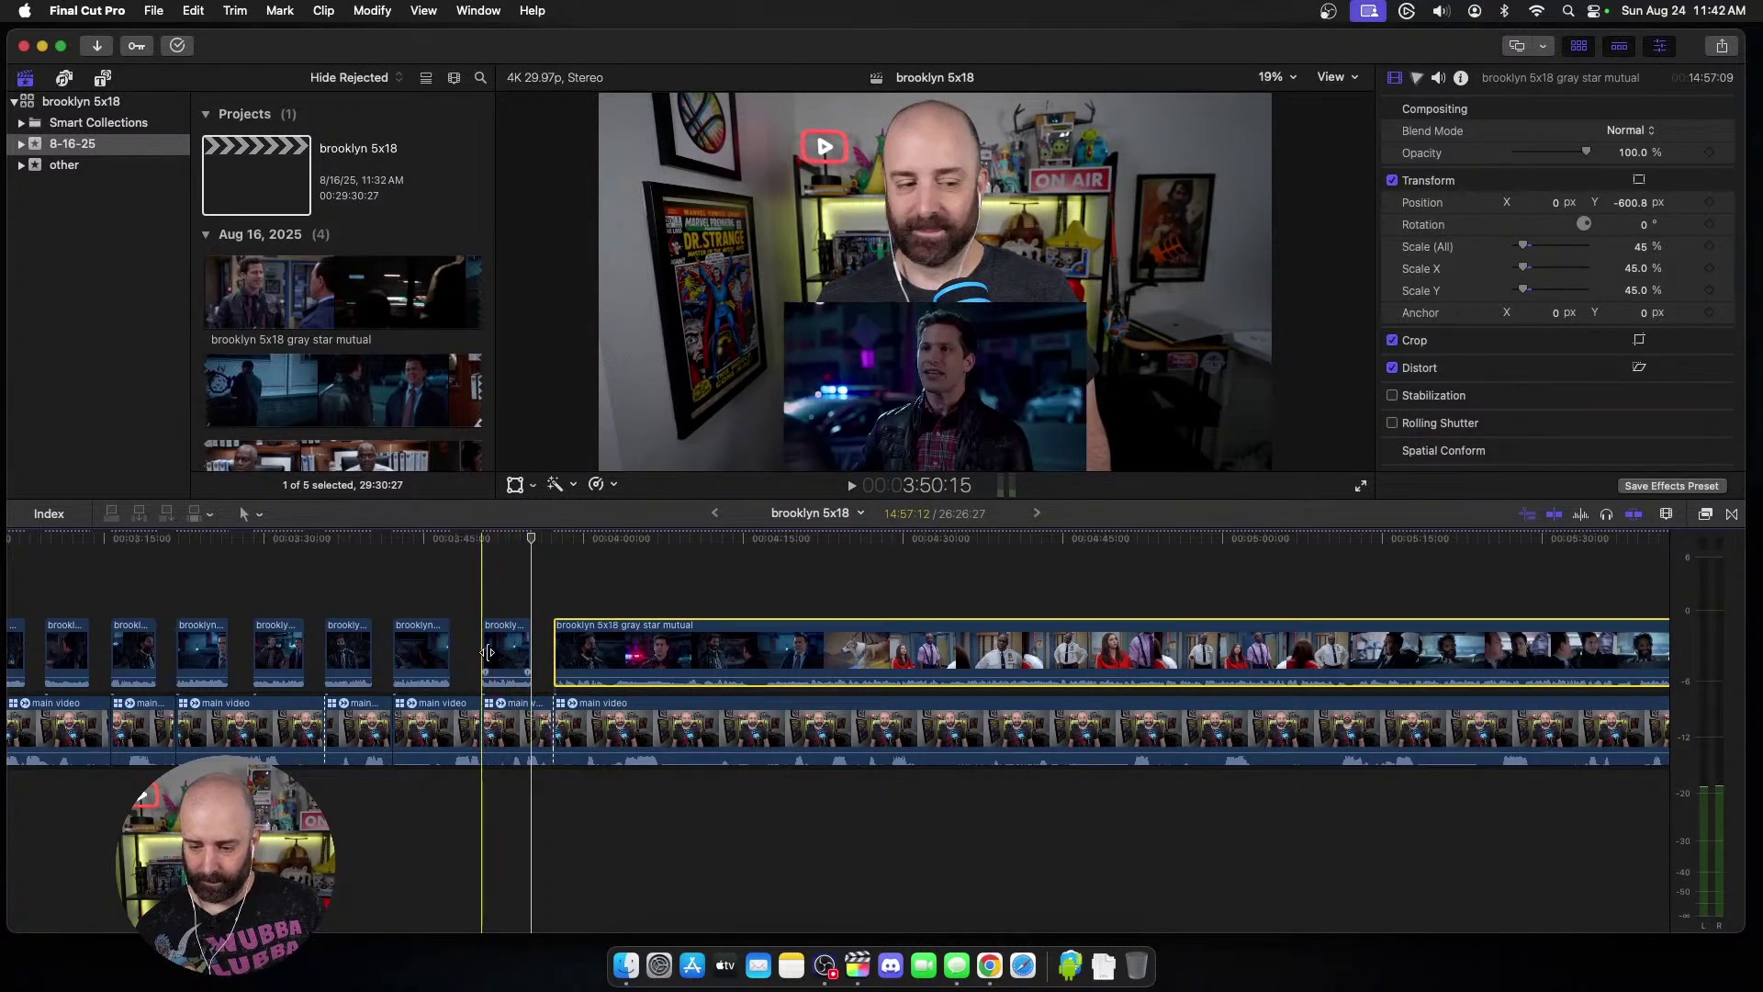
Step: Trim the starts of the short episode clip and its main video segment beginning at 3:50:15 to about 3:51:05
{"action": "key", "text": "space"}
{"action": "key", "text": "space"}
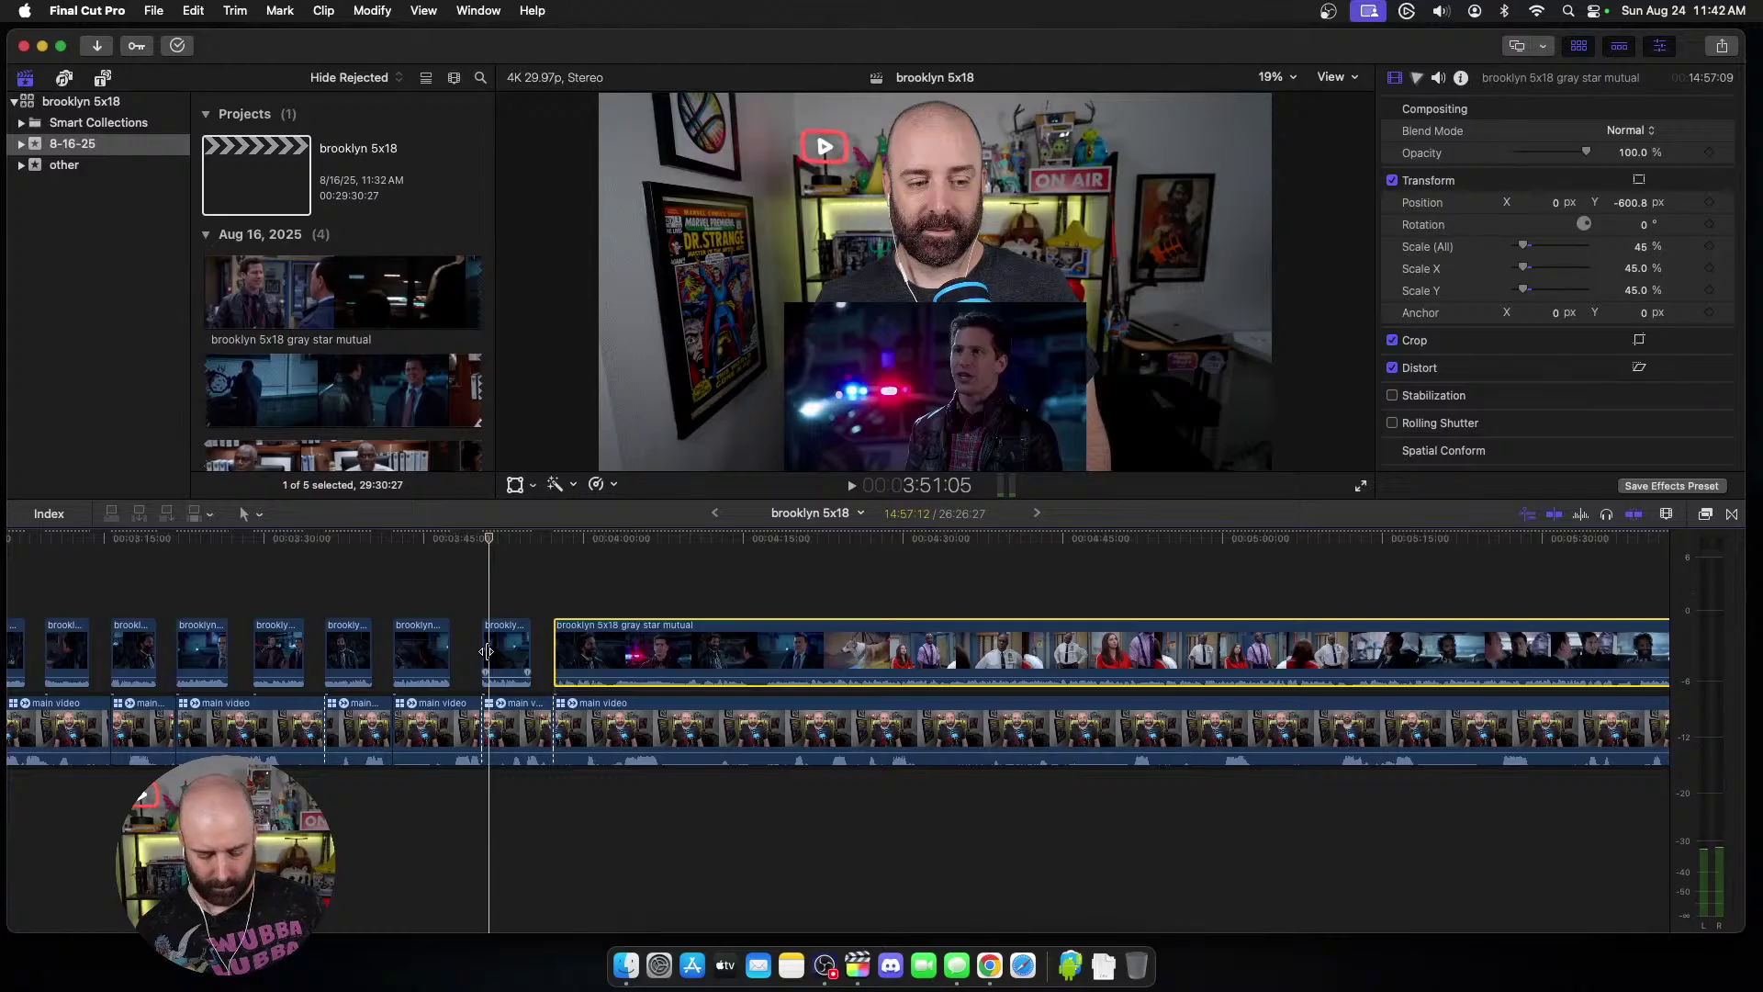
{"action": "left_click", "coordinate": [571, 582]}
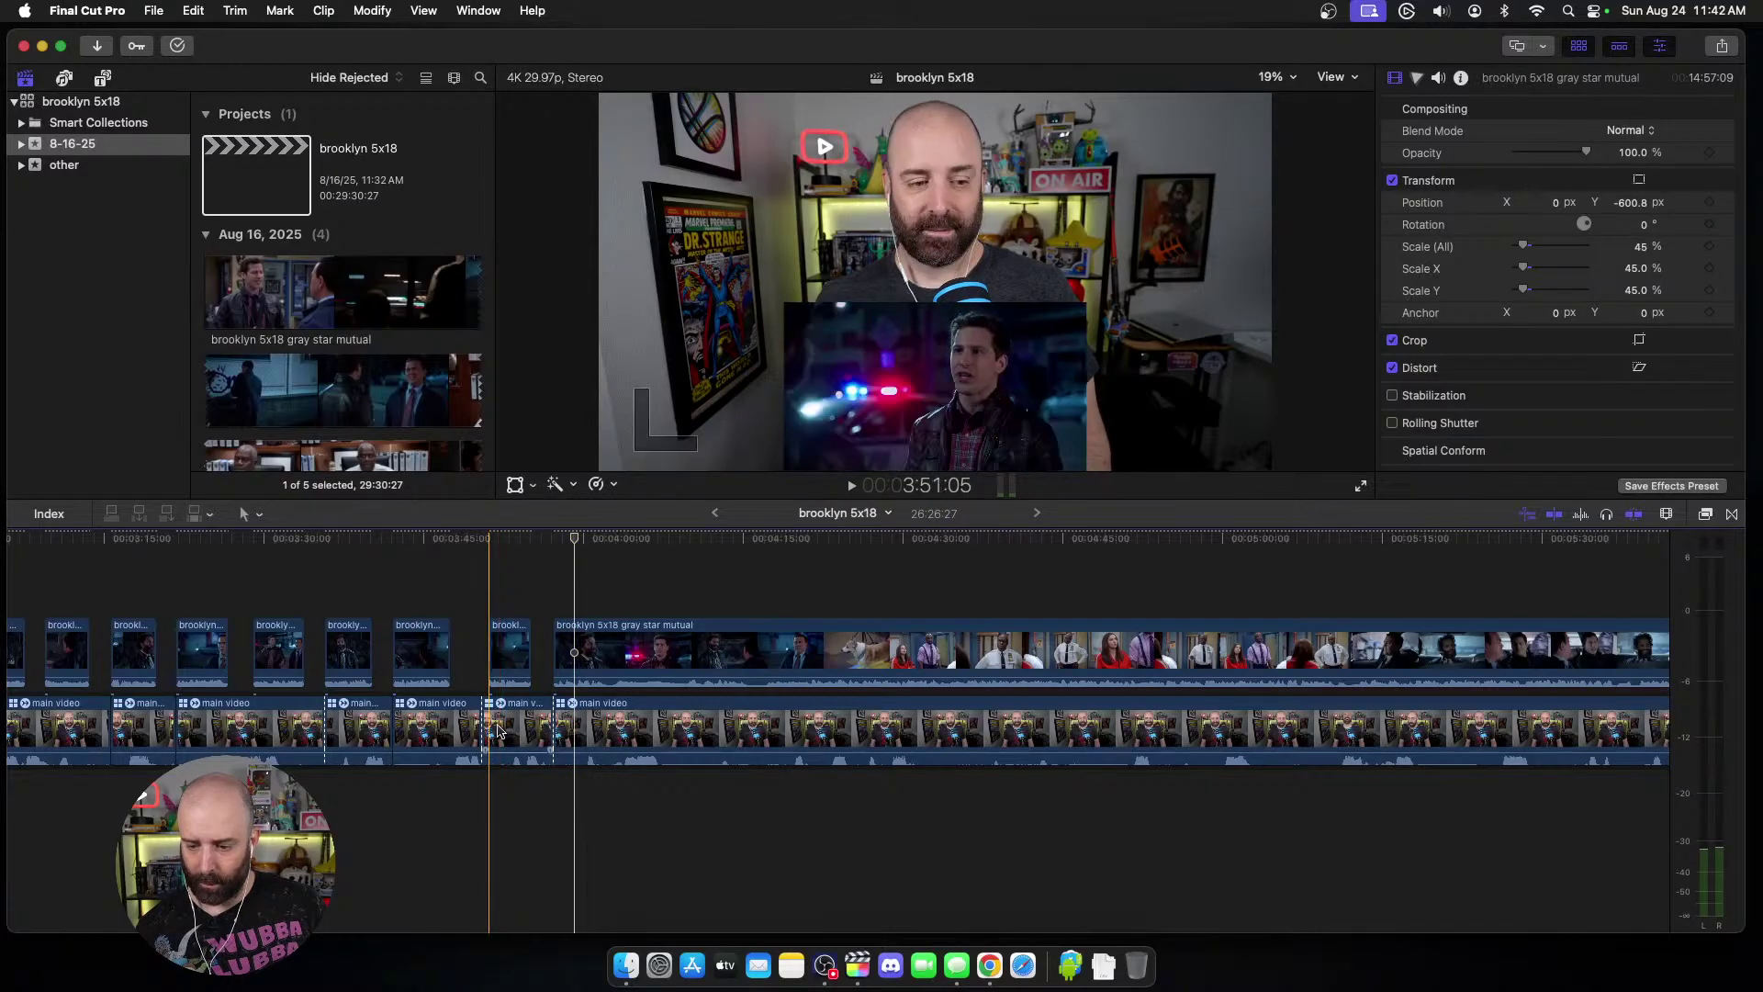
{"action": "left_click", "coordinate": [499, 730]}
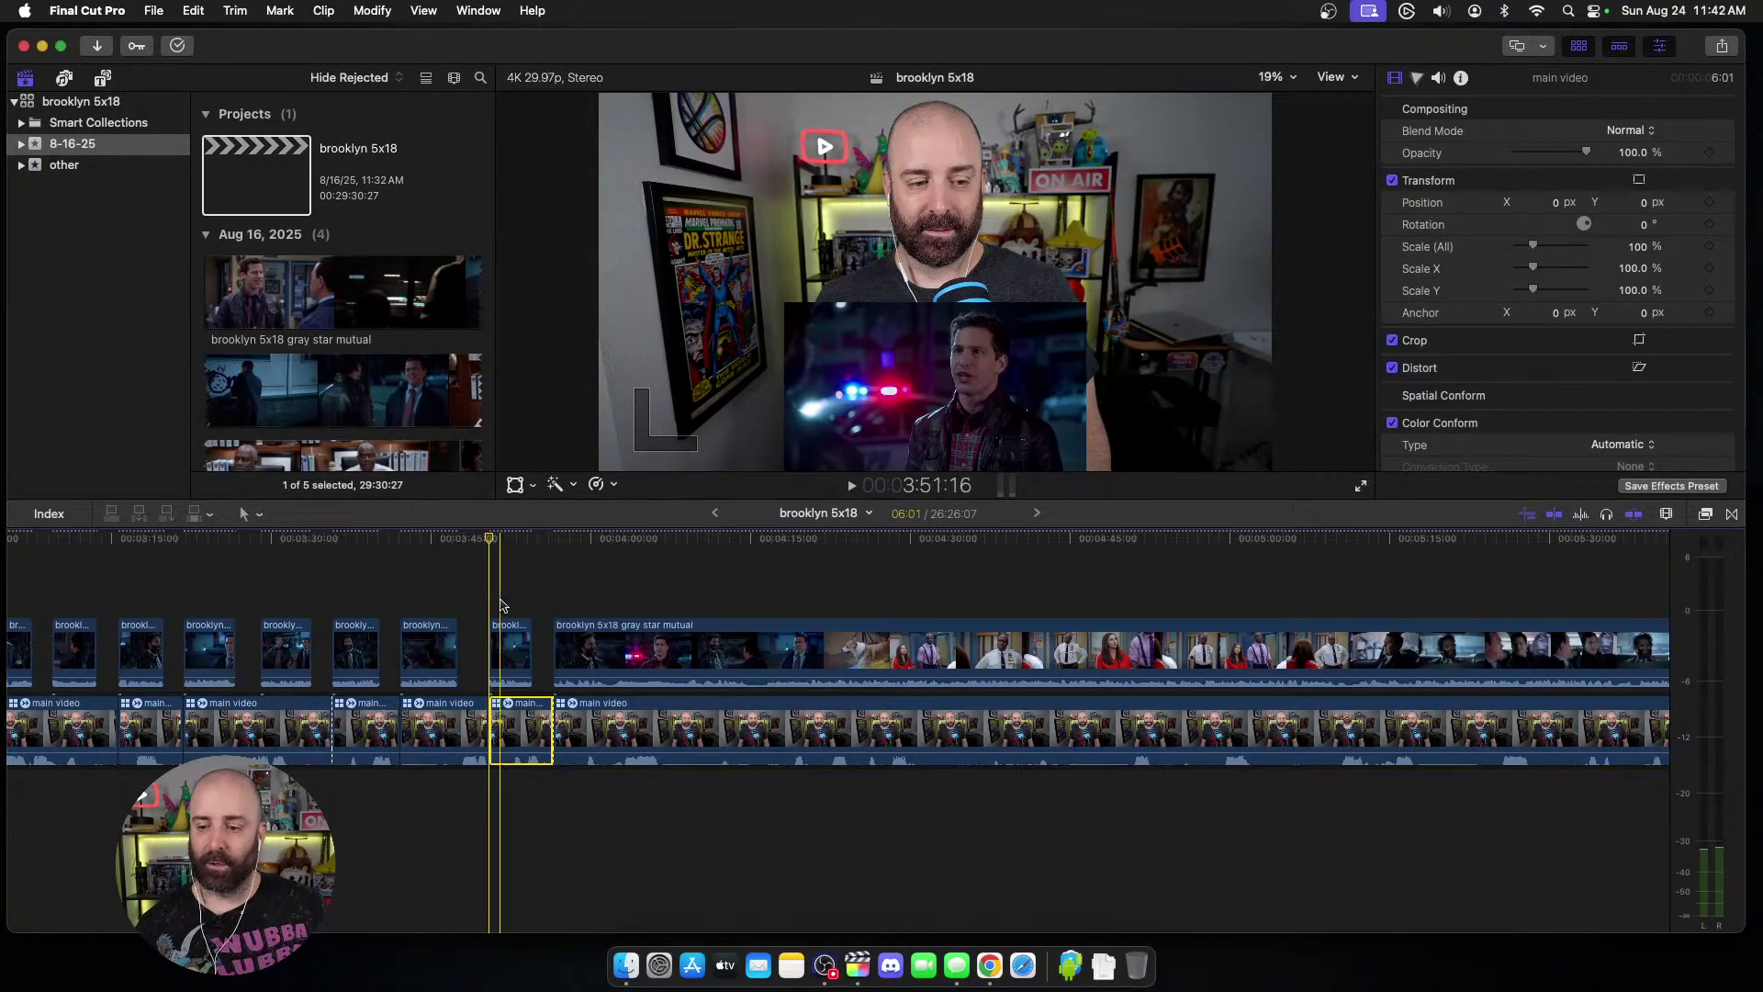
Step: Try trimming the starts of the last episode clip and main video segment to about 4:16:08
{"action": "scroll", "coordinate": [503, 606], "scroll_direction": "right", "scroll_amount": 5}
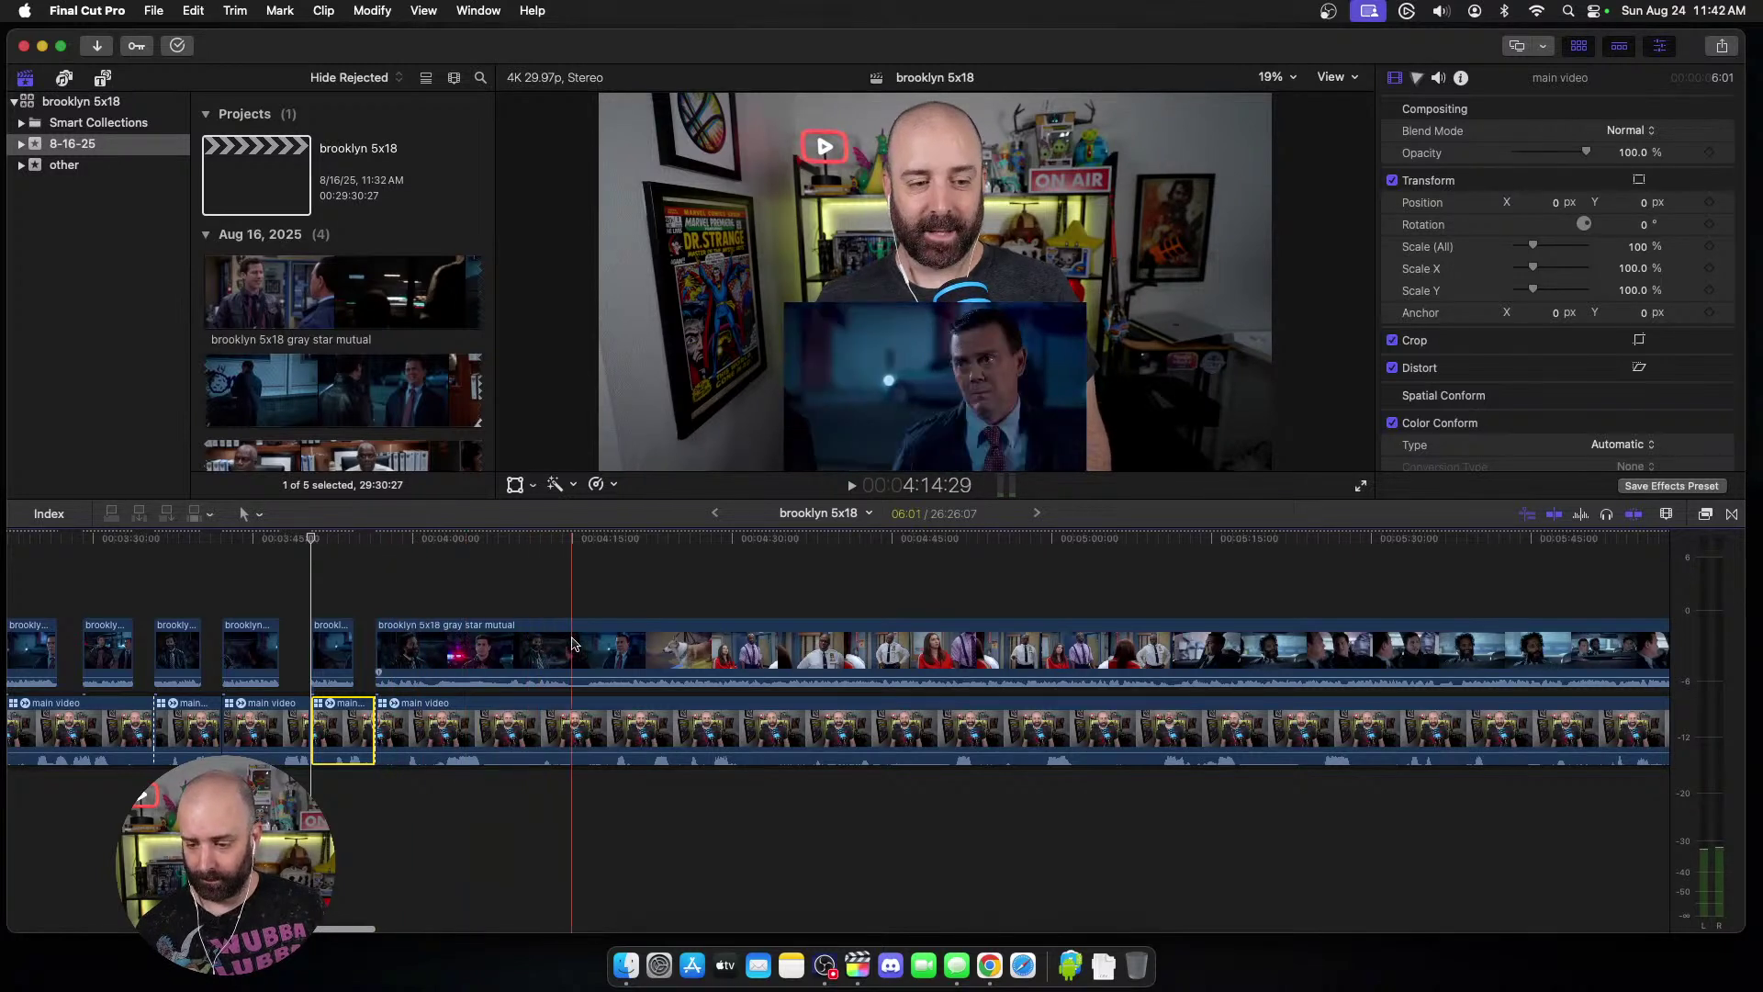
{"action": "key", "text": "space"}
{"action": "scroll", "coordinate": [583, 643], "scroll_direction": "right", "scroll_amount": 2}
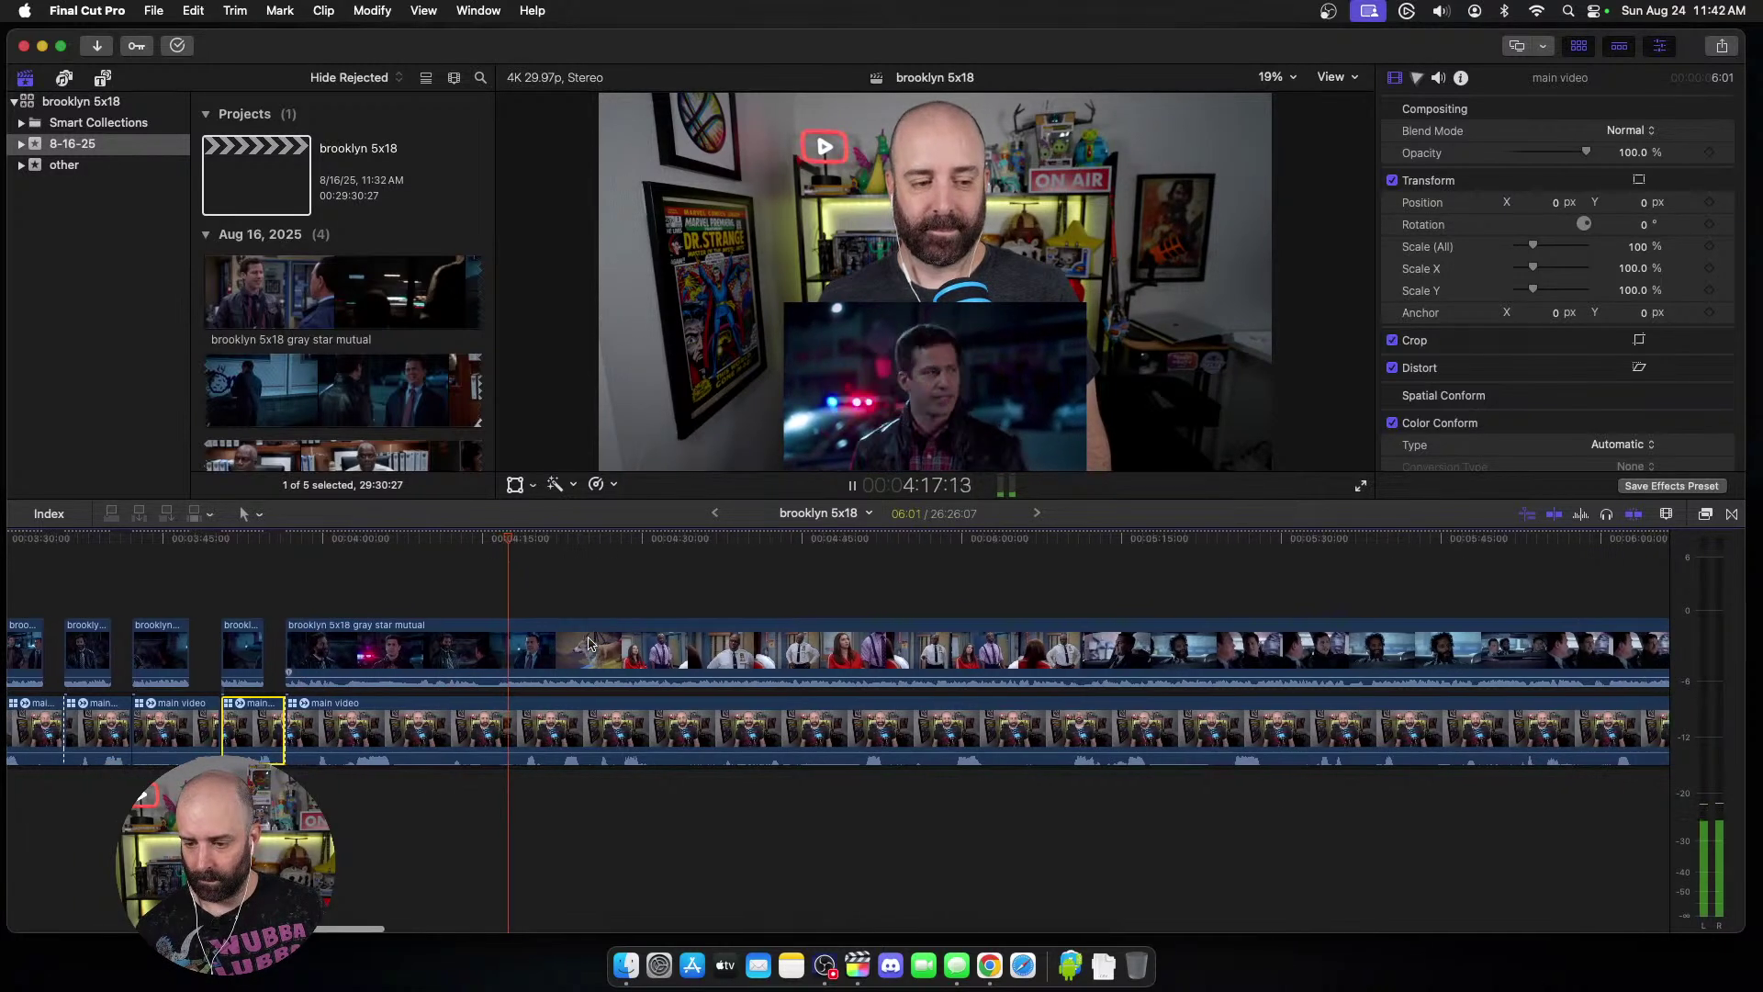
{"action": "key", "text": "space"}
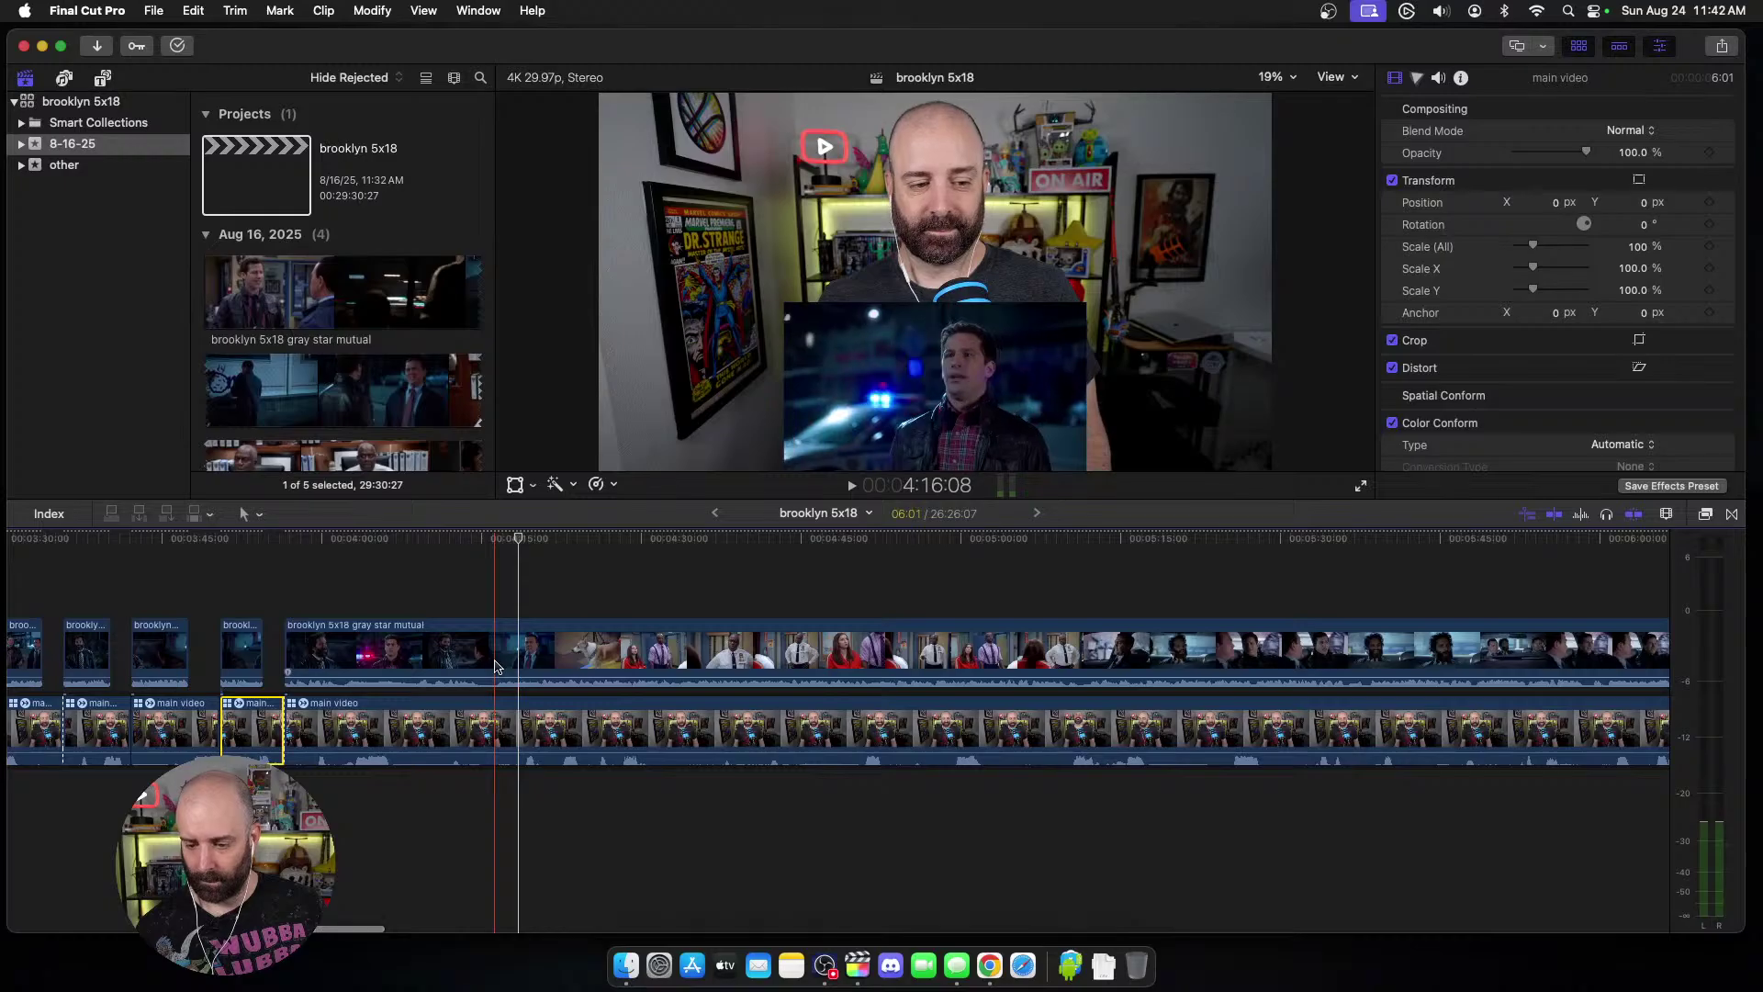
{"action": "left_click", "coordinate": [495, 666]}
{"action": "key", "text": "alt+["}
{"action": "left_click", "coordinate": [494, 732]}
{"action": "key", "text": "alt+["}
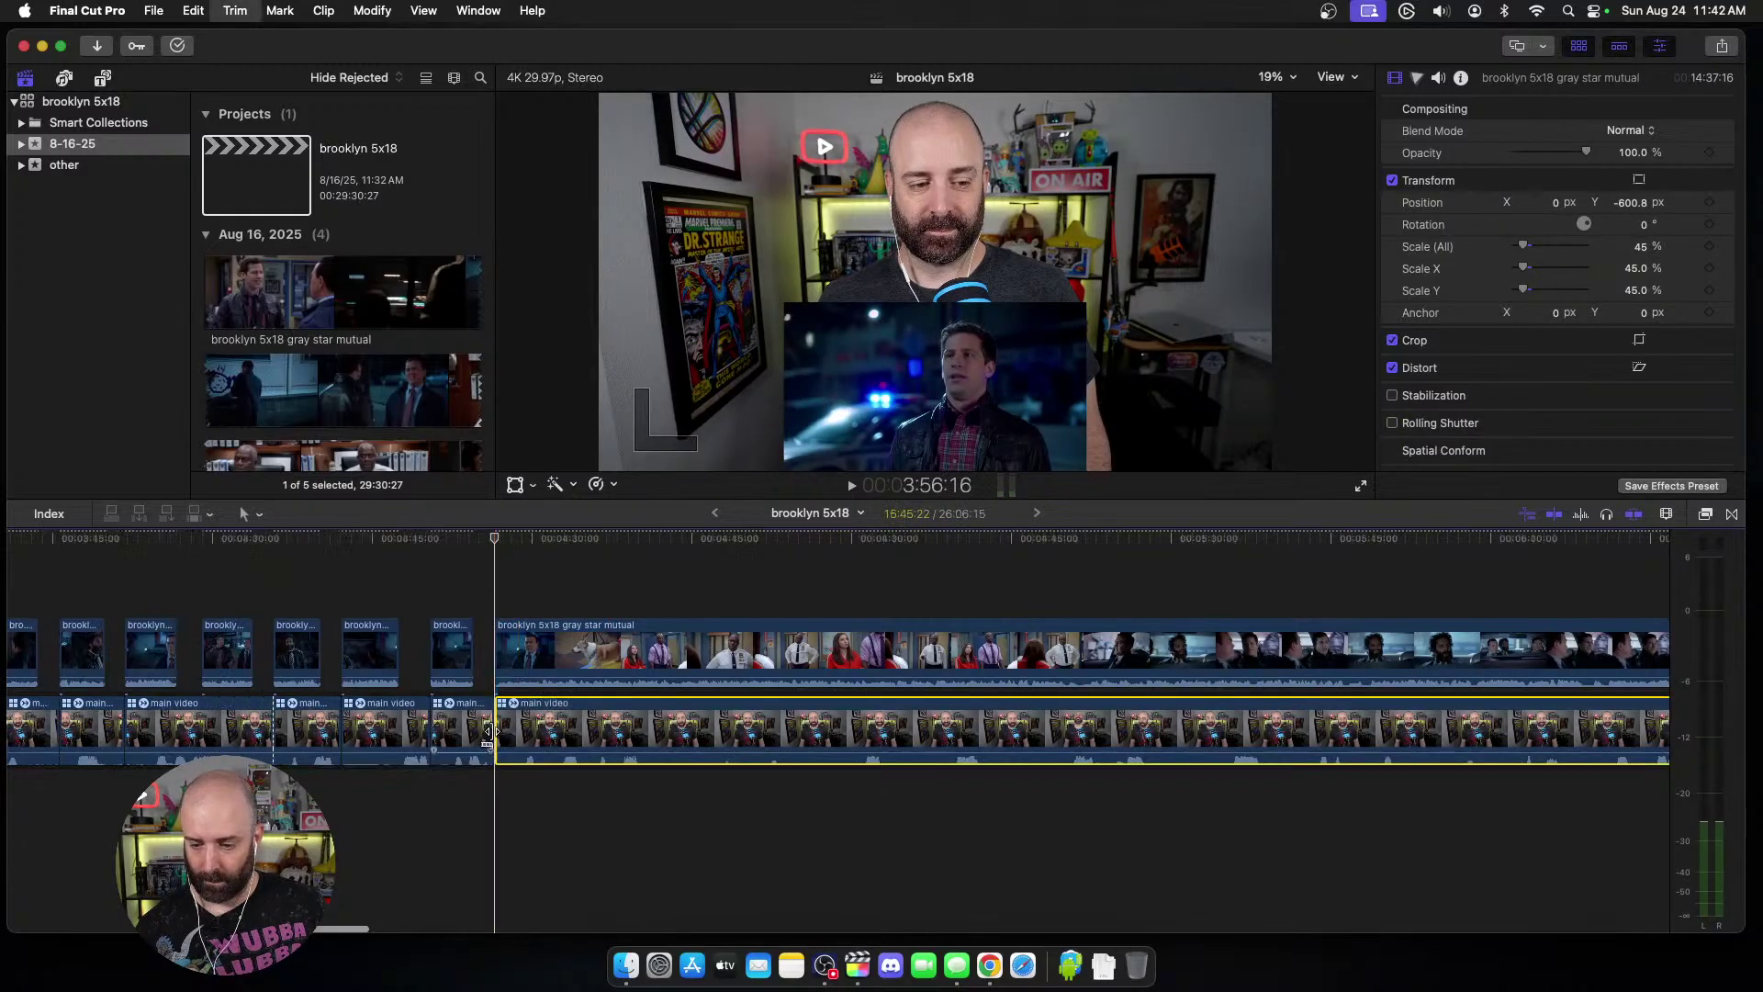
Step: Play the new join and undo the last trims on the episode clip and main video
{"action": "key", "text": "space"}
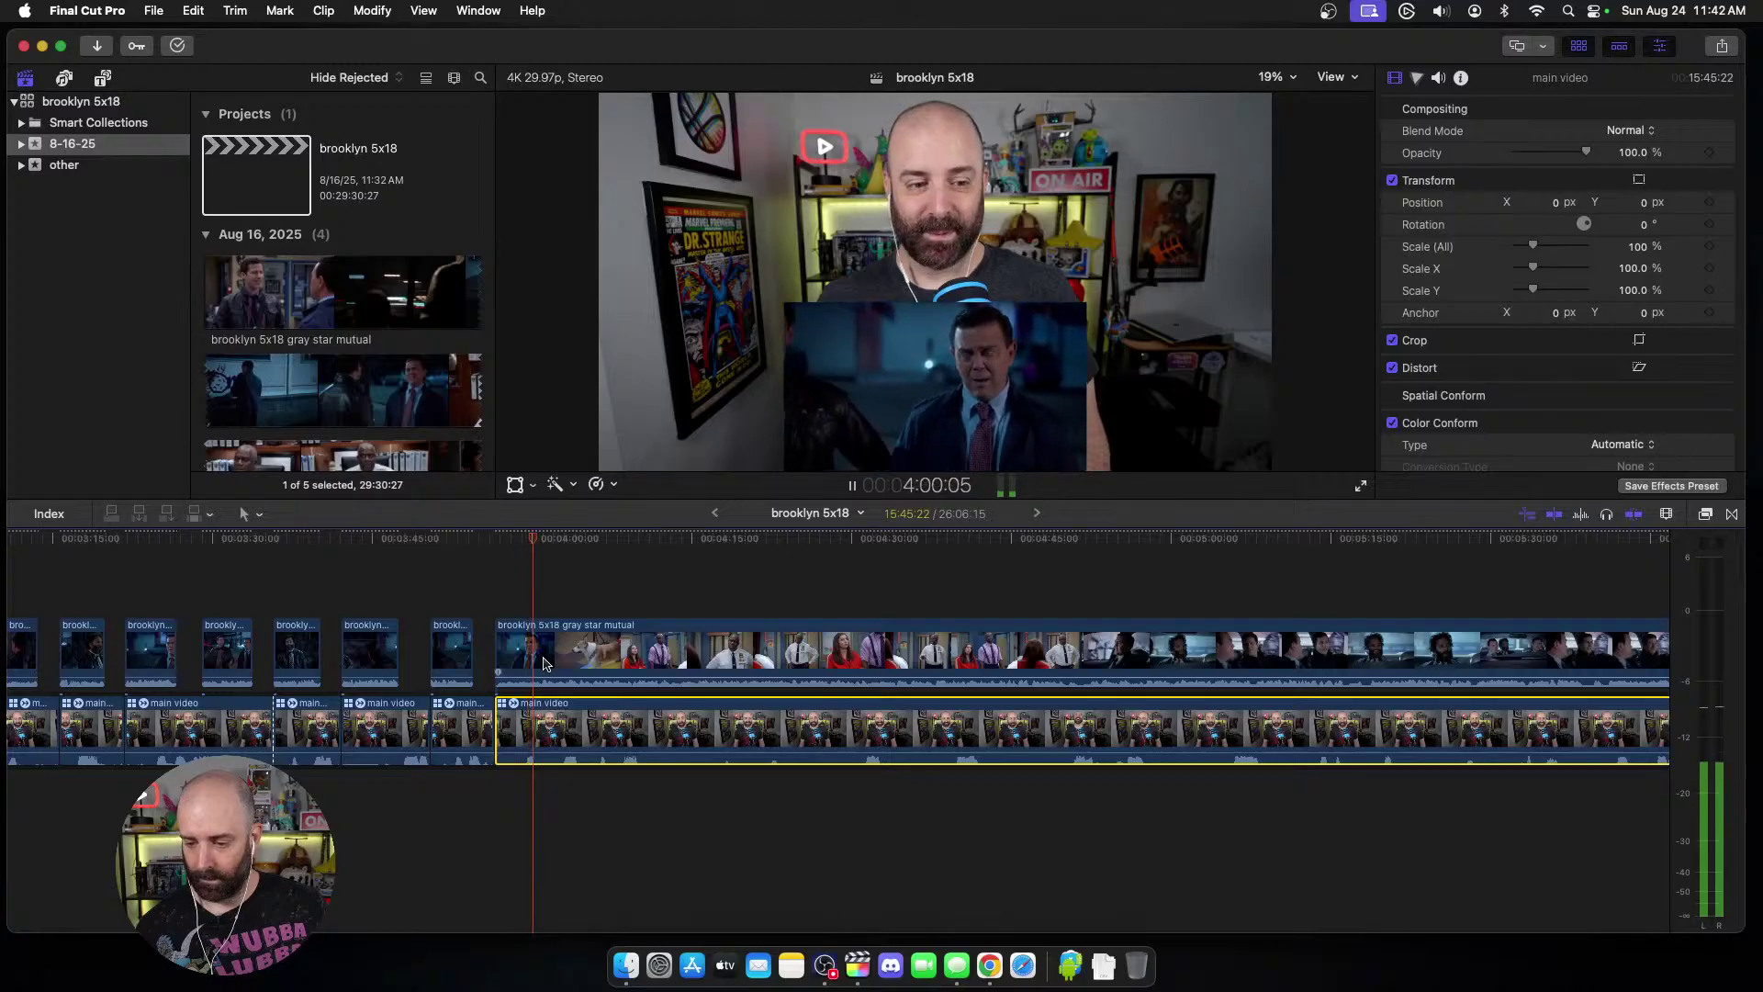
{"action": "key", "text": "space"}
{"action": "key", "text": "super+z"}
{"action": "key", "text": "super+z"}
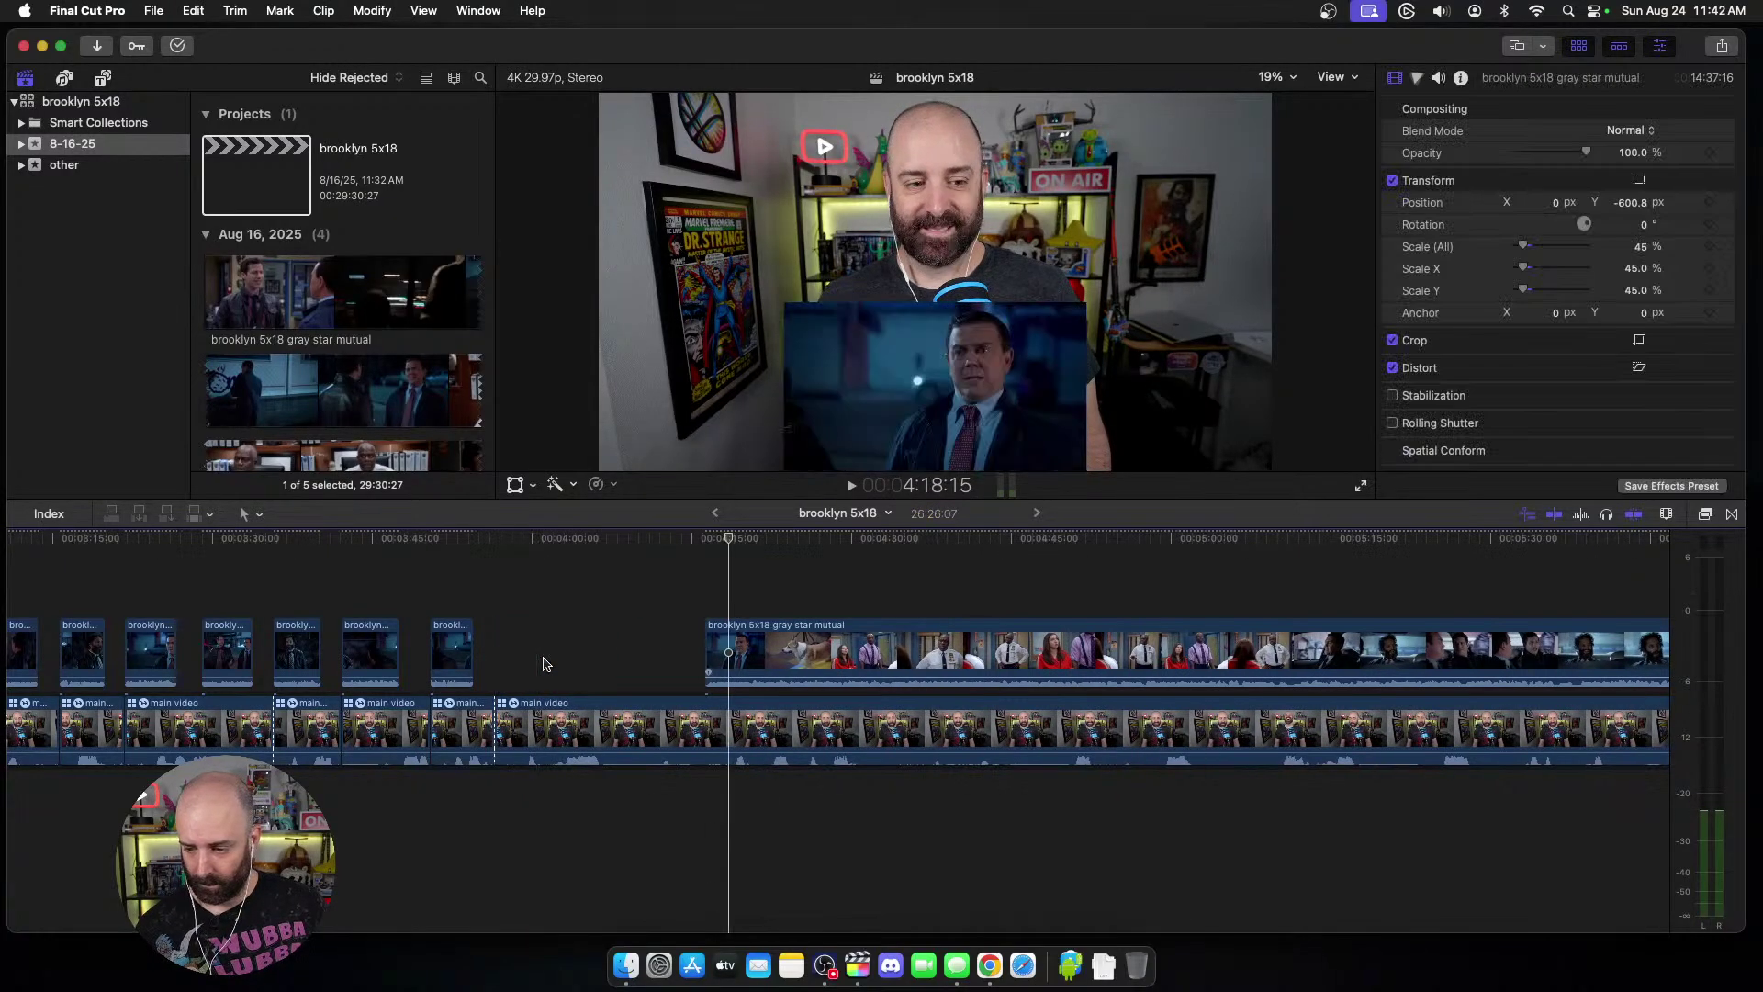
Step: Replay the last segment and trim the starts of its episode clip and main video to about 4:01:19
{"action": "key", "text": "space"}
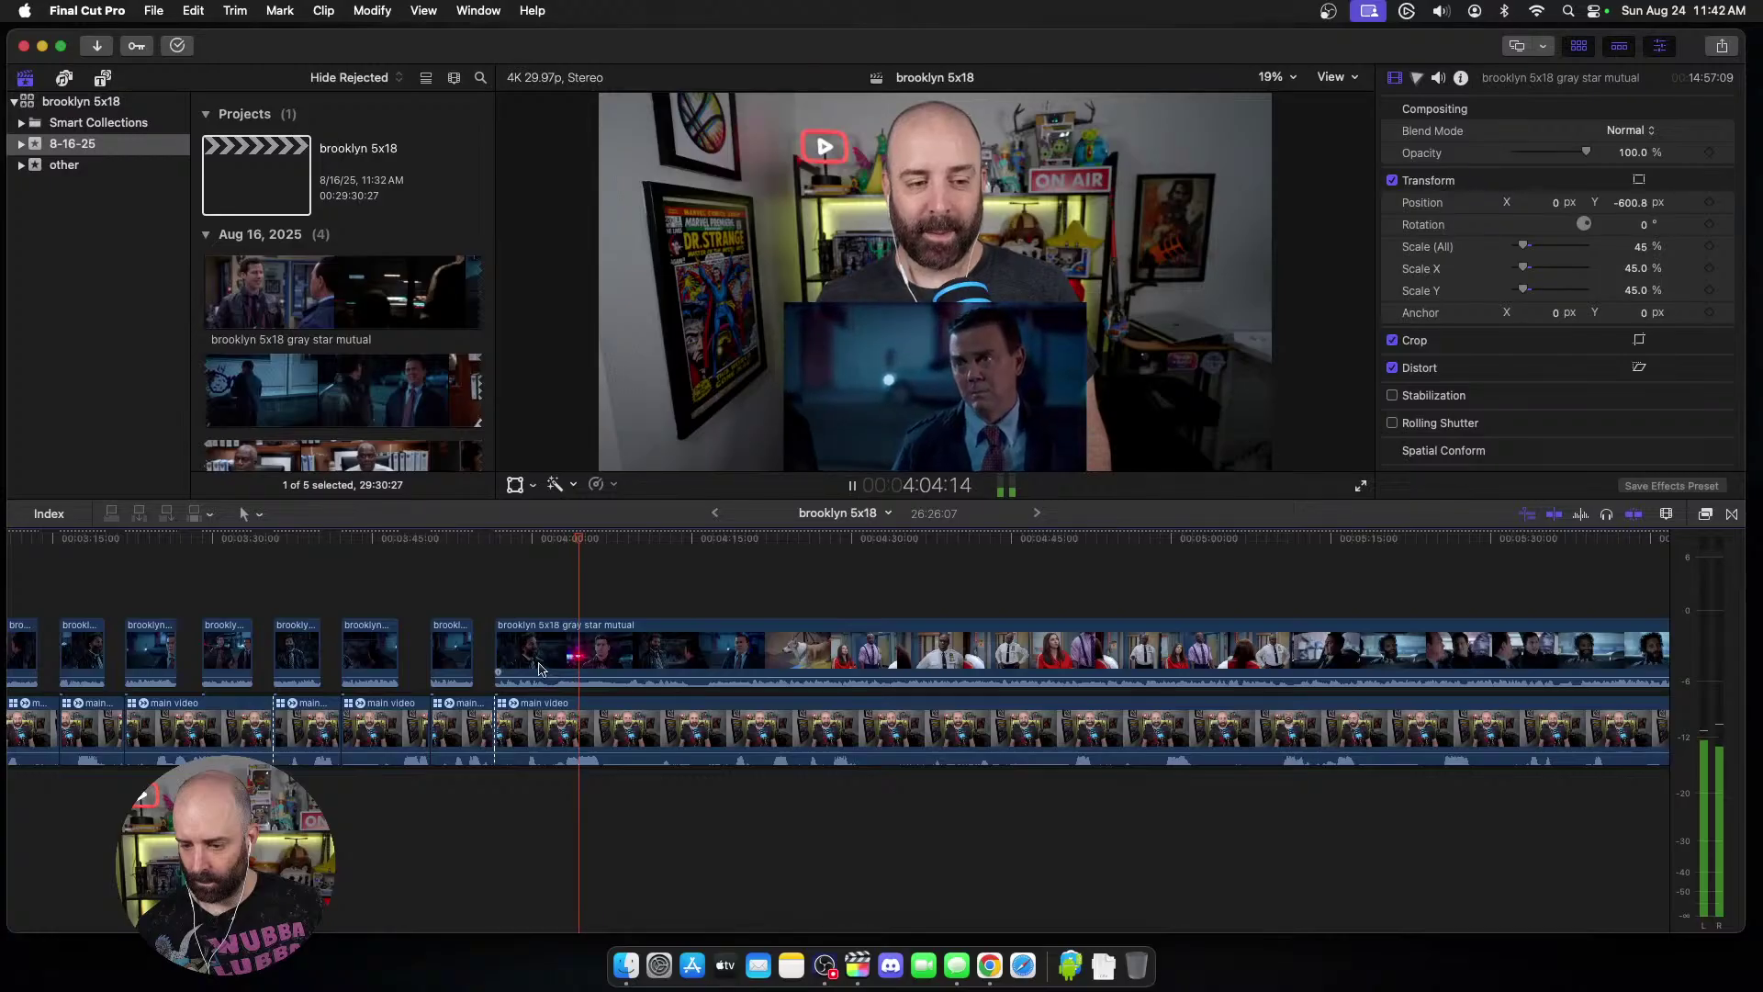
{"action": "key", "text": "space"}
{"action": "key", "text": "space"}
{"action": "key", "text": "space"}
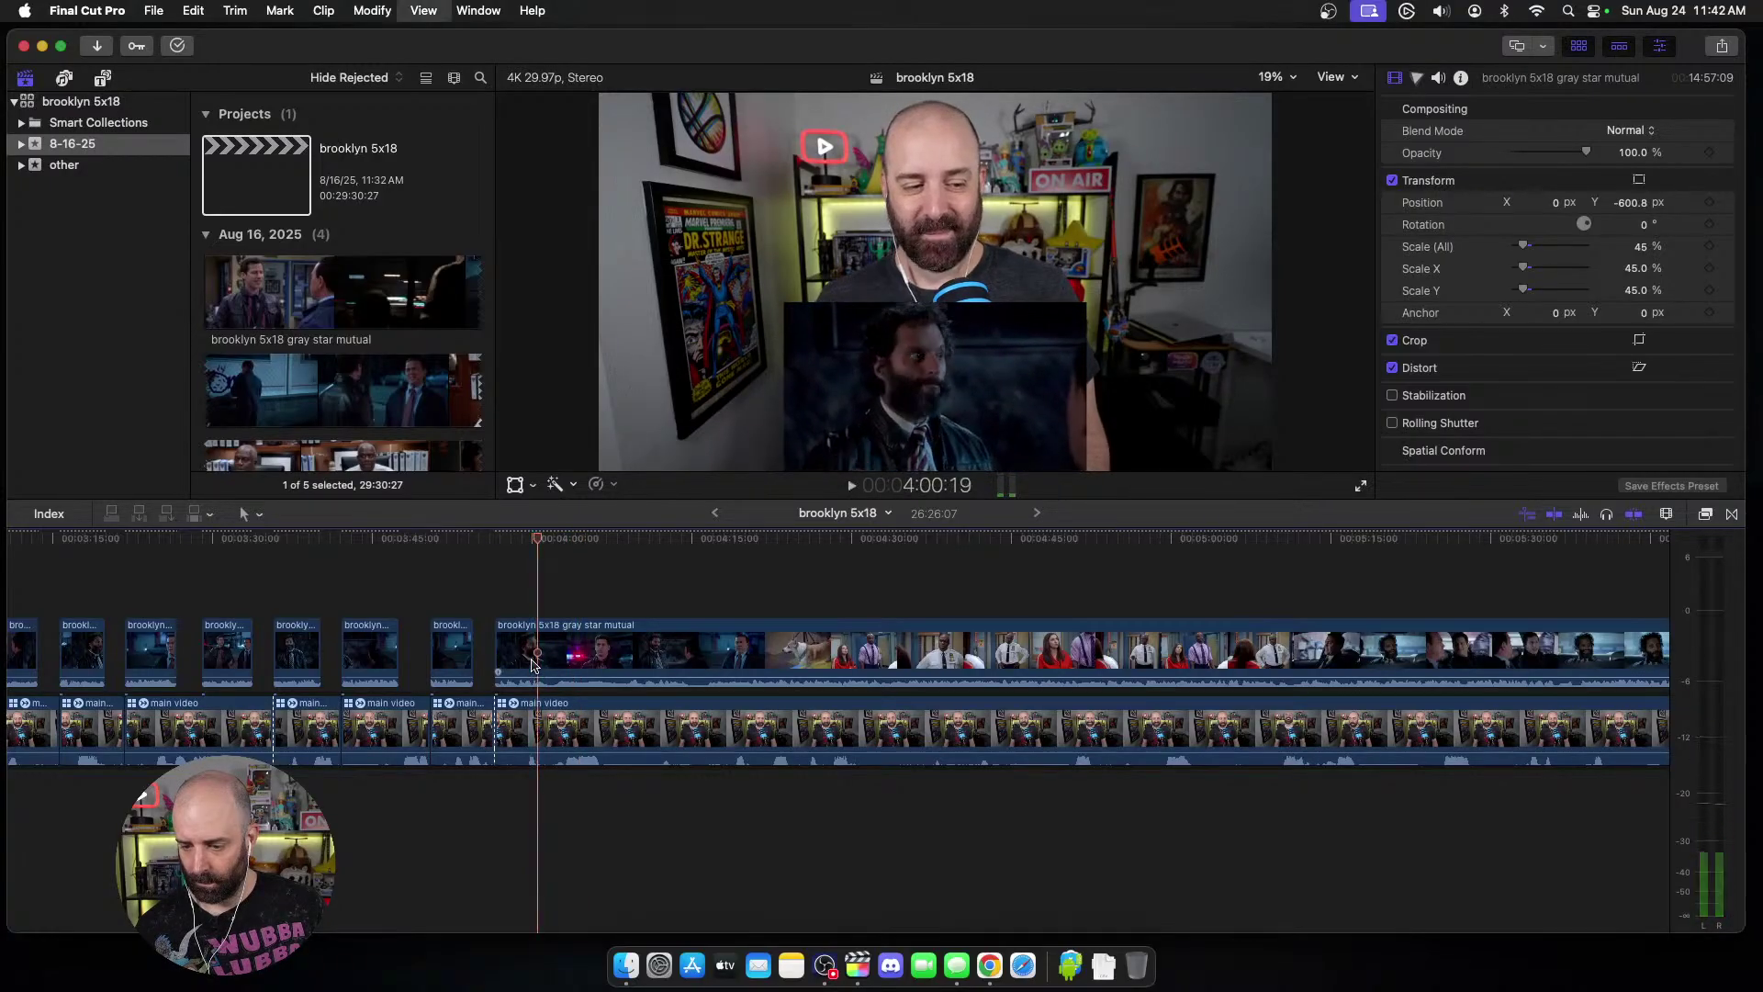
{"action": "key", "text": "space"}
{"action": "key", "text": "space"}
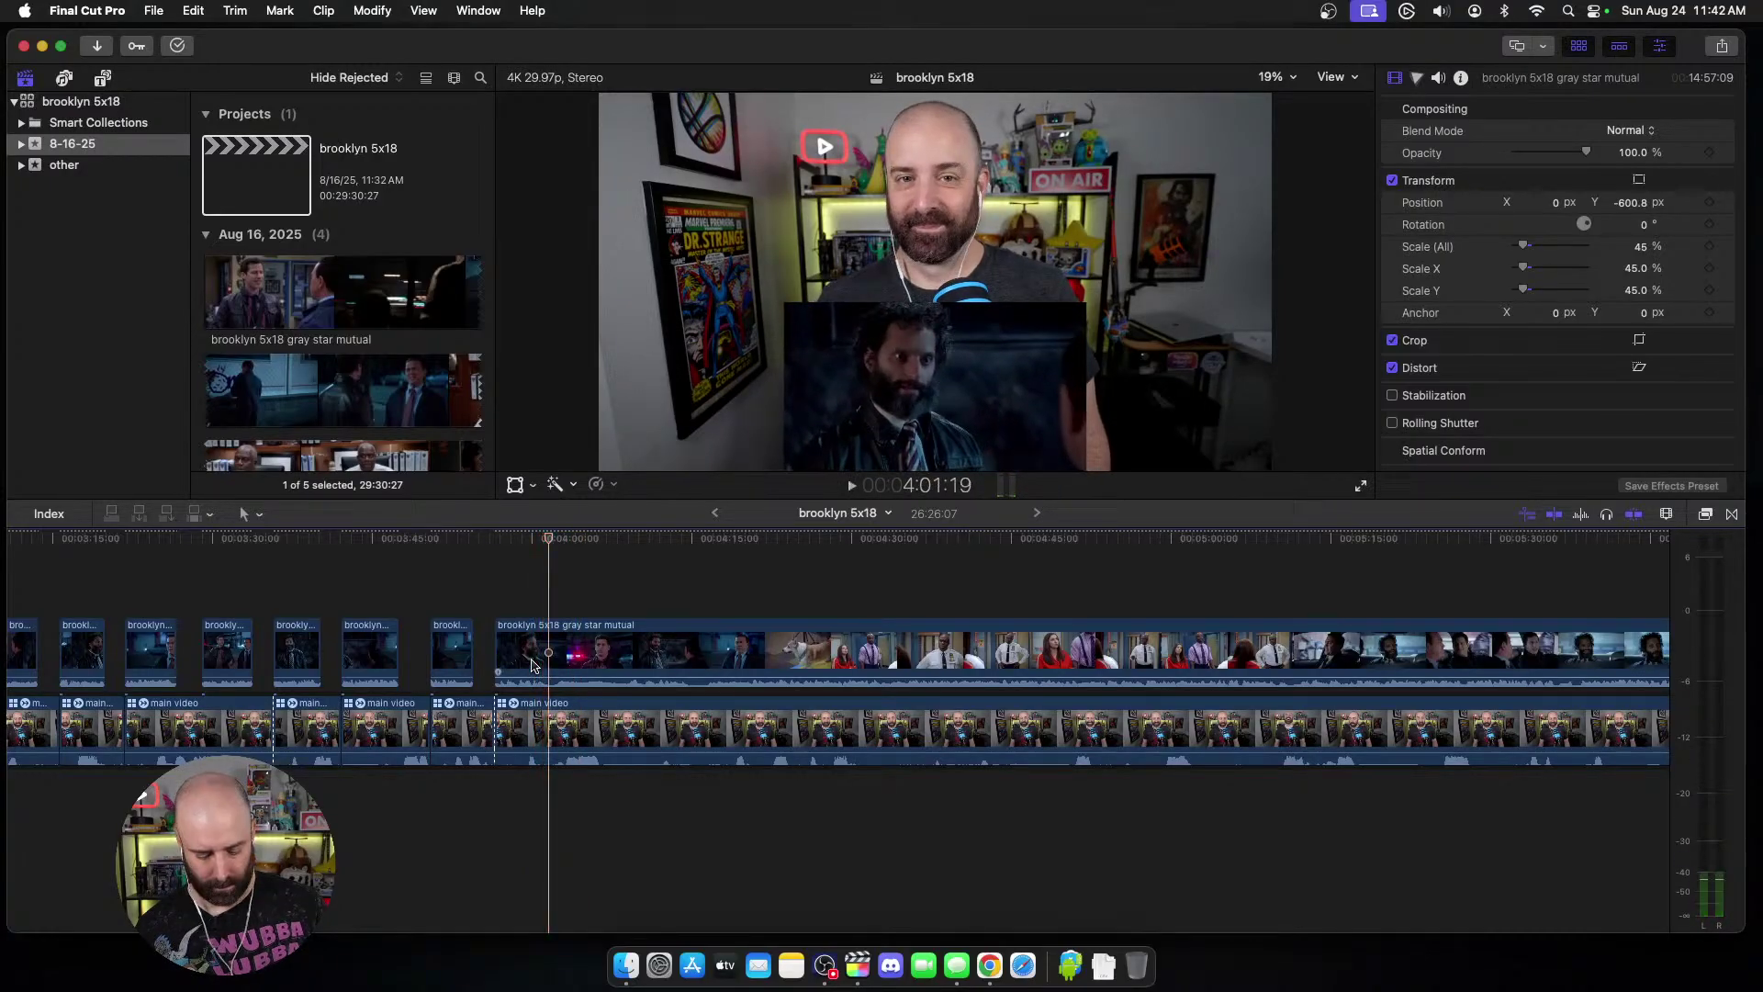
{"action": "key", "text": "alt+bracketleft"}
{"action": "left_click", "coordinate": [543, 725]}
{"action": "key", "text": "alt+bracketleft"}
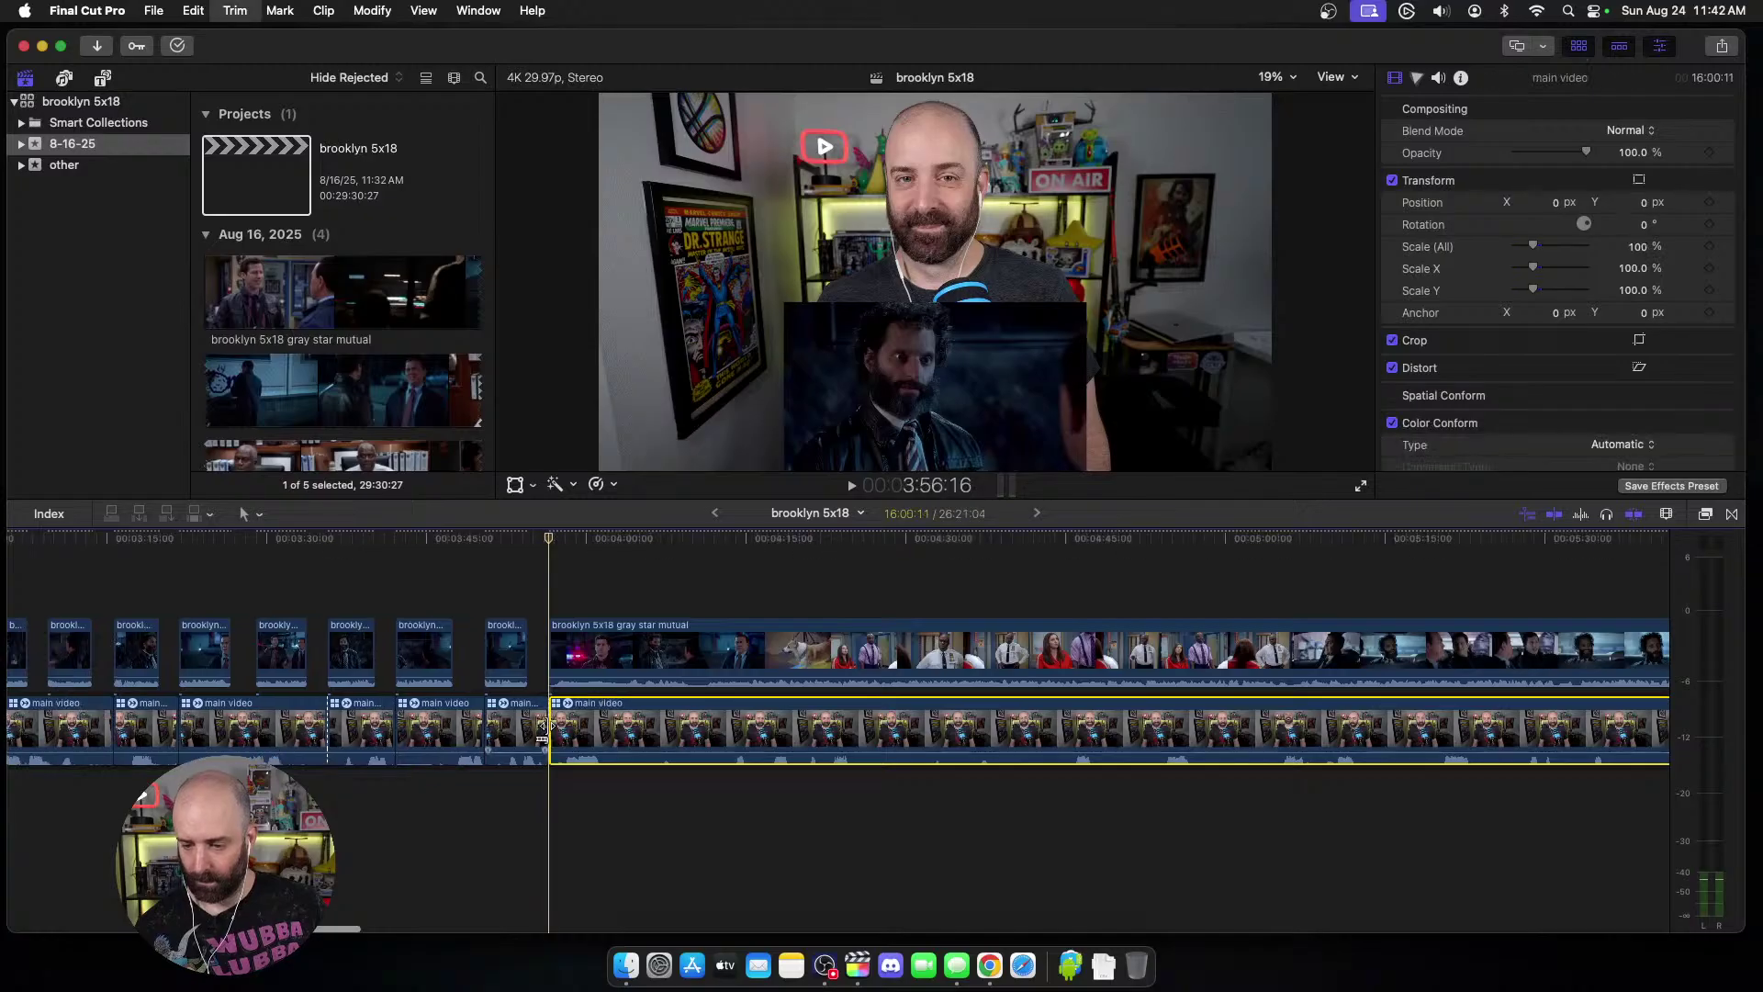
Step: Split the episode clip at about 4:01 and the main video at about 4:03:00, and trim the later episode clip's start to about 4:11:11
{"action": "key", "text": "space"}
{"action": "scroll", "coordinate": [543, 726], "scroll_direction": "right", "scroll_amount": 3}
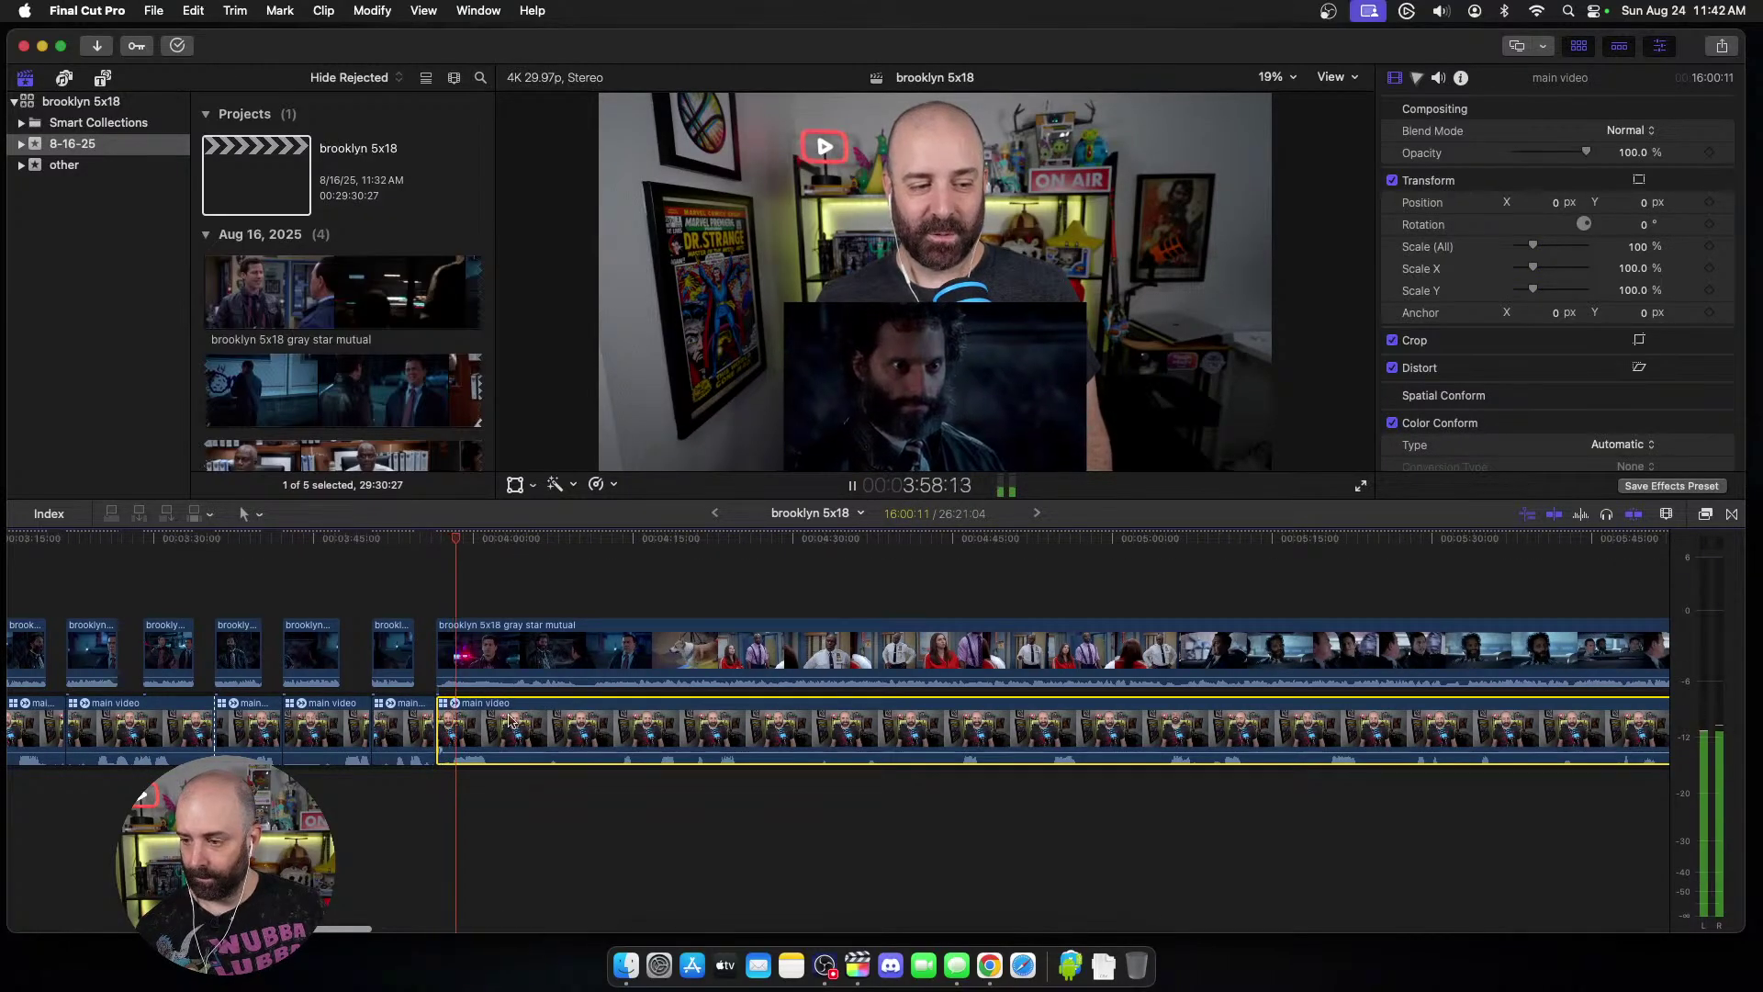
{"action": "scroll", "coordinate": [512, 730], "scroll_direction": "right", "scroll_amount": 3}
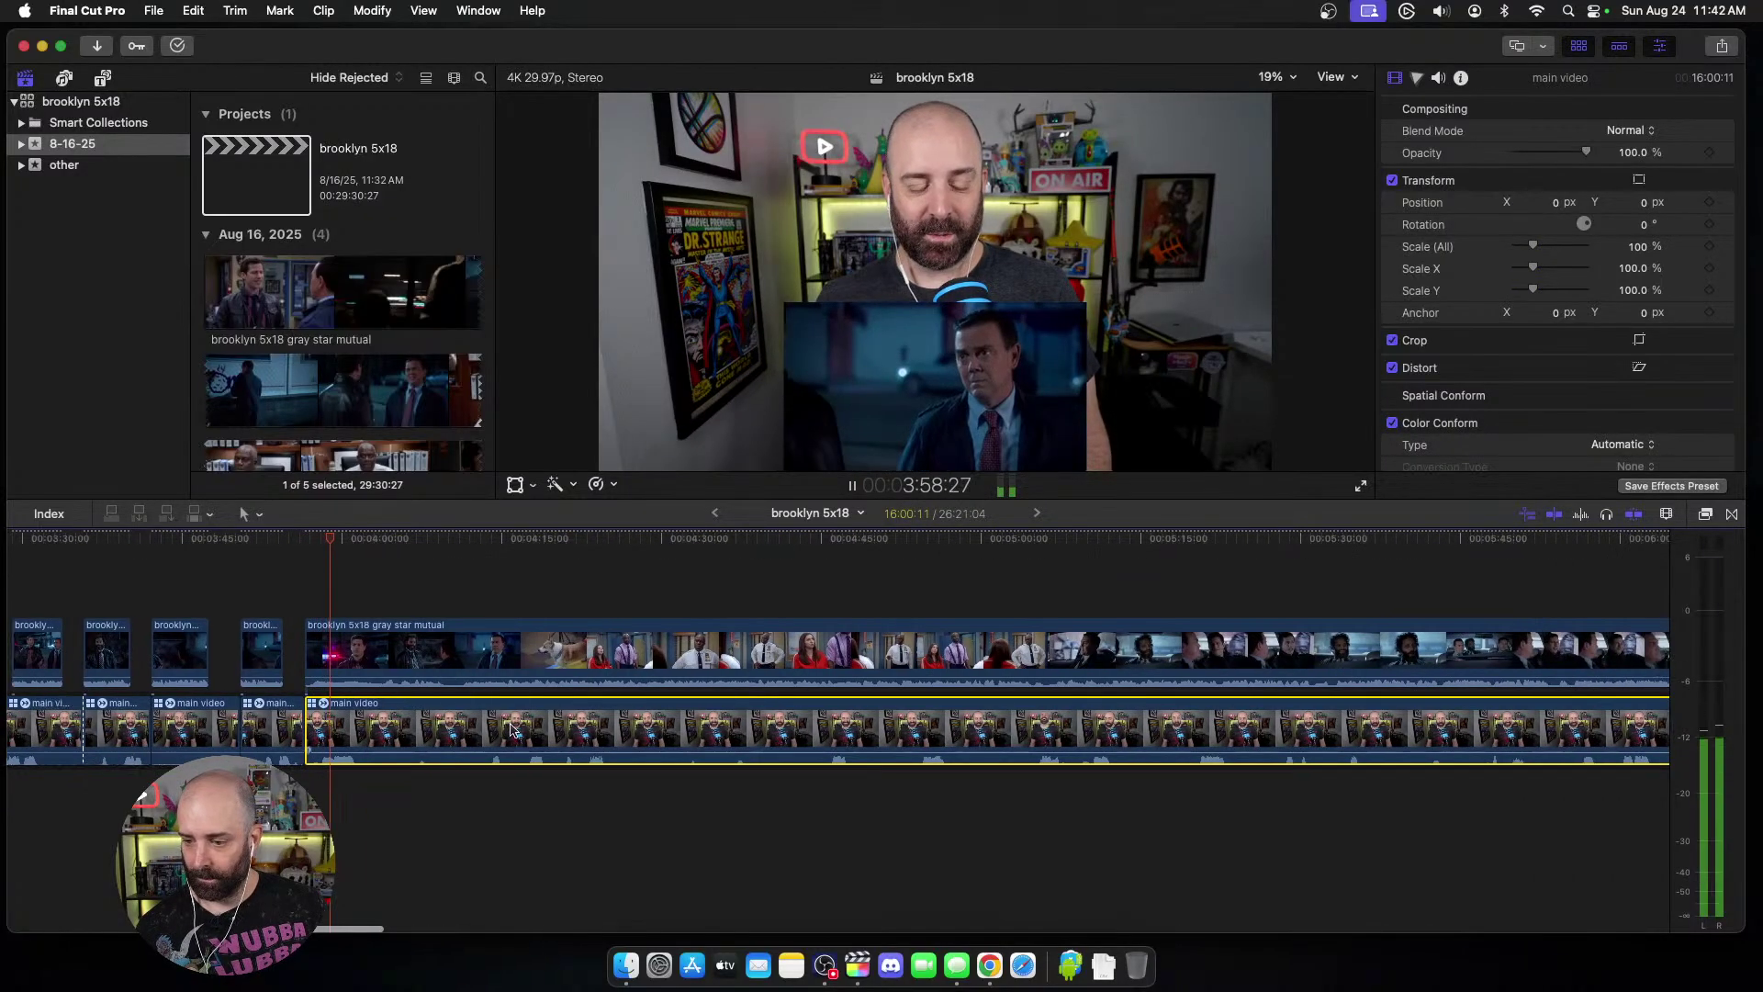
{"action": "key", "text": "space"}
{"action": "left_click", "coordinate": [341, 662]}
{"action": "key", "text": "super+b"}
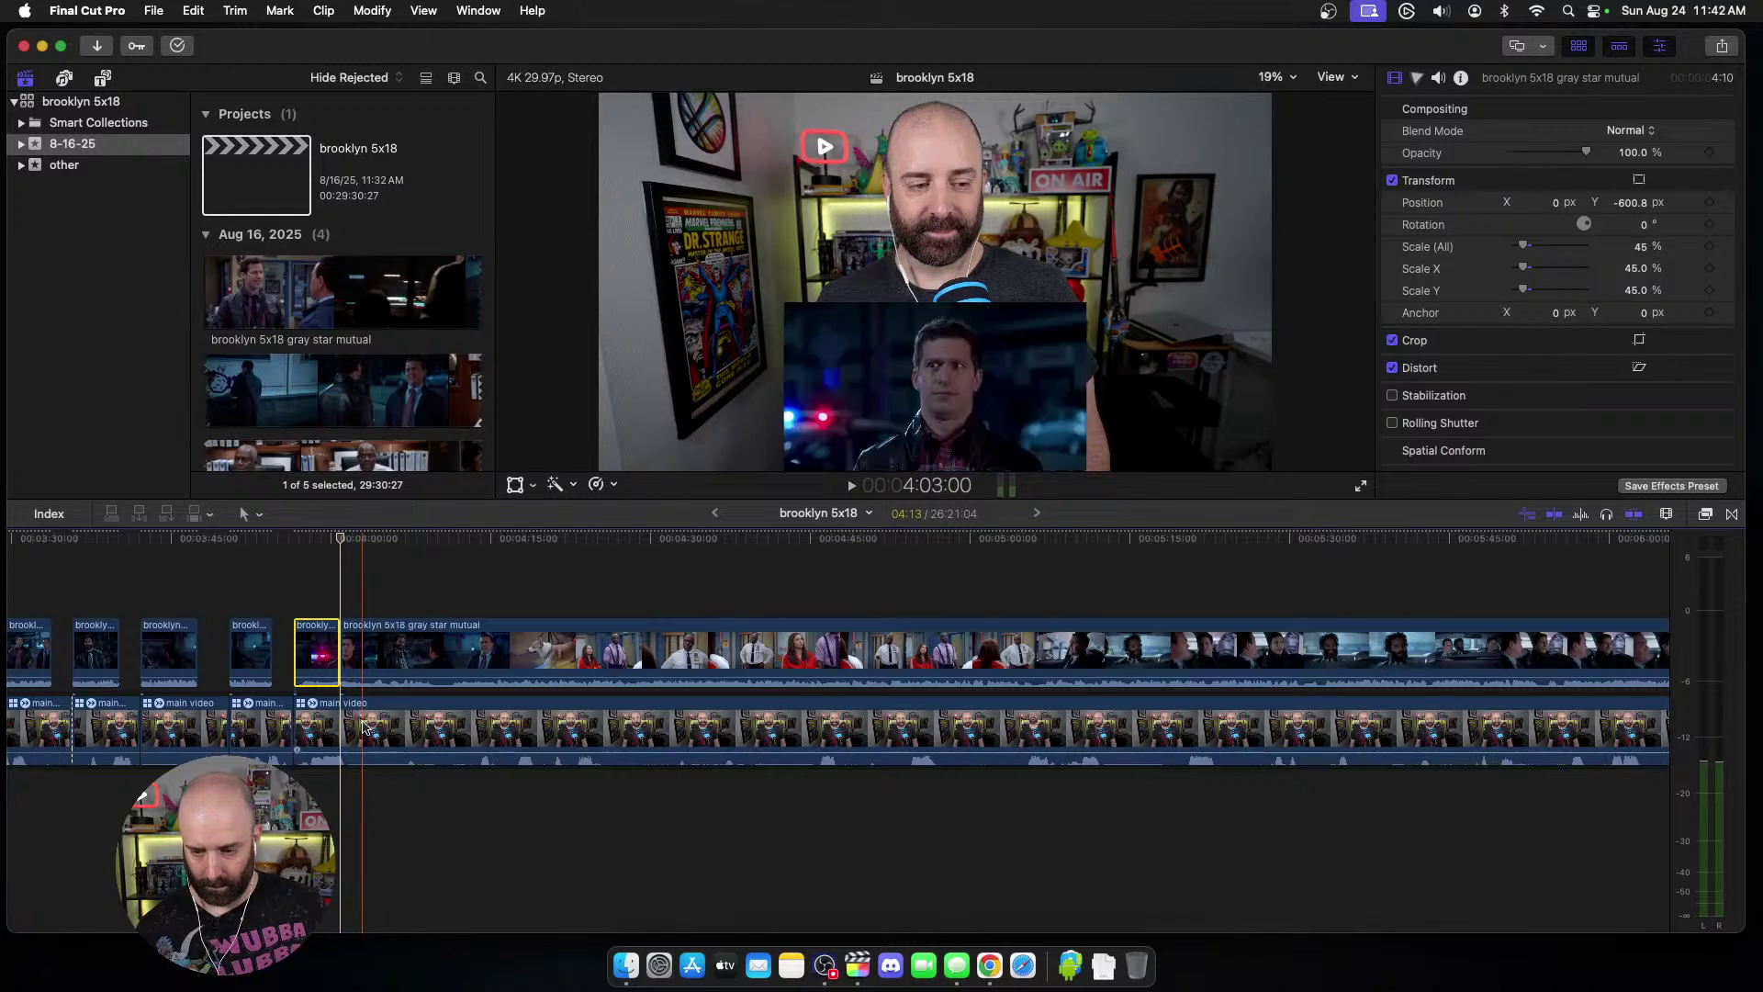
{"action": "left_click", "coordinate": [363, 717]}
{"action": "key", "text": "super+b"}
{"action": "left_click", "coordinate": [364, 657]}
{"action": "key", "text": "alt+bracketleft"}
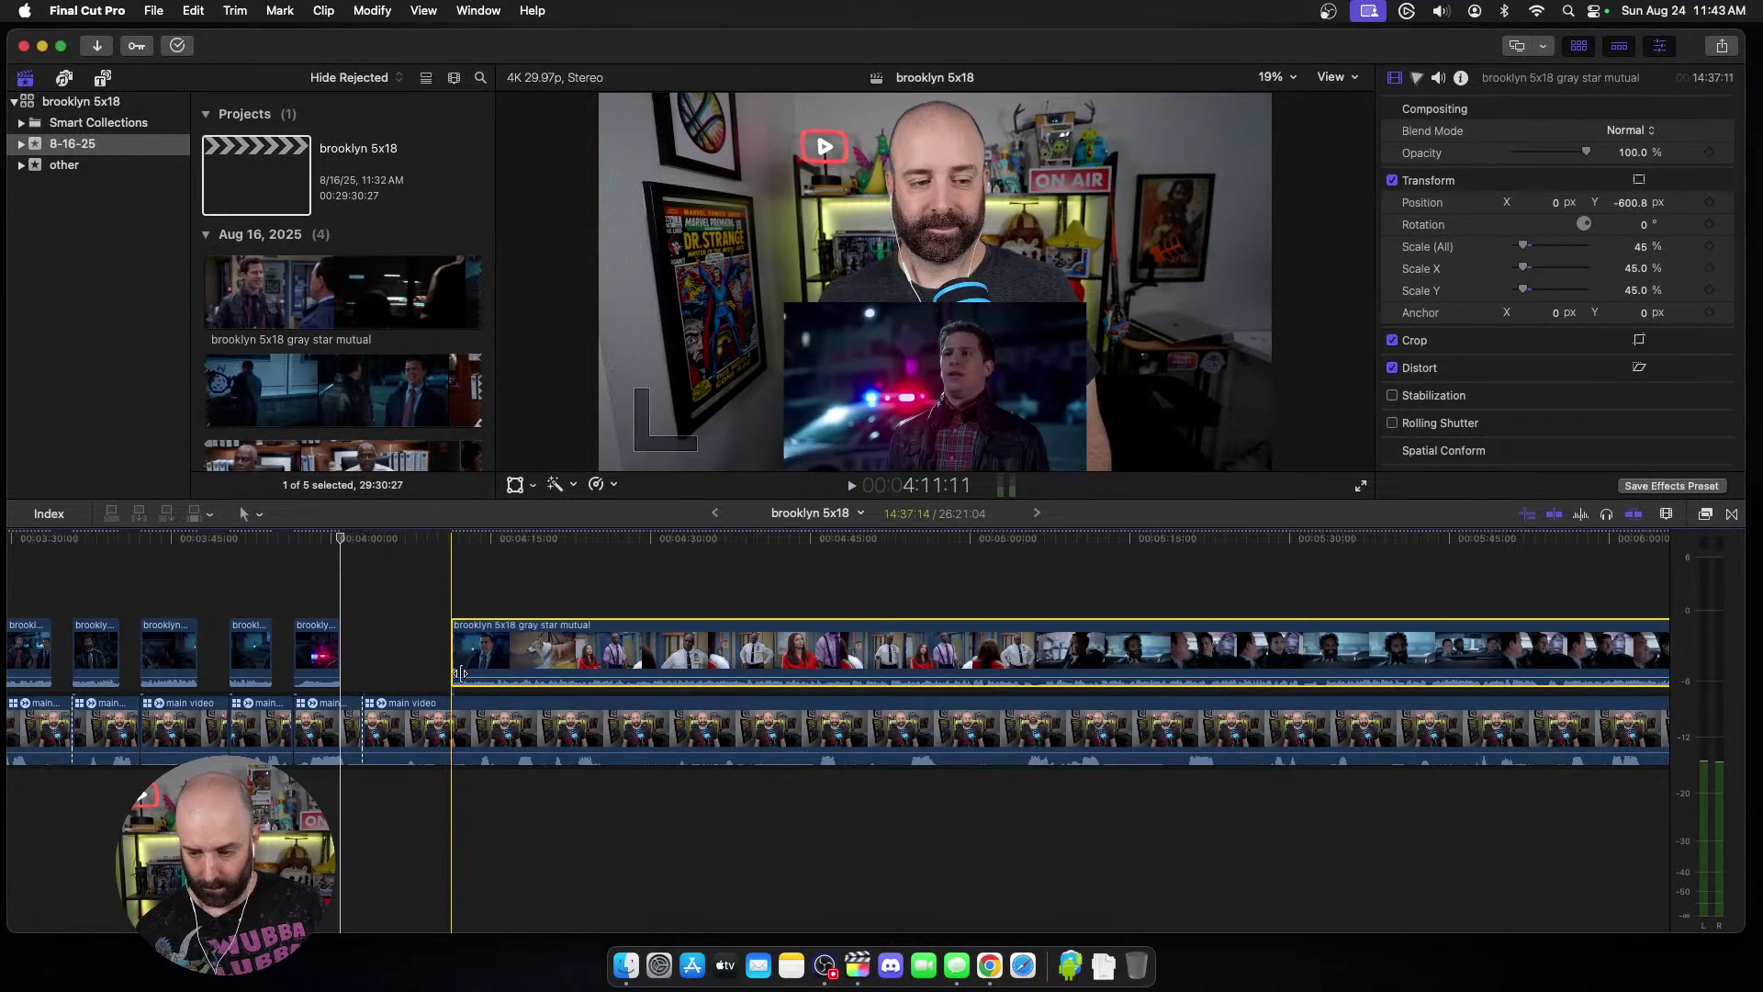
Step: Trim the start of the last main video segment to about 4:11:11, matching the episode clip, and play the new join
{"action": "left_click", "coordinate": [450, 725]}
{"action": "key", "text": "slash"}
{"action": "scroll", "coordinate": [414, 698], "scroll_direction": "right", "scroll_amount": 5}
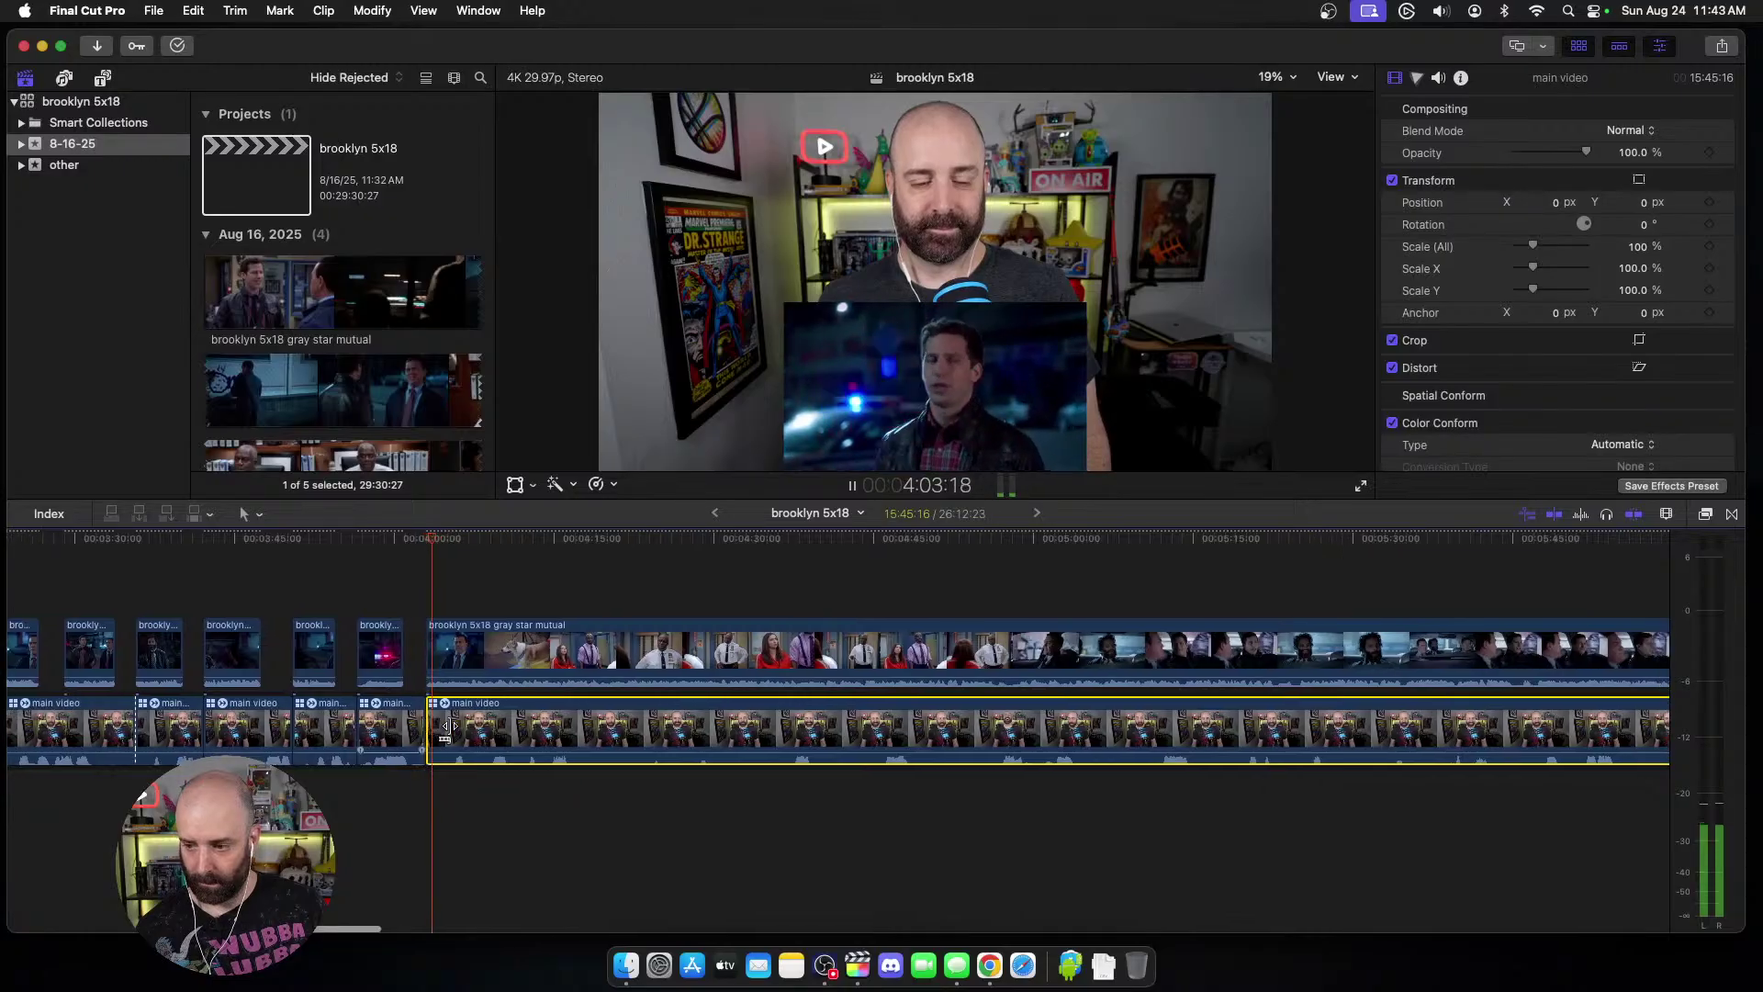
Step: Split the episode clip at about 4:07 and the main video at about 4:09, and trim the later episode clip's start to the main video cut
{"action": "scroll", "coordinate": [358, 668], "scroll_direction": "right", "scroll_amount": 2}
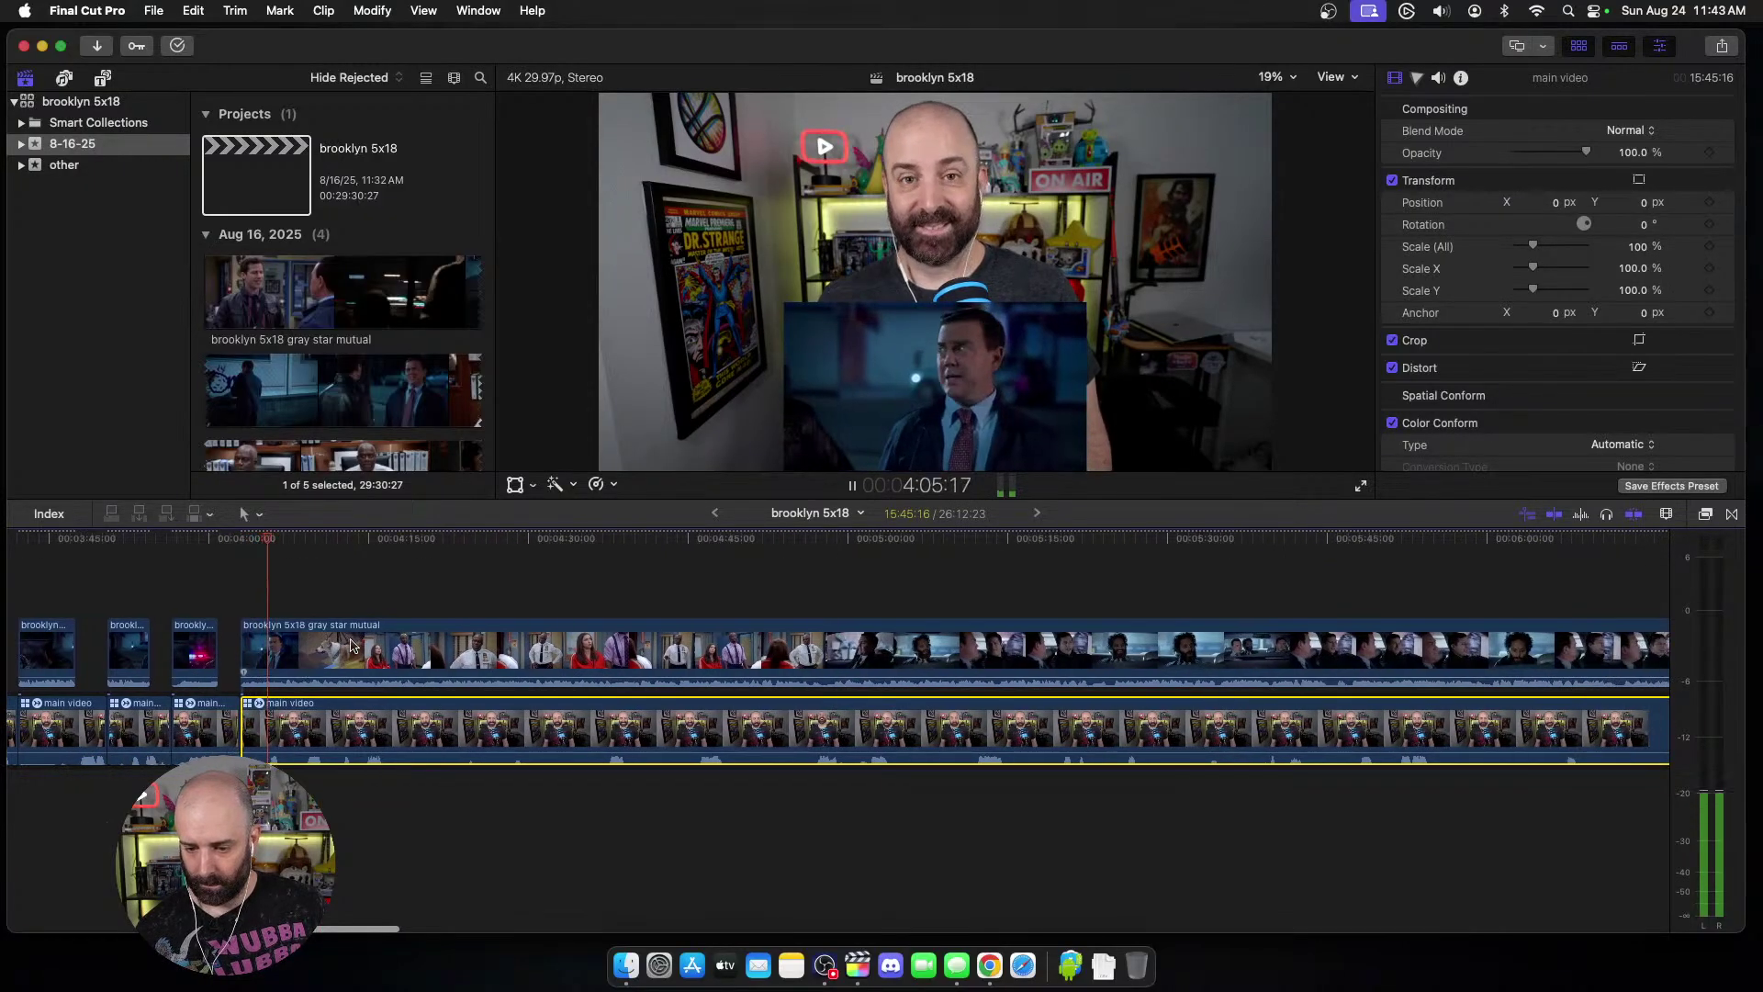
{"action": "left_click", "coordinate": [290, 663]}
{"action": "key", "text": "super+b"}
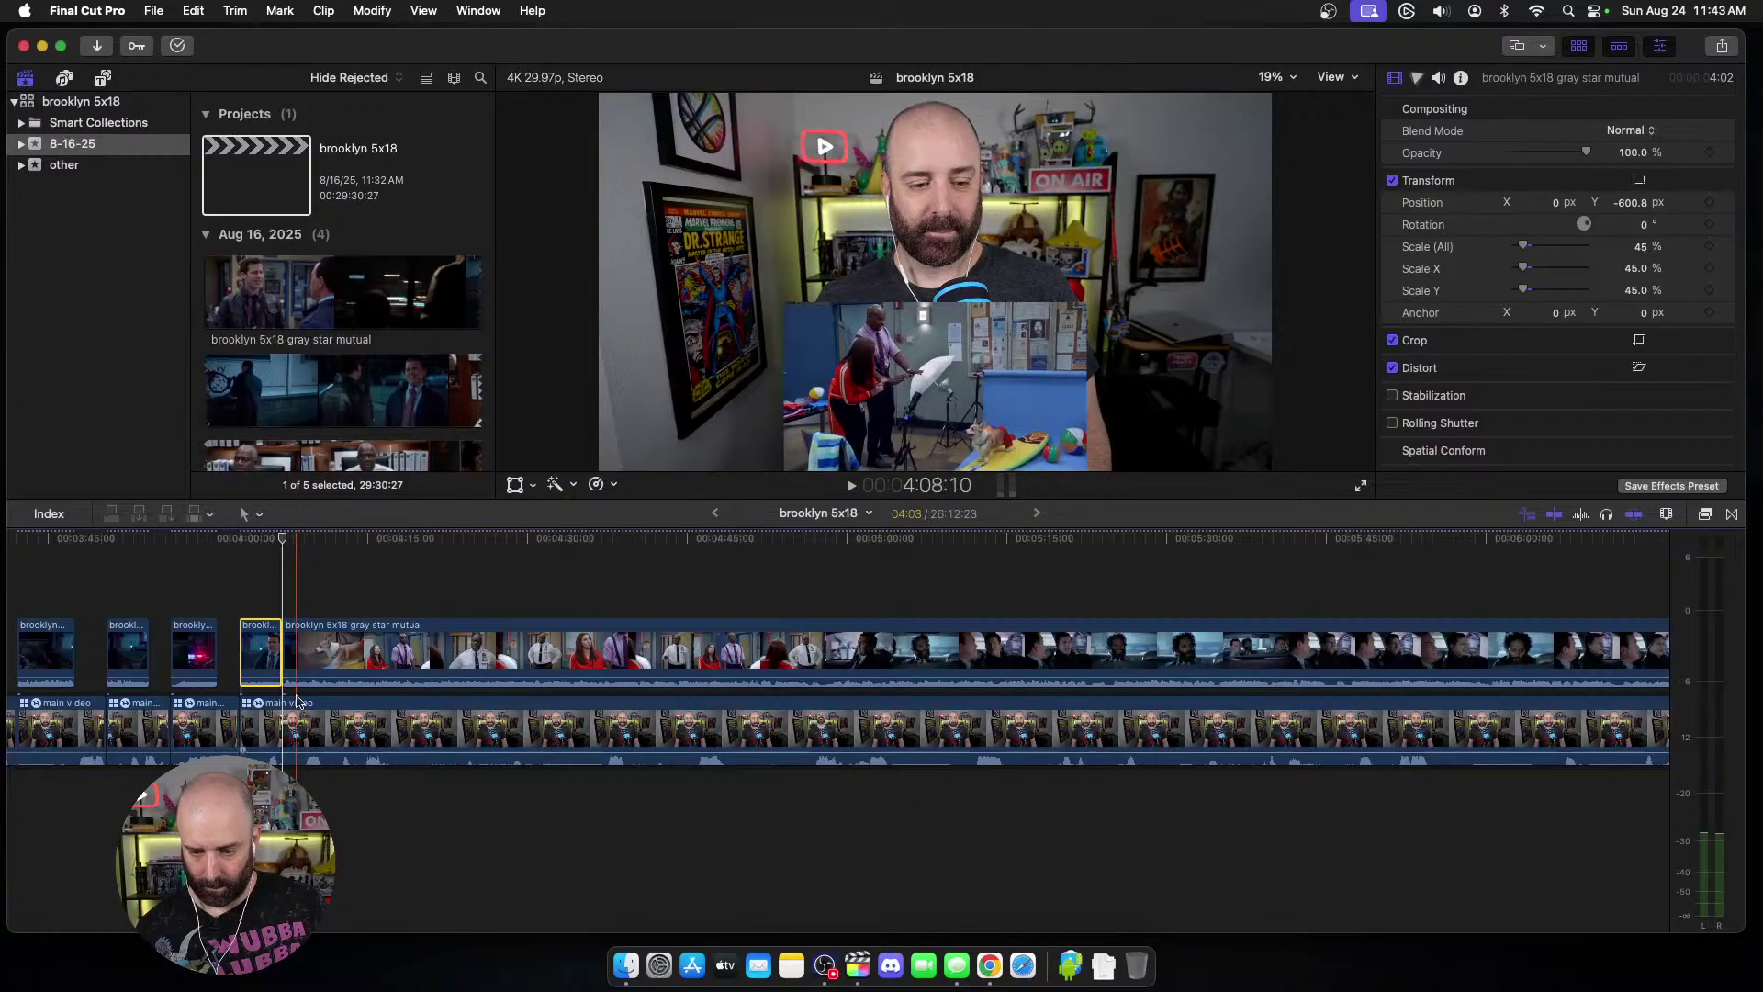
{"action": "key", "text": "super+b"}
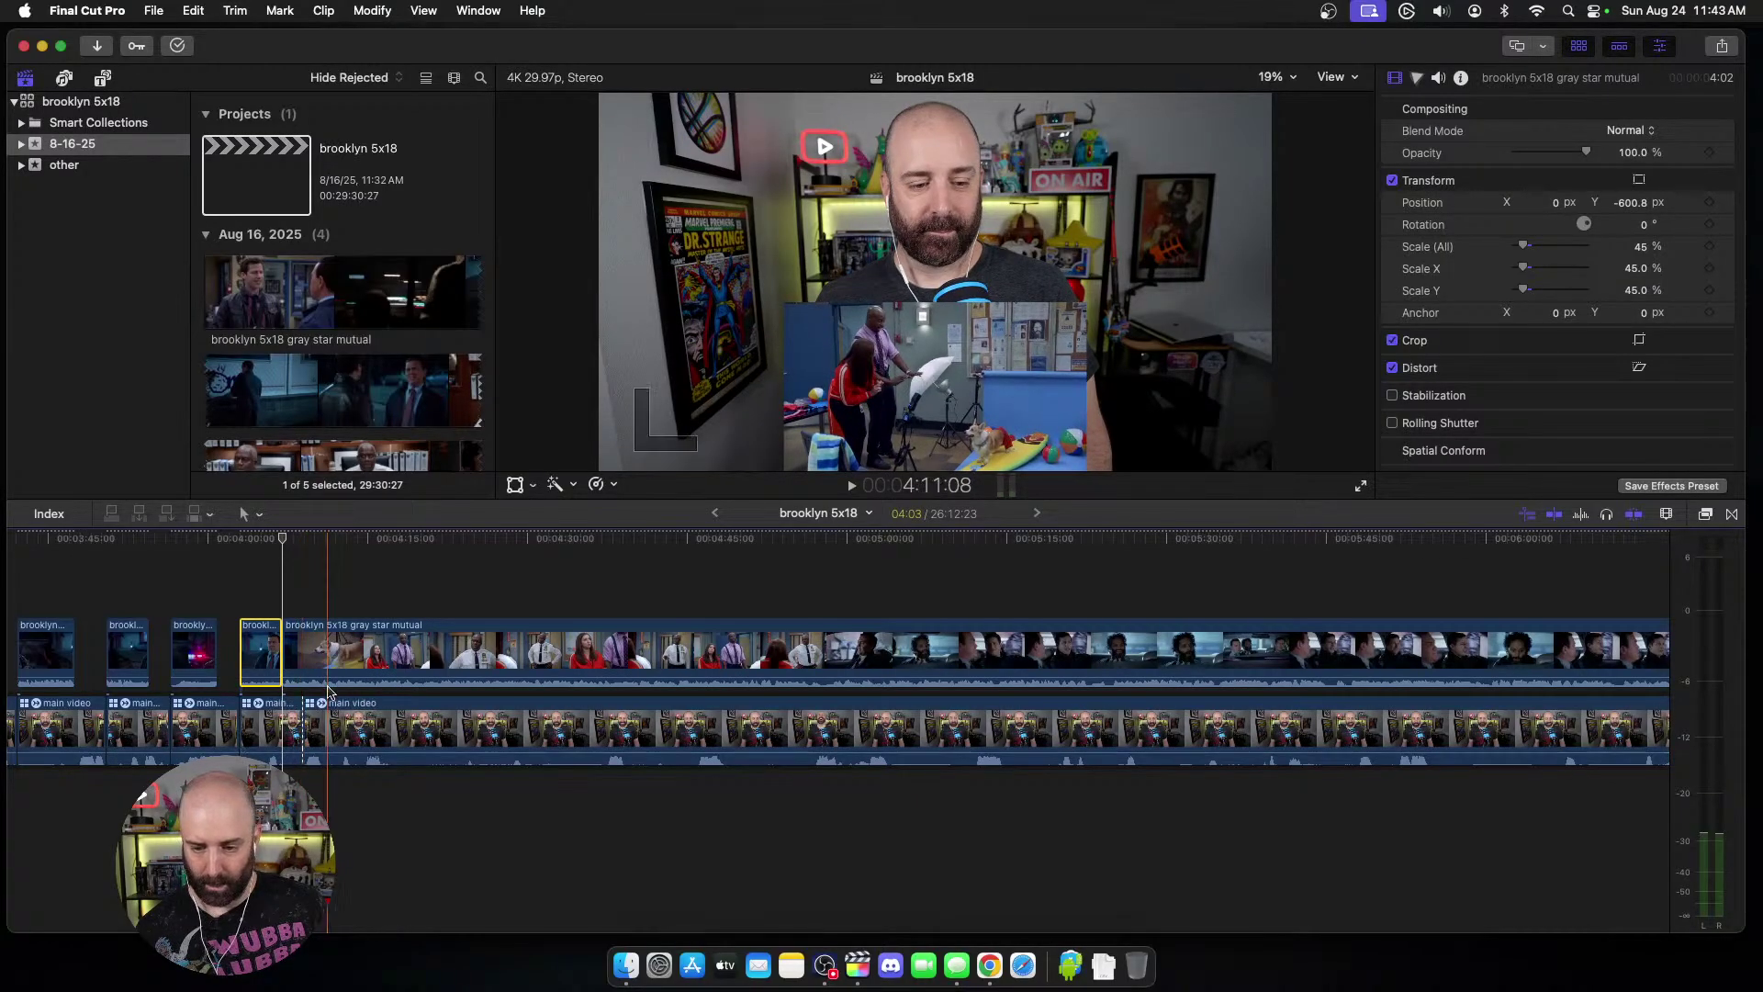
{"action": "left_click", "coordinate": [304, 659]}
{"action": "key", "text": "alt+["}
Step: Review the last segment, split the episode clip at about 4:15 and the main video at 4:17:14, and trim the later episode clip's start to 4:17:14
{"action": "key", "text": "space"}
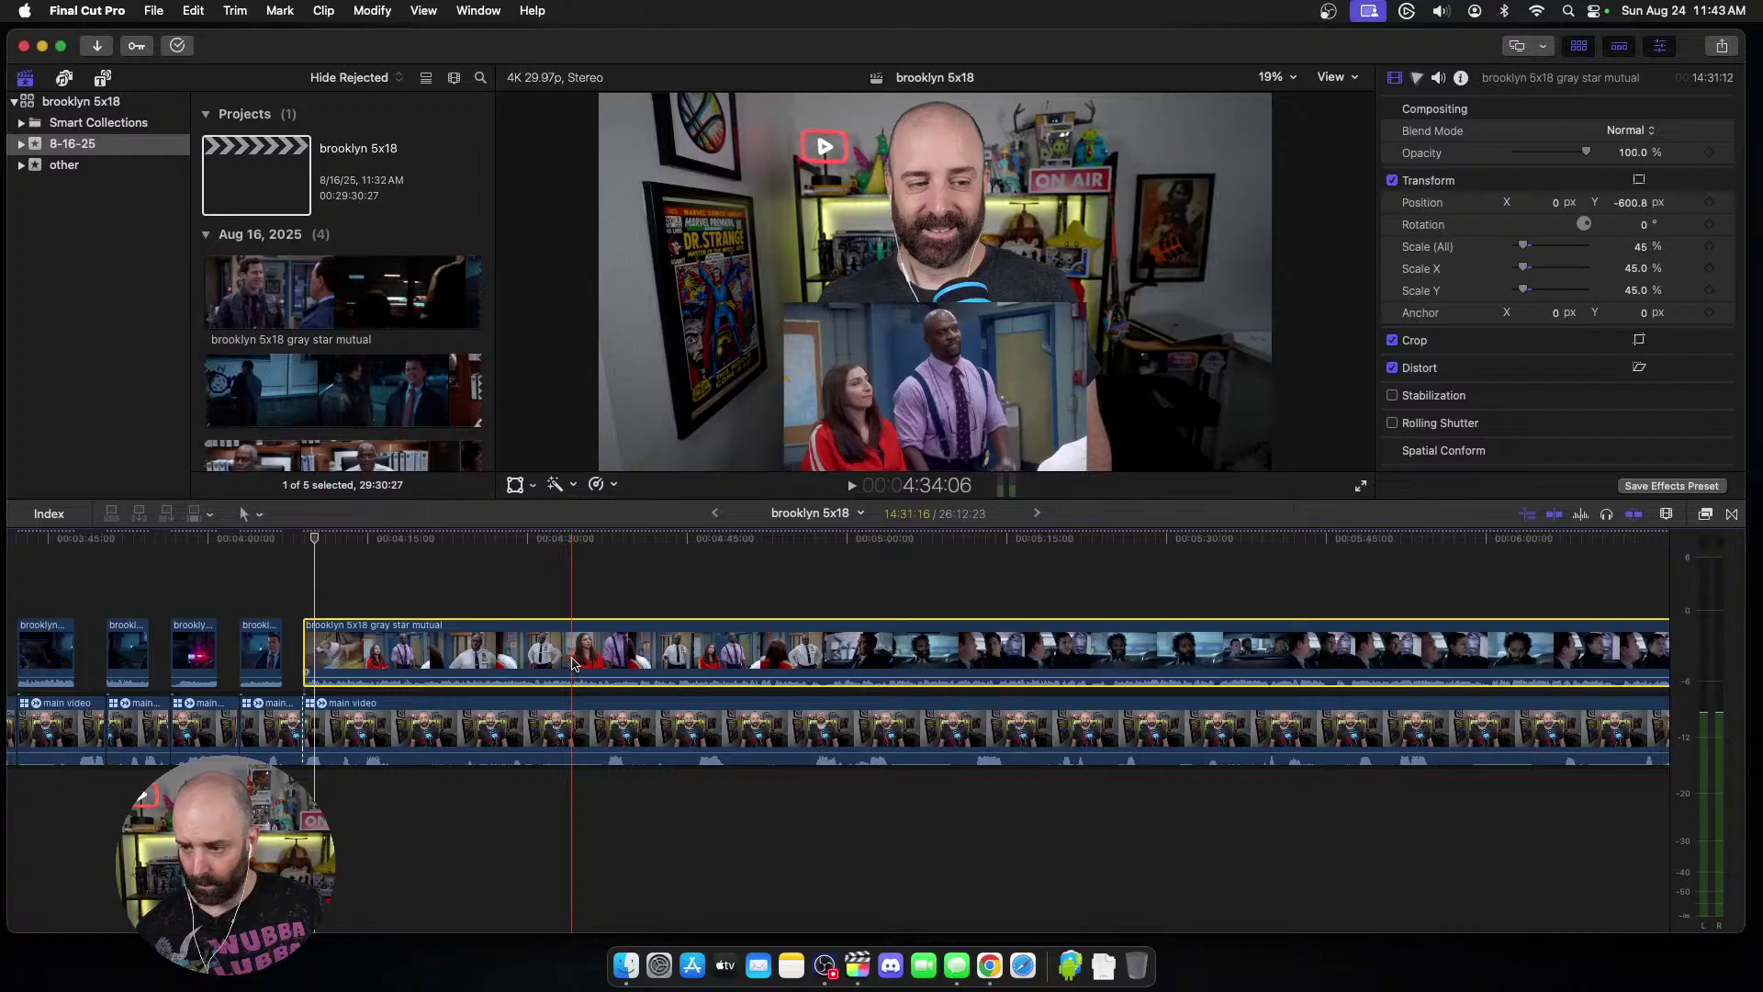
{"action": "scroll", "coordinate": [364, 673], "scroll_direction": "right", "scroll_amount": 2}
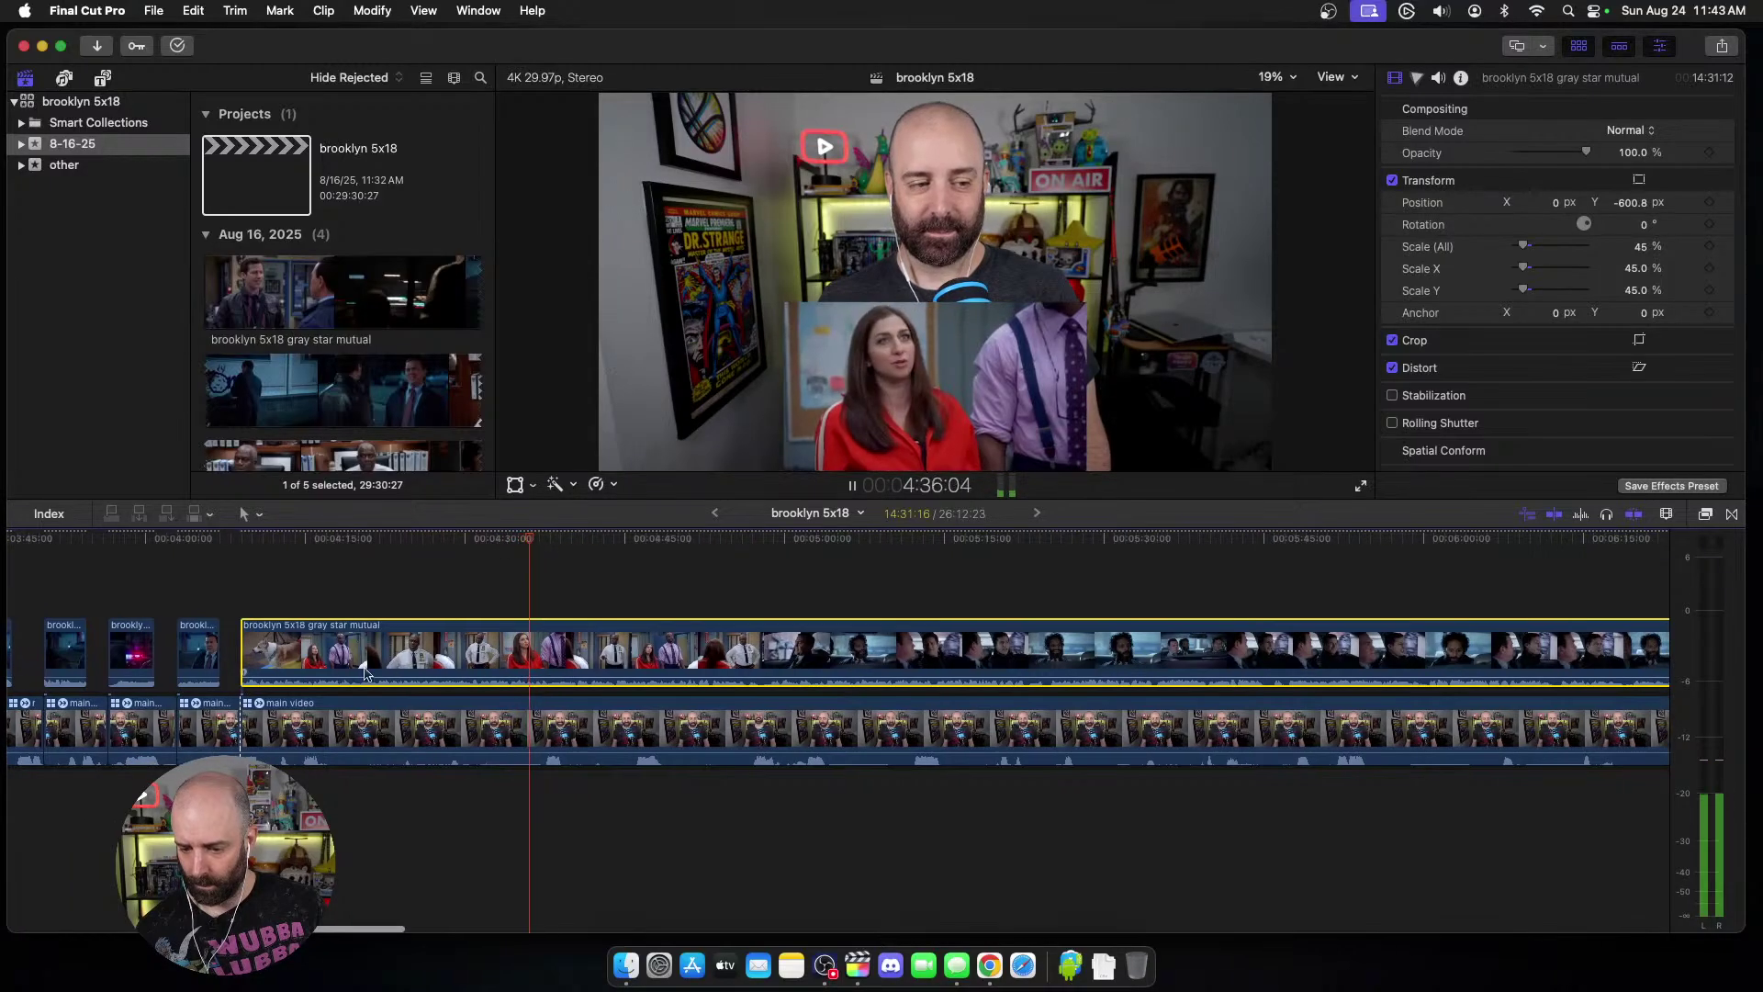
{"action": "key", "text": "space"}
{"action": "key", "text": "space"}
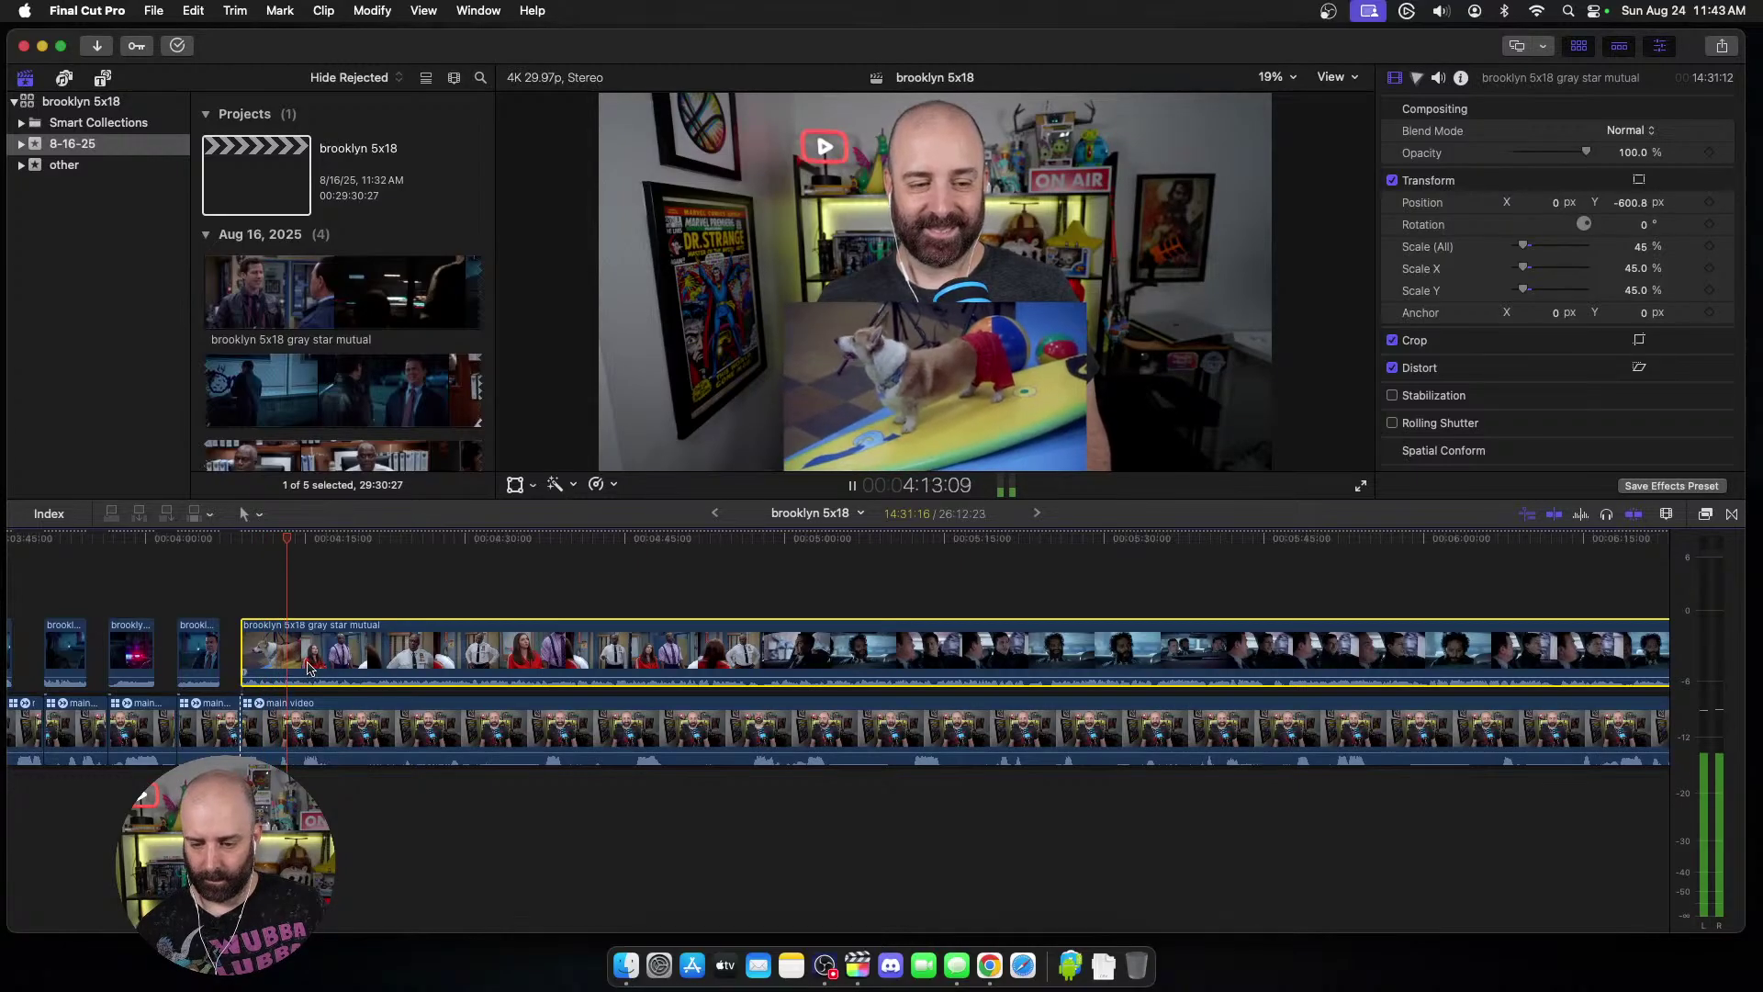
{"action": "key", "text": "space"}
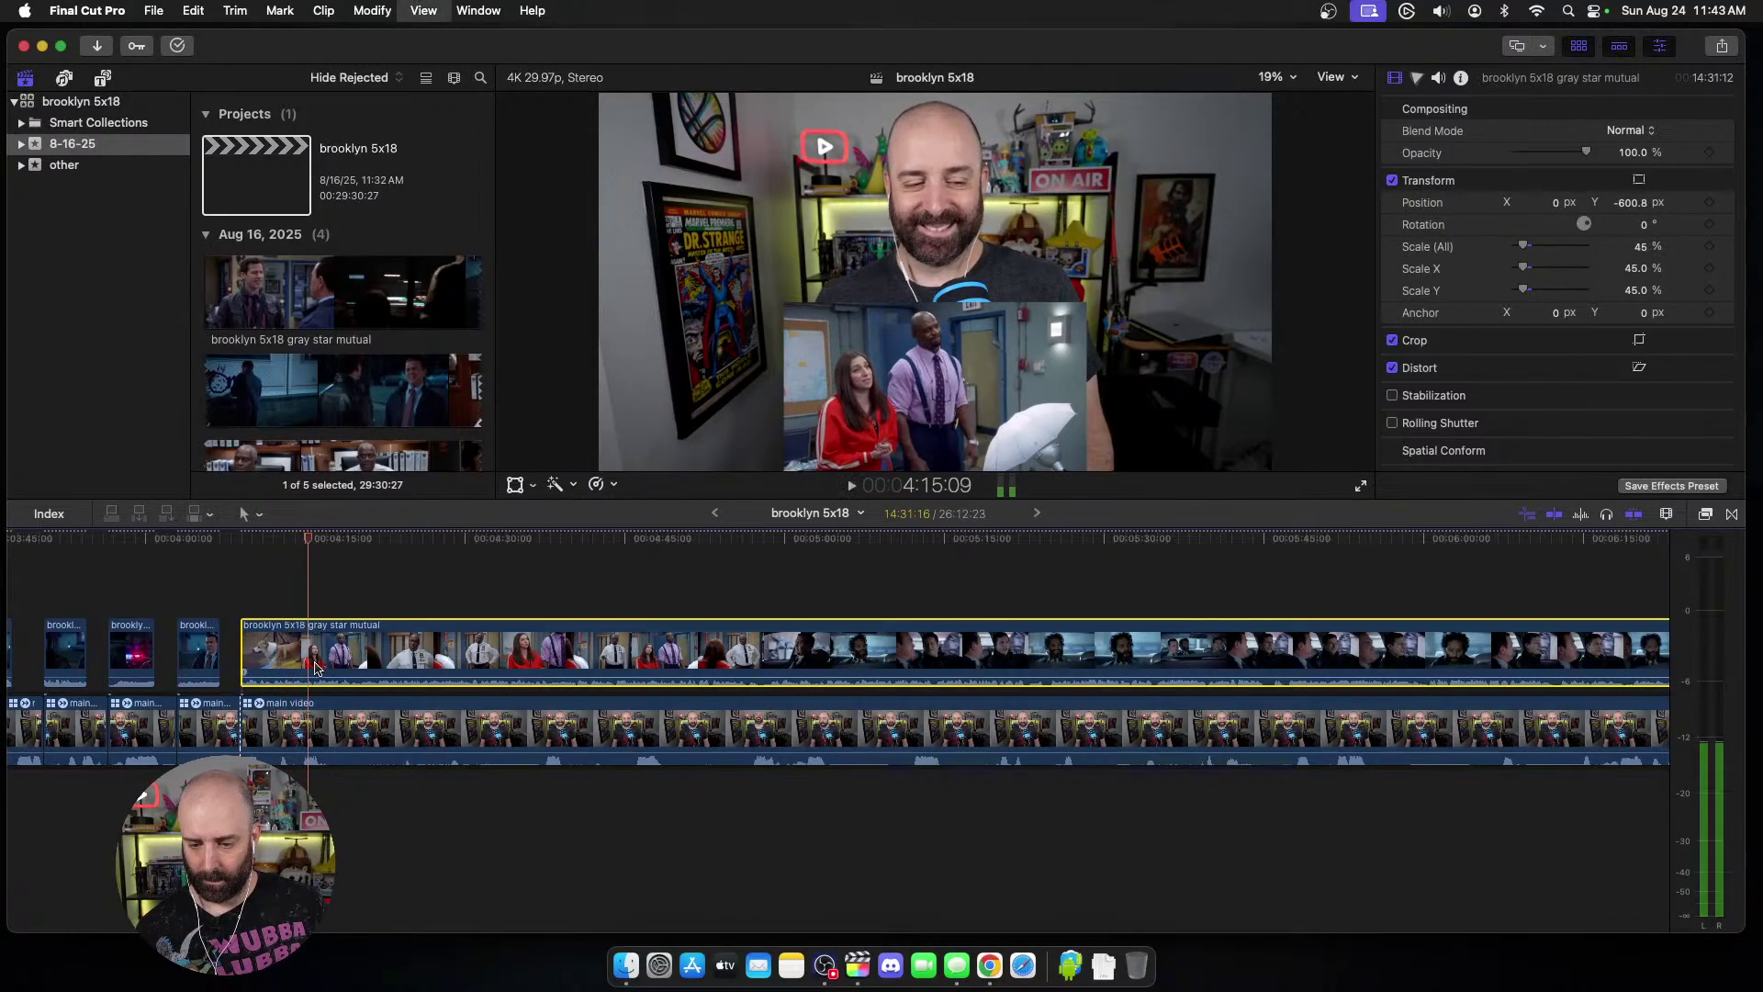
{"action": "key", "text": "super+b"}
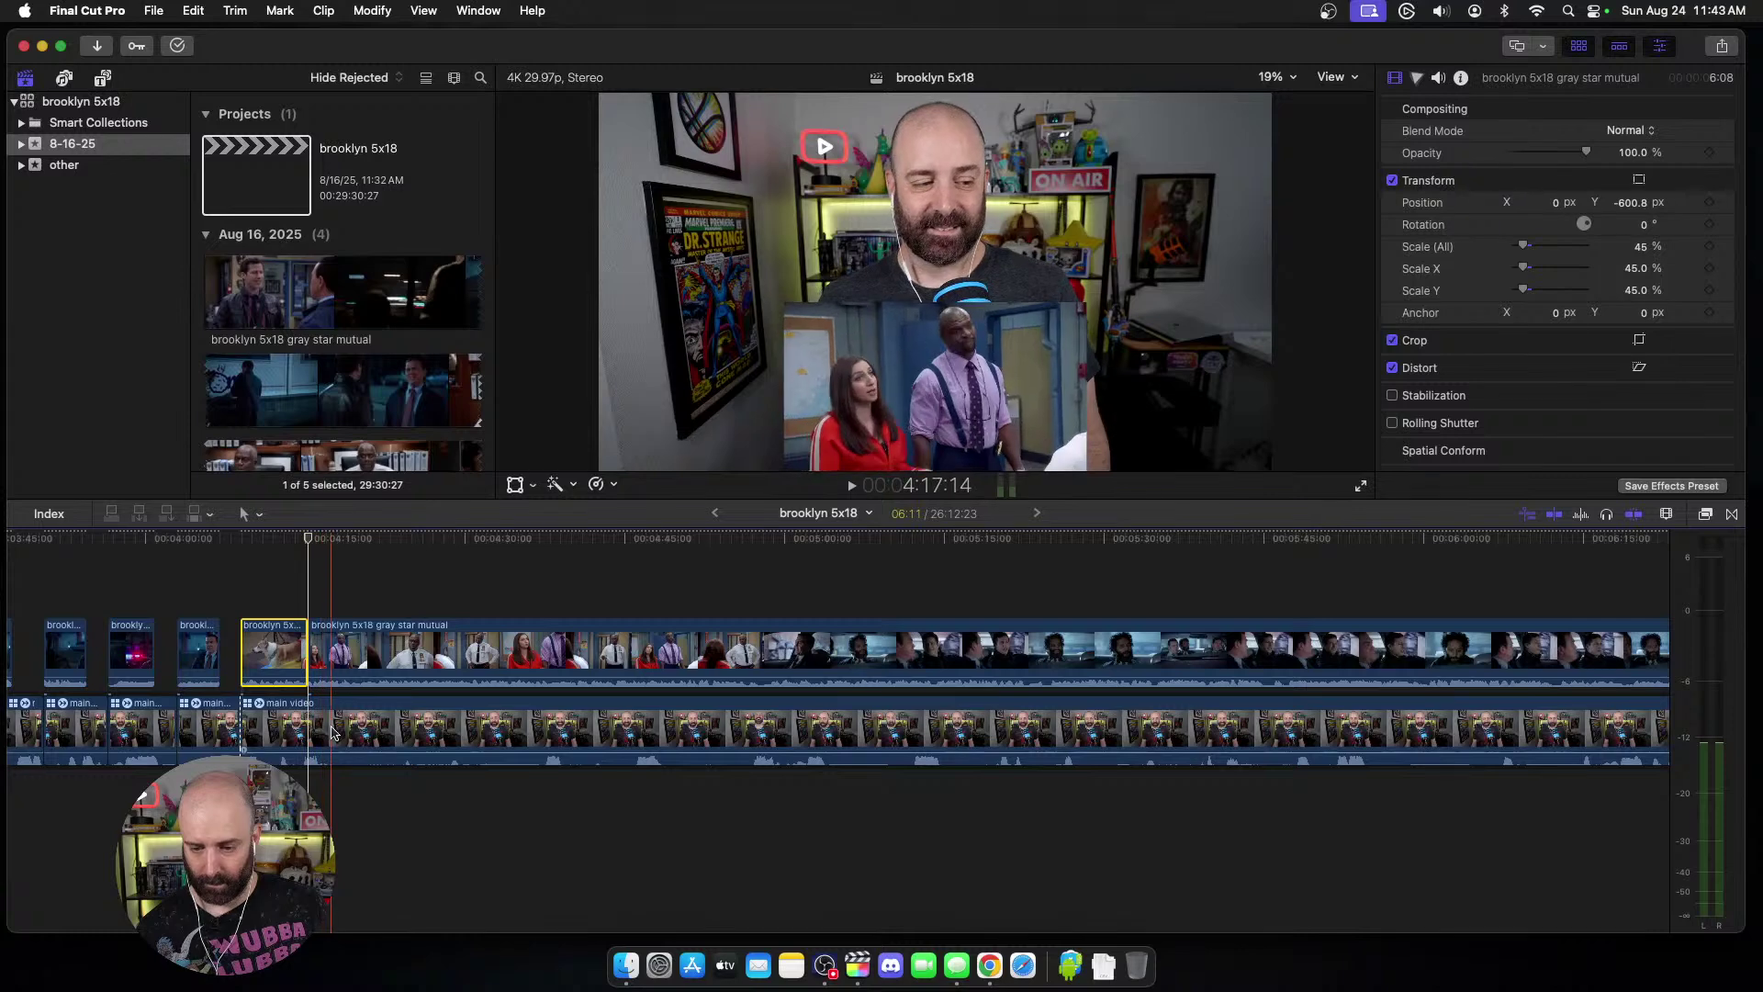
{"action": "left_click", "coordinate": [332, 661]}
{"action": "key", "text": "super+b"}
{"action": "left_click", "coordinate": [332, 661]}
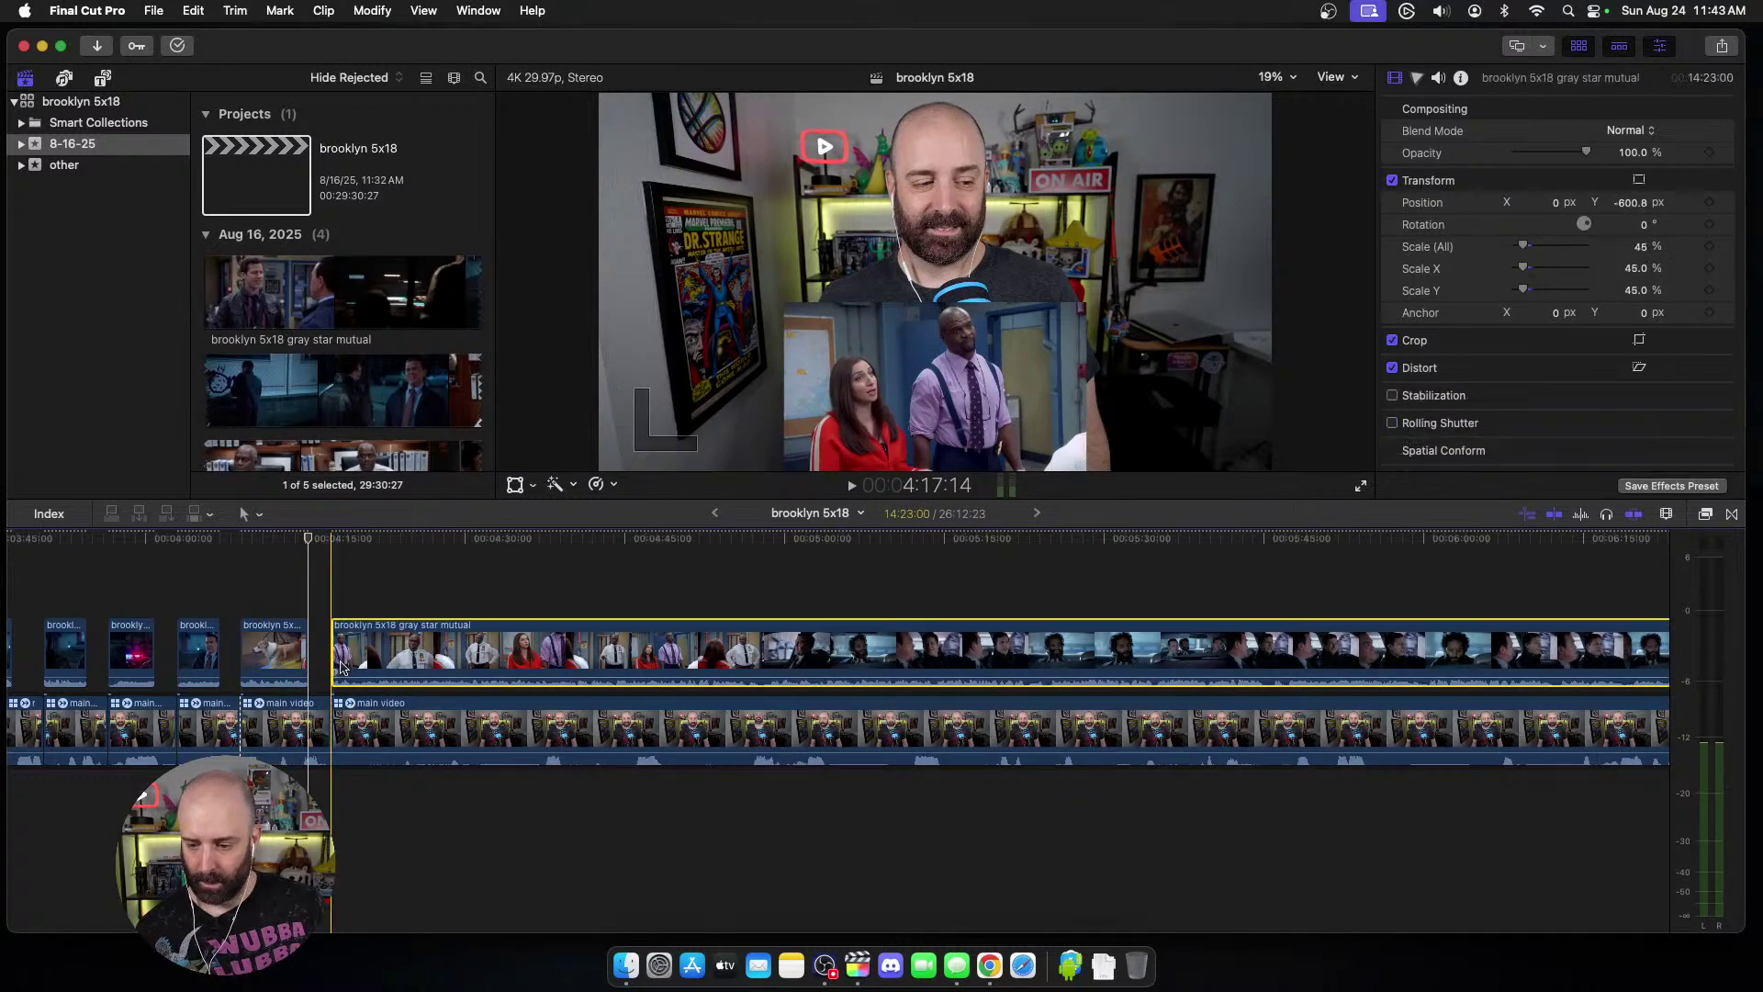
Step: Trim the starts of the last episode clip and main video segment to about 4:32:16 and play the new join
{"action": "key", "text": "space"}
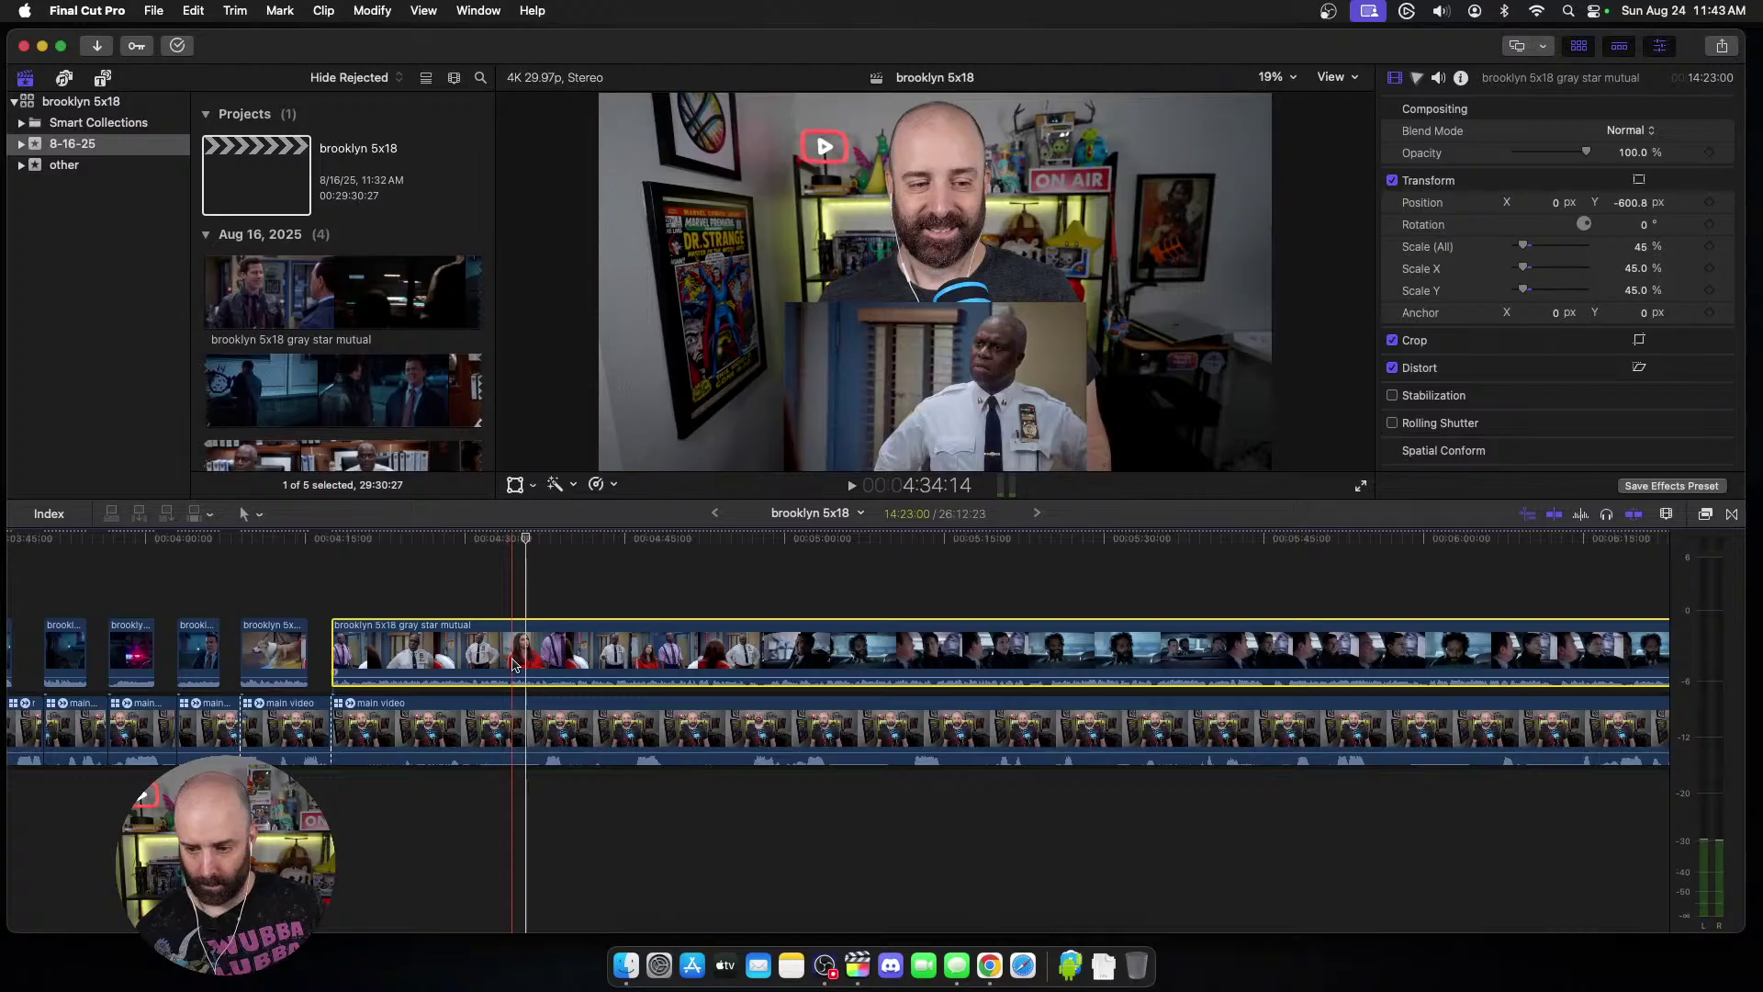
{"action": "key", "text": "space"}
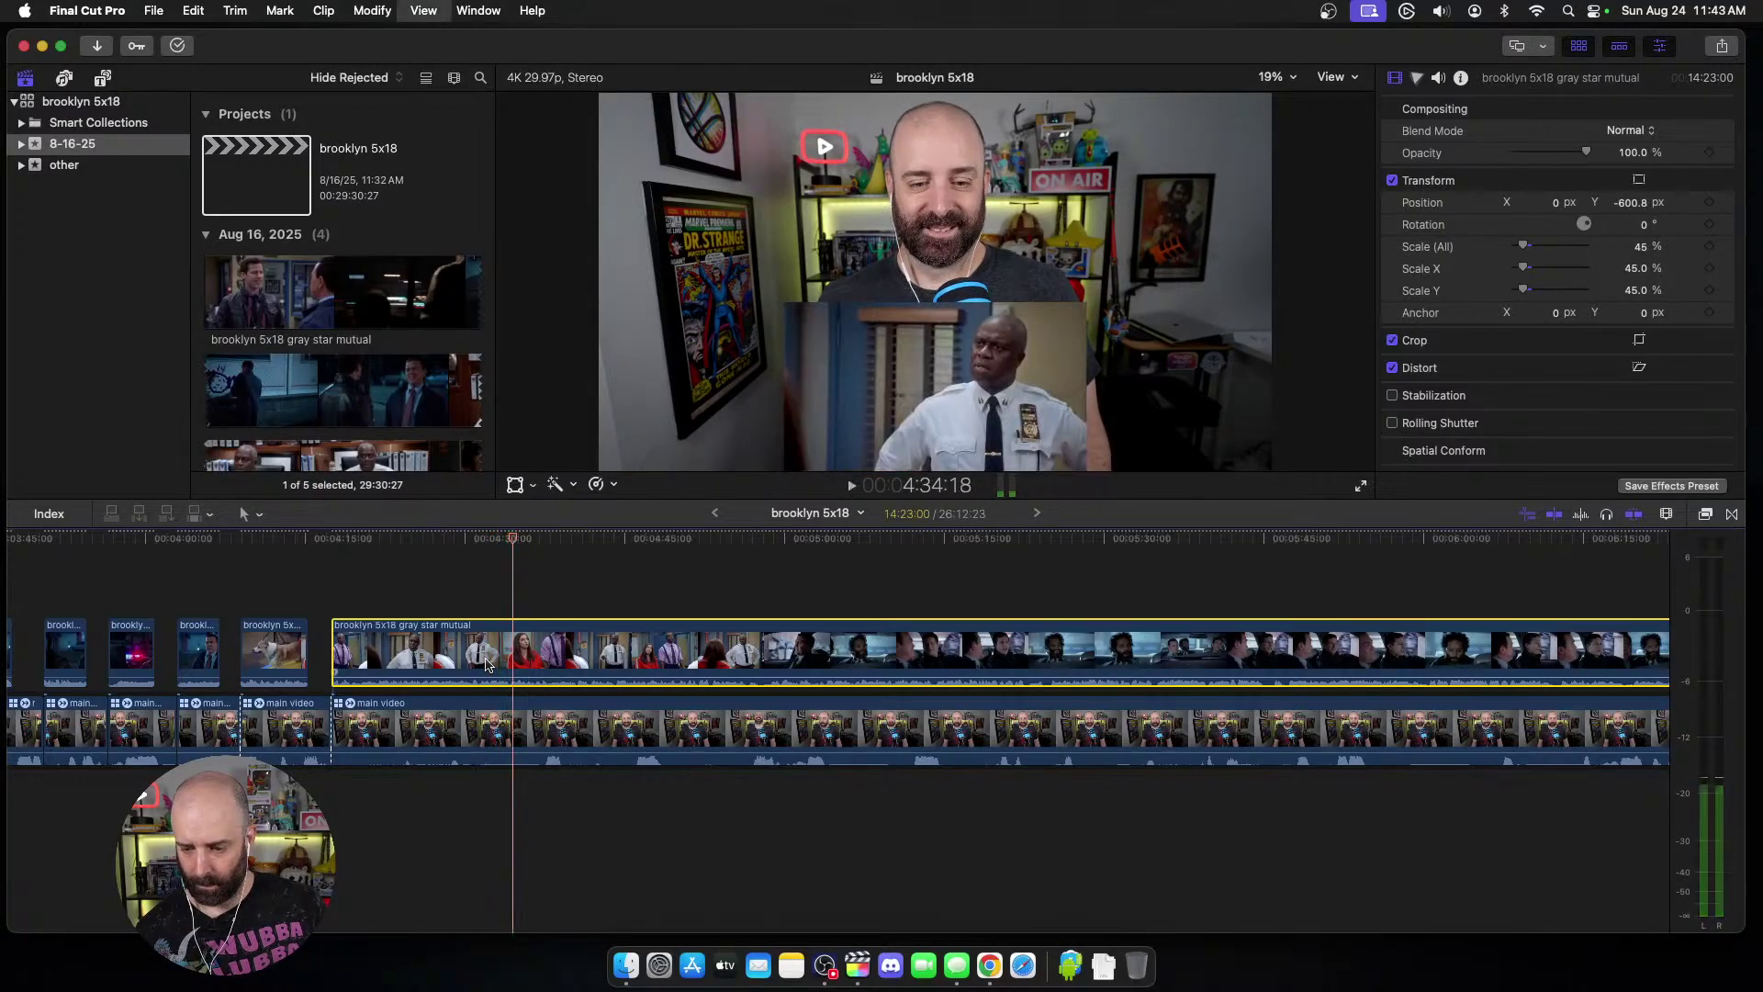
{"action": "left_click", "coordinate": [487, 663]}
{"action": "key", "text": "space"}
{"action": "key", "text": "alt+bracketleft"}
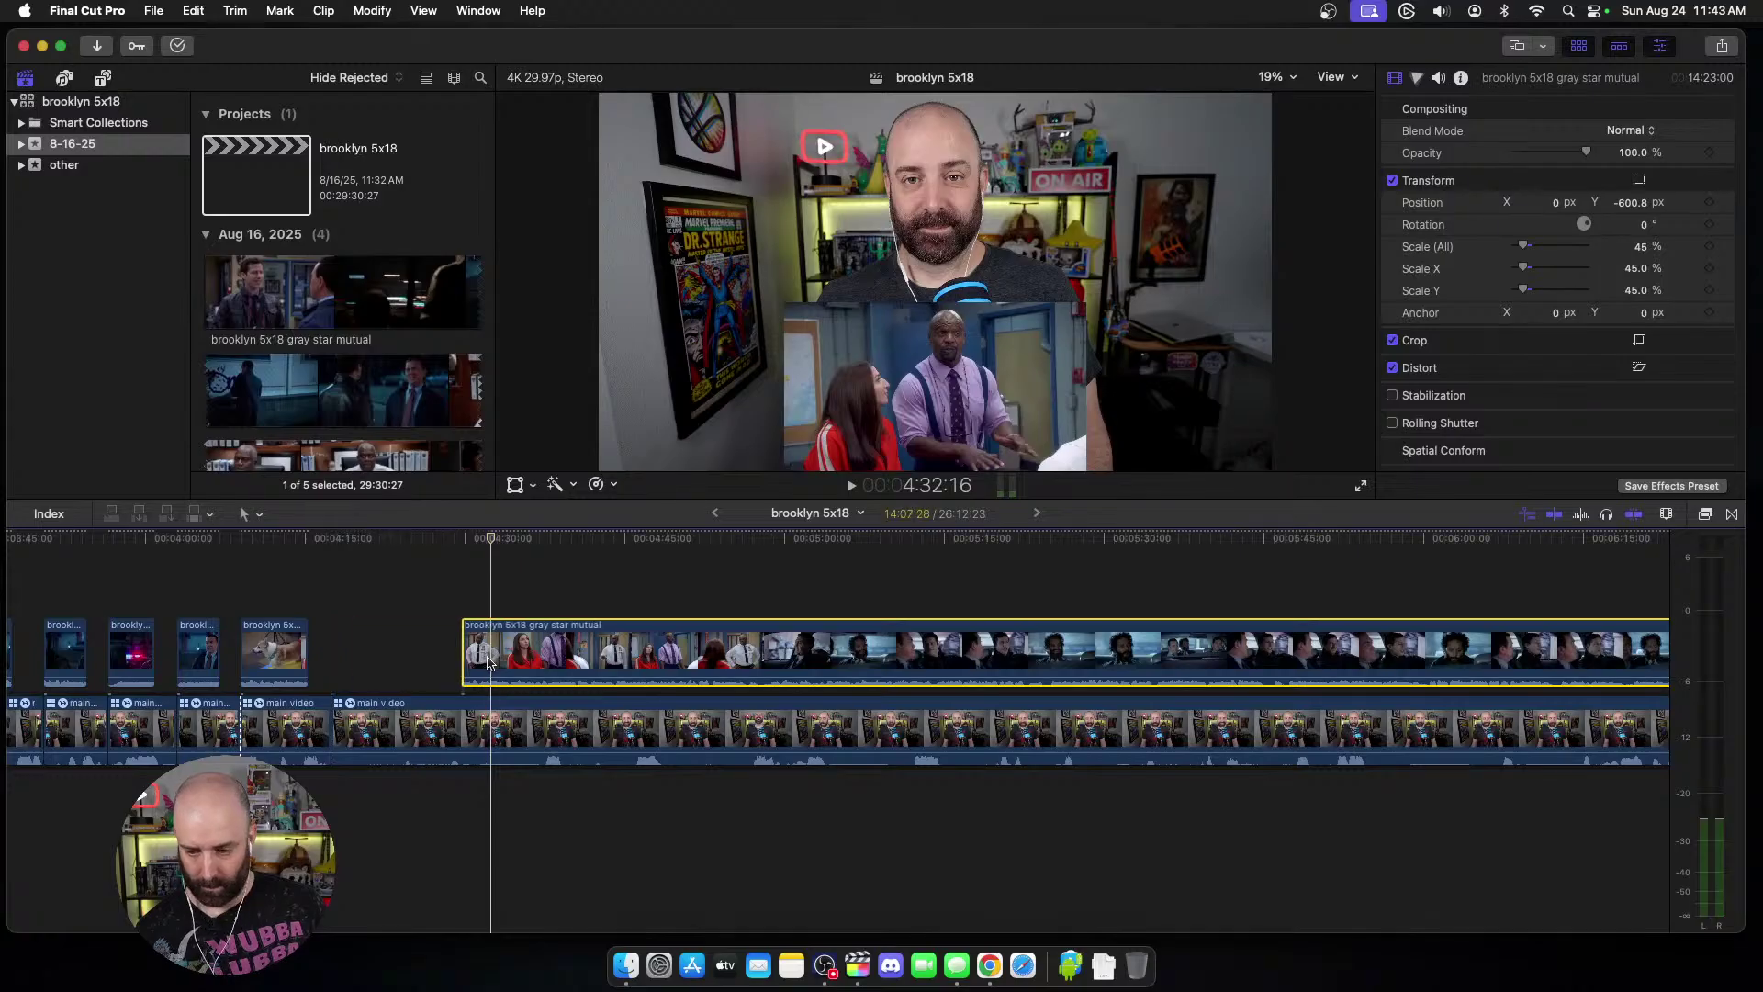
{"action": "key", "text": "alt+bracketleft"}
{"action": "key", "text": "space"}
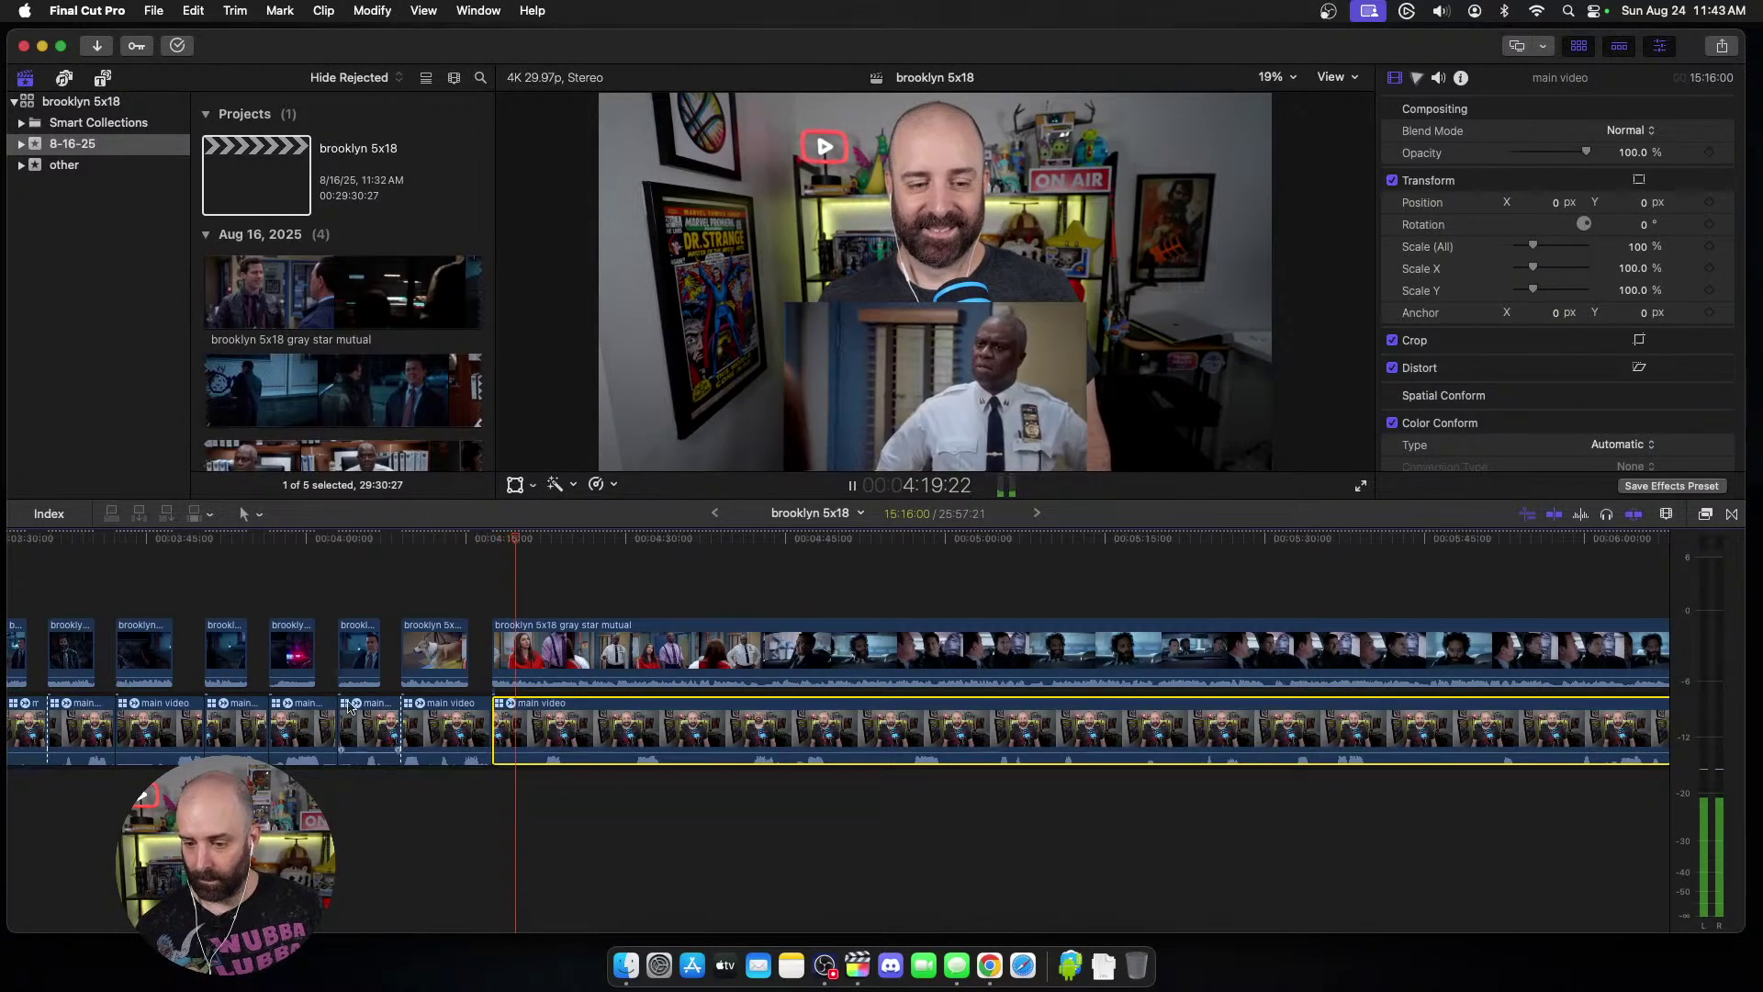
Step: Split the episode clip at about 4:22:22, cut both tracks at about 4:24:24, and delete the episode piece between the cuts
{"action": "left_click_drag", "start_coordinate": [539, 663], "coordinate": [541, 667]}
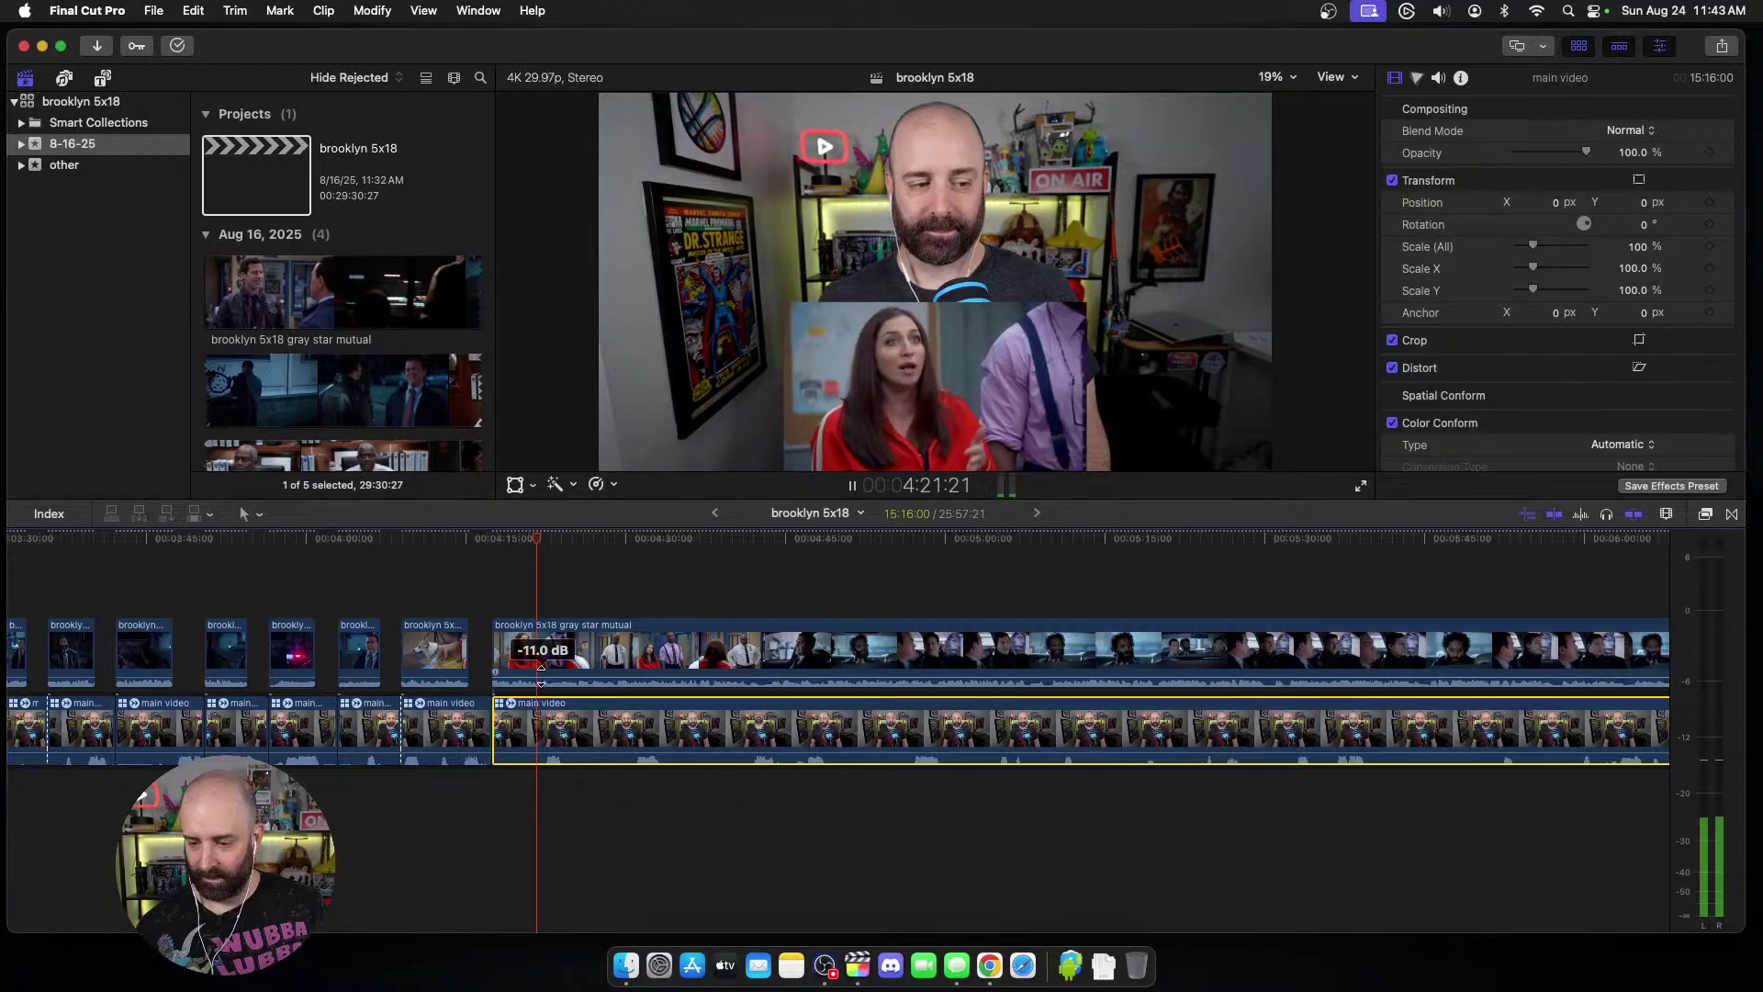
{"action": "key", "text": "space"}
{"action": "left_click", "coordinate": [551, 675]}
{"action": "key", "text": "cmd+b"}
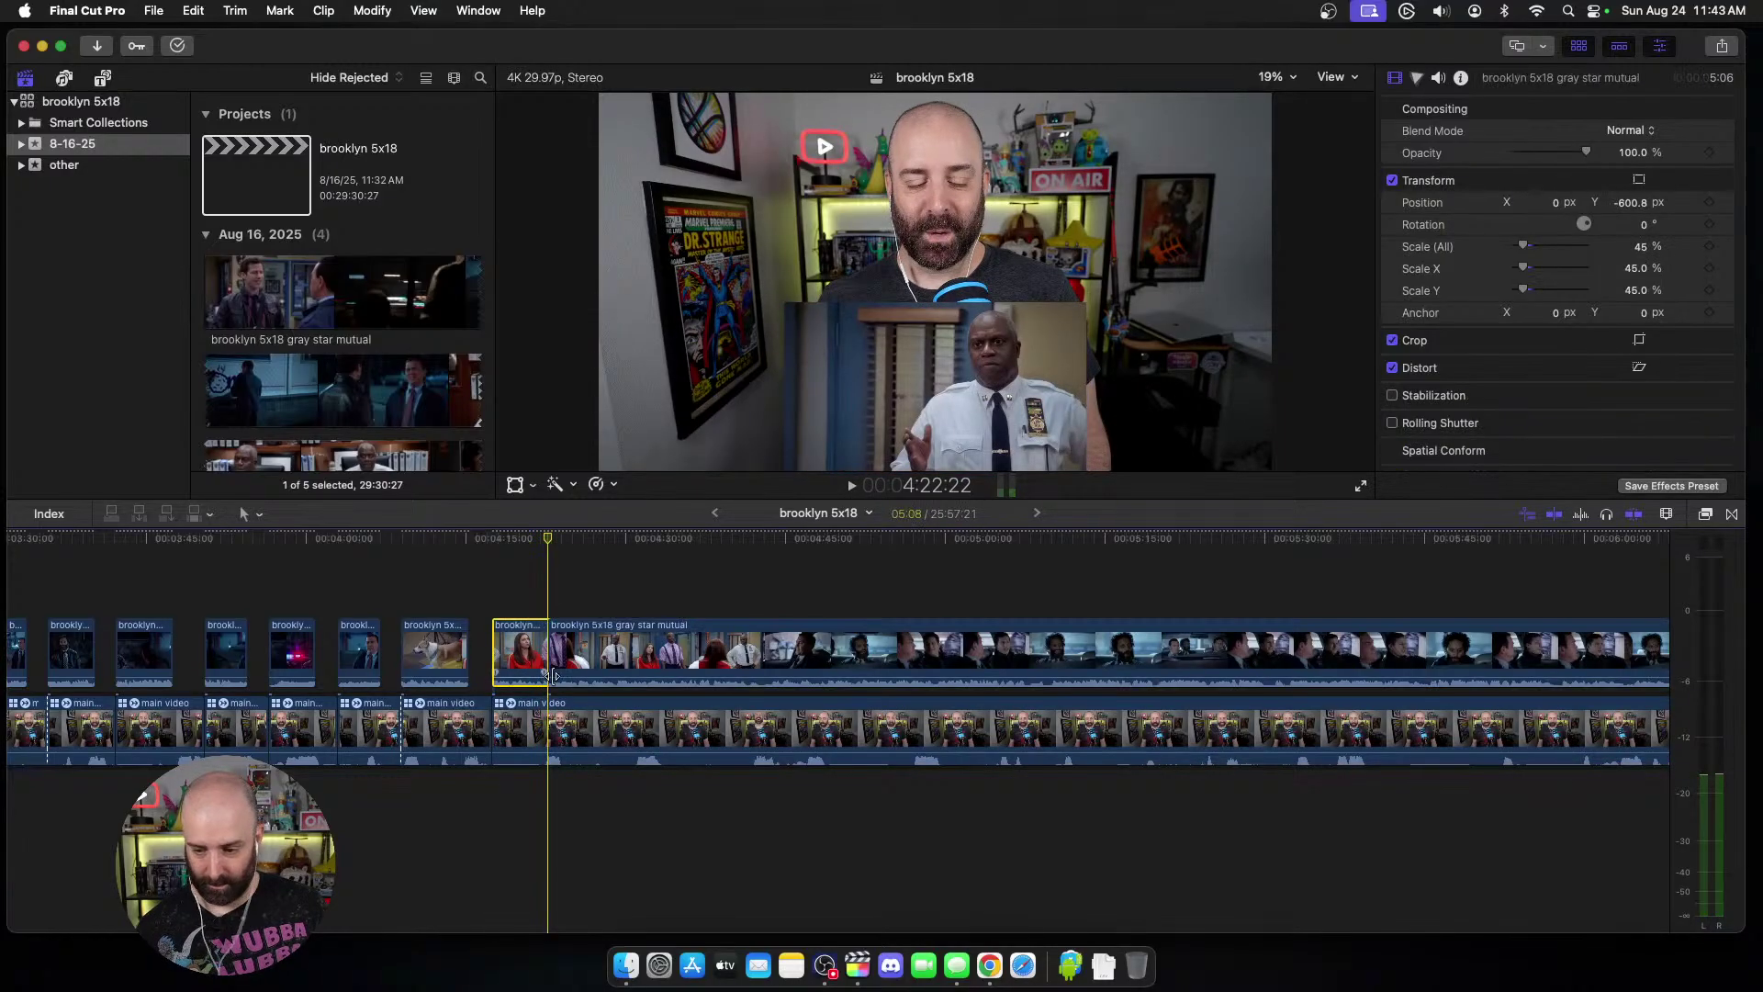
{"action": "key", "text": "cmd+b"}
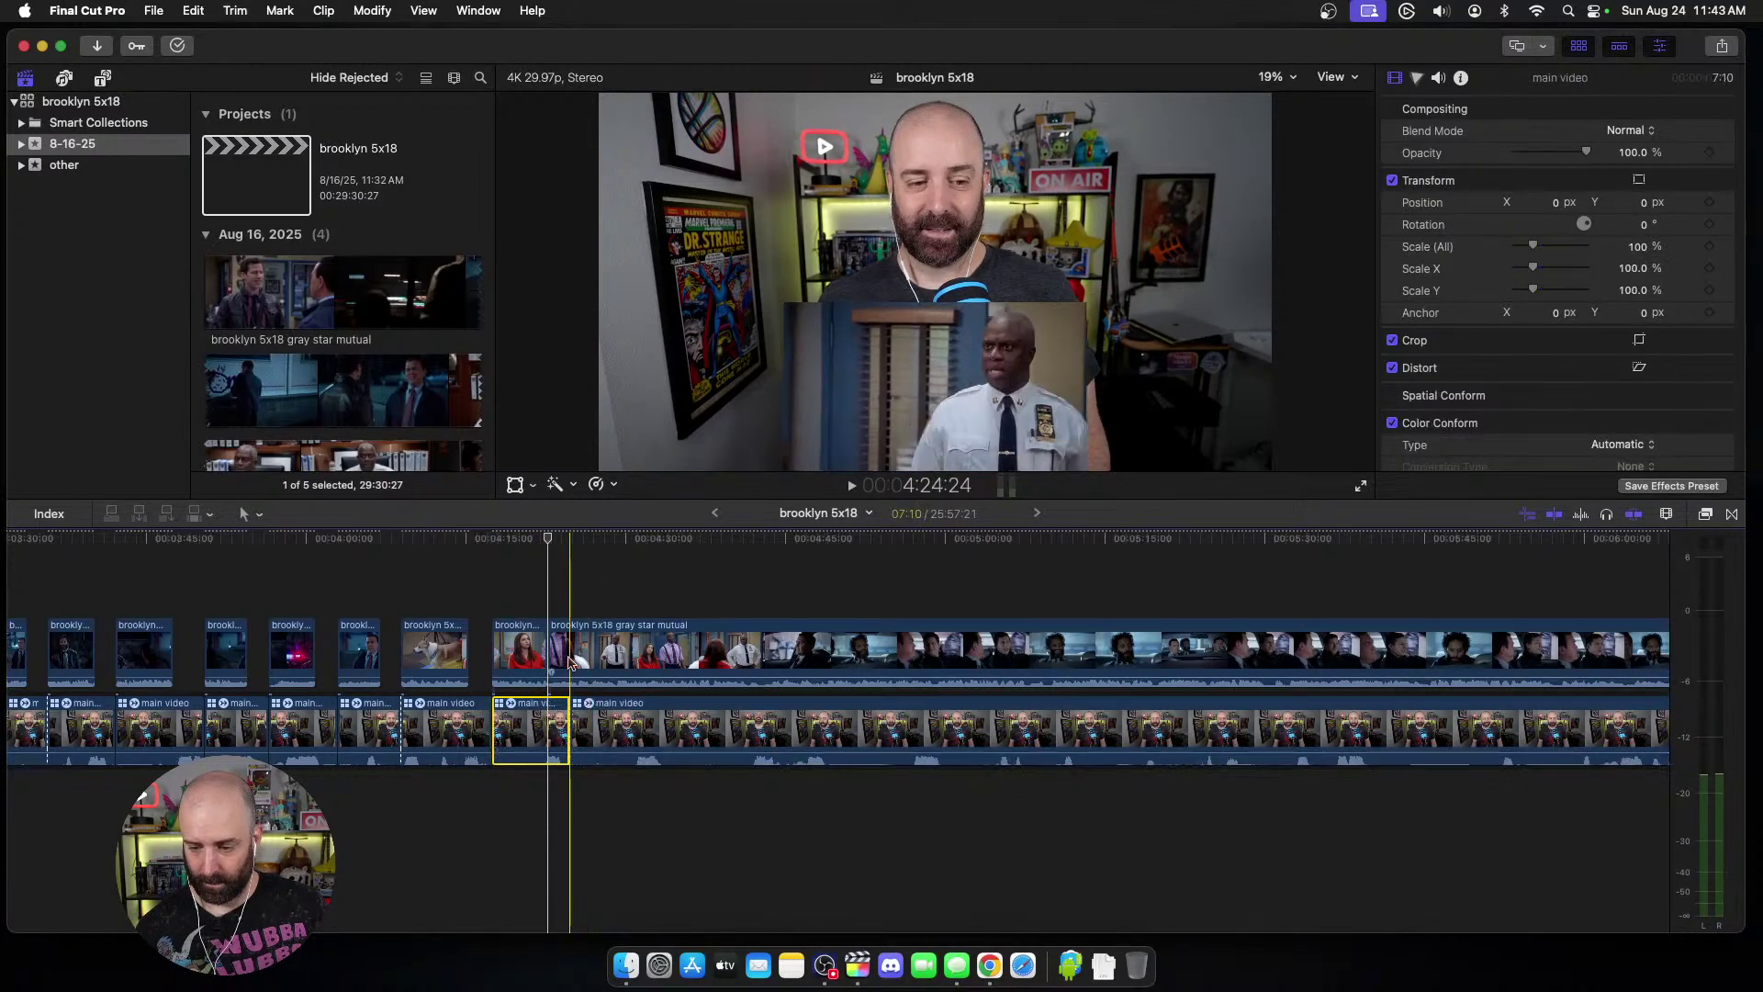
{"action": "key", "text": "cmd+b"}
{"action": "left_click", "coordinate": [562, 661]}
{"action": "key", "text": "Delete"}
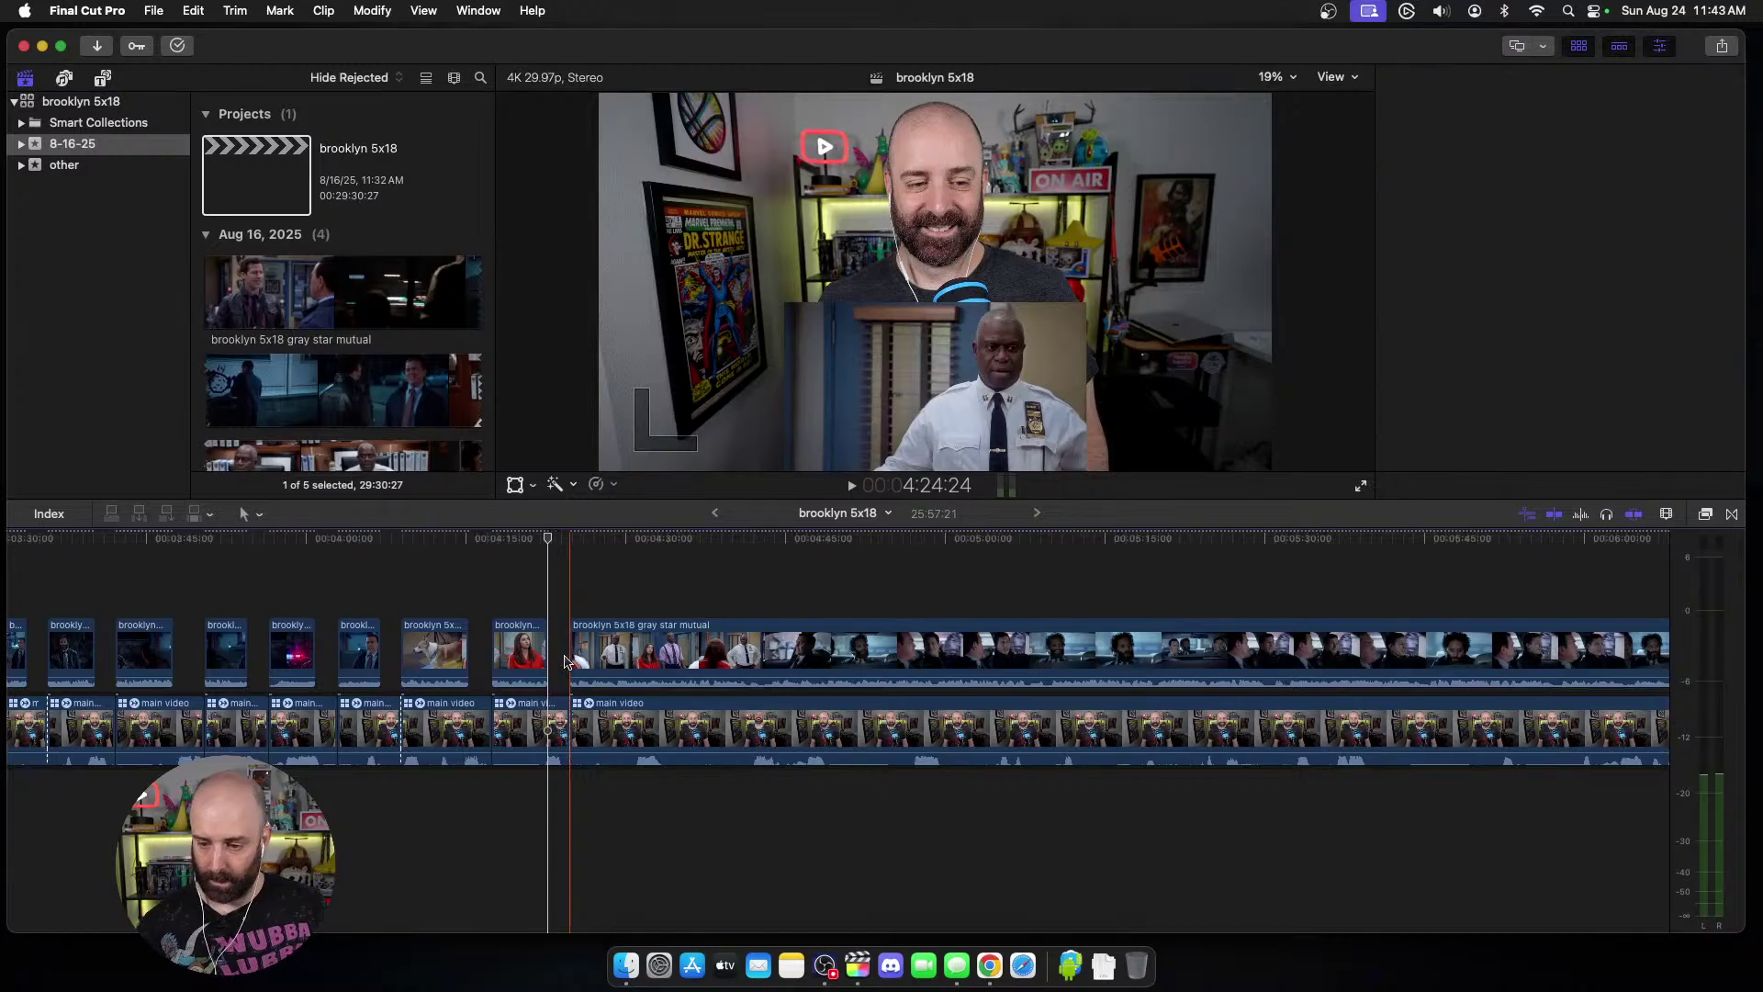
Step: Play through the last segment and trim the starts of its episode clip and main video to about 4:38
{"action": "left_click", "coordinate": [615, 654]}
{"action": "key", "text": "space"}
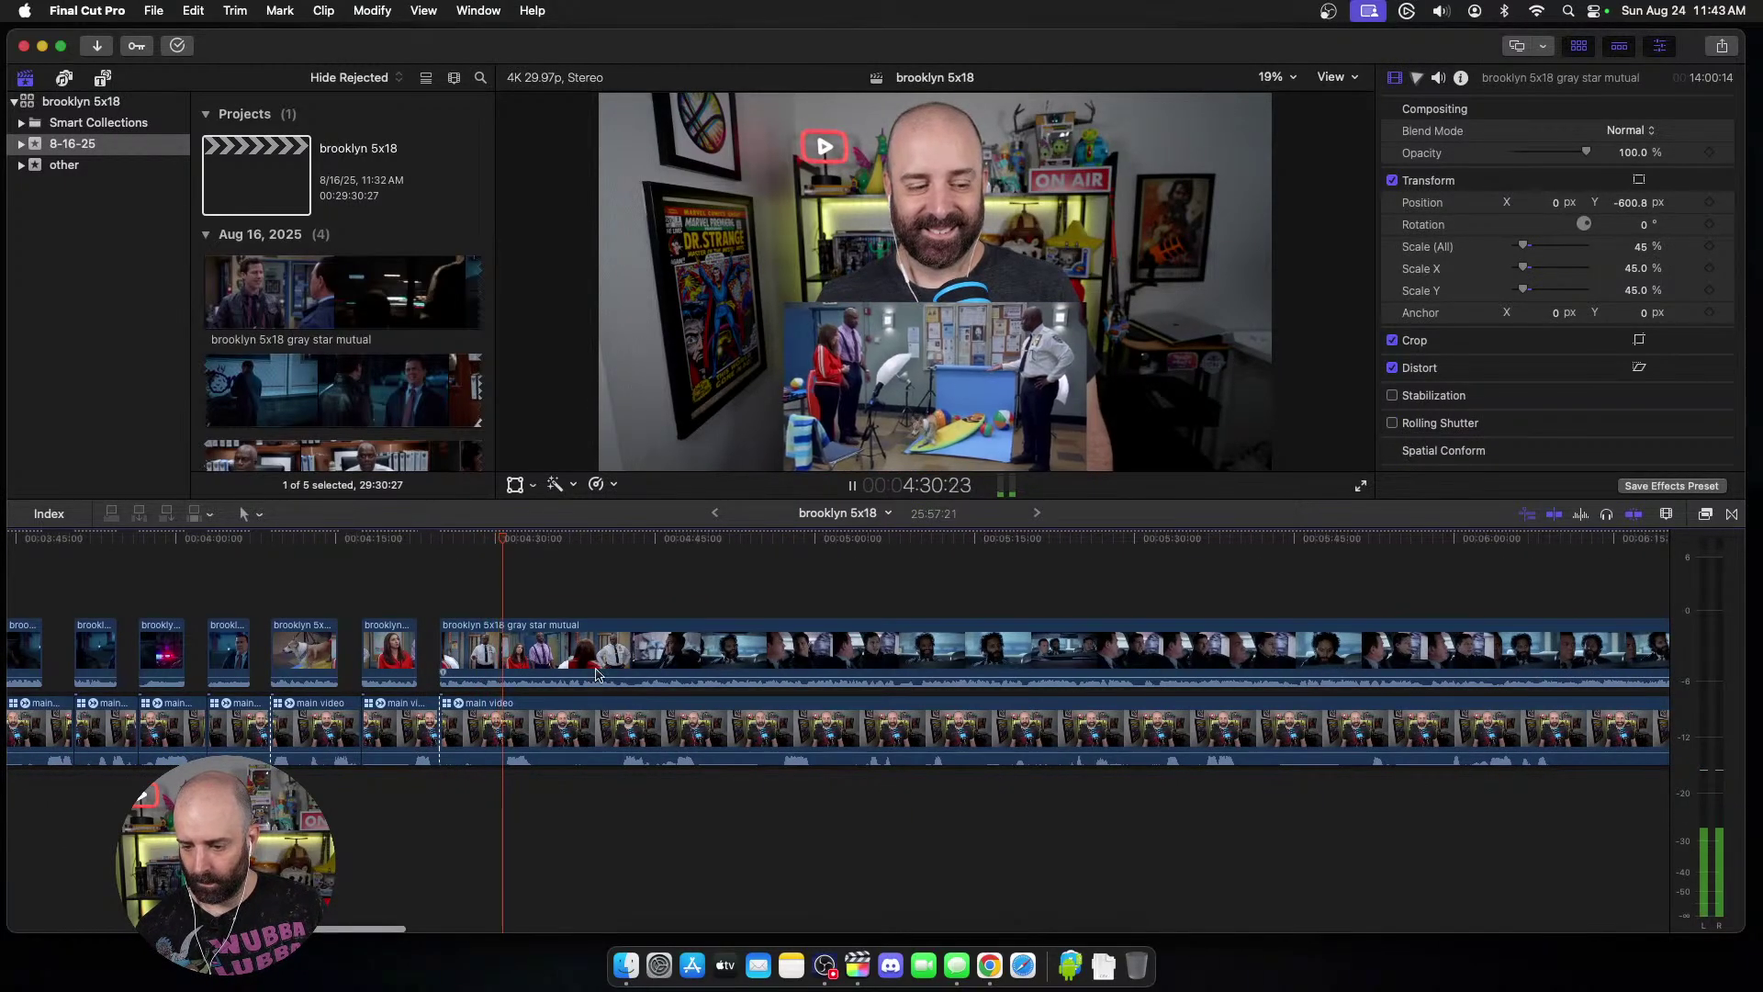
{"action": "key", "text": "space"}
{"action": "key", "text": "space"}
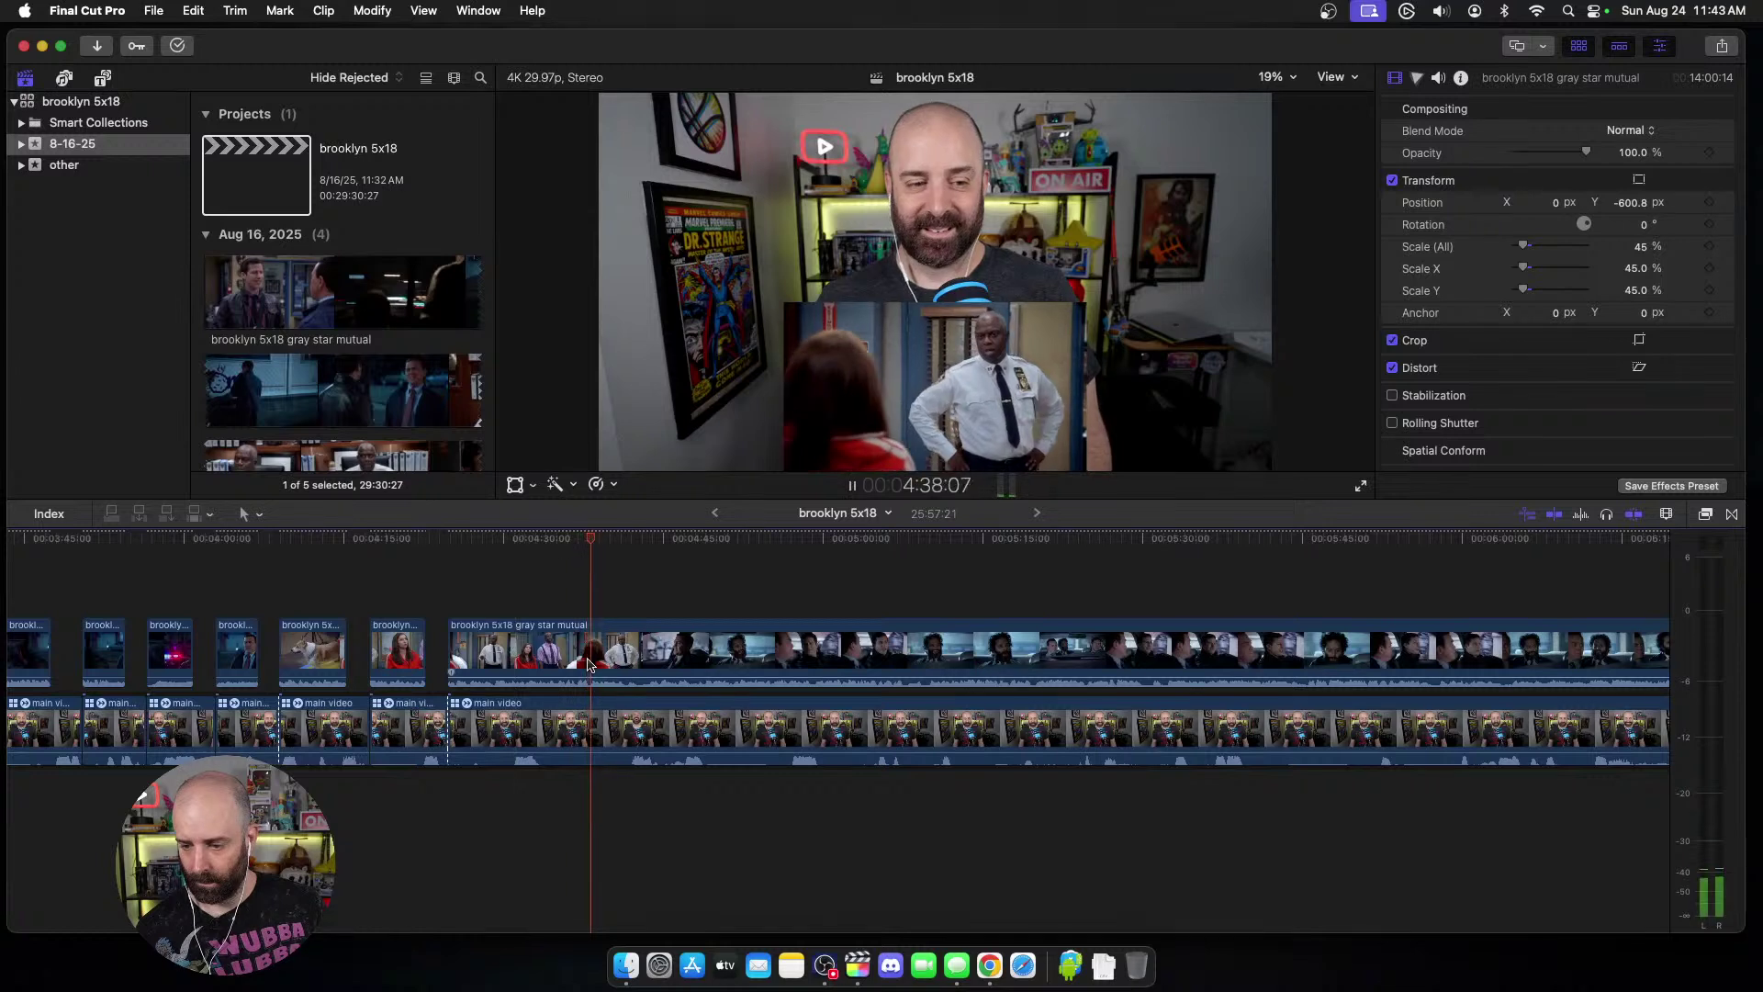
{"action": "scroll", "coordinate": [546, 665], "scroll_direction": "right", "scroll_amount": 2}
{"action": "key", "text": "space"}
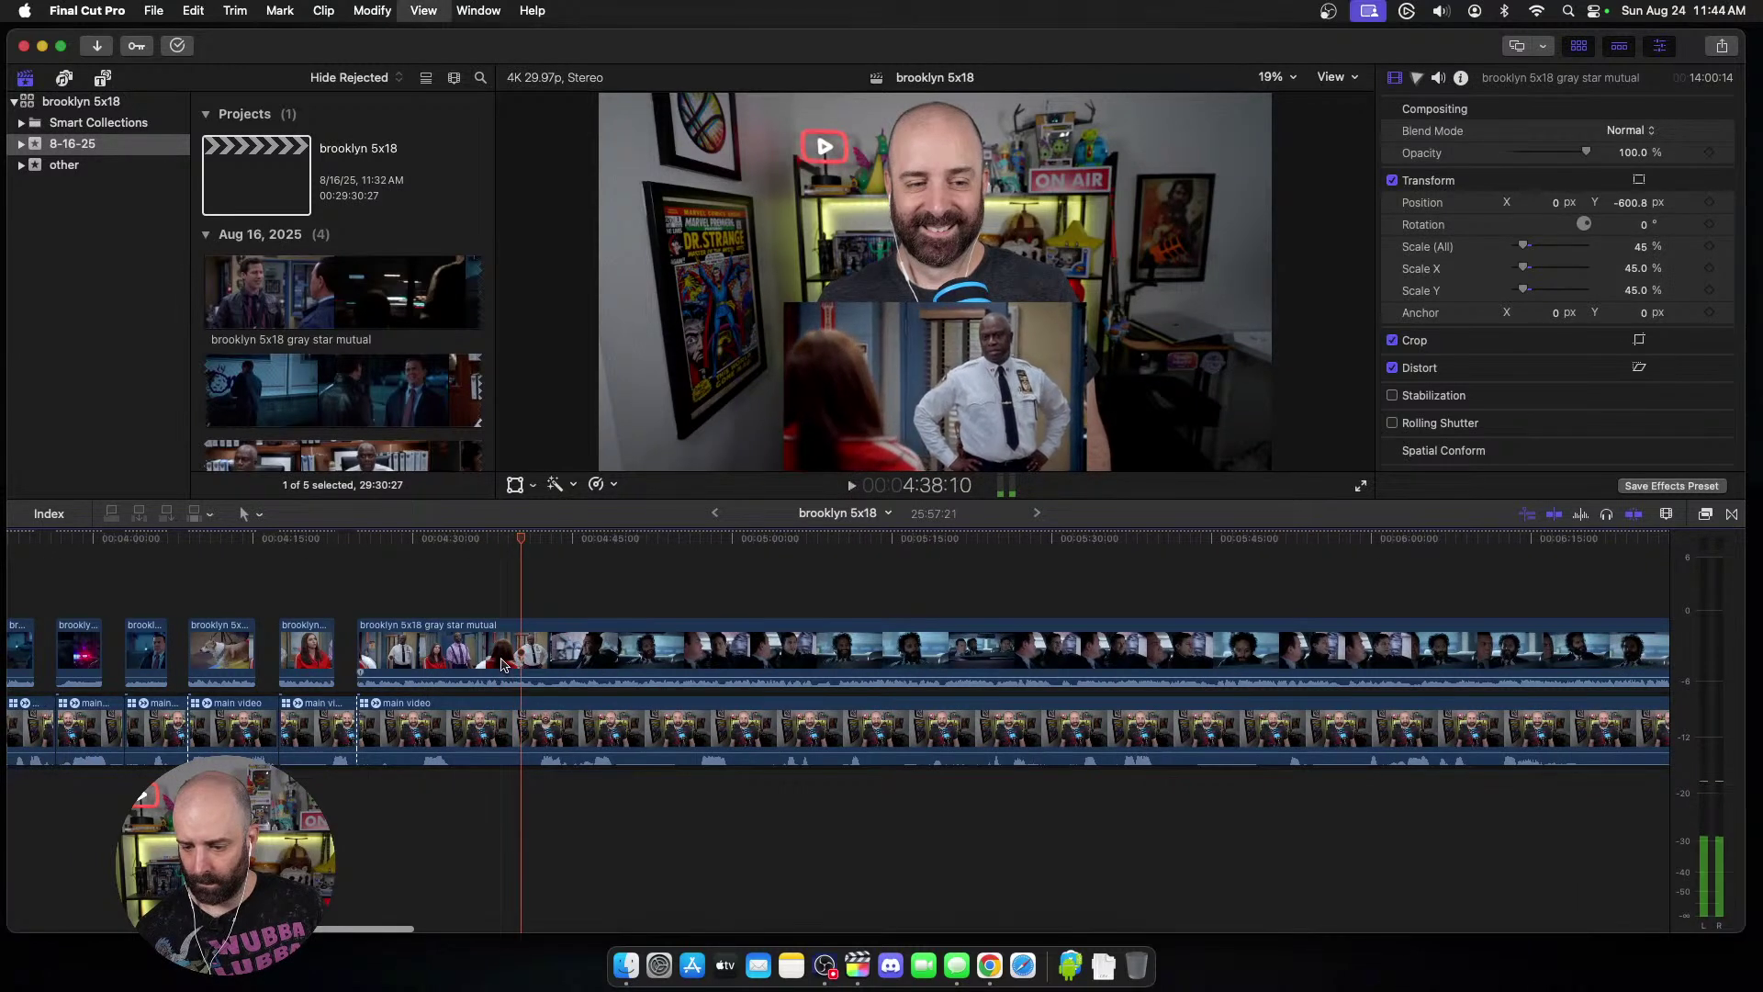
{"action": "key", "text": "alt+bracketleft"}
{"action": "left_click", "coordinate": [501, 725]}
{"action": "key", "text": "alt+bracketleft"}
{"action": "key", "text": "space"}
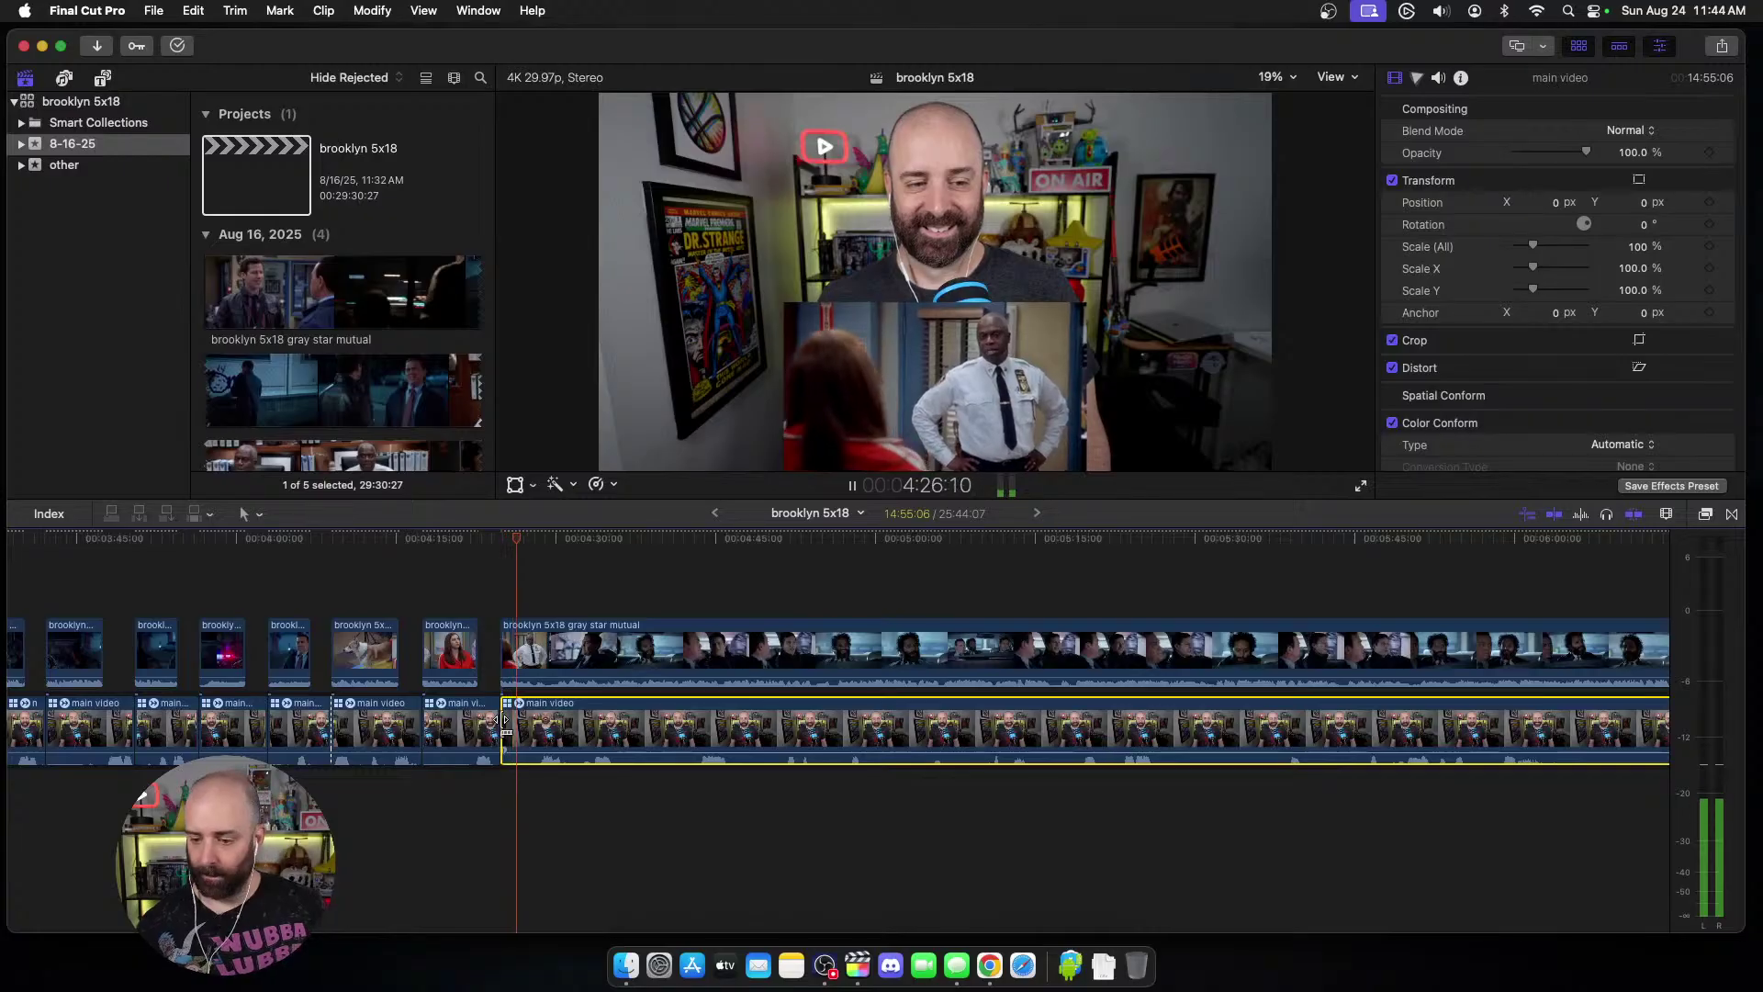
Step: Split the episode clip at about 4:29:10 and the main video at about 4:31:11, and trim the later episode clip's start to about 4:31:11
{"action": "left_click", "coordinate": [552, 663]}
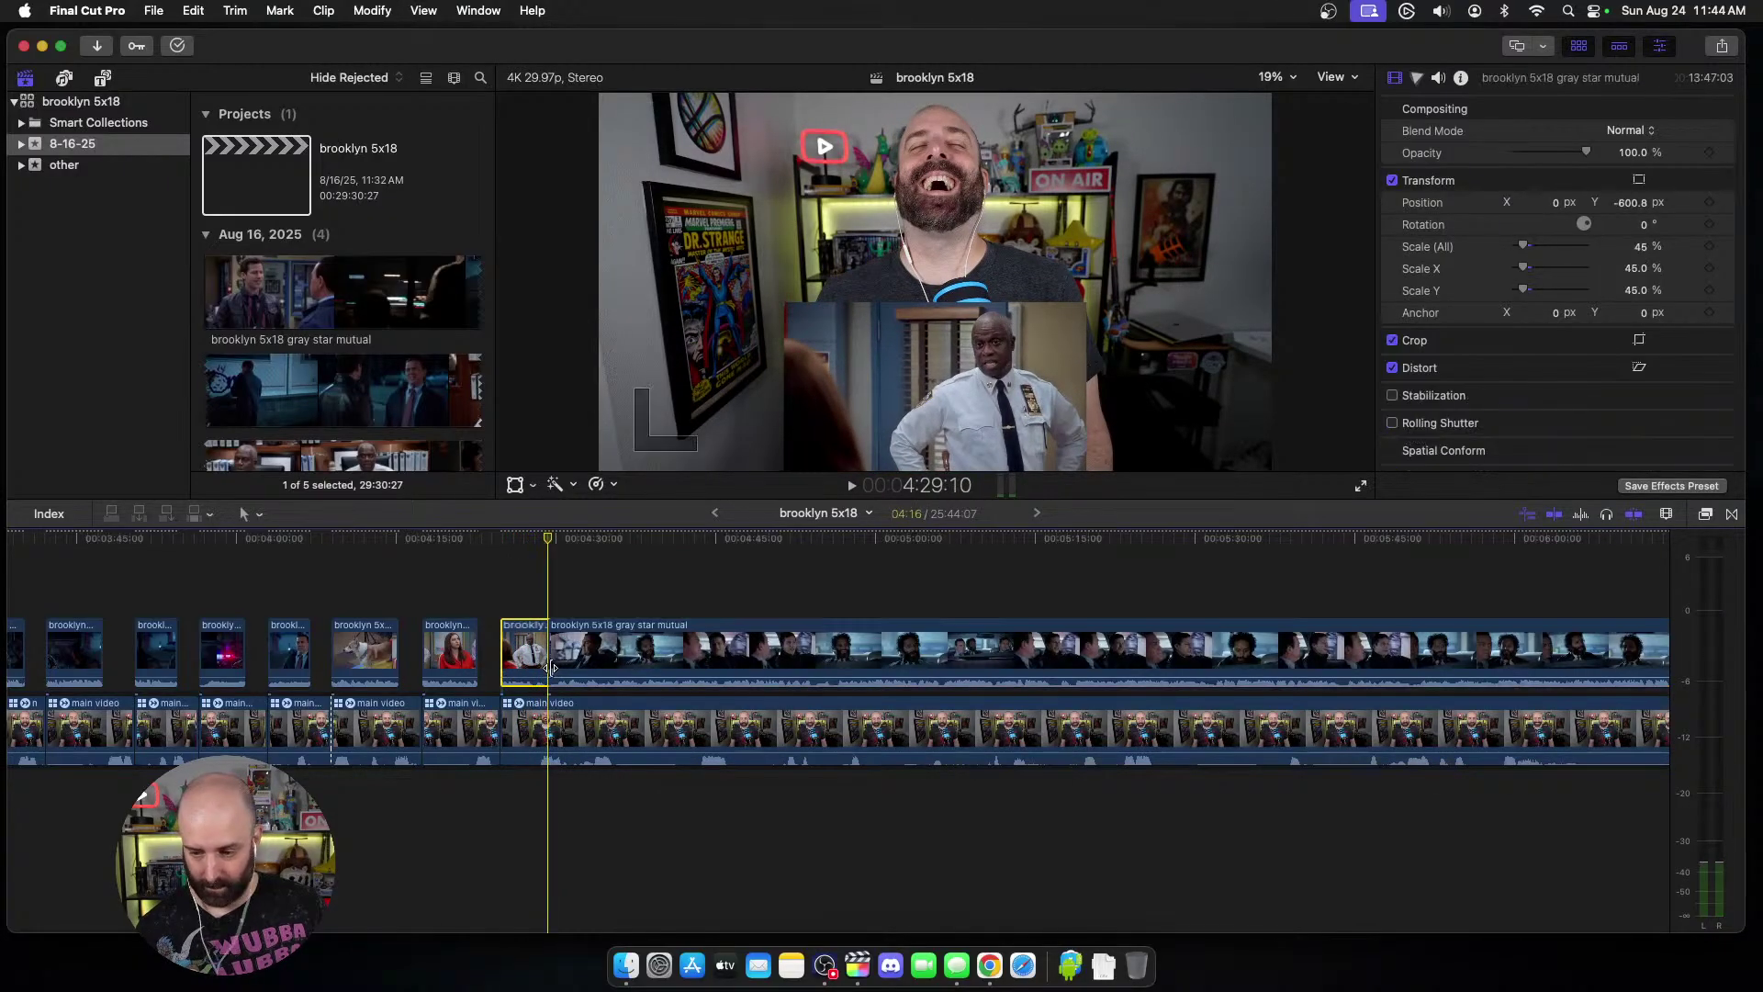
{"action": "key", "text": "cmd+b"}
{"action": "key", "text": "space"}
{"action": "key", "text": "cmd+b"}
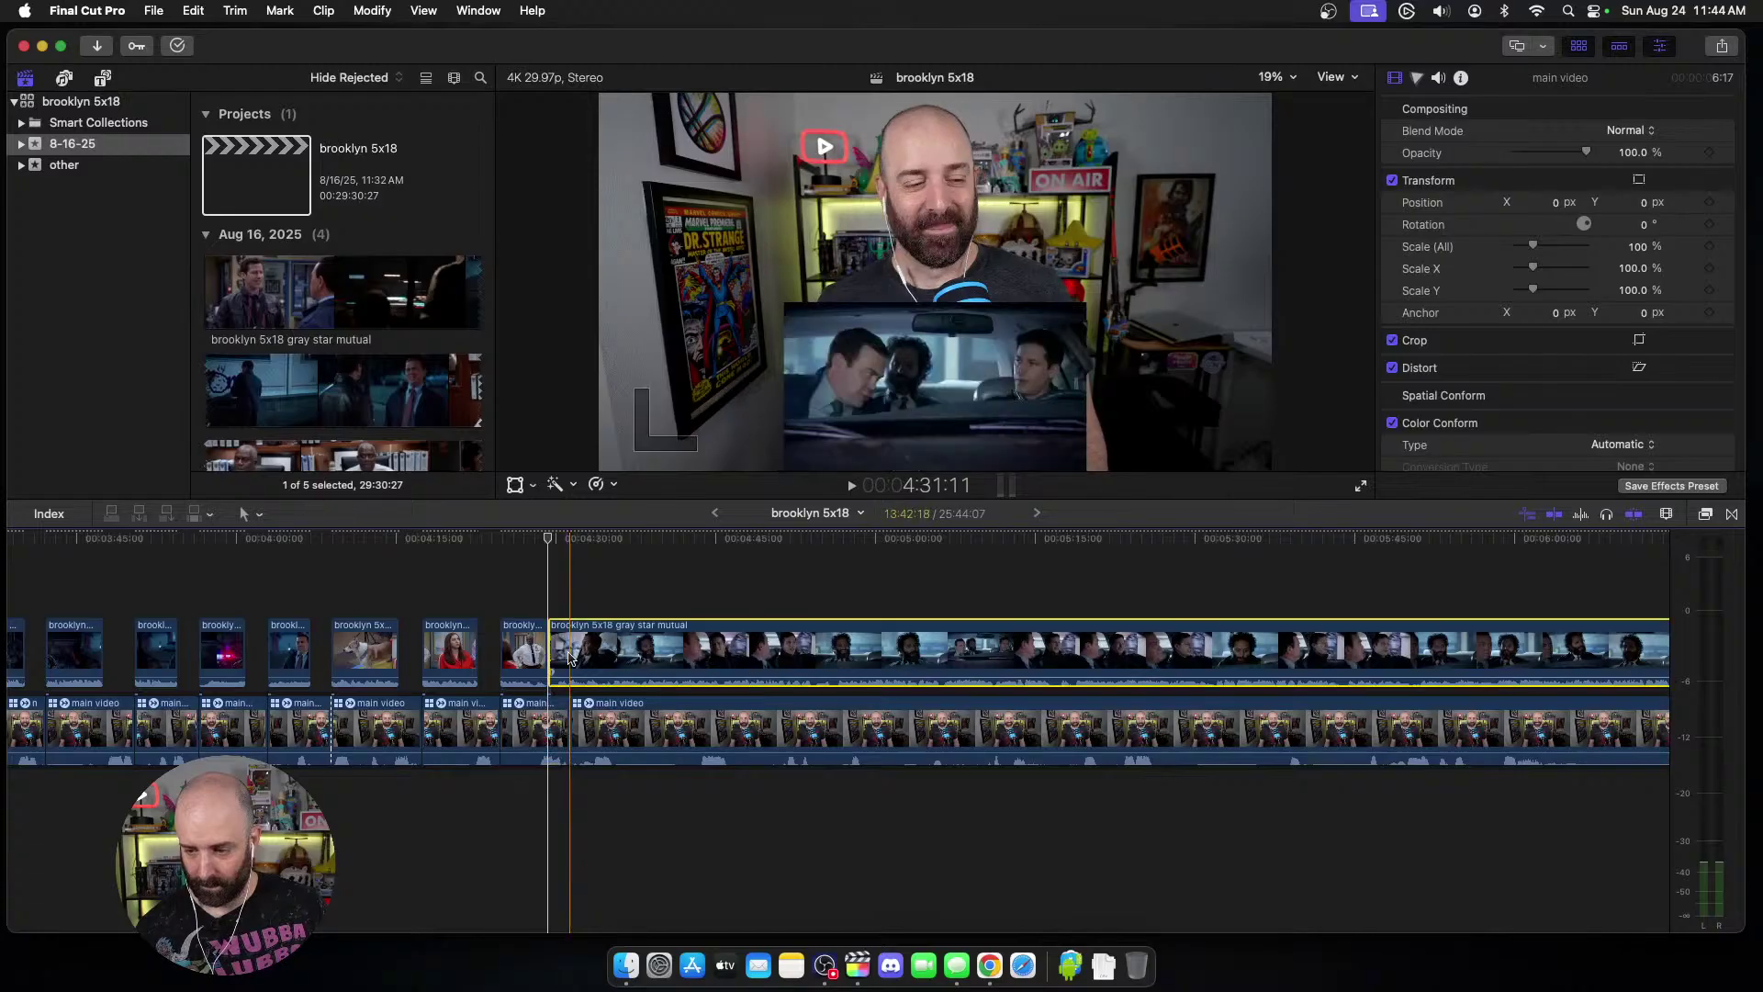
{"action": "left_click", "coordinate": [569, 656]}
Step: Review the car scene in the last segment and trim the starts of its episode clip and main video to about 4:50
{"action": "key", "text": "space"}
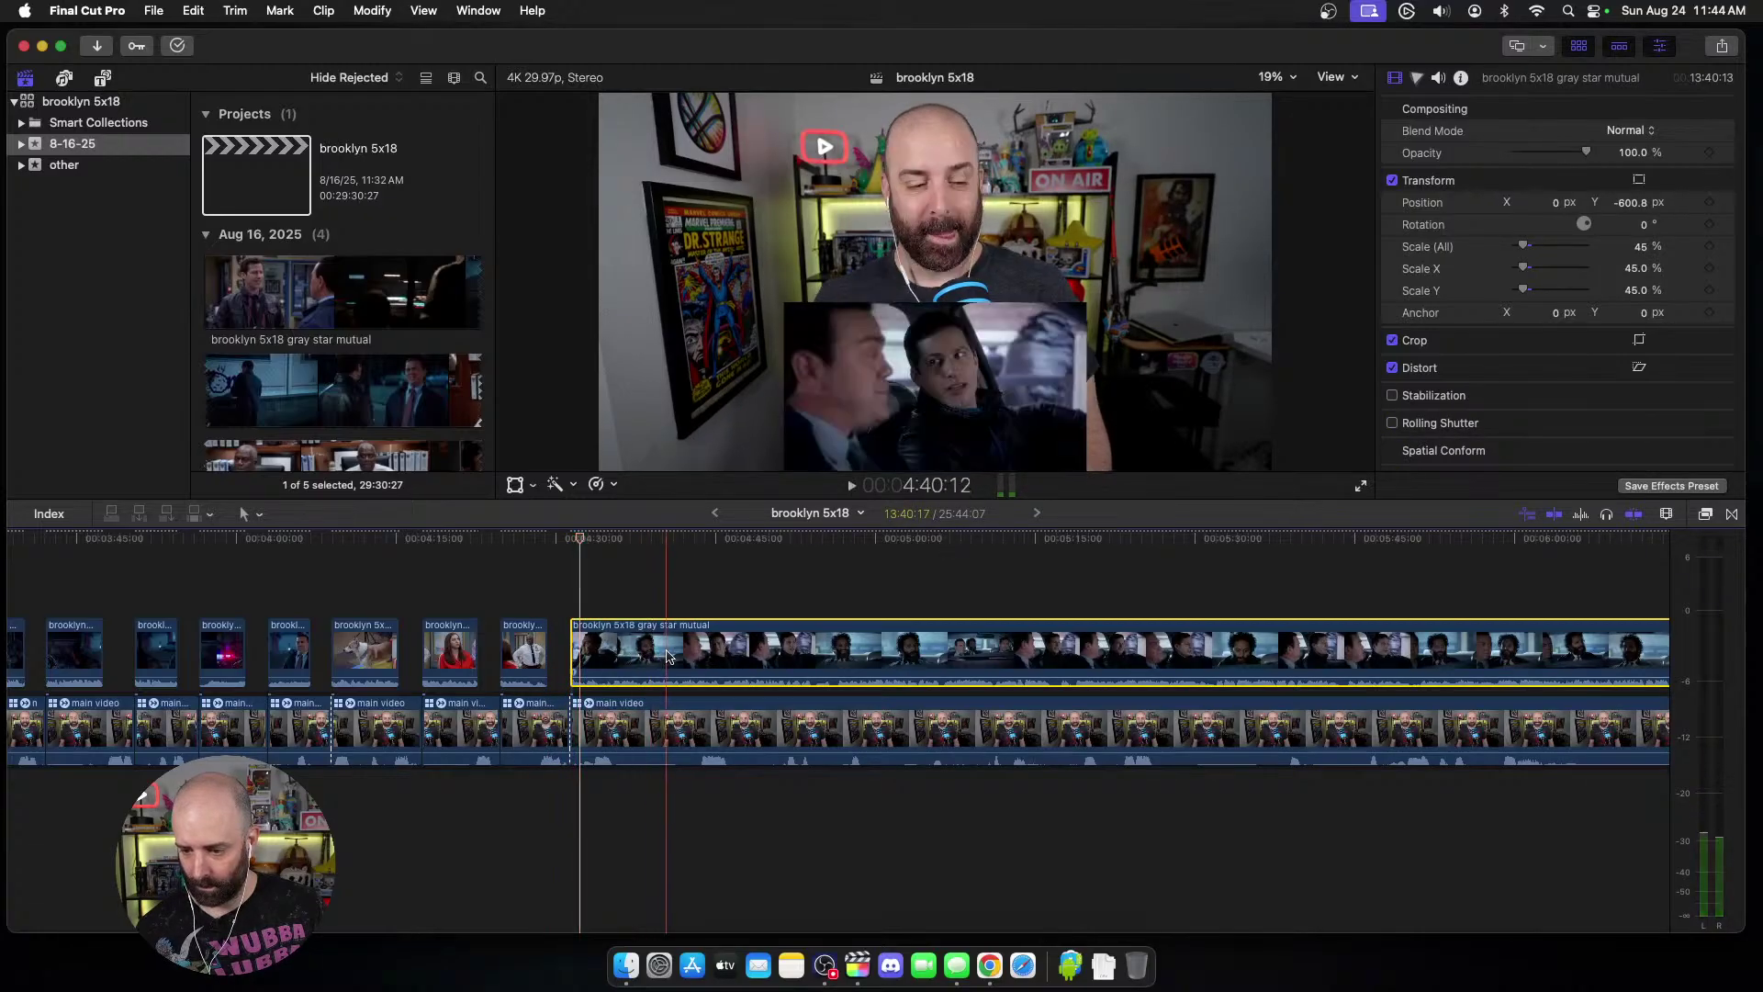
{"action": "scroll", "coordinate": [663, 655], "scroll_direction": "right", "scroll_amount": 5}
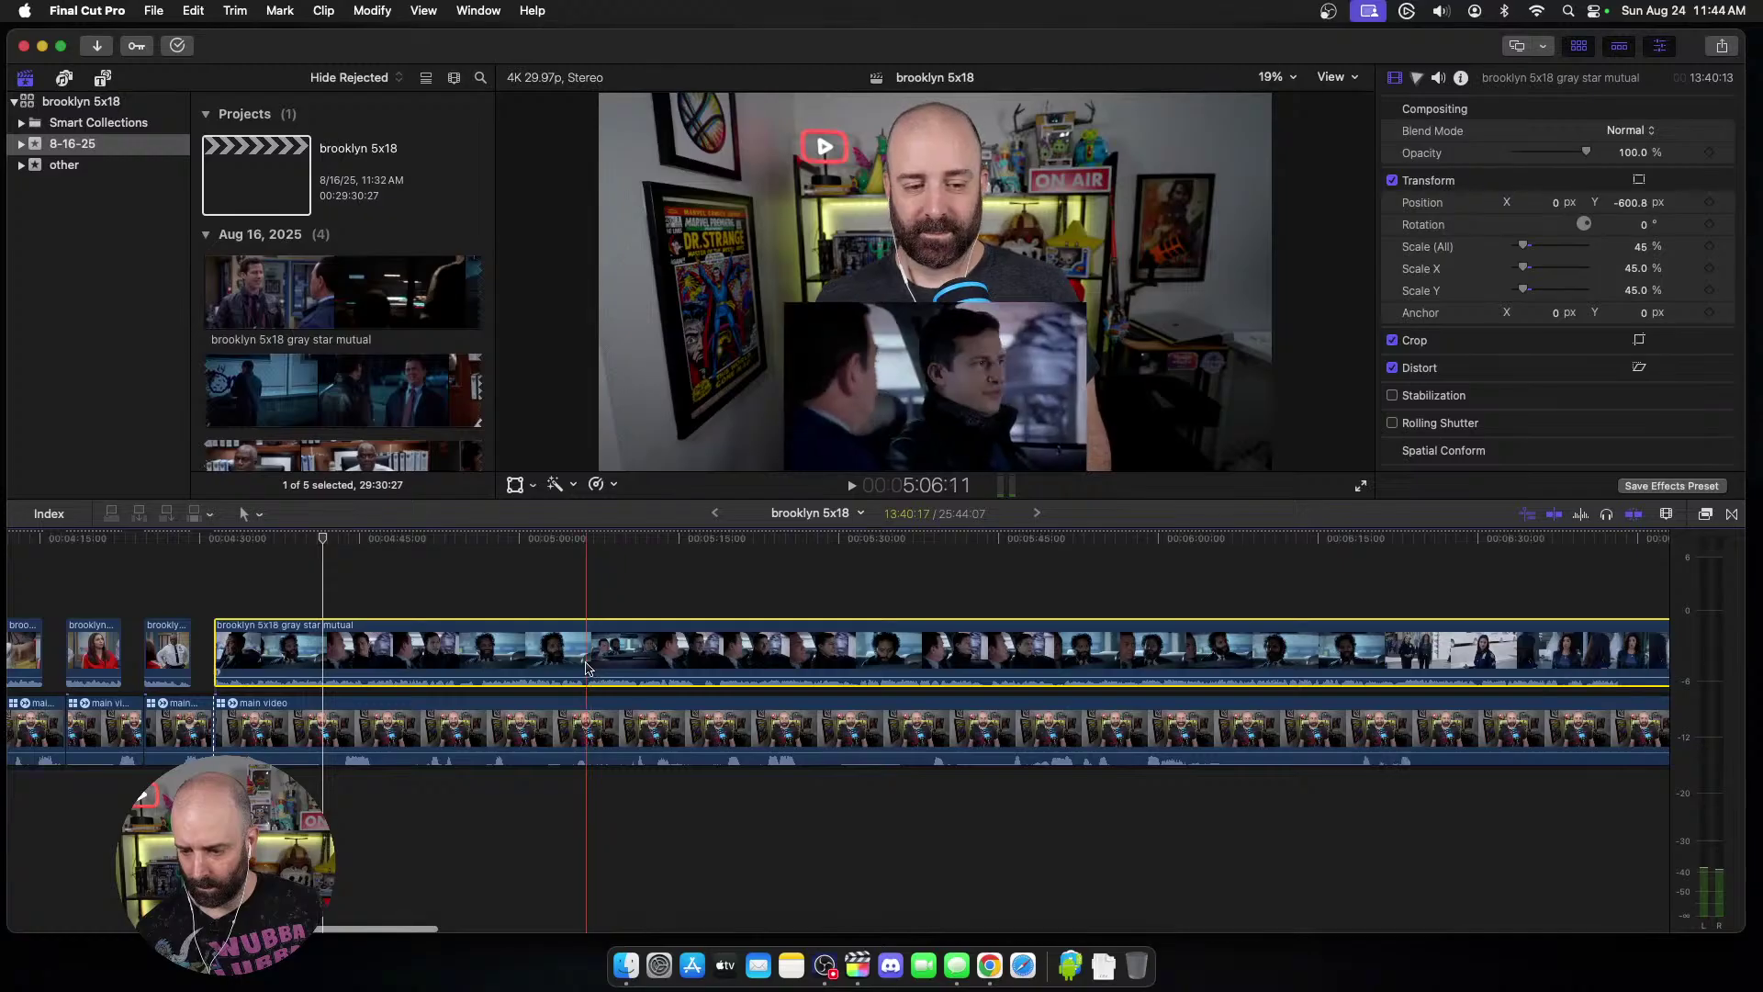
{"action": "key", "text": "space"}
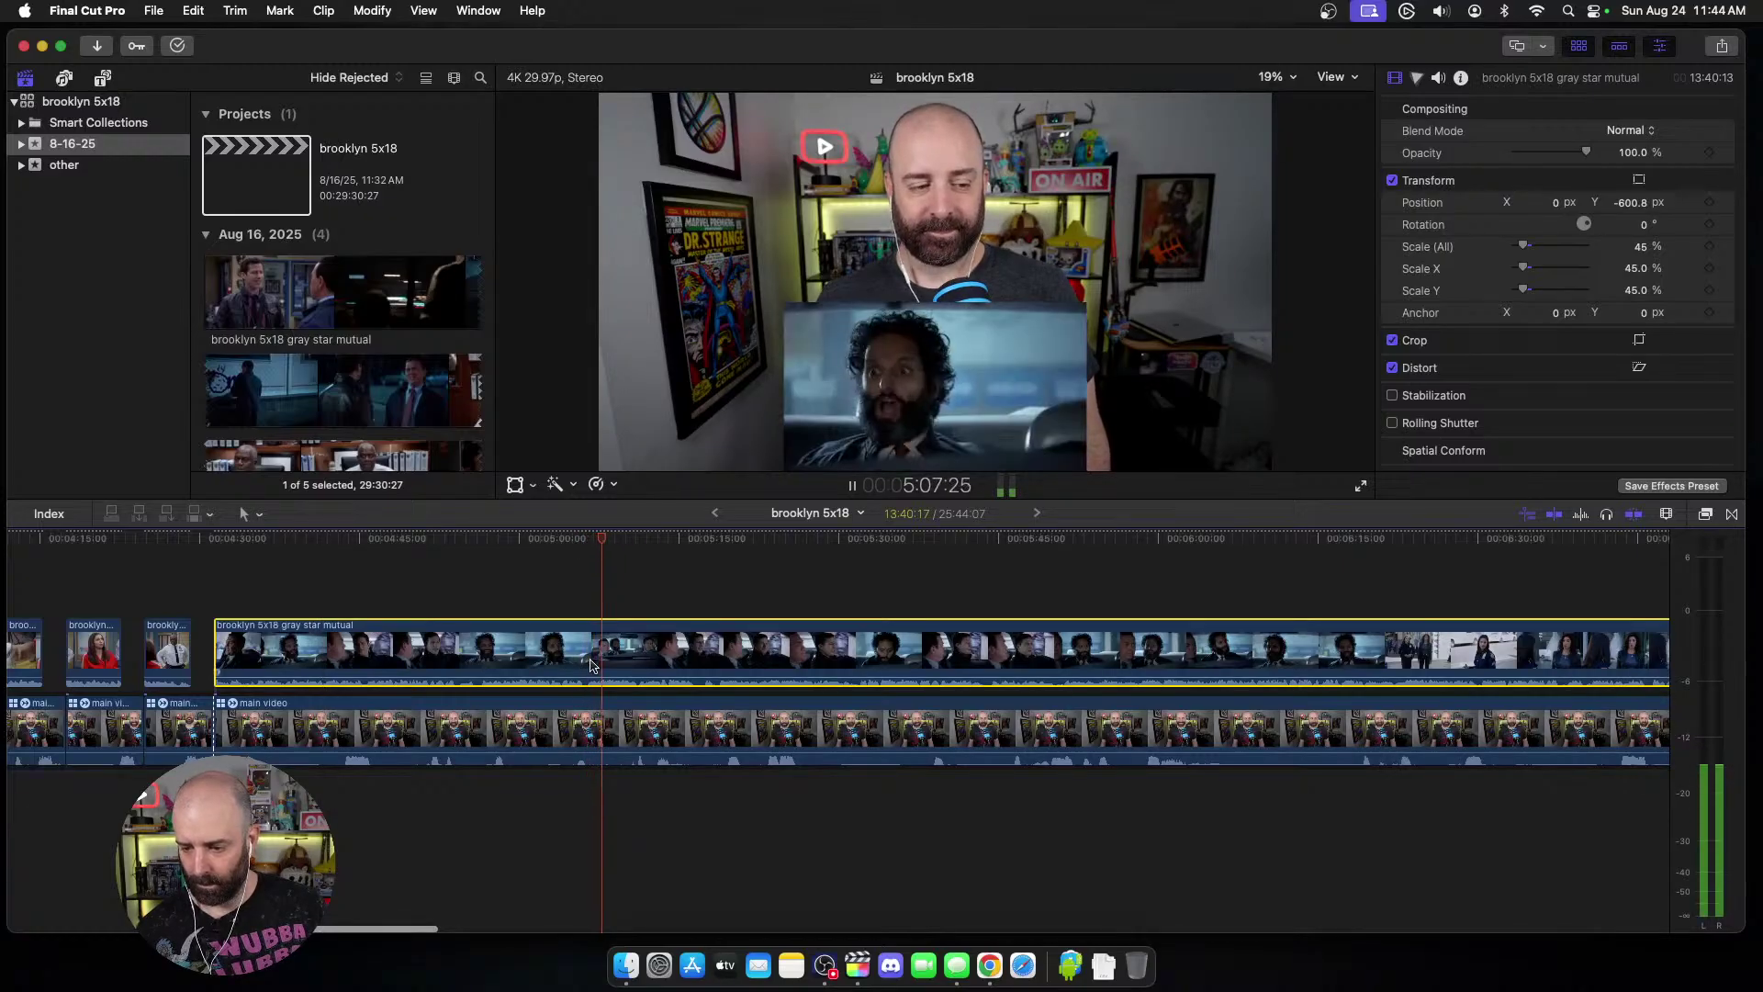
{"action": "key", "text": "space"}
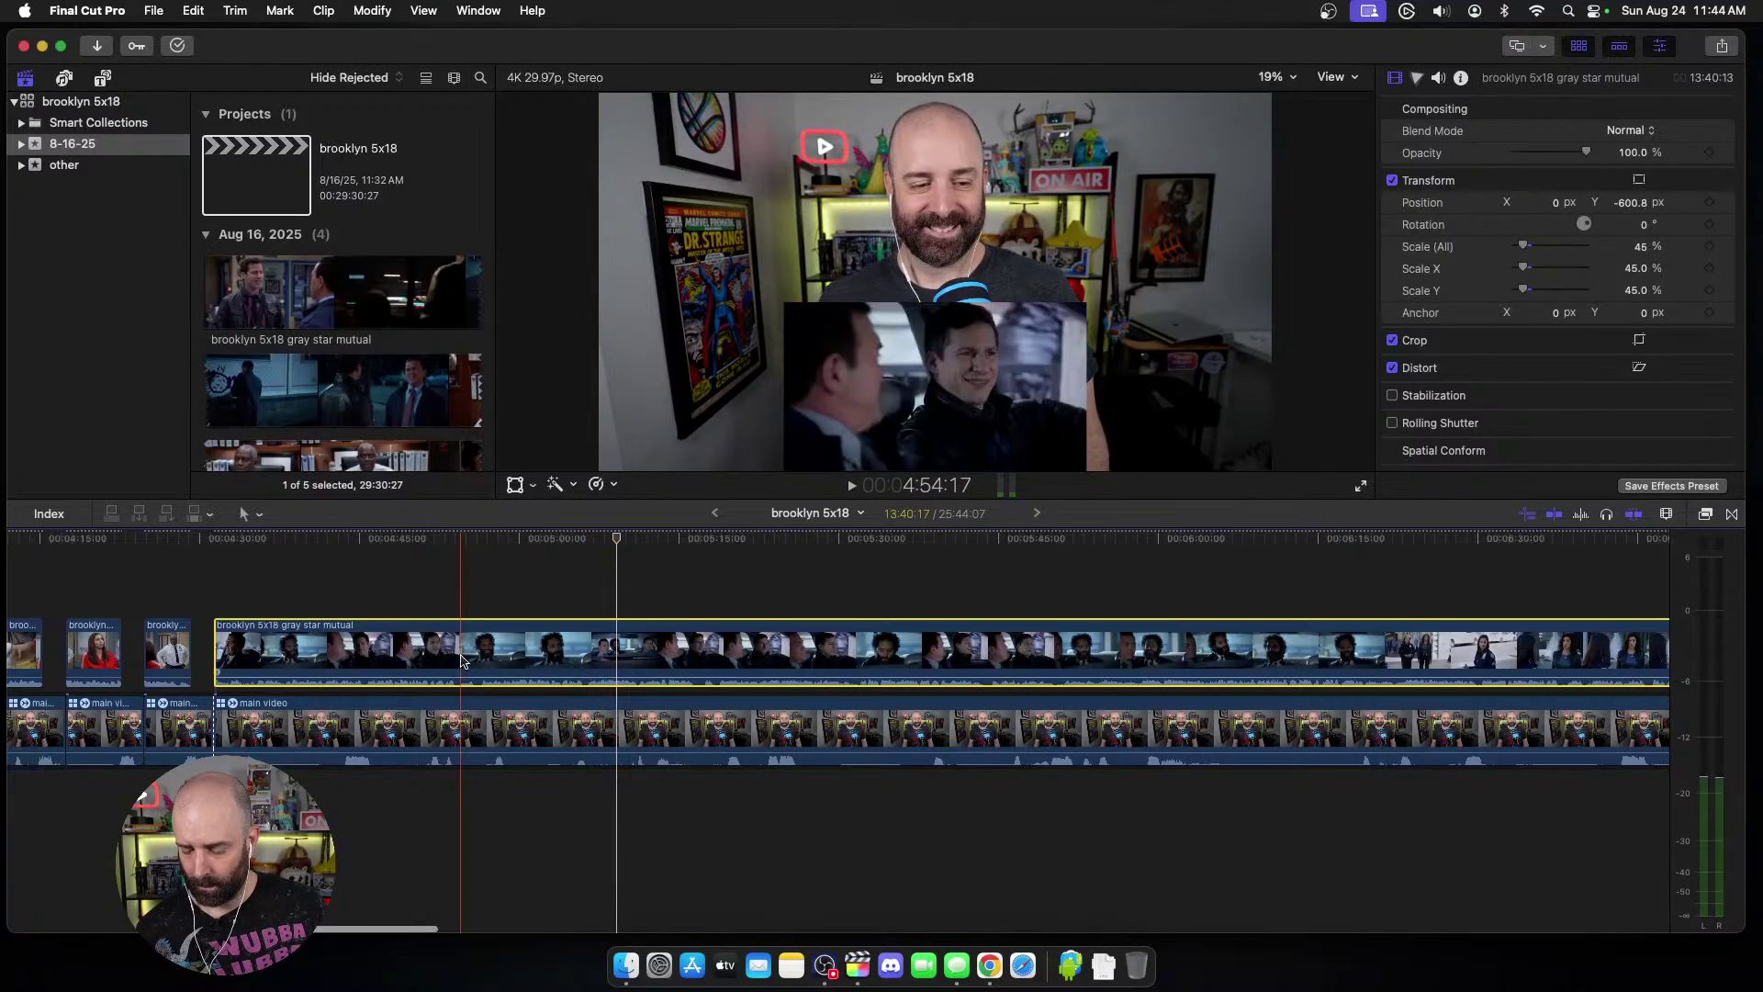
{"action": "key", "text": "space"}
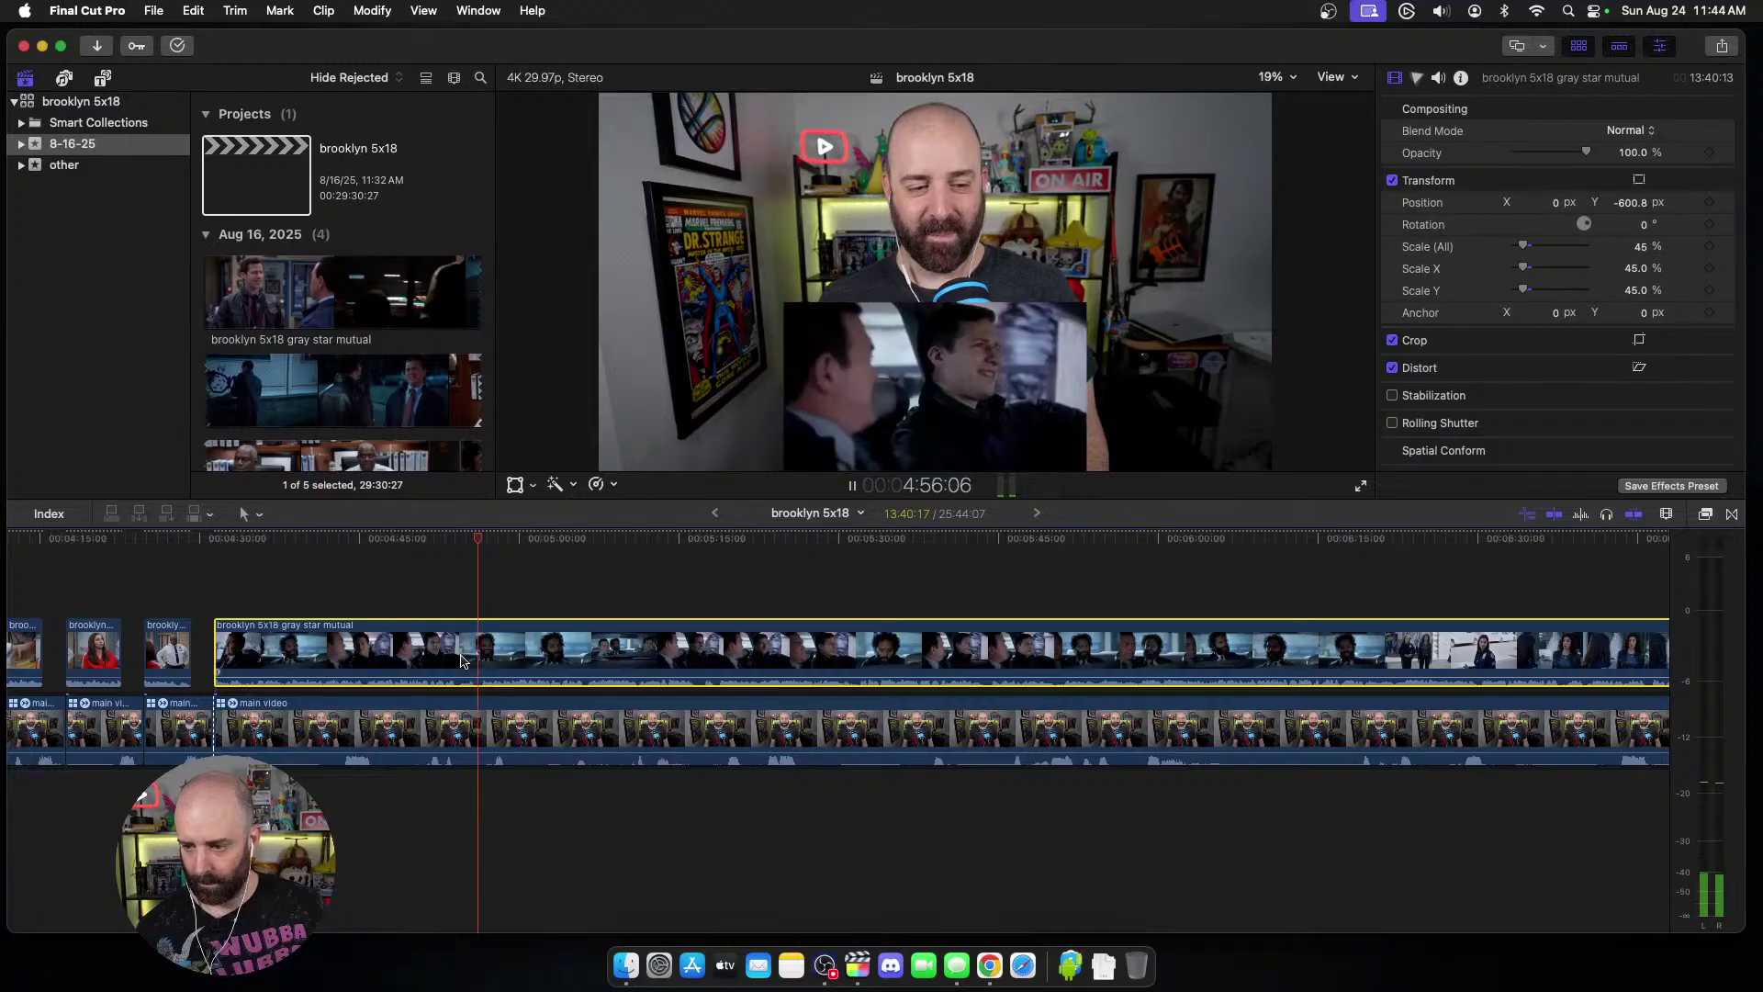
{"action": "key", "text": "space"}
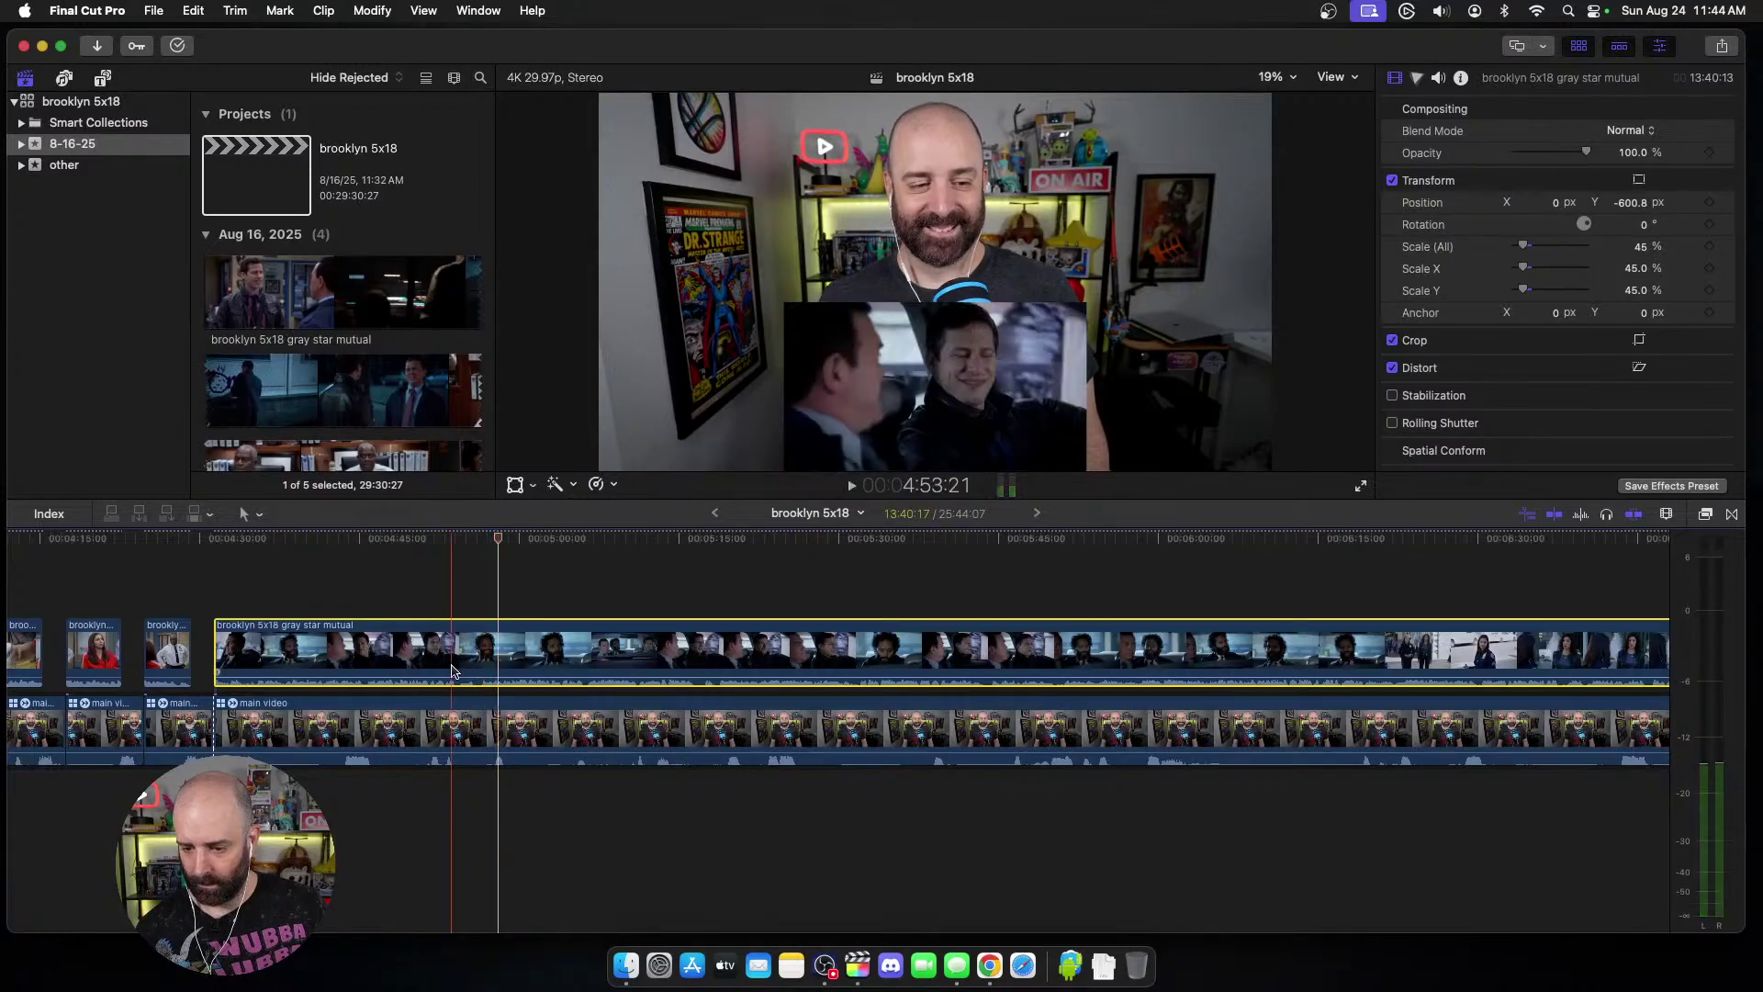
{"action": "key", "text": "space"}
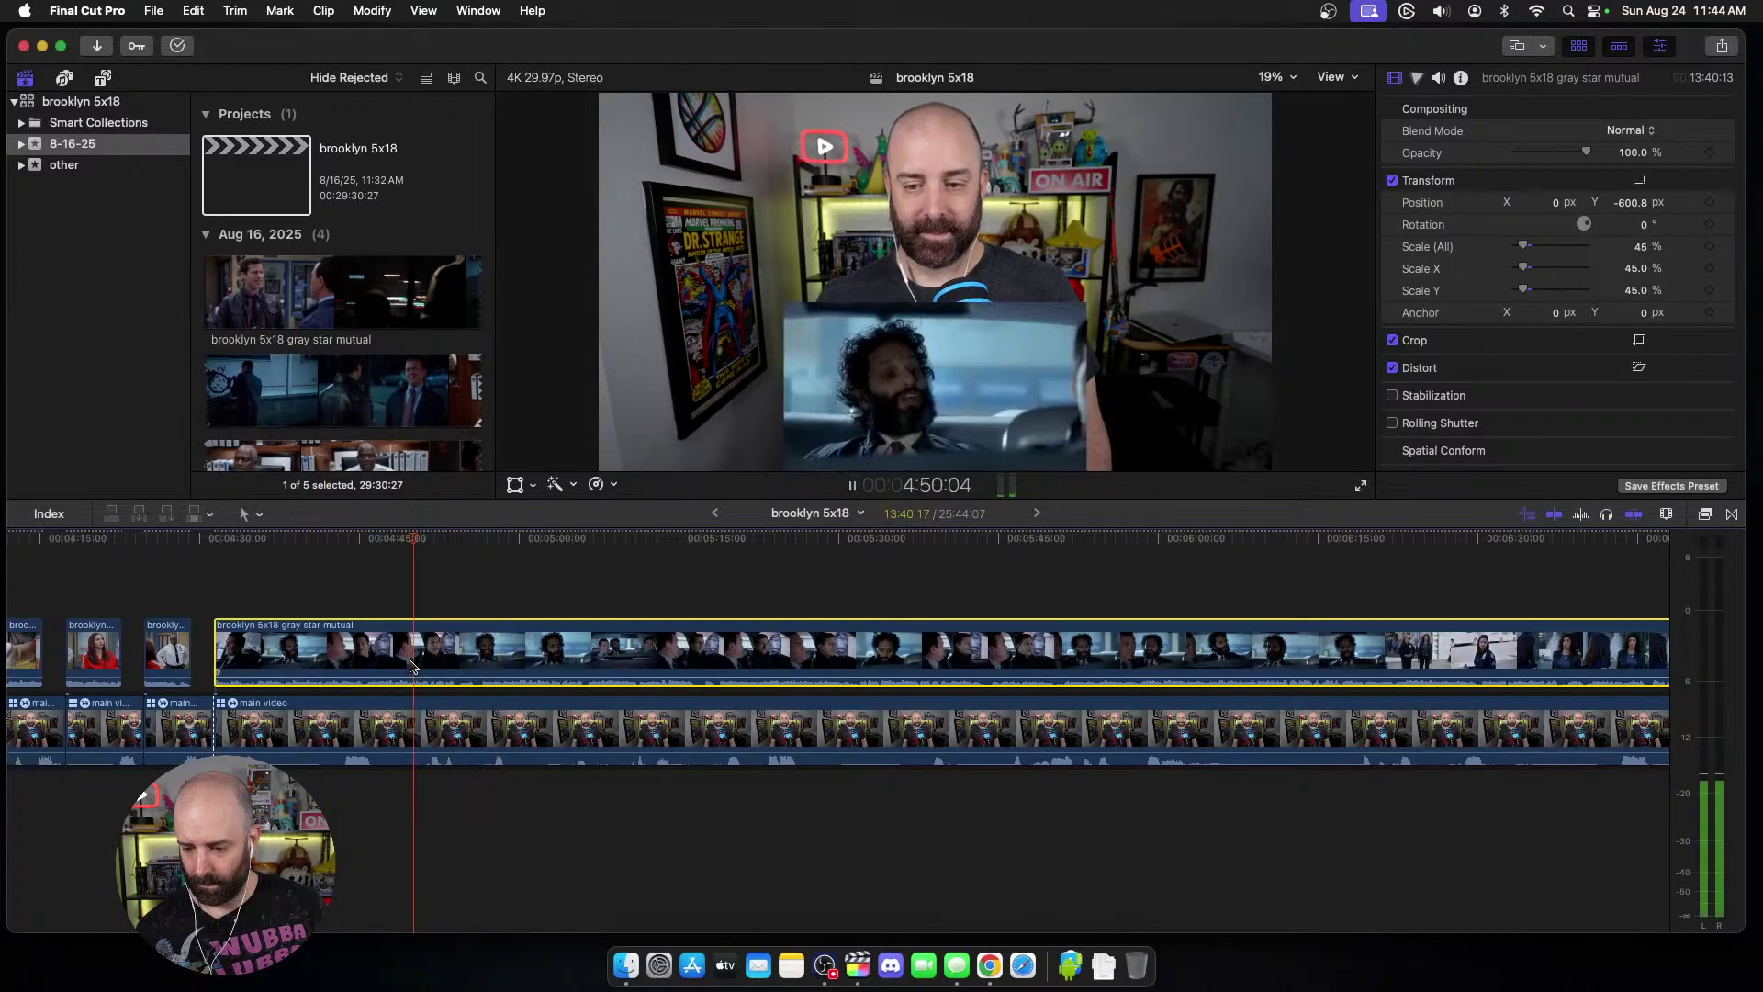
{"action": "key", "text": "space"}
{"action": "left_click", "coordinate": [413, 707]}
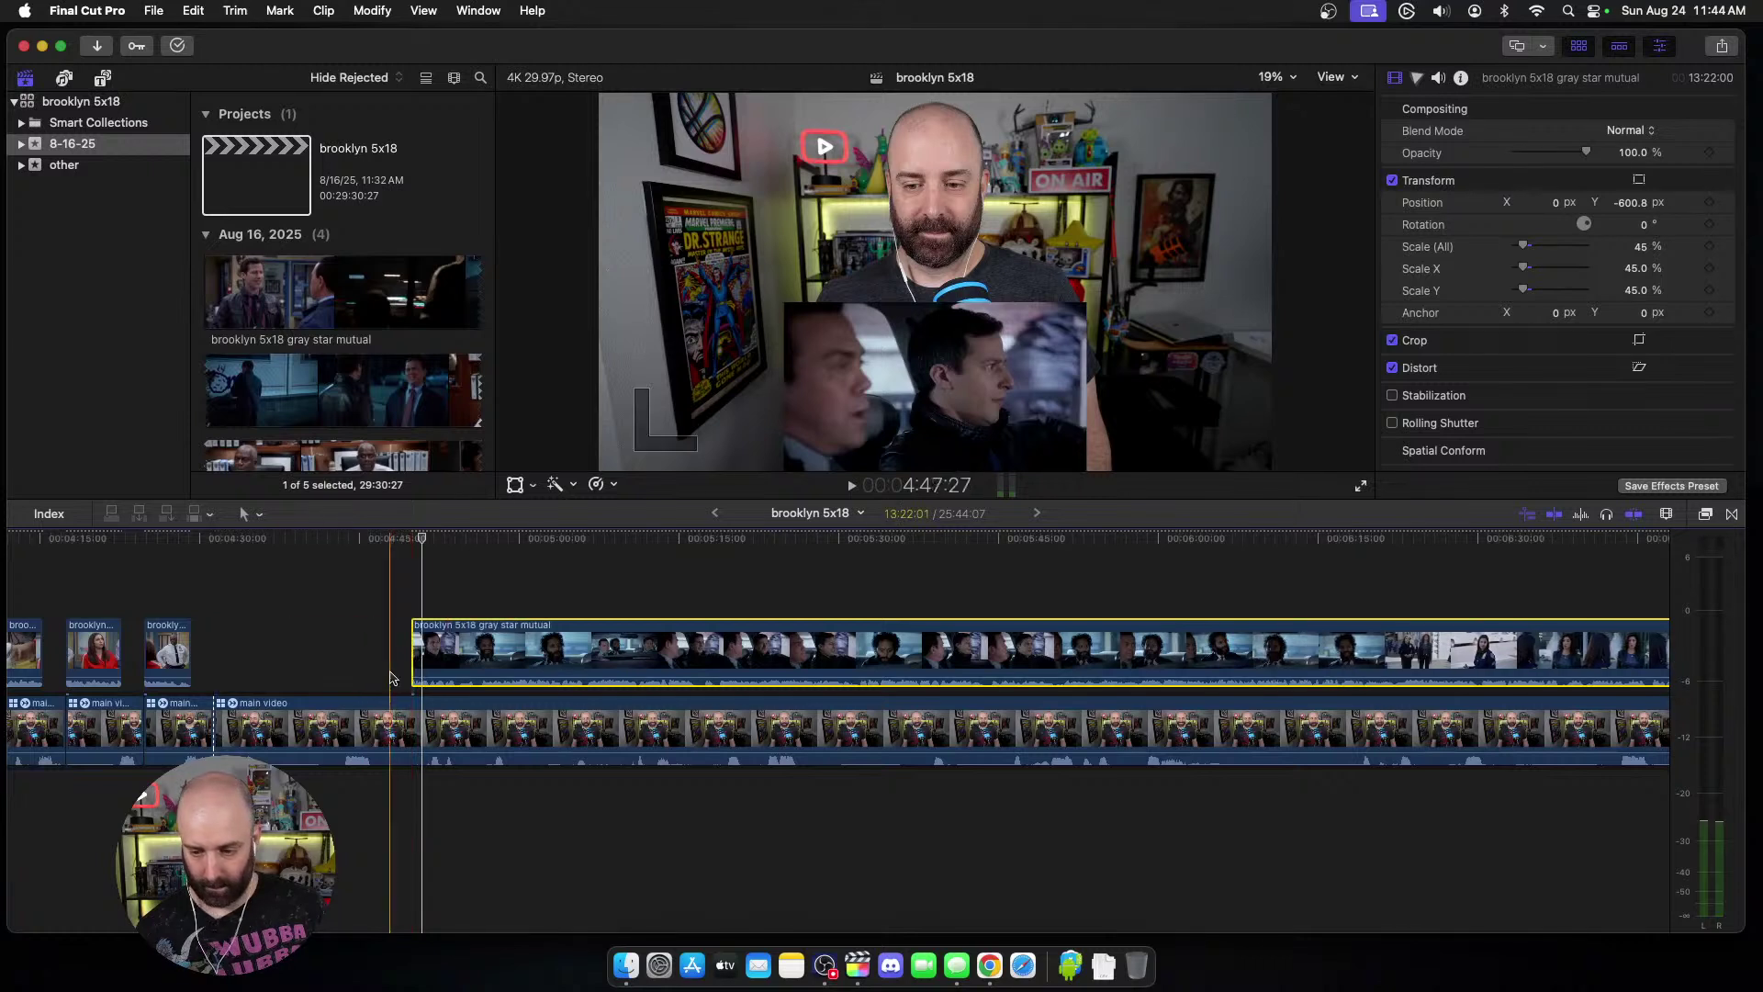
{"action": "key", "text": "Up"}
{"action": "scroll", "coordinate": [413, 709], "scroll_direction": "left", "scroll_amount": 5}
{"action": "key", "text": "space"}
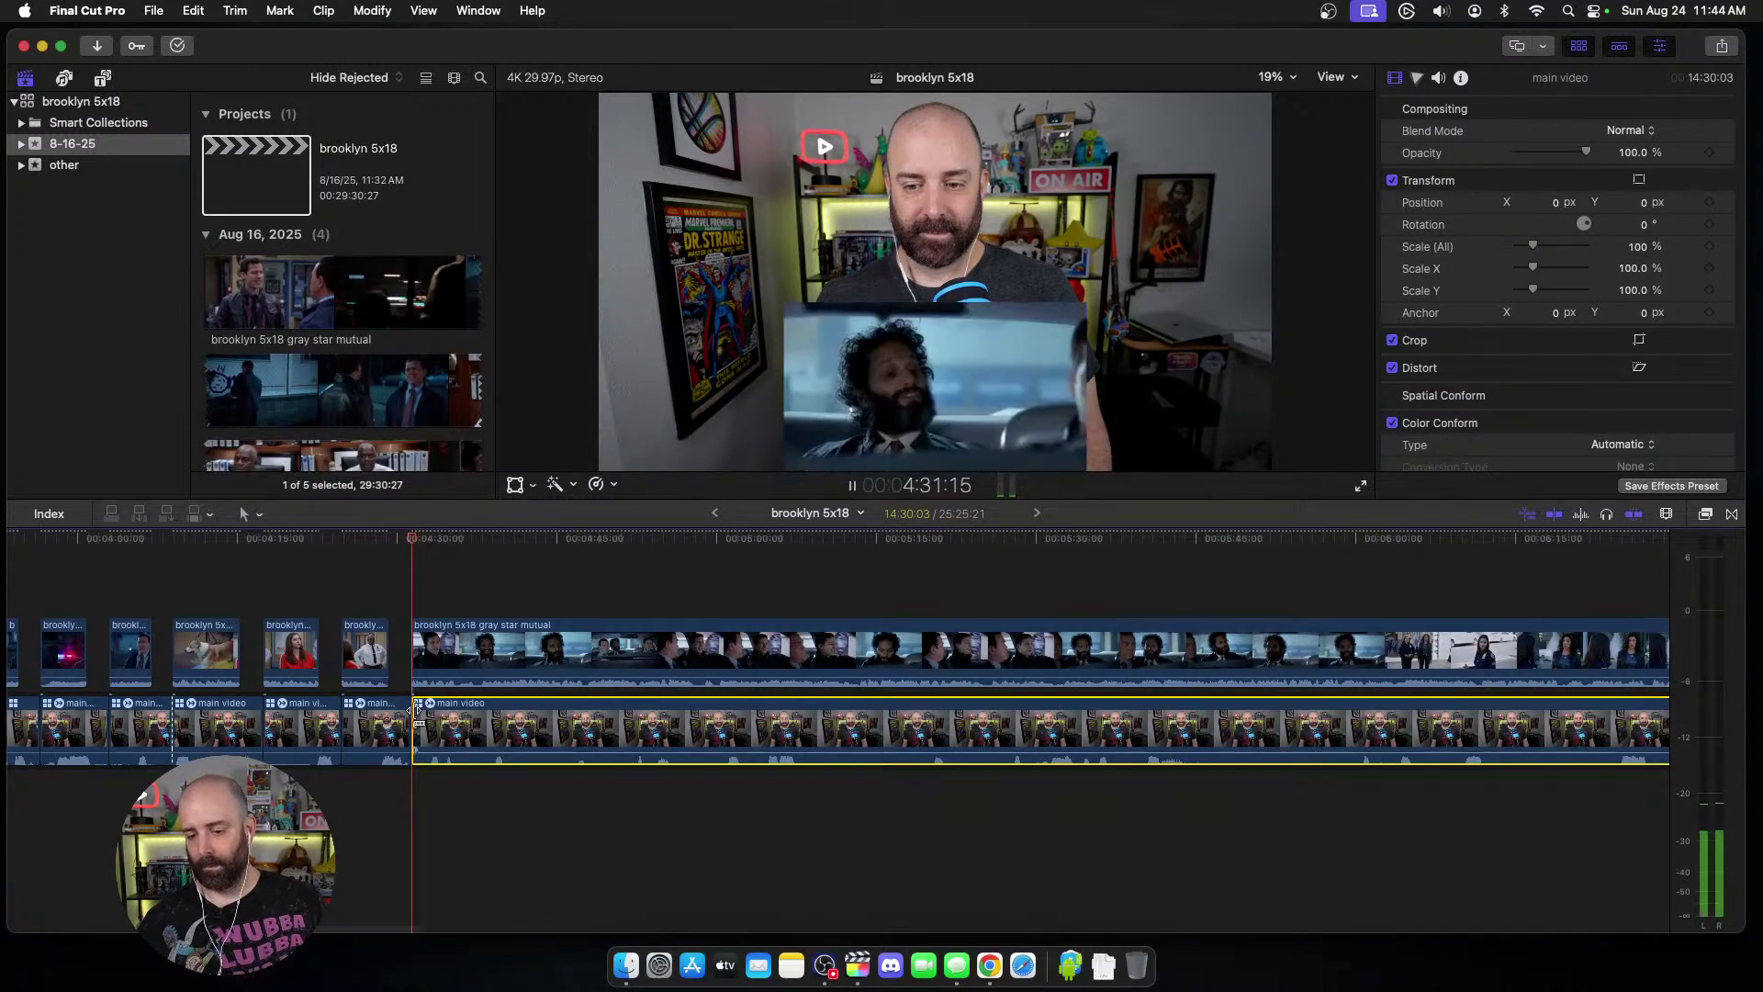
Step: Split the episode clip at about 4:35:22, trim the later clip's start to about 4:37:25, and play onward
{"action": "key", "text": "space"}
{"action": "left_click", "coordinate": [464, 668]}
{"action": "key", "text": "super+b"}
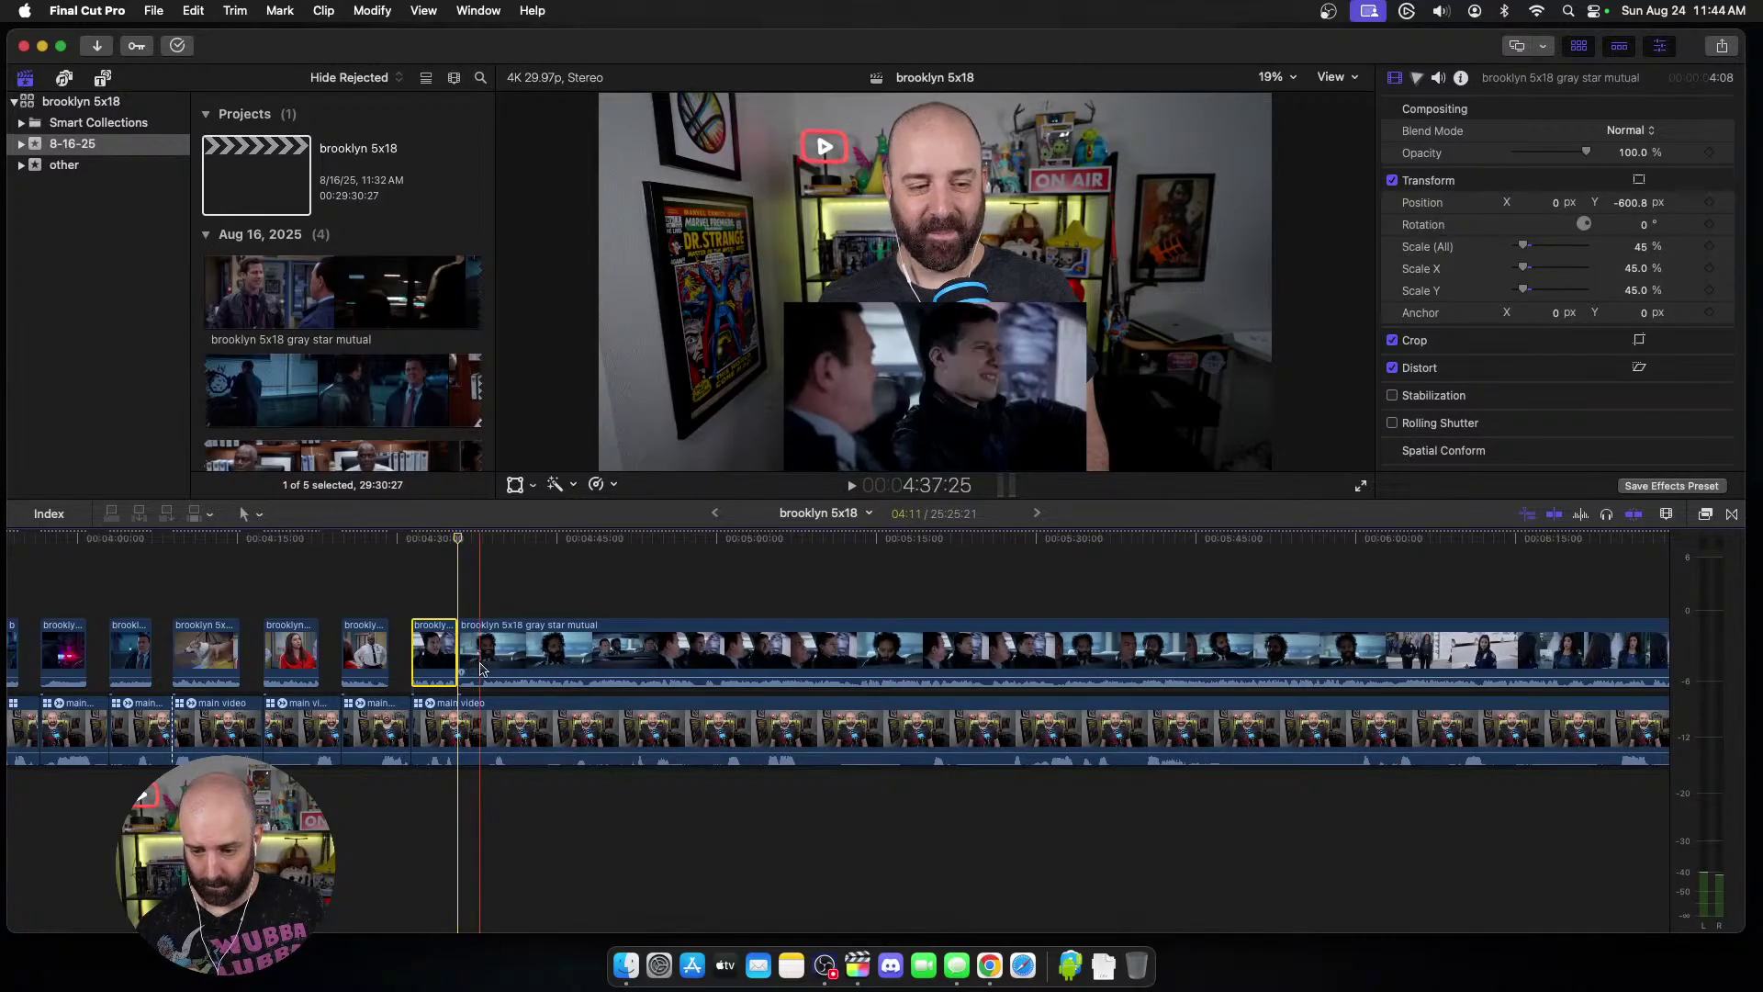
{"action": "key", "text": "alt+bracketleft"}
{"action": "key", "text": "space"}
{"action": "scroll", "coordinate": [481, 663], "scroll_direction": "right", "scroll_amount": 4}
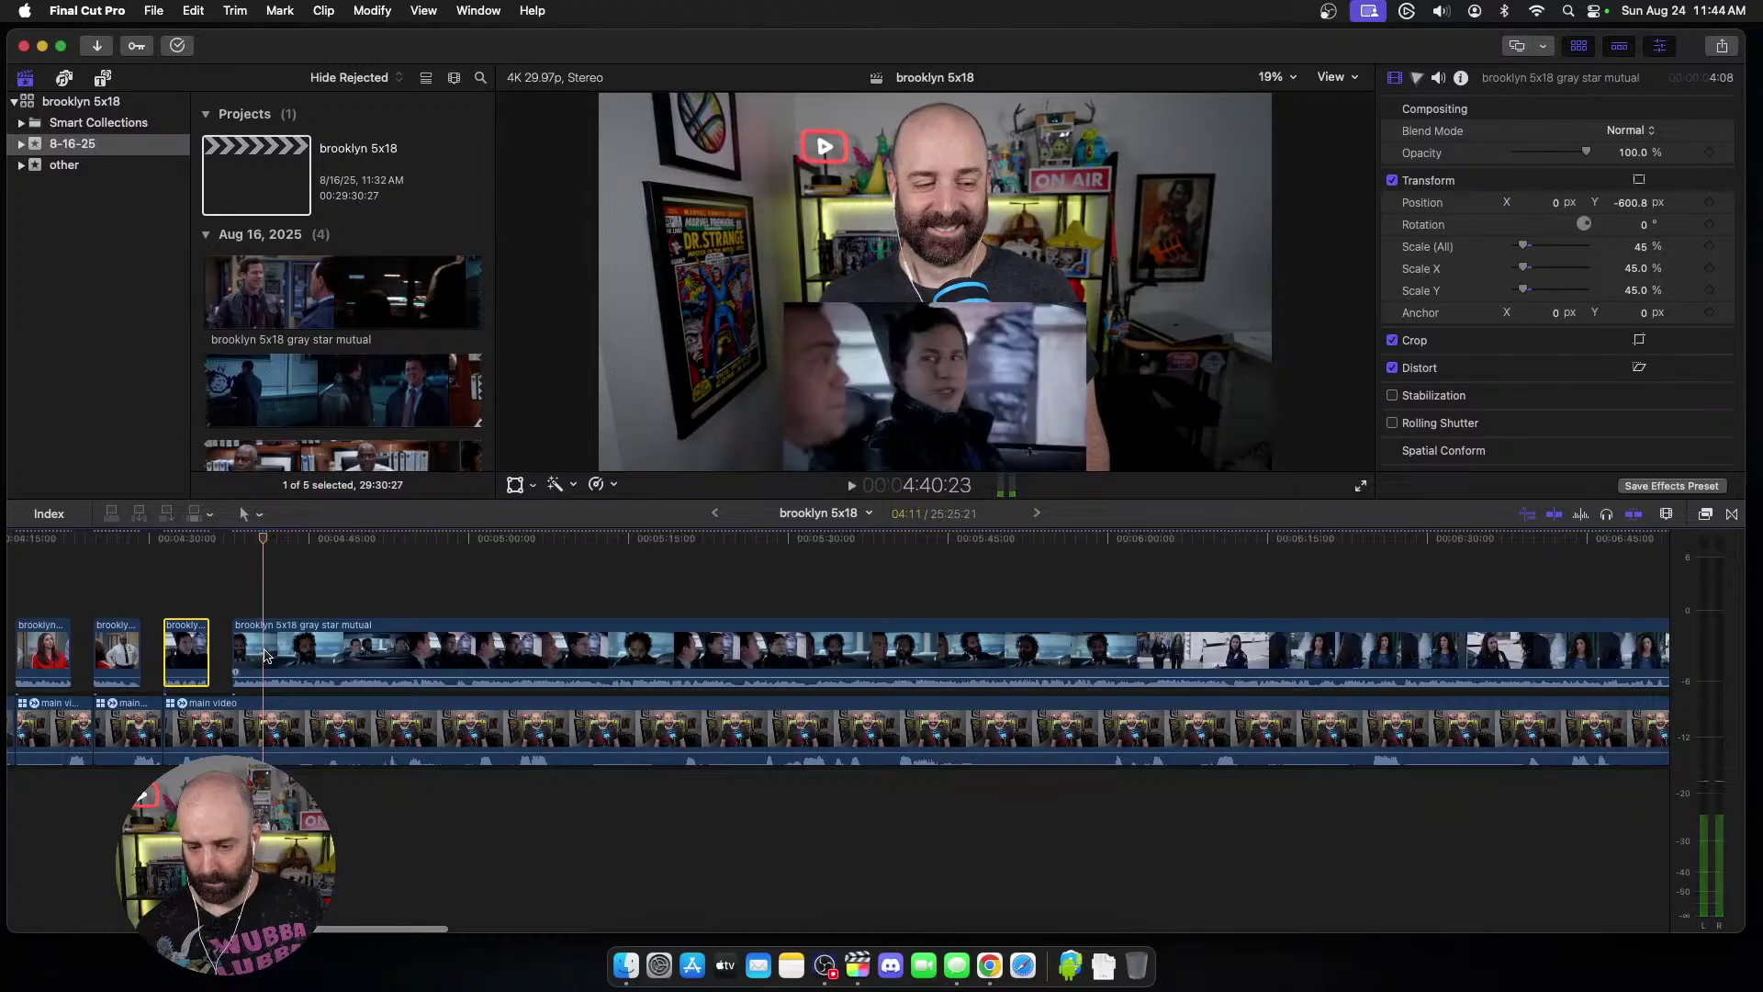
Step: Split the episode clip at about 4:41:19 and the main video at about 4:43:16, and trim the later episode clip's start to about 4:43:16
{"action": "key", "text": "space"}
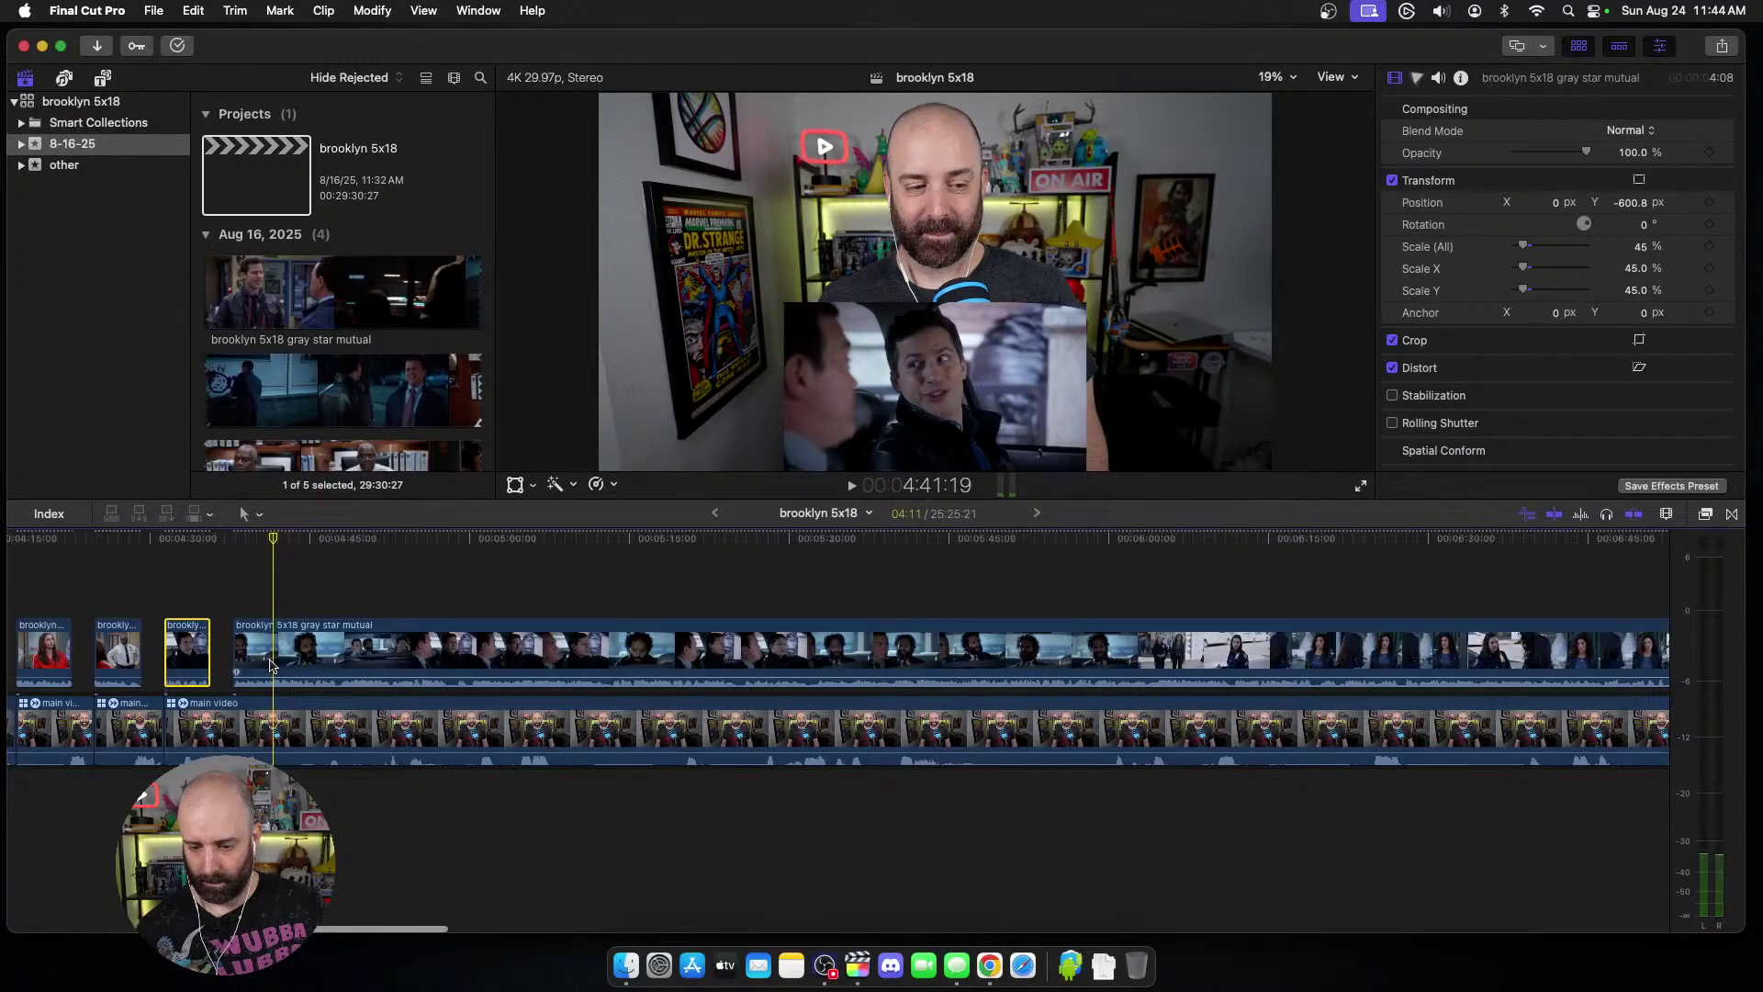
{"action": "left_click", "coordinate": [283, 660]}
{"action": "key", "text": "cmd+b"}
{"action": "key", "text": "cmd+shift+b"}
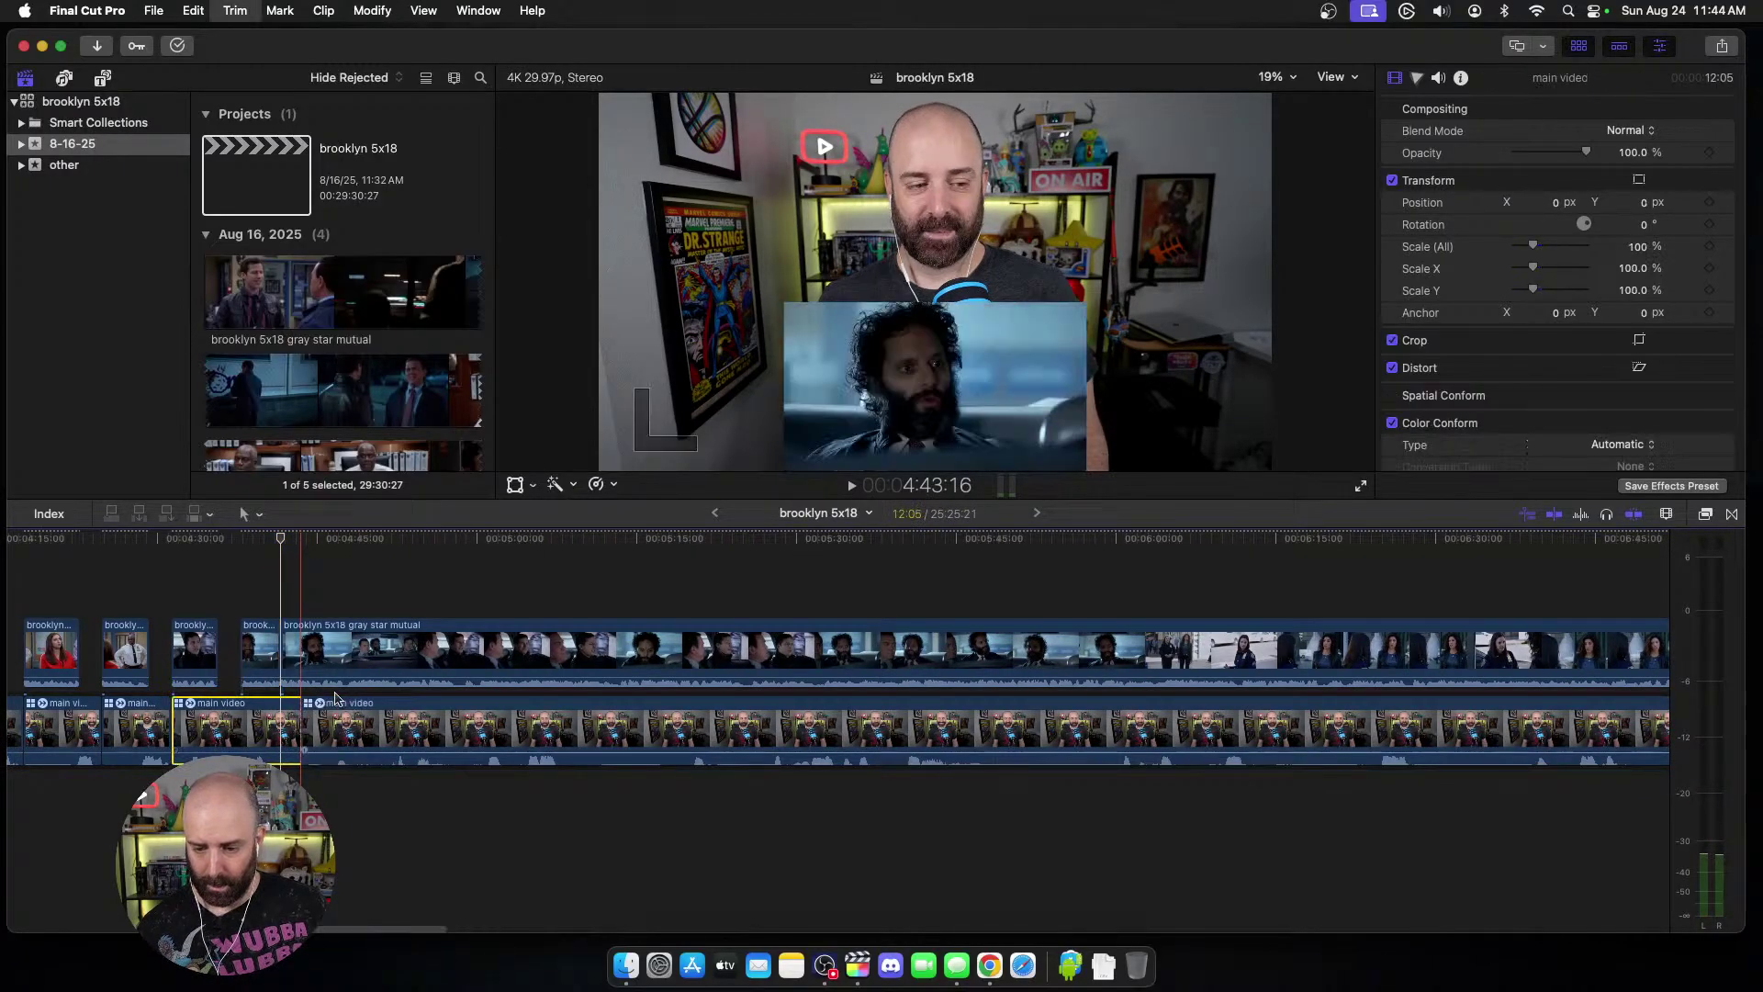
{"action": "left_click", "coordinate": [354, 660]}
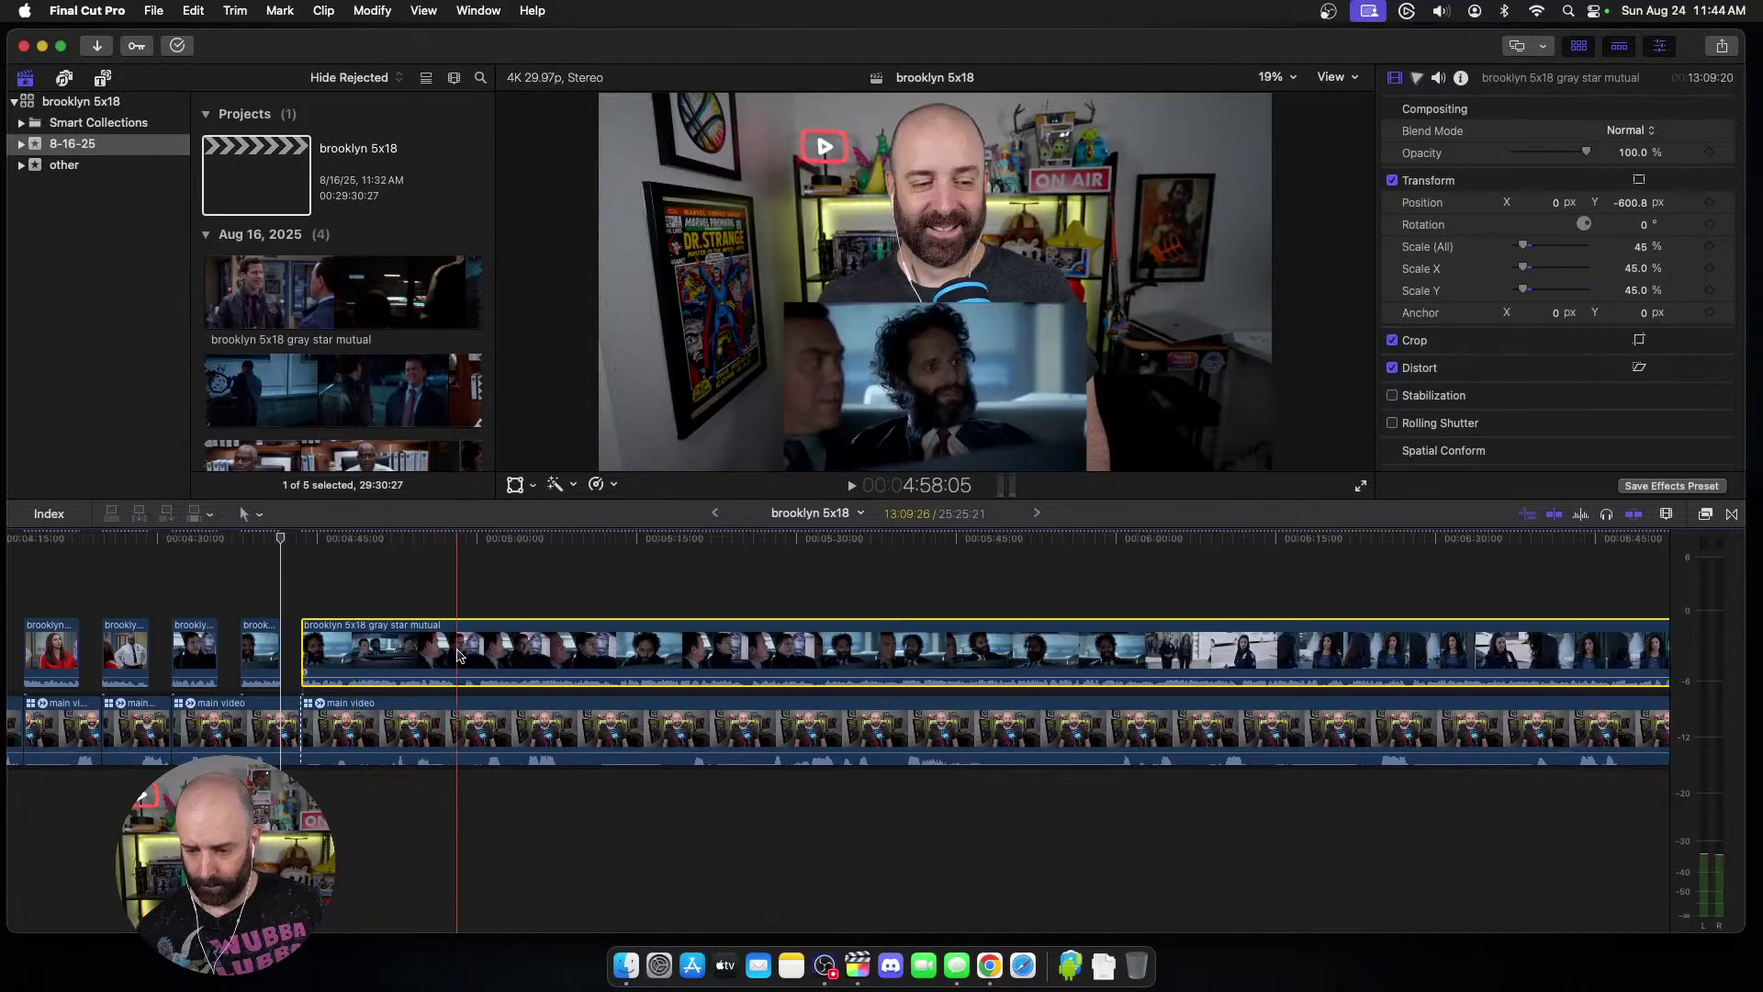
Step: Review the car scene in the last segment and trim the starts of its episode clip and main video to about 4:53:11
{"action": "key", "text": "space"}
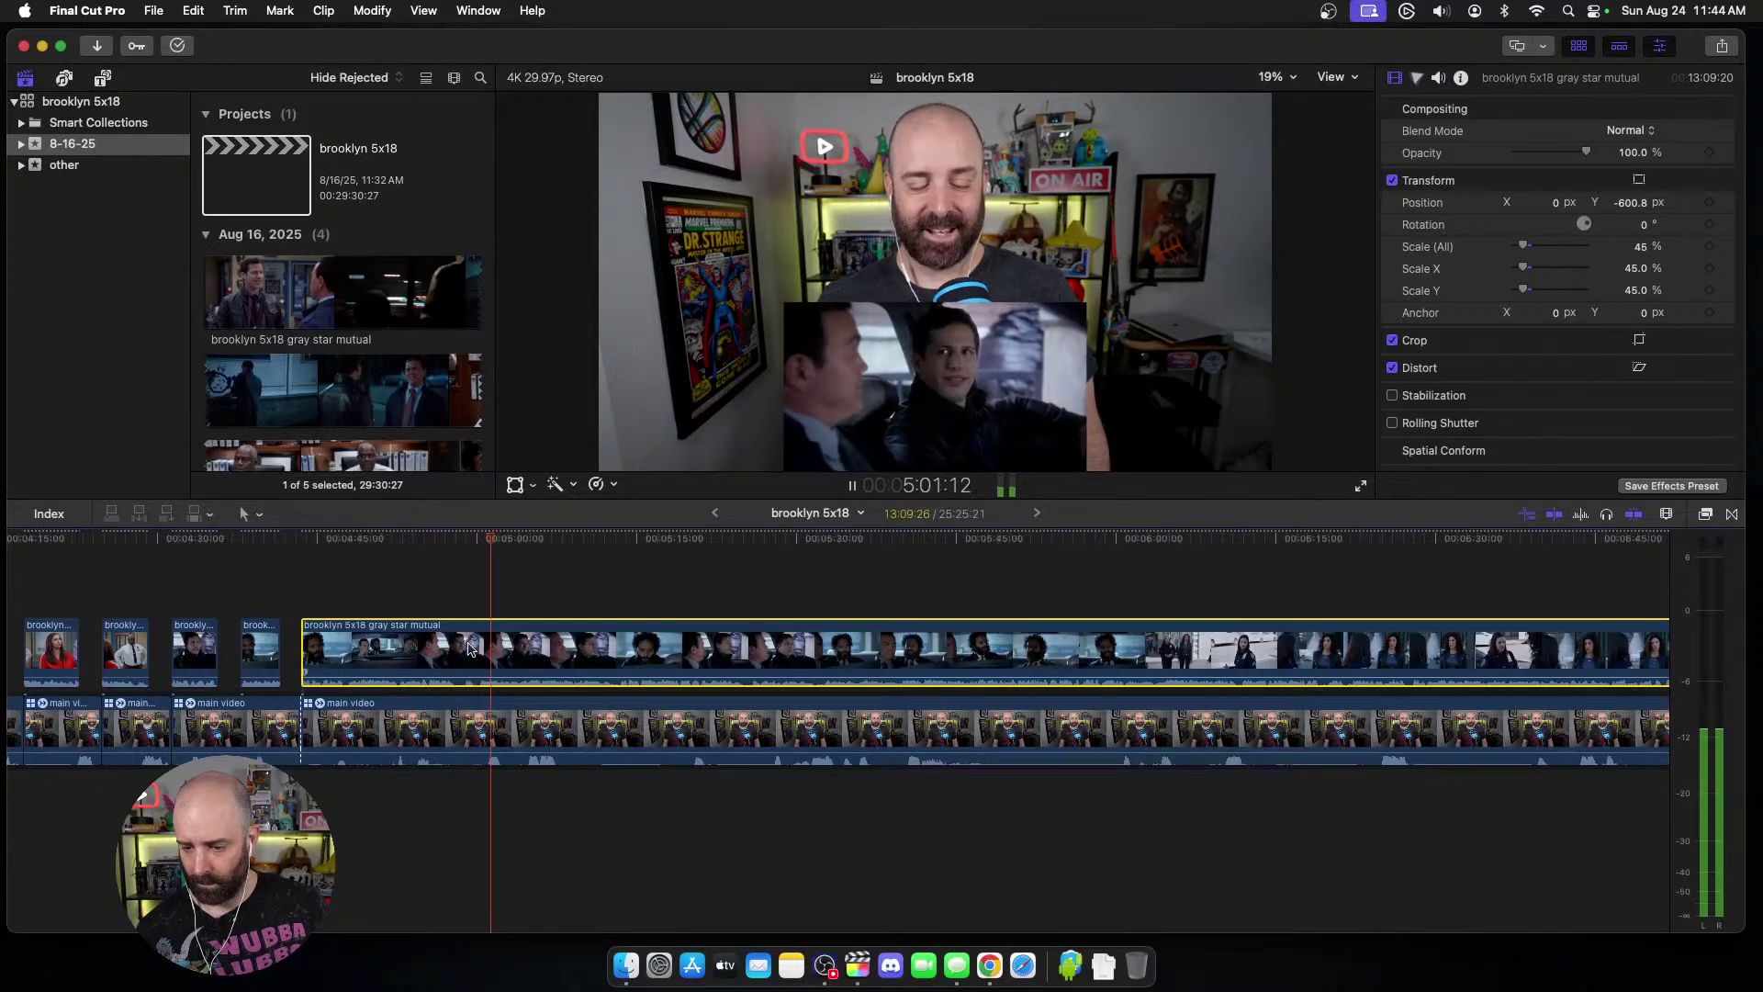
{"action": "key", "text": "space"}
{"action": "key", "text": "space"}
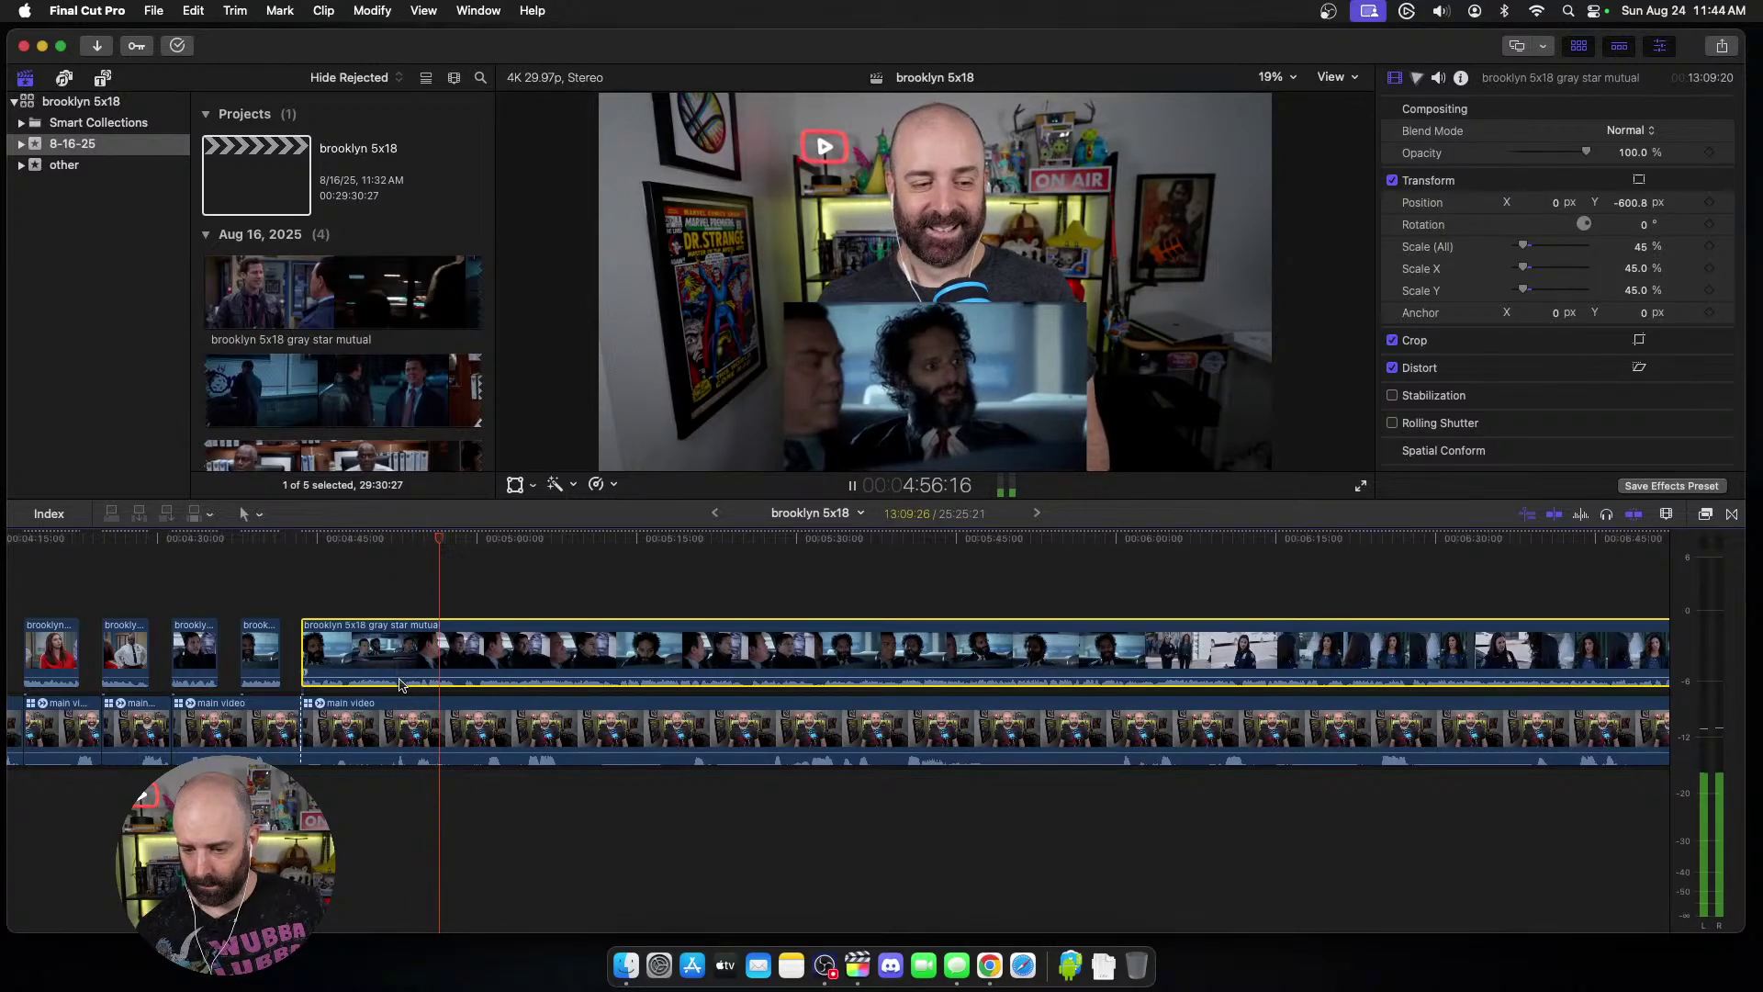
{"action": "key", "text": "space"}
{"action": "key", "text": "space"}
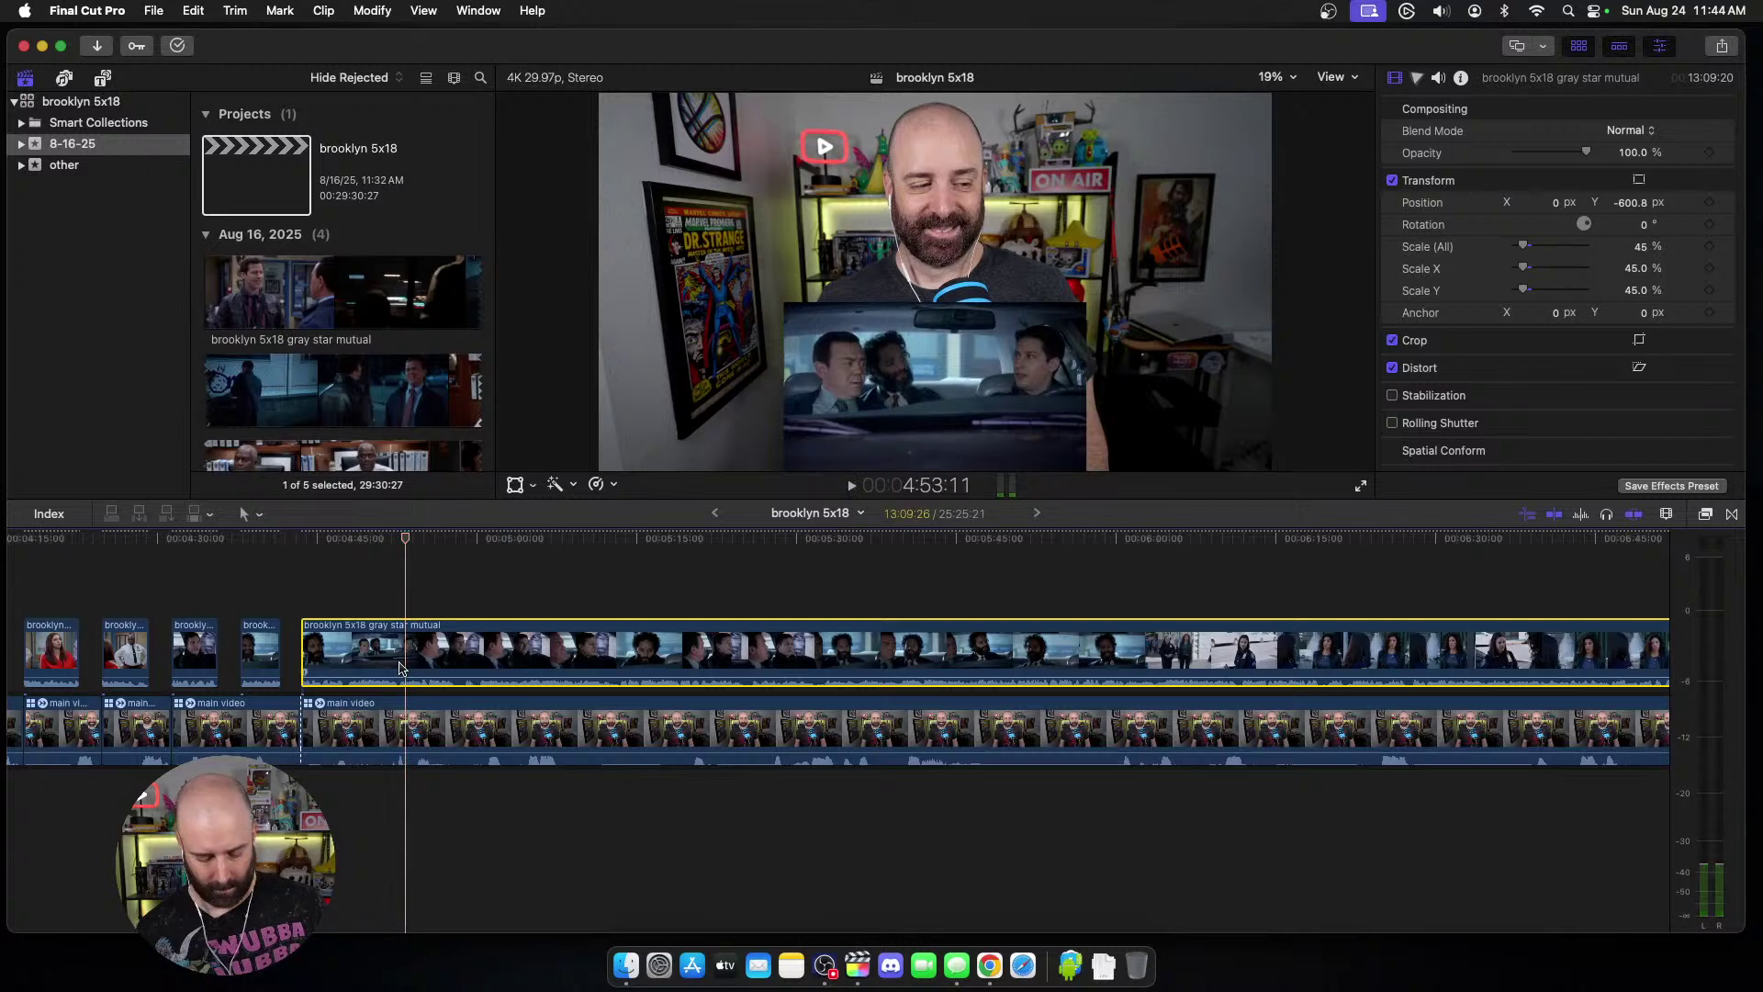
{"action": "key", "text": "alt+bracketleft"}
{"action": "left_click", "coordinate": [410, 729]}
{"action": "key", "text": "alt+bracketleft"}
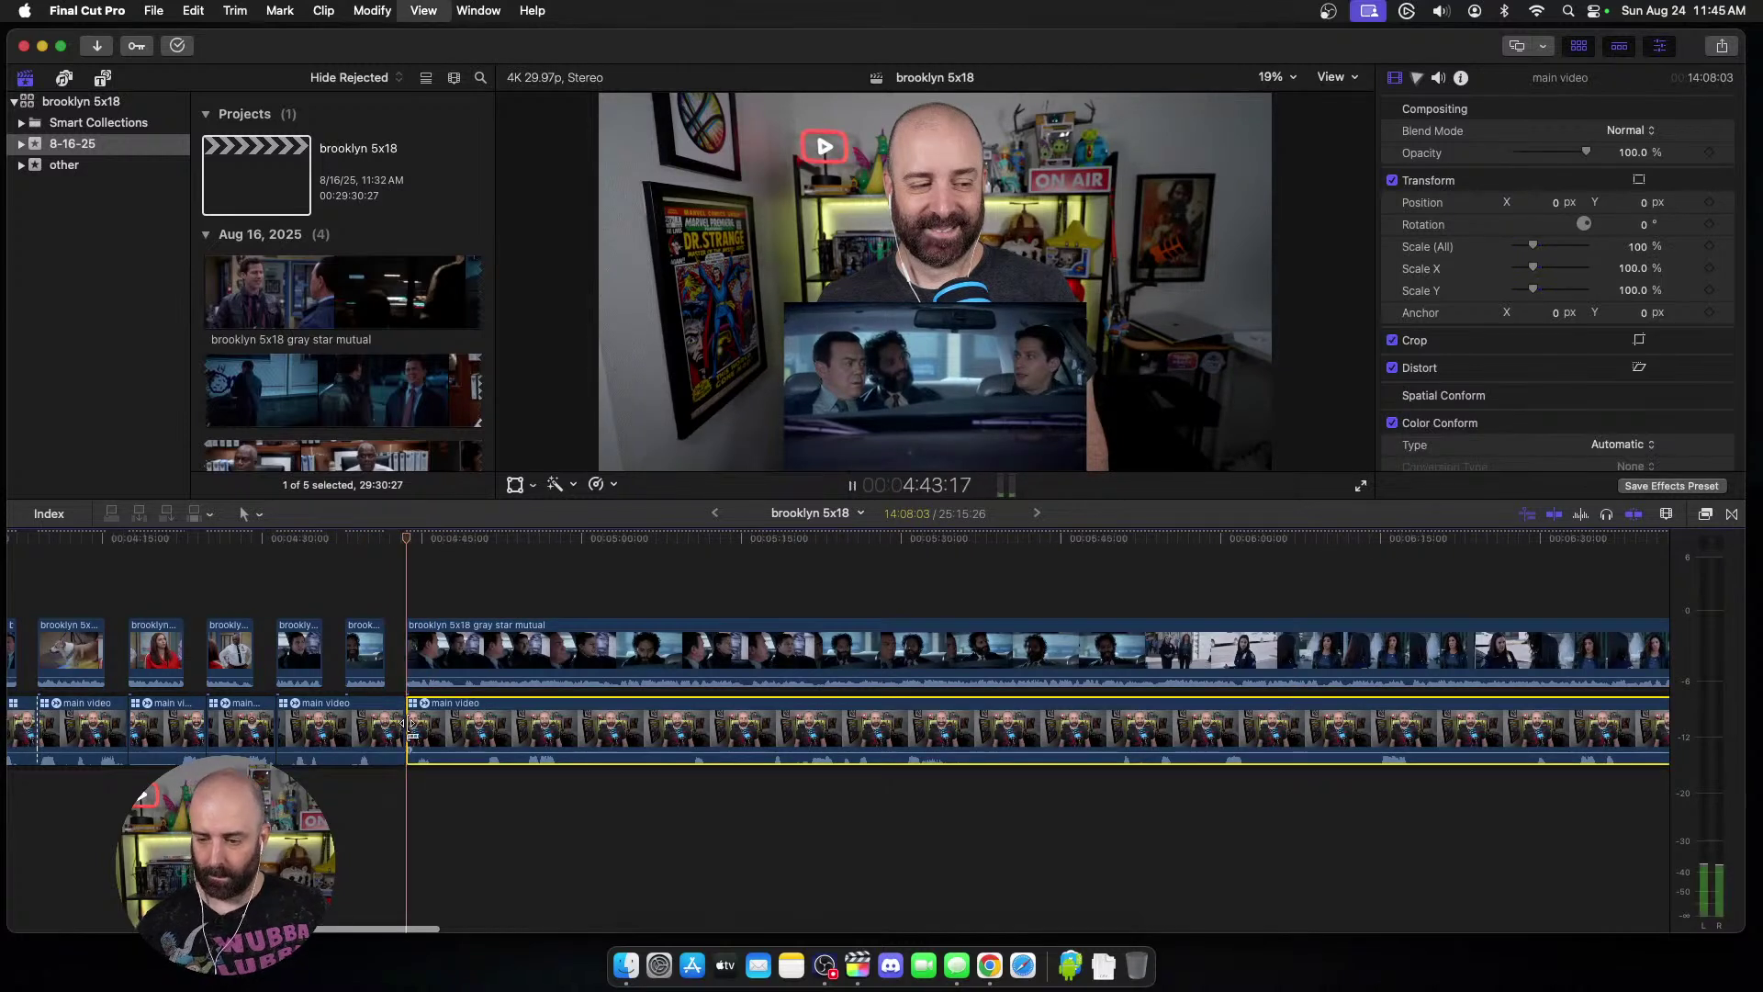
Step: Play the last segment, split the episode clip at about 4:48, and trim the later episode clip's start to about 4:50
{"action": "key", "text": "space"}
{"action": "scroll", "coordinate": [404, 689], "scroll_direction": "right", "scroll_amount": 3}
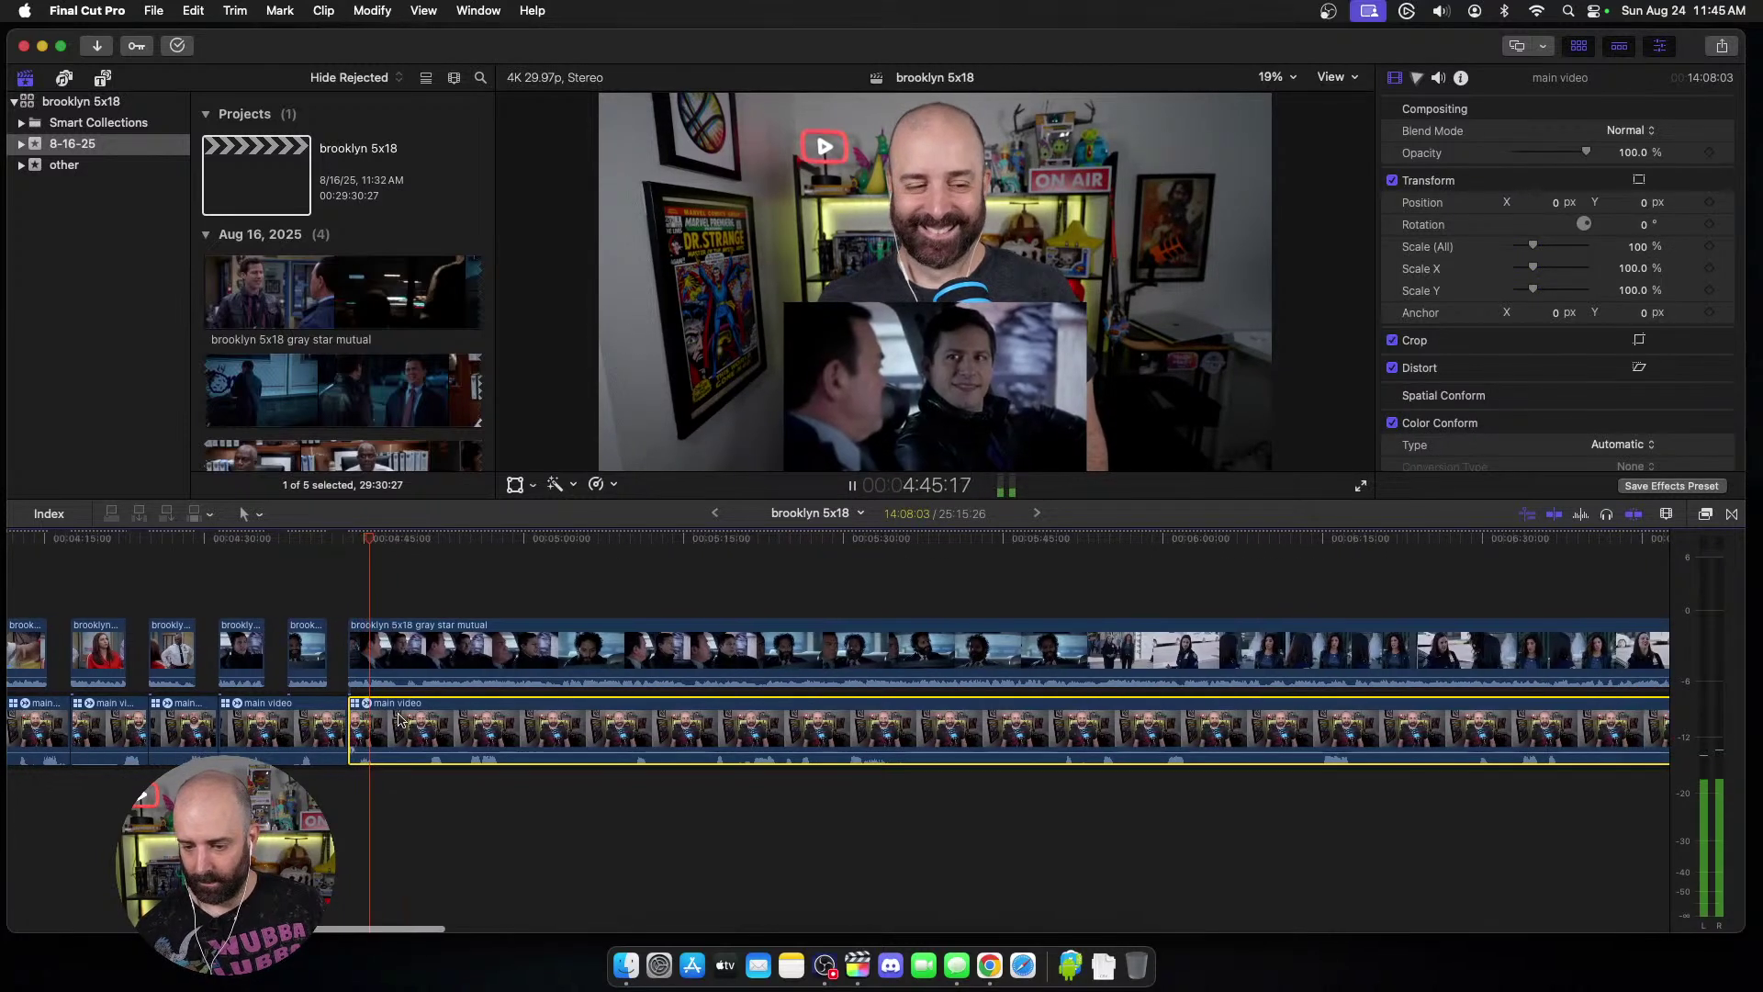
{"action": "left_click", "coordinate": [409, 665]}
{"action": "key", "text": "space"}
{"action": "key", "text": "super+b"}
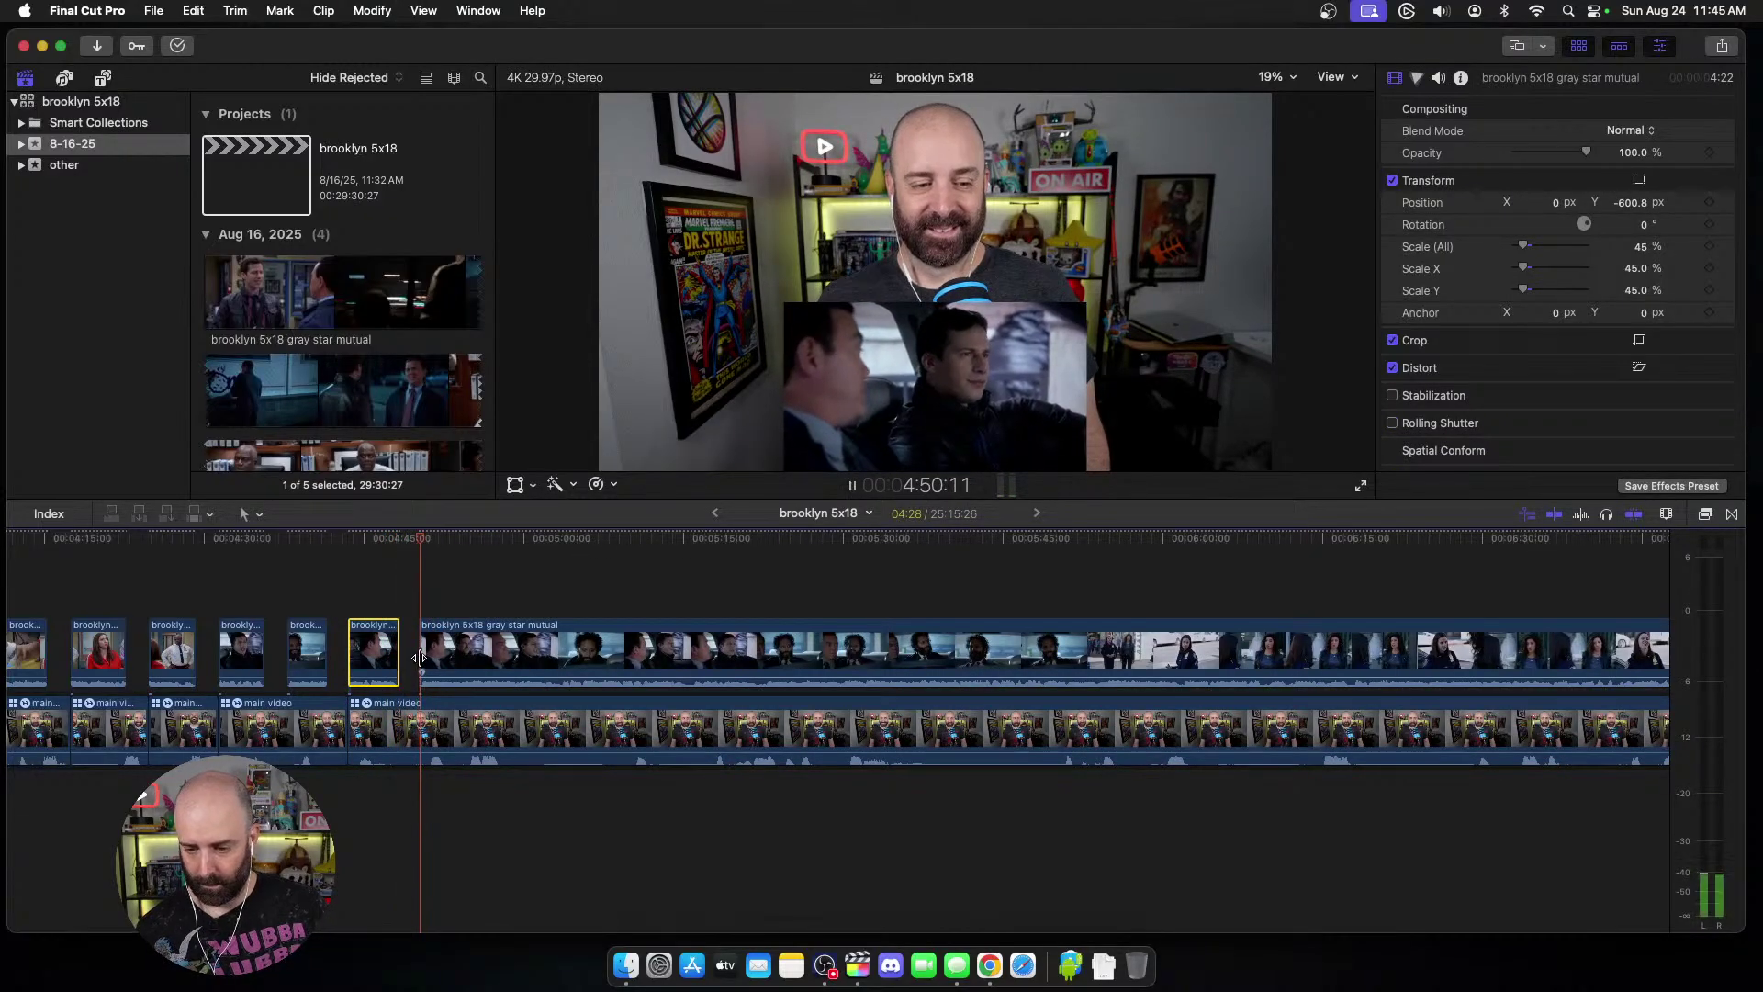
{"action": "scroll", "coordinate": [420, 658], "scroll_direction": "right", "scroll_amount": 2}
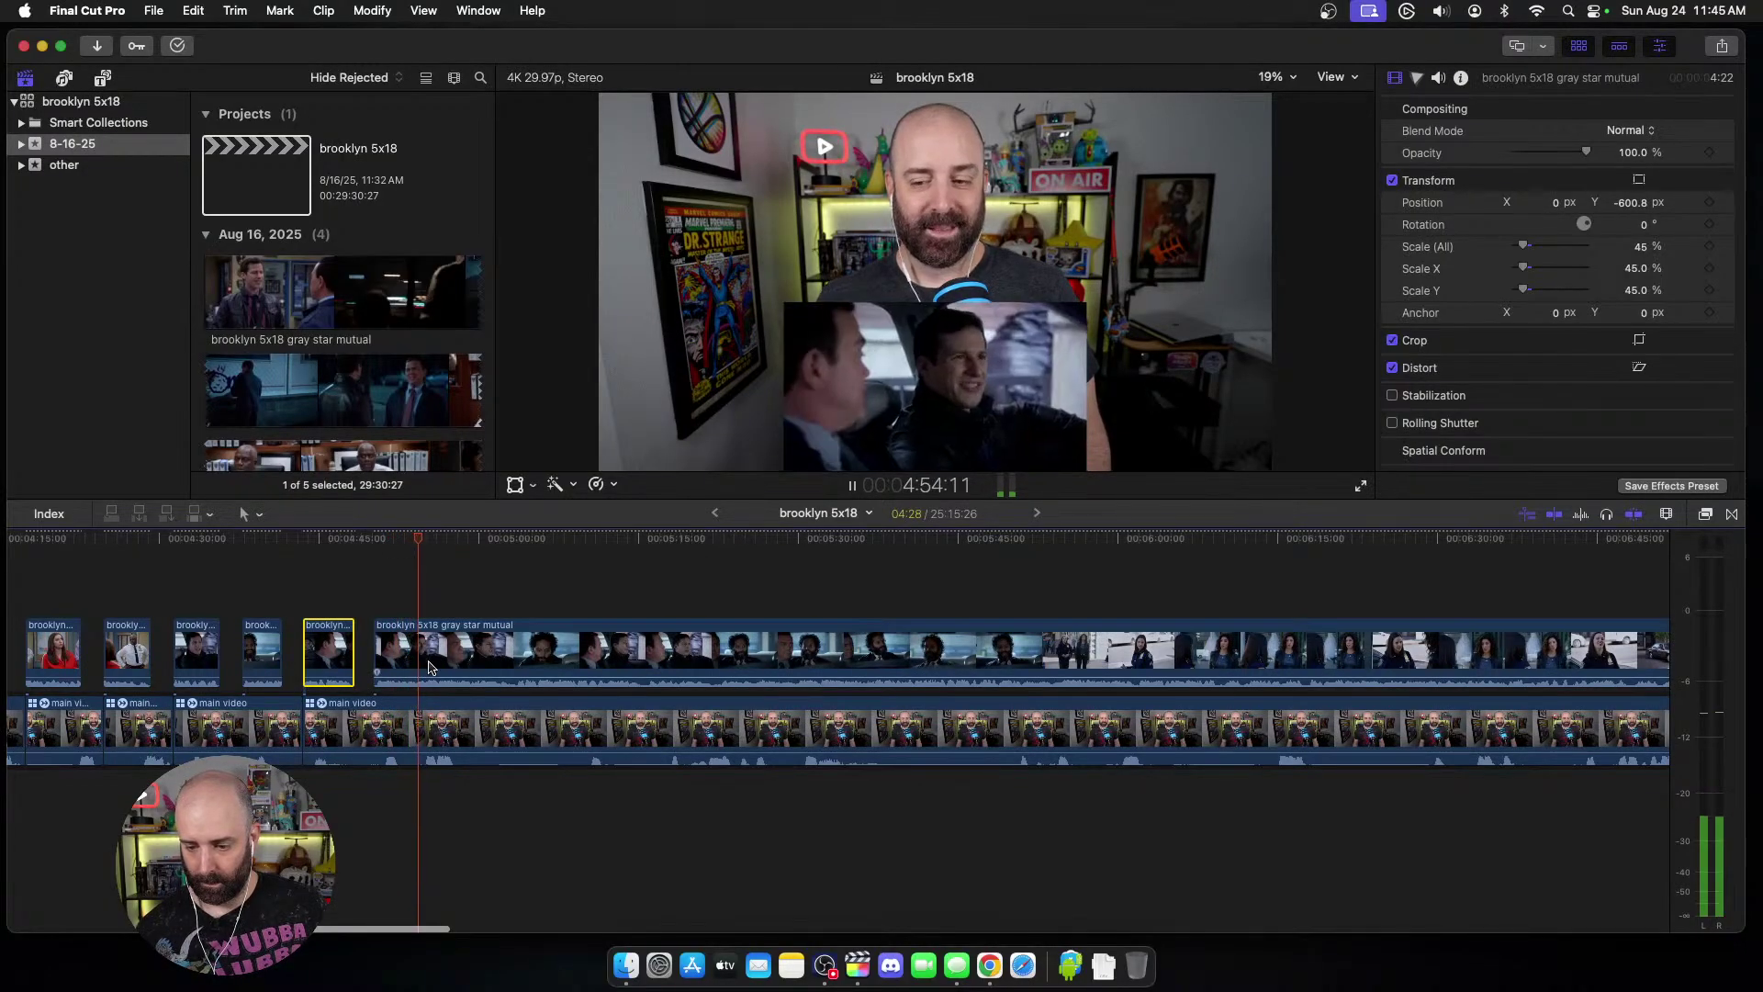
Step: Split the episode clip at about 4:55 and the main video at about 4:58, and trim the later episode clip's start to about 4:58
{"action": "key", "text": "space"}
{"action": "key", "text": "super+b"}
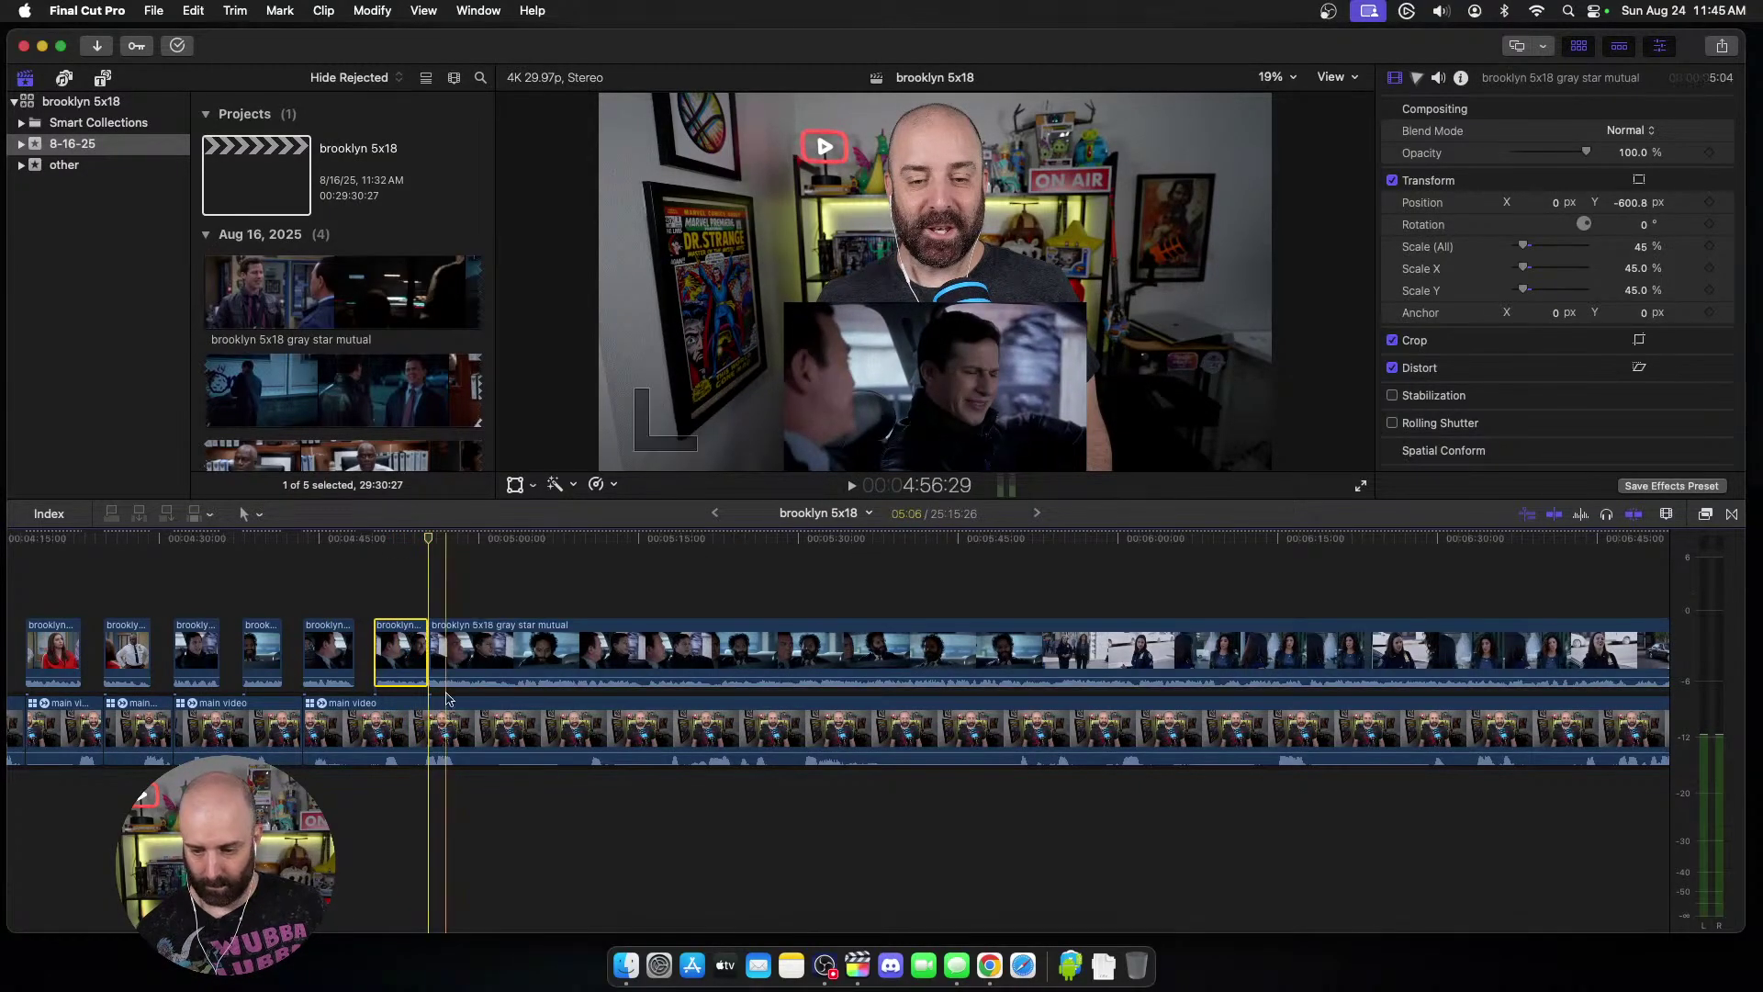
{"action": "key", "text": "super+b"}
{"action": "left_click", "coordinate": [459, 660]}
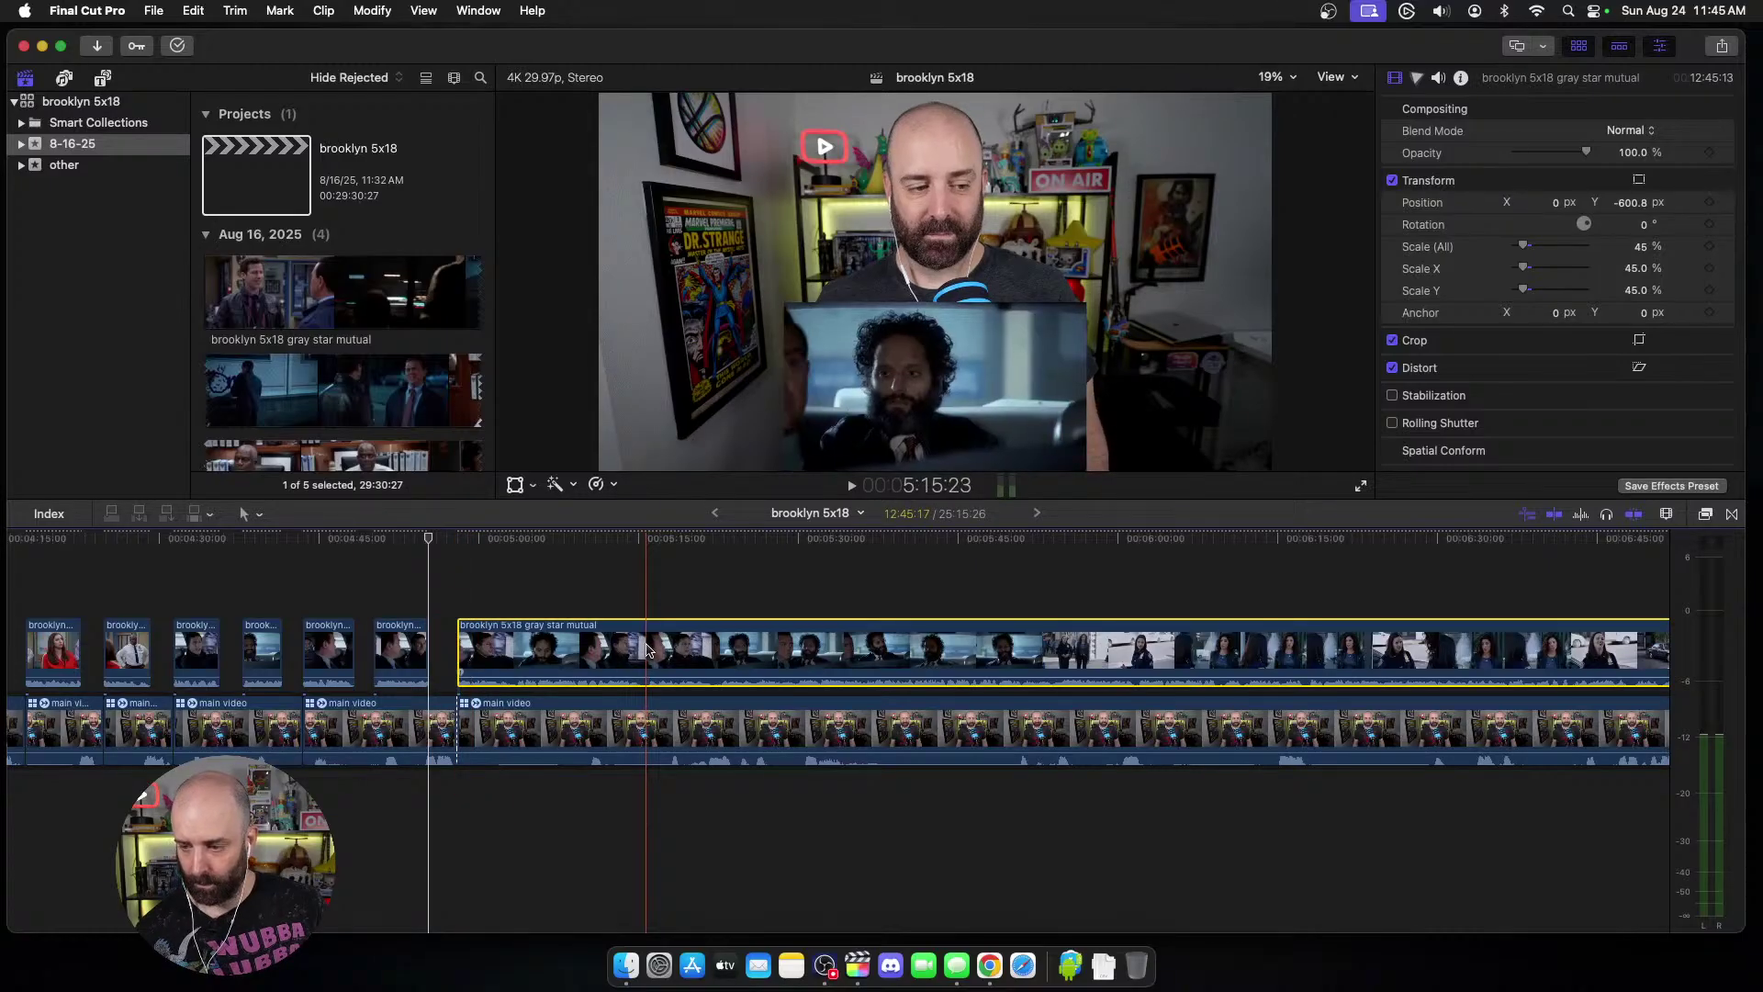
Step: Review the remaining car scene and trim the starts of the last episode clip and main video to about 5:18:28
{"action": "key", "text": "space"}
{"action": "scroll", "coordinate": [551, 661], "scroll_direction": "right", "scroll_amount": 5}
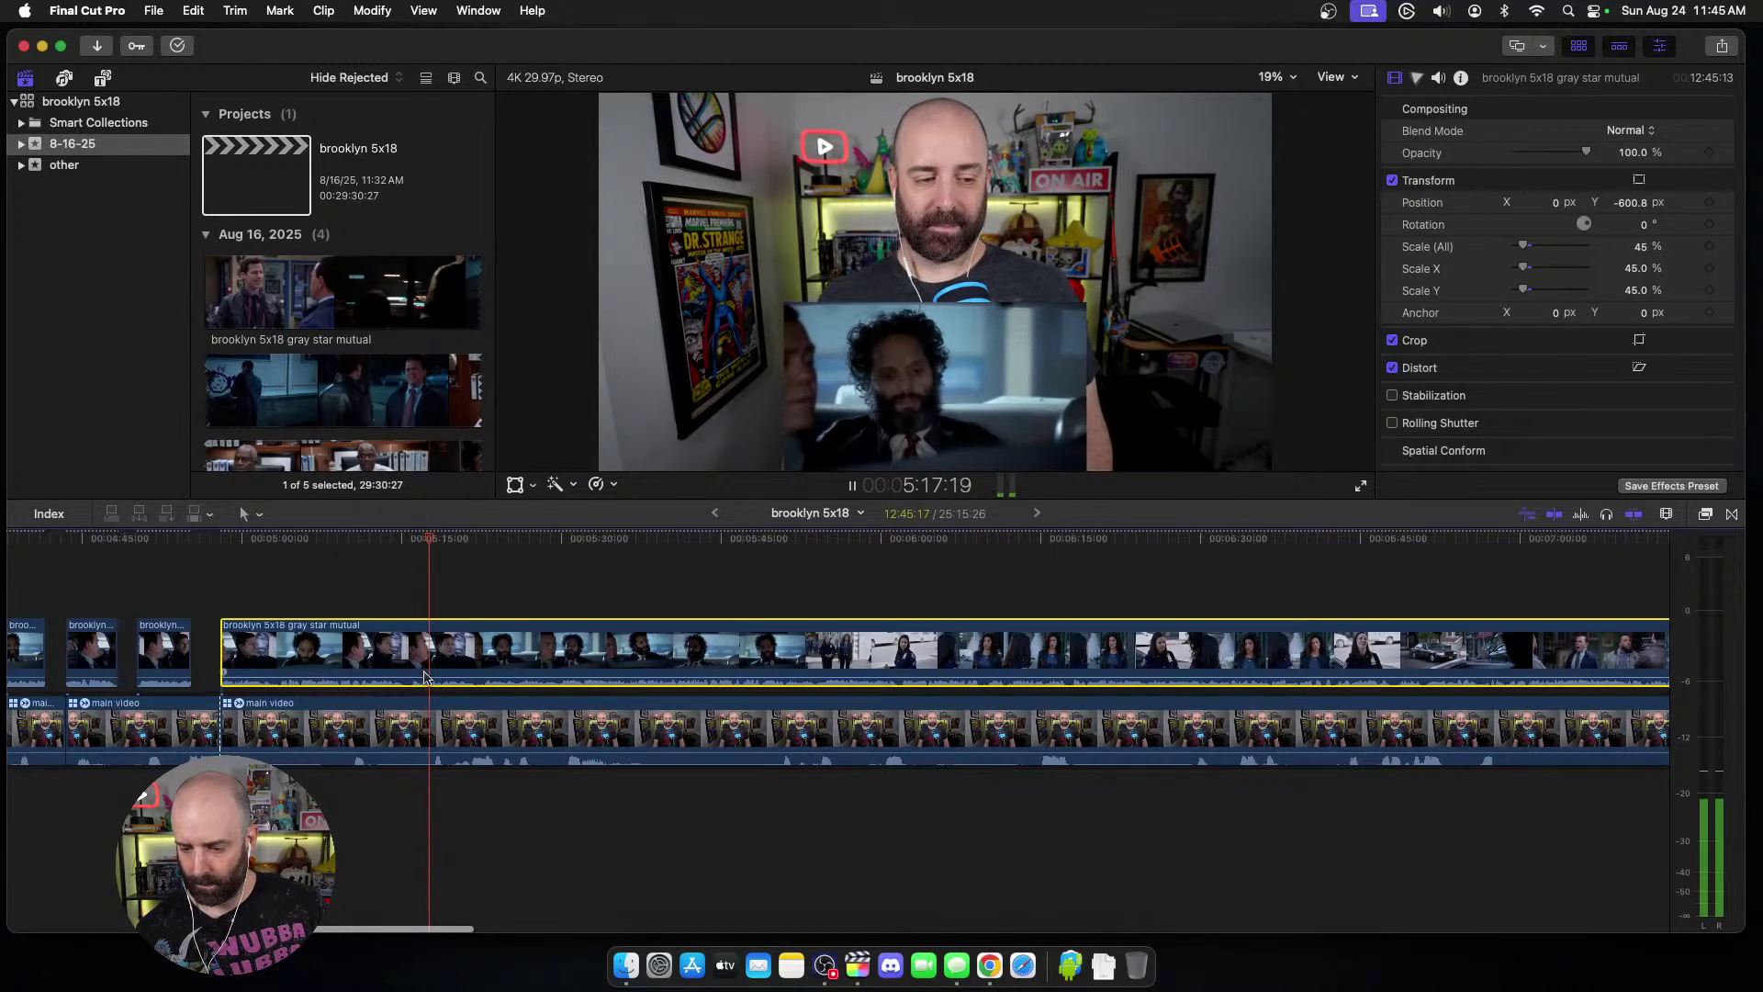
{"action": "key", "text": "space"}
{"action": "key", "text": "space"}
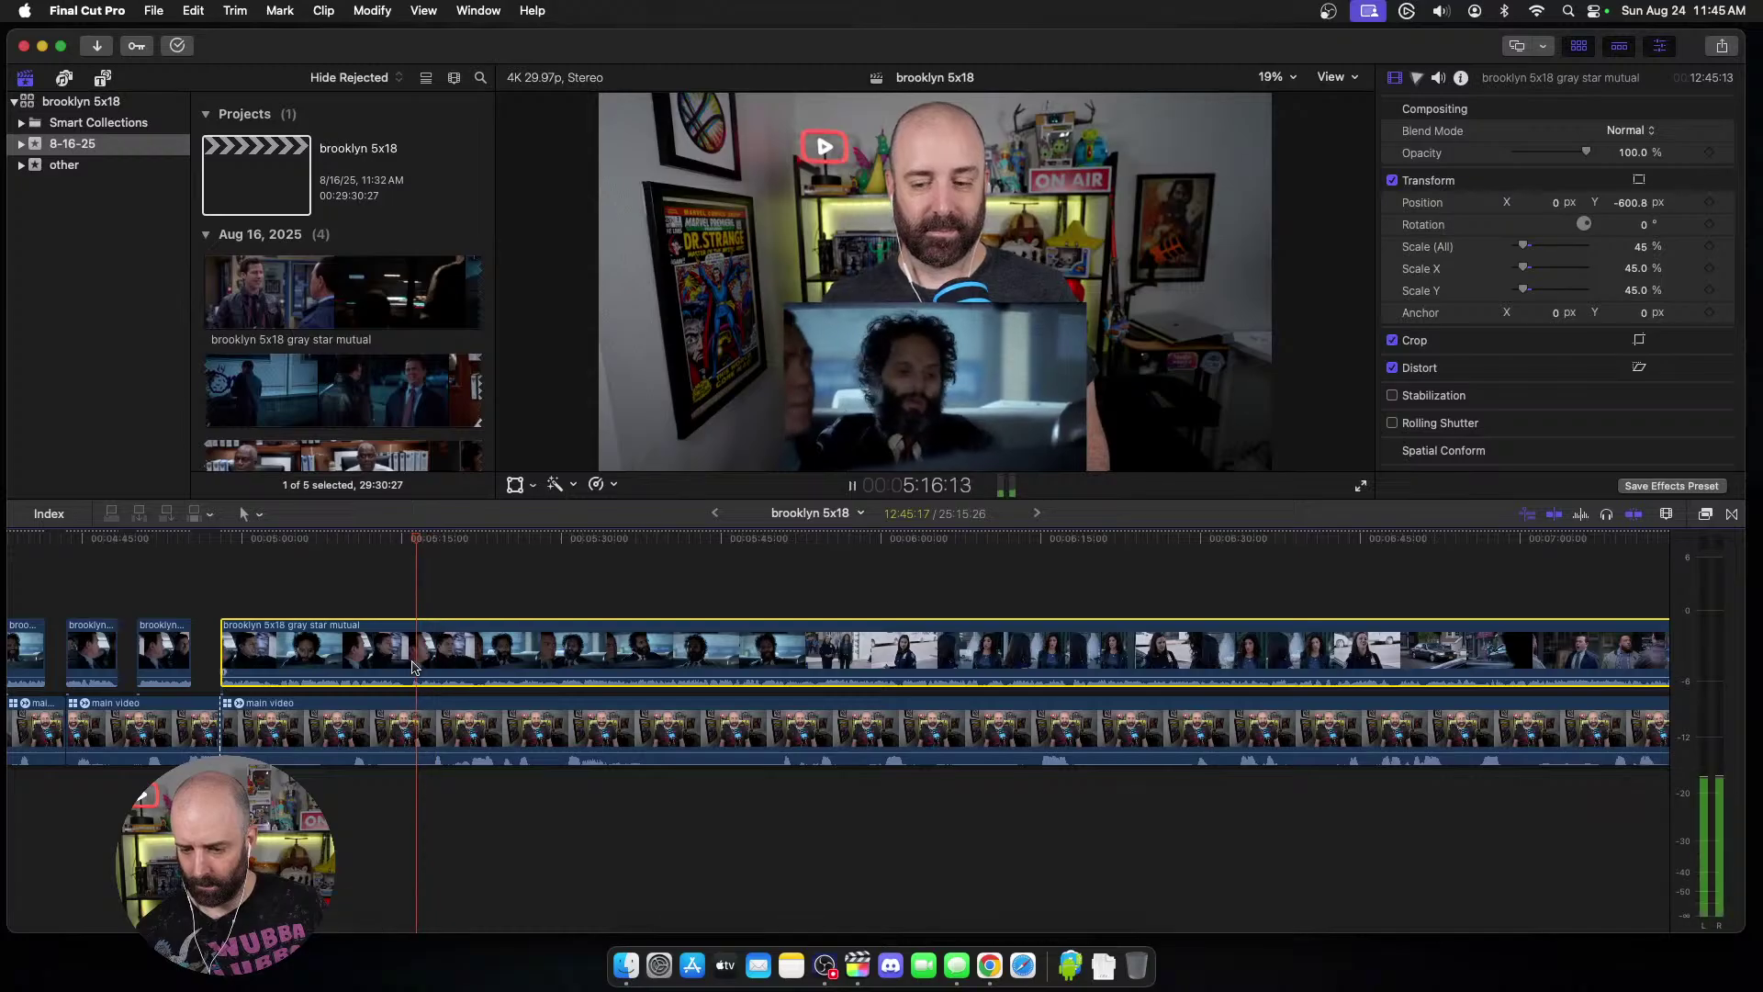
{"action": "key", "text": "space"}
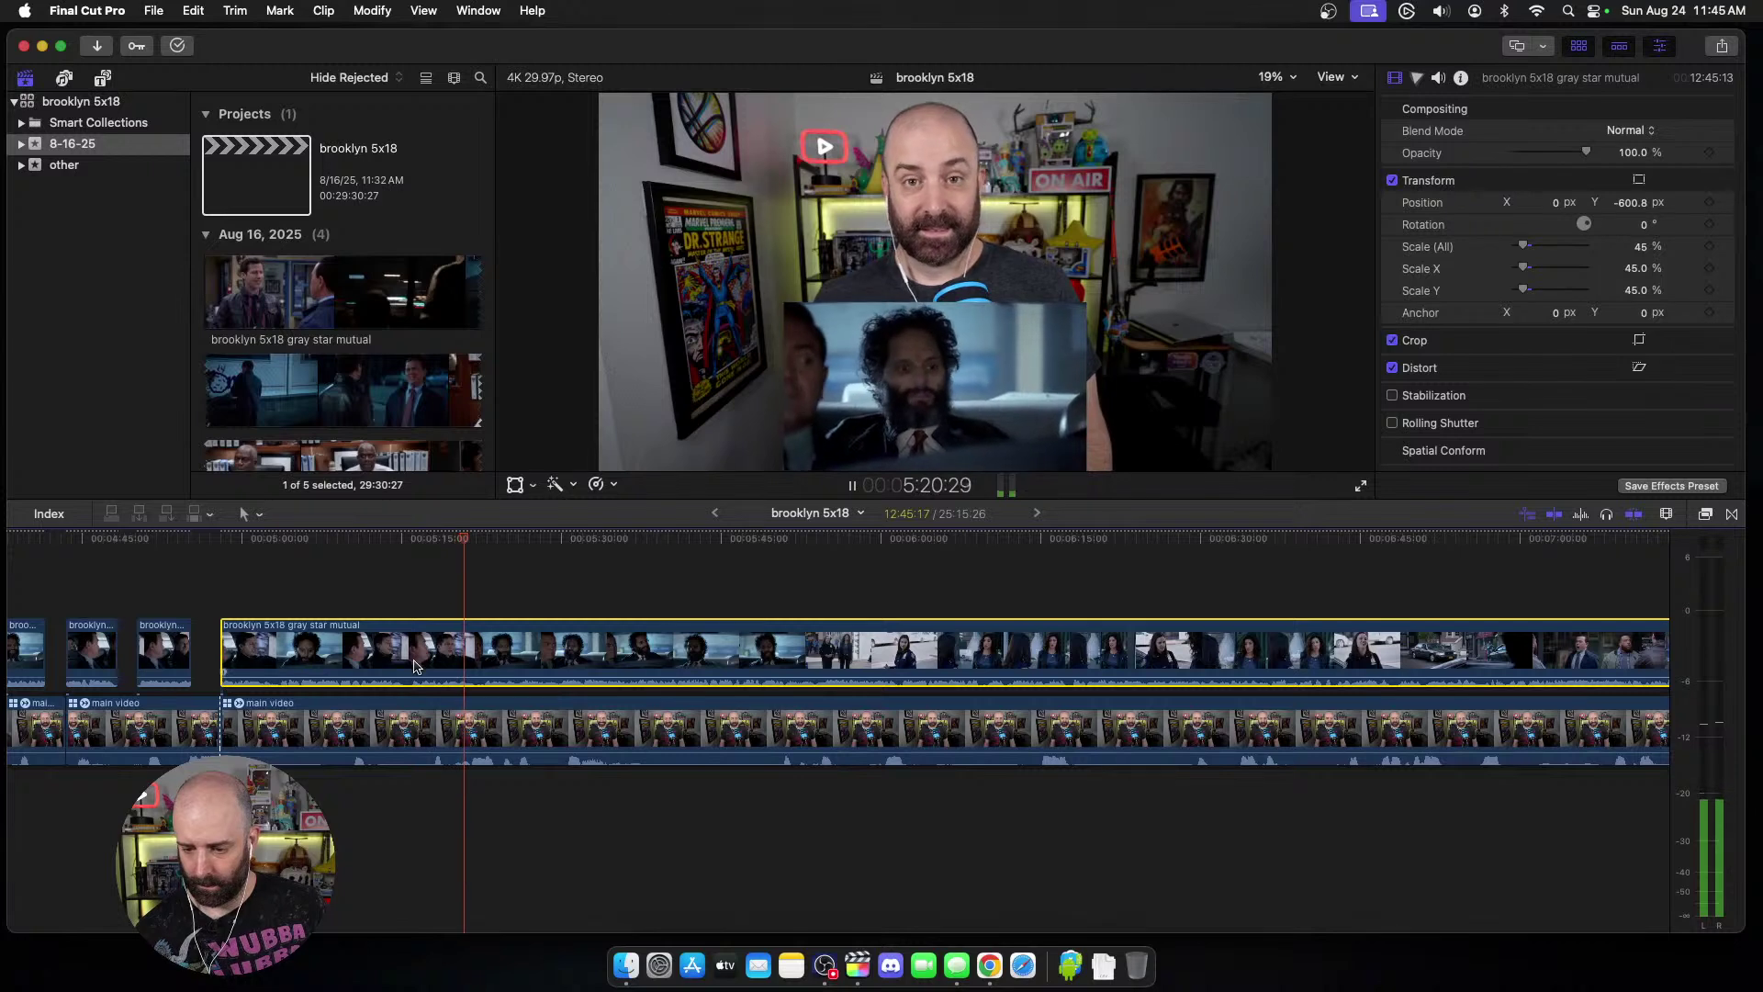
{"action": "key", "text": "space"}
{"action": "key", "text": "space"}
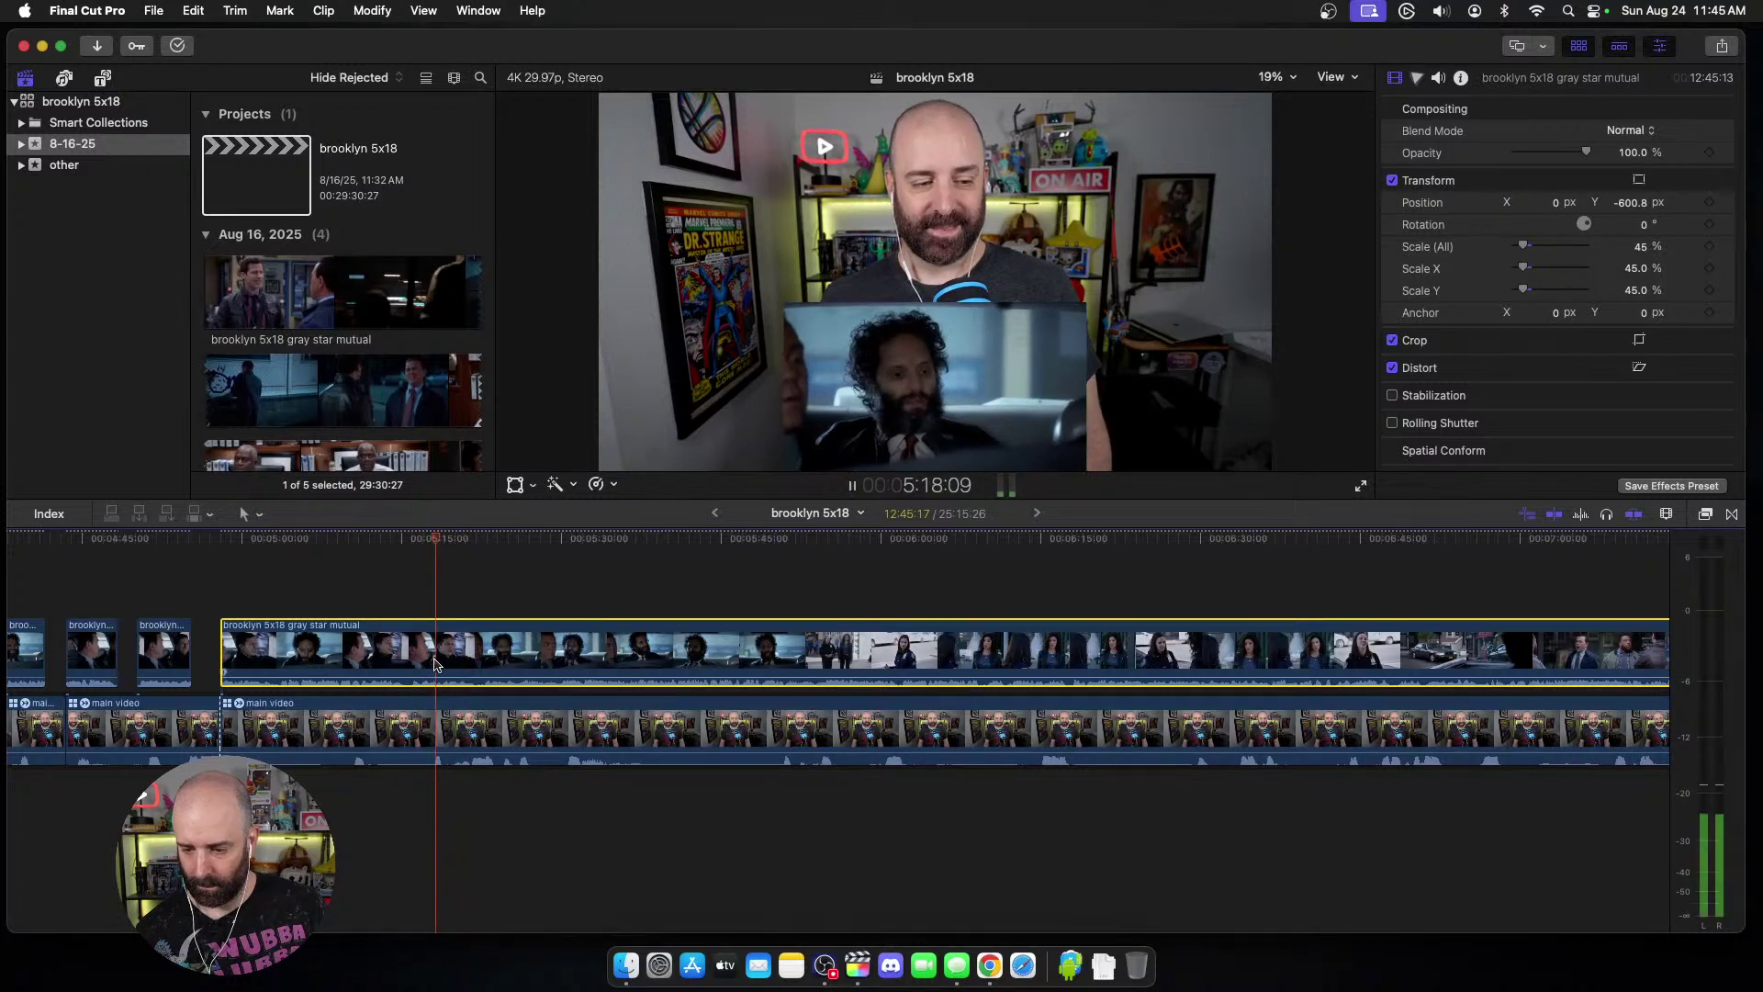
{"action": "key", "text": "alt+bracketleft"}
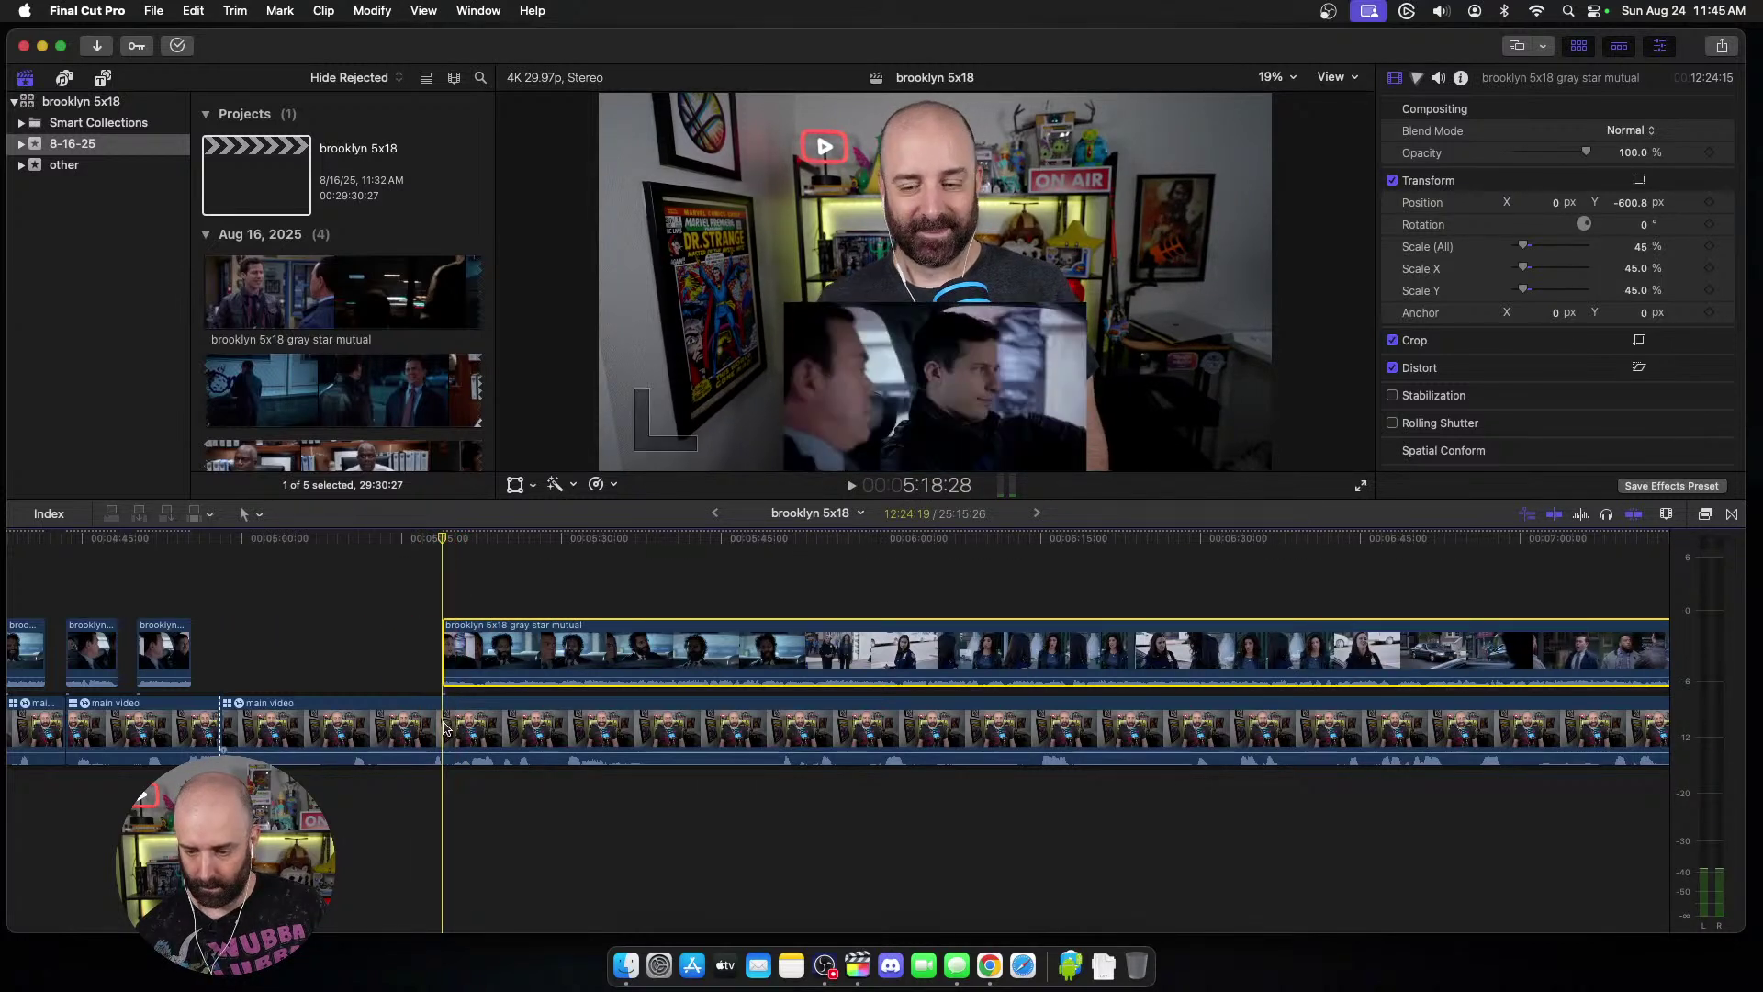
{"action": "left_click", "coordinate": [454, 721]}
{"action": "key", "text": "alt+bracketleft"}
Step: Split the episode clip at about 5:02 and the main video at about 5:03:18, and remove the episode footage between those points
{"action": "key", "text": "space"}
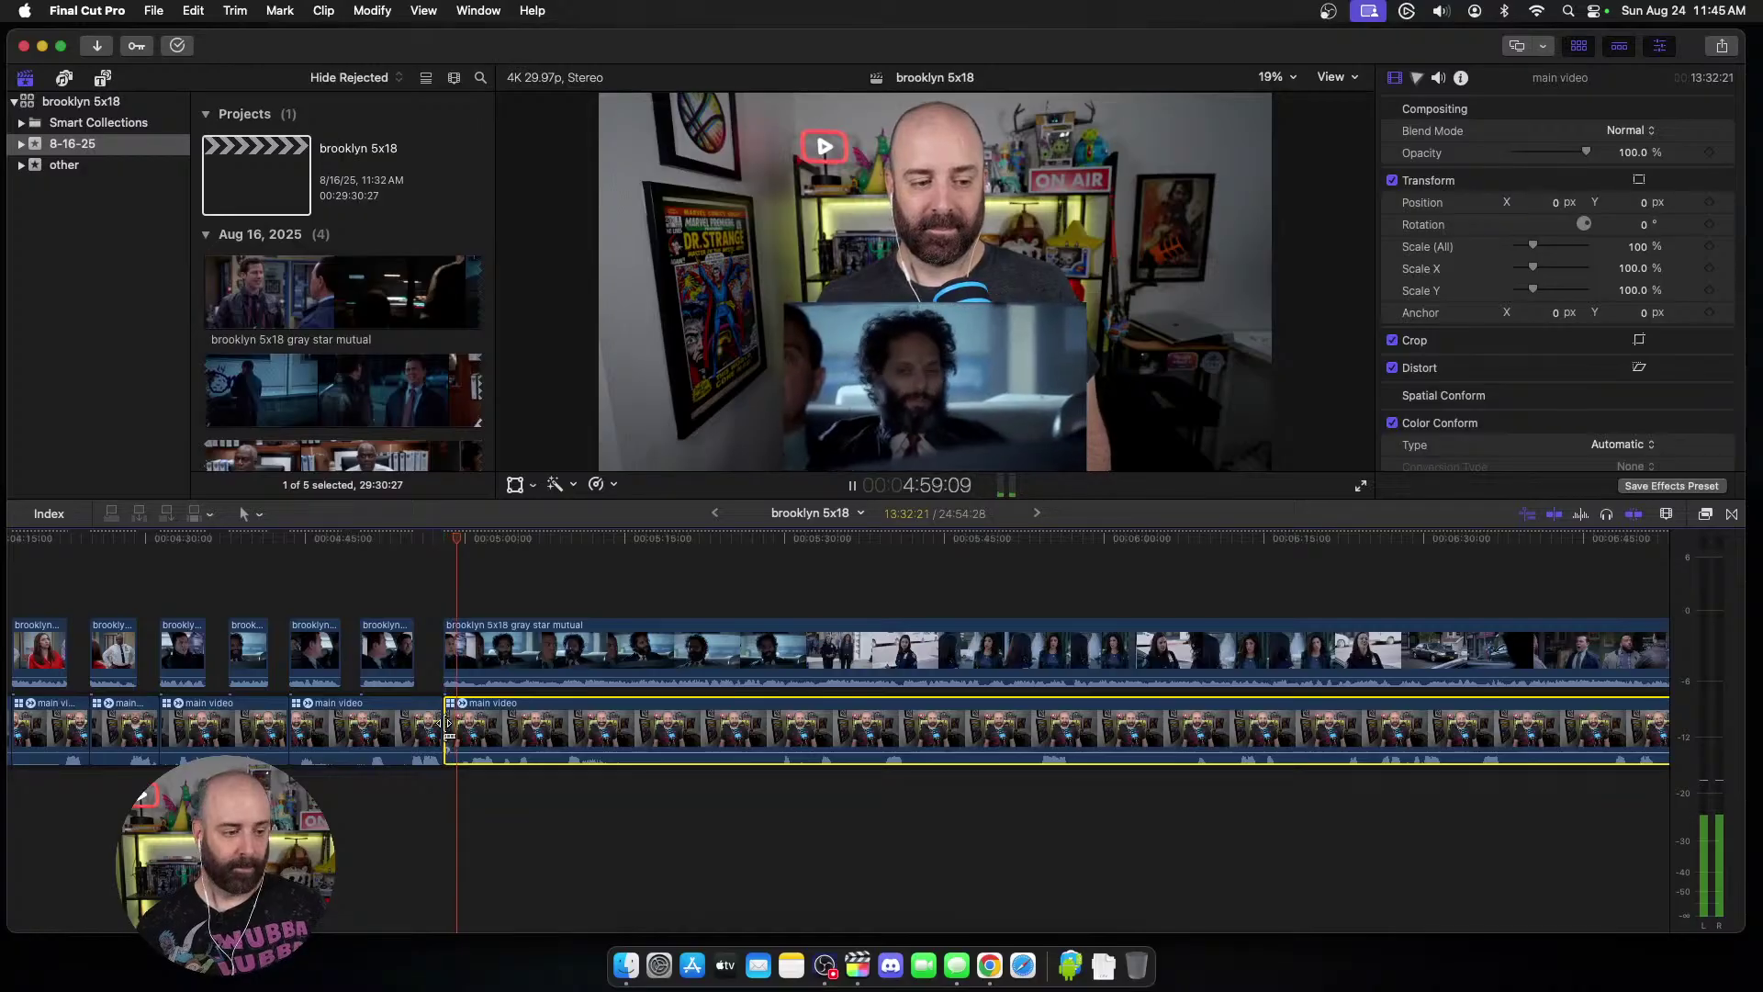
{"action": "left_click", "coordinate": [488, 669]}
{"action": "key", "text": "space"}
{"action": "key", "text": "cmd+b"}
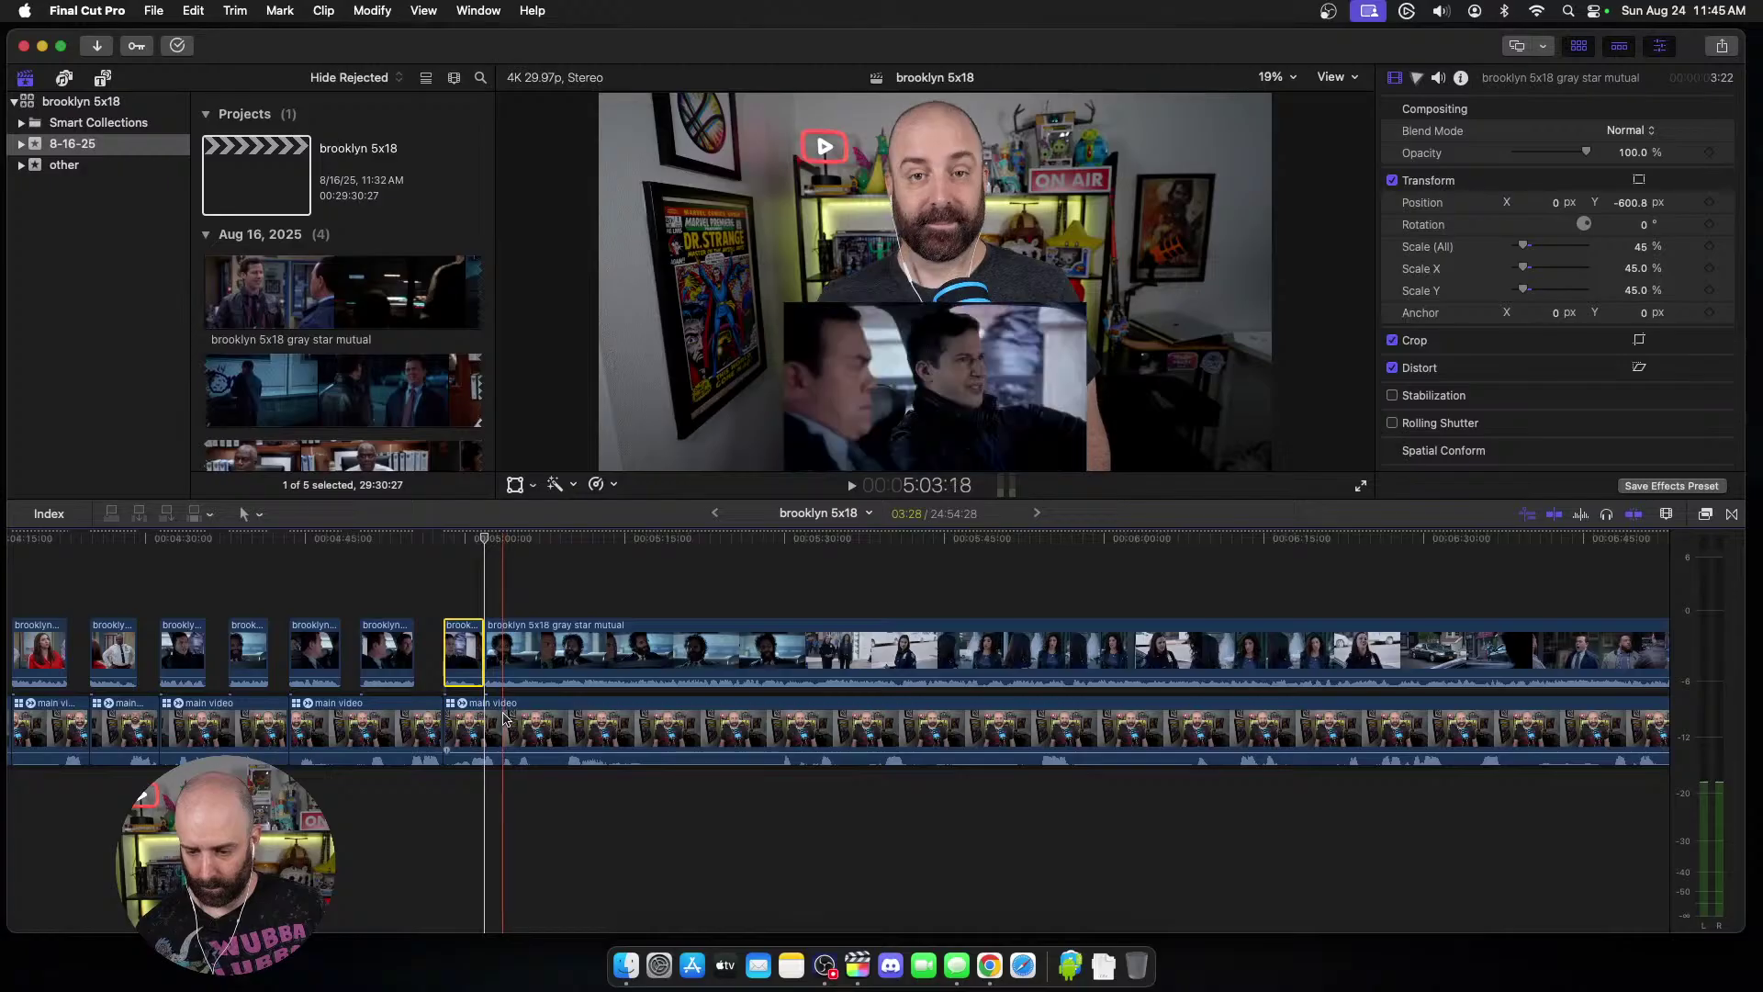
{"action": "left_click", "coordinate": [503, 721]}
{"action": "key", "text": "cmd+b"}
{"action": "left_click", "coordinate": [494, 652]}
{"action": "key", "text": "Delete"}
{"action": "left_click", "coordinate": [551, 652]}
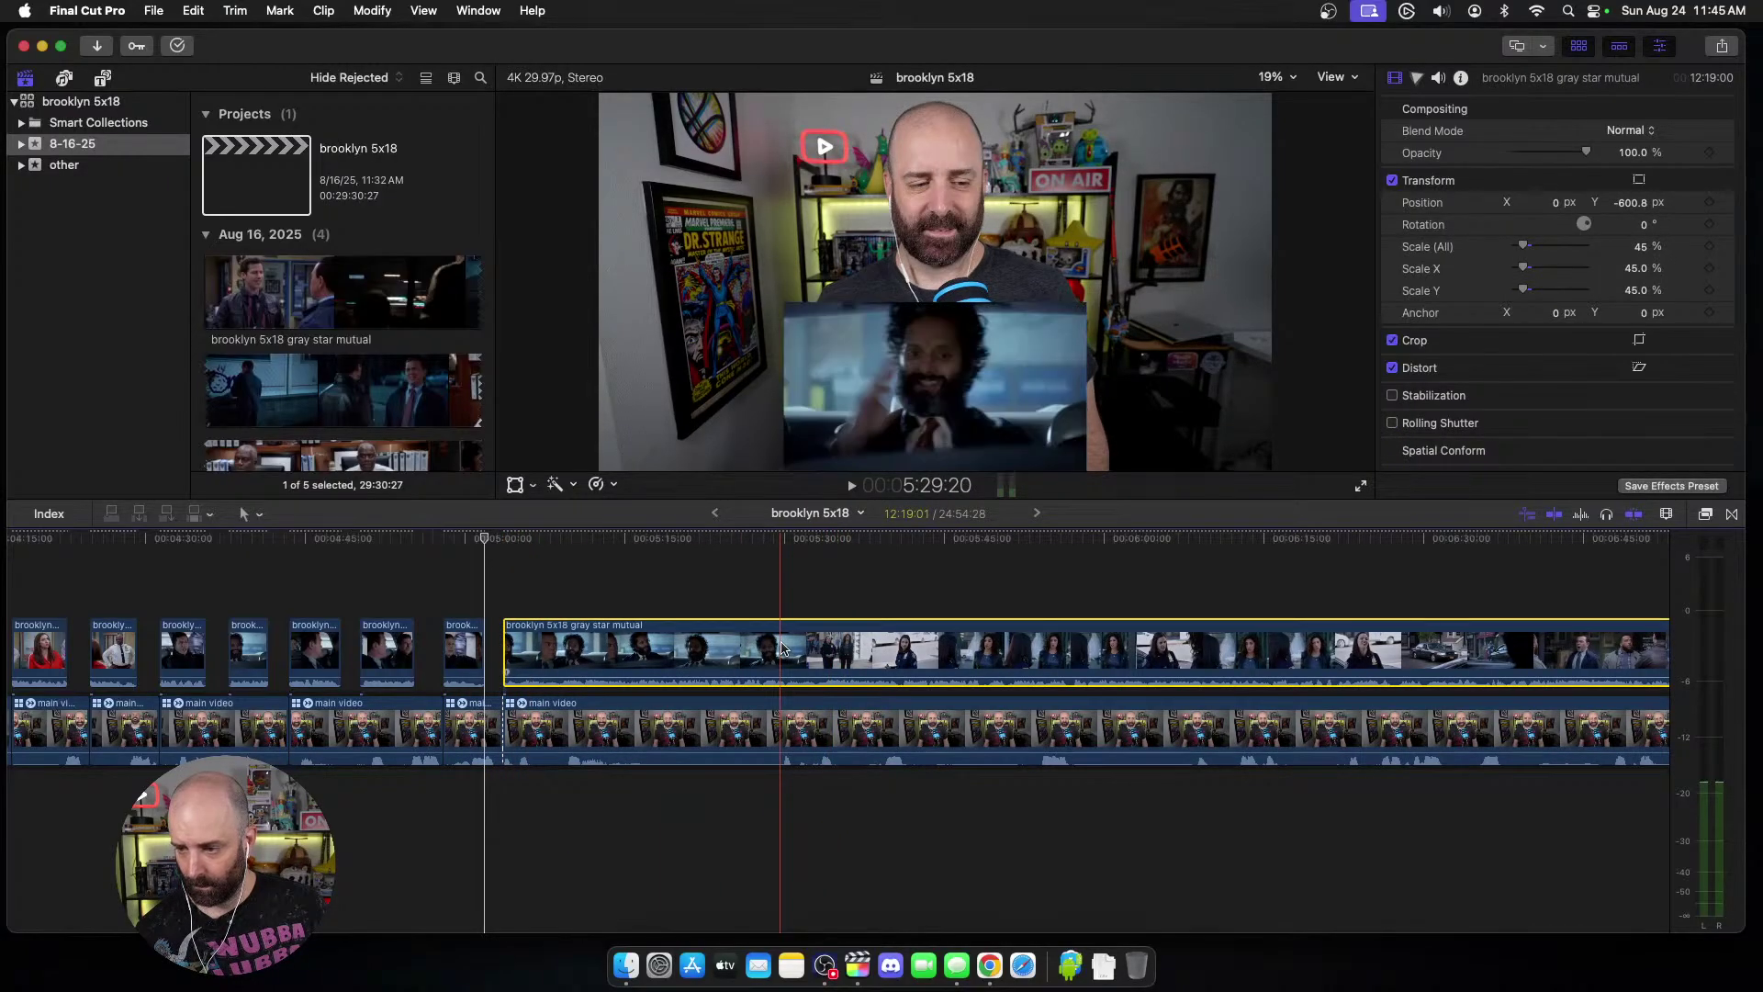
Step: Play the end of the car scene and trim the starts of the last episode clip and main video to about 5:31:17
{"action": "key", "text": "space"}
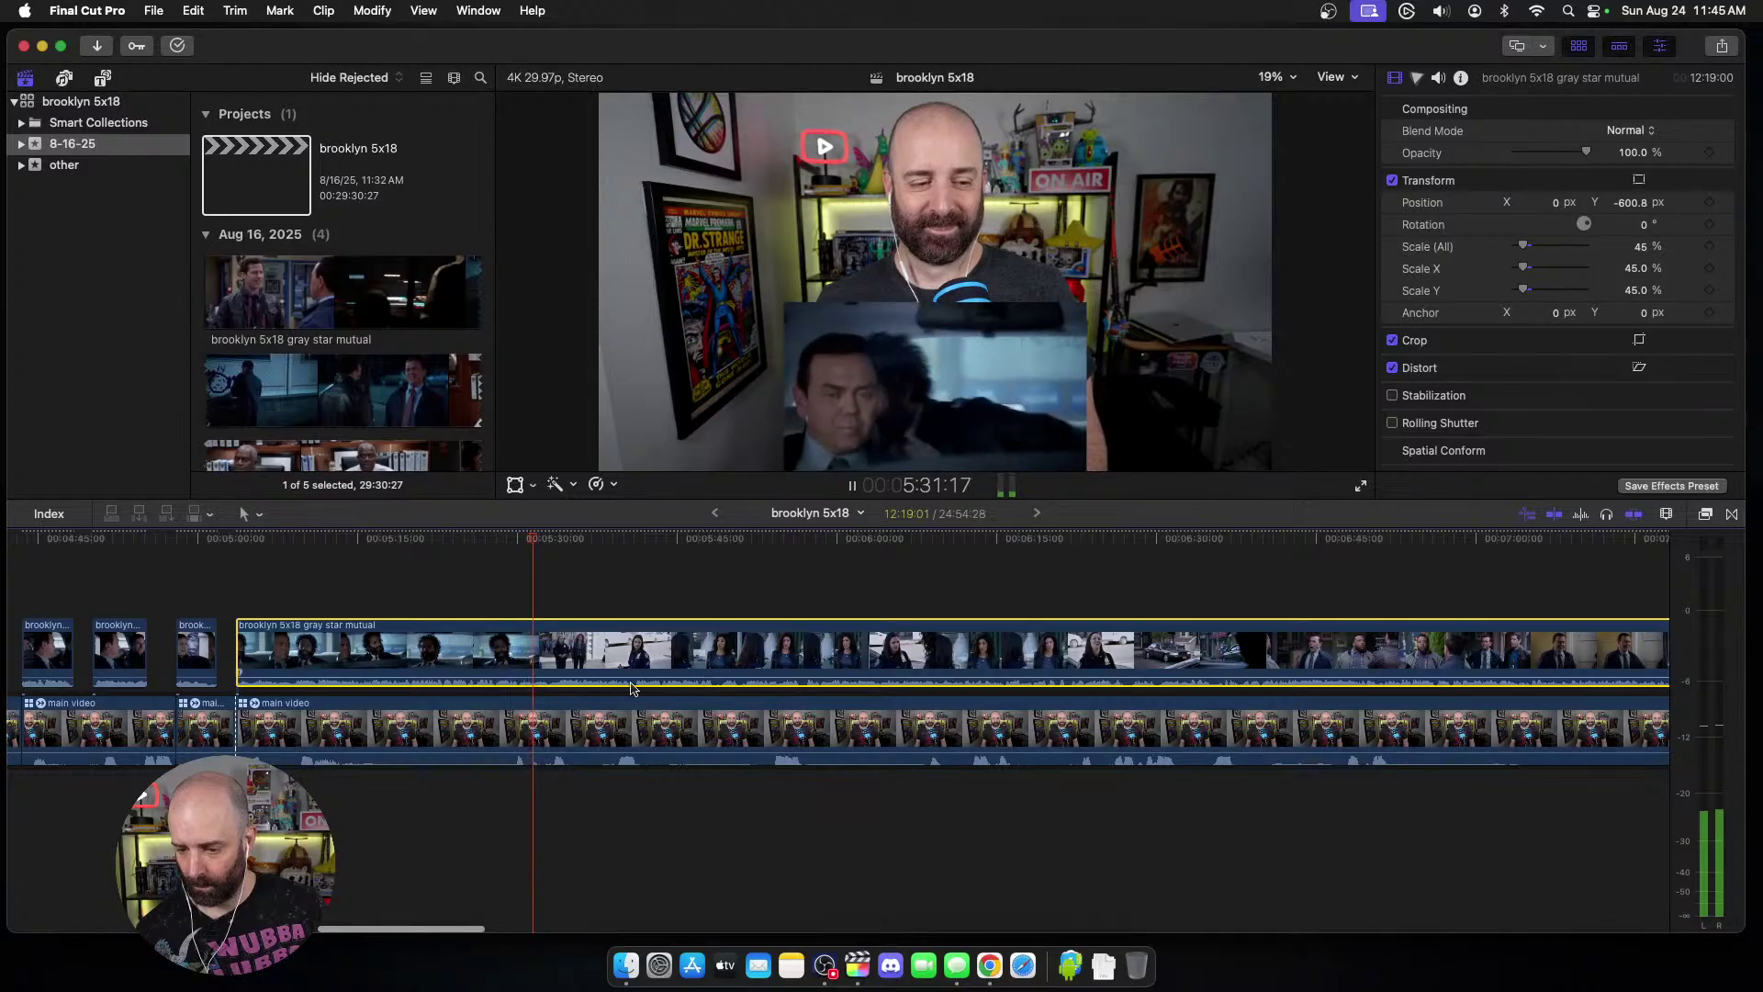
{"action": "left_click", "coordinate": [529, 668]}
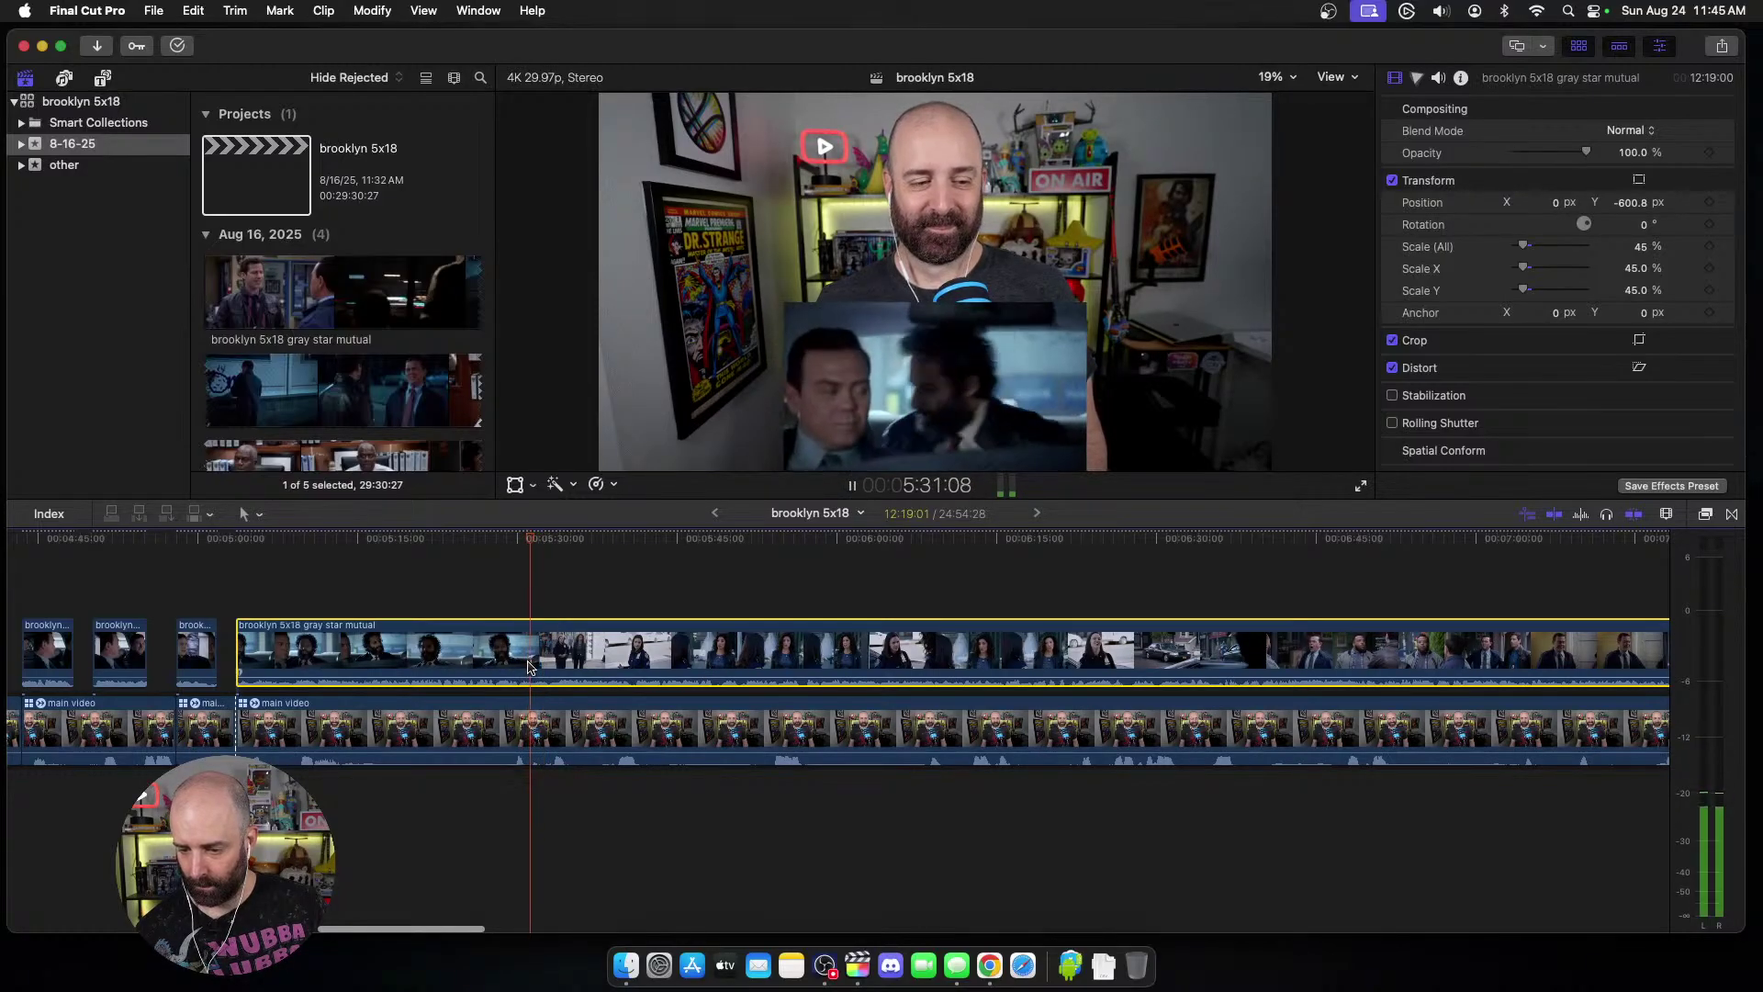
{"action": "key", "text": "space"}
{"action": "key", "text": "alt+bracketleft"}
{"action": "left_click", "coordinate": [539, 721]}
{"action": "key", "text": "alt+bracketleft"}
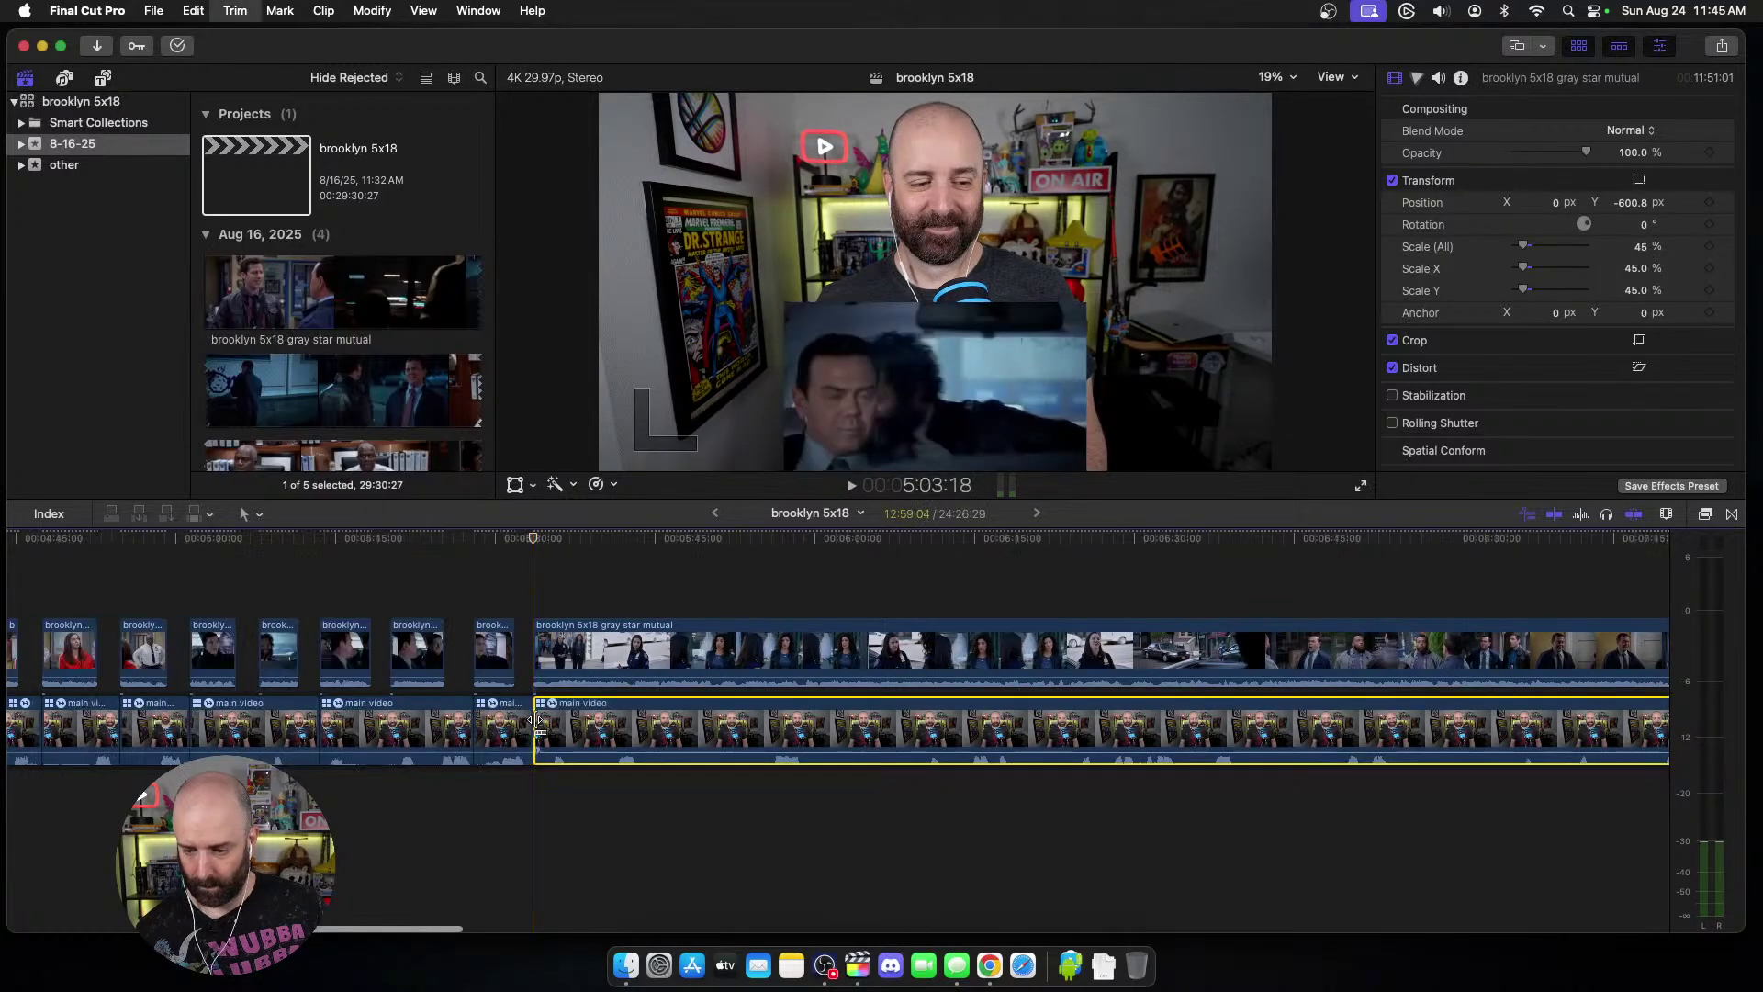
Step: Split the episode clip at about 5:06:12 and the main video at about 5:07:22, and trim the later episode clip's start to about 5:07:22
{"action": "key", "text": "space"}
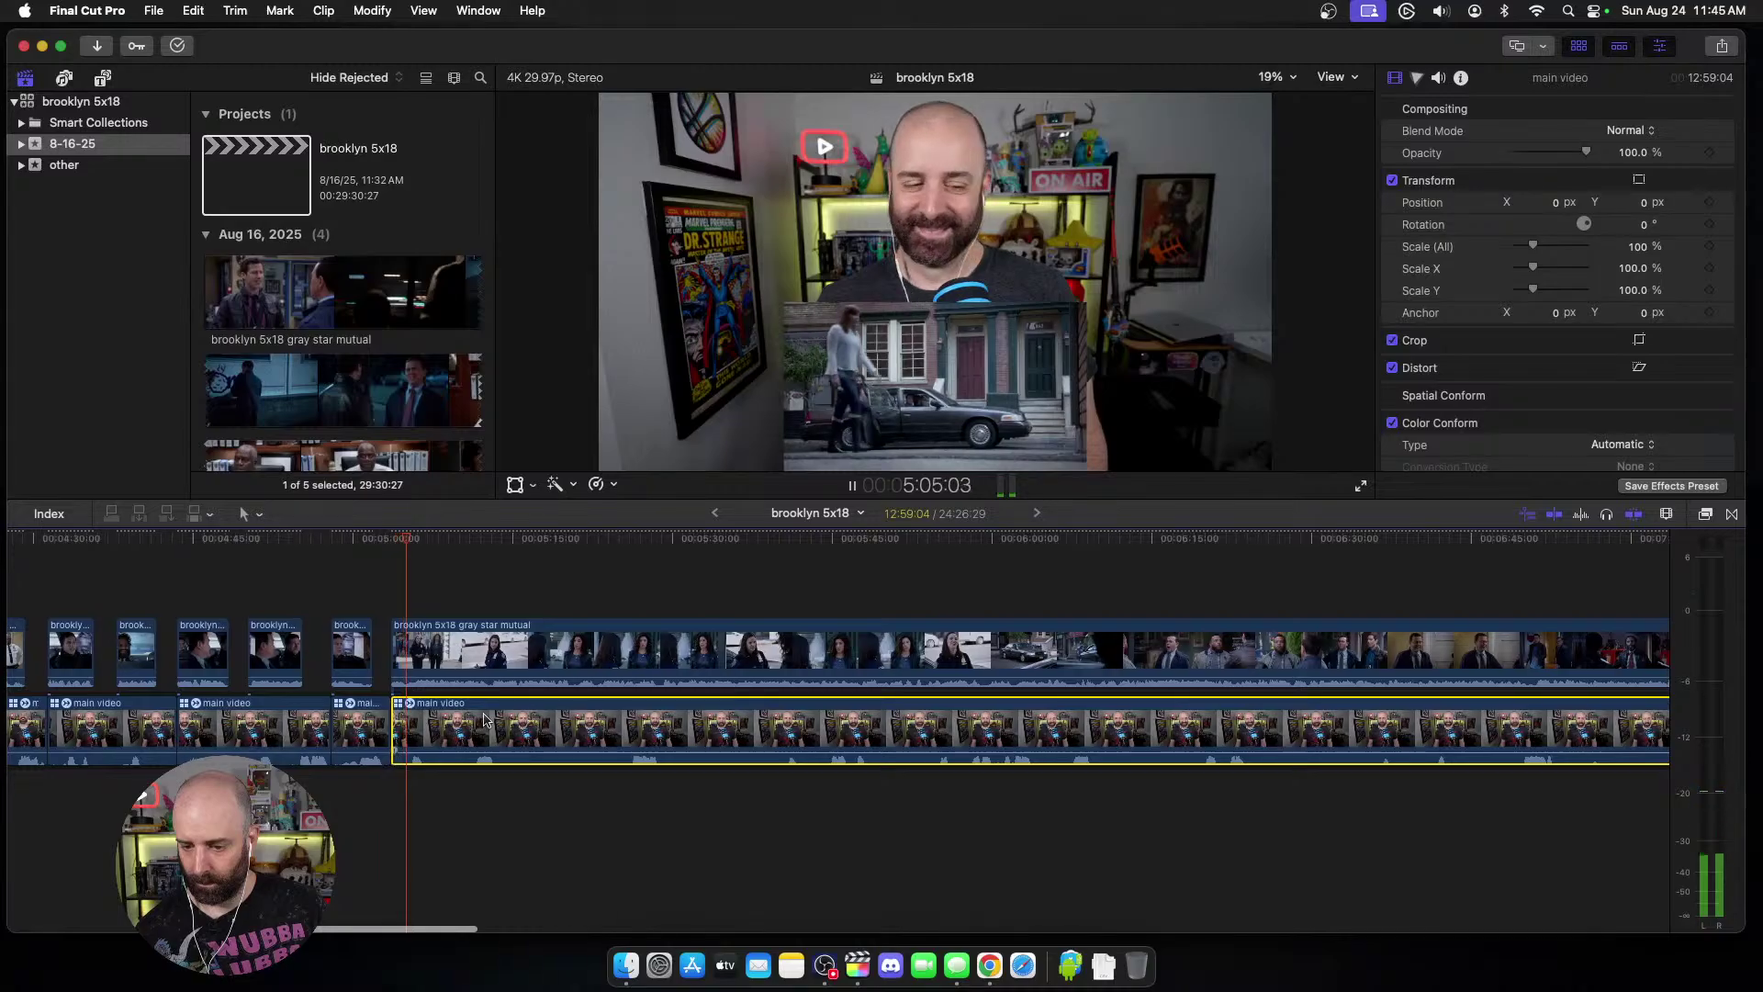
{"action": "key", "text": "space"}
{"action": "left_click", "coordinate": [426, 658]}
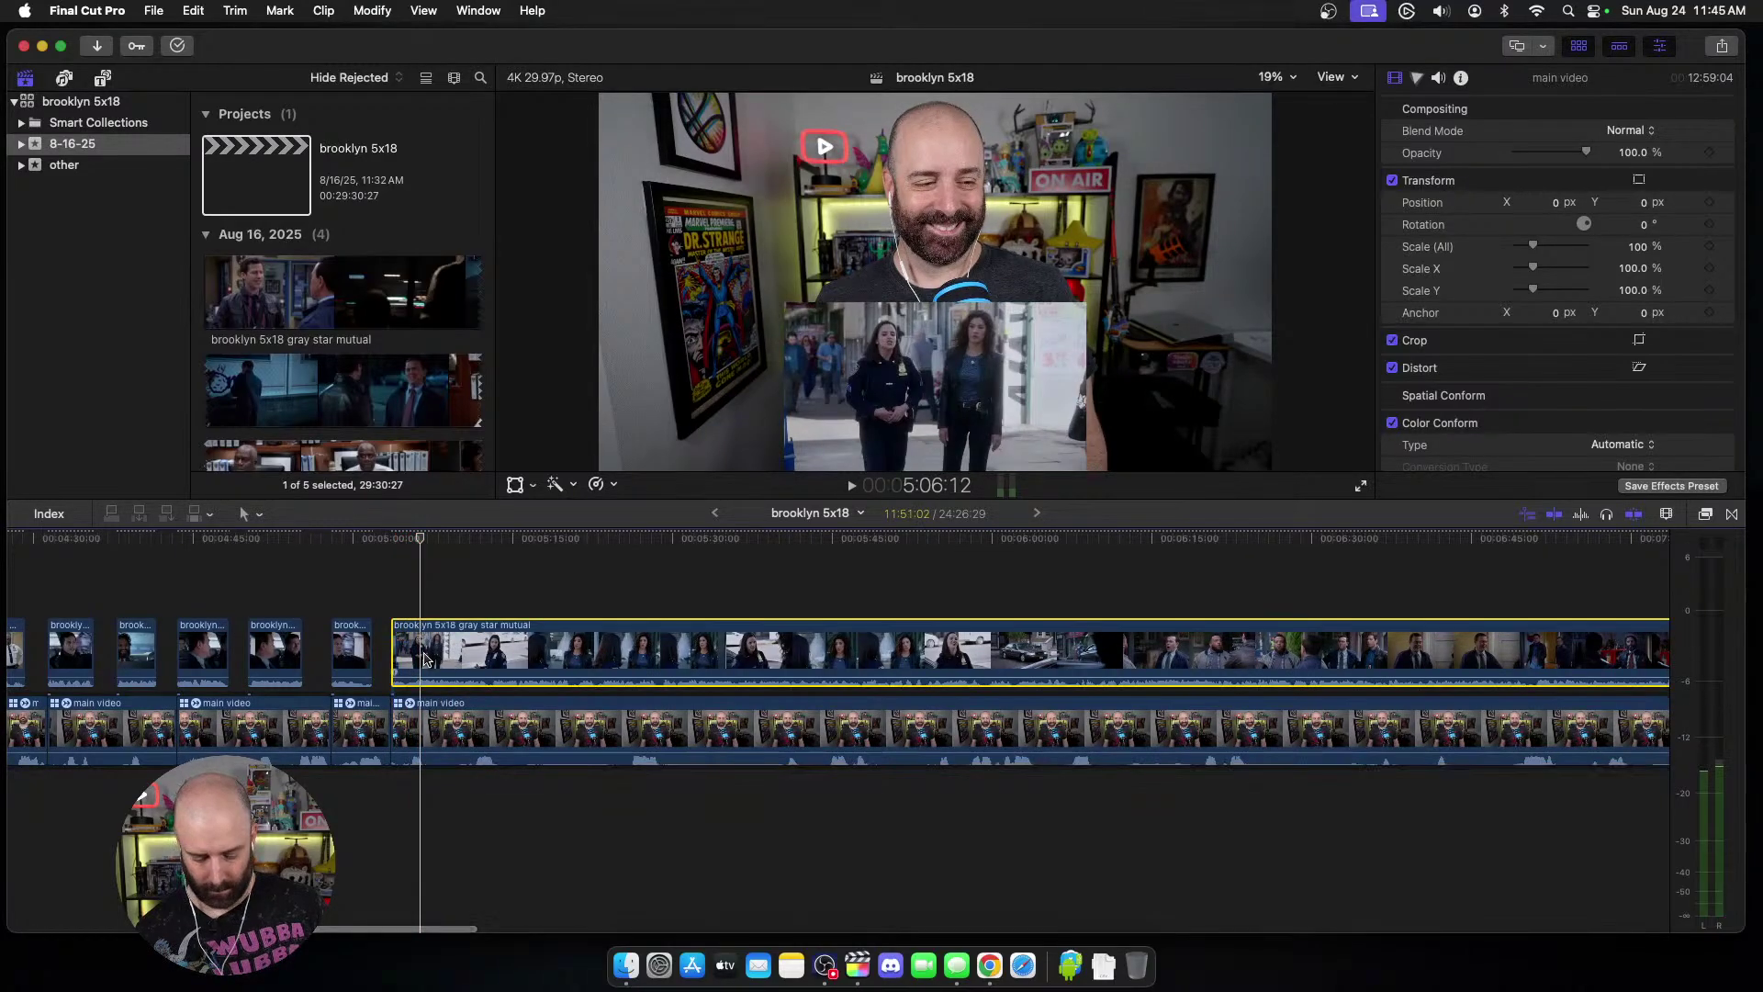
{"action": "key", "text": "super+b"}
{"action": "left_click", "coordinate": [436, 729]}
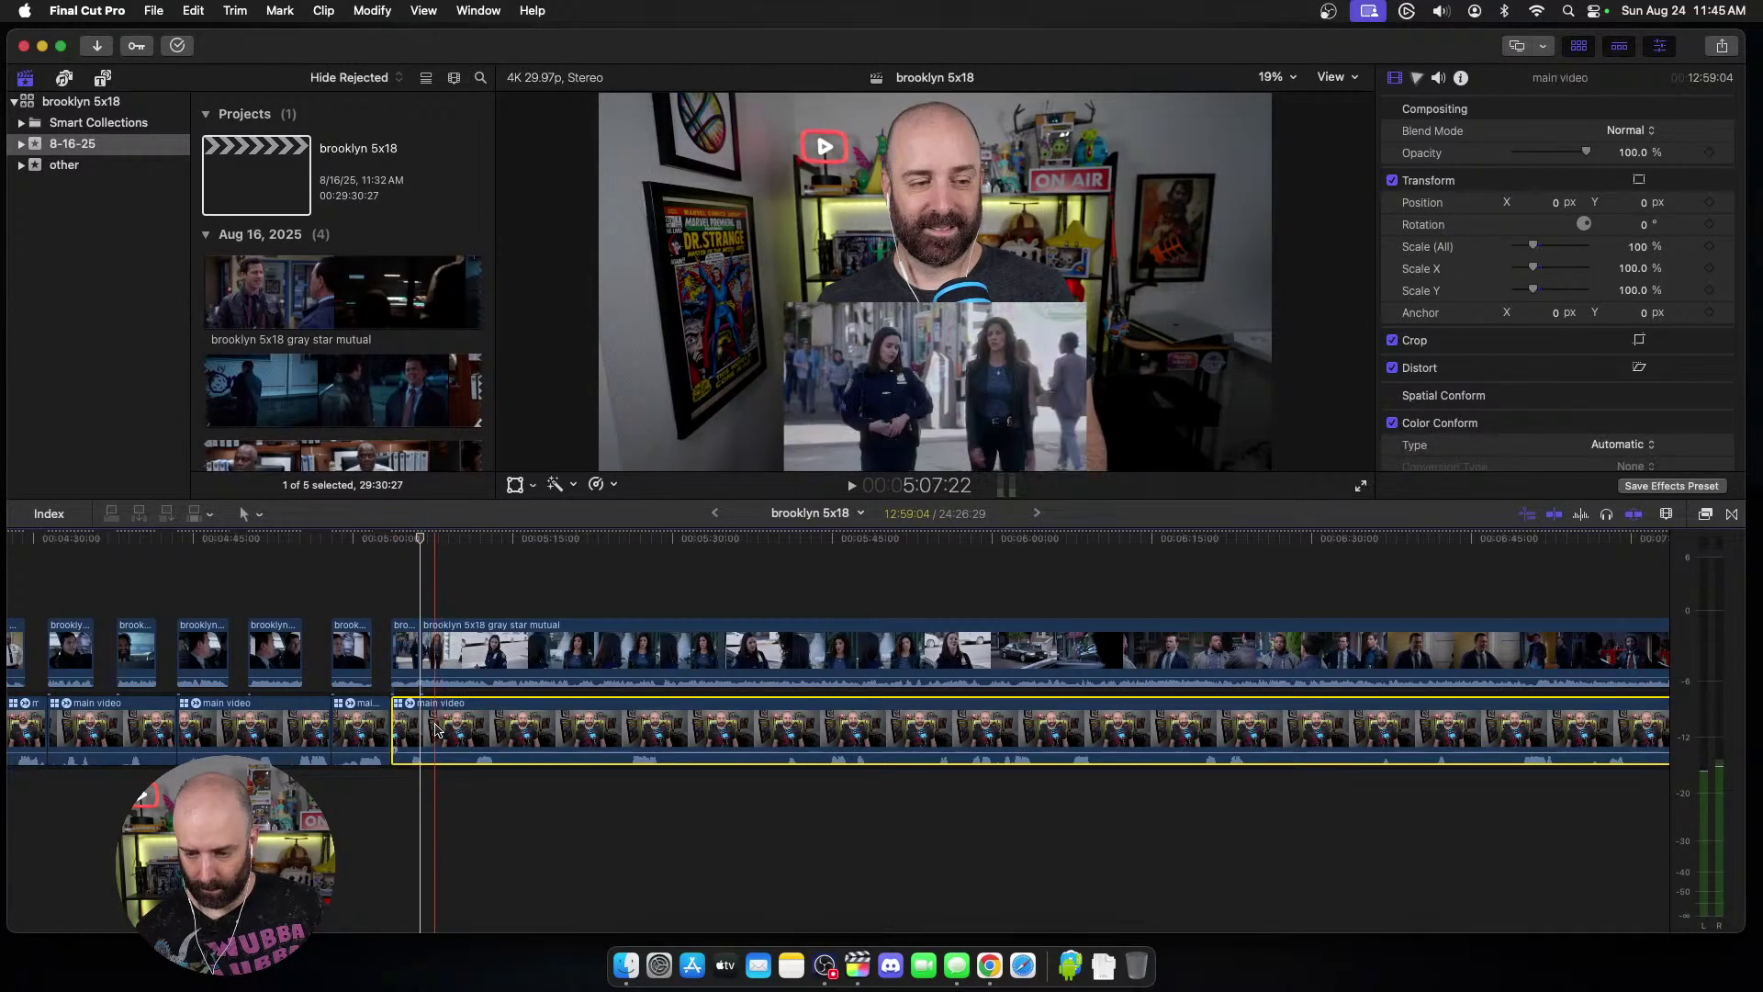
{"action": "key", "text": "super+b"}
{"action": "left_click", "coordinate": [578, 647]}
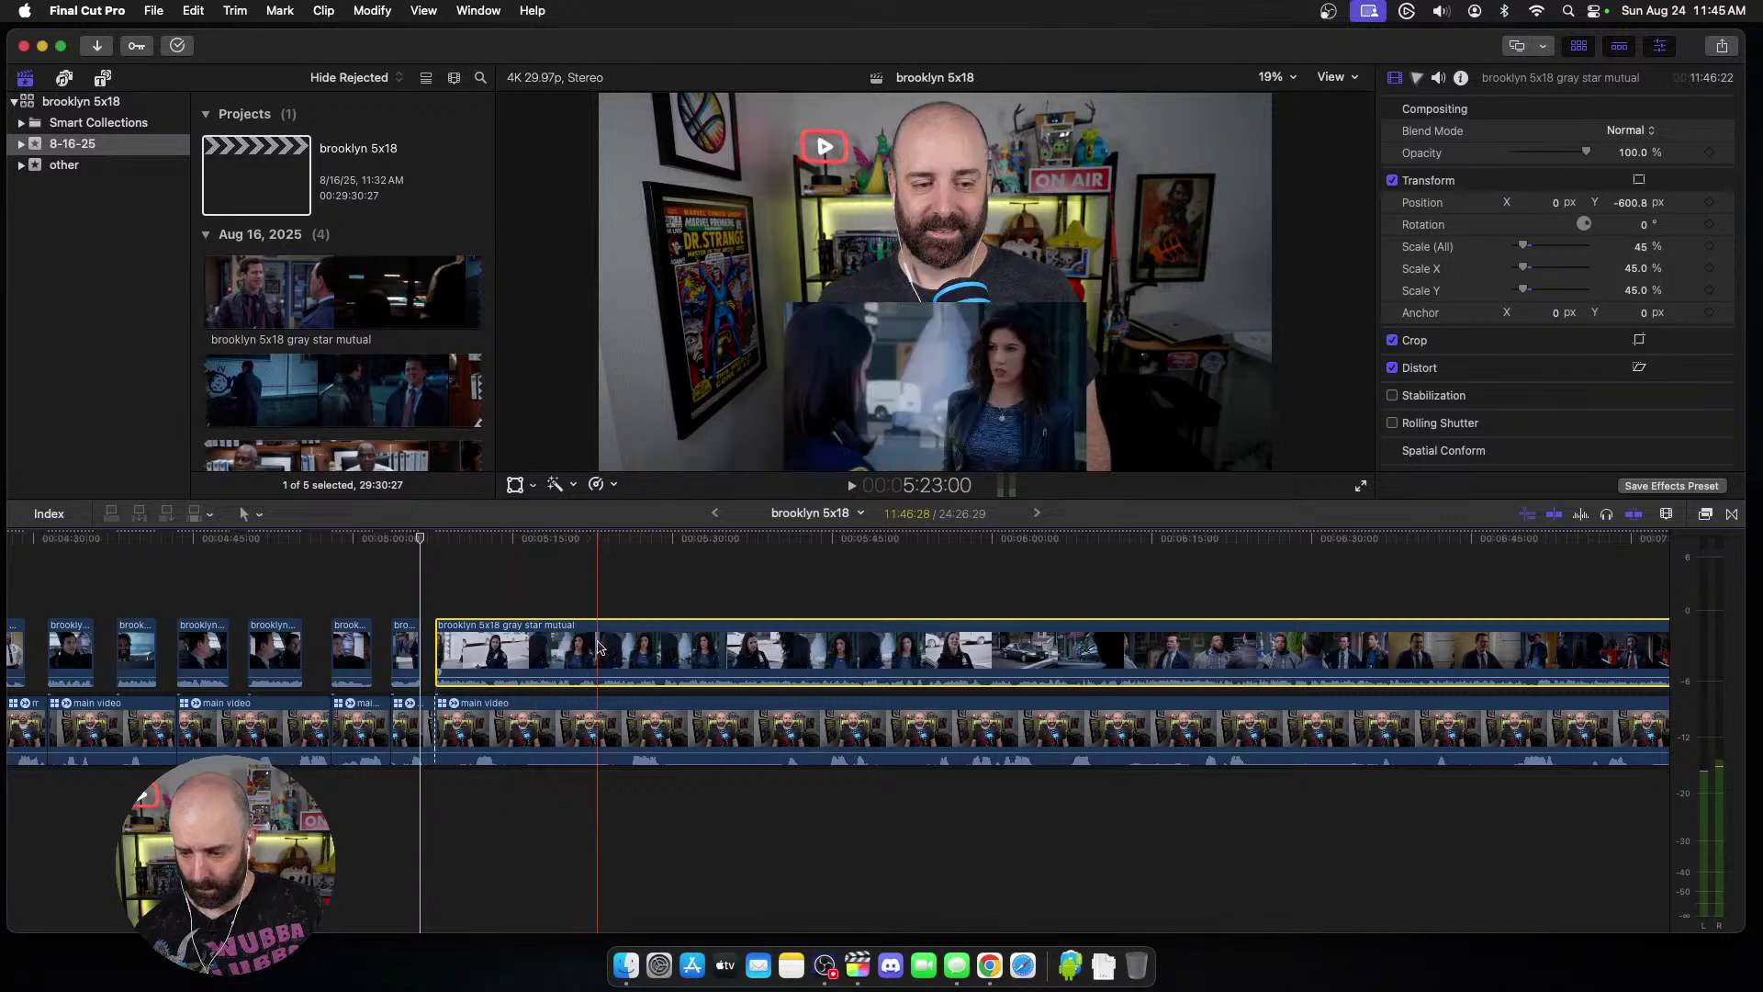
Step: Review the street scene with the uniformed officer and trim the starts of the last episode clip and main video to about 5:38:20
{"action": "key", "text": "space"}
{"action": "scroll", "coordinate": [588, 652], "scroll_direction": "right", "scroll_amount": 3}
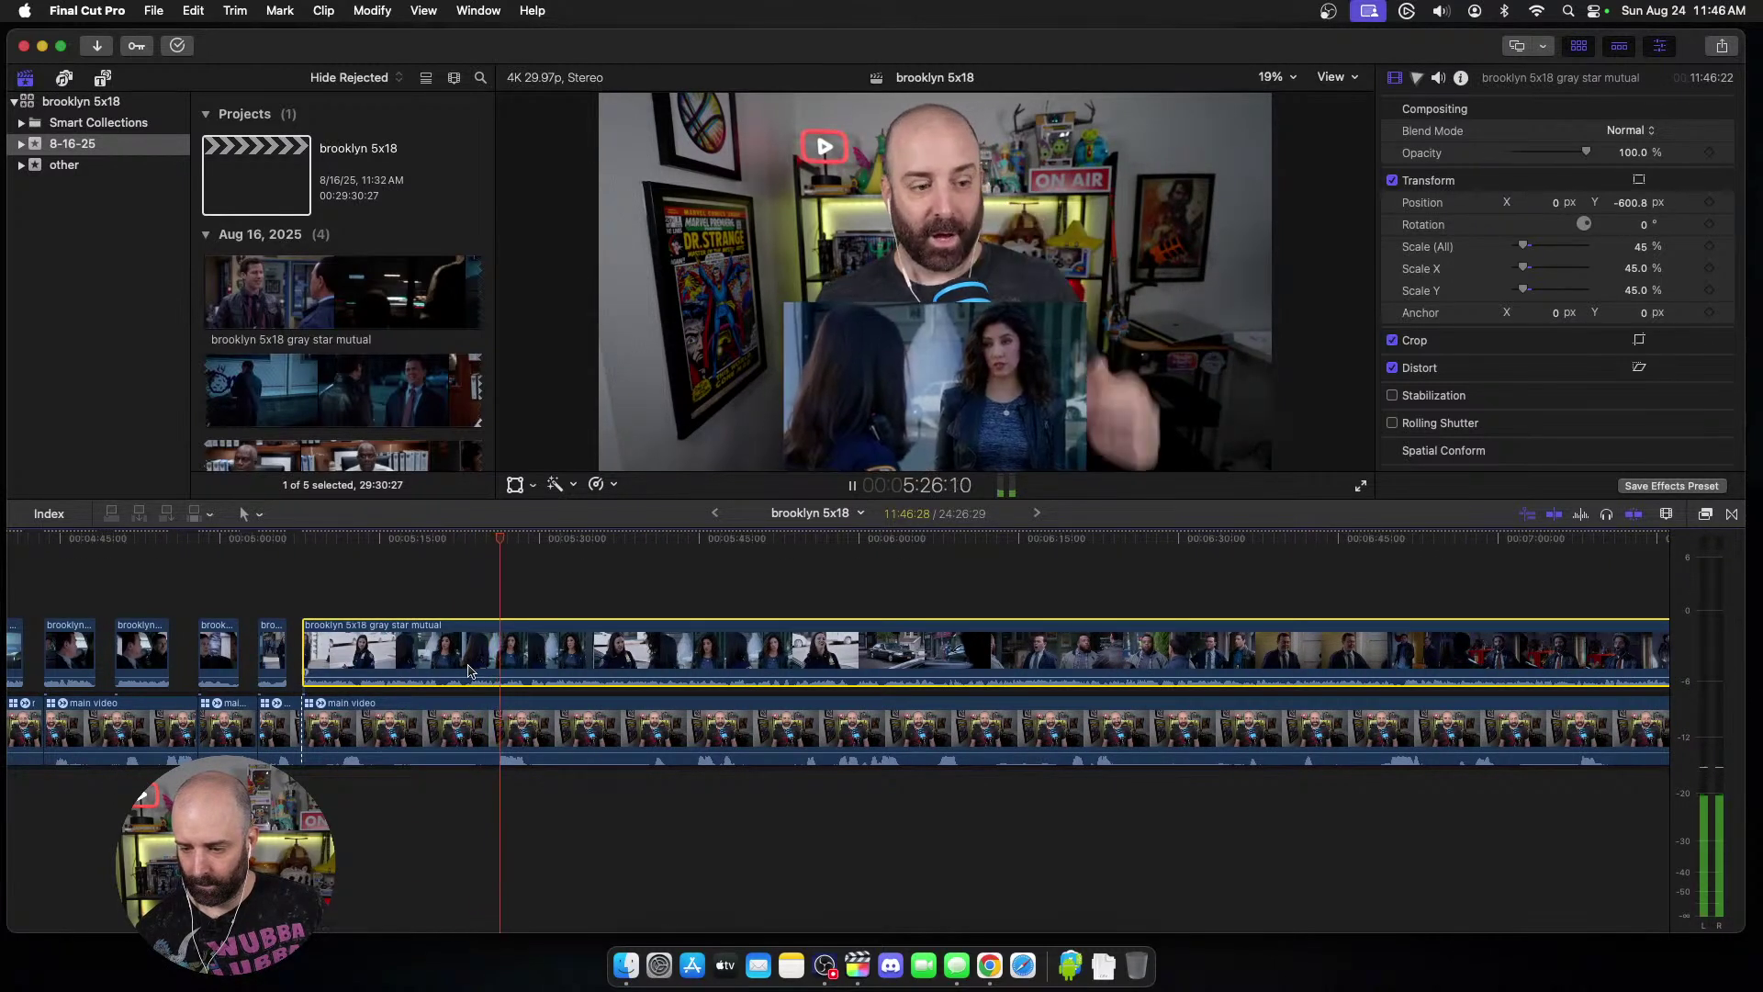
{"action": "key", "text": "space"}
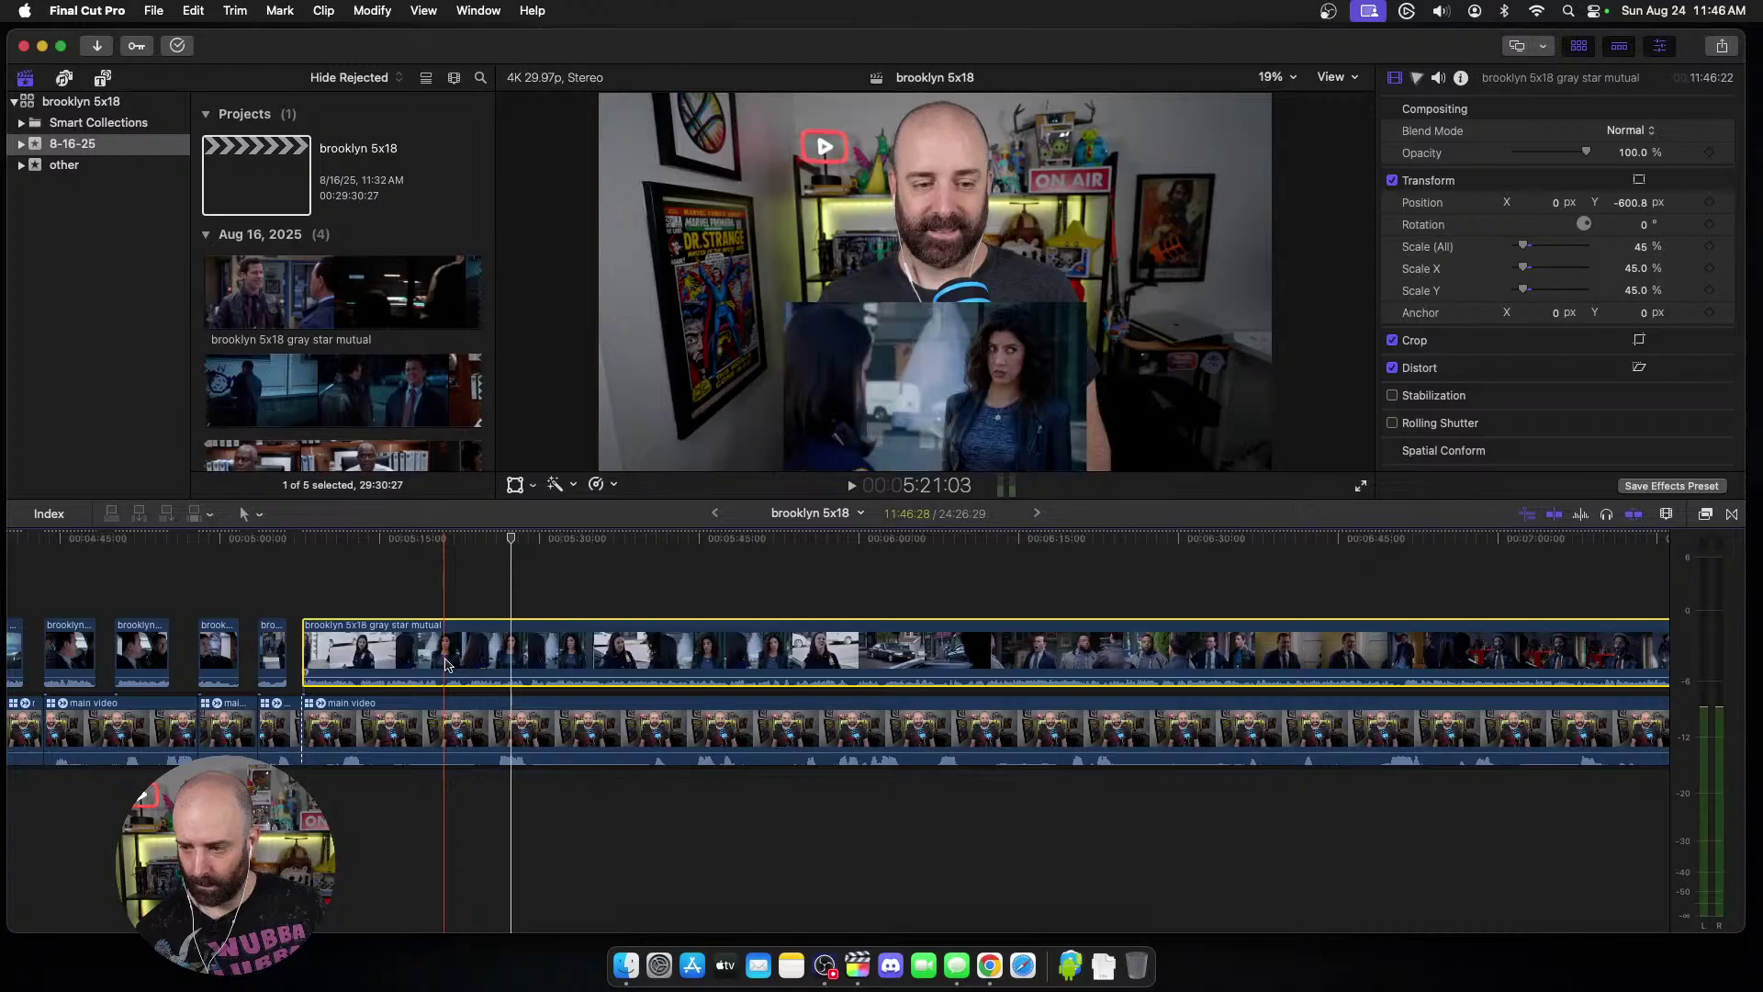
{"action": "key", "text": "space"}
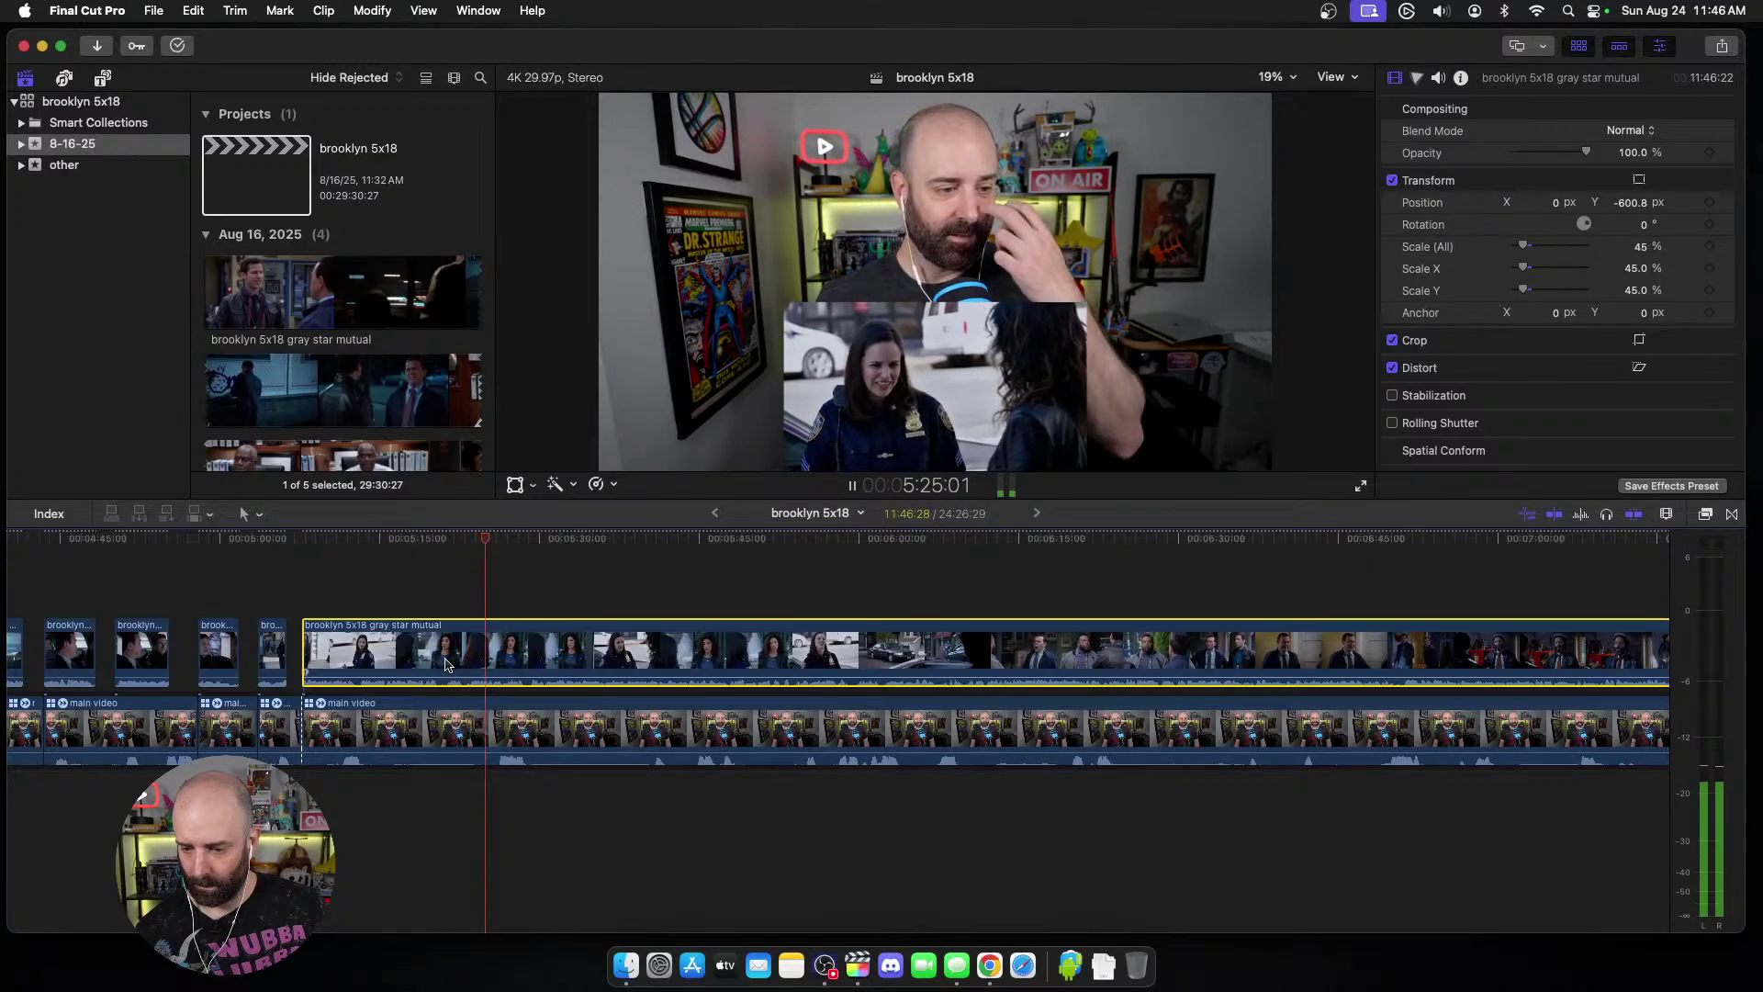
{"action": "key", "text": "space"}
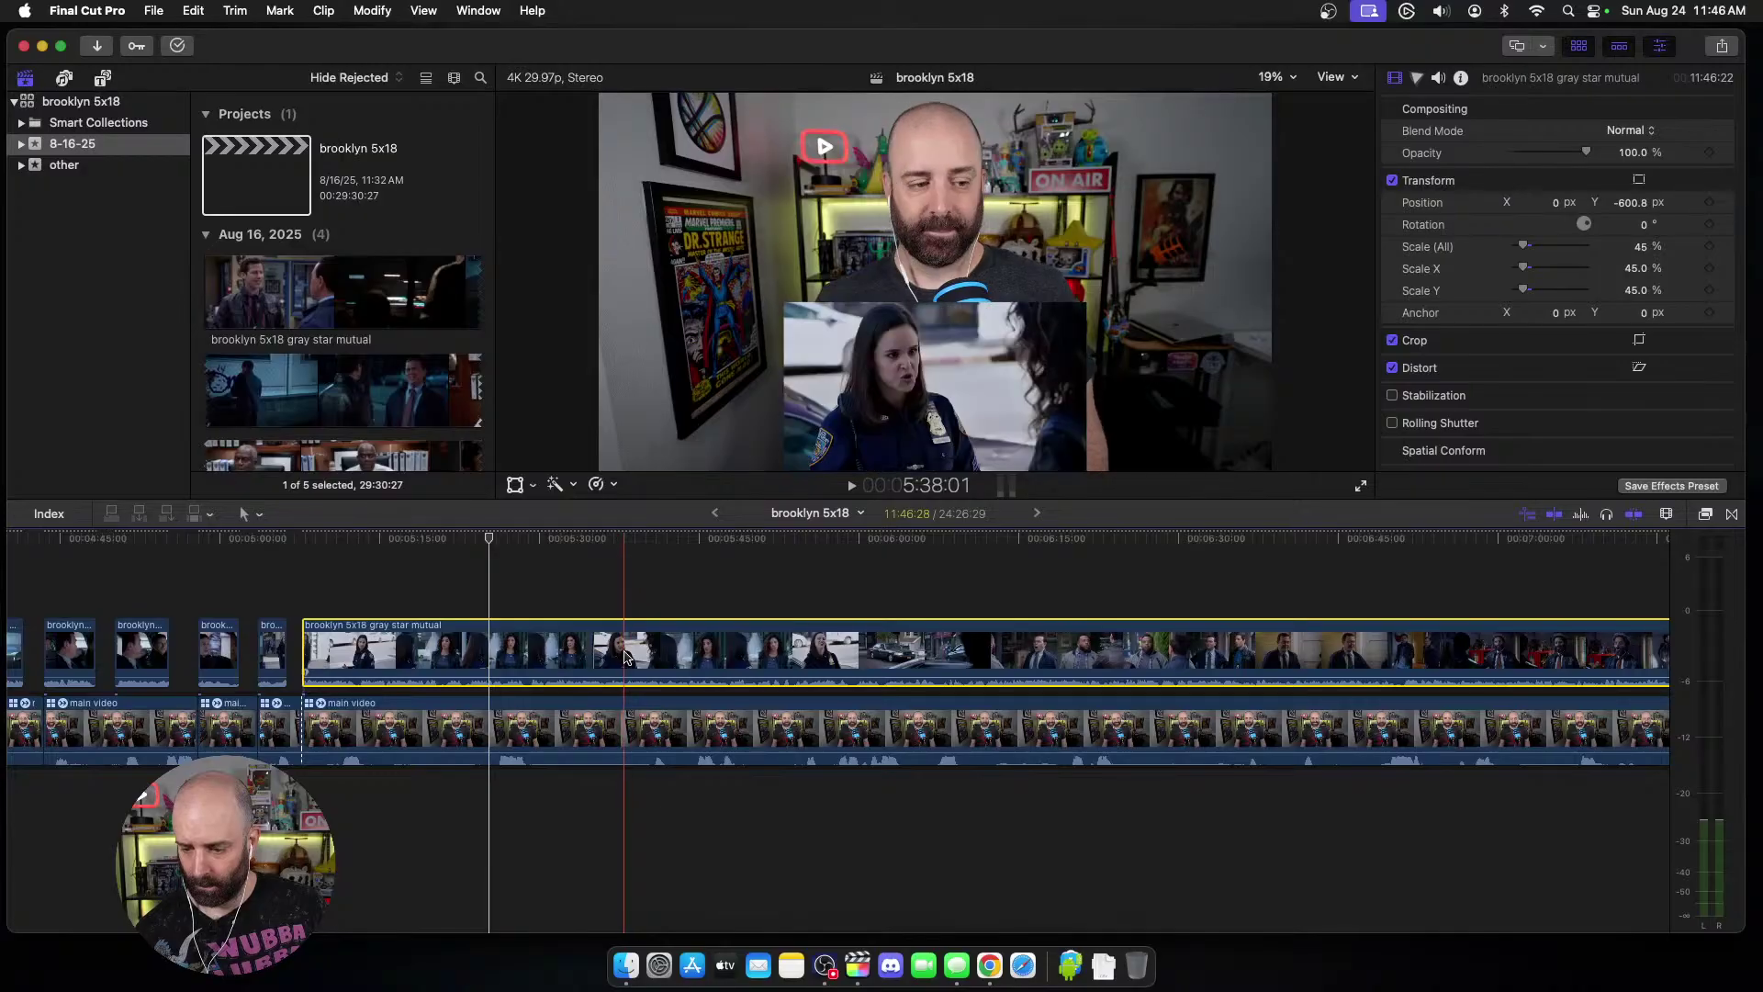
{"action": "key", "text": "space"}
{"action": "scroll", "coordinate": [588, 660], "scroll_direction": "right", "scroll_amount": 4}
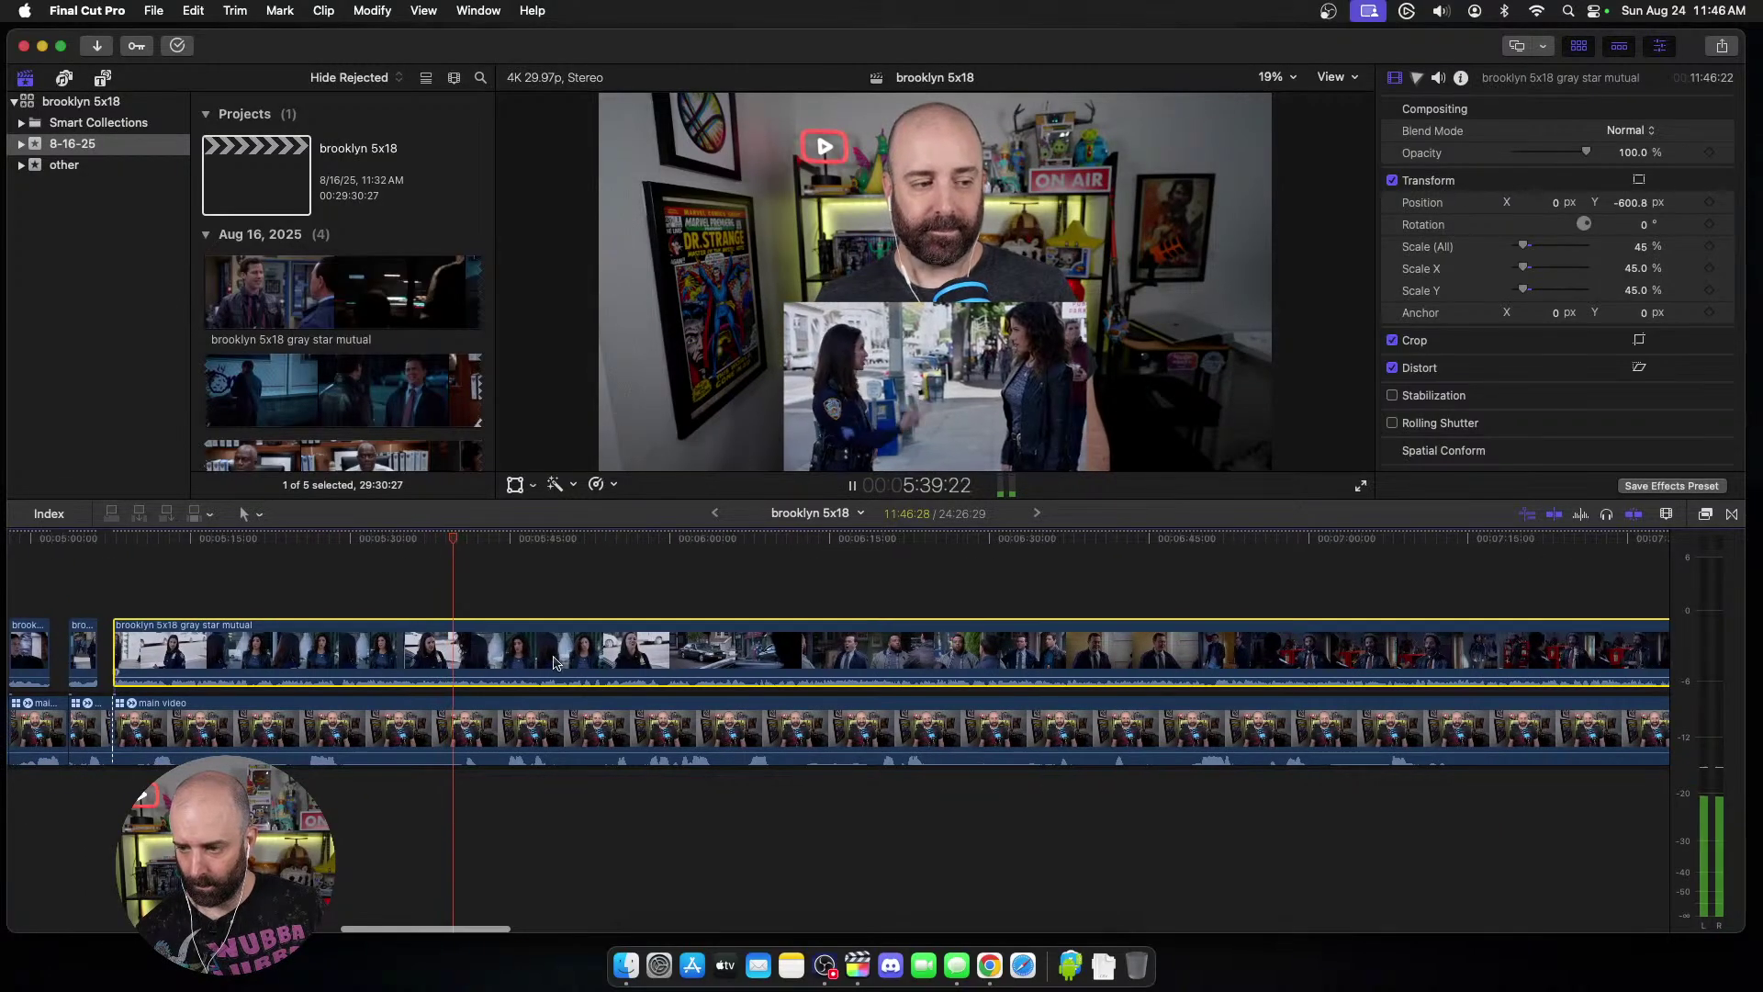
{"action": "key", "text": "space"}
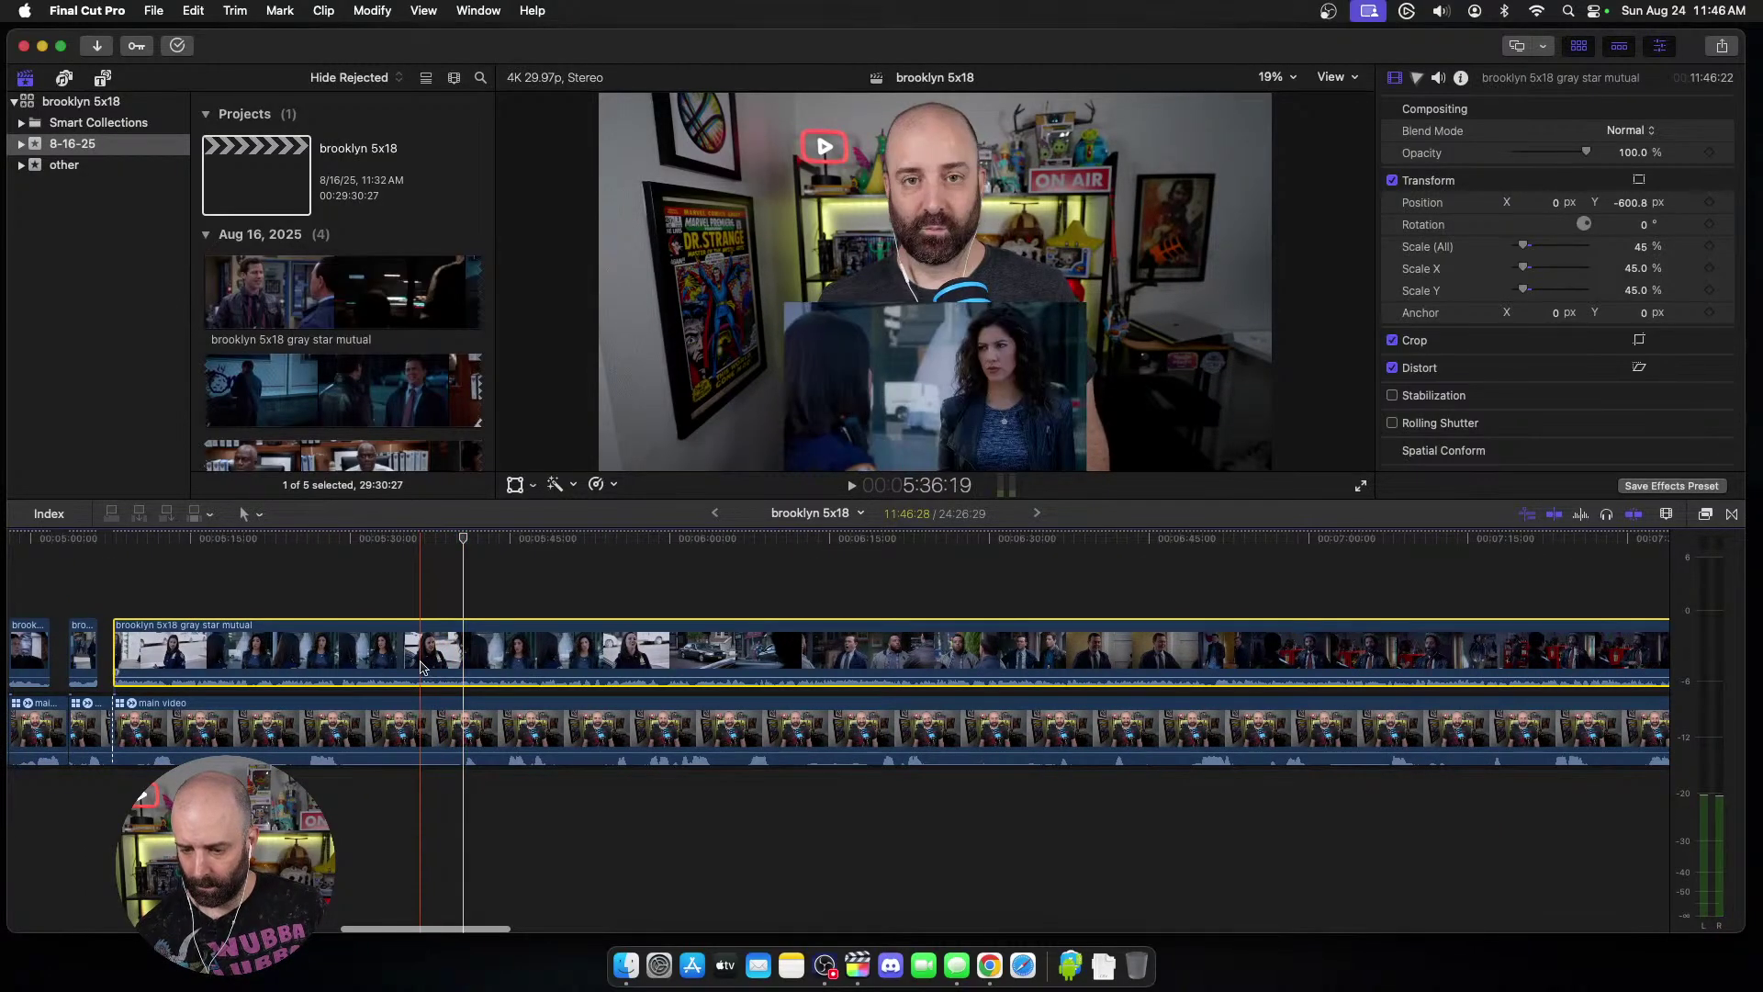
{"action": "key", "text": "space"}
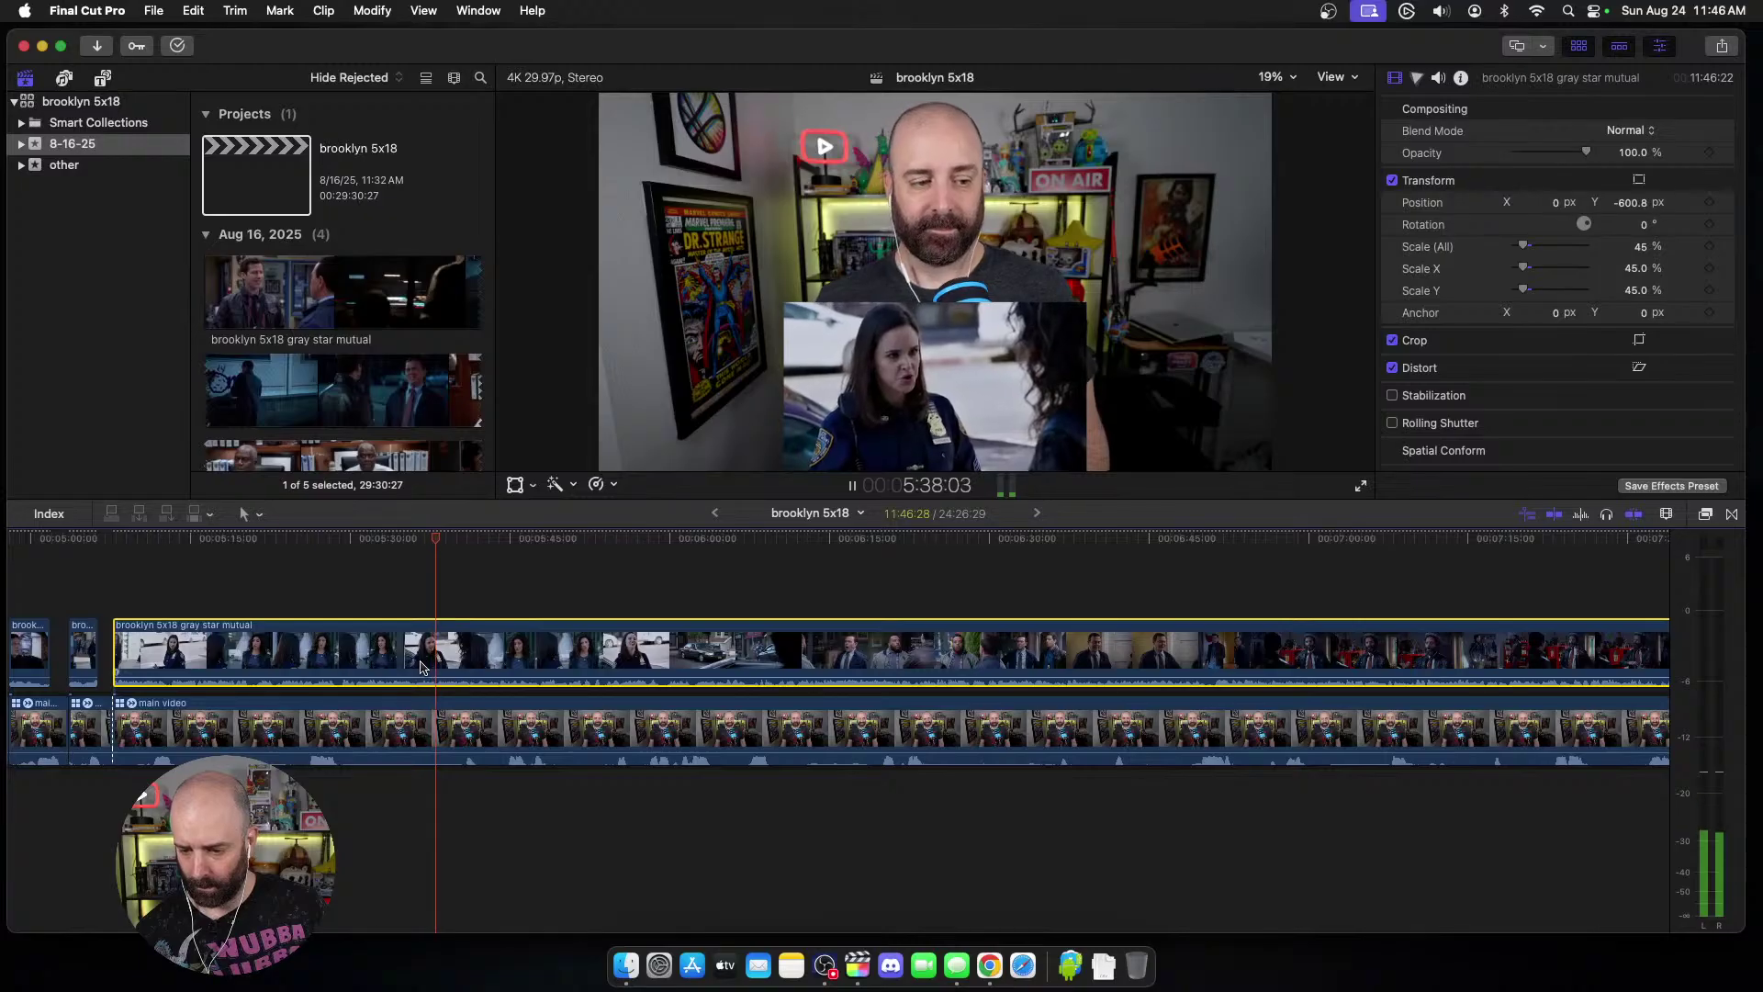
{"action": "key", "text": "space"}
{"action": "key", "text": "alt+bracketleft"}
{"action": "left_click", "coordinate": [439, 736]}
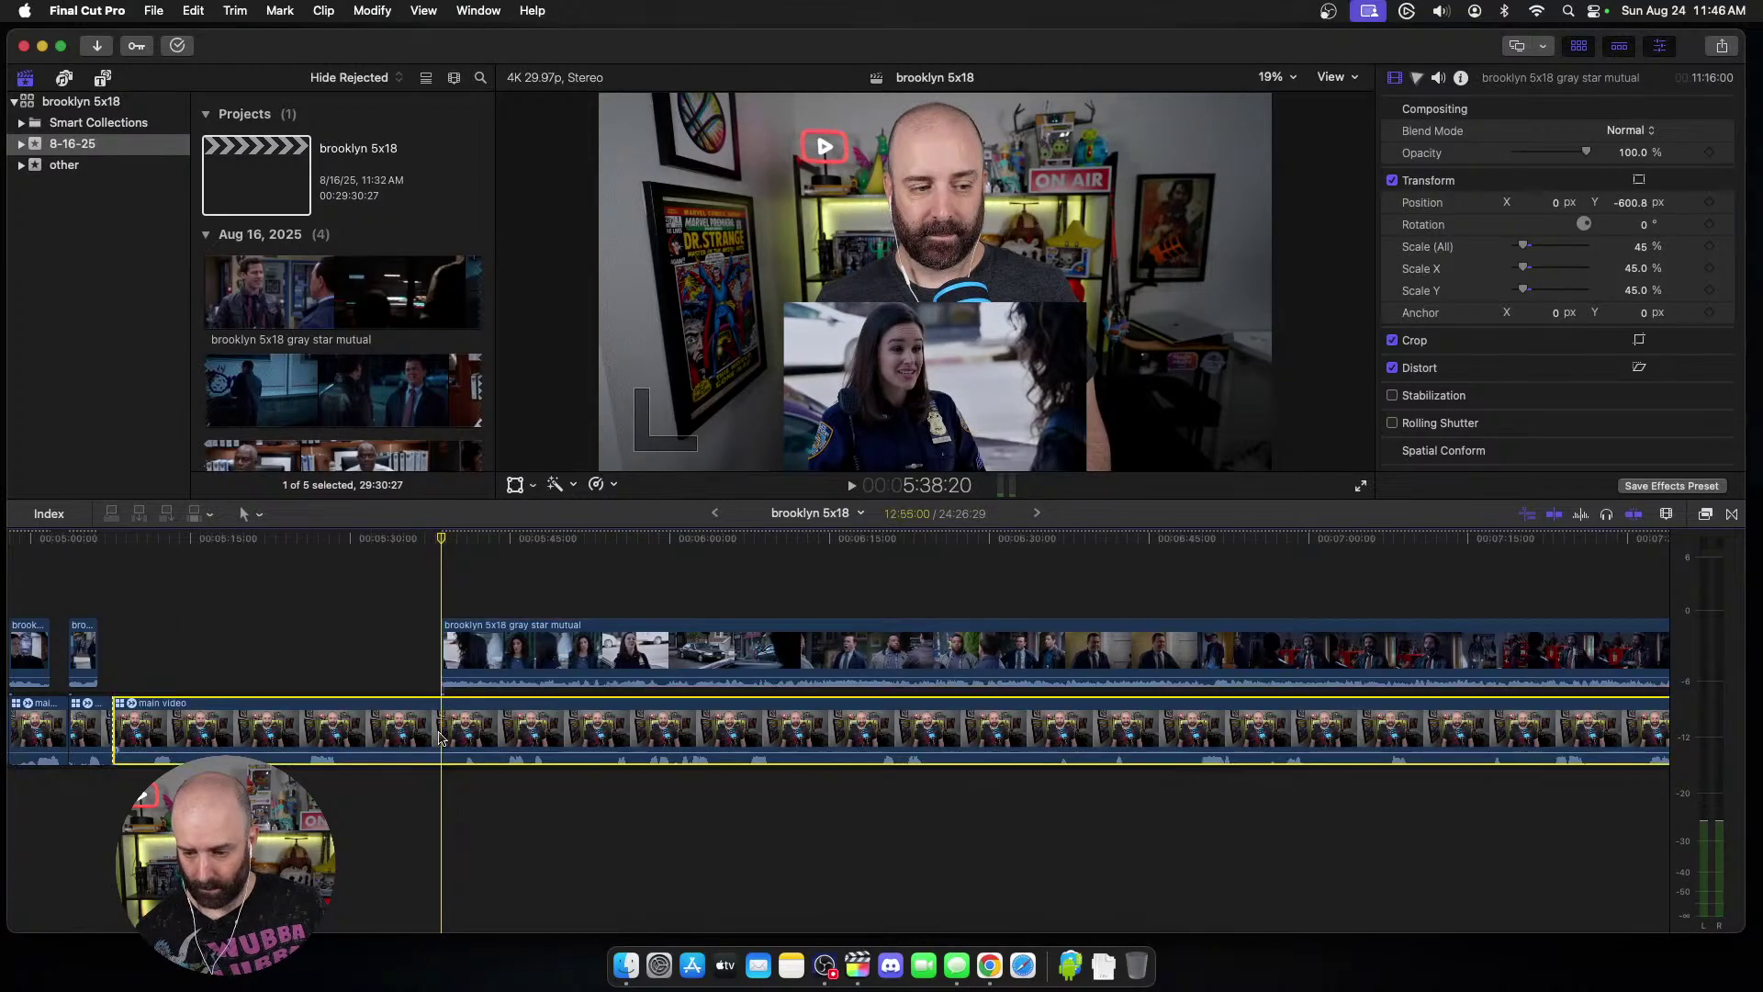
{"action": "key", "text": "alt+bracketleft"}
Step: Split the episode clip at about 5:11:18 and trim the later episode clip's start to about 5:13
{"action": "key", "text": "space"}
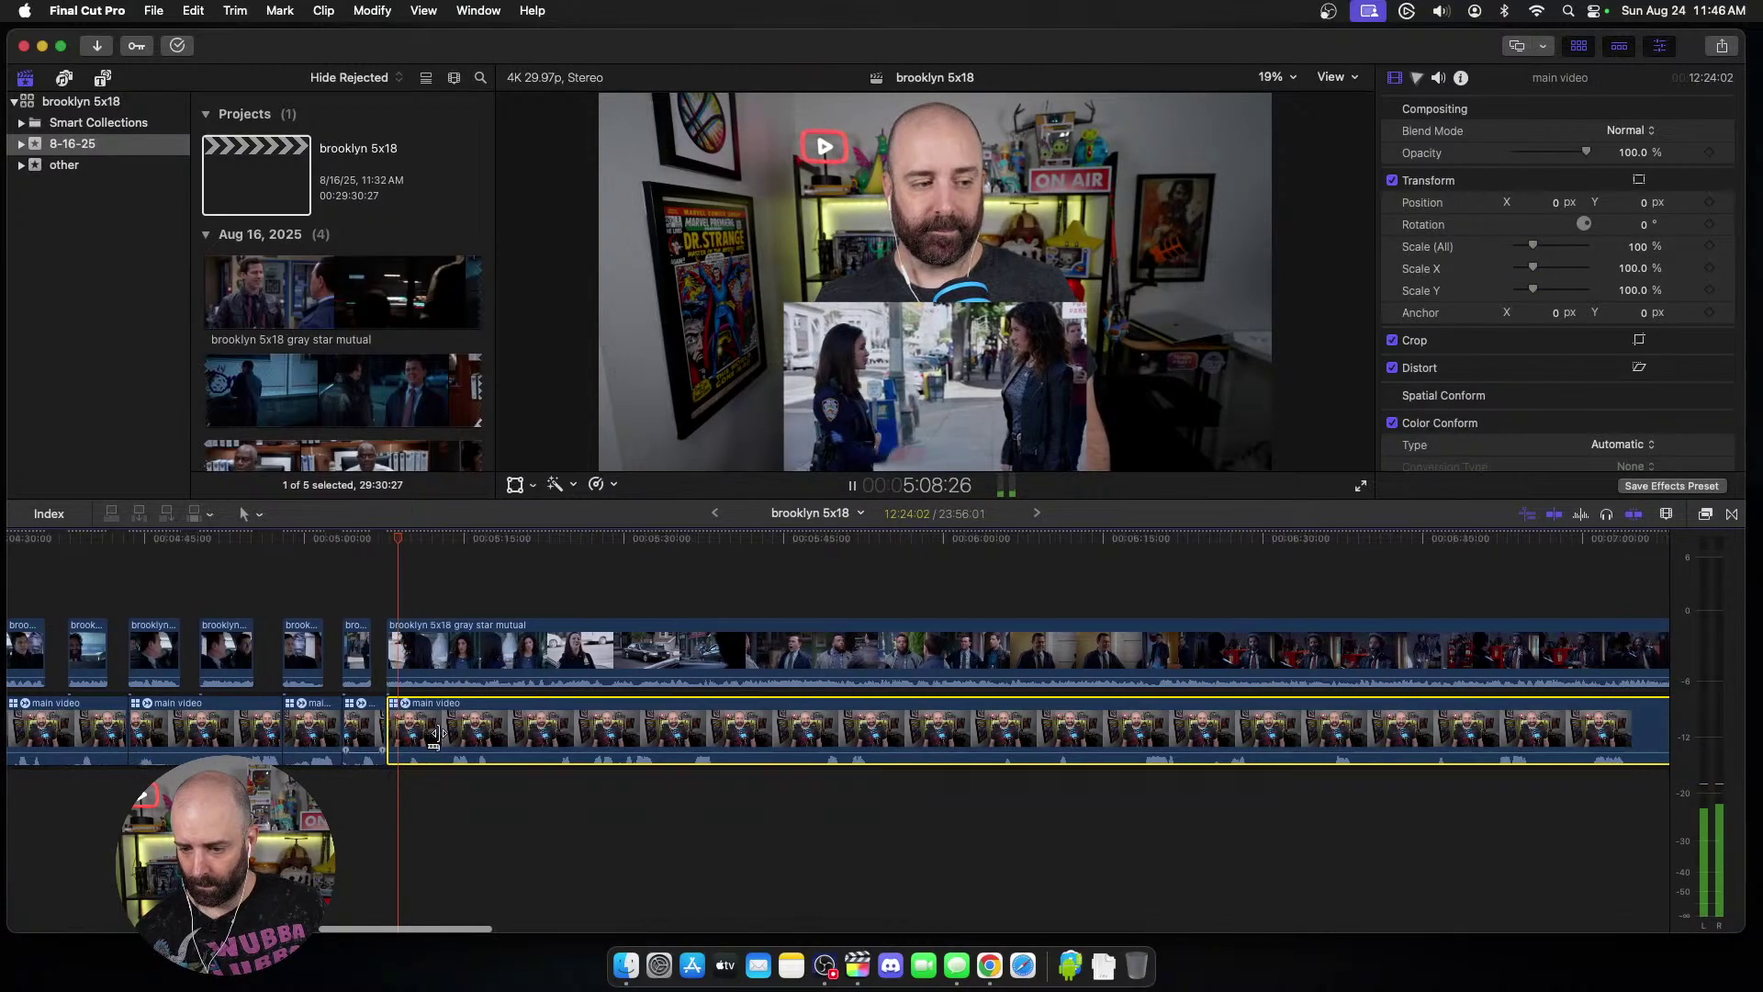
{"action": "key", "text": "space"}
{"action": "left_click", "coordinate": [426, 660]}
{"action": "key", "text": "cmd+b"}
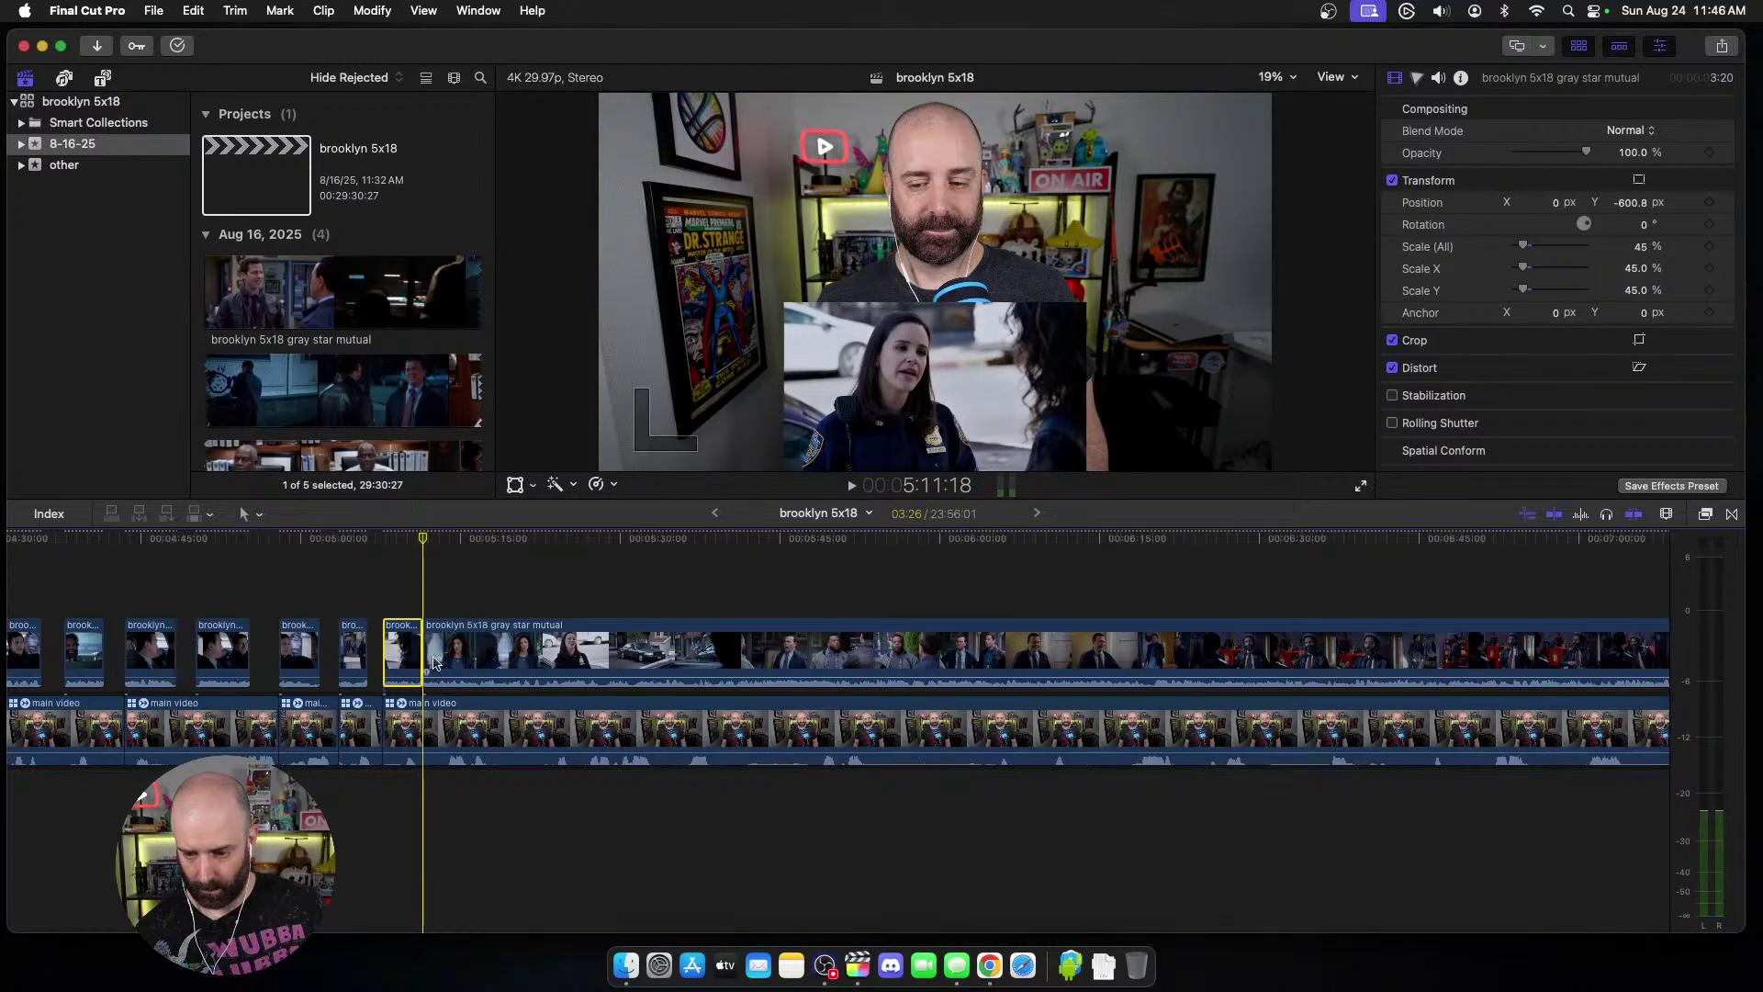
Step: Split the episode clip at about 5:16:27 and the main video at about 5:18:16, and trim the later episode clip's start to about 5:18:18
{"action": "key", "text": "space"}
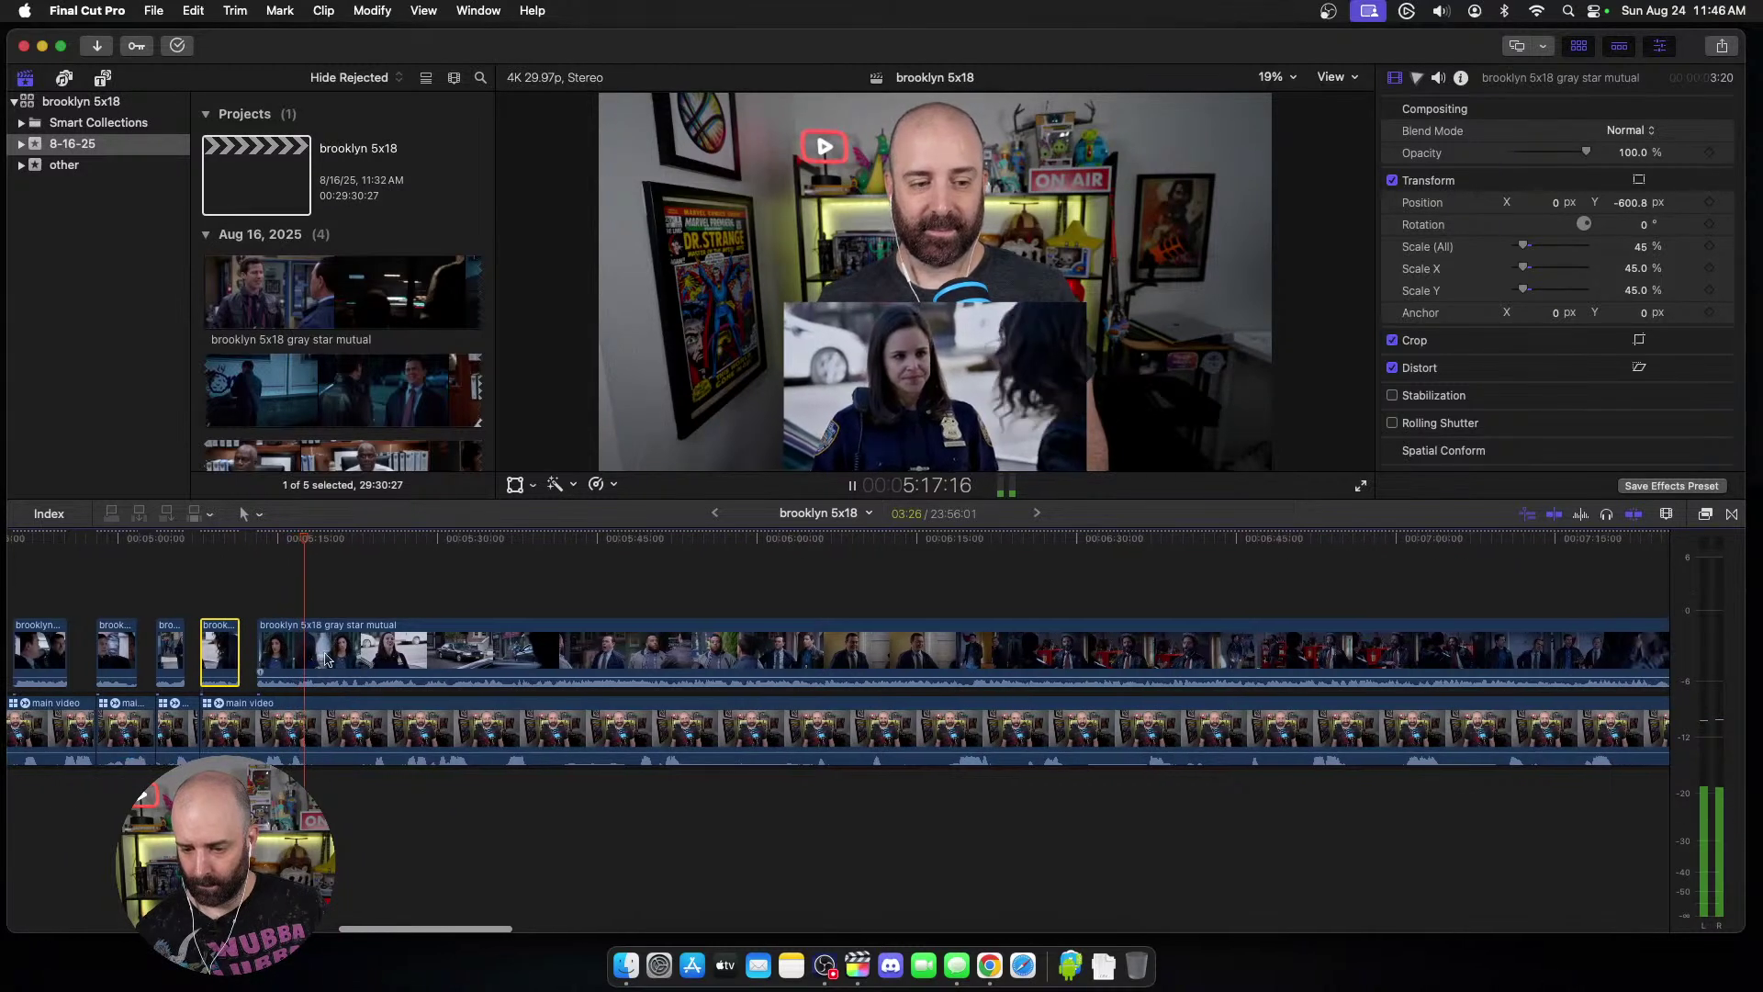
{"action": "key", "text": "space"}
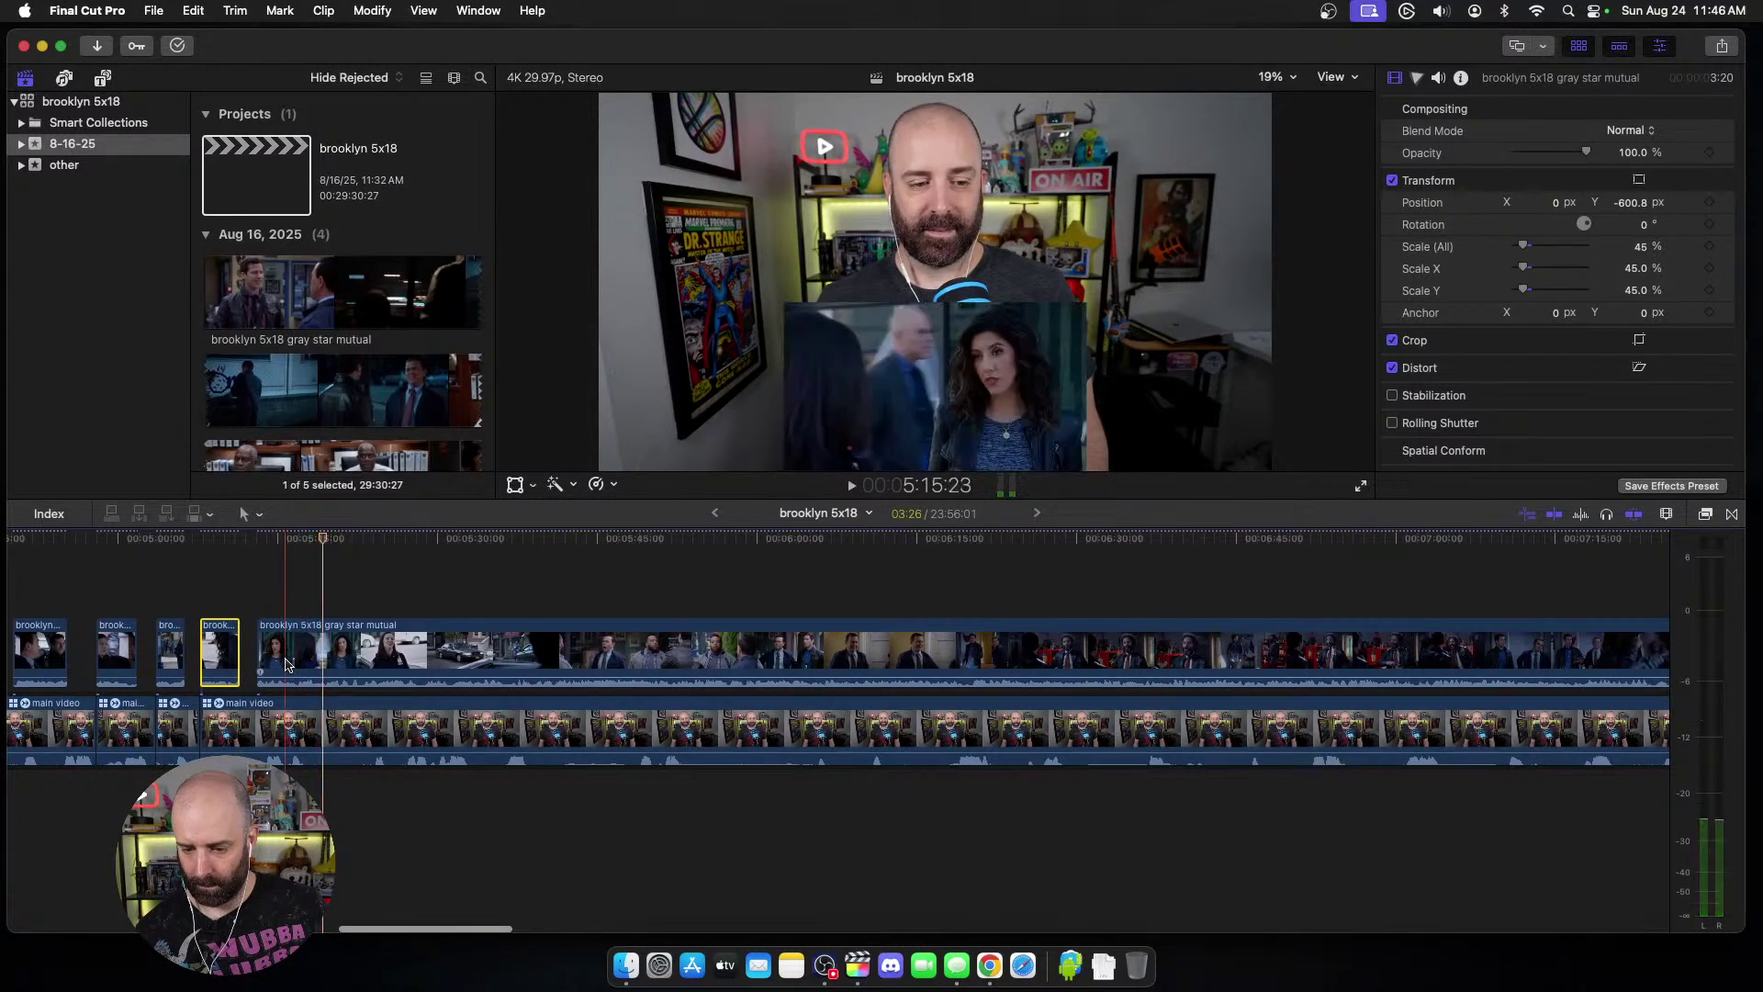
{"action": "key", "text": "space"}
{"action": "key", "text": "space"}
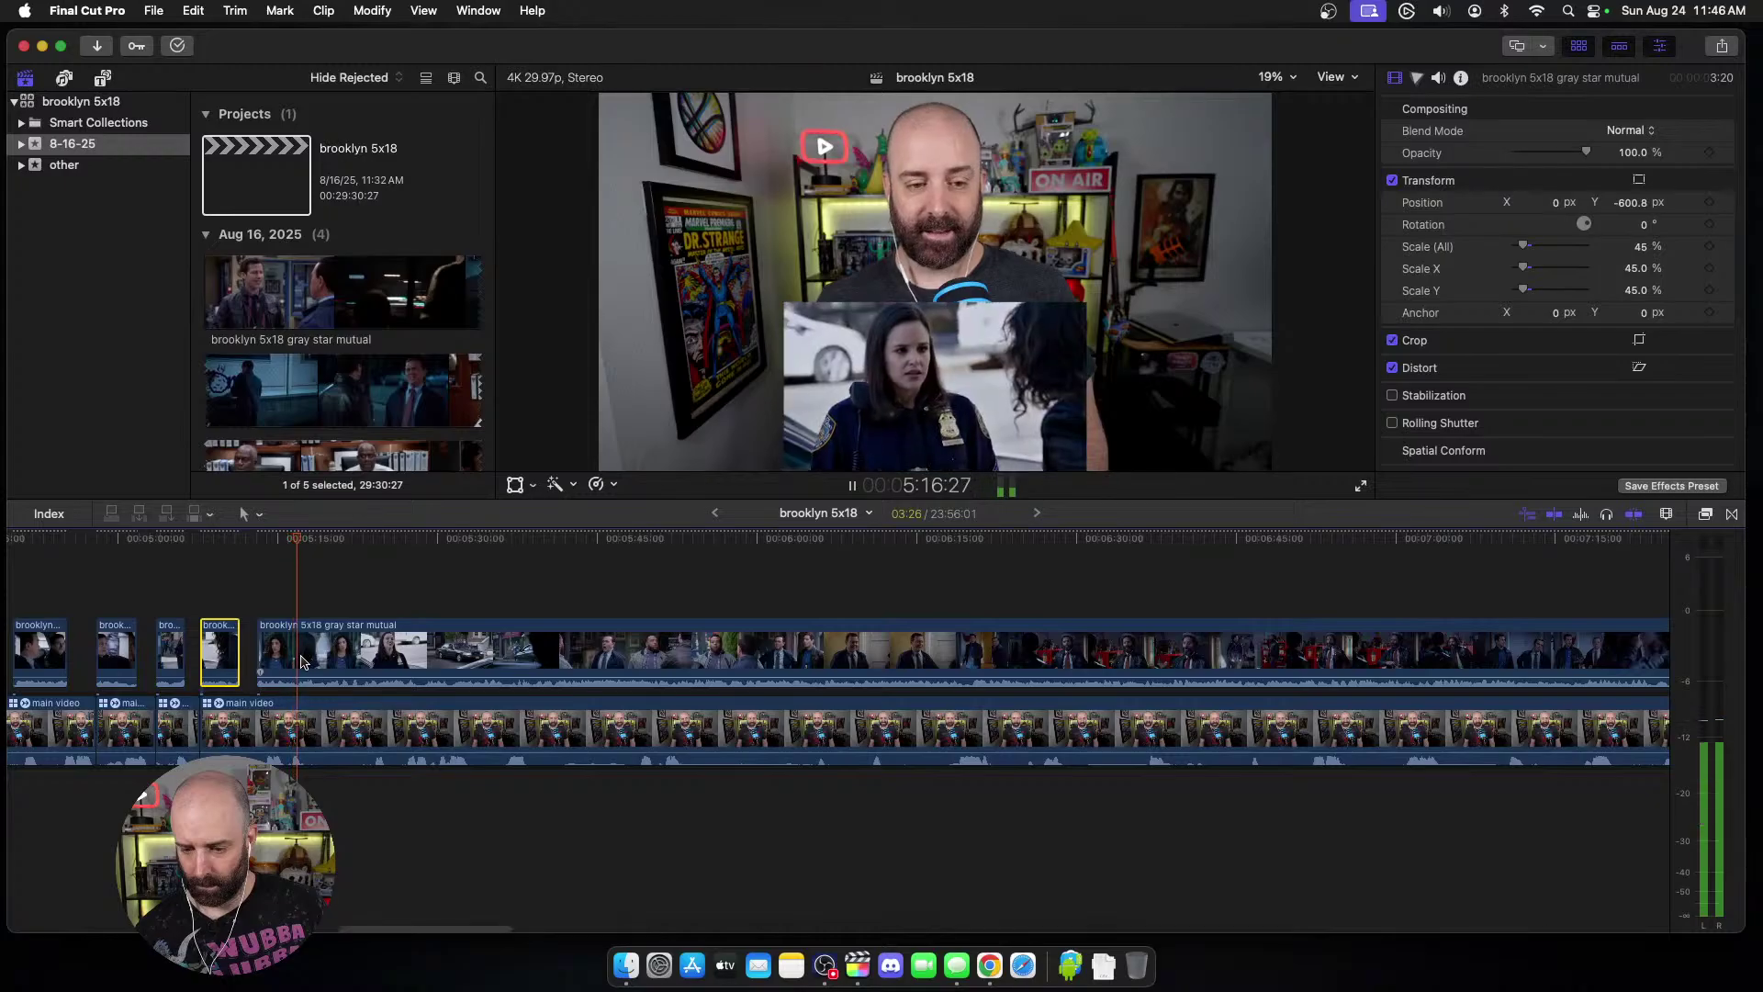
{"action": "left_click", "coordinate": [304, 659]}
{"action": "key", "text": "super+b"}
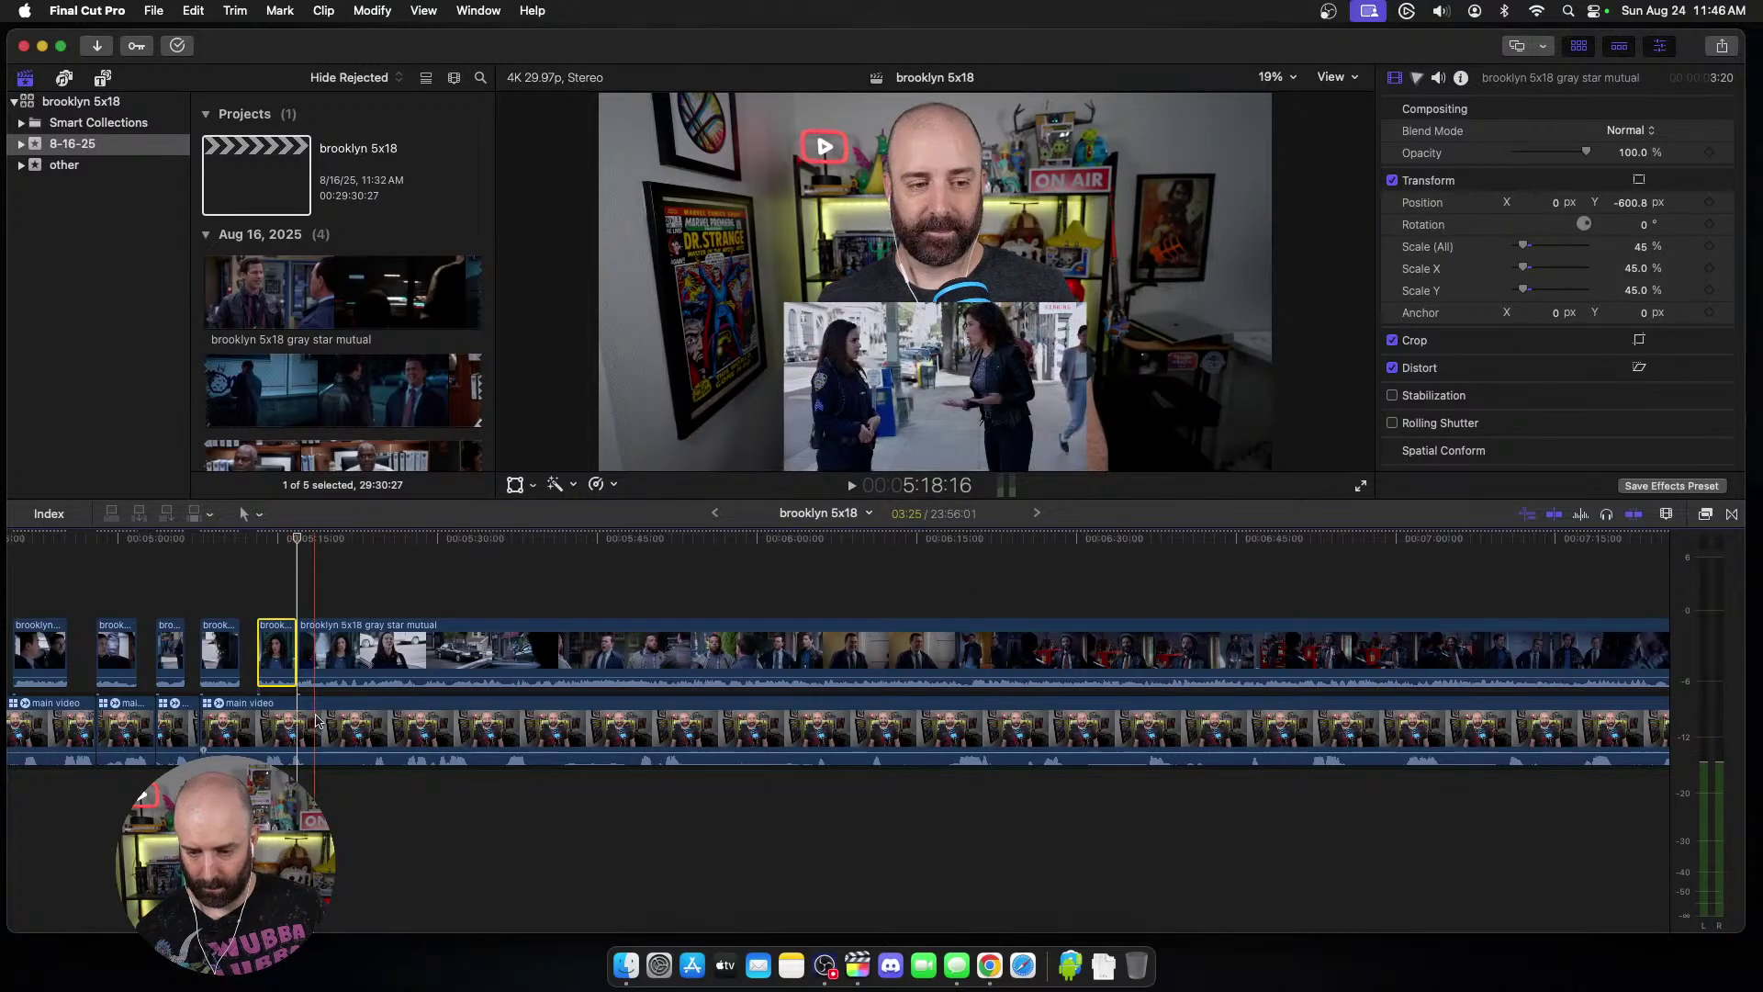
{"action": "left_click", "coordinate": [316, 722]}
{"action": "key", "text": "super+b"}
{"action": "left_click", "coordinate": [319, 651]}
{"action": "key", "text": "alt+["}
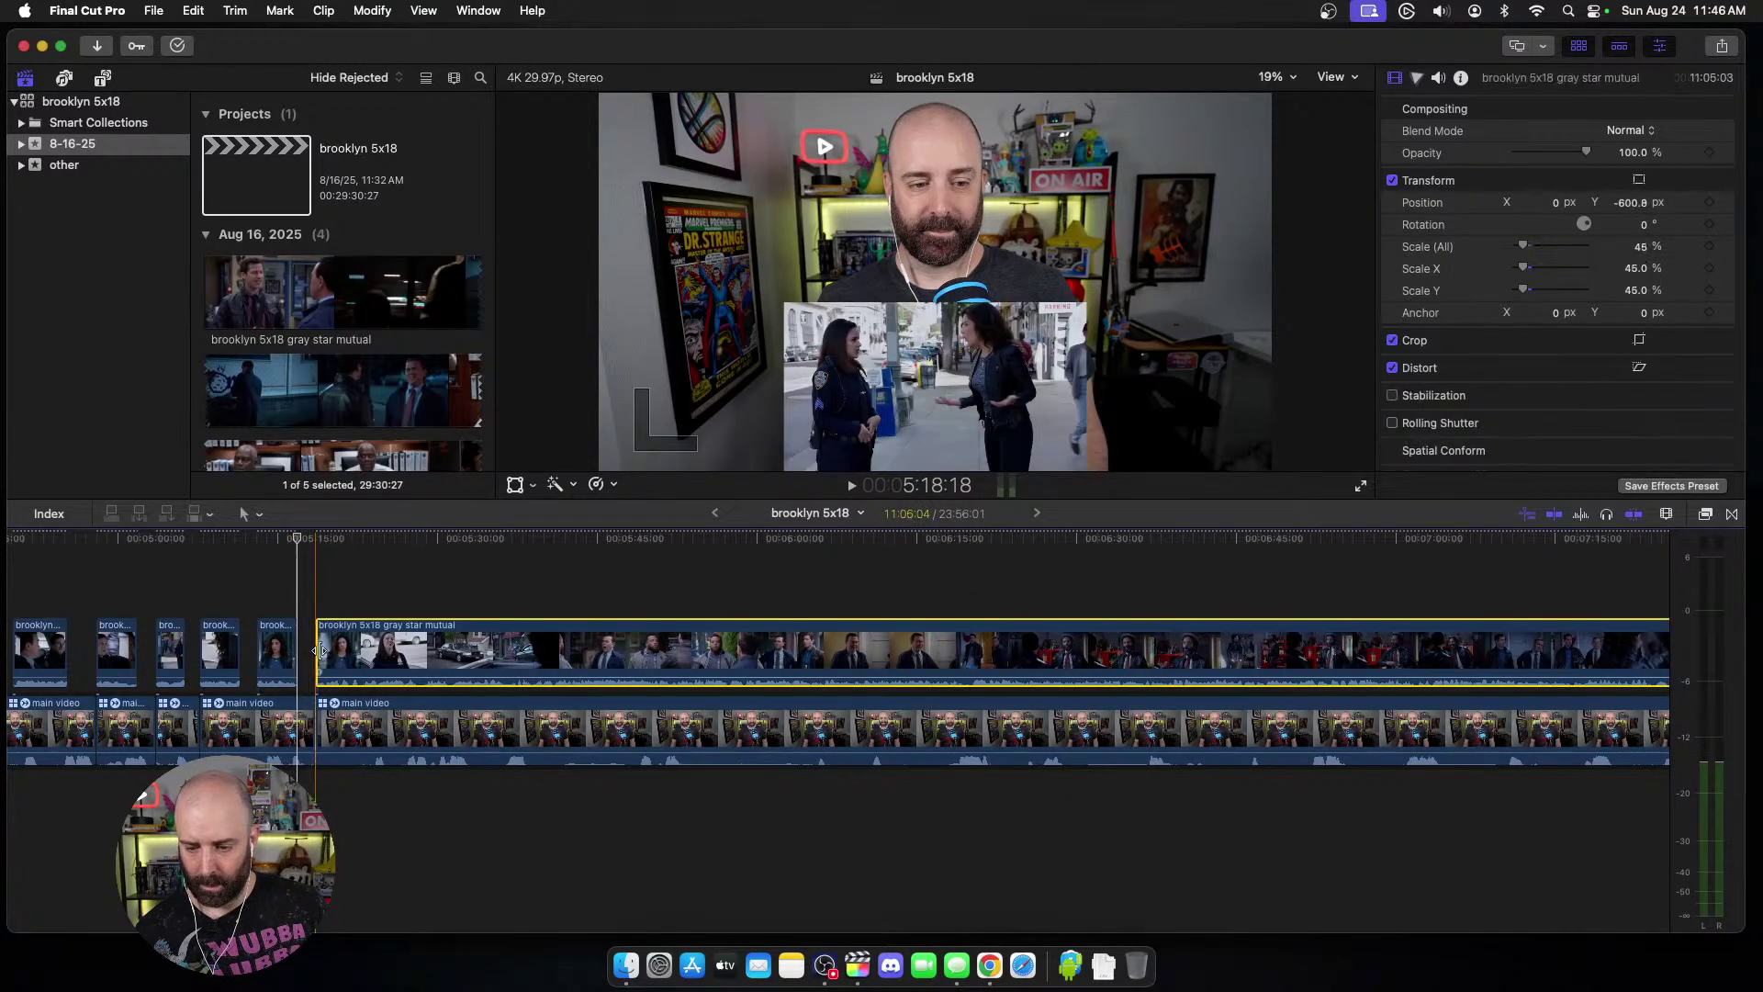
Step: Play the rest of the street conversation and trim the starts of the last episode clip and main video to about 5:25:06
{"action": "key", "text": "space"}
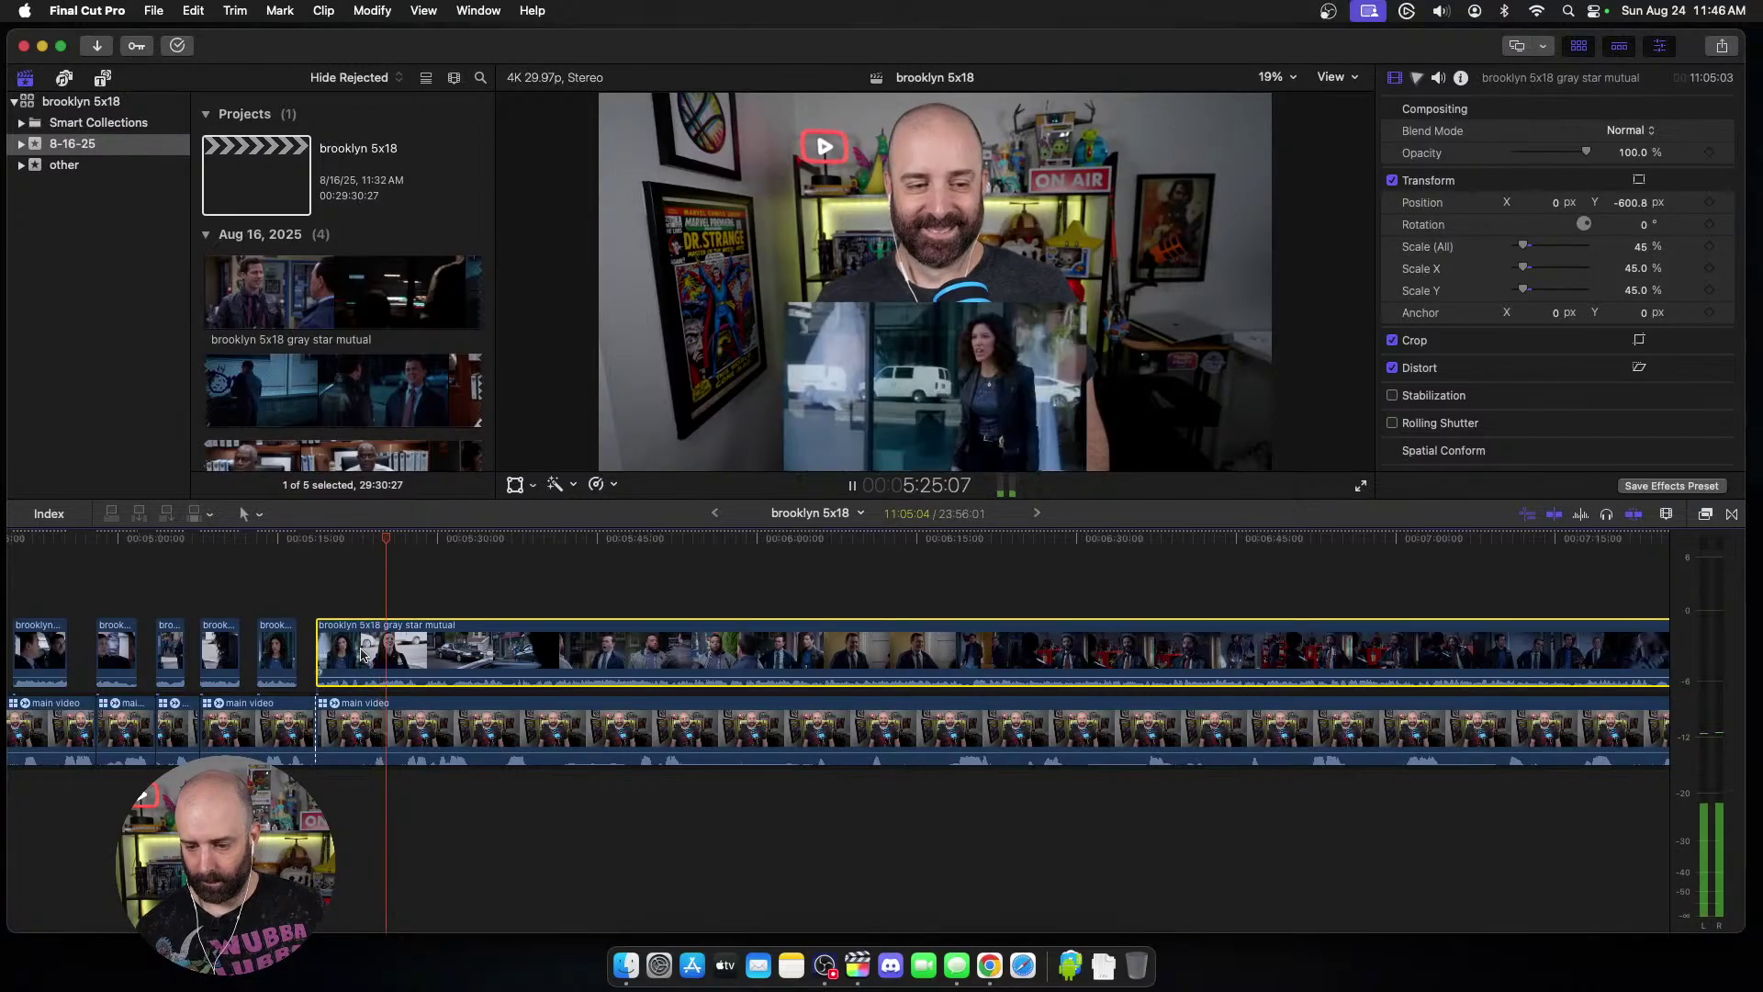
{"action": "key", "text": "space"}
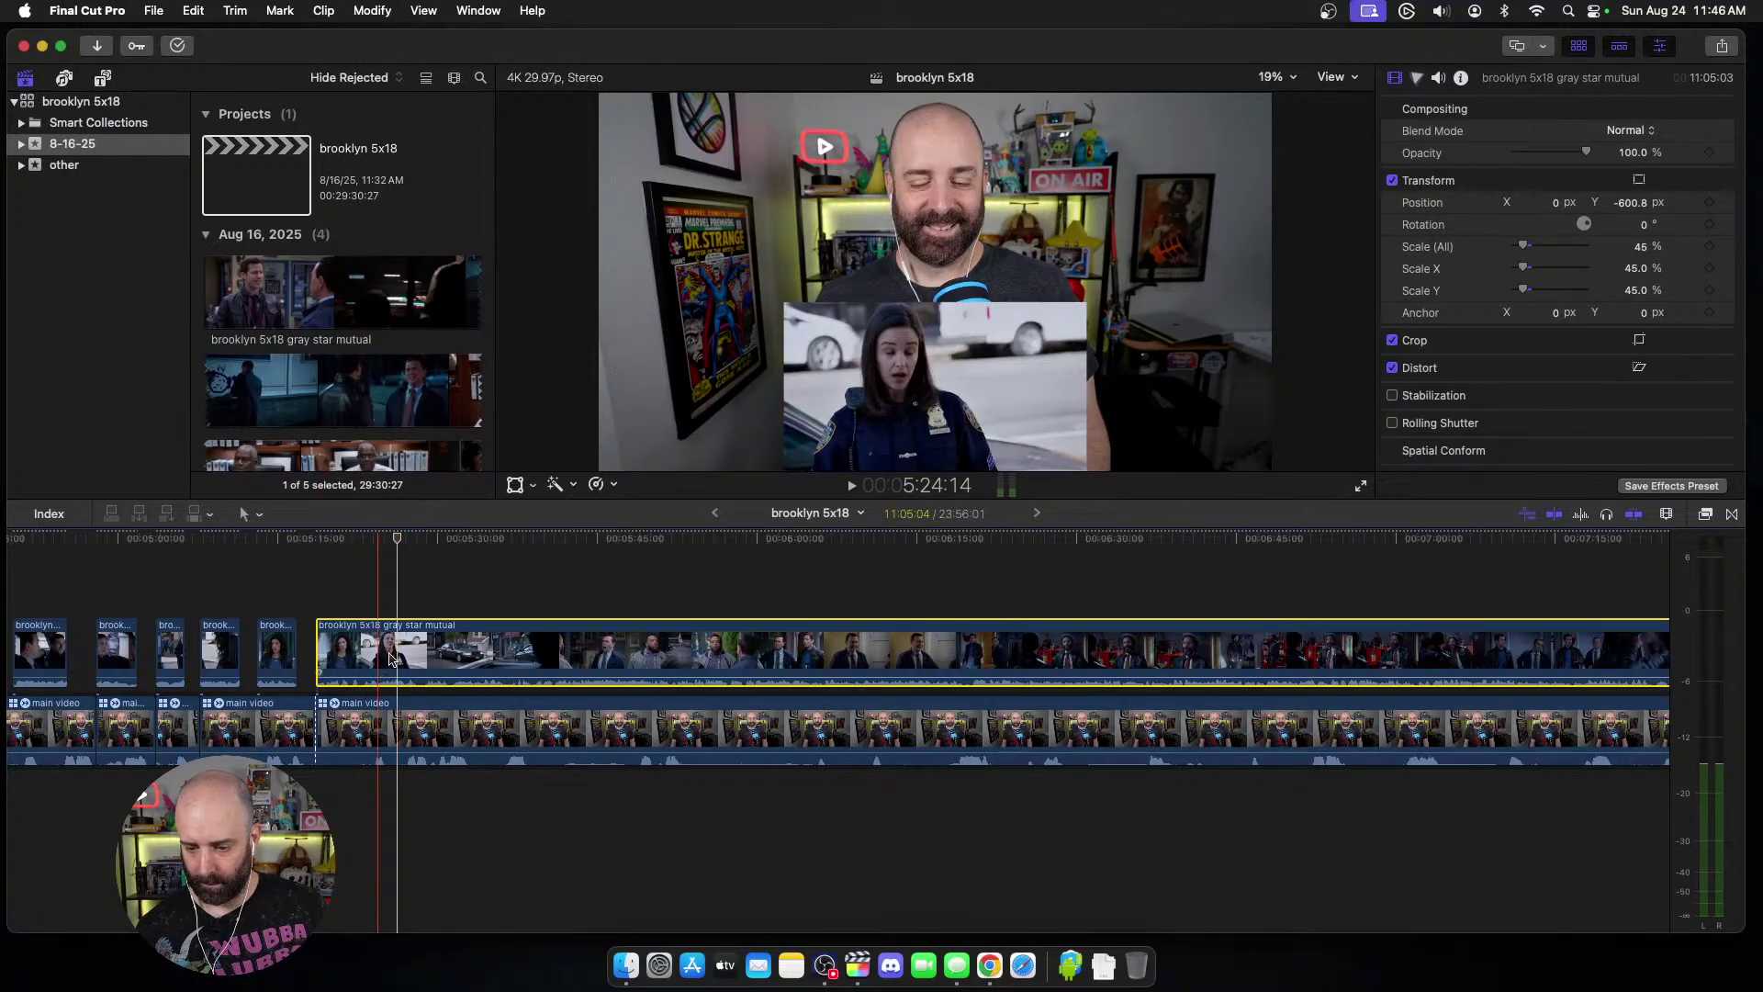
{"action": "key", "text": "alt+bracketleft"}
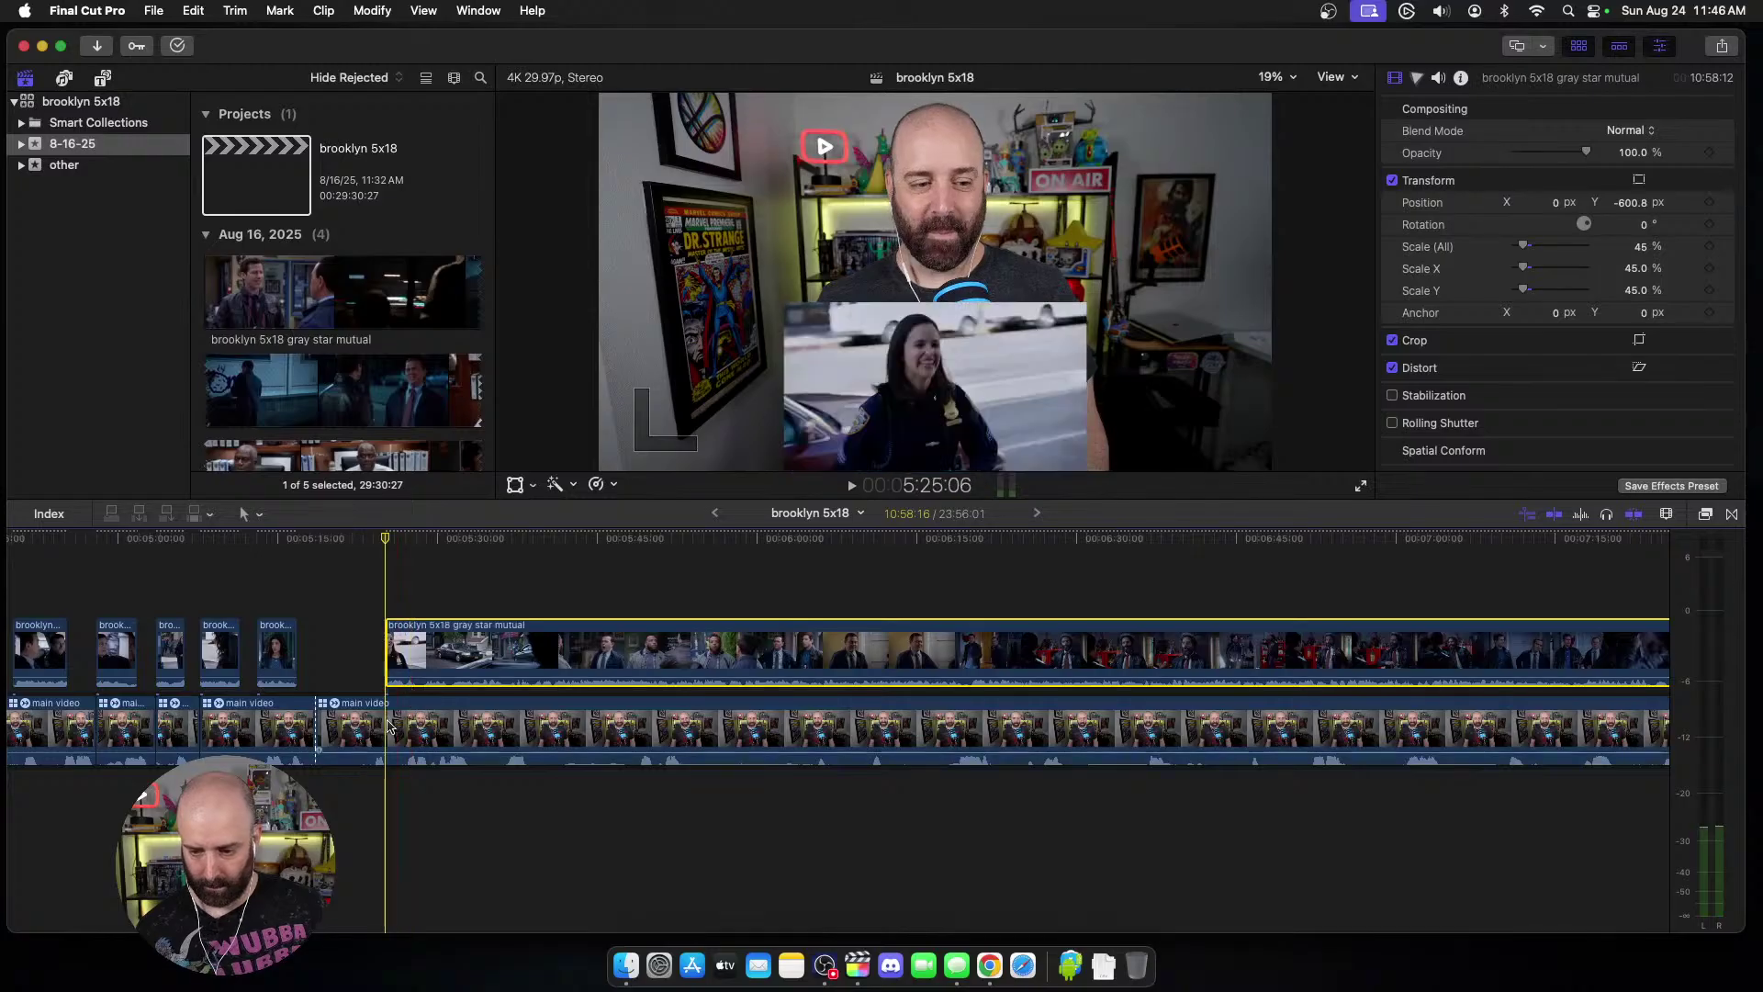
{"action": "left_click", "coordinate": [387, 726]}
{"action": "key", "text": "alt+bracketleft"}
Step: Split the episode clip at about 5:24:19 and the main video at about 5:26:14, and trim the later episode clip's start to about 5:26:14
{"action": "key", "text": "space"}
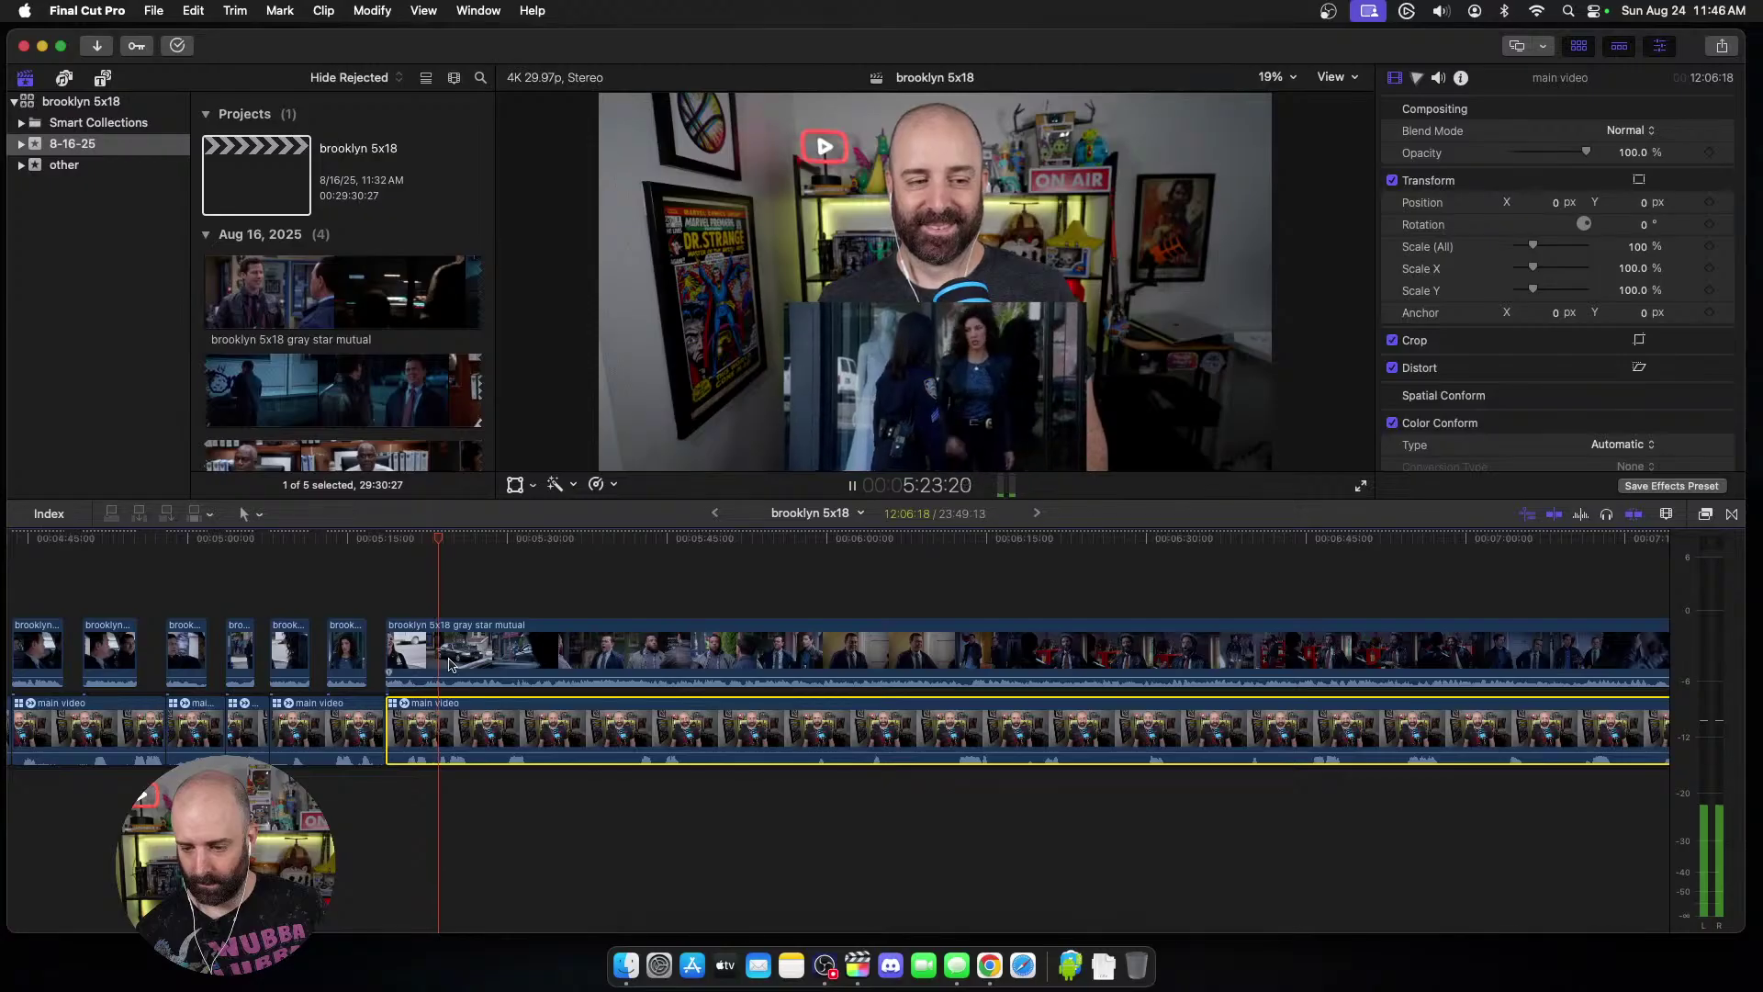
{"action": "key", "text": "space"}
{"action": "key", "text": "super+b"}
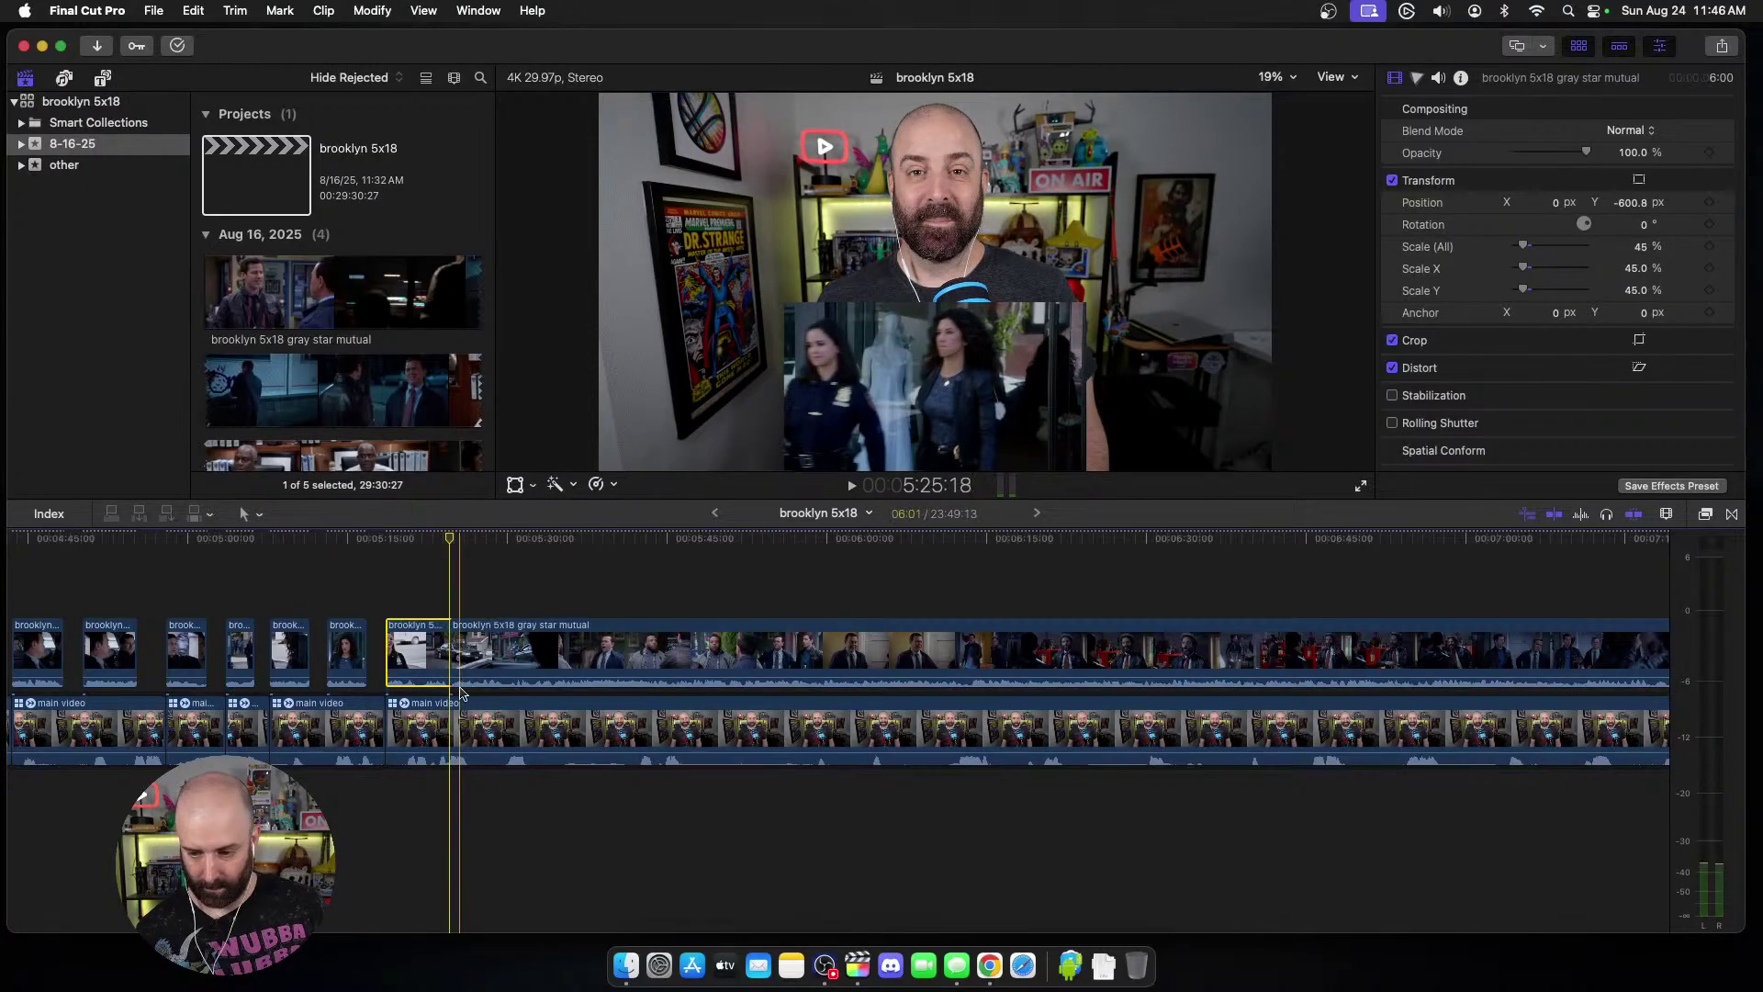
{"action": "left_click", "coordinate": [464, 725]}
{"action": "key", "text": "super+b"}
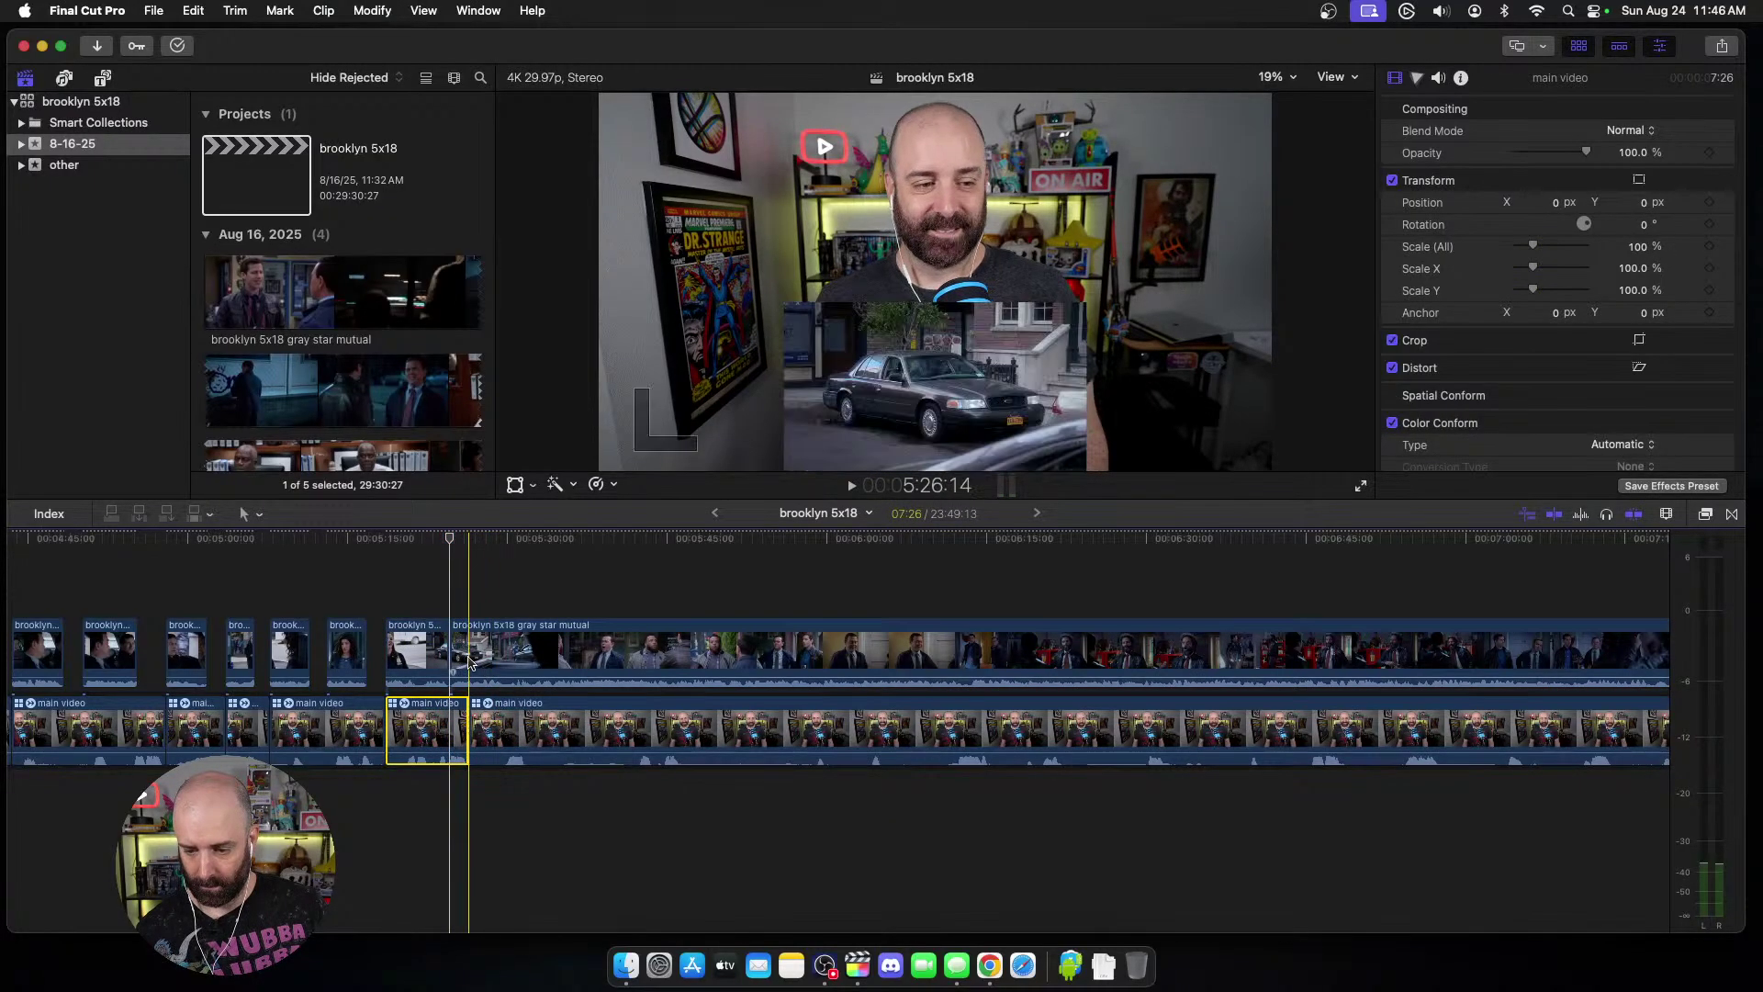
{"action": "left_click", "coordinate": [470, 661]}
Step: Review the following scene with the man in the gray jacket and trim the starts of the last episode clip and main video to about 5:40:10
{"action": "key", "text": "space"}
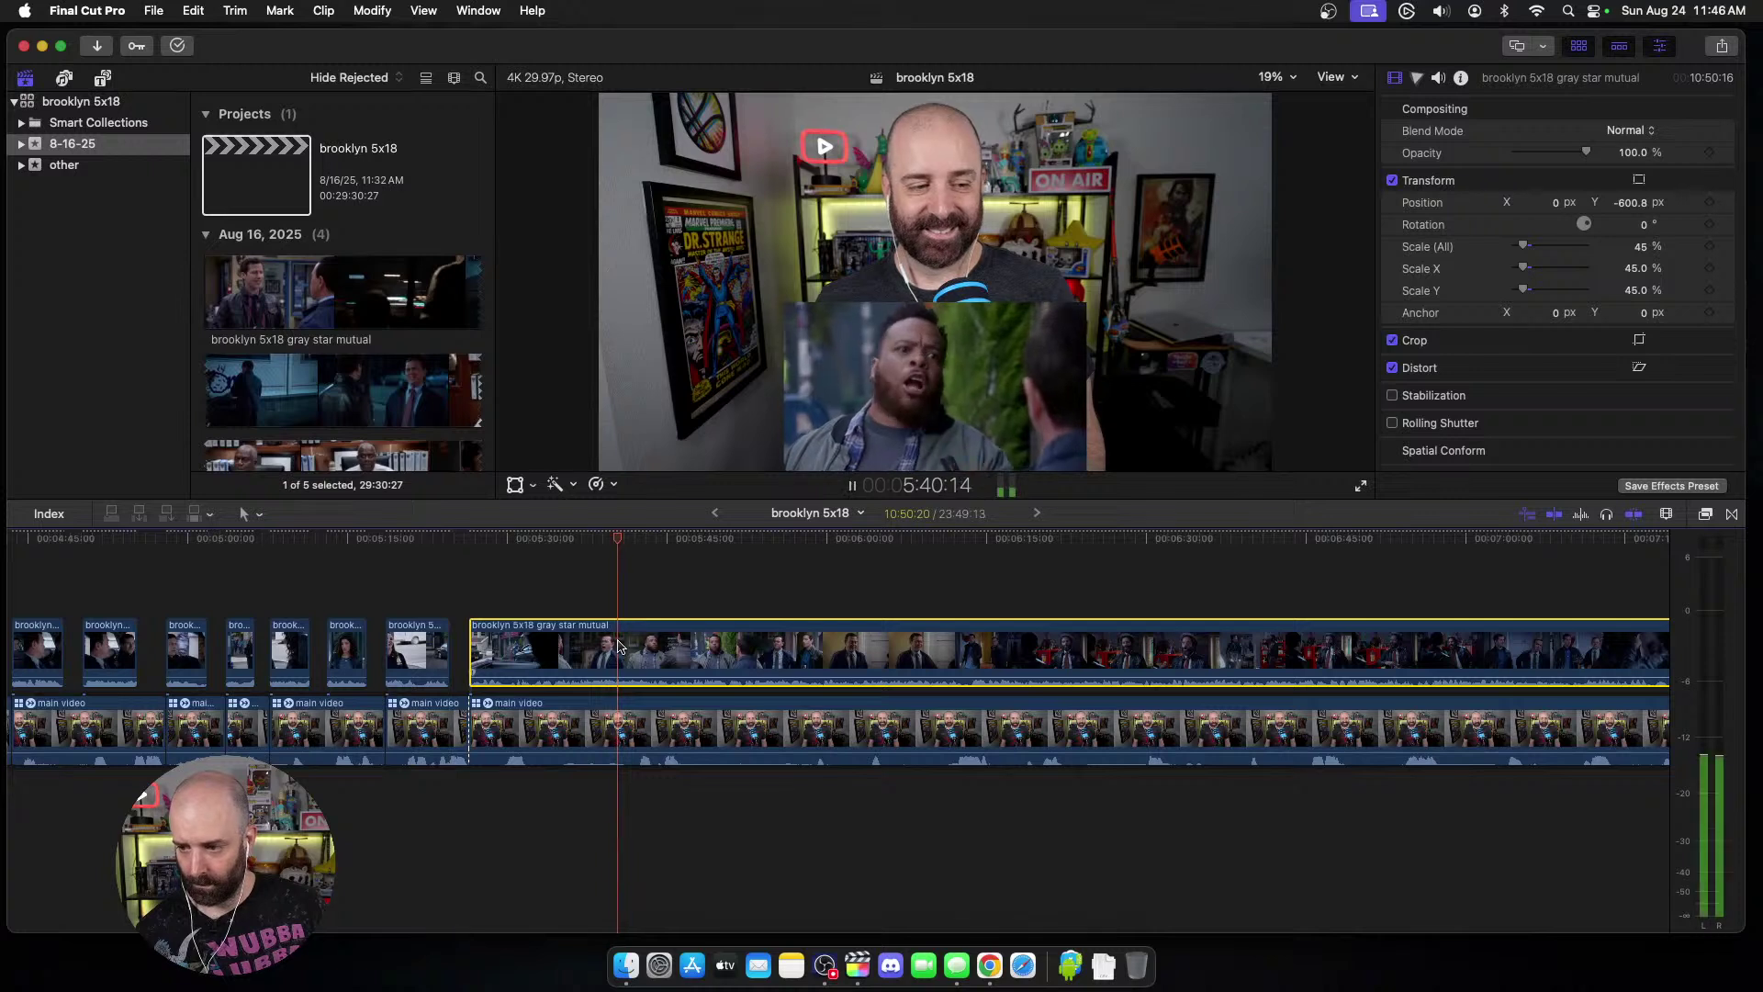
{"action": "scroll", "coordinate": [588, 654], "scroll_direction": "right", "scroll_amount": 3}
{"action": "scroll", "coordinate": [575, 660], "scroll_direction": "right", "scroll_amount": 2}
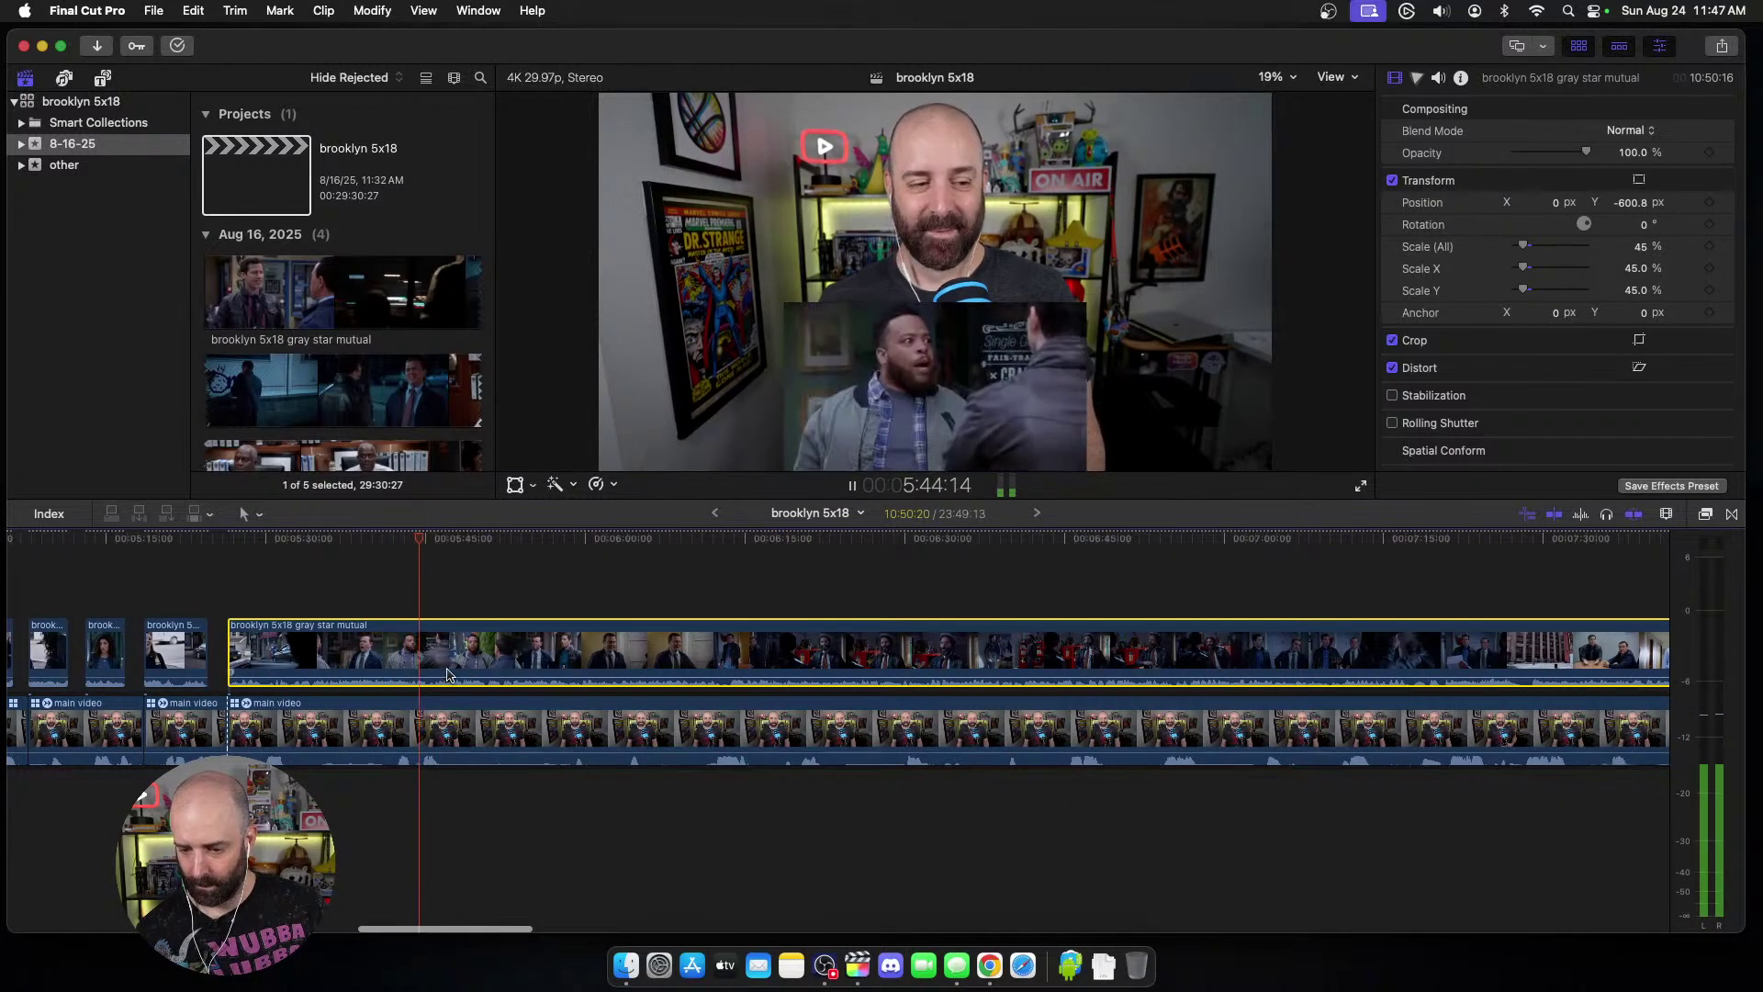
{"action": "key", "text": "space"}
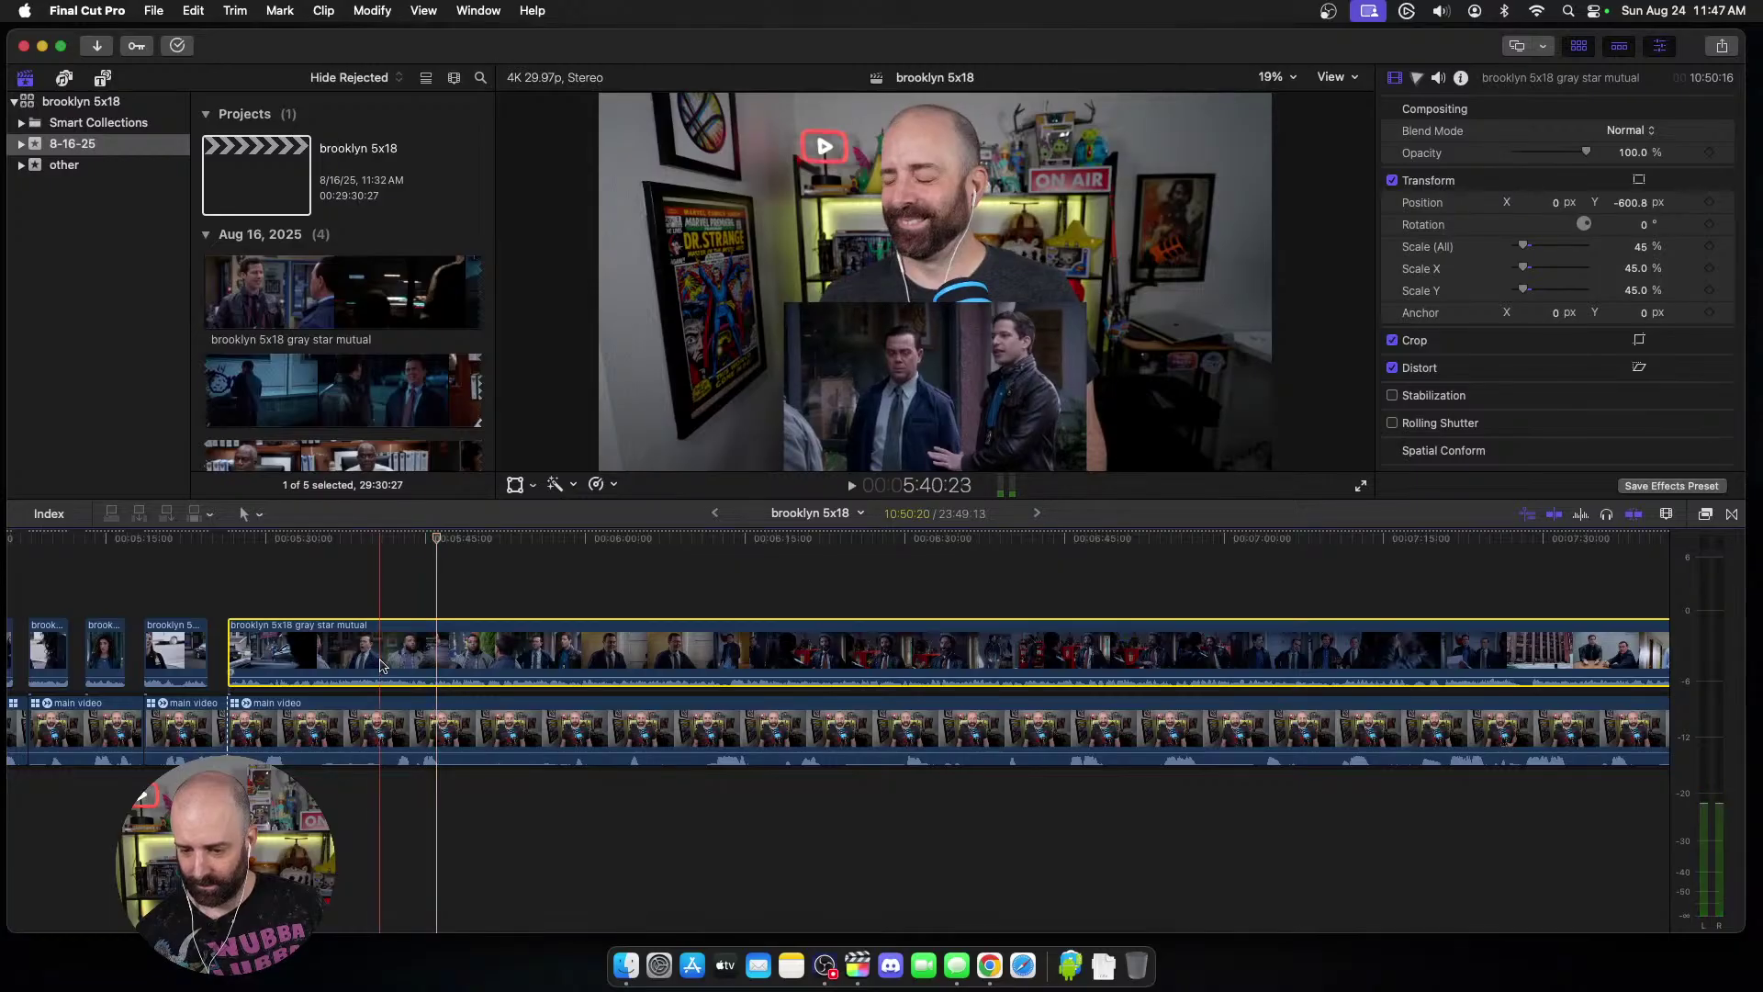
{"action": "key", "text": "space"}
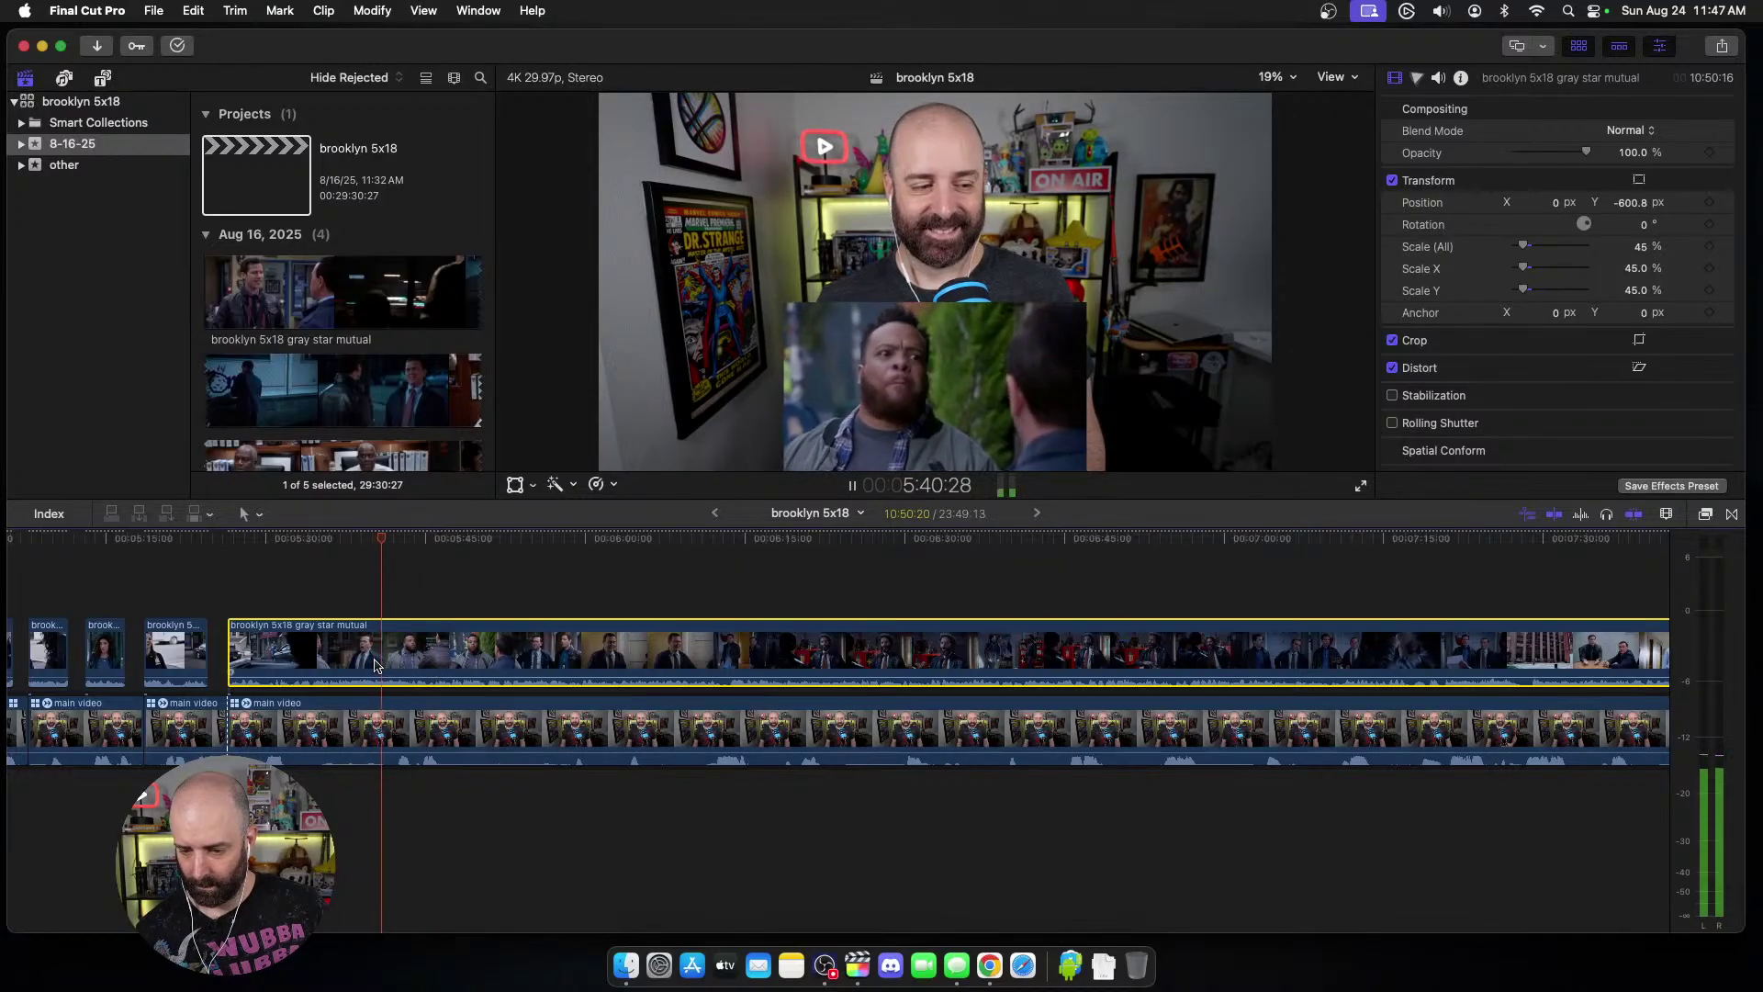
{"action": "key", "text": "space"}
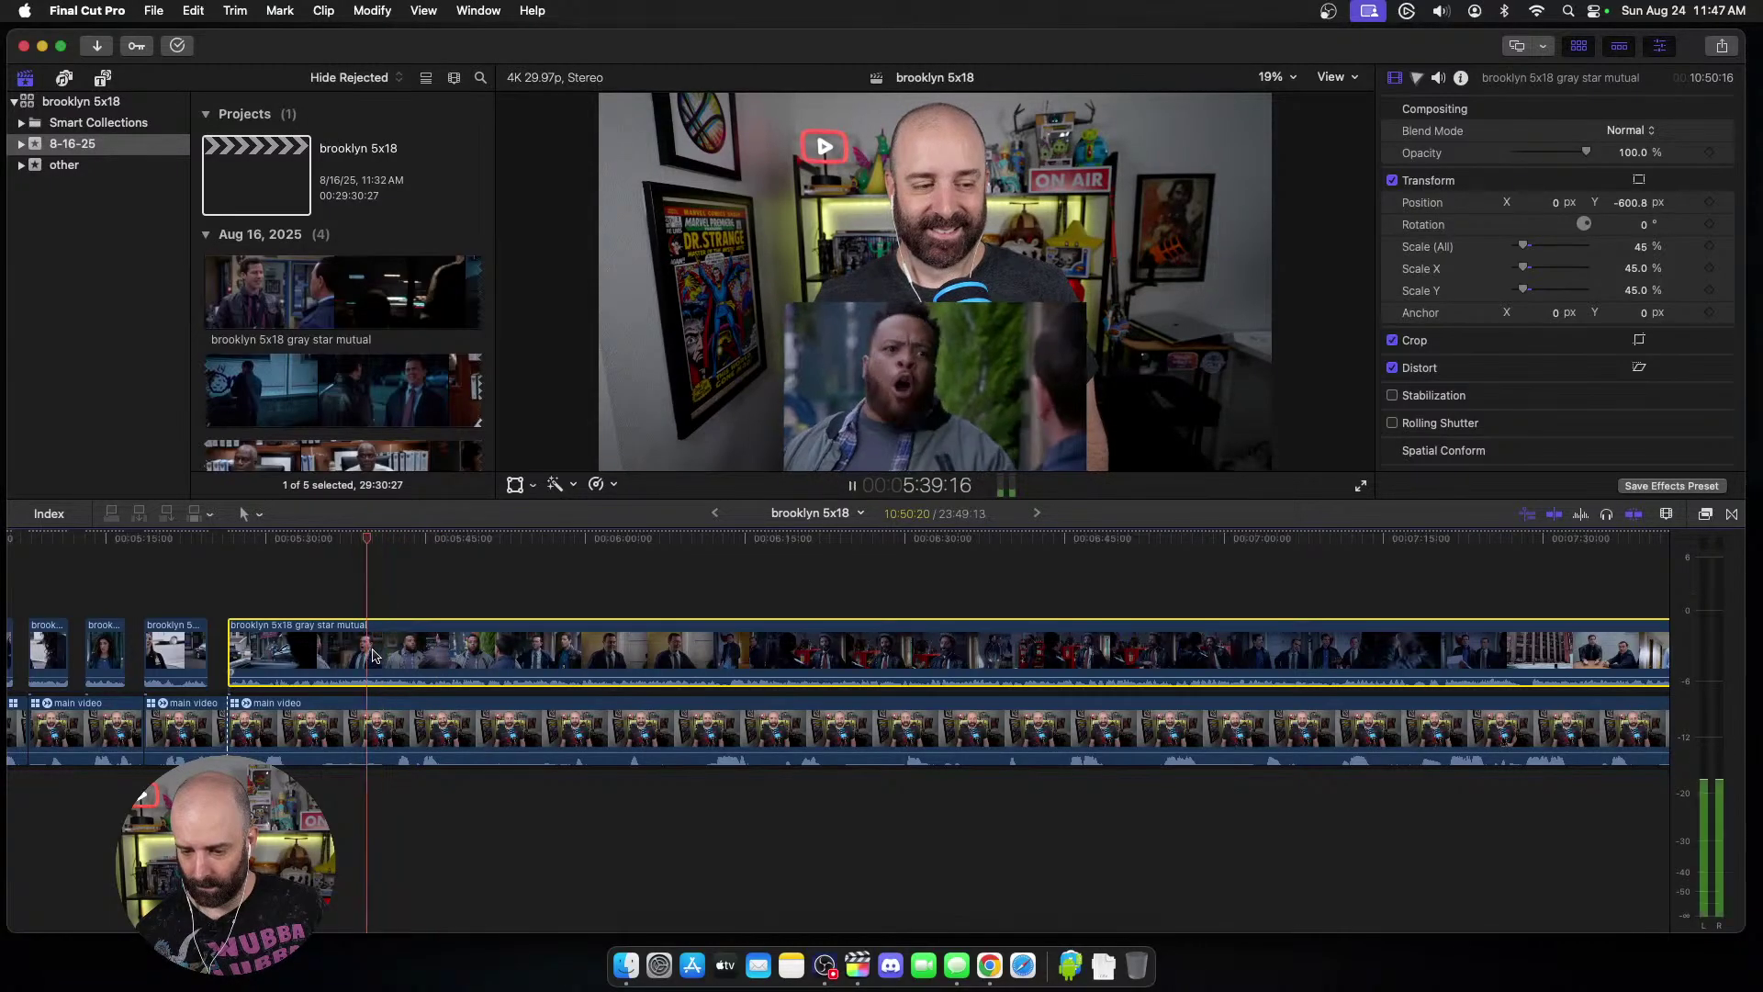
{"action": "key", "text": "space"}
{"action": "key", "text": "alt+bracketleft"}
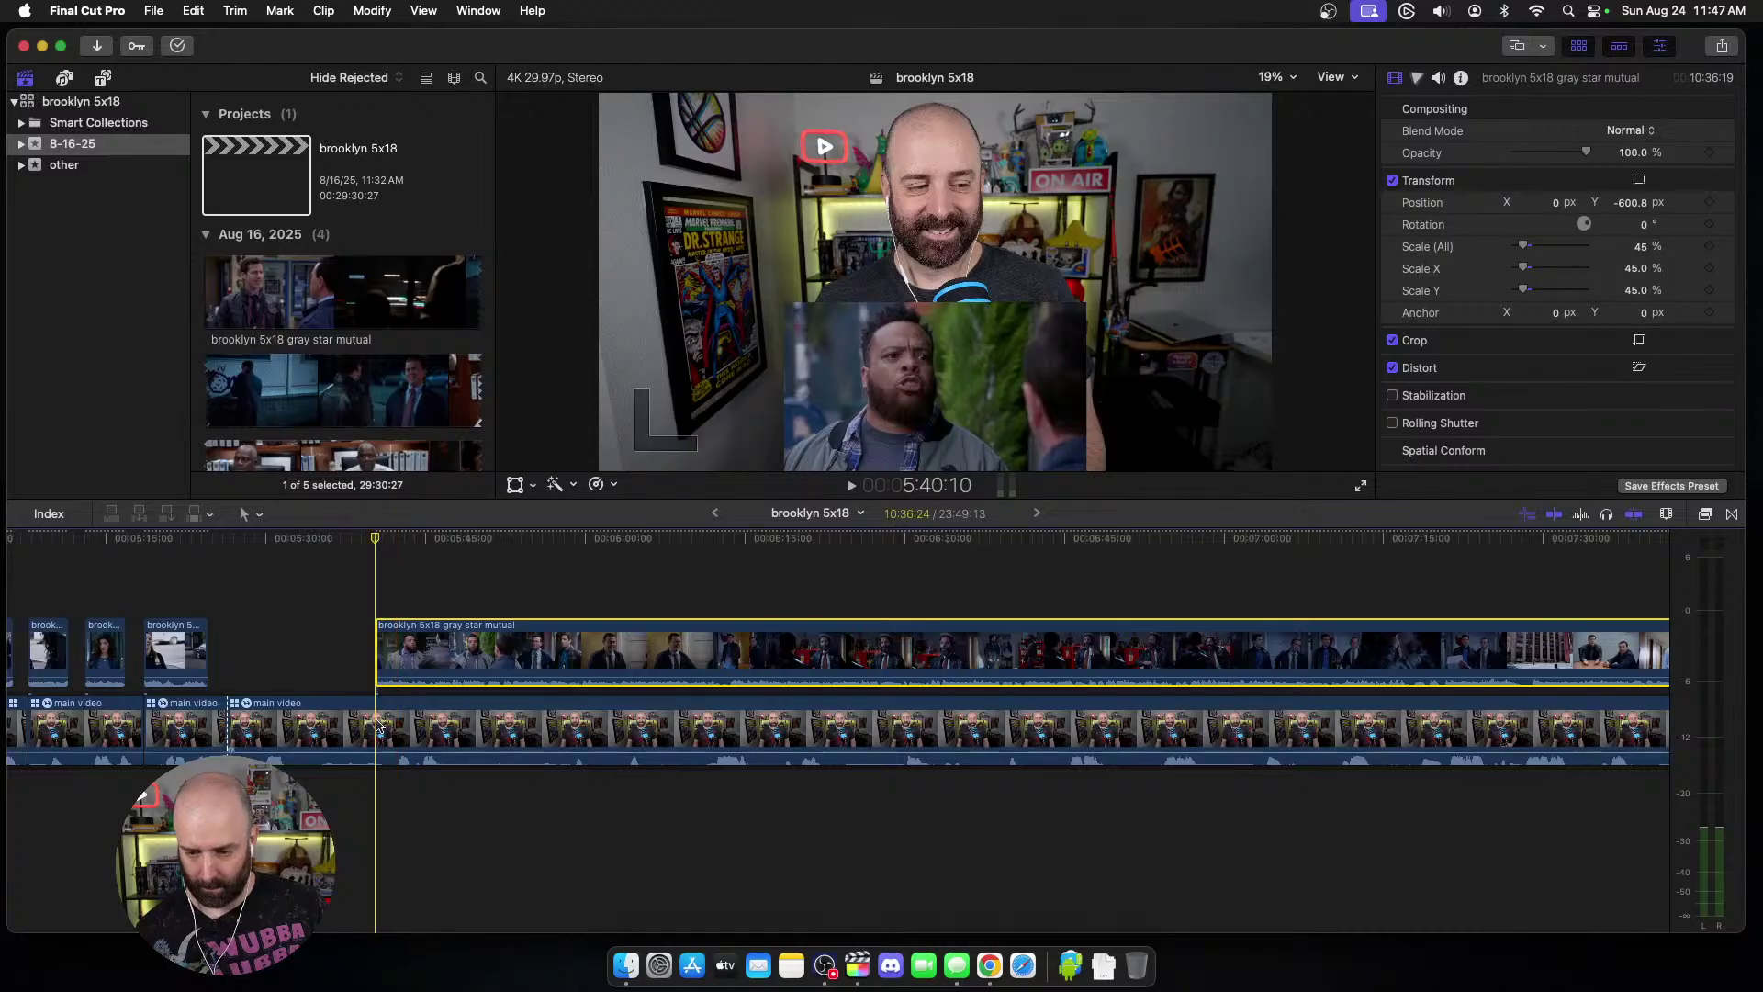
{"action": "left_click", "coordinate": [379, 721]}
{"action": "key", "text": "alt+bracketleft"}
Step: Split the episode clip at about 5:31:17 and the main video at about 5:33:13, and remove the episode footage between those points
{"action": "key", "text": "space"}
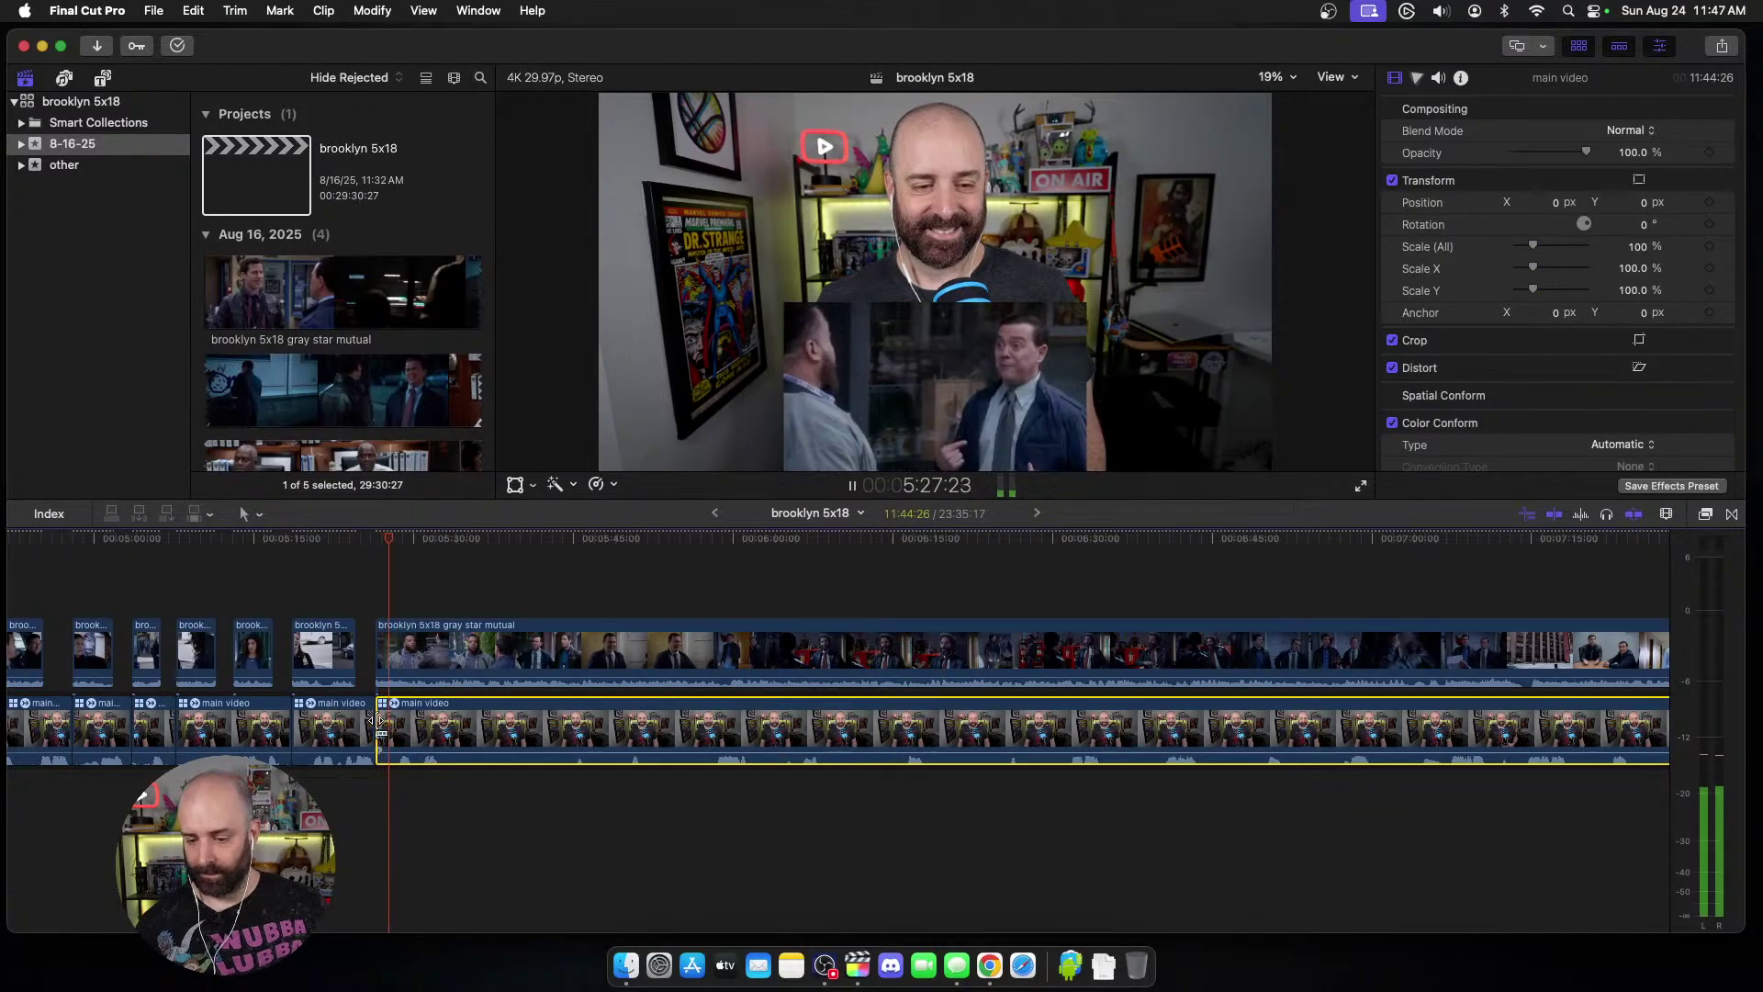
{"action": "key", "text": "space"}
{"action": "left_click", "coordinate": [434, 663]}
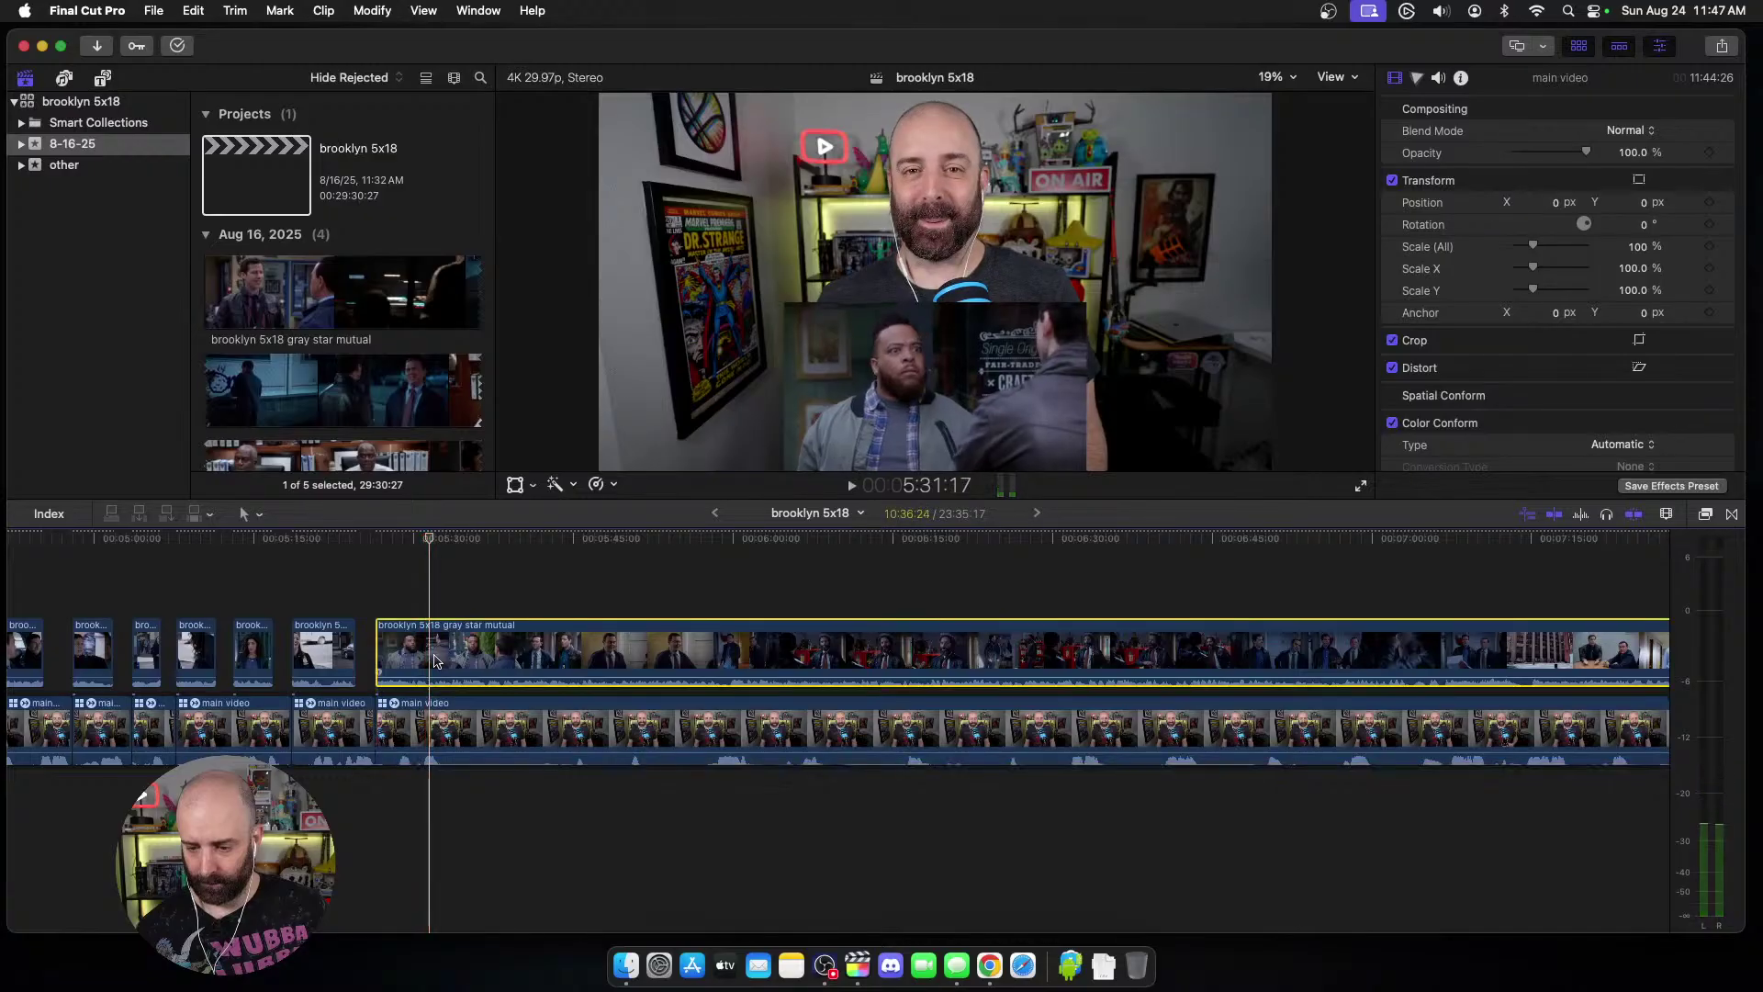
{"action": "key", "text": "super+b"}
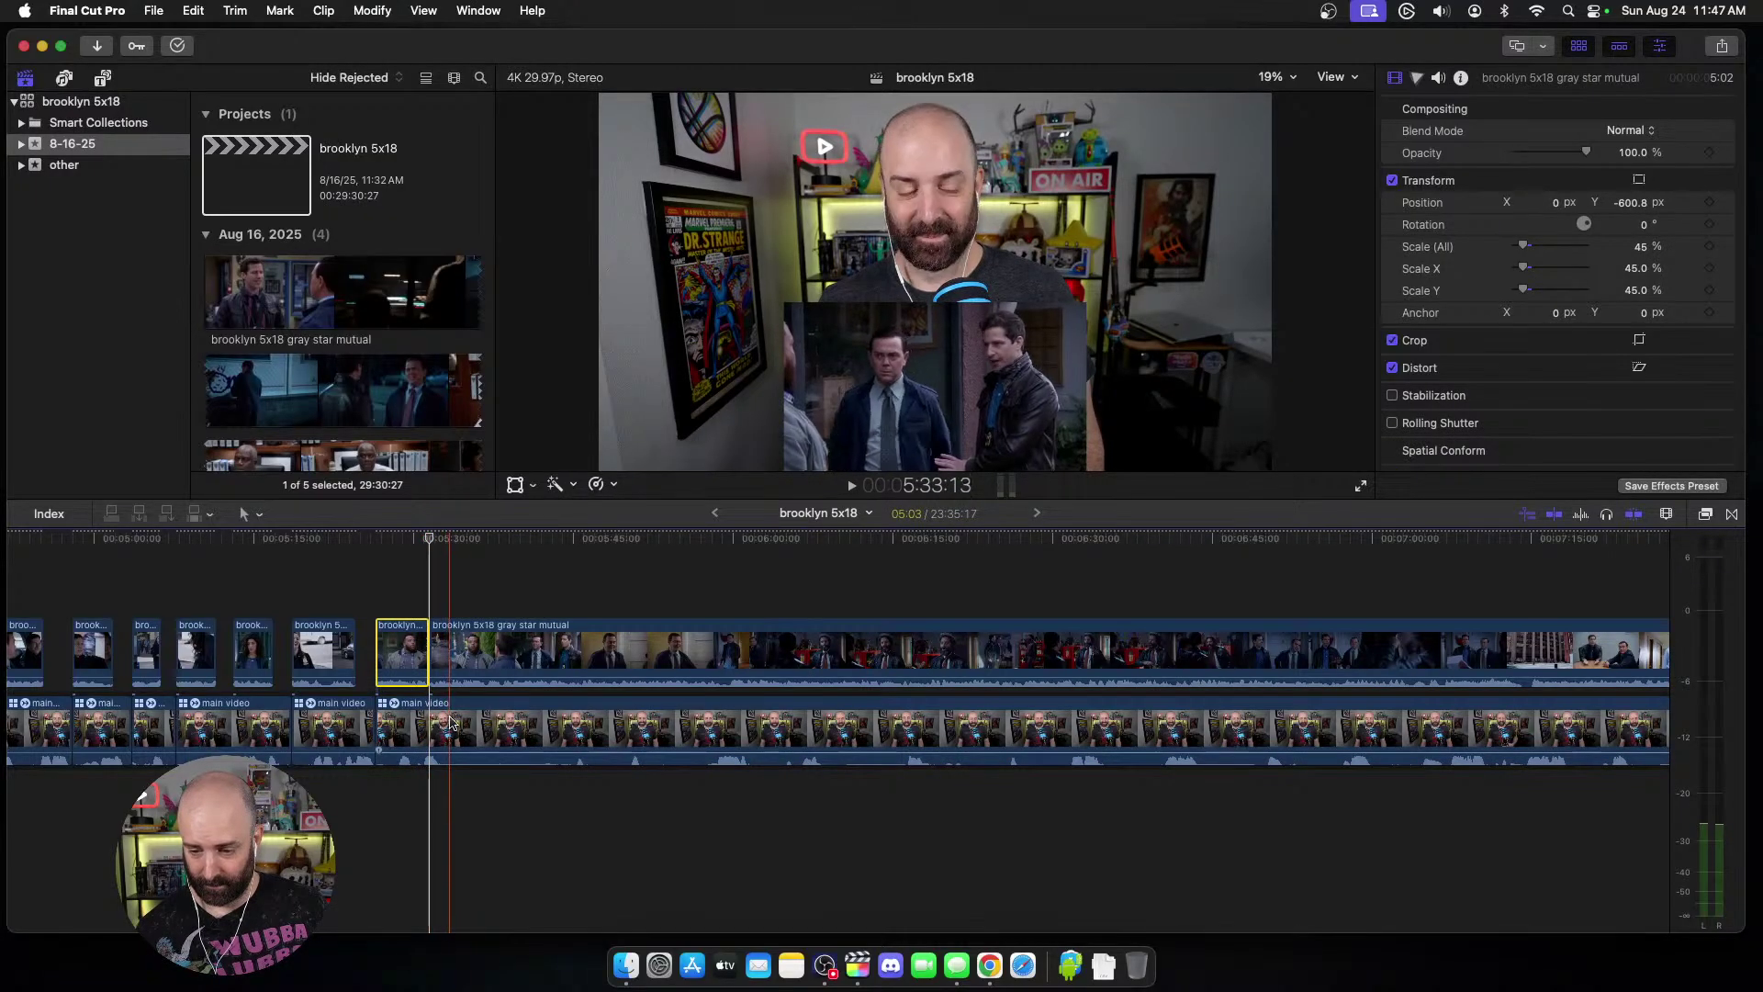
{"action": "key", "text": "shift+super+b"}
{"action": "left_click", "coordinate": [440, 654]}
{"action": "key", "text": "Delete"}
Step: Play the footage from about 5:54:04 and trim the starts of the last episode clip and main video to about 6:03
{"action": "left_click", "coordinate": [671, 669]}
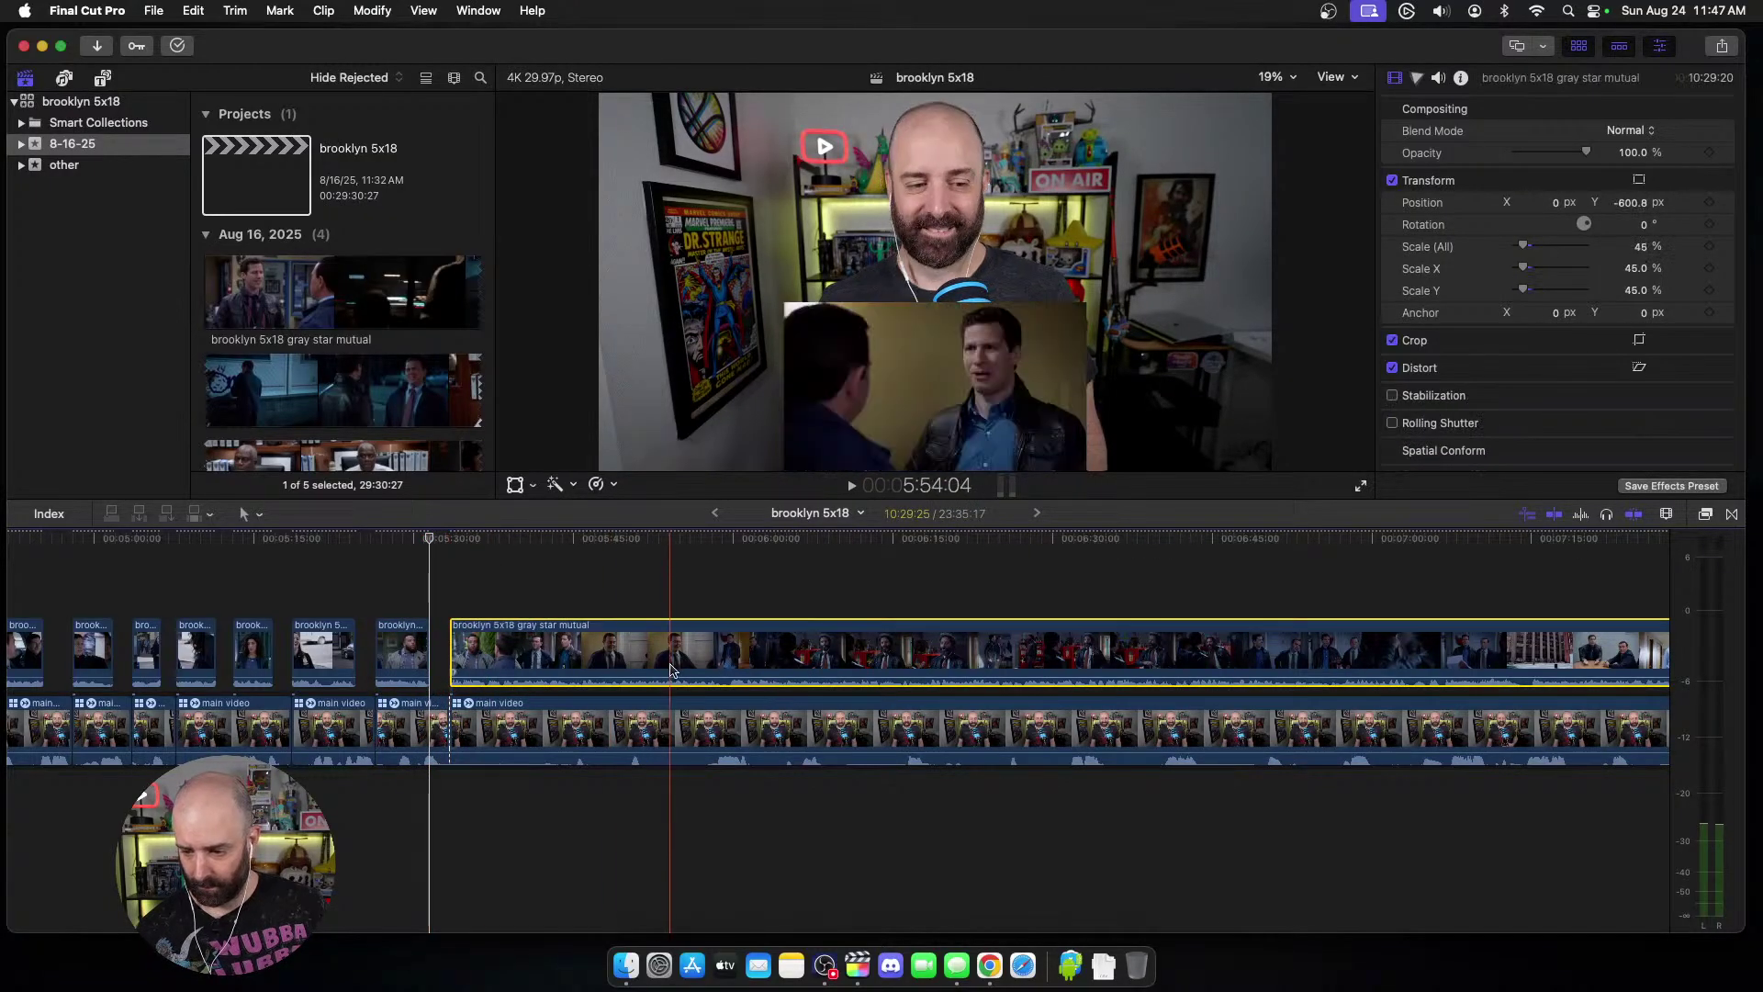
{"action": "key", "text": "space"}
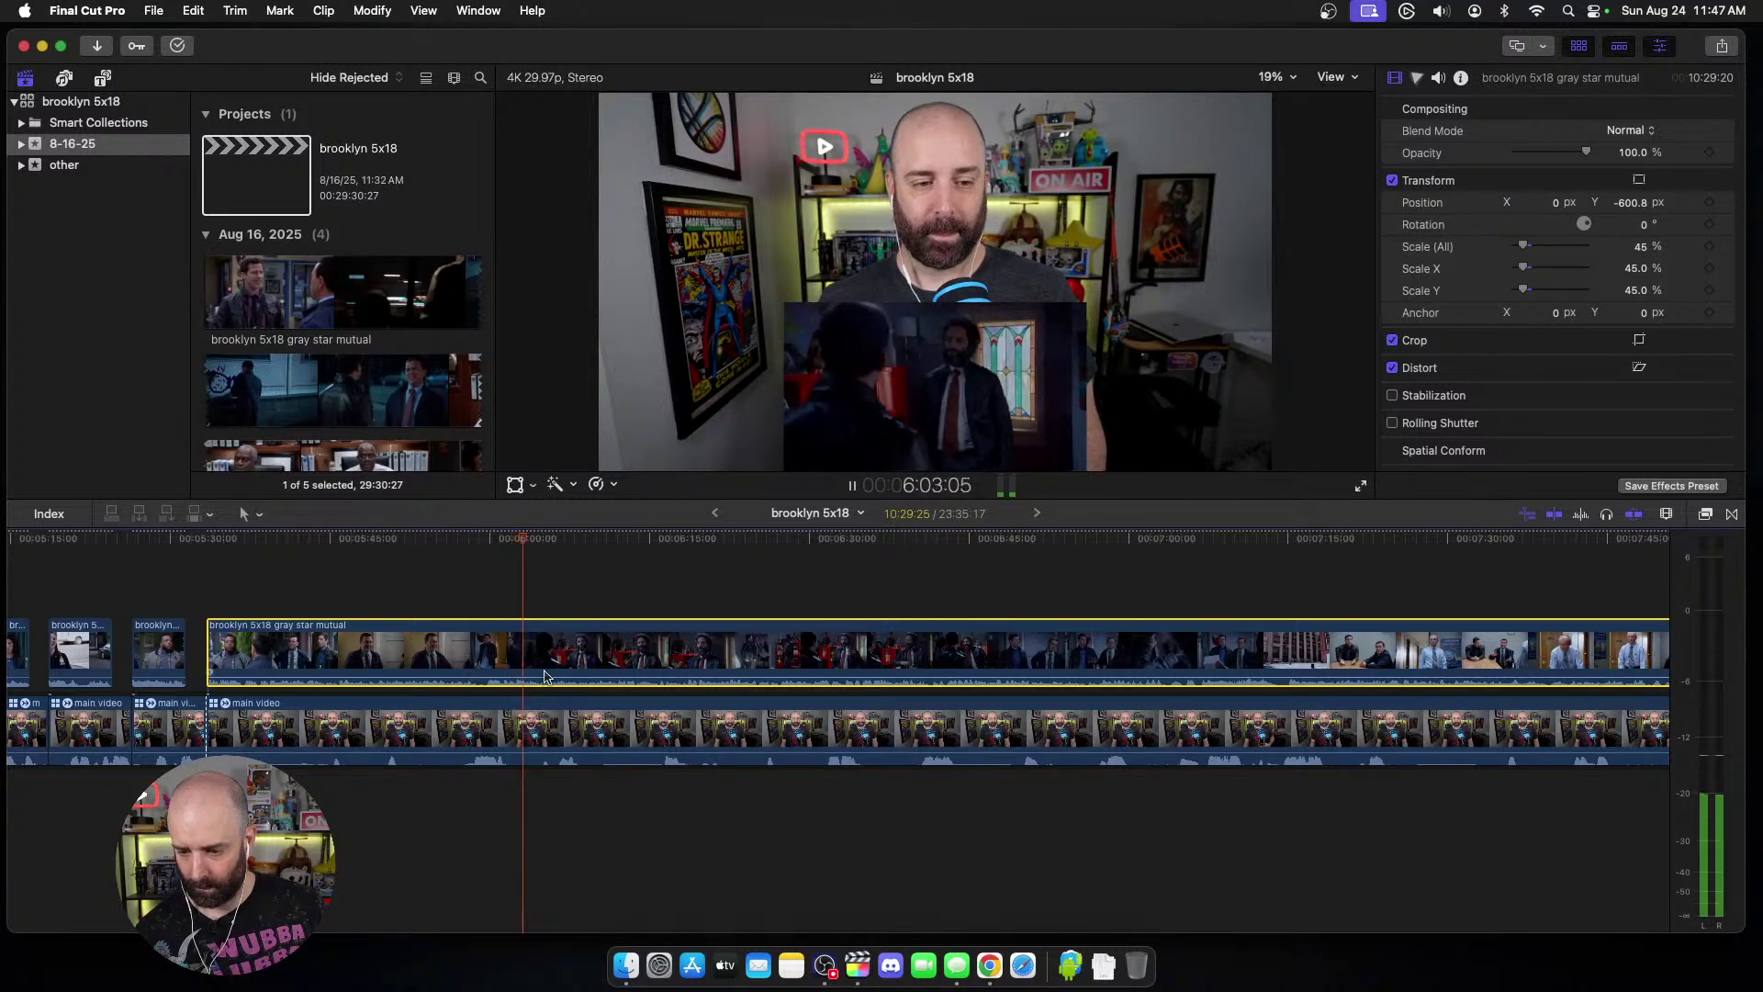
{"action": "key", "text": "space"}
{"action": "key", "text": "alt+bracketleft"}
{"action": "left_click", "coordinate": [531, 726]}
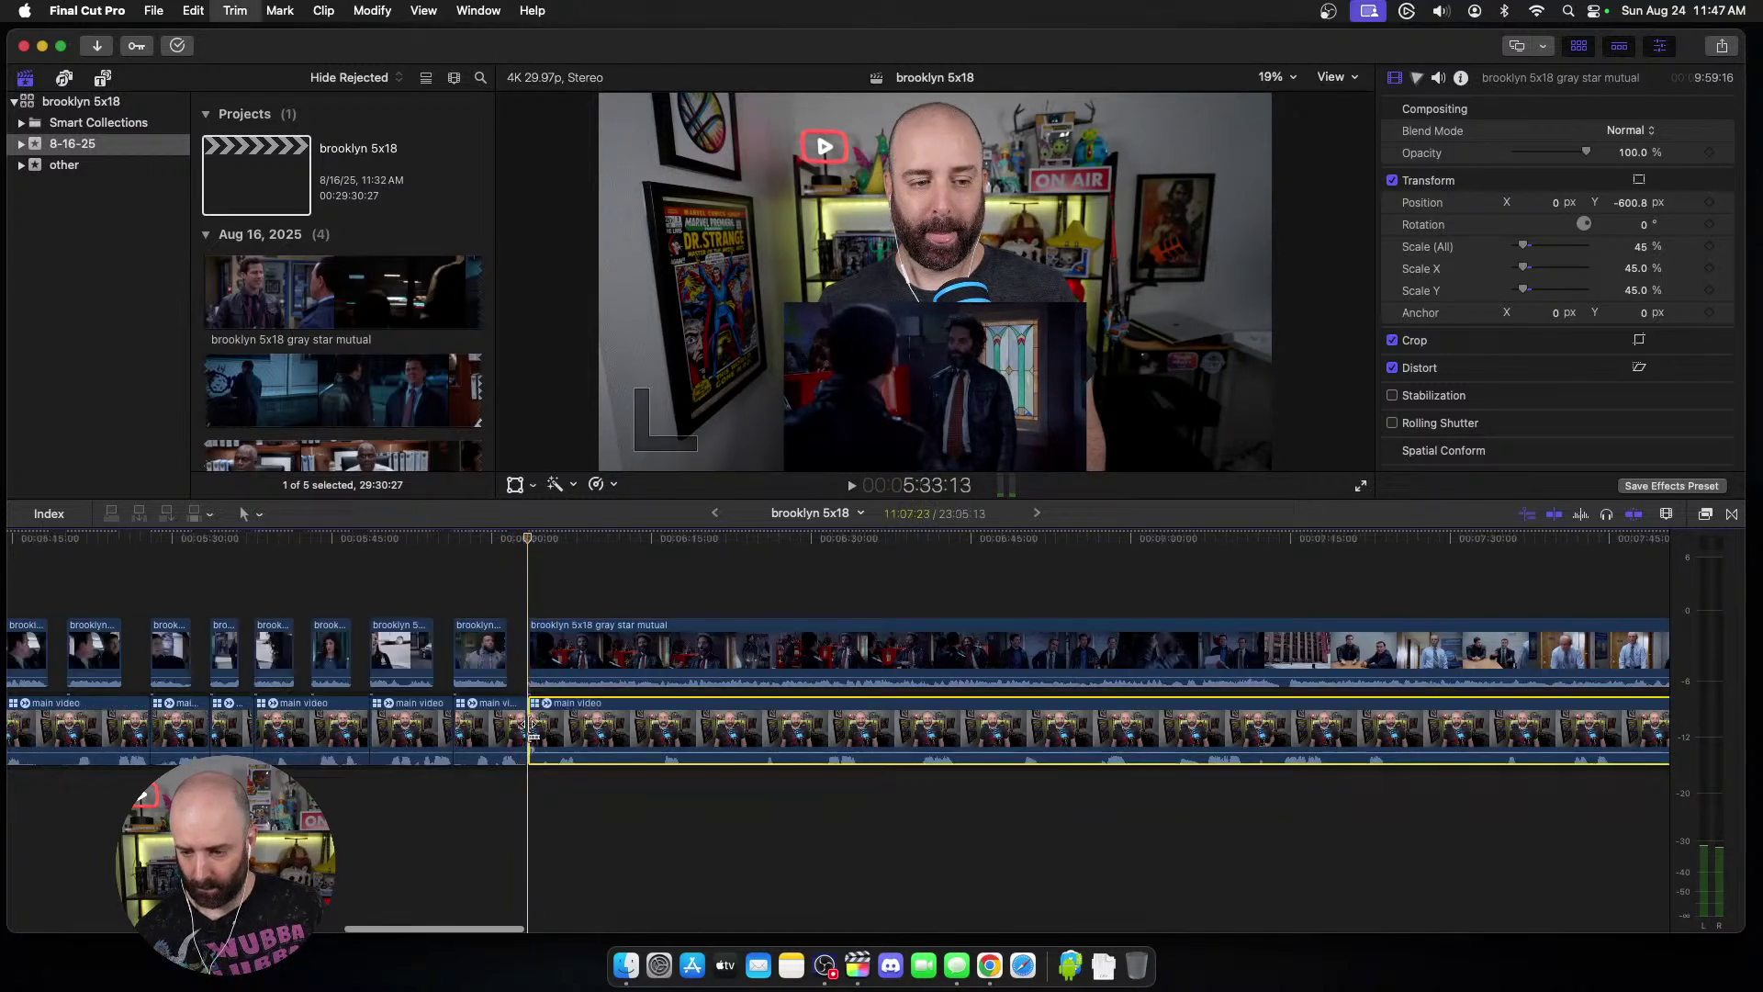
Step: Split the episode clip at about 5:38:07 and the main video at about 5:40:00, and remove the episode footage between those points
{"action": "key", "text": "space"}
{"action": "scroll", "coordinate": [466, 673], "scroll_direction": "right", "scroll_amount": 3}
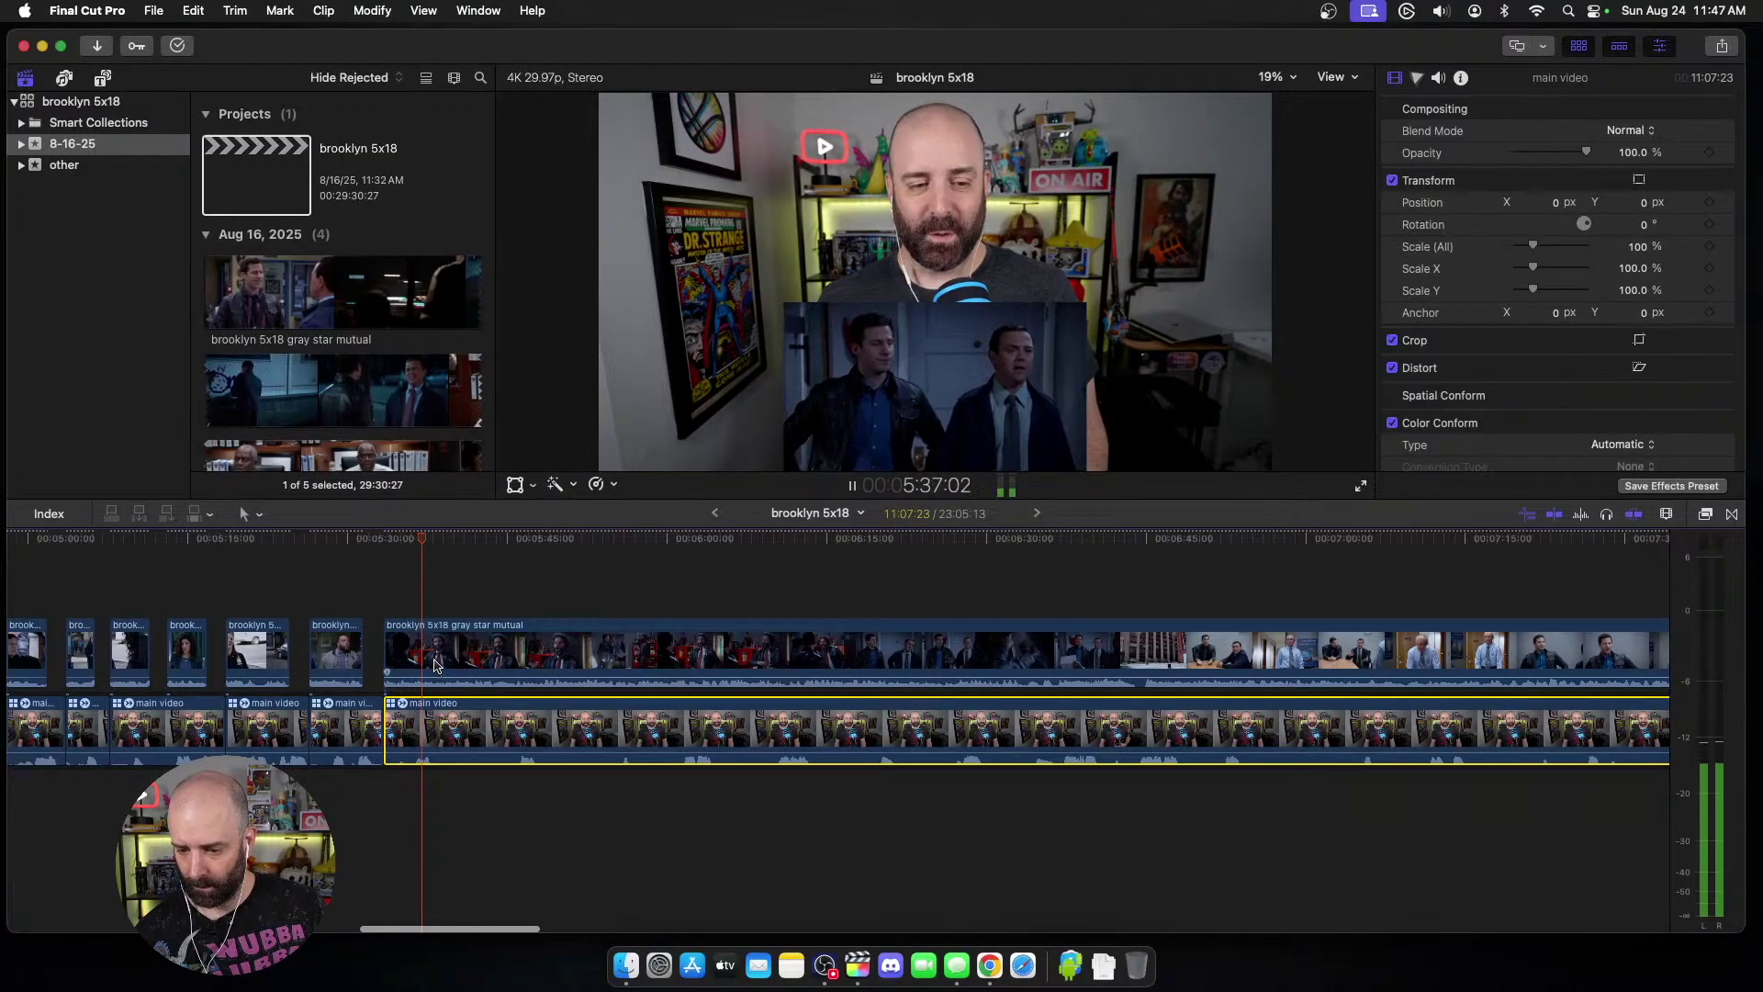
{"action": "key", "text": "space"}
{"action": "left_click", "coordinate": [434, 664]}
{"action": "key", "text": "super+b"}
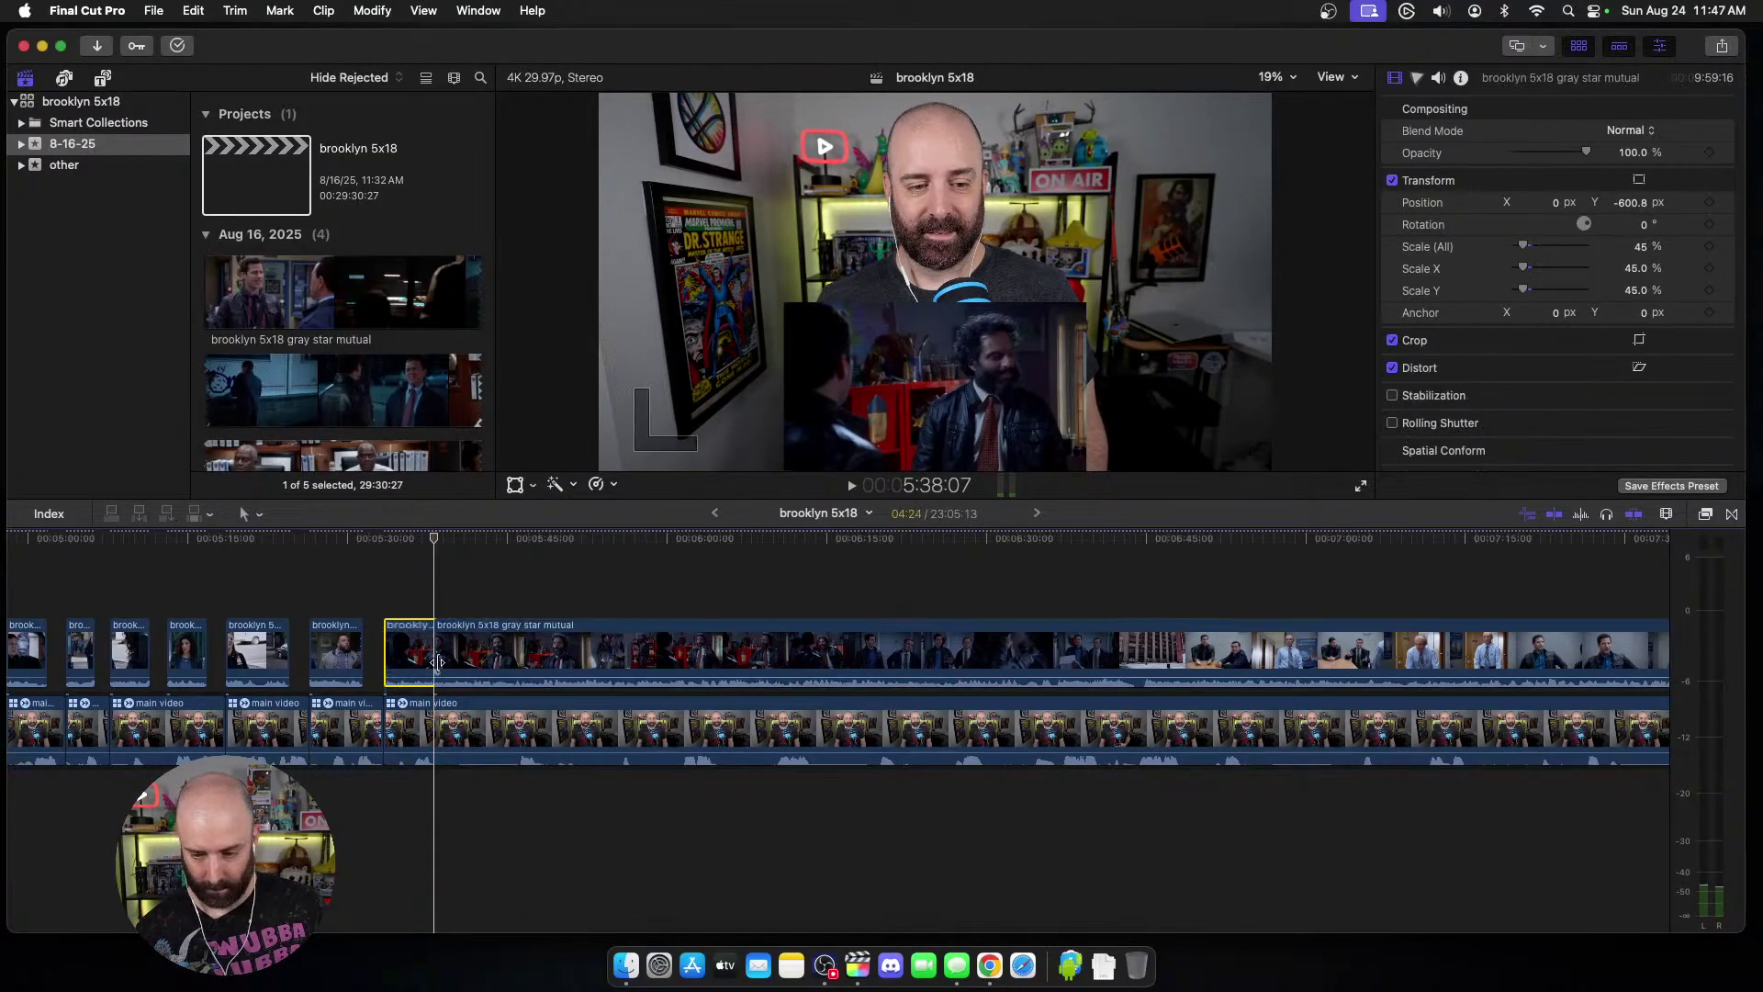
{"action": "key", "text": "super+b"}
{"action": "left_click", "coordinate": [455, 665]}
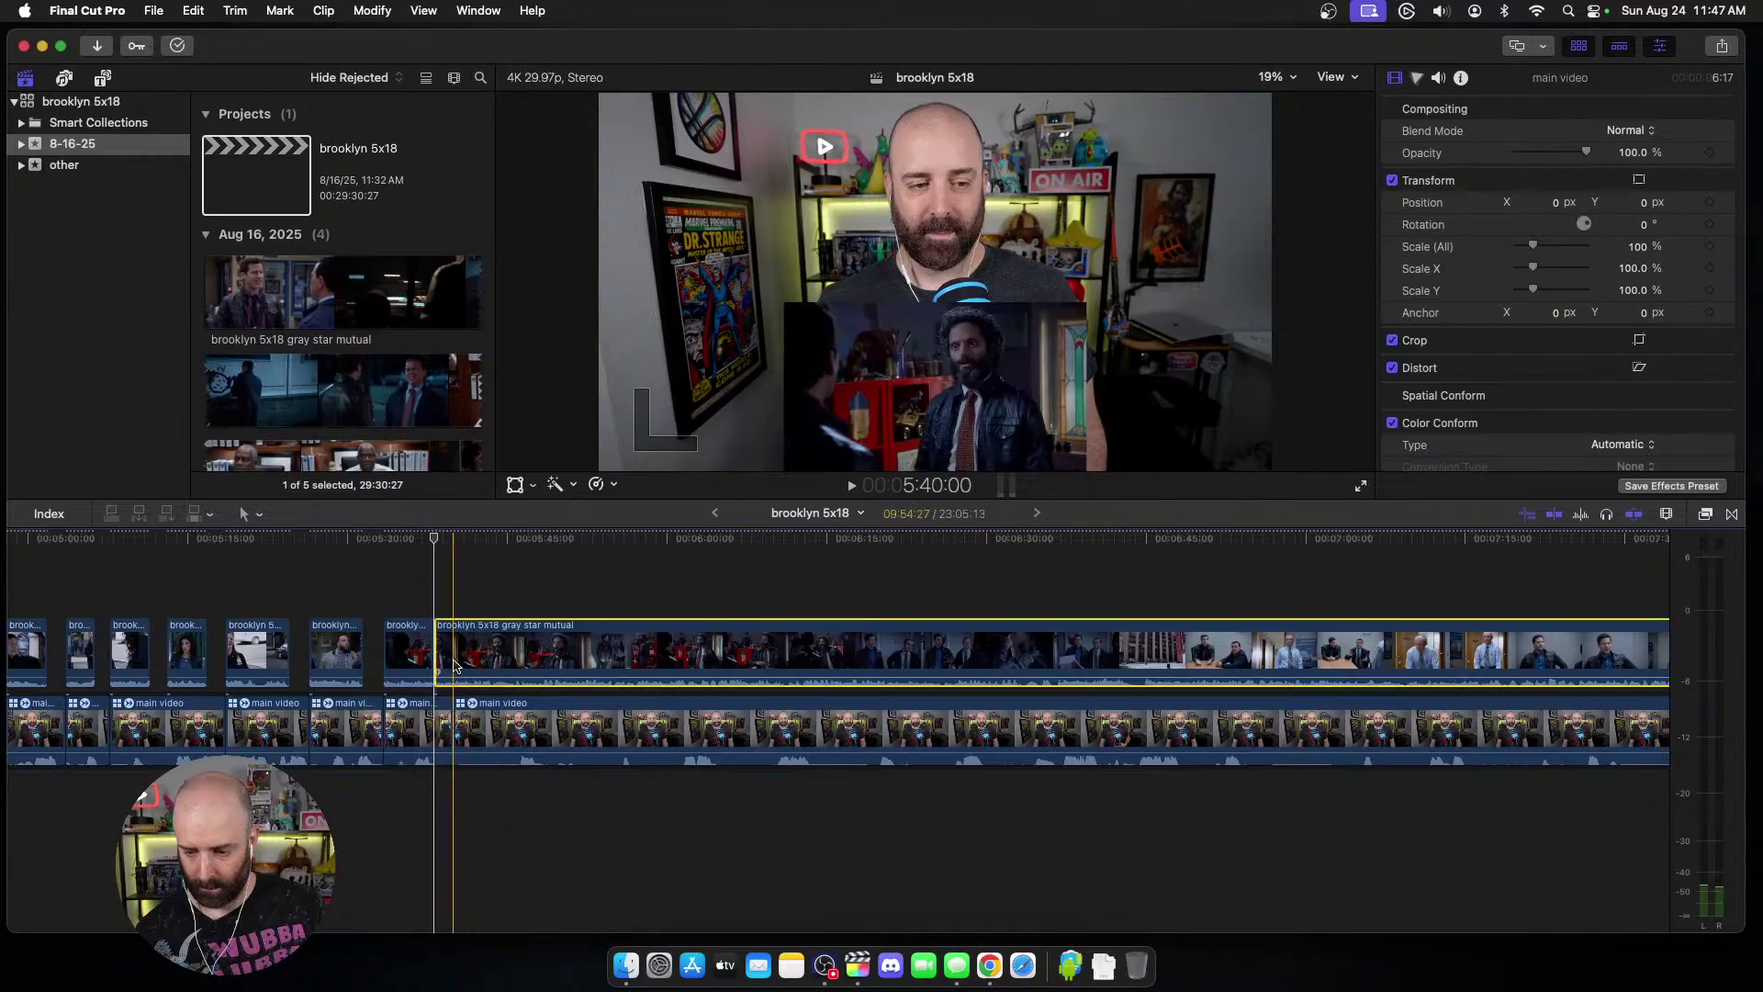
{"action": "left_click", "coordinate": [455, 665]}
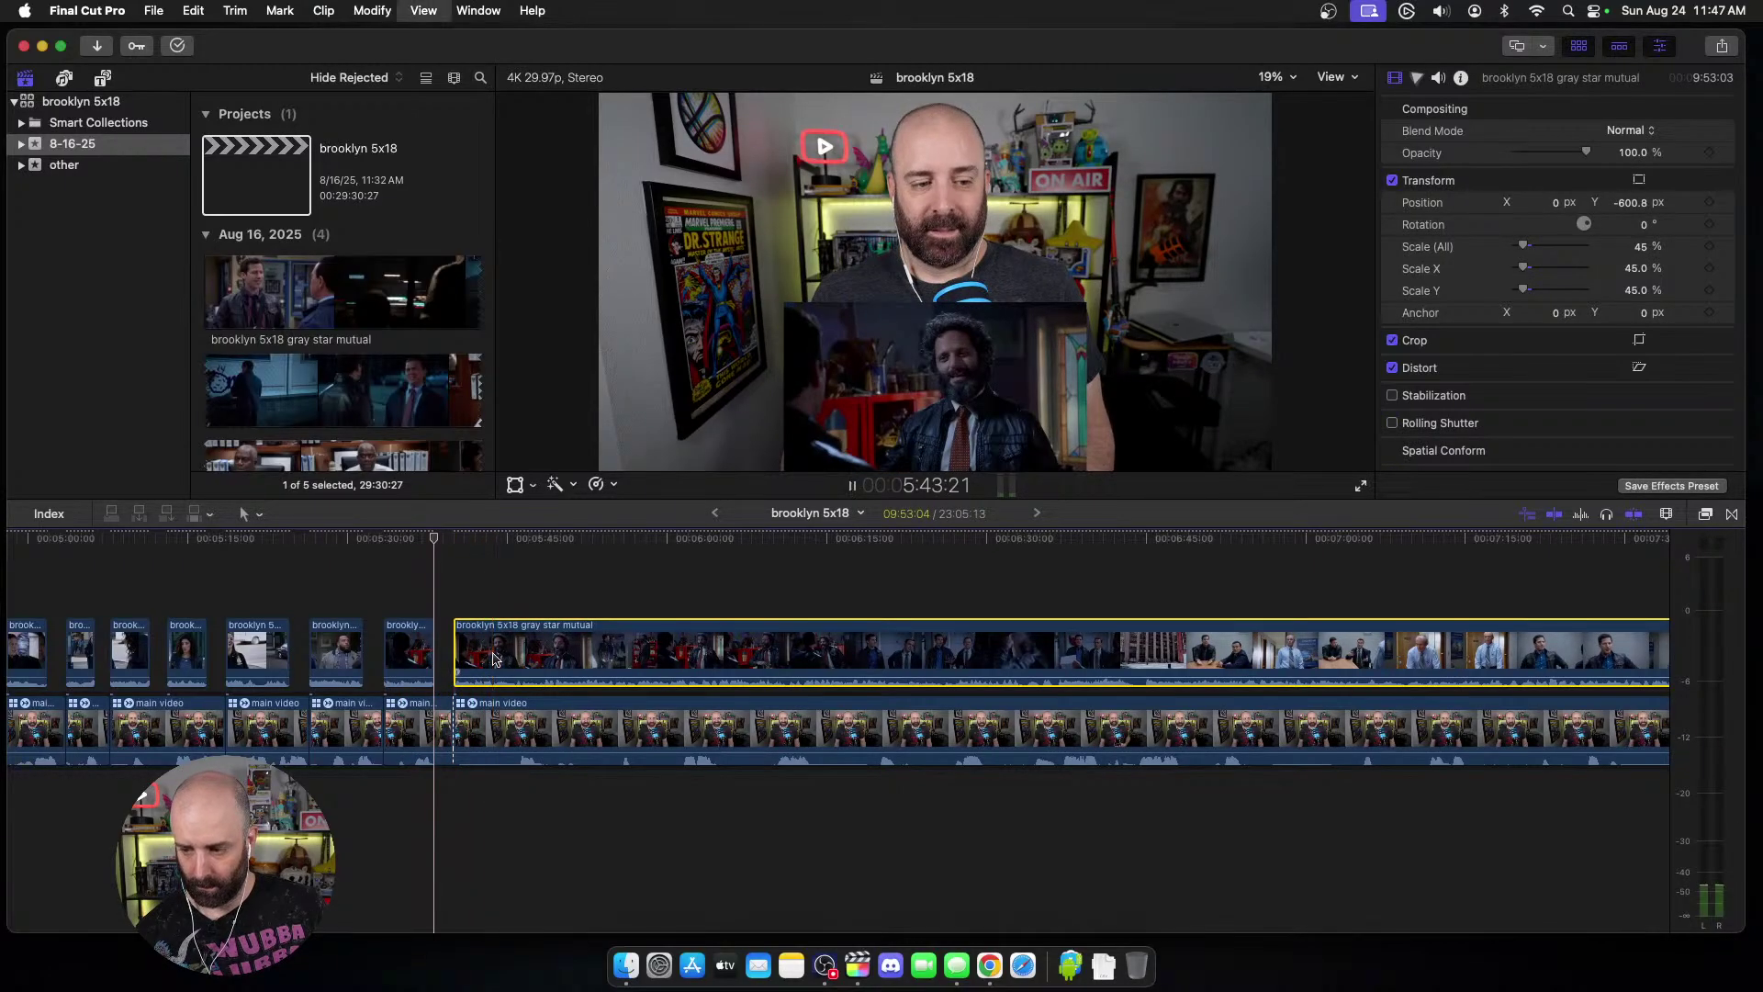
Step: Play on from about 5:40:00 and trim the starts of the last episode clip and main video to about 5:43:26
{"action": "key", "text": "space"}
{"action": "key", "text": "alt+bracketleft"}
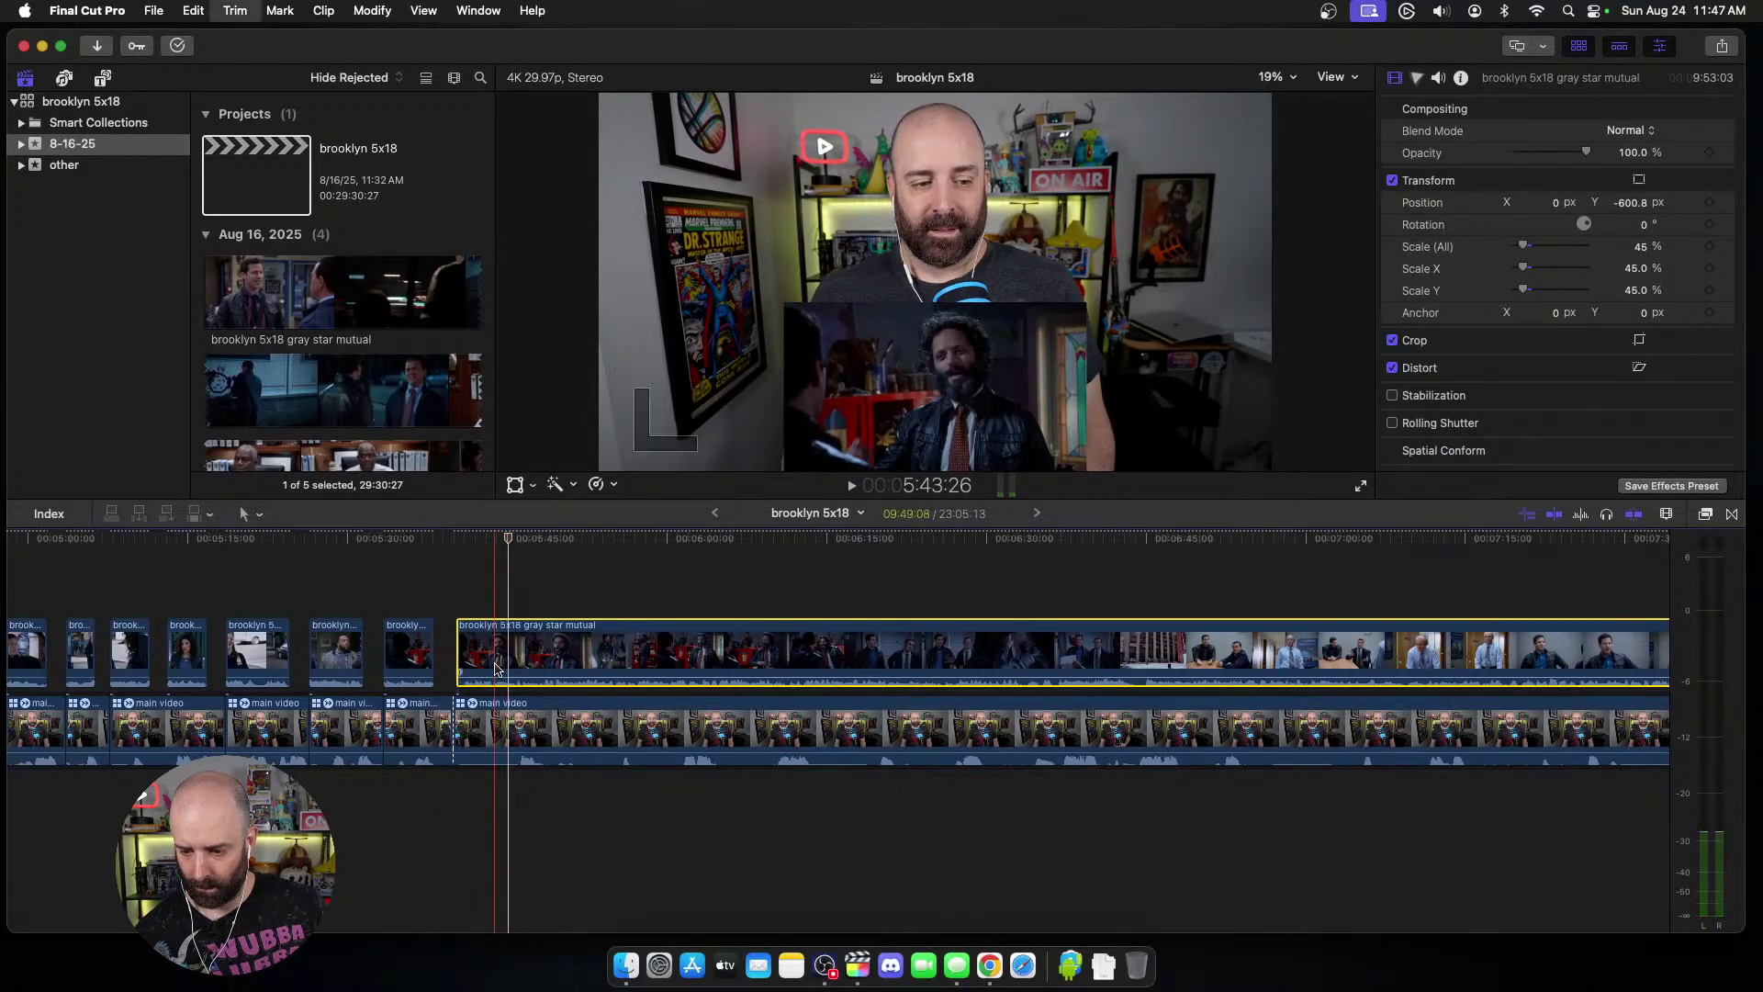
{"action": "left_click", "coordinate": [496, 718]}
{"action": "key", "text": "alt+bracketleft"}
Step: Split the episode clip just after 5:44 and the main video at about 5:46:17, and trim the later episode clip's start to about 5:46:17
{"action": "key", "text": "space"}
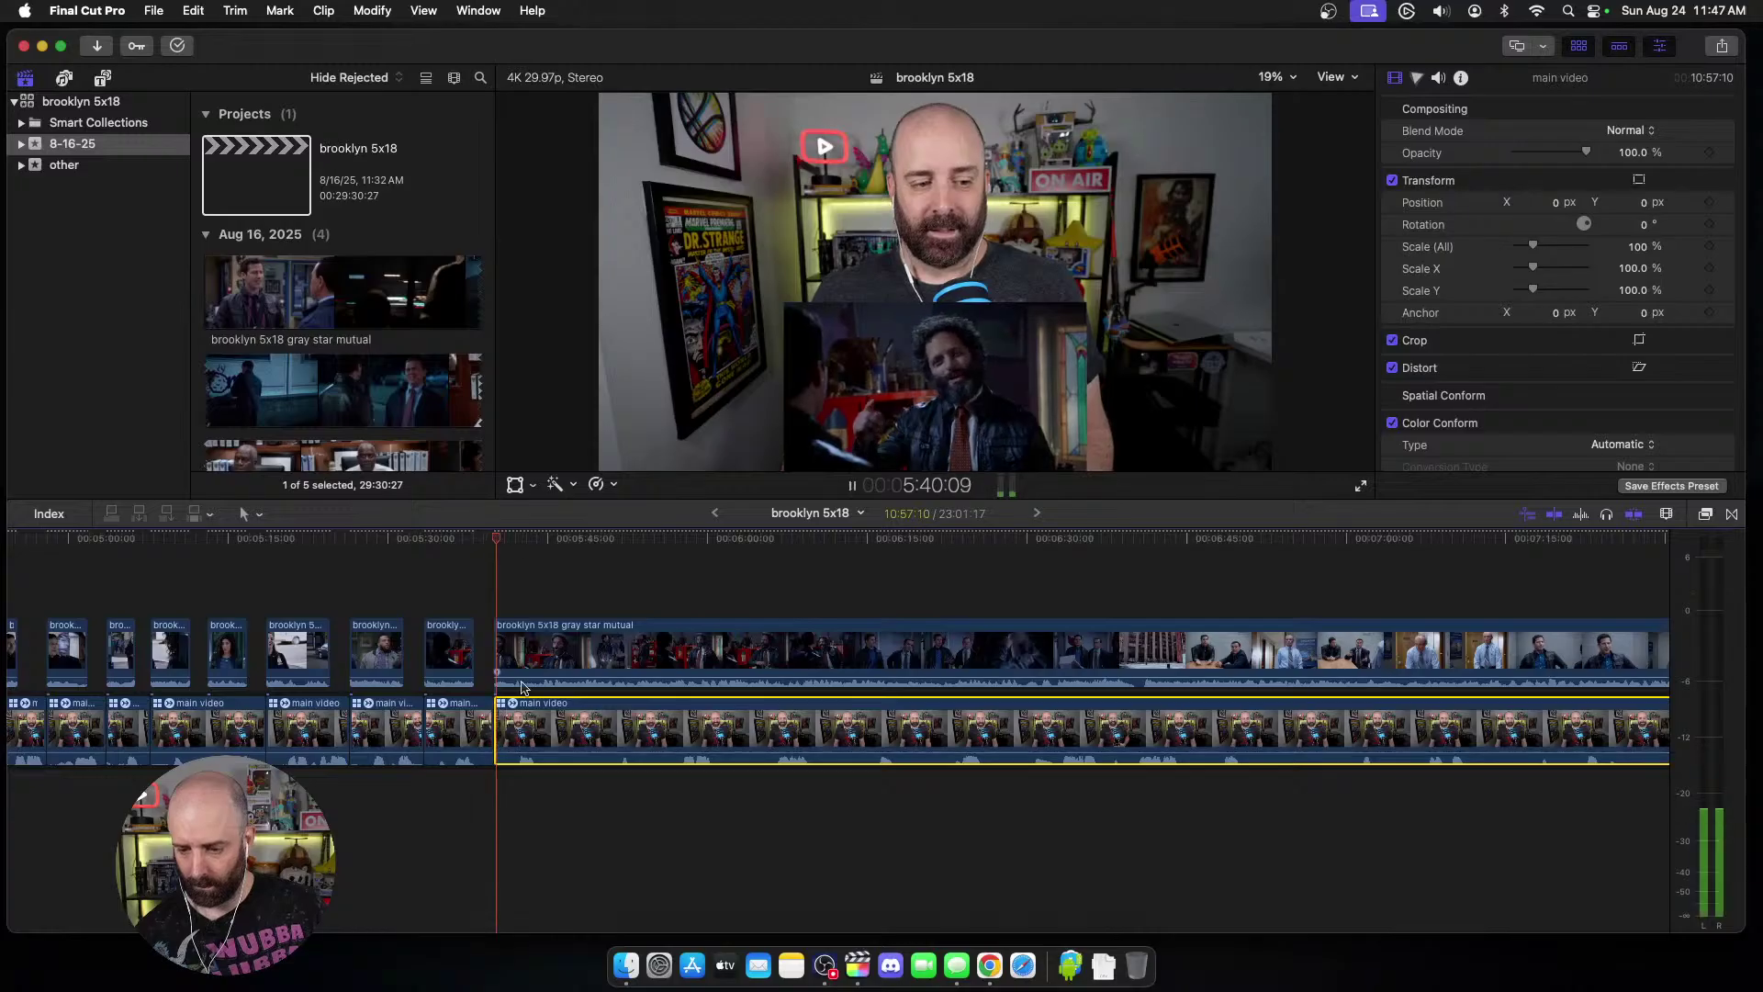
{"action": "scroll", "coordinate": [514, 713], "scroll_direction": "right", "scroll_amount": 5}
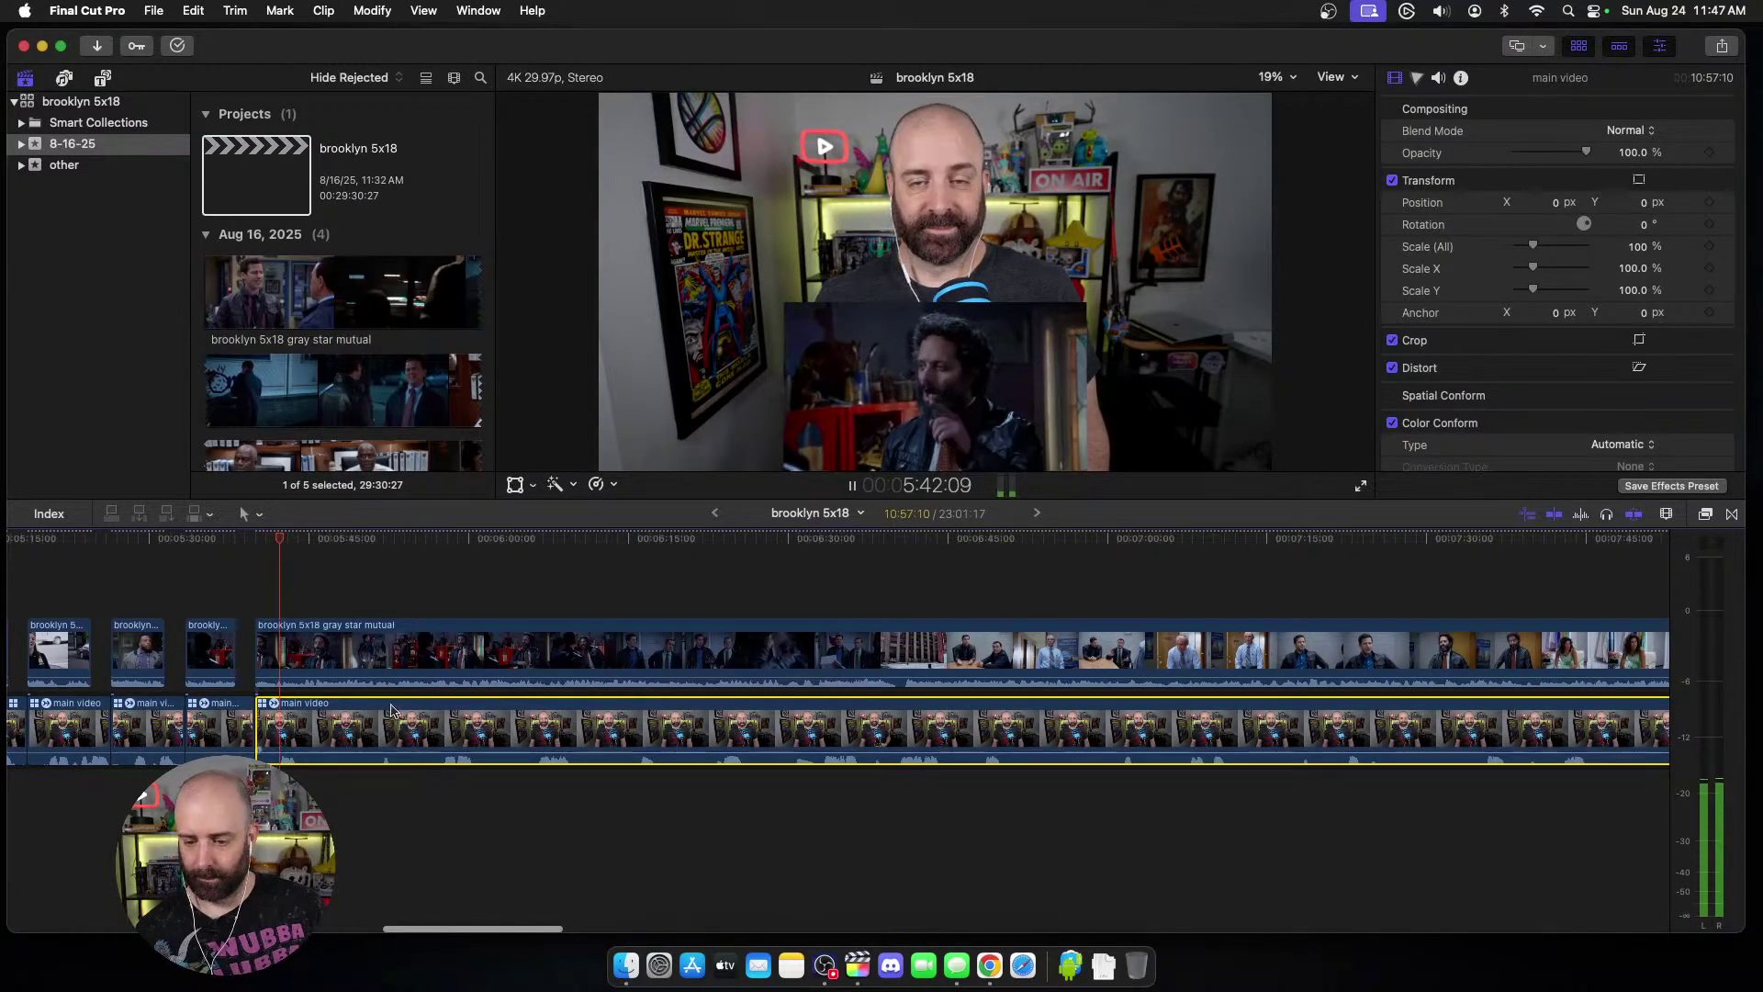
{"action": "left_click_drag", "start_coordinate": [277, 679], "coordinate": [277, 668]}
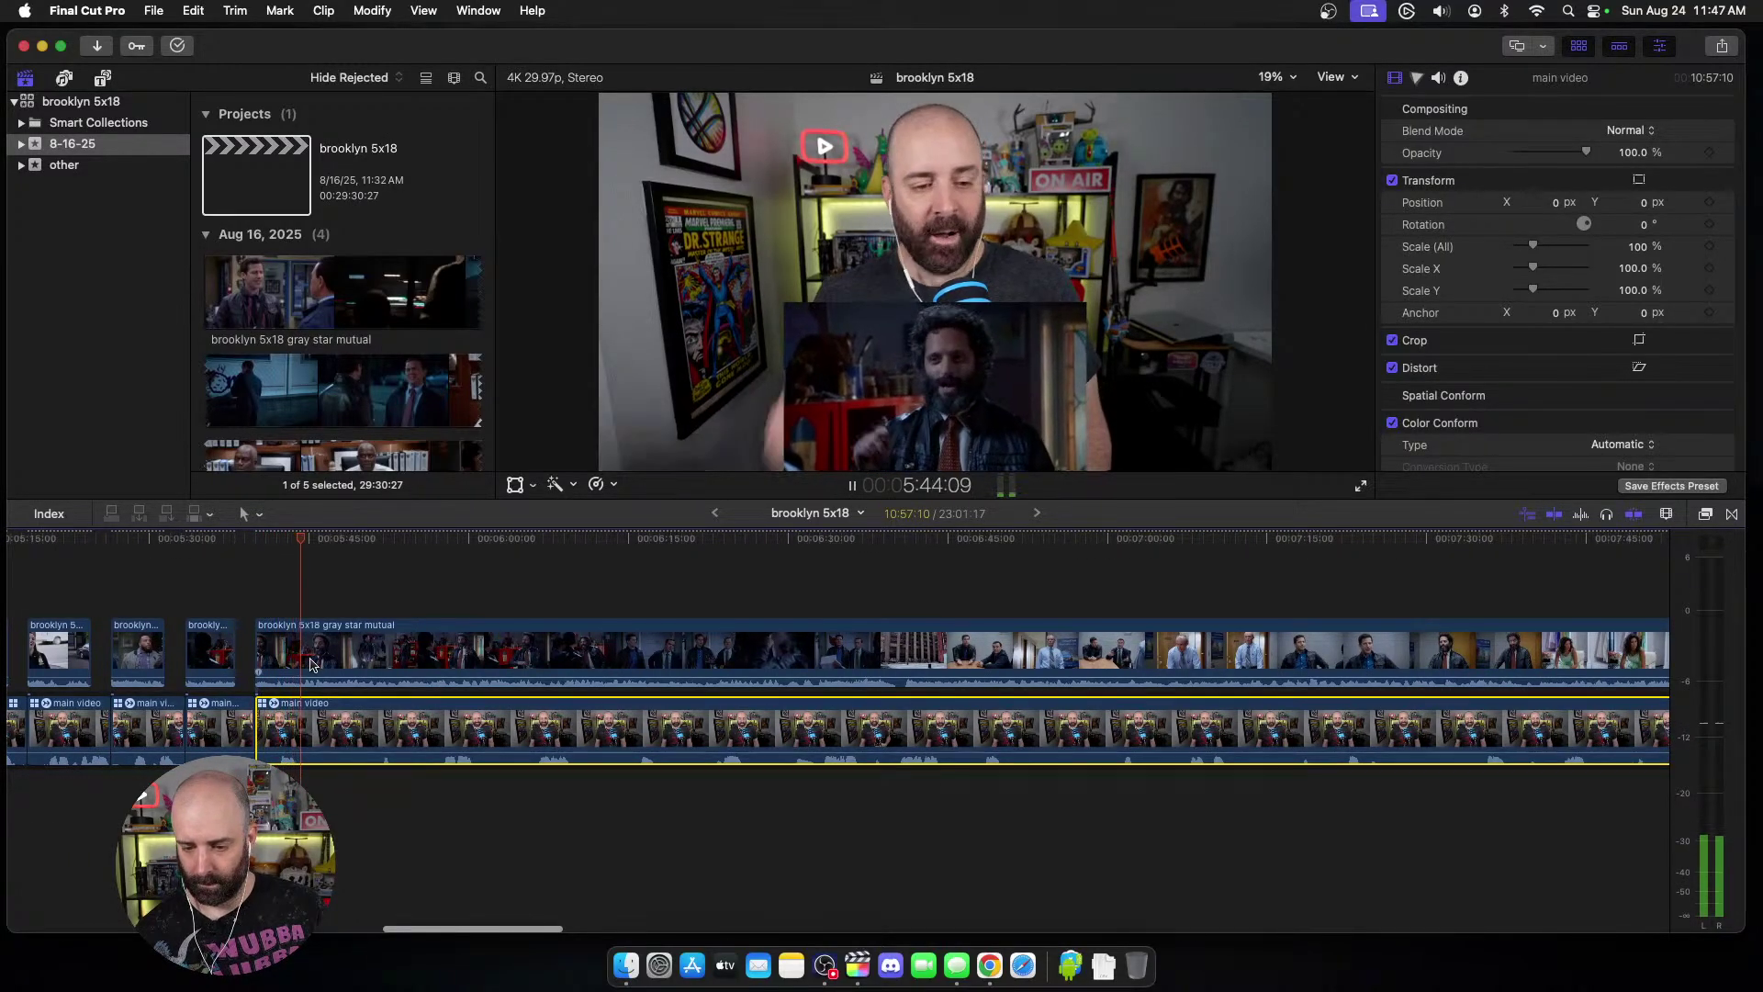
{"action": "key", "text": "space"}
{"action": "left_click", "coordinate": [309, 675]}
{"action": "key", "text": "super+b"}
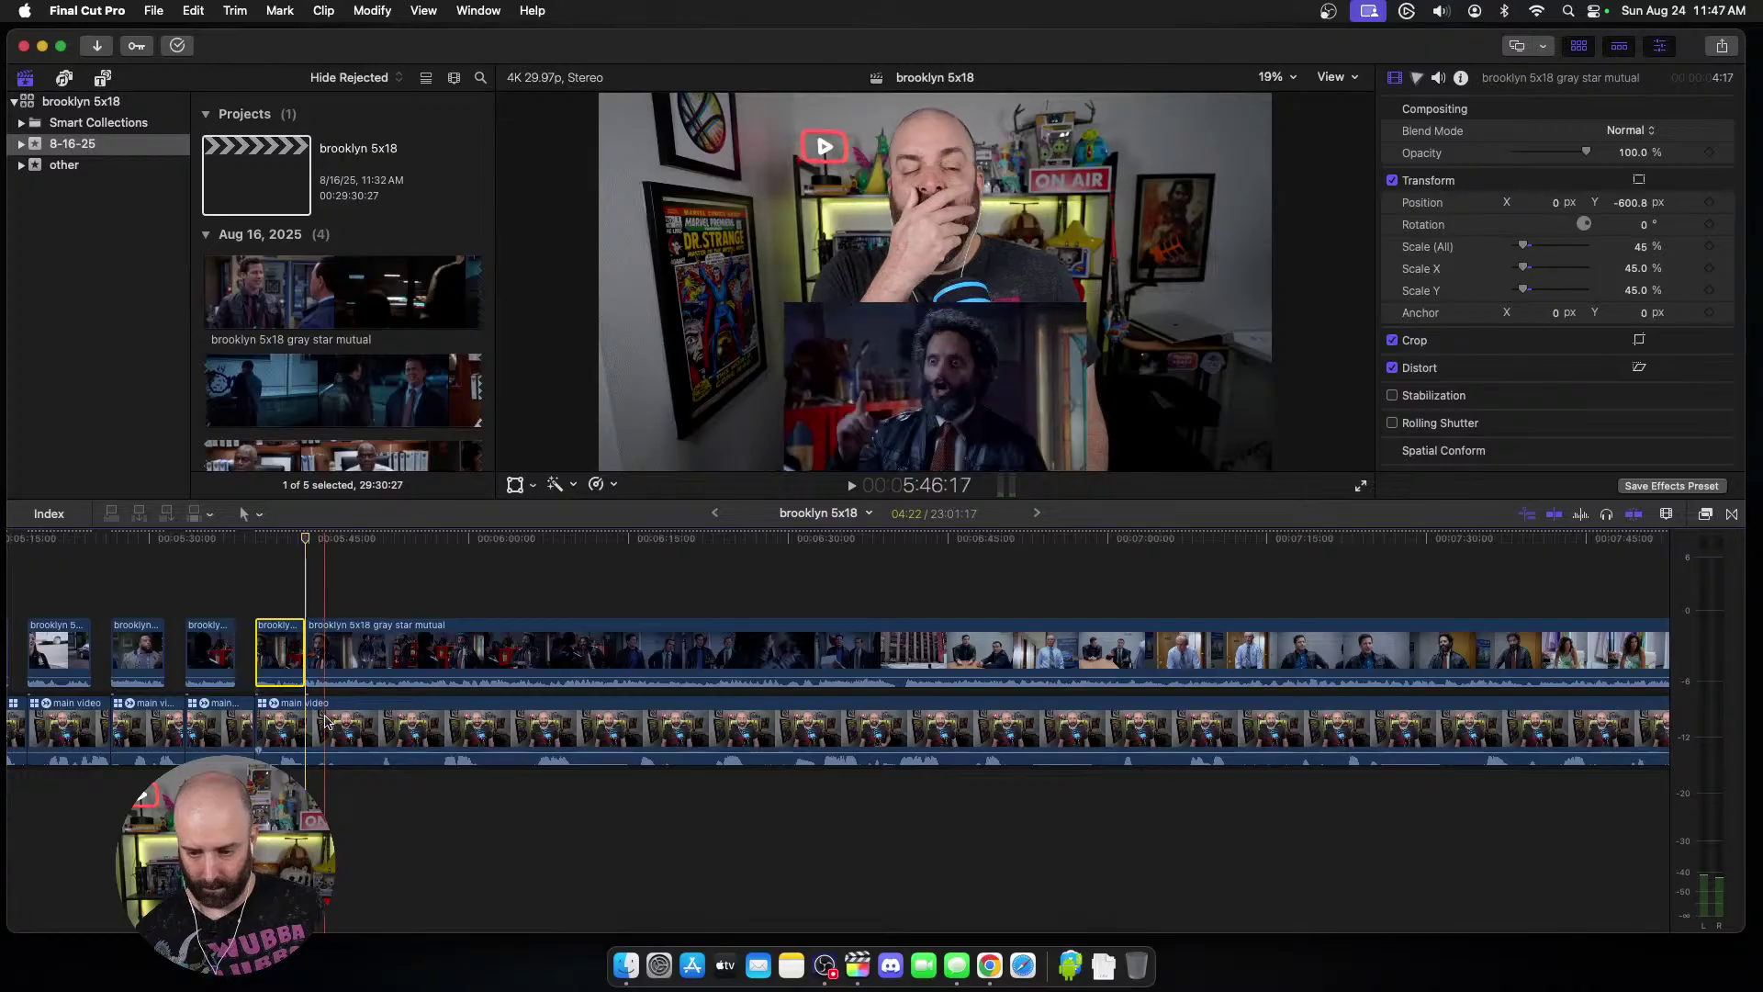
{"action": "left_click", "coordinate": [318, 665]}
{"action": "key", "text": "super+b"}
{"action": "key", "text": "alt+bracketleft"}
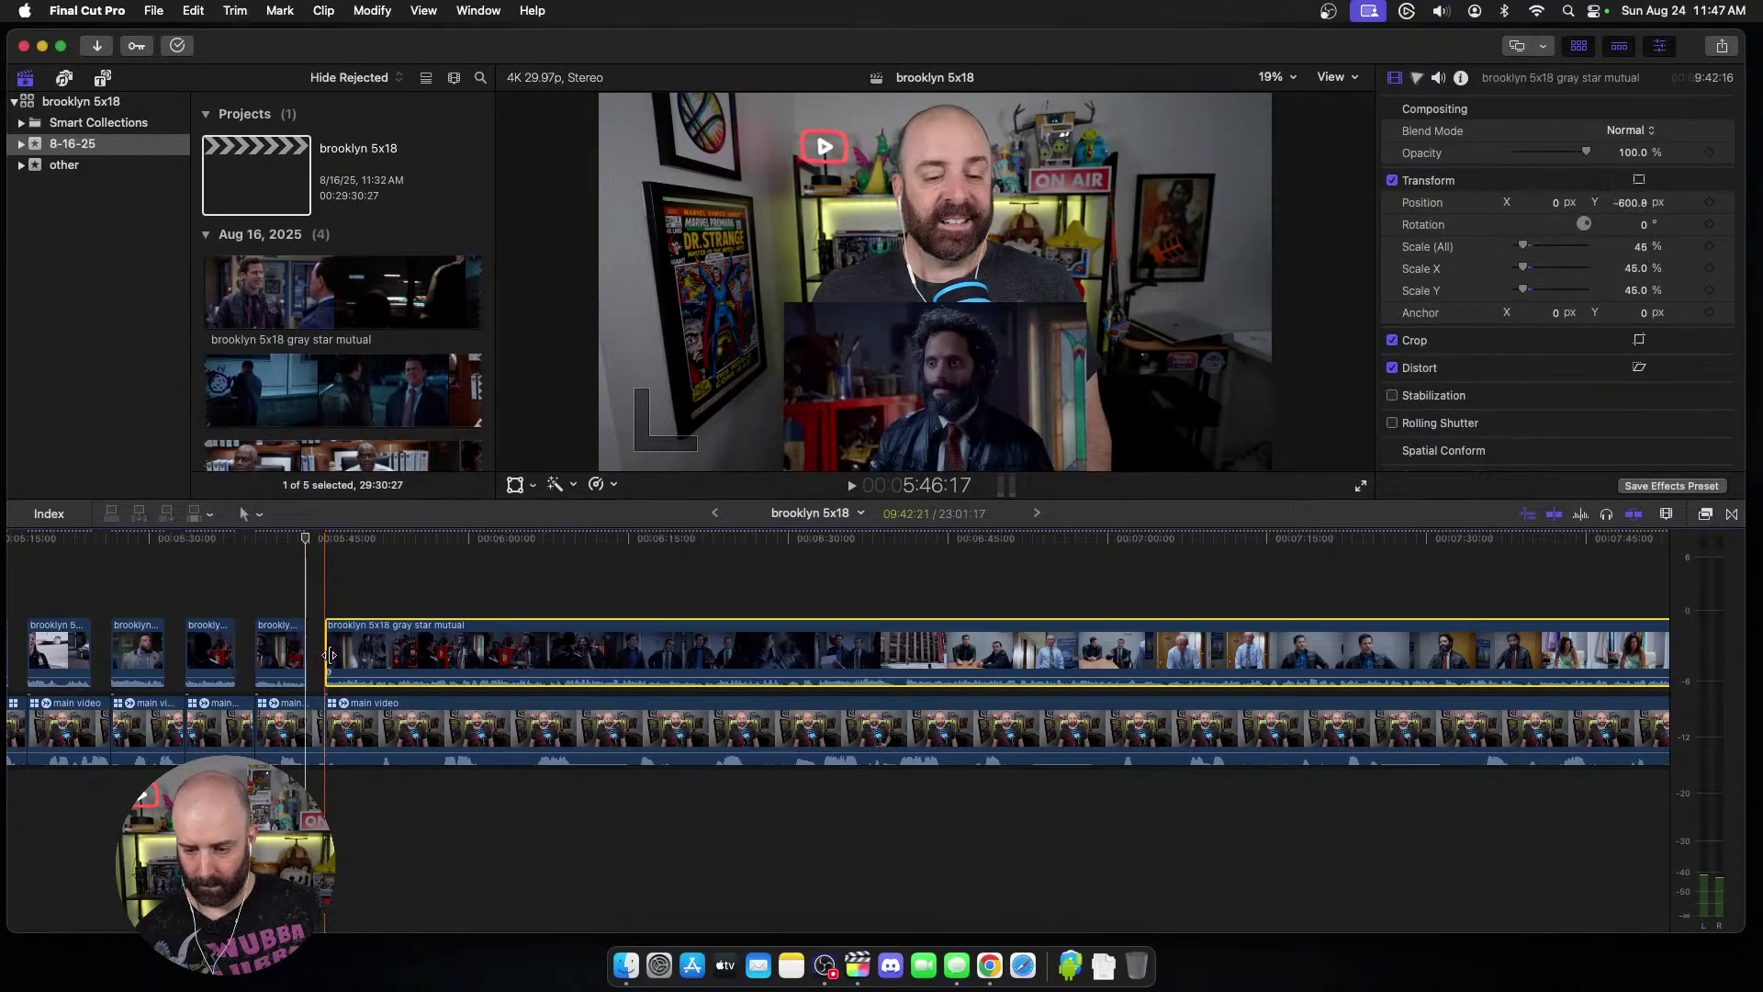
Step: Review the footage around 5:53 to 5:57 and trim the starts of the last episode clip and main video to about 5:53:16
{"action": "left_click", "coordinate": [429, 643]}
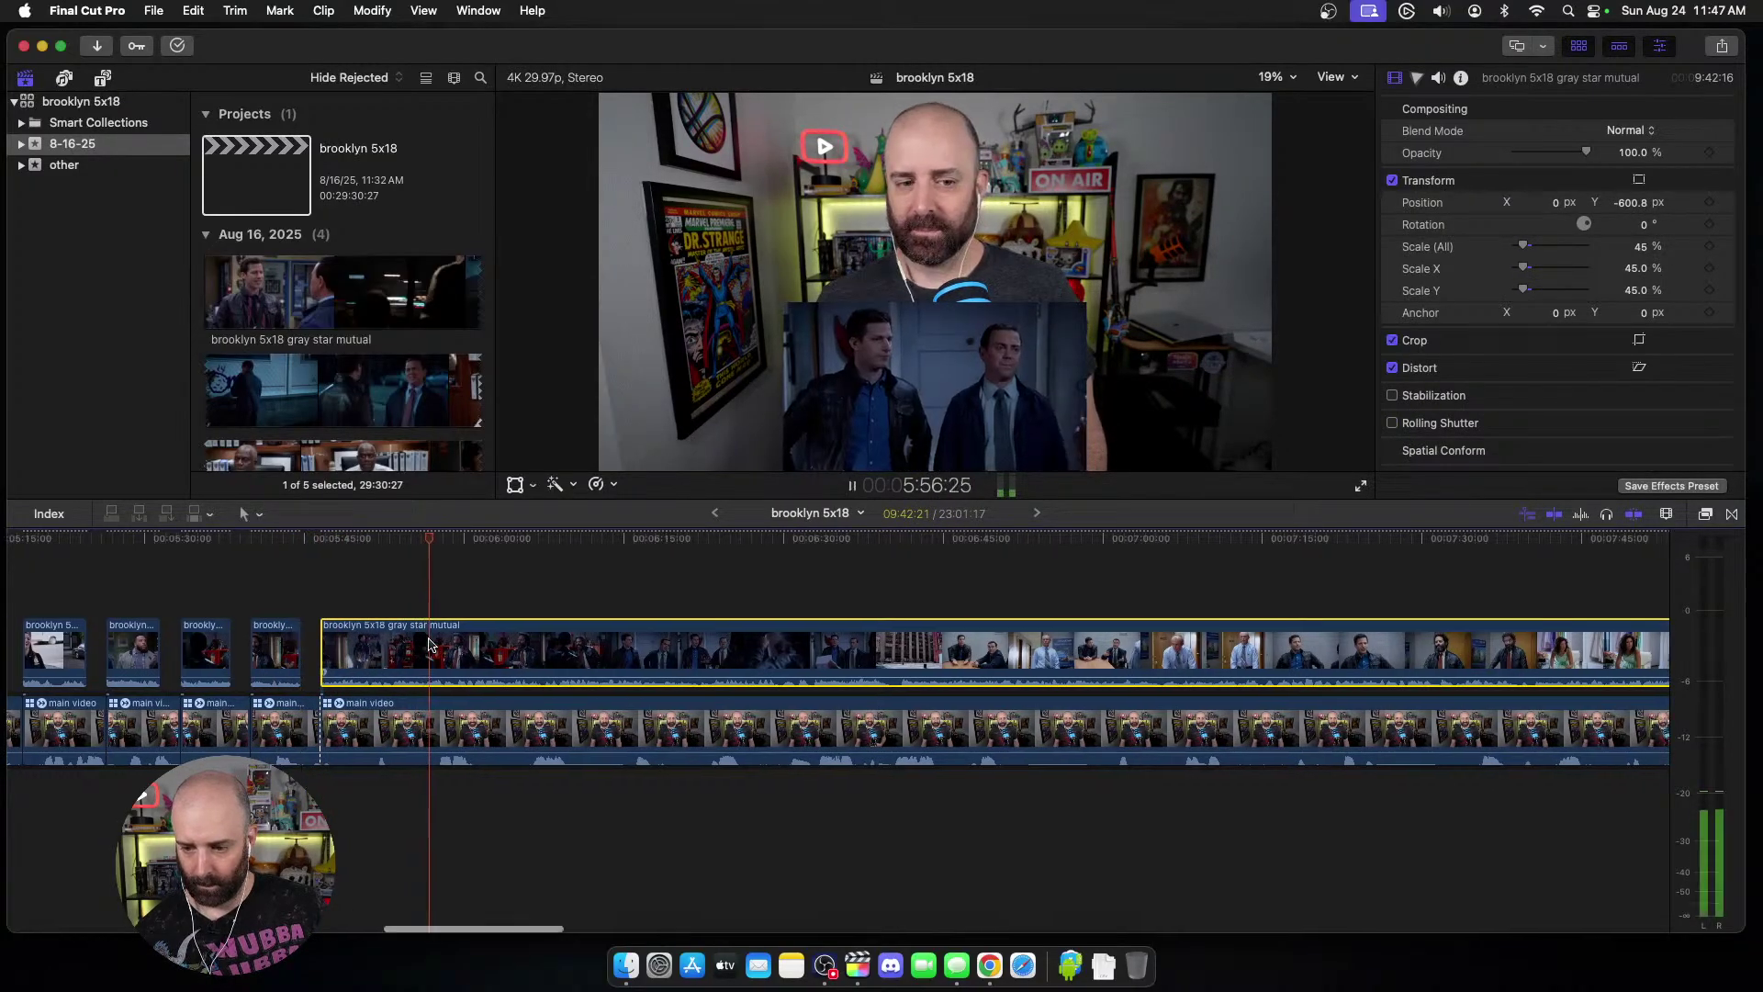
{"action": "scroll", "coordinate": [429, 643], "scroll_direction": "right", "scroll_amount": 3}
{"action": "key", "text": "space"}
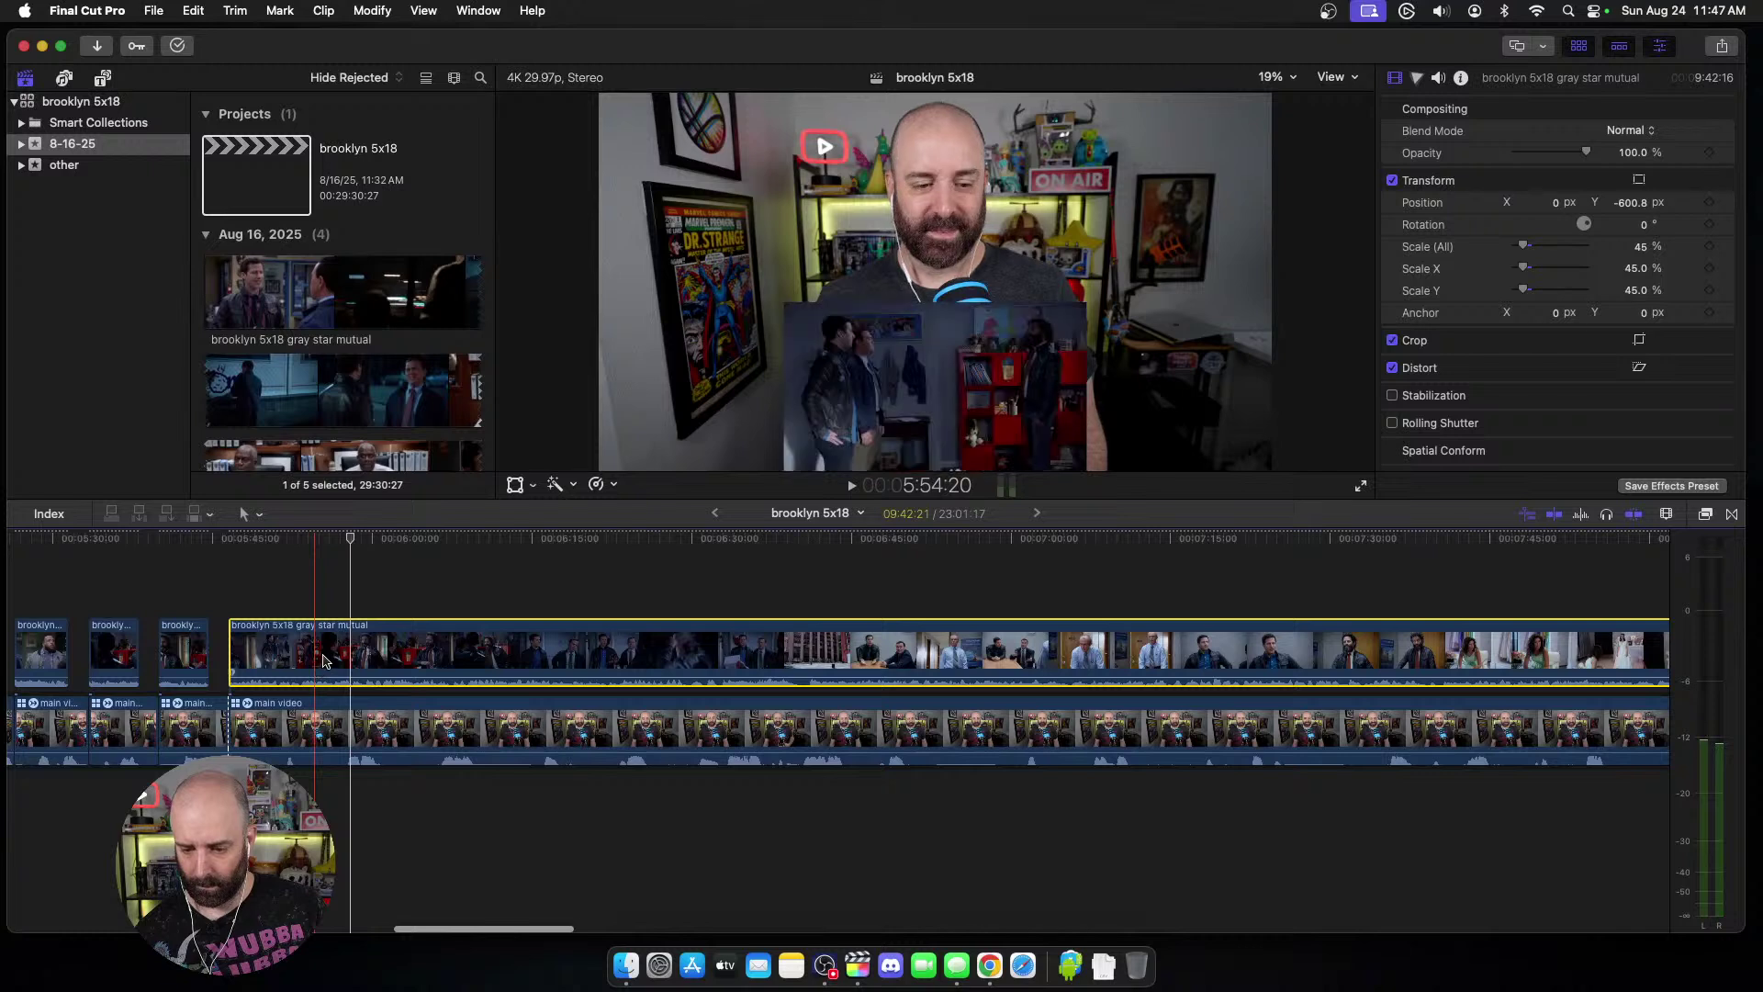
{"action": "key", "text": "space"}
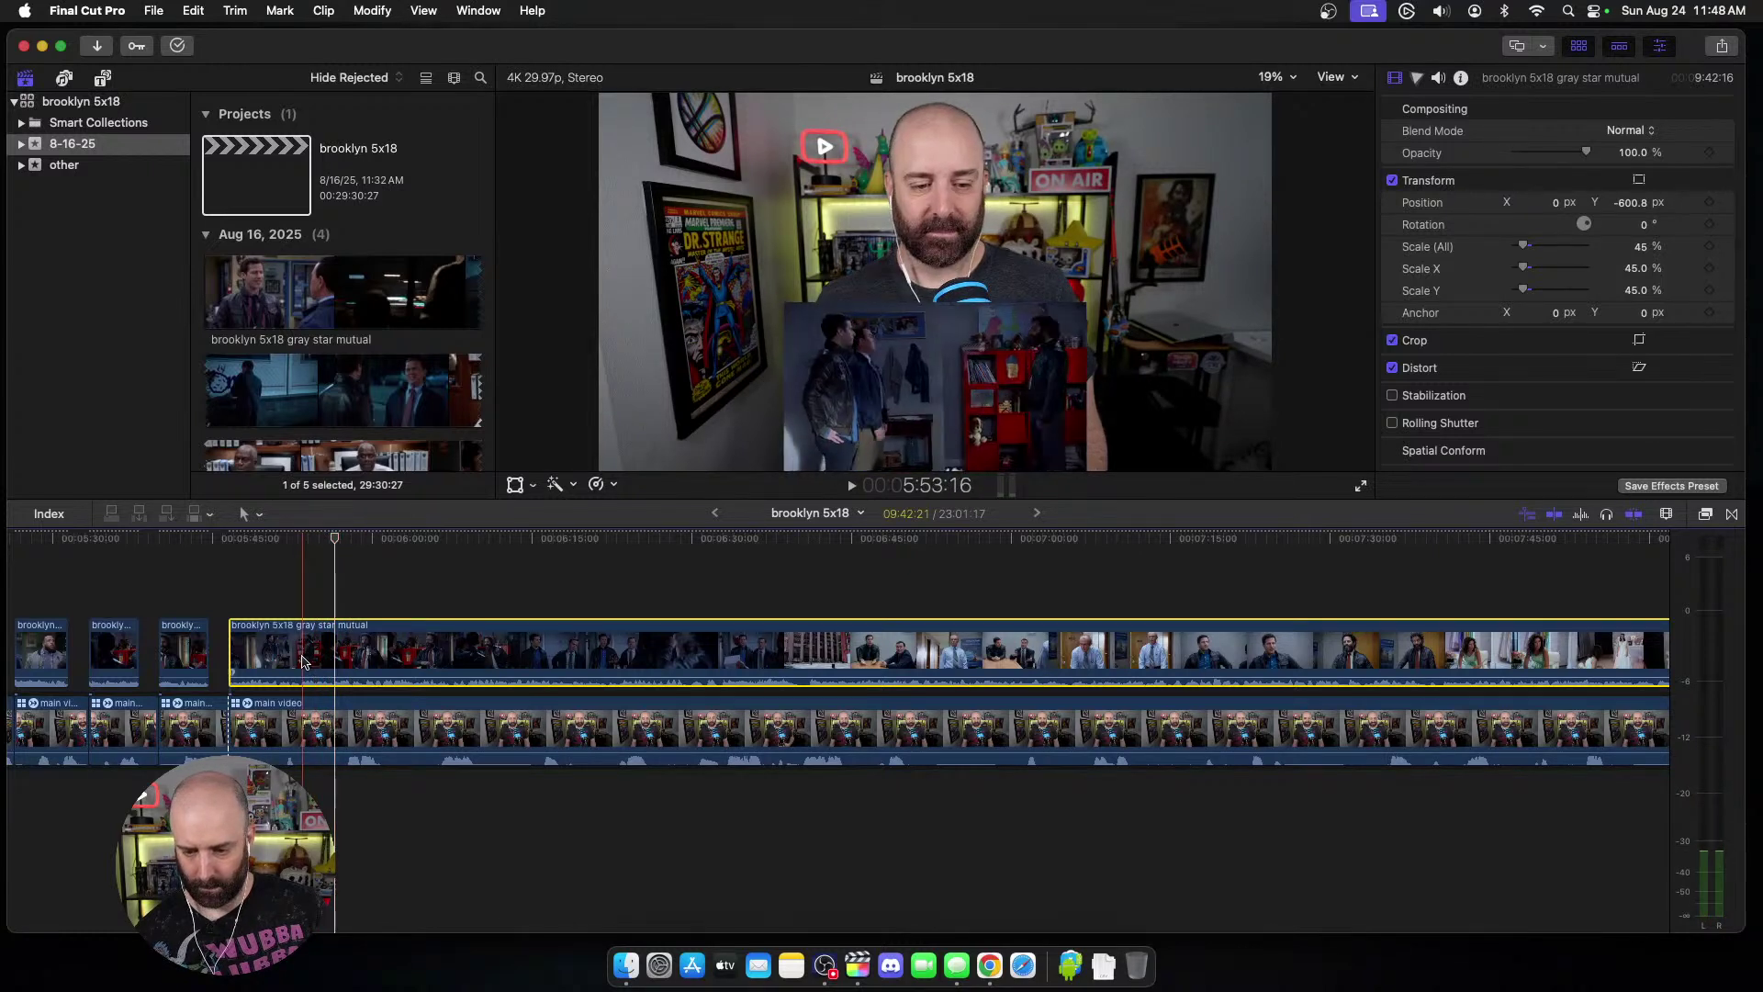
{"action": "key", "text": "space"}
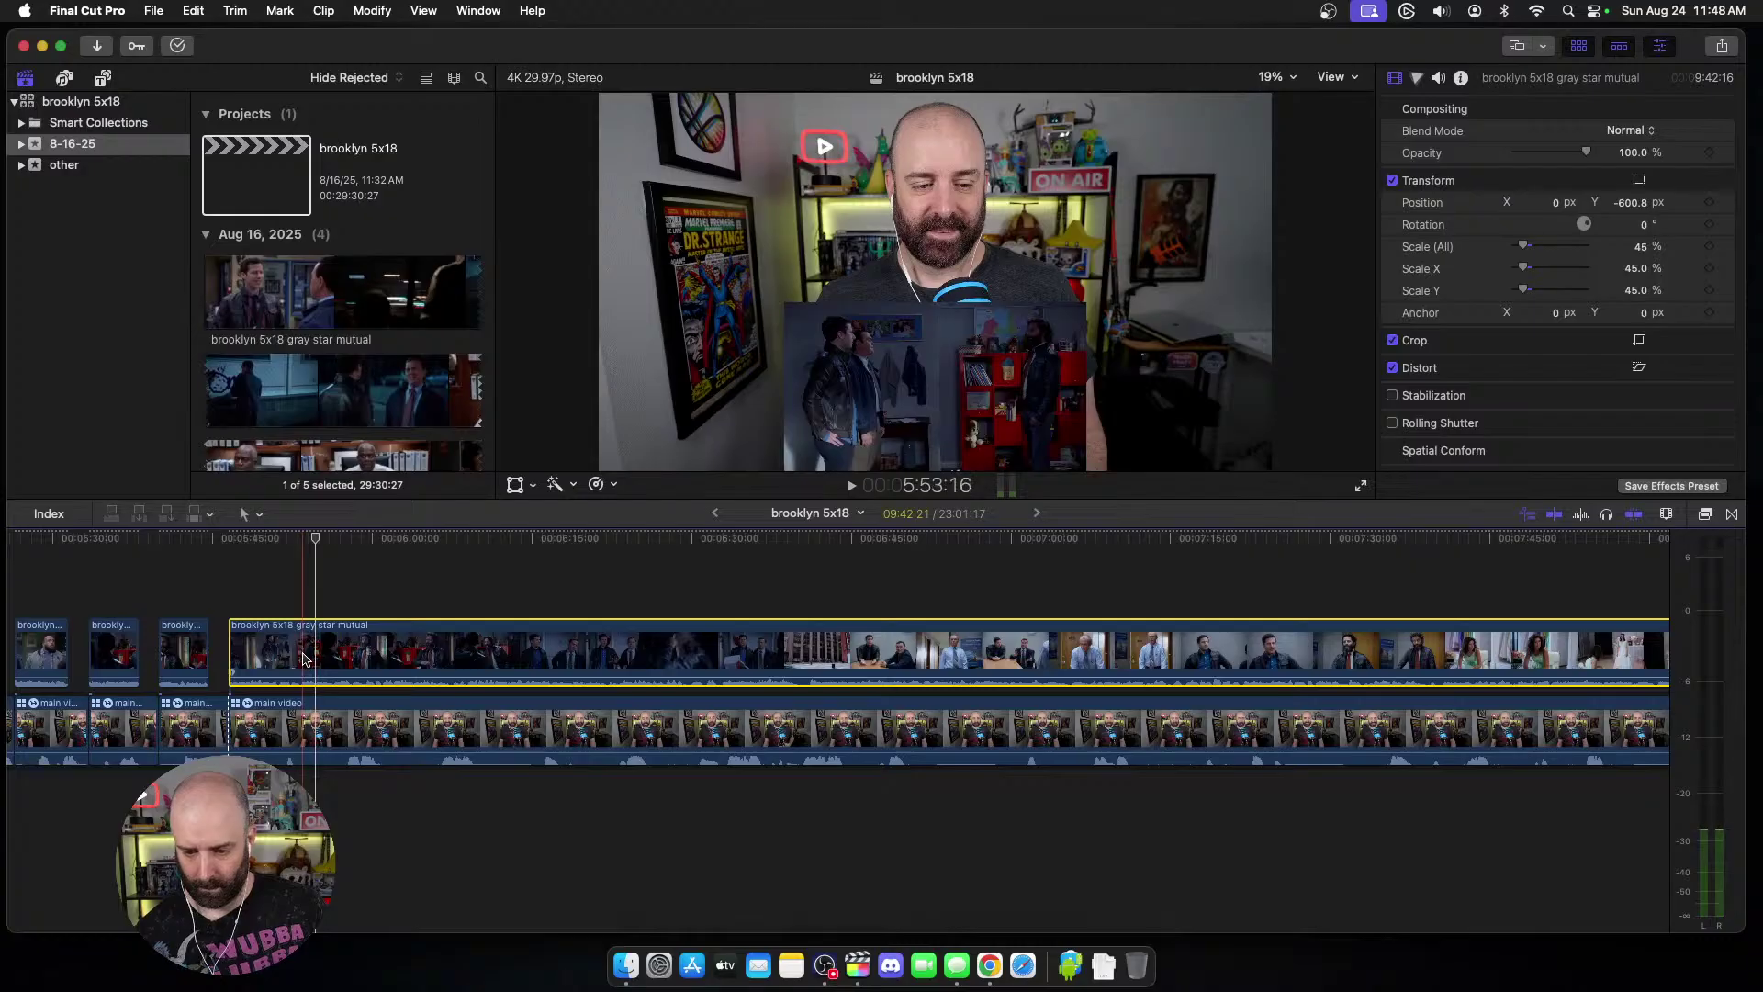
{"action": "key", "text": "alt+bracketleft"}
{"action": "left_click", "coordinate": [306, 728]}
{"action": "key", "text": "alt+bracketleft"}
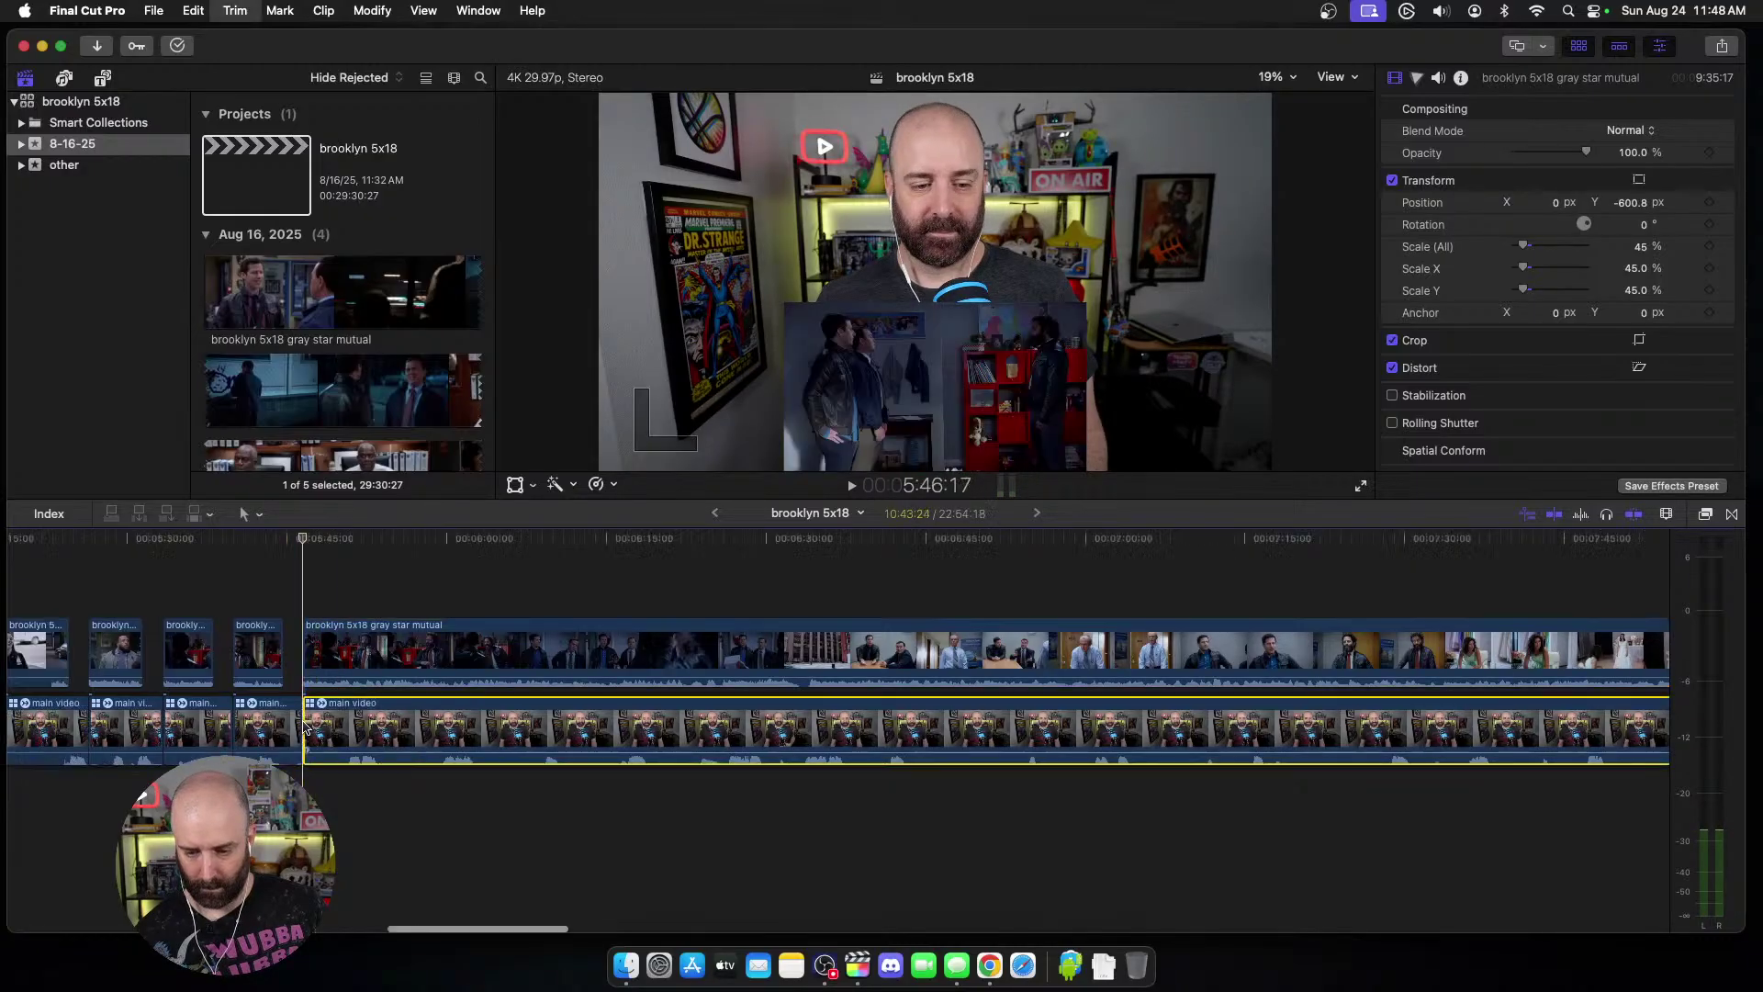
Step: Split the episode clip at about 5:52 and the main video at about 5:53:29, and remove the episode footage between those points
{"action": "key", "text": "space"}
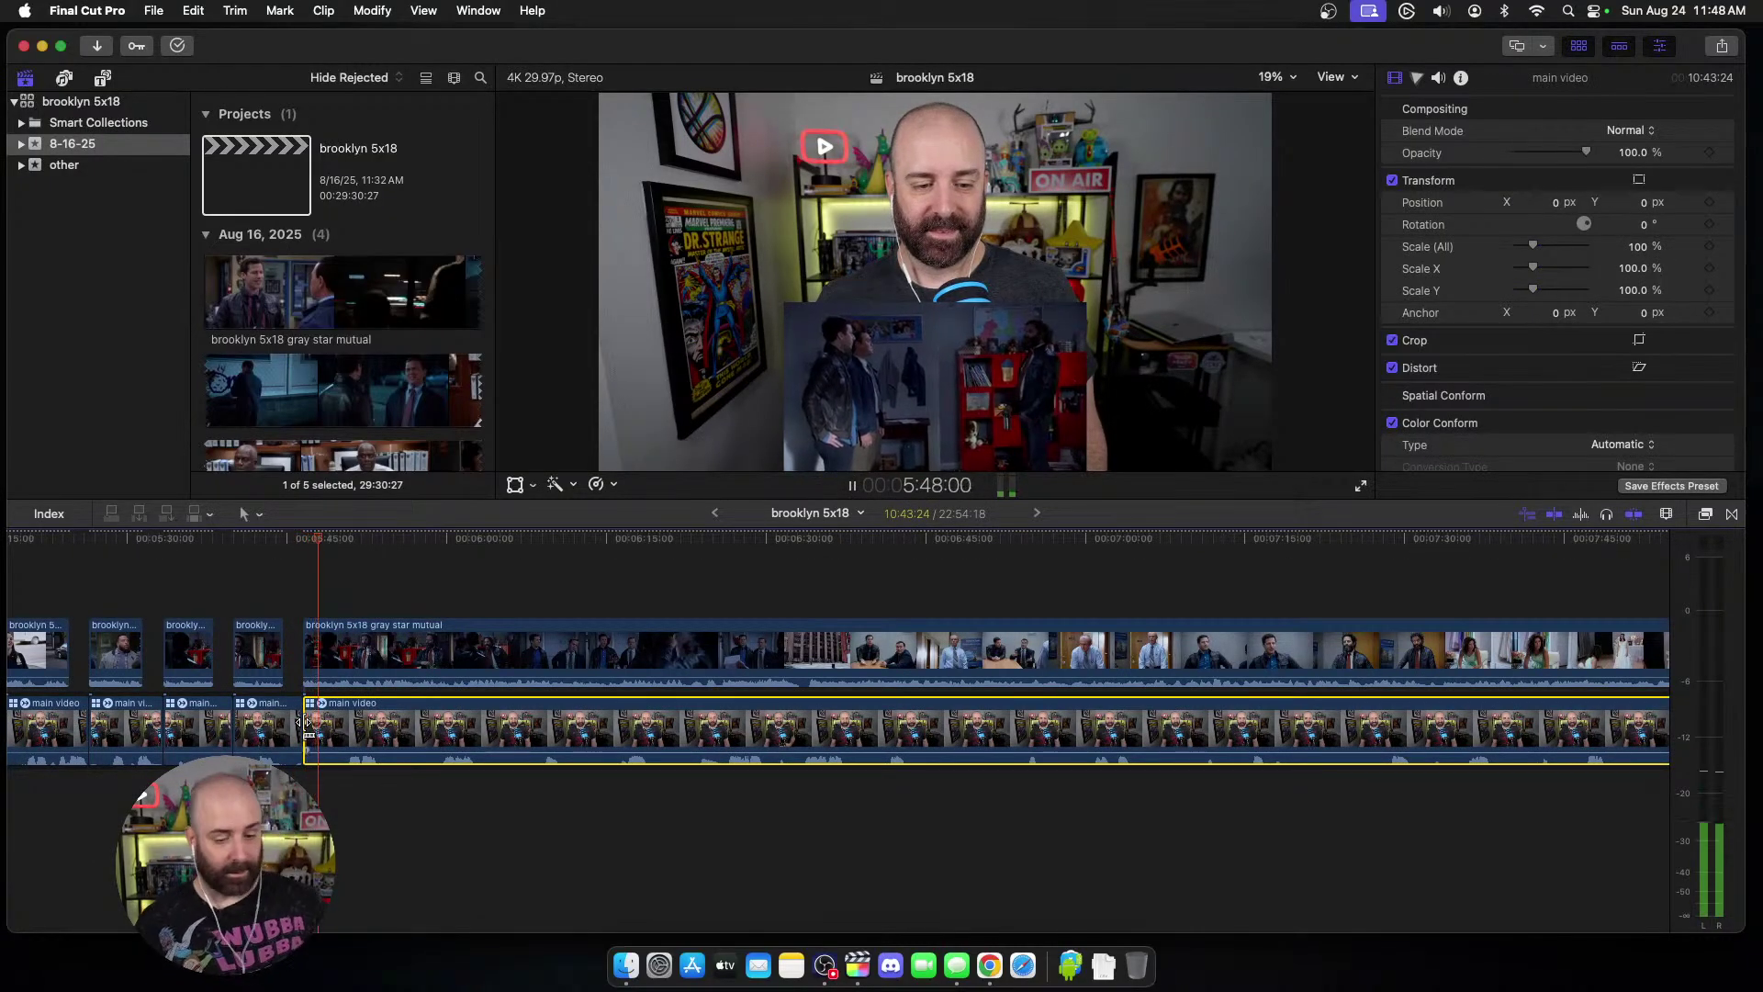
{"action": "key", "text": "space"}
{"action": "left_click", "coordinate": [363, 666]}
{"action": "key", "text": "super+b"}
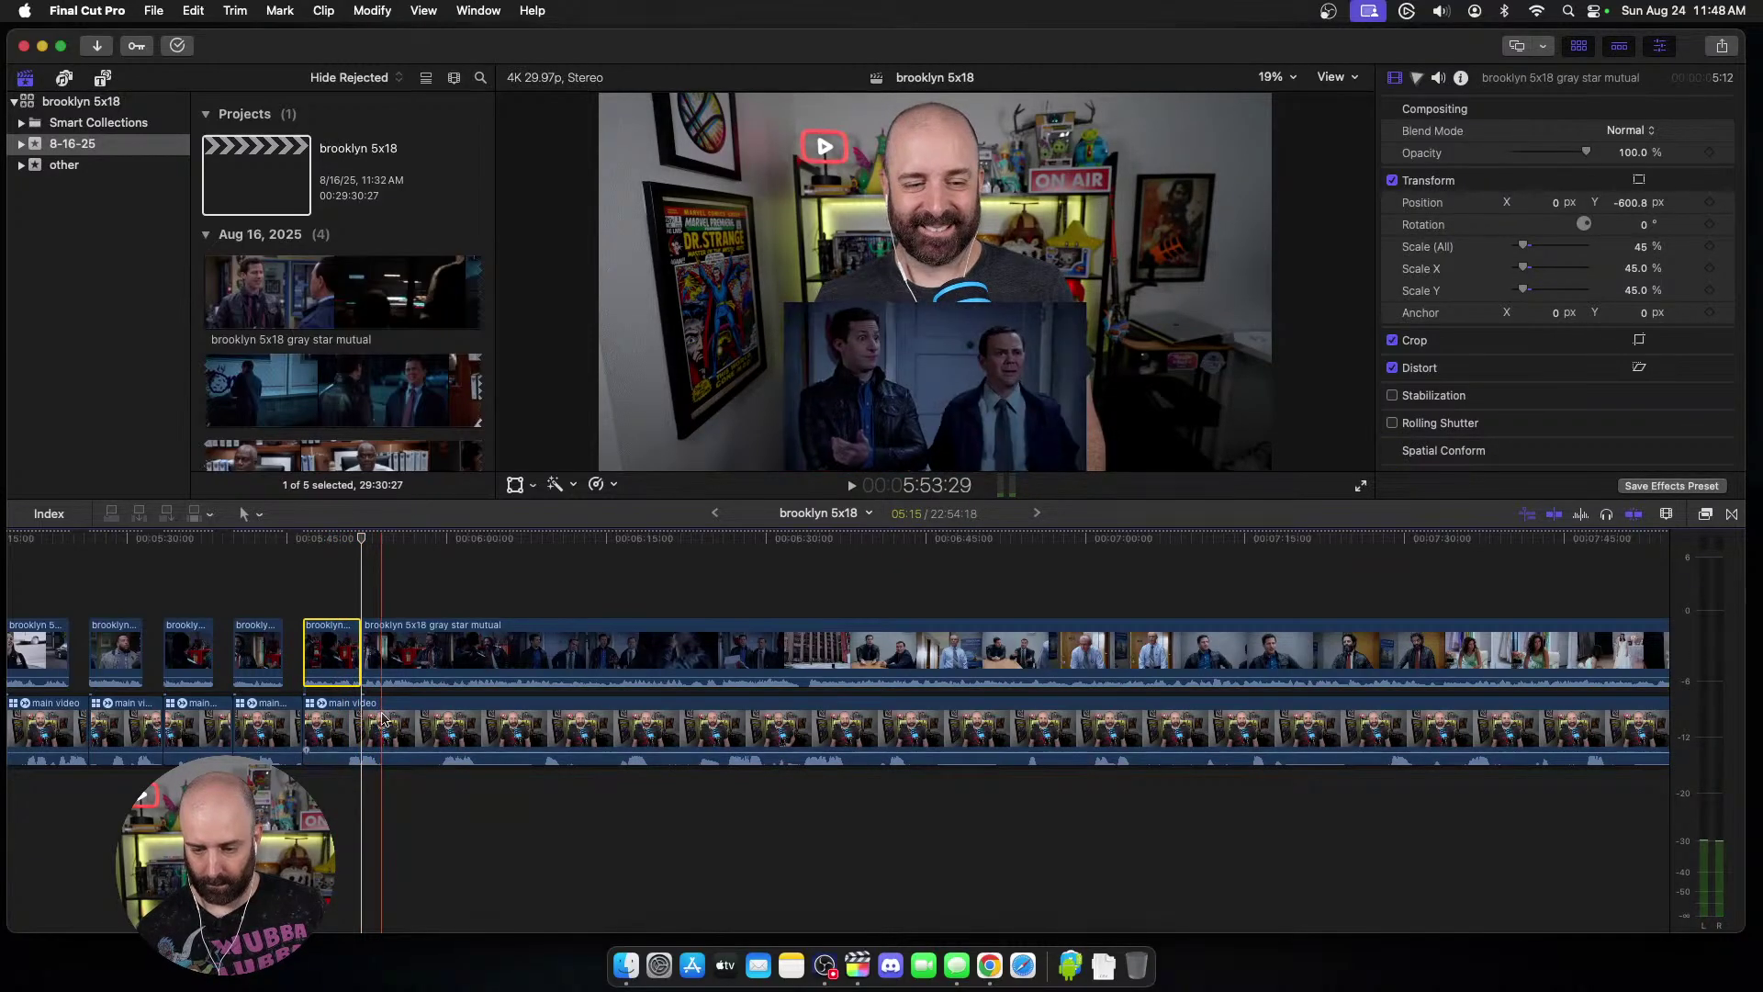
{"action": "left_click", "coordinate": [384, 718]}
{"action": "key", "text": "super+b"}
{"action": "left_click", "coordinate": [377, 659]}
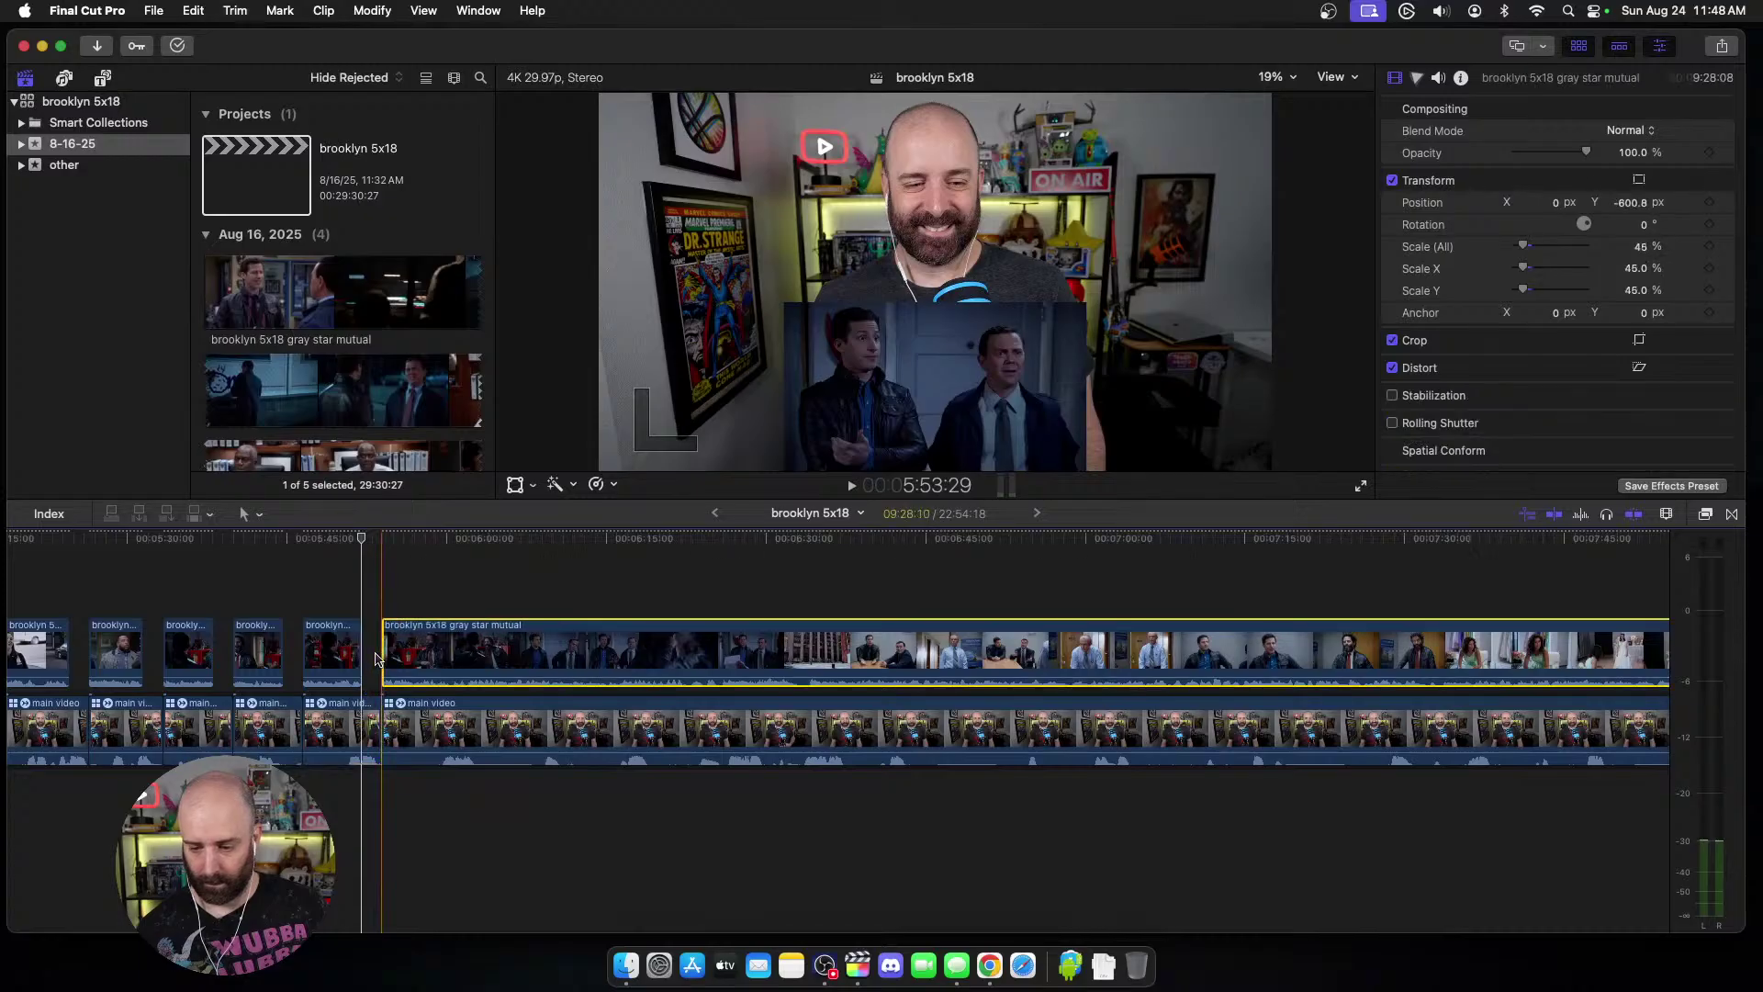
Step: Review the following footage and trim the starts of the last episode clip and main video to about 6:07:13
{"action": "key", "text": "space"}
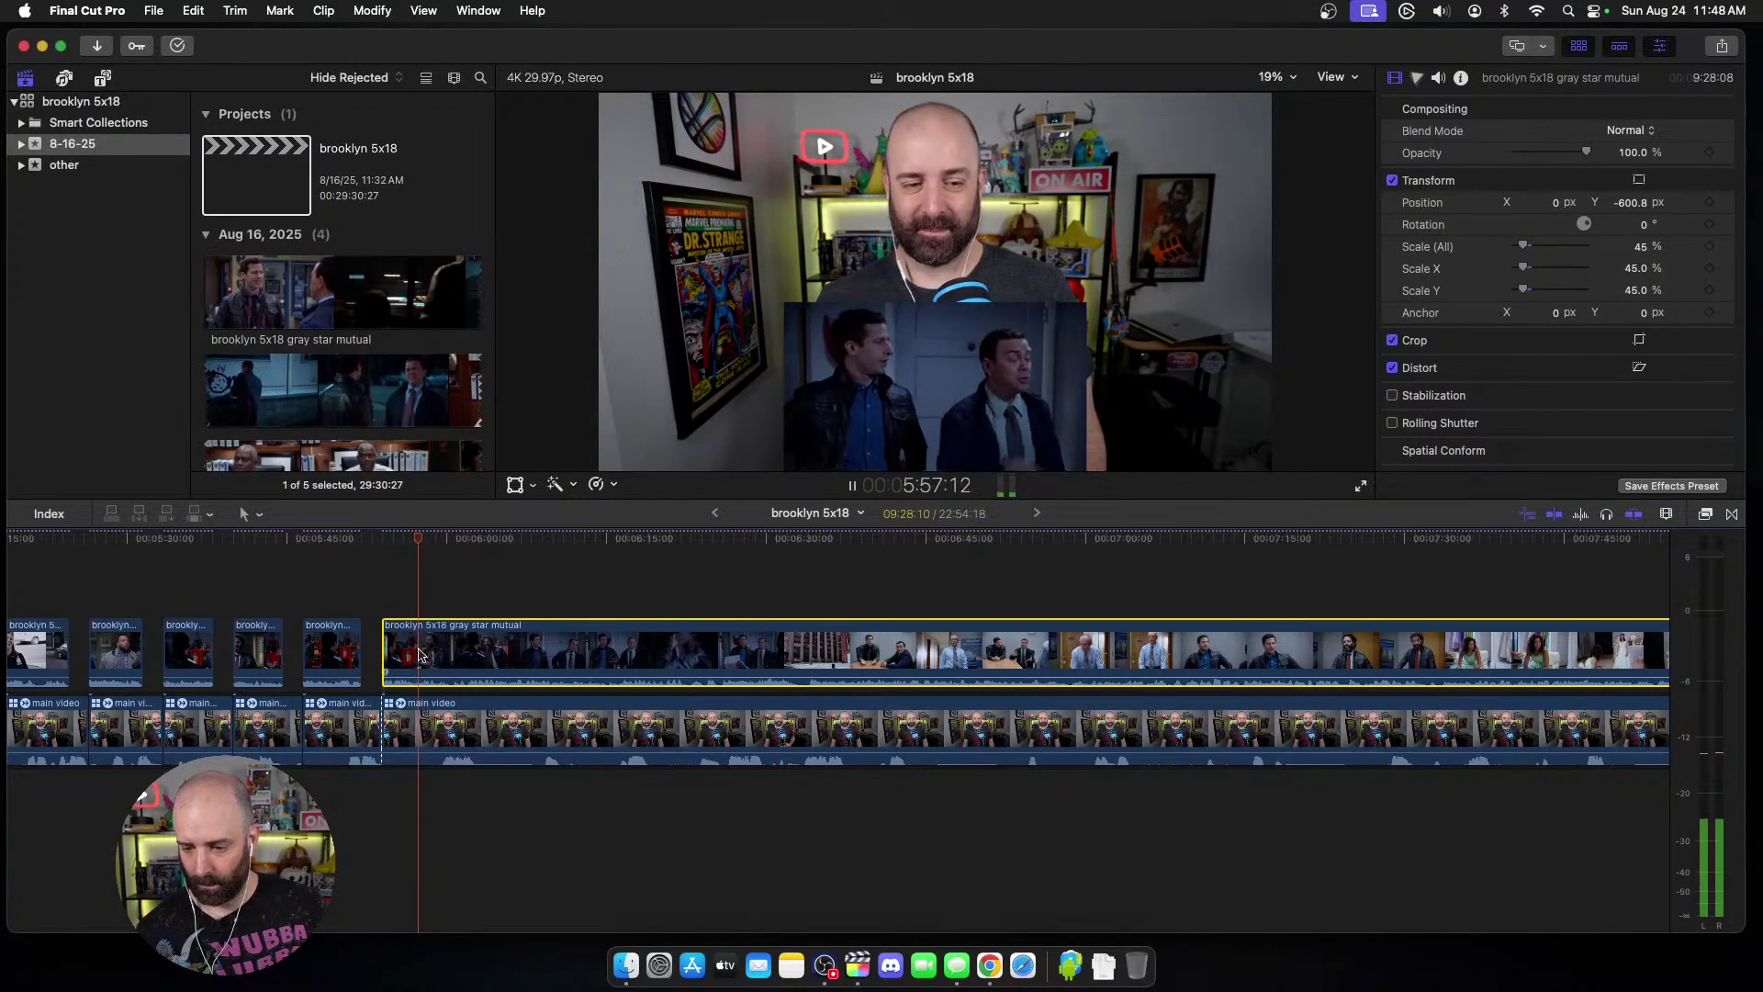
{"action": "key", "text": "space"}
{"action": "left_click", "coordinate": [410, 666]}
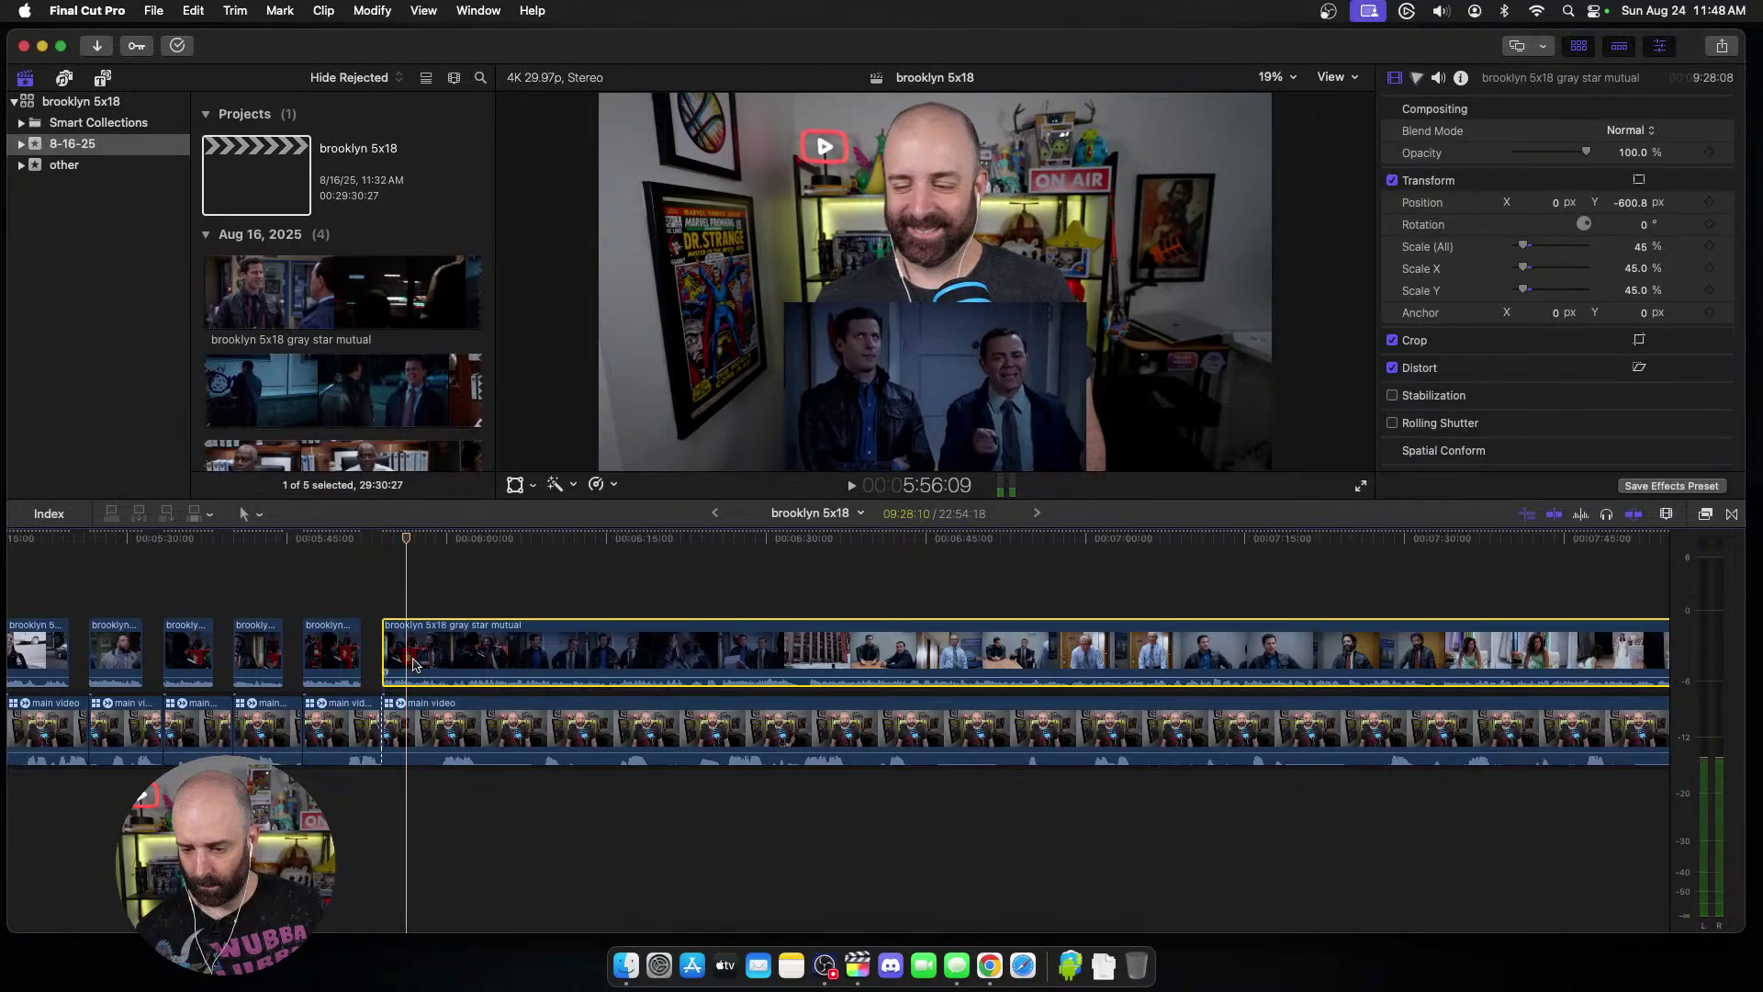
{"action": "key", "text": "space"}
{"action": "scroll", "coordinate": [441, 657], "scroll_direction": "right", "scroll_amount": 5}
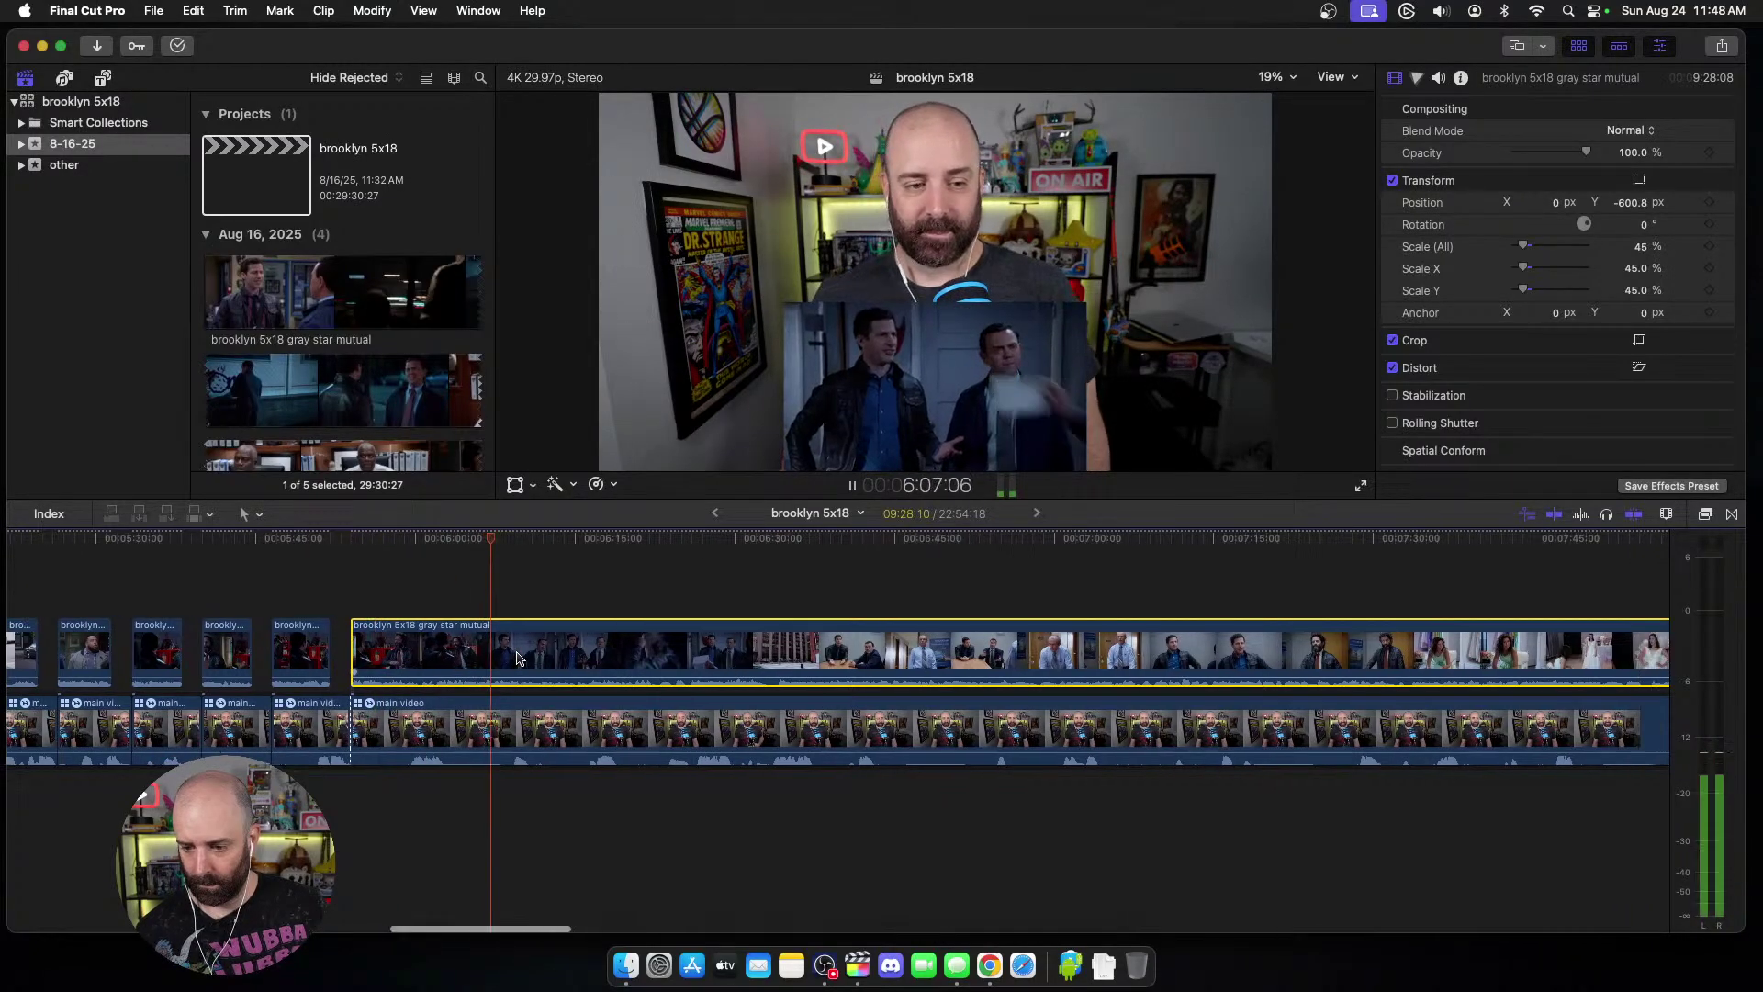
{"action": "key", "text": "space"}
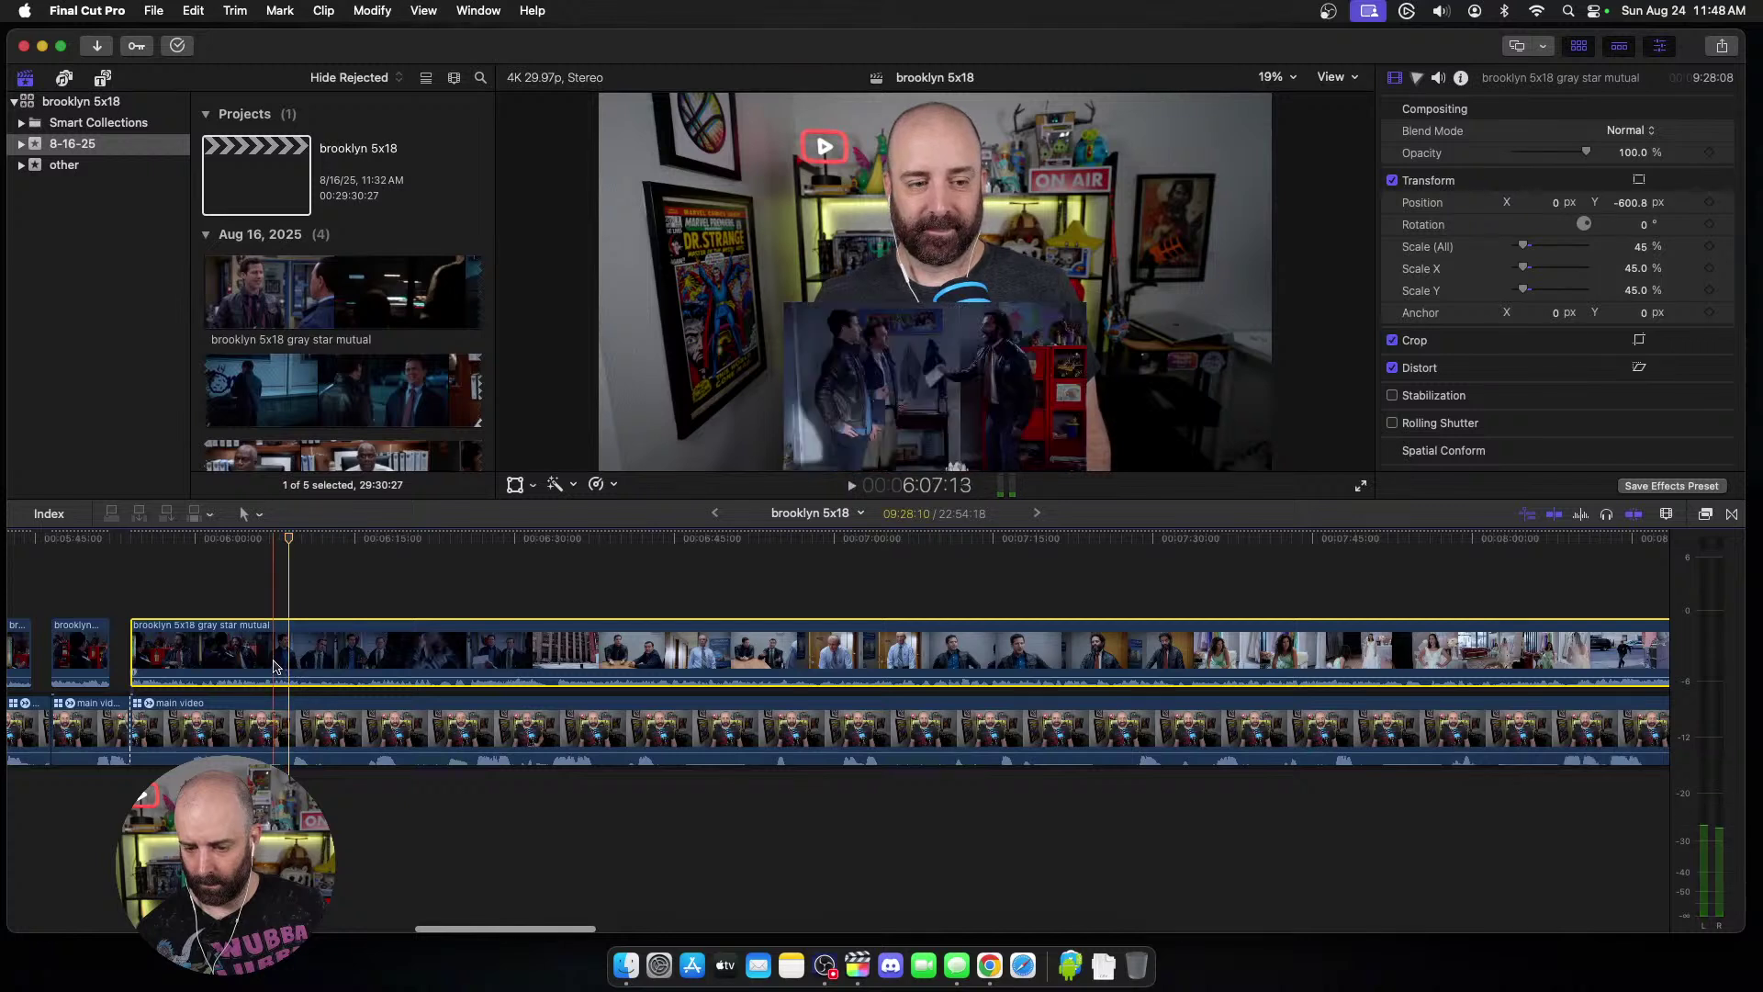
{"action": "scroll", "coordinate": [276, 666], "scroll_direction": "left", "scroll_amount": 4}
{"action": "left_click", "coordinate": [279, 728]}
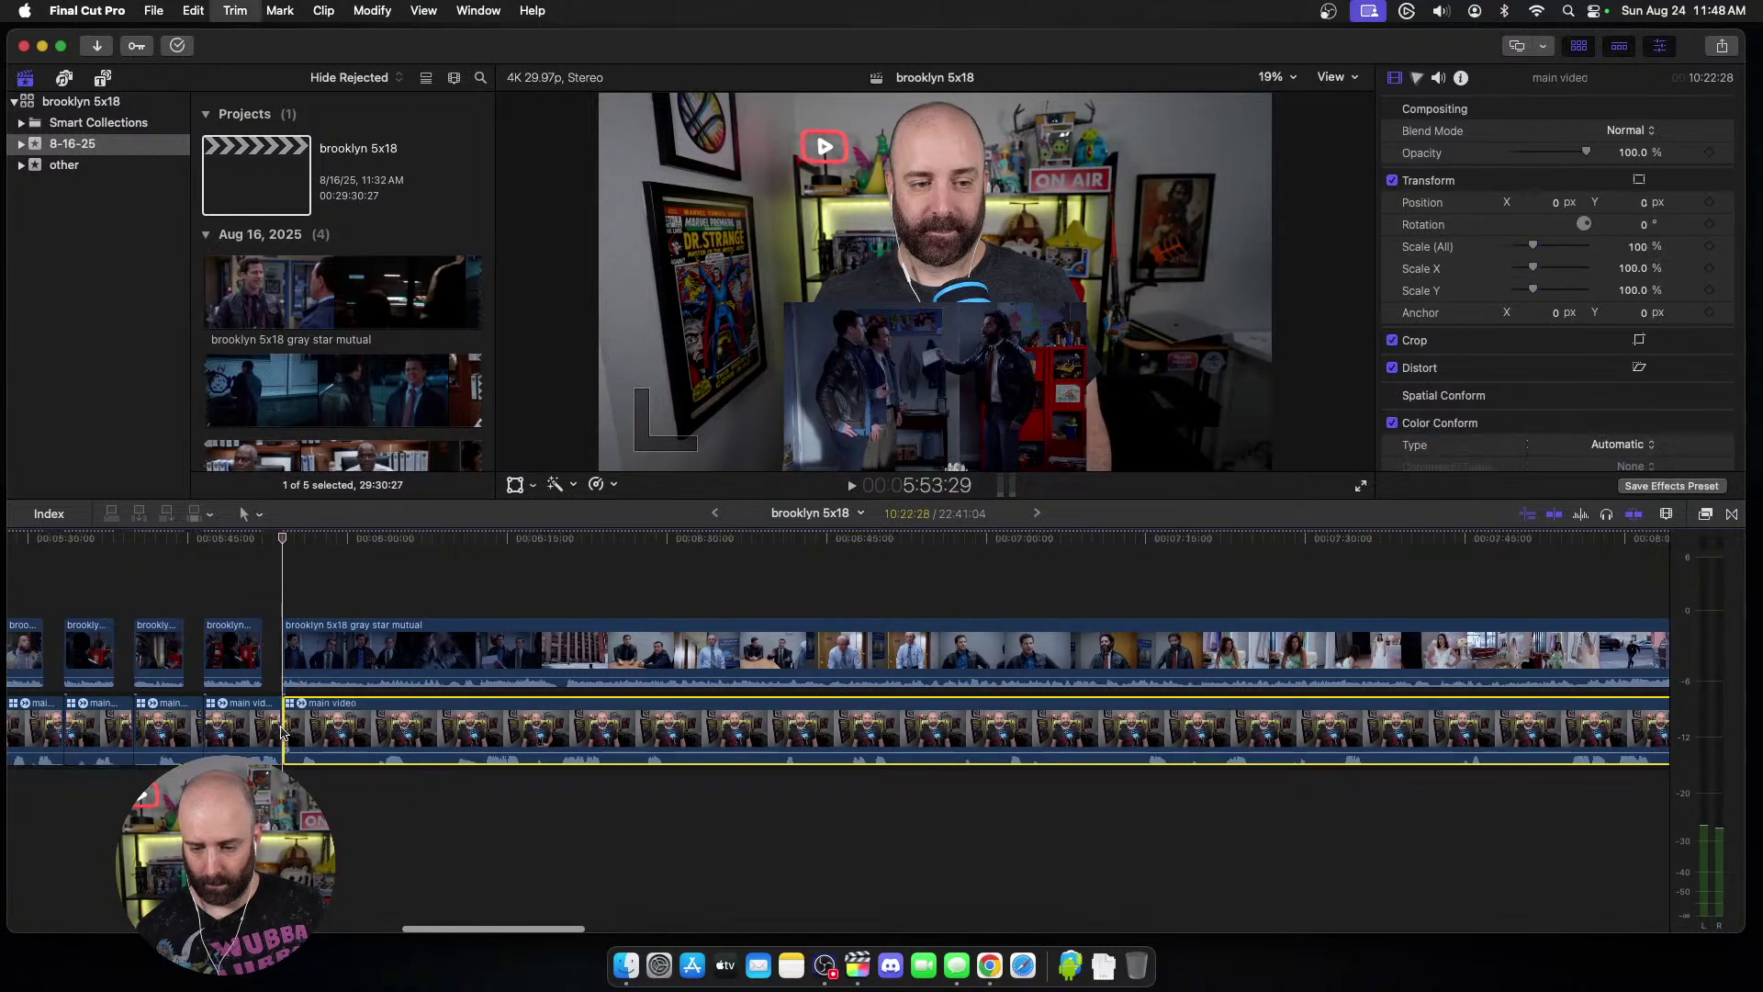
Step: Play the new segment and split the episode clip at about 5:58:15 and the main video at about 6:00:16
{"action": "key", "text": "space"}
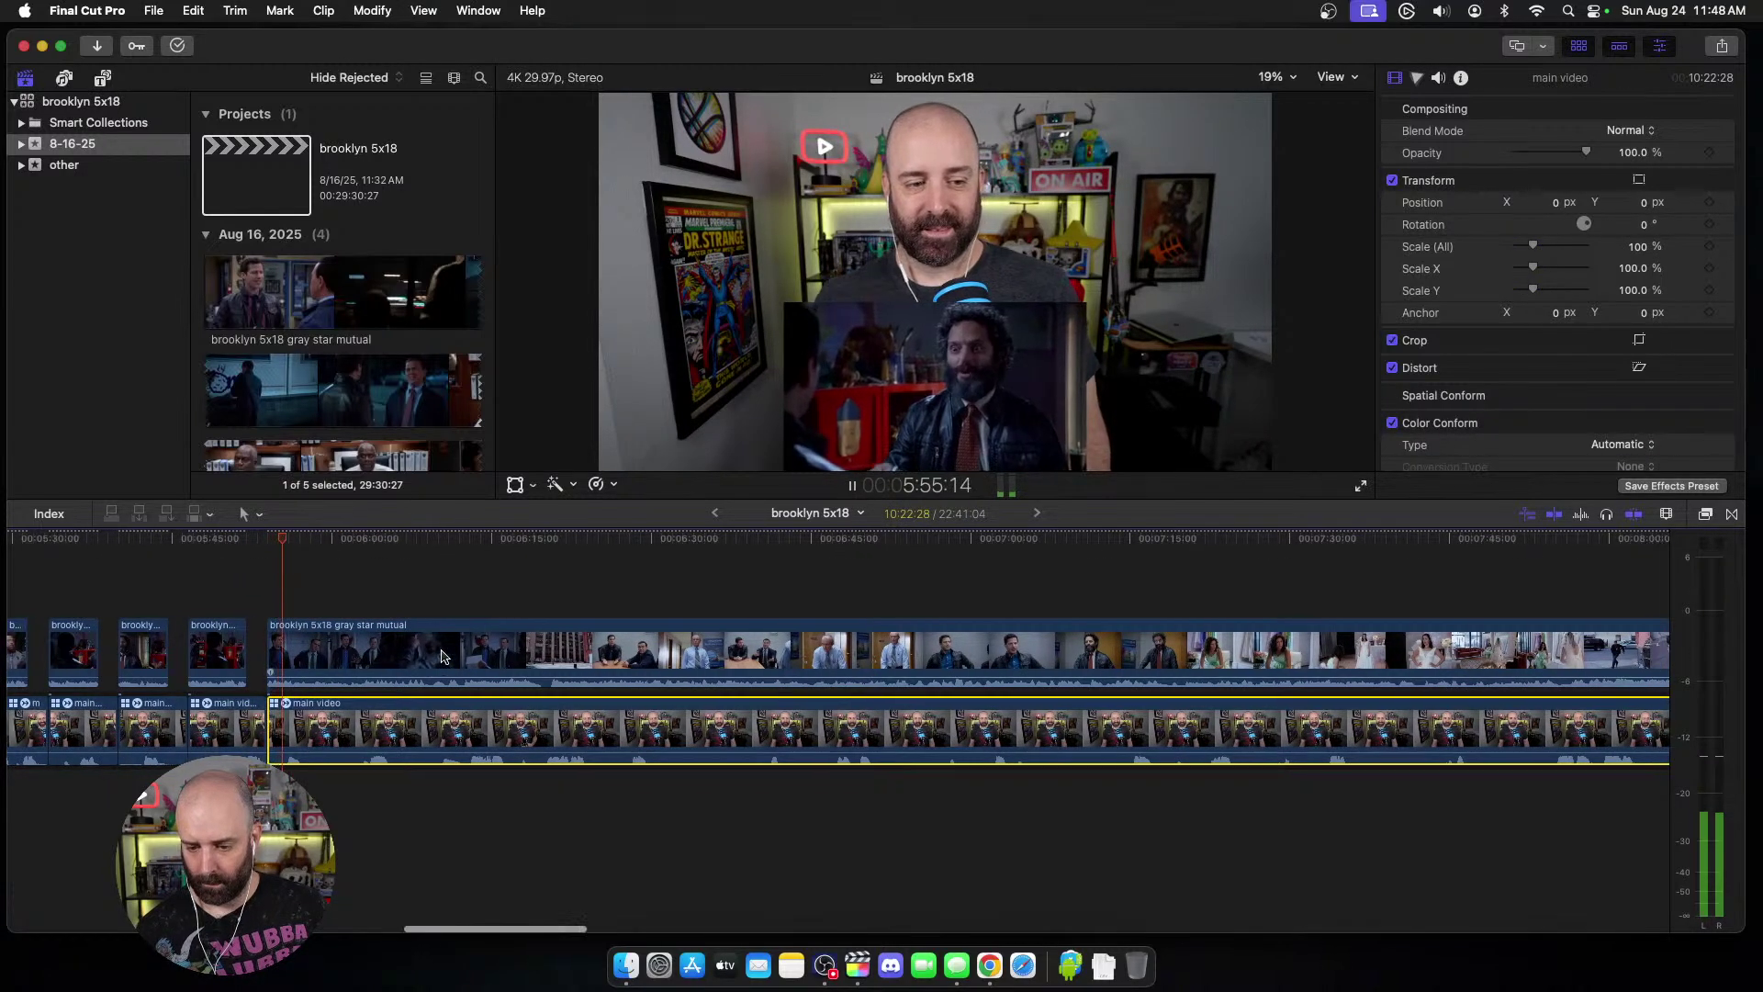
{"action": "key", "text": "space"}
{"action": "left_click", "coordinate": [310, 663]}
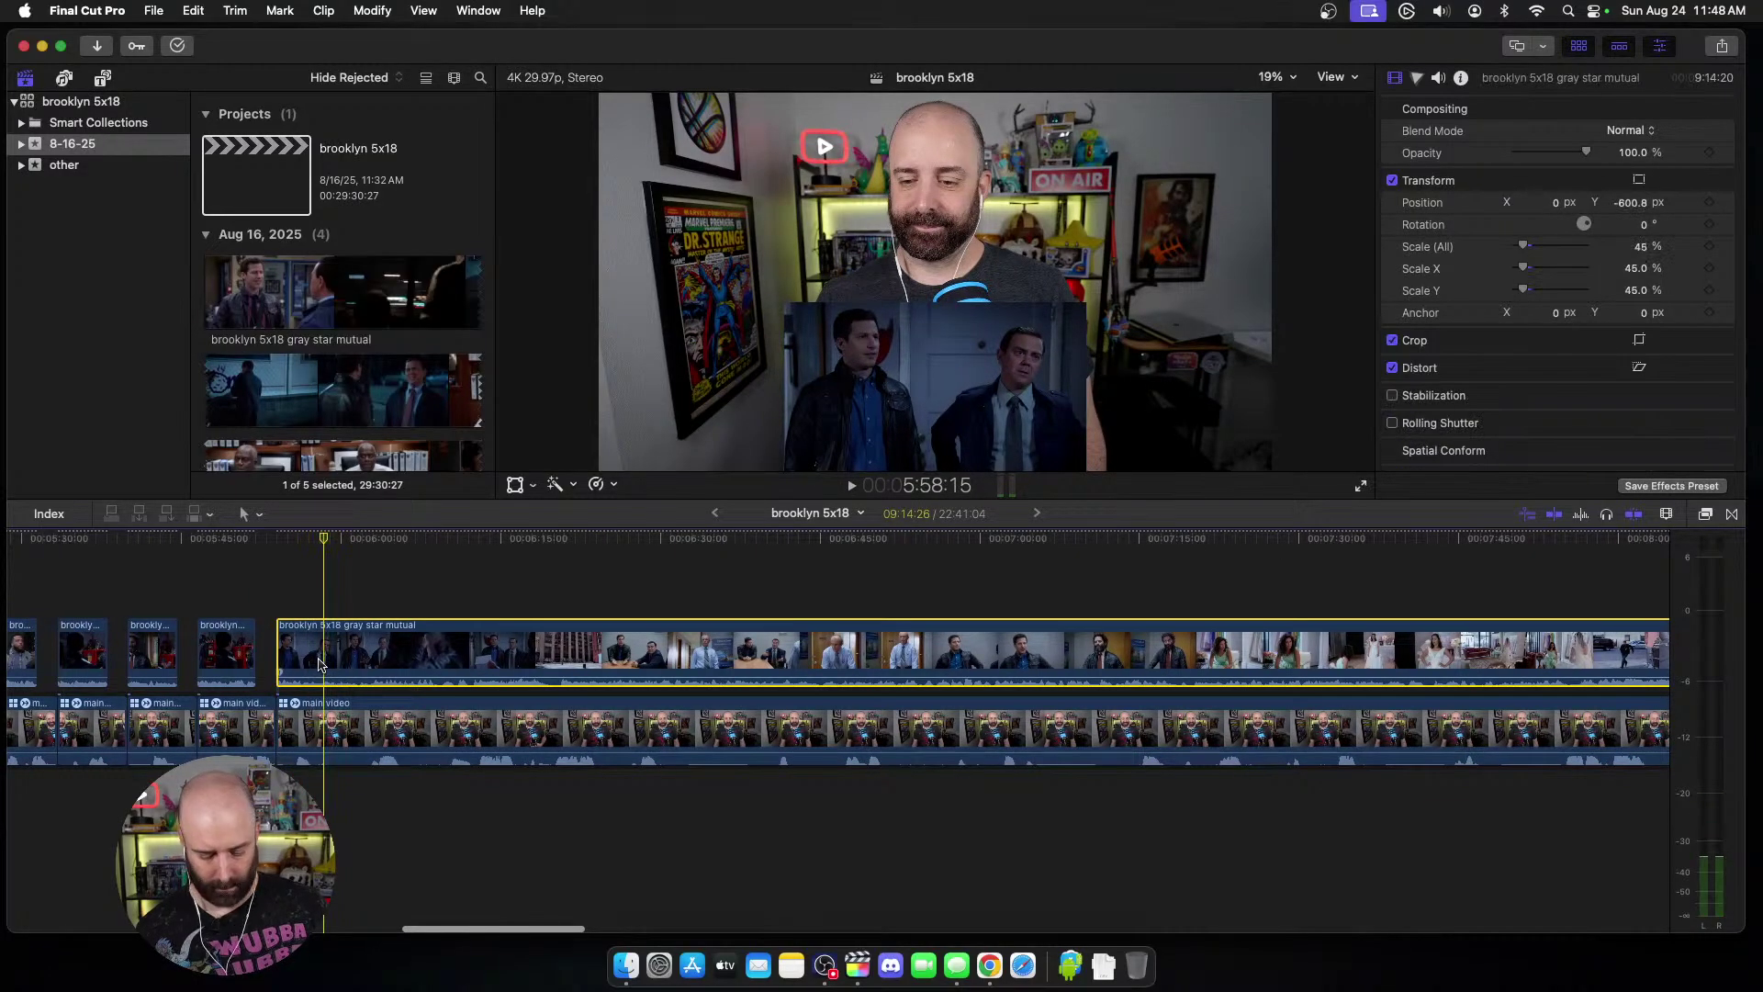
{"action": "key", "text": "super+b"}
{"action": "key", "text": "space"}
{"action": "key", "text": "space"}
{"action": "left_click", "coordinate": [333, 721]}
{"action": "key", "text": "super+b"}
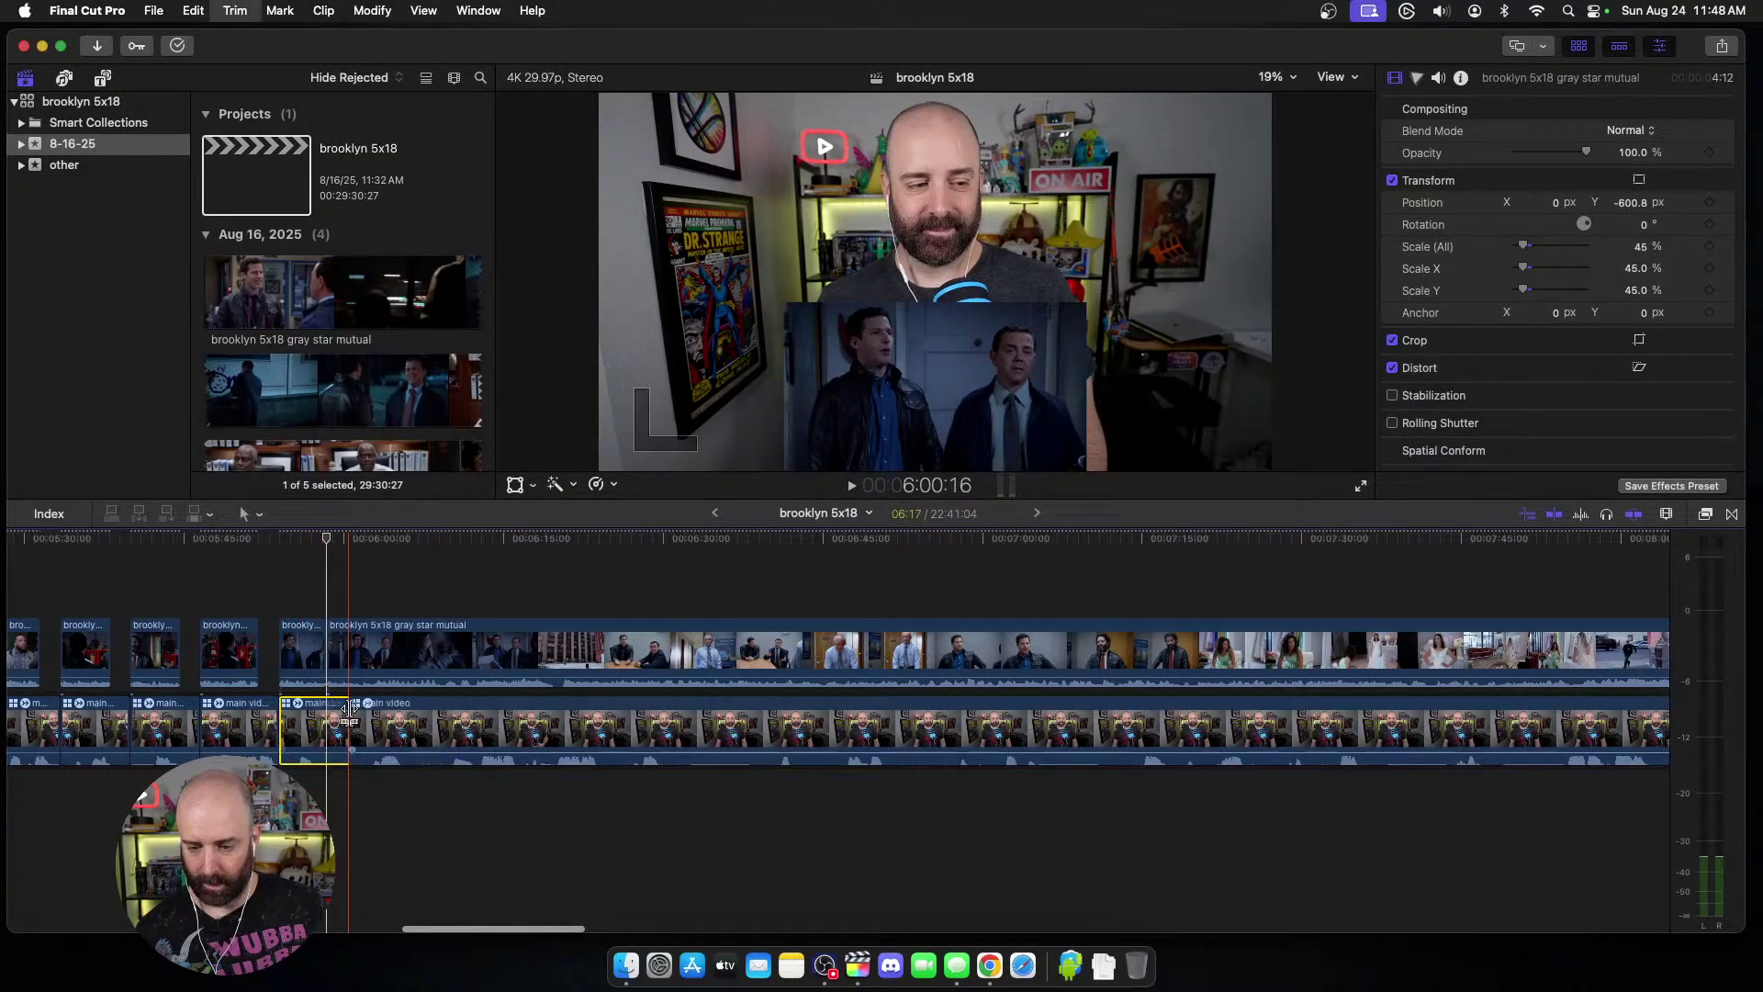
Step: Trim the start of the long gray star mutual clip to the main video cut near 6:00 and play it
{"action": "left_click_drag", "start_coordinate": [354, 662], "coordinate": [368, 662]}
{"action": "key", "text": "space"}
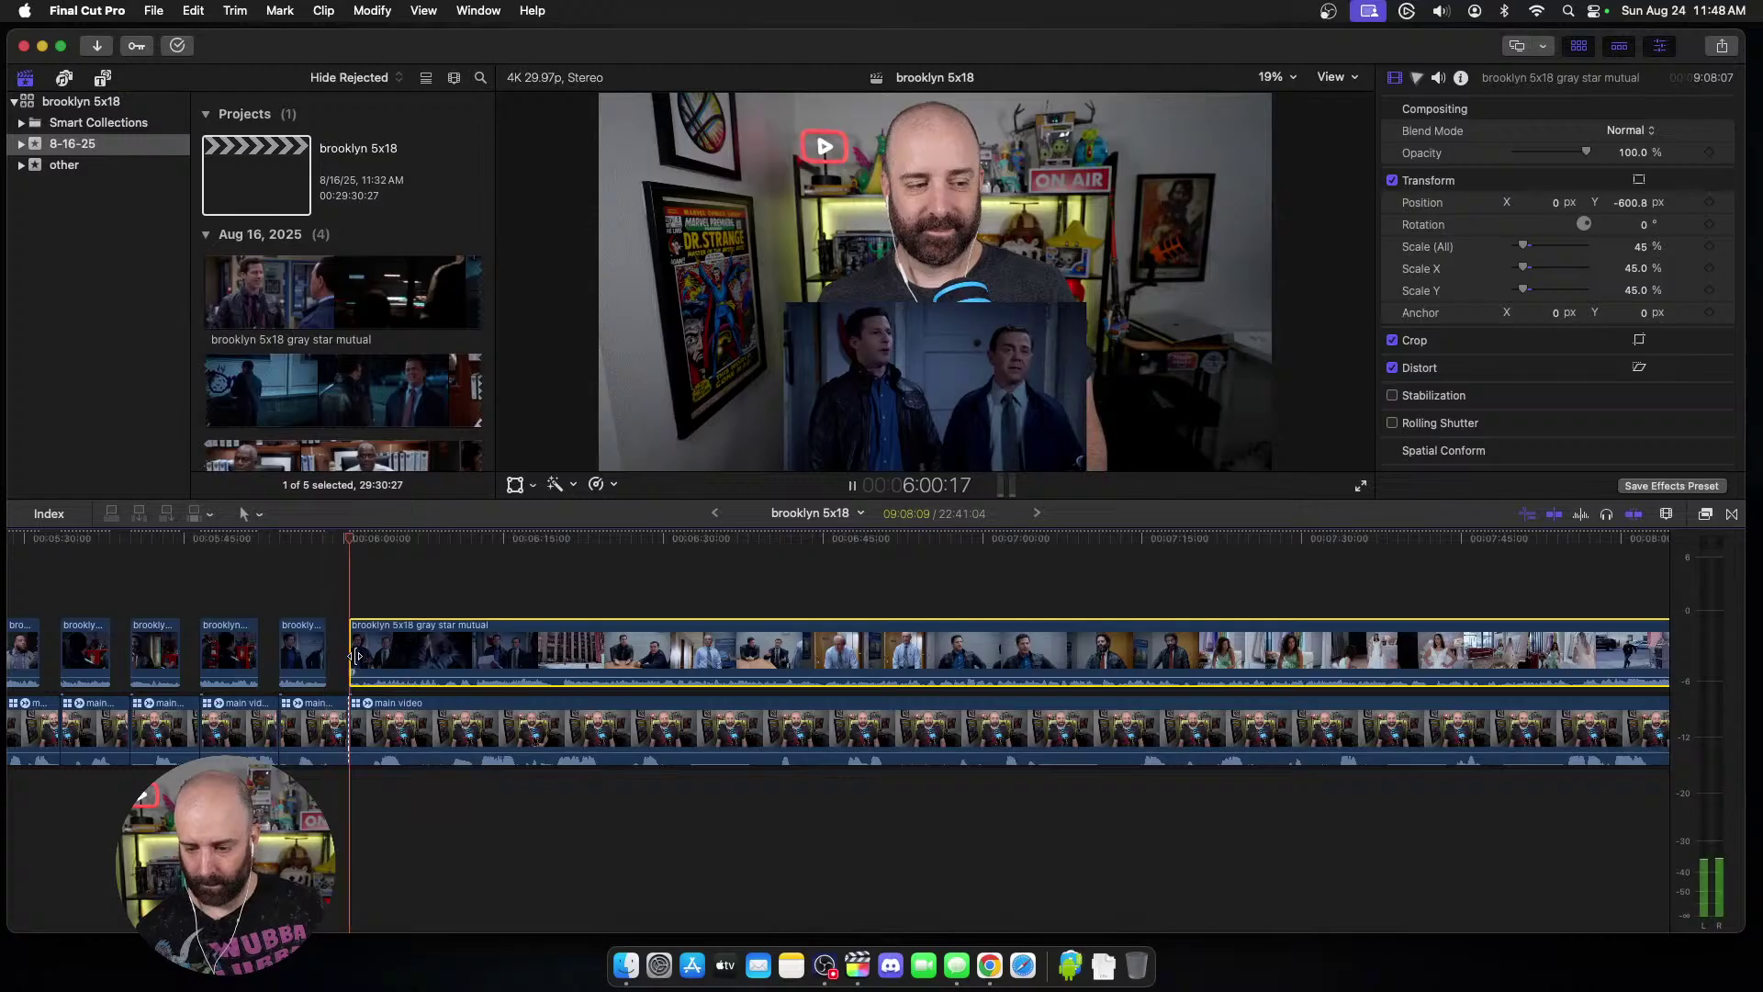
{"action": "key", "text": "space"}
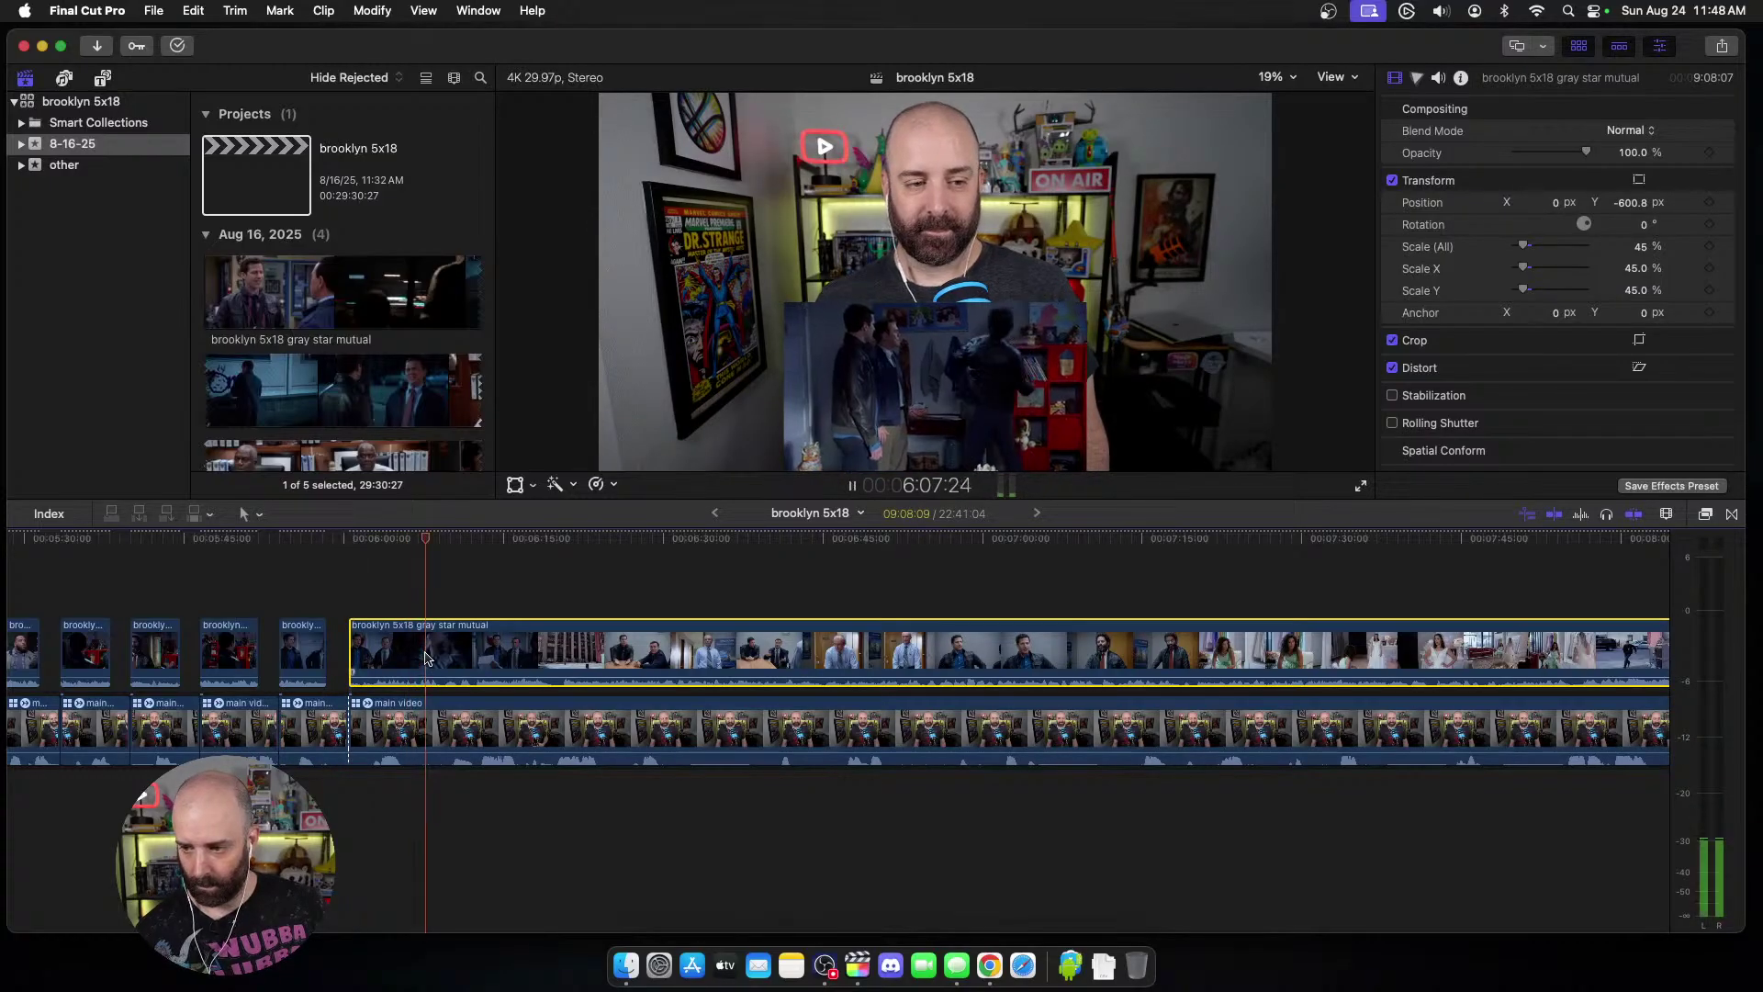
Step: Find the point at about 6:06 and trim the starts of the gray star mutual clip and the main video clip to it
{"action": "scroll", "coordinate": [425, 657], "scroll_direction": "right", "scroll_amount": 3}
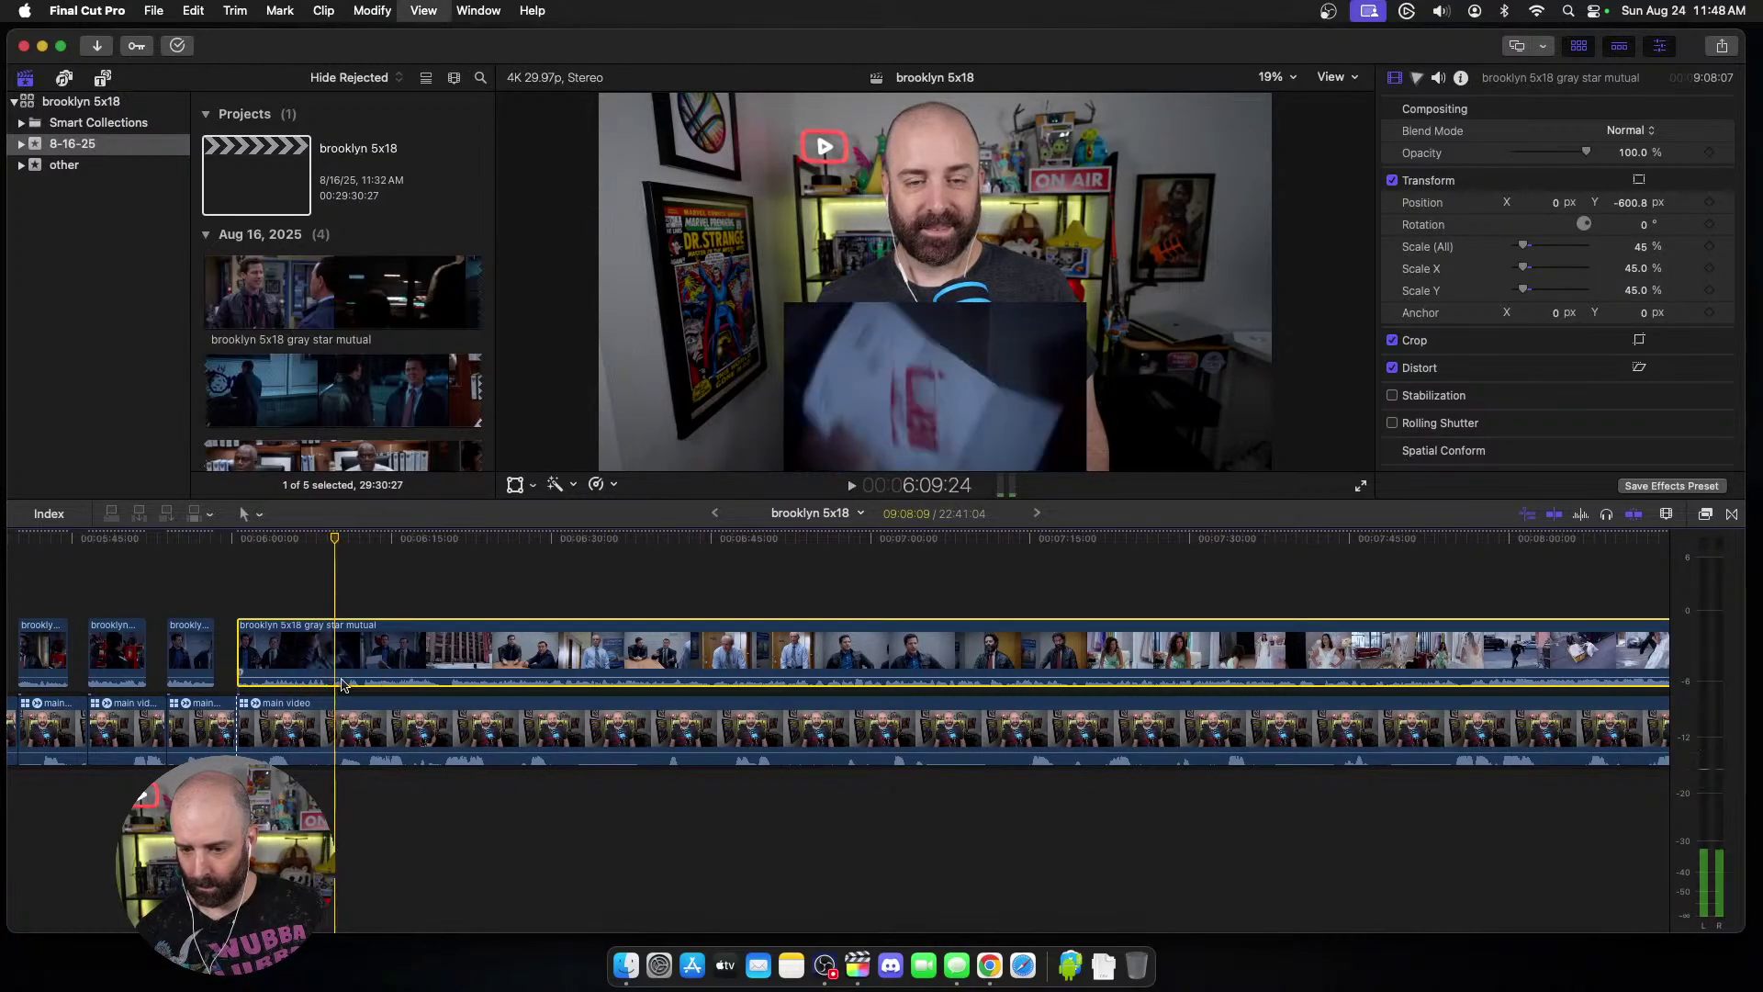
{"action": "key", "text": "space"}
{"action": "key", "text": "space"}
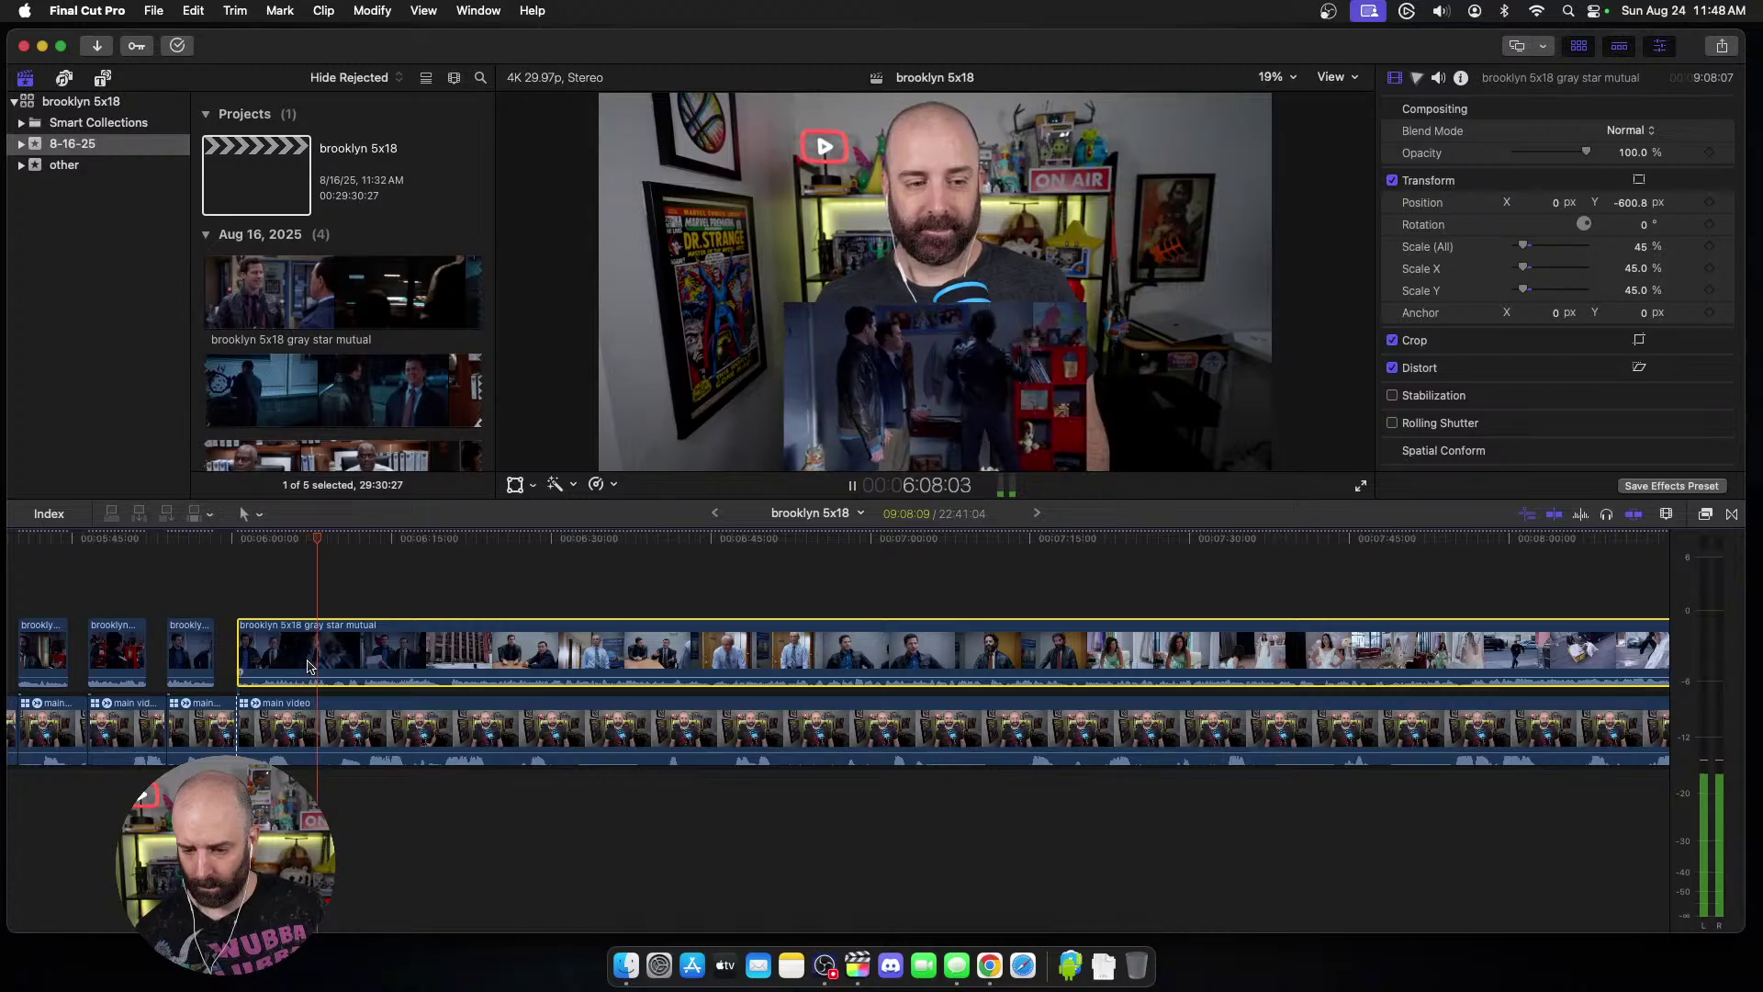
{"action": "key", "text": "space"}
{"action": "key", "text": "space"}
{"action": "key", "text": "space"}
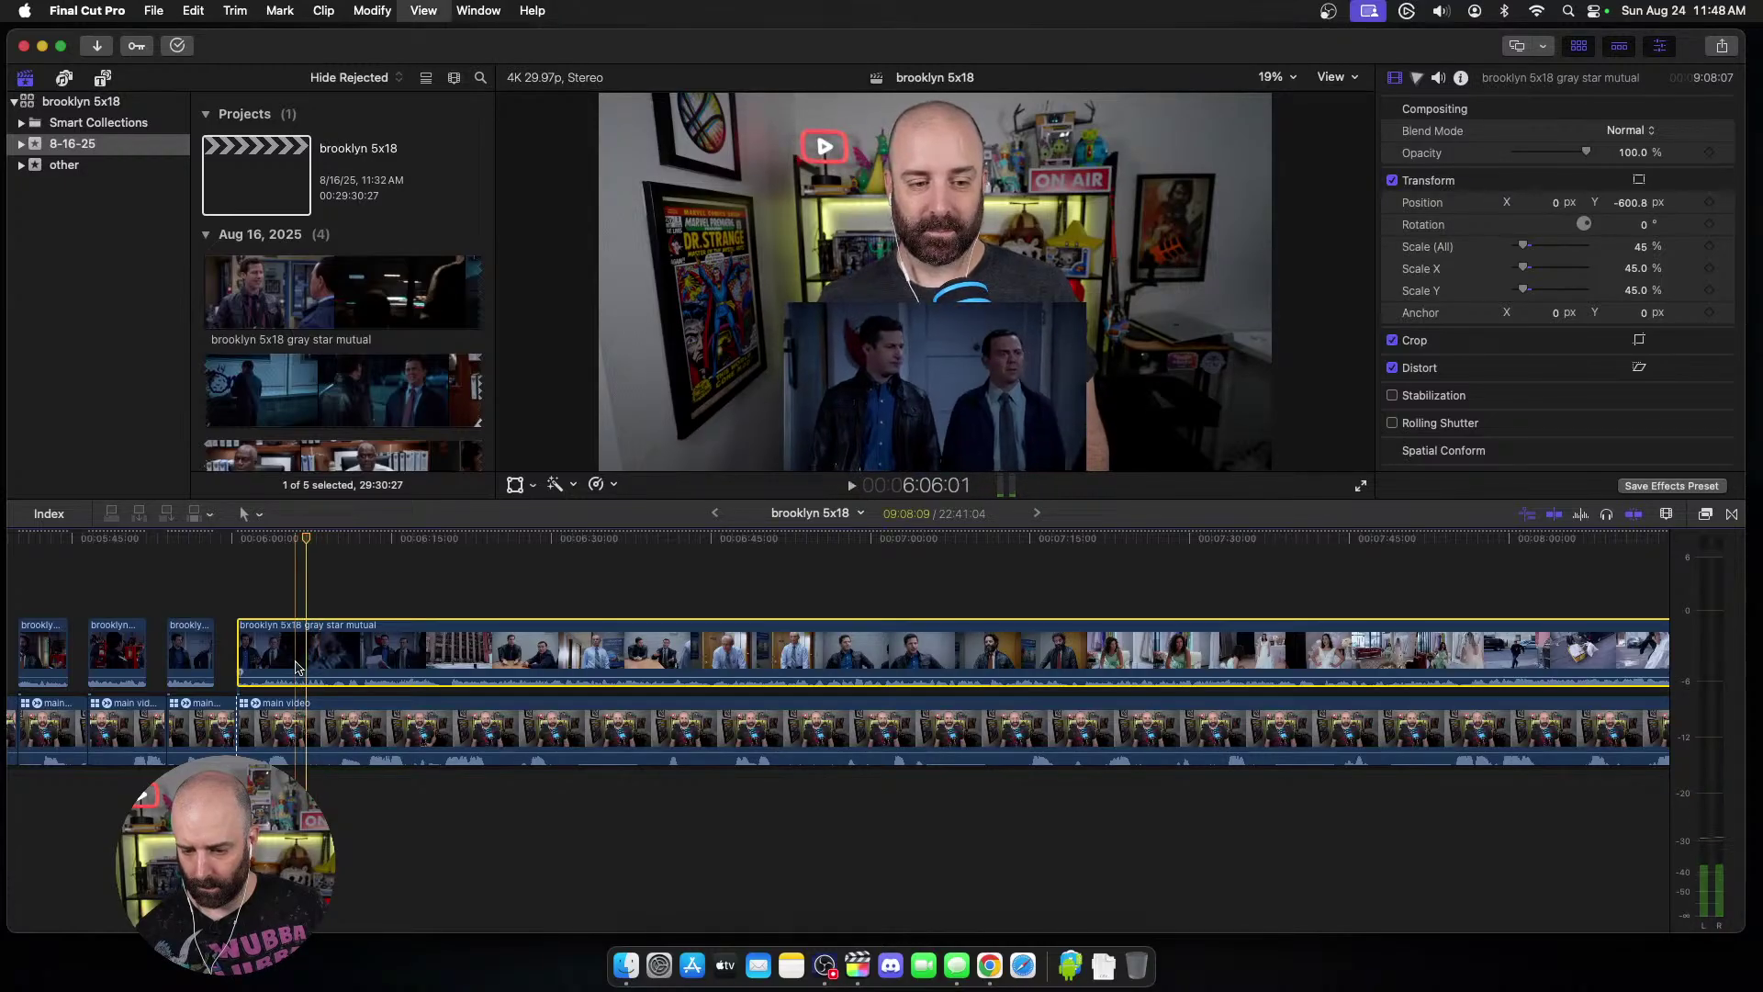
{"action": "key", "text": "space"}
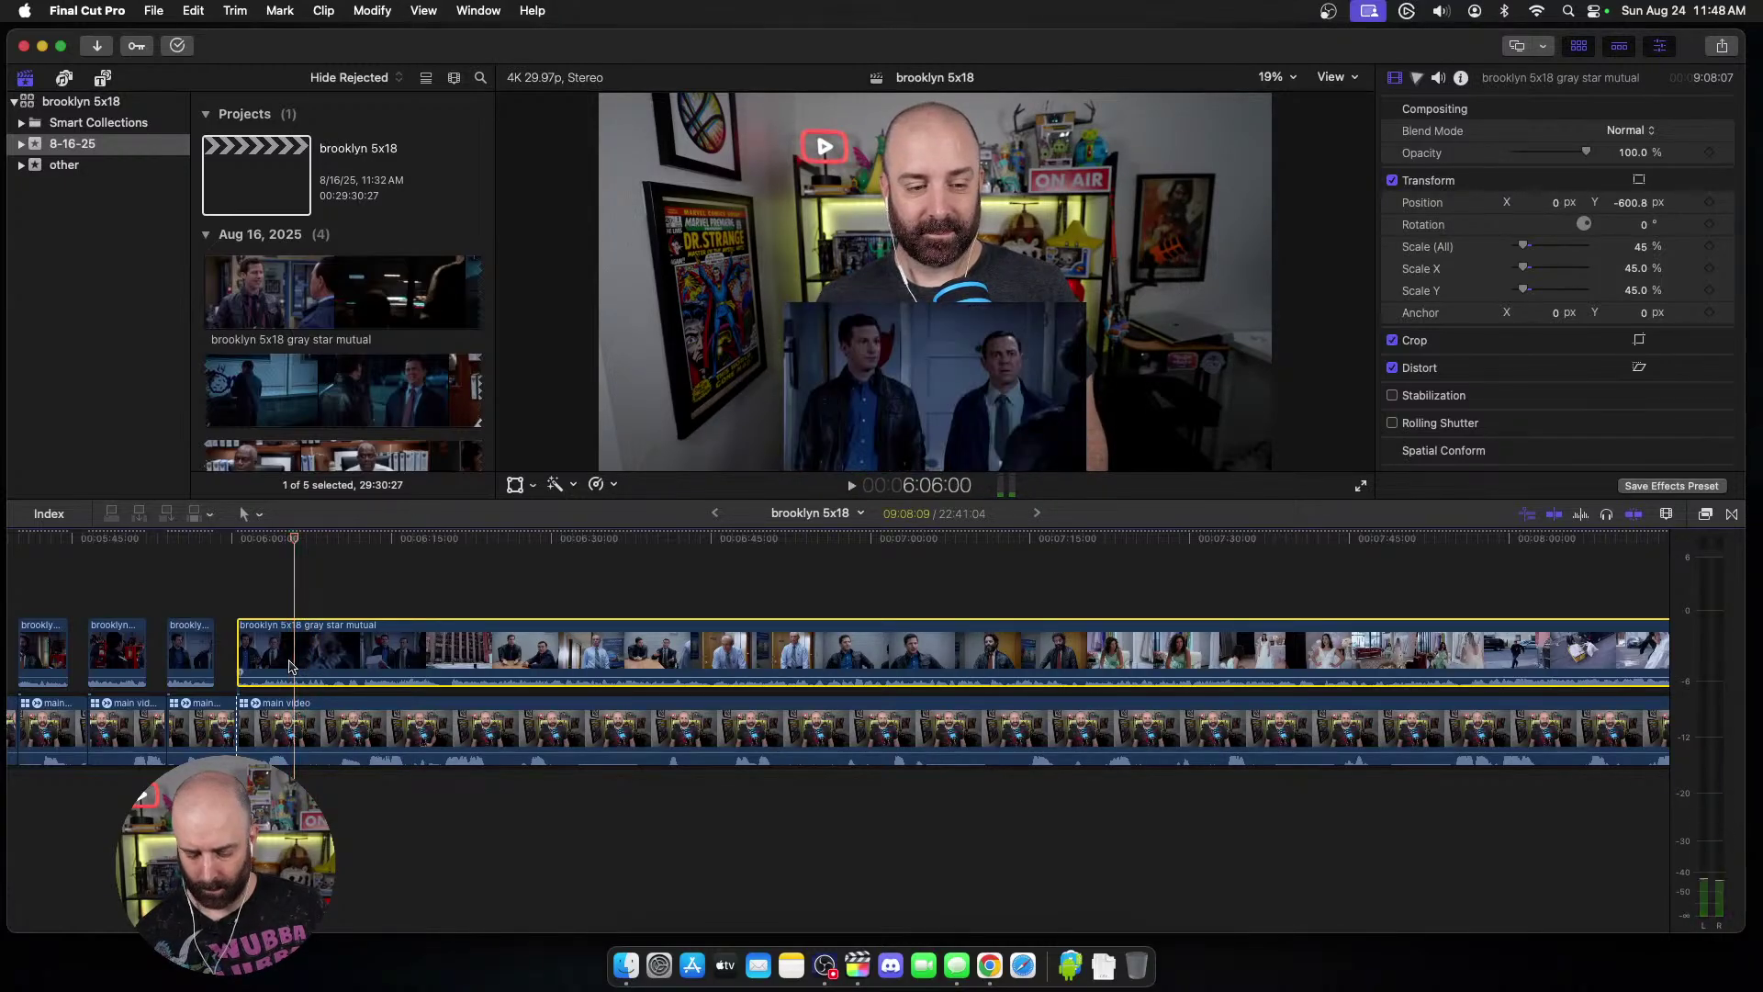
{"action": "left_click", "coordinate": [294, 727]}
{"action": "key", "text": "alt+["}
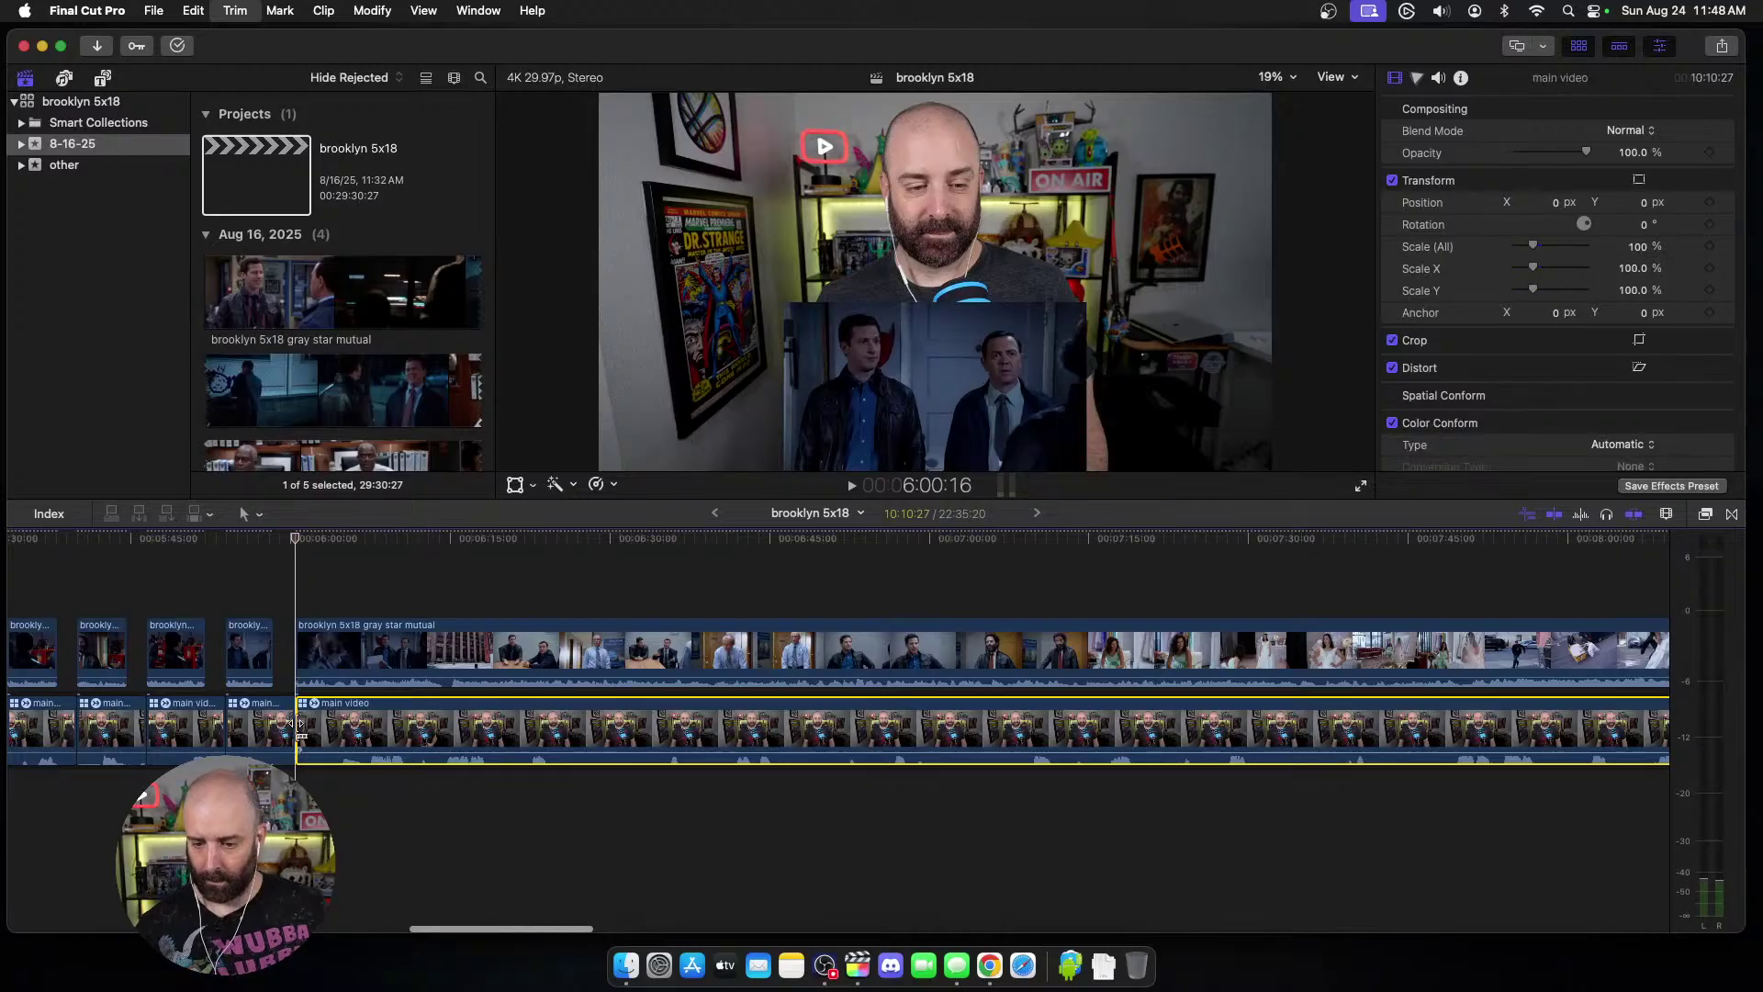
Step: Split the gray star mutual clip at about 6:05 and trim the start of the remainder to about 6:07
{"action": "key", "text": "space"}
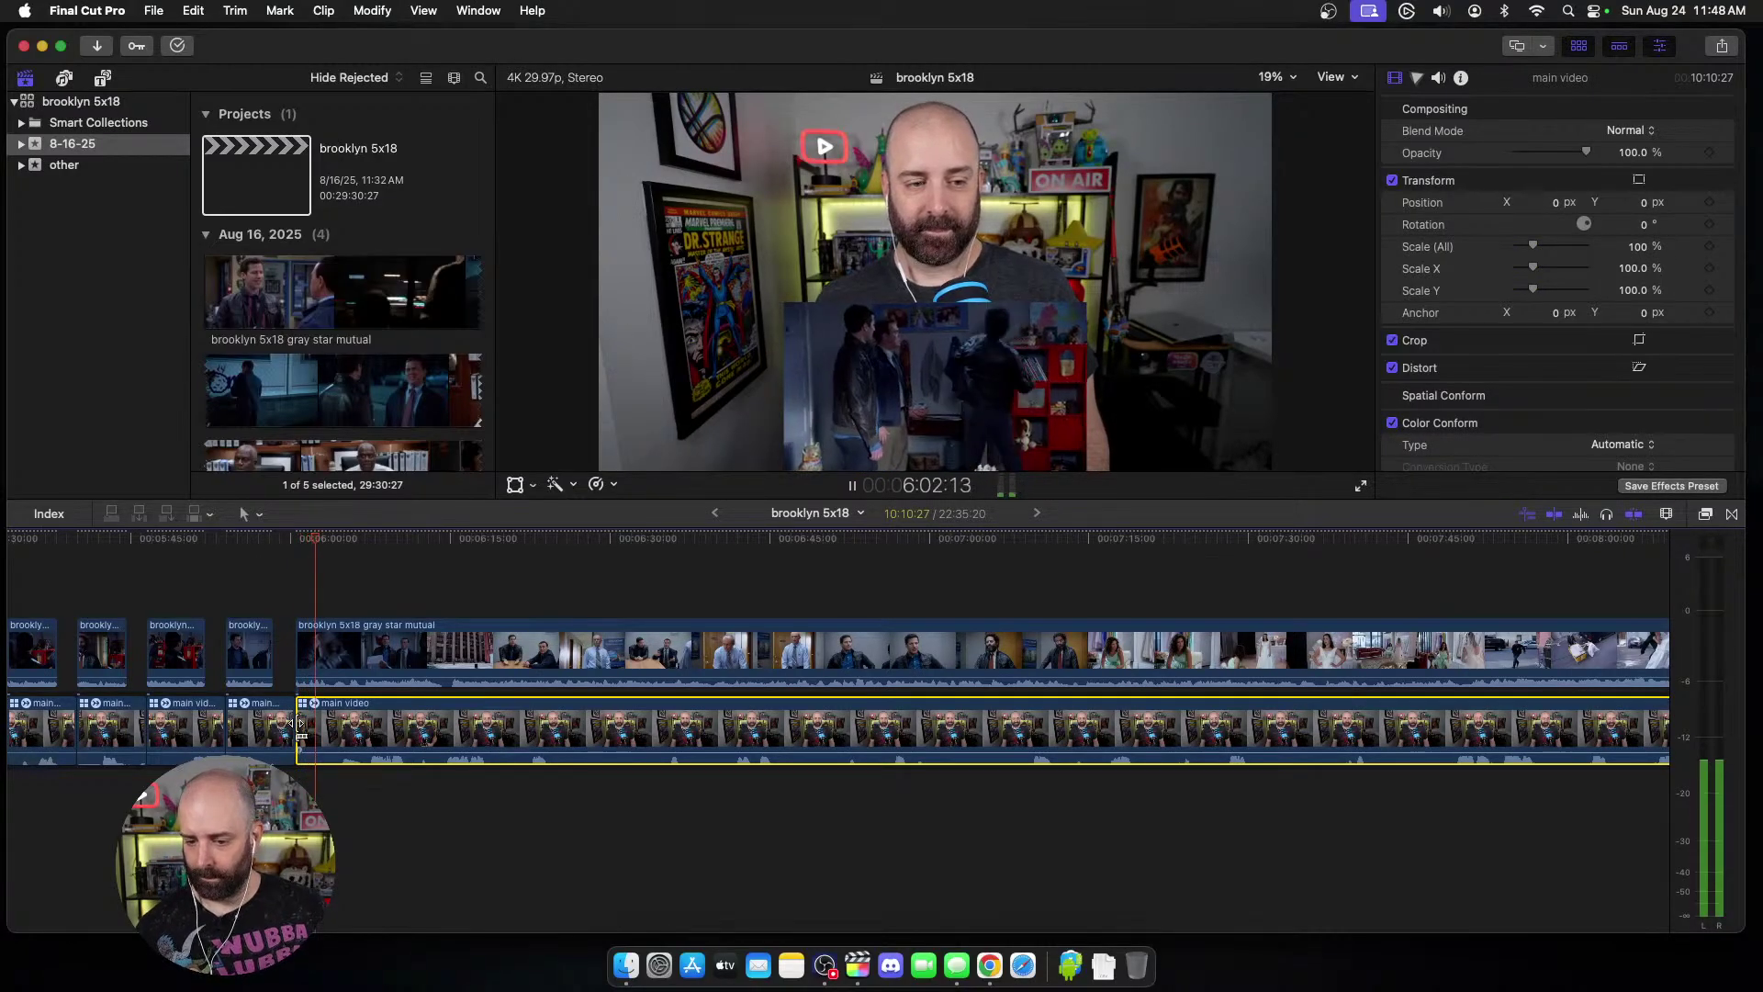
{"action": "key", "text": "space"}
{"action": "left_click", "coordinate": [352, 666]}
{"action": "key", "text": "super+b"}
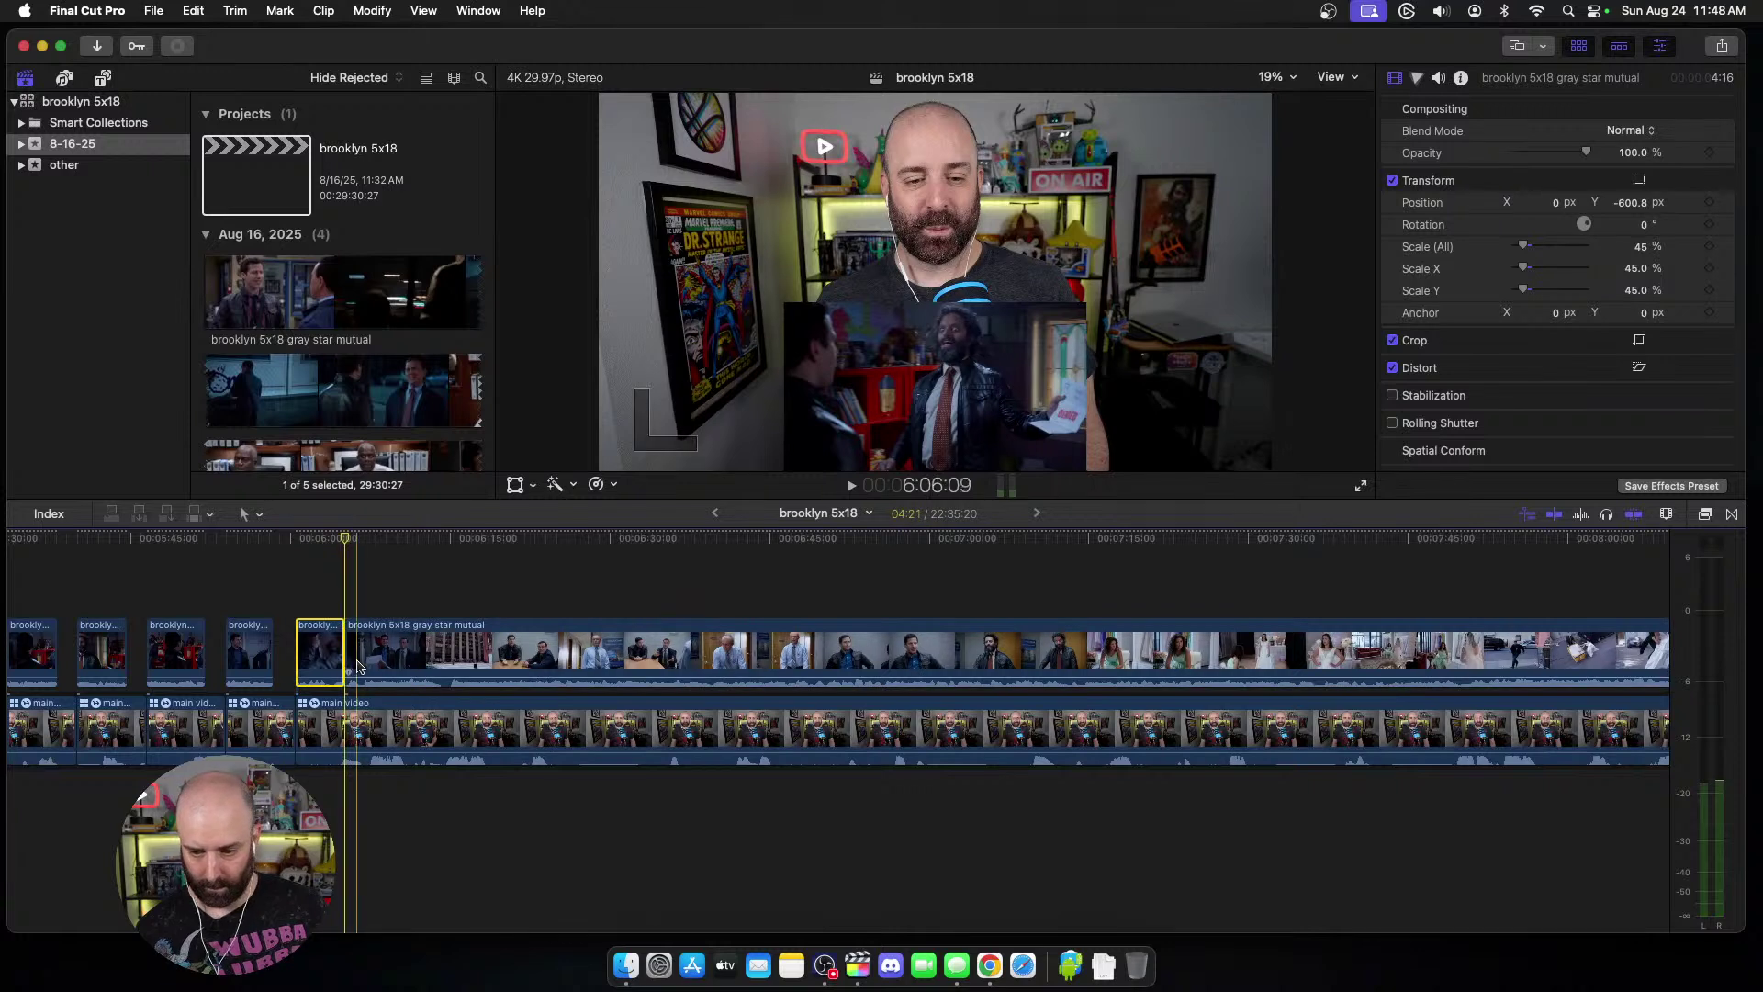
{"action": "left_click_drag", "start_coordinate": [364, 667], "coordinate": [382, 666]}
Step: Play the remaining gray star mutual clip and split it at 6:10:06
{"action": "key", "text": "space"}
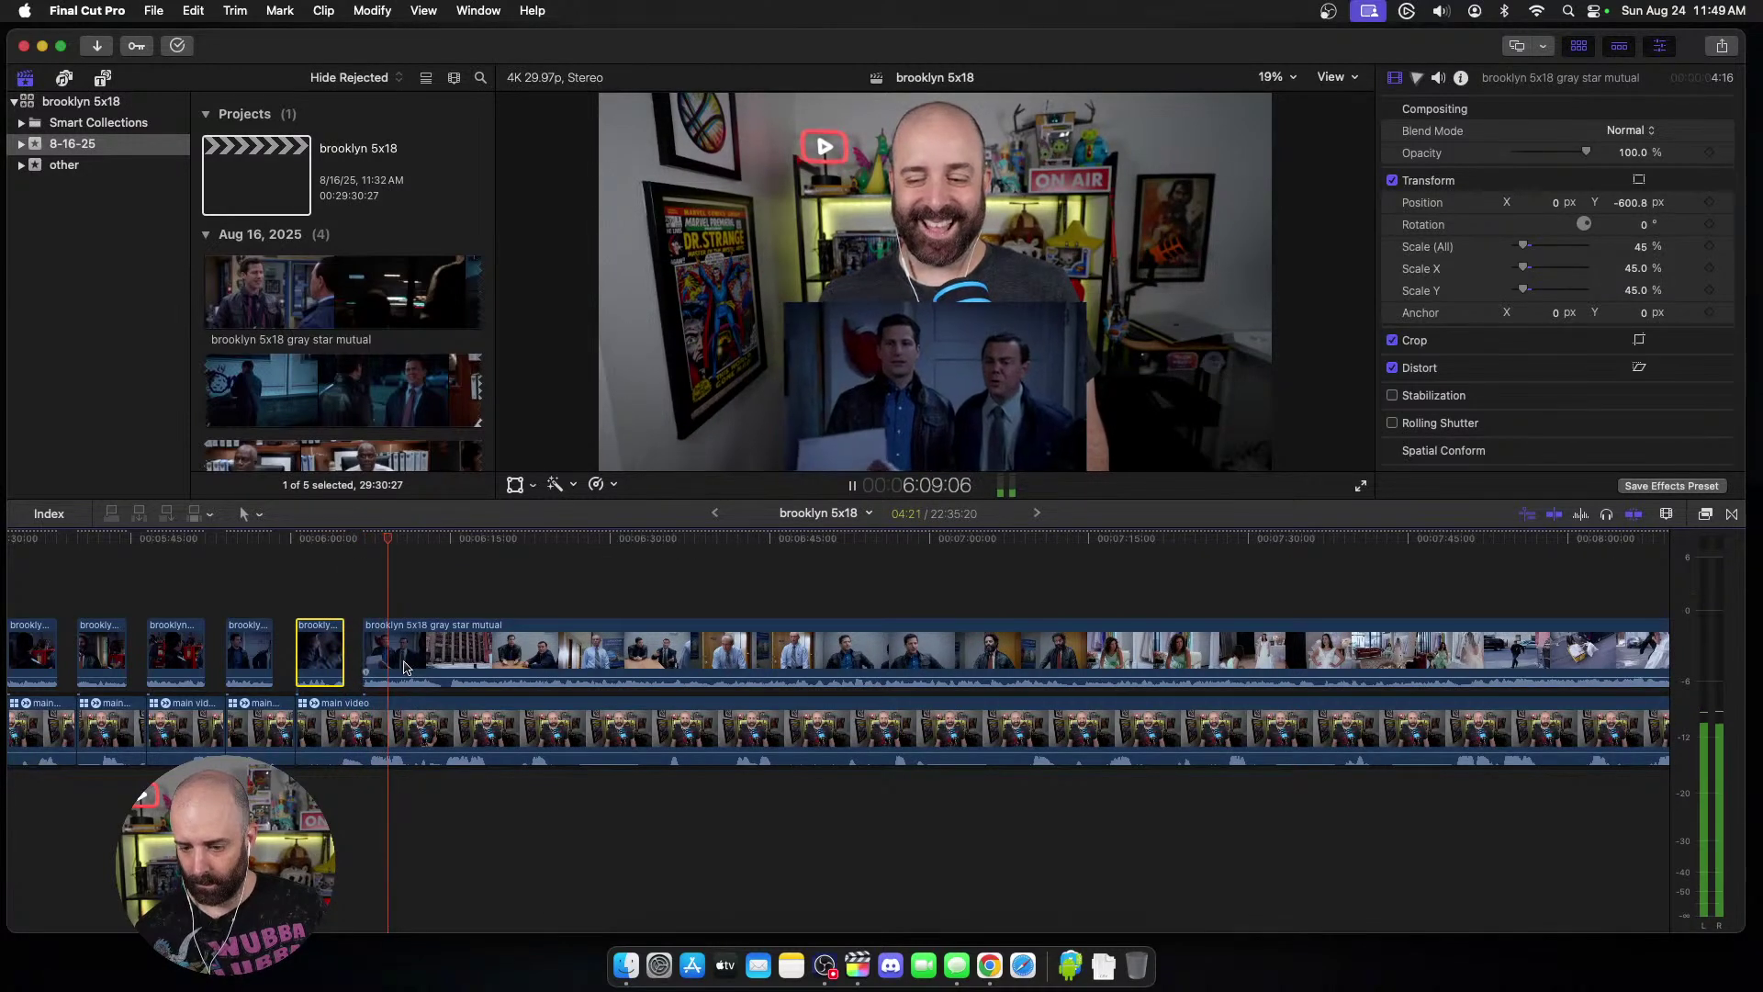
{"action": "key", "text": "space"}
{"action": "left_click", "coordinate": [403, 666]}
{"action": "key", "text": "super+b"}
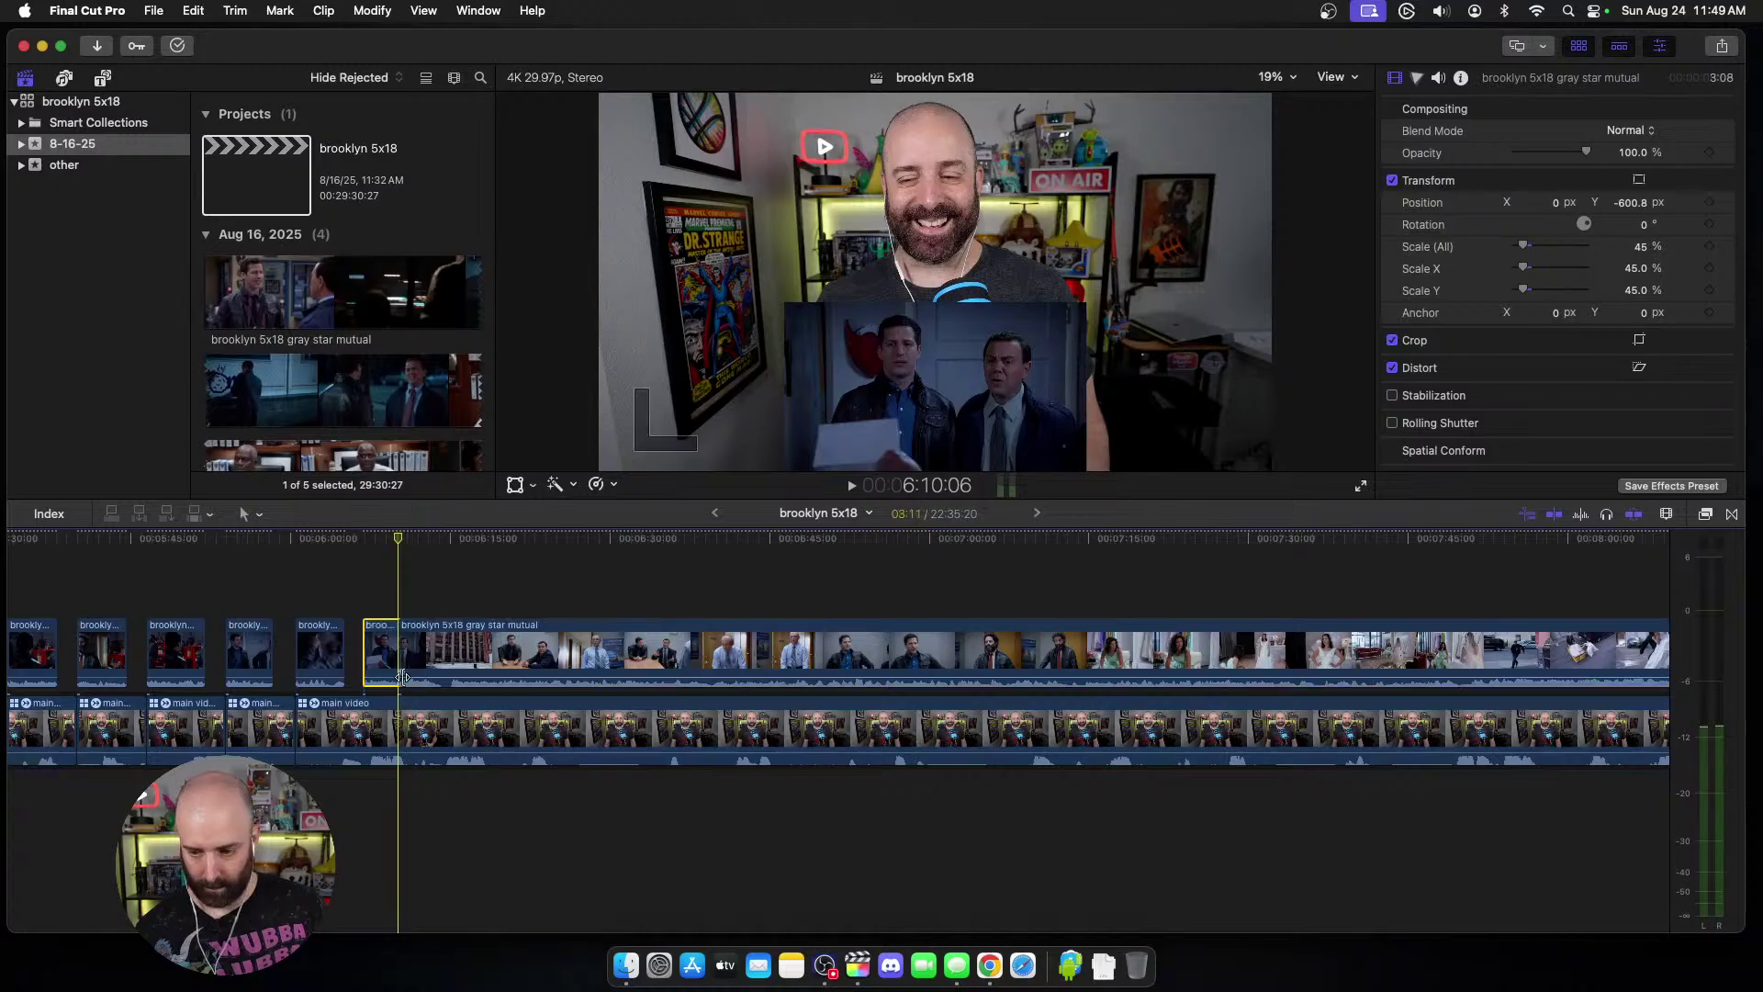
Step: Cut the main video at about 6:12 and trim the start of the remaining gray star mutual clip to that cut
{"action": "key", "text": "shift+super+b"}
{"action": "left_click", "coordinate": [415, 726]}
{"action": "left_click", "coordinate": [427, 656]}
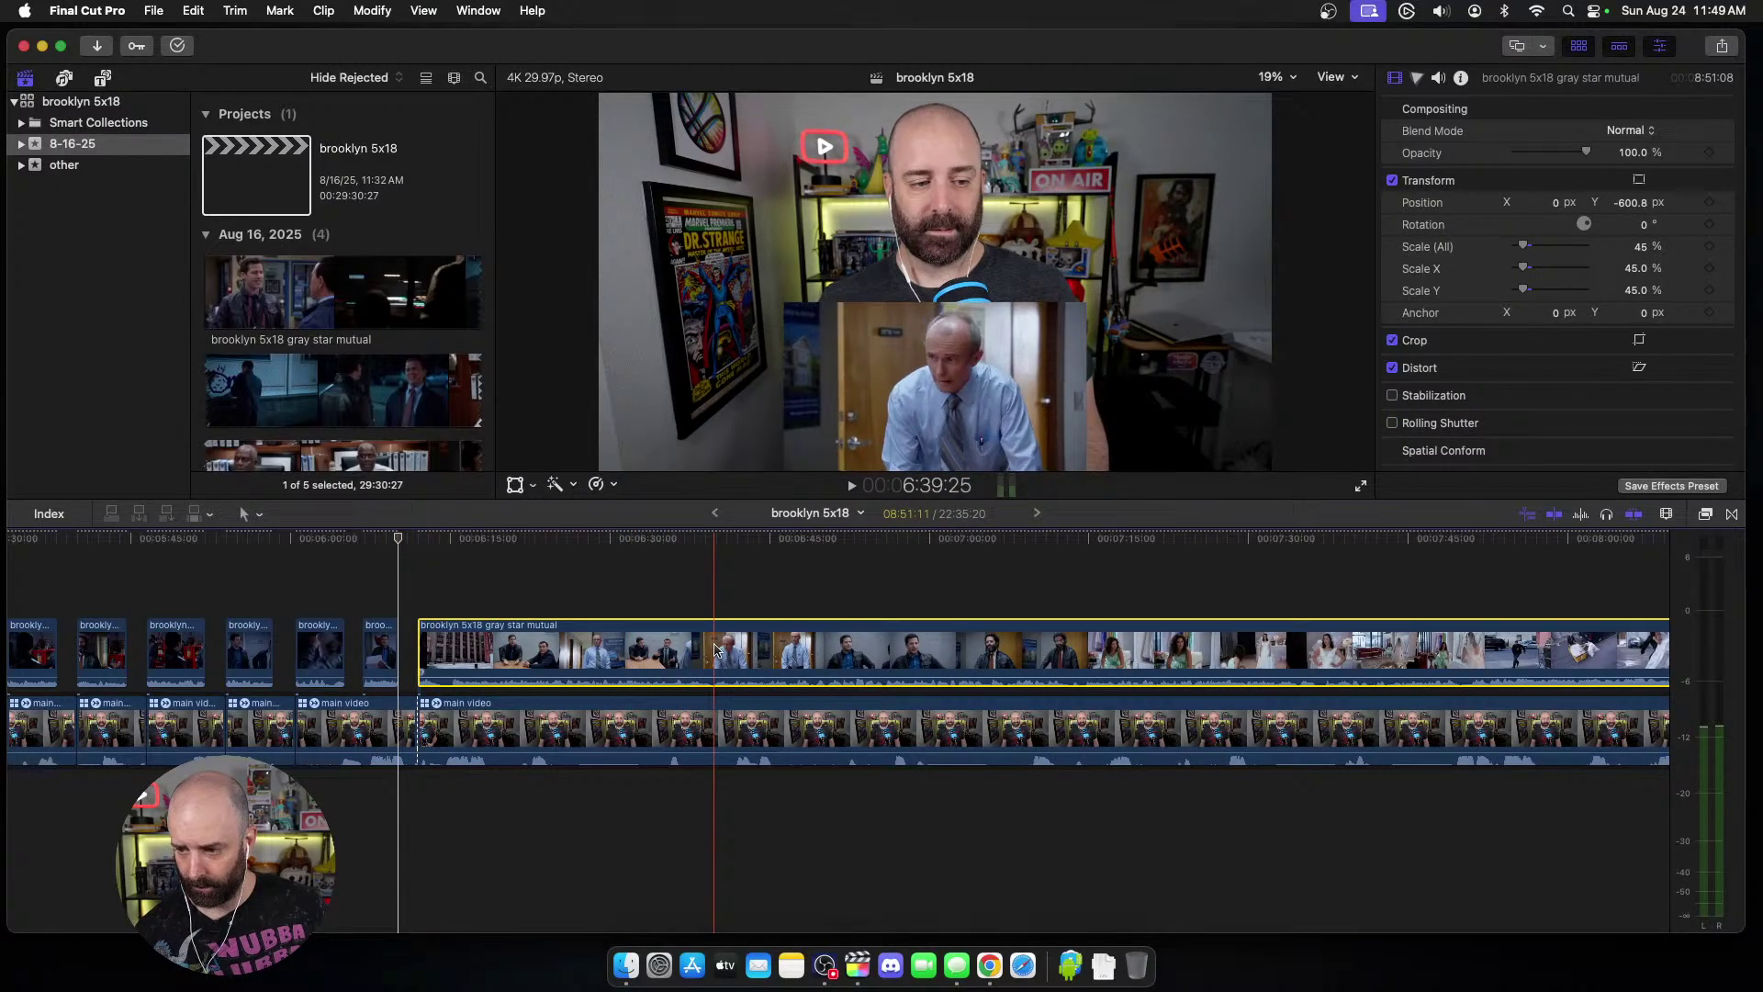
Step: Trim the starts of the gray star mutual clip and the main video clip beneath it to about 6:39
{"action": "key", "text": "space"}
{"action": "scroll", "coordinate": [683, 680], "scroll_direction": "right", "scroll_amount": 5}
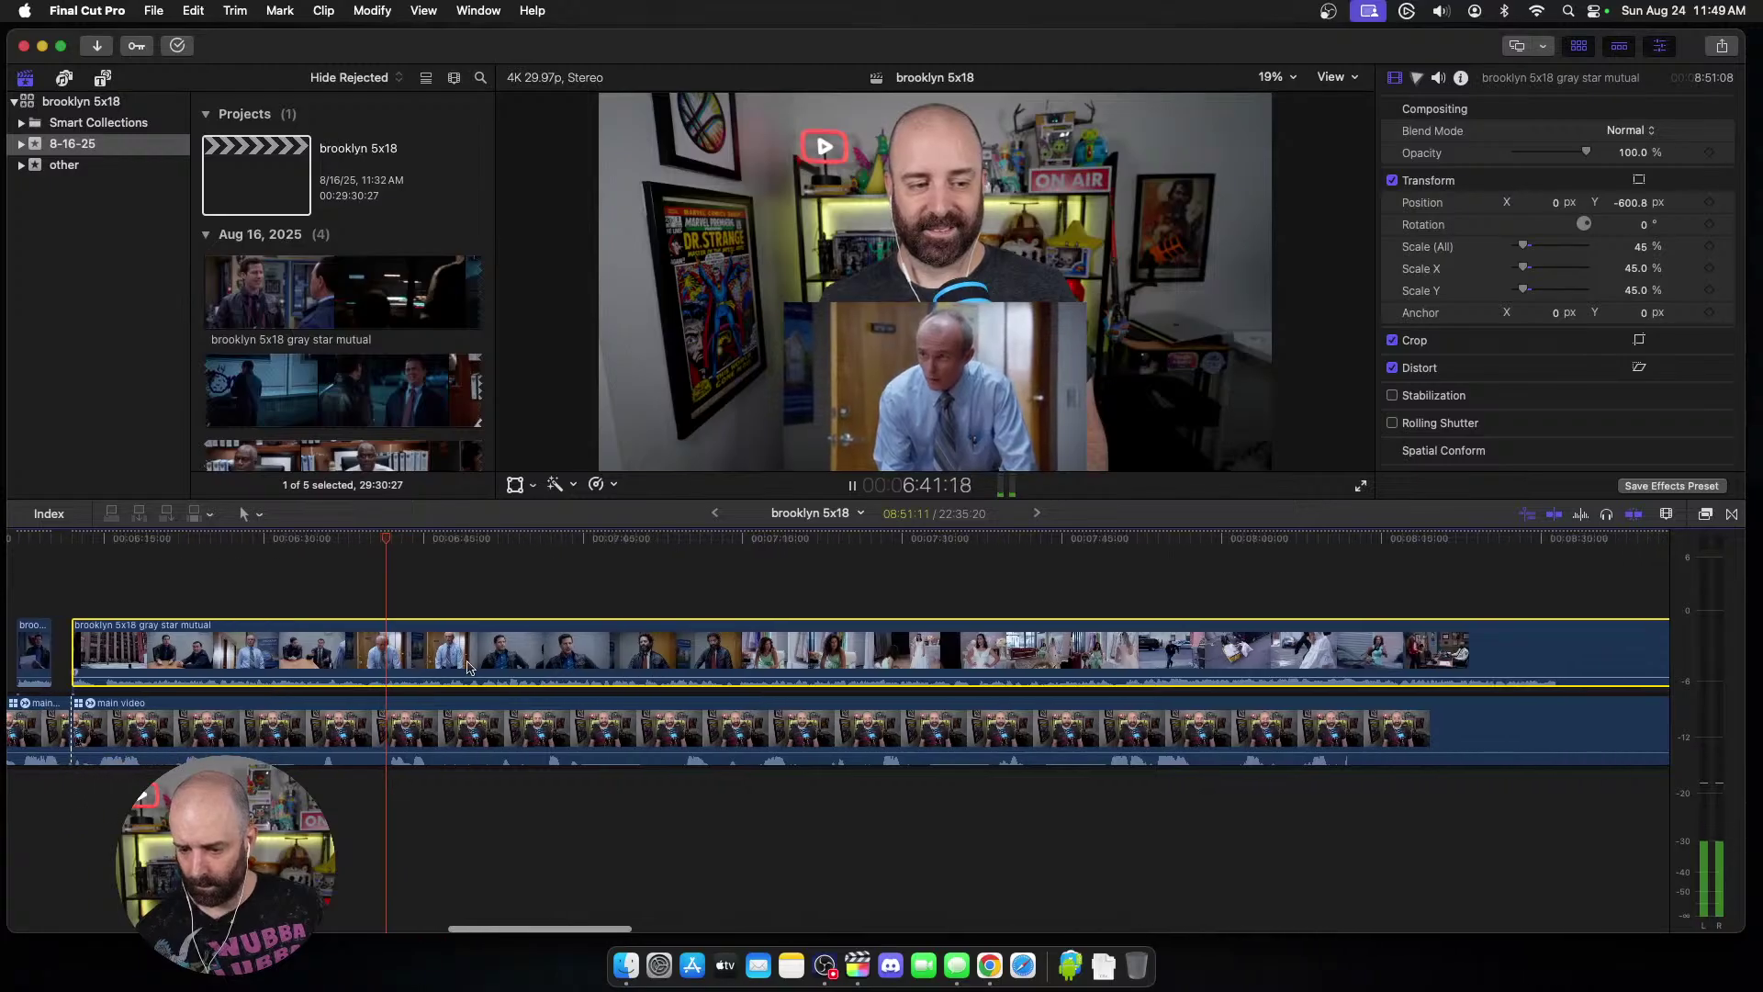
{"action": "key", "text": "space"}
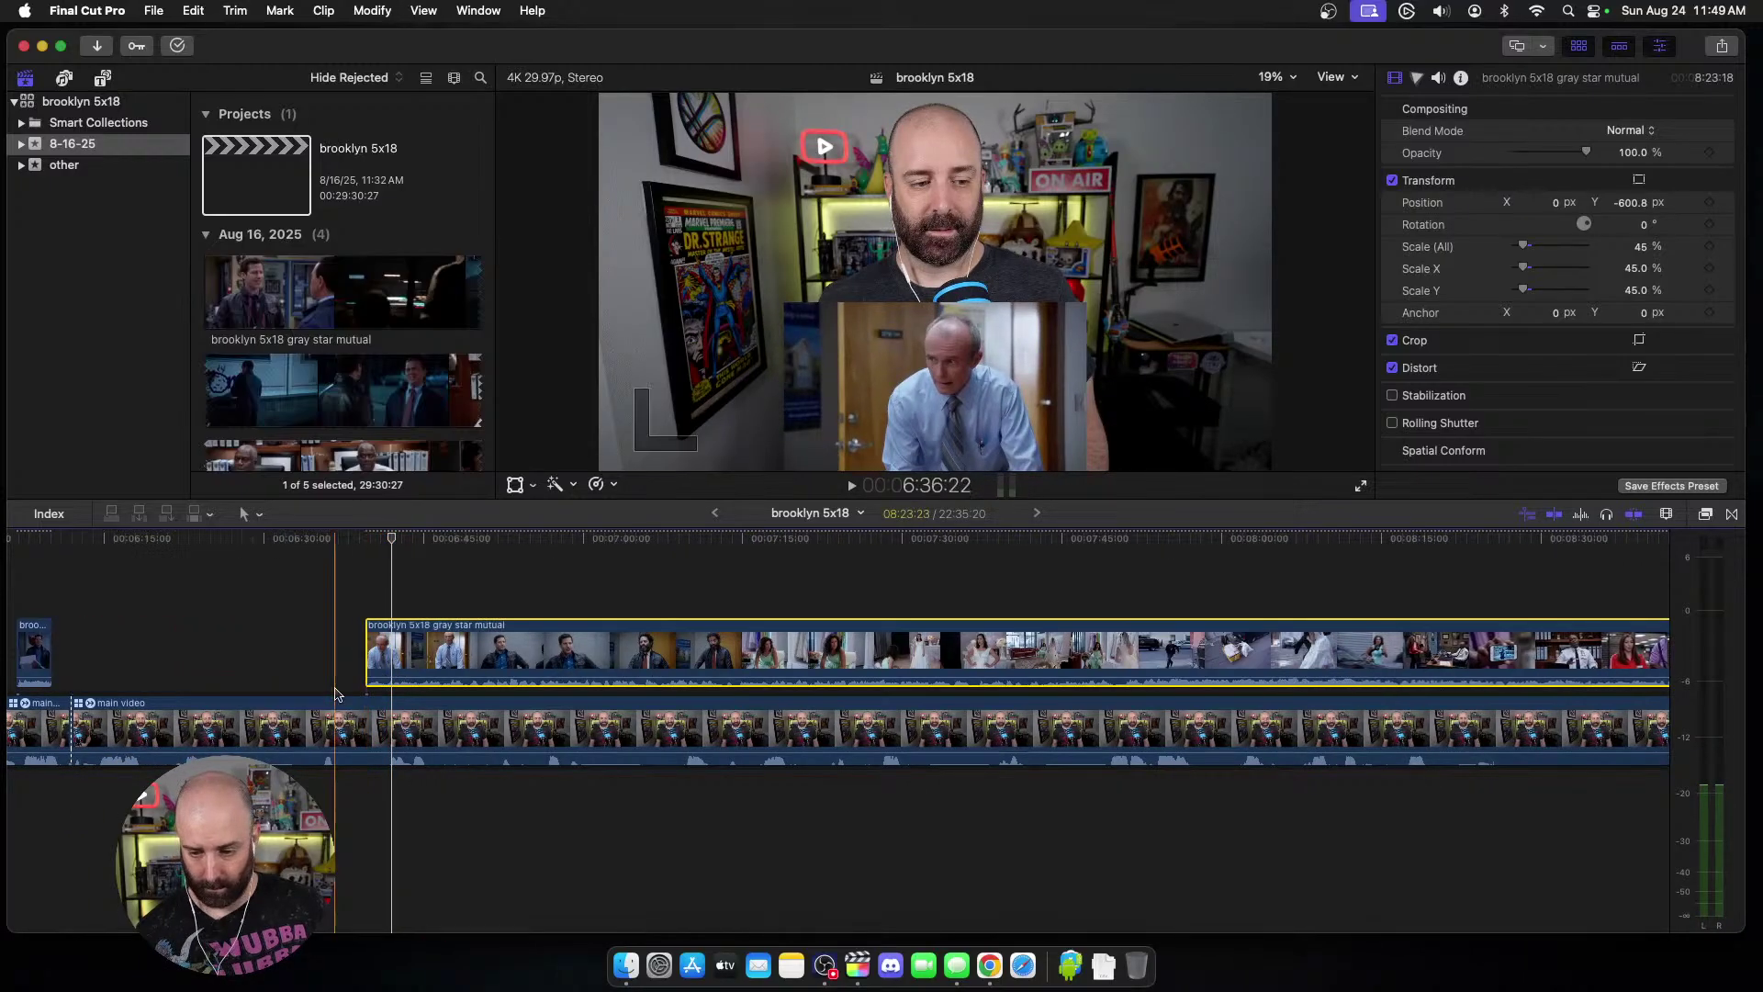
{"action": "left_click", "coordinate": [368, 726]}
{"action": "key", "text": "Up"}
Step: Split the gray star mutual clip at about 6:17, then cut the main video and trim the remaining overlay's start at about 6:19
{"action": "key", "text": "space"}
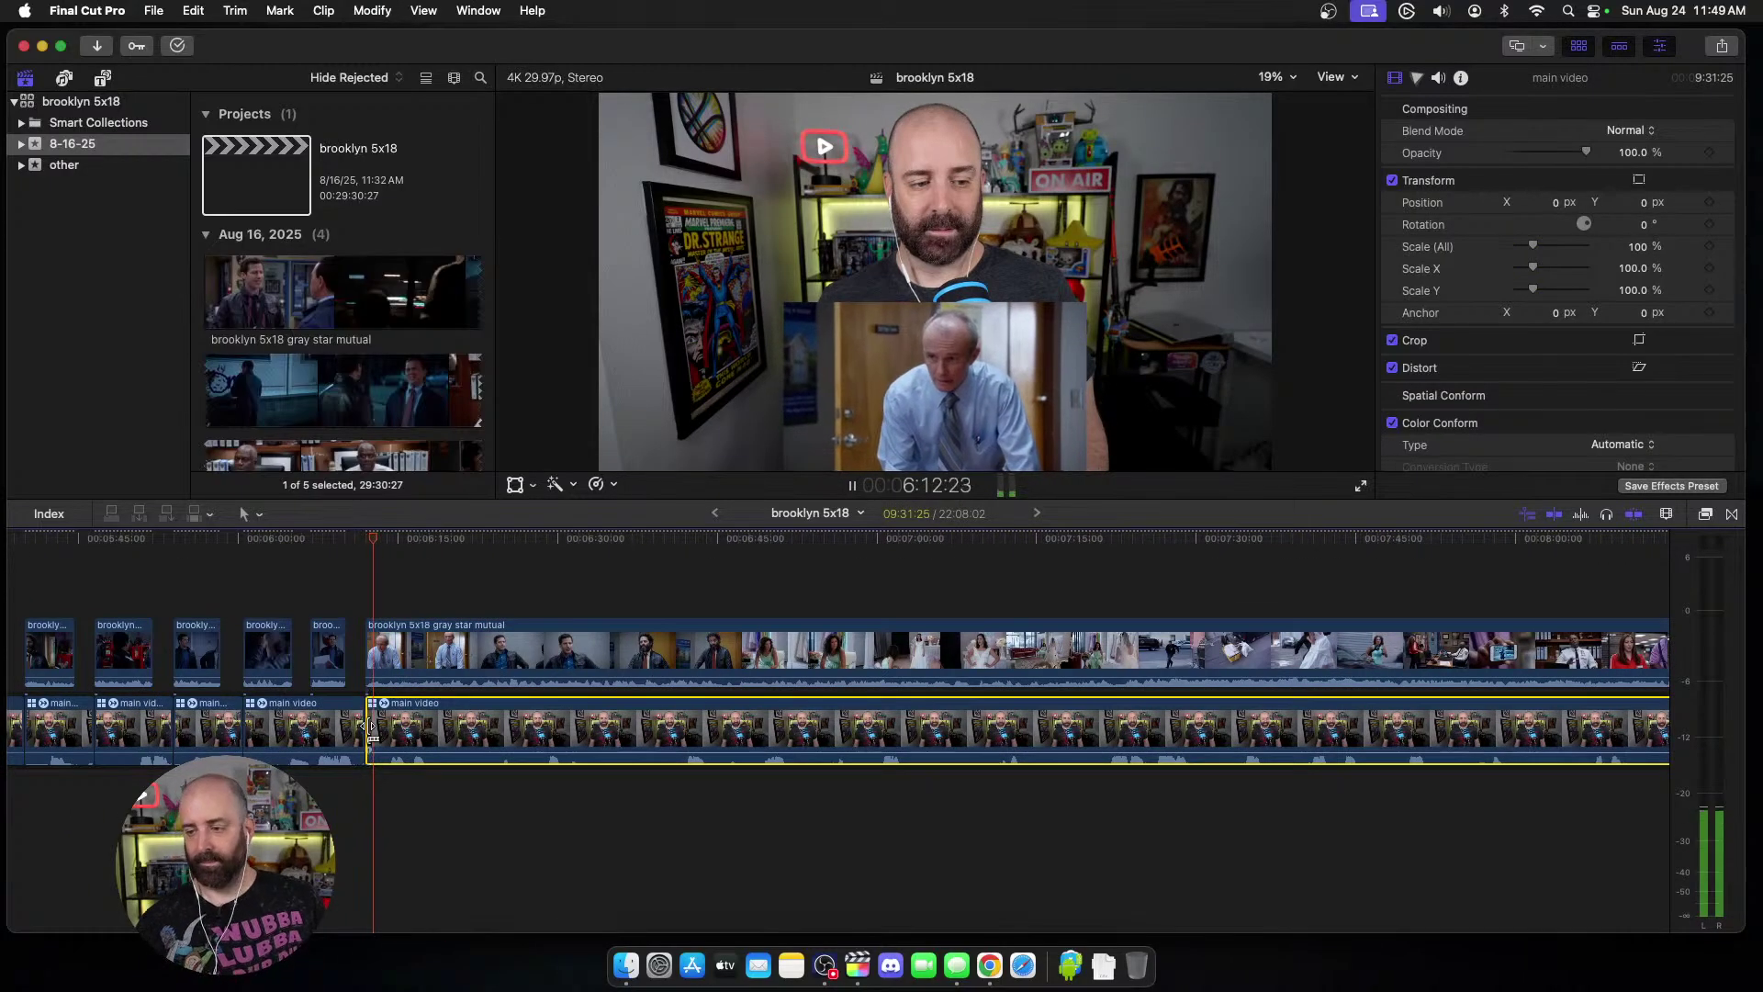
{"action": "key", "text": "space"}
{"action": "left_click", "coordinate": [426, 665]}
{"action": "key", "text": "cmd+b"}
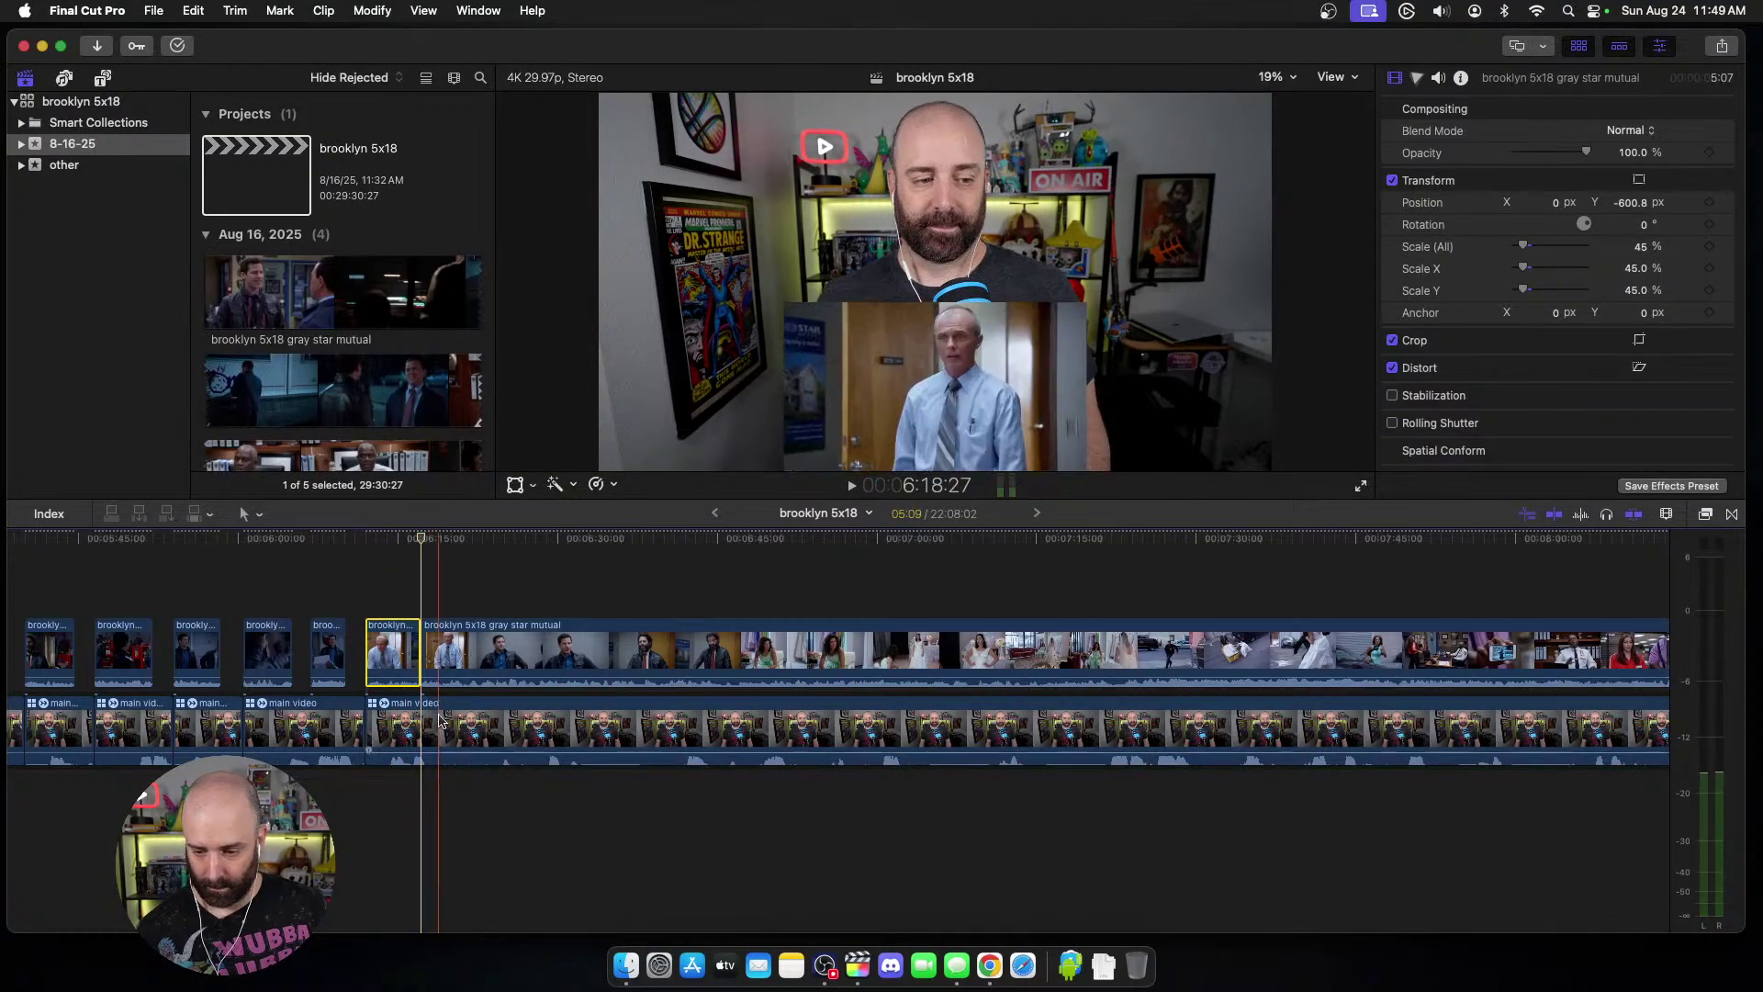
{"action": "left_click", "coordinate": [444, 654]}
{"action": "key", "text": "alt+bracketleft"}
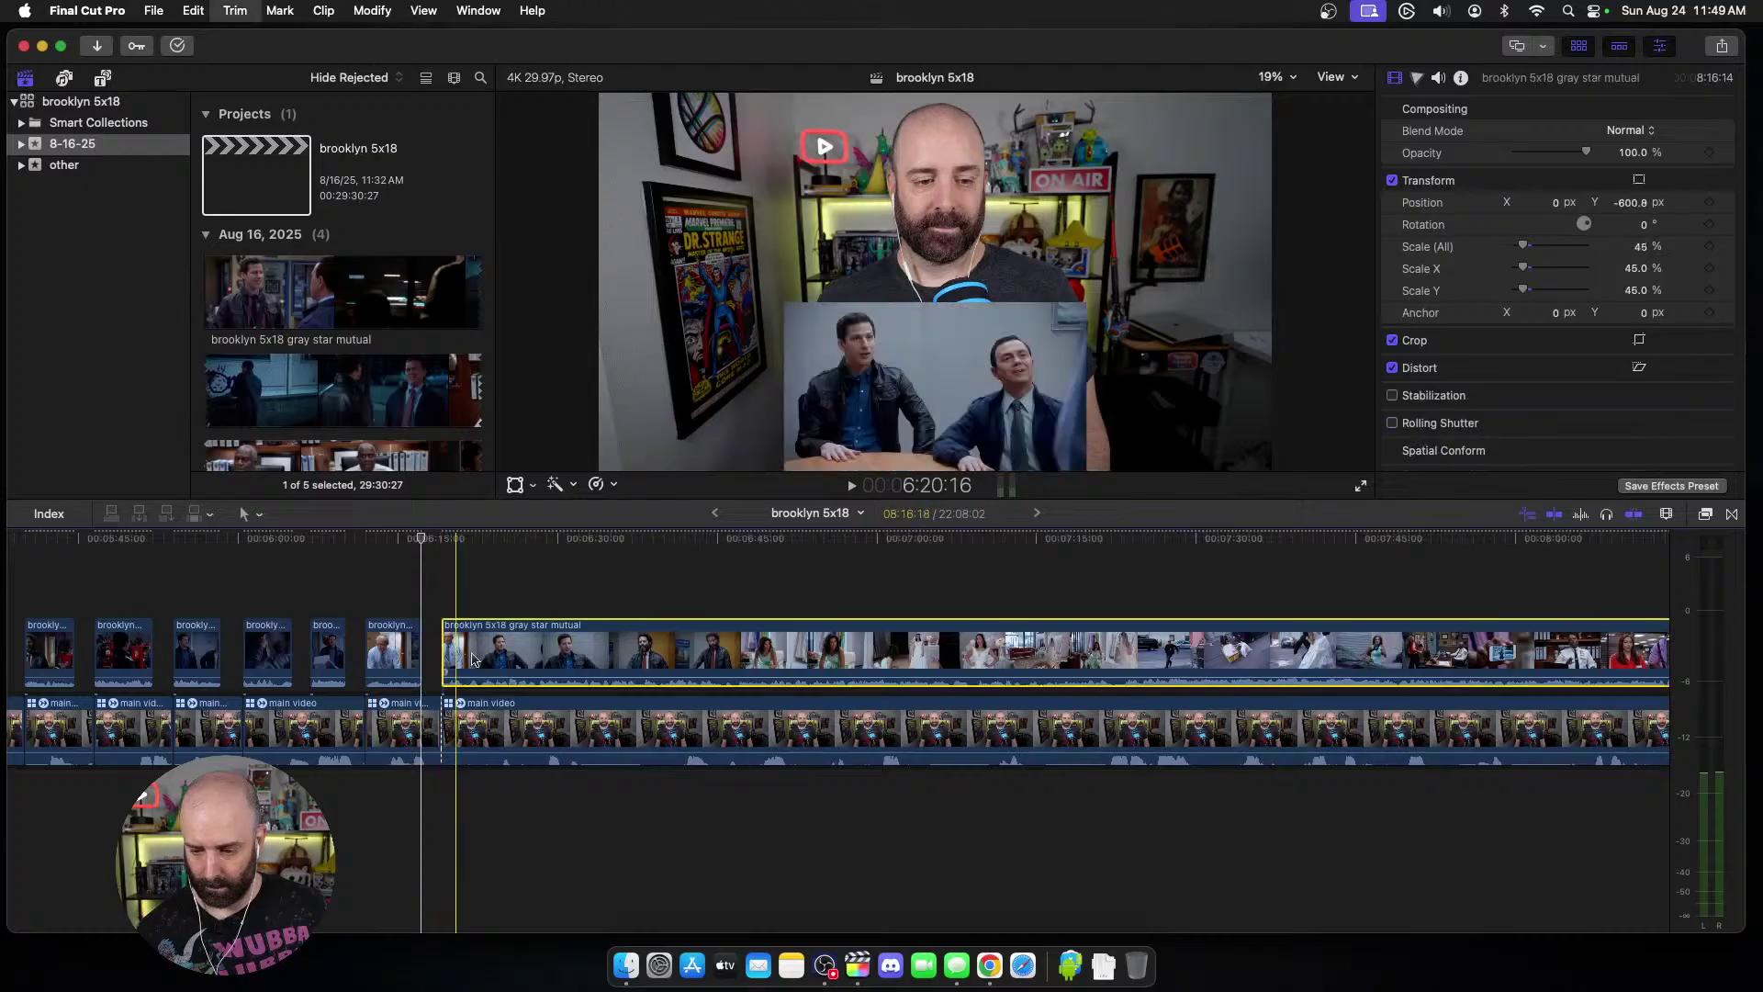
Step: Review the footage up to the bridal scene and trim the starts of both long clips to about 6:47
{"action": "key", "text": "space"}
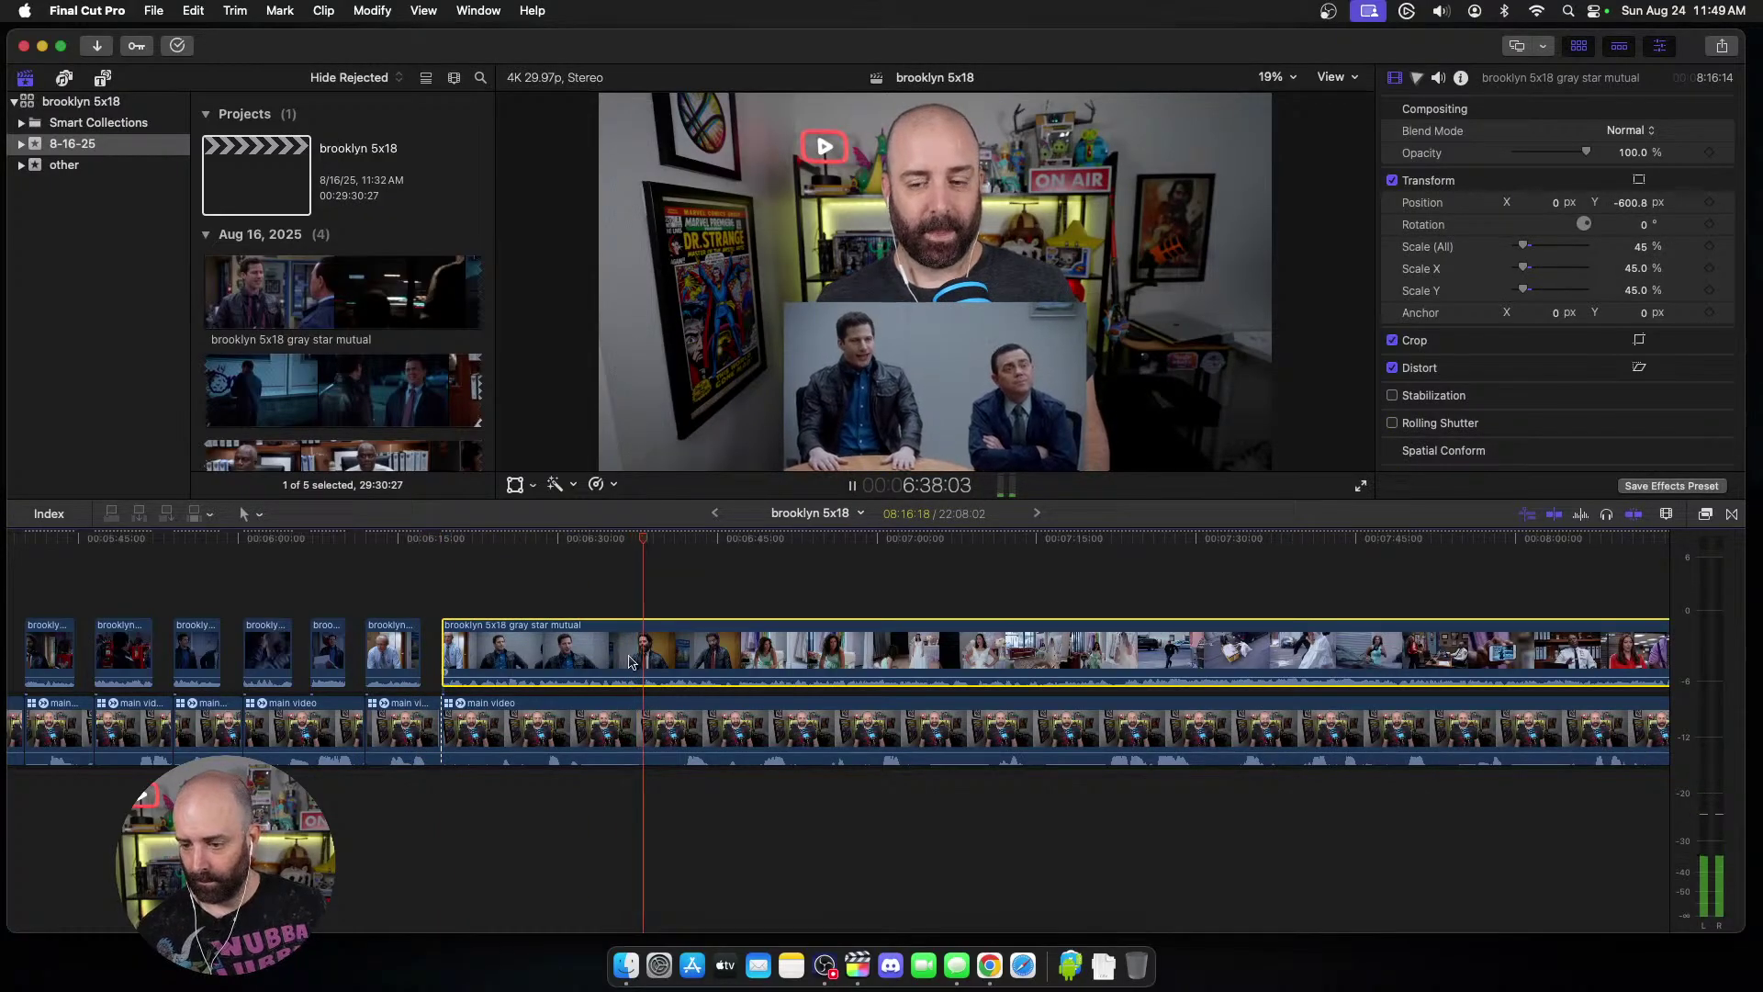
{"action": "scroll", "coordinate": [616, 663], "scroll_direction": "right", "scroll_amount": 3}
{"action": "key", "text": "space"}
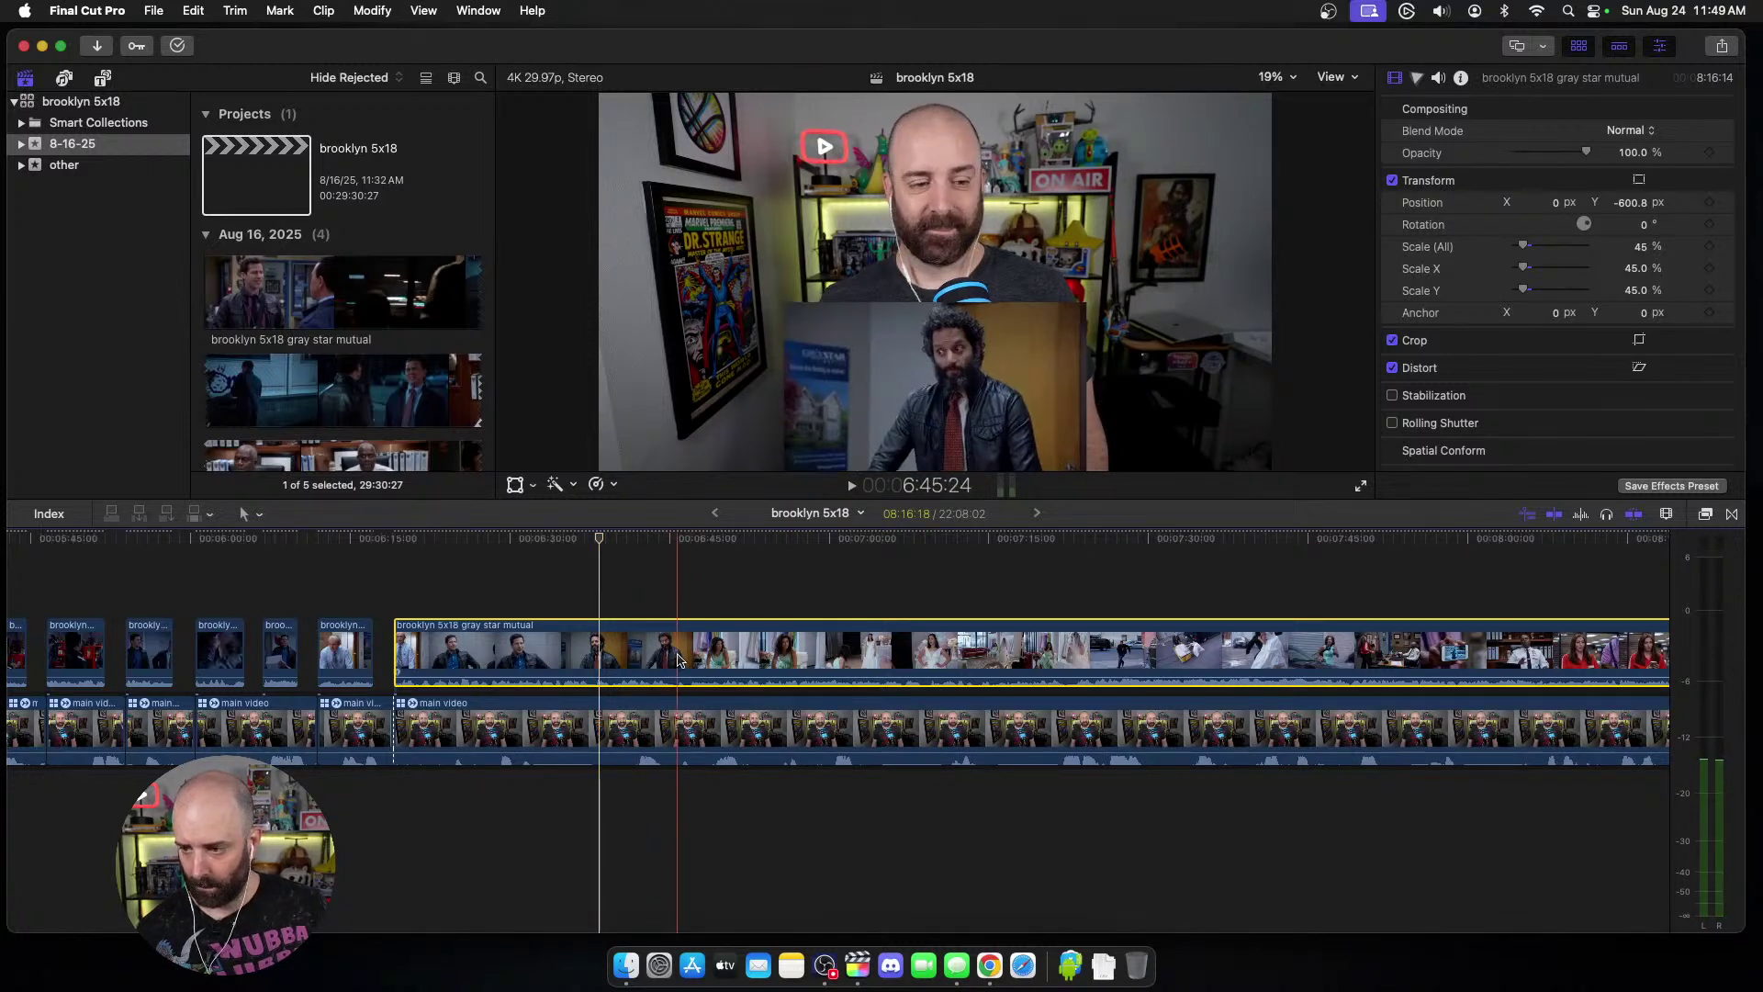
{"action": "key", "text": "space"}
{"action": "scroll", "coordinate": [643, 663], "scroll_direction": "right", "scroll_amount": 5}
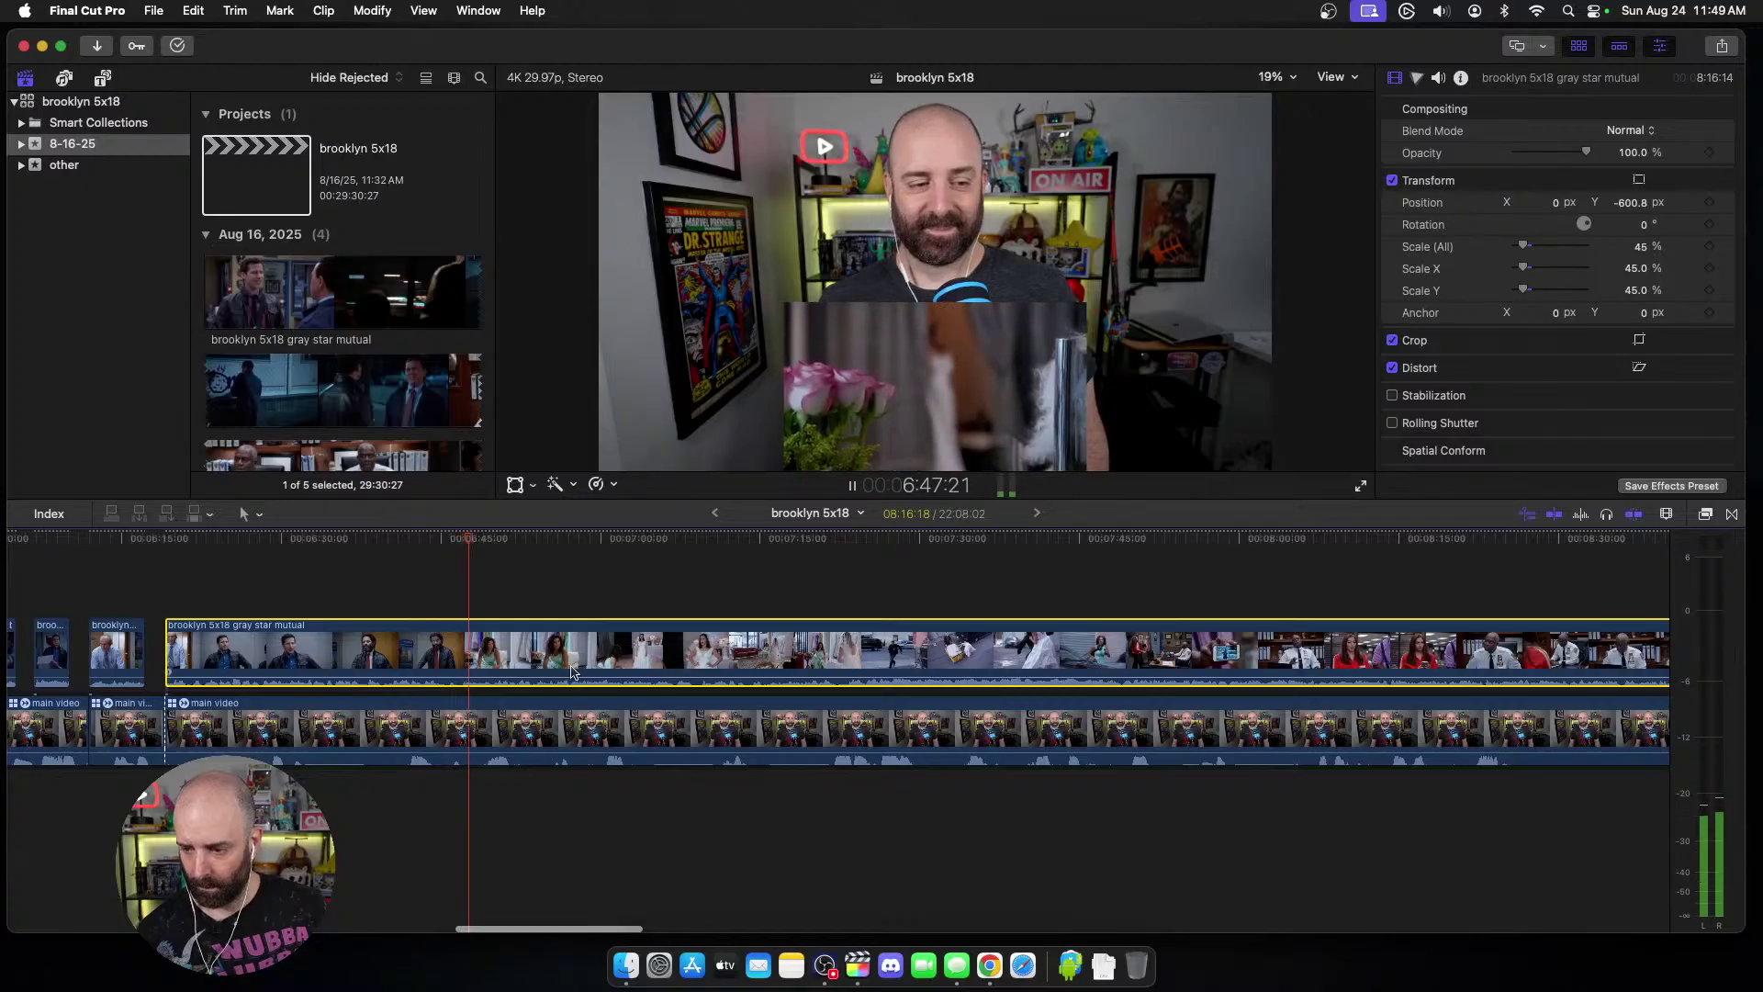
{"action": "key", "text": "space"}
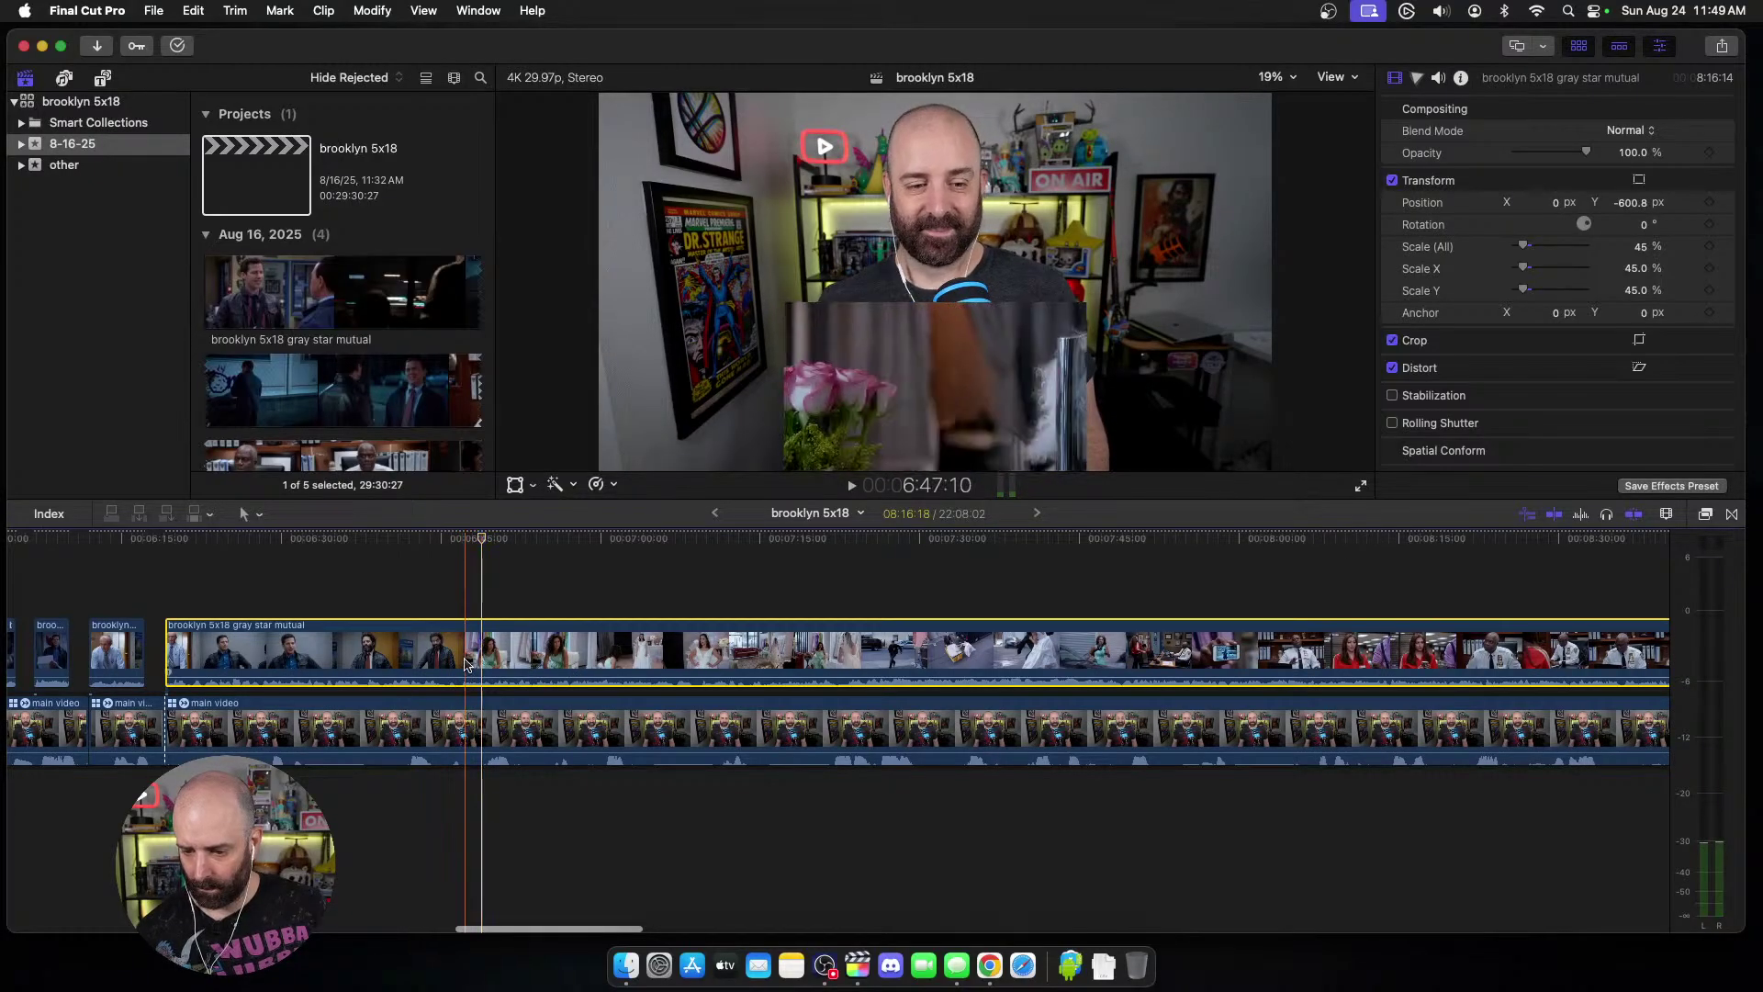
{"action": "key", "text": "alt+bracketleft"}
{"action": "left_click", "coordinate": [471, 711]}
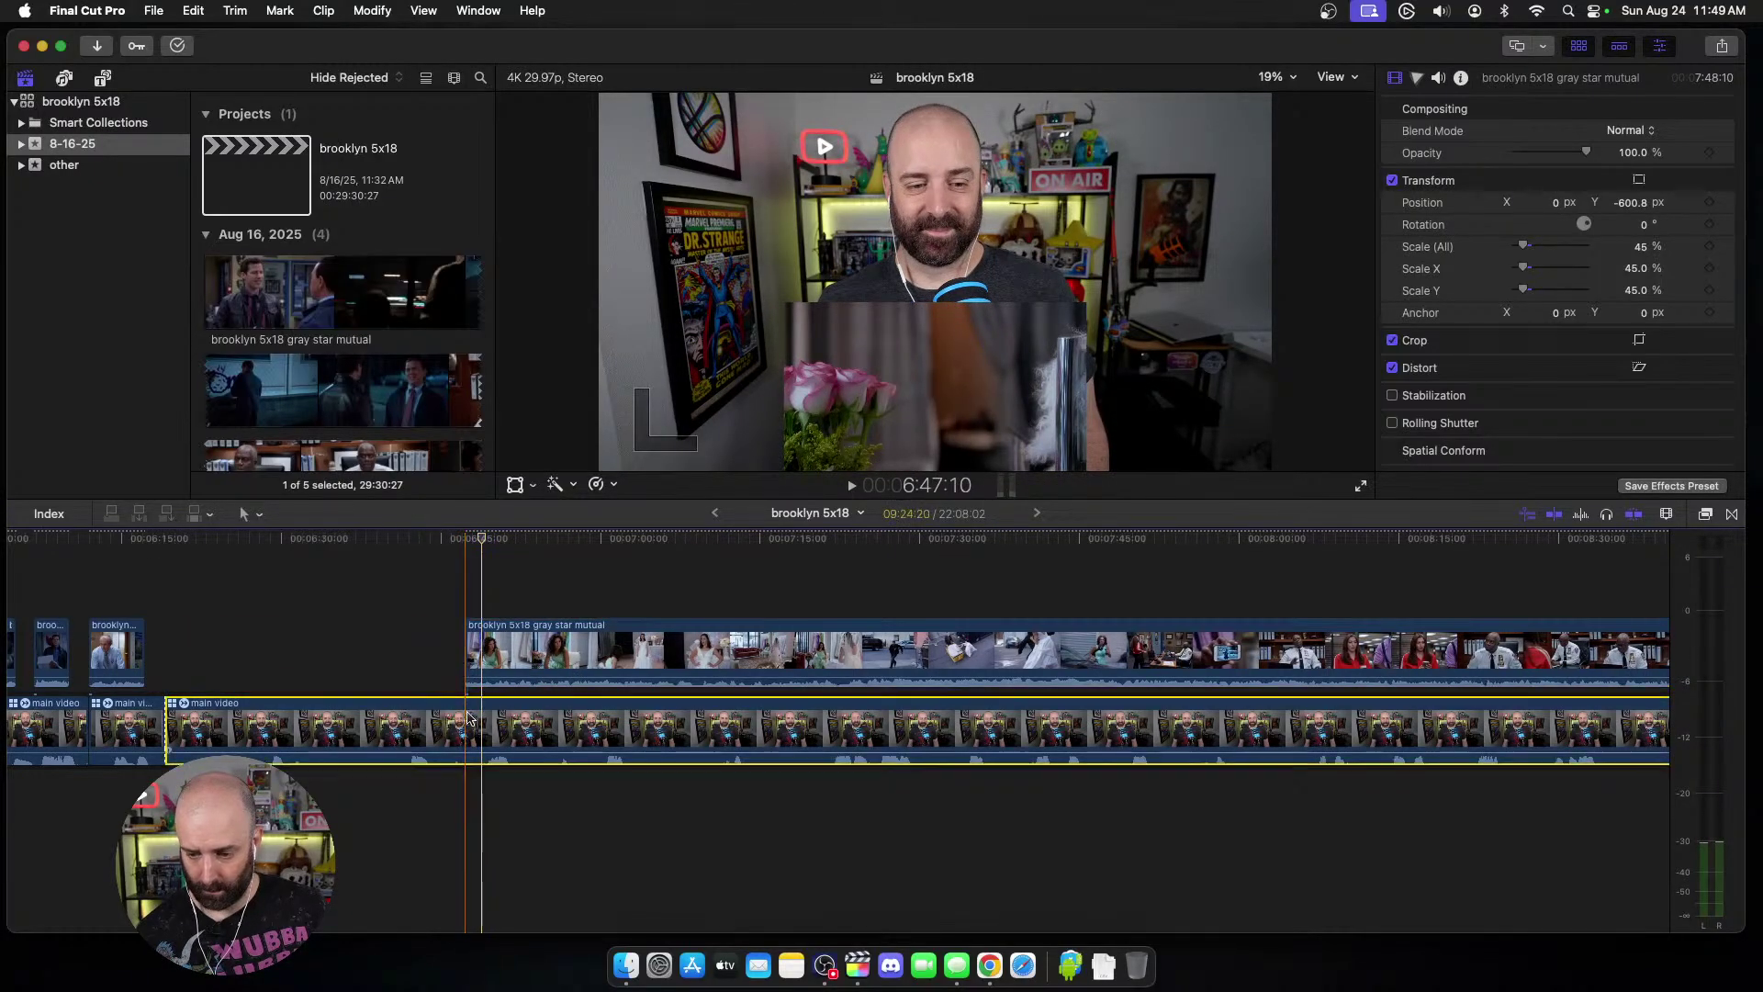
{"action": "key", "text": "alt+bracketleft"}
Step: Delete the short office-scene overlay clip and the main video segment beneath it, just before the bridal scene
{"action": "left_click", "coordinate": [422, 730]}
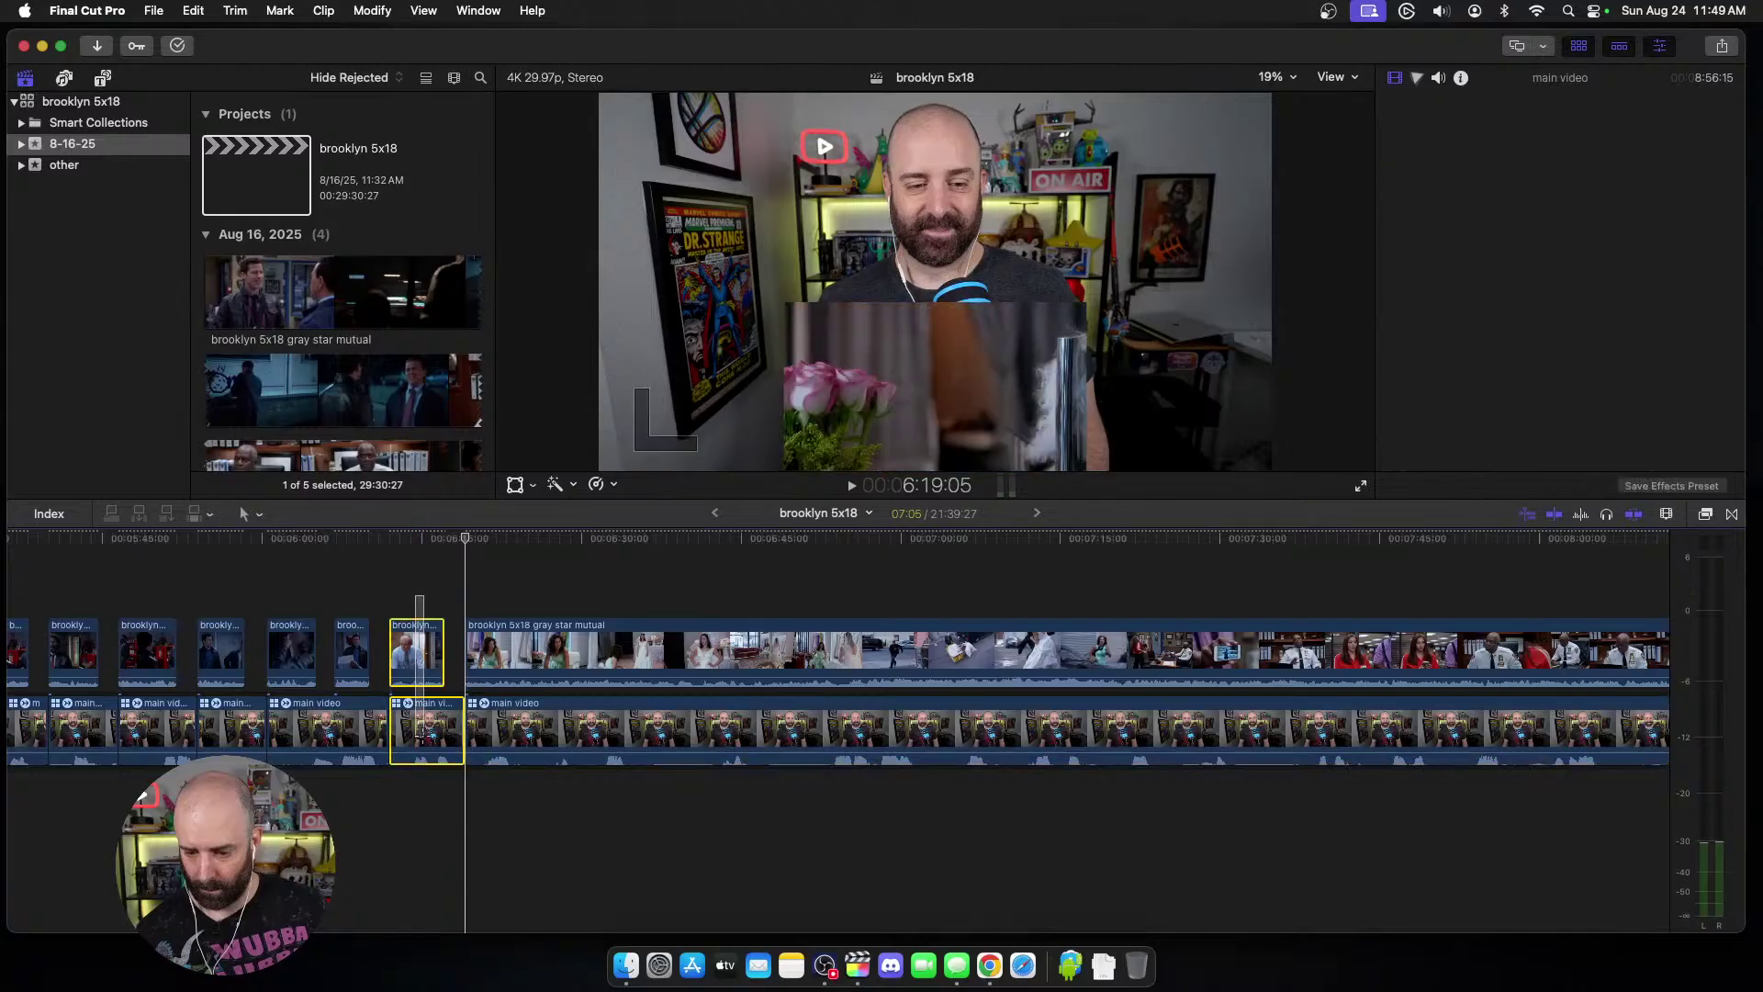
{"action": "key", "text": "Delete"}
{"action": "key", "text": "super+4"}
Step: Play the bridal scene and split the gray star mutual clip at about 6:18
{"action": "key", "text": "space"}
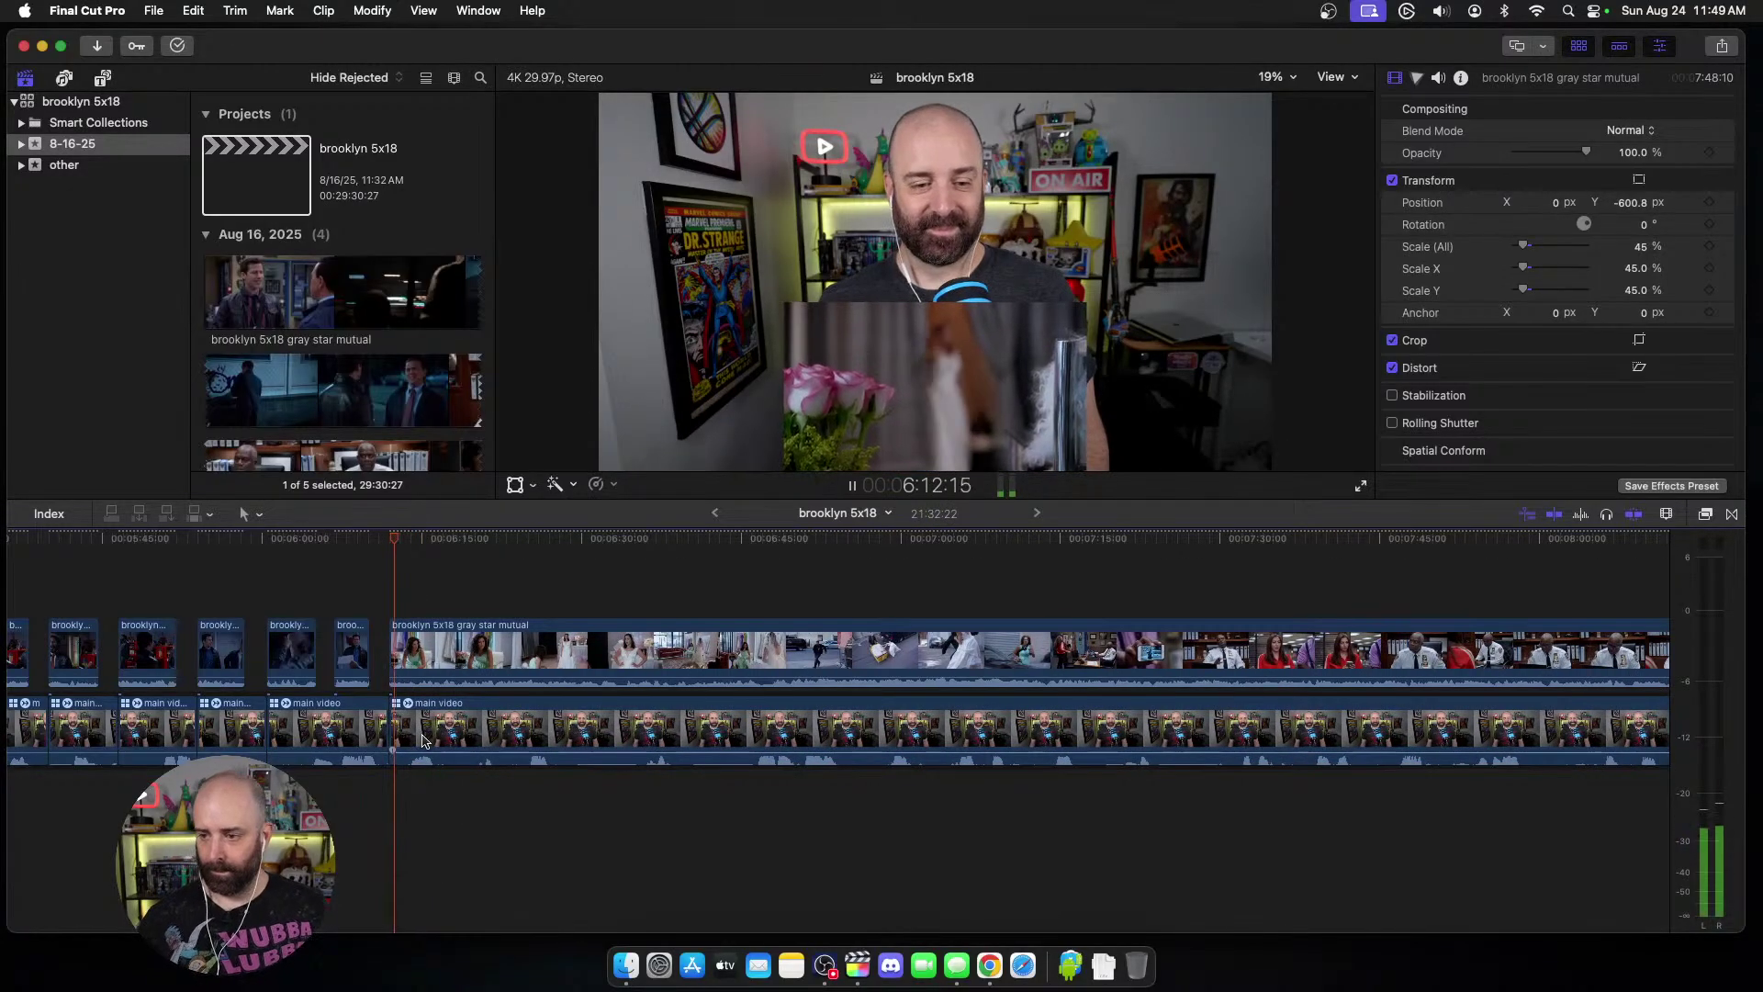
{"action": "key", "text": "space"}
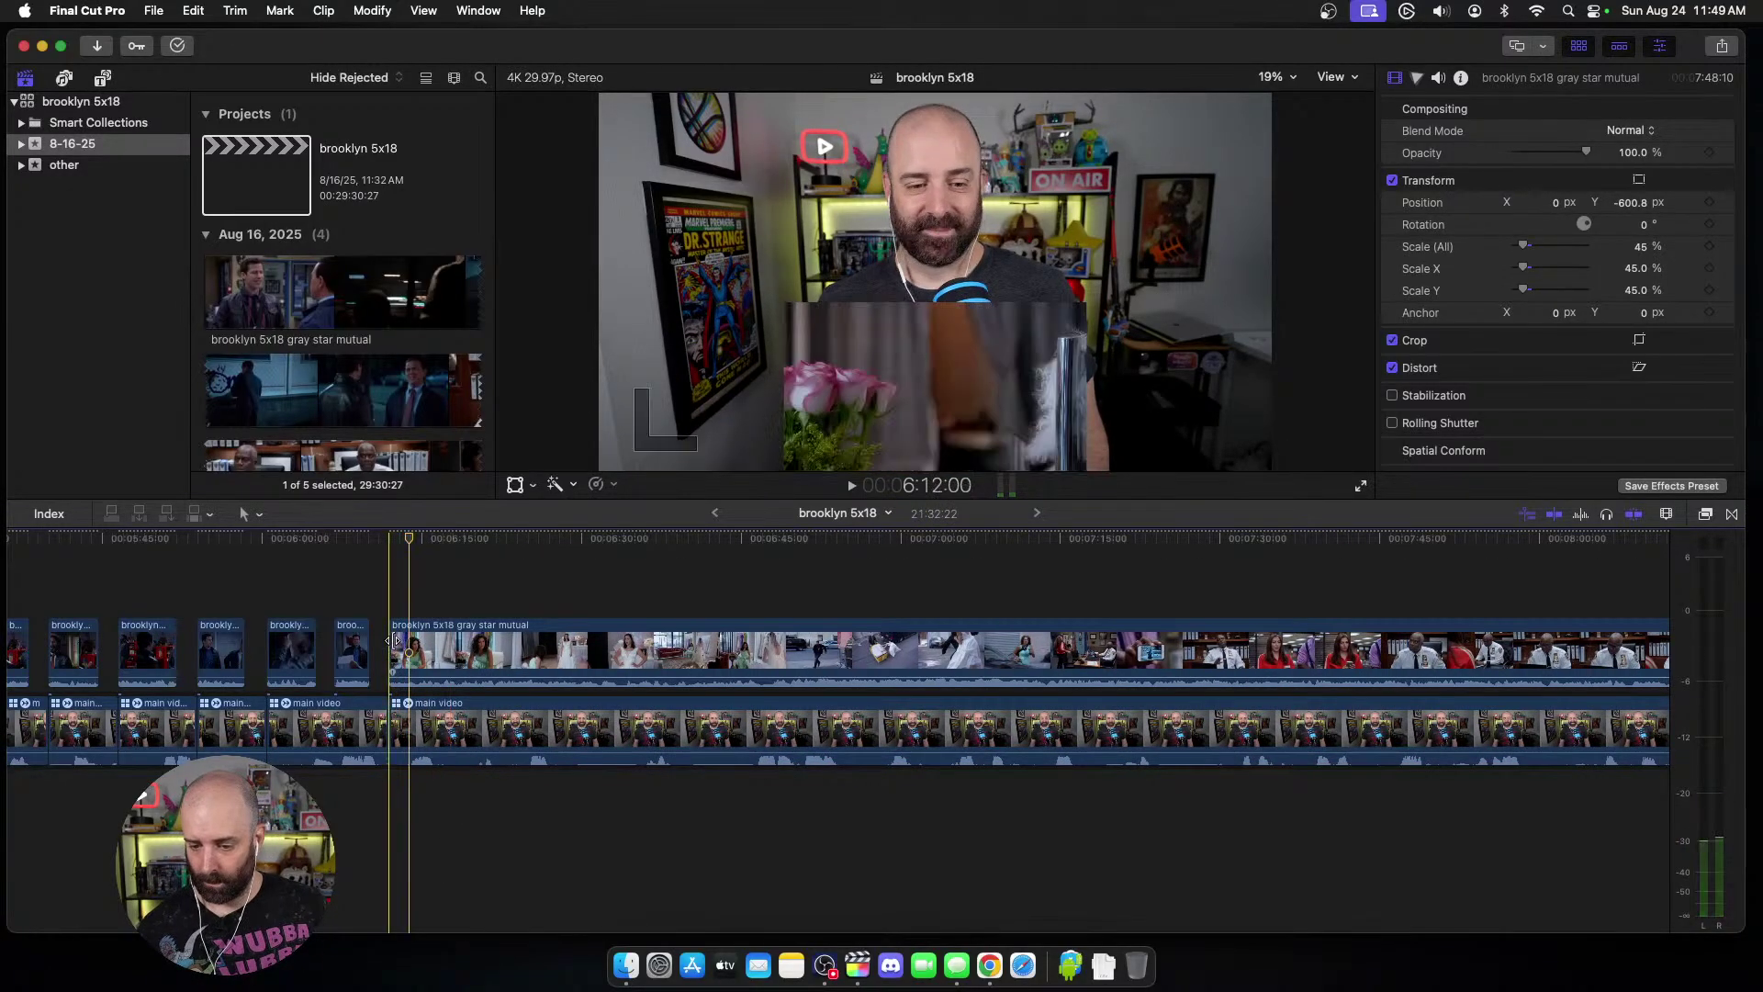
{"action": "key", "text": "space"}
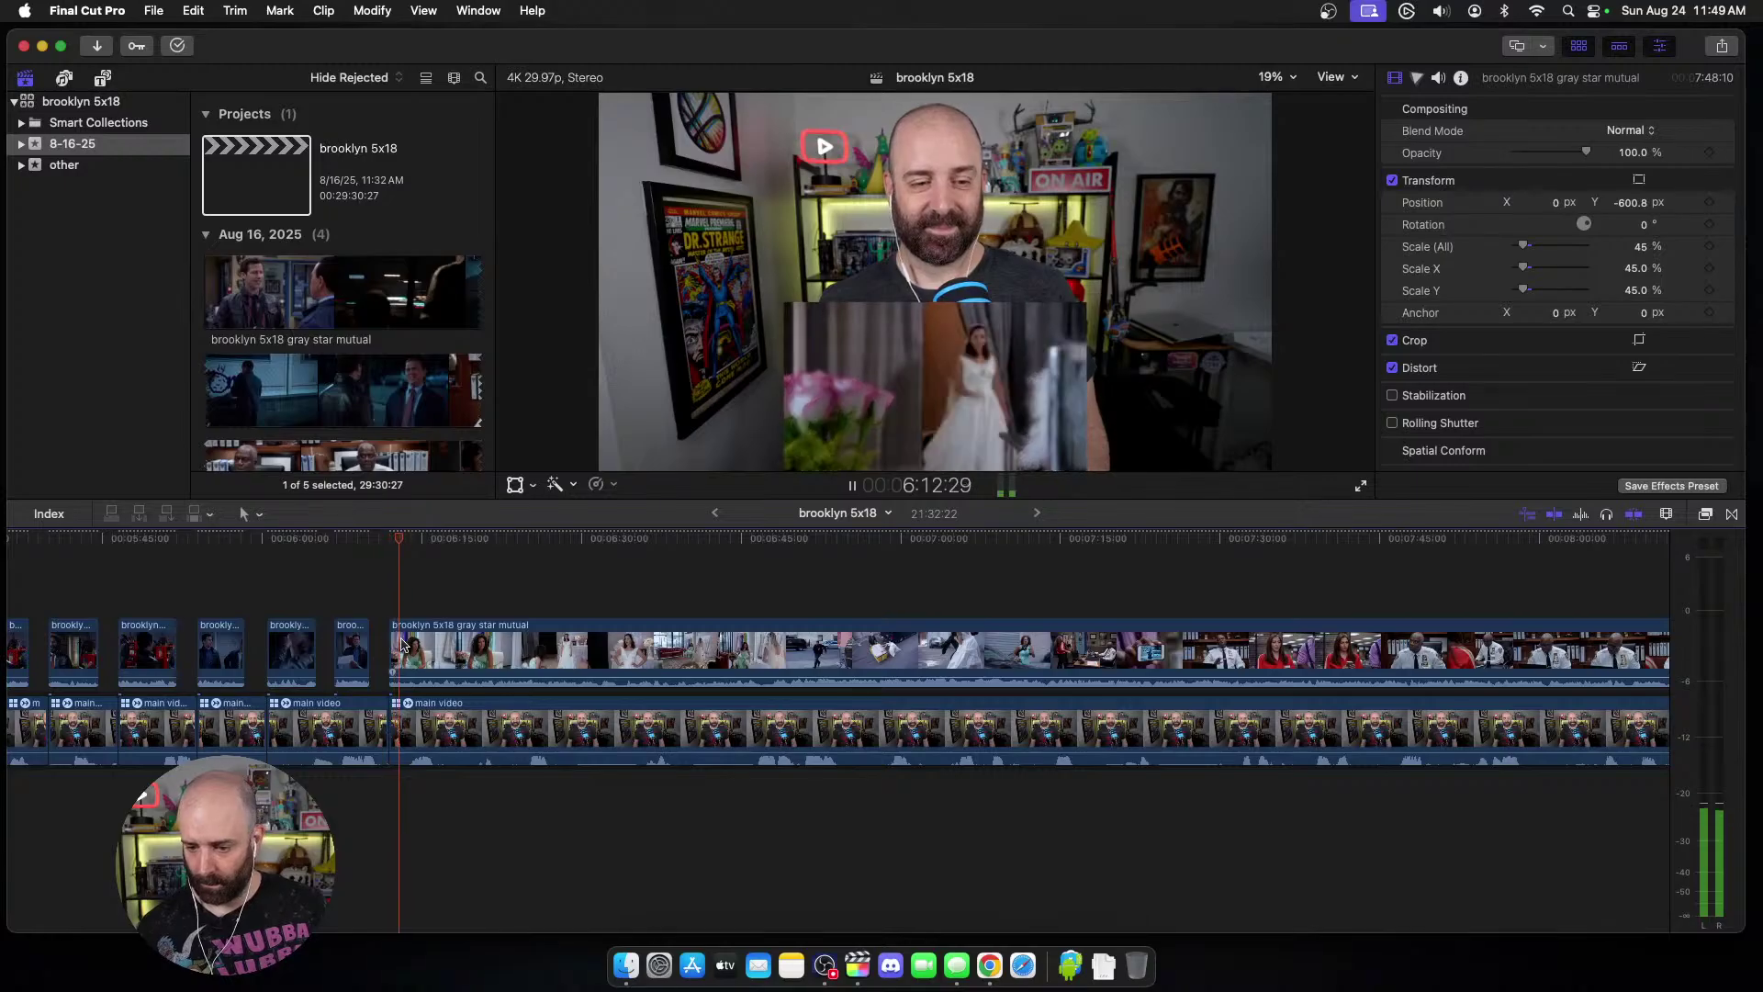
{"action": "scroll", "coordinate": [401, 643], "scroll_direction": "right", "scroll_amount": 5}
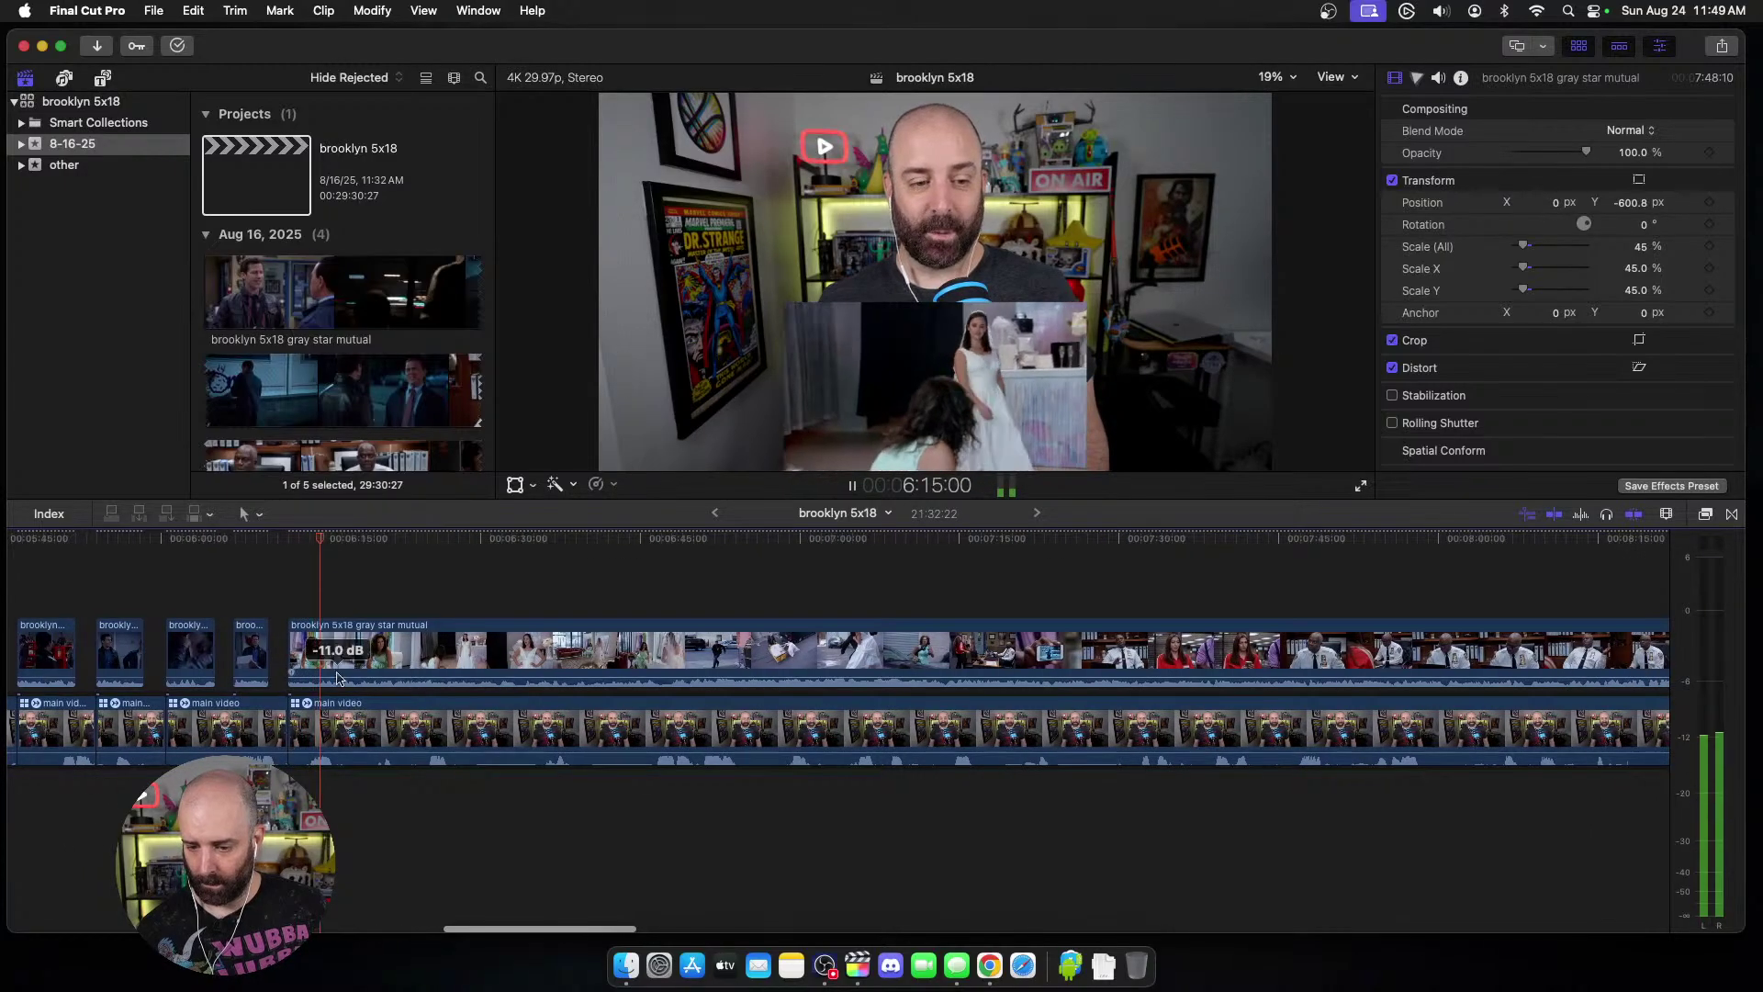
{"action": "scroll", "coordinate": [340, 667], "scroll_direction": "left", "scroll_amount": 2}
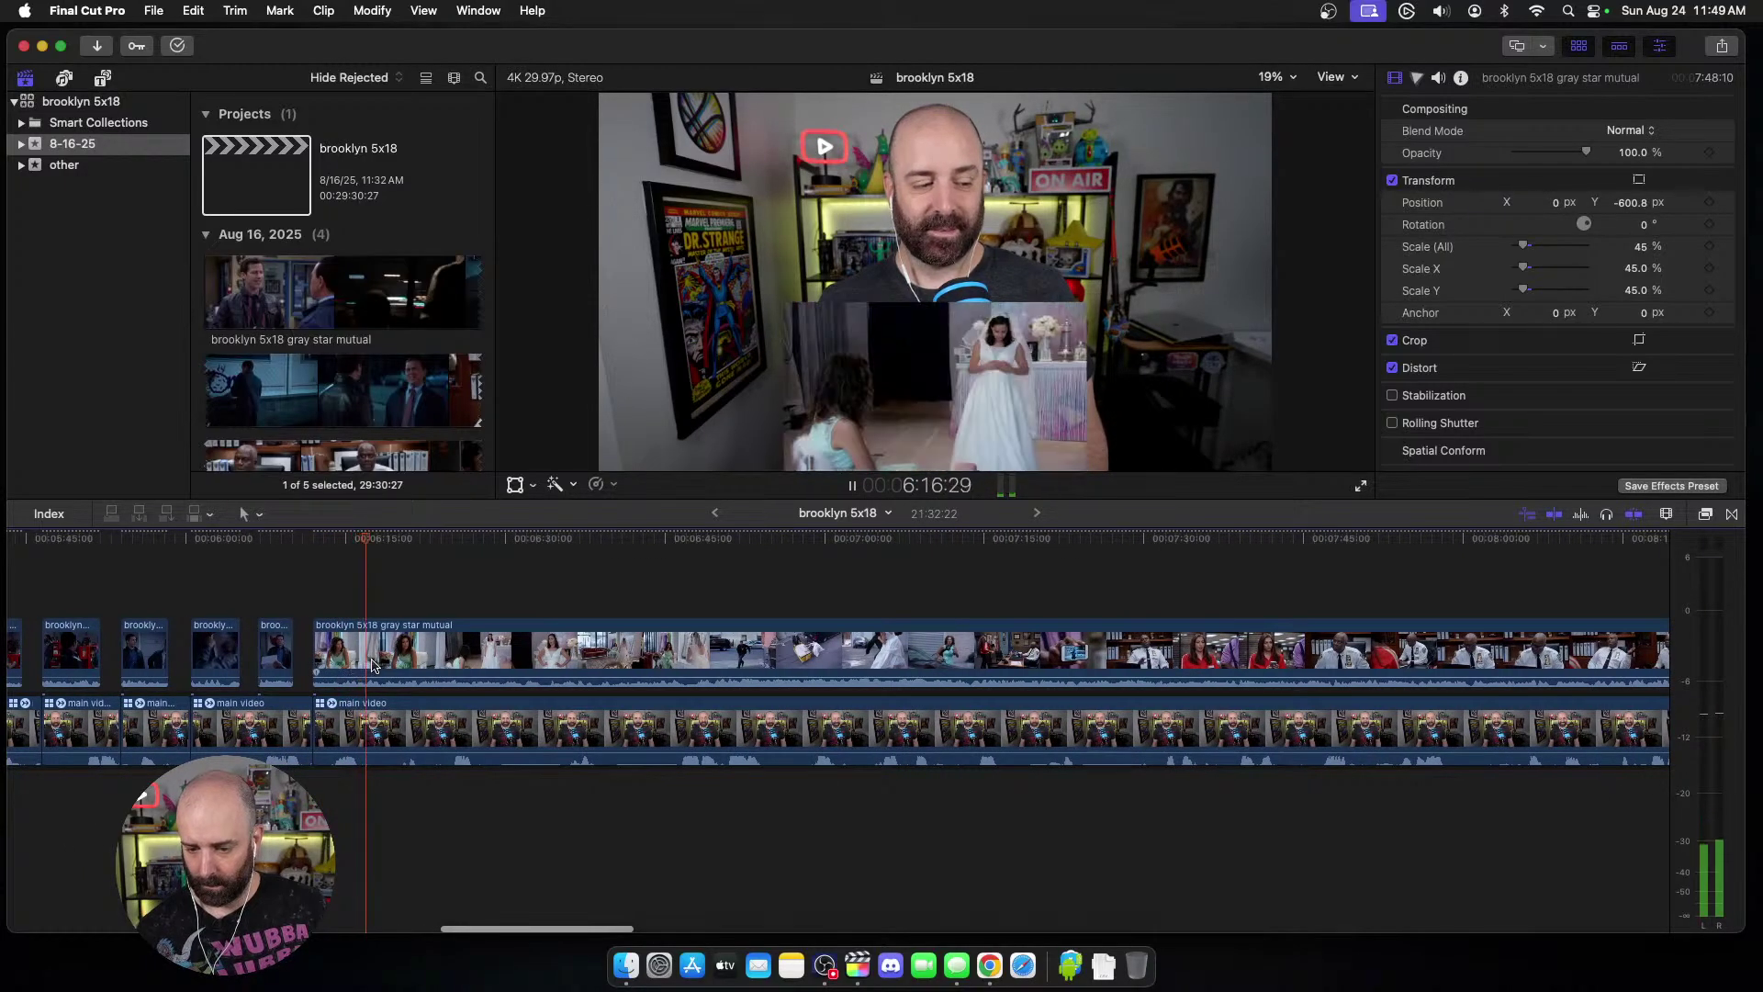
{"action": "key", "text": "space"}
{"action": "left_click", "coordinate": [381, 664]}
{"action": "key", "text": "cmd+b"}
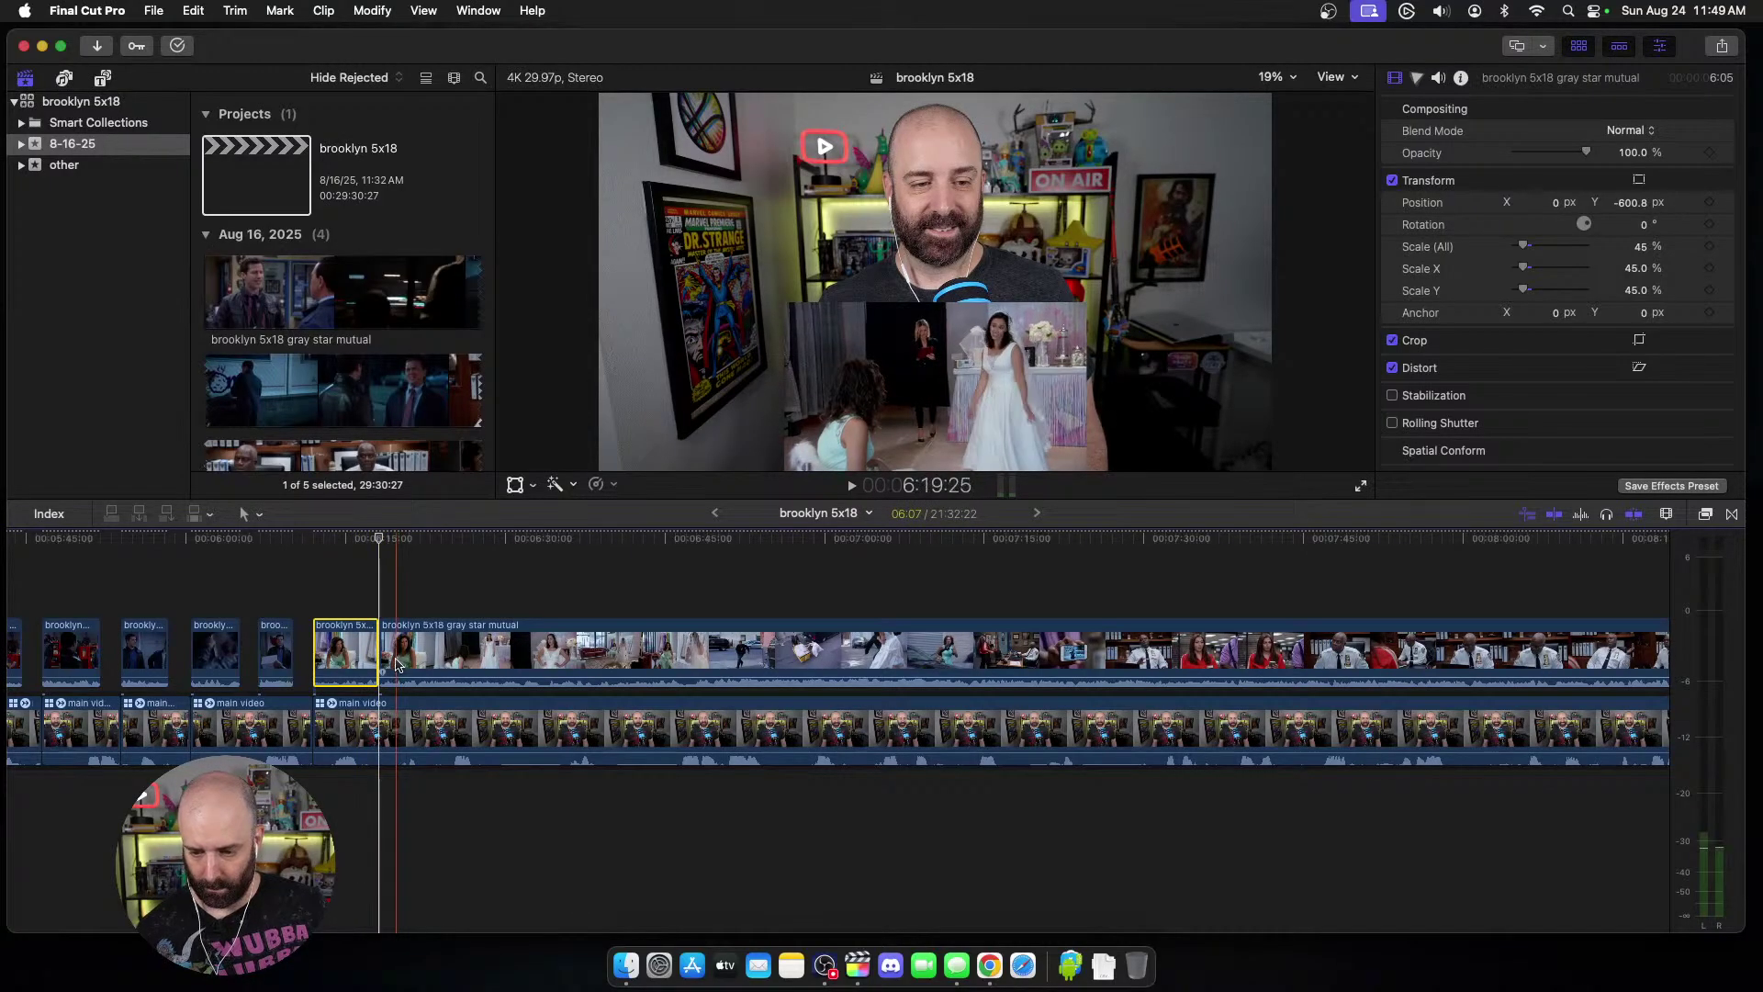
{"action": "key", "text": "space"}
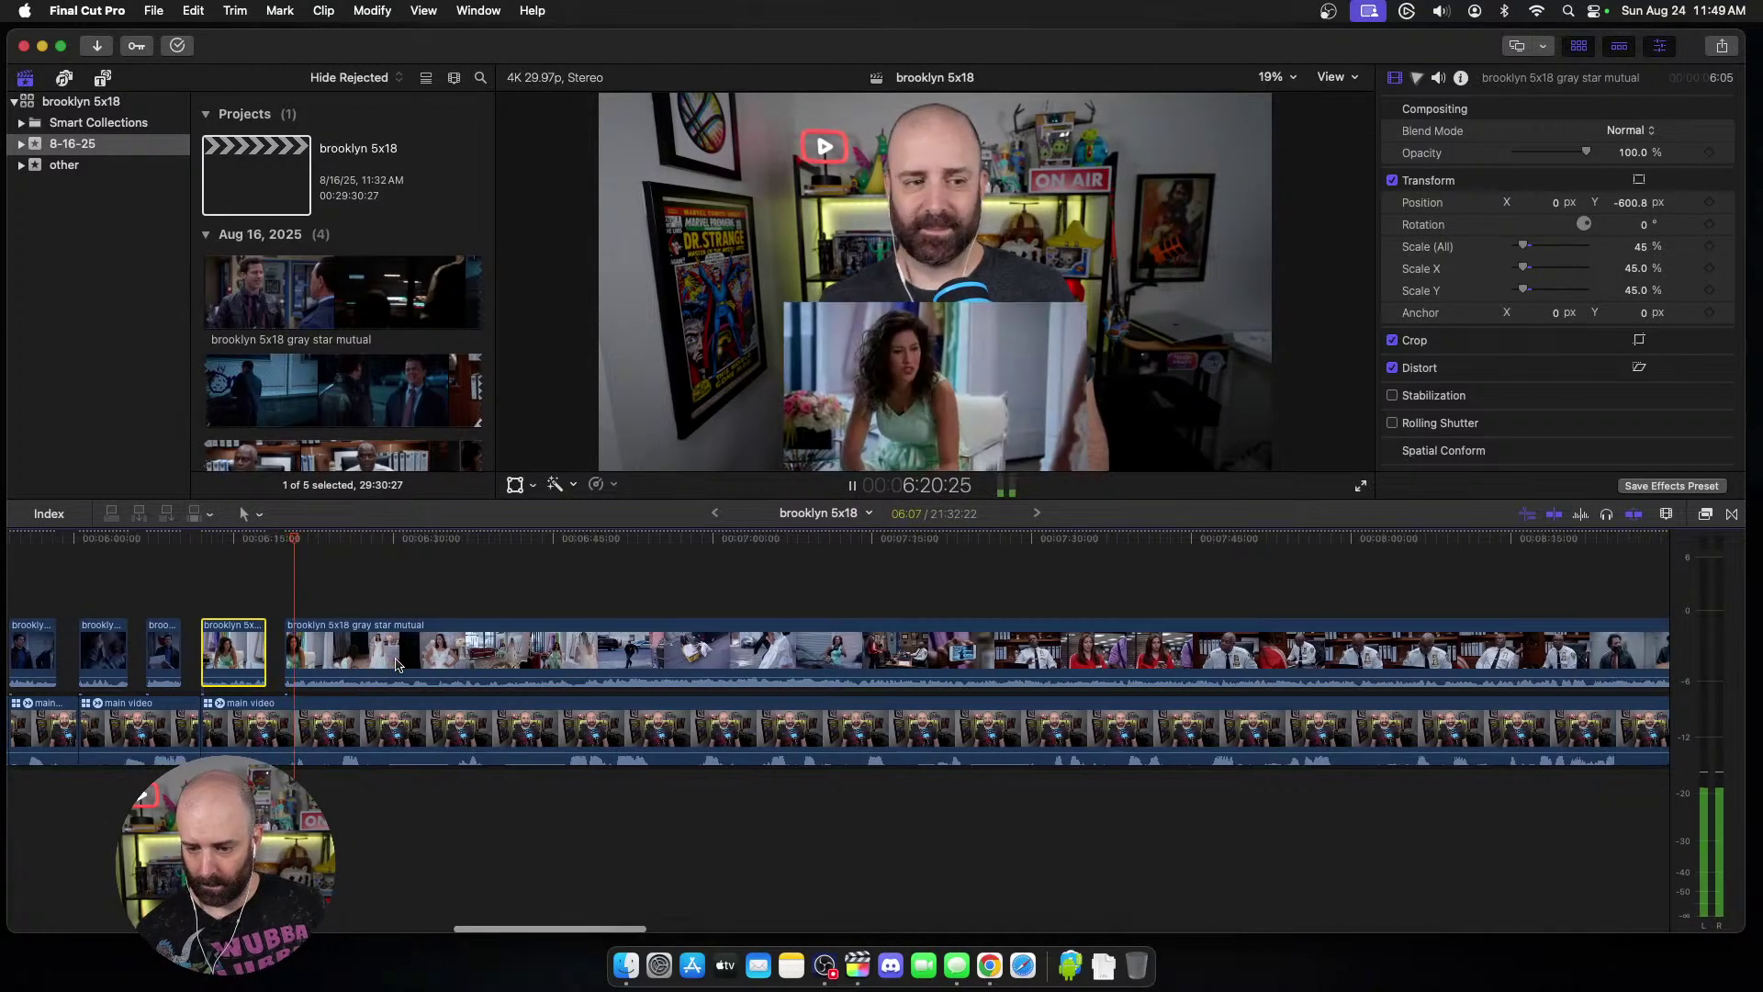
{"action": "key", "text": "space"}
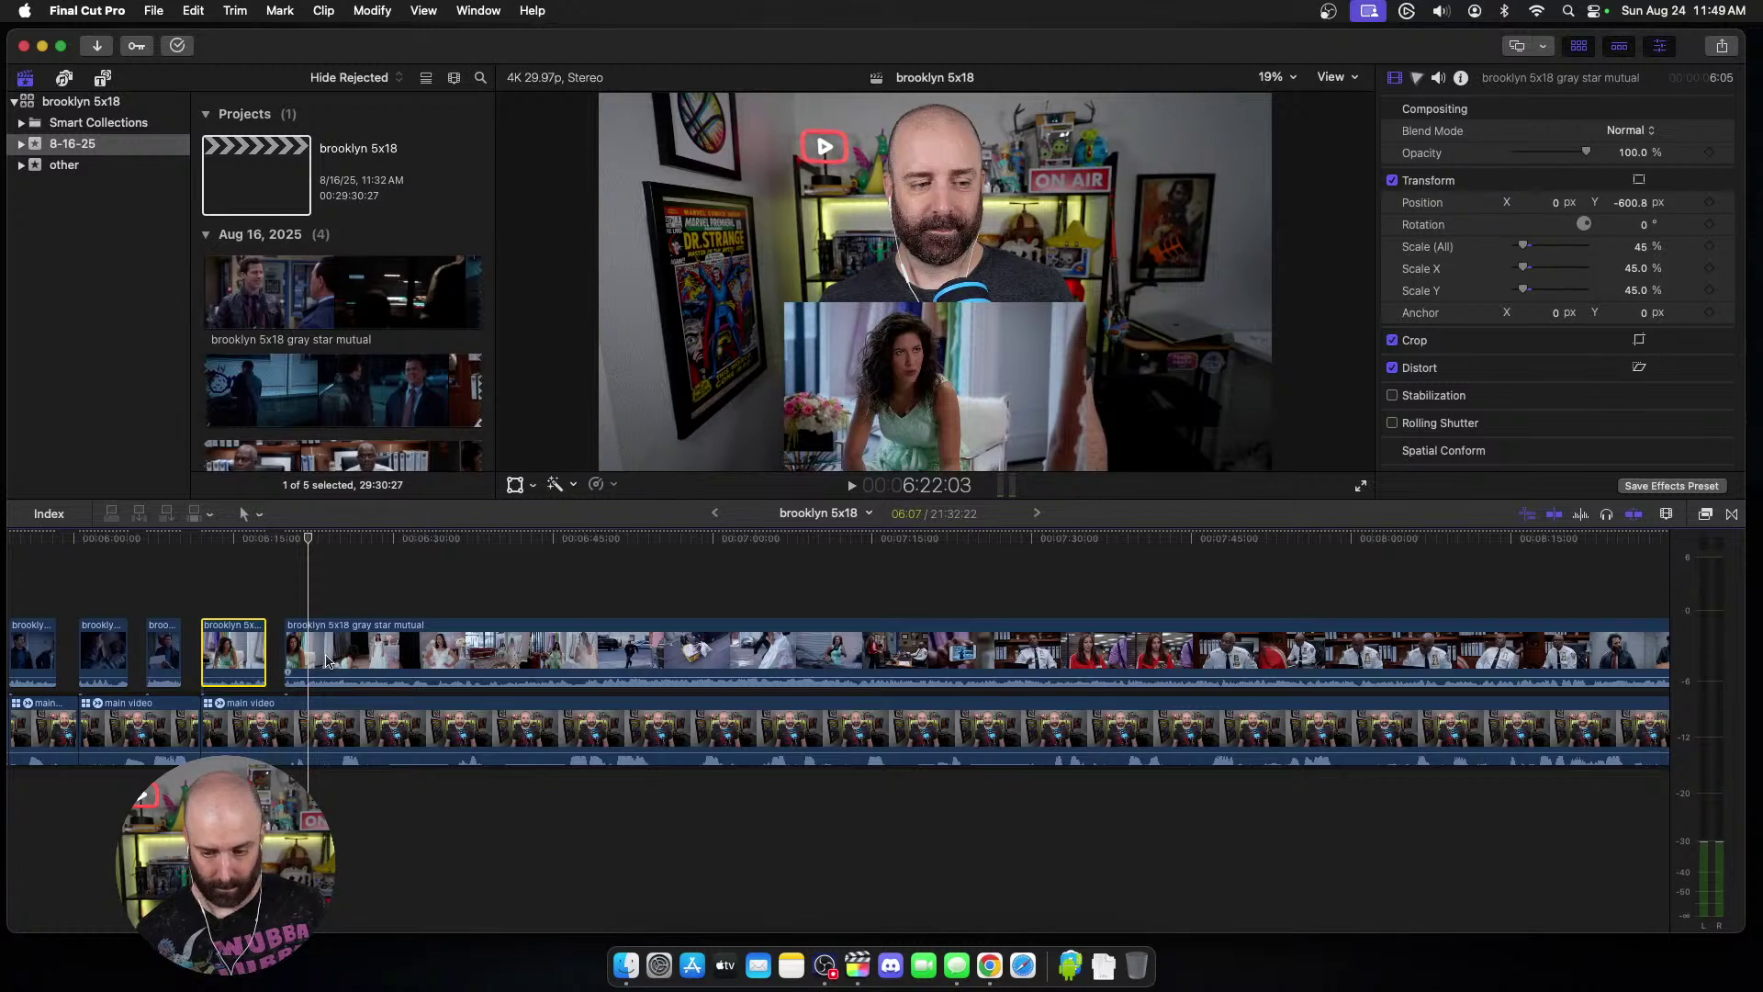
{"action": "key", "text": "super+z"}
Step: Cut the main video at about 6:20, trim the start of the remaining gray star mutual clip to that cut, and play on
{"action": "key", "text": "space"}
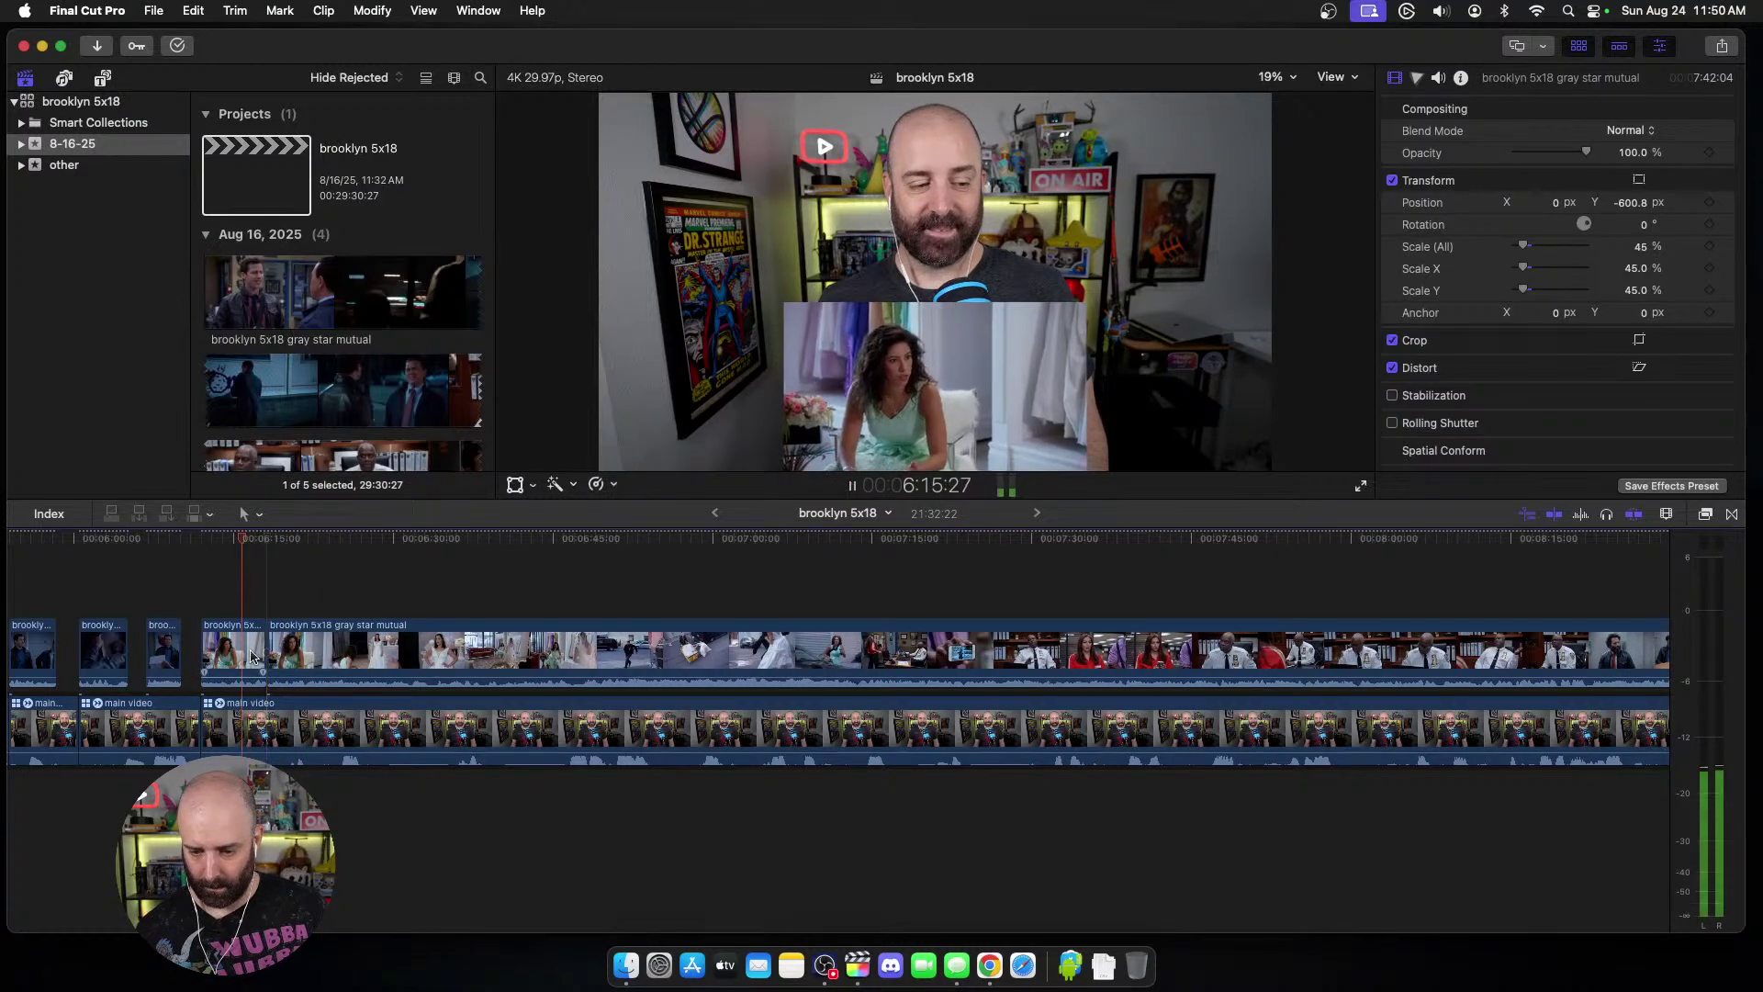
{"action": "key", "text": "space"}
{"action": "left_click", "coordinate": [257, 660]}
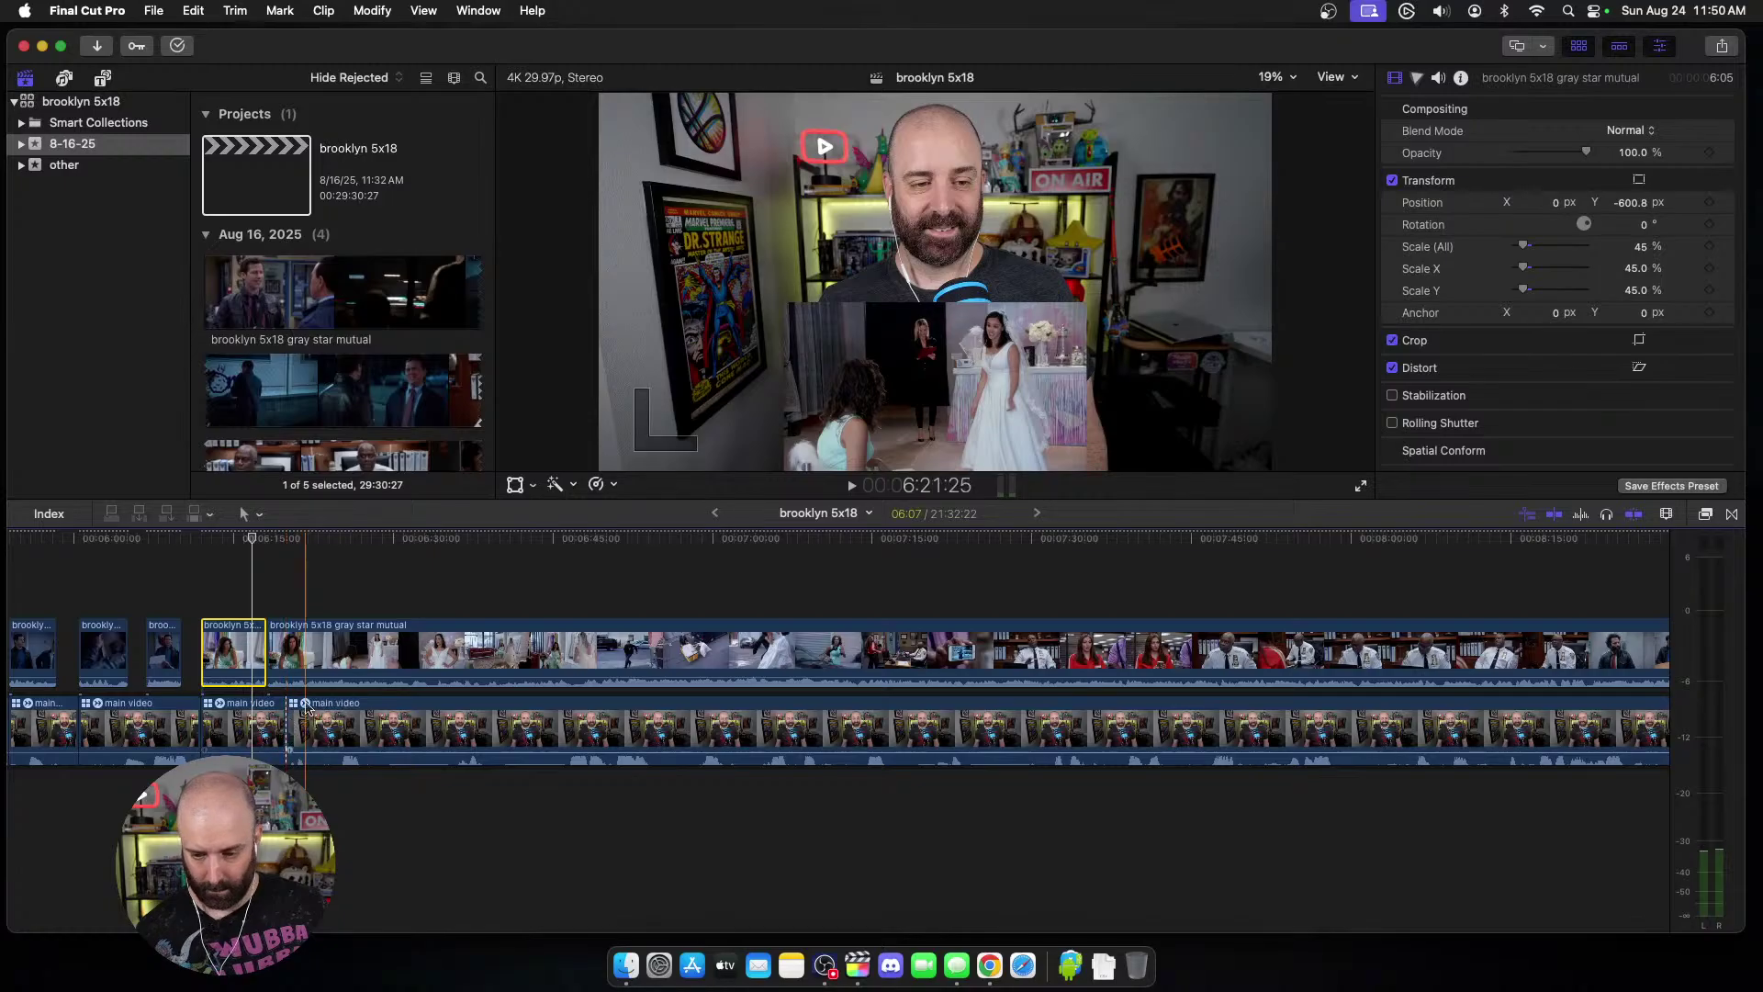
{"action": "key", "text": "super+shift+b"}
{"action": "left_click", "coordinate": [289, 661]}
{"action": "left_click", "coordinate": [290, 661]}
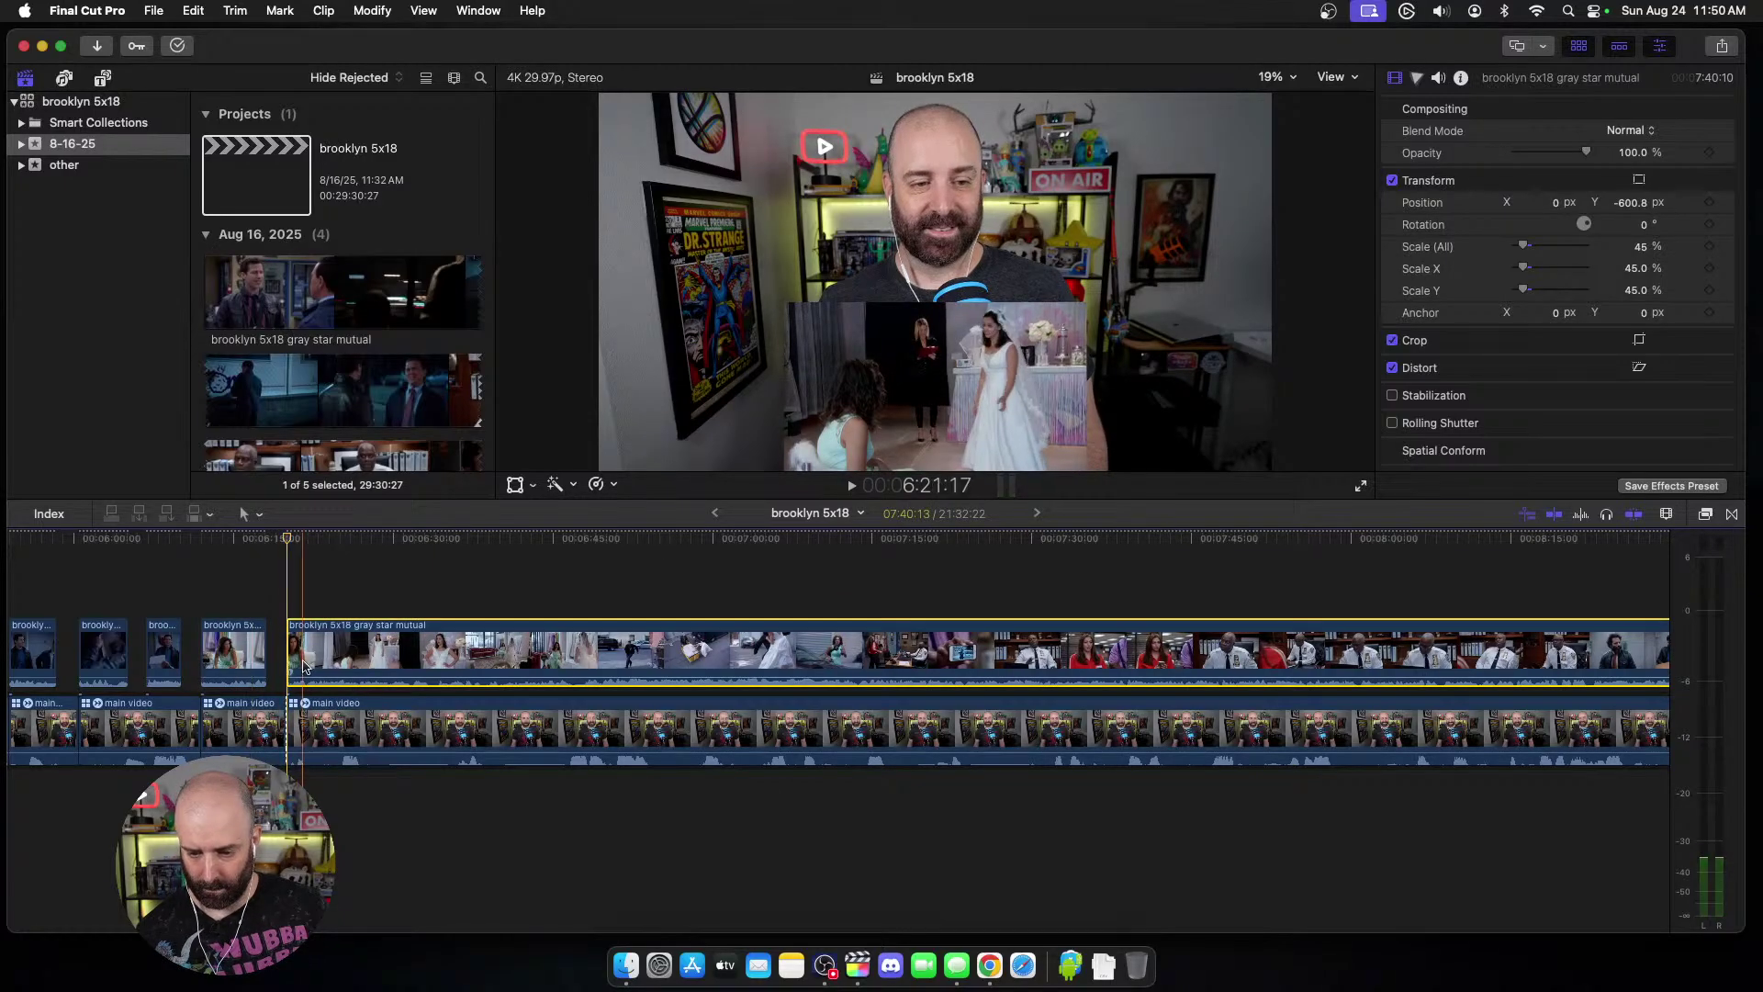
{"action": "key", "text": "space"}
{"action": "scroll", "coordinate": [331, 660], "scroll_direction": "left", "scroll_amount": 2}
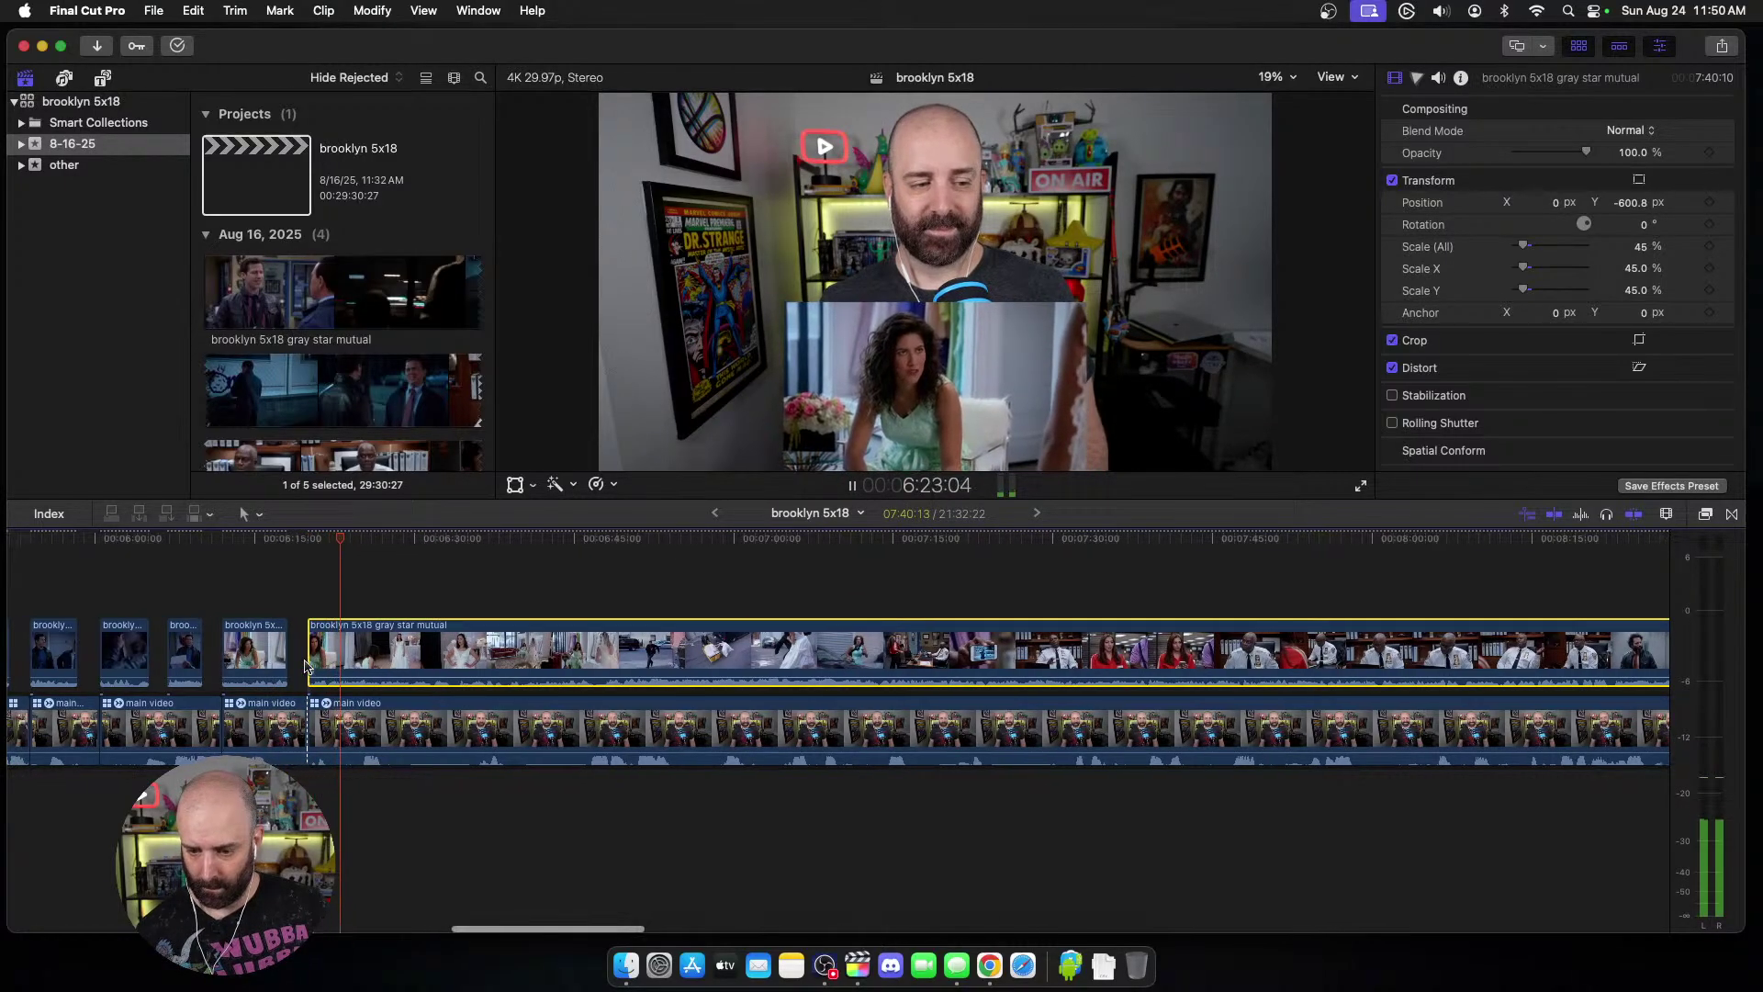
Step: Stop playback and trim the starts of the long gray star mutual clip and main video to about 6:22
{"action": "key", "text": "space"}
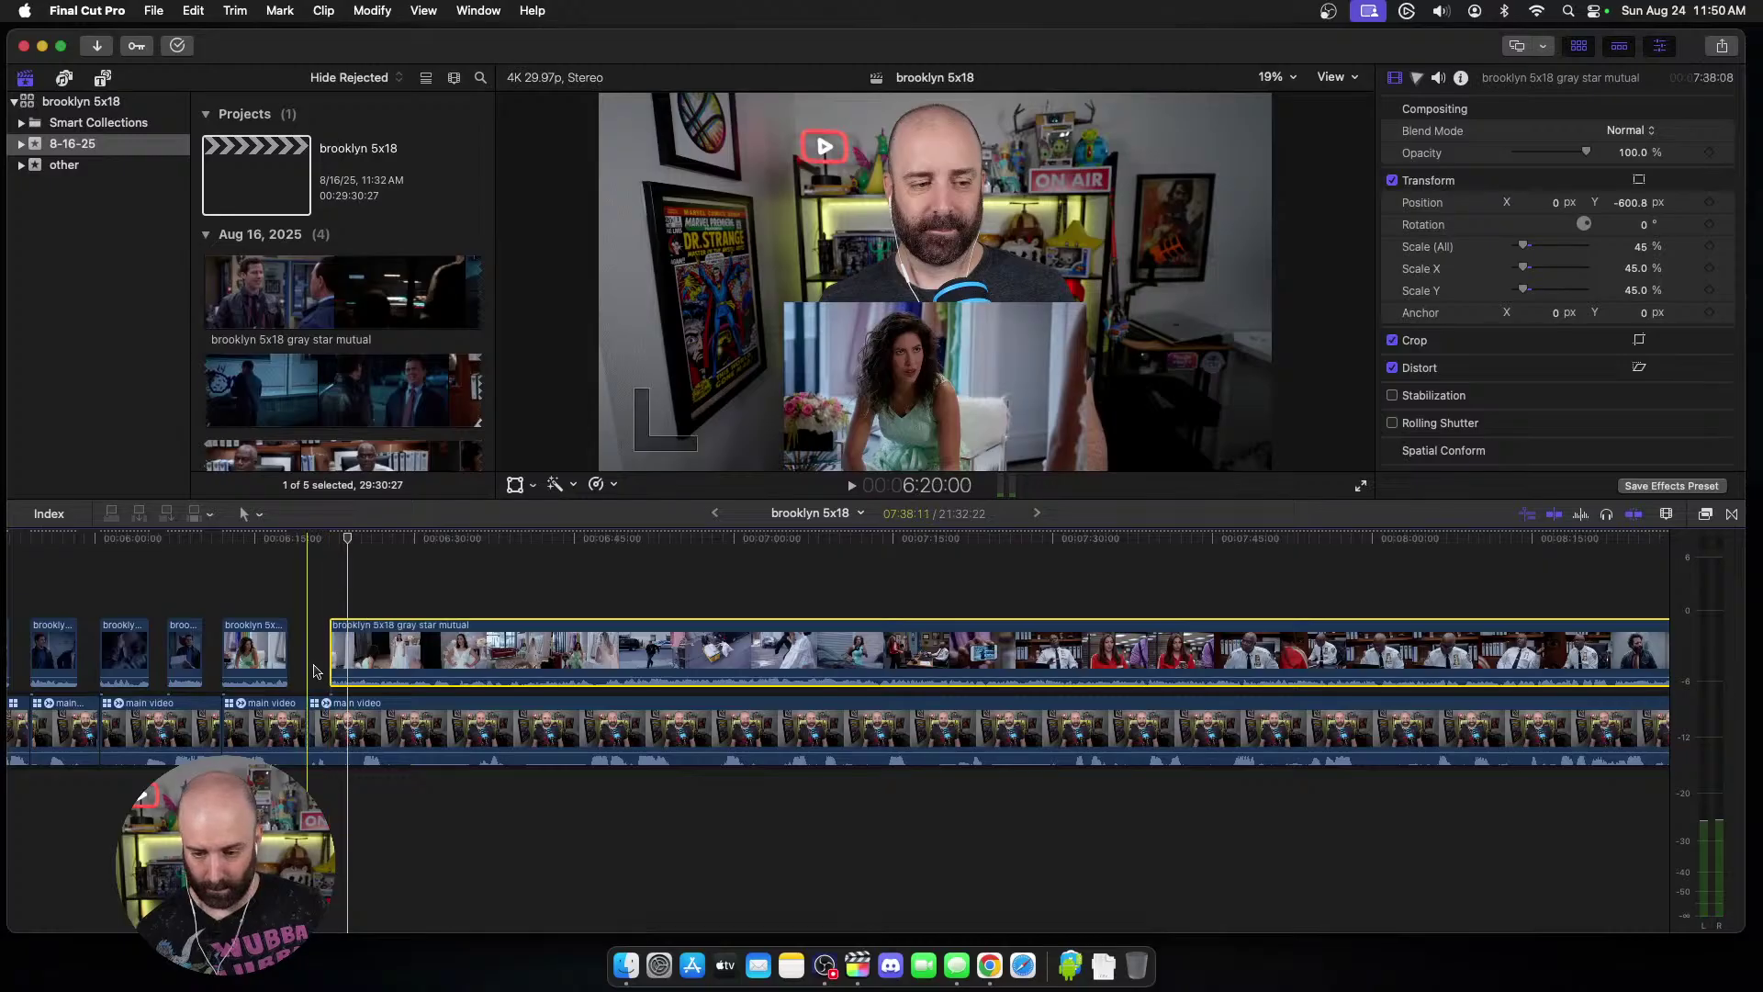
{"action": "left_click", "coordinate": [336, 721]}
{"action": "scroll", "coordinate": [339, 721], "scroll_direction": "left", "scroll_amount": 2}
Step: Clear the gray star mutual overlay from about 6:25 to 6:27 and split the main video at the gap's end
{"action": "key", "text": "space"}
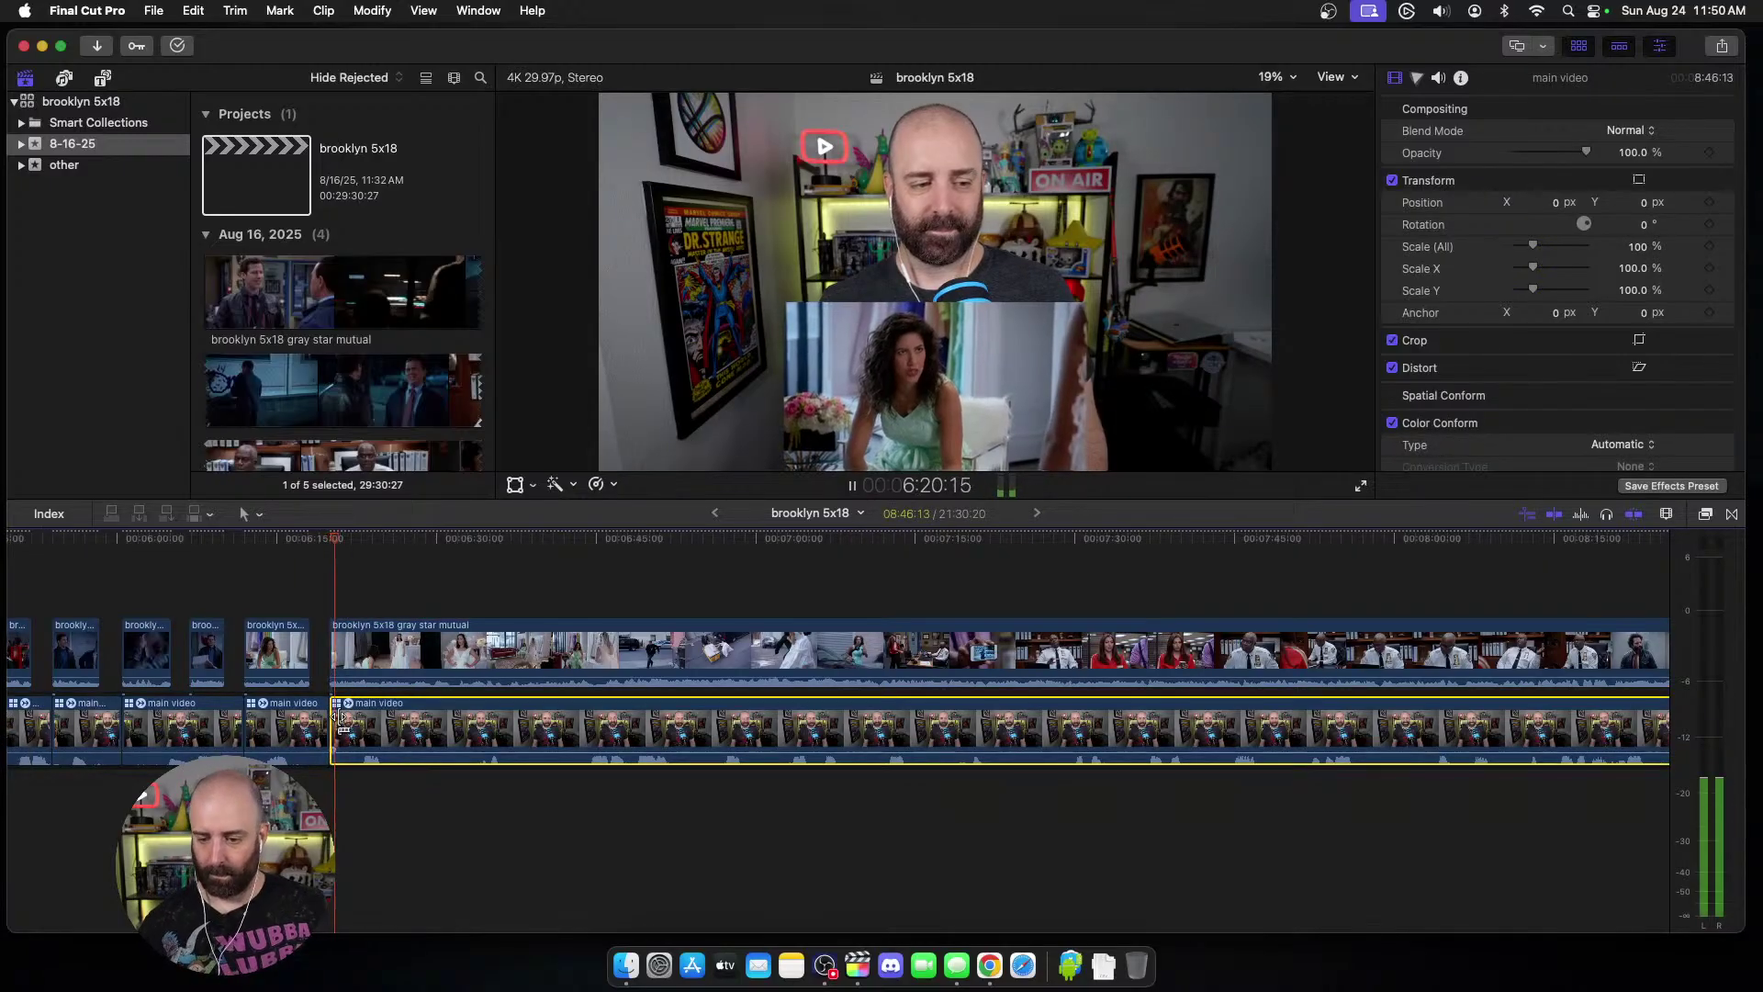
{"action": "key", "text": "space"}
{"action": "left_click", "coordinate": [385, 666]}
{"action": "key", "text": "s"}
{"action": "key", "text": "cmd+b"}
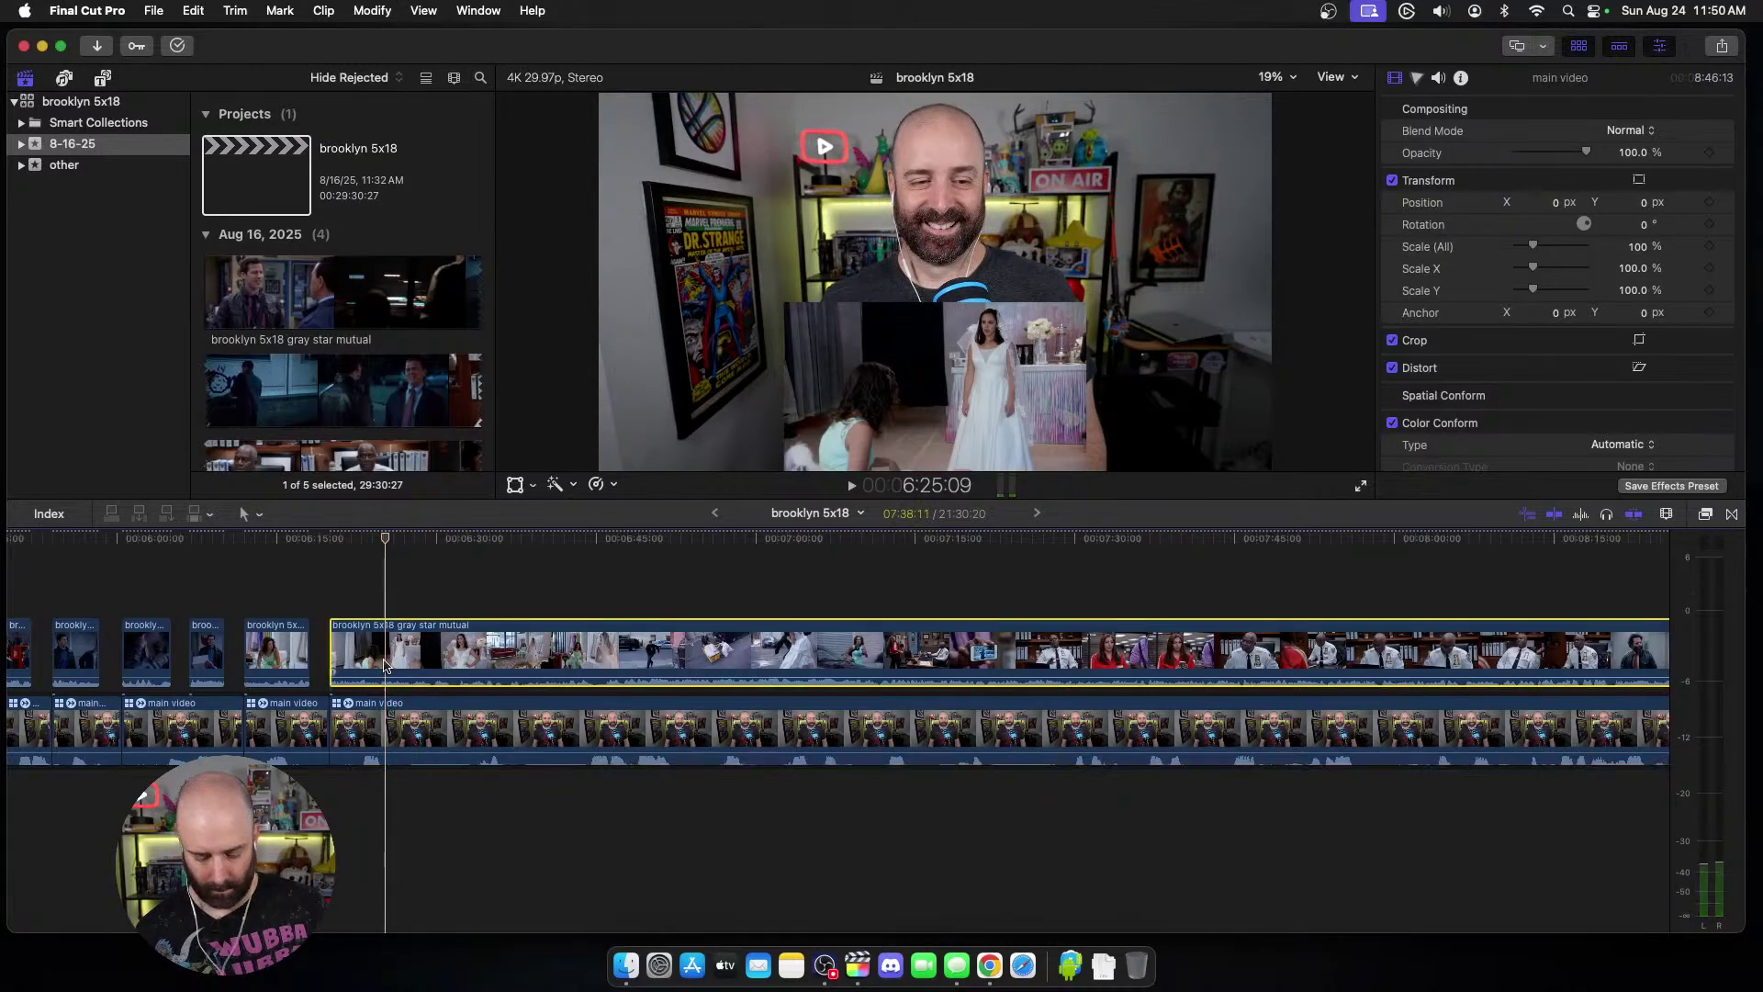
{"action": "key", "text": "super+shift+b"}
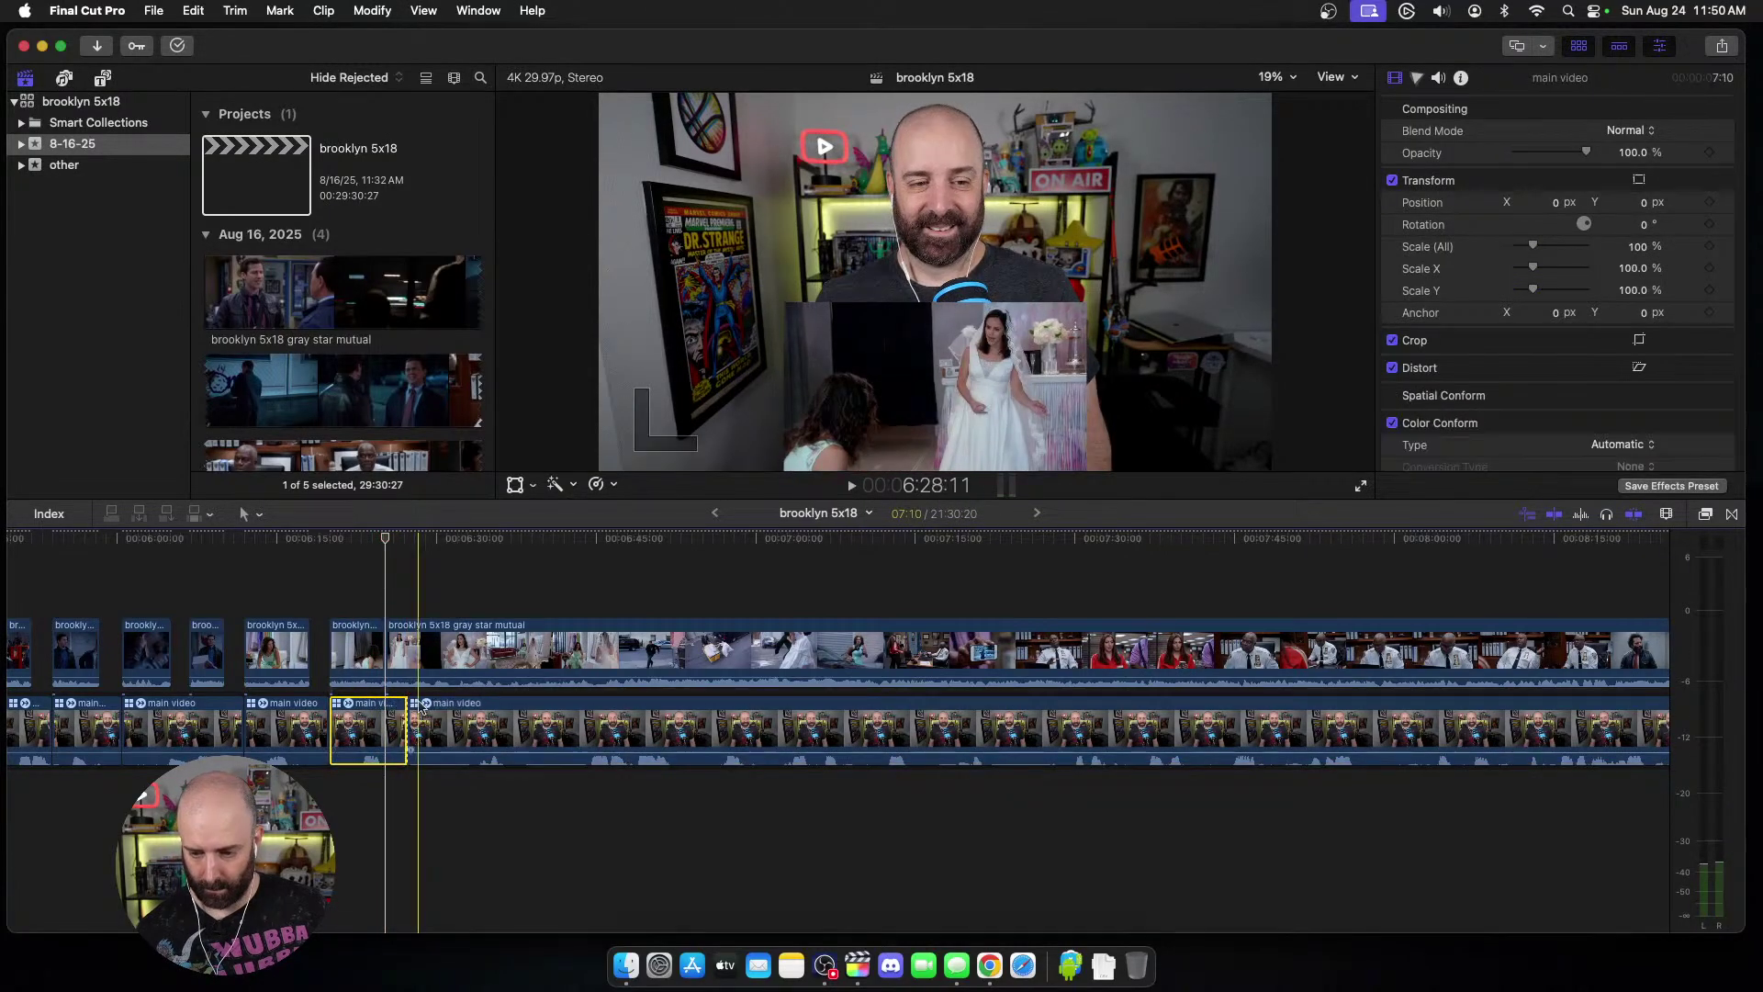
{"action": "left_click", "coordinate": [397, 654]}
{"action": "key", "text": "Delete"}
{"action": "left_click", "coordinate": [514, 654]}
Step: Play on through the bridal shop scene and trim the starts of both long clips to about 6:42
{"action": "key", "text": "space"}
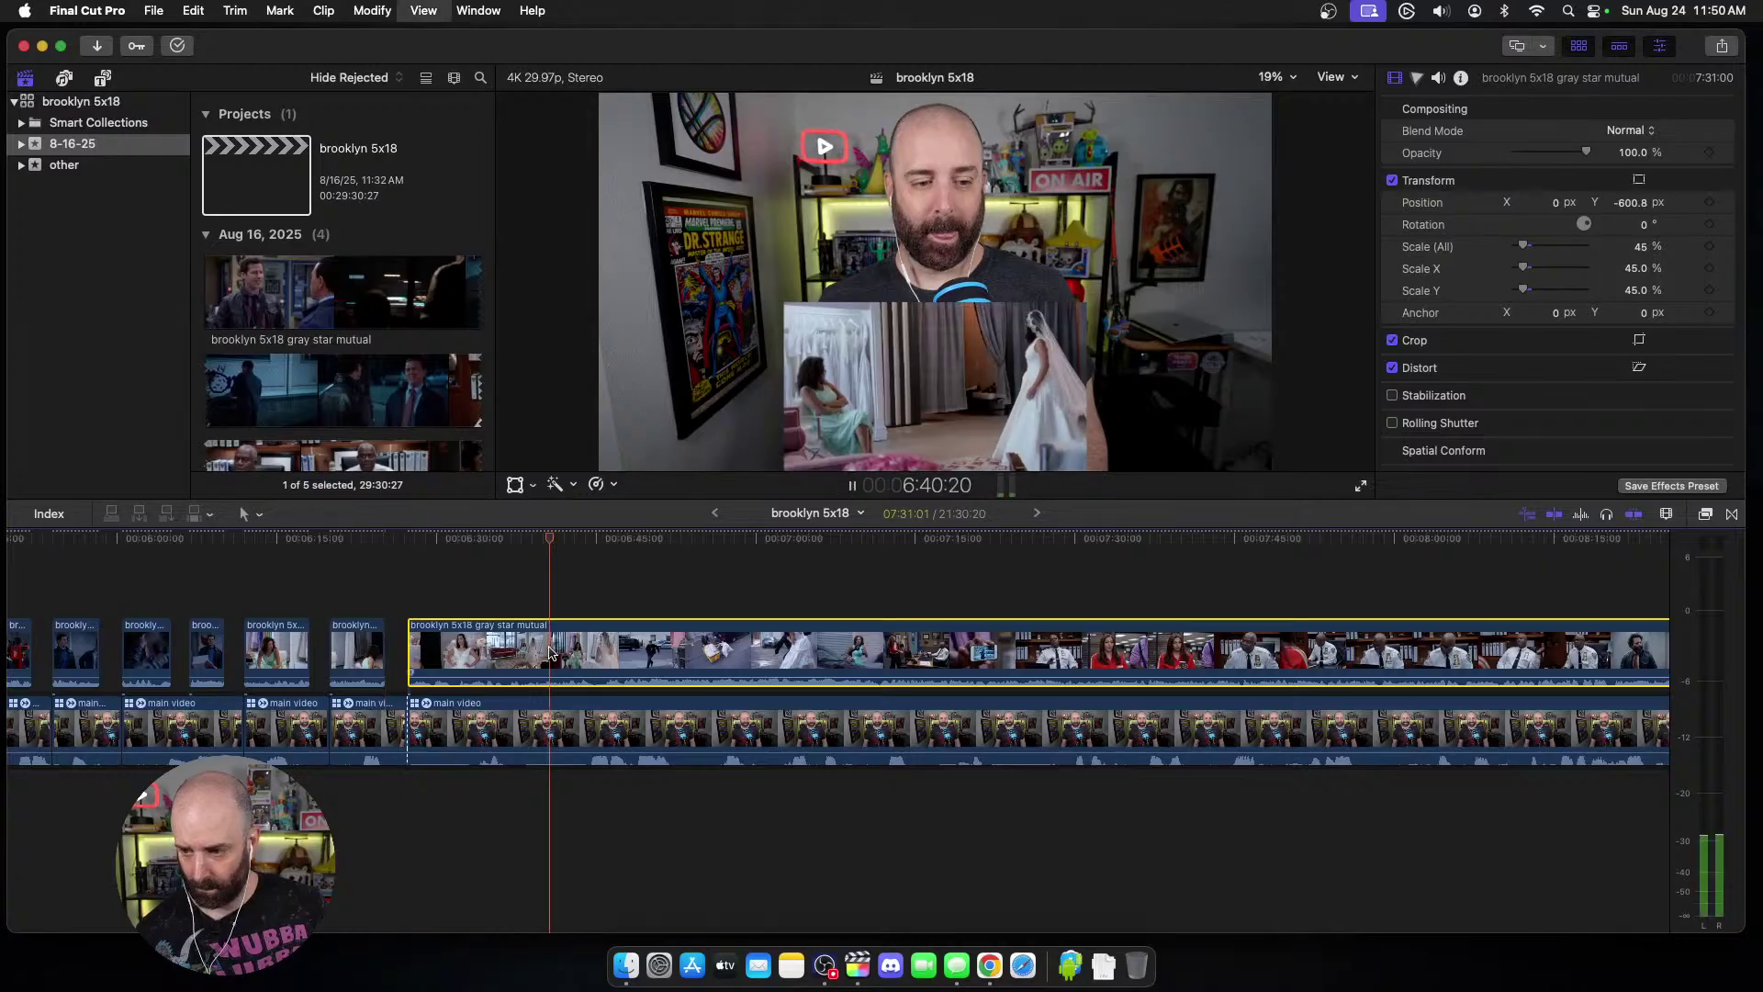
{"action": "scroll", "coordinate": [547, 661], "scroll_direction": "right", "scroll_amount": 2}
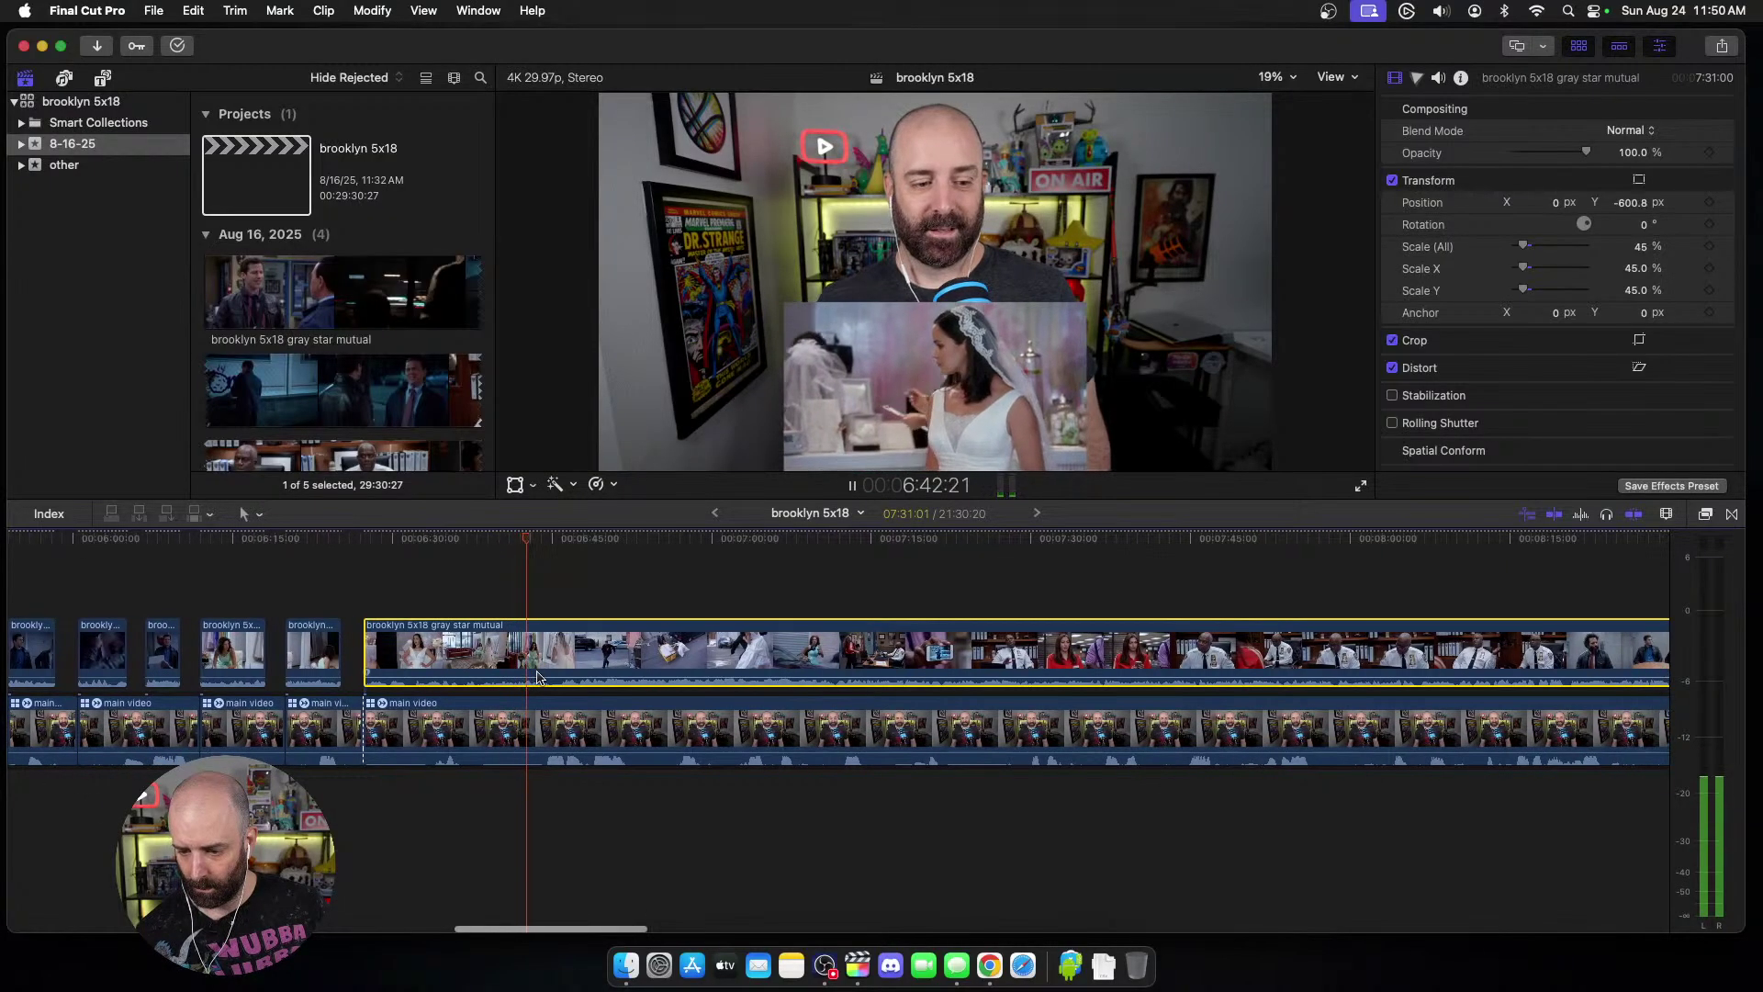
{"action": "key", "text": "space"}
{"action": "left_click", "coordinate": [512, 660]}
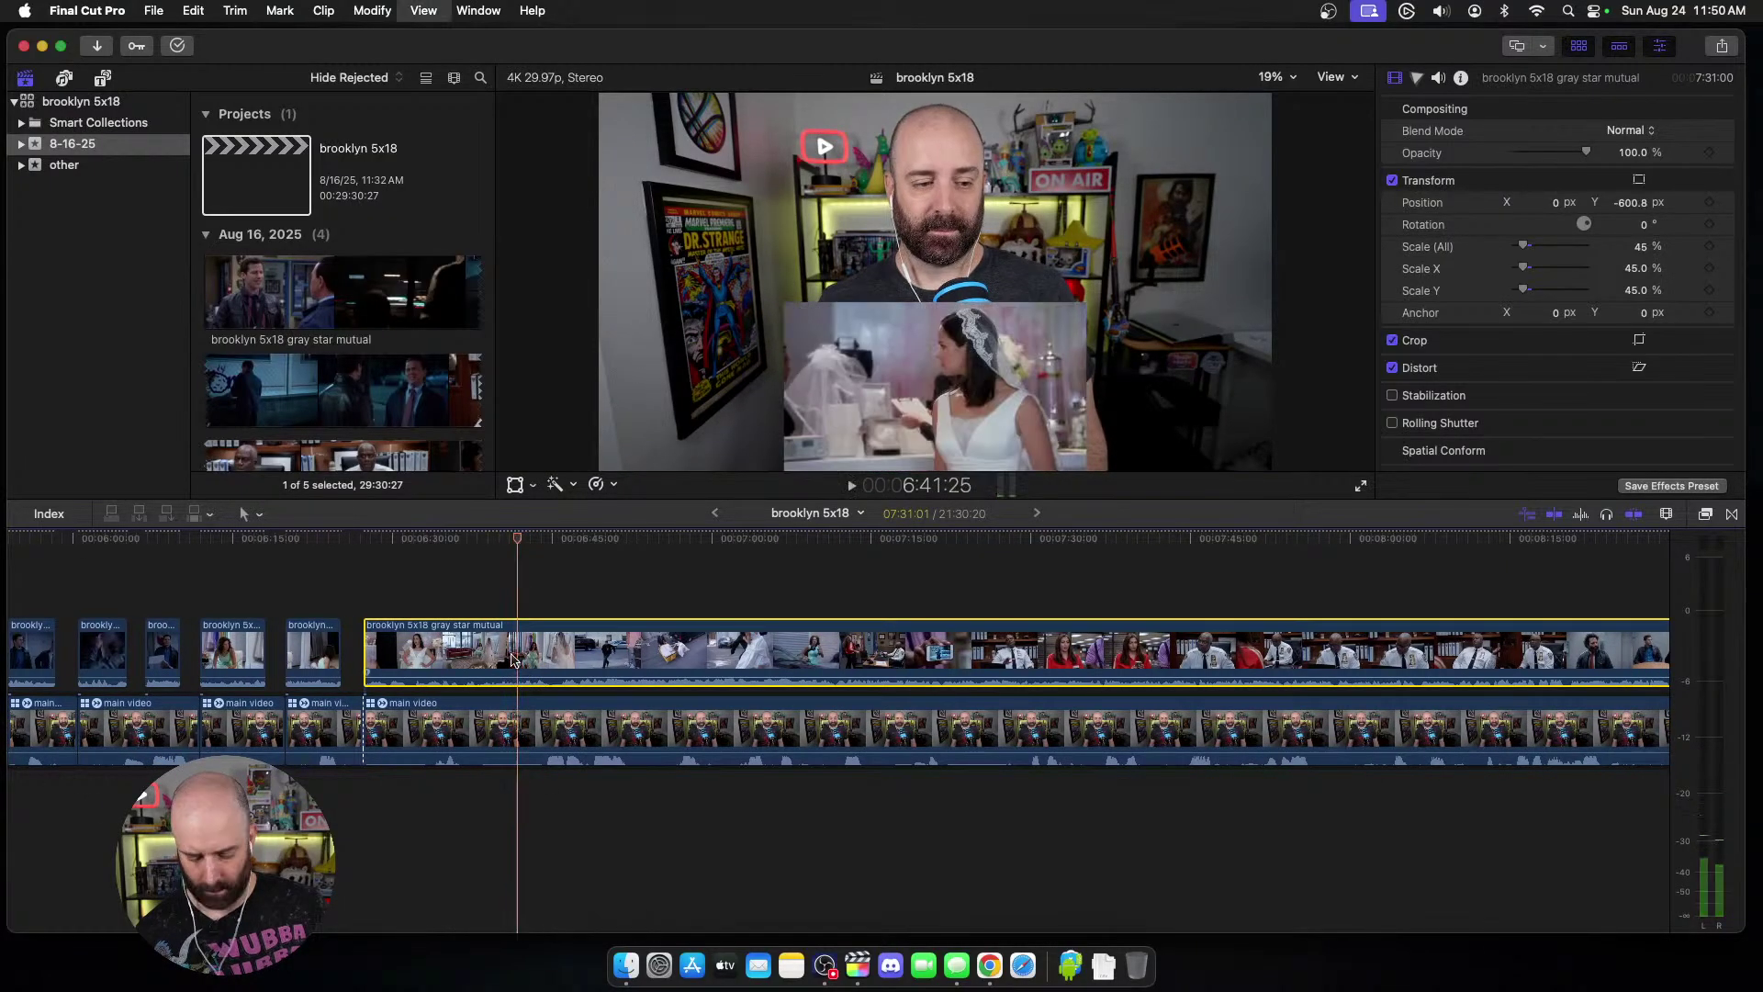
{"action": "key", "text": "alt+["}
{"action": "left_click", "coordinate": [522, 724]}
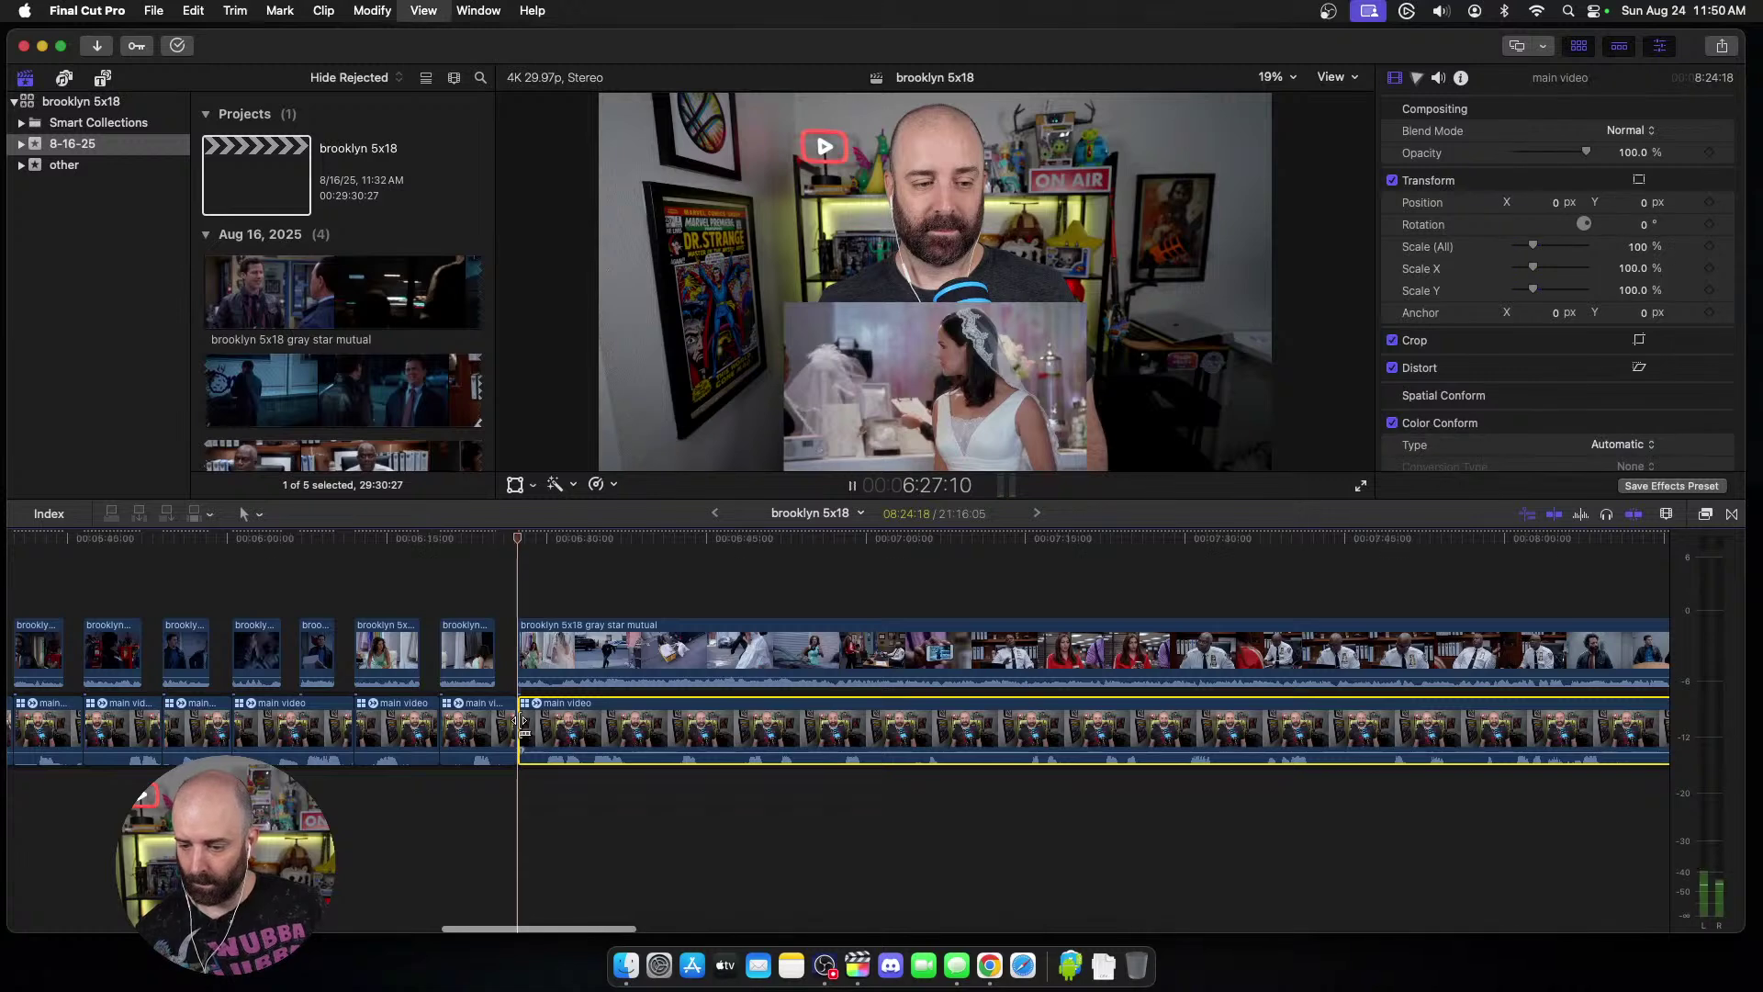
Step: Split the gray star mutual clip at about 6:30 and trim the start of its remainder to about 6:31:17
{"action": "key", "text": "space"}
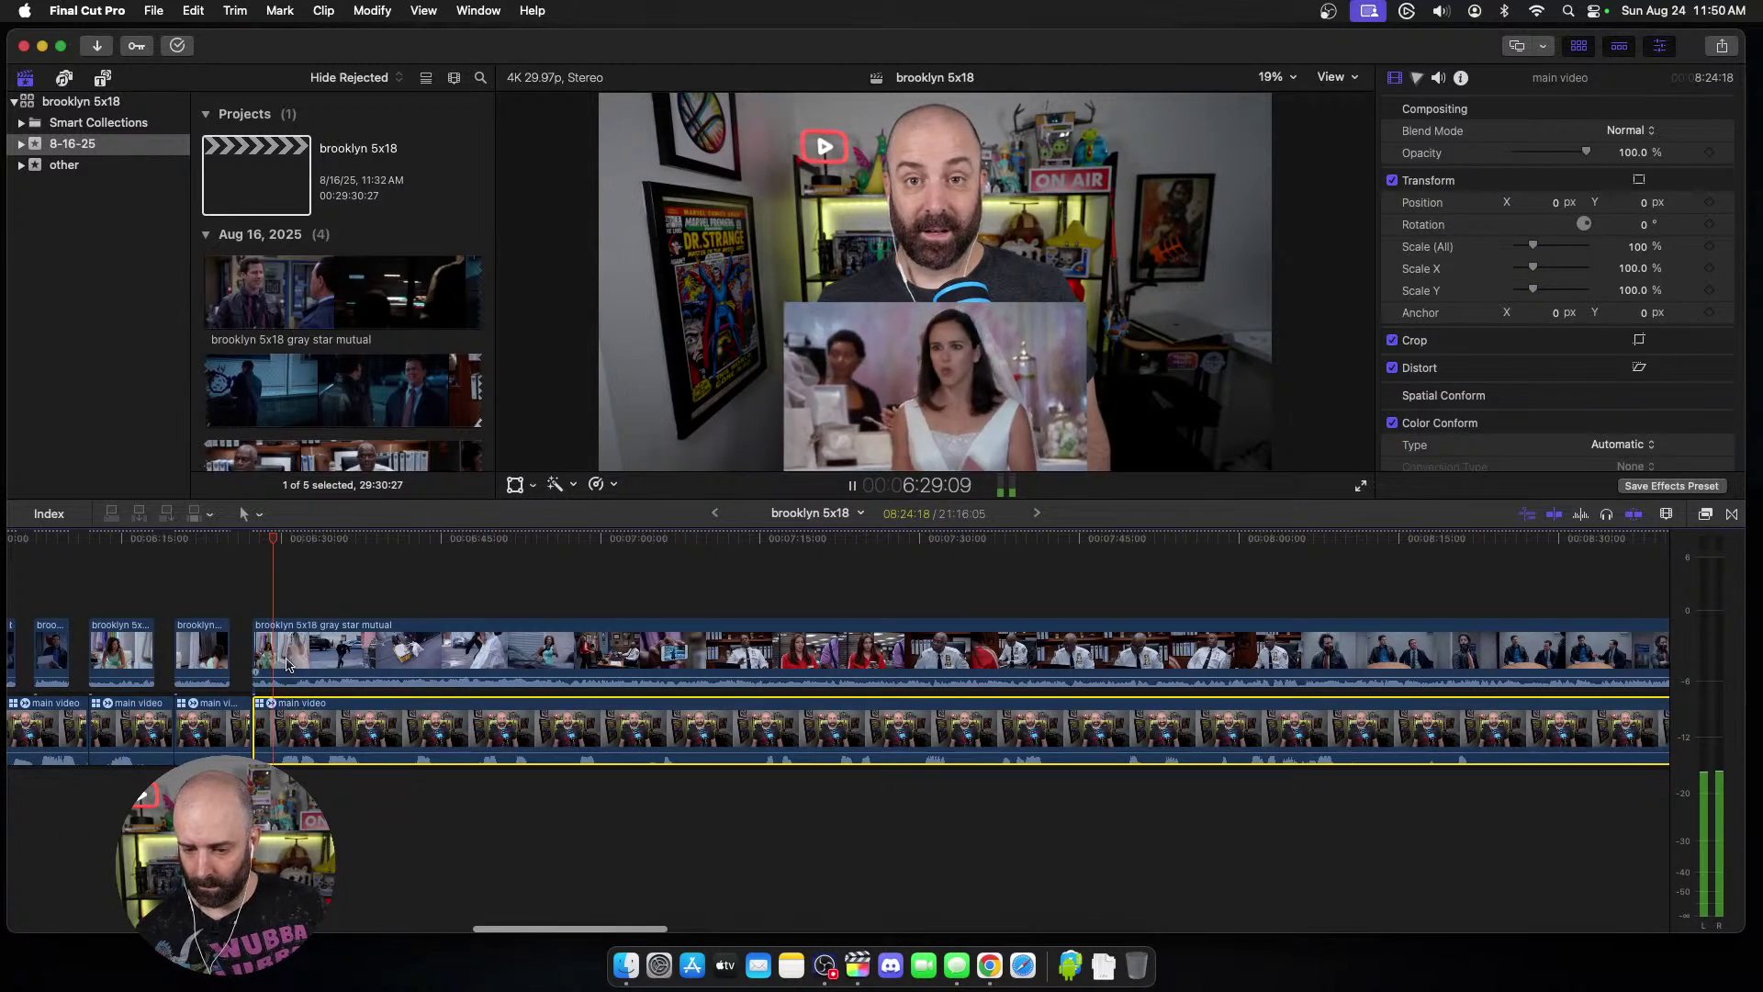
{"action": "key", "text": "space"}
{"action": "left_click", "coordinate": [286, 658]}
{"action": "key", "text": "cmd+b"}
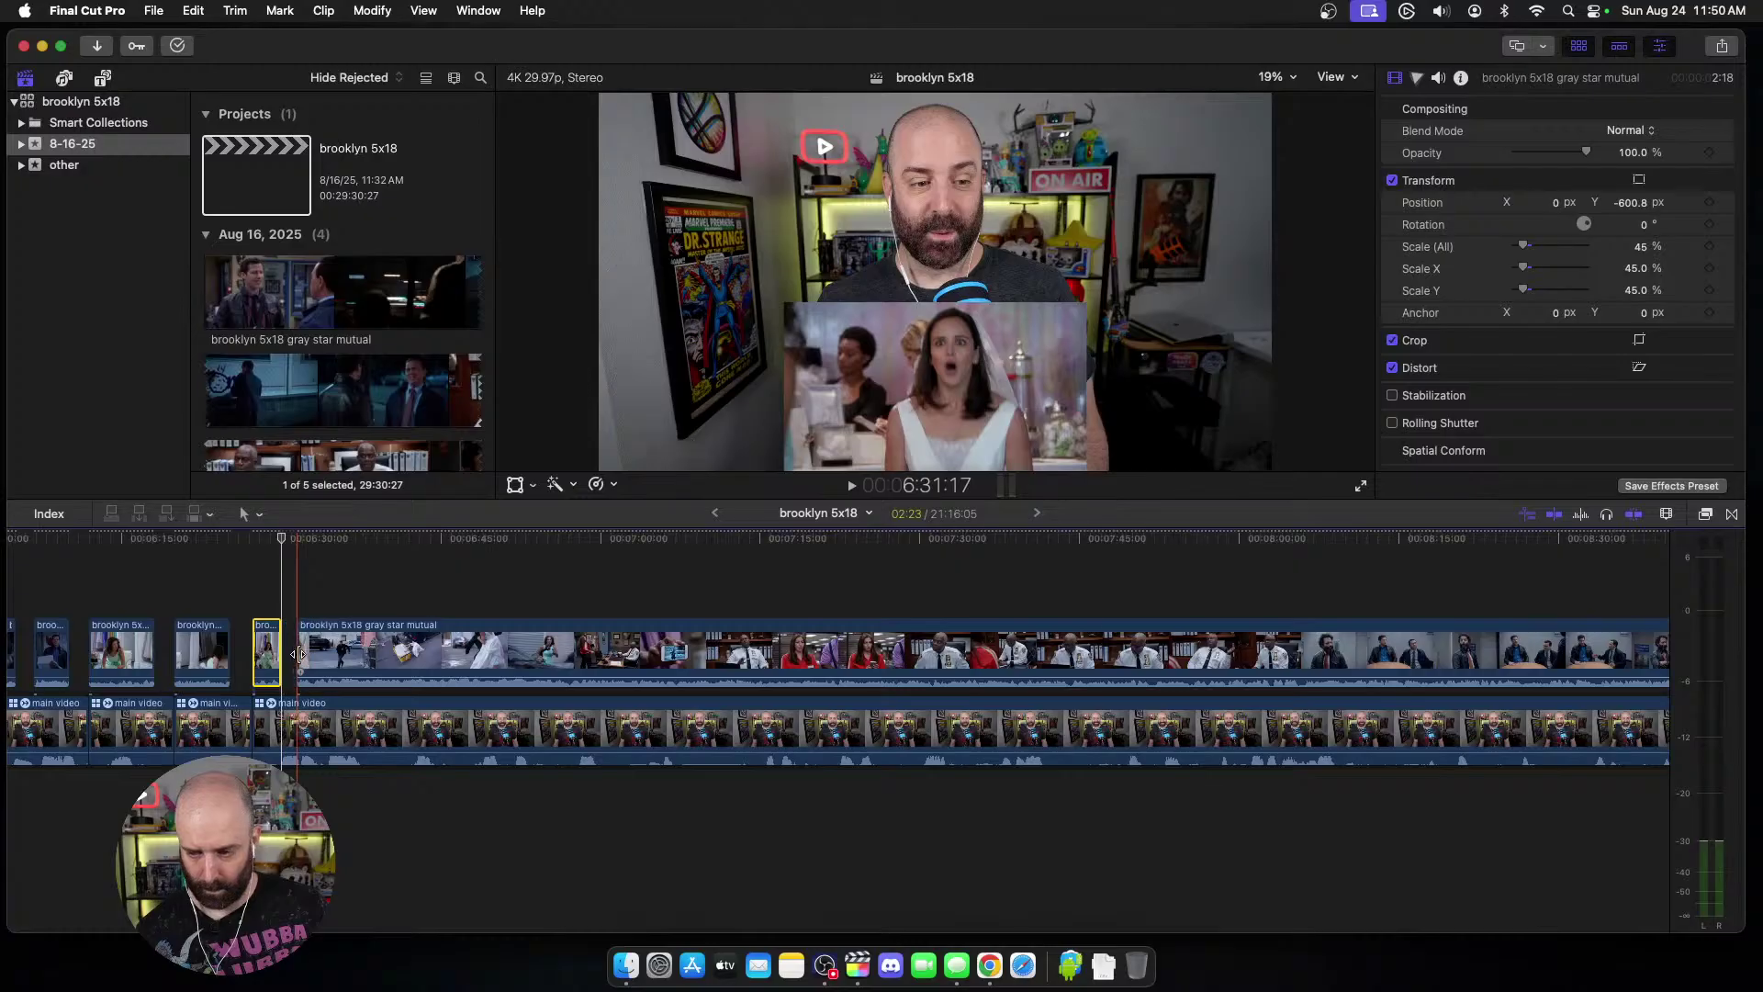
Step: Clear the overlay from about 6:37 to 6:39 in the street scene and split the main video at the gap's end
{"action": "key", "text": "space"}
{"action": "scroll", "coordinate": [298, 656], "scroll_direction": "right", "scroll_amount": 3}
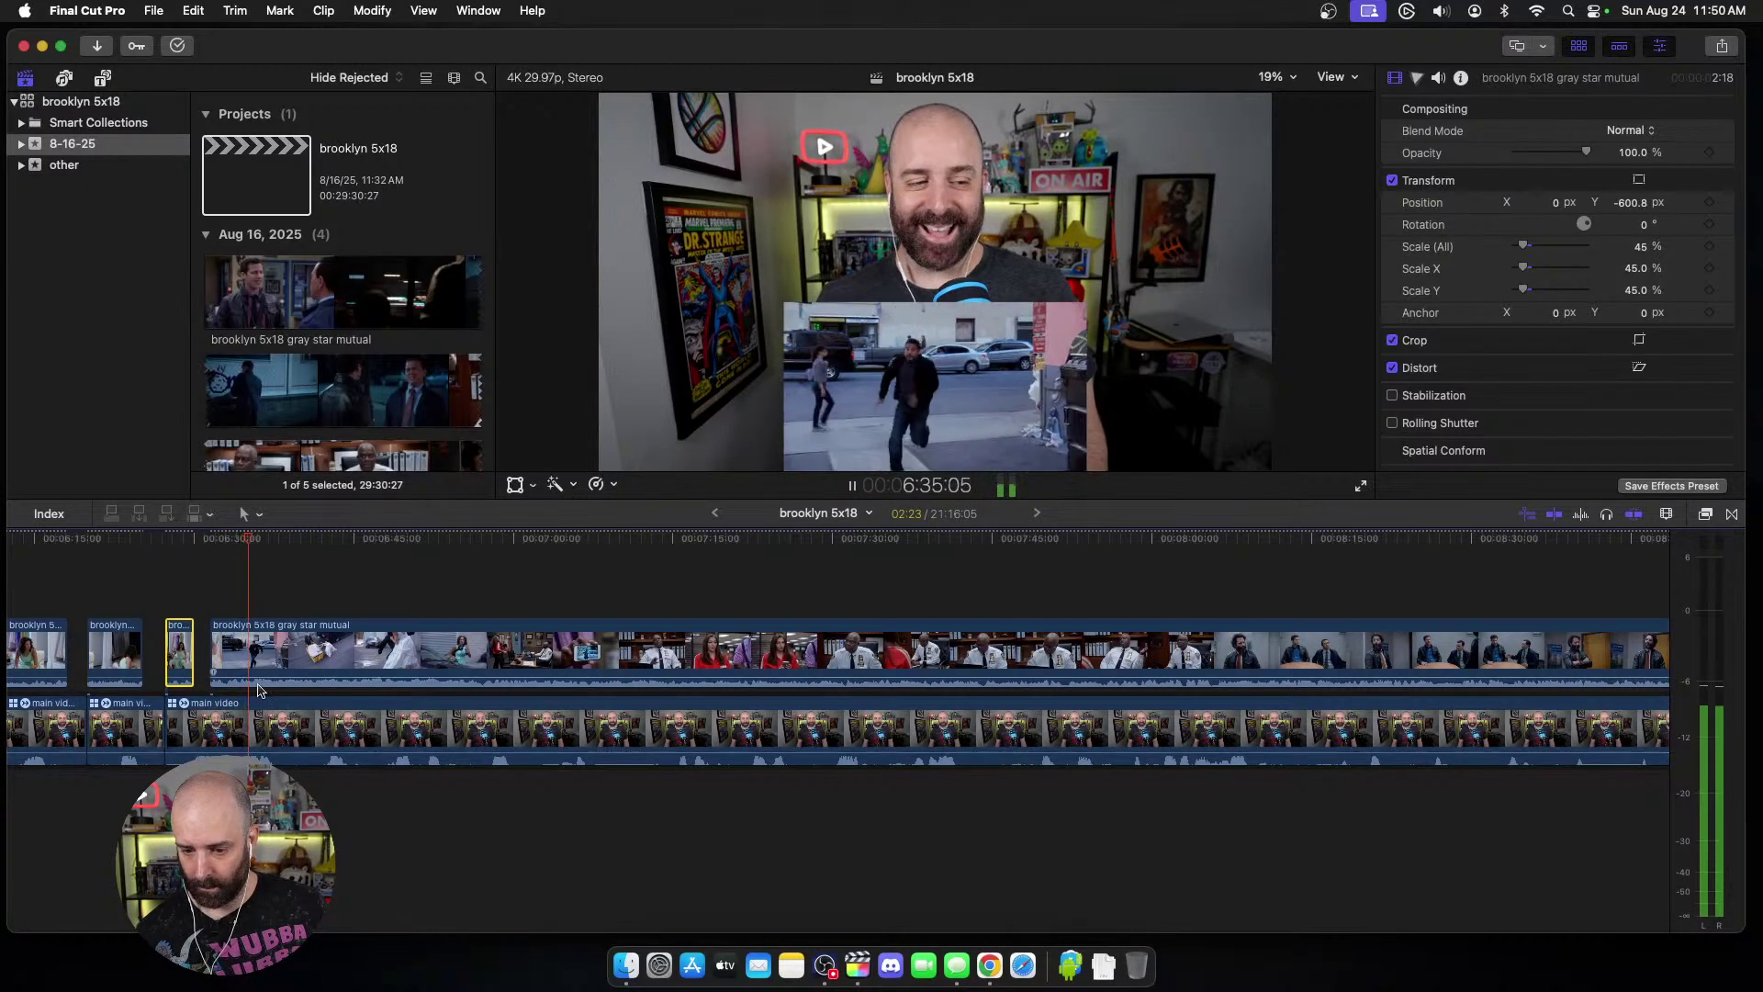
{"action": "key", "text": "space"}
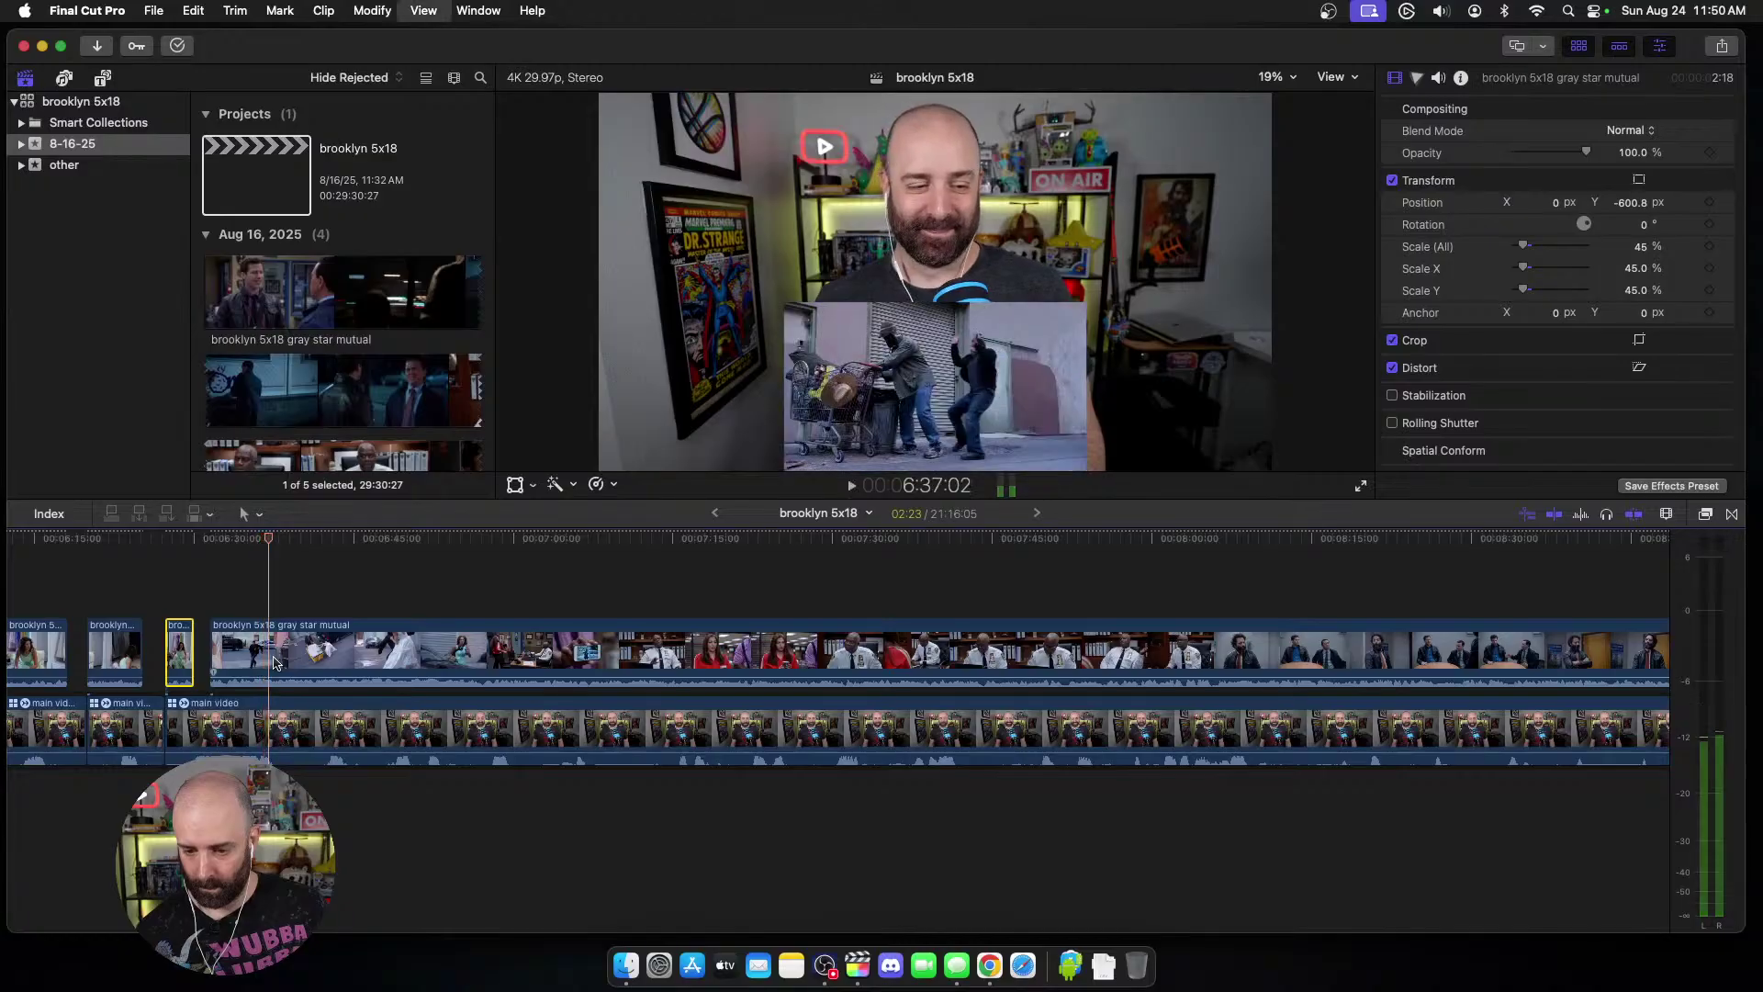
{"action": "left_click", "coordinate": [274, 658]}
{"action": "key", "text": "cmd+b"}
{"action": "key", "text": "super+b"}
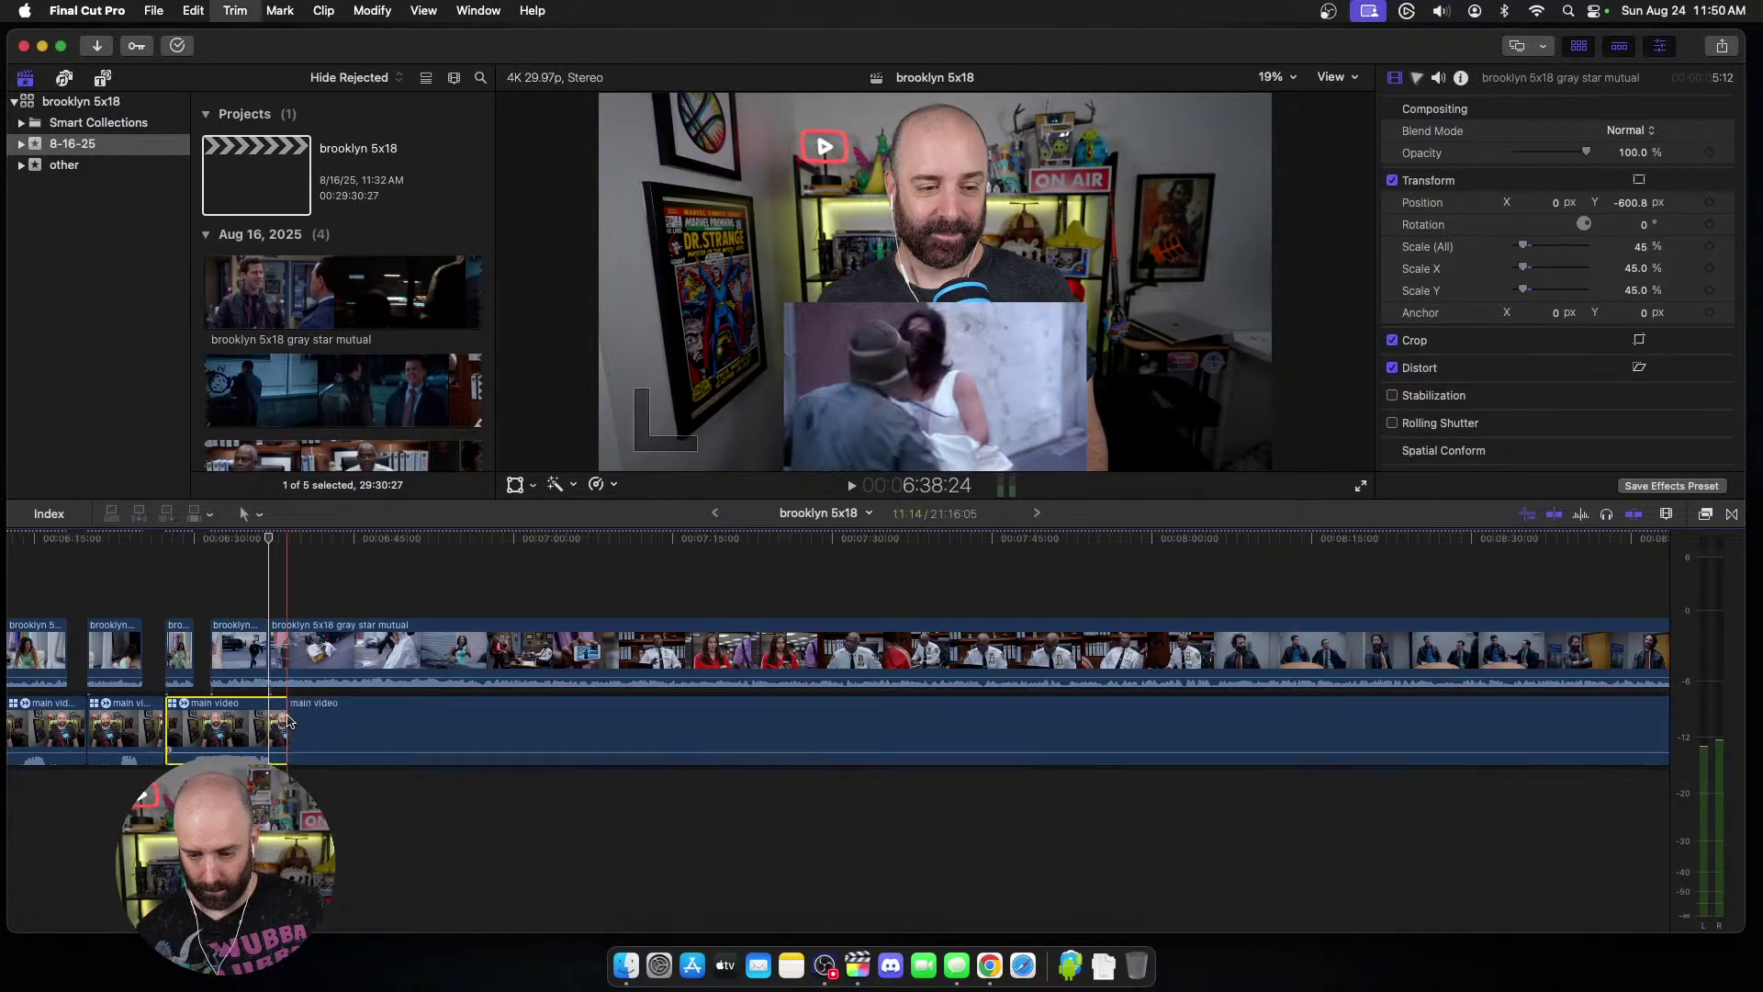
{"action": "left_click", "coordinate": [292, 657]}
{"action": "key", "text": "alt+bracketleft"}
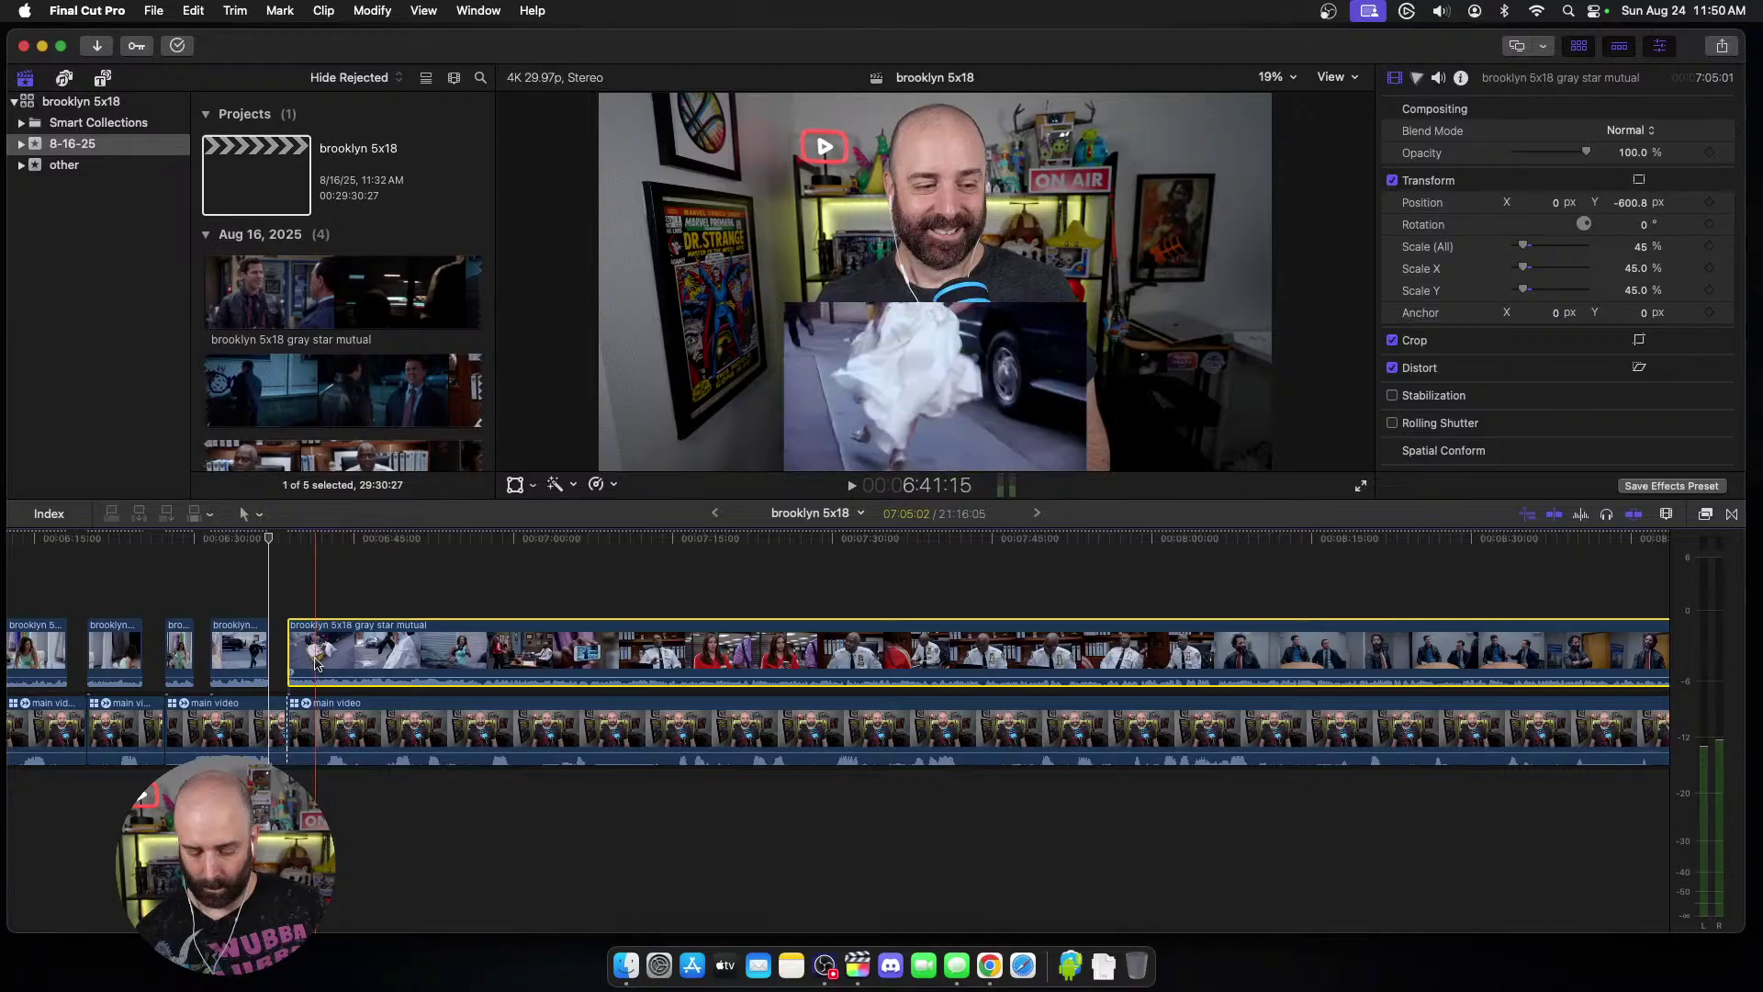
Step: Trim the starts of the remaining gray star mutual clip and main video to about 6:41:15 and resume playback
{"action": "left_click", "coordinate": [321, 721]}
{"action": "scroll", "coordinate": [324, 721], "scroll_direction": "left", "scroll_amount": 2}
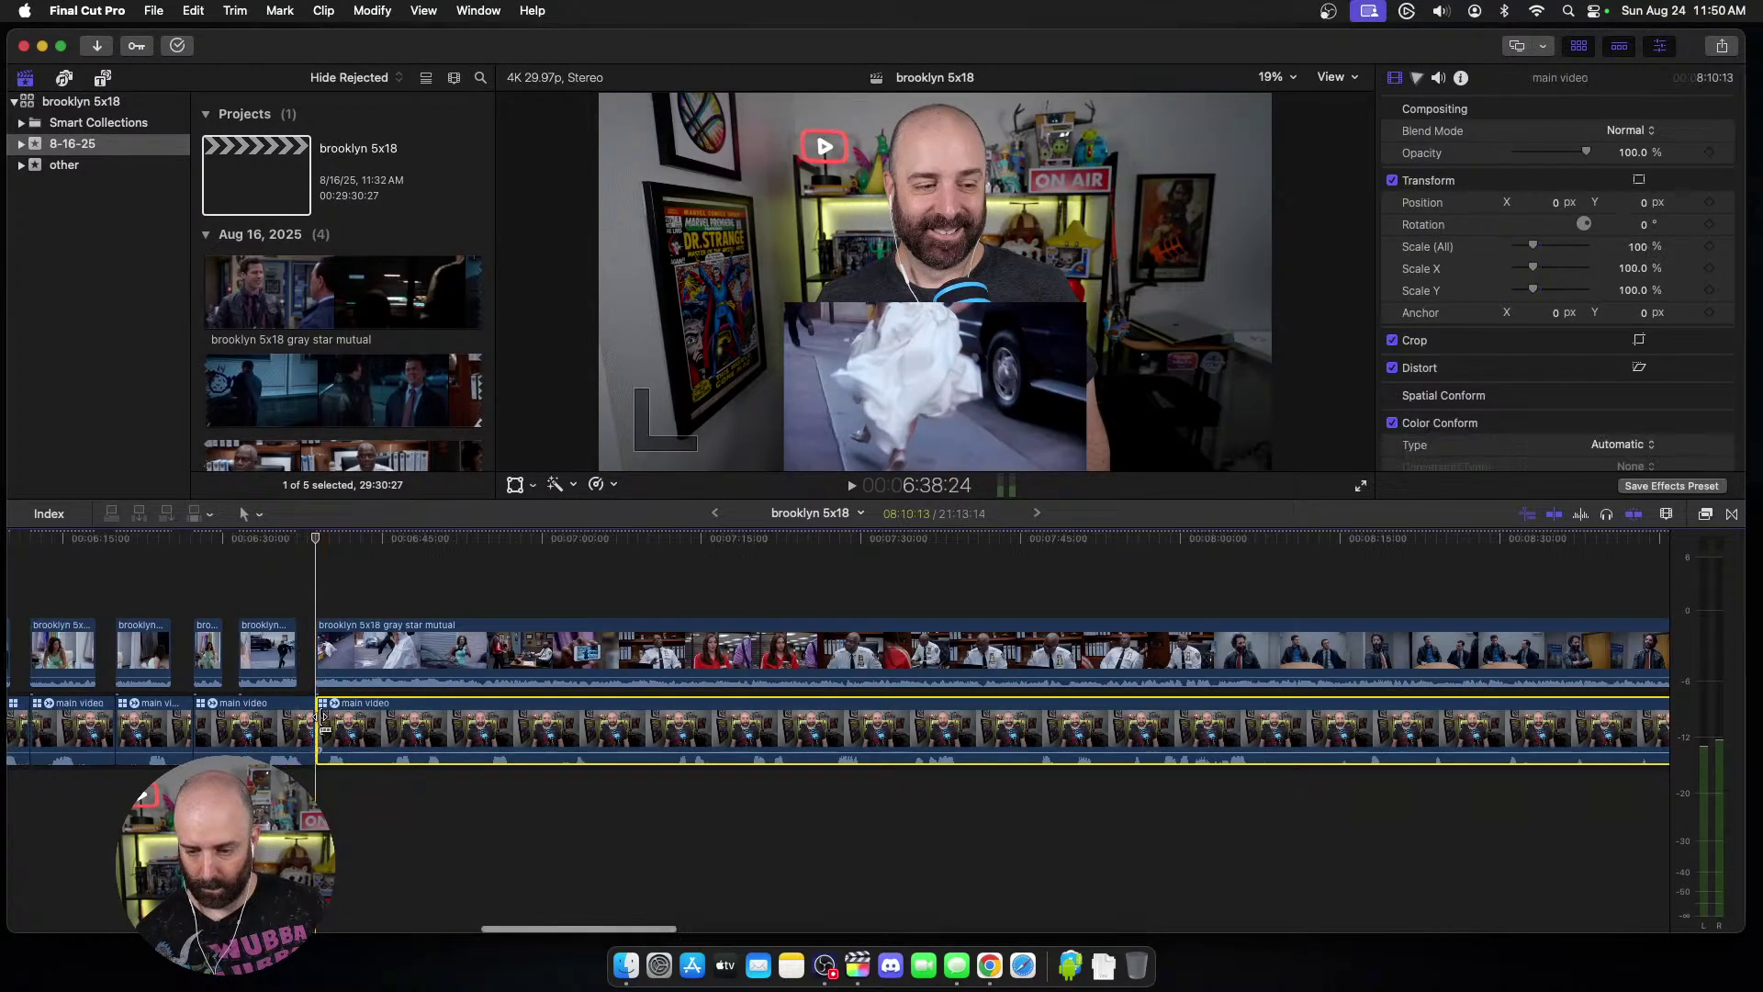
{"action": "key", "text": "space"}
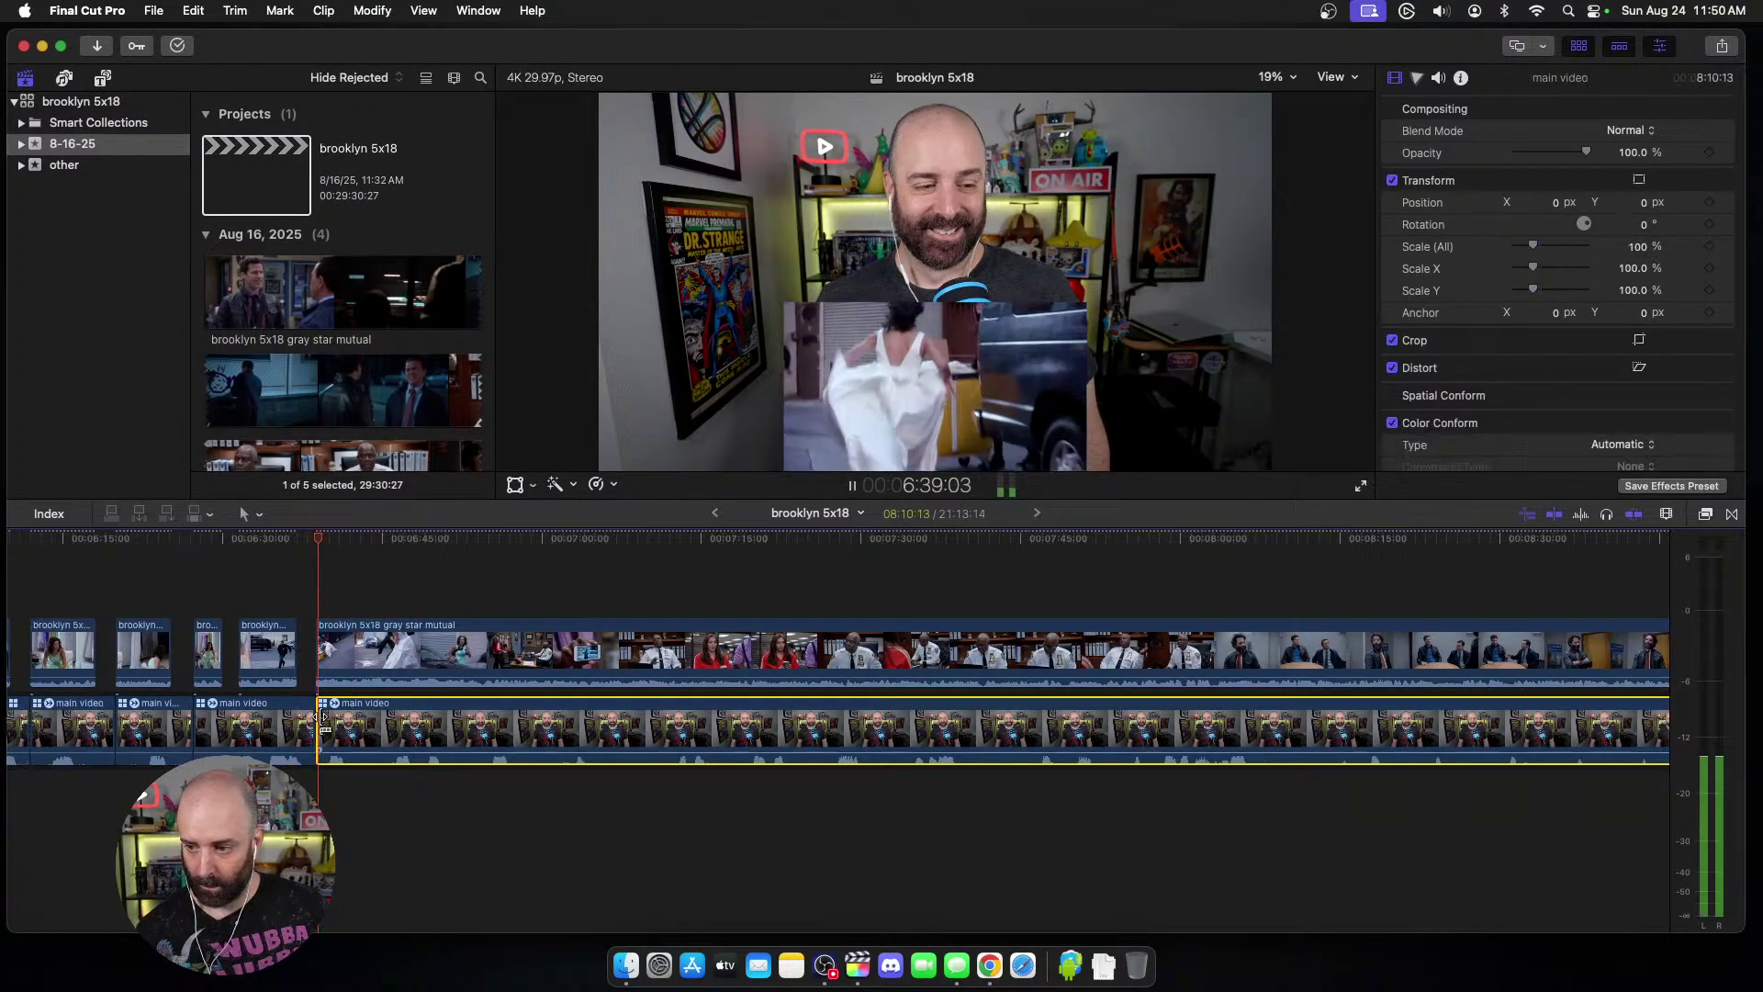
Step: Split the gray star mutual clip at about 6:43 and trim the start of its remainder to about 6:44:20
{"action": "key", "text": "space"}
{"action": "left_click", "coordinate": [365, 666]}
{"action": "key", "text": "cmd+b"}
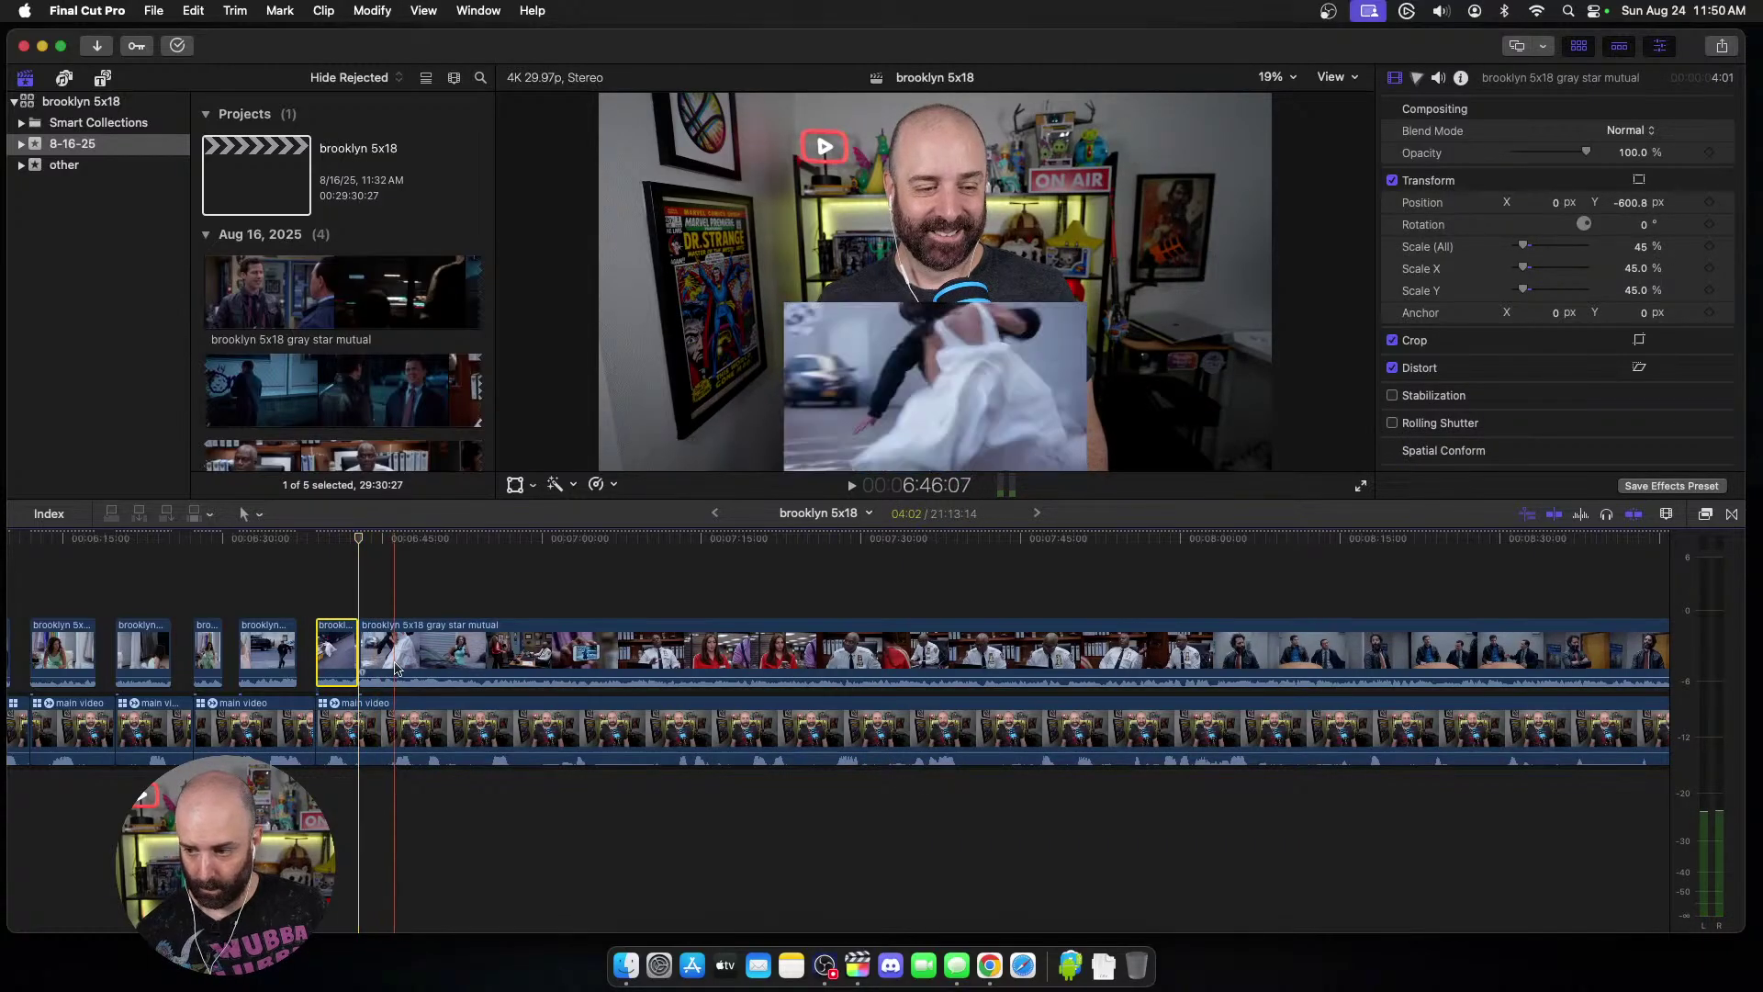
{"action": "left_click_drag", "start_coordinate": [359, 663], "coordinate": [379, 661]}
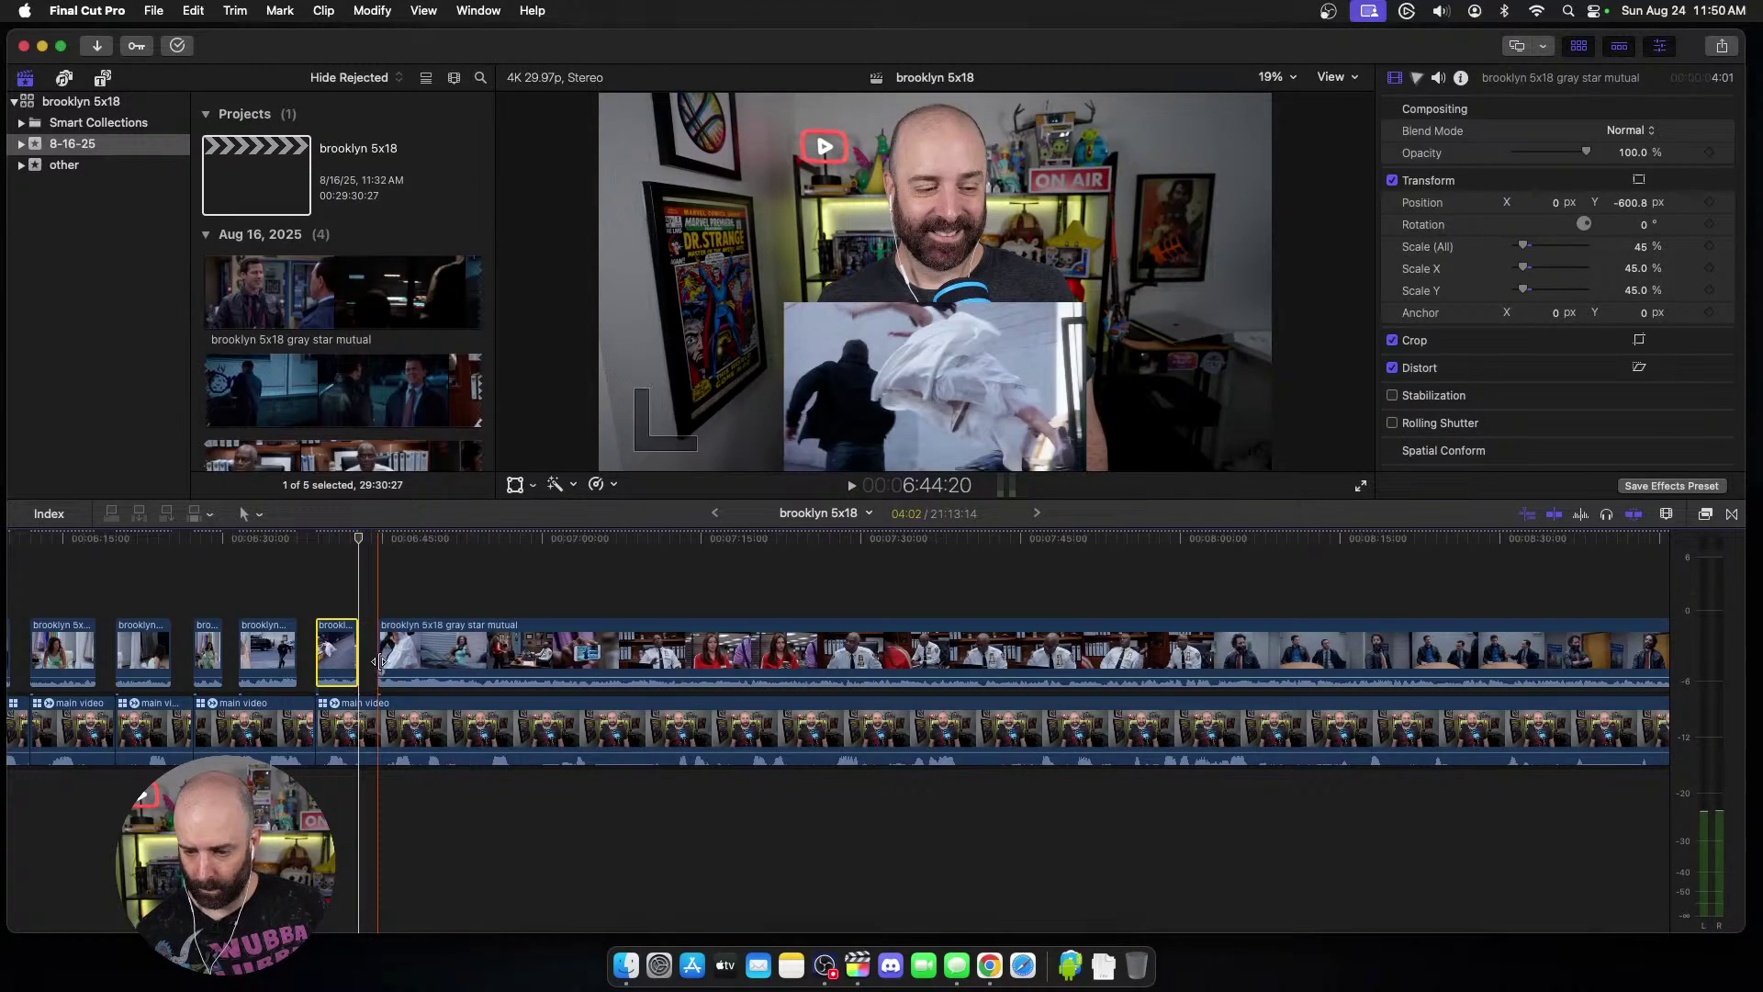
Step: Clear the overlay from about 6:49 to 6:51 in the street fight and split the main video at the gap's end
{"action": "key", "text": "space"}
{"action": "scroll", "coordinate": [379, 661], "scroll_direction": "right", "scroll_amount": 3}
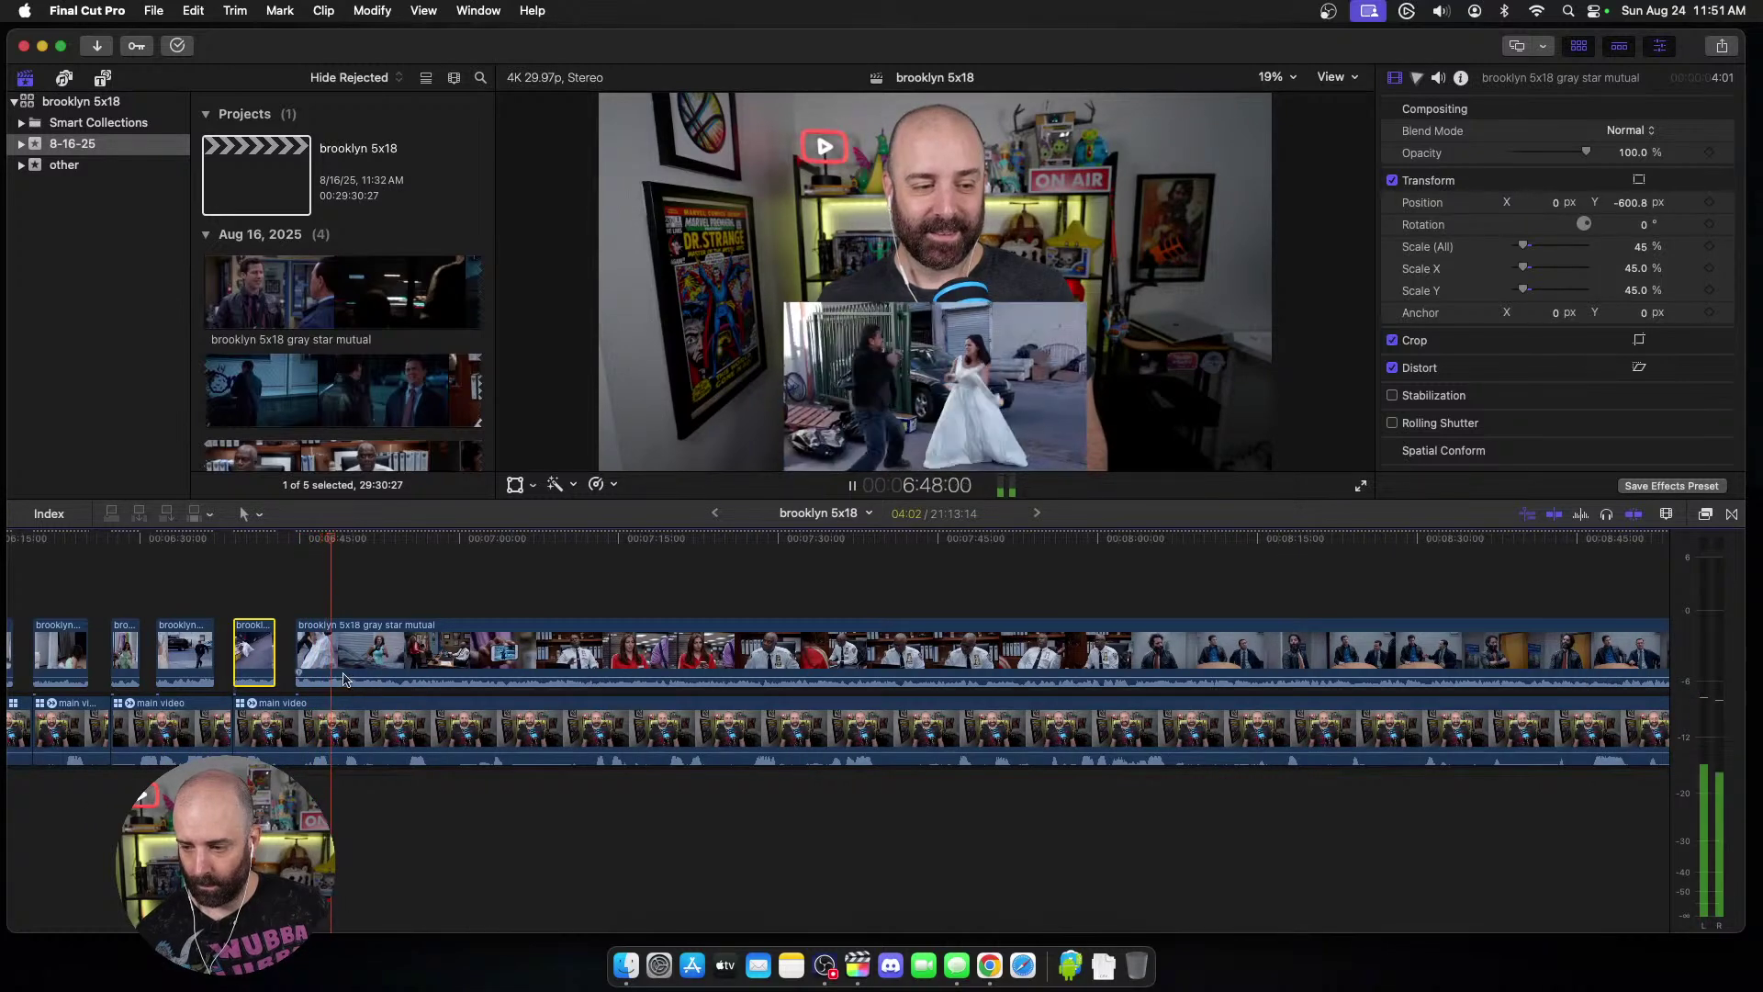
{"action": "left_click", "coordinate": [342, 667]}
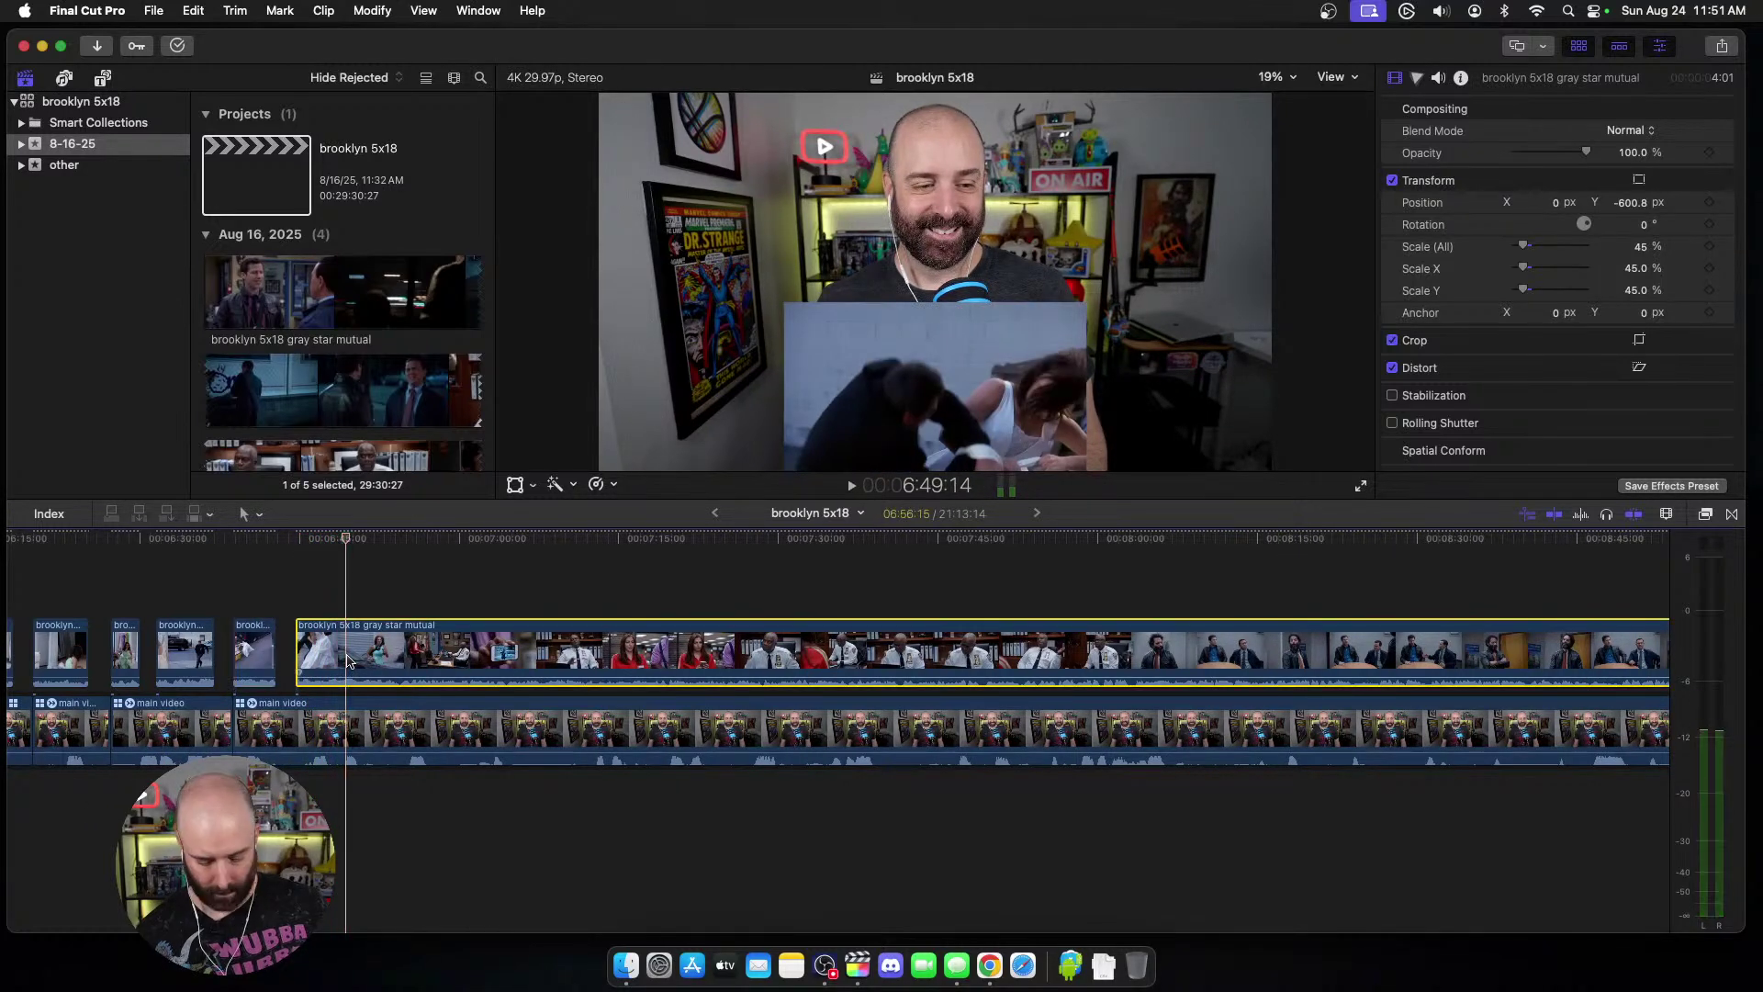
{"action": "key", "text": "space"}
{"action": "key", "text": "cmd+b"}
{"action": "key", "text": "shift+super+b"}
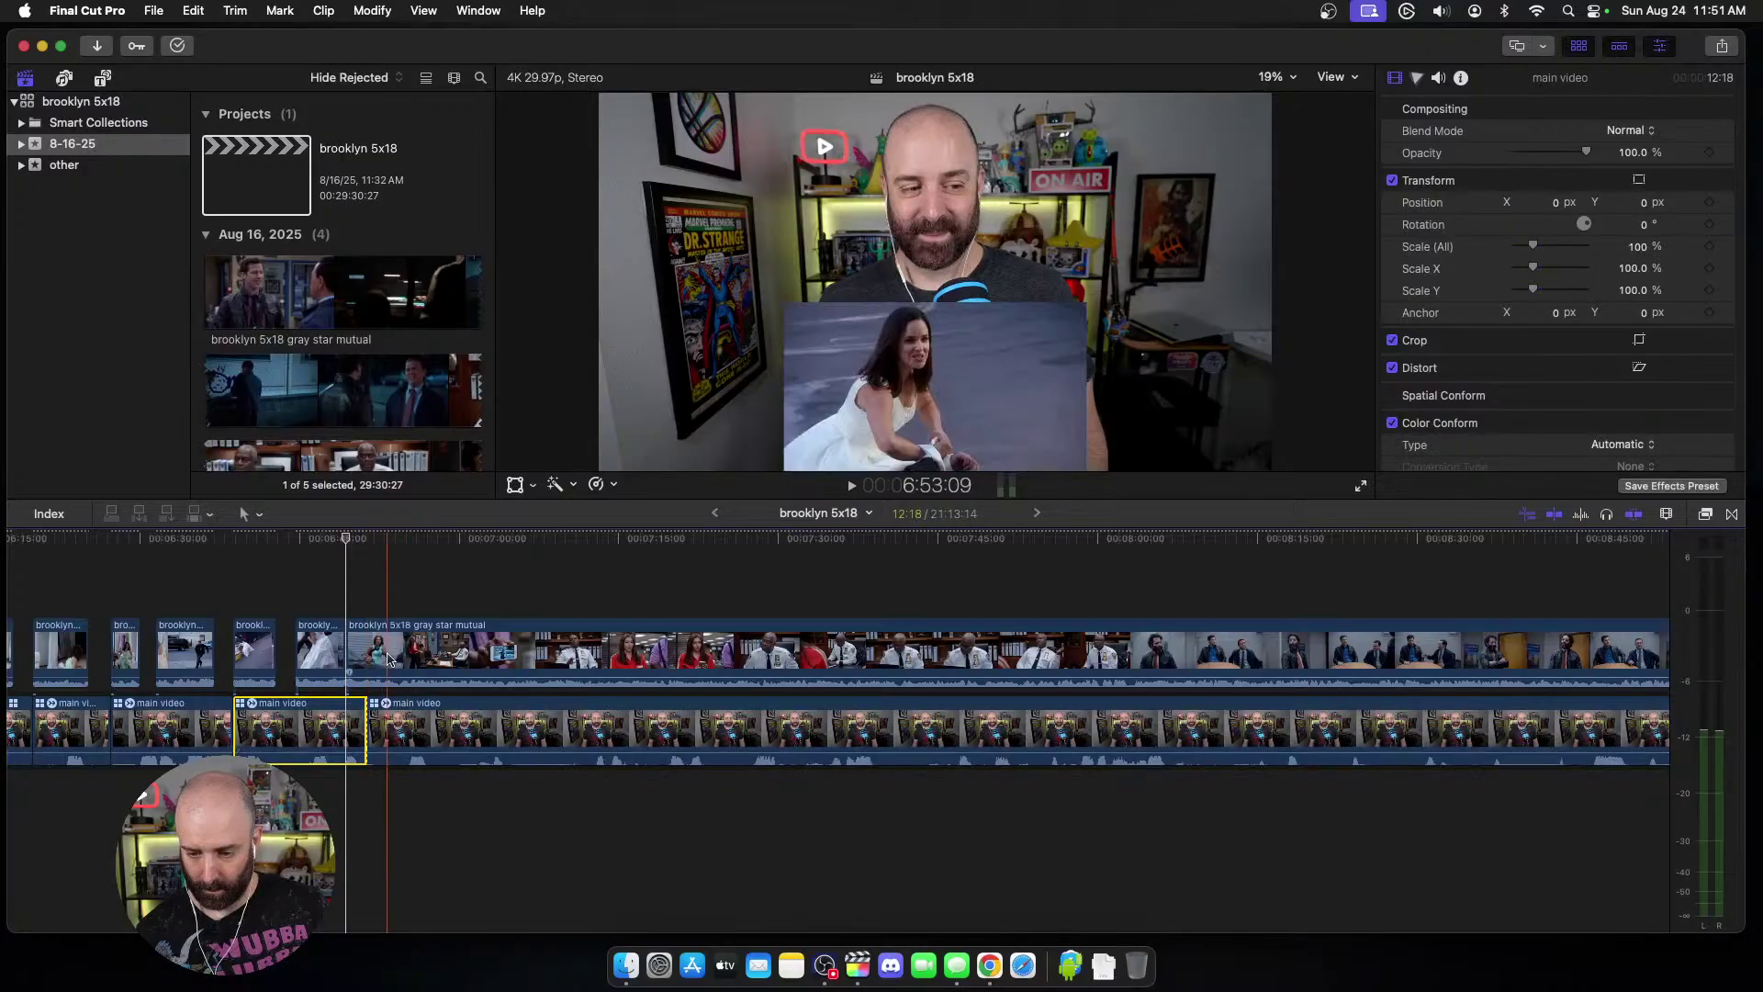
{"action": "left_click", "coordinate": [371, 653]}
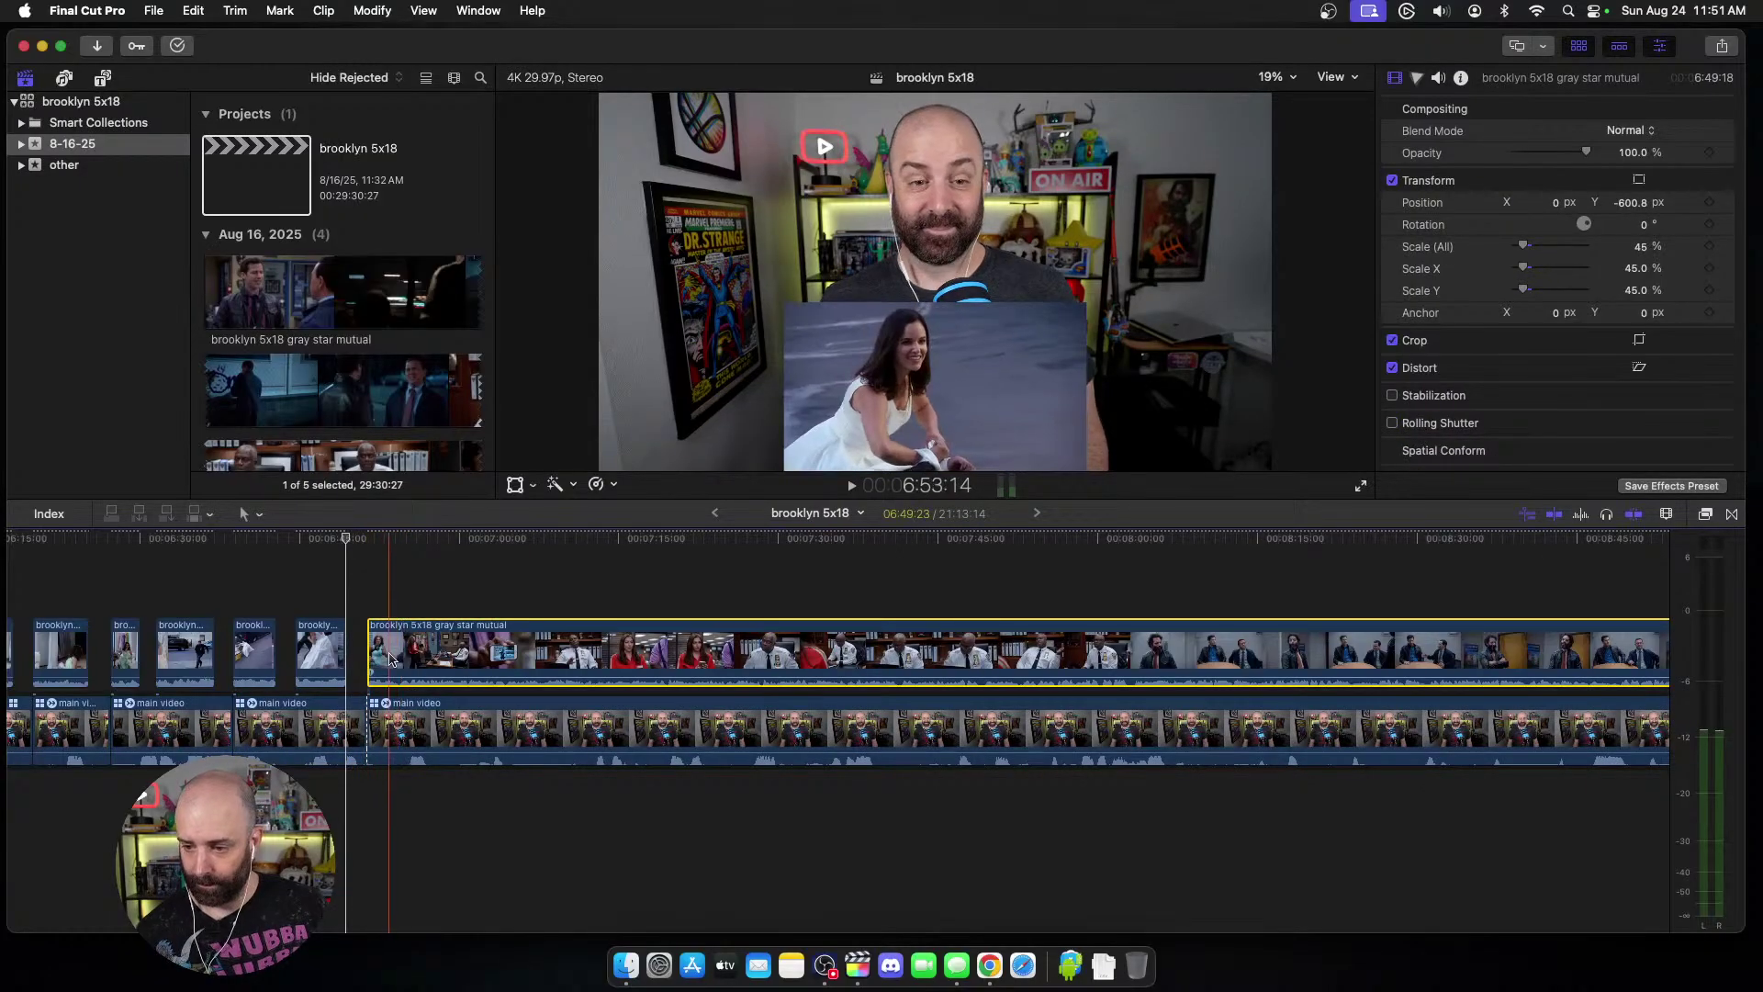
Step: Review the end of the street scene, clear the overlay from about 6:56 to 6:58, and split the main video at 6:58
{"action": "key", "text": "space"}
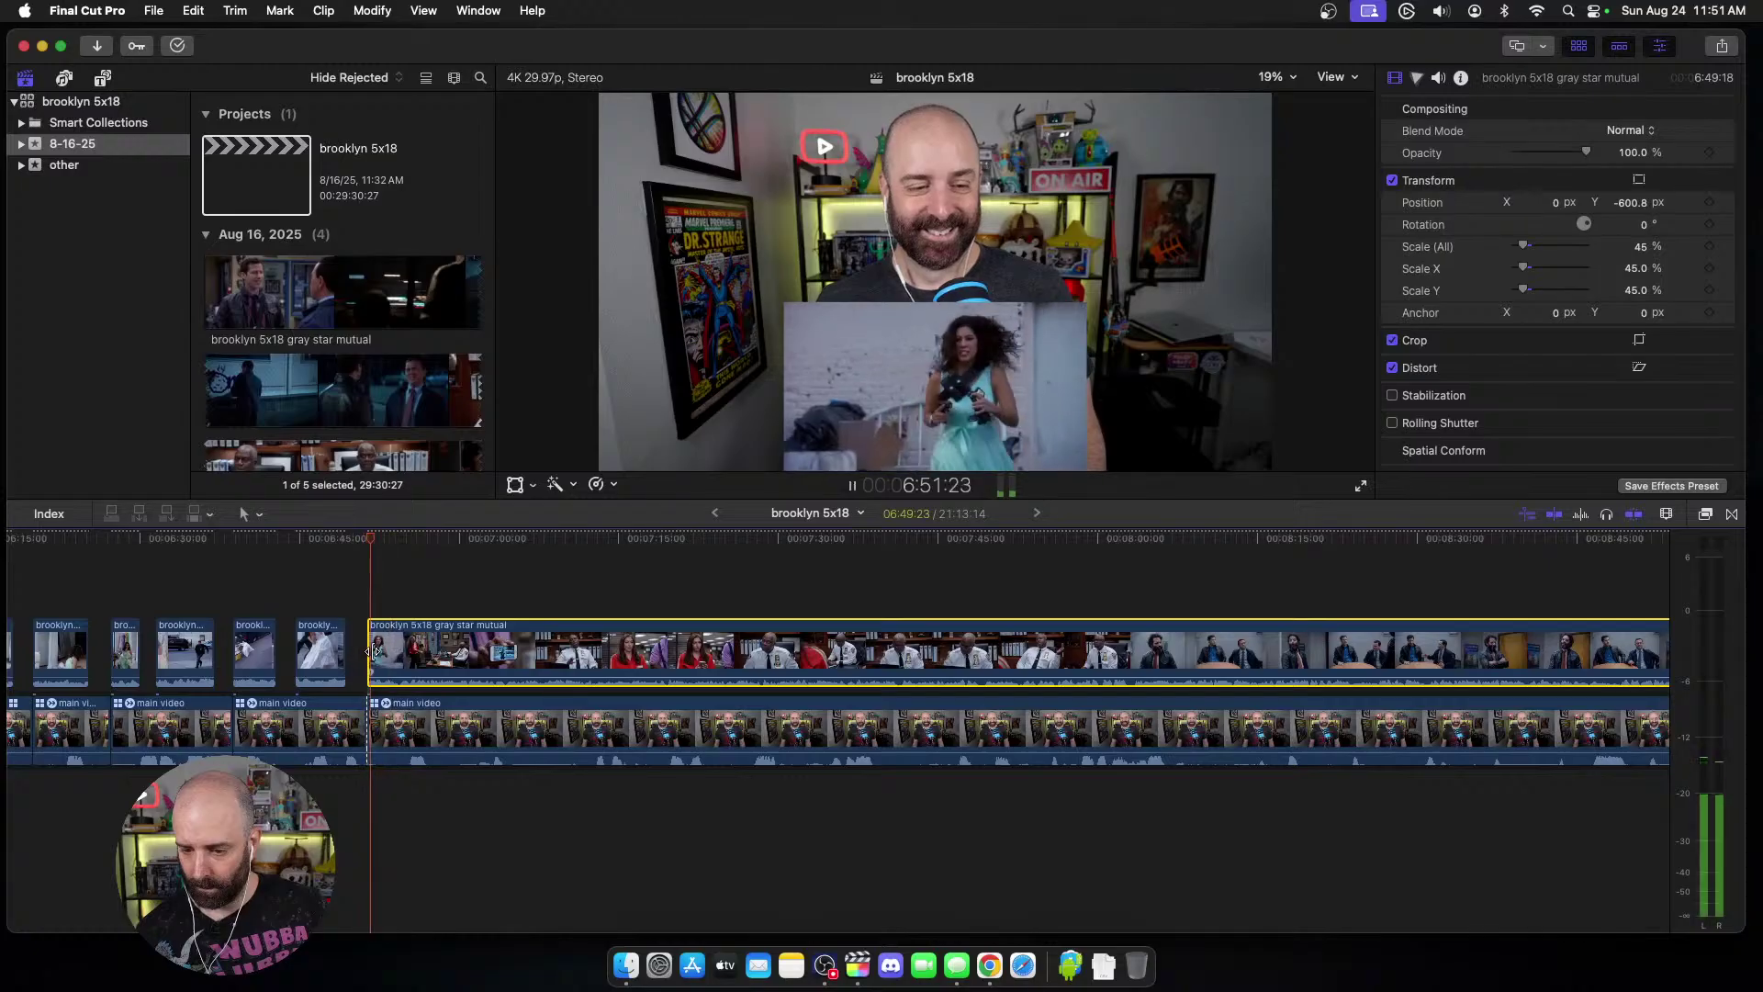
{"action": "key", "text": "space"}
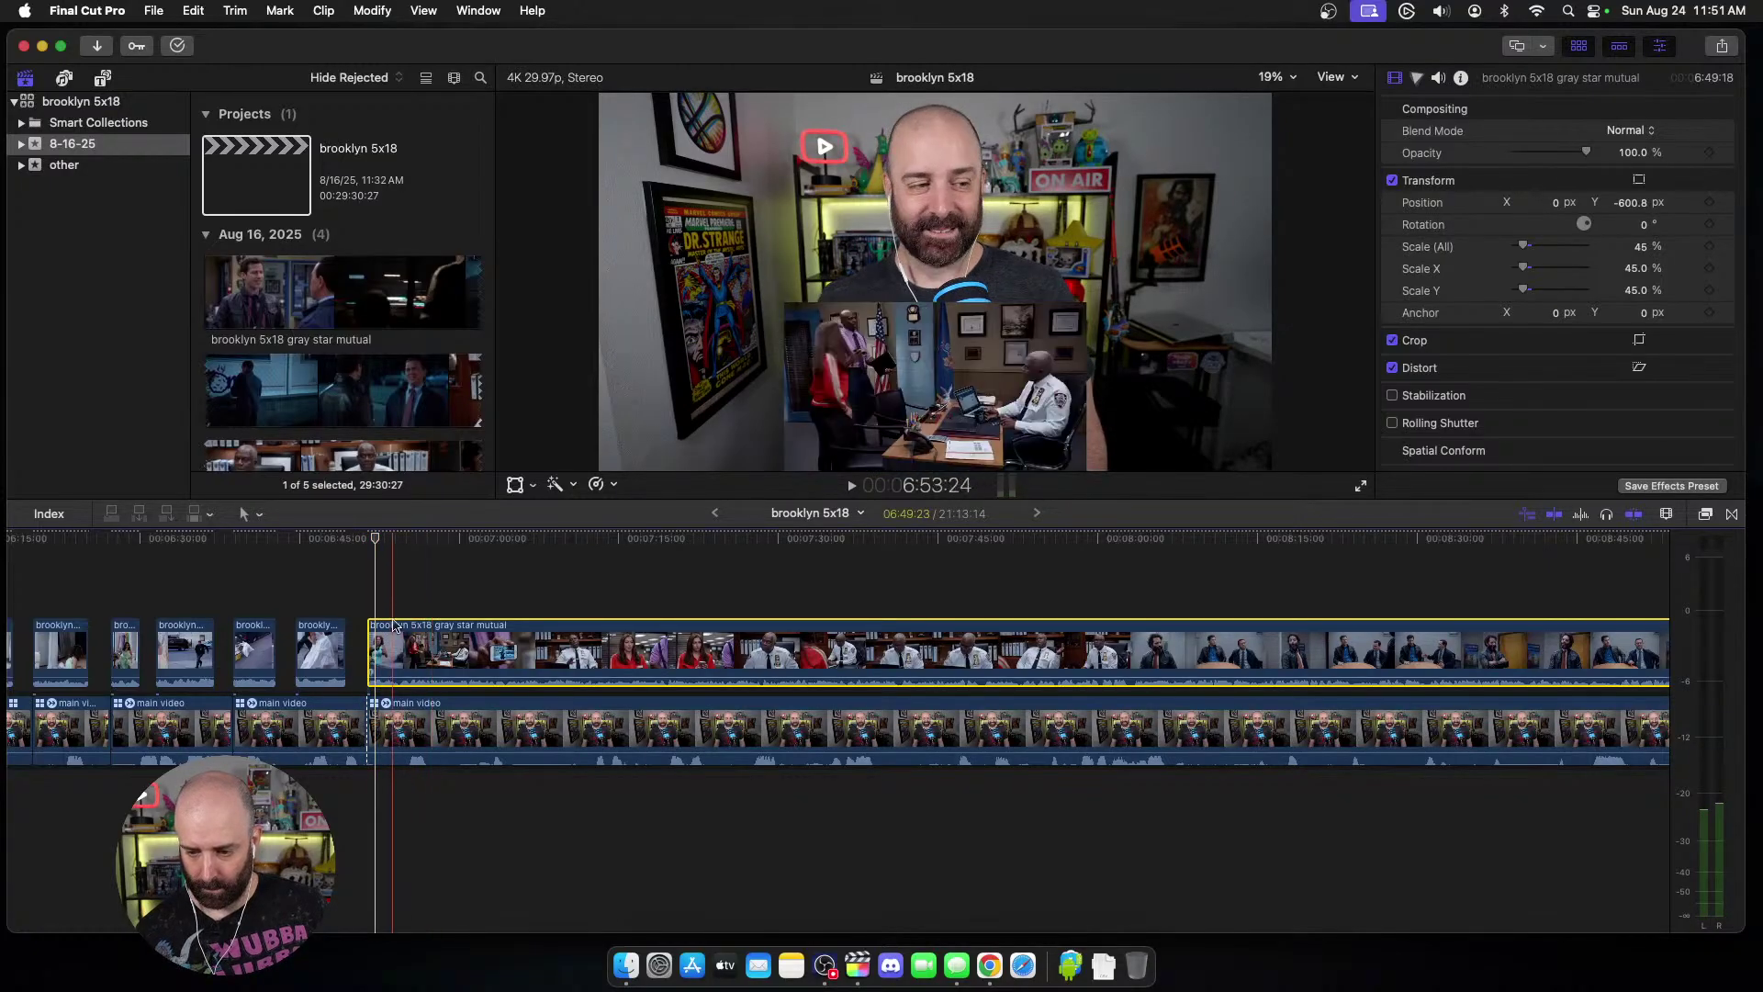
{"action": "key", "text": "space"}
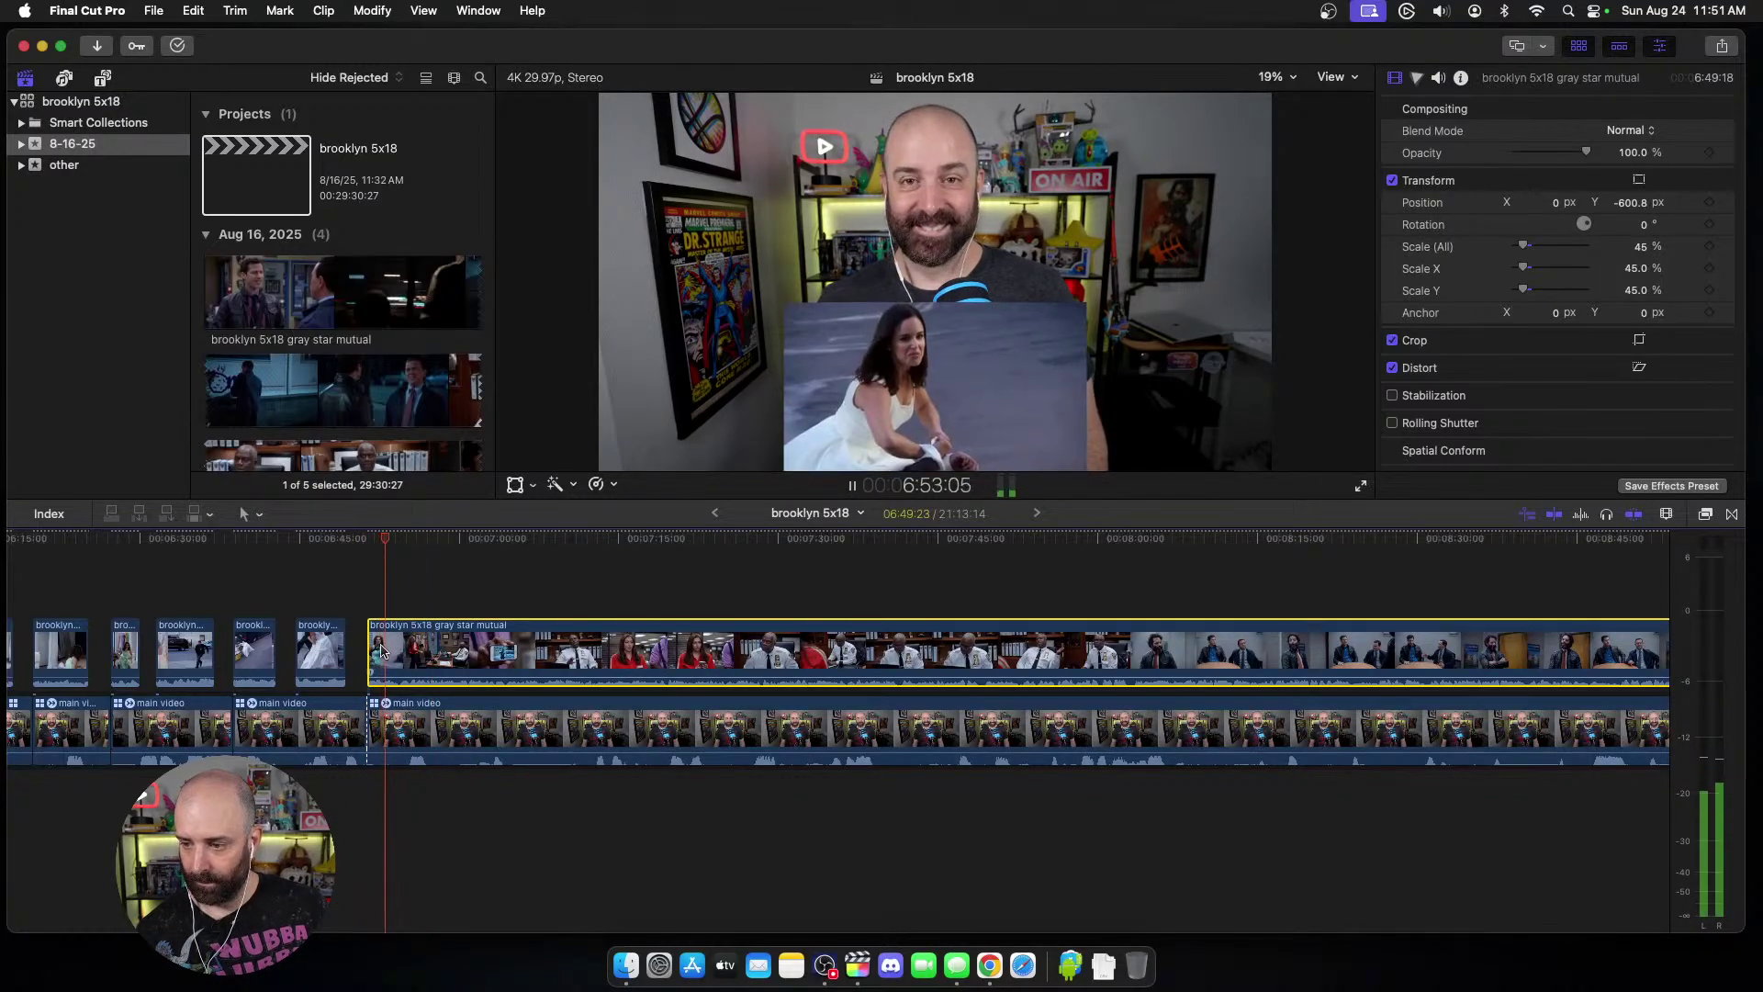
{"action": "left_click_drag", "start_coordinate": [402, 665], "coordinate": [402, 664]}
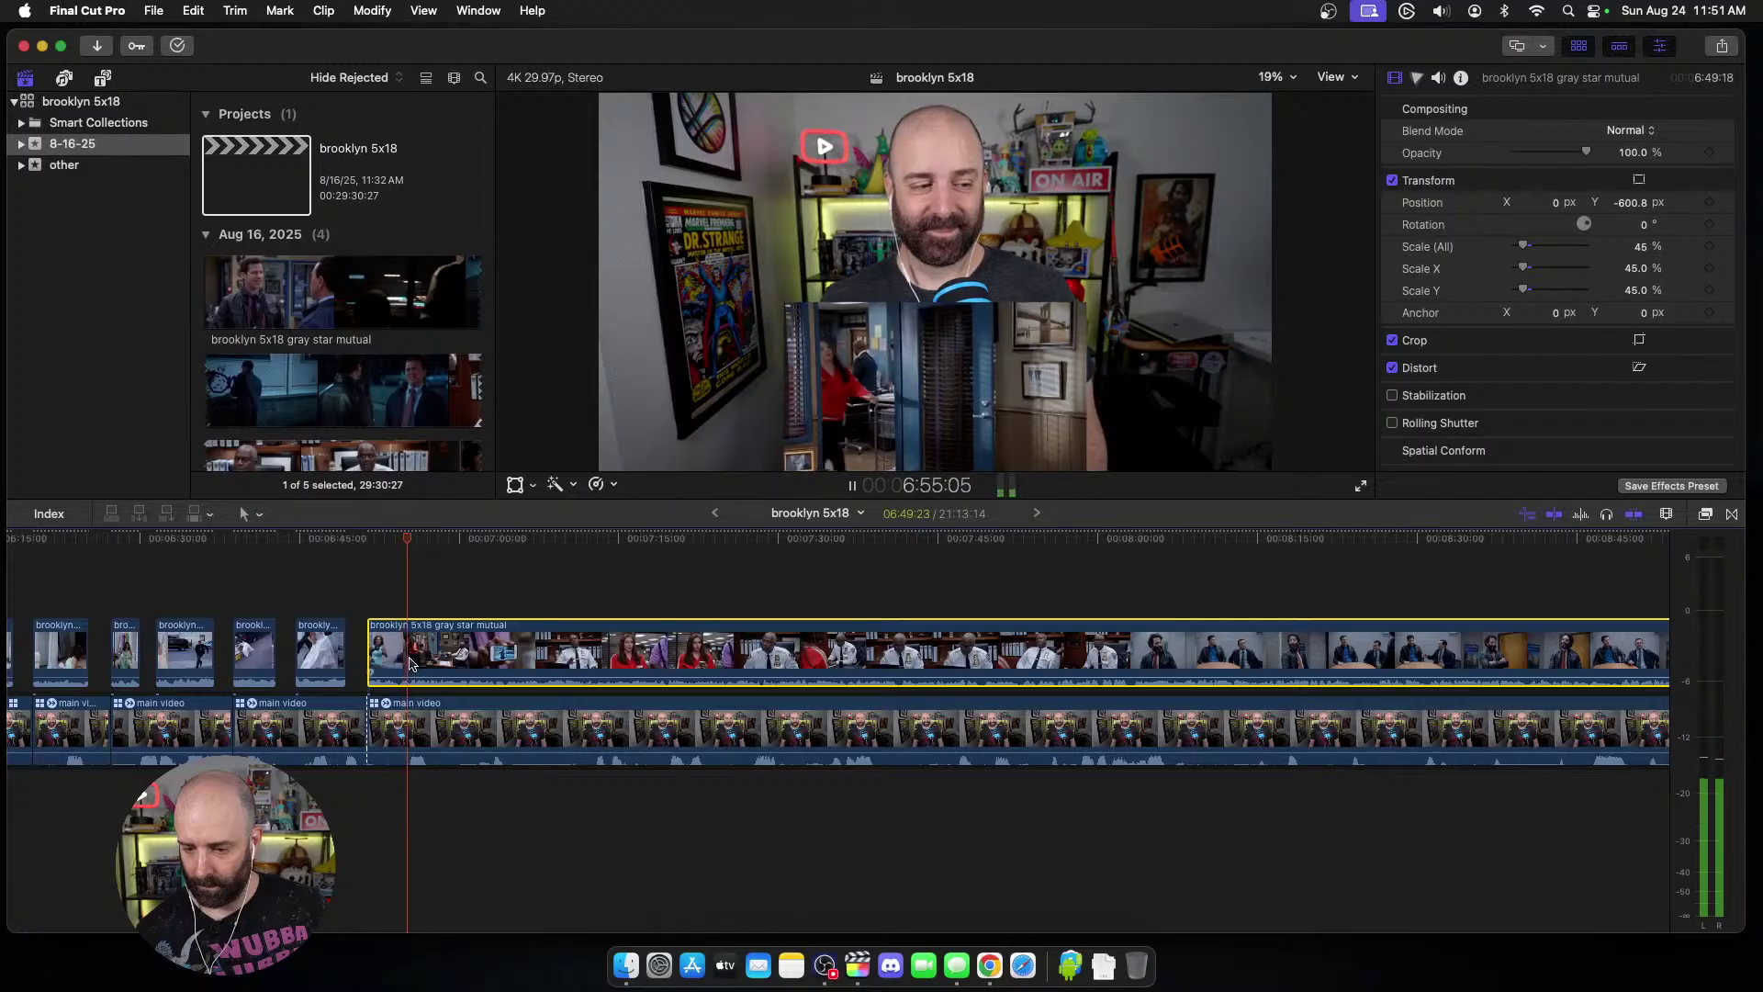
{"action": "key", "text": "space"}
{"action": "key", "text": "super+b"}
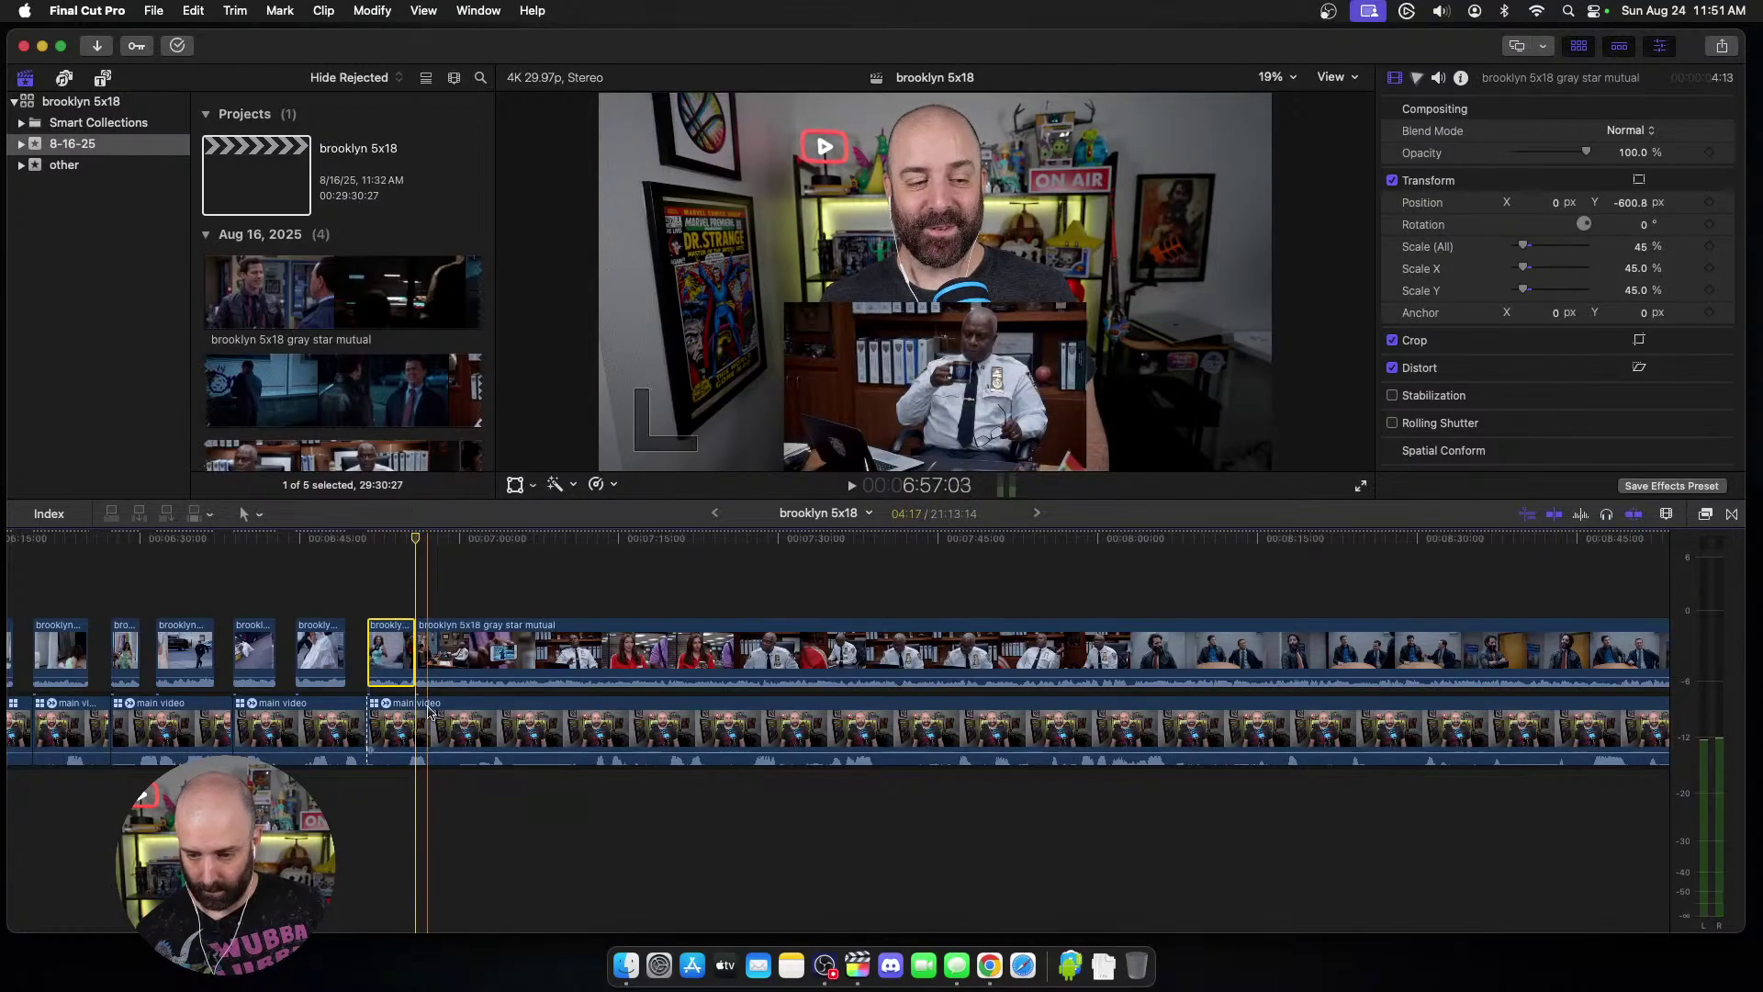
{"action": "key", "text": "super+b"}
{"action": "left_click", "coordinate": [552, 655]}
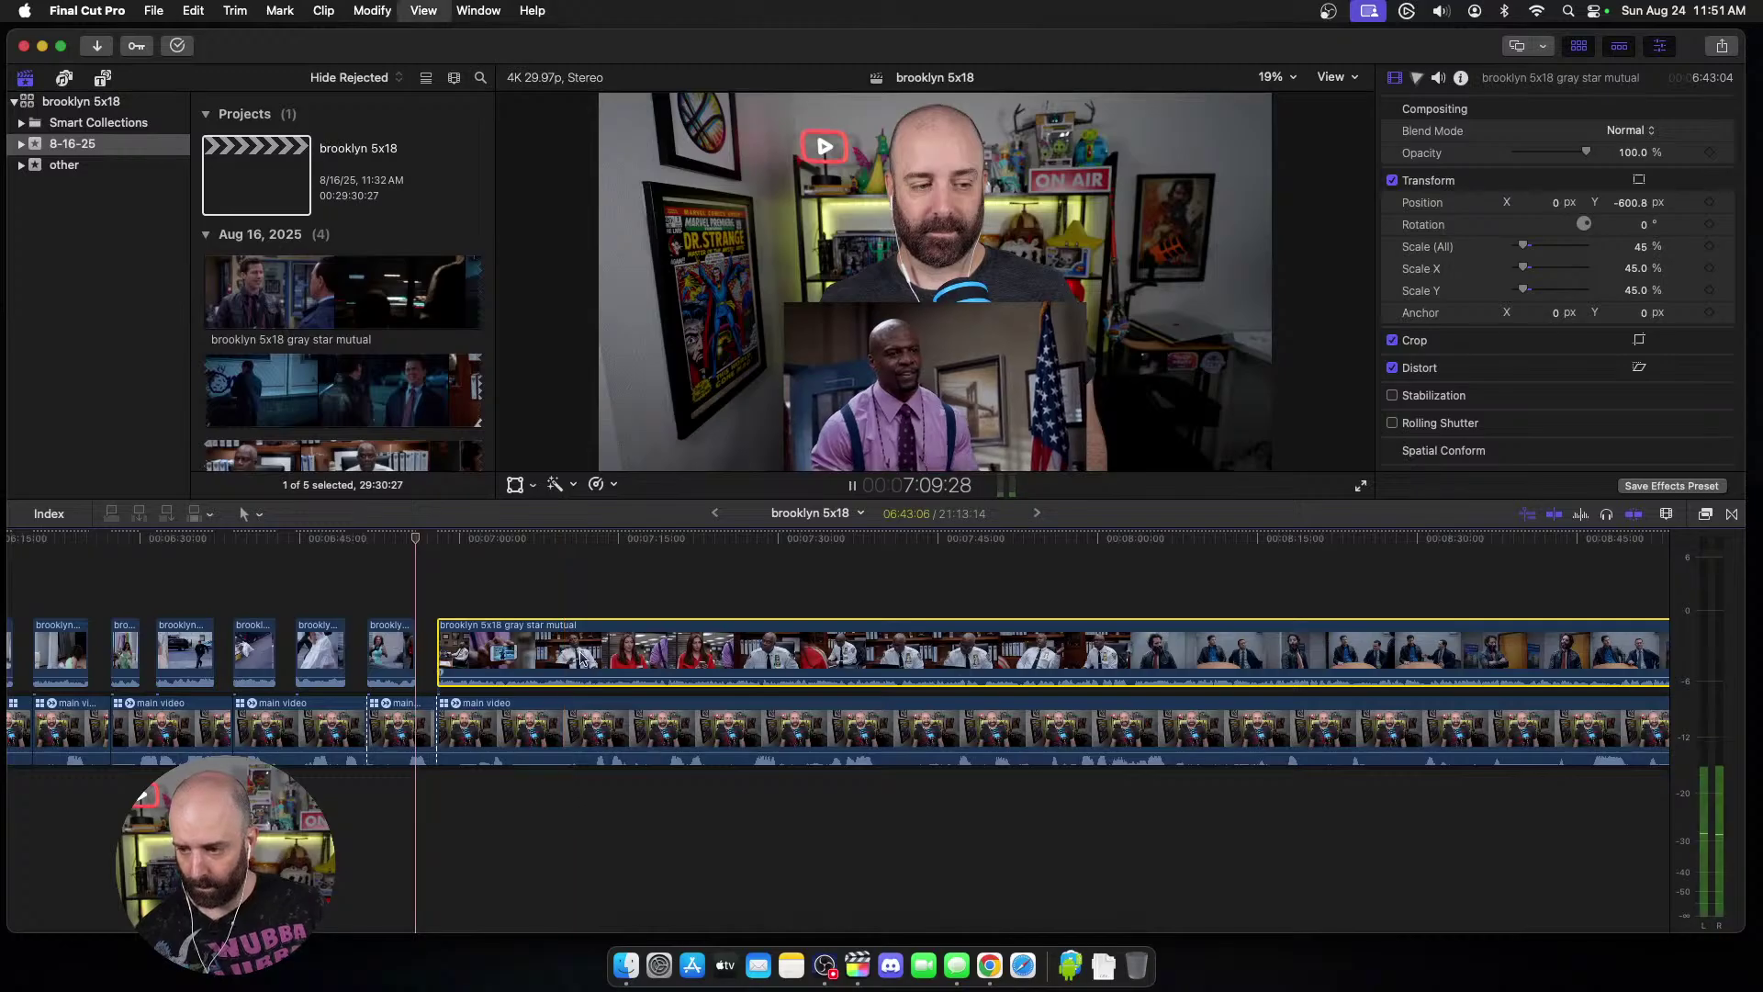
Step: Play into the captain's office scene and trim the starts of both long clips to about 7:10
{"action": "key", "text": "space"}
{"action": "scroll", "coordinate": [341, 739], "scroll_direction": "right", "scroll_amount": 5}
{"action": "key", "text": "space"}
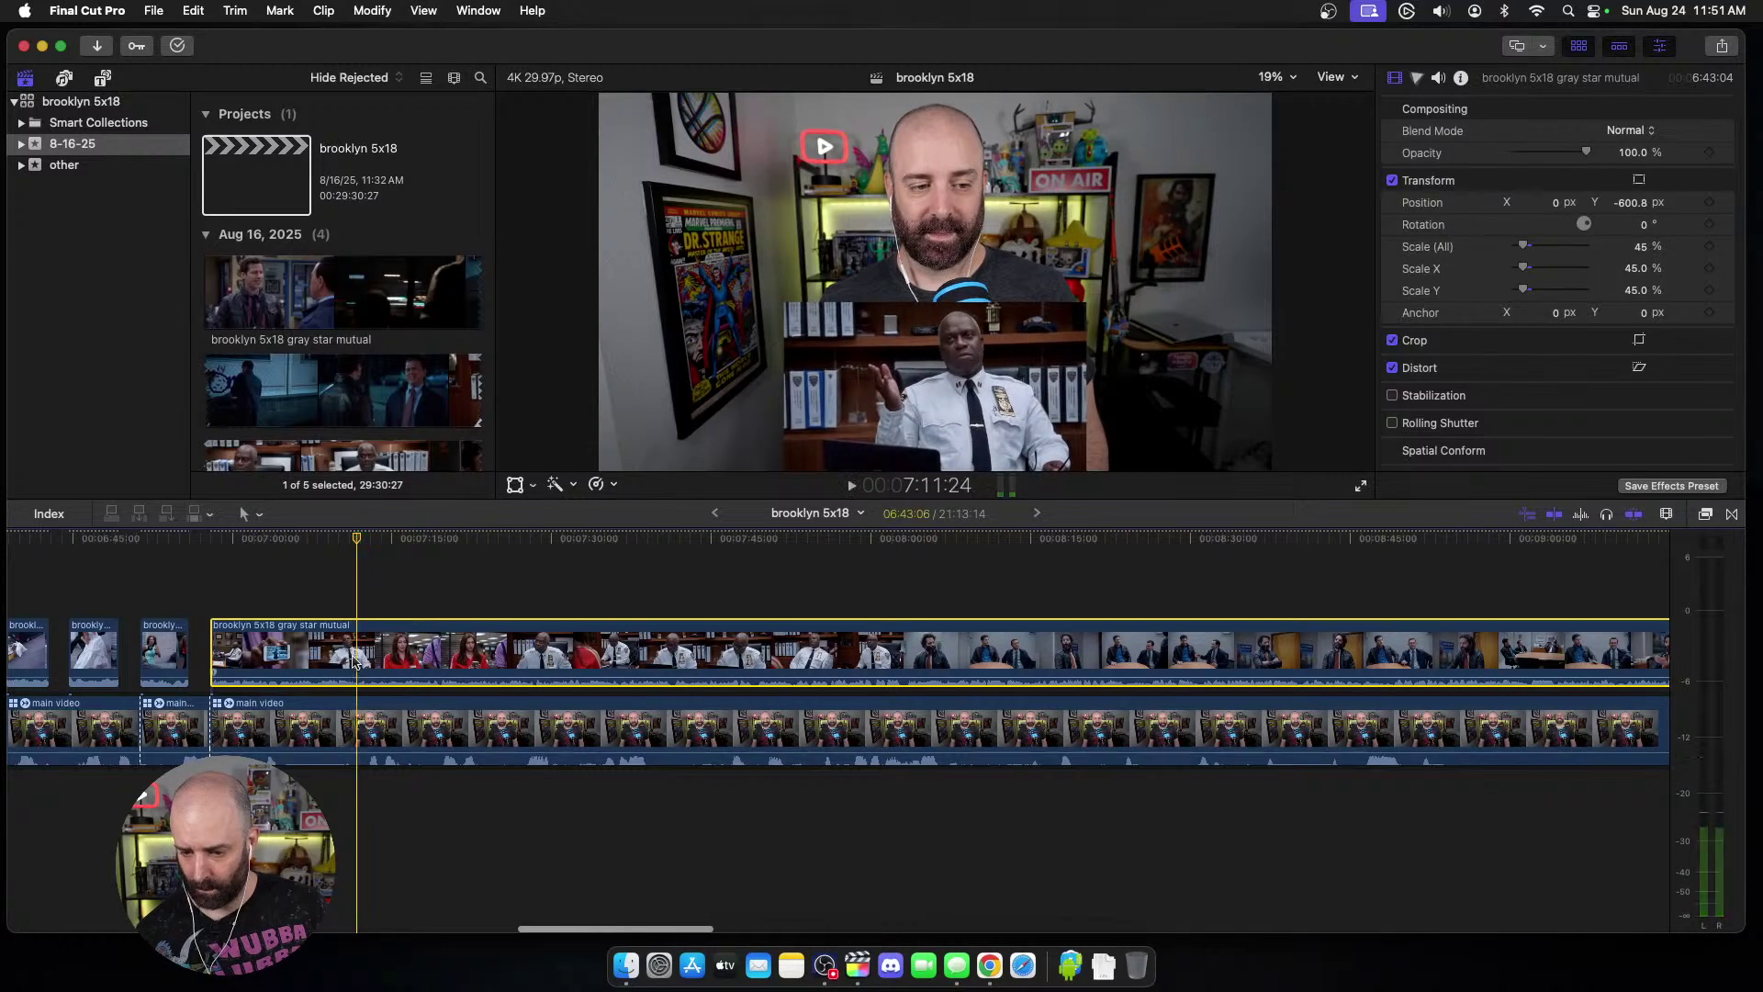
{"action": "key", "text": "alt+bracketleft"}
{"action": "left_click", "coordinate": [346, 720]}
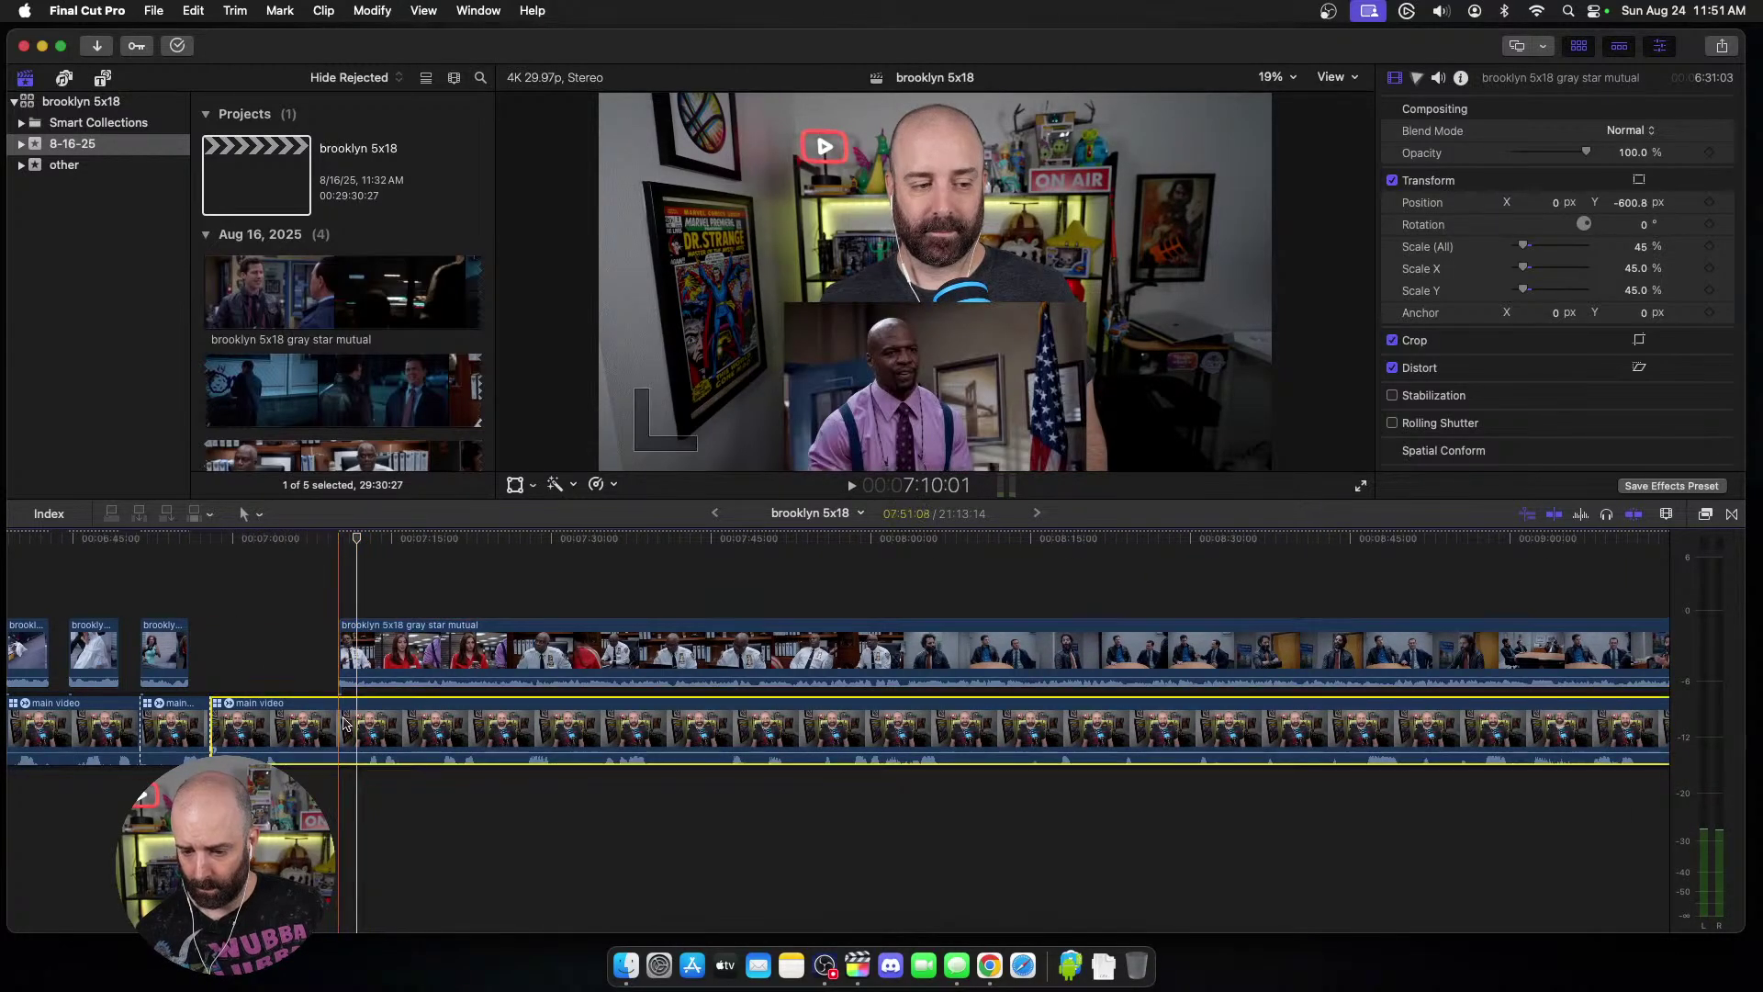
{"action": "key", "text": "alt+bracketleft"}
Step: Clear the overlay from about 7:03 to 7:04:18, split the main video at the gap's end, and play on
{"action": "key", "text": "space"}
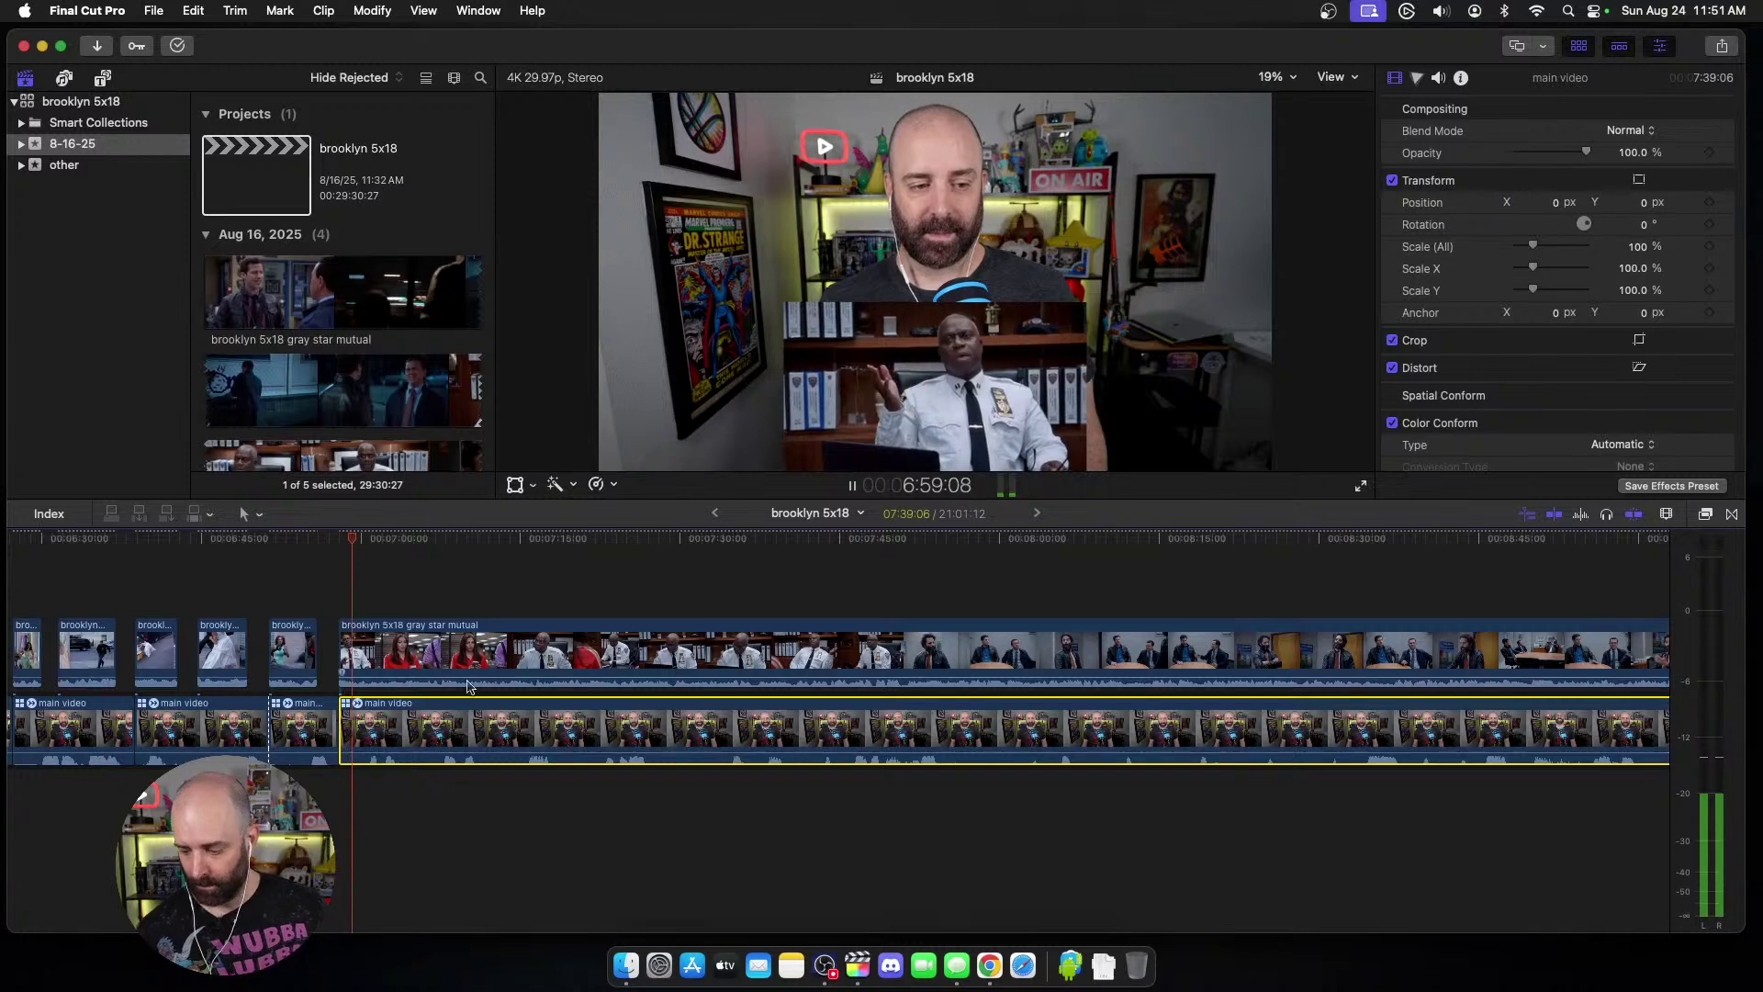
{"action": "key", "text": "space"}
{"action": "left_click", "coordinate": [392, 663]}
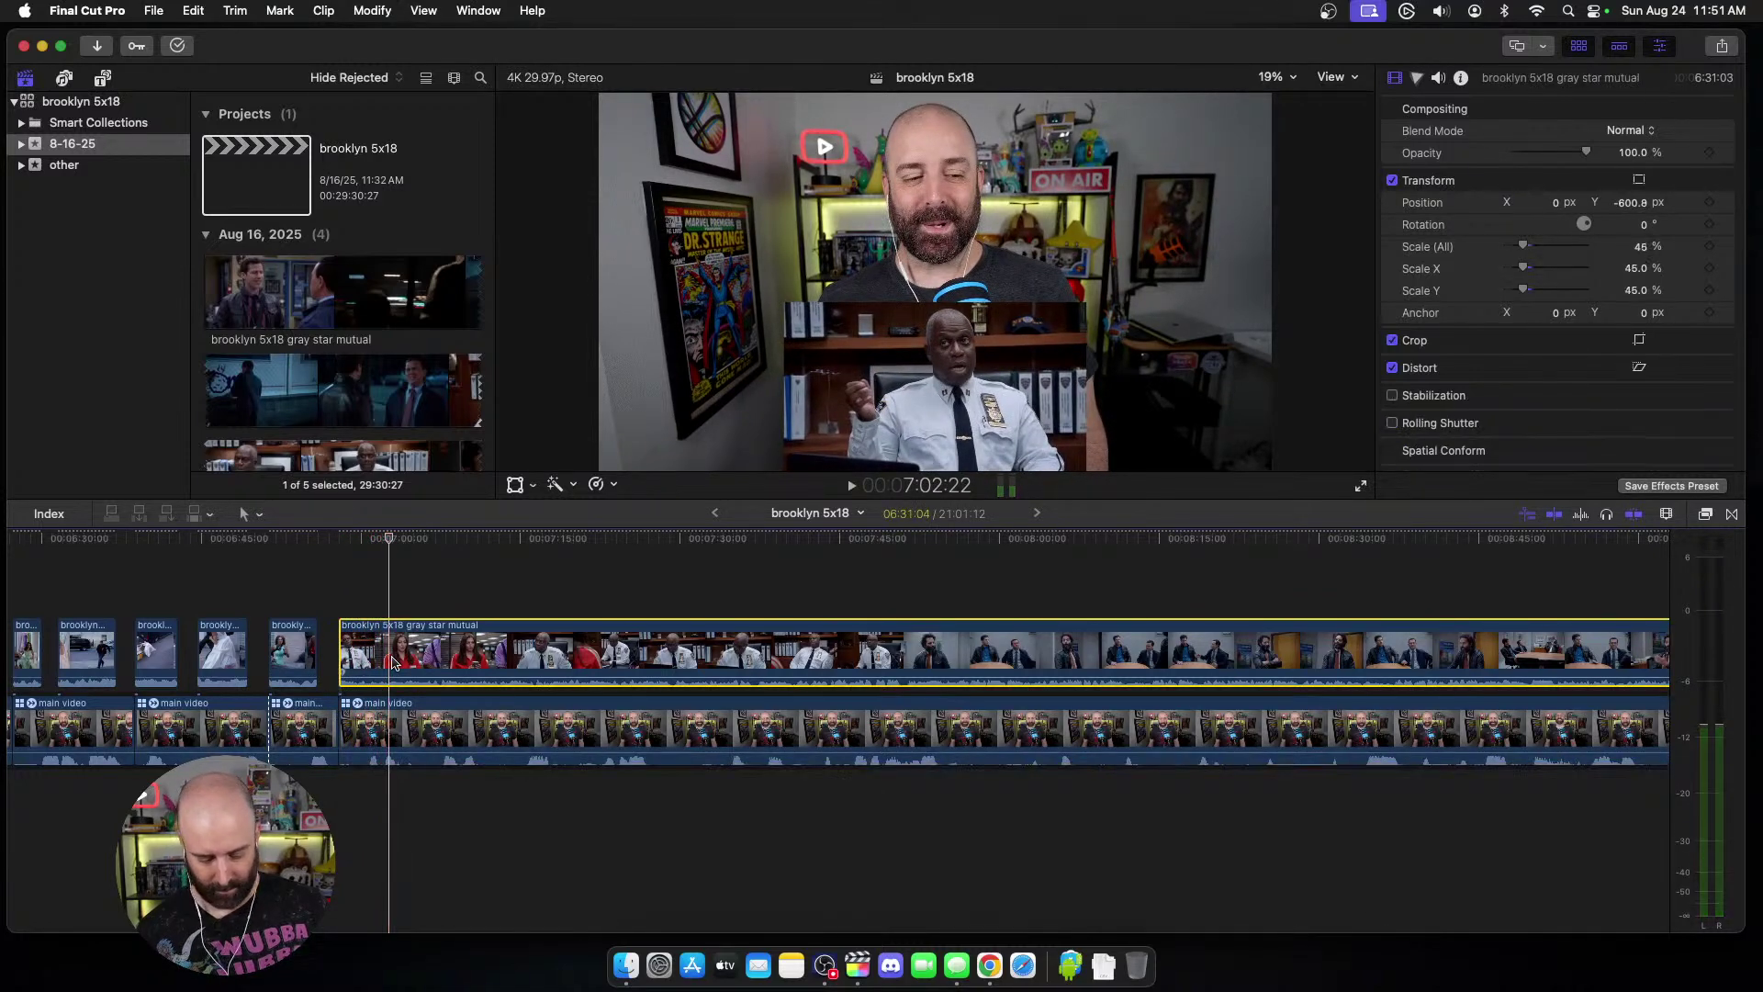
{"action": "key", "text": "super+b"}
{"action": "left_click", "coordinate": [411, 727]}
{"action": "key", "text": "super+b"}
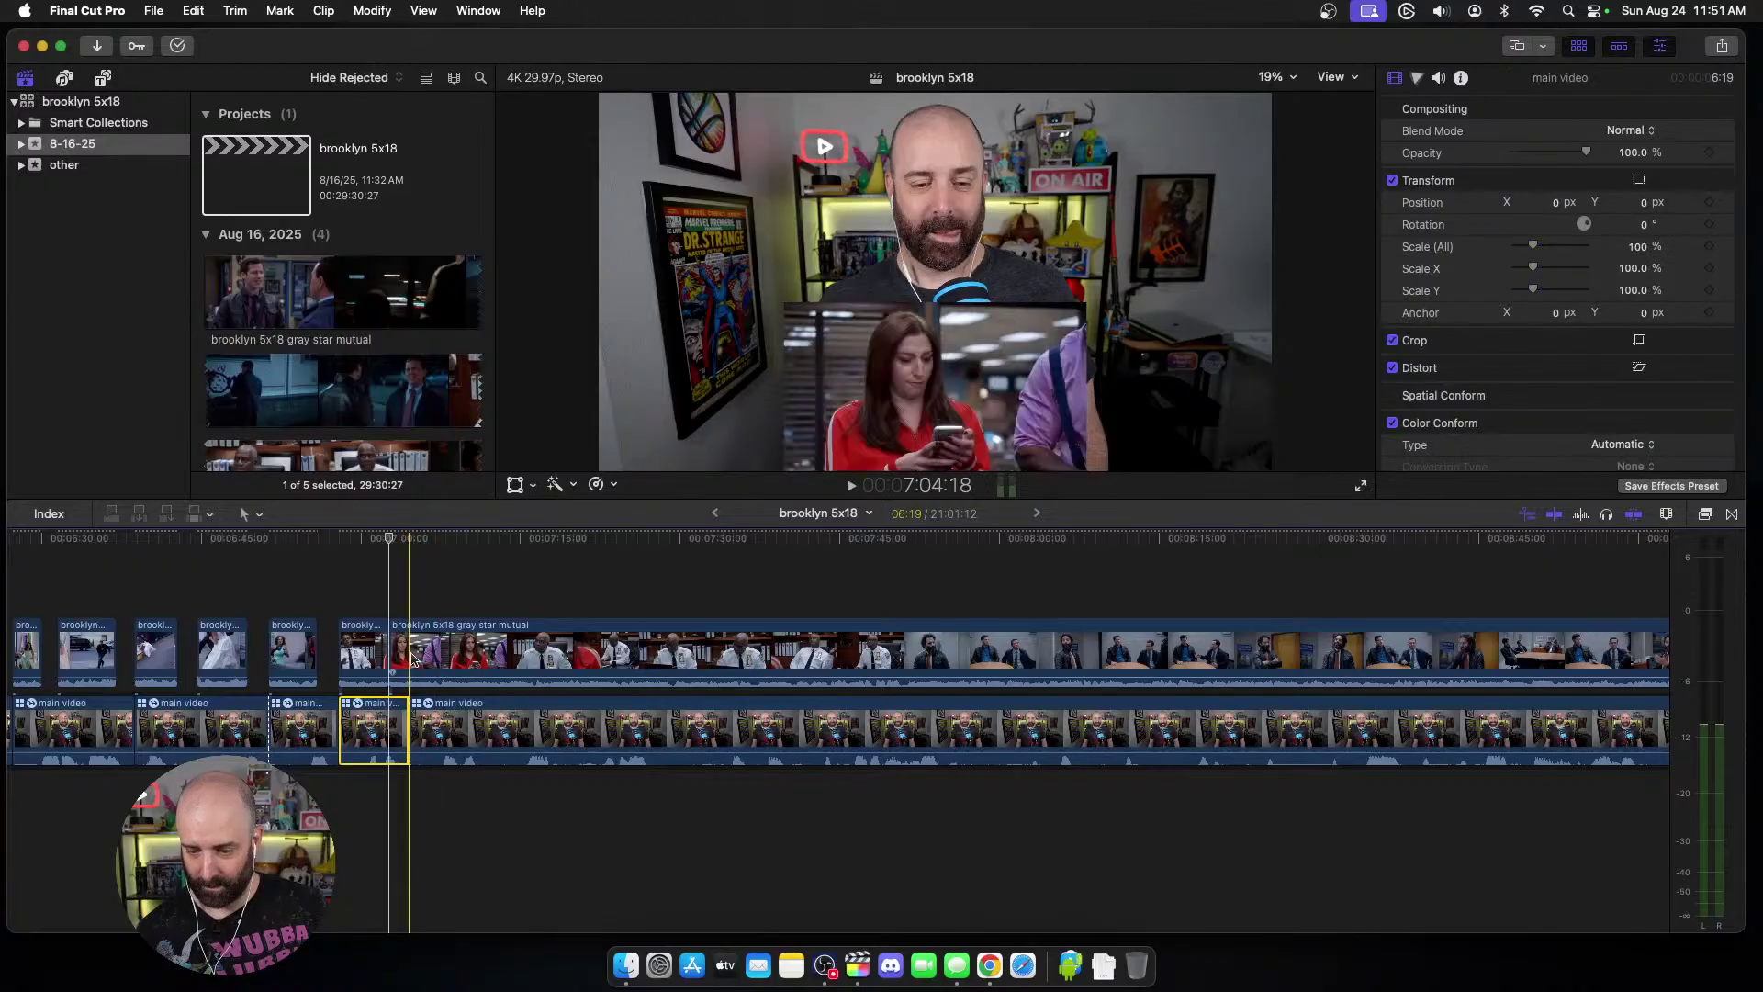
{"action": "left_click", "coordinate": [407, 657]}
{"action": "key", "text": "super+b"}
{"action": "key", "text": "space"}
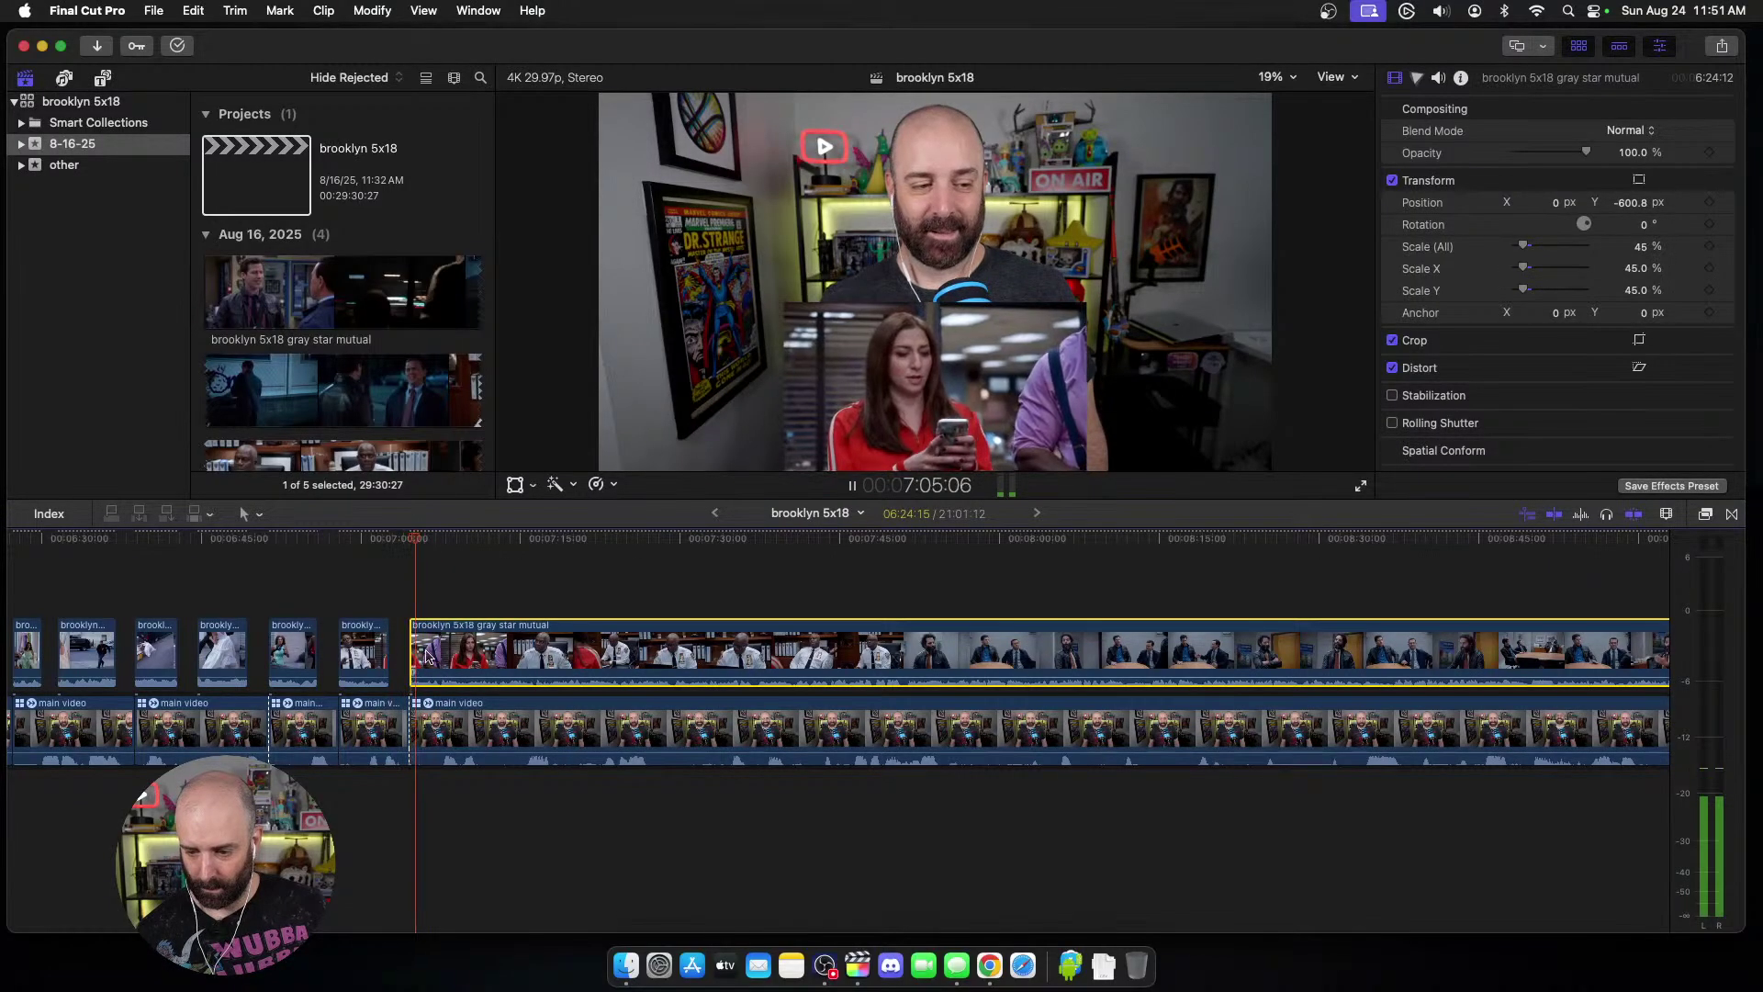
{"action": "scroll", "coordinate": [427, 656], "scroll_direction": "right", "scroll_amount": 3}
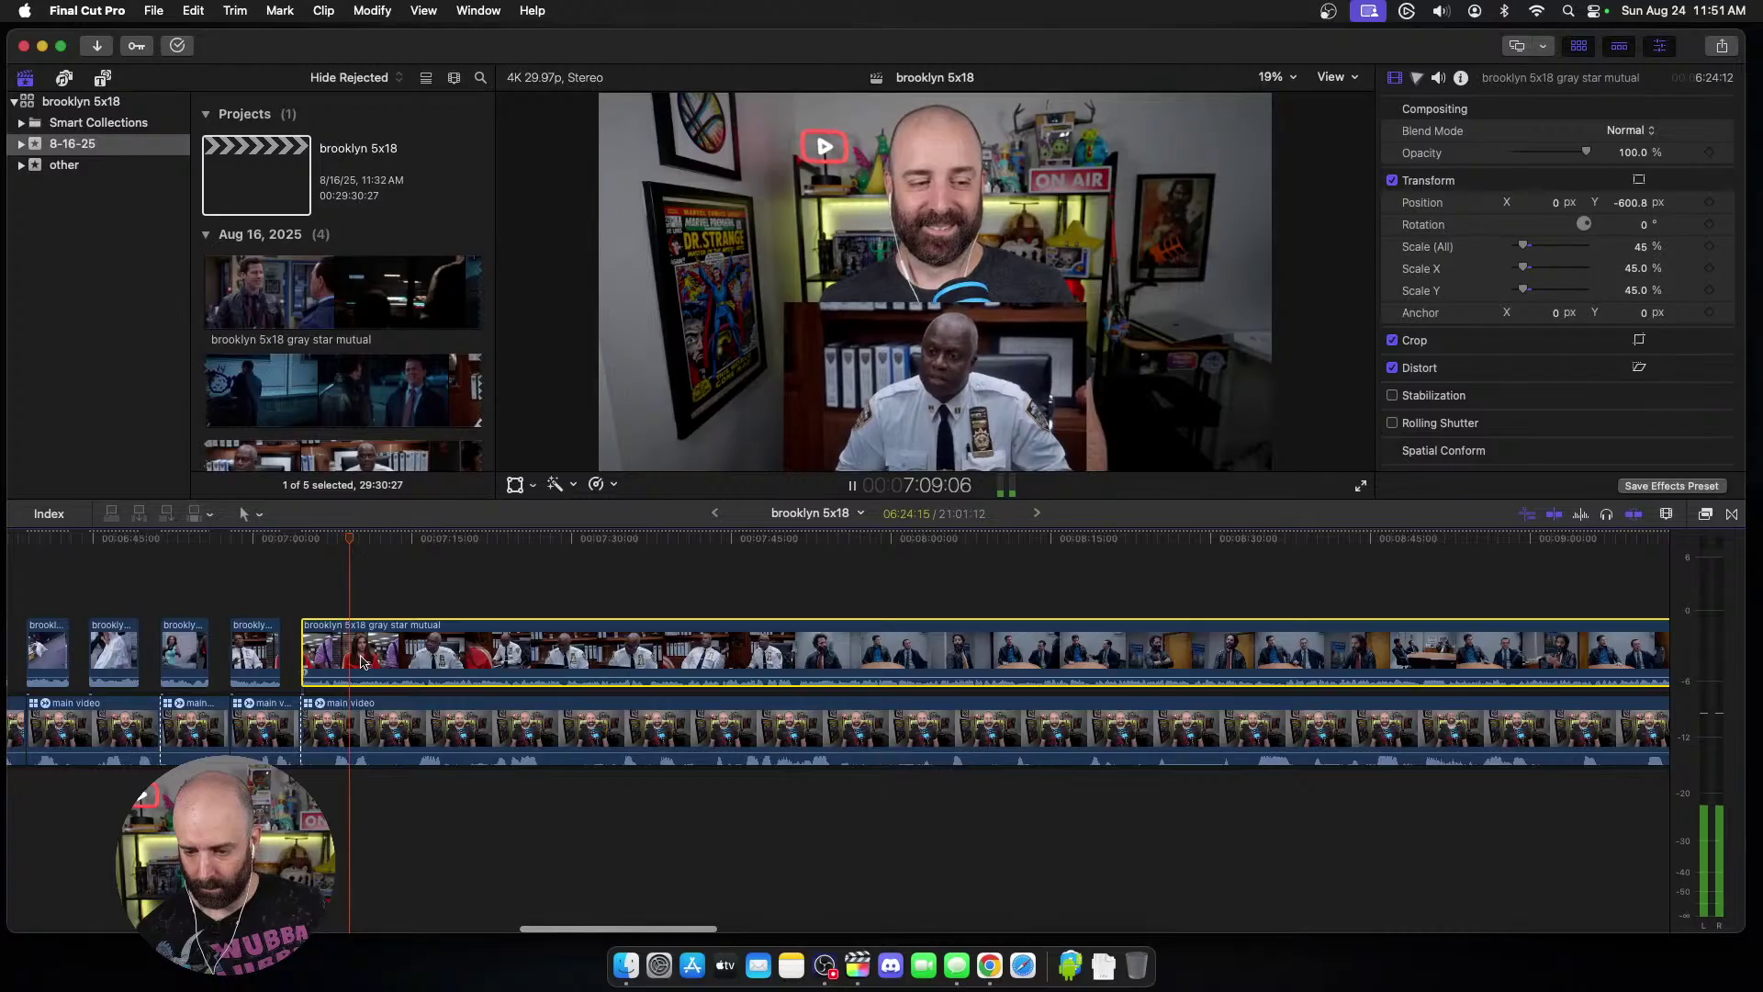
Step: Clear the overlay from about 7:10 to 7:12 in the captain's office scene and split the main video at the gap's end
{"action": "key", "text": "space"}
{"action": "key", "text": "super+b"}
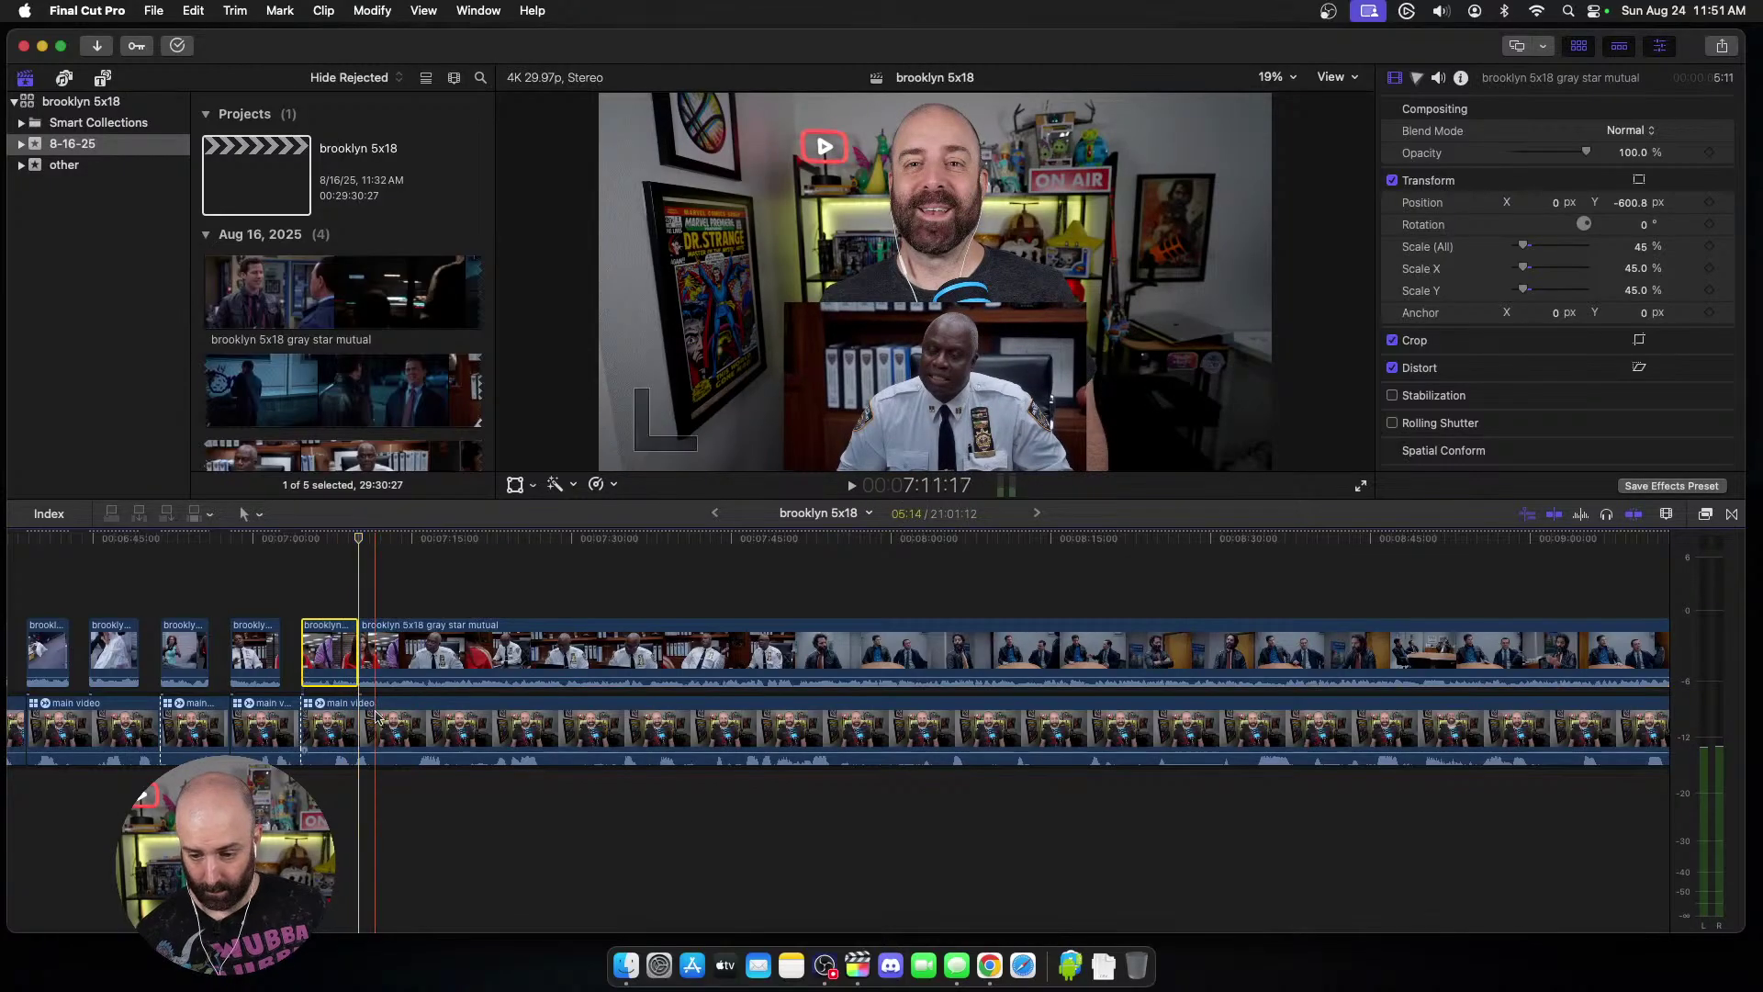
{"action": "key", "text": "super+b"}
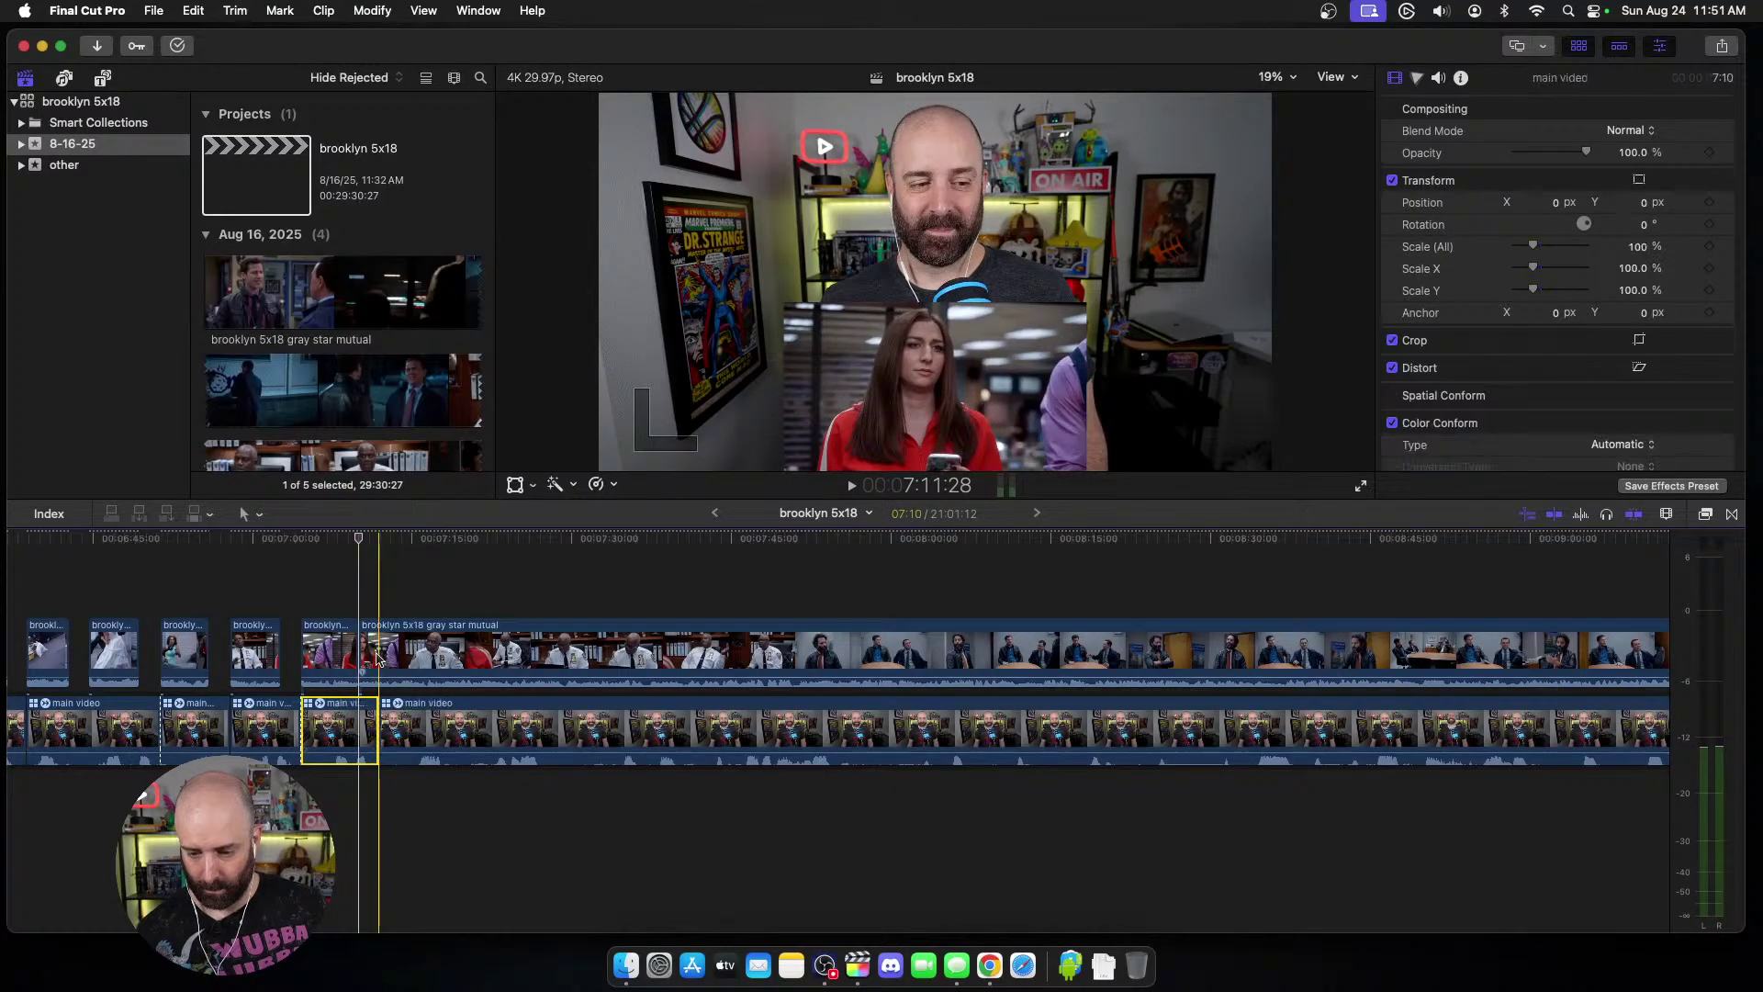
{"action": "left_click", "coordinate": [381, 654]}
{"action": "key", "text": "alt+bracketleft"}
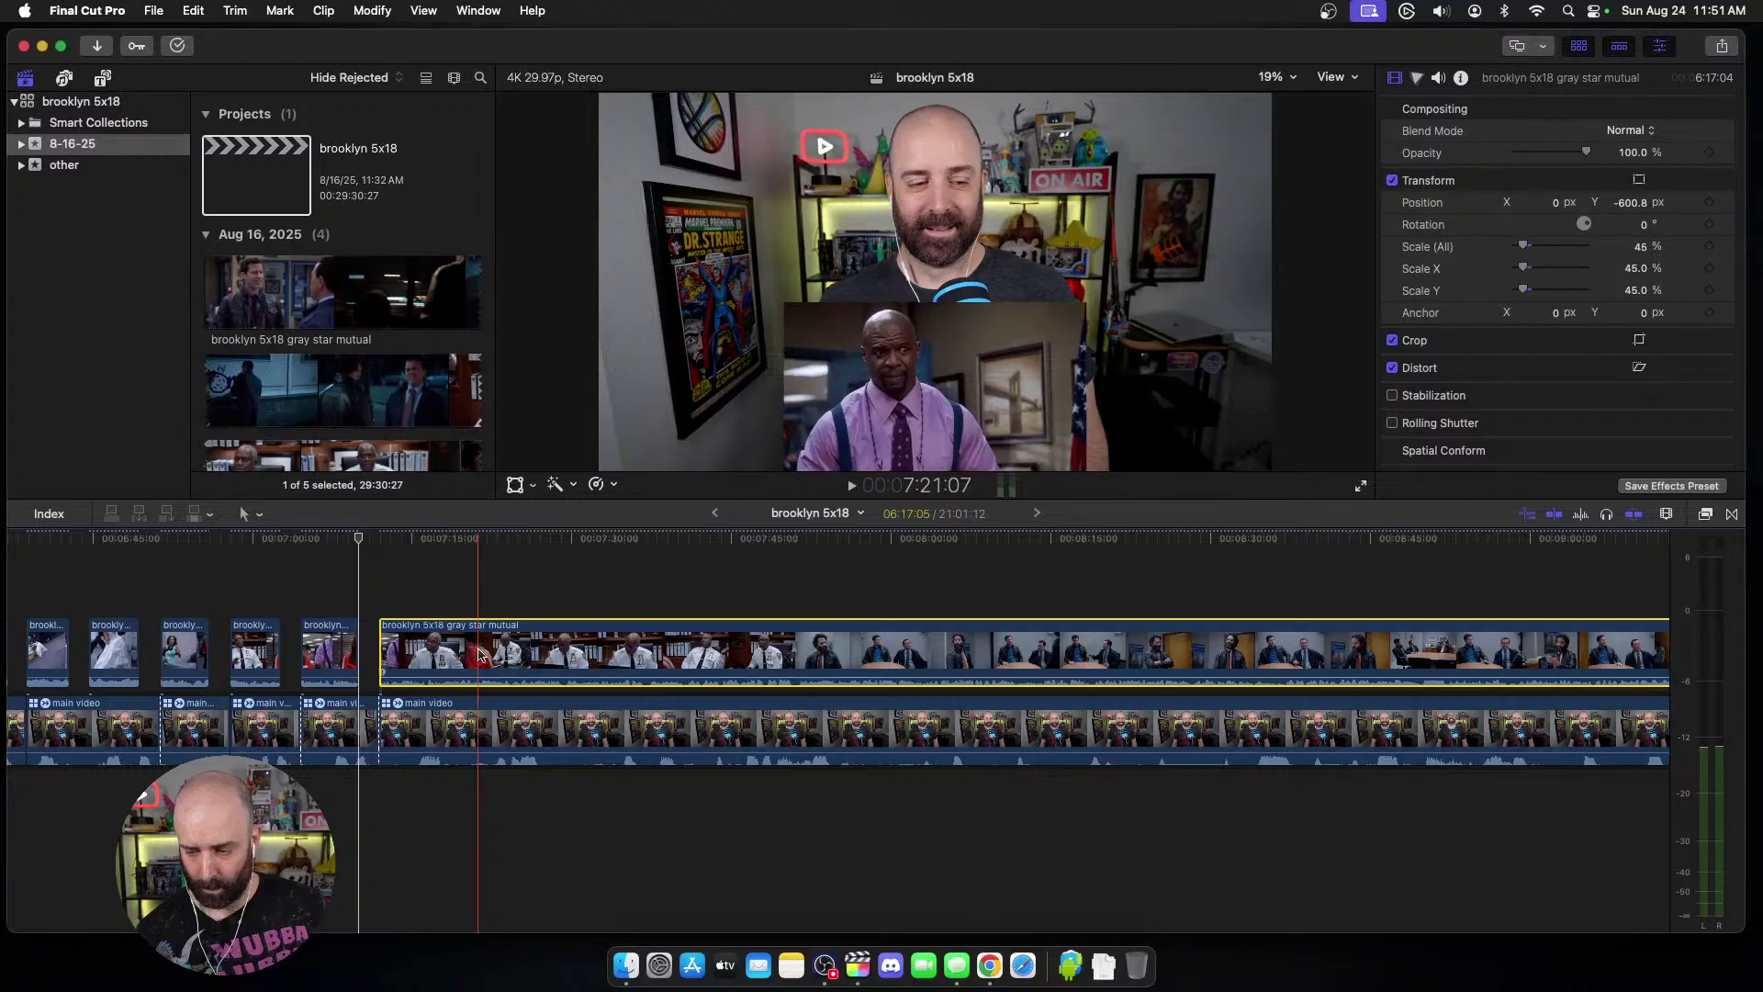
Step: Find the resume point in the office scene and trim the starts of both long clips to about 7:21
{"action": "key", "text": "space"}
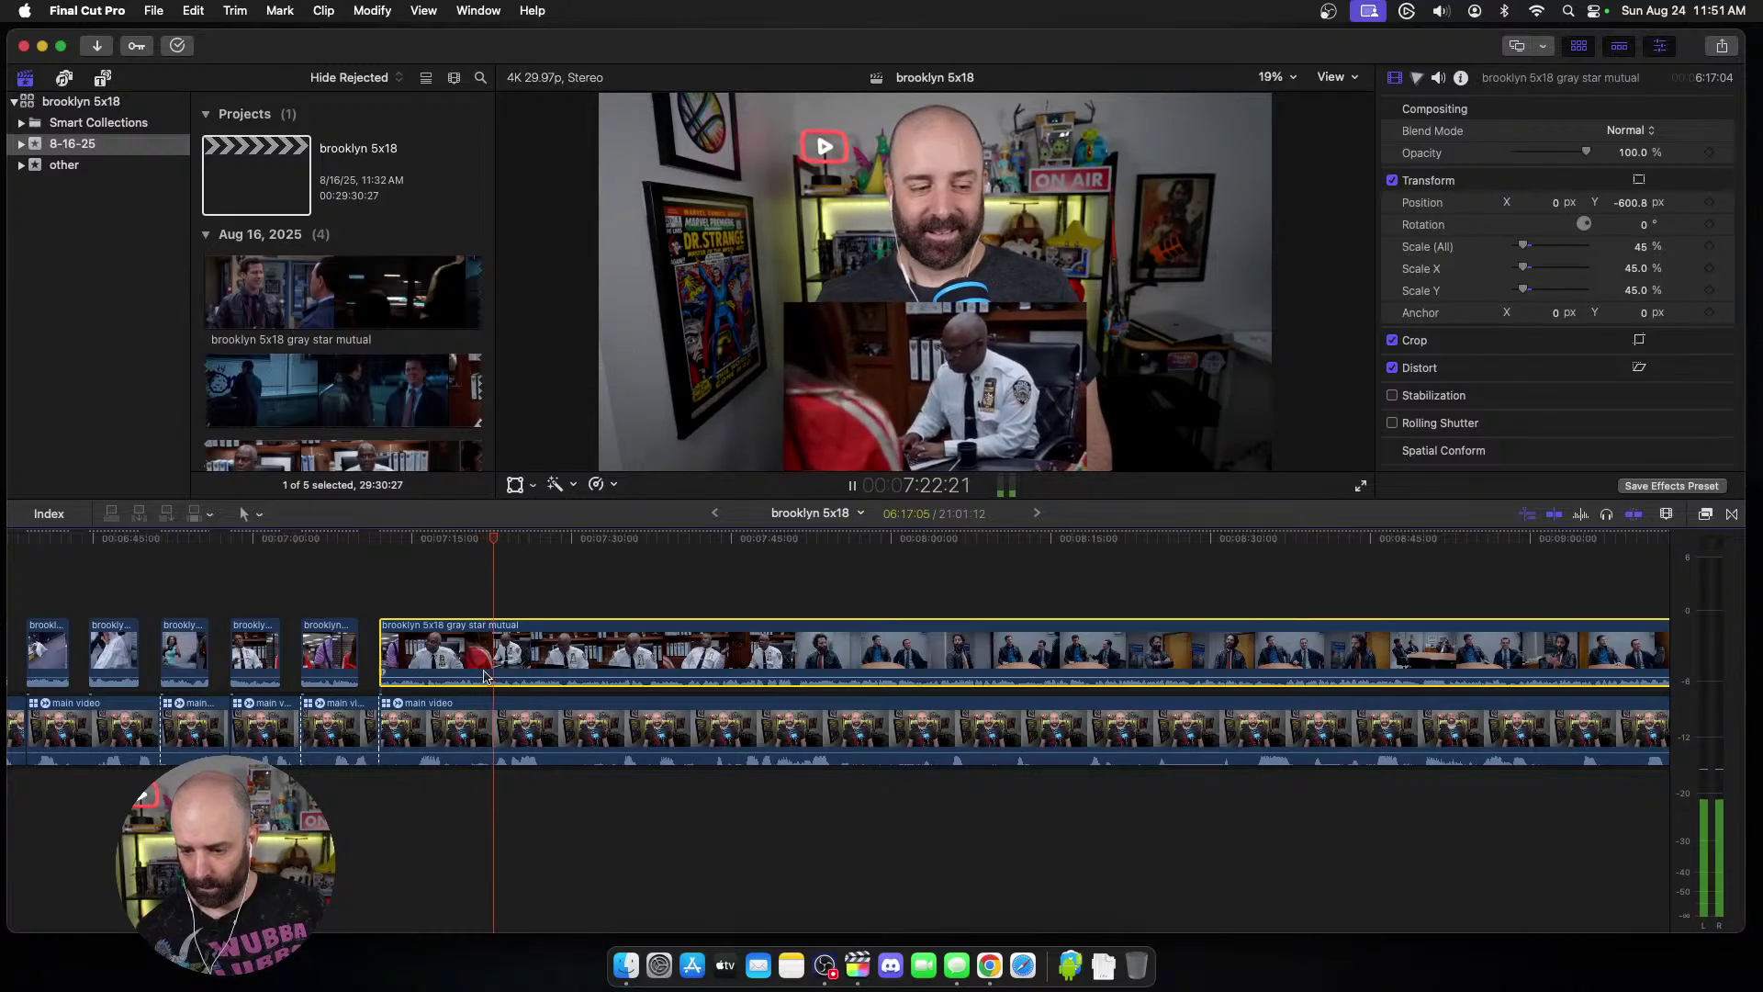
{"action": "key", "text": "space"}
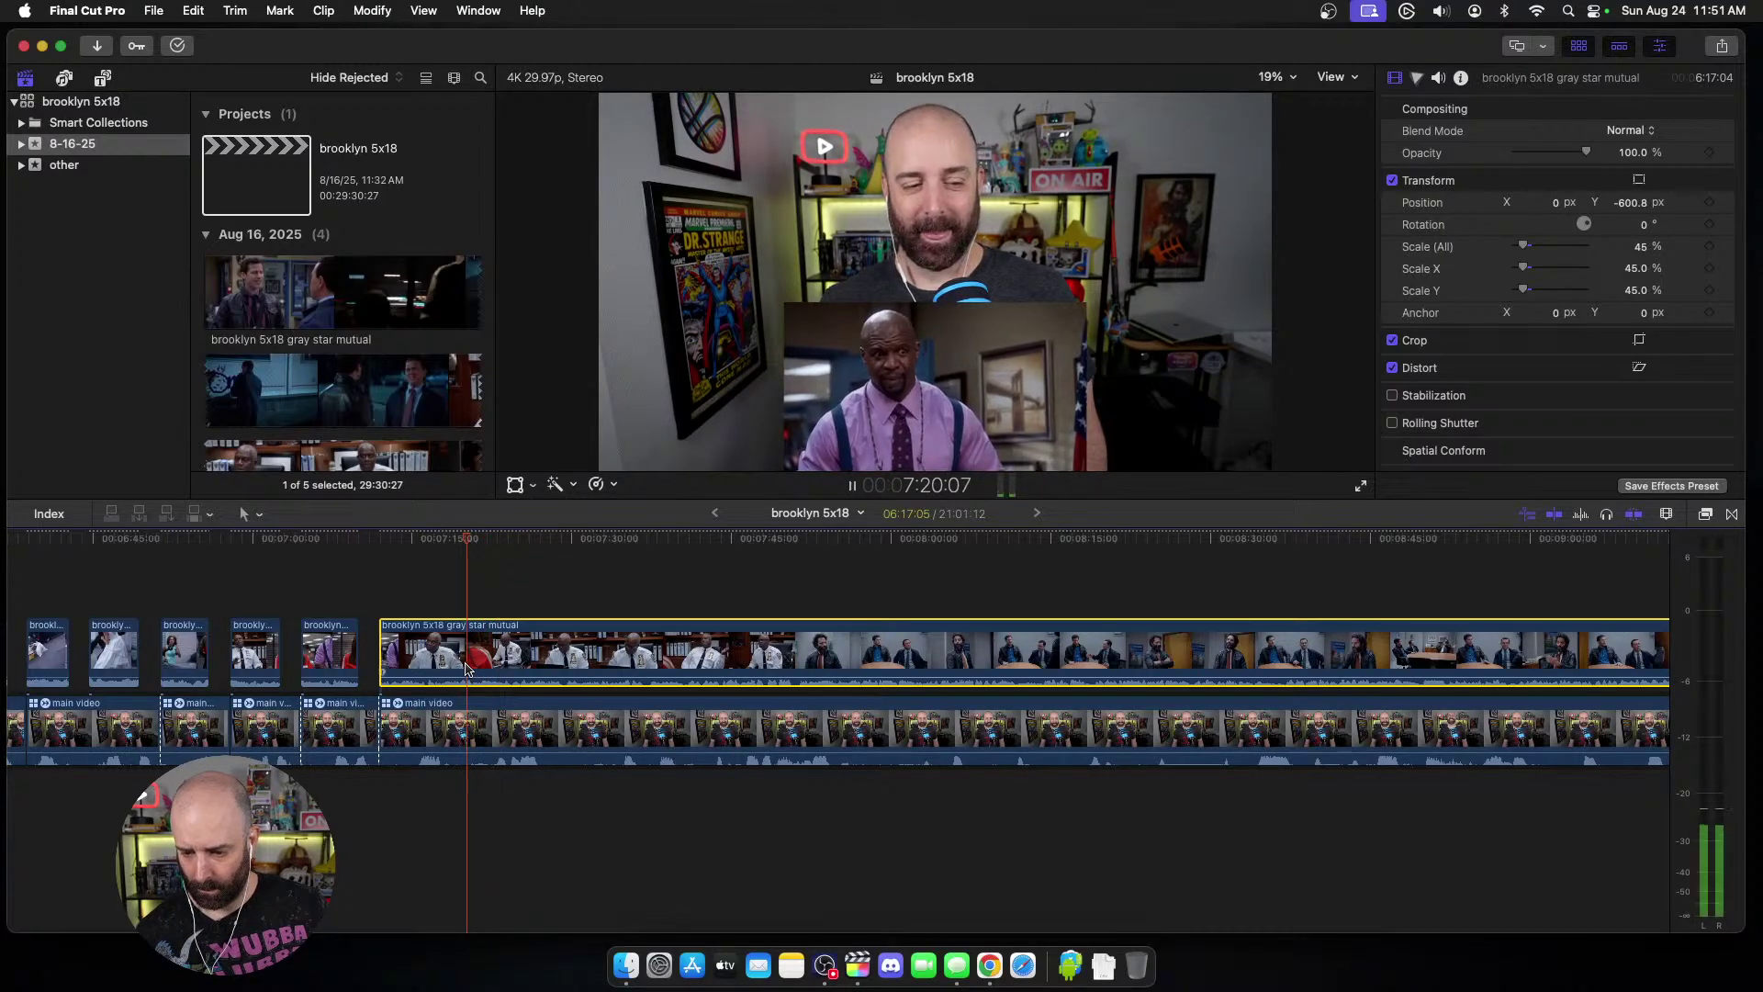
{"action": "key", "text": "alt+bracketleft"}
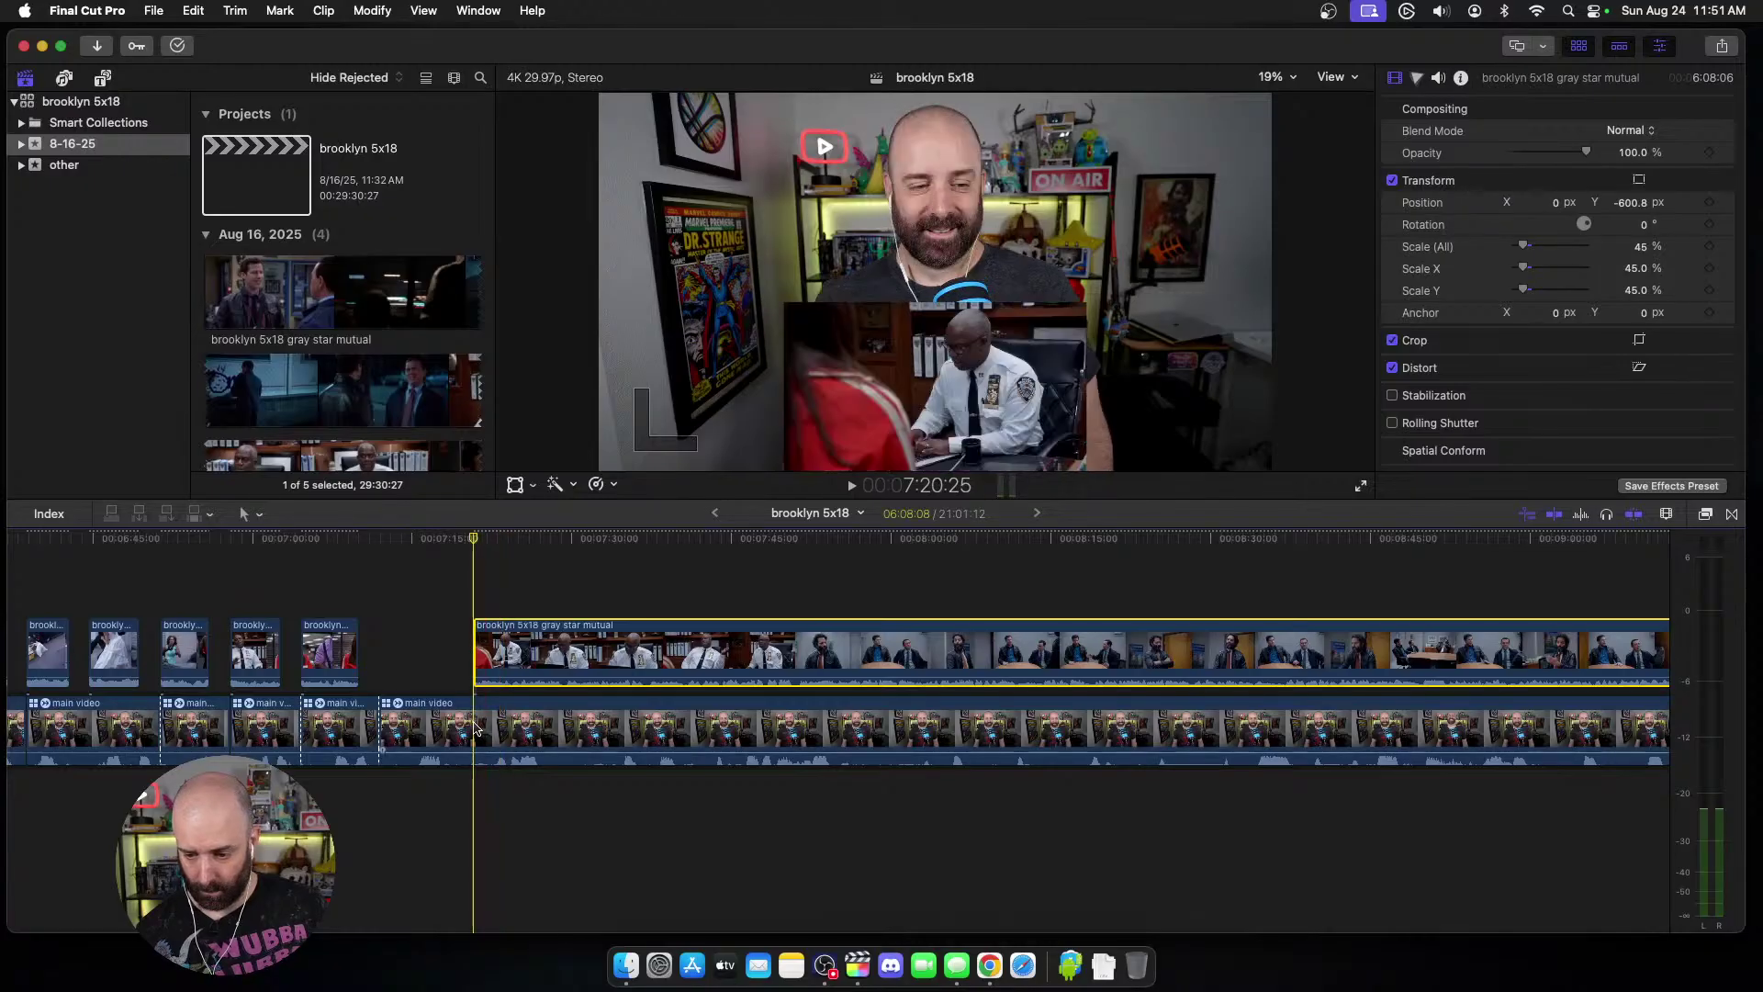
{"action": "left_click", "coordinate": [501, 703]}
{"action": "key", "text": "alt+bracketleft"}
Step: Play on in the office scene, clear the overlay from about 7:17 to 7:19, and split the main video at the gap's end
{"action": "key", "text": "space"}
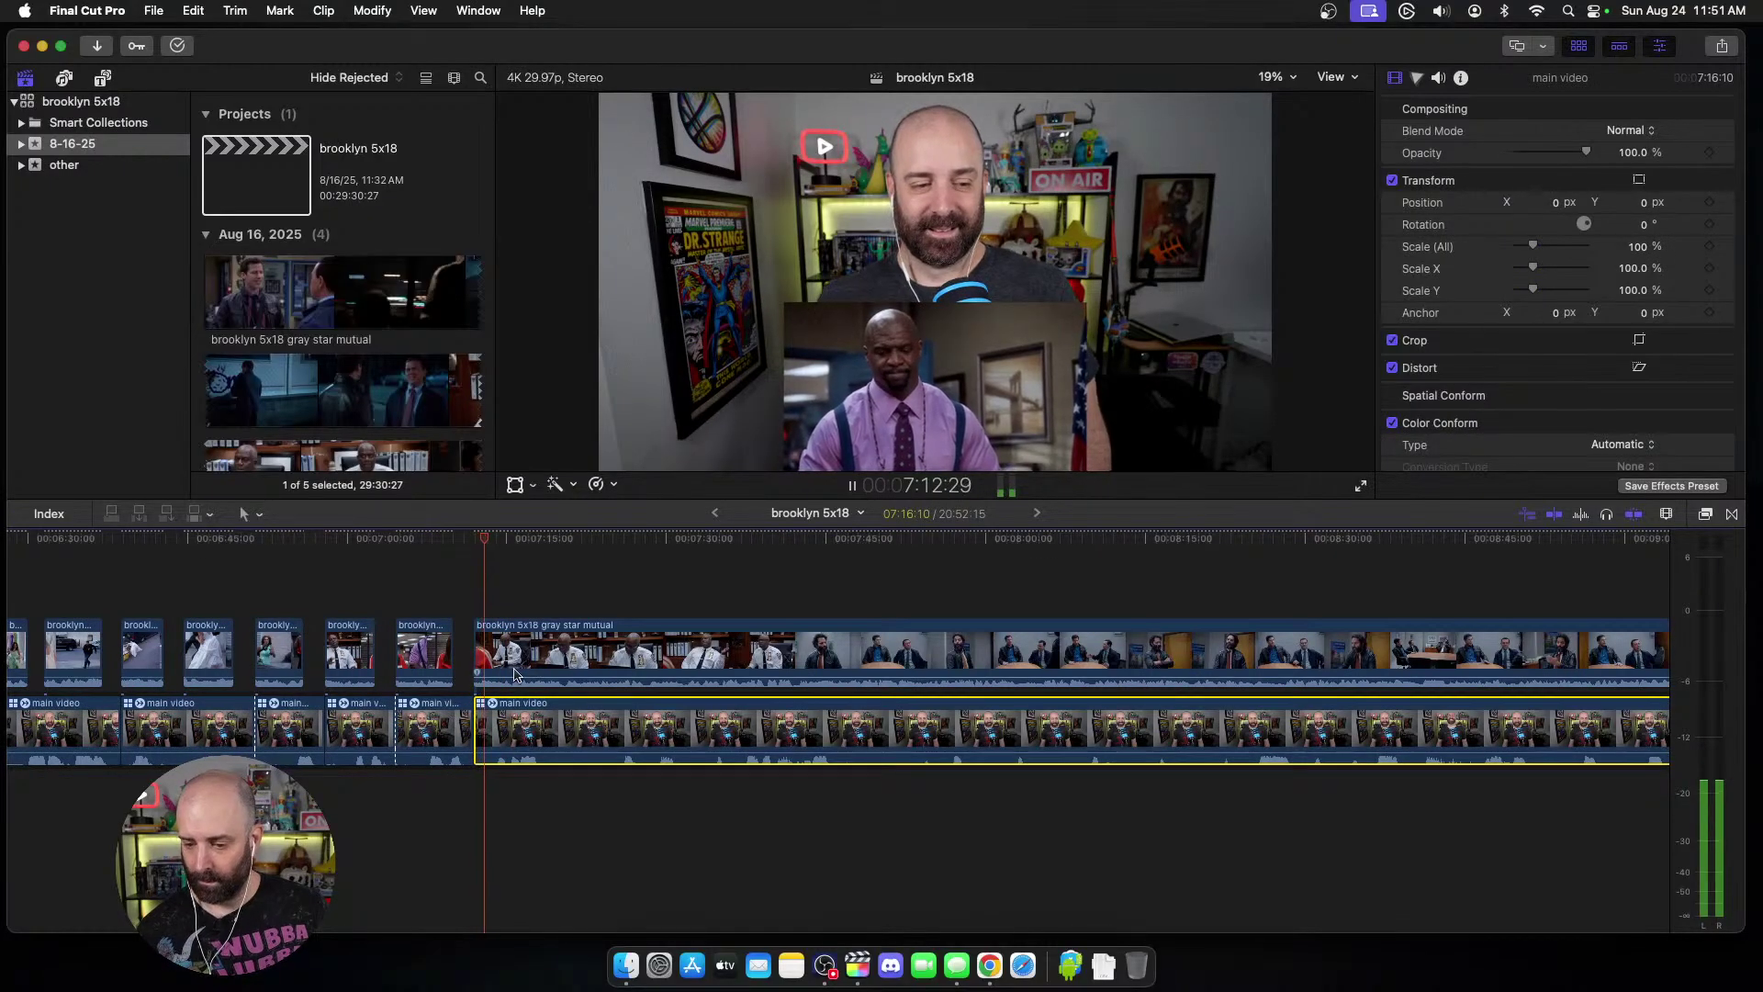
{"action": "scroll", "coordinate": [282, 668], "scroll_direction": "right", "scroll_amount": 5}
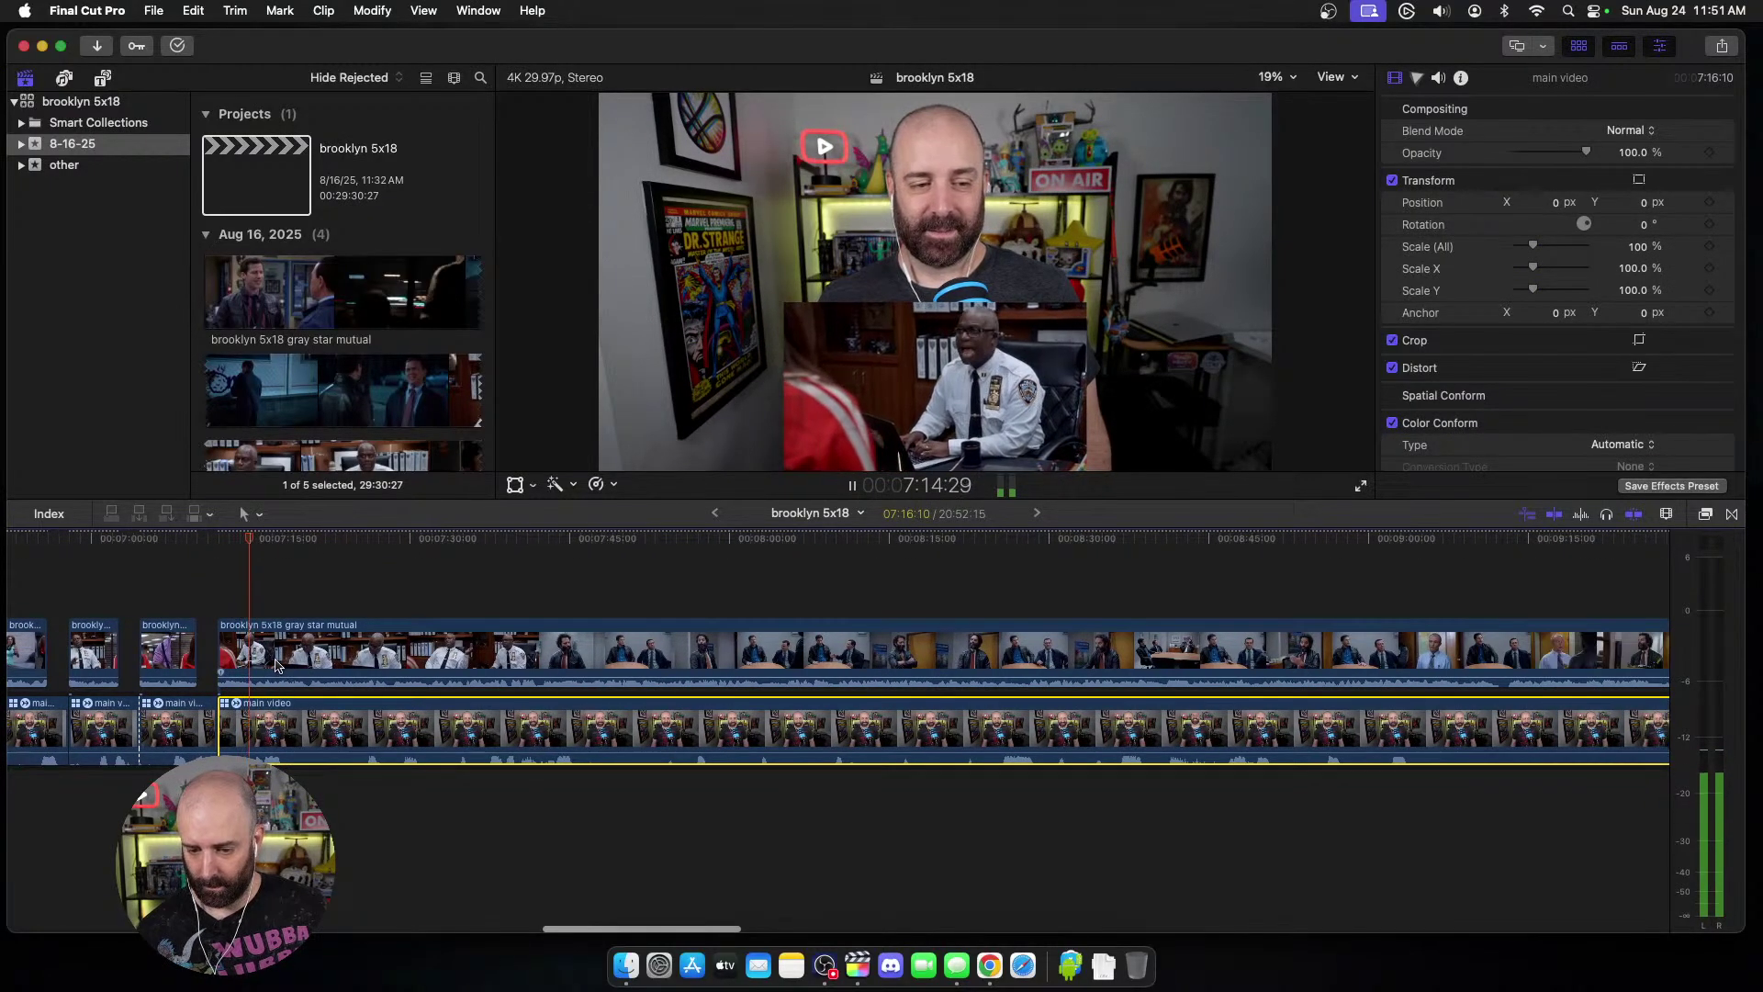
{"action": "scroll", "coordinate": [271, 665], "scroll_direction": "left", "scroll_amount": 2}
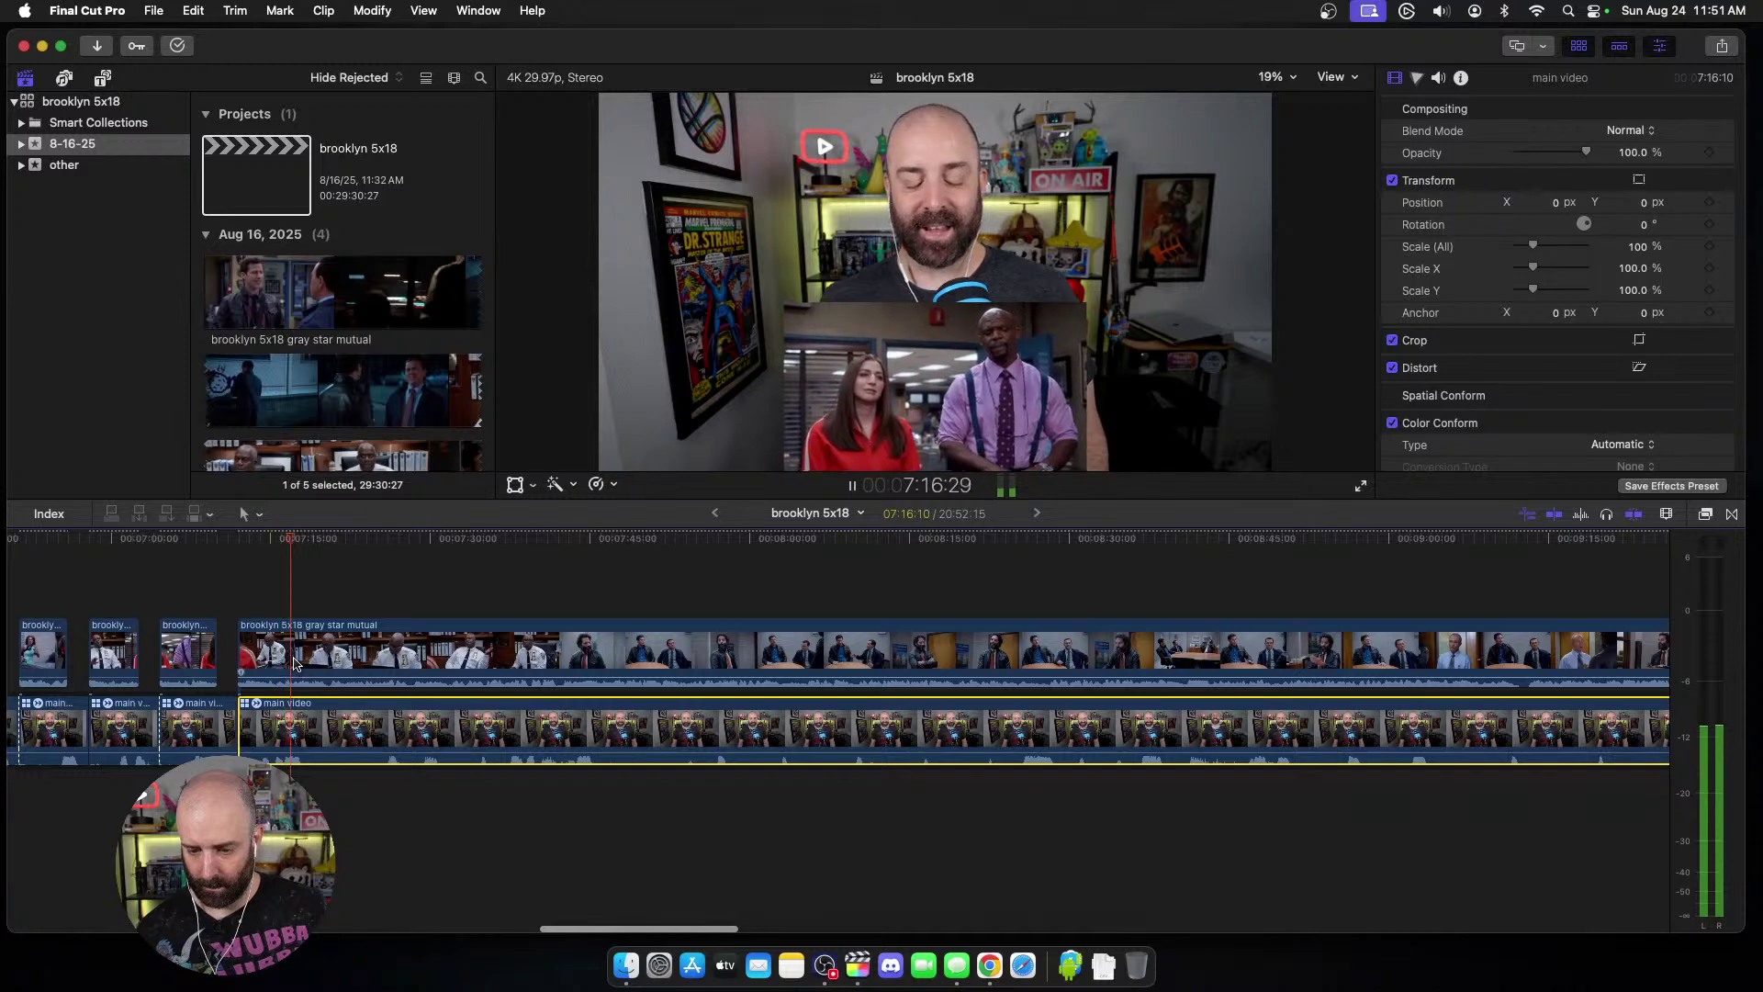
{"action": "left_click", "coordinate": [294, 663]}
{"action": "key", "text": "cmd+b"}
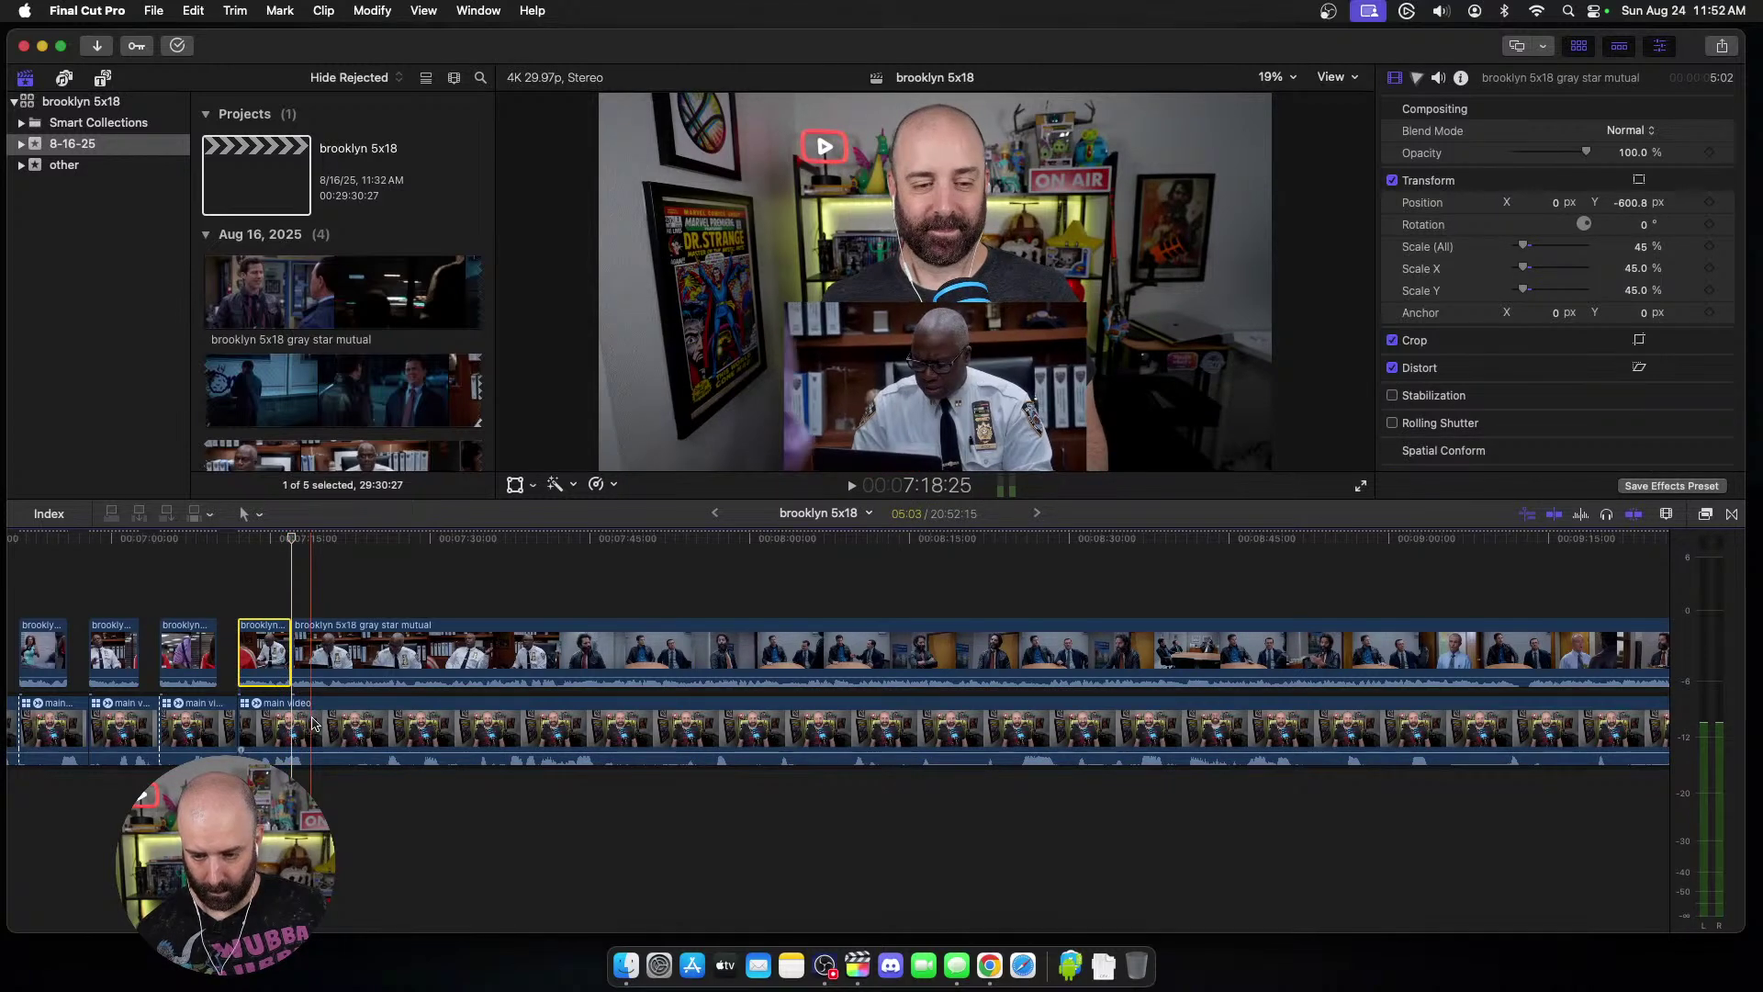
{"action": "left_click", "coordinate": [313, 722]}
{"action": "key", "text": "cmd+b"}
{"action": "left_click", "coordinate": [329, 654]}
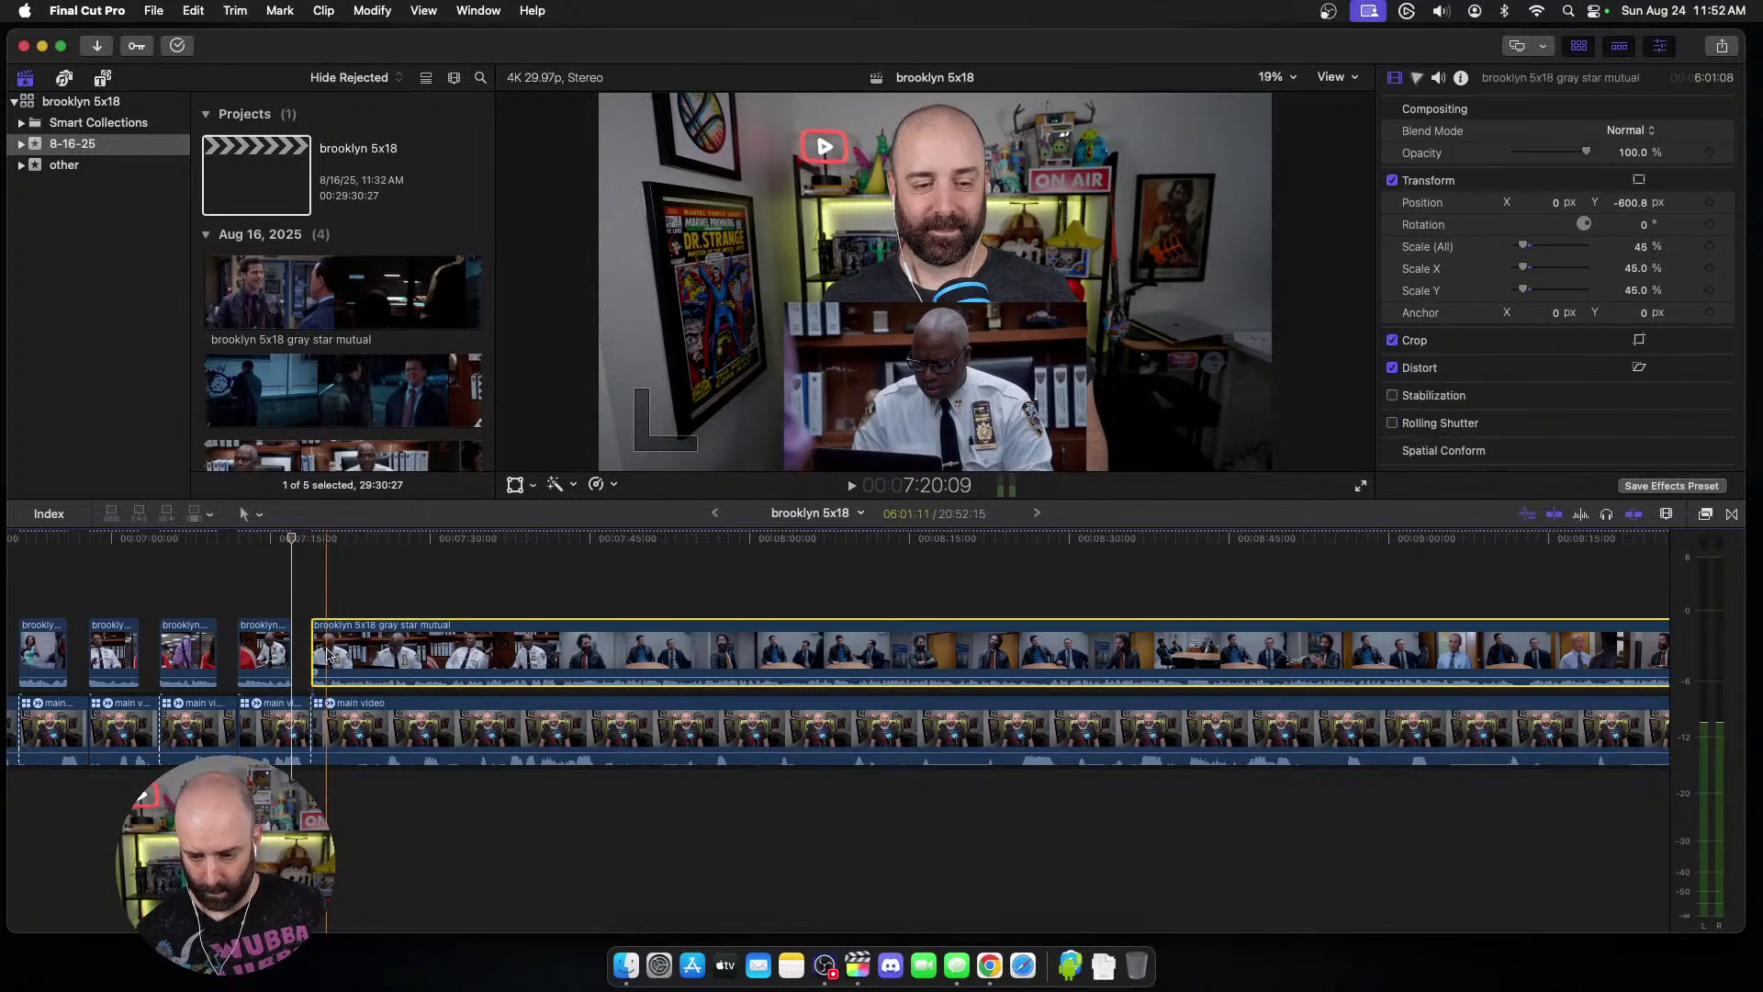
Step: Review the following office dialogue and trim the starts of both long clips to about 7:28
{"action": "key", "text": "space"}
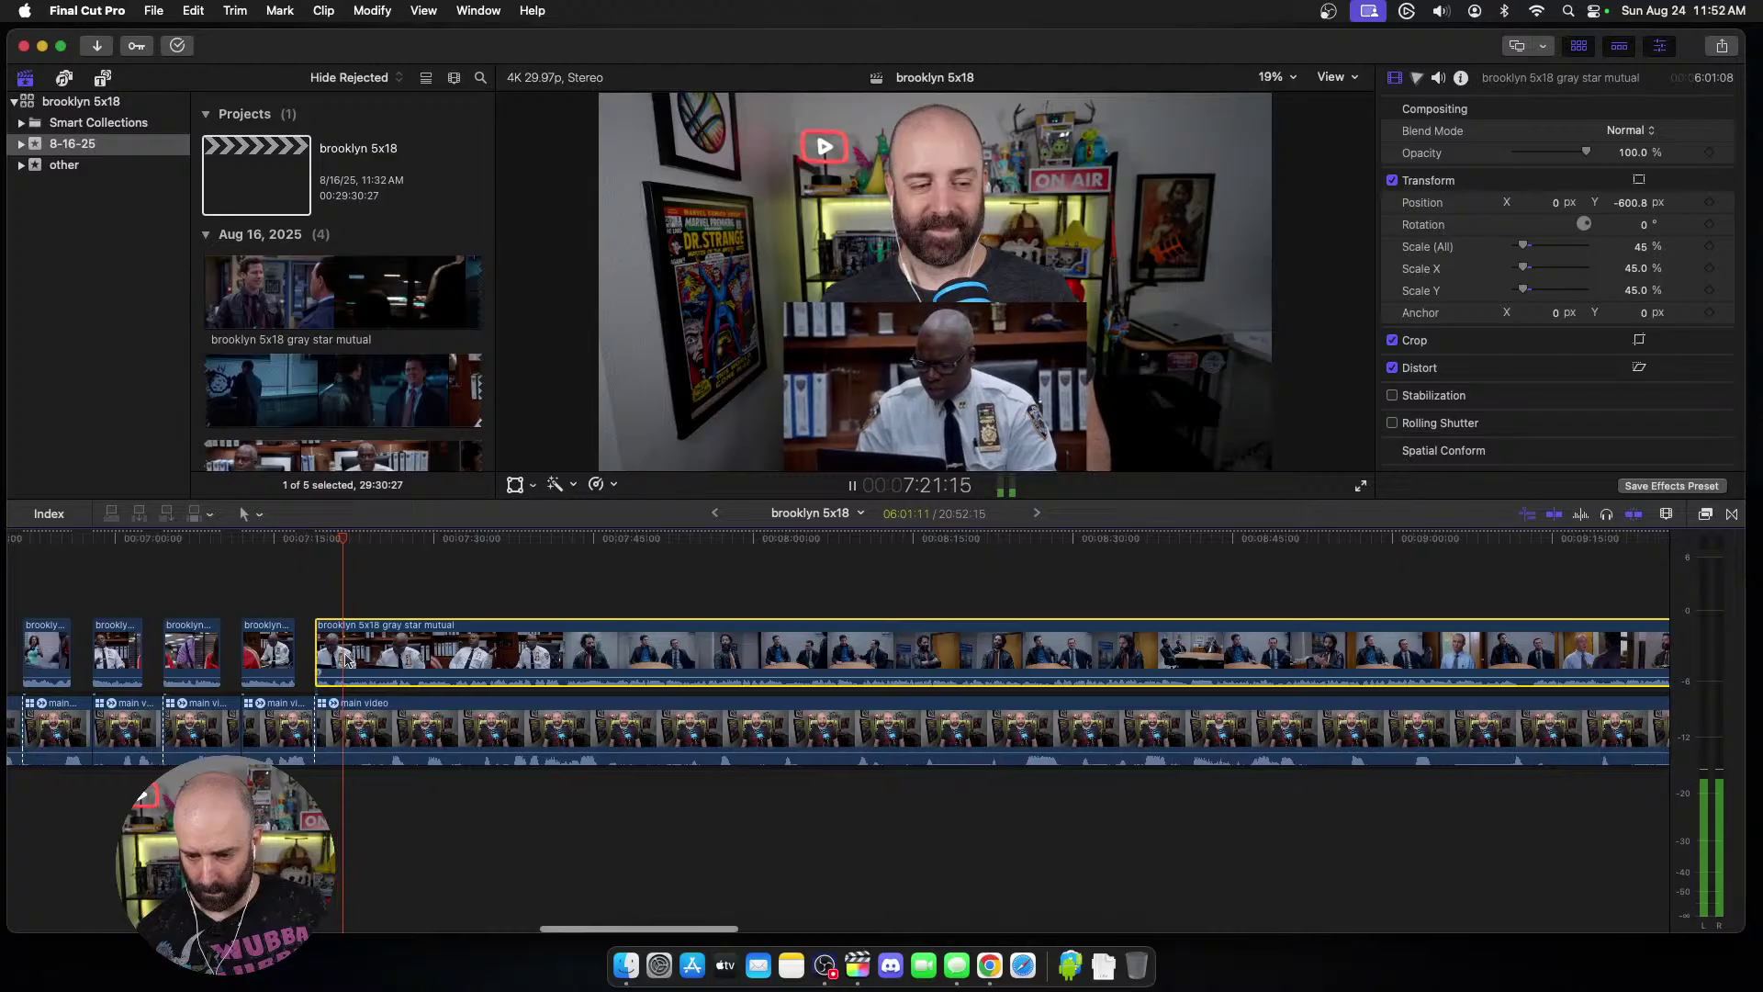
{"action": "key", "text": "space"}
{"action": "key", "text": "space"}
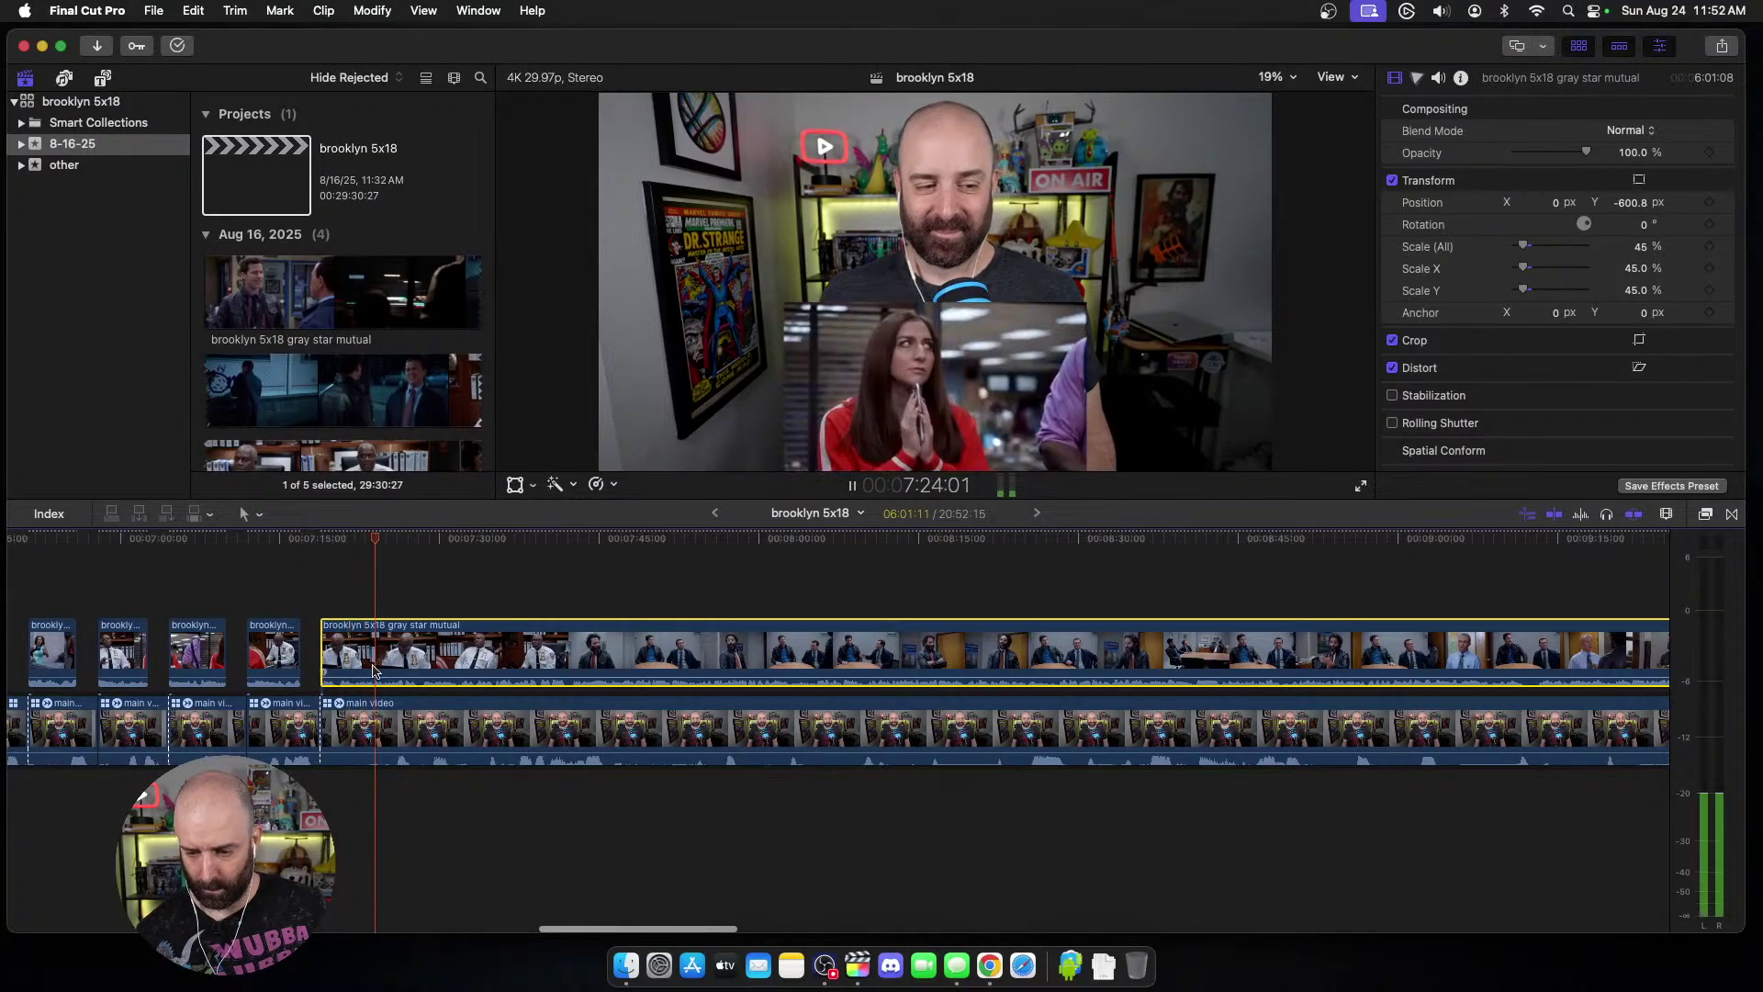
{"action": "key", "text": "space"}
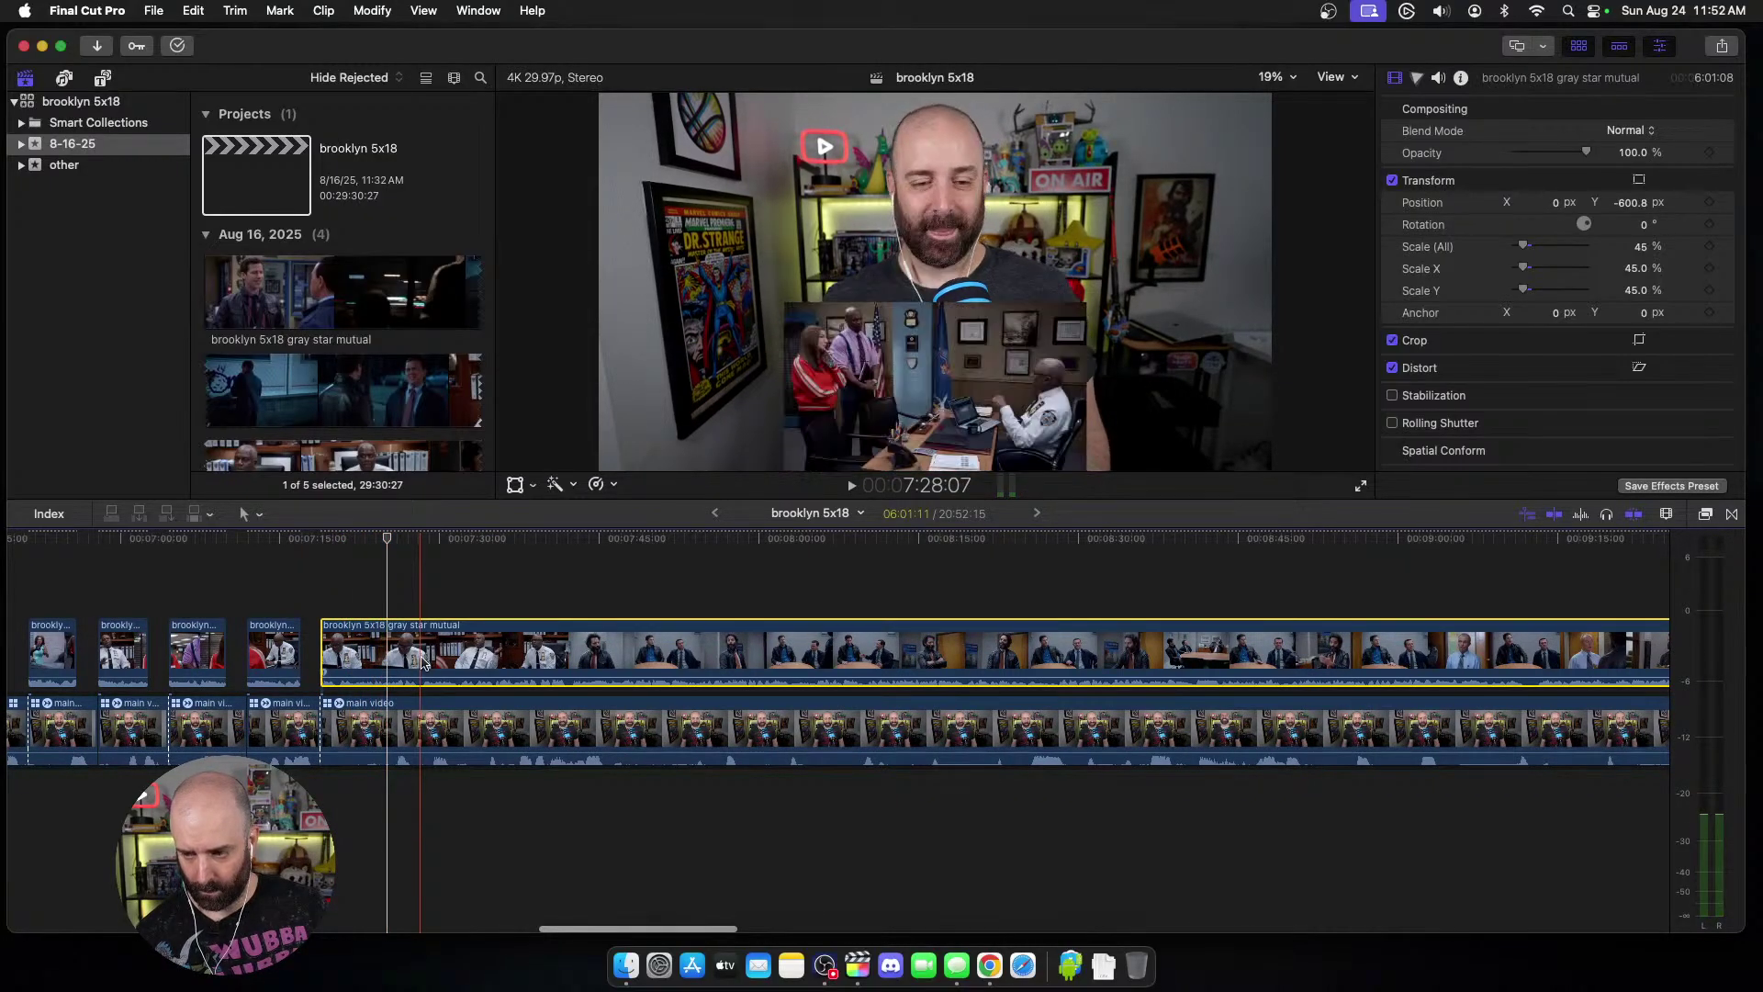
{"action": "key", "text": "space"}
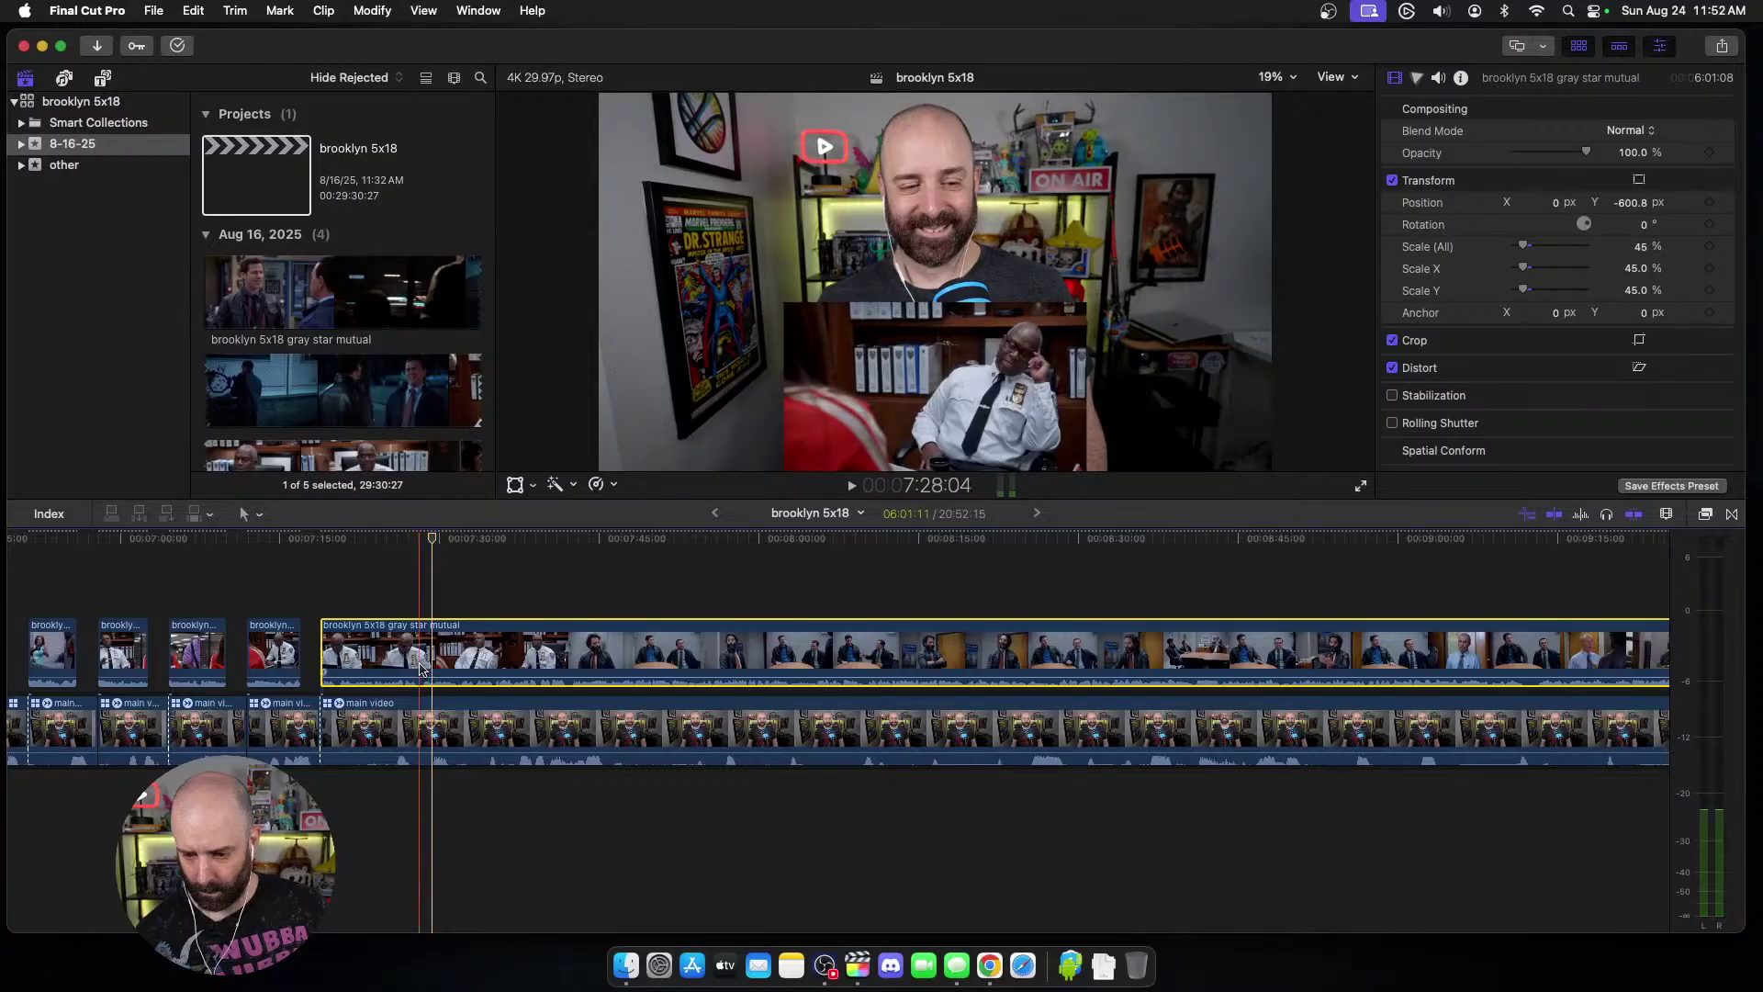
{"action": "left_click", "coordinate": [413, 721]}
{"action": "key", "text": "Up"}
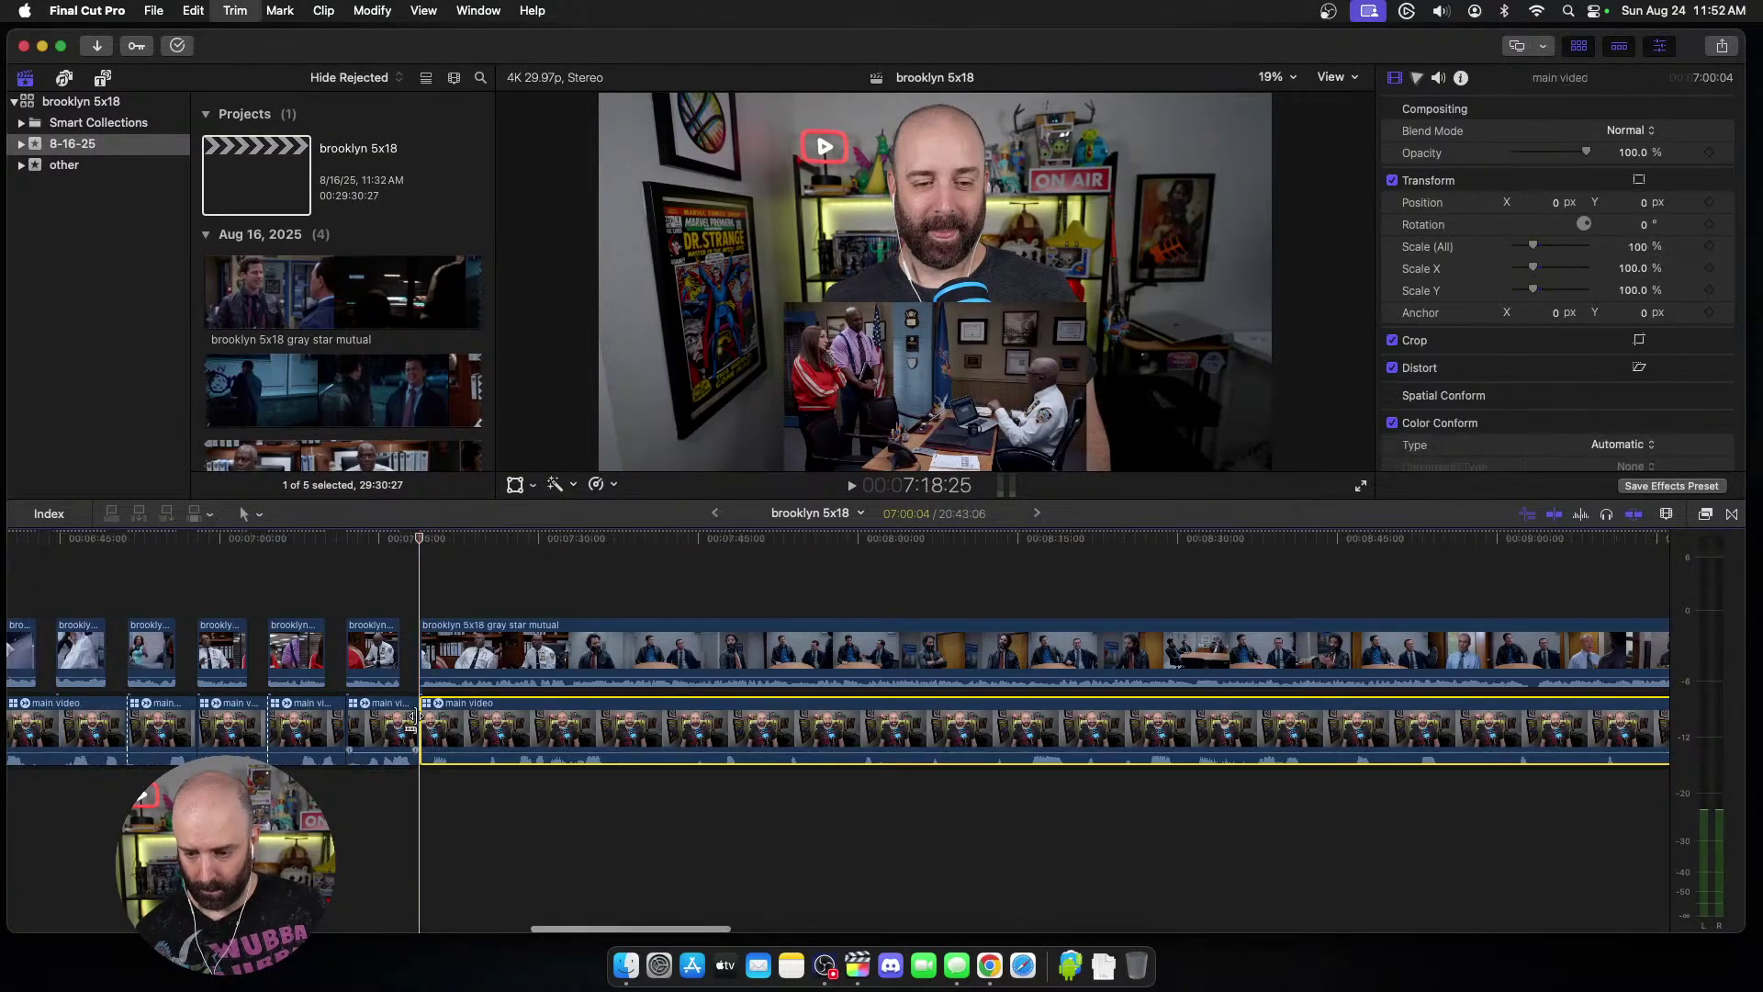
Step: Play on from the new cut and clear the overlay from about 7:22:20 to 7:24:10, leaving the main video uncut
{"action": "key", "text": "space"}
{"action": "scroll", "coordinate": [404, 712], "scroll_direction": "right", "scroll_amount": 3}
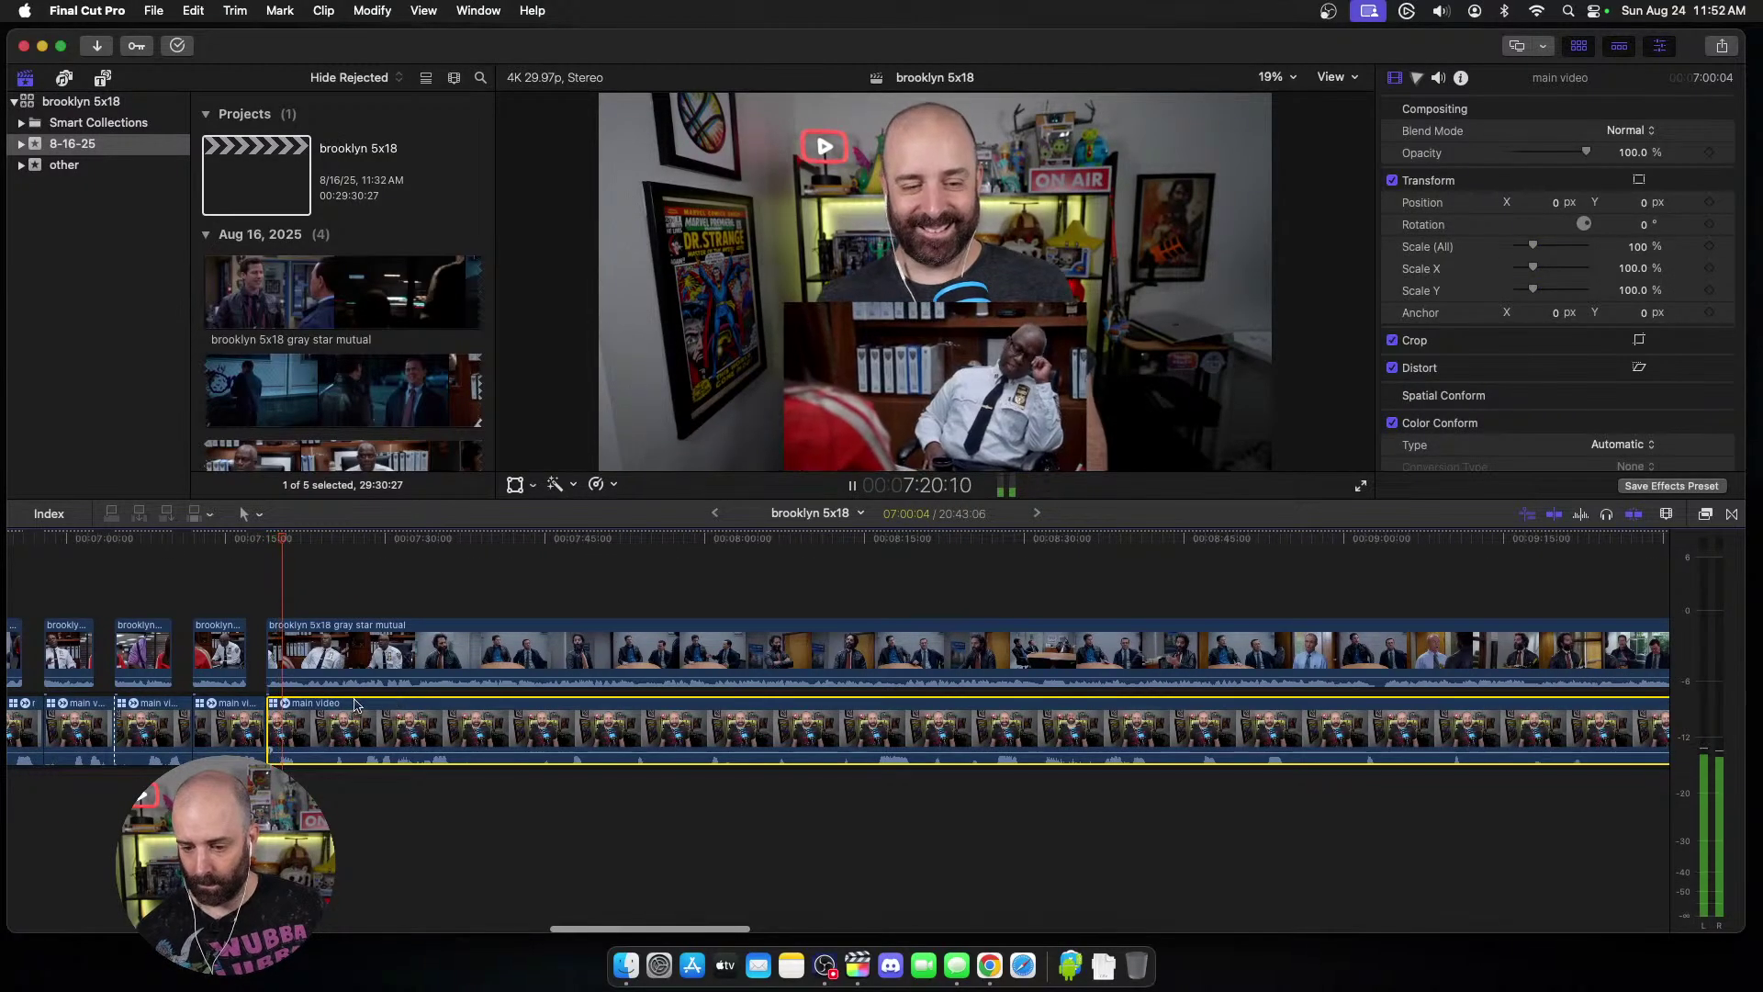
{"action": "left_click", "coordinate": [310, 670]}
{"action": "key", "text": "super+b"}
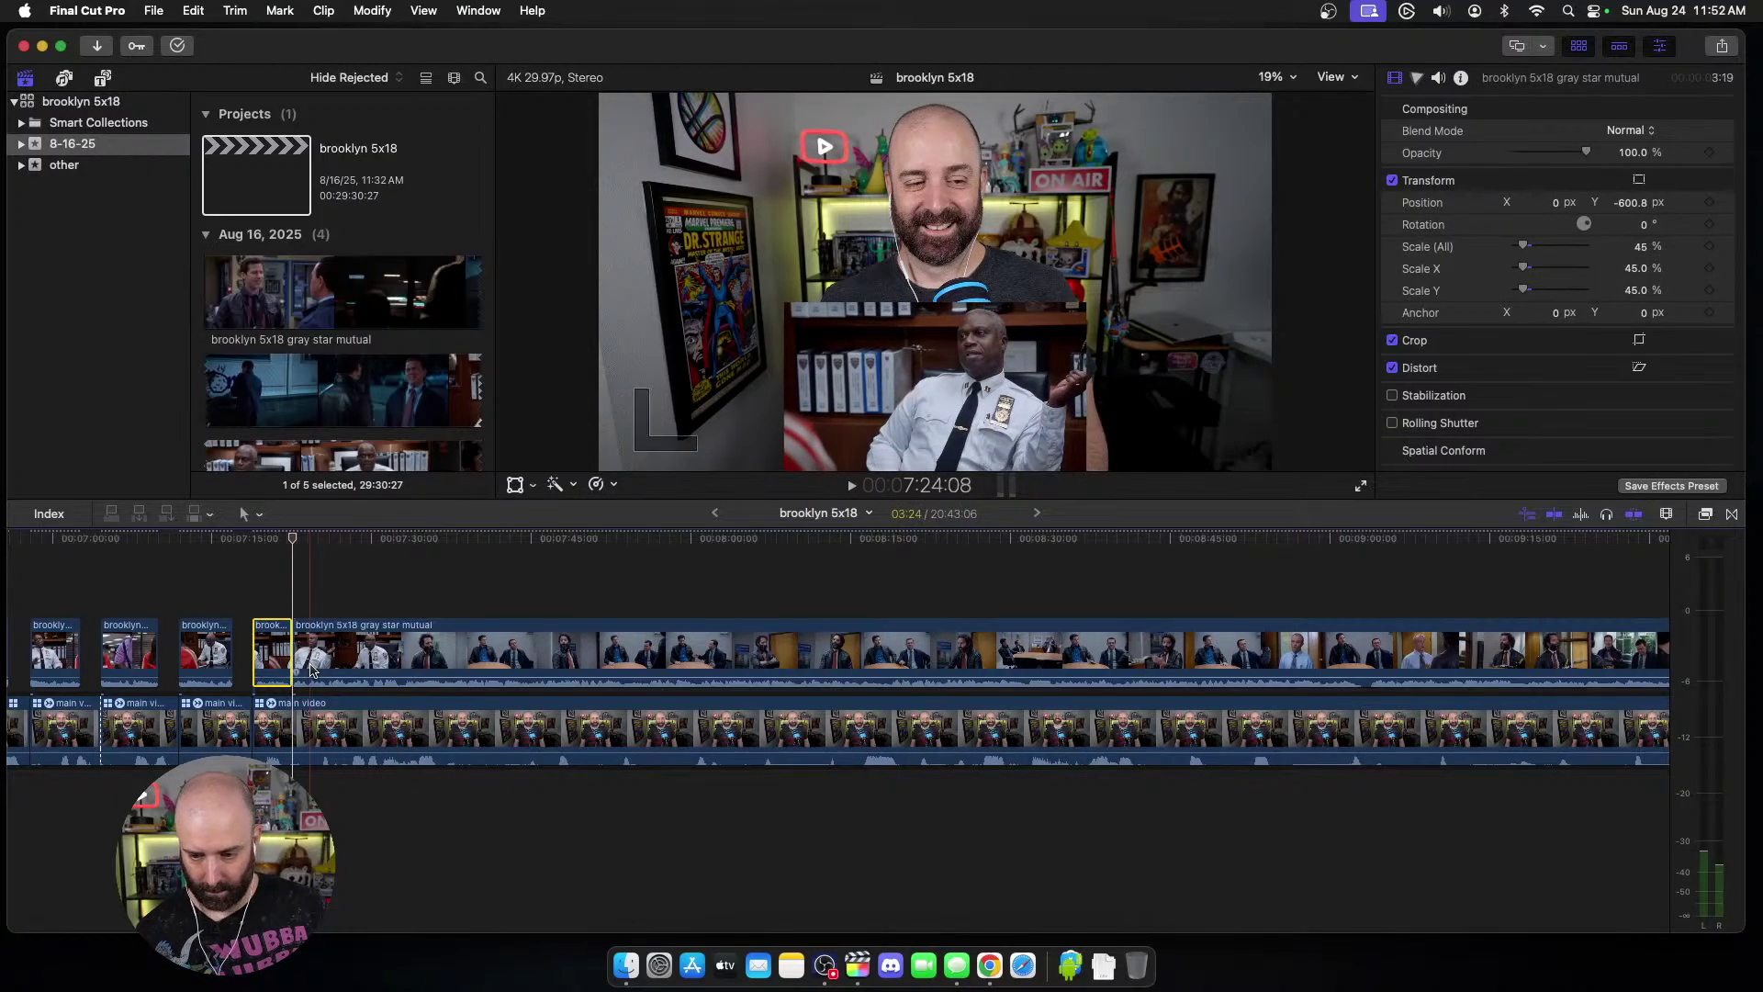
Step: Play to the end of the office scene and clear the overlay from about 7:30 to 7:31
{"action": "key", "text": "space"}
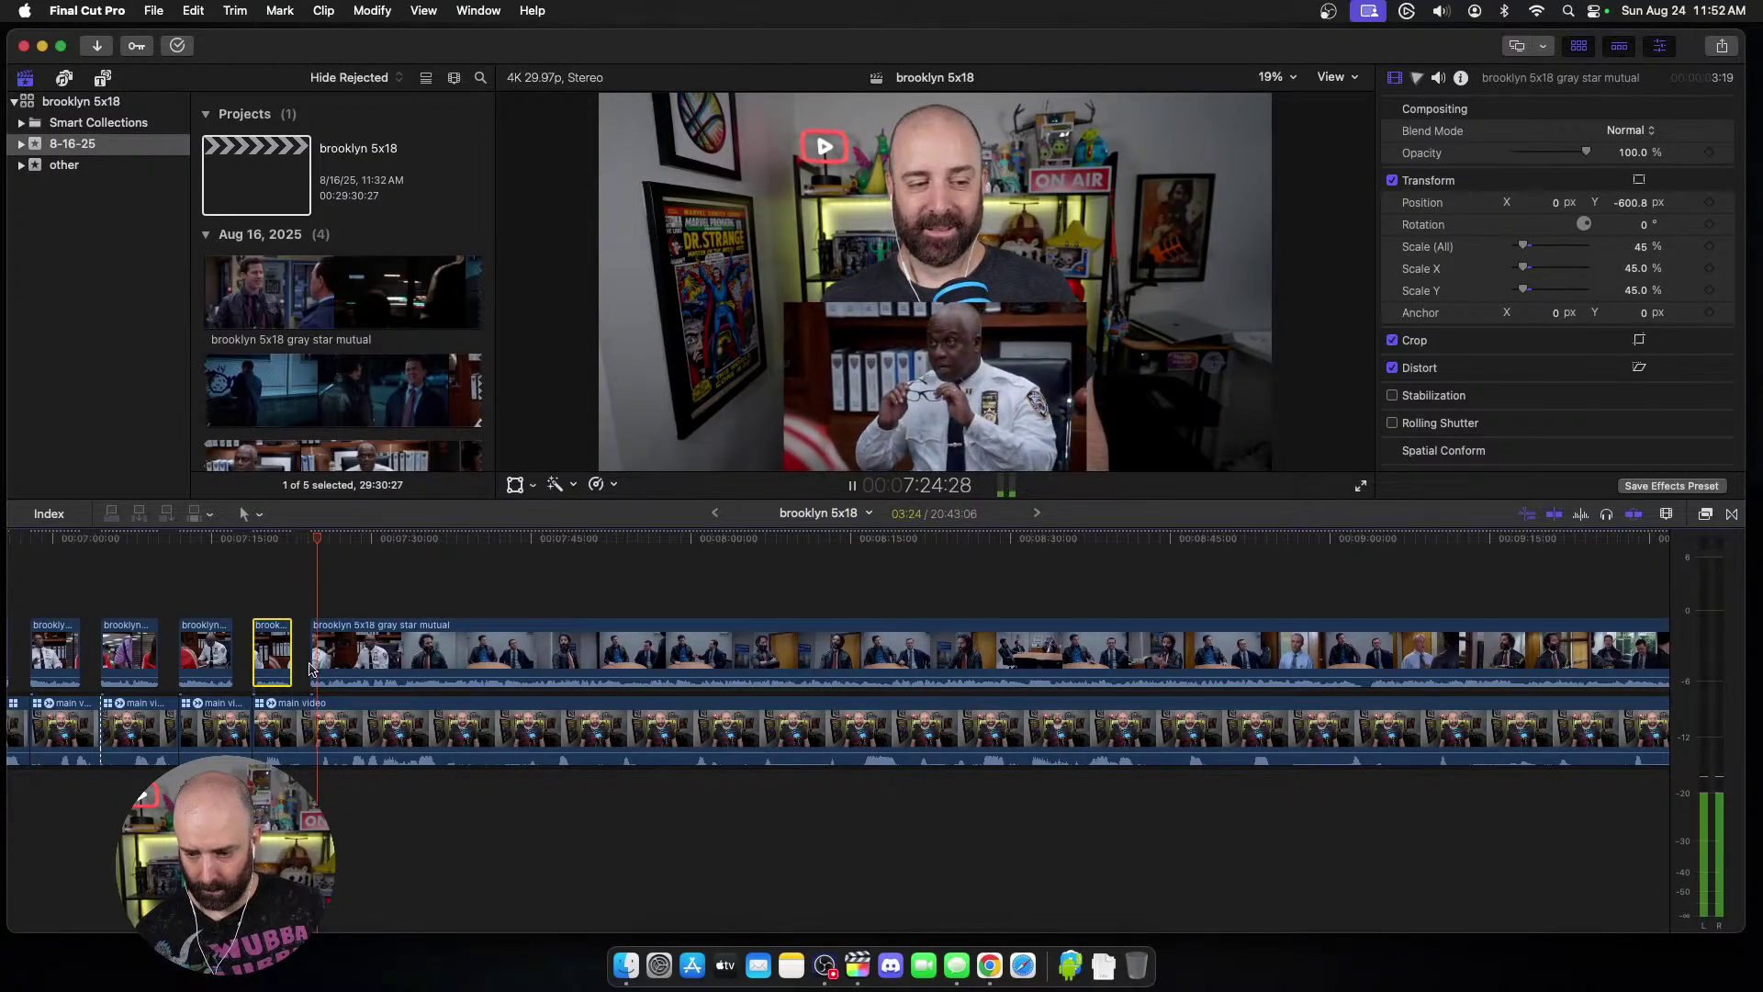
{"action": "scroll", "coordinate": [321, 670], "scroll_direction": "right", "scroll_amount": 1}
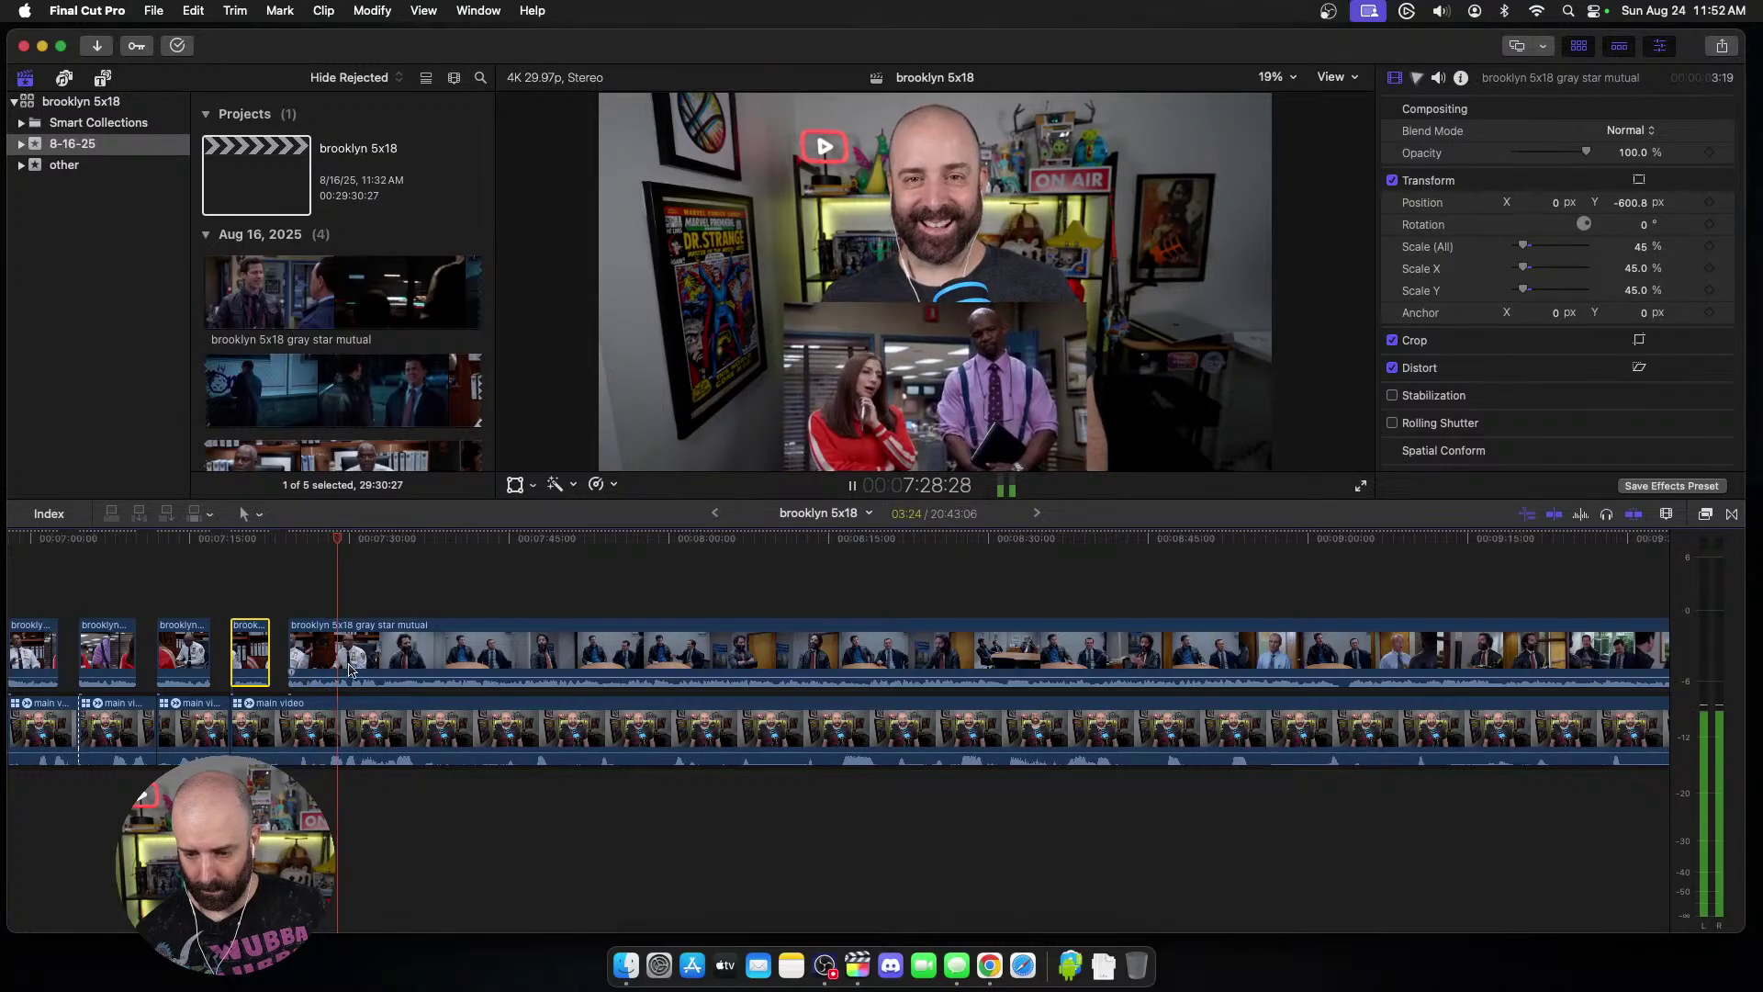
{"action": "key", "text": "space"}
{"action": "key", "text": "cmd+b"}
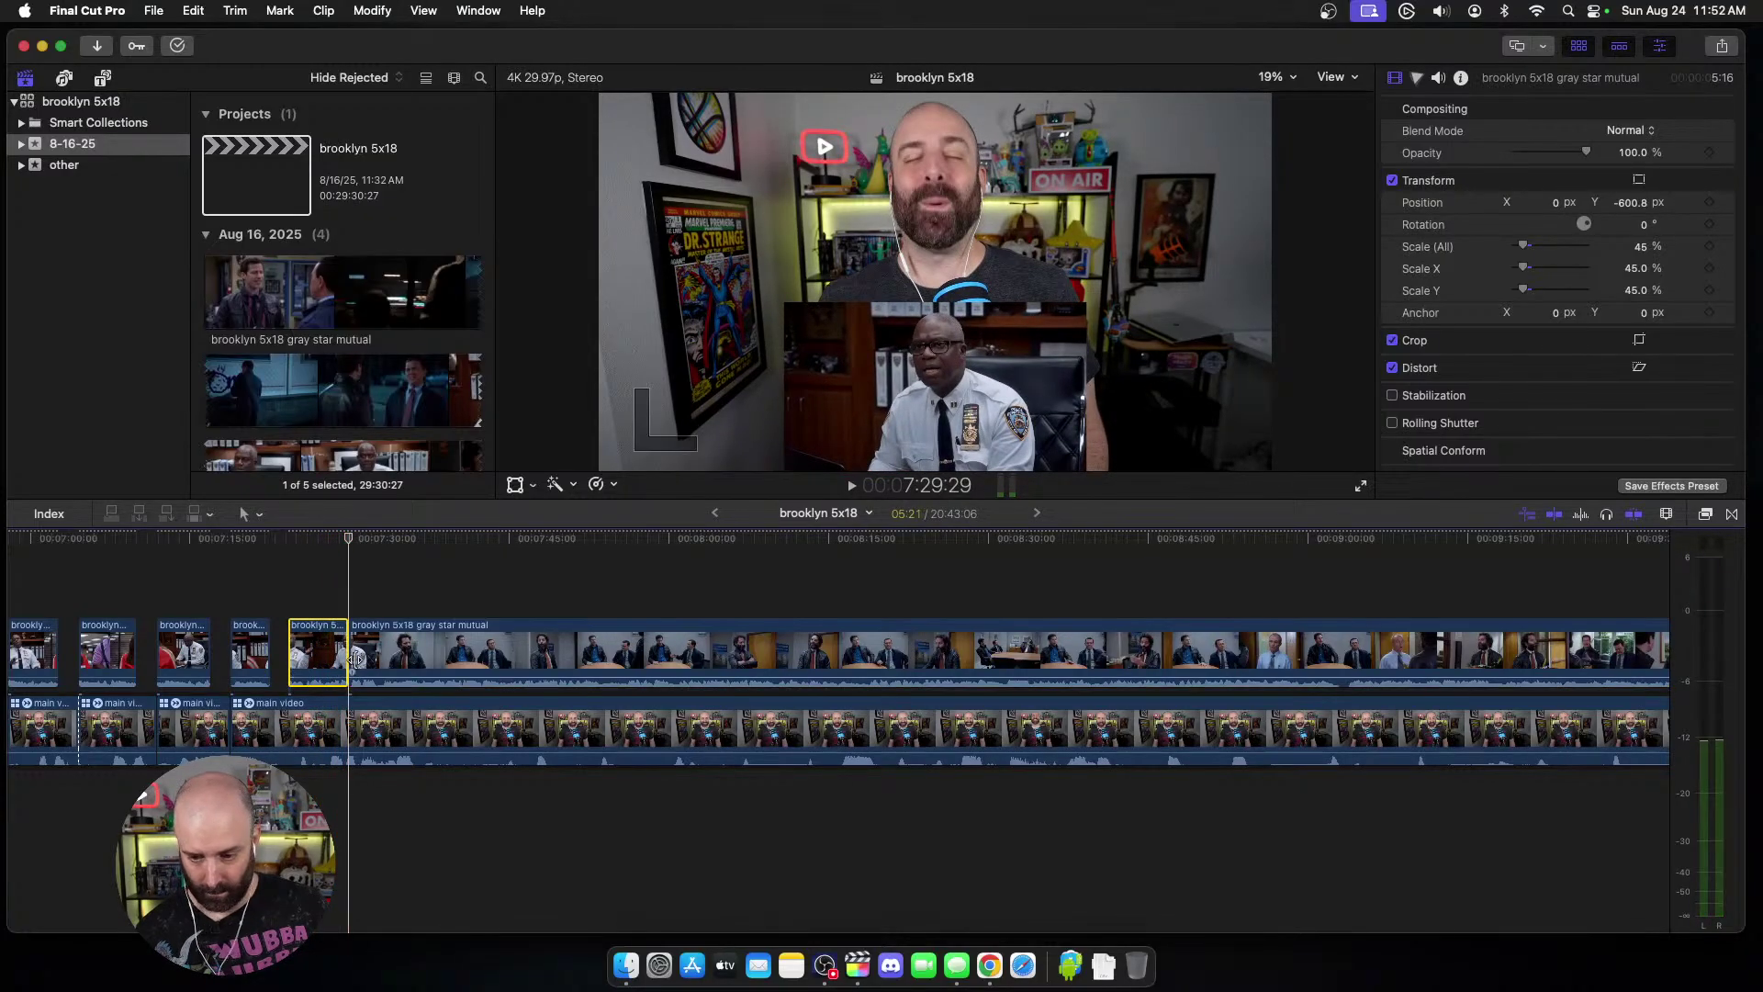
{"action": "key", "text": "cmd+b"}
Step: Play into the next scene, clear the overlay from about 7:35 to 7:37, and split the main video at the gap's end
{"action": "key", "text": "space"}
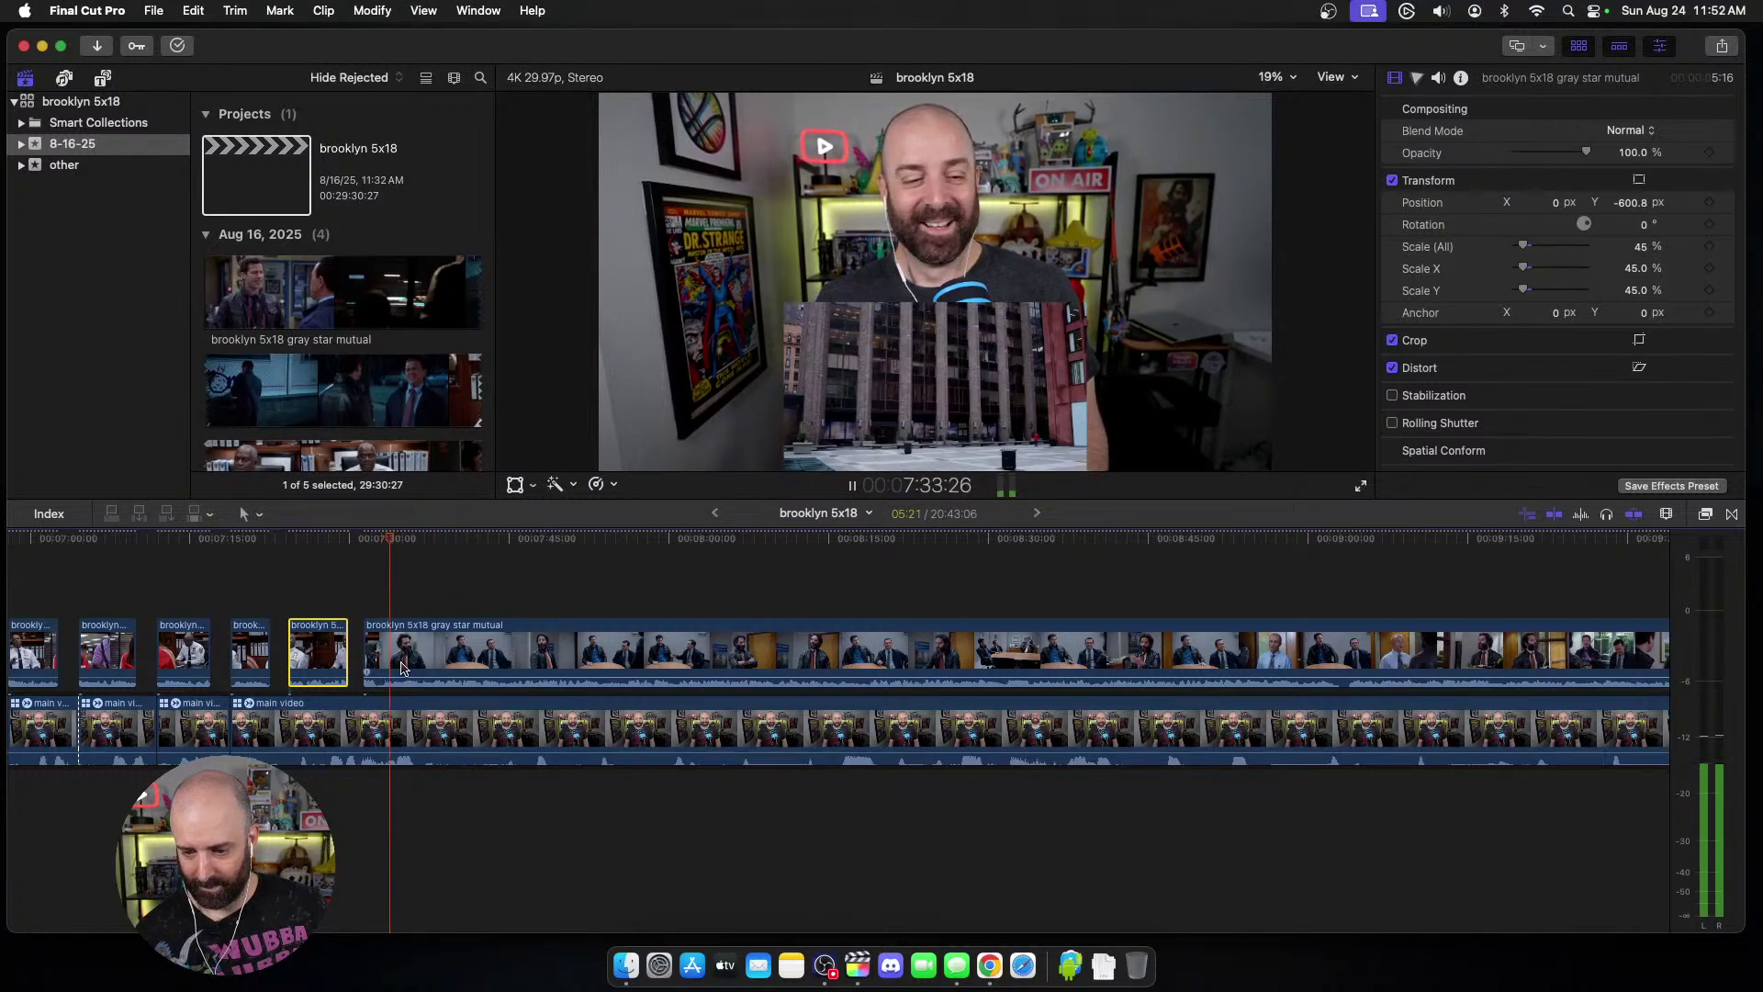
{"action": "key", "text": "space"}
{"action": "key", "text": "cmd+b"}
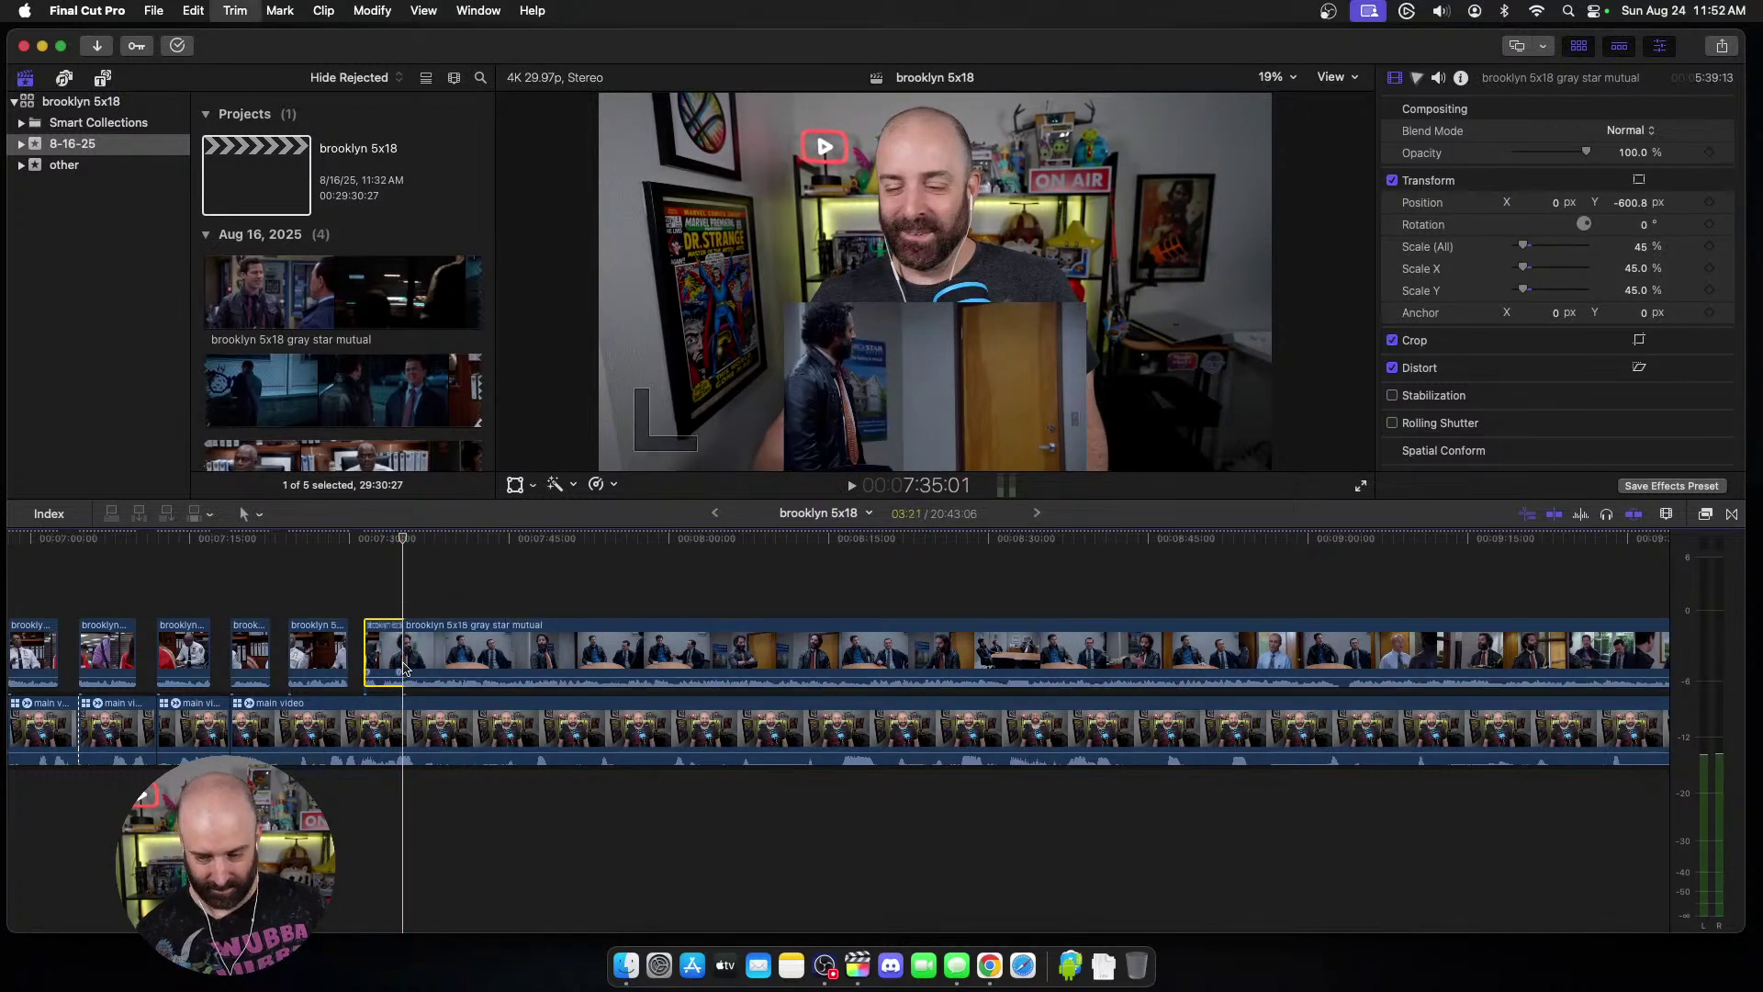
{"action": "left_click", "coordinate": [422, 719]}
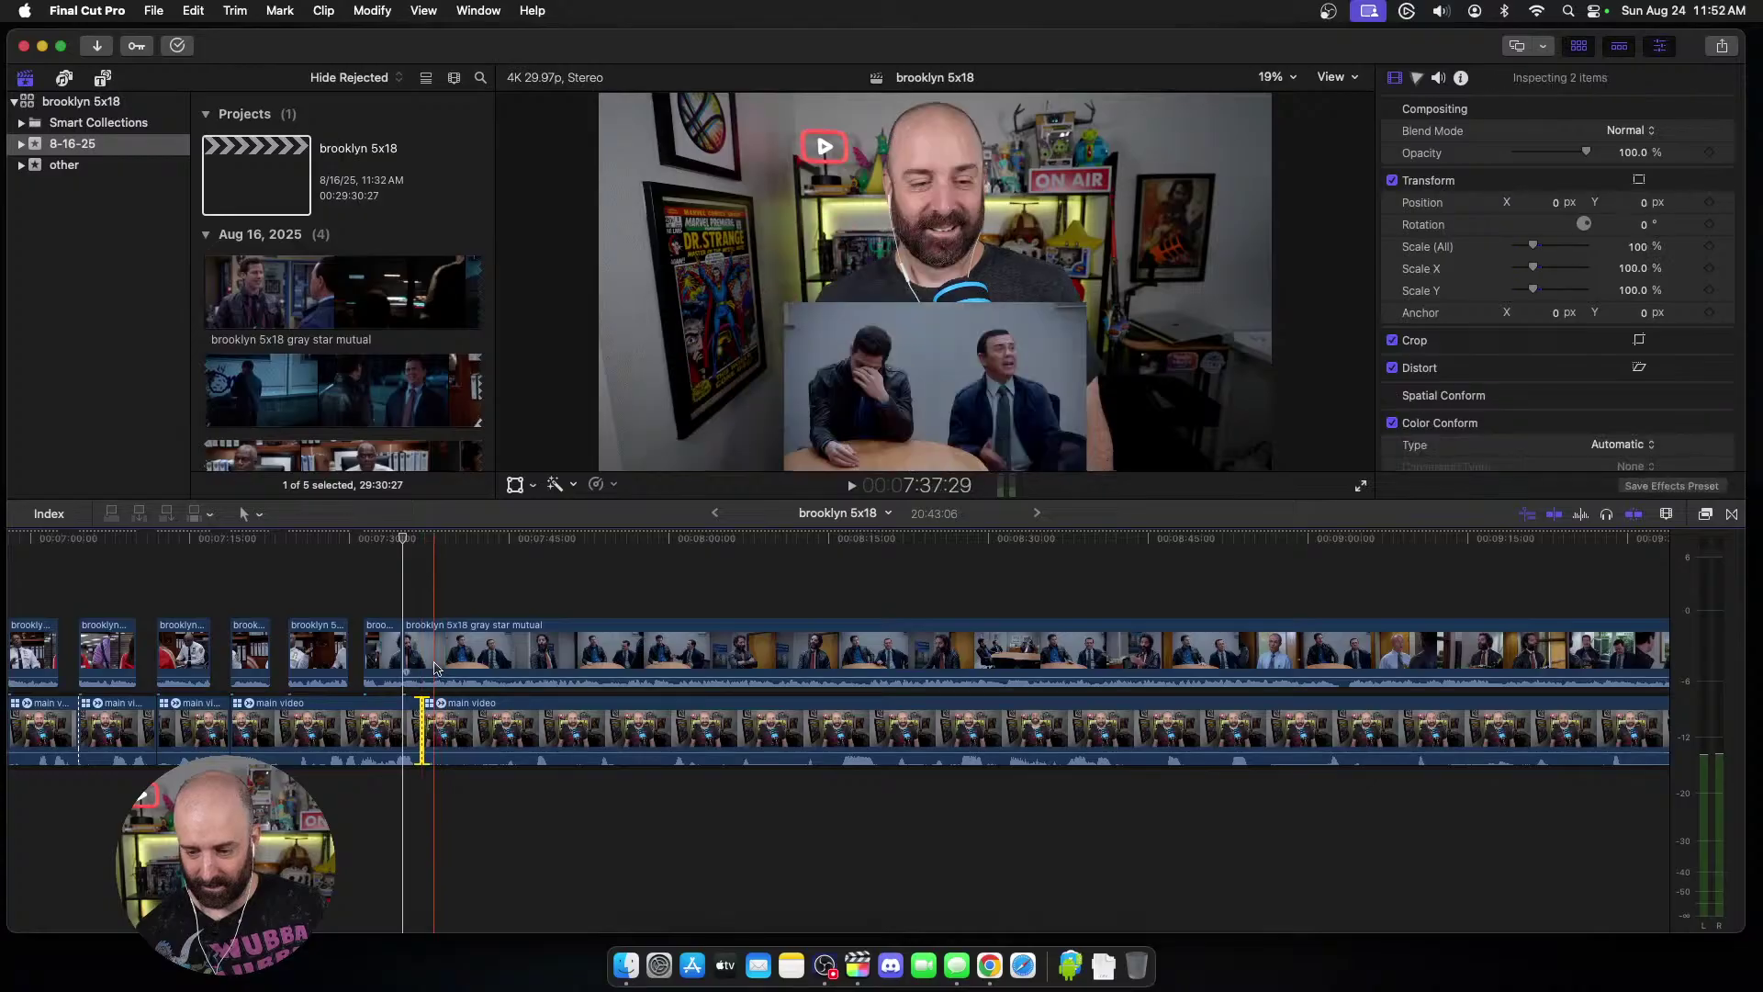
{"action": "left_click", "coordinate": [423, 656], "text": "super"}
{"action": "left_click_drag", "start_coordinate": [424, 655], "coordinate": [436, 655]}
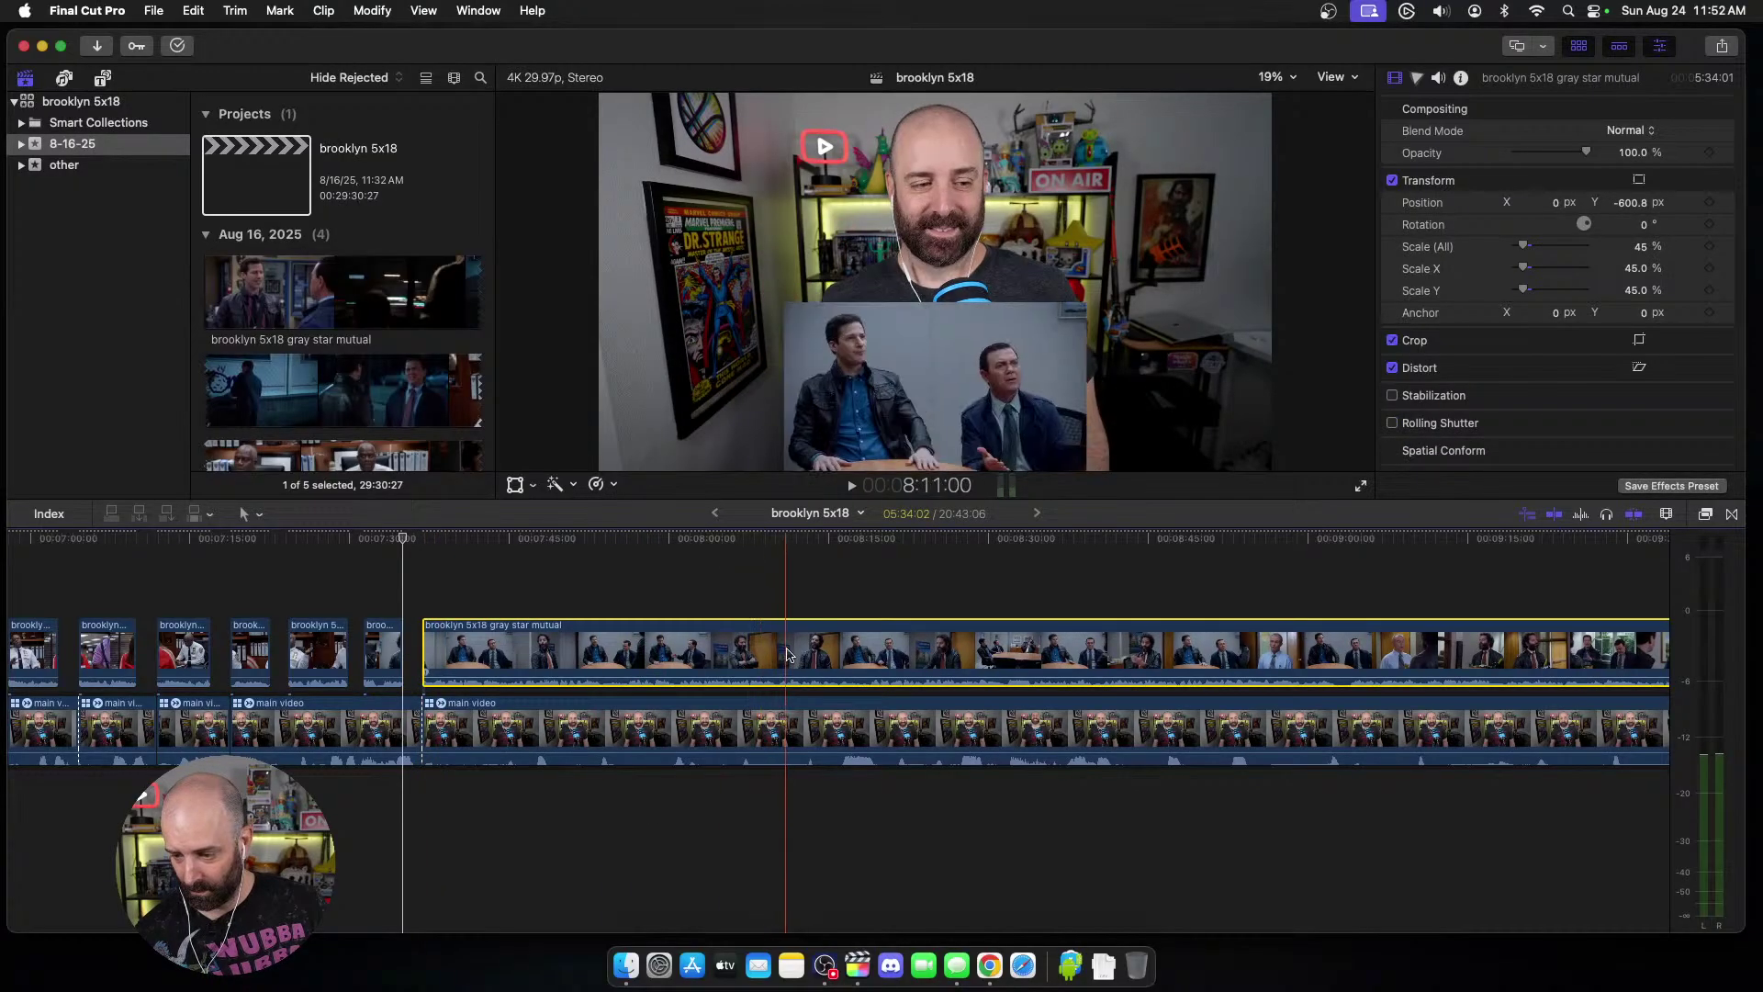
Step: Review the table conversation around 8:11 to 8:25 and trim the starts of both long clips to about 8:23
{"action": "key", "text": "space"}
{"action": "scroll", "coordinate": [804, 653], "scroll_direction": "right", "scroll_amount": 10}
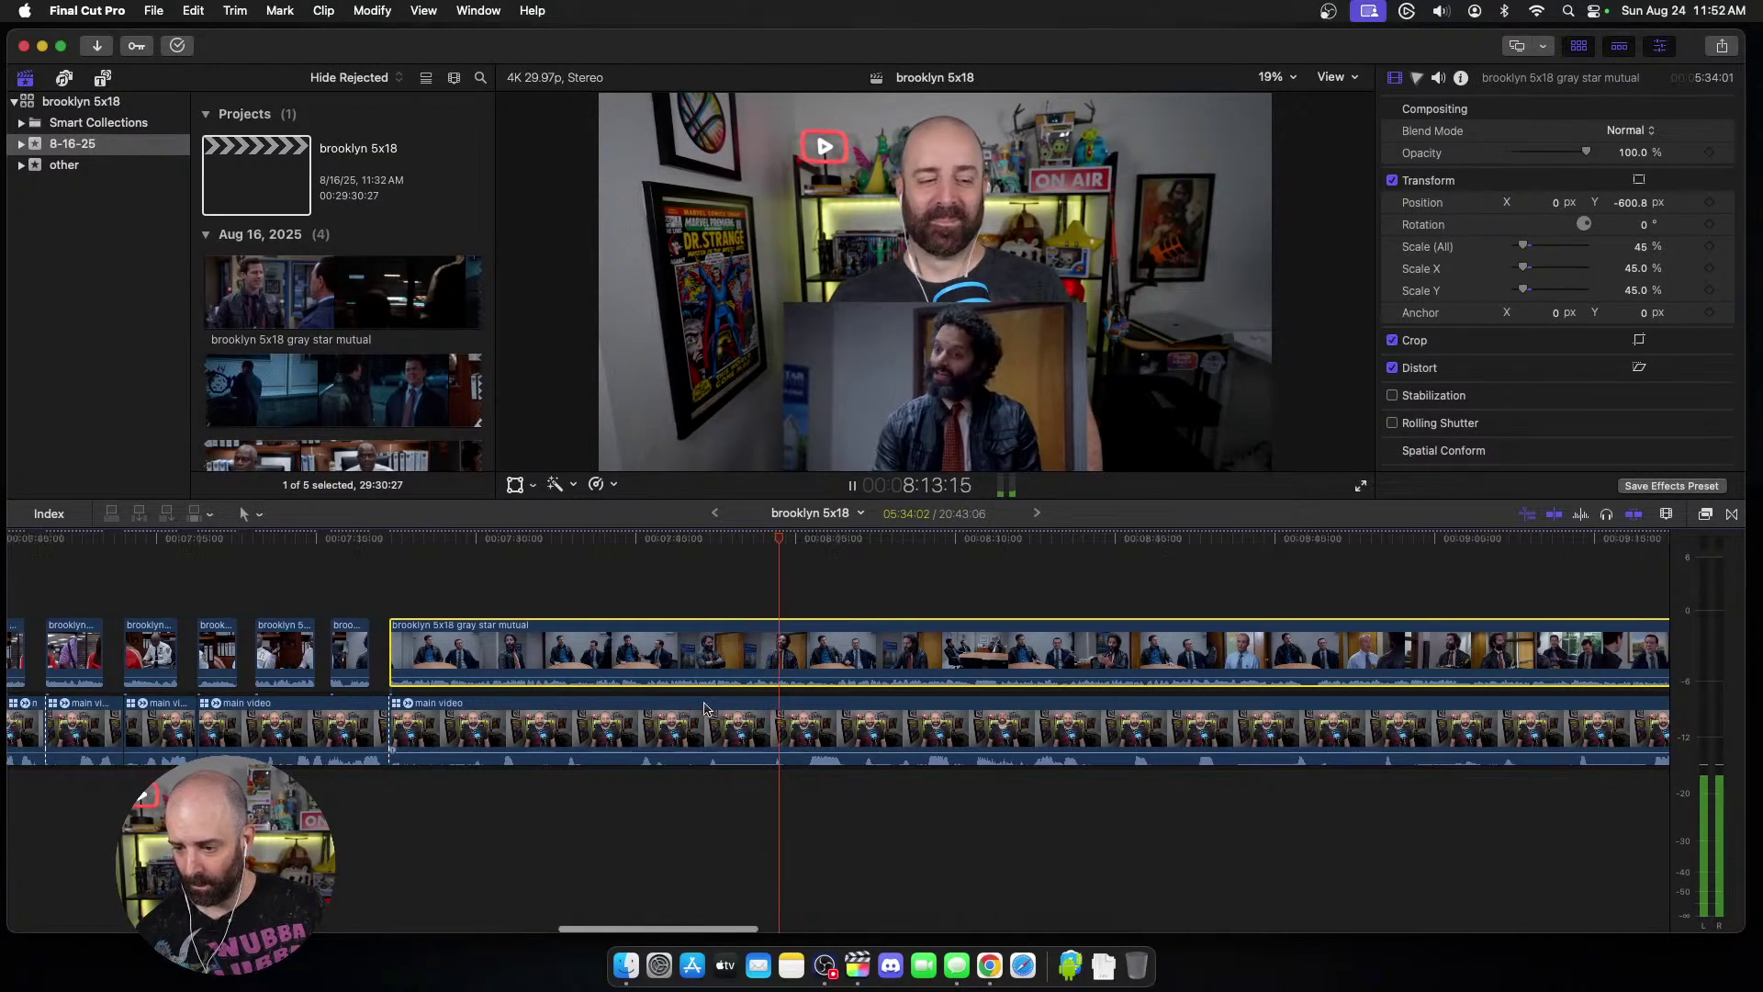
{"action": "key", "text": "space"}
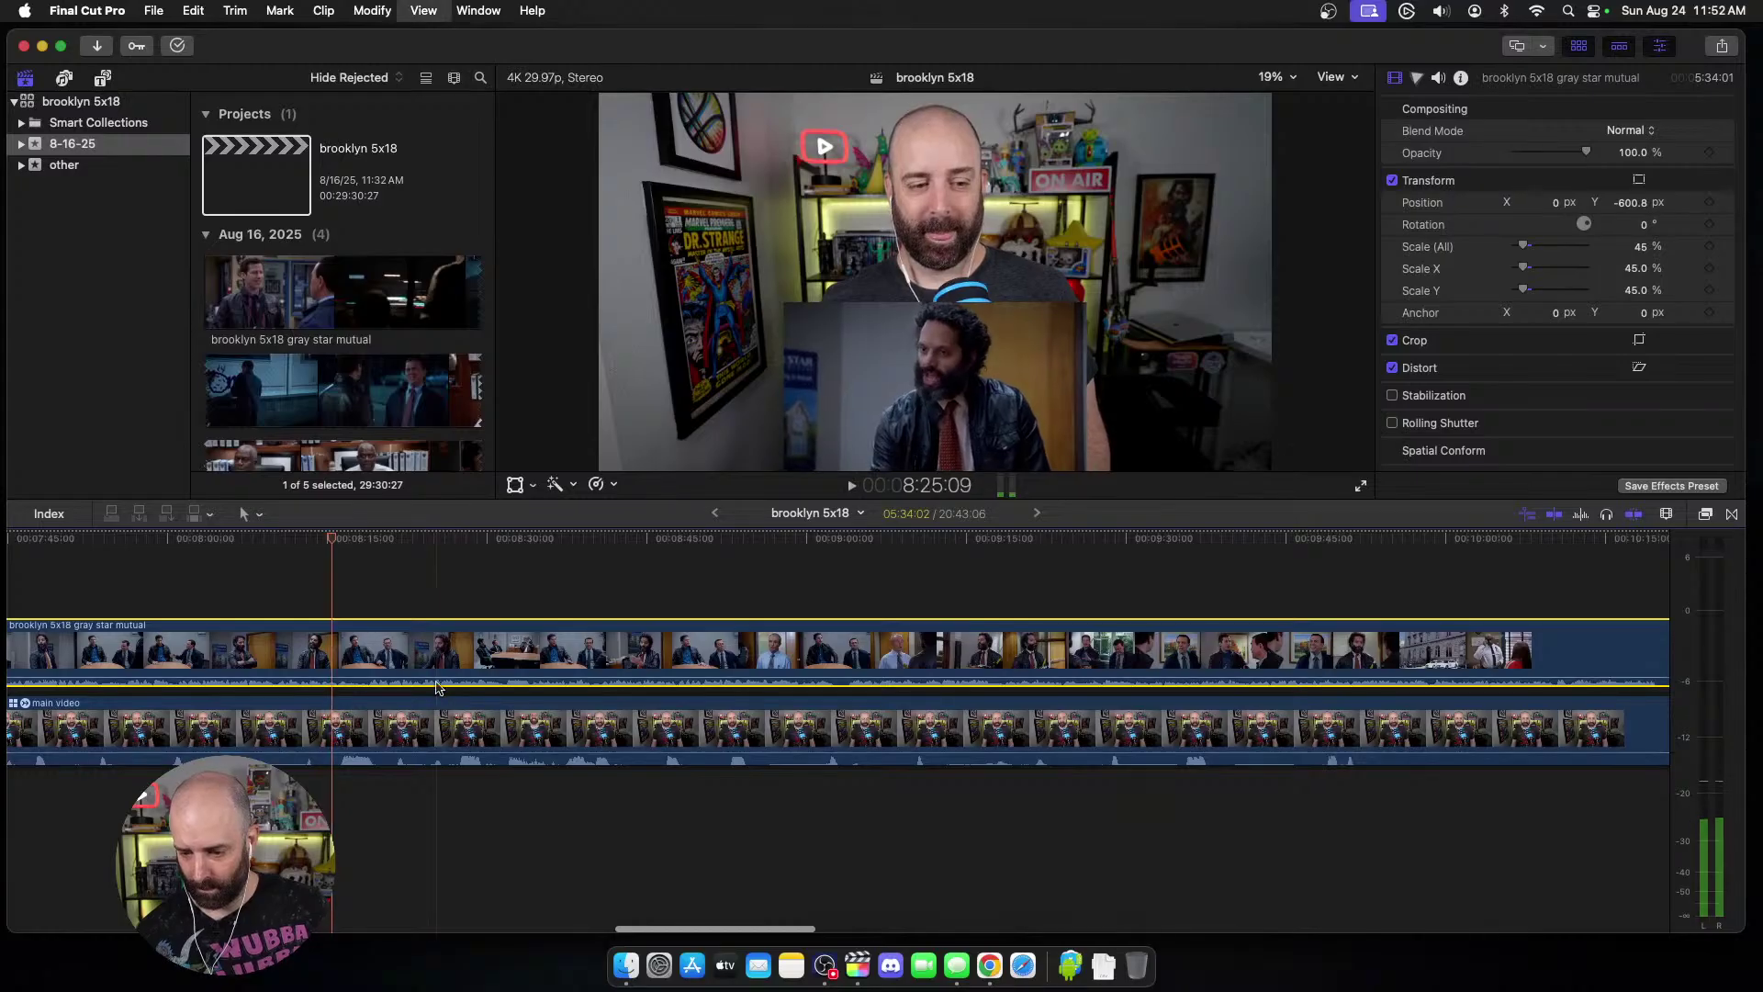
{"action": "key", "text": "space"}
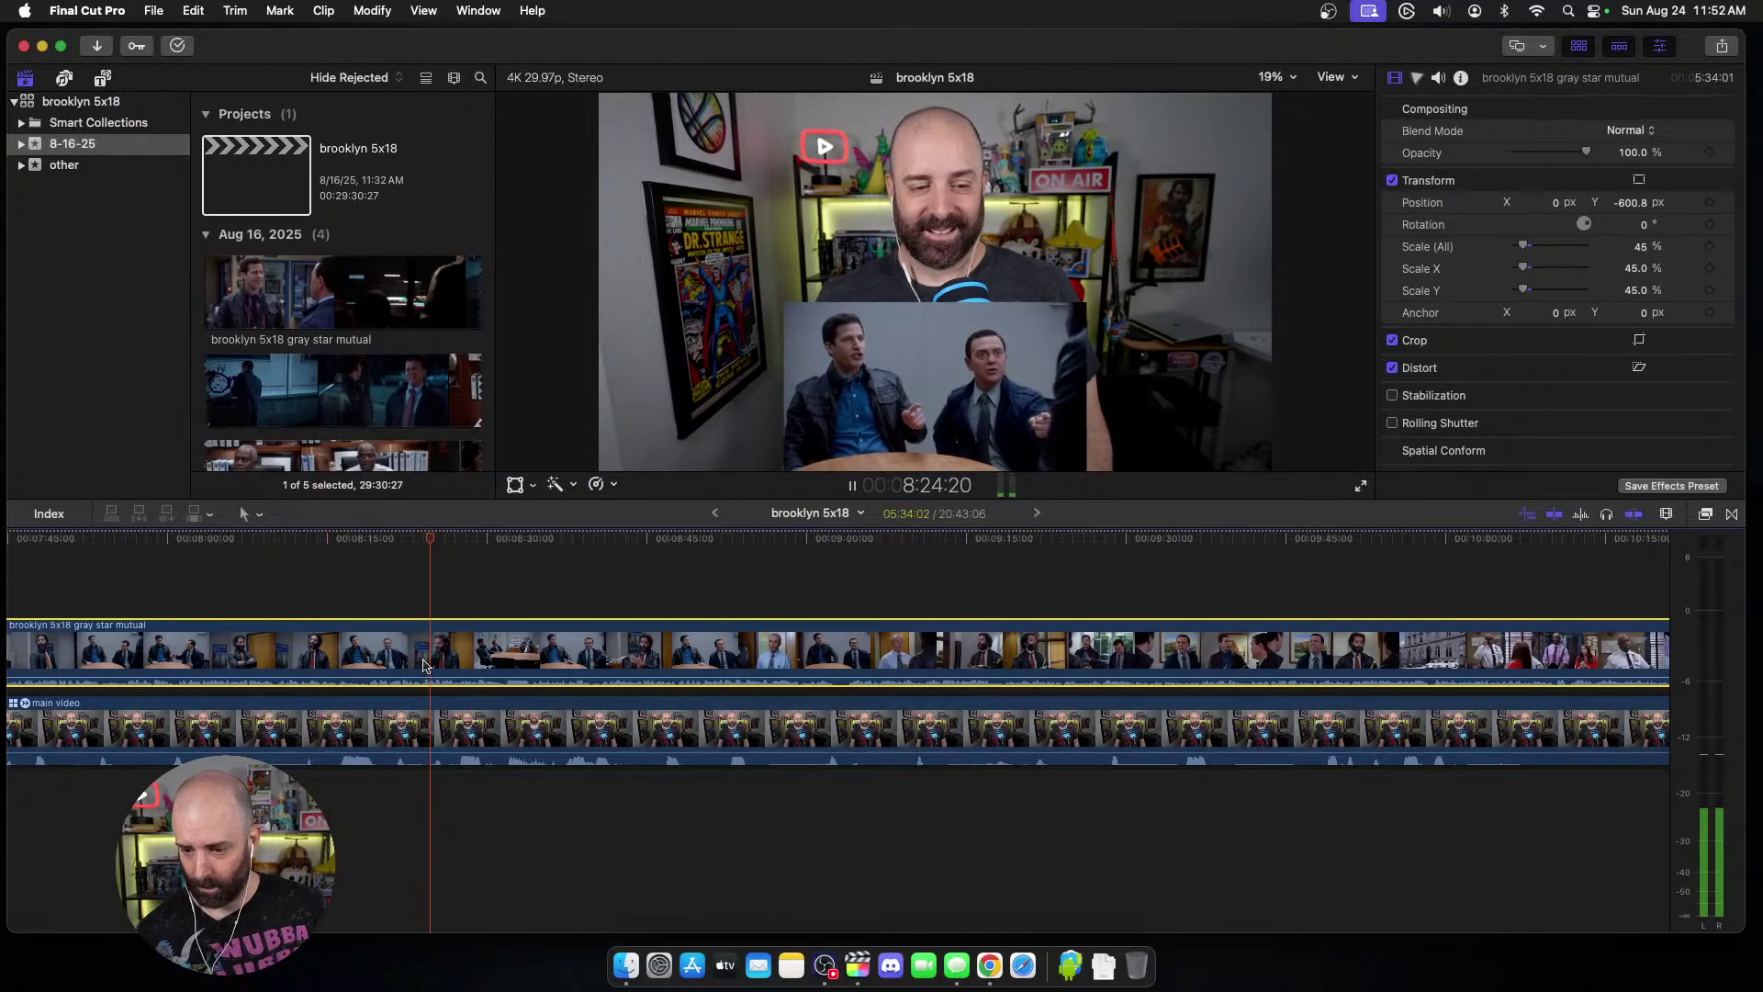
{"action": "key", "text": "space"}
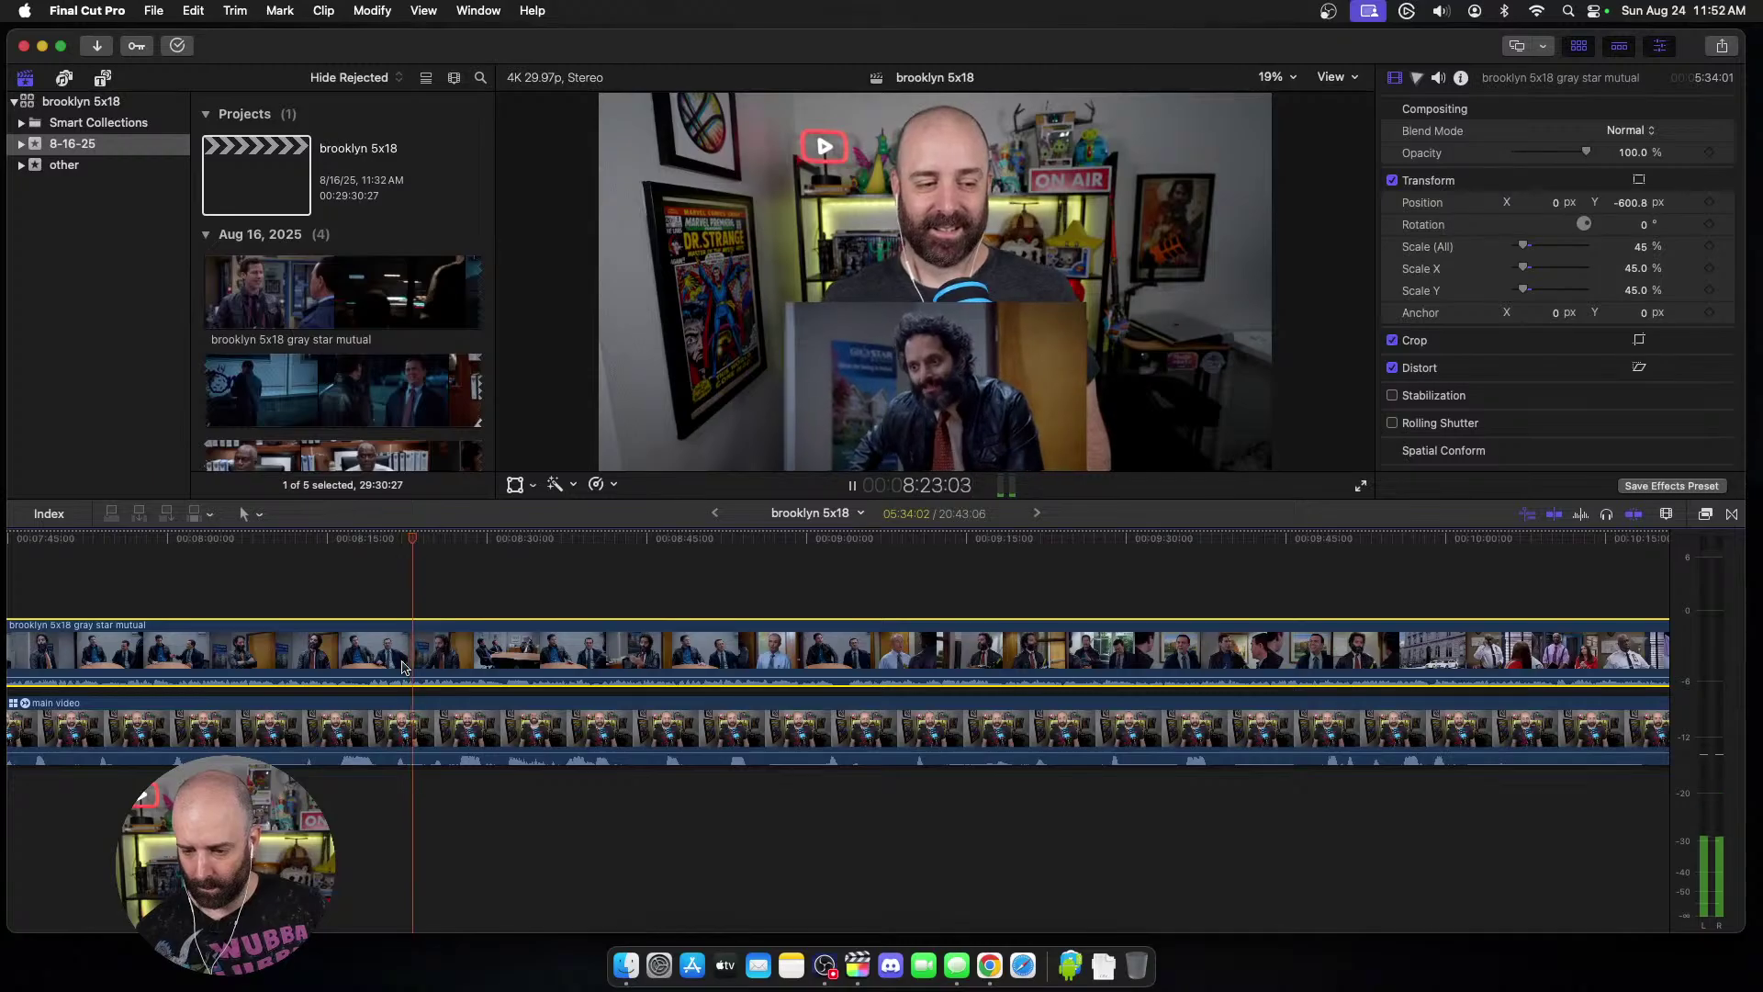
{"action": "key", "text": "space"}
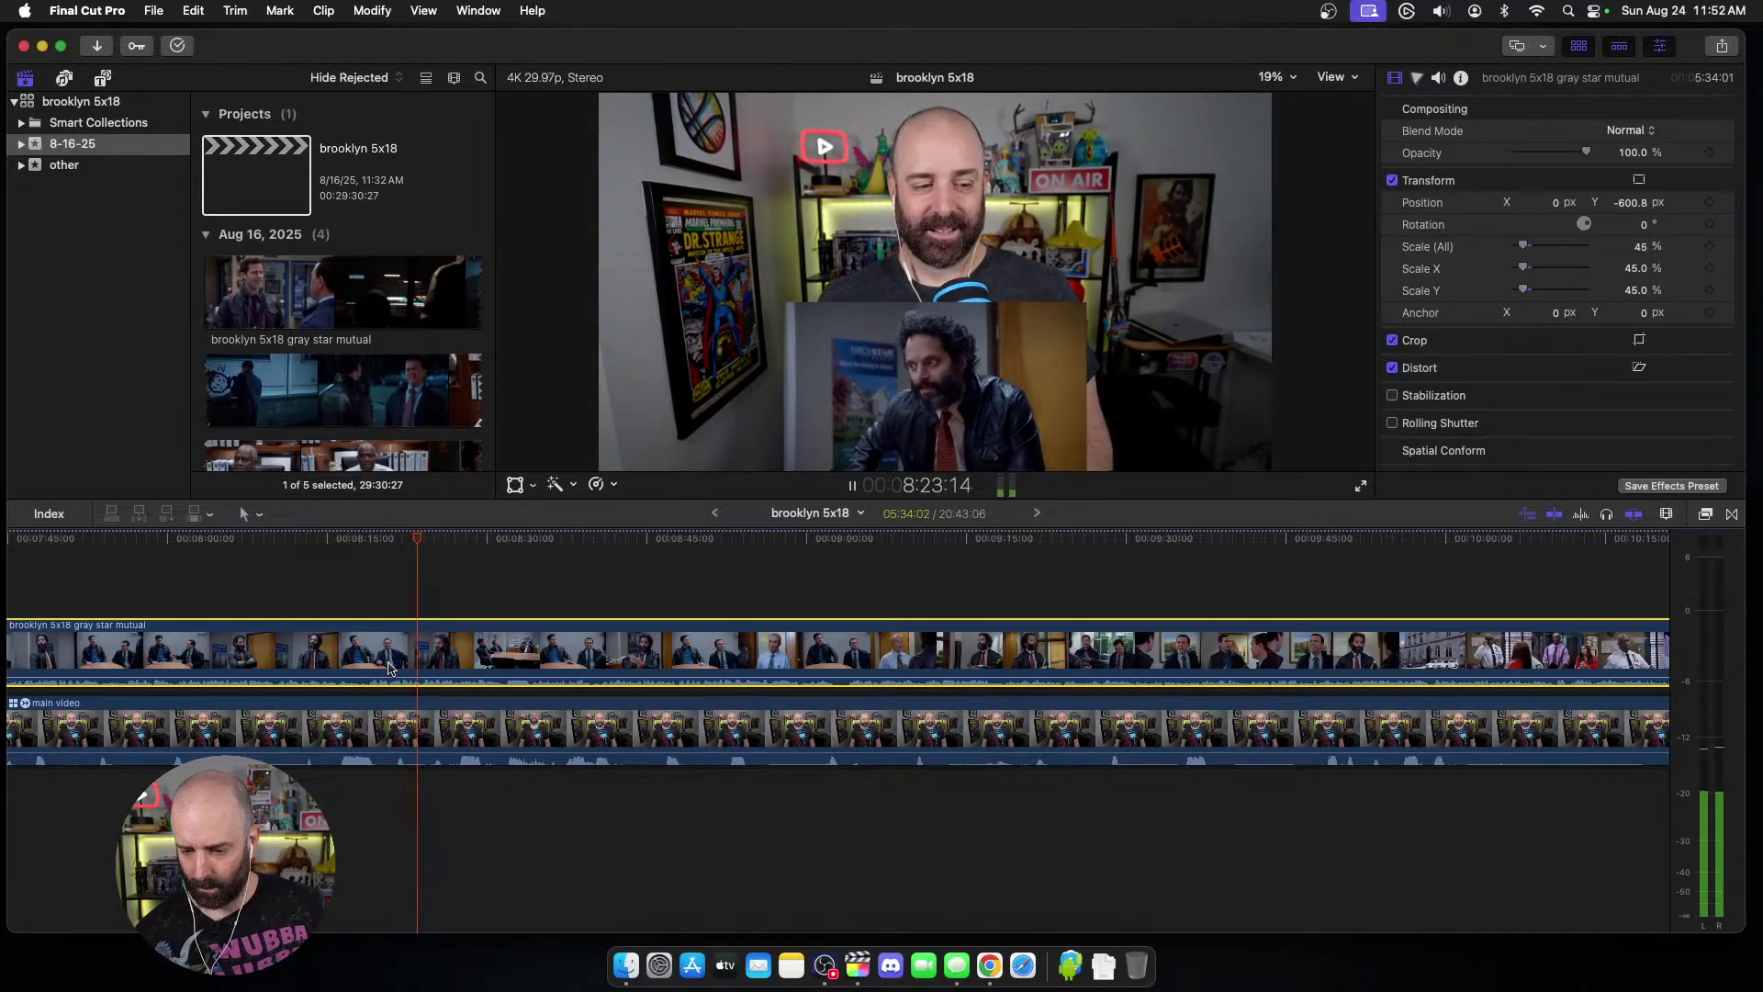
{"action": "key", "text": "space"}
{"action": "key", "text": "space"}
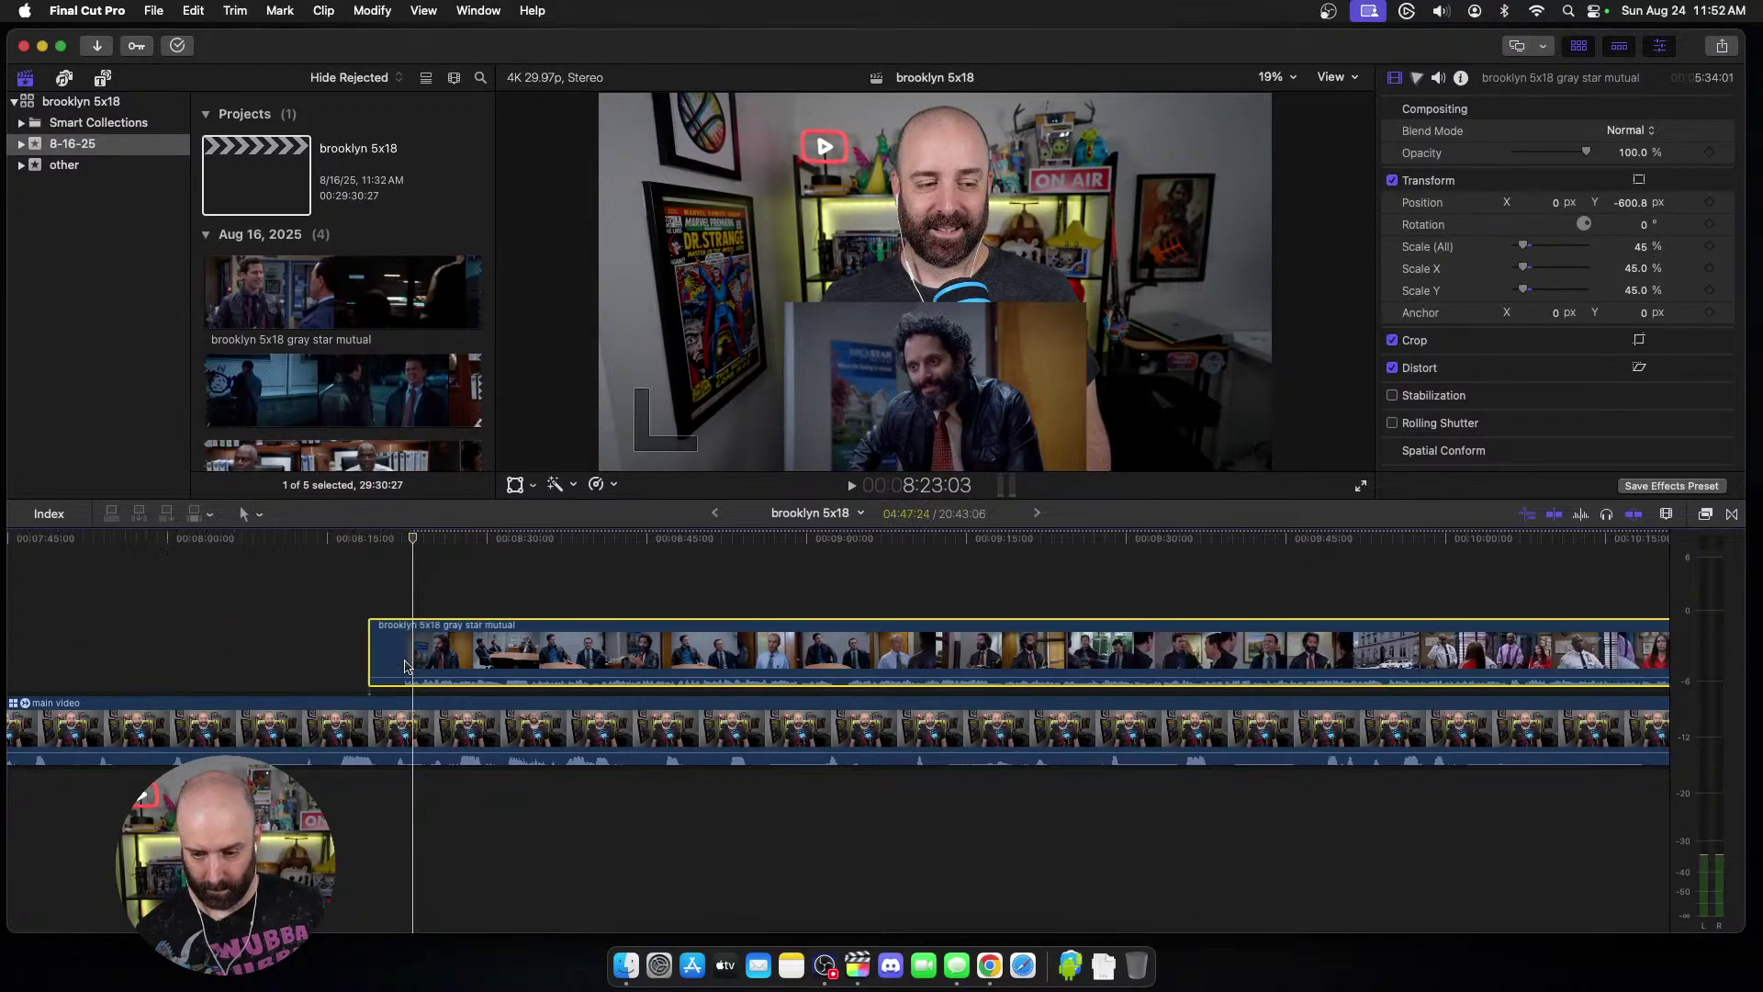
{"action": "left_click", "coordinate": [418, 729]}
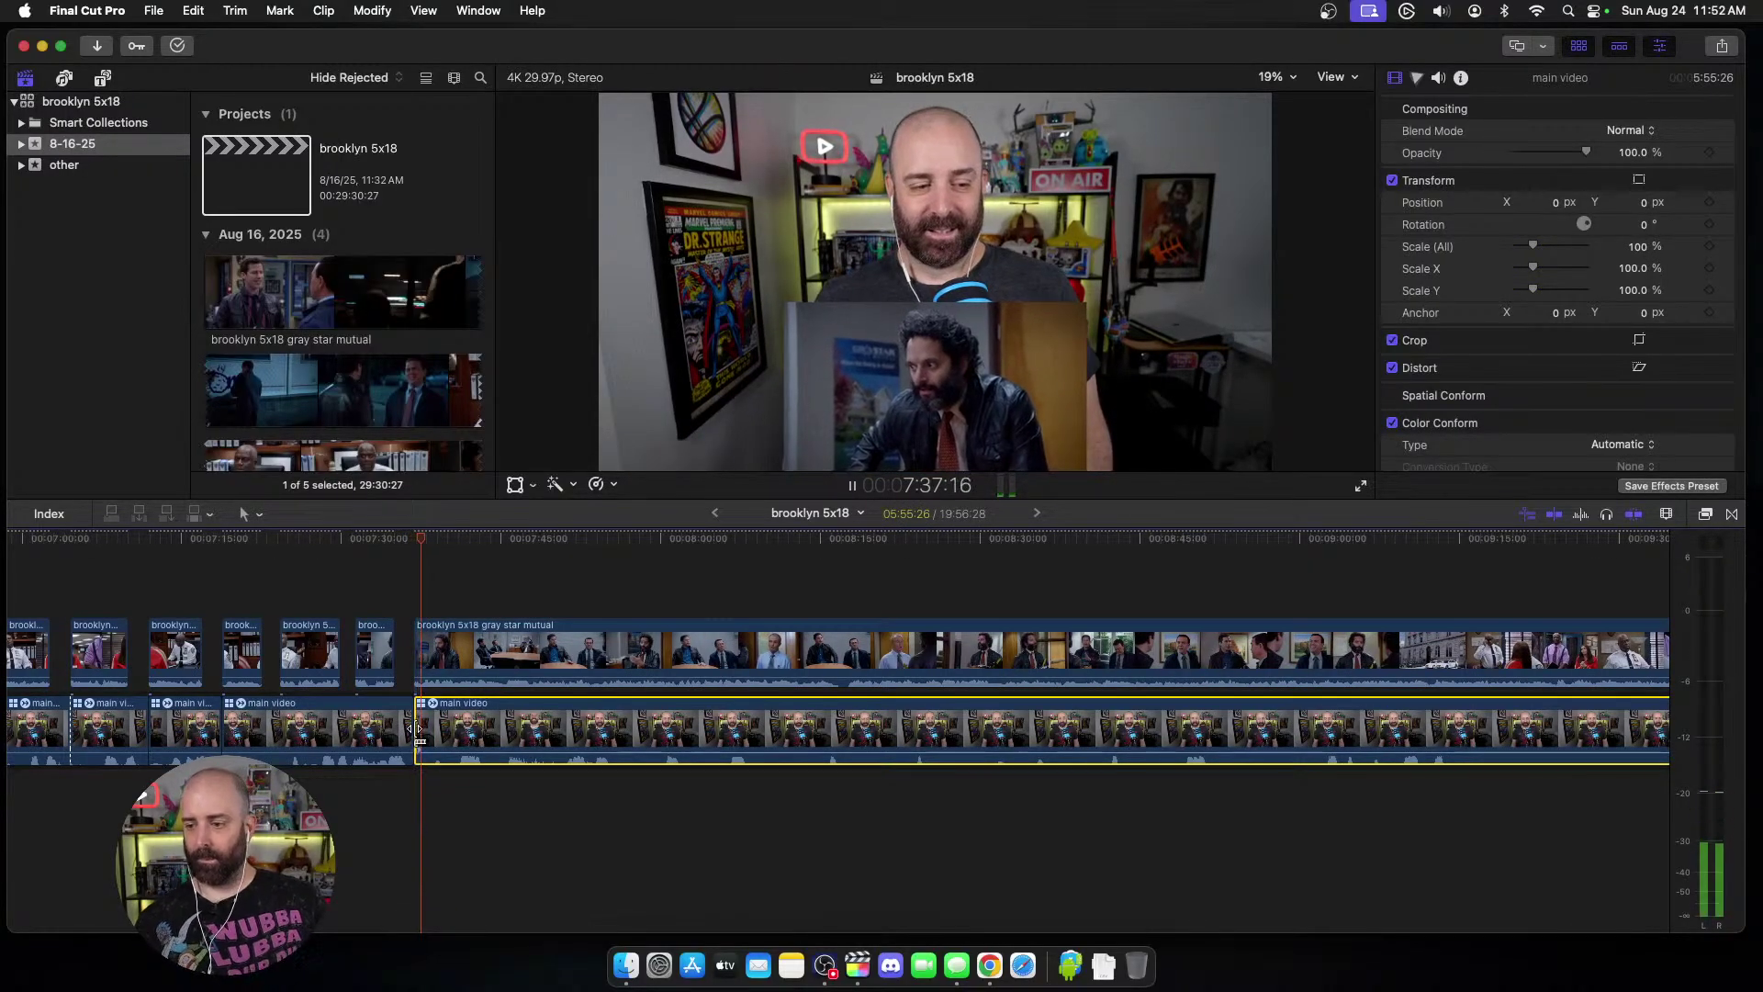
Step: Play on from the cut, clear the overlay from about 7:43 to 7:45, and split the main video at the gap's end
{"action": "key", "text": "space"}
{"action": "left_click", "coordinate": [479, 663]}
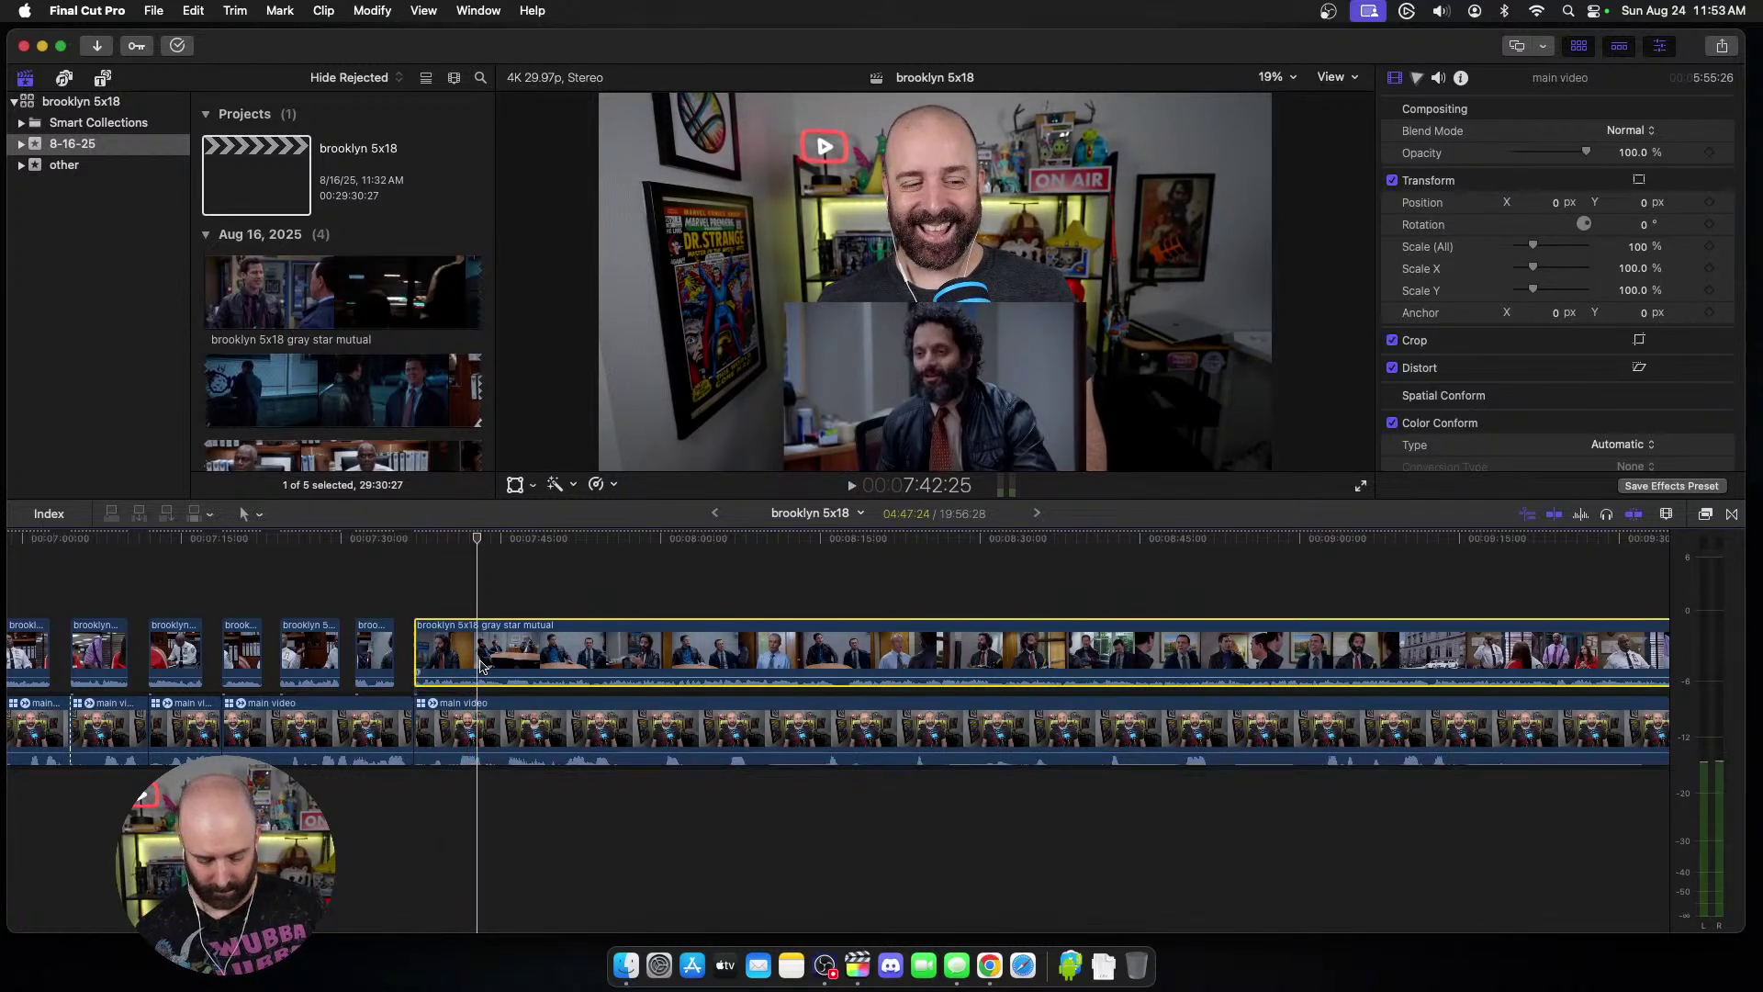
{"action": "key", "text": "cmd+b"}
{"action": "left_click", "coordinate": [497, 717]}
{"action": "key", "text": "super+b"}
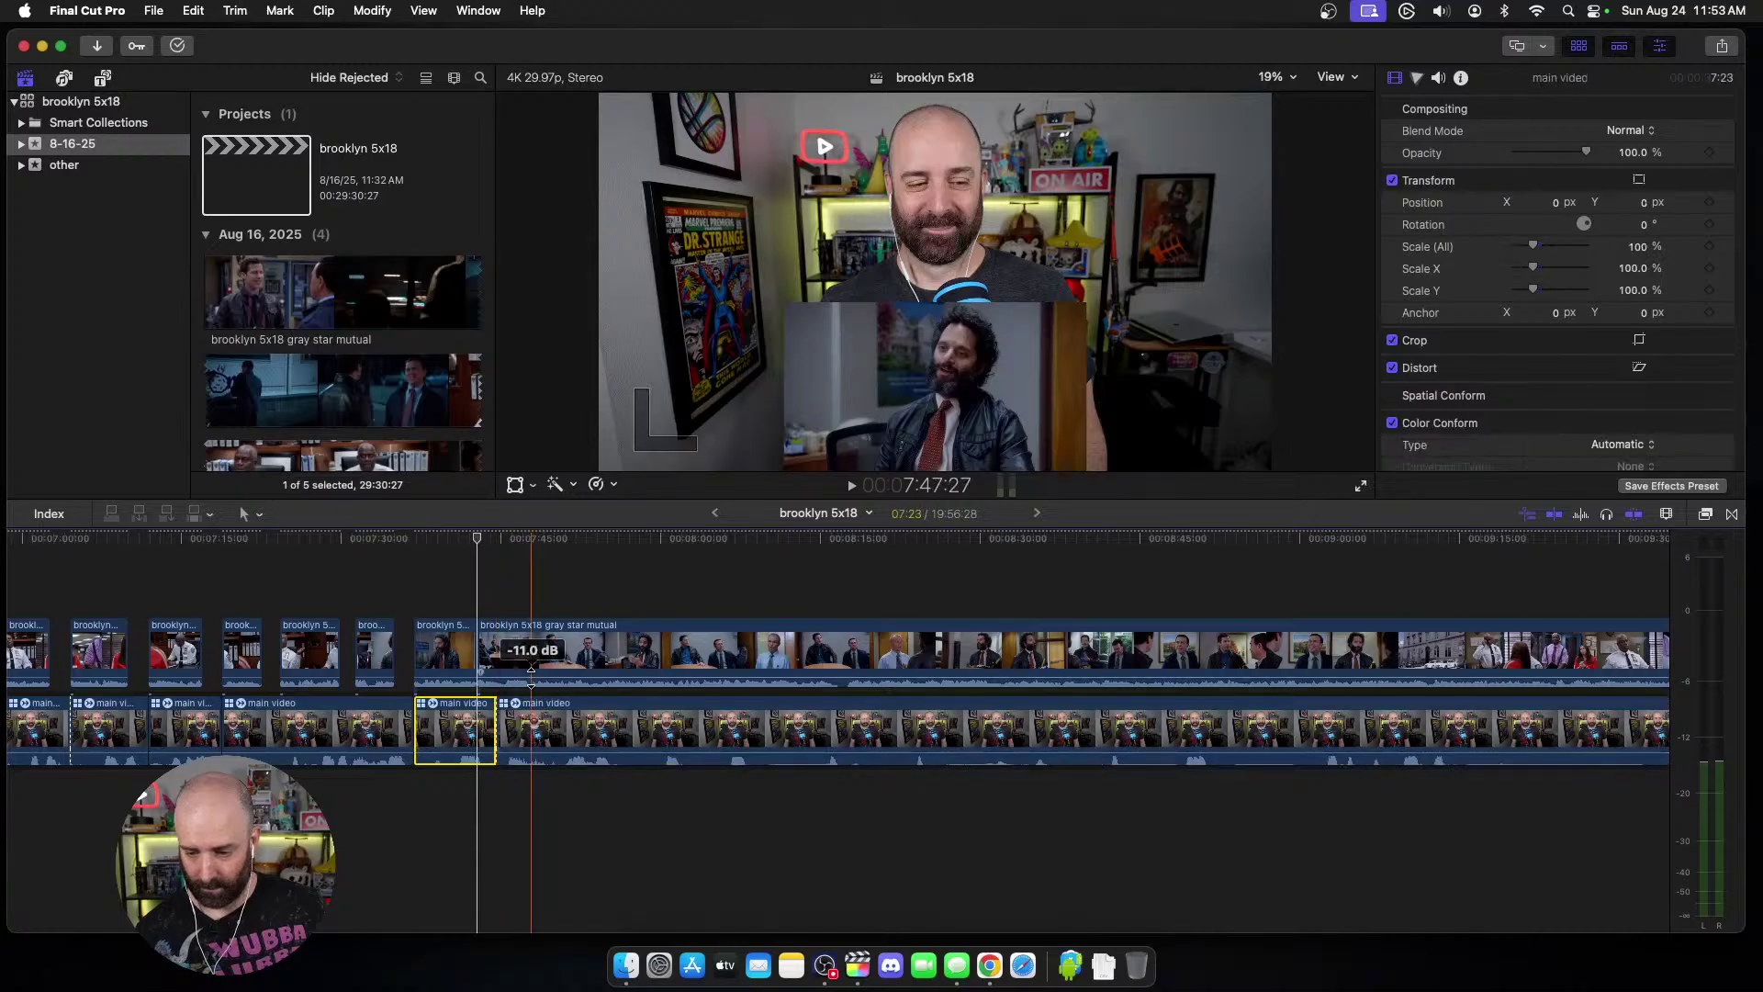
{"action": "left_click", "coordinate": [496, 651]}
{"action": "key", "text": "alt+["}
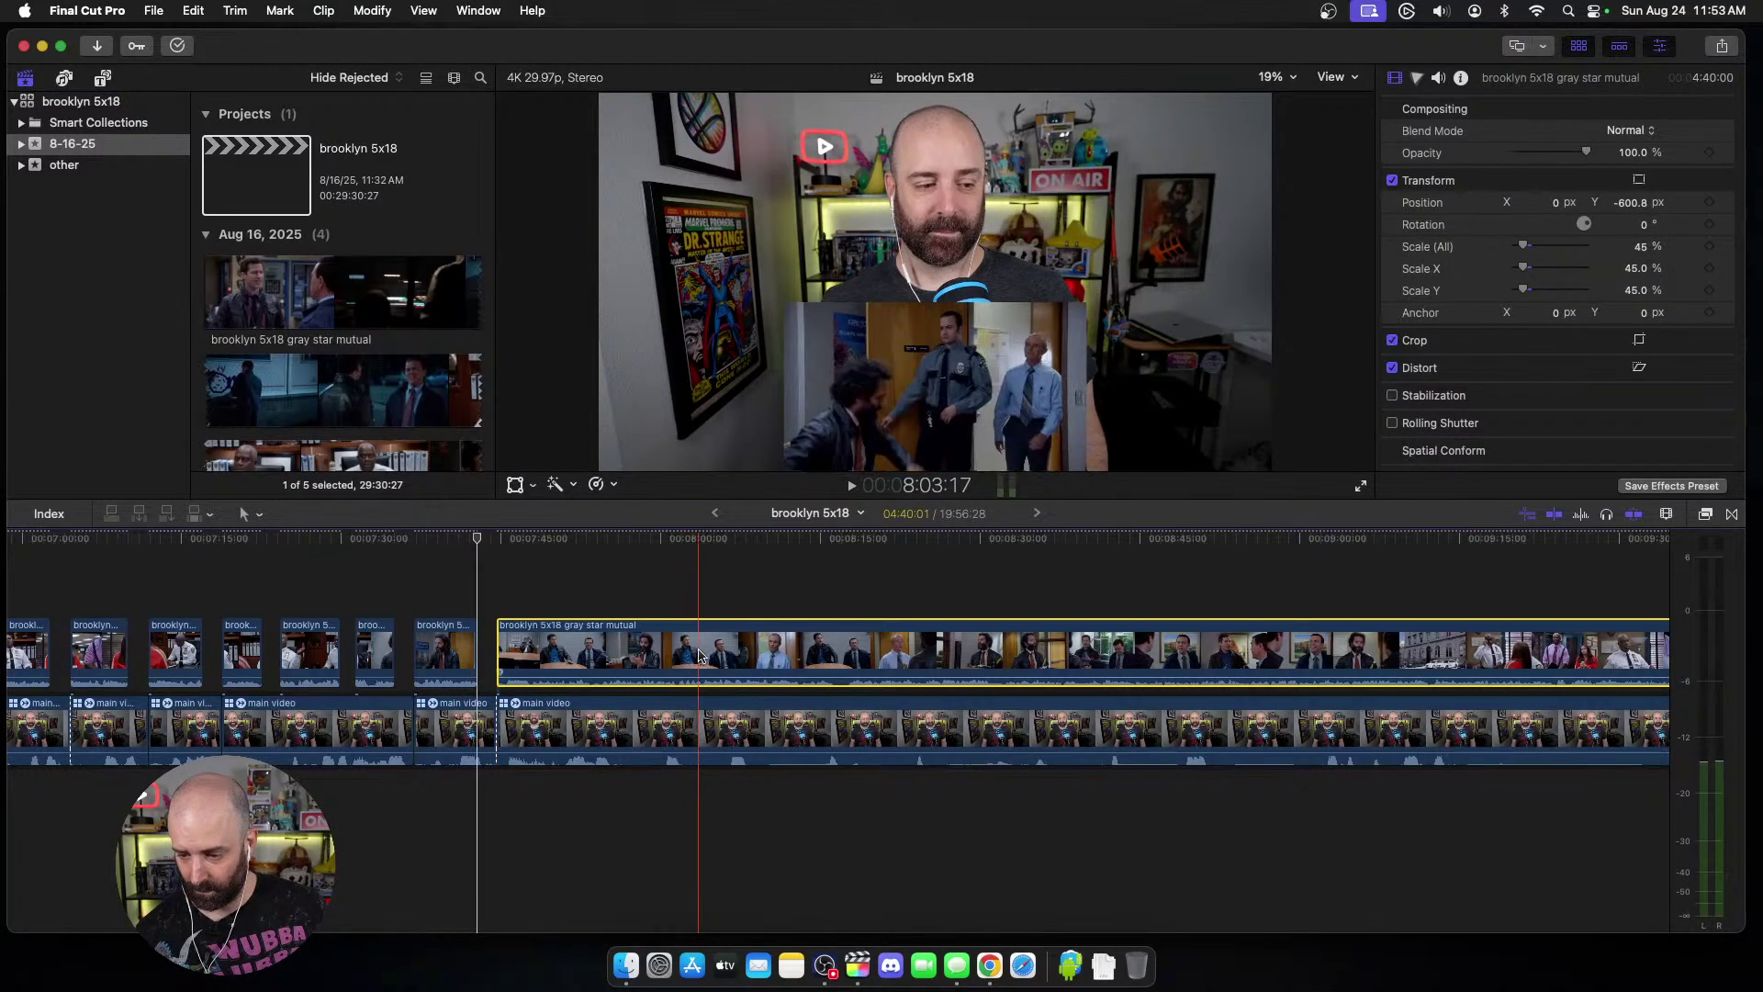
Step: Review the table conversation around 8:04 and trim the starts of the long overlay and main video clips to about 8:04
{"action": "key", "text": "space"}
{"action": "scroll", "coordinate": [551, 657], "scroll_direction": "right", "scroll_amount": 10}
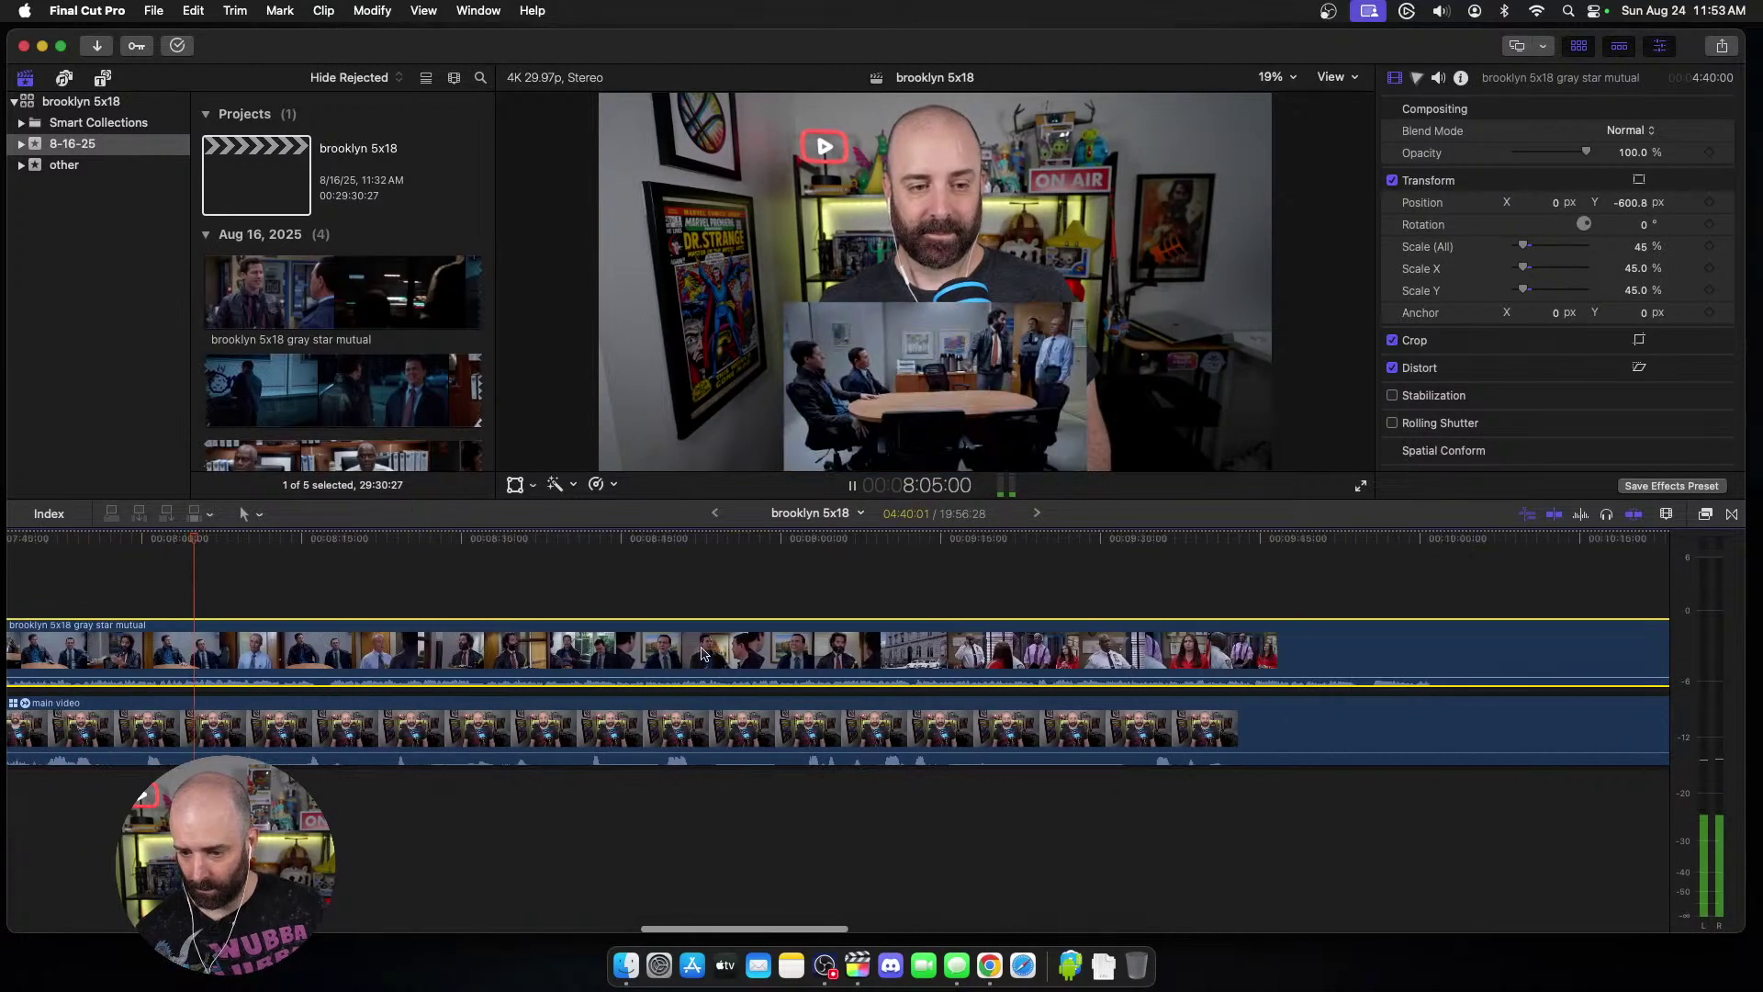
{"action": "key", "text": "space"}
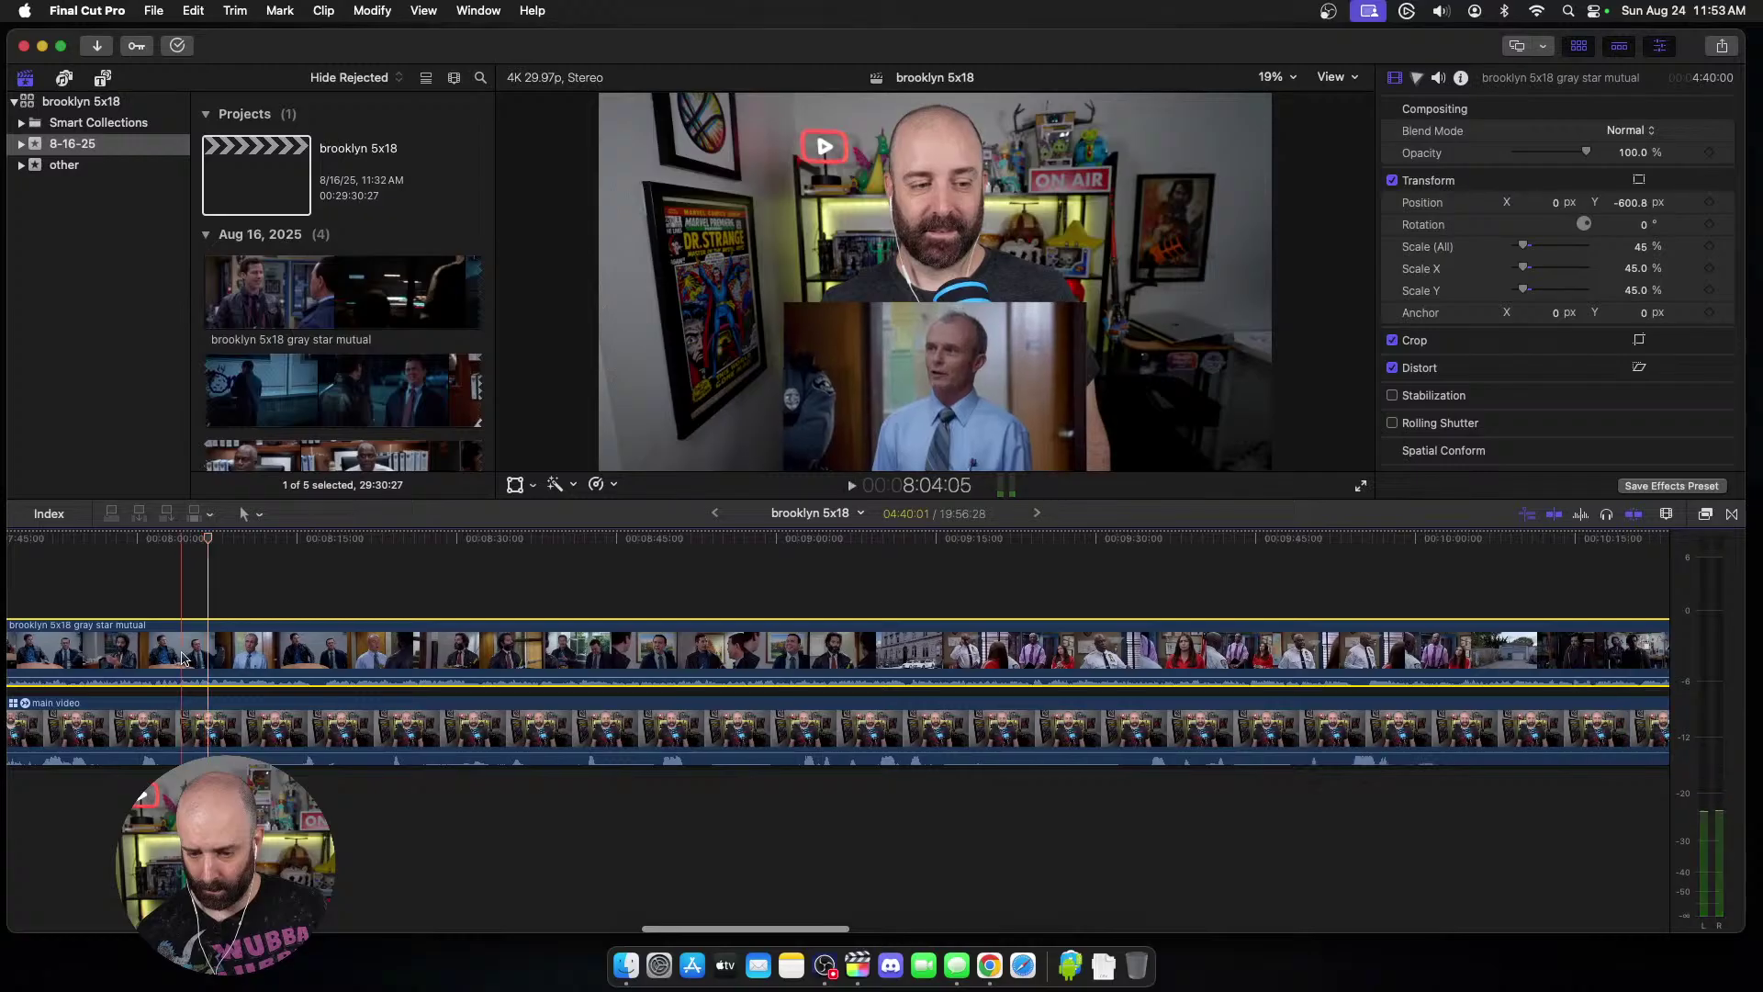
{"action": "scroll", "coordinate": [179, 656], "scroll_direction": "left", "scroll_amount": 5}
{"action": "left_click", "coordinate": [180, 725]}
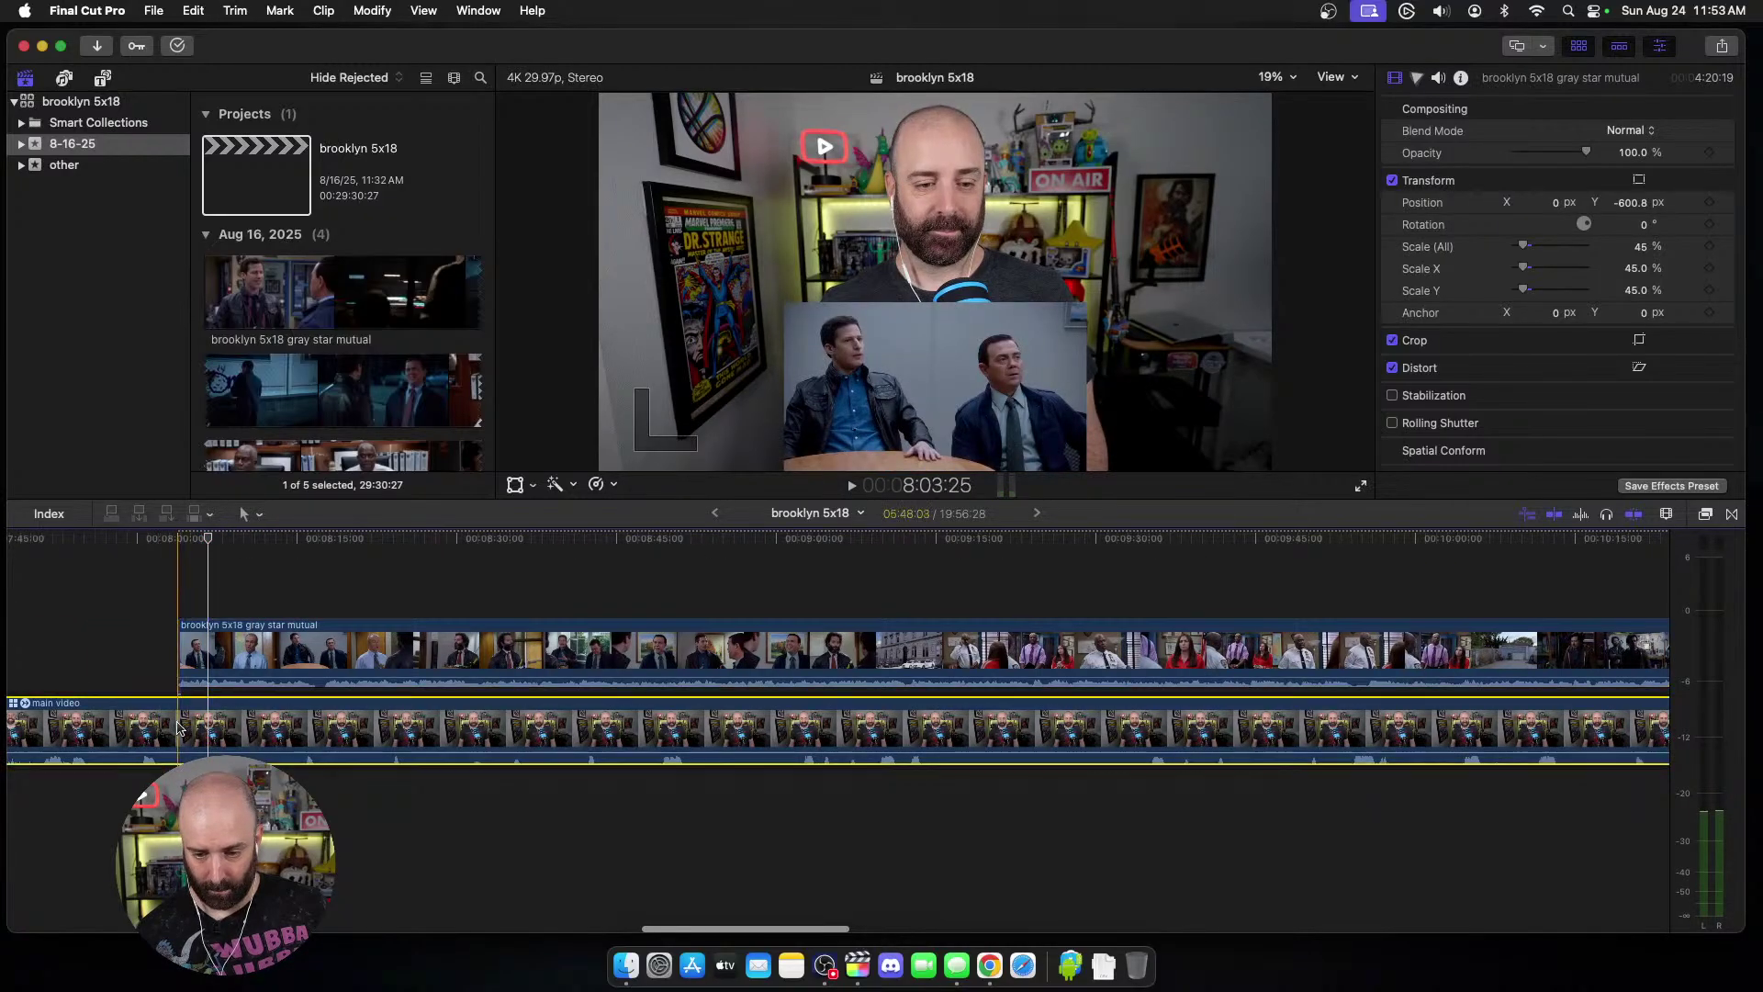
Step: Play on from the cut, clear the overlay from about 7:48 to 7:50, and split the main video at the gap's end
{"action": "key", "text": "space"}
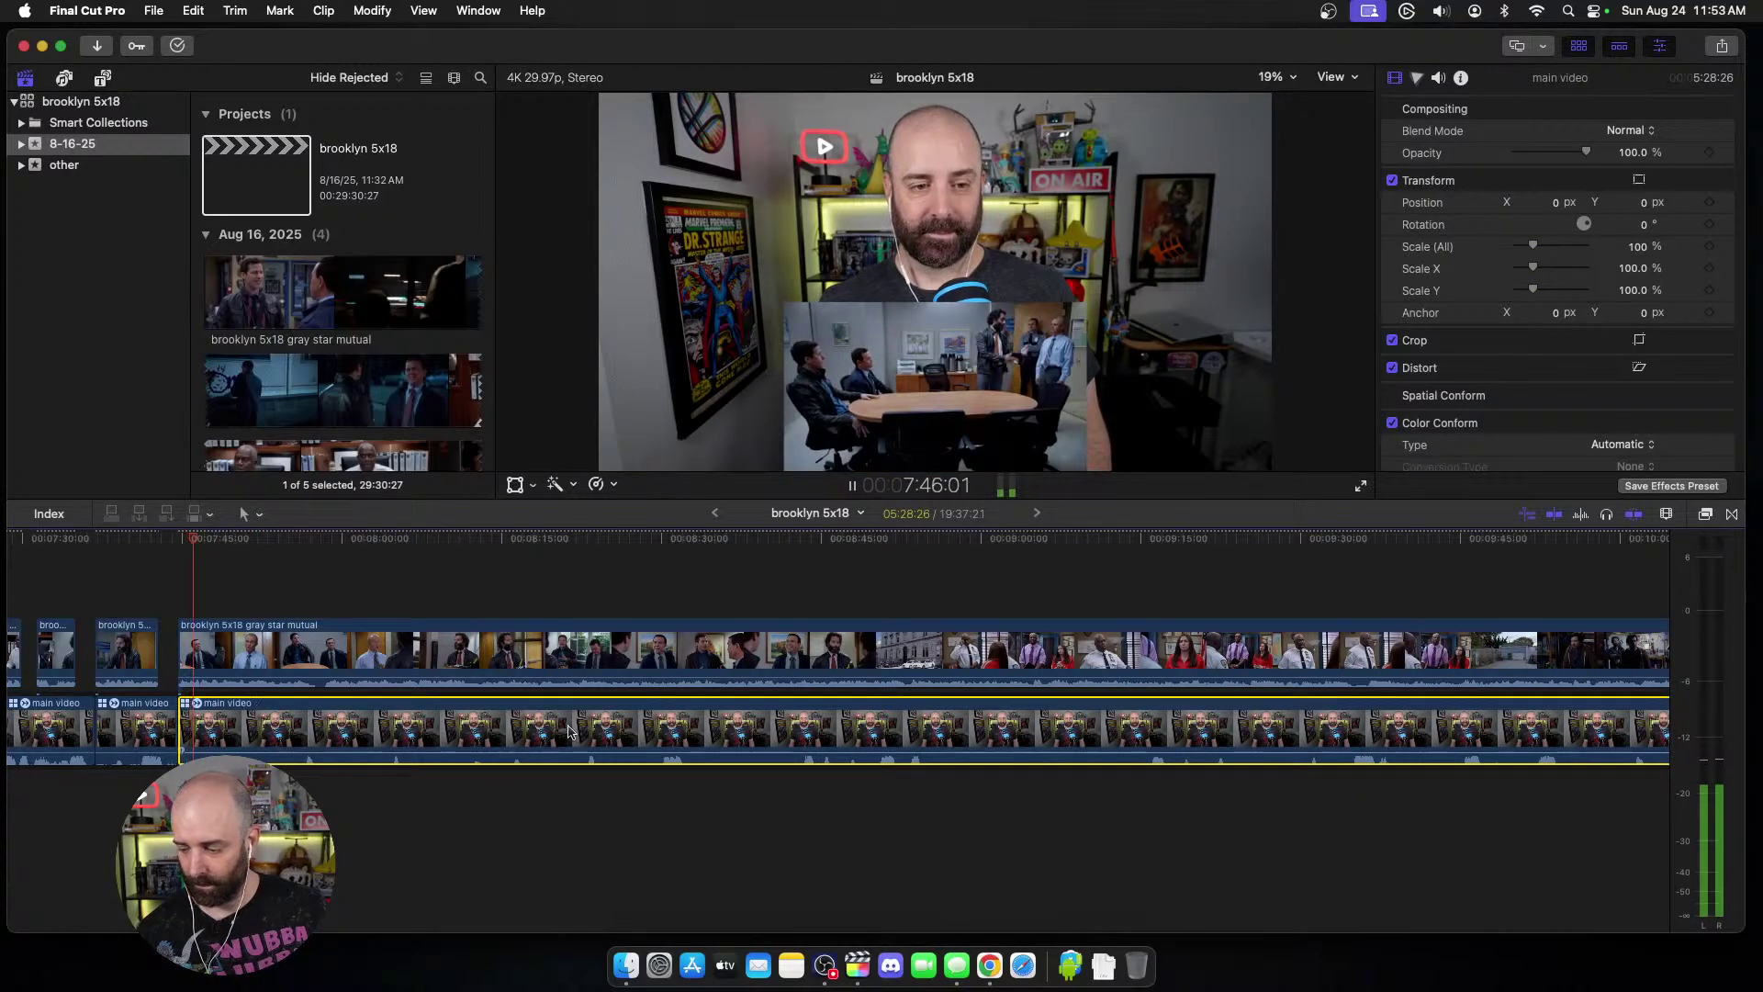
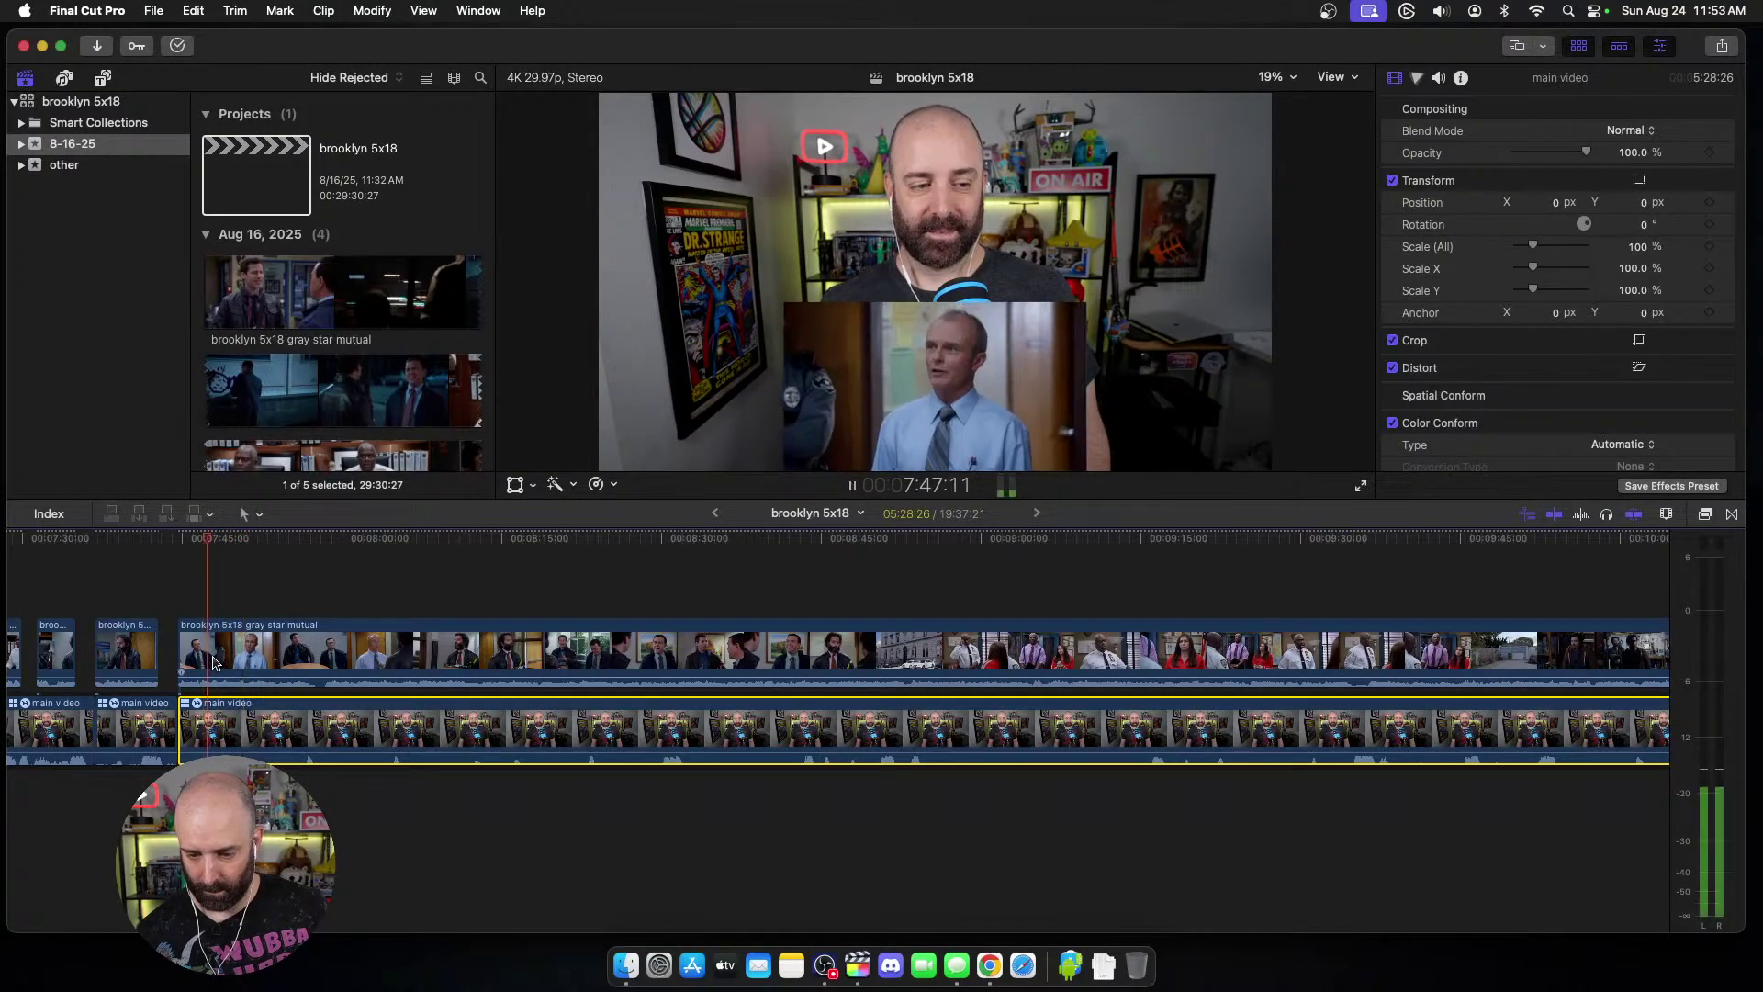
{"action": "left_click", "coordinate": [213, 663]}
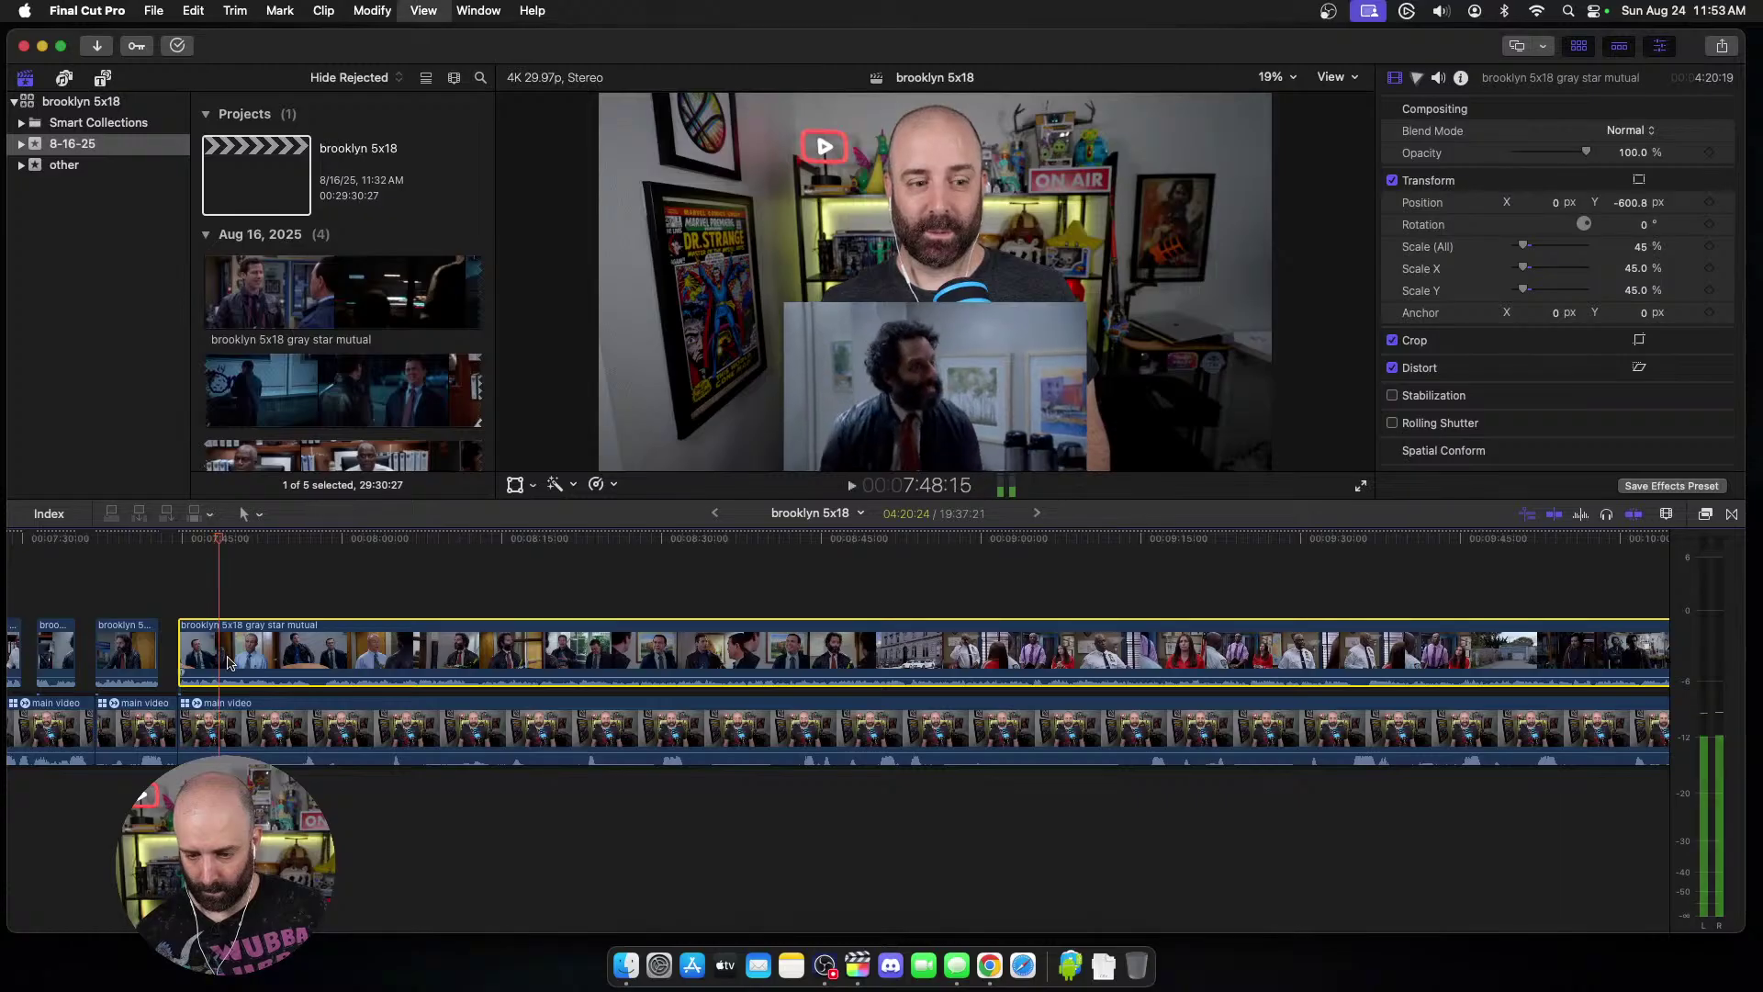
{"action": "key", "text": "super+b"}
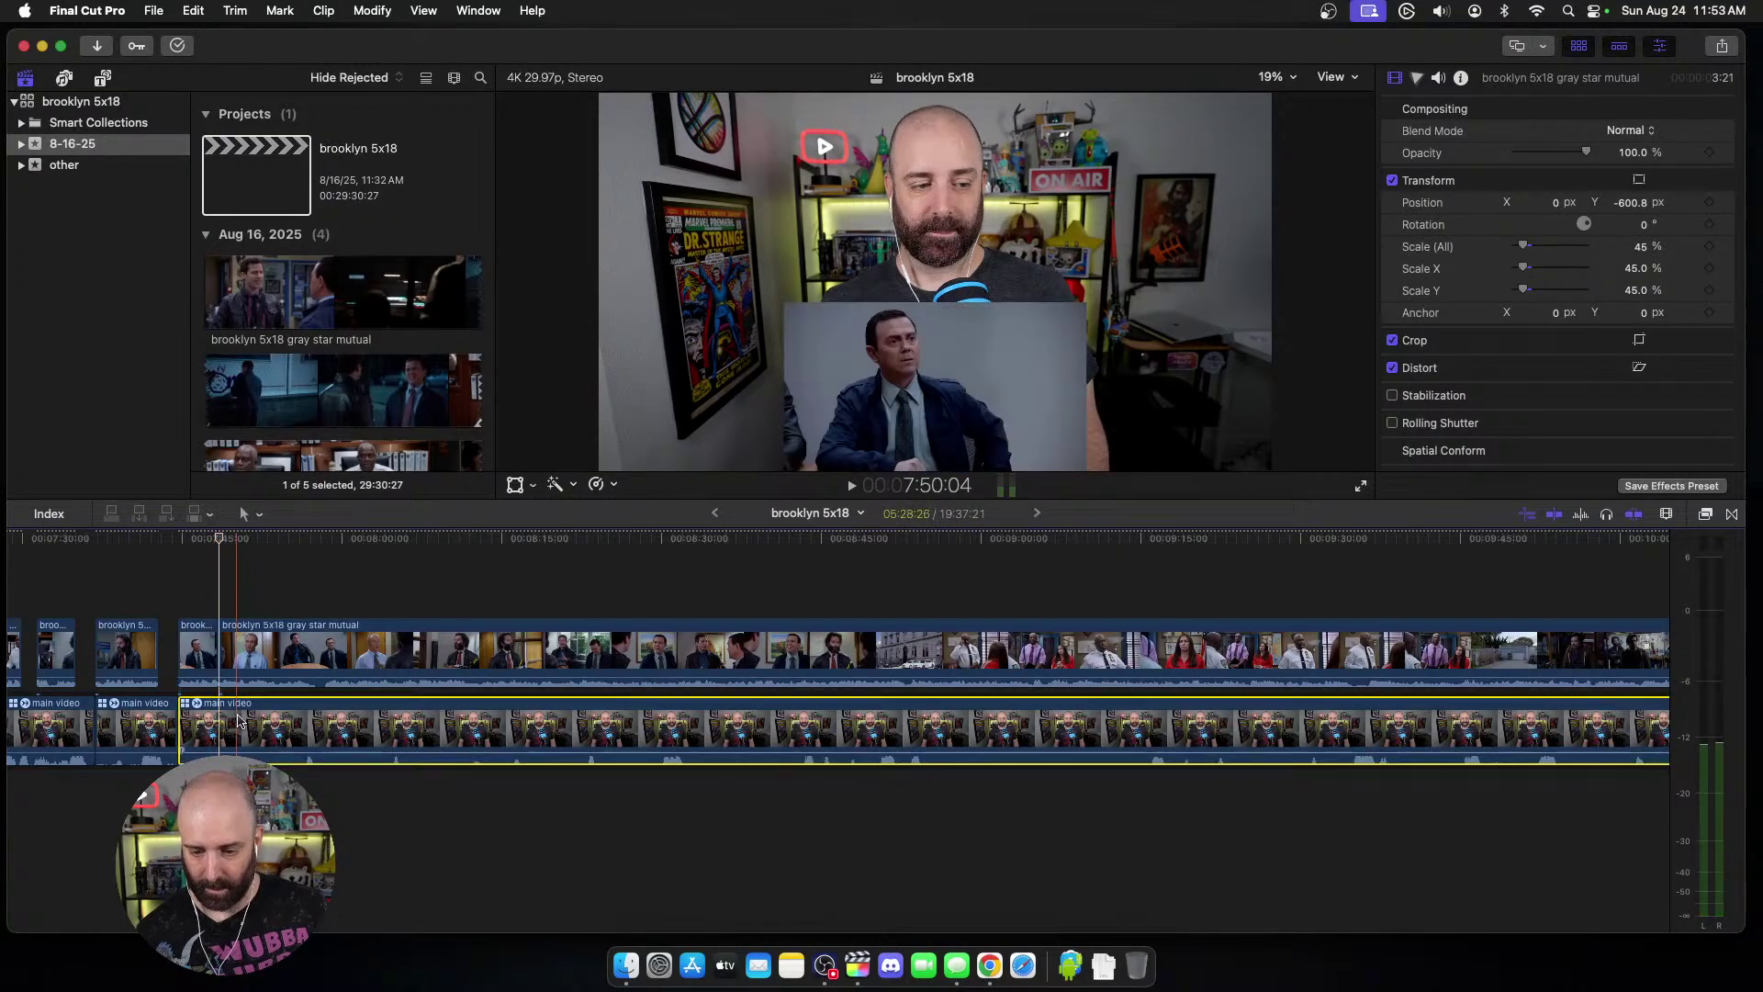
{"action": "key", "text": "super+b"}
{"action": "left_click", "coordinate": [276, 652]}
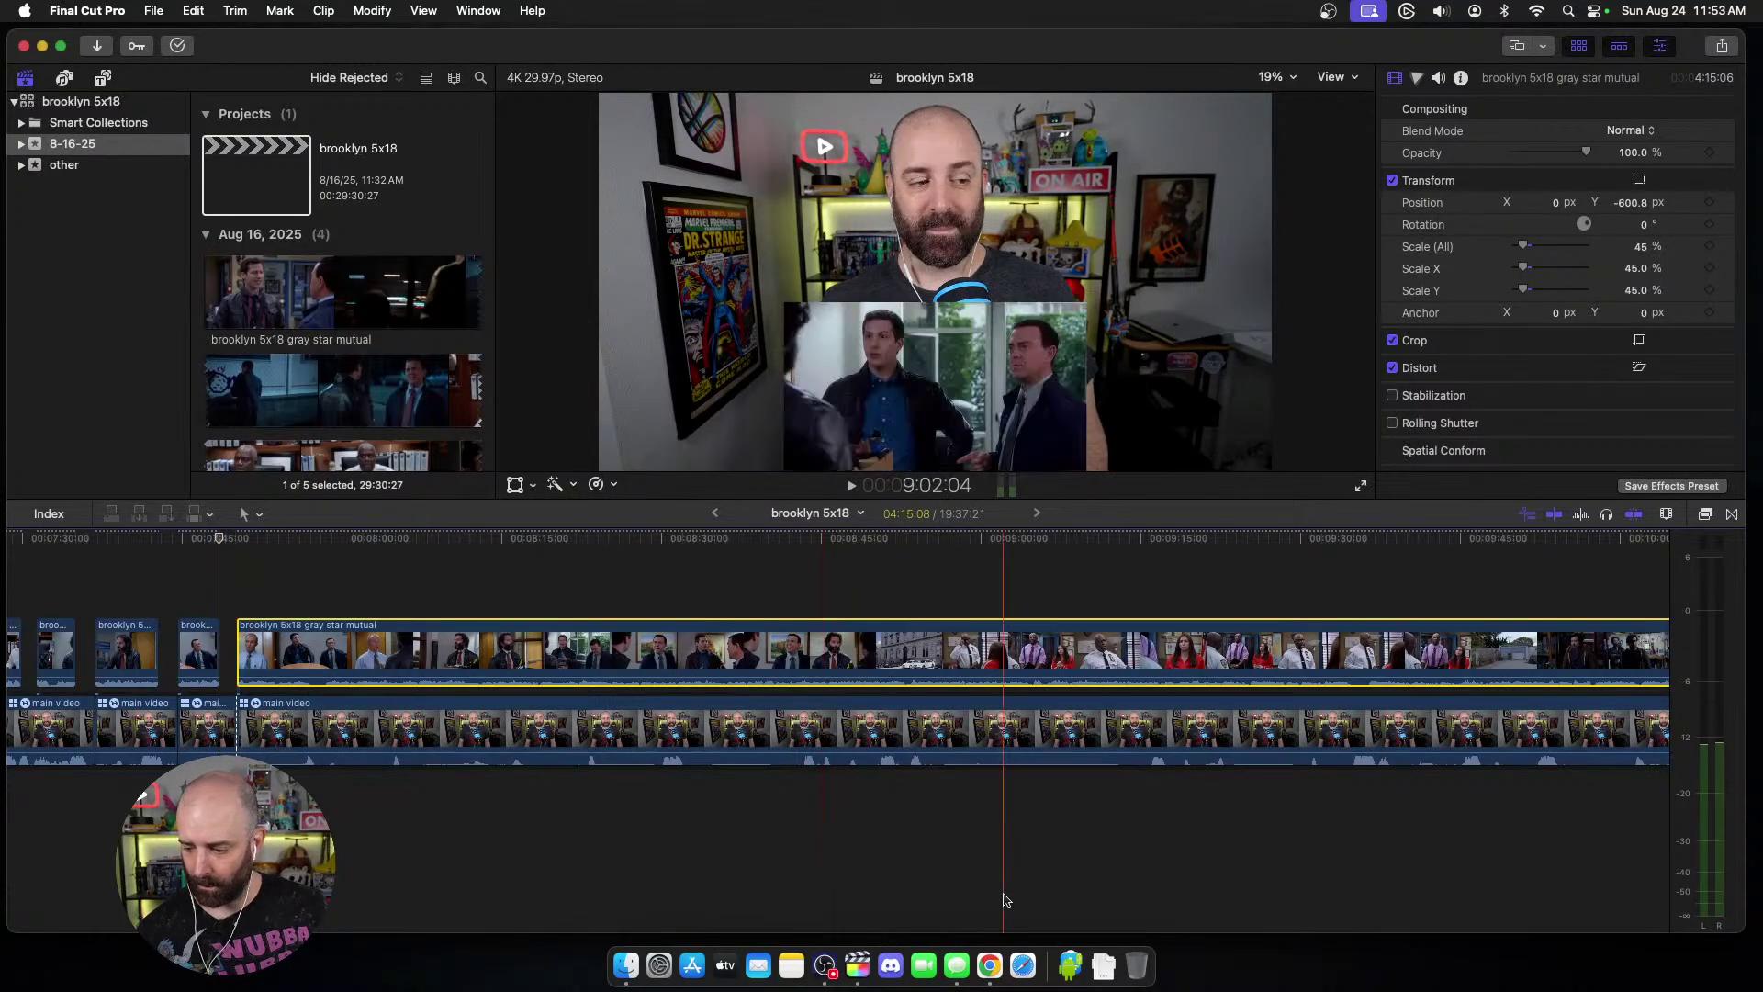
Step: Switch to the Patreon post in Chrome and upload brooklyn99patreon5x19.jpg from the Desktop as its thumbnail
{"action": "left_click", "coordinate": [990, 964]}
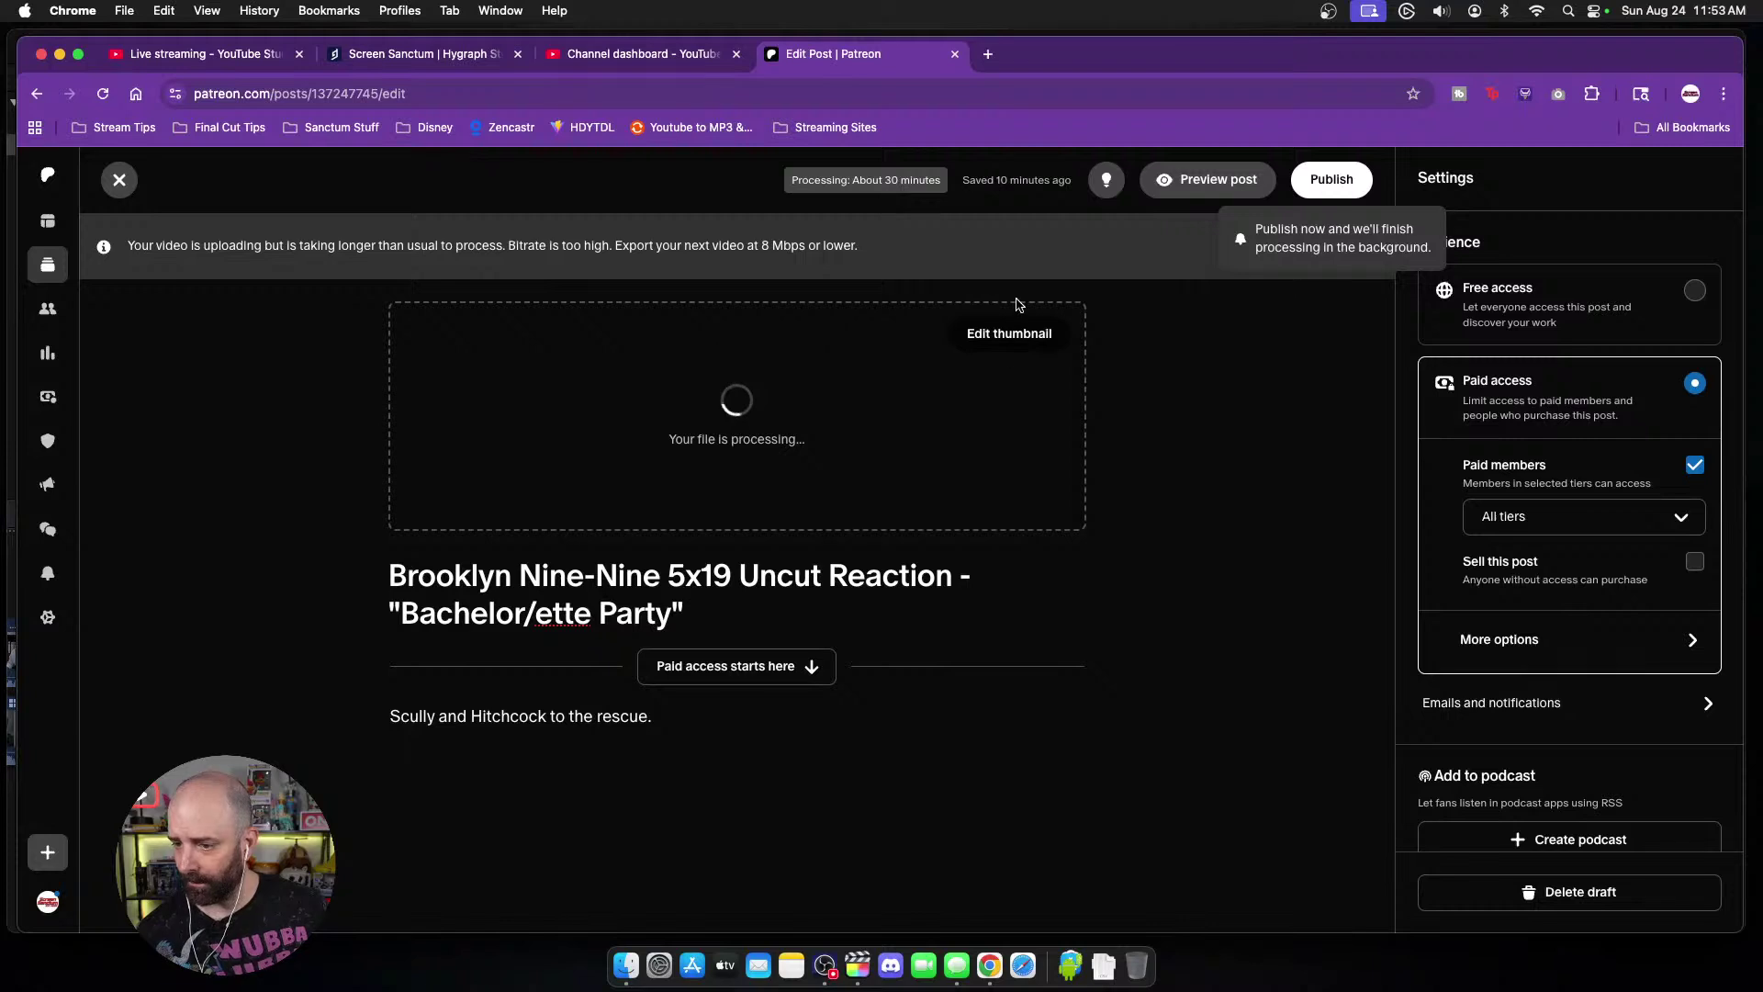
{"action": "left_click", "coordinate": [1004, 337]}
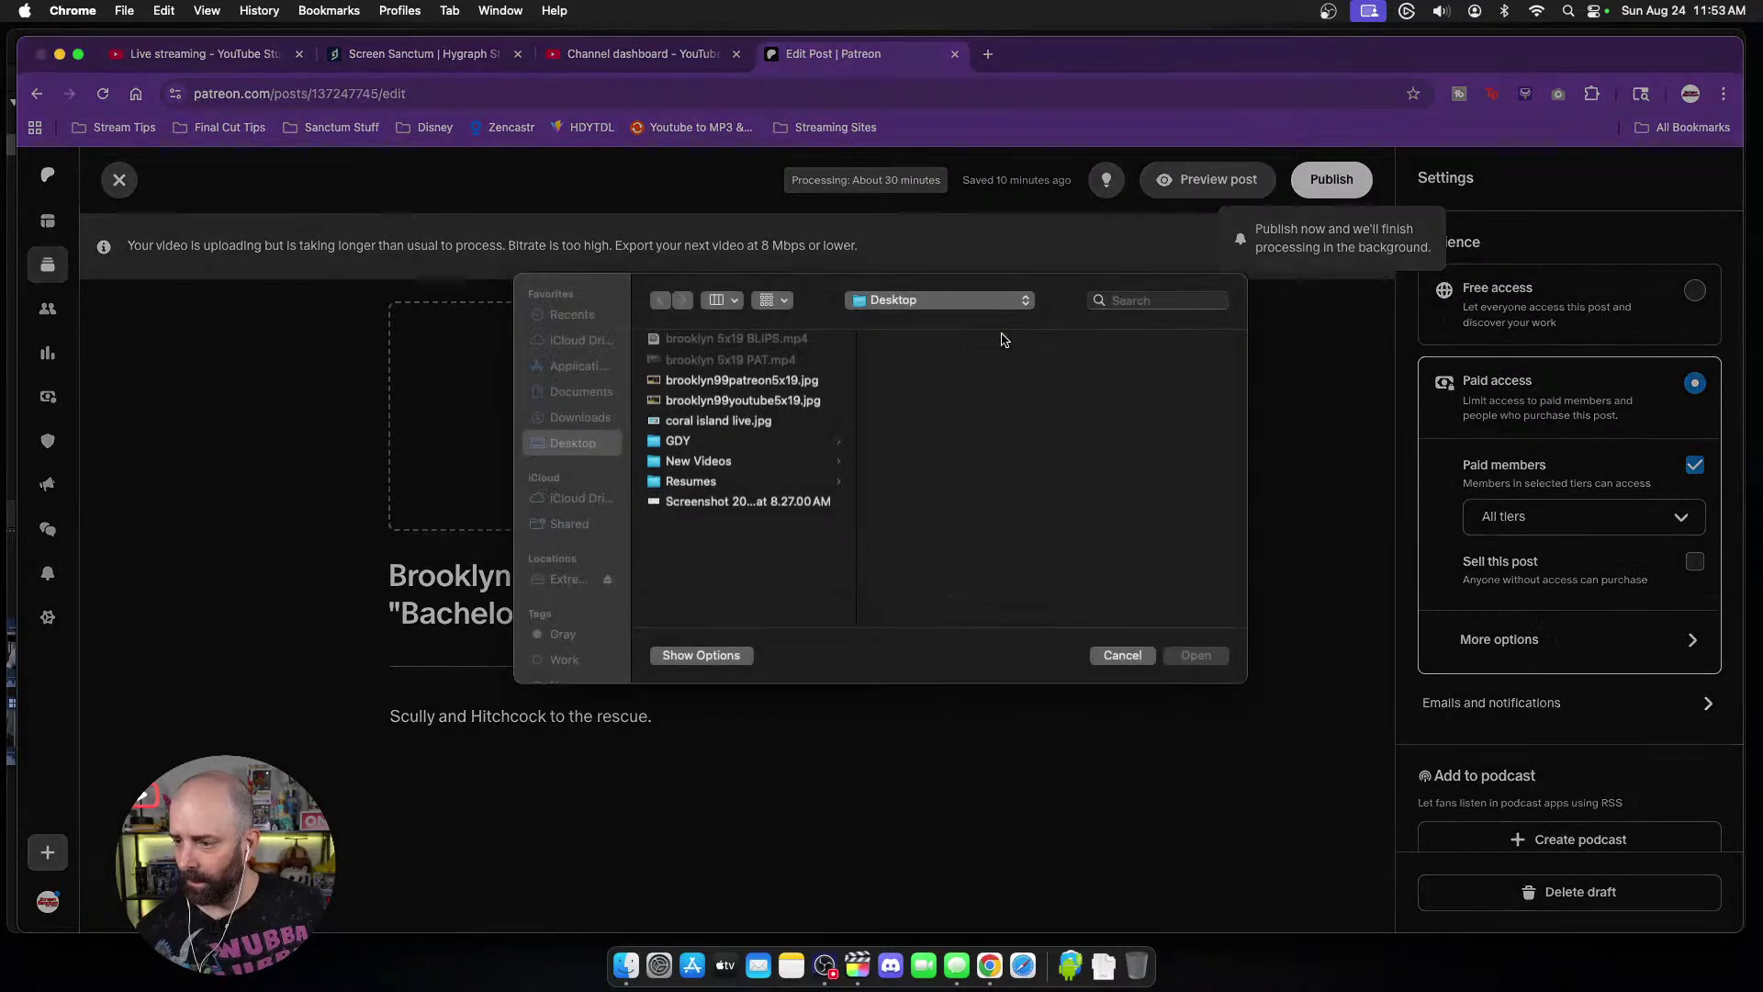
{"action": "left_click", "coordinate": [718, 395]}
{"action": "left_click", "coordinate": [725, 374]}
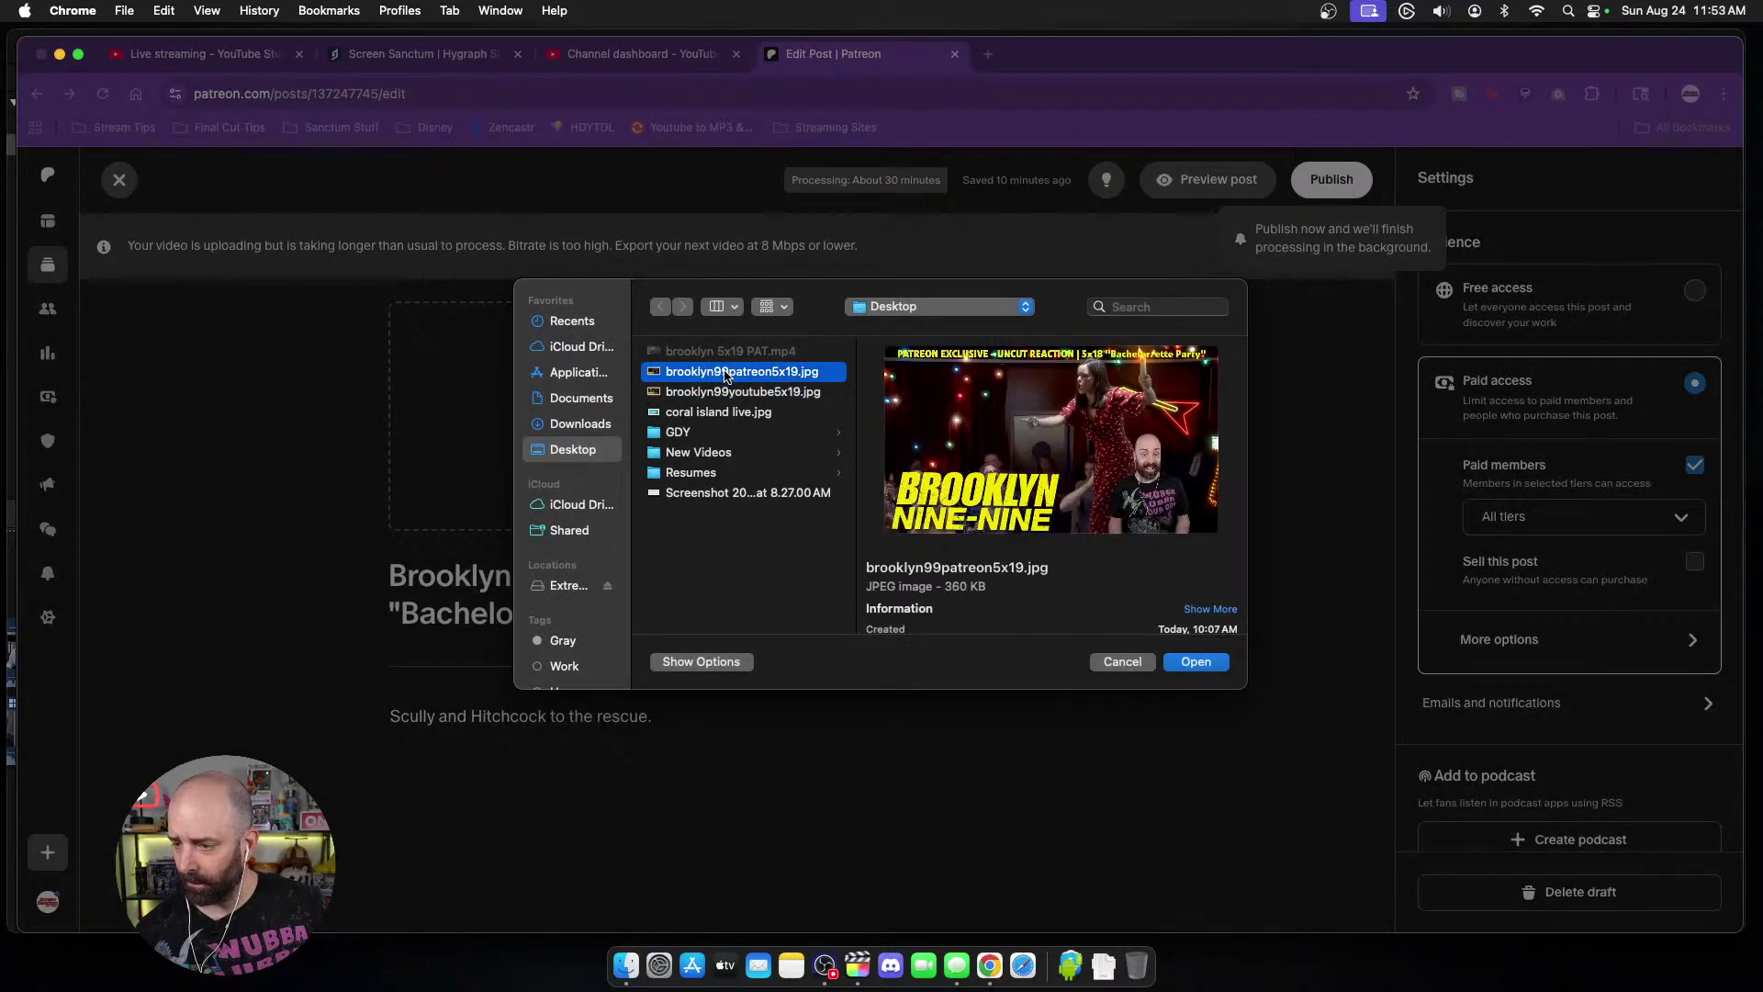
{"action": "left_click", "coordinate": [1197, 663]}
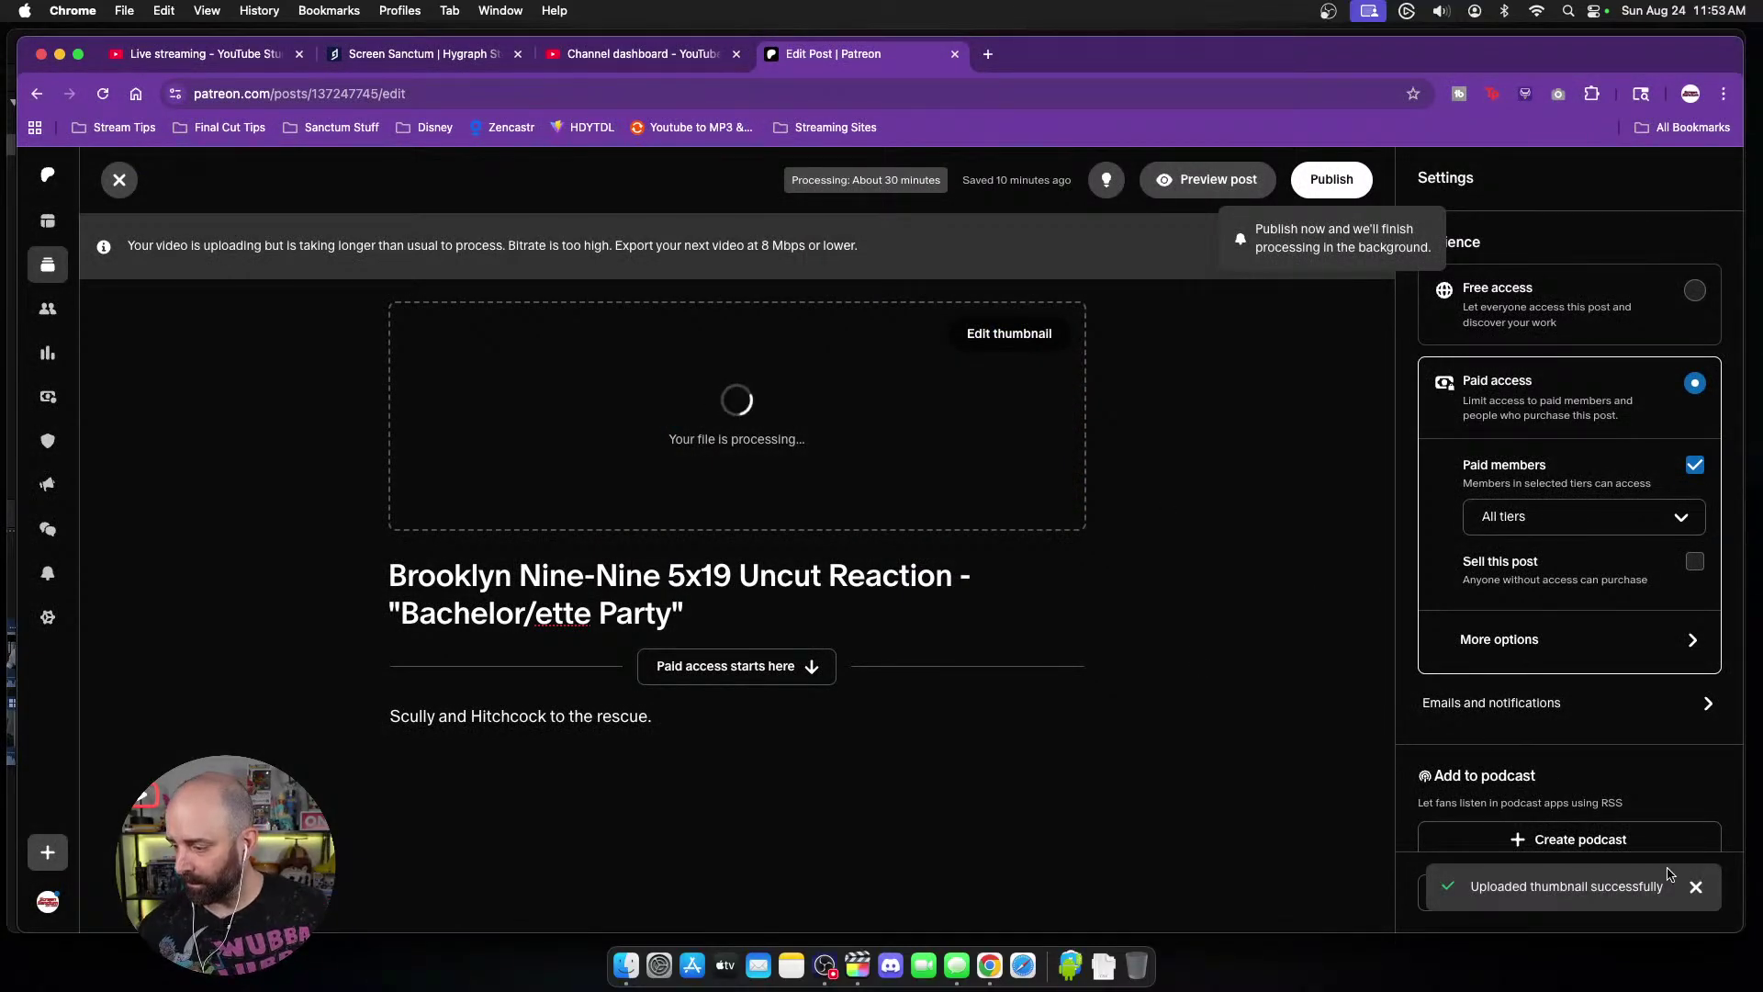
{"action": "left_click", "coordinate": [1695, 889]}
Step: Add the Brooklyn Nine-Nine 5x19 post to one of the existing collections in the post settings
{"action": "scroll", "coordinate": [1474, 562], "scroll_direction": "down", "scroll_amount": 5}
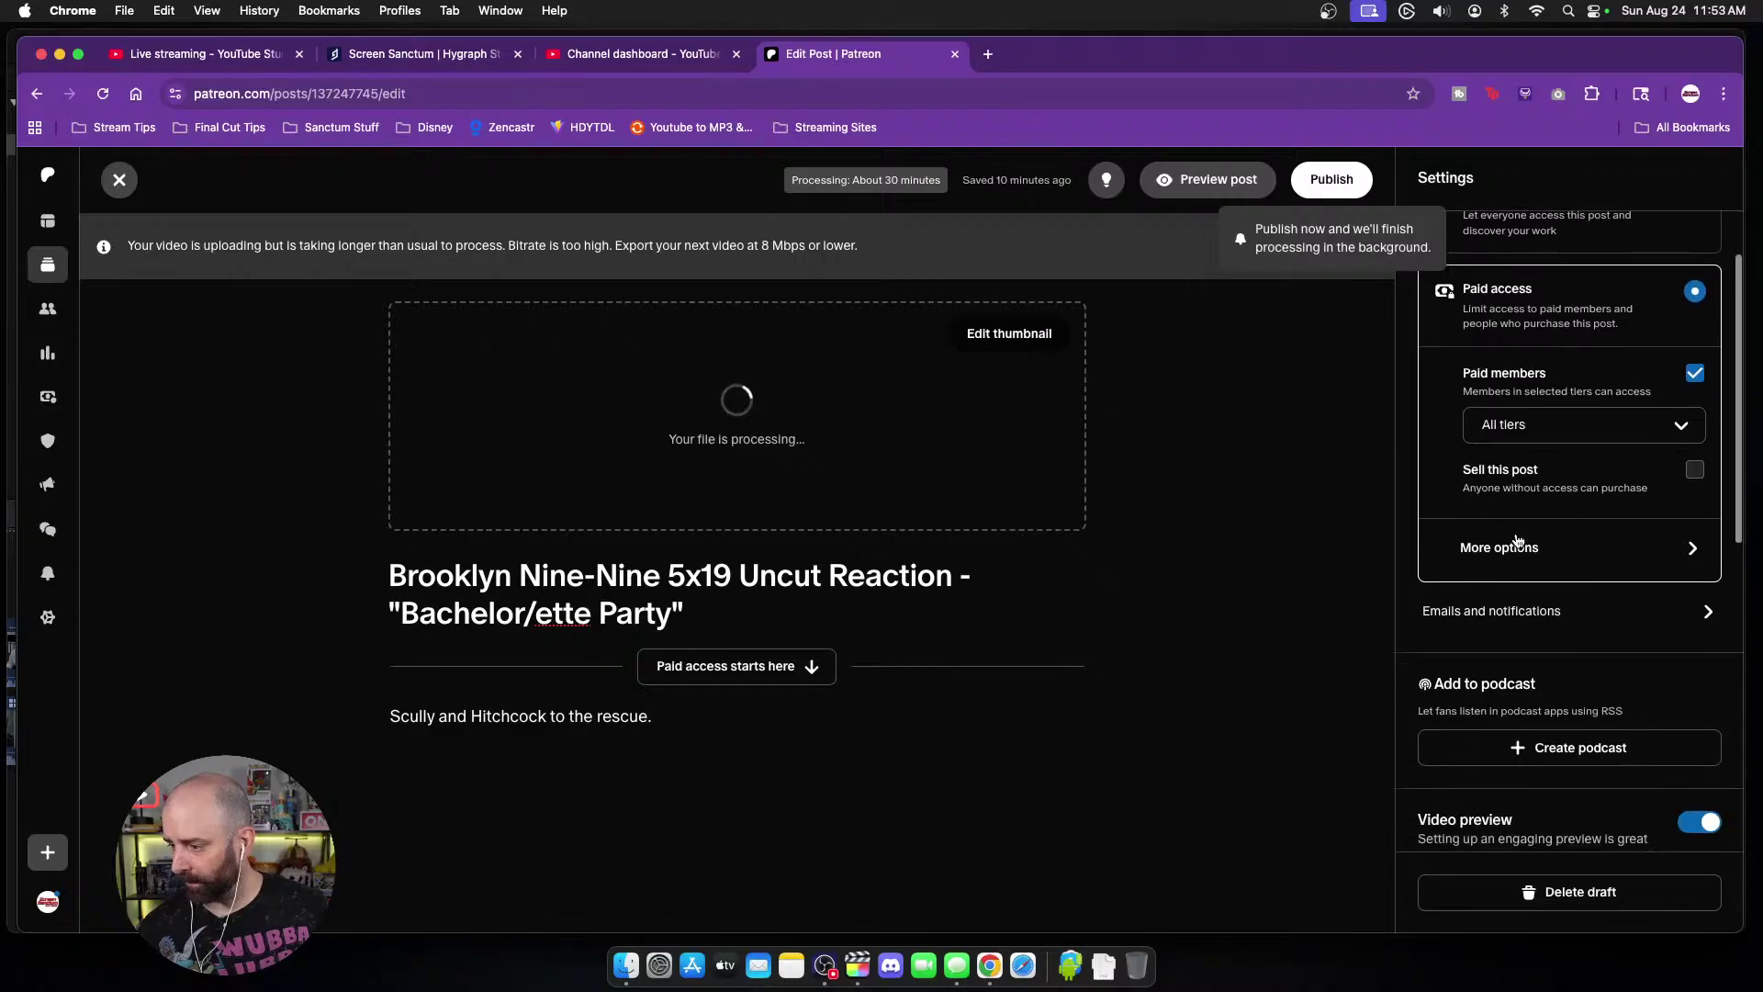
{"action": "scroll", "coordinate": [1520, 535], "scroll_direction": "up", "scroll_amount": 5}
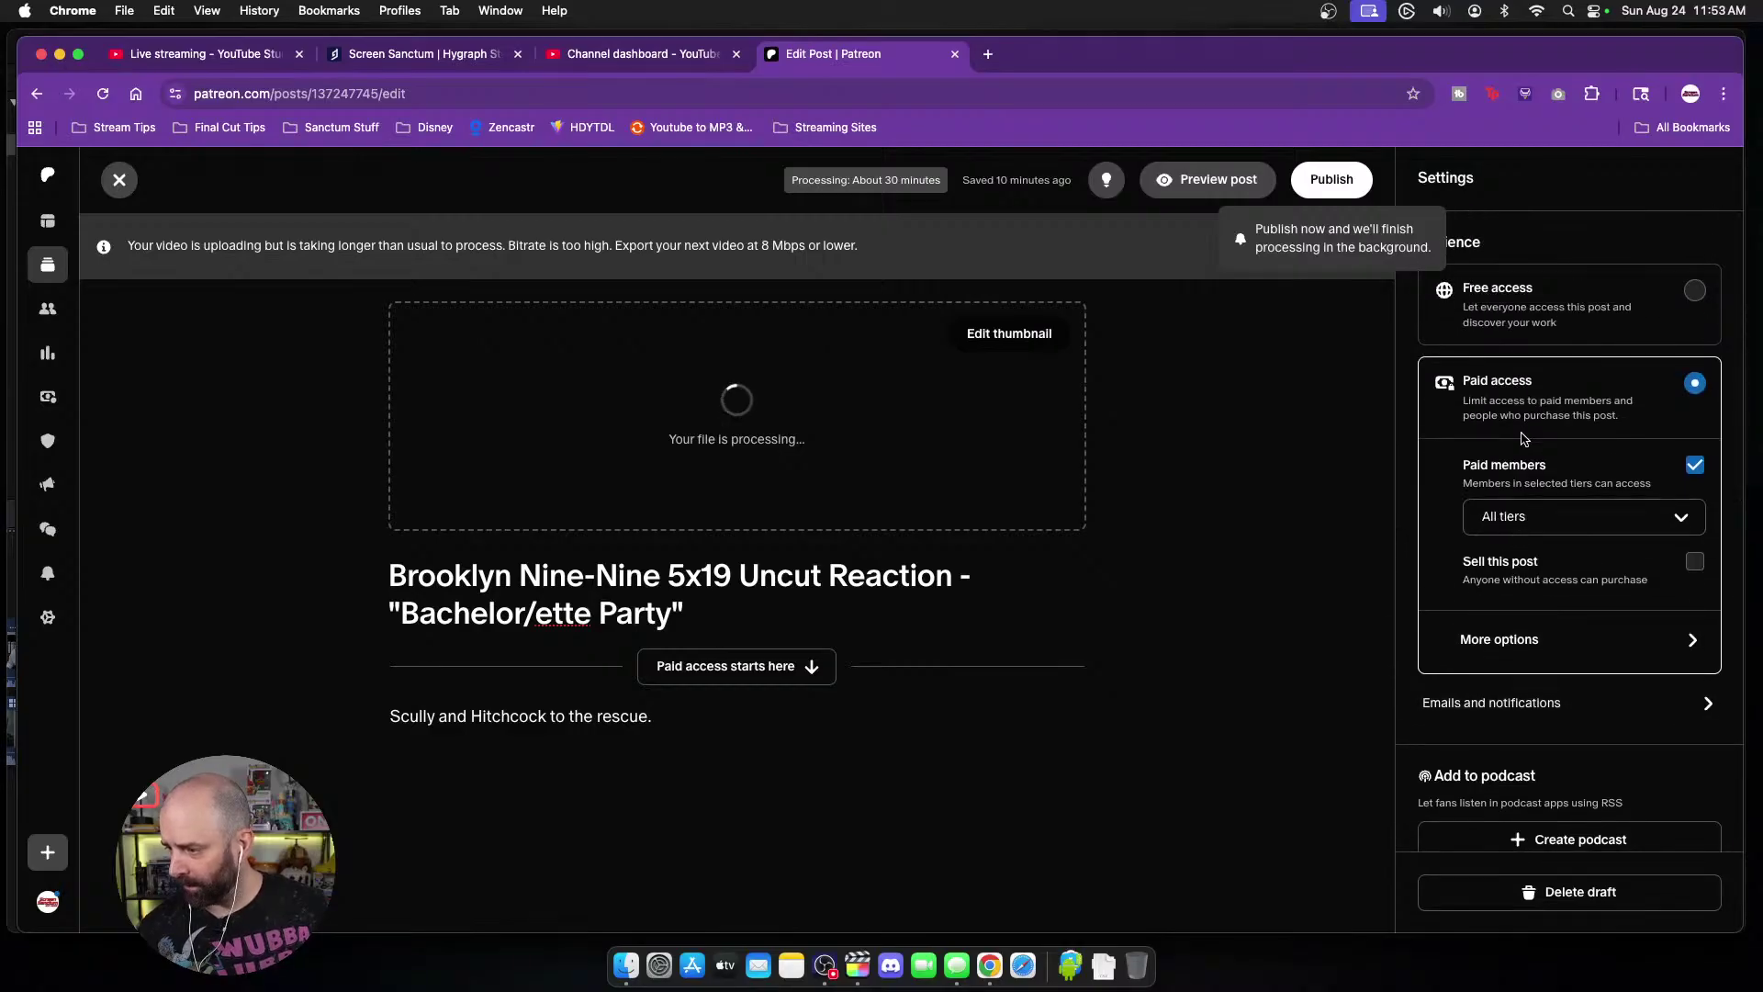
{"action": "scroll", "coordinate": [1520, 500], "scroll_direction": "down", "scroll_amount": 5}
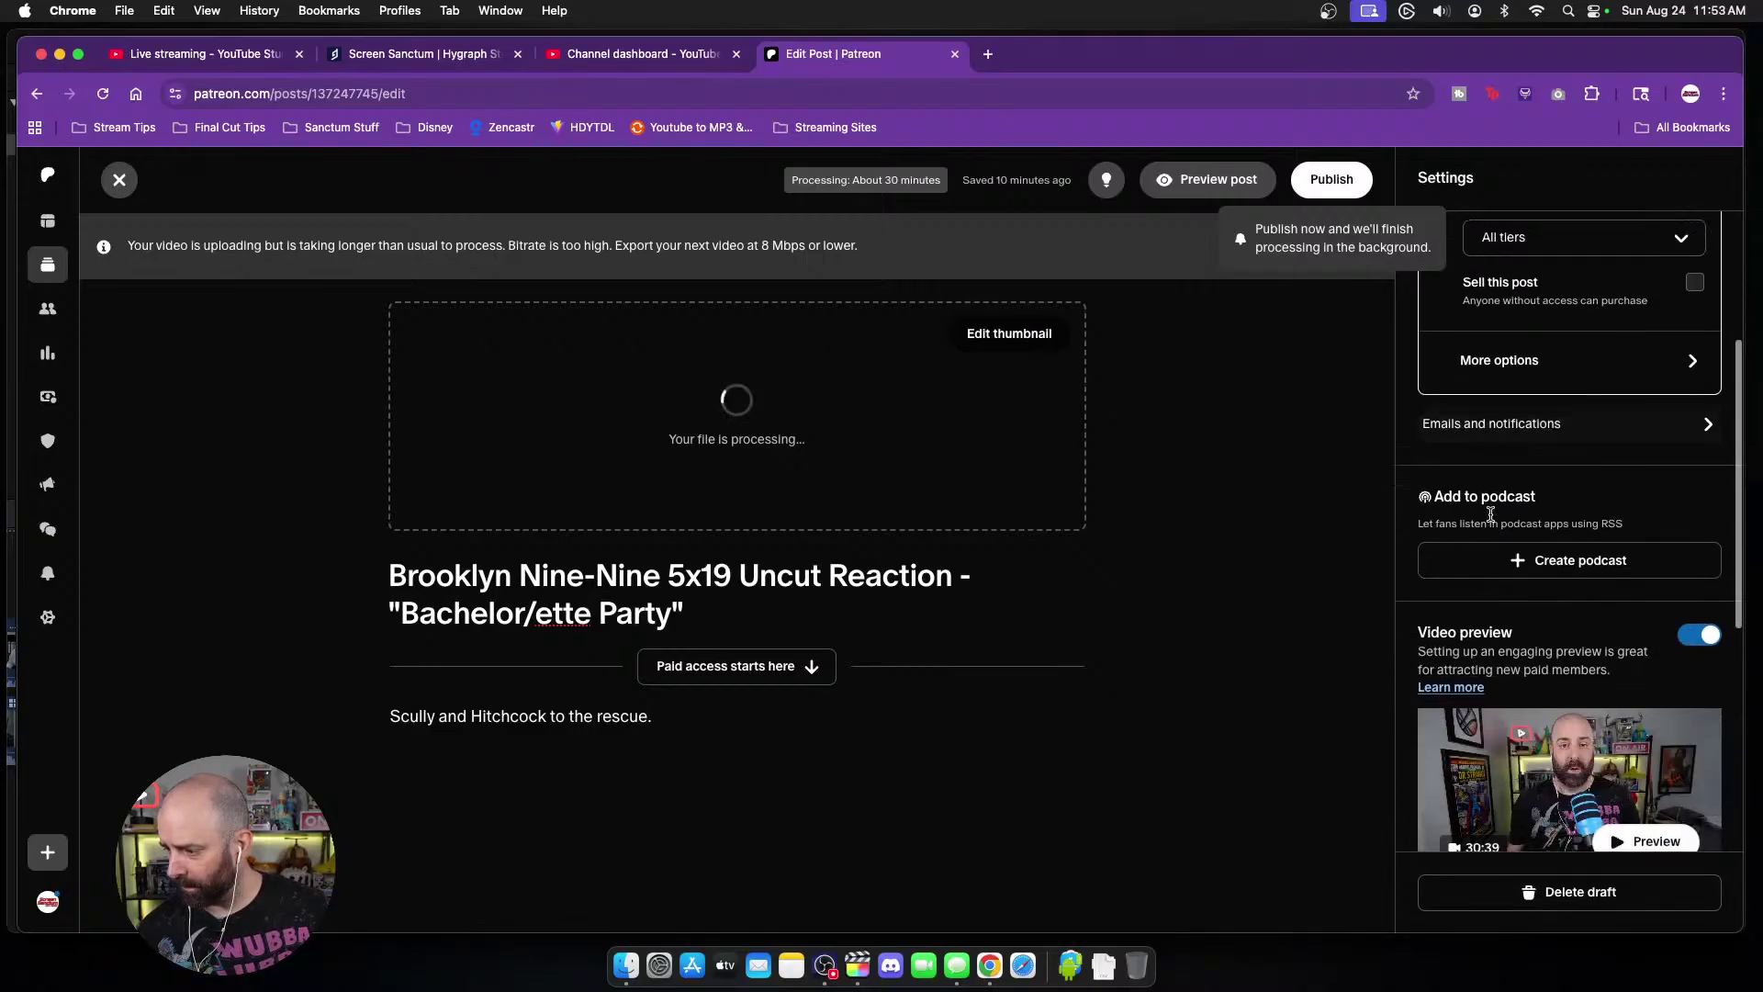
{"action": "scroll", "coordinate": [1491, 520], "scroll_direction": "down", "scroll_amount": 2}
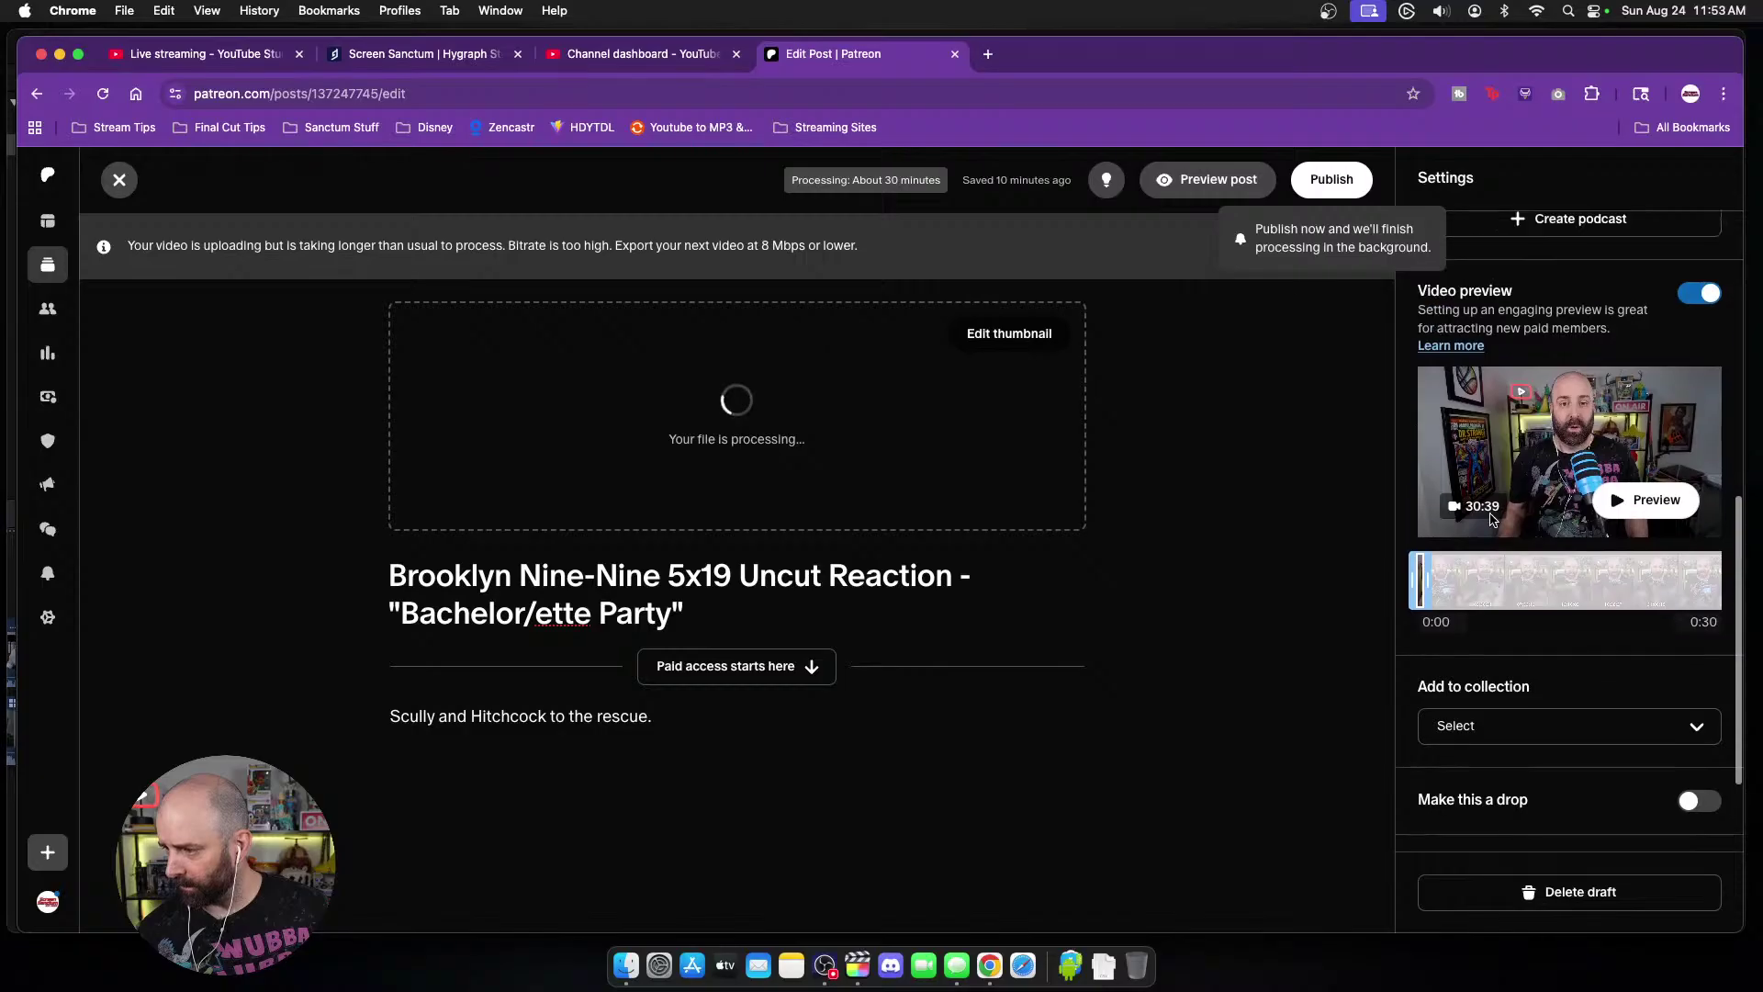
{"action": "scroll", "coordinate": [1492, 520], "scroll_direction": "down", "scroll_amount": 2}
{"action": "left_click", "coordinate": [1489, 588]}
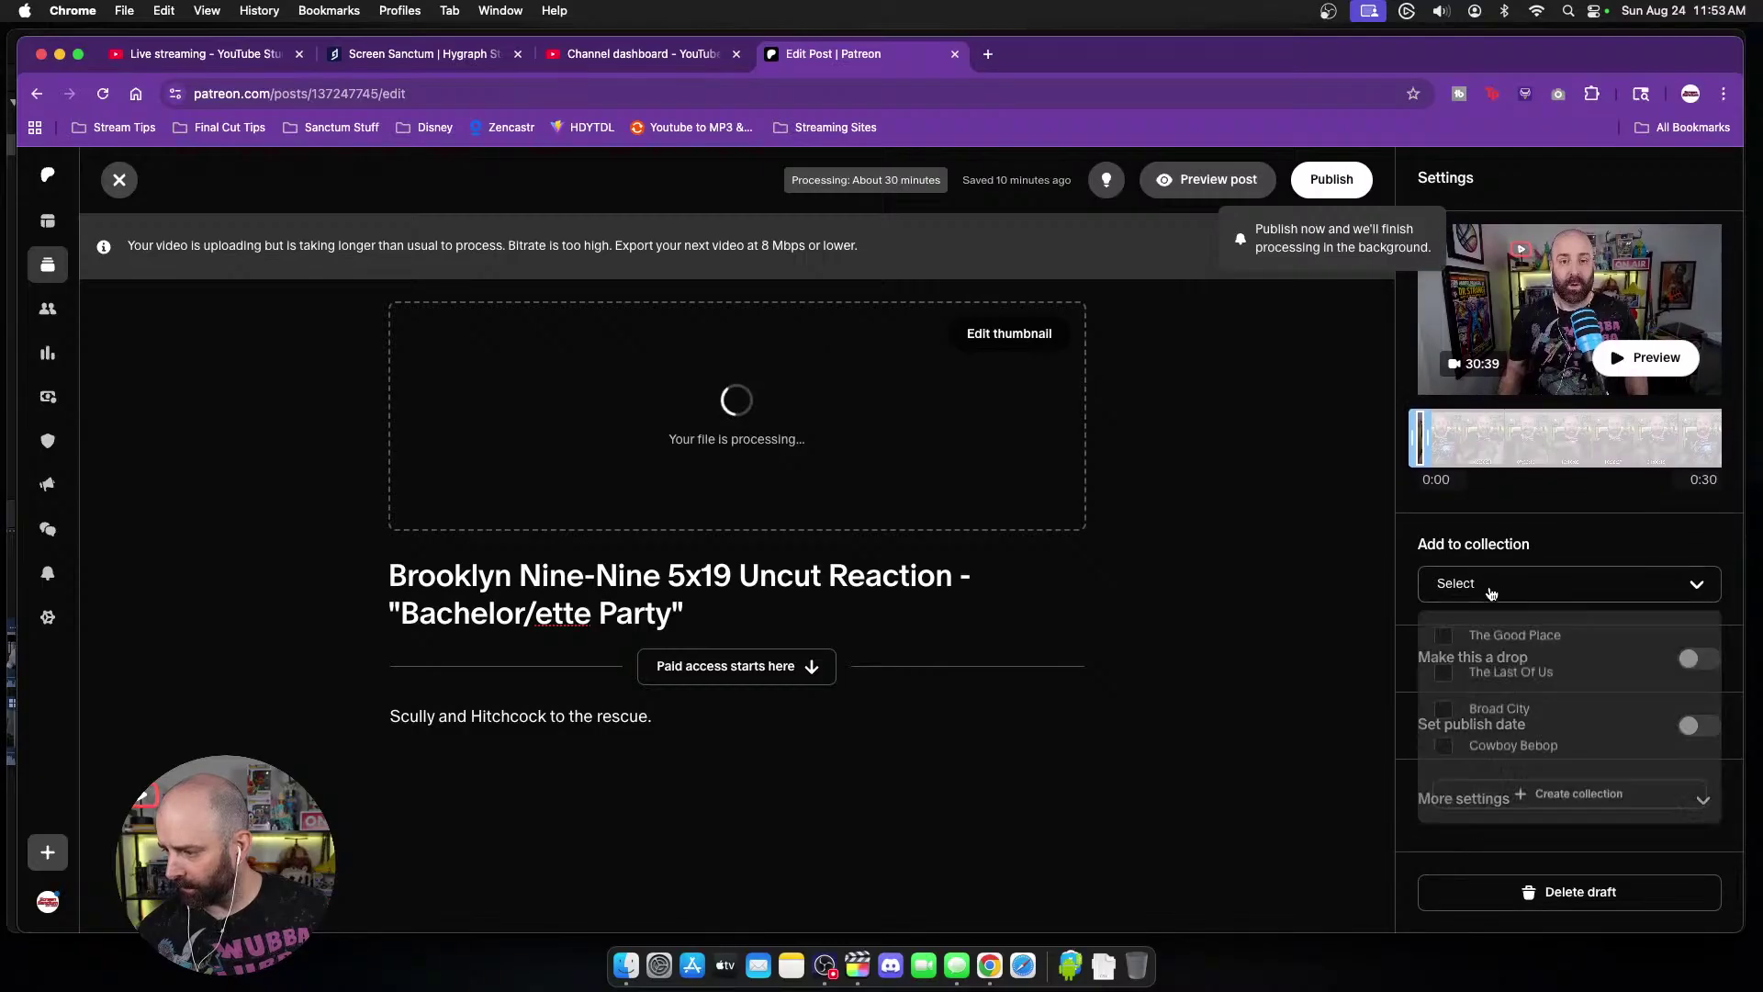
{"action": "scroll", "coordinate": [1480, 659], "scroll_direction": "down", "scroll_amount": 10}
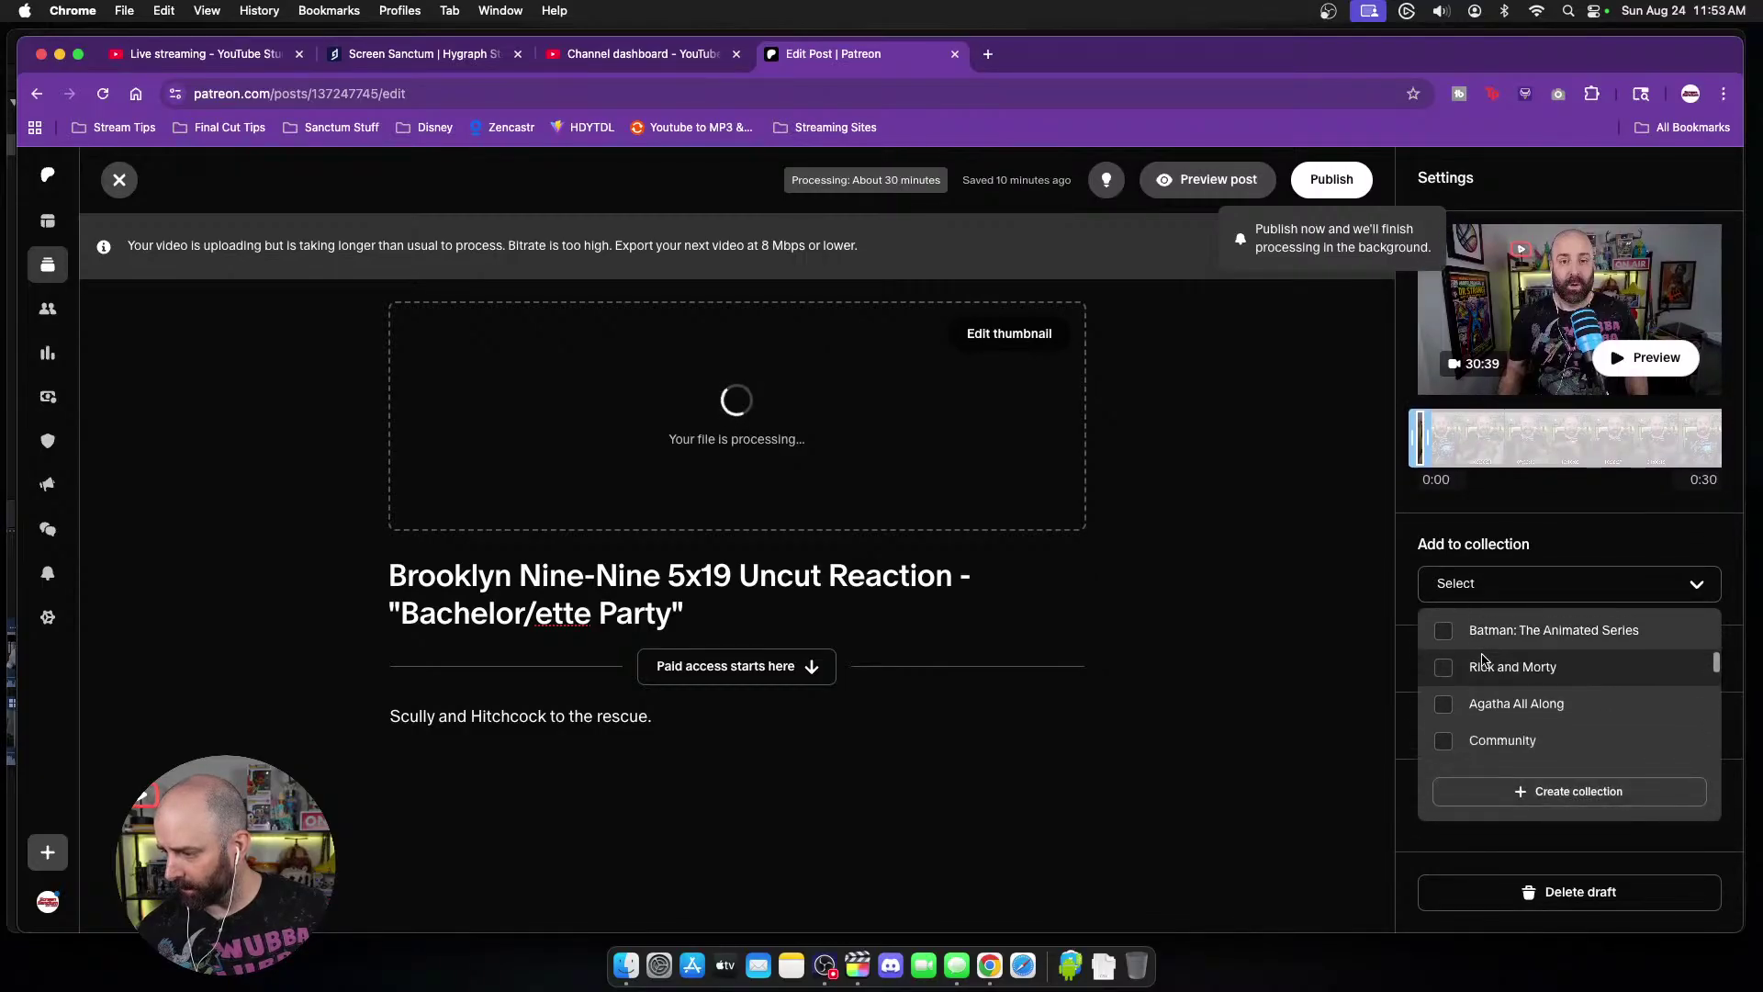
{"action": "scroll", "coordinate": [1483, 660], "scroll_direction": "down", "scroll_amount": 1}
{"action": "left_click", "coordinate": [1483, 682]}
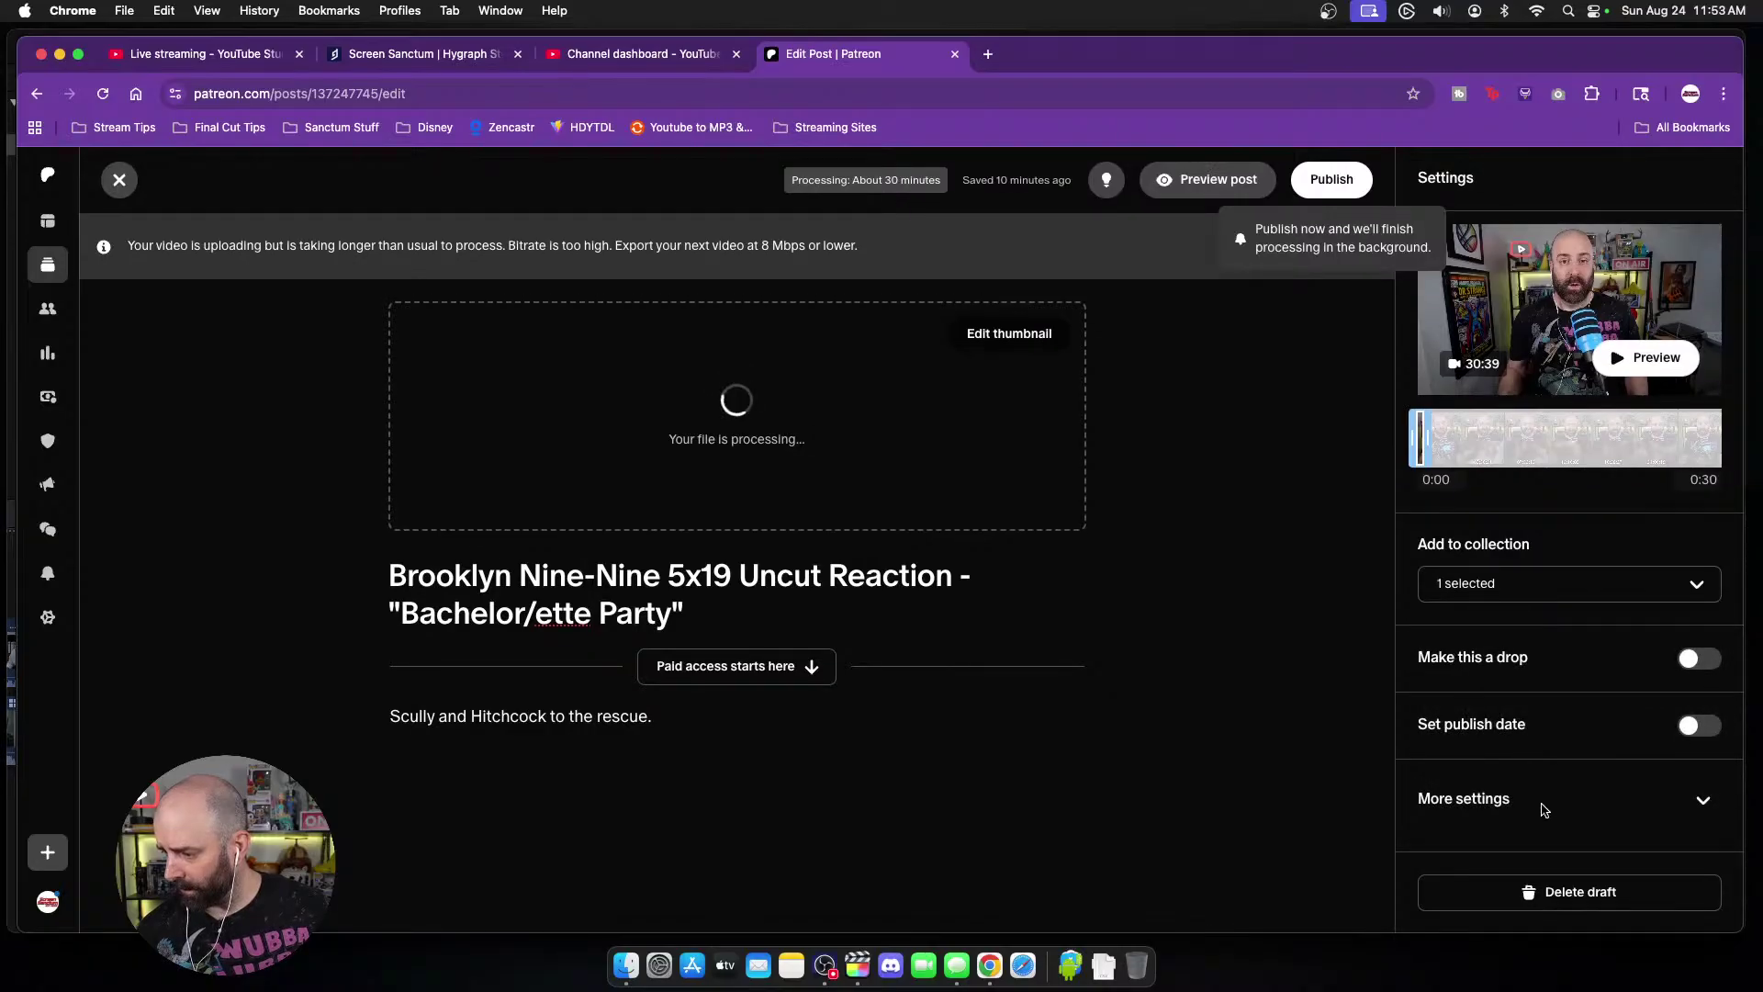
Step: Add the existing tag "bk99 season 5" to the post and publish it while the video is processing
{"action": "left_click", "coordinate": [1697, 801]}
{"action": "scroll", "coordinate": [1532, 717], "scroll_direction": "down", "scroll_amount": 3}
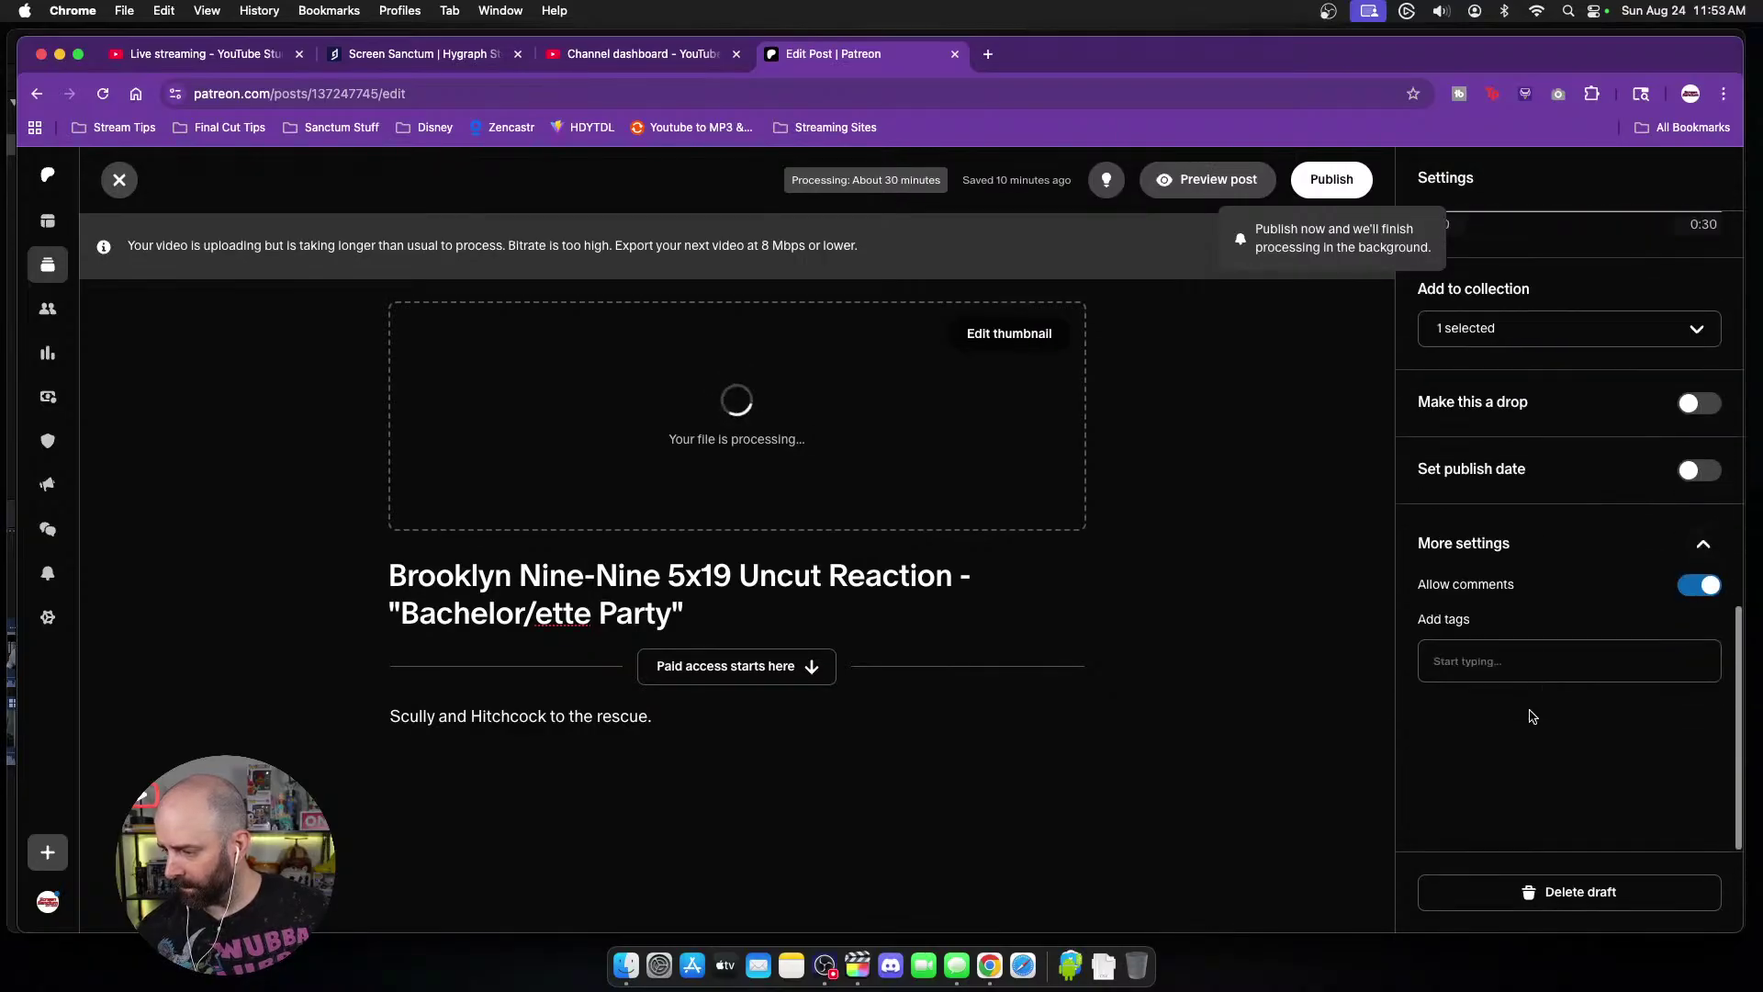
{"action": "type", "text": "bk99 sea"}
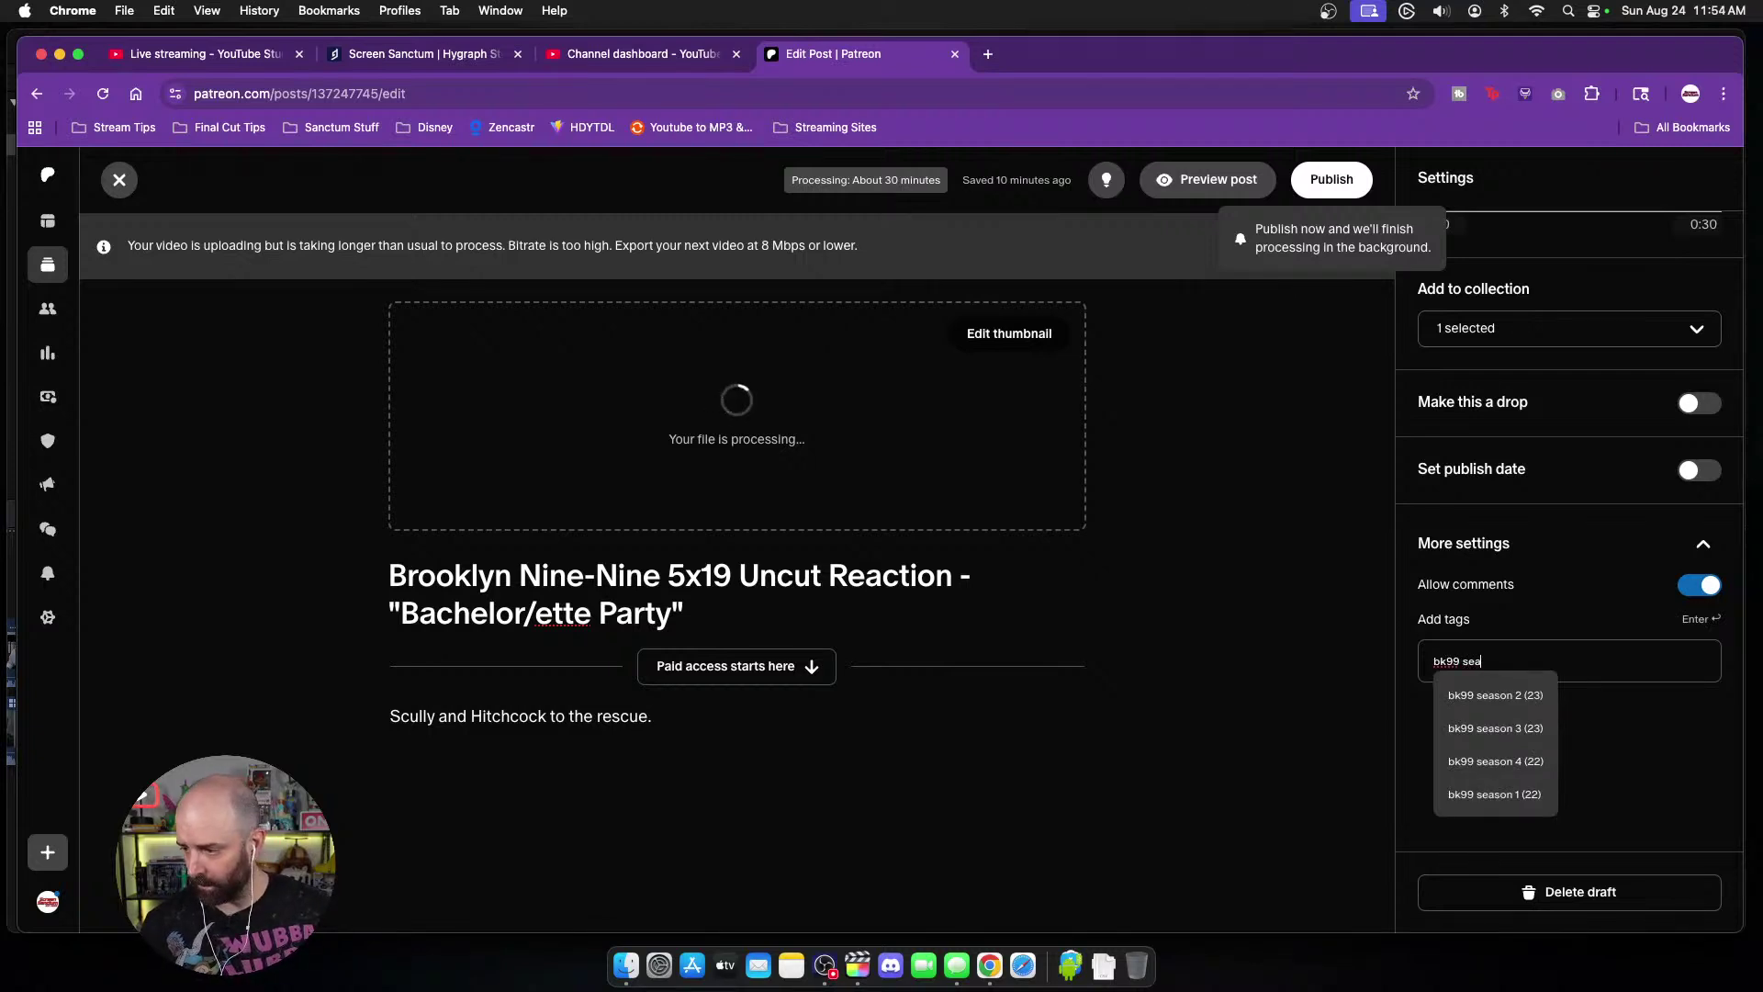
{"action": "type", "text": "son 5"}
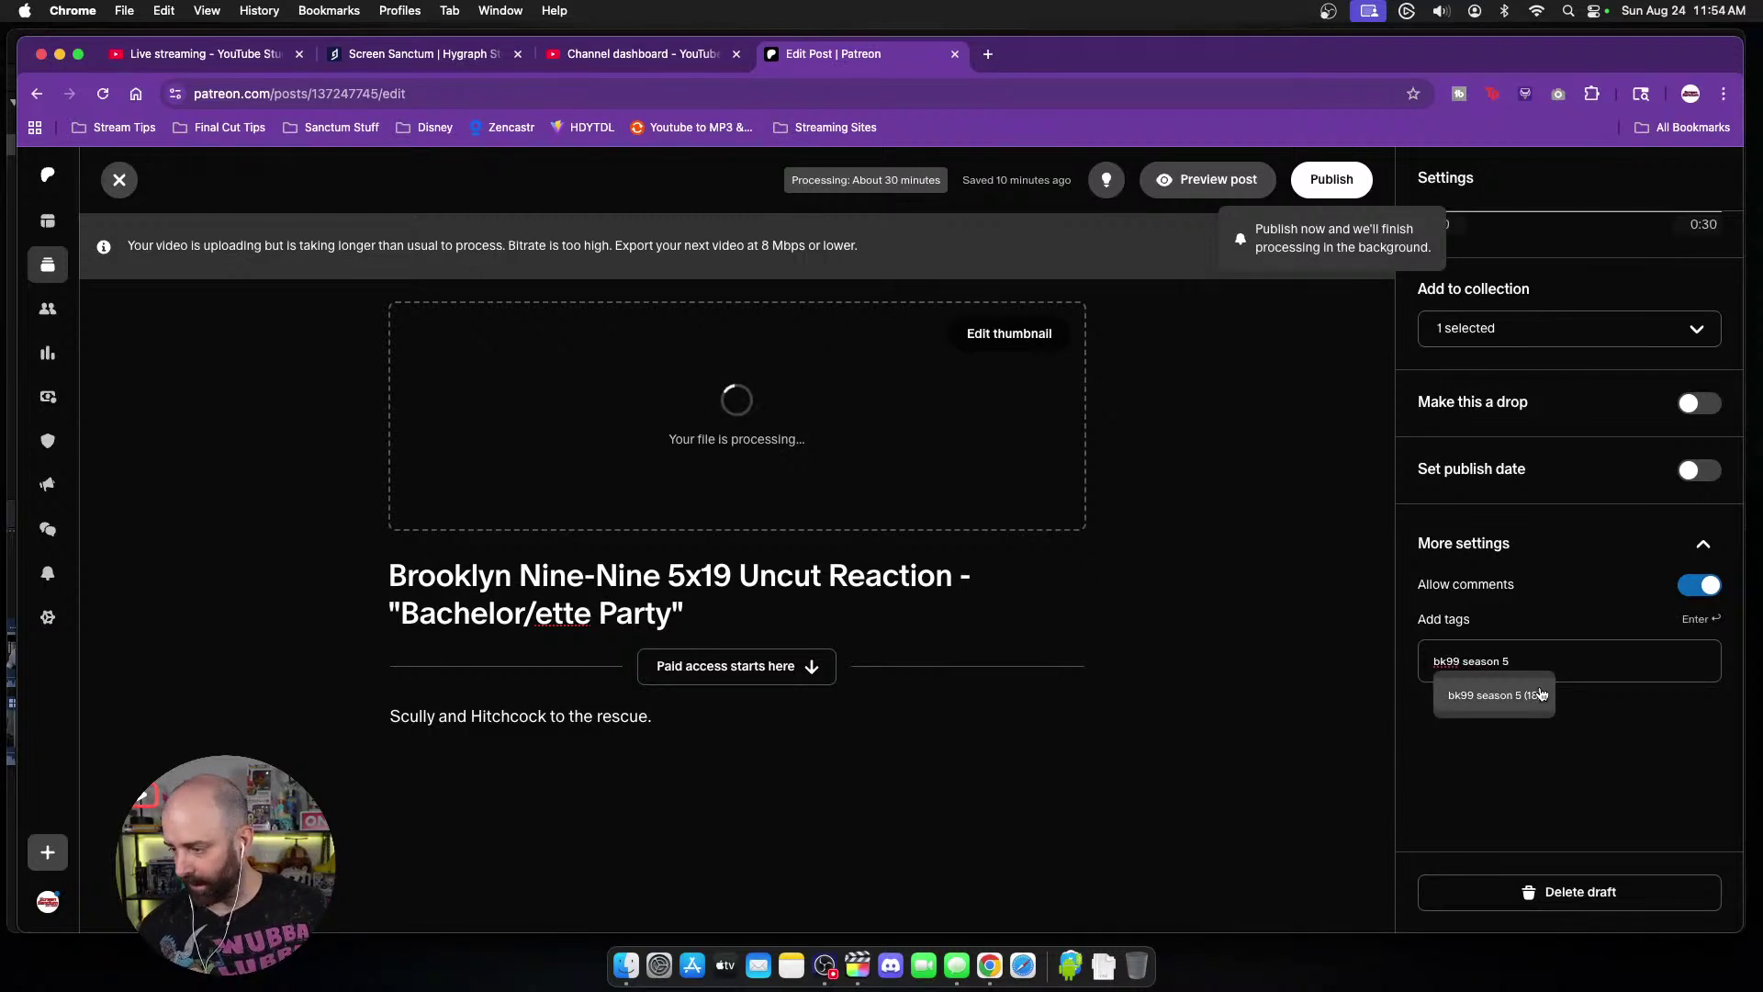
{"action": "left_click", "coordinate": [1495, 695]}
{"action": "left_click", "coordinate": [1330, 181]}
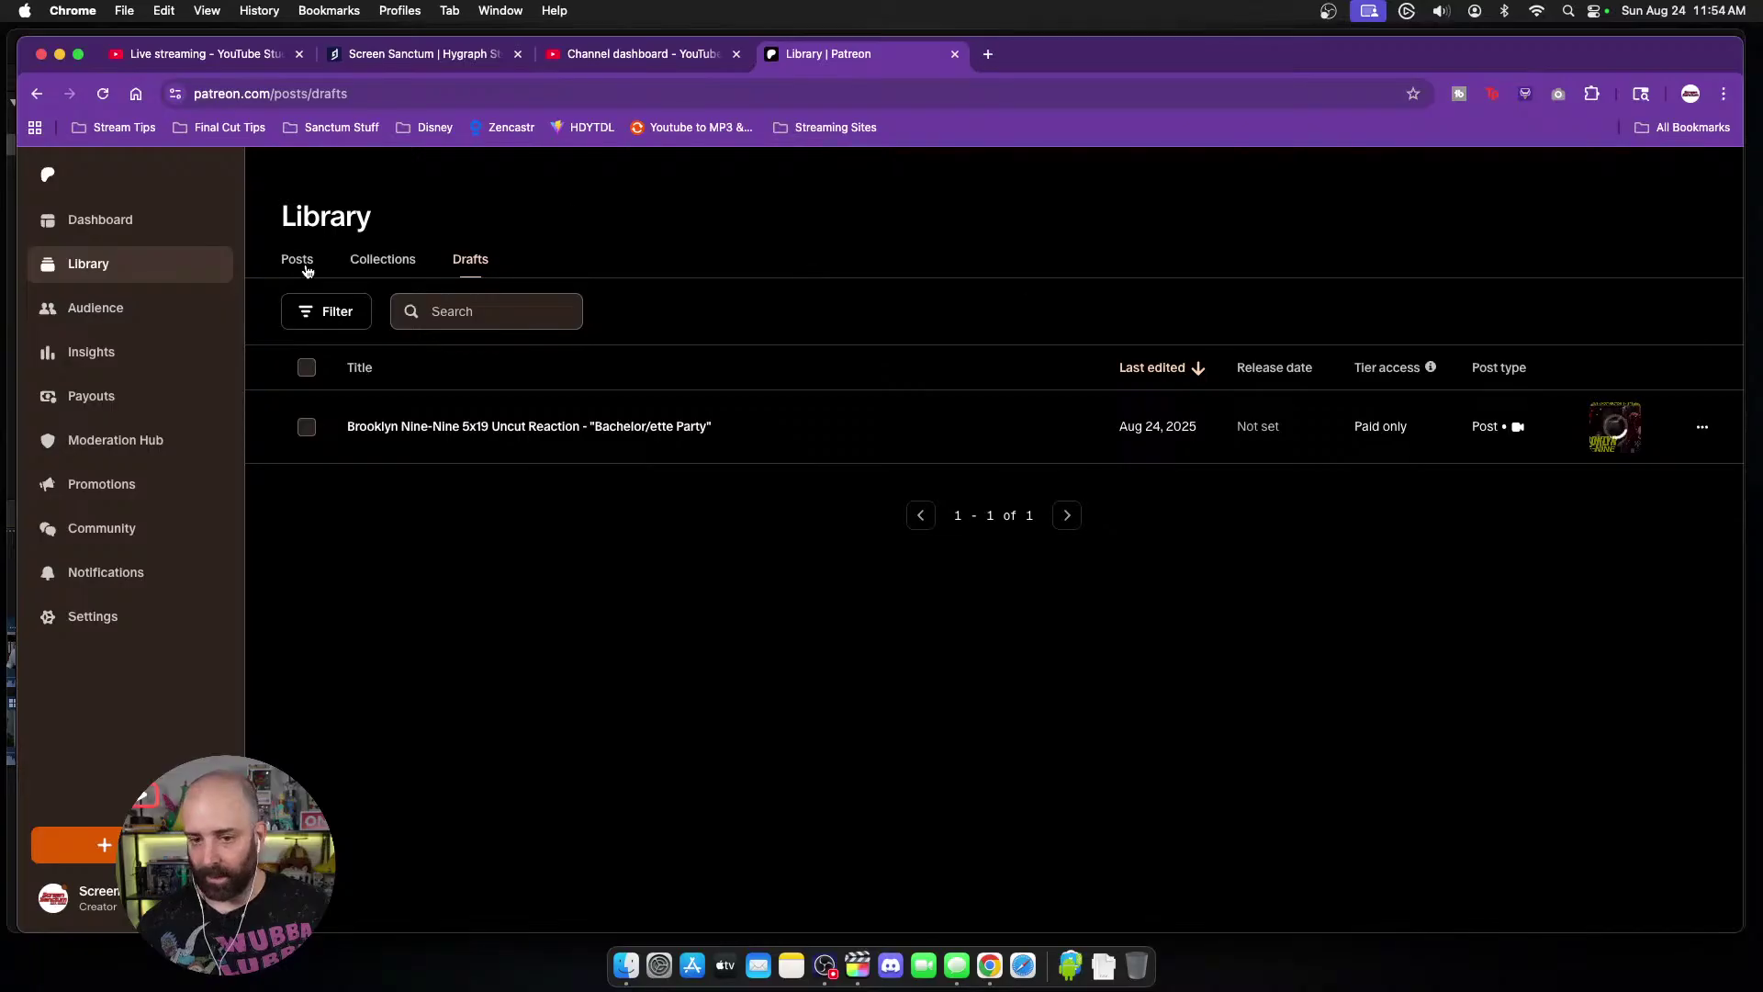
Step: View the Patreon creator dashboard, close that page, and switch back to Final Cut Pro
{"action": "left_click", "coordinate": [113, 222]}
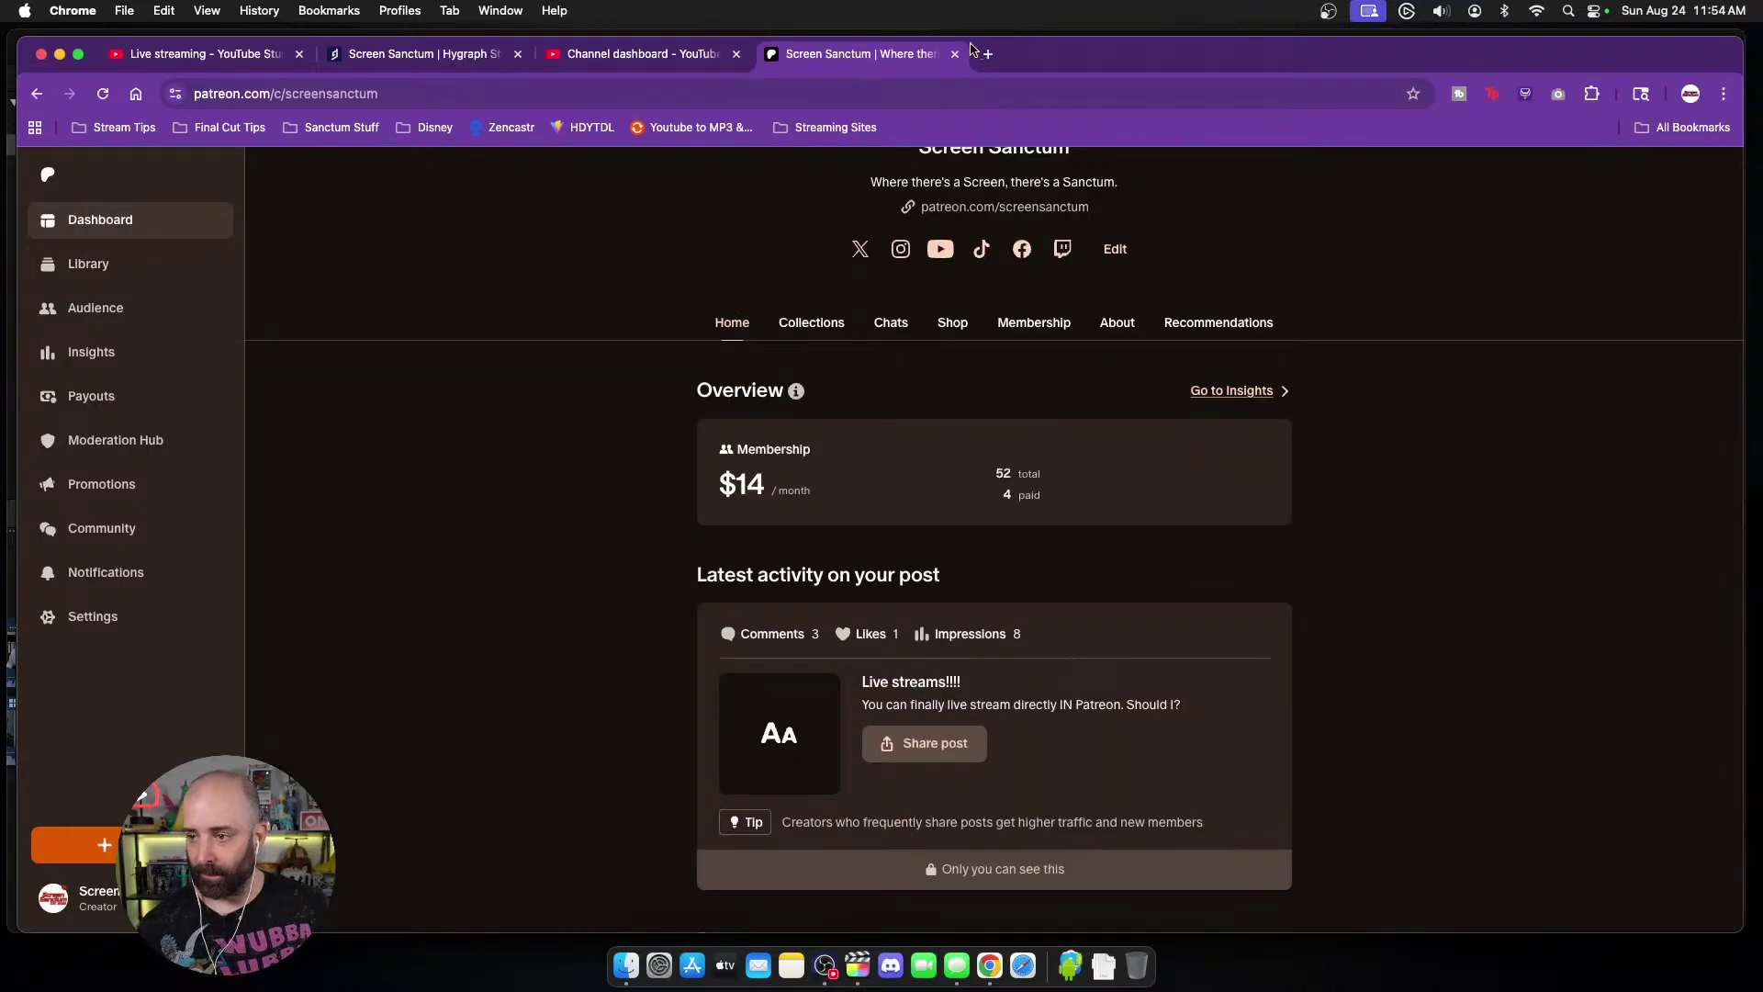
{"action": "left_click", "coordinate": [954, 55]}
{"action": "key", "text": "super+Tab"}
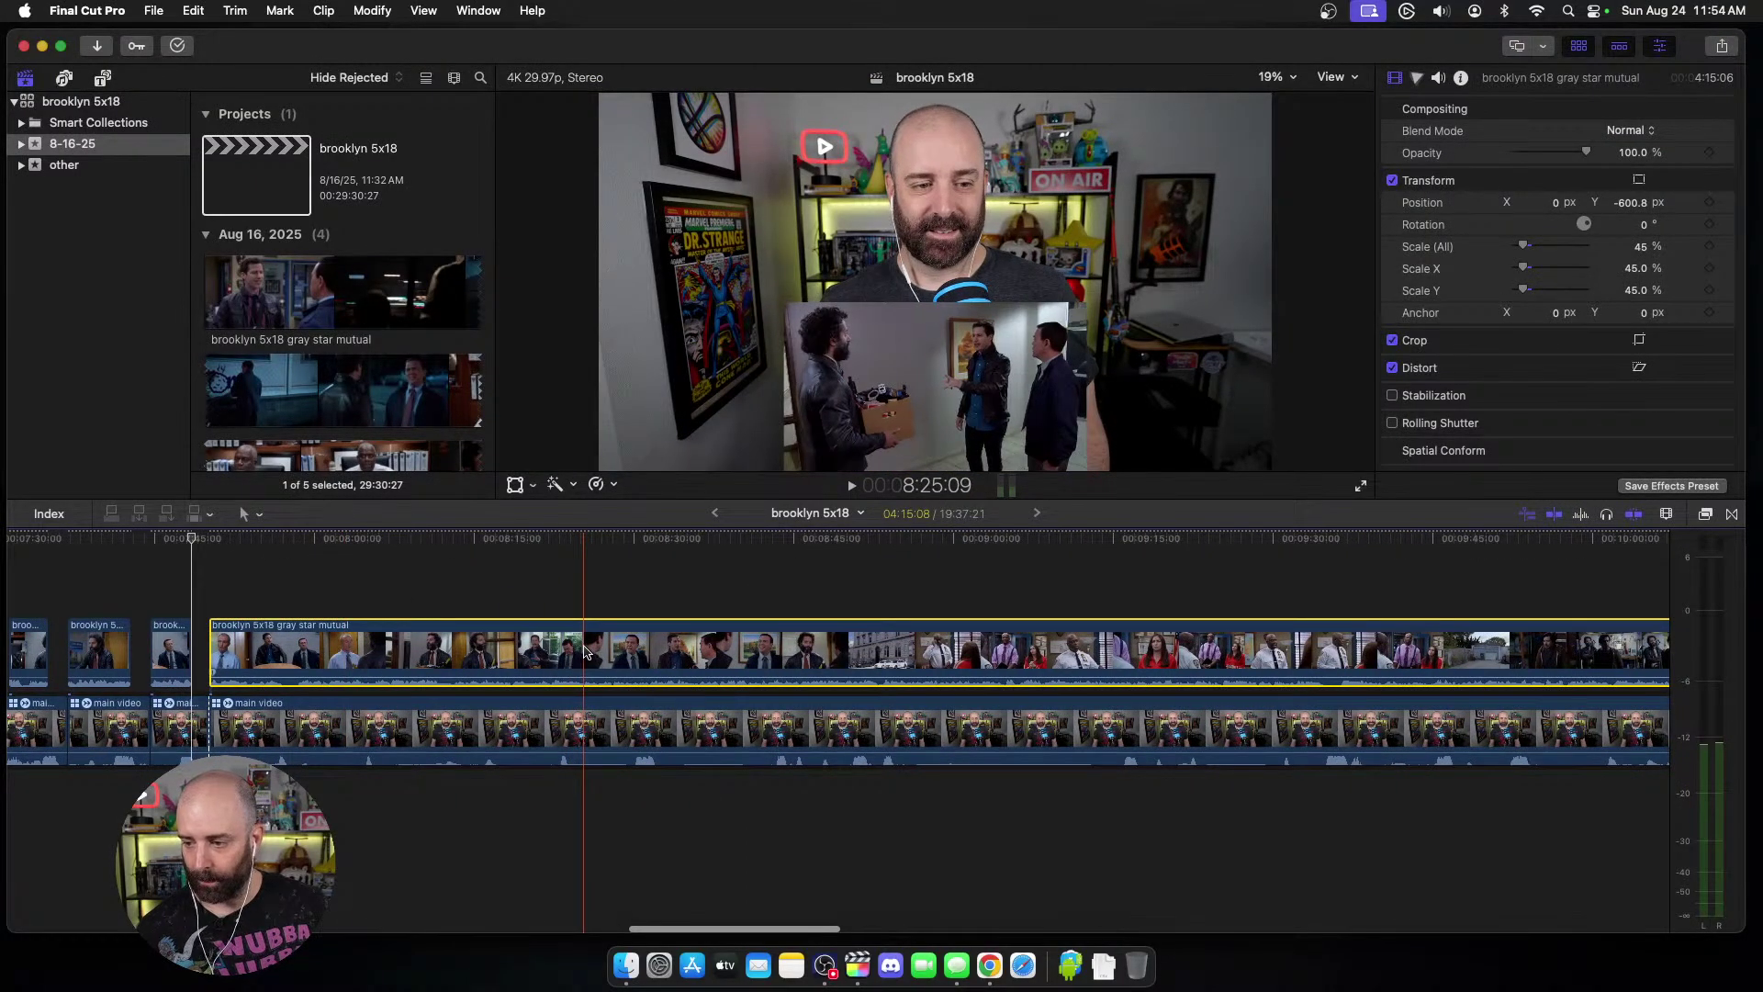
Step: Review the hallway conversation around 8:26 and trim the starts of the long overlay and main video clips to about 8:26
{"action": "key", "text": "space"}
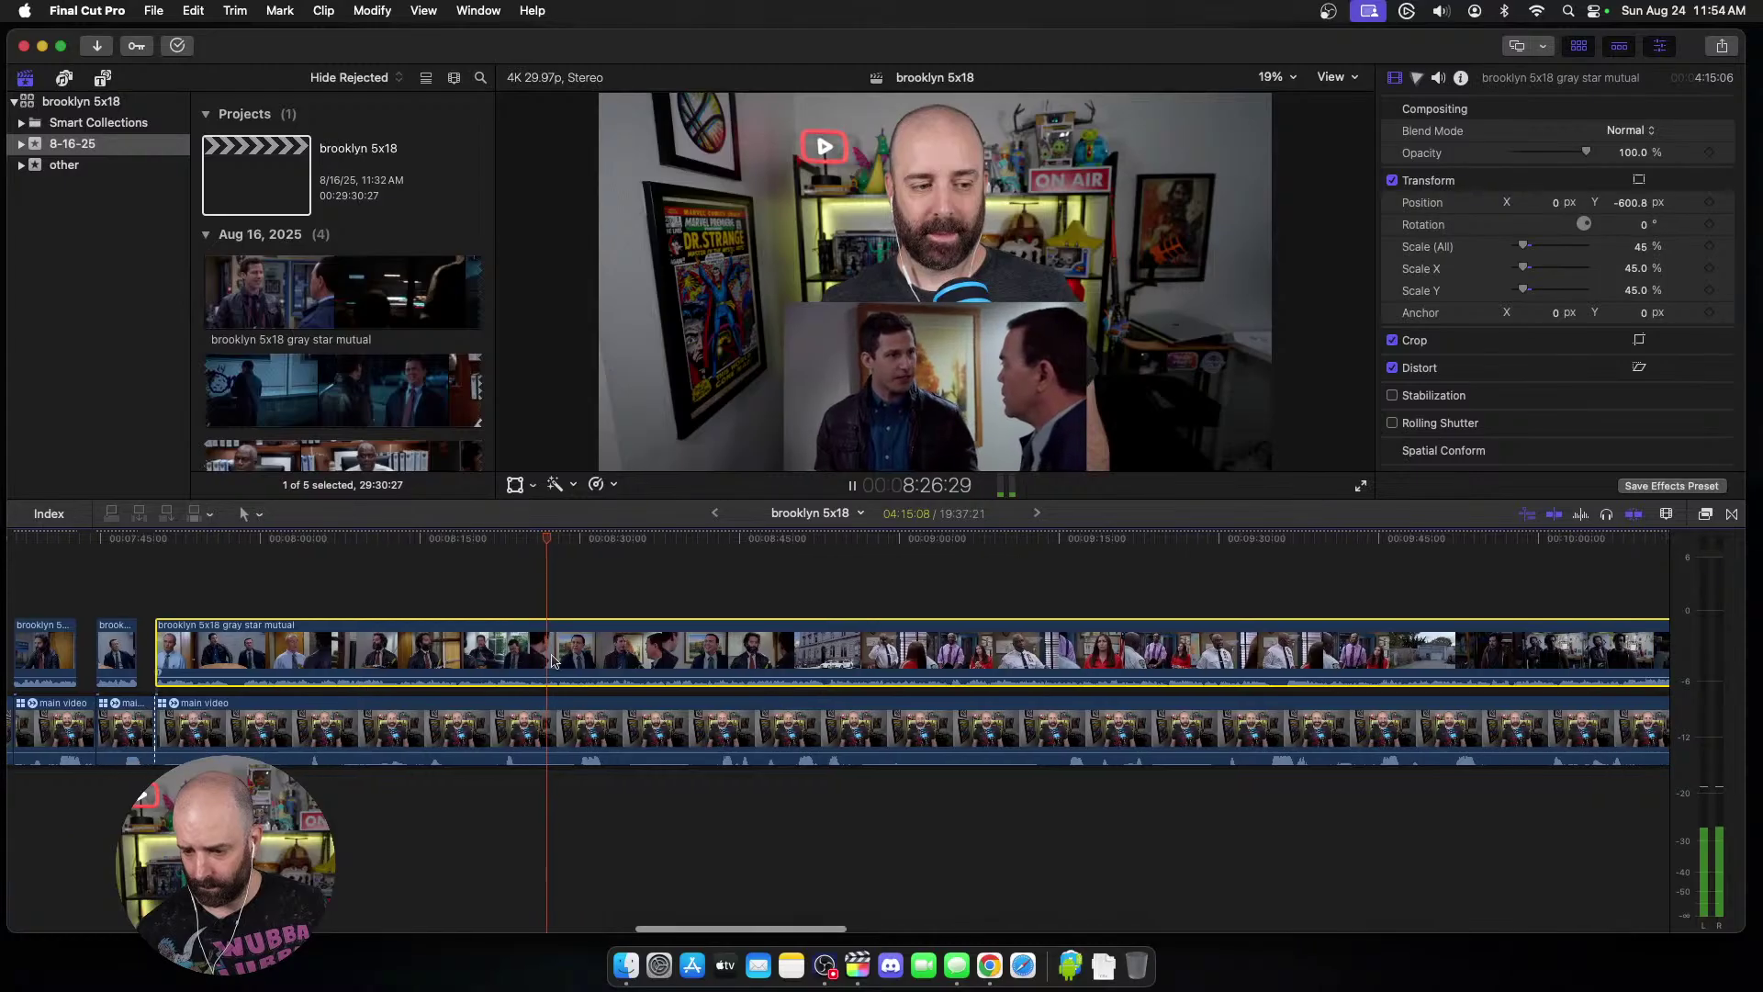
{"action": "key", "text": "space"}
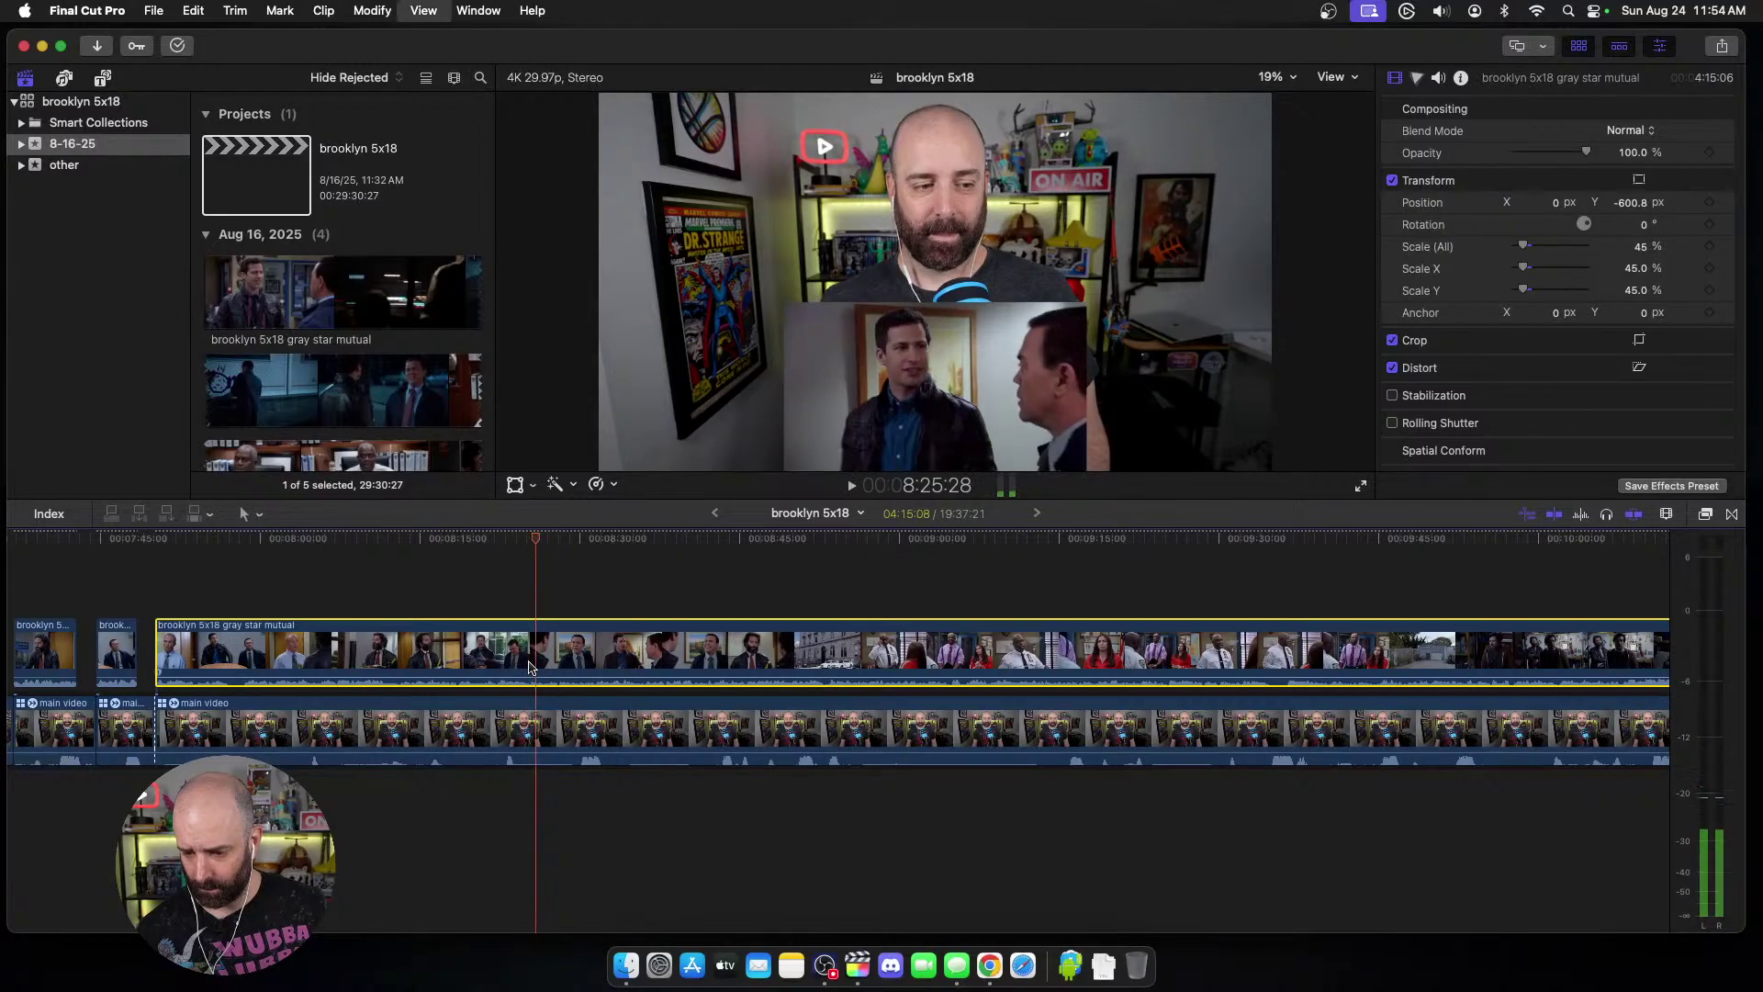
{"action": "key", "text": "alt+bracketleft"}
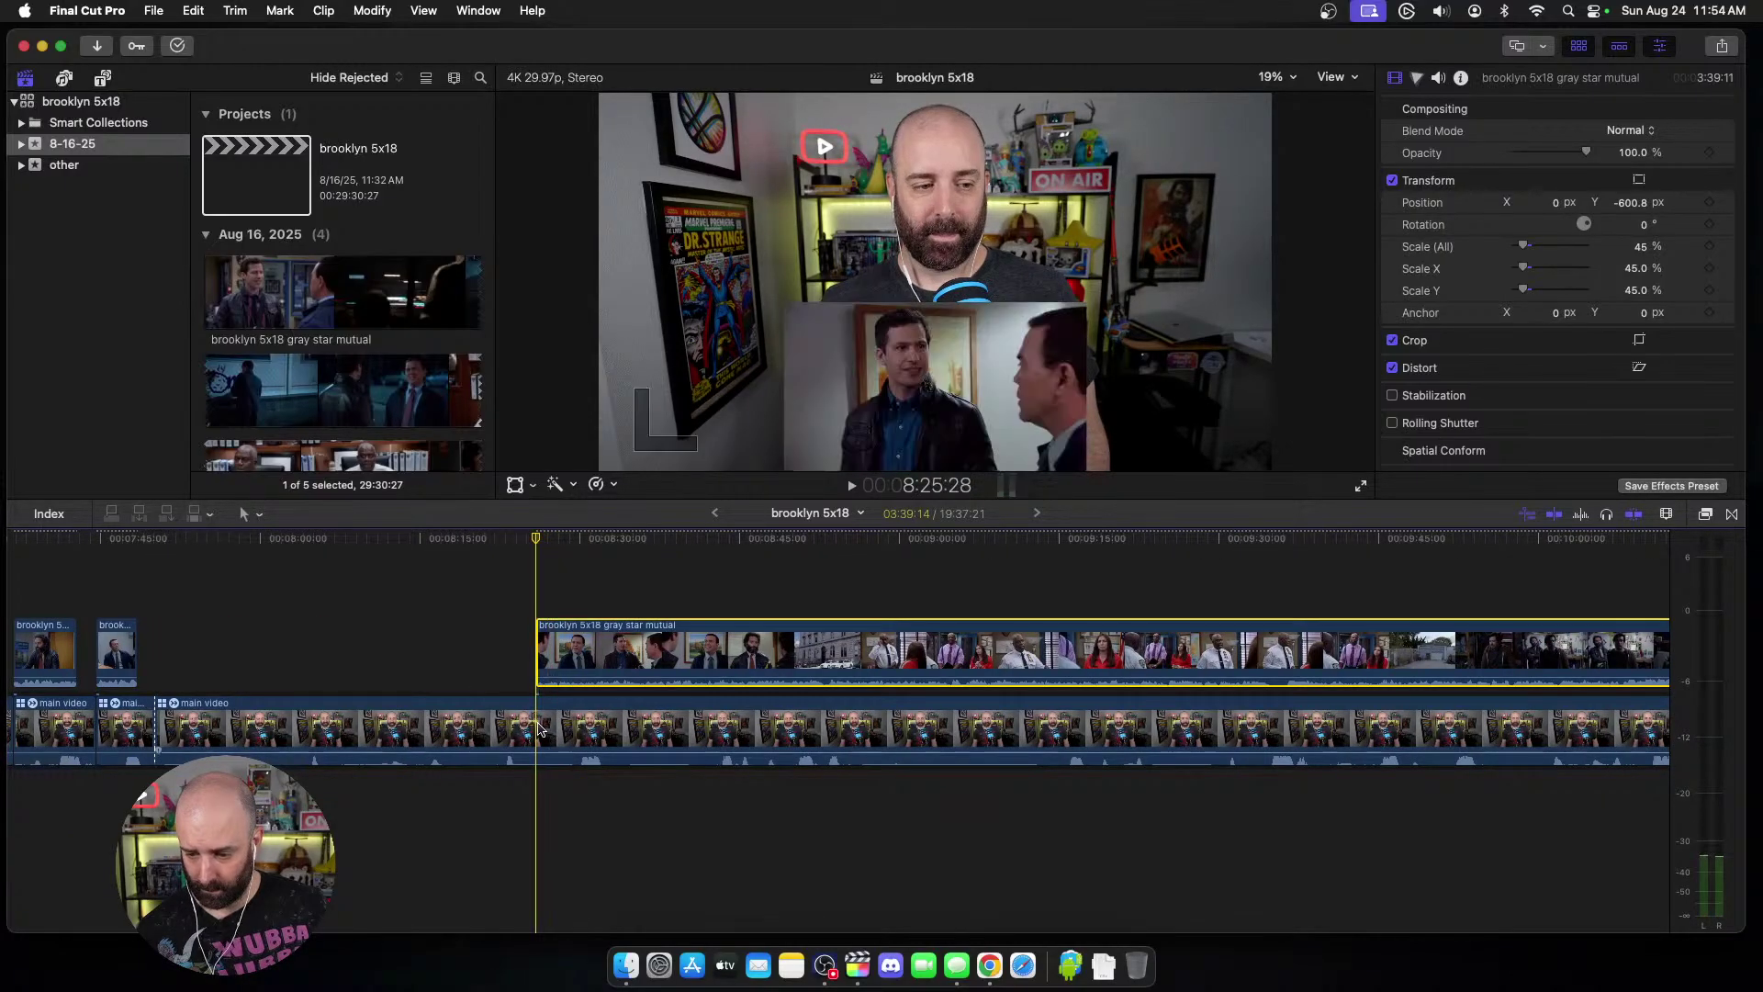
{"action": "left_click", "coordinate": [537, 726]}
{"action": "key", "text": "alt+bracketleft"}
Step: Play on from the cut, clear the overlay from about 7:55 to 7:57, and split the main video at the gap's end
{"action": "key", "text": "space"}
{"action": "scroll", "coordinate": [551, 694], "scroll_direction": "right", "scroll_amount": 5}
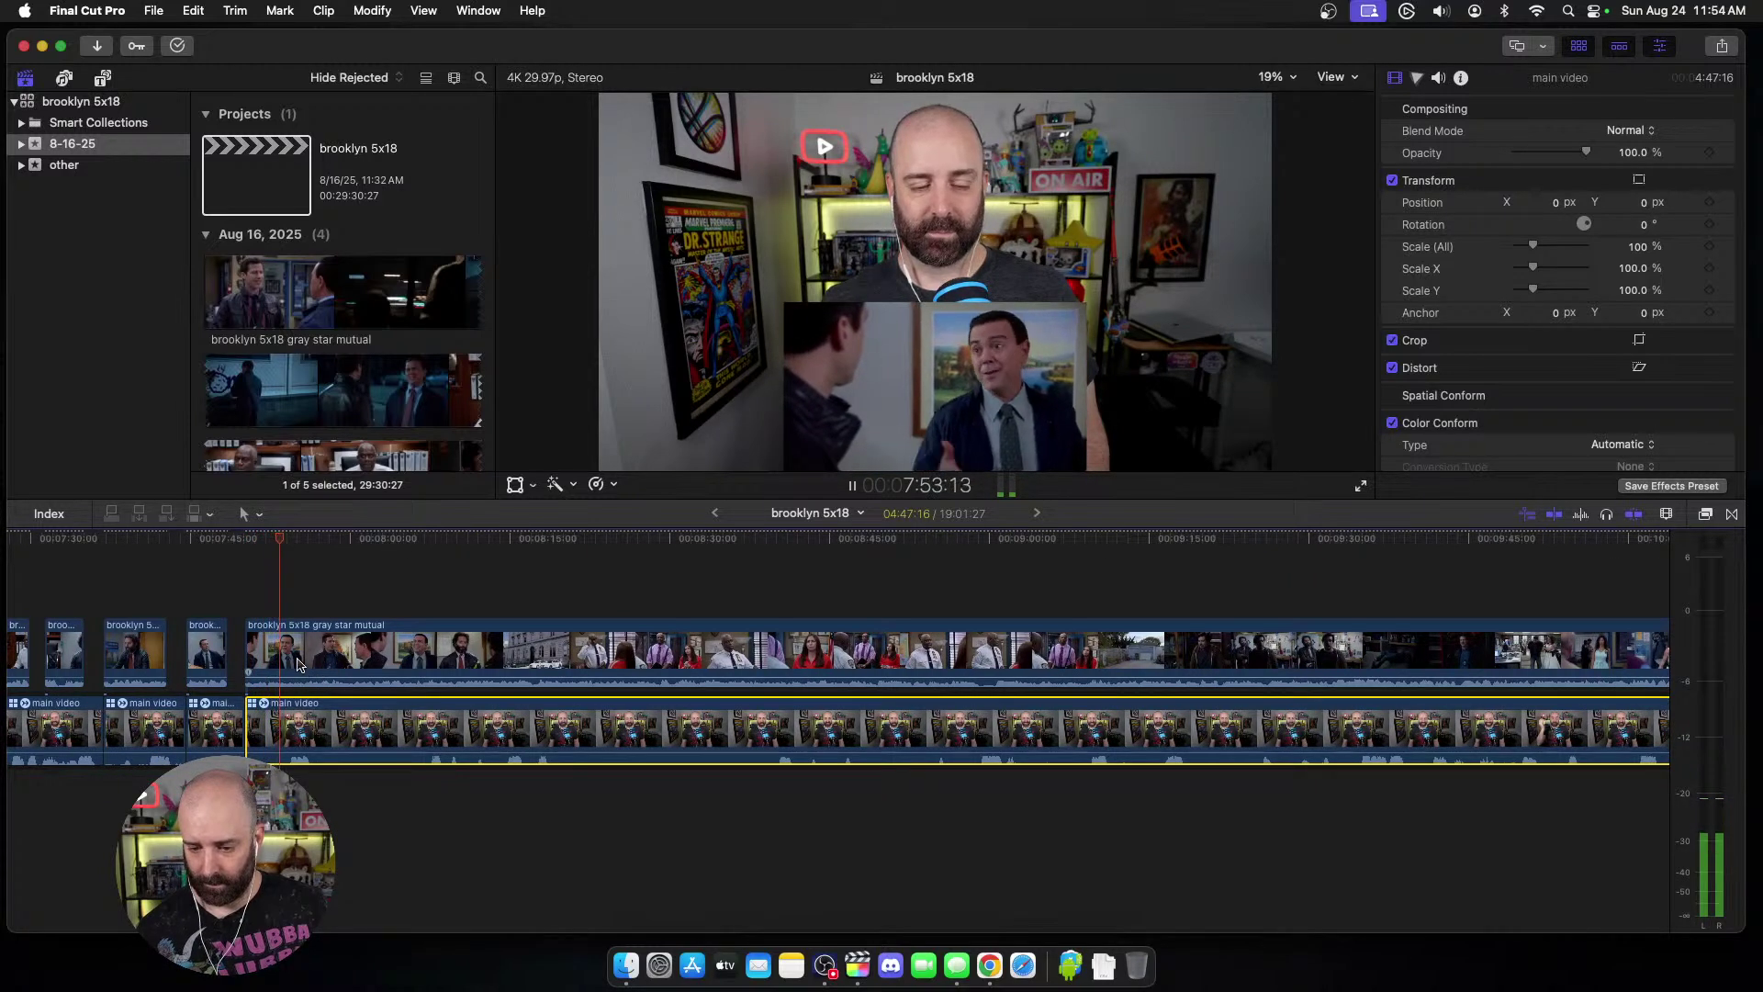
{"action": "key", "text": "cmd+b"}
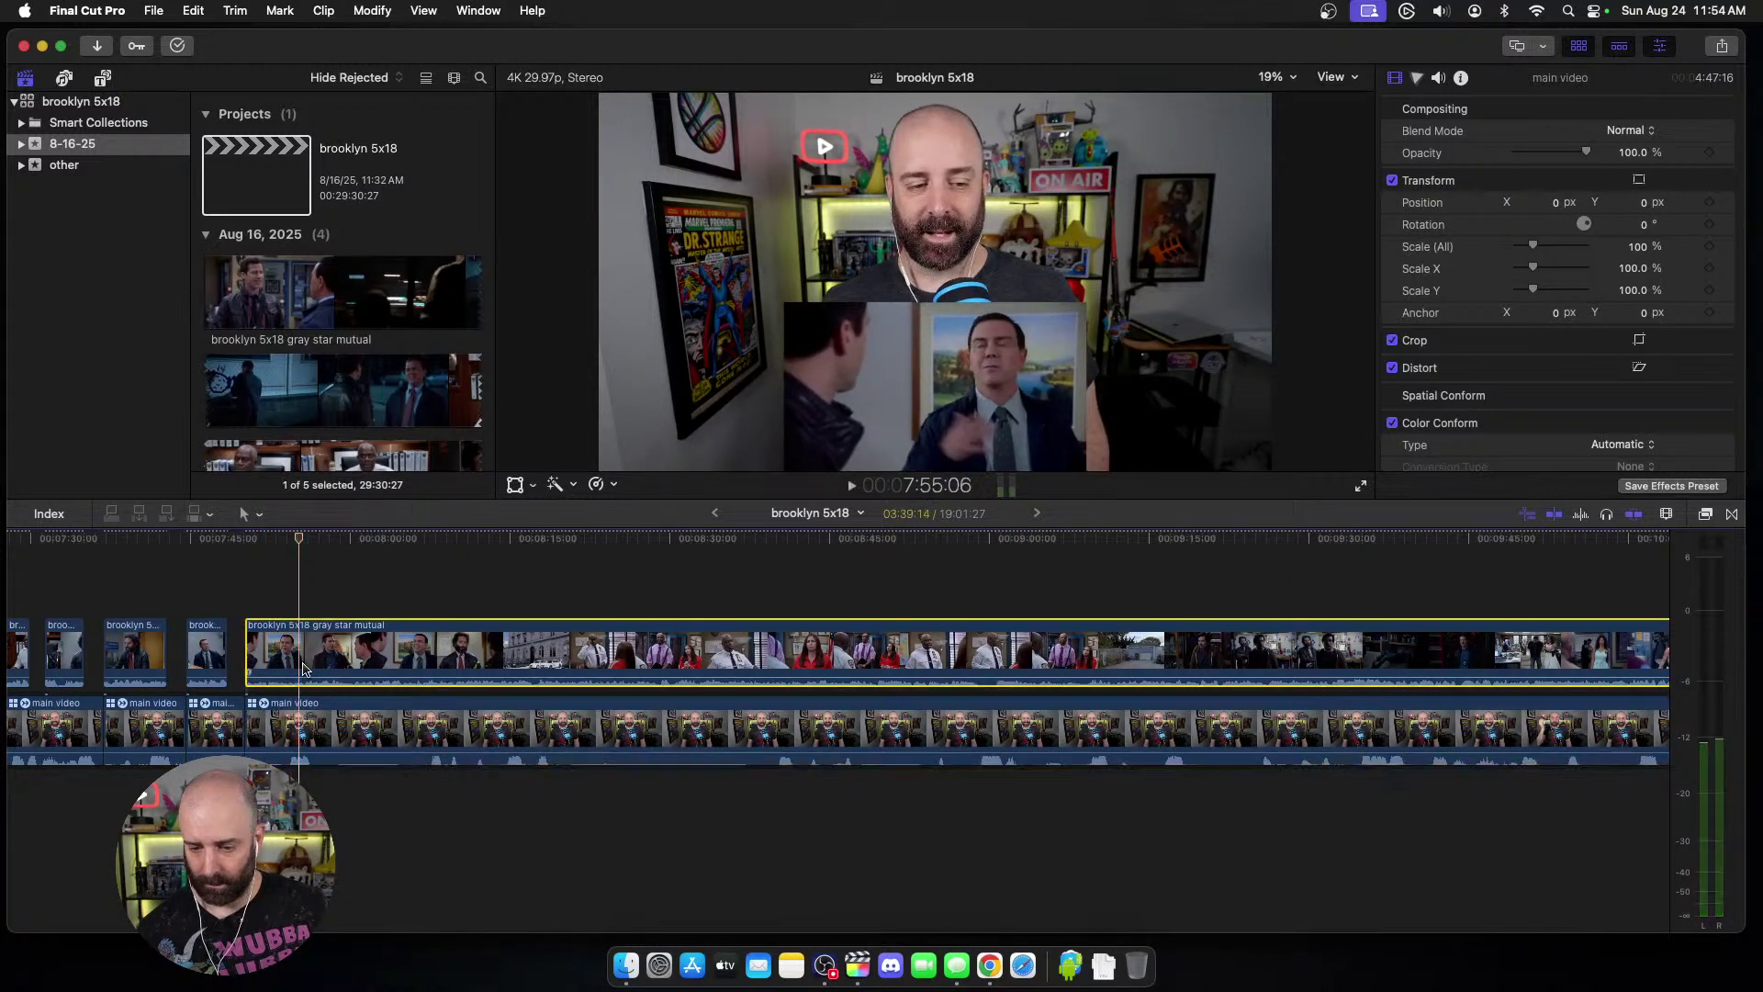
{"action": "key", "text": "space"}
{"action": "key", "text": "cmd+shift+b"}
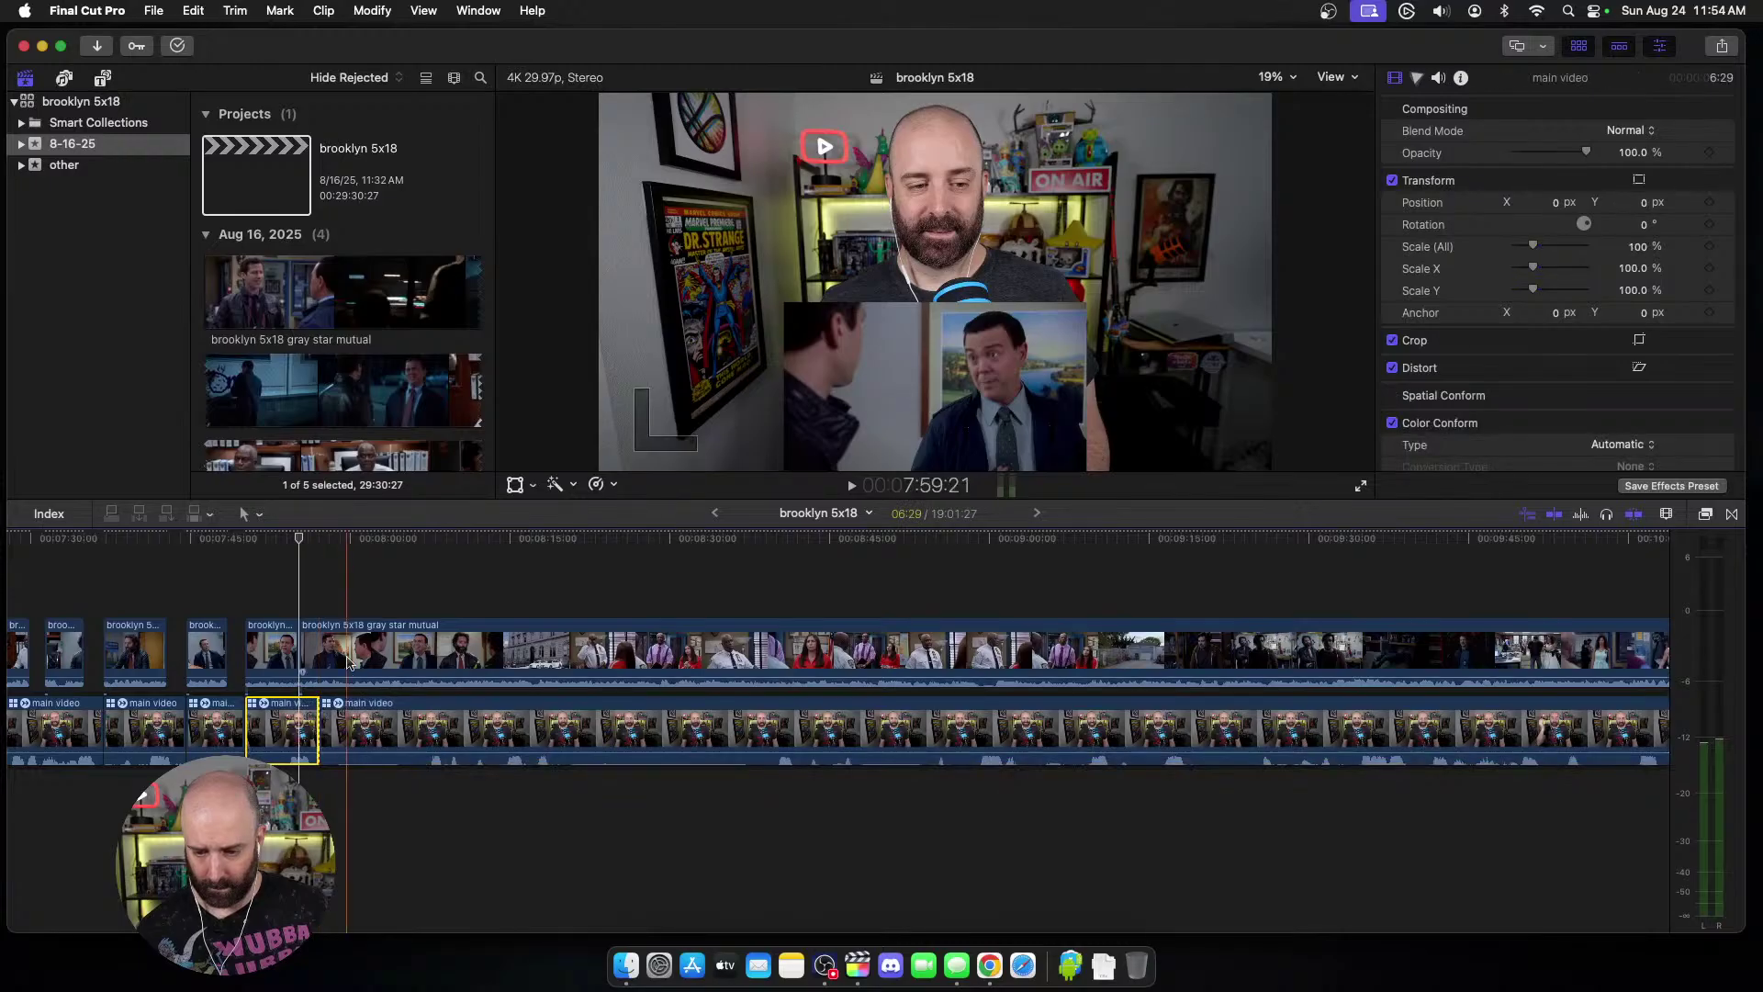
{"action": "left_click", "coordinate": [310, 652]}
{"action": "key", "text": "Delete"}
{"action": "left_click", "coordinate": [679, 652]}
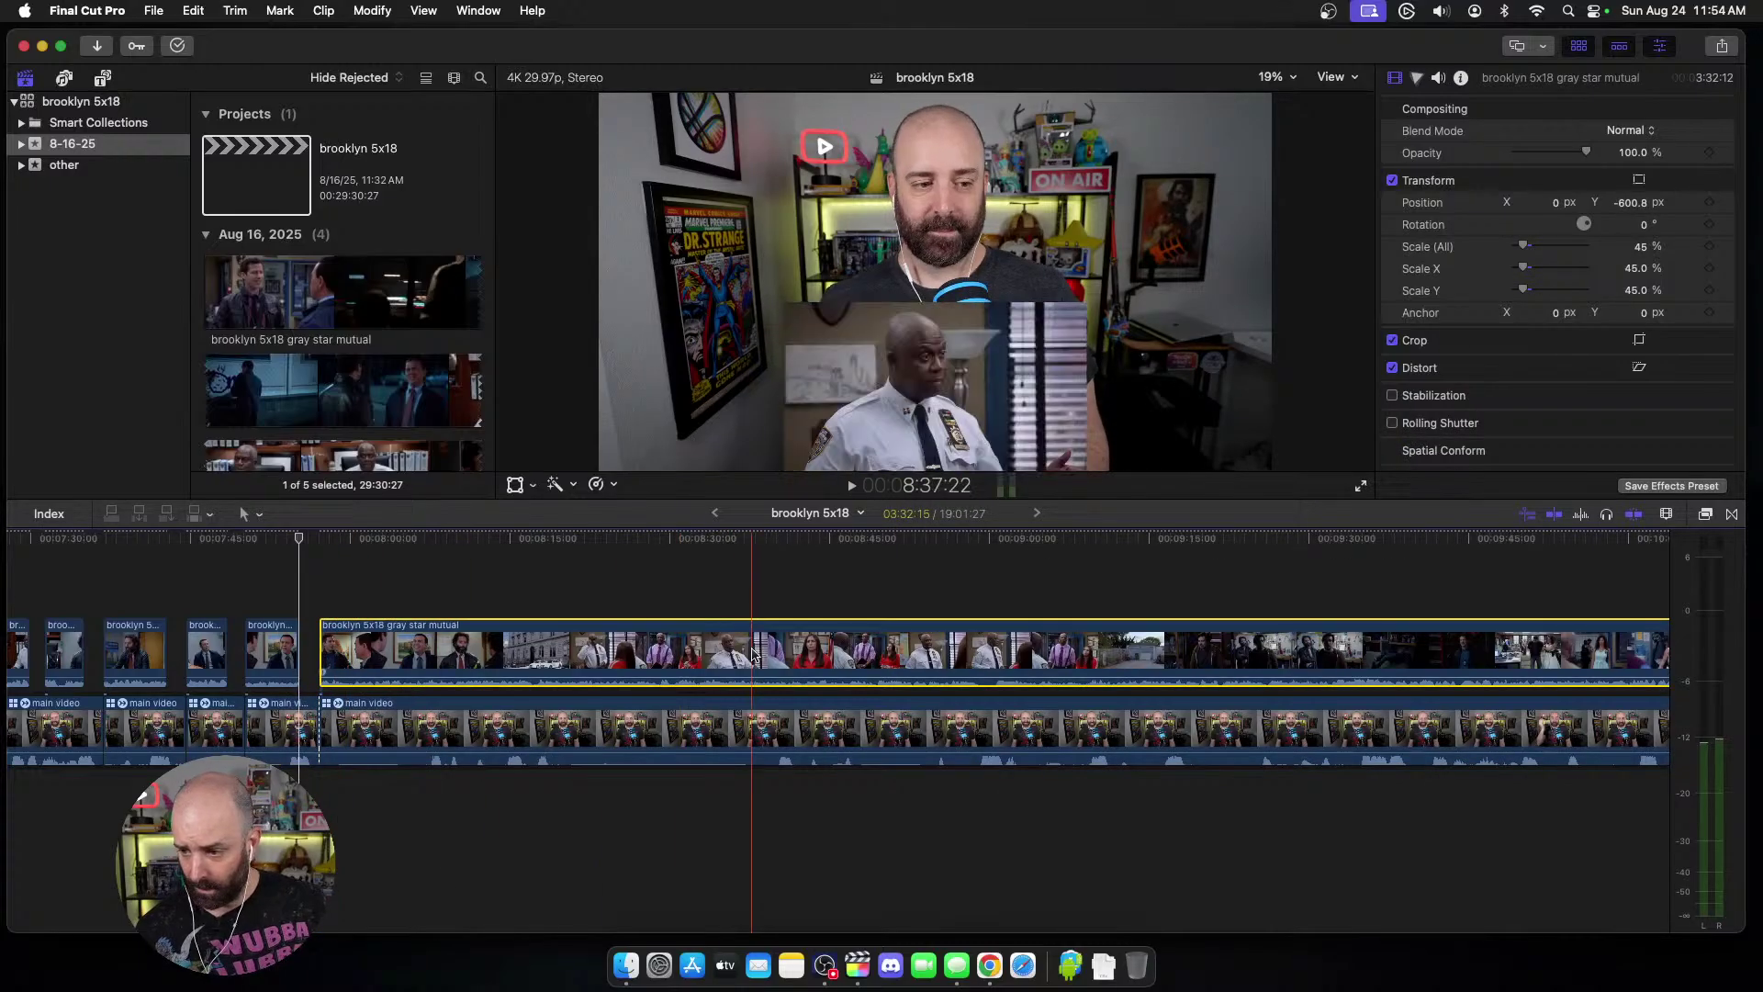
Step: Review the office scene up to about 8:57 and trim the starts of the long overlay and main video clips to that point
{"action": "scroll", "coordinate": [751, 653], "scroll_direction": "right", "scroll_amount": 5}
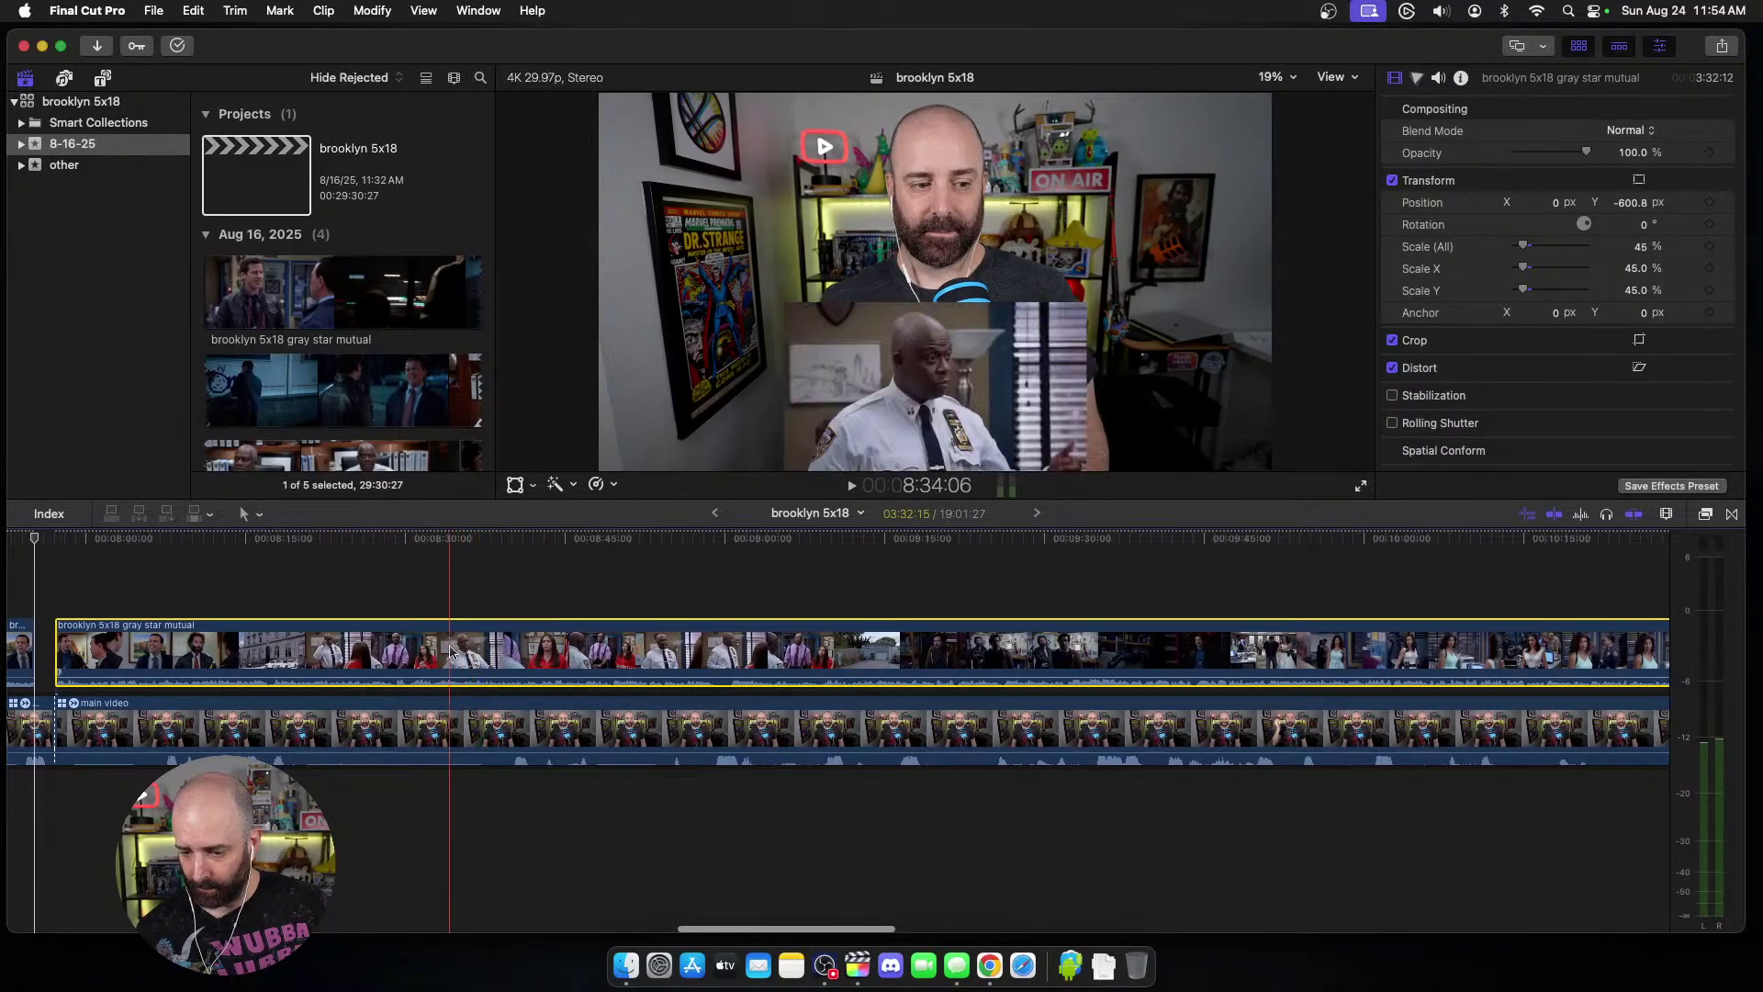
{"action": "key", "text": "space"}
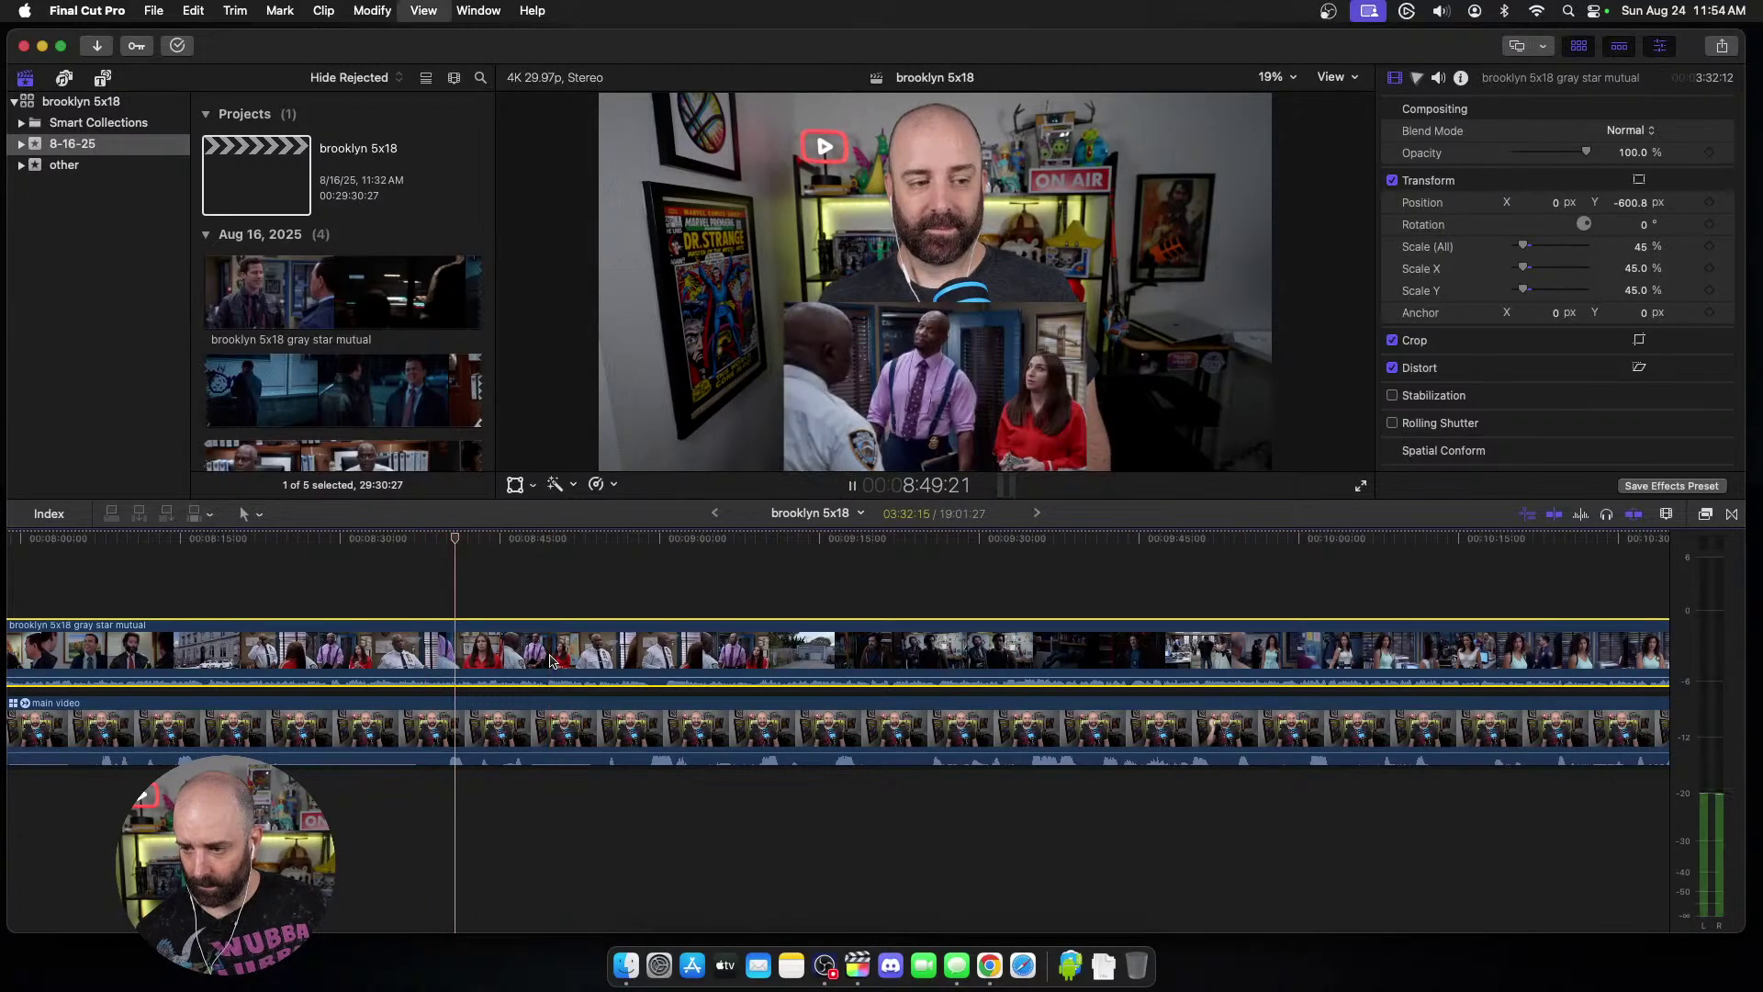
{"action": "scroll", "coordinate": [552, 660], "scroll_direction": "right", "scroll_amount": 3}
{"action": "key", "text": "space"}
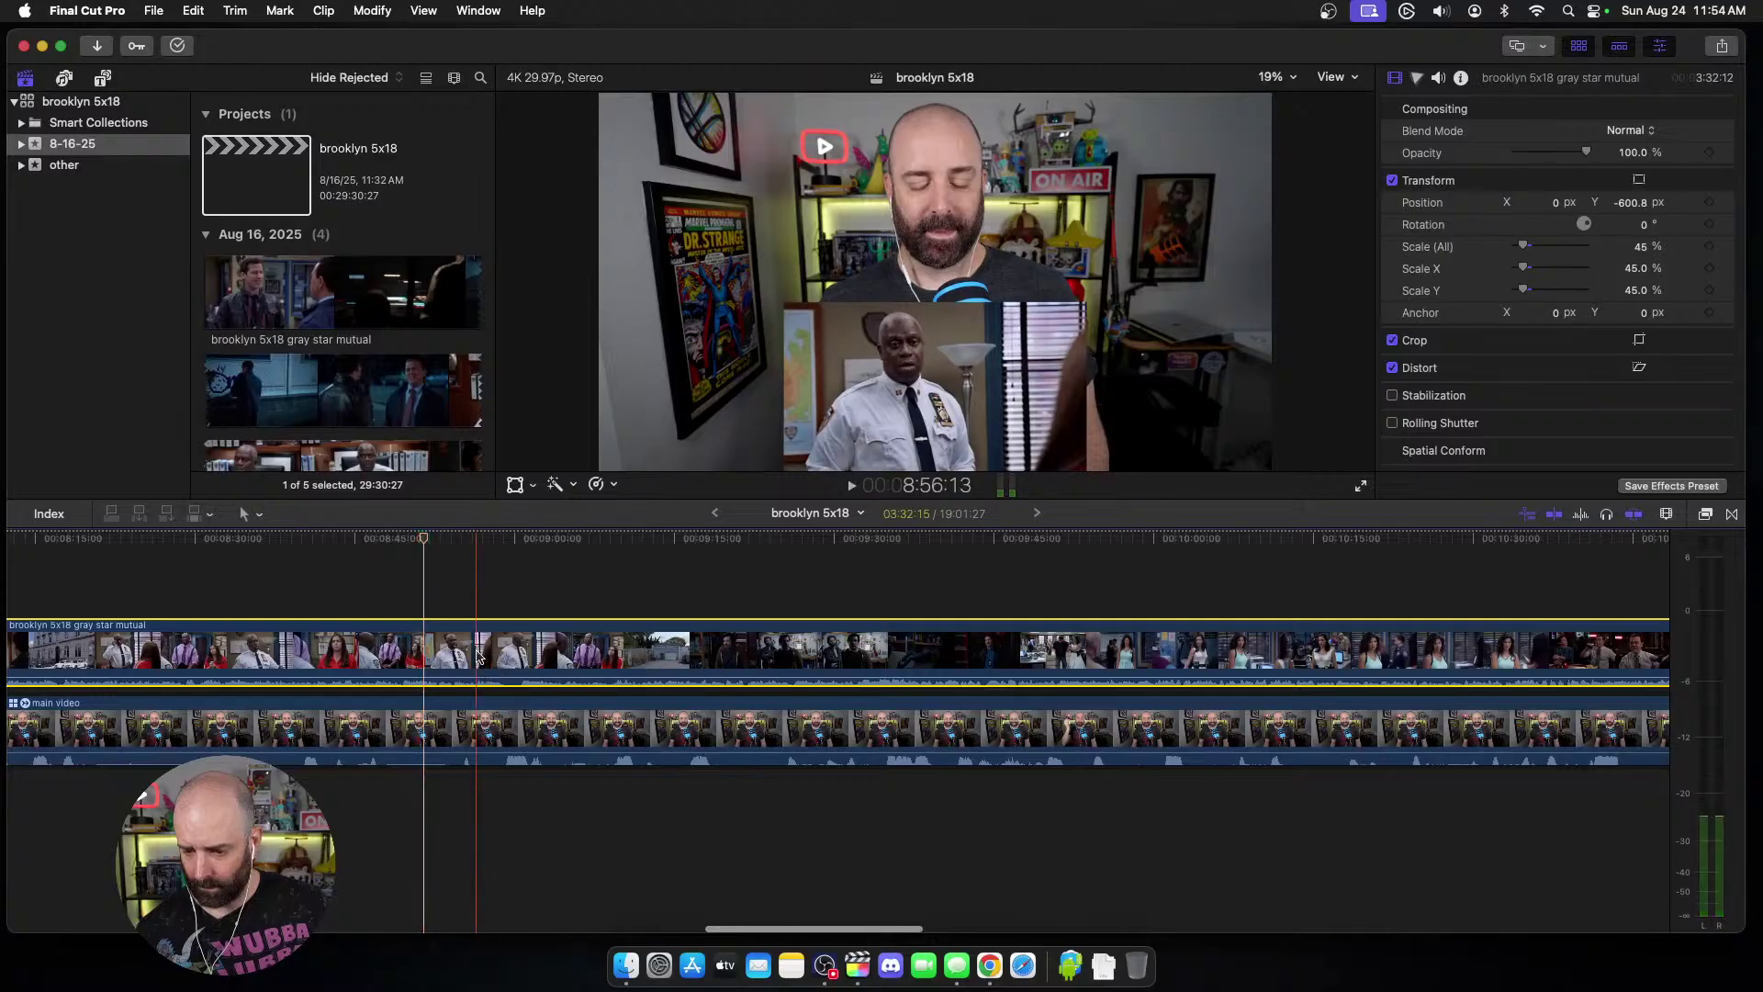
{"action": "key", "text": "space"}
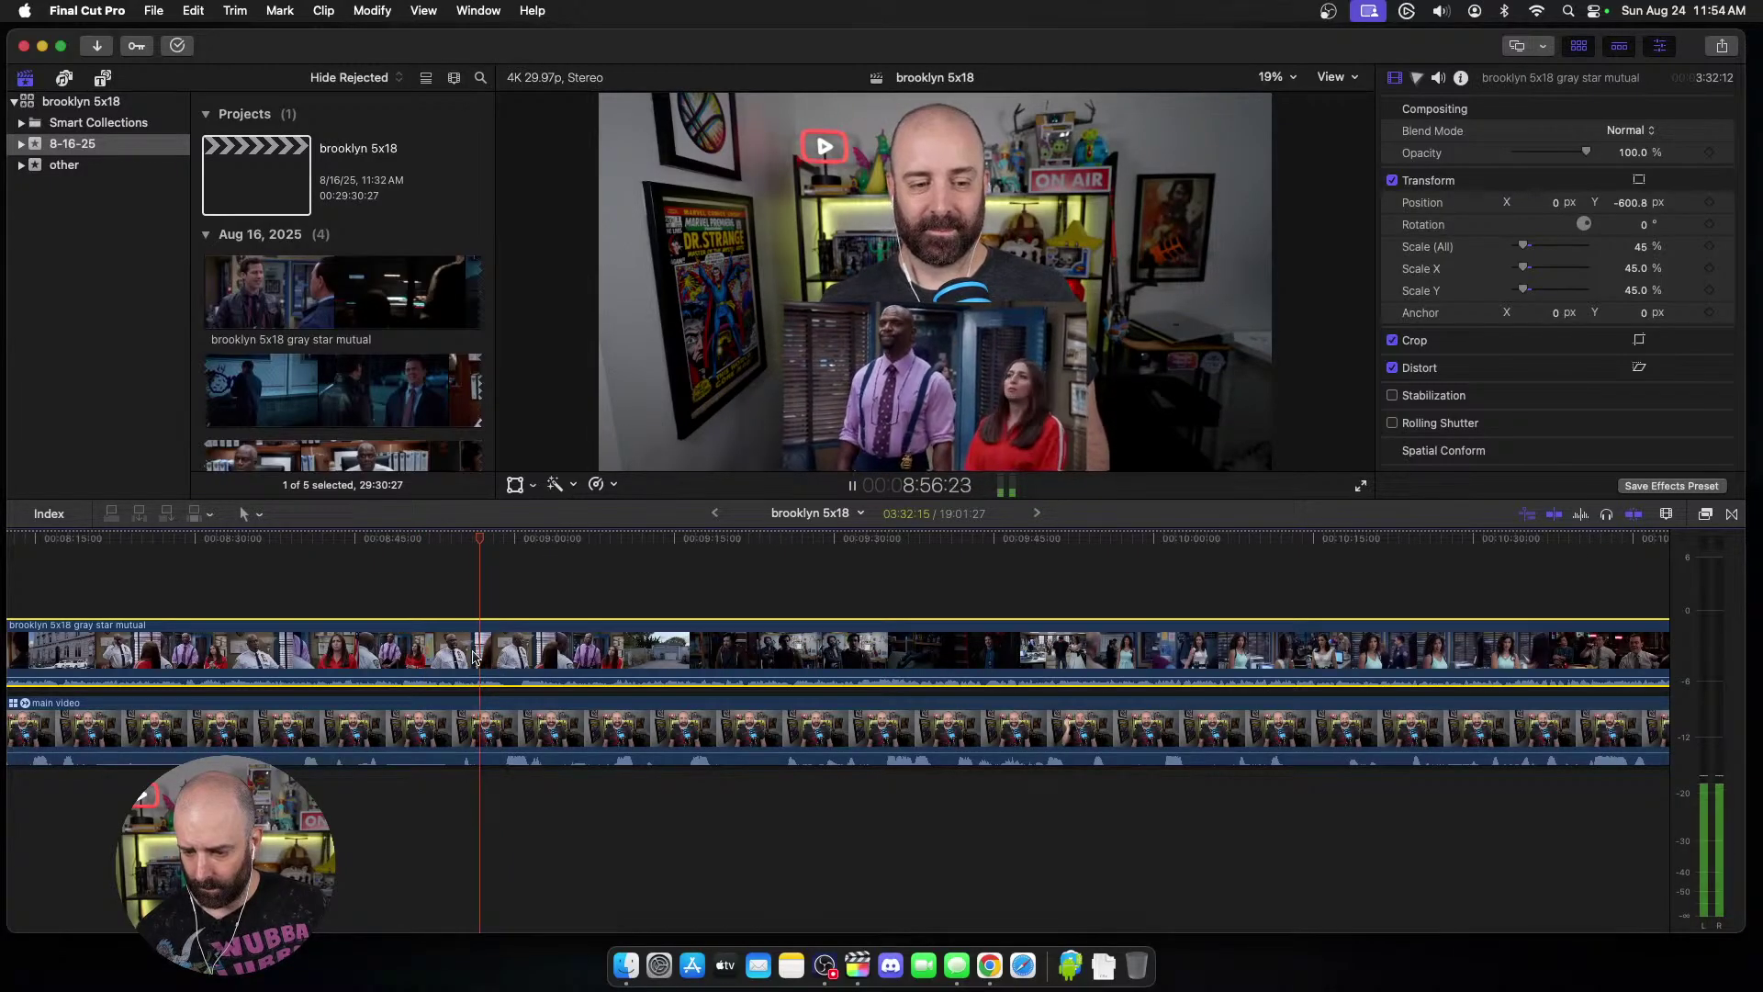
{"action": "key", "text": "alt+bracketleft"}
{"action": "left_click", "coordinate": [491, 717]}
{"action": "key", "text": "alt+bracketleft"}
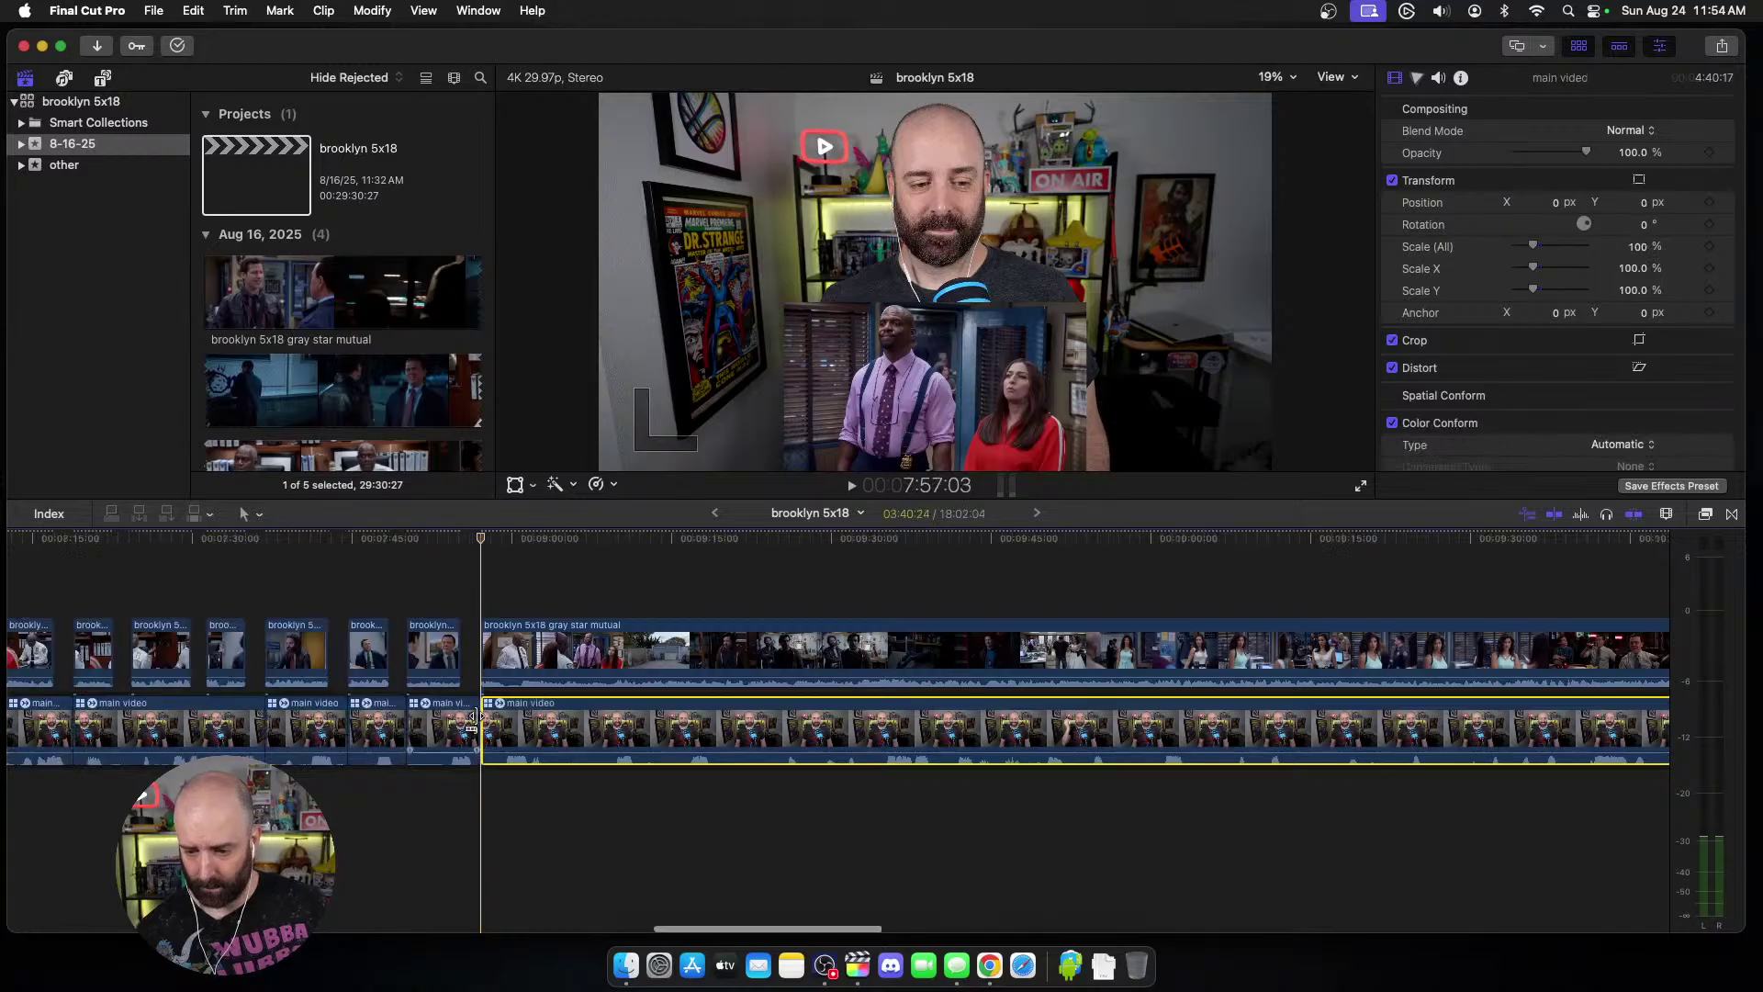
Step: Clear the overlay from about 8:02 to 8:04 and split the main video at the gap's end
{"action": "key", "text": "space"}
{"action": "scroll", "coordinate": [473, 716], "scroll_direction": "right", "scroll_amount": 3}
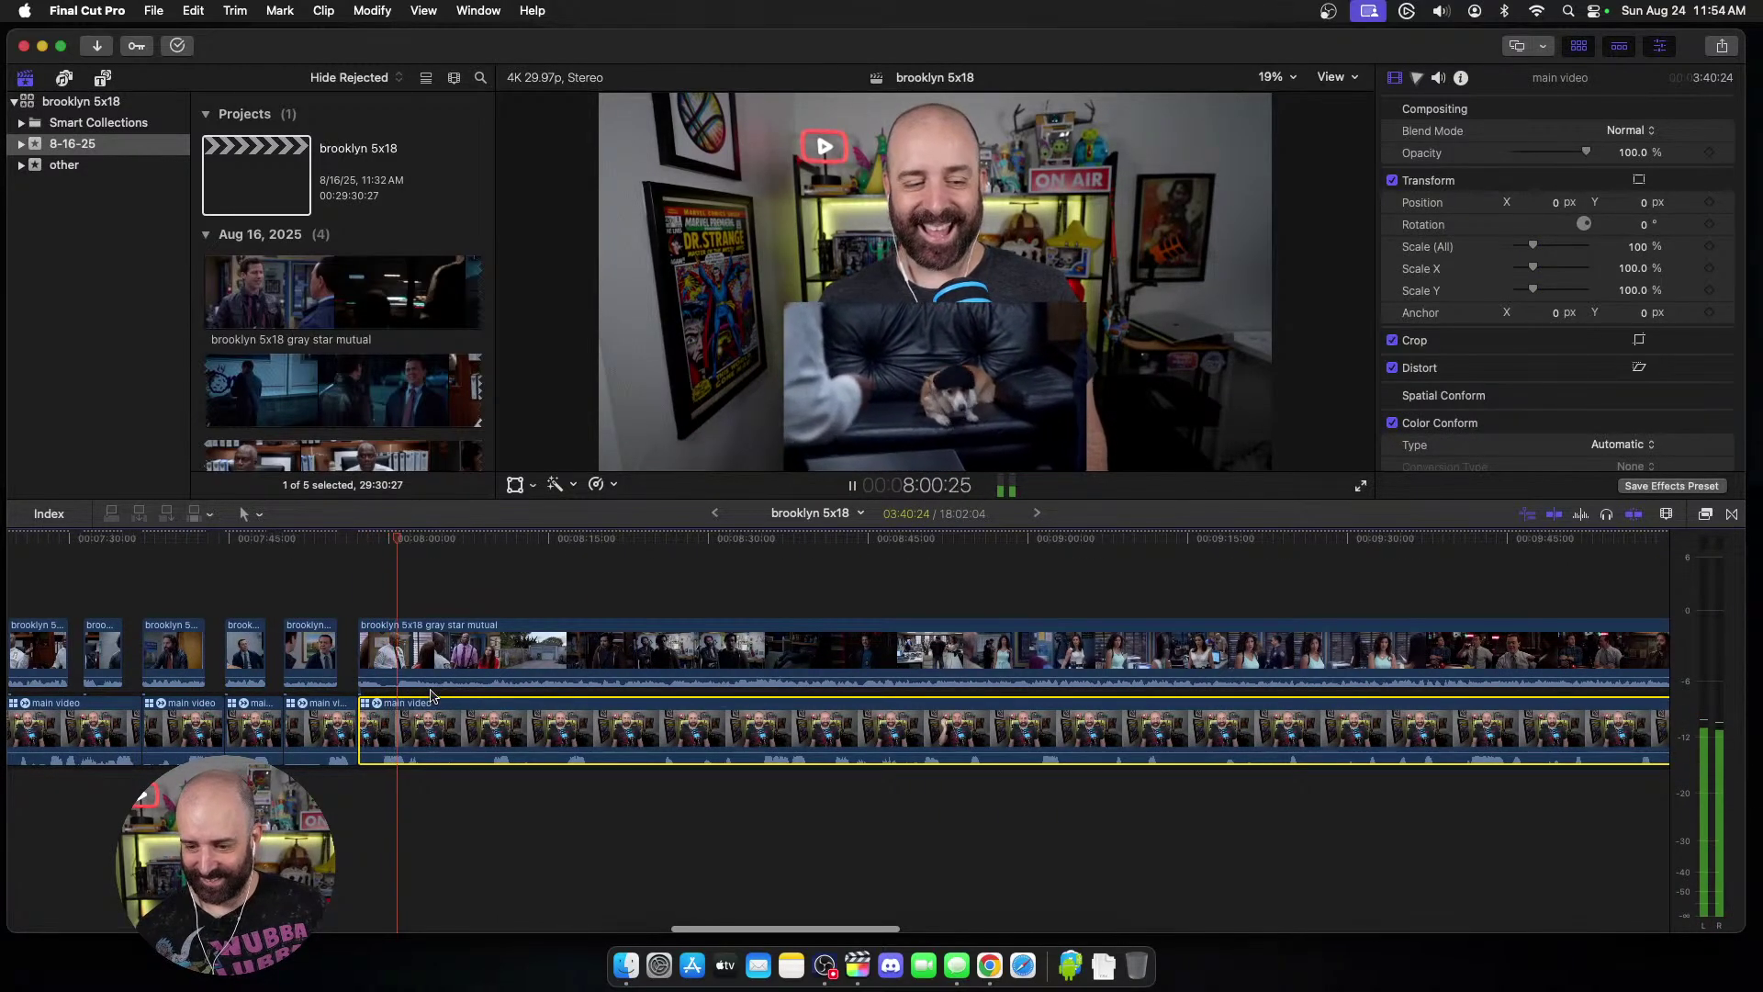
{"action": "left_click", "coordinate": [421, 654]}
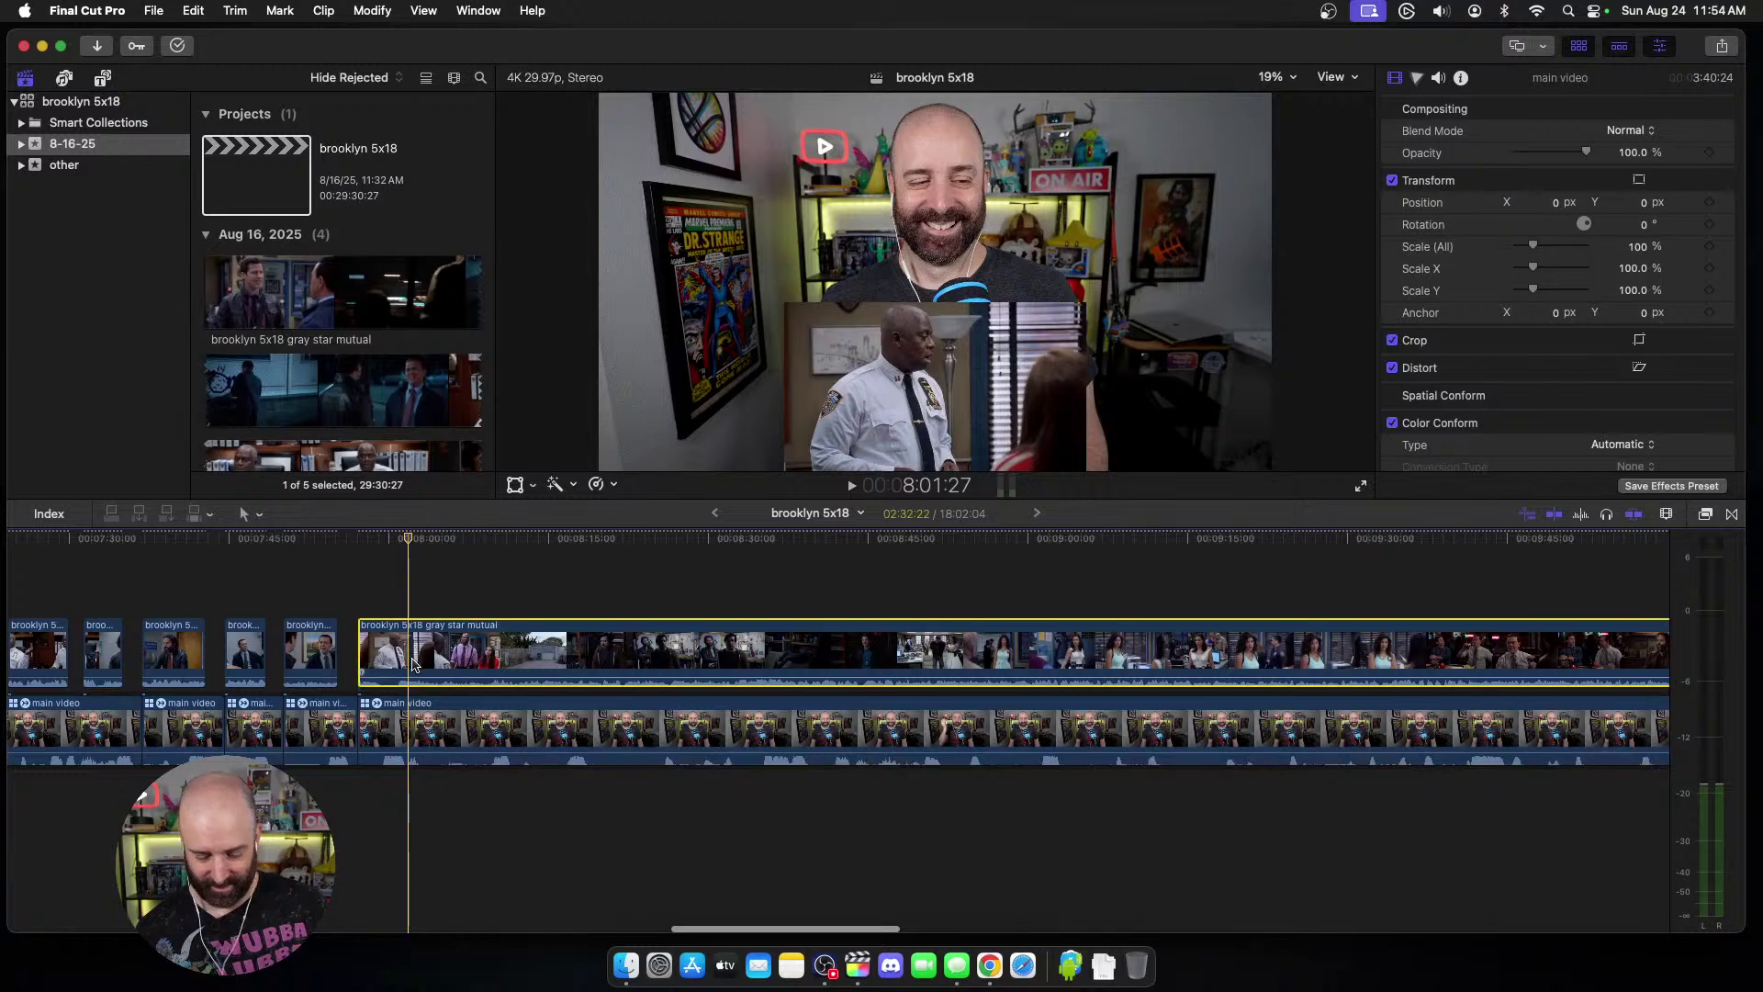
{"action": "key", "text": "super+b"}
{"action": "key", "text": "space"}
{"action": "left_click", "coordinate": [427, 725]}
{"action": "key", "text": "super+b"}
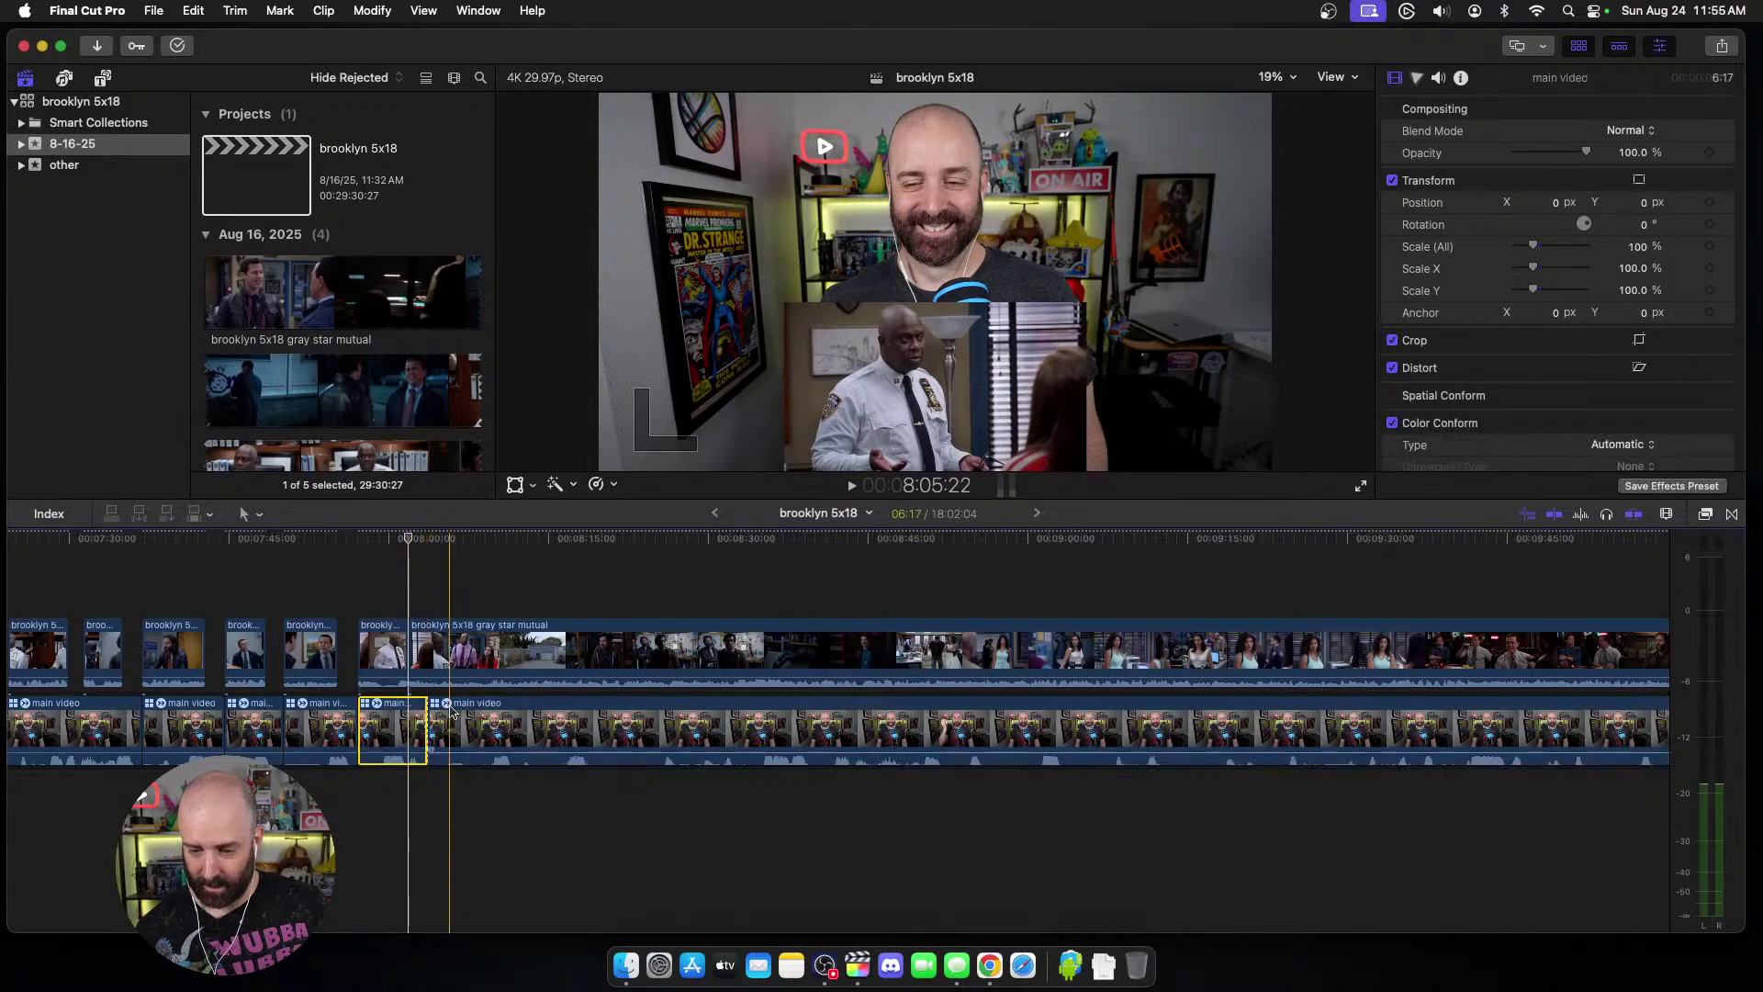
{"action": "left_click", "coordinate": [427, 661]}
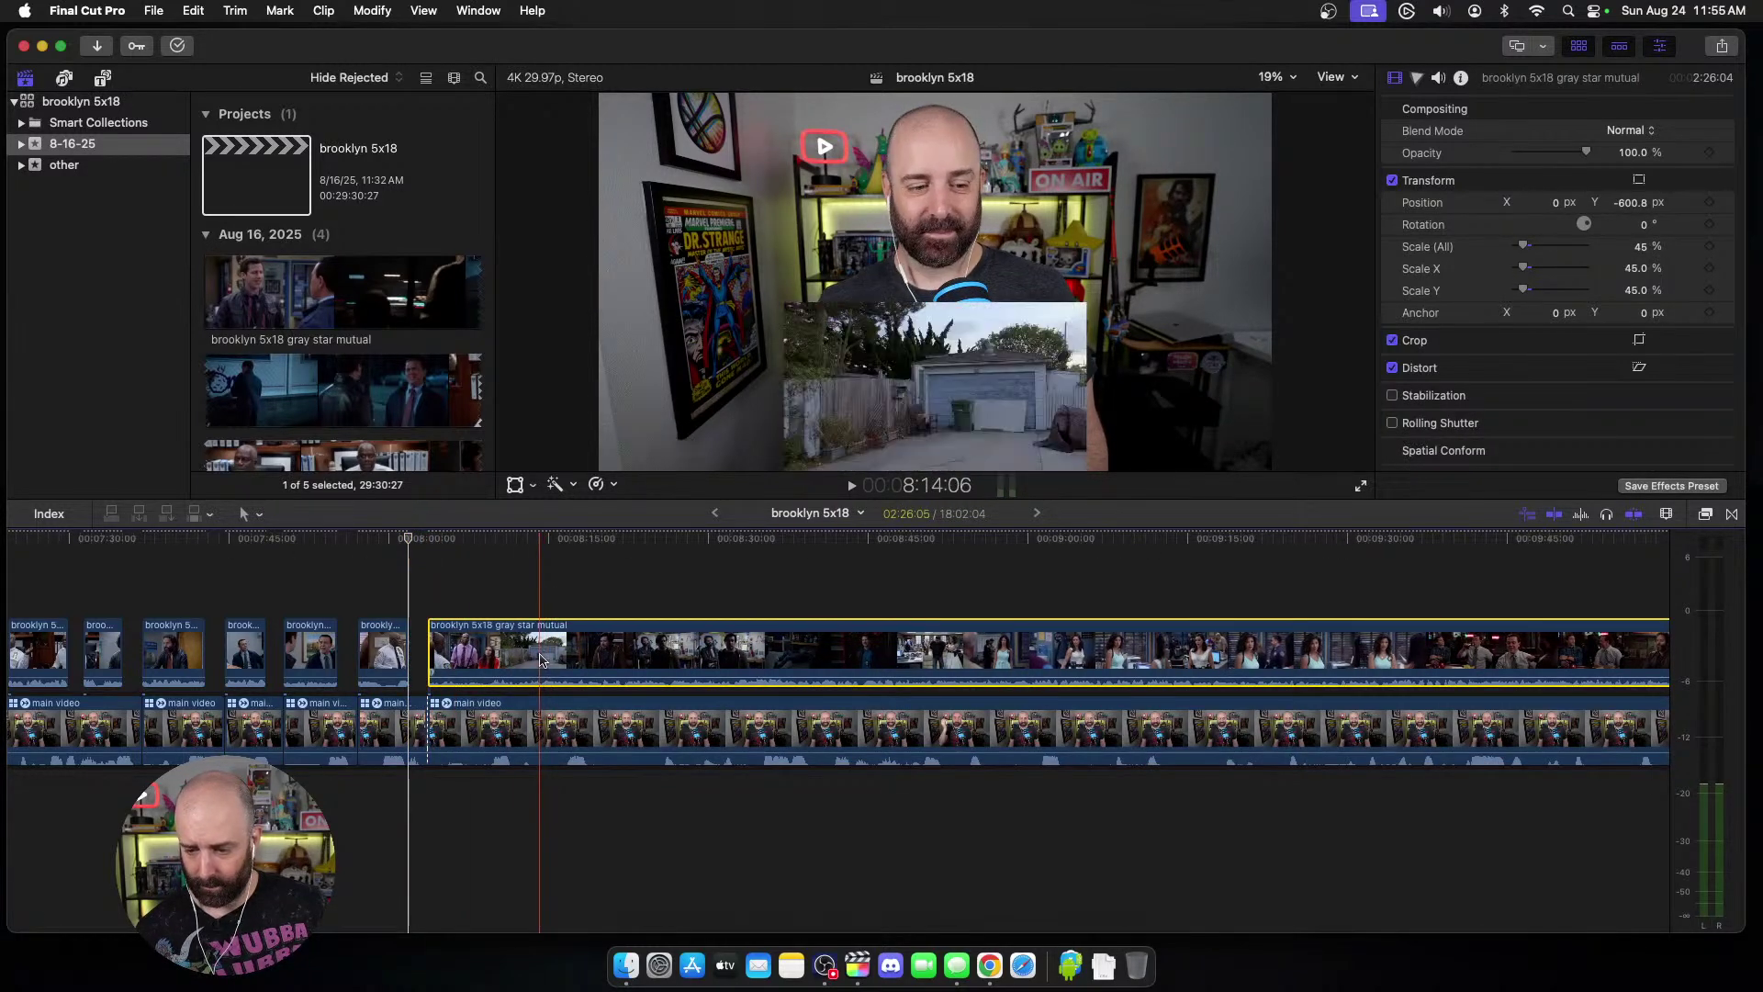
Step: Trim the starts of the long overlay and main video clips to the beginning of the storage scene at about 8:14
{"action": "key", "text": "space"}
{"action": "scroll", "coordinate": [514, 660], "scroll_direction": "right", "scroll_amount": 5}
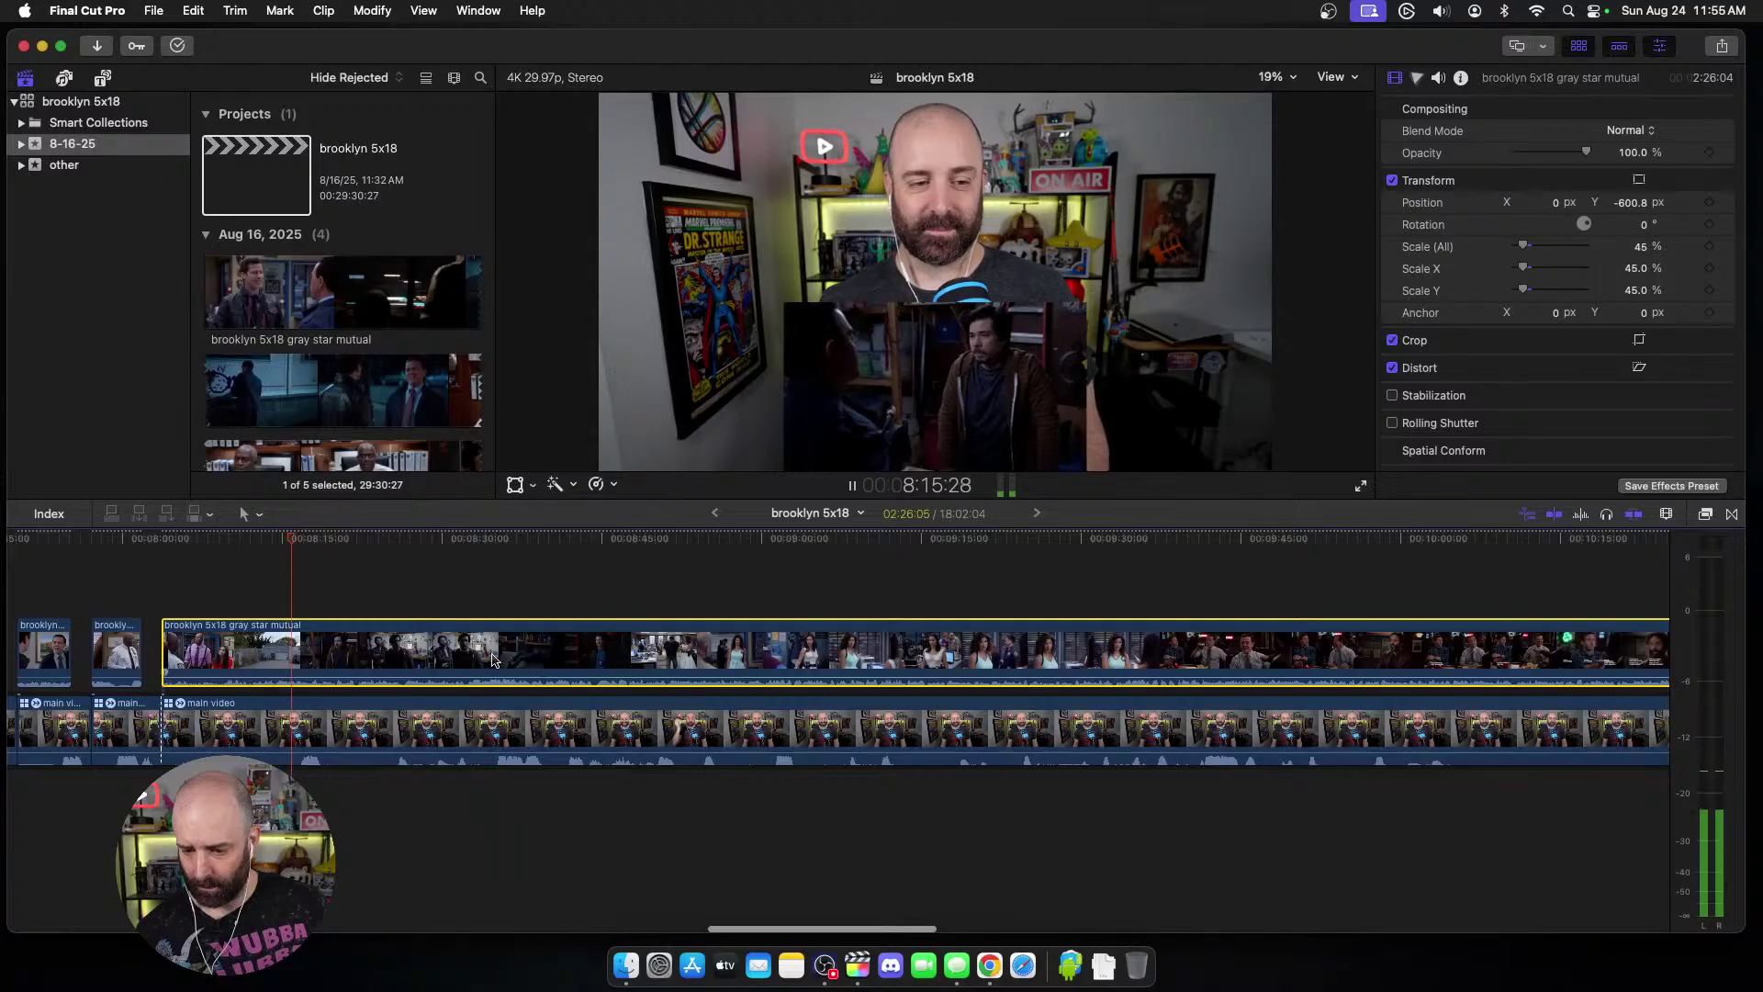
{"action": "key", "text": "space"}
{"action": "key", "text": "alt+bracketleft"}
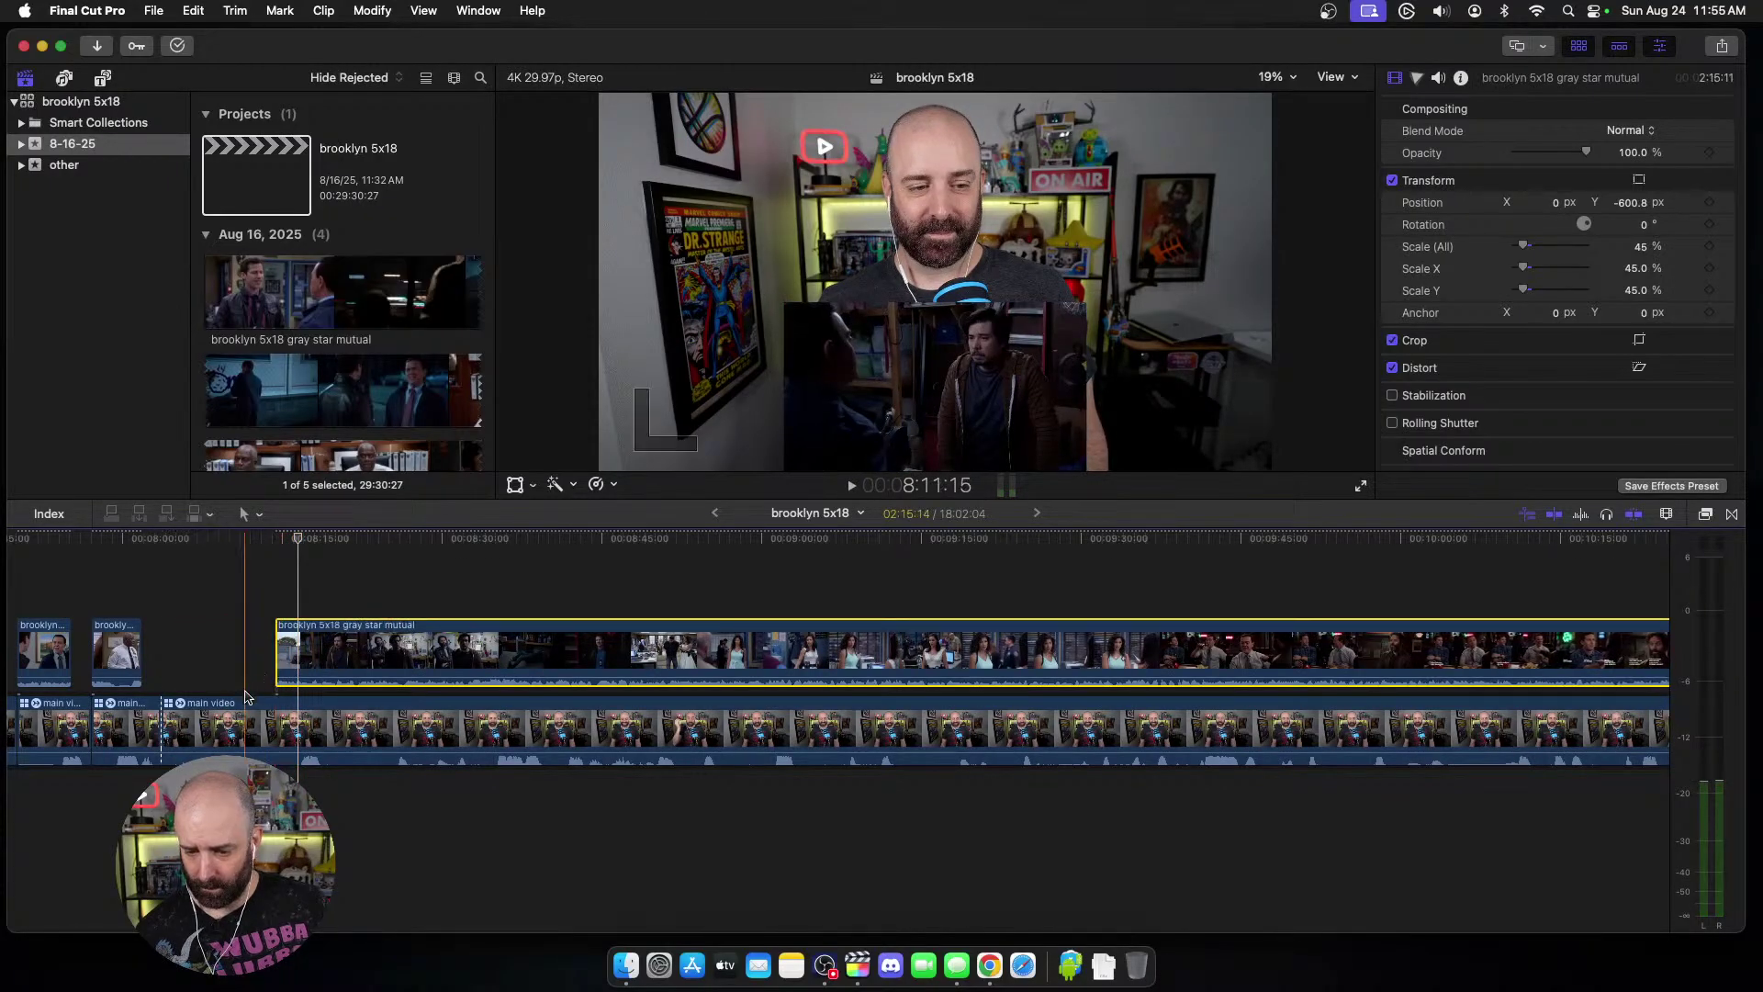
{"action": "left_click", "coordinate": [246, 697]}
{"action": "key", "text": "alt+bracketleft"}
Step: Clear the overlay from about 8:08 to 8:10 and split the main video at the gap's end
{"action": "key", "text": "space"}
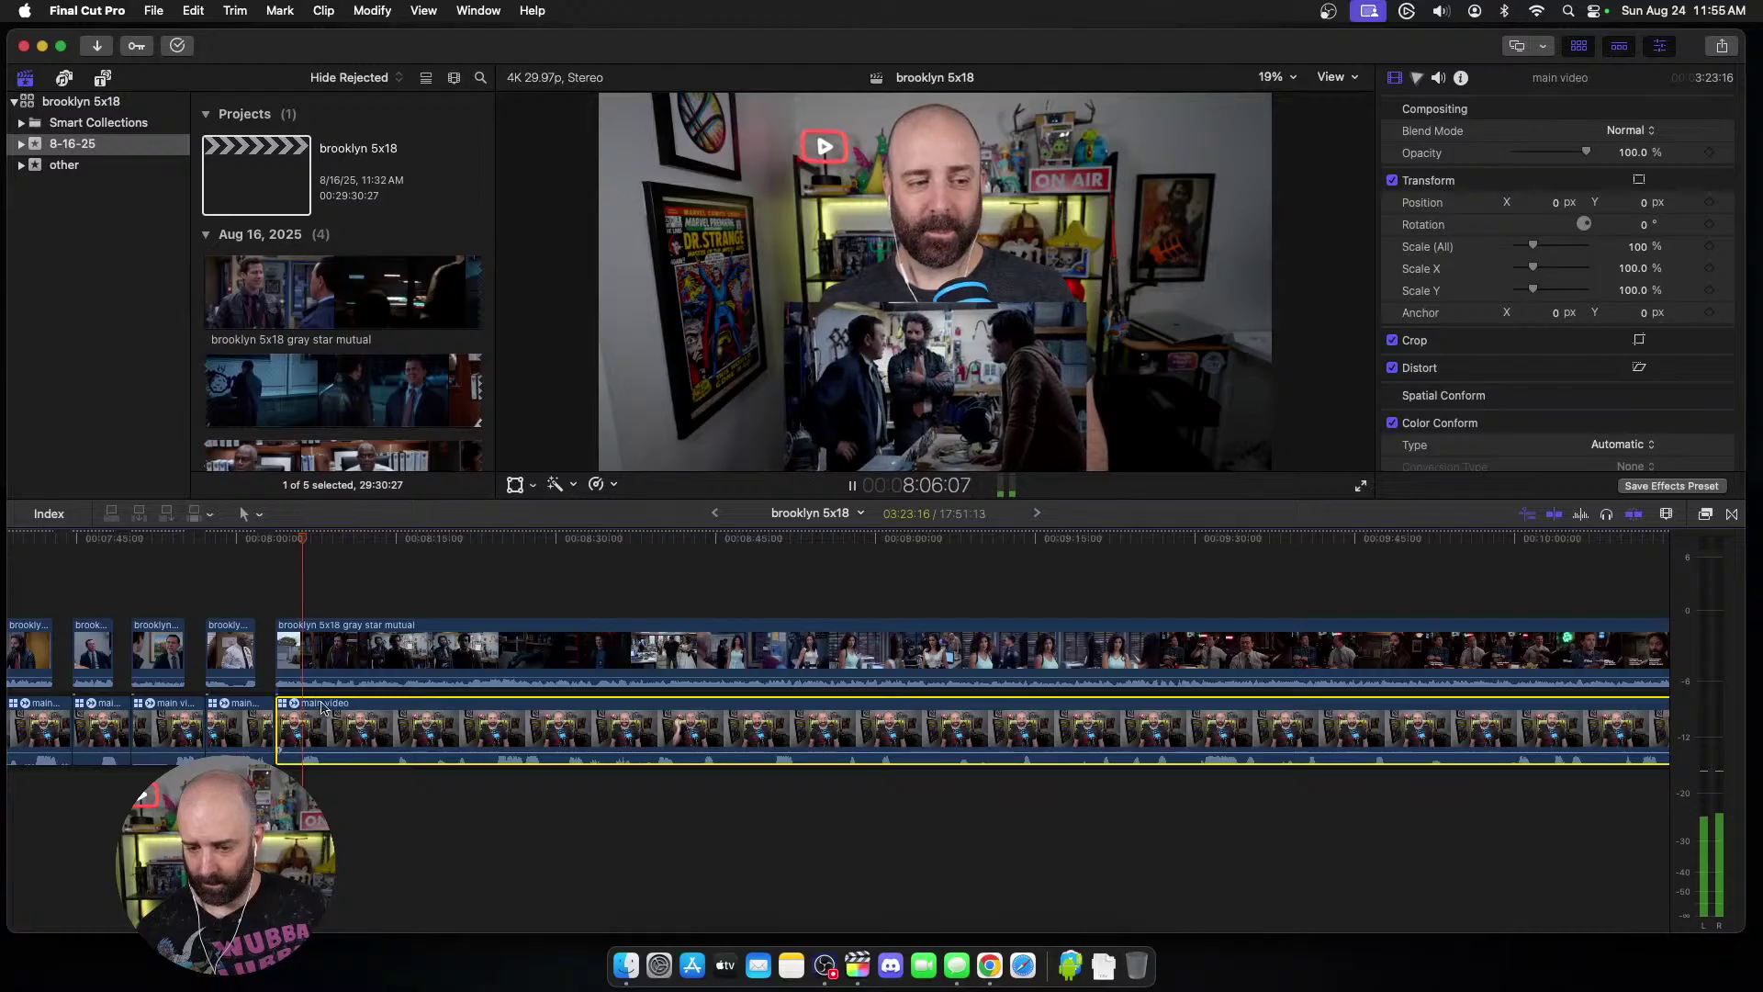
{"action": "left_click", "coordinate": [326, 666]}
{"action": "key", "text": "space"}
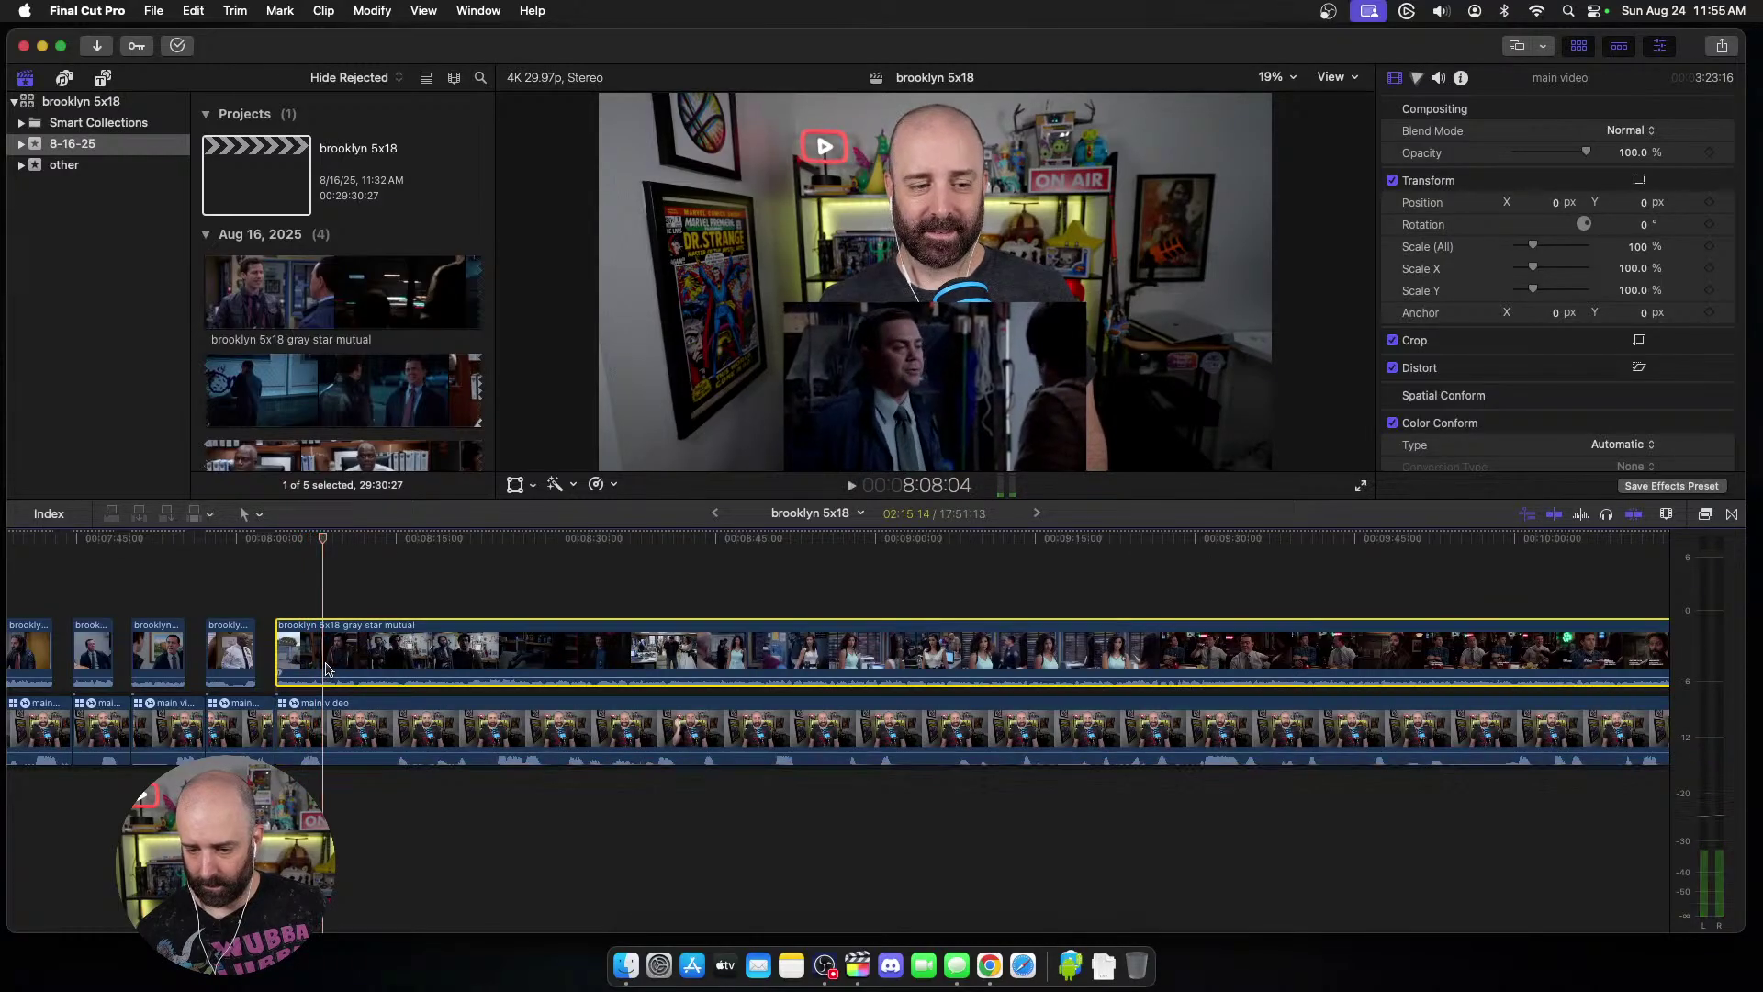
{"action": "key", "text": "super+b"}
{"action": "left_click", "coordinate": [345, 706]}
{"action": "key", "text": "super+b"}
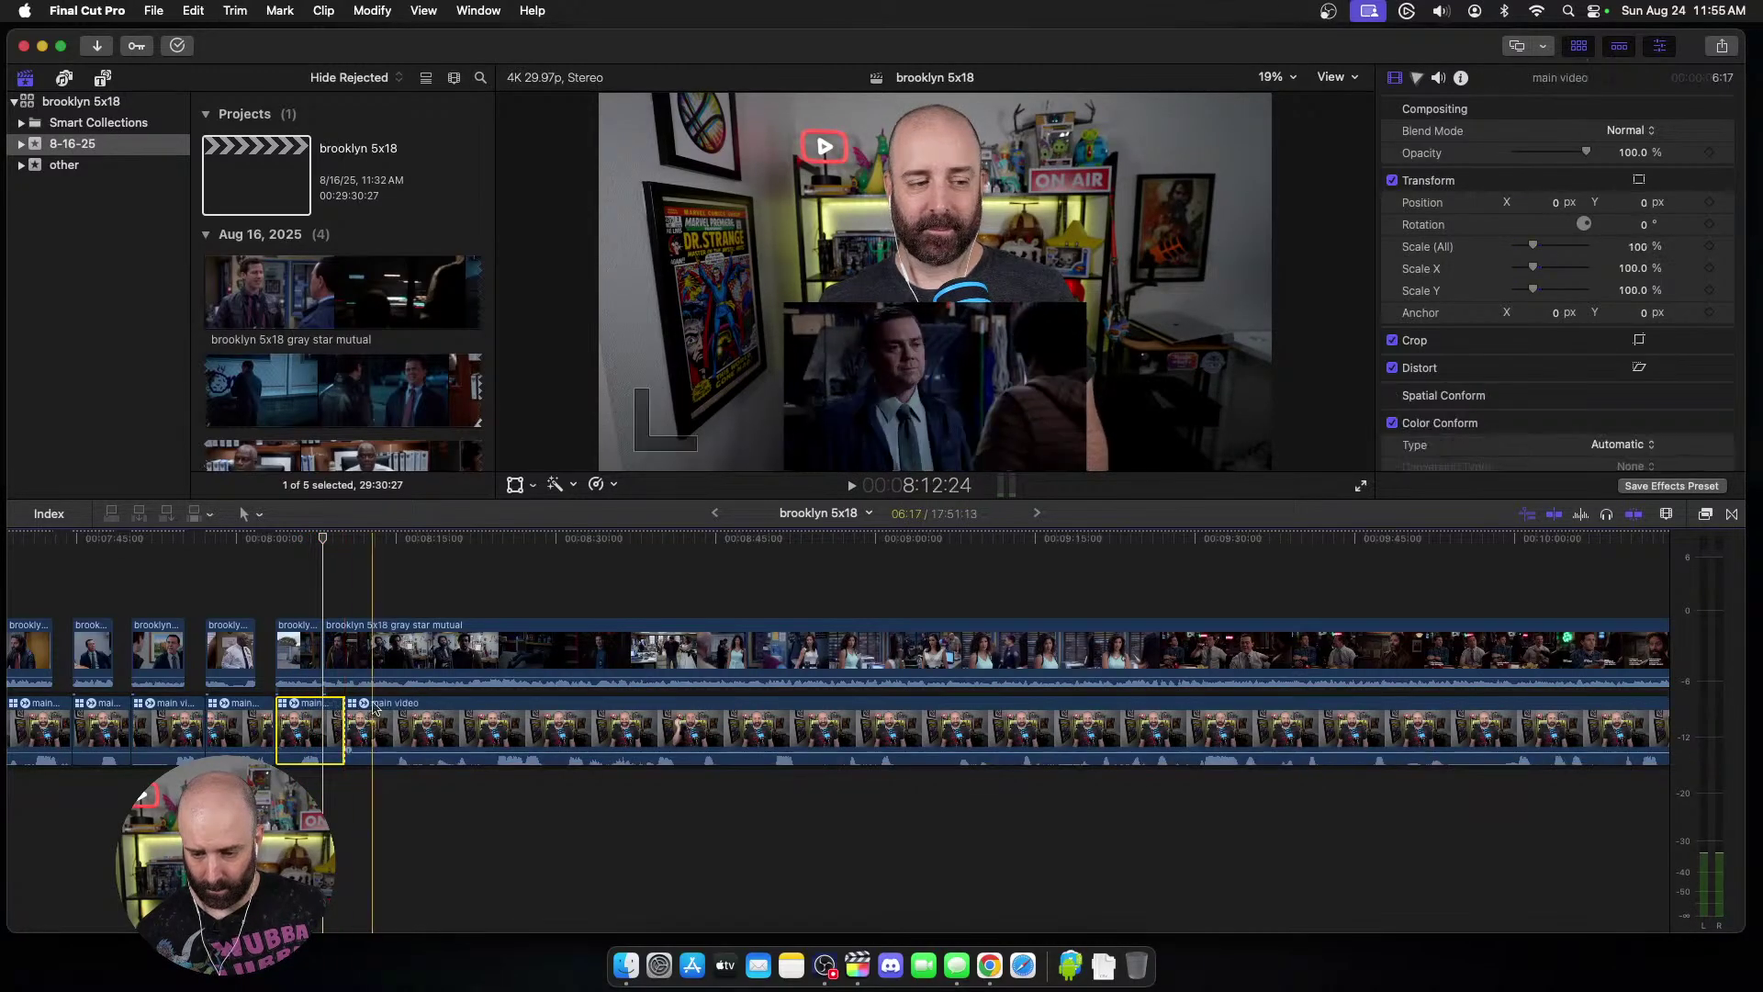
{"action": "left_click", "coordinate": [346, 663]}
{"action": "key", "text": "alt+["}
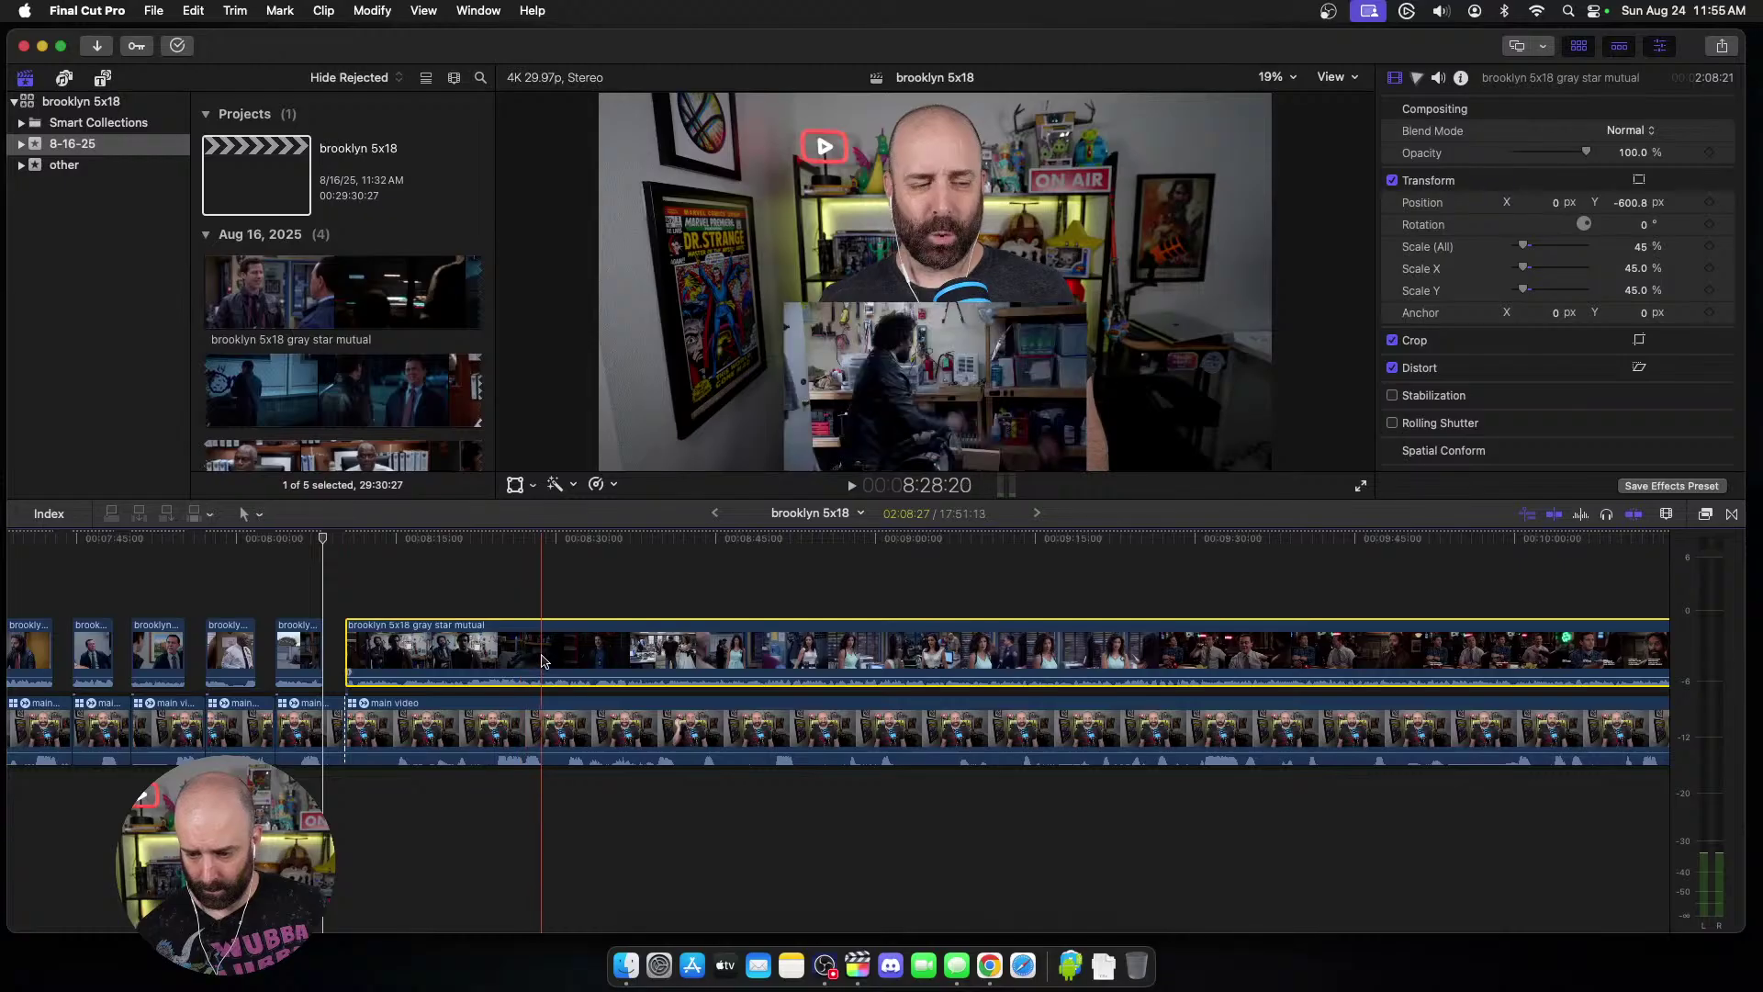
Step: Review the fight around 8:22 to 8:30 and trim the starts of the long overlay and main video clips to about 8:29
{"action": "key", "text": "space"}
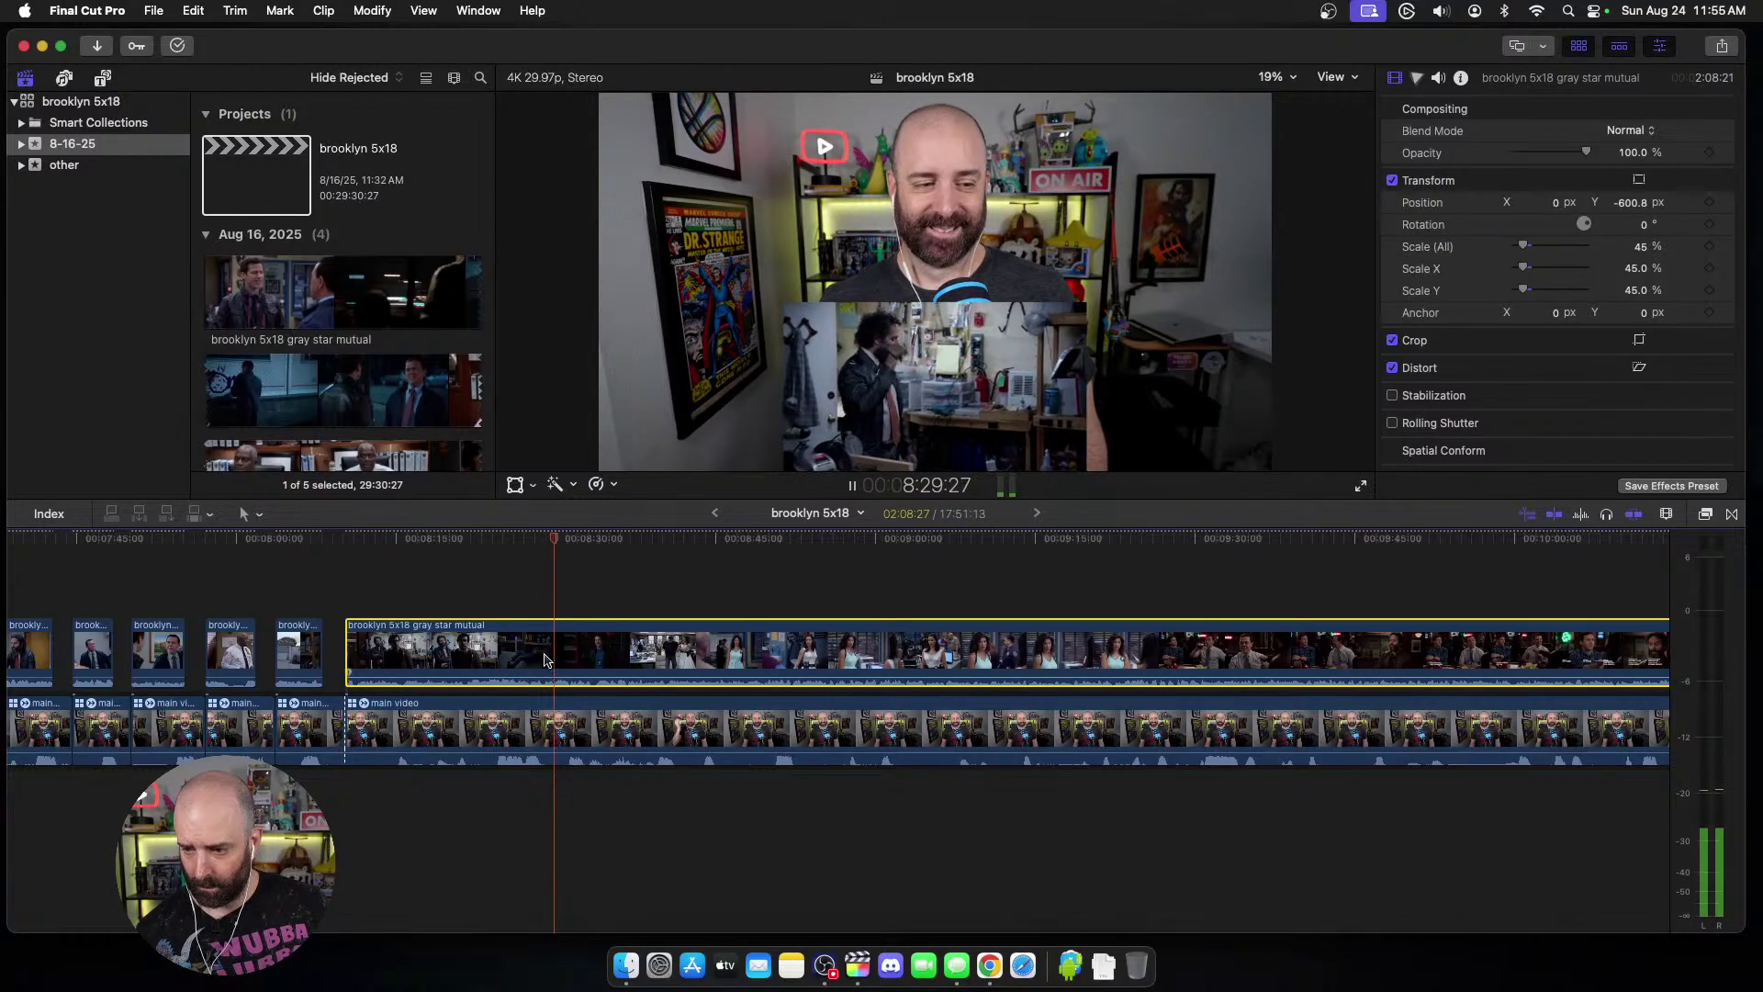
{"action": "key", "text": "space"}
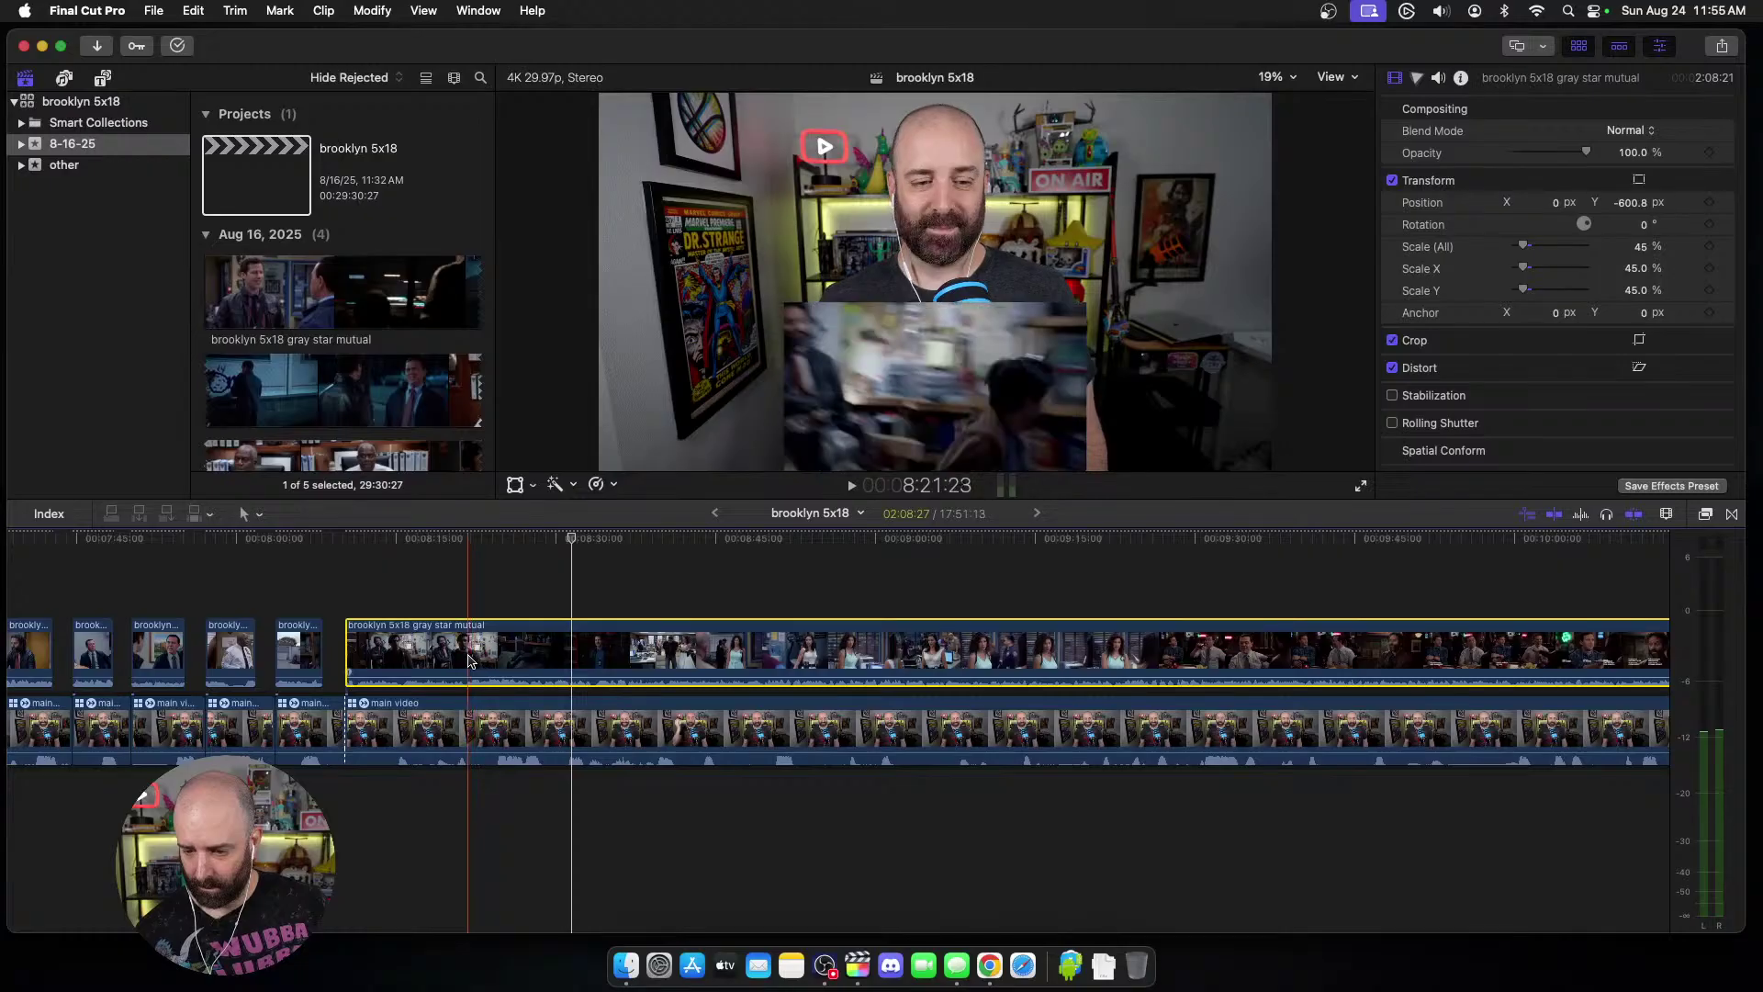
{"action": "key", "text": "space"}
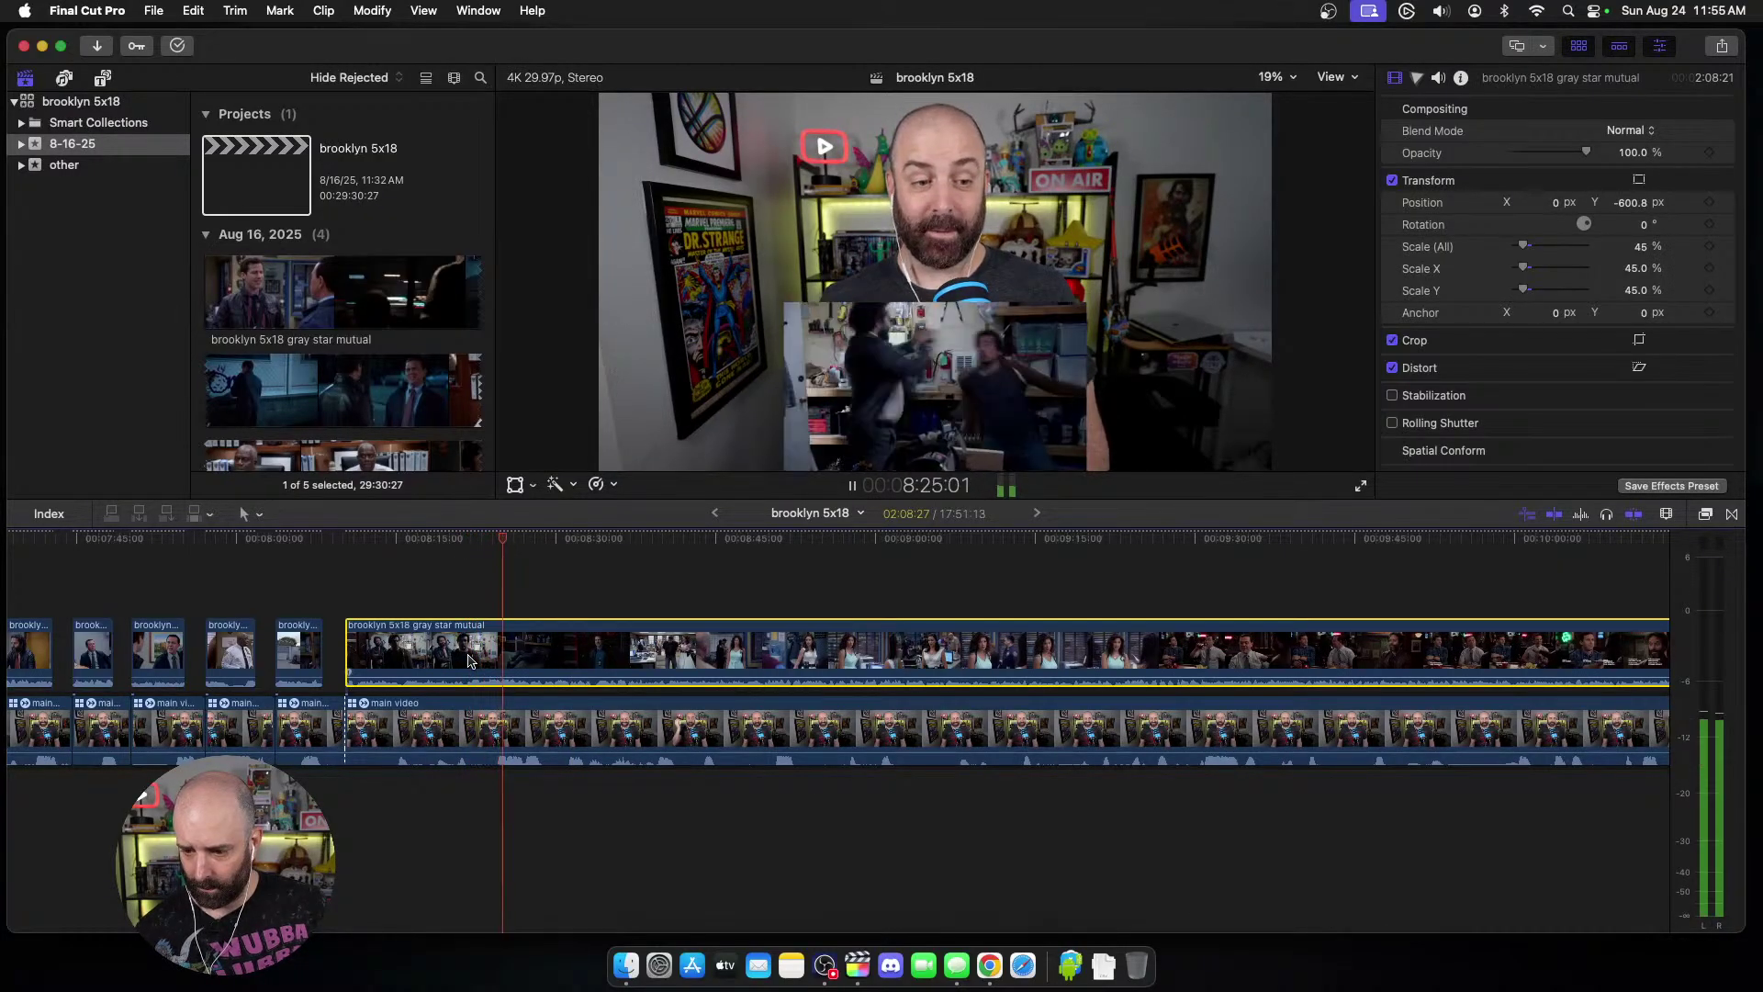
{"action": "key", "text": "space"}
{"action": "left_click", "coordinate": [542, 665]}
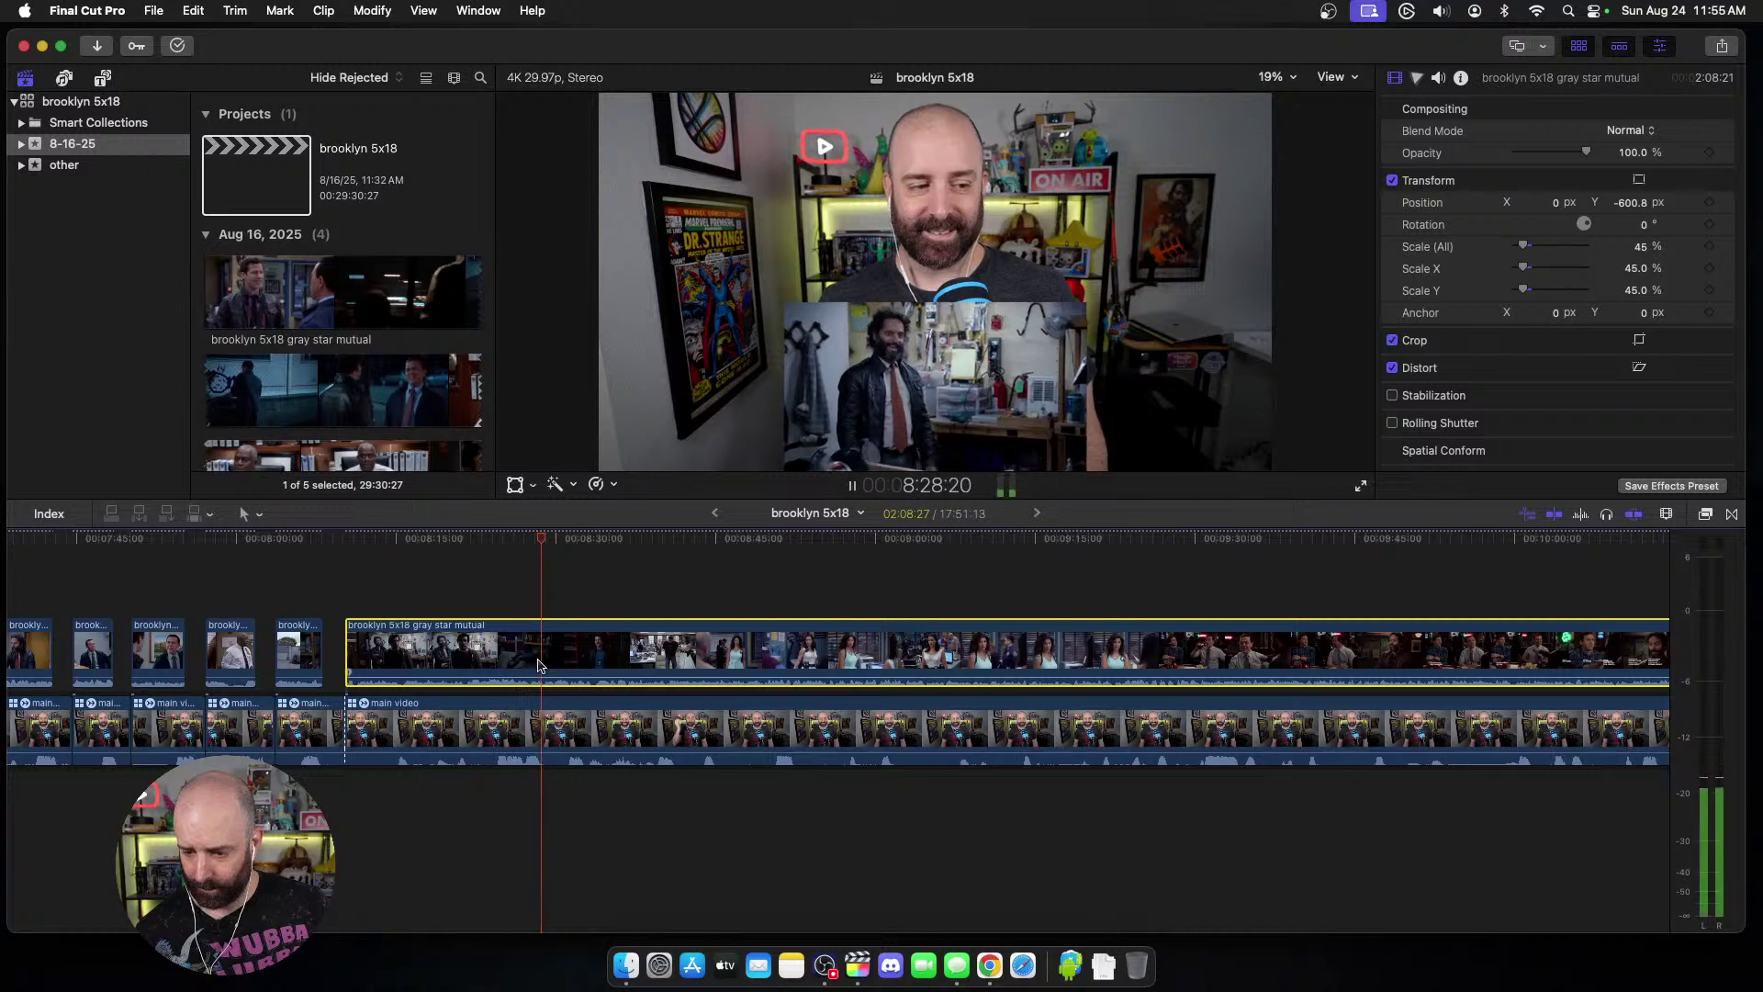
{"action": "key", "text": "alt+bracketleft"}
{"action": "left_click", "coordinate": [560, 730]}
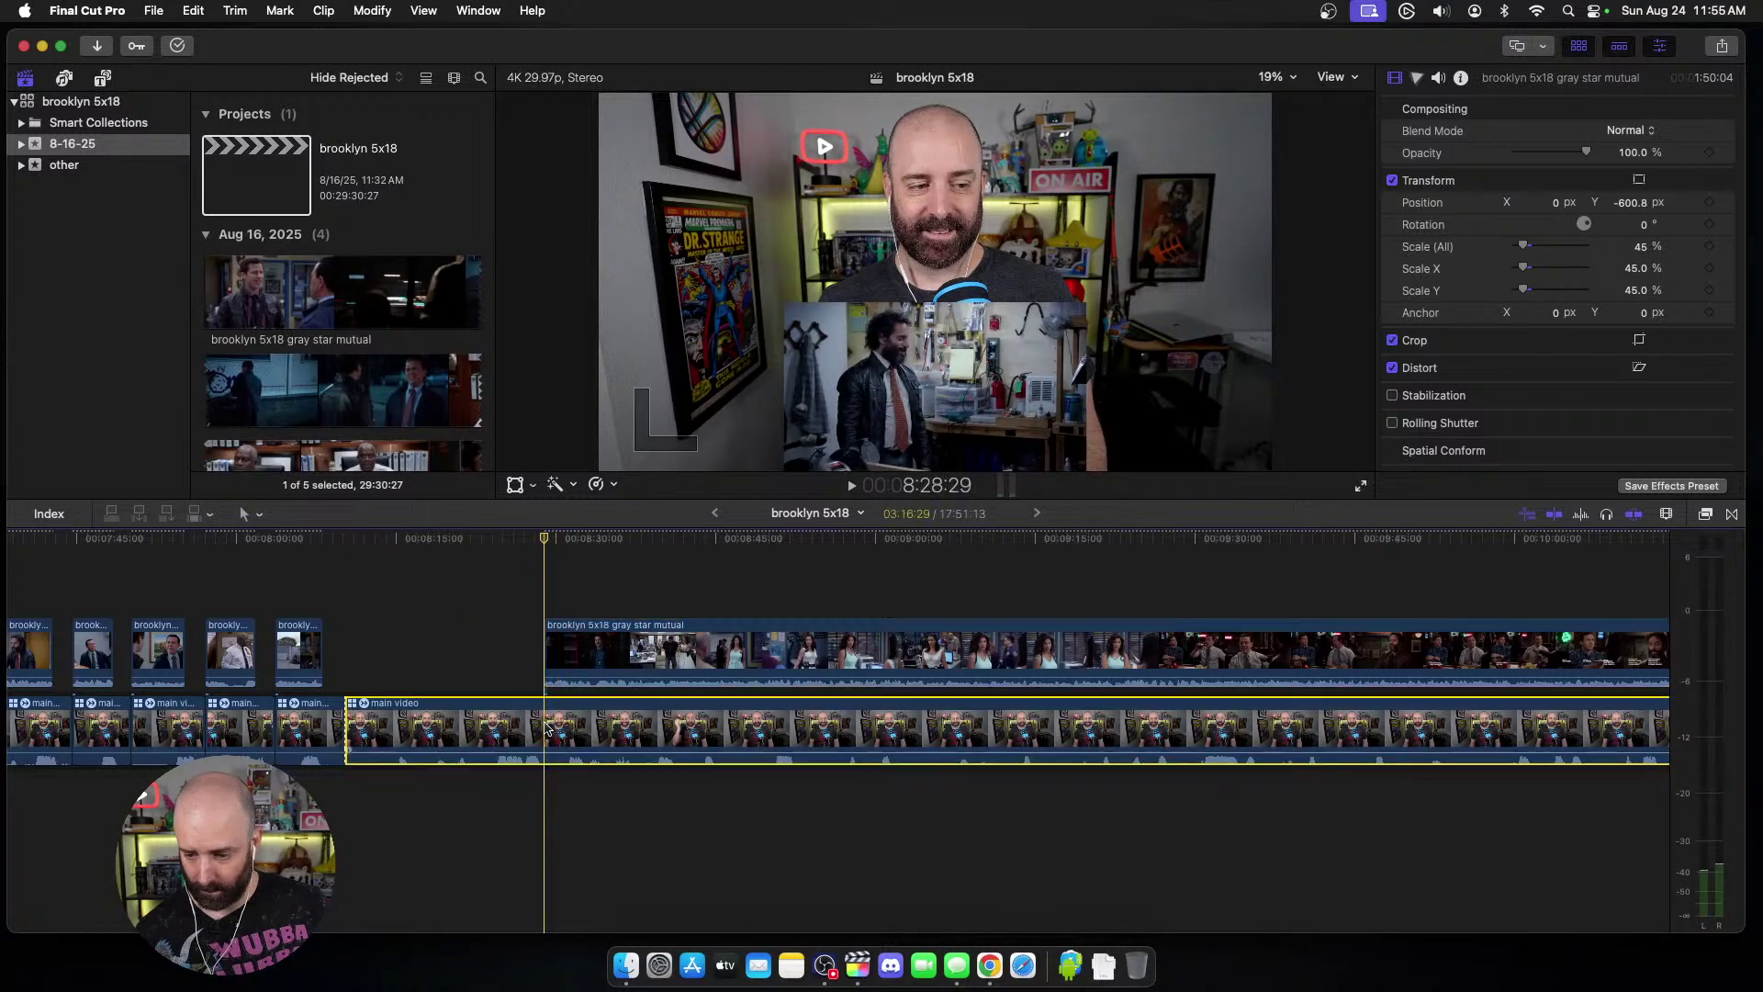
{"action": "key", "text": "alt+bracketleft"}
Step: Replay the reaction after the cut and clear the overlay from about 8:15 to 8:16, leaving the main video unsplit
{"action": "key", "text": "space"}
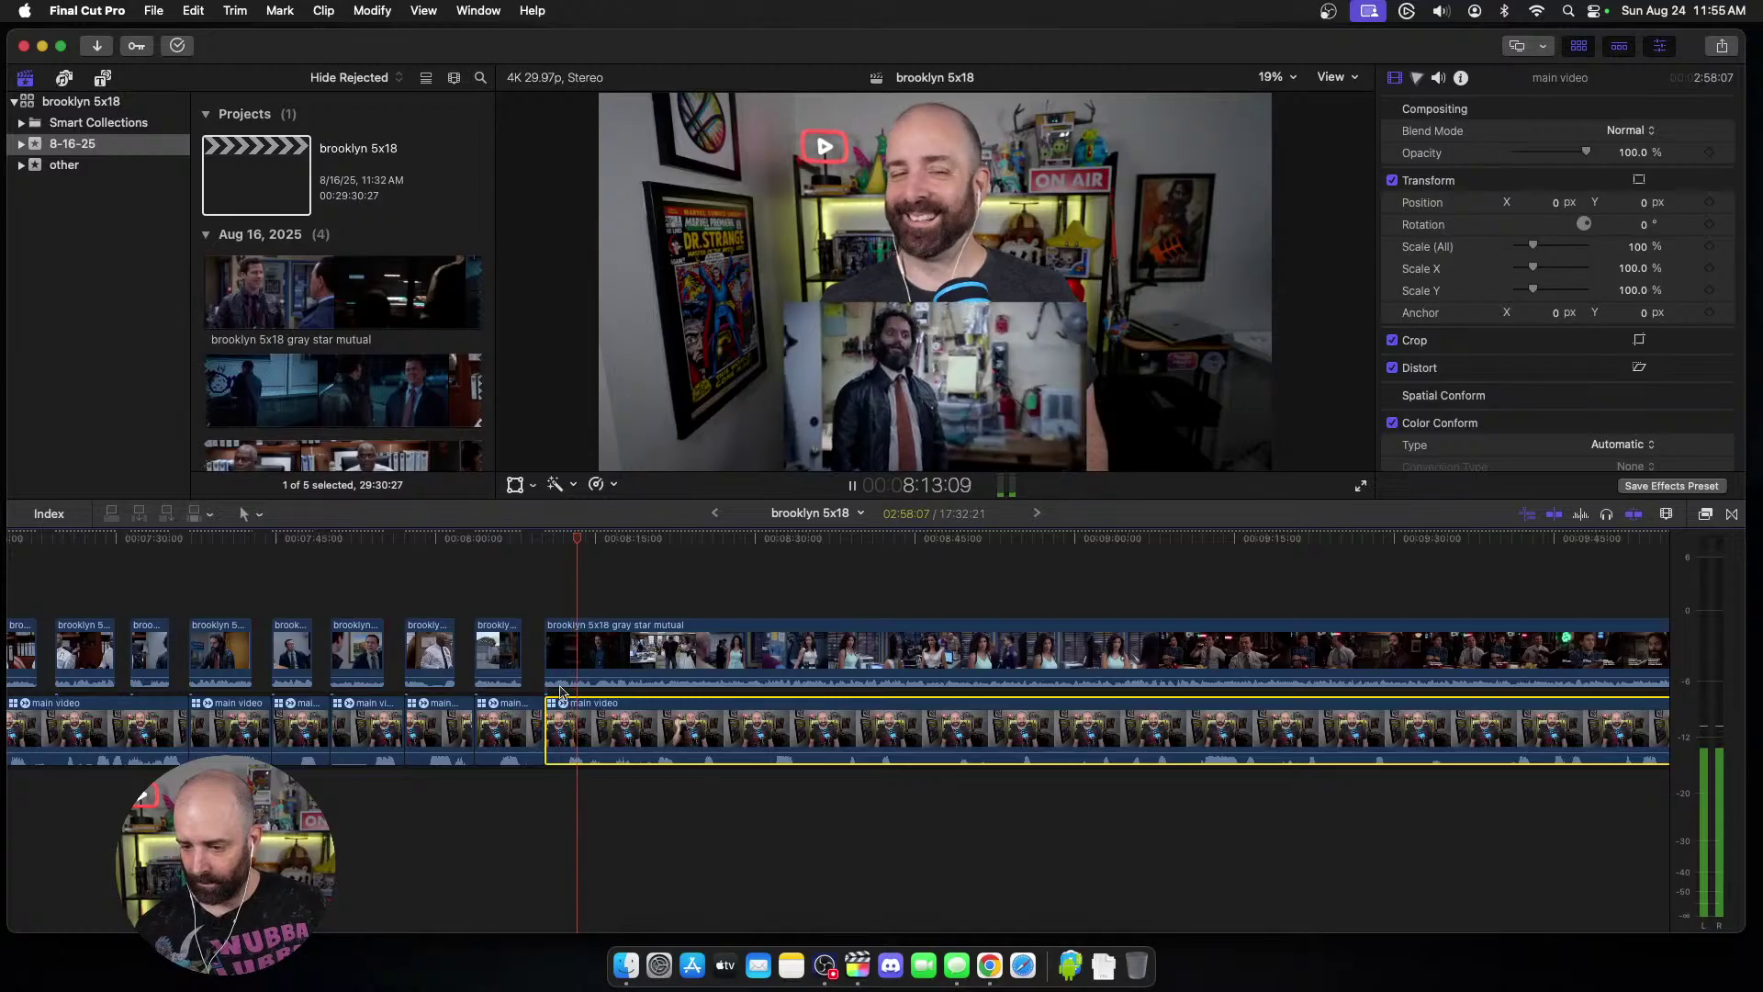
{"action": "scroll", "coordinate": [523, 689], "scroll_direction": "right", "scroll_amount": 3}
{"action": "left_click", "coordinate": [517, 660]}
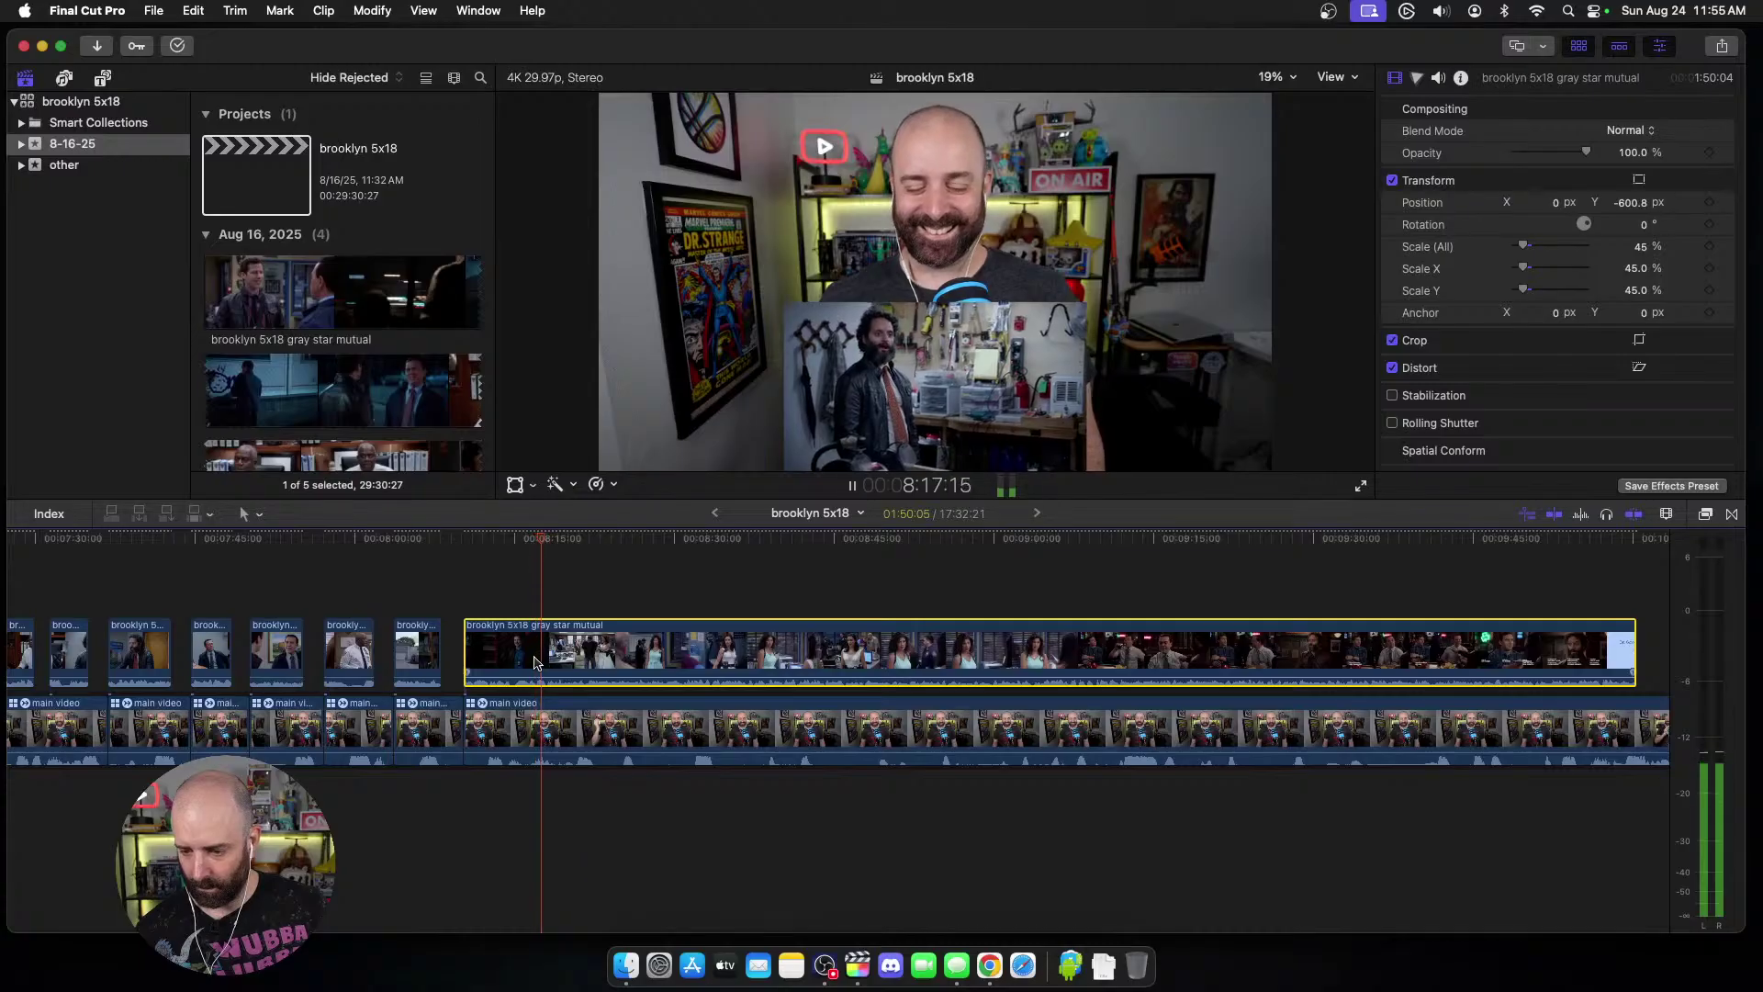
{"action": "key", "text": "space"}
{"action": "key", "text": "space"}
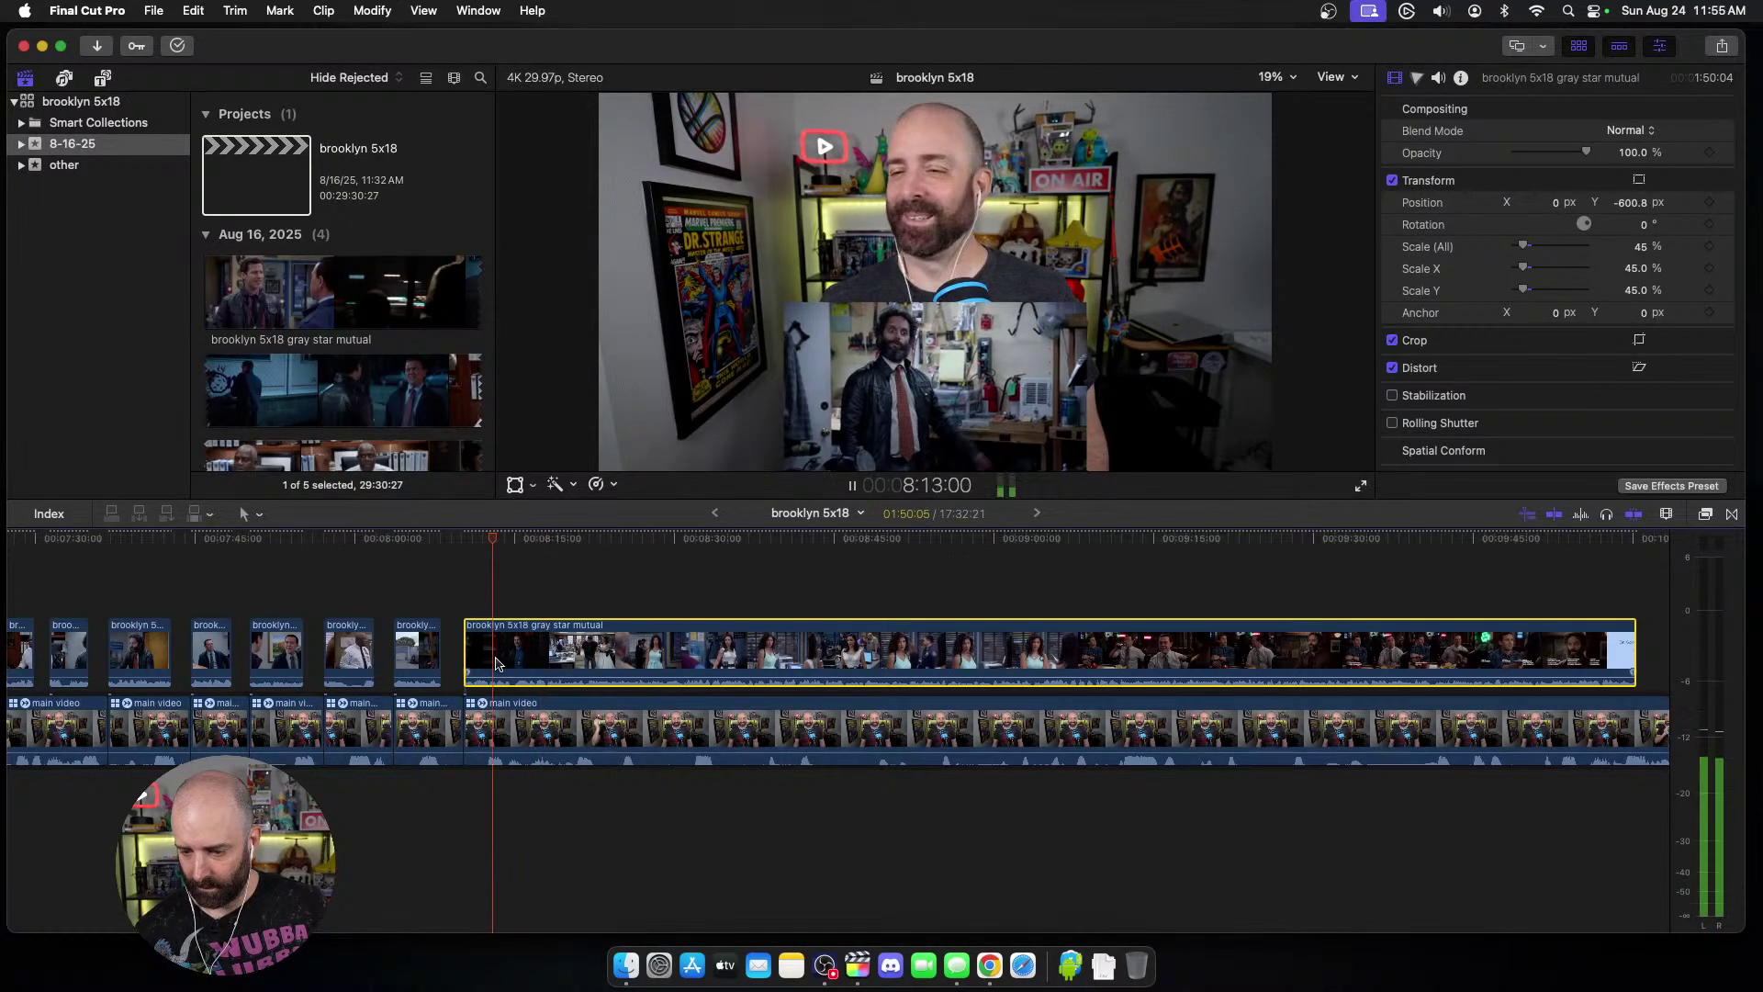
{"action": "key", "text": "space"}
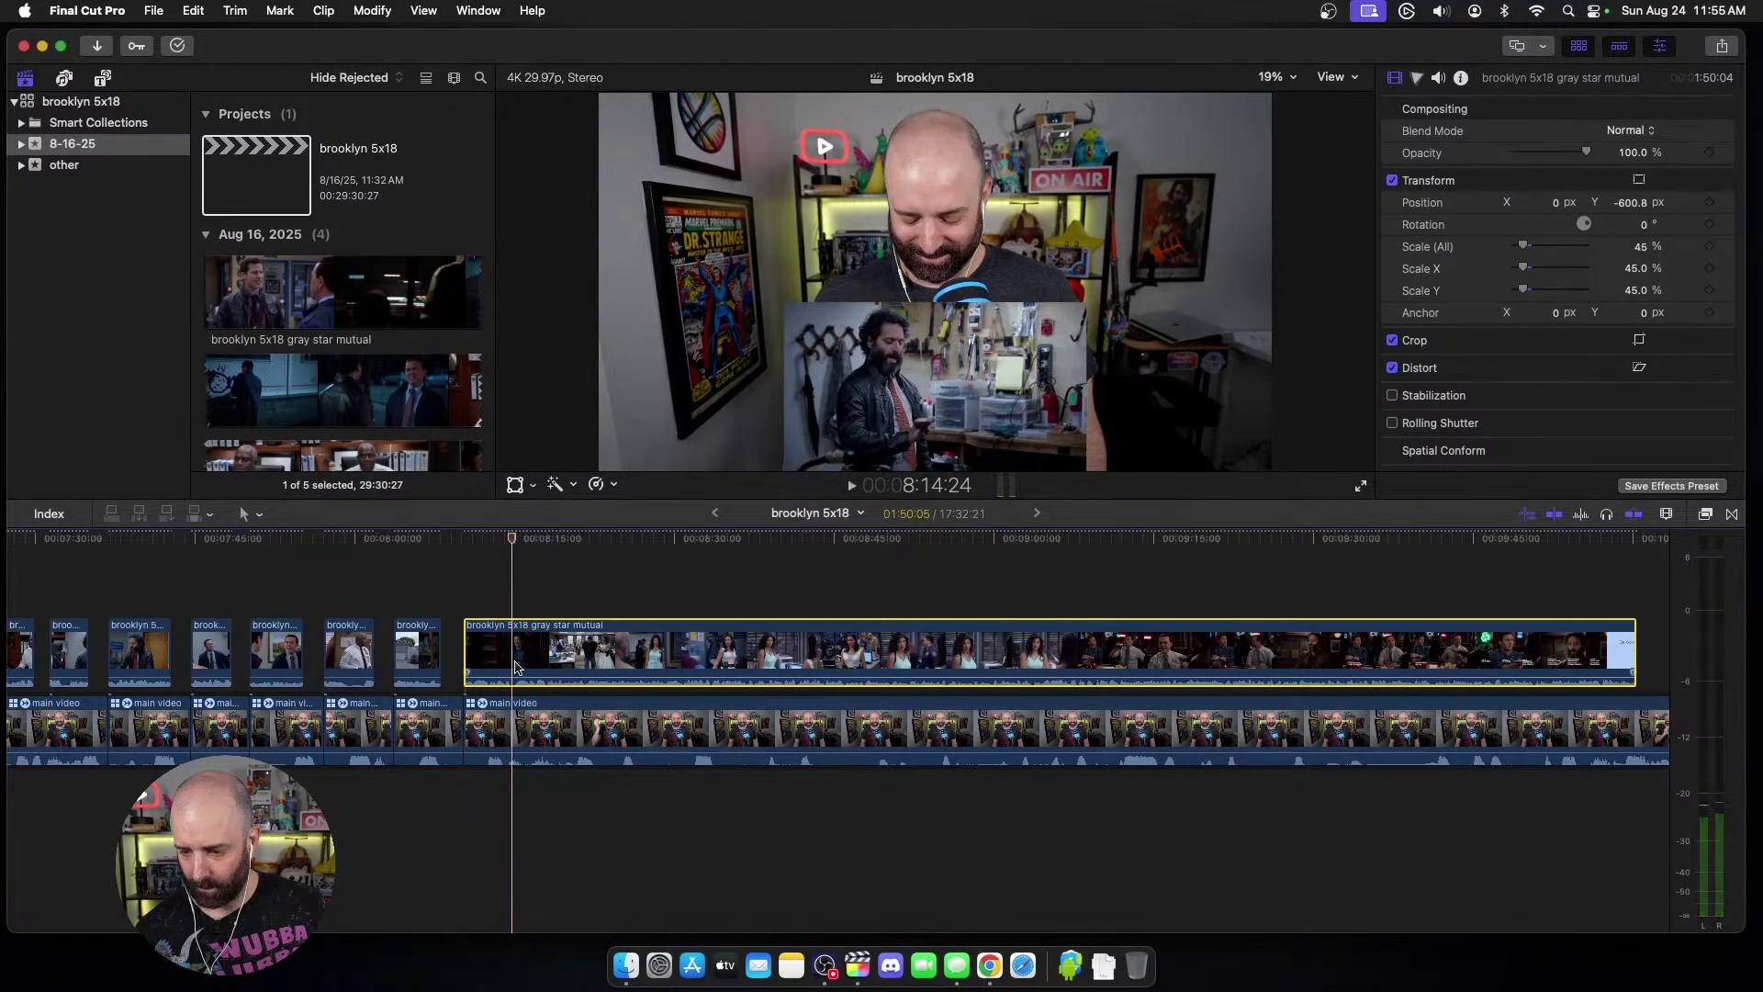
{"action": "key", "text": "cmd+b"}
{"action": "left_click_drag", "start_coordinate": [512, 662], "coordinate": [530, 663]}
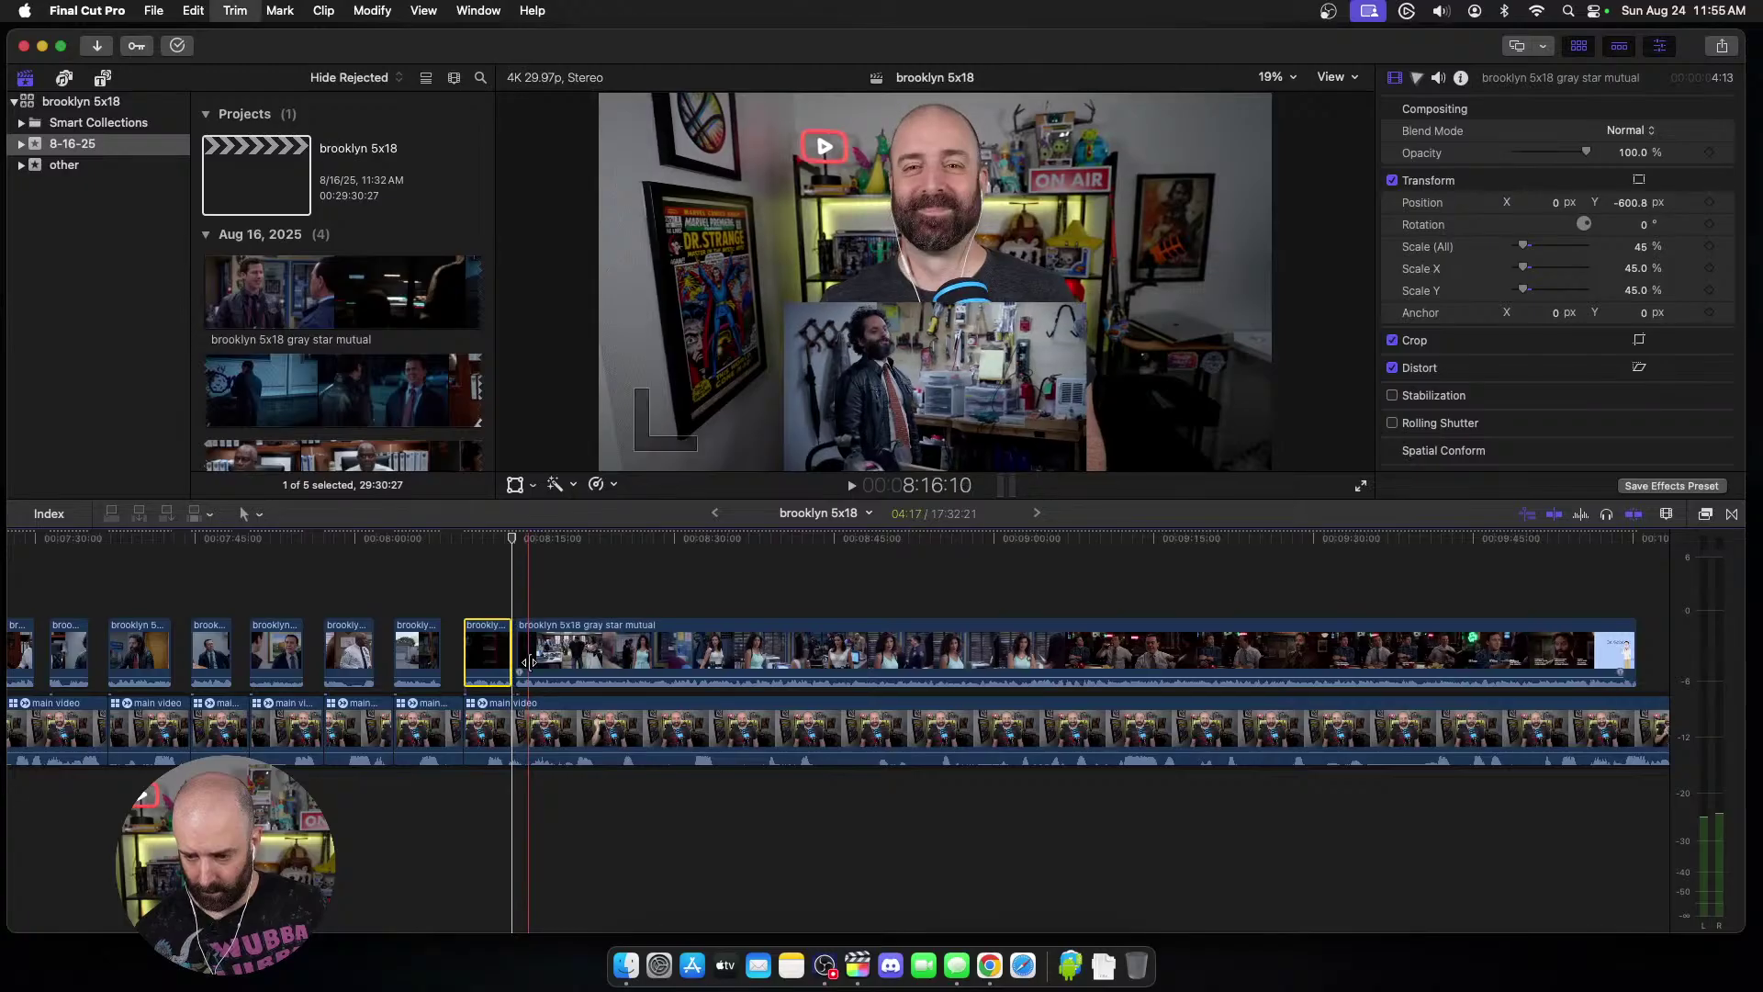
Step: Clear the overlay from about 8:21 to 8:23 and split the main video at the gap's end
{"action": "key", "text": "space"}
{"action": "scroll", "coordinate": [496, 698], "scroll_direction": "right", "scroll_amount": 3}
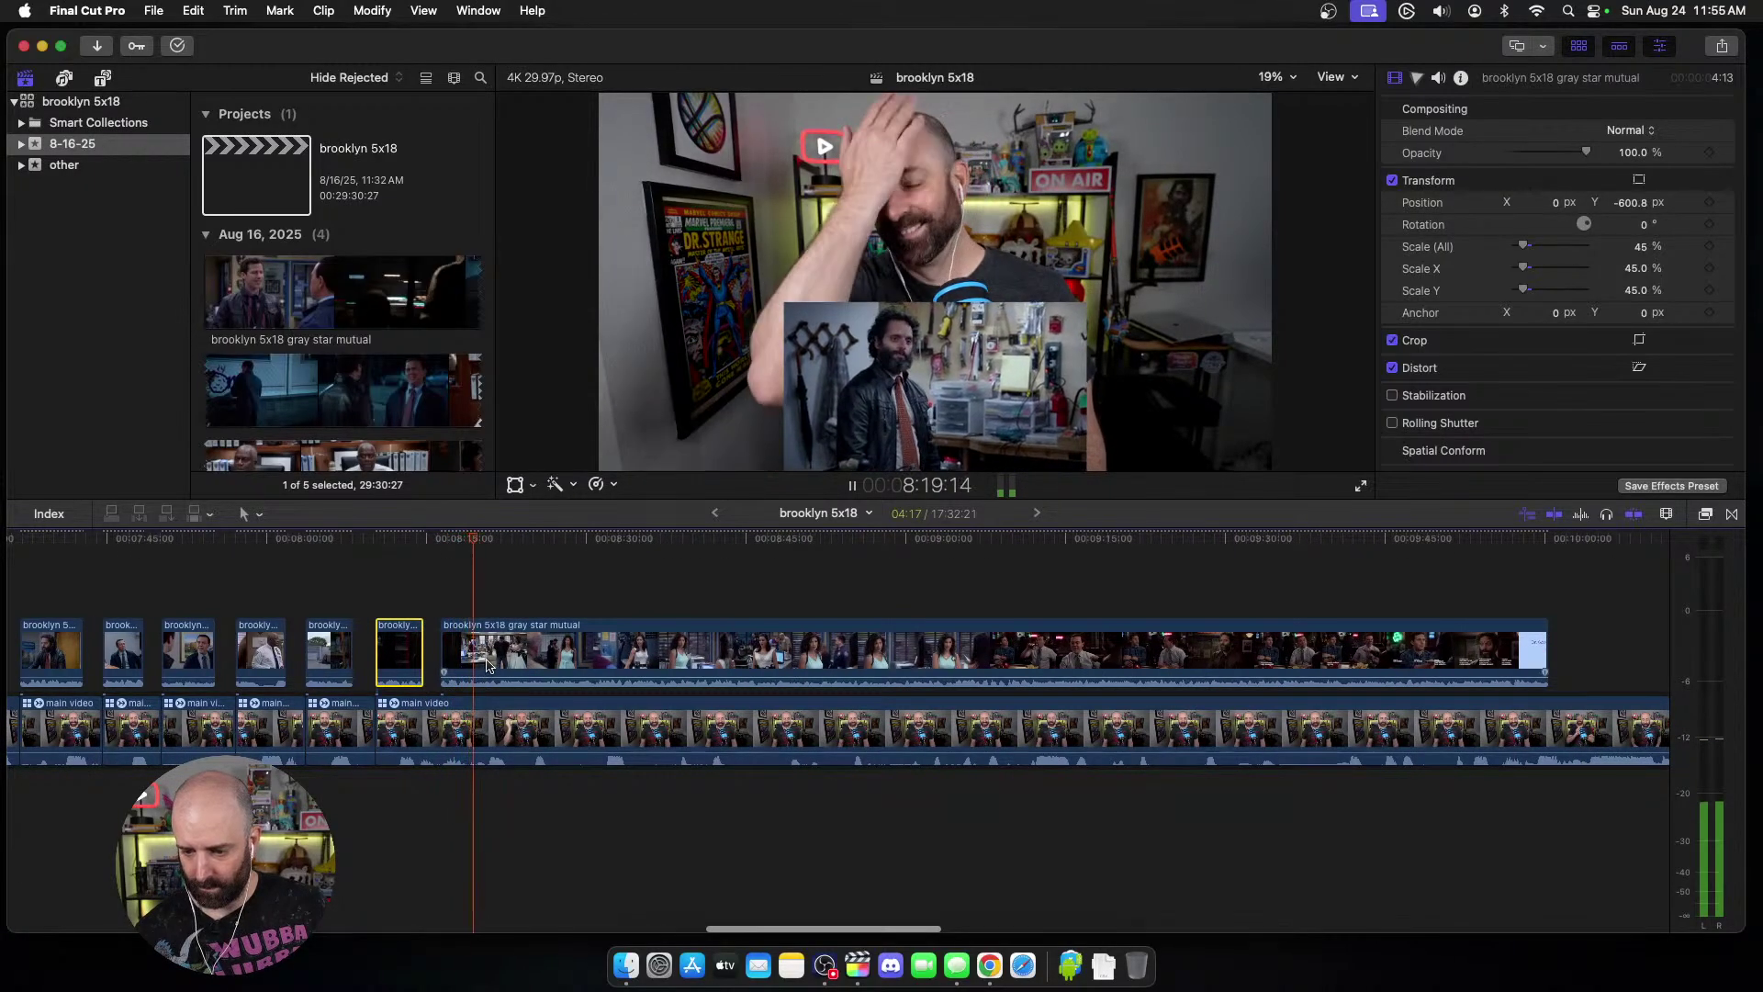
{"action": "key", "text": "space"}
{"action": "key", "text": "cmd+b"}
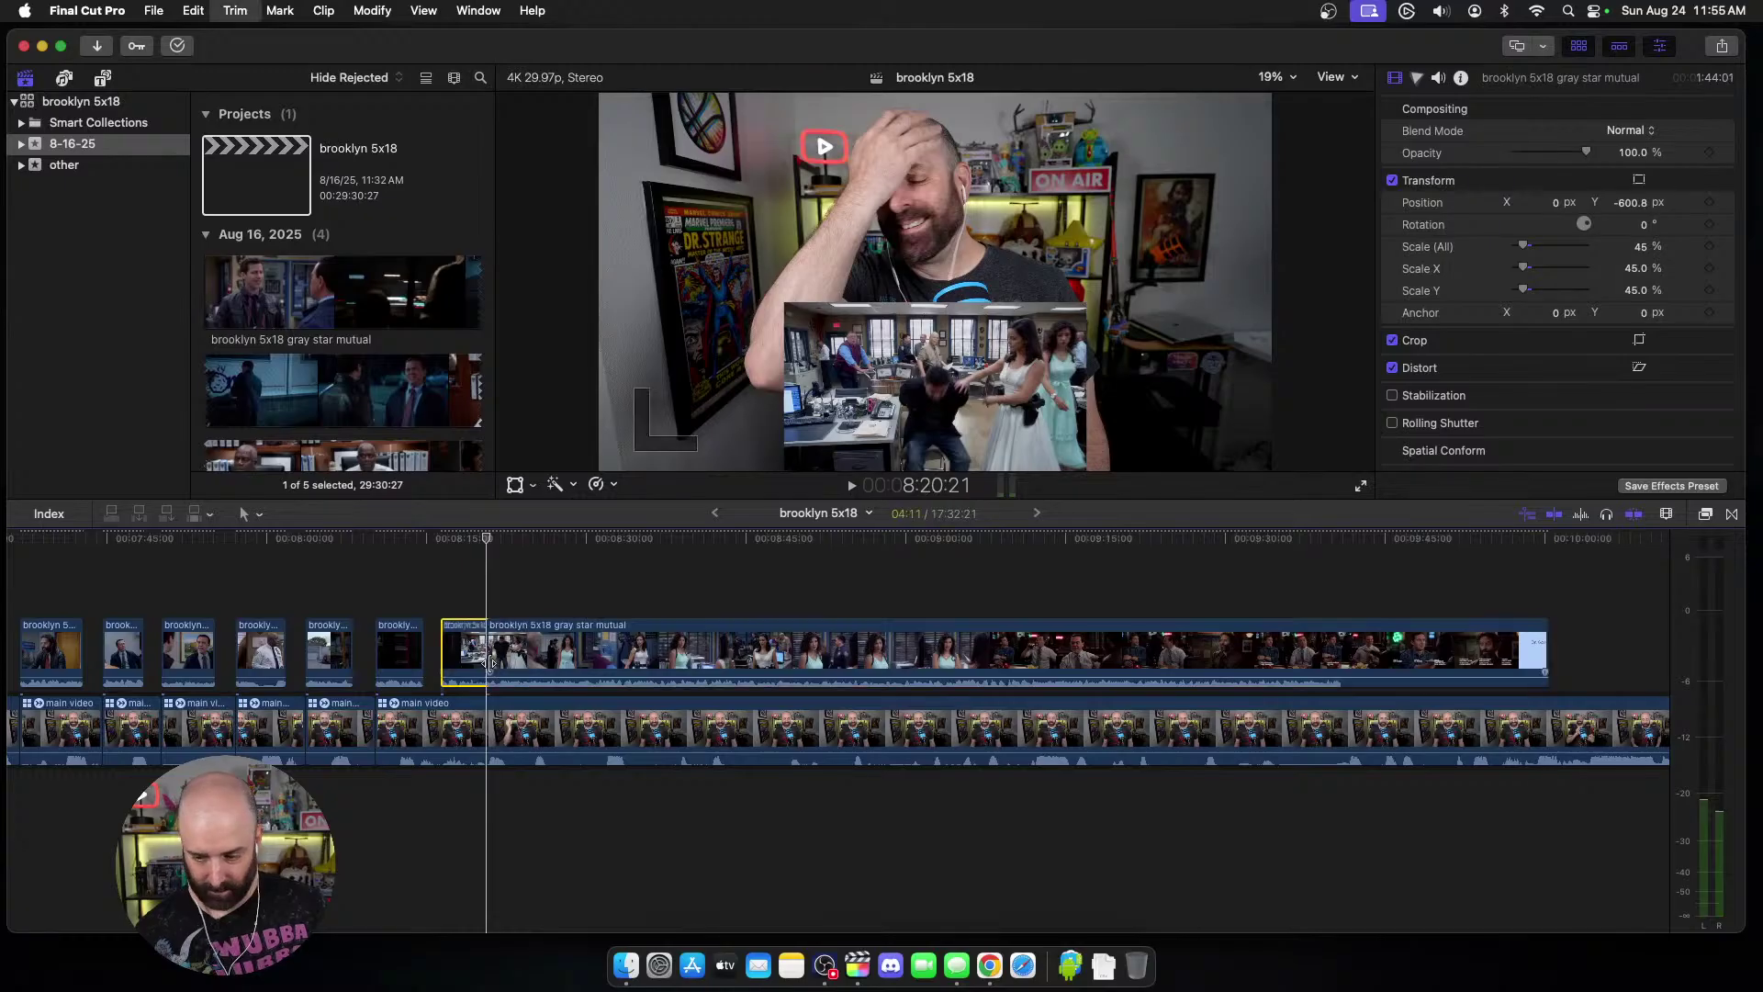
{"action": "scroll", "coordinate": [501, 698], "scroll_direction": "left", "scroll_amount": 1}
{"action": "key", "text": "super+b"}
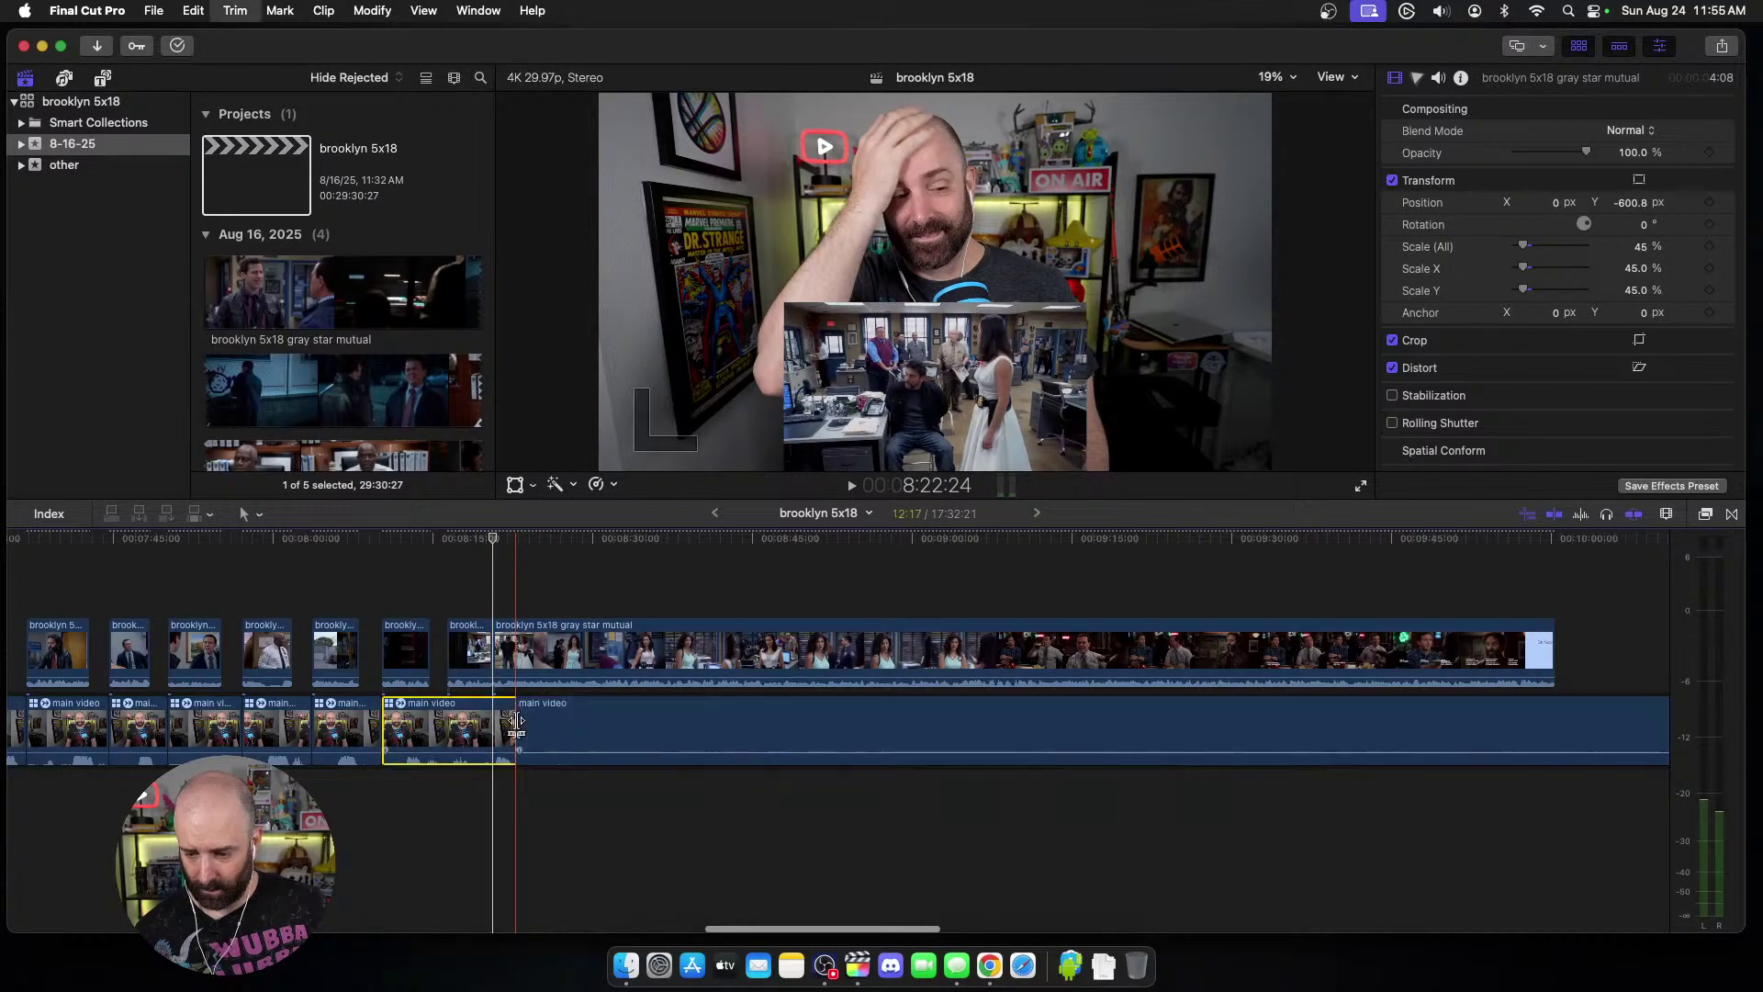
{"action": "key", "text": "alt+["}
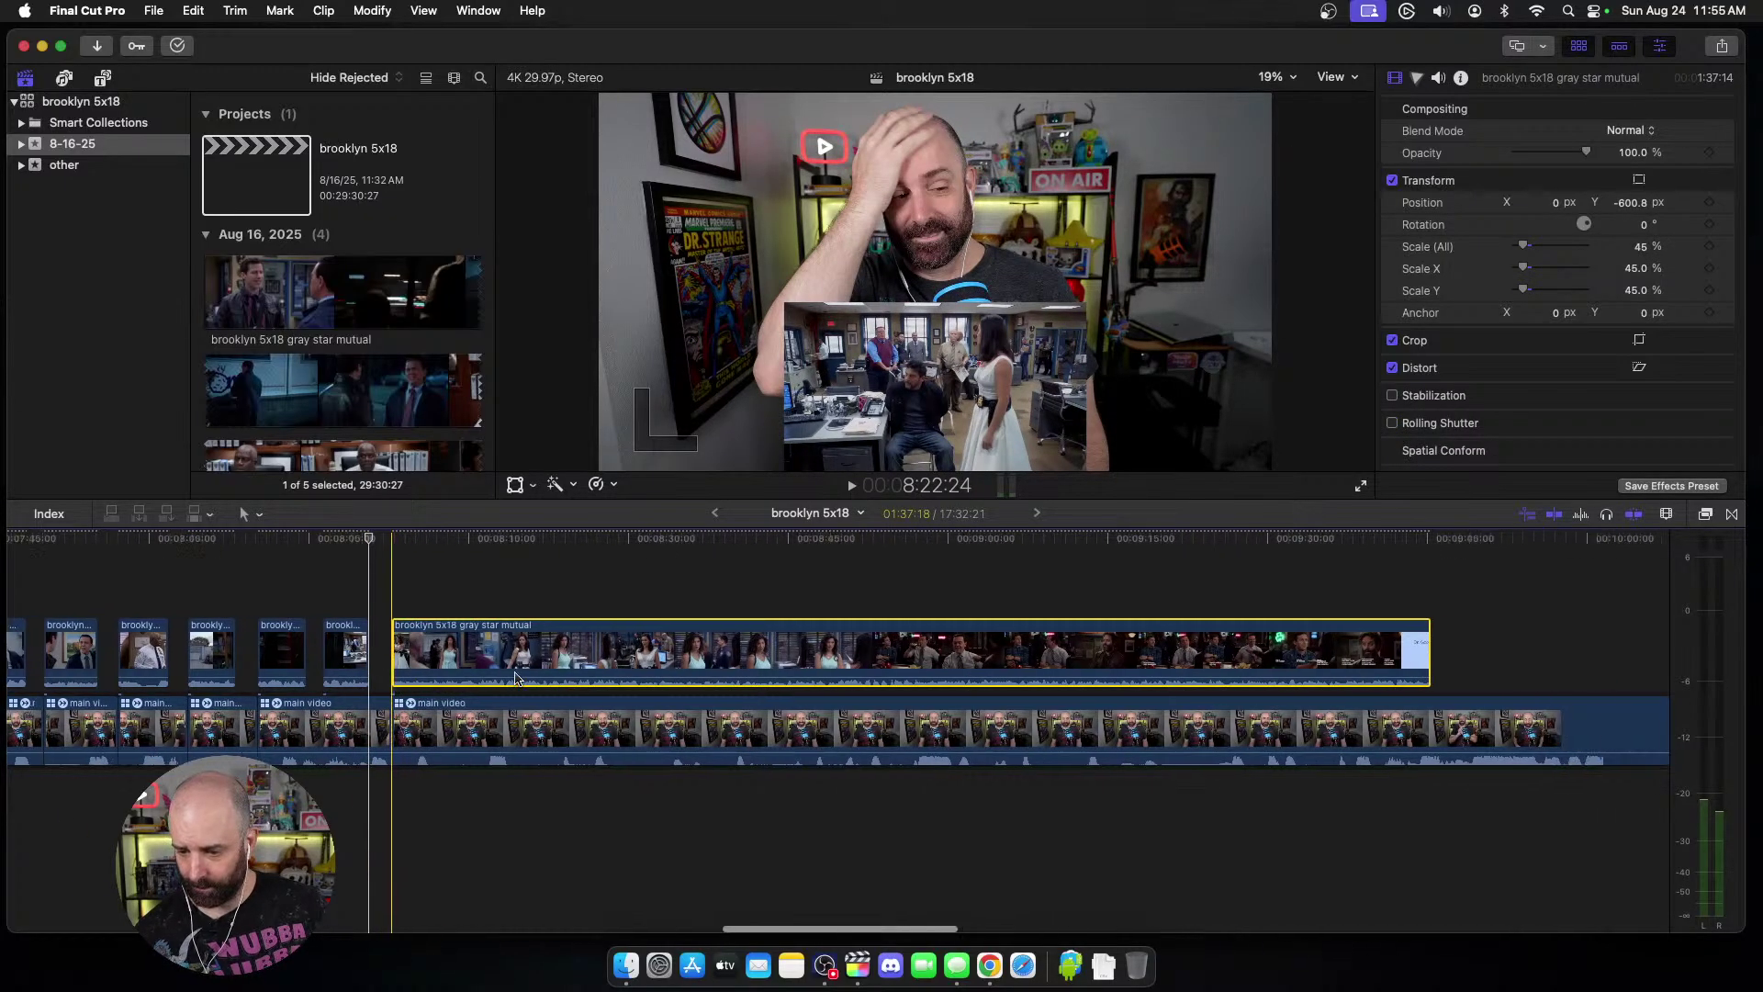
Step: Review the conversation between the two women around 8:38 and trim the starts of the long overlay and main video clips to that point
{"action": "scroll", "coordinate": [501, 661], "scroll_direction": "right", "scroll_amount": 3}
{"action": "key", "text": "space"}
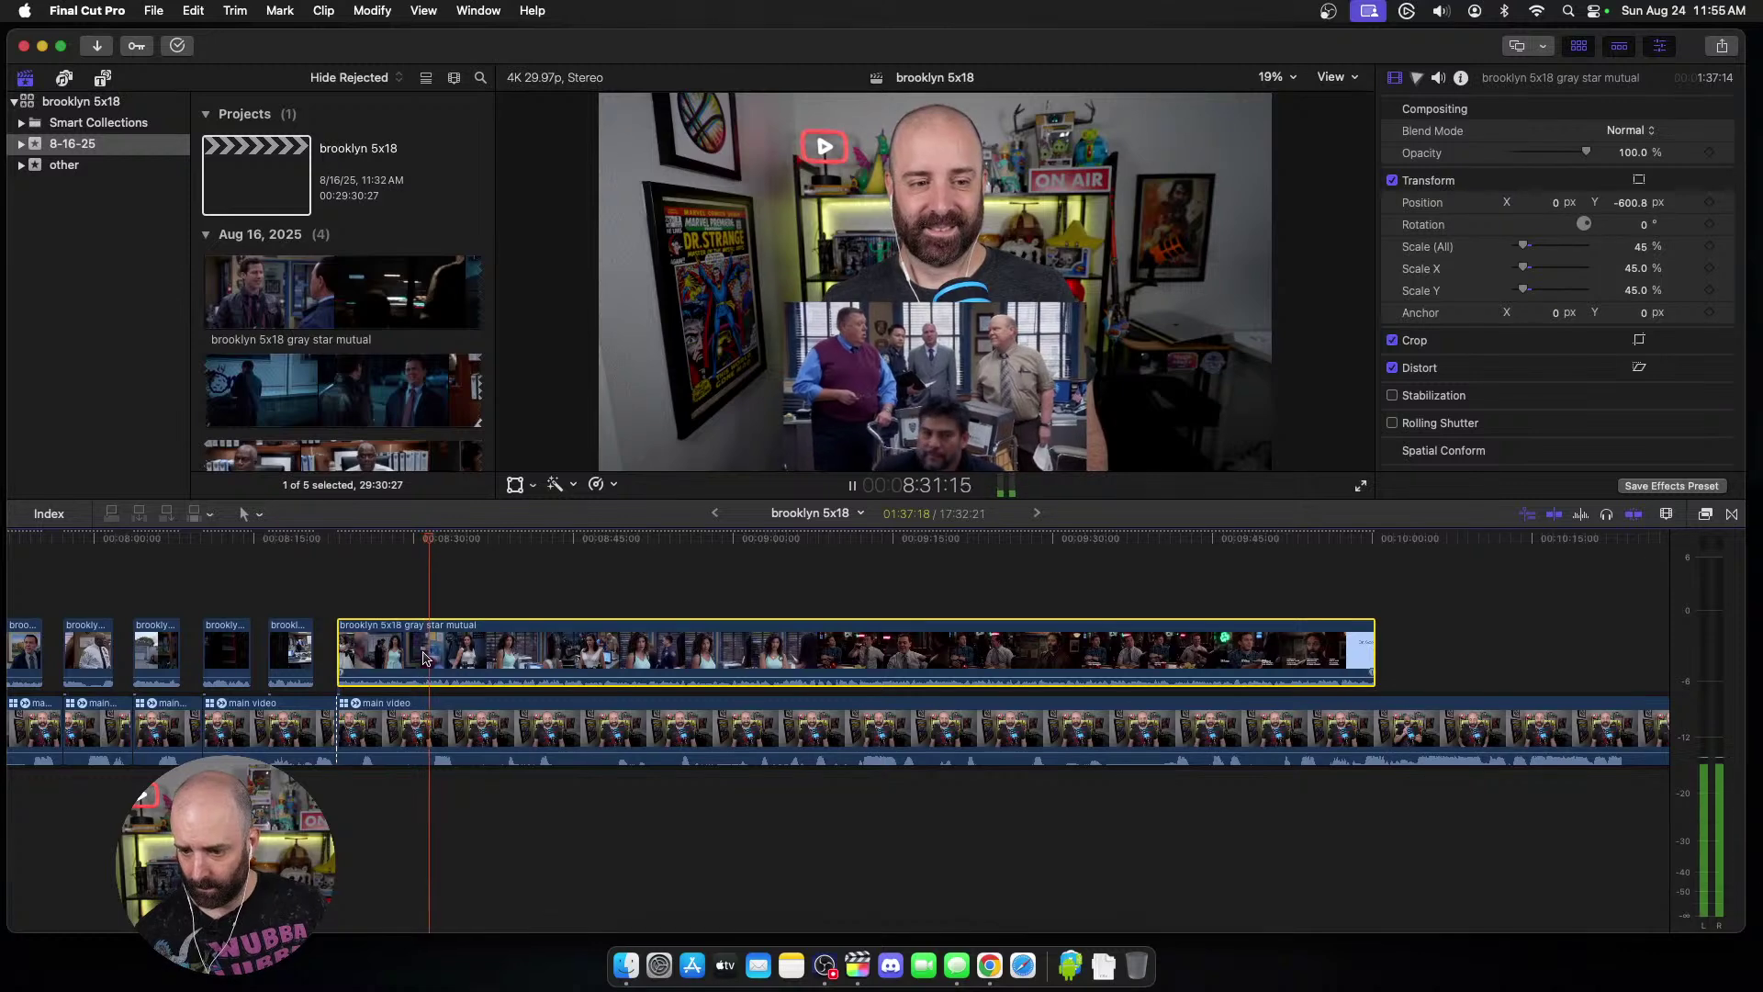
{"action": "key", "text": "space"}
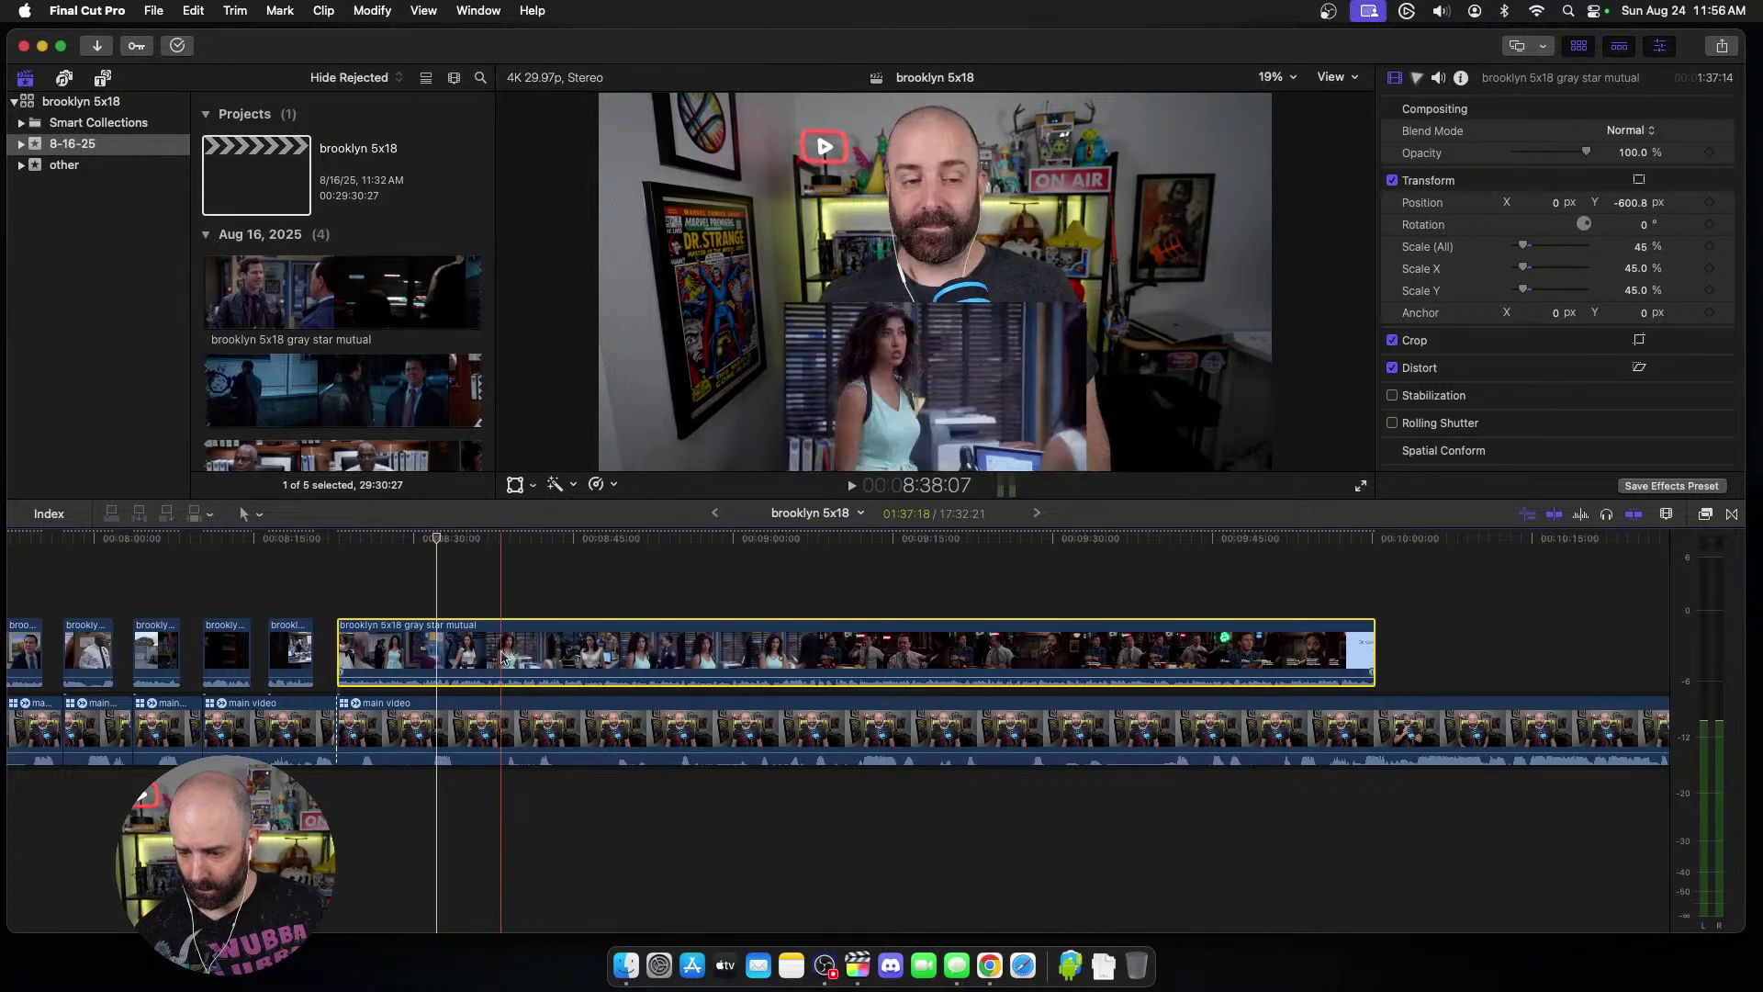
{"action": "key", "text": "space"}
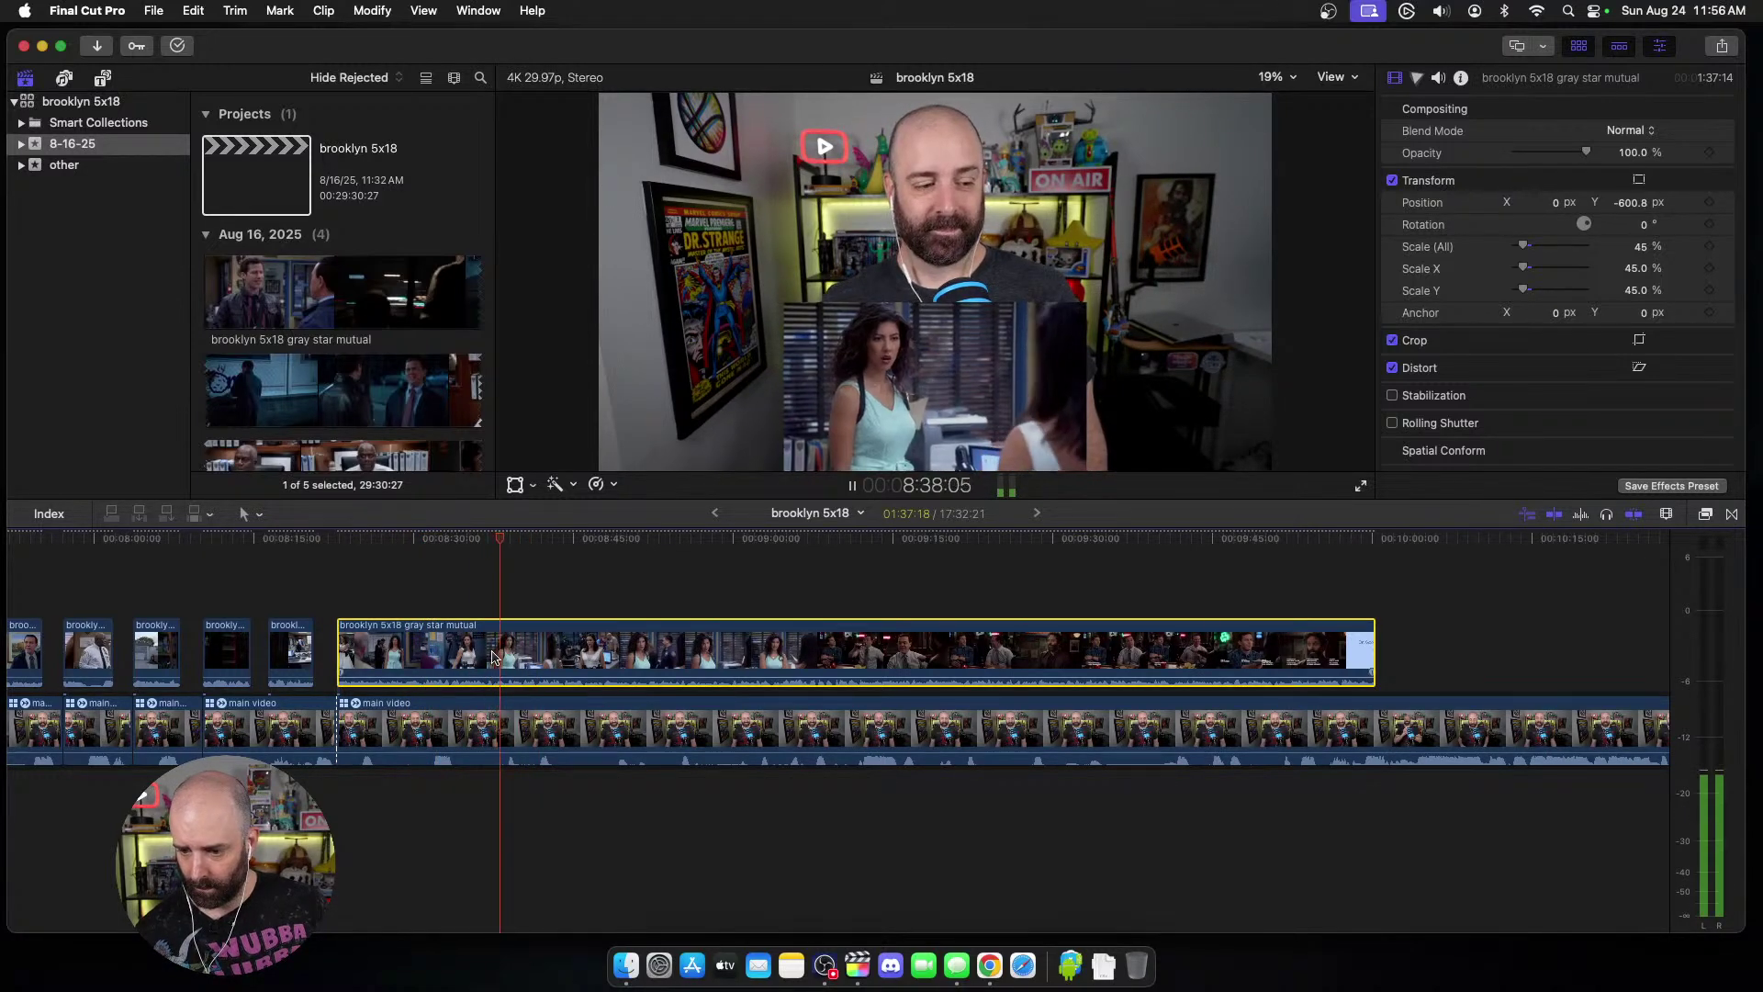
{"action": "key", "text": "space"}
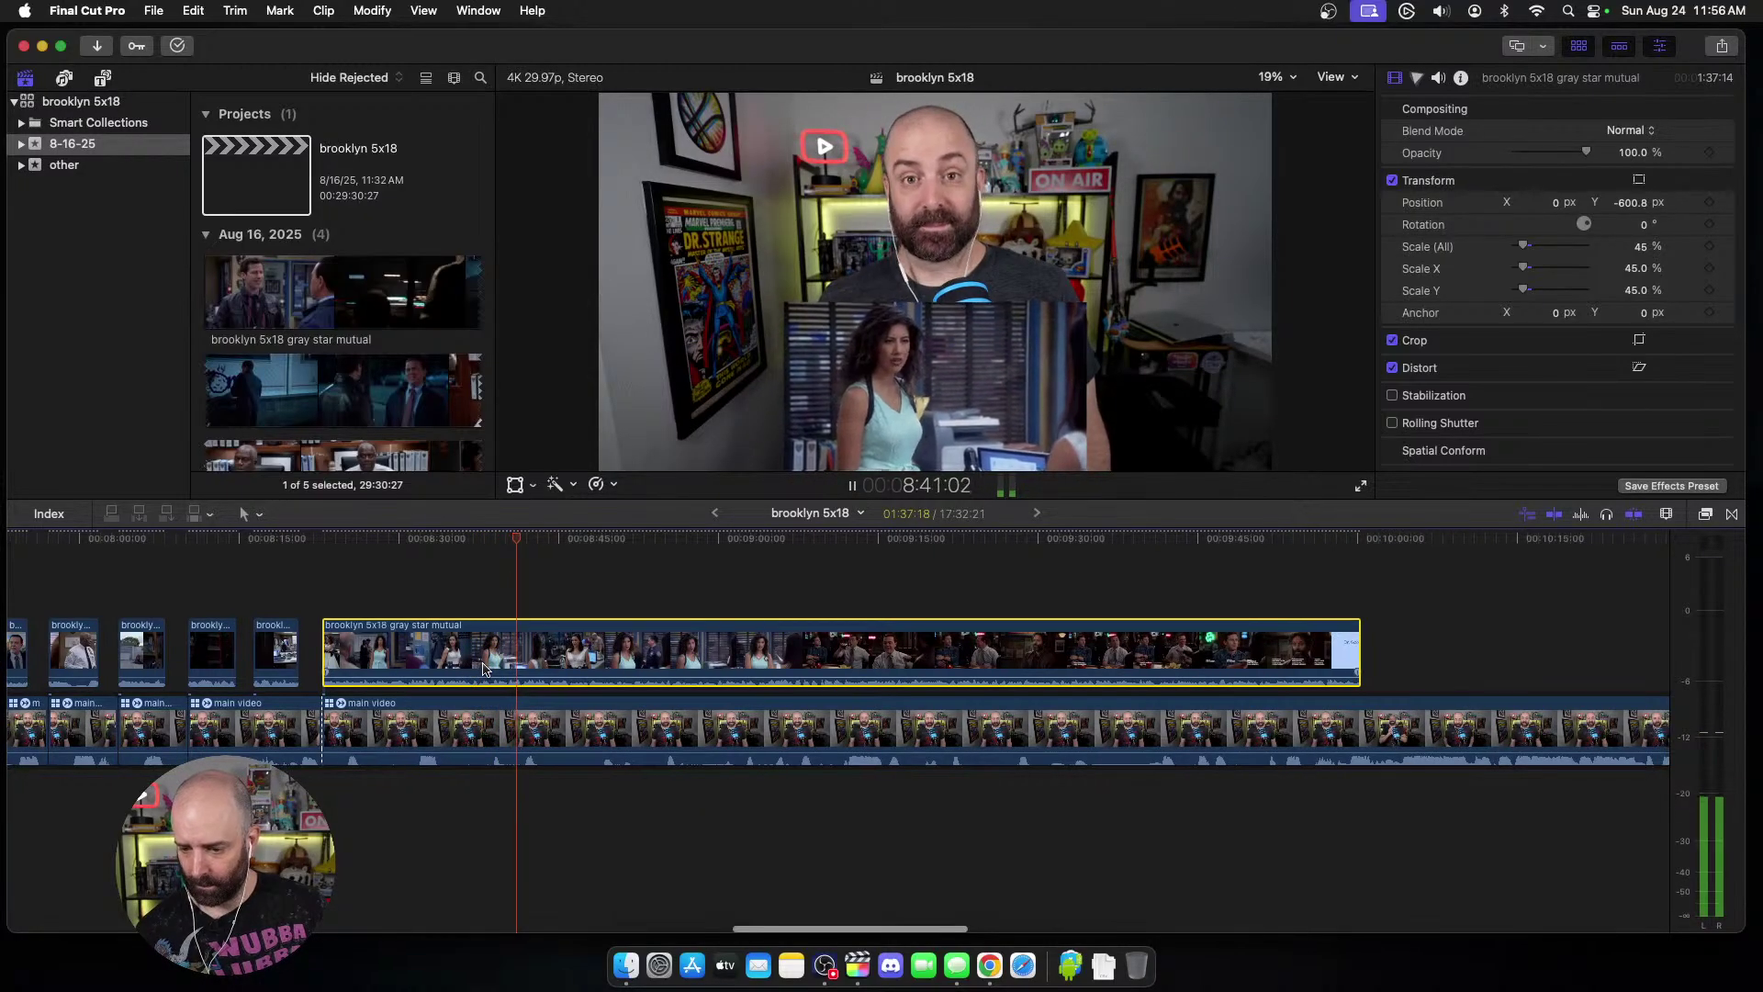
{"action": "key", "text": "space"}
{"action": "key", "text": "space"}
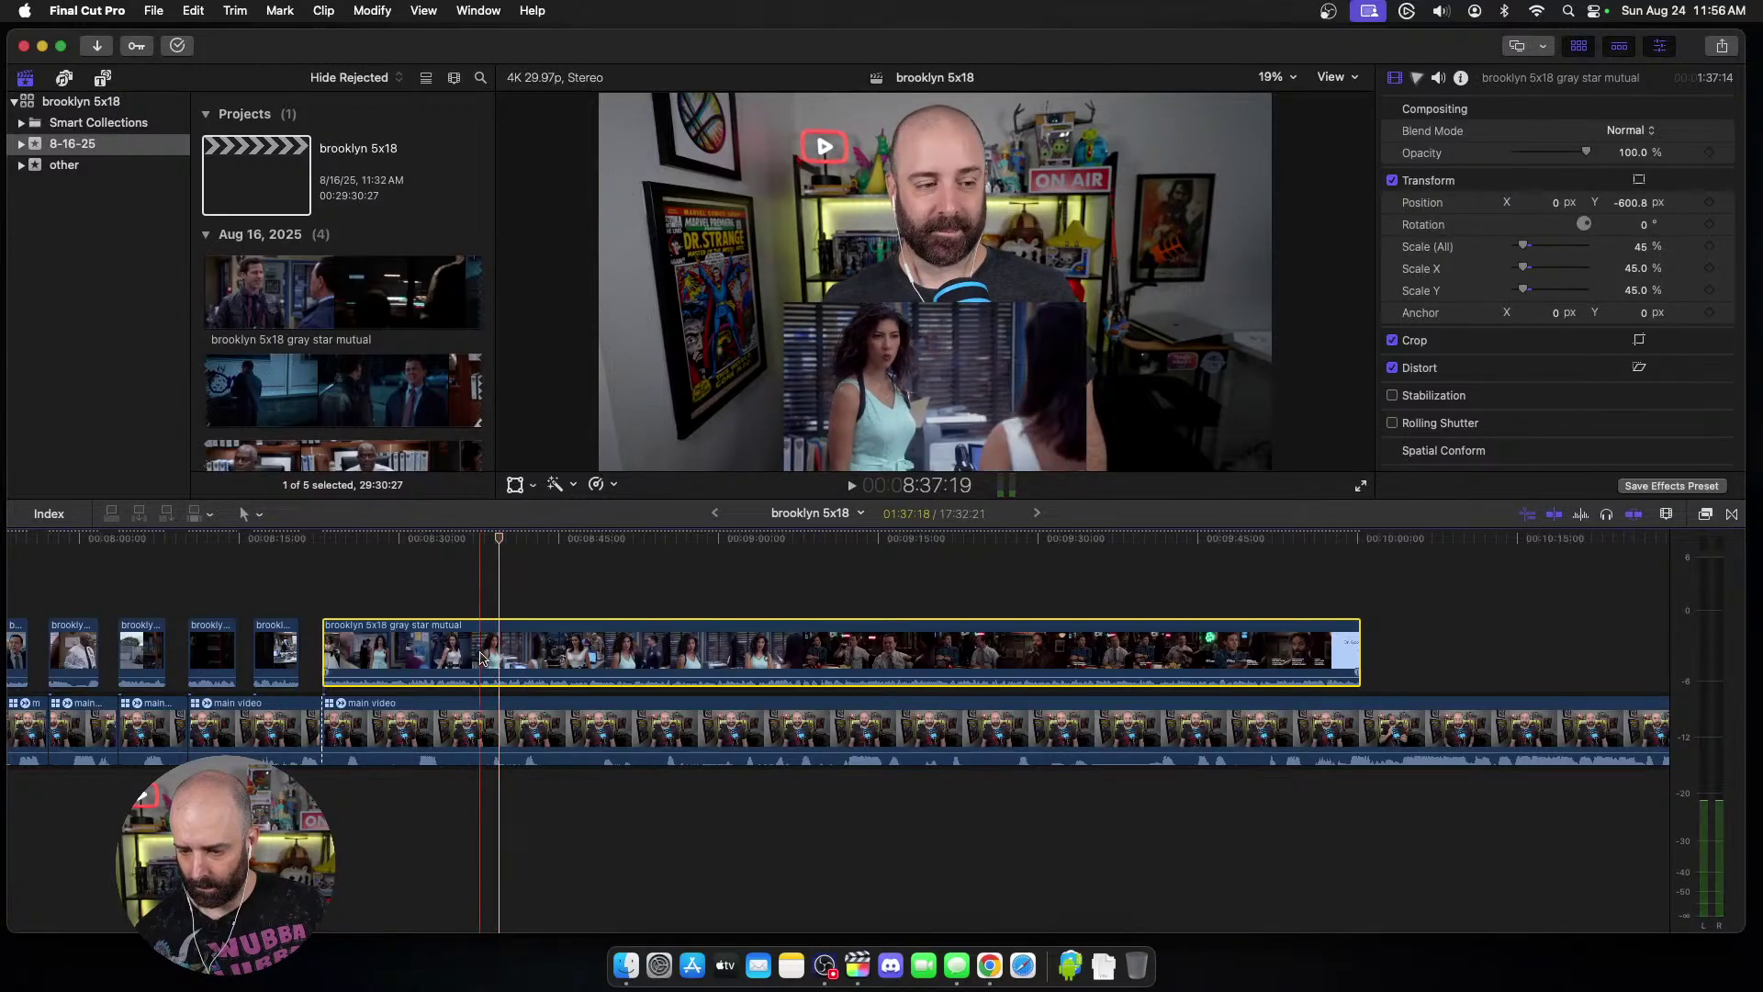
{"action": "key", "text": "alt+bracketleft"}
{"action": "left_click", "coordinate": [477, 714]}
{"action": "key", "text": "super+z"}
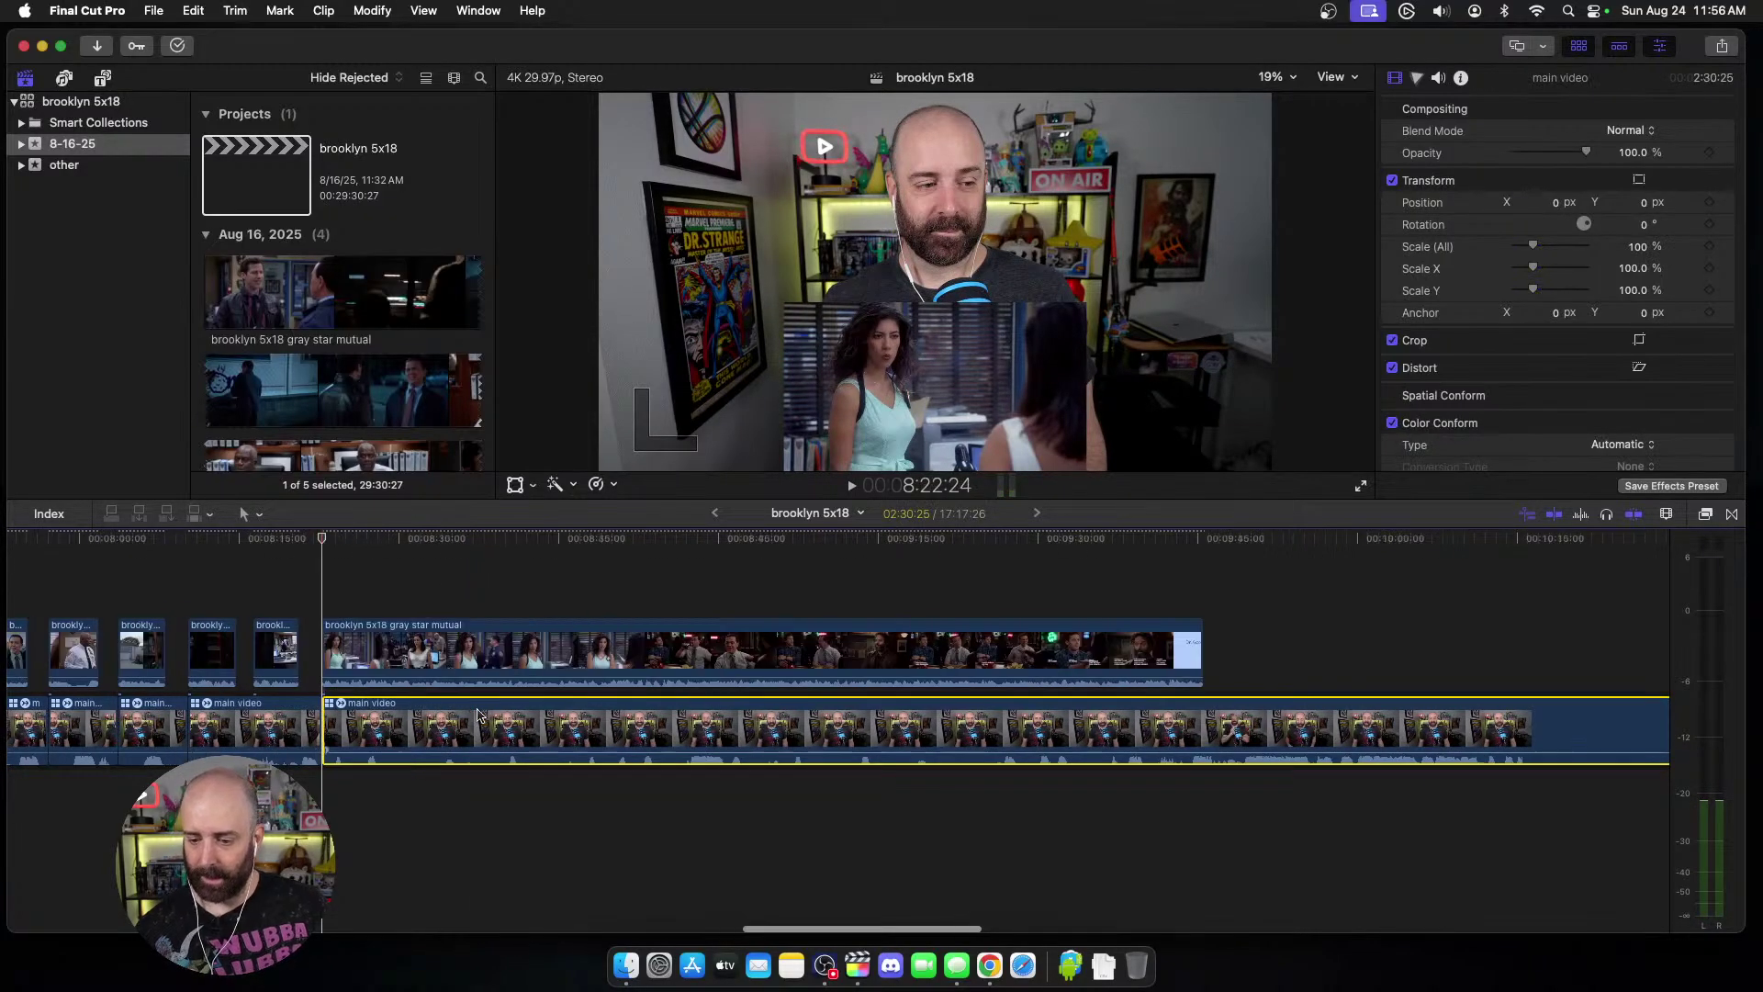
Step: Replay the reaction after the cut, clear the overlay from about 8:29 to 8:31, and split the main video at the gap's end
{"action": "key", "text": "space"}
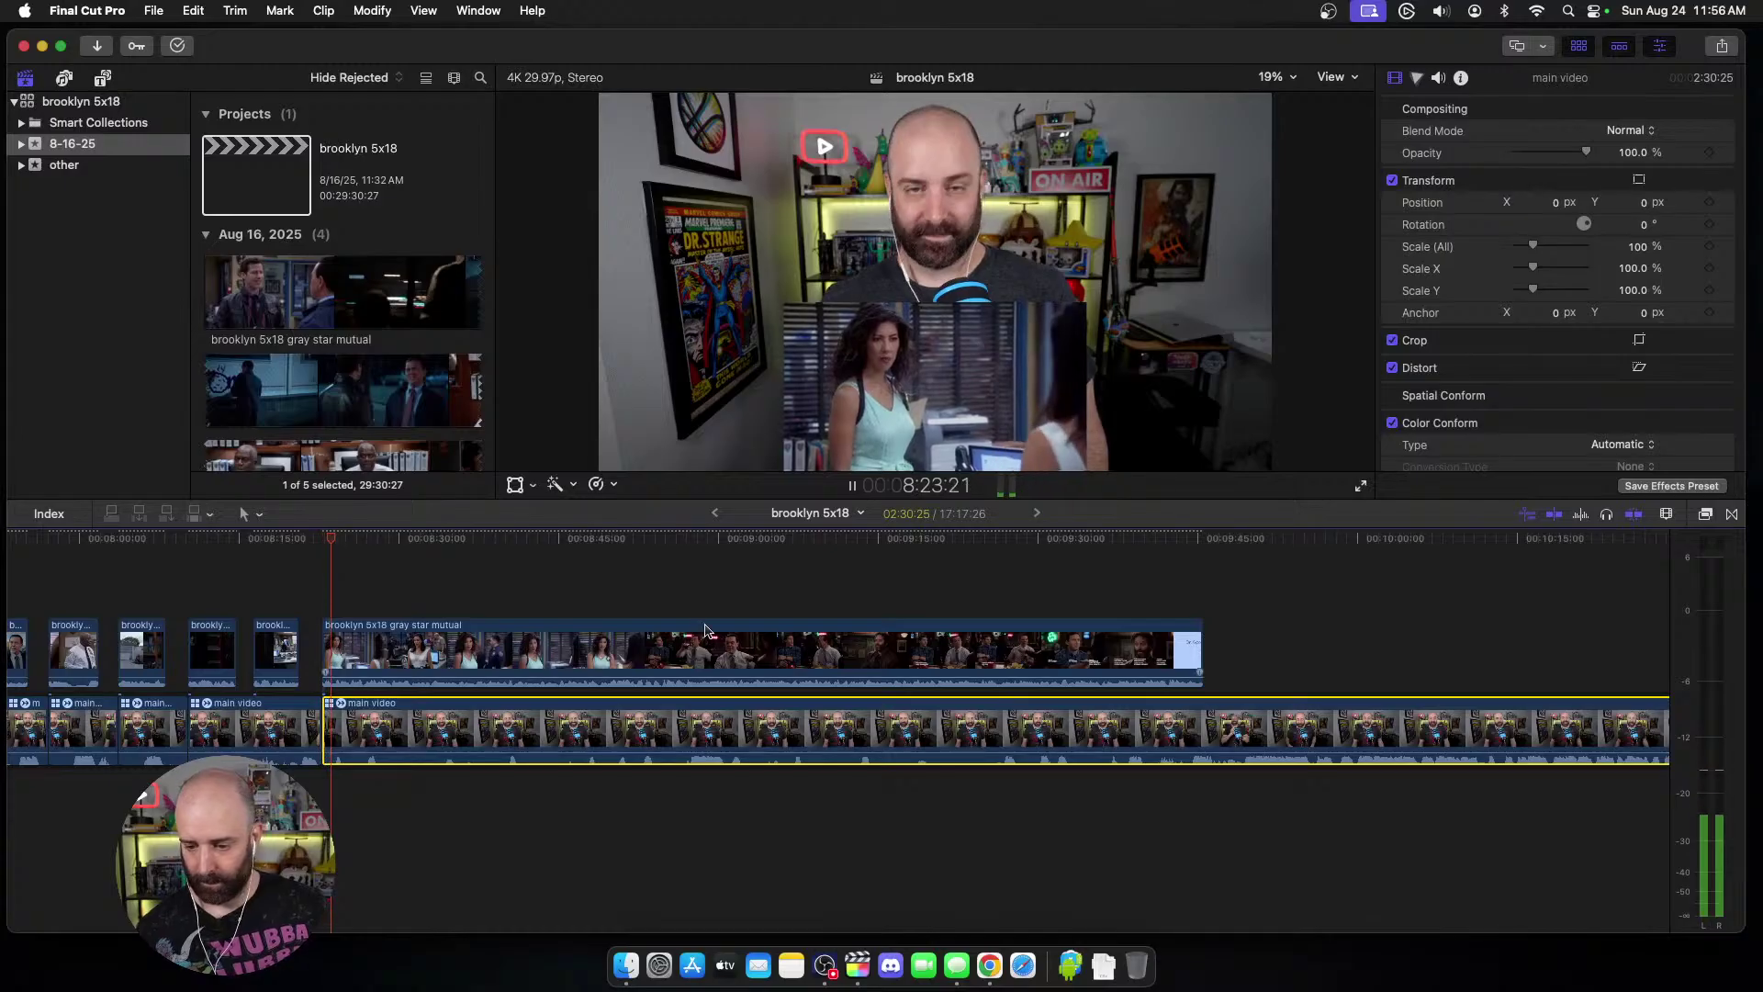
{"action": "scroll", "coordinate": [649, 637], "scroll_direction": "left", "scroll_amount": 2}
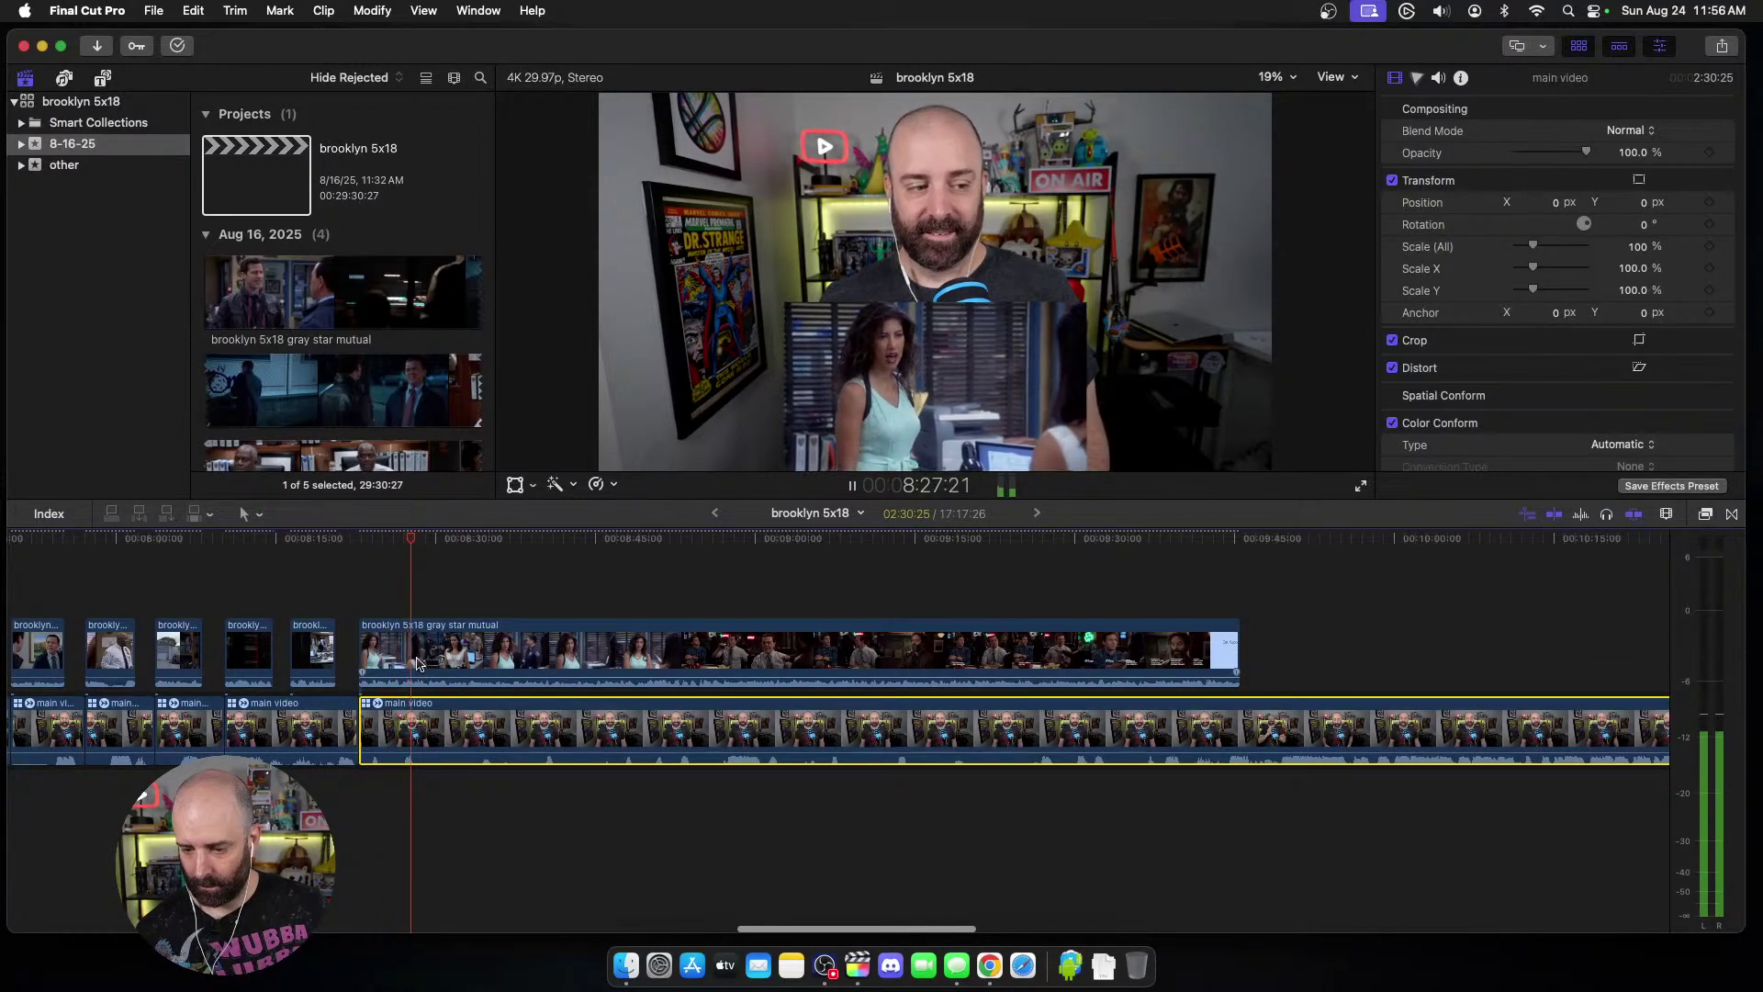
{"action": "left_click", "coordinate": [413, 657]}
{"action": "key", "text": "space"}
{"action": "key", "text": "super+b"}
{"action": "left_click", "coordinate": [433, 722]}
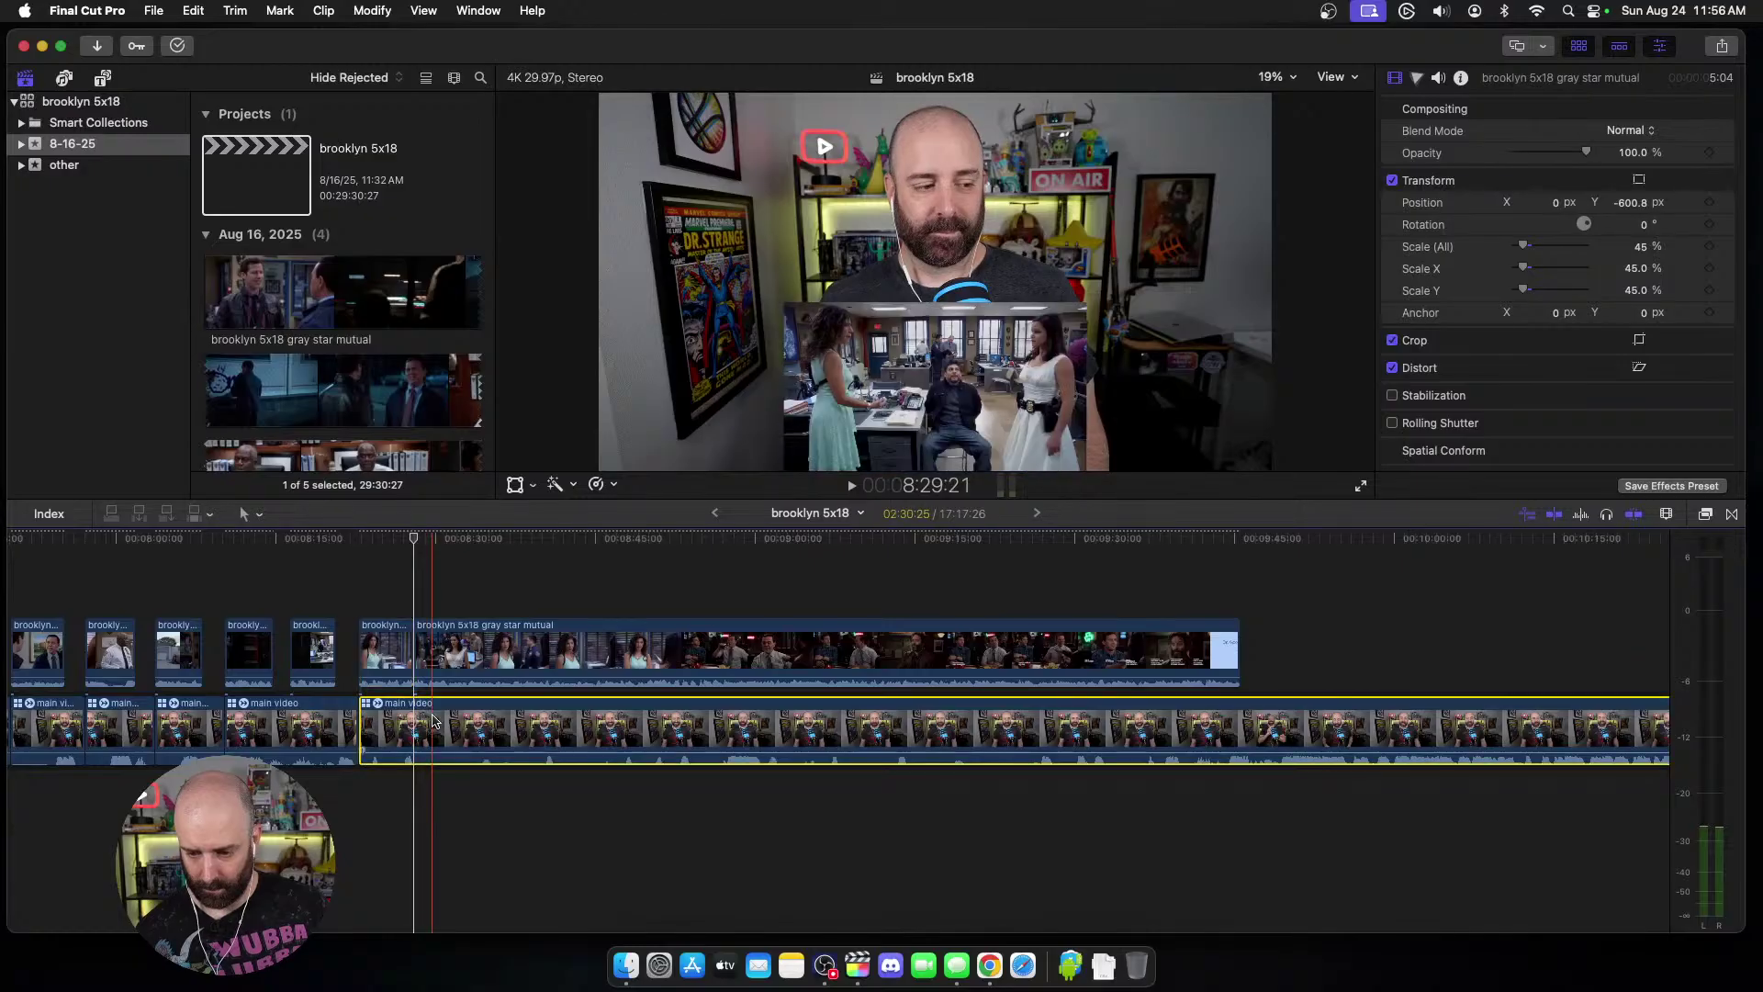
{"action": "key", "text": "super+b"}
{"action": "left_click", "coordinate": [435, 657]}
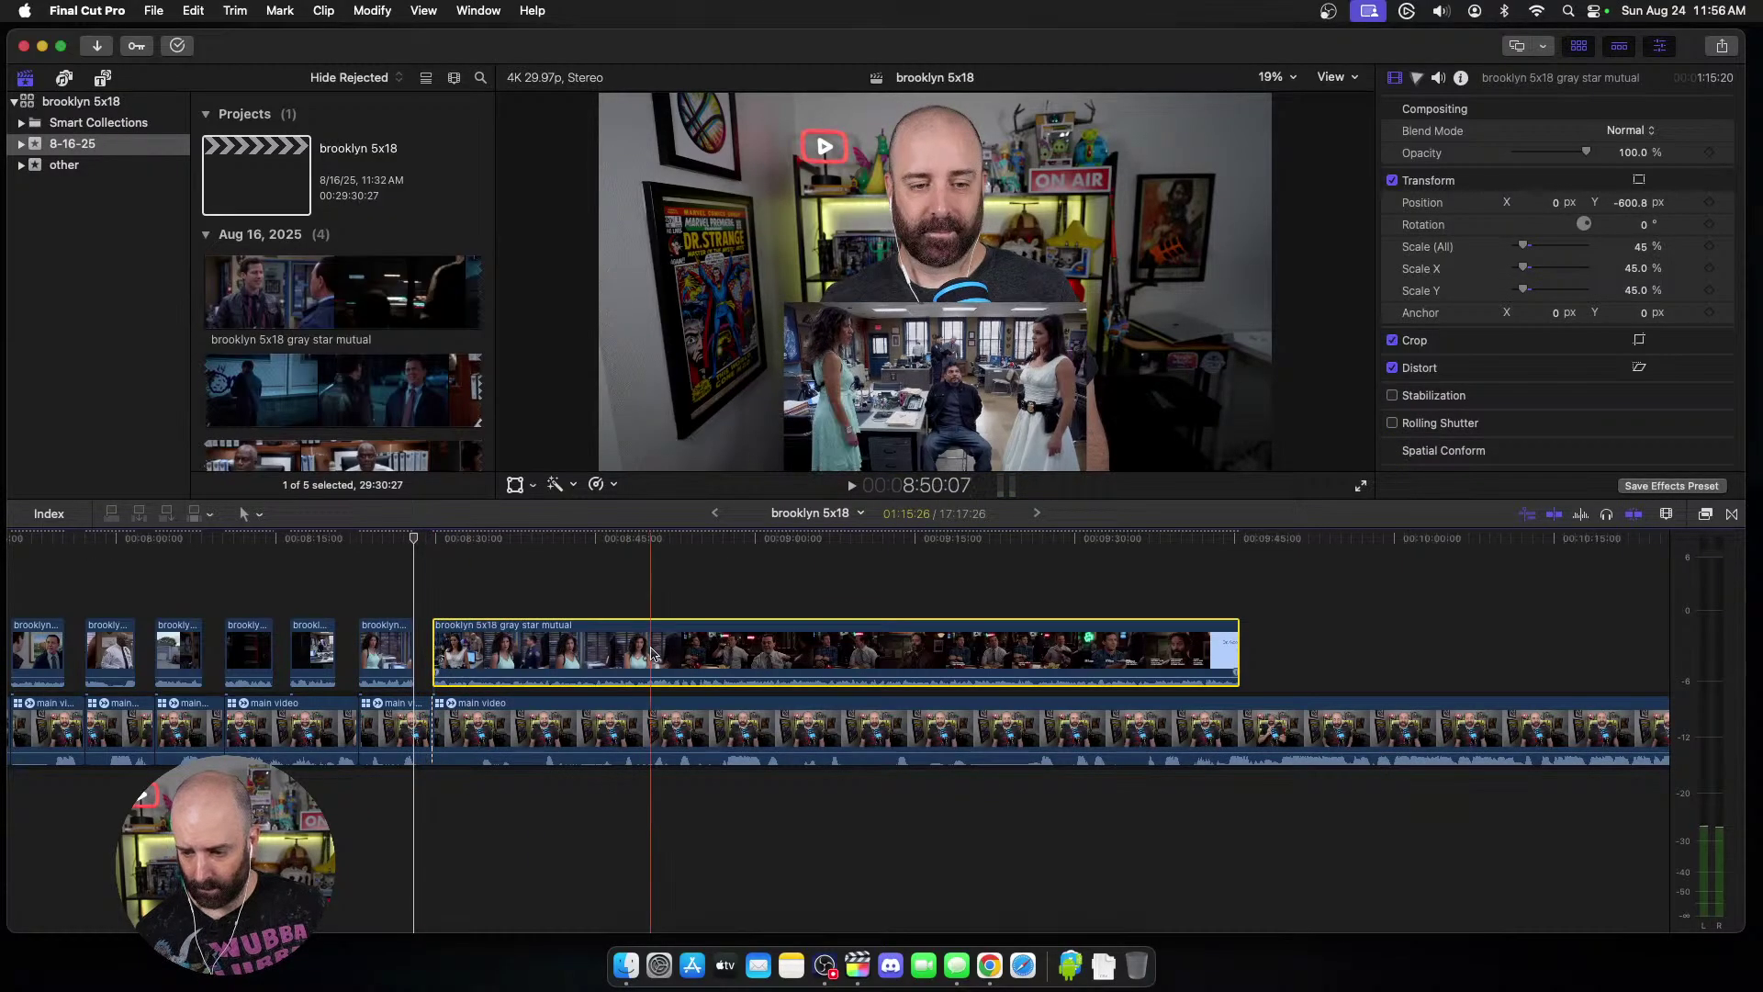
Step: Review the office scene around 8:50 to 8:55 and trim the starts of the long overlay and main video clips to about 8:51
{"action": "key", "text": "space"}
{"action": "scroll", "coordinate": [569, 657], "scroll_direction": "right", "scroll_amount": 5}
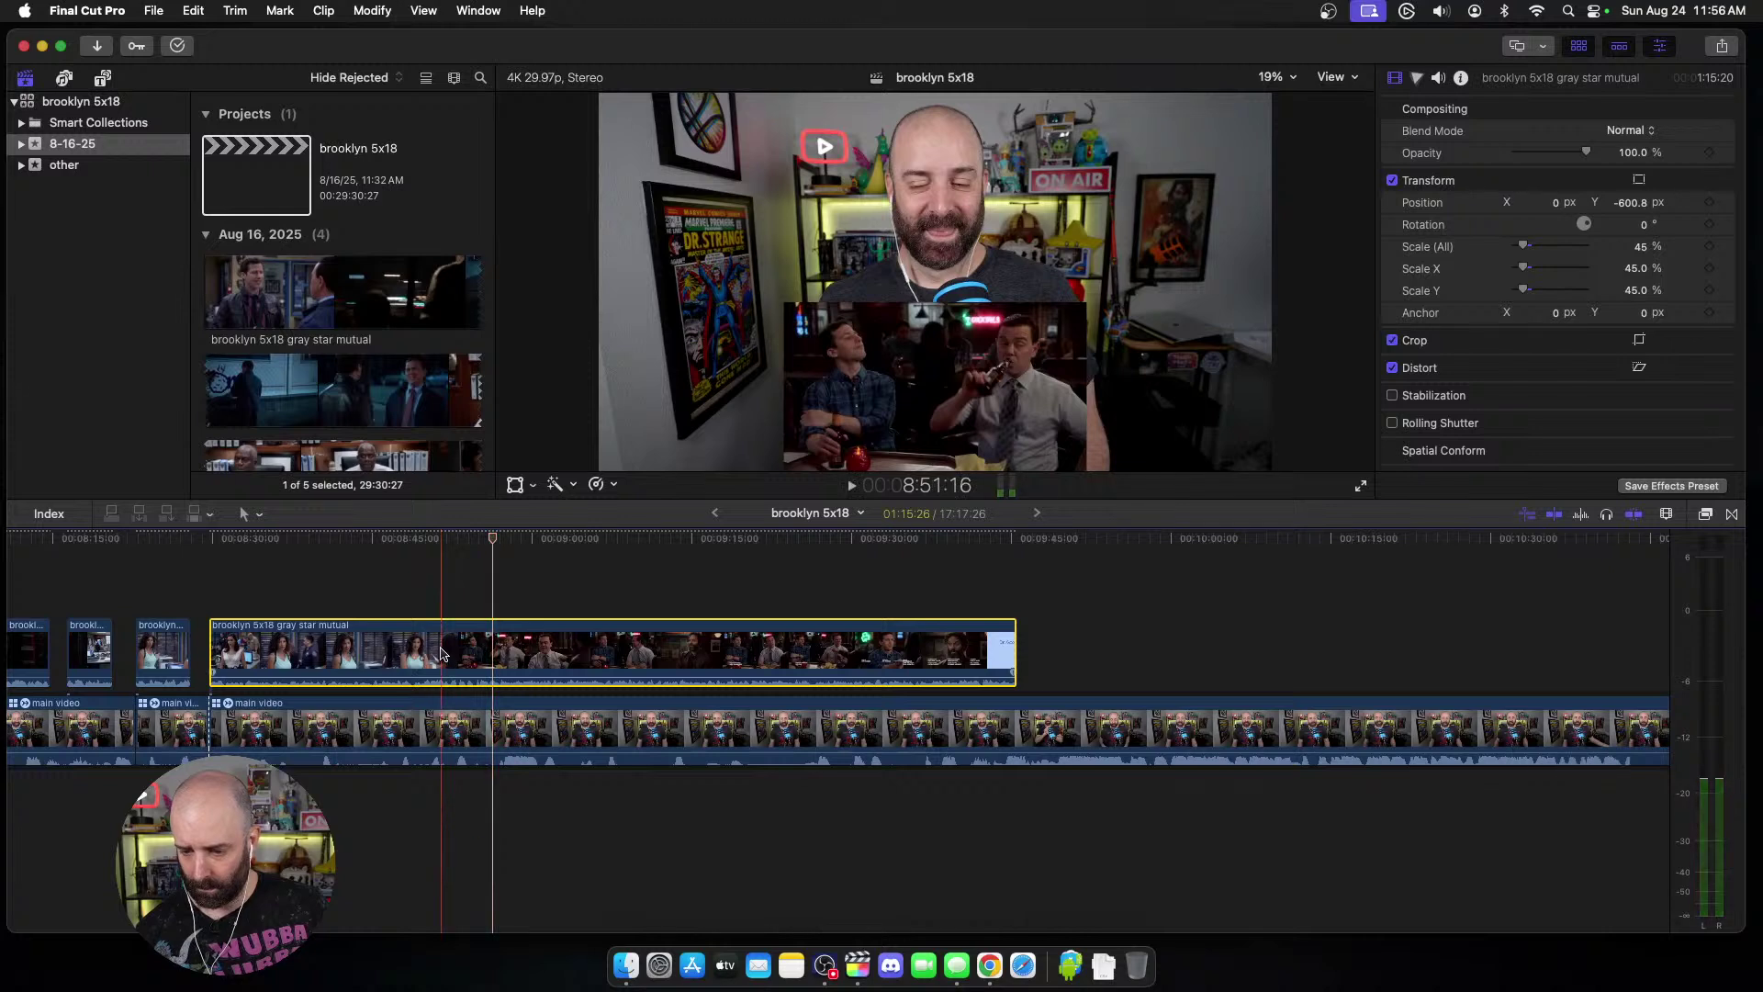
{"action": "key", "text": "space"}
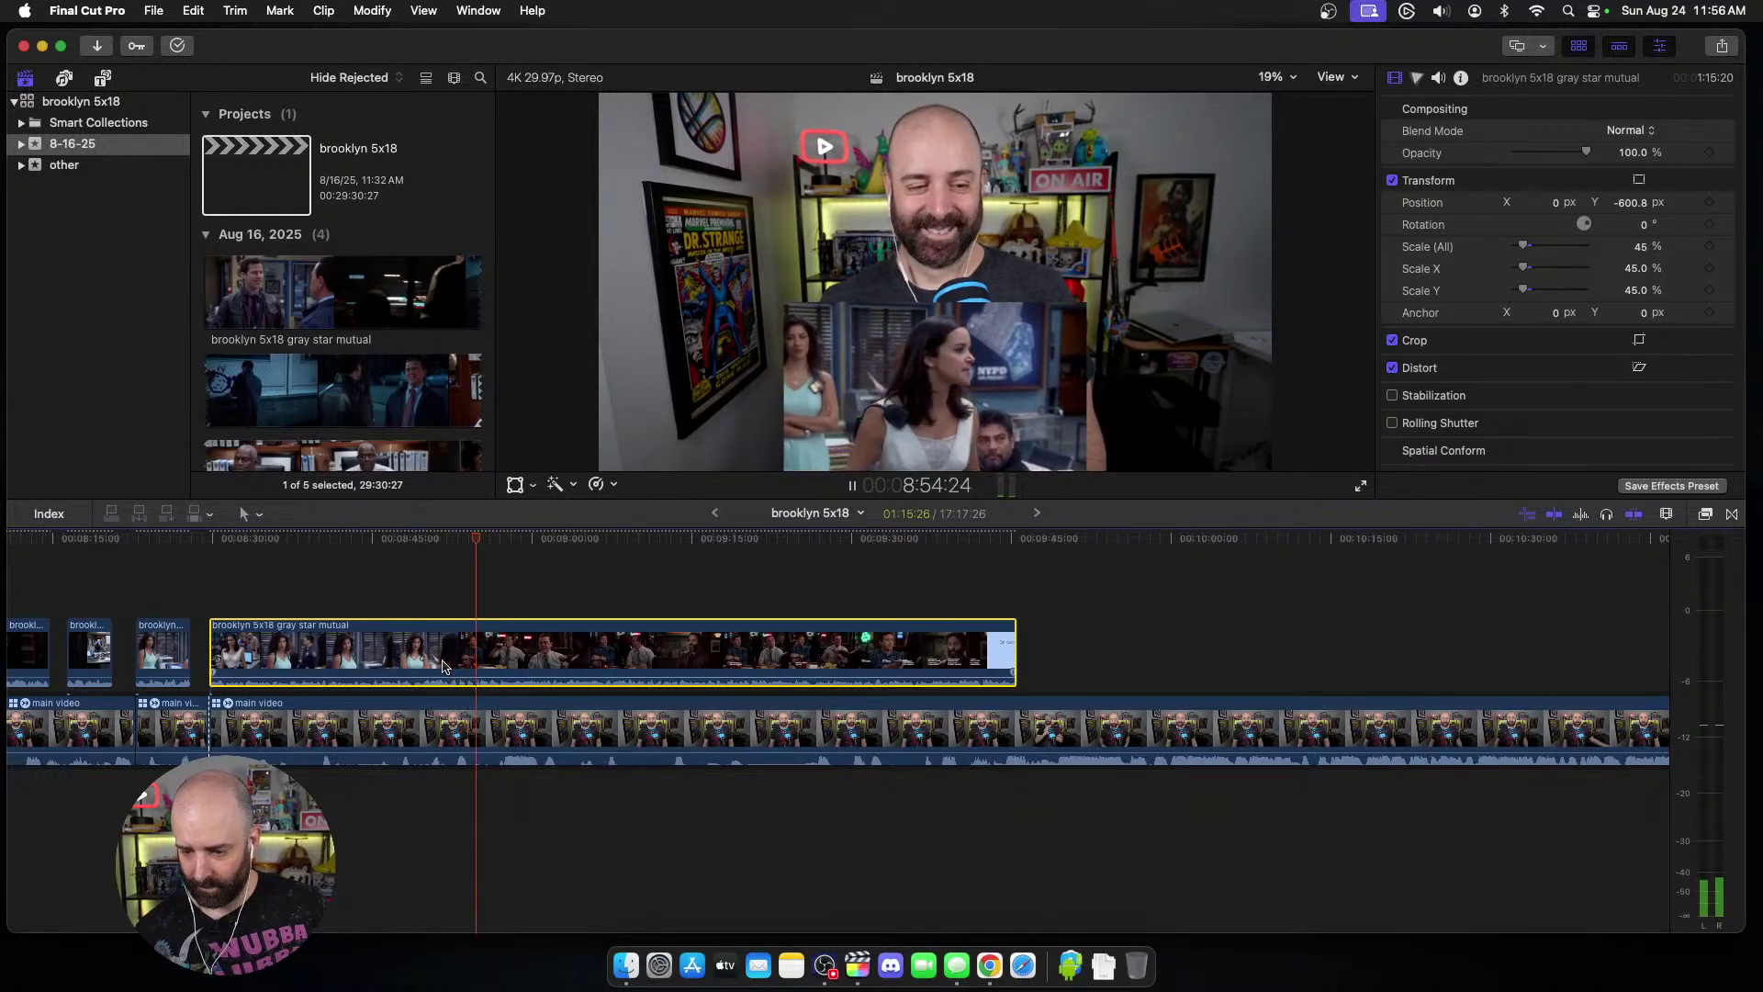
{"action": "key", "text": "space"}
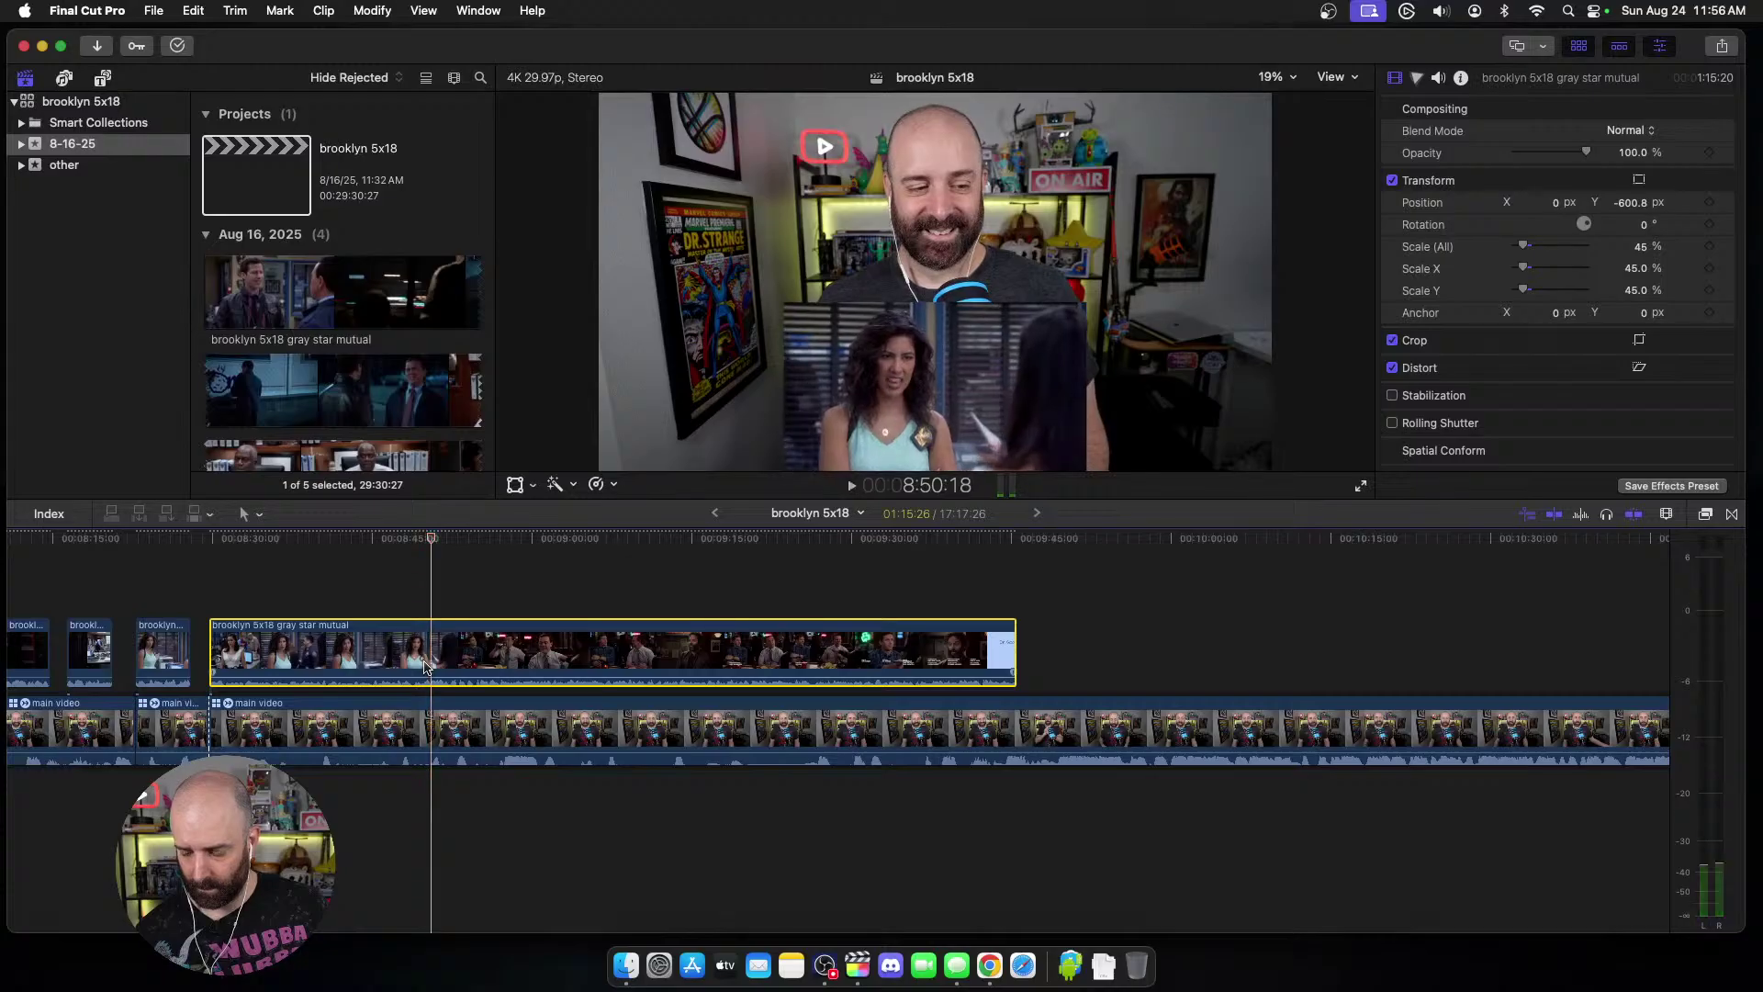
{"action": "key", "text": "space"}
{"action": "key", "text": "alt+bracketleft"}
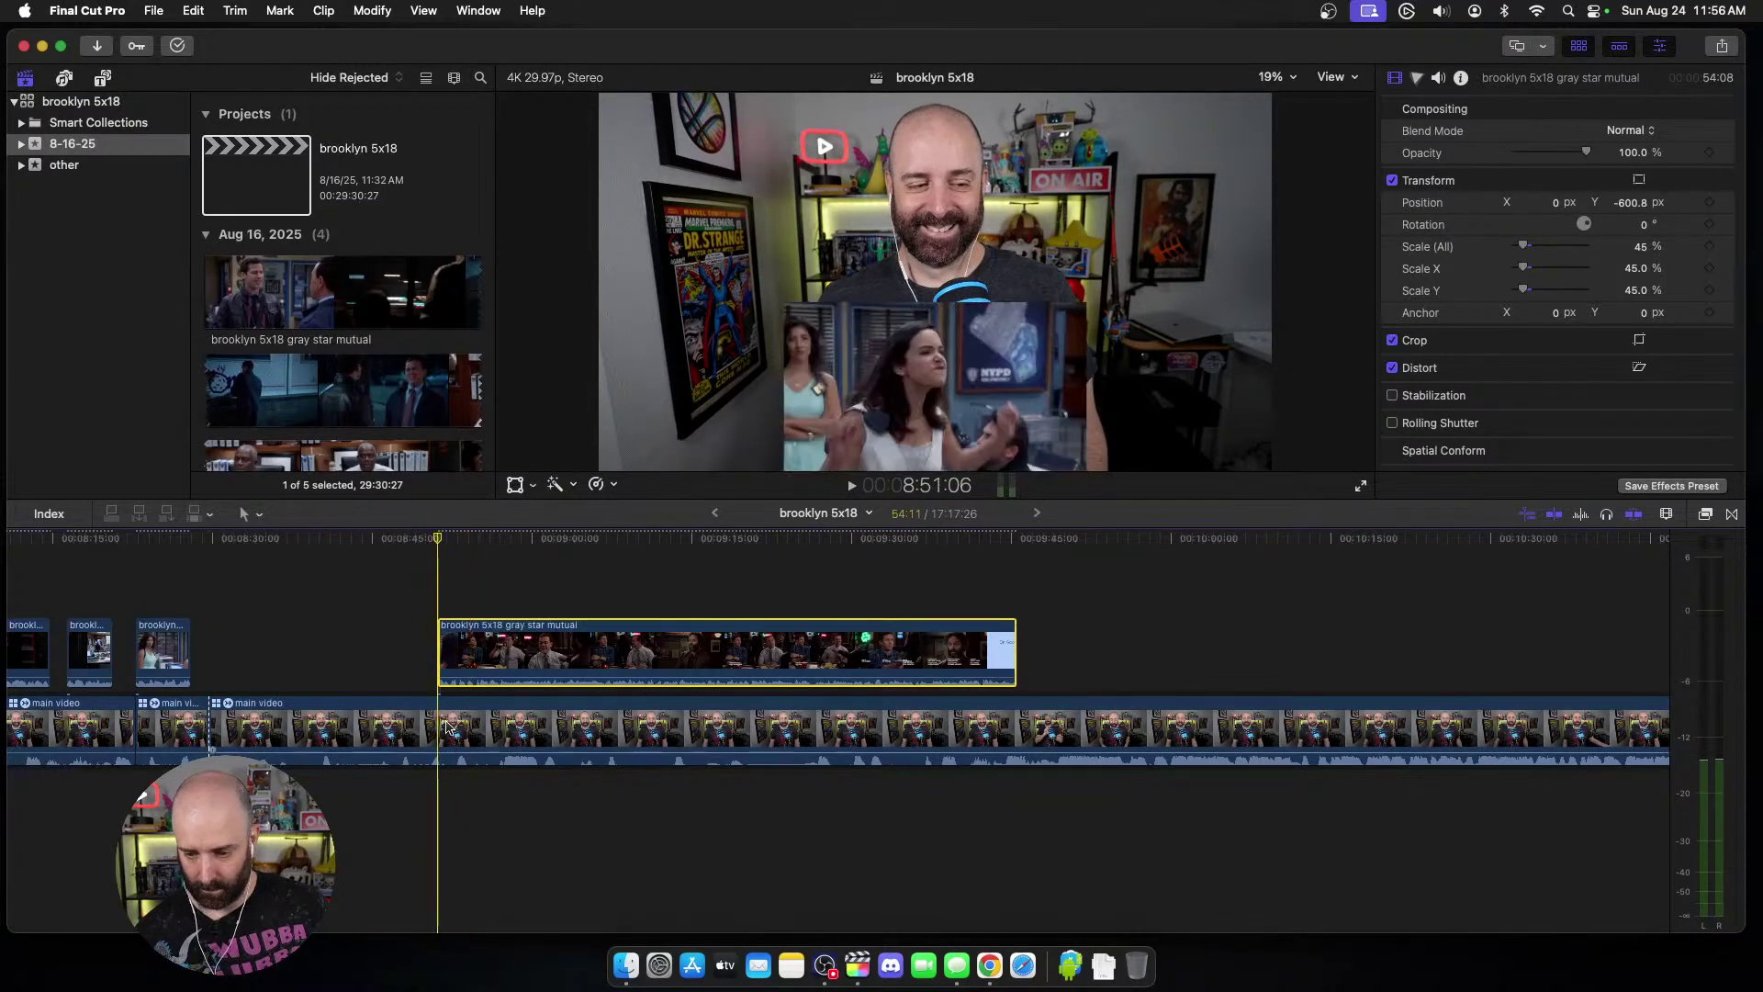
{"action": "left_click", "coordinate": [441, 725]}
{"action": "key", "text": "alt+bracketleft"}
Step: Review the bar scene after the cut and try trimming the starts of the long overlay and main video clips to about 8:34
{"action": "key", "text": "space"}
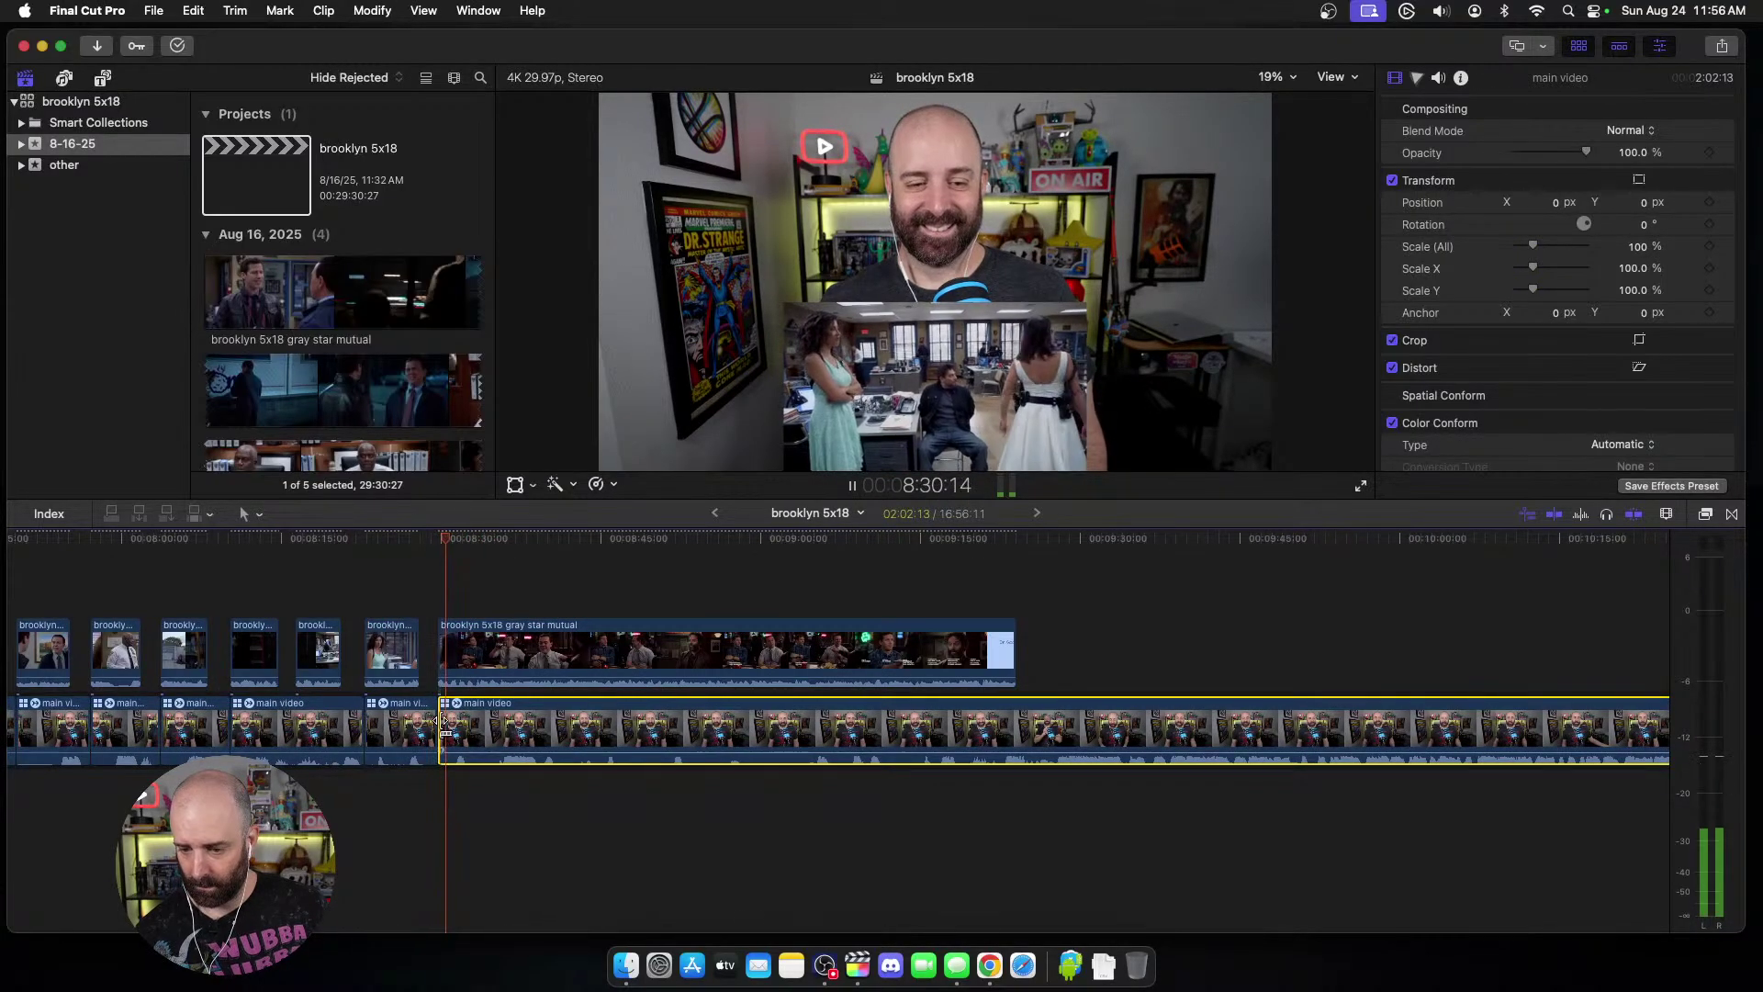
{"action": "scroll", "coordinate": [442, 726], "scroll_direction": "right", "scroll_amount": 2}
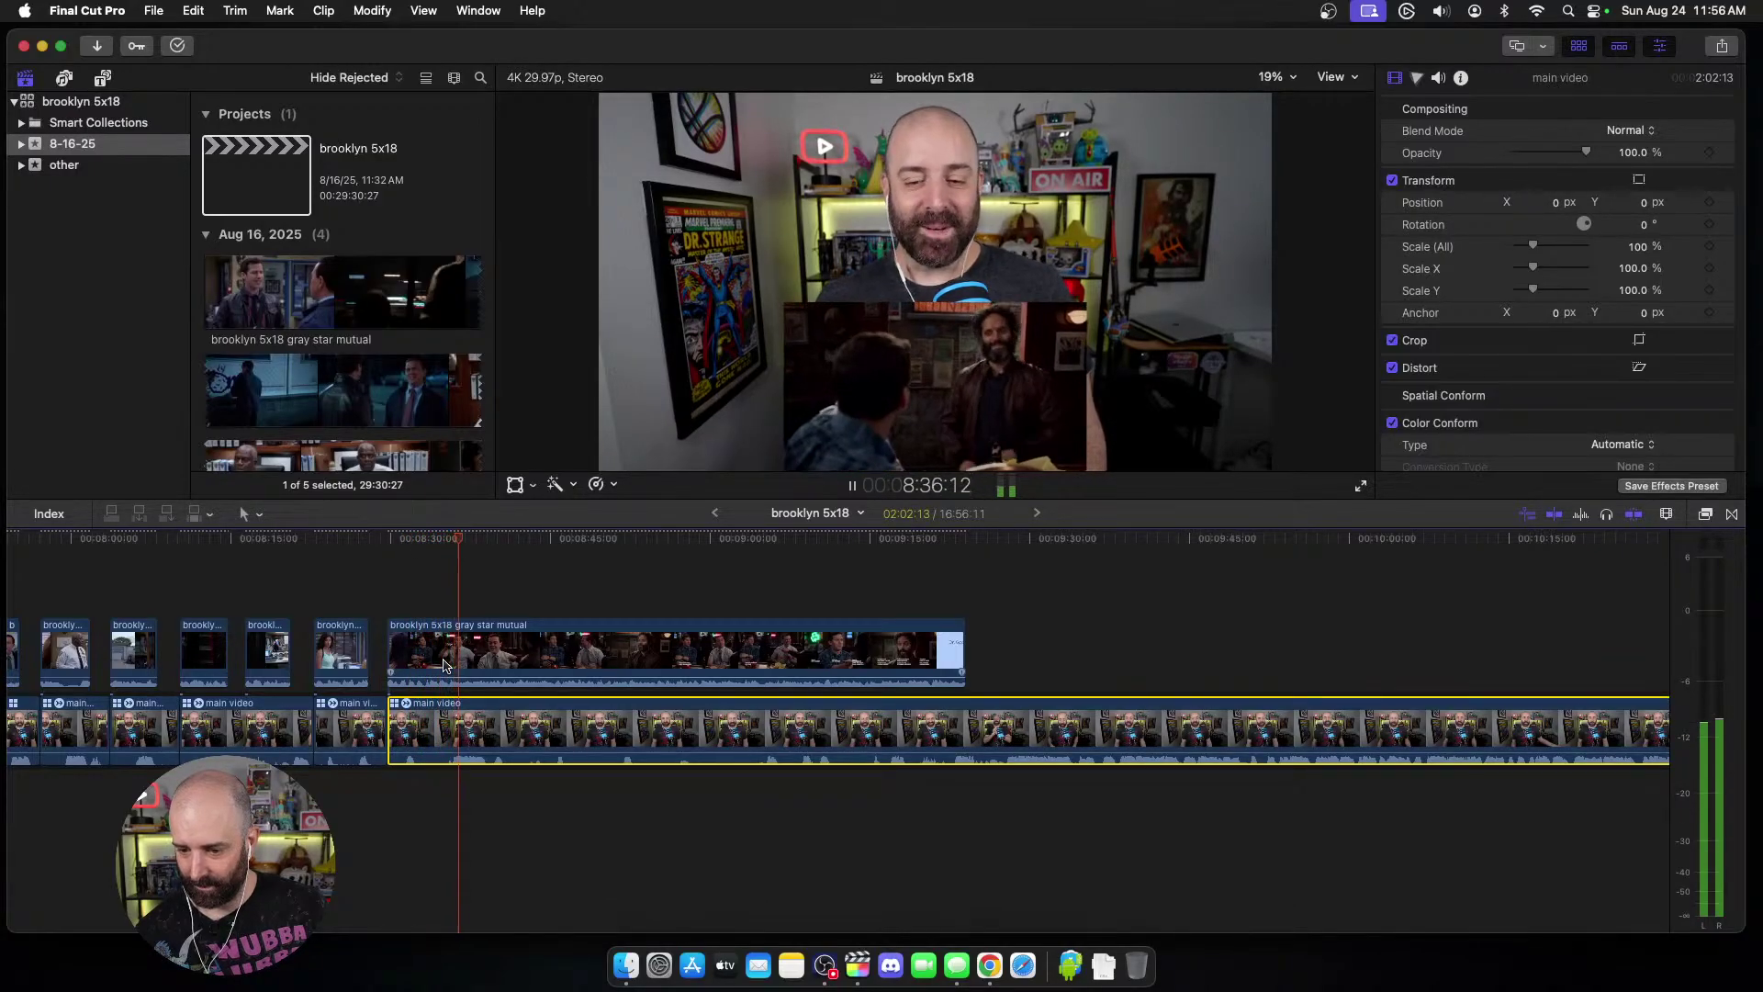
{"action": "key", "text": "space"}
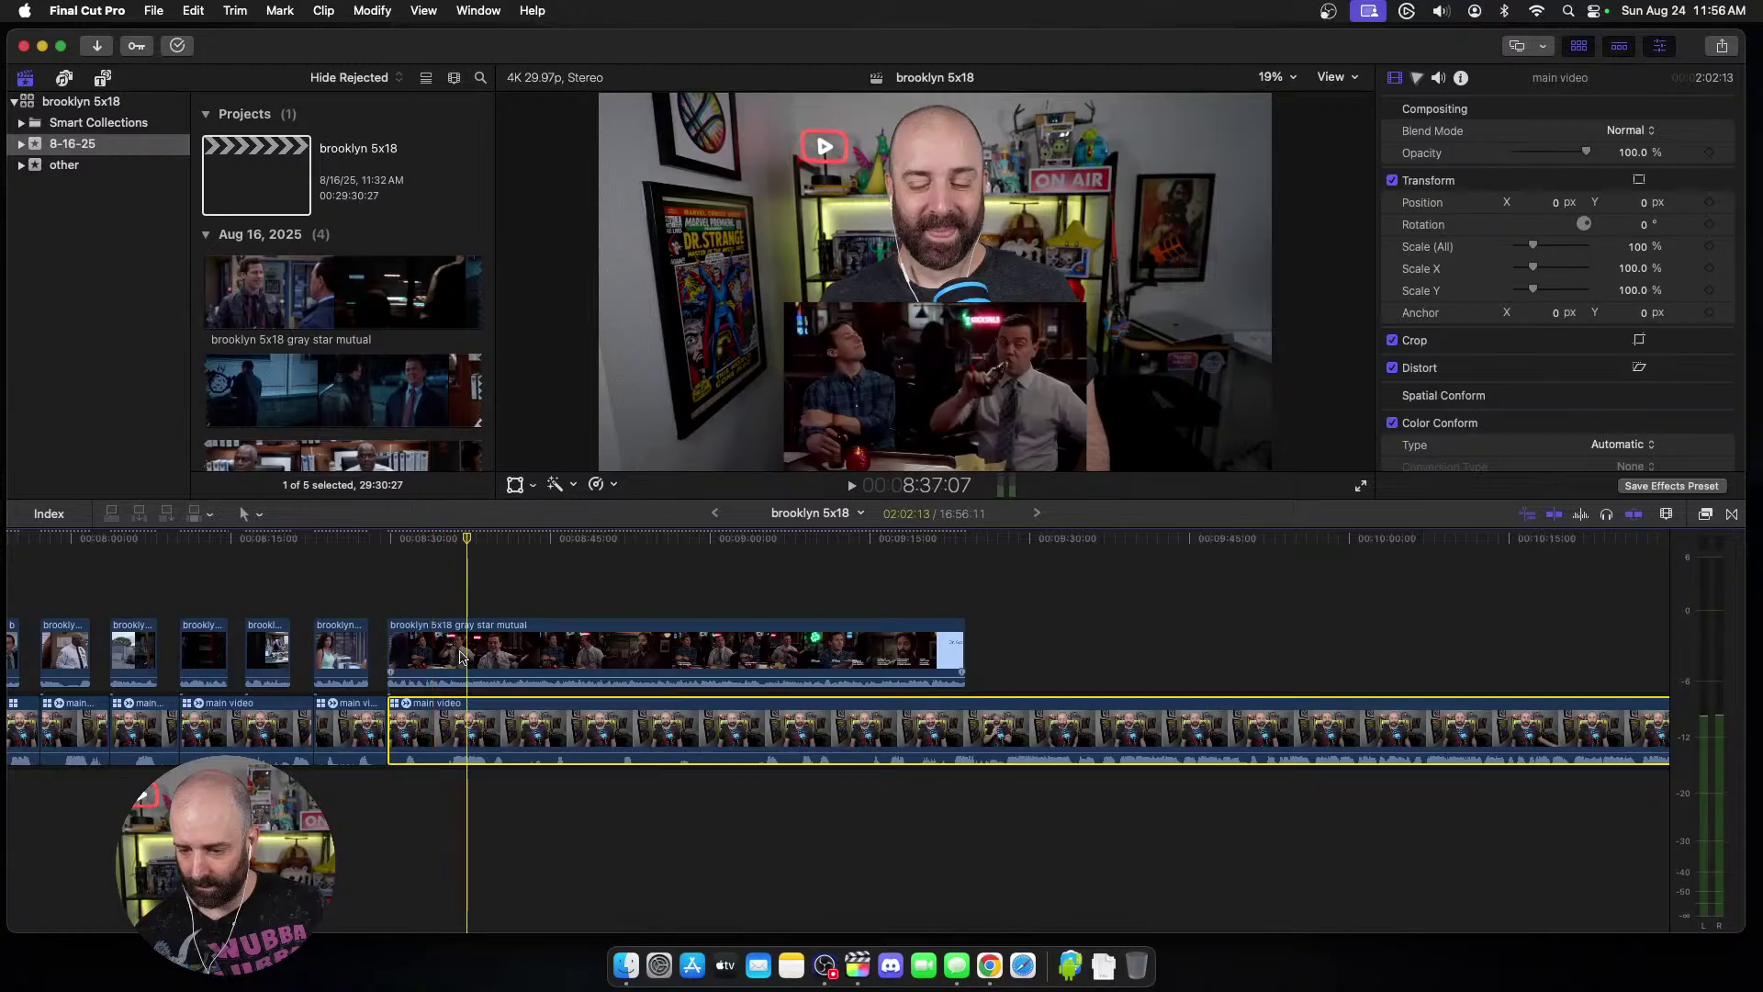
{"action": "key", "text": "space"}
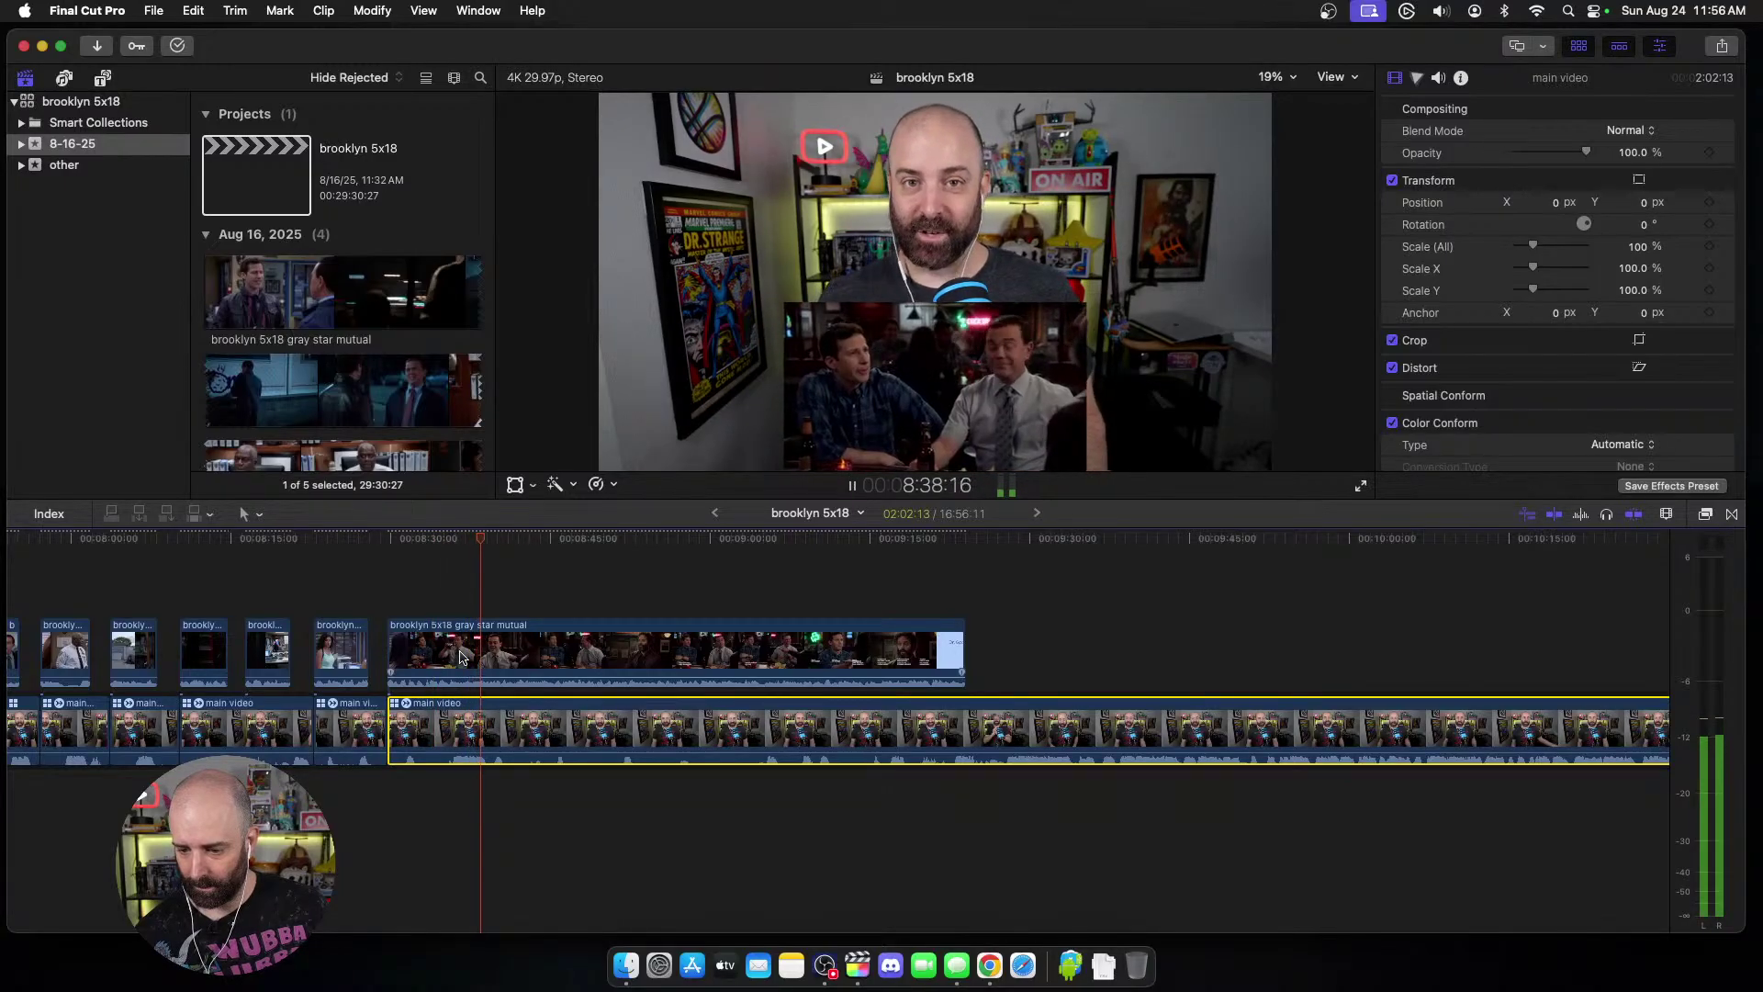
{"action": "key", "text": "space"}
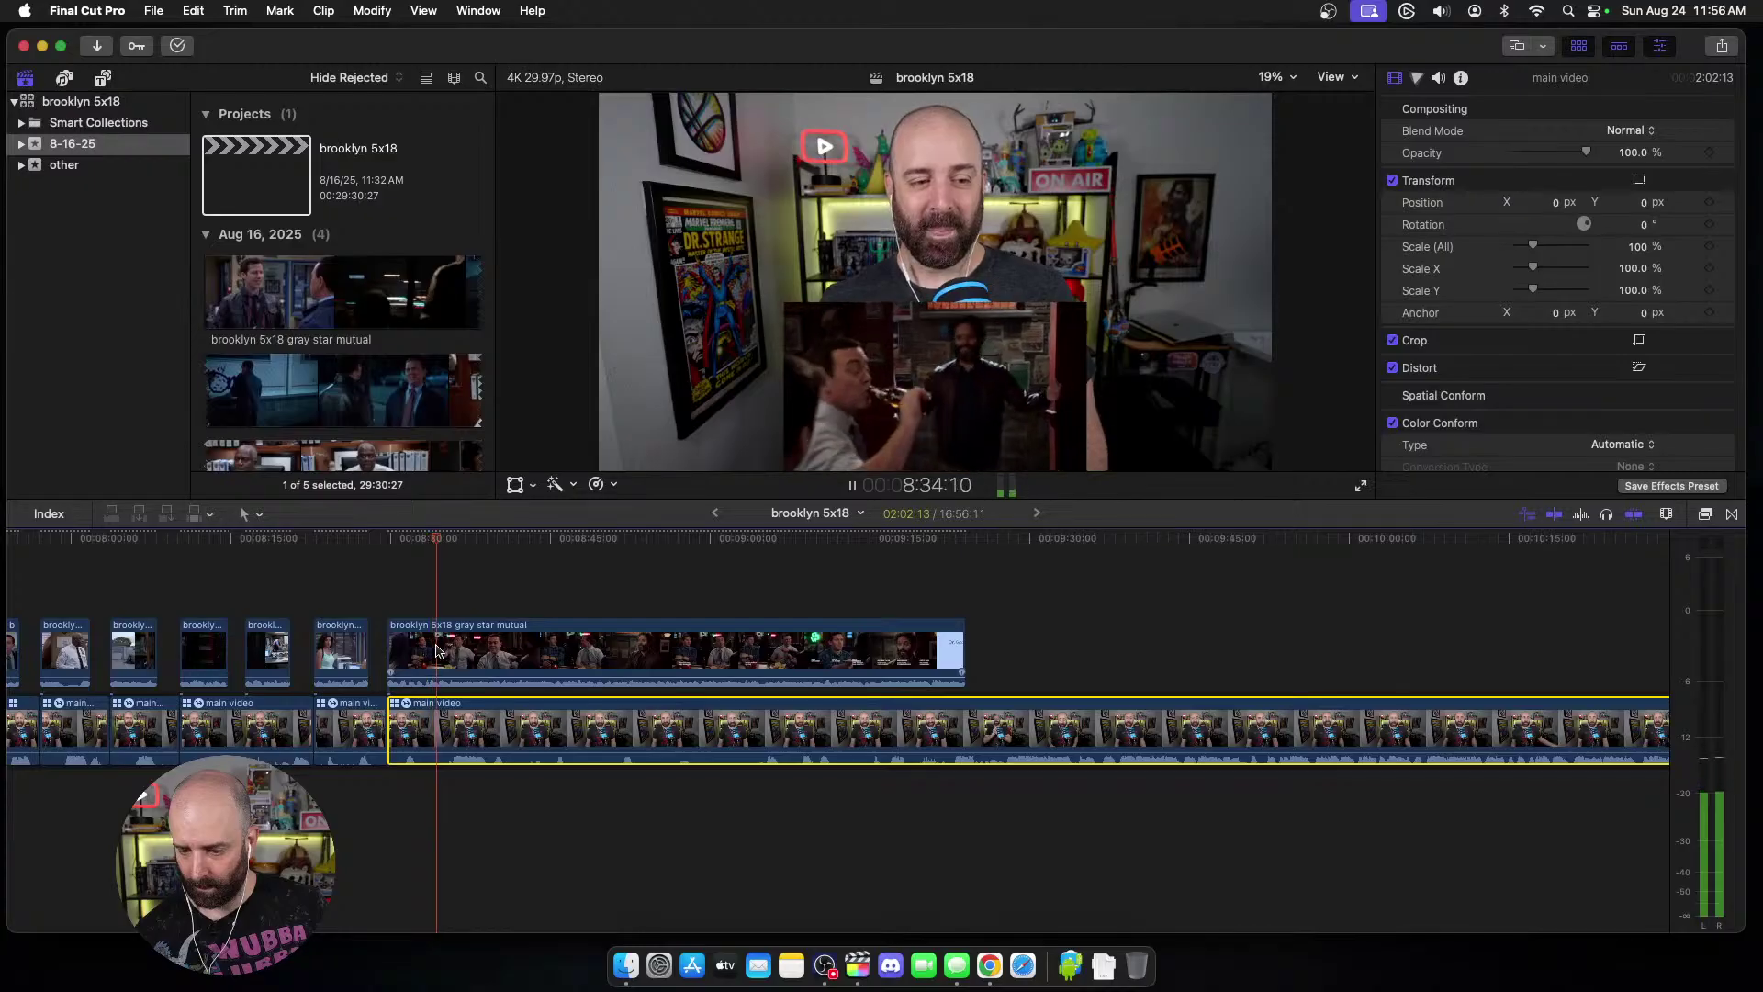
{"action": "key", "text": "space"}
{"action": "left_click", "coordinate": [438, 651]}
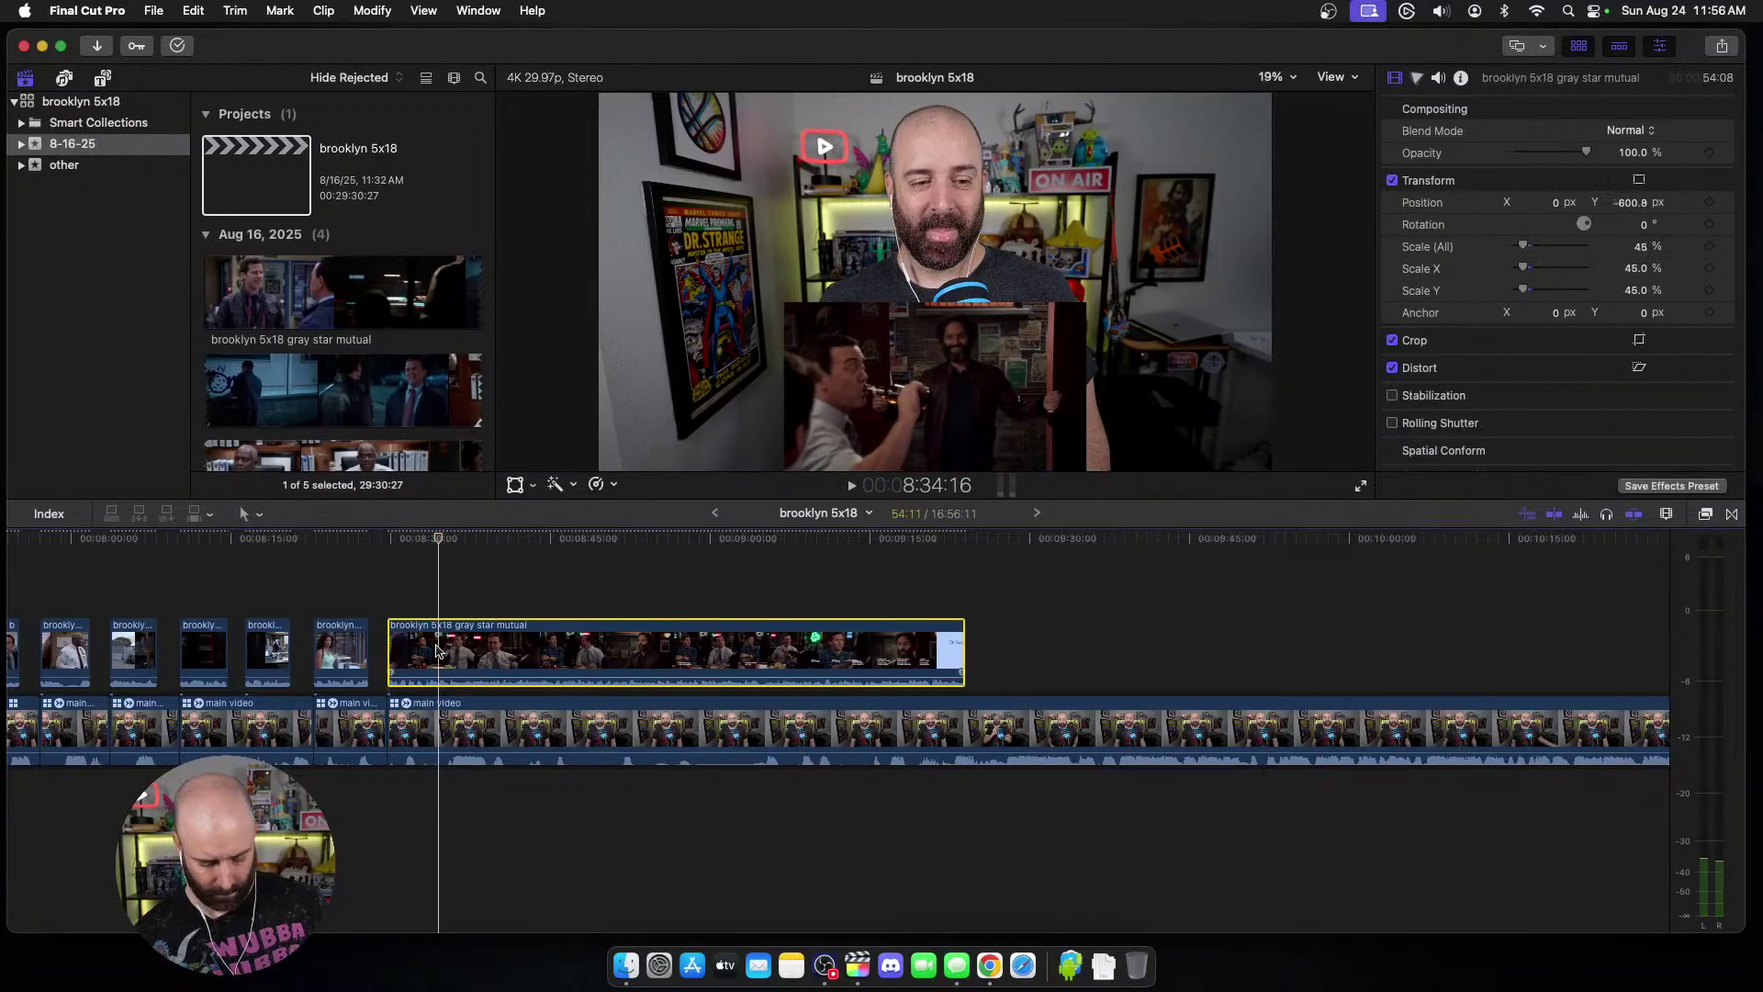
{"action": "left_click", "coordinate": [432, 717]}
{"action": "key", "text": "Up"}
Step: Replay the new cut and undo the last trims of the main video and overlay clips
{"action": "key", "text": "space"}
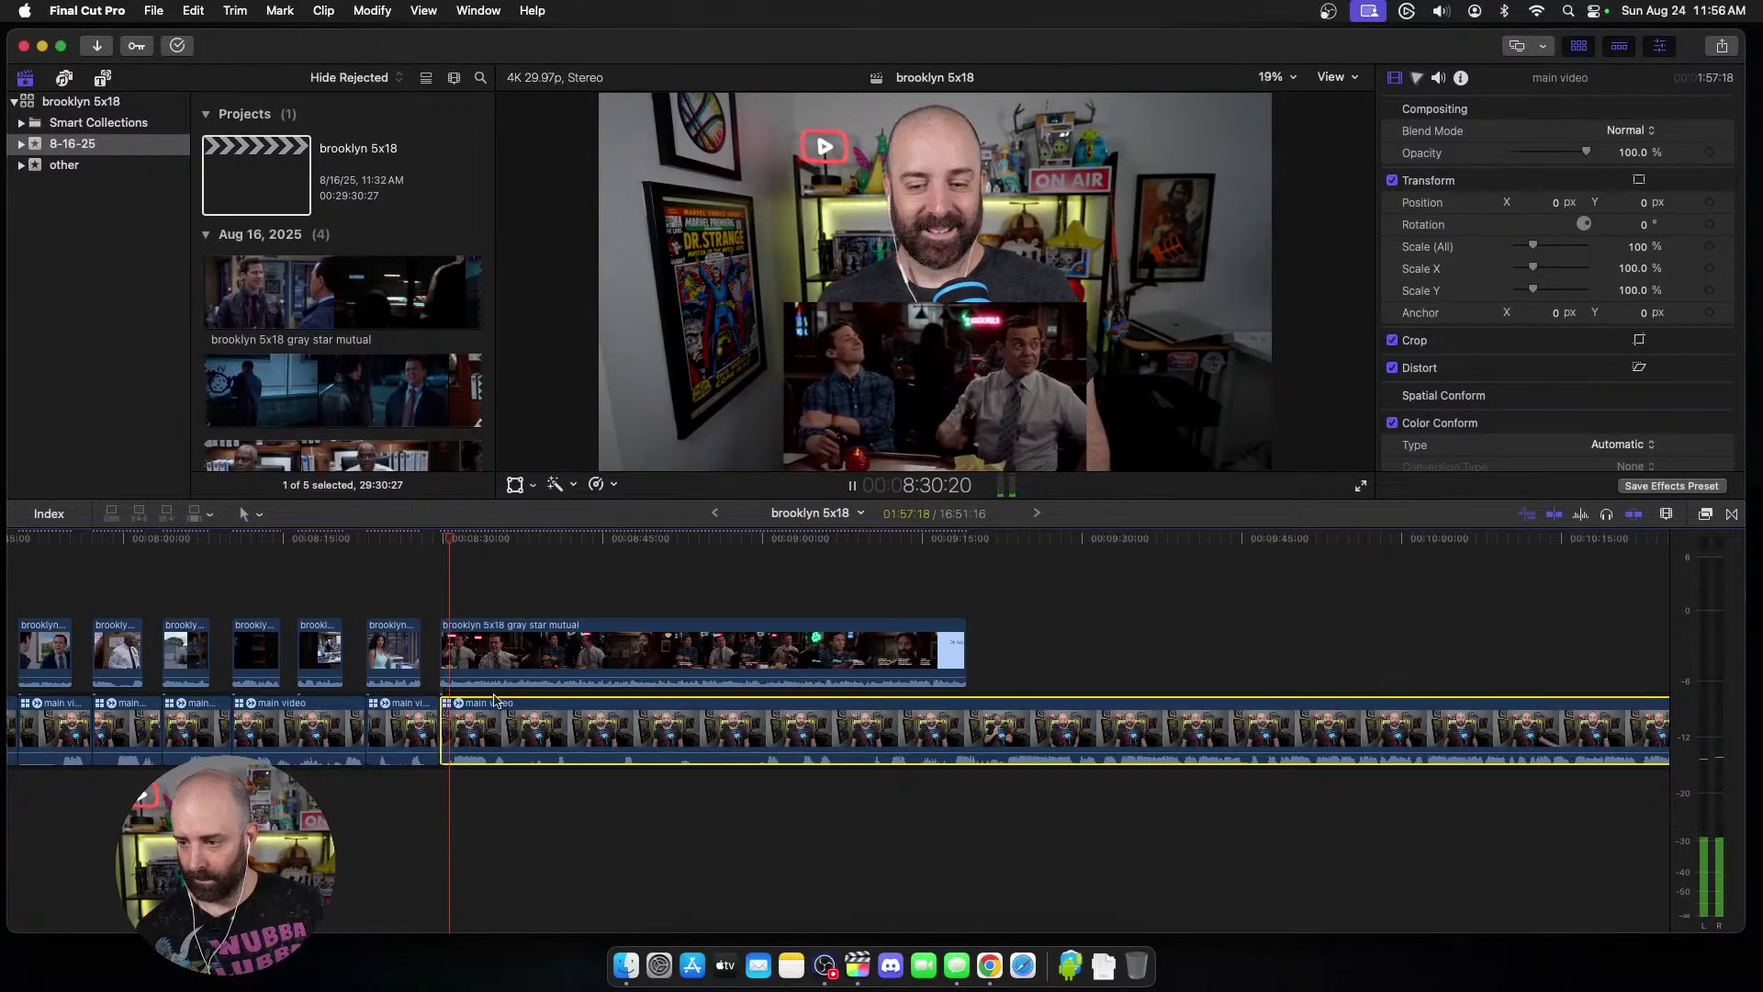
{"action": "key", "text": "space"}
{"action": "left_click_drag", "start_coordinate": [439, 684], "coordinate": [488, 695]}
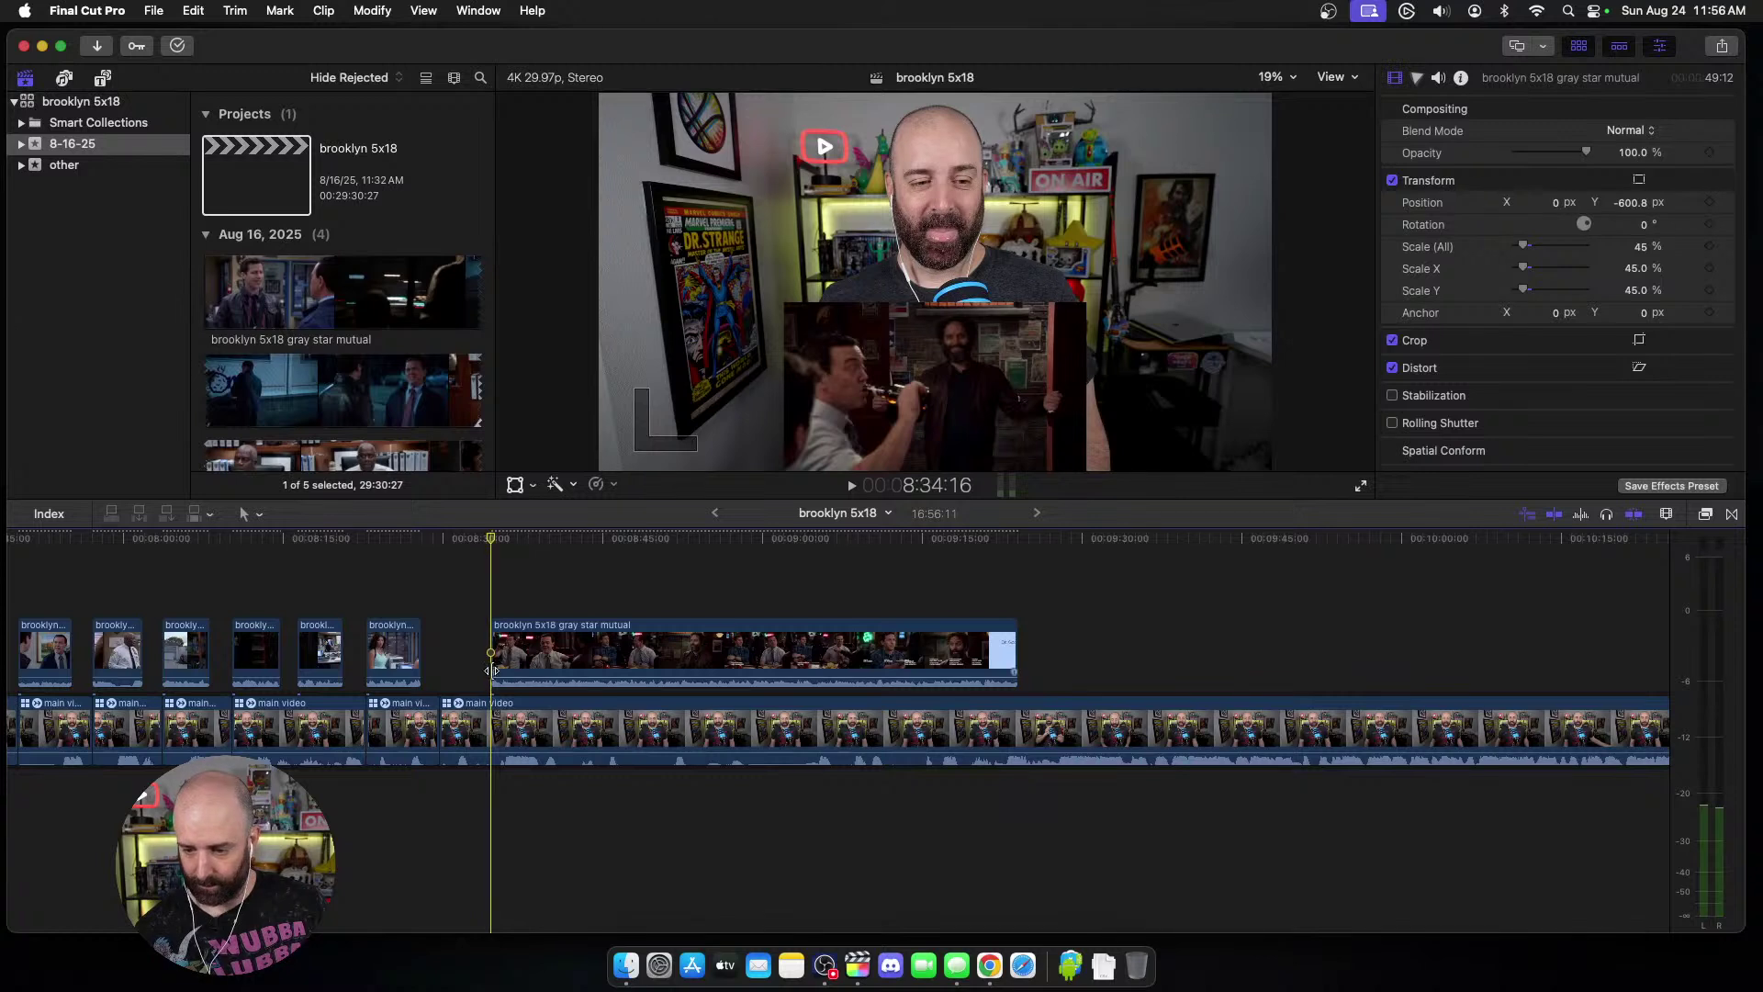
{"action": "key", "text": "super+z"}
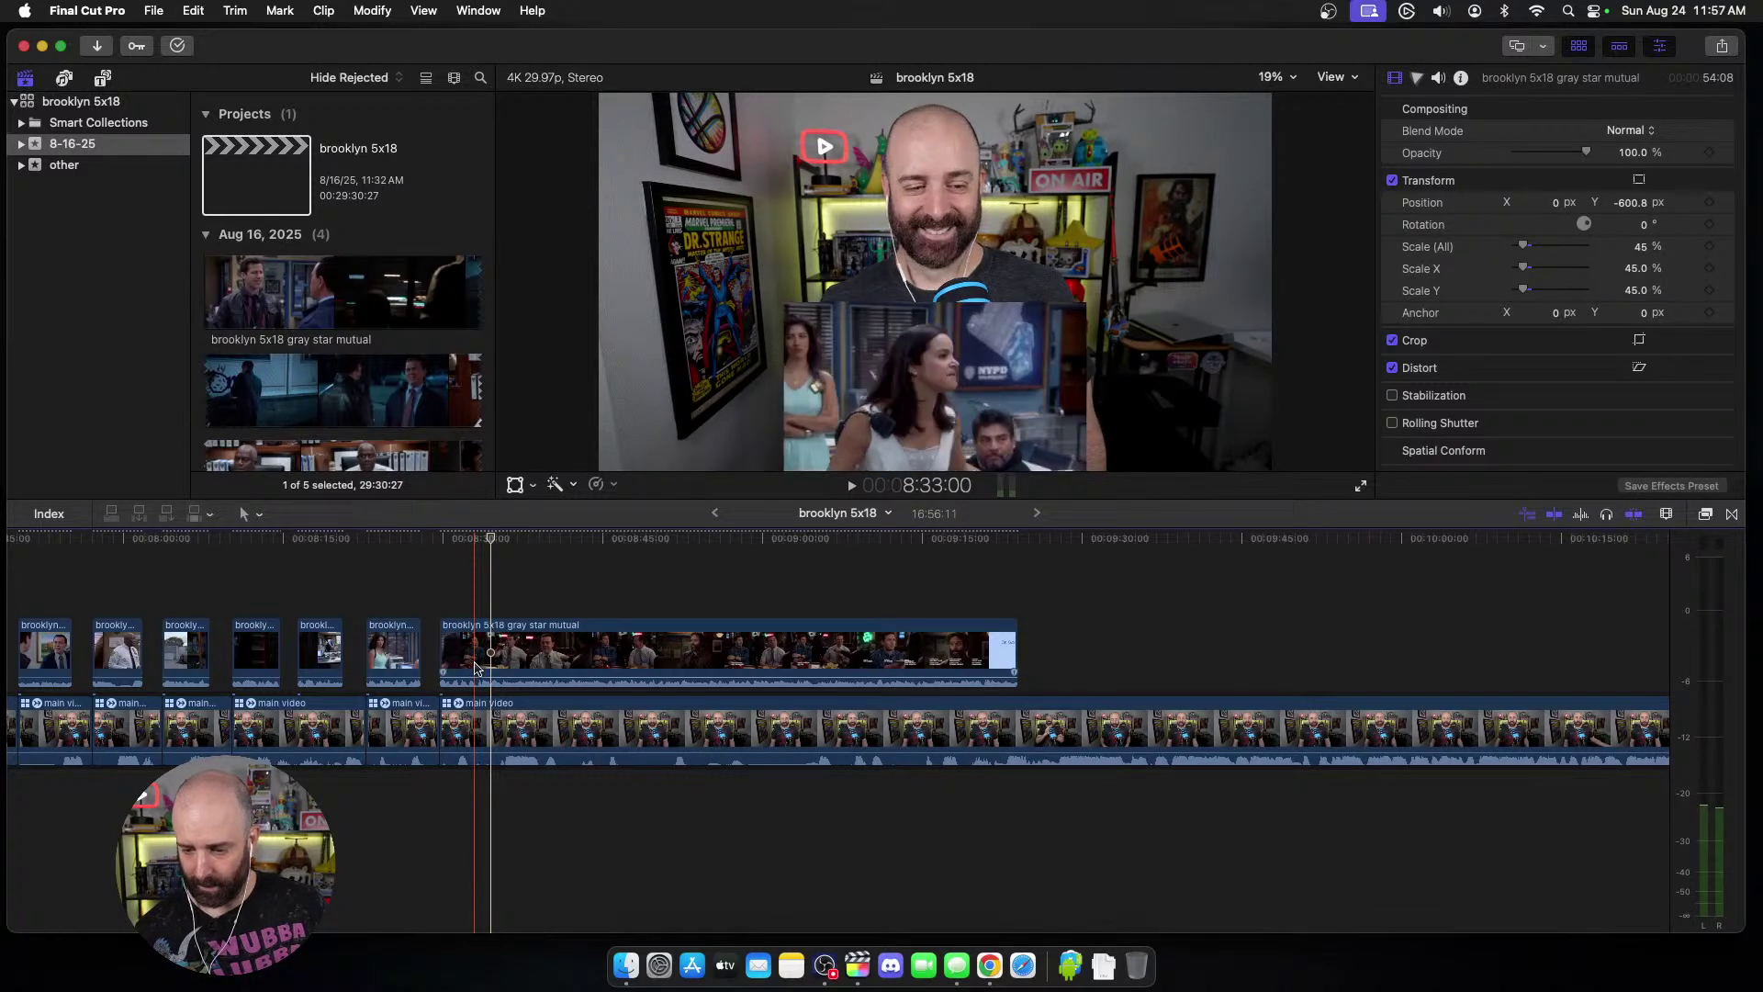
Step: Find the scene change frame by frame and trim the starts of the long overlay and main video clips to about 8:33
{"action": "left_click", "coordinate": [476, 668]}
{"action": "key", "text": "Right"}
{"action": "key", "text": "Right"}
{"action": "key", "text": "Right"}
{"action": "key", "text": "Right"}
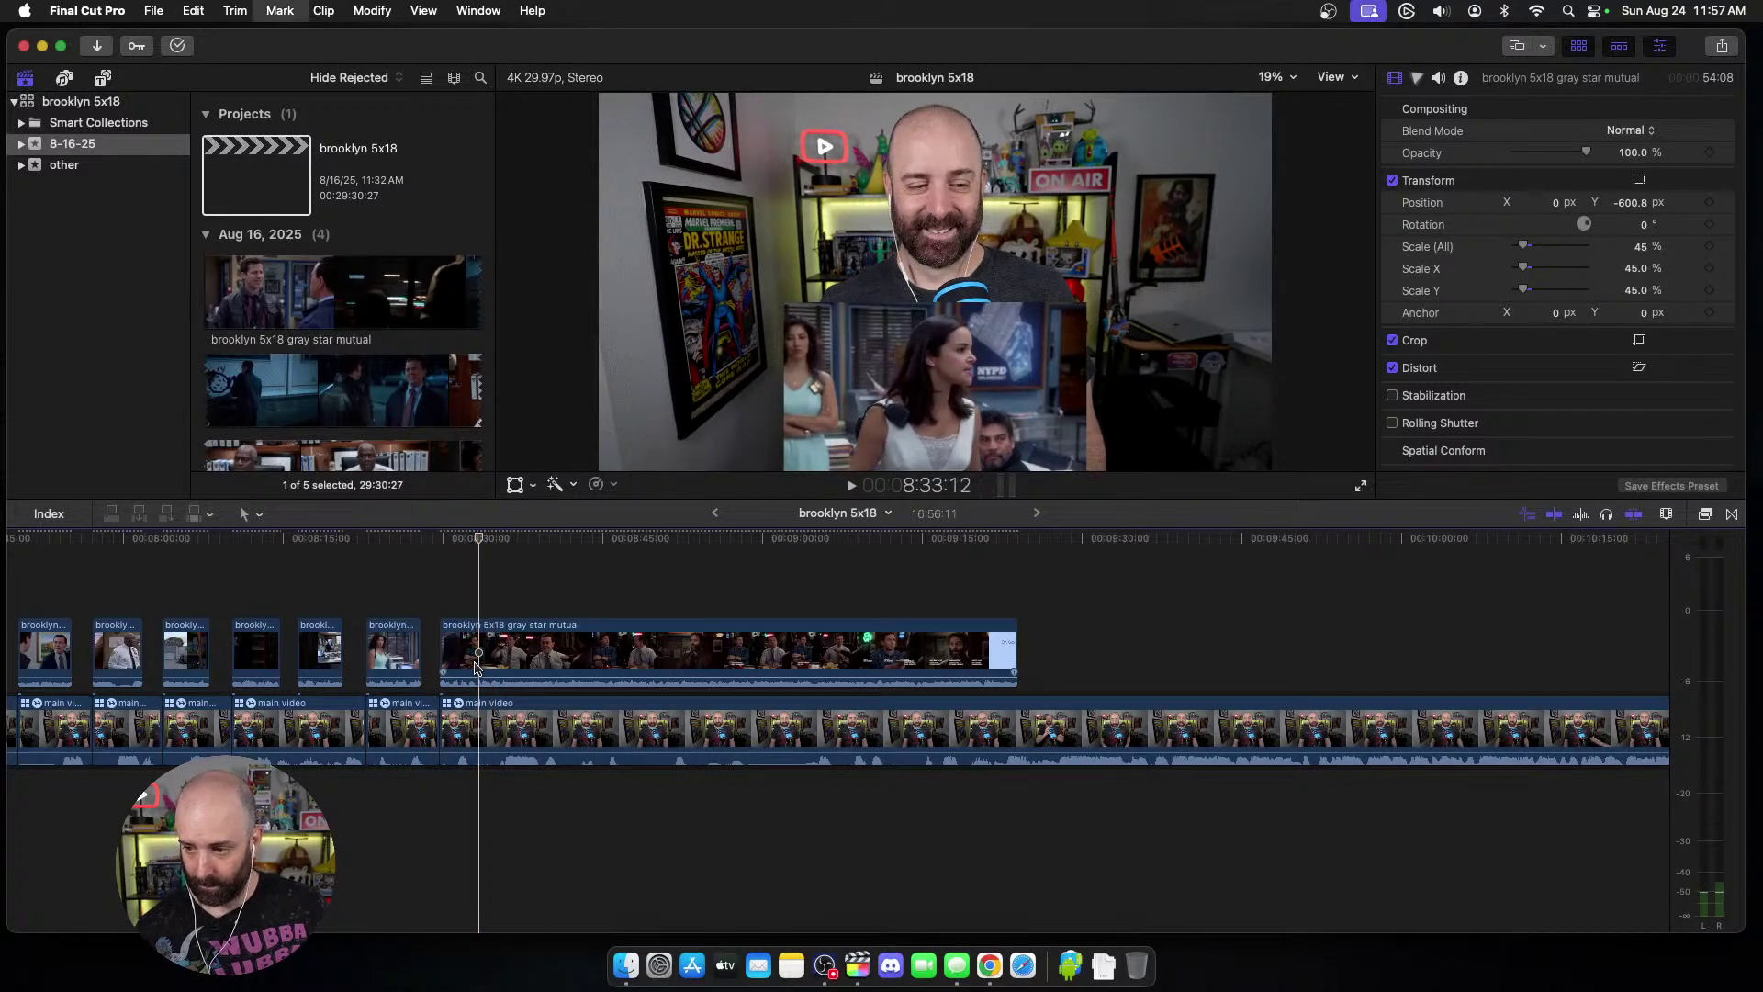
{"action": "key", "text": "Left"}
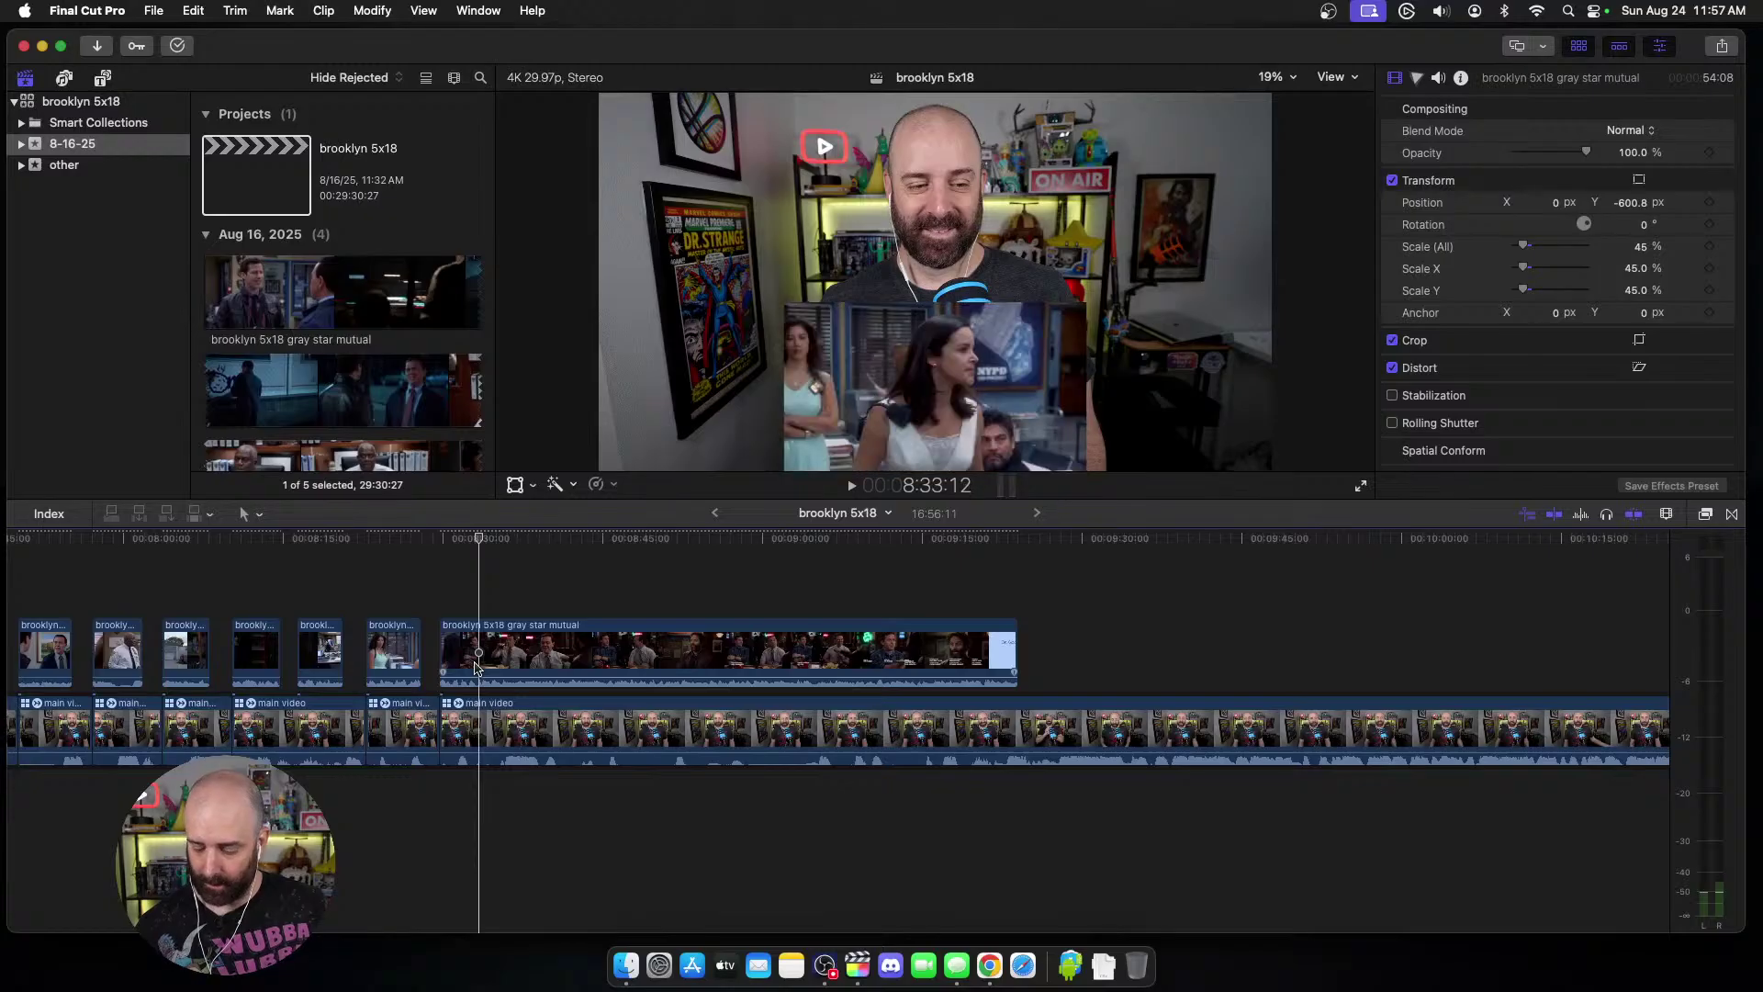
{"action": "key", "text": "Right"}
{"action": "key", "text": "alt+bracketleft"}
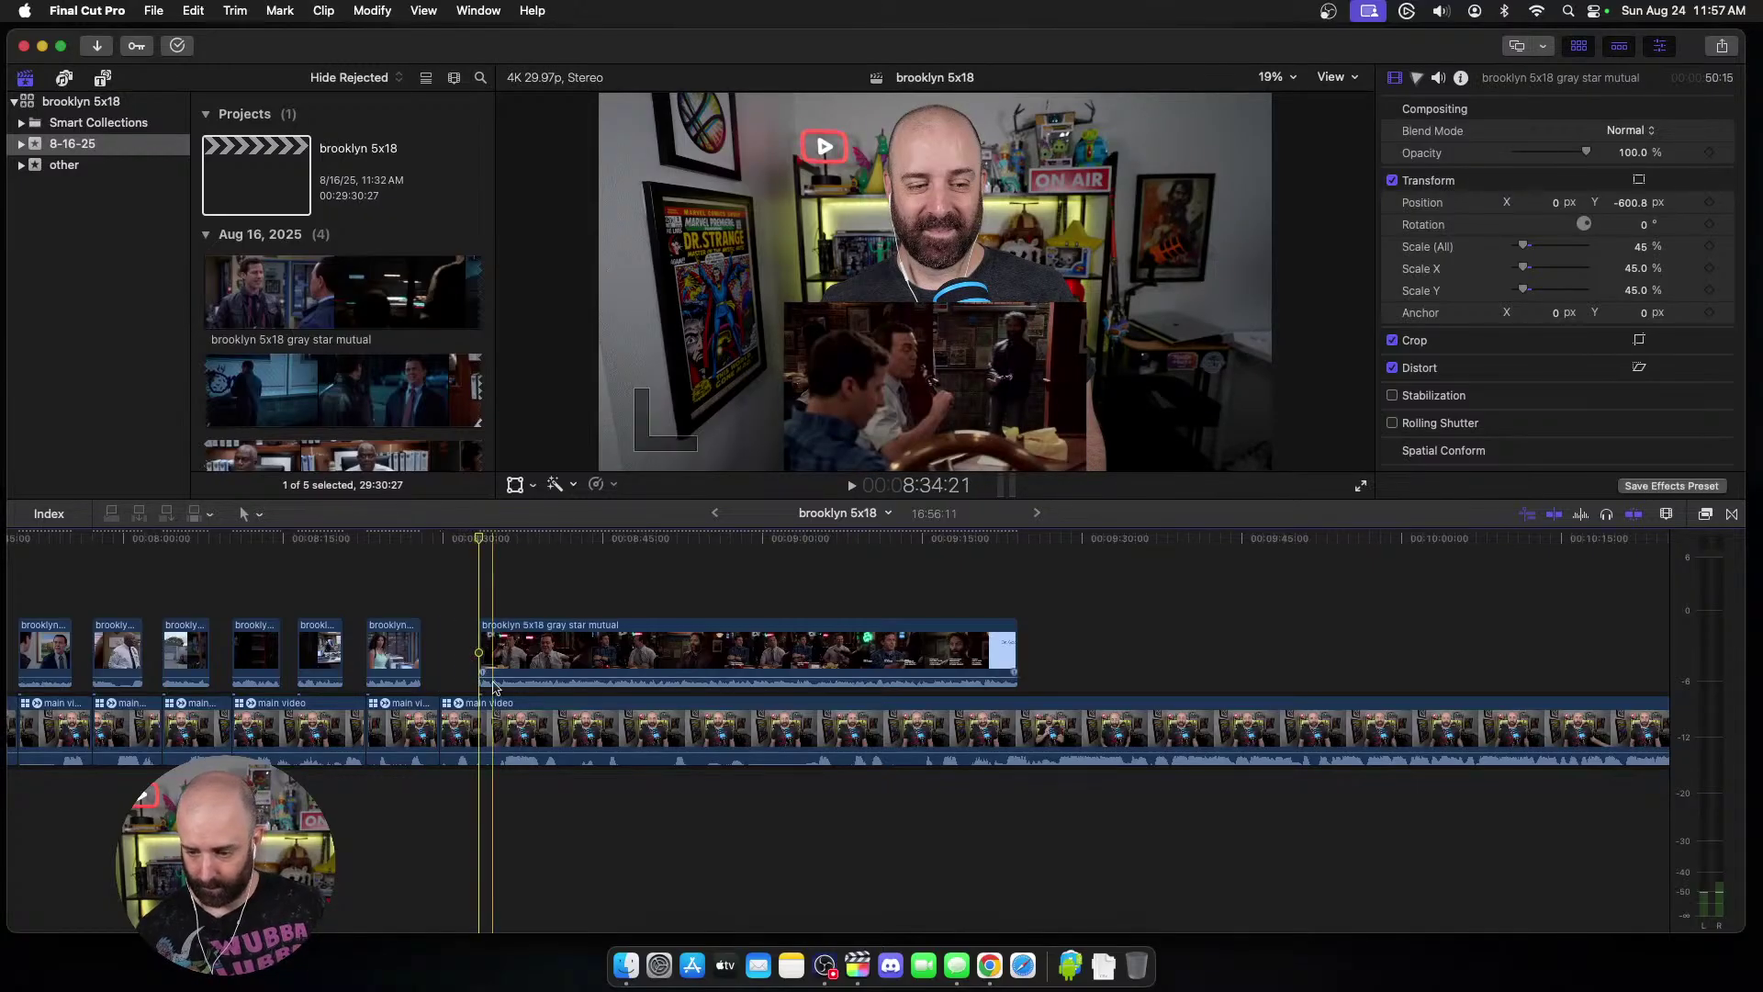
{"action": "left_click", "coordinate": [486, 726]}
{"action": "key", "text": "alt+bracketleft"}
Step: Play the bar scene, clear the overlay from about 8:35 to 8:37, and split the main video at the gap's end
{"action": "key", "text": "space"}
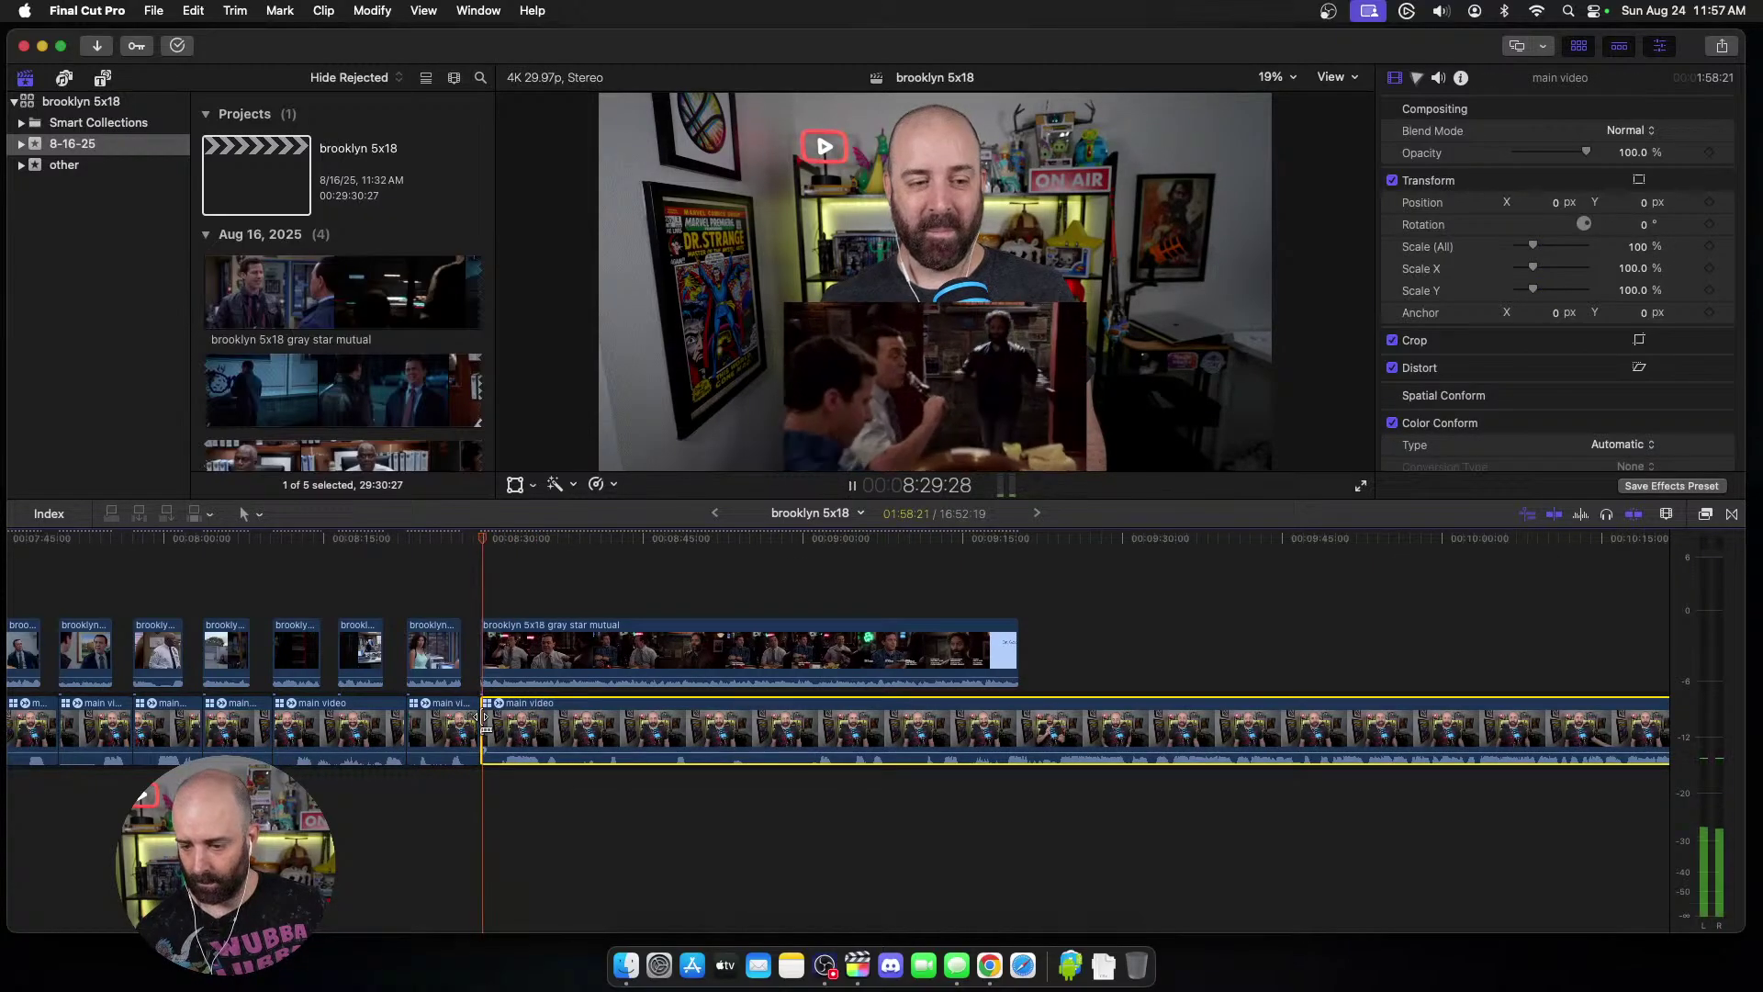
{"action": "scroll", "coordinate": [441, 677], "scroll_direction": "right", "scroll_amount": 3}
{"action": "scroll", "coordinate": [441, 677], "scroll_direction": "right", "scroll_amount": 3}
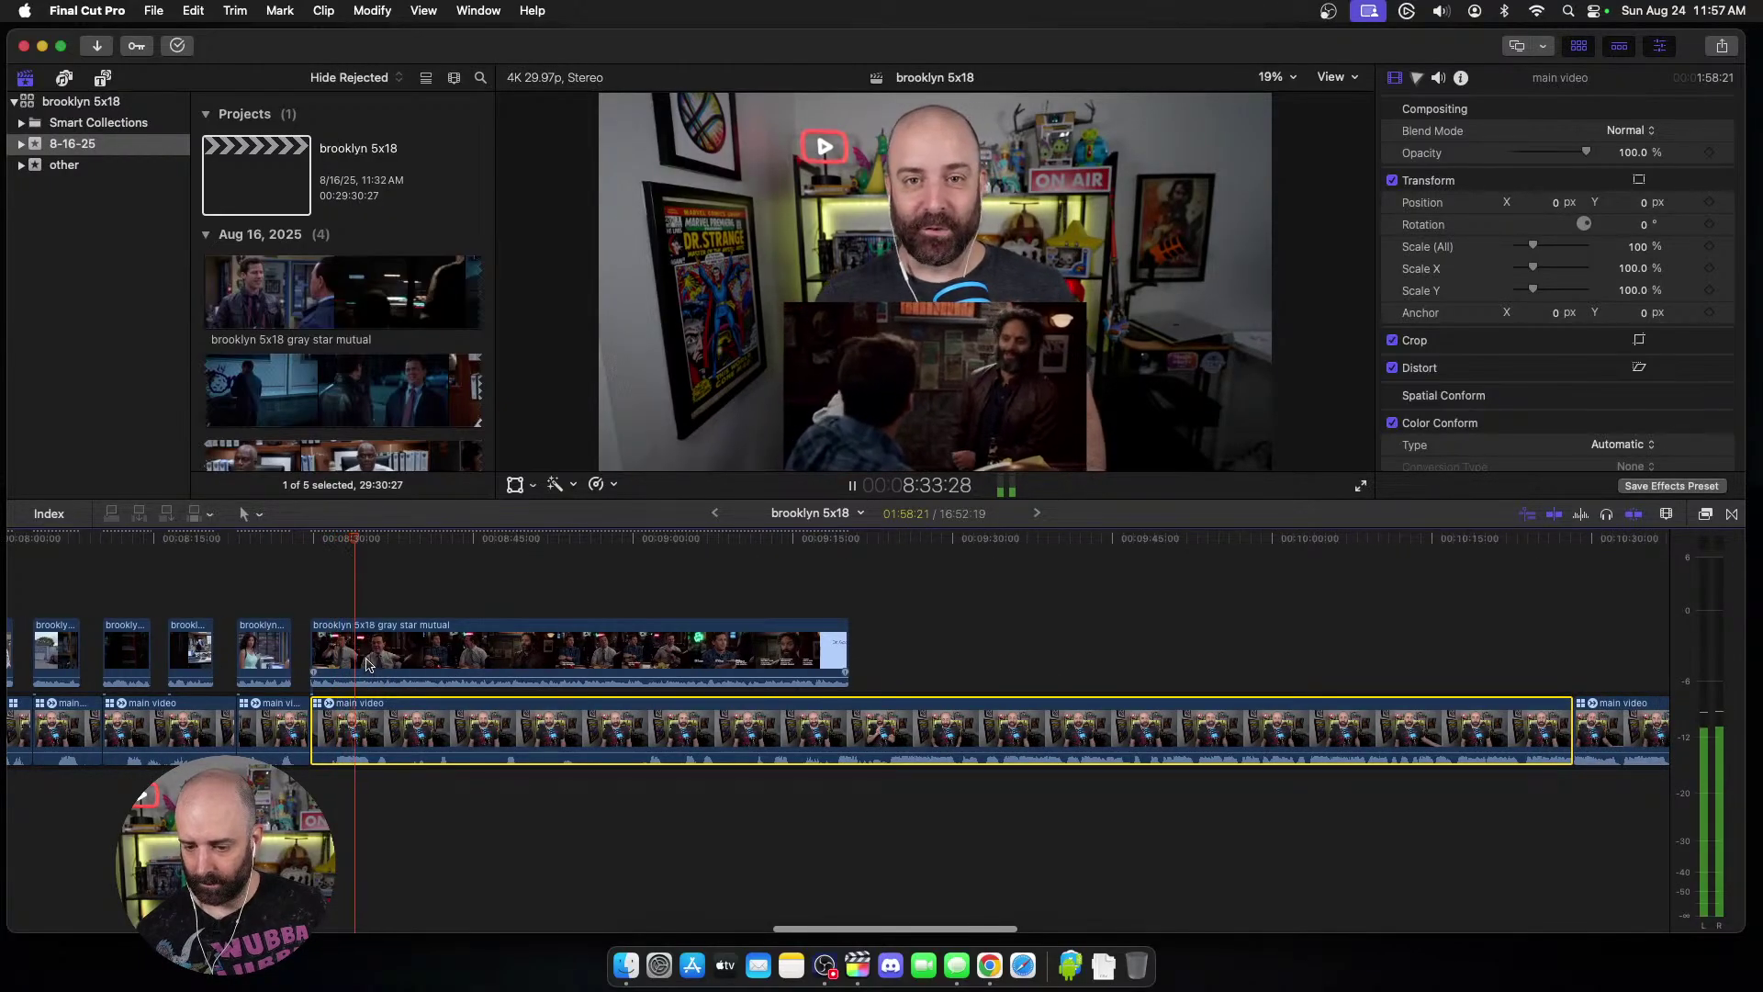
{"action": "scroll", "coordinate": [367, 675], "scroll_direction": "left", "scroll_amount": 1}
{"action": "key", "text": "space"}
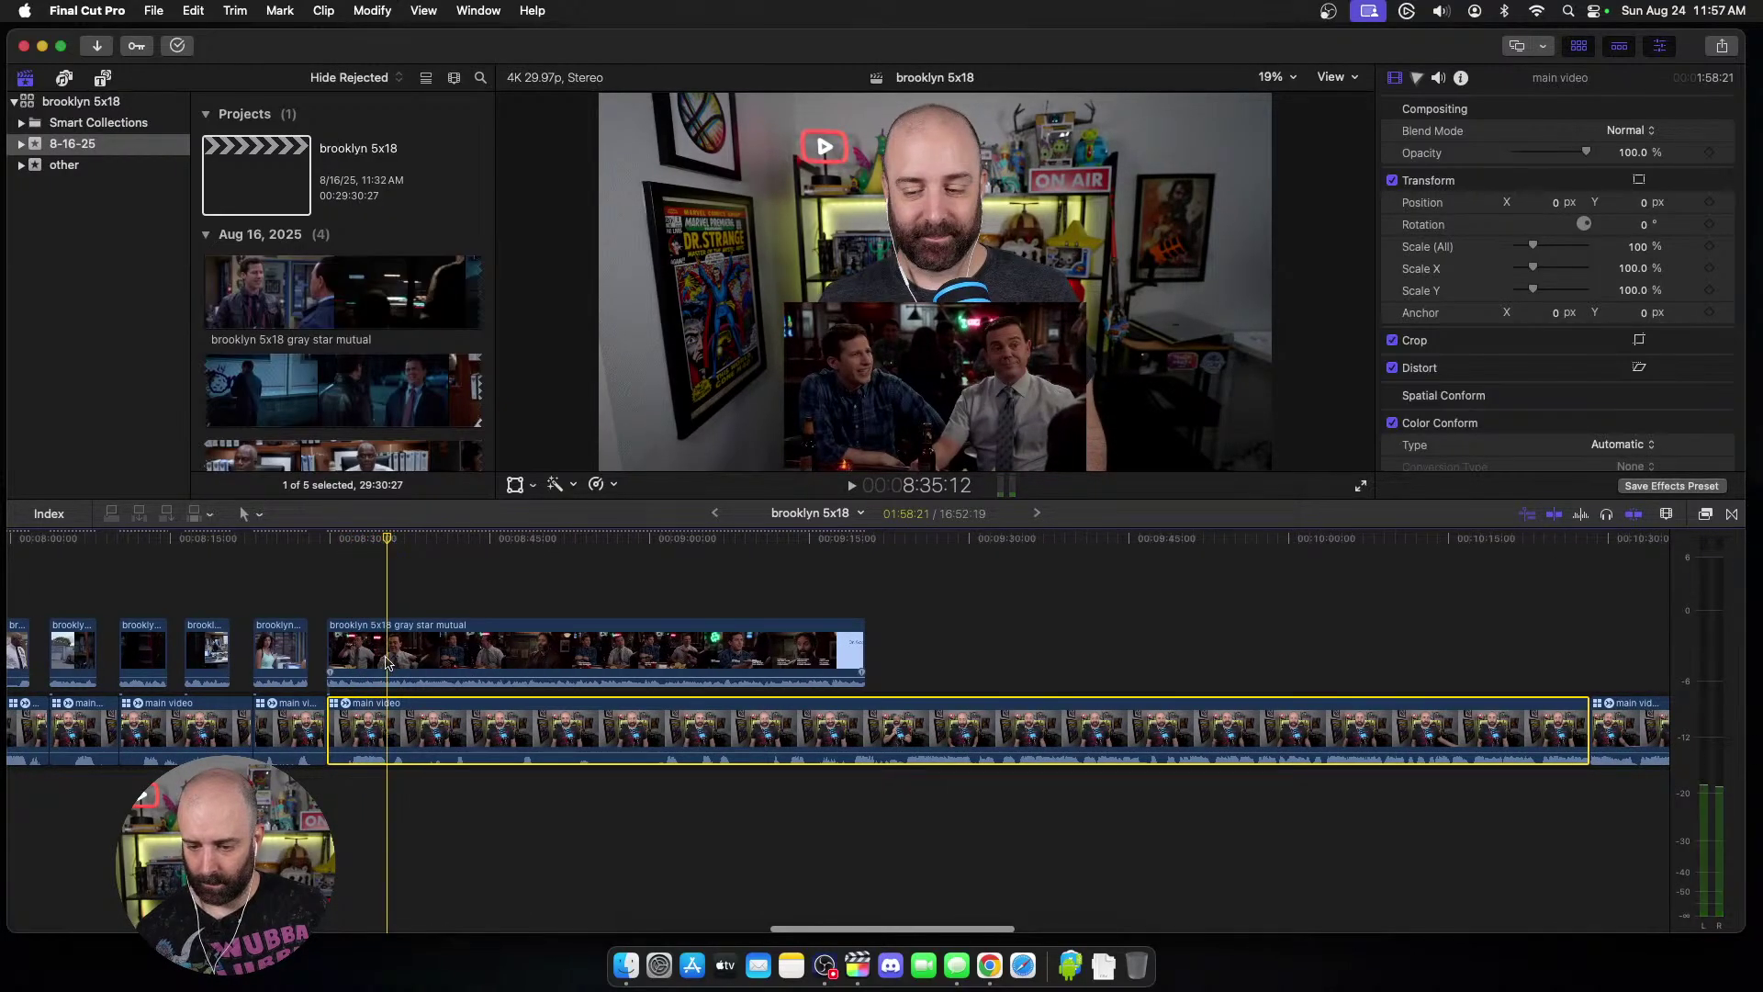
{"action": "left_click", "coordinate": [379, 661]}
{"action": "key", "text": "super+b"}
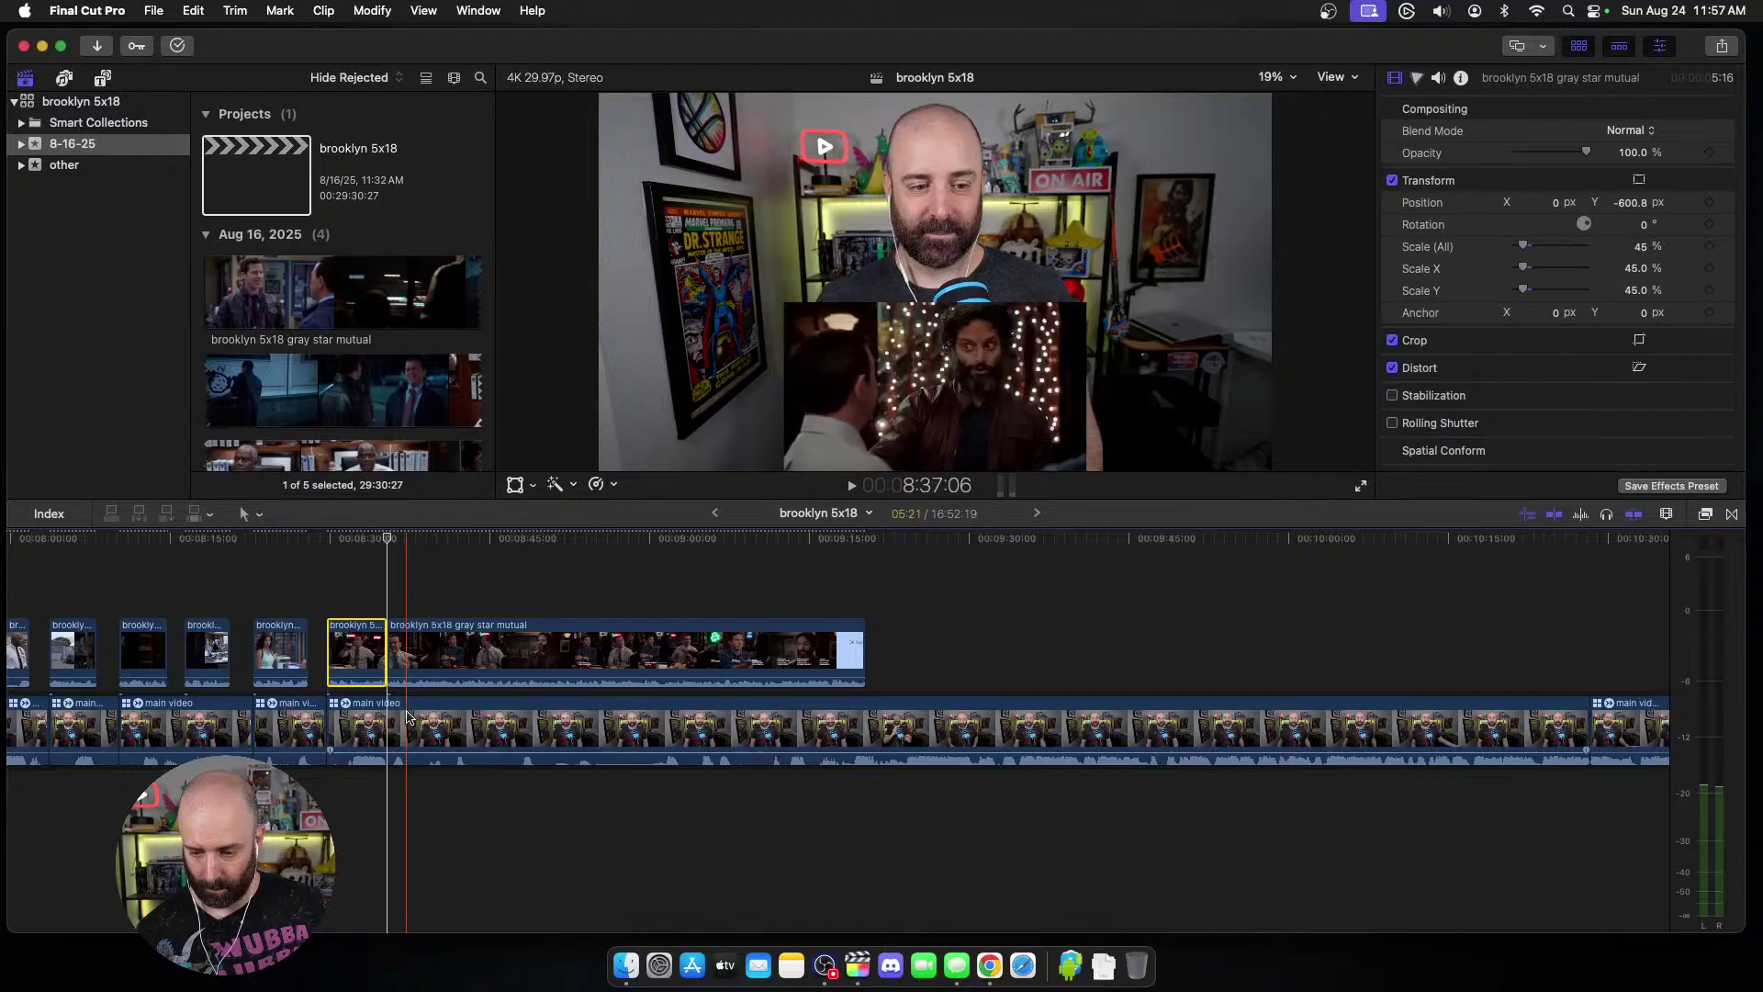
{"action": "left_click", "coordinate": [408, 718]}
{"action": "key", "text": "super+b"}
{"action": "left_click_drag", "start_coordinate": [389, 658], "coordinate": [411, 659]}
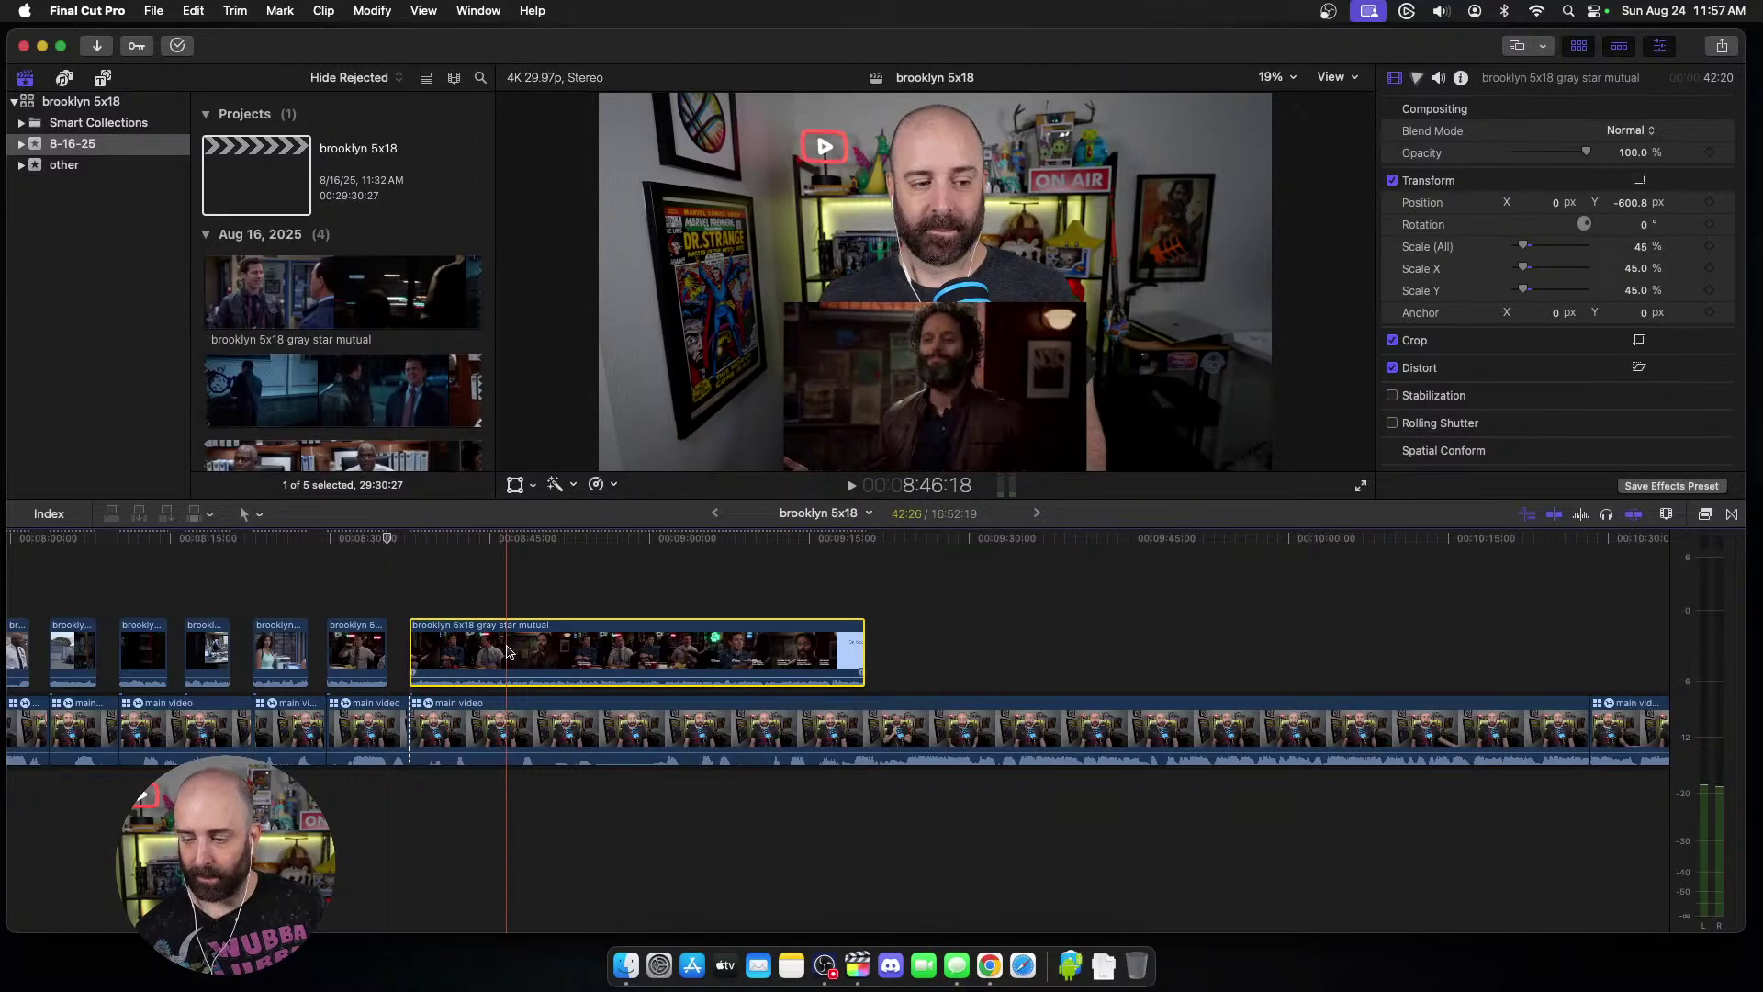
Step: Review the bar scene from about 8:46 and trim the starts of the remaining overlay and main video clips to about 9:03
{"action": "key", "text": "space"}
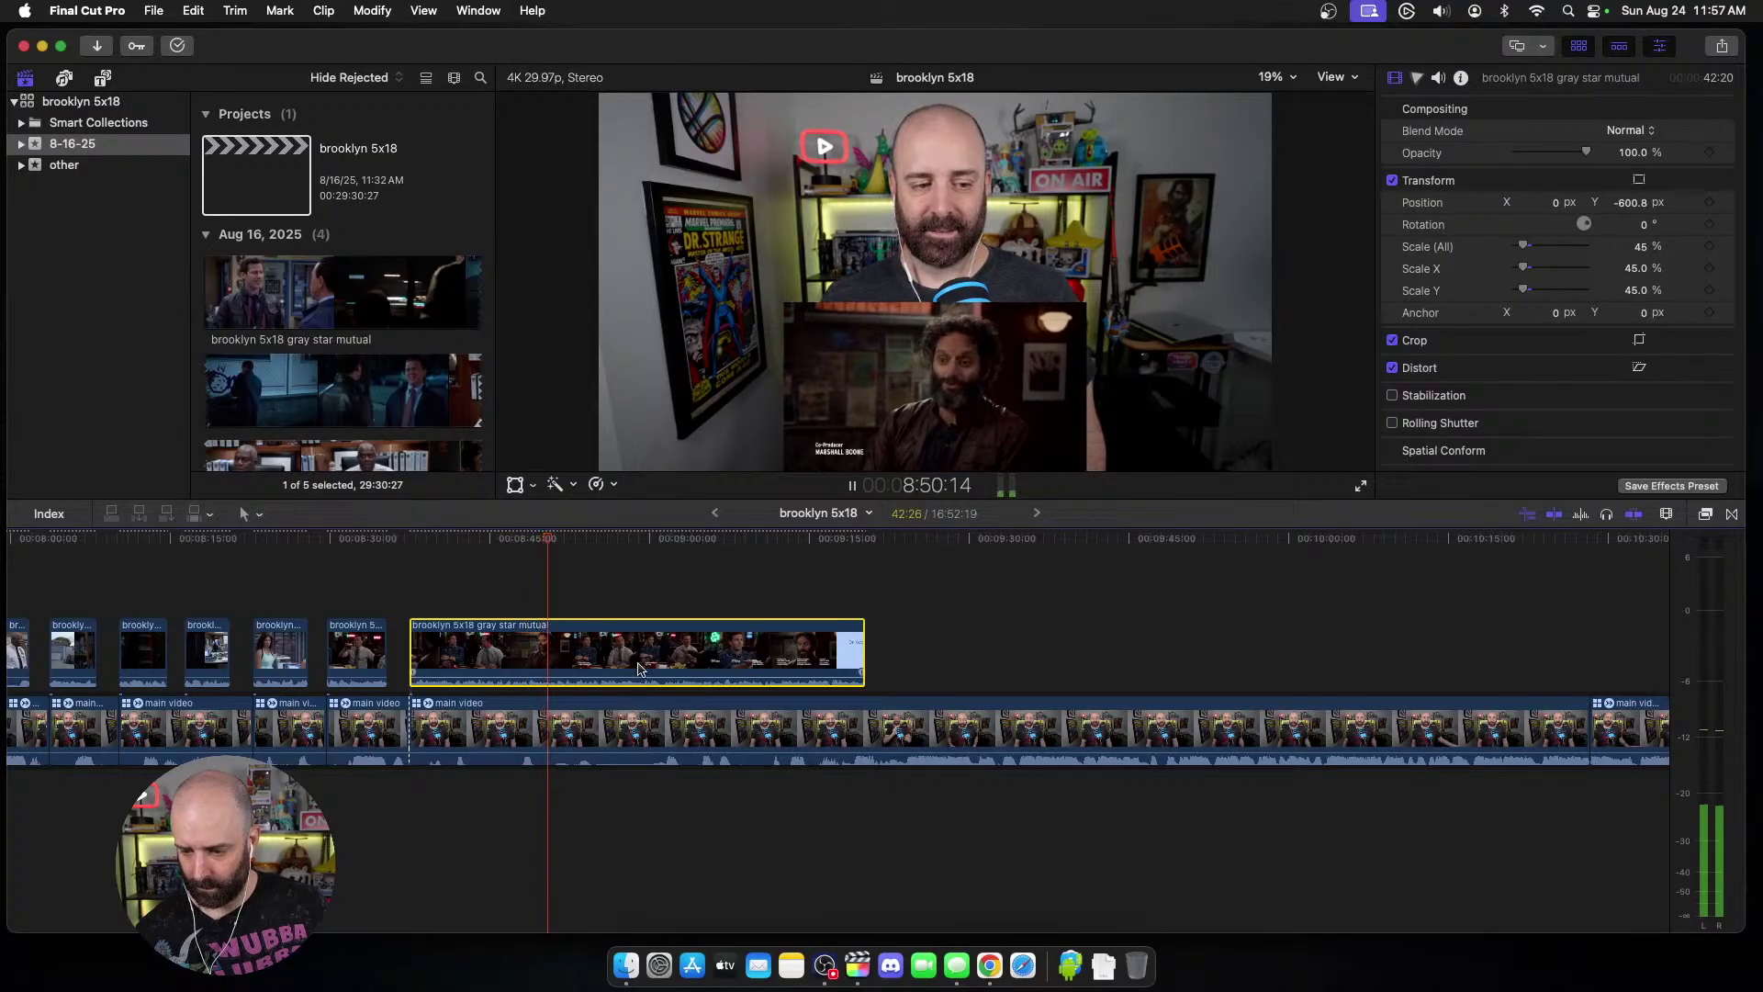
{"action": "key", "text": "space"}
{"action": "key", "text": "space"}
{"action": "scroll", "coordinate": [569, 652], "scroll_direction": "right", "scroll_amount": 5}
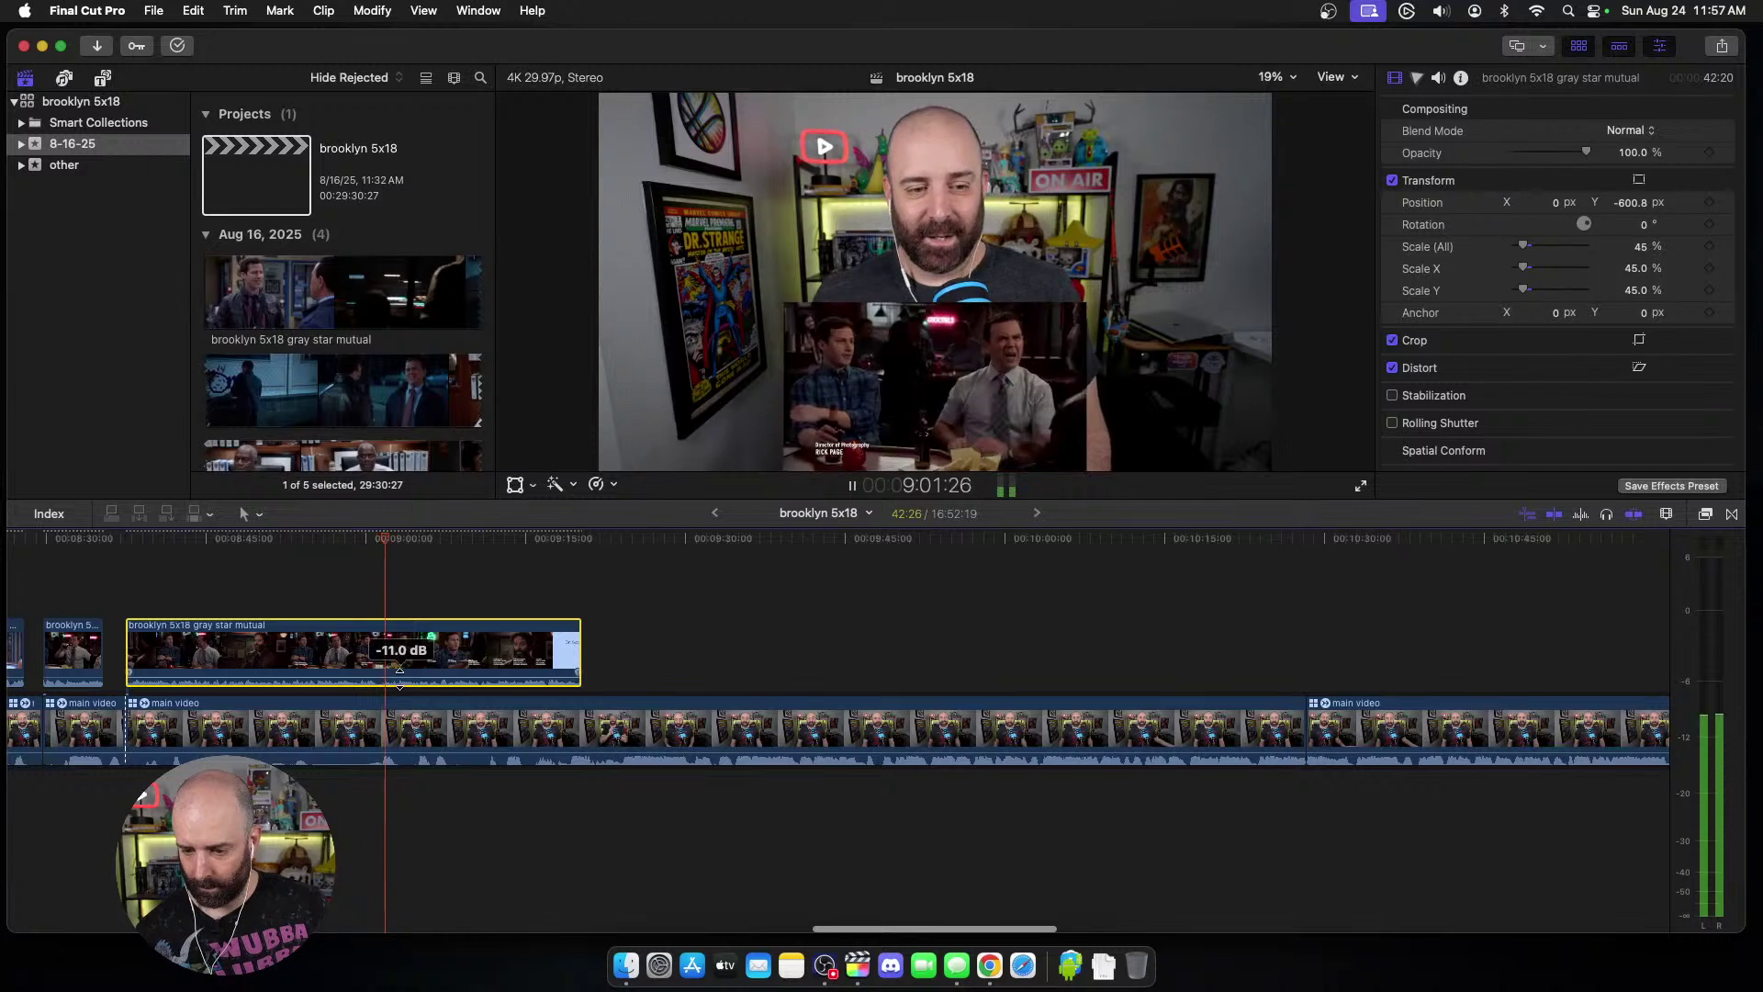
{"action": "key", "text": "space"}
{"action": "key", "text": "space"}
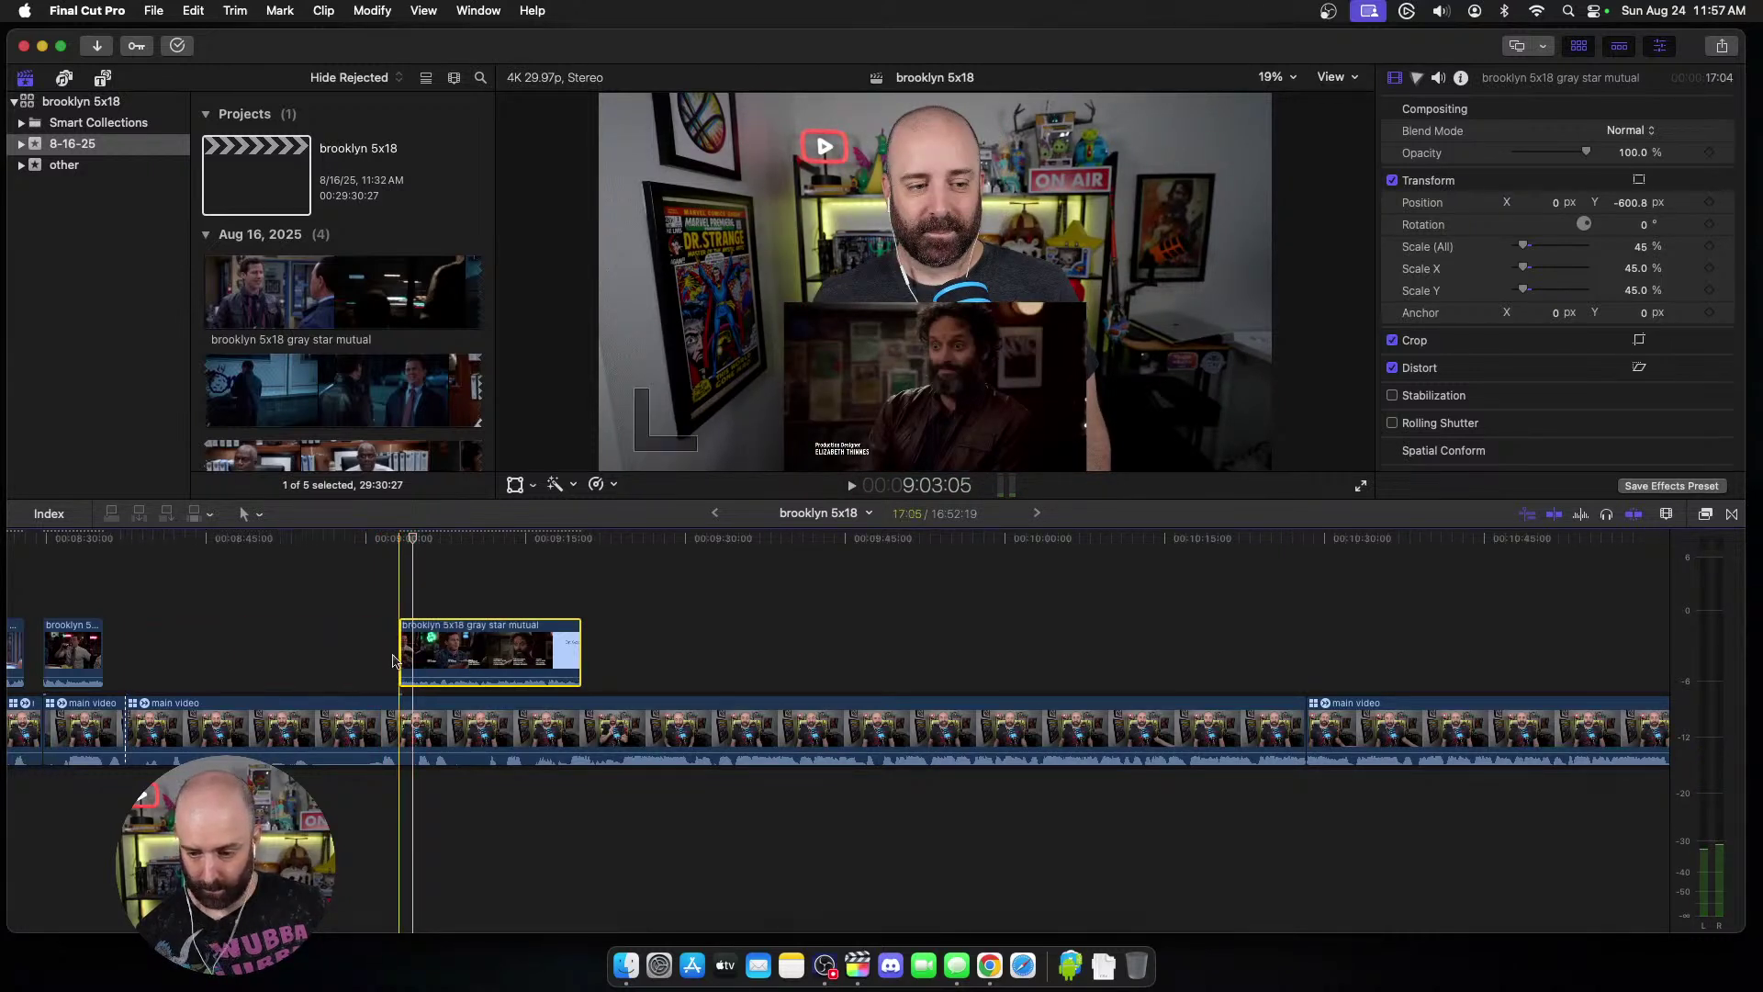
{"action": "left_click", "coordinate": [396, 719]}
{"action": "key", "text": "alt+["}
Step: Replay the reaction after the cut, clear the overlay from about 8:42 to 8:44, and split the main video at the gap's end
{"action": "key", "text": "space"}
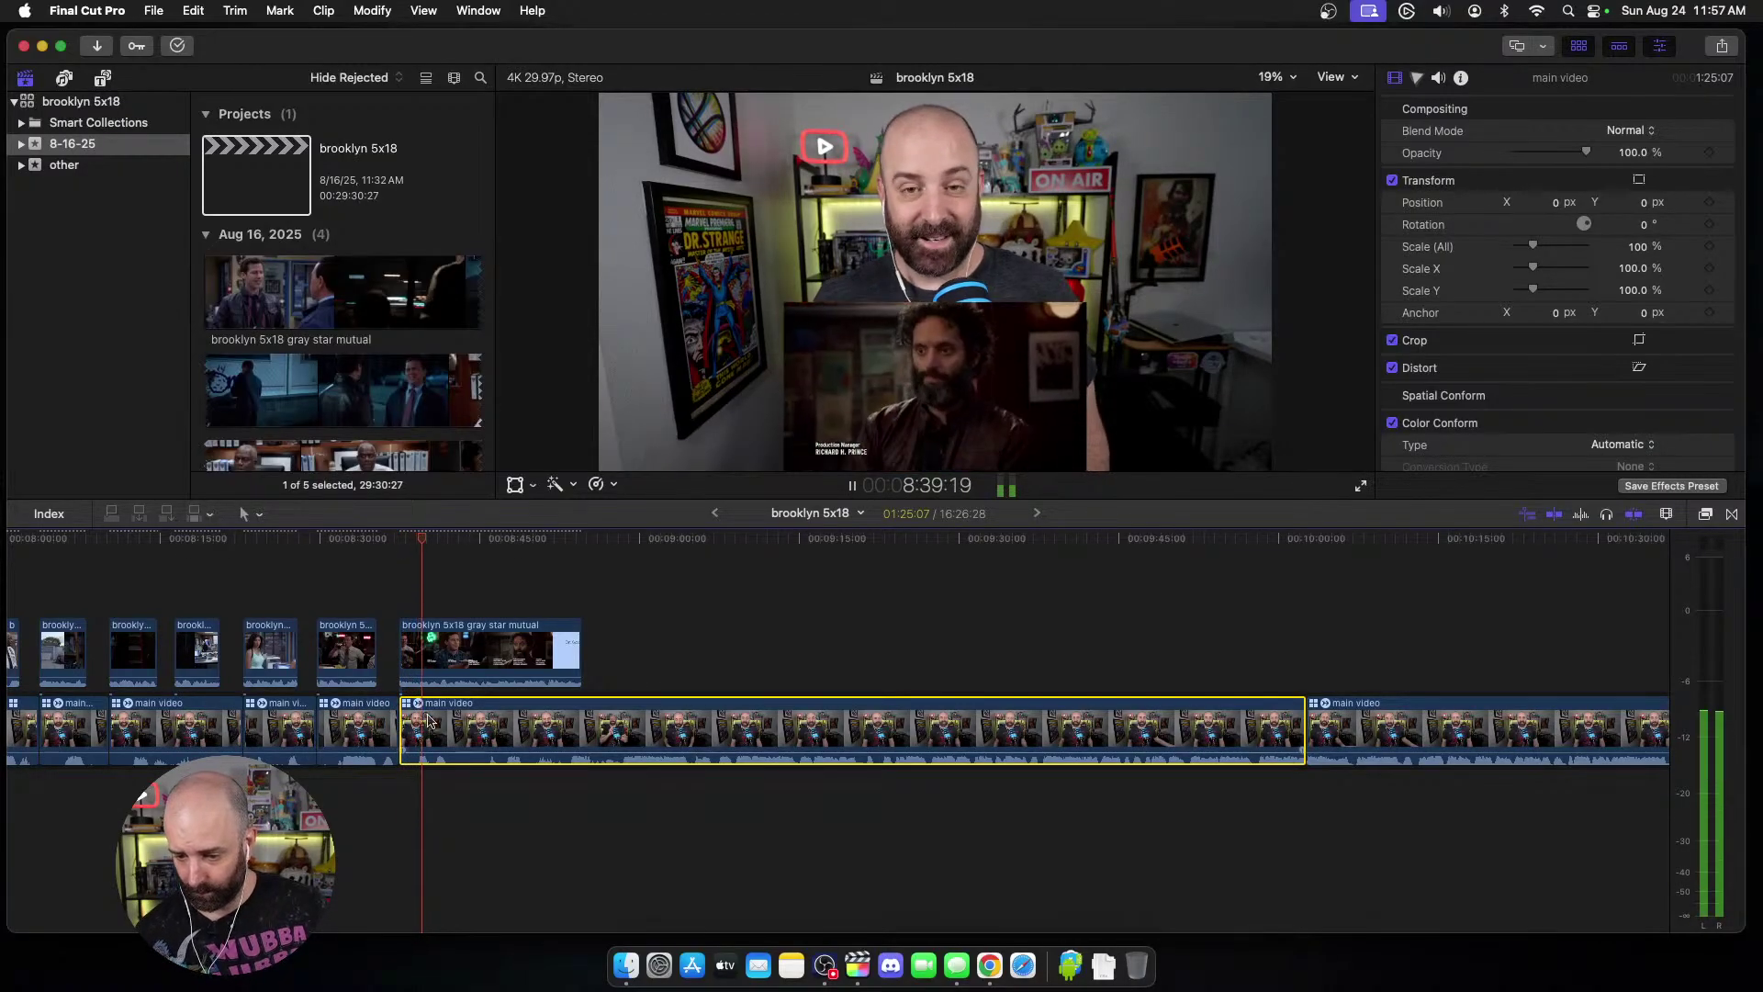
{"action": "key", "text": "space"}
{"action": "left_click", "coordinate": [451, 666]}
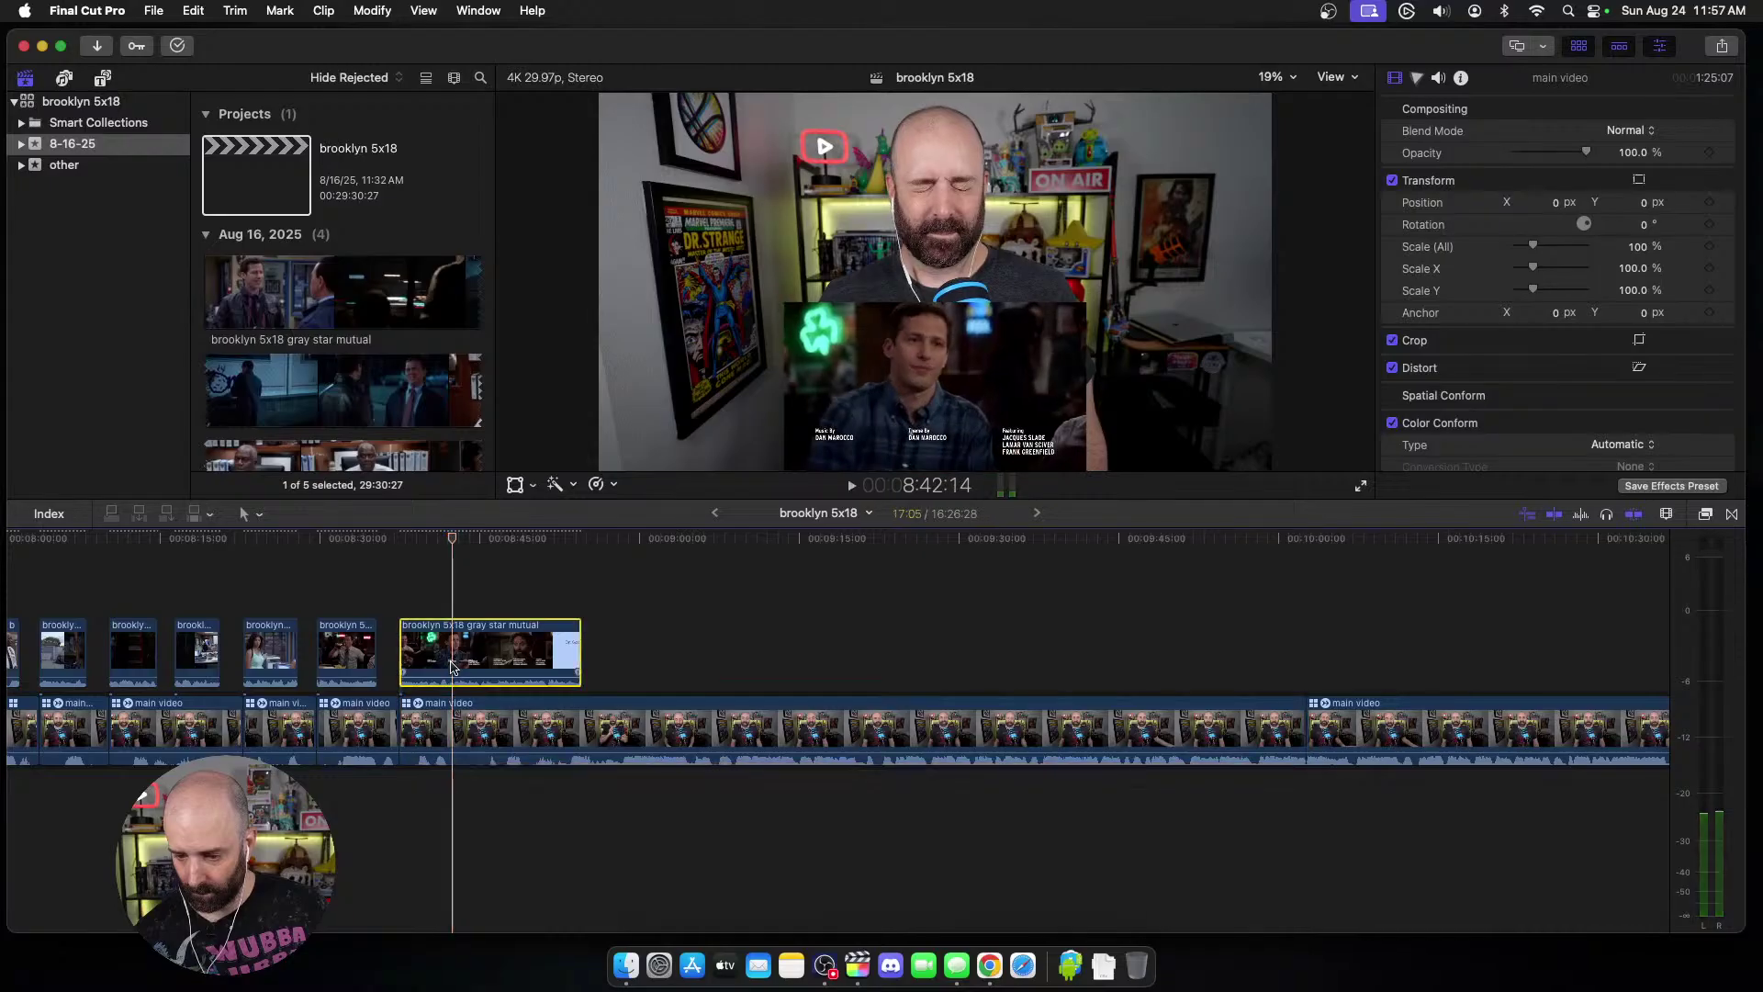
{"action": "key", "text": "cmd+b"}
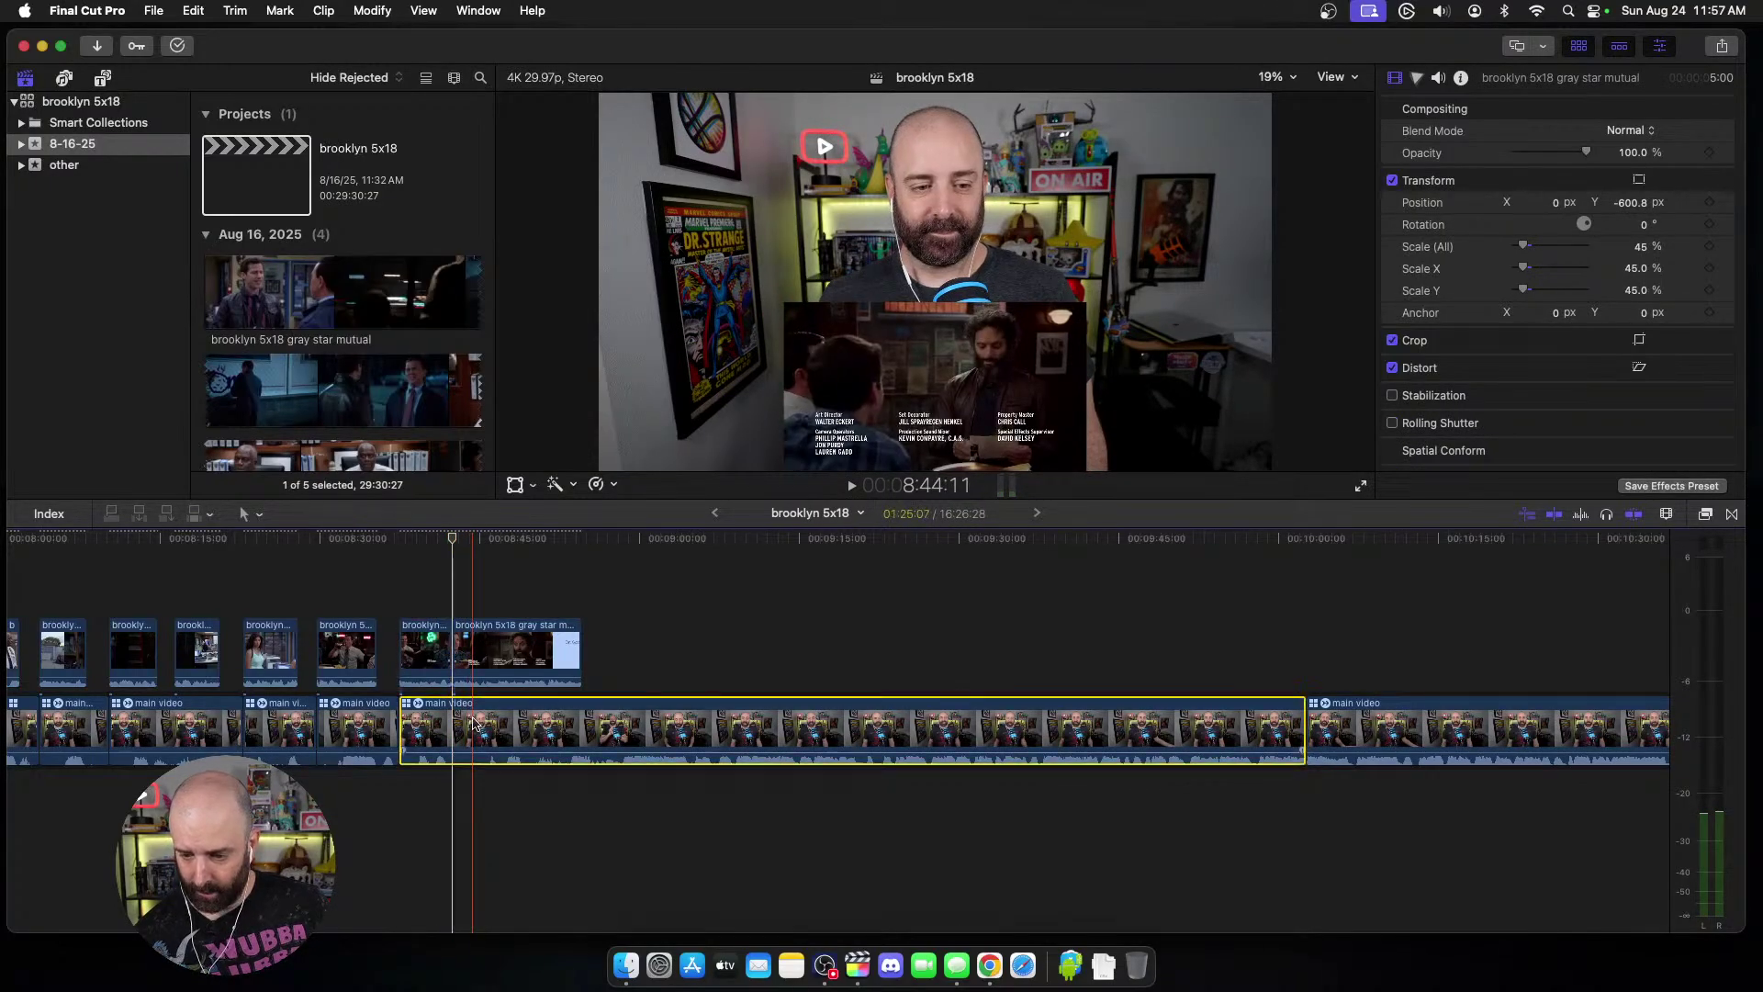
{"action": "left_click", "coordinate": [473, 656]}
{"action": "key", "text": "alt+bracketleft"}
Step: Review the end-credits bar shots and trim the starts of the last overlay and main video clips to about 8:46
{"action": "key", "text": "space"}
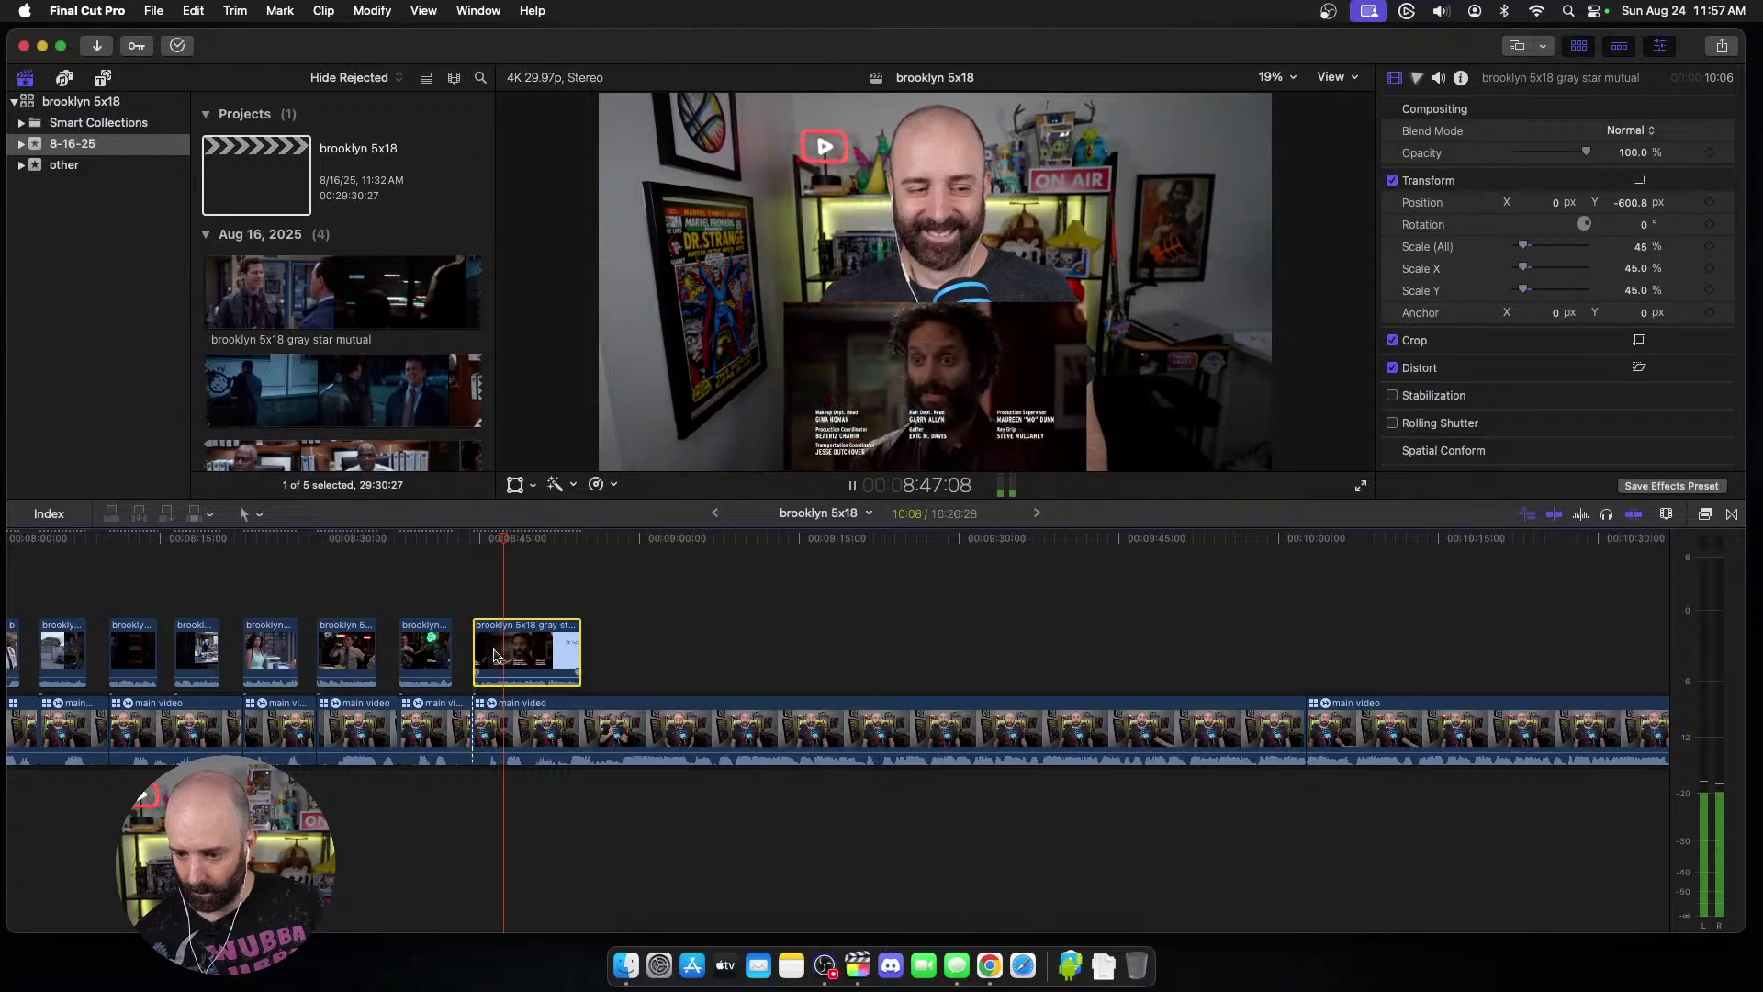
{"action": "key", "text": "space"}
{"action": "left_click", "coordinate": [496, 663]}
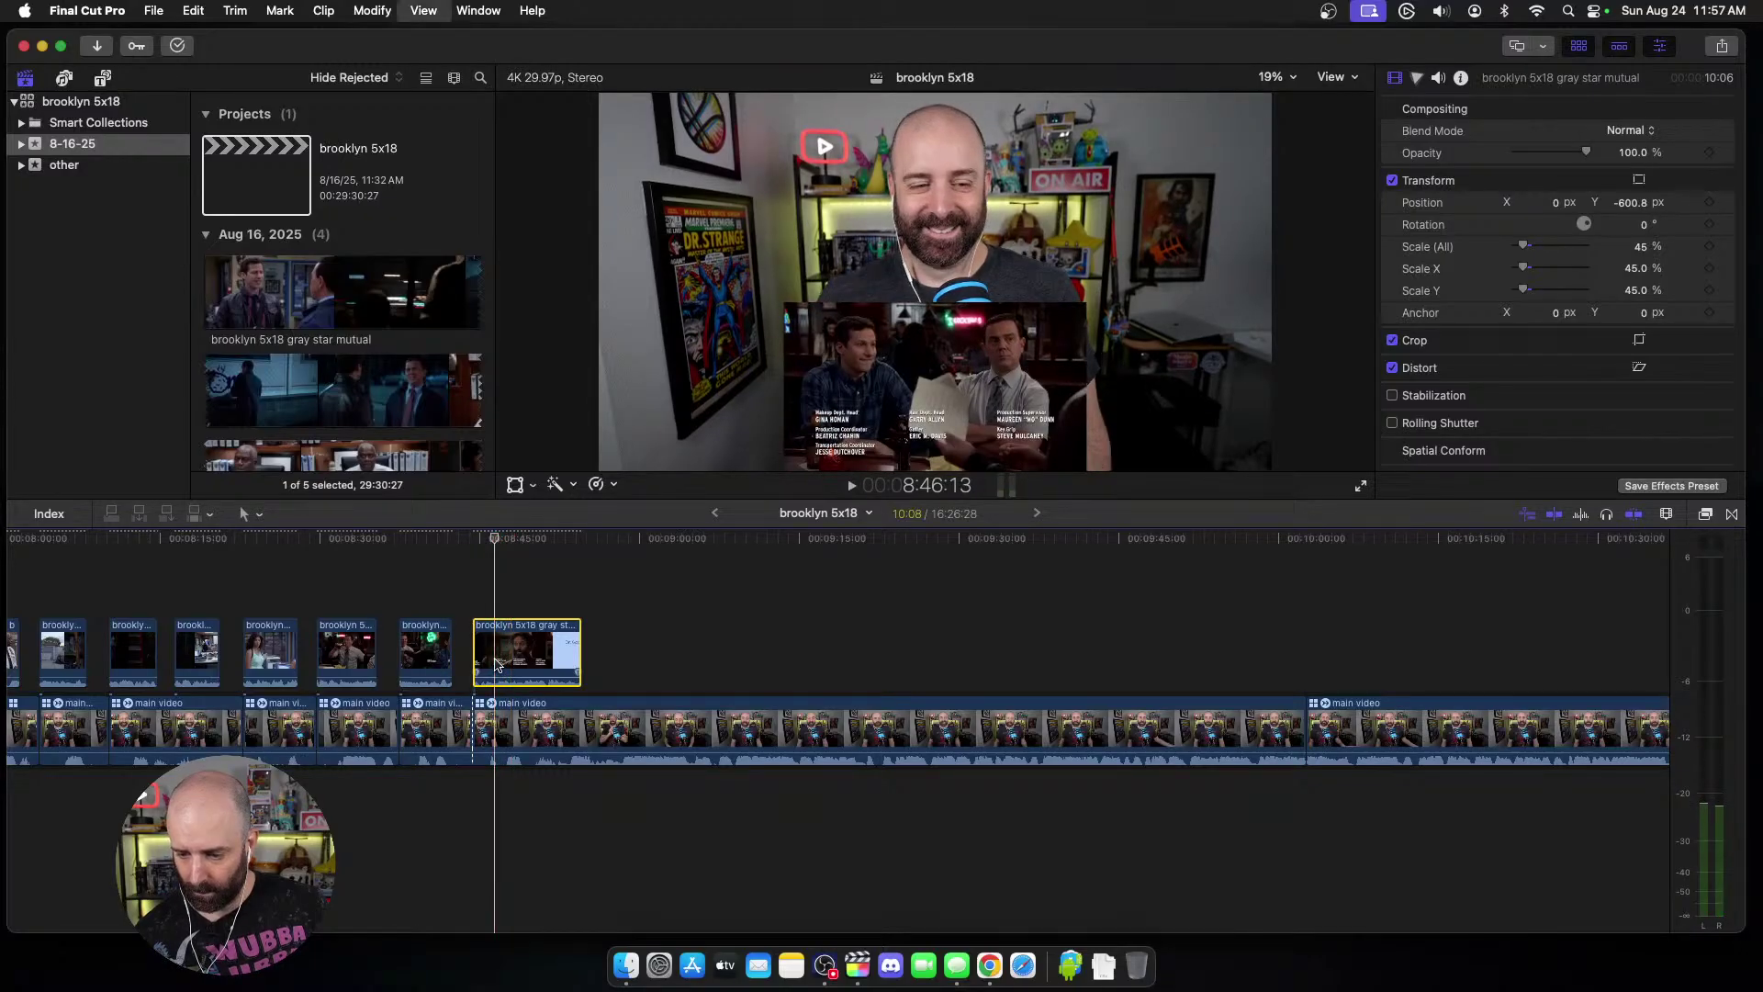
{"action": "left_click", "coordinate": [502, 726]}
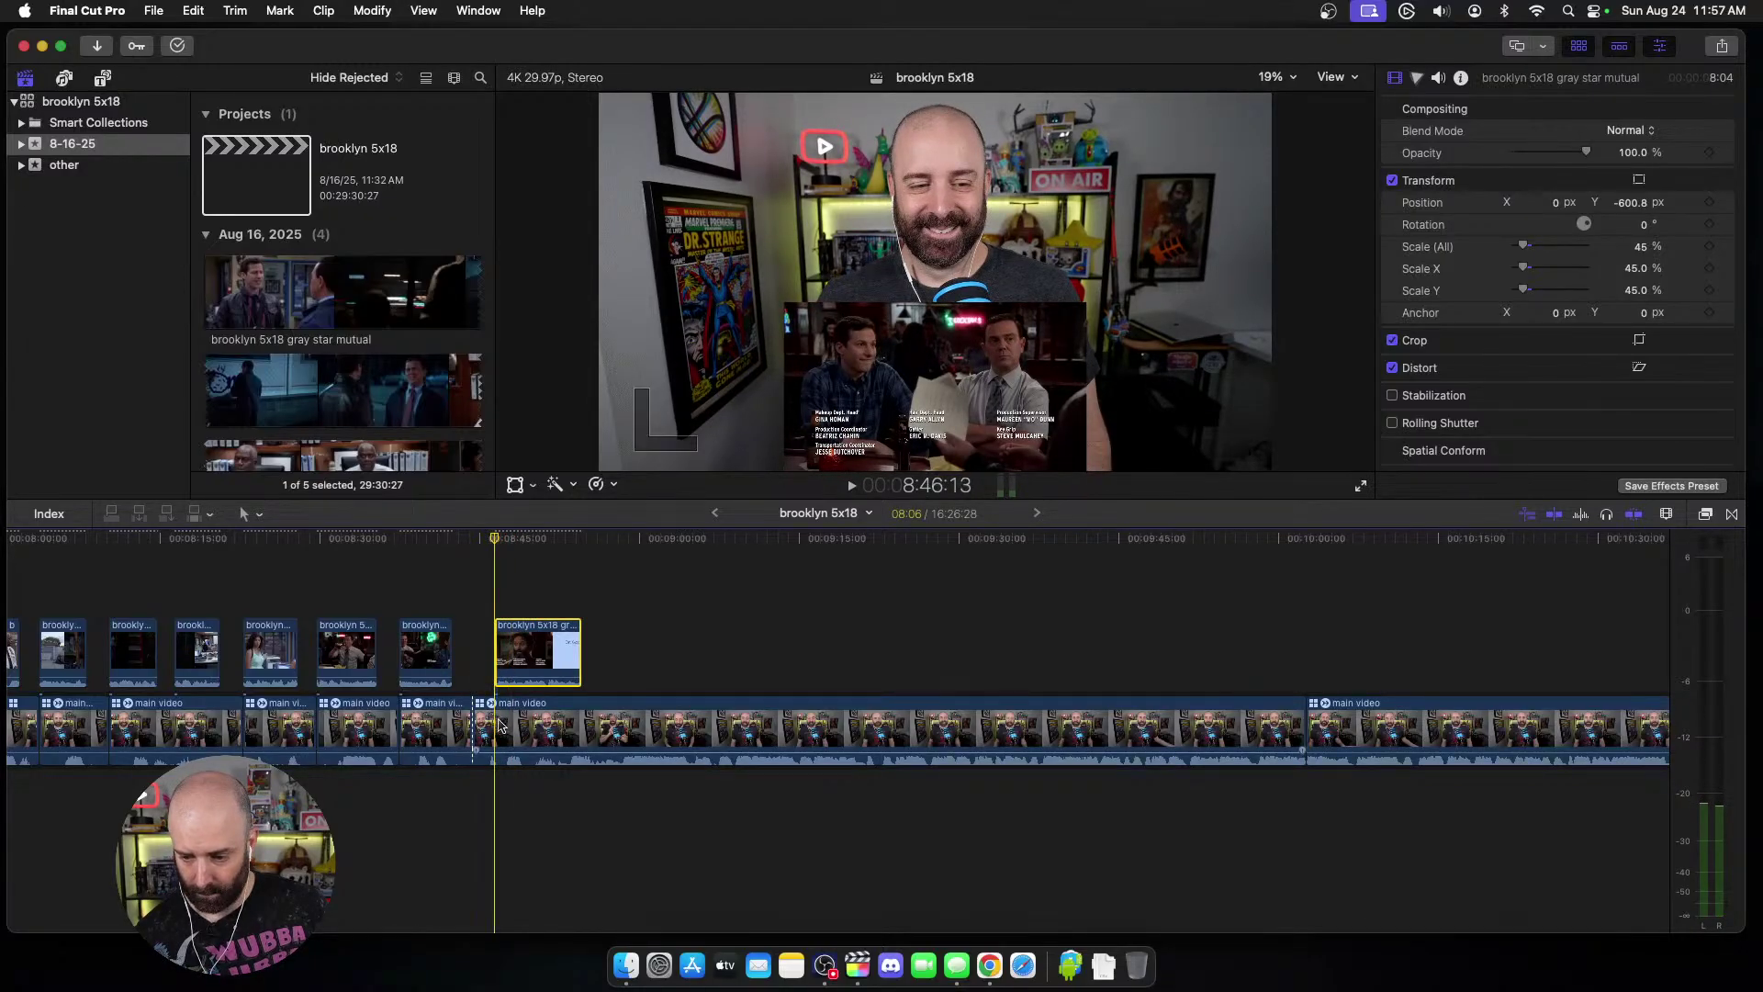
{"action": "key", "text": "alt+bracketleft"}
{"action": "key", "text": "space"}
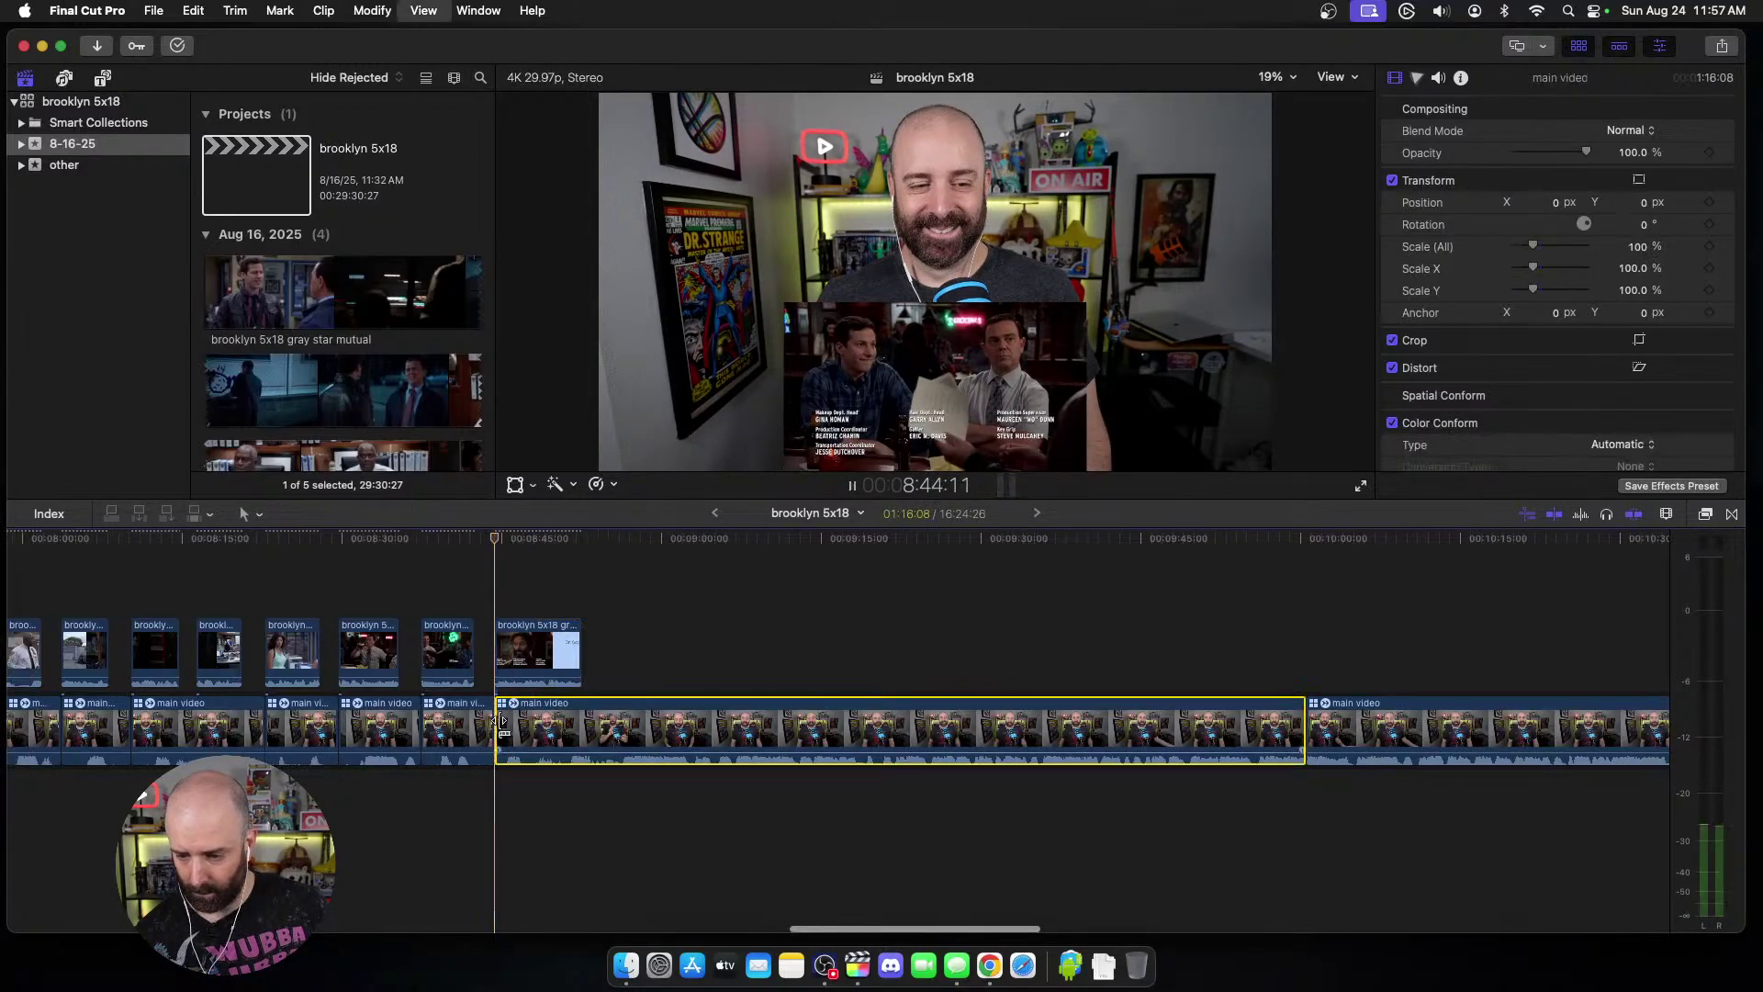
Step: Split the last episode overlay clip at about 8:48, trim the remainder's start to about 8:49, and play through to its end
{"action": "key", "text": "space"}
{"action": "left_click", "coordinate": [529, 667]}
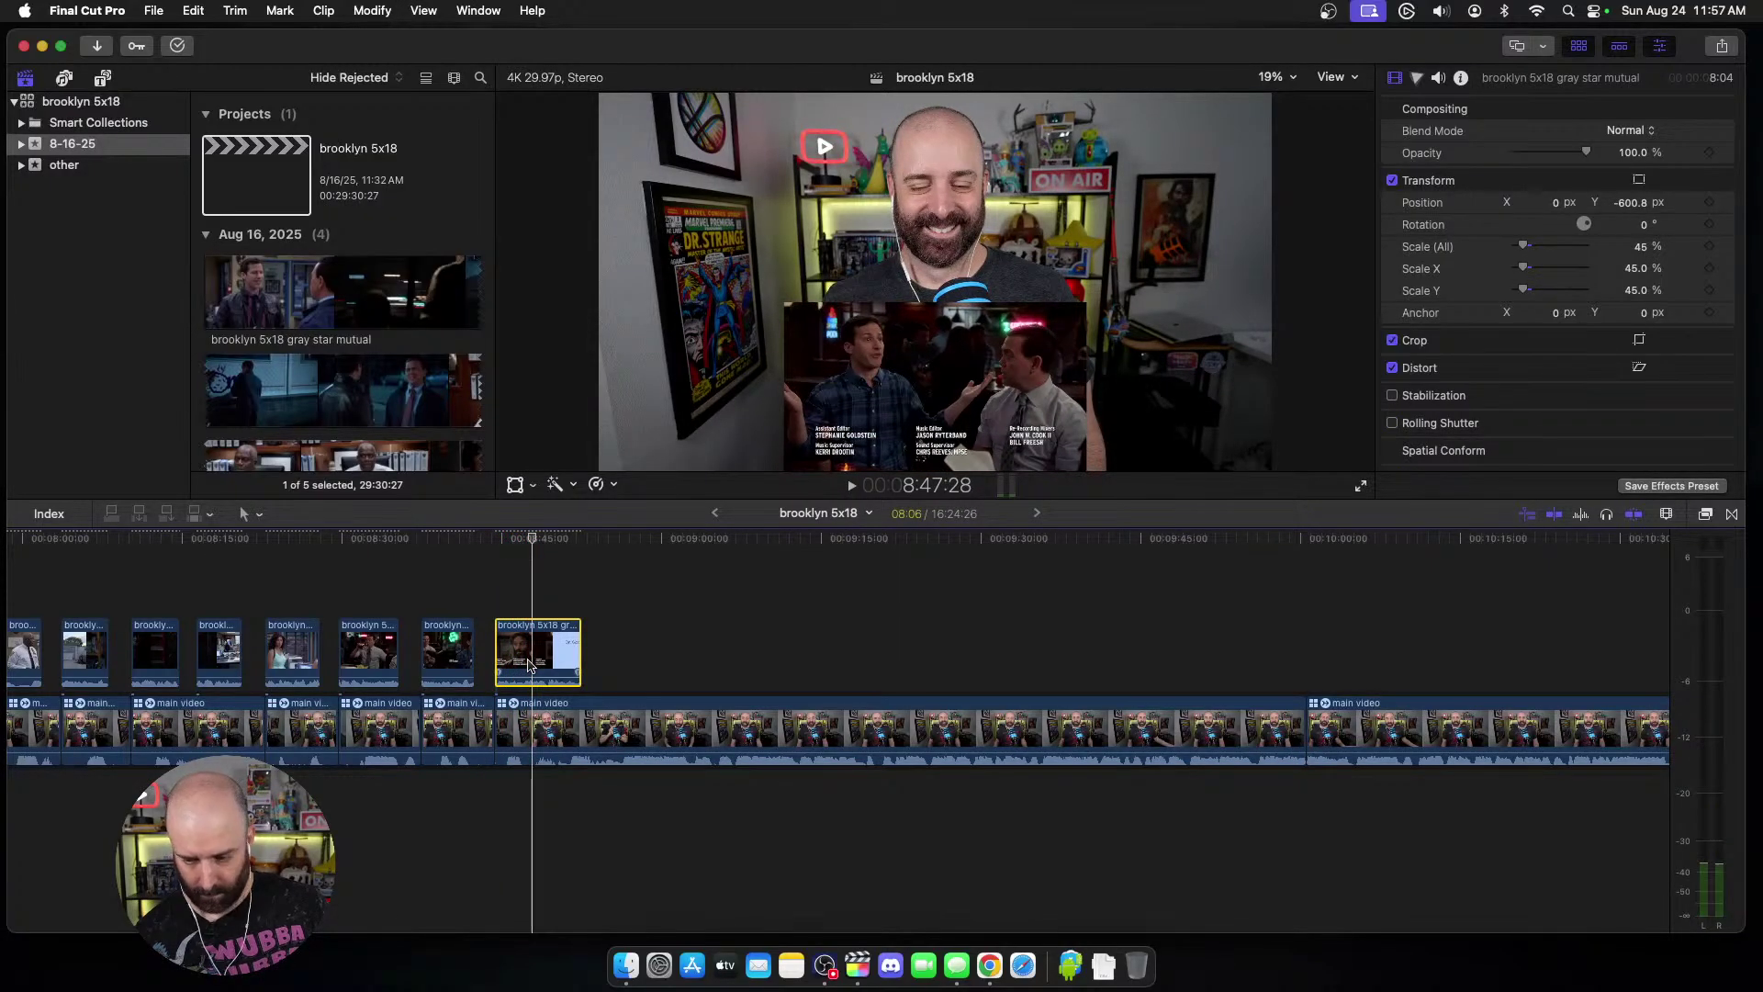
{"action": "key", "text": "super+b"}
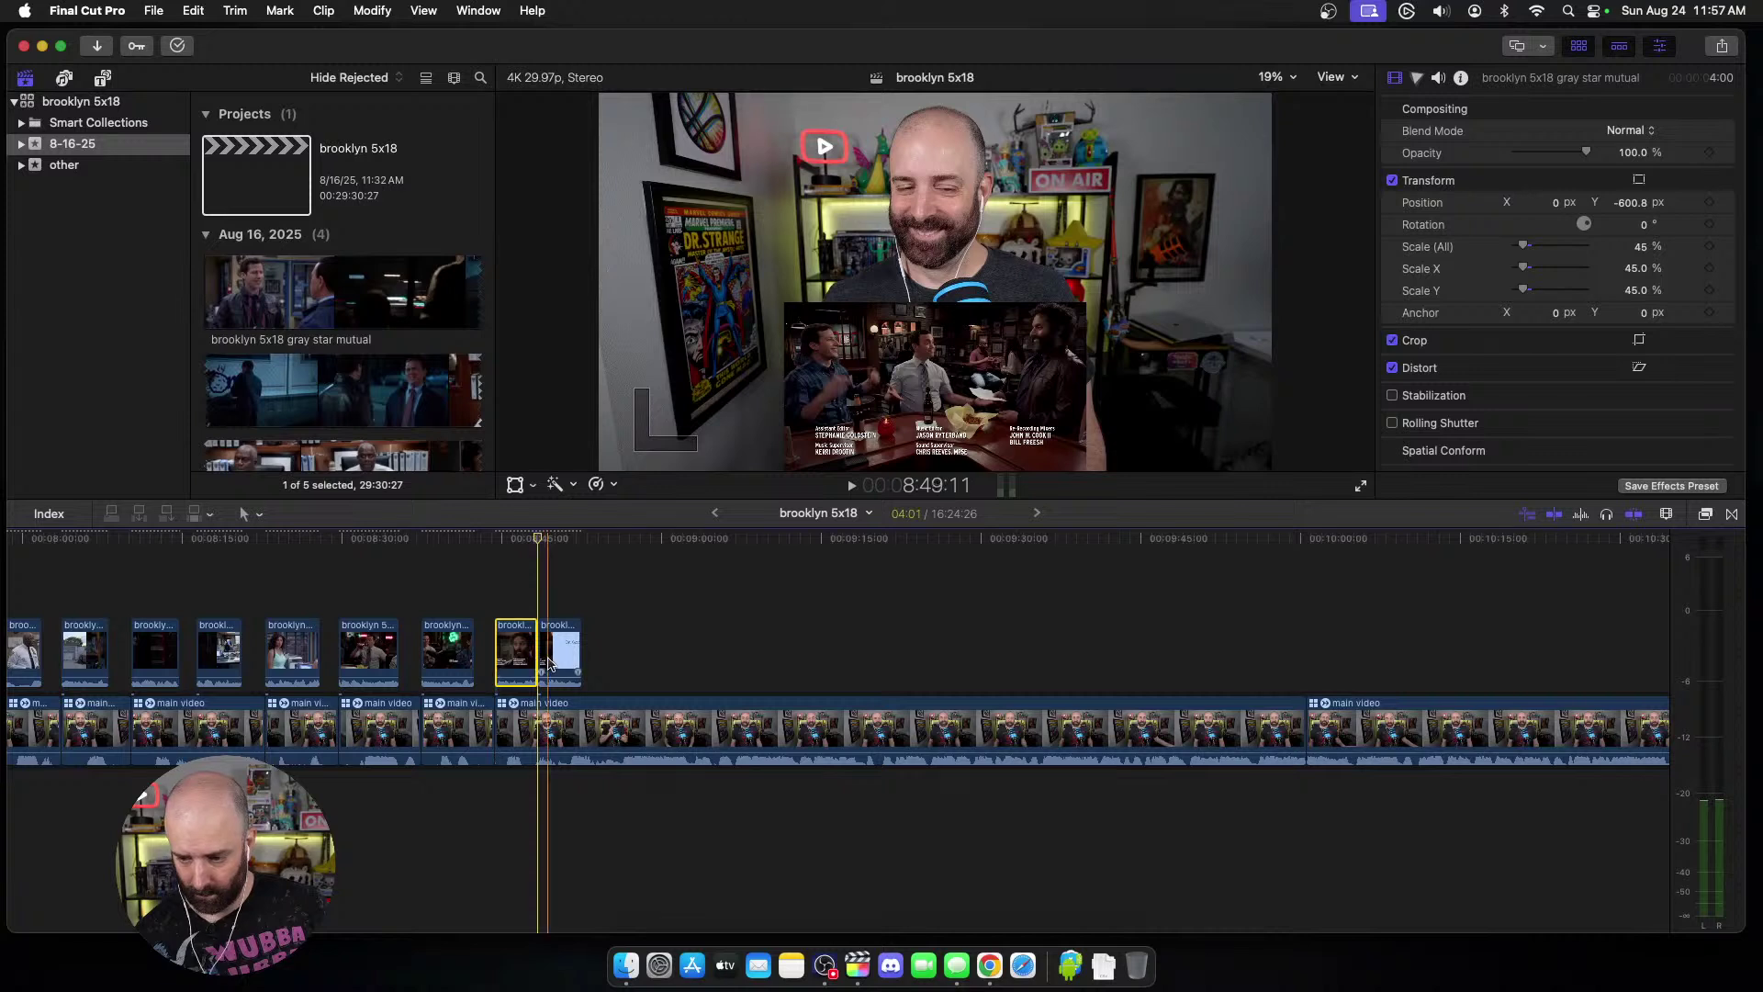
{"action": "key", "text": "alt+["}
{"action": "key", "text": "space"}
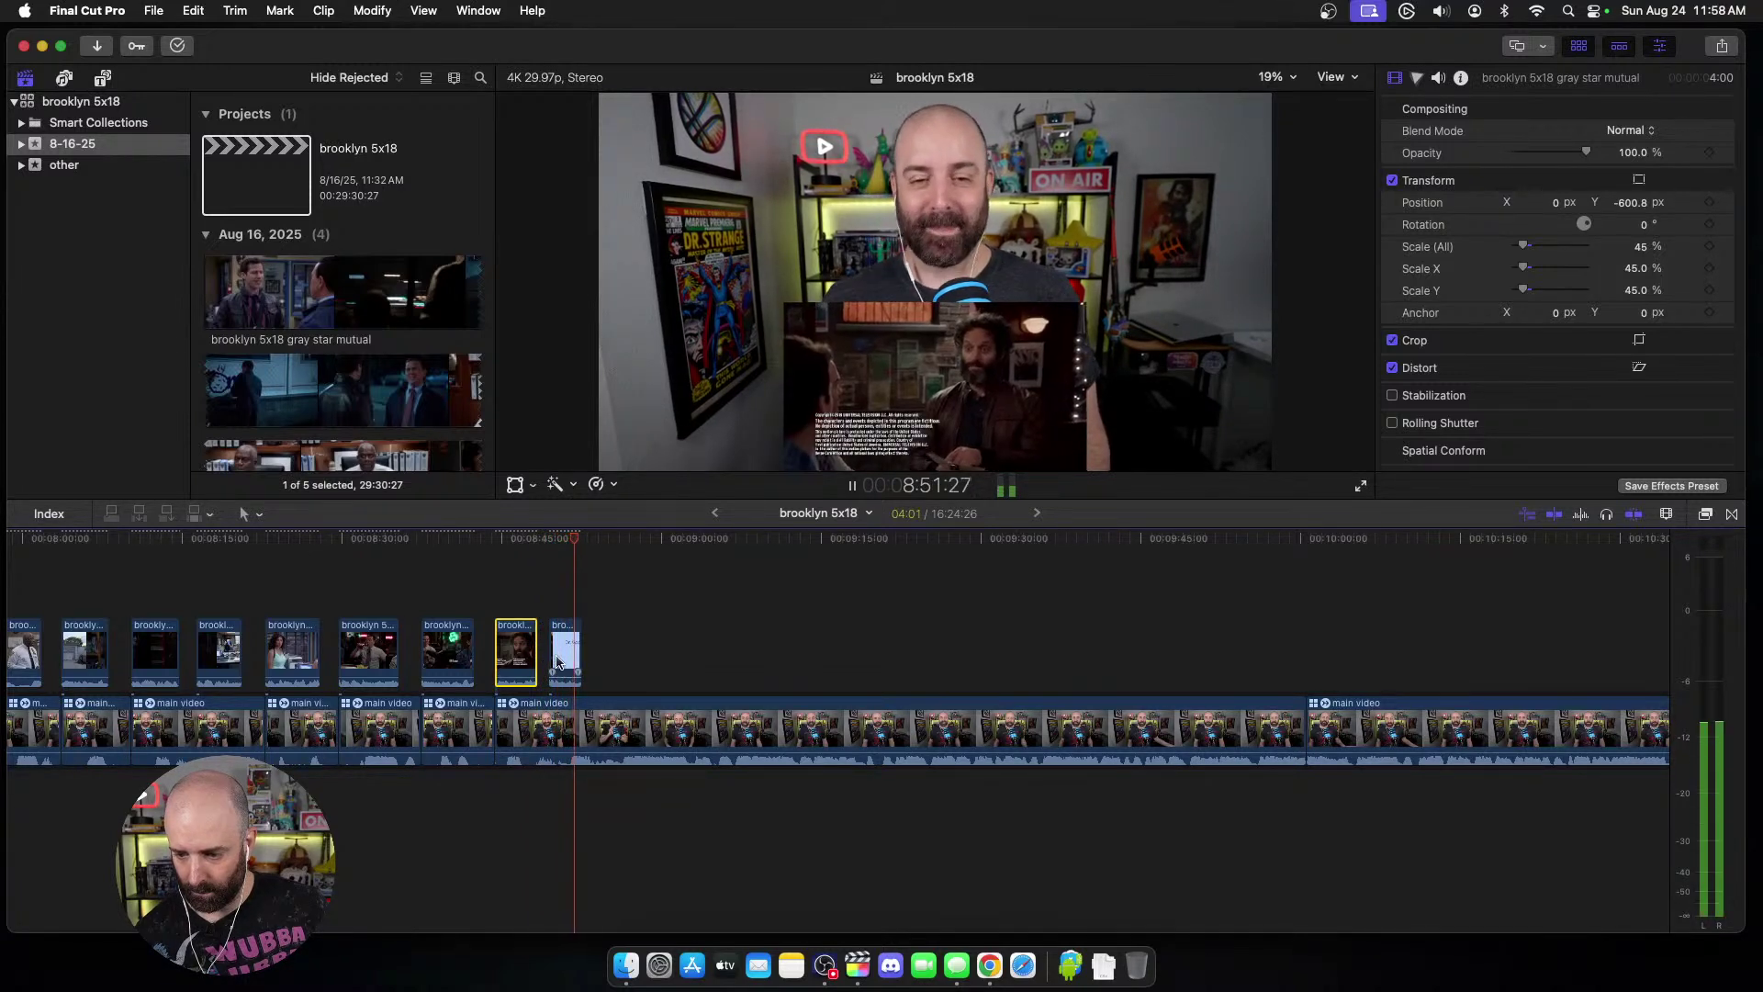
{"action": "key", "text": "space"}
Step: Set the second bk99 logo clip's duration to 16:20:00, and trim its end back to the start of the endscreenyt clip
{"action": "scroll", "coordinate": [590, 643], "scroll_direction": "left", "scroll_amount": 20}
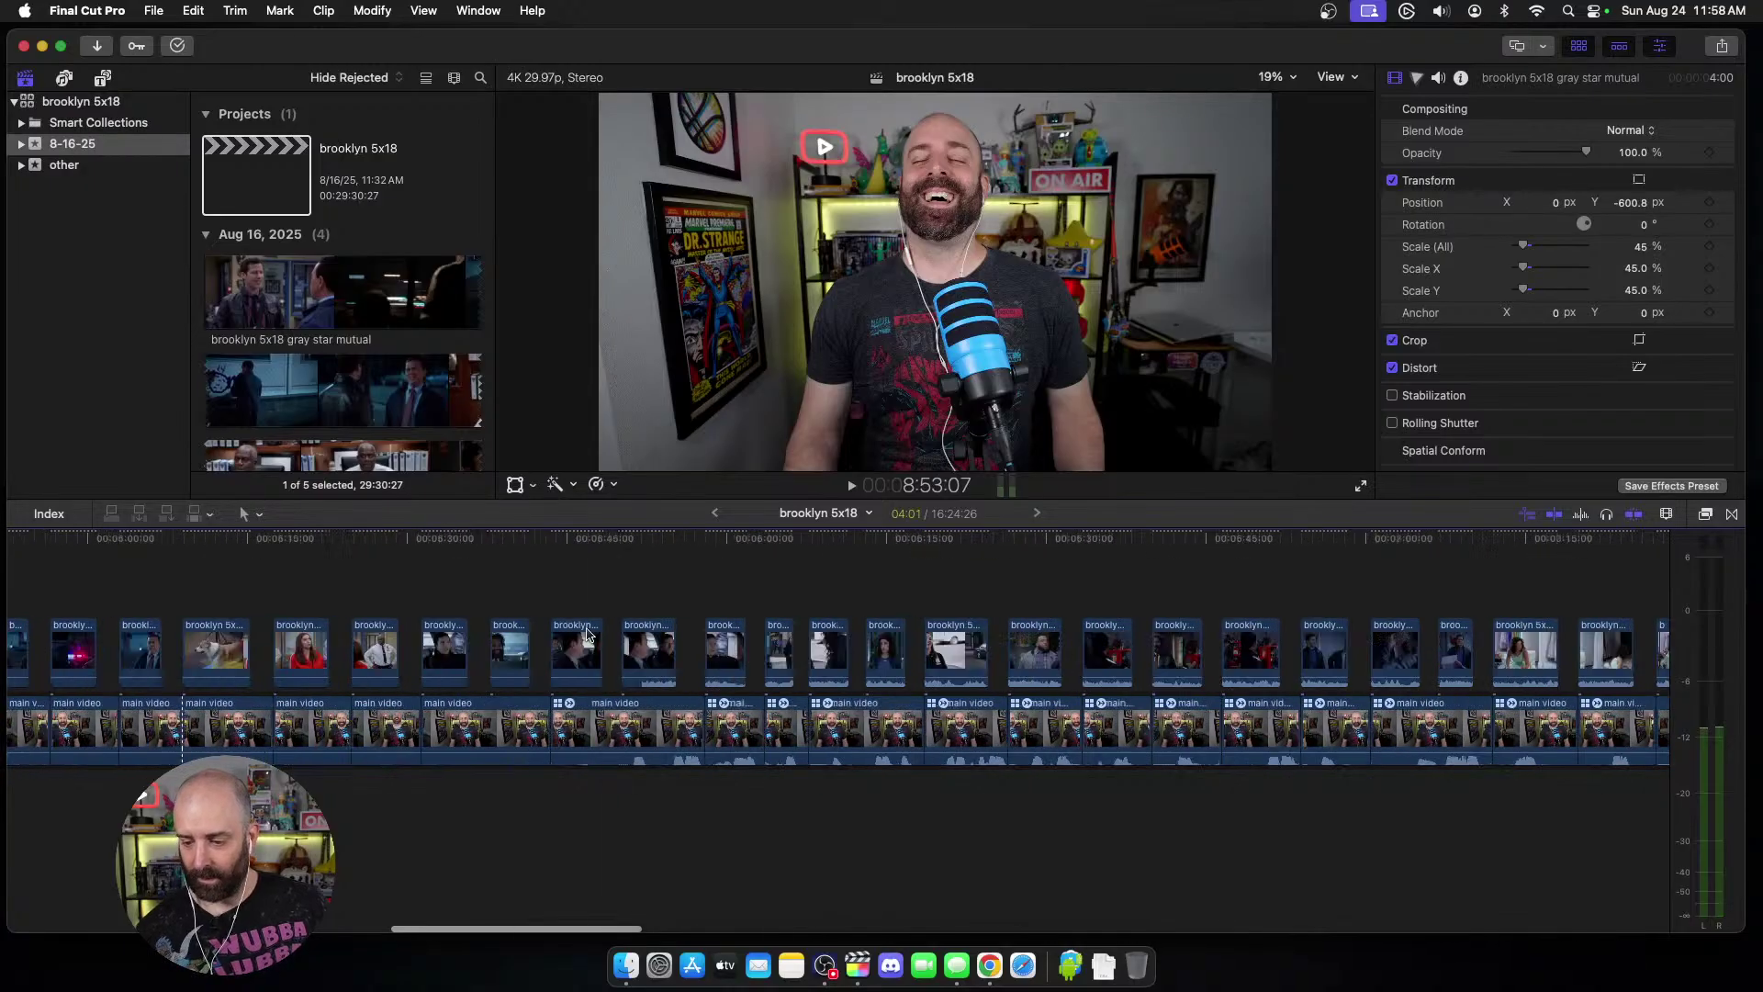
{"action": "left_click", "coordinate": [187, 684]}
{"action": "left_click", "coordinate": [165, 654]}
{"action": "right_click", "coordinate": [165, 654]}
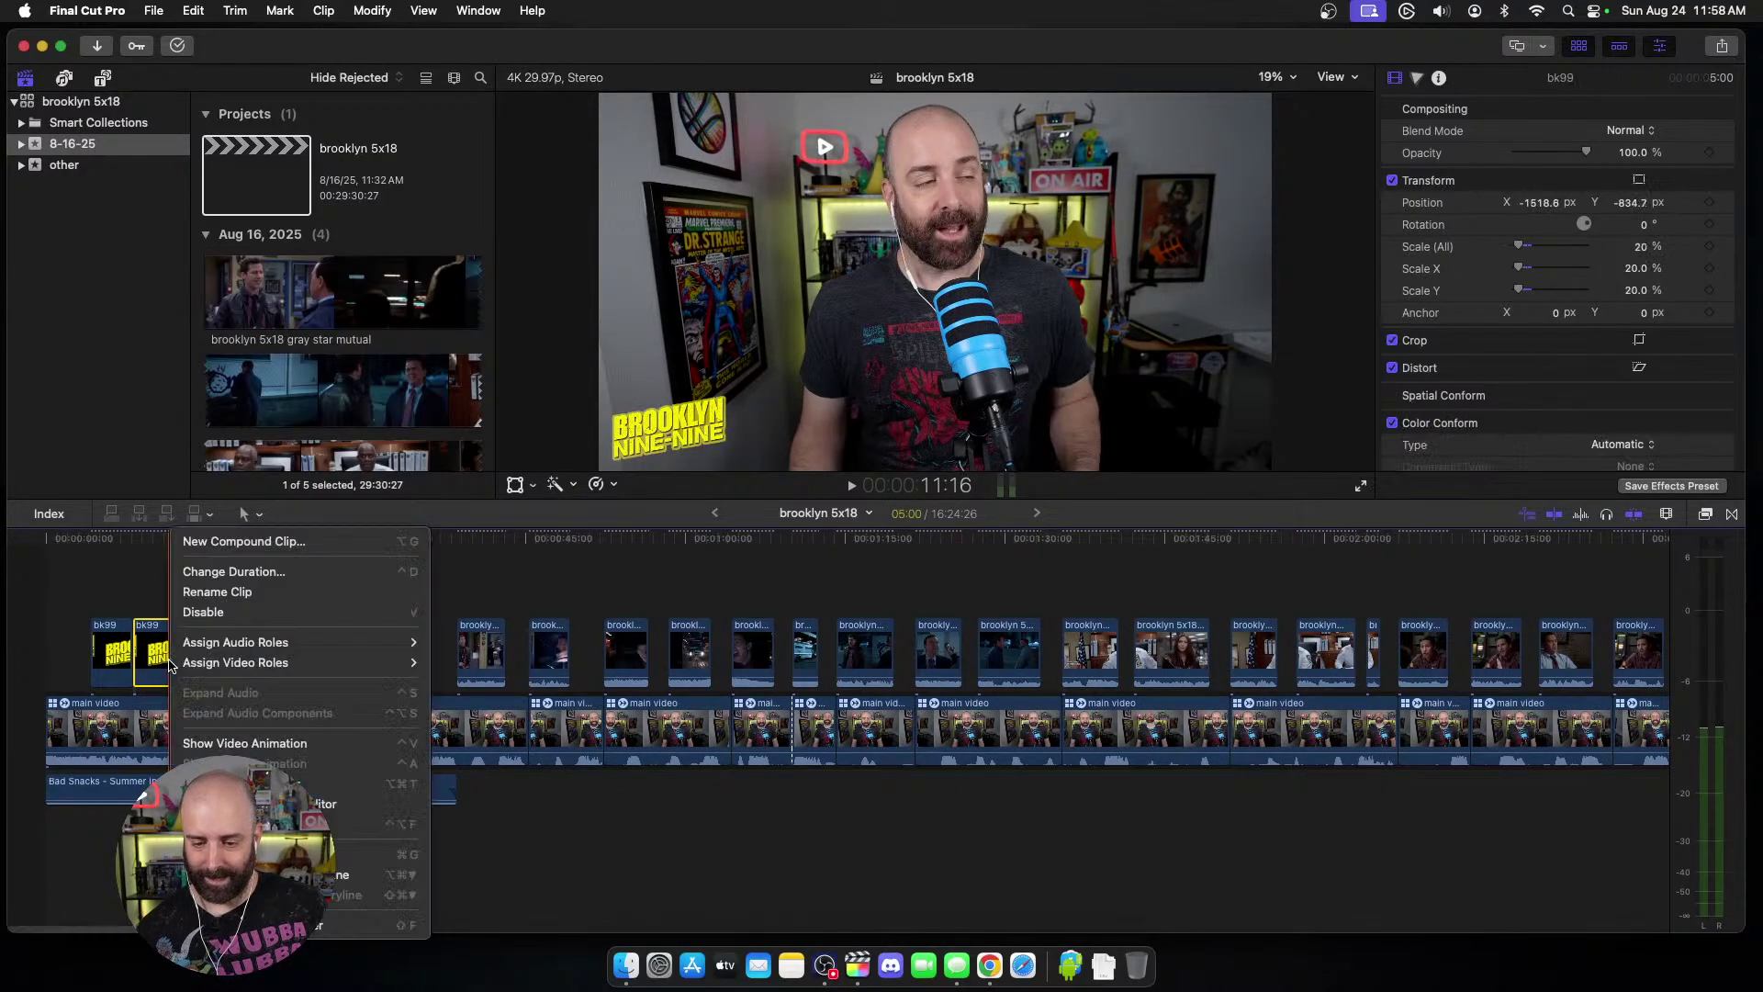
{"action": "left_click", "coordinate": [250, 575]}
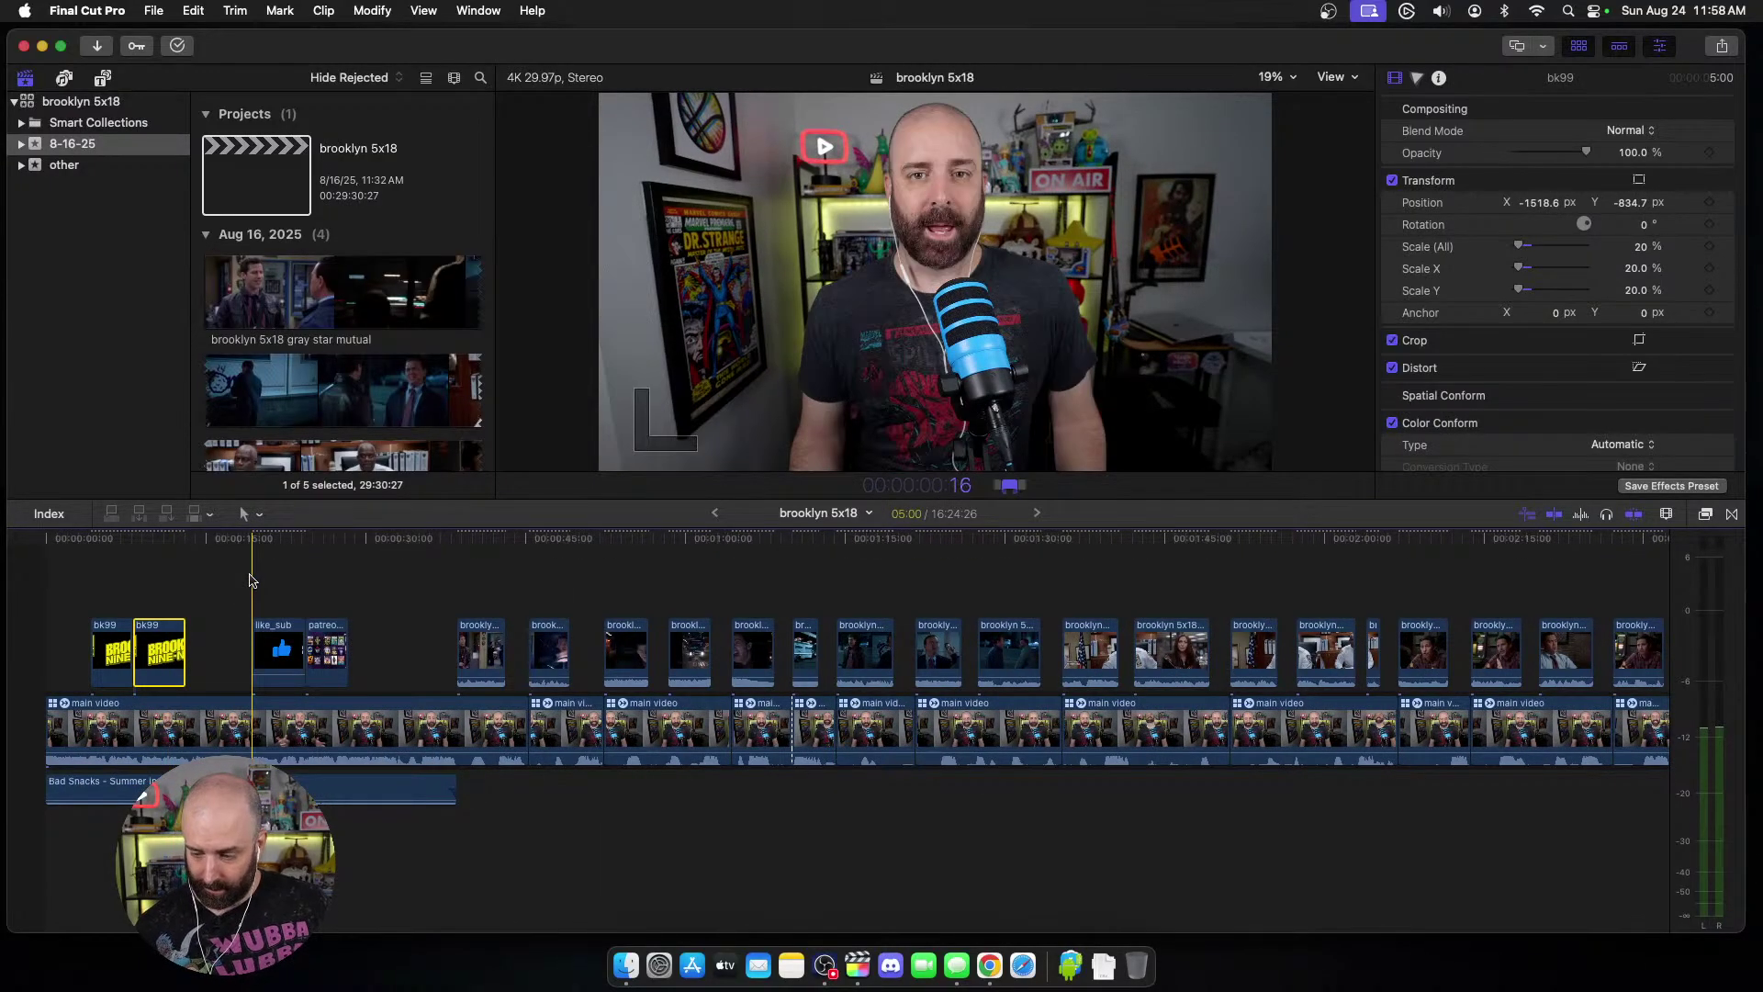
{"action": "type", "text": "16:20:00"}
{"action": "key", "text": "Return"}
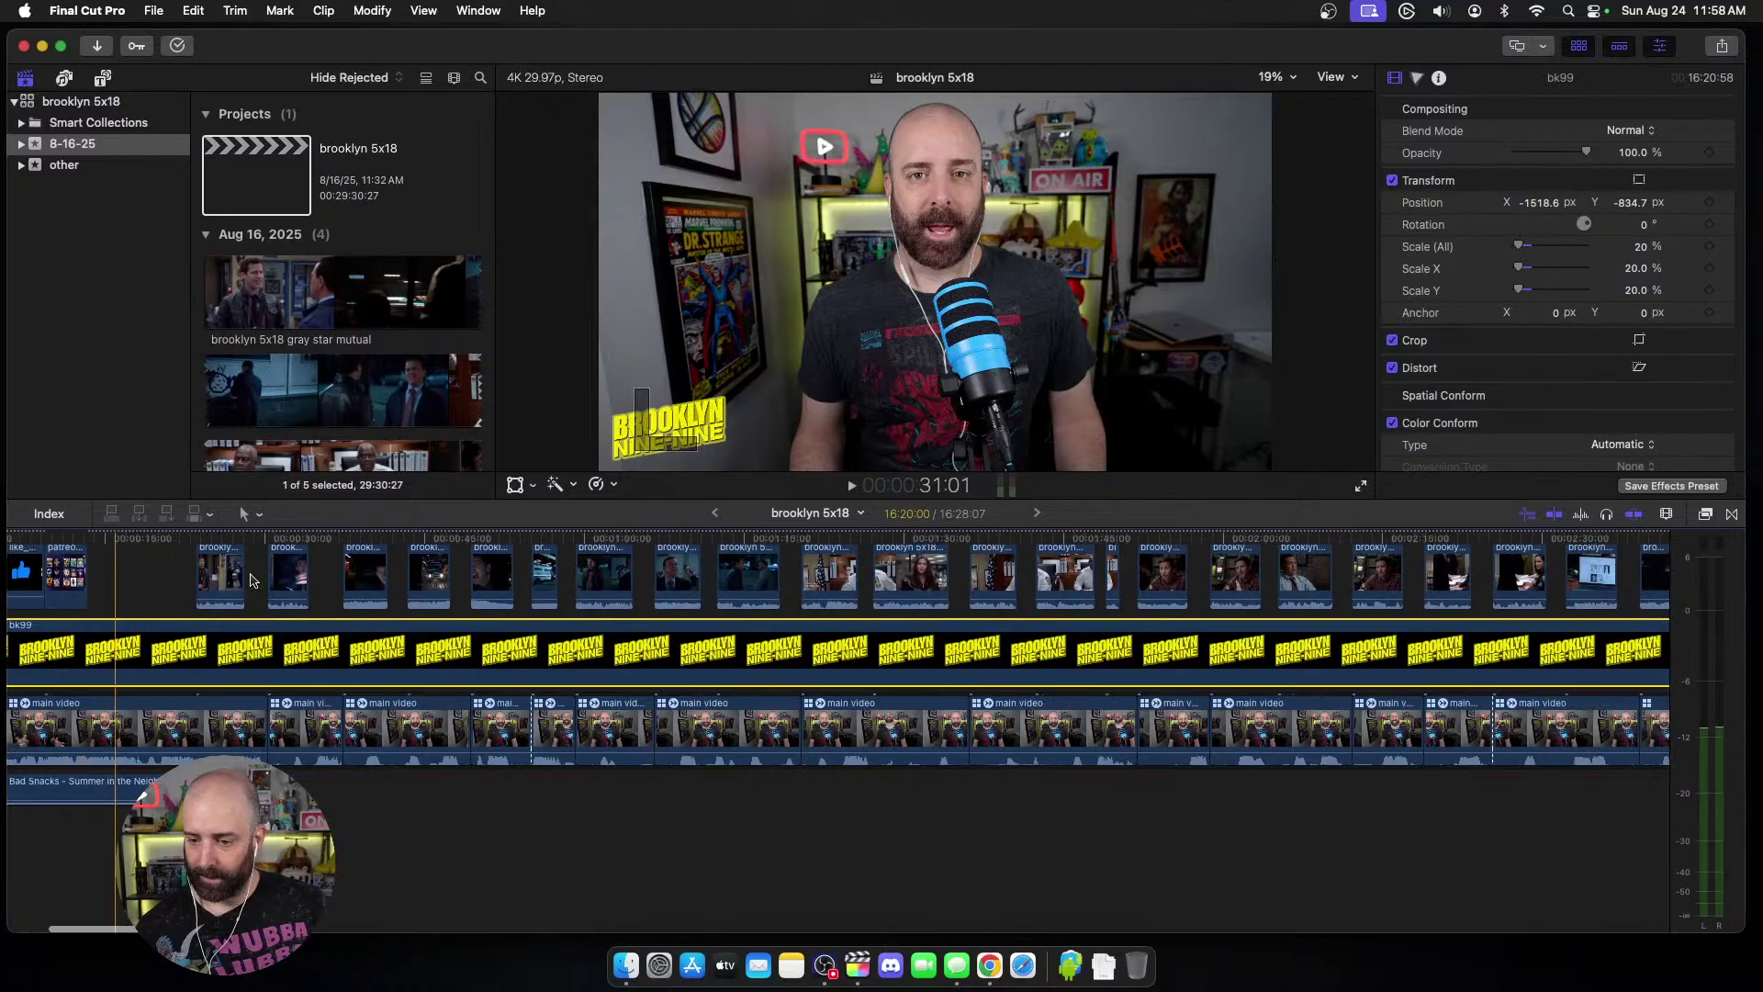
{"action": "key", "text": "End"}
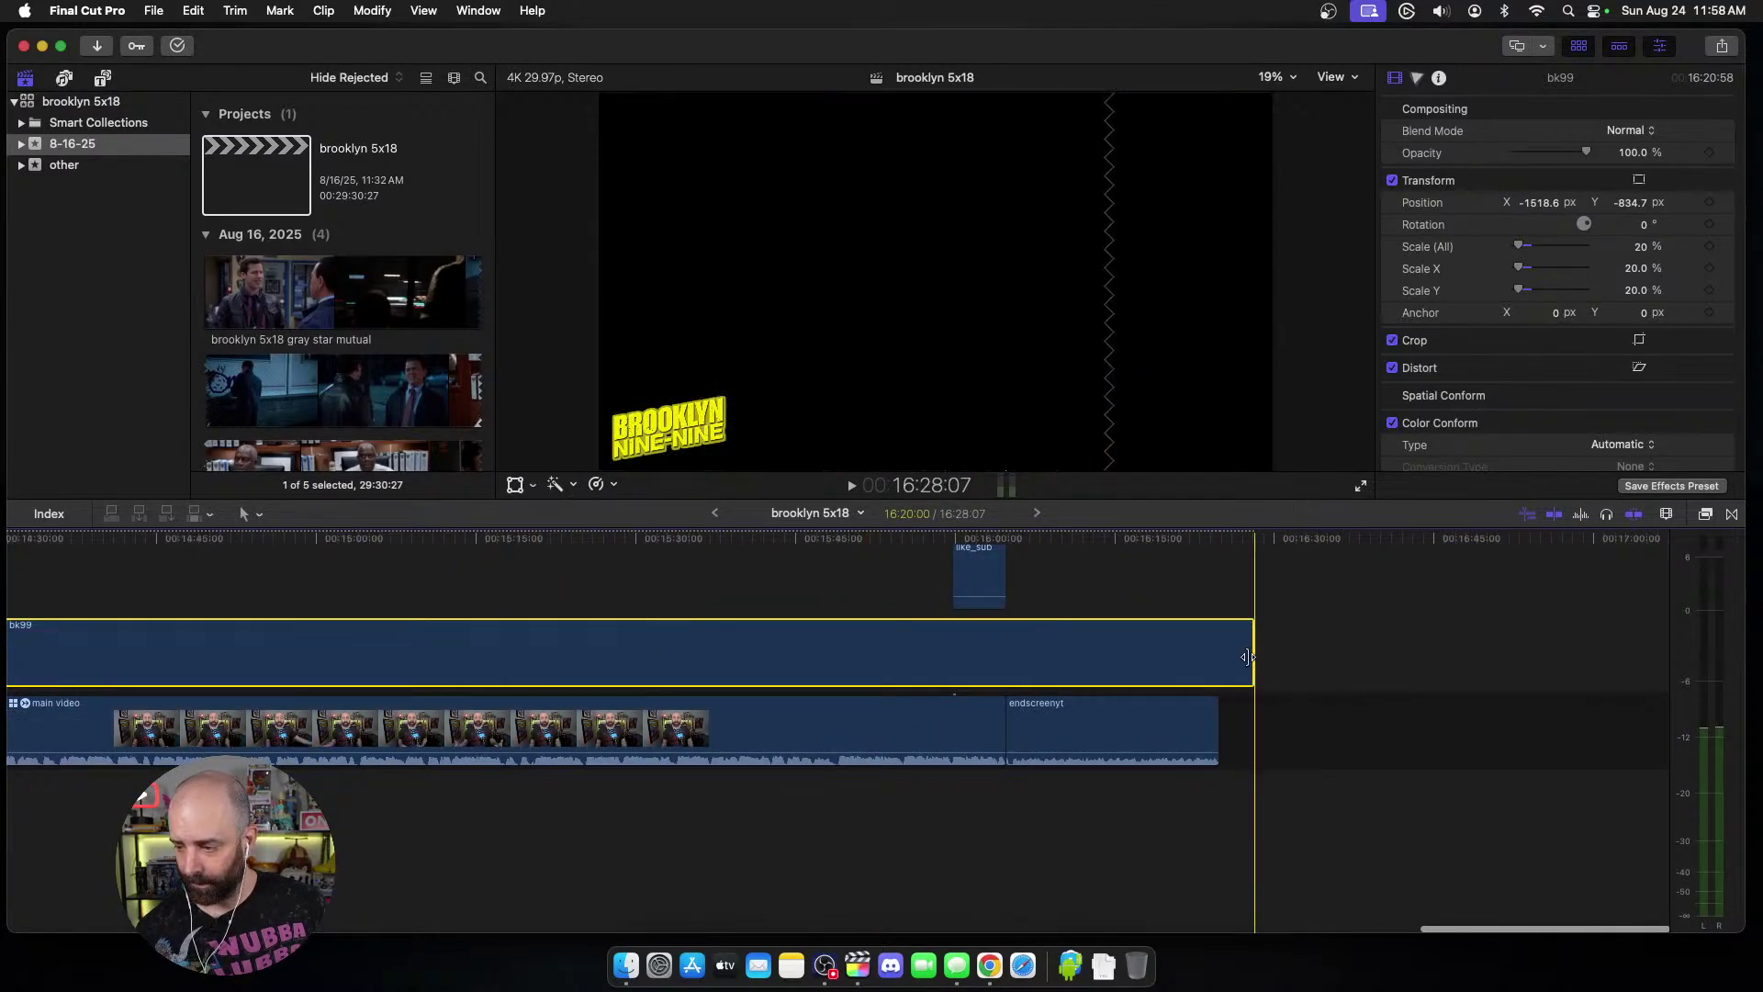
{"action": "left_click_drag", "start_coordinate": [1249, 656], "coordinate": [1004, 656]}
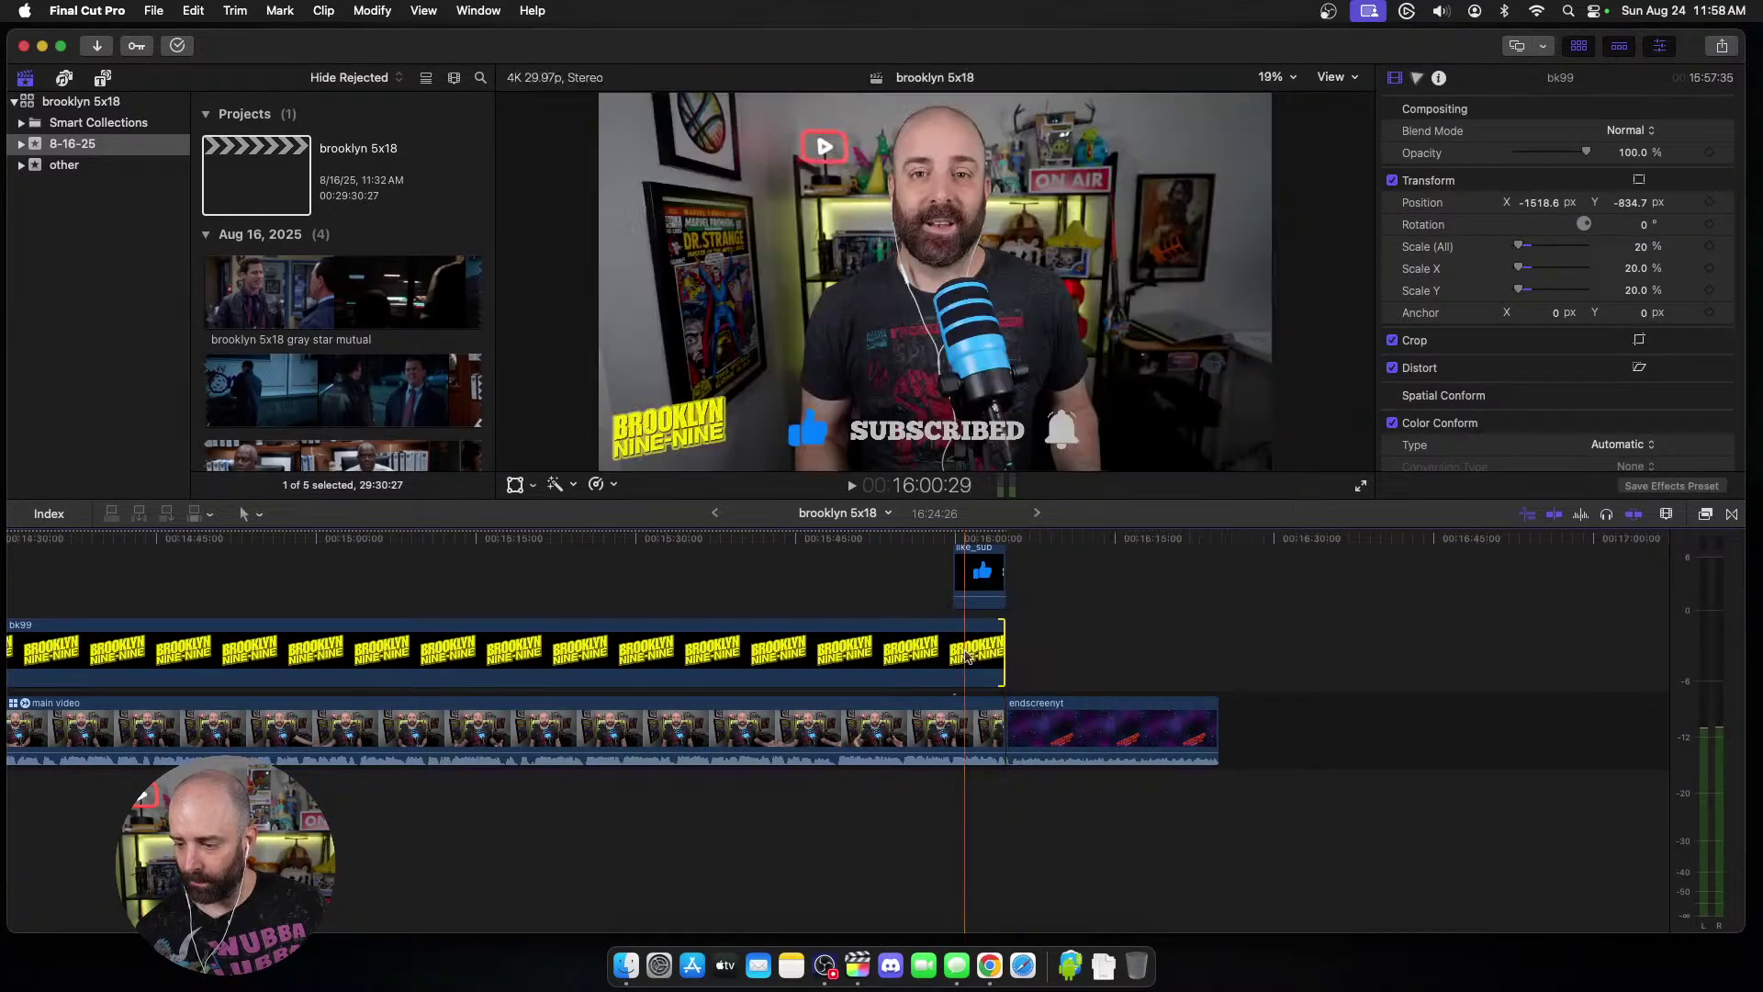
Step: Export the whole project with the Apple Devices 4K preset, titled "brooklyn 5x18 YT", and save it to the Desktop
{"action": "key", "text": "Home"}
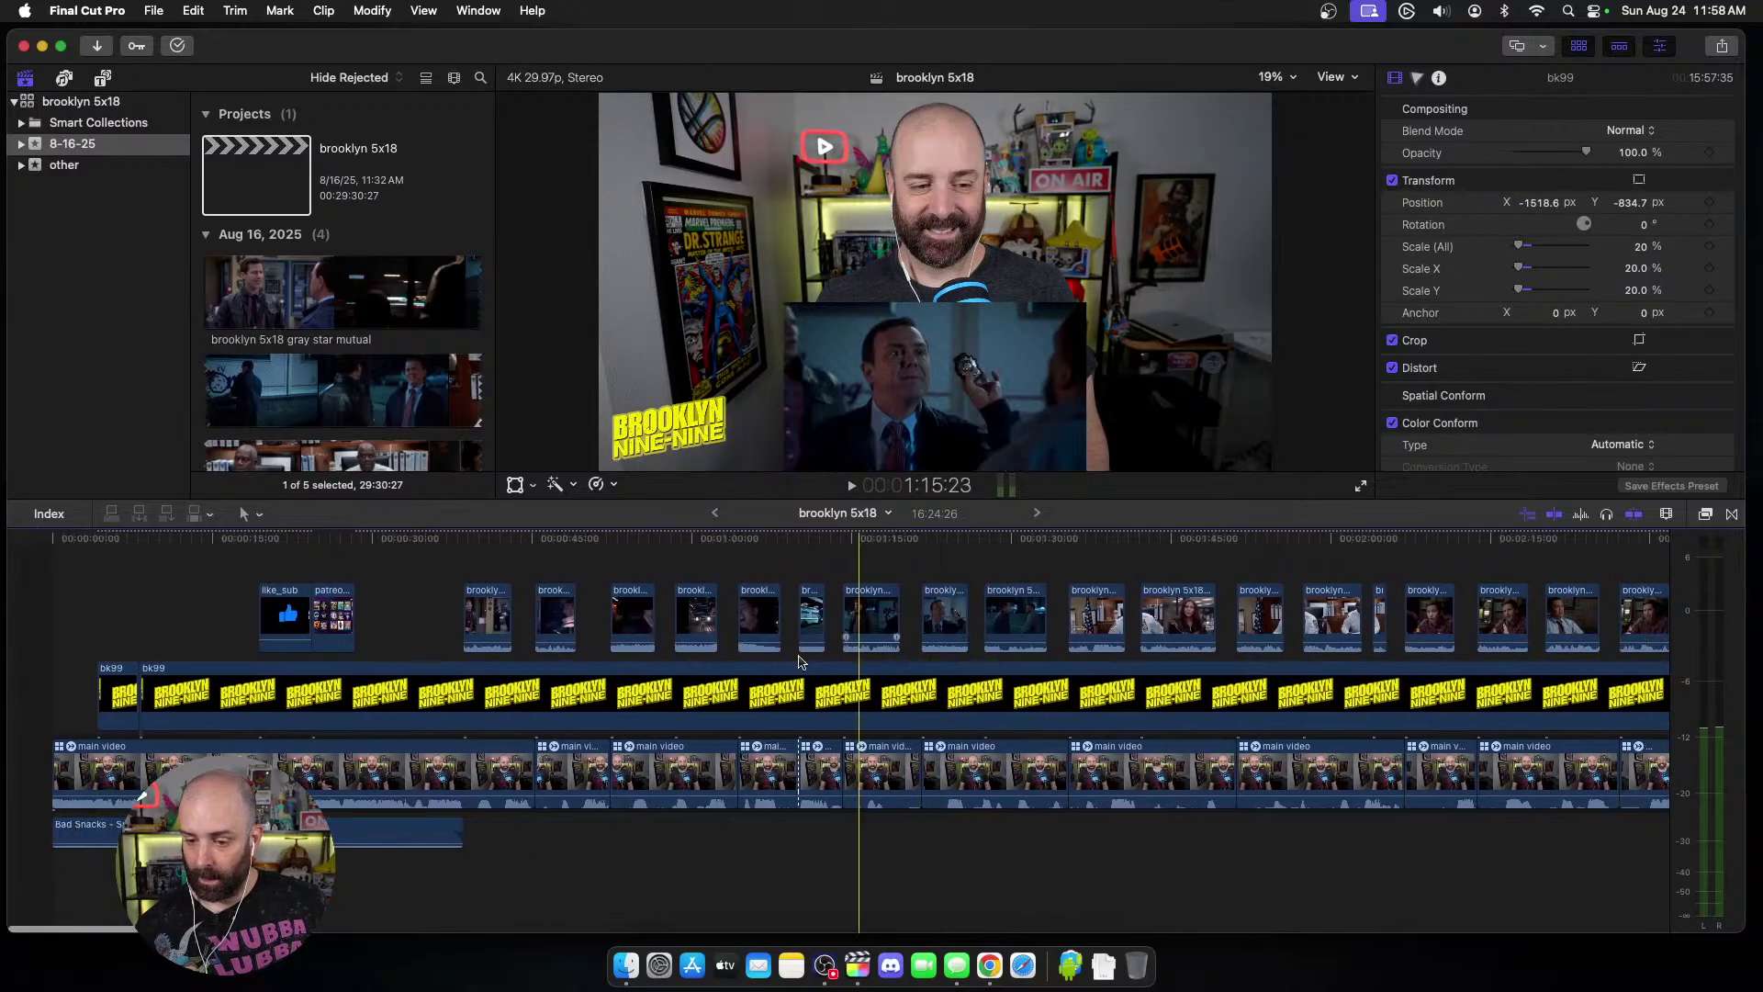
{"action": "key", "text": "shift+z"}
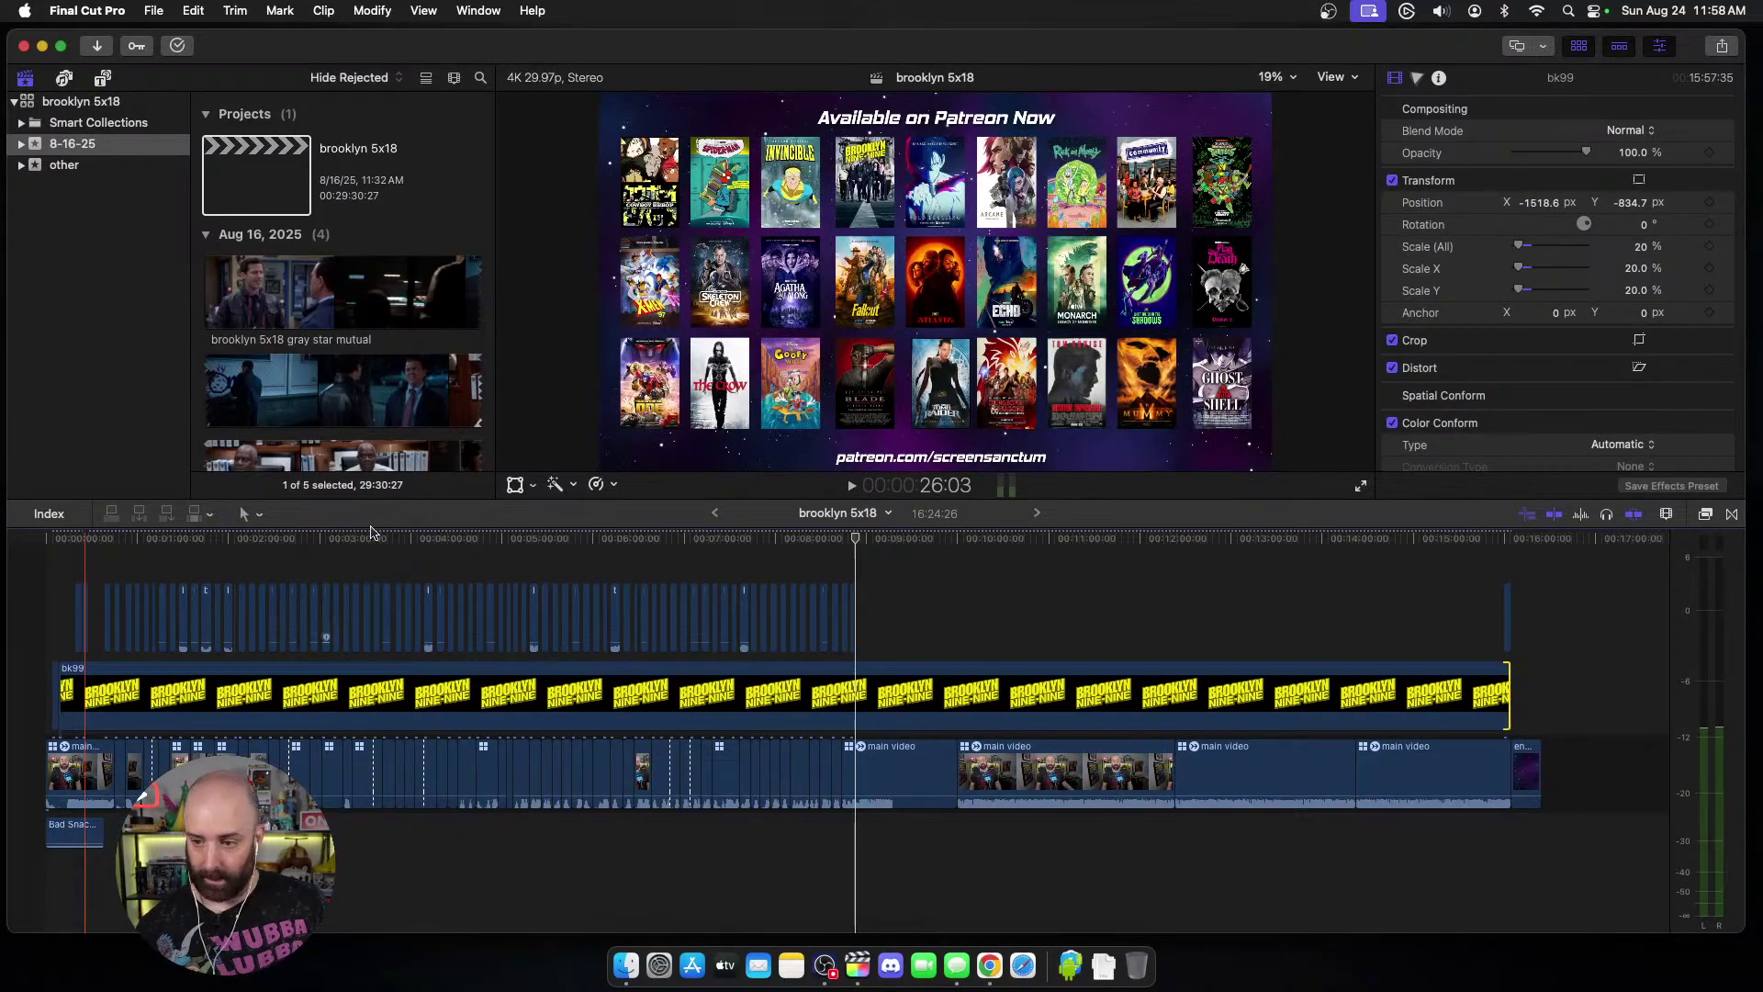
{"action": "key", "text": "super+e"}
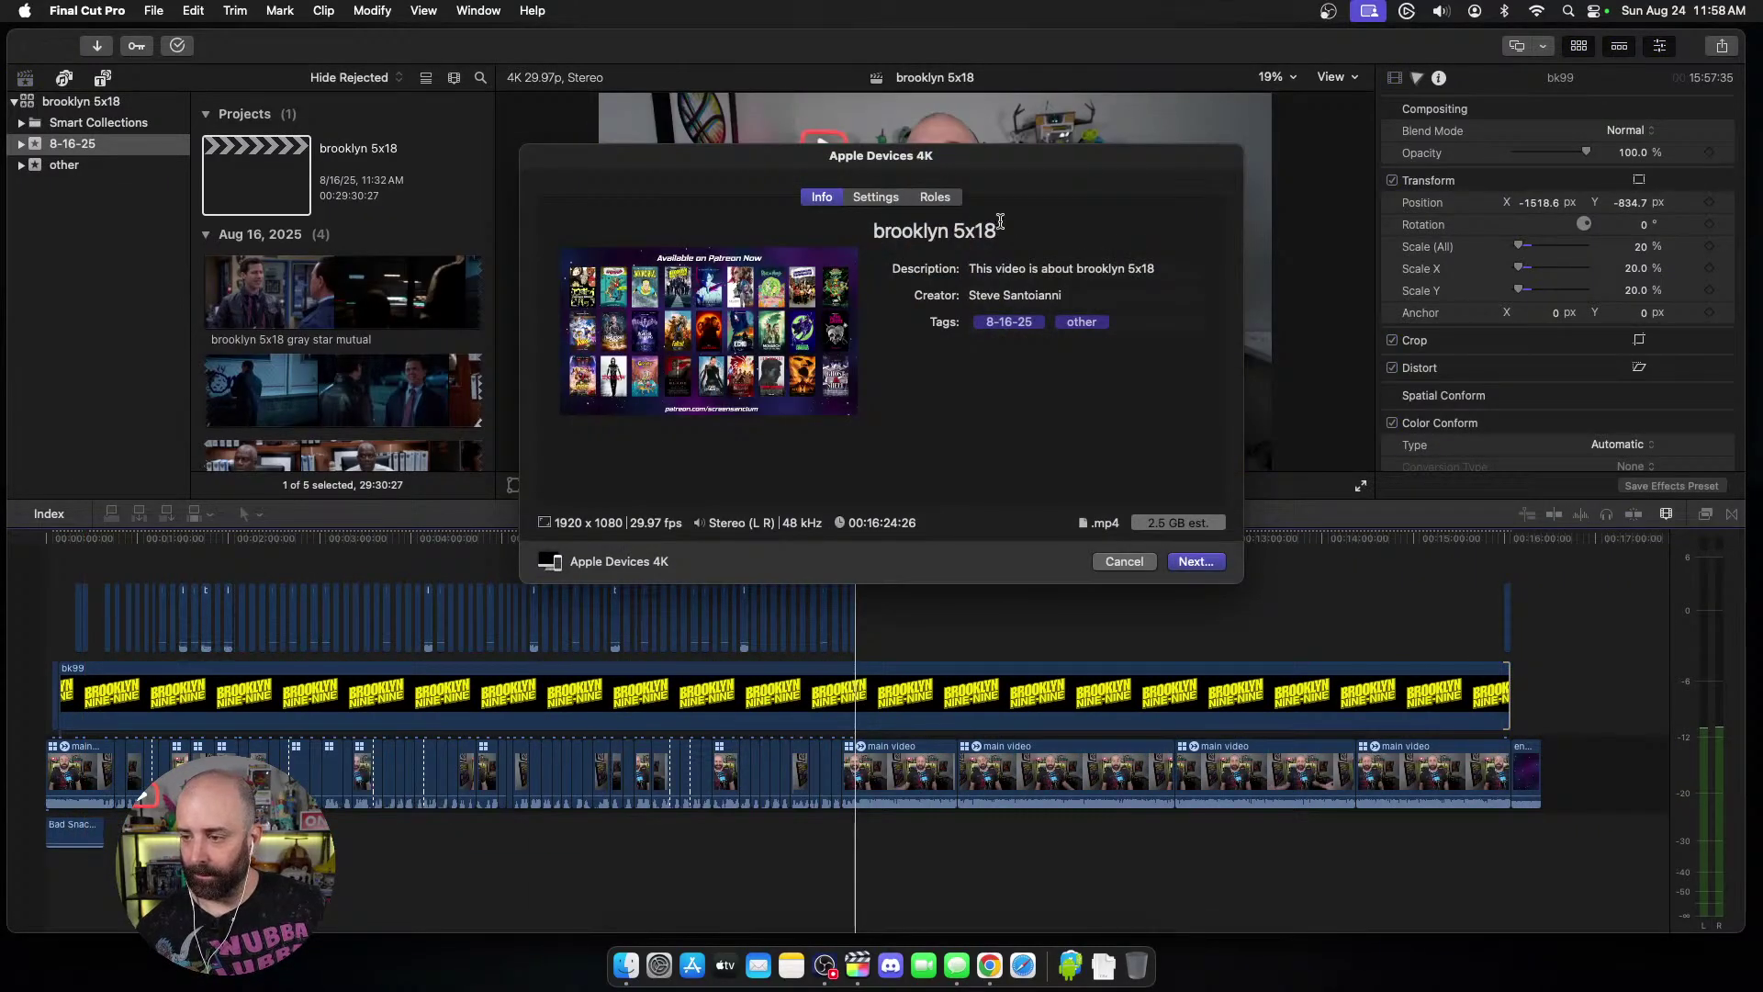
{"action": "left_click", "coordinate": [1025, 231]}
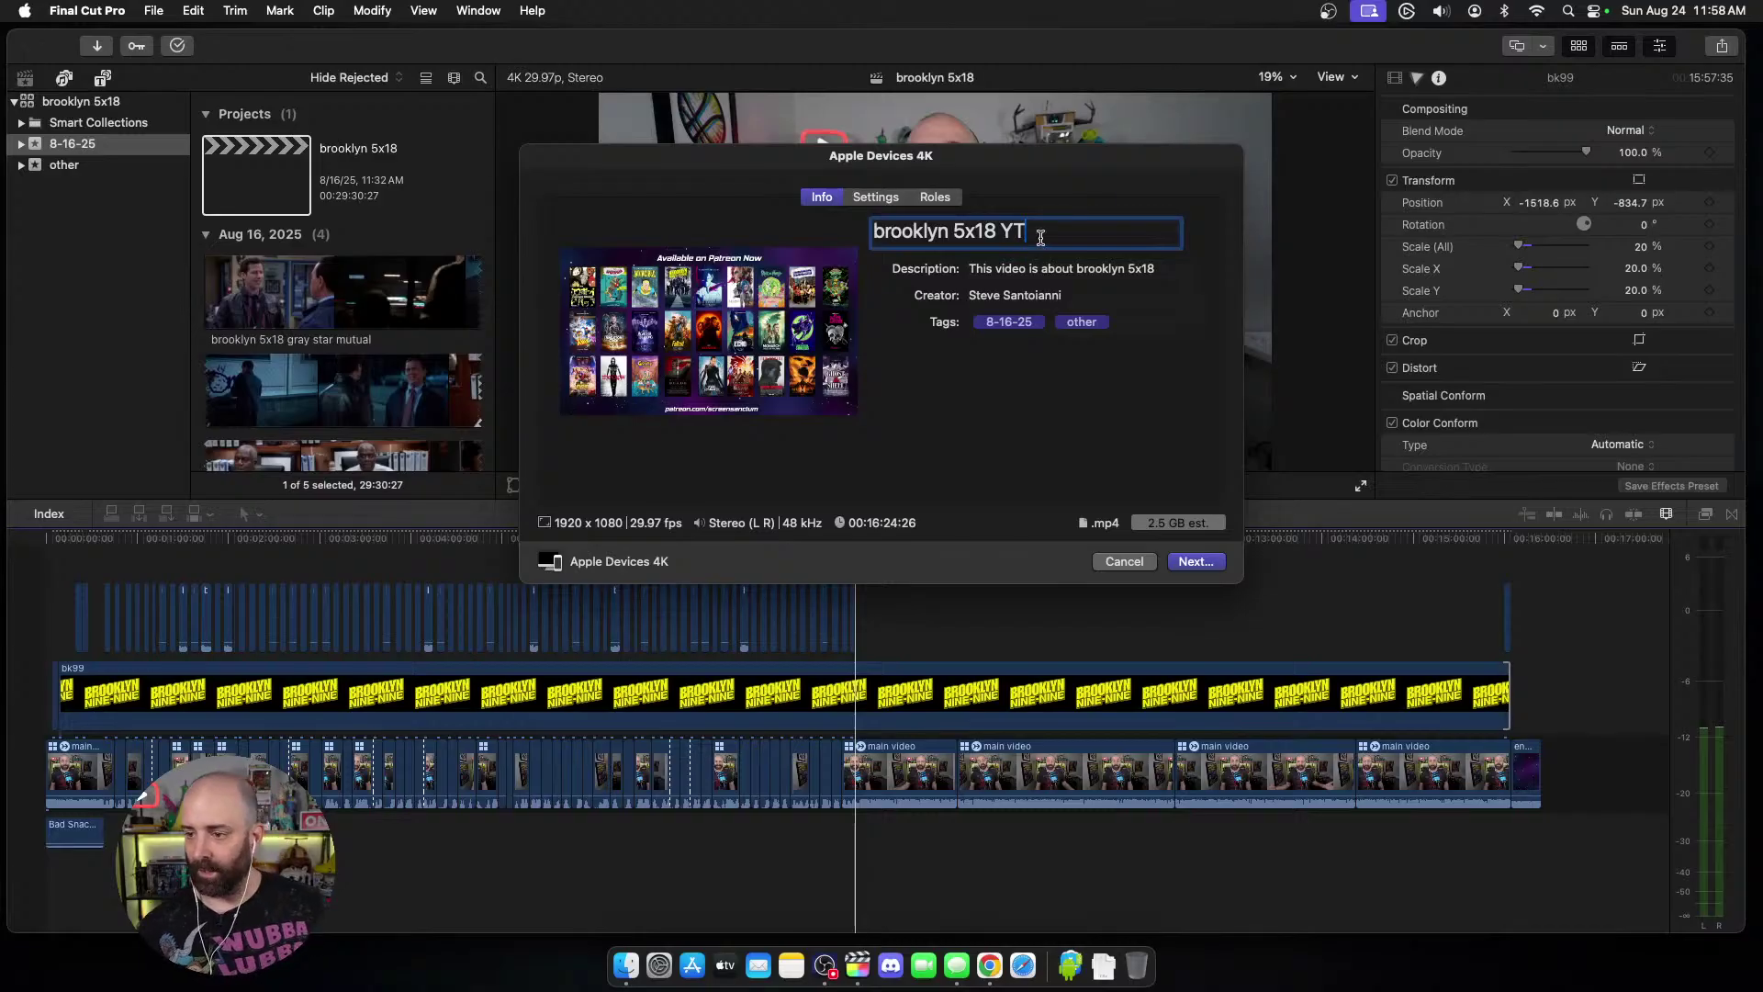
{"action": "left_click", "coordinate": [877, 198]}
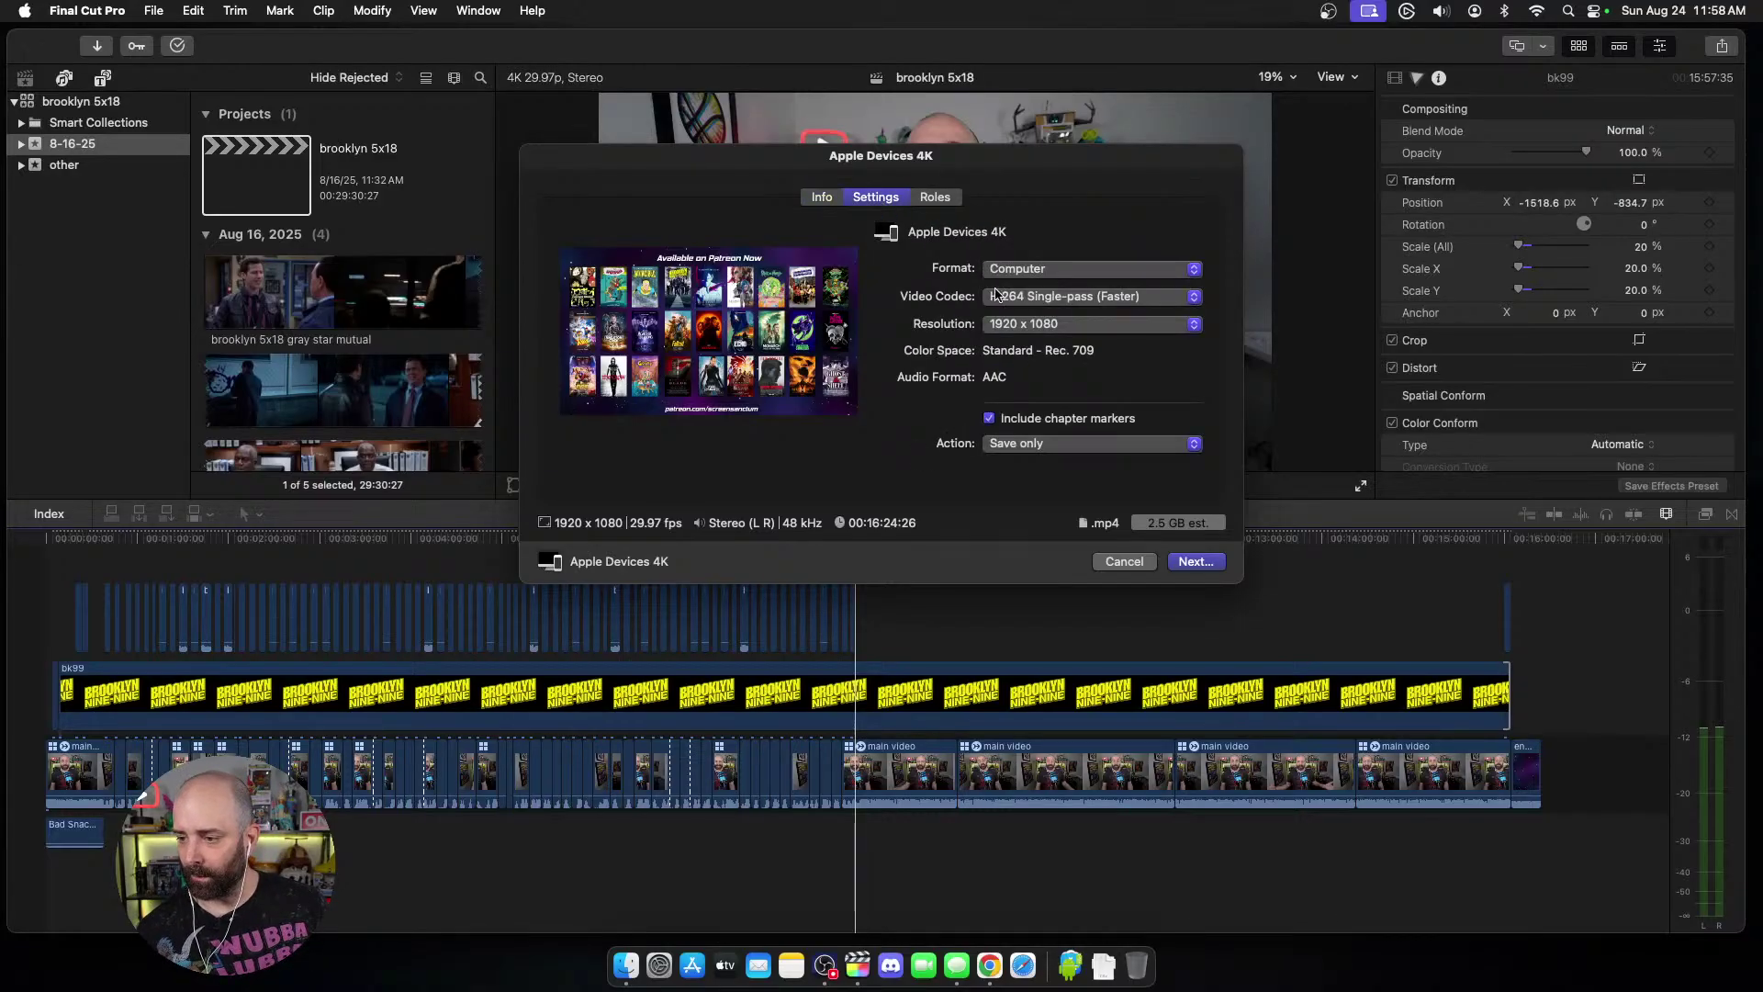
{"action": "left_click", "coordinate": [1184, 568]}
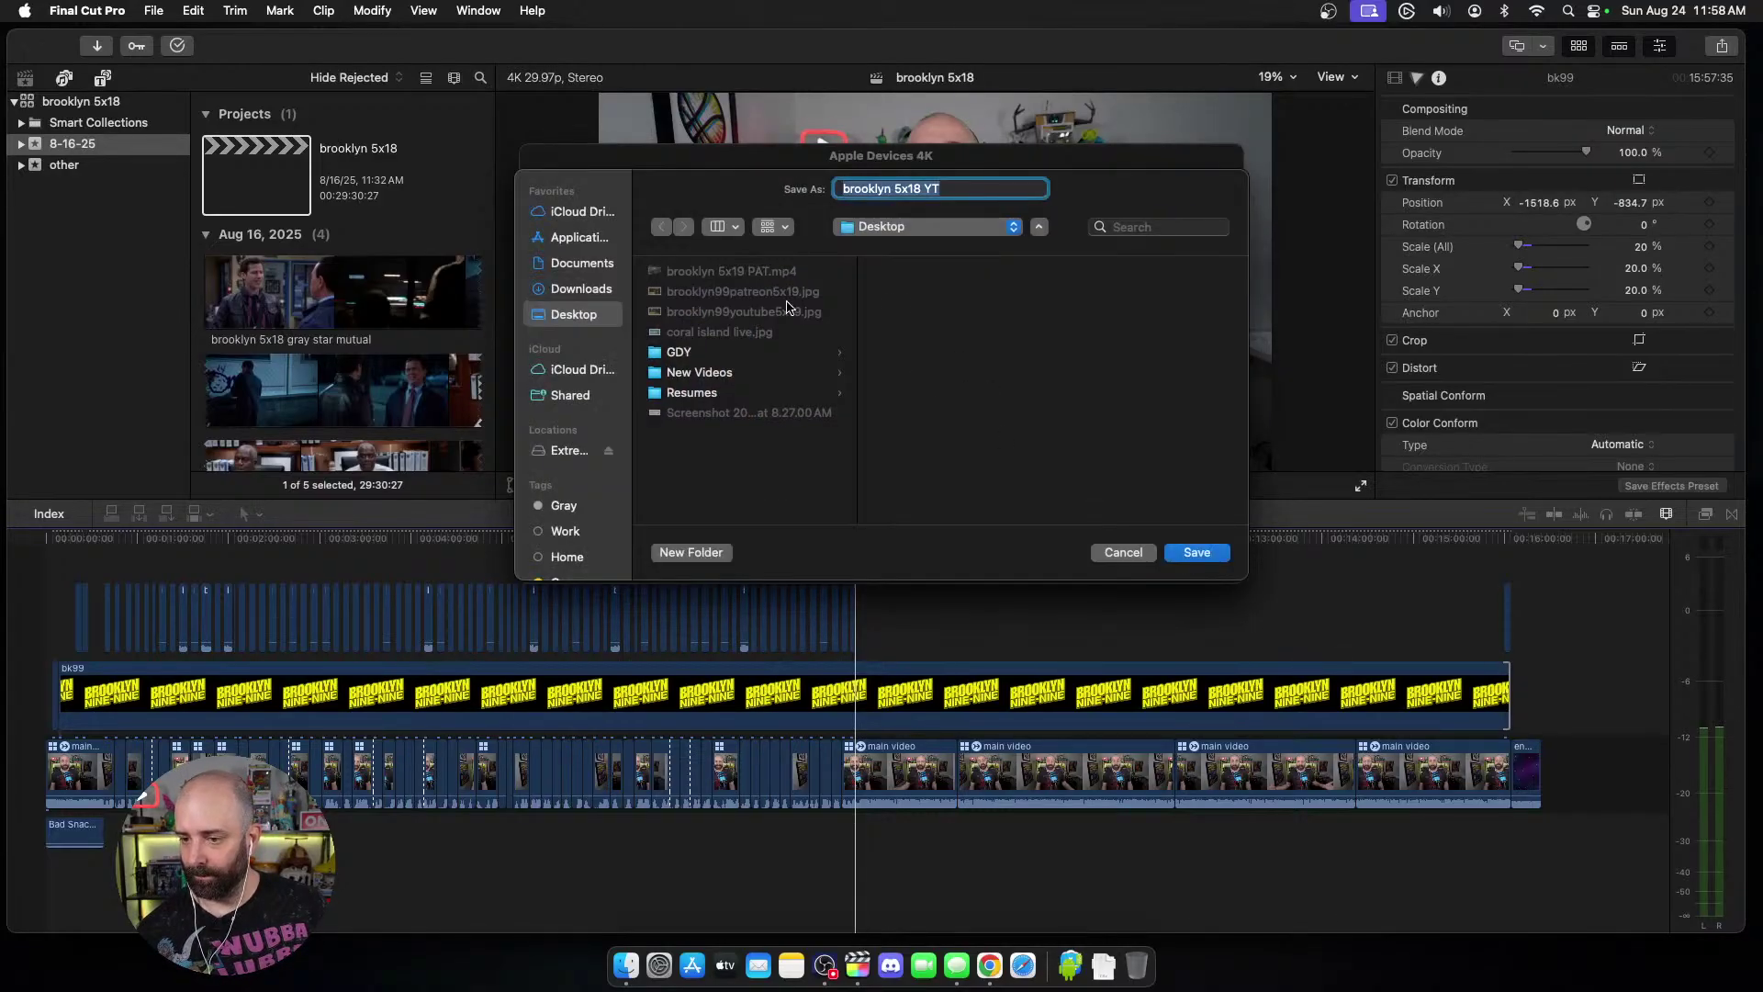
{"action": "left_click", "coordinate": [1184, 558]}
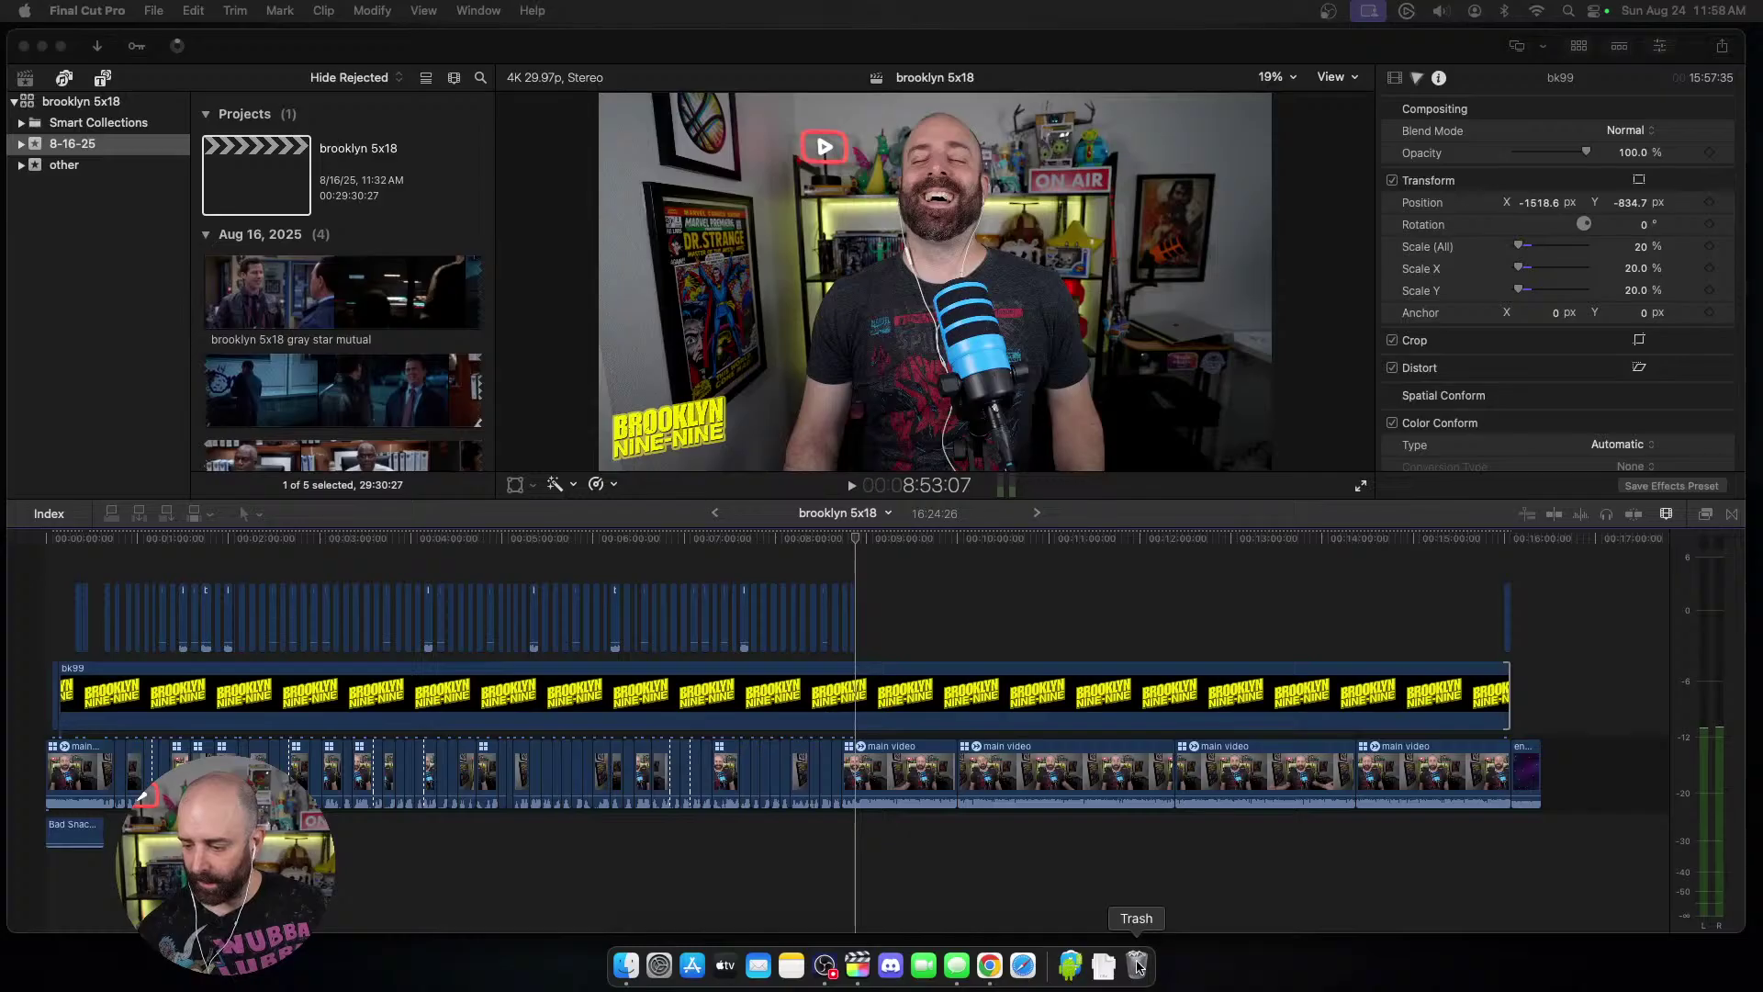
Step: Switch to Chrome and open the Video Collection content in the Screen Sanctum Hygraph project
{"action": "left_click", "coordinate": [508, 974]}
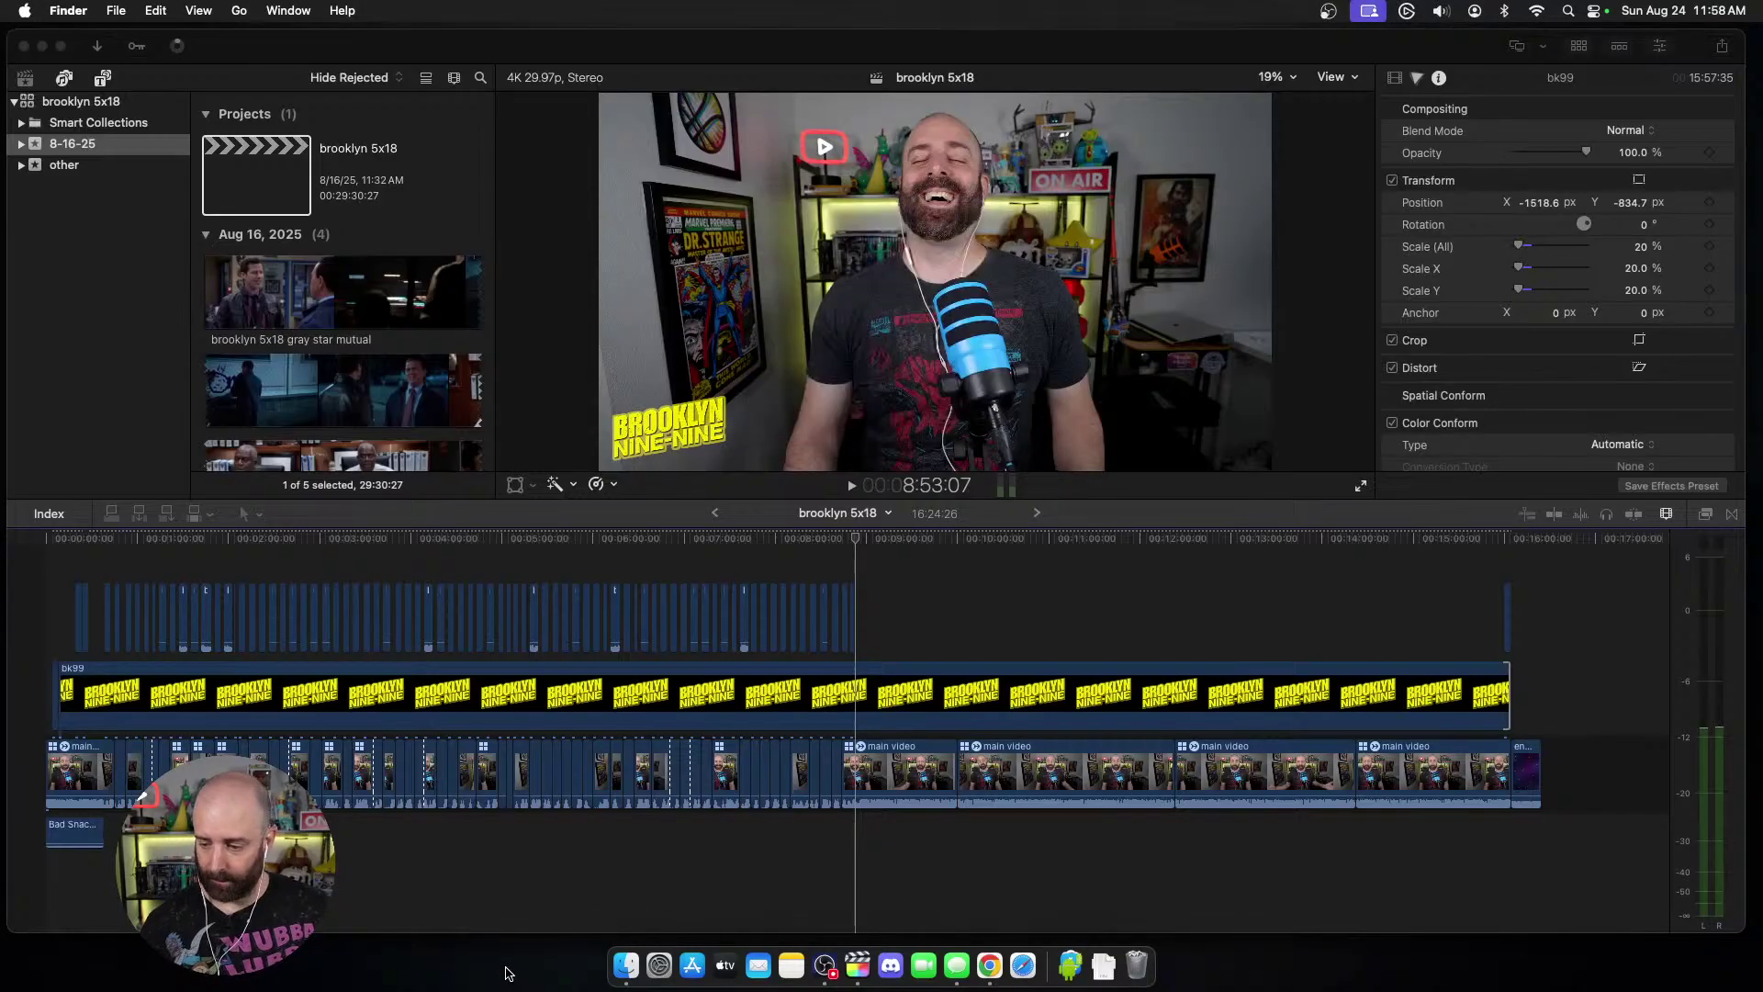
{"action": "left_click", "coordinate": [989, 965]}
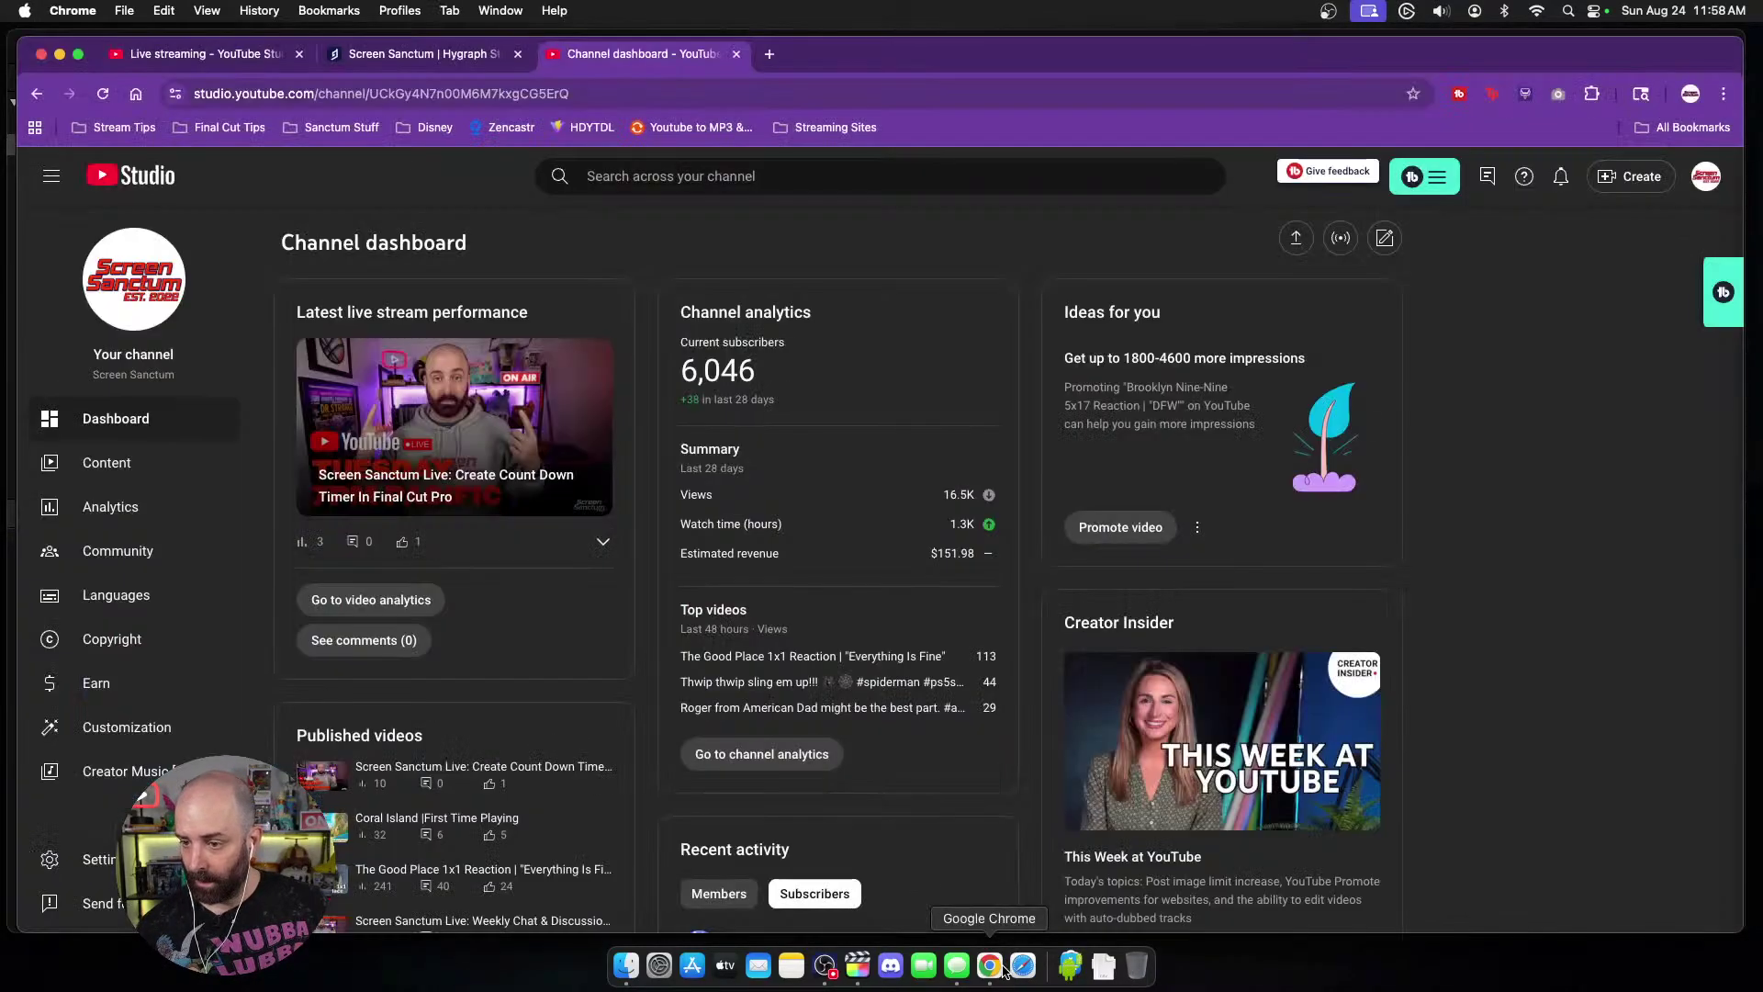
{"action": "left_click", "coordinate": [407, 51]}
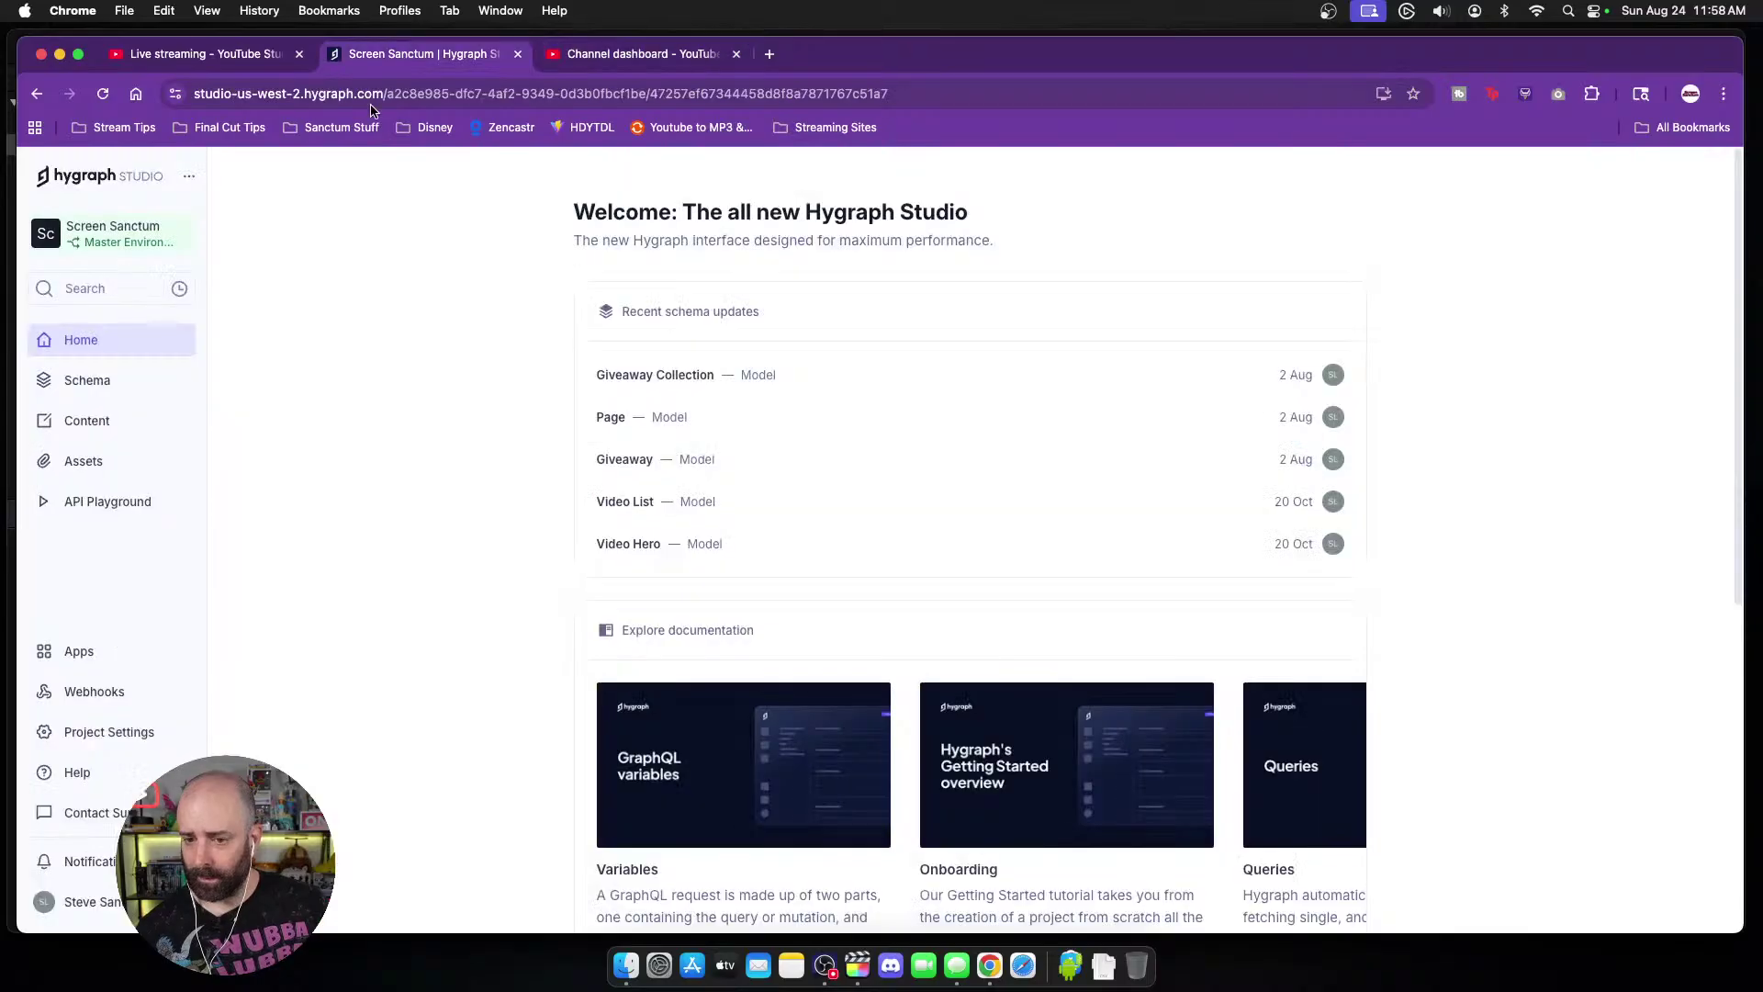
{"action": "left_click", "coordinate": [110, 423]}
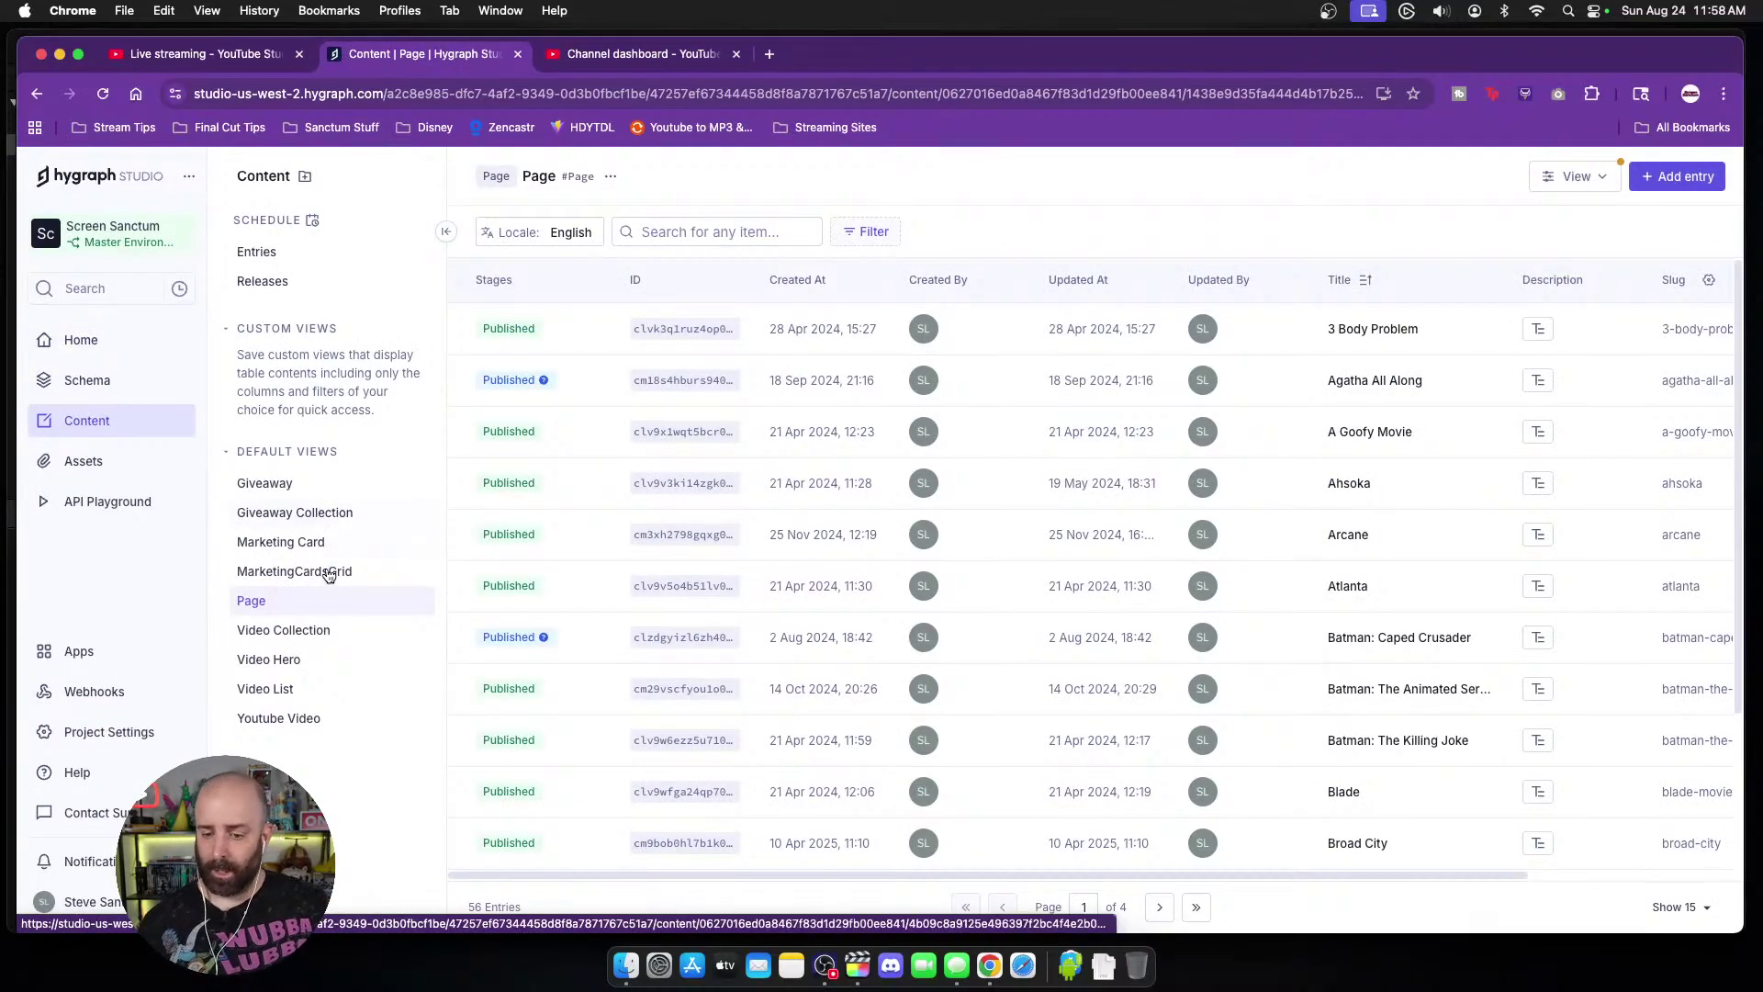
{"action": "left_click", "coordinate": [329, 628]}
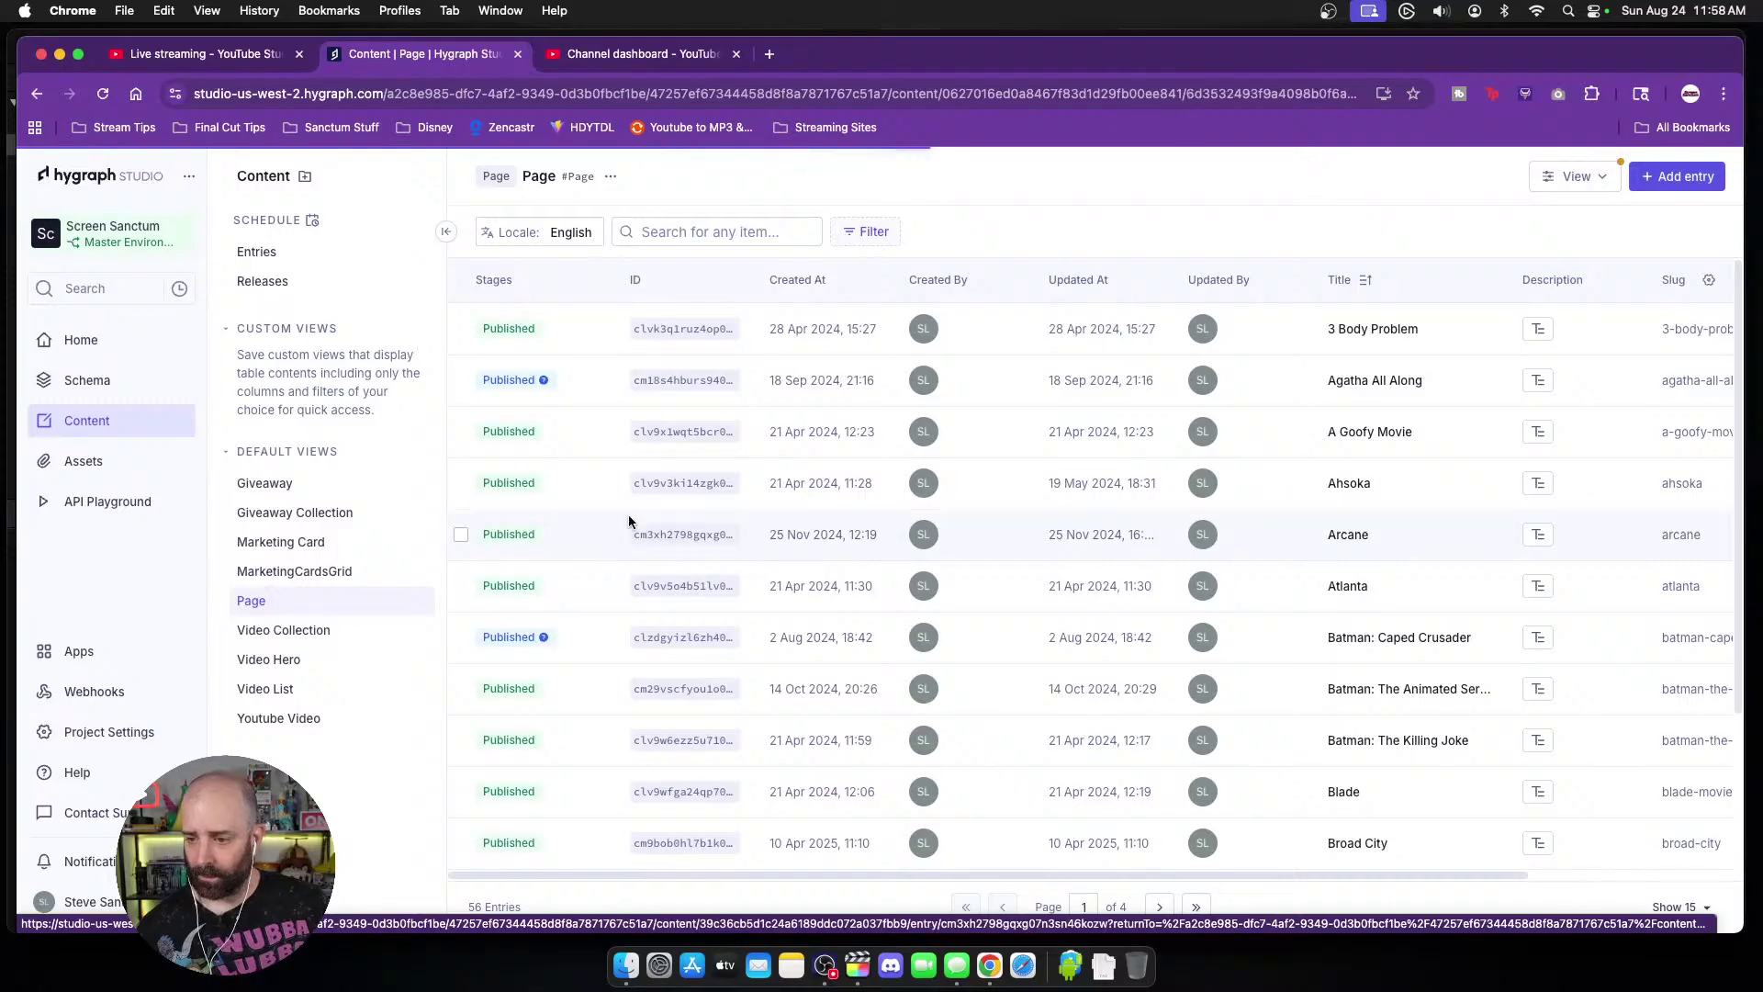
Step: Find the Brooklyn Nine-Nine Season 5 collection and create a YouTube video entry in it, starting the title "Brooklyn Nine-Nine 5x18 Reaction |"
{"action": "double_click", "coordinate": [700, 233]}
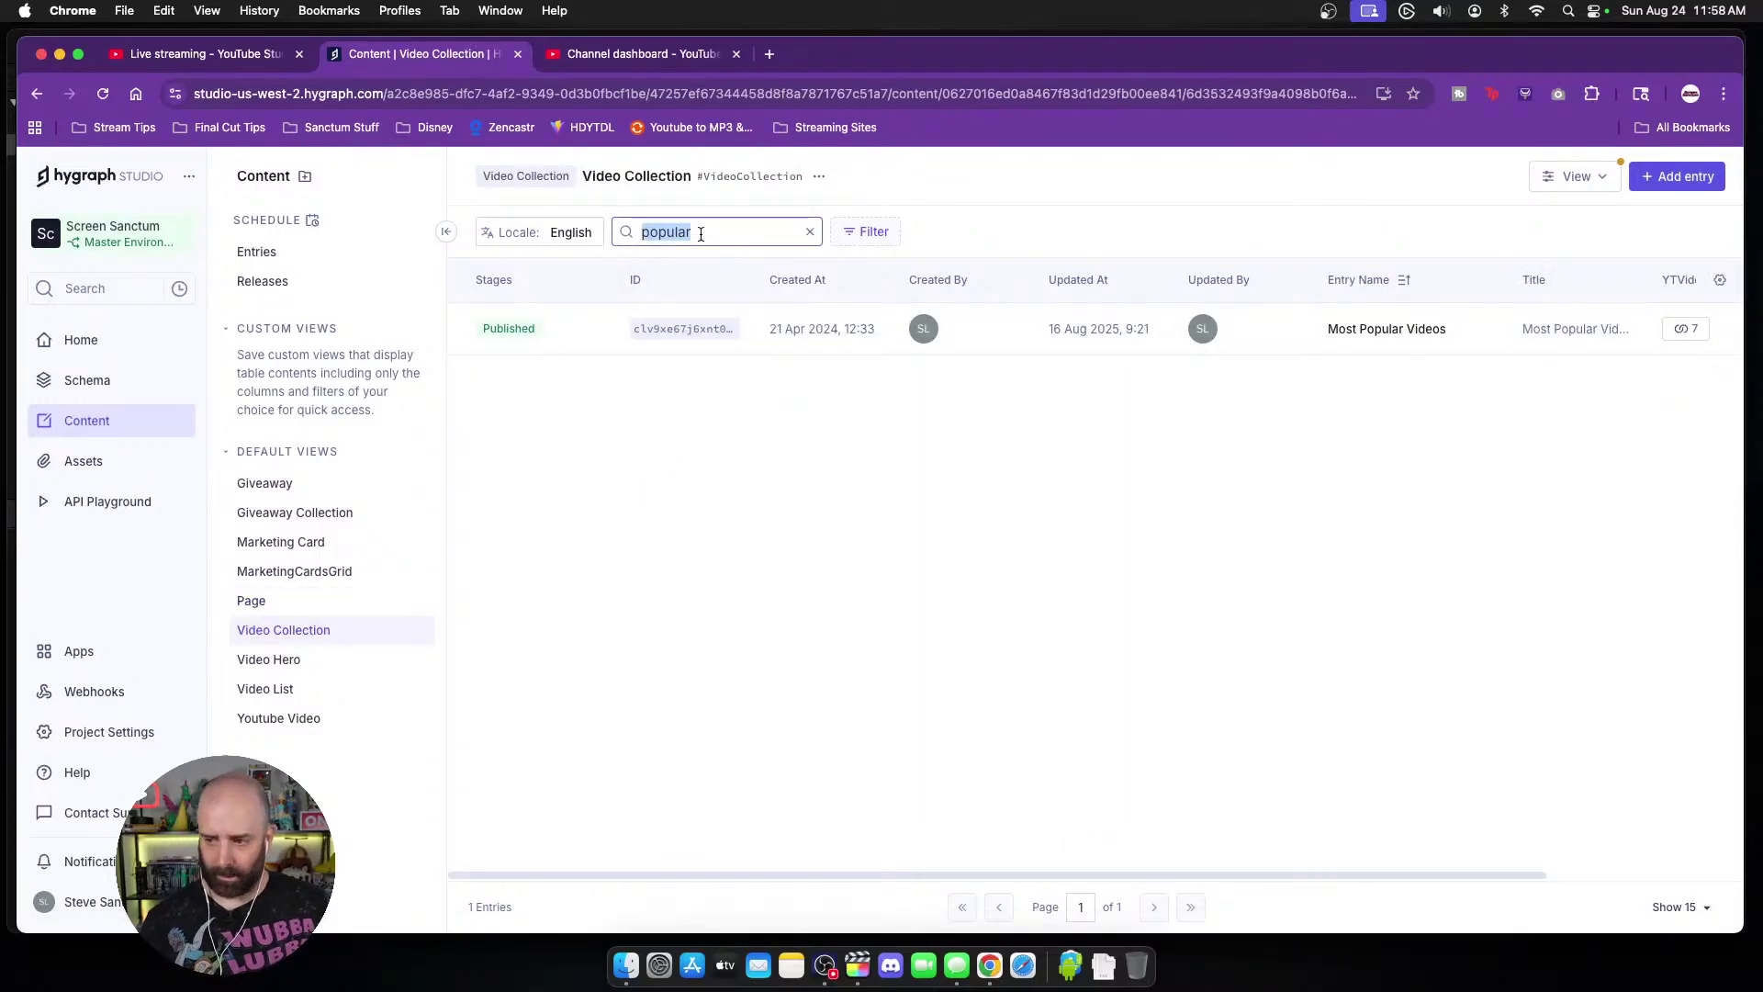
{"action": "type", "text": "brookly"}
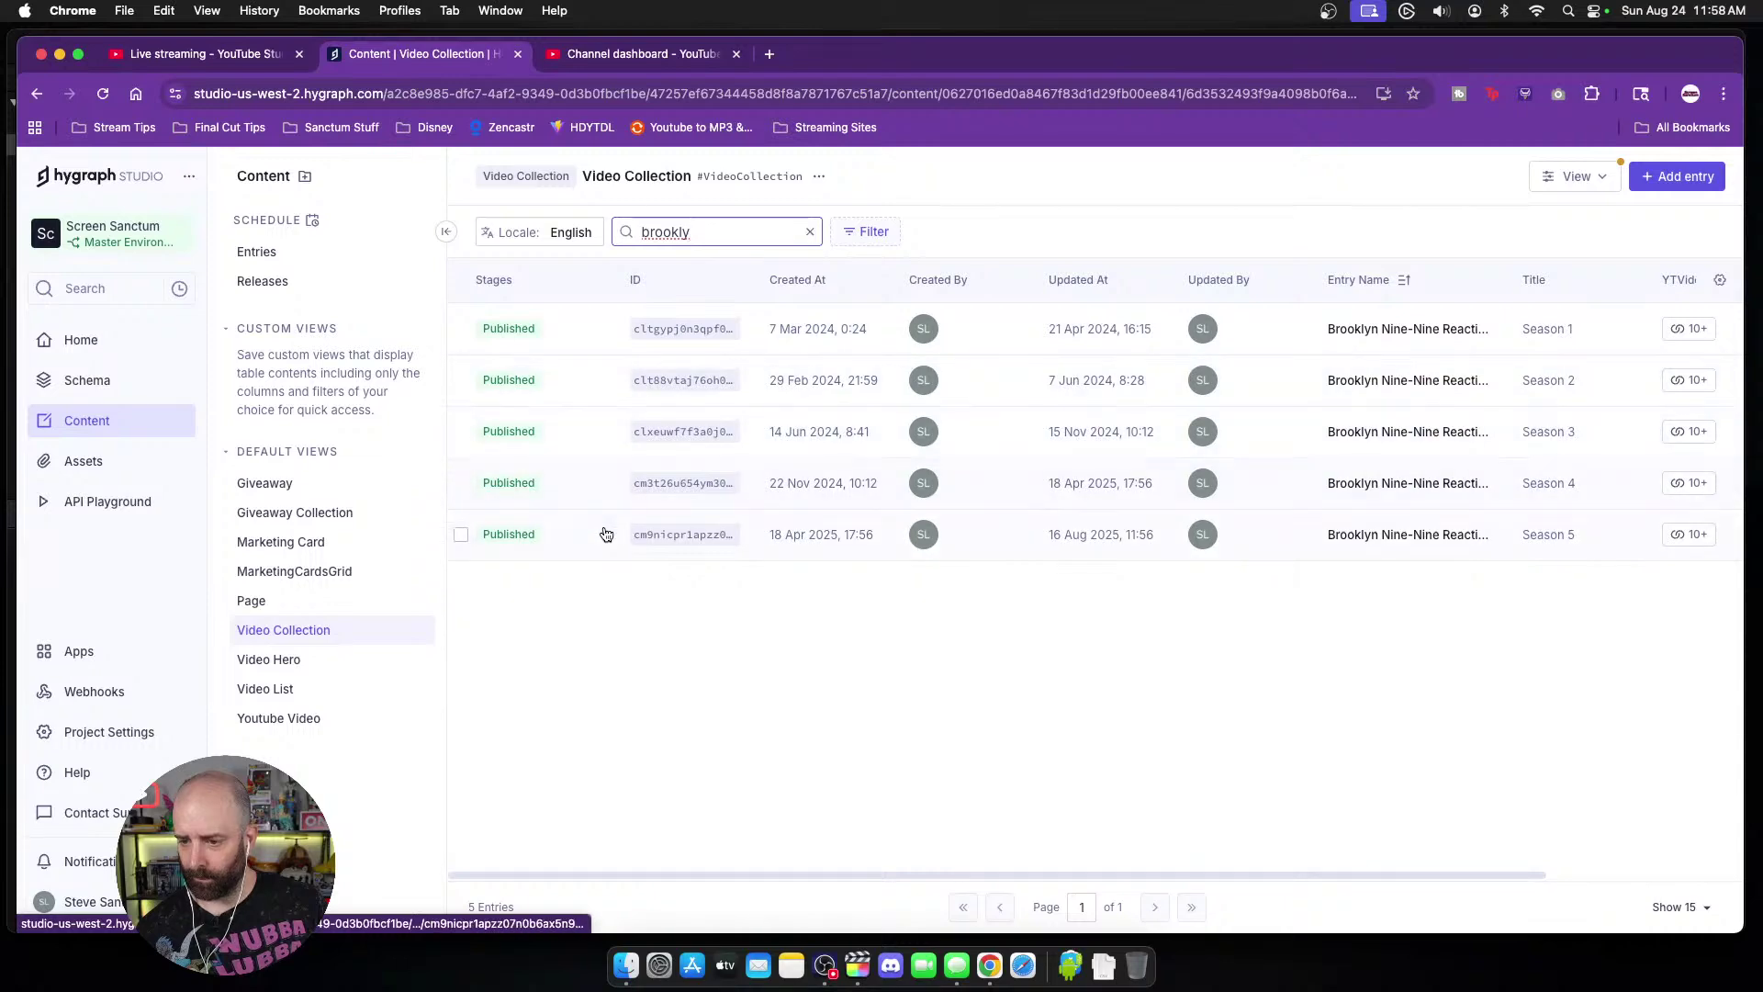
{"action": "left_click", "coordinate": [700, 542]}
{"action": "scroll", "coordinate": [814, 576], "scroll_direction": "down", "scroll_amount": 5}
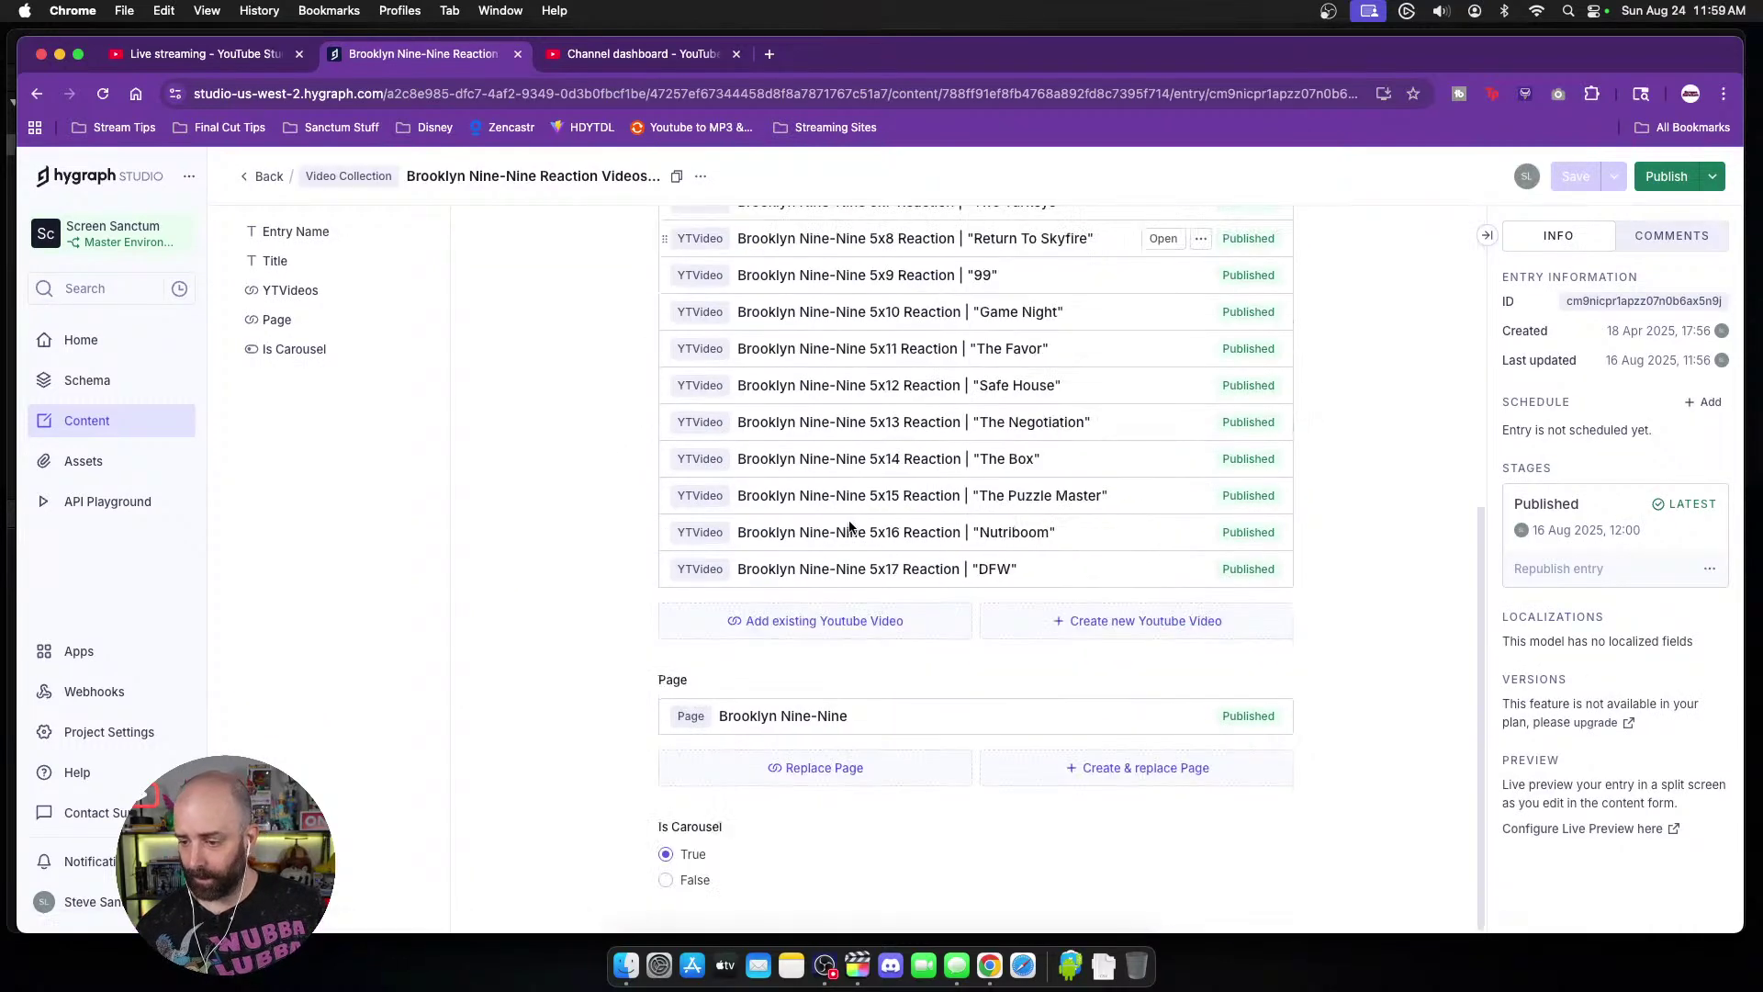
{"action": "left_click", "coordinate": [1165, 622]}
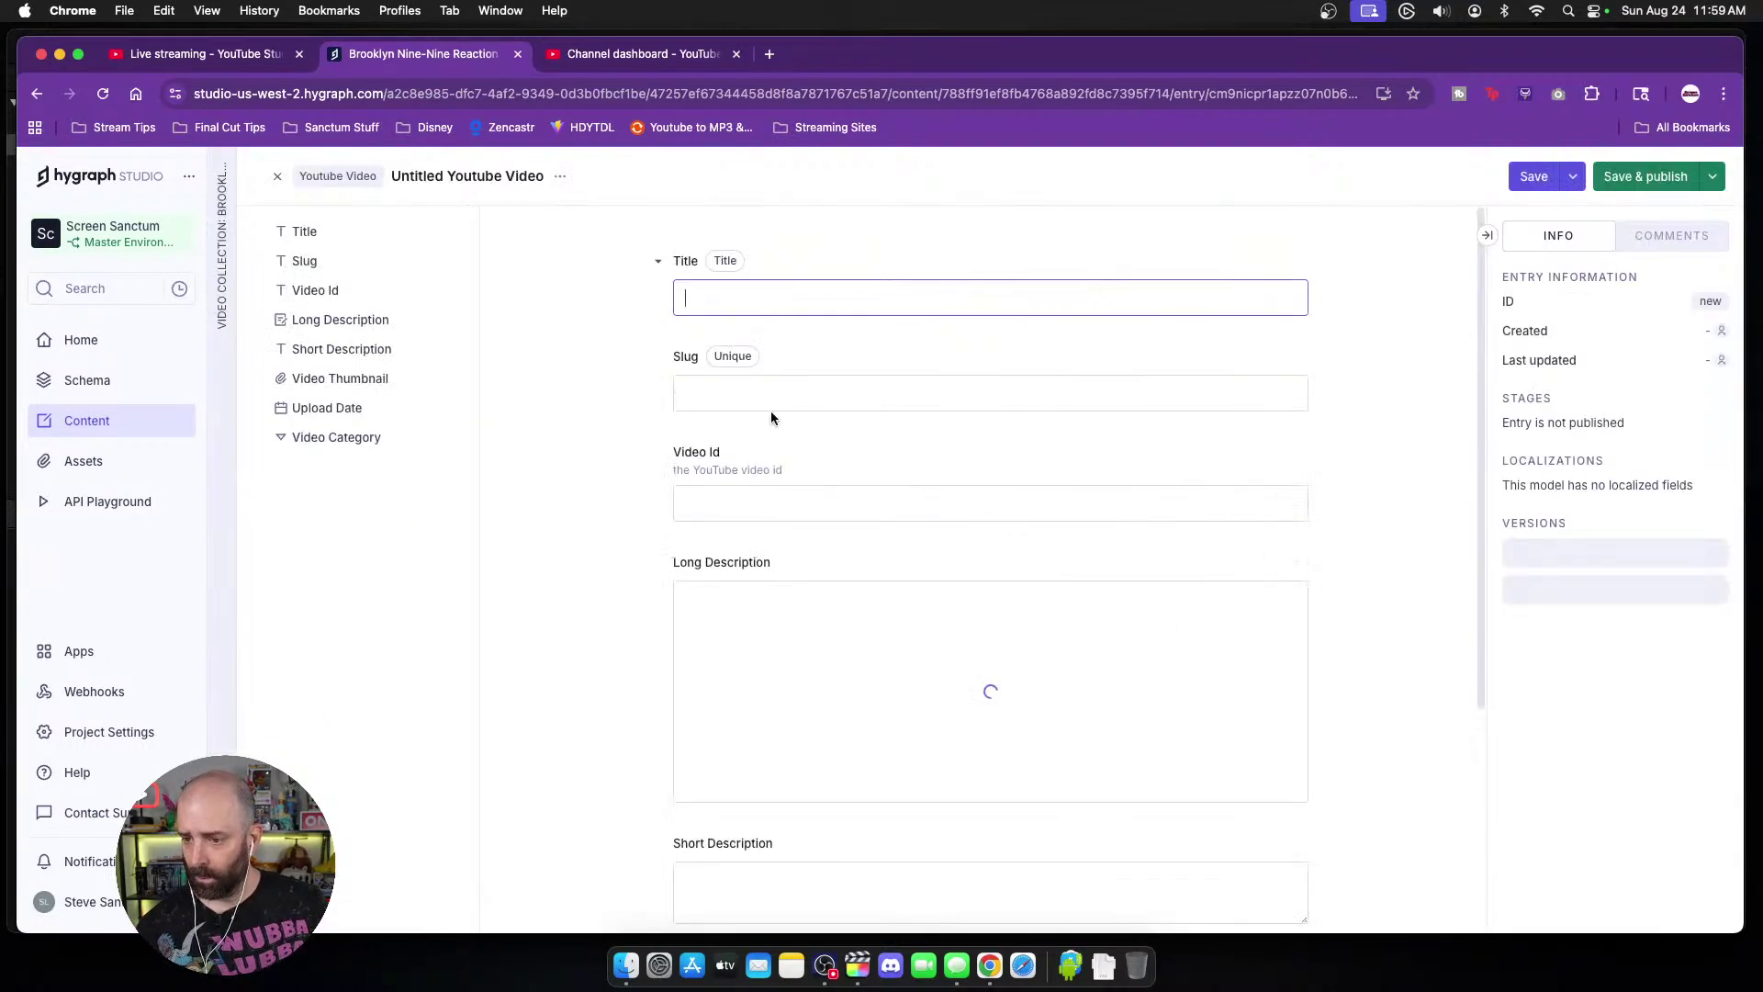
{"action": "type", "text": "B"}
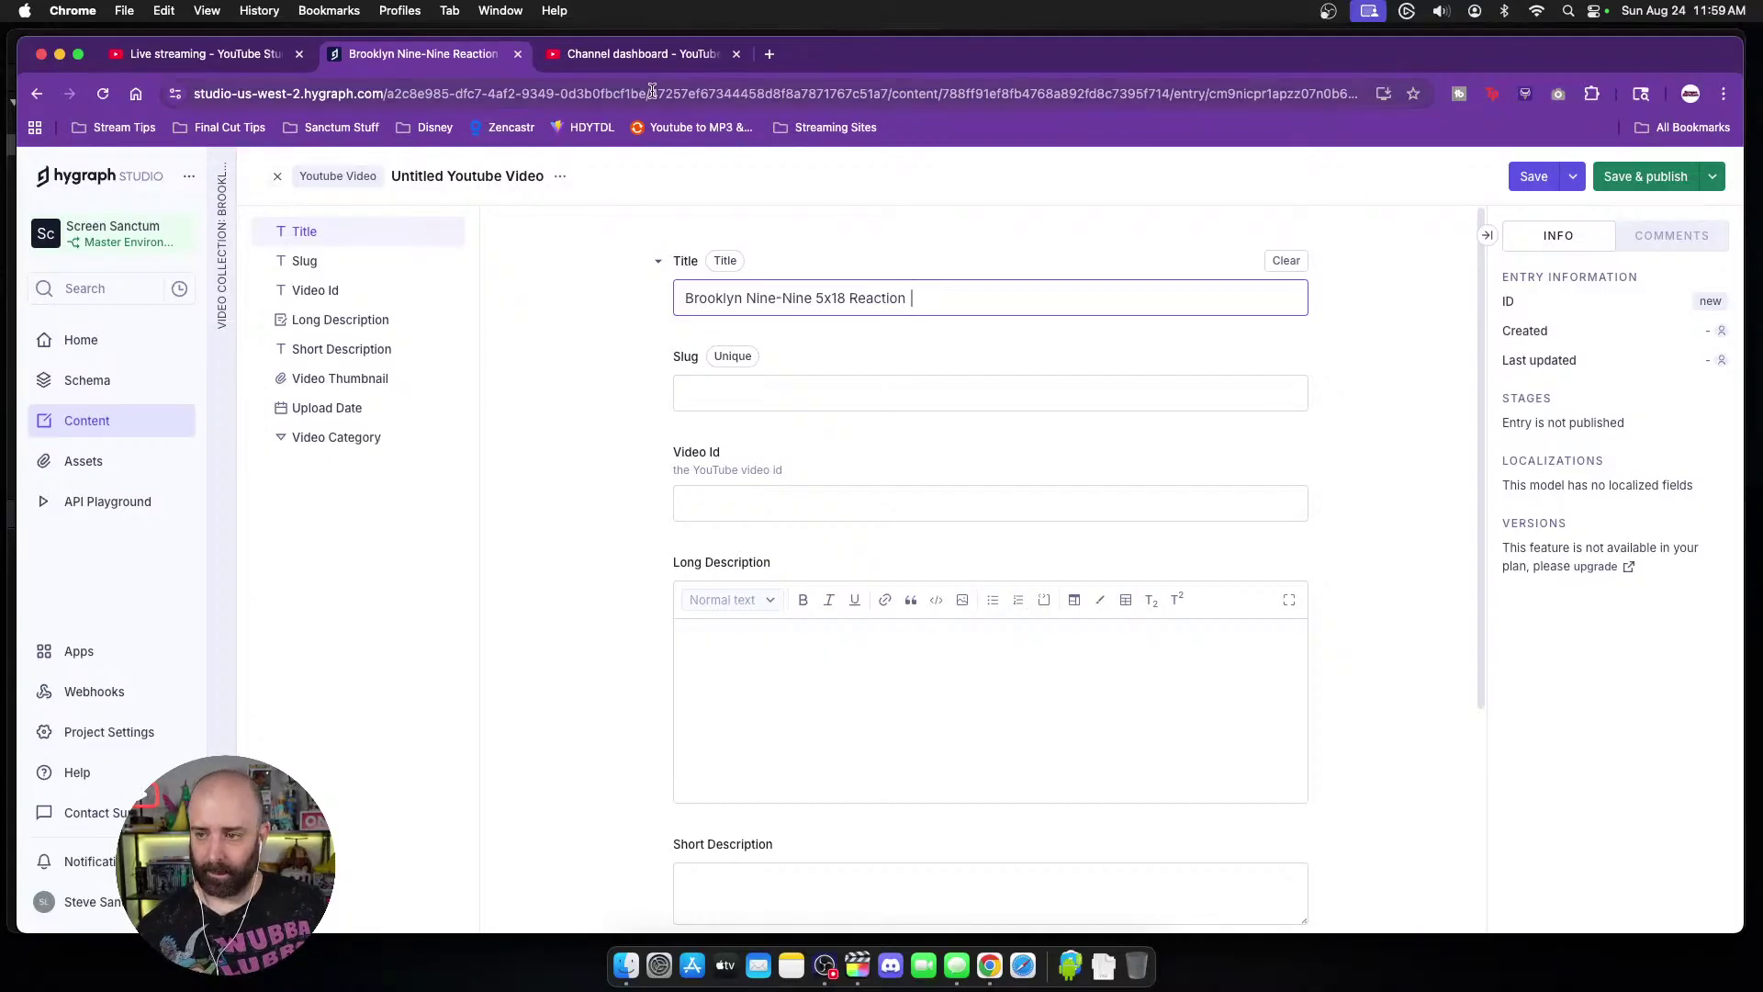
Step: Search Google in a new window for "brooklyn nine nine season 5" and look up the title of episode 18
{"action": "key", "text": "super+n"}
{"action": "type", "text": "brooklyn nine nine season 5"}
{"action": "key", "text": "Return"}
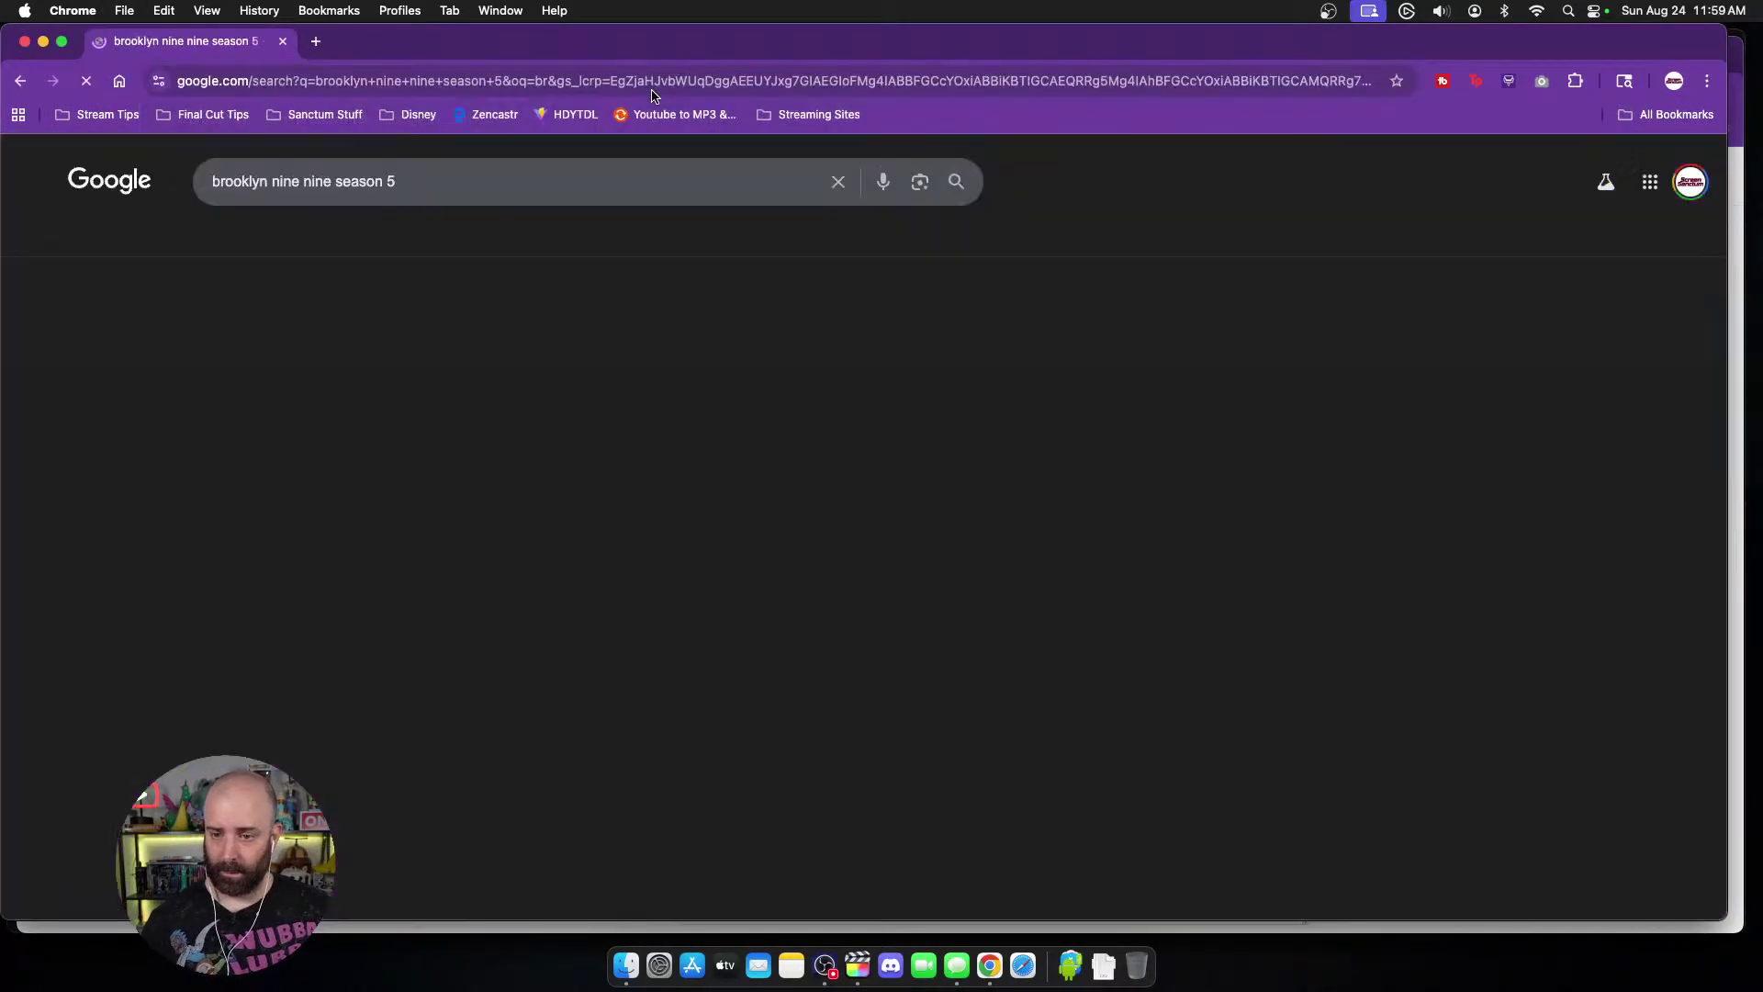
{"action": "scroll", "coordinate": [390, 461], "scroll_direction": "down", "scroll_amount": 15}
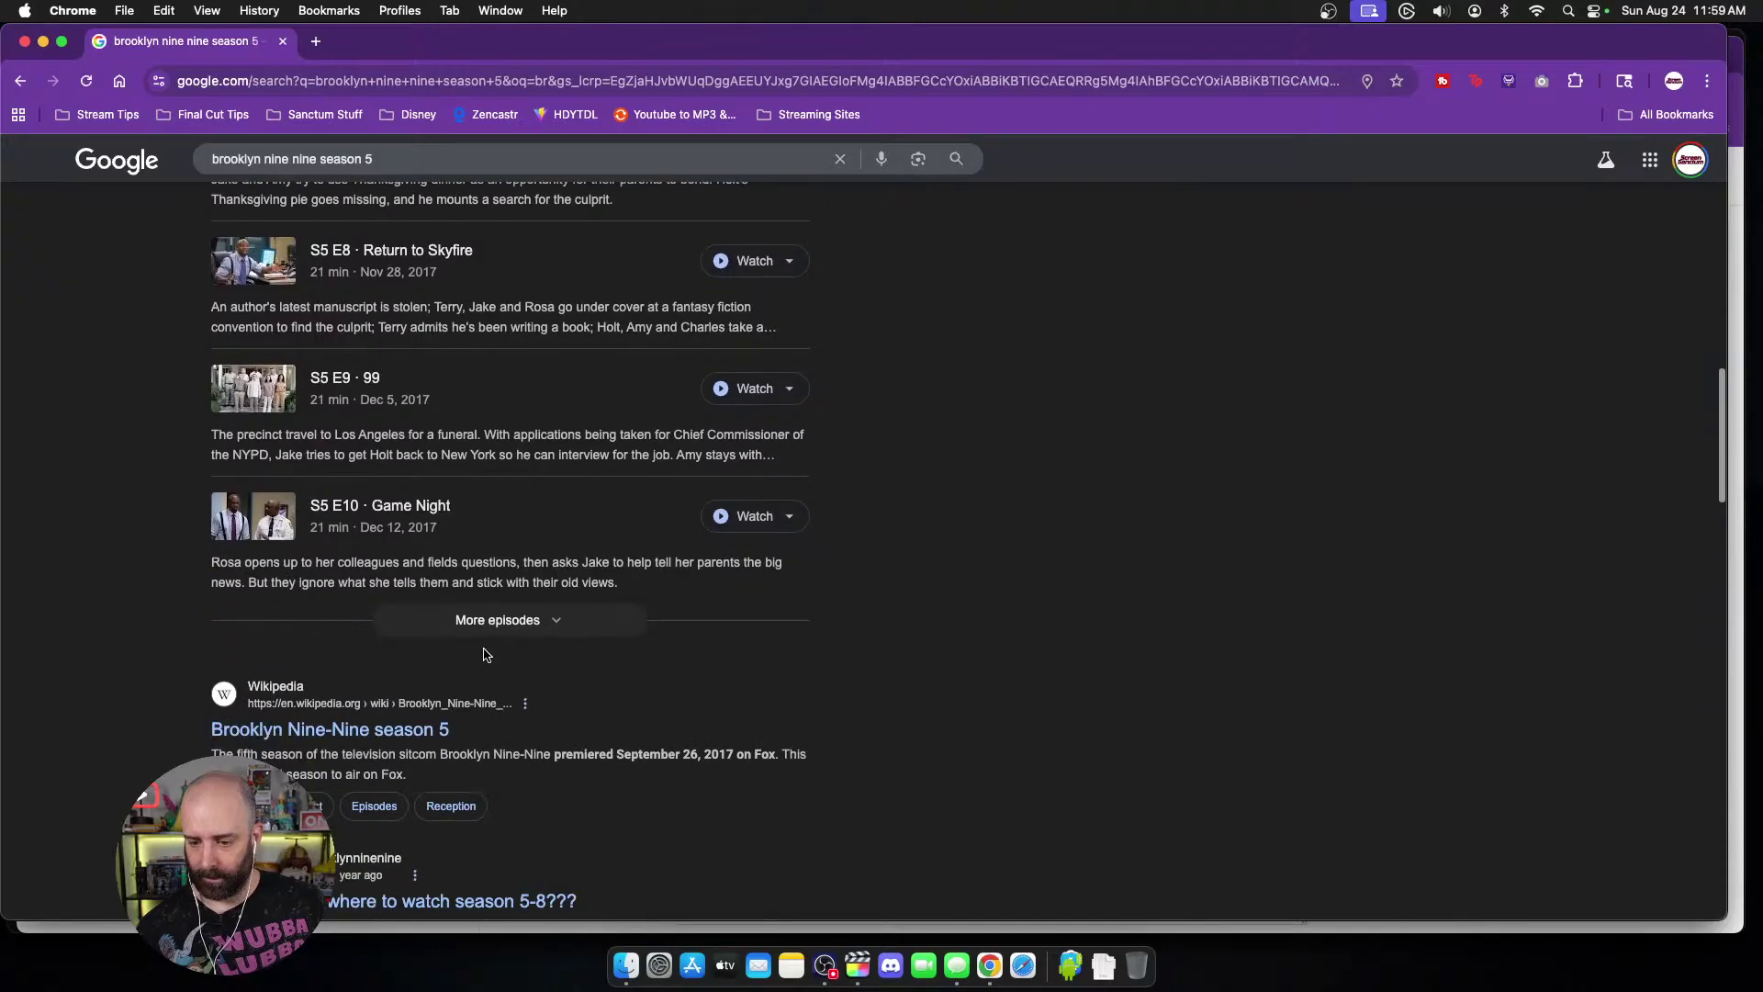
{"action": "left_click", "coordinate": [497, 620]}
{"action": "scroll", "coordinate": [561, 515], "scroll_direction": "down", "scroll_amount": 12}
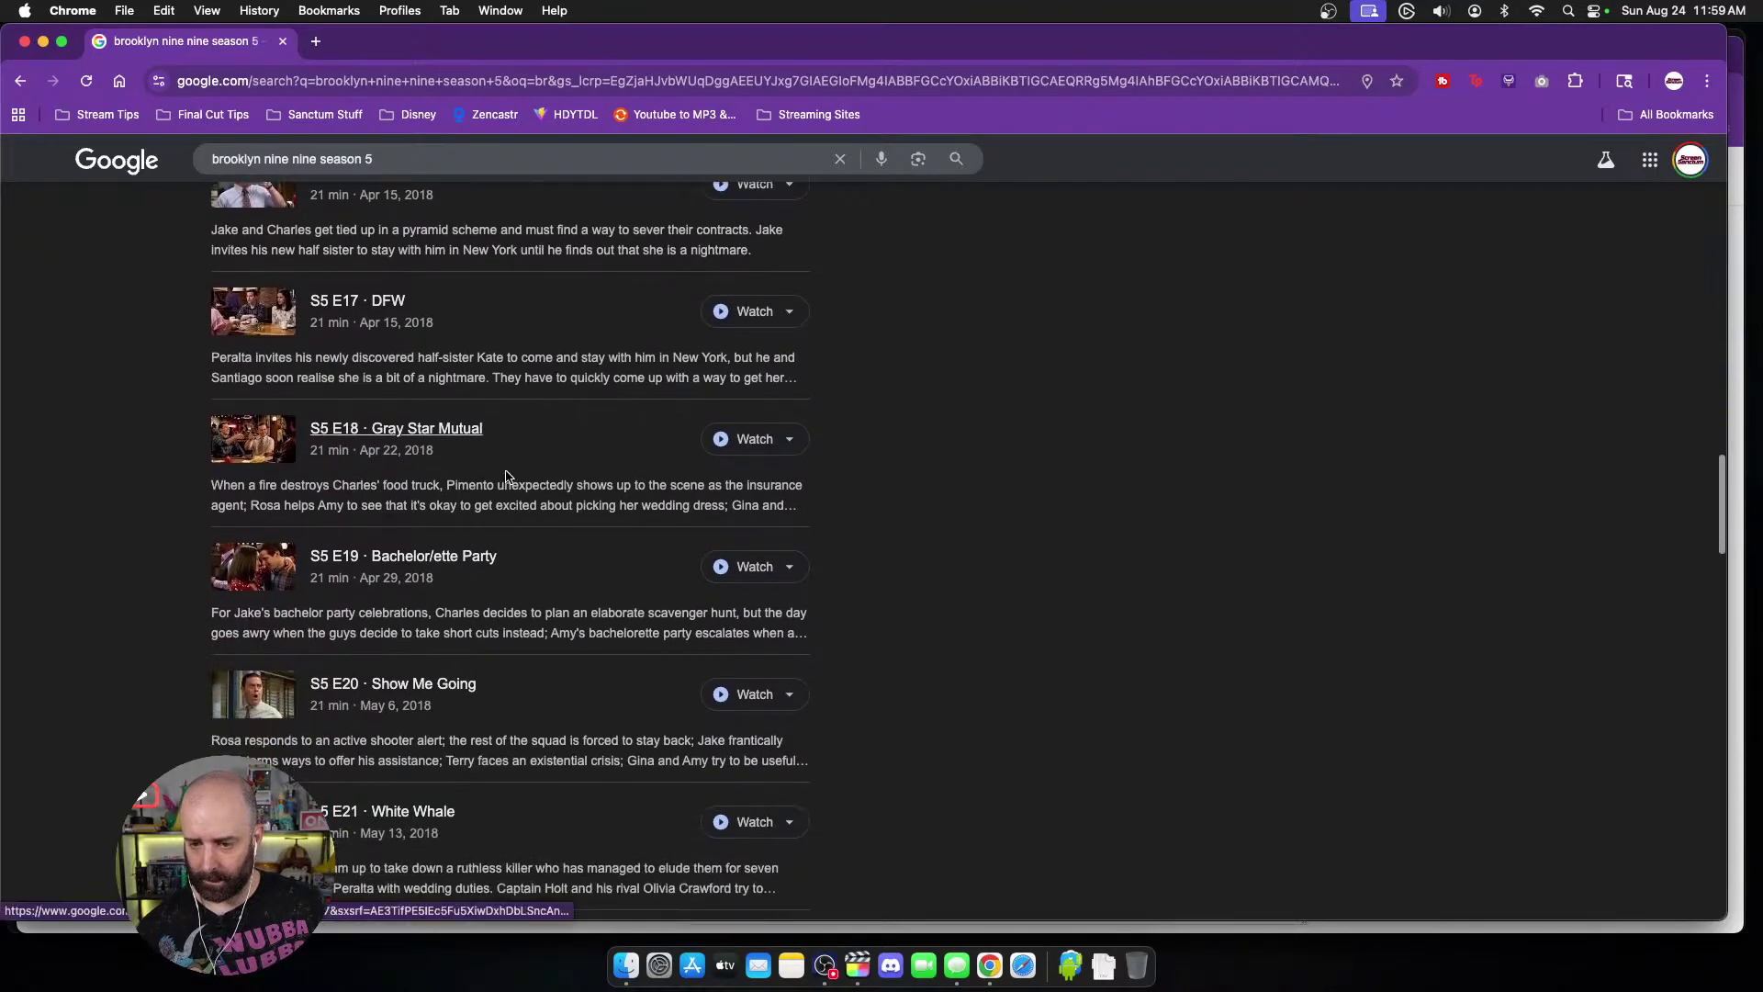
{"action": "key", "text": "super+w"}
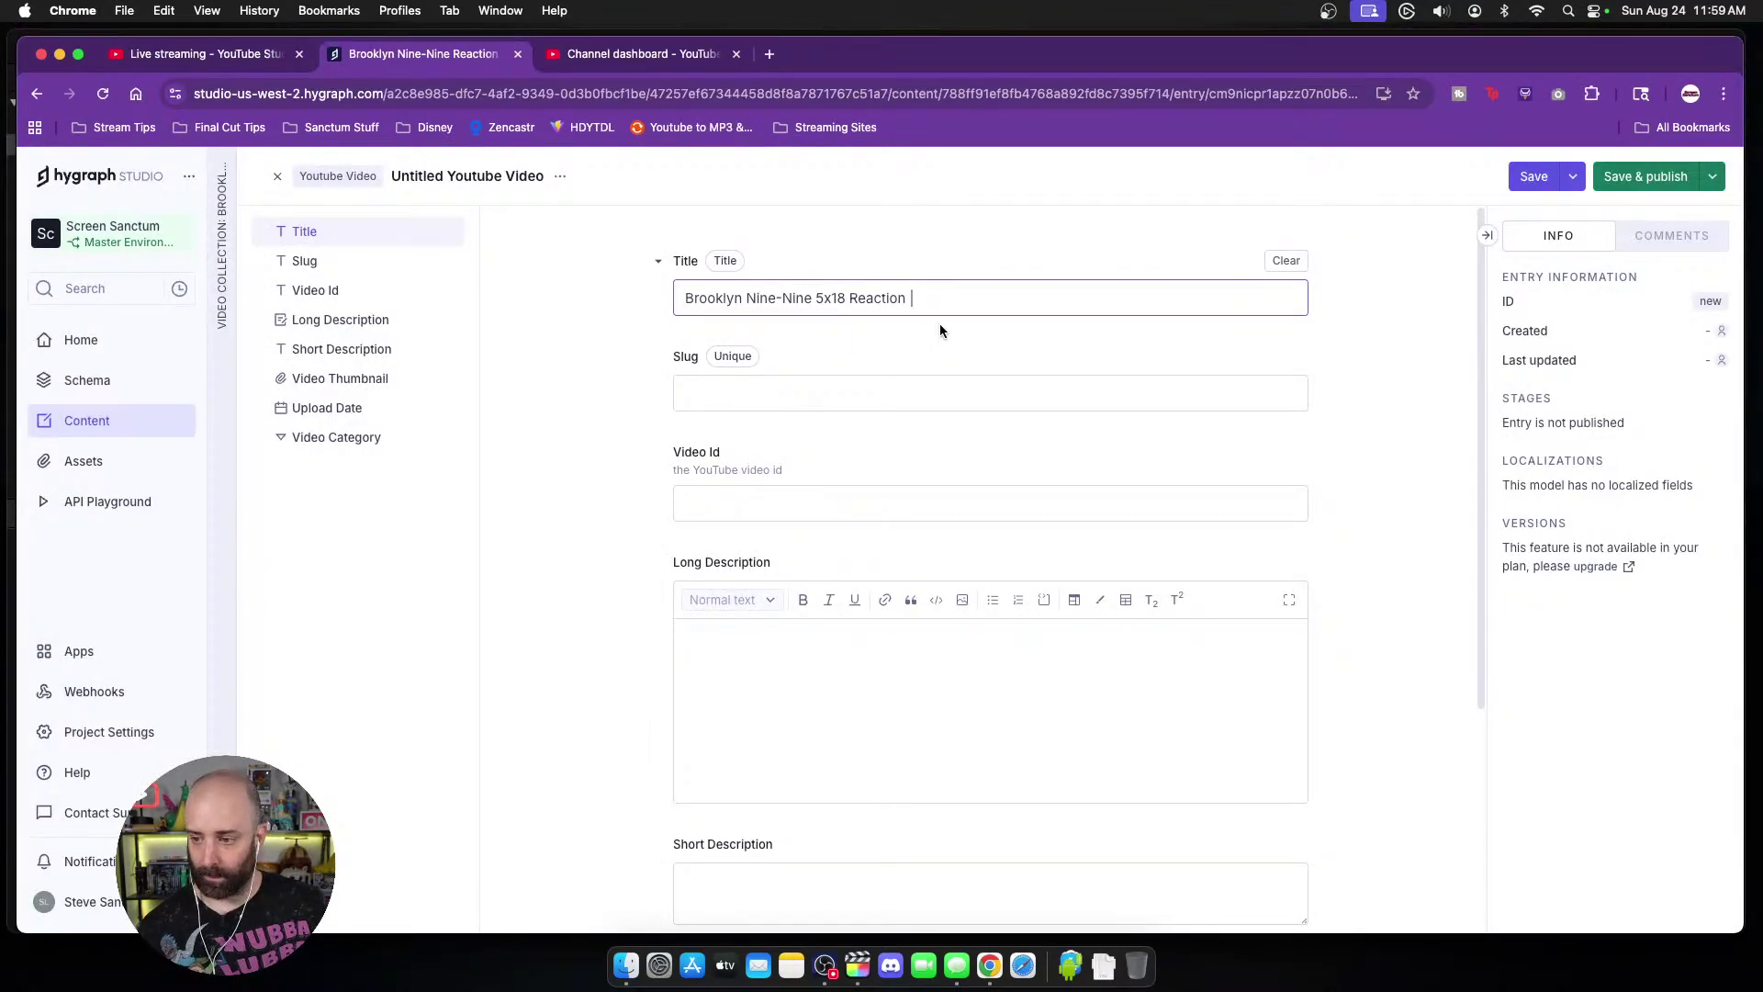
Step: Complete the entry's title with Gray Star Mutual" and copy the full title
{"action": "type", "text": "Gray Star Mutual\""}
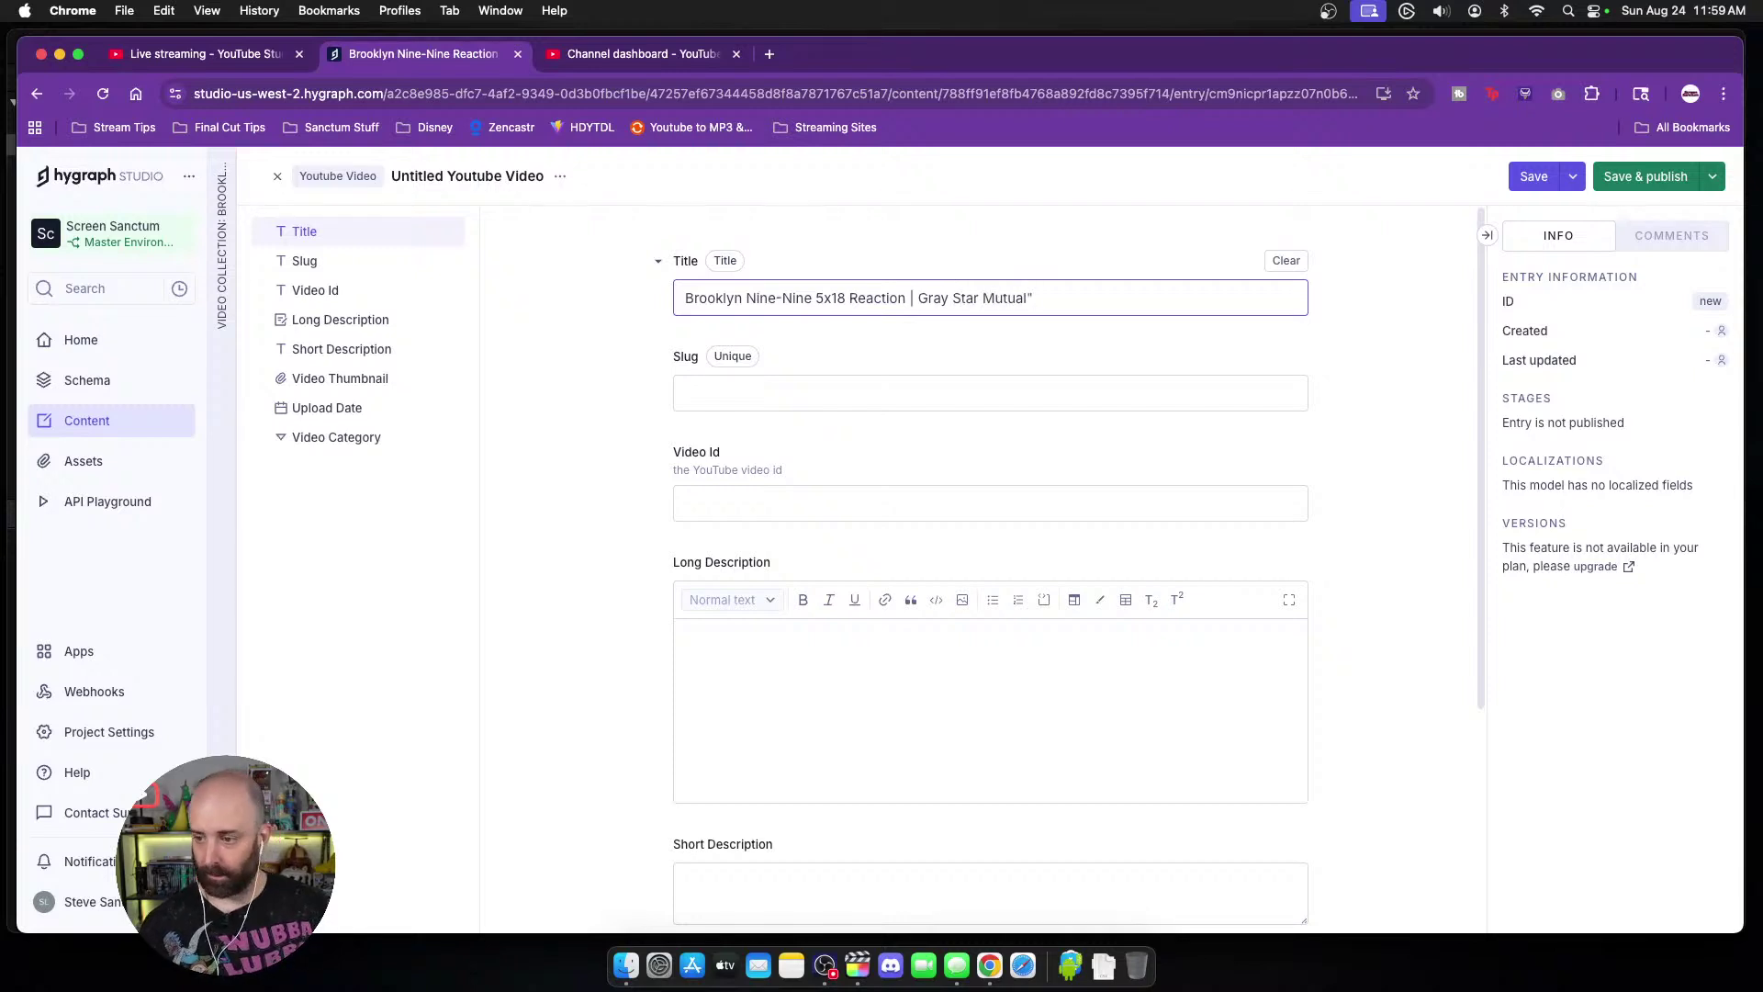
{"action": "triple_click", "coordinate": [887, 297]}
{"action": "key", "text": "super+c"}
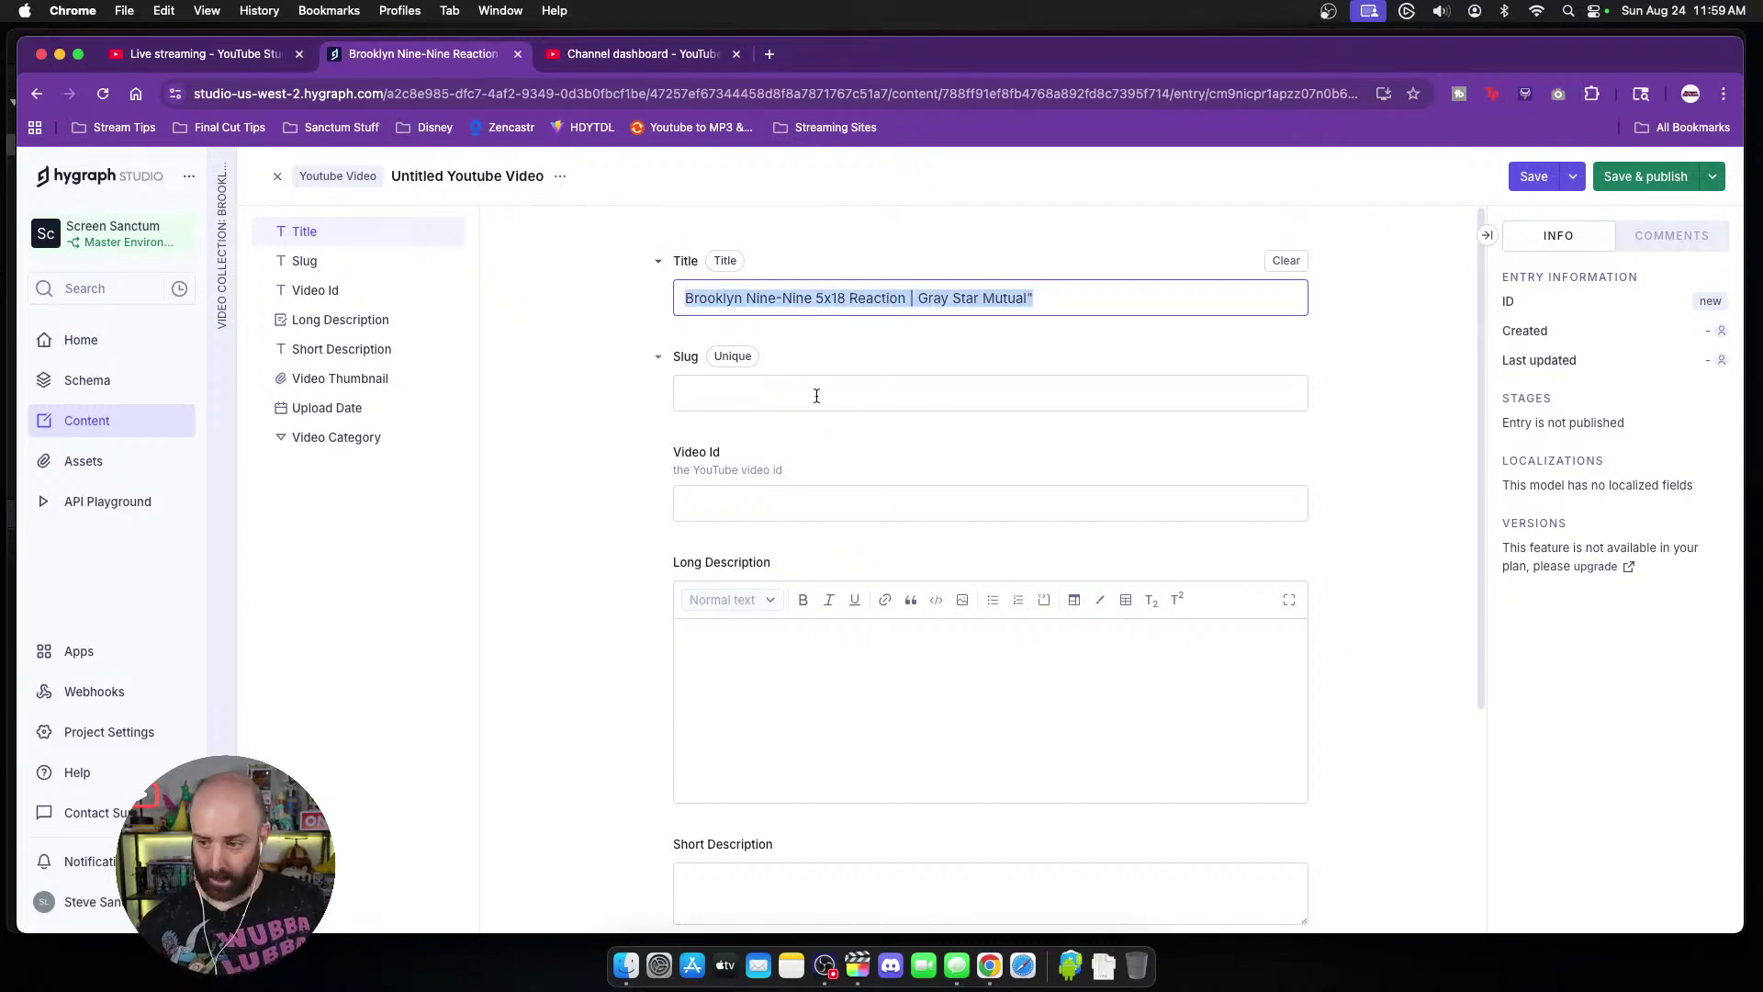
Step: Set the entry's slug to "brooklyn-nine-nine-5x18-reaction-gray-star-mutual"
{"action": "left_click", "coordinate": [775, 399]}
{"action": "type", "text": "brook"}
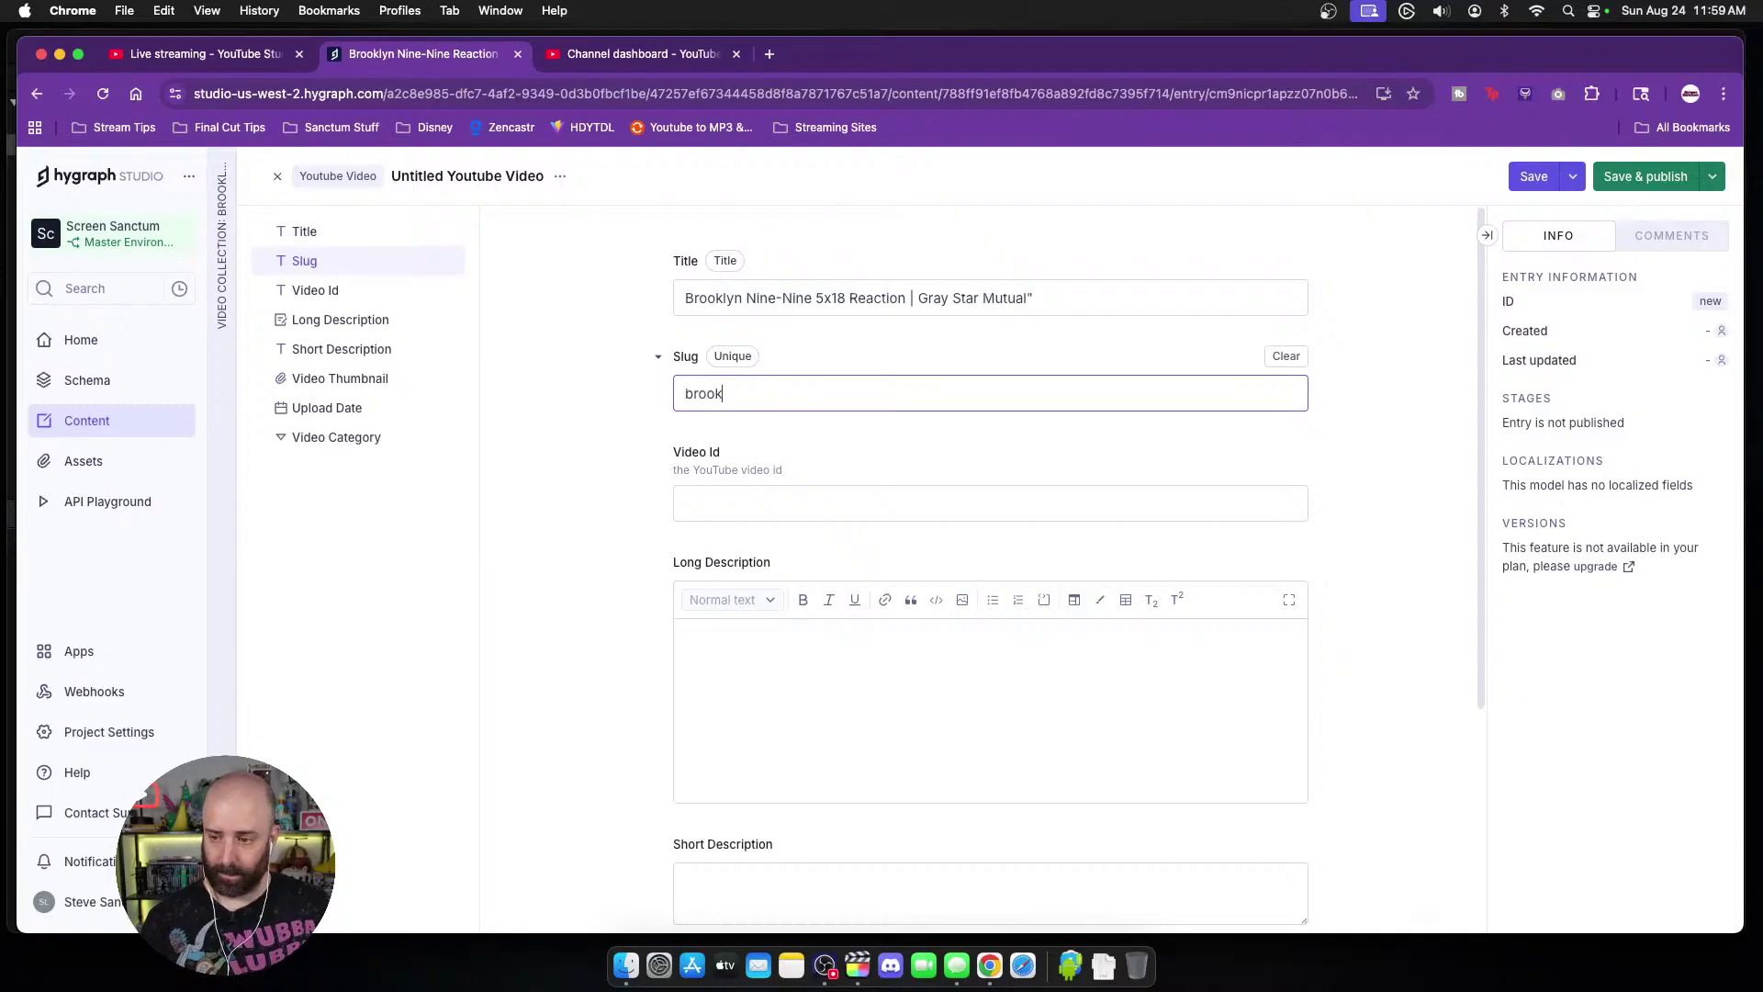
{"action": "type", "text": "lyn-n"}
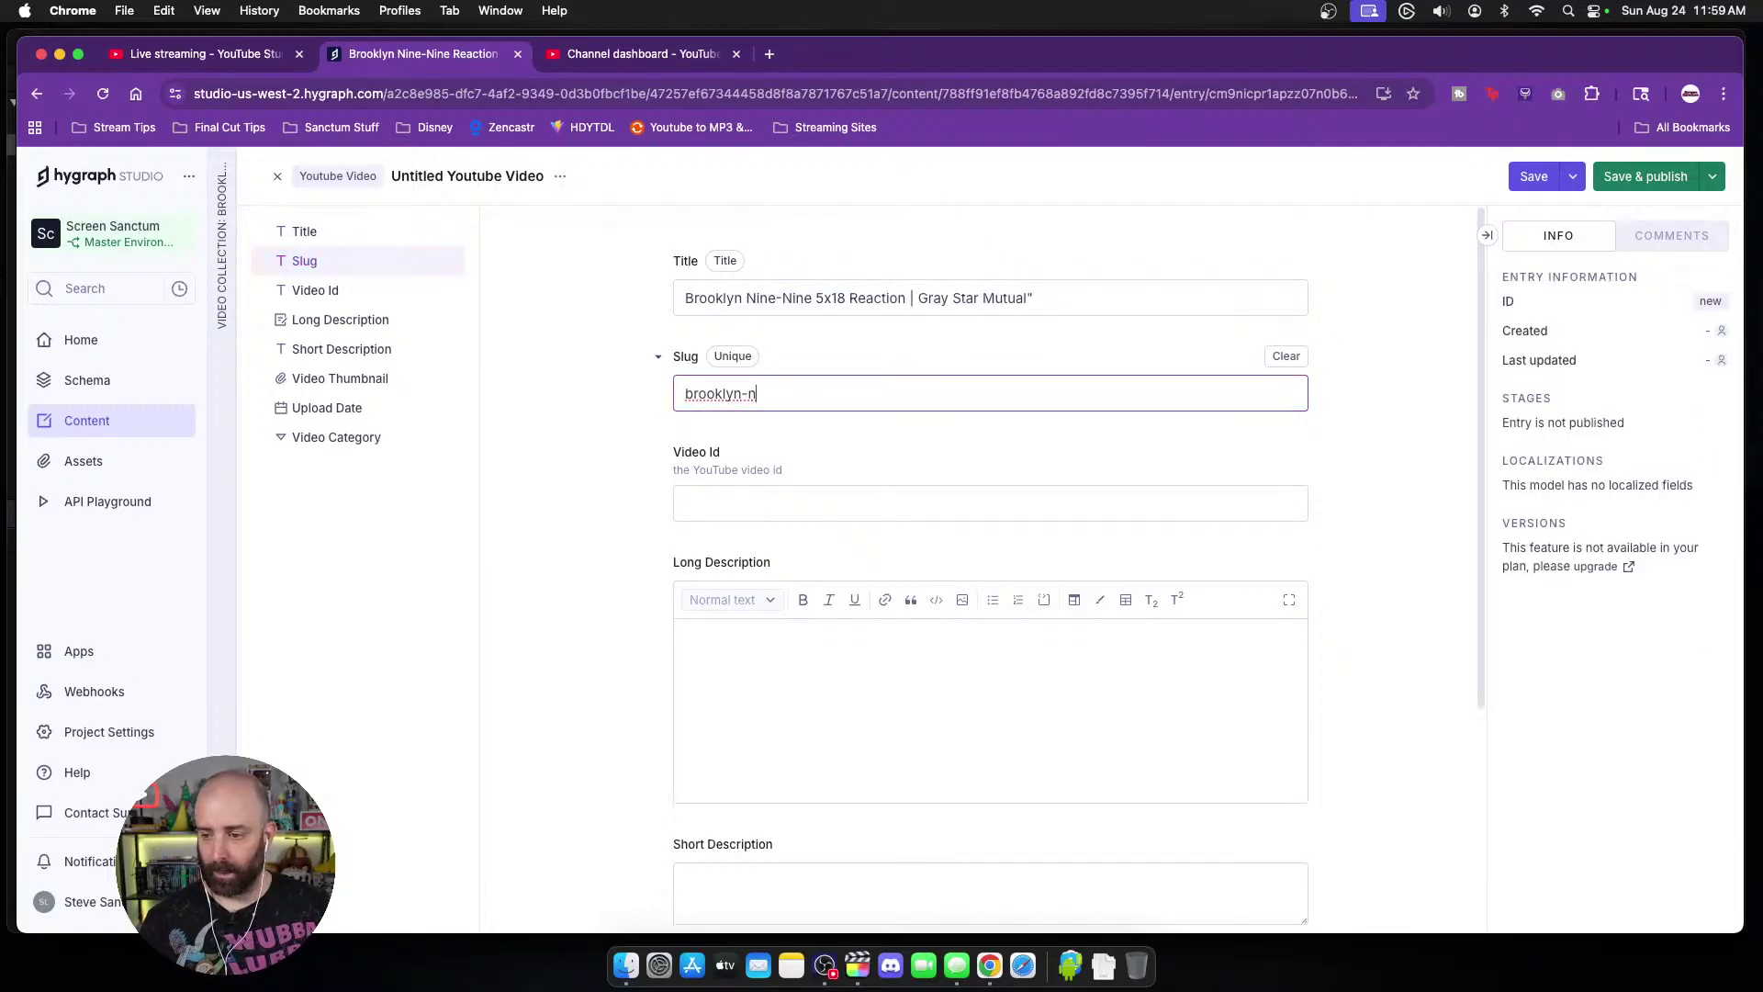
{"action": "type", "text": "ine-nine-5x"}
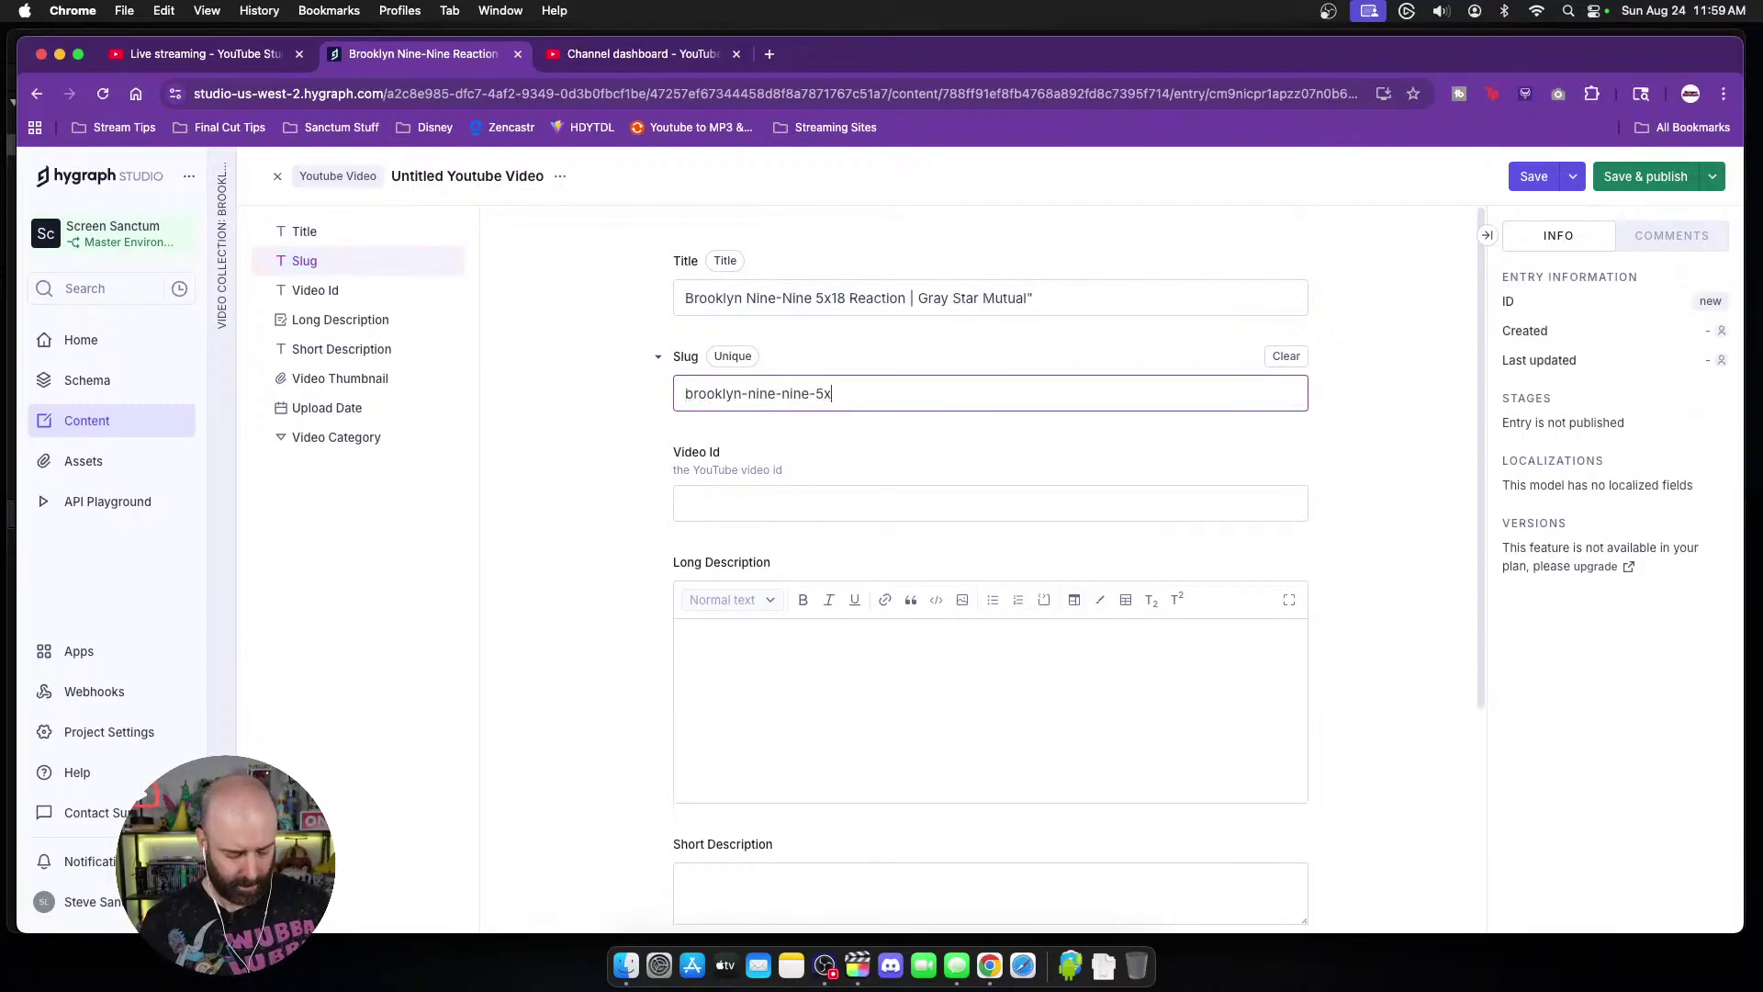
{"action": "type", "text": "18-reaction-gray-star"}
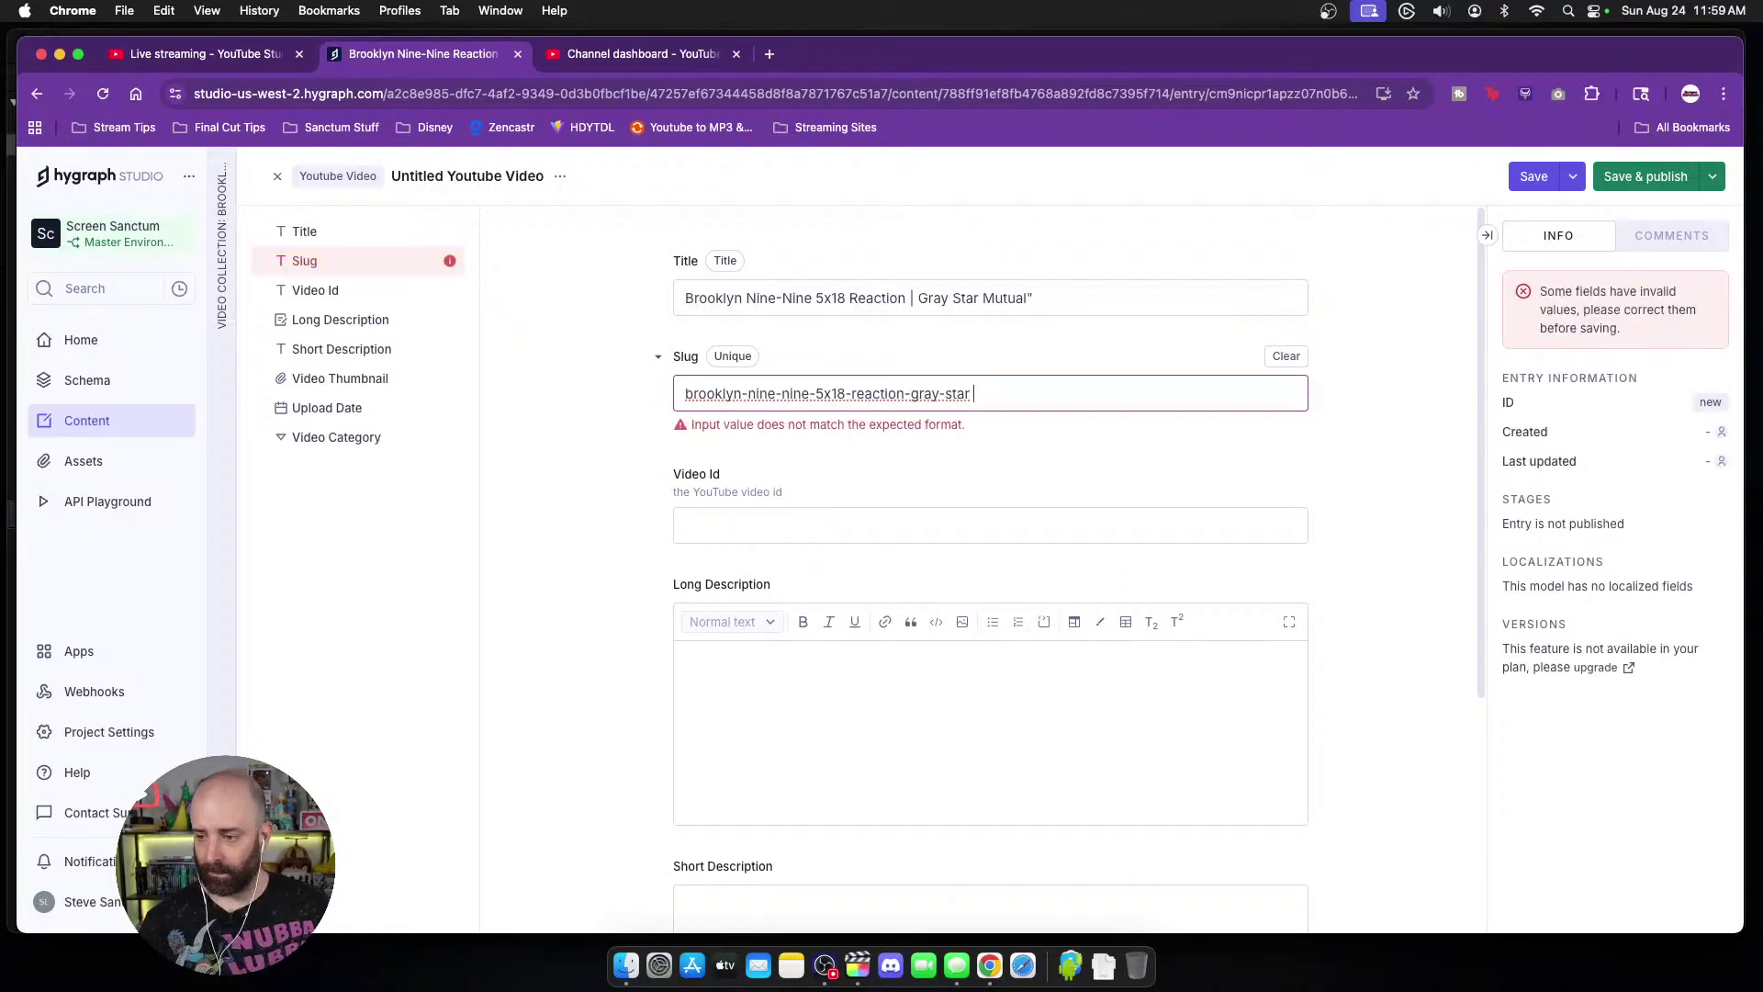
{"action": "key", "text": "BackSpace"}
{"action": "type", "text": "-mutual"}
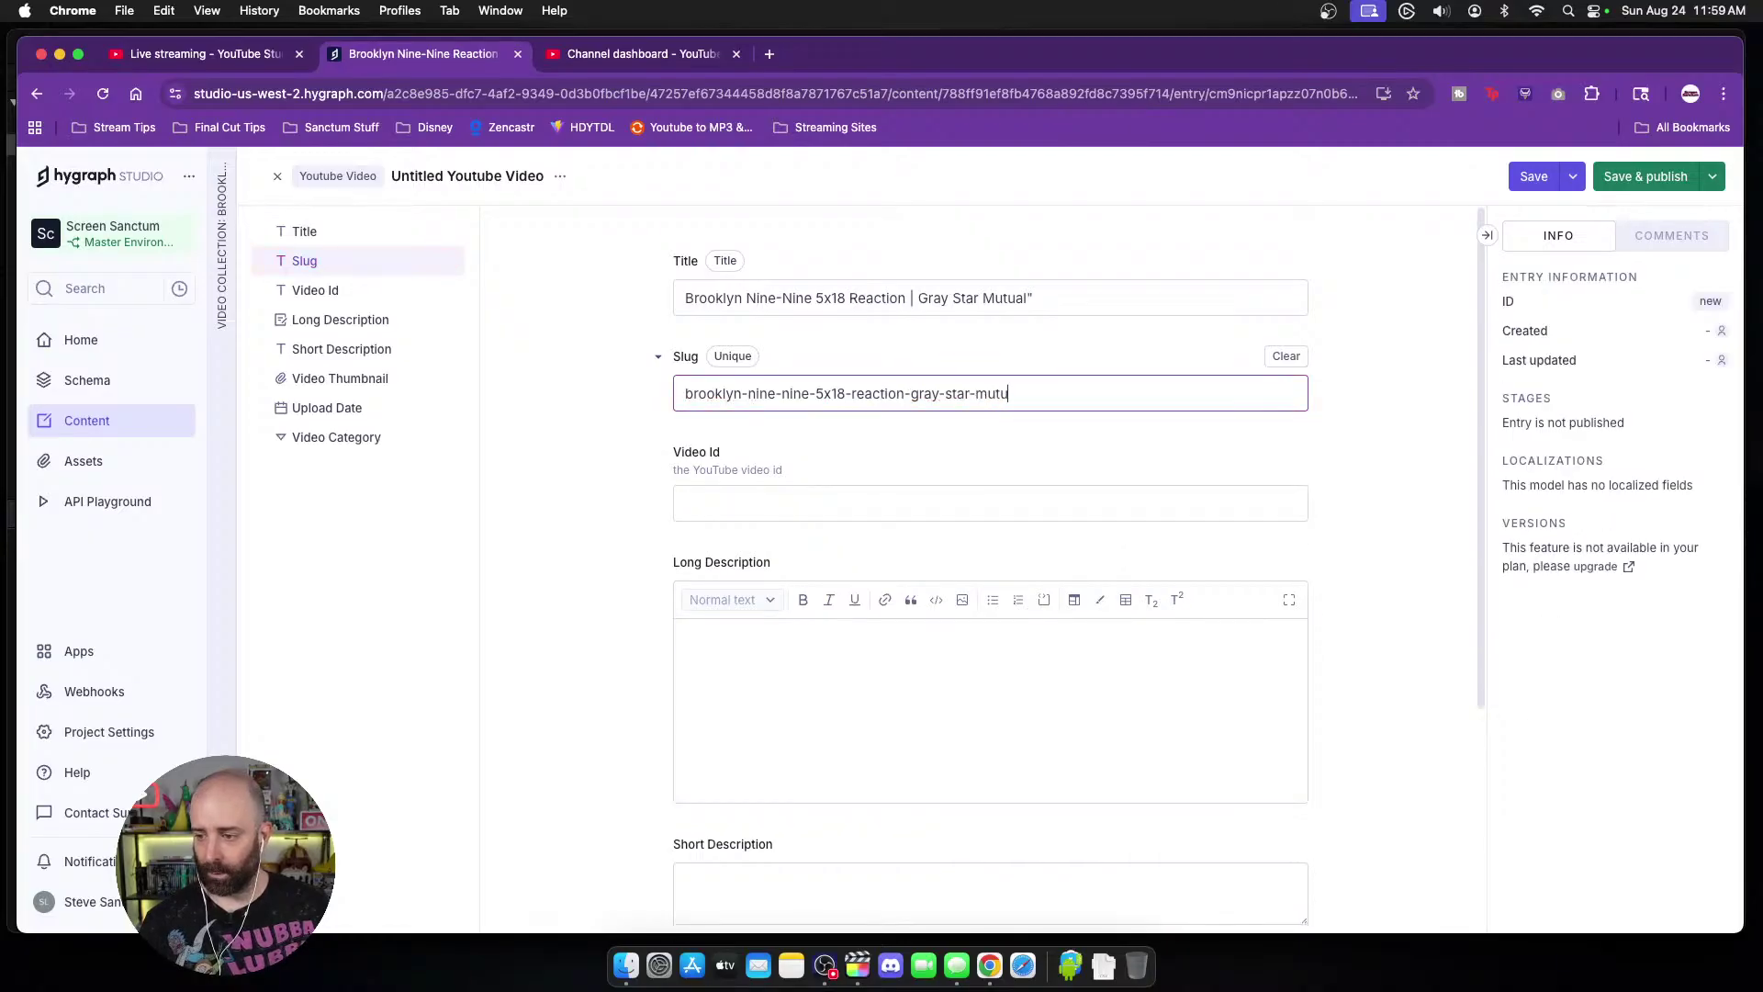
{"action": "key", "text": "Tab"}
Step: Start the long description: "Hey guys. On this week's Brooklyn Nine-Nine 5x18 Reaction Charles gets into a little food truck trouble, Holt gets a Twitter"
{"action": "left_click", "coordinate": [809, 645]}
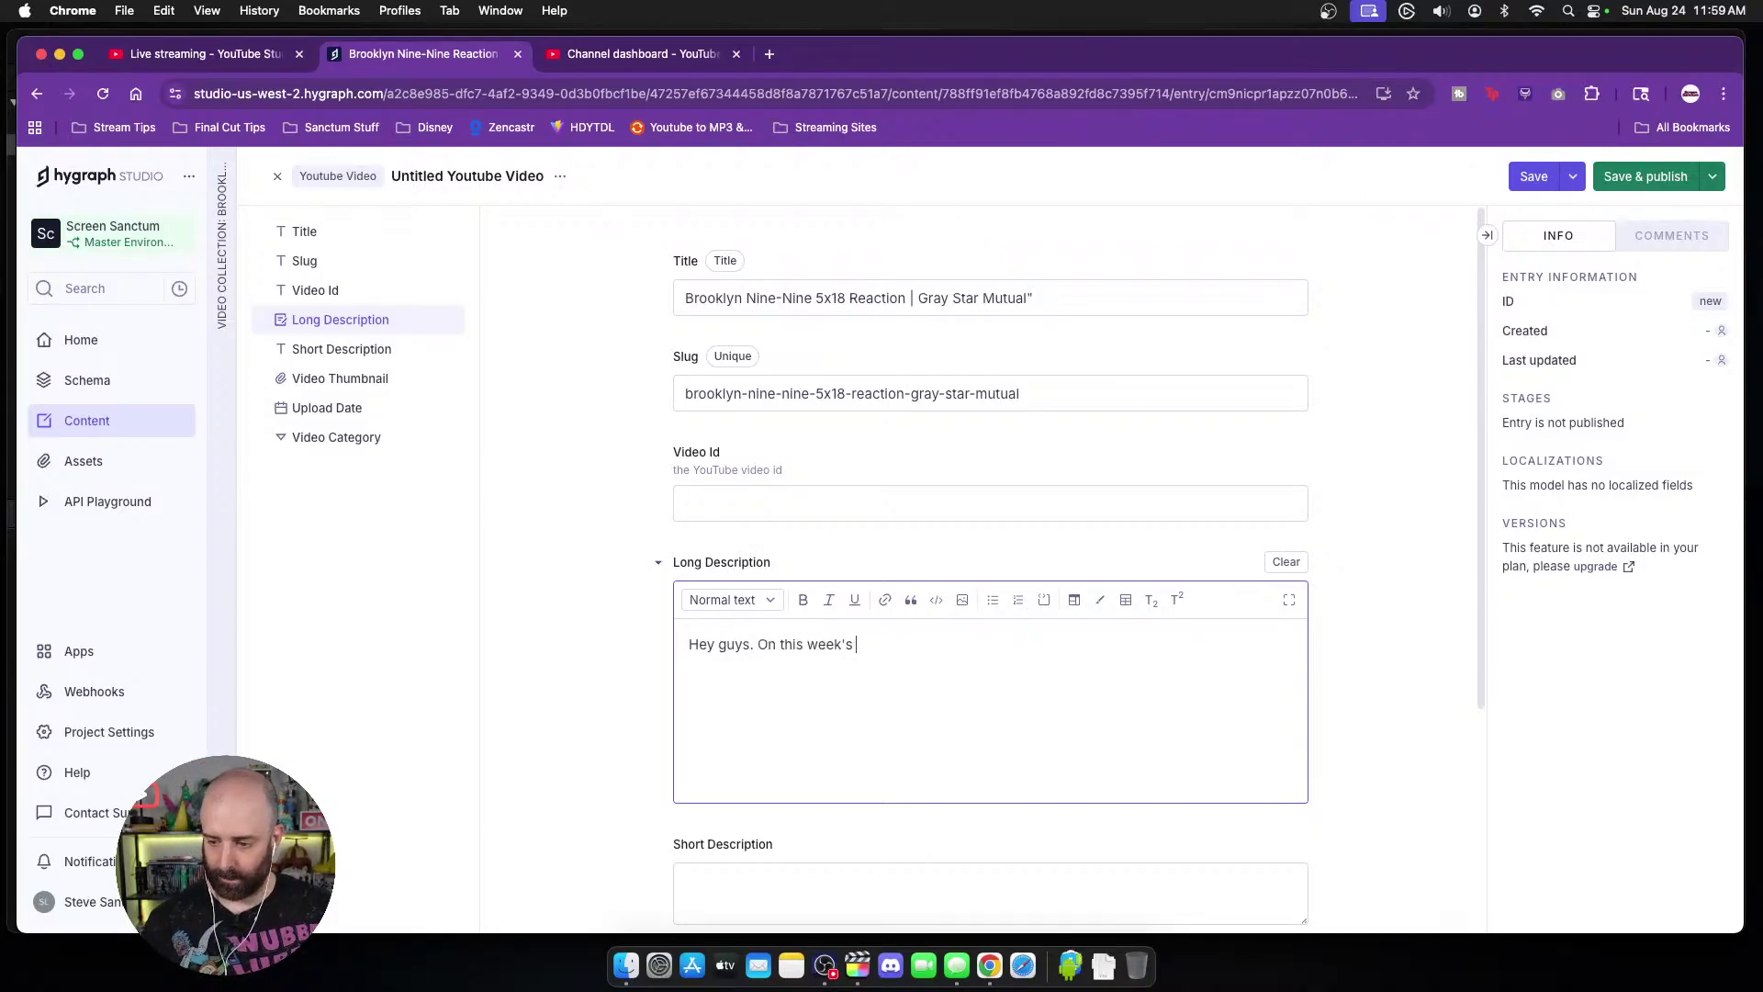
{"action": "key", "text": "super+v"}
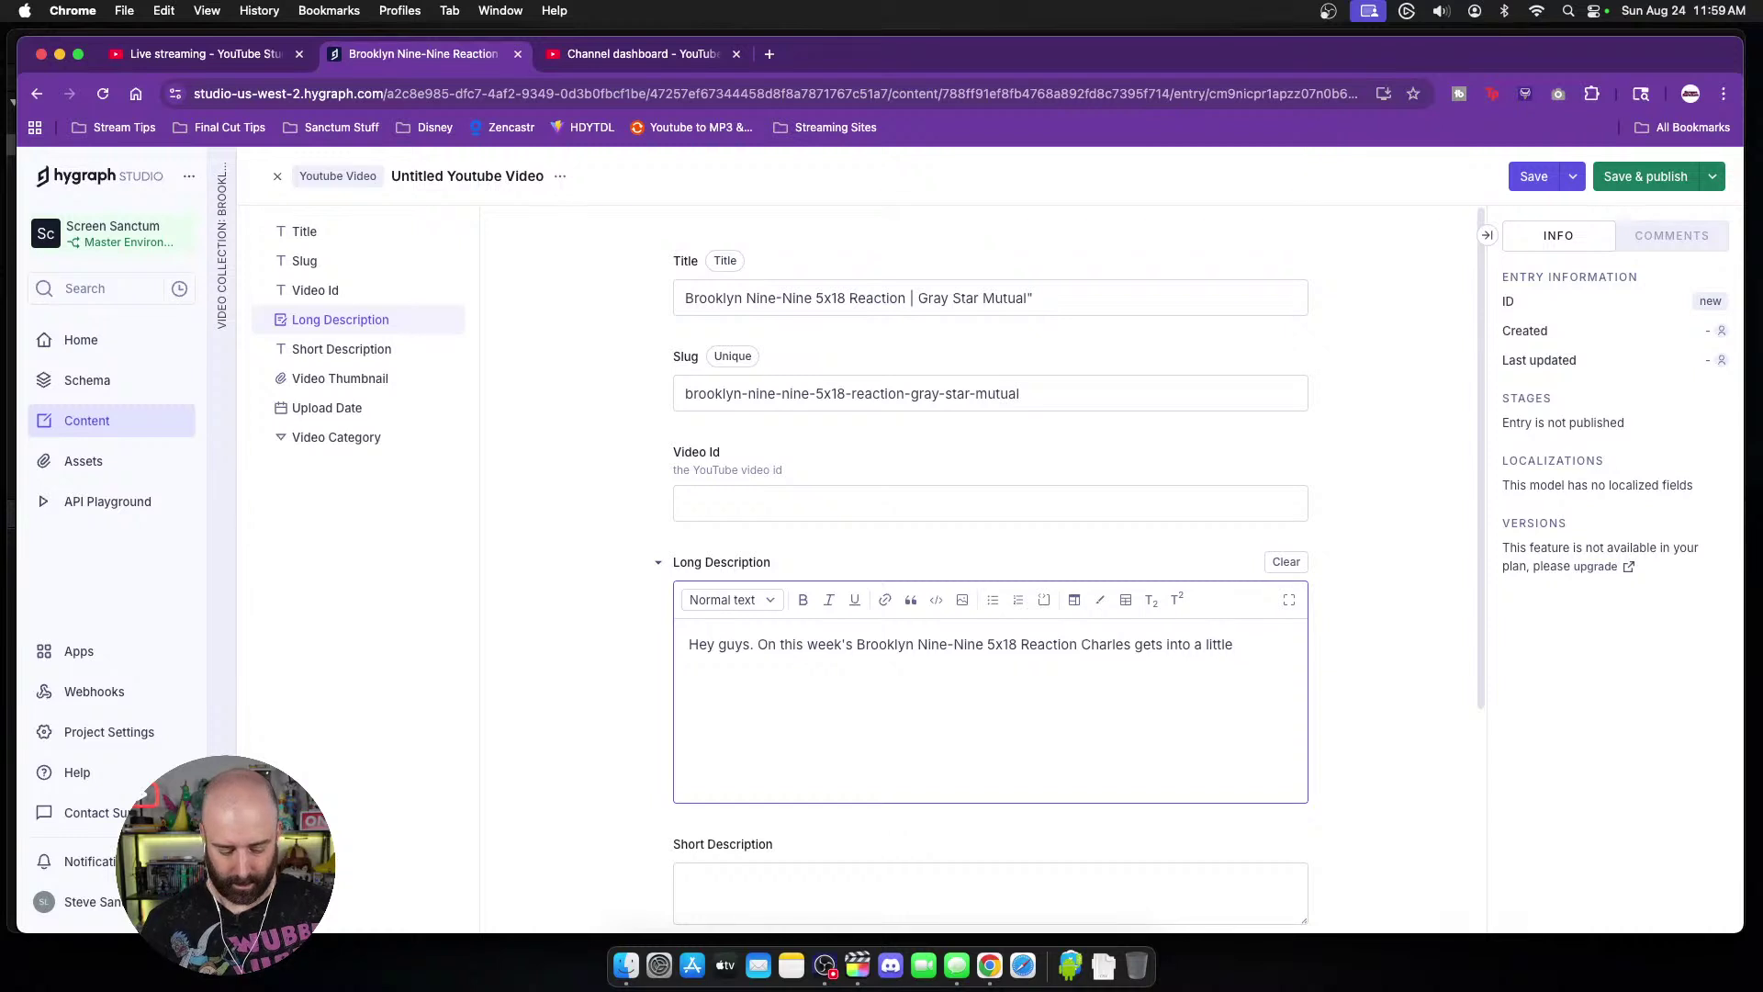
{"action": "type", "text": "k trouble, Holt"}
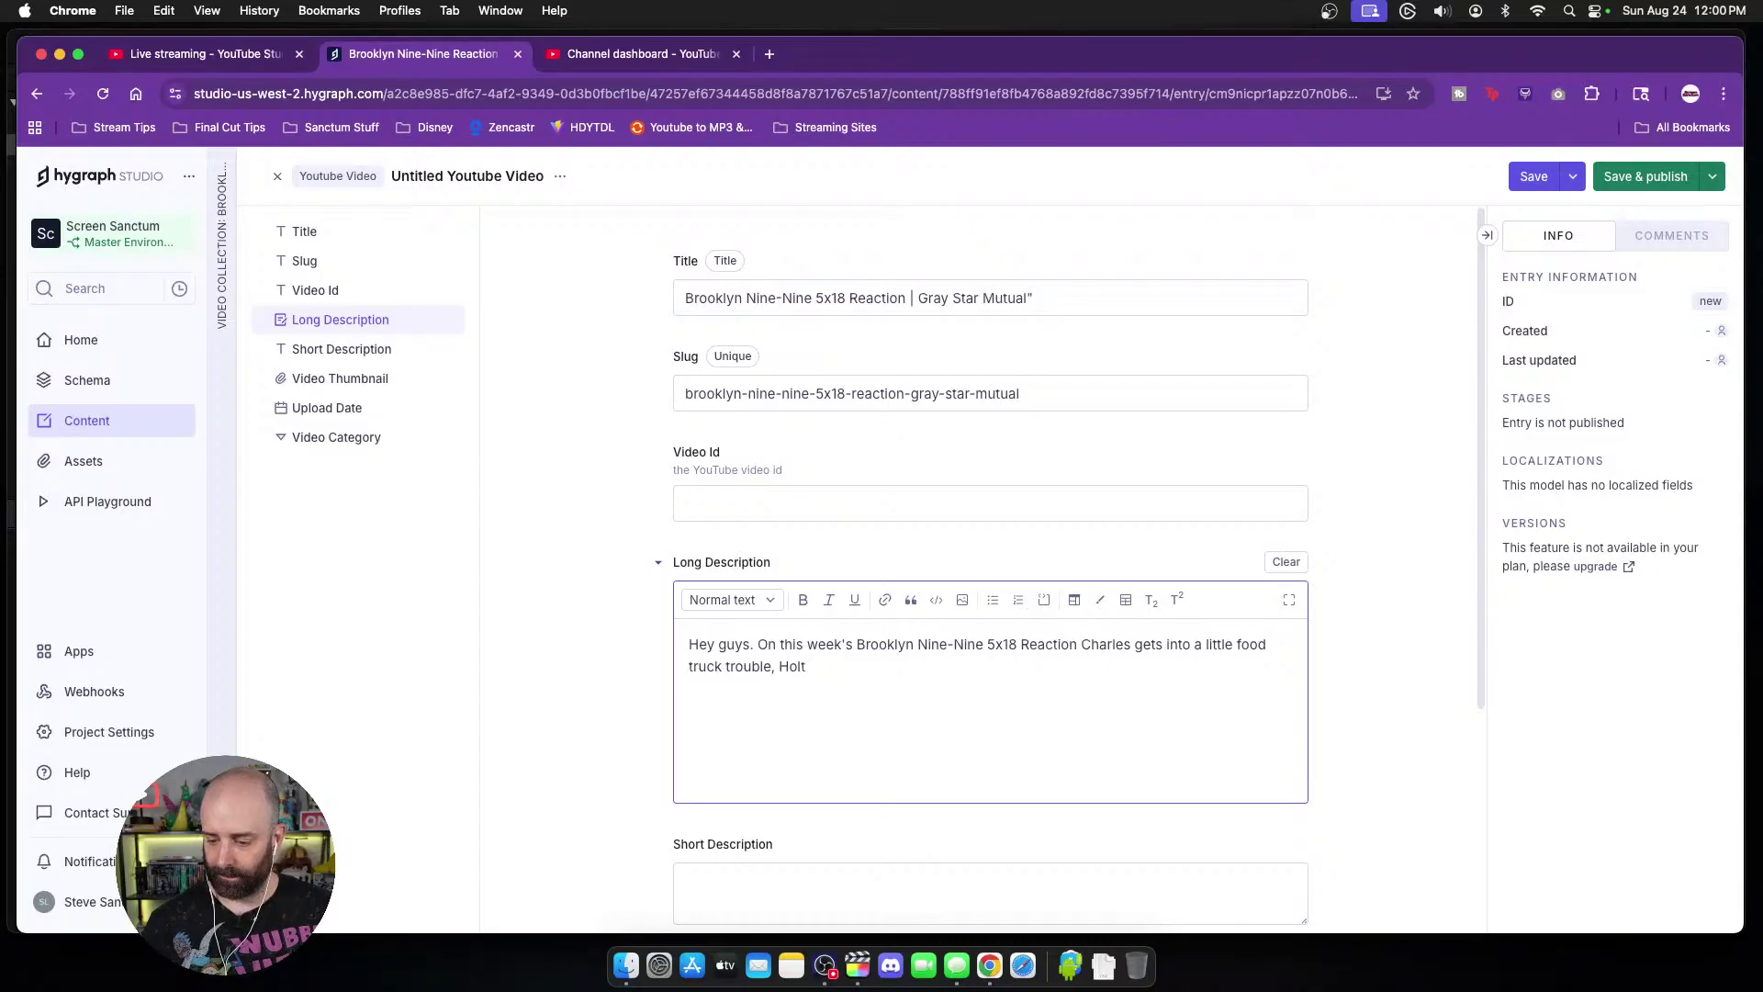
{"action": "type", "text": "get"}
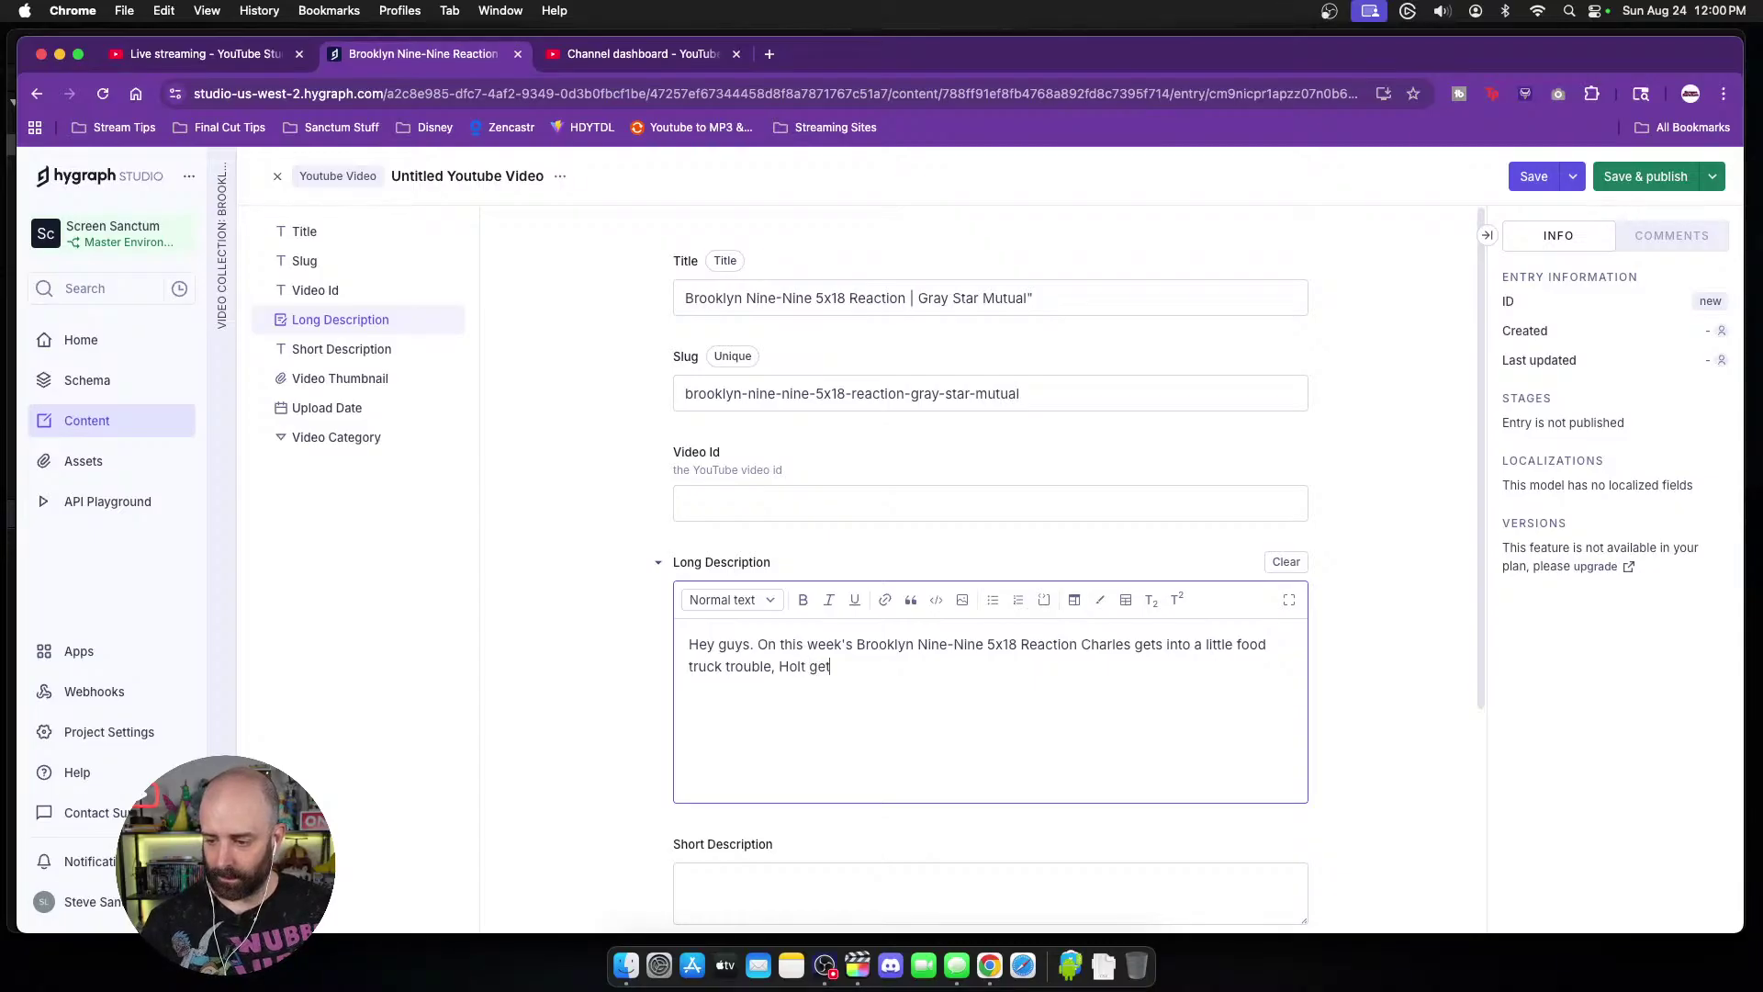
{"action": "type", "text": "s "}
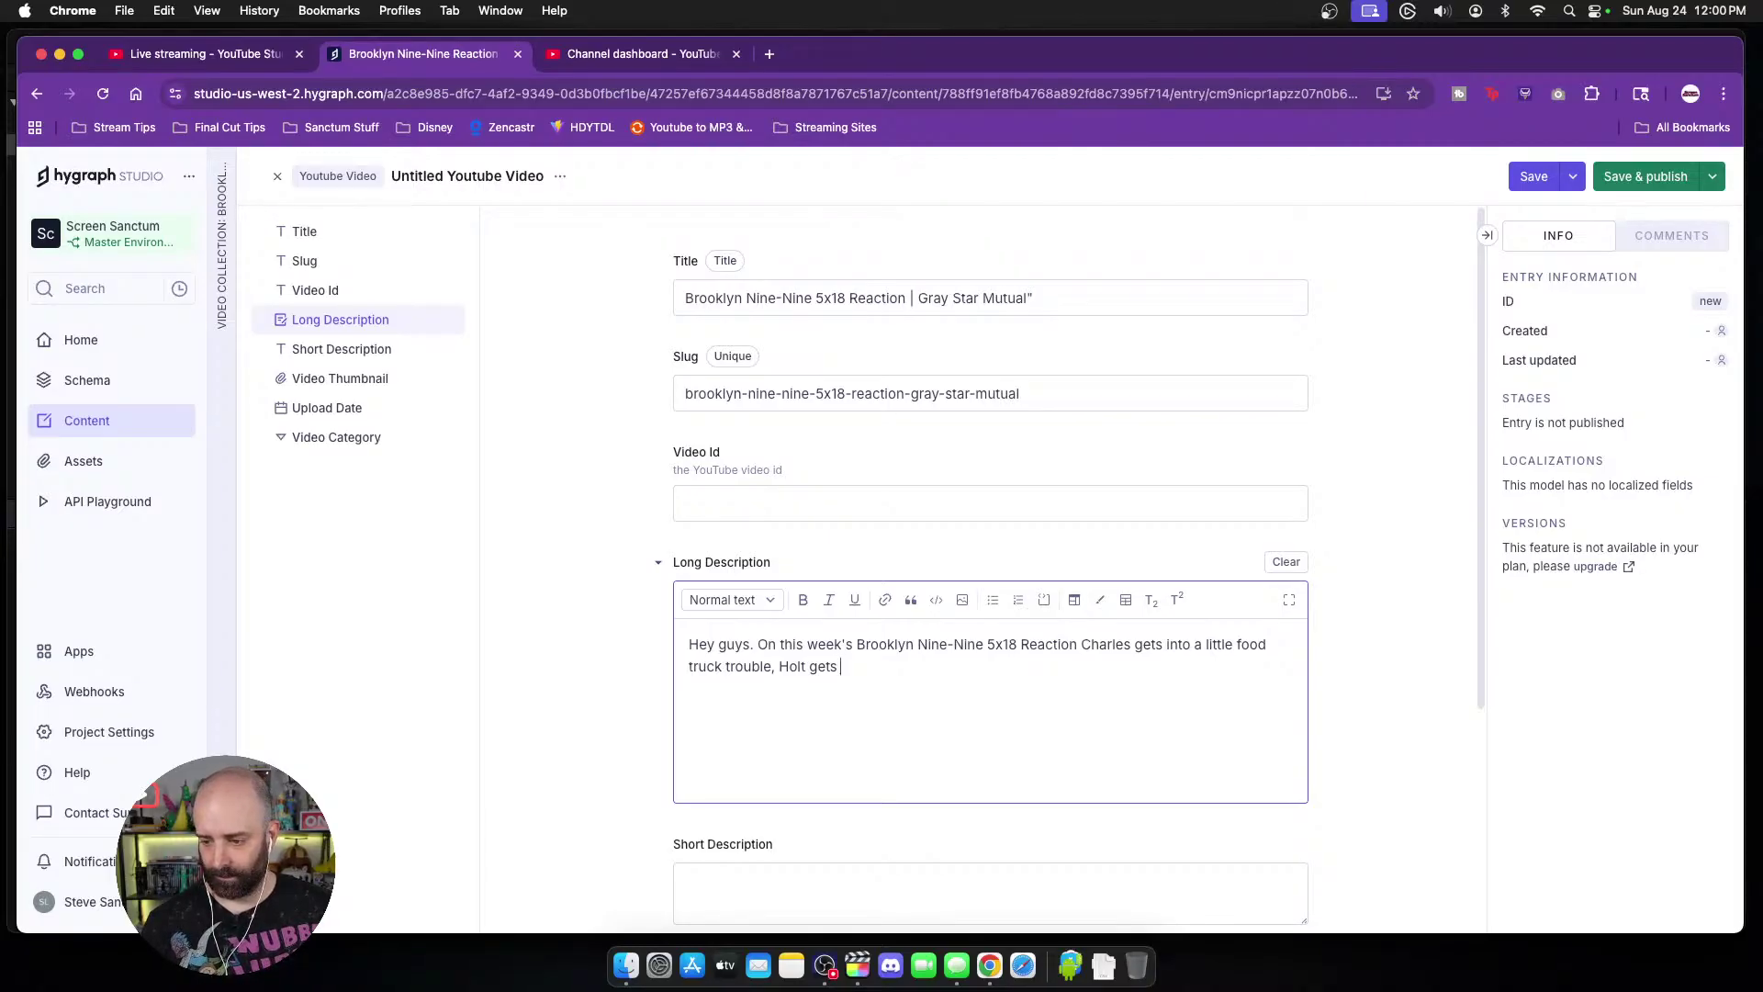
{"action": "type", "text": "a Twitter"}
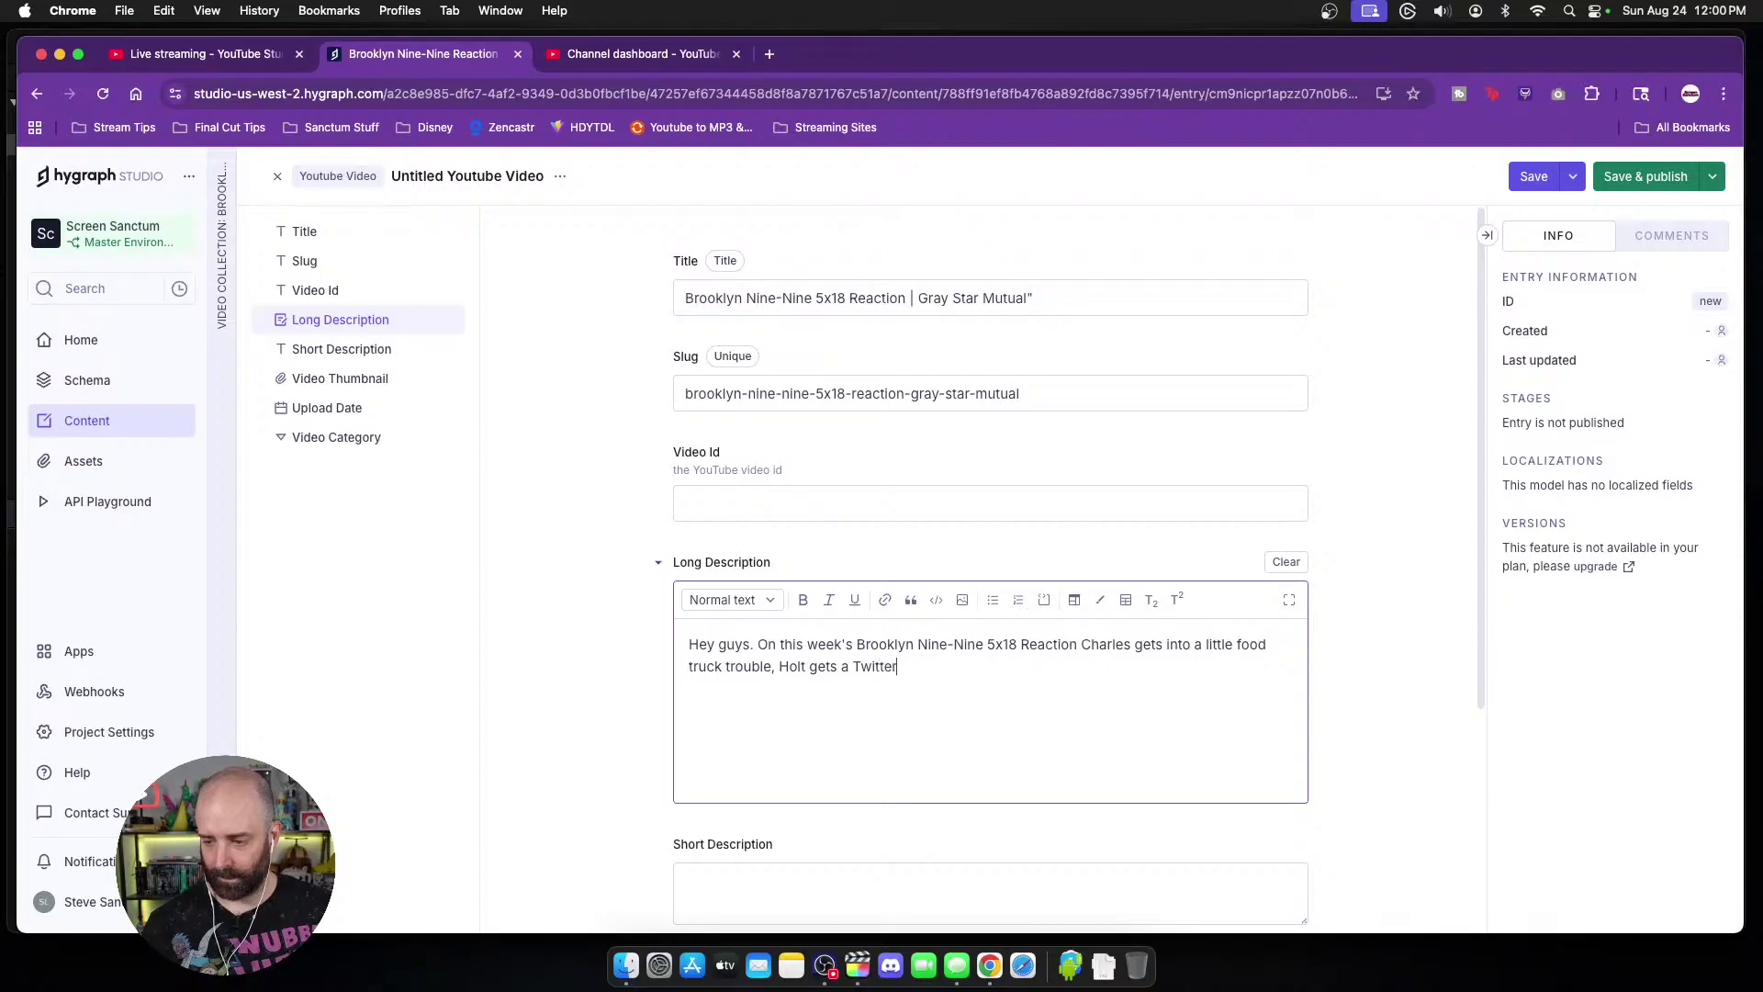
Step: Continue the long description's sentence with "and Amy makes a bust in a wedding dress."
{"action": "type", "text": " and Amy"}
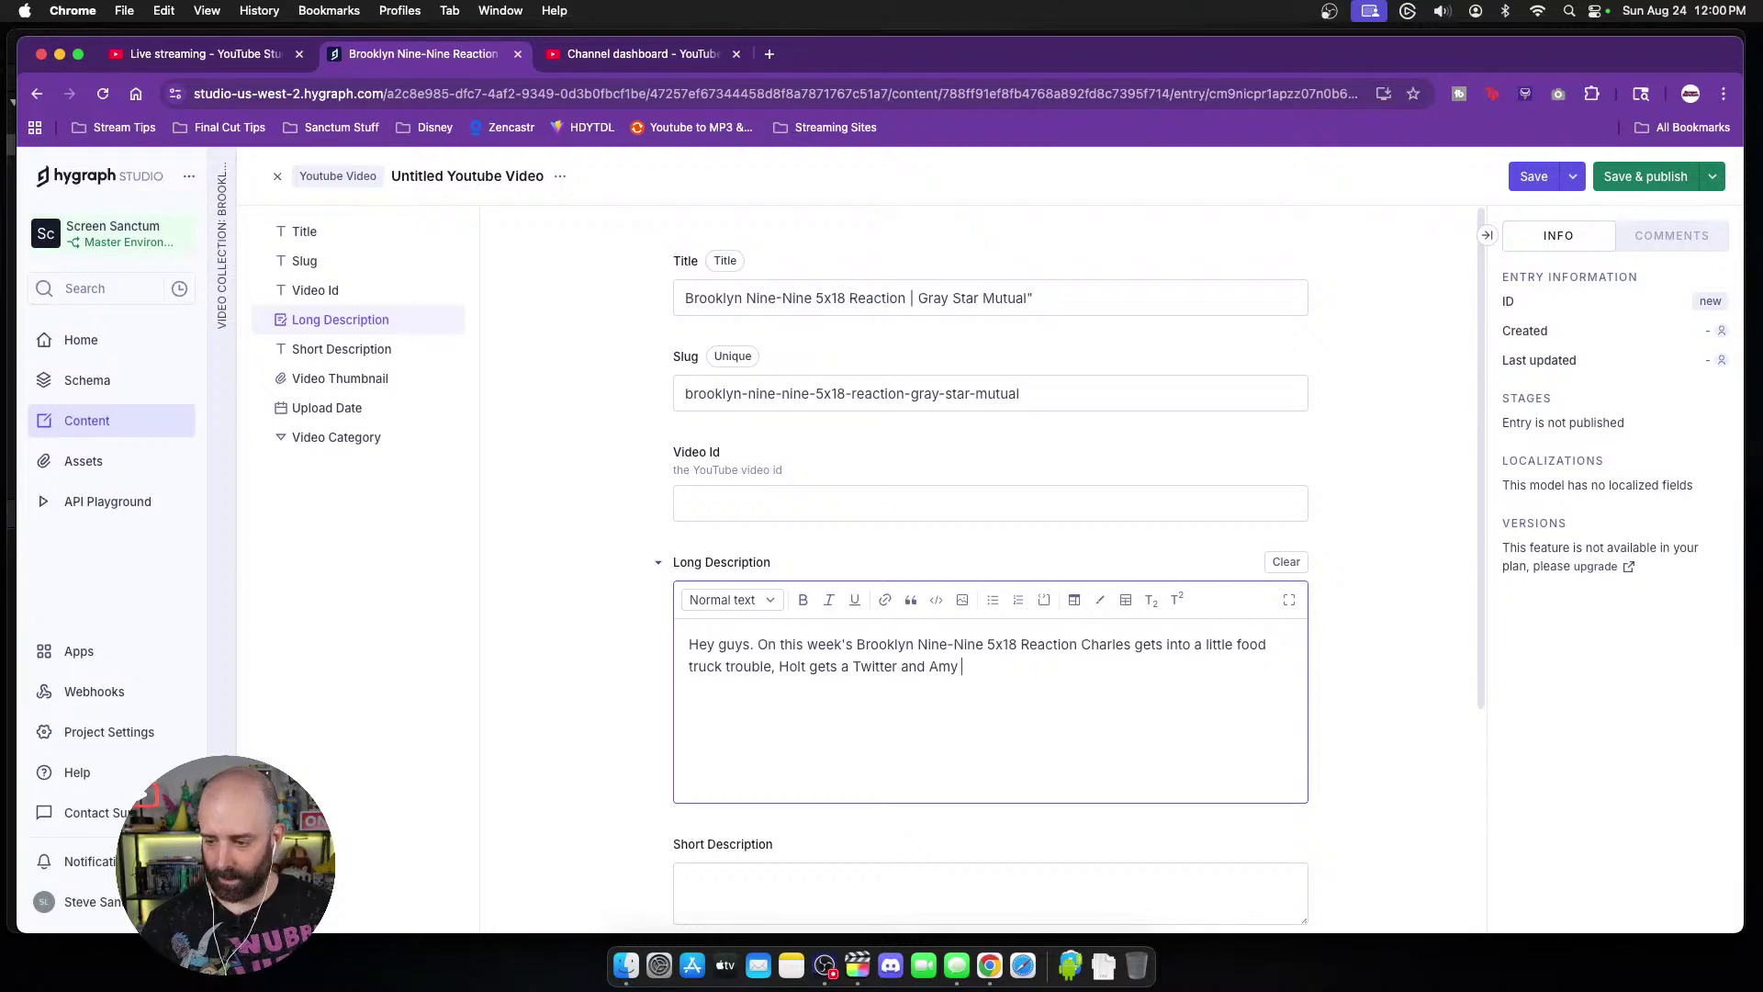
{"action": "type", "text": "makes a bust in "}
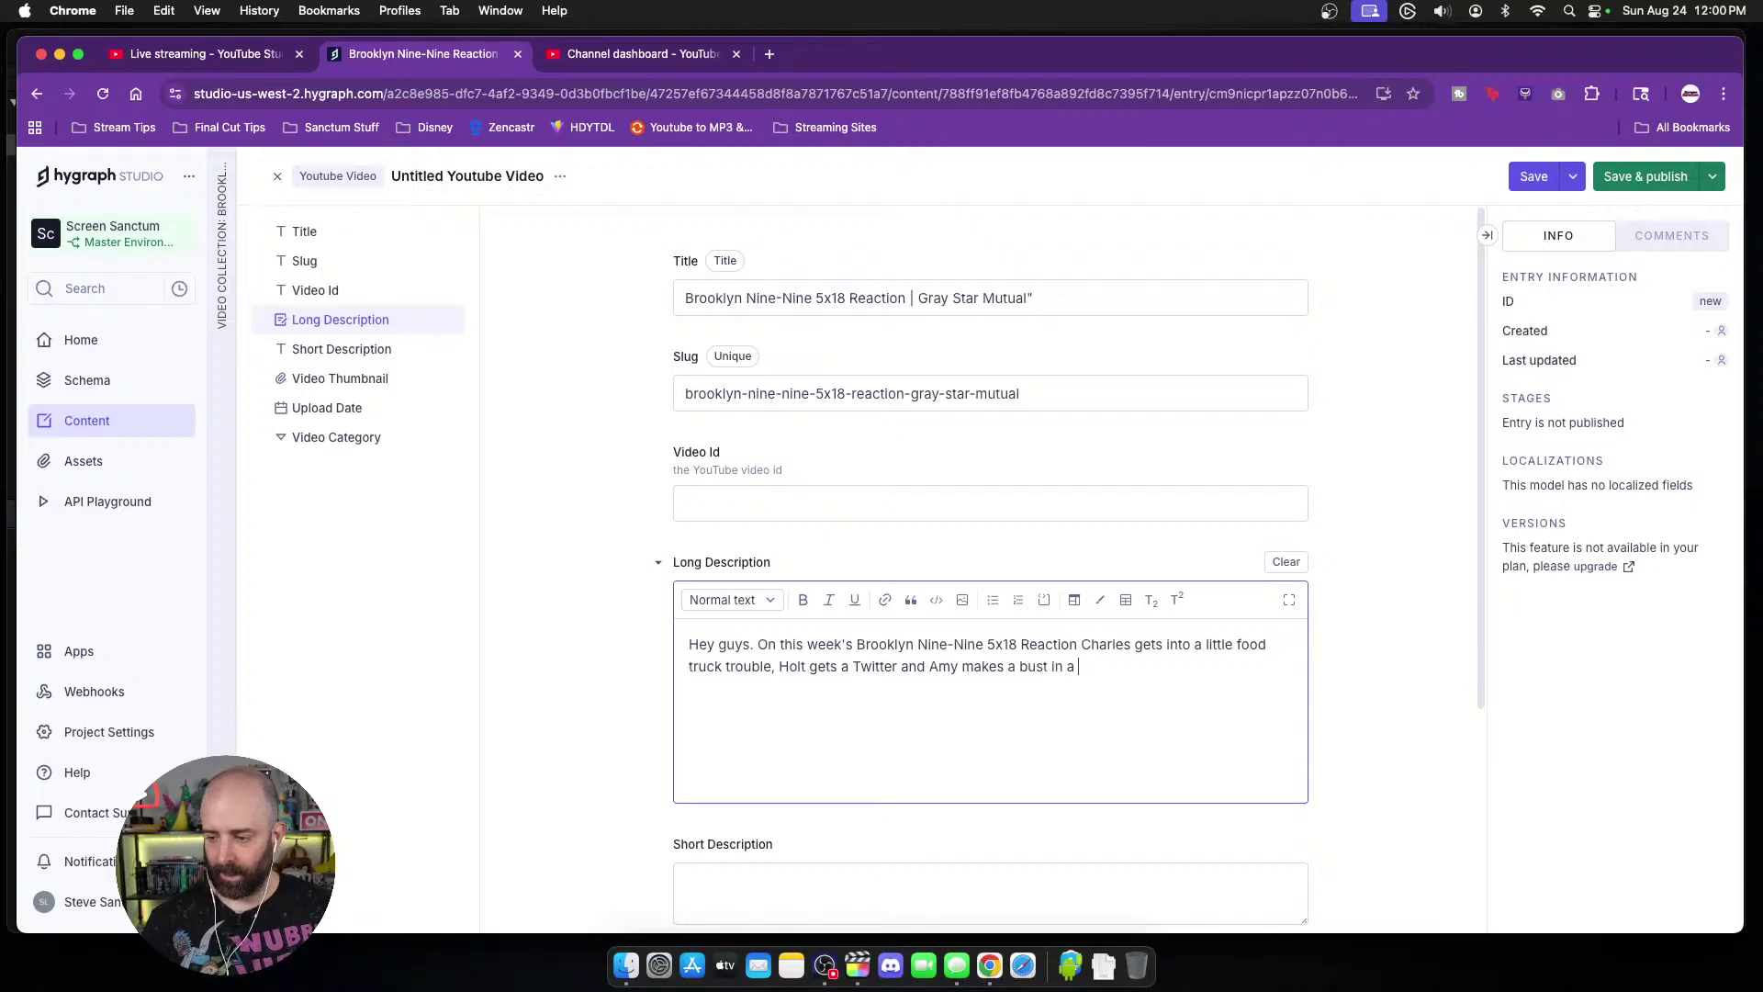
{"action": "type", "text": "a Wedding"}
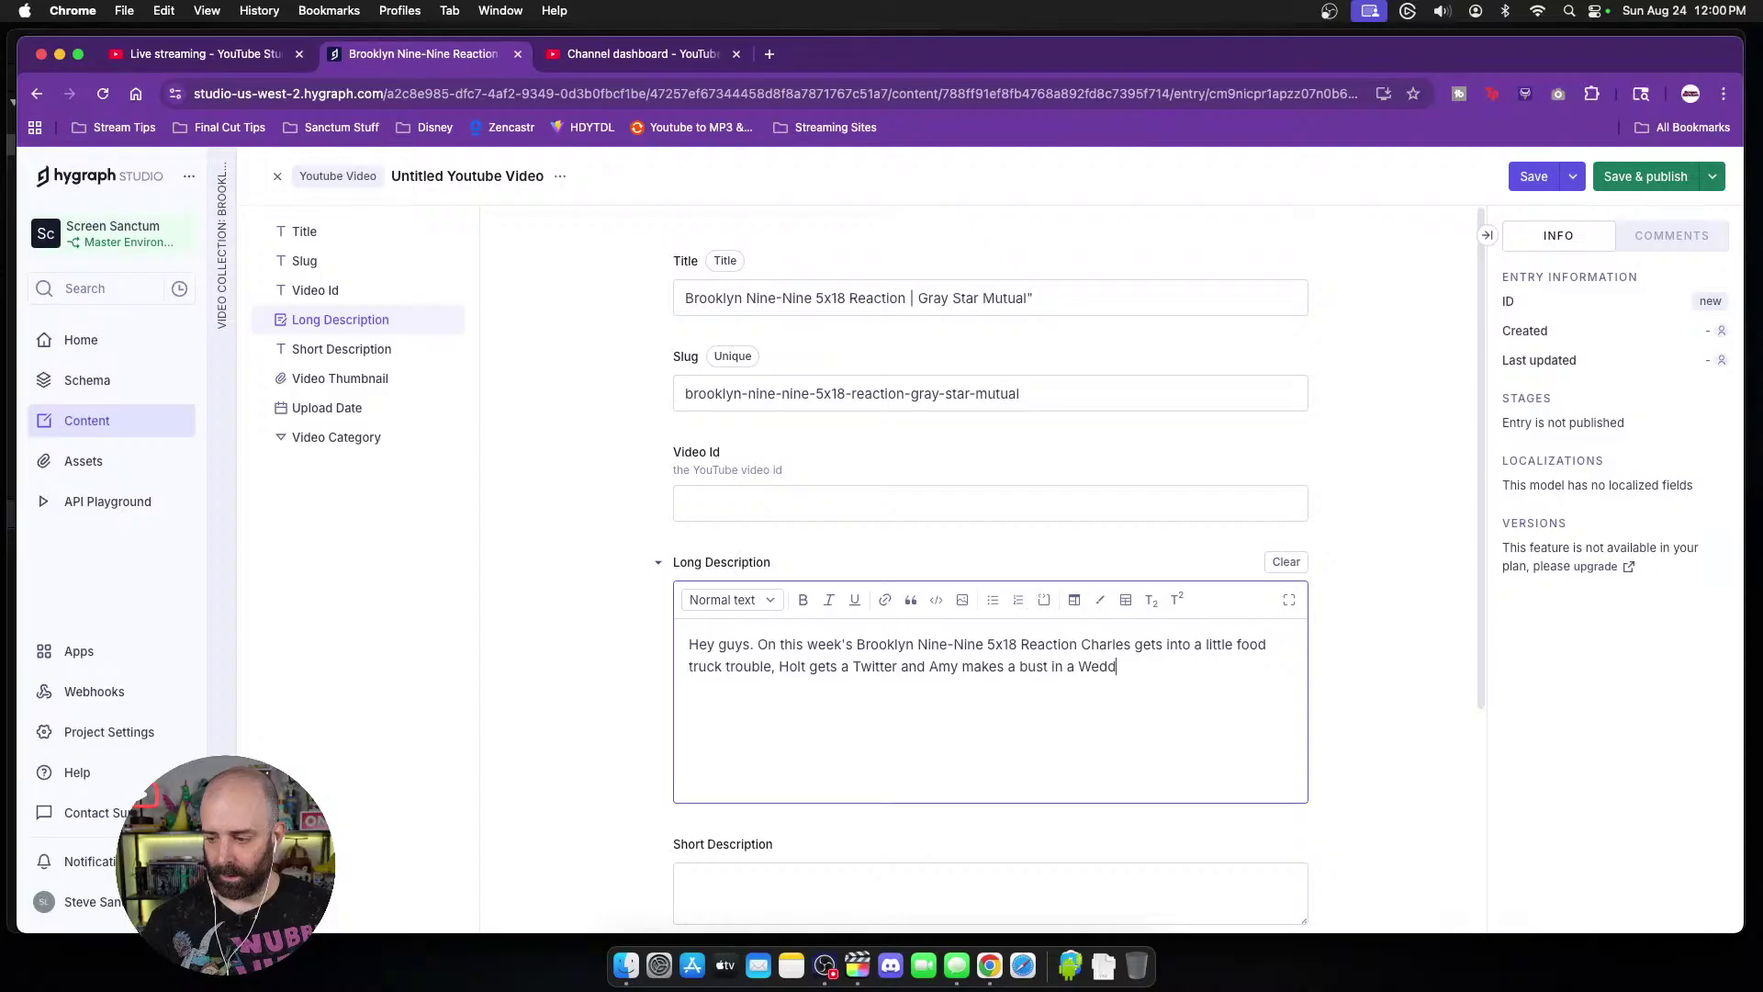
{"action": "key", "text": "BackSpace"}
{"action": "key", "text": "BackSpace"}
{"action": "key", "text": "BackSpace"}
{"action": "key", "text": "BackSpace"}
{"action": "key", "text": "BackSpace"}
{"action": "key", "text": "BackSpace"}
{"action": "key", "text": "BackSpace"}
{"action": "type", "text": "we"}
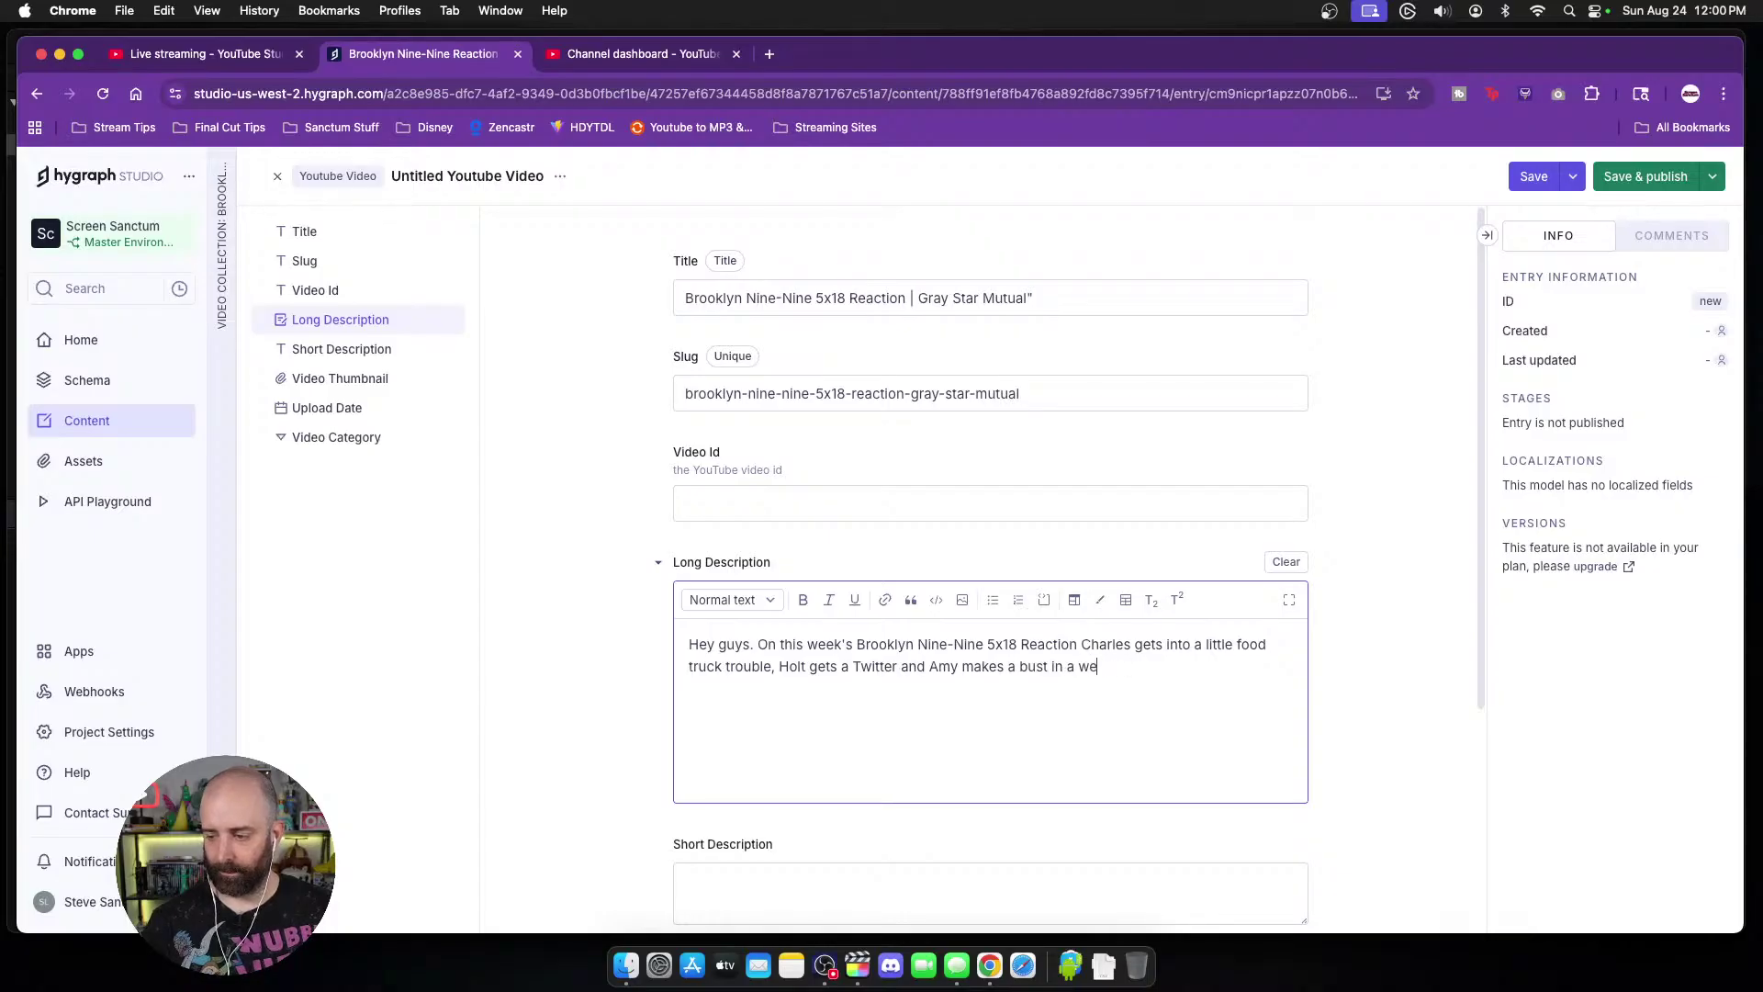
{"action": "type", "text": "dding dress."}
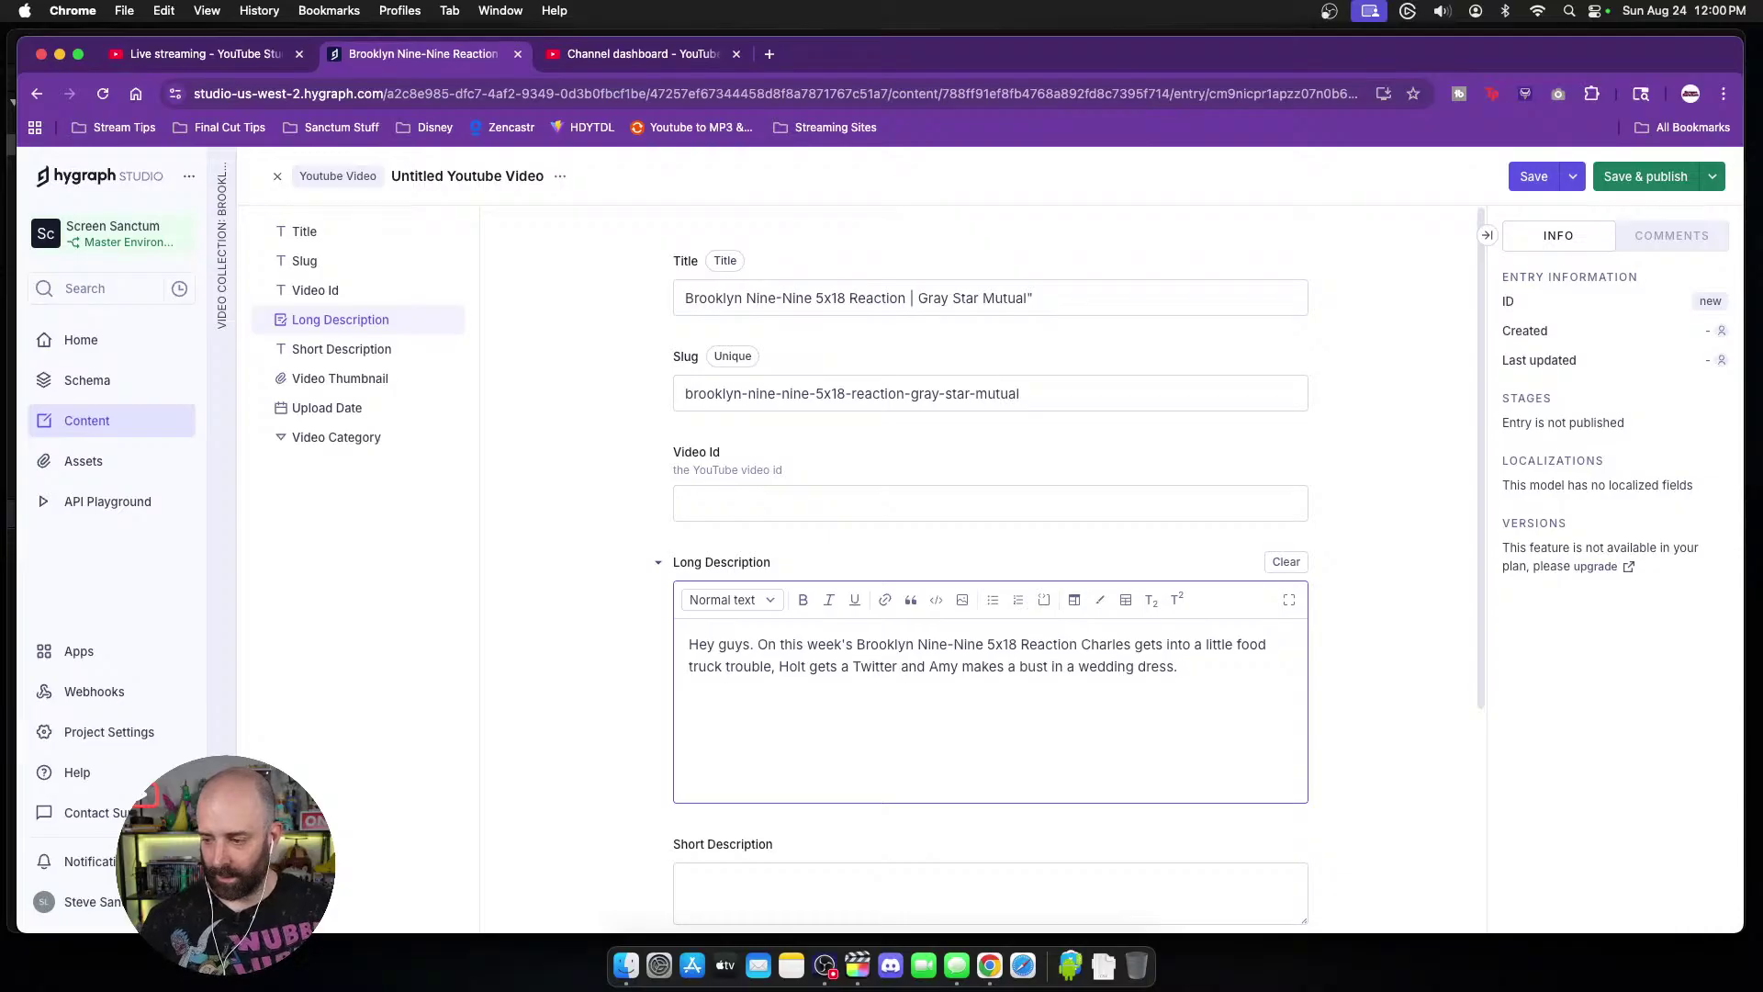
{"action": "type", "text": "Let's watch it al"}
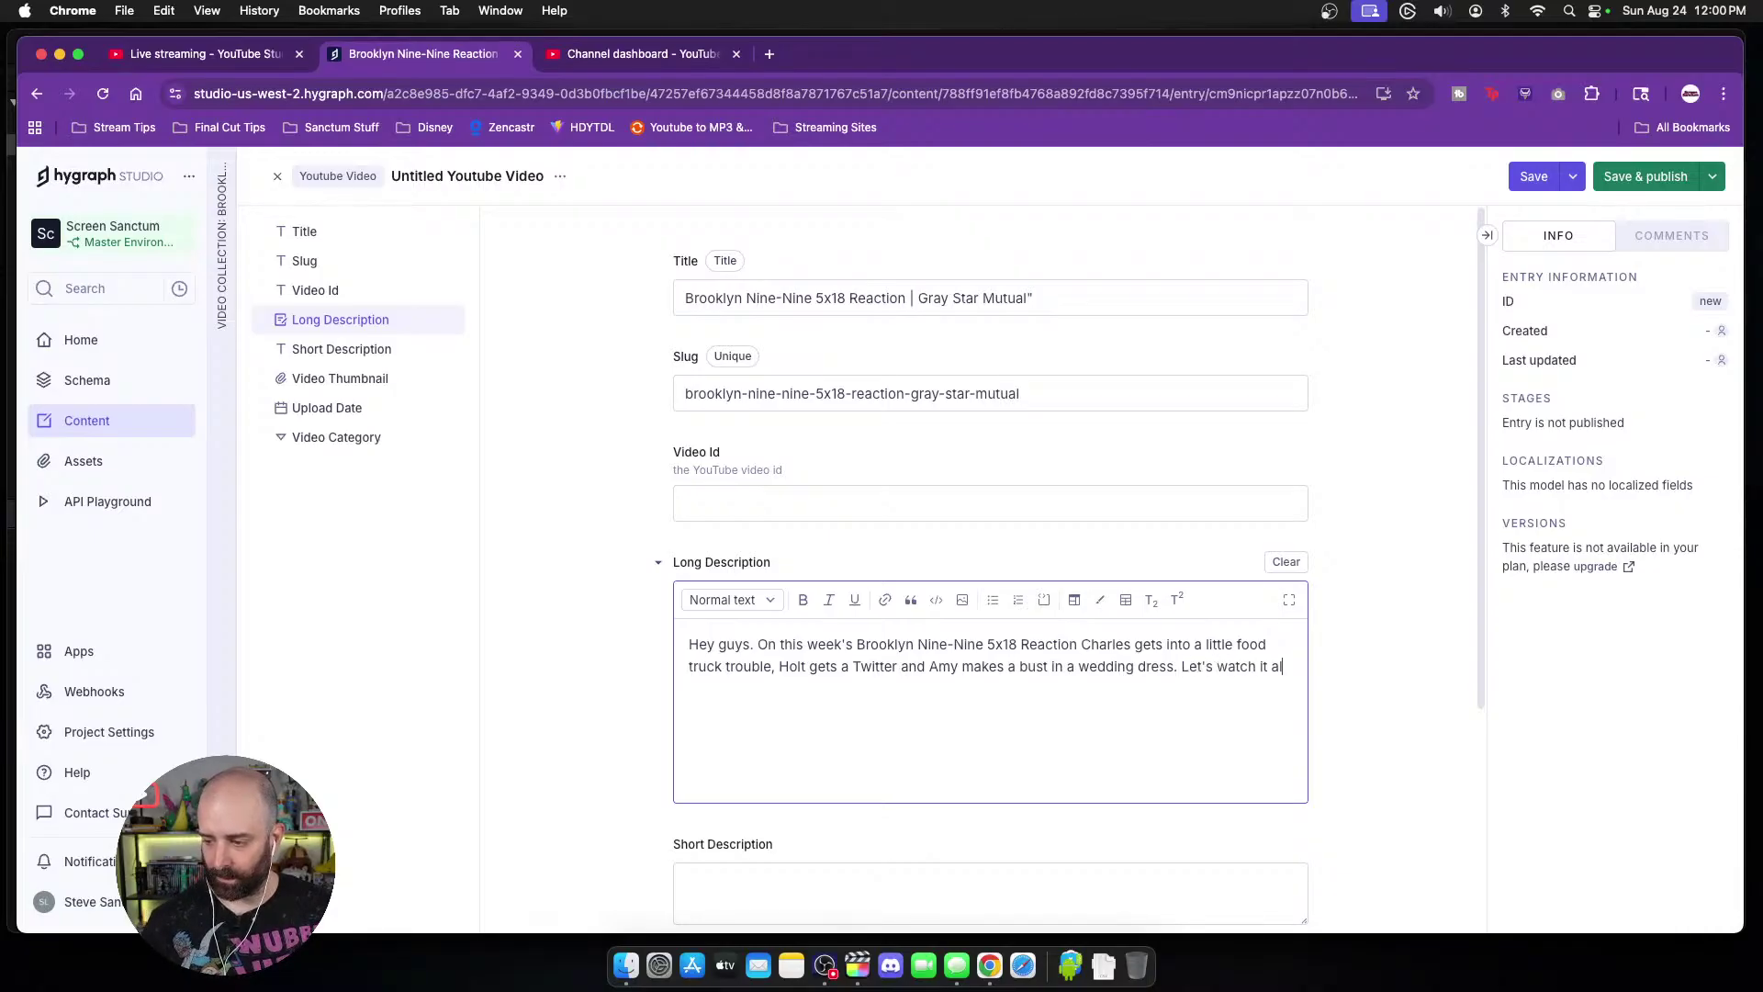
{"action": "type", "text": "l unfold. Oh yeah"}
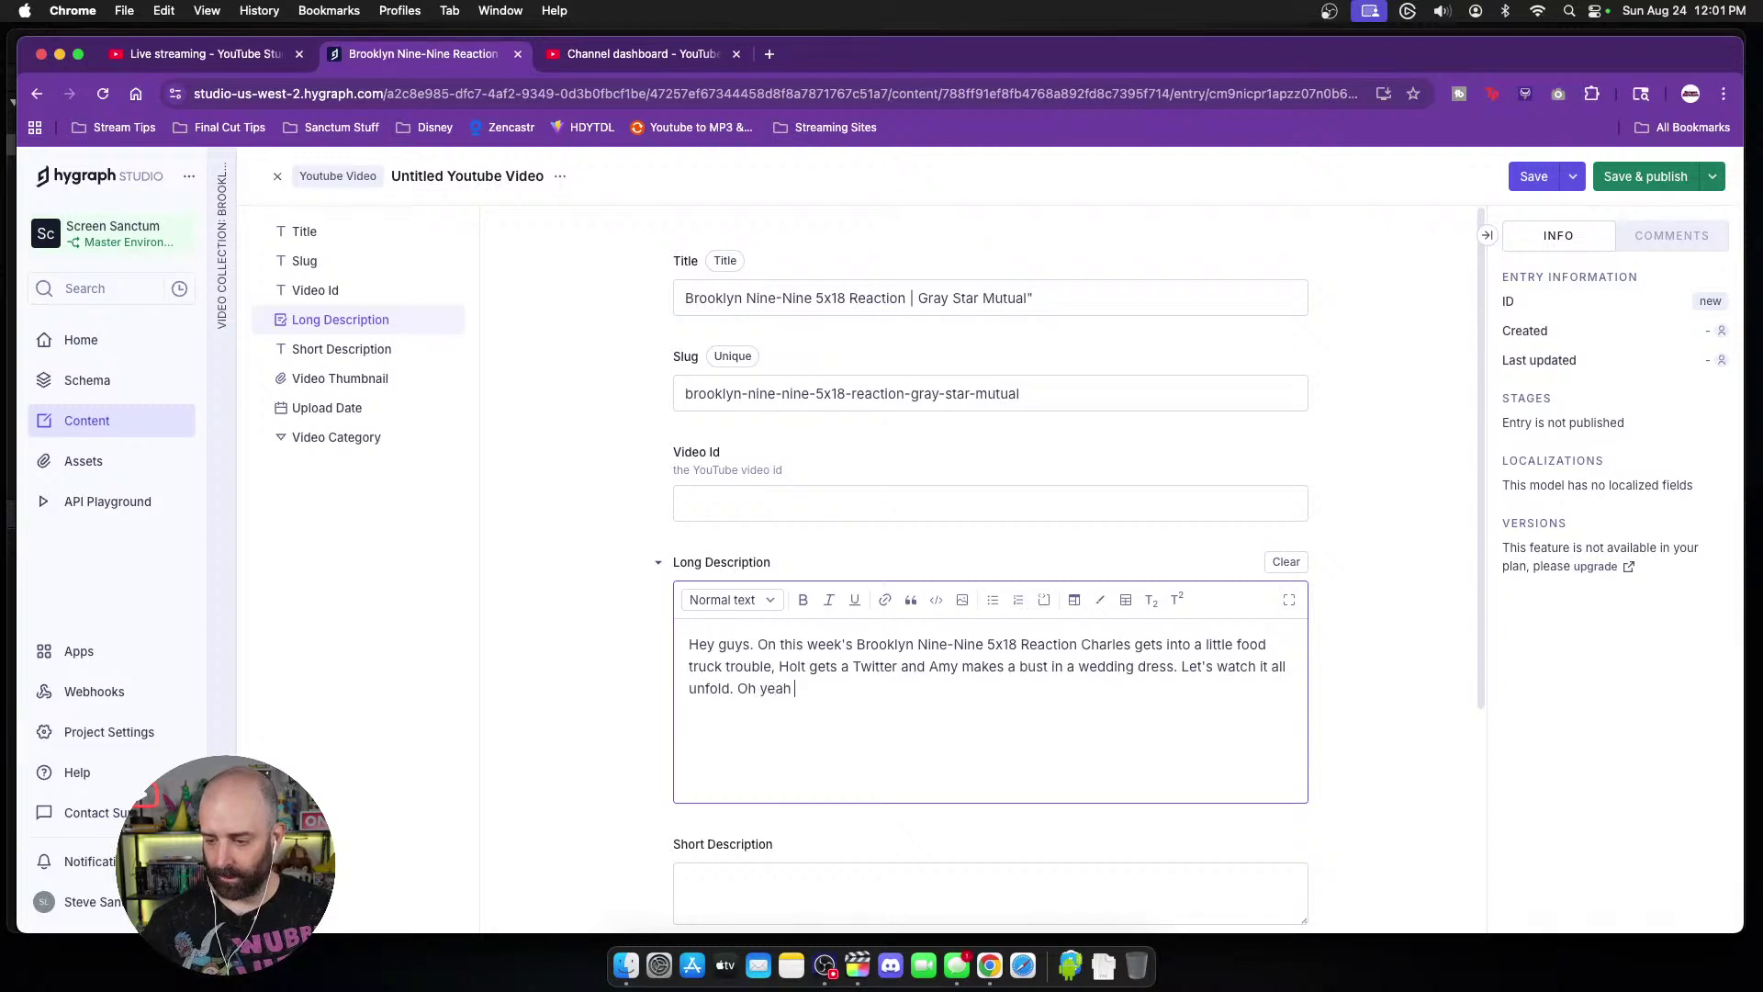
{"action": "type", "text": " our boy Pim"}
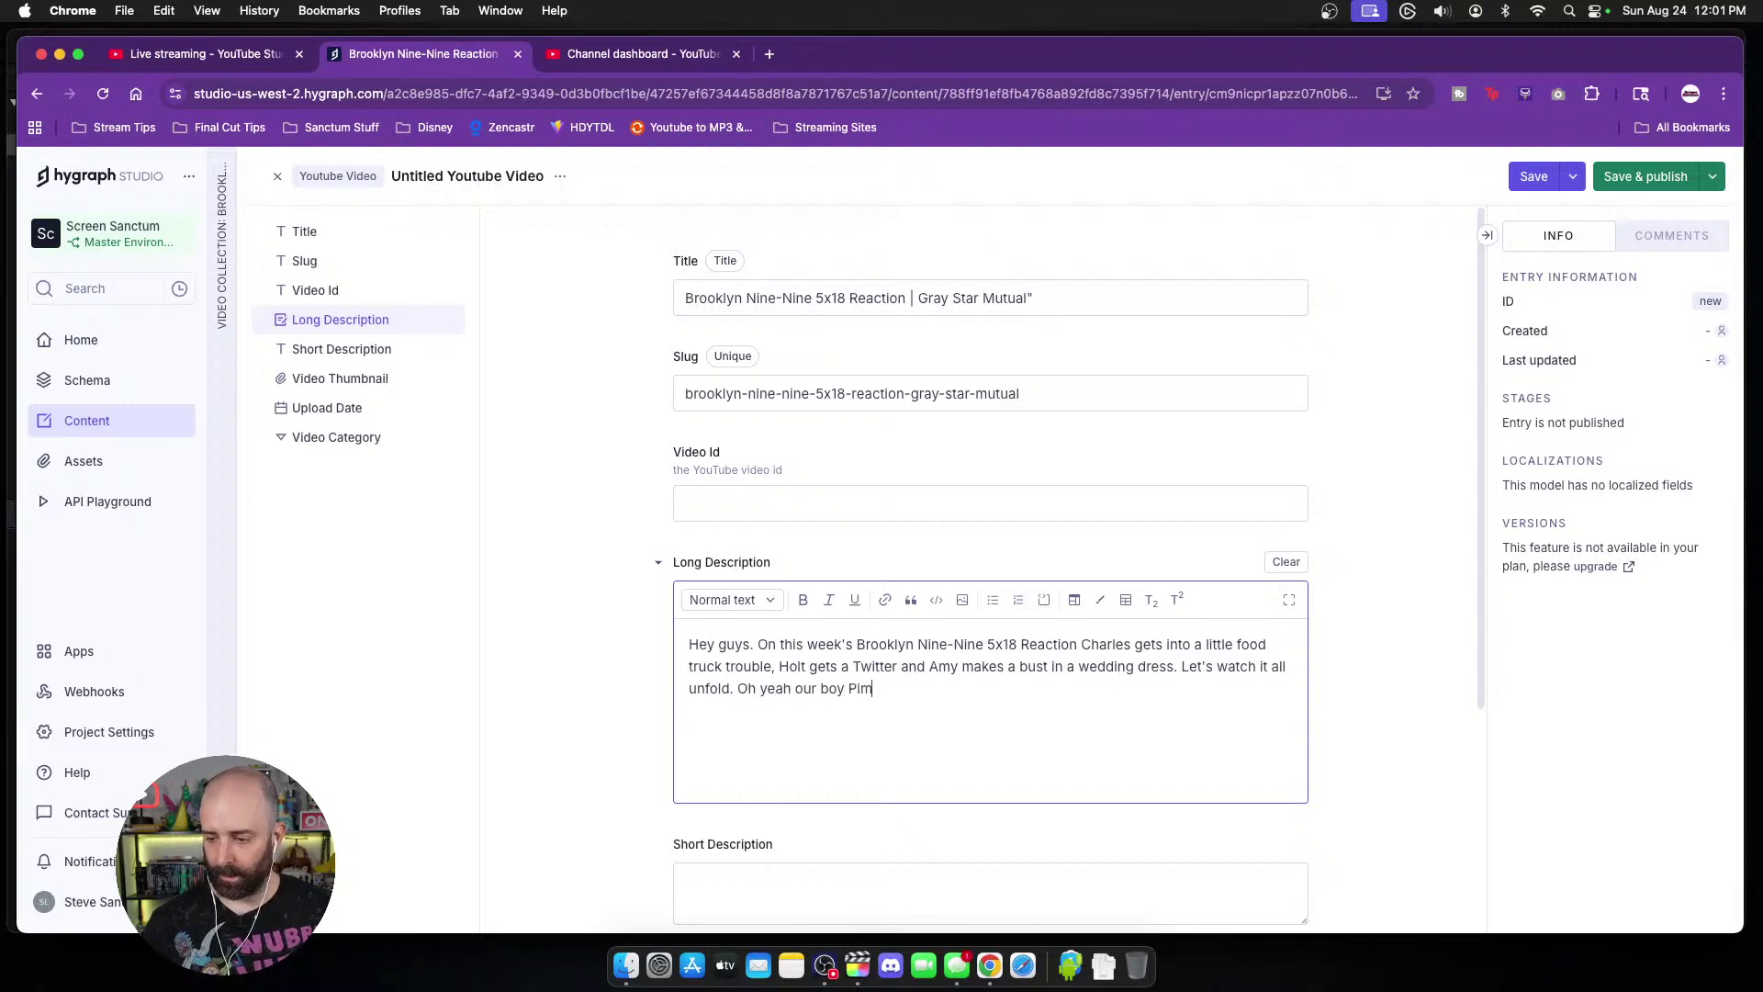
{"action": "type", "text": "ento is BACK"}
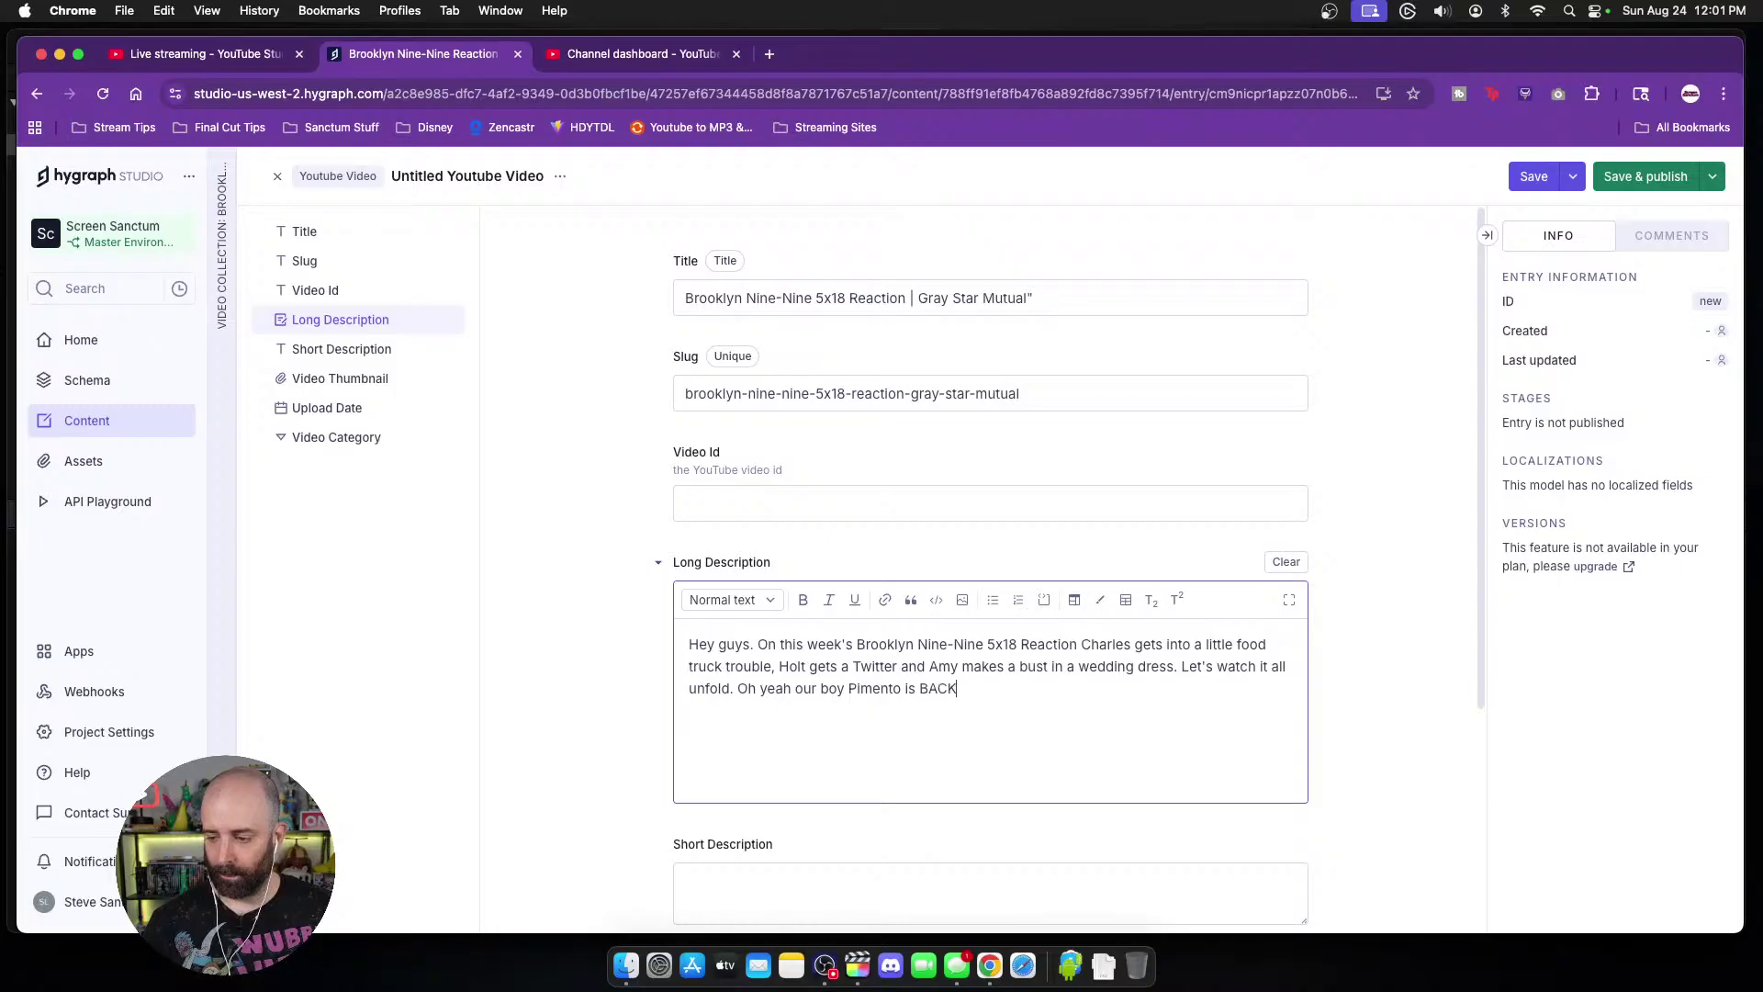
{"action": "type", "text": "."}
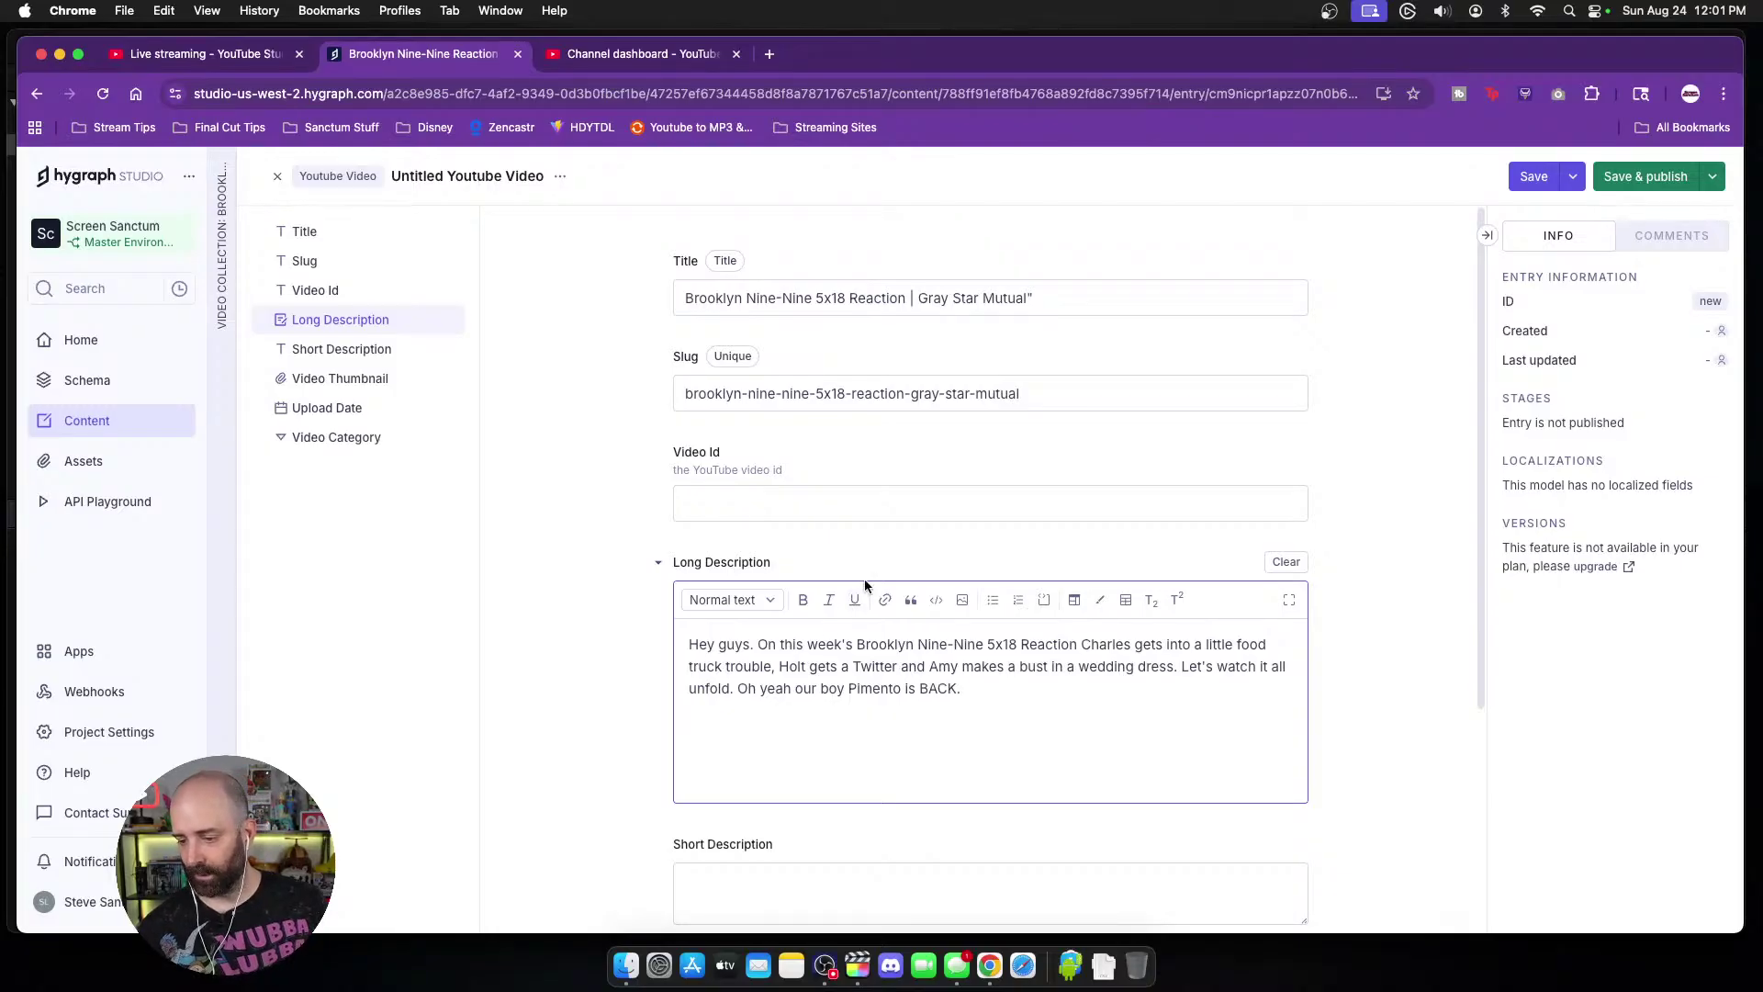
Step: Start a new asset upload for the entry's Video Thumbnail
{"action": "scroll", "coordinate": [864, 579], "scroll_direction": "down", "scroll_amount": 5}
{"action": "left_click", "coordinate": [993, 676]}
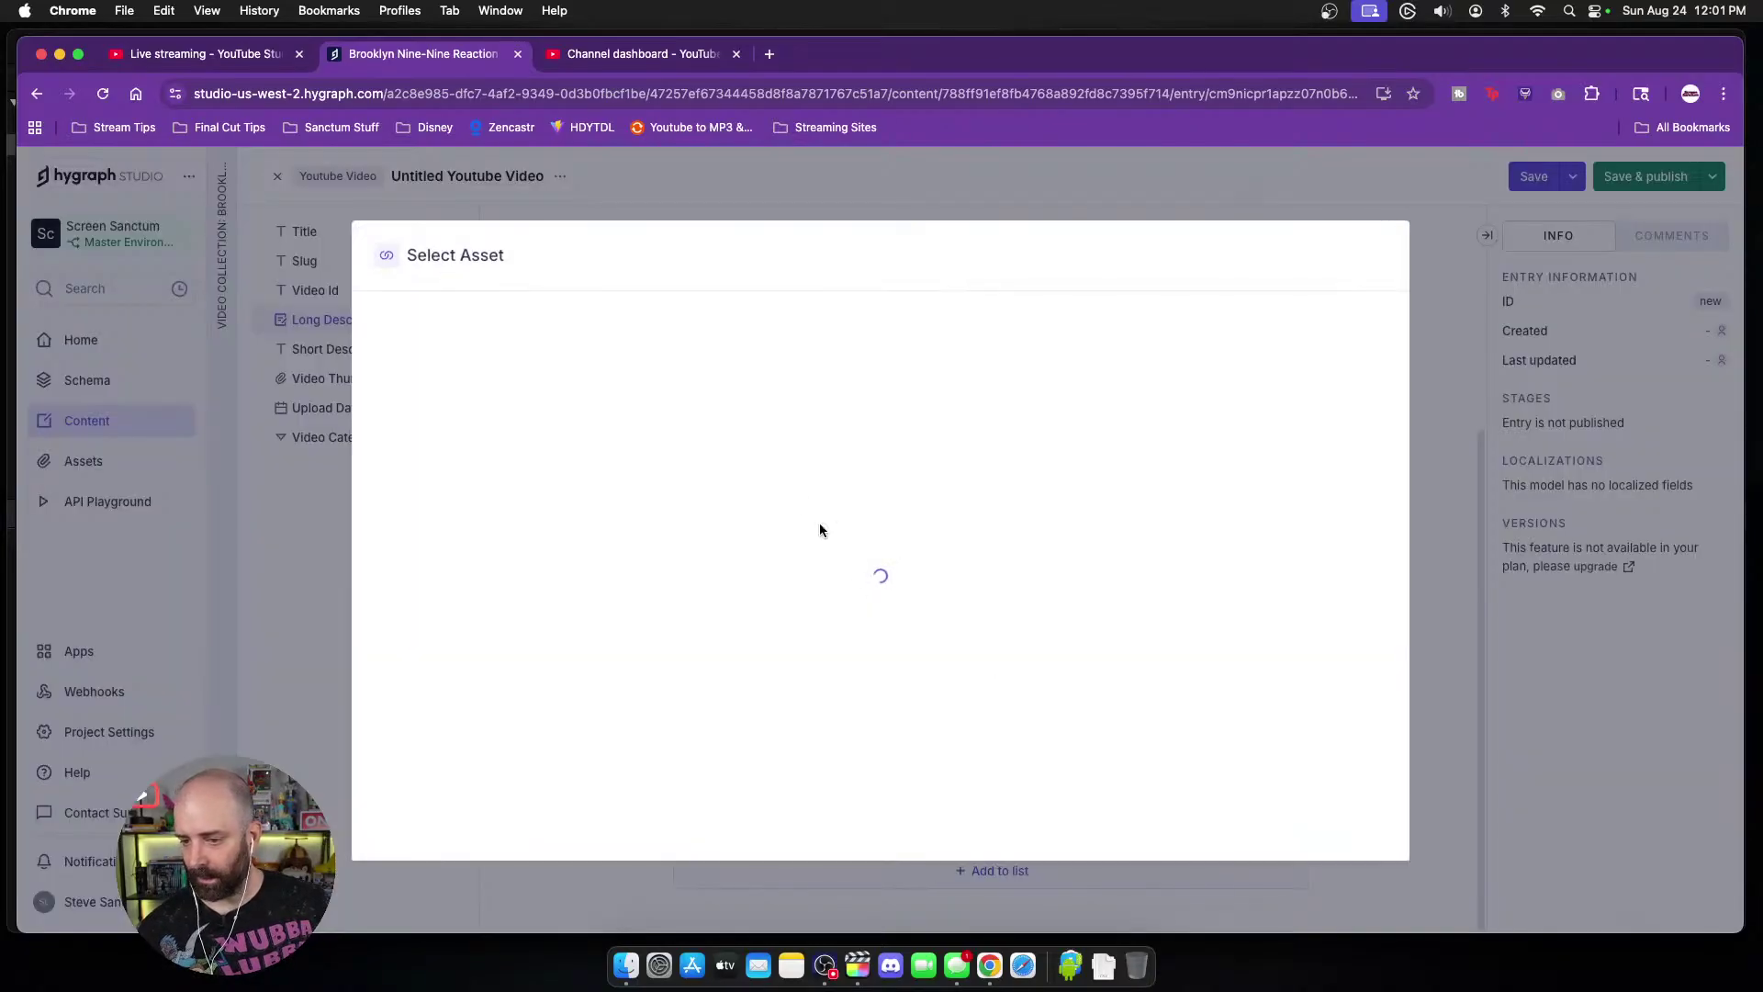
{"action": "left_click", "coordinate": [1299, 829]}
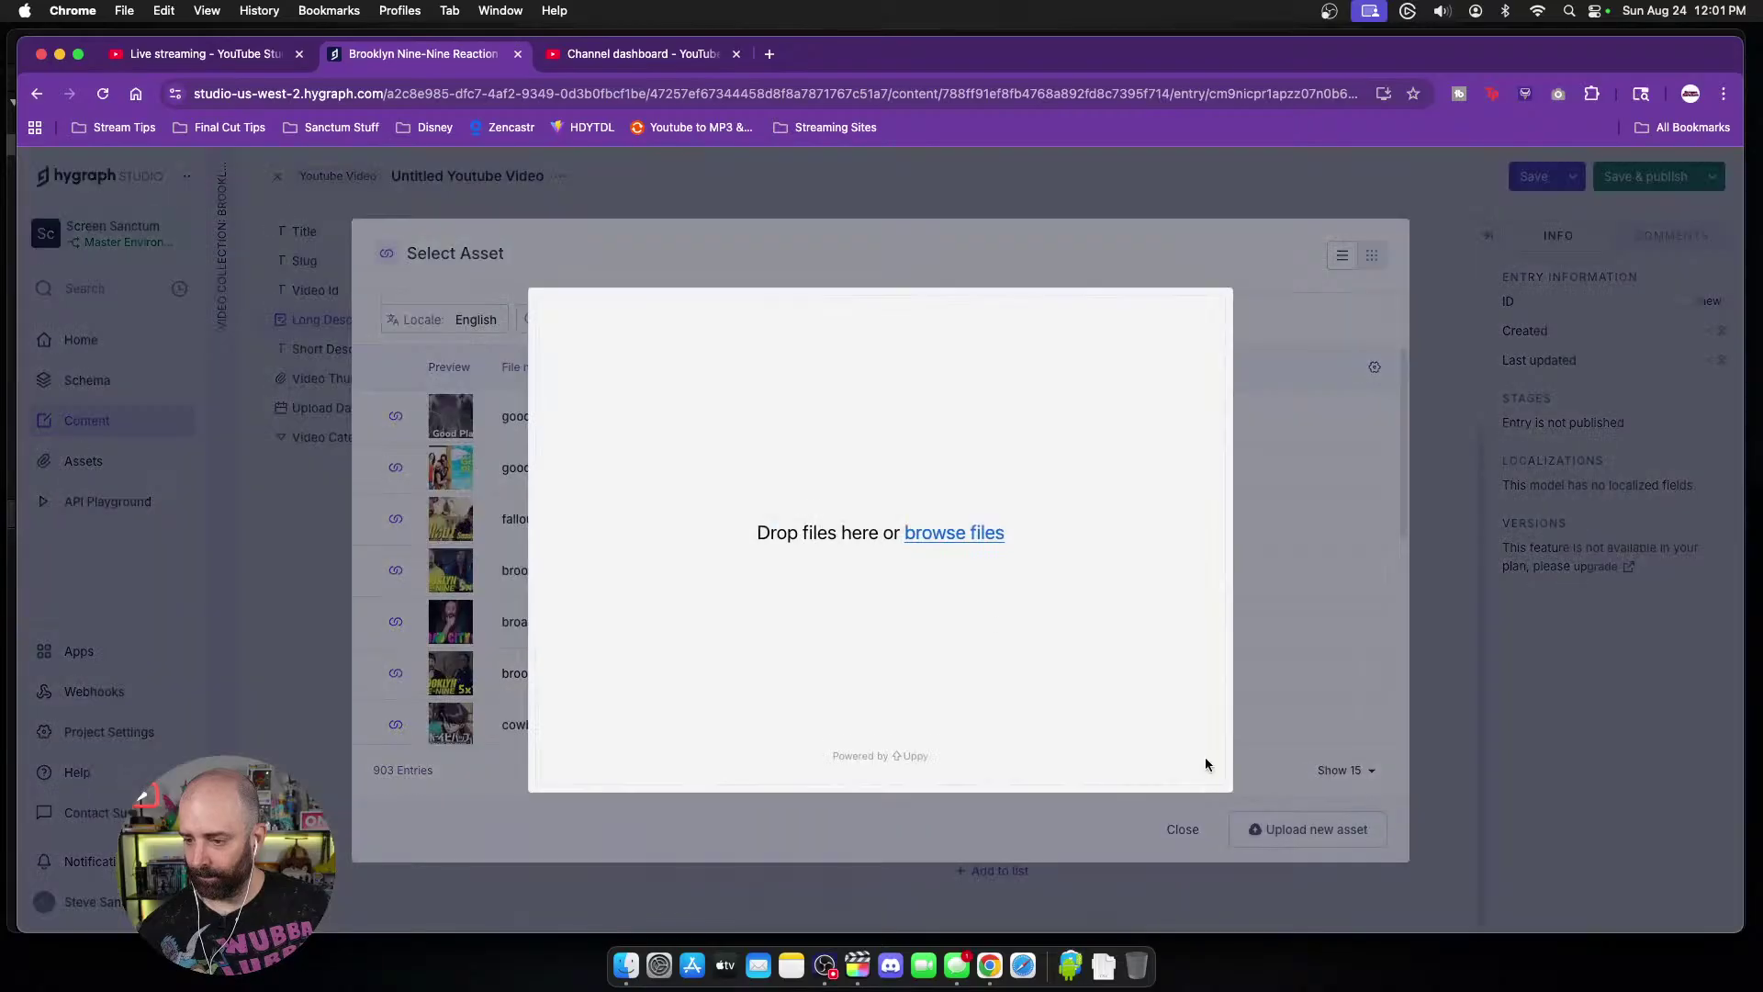
{"action": "left_click", "coordinate": [937, 535]}
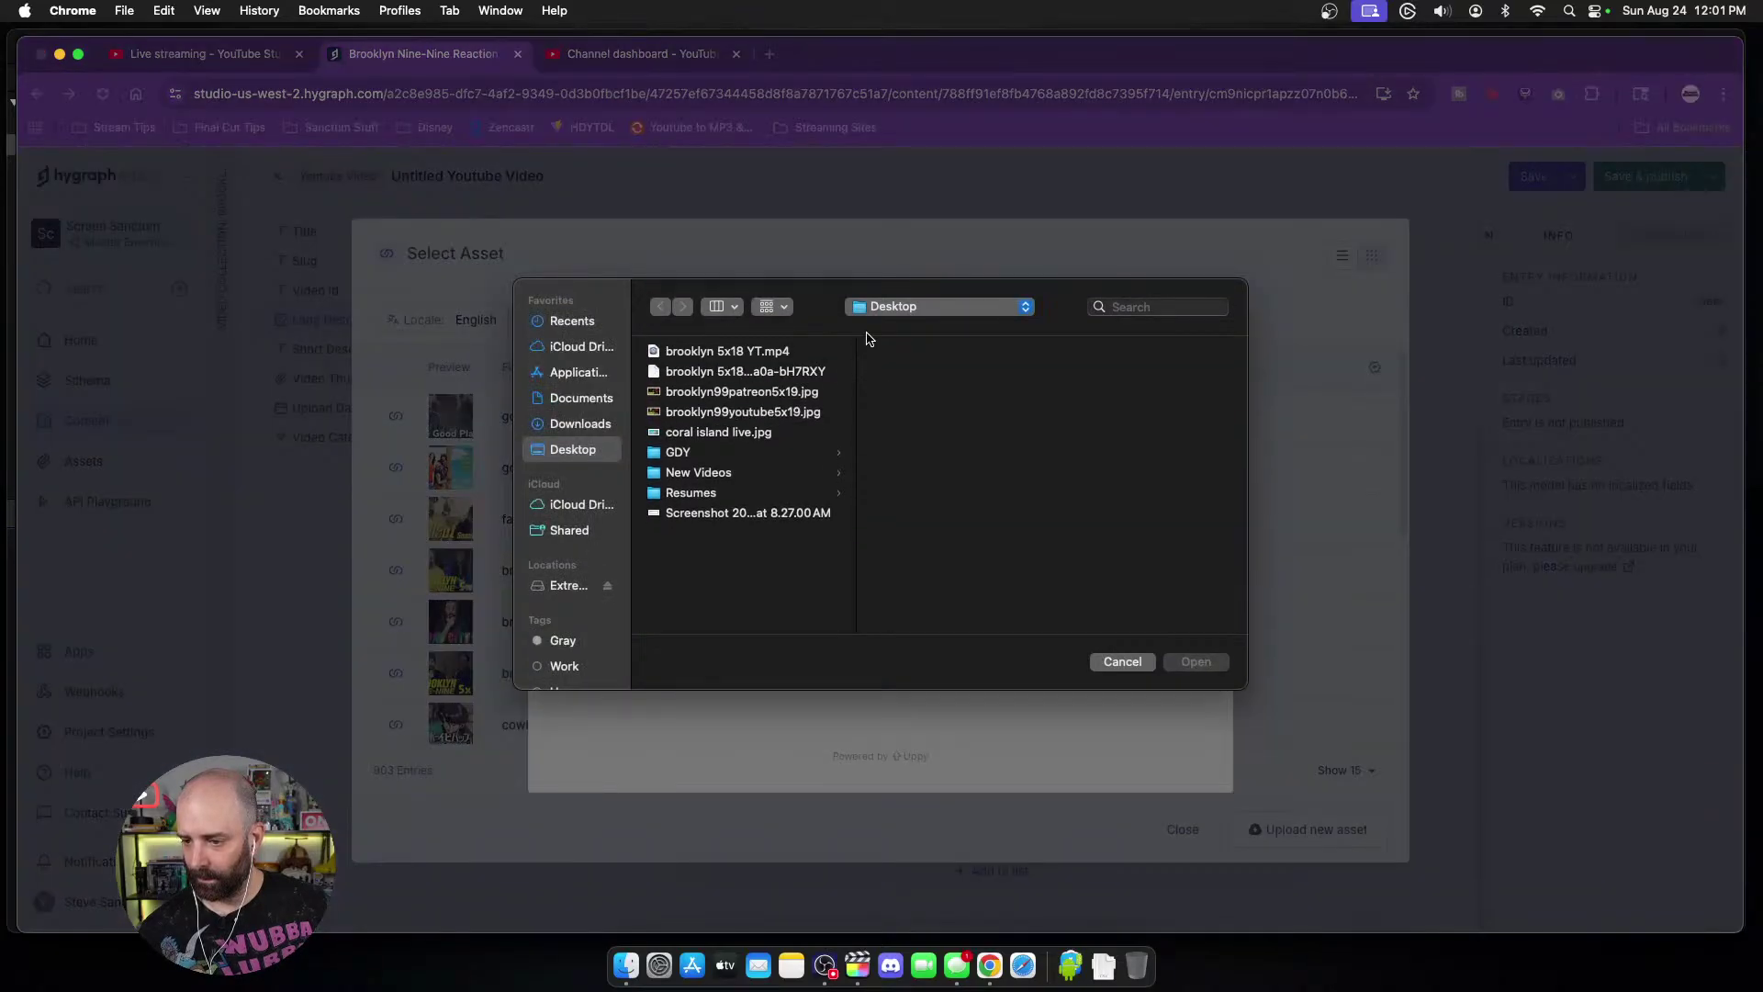
{"action": "left_click", "coordinate": [759, 416]}
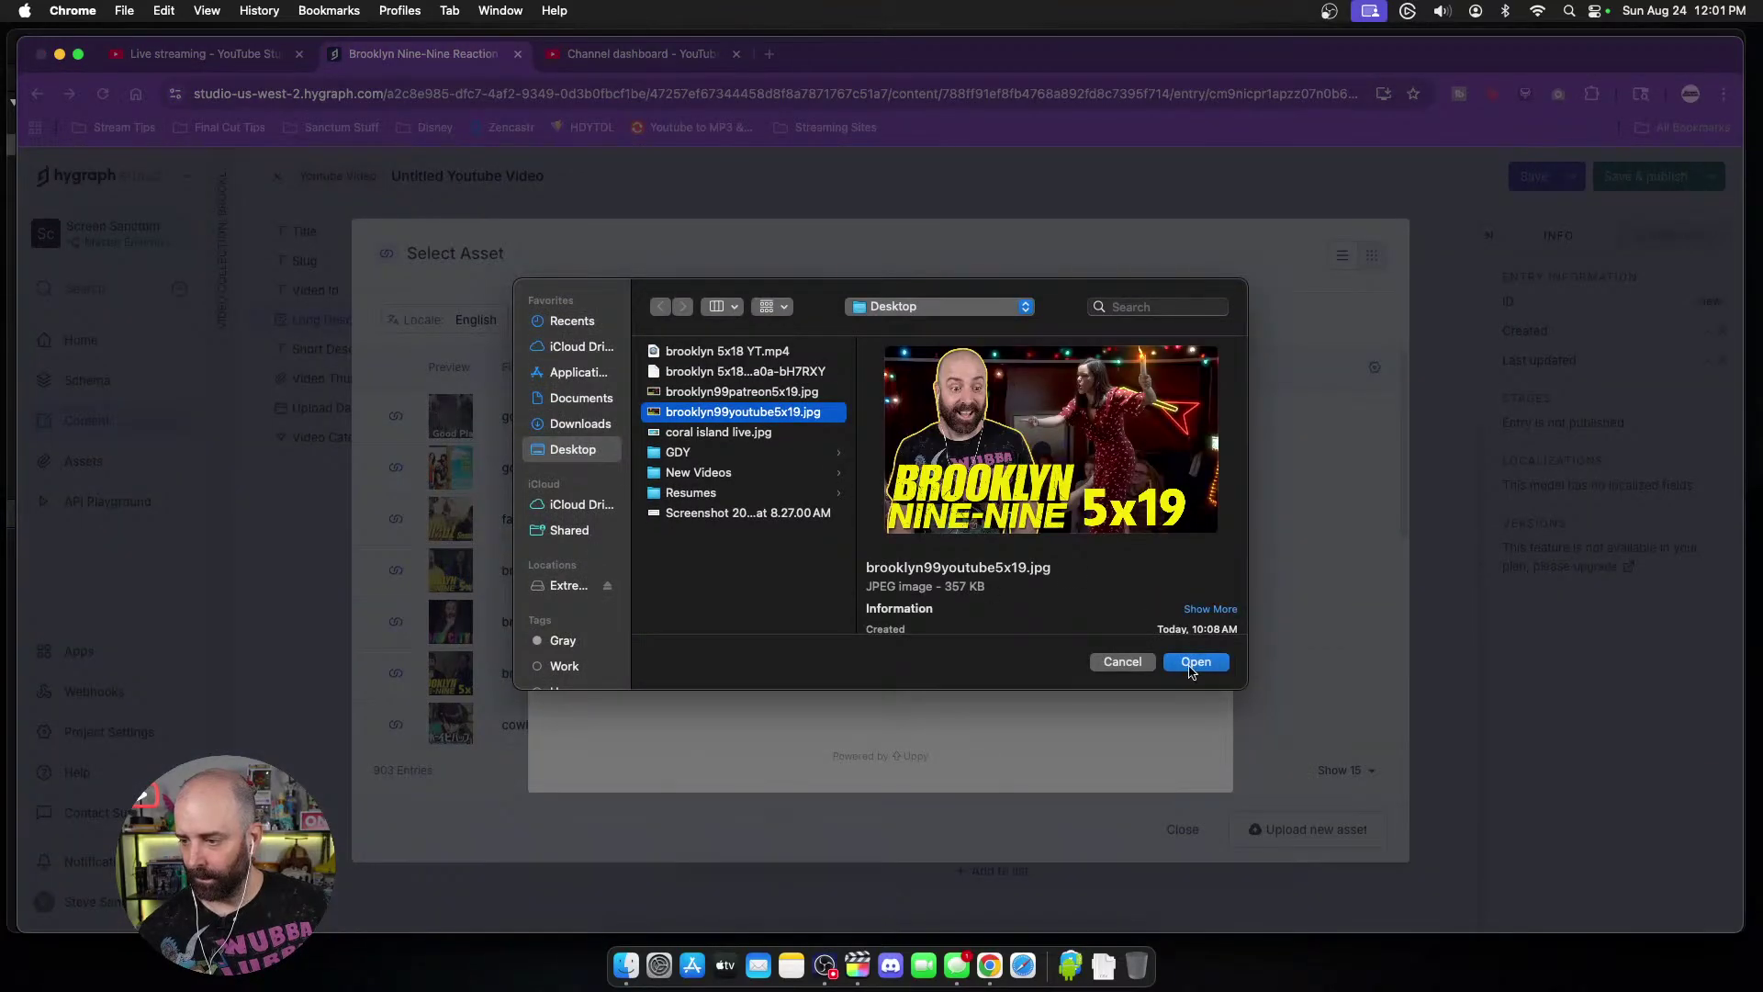
{"action": "left_click", "coordinate": [1195, 662]}
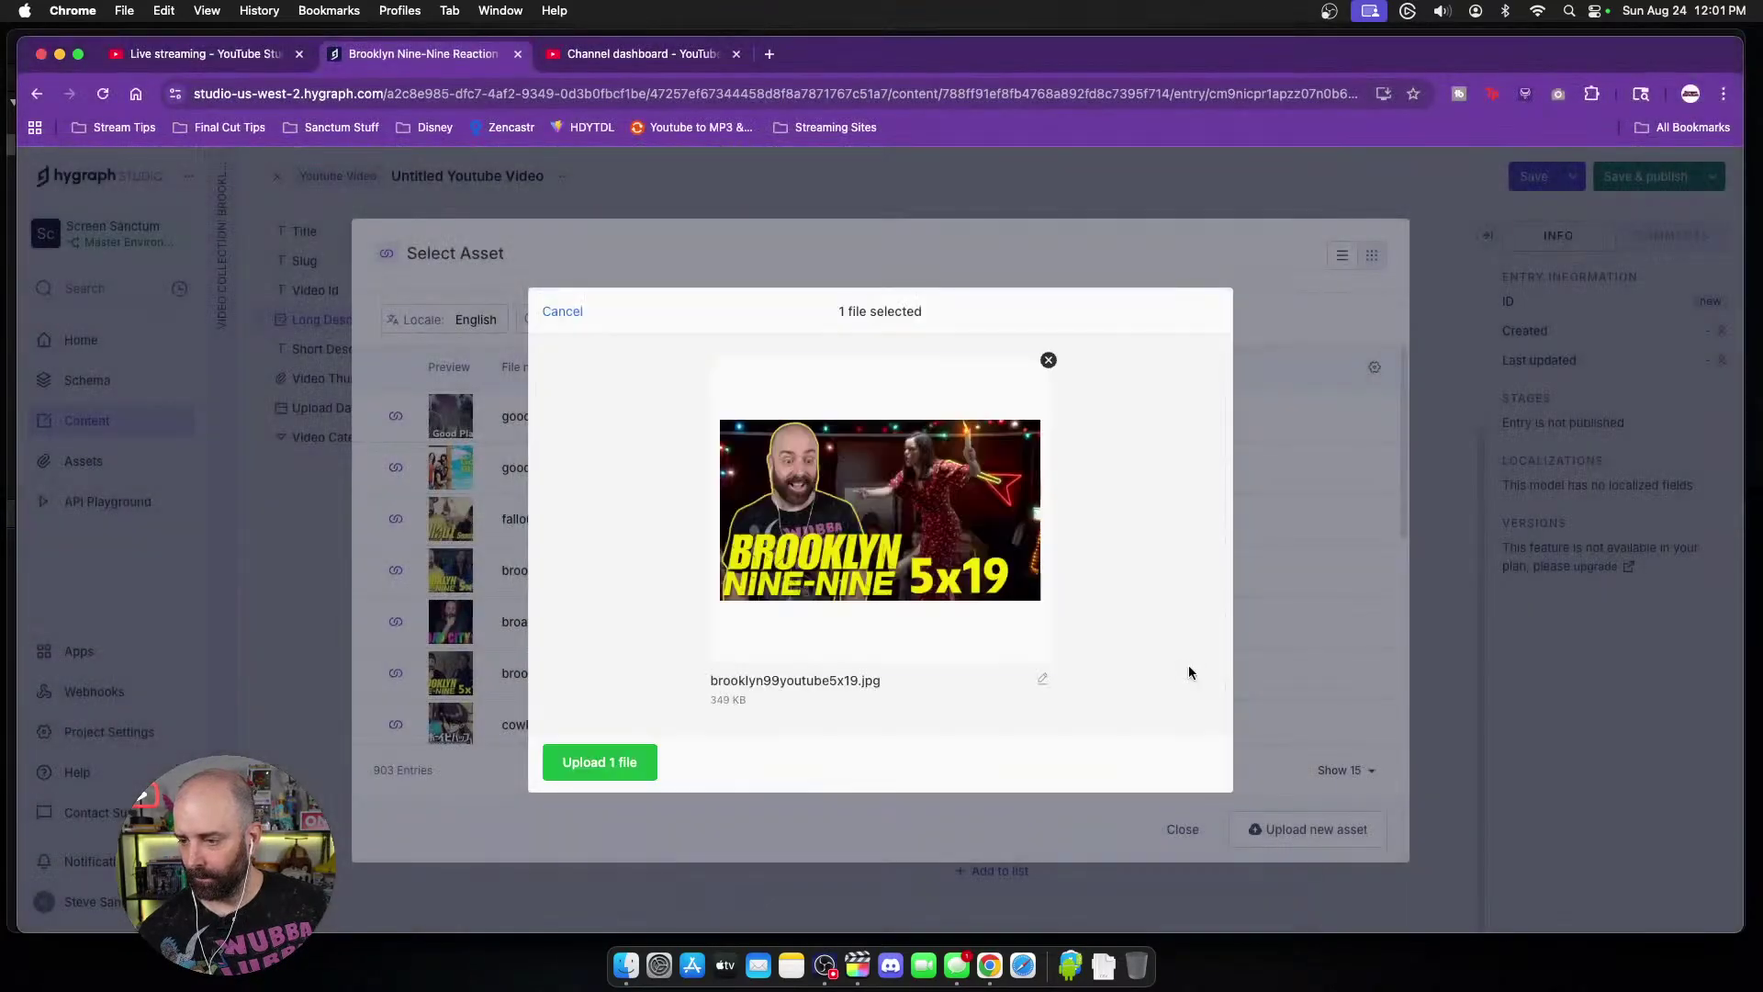
{"action": "left_click", "coordinate": [1049, 360]}
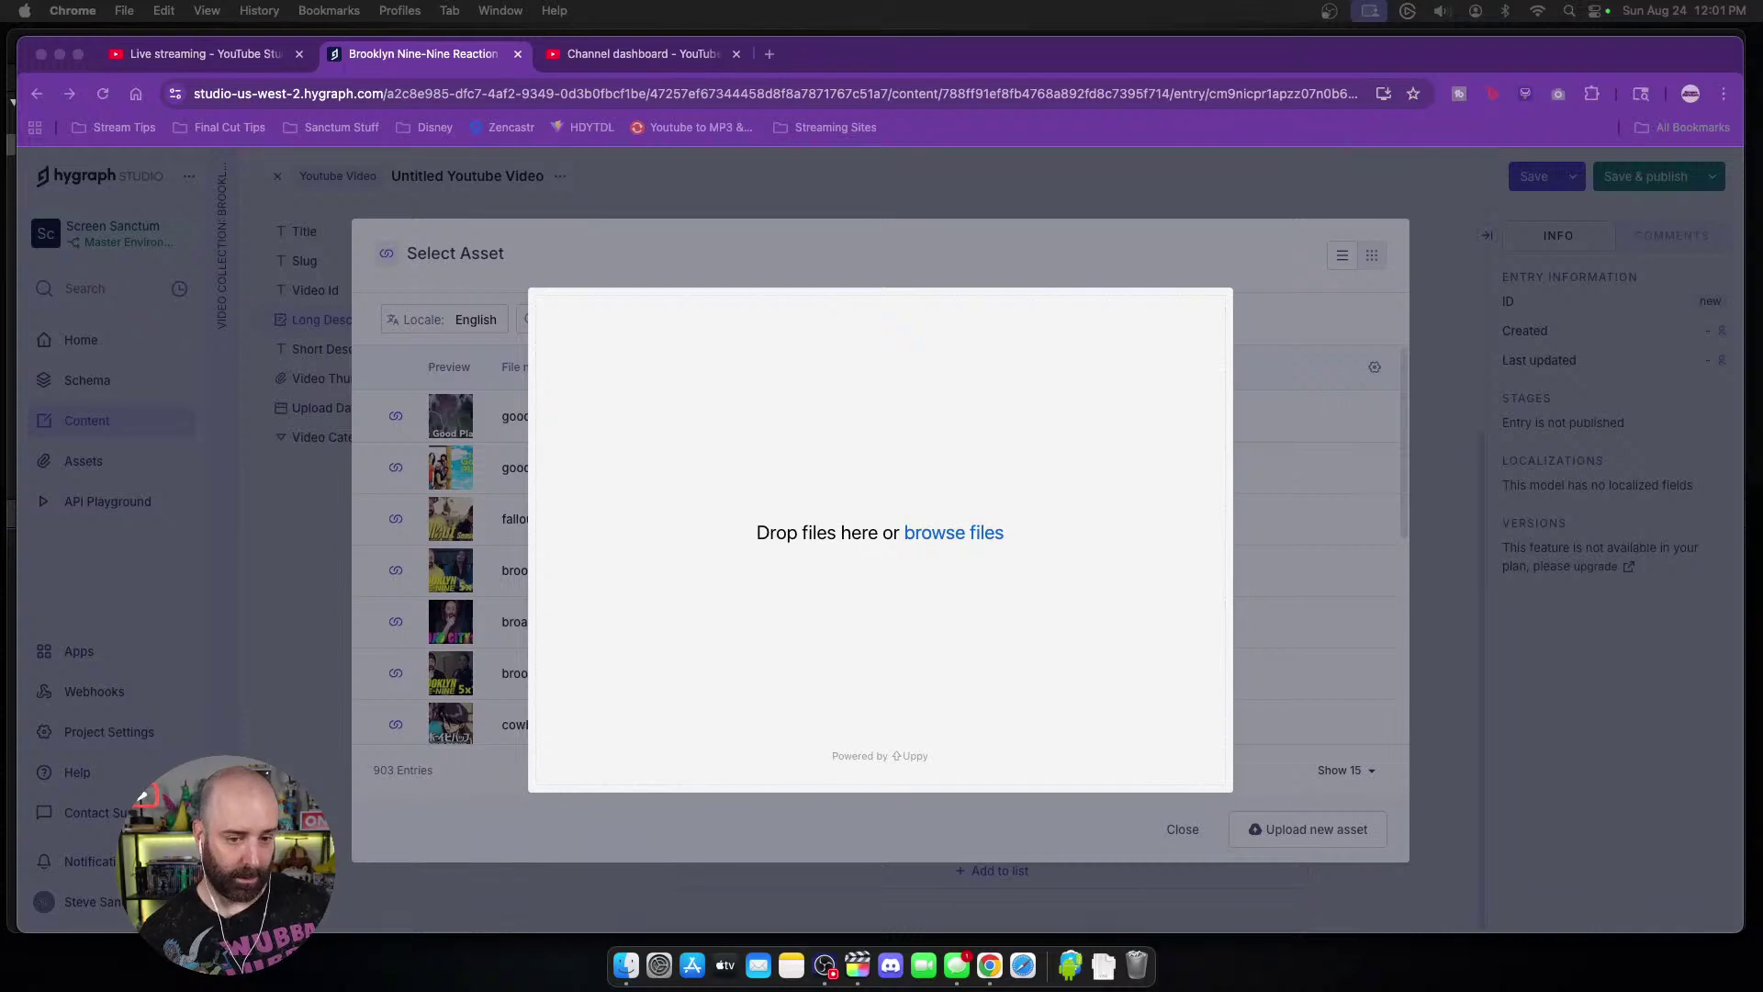
Step: Add the image file brooklyn99youtube5x18.jpg from Finder and upload it as the video thumbnail
{"action": "left_click", "coordinate": [714, 458]}
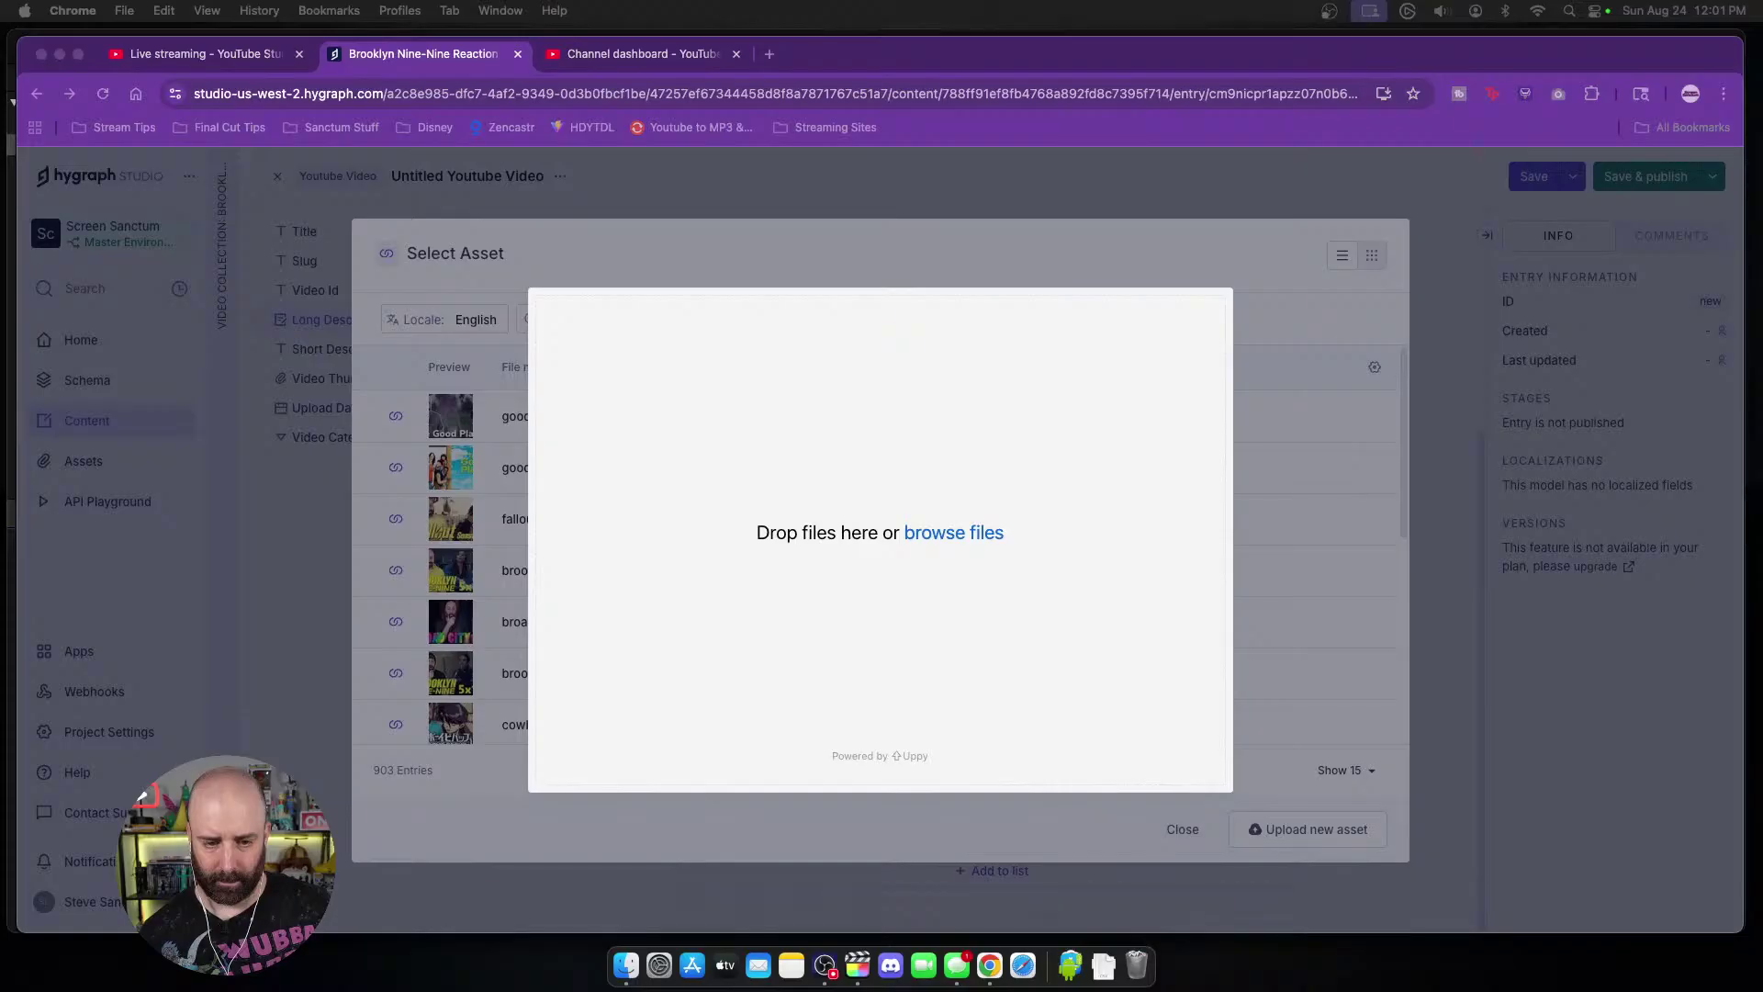
{"action": "left_click_drag", "start_coordinate": [4, 487], "coordinate": [689, 571]}
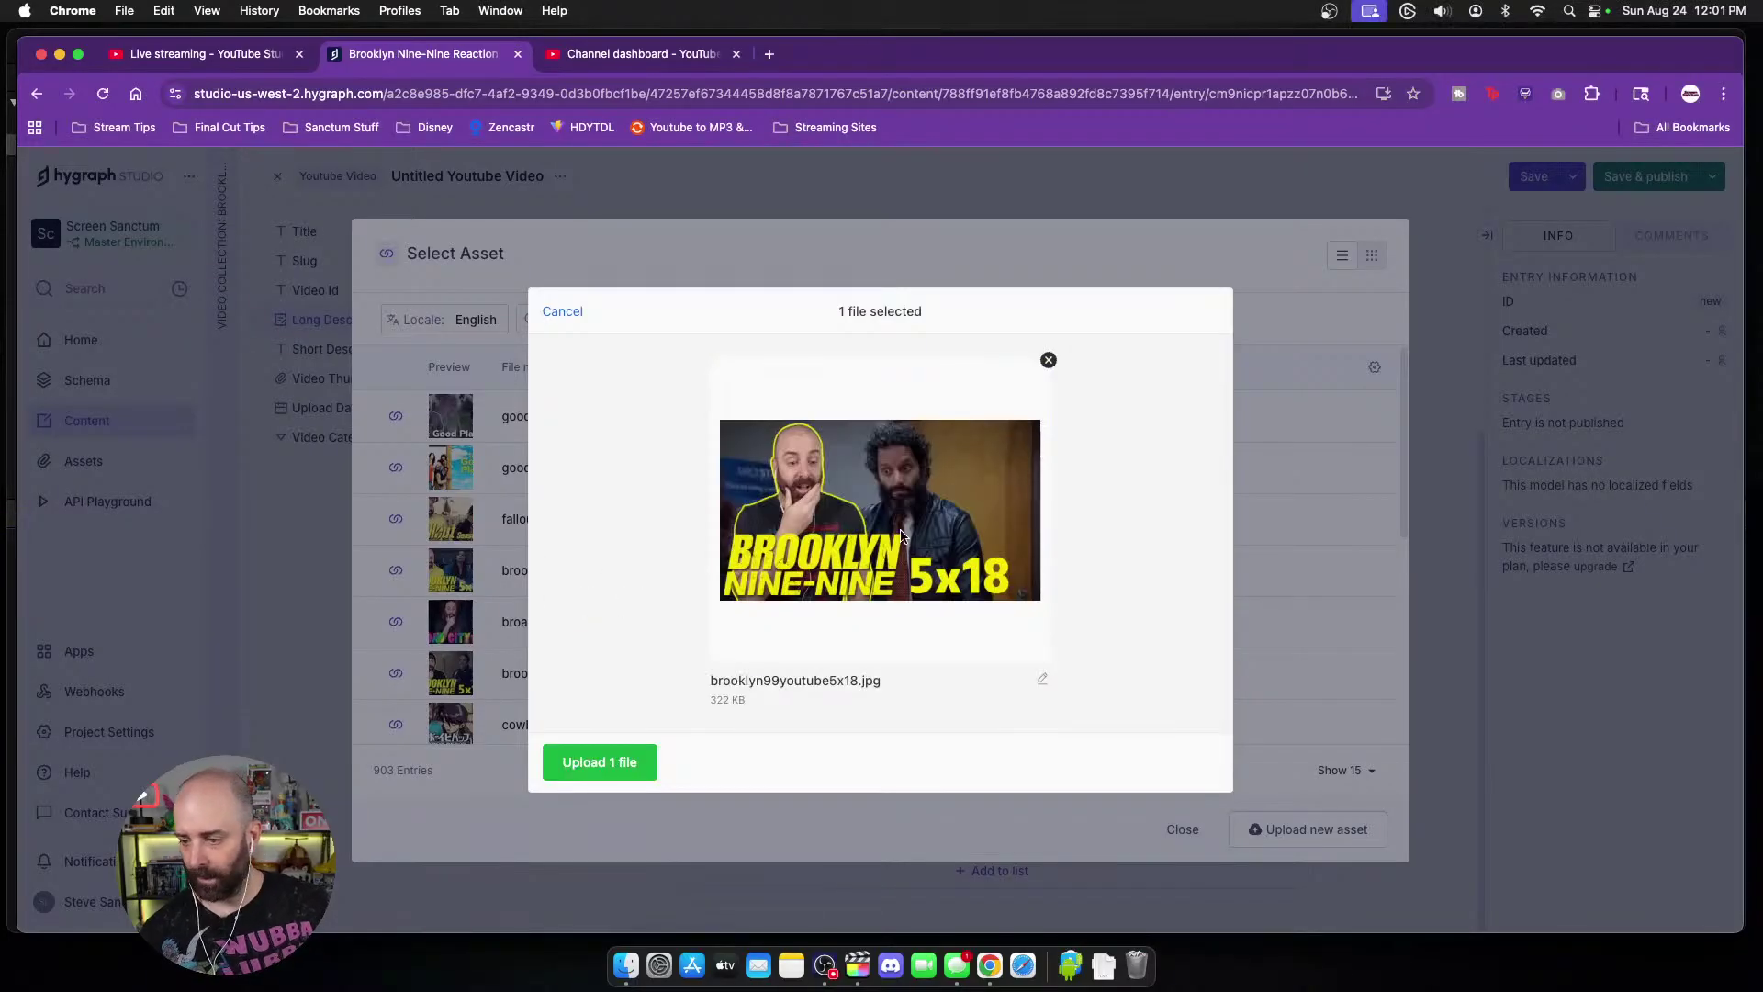
{"action": "left_click", "coordinate": [599, 762]}
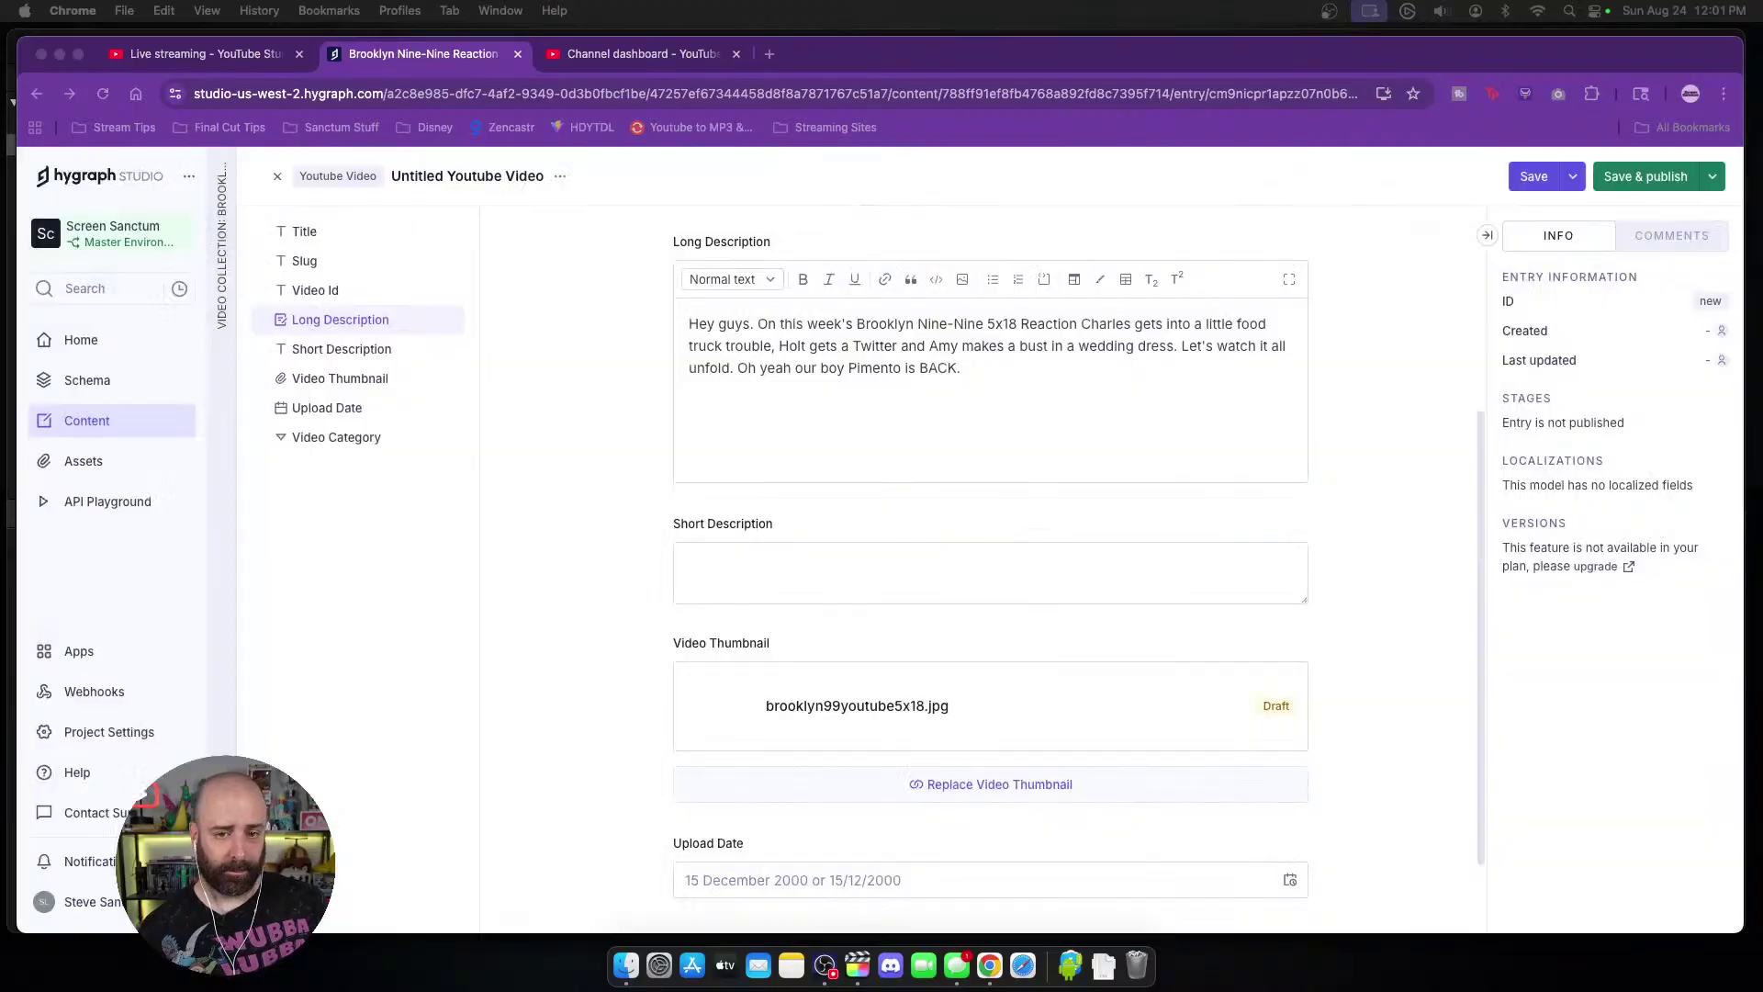
Step: Set the Upload Date to 24 August 2025 and the Video Category to TV
{"action": "scroll", "coordinate": [804, 529], "scroll_direction": "down", "scroll_amount": 2}
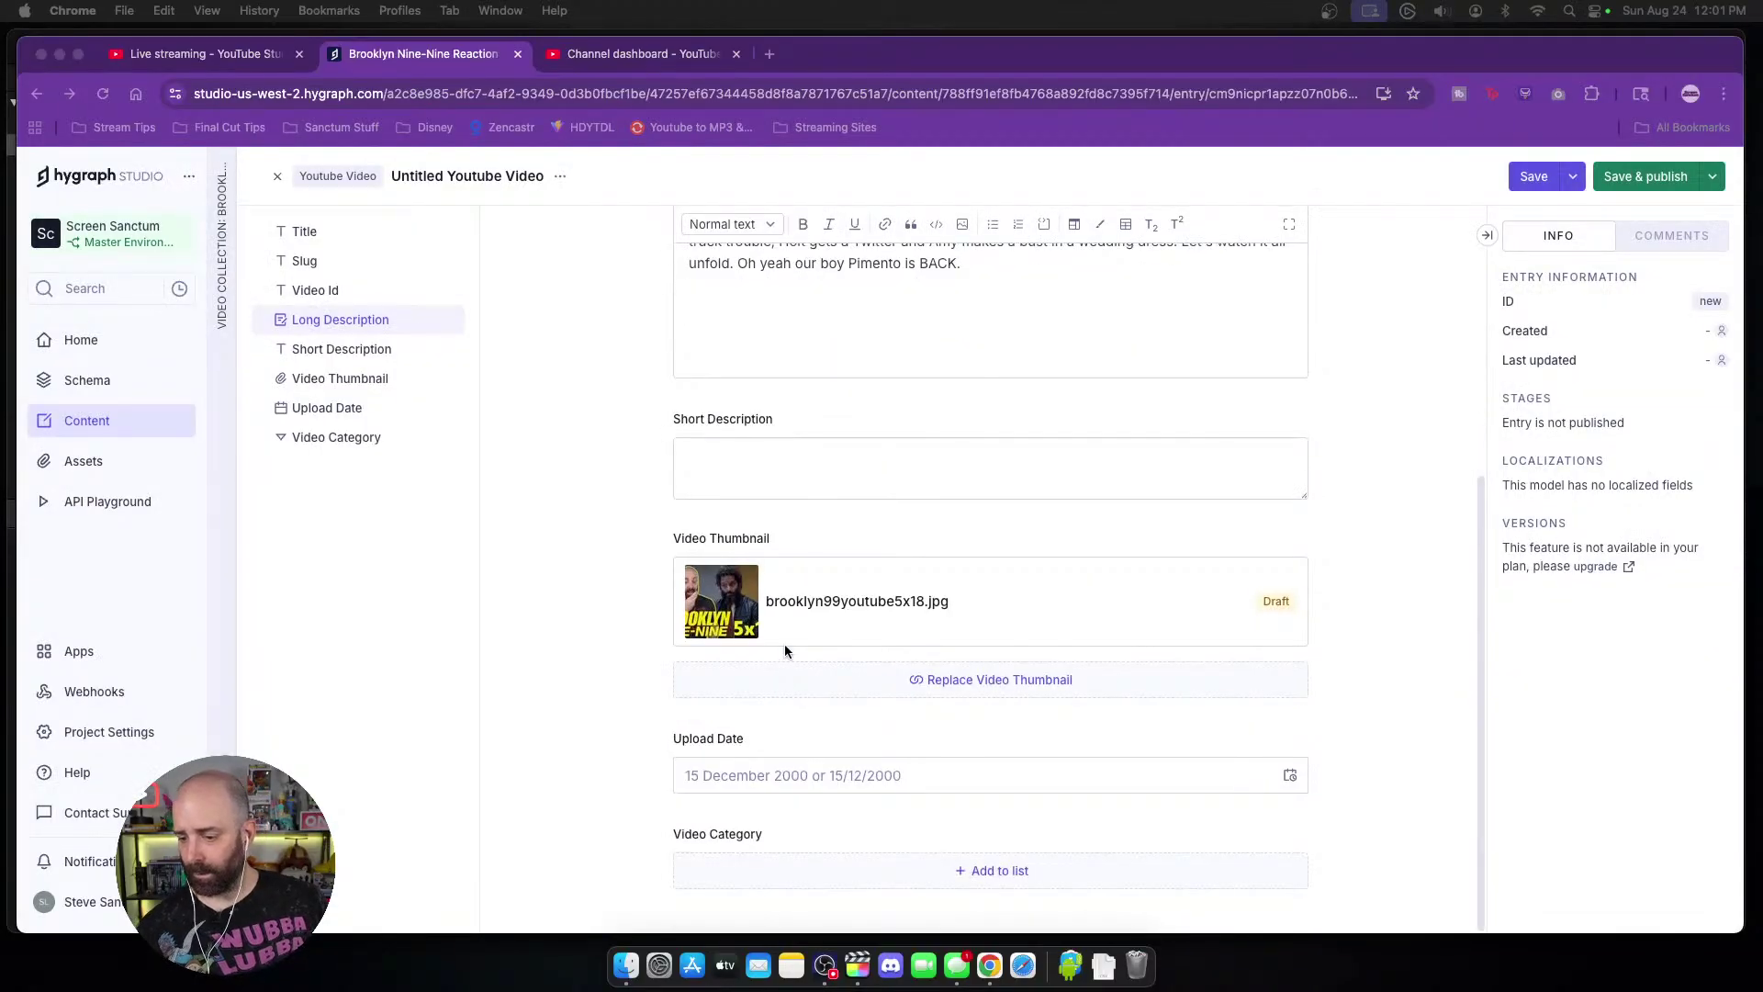
{"action": "left_click", "coordinate": [782, 777]}
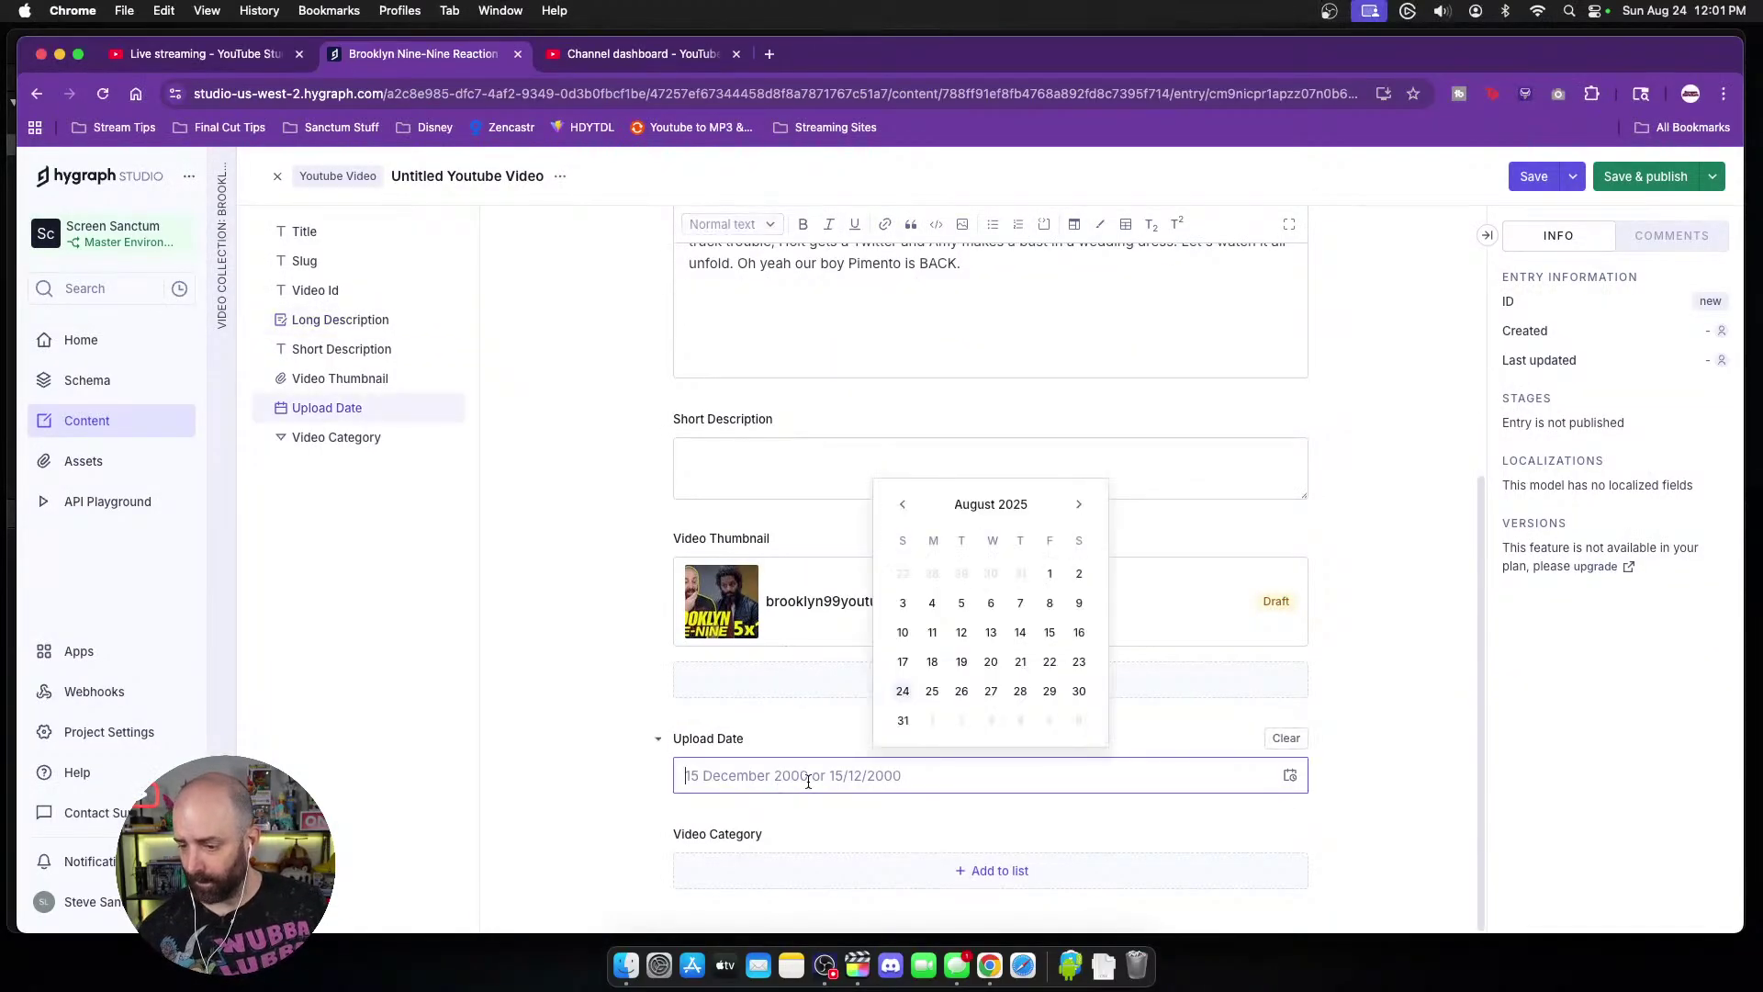
{"action": "left_click", "coordinate": [904, 692]}
{"action": "left_click", "coordinate": [1001, 865]}
{"action": "left_click", "coordinate": [1003, 871]}
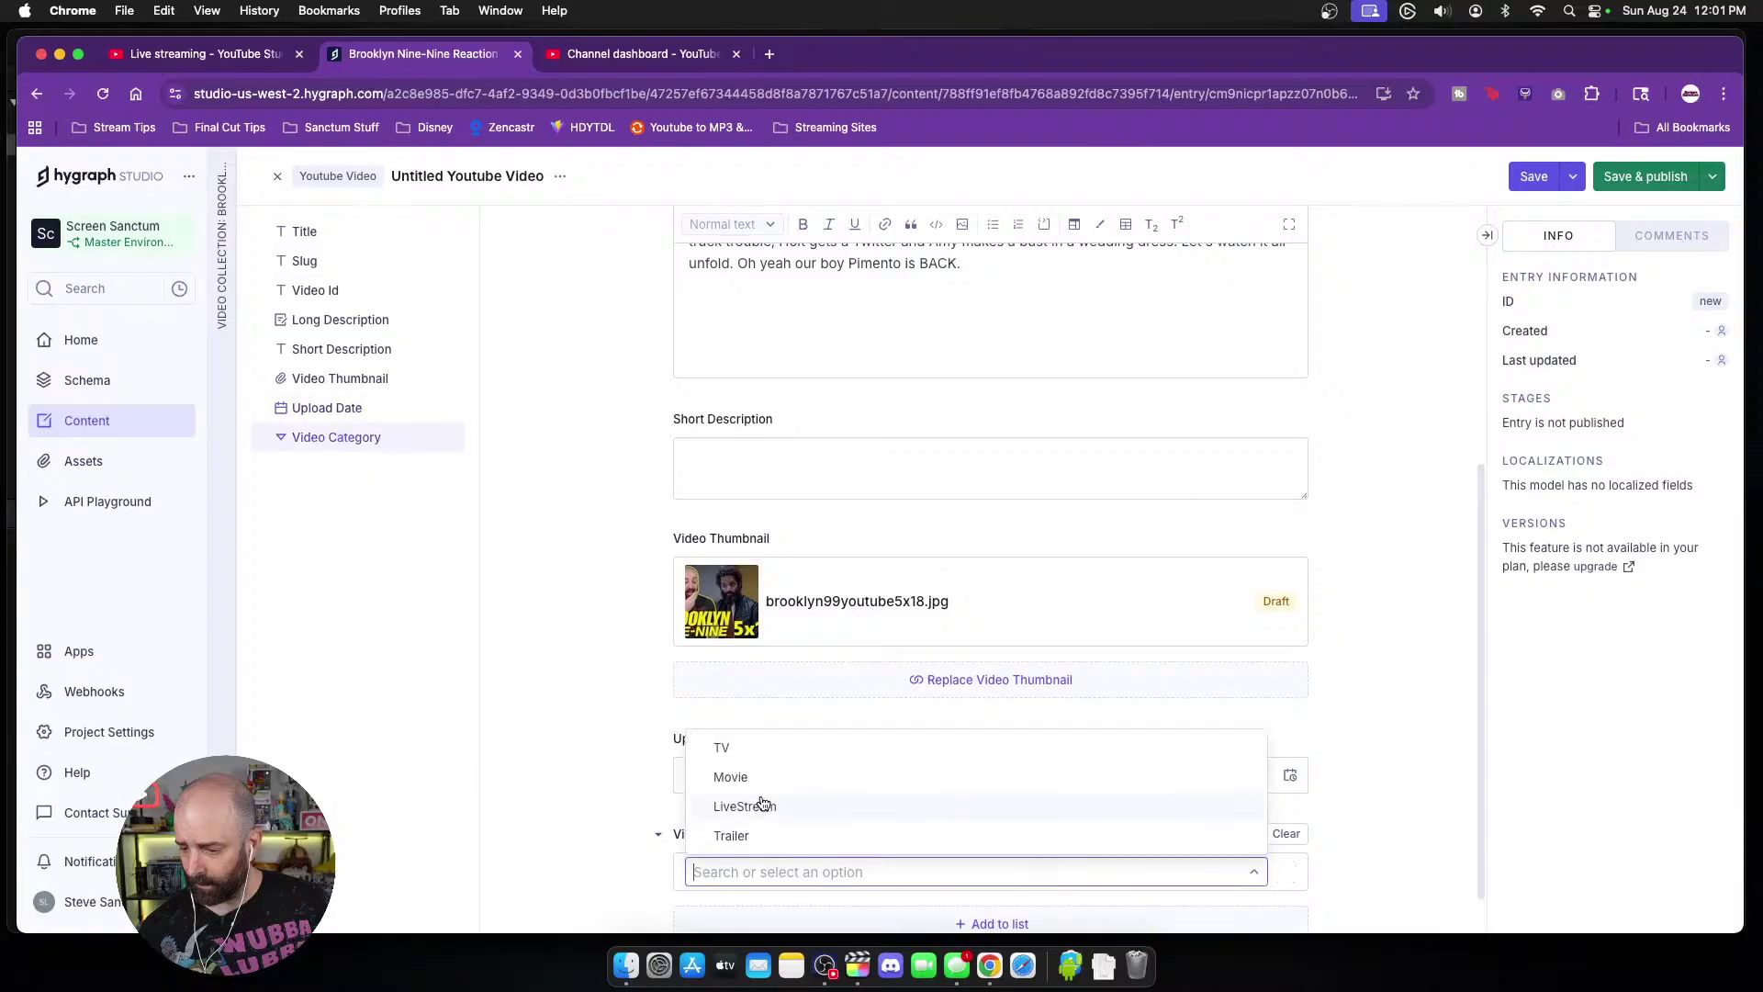
{"action": "left_click", "coordinate": [726, 747]}
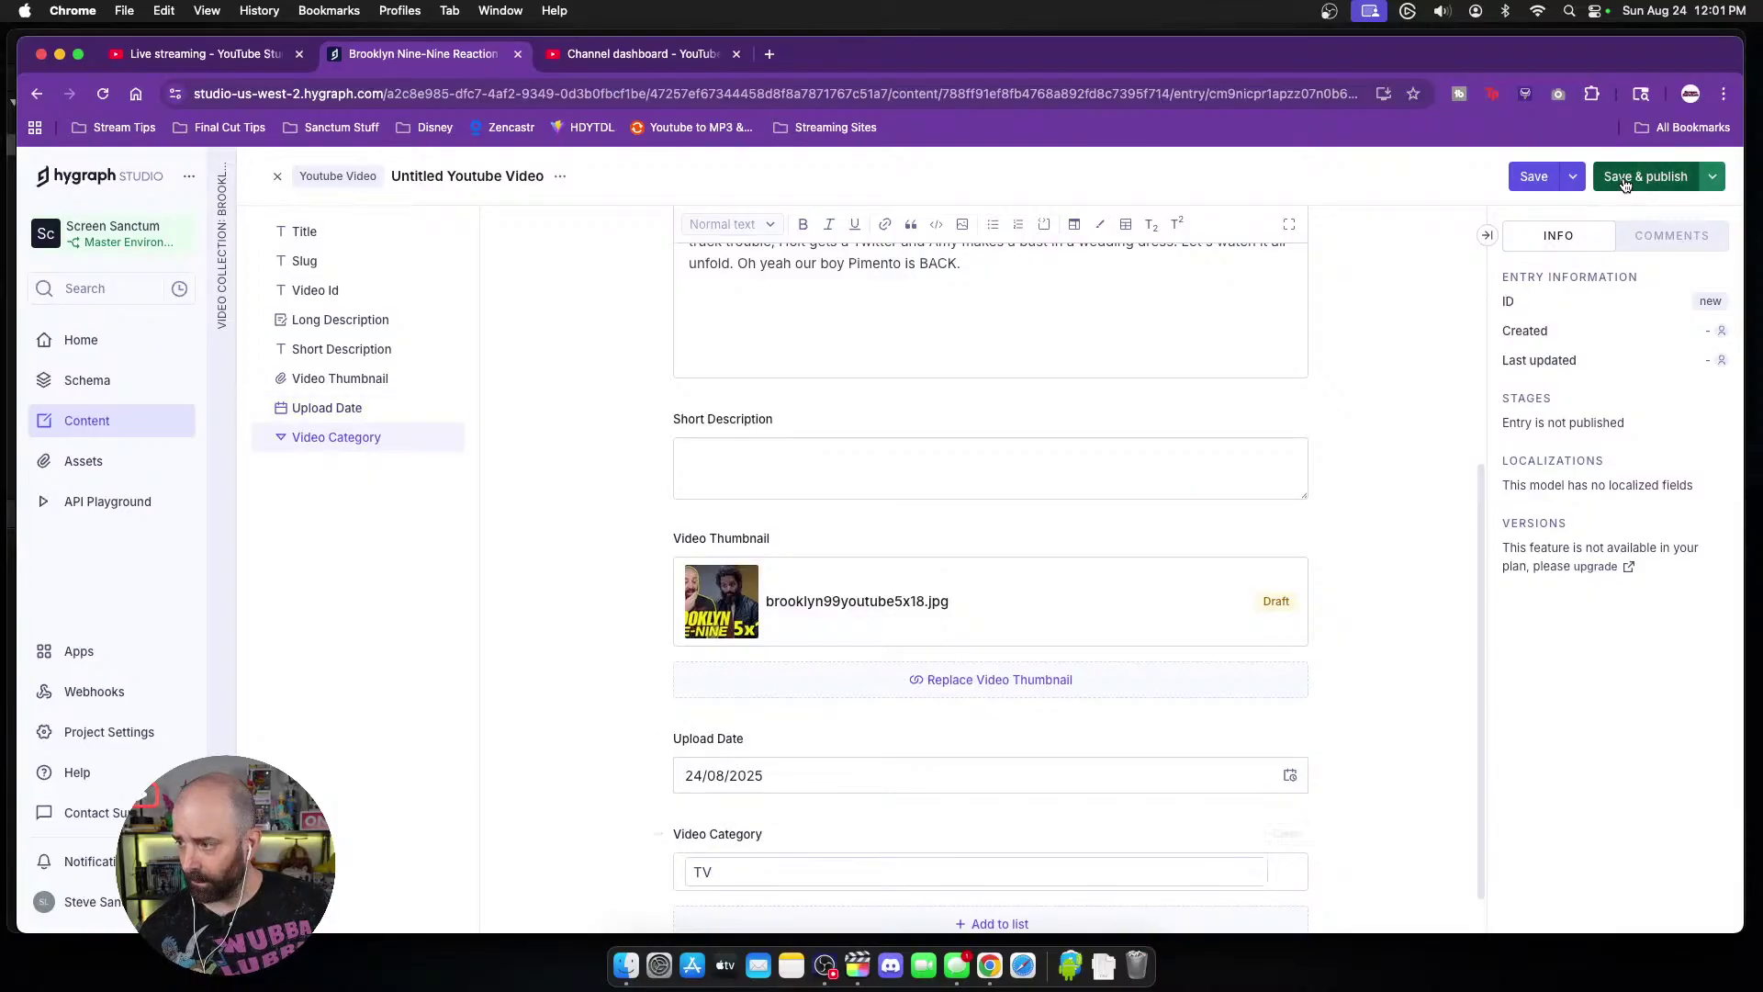
Step: Save and publish the 5x18 YouTube video entry together with its referenced thumbnail asset
{"action": "left_click", "coordinate": [1624, 180]}
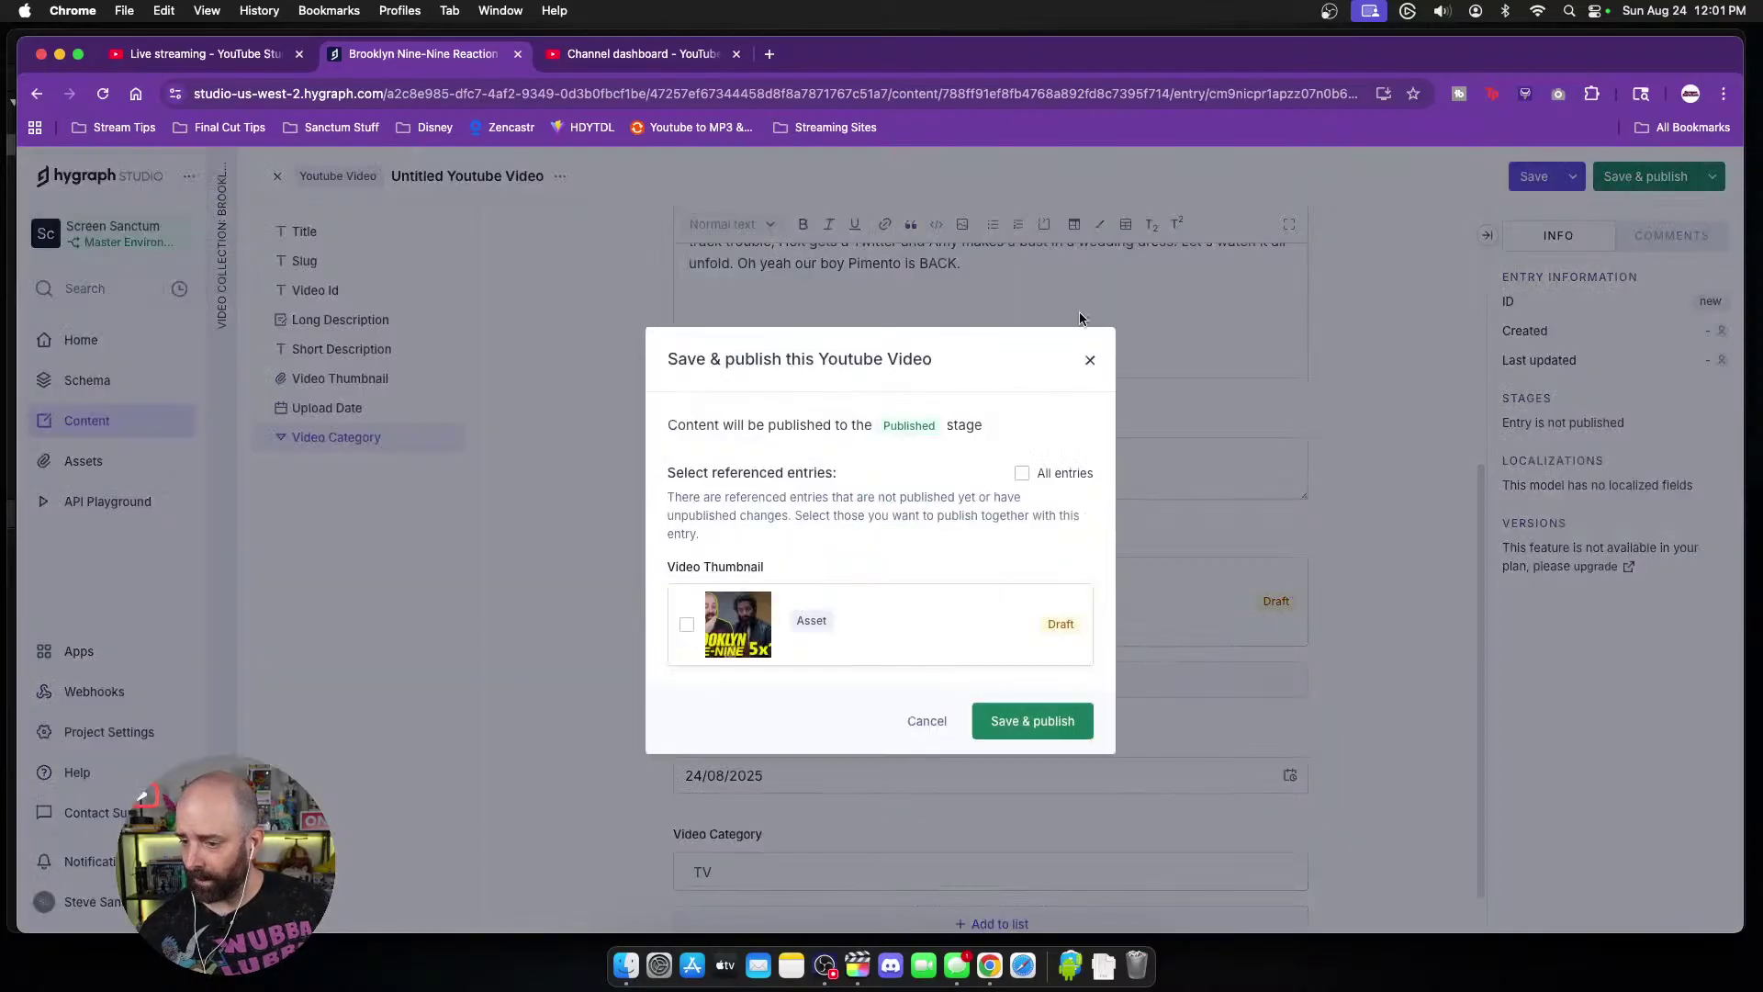
{"action": "left_click", "coordinate": [687, 626]}
{"action": "left_click", "coordinate": [987, 720]}
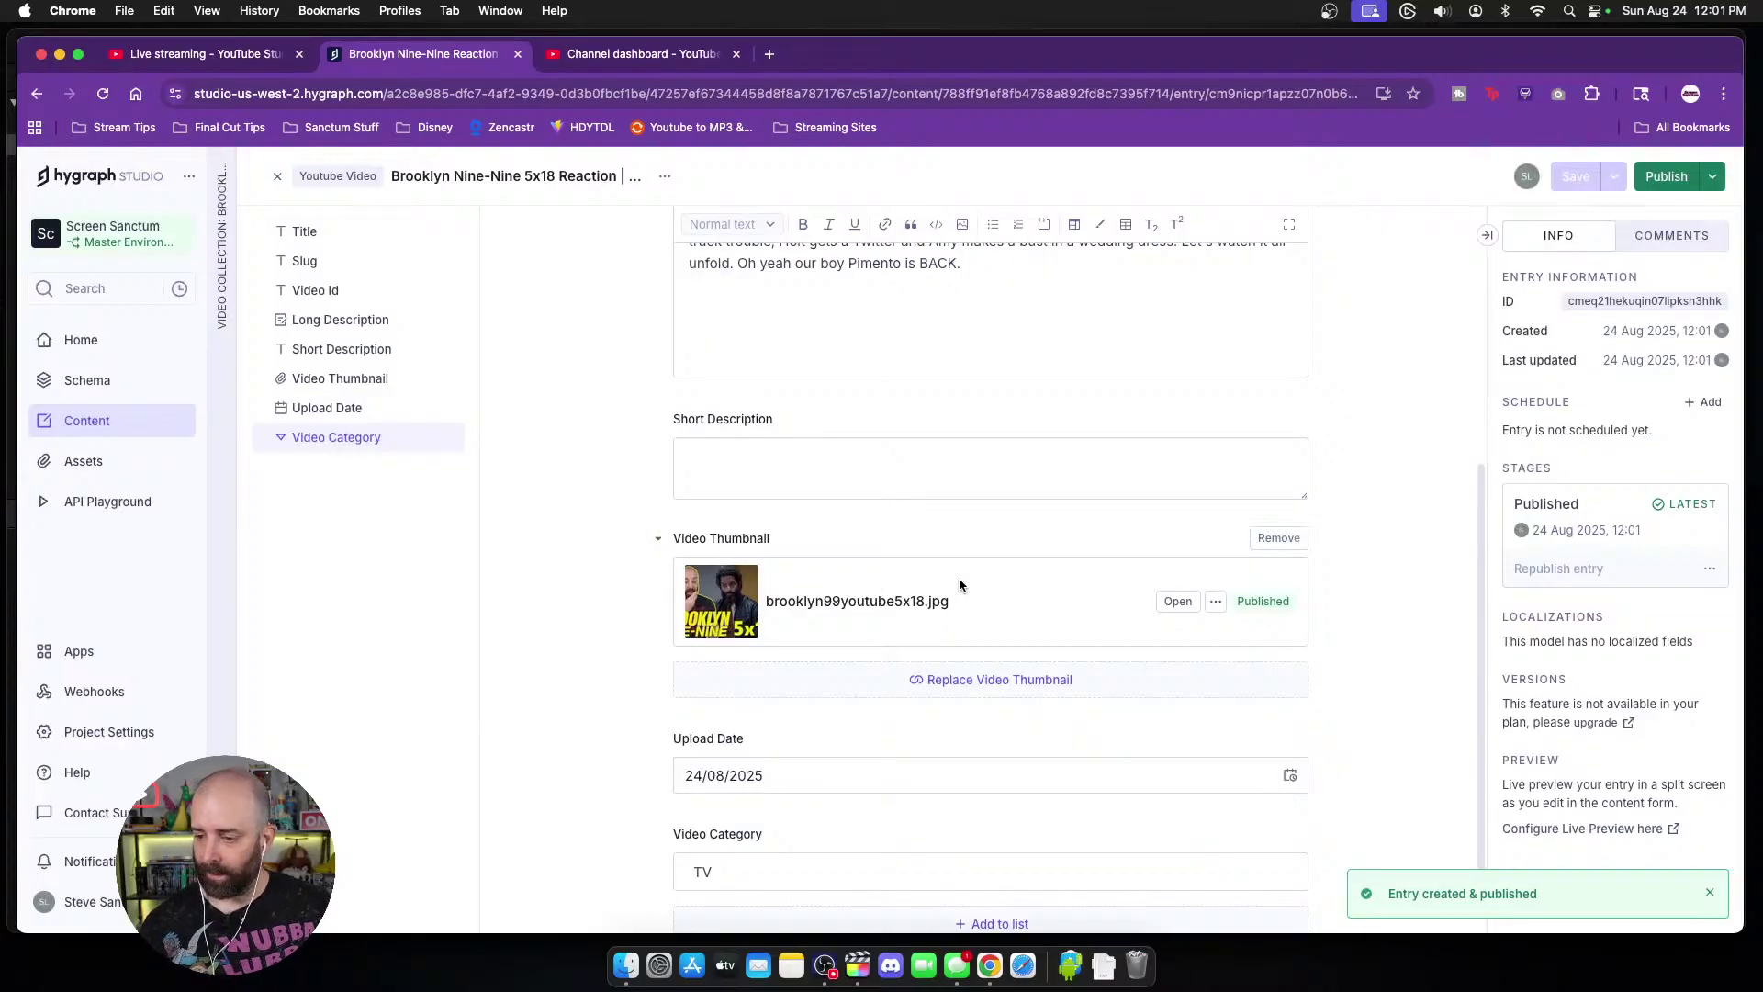
{"action": "scroll", "coordinate": [815, 708], "scroll_direction": "up", "scroll_amount": 5}
{"action": "left_click", "coordinate": [759, 504]}
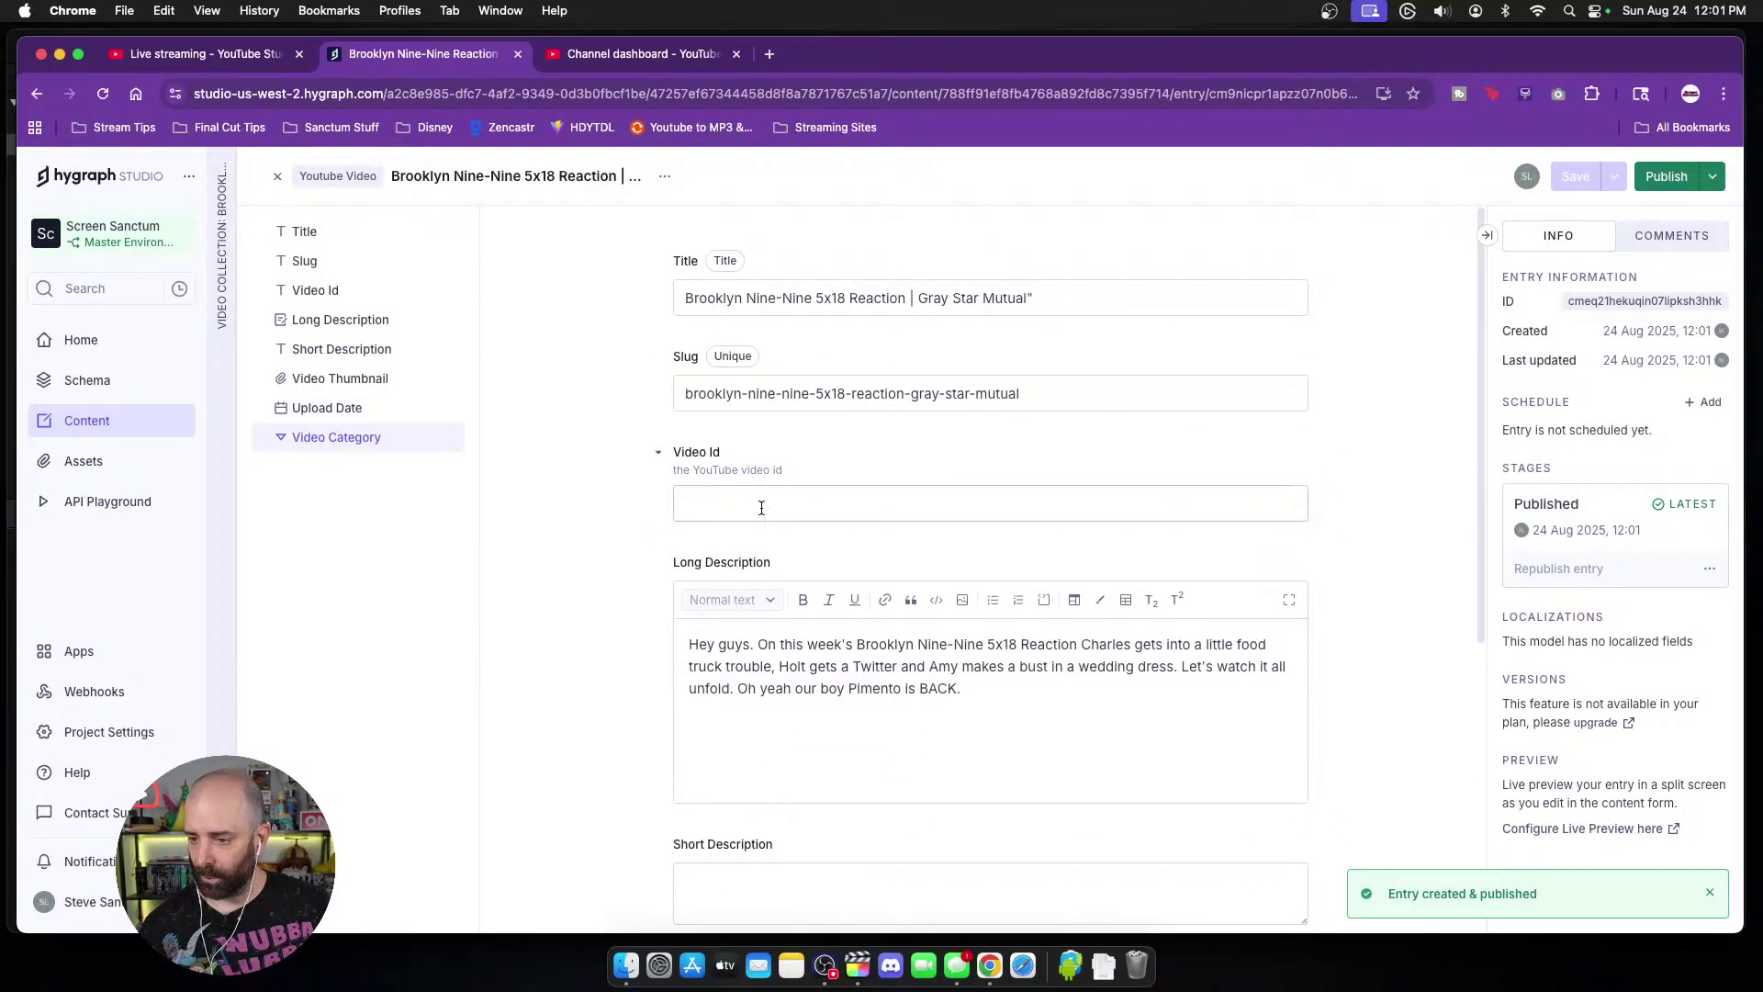
Step: Close the video entry and save and publish the Brooklyn Nine-Nine Reaction Videos collection
{"action": "left_click", "coordinate": [278, 176]}
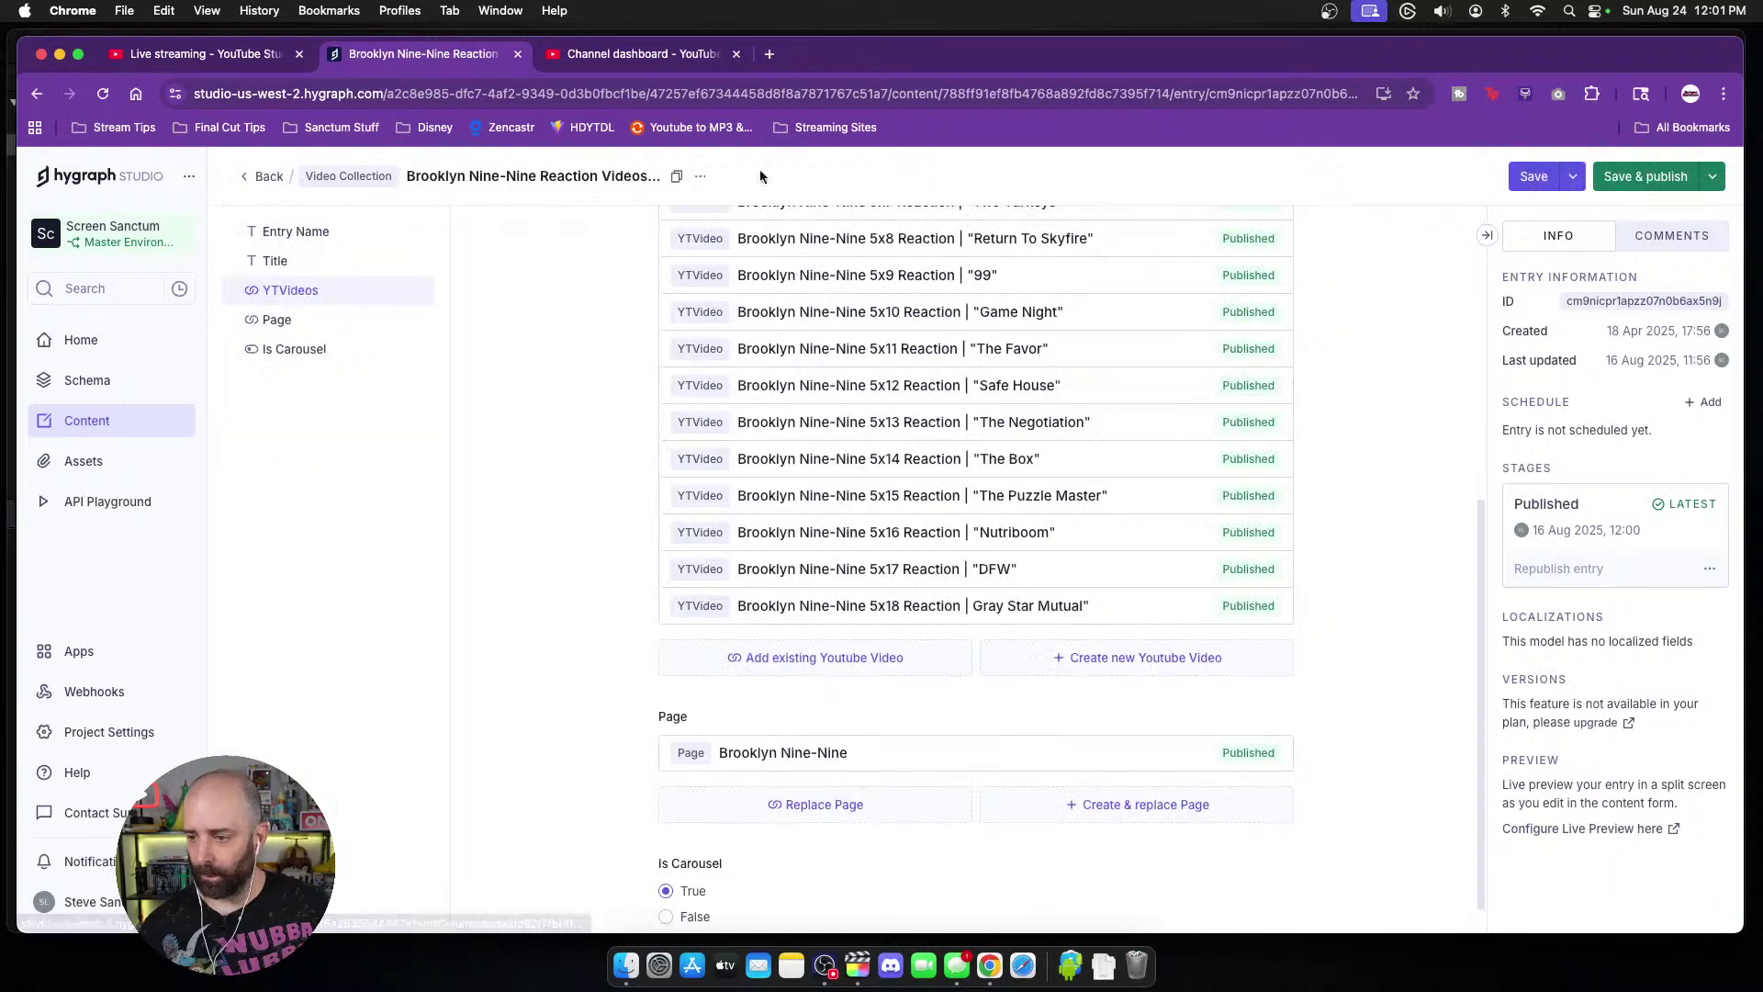
{"action": "left_click", "coordinate": [1628, 185]}
{"action": "left_click", "coordinate": [959, 597]}
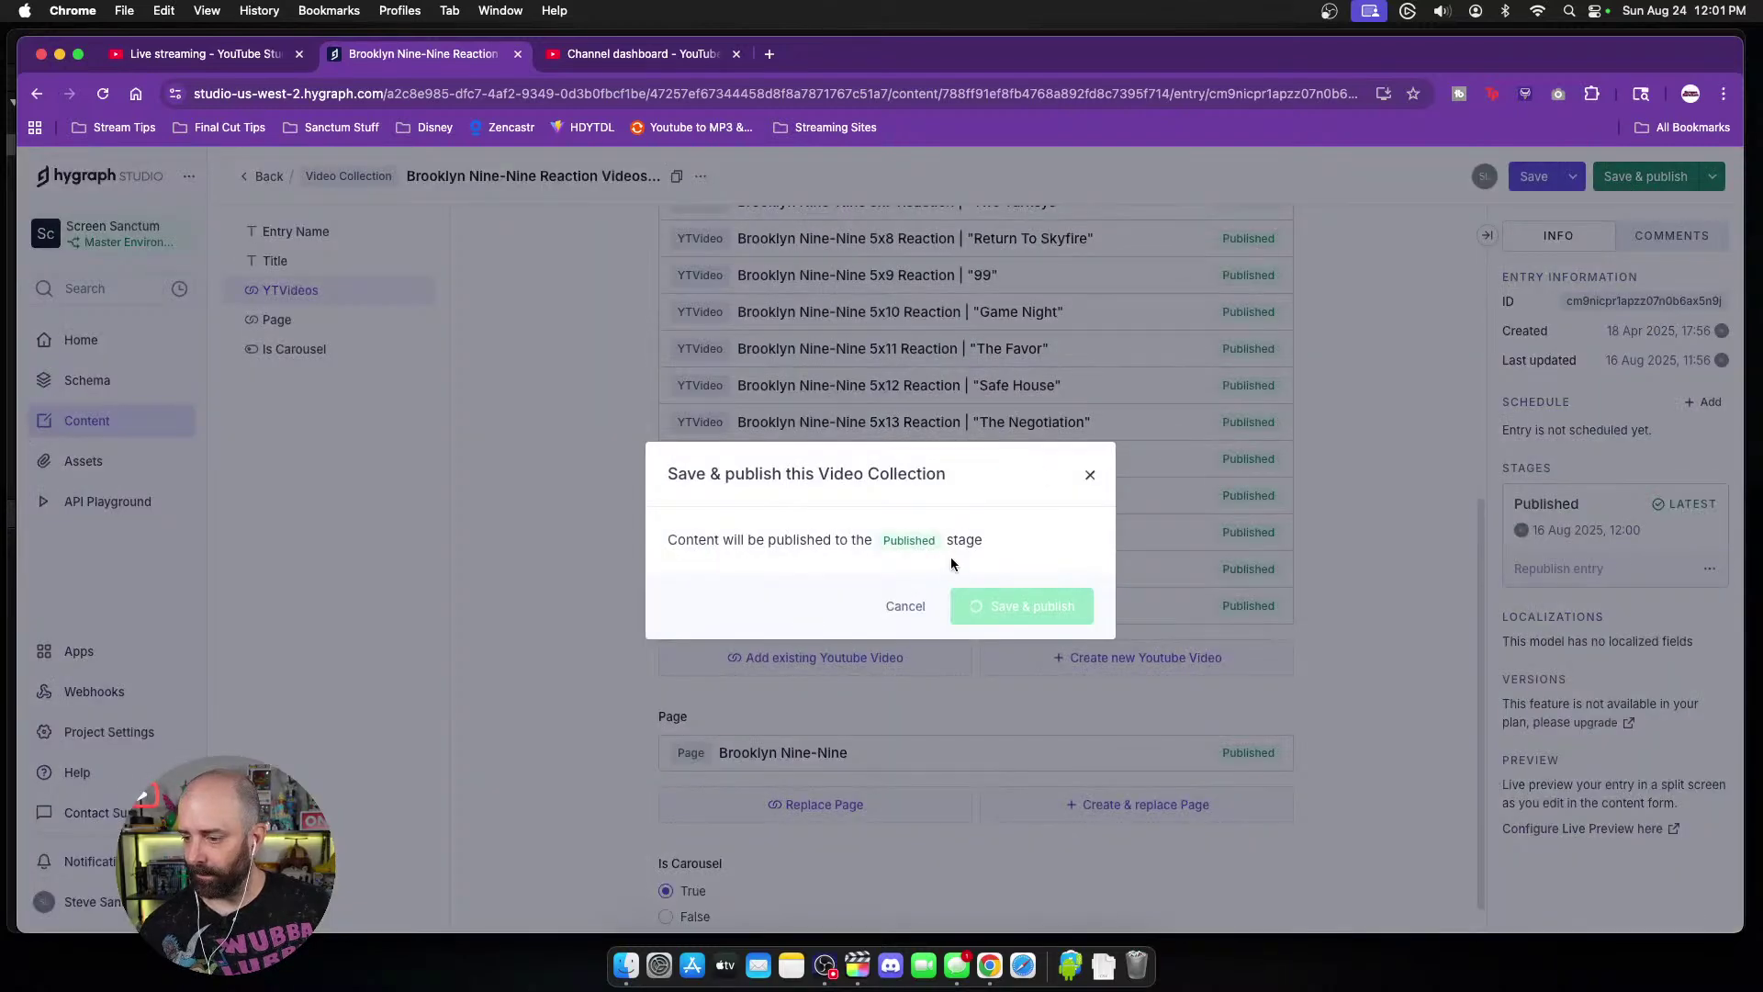
{"action": "left_click", "coordinate": [1021, 611]}
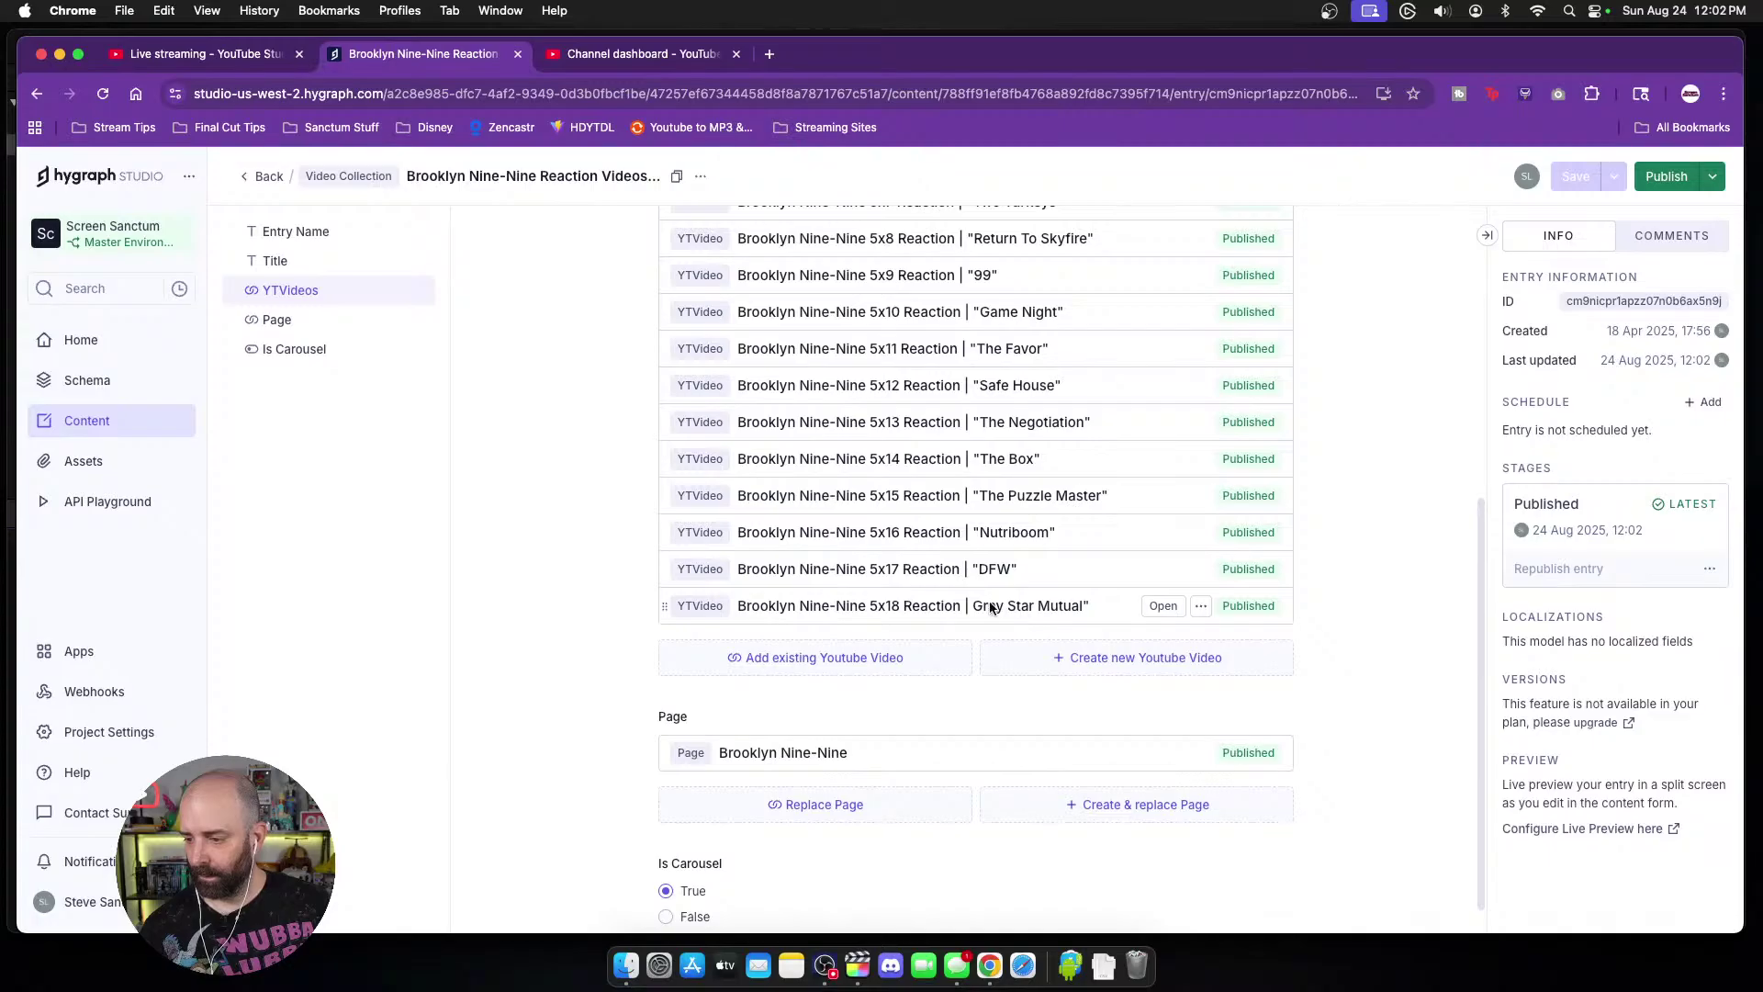
Step: Reopen the Brooklyn Nine-Nine 5x18 entry from the collection and open the video upload dialog in YouTube Studio
{"action": "left_click", "coordinate": [1162, 607]}
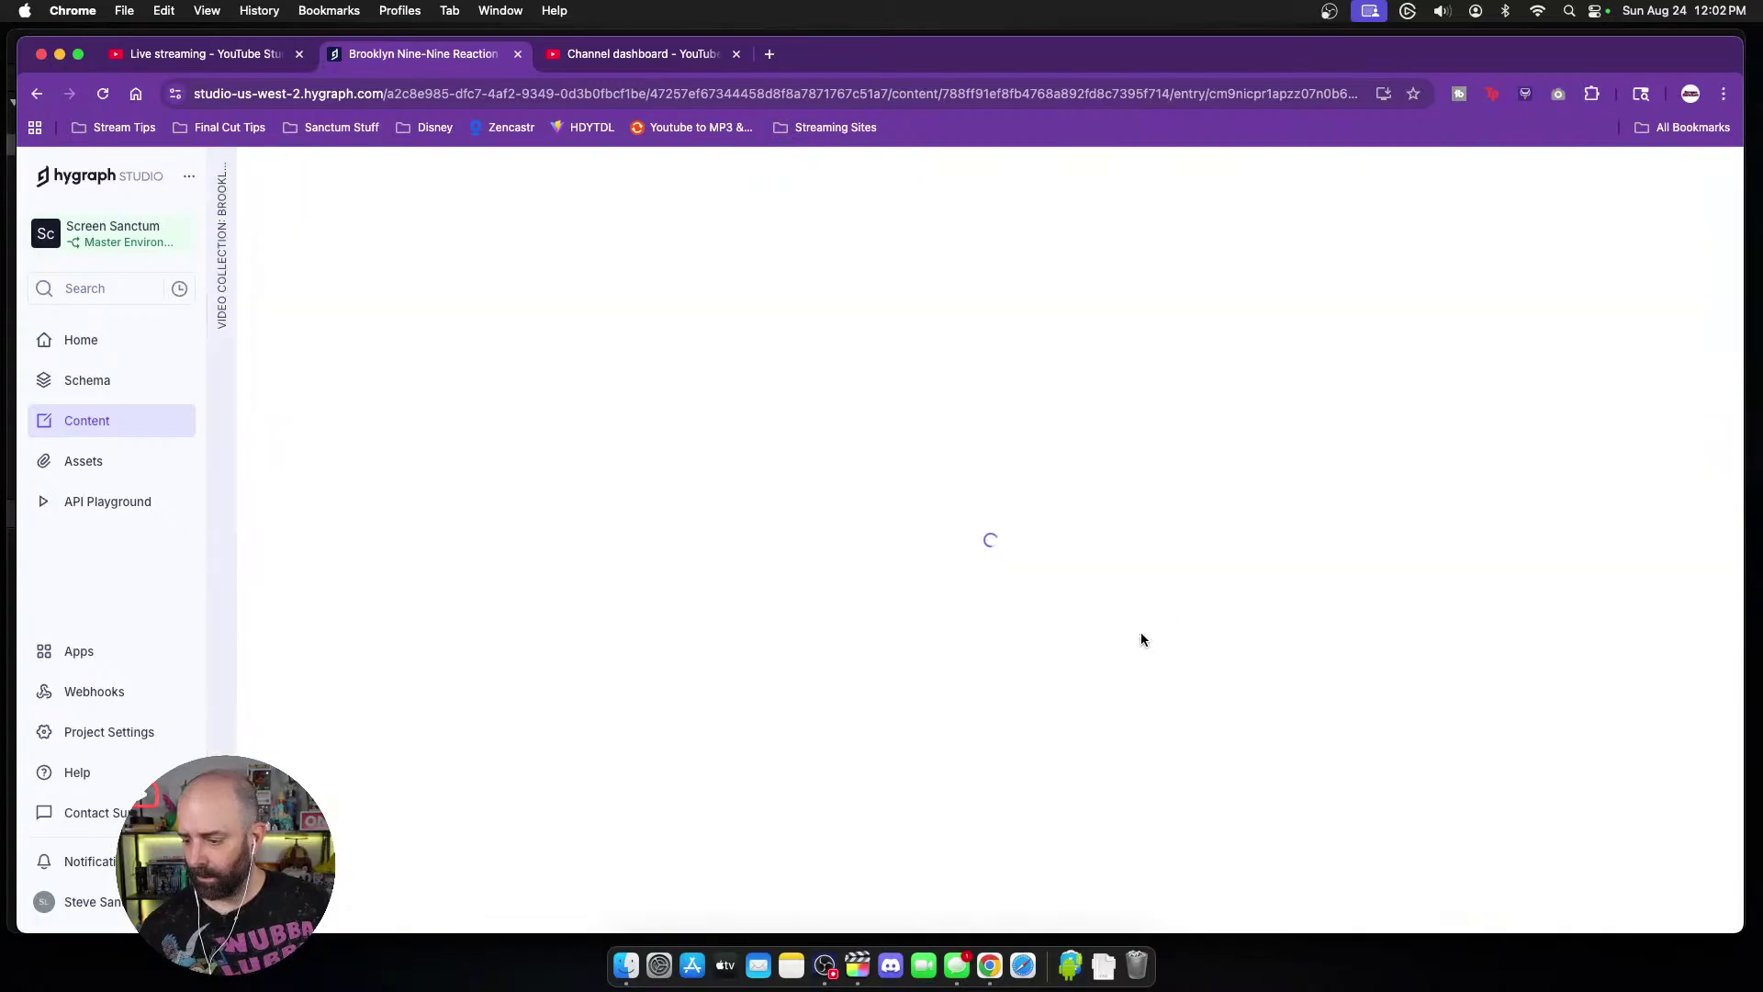
{"action": "left_click", "coordinate": [589, 966]}
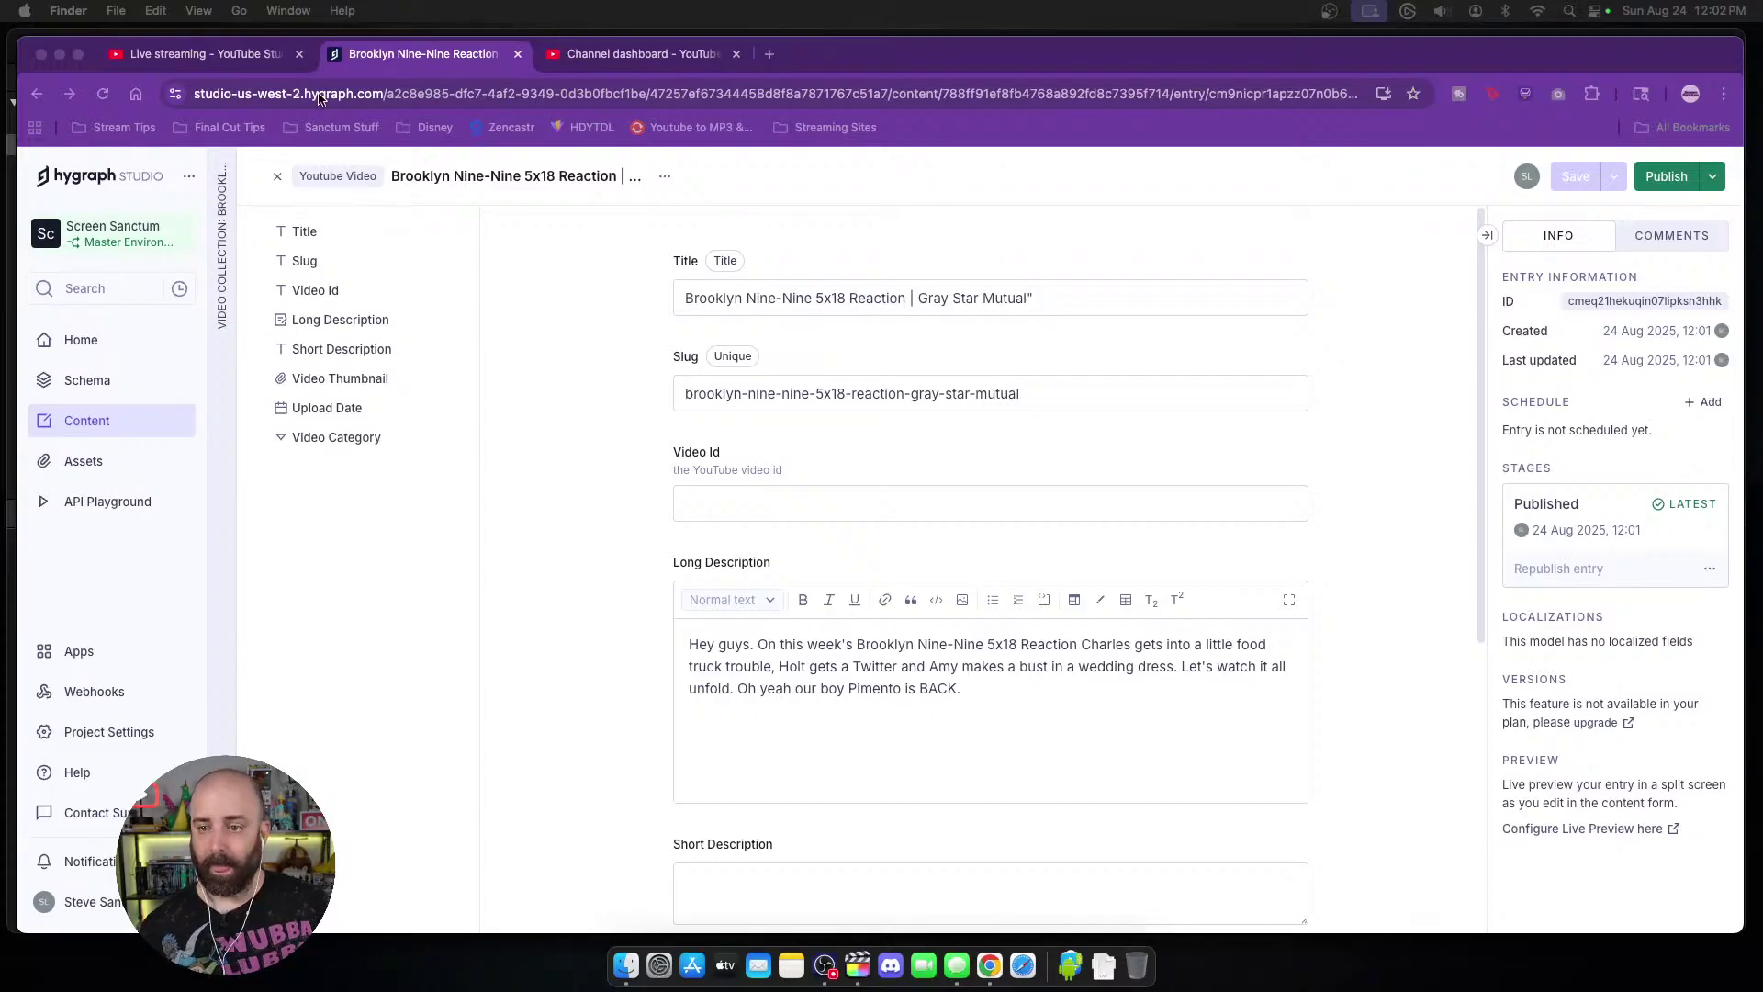
{"action": "left_click", "coordinate": [602, 57]}
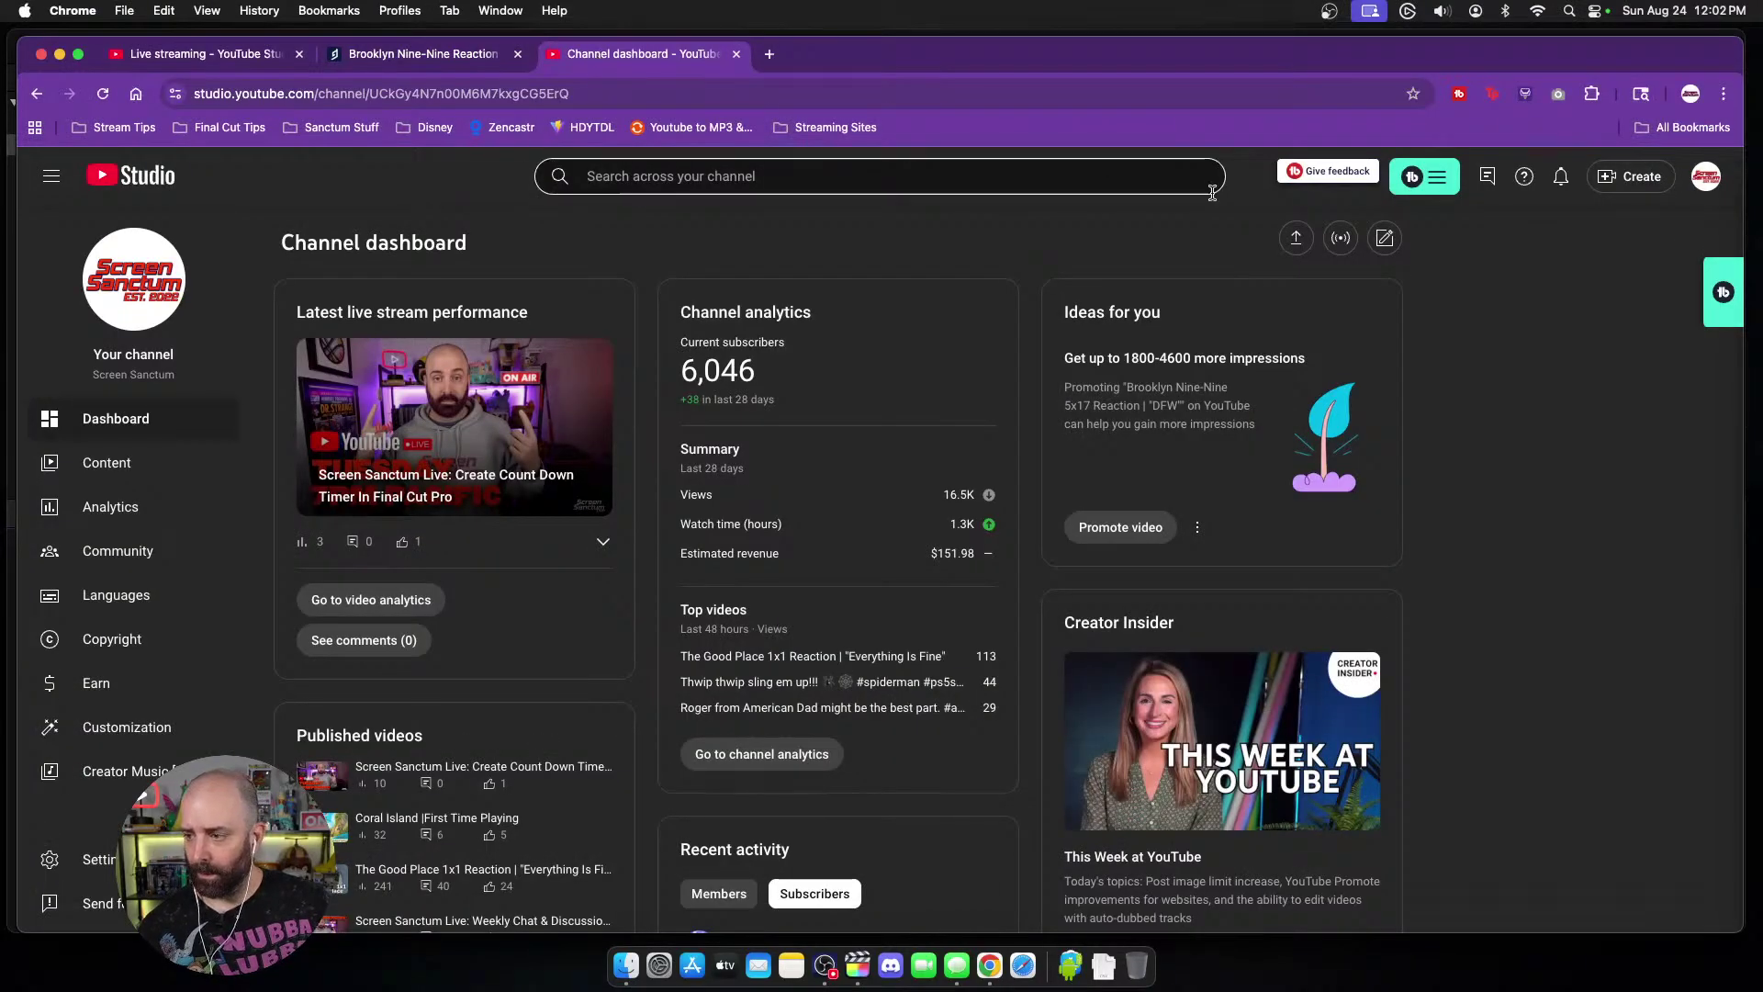
{"action": "left_click", "coordinate": [1289, 238]}
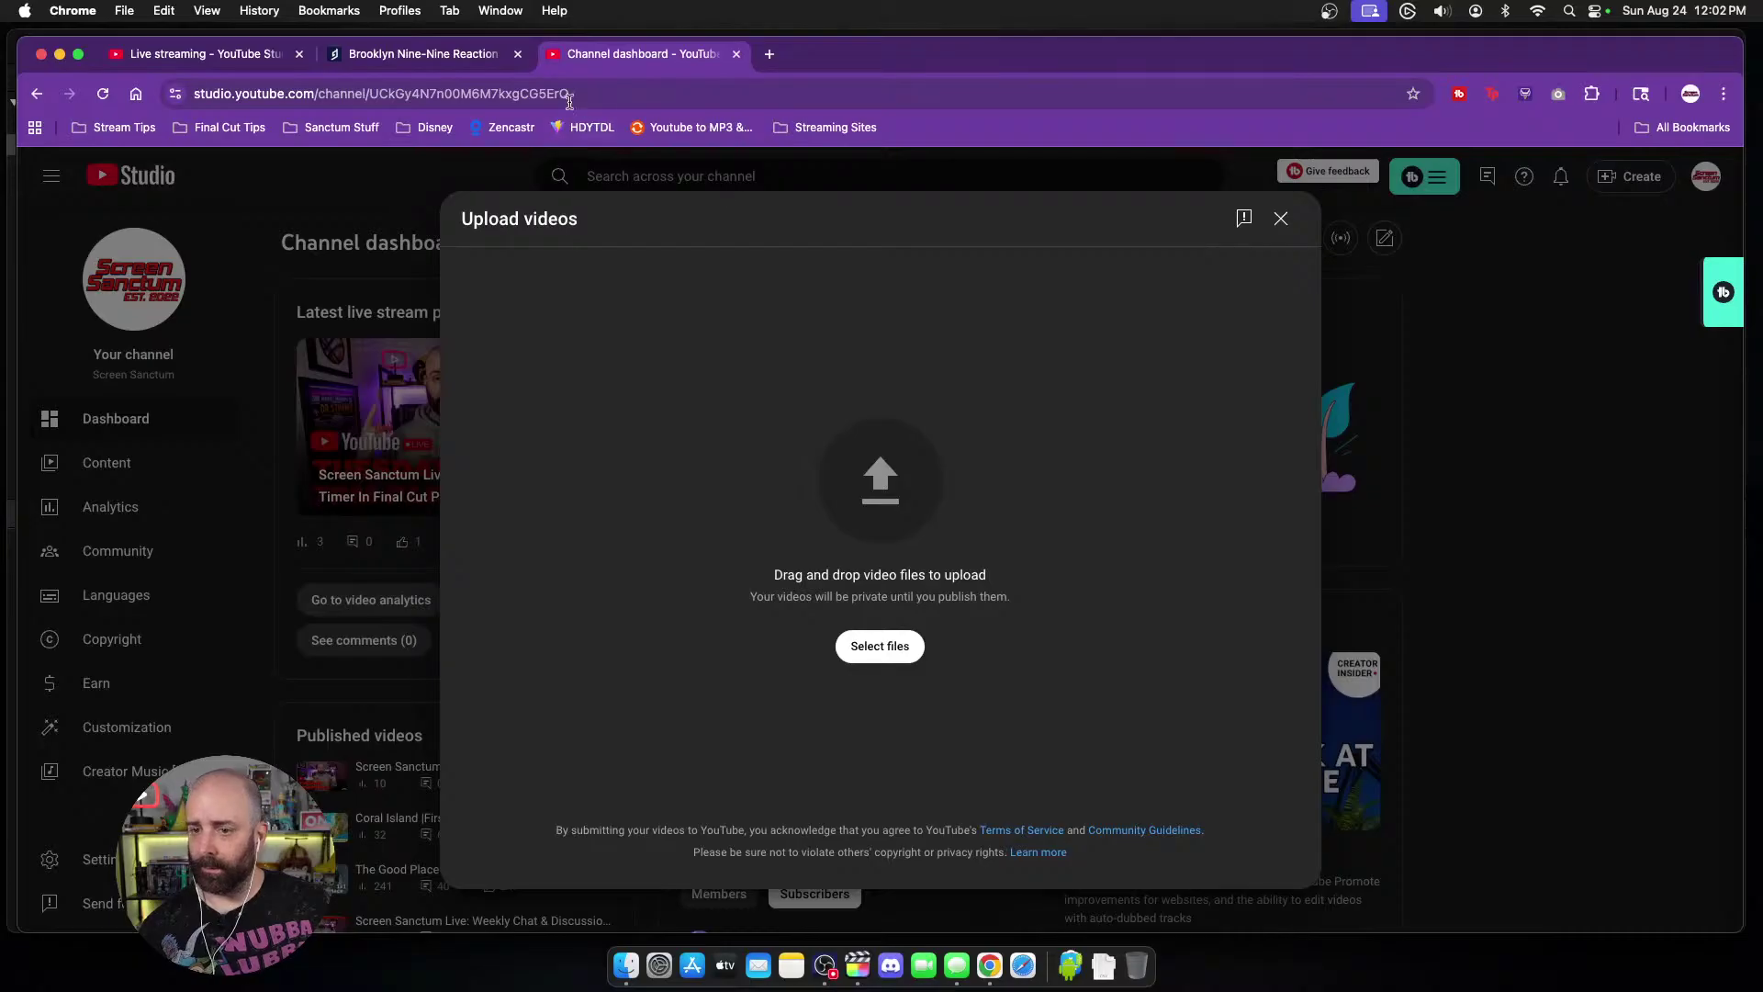
Step: Close the YouTube Studio live streaming page, keeping the Hygraph entry and channel dashboard open
{"action": "left_click", "coordinate": [466, 55]}
{"action": "left_click", "coordinate": [194, 62]}
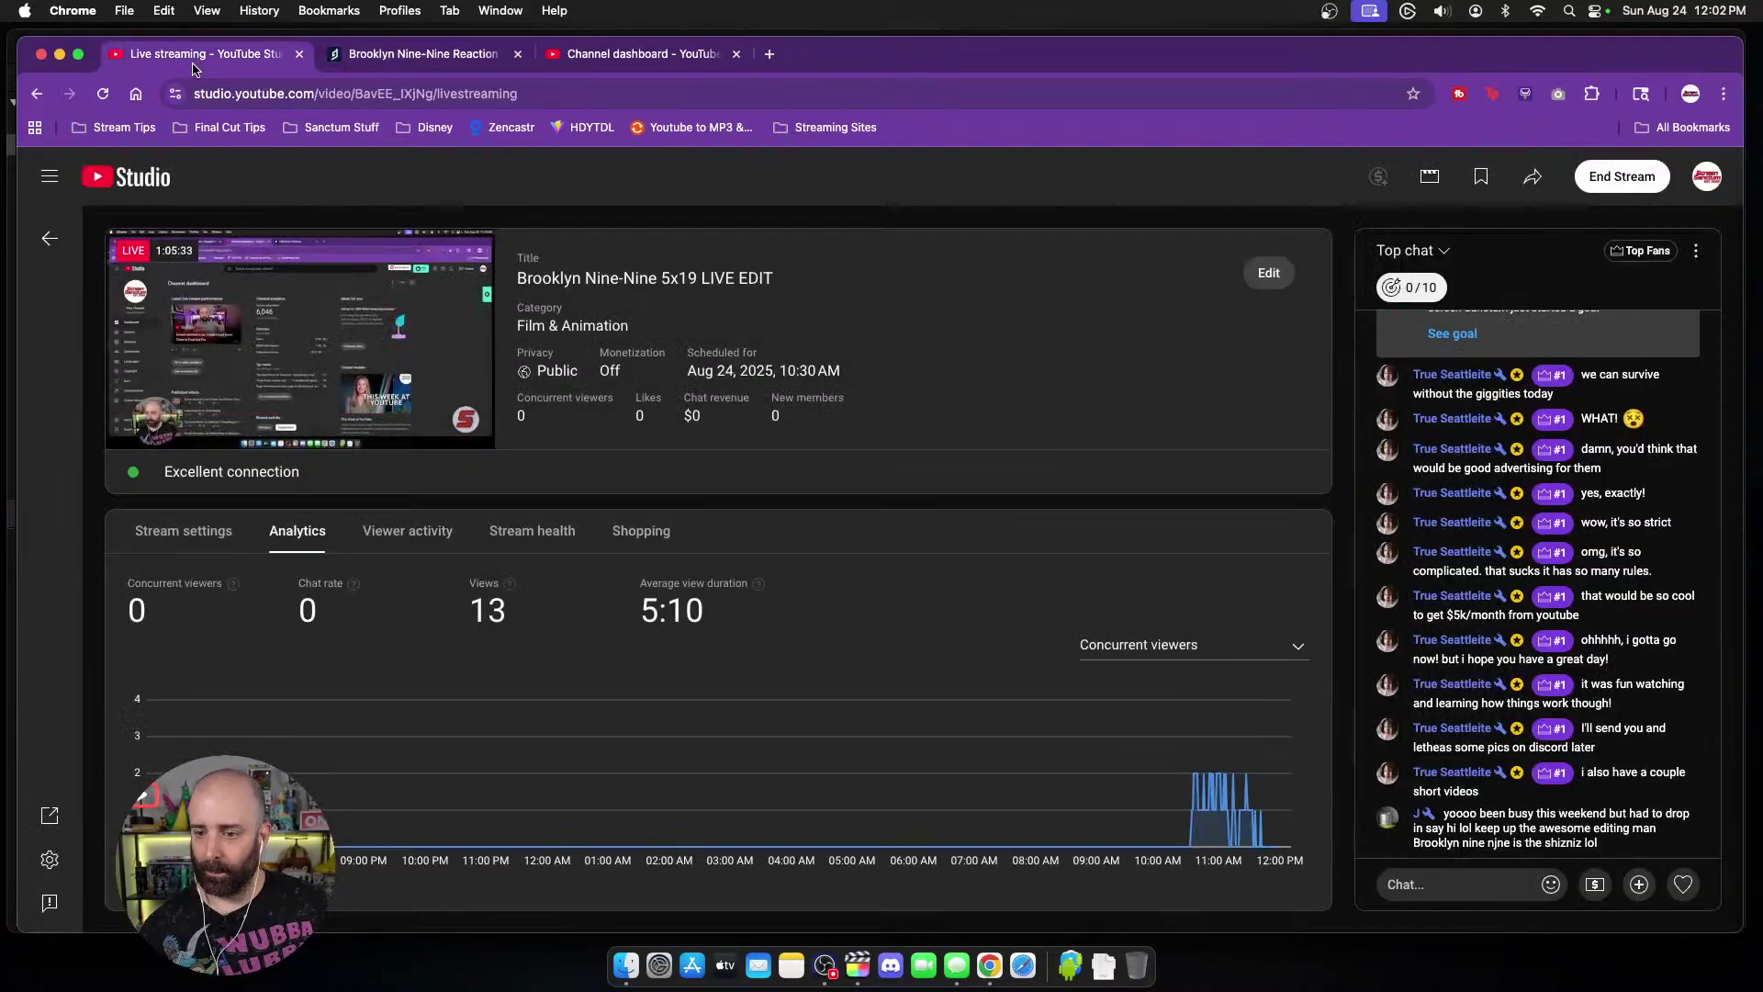
{"action": "key", "text": "super+w"}
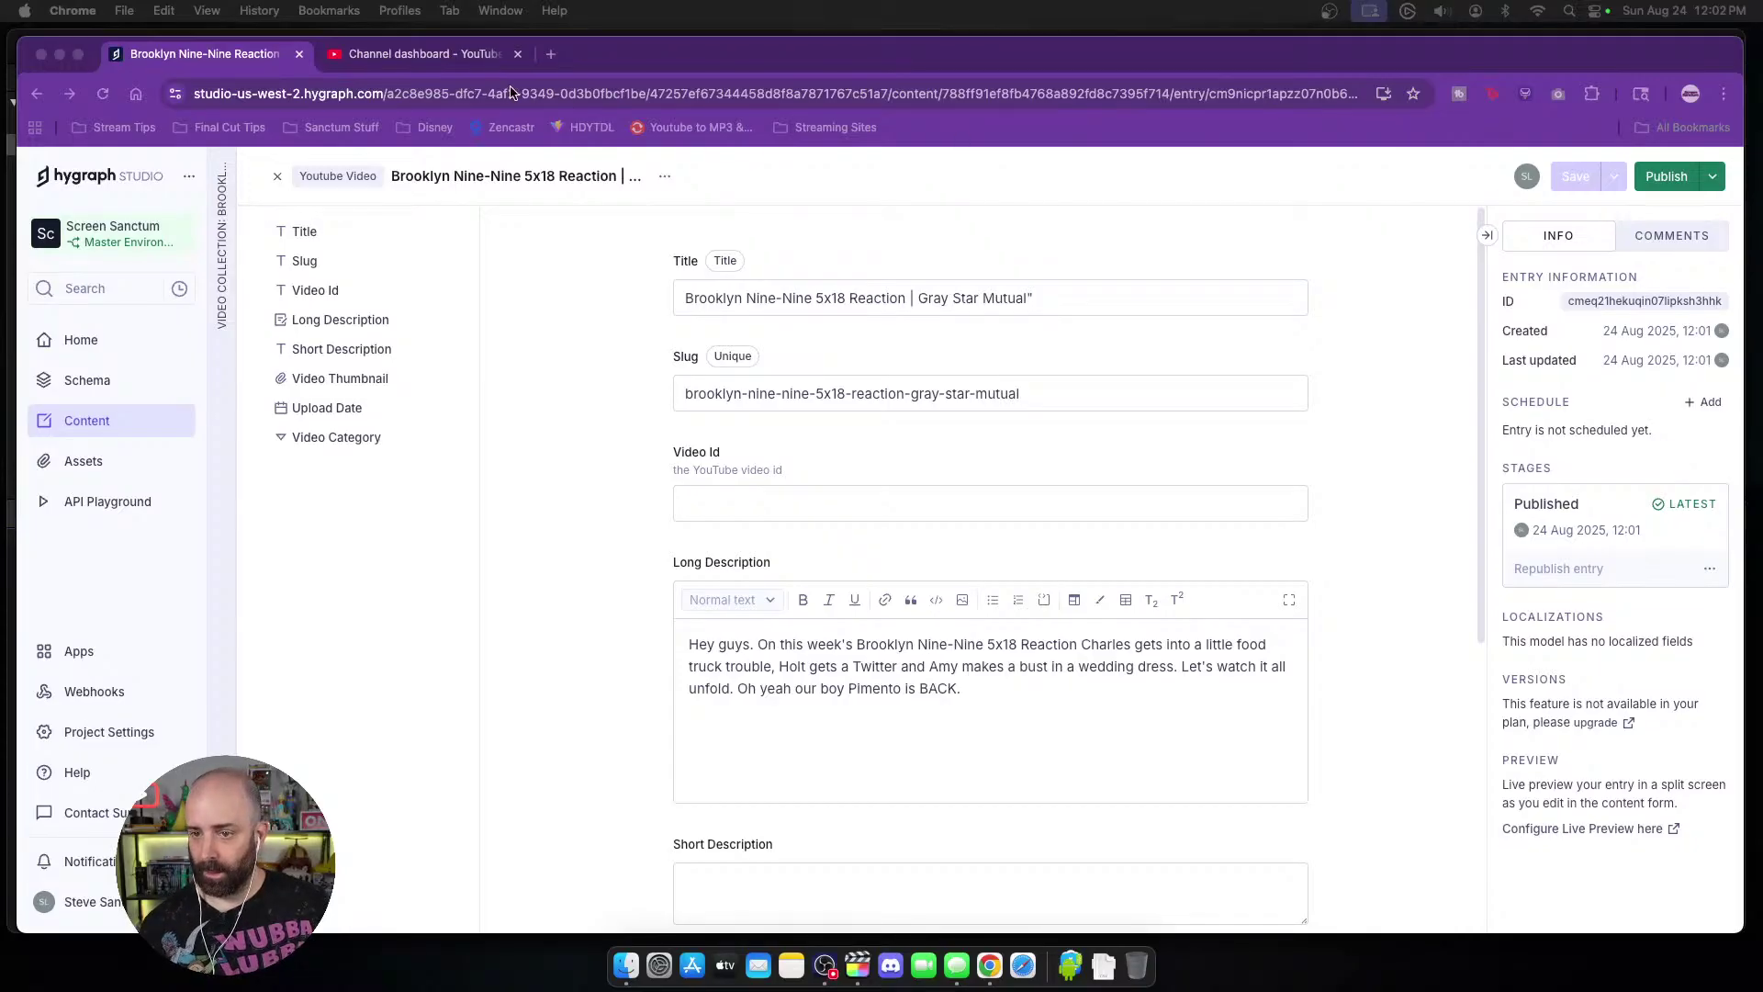
Step: Switch to Final Cut Pro and check the brooklyn 5x18 timeline around 9:42 and 11:09
{"action": "left_click", "coordinate": [438, 57]}
{"action": "key", "text": "super+Tab"}
{"action": "key", "text": "super+Tab"}
{"action": "key", "text": "super+Tab"}
{"action": "key", "text": "super+Tab"}
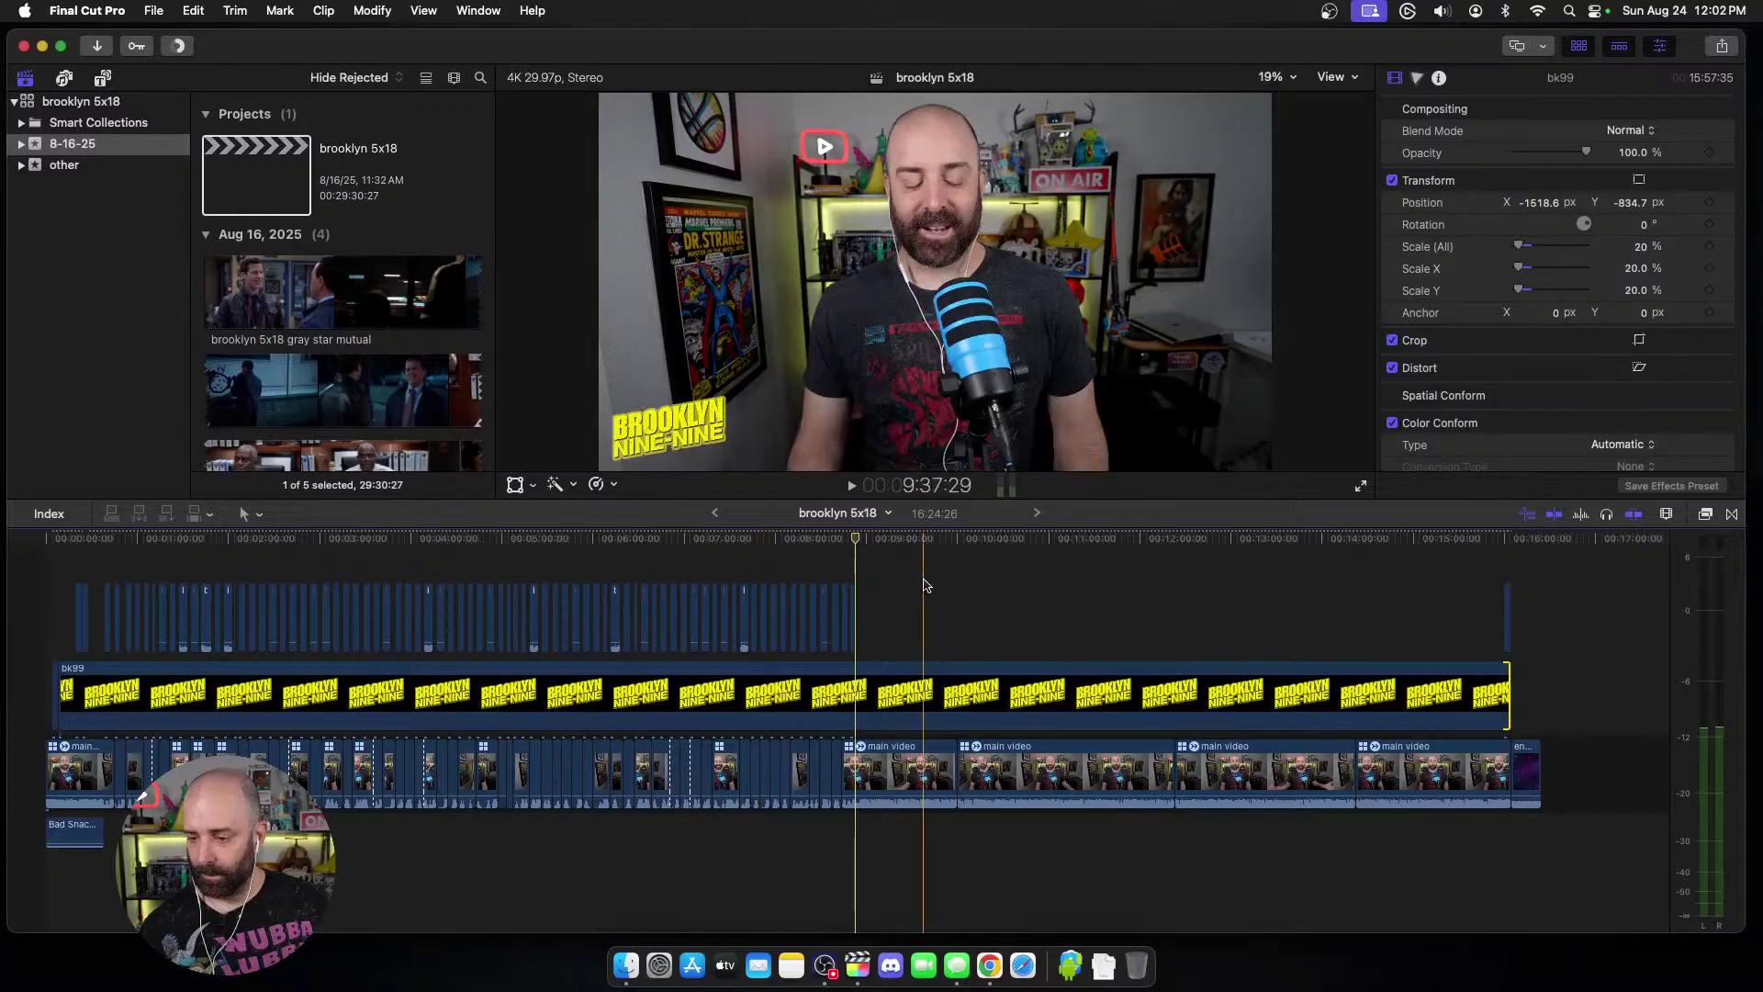
{"action": "left_click", "coordinate": [929, 589]}
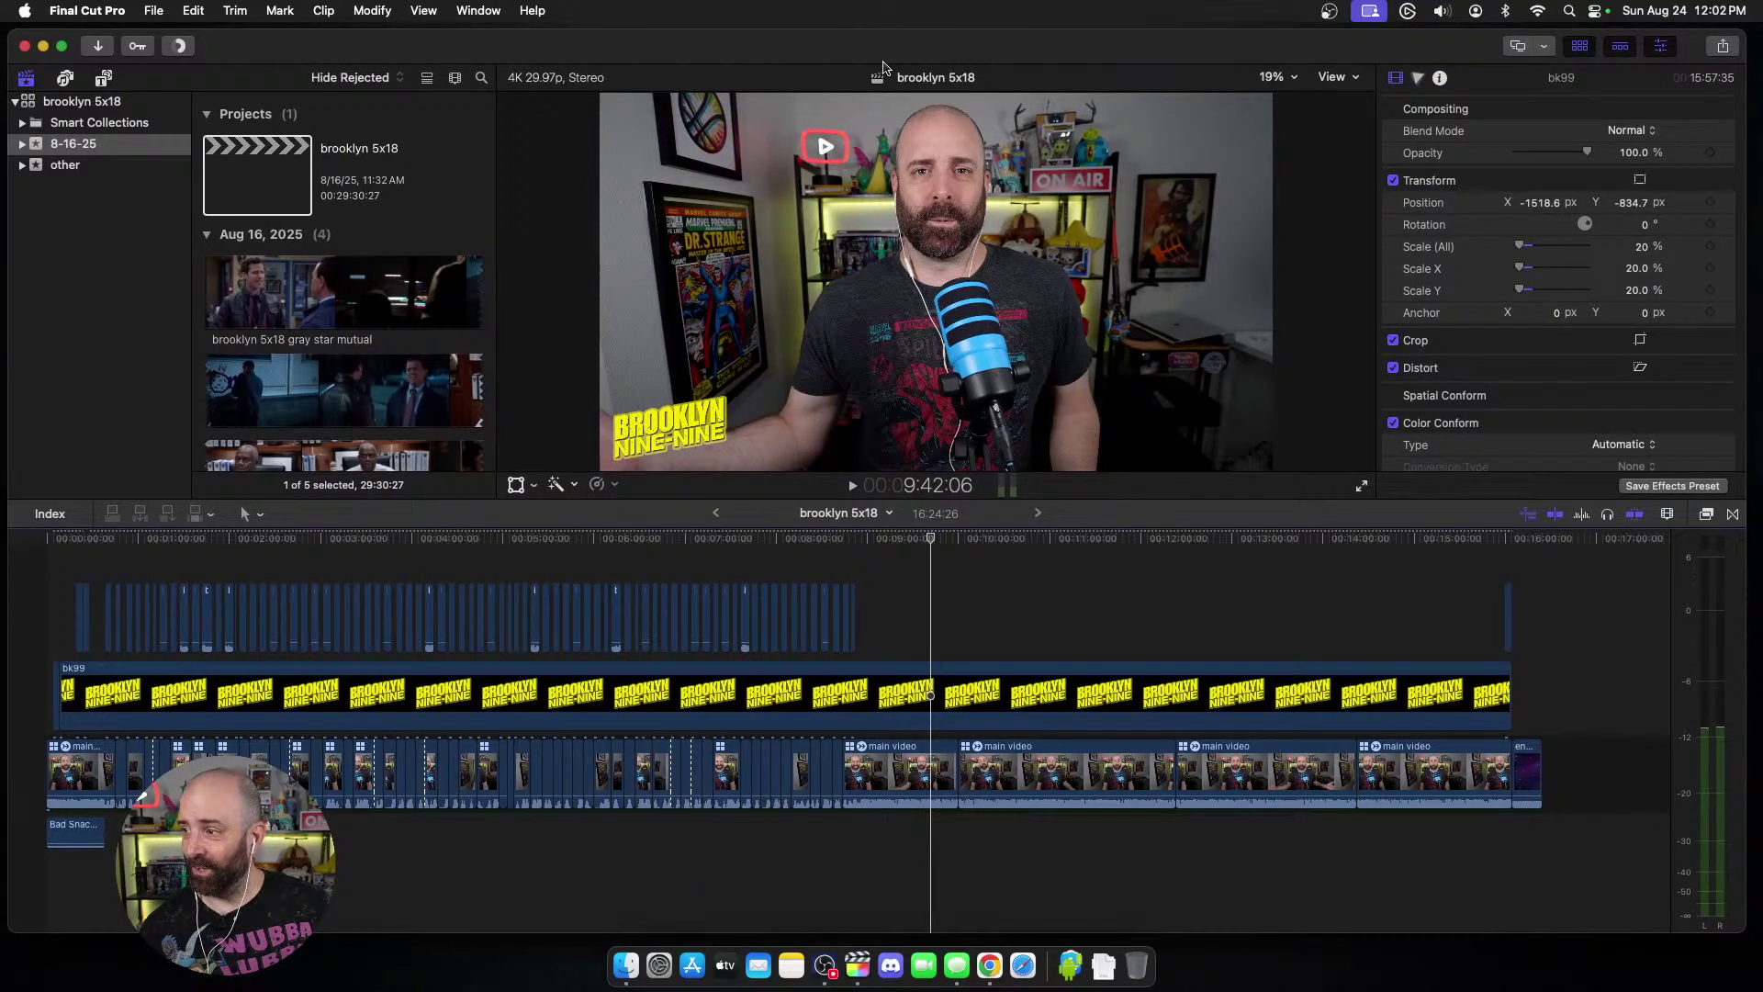
{"action": "left_click", "coordinate": [1064, 562]}
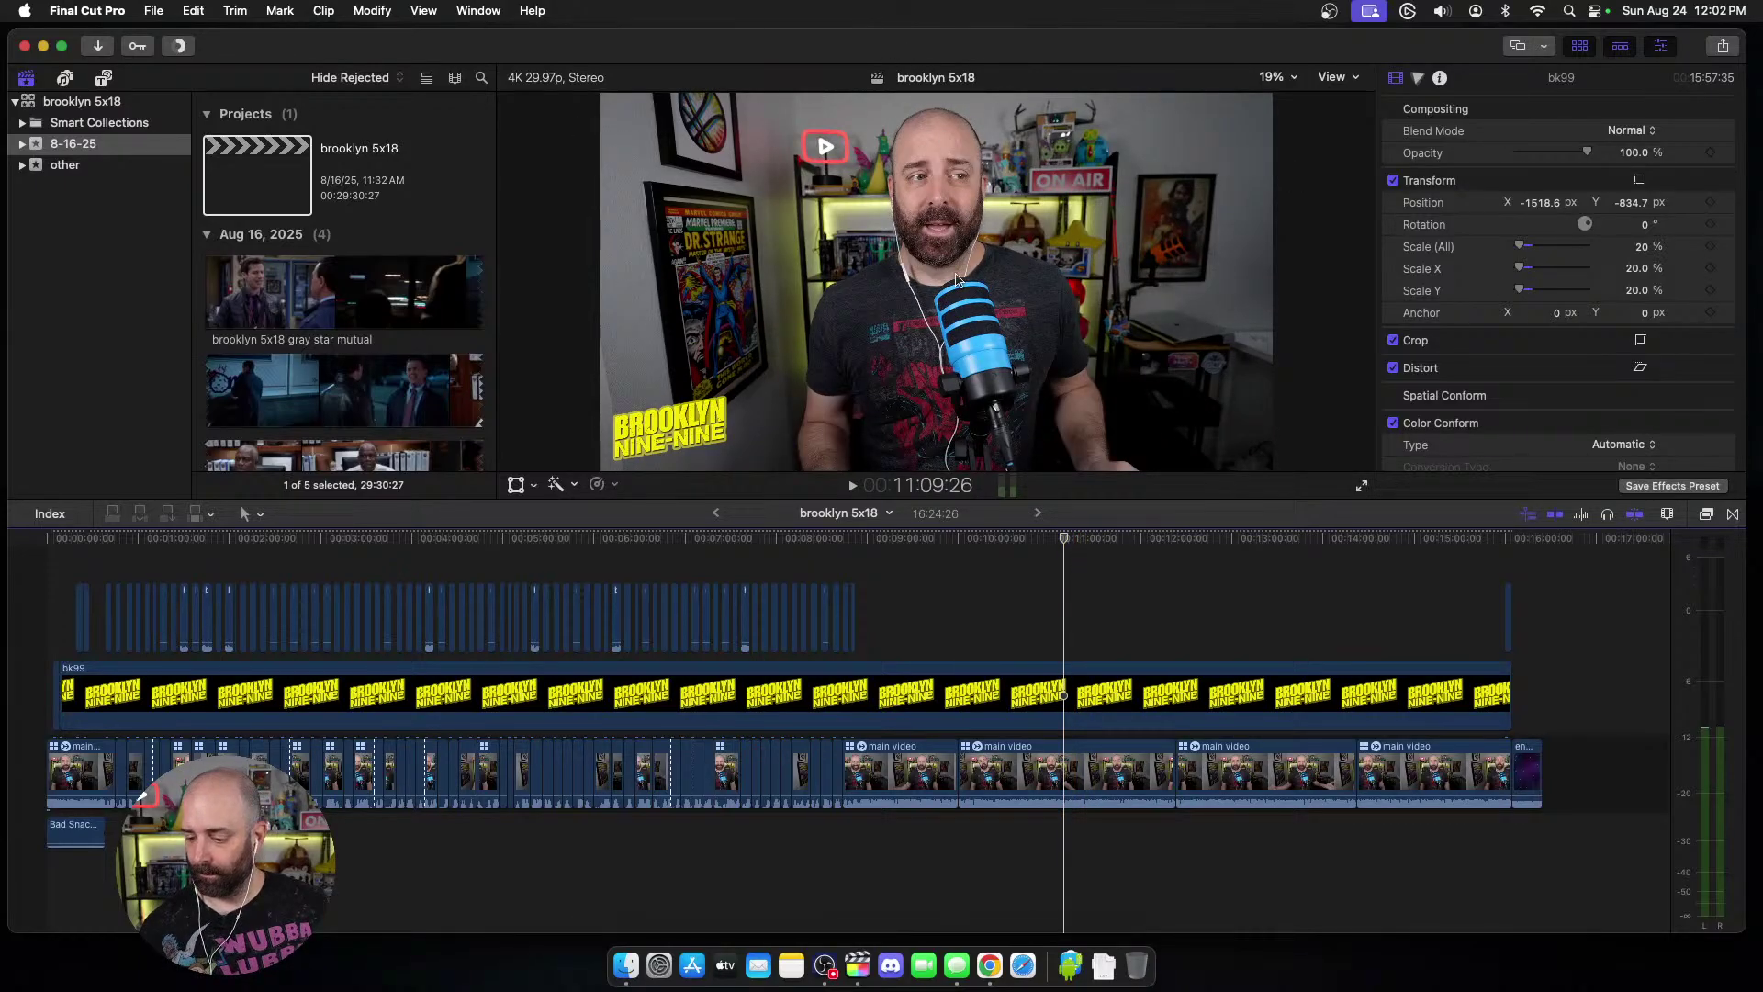
Step: Go to the Patreon creator dashboard and load the remaining replies to the comment on the "Live streams!!!!" post
{"action": "left_click", "coordinate": [759, 966]}
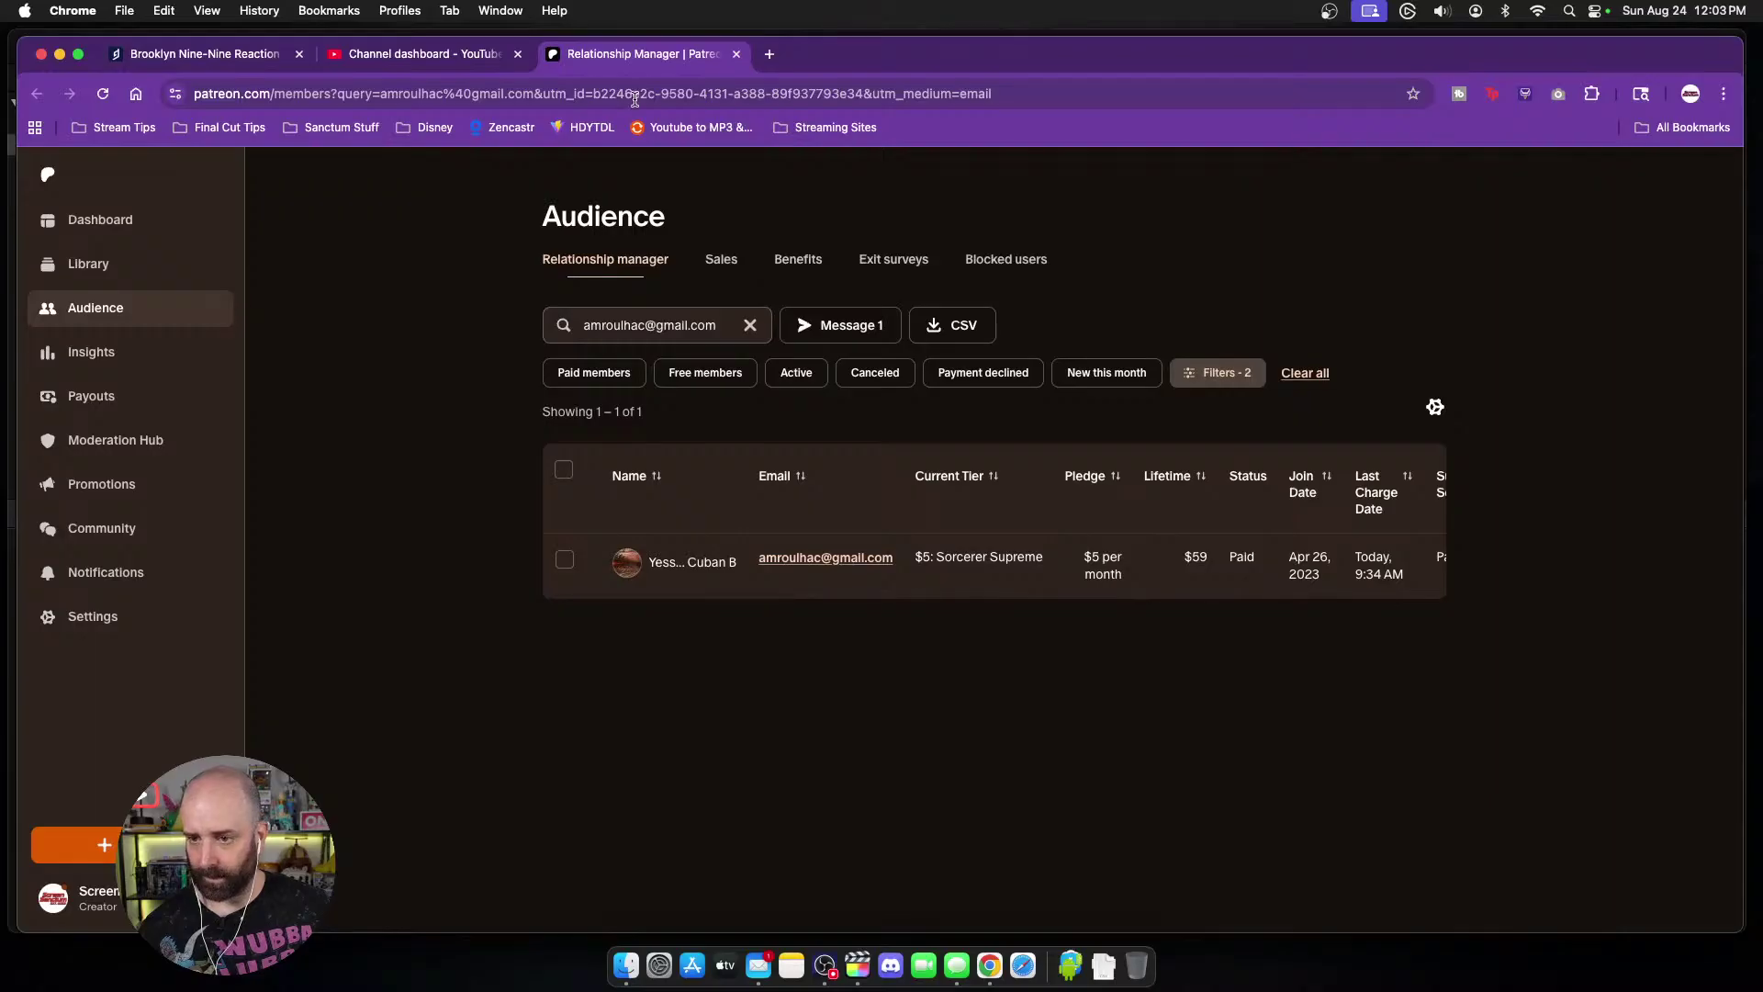
{"action": "left_click", "coordinate": [96, 221]}
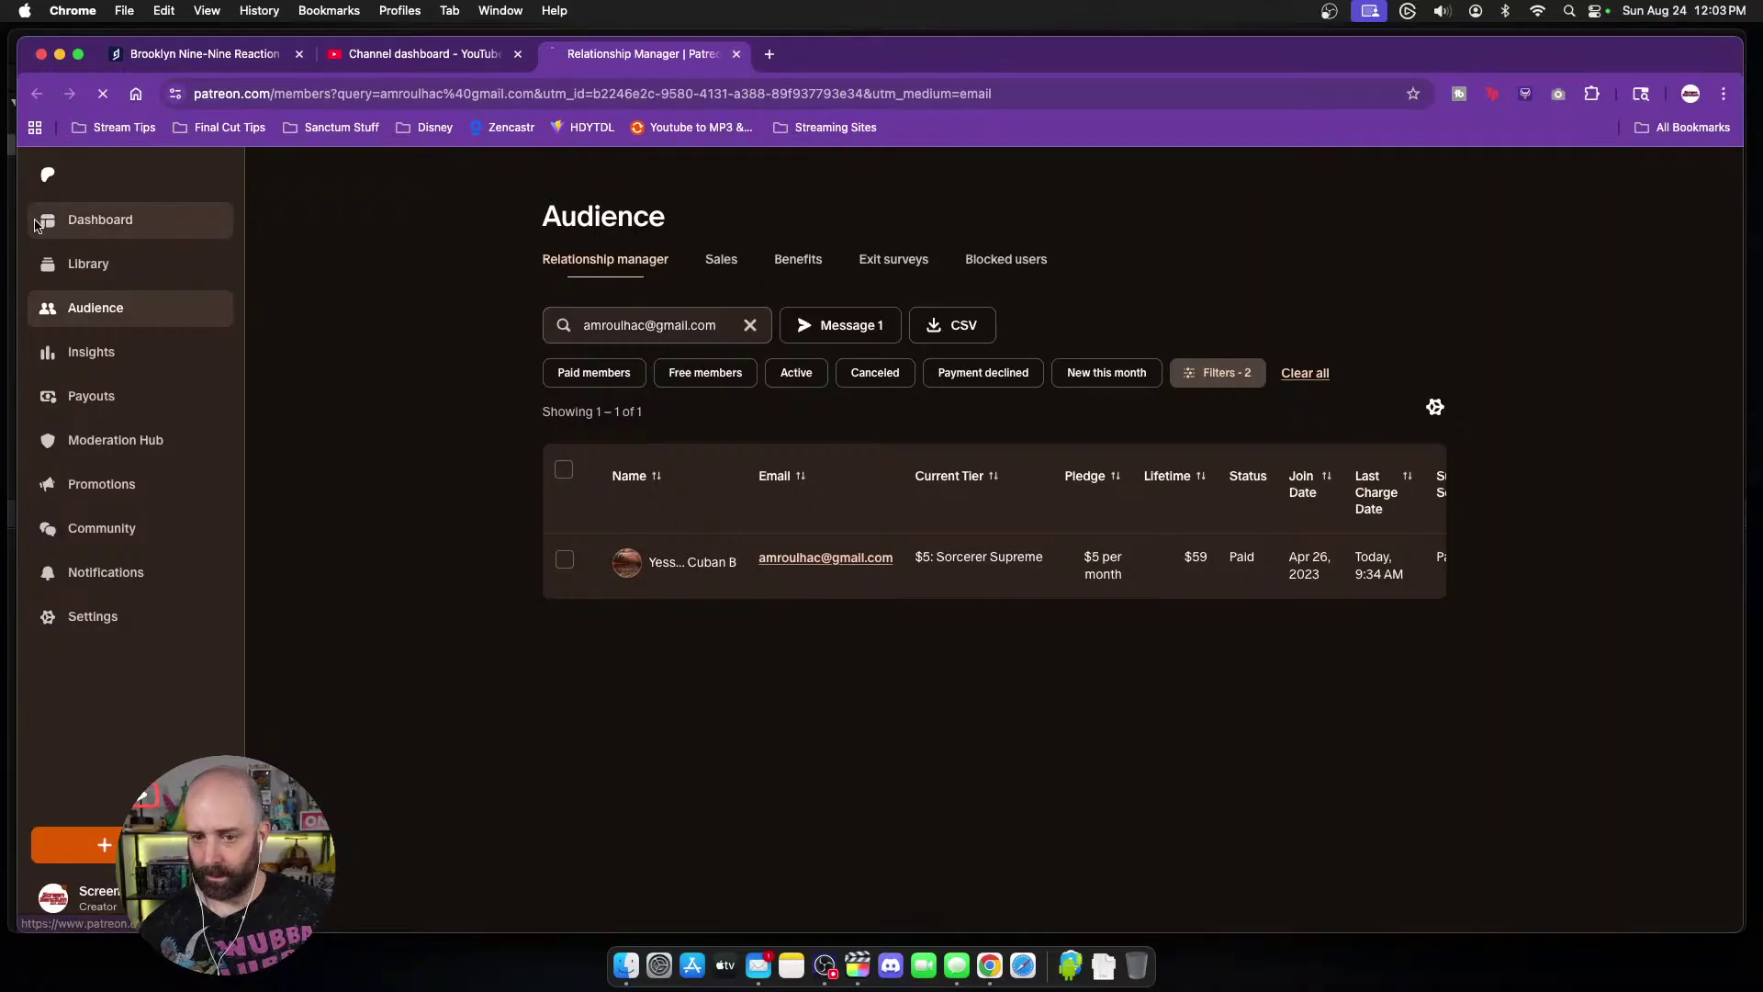
{"action": "left_click", "coordinate": [418, 53]}
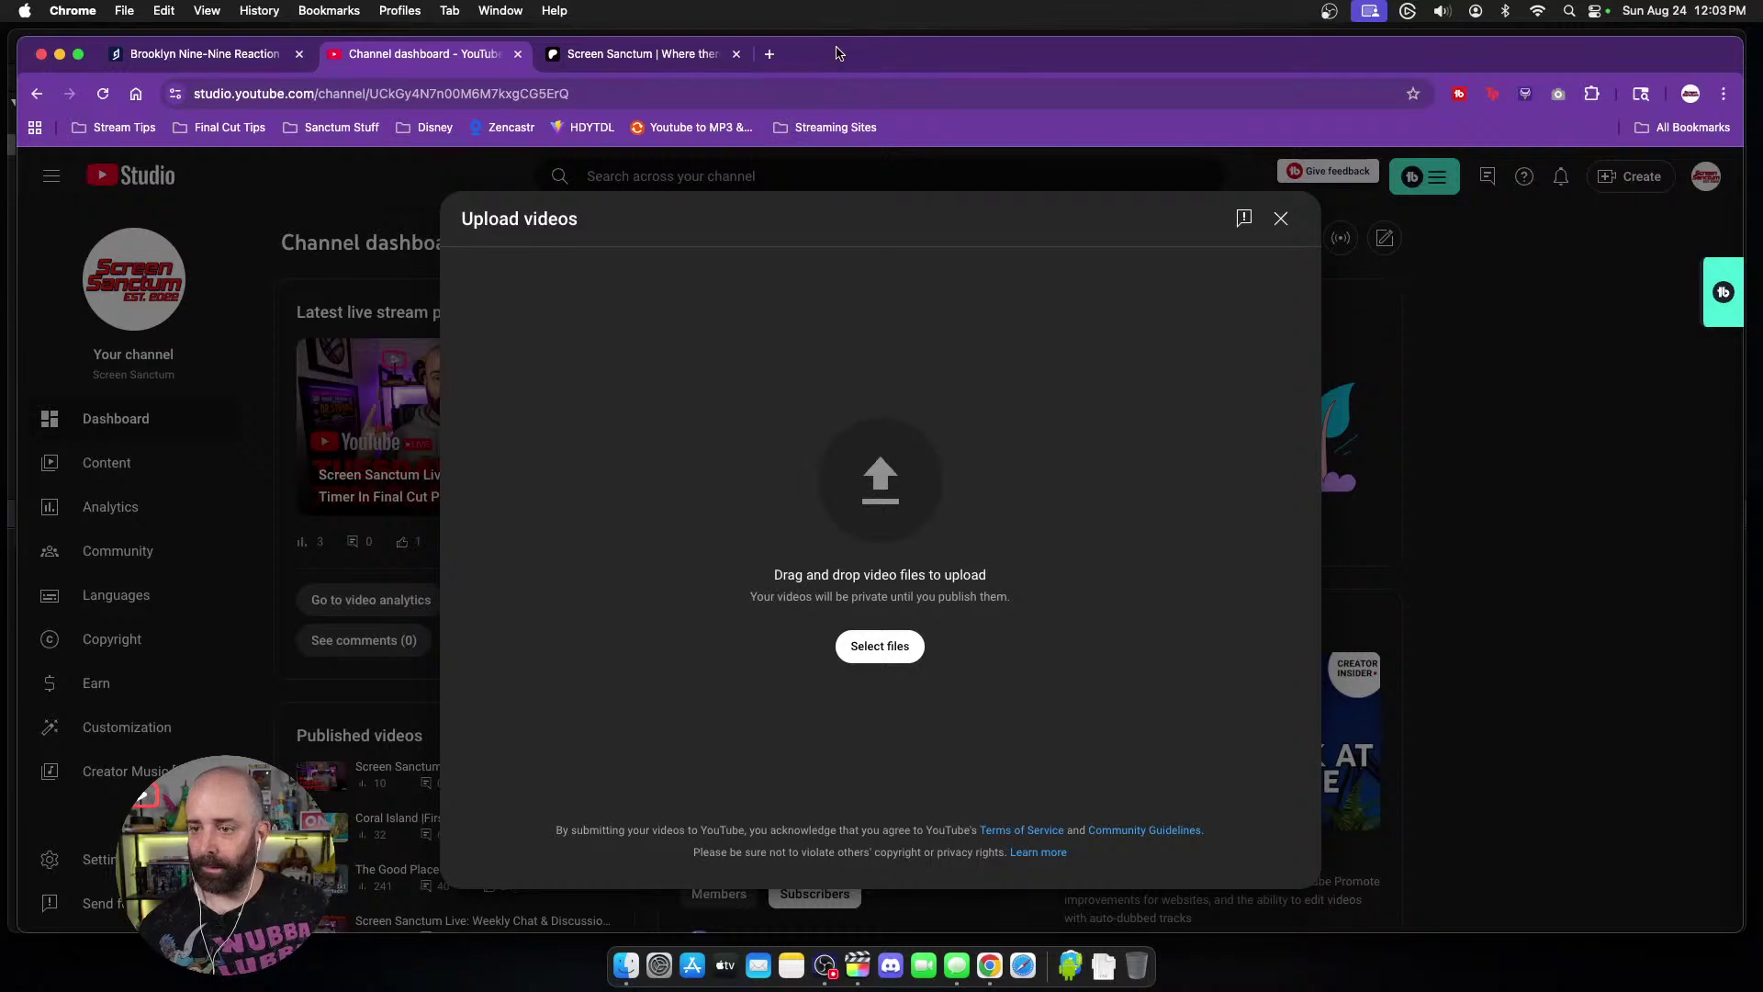
{"action": "left_click", "coordinate": [666, 57]}
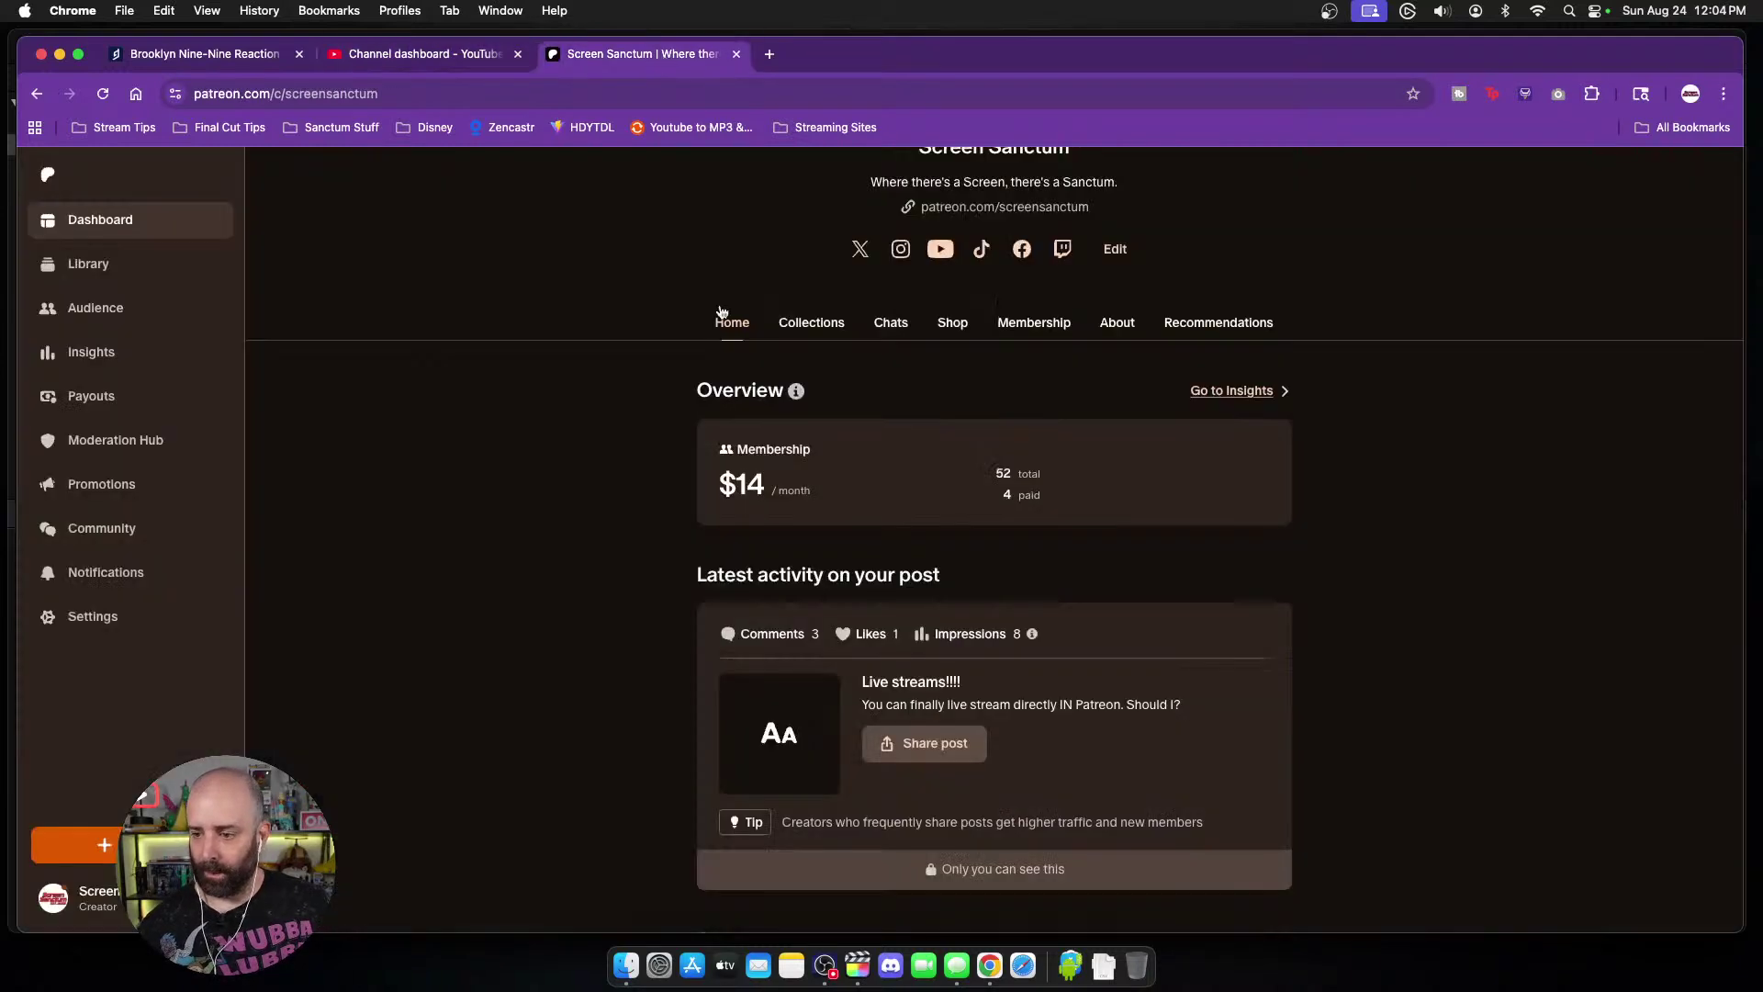
{"action": "scroll", "coordinate": [955, 432], "scroll_direction": "down", "scroll_amount": 5}
{"action": "scroll", "coordinate": [1403, 352], "scroll_direction": "down", "scroll_amount": 6}
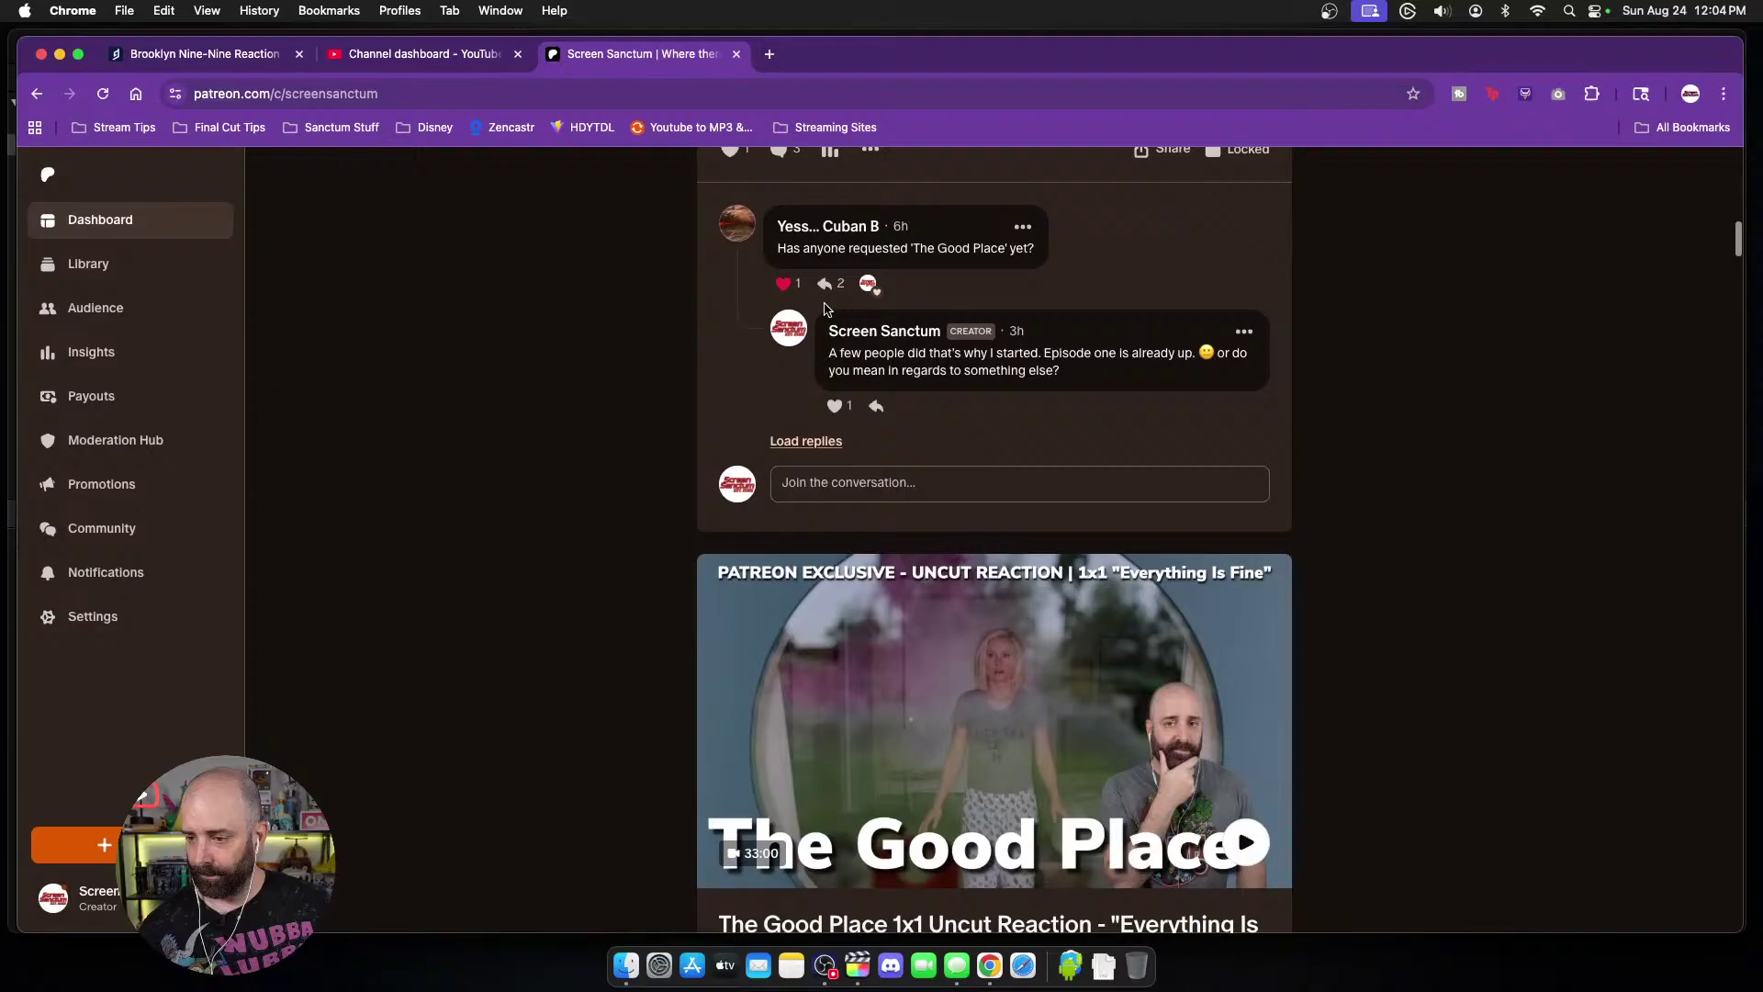
{"action": "left_click", "coordinate": [807, 441]}
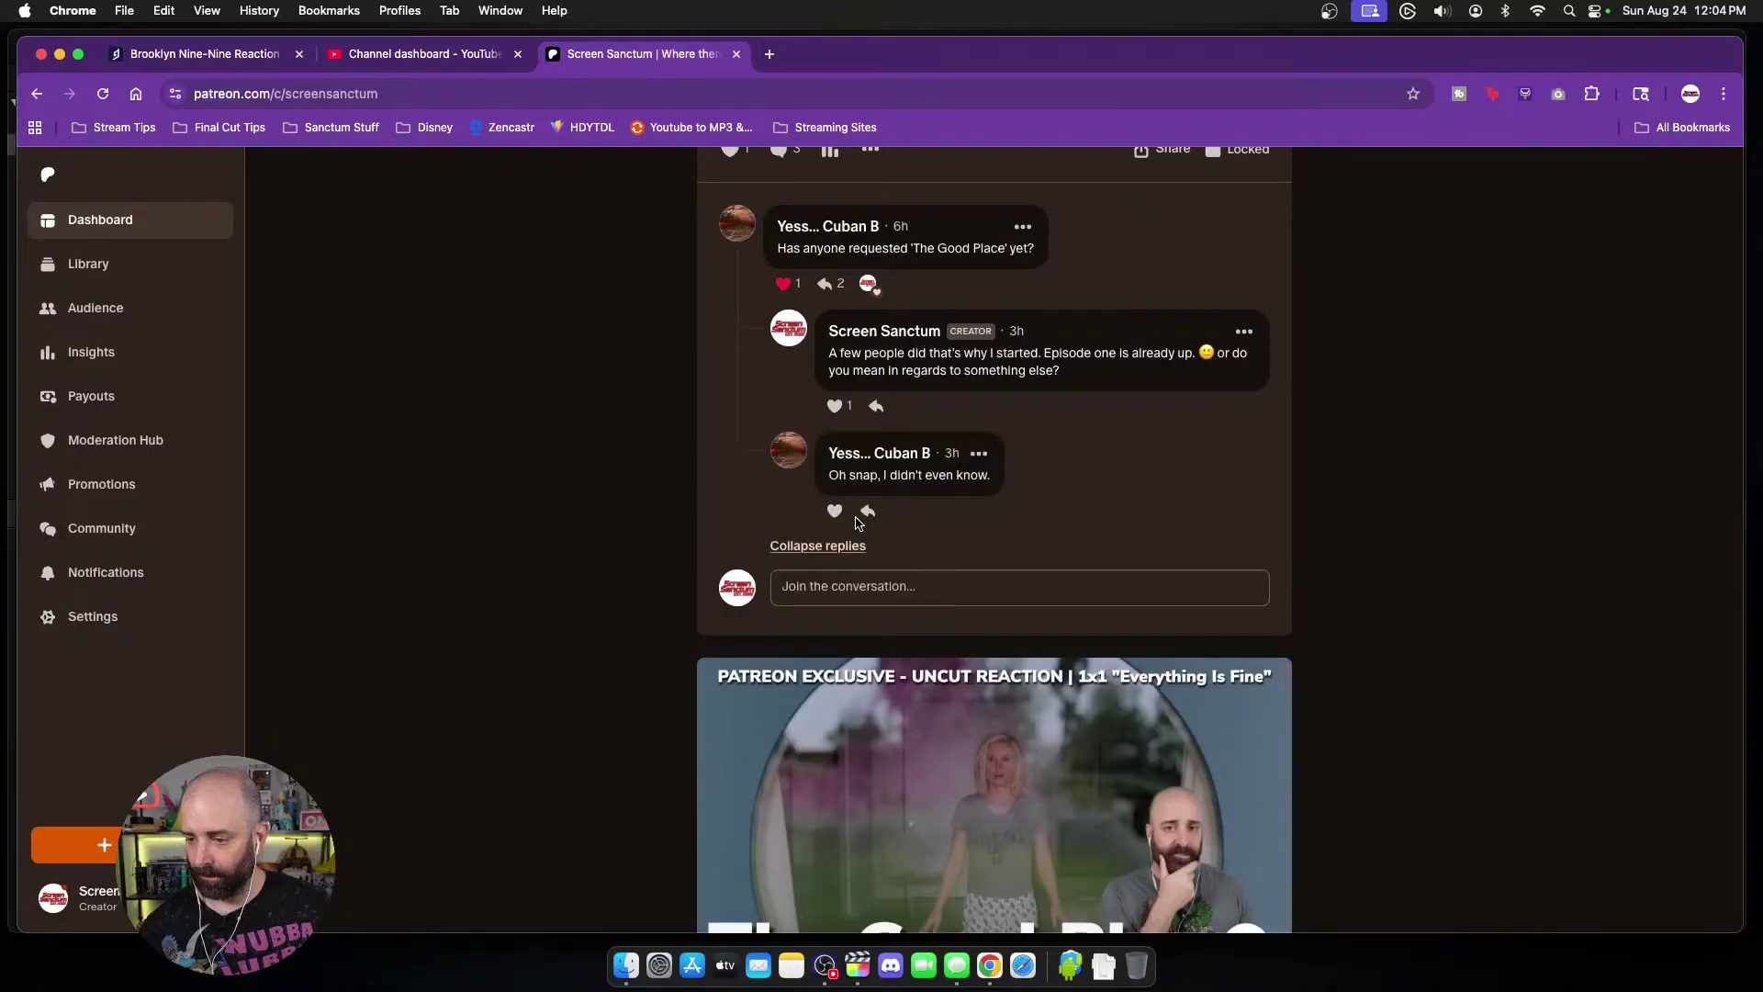
Step: Like the latest reply and answer it with "ep 1 was so good. also thank you for upgrading your account here I really appreciate it."
{"action": "left_click", "coordinate": [834, 511]}
{"action": "left_click", "coordinate": [880, 515]}
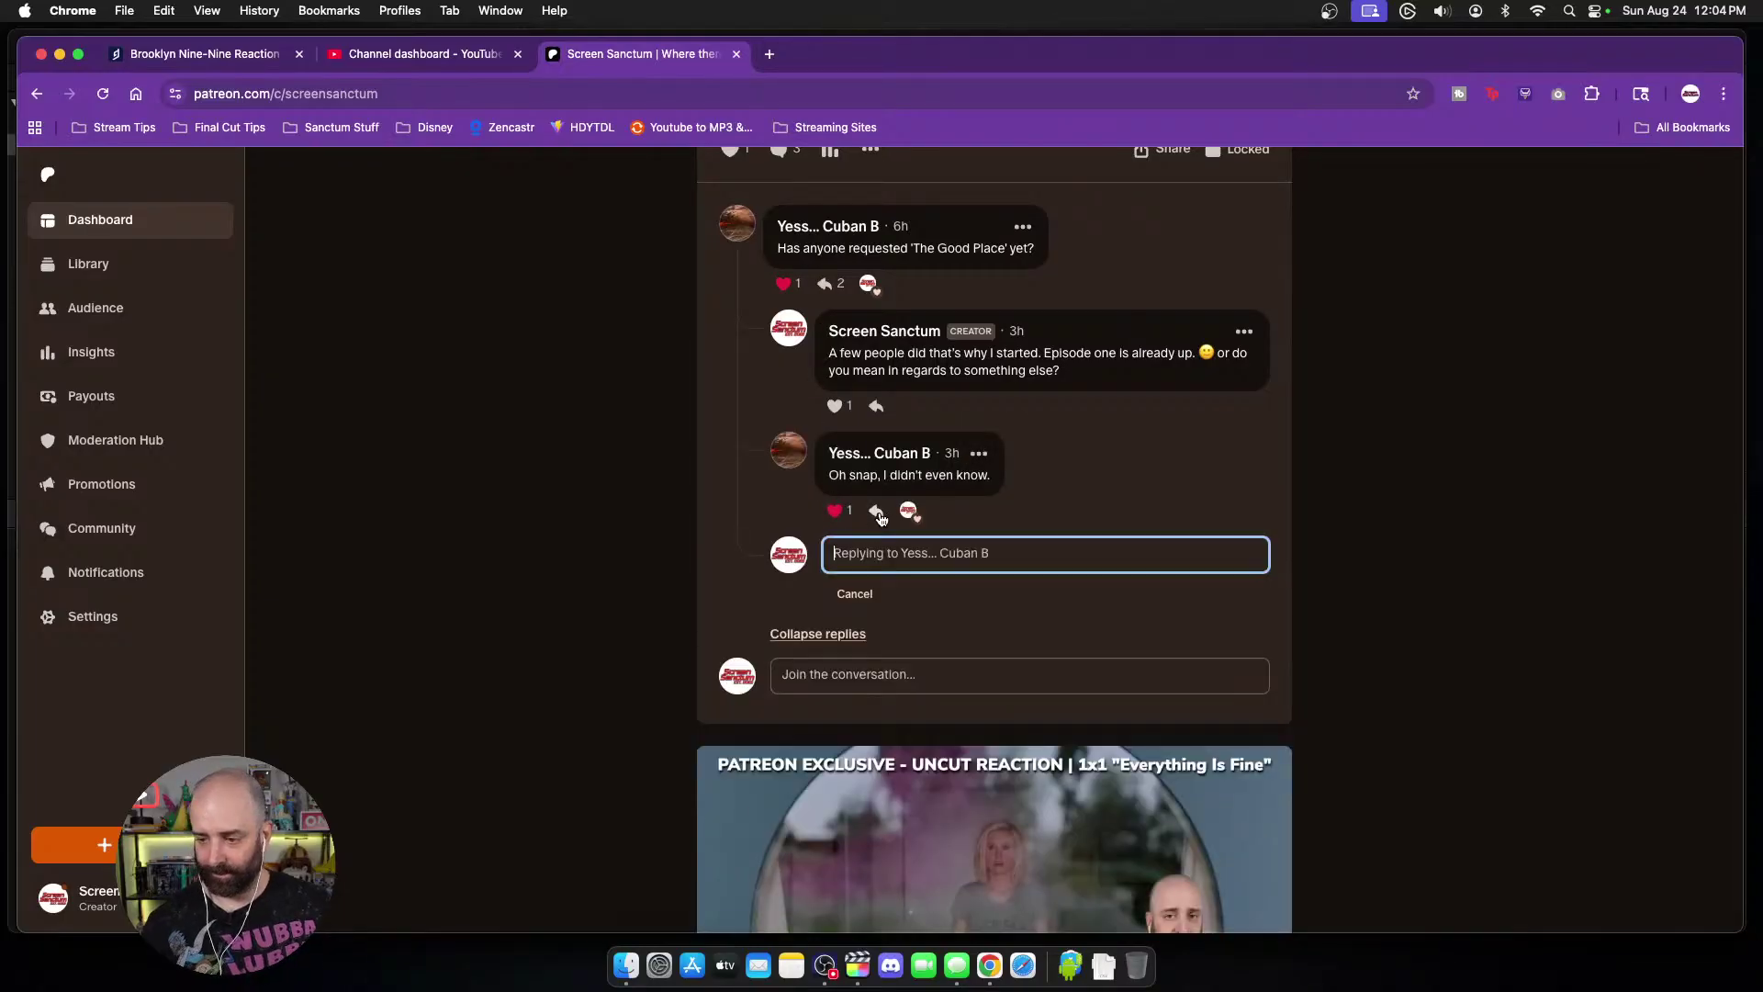
{"action": "type", "text": "ep 1"}
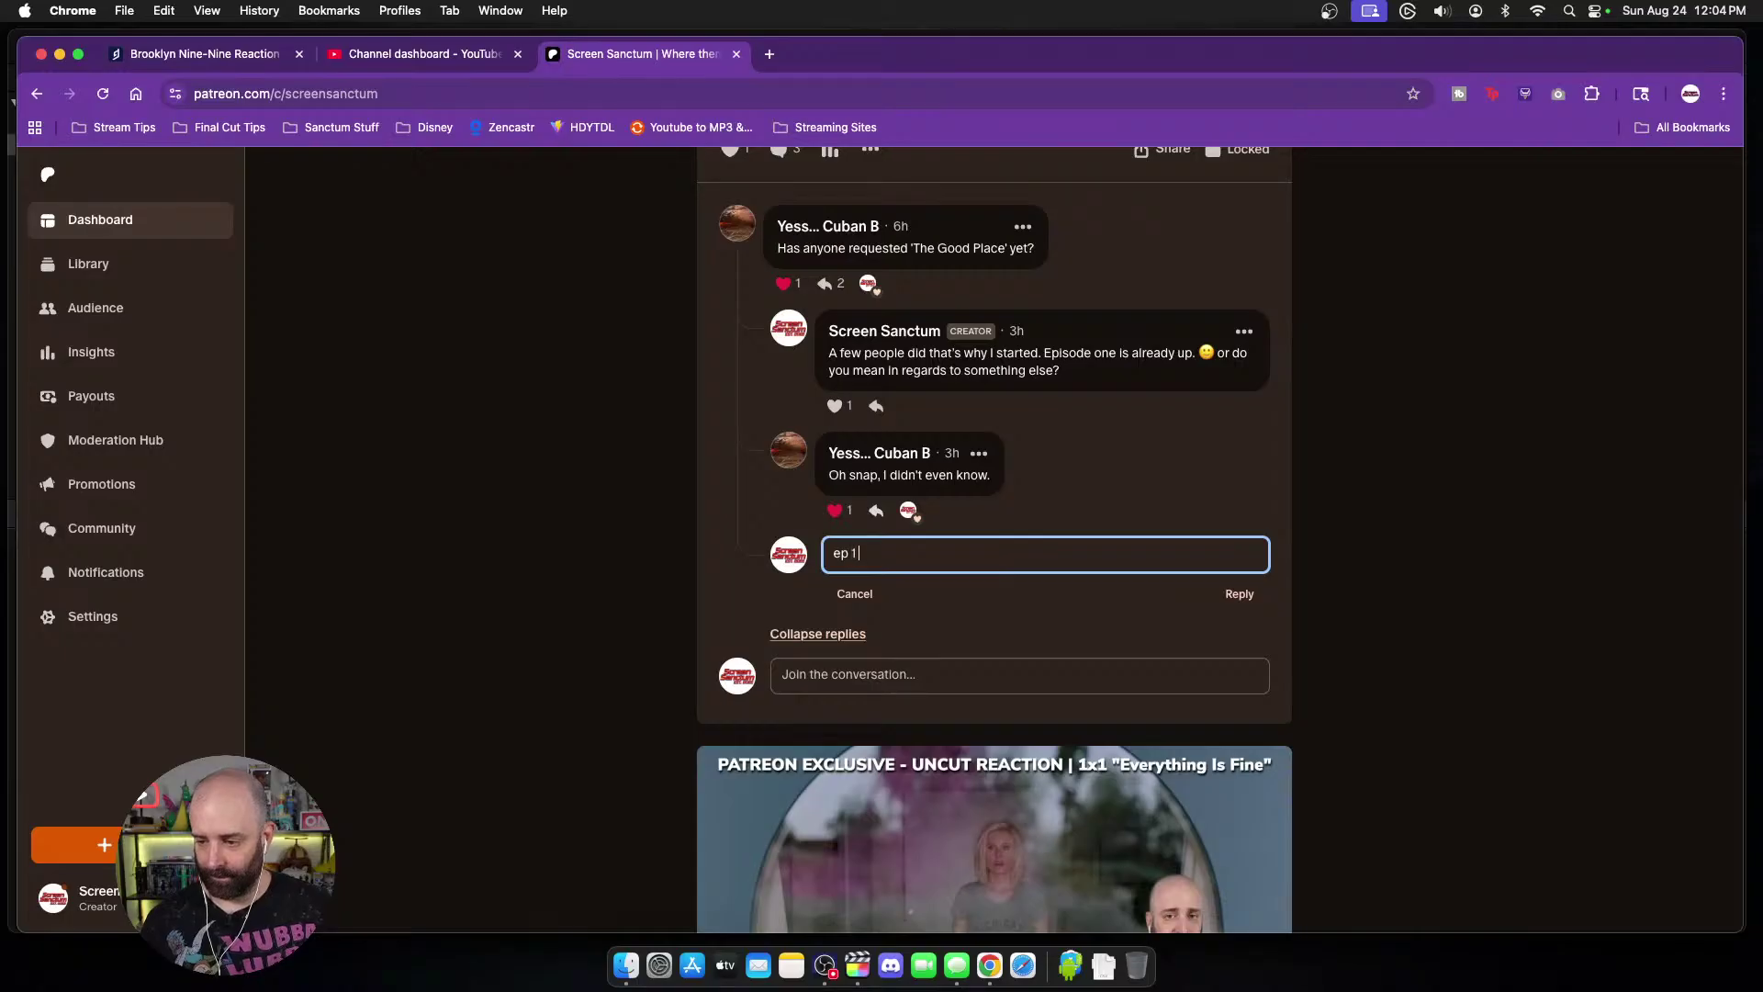
{"action": "type", "text": " was so good. "}
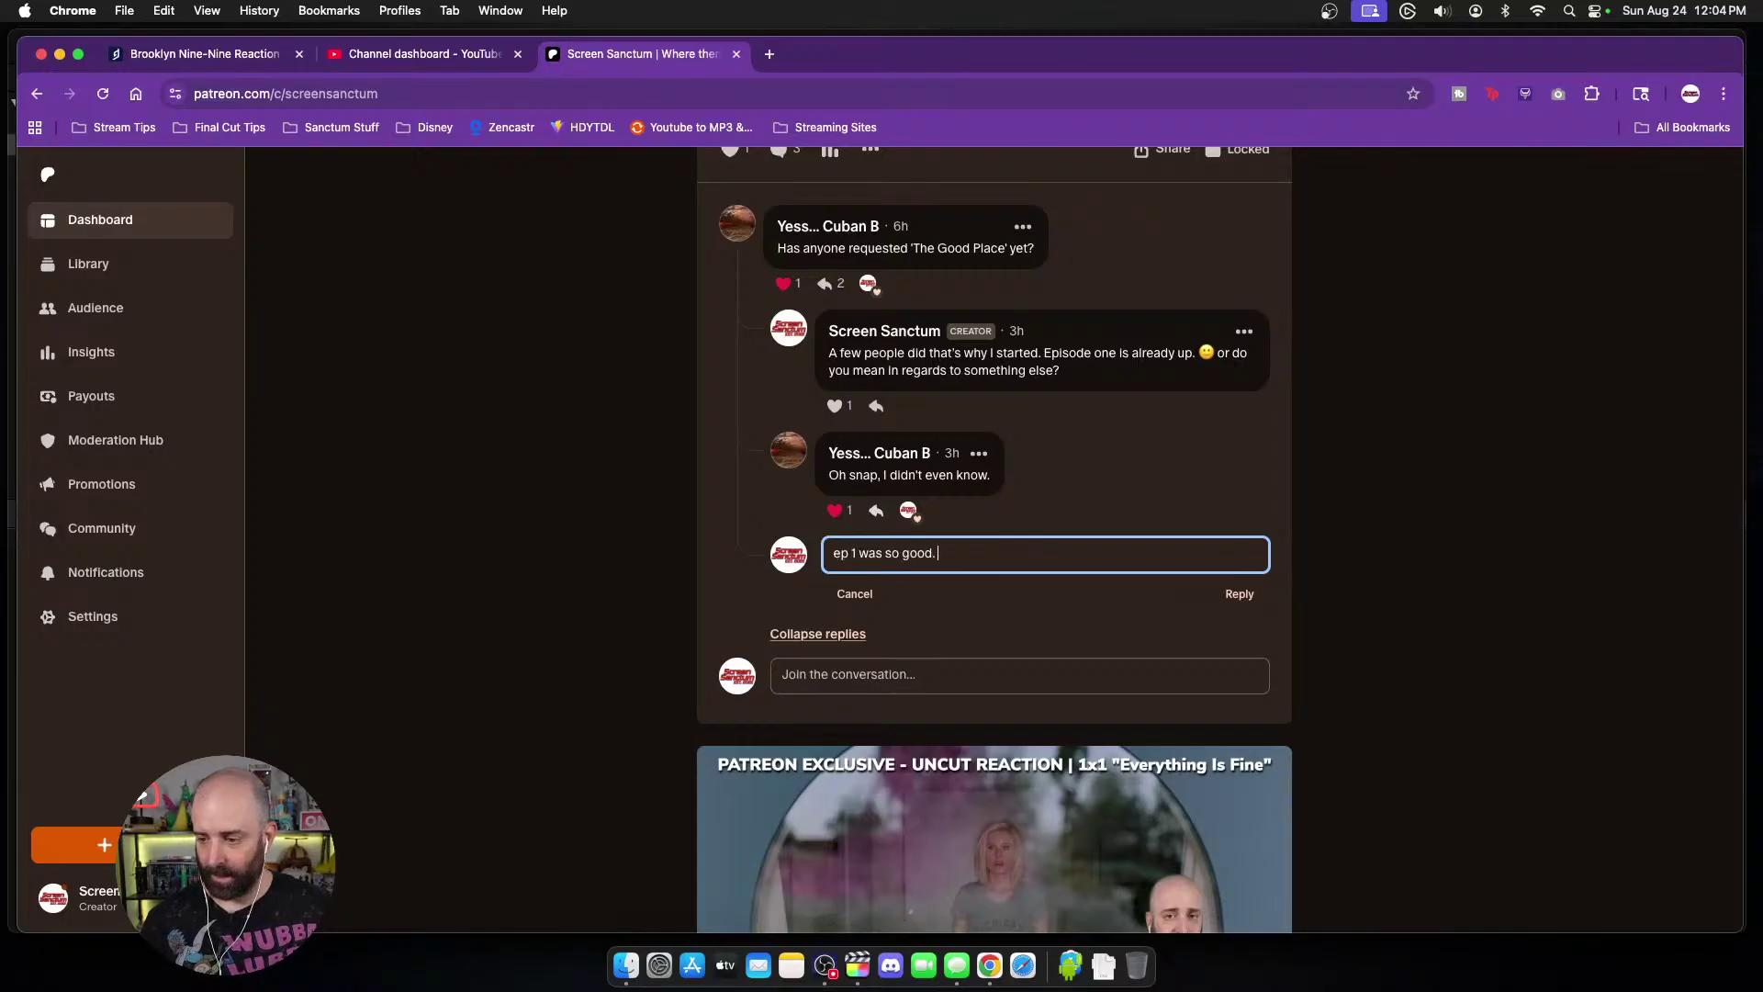
{"action": "type", "text": "also thank y"}
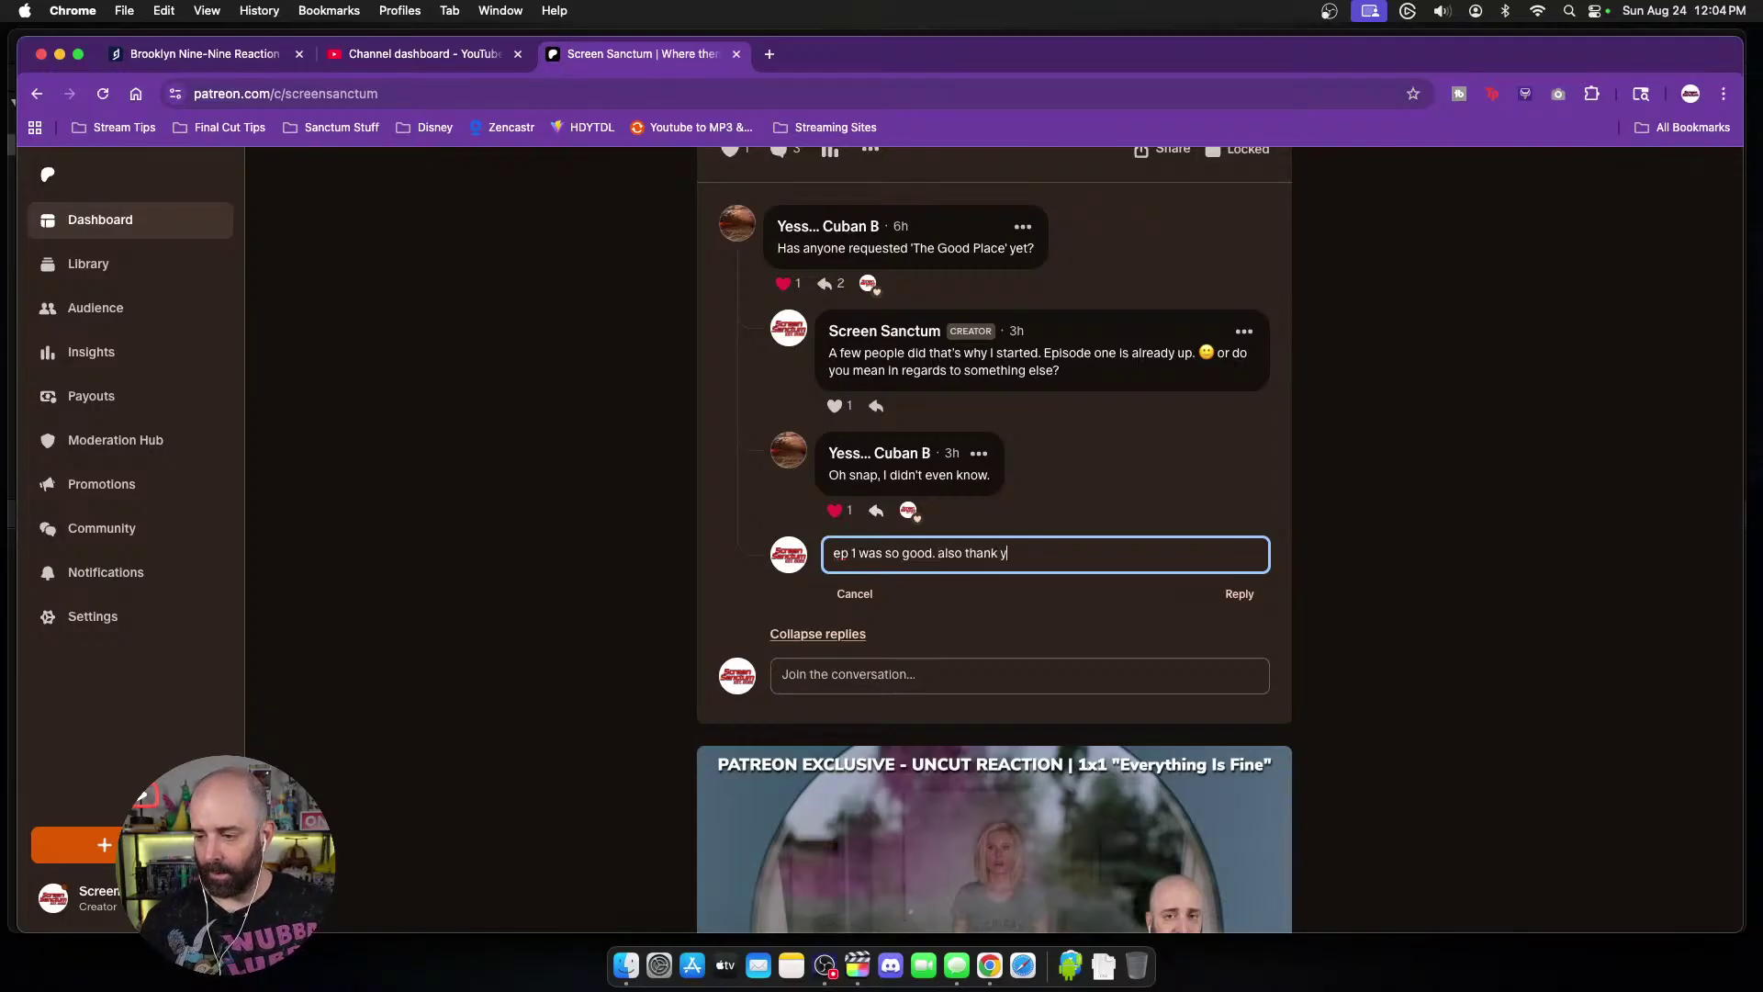
{"action": "type", "text": "ou for up"}
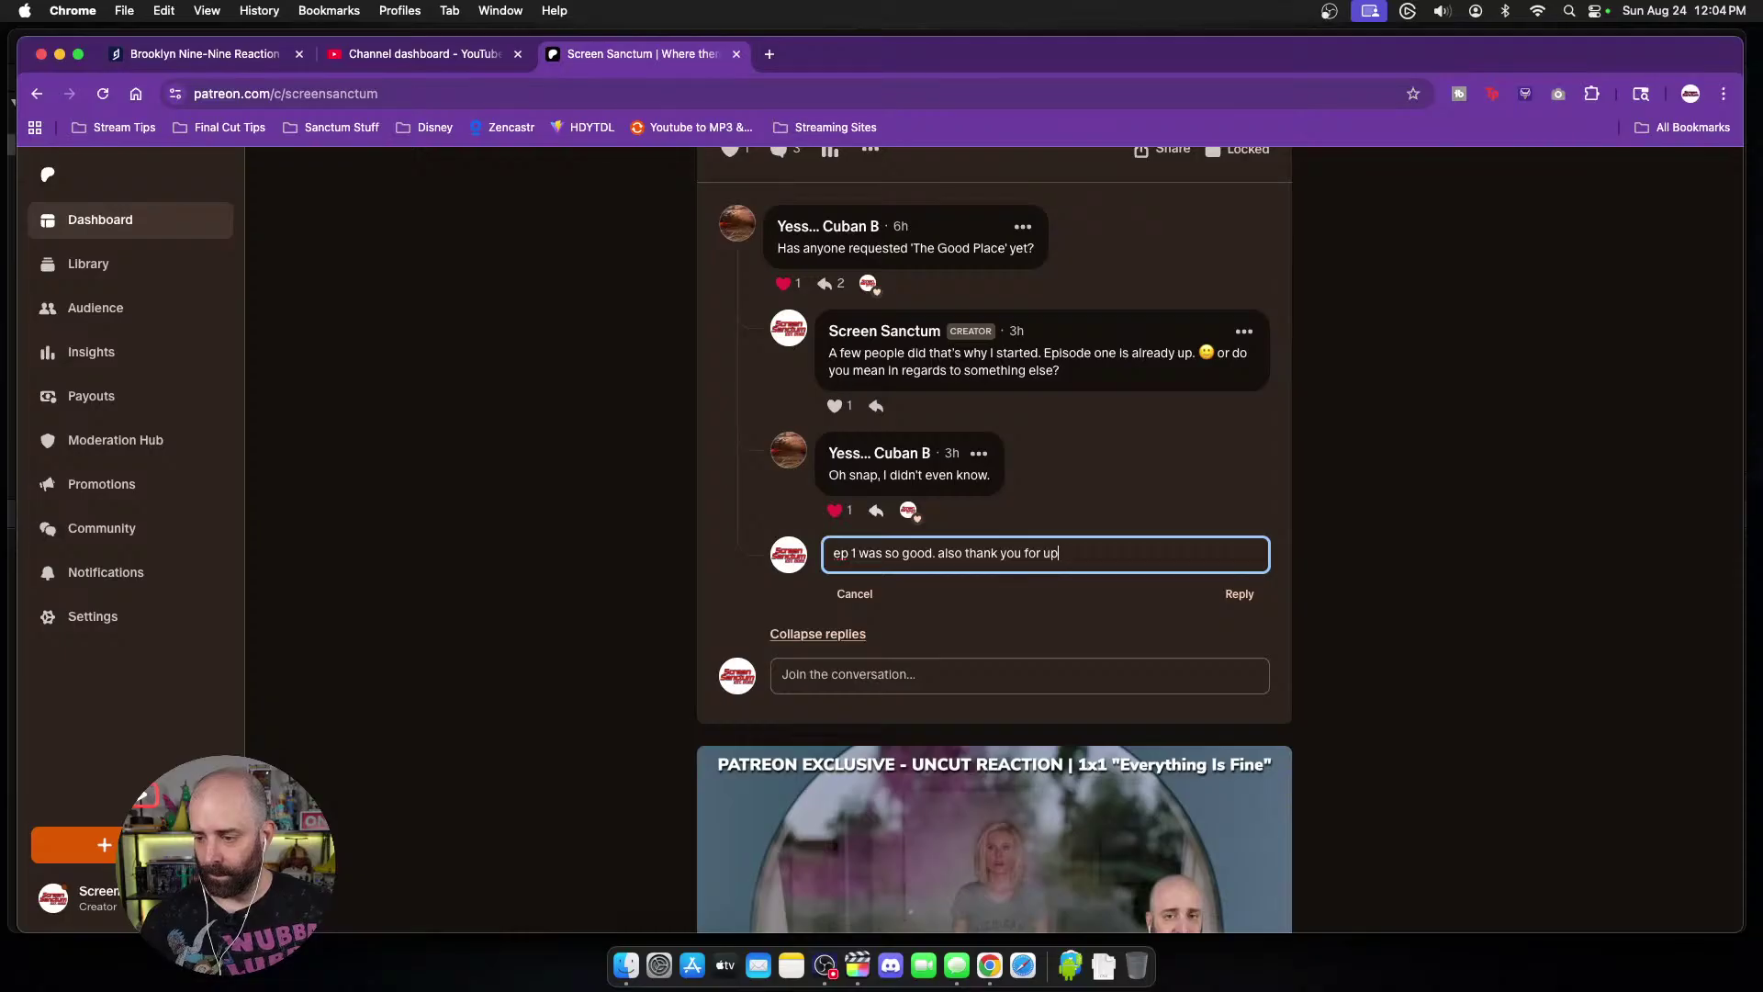
{"action": "type", "text": "grading your accoun"}
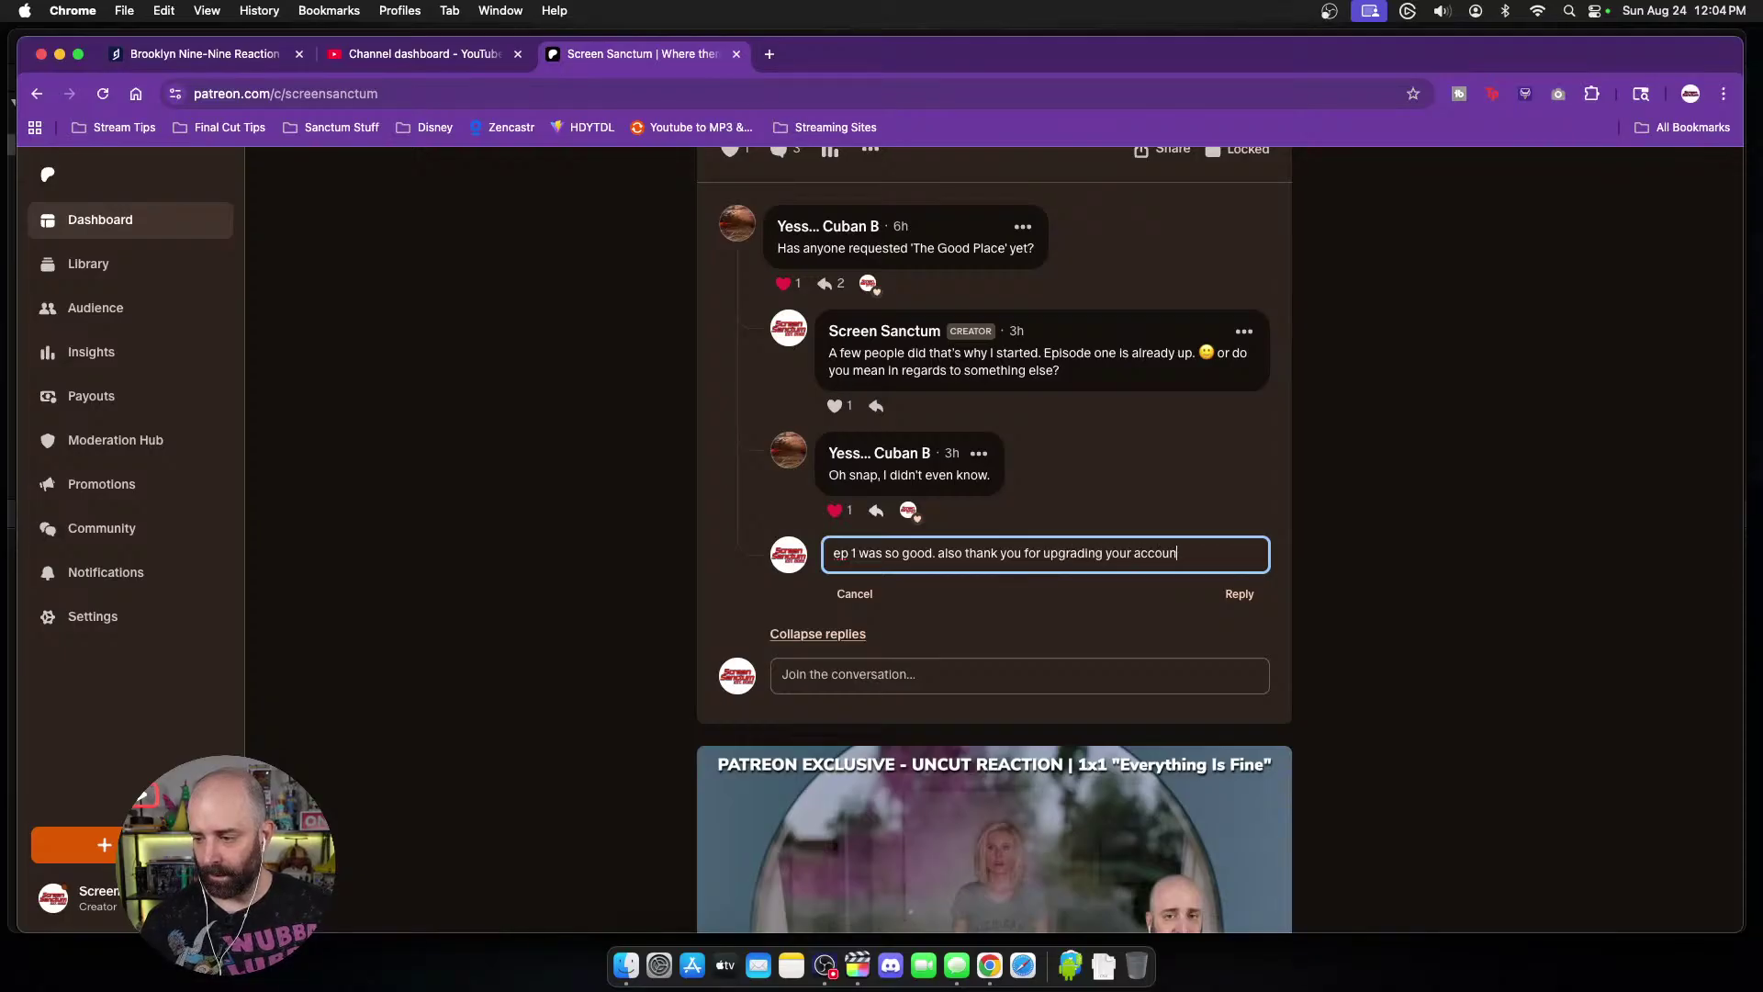
{"action": "type", "text": "t here I really apprecitae it."}
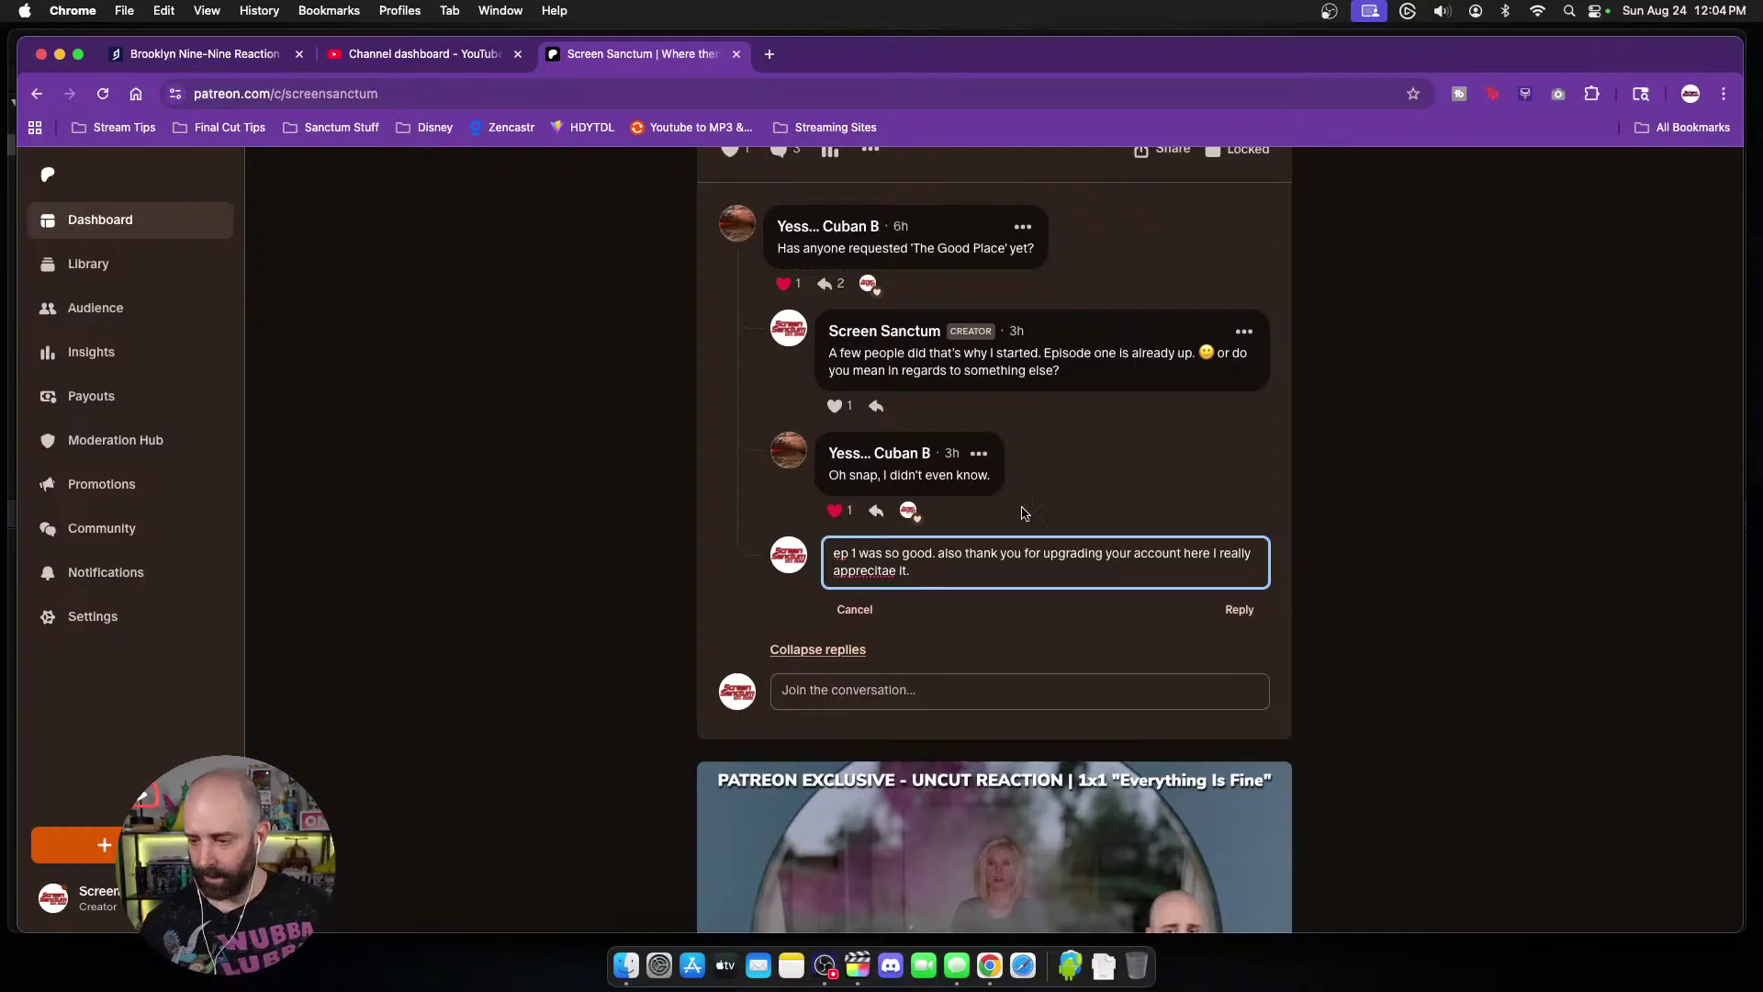
{"action": "right_click", "coordinate": [863, 571]}
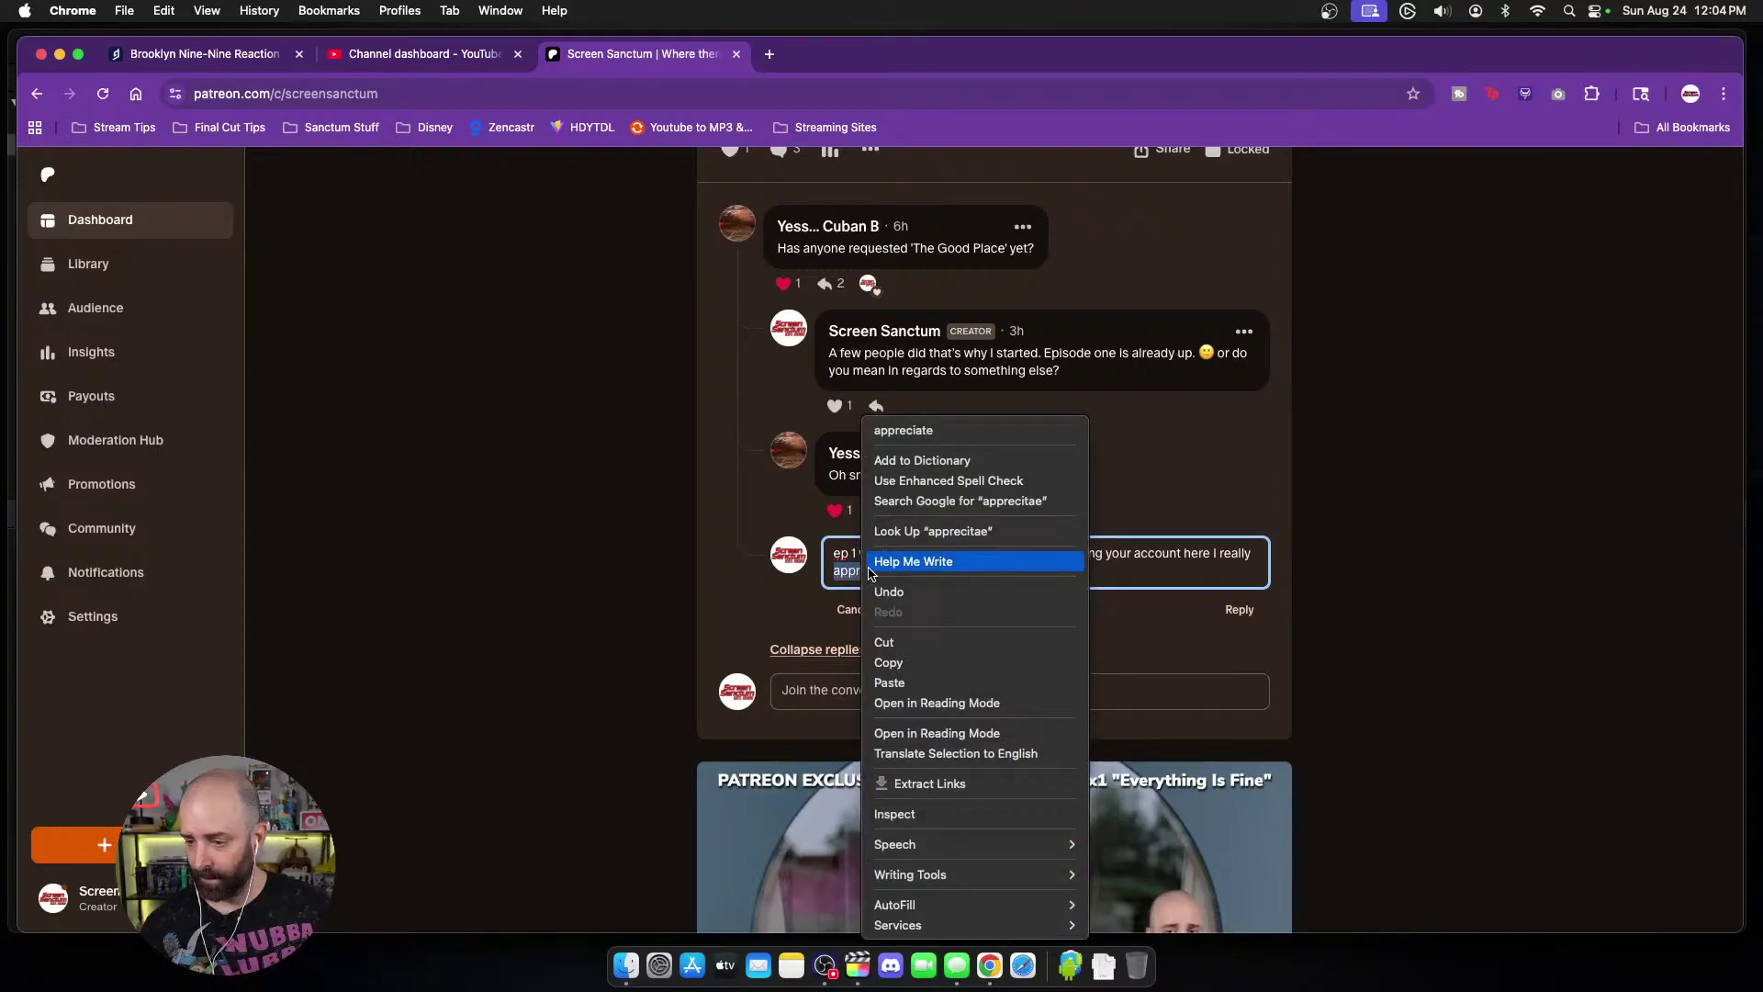
{"action": "left_click", "coordinate": [902, 430]}
{"action": "left_click", "coordinate": [1240, 611]}
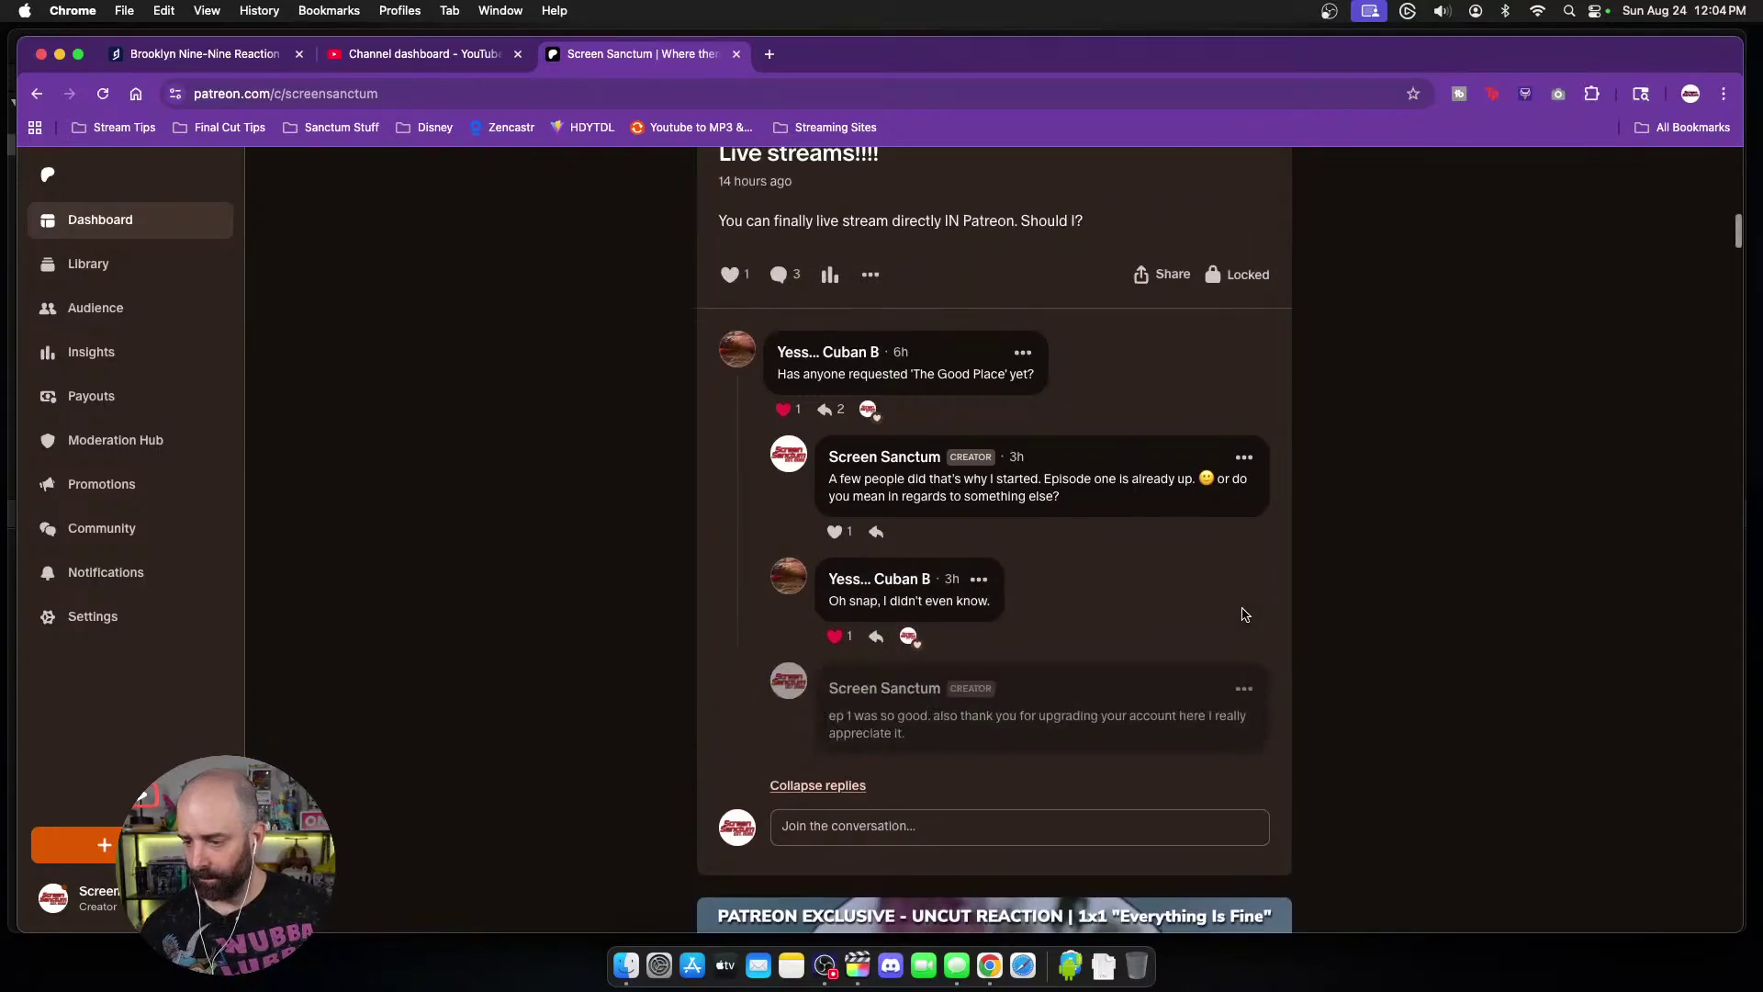
Step: Look over the Patreon page's latest activity and recent posts, and close the Patreon page
{"action": "key", "text": "Escape"}
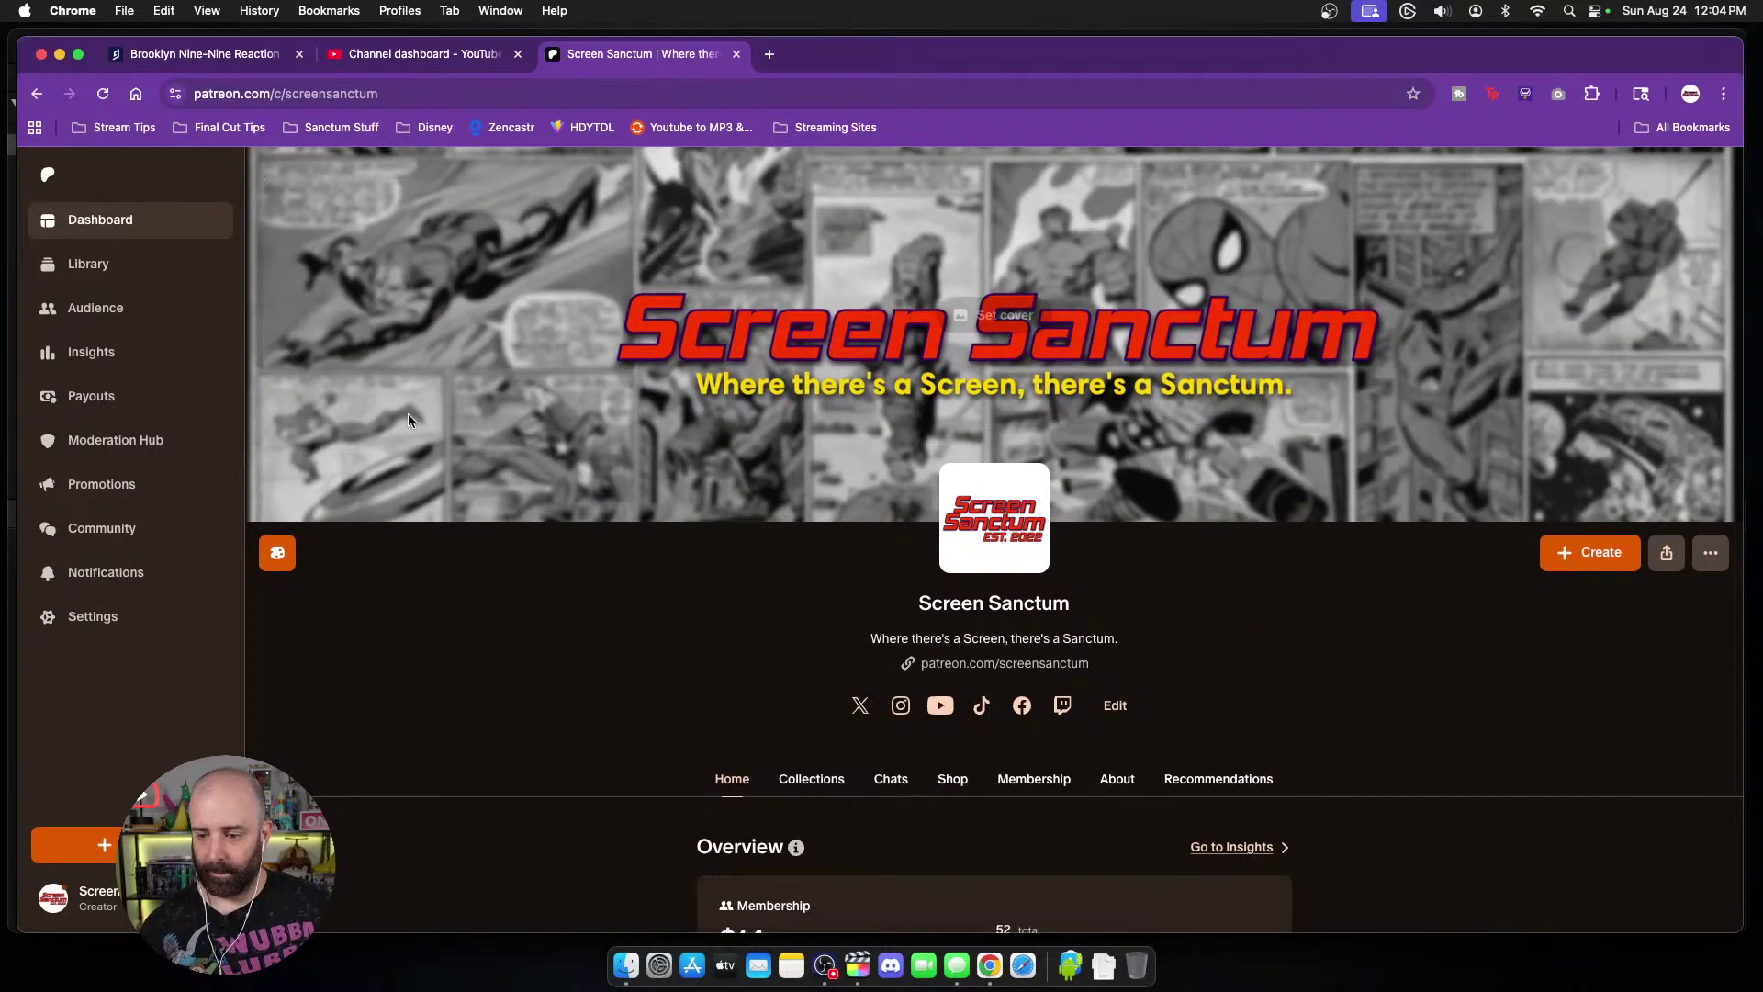
{"action": "scroll", "coordinate": [613, 398], "scroll_direction": "down", "scroll_amount": 8}
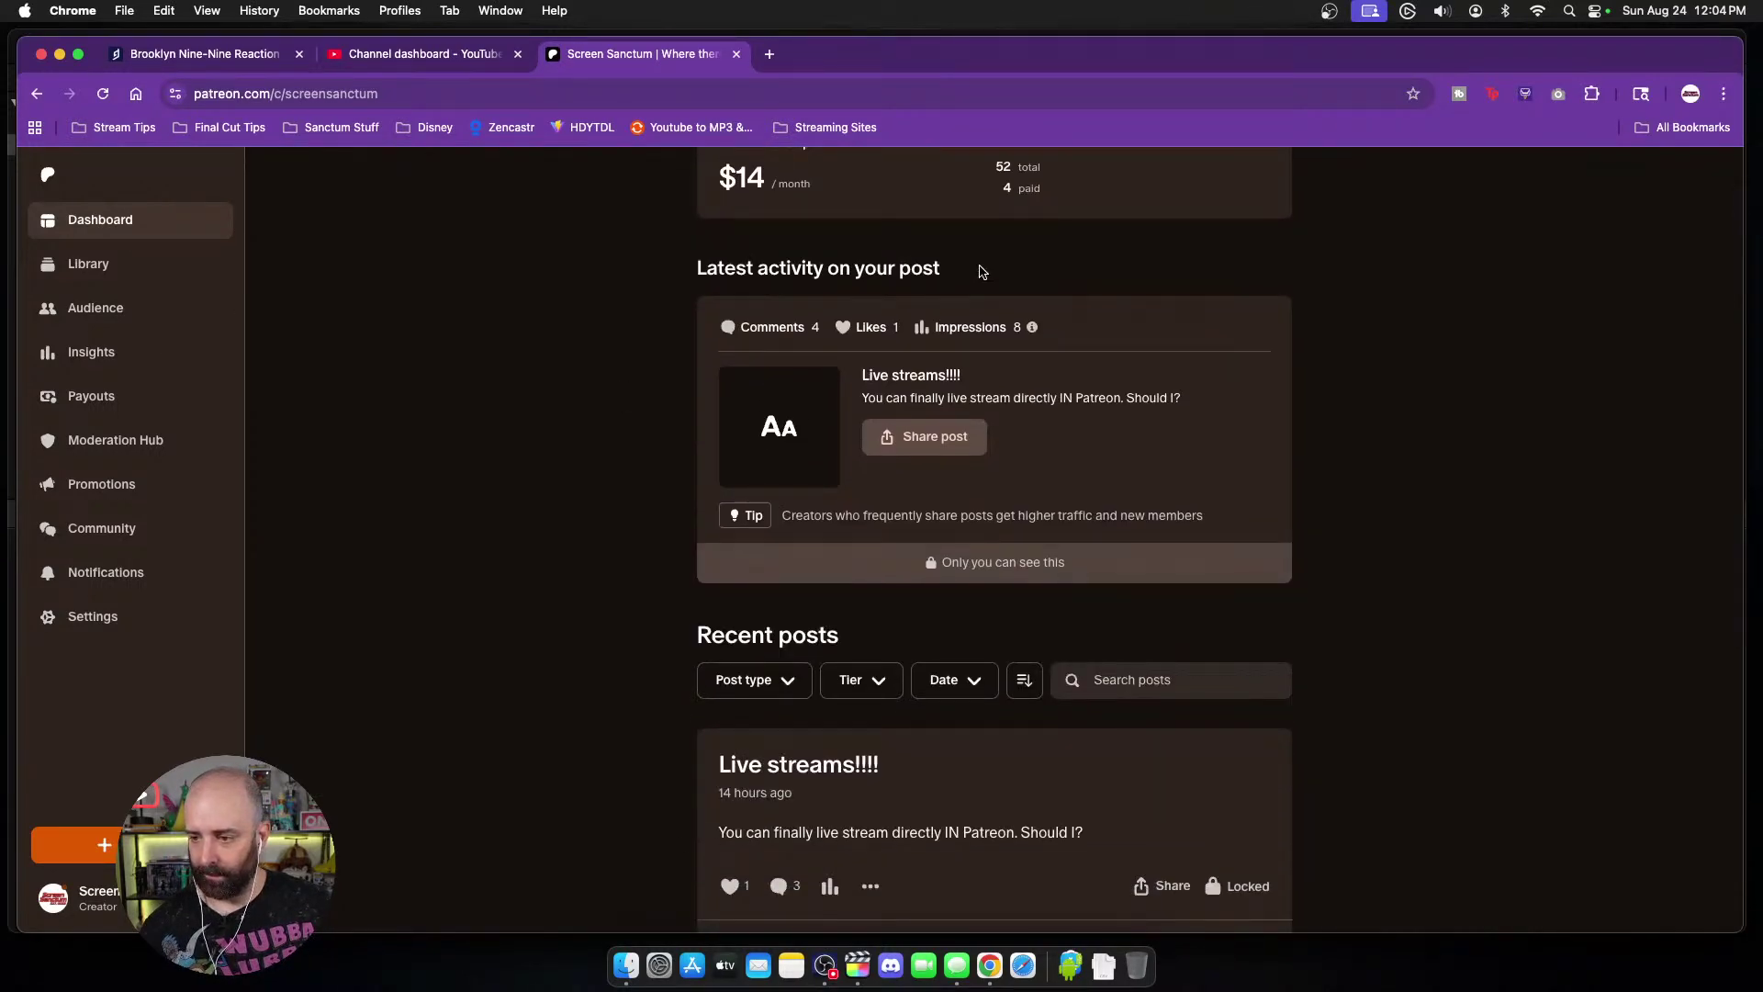
{"action": "scroll", "coordinate": [982, 272], "scroll_direction": "down", "scroll_amount": 3}
{"action": "scroll", "coordinate": [872, 279], "scroll_direction": "up", "scroll_amount": 15}
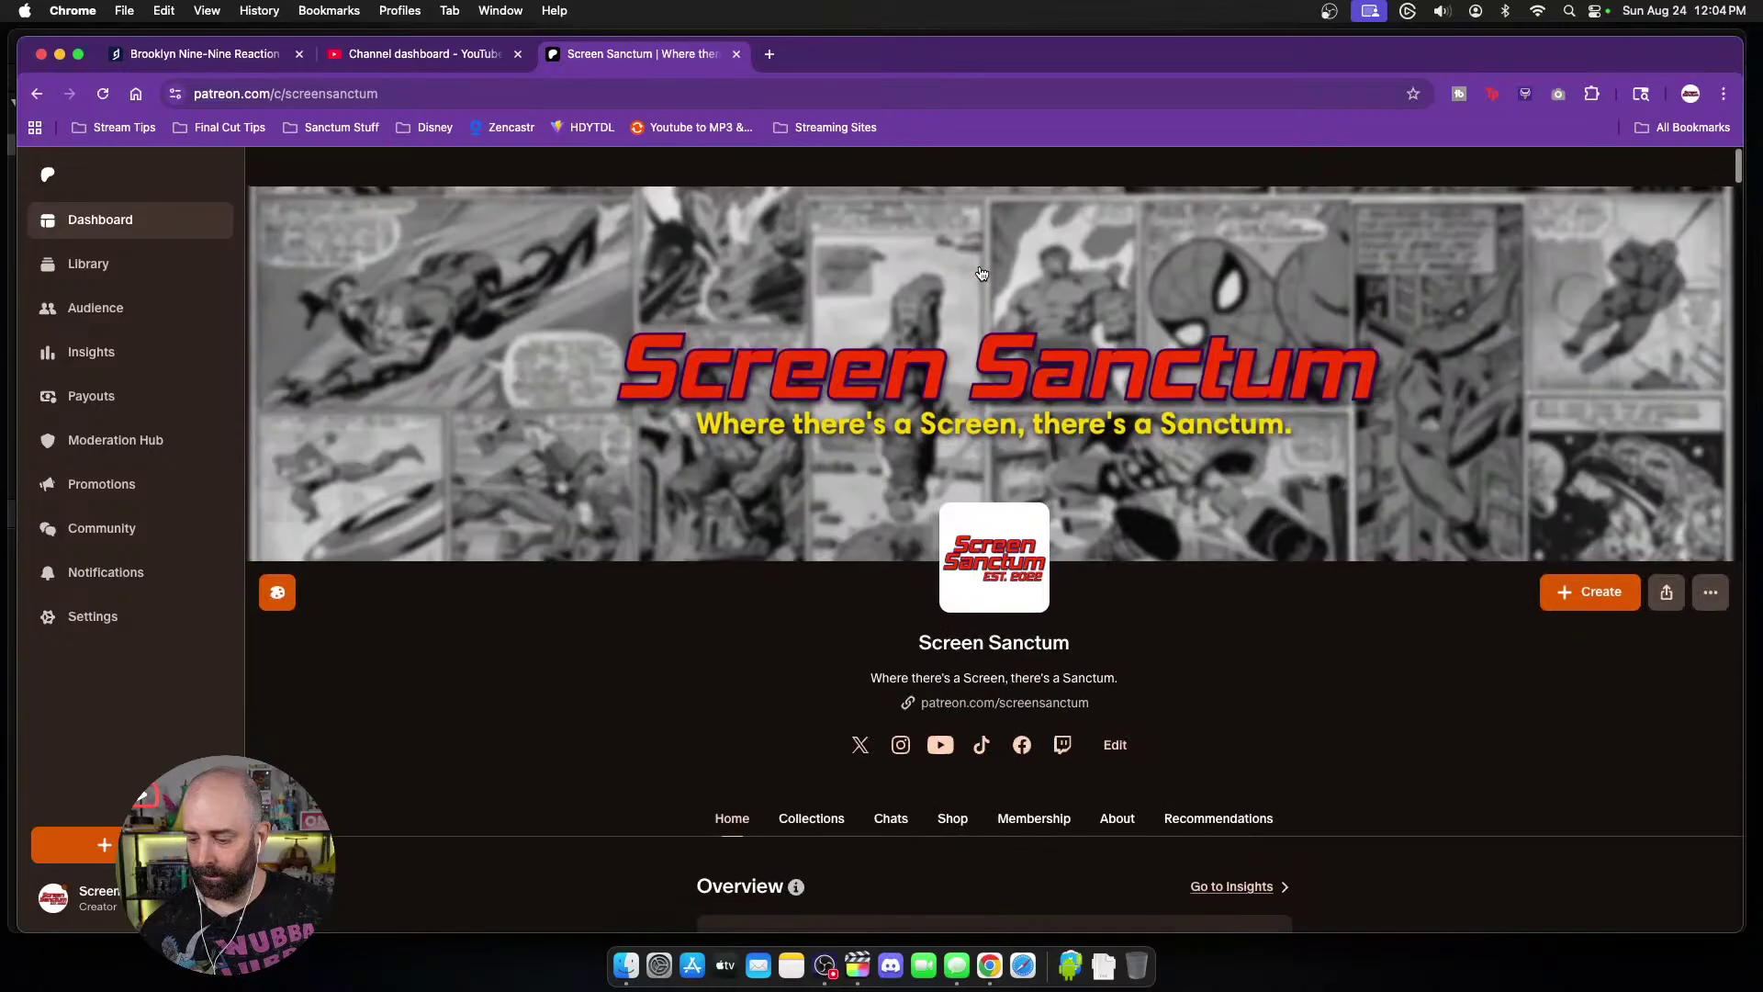
{"action": "left_click", "coordinate": [737, 53]}
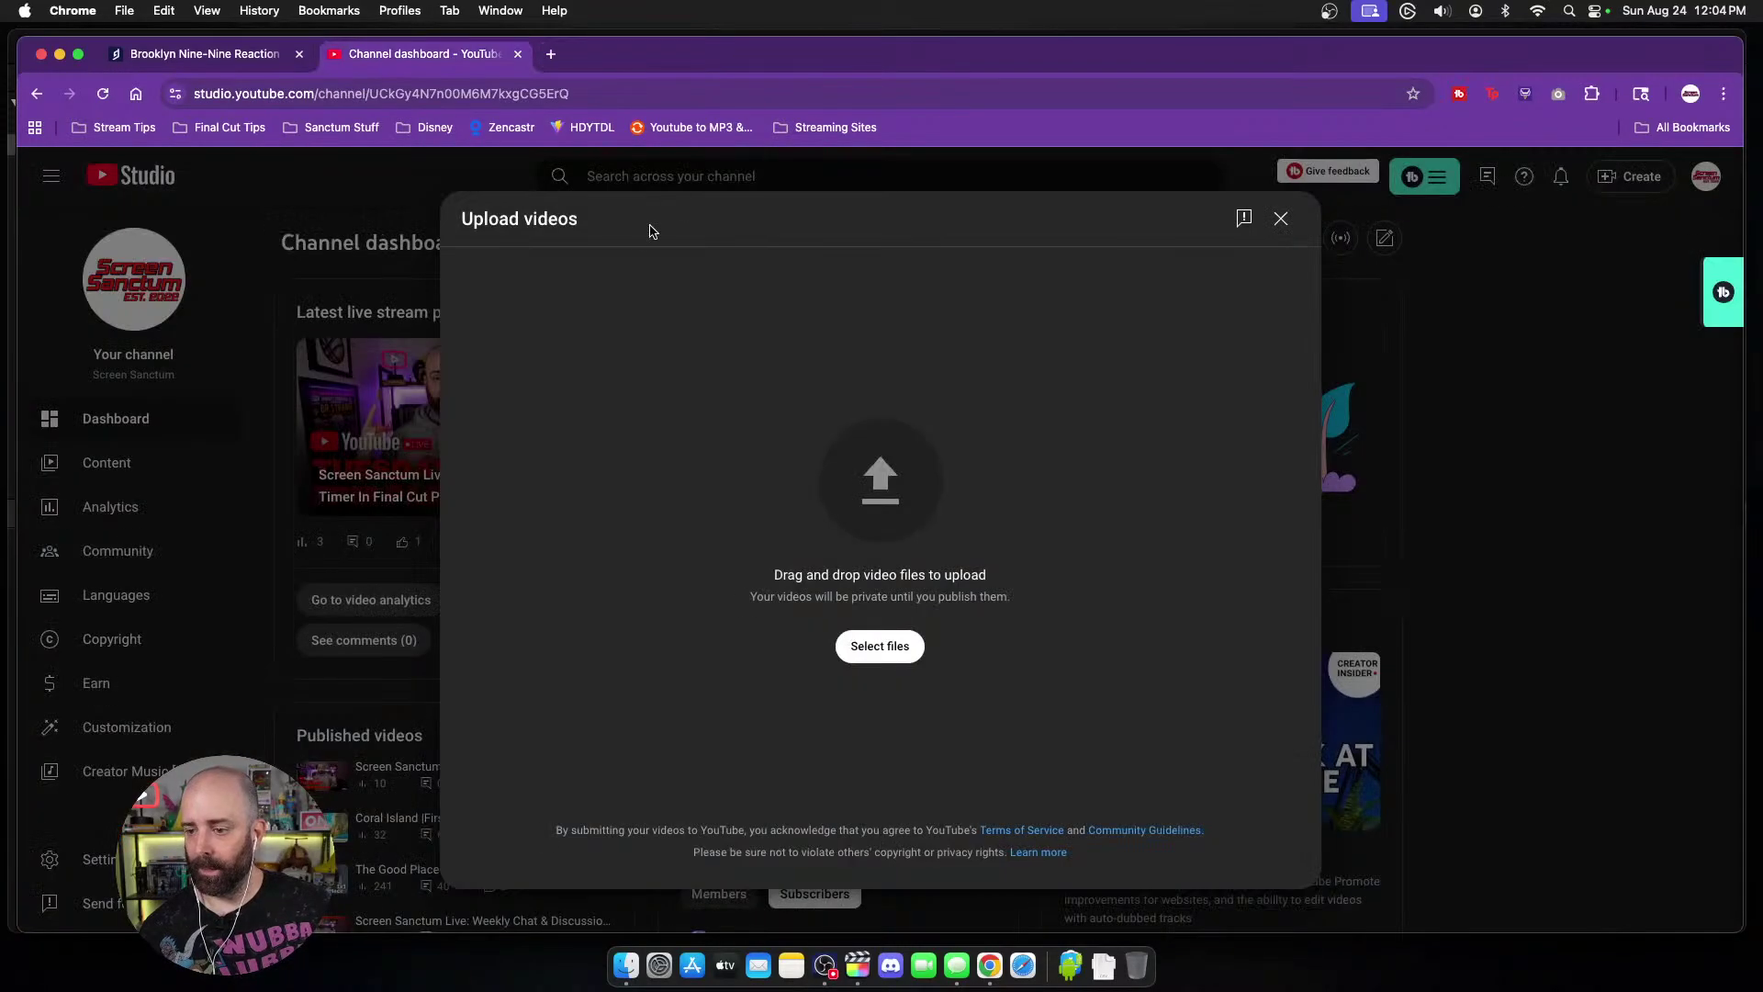
{"action": "key", "text": "super+Tab"}
{"action": "key", "text": "super+Tab"}
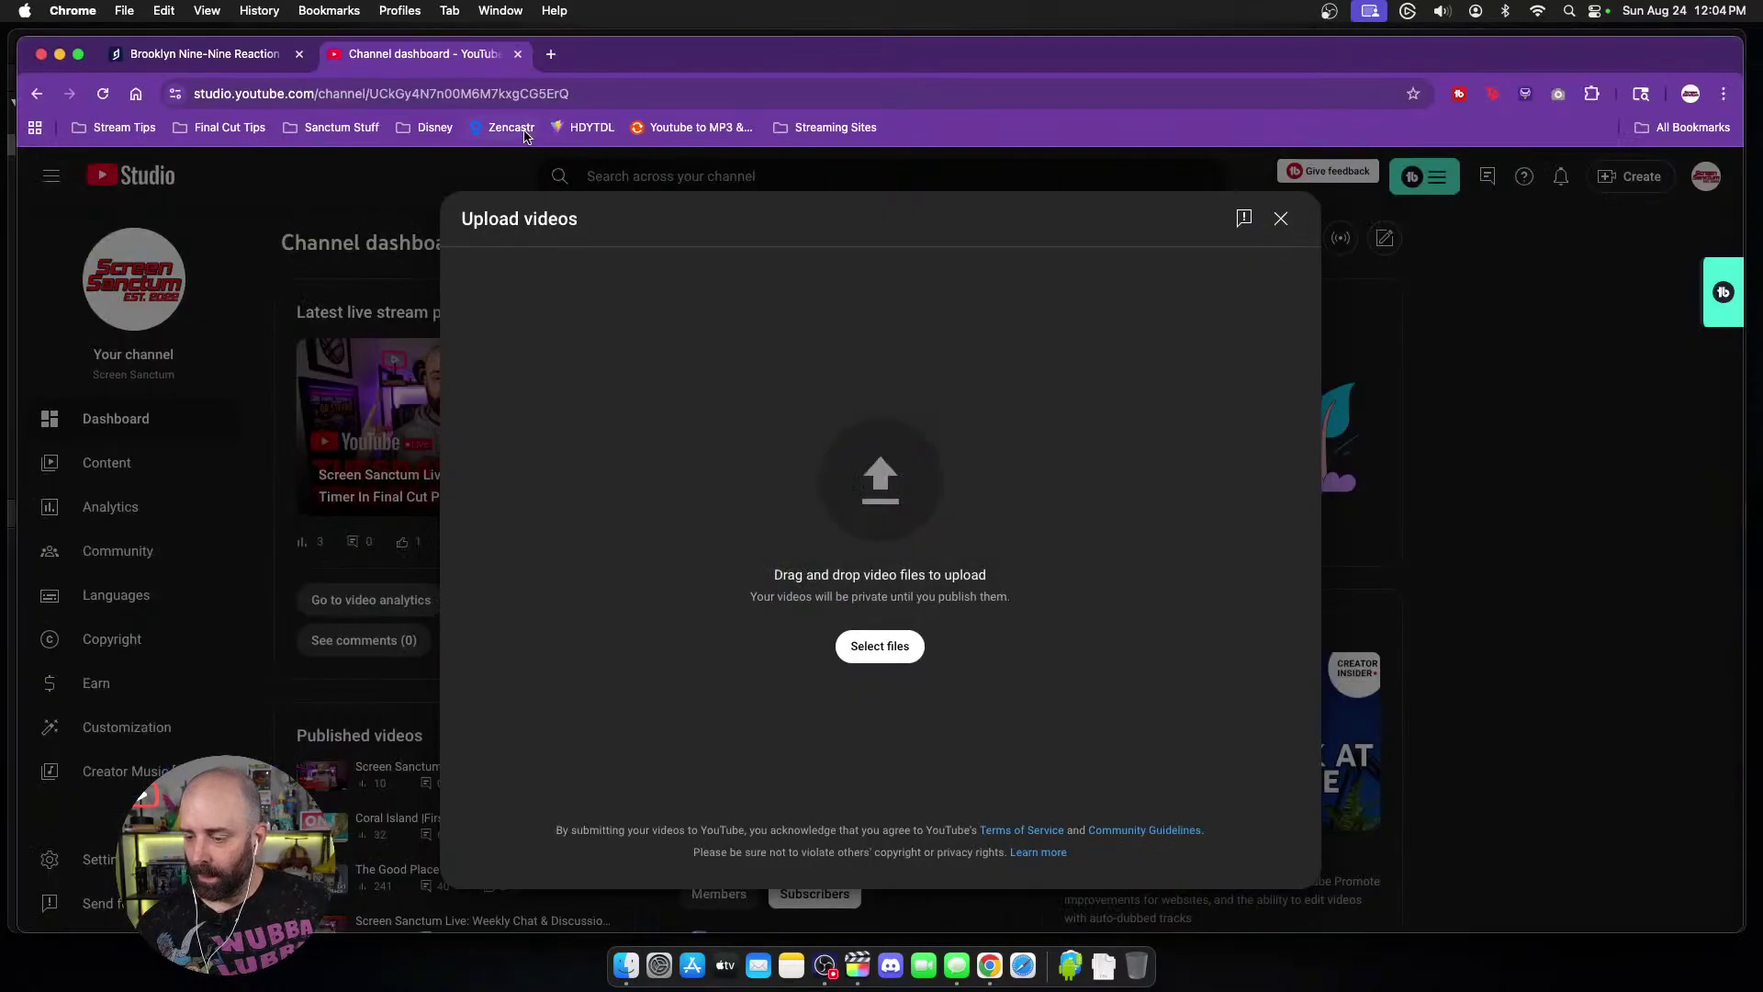
Step: Switch to Final Cut Pro to check the progress of the brooklyn 5x18 export, and return to the Hygraph entry in Chrome
{"action": "key", "text": "super+Tab"}
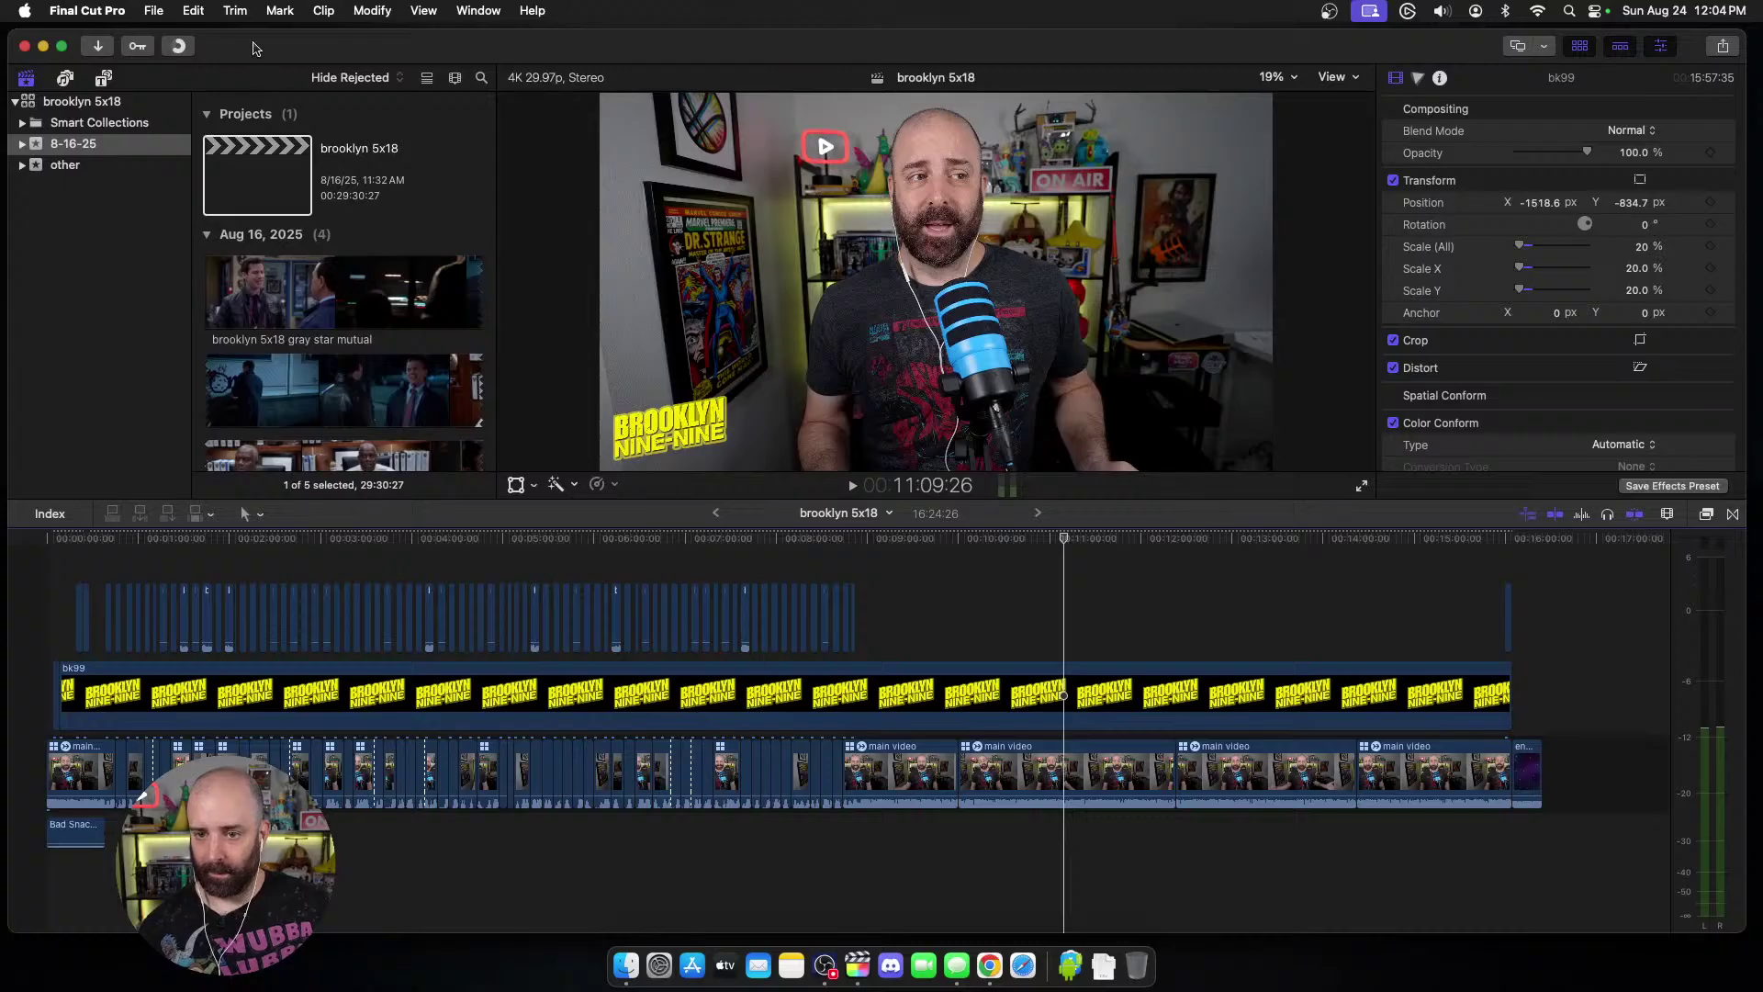
{"action": "left_click_drag", "start_coordinate": [256, 53], "coordinate": [254, 53]}
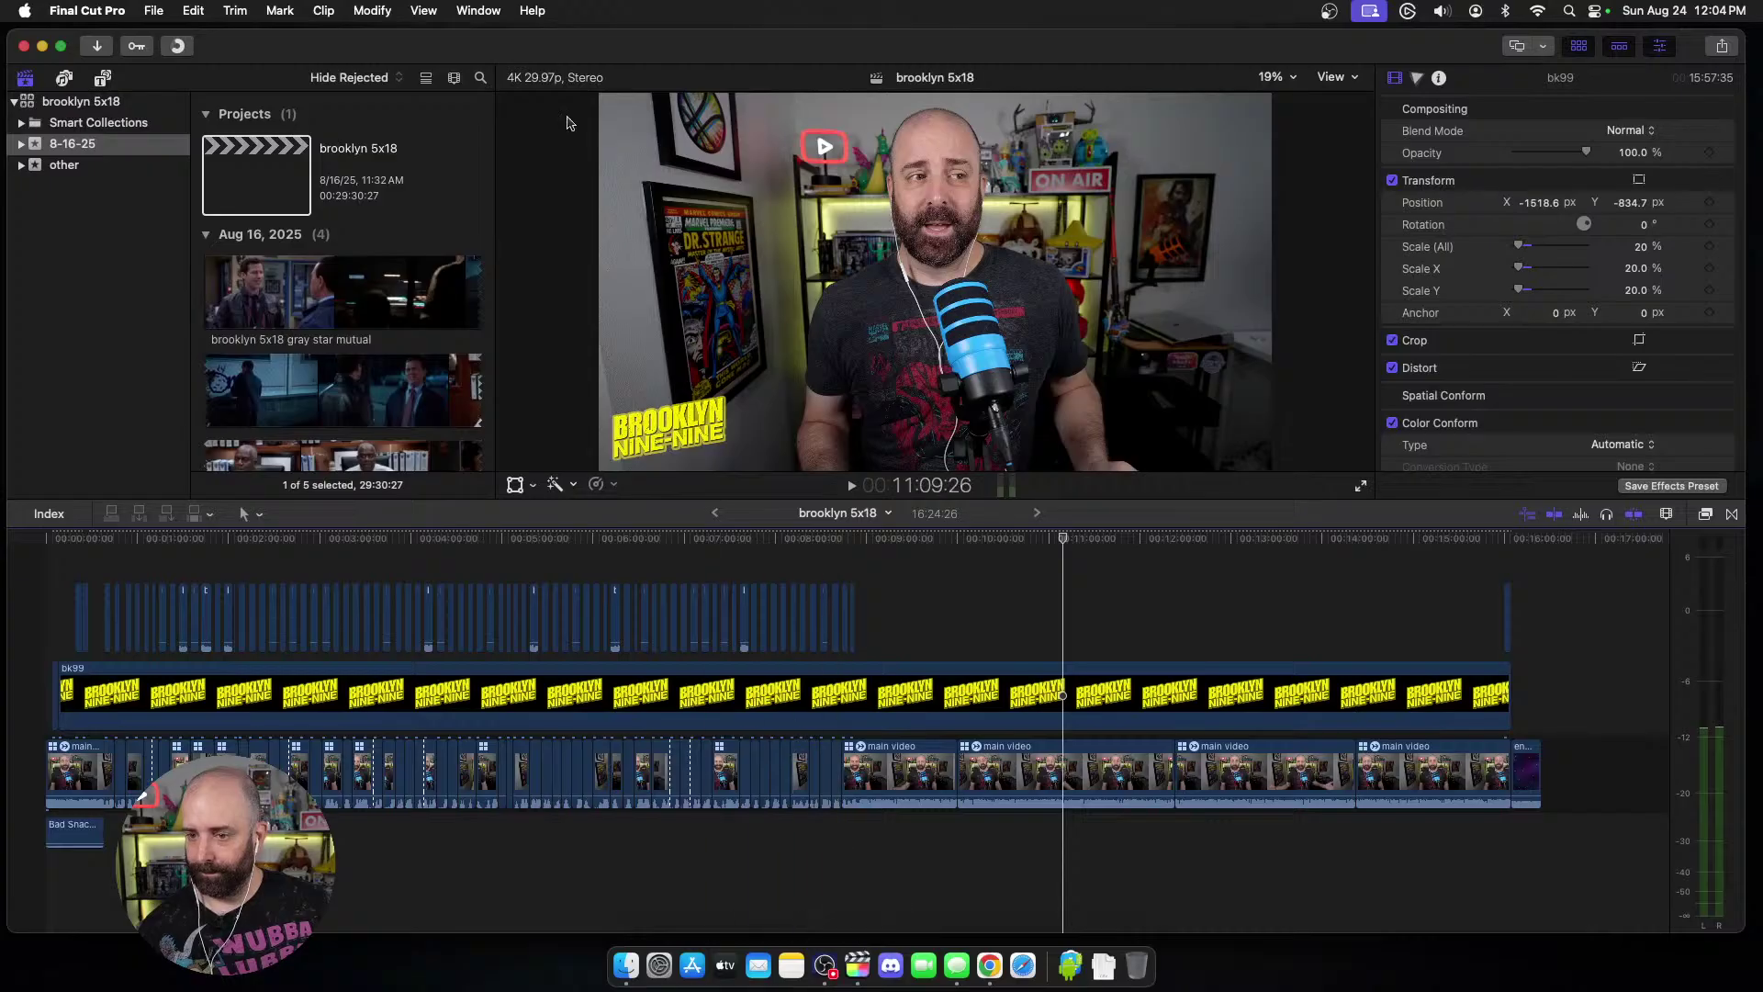
{"action": "key", "text": "super+Tab"}
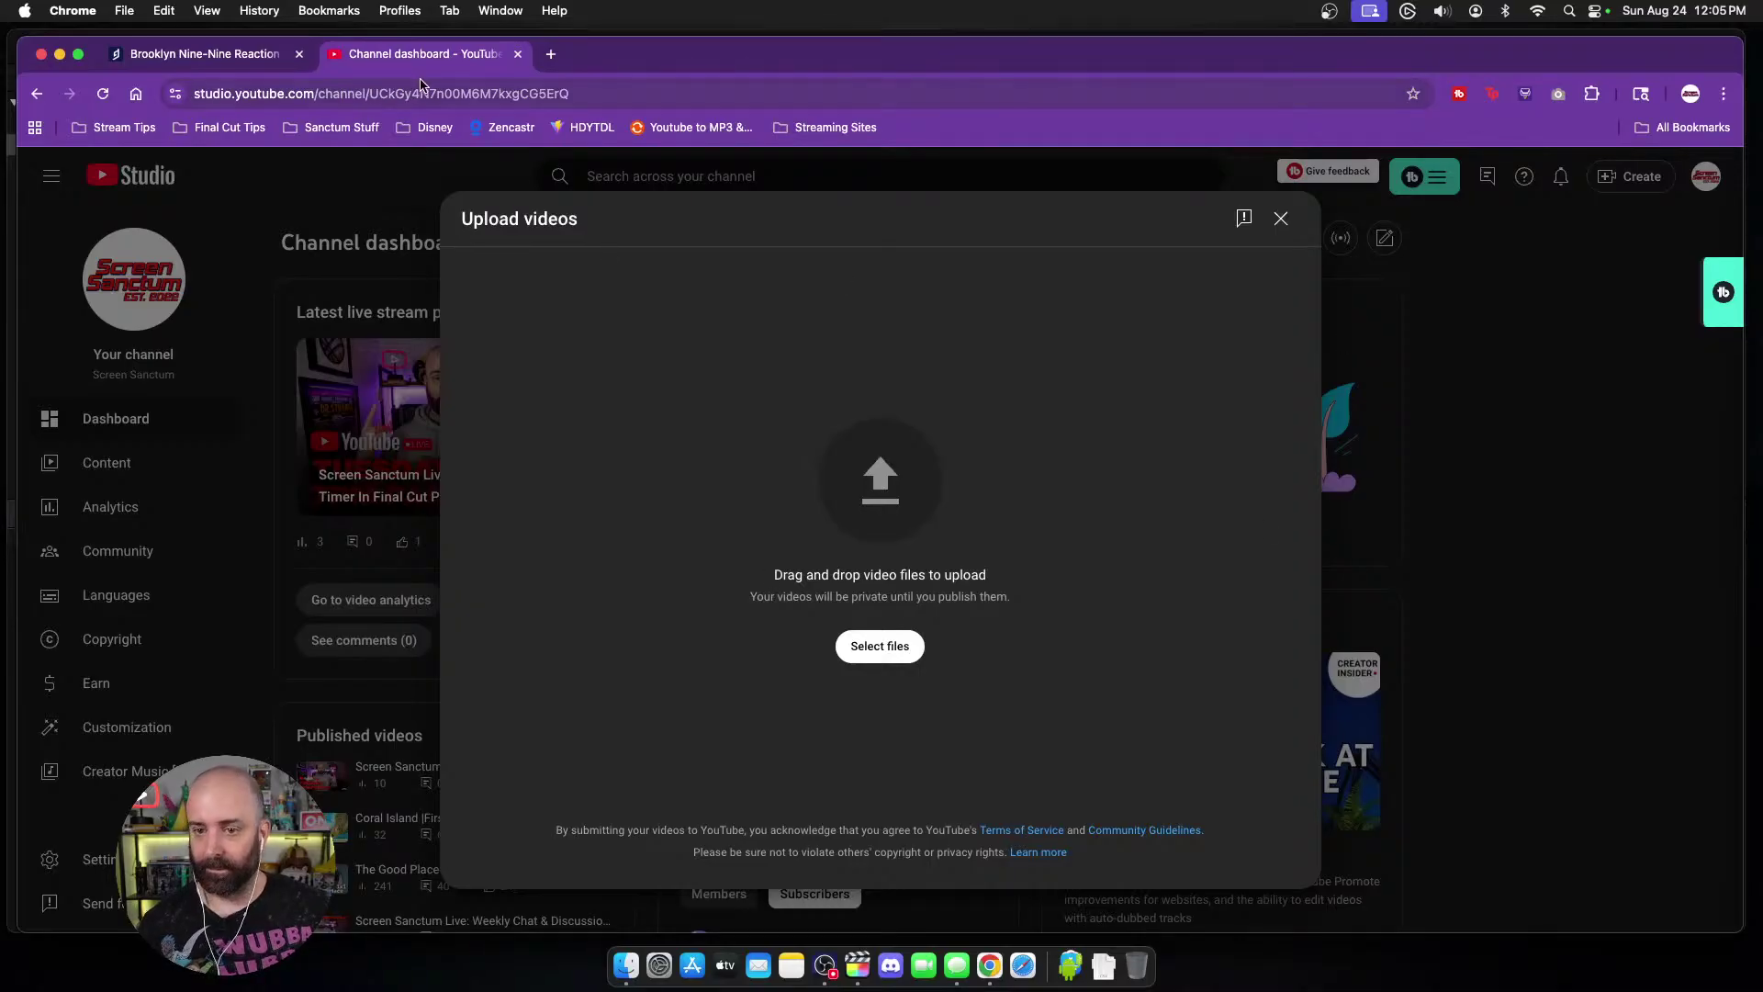
{"action": "left_click", "coordinate": [236, 65]}
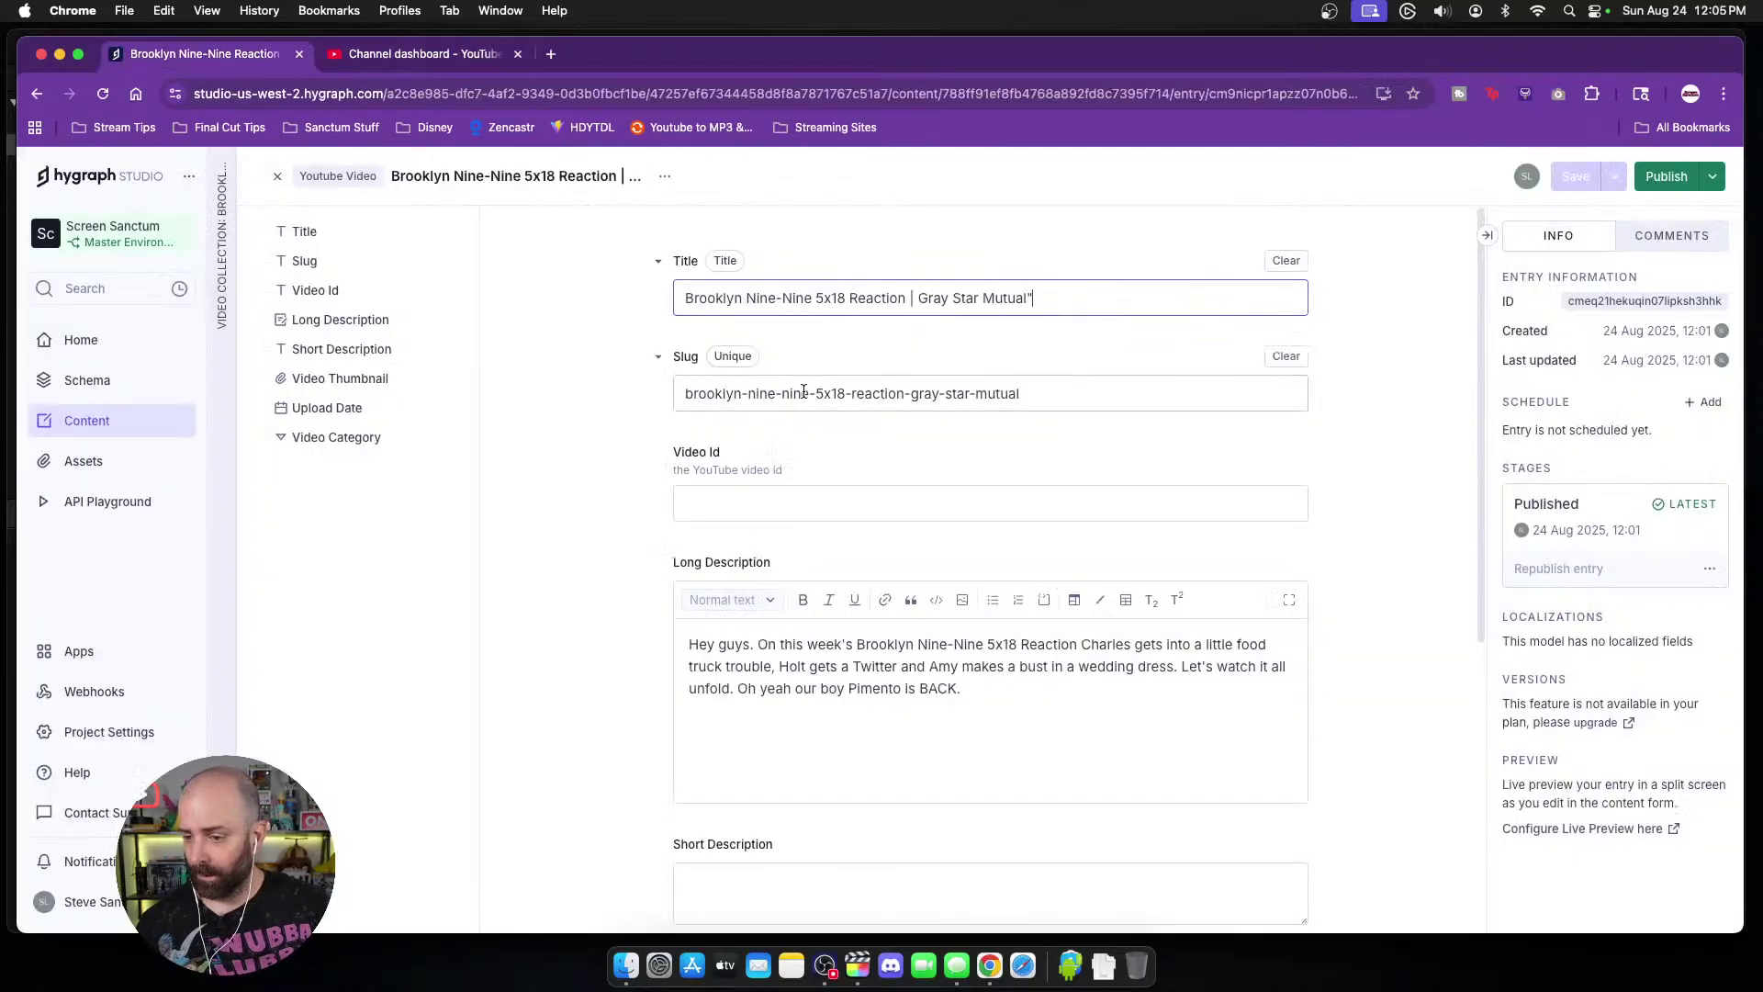
Step: Open screensanctum.com in a new browser tab and check the Brooklyn Nine-Nine 5x18 video page listed under Most Recent Shows
{"action": "left_click", "coordinate": [551, 53]}
{"action": "type", "text": "sc"}
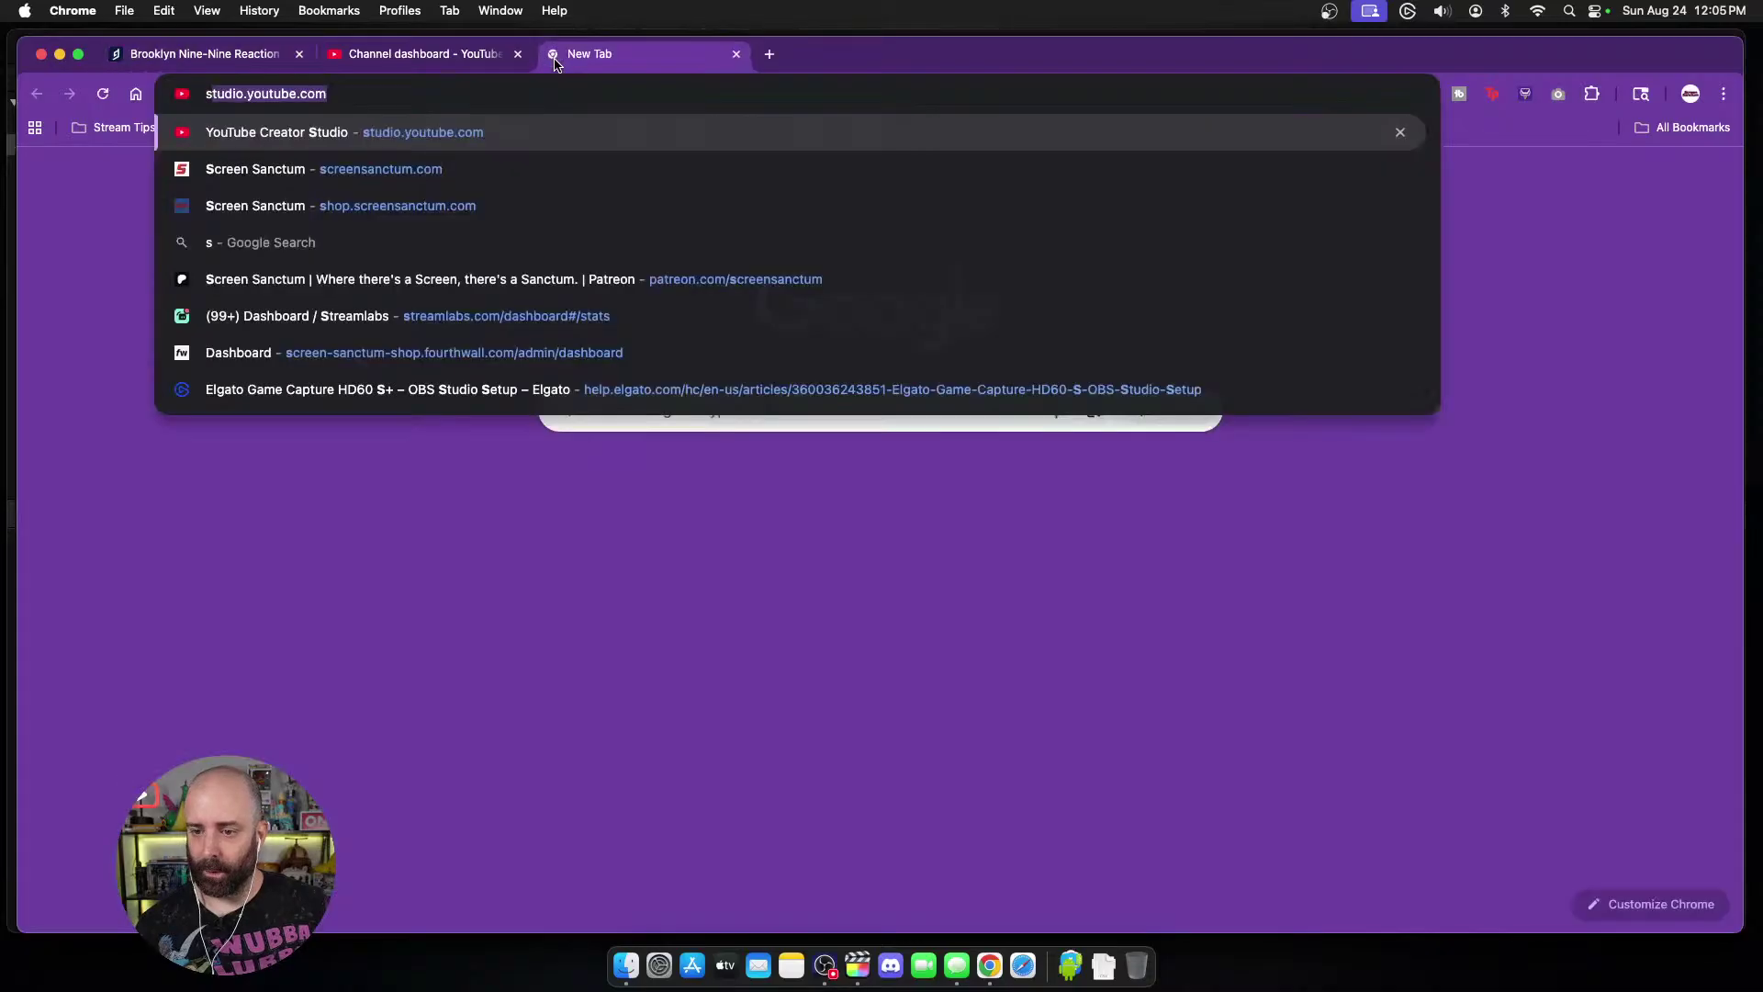
{"action": "key", "text": "Return"}
{"action": "scroll", "coordinate": [1056, 386], "scroll_direction": "down", "scroll_amount": 4}
{"action": "scroll", "coordinate": [1056, 386], "scroll_direction": "down", "scroll_amount": 8}
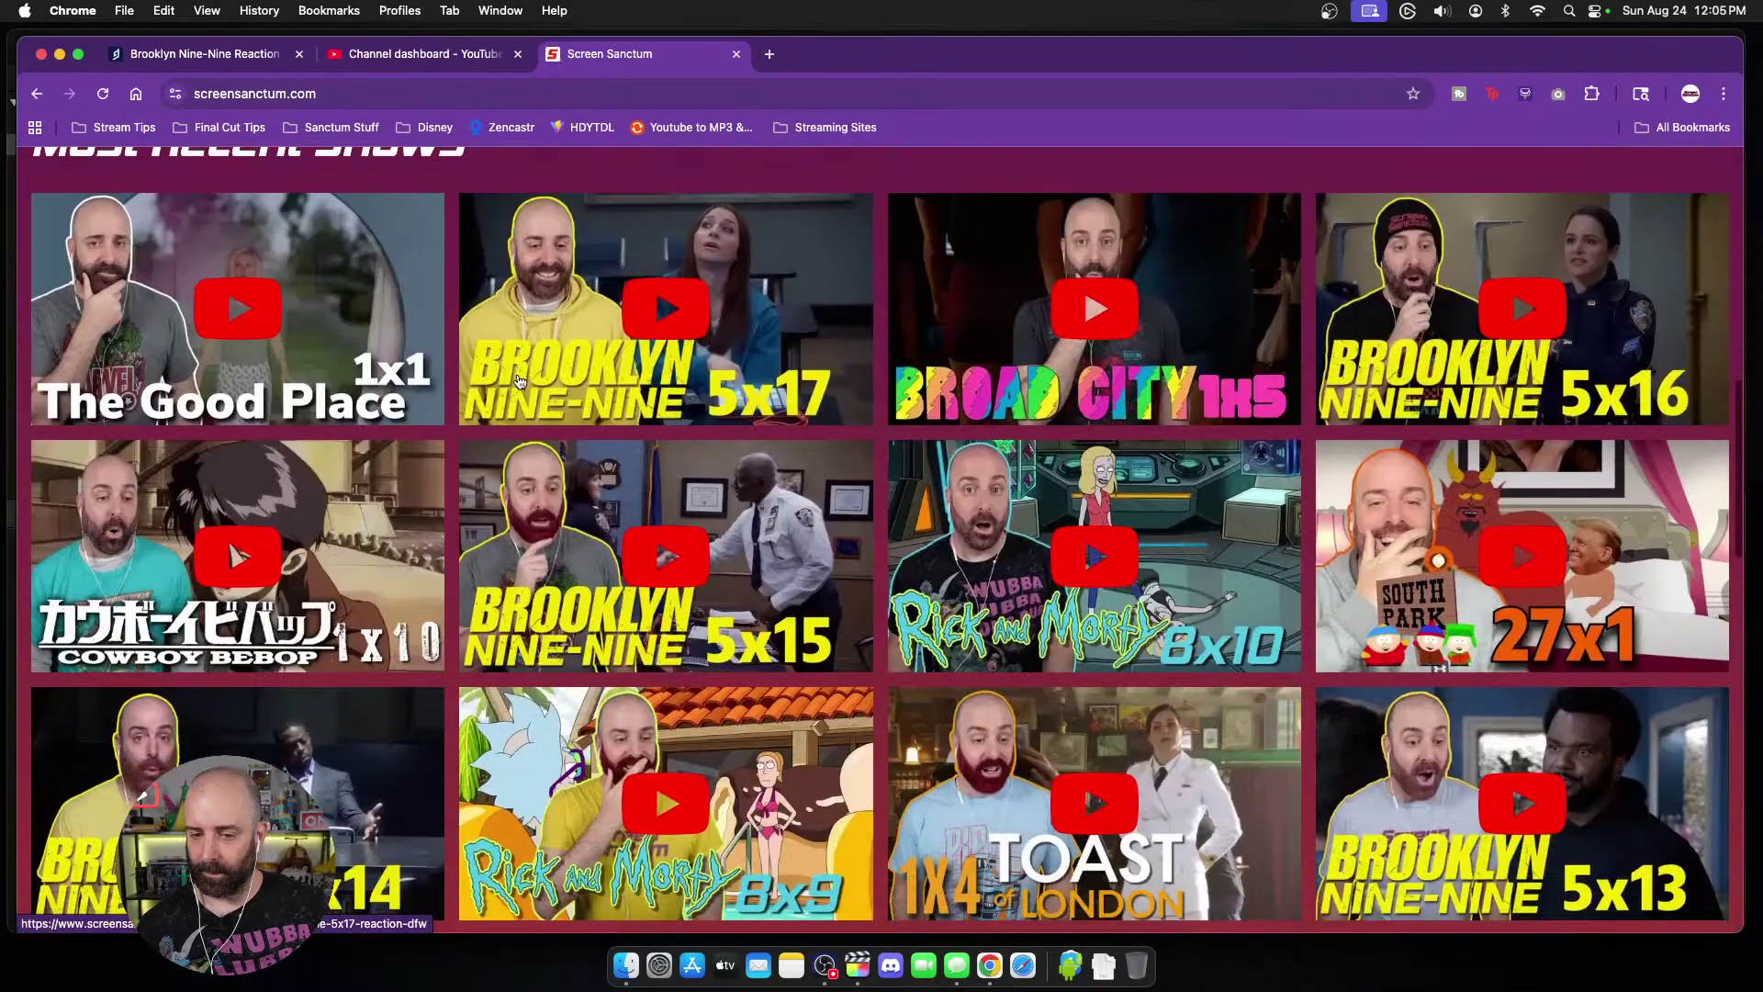
{"action": "scroll", "coordinate": [542, 350], "scroll_direction": "up", "scroll_amount": 5}
{"action": "scroll", "coordinate": [542, 349], "scroll_direction": "down", "scroll_amount": 3}
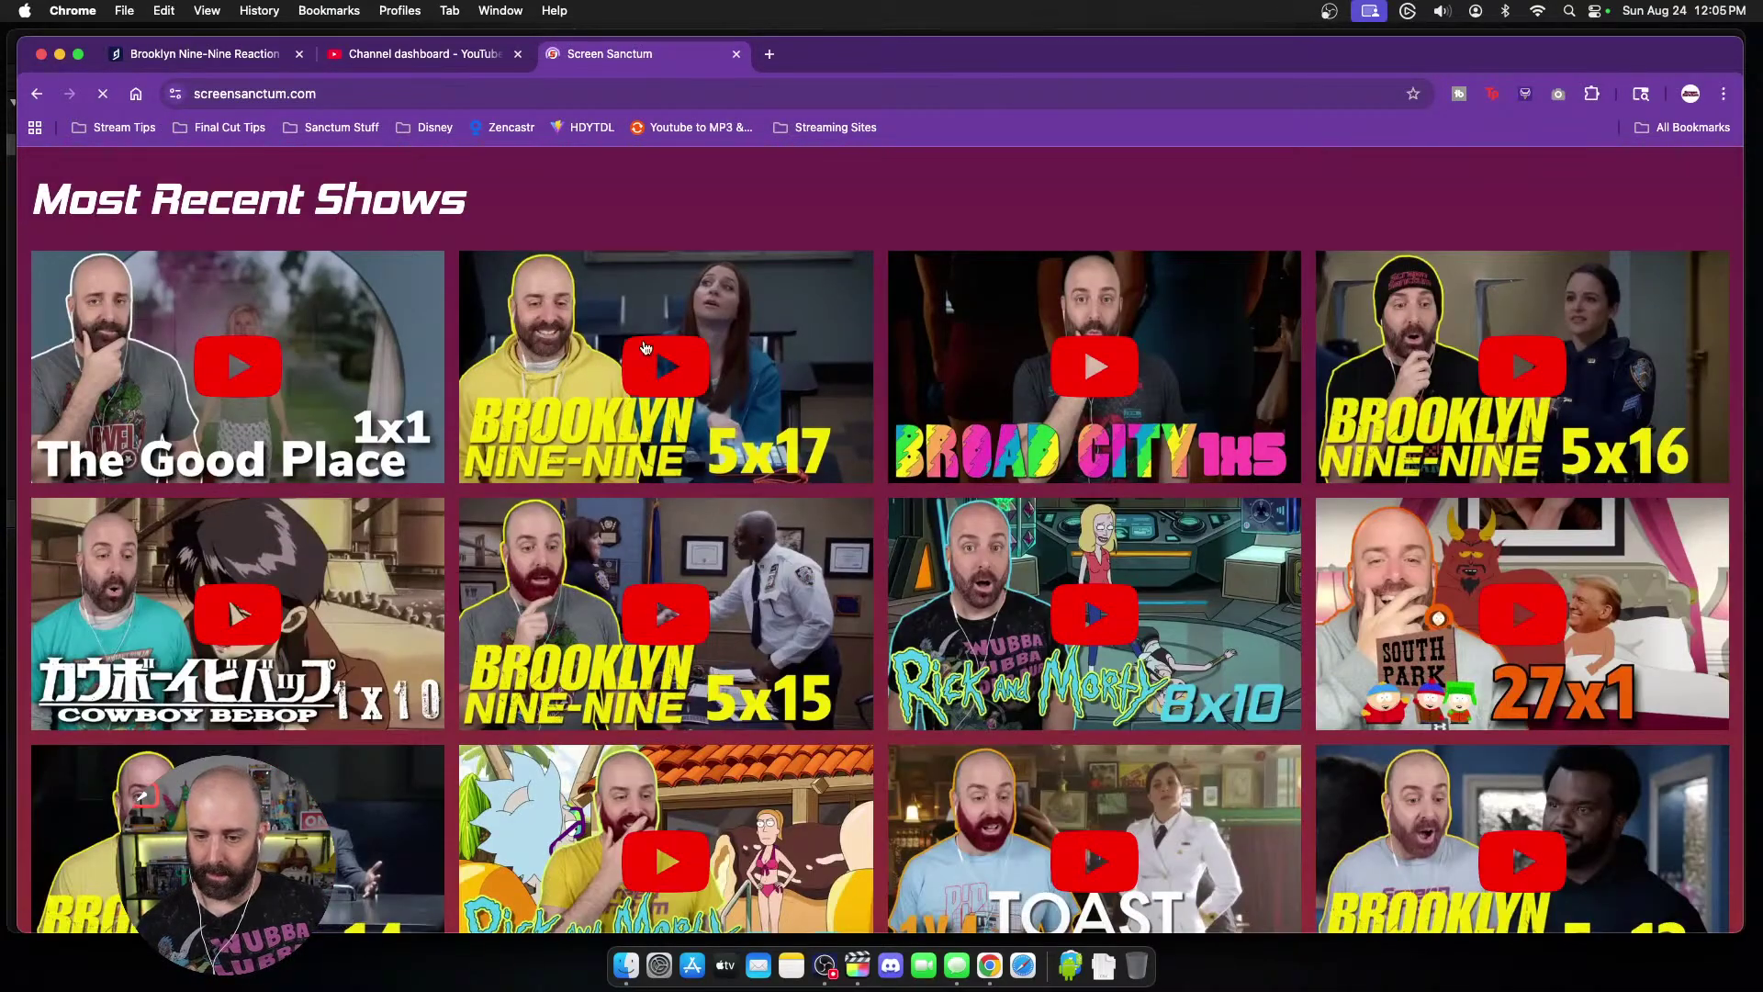
{"action": "scroll", "coordinate": [642, 346], "scroll_direction": "down", "scroll_amount": 5}
{"action": "scroll", "coordinate": [645, 345], "scroll_direction": "down", "scroll_amount": 5}
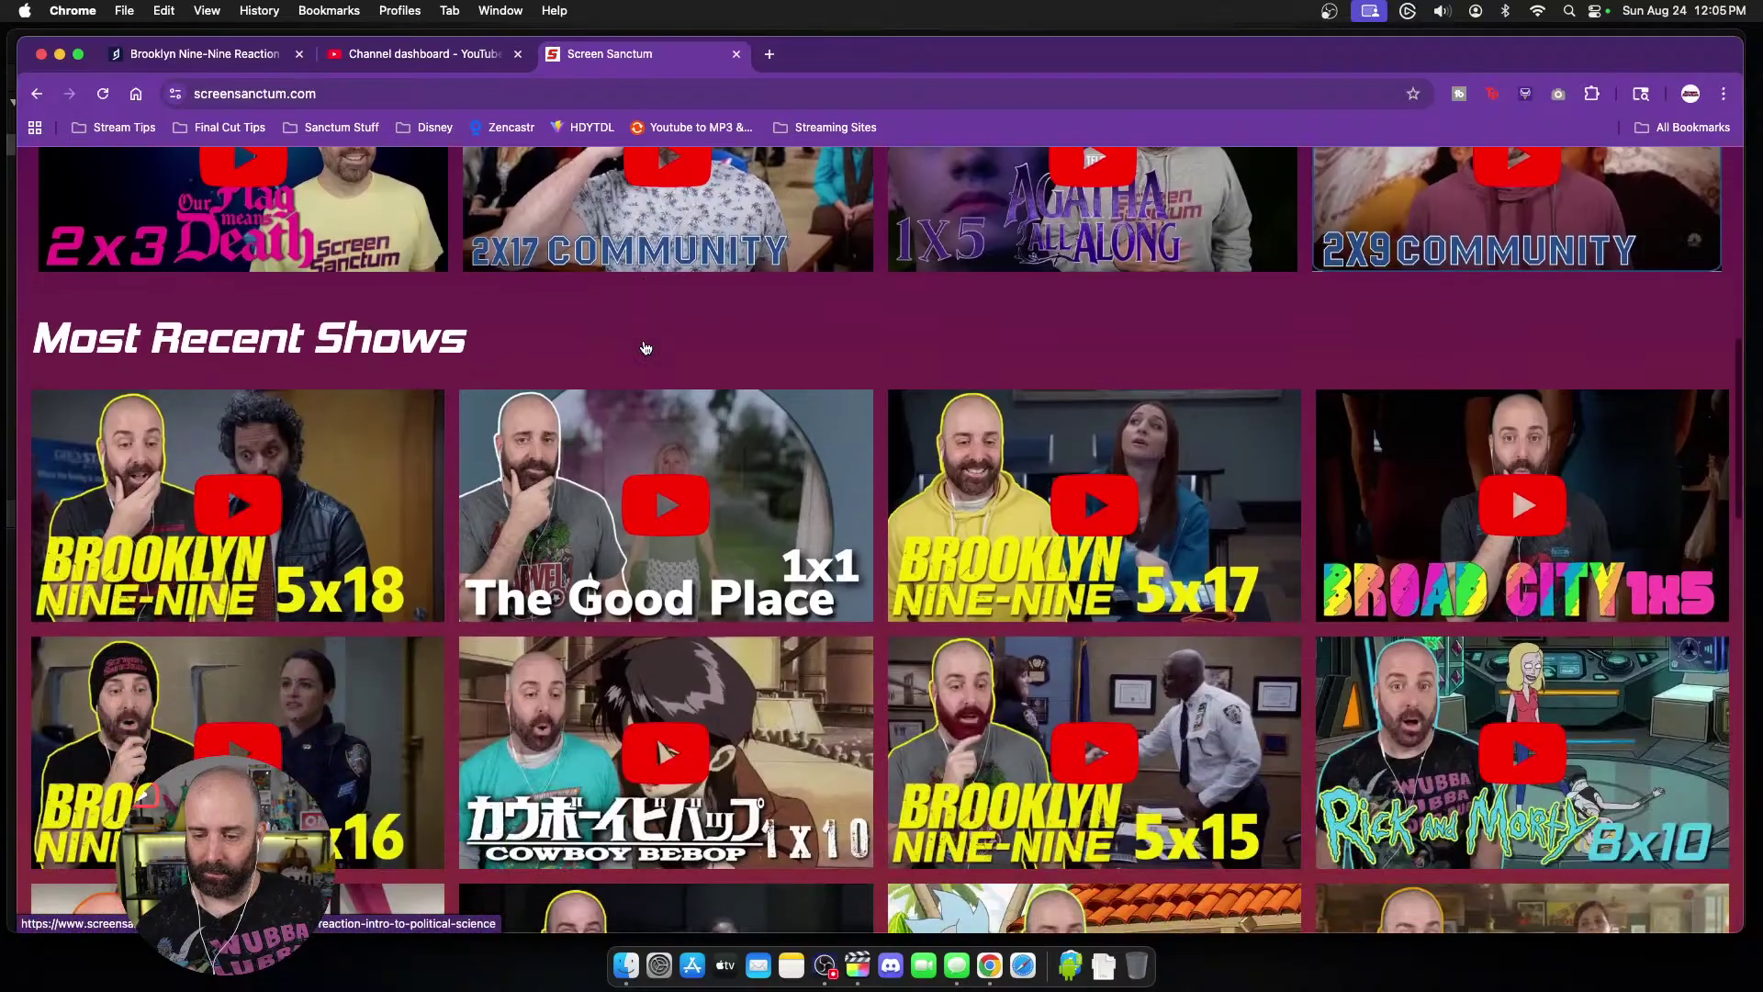
{"action": "scroll", "coordinate": [1081, 377], "scroll_direction": "down", "scroll_amount": 2}
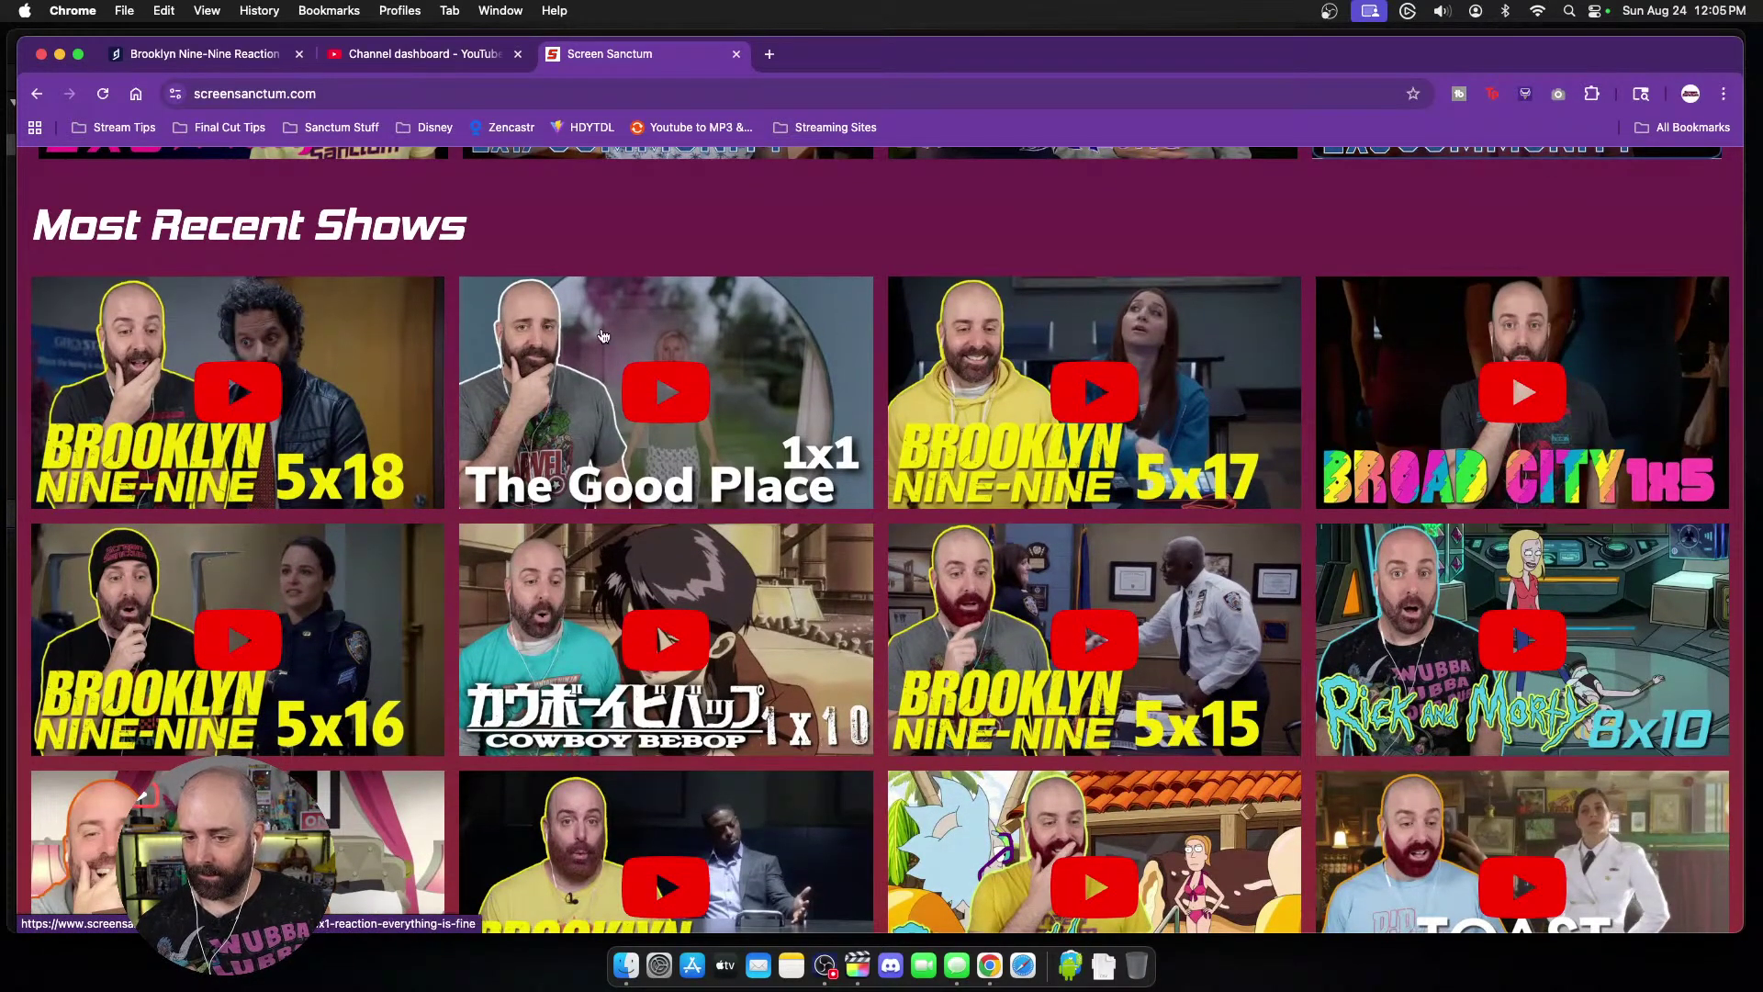
{"action": "left_click", "coordinate": [337, 339]}
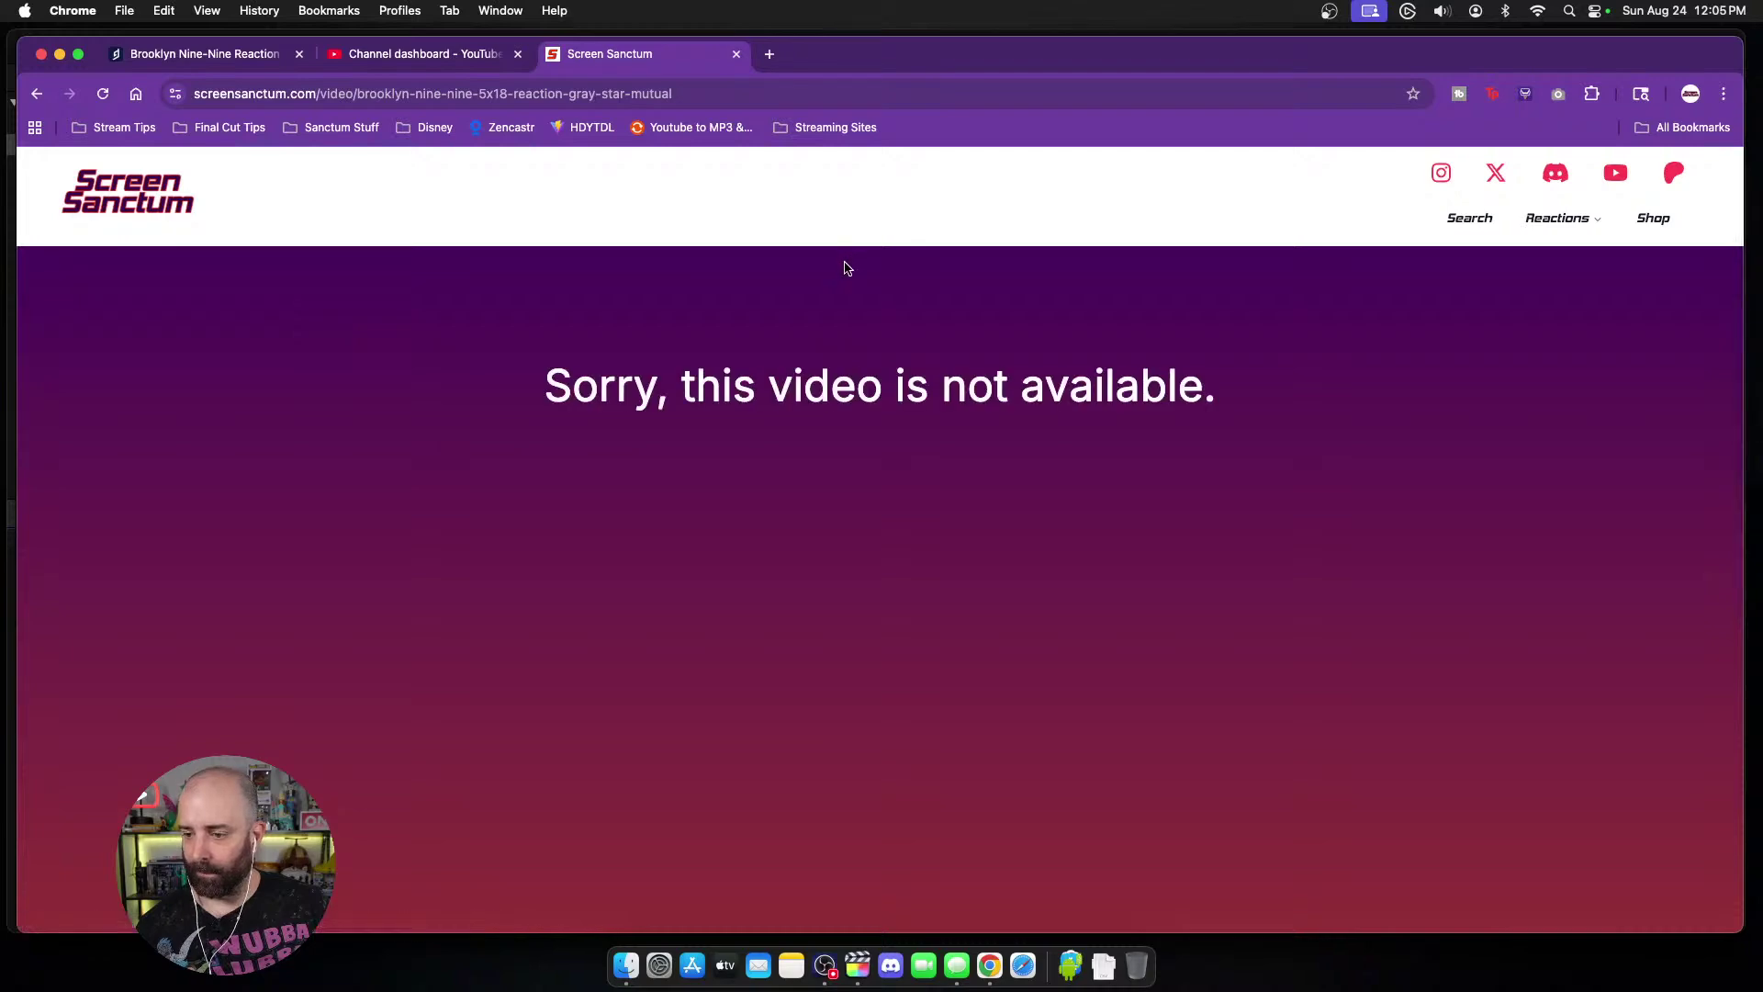
{"action": "left_click", "coordinate": [36, 93]}
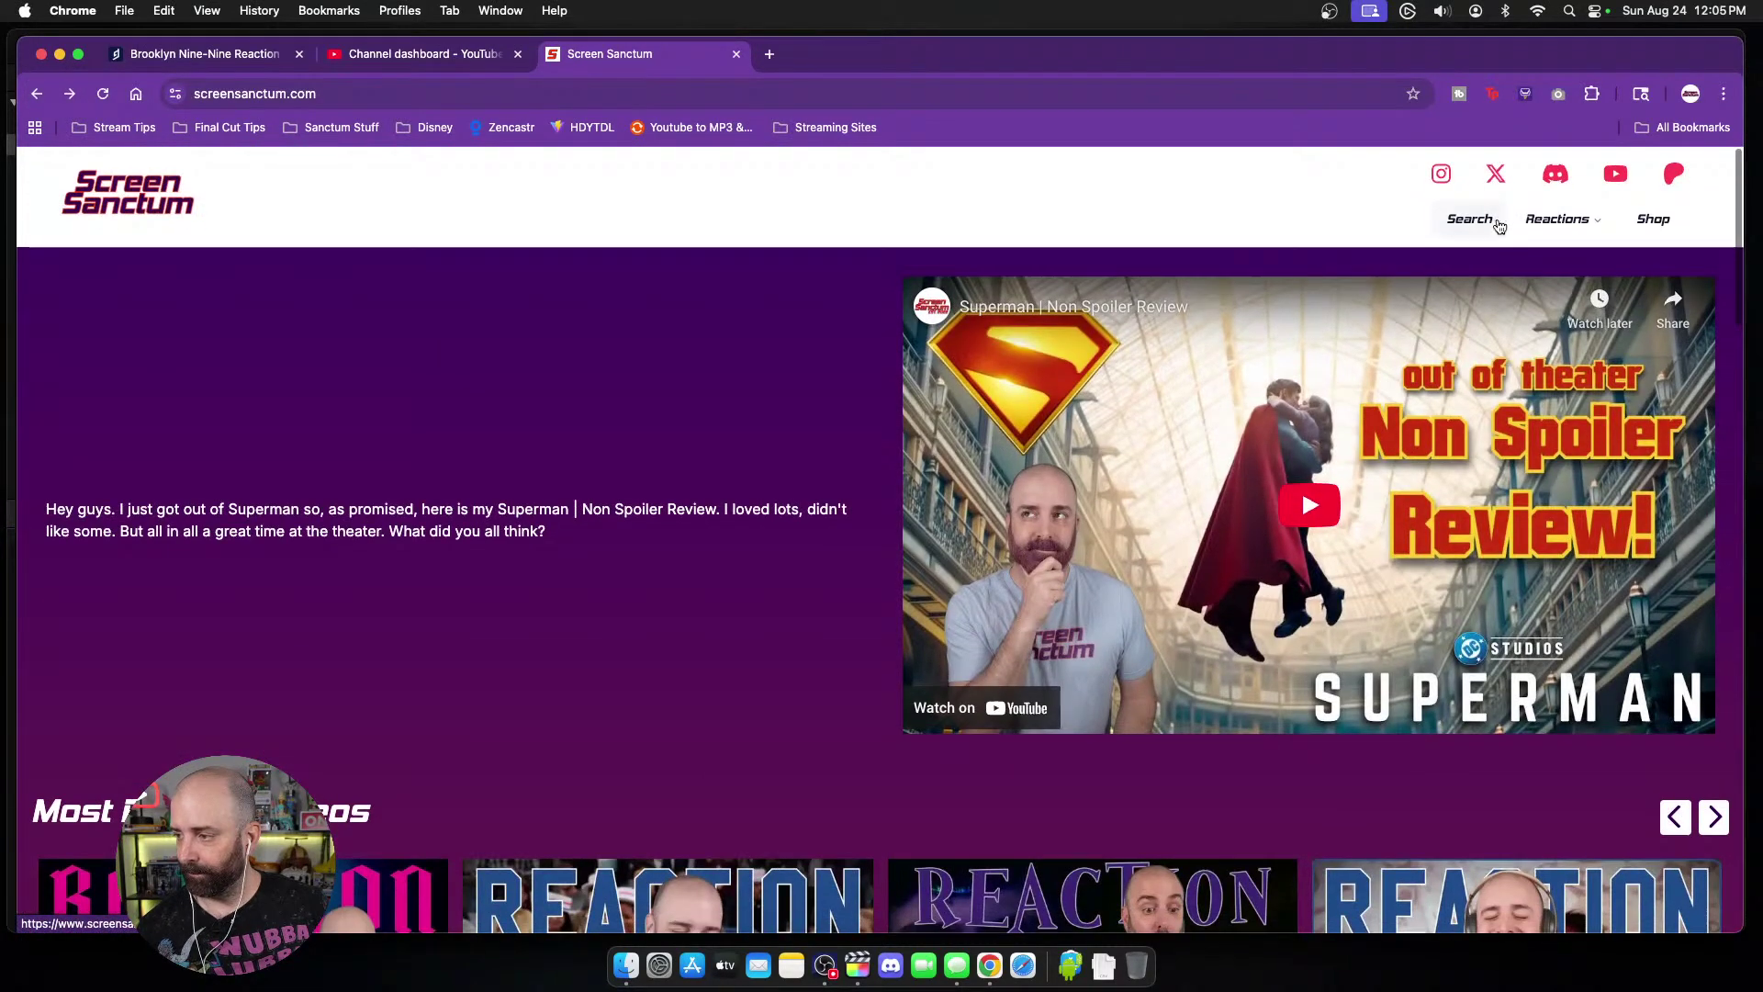
Step: Open the Brooklyn Nine-Nine page from the site's TV reactions and find its Season 5 row
{"action": "mouse_move", "coordinate": [1562, 224]}
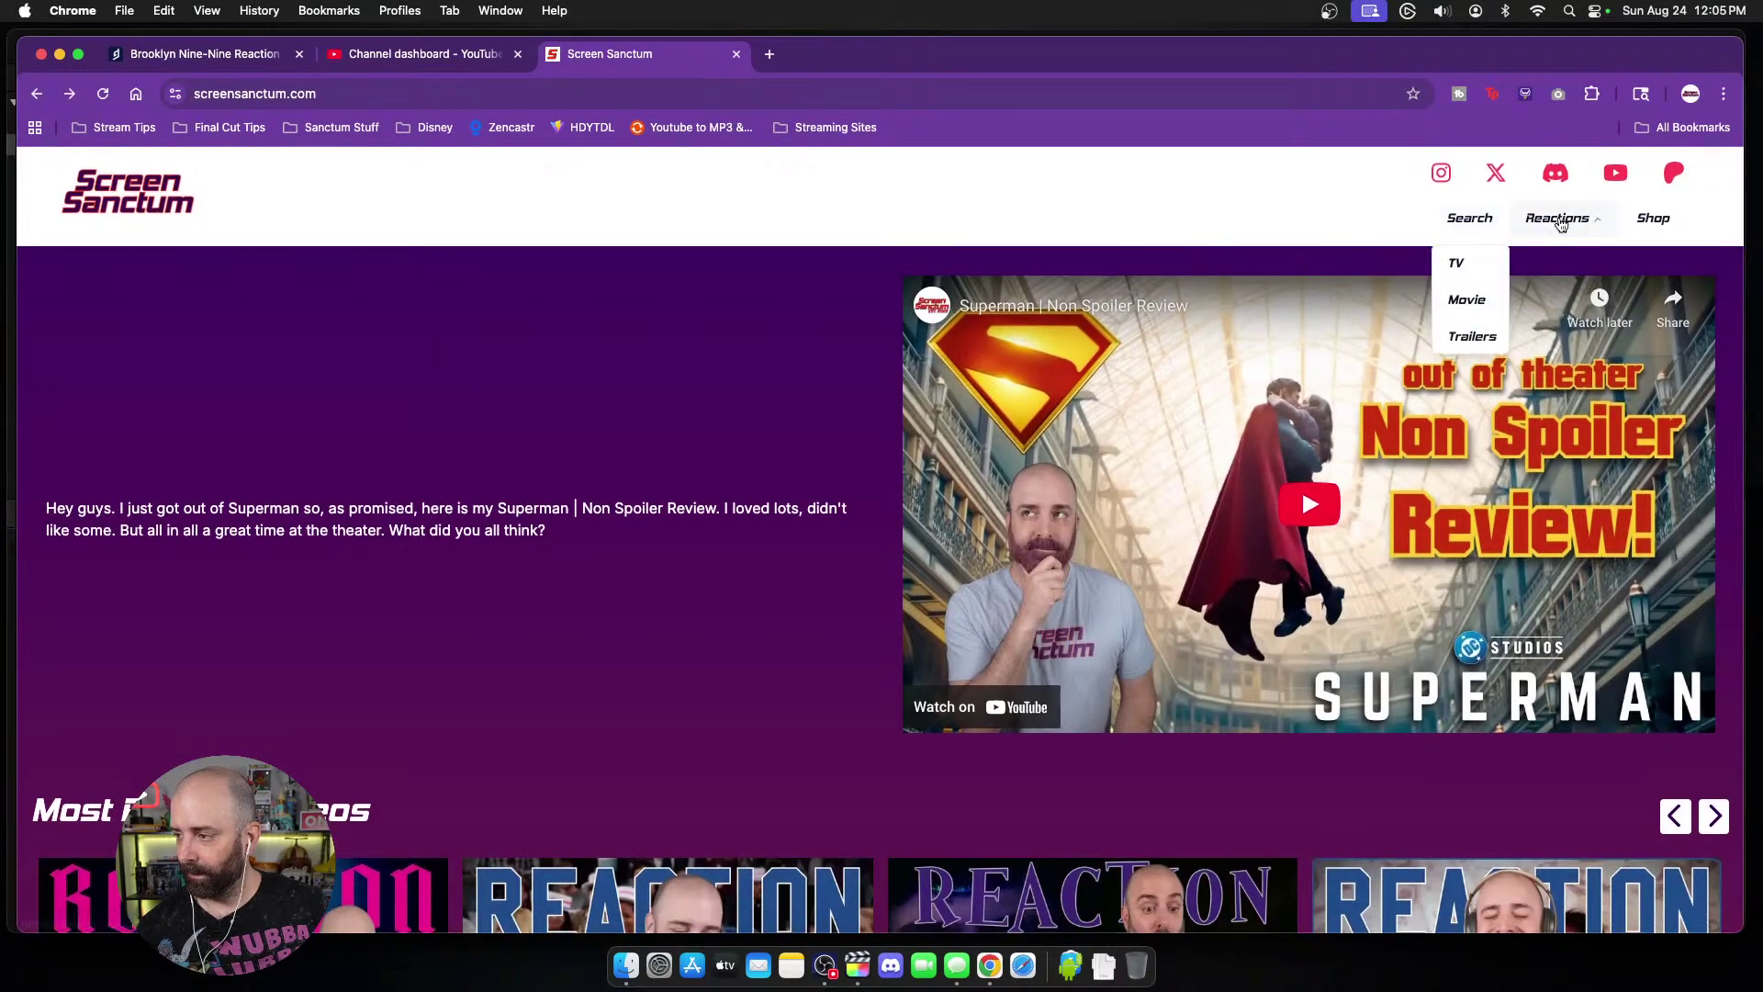
{"action": "left_click", "coordinate": [1458, 261]}
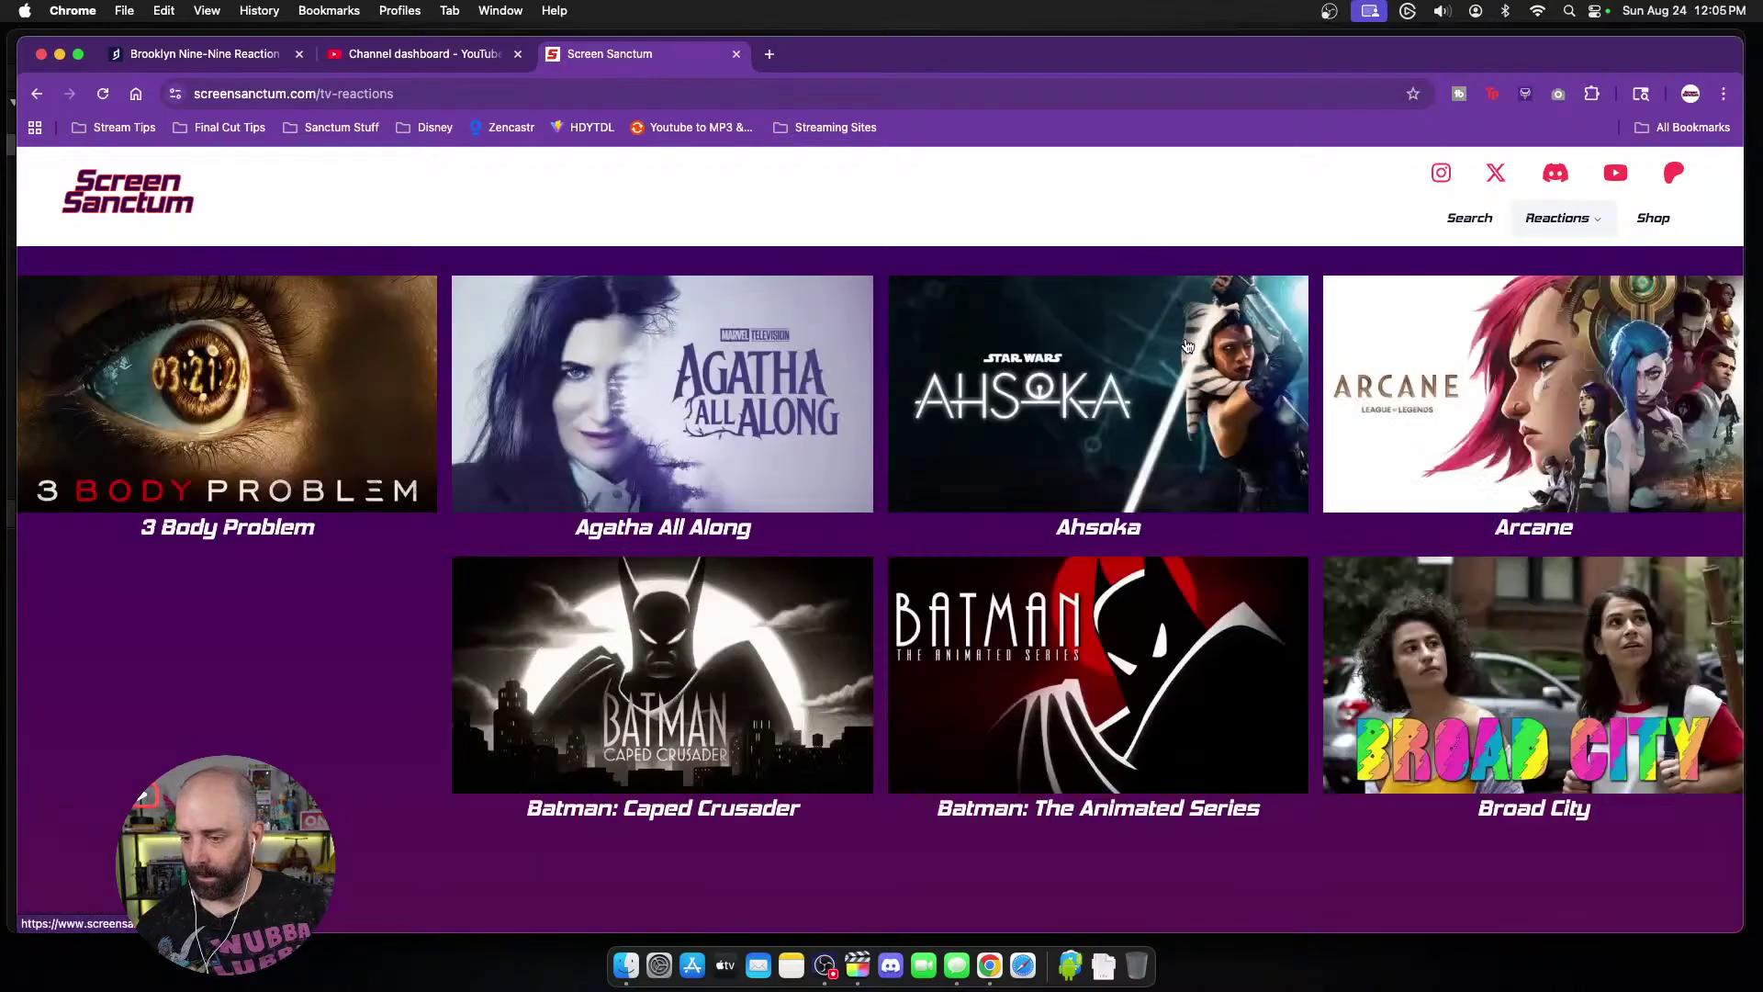
{"action": "scroll", "coordinate": [1226, 335], "scroll_direction": "down", "scroll_amount": 5}
{"action": "scroll", "coordinate": [1226, 335], "scroll_direction": "down", "scroll_amount": 3}
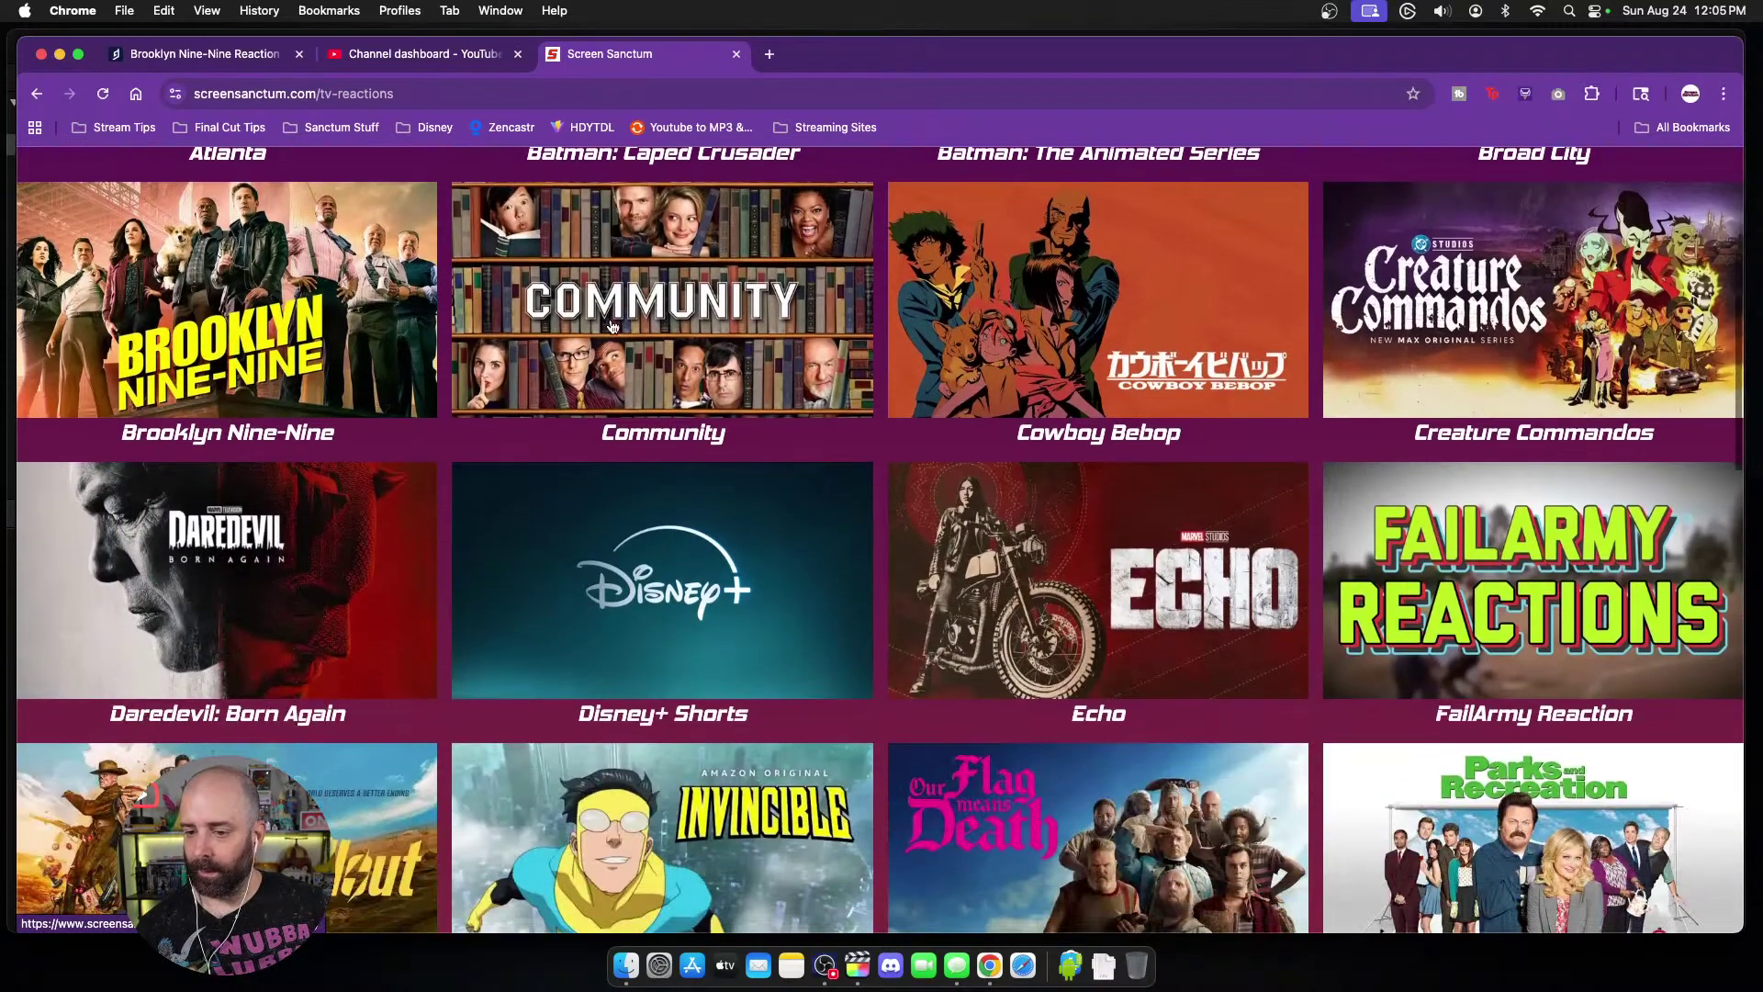
{"action": "left_click", "coordinate": [371, 351]}
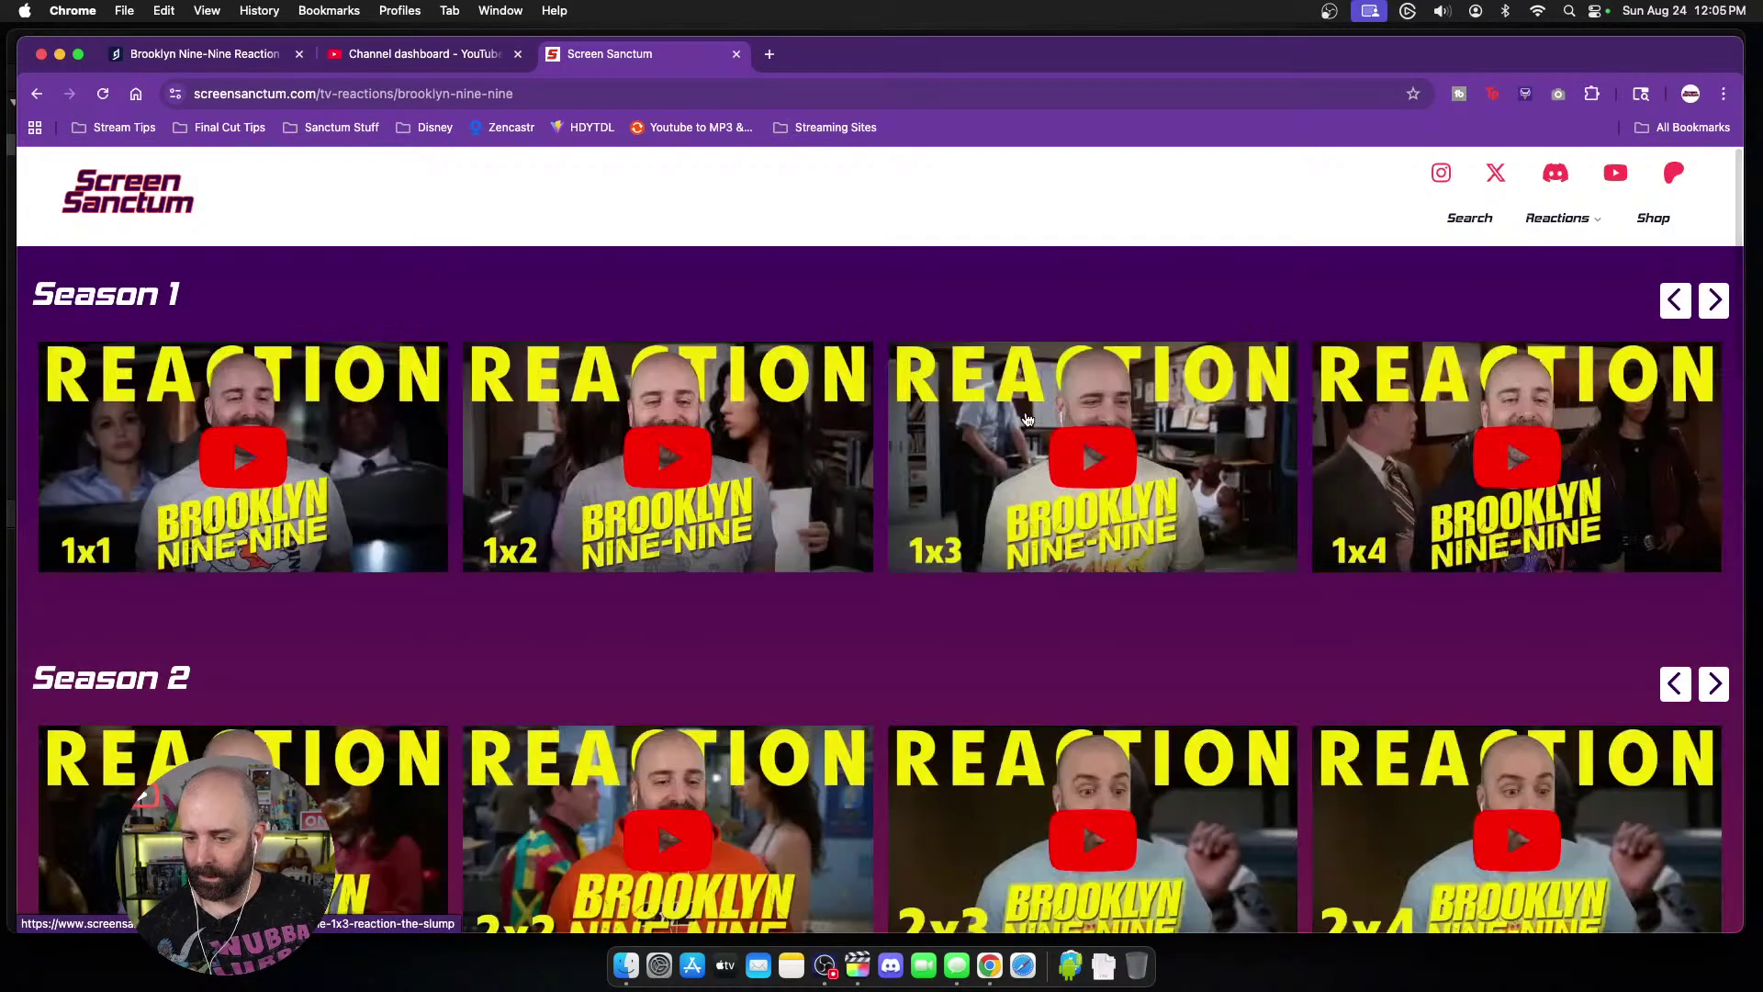
{"action": "scroll", "coordinate": [1027, 419], "scroll_direction": "down", "scroll_amount": 15}
{"action": "scroll", "coordinate": [1027, 419], "scroll_direction": "up", "scroll_amount": 3}
{"action": "scroll", "coordinate": [1028, 419], "scroll_direction": "up", "scroll_amount": 2}
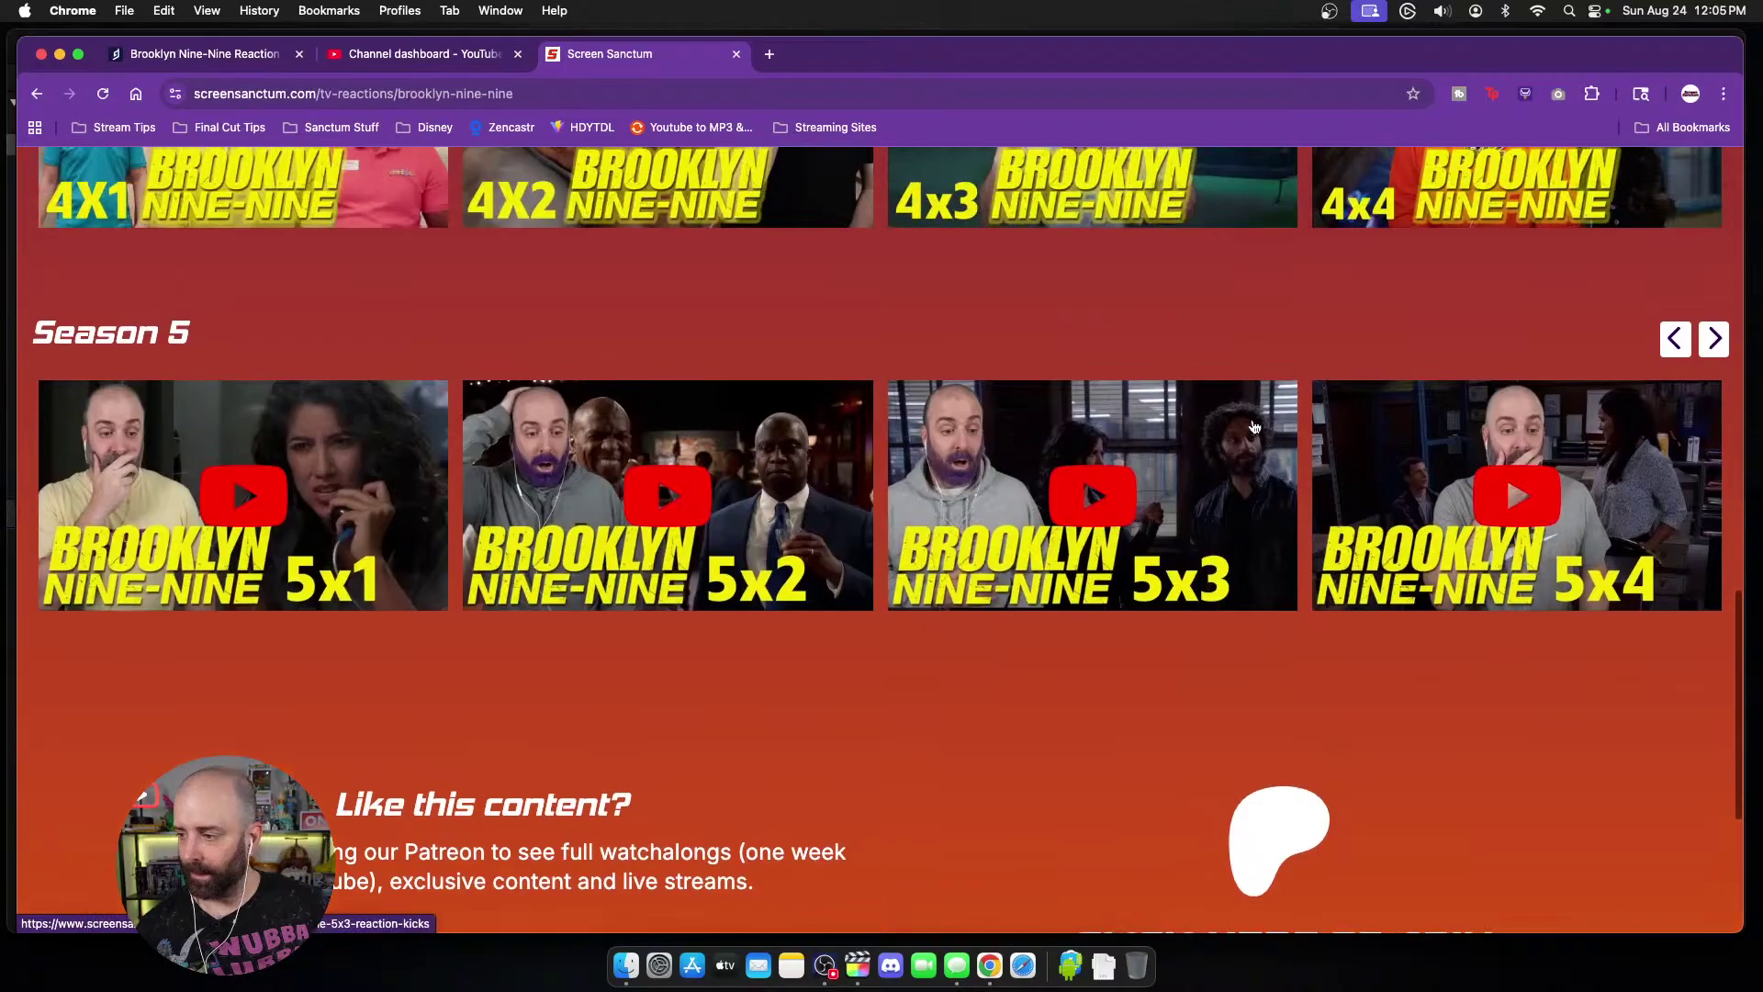
Step: Advance the Season 5 row to the 5x18 video
{"action": "left_click", "coordinate": [1715, 339]}
{"action": "left_click", "coordinate": [1715, 339]}
{"action": "left_click", "coordinate": [1716, 339]}
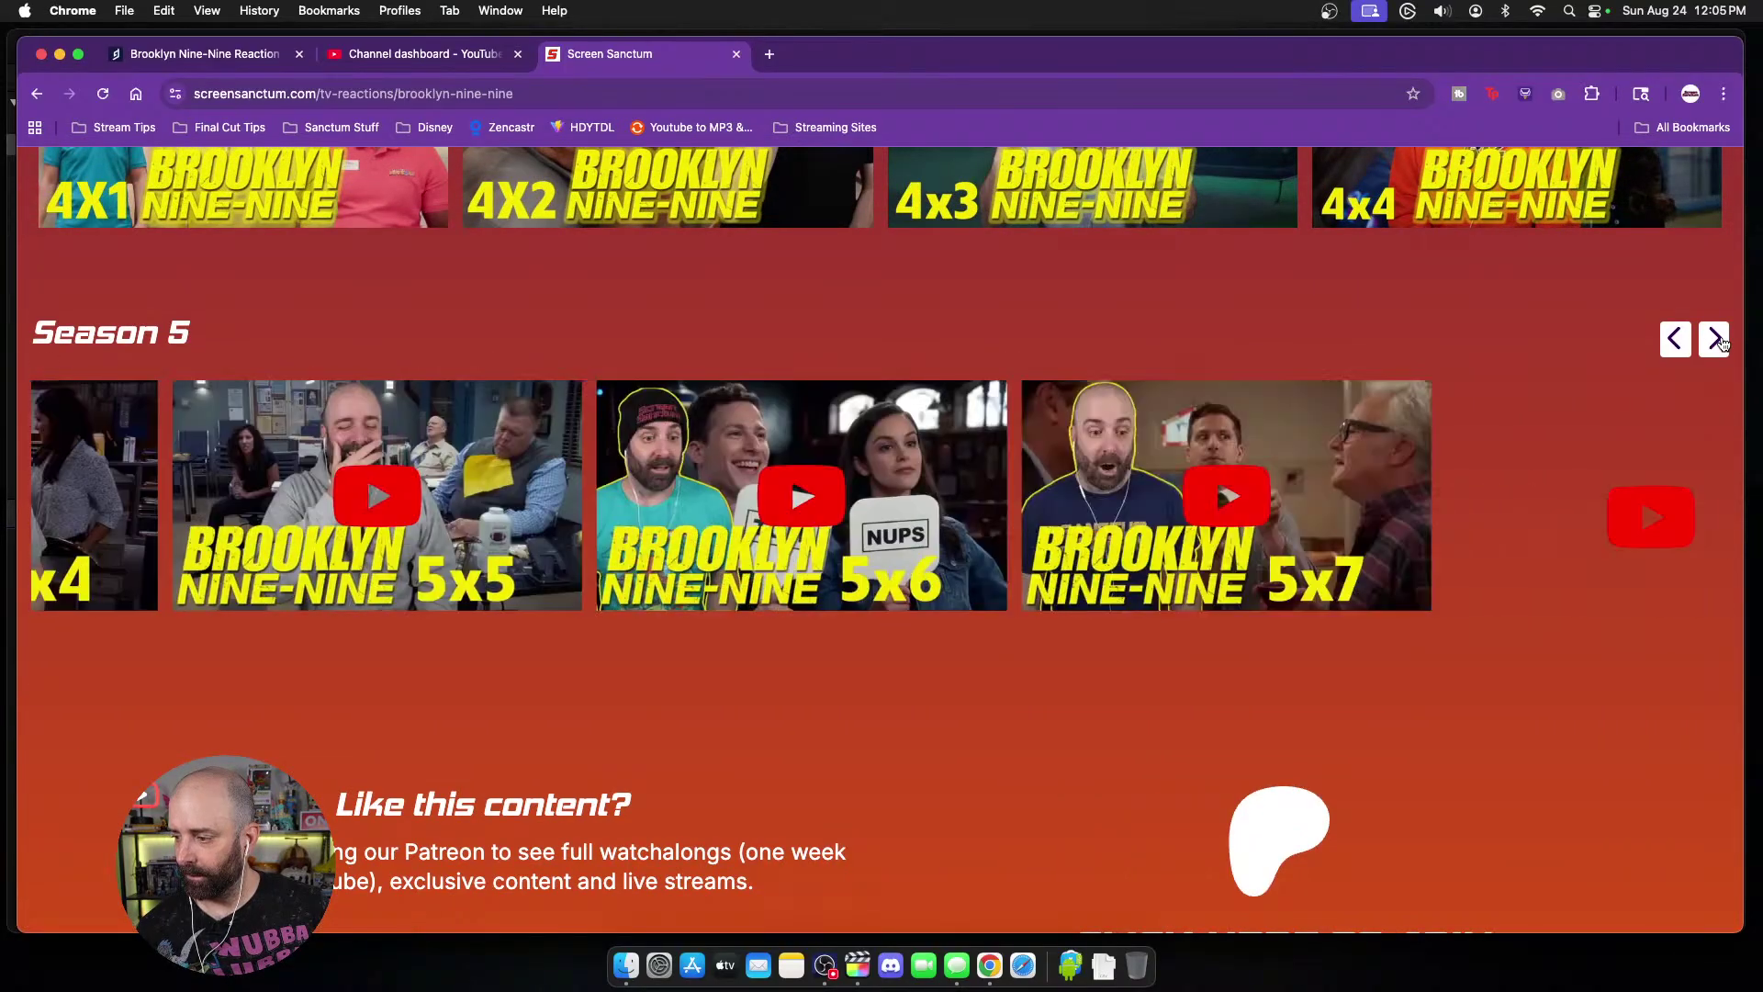
{"action": "left_click", "coordinate": [1716, 338]}
{"action": "left_click", "coordinate": [1715, 339]}
{"action": "left_click", "coordinate": [1715, 339]}
{"action": "left_click", "coordinate": [1716, 339]}
{"action": "left_click", "coordinate": [1716, 339]}
{"action": "left_click", "coordinate": [1716, 339]}
{"action": "left_click", "coordinate": [1716, 339]}
{"action": "left_click", "coordinate": [1715, 339]}
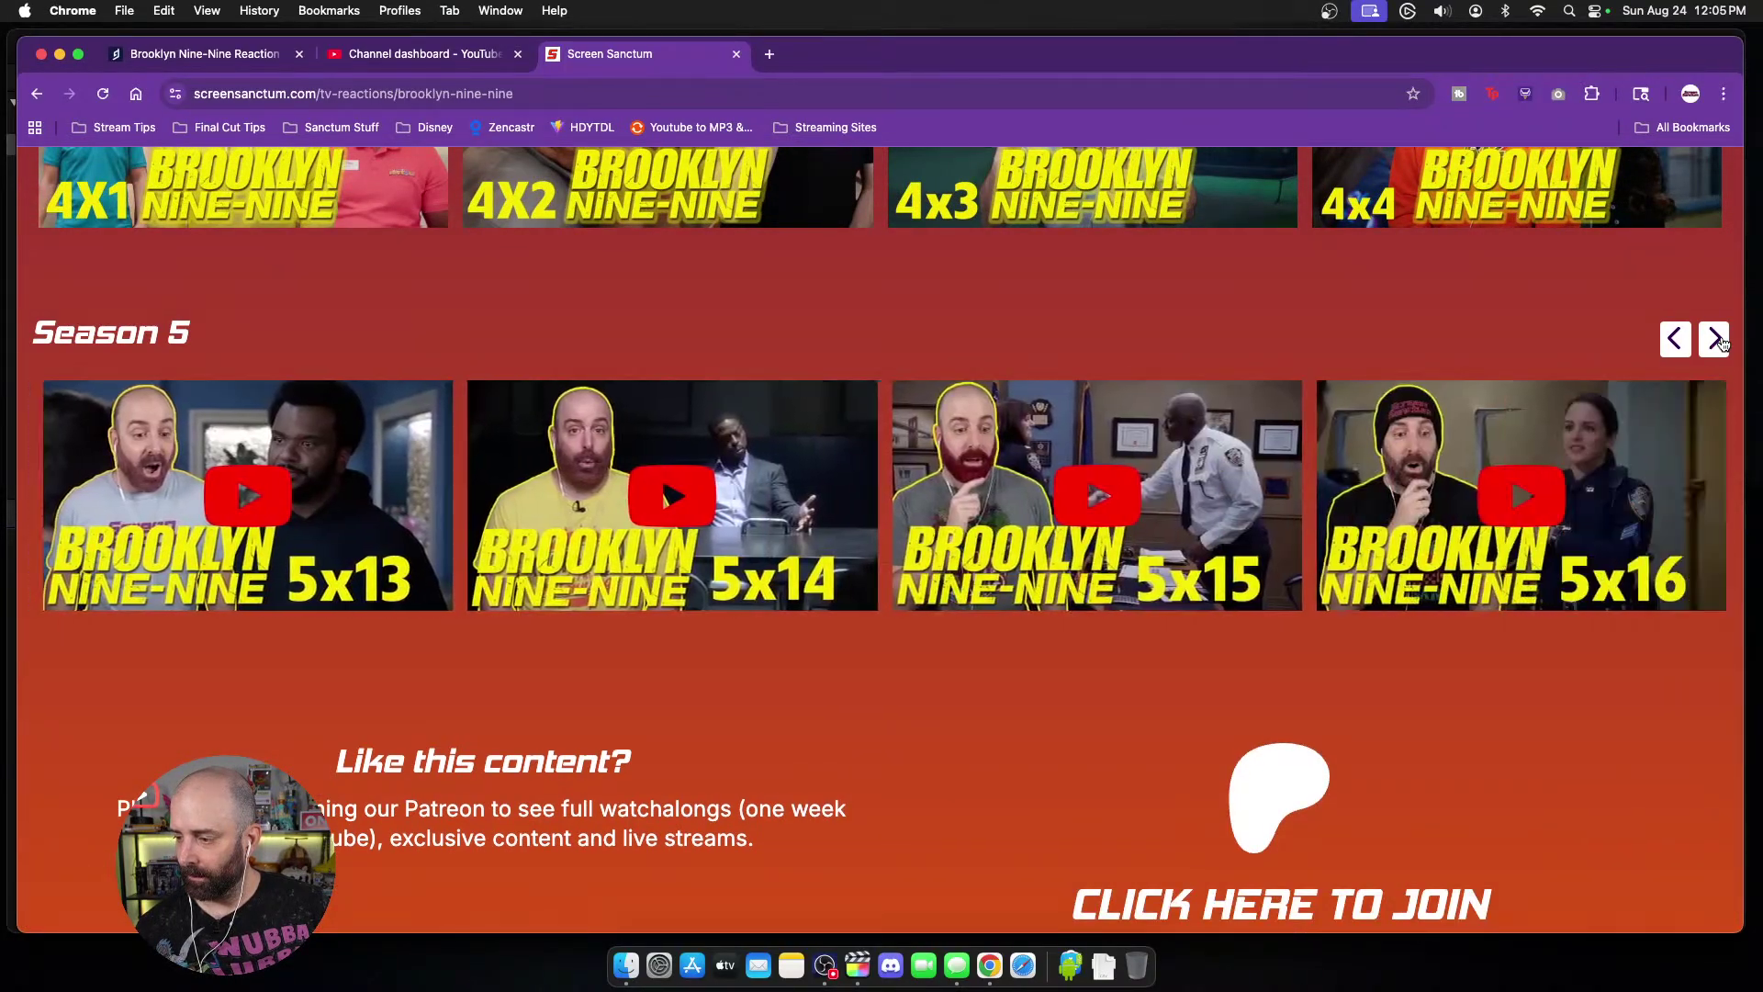
{"action": "left_click", "coordinate": [1715, 339]}
{"action": "left_click", "coordinate": [1716, 338]}
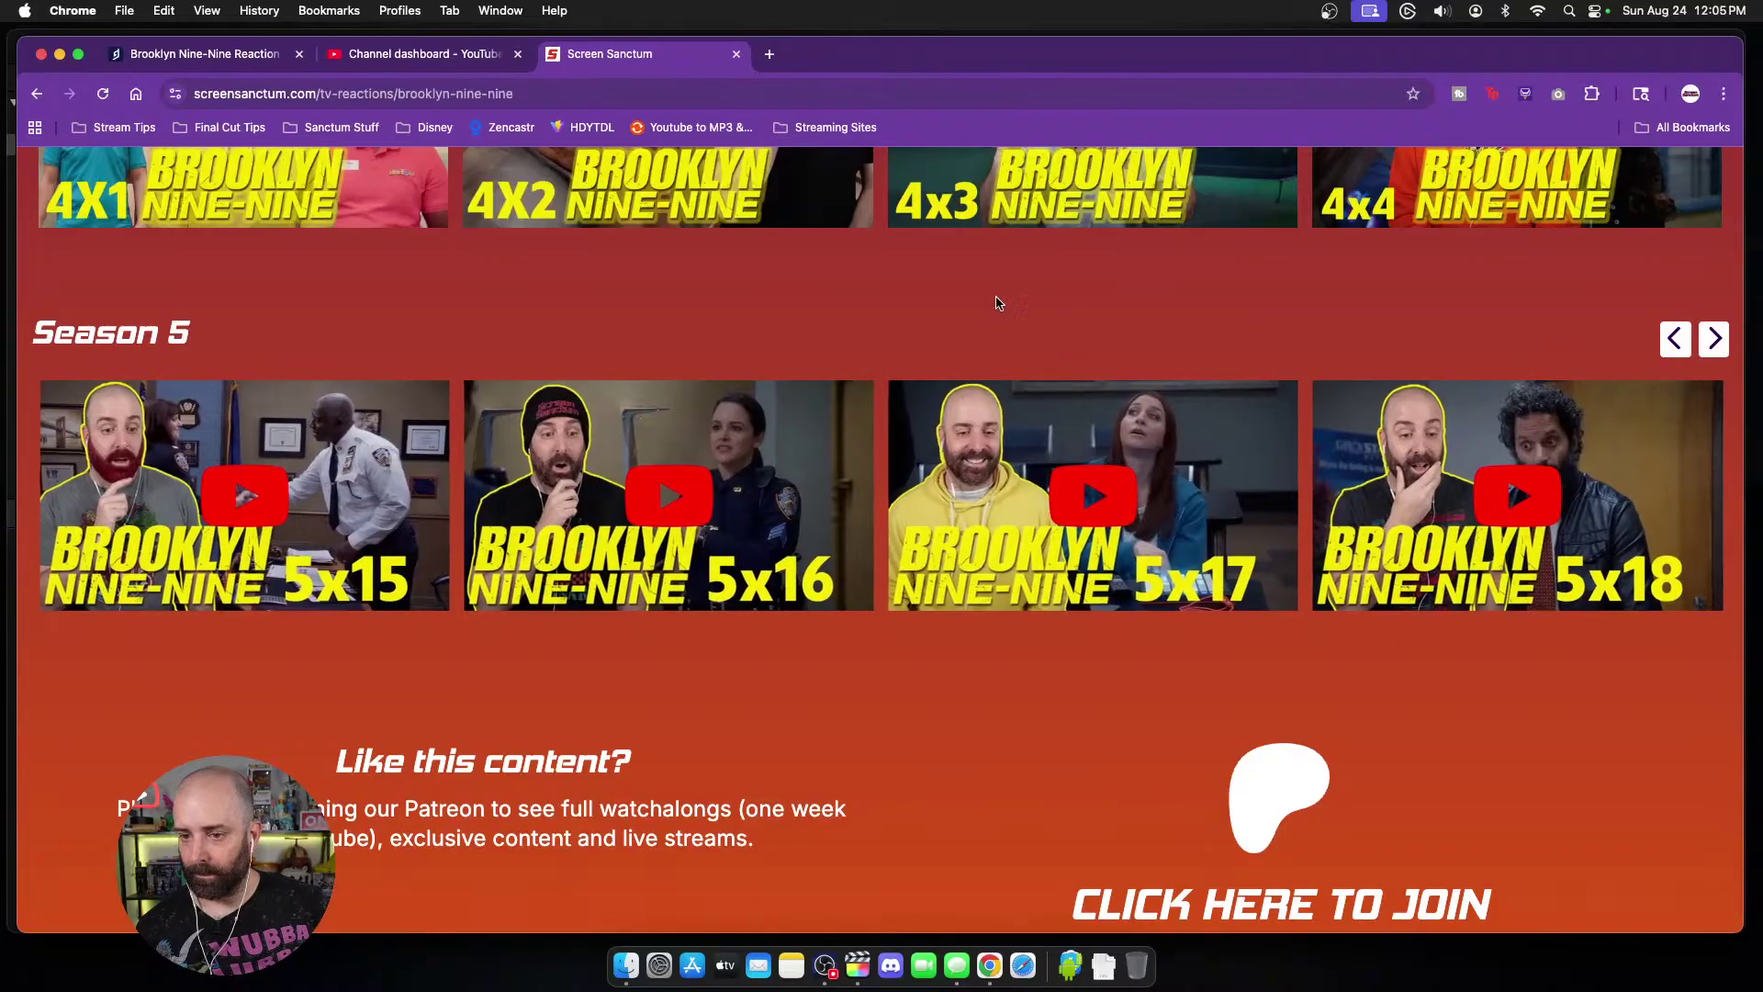
Step: Return to the TV reactions list, view The Good Place page, and close the Screen Sanctum site
{"action": "scroll", "coordinate": [968, 300], "scroll_direction": "up", "scroll_amount": 15}
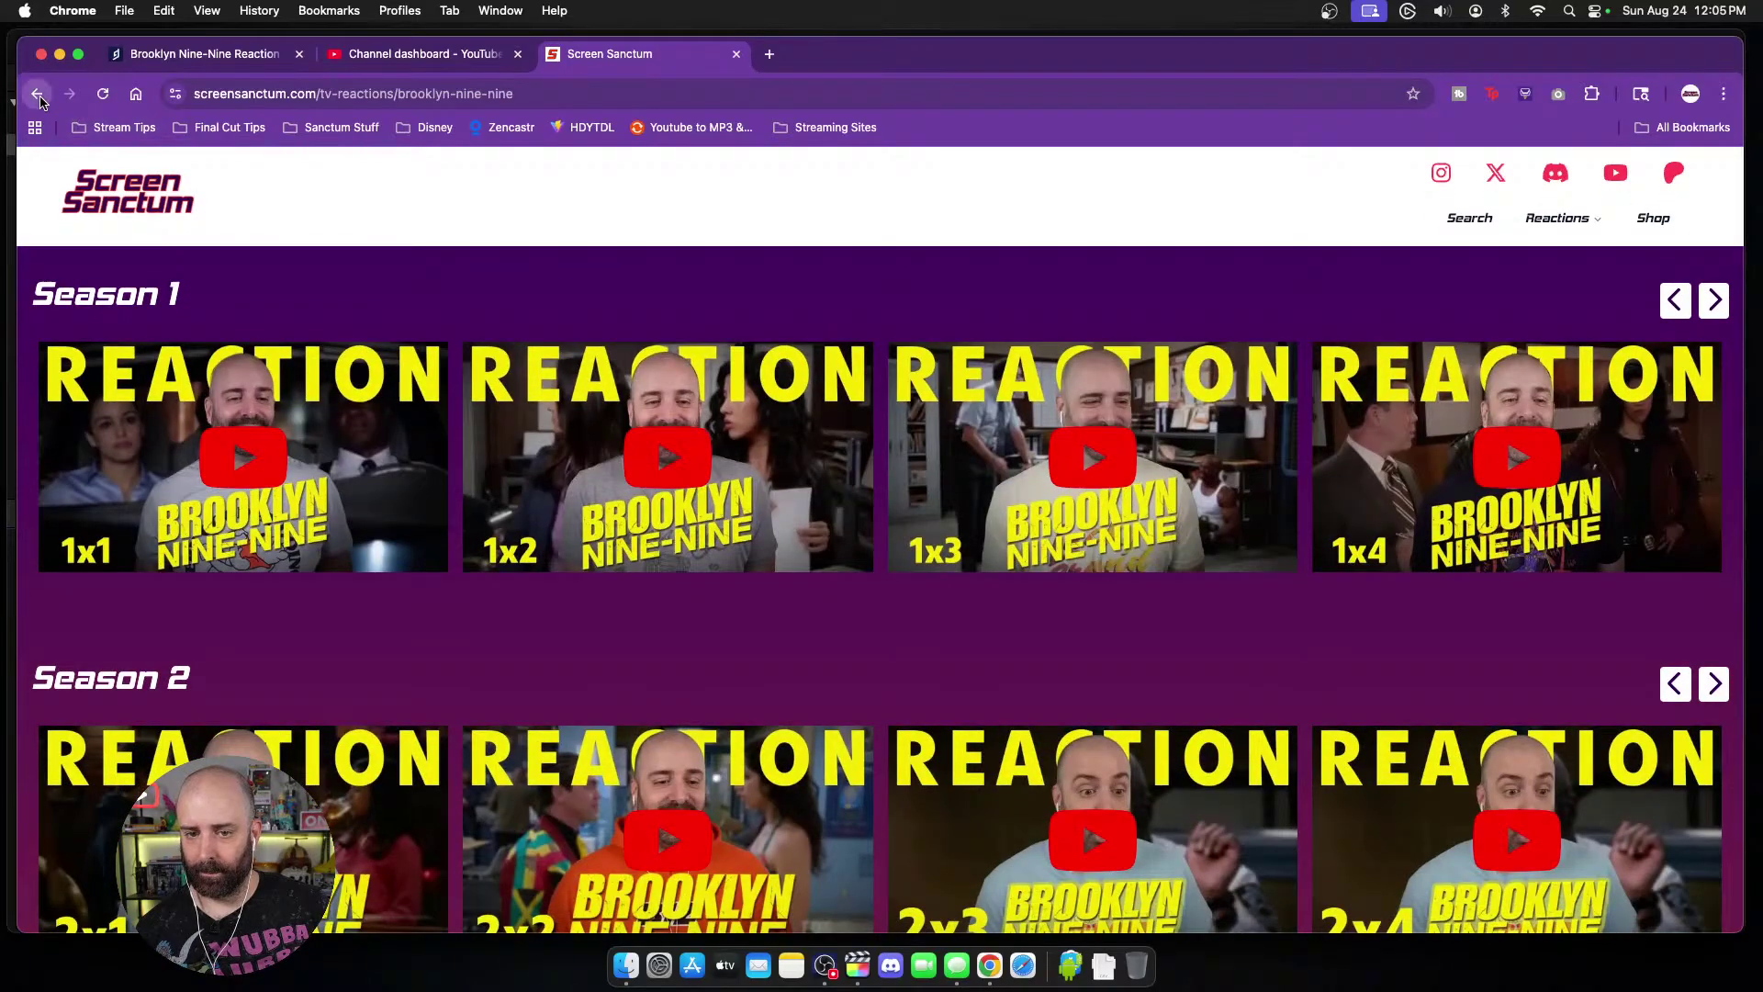
{"action": "left_click", "coordinate": [37, 93]}
{"action": "scroll", "coordinate": [972, 353], "scroll_direction": "down", "scroll_amount": 10}
{"action": "scroll", "coordinate": [972, 353], "scroll_direction": "up", "scroll_amount": 5}
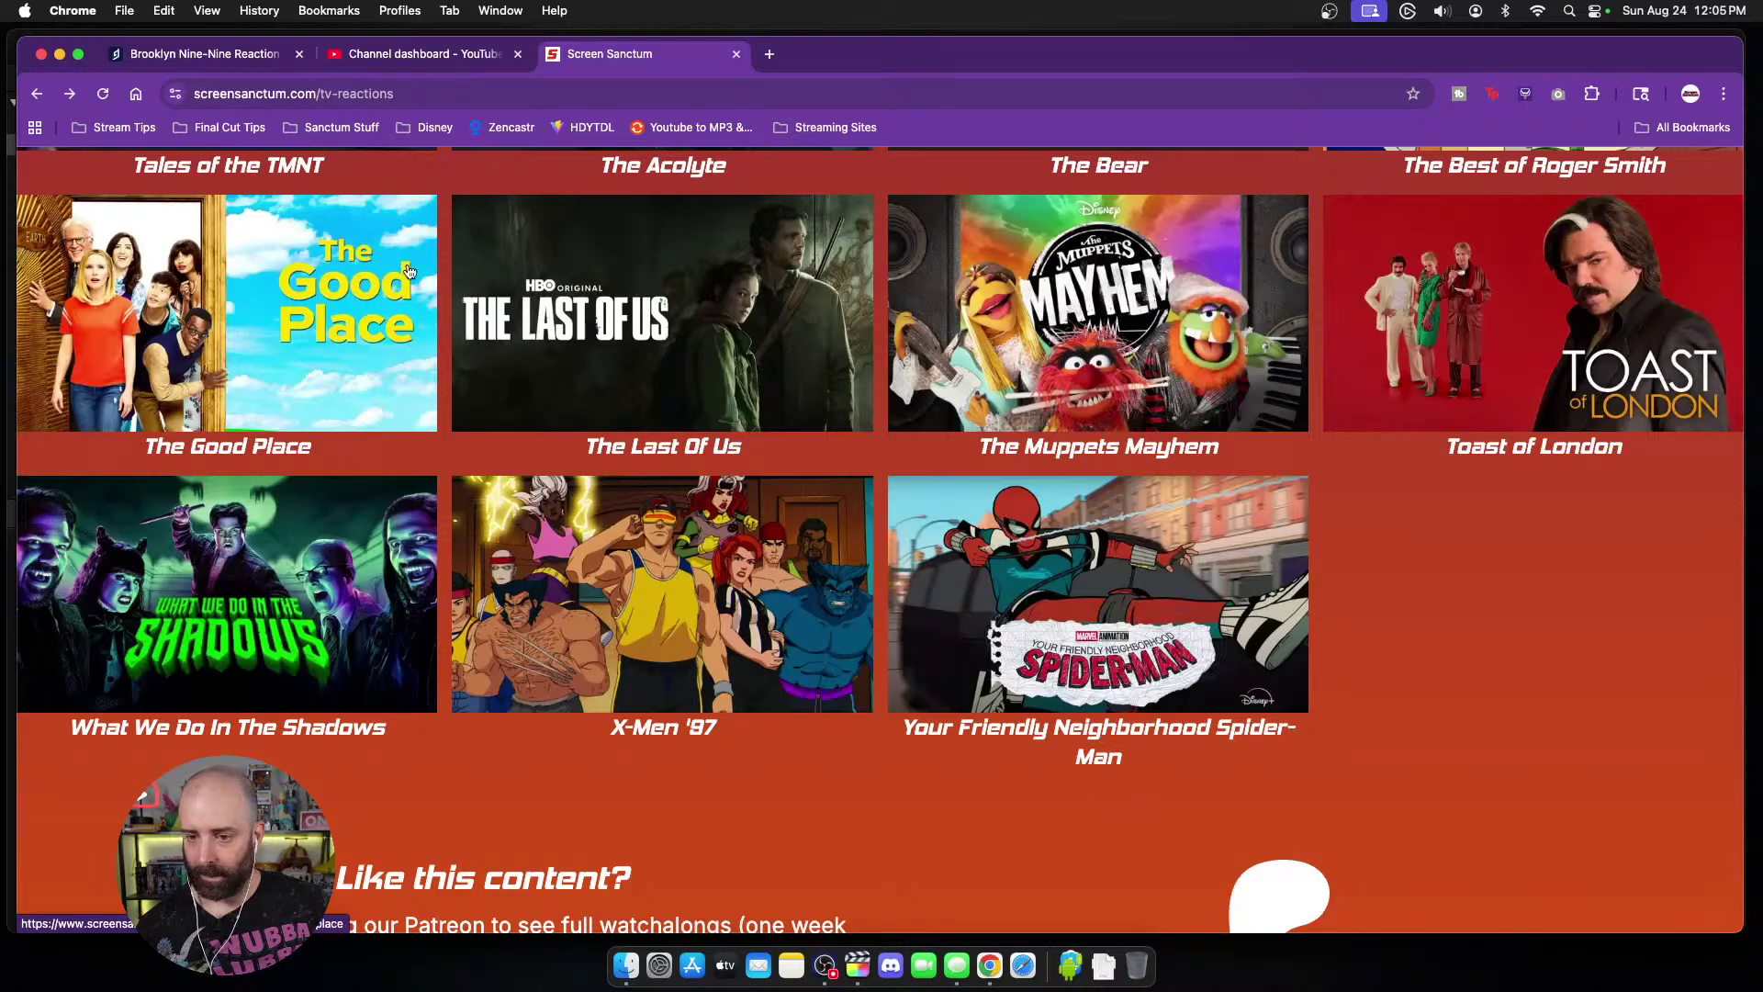
{"action": "left_click", "coordinate": [288, 287]}
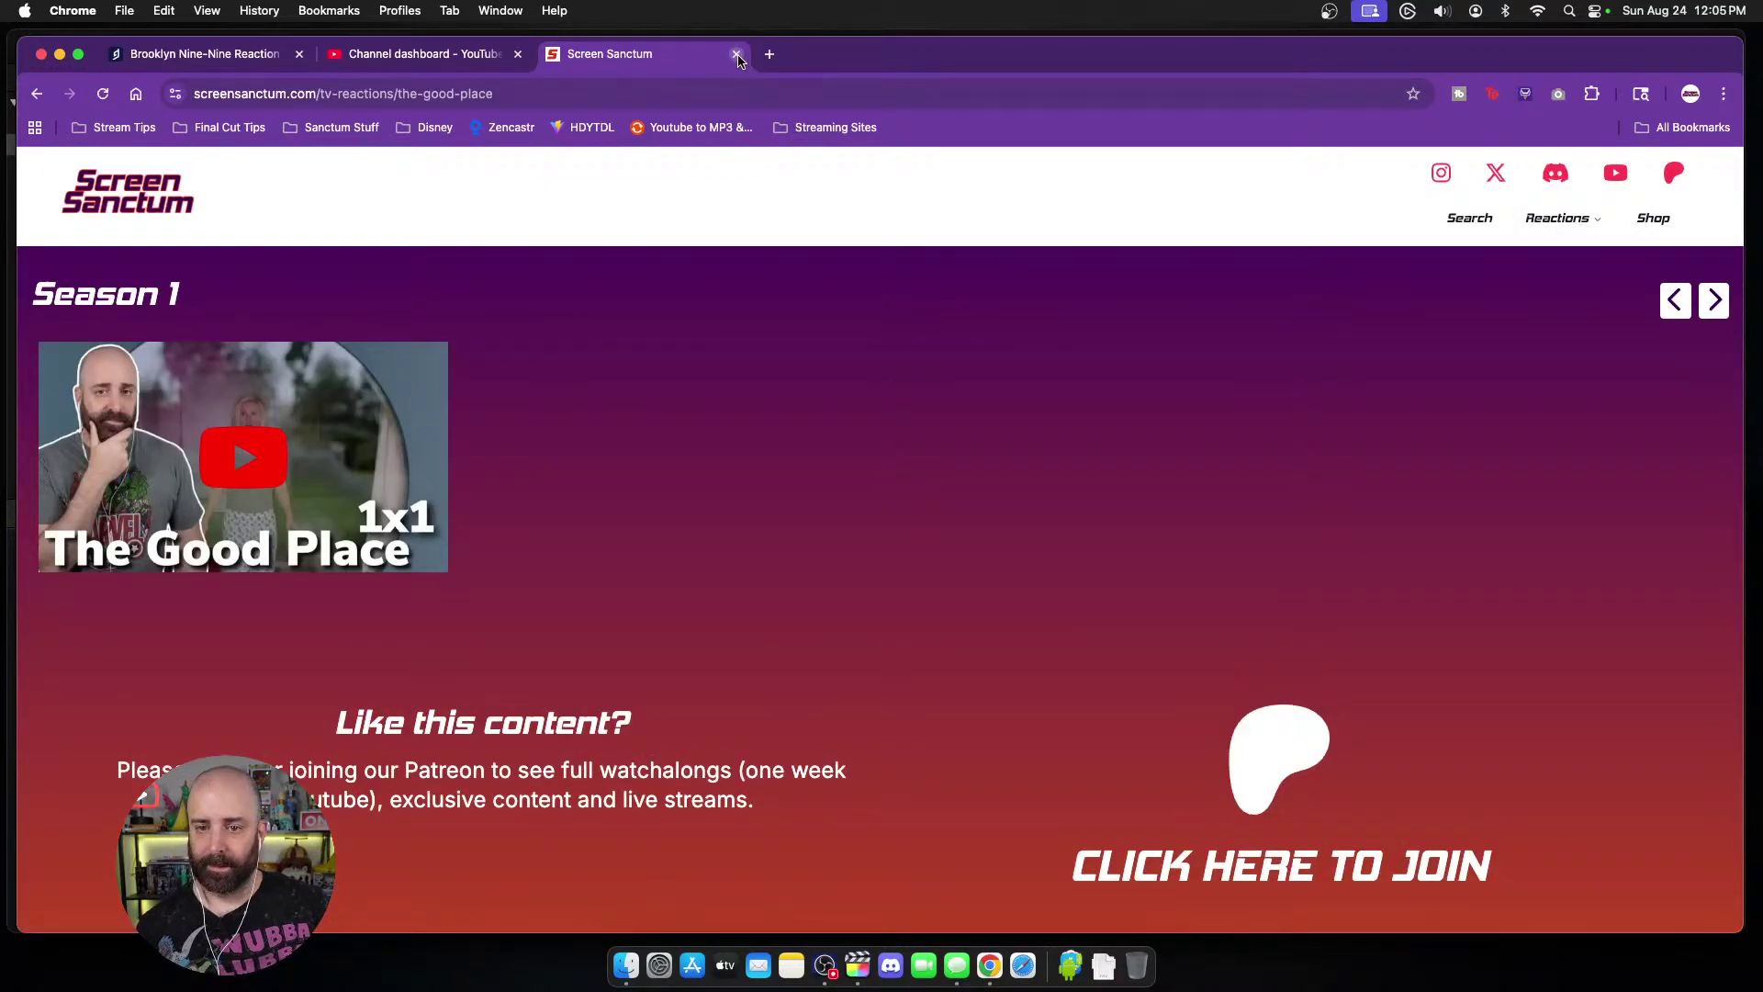
{"action": "left_click", "coordinate": [738, 55]}
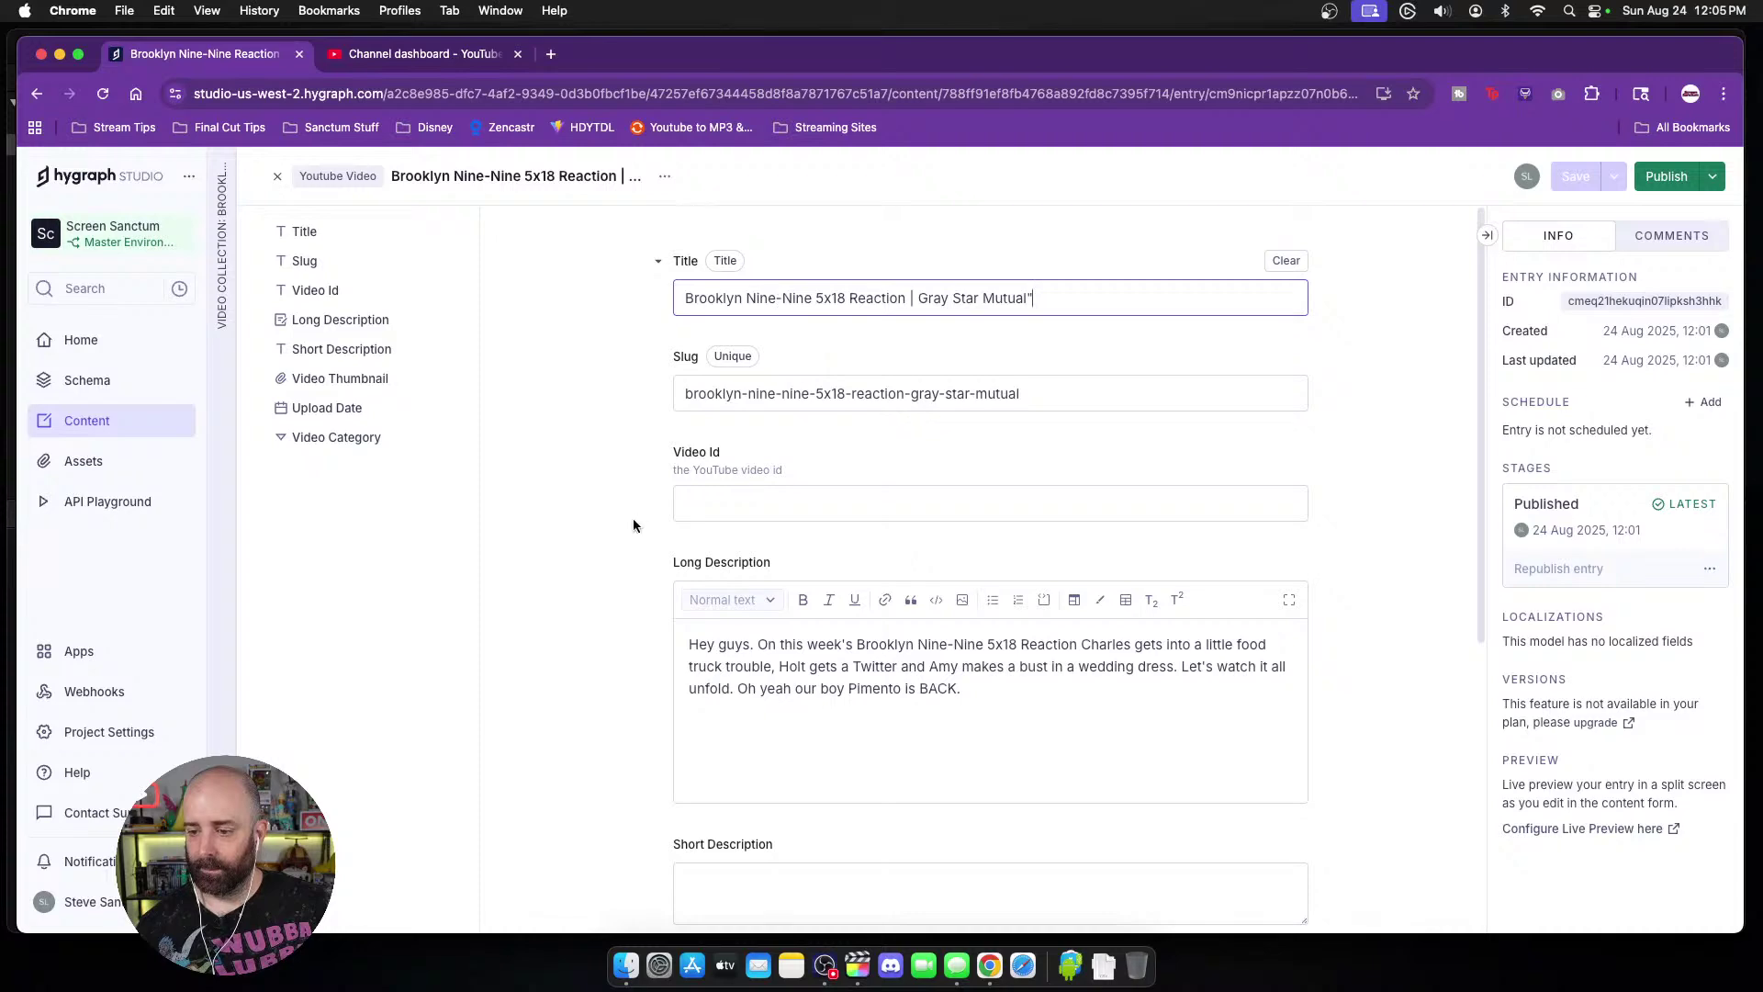
Step: Switch to Final Cut Pro and check the brooklyn 5x18 timeline around 4:17 while the export runs
{"action": "left_click", "coordinate": [612, 509]}
{"action": "scroll", "coordinate": [606, 496], "scroll_direction": "down", "scroll_amount": 2}
{"action": "key", "text": "super+Tab"}
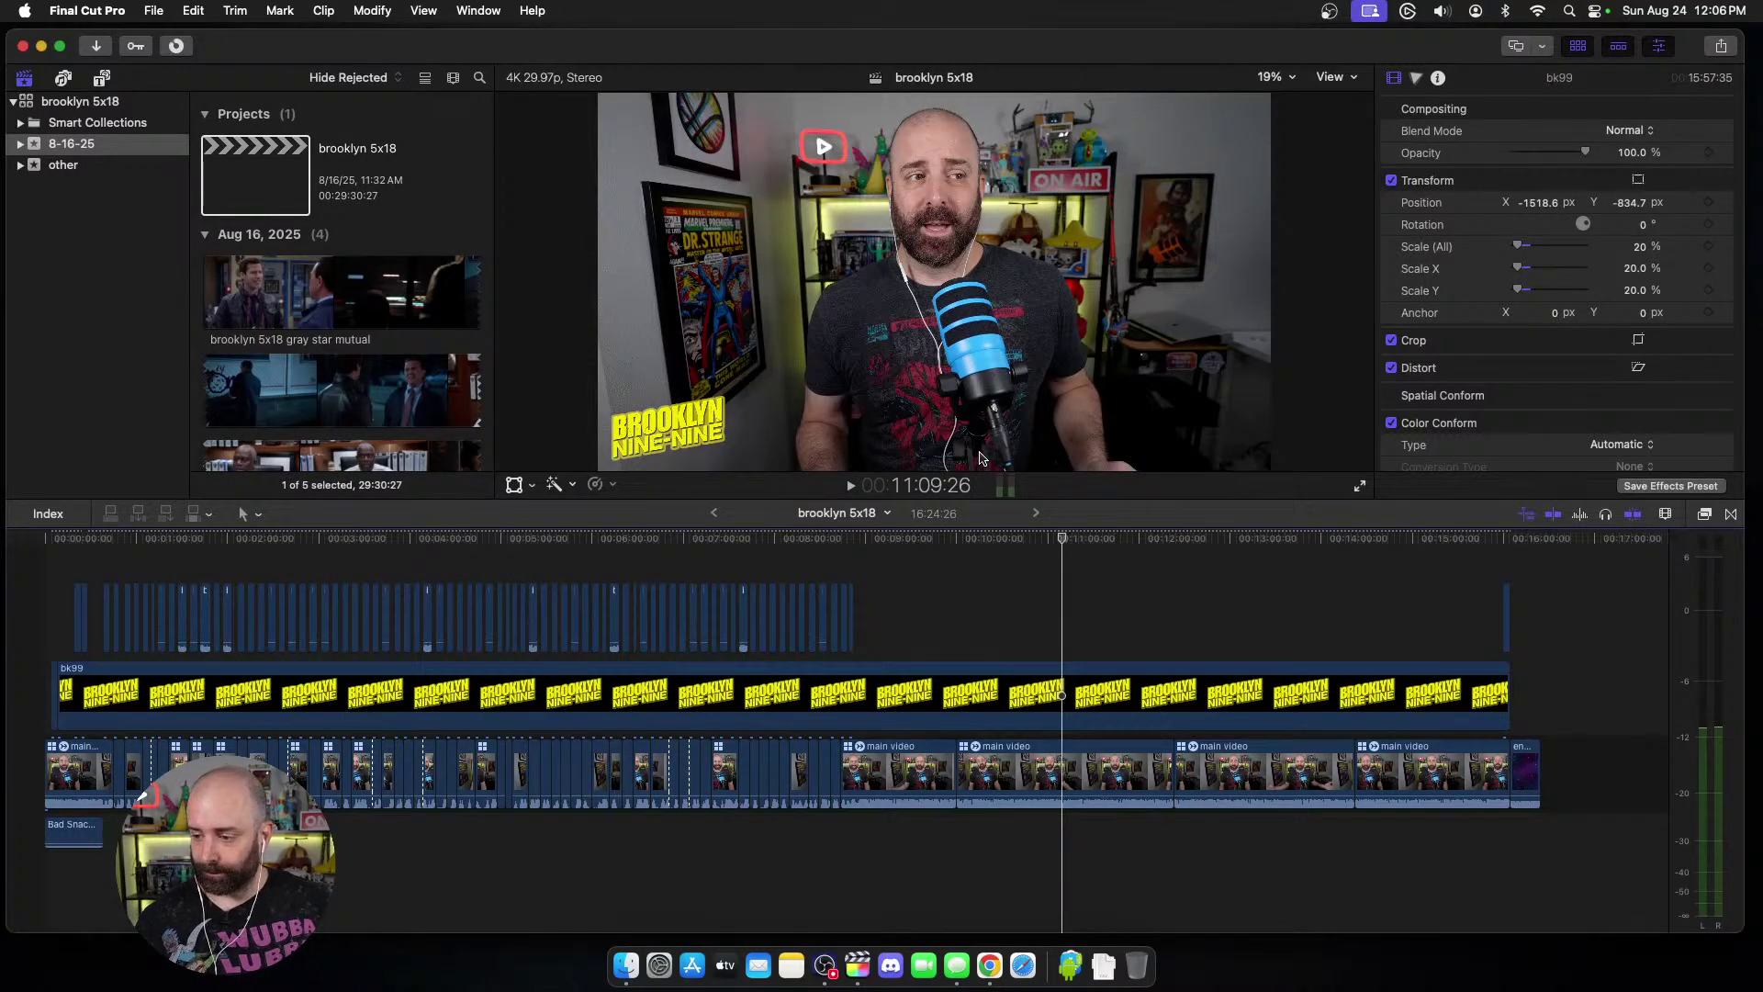
{"action": "left_click", "coordinate": [1172, 634]}
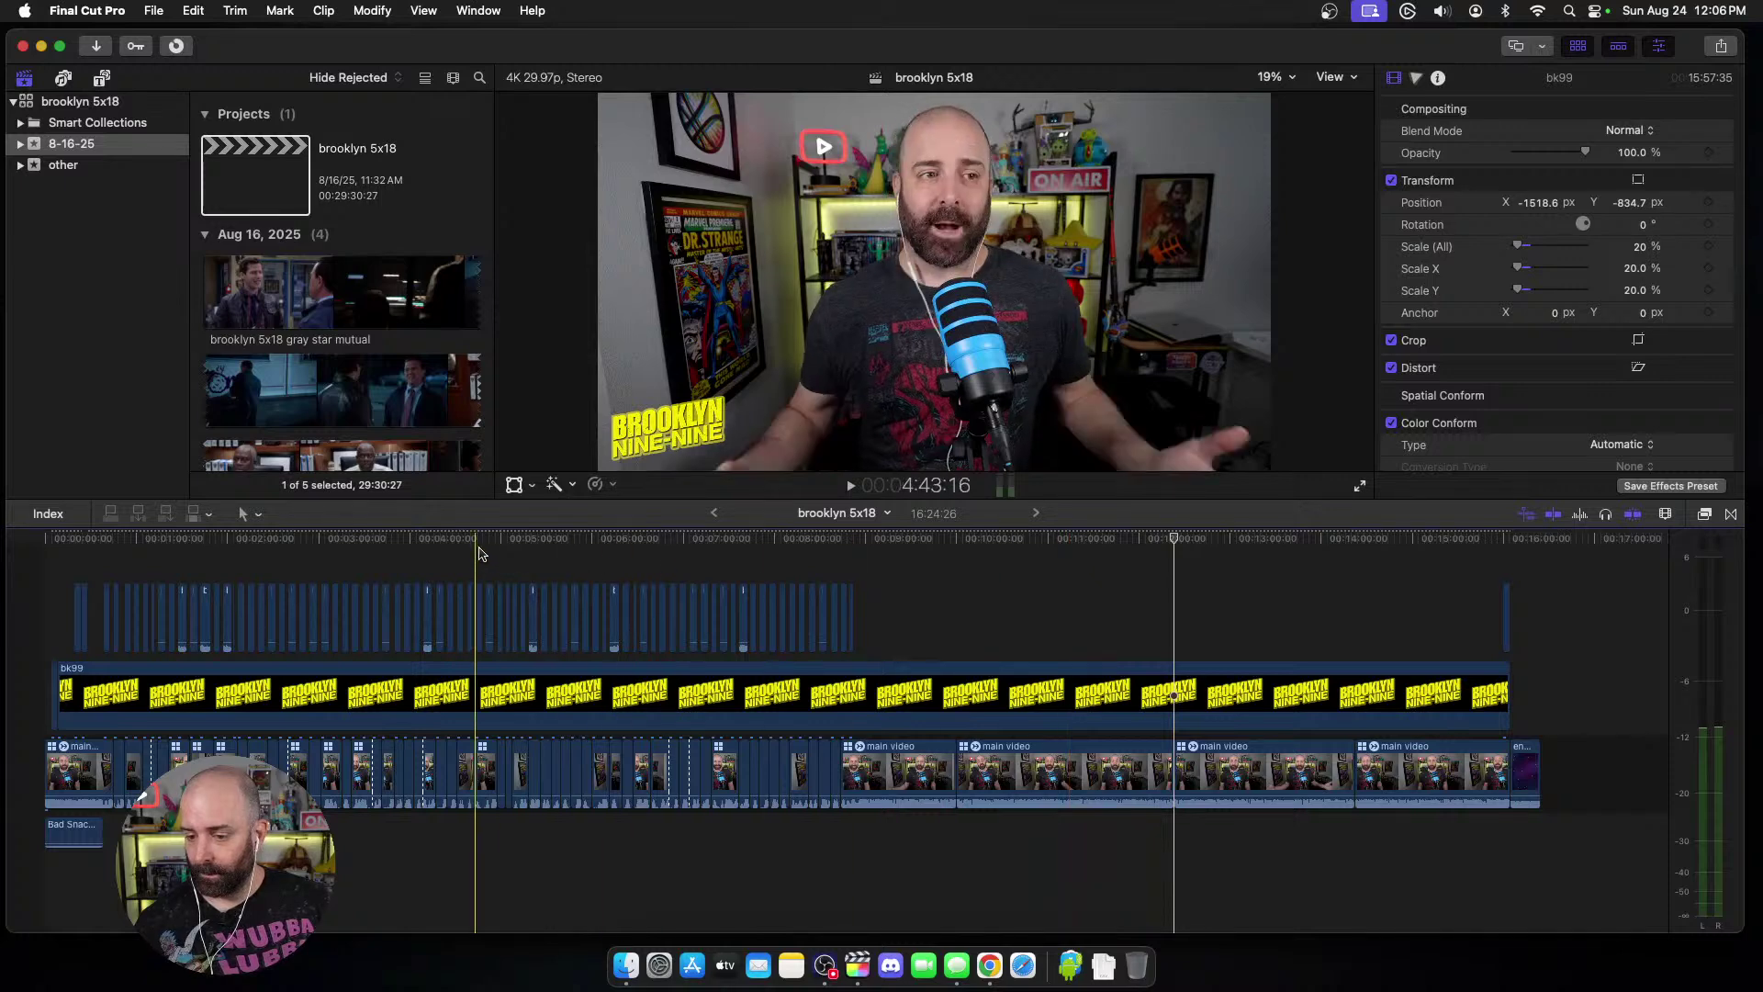
{"action": "left_click", "coordinate": [436, 557]}
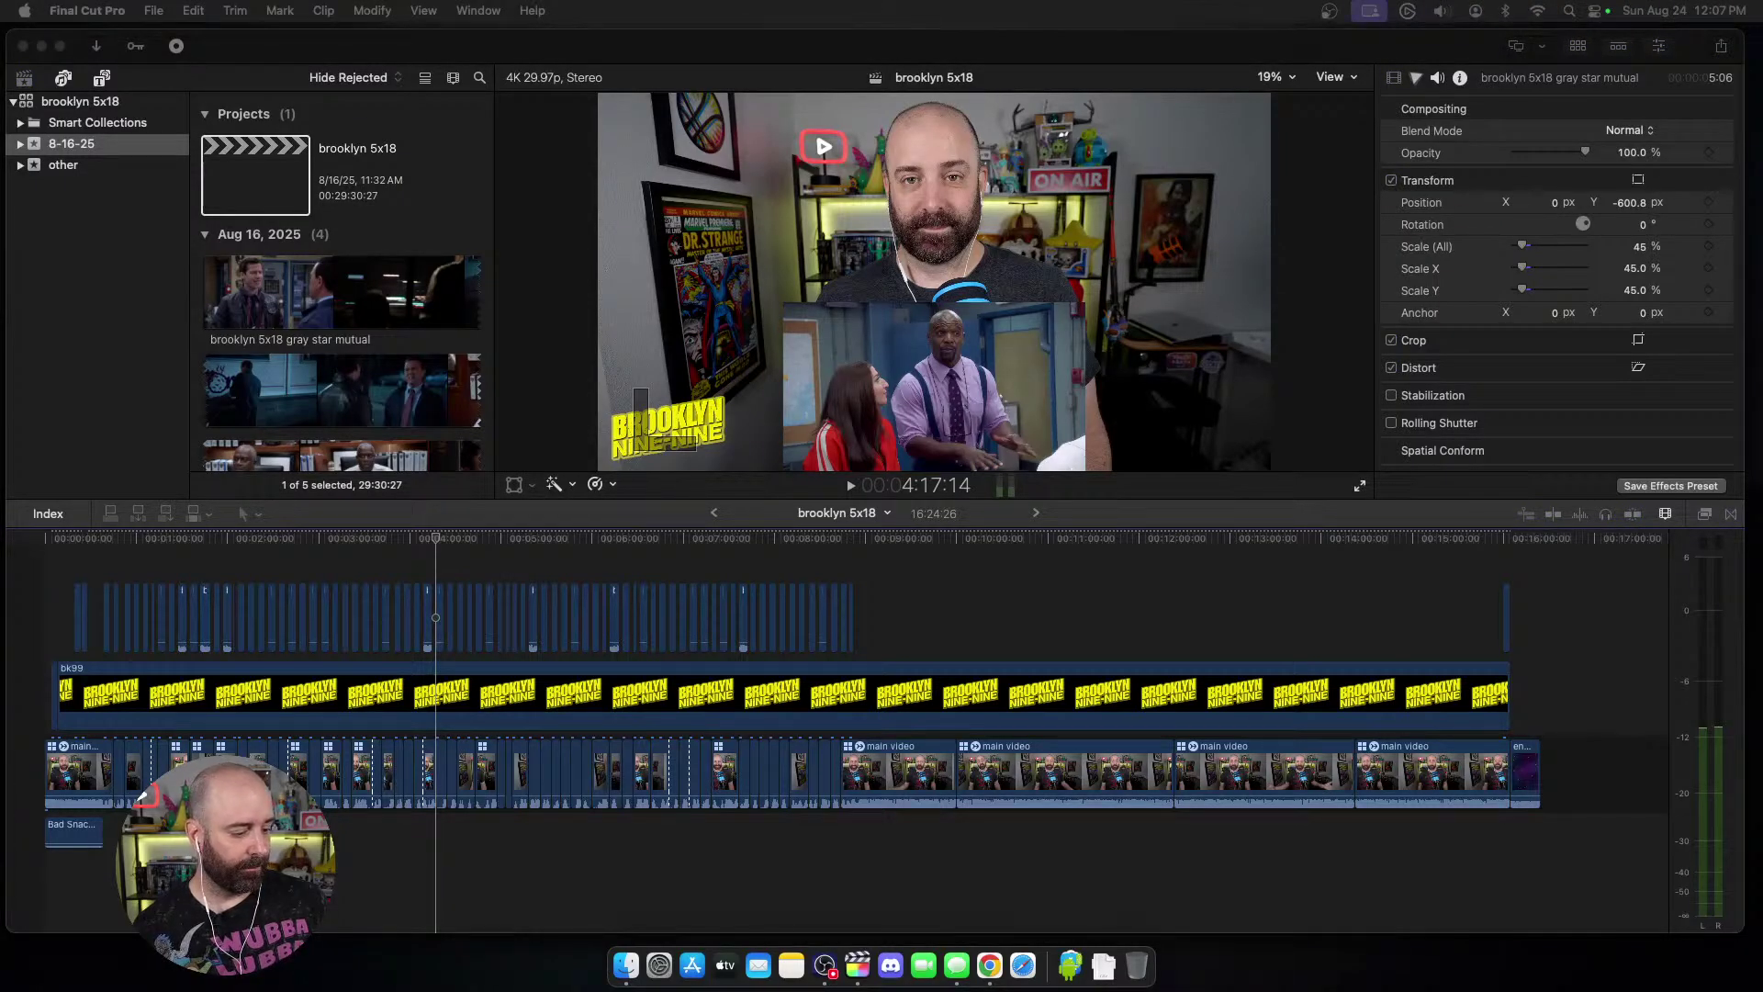
{"action": "left_click", "coordinate": [683, 56]}
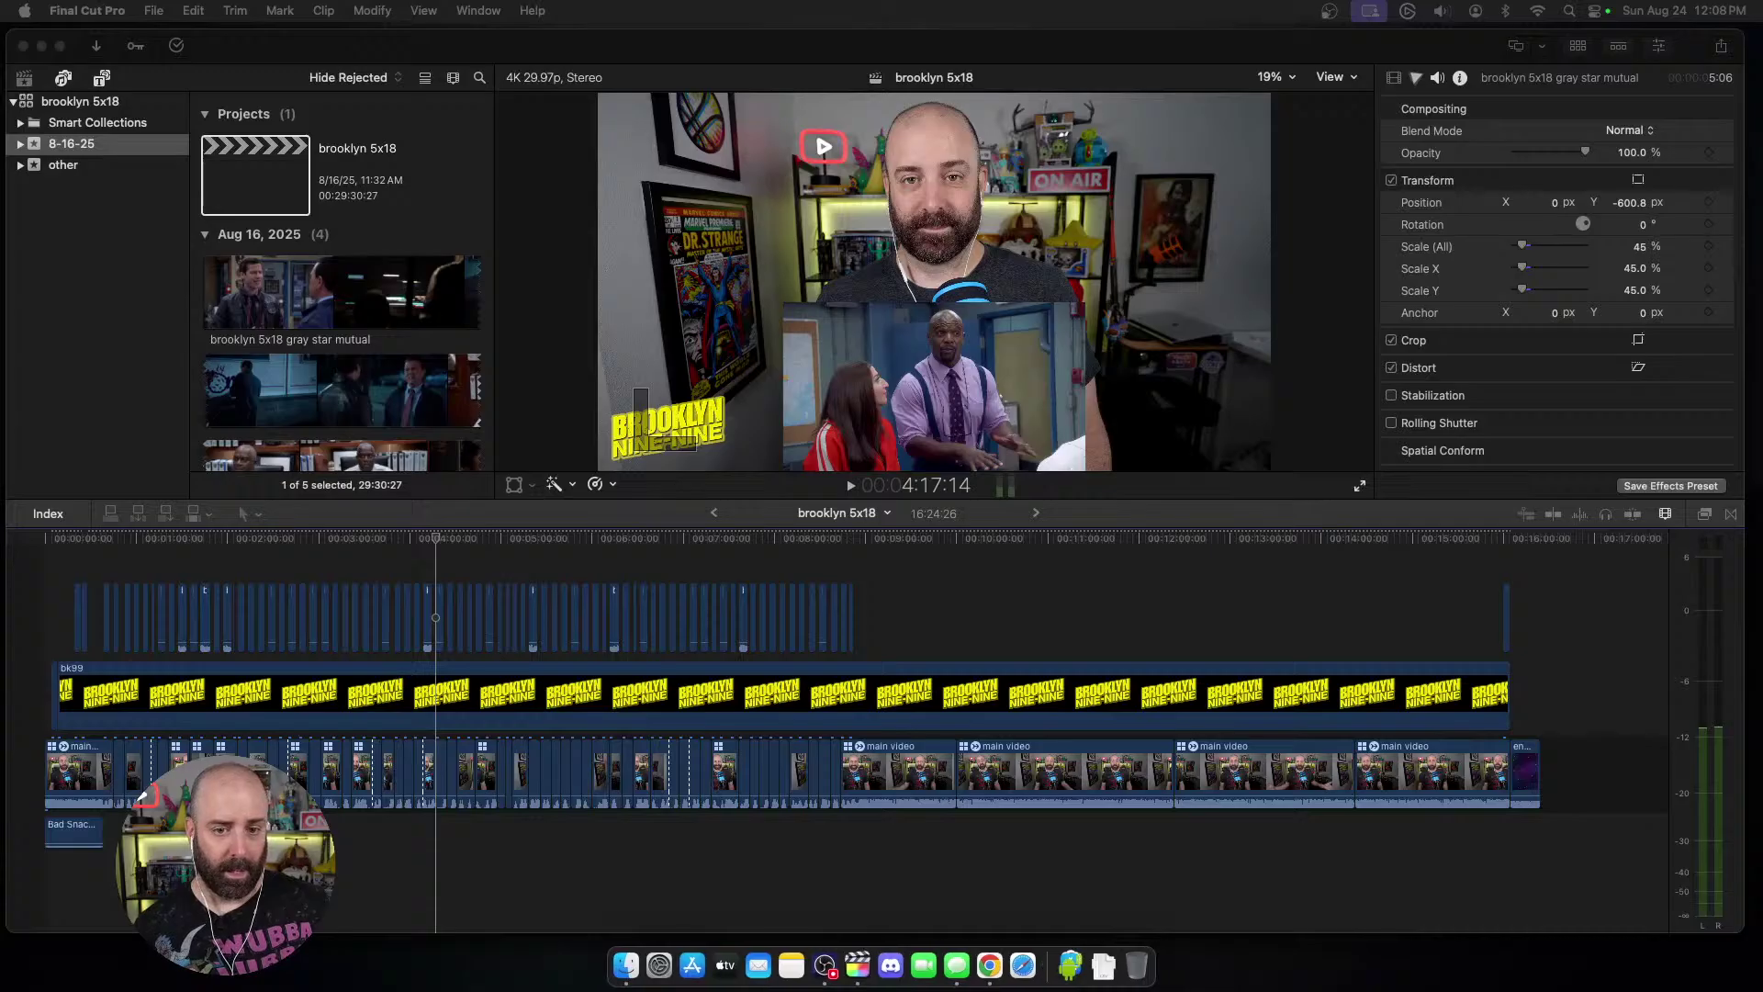
Step: Upload brooklyn 5x18 YT.mp4 from the Desktop in YouTube Studio, and move the Studio page into its own browser window
{"action": "left_click", "coordinate": [988, 966]}
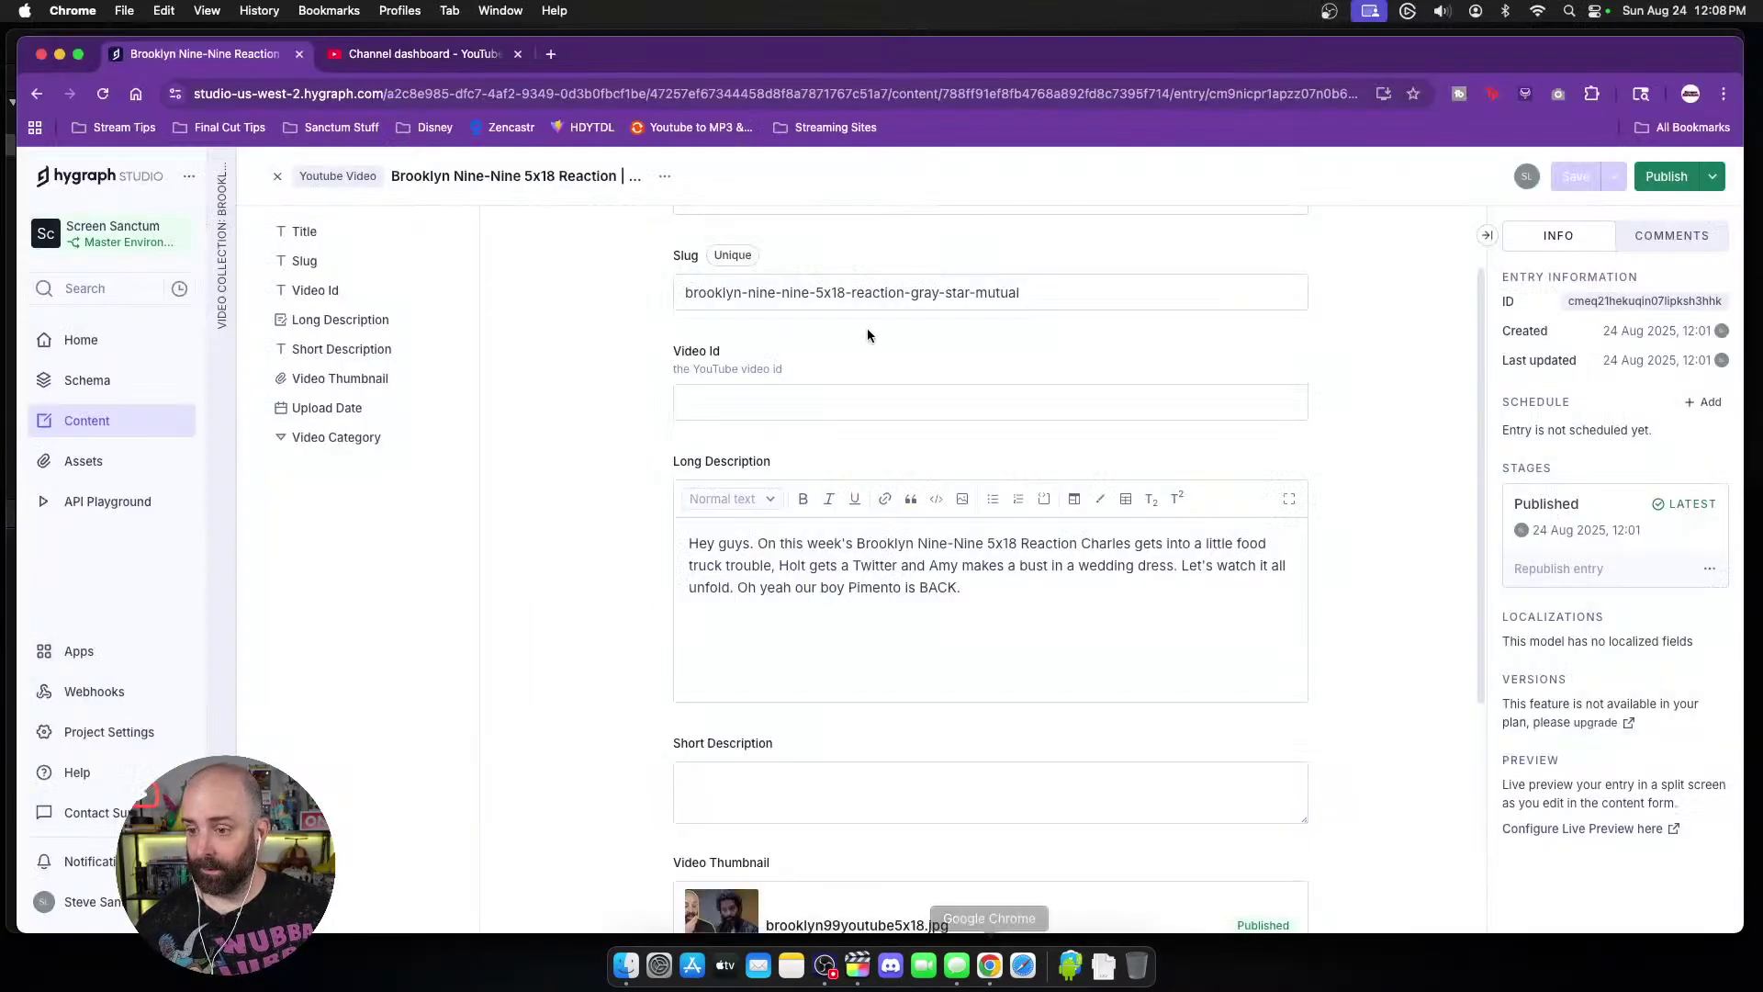
{"action": "left_click", "coordinate": [479, 62]}
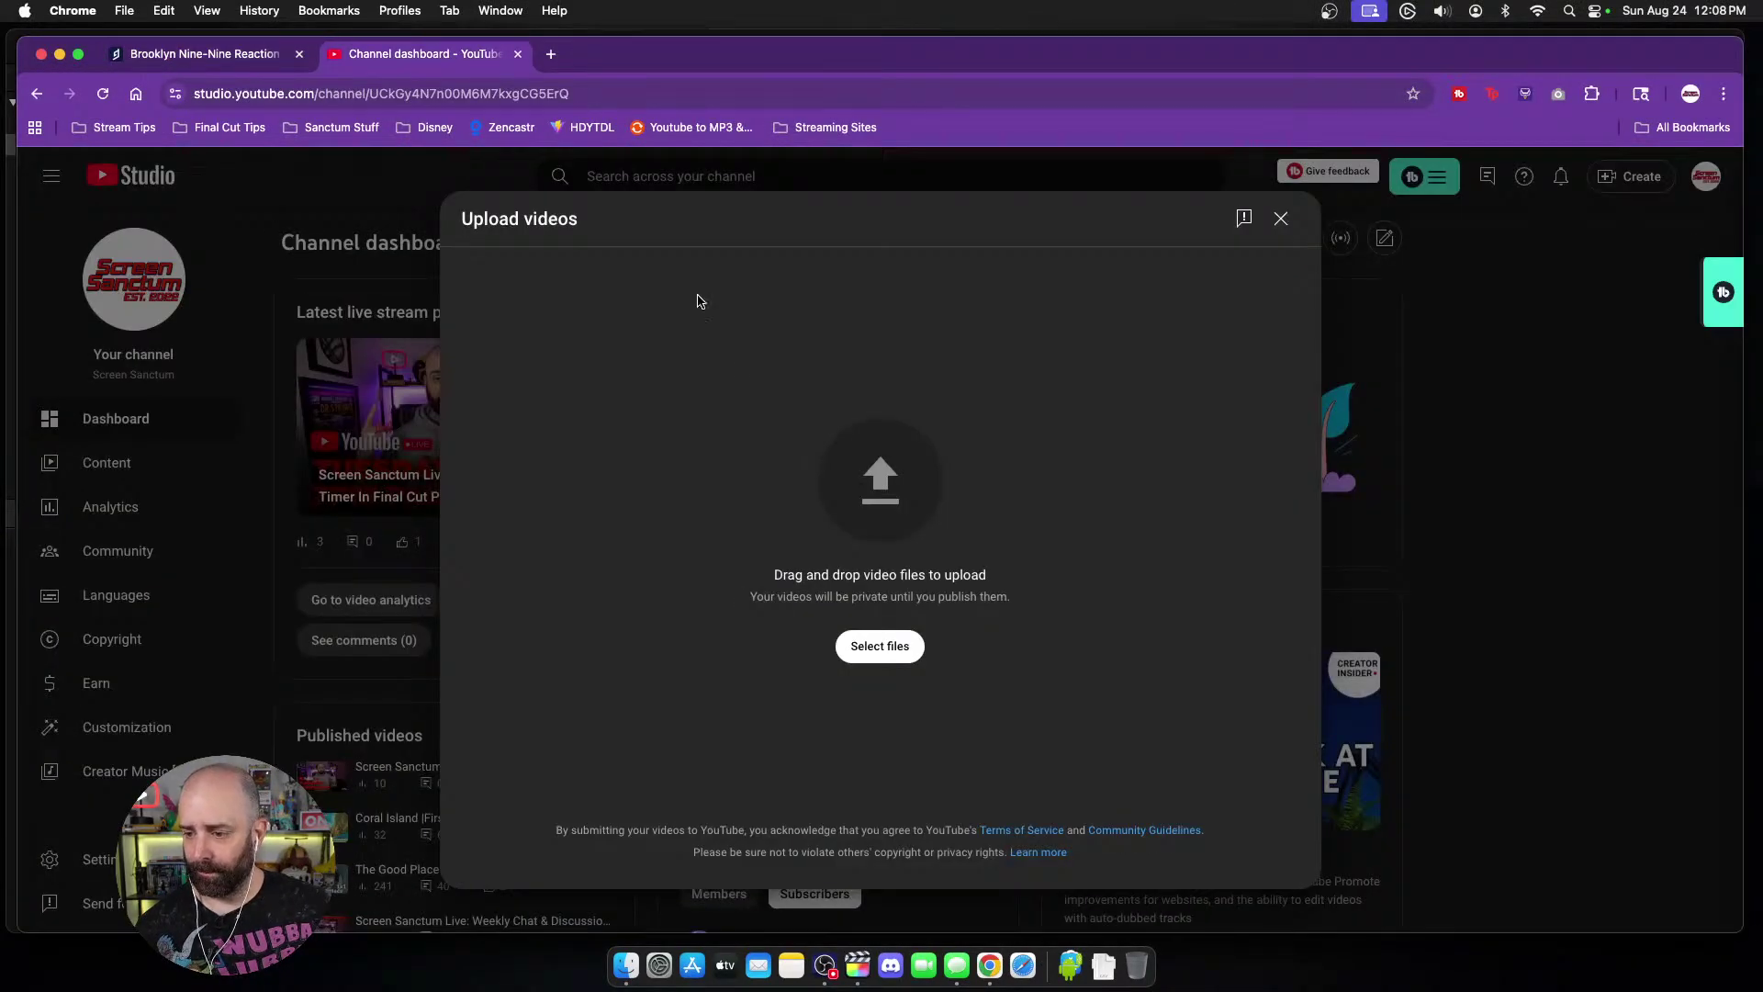
{"action": "left_click", "coordinate": [875, 646]}
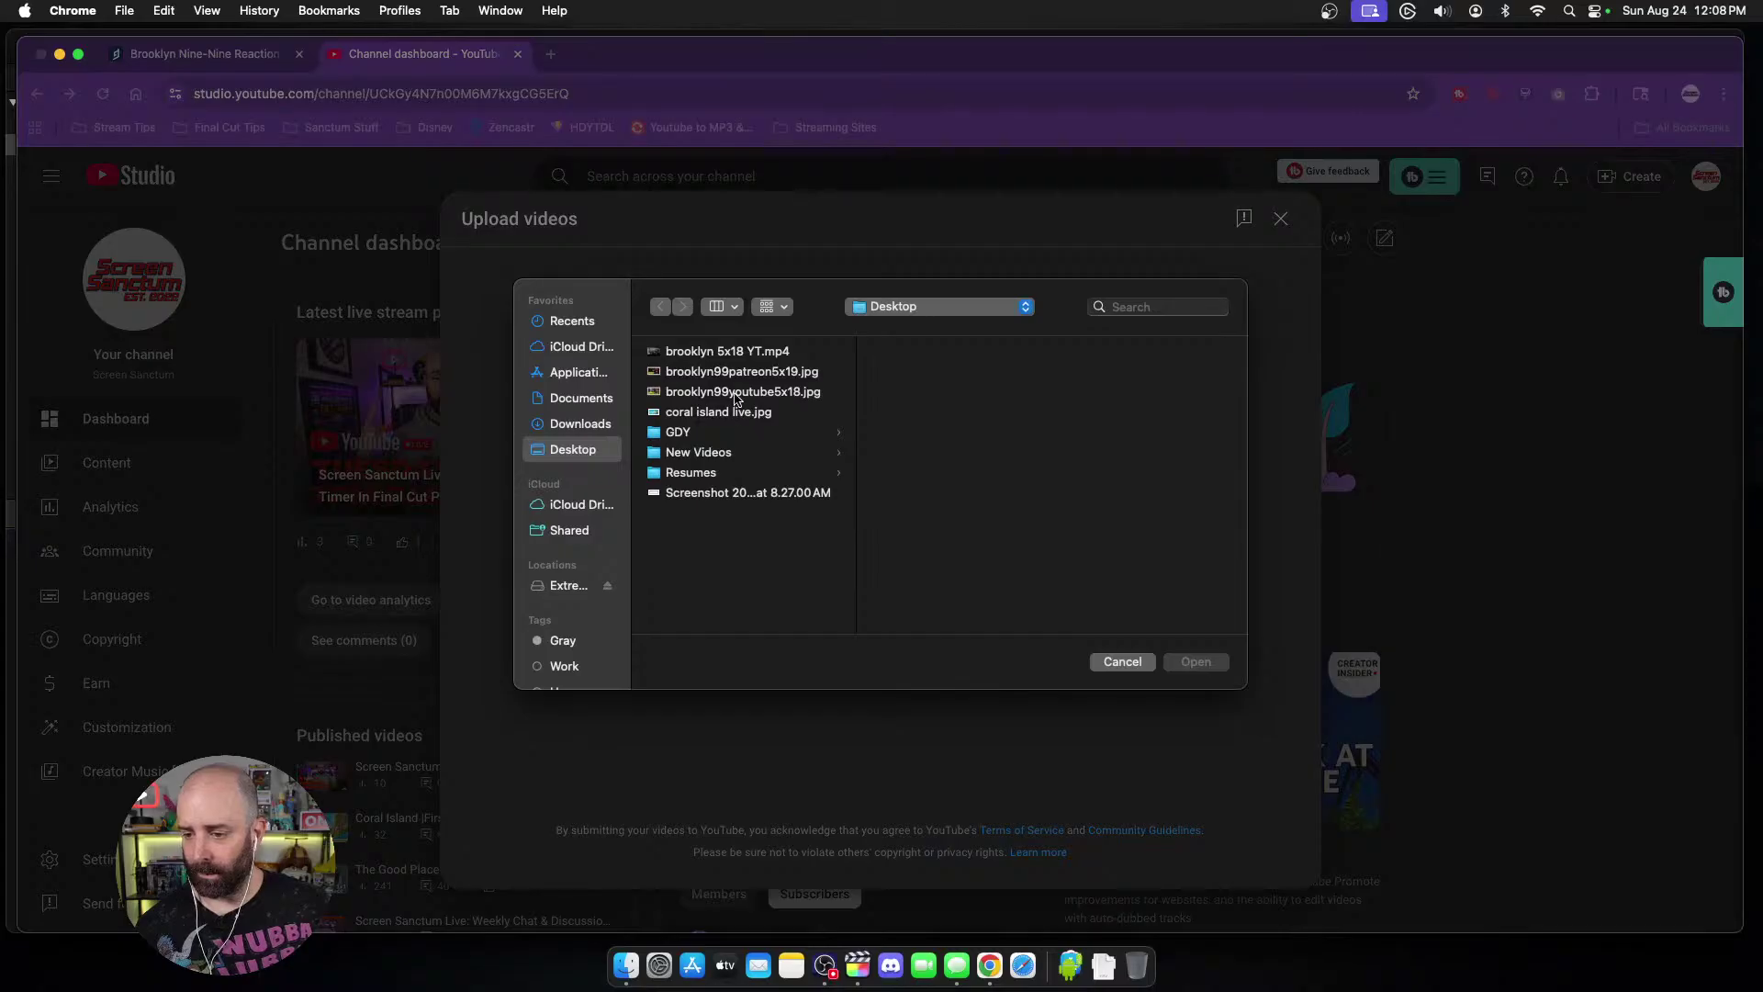
{"action": "left_click", "coordinate": [726, 355]}
{"action": "left_click", "coordinate": [1196, 662]}
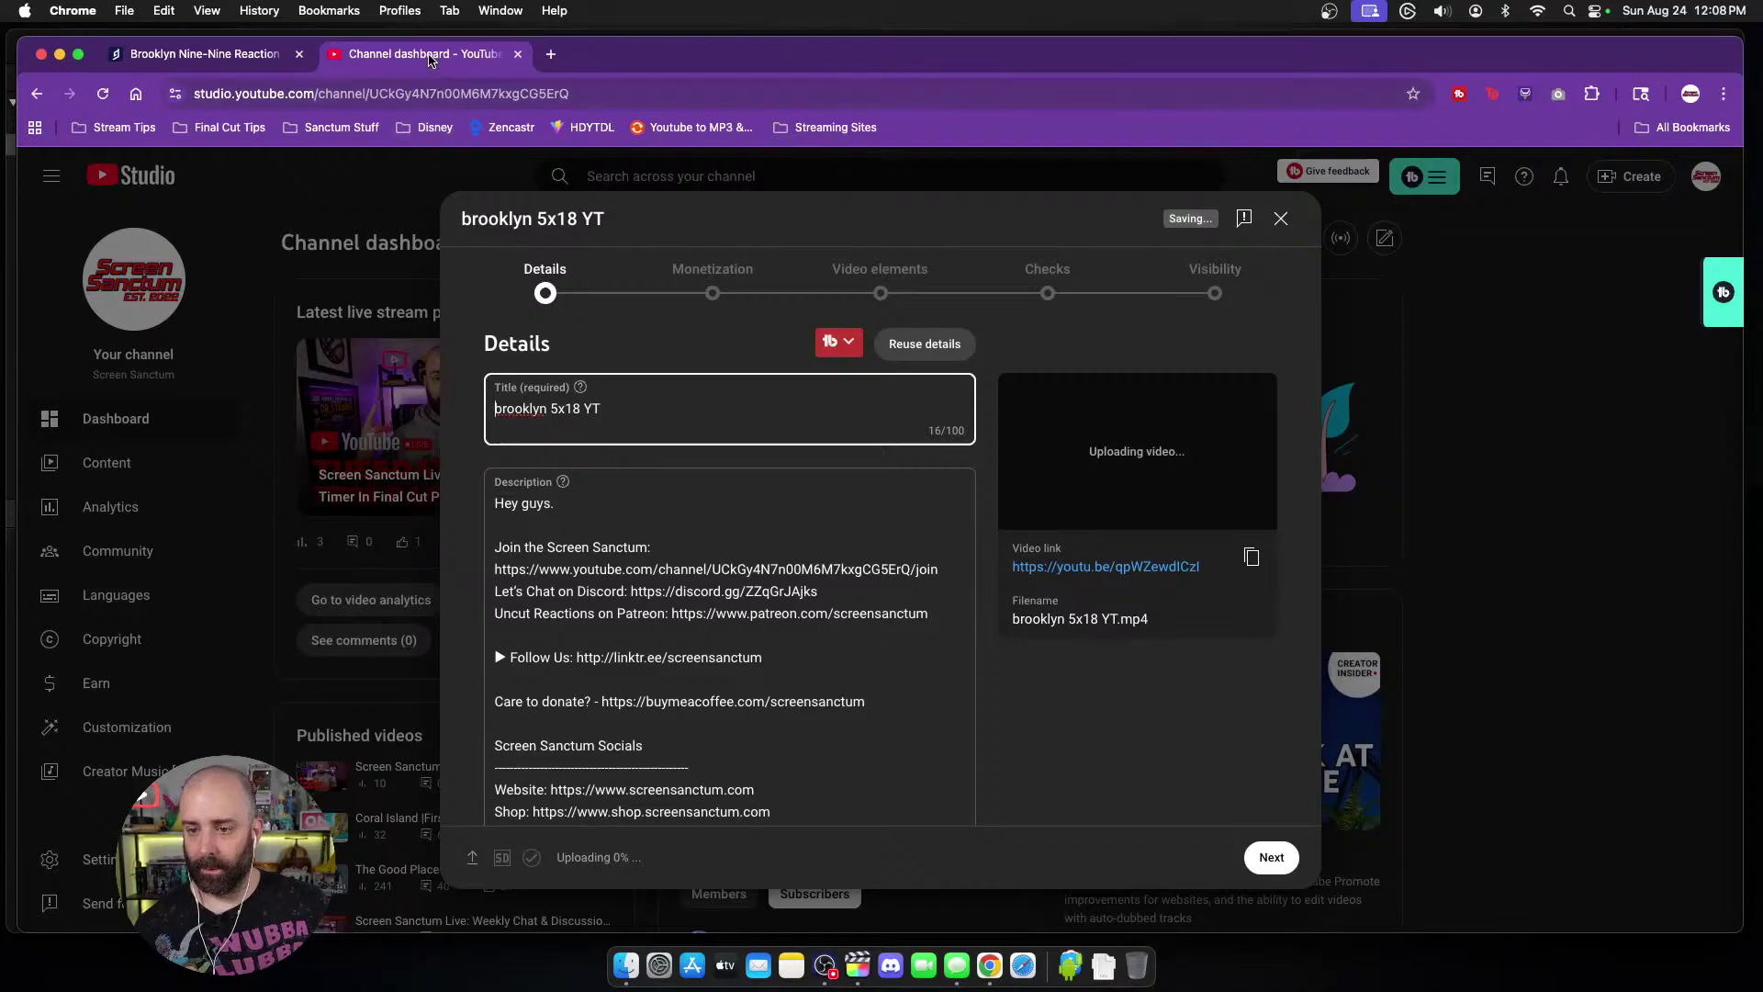
{"action": "mouse_move", "coordinate": [432, 55]}
{"action": "left_mouse_down"}
{"action": "mouse_move", "coordinate": [413, 57]}
{"action": "mouse_move", "coordinate": [441, 74]}
{"action": "mouse_move", "coordinate": [435, 56]}
{"action": "left_mouse_up"}
Step: In the Hygraph entry, add an opening quotation mark before Gray Star Mutual in the title and select the whole title
{"action": "key", "text": "super+grave"}
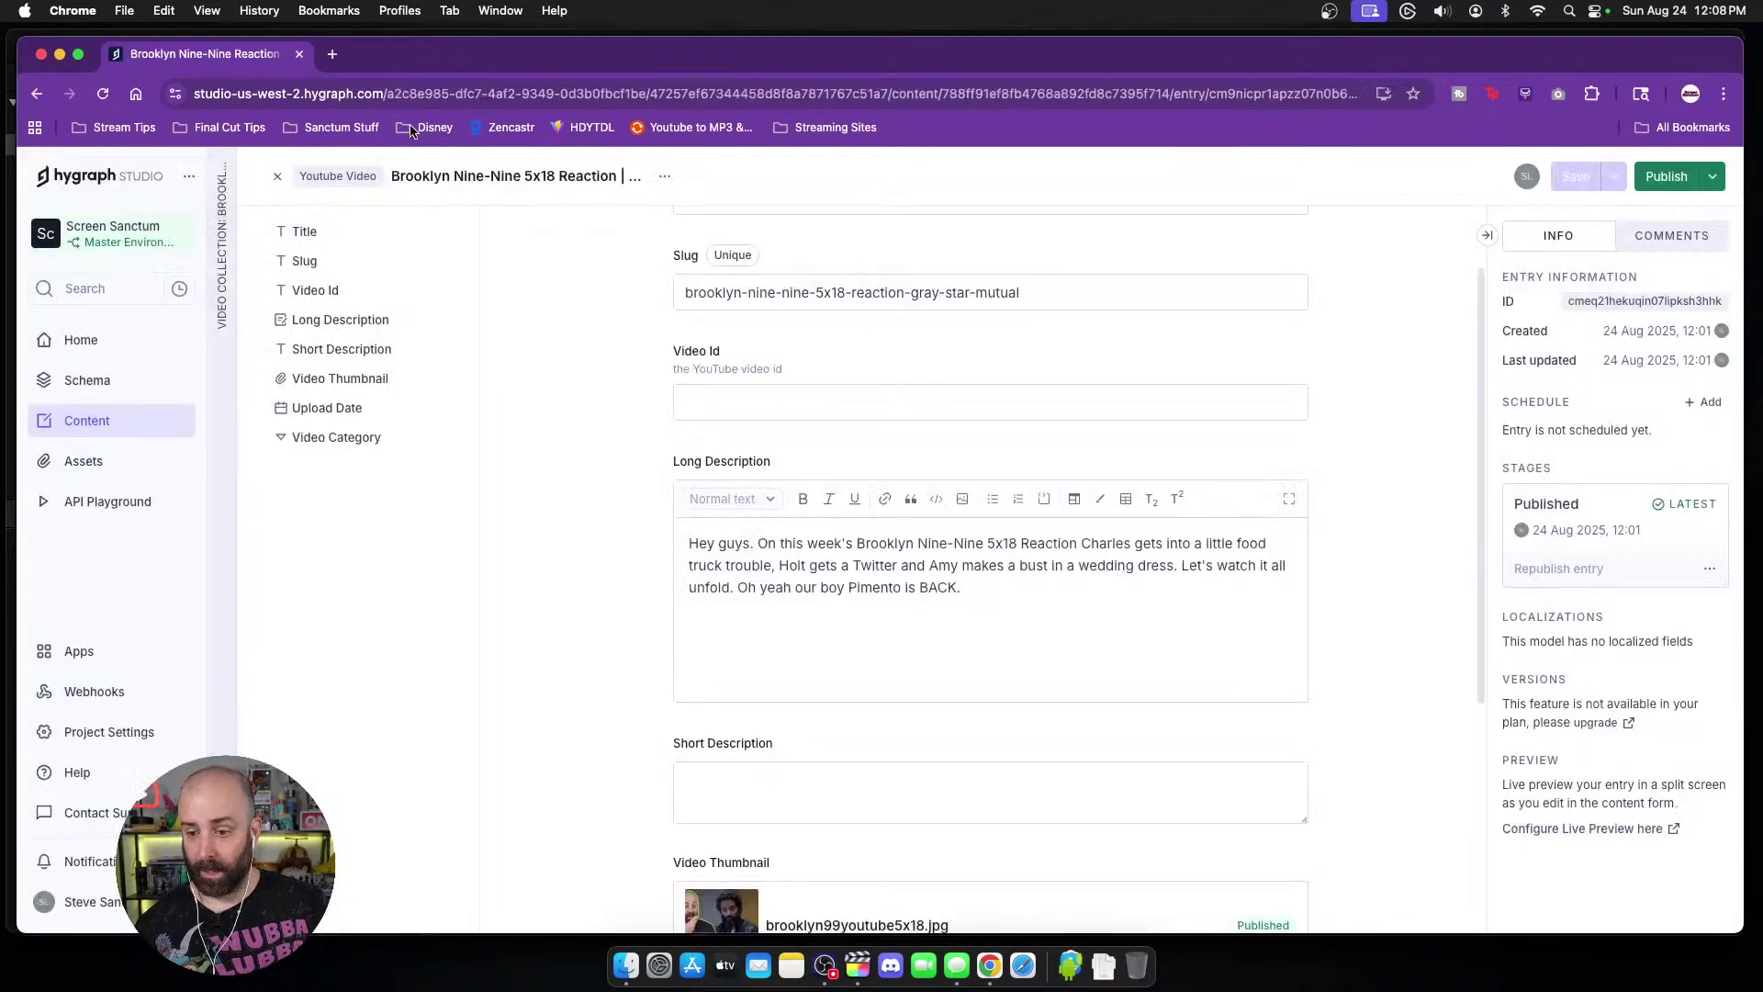
{"action": "scroll", "coordinate": [874, 311], "scroll_direction": "up", "scroll_amount": 2}
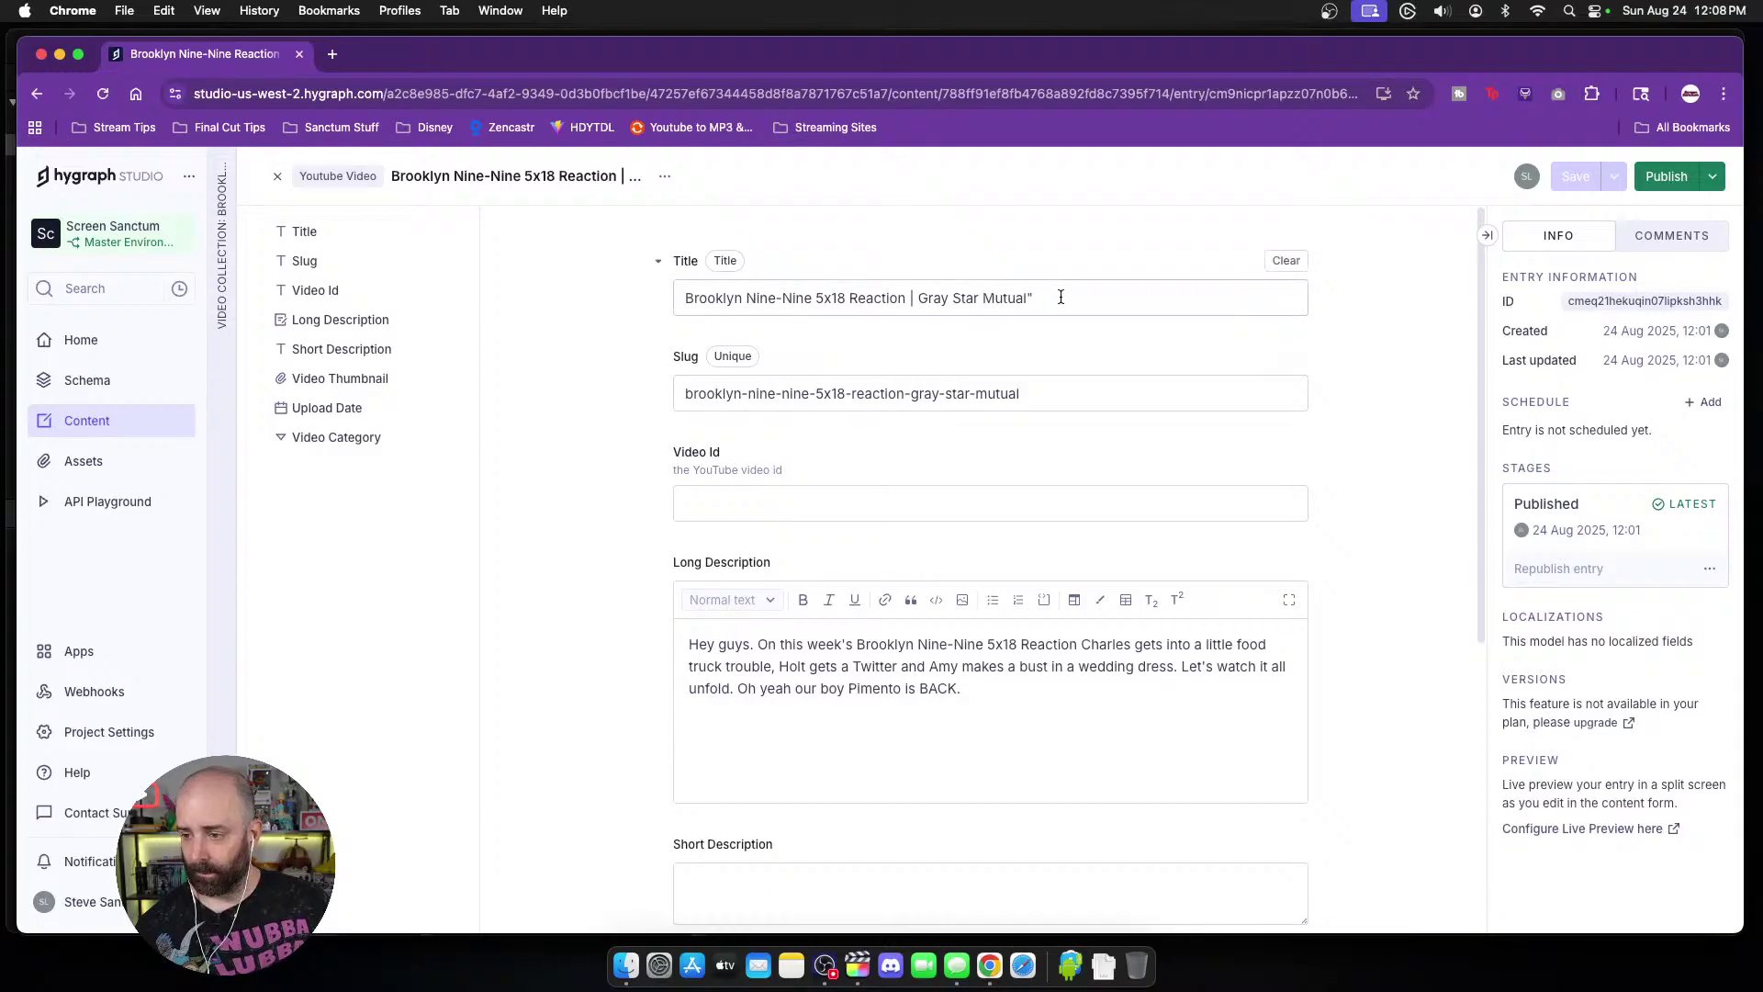
{"action": "left_click", "coordinate": [919, 298]}
{"action": "type", "text": "\""}
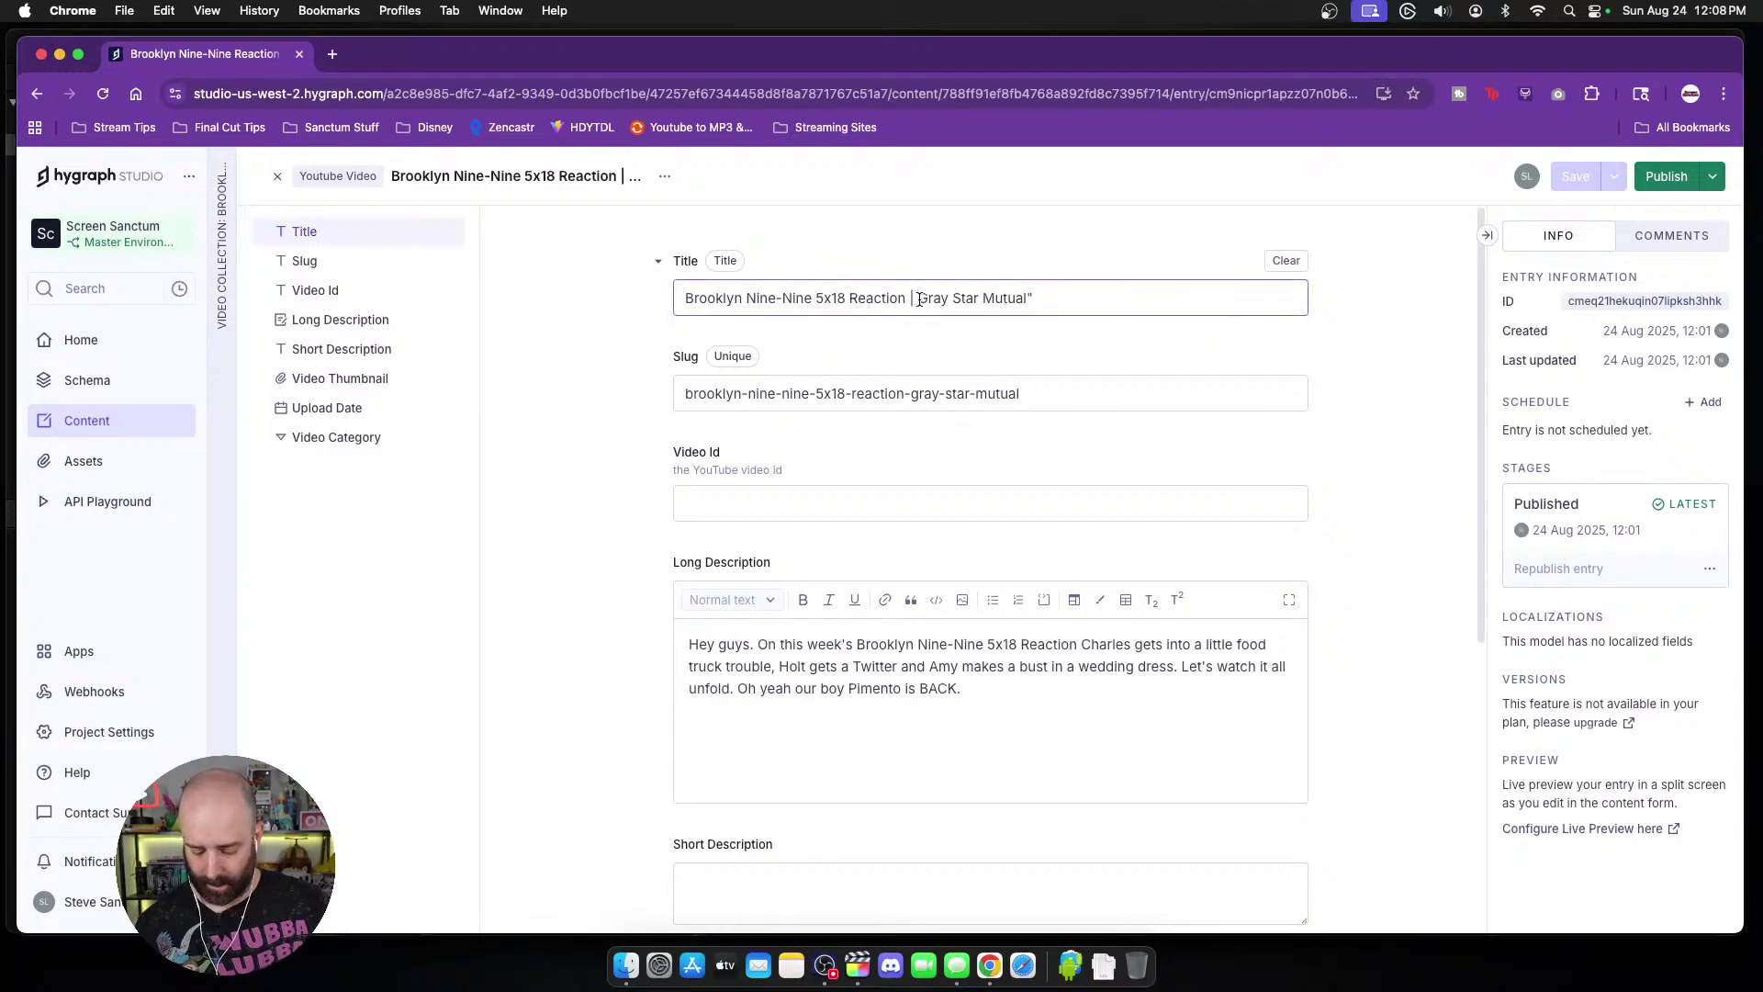
{"action": "triple_click", "coordinate": [1057, 296]}
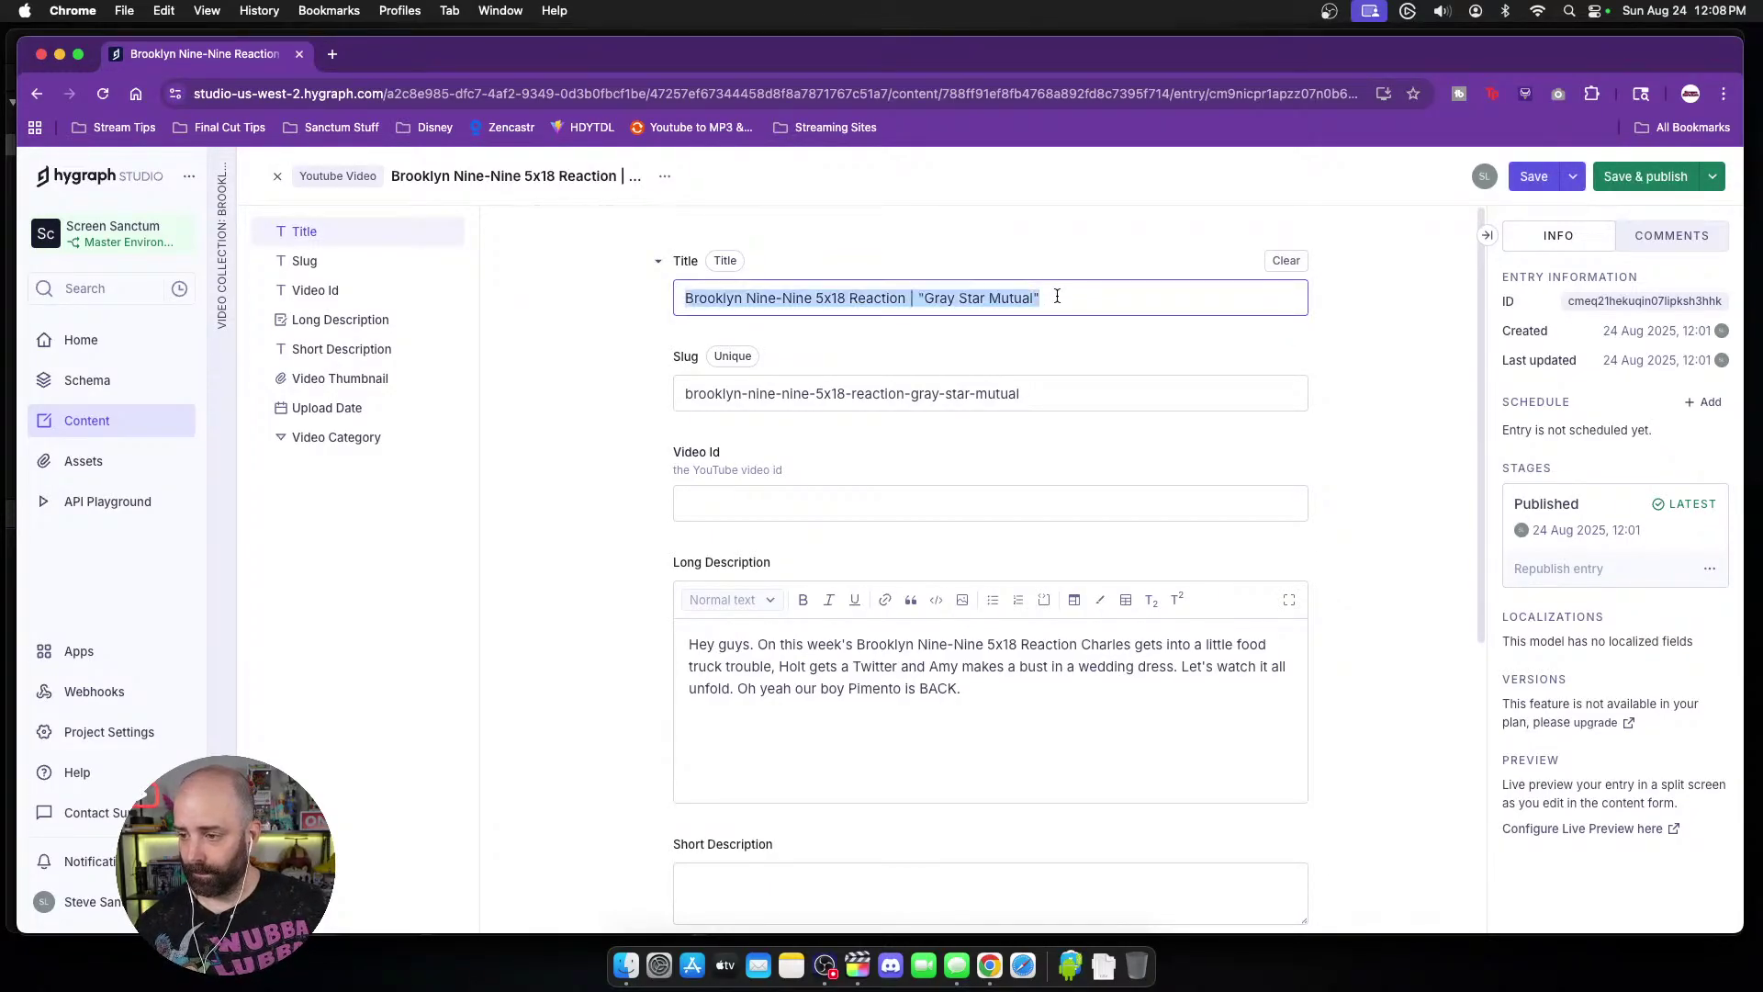
Step: Copy the Hygraph entry title and replace the YouTube upload's title with Brooklyn Nine-Nine 5x18 Reaction | "Gray Star Mutual"
{"action": "key", "text": "super+c"}
{"action": "key", "text": "super+grave"}
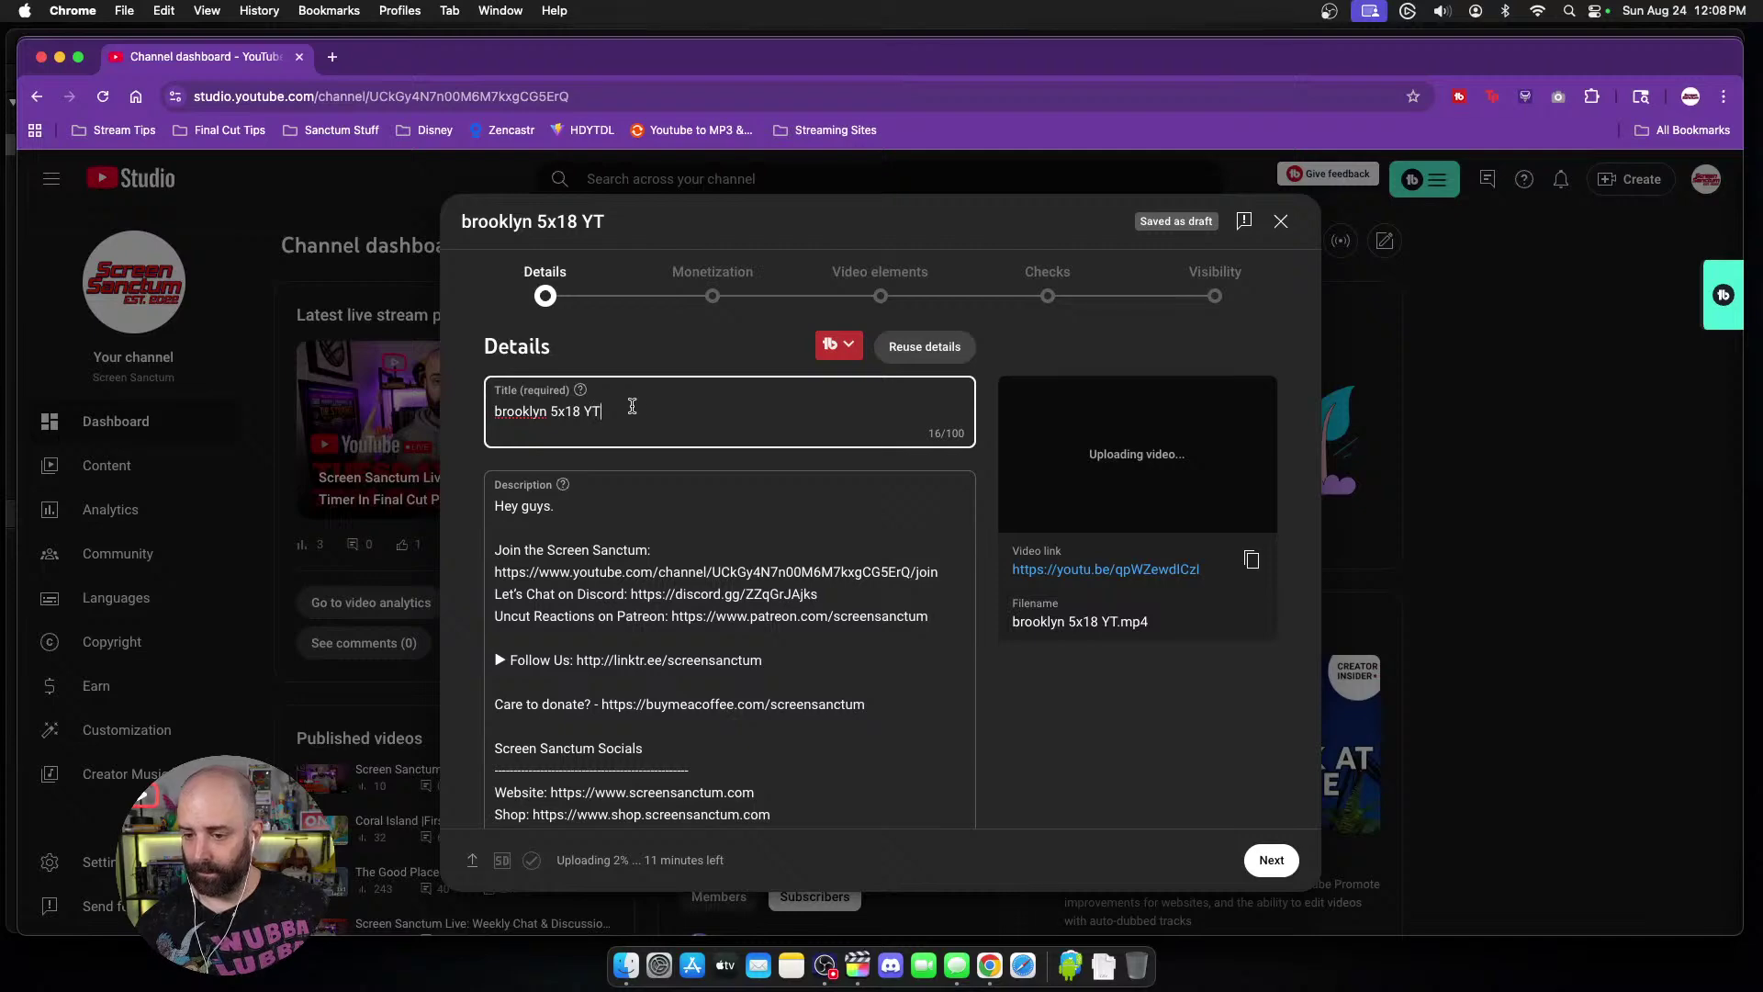
{"action": "key", "text": "super+a"}
{"action": "key", "text": "super+v"}
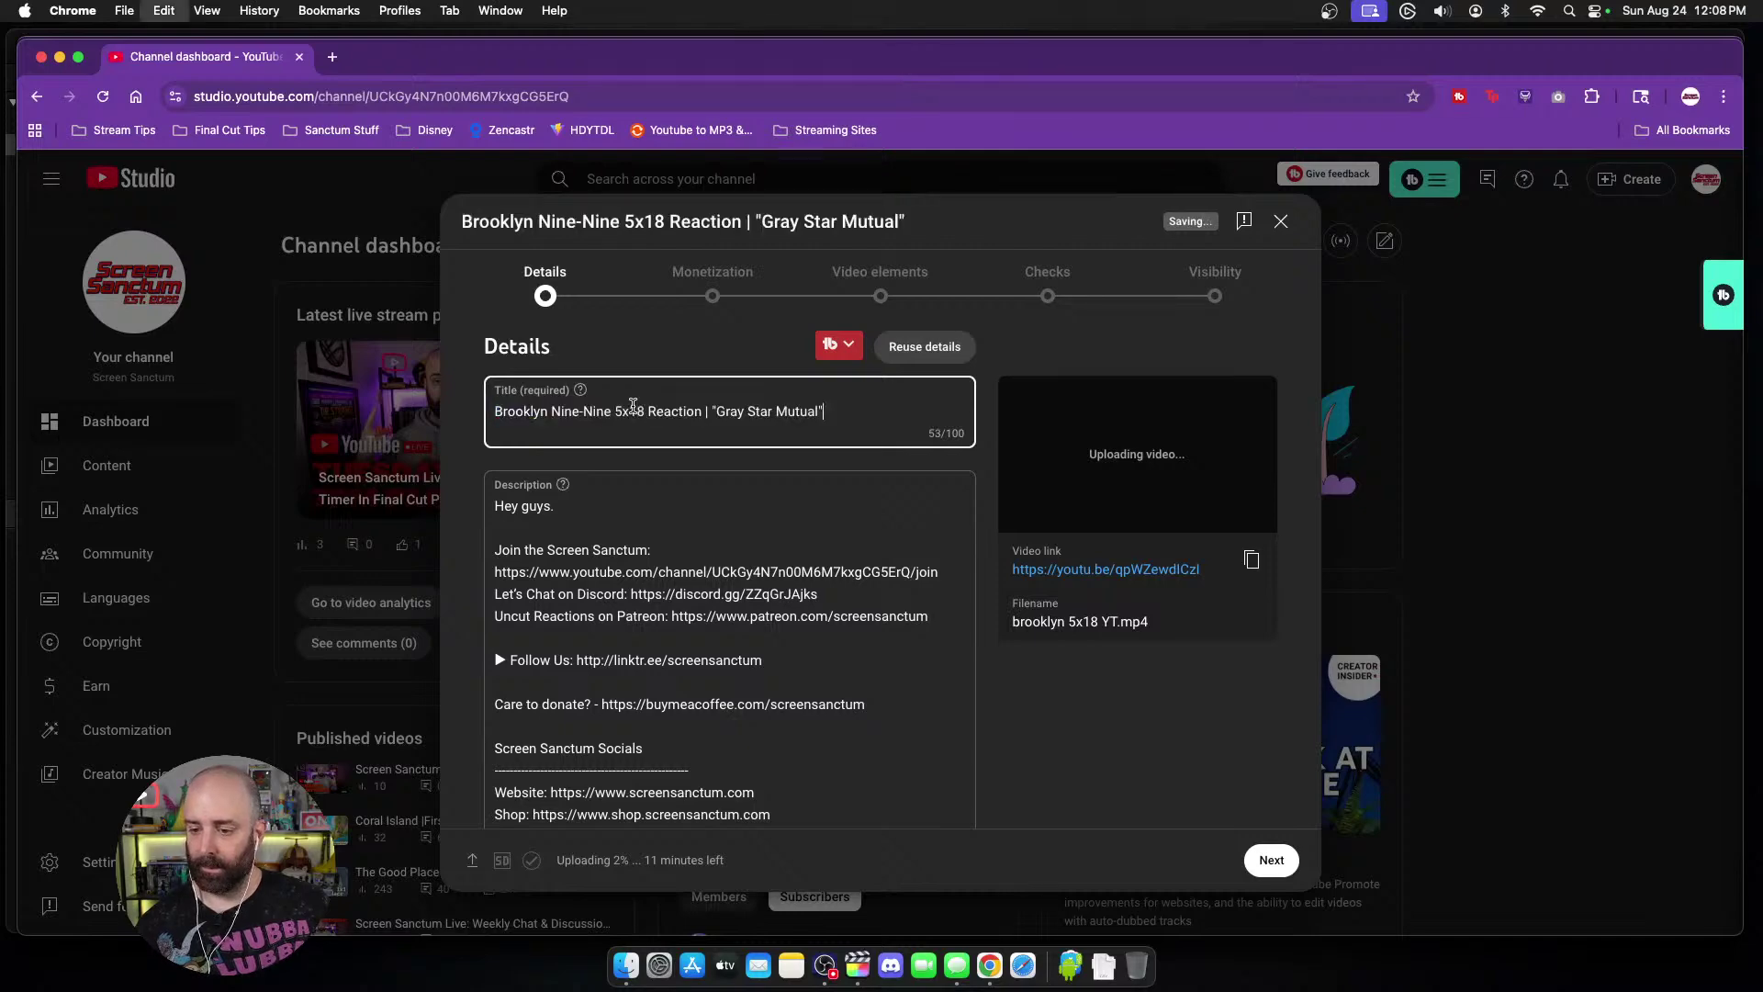
Step: Copy the YouTube video link into the Hygraph entry's Video Id, trim it to the ID alone, and save and publish the entry
{"action": "left_click", "coordinate": [1250, 559]}
{"action": "key", "text": "super+grave"}
{"action": "left_click", "coordinate": [707, 505]}
{"action": "key", "text": "super+v"}
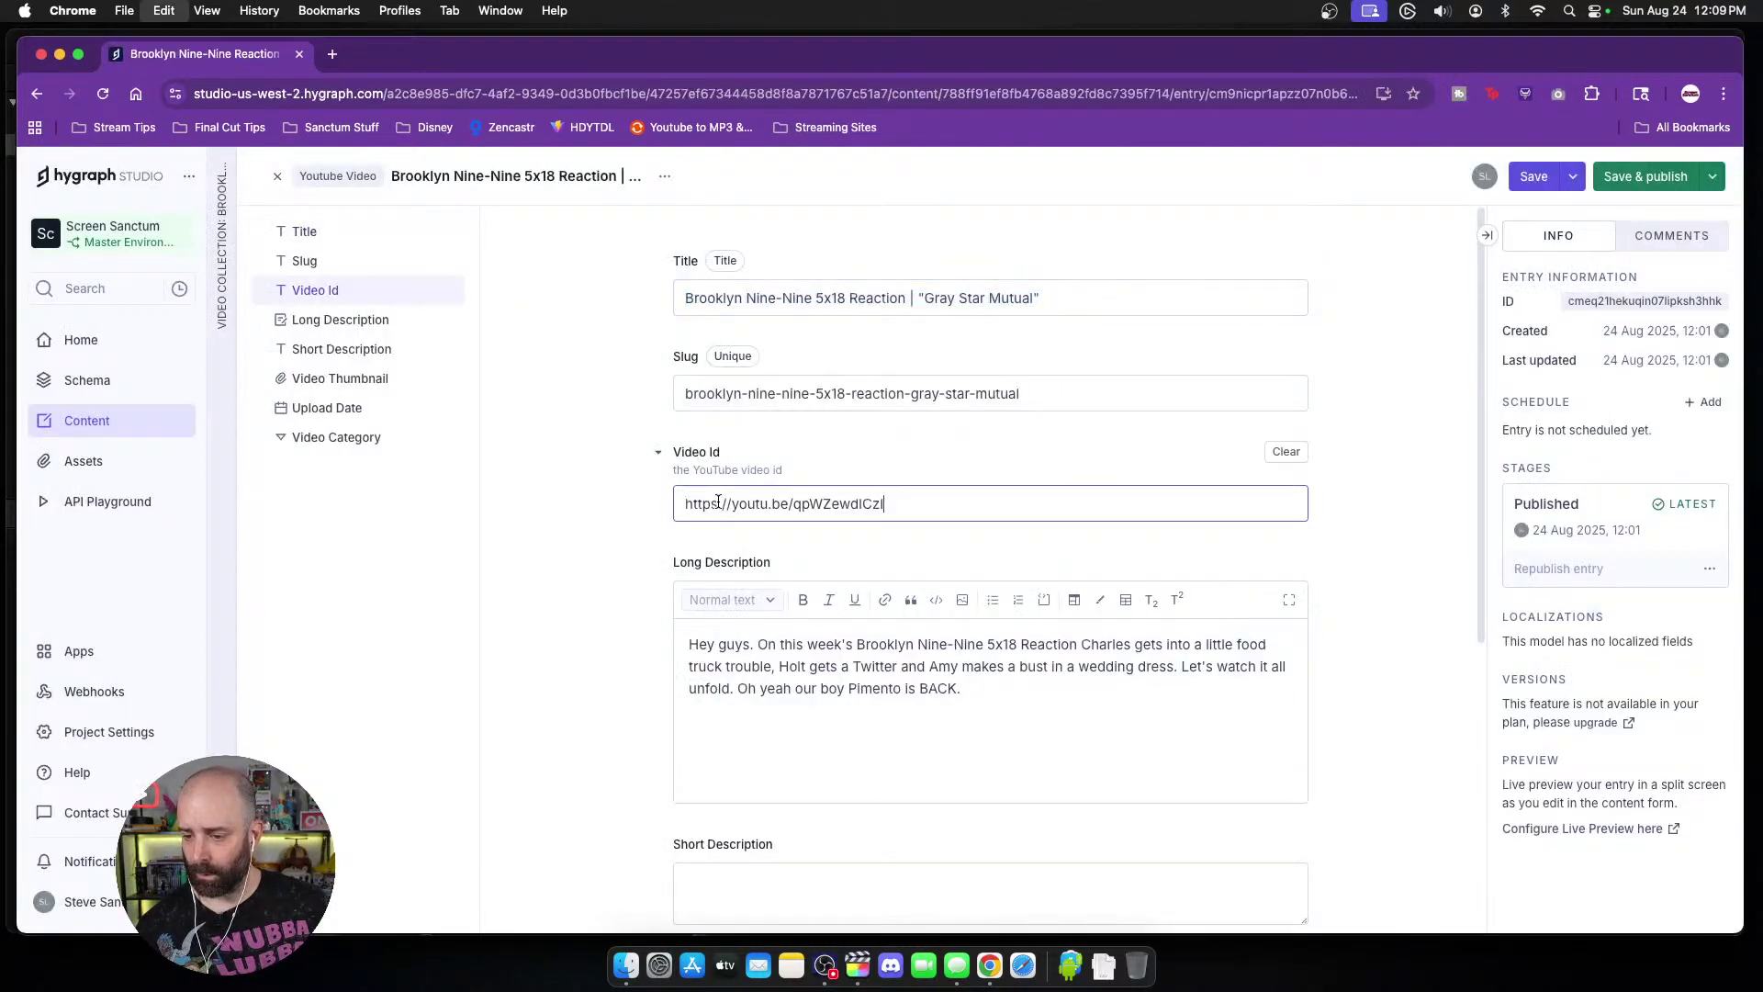
{"action": "left_click", "coordinate": [795, 503]}
{"action": "key", "text": "BackSpace"}
{"action": "key", "text": "BackSpace"}
{"action": "key", "text": "BackSpace"}
{"action": "key", "text": "BackSpace"}
{"action": "key", "text": "BackSpace"}
{"action": "key", "text": "BackSpace"}
{"action": "key", "text": "BackSpace"}
{"action": "key", "text": "BackSpace"}
{"action": "key", "text": "BackSpace"}
{"action": "key", "text": "BackSpace"}
{"action": "key", "text": "BackSpace"}
{"action": "key", "text": "BackSpace"}
{"action": "key", "text": "BackSpace"}
{"action": "key", "text": "BackSpace"}
{"action": "key", "text": "BackSpace"}
{"action": "key", "text": "BackSpace"}
{"action": "key", "text": "BackSpace"}
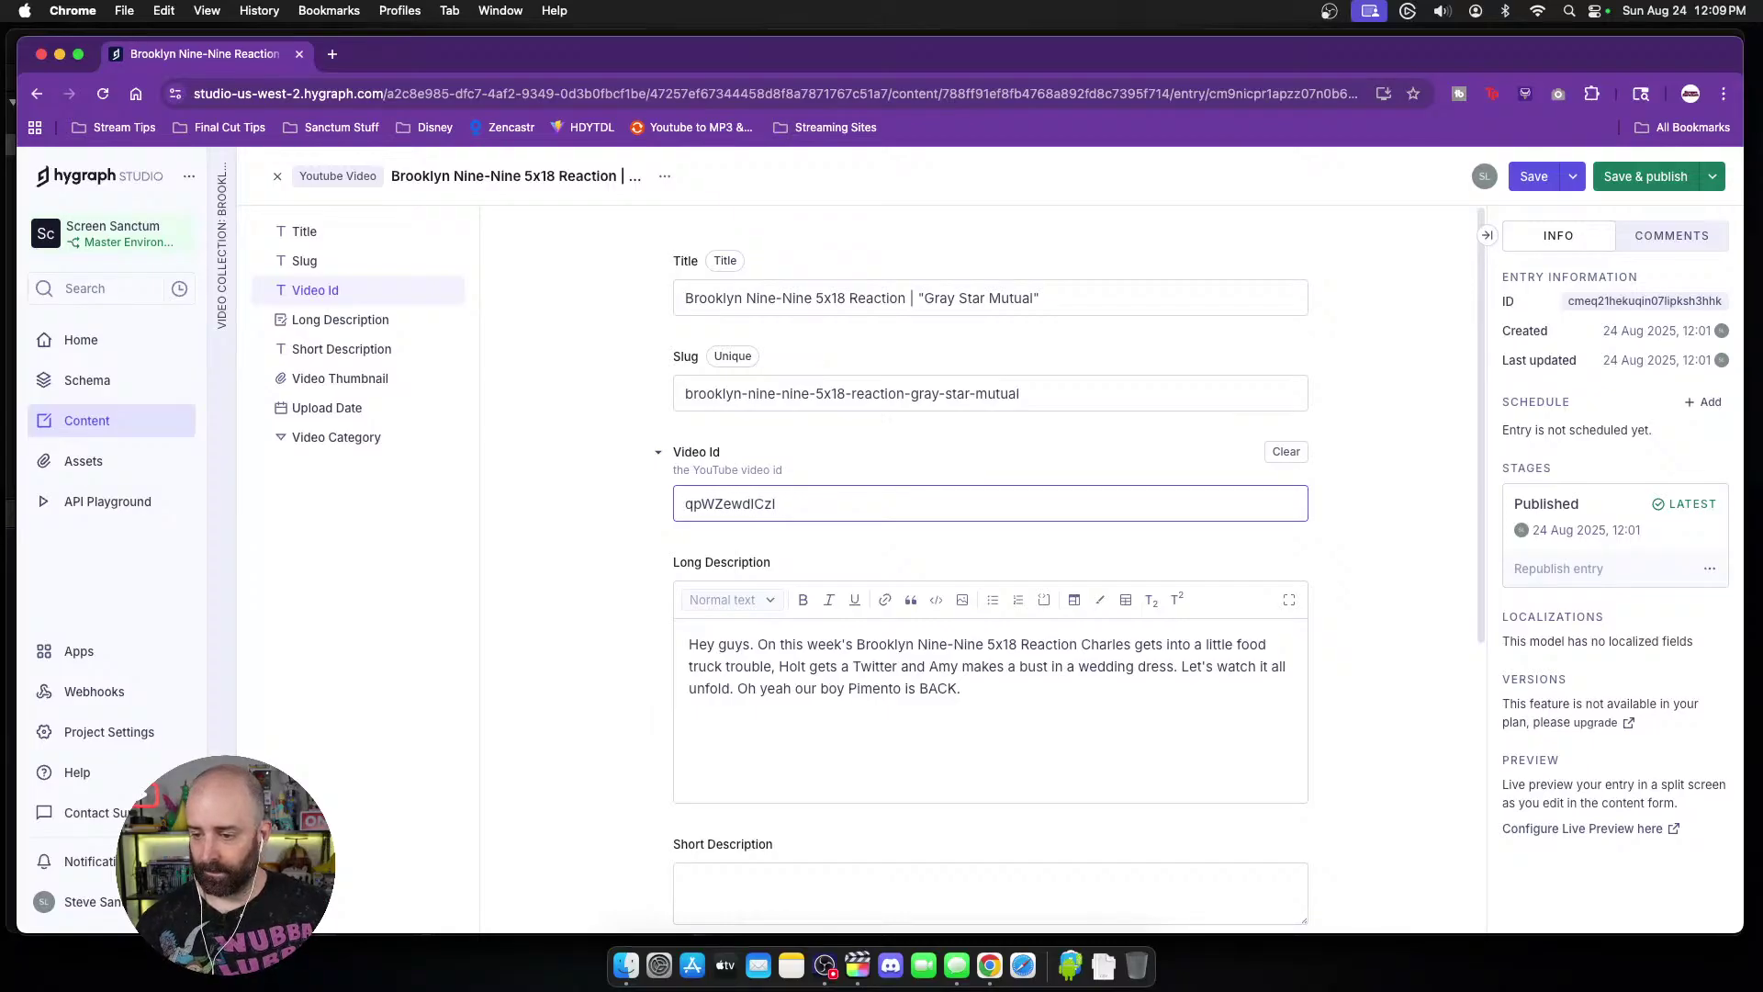
{"action": "left_click", "coordinate": [1646, 177]}
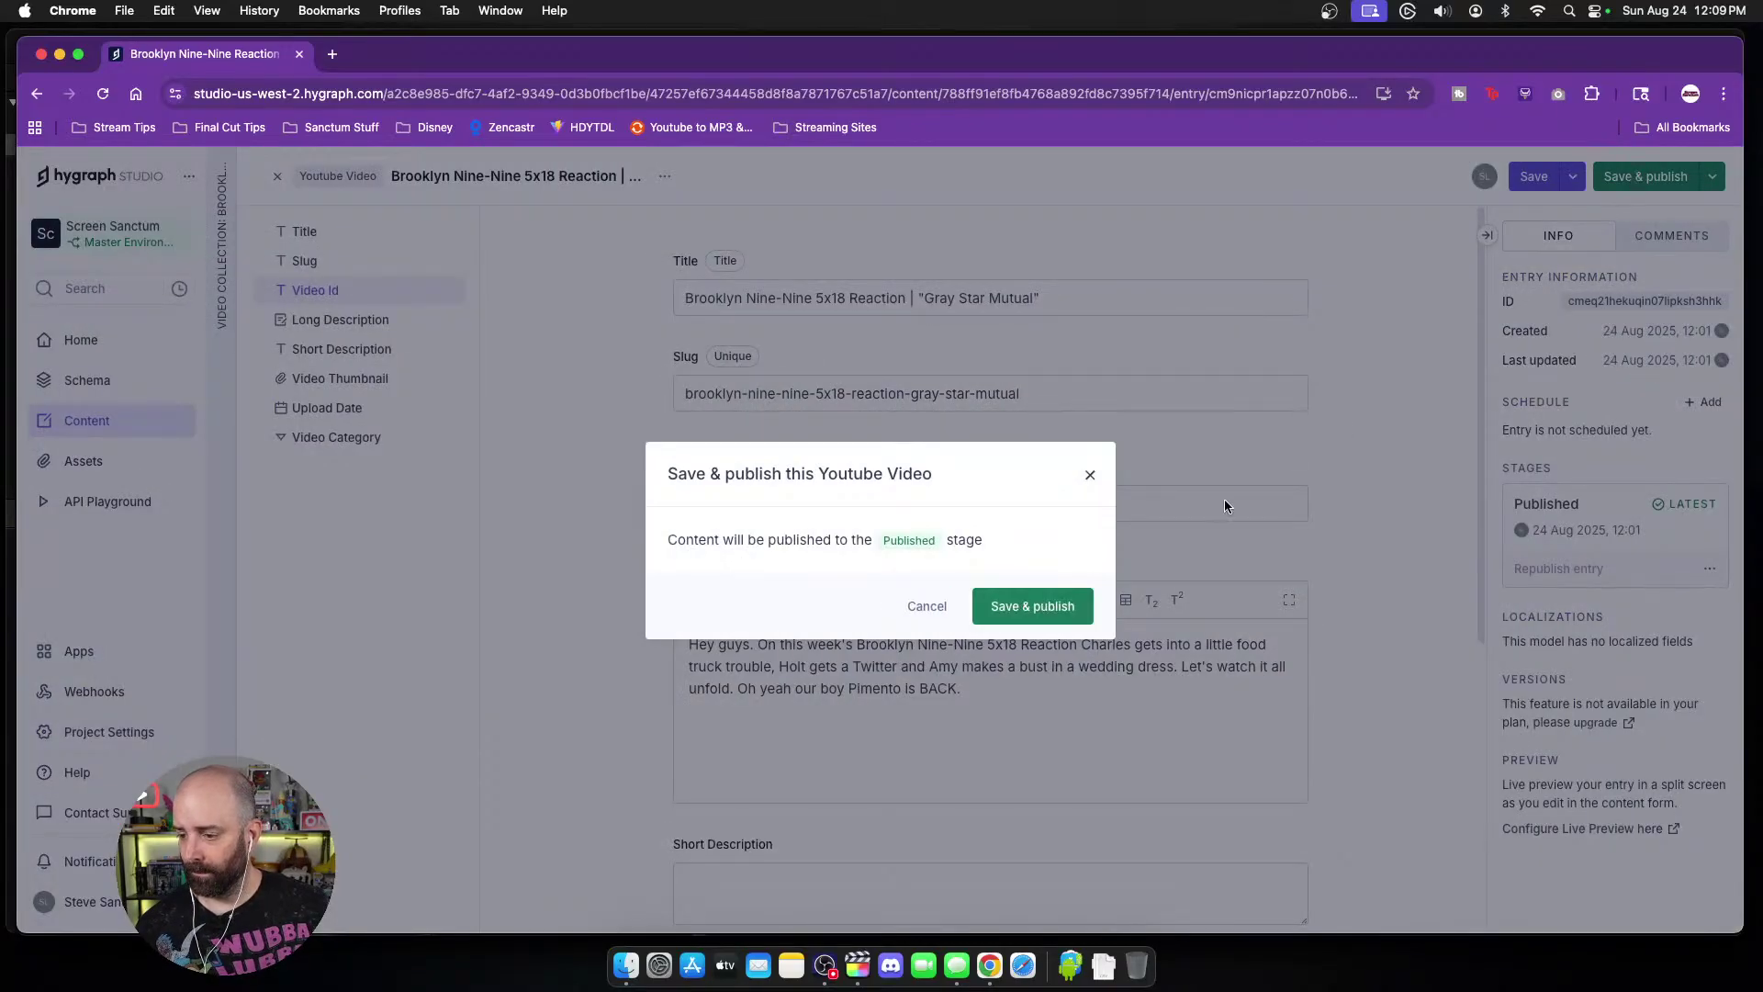
{"action": "left_click", "coordinate": [1028, 605]}
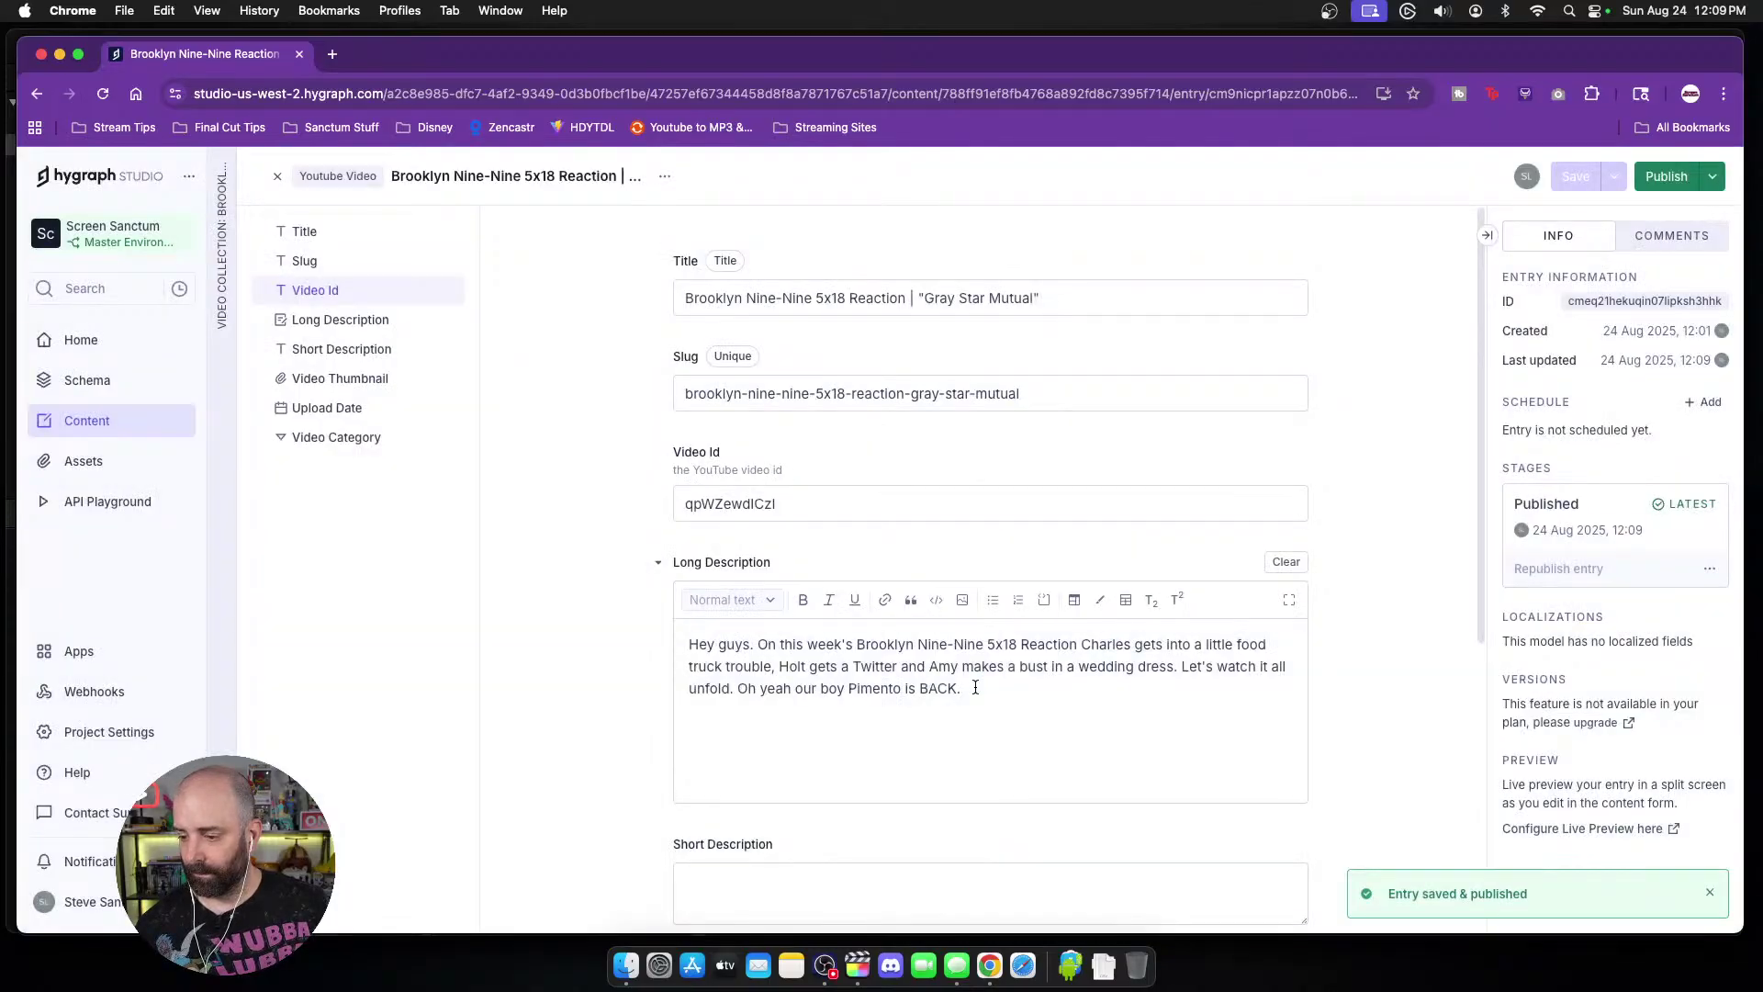
Step: Copy the Hygraph entry's long description and replace "Hey guys." at the start of the YouTube upload's description with it
{"action": "triple_click", "coordinate": [976, 688]}
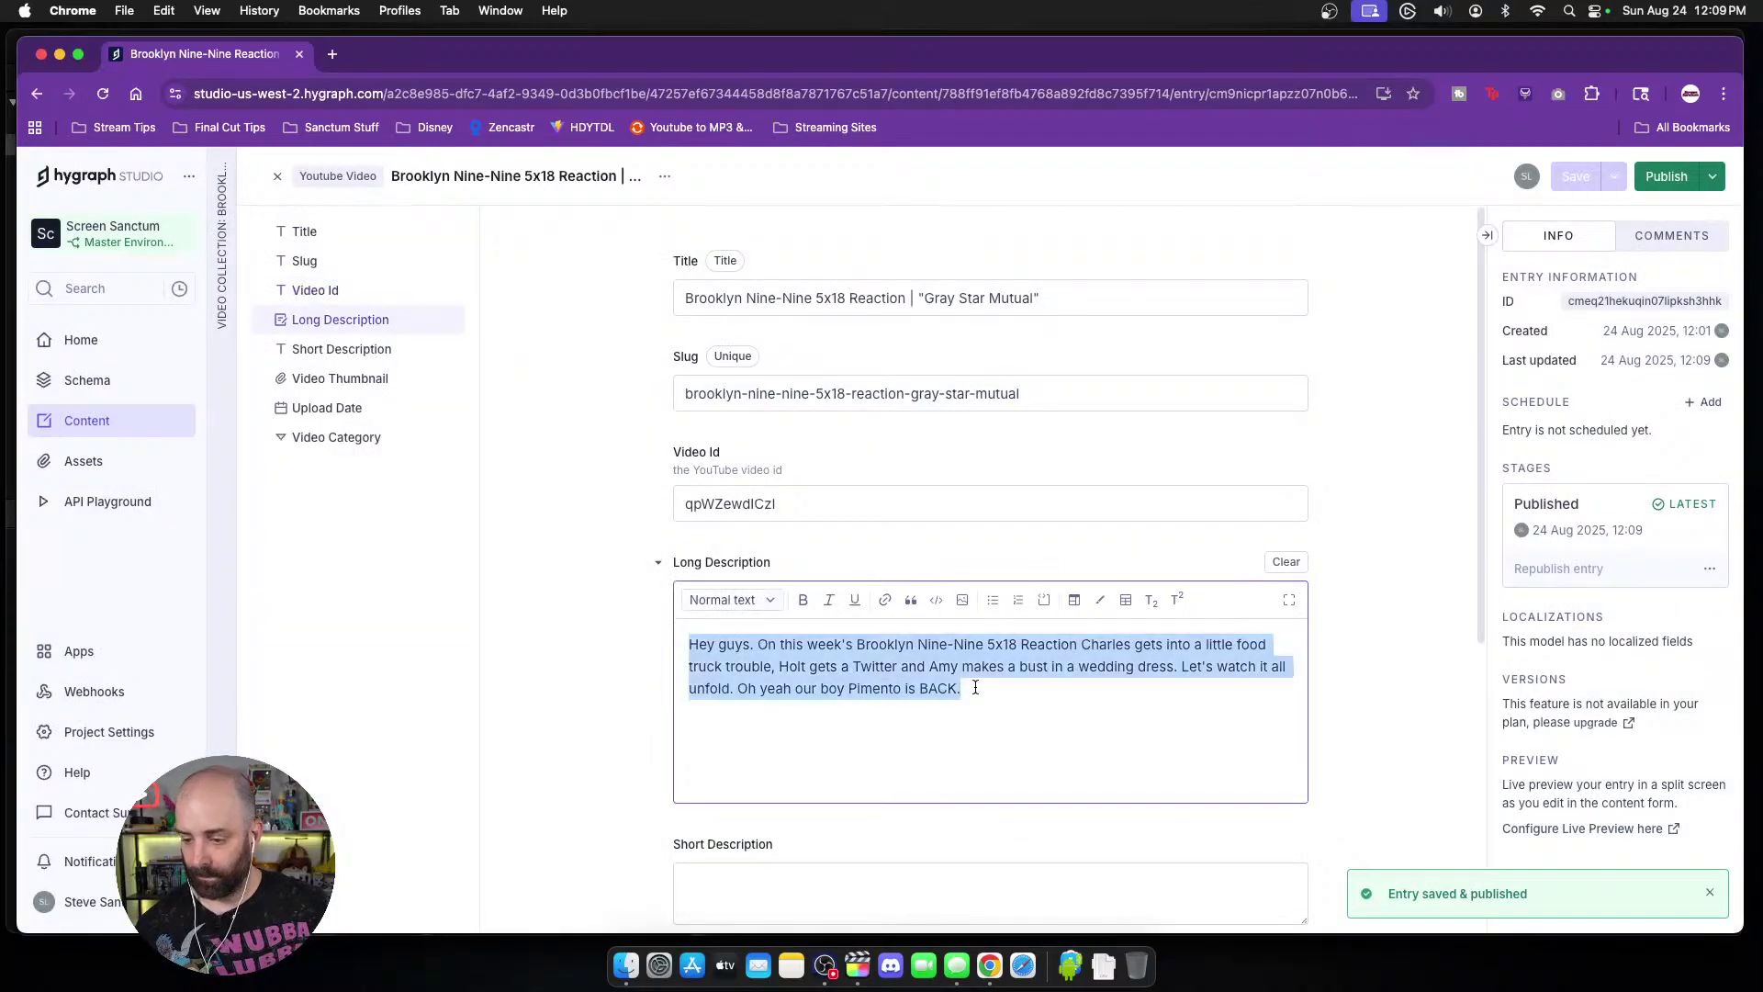
{"action": "left_click", "coordinate": [282, 181]}
{"action": "key", "text": "super+grave"}
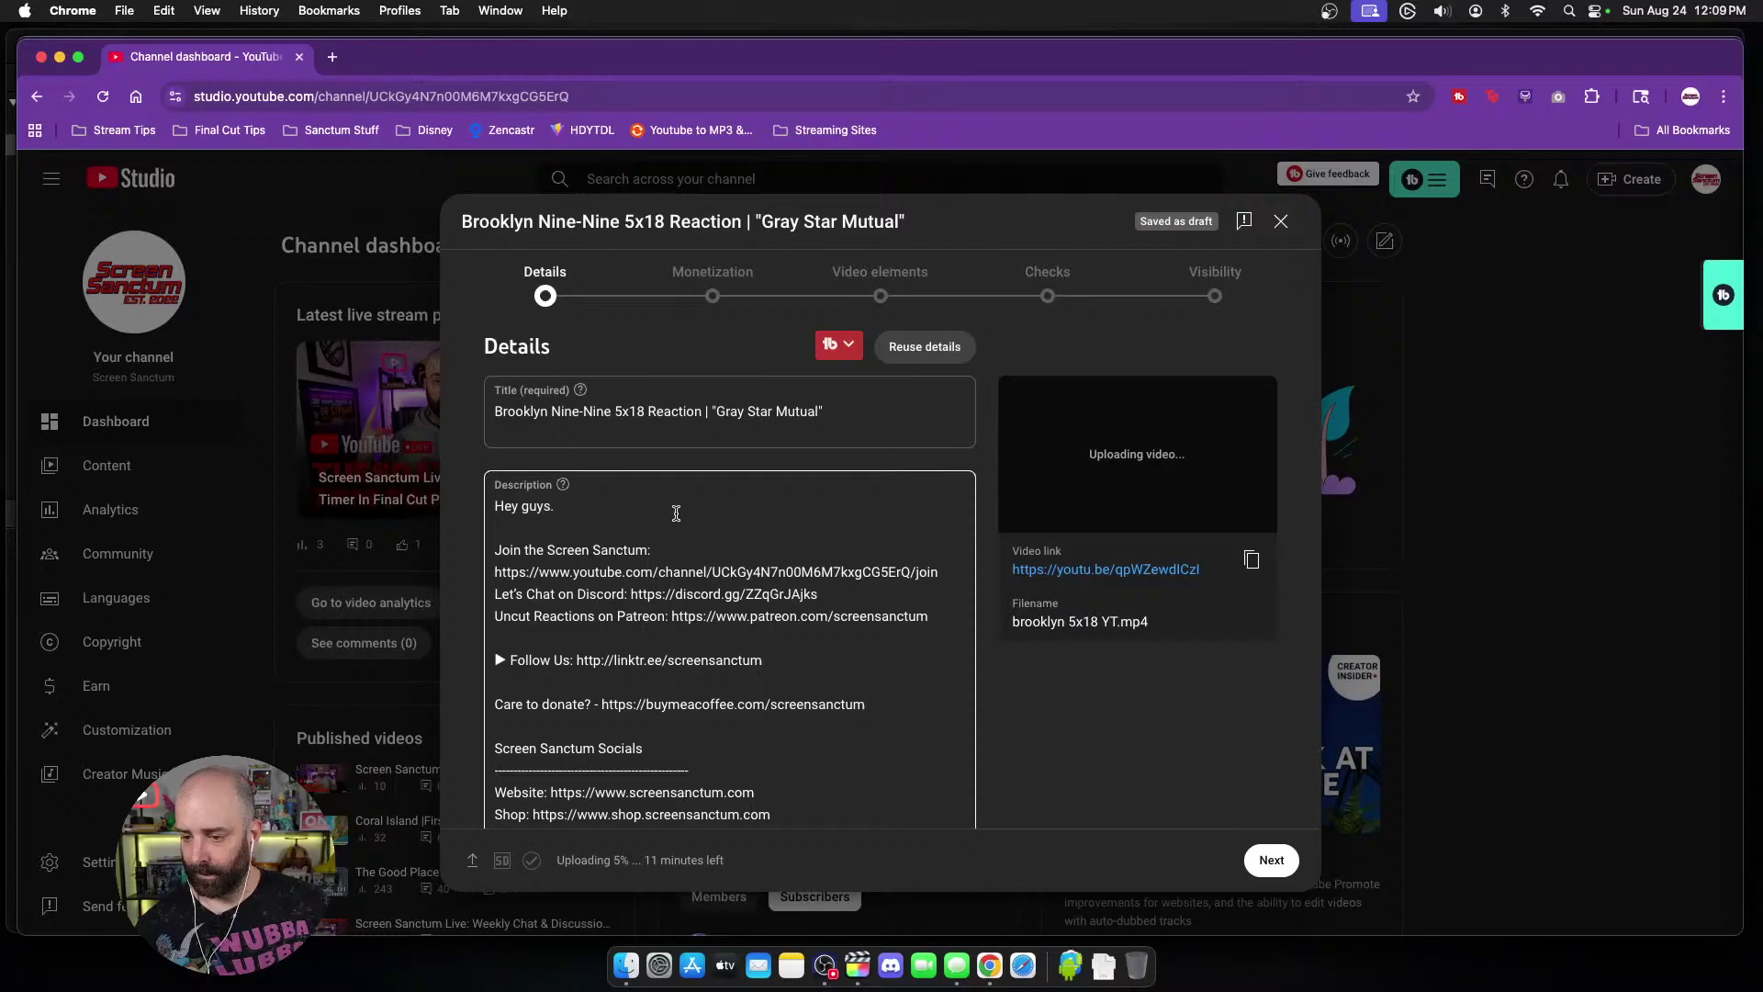
{"action": "left_click", "coordinate": [584, 503]}
{"action": "key", "text": "BackSpace"}
{"action": "key", "text": "BackSpace"}
{"action": "key", "text": "BackSpace"}
{"action": "key", "text": "BackSpace"}
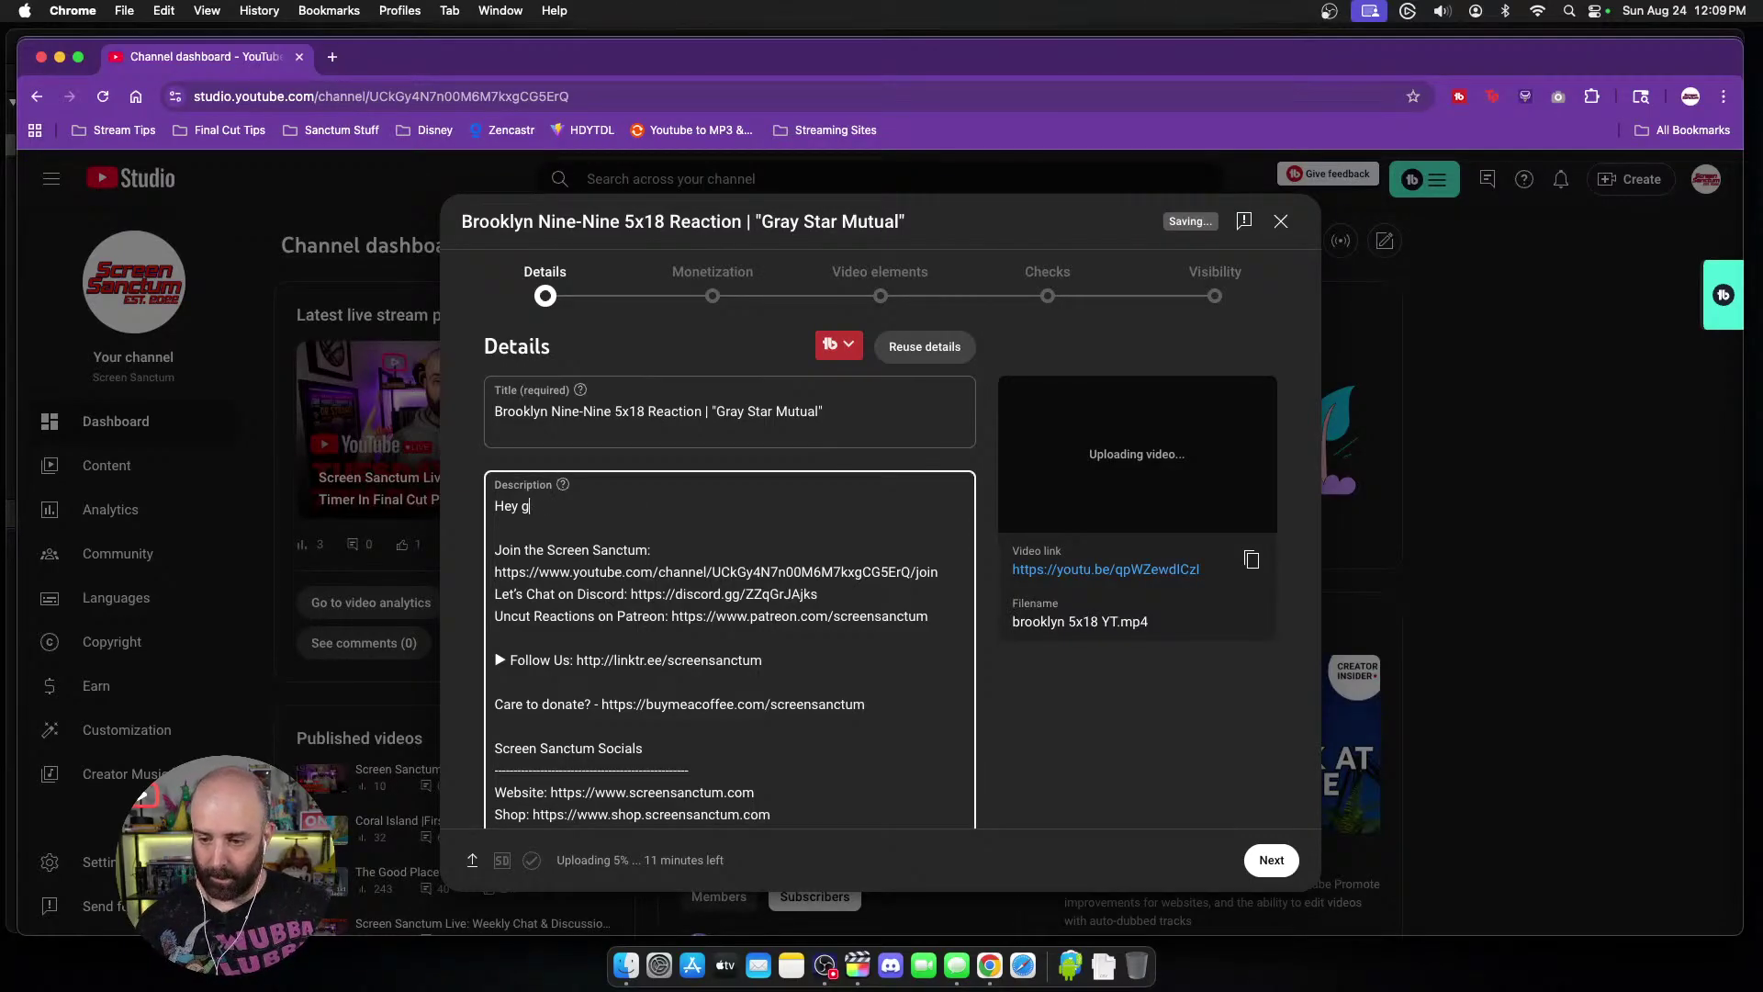
{"action": "key", "text": "BackSpace"}
{"action": "key", "text": "BackSpace"}
{"action": "key", "text": "BackSpace"}
{"action": "key", "text": "BackSpace"}
{"action": "key", "text": "BackSpace"}
{"action": "key", "text": "super+v"}
Step: Check the chapter times on the Final Cut Pro timeline and fill in the YouTube description's chapters with Reaction at 00:38 and Thoughts at 08:52
{"action": "scroll", "coordinate": [767, 508], "scroll_direction": "down", "scroll_amount": 4}
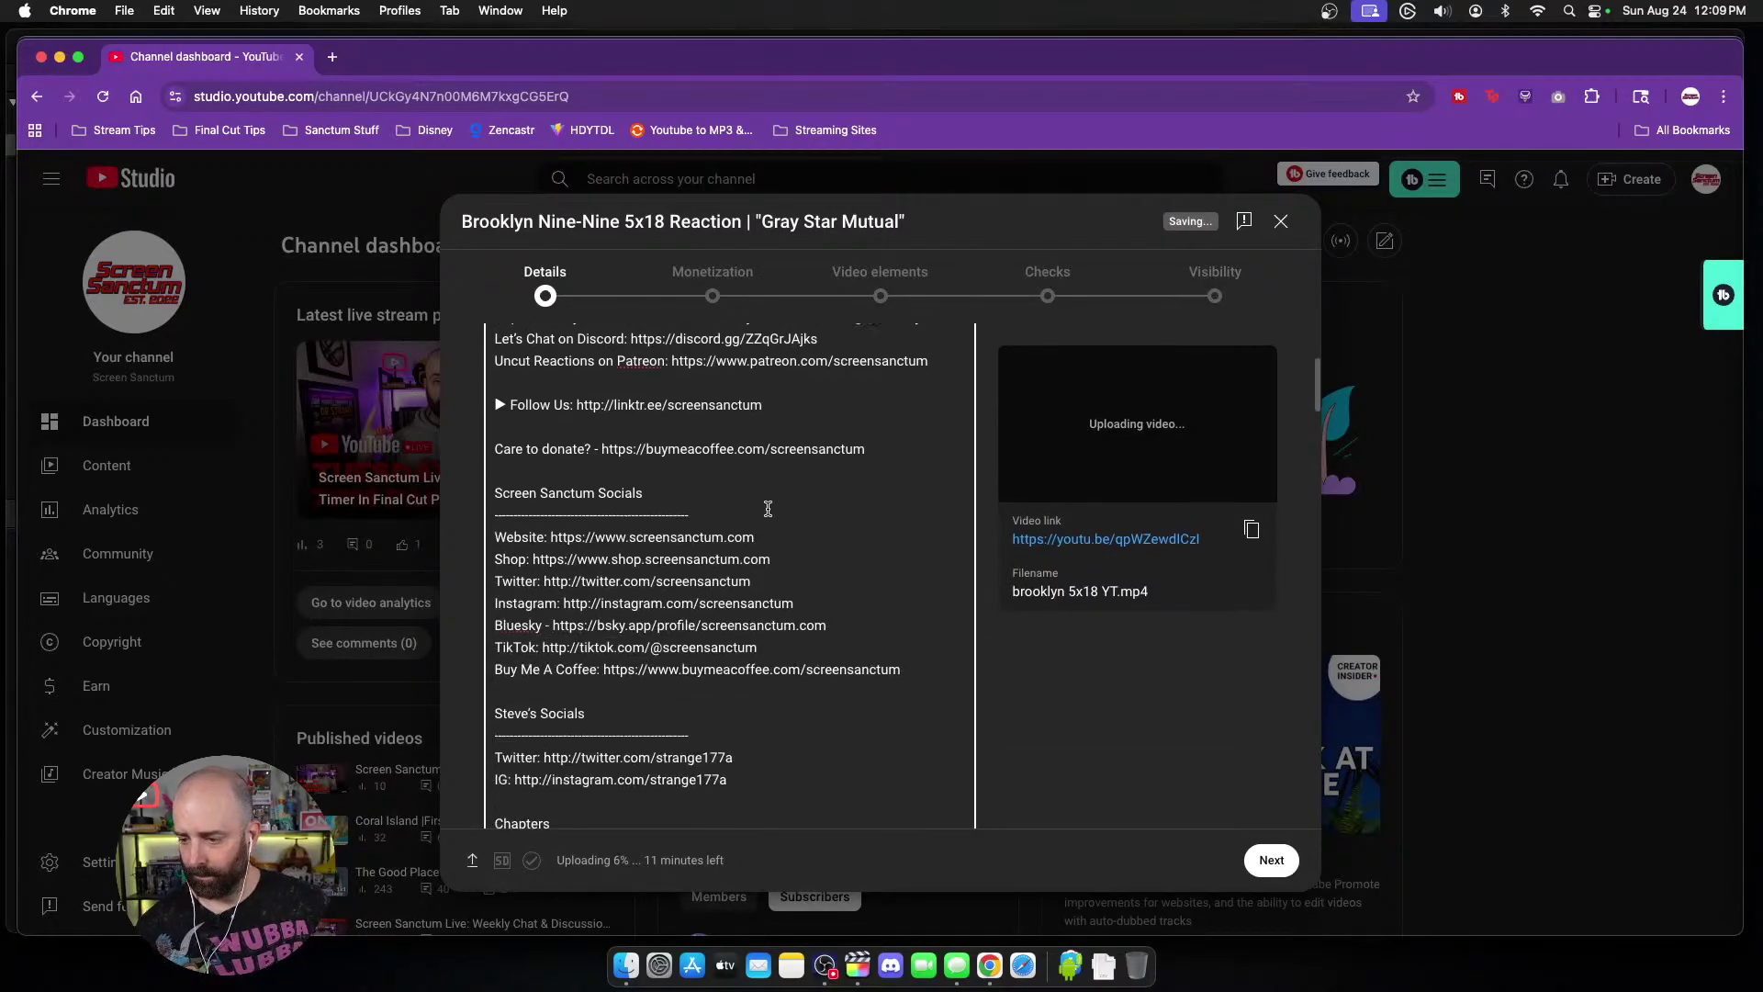
{"action": "scroll", "coordinate": [768, 508], "scroll_direction": "down", "scroll_amount": 5}
{"action": "left_click", "coordinate": [601, 598]}
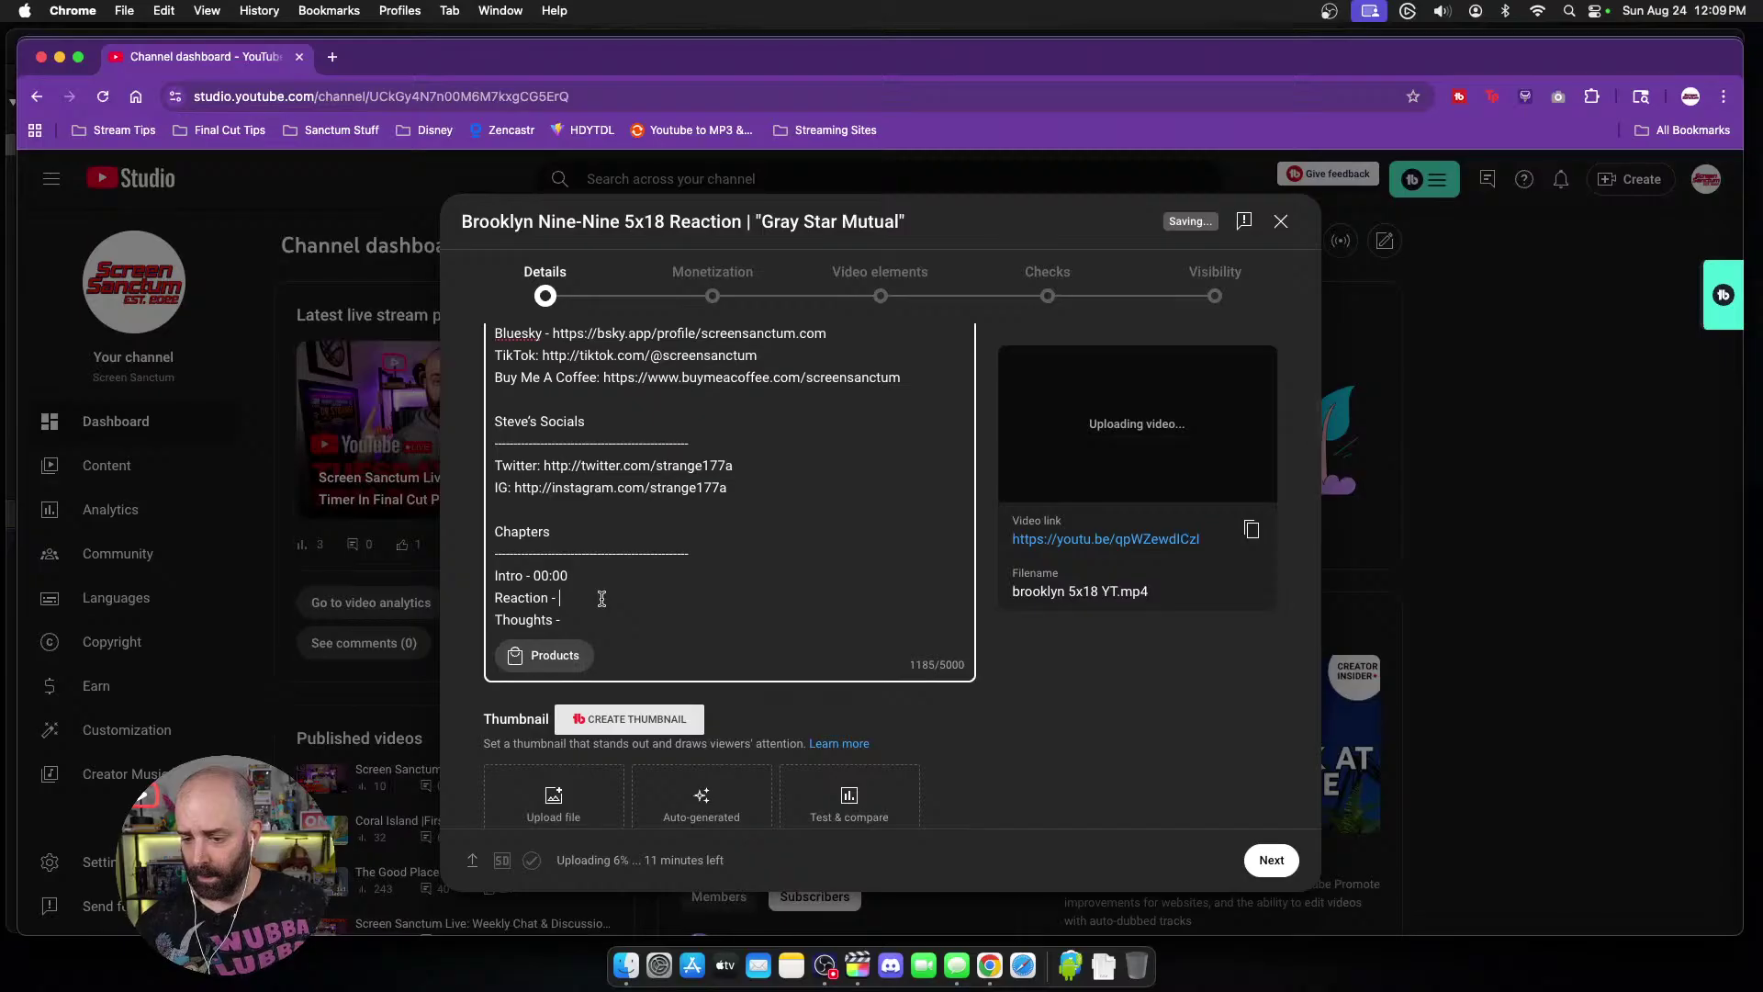
{"action": "key", "text": "super+Tab"}
{"action": "key", "text": "super+Tab"}
{"action": "key", "text": "super+Tab"}
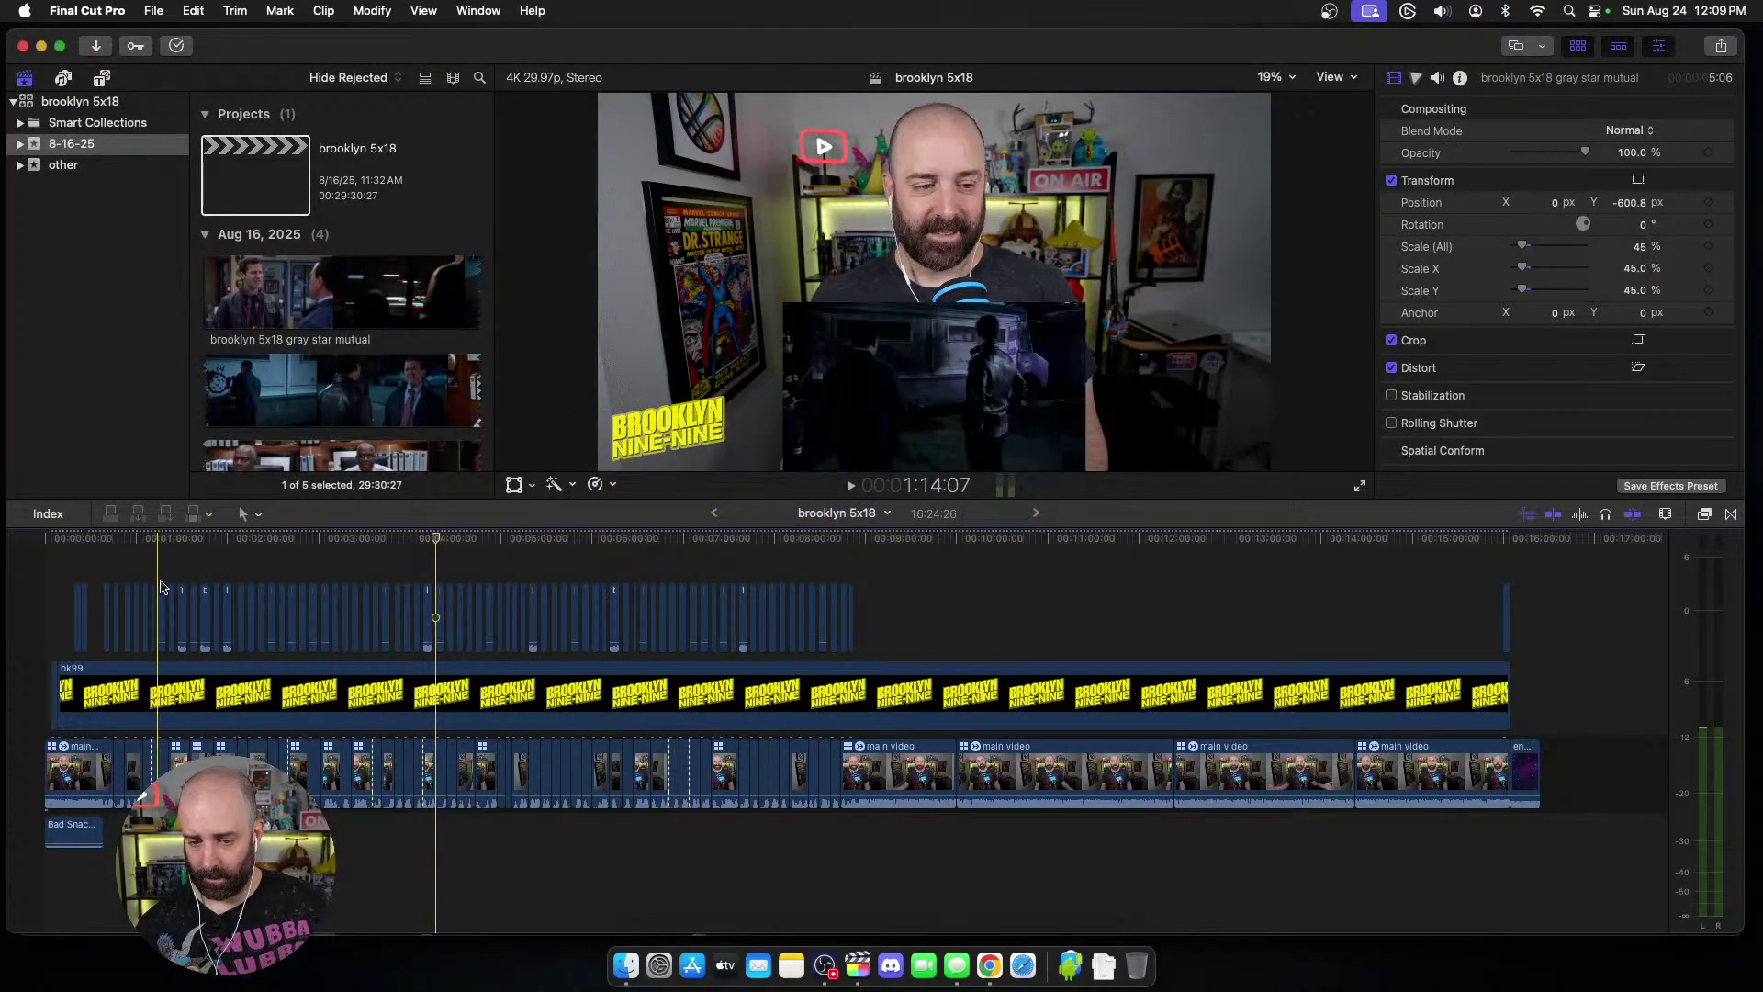
{"action": "key", "text": "super+Tab"}
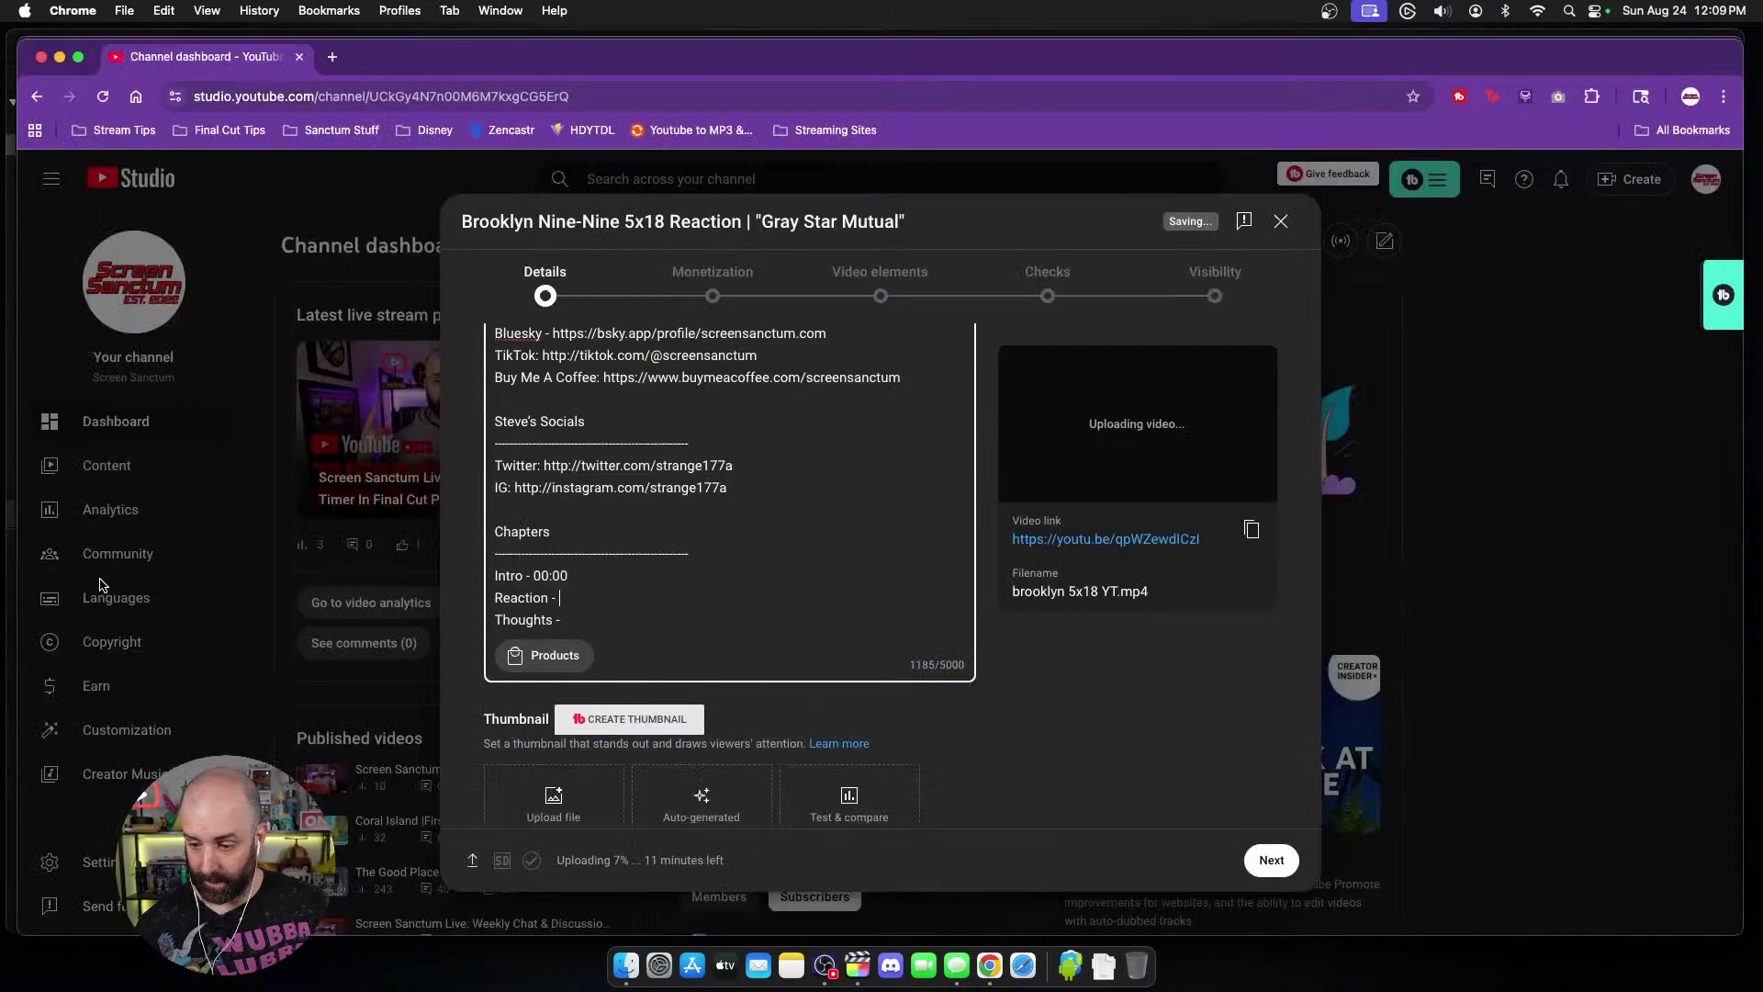
{"action": "type", "text": "00:38"}
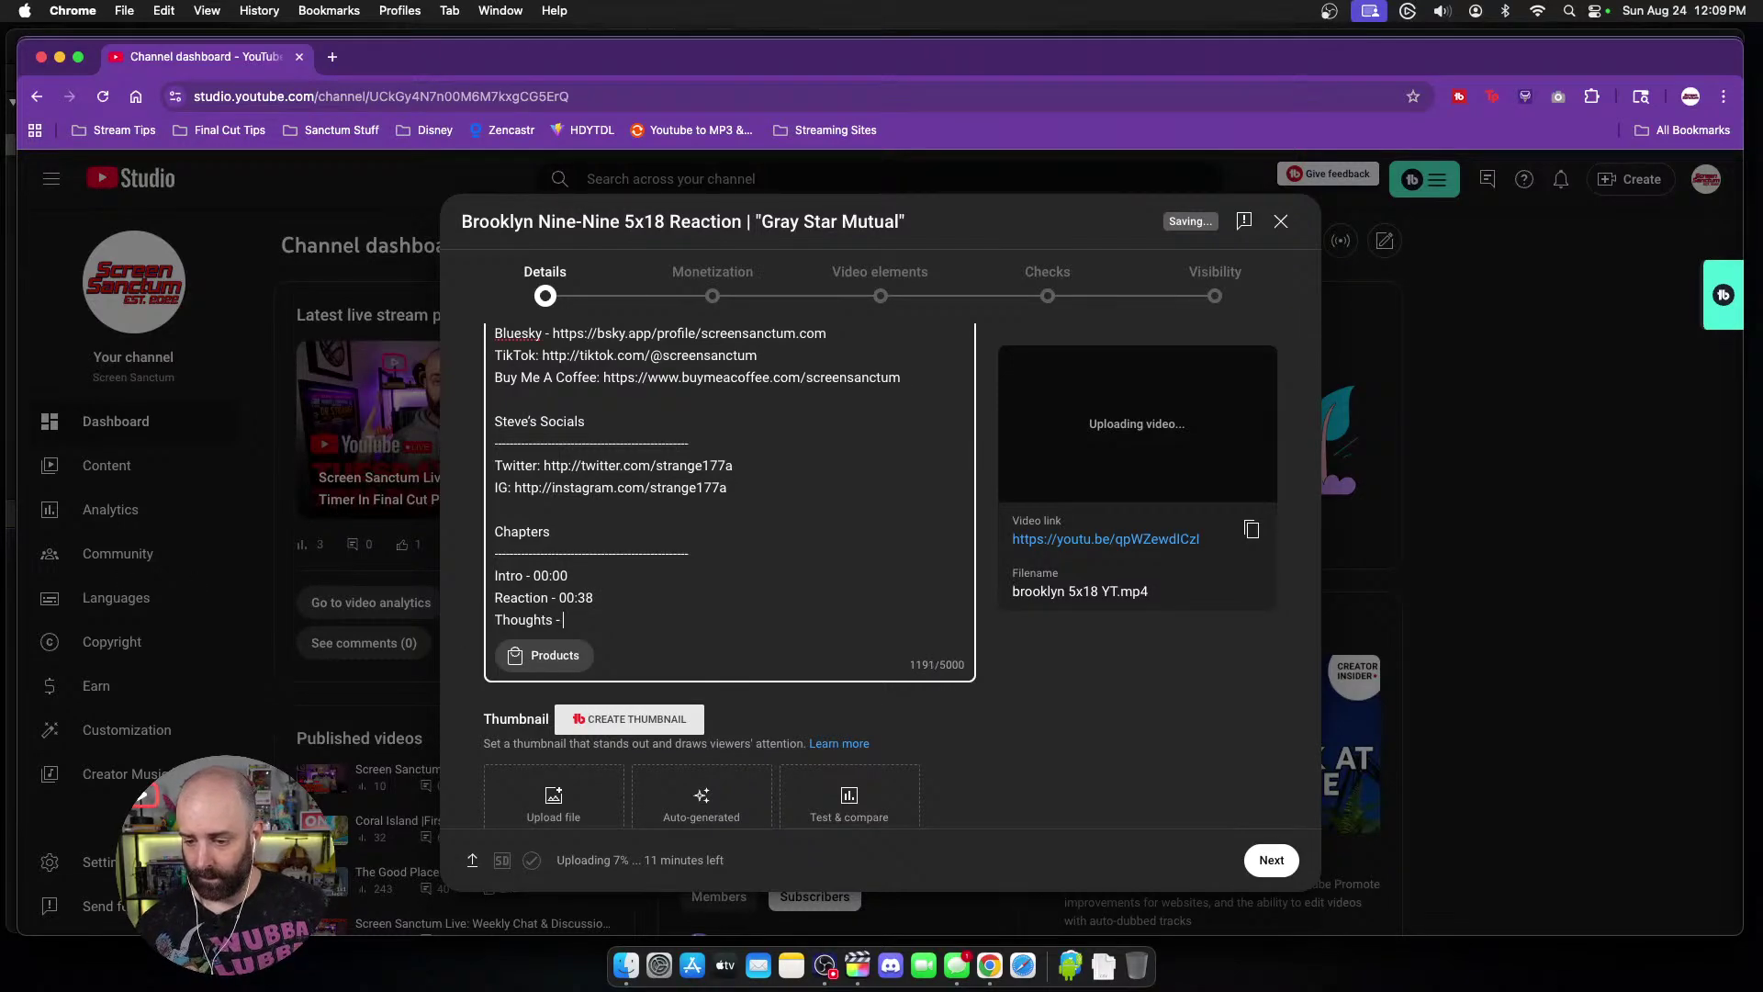
{"action": "key", "text": "super+Tab"}
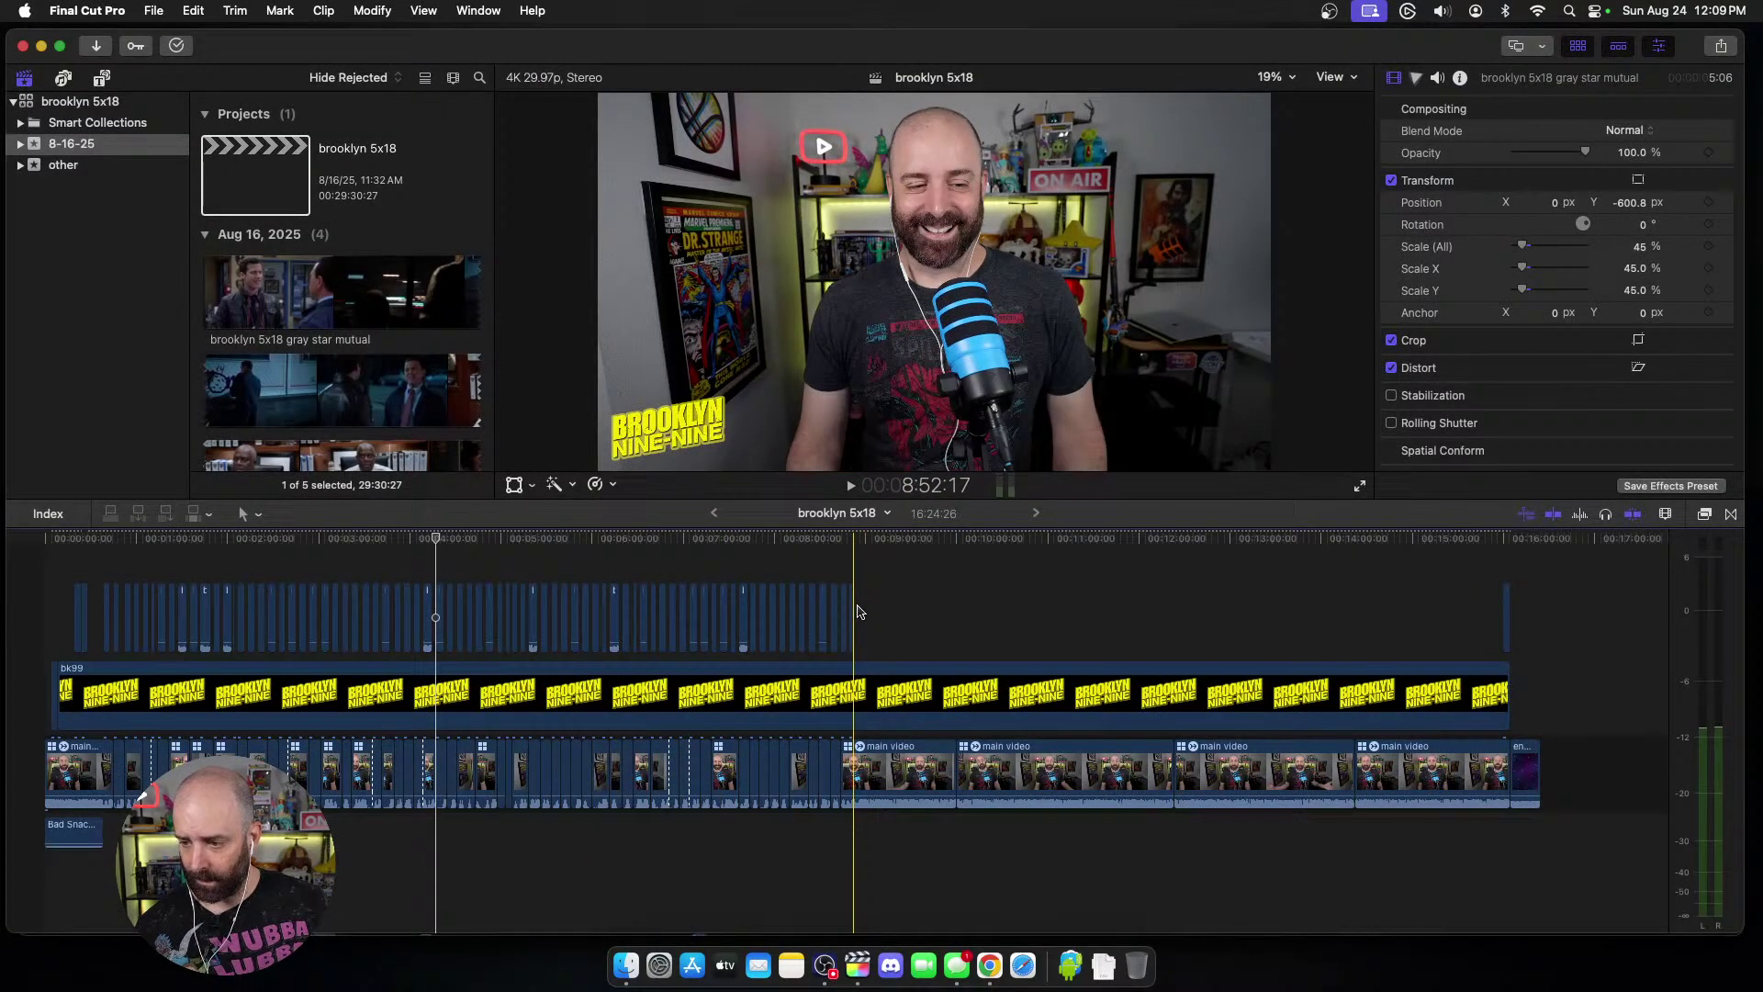
{"action": "key", "text": "super+Tab"}
{"action": "type", "text": "08:52"}
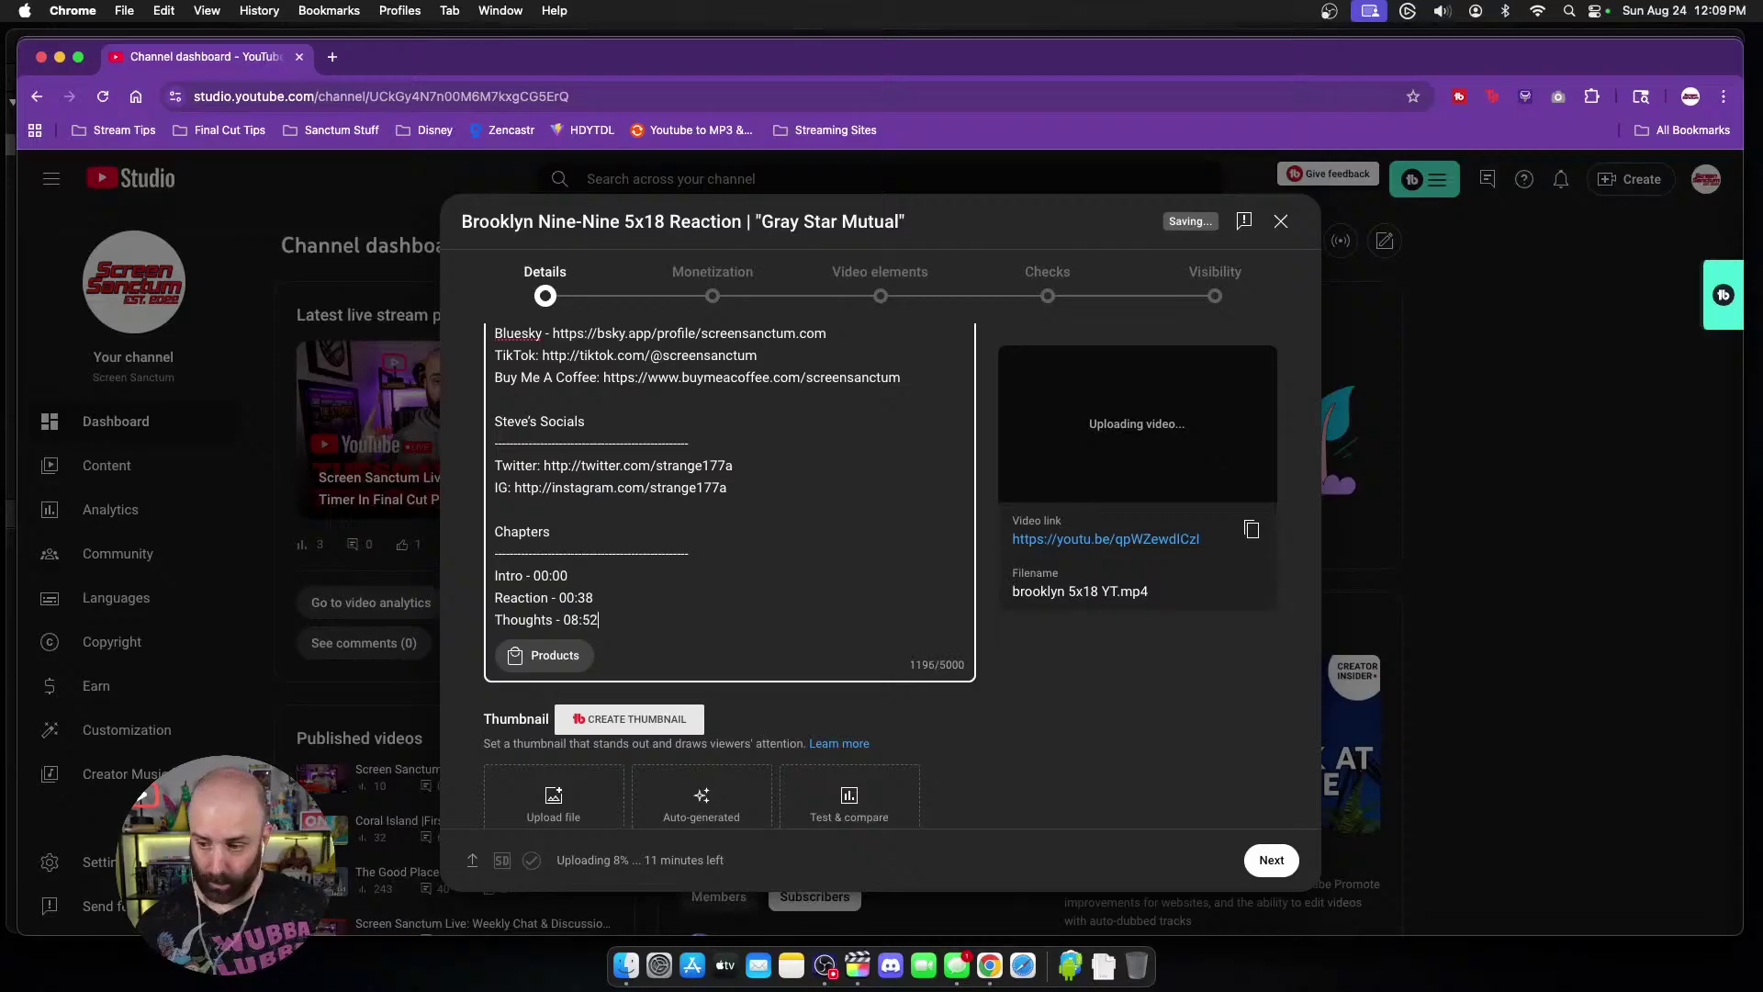
Step: Upload brooklyn99youtube5x18.jpg from the Desktop as the video's thumbnail
{"action": "scroll", "coordinate": [590, 595], "scroll_direction": "down", "scroll_amount": 5}
{"action": "left_click", "coordinate": [549, 597]}
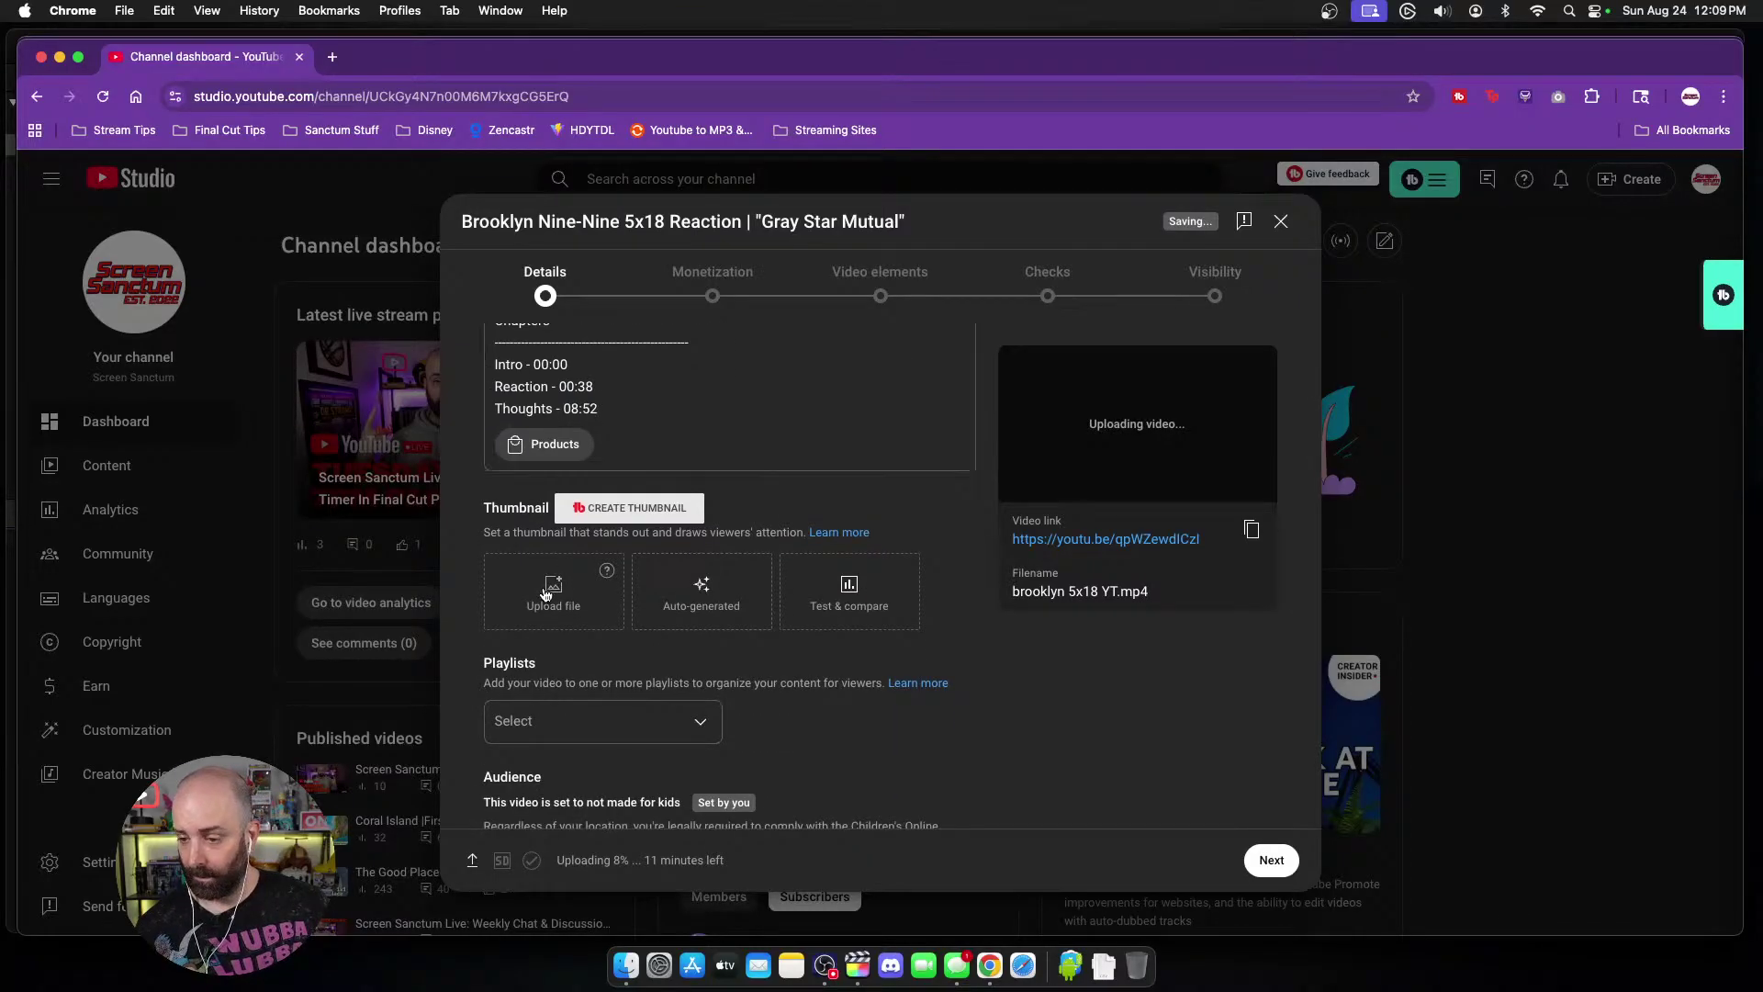
{"action": "left_click", "coordinate": [748, 397]}
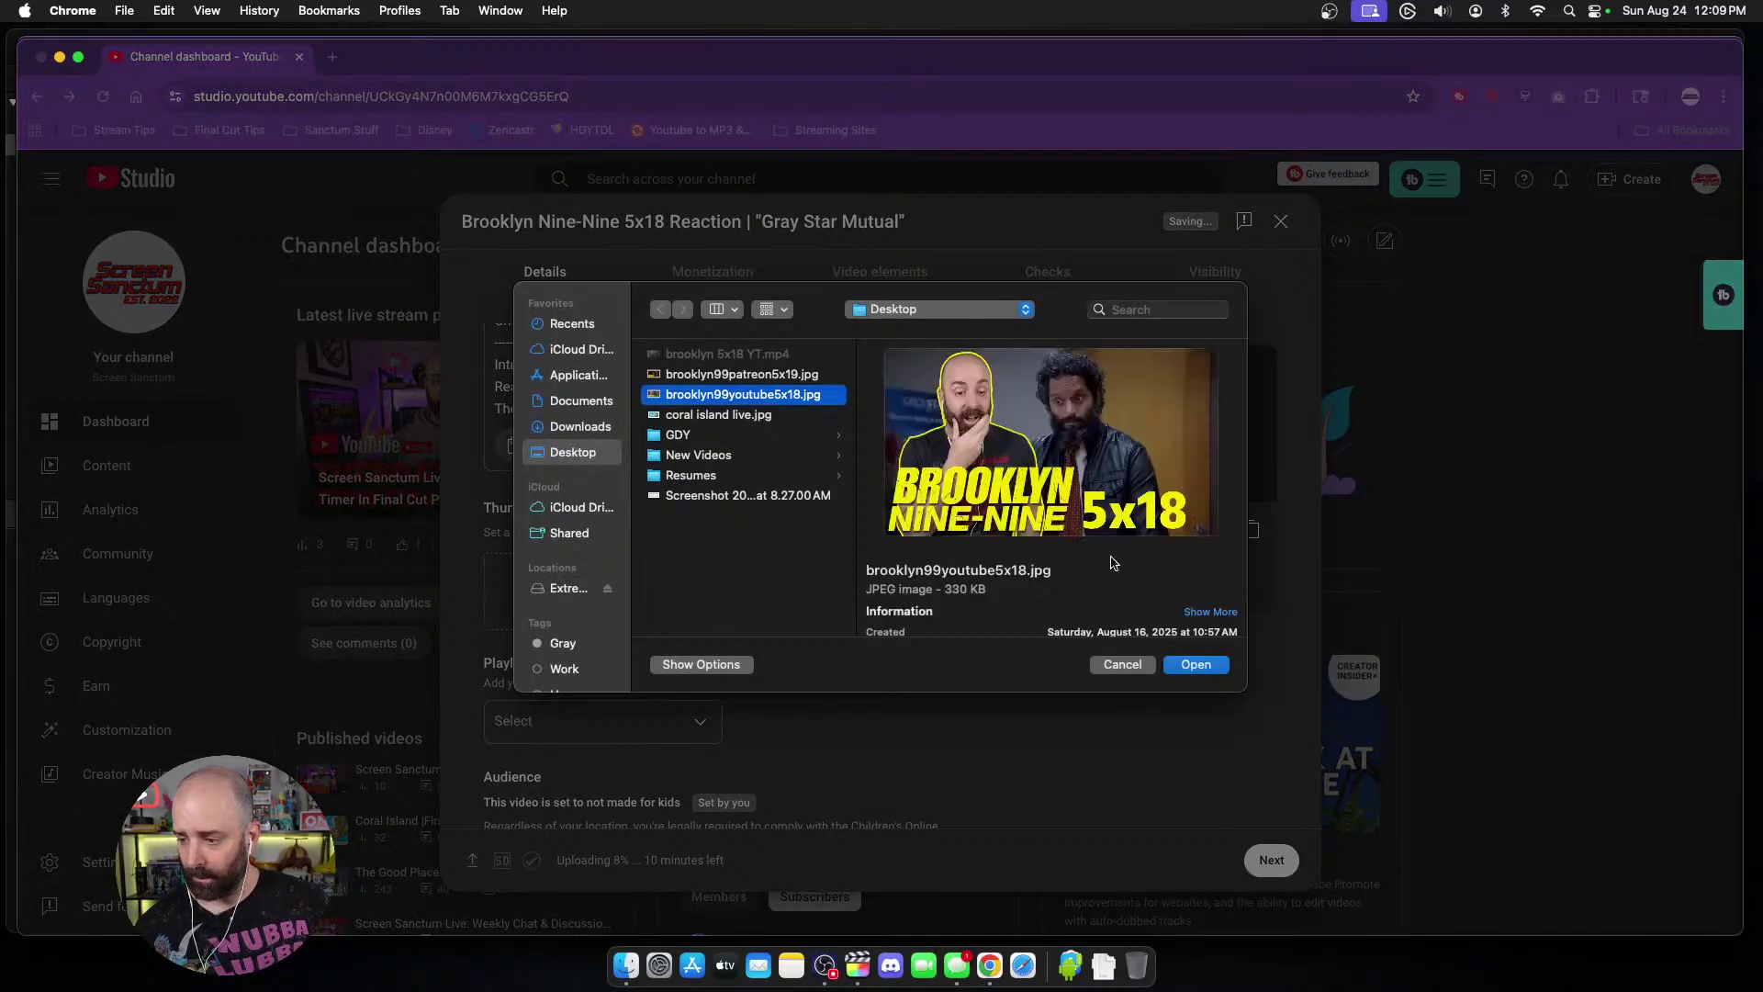
{"action": "left_click", "coordinate": [1194, 663]}
Step: Add the video to the Brooklyn Nine-Nine Reactions playlist
{"action": "left_click", "coordinate": [641, 735]}
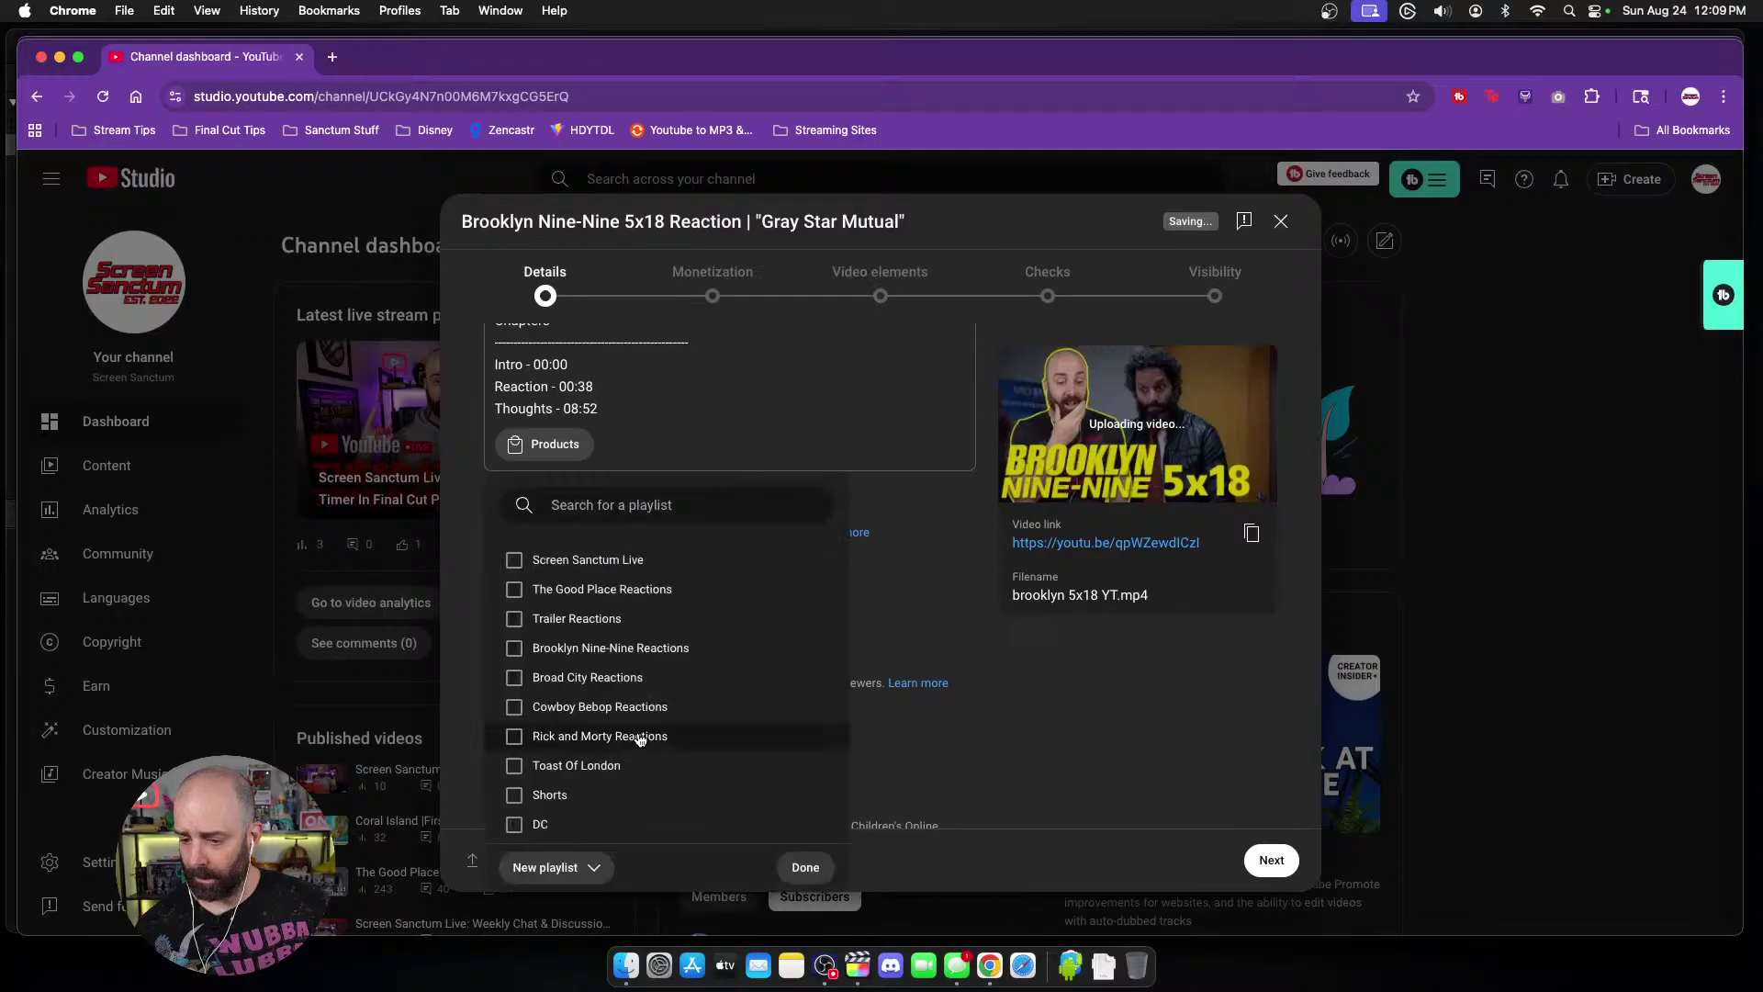
{"action": "left_click", "coordinate": [622, 651]}
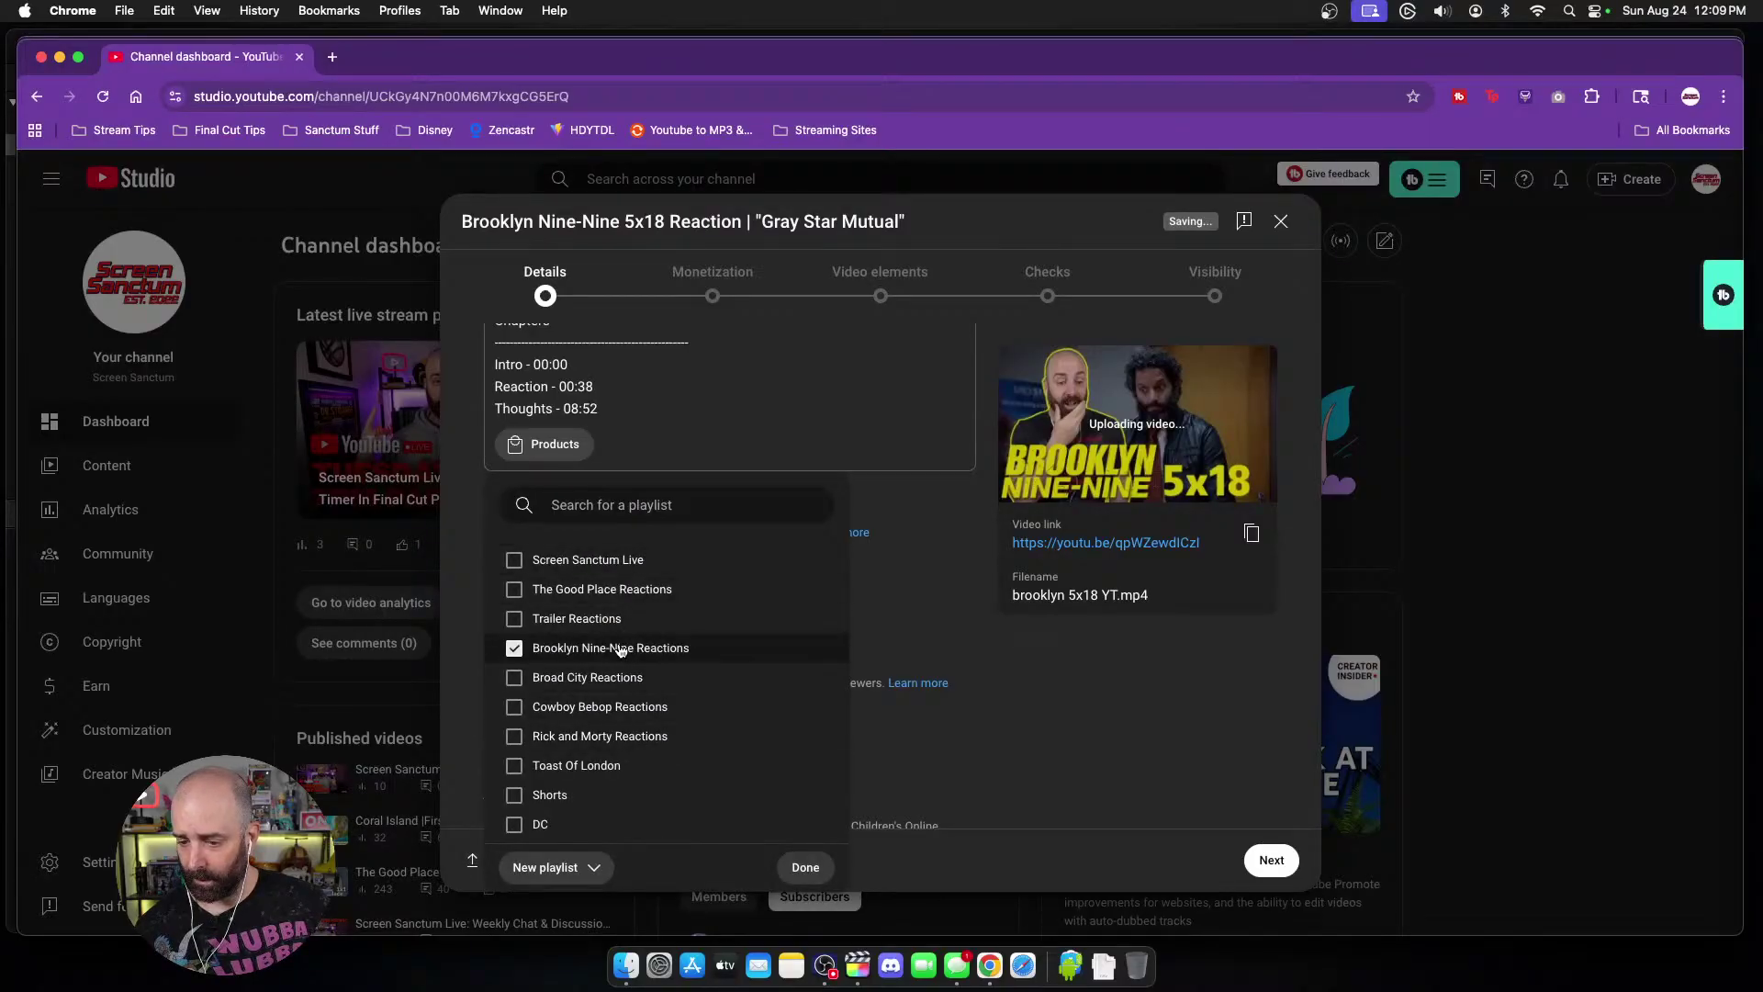
{"action": "left_click", "coordinate": [806, 867]}
{"action": "scroll", "coordinate": [923, 707], "scroll_direction": "down", "scroll_amount": 3}
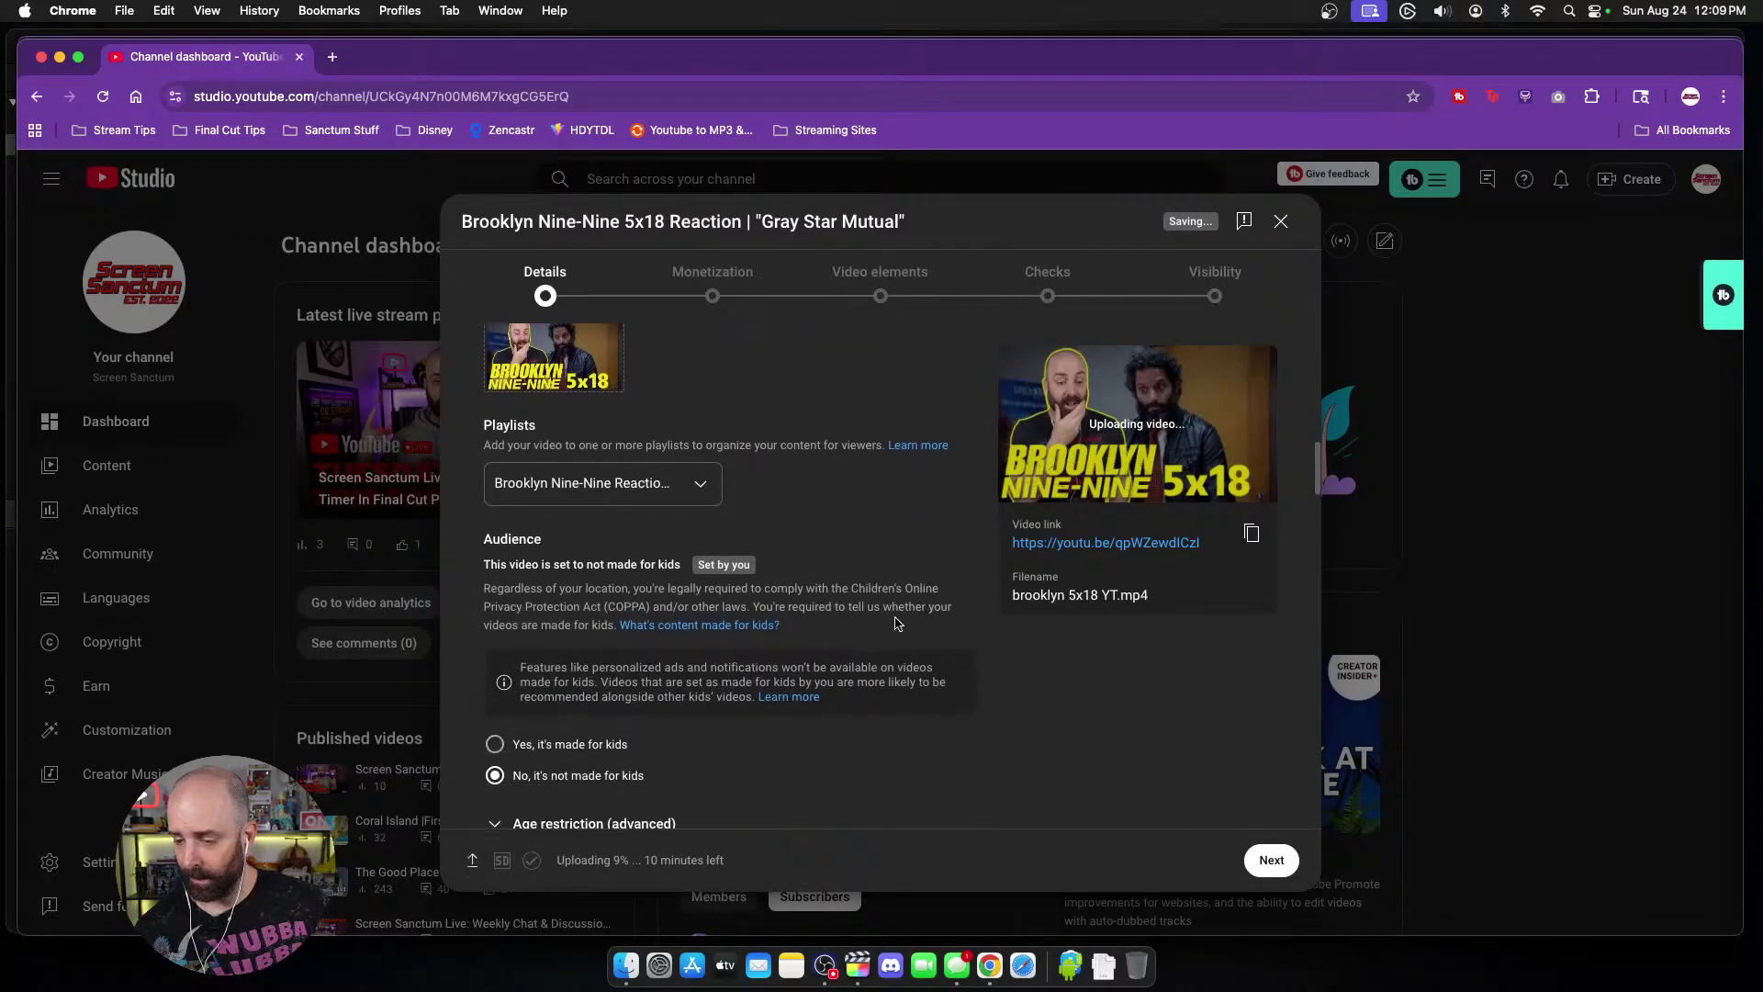
Step: Copy the full video title from the upload details
{"action": "scroll", "coordinate": [923, 597], "scroll_direction": "up", "scroll_amount": 10}
{"action": "triple_click", "coordinate": [731, 413]}
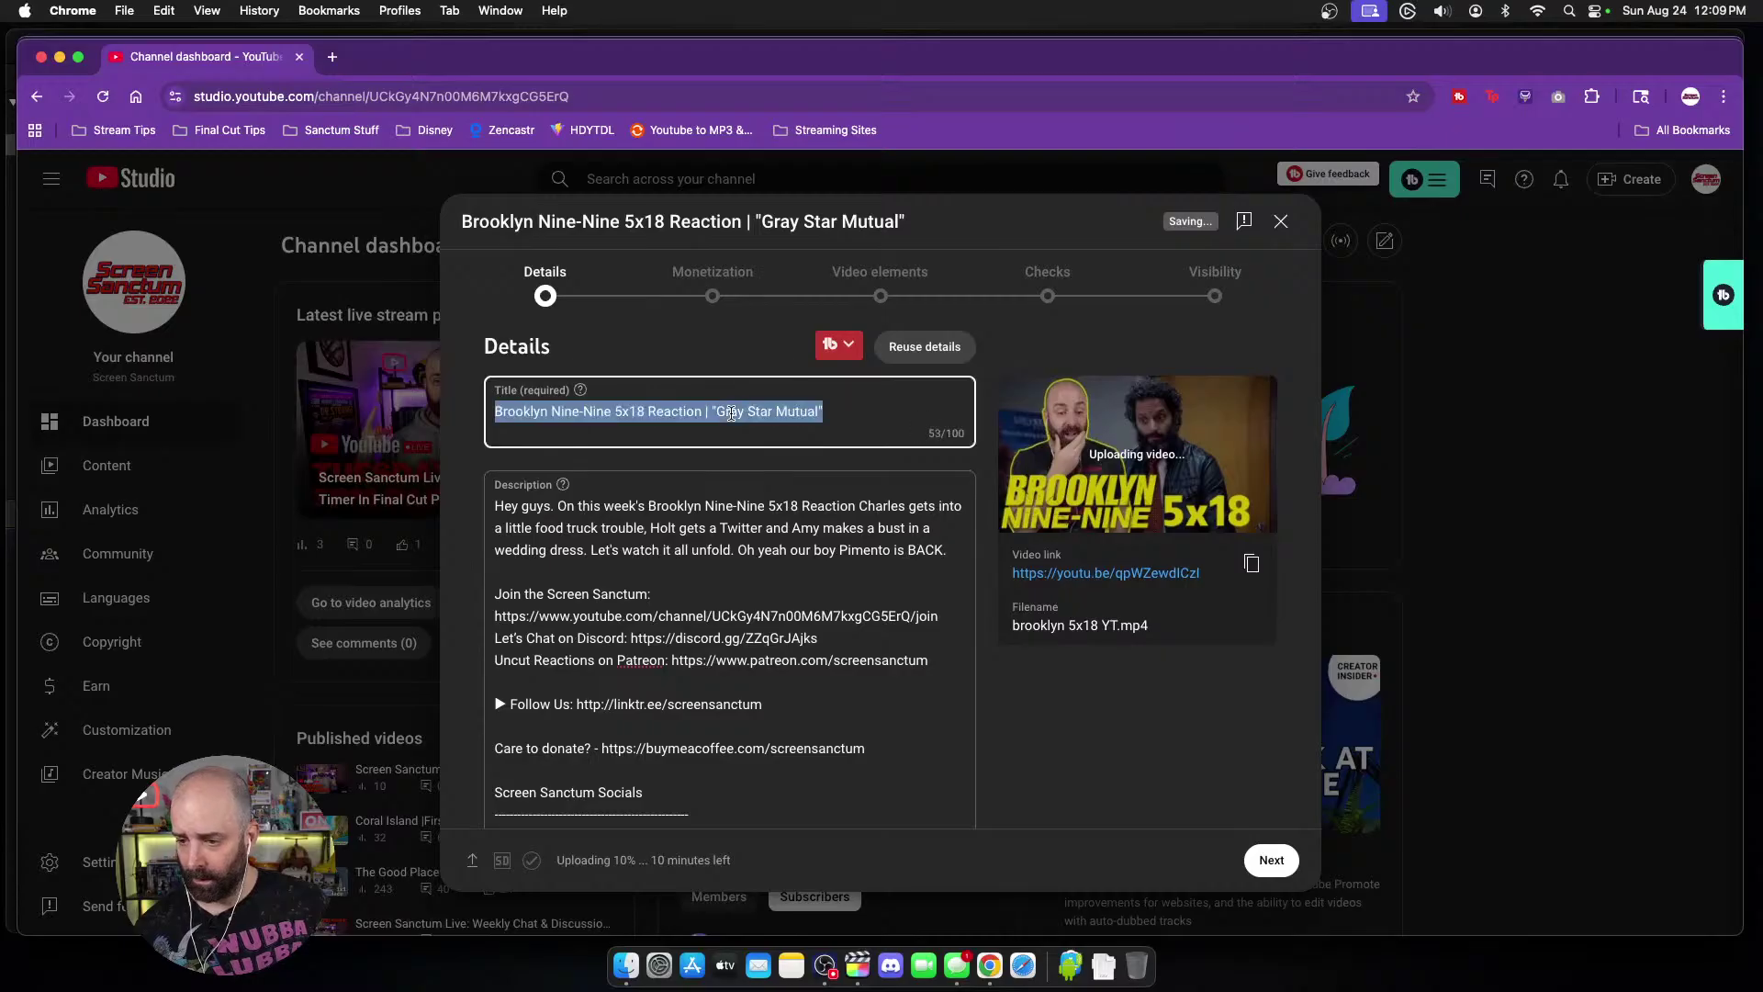
{"action": "key", "text": "cmd+c"}
Step: Go on to the monetization stage and turn ads on for the video
{"action": "left_click", "coordinate": [1262, 860]}
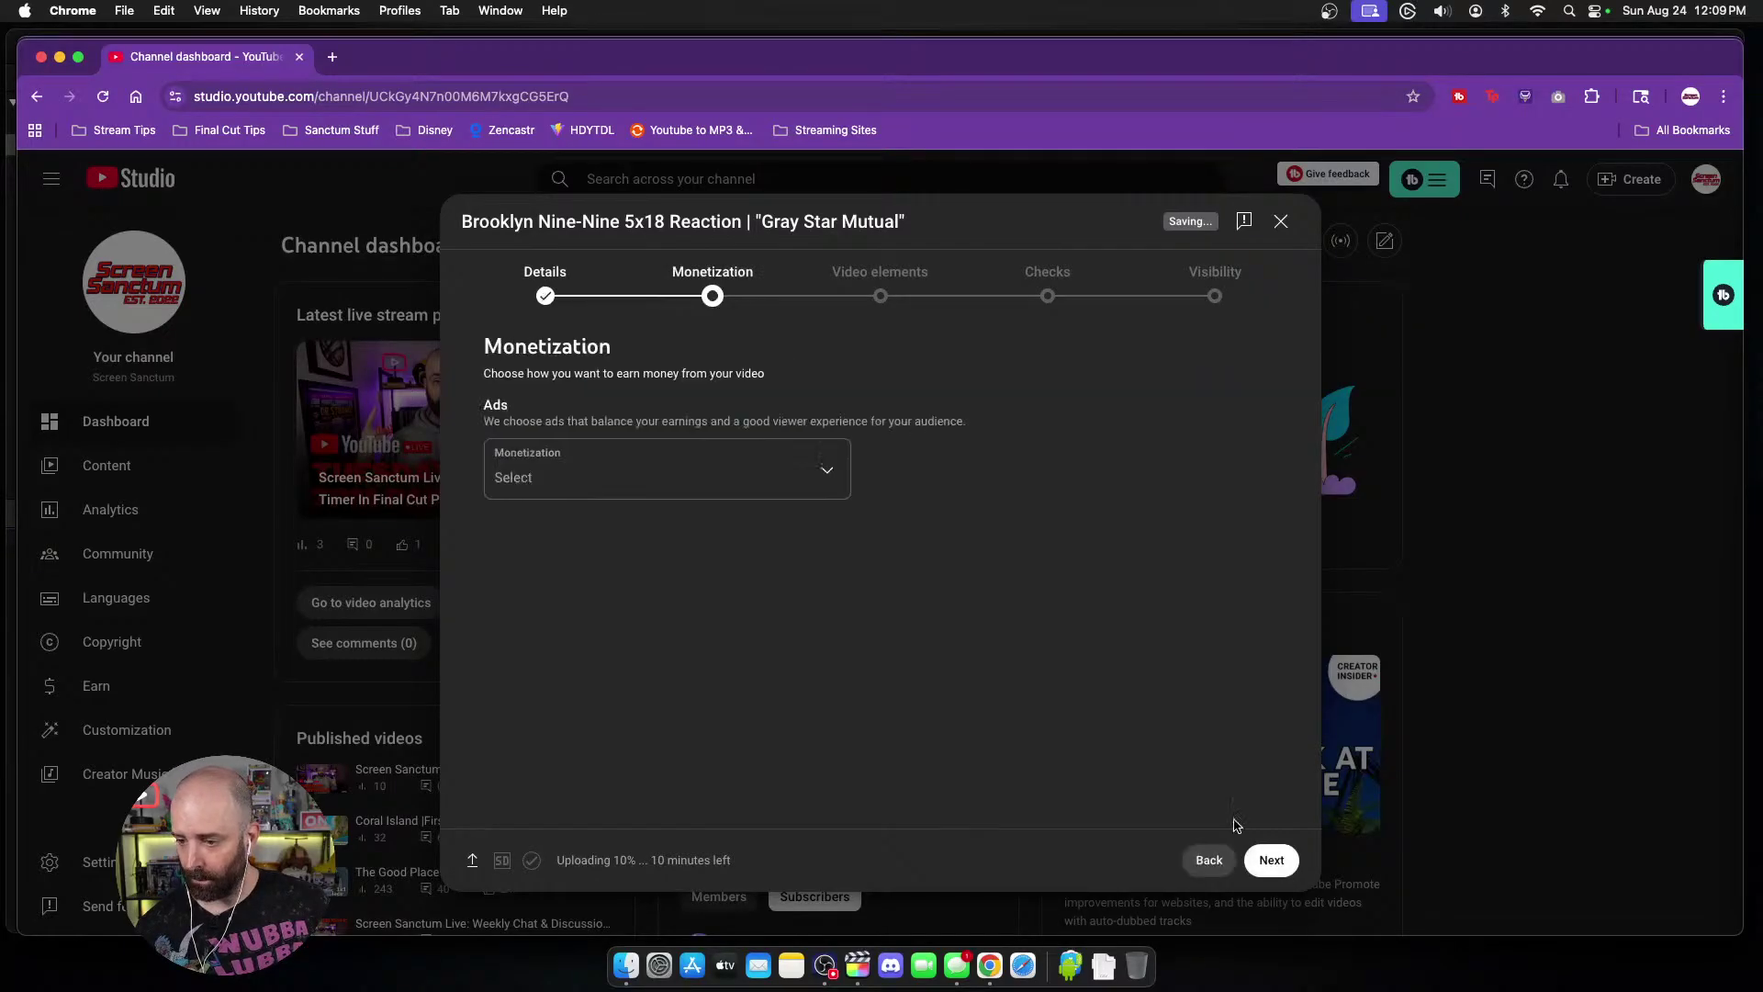
{"action": "left_click", "coordinate": [719, 501]}
{"action": "left_click", "coordinate": [516, 468]}
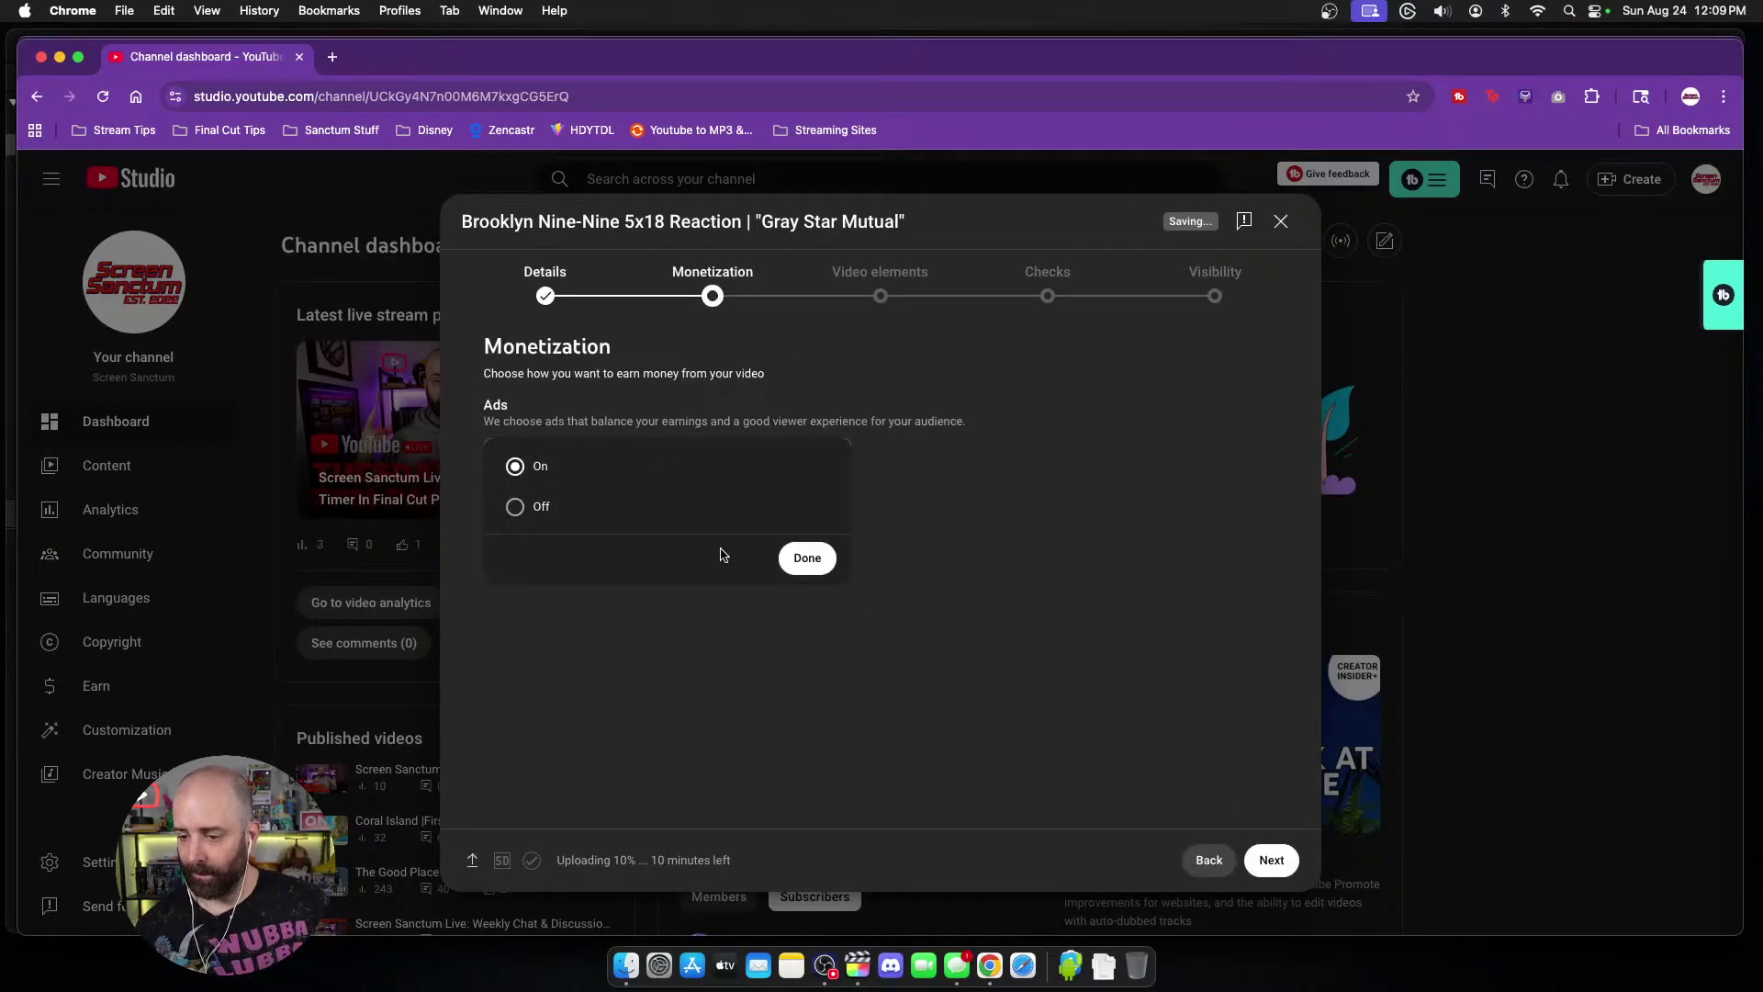
{"action": "left_click", "coordinate": [807, 557]}
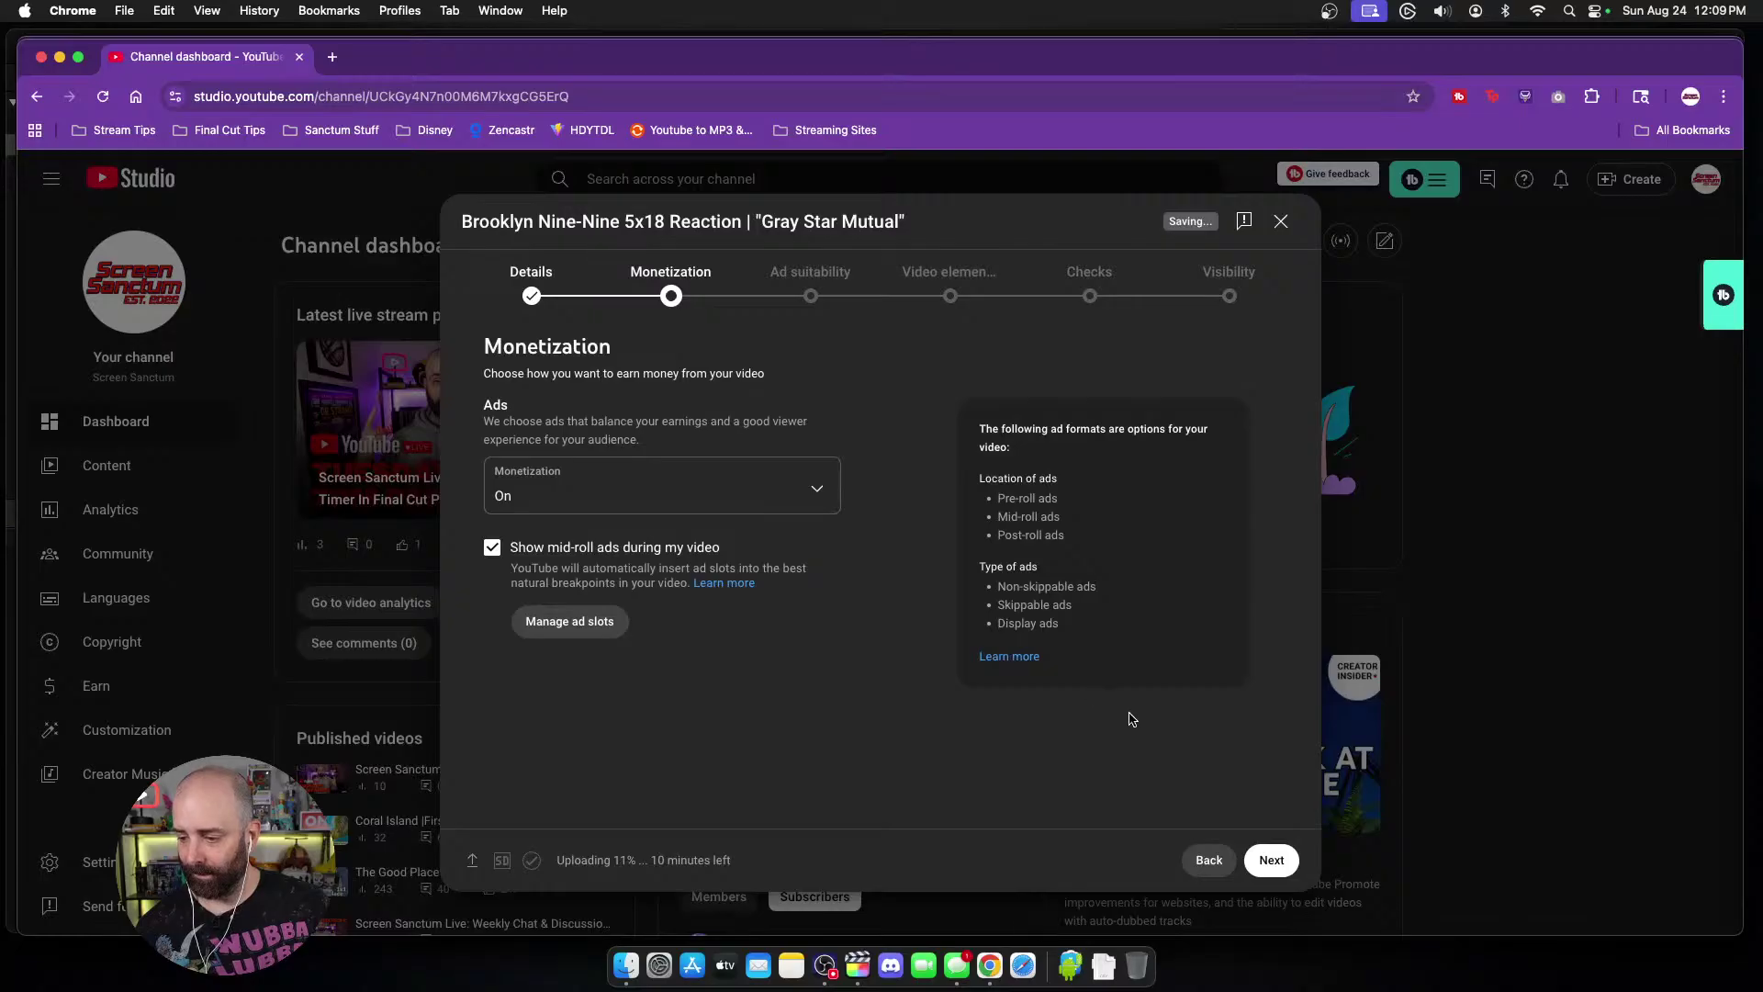
Step: Rate the video's inappropriate language as abbreviated or obscured profanity, submit the ad suitability rating, and continue to the video elements
{"action": "left_click", "coordinate": [1269, 858]}
{"action": "scroll", "coordinate": [953, 655], "scroll_direction": "down", "scroll_amount": 5}
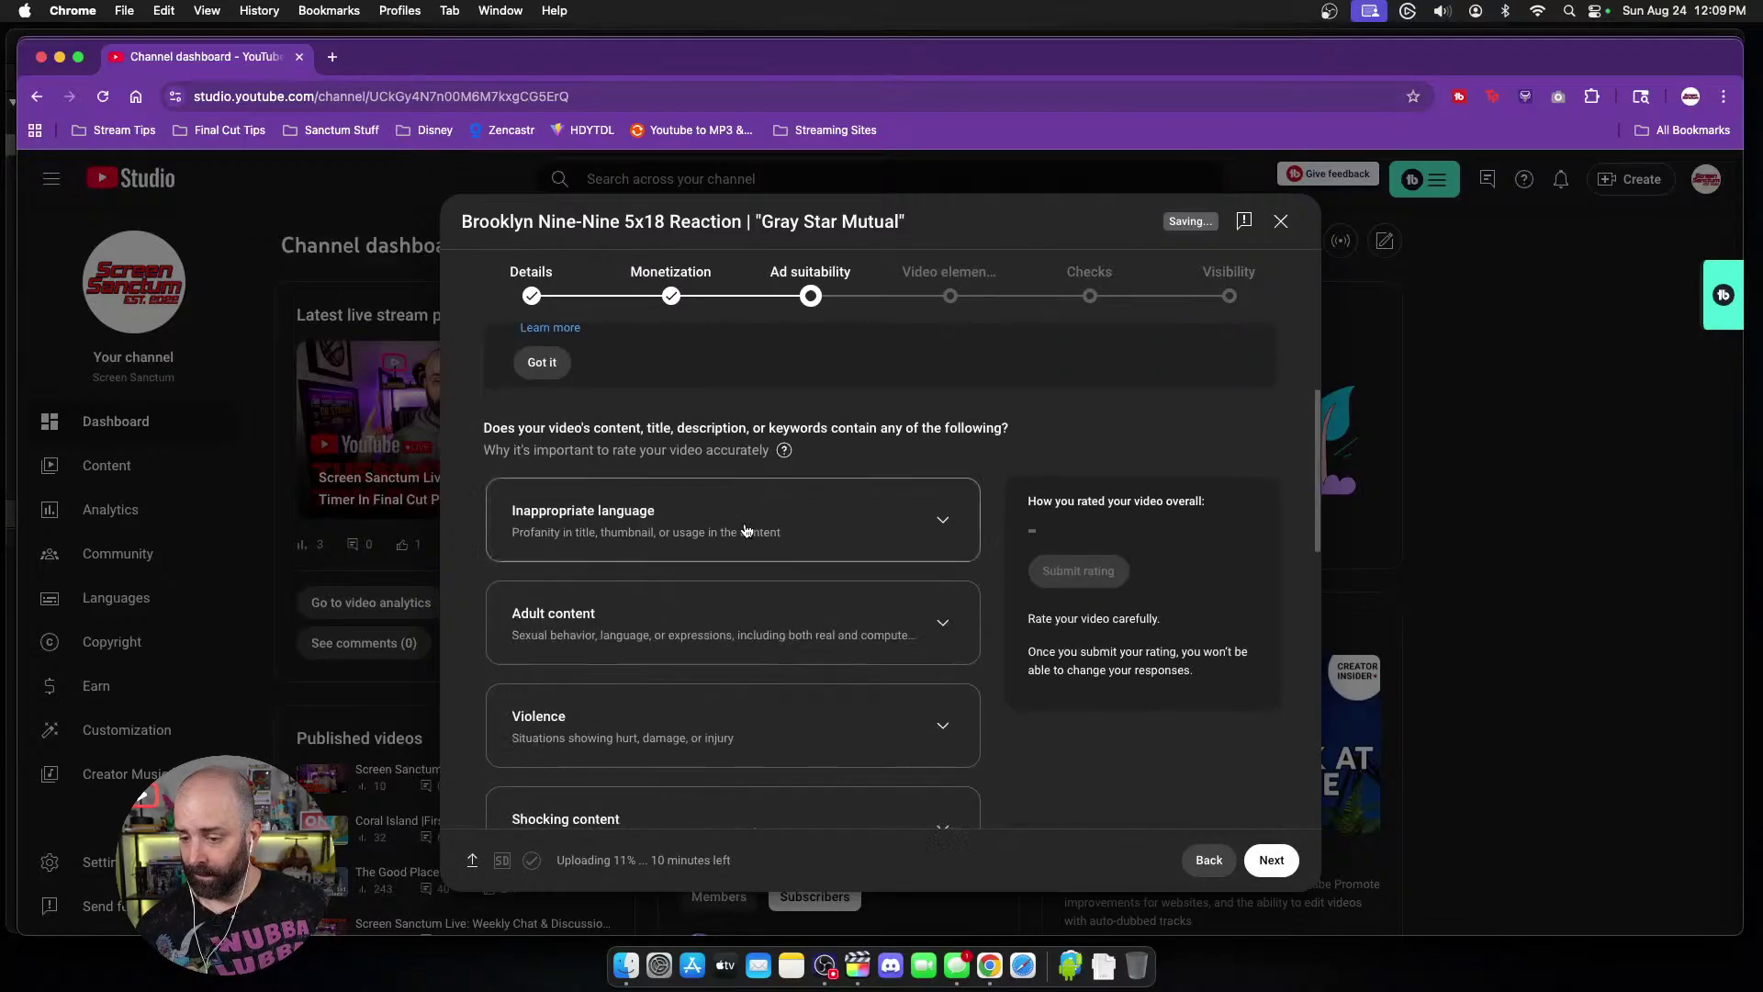
{"action": "left_click", "coordinate": [636, 377]}
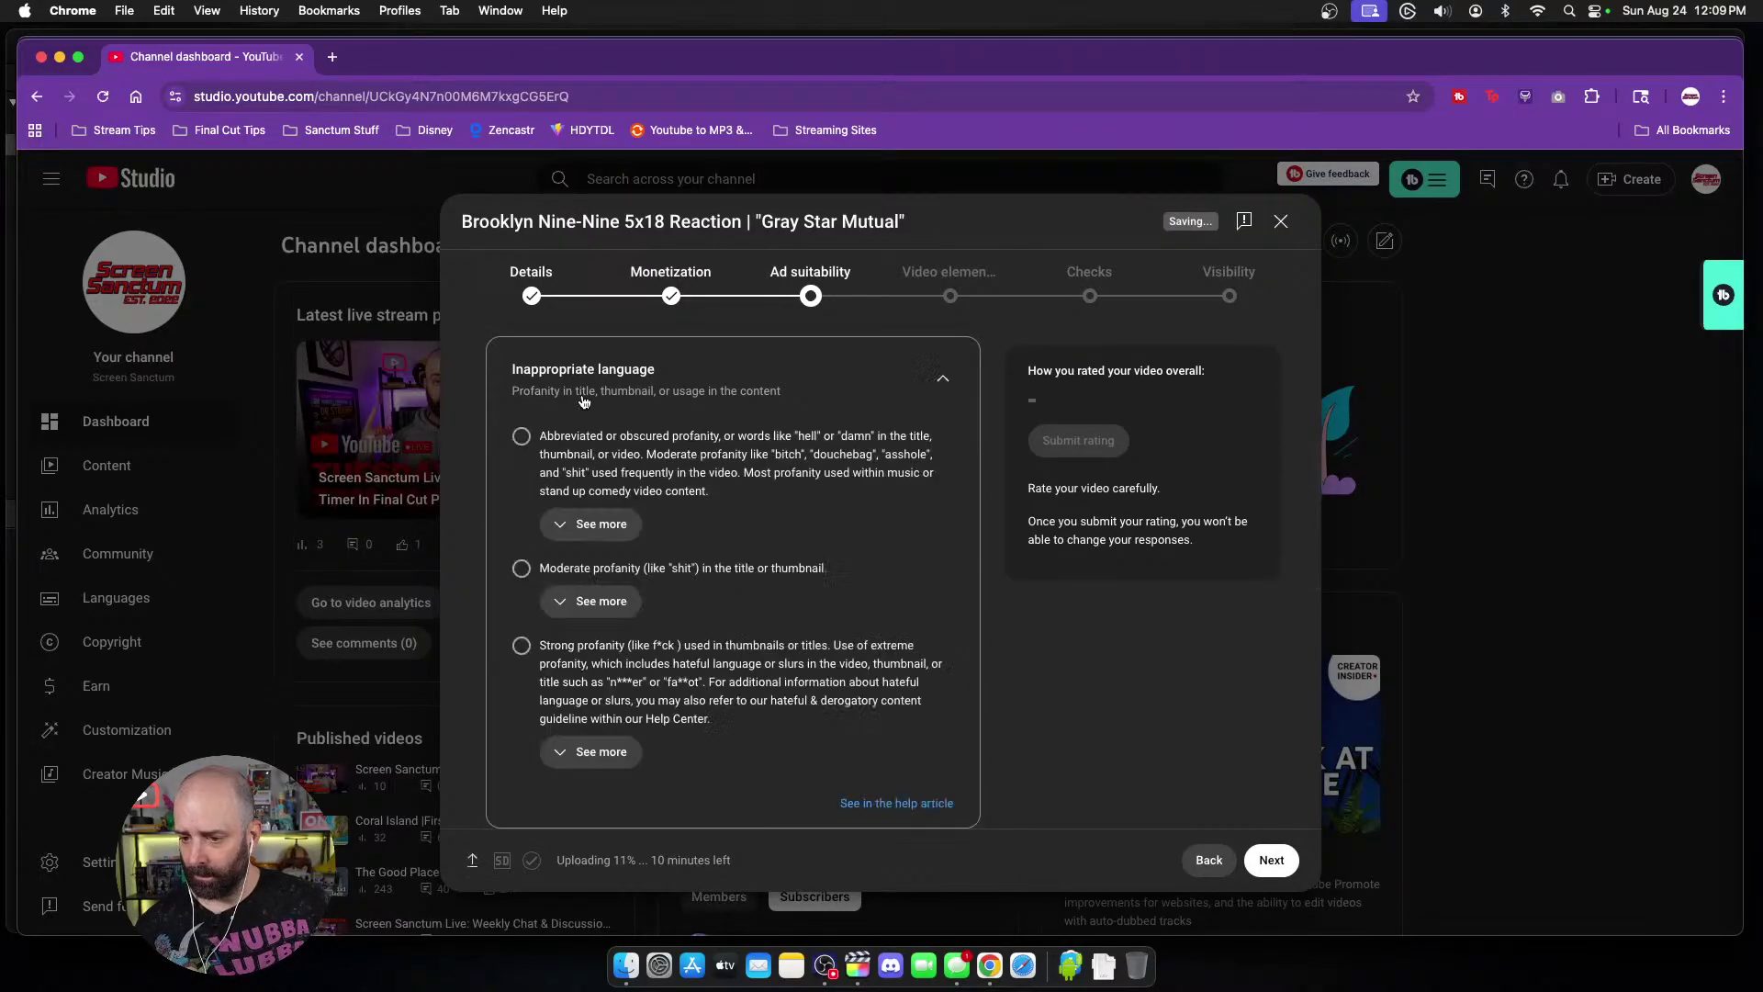
{"action": "left_click", "coordinate": [529, 436]}
{"action": "left_click", "coordinate": [1052, 446]}
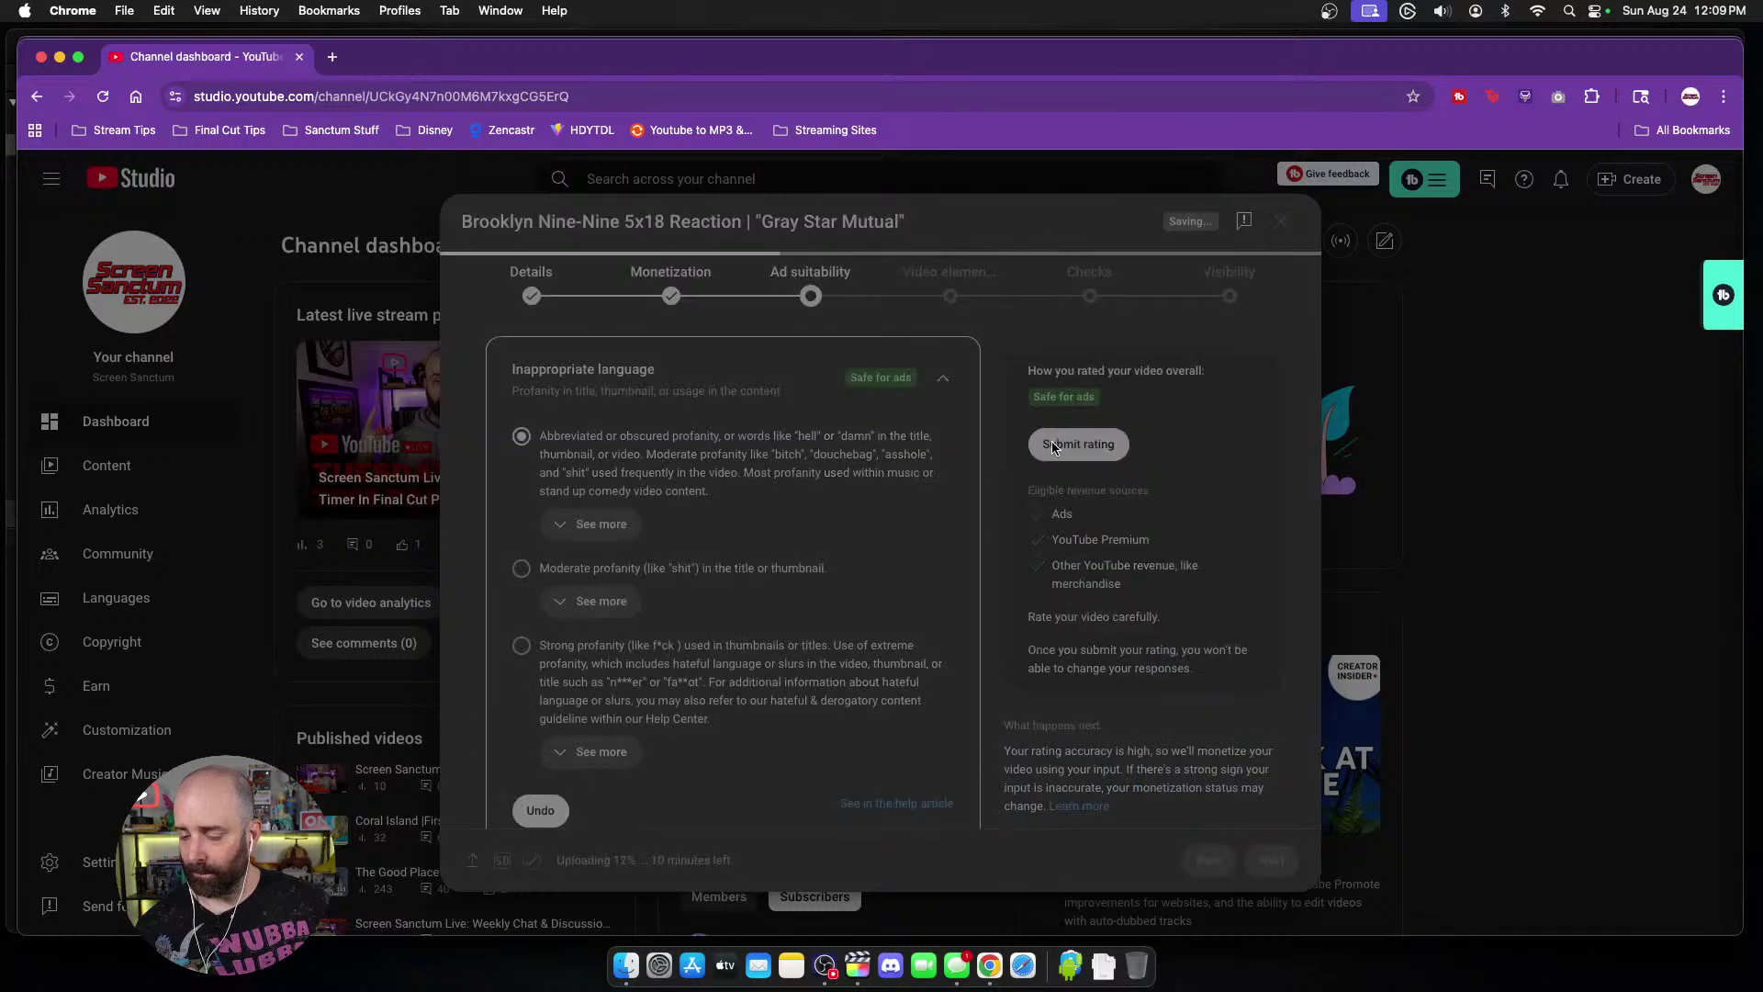
{"action": "left_click", "coordinate": [1271, 859]}
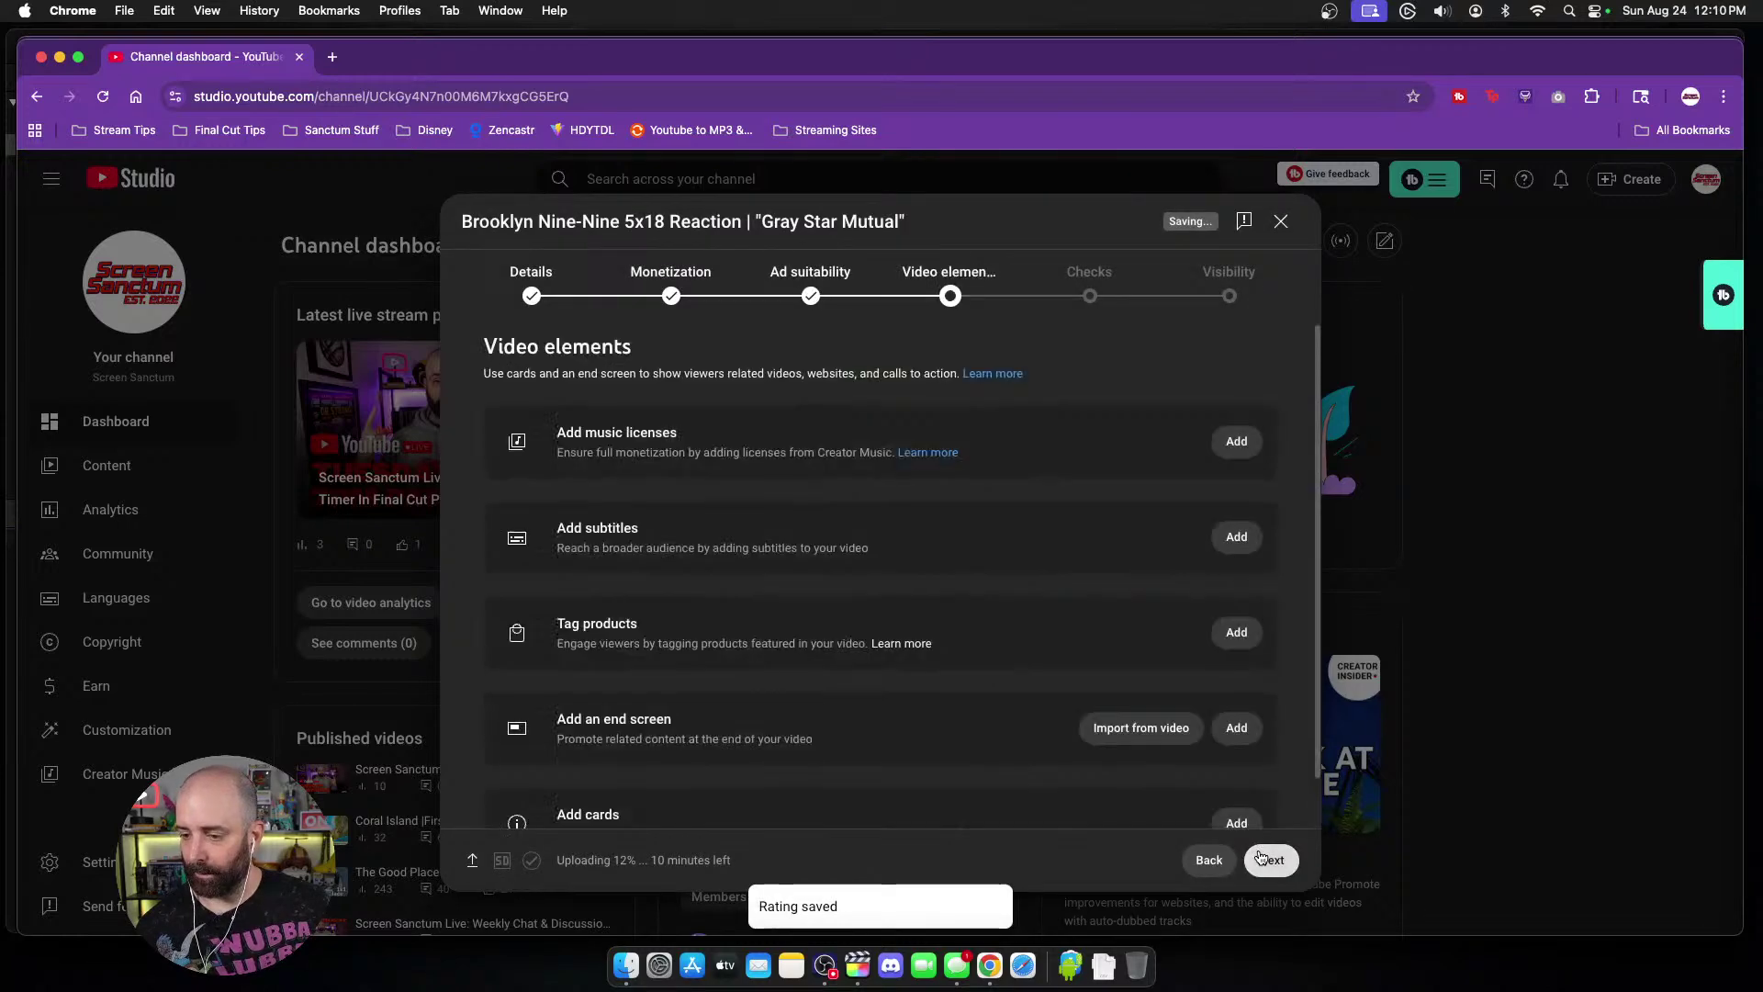
Step: Add and save an end screen with the Screen Sanctum subscribe element, the Brooklyn Nine-Nine 5x17 "DFW" video and the Community Reactions playlist
{"action": "scroll", "coordinate": [868, 528], "scroll_direction": "down", "scroll_amount": 2}
{"action": "left_click", "coordinate": [945, 967]}
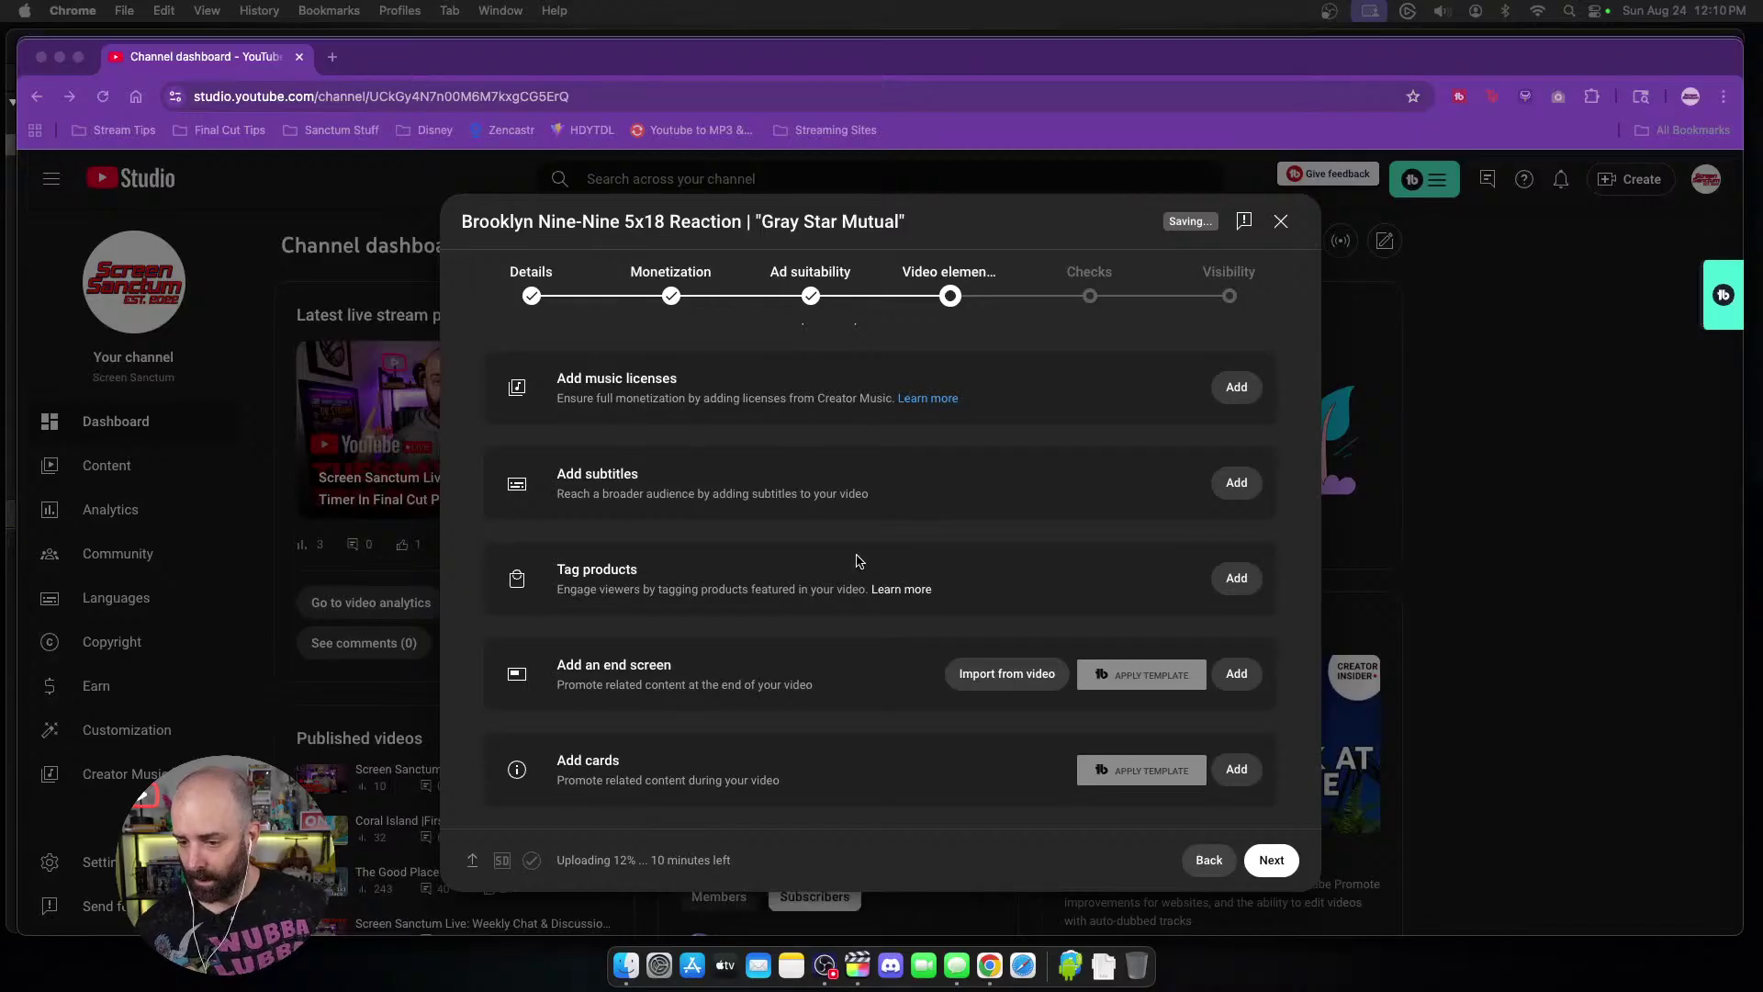
{"action": "left_click", "coordinate": [1249, 686]}
{"action": "left_click", "coordinate": [1237, 673]}
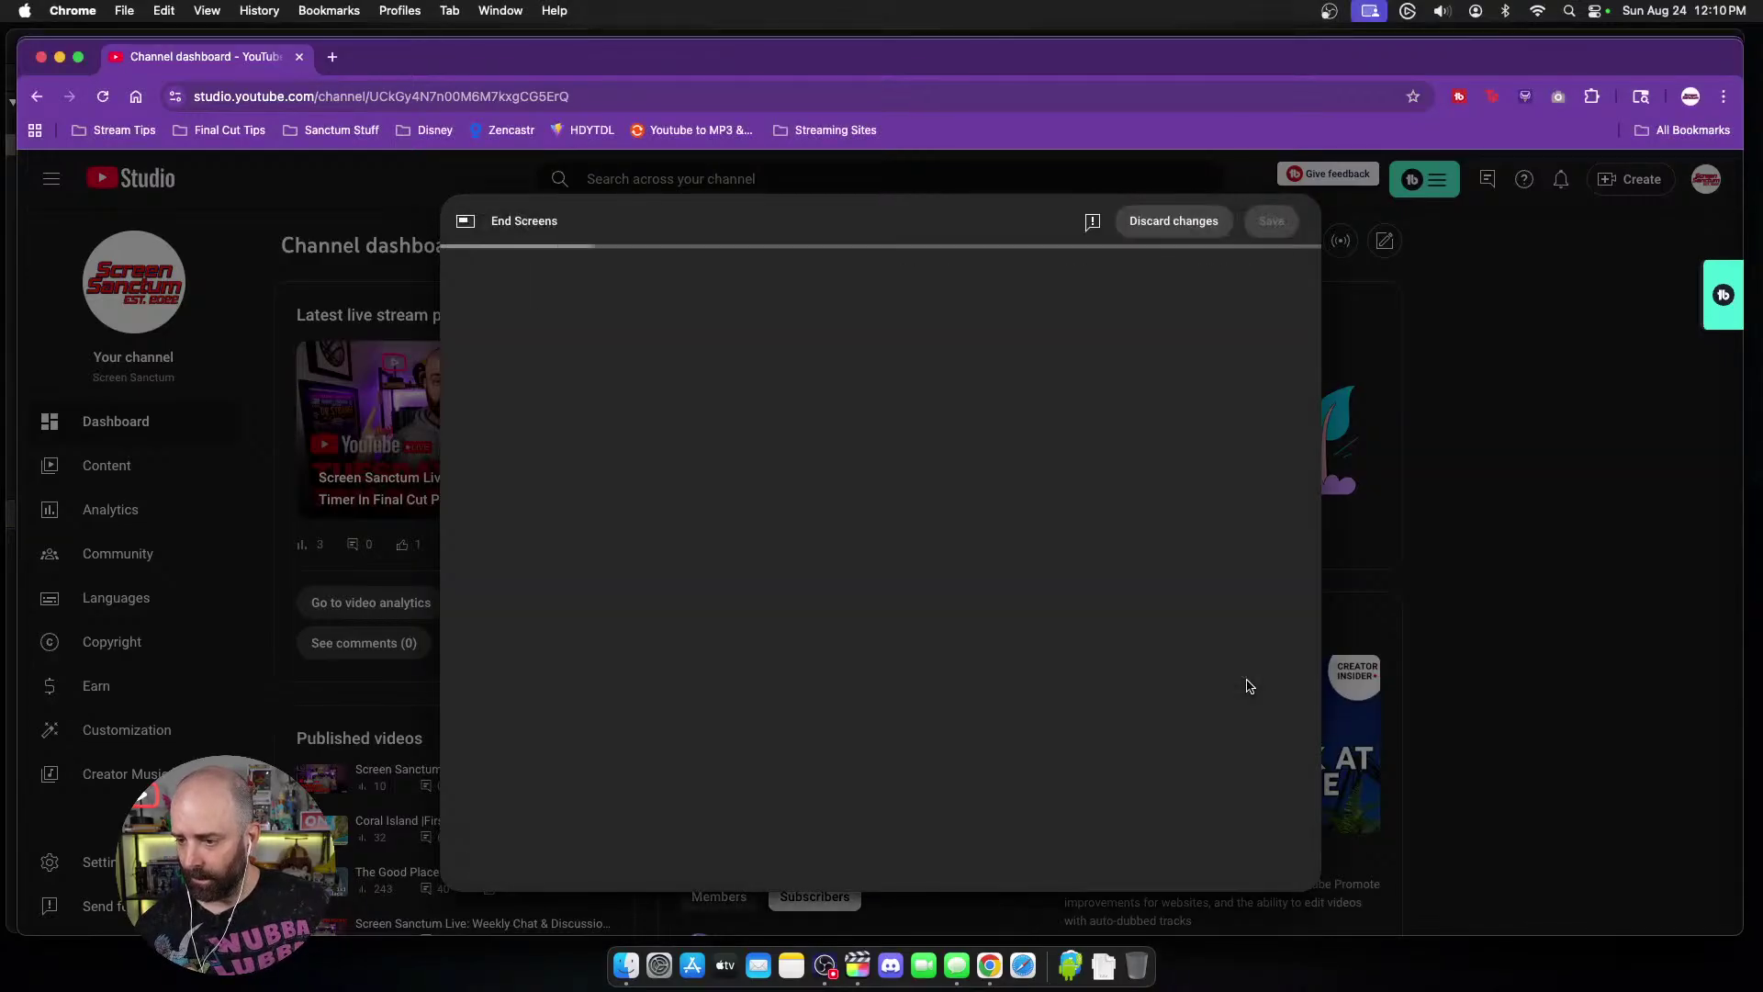
{"action": "left_click", "coordinate": [632, 376]}
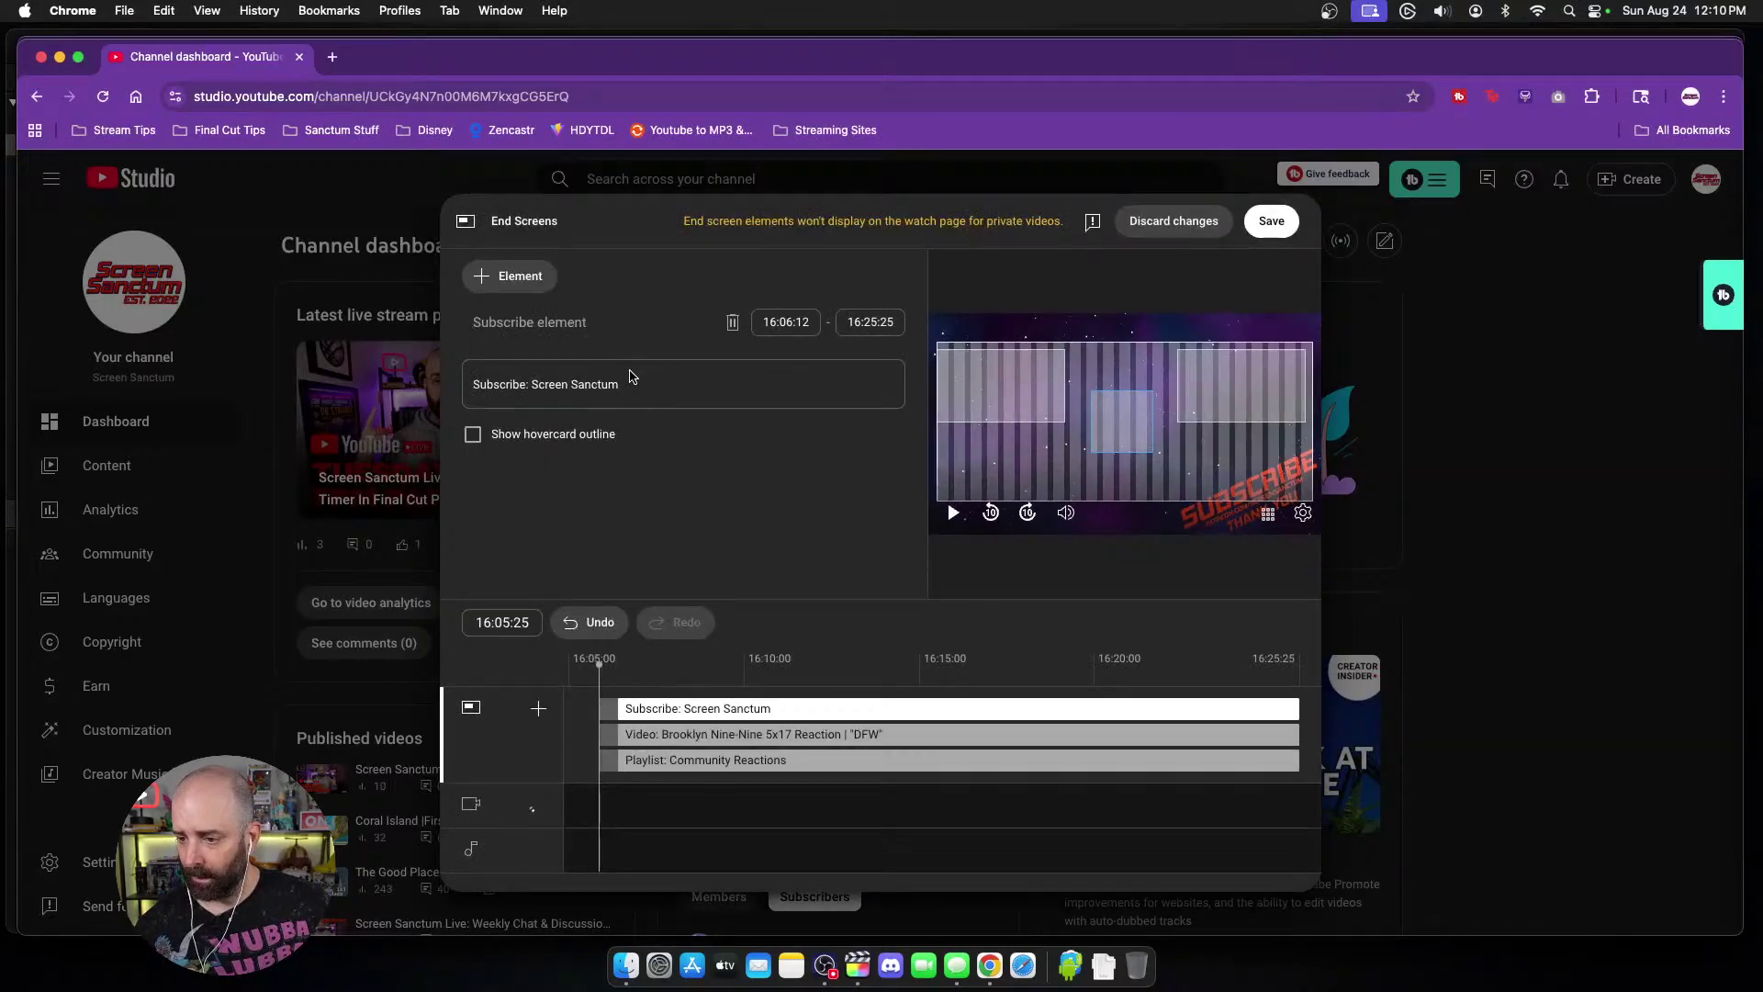
{"action": "left_click", "coordinate": [987, 382]}
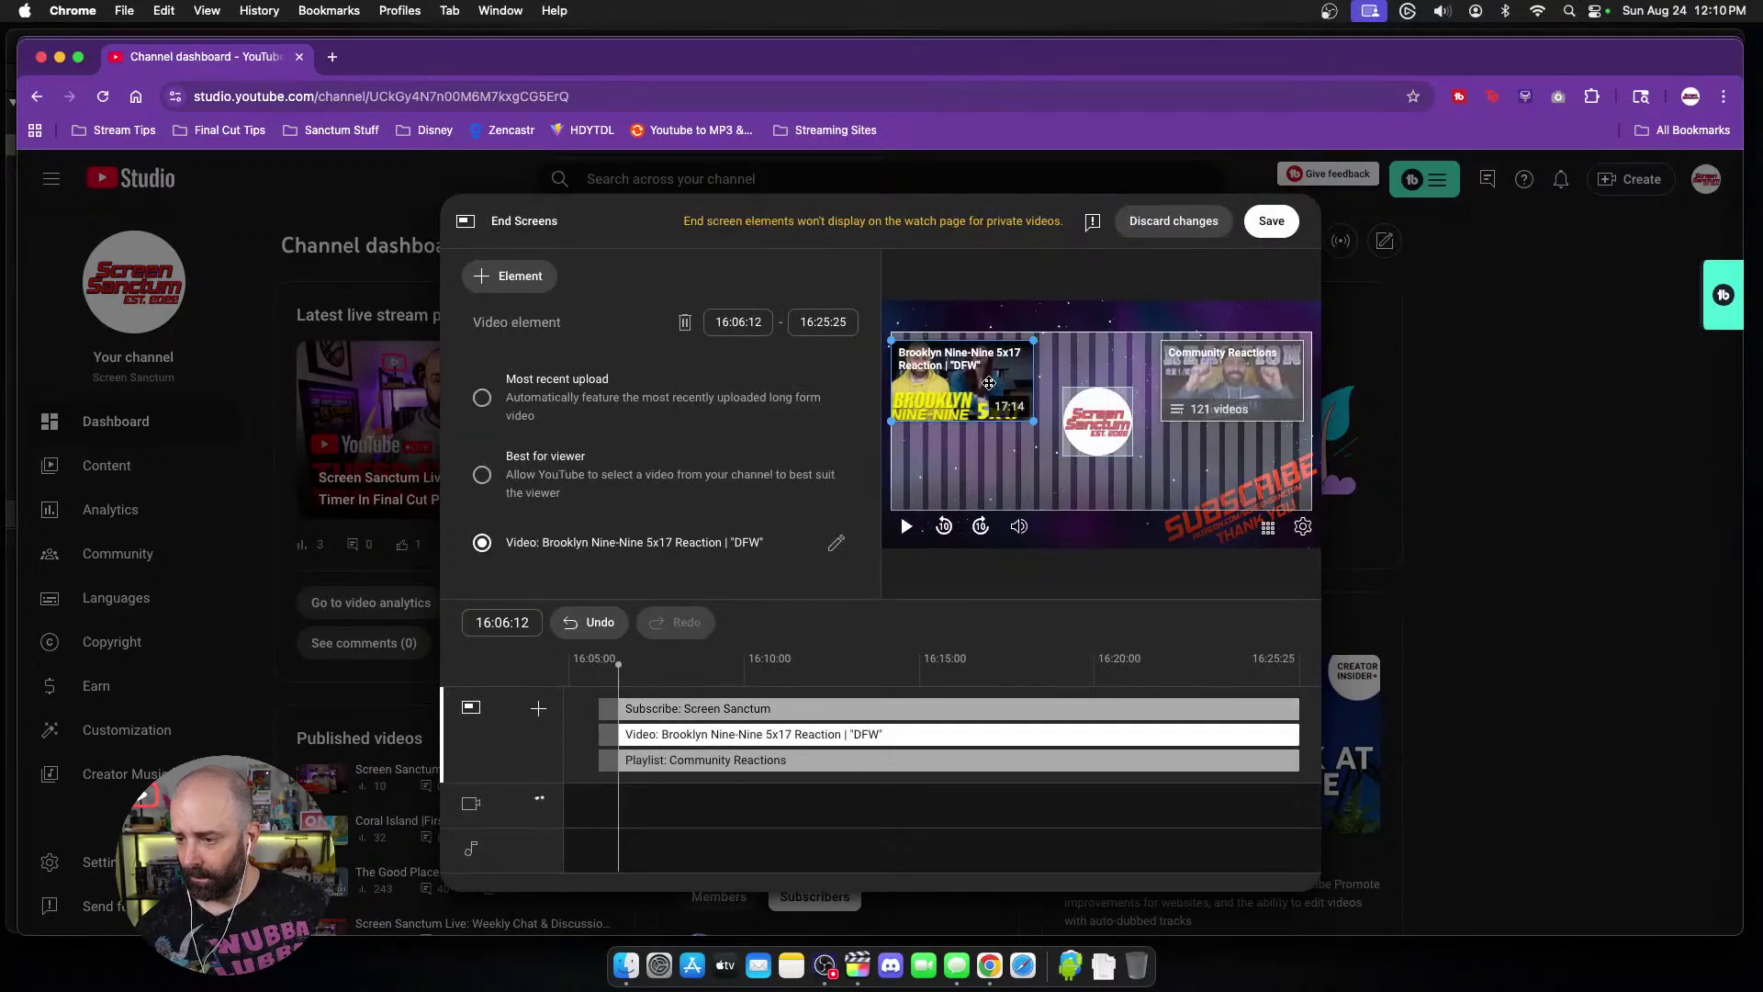
{"action": "left_click", "coordinate": [1271, 221]}
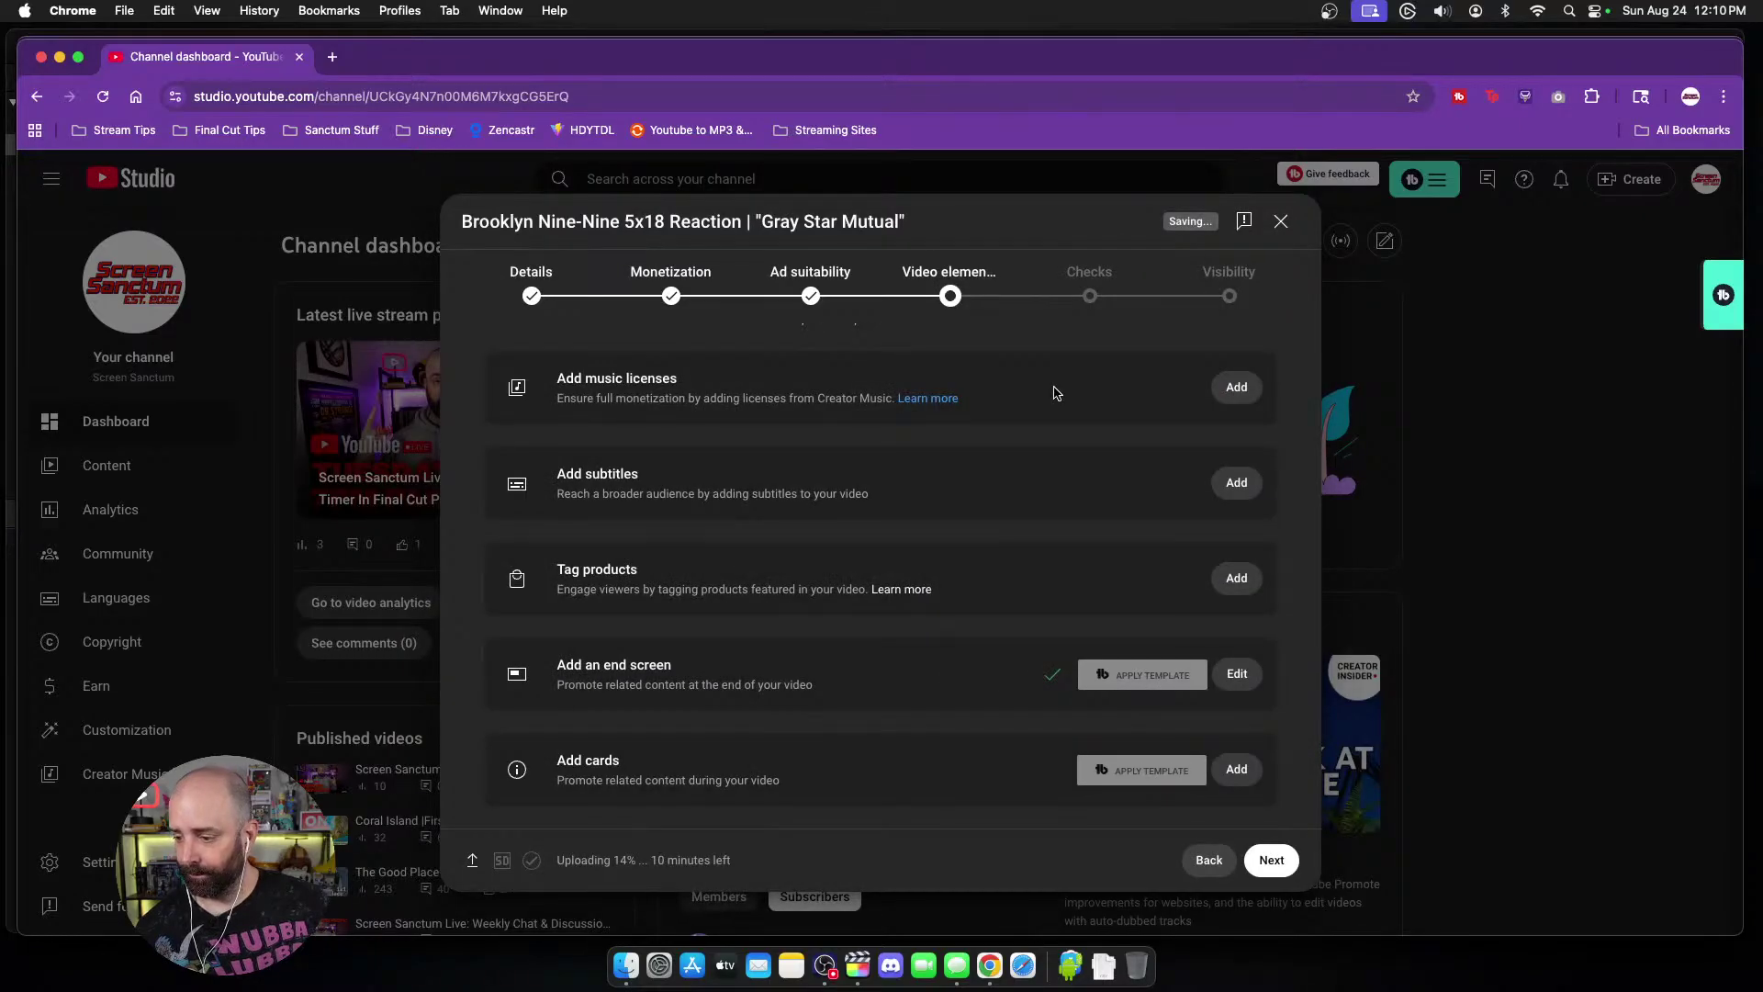
Step: Add a playlist card for The Good Place Reactions at 02:22:03 in the video
{"action": "left_click", "coordinate": [1235, 771]}
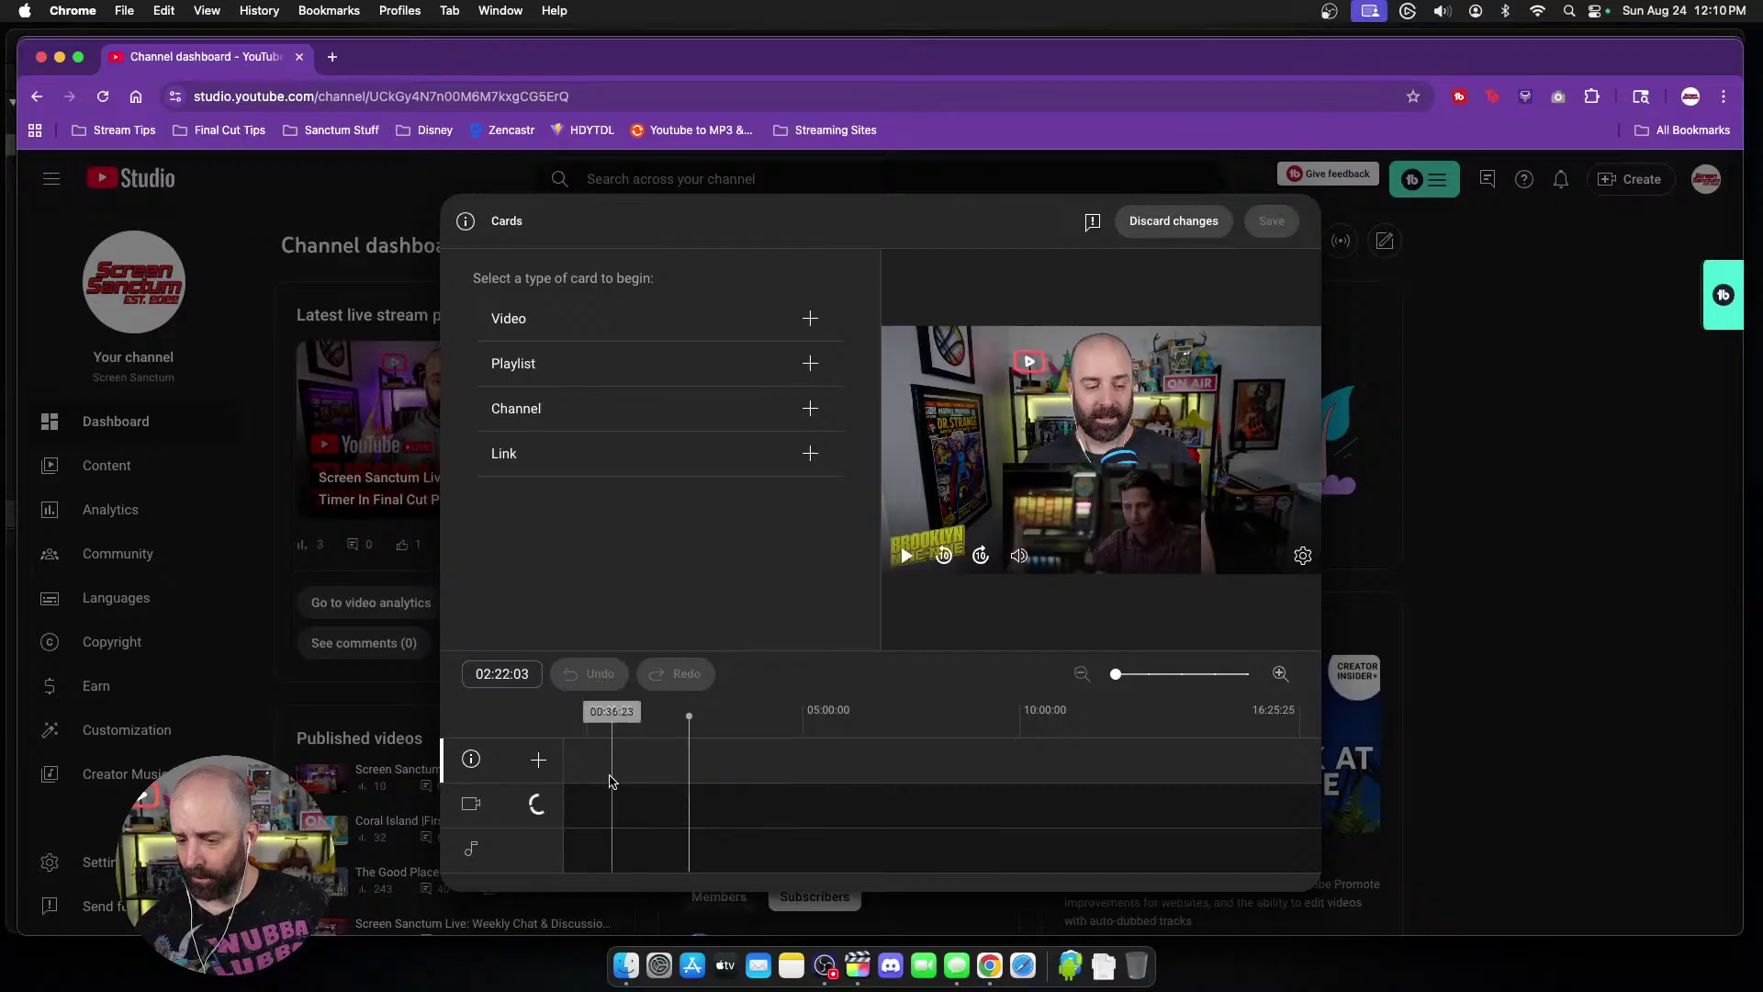
{"action": "left_click", "coordinate": [538, 759]}
{"action": "left_click", "coordinate": [554, 784]}
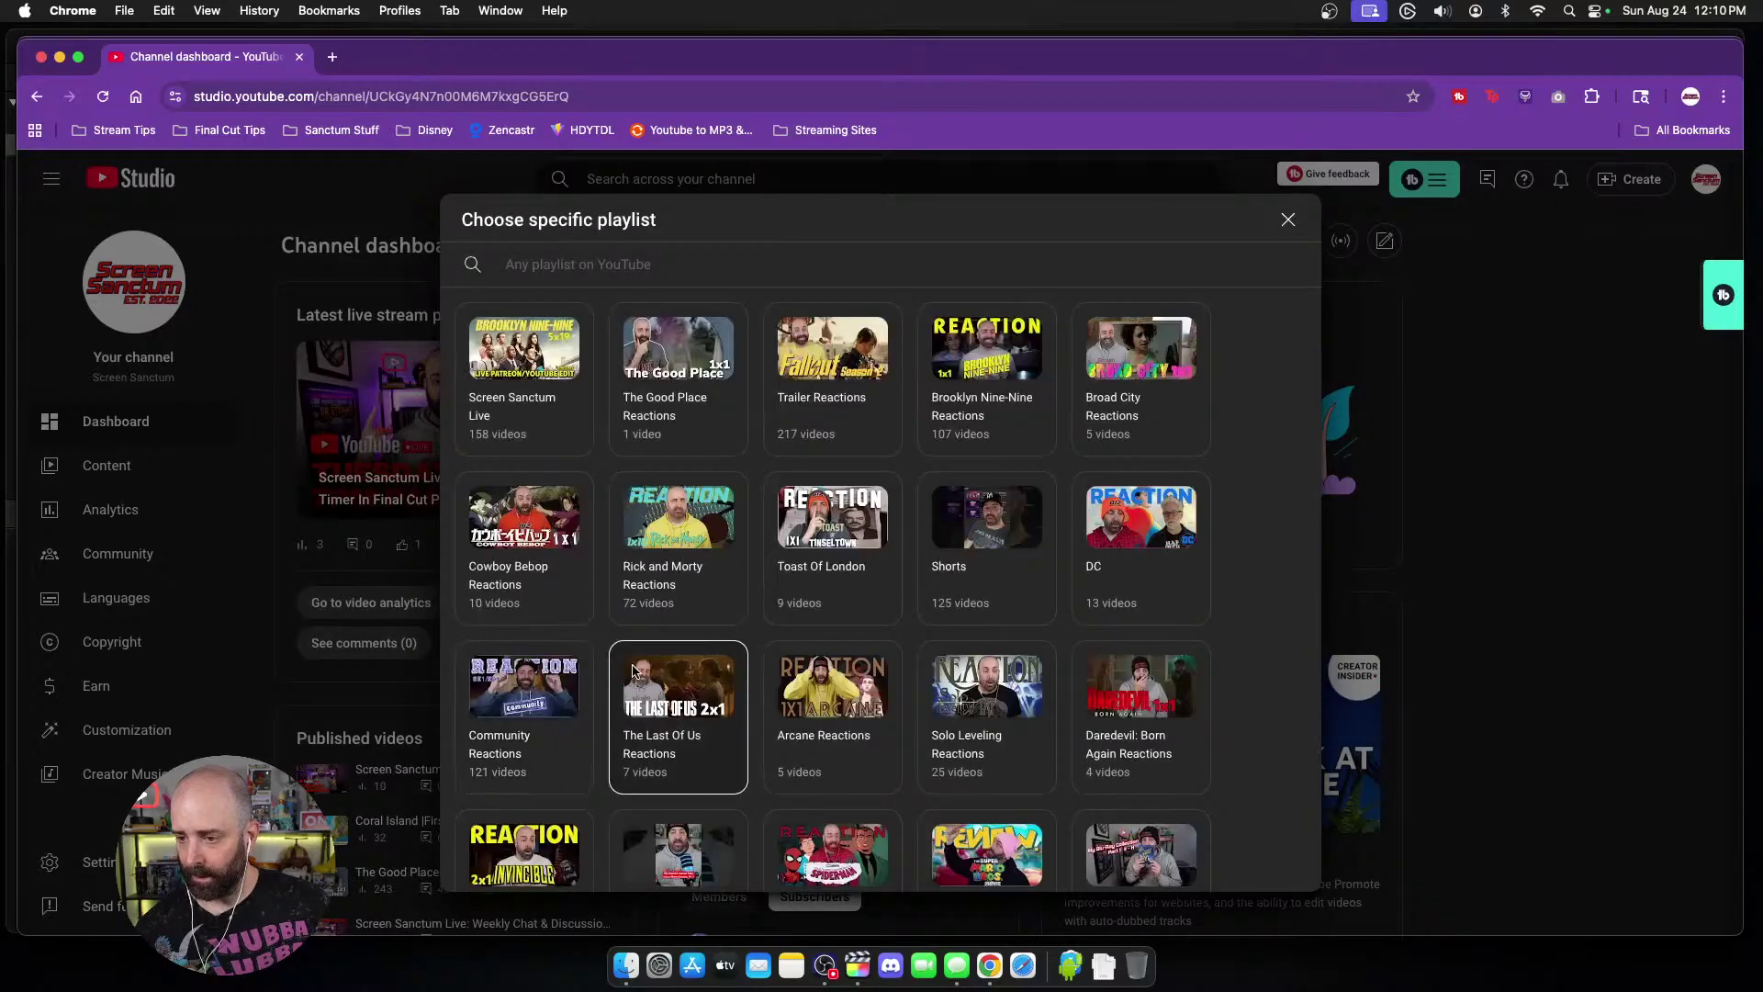
{"action": "left_click", "coordinate": [691, 362]}
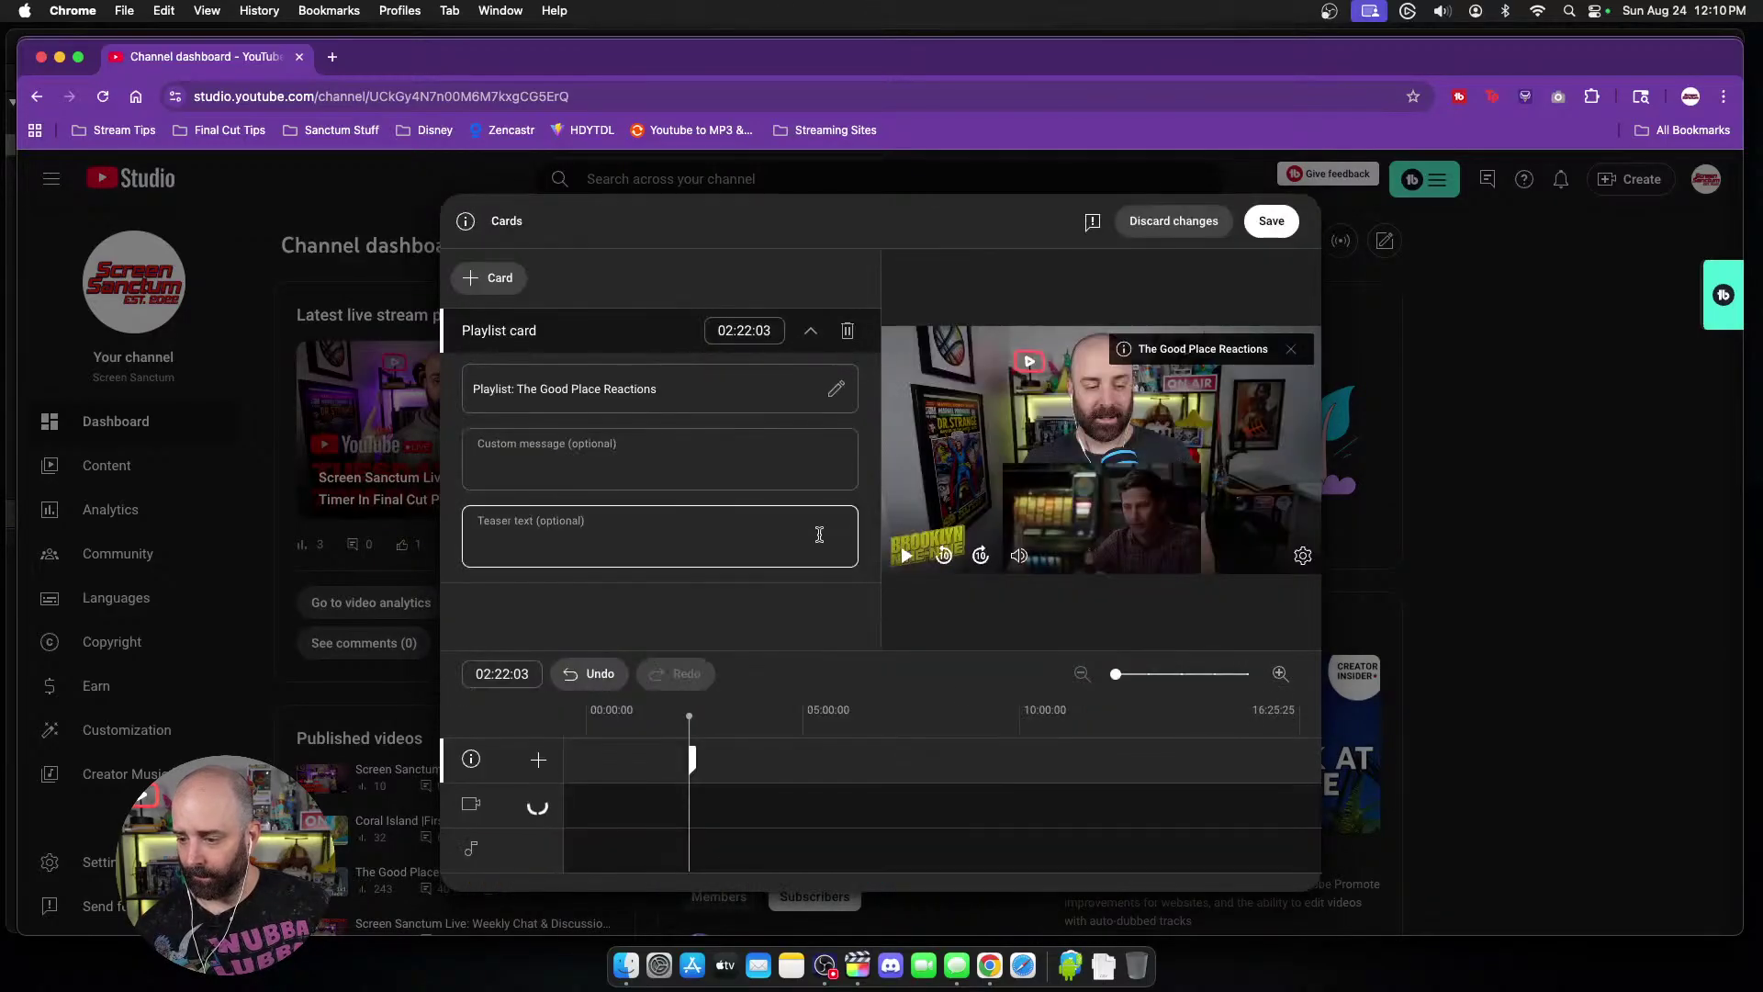
Step: Add a second playlist card for Brooklyn Nine-Nine Reactions at 11:31:14 and save the cards
{"action": "left_click", "coordinate": [1087, 759]}
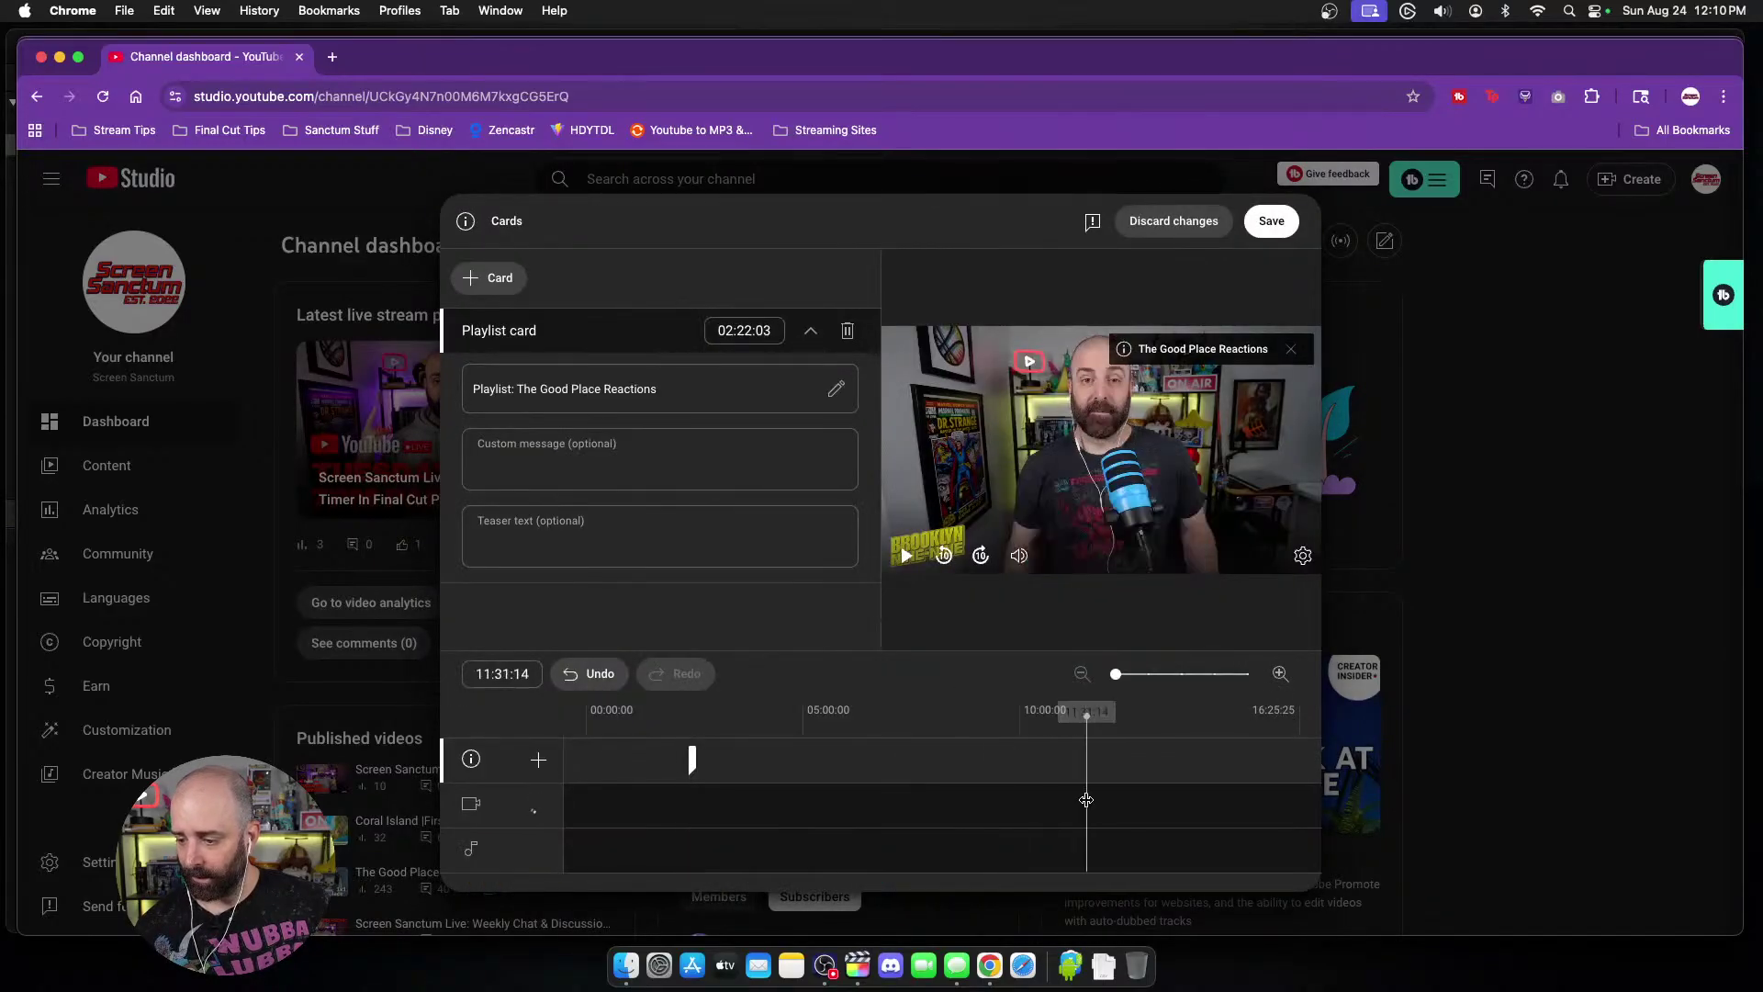
{"action": "left_click", "coordinate": [539, 759]}
{"action": "left_click", "coordinate": [547, 783]}
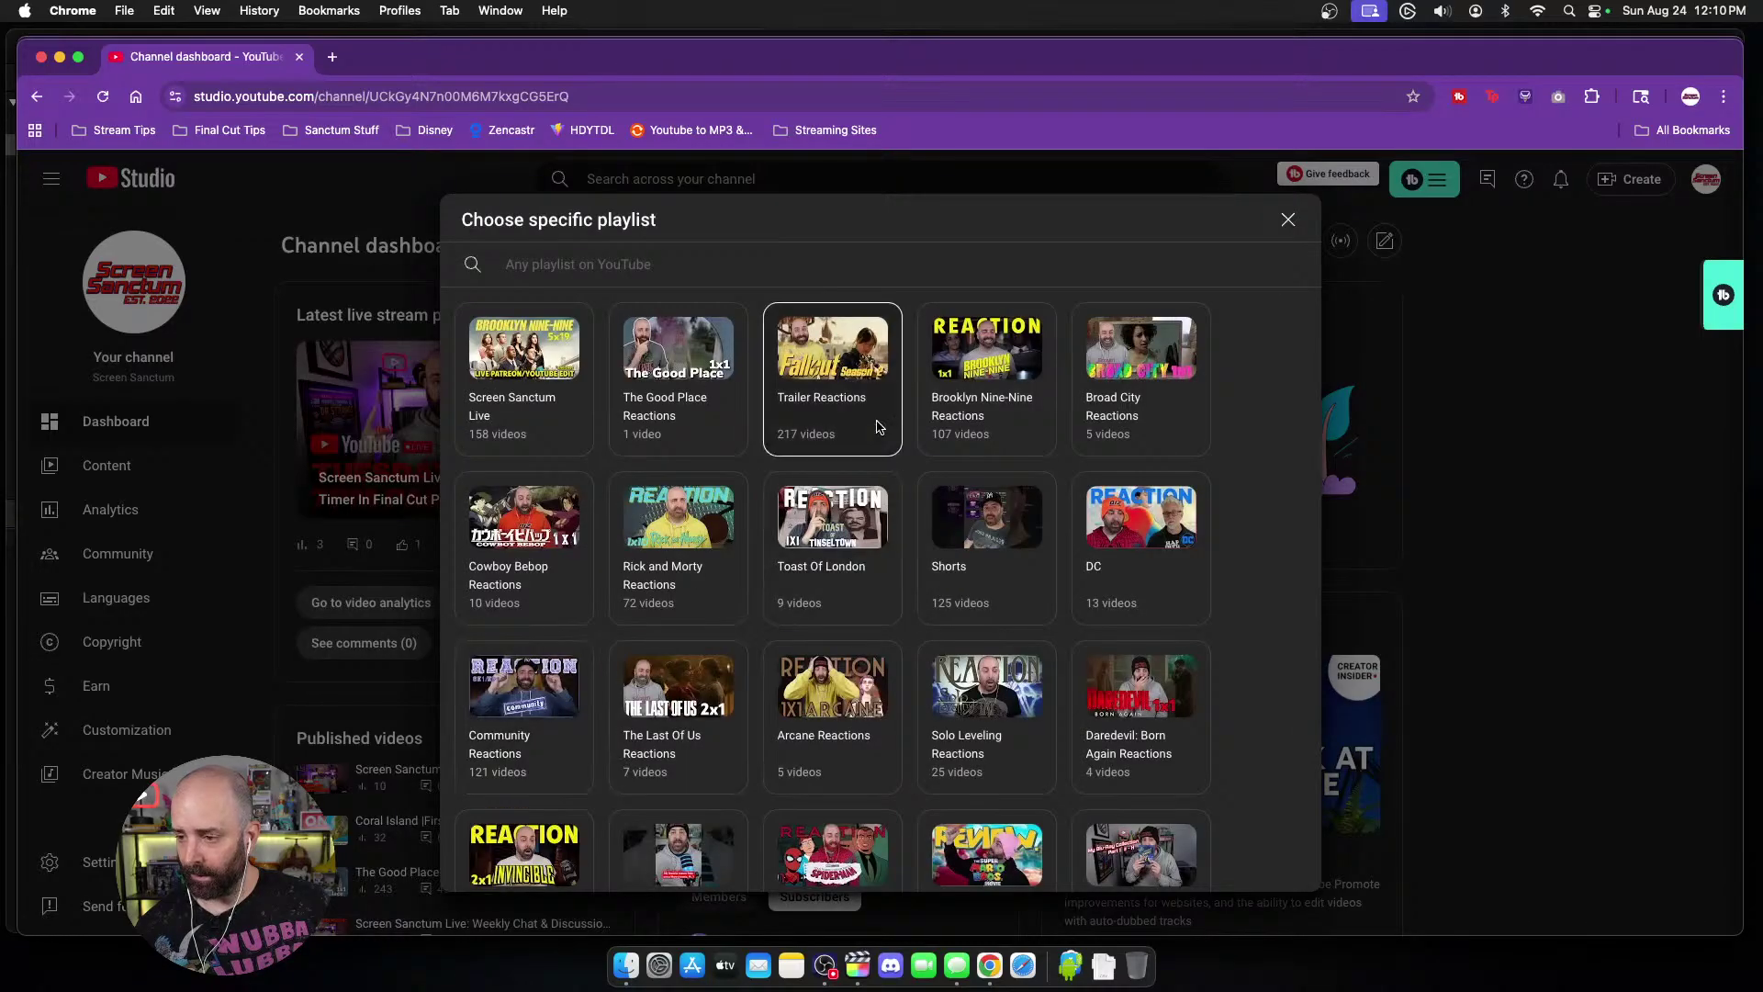
{"action": "left_click", "coordinate": [956, 364]}
{"action": "left_click", "coordinate": [1270, 223]}
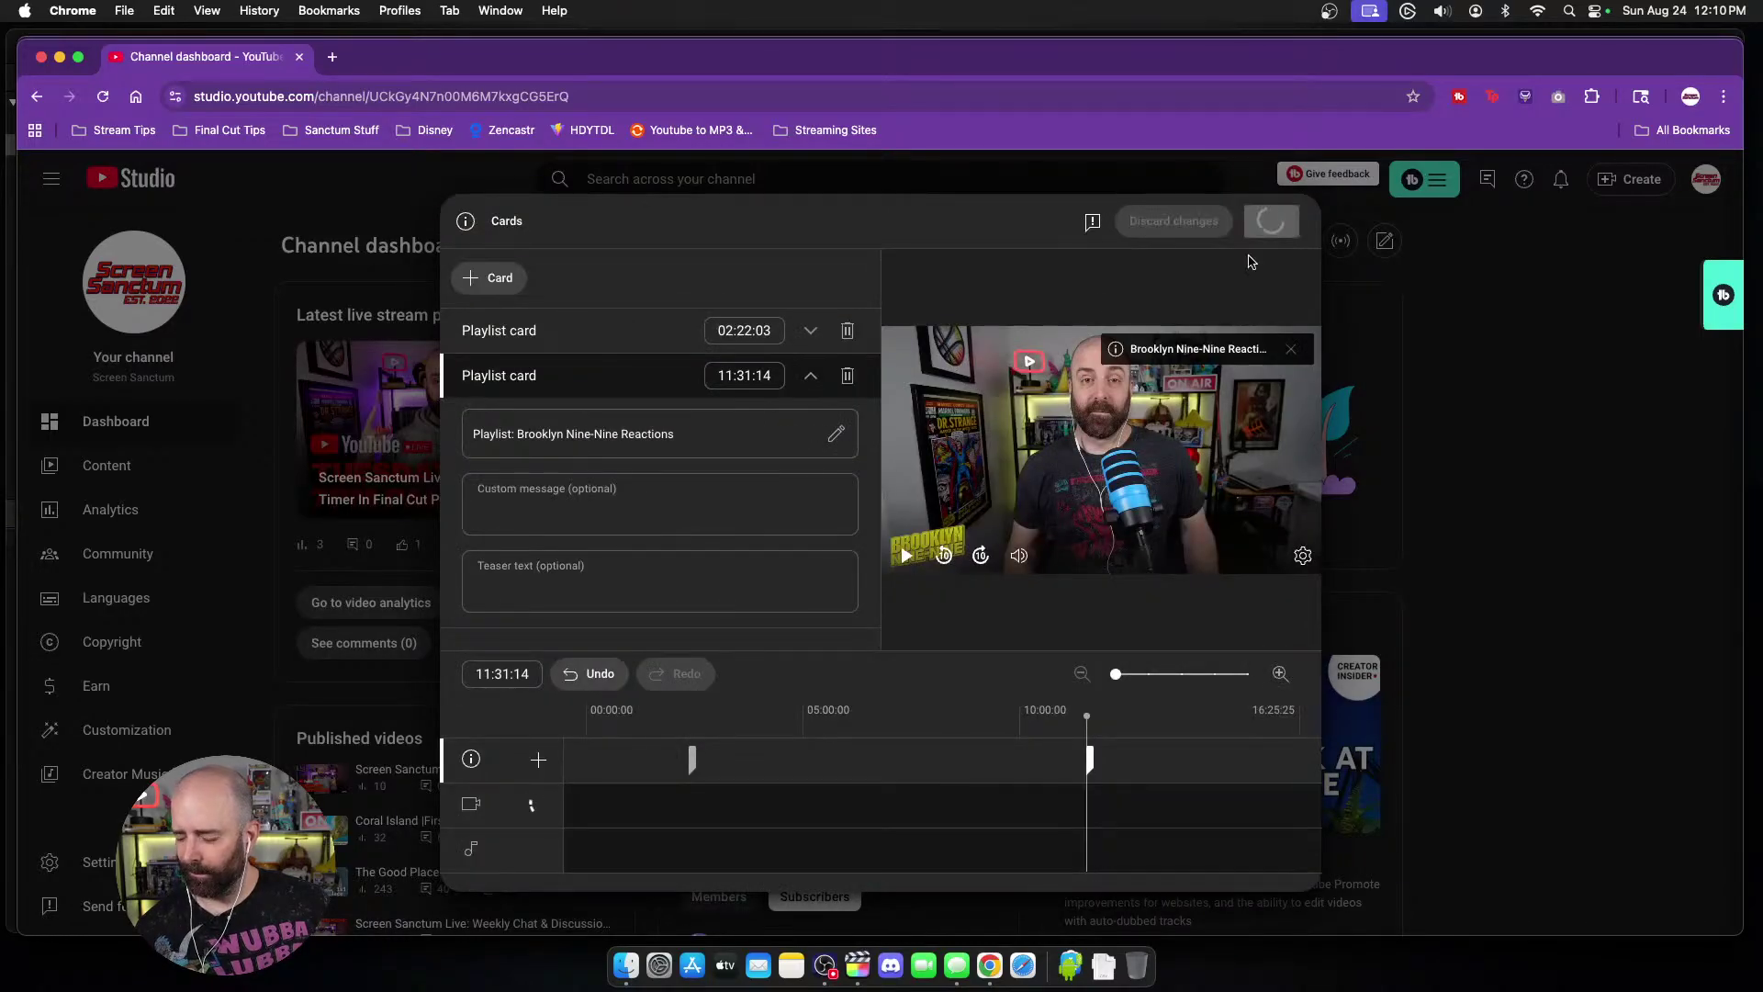
Step: Continue past the checks to visibility, publish the video as unlisted without waiting for the checks, and close the upload notice
{"action": "left_click", "coordinate": [1263, 866]}
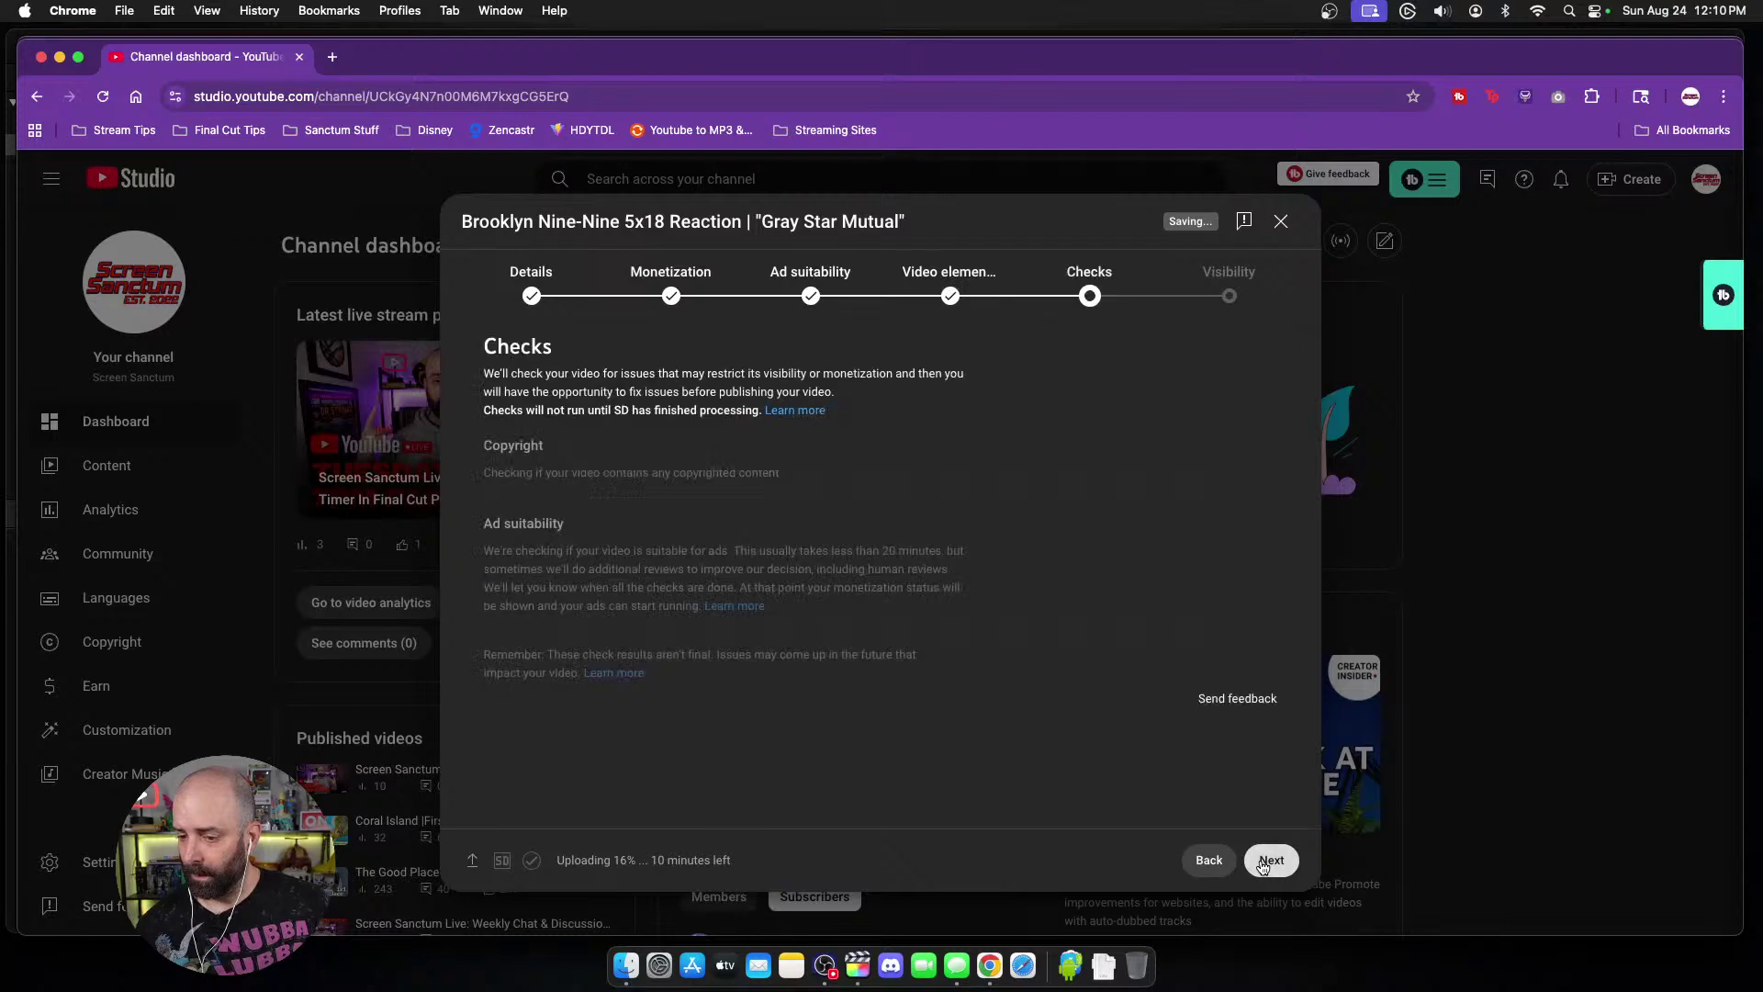
{"action": "left_click", "coordinate": [1263, 866]}
{"action": "left_click", "coordinate": [1270, 860]}
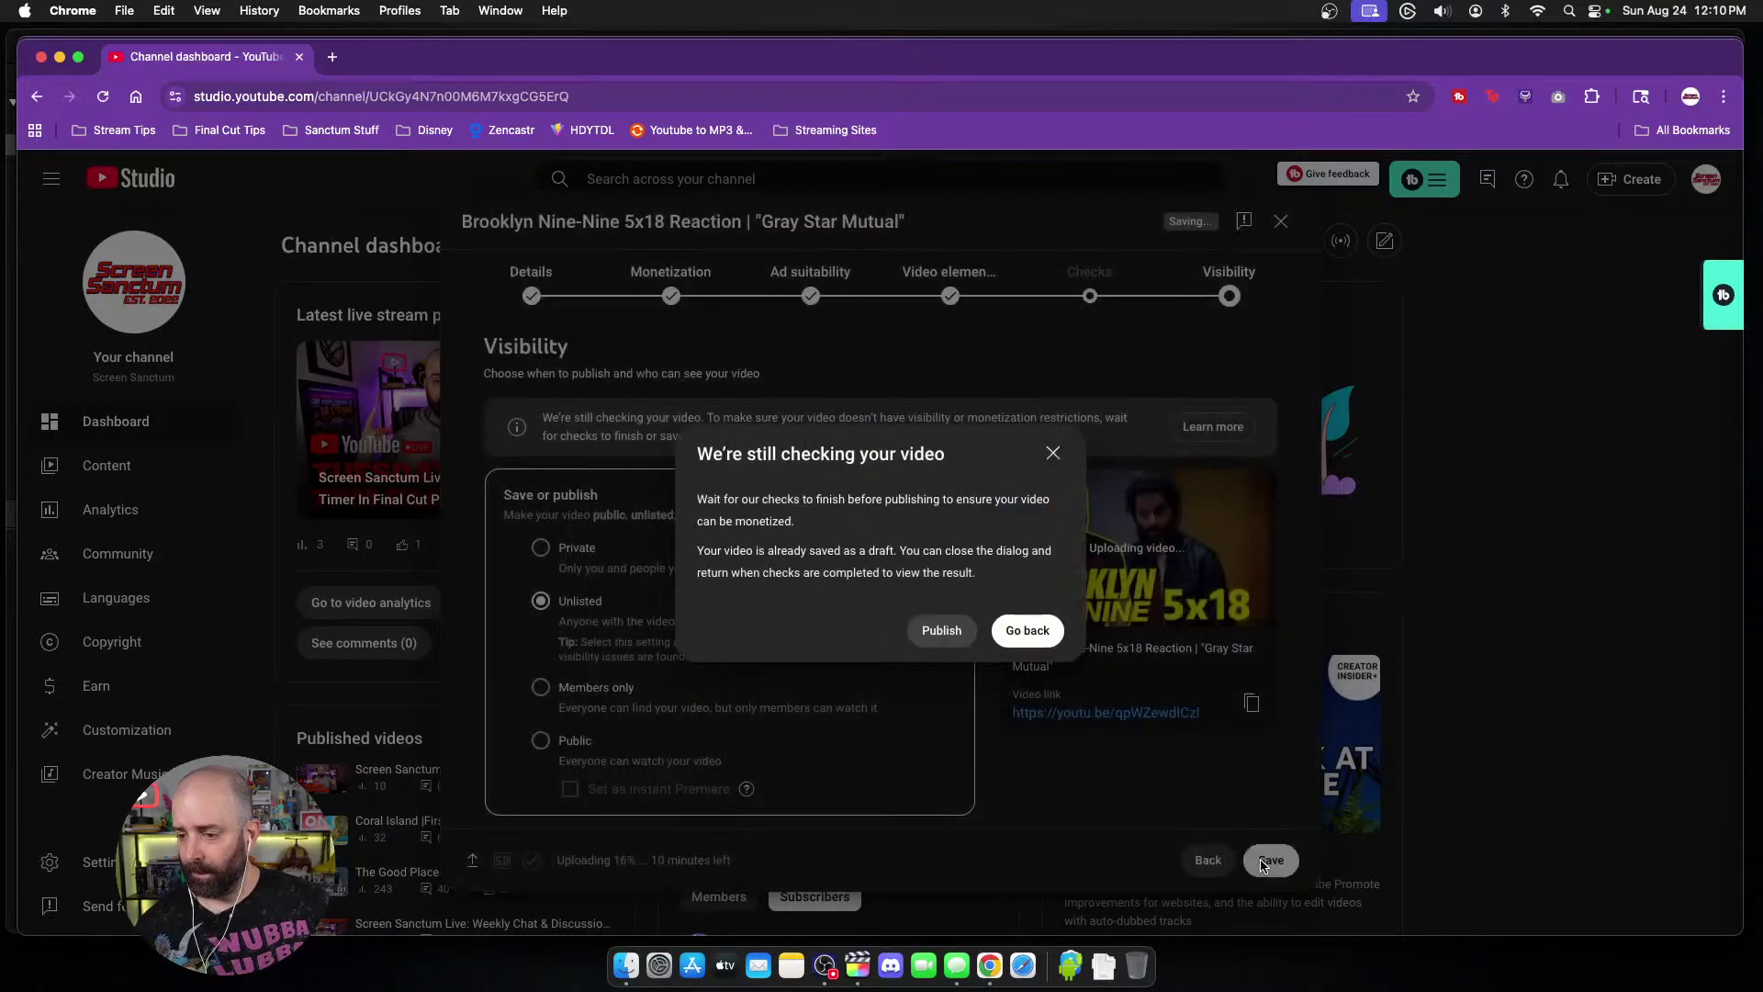
{"action": "left_click", "coordinate": [942, 630]}
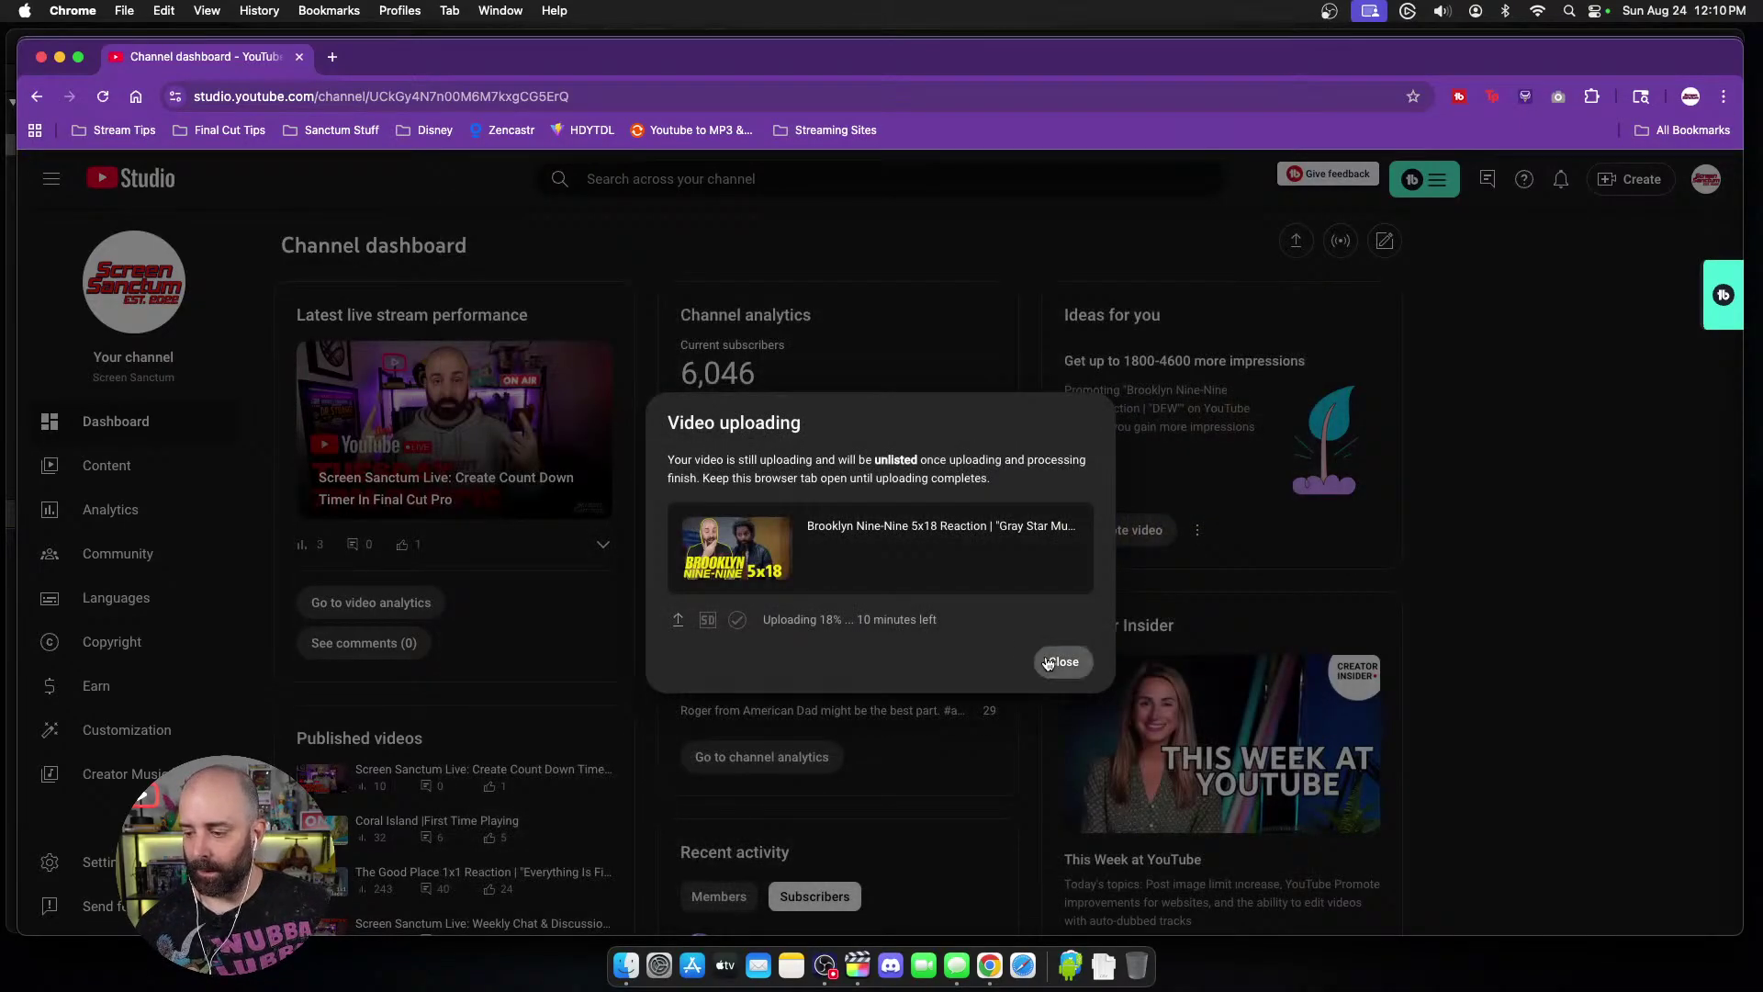
{"action": "left_click", "coordinate": [1061, 661]}
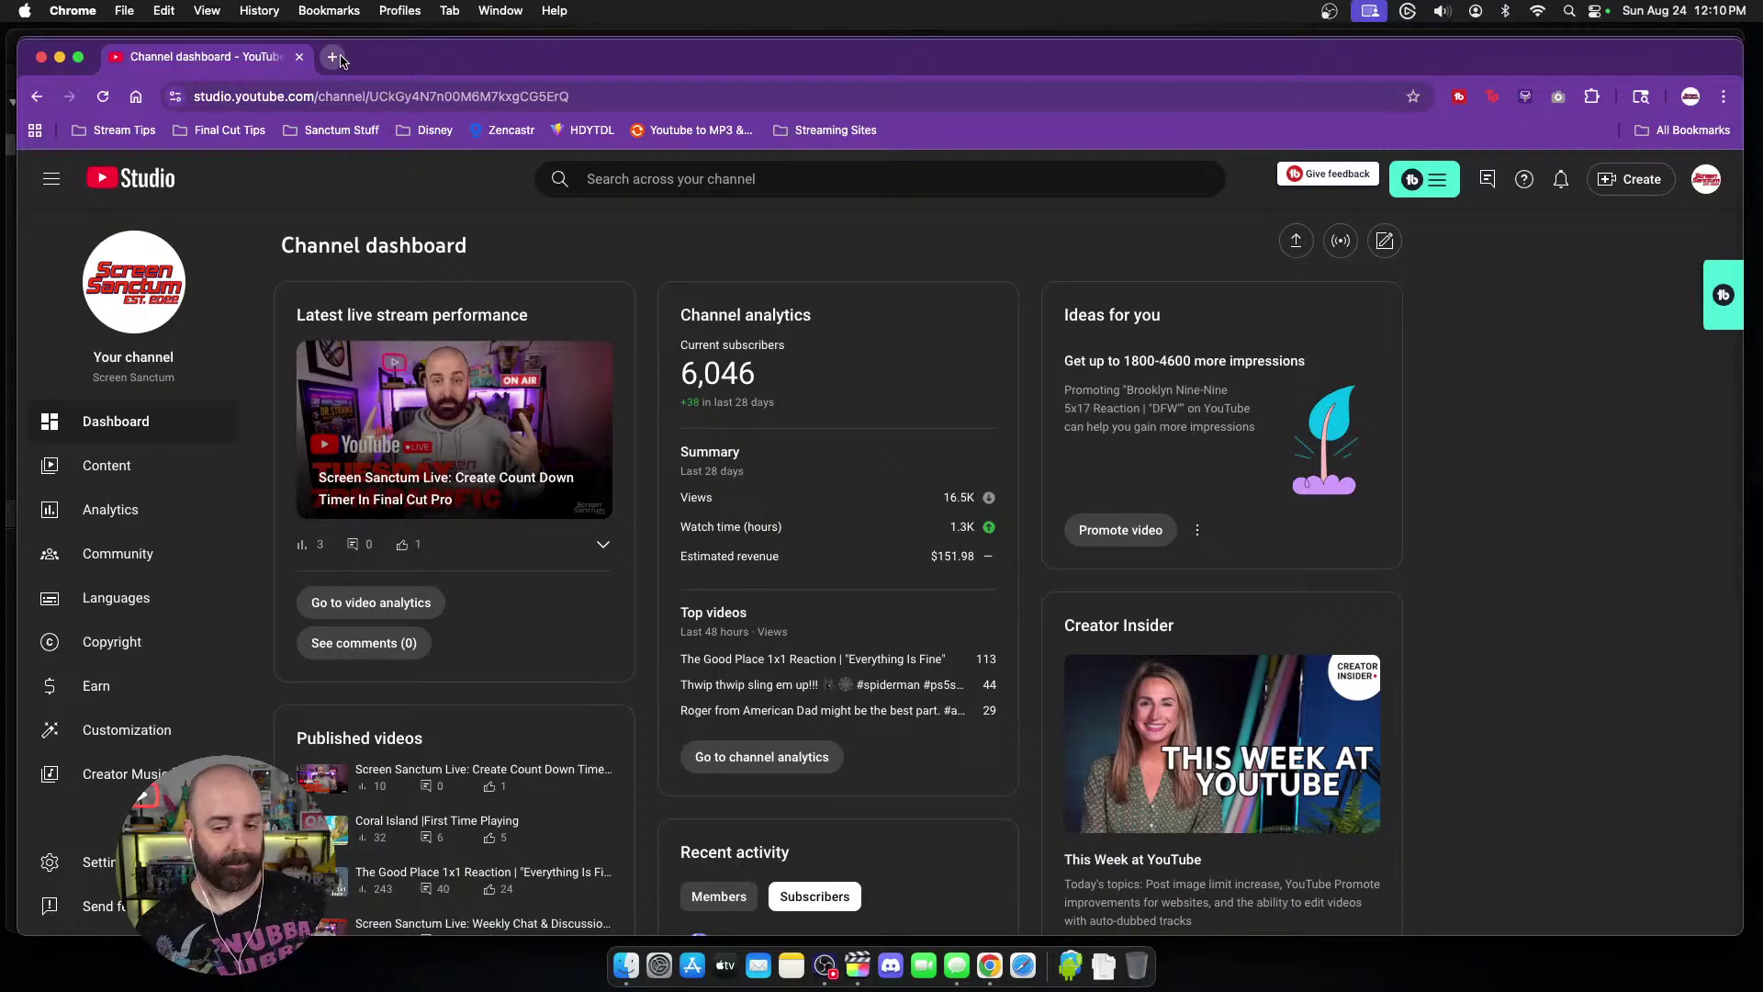